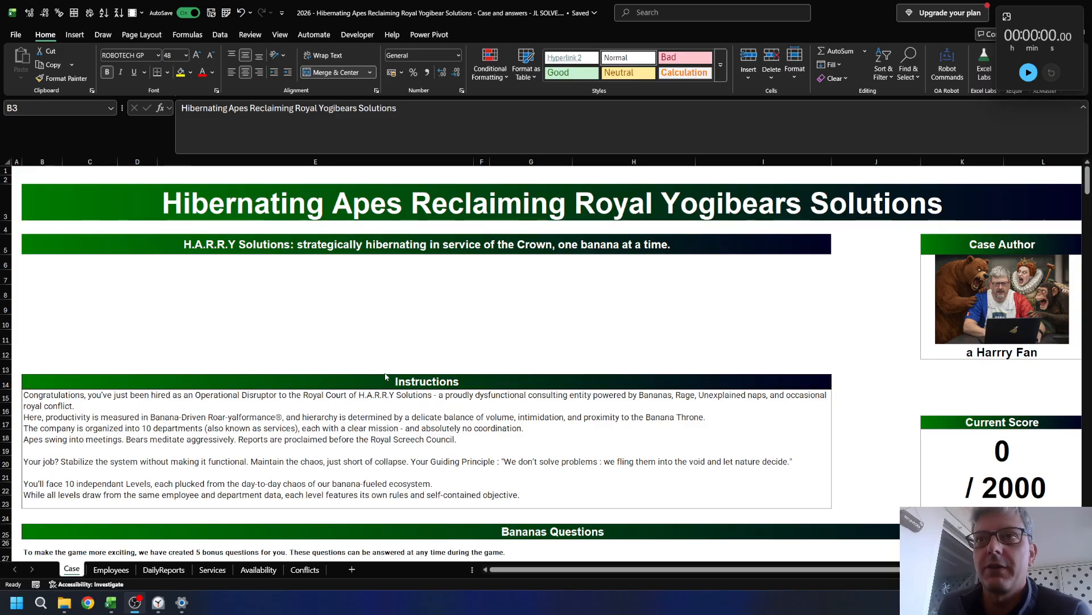
- Select cell A1 on the Case sheet and start the stopwatch
click(386, 356)
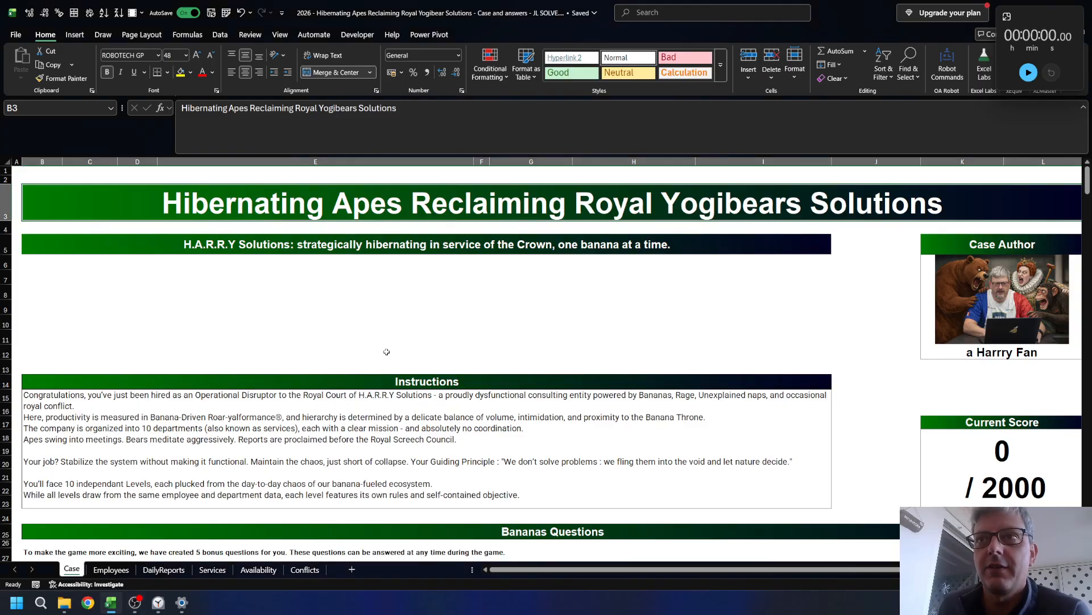
click(19, 169)
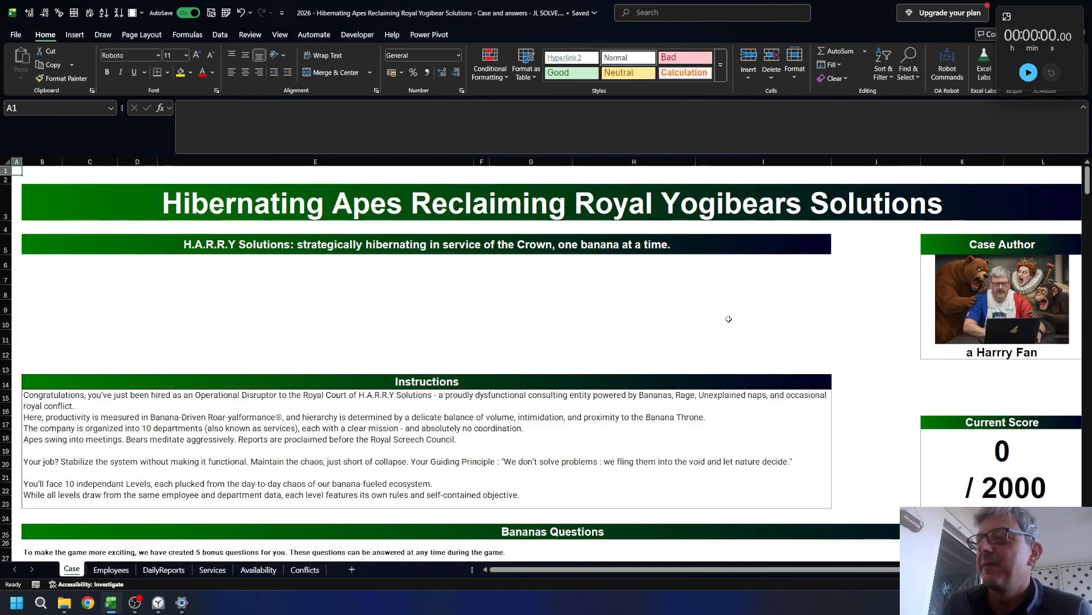
click(1029, 73)
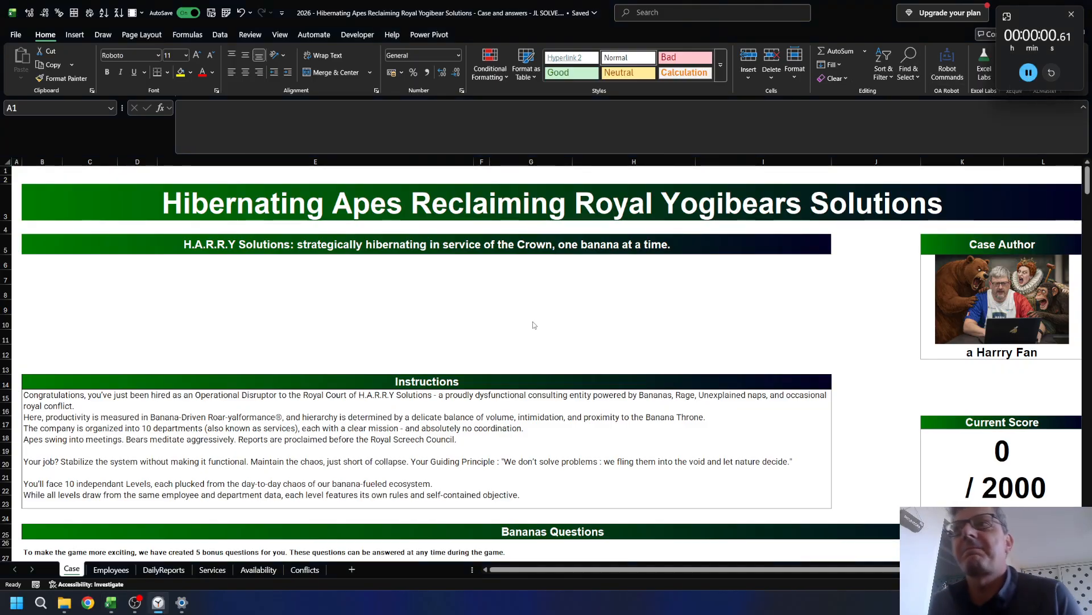
- Read the Bananas Questions on the Case sheet, including the Bonus E question about counting the word "banana"
scroll(354, 344, down, 2)
scroll(354, 345, down, 4)
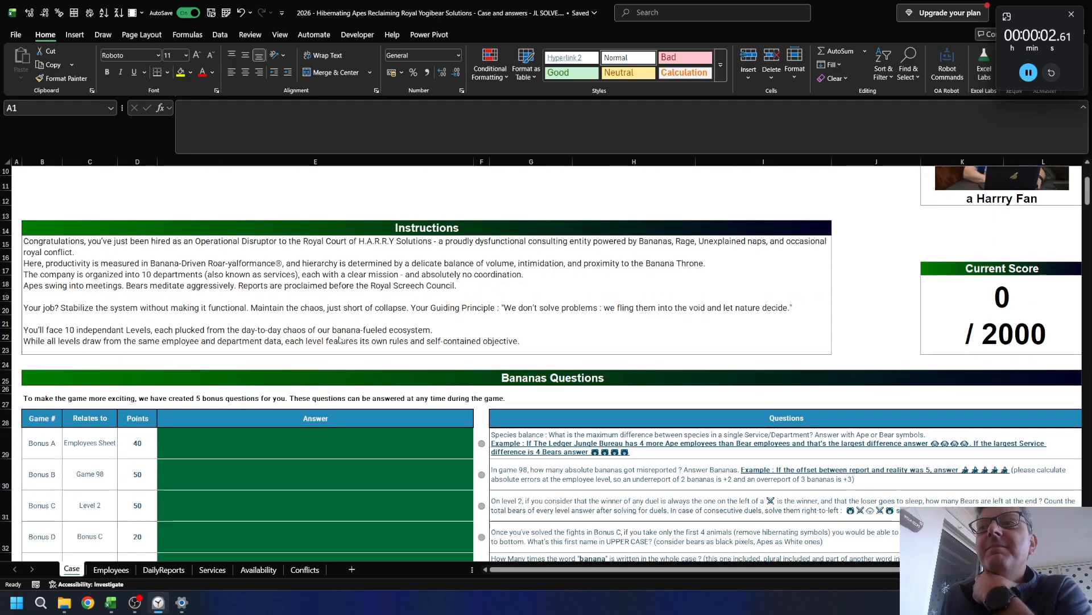
scroll(381, 330, down, 2)
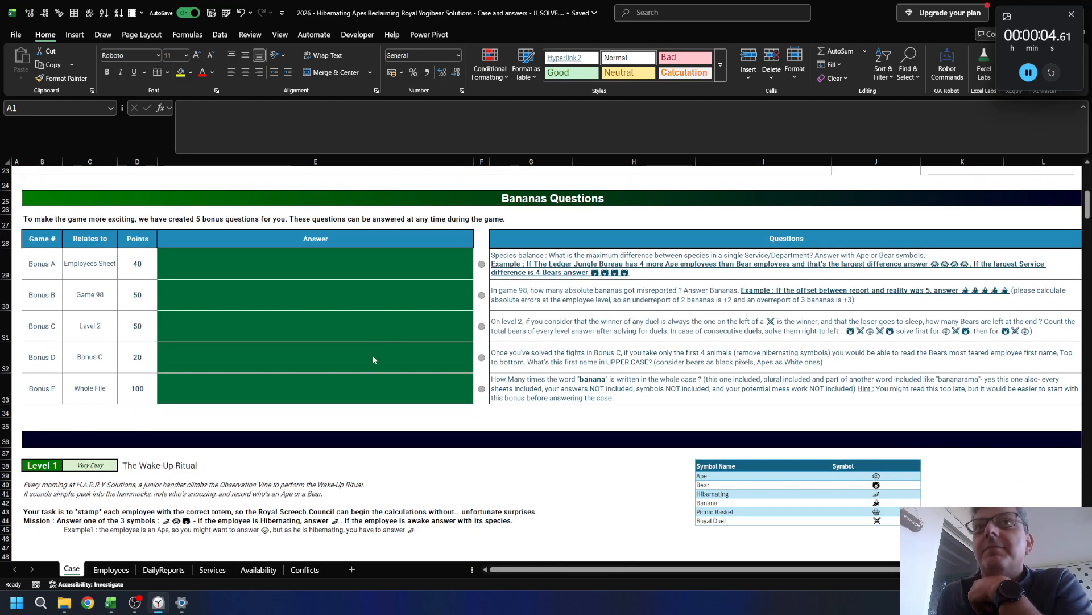
click(525, 390)
click(526, 390)
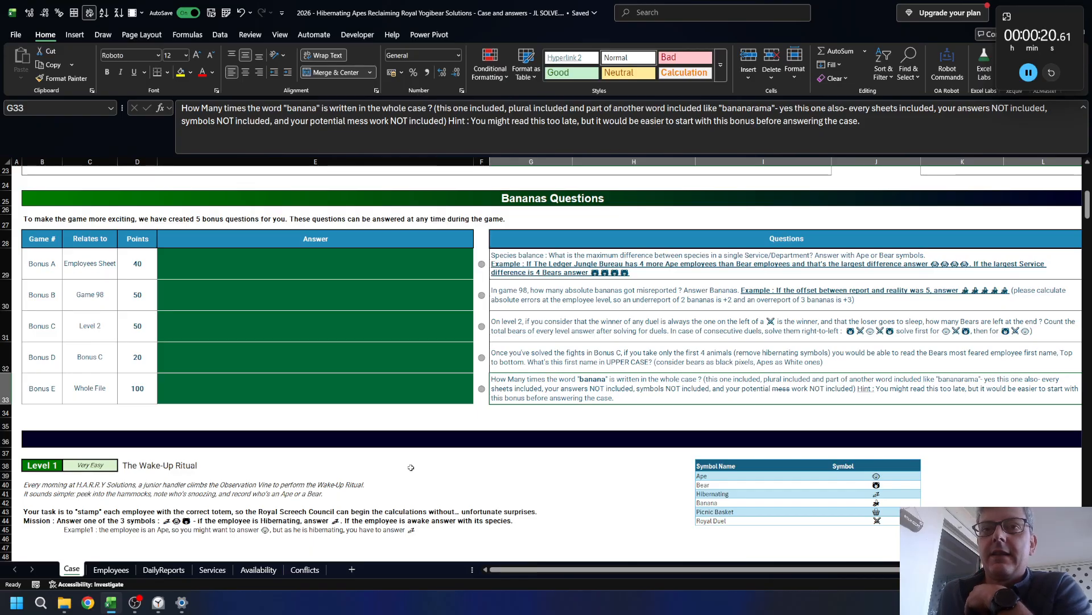
- From cell A1 of the Case sheet, run the "spl" robot command to split the levels into separate Level_1 to Level_10 sheets
click(460, 484)
key(ctrl+Home)
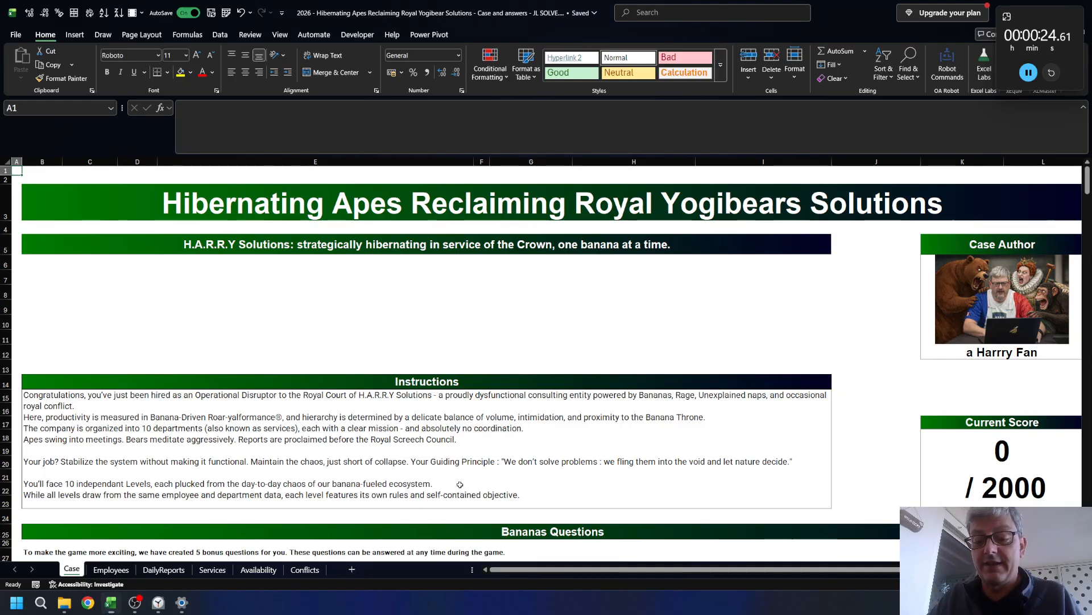
key(ctrl+shift+r)
text(spl)
key(Return)
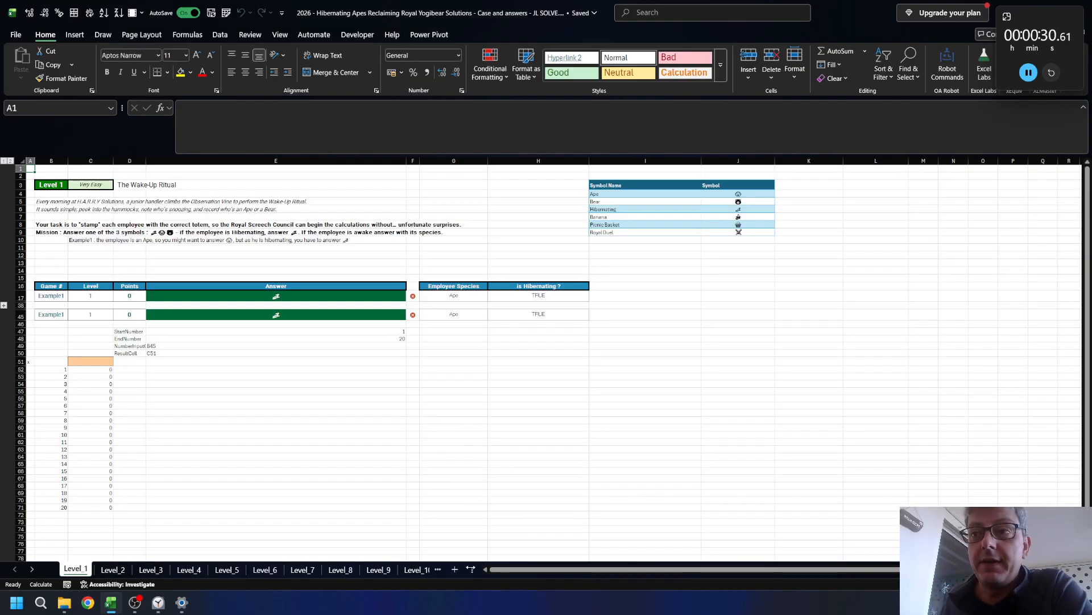
- Add a new worksheet directly before the Case sheet and name it B5
drag(485, 569, 788, 566)
click(455, 570)
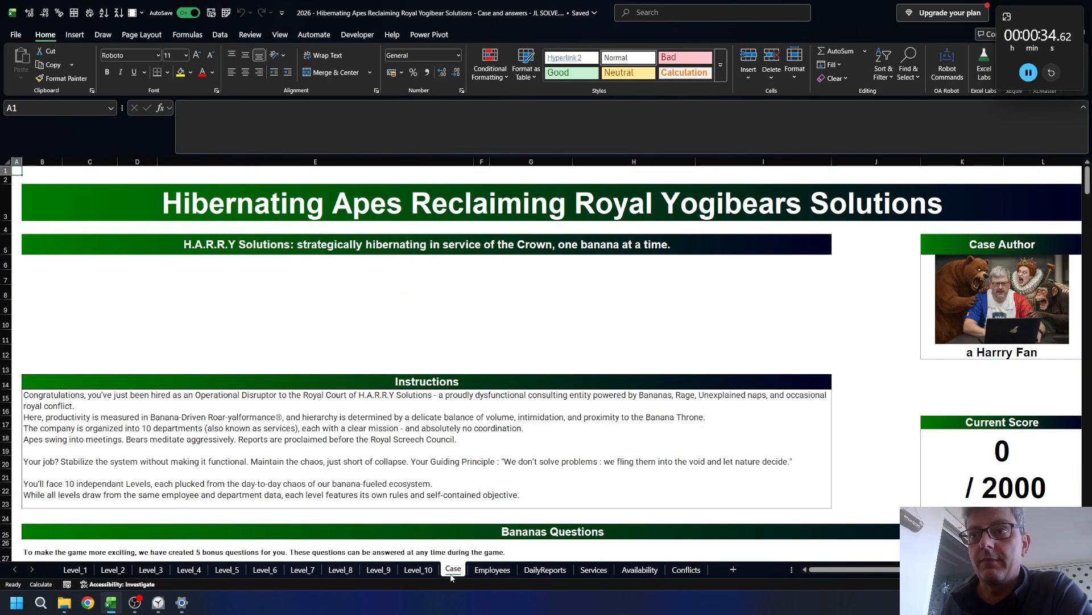
click(733, 570)
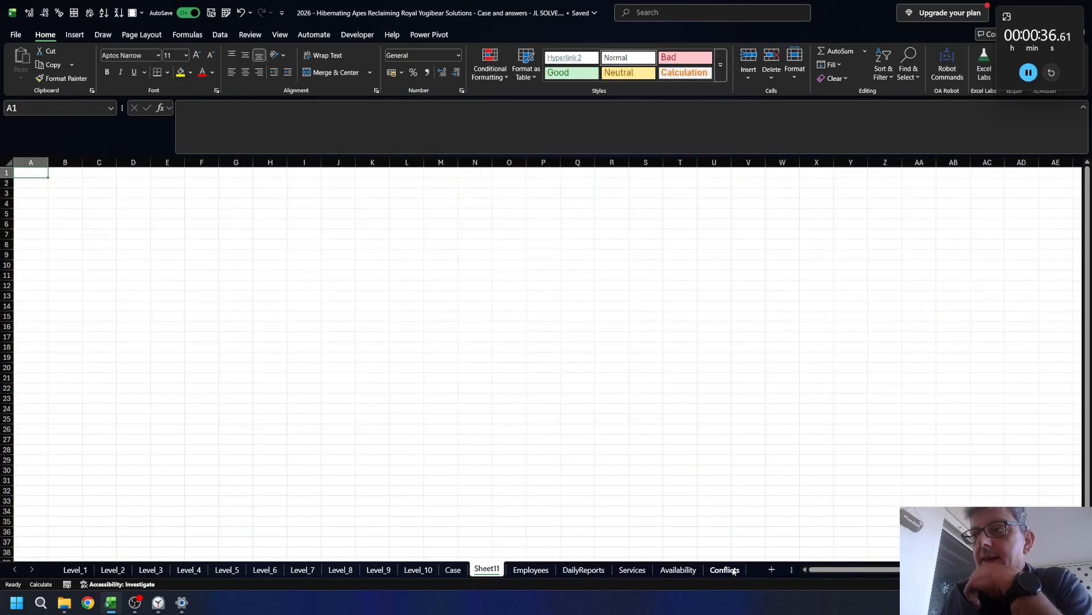
drag(449, 569, 453, 570)
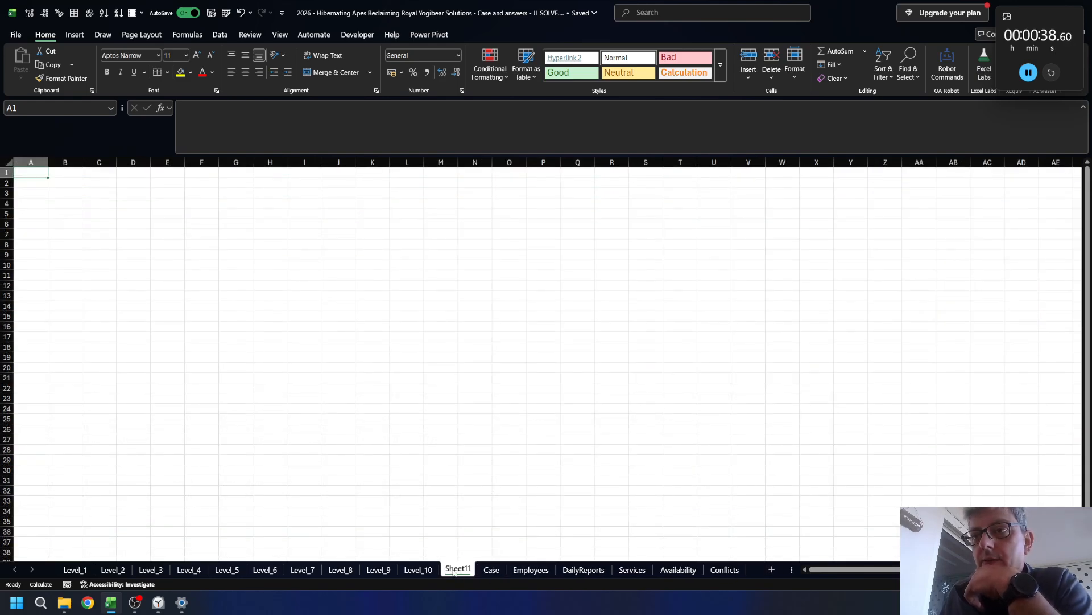
double_click(454, 570)
text(B5)
key(Return)
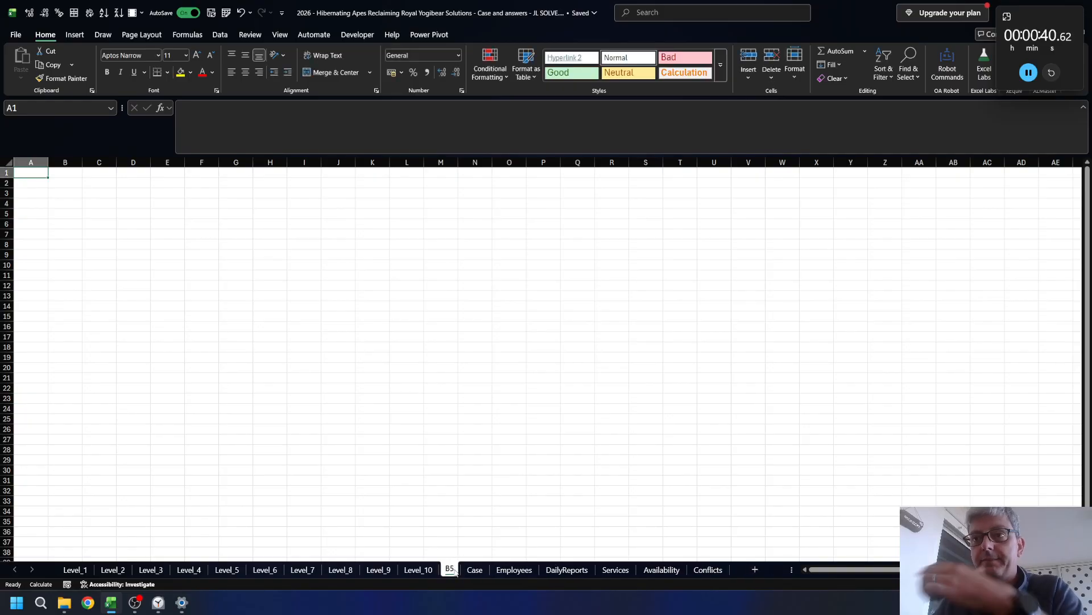
- In cell B2 of the B5 sheet, start a LET formula that defines the name area with the TRIMRANGE function
click(477, 571)
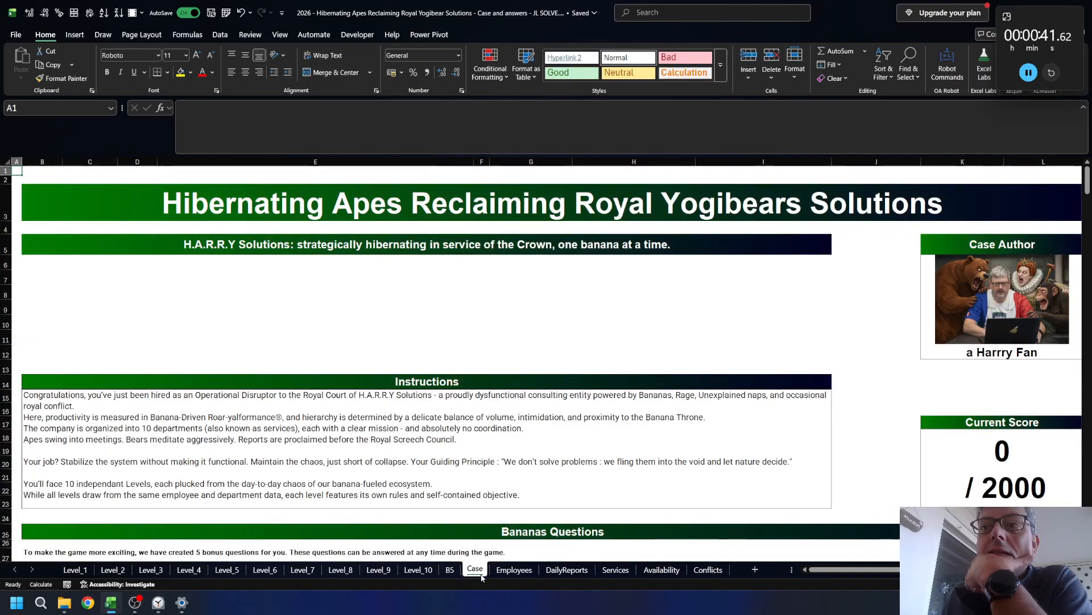
click(450, 570)
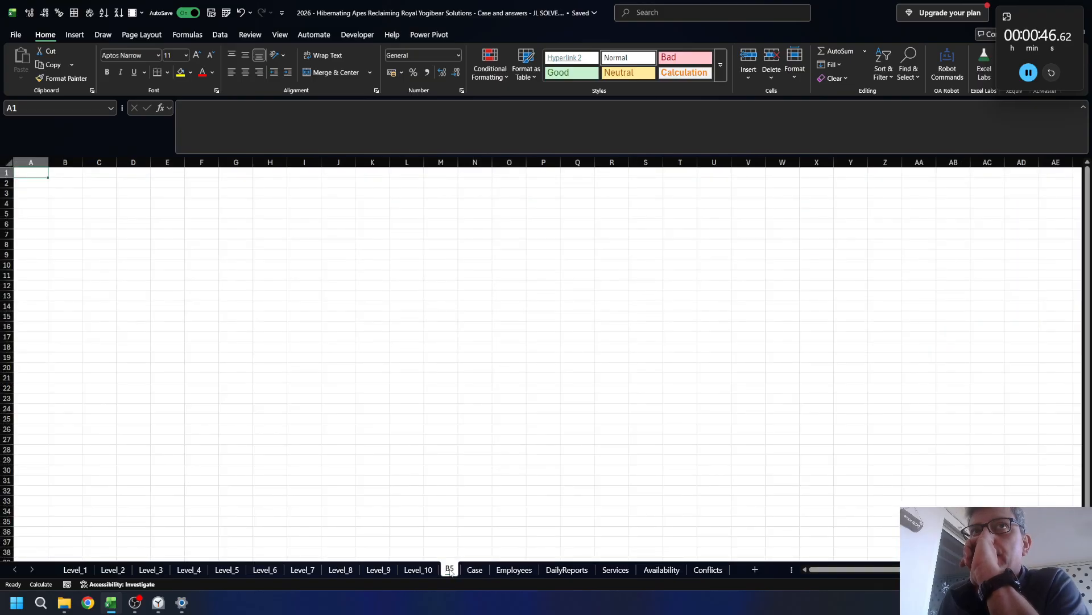
click(67, 182)
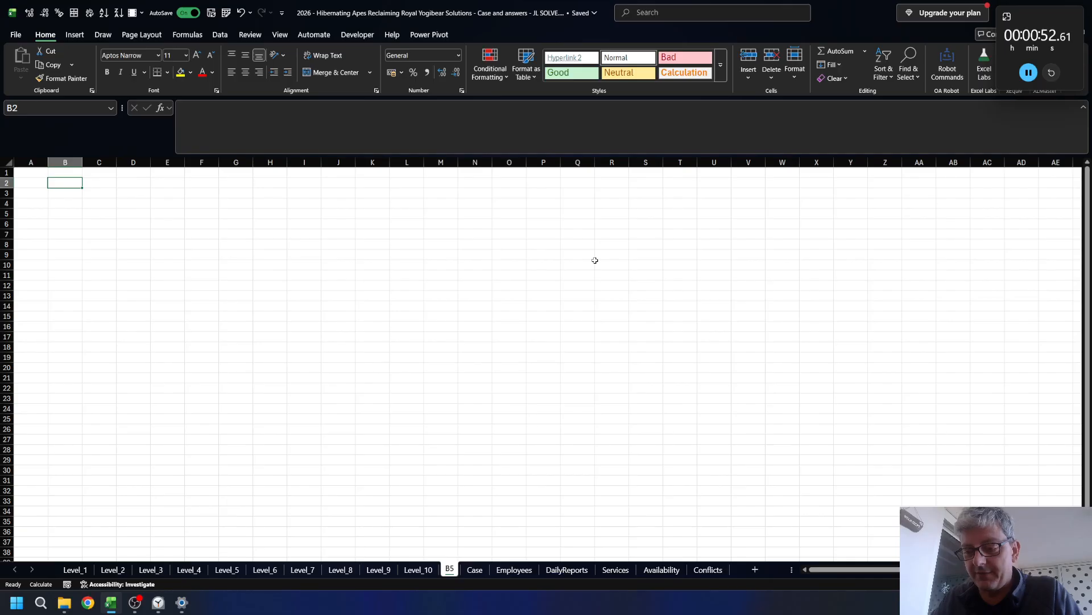
text(=LET()
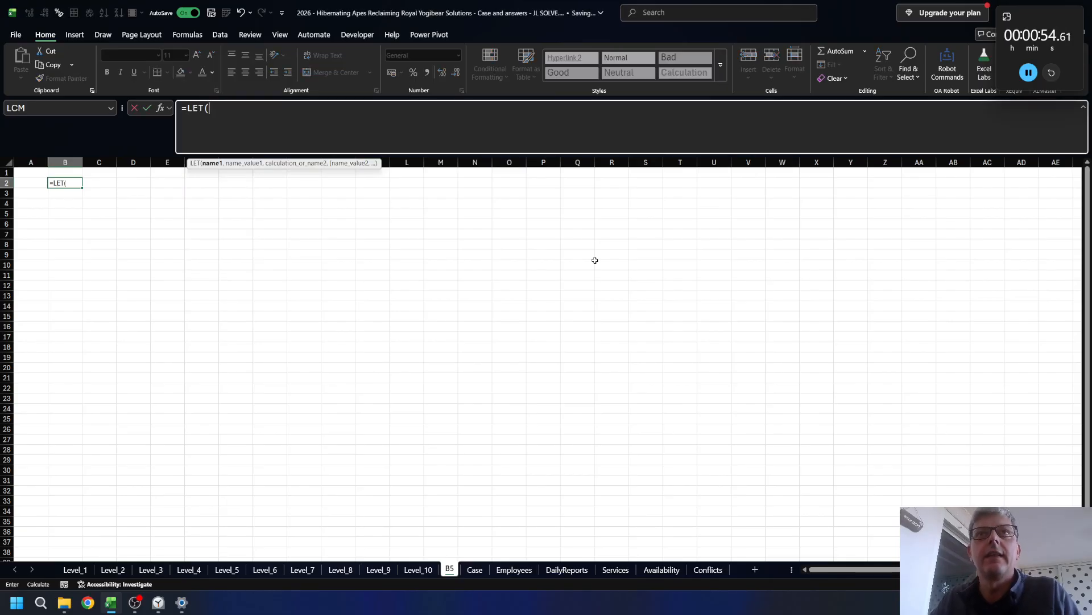
text(are)
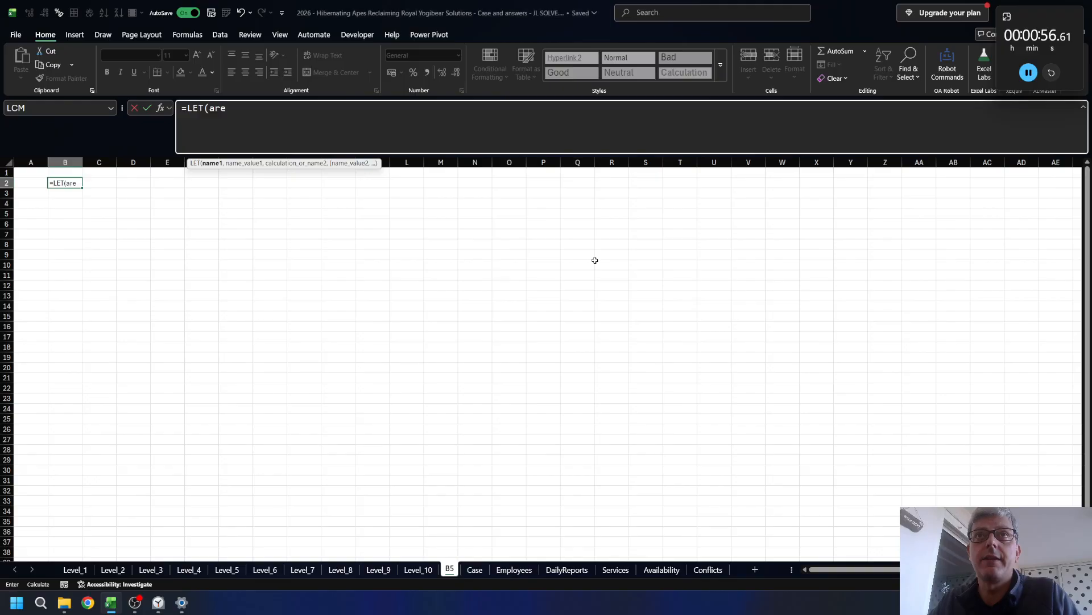
text(a,tri)
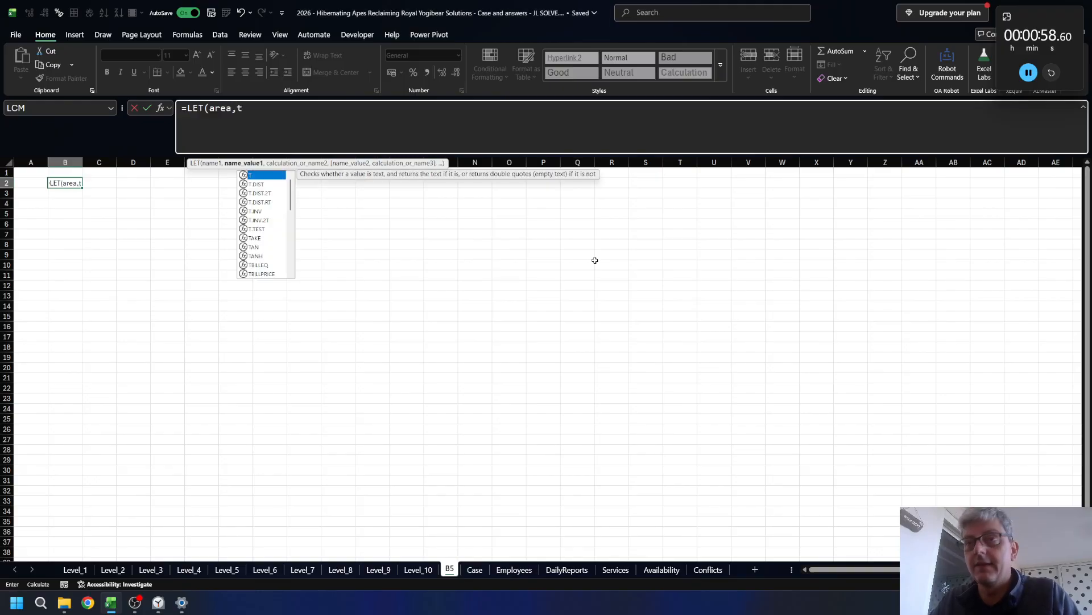
key(Down)
key(Down)
key(Tab)
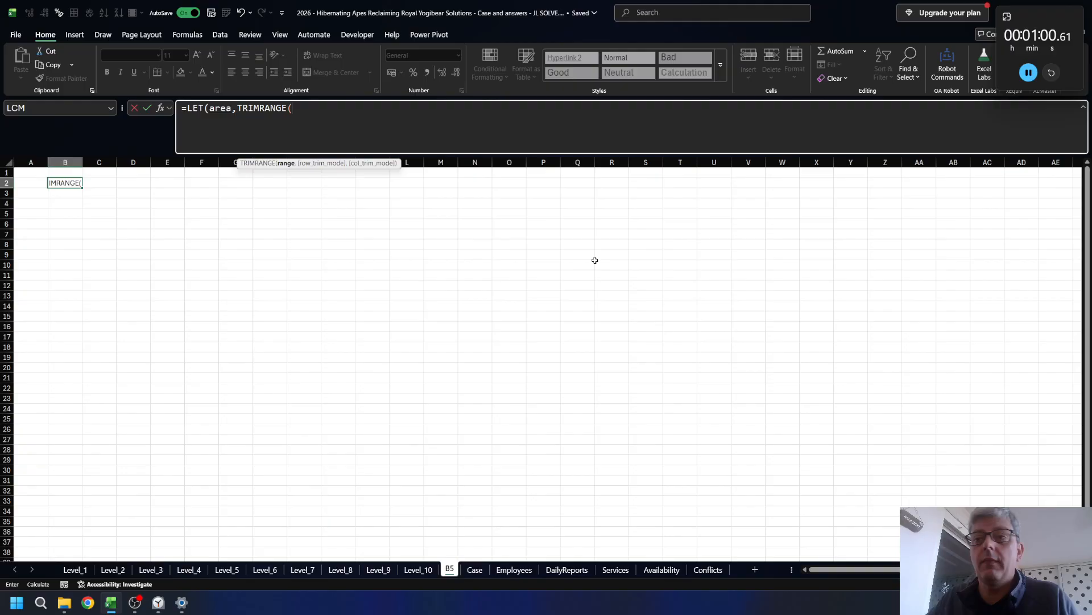
- Give TRIMRANGE the whole Case sheet (Case!1:1048576) as its range, return area, and enter the formula
key(ctrl+Page_Down)
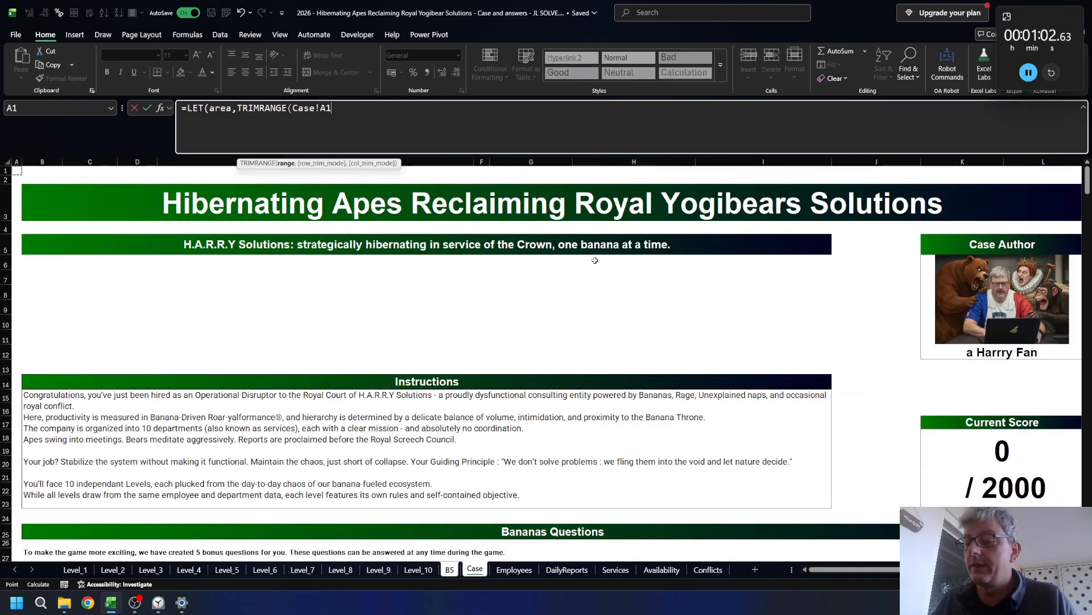
key(ctrl+space)
key(shift+space)
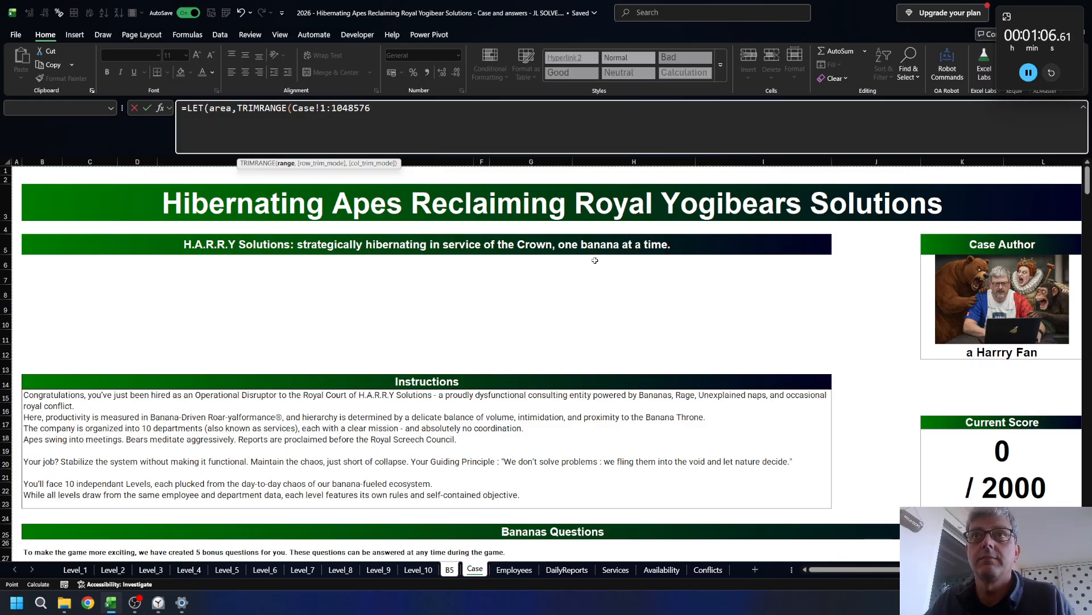
text())
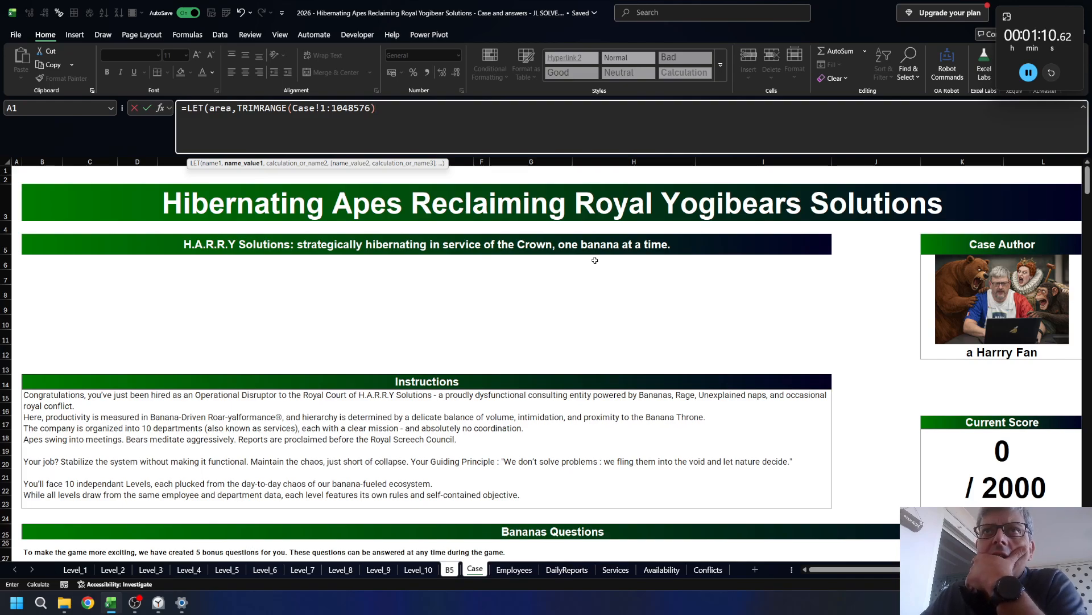
text(,area)
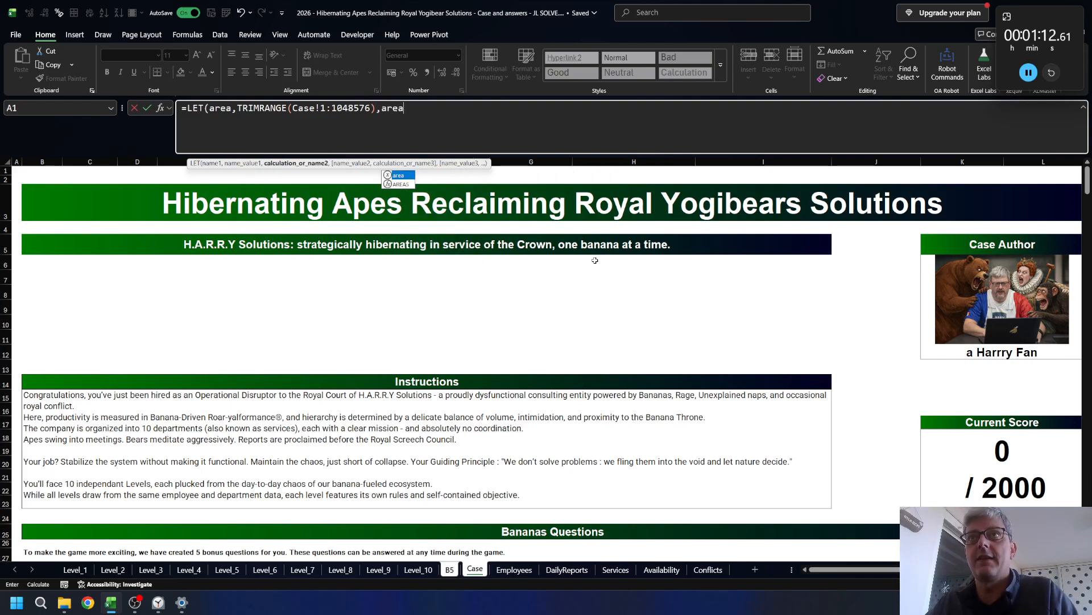
key(Return)
key(Return)
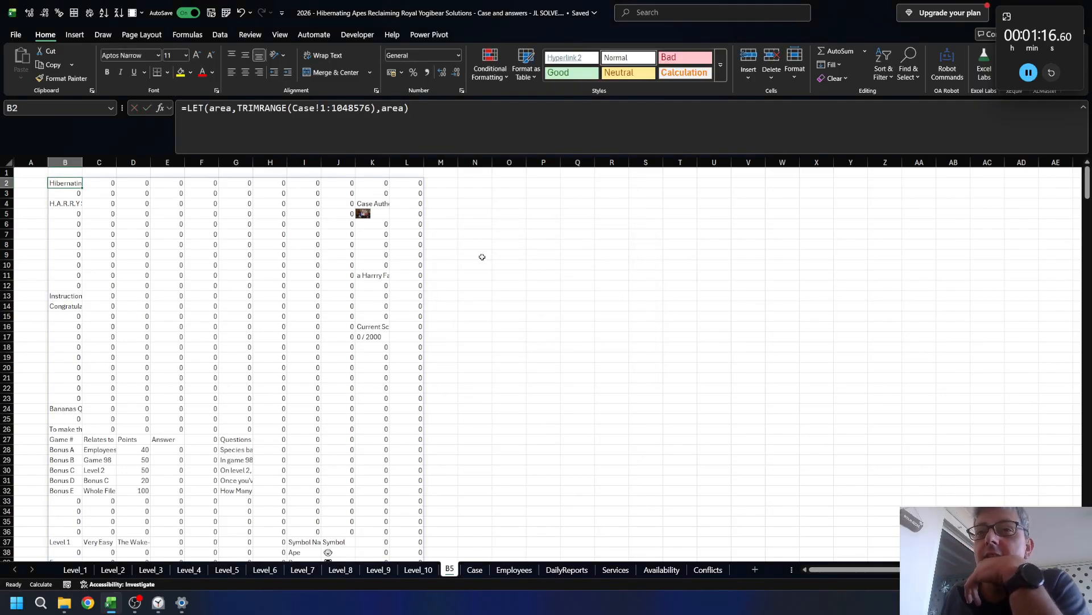
- Check the spilled picture cell K5 and open the LET formula in B2 for editing just before TRIMRANGE
click(363, 215)
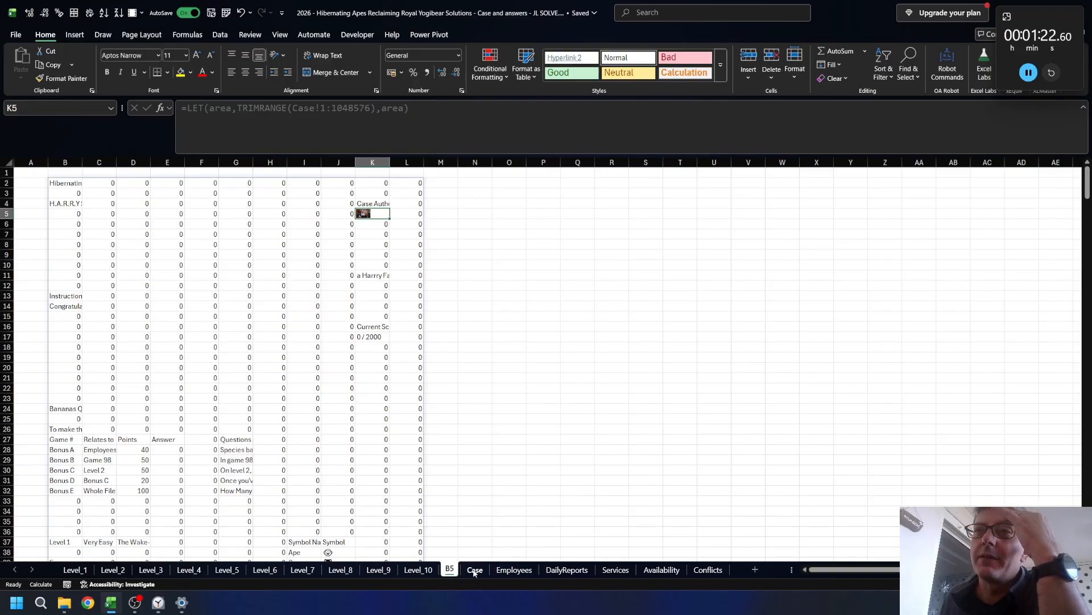
click(62, 182)
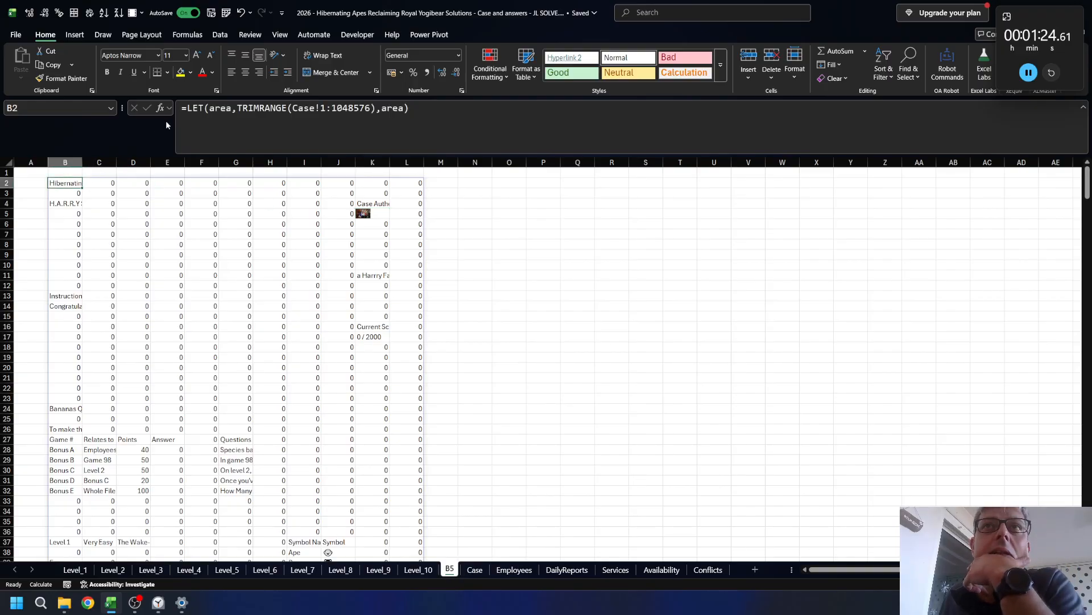
click(238, 108)
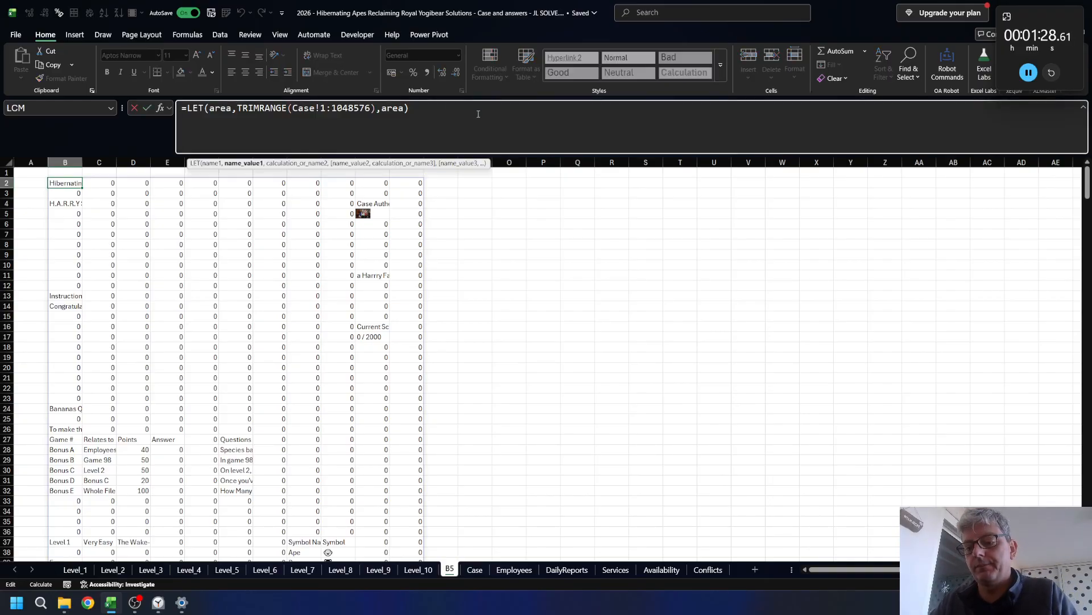
text(IF()
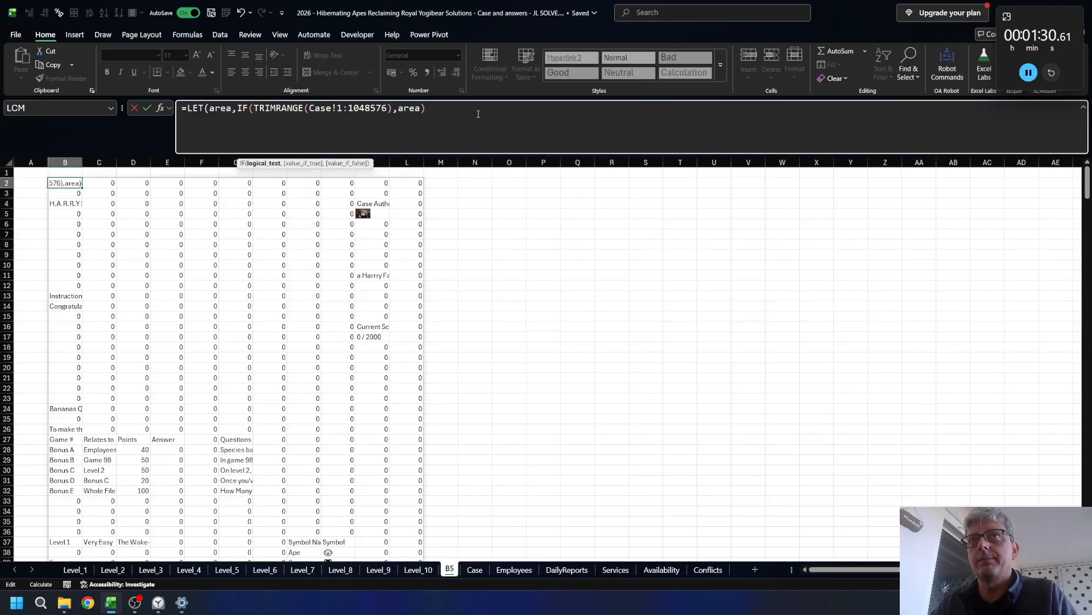
text(is)
key(Down)
key(Down)
key(Down)
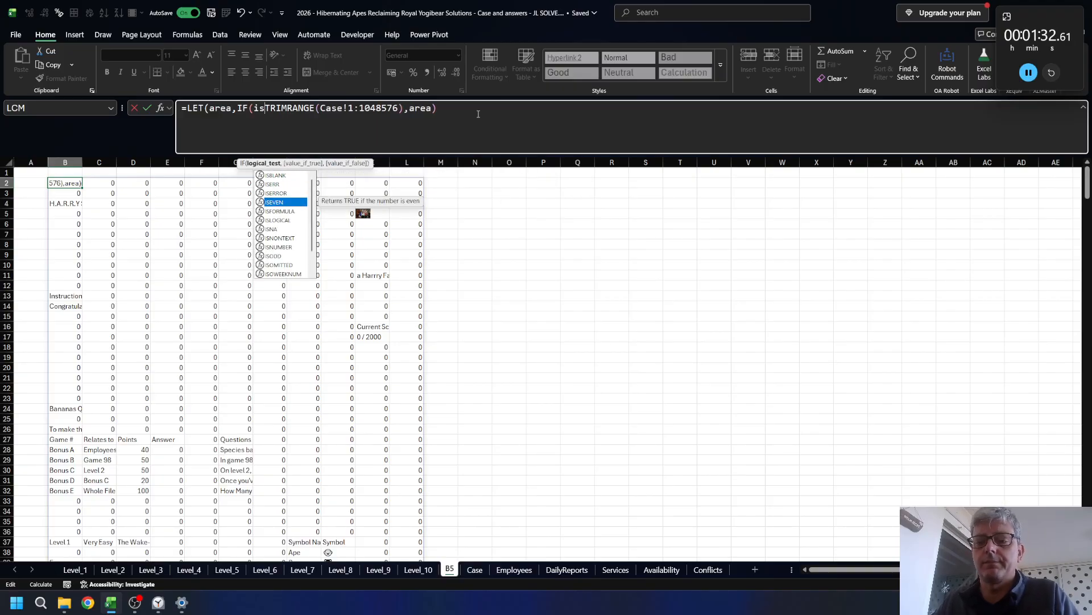
text(t)
key(Tab)
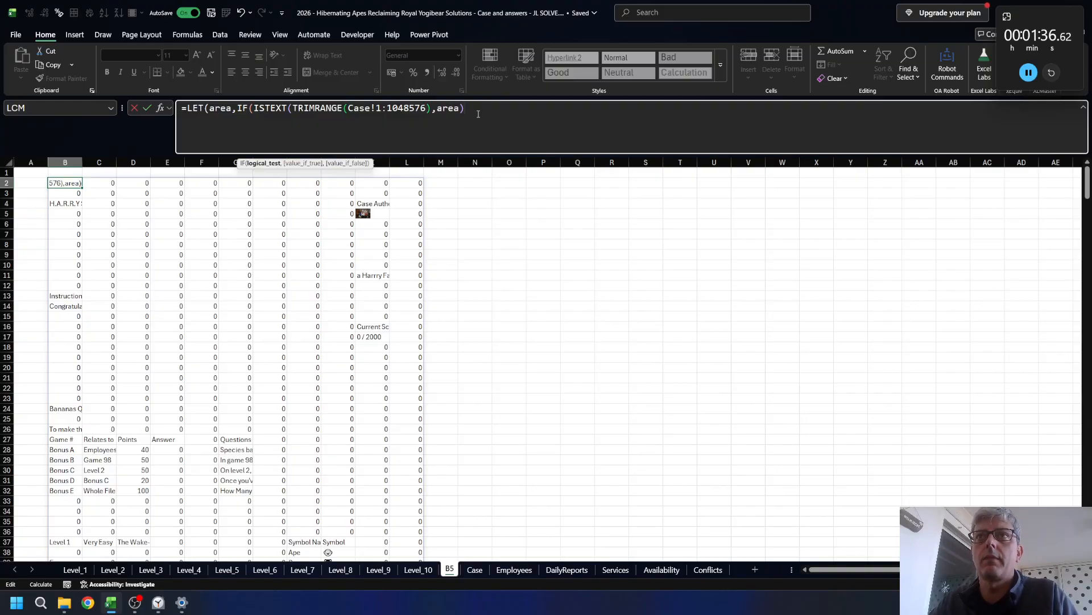
key(ctrl+Left)
key(ctrl+Left)
key(ctrl+Left)
key(ctrl+Left)
key(ctrl+Left)
key(ctrl+Left)
key(ctrl+Left)
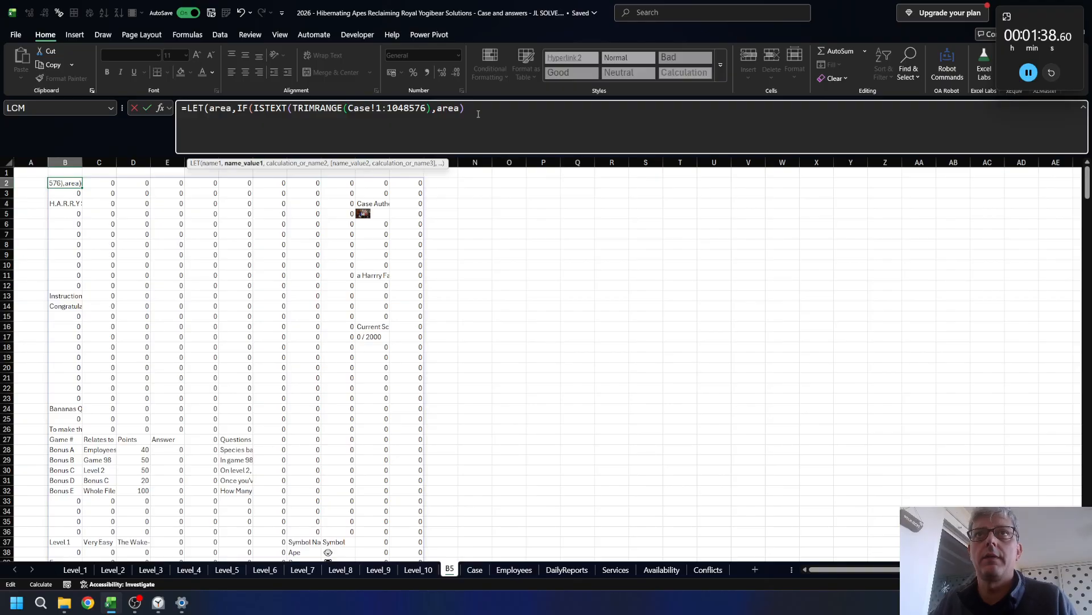
key(ctrl+shift+Right)
key(ctrl+shift+Right)
key(Delete)
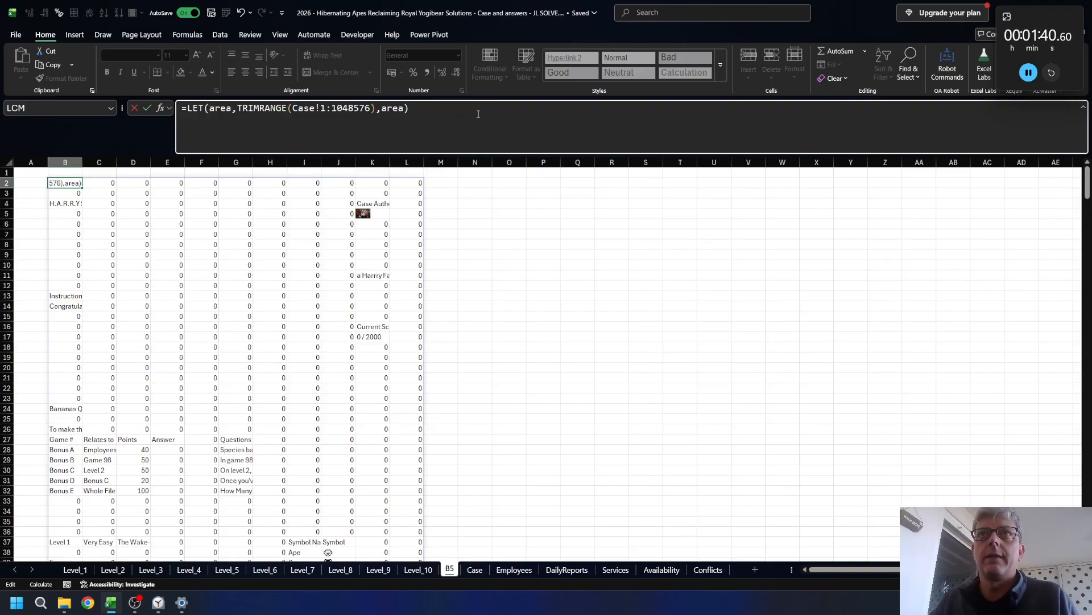
- Replace the final area result of the LET formula in B2 with an IF that returns area where ISTEXT(area) is true
key(BackSpace)
key(BackSpace)
key(BackSpace)
key(BackSpace)
key(BackSpace)
text(i)
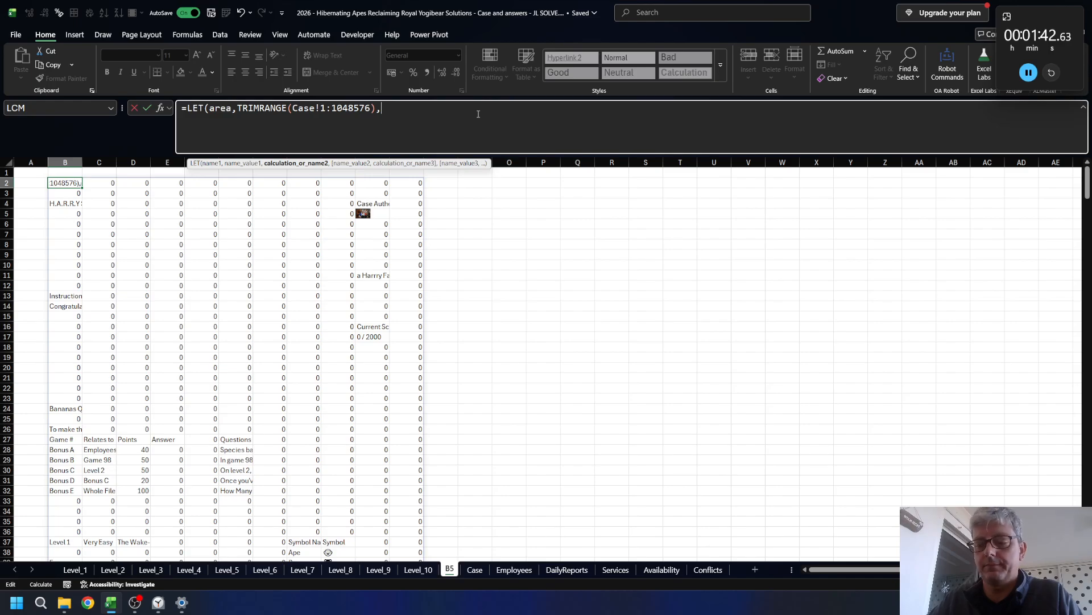
text(f)
key(Tab)
text(is)
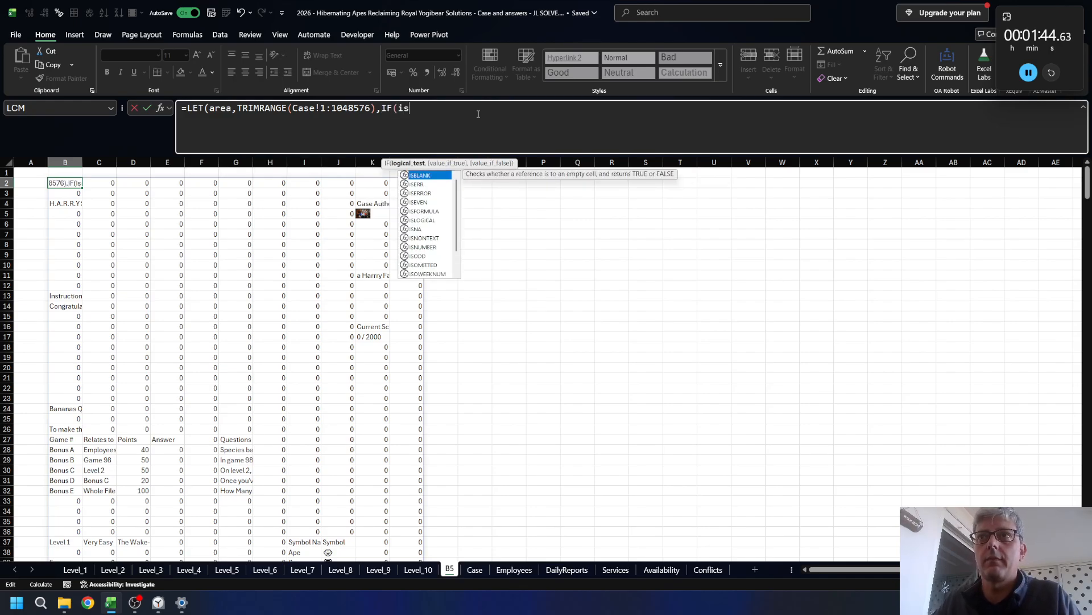
text(t)
key(Tab)
text(a)
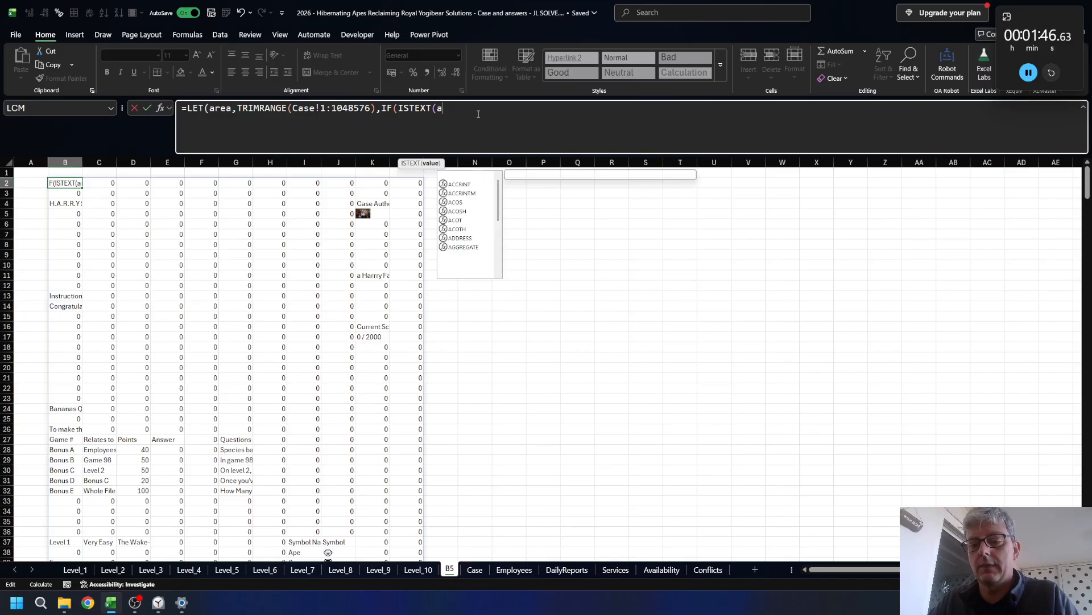
text(rea),area,)
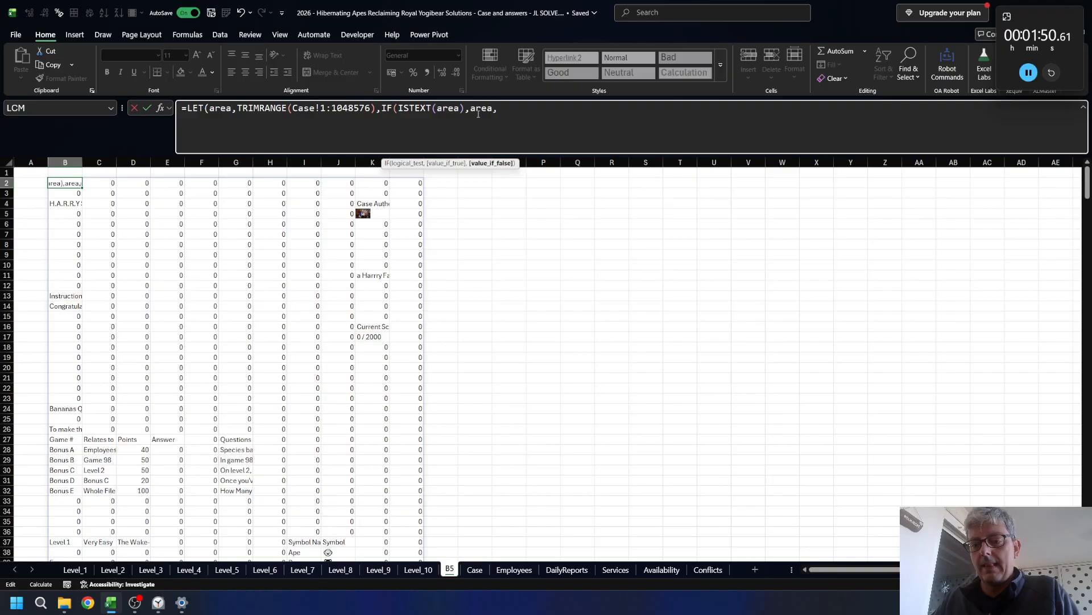
- Make the IF return NA() for all non-text cells and enter the formula
text(NA)
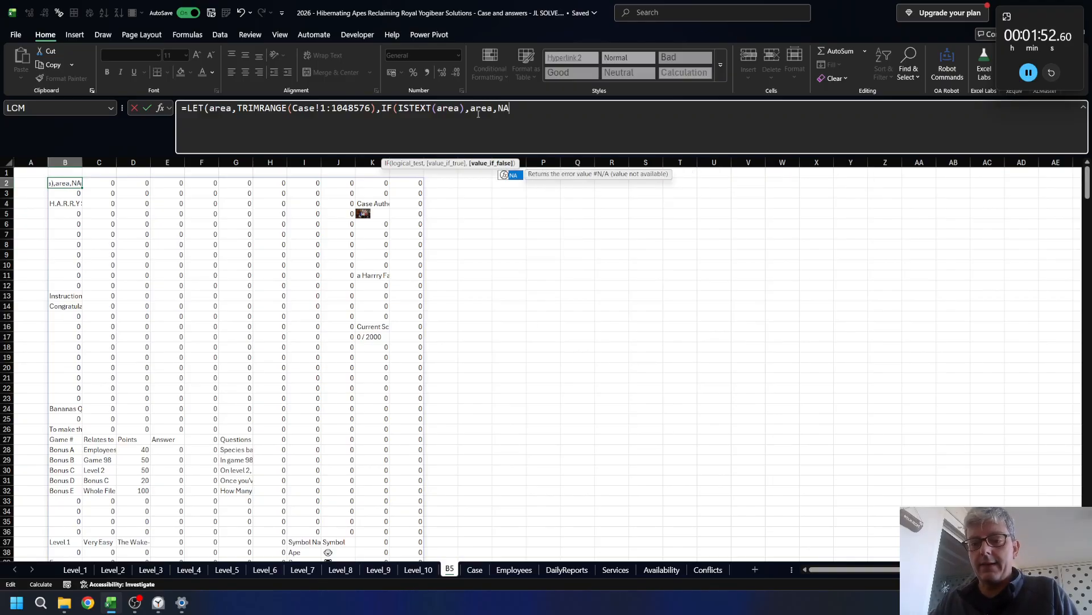
text(()))
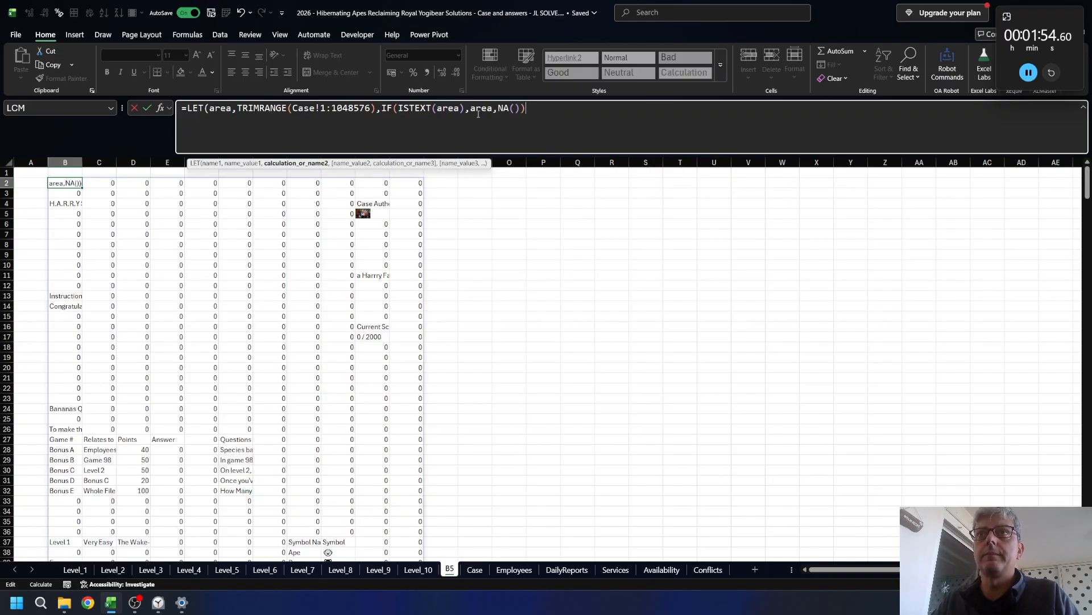
text())
key(Return)
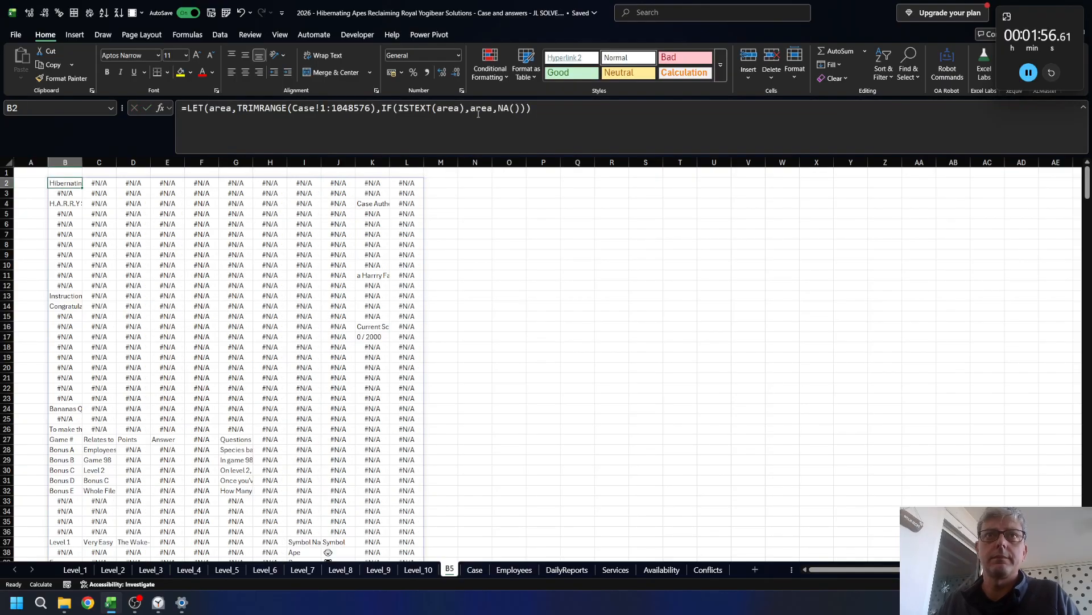
- Reopen the LET formula in B2 and change its IF function to IFS
key(F2)
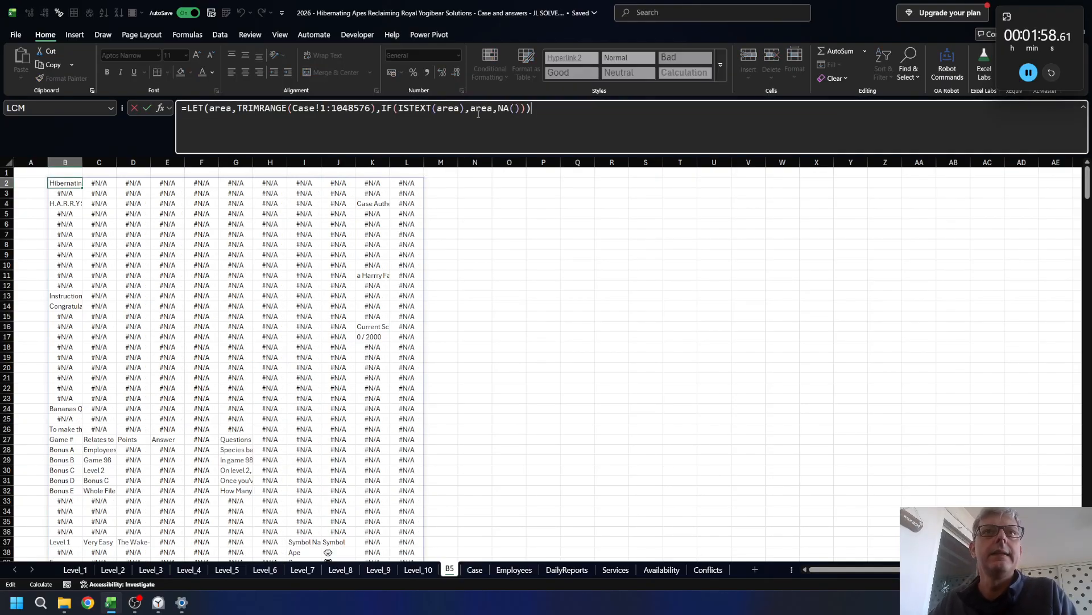
key(Escape)
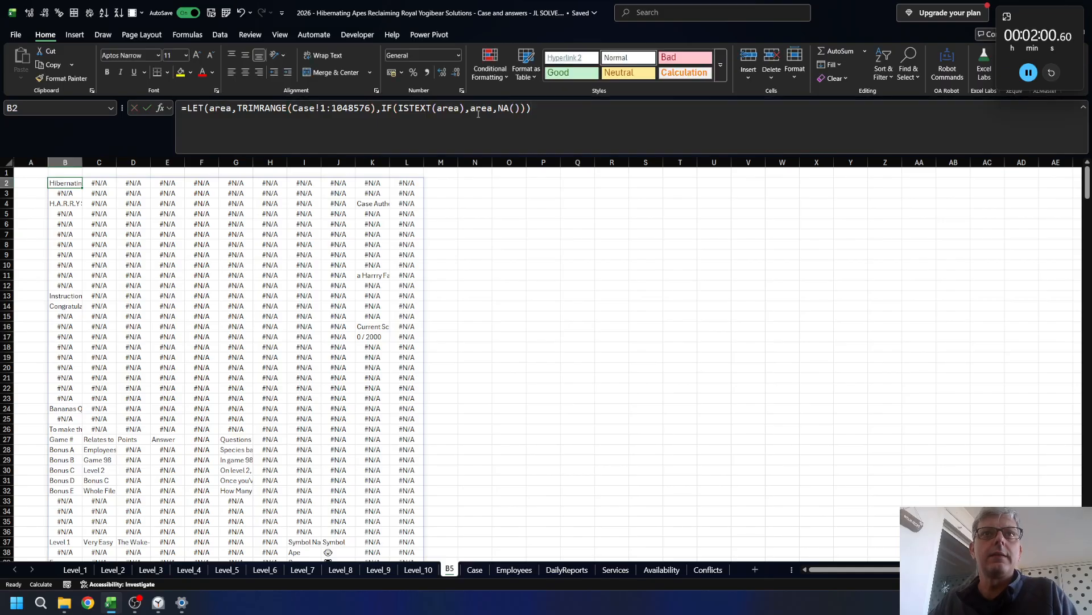
key(F2)
key(Left)
key(Left)
key(Left)
key(Left)
key(Left)
key(Left)
key(Left)
key(Left)
key(Left)
key(Left)
key(Left)
key(Left)
key(Left)
key(Left)
key(Left)
key(Left)
key(Left)
key(Left)
key(Left)
key(Left)
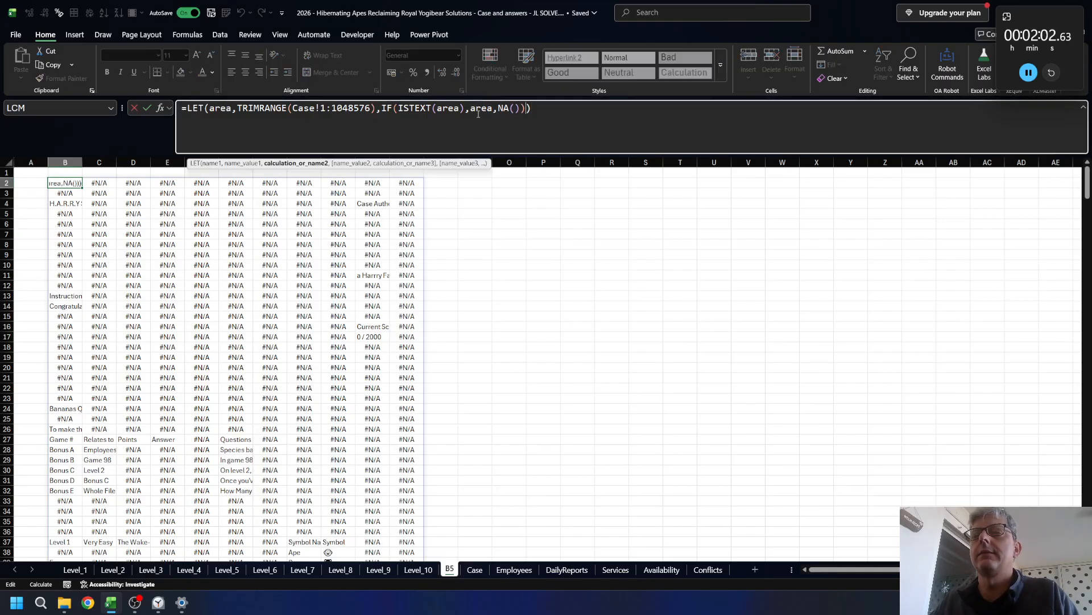
key(Left)
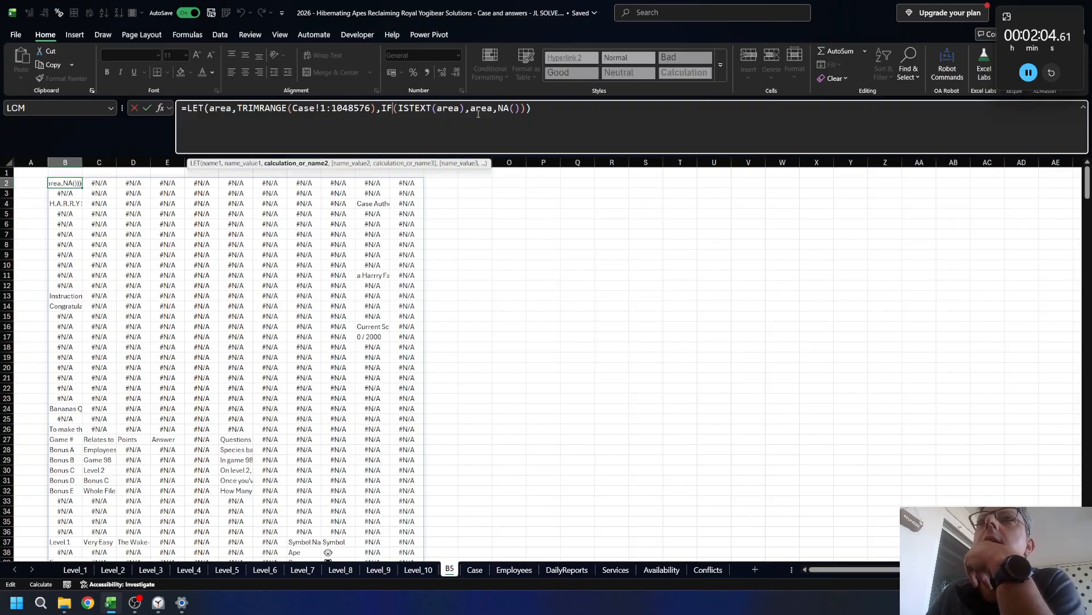
text(S)
- Remove the NA() argument so that the IFS function ends after area
key(End)
key(Left)
key(Left)
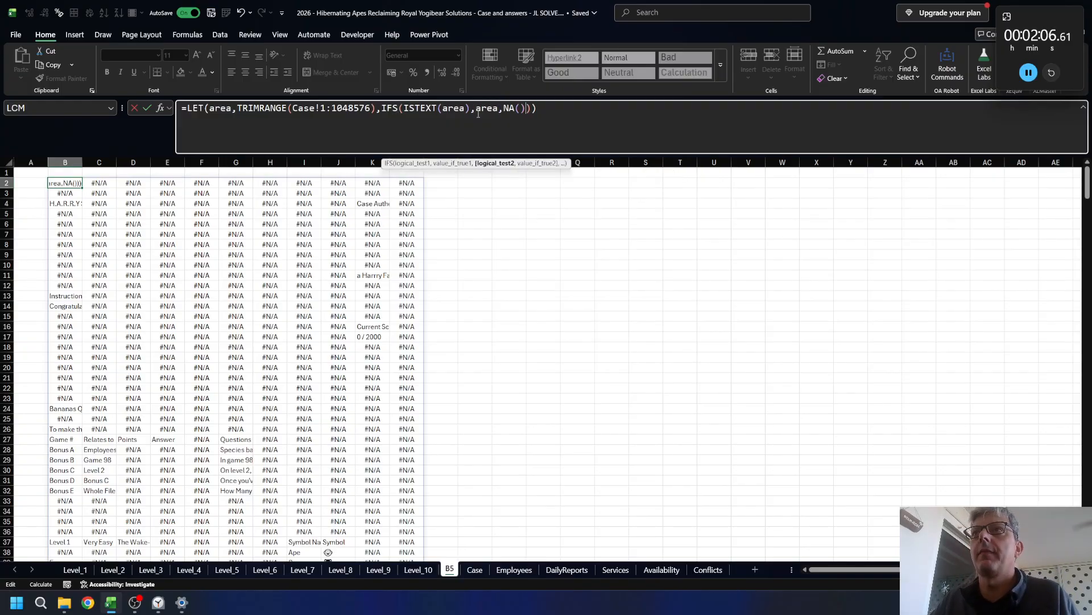
key(ctrl+shift+Left)
key(BackSpace)
key(BackSpace)
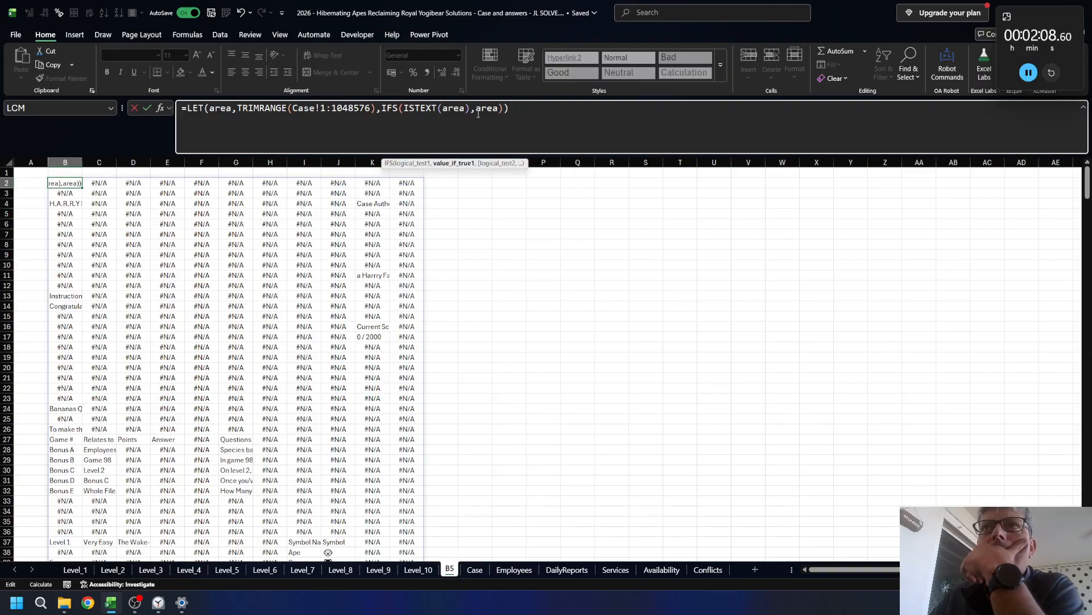
- Wrap the IFS expression in TOROW with ignore option 3 and enter the formula
click(382, 107)
text(TOROW()
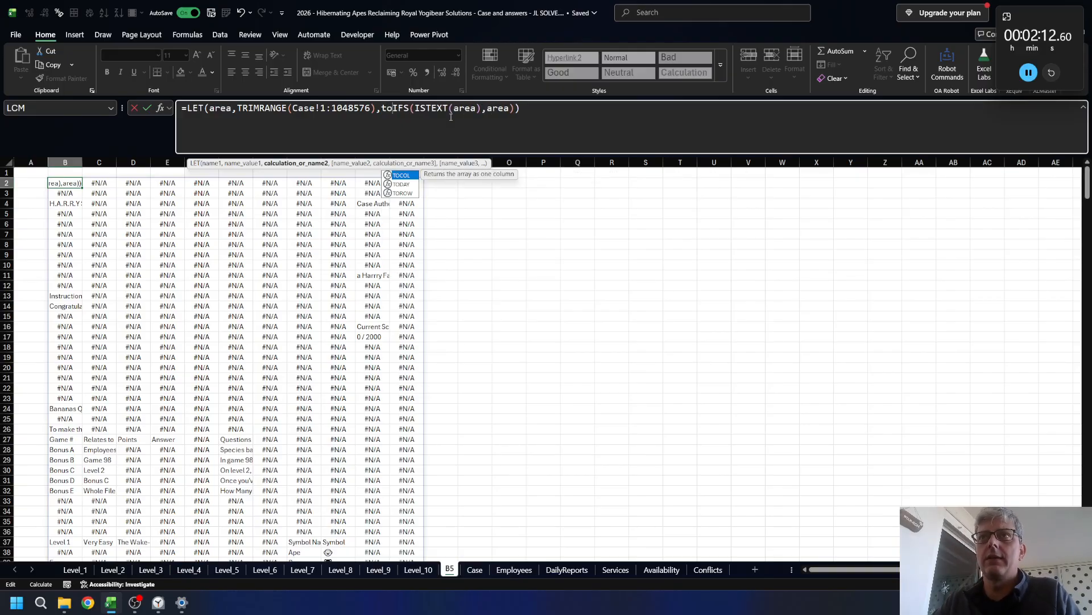
key(End)
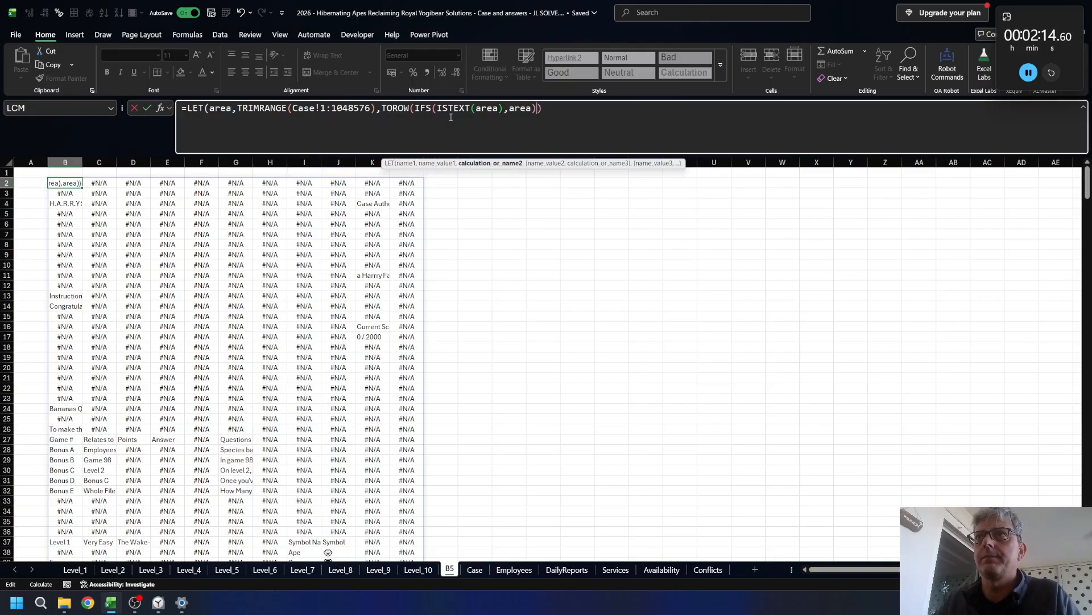
key(Left)
text(,3)
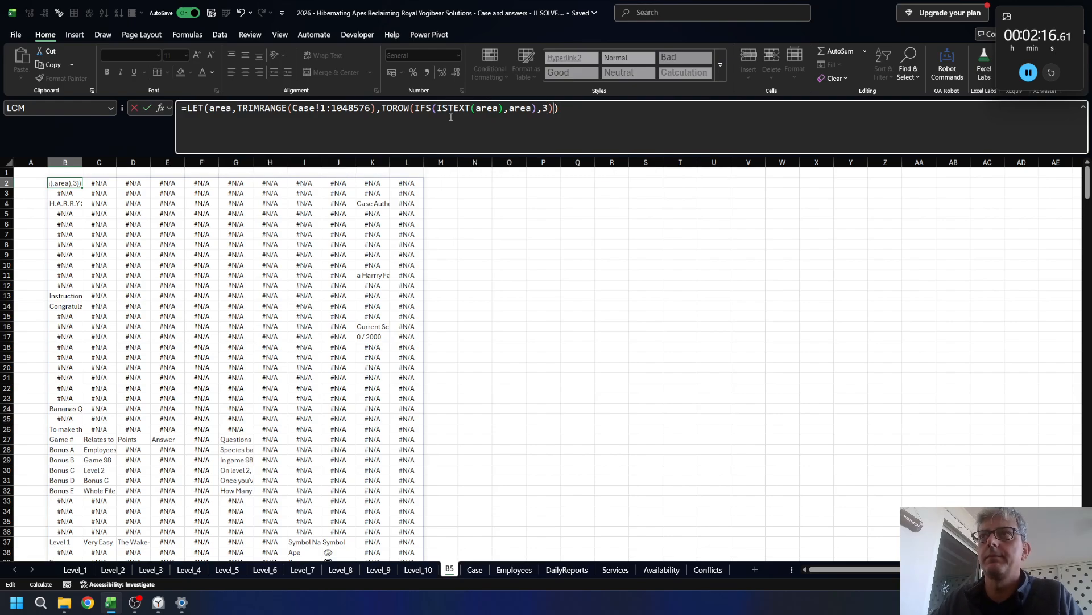
key(ctrl+Return)
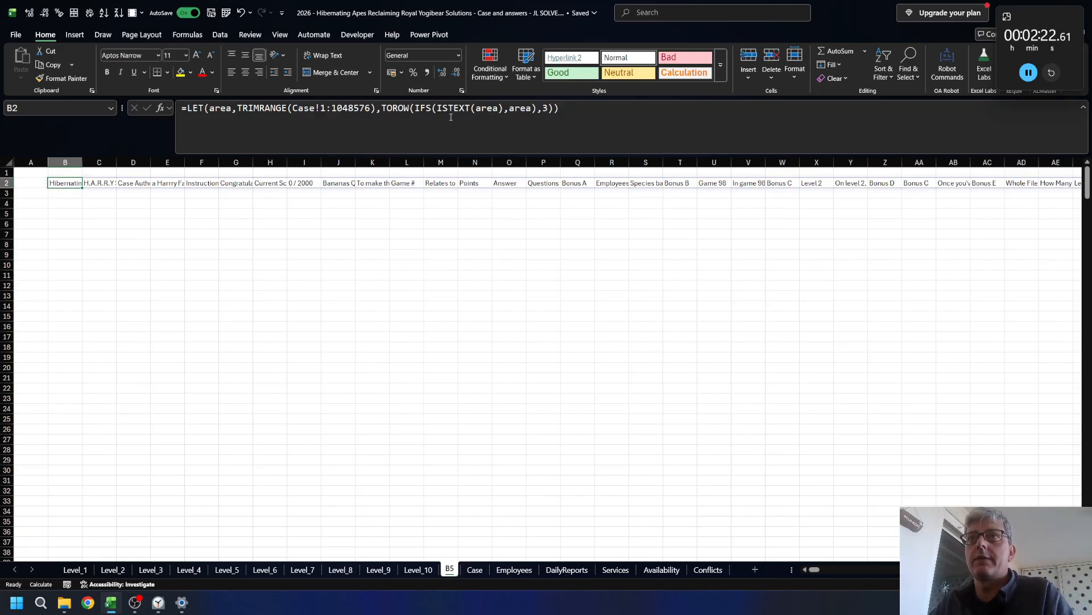
- Try to wrap the TOROW expression of the B2 formula in SUM and LEN
click(451, 117)
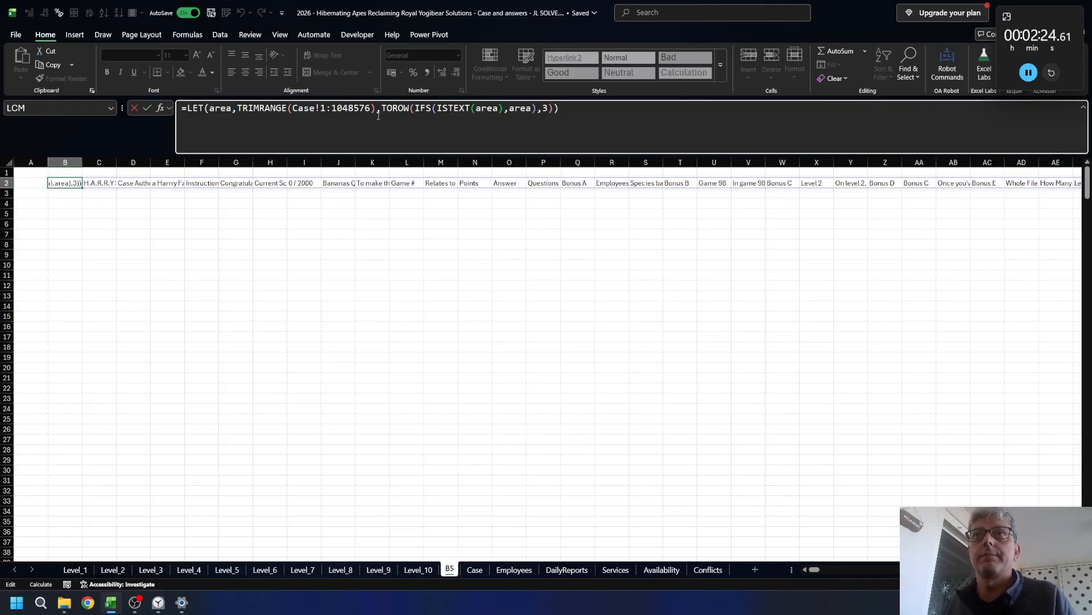
click(392, 103)
key(Left)
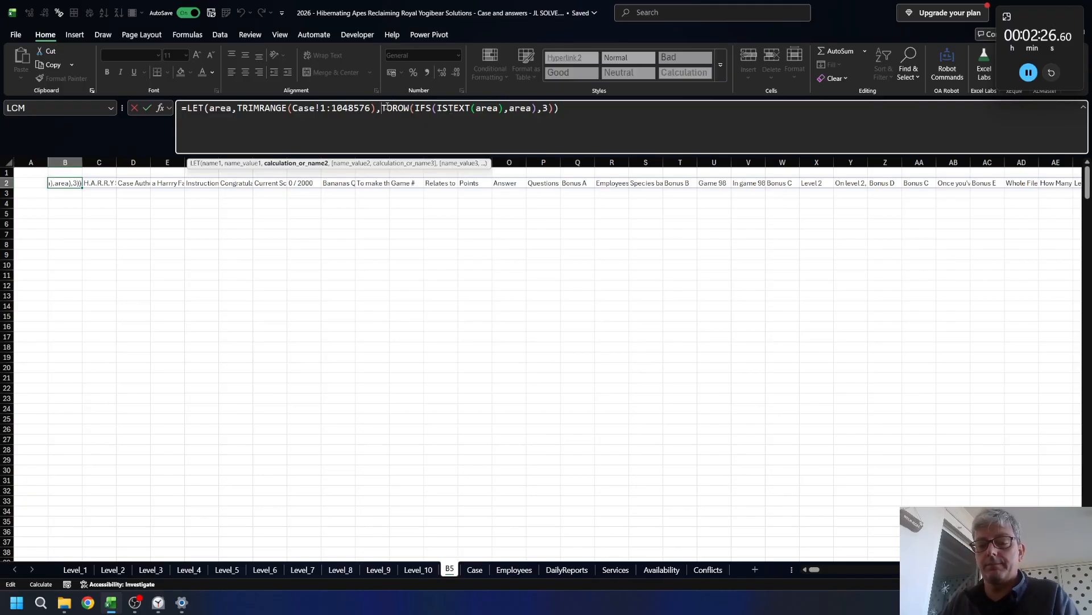
text(s)
text(um)
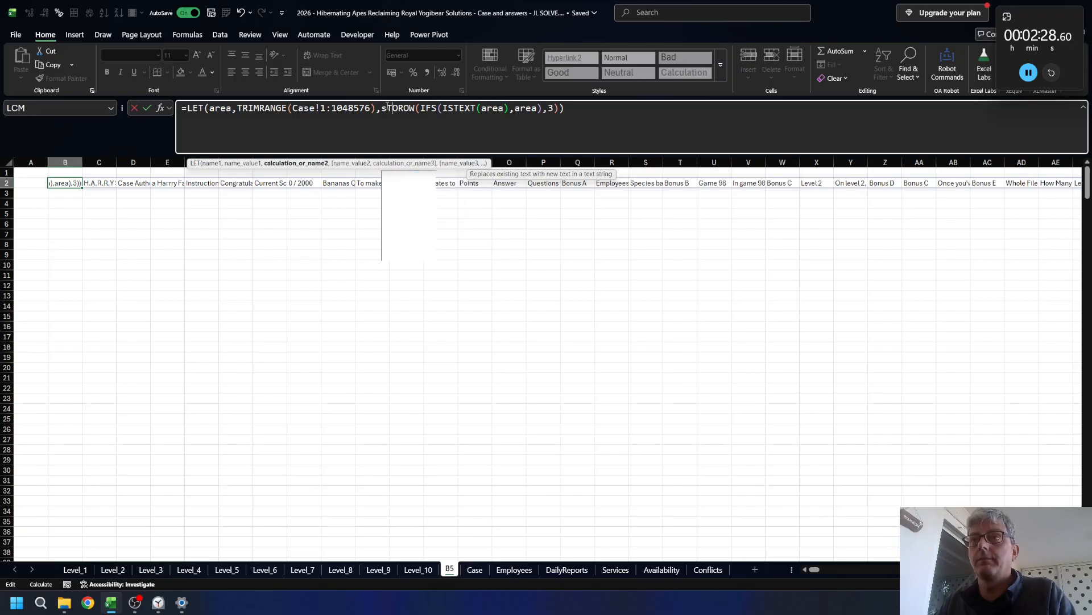
key(Tab)
text(len)
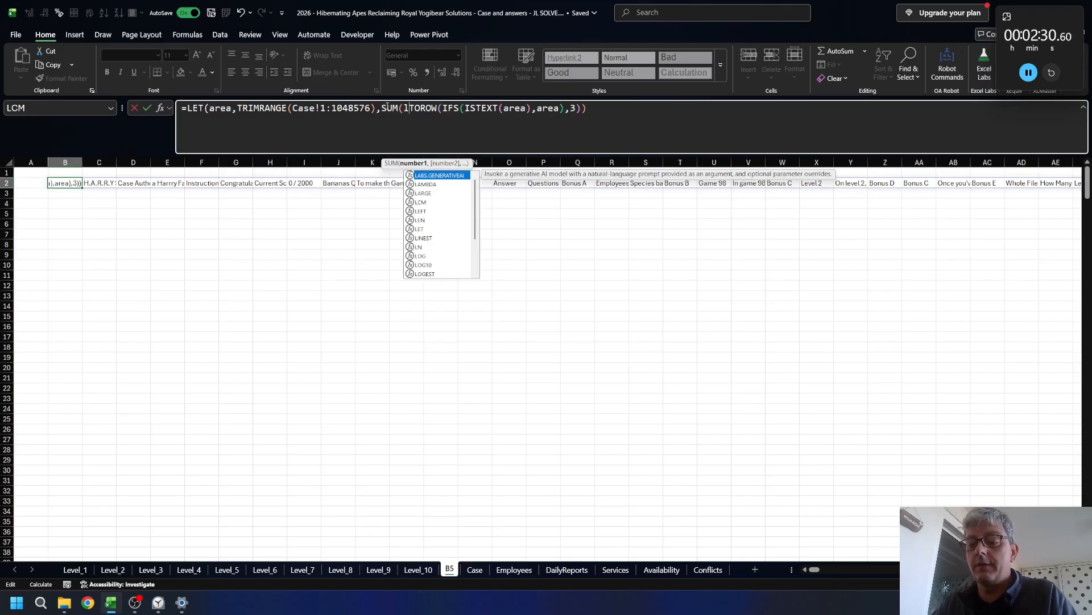
key(Tab)
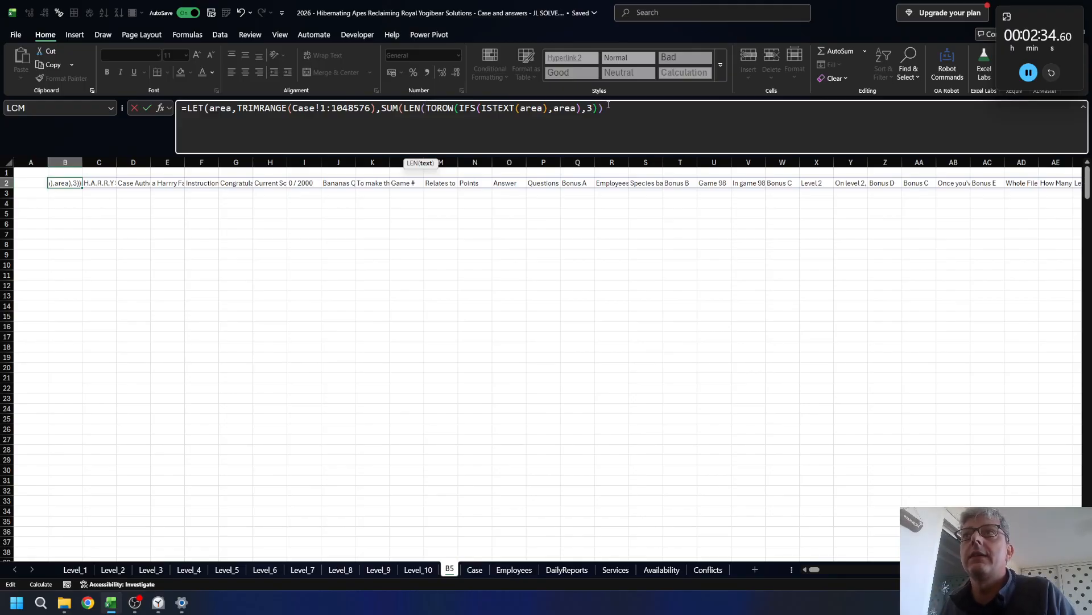
- Replace SUM(LEN( before TOROW with the LET name strings and remove the formula's final closing bracket
key(shift+Left)
key(shift+Left)
key(shift+Left)
key(shift+Left)
key(shift+Left)
key(shift+Left)
key(shift+Left)
key(shift+Left)
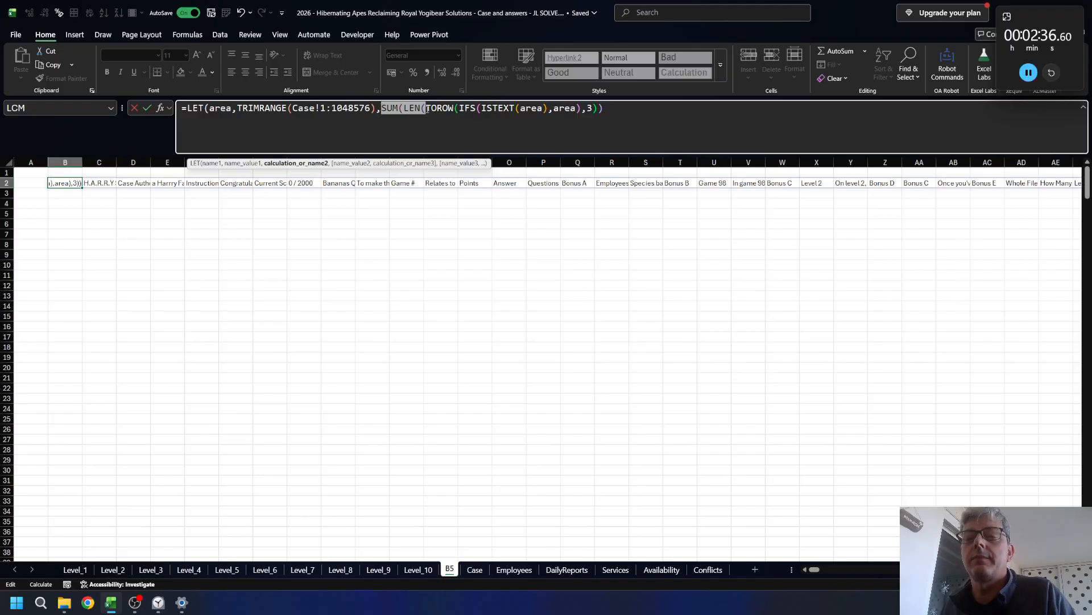
text(strings,)
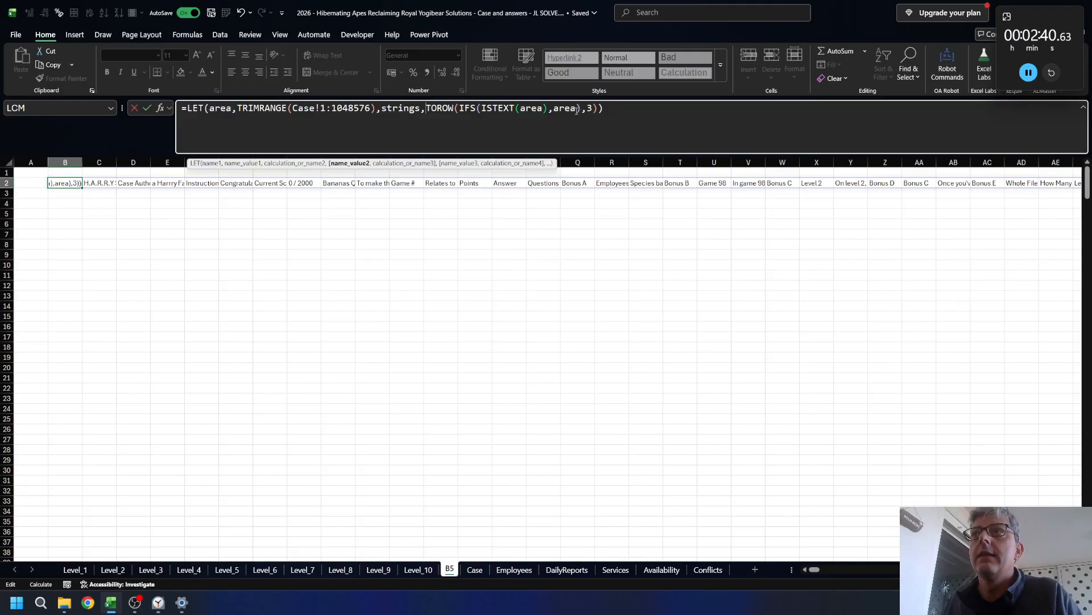
click(605, 107)
key(BackSpace)
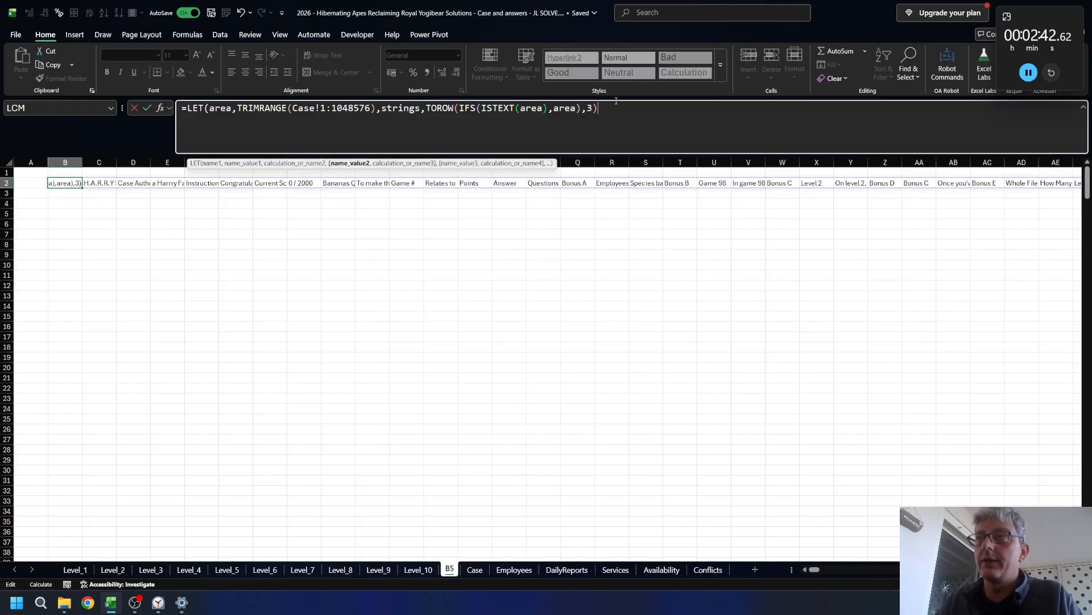
- Add SUM(LEN(strings)) as the result of the LET formula and enter it
text(,SUM()
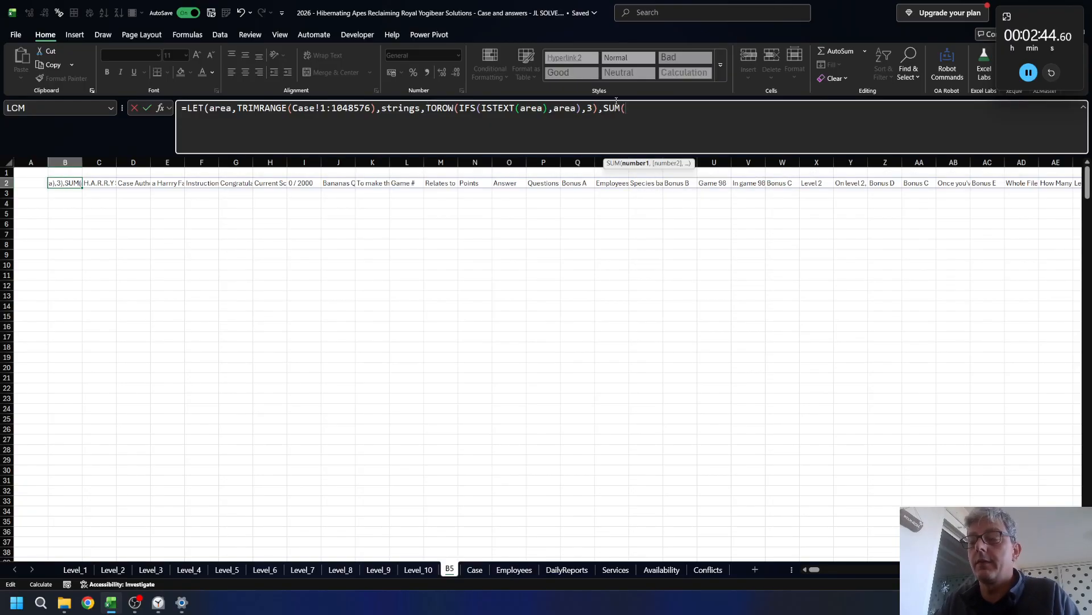
text(LEN()
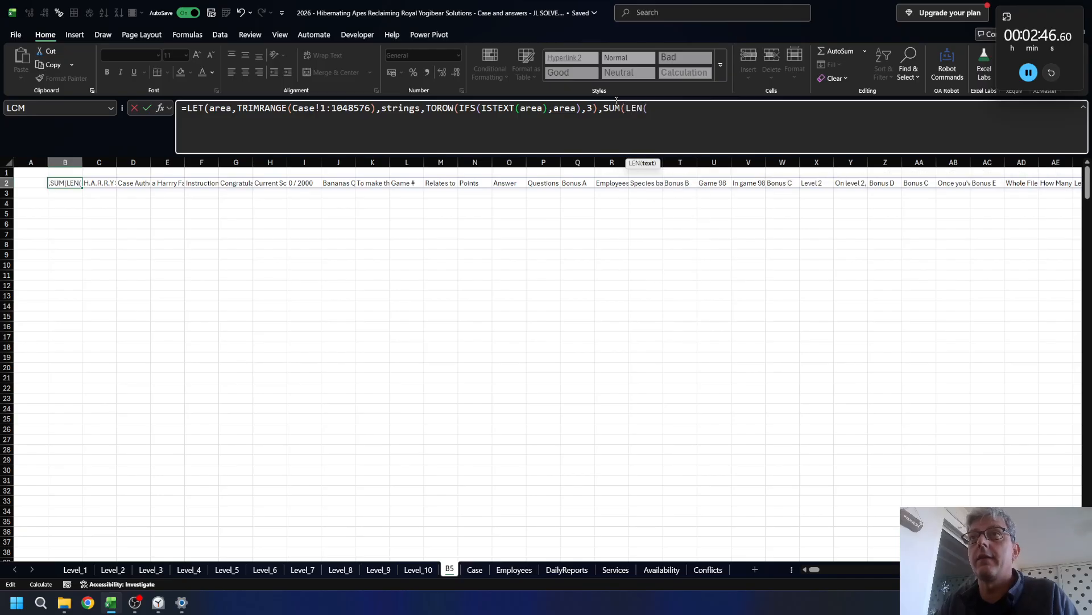
text(strings)
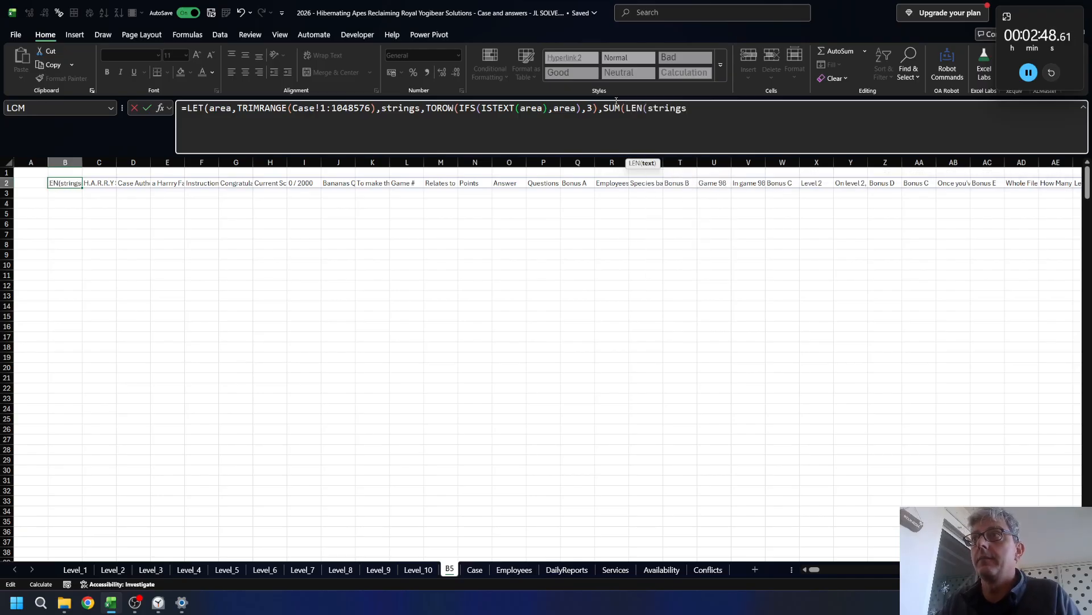
text())))
key(Return)
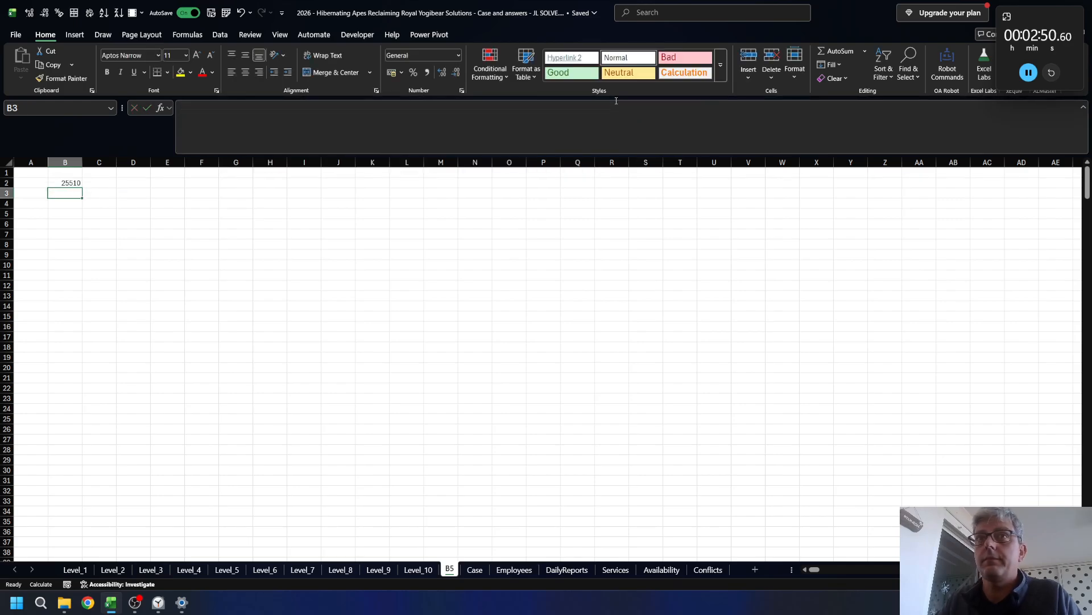
- Reopen the B2 formula and subtract a SUM(LEN(SUBSTITUTE( expression from SUM(LEN(strings)), inside the LET's closing bracket
click(617, 100)
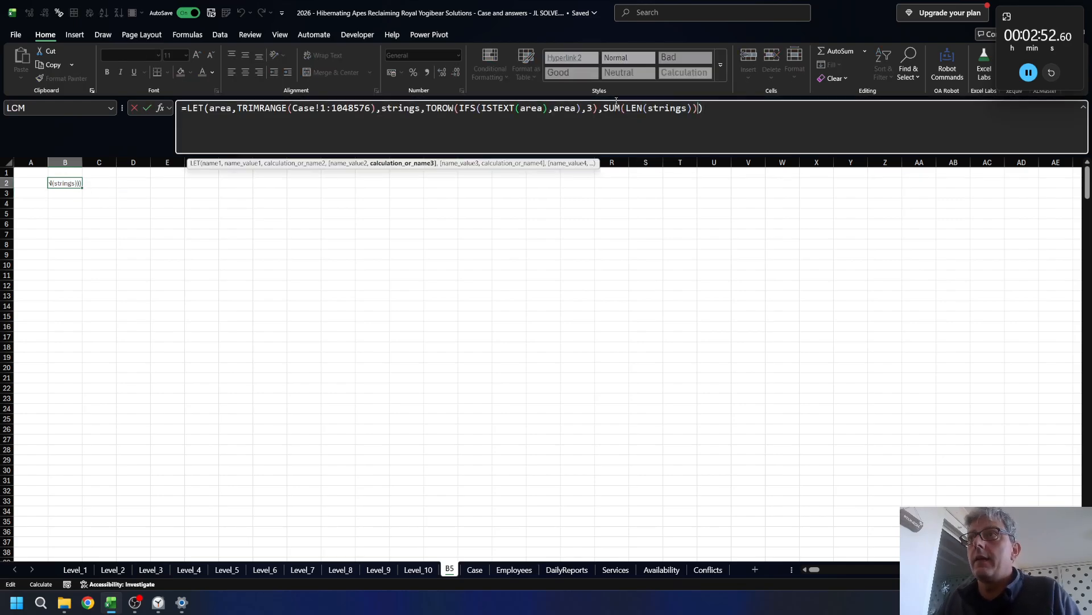
text(-)
text(sum)
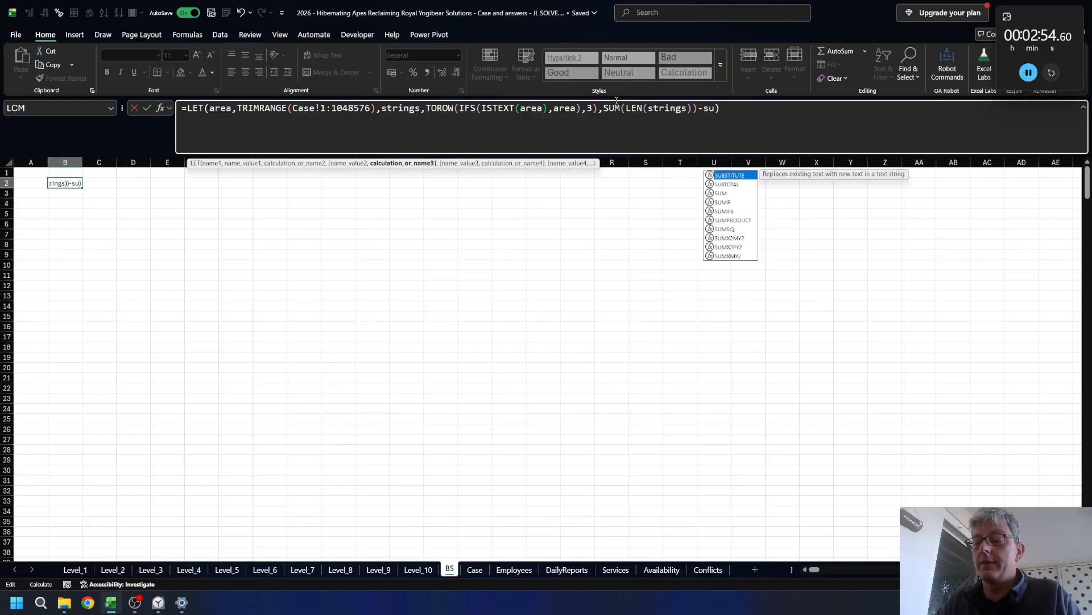
key(Tab)
text(len)
key(Tab)
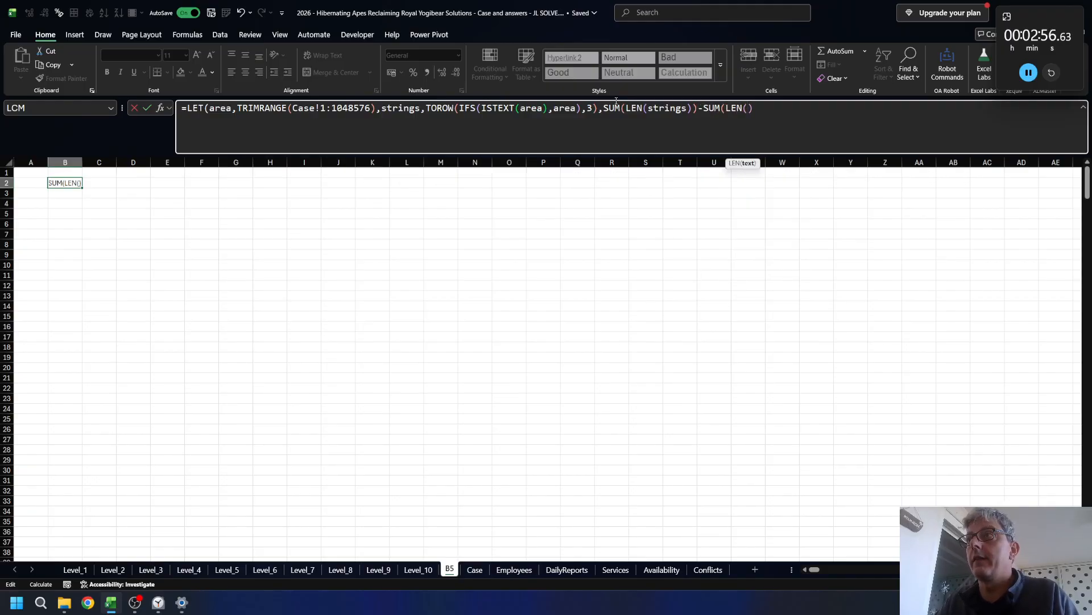
text(sub)
key(Tab)
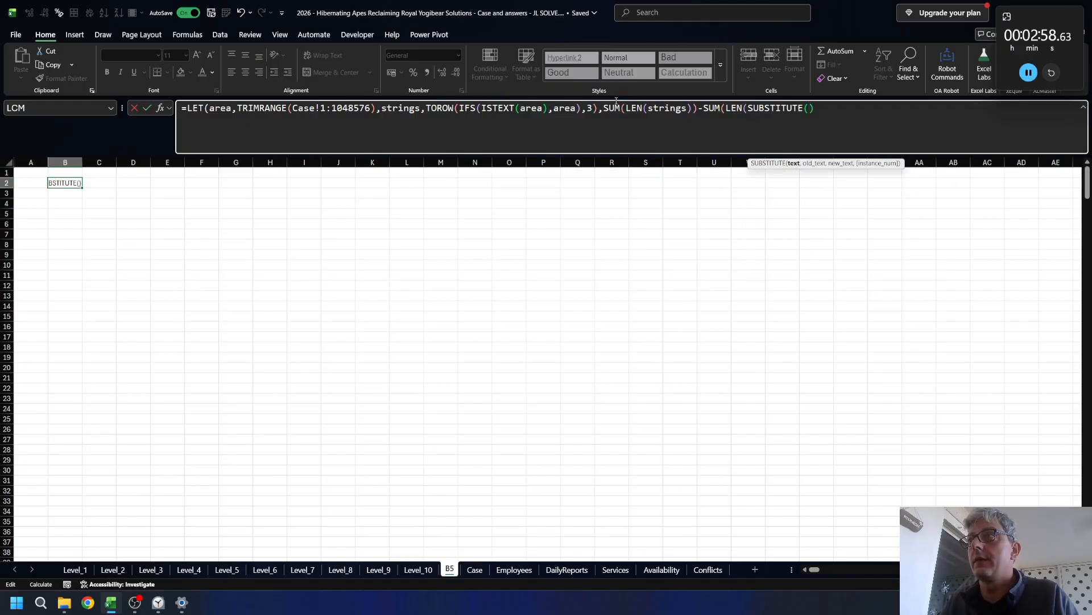
text(strings)
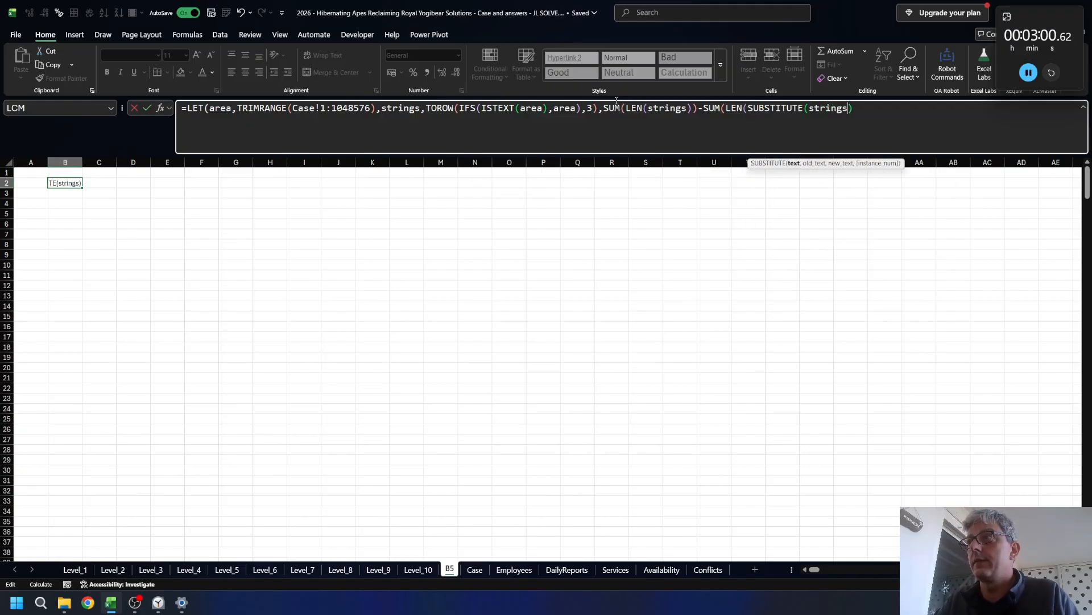
key(BackSpace)
key(BackSpace)
key(BackSpace)
key(BackSpace)
key(BackSpace)
key(BackSpace)
key(BackSpace)
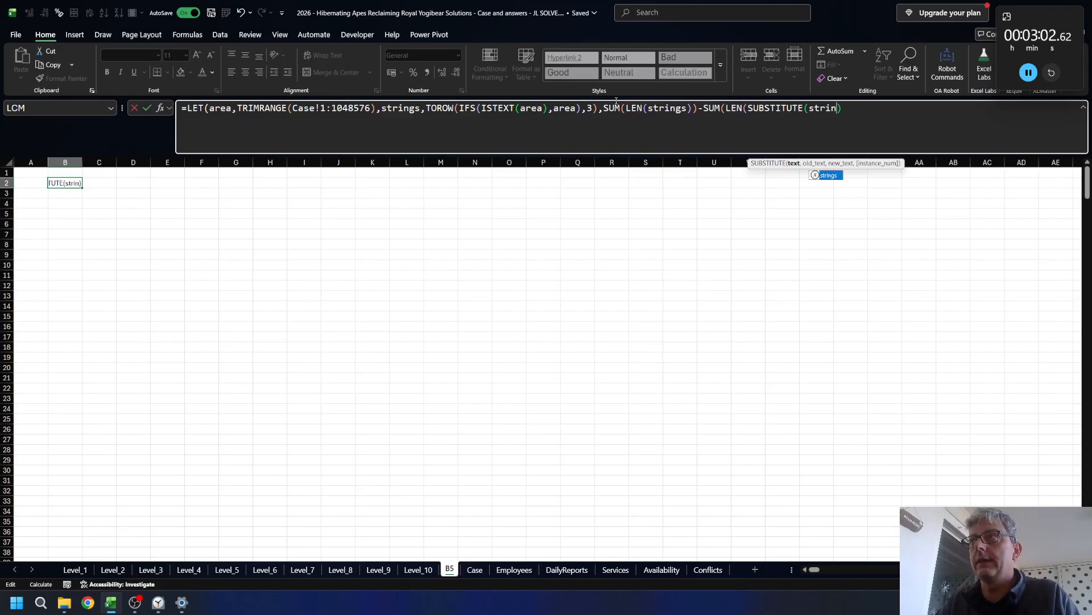
- Complete the last part of the B2 formula as SUBSTITUTE(LOWER(strings),"banana","") with its closing brackets and enter it
text(lowe)
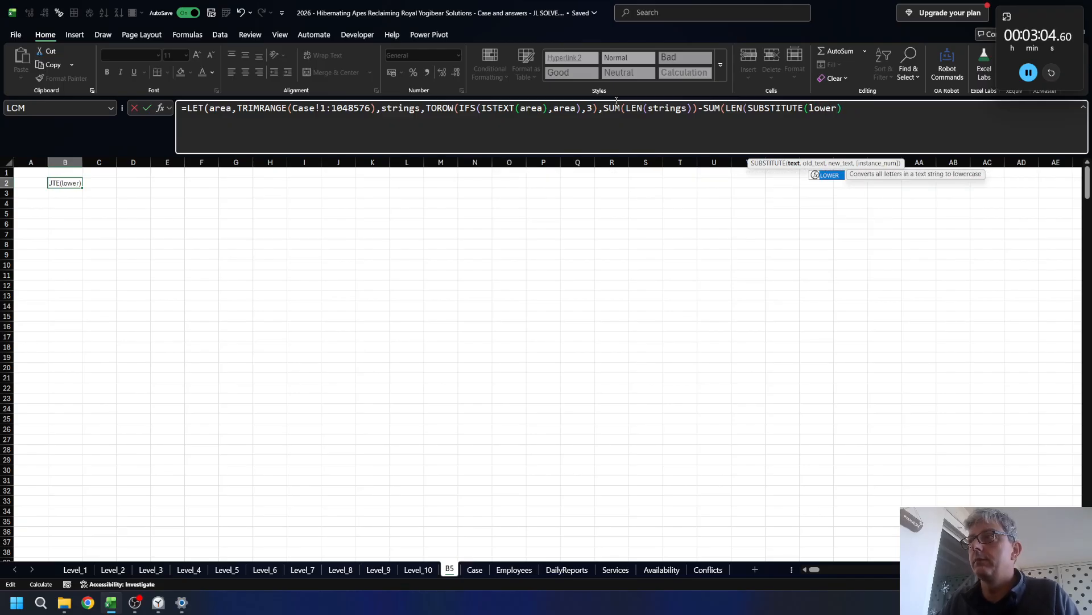
key(Tab)
text(stri)
key(Tab)
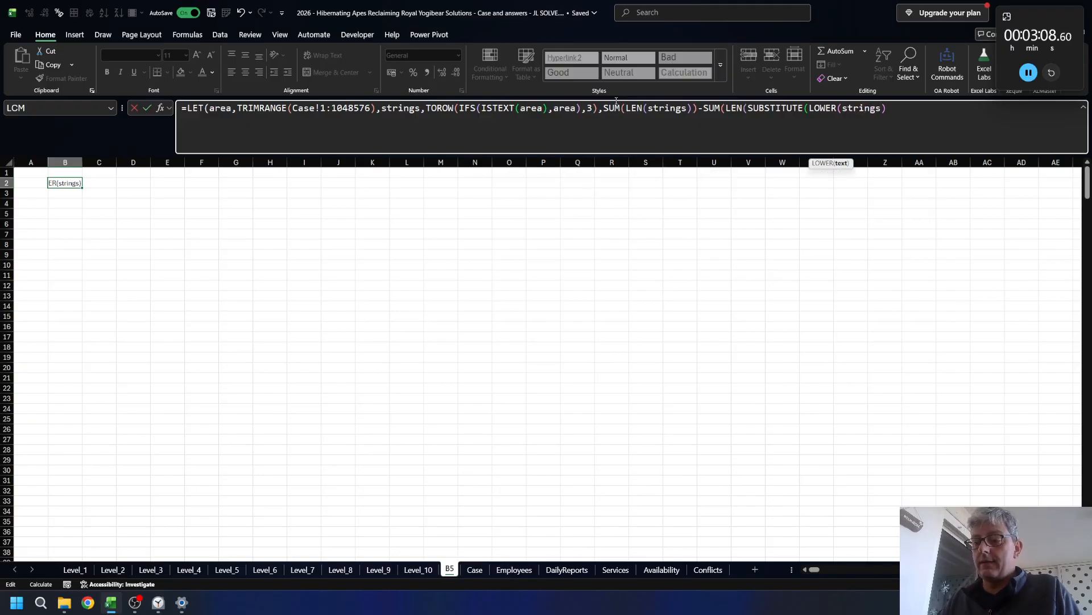
text(),)
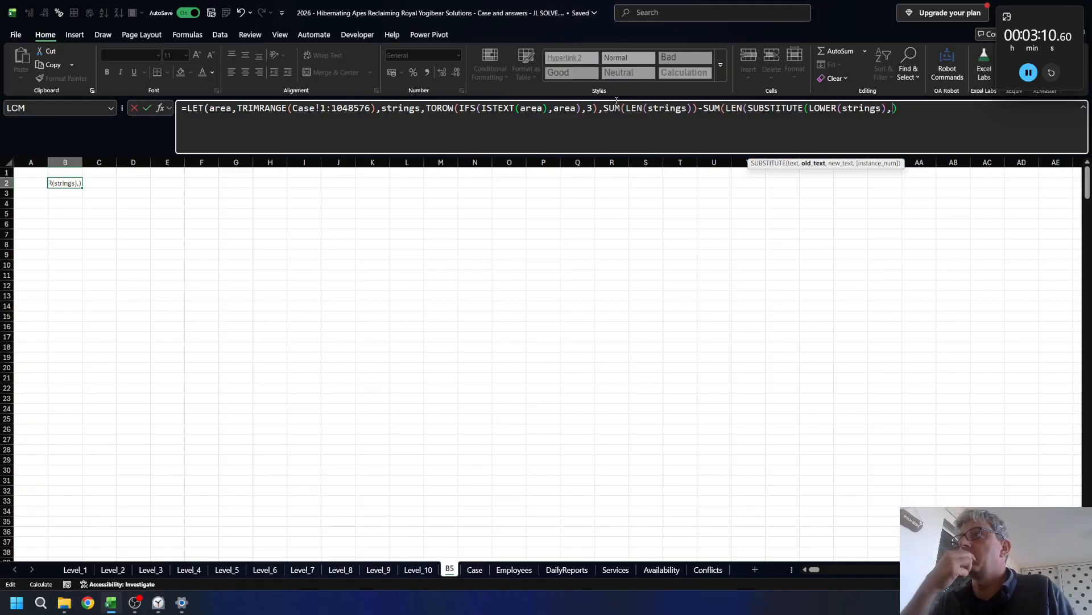
text("bana)
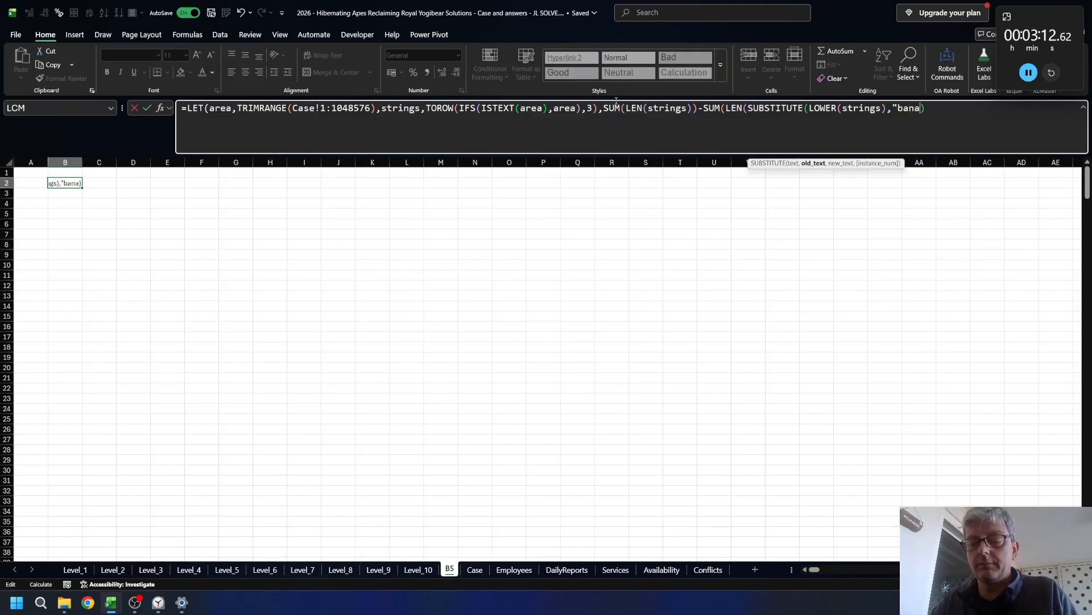
text(na",)
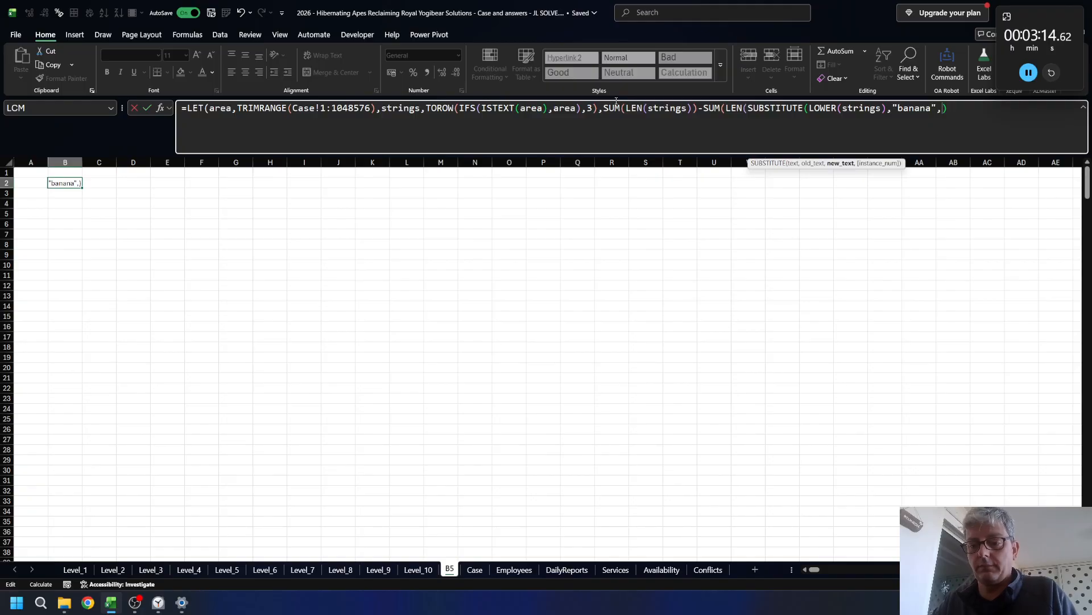
text(""))))
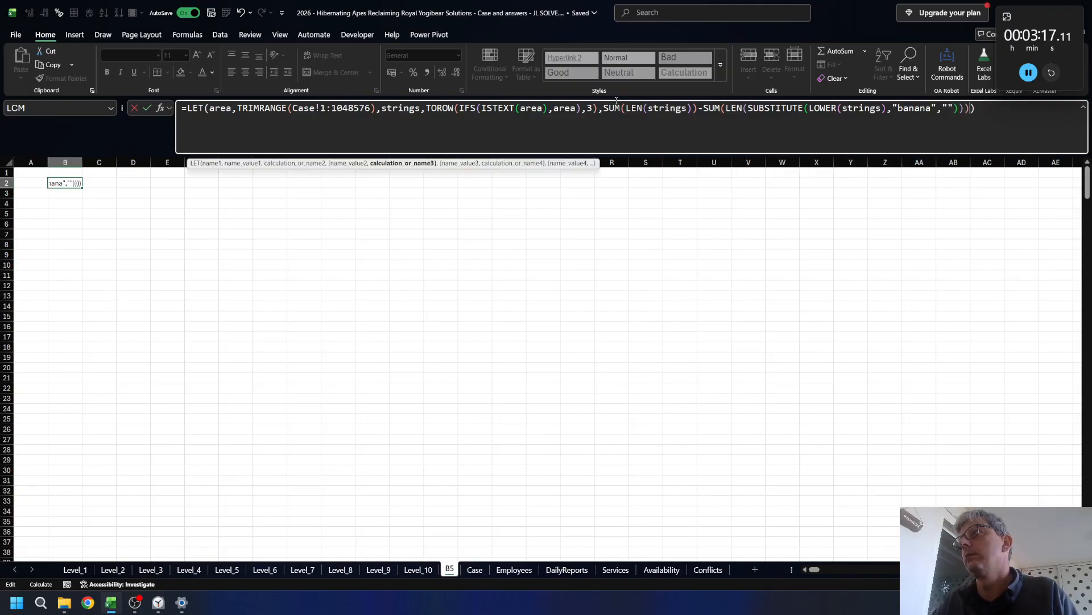
key(Return)
- Enclose the difference of the two SUM terms in the B2 formula in brackets and divide it by LEN("banana")
key(Up)
click(617, 101)
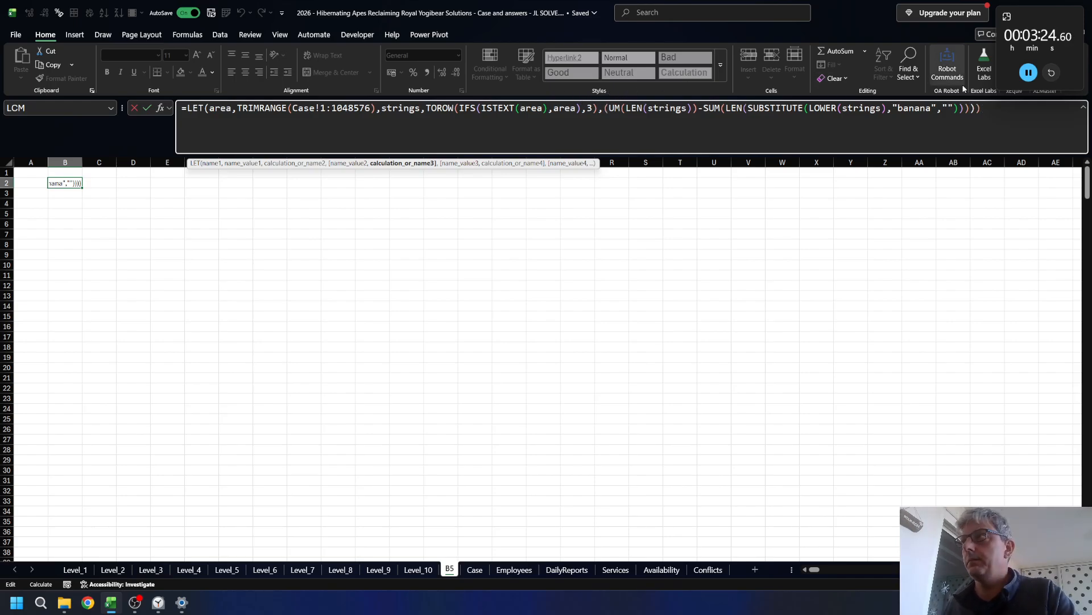
text(()
text(/)
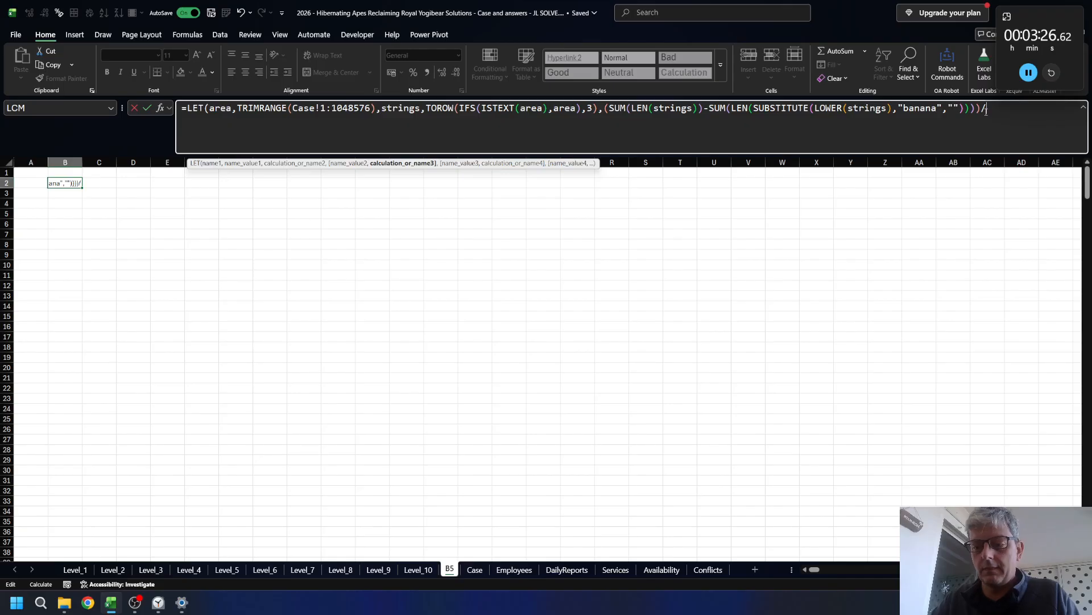
text(len)
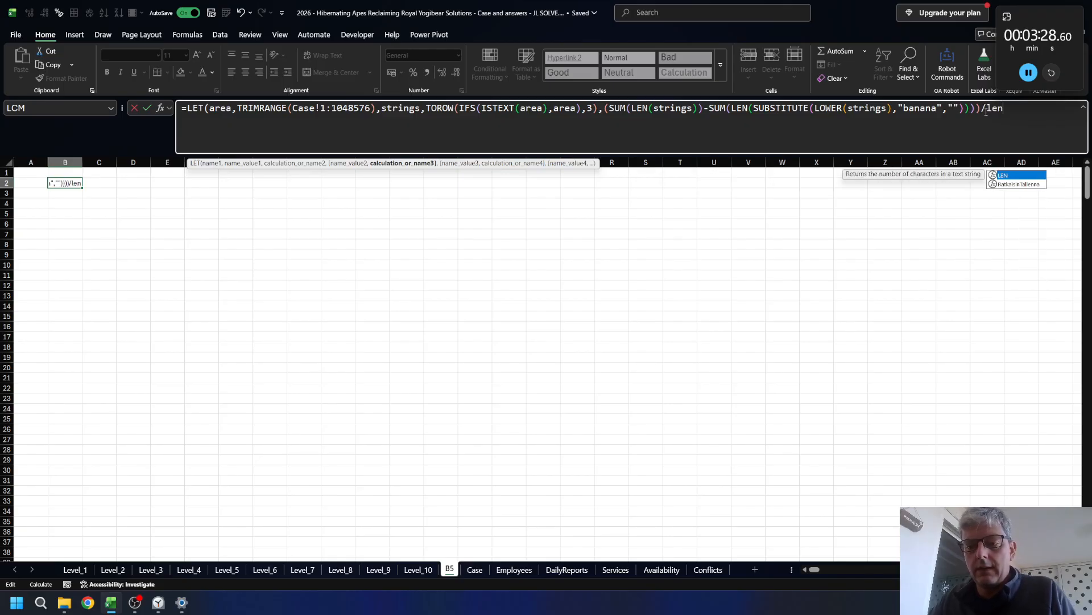
key(Tab)
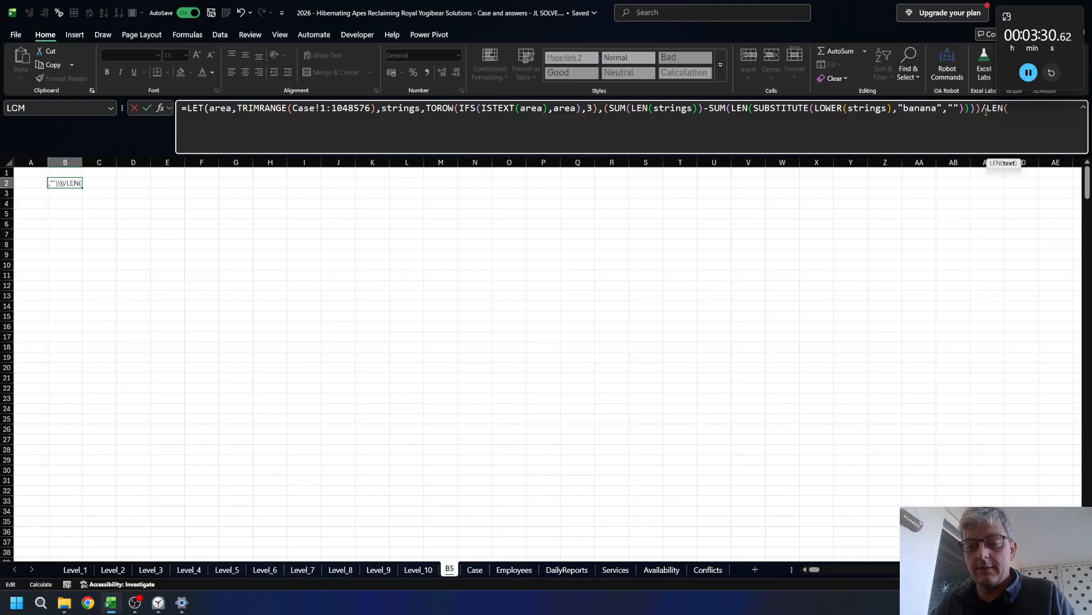
text("banana")
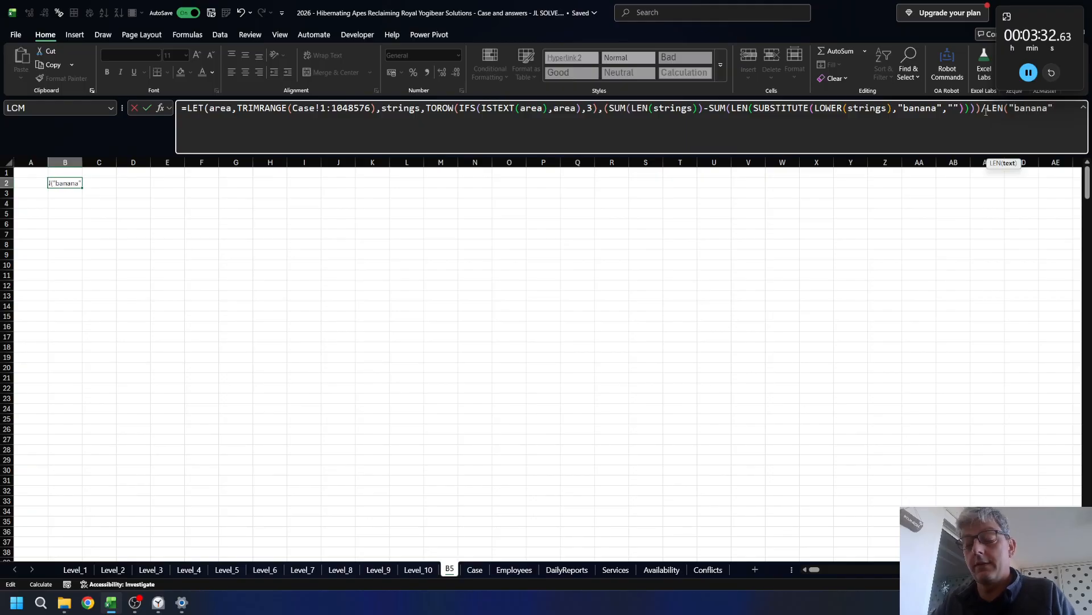
text()))
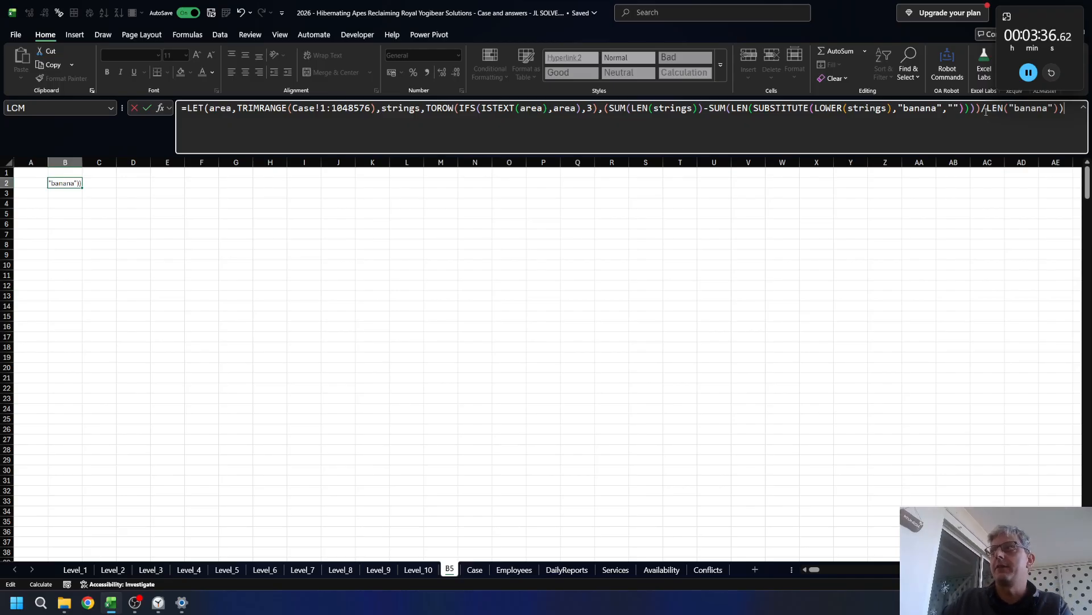
key(Return)
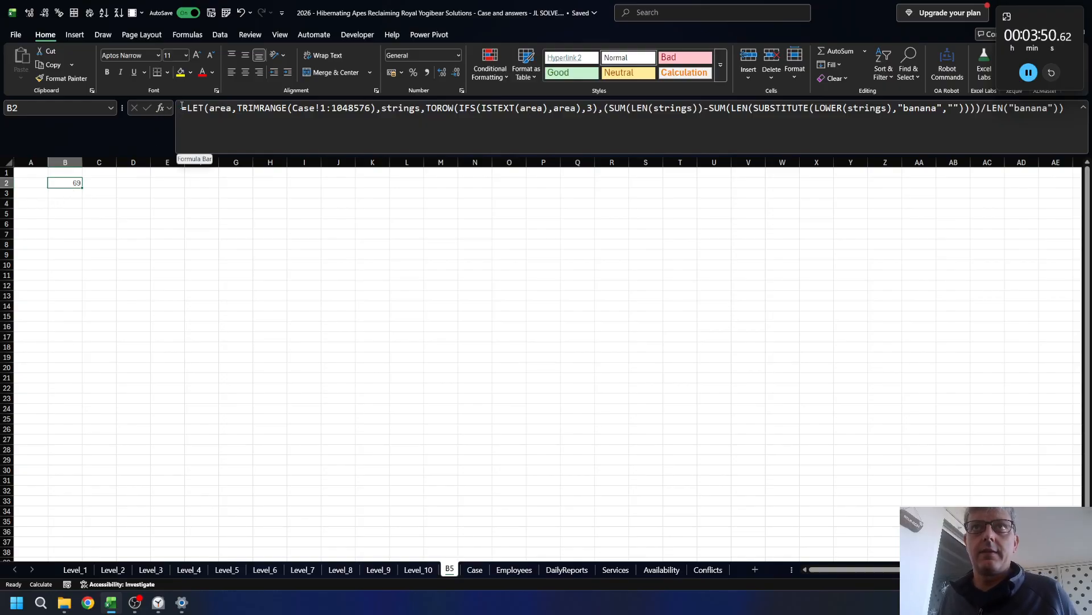
- Copy the full formula text of B2 and enter it unchanged in B3
drag(182, 108, 1079, 124)
key(ctrl+c)
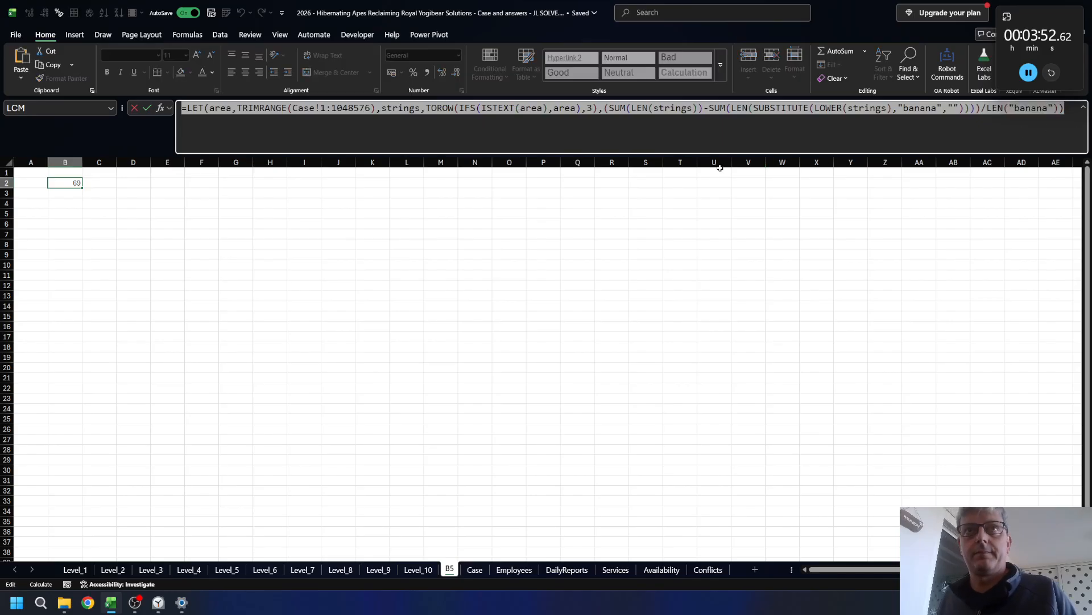
key(Escape)
click(72, 196)
click(188, 108)
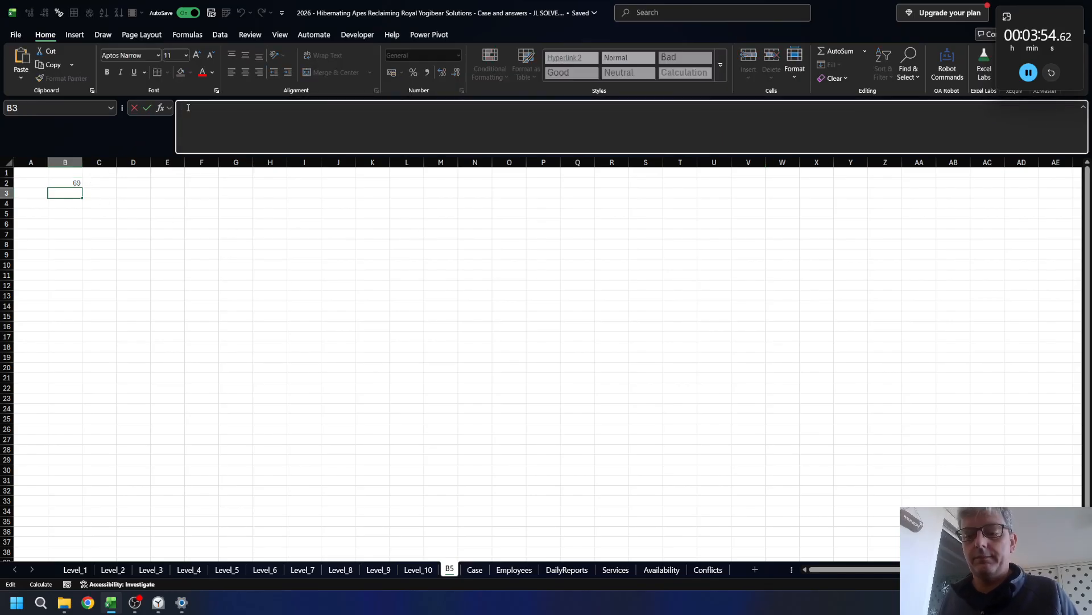
key(ctrl+v)
key(Return)
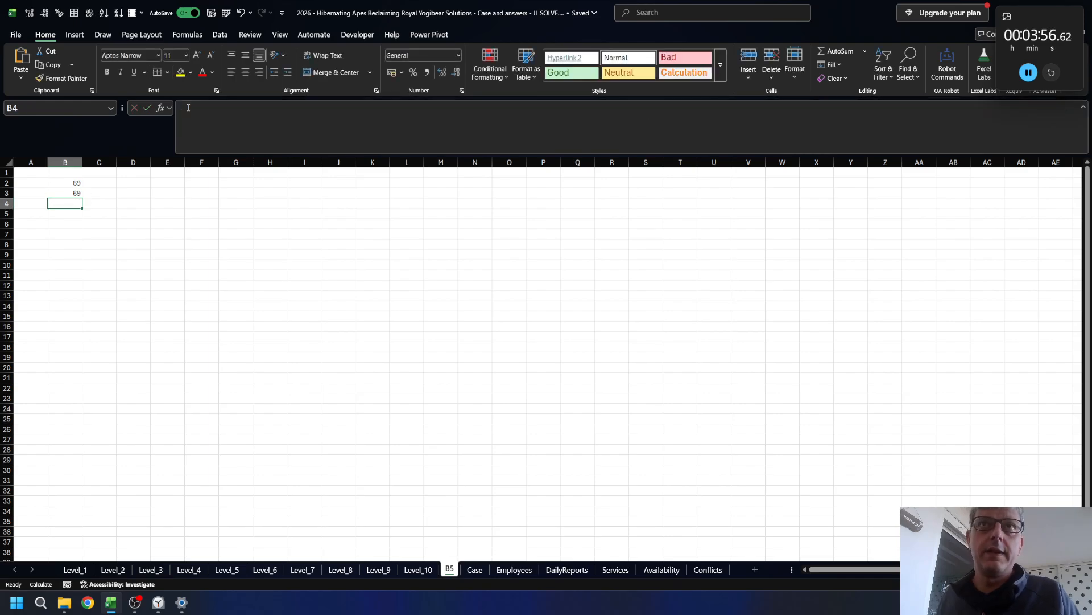
- Paste the same copied formula text into cells B4, B5, B6 and B7
key(ctrl+v)
key(Return)
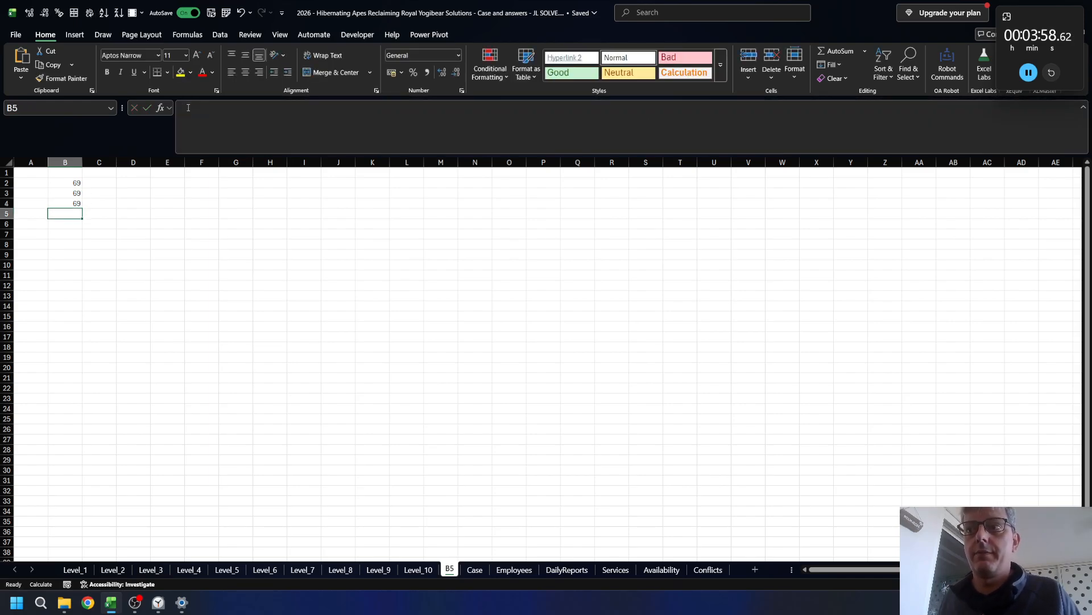
key(ctrl+v)
key(Return)
key(ctrl+v)
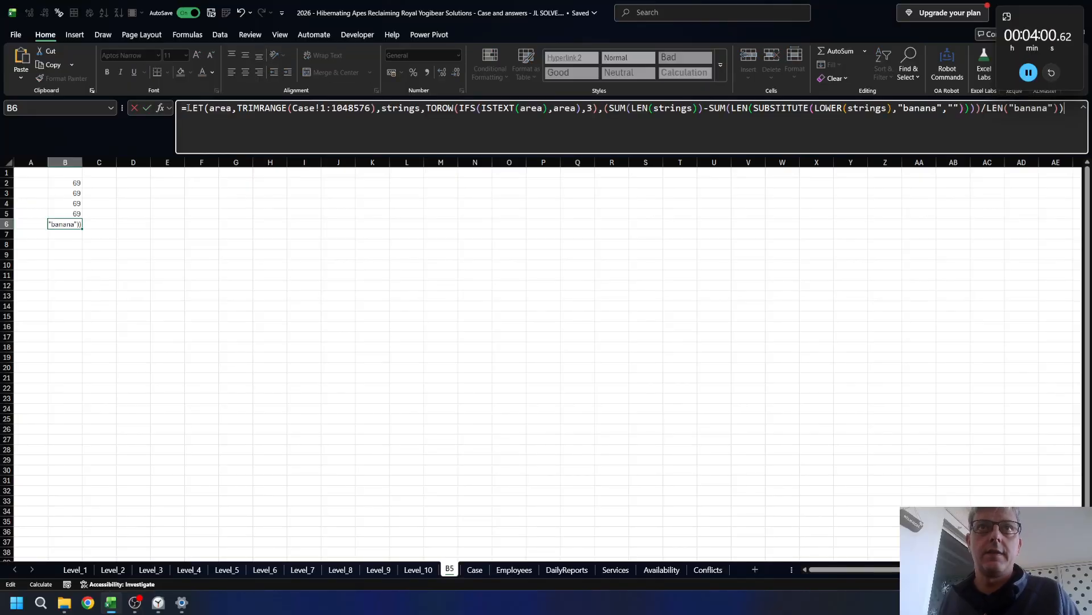
key(Return)
click(188, 108)
key(ctrl+v)
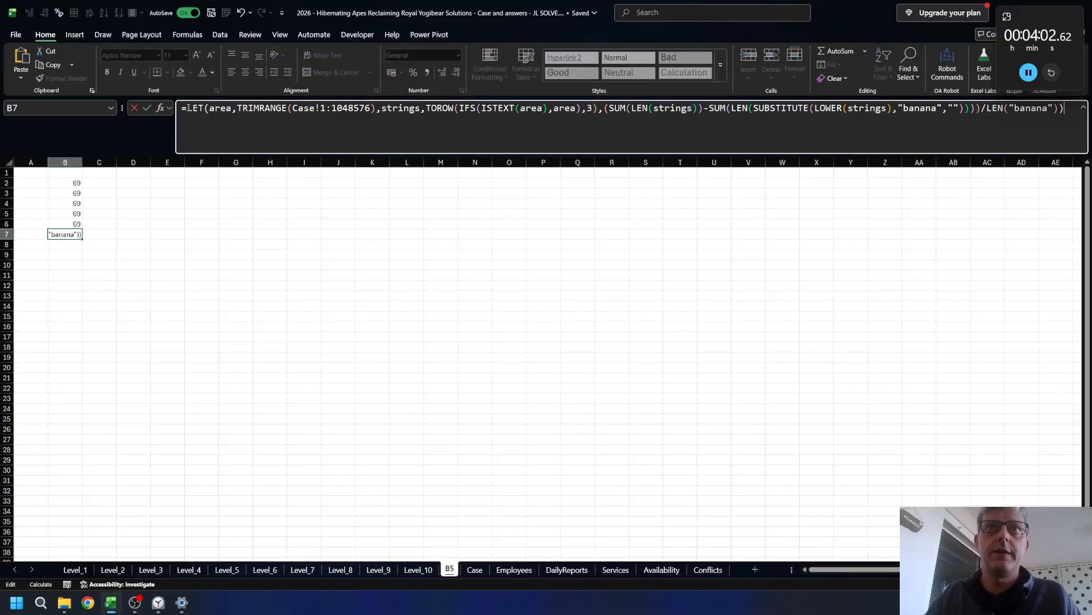
key(Return)
- Change the sheet referenced in the B3 formula from Case to Employees, using the name from the sheet's tab
click(84, 196)
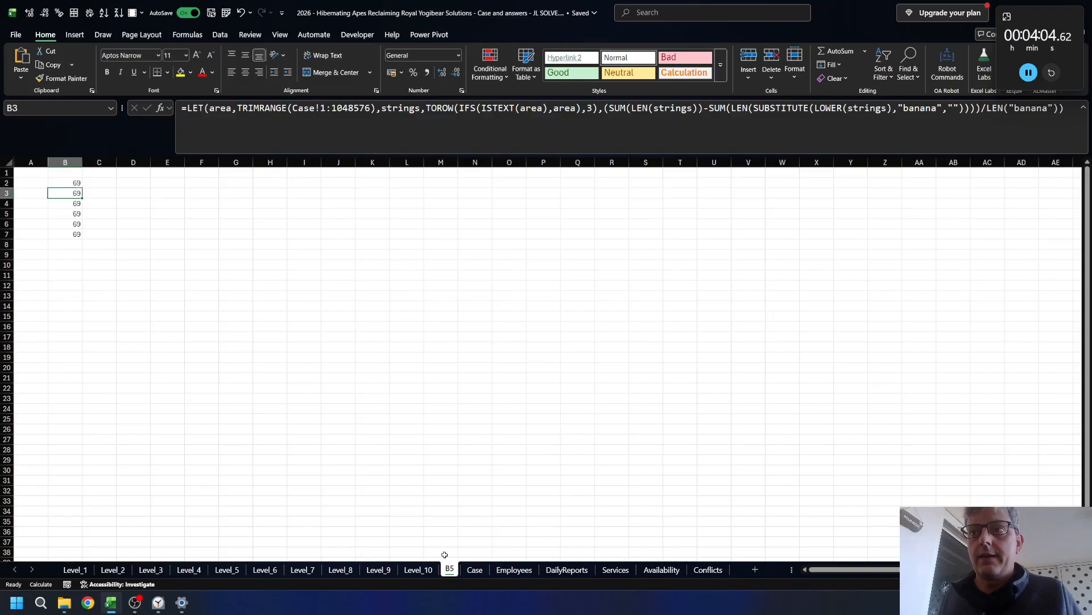
click(503, 573)
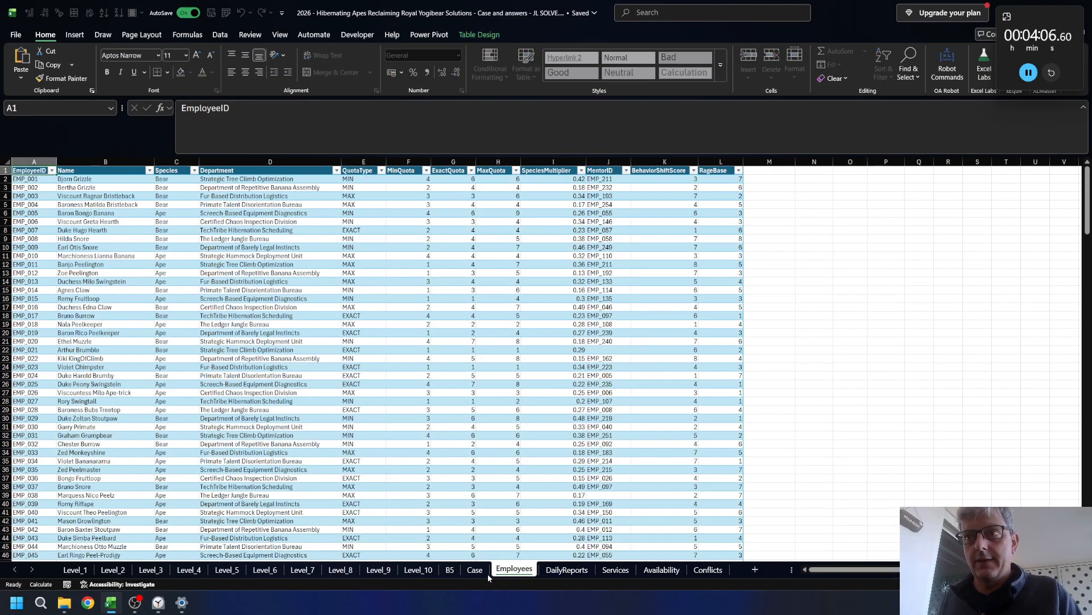
click(450, 570)
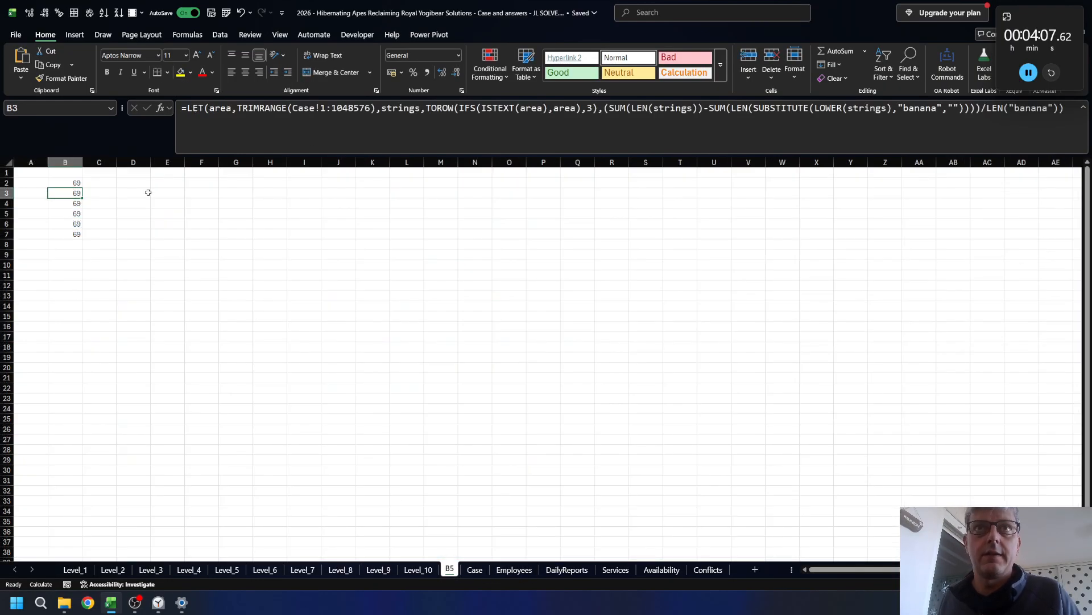
double_click(290, 107)
key(Return)
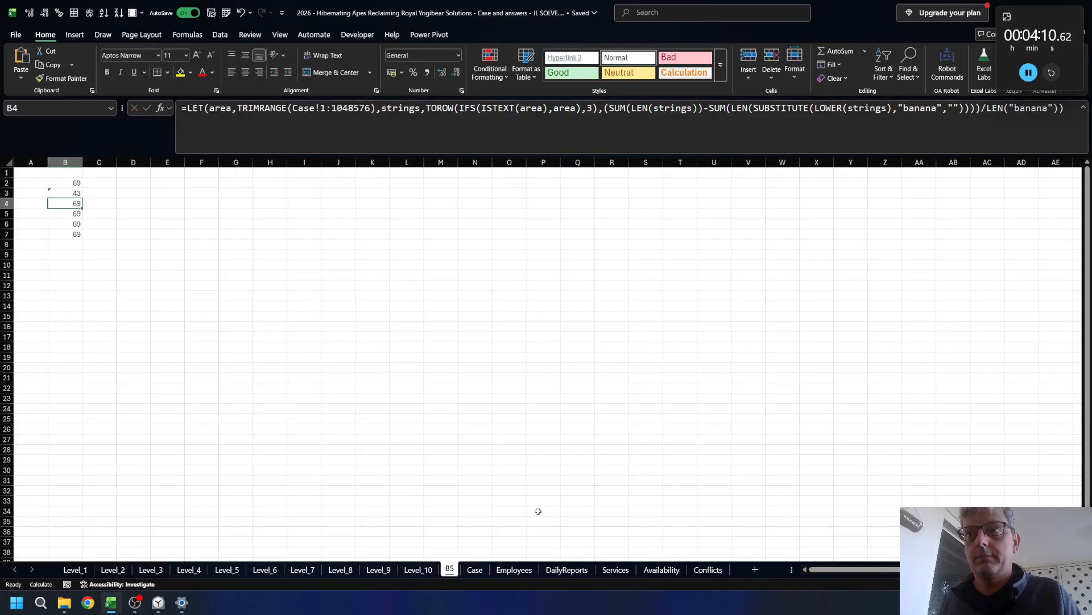
- Copy the DailyReports sheet name and replace Case with it in the B4 formula
click(563, 569)
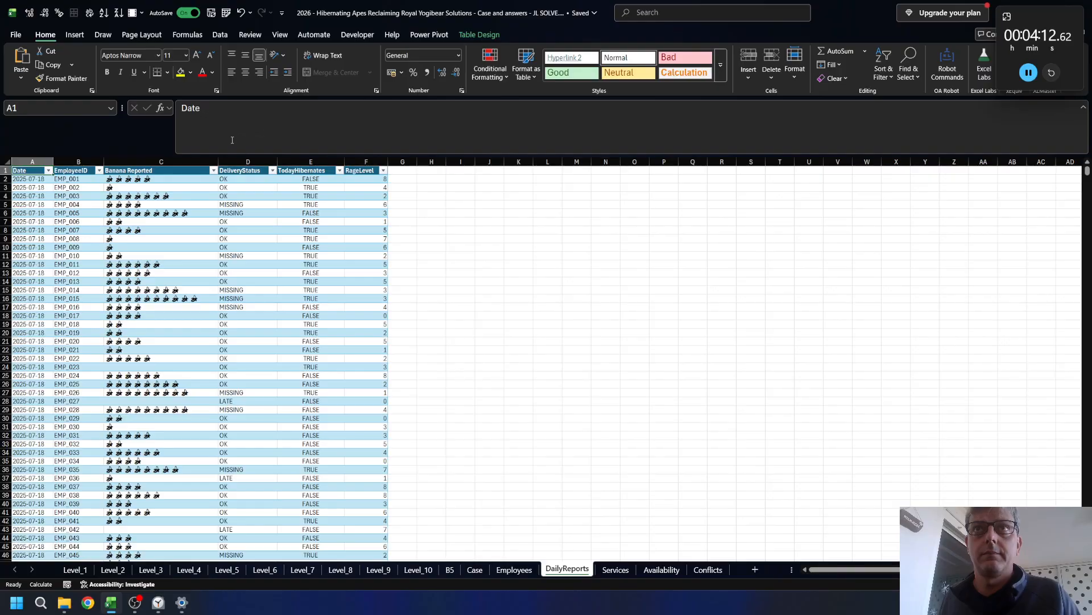
double_click(568, 569)
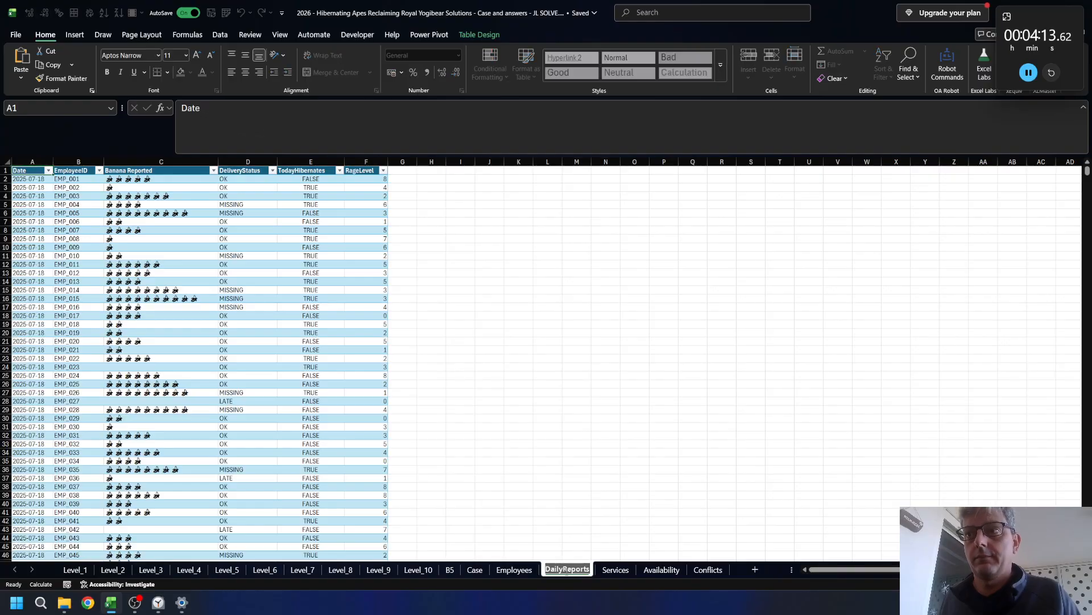
click(457, 568)
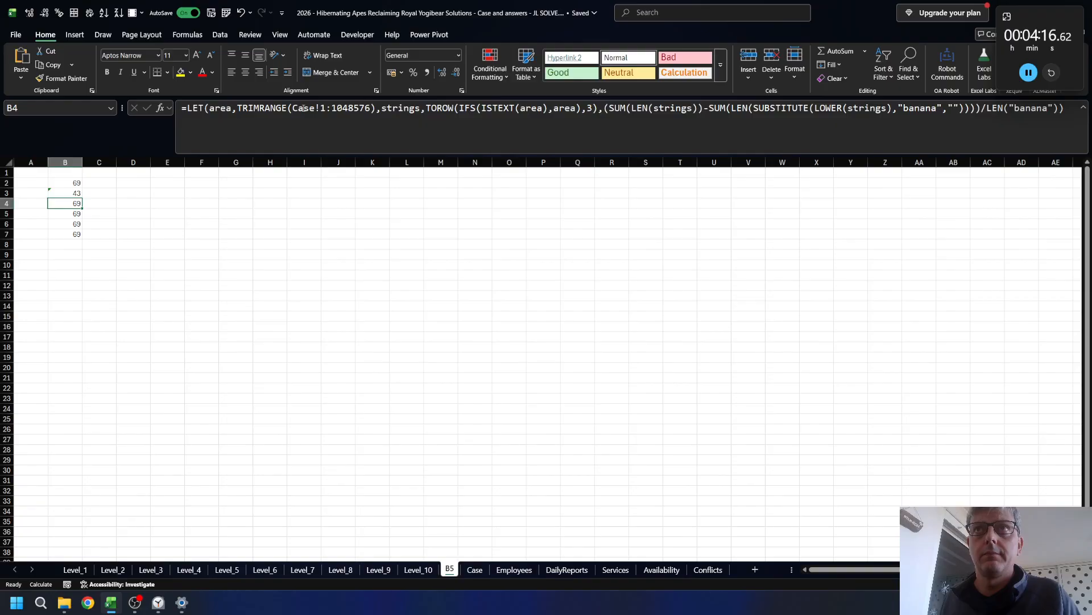
drag(293, 108, 316, 111)
key(ctrl+v)
key(Return)
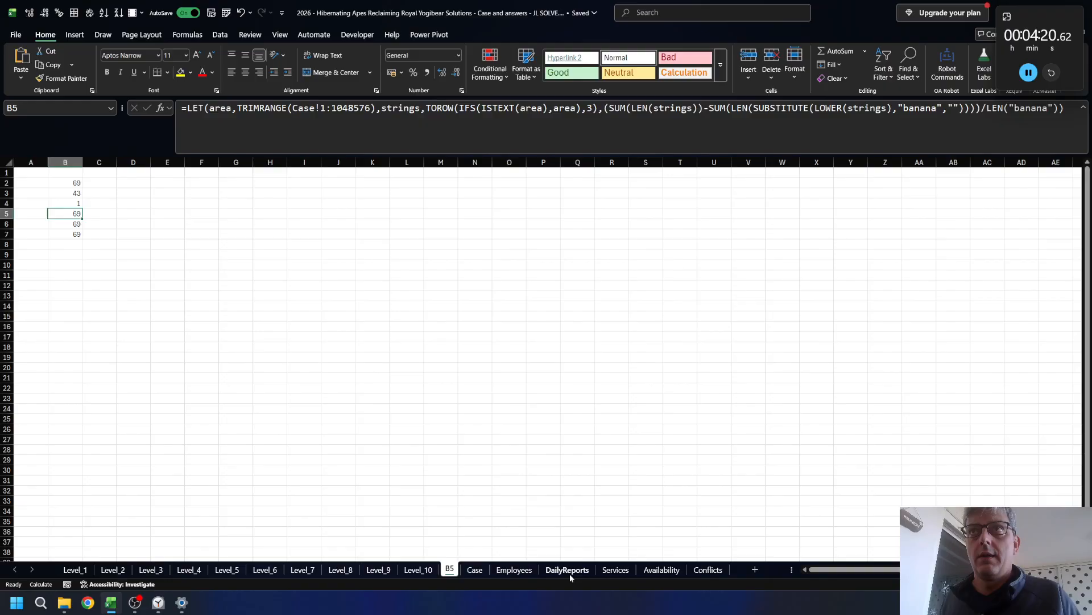
- Copy the Services sheet name and replace Case with it in the B5 formula
double_click(615, 570)
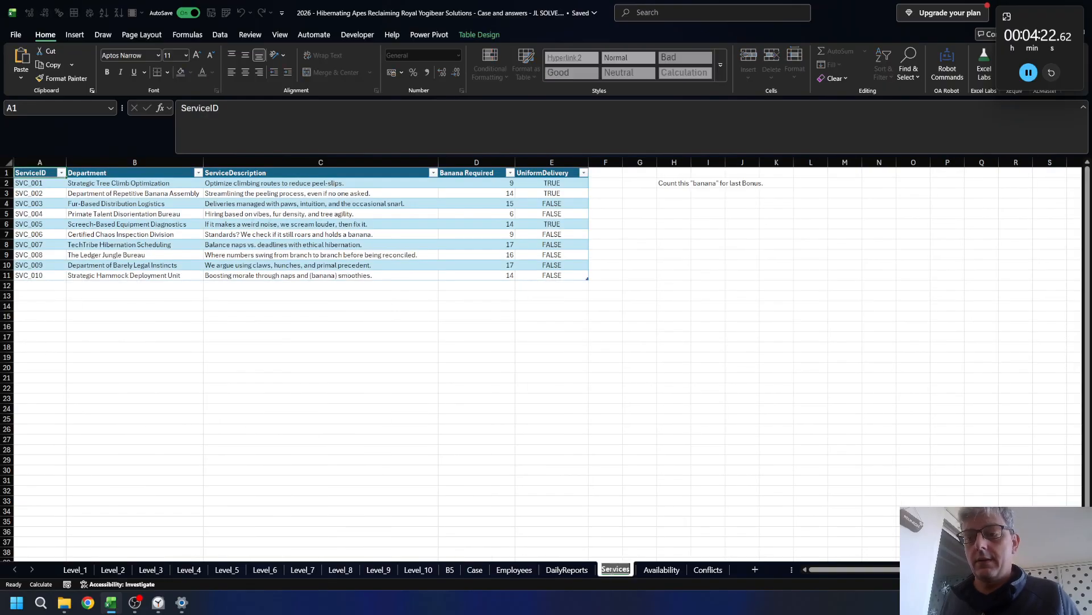
click(452, 568)
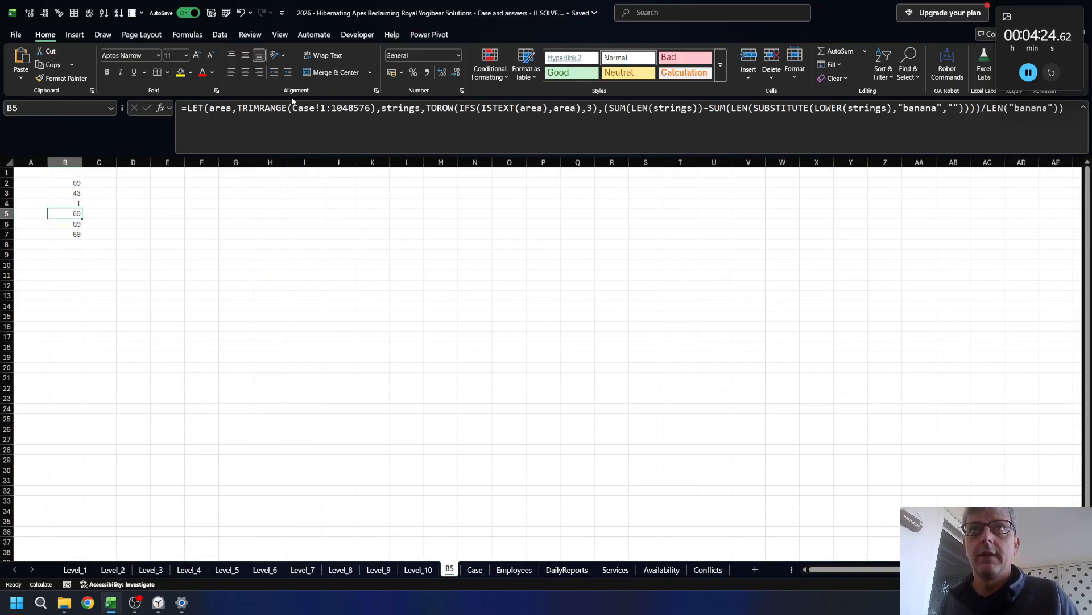
double_click(303, 107)
key(ctrl+v)
key(Return)
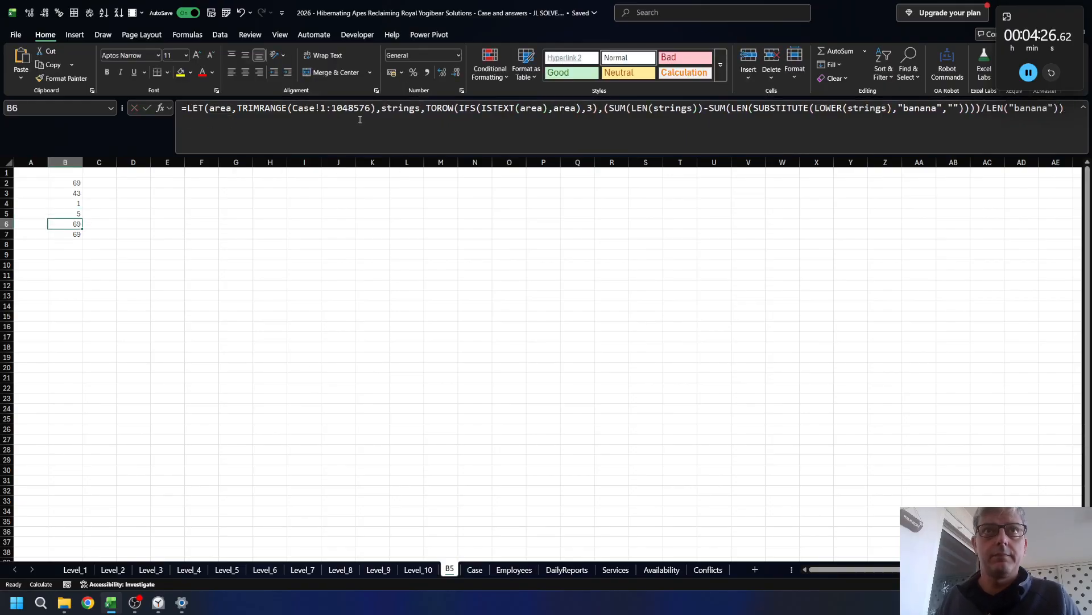
- Copy the Availability sheet name and replace Case with it in the B6 formula
click(660, 569)
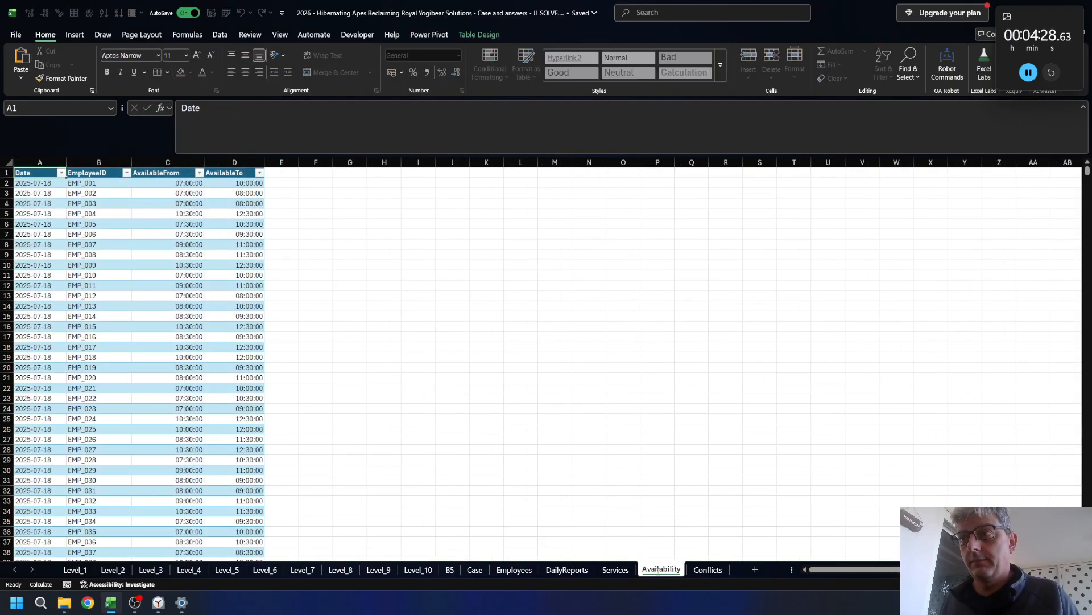
click(450, 569)
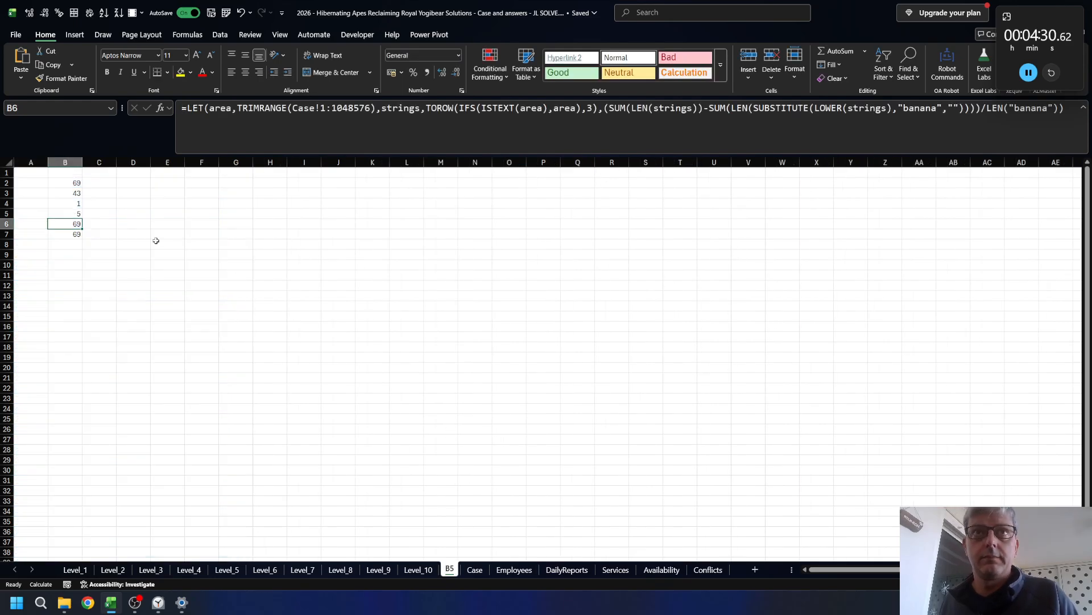
double_click(296, 108)
key(Return)
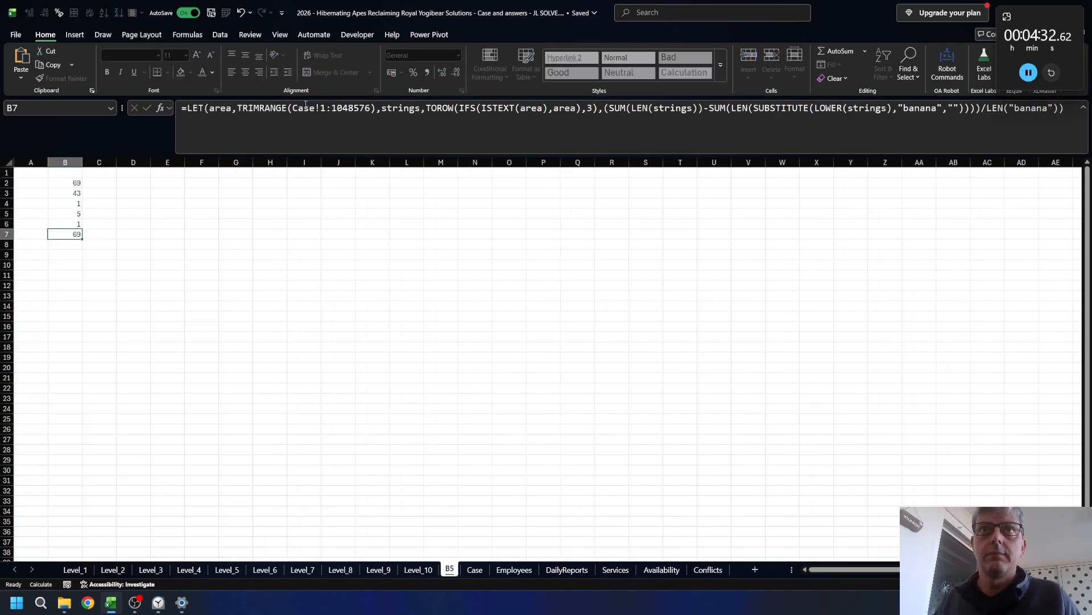
- Copy the Conflicts sheet name and replace Case with it in the B7 formula
click(708, 570)
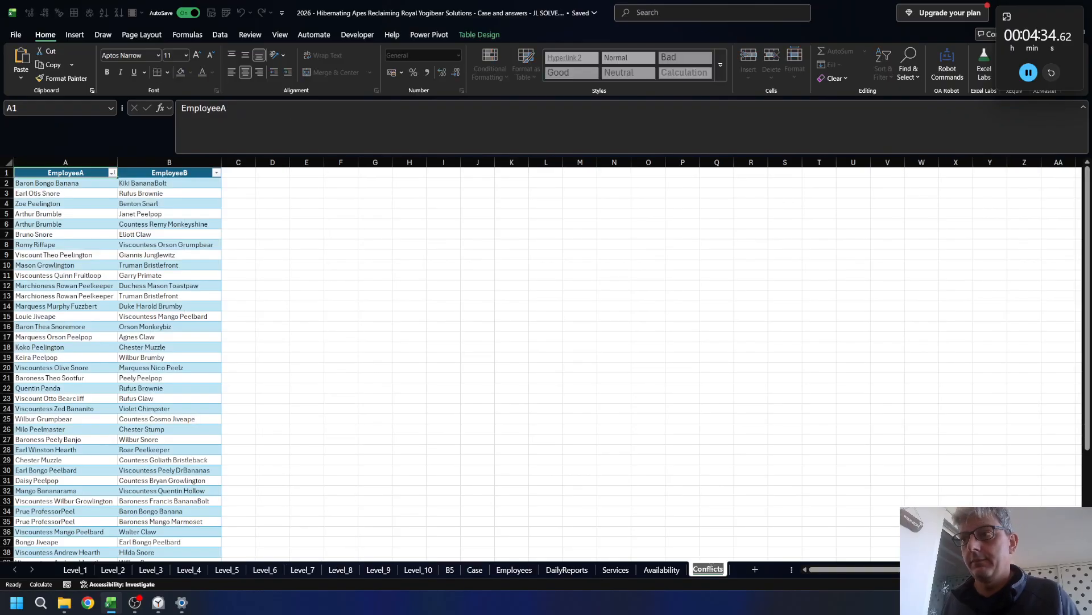
click(606, 571)
click(569, 570)
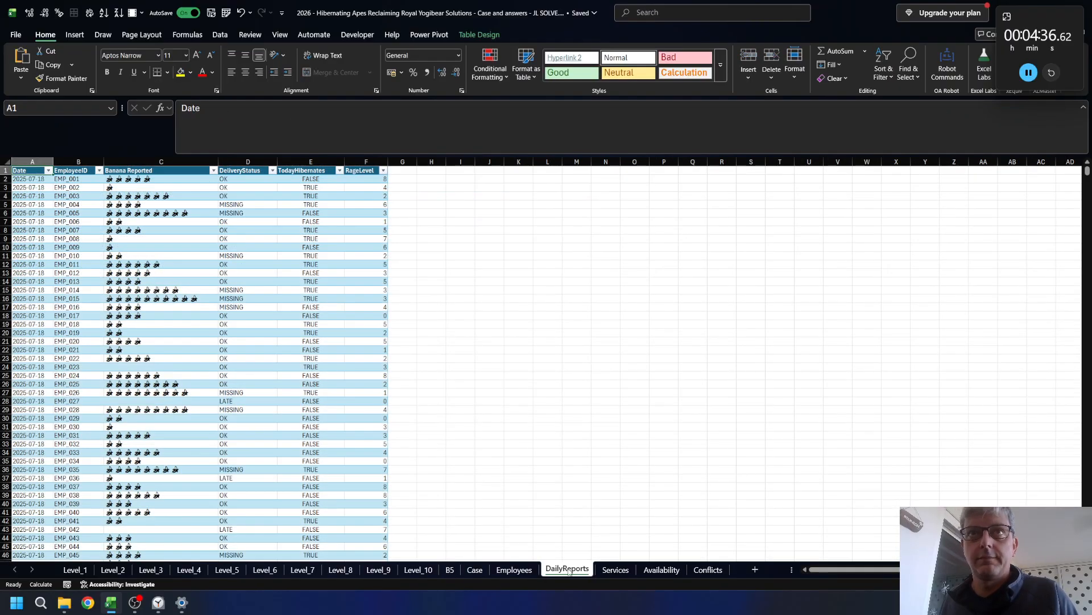
click(513, 570)
click(476, 570)
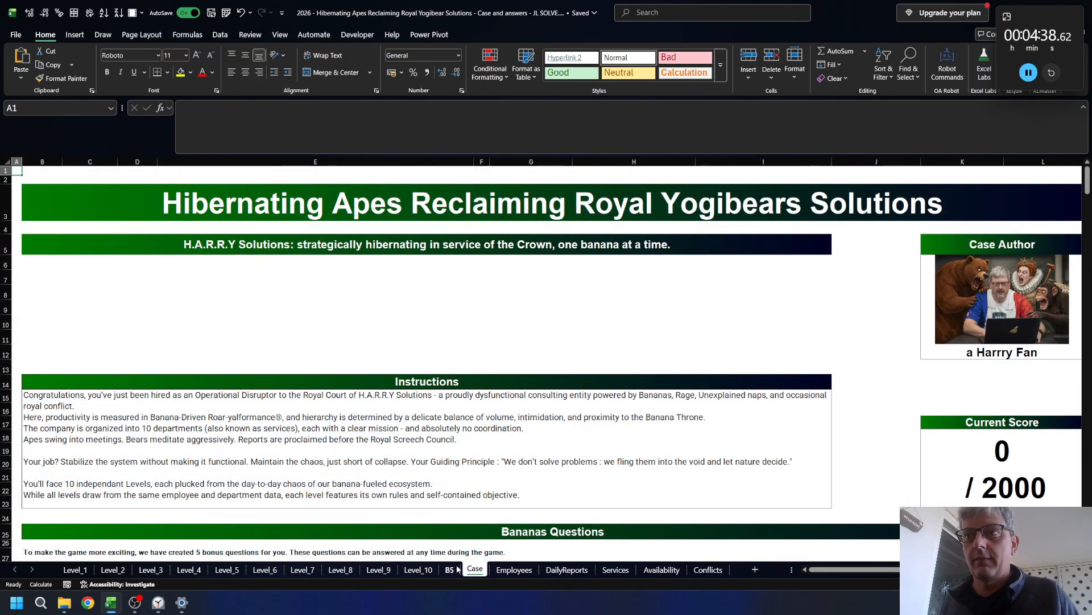
click(449, 569)
double_click(311, 107)
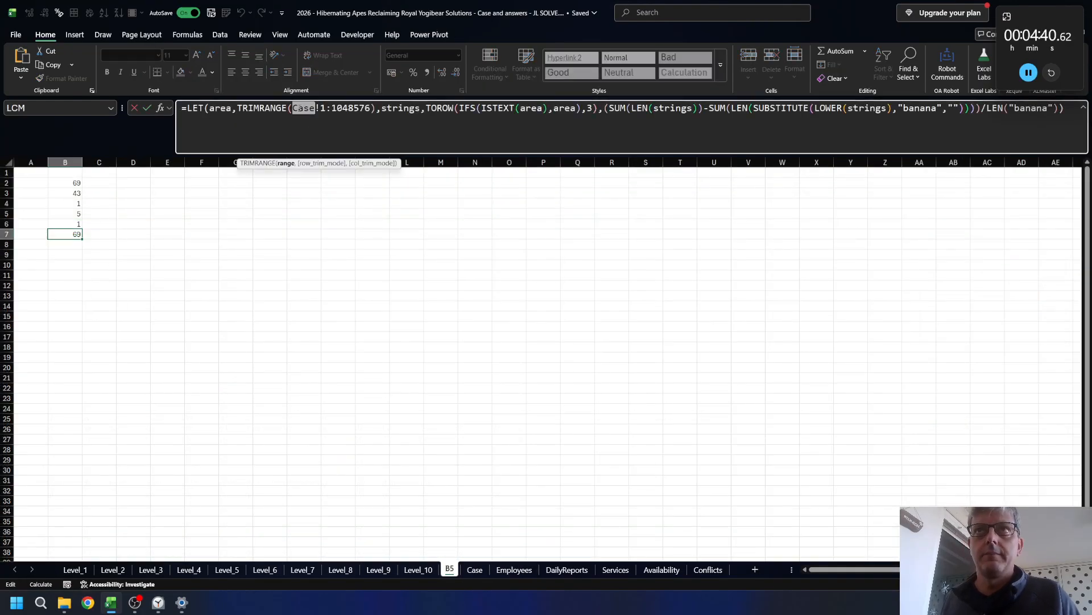
key(Return)
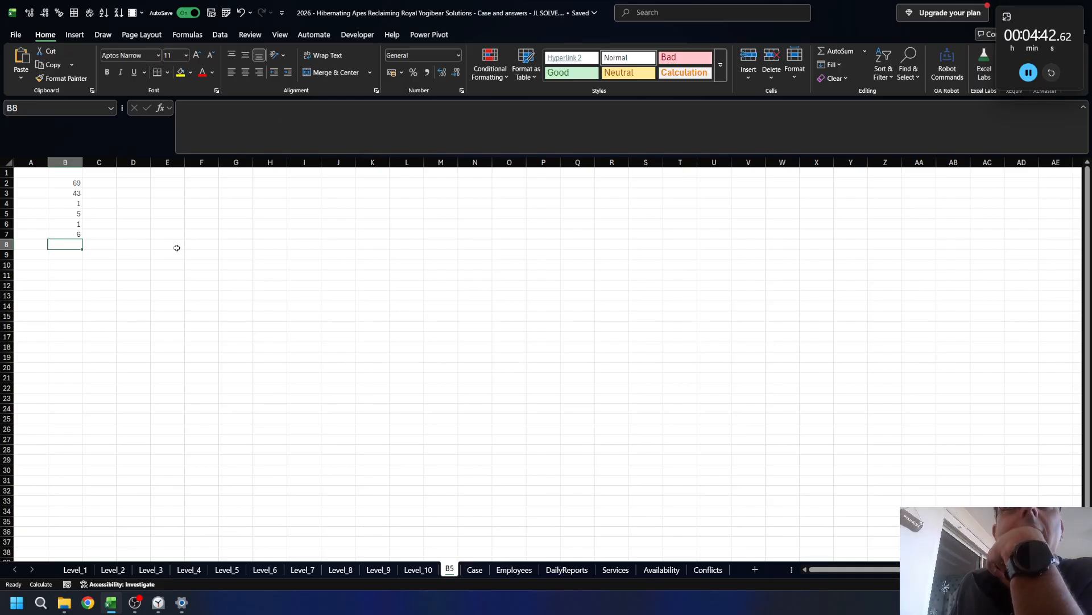
- Total the banana counts in B2:B7 with a SUM formula in B8
key(alt+equal)
key(Return)
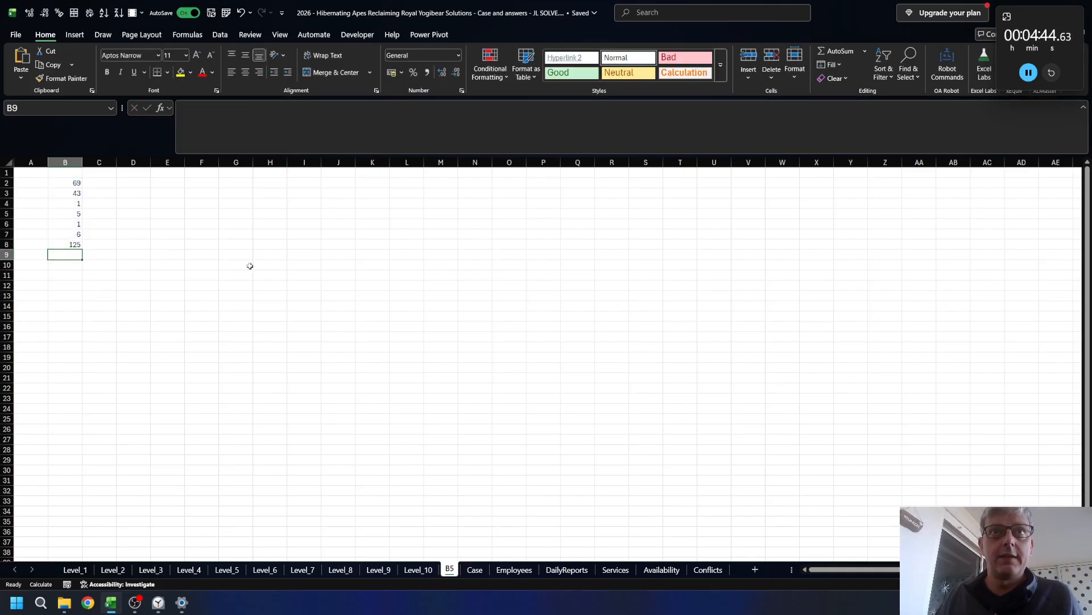
key(Up)
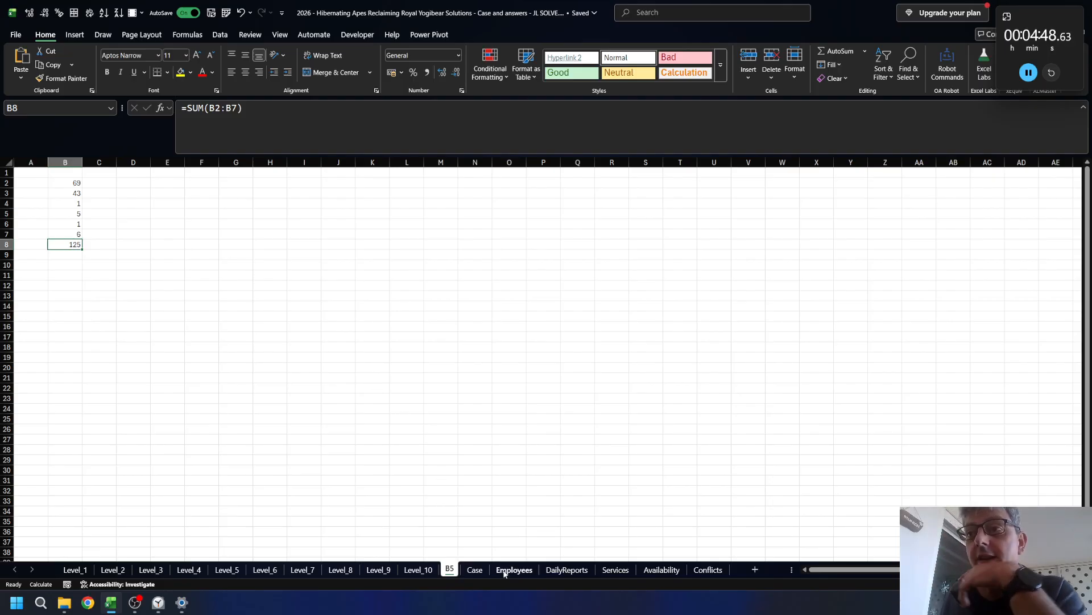
- Examine the note beside the Services table and the DailyReports data for occurrences of the word banana
click(616, 570)
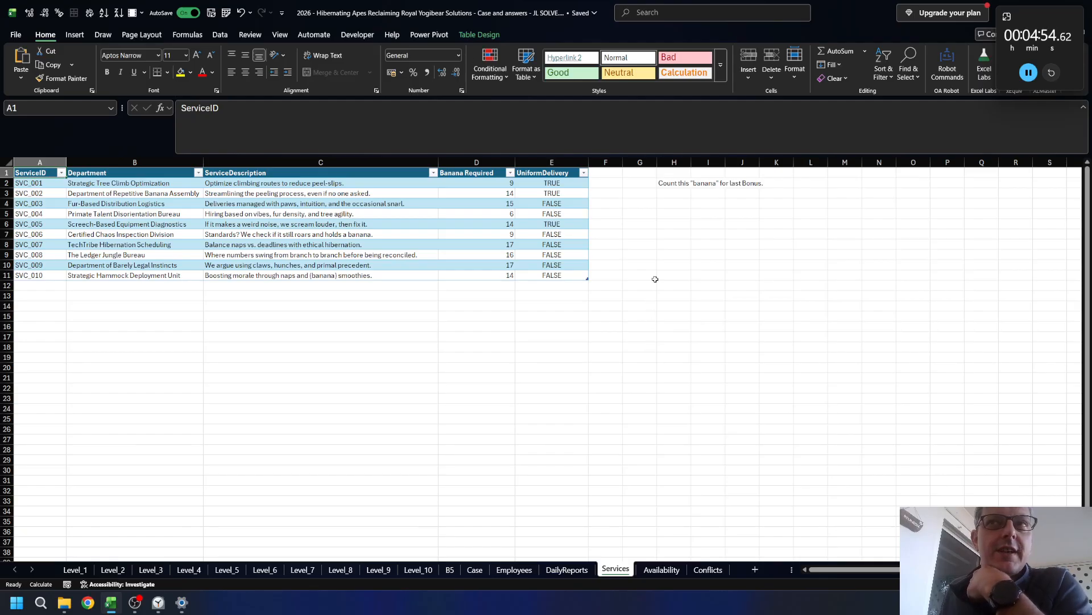
click(677, 185)
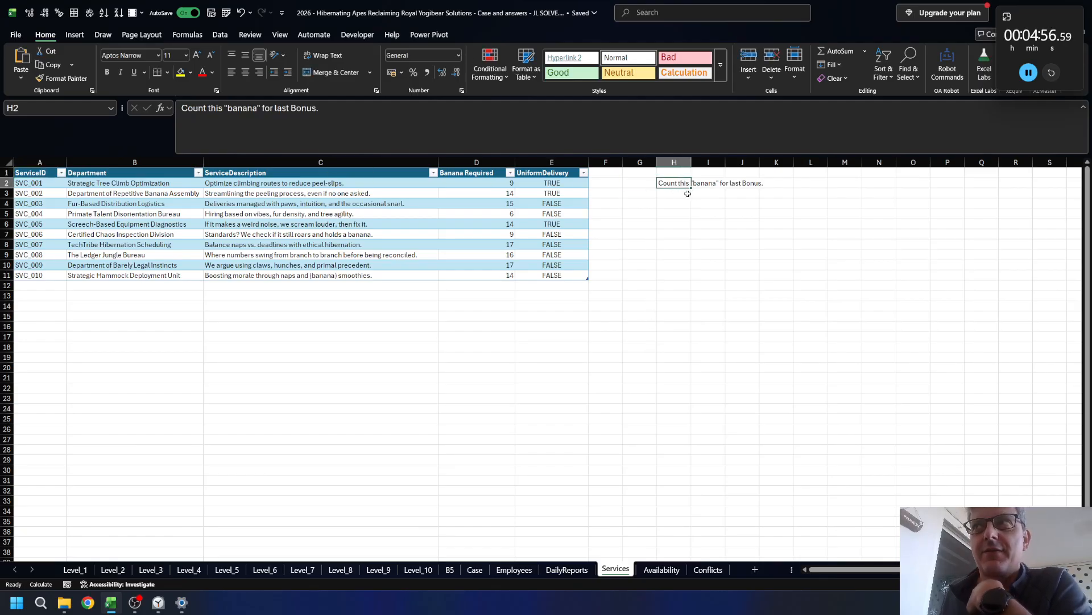
click(573, 576)
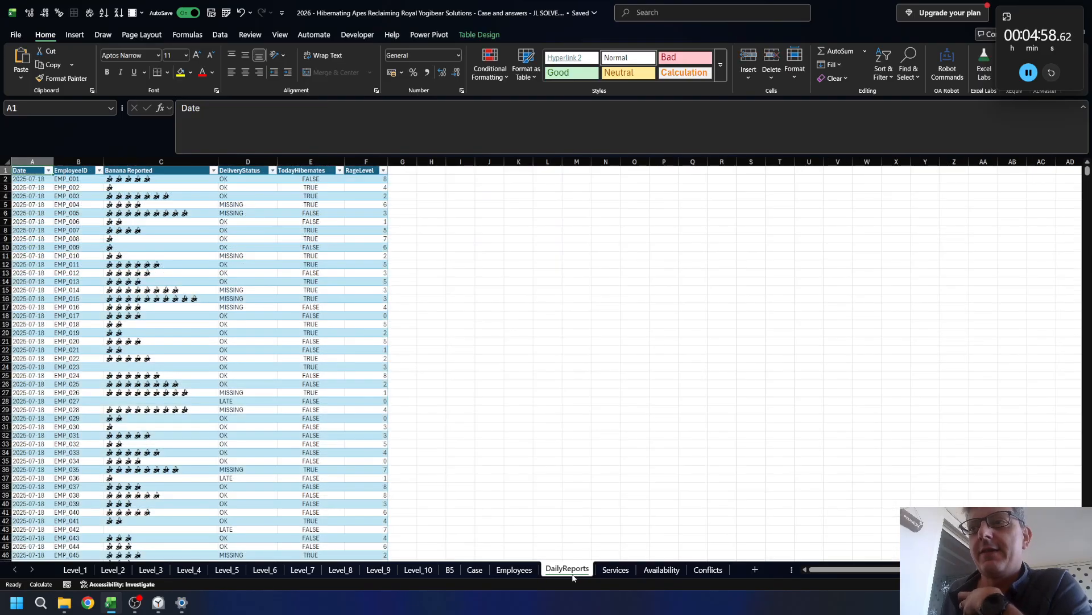
click(41, 187)
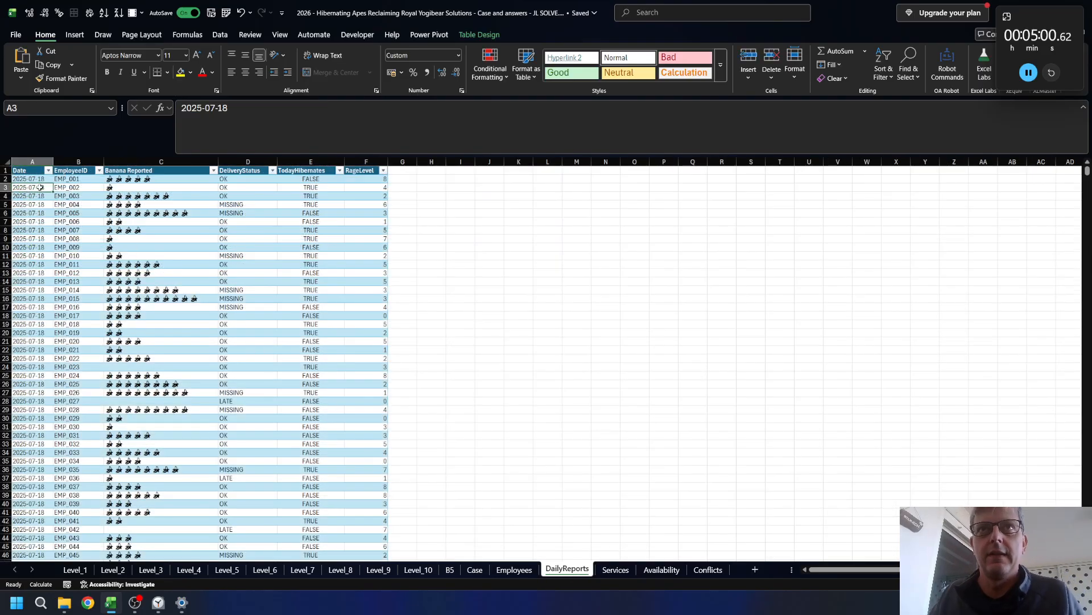
- Examine the end of the Availability table and the rows below it for text containing banana
key(ctrl+Page_Down)
key(ctrl+Page_Down)
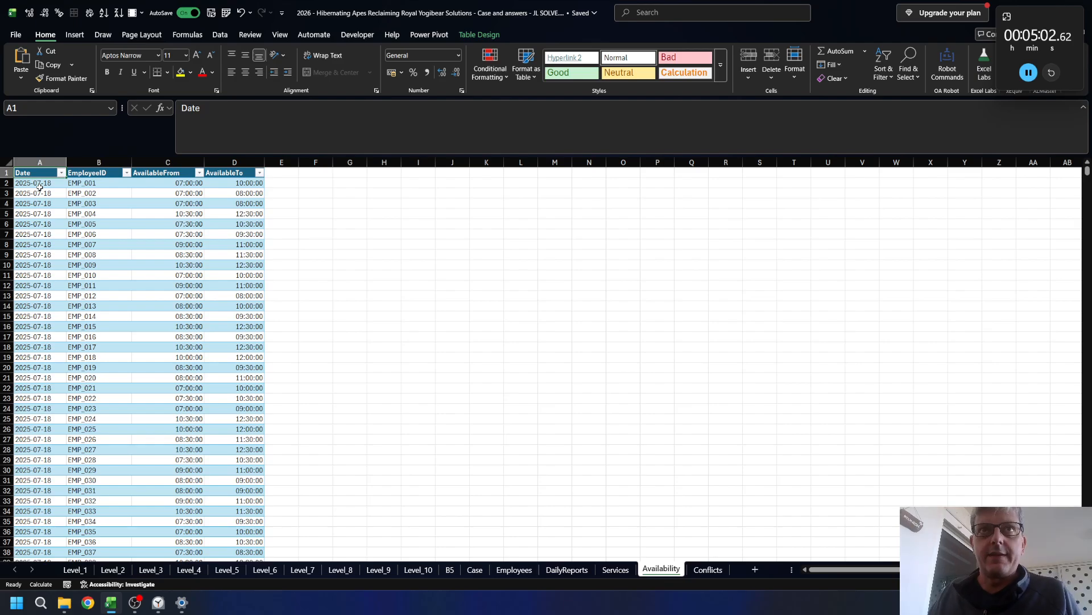
key(ctrl+Down)
key(Down)
key(Down)
key(Down)
key(Down)
key(Down)
key(Down)
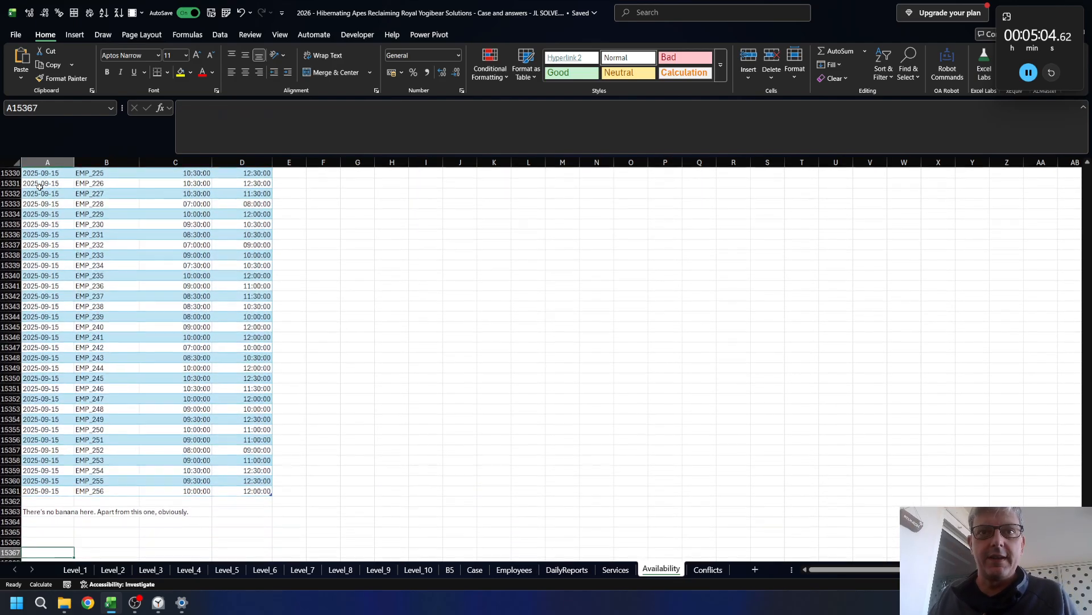
key(Up)
key(Up)
key(Up)
key(Up)
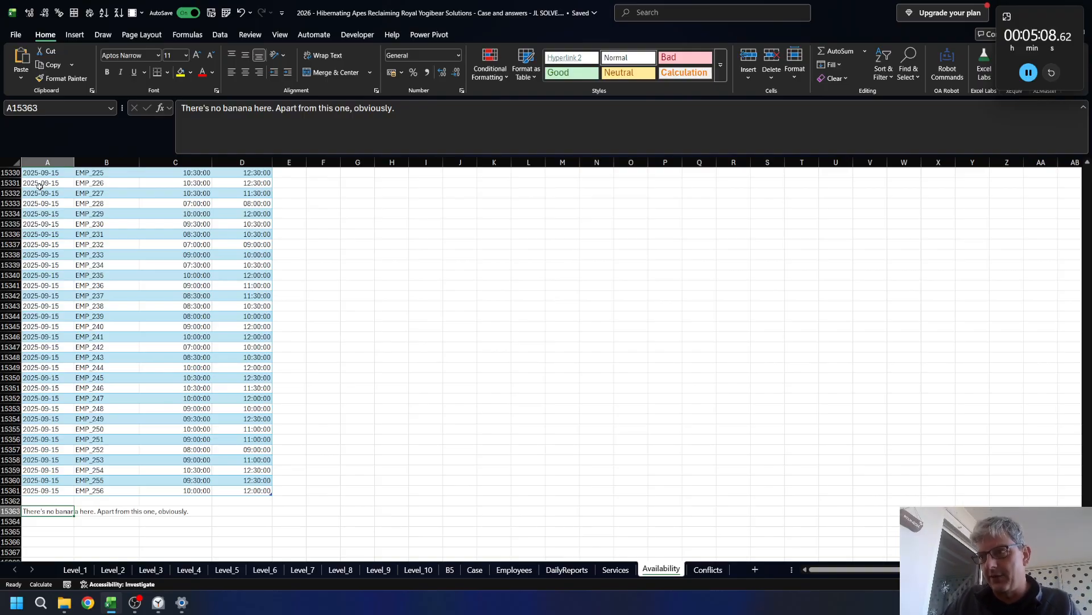
- Check the employee names on the Conflicts sheet for banana, and look at DailyReports again
key(ctrl+Page_Down)
key(Down)
key(Down)
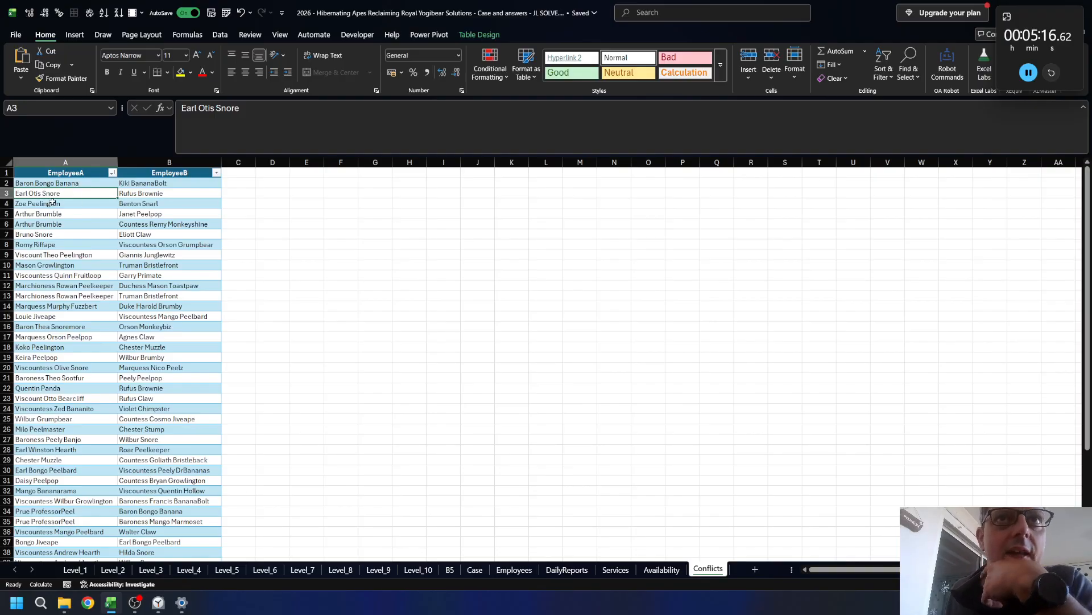
click(38, 491)
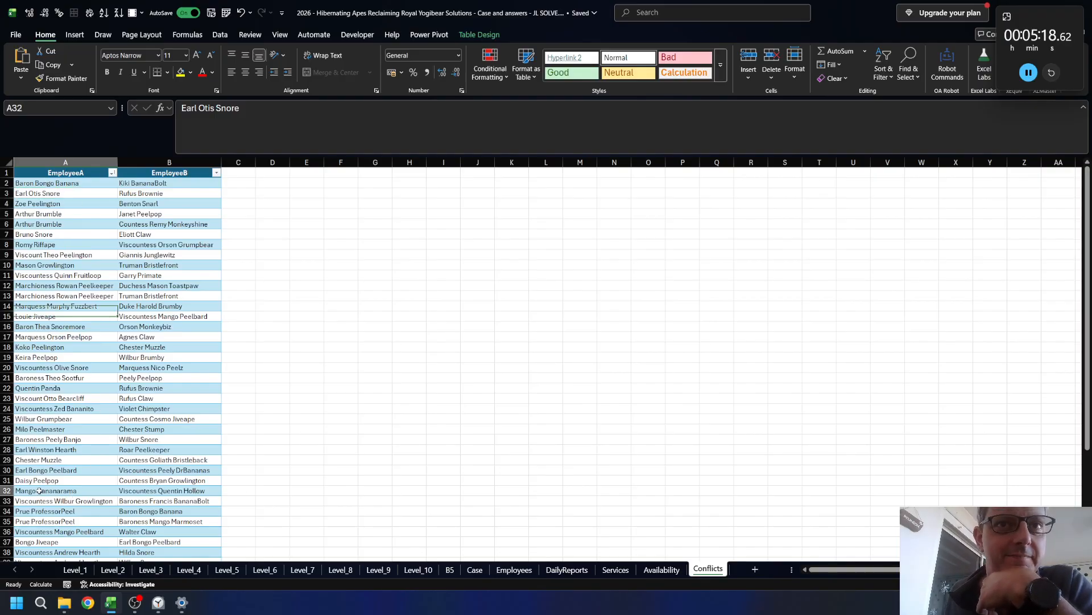
click(560, 571)
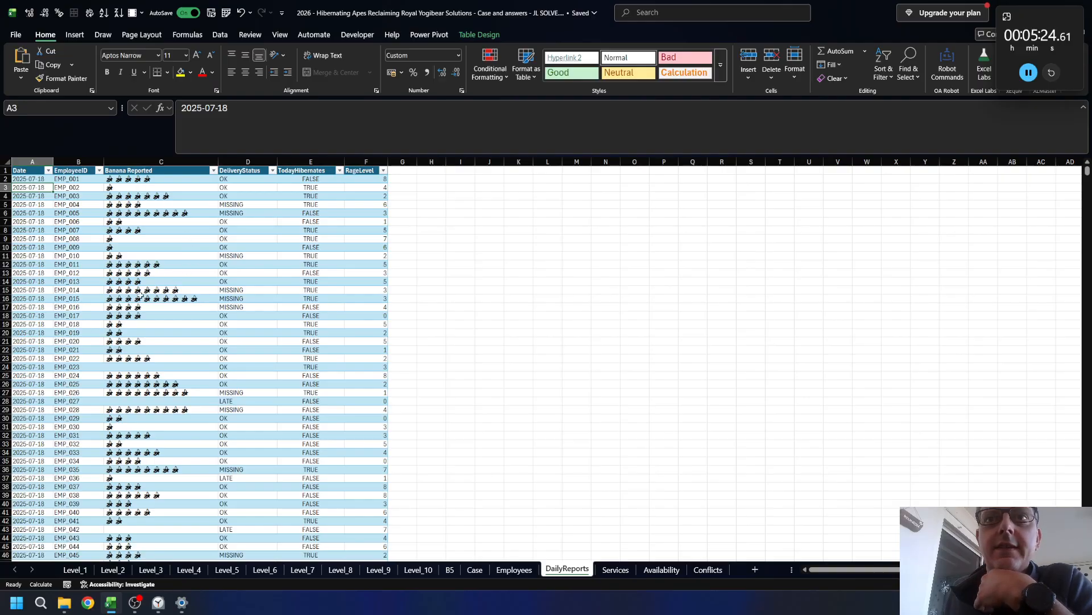
- Enter 125 as the Bonus E answer in E33 of the Case sheet
click(472, 571)
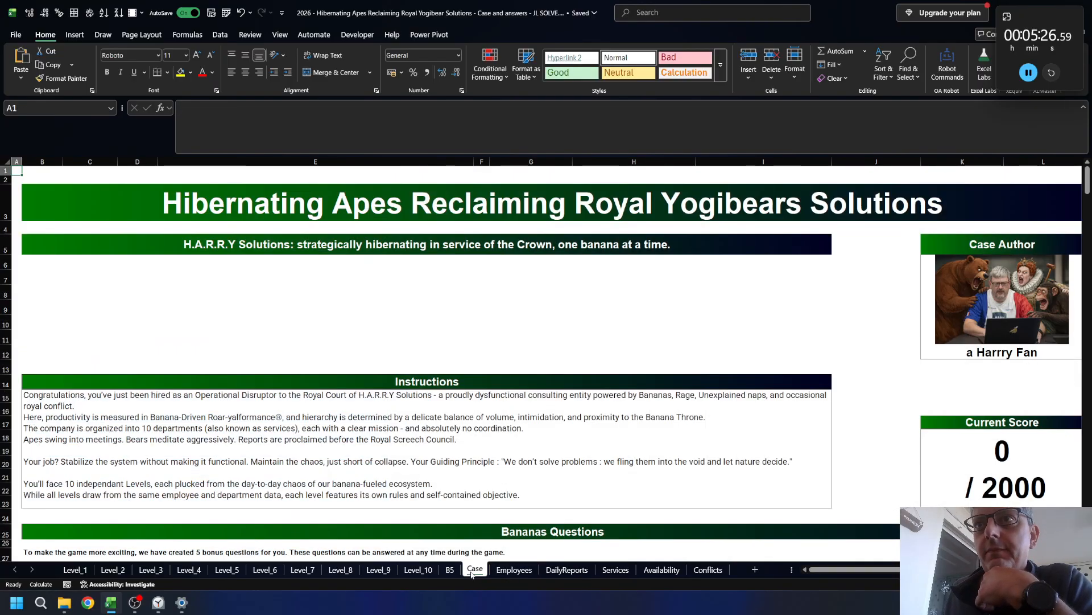
scroll(546, 341, down, 4)
click(316, 516)
text(12)
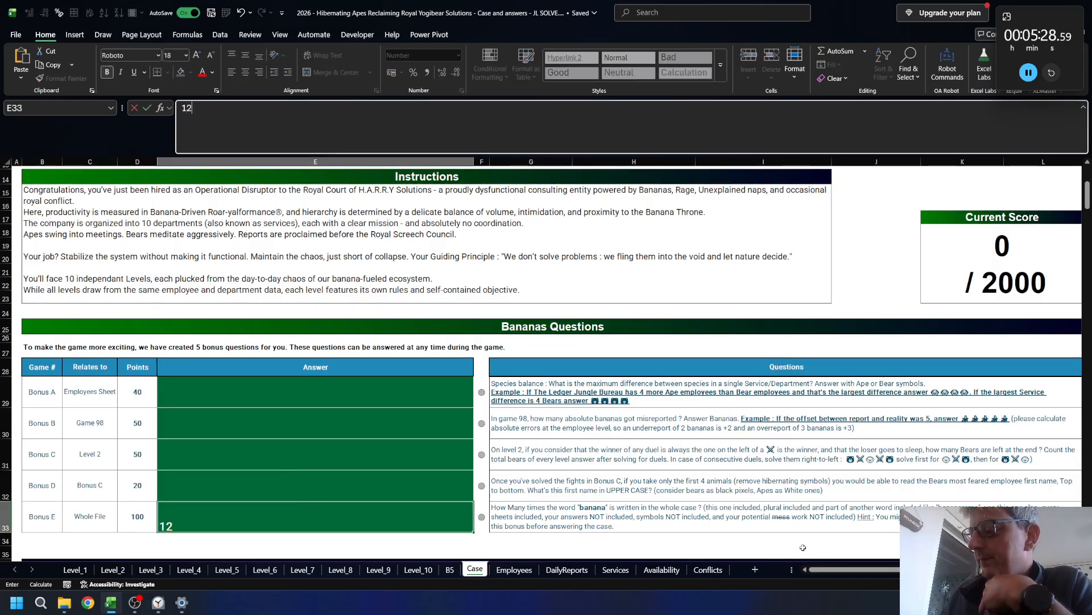
text(5)
key(Return)
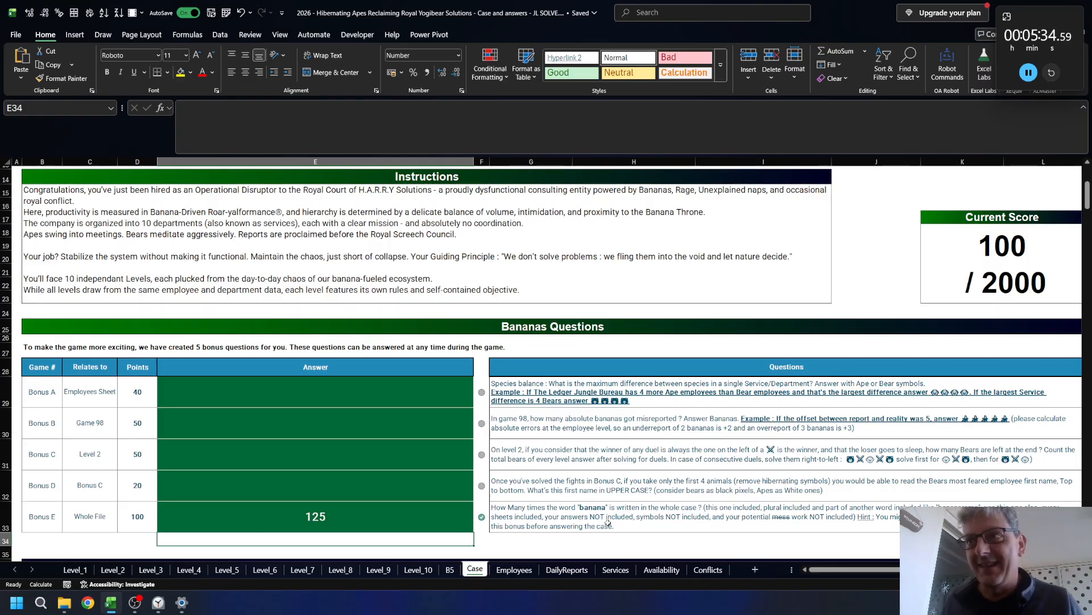
- Copy the Ape and Bear symbols from the Level 1 symbol table for use in Bonus A
click(420, 391)
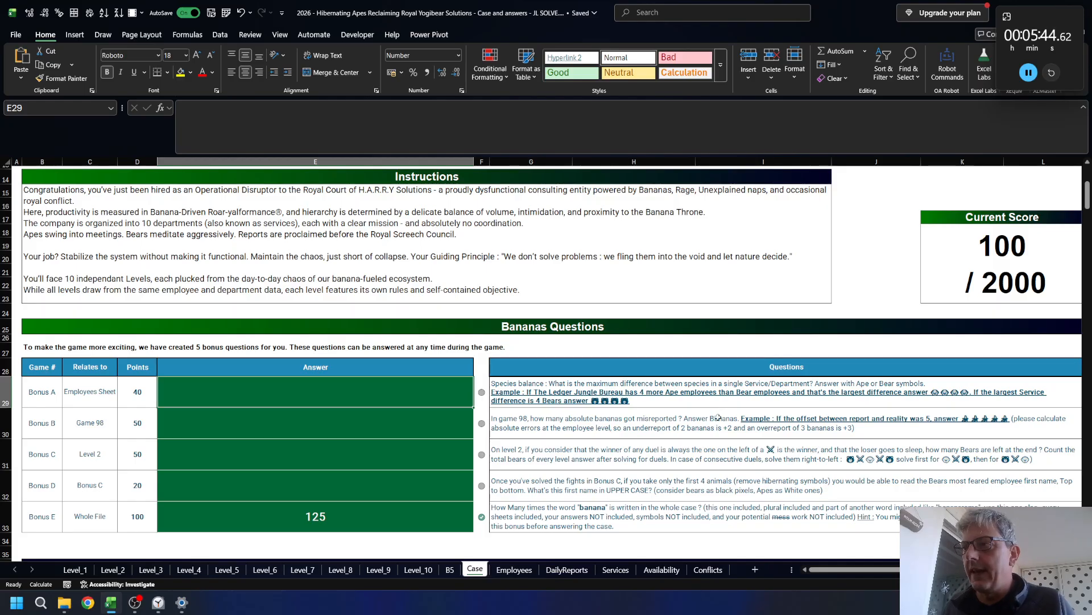
scroll(617, 548, down, 1)
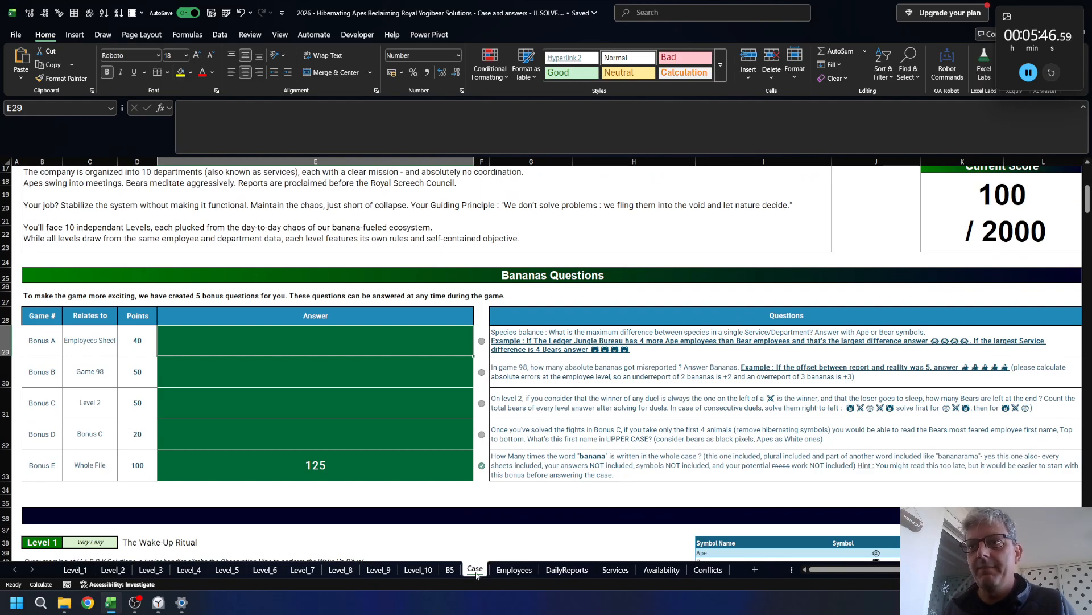
scroll(639, 547, down, 2)
drag(886, 477, 880, 485)
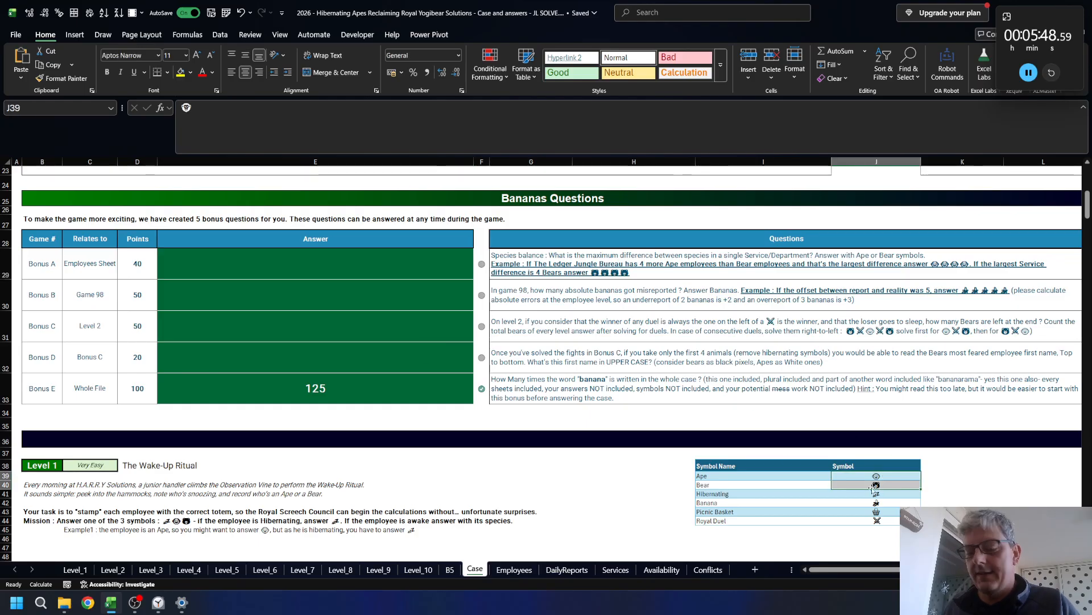
key(ctrl+c)
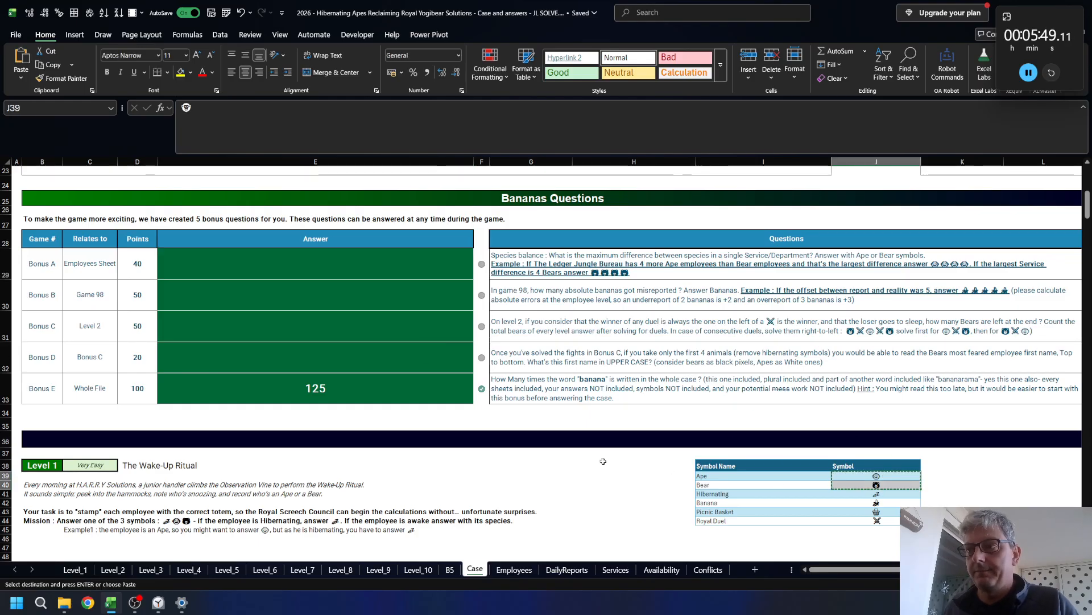
- Paste the two symbols transposed from F1 on the Services sheet as extra table headers
click(614, 571)
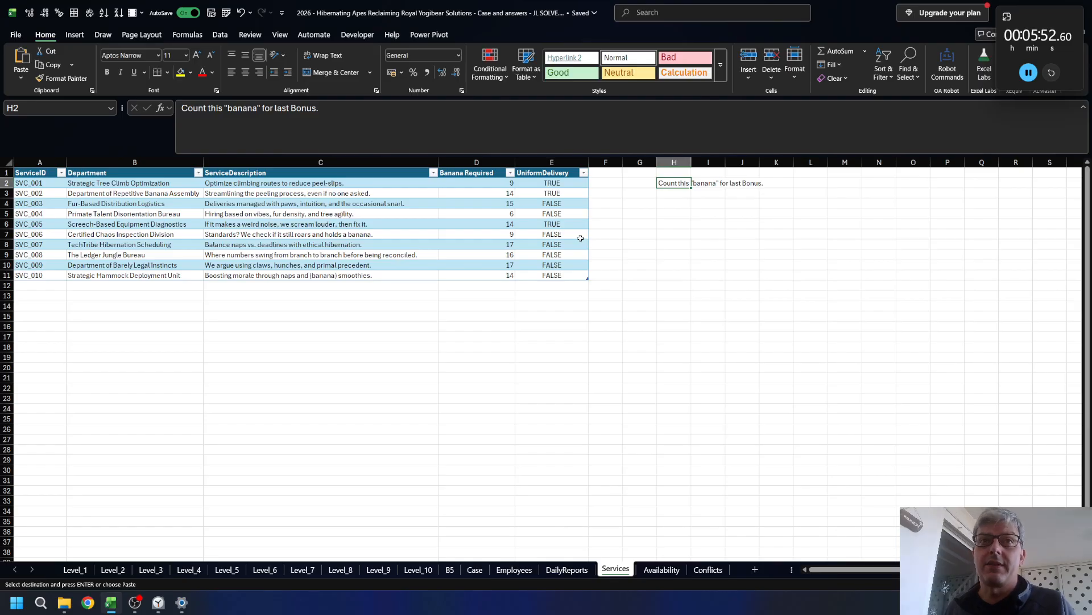
click(606, 172)
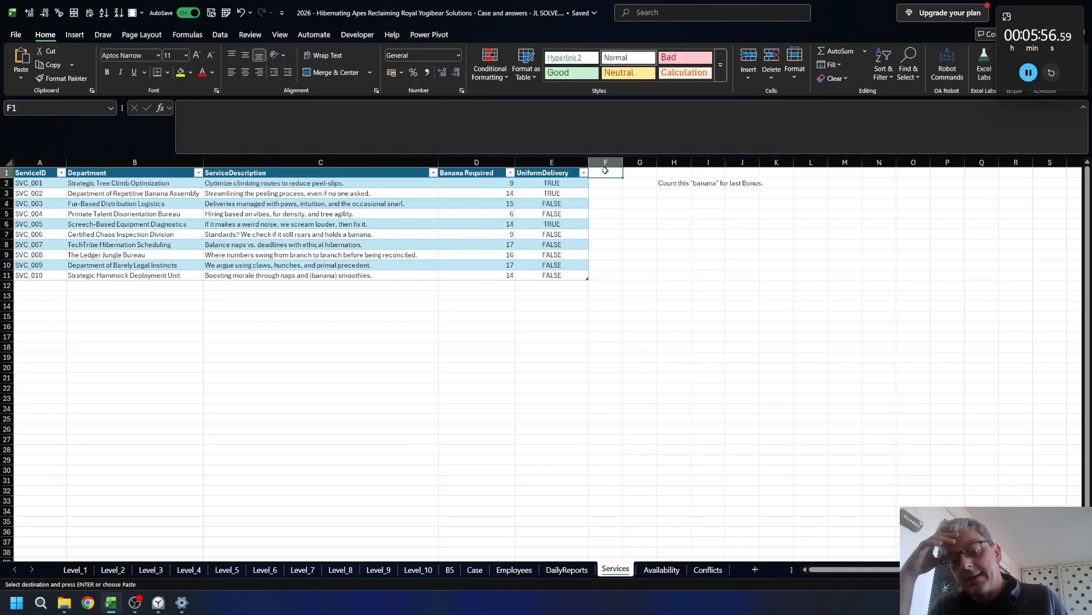
key(ctrl+alt+v)
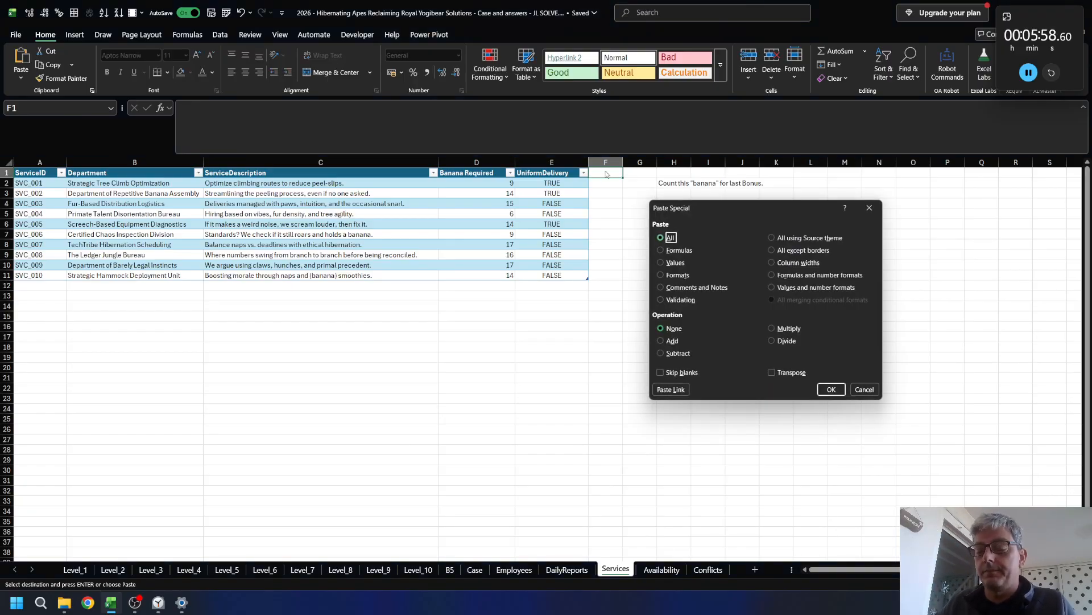
key(e)
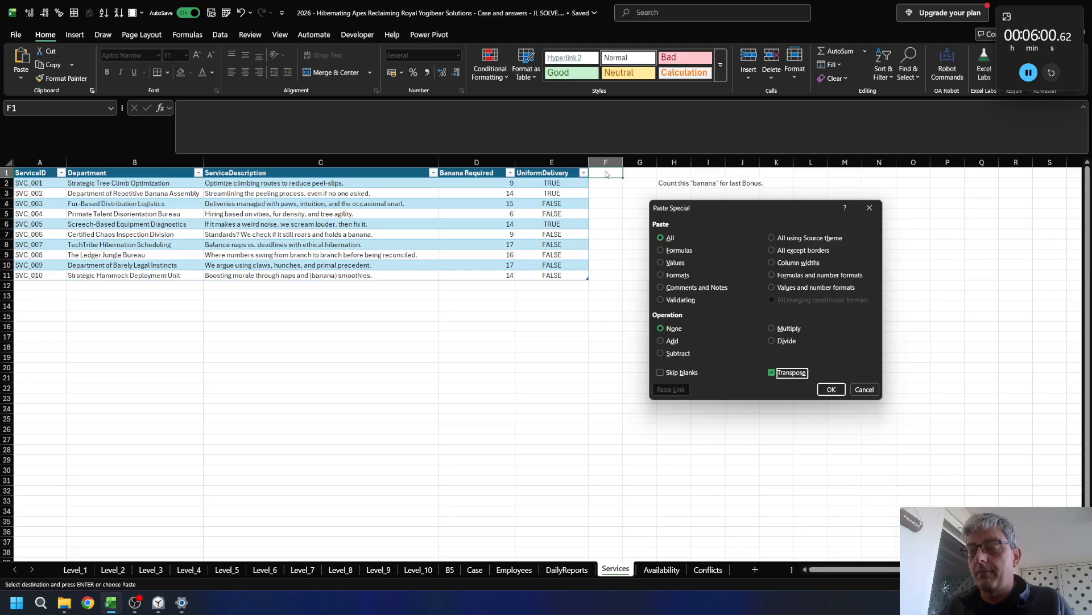
key(Return)
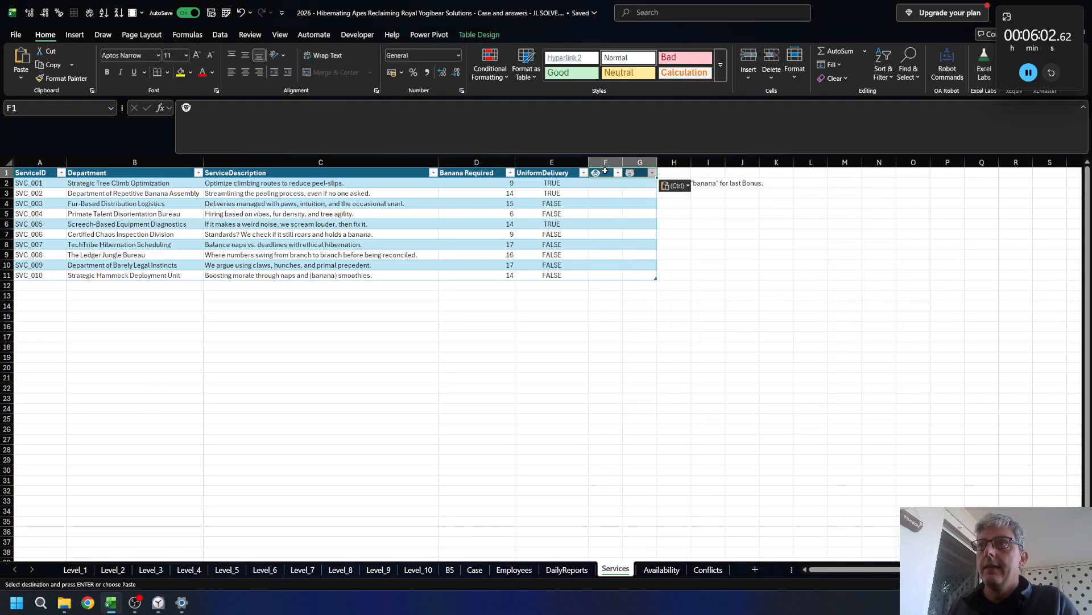
- Start a COUNTIFS formula in F2 of the Services sheet with EmployeesTable[Department] as the first criteria range
click(605, 184)
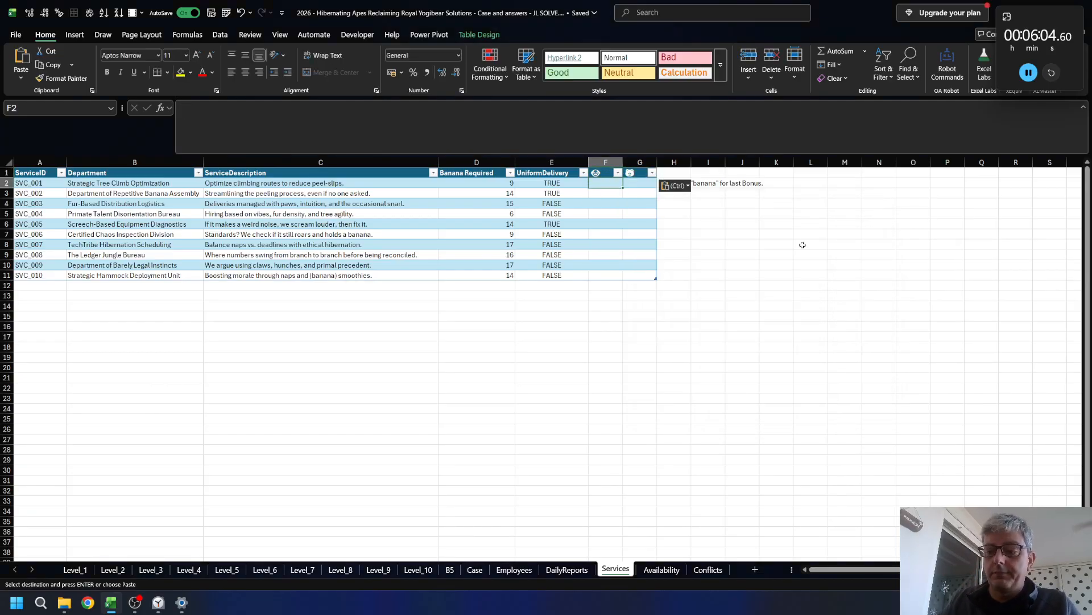
key(Escape)
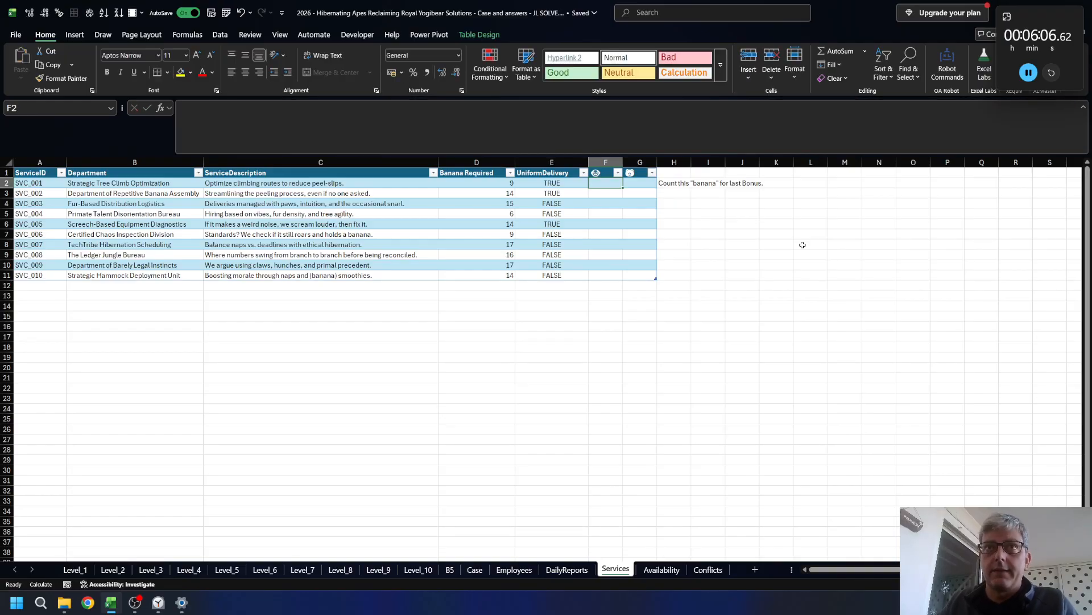
text(=cou)
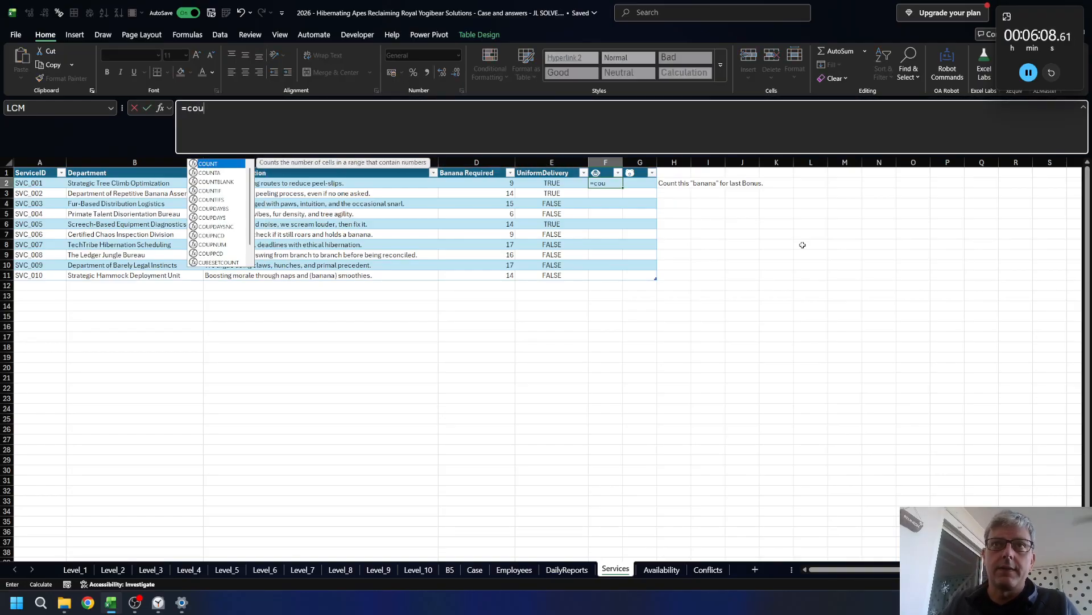
key(Tab)
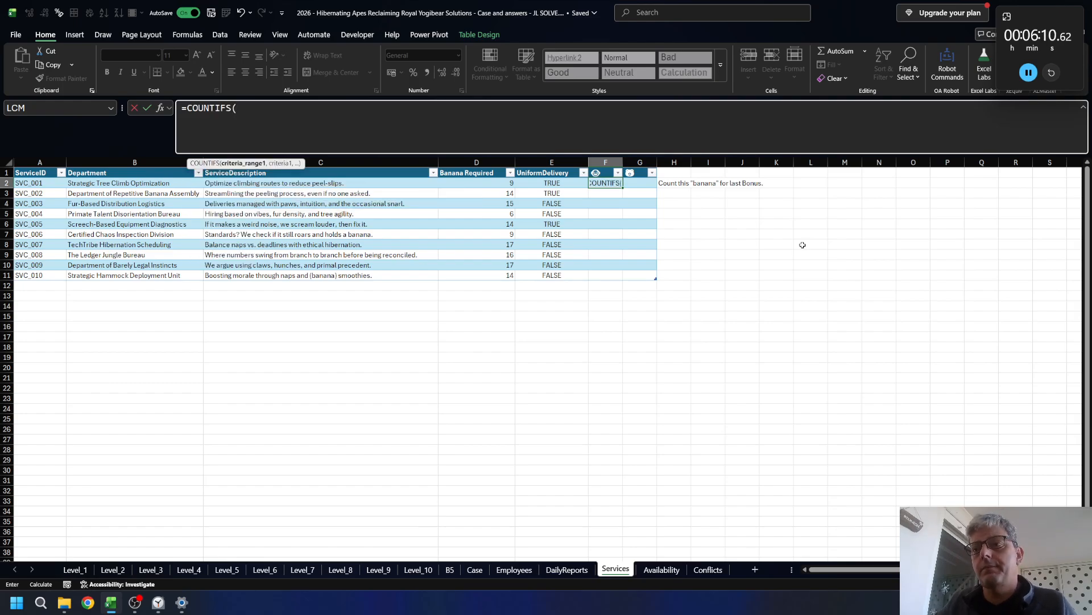
key(ctrl+Page_Down)
key(ctrl+Page_Up)
key(ctrl+Page_Up)
key(ctrl+Page_Up)
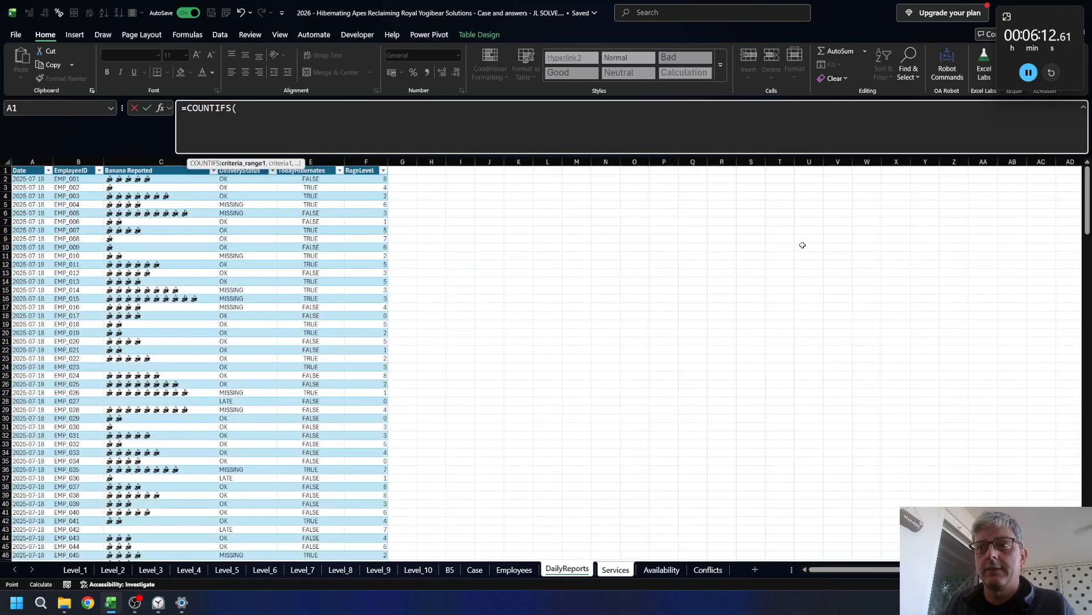
key(Down)
key(Down)
key(Down)
key(Right)
key(Right)
key(Right)
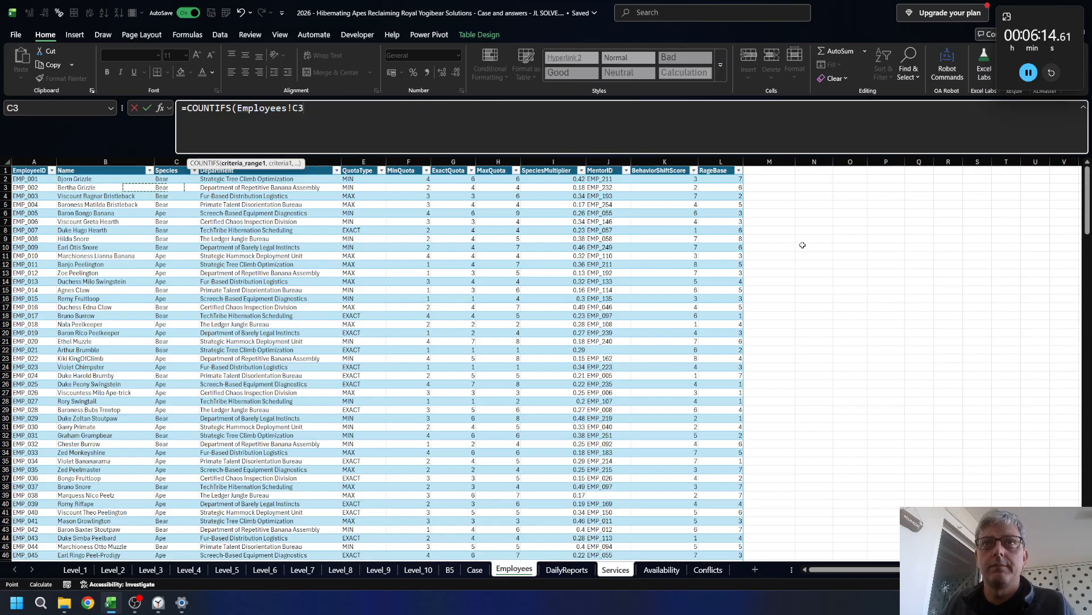
key(ctrl+space)
text(,)
key(ctrl+Page_Up)
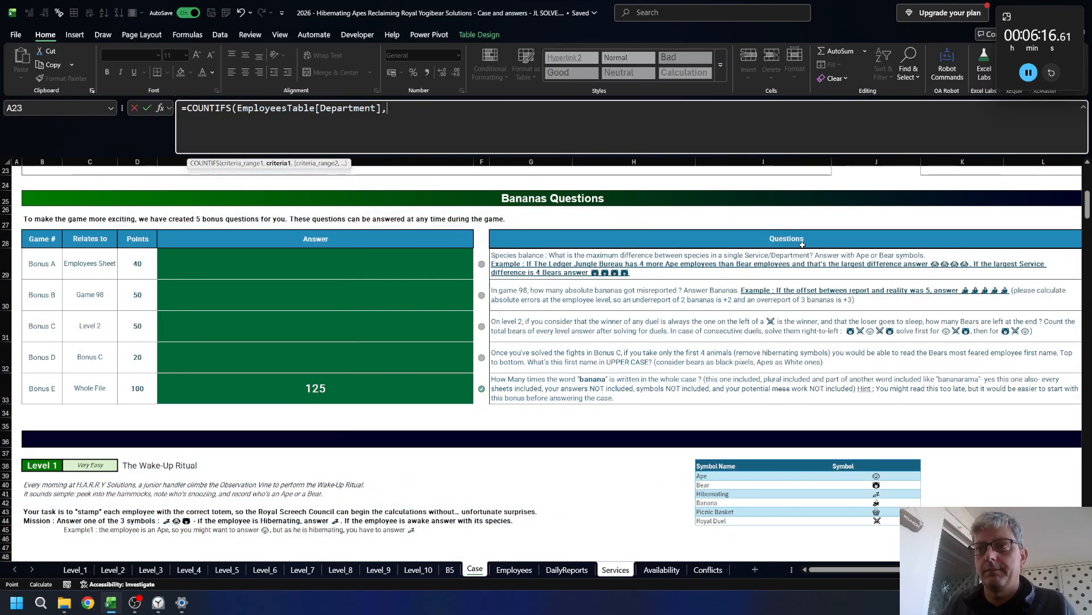
key(ctrl+Page_Down)
key(ctrl+Page_Down)
key(ctrl+Page_Down)
key(Left)
key(Left)
key(Left)
key(Left)
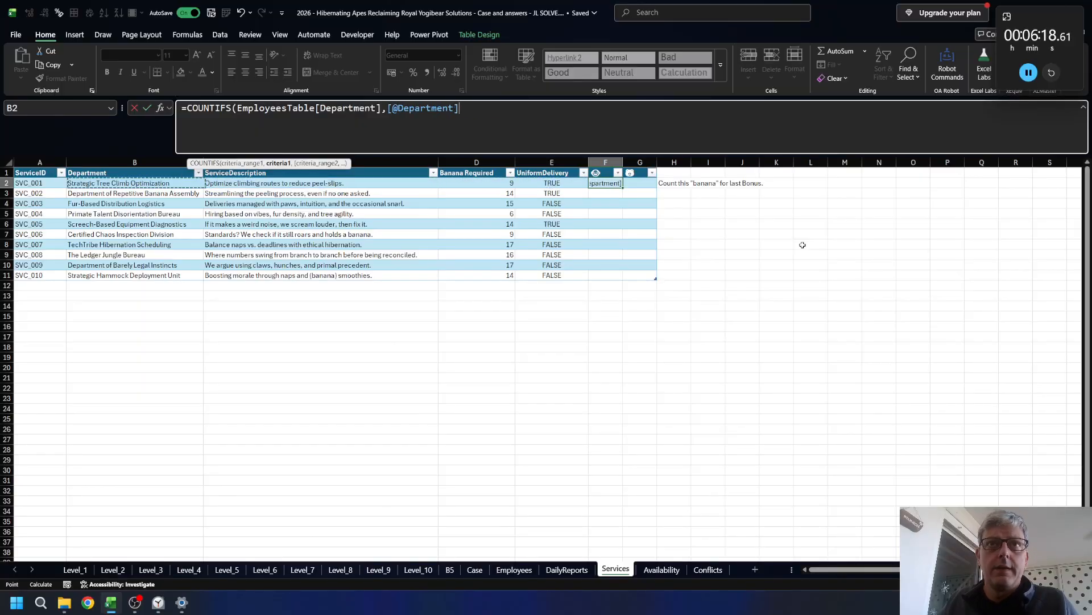
text(,)
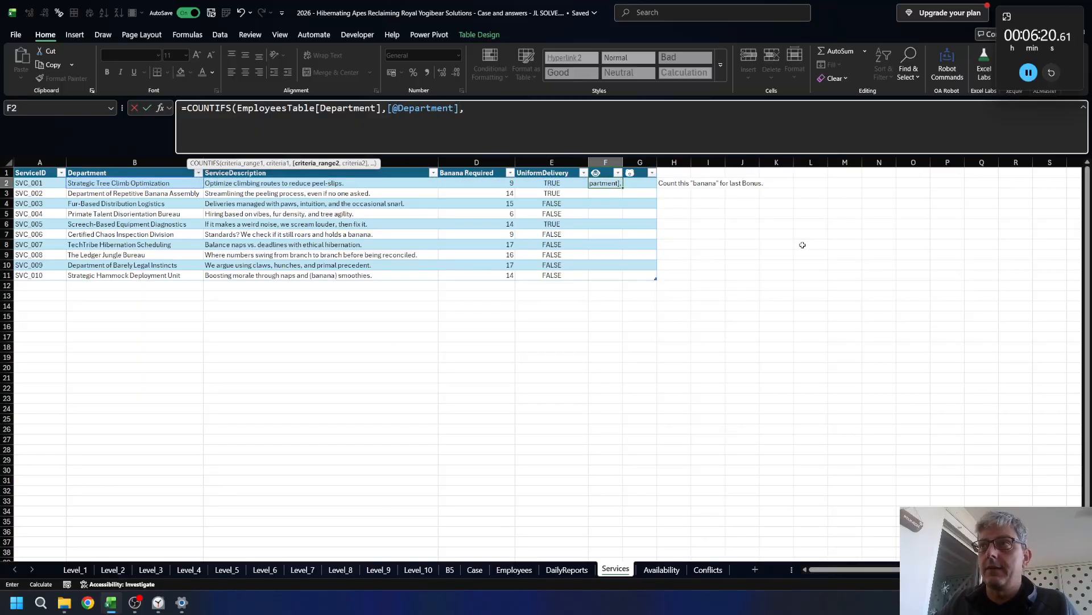
- Add EmployeesTable[RageBase], the last column of the Employees sheet, as the second COUNTIFS criteria range
key(ctrl+Page_Up)
key(ctrl+Page_Up)
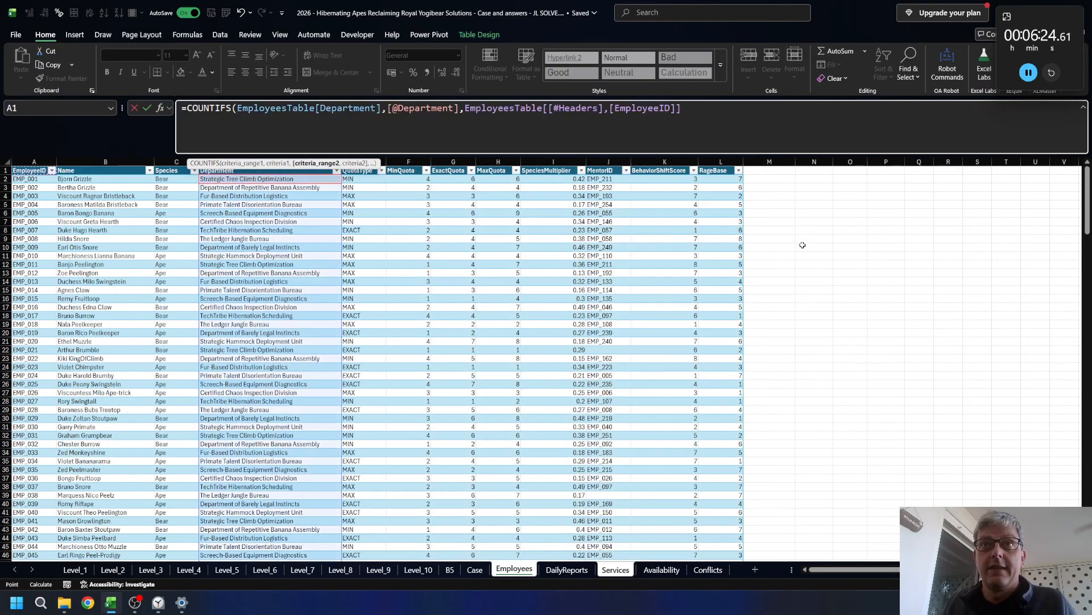
key(Right)
key(Right)
key(Right)
key(Down)
key(Right)
key(ctrl+Right)
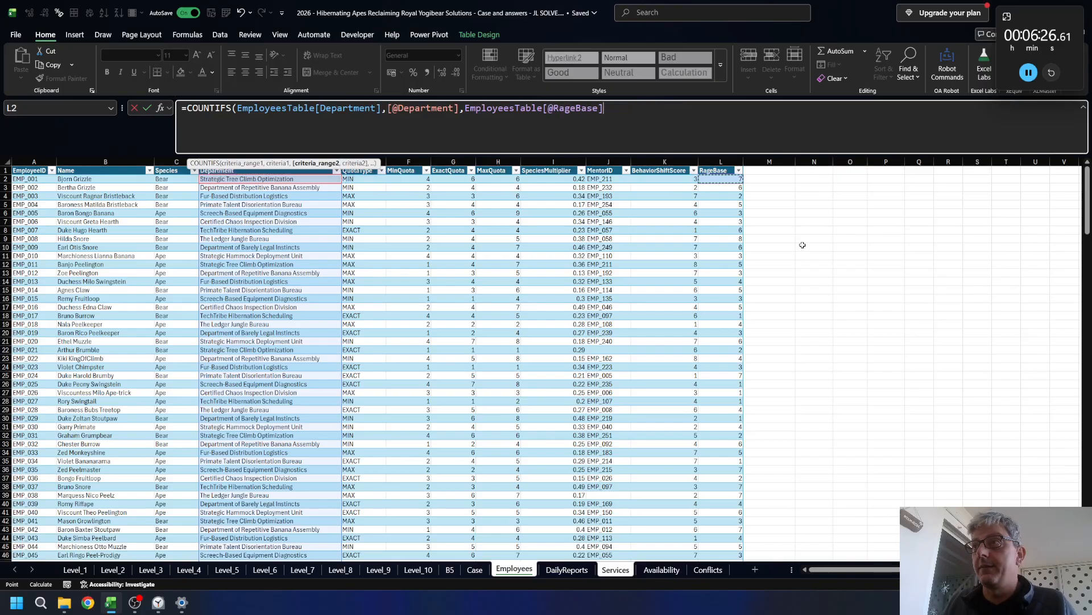
key(ctrl+shift+Down)
text(,)
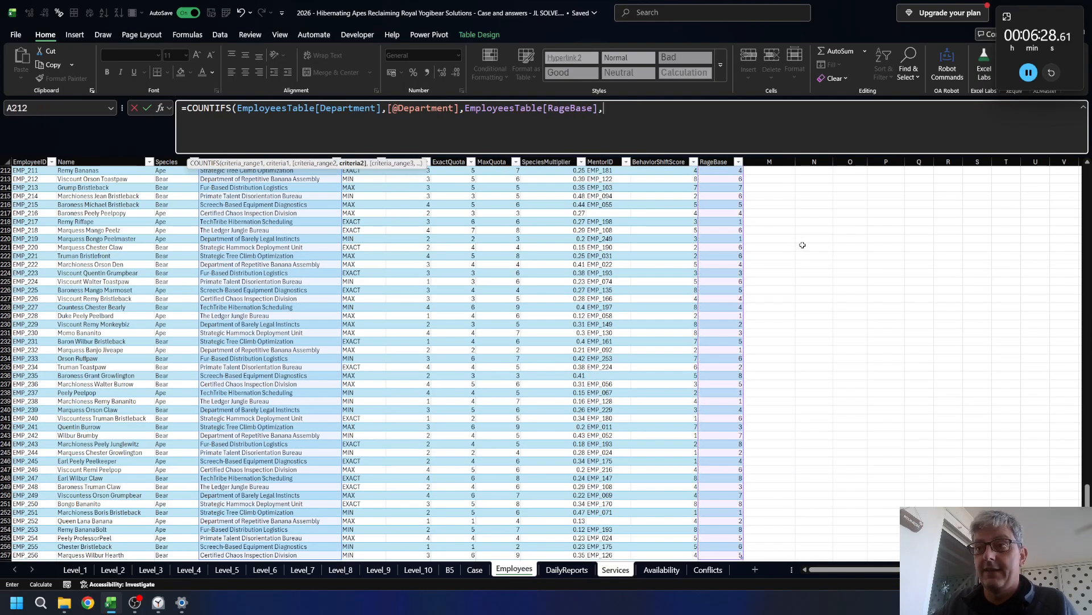
- Set the second criterion to the Ape symbol header in F1 of Services and complete the COUNTIFS formula
key(ctrl+Page_Up)
key(ctrl+Page_Down)
key(ctrl+Page_Down)
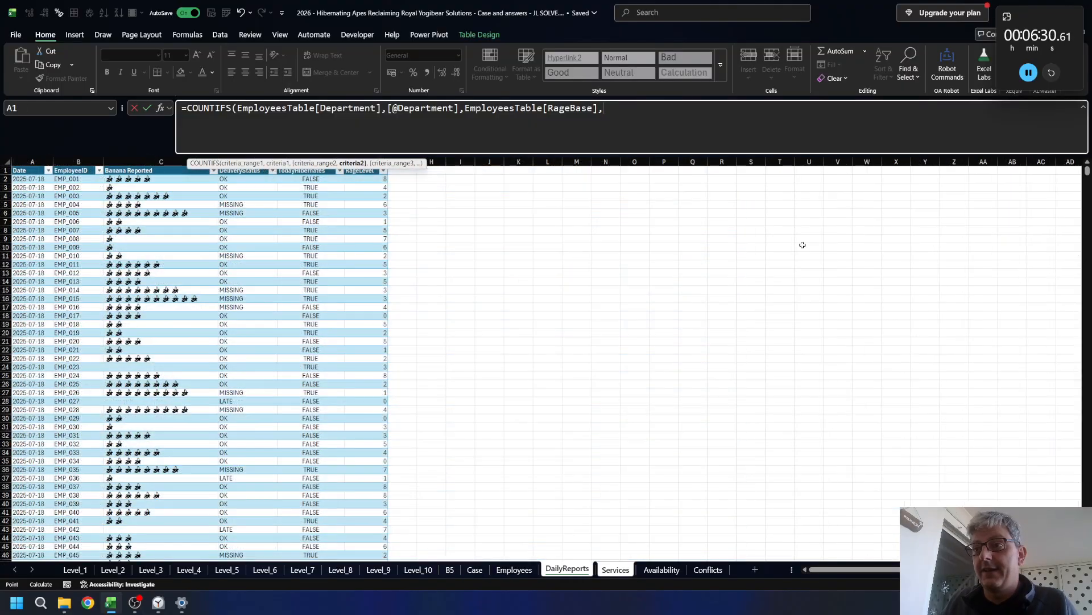
key(ctrl+Page_Down)
key(Up)
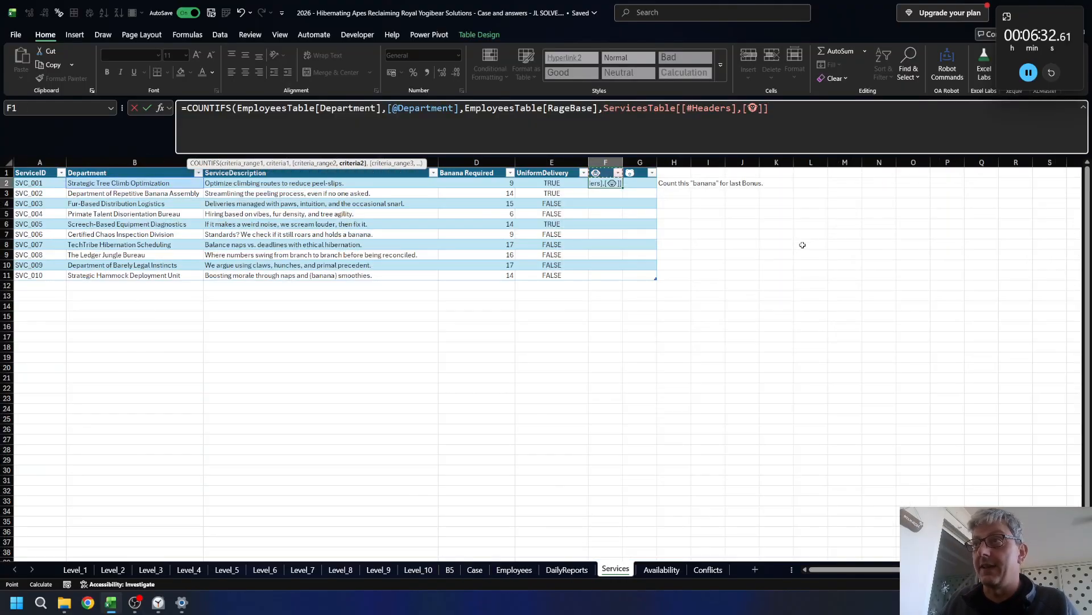
key(ctrl+Return)
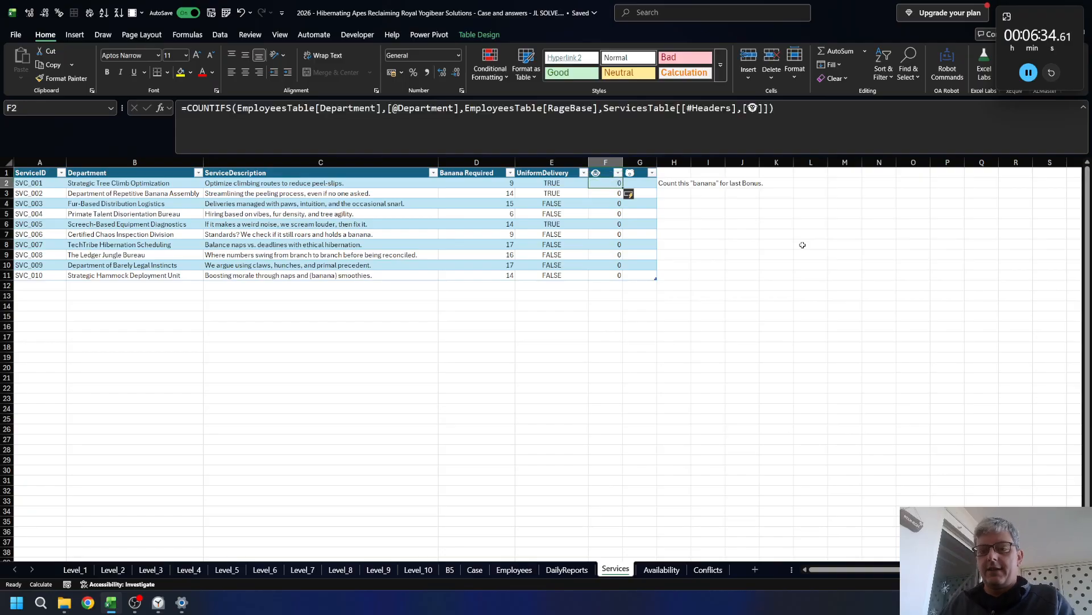
- Copy the COUNTIFS formula text from F2 into G2 under the Bear symbol header
key(F2)
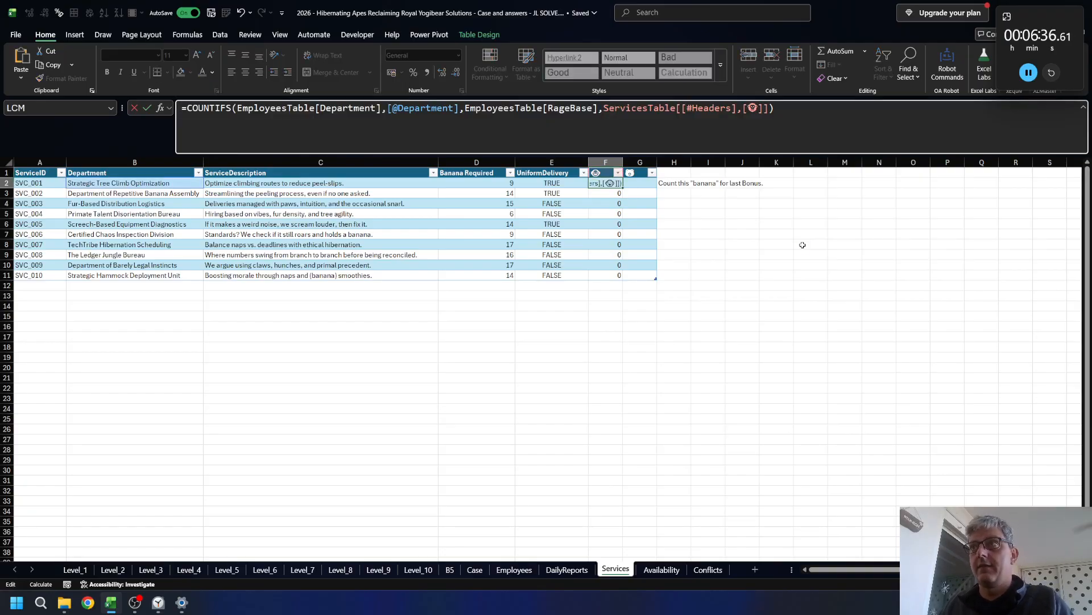
key(shift+Home)
key(ctrl+c)
key(Escape)
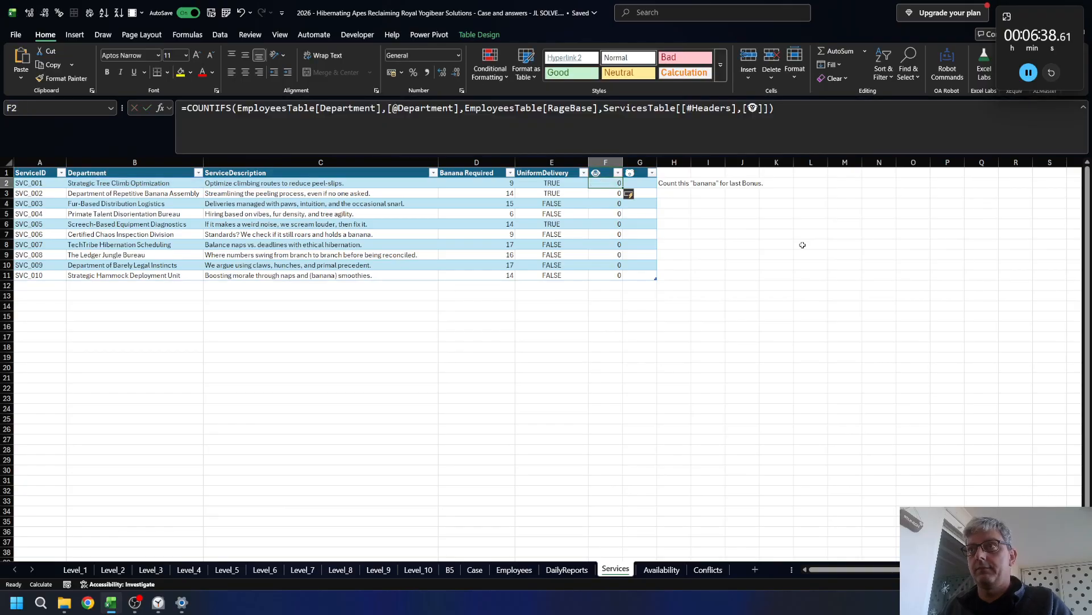
key(Right)
key(F2)
key(ctrl+v)
key(ctrl+Return)
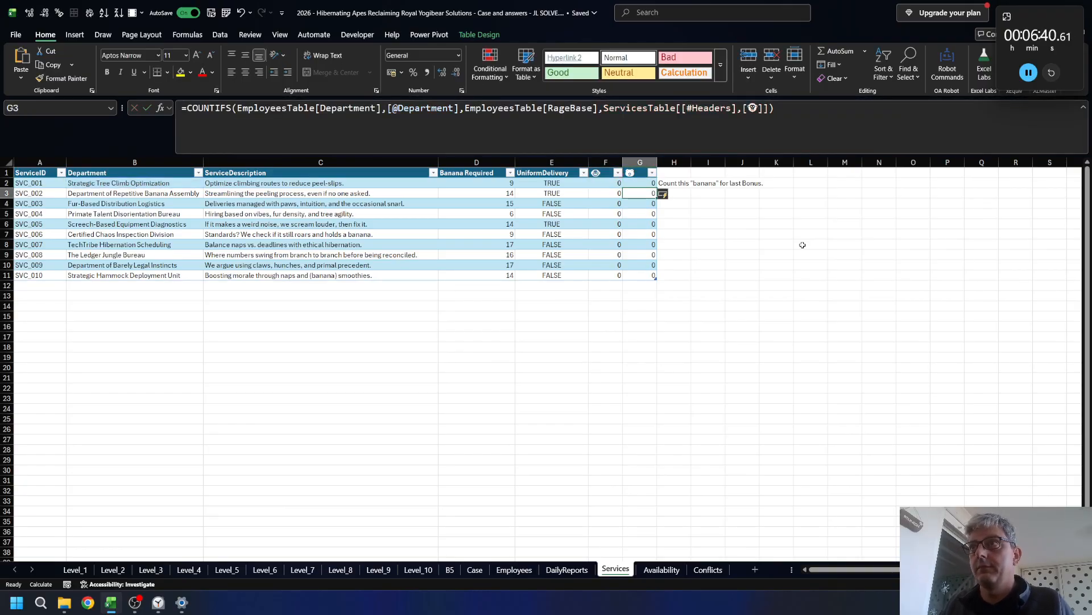
key(ctrl+Page_Up)
key(ctrl+Page_Up)
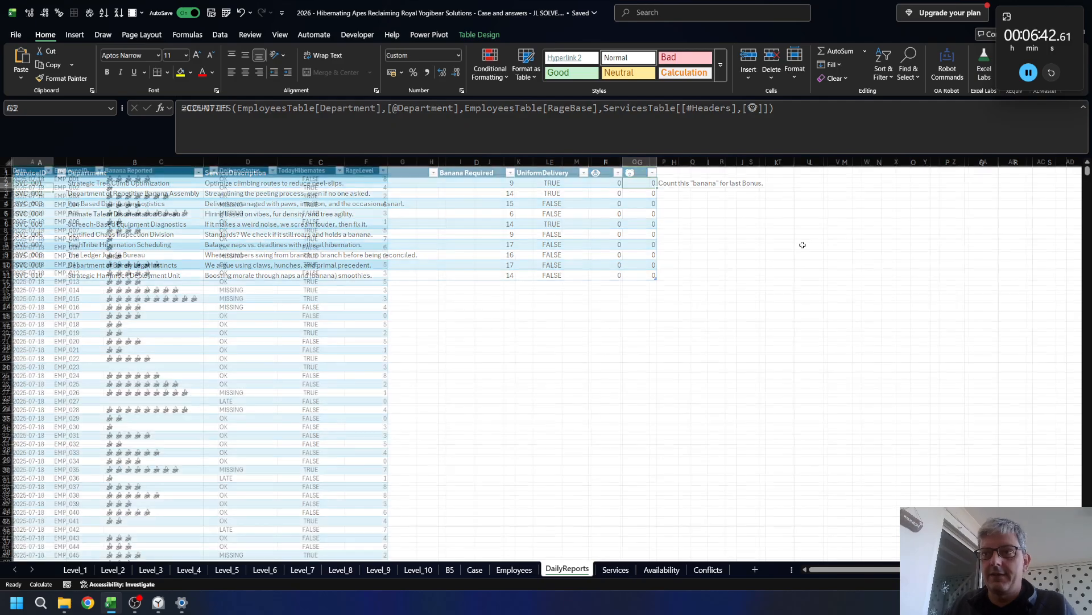
key(Down)
key(ctrl+Right)
key(Right)
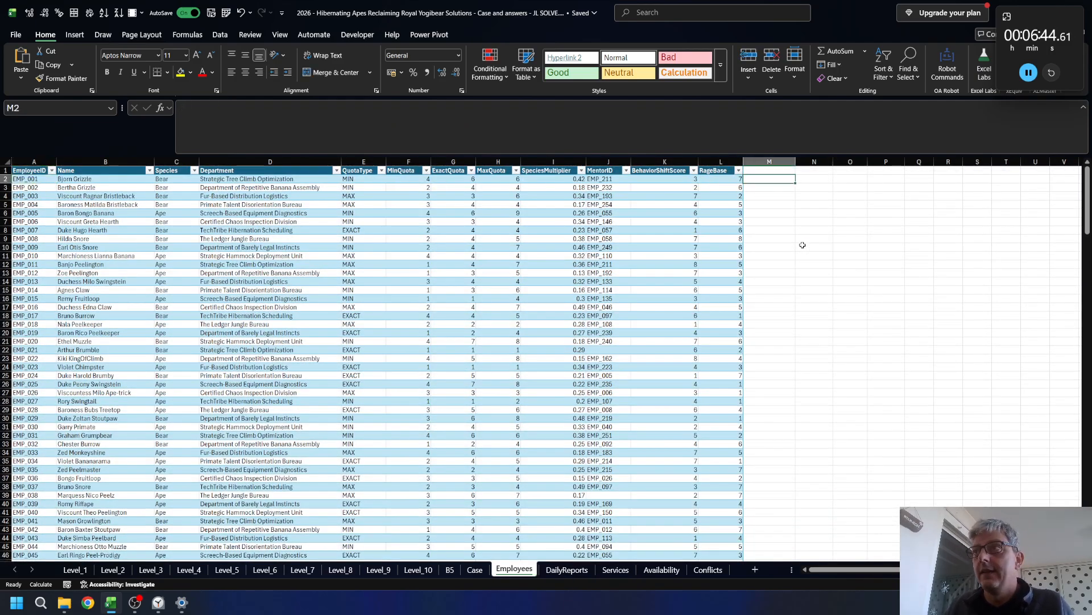
text(=xl)
key(Tab)
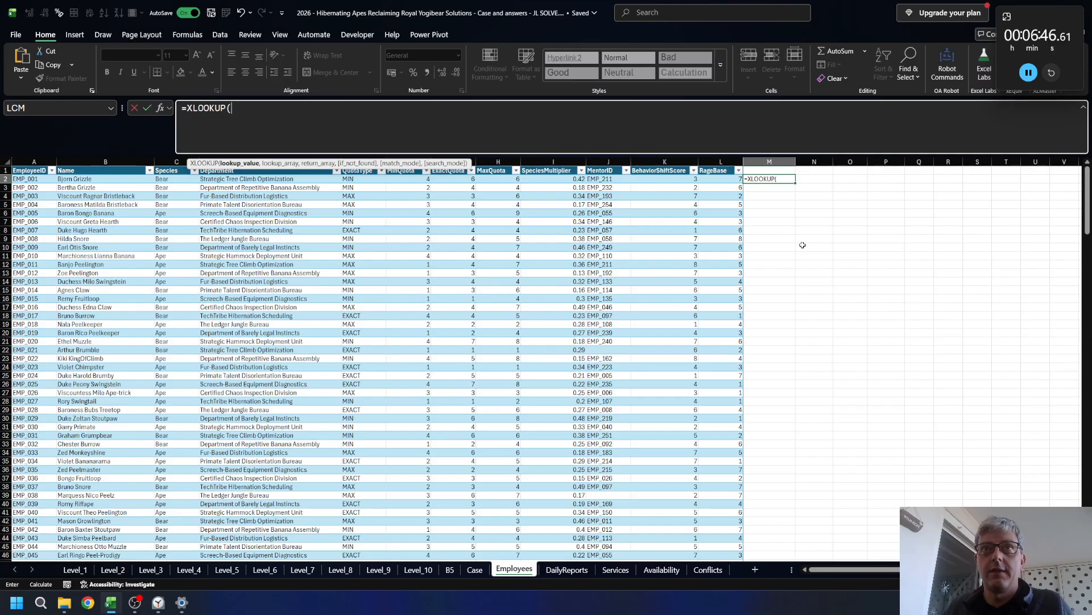
key(Left)
key(Left)
key(Left)
key(Left)
key(Left)
key(Left)
key(Left)
key(Left)
key(Left)
key(Left)
key(Left)
key(Left)
key(Right)
key(Right)
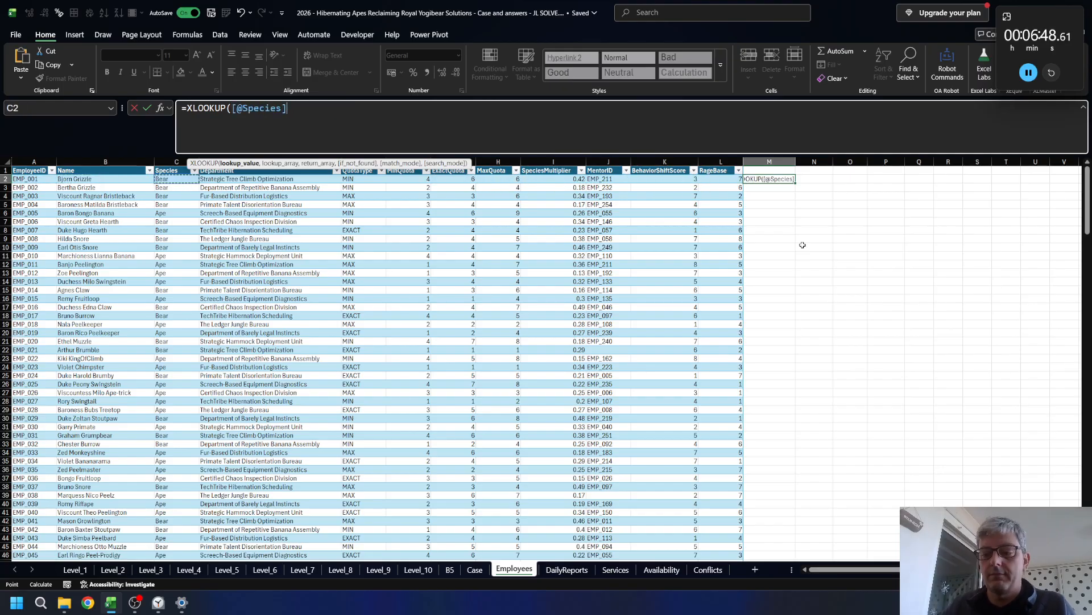
text(,)
key(ctrl+Page_Up)
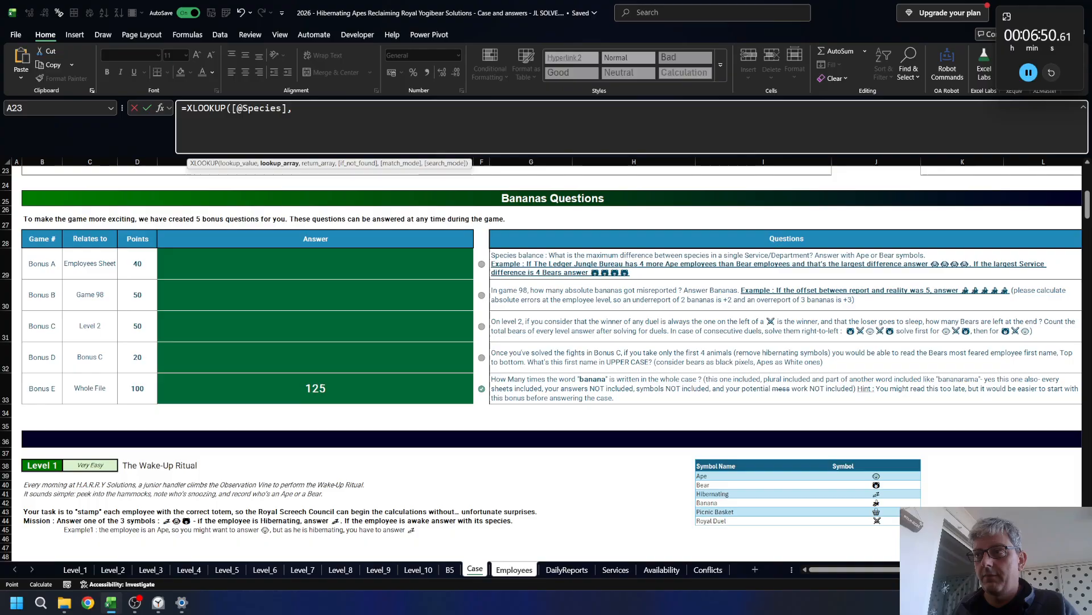
click(752, 477)
key(ctrl+space)
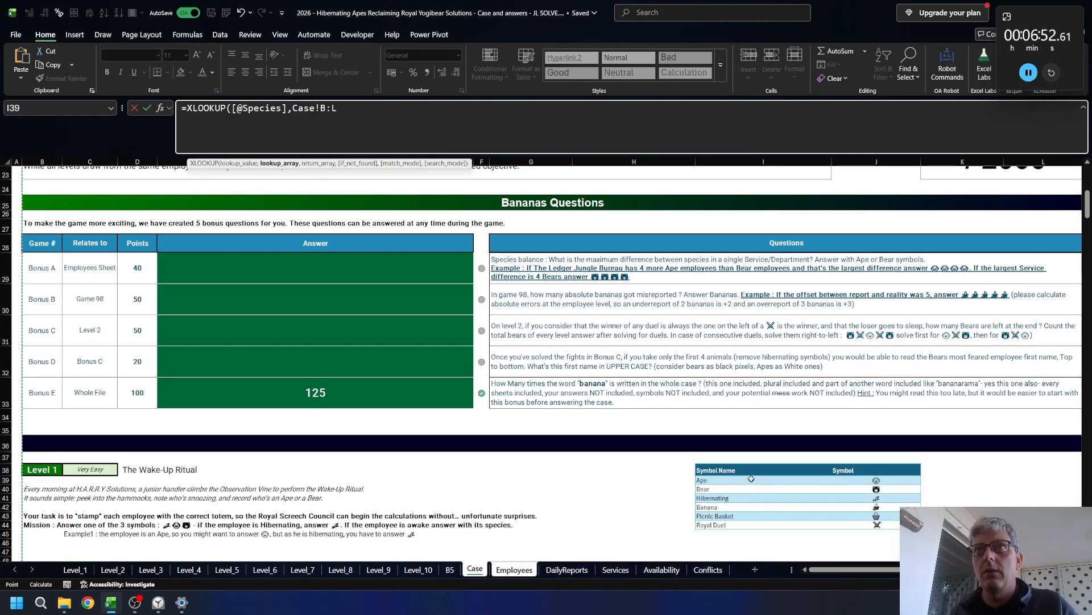
key(Escape)
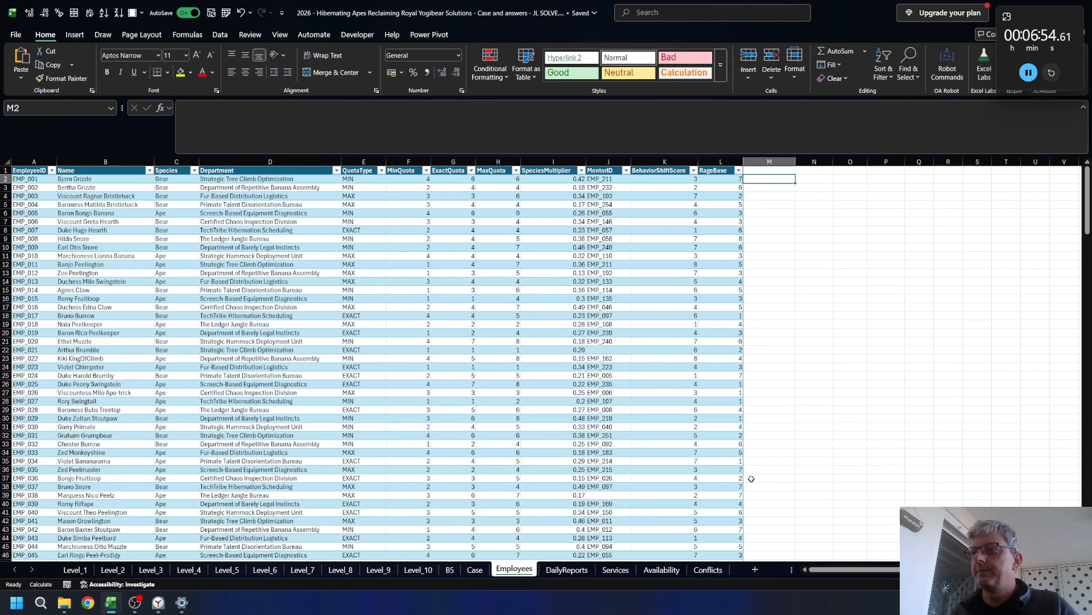
- Convert the Level 1 symbol list on the Case sheet, I38 to J44, into a table with headers
key(ctrl+Page_Up)
drag(751, 472, 854, 521)
key(ctrl+t)
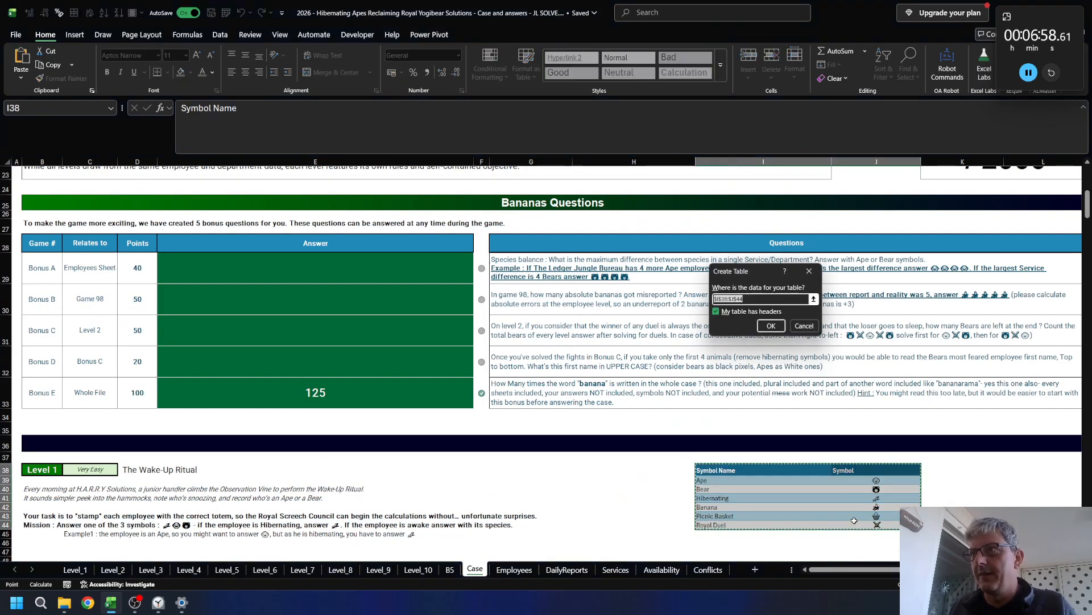
key(Return)
key(ctrl+Page_Down)
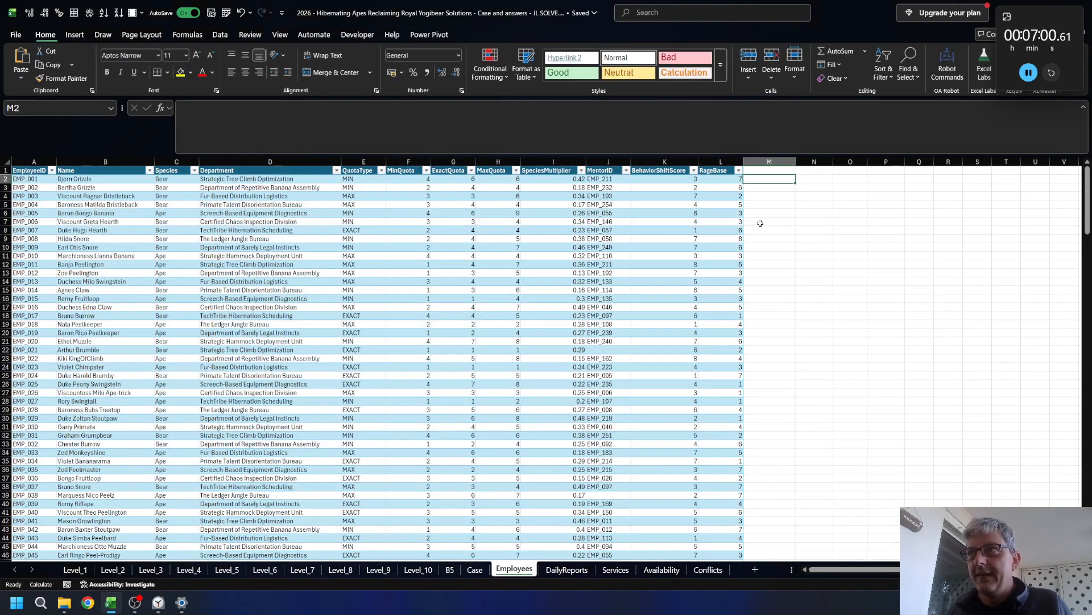
text(=XLOOKUP()
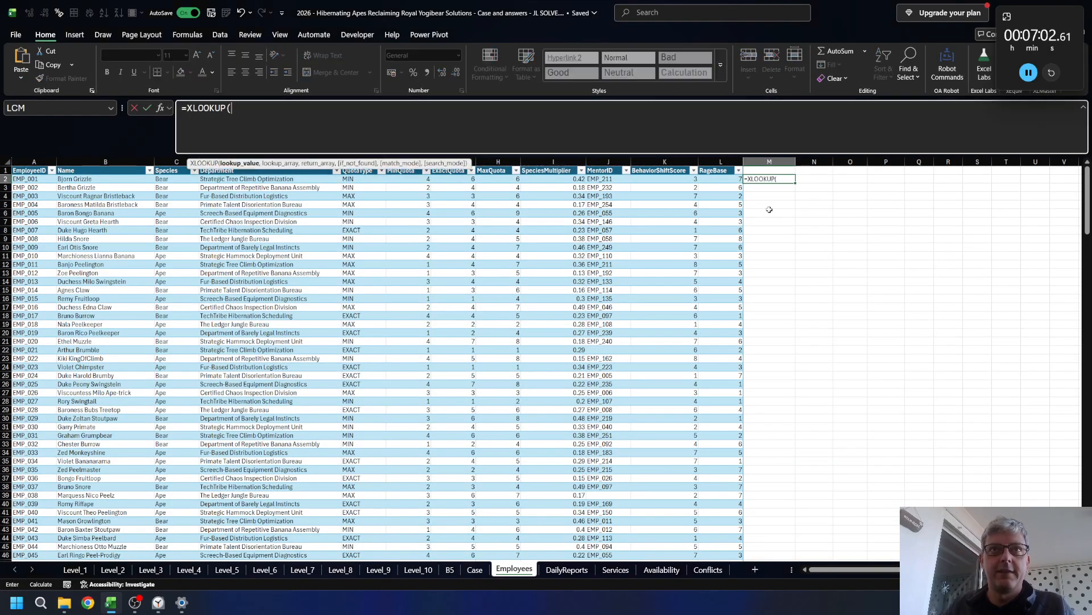
key(Home)
key(ctrl+Right)
key(ctrl+Home)
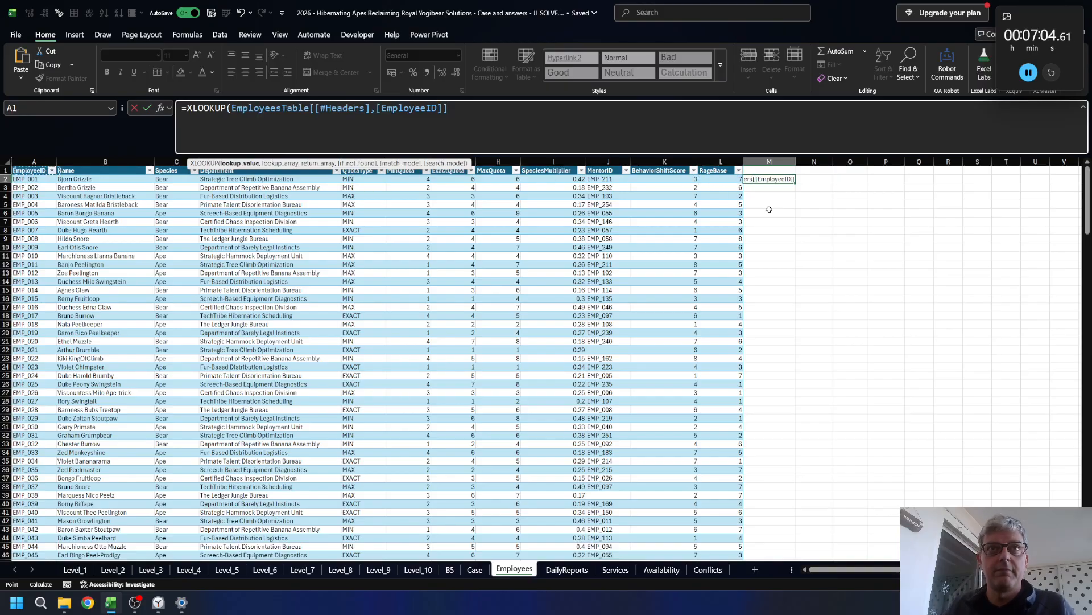
key(Down)
key(Right)
key(Right)
text(,)
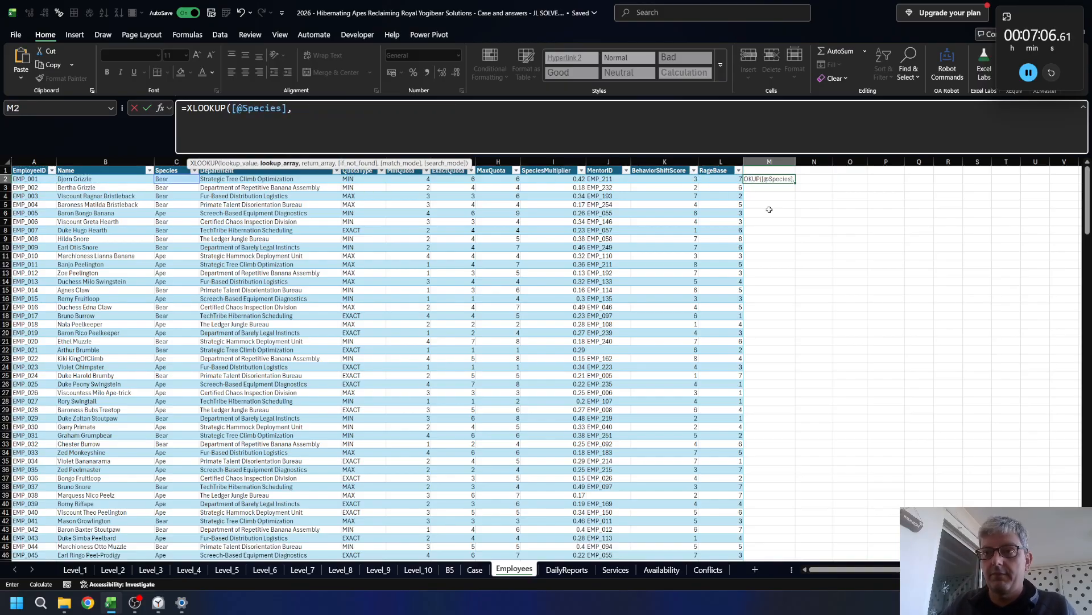
- Complete the XLOOKUP with Table1[Symbol Name] as the lookup array and Table1[Symbol] as the return array
key(ctrl+Page_Up)
click(737, 489)
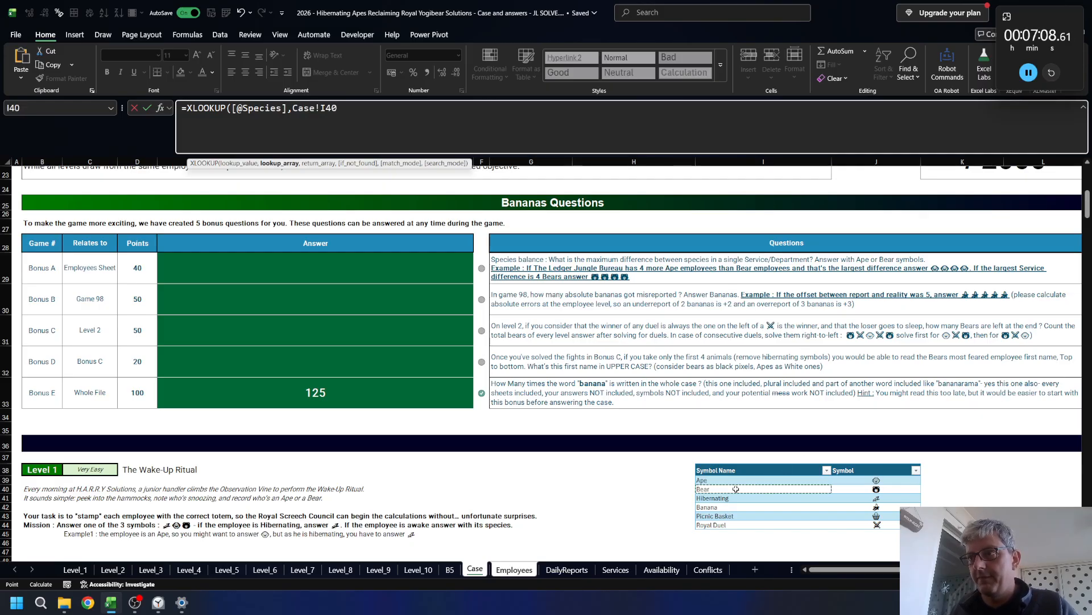
key(ctrl+space)
text(,)
click(894, 492)
key(ctrl+space)
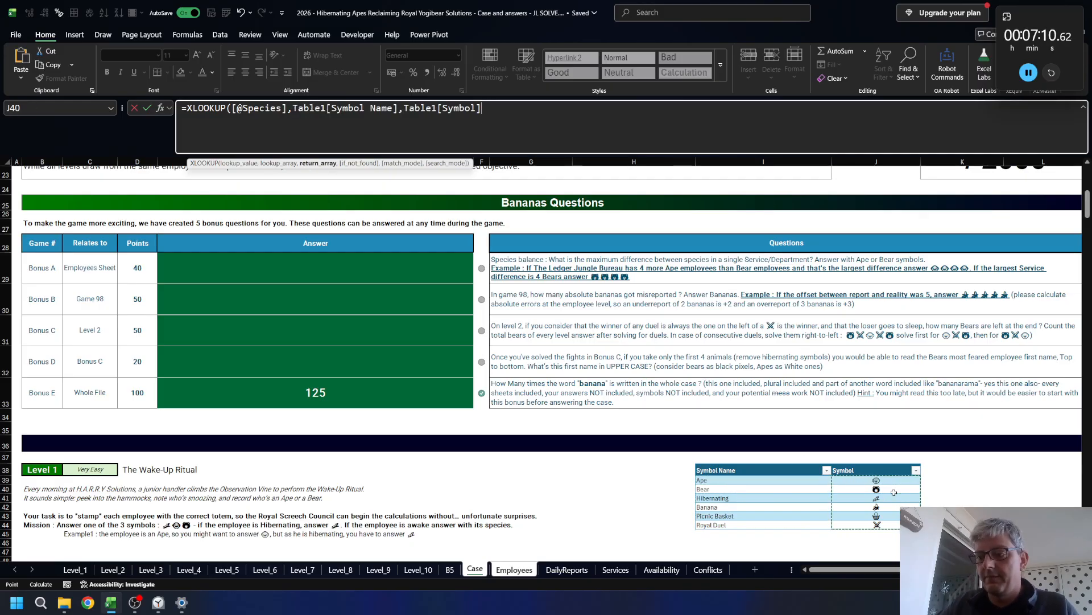
text())
key(Return)
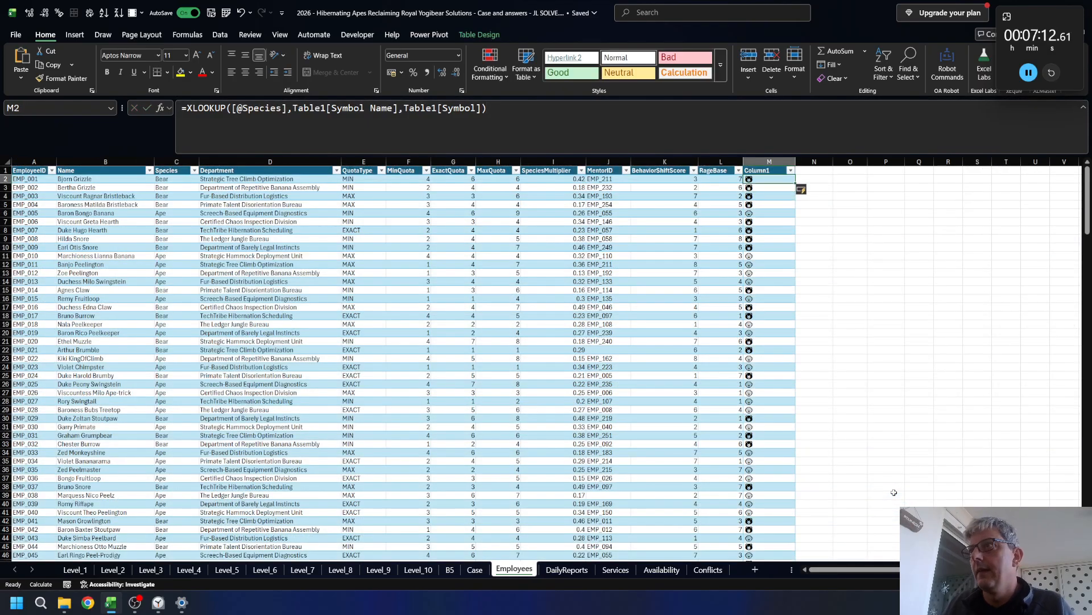
- Name the new Employees table column in M1 Symbol
key(Up)
key(Up)
text(Symbol)
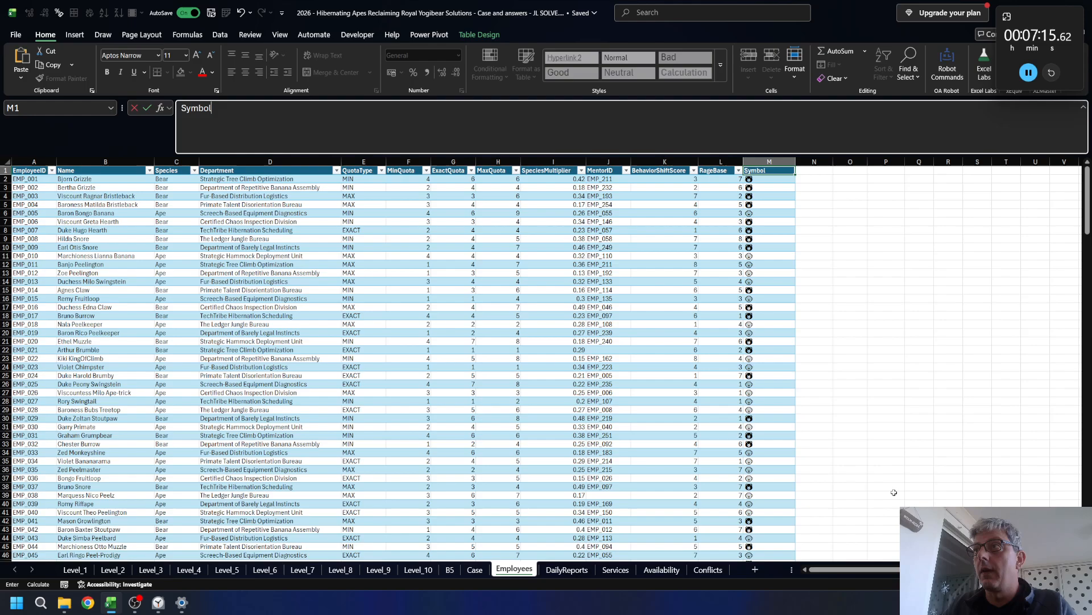
key(Return)
key(Up)
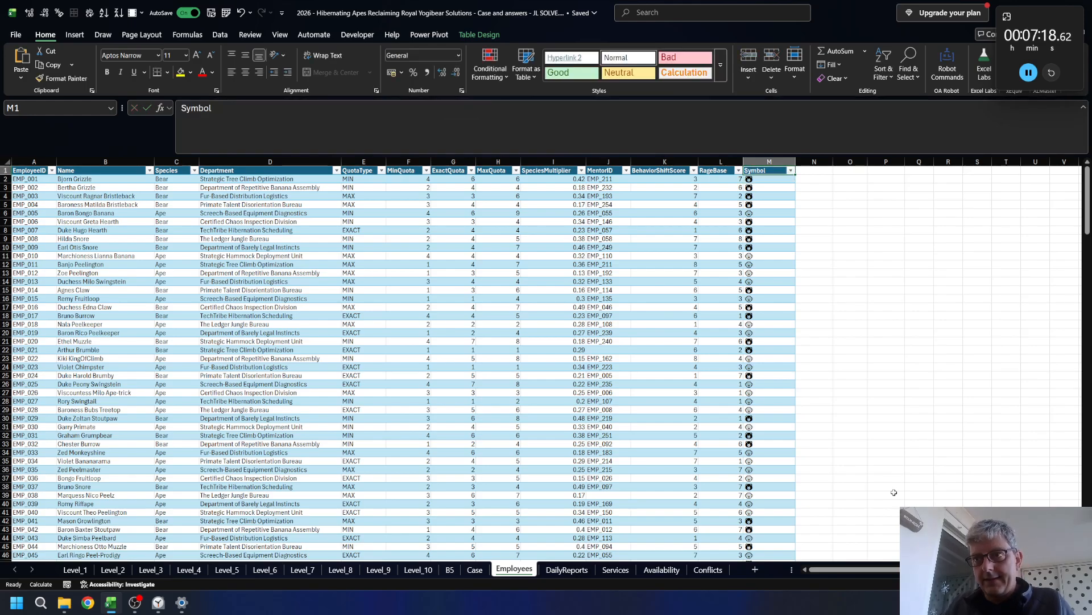
- In F2 of the Services sheet, change the COUNTIFS second criteria range to EmployeesTable[Symbol]
key(ctrl+Page_Up)
key(ctrl+Page_Down)
key(ctrl+Page_Down)
key(ctrl+Page_Down)
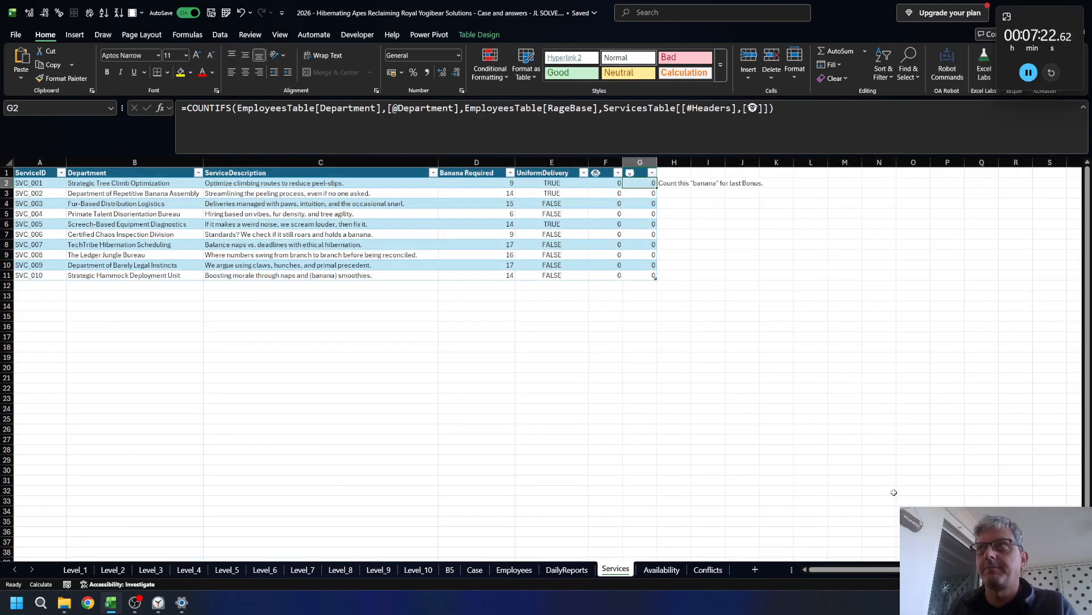
key(Left)
click(619, 132)
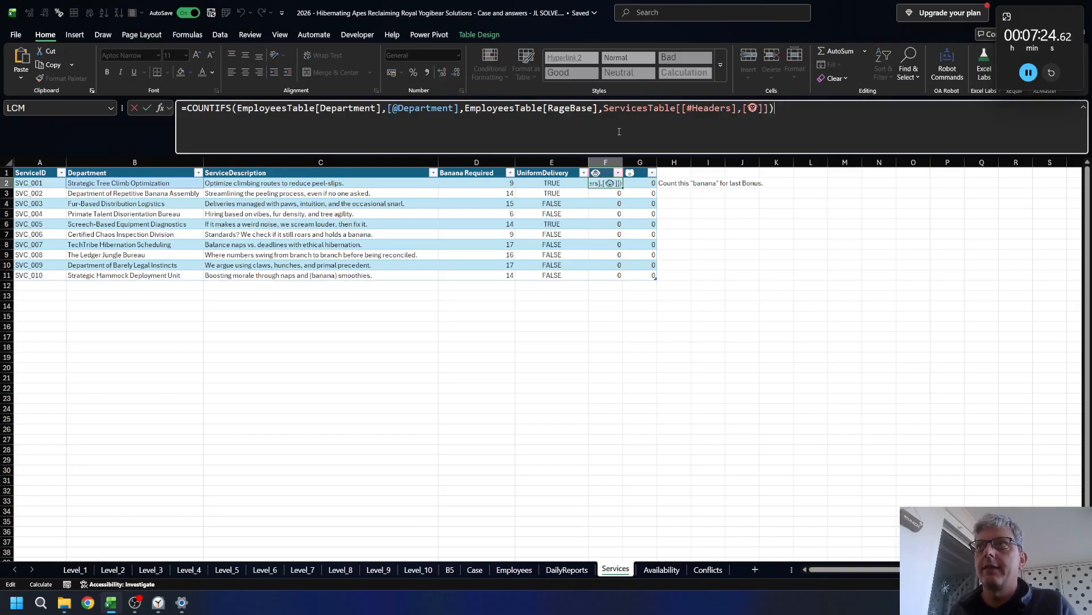
click(596, 107)
double_click(597, 106)
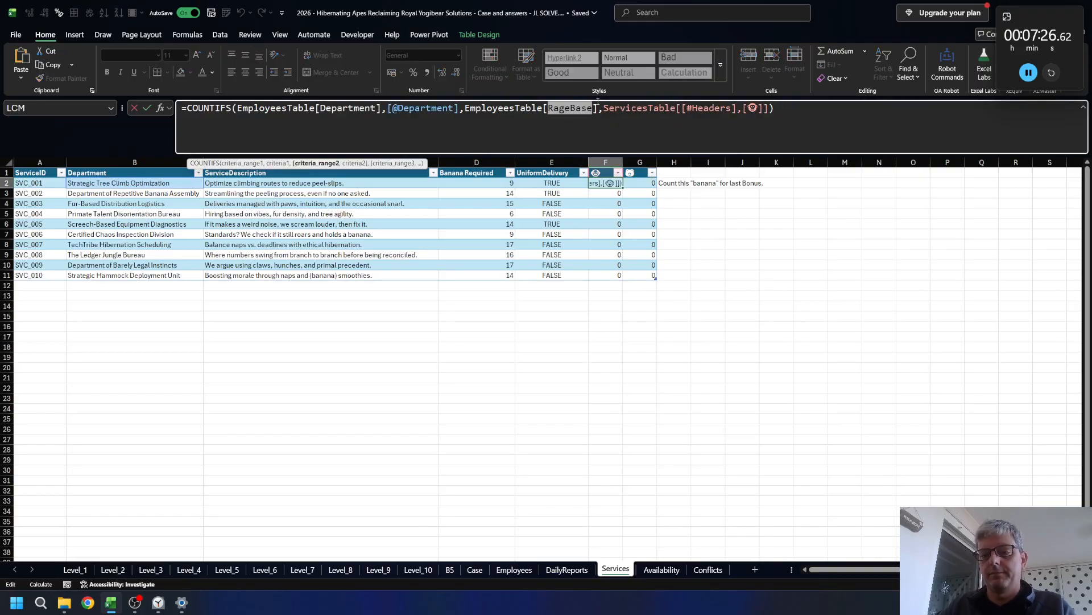
text(sy)
key(Tab)
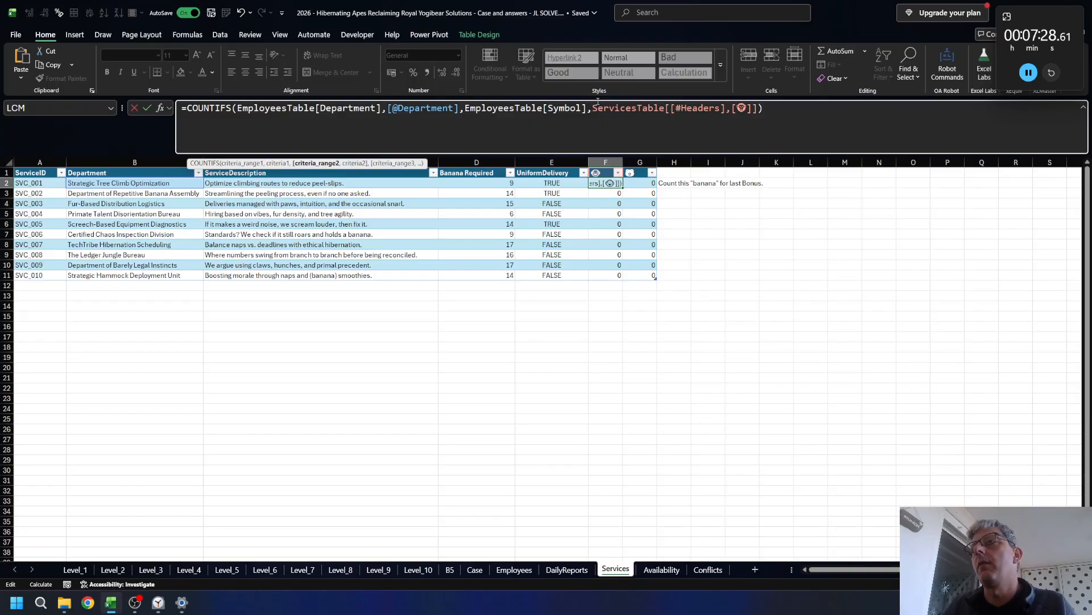
key(Return)
- In G2, replace RageBase with Symbol as the second criteria range of the COUNTIFS formula
key(Up)
key(Right)
key(F2)
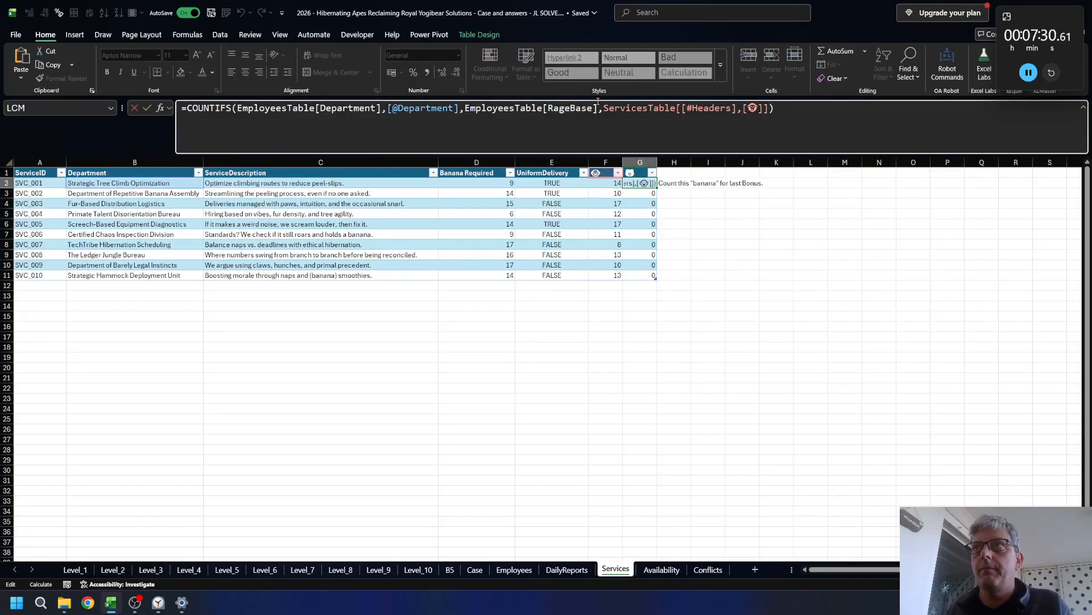
drag(593, 115, 548, 111)
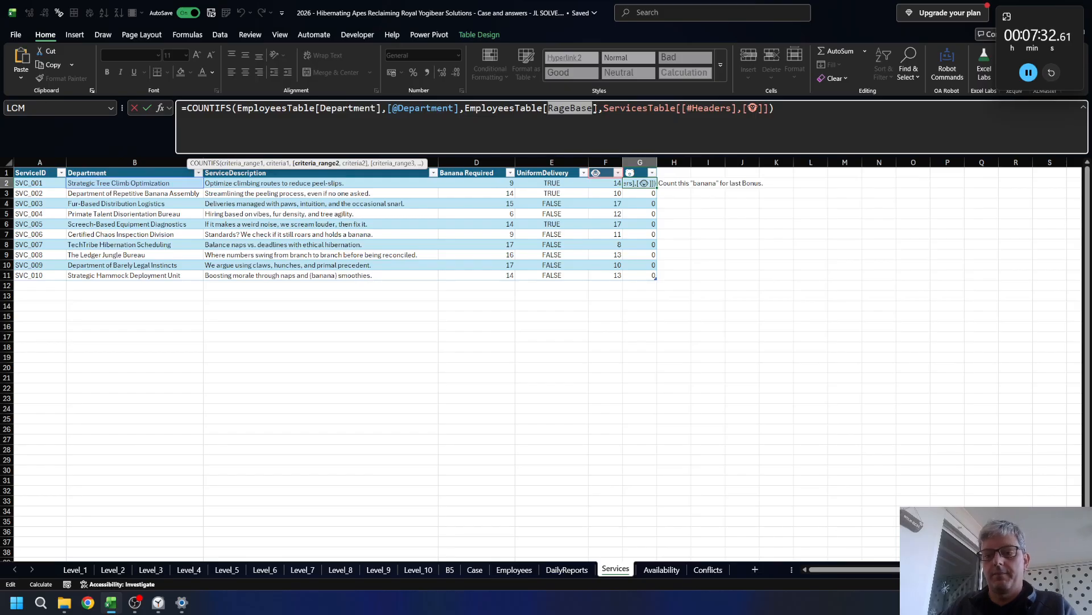
text(sym)
key(Tab)
key(Return)
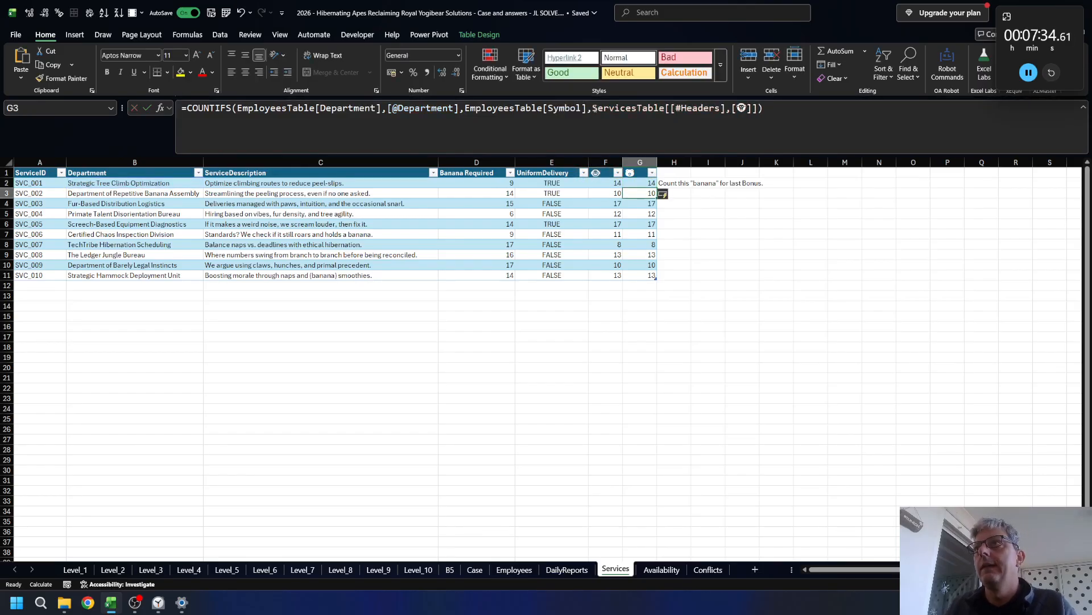
- Move the note about counting the "banana" for the last bonus from H2 to P2
key(Up)
key(Right)
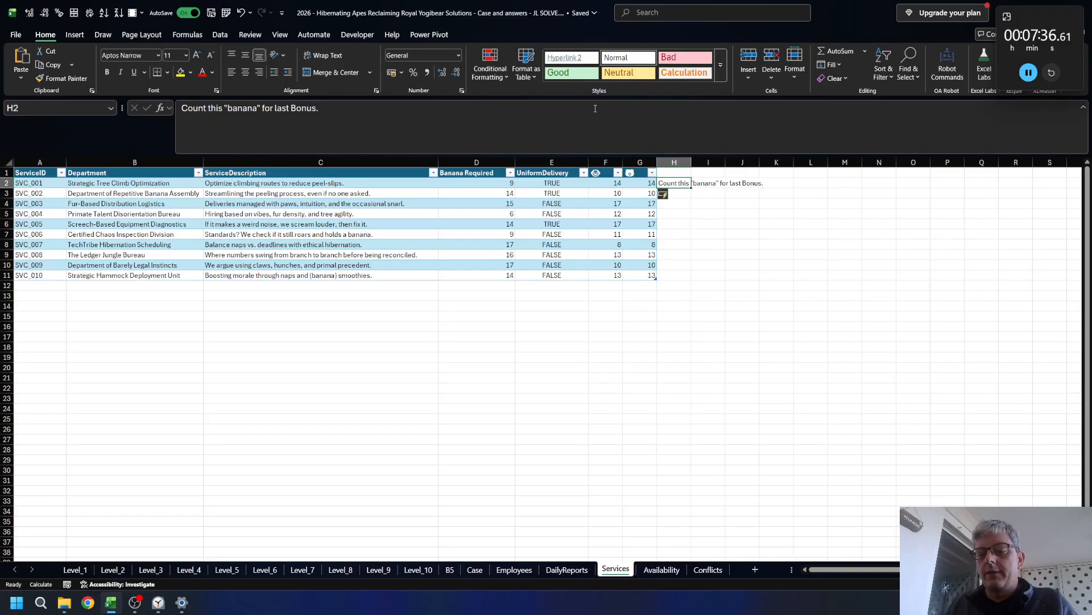
key(ctrl+x)
key(Right)
key(Right)
key(Right)
key(Right)
key(Right)
key(Right)
key(Right)
key(Right)
key(Return)
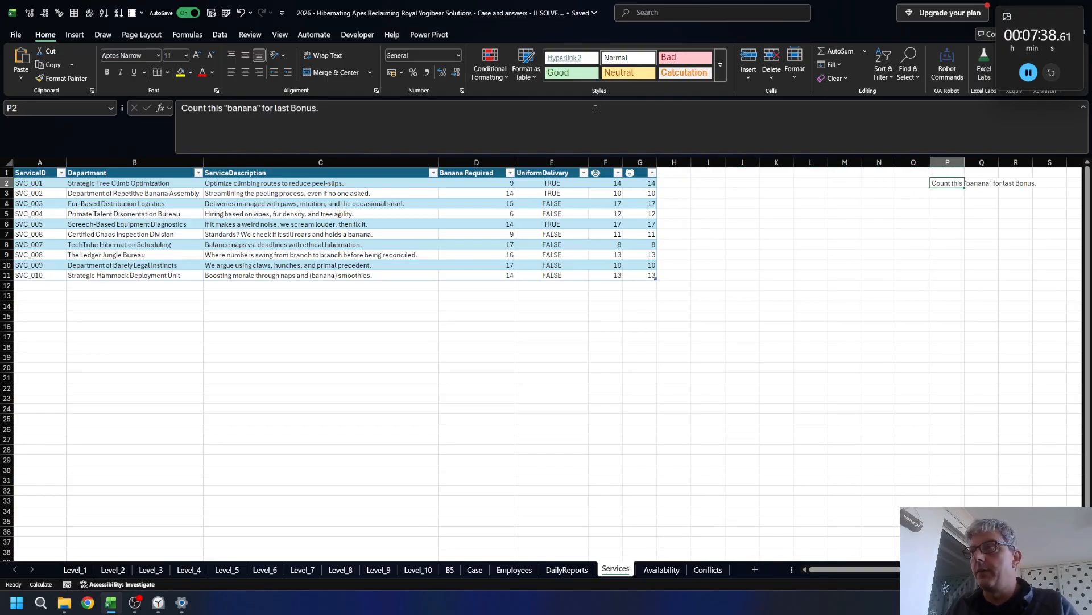
- Change the last criterion of the COUNTIFS formula in G2 to the Bear symbol header in G1
key(Left)
key(Left)
key(Left)
key(Left)
key(Left)
key(Left)
key(Left)
key(Left)
key(Left)
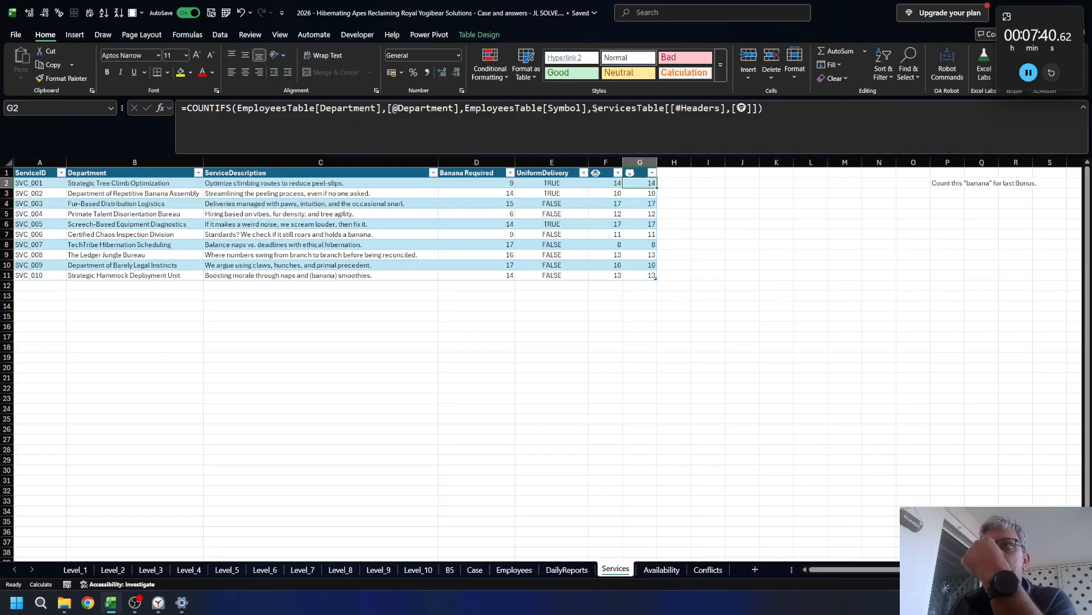
key(Left)
key(Right)
key(Right)
key(Left)
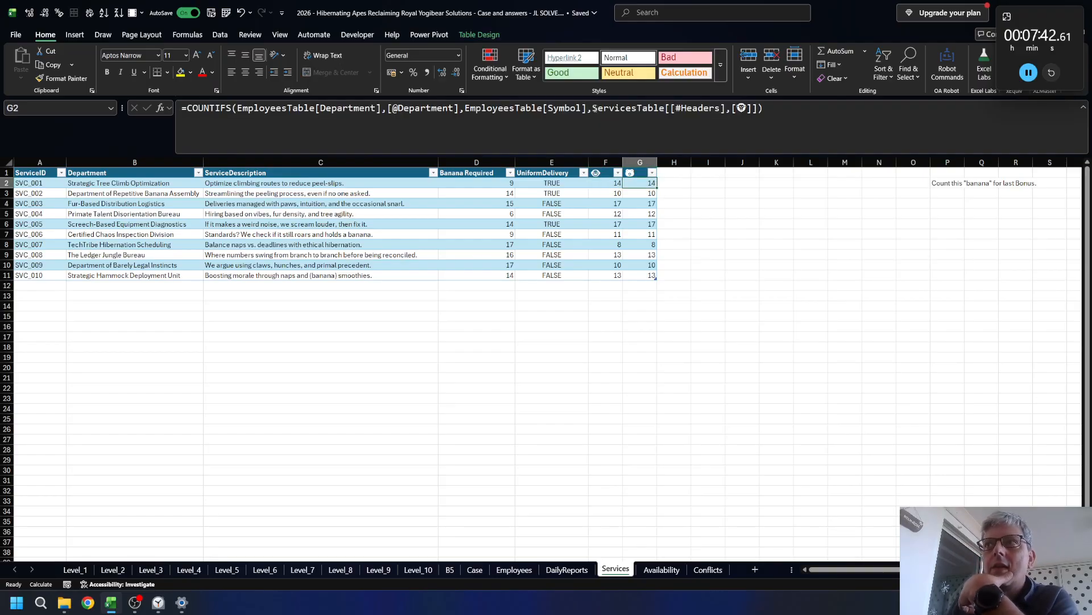
key(F2)
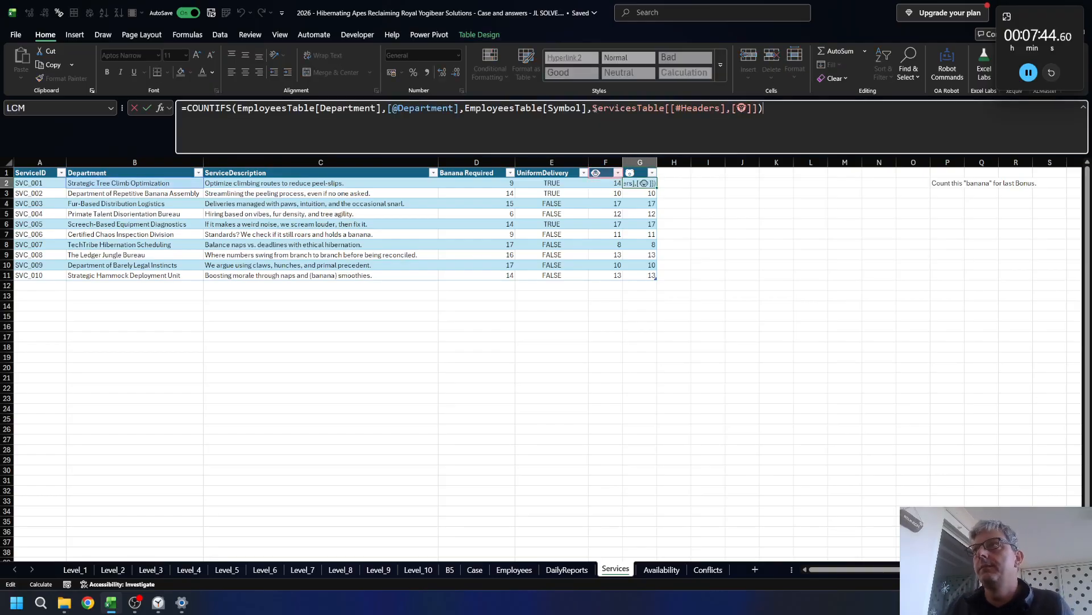
key(Left)
key(BackSpace)
key(BackSpace)
key(BackSpace)
key(BackSpace)
key(BackSpace)
key(BackSpace)
key(BackSpace)
key(BackSpace)
key(BackSpace)
key(BackSpace)
key(BackSpace)
key(BackSpace)
key(BackSpace)
key(BackSpace)
key(BackSpace)
key(BackSpace)
key(BackSpace)
key(BackSpace)
key(BackSpace)
key(BackSpace)
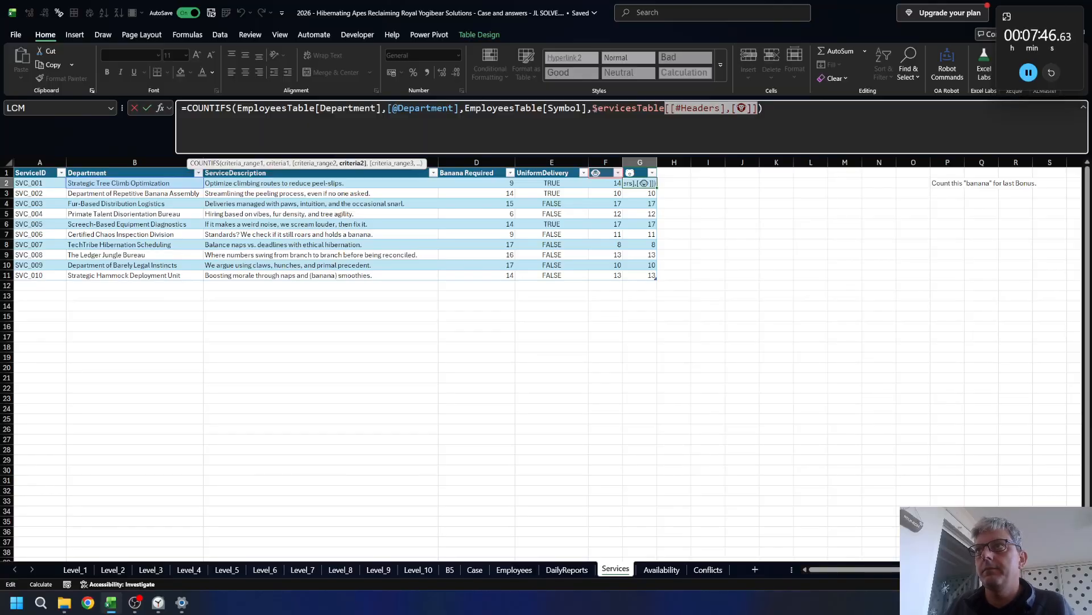
key(F2)
key(Up)
key(Return)
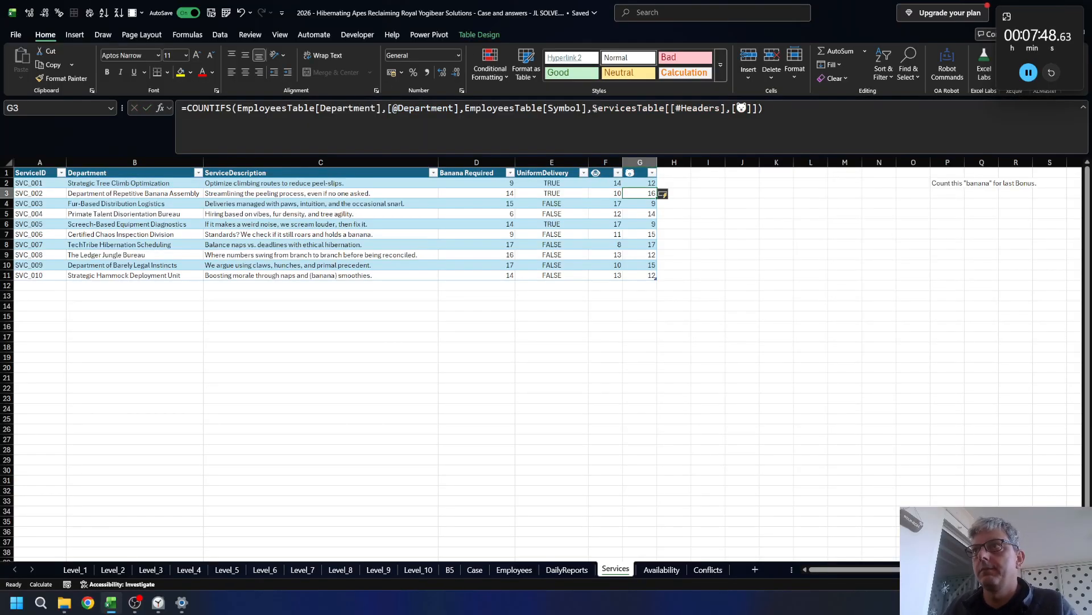
- Start an IF formula in H2 testing whether the row's Ape count is greater than its Bear count
key(Up)
key(Right)
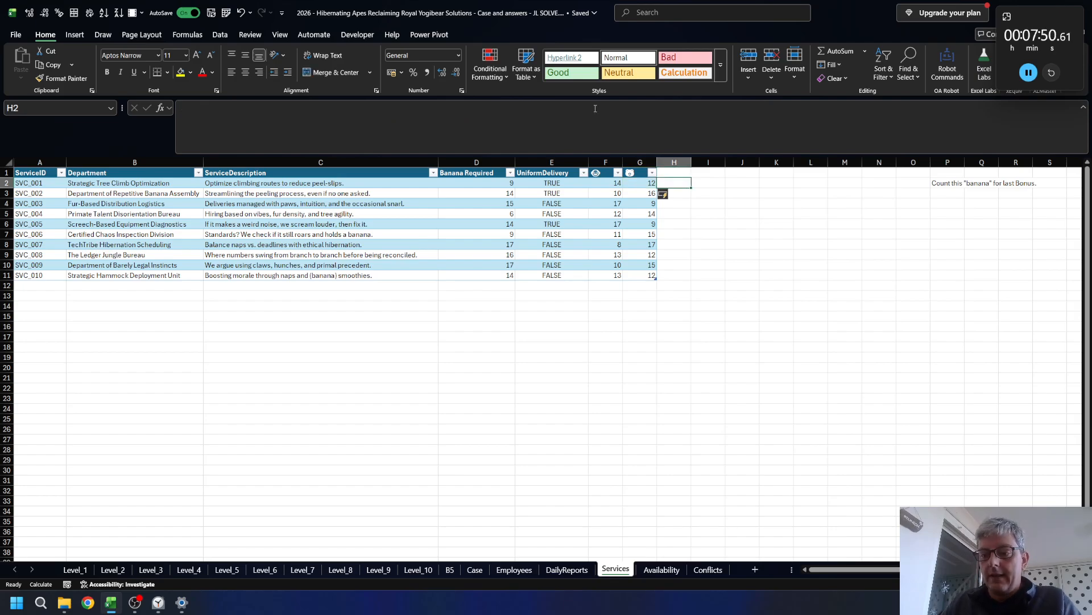
text(=IF()
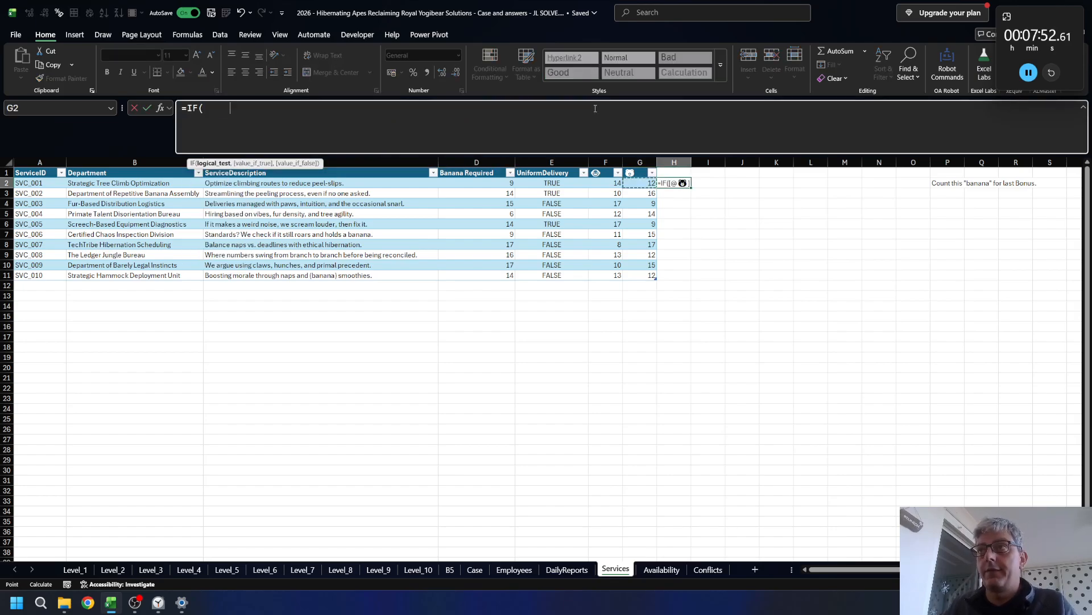
key(Left)
key(Left)
text(>)
key(Left)
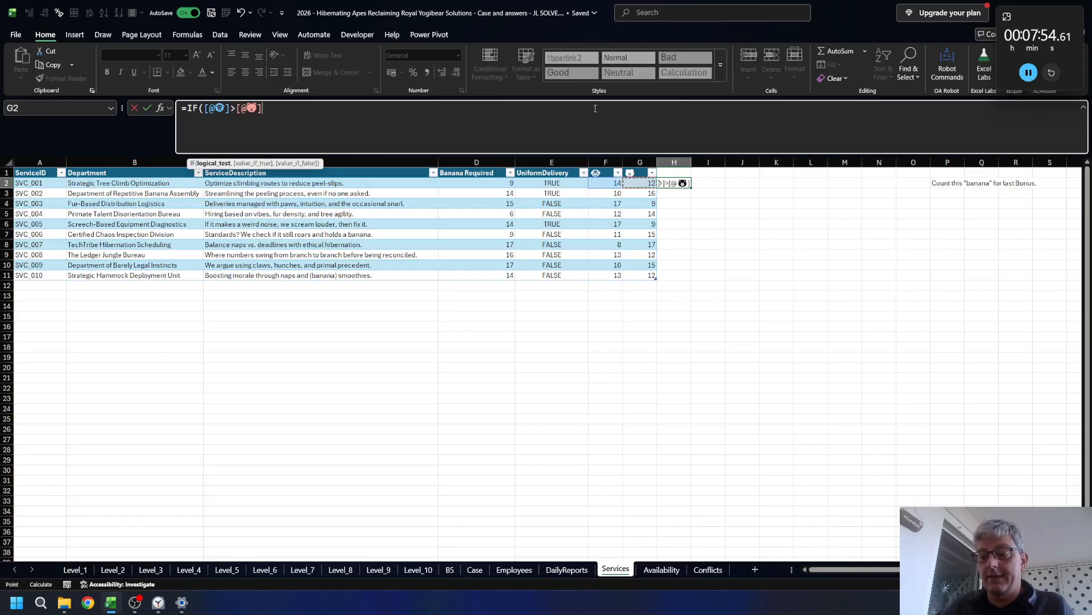
- Complete the IF formula to return the Ape symbol header when true and the Bear symbol header otherwise
text(,)
key(Up)
key(Left)
key(Left)
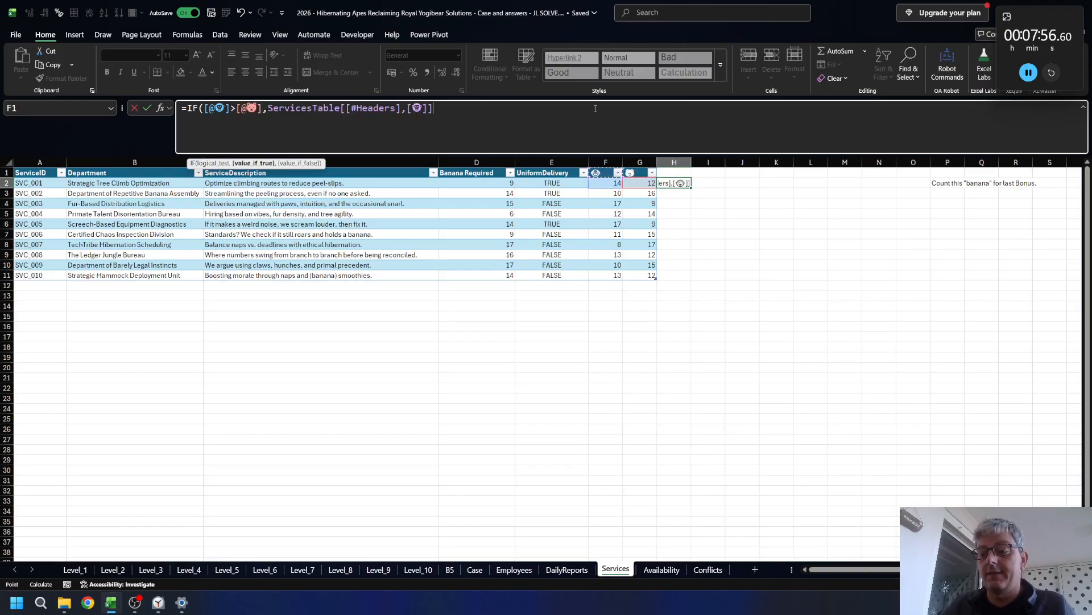
text(,)
key(Up)
key(Left)
text())
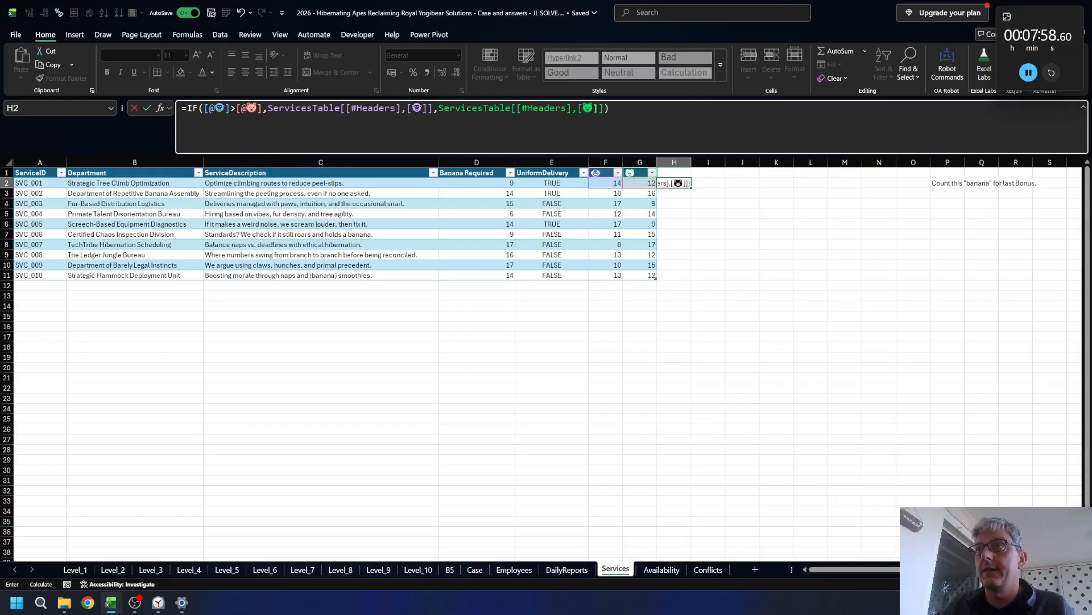
key(Return)
- Name the new Services table column in H1 Lead
key(Up)
key(Up)
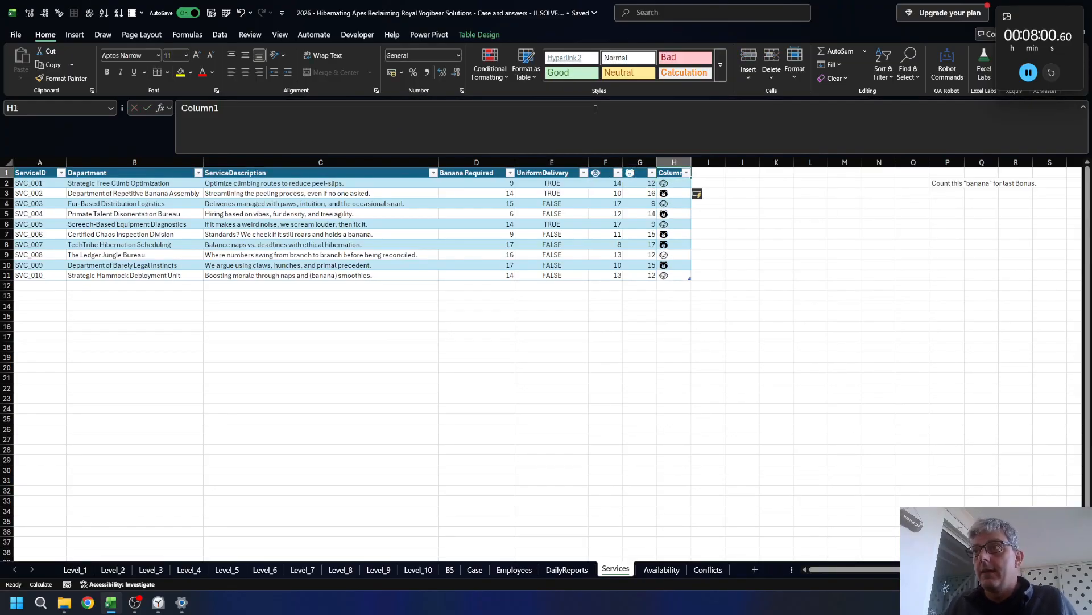
text(Lead)
key(Return)
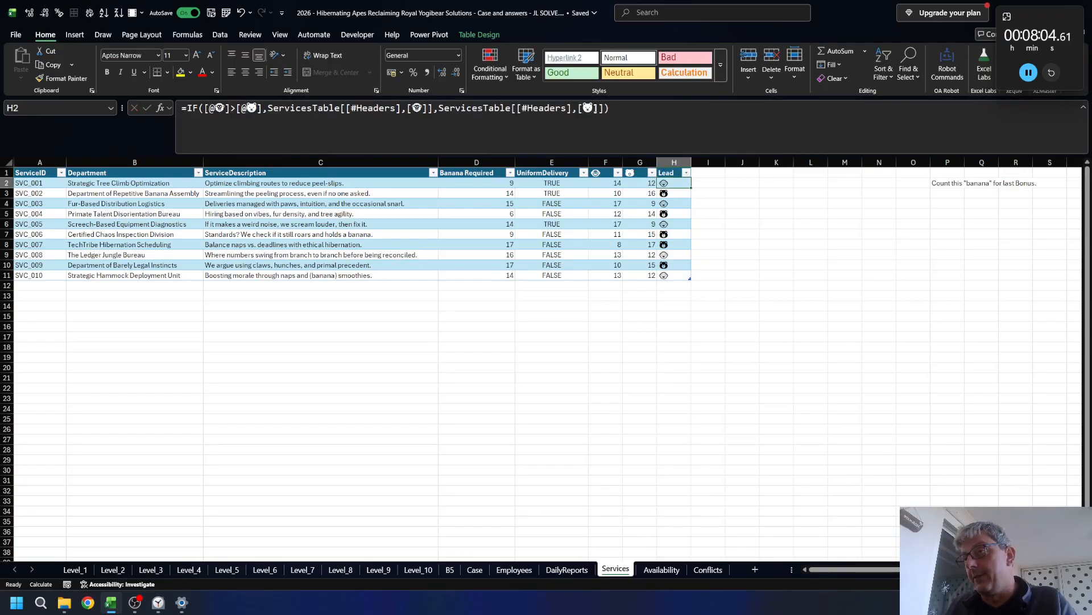
key(Up)
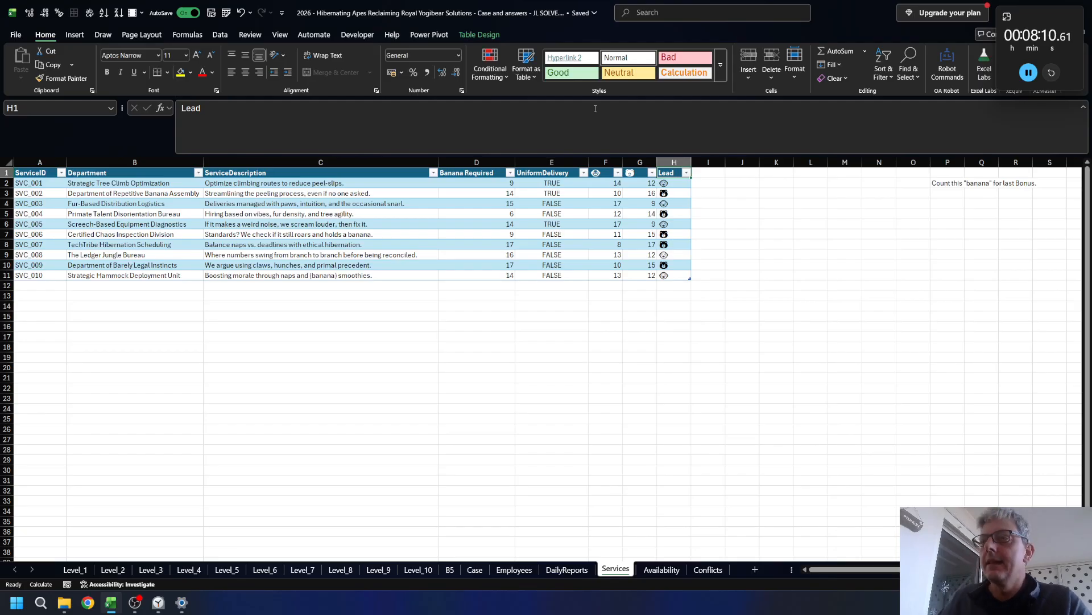
- Add a Lead Diff column to the Services table in I1 and fit the column width to its header
key(Down)
key(Right)
key(Up)
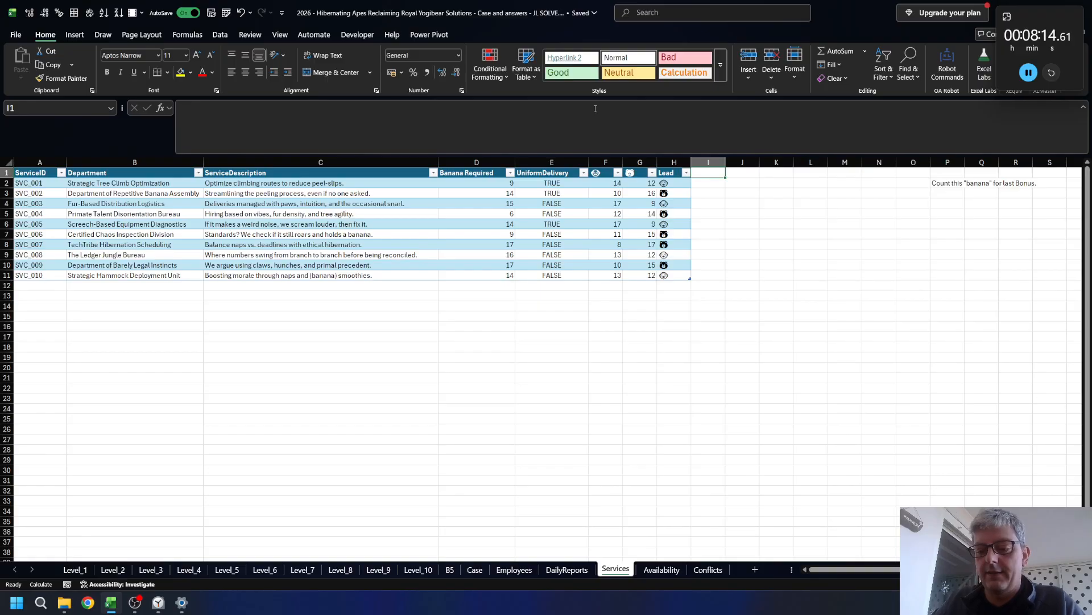
text(Lead)
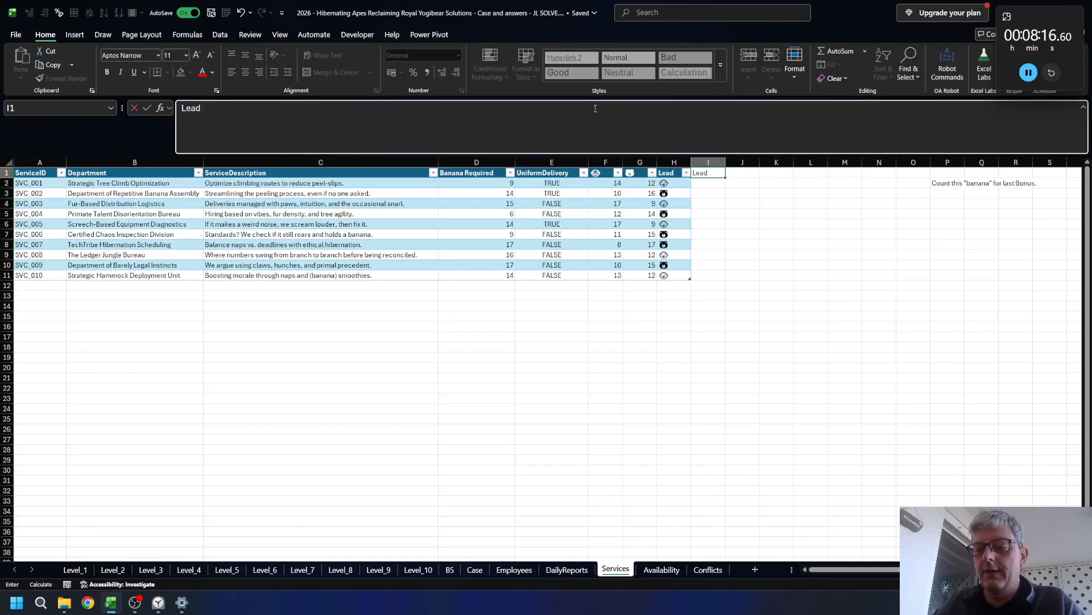
text( Dif)
key(Return)
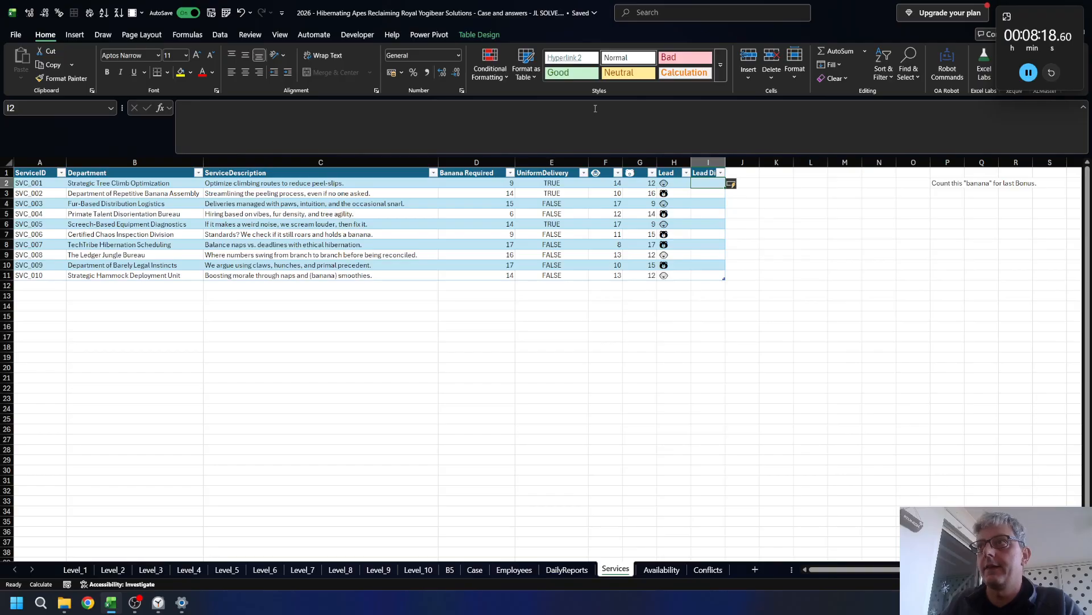
double_click(726, 162)
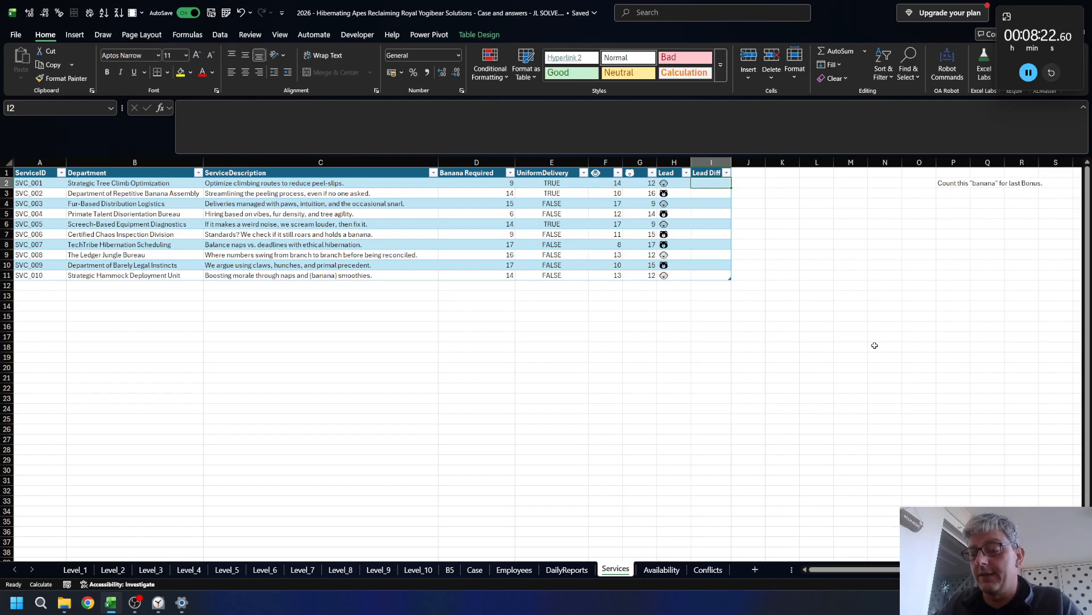
text(=)
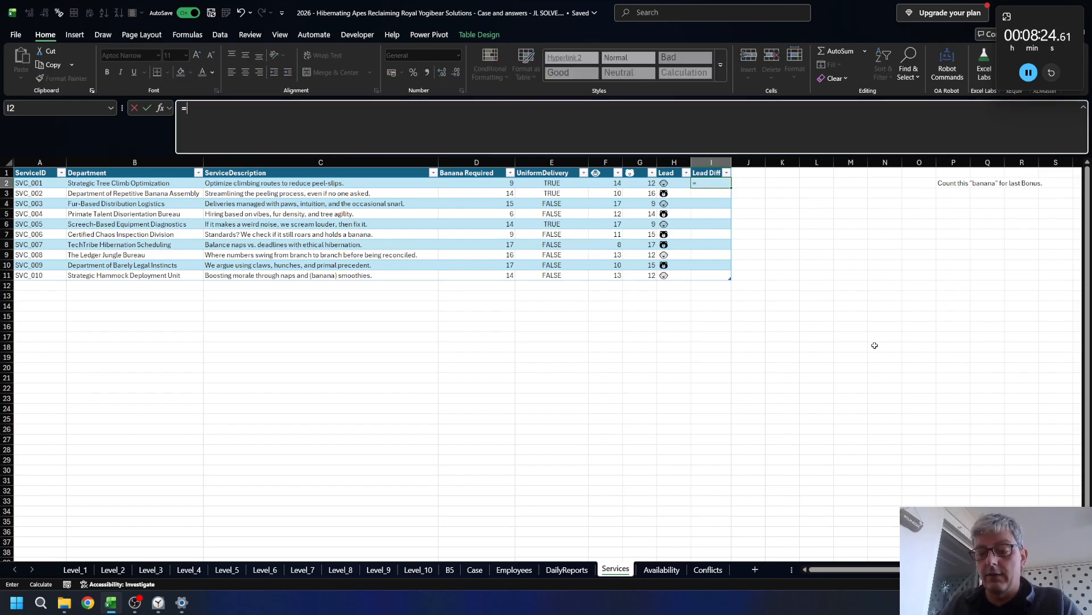
text(rept)
key(Tab)
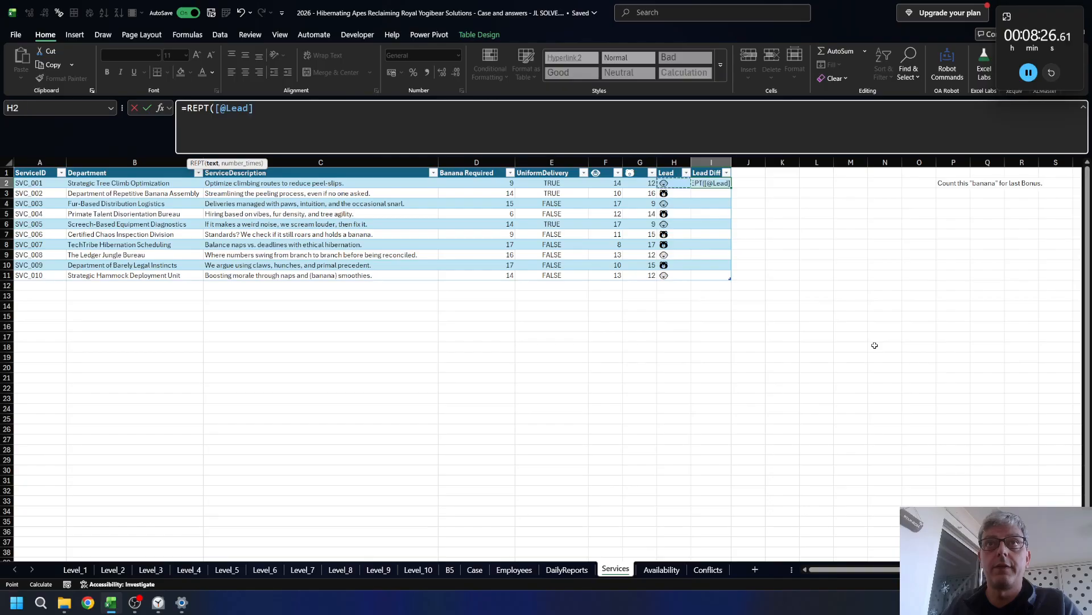
key(Left)
text(,abs)
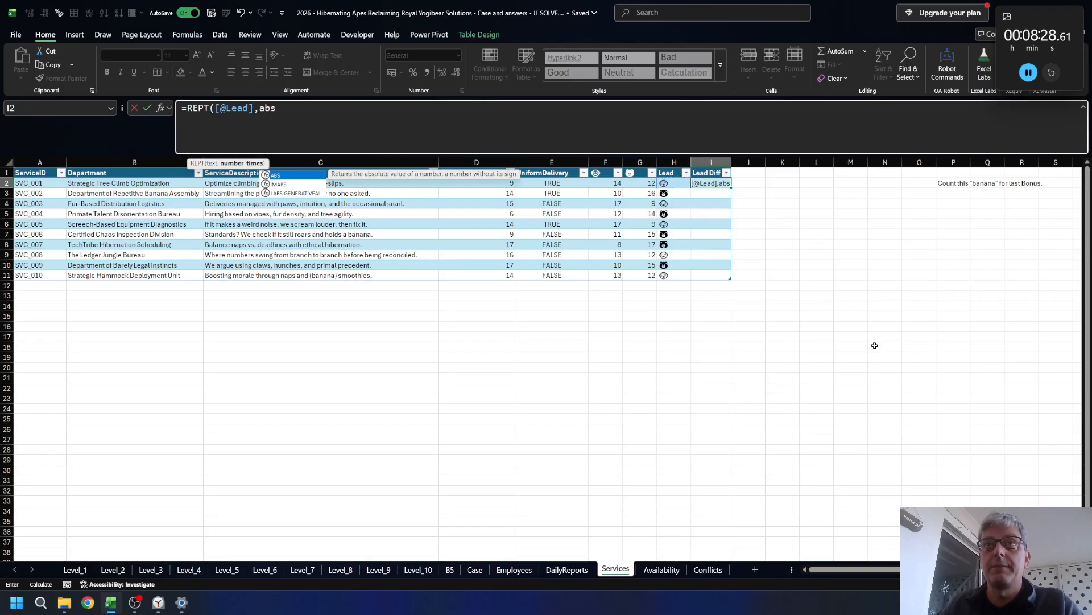
key(Tab)
key(Left)
key(Left)
key(Left)
text(-)
key(Left)
key(Left)
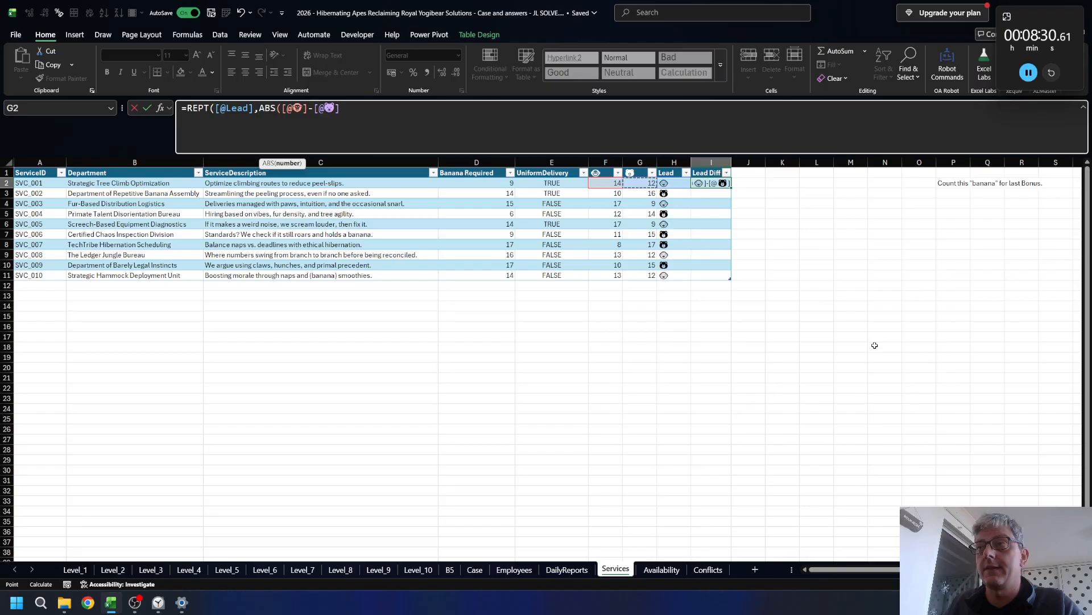
text()))
key(Return)
key(Up)
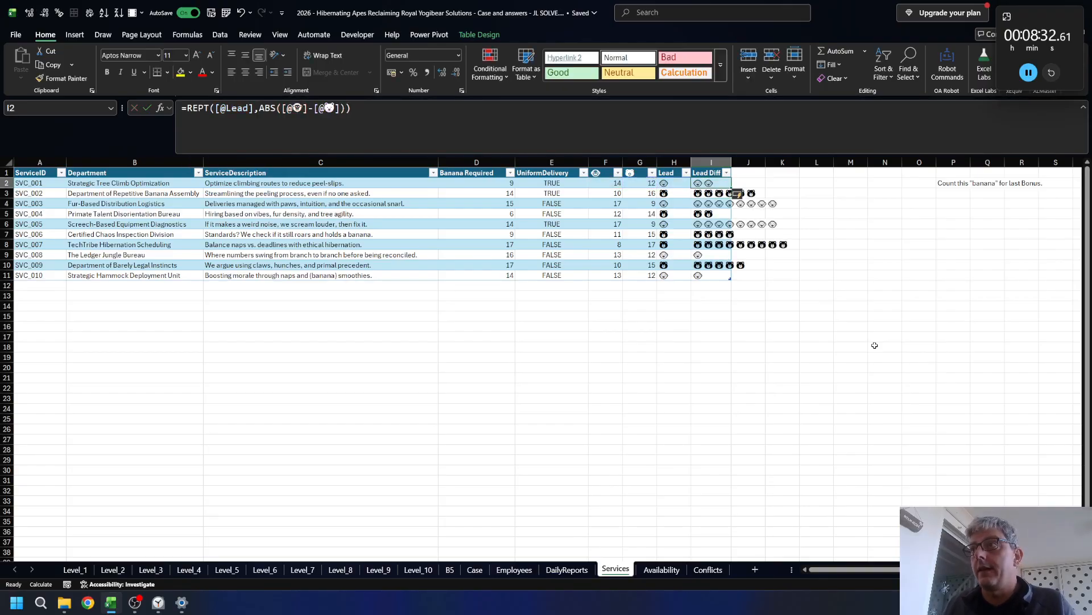
double_click(729, 164)
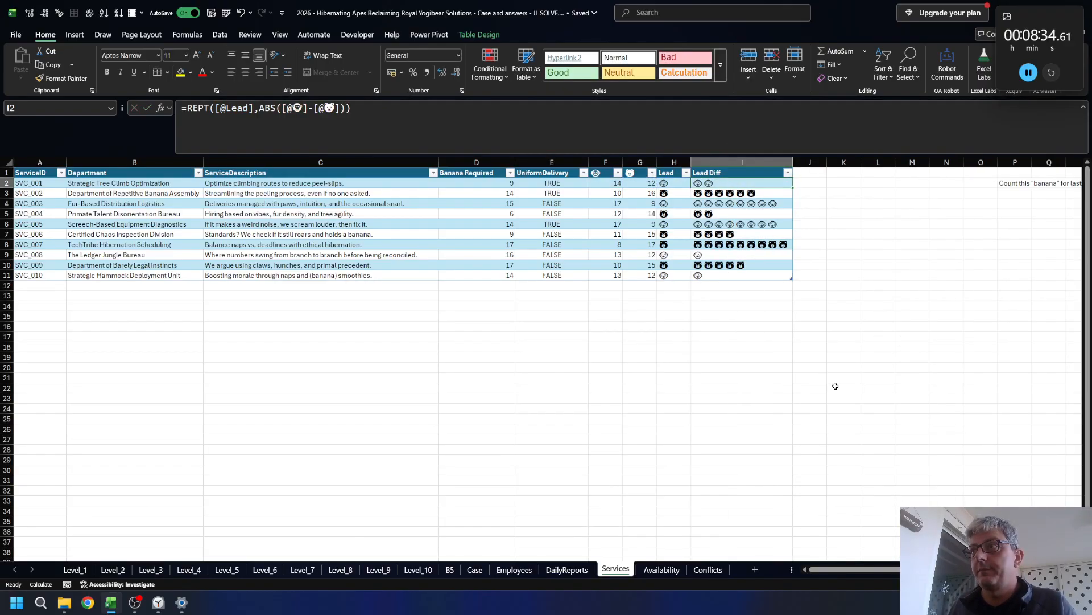
- Copy the TechTribe Hibernation Scheduling Lead Diff symbols from the Services sheet into the Bonus A answer cell E29 on the Case sheet
click(763, 245)
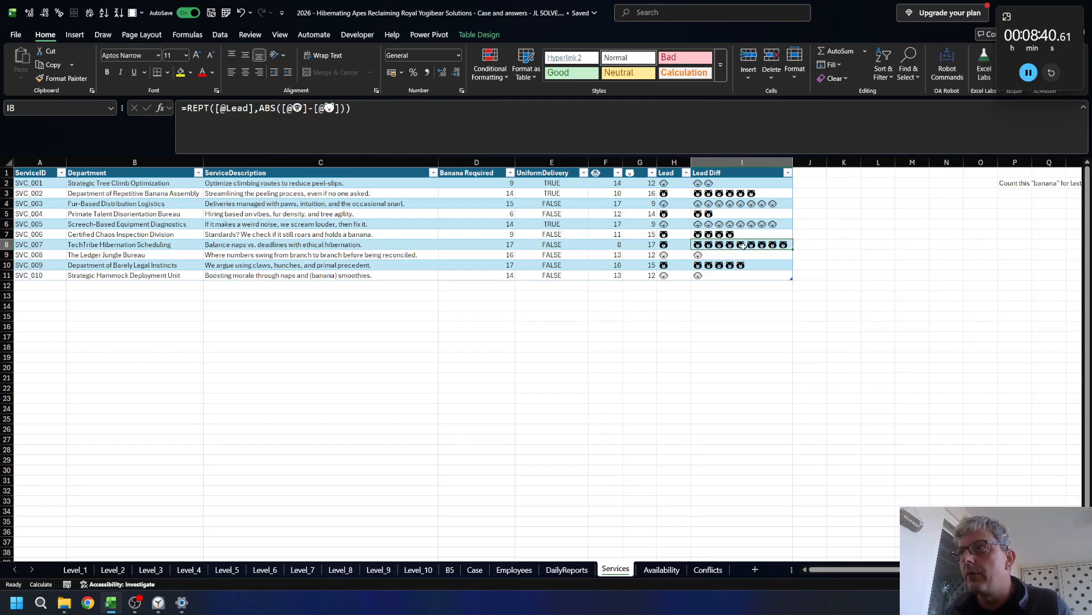
key(ctrl+c)
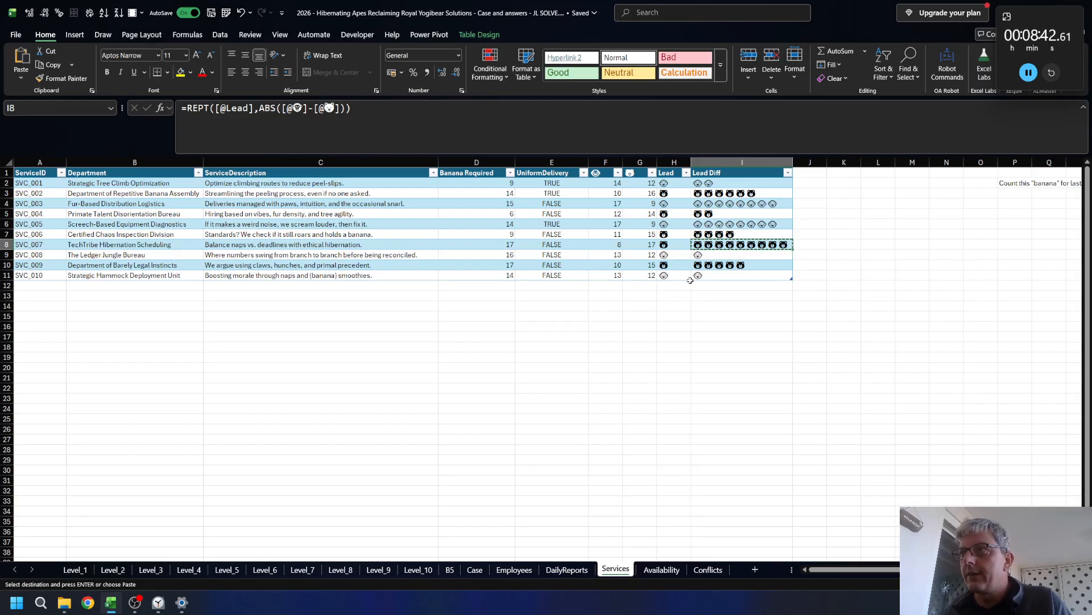
key(alt+Tab)
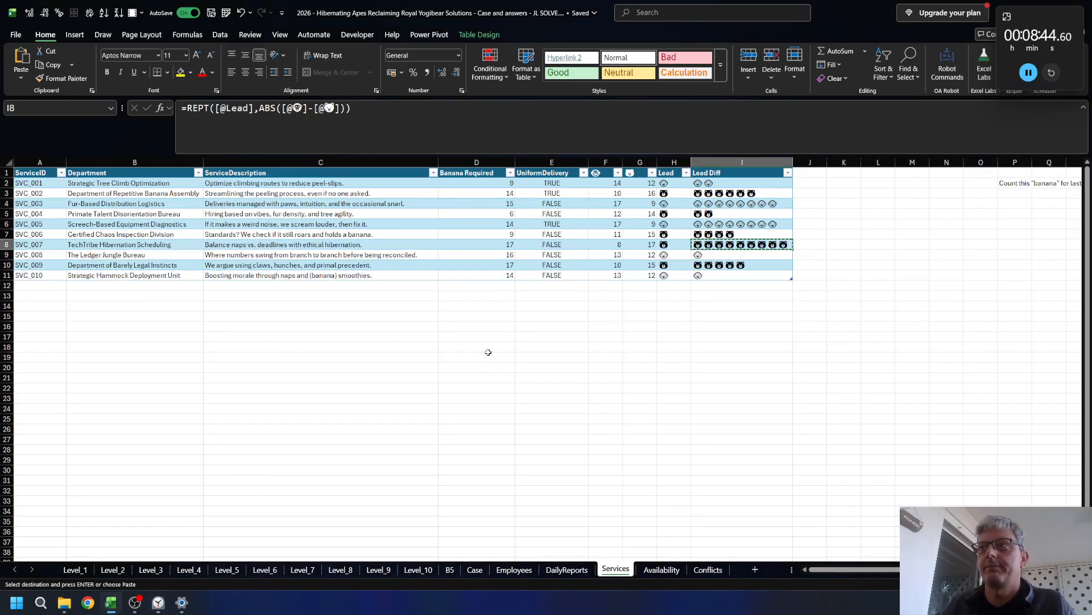
key(ctrl+Page_Up)
key(ctrl+Page_Up)
key(ctrl+Page_Up)
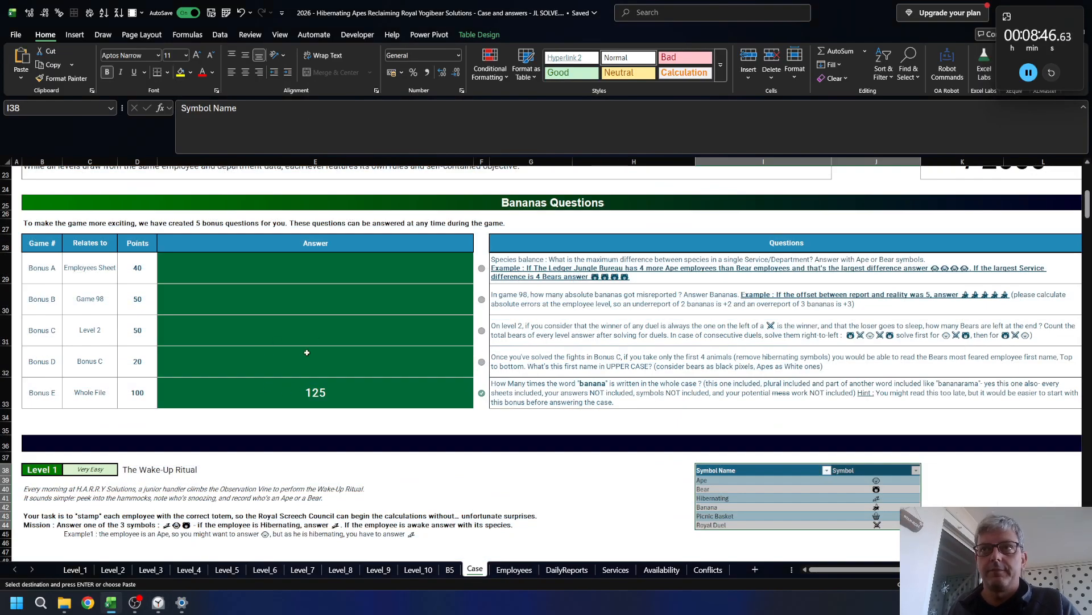
click(322, 269)
key(ctrl+v)
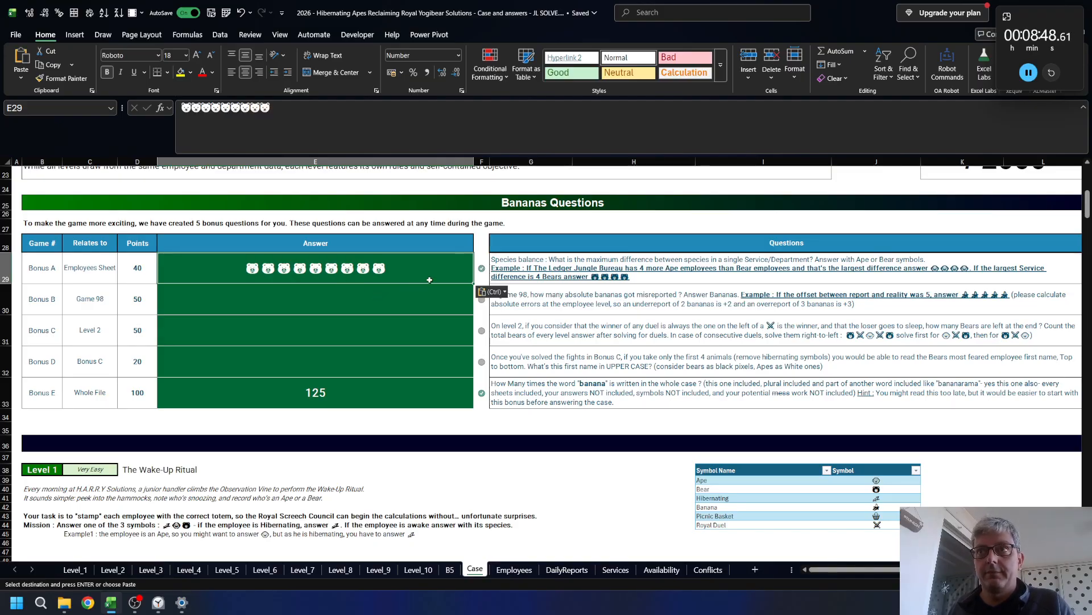
click(563, 471)
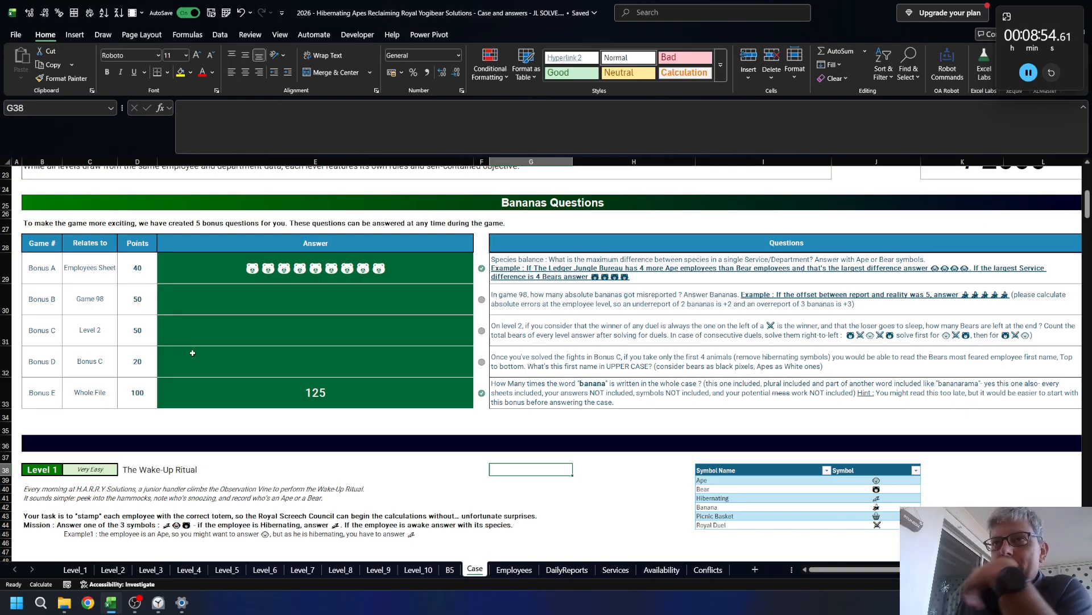
- In Level 1 answer cell E55, begin an IF formula that tests H55 and returns the absolute reference $E$53 when true
scroll(171, 361, down, 4)
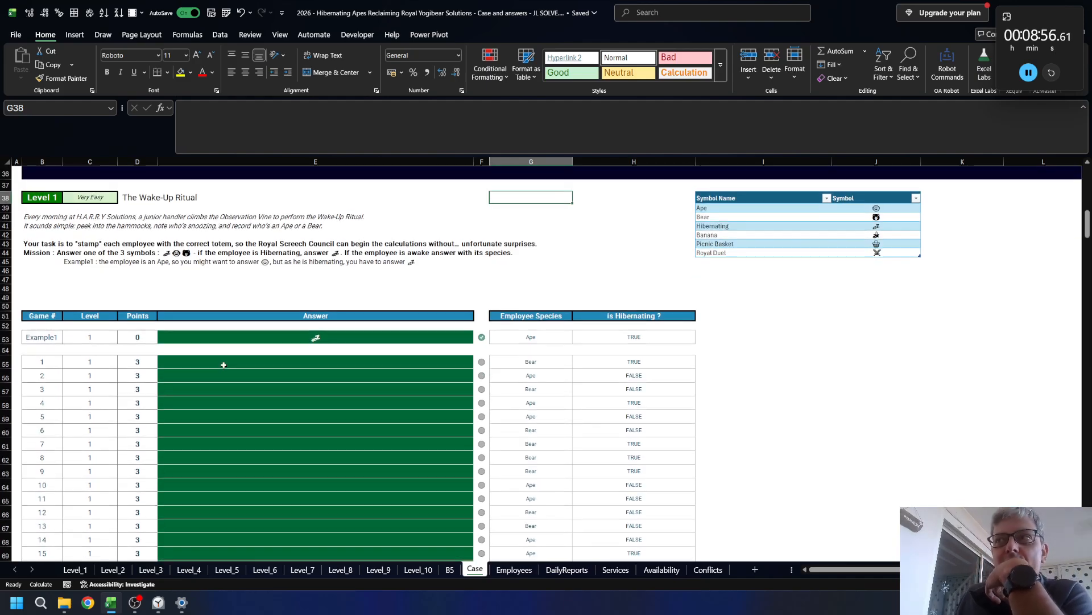
click(250, 378)
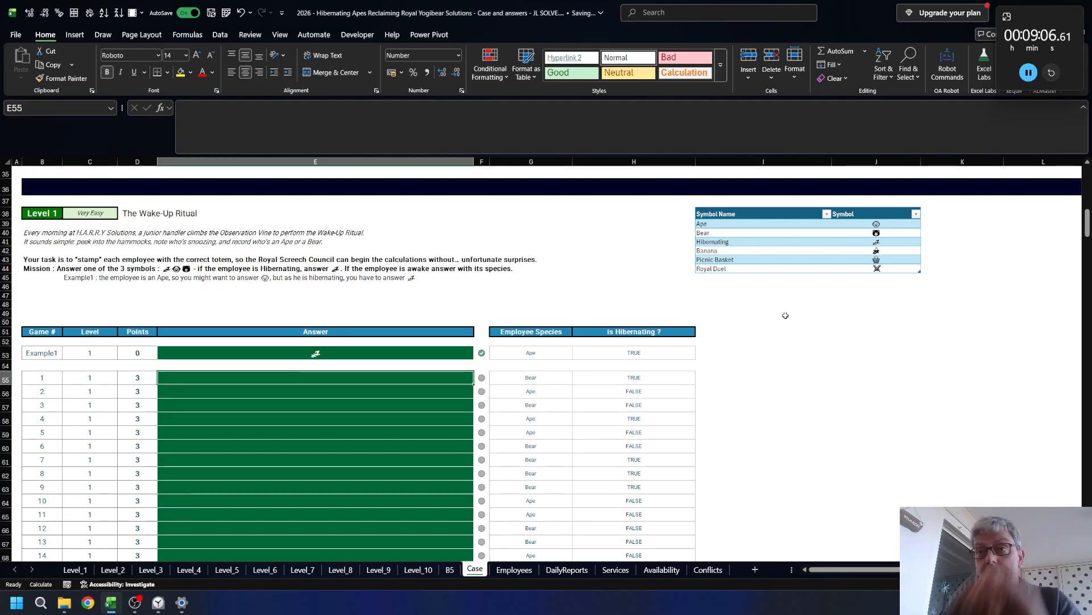
text(IF()
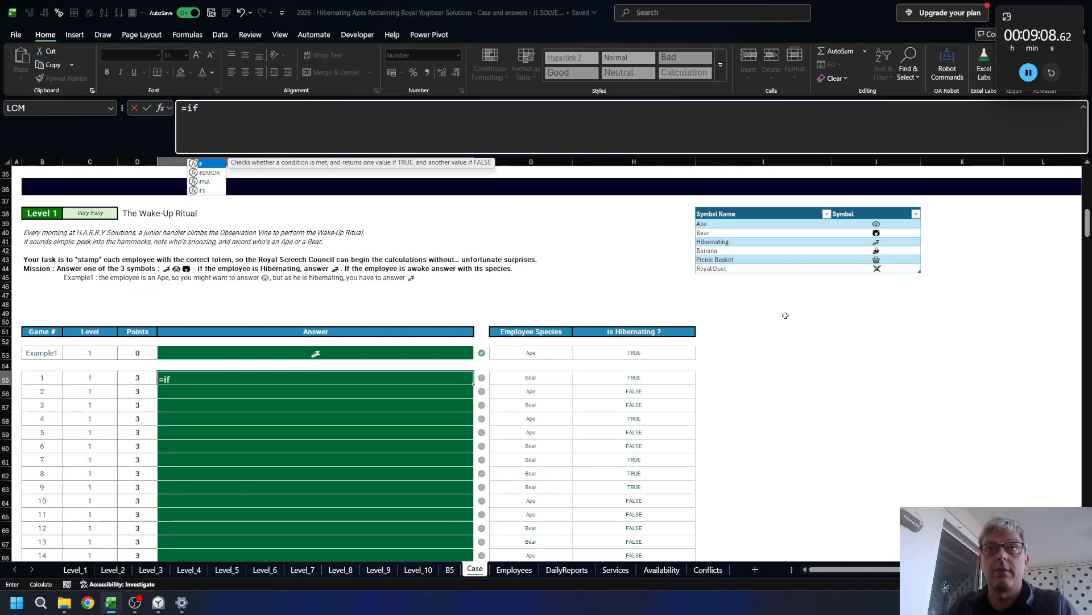
key(Right)
key(Right)
key(Right)
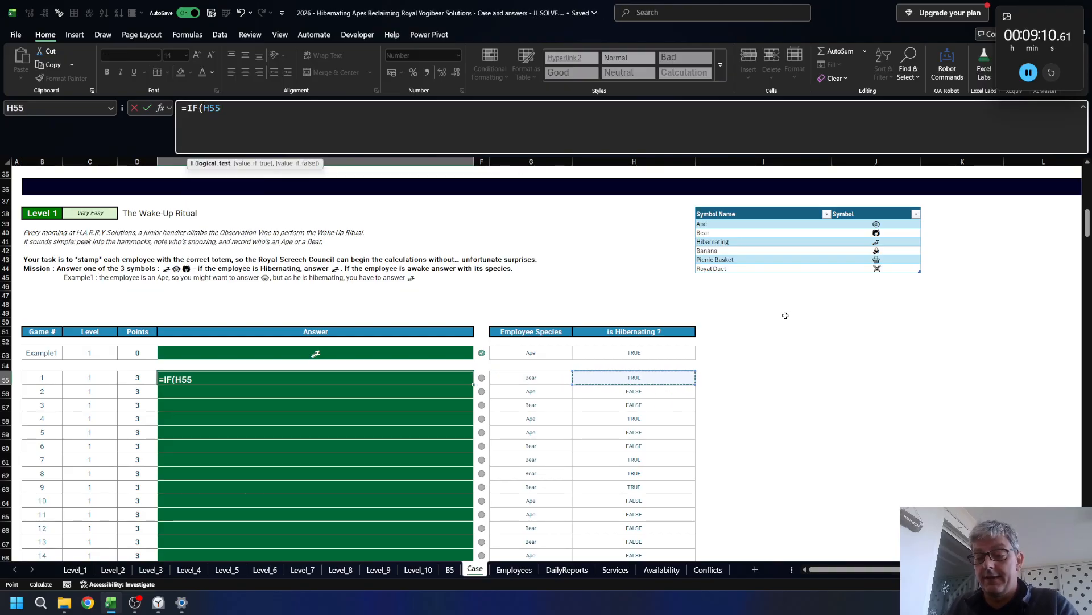
text(,)
click(335, 351)
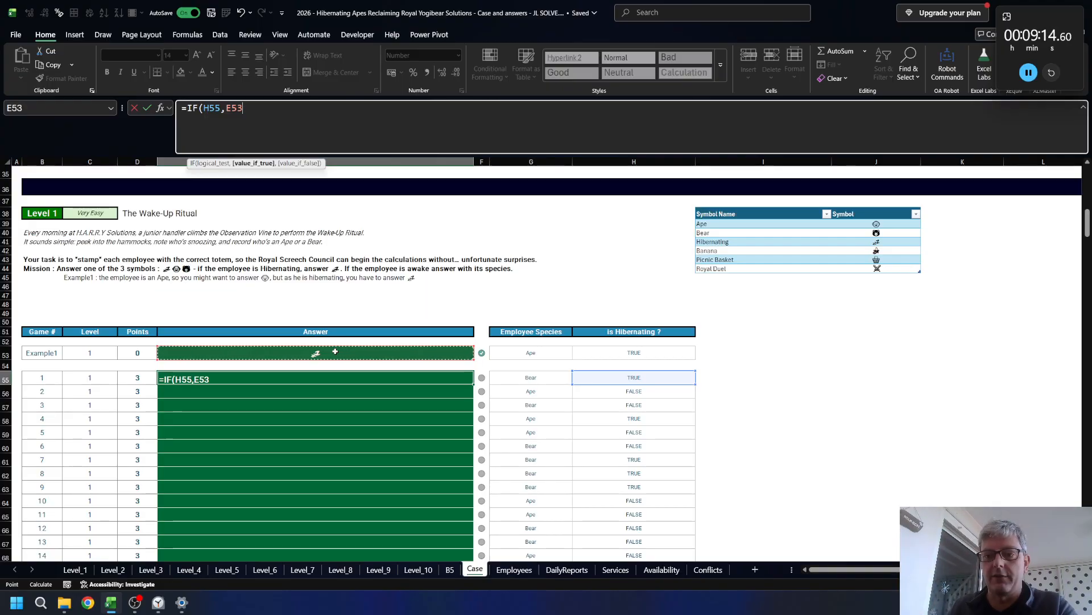
key(F4)
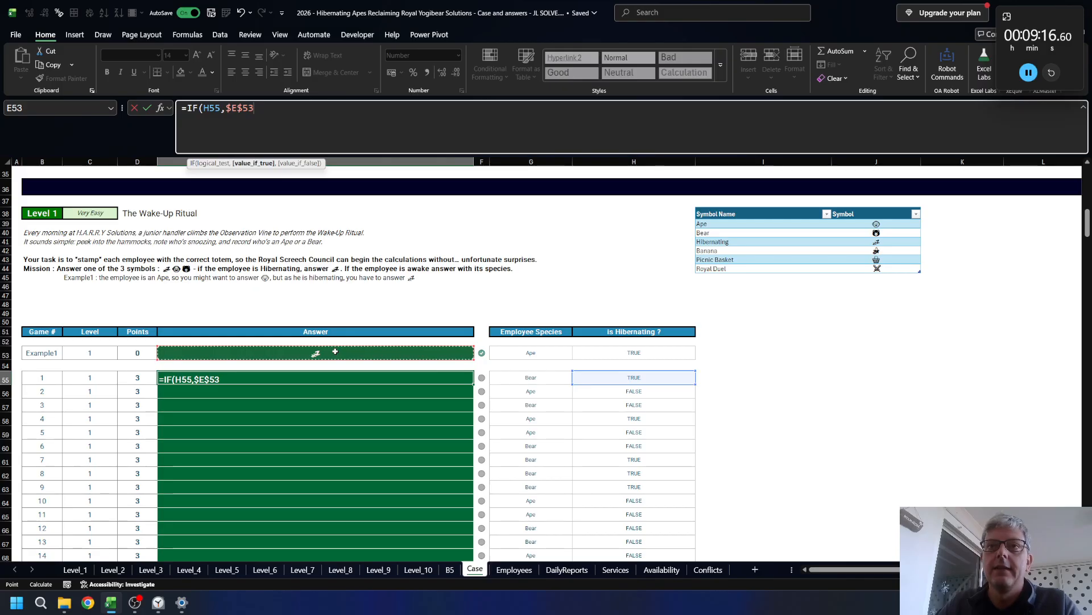
text(,)
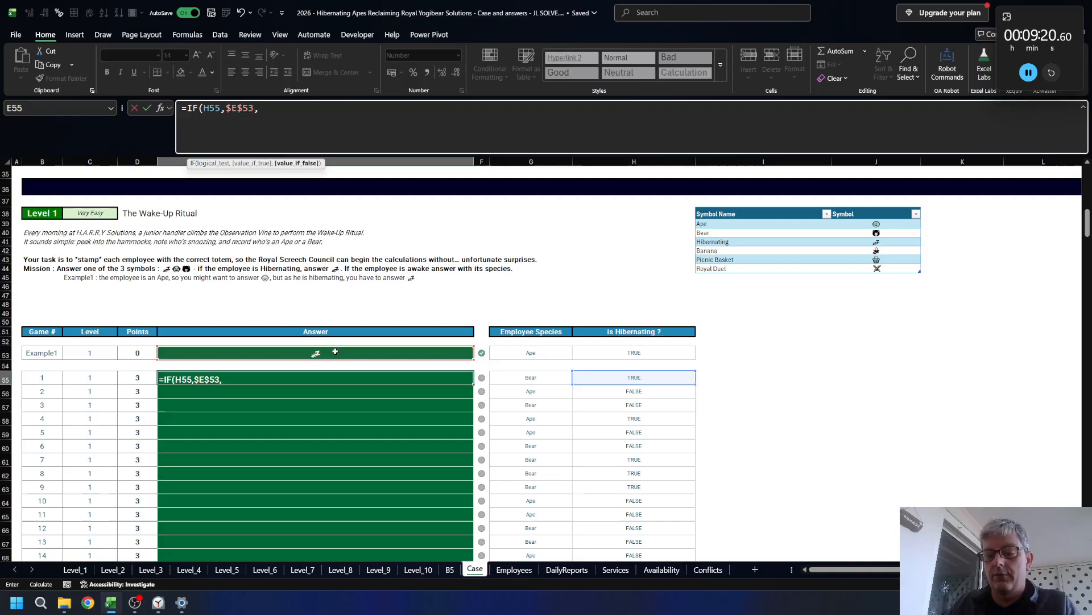
- Add an XLOOKUP using Table1[Symbol Name] and Table1[Symbol] as the IF formula's false result and close both functions
text(xl)
key(Tab)
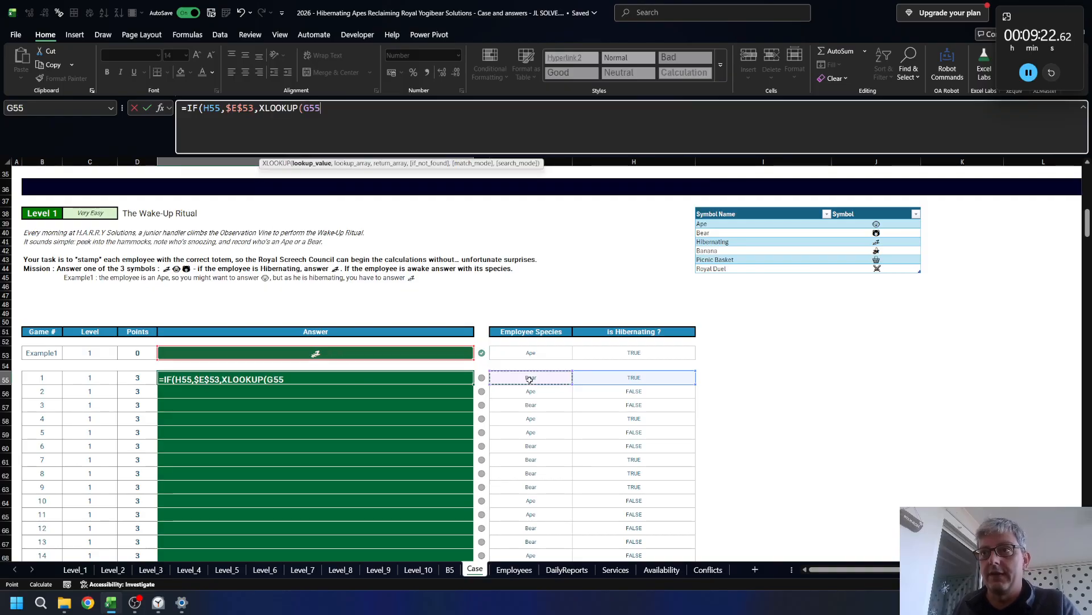
click(737, 248)
key(ctrl+space)
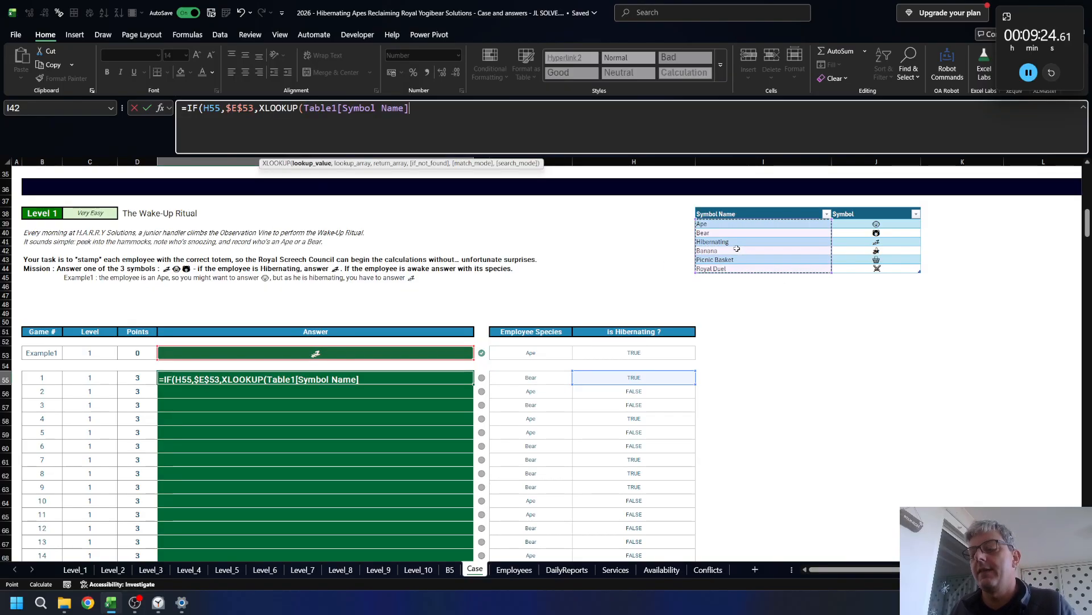
text(,)
click(893, 232)
key(ctrl+space)
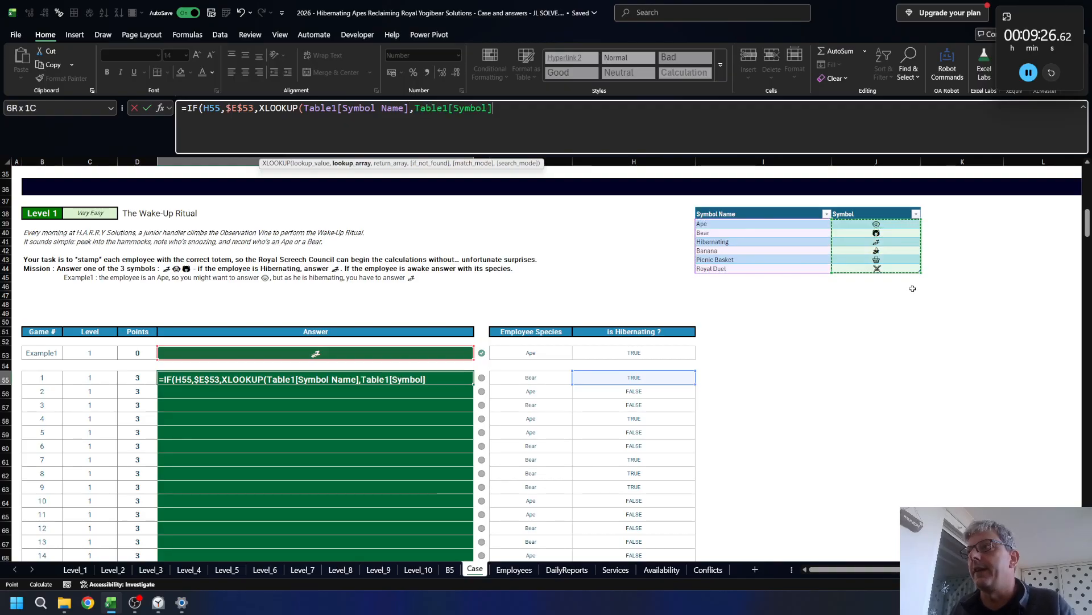
text()))
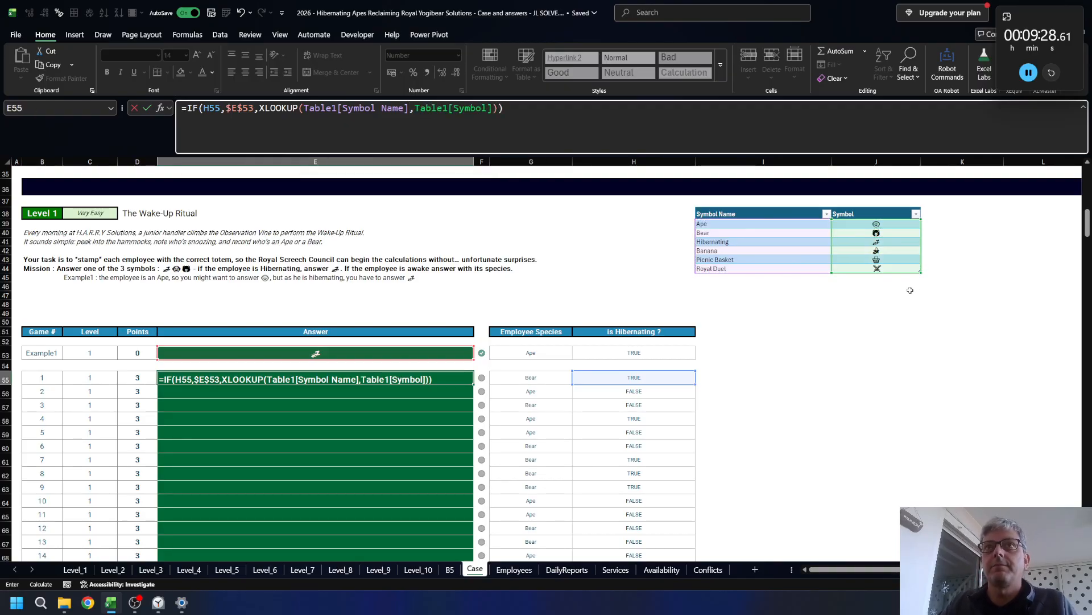
key(Return)
click(610, 322)
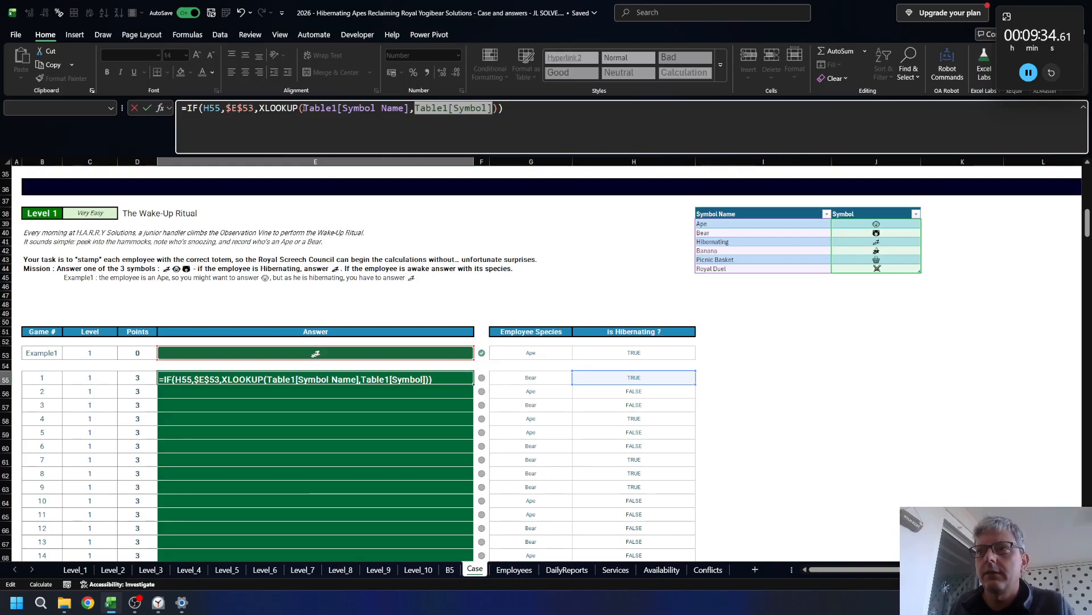
- Insert G55 as the missing XLOOKUP lookup value in E55 and fill the formula down the Level 1 answers
click(304, 107)
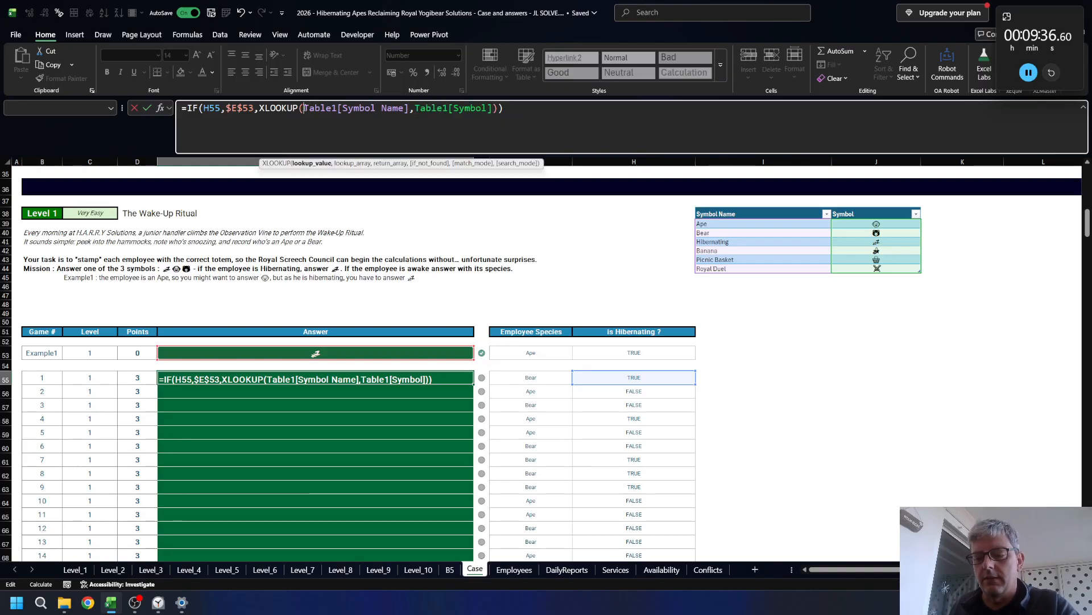
text(,)
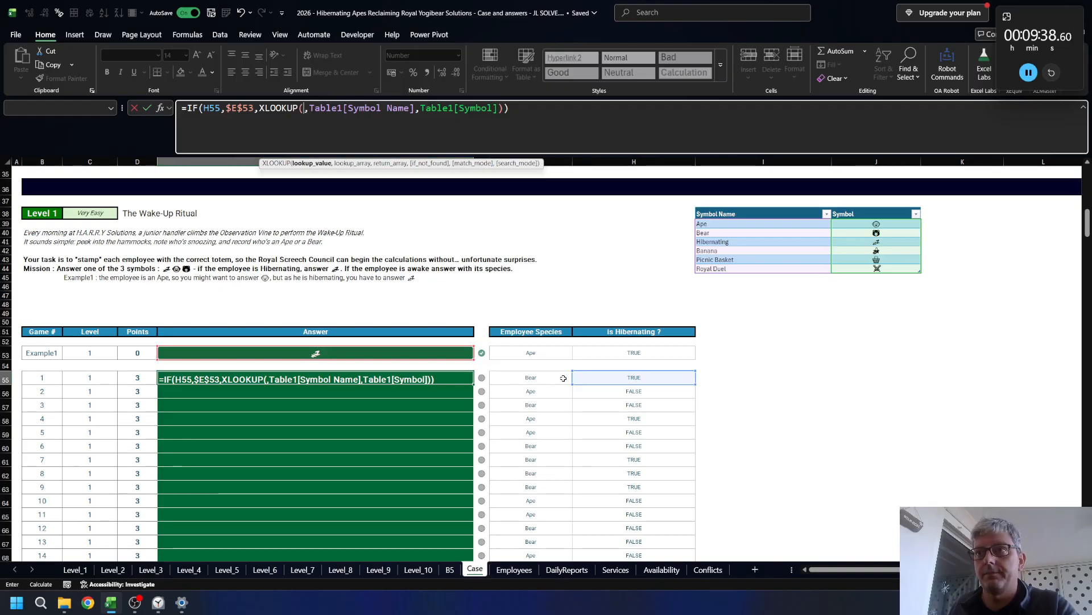
click(563, 378)
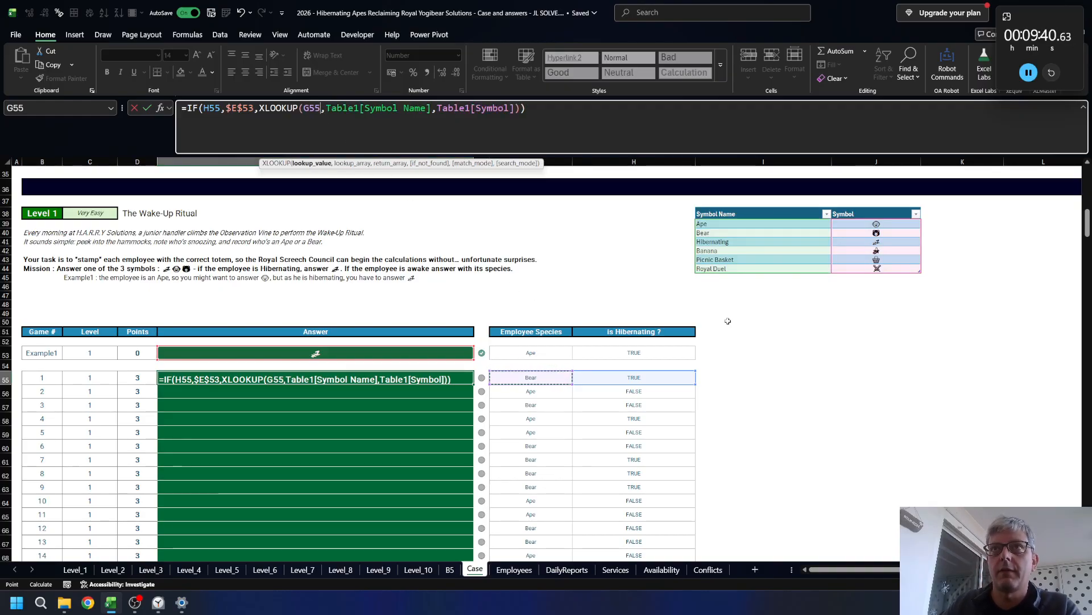
key(ctrl+Return)
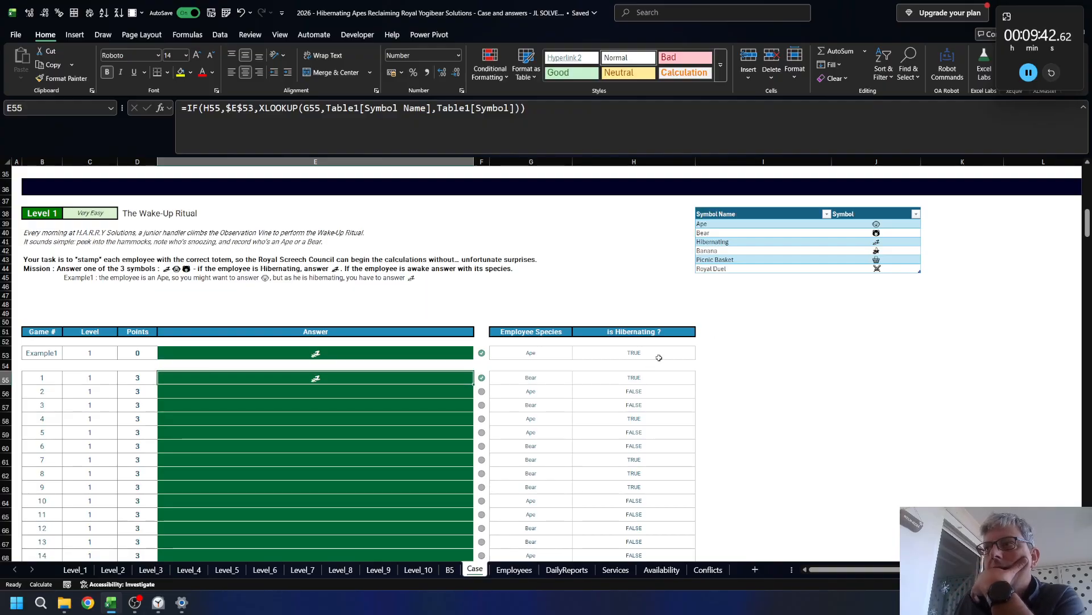
double_click(474, 386)
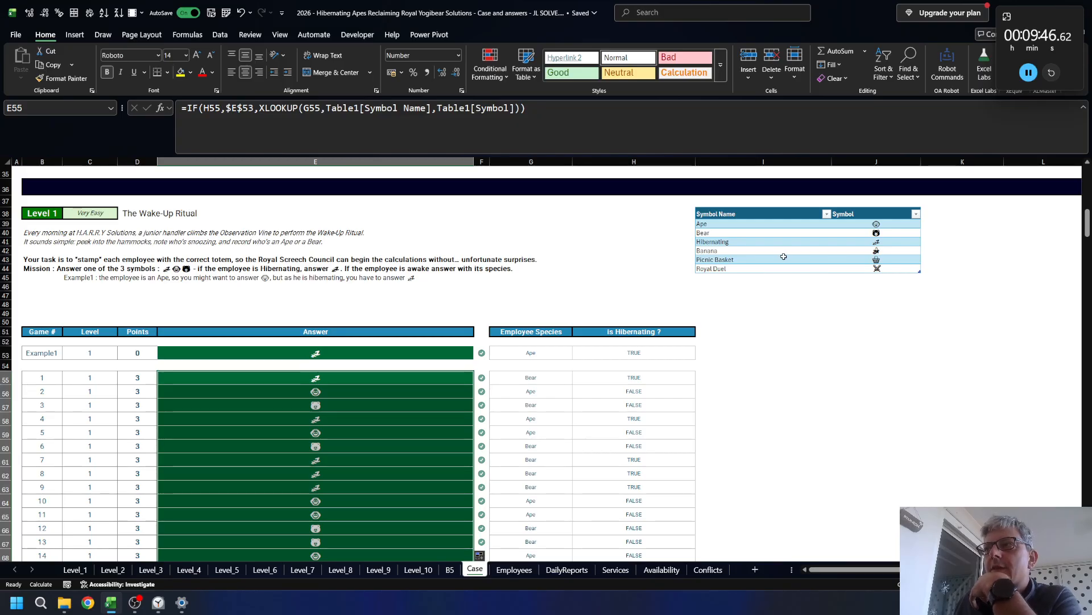
- Copy the Bear, Royal Duel, Ape, Royal Duel, Bear symbol sequence from the Level 2 example chant in C91 into I83
drag(783, 257, 847, 258)
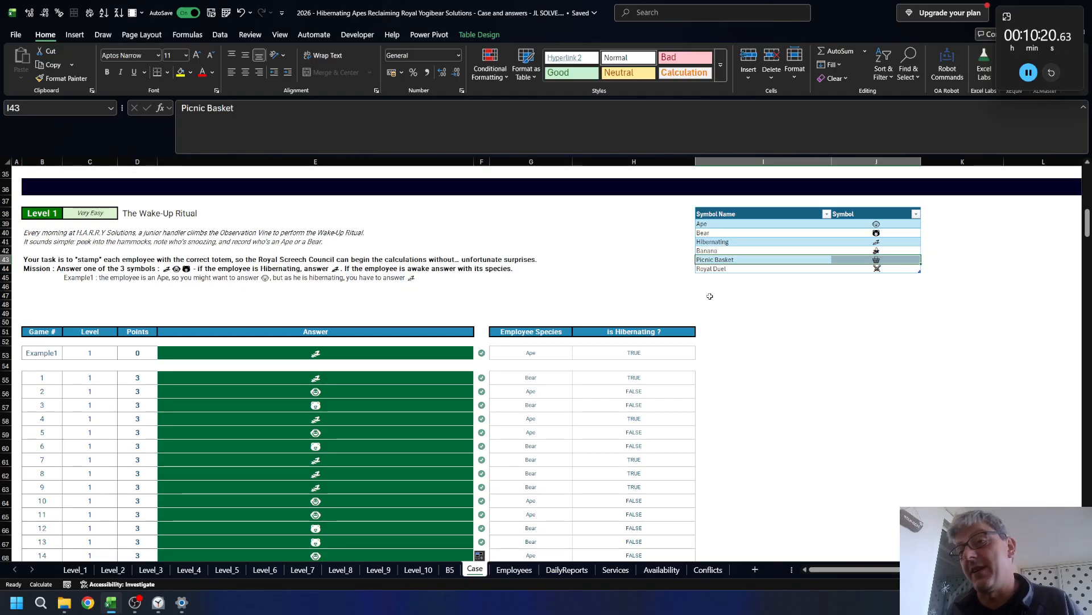
scroll(284, 330, down, 8)
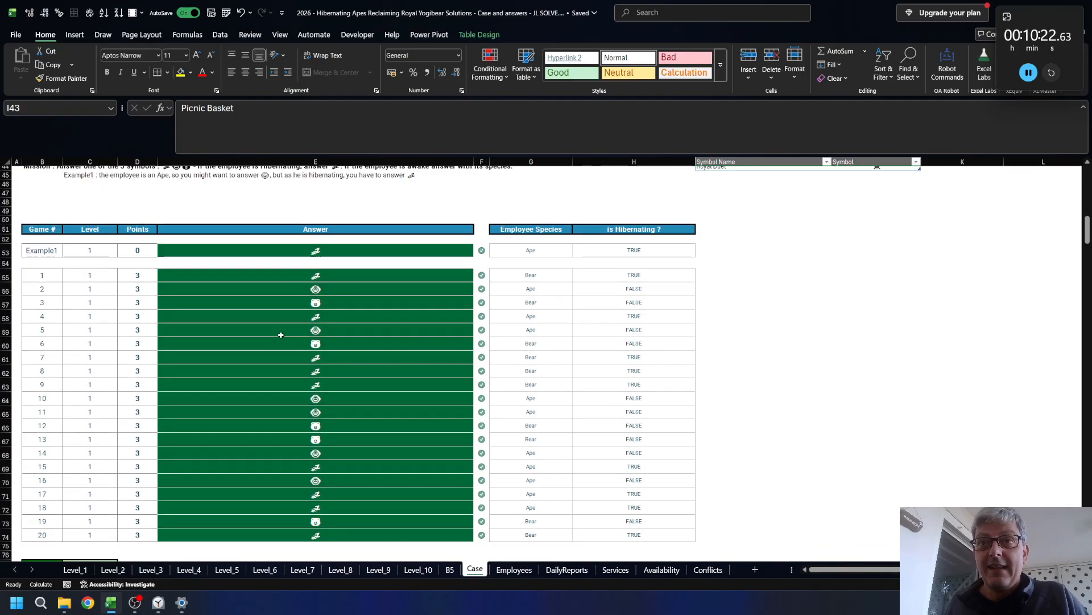
scroll(281, 332, down, 4)
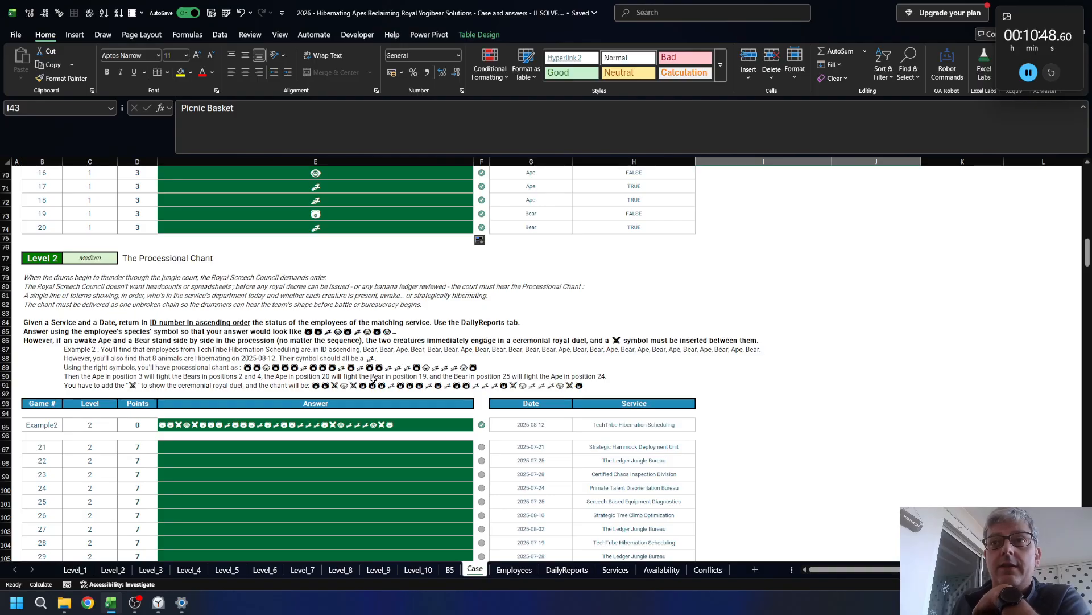
click(111, 385)
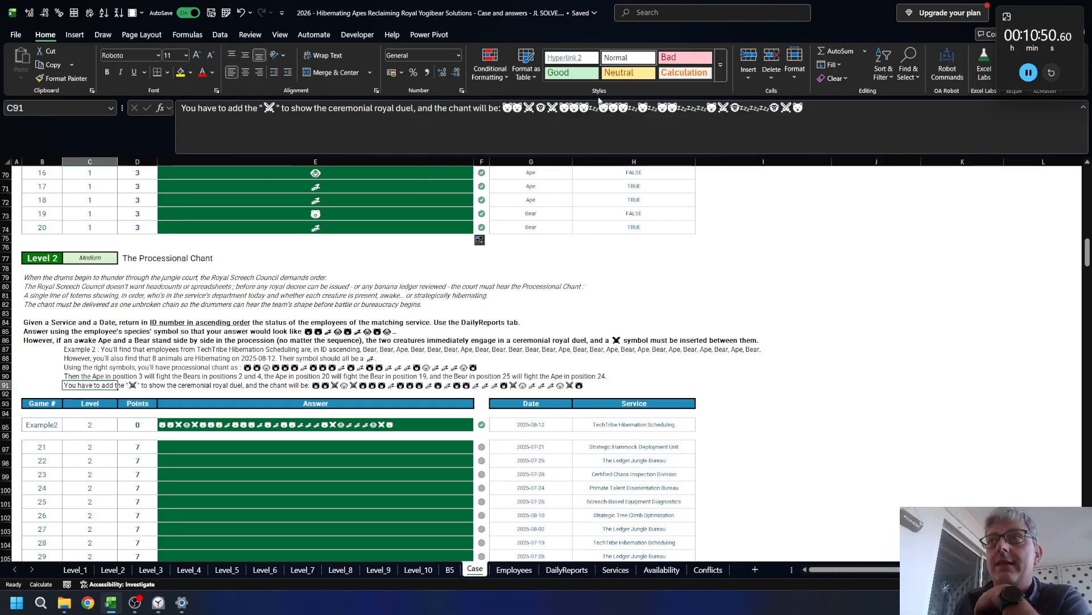
drag(512, 108, 567, 101)
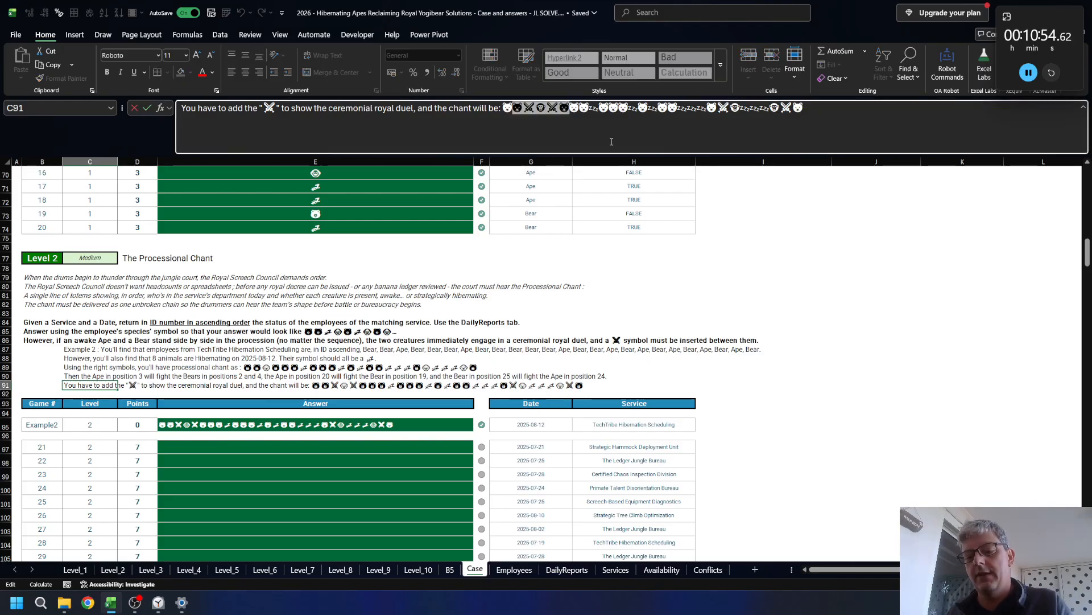
key(ctrl+c)
key(Escape)
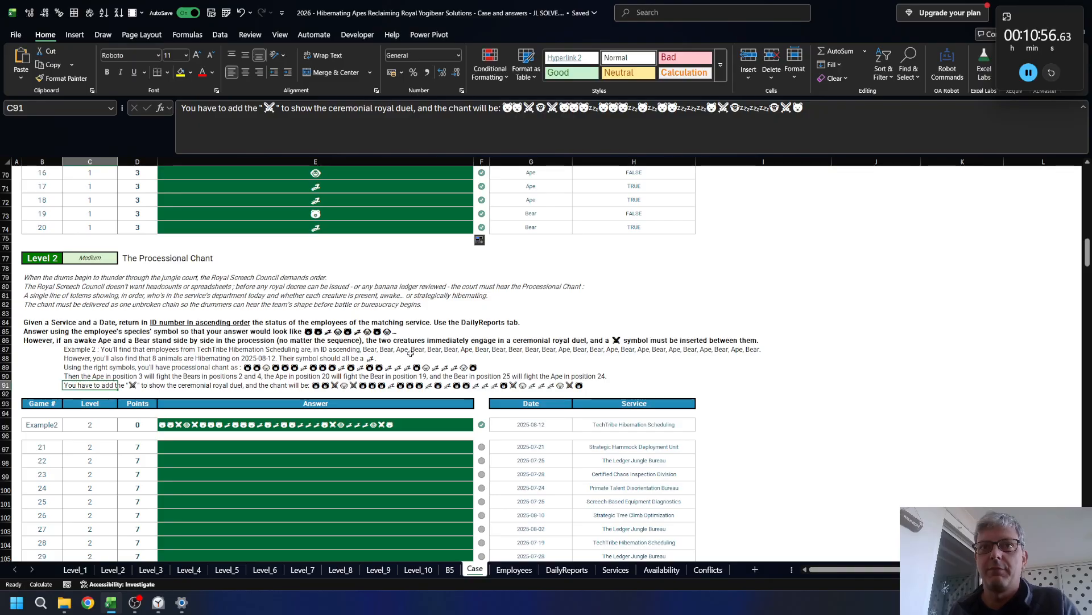
click(814, 313)
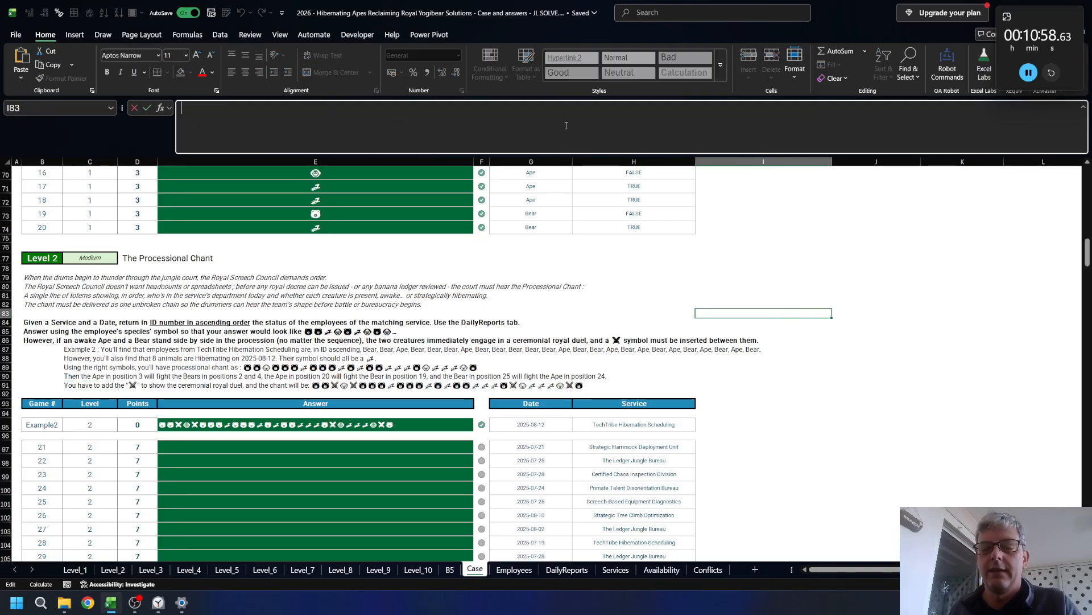
click(689, 113)
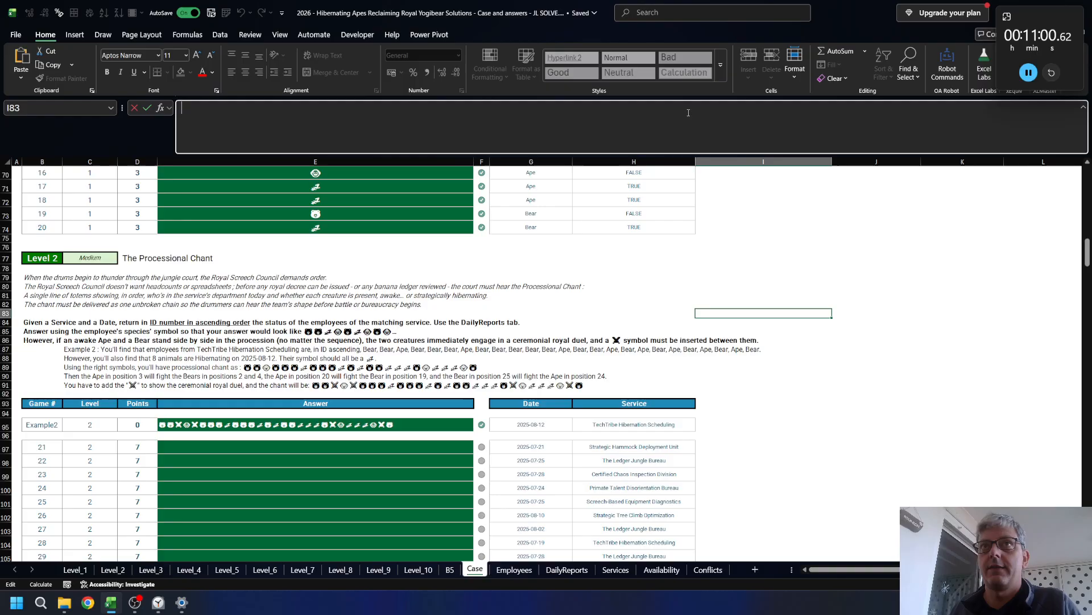
key(ctrl+v)
key(ctrl+Return)
- Duplicate the duel symbol sequence from I83 into J83, J84 and I84
key(ctrl+c)
key(Right)
key(ctrl+v)
key(Down)
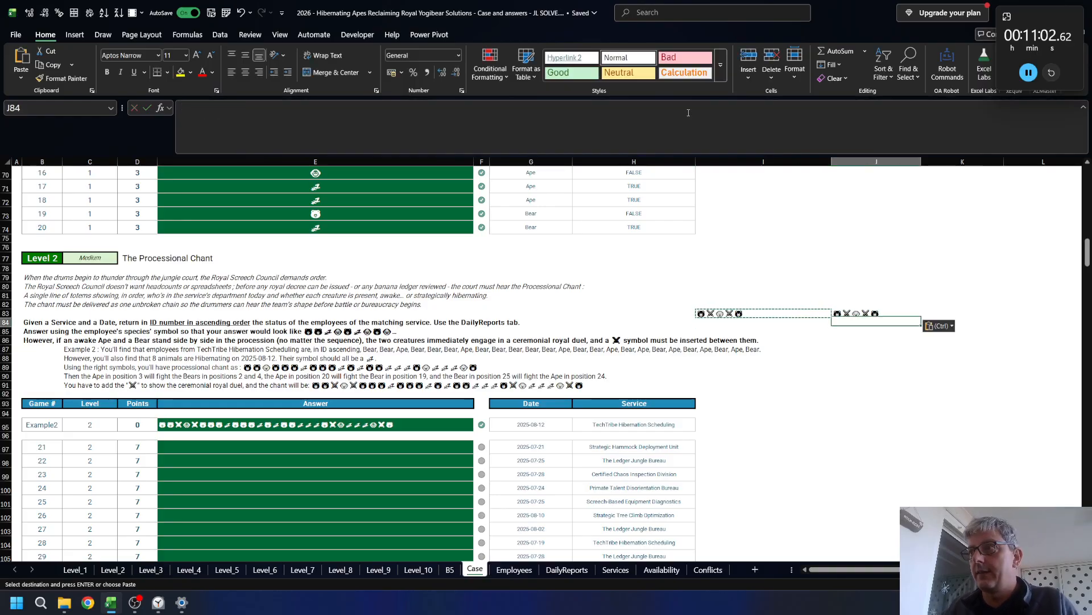
key(ctrl+v)
key(Left)
key(ctrl+v)
key(Escape)
- Trim the symbol sequence in I83 to the Bear, Ape pair
key(Up)
click(688, 113)
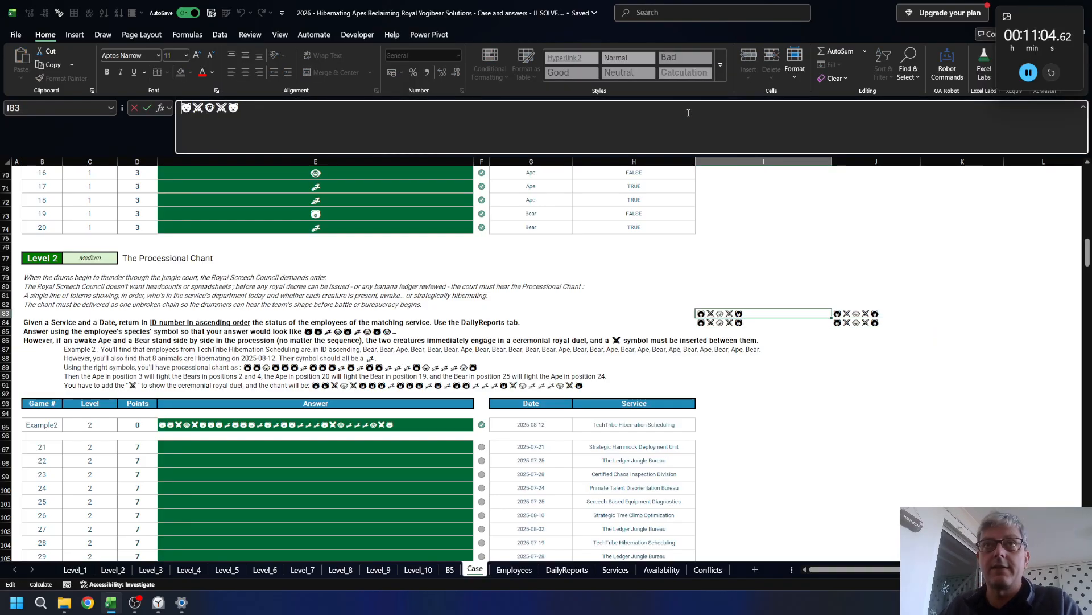
key(BackSpace)
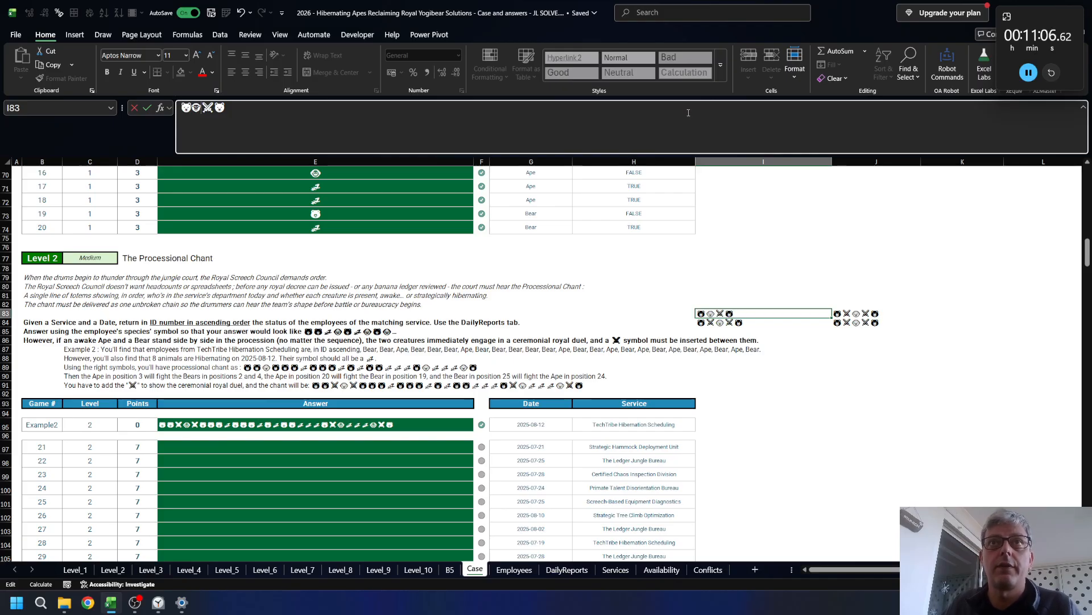
key(BackSpace)
key(BackSpace)
key(Return)
- Trim the symbol sequence in I84 to the Ape, Bear pair
click(688, 112)
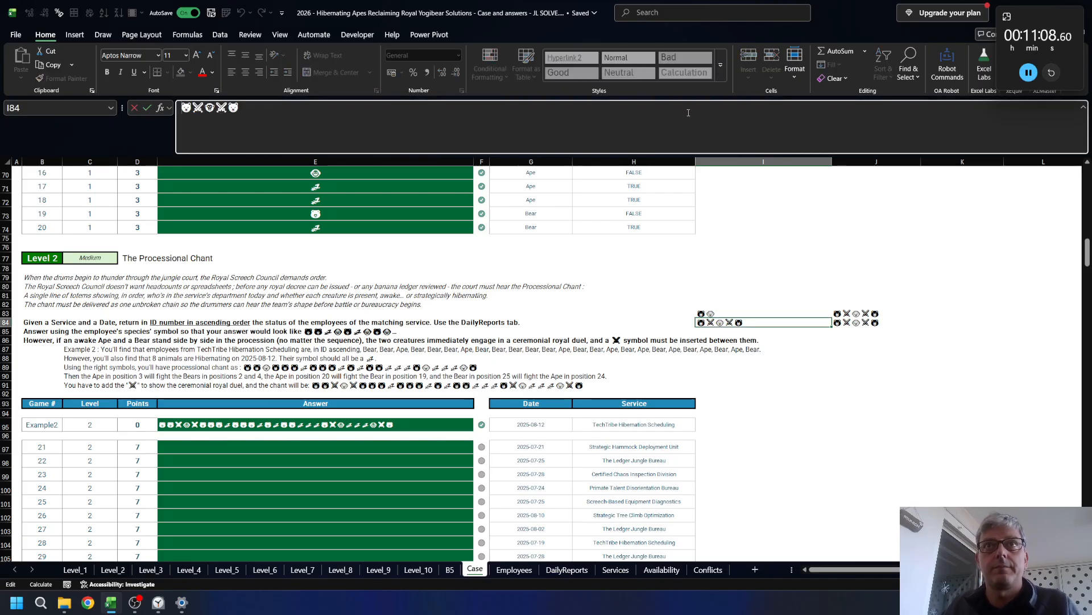
key(Home)
key(shift+Right)
key(shift+Right)
key(Delete)
key(Right)
key(Delete)
key(Return)
key(Up)
key(Up)
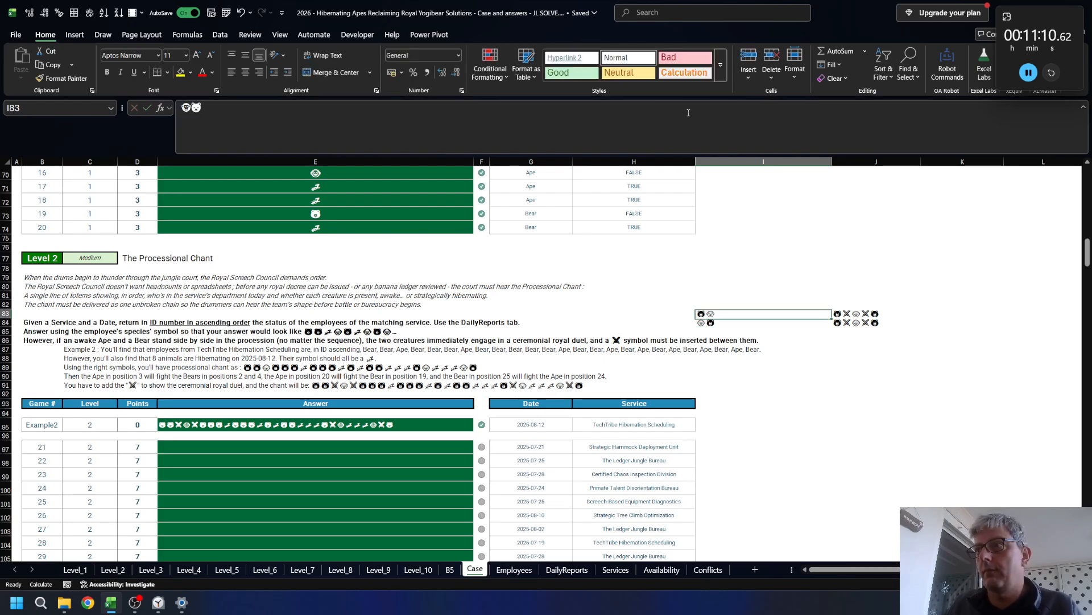
- Shorten the symbol sequence in J83 to Bear, Royal Duel, Ape
key(Right)
click(689, 113)
key(BackSpace)
key(BackSpace)
key(Return)
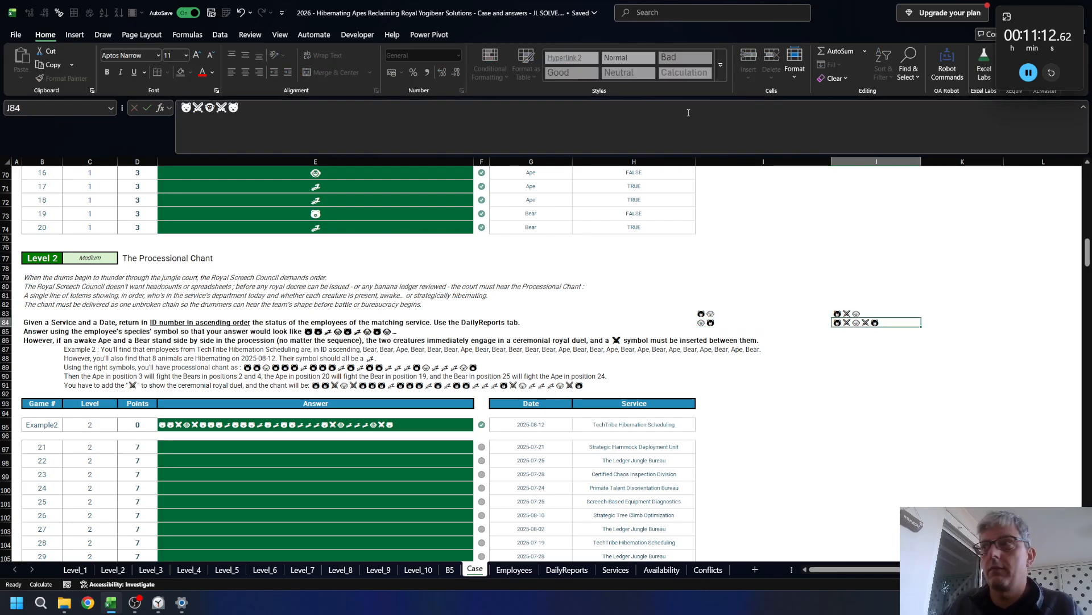
- Shorten the symbol sequence in J84 to Ape, Royal Duel, Bear and select the replacement pairs in I83:J84
click(689, 113)
key(Home)
key(Delete)
key(Delete)
key(Return)
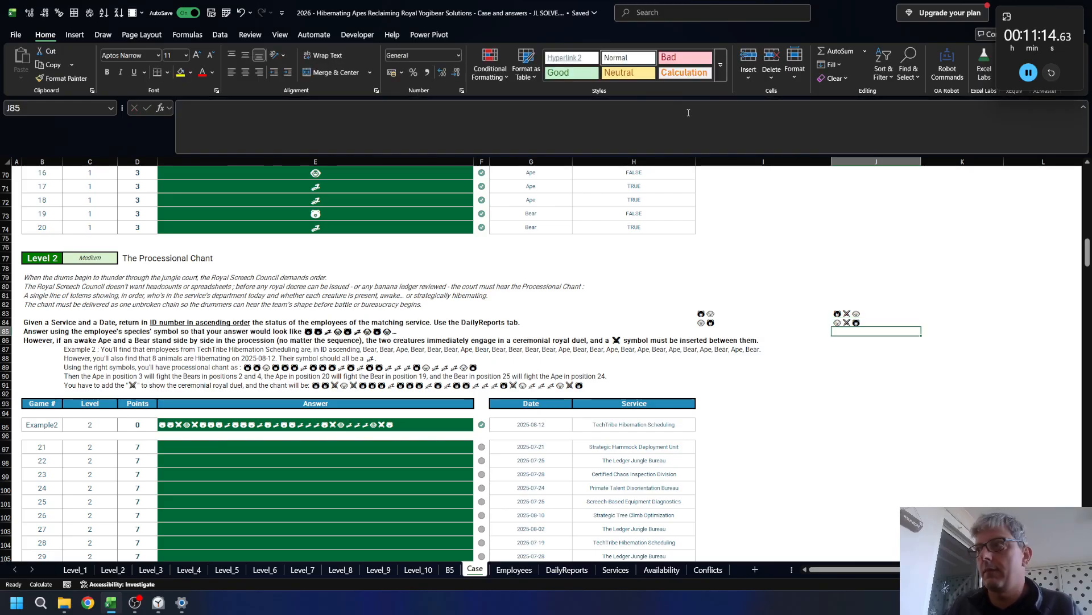
key(Up)
key(Up)
key(Left)
key(shift+Right)
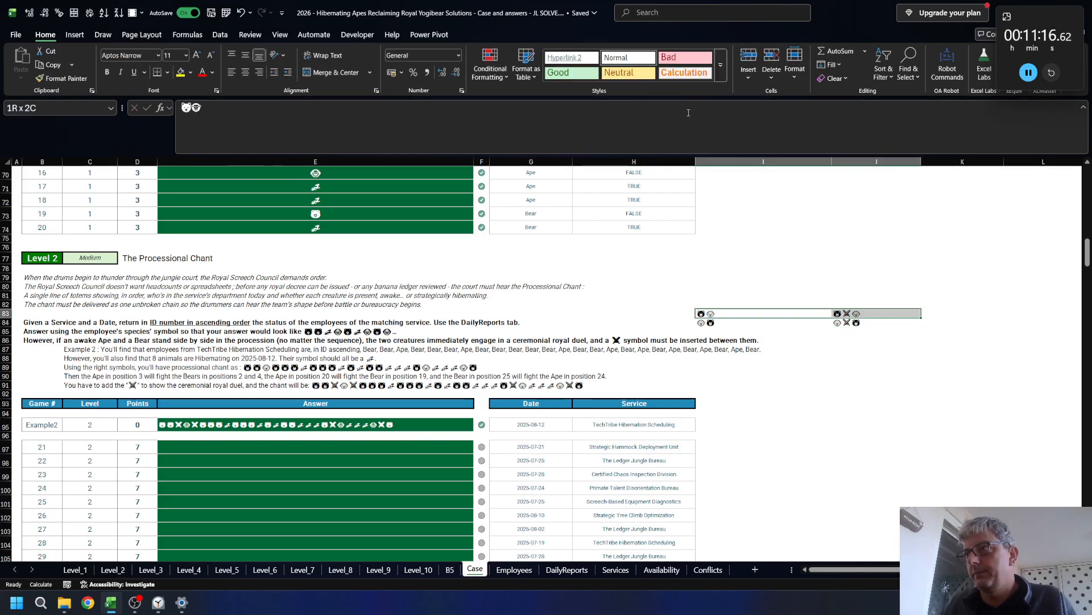
key(shift+Down)
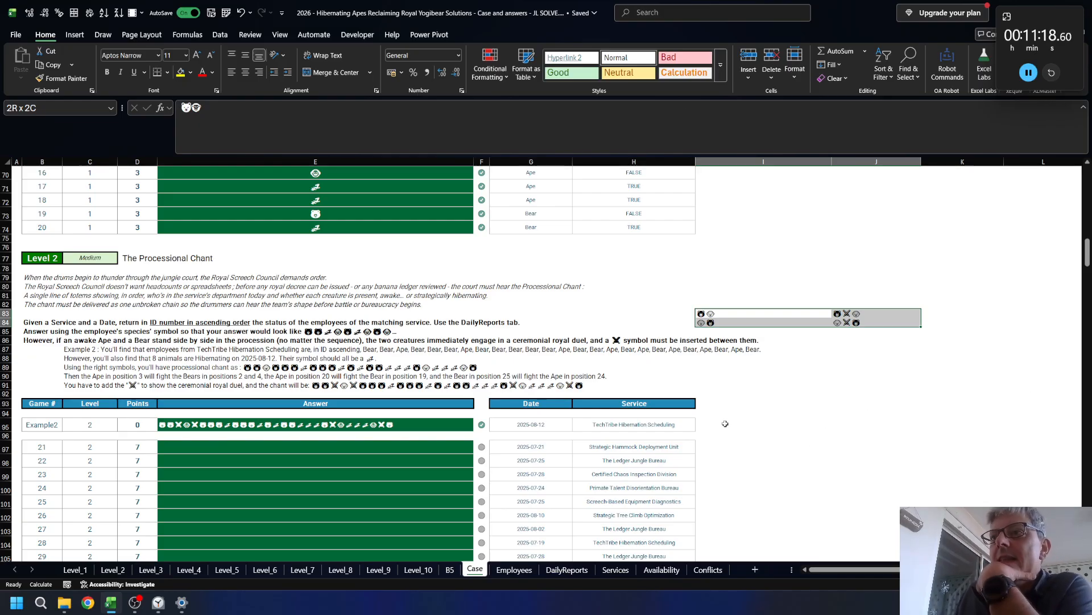
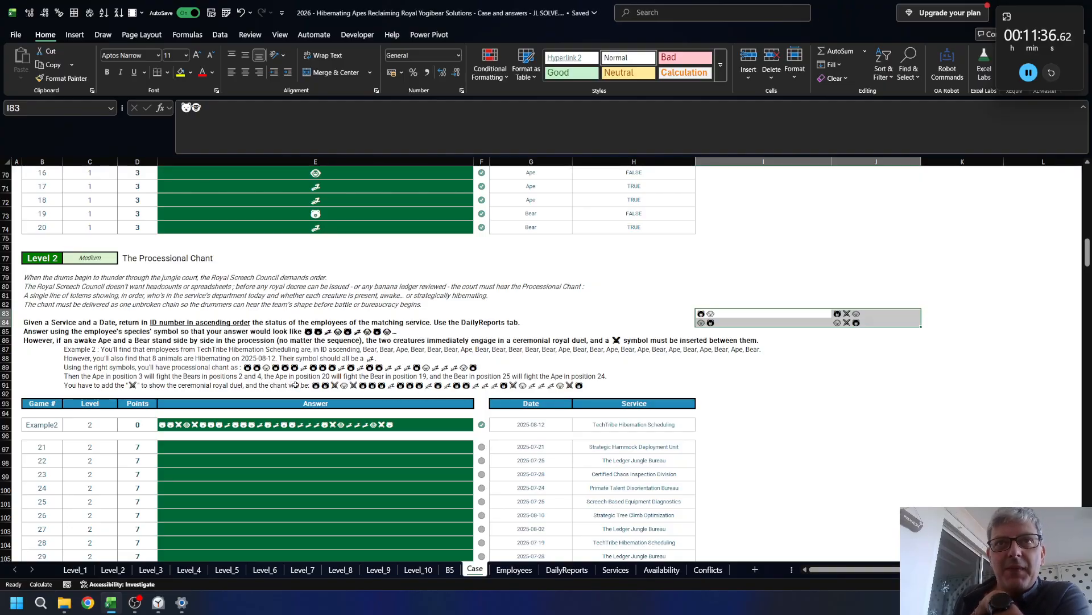
click(728, 428)
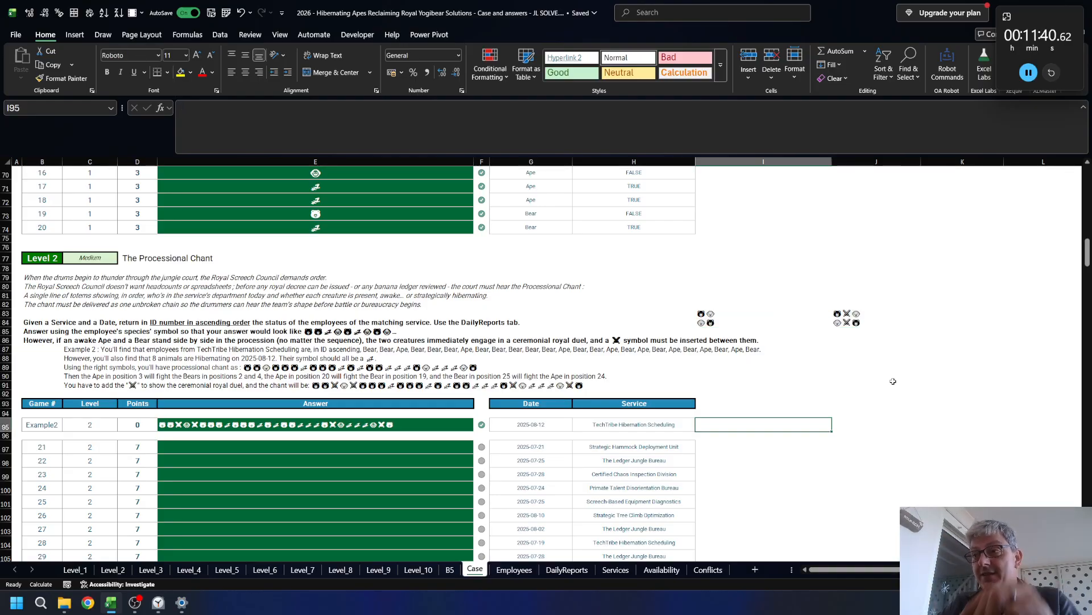
text(=)
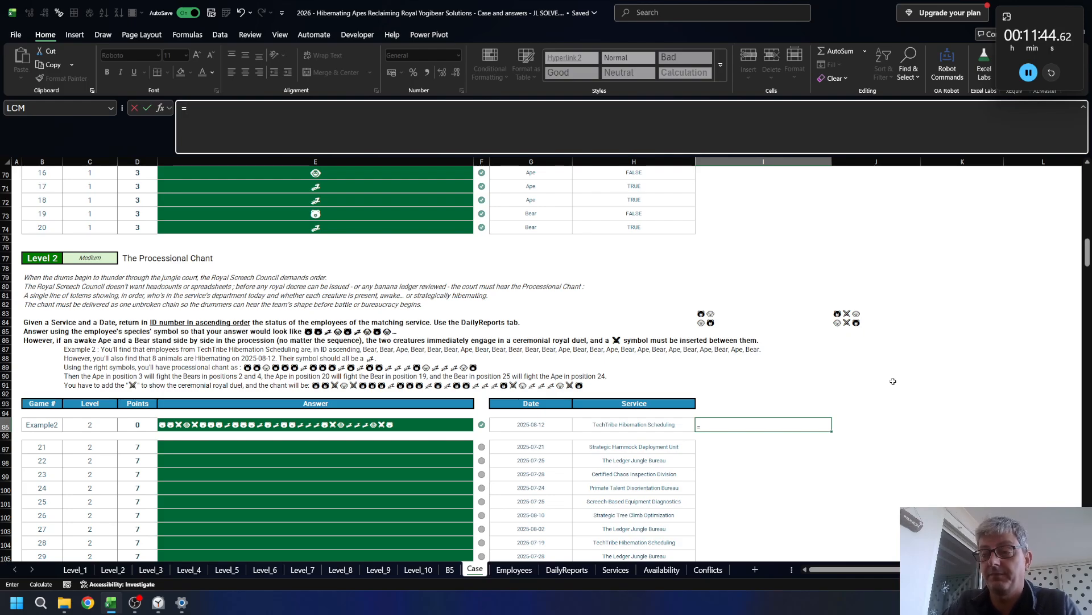
text(if)
key(BackSpace)
key(BackSpace)
text(fil)
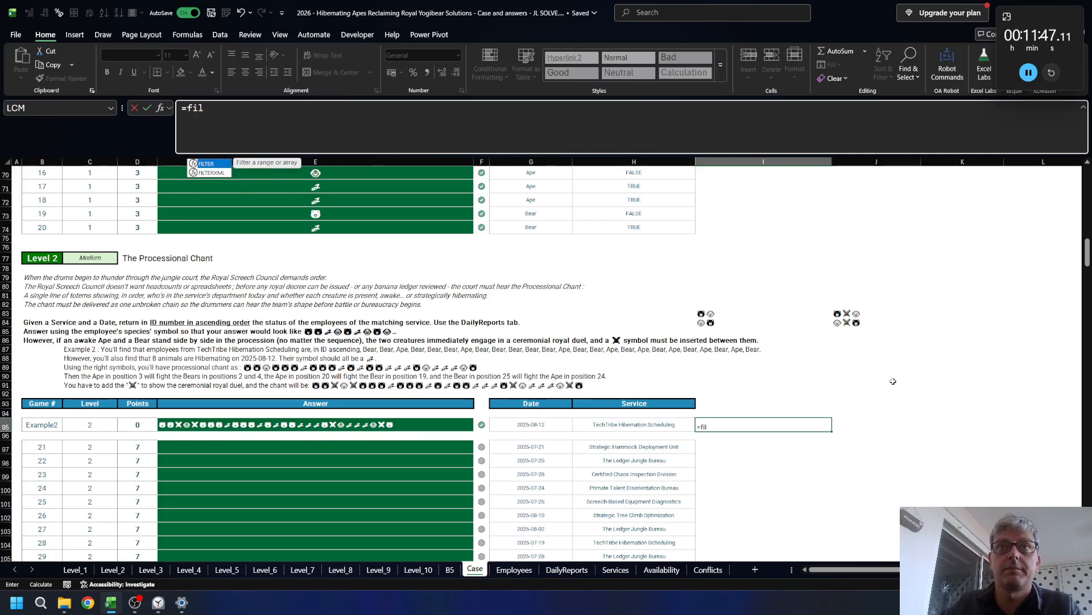
key(Tab)
key(ctrl+Page_Down)
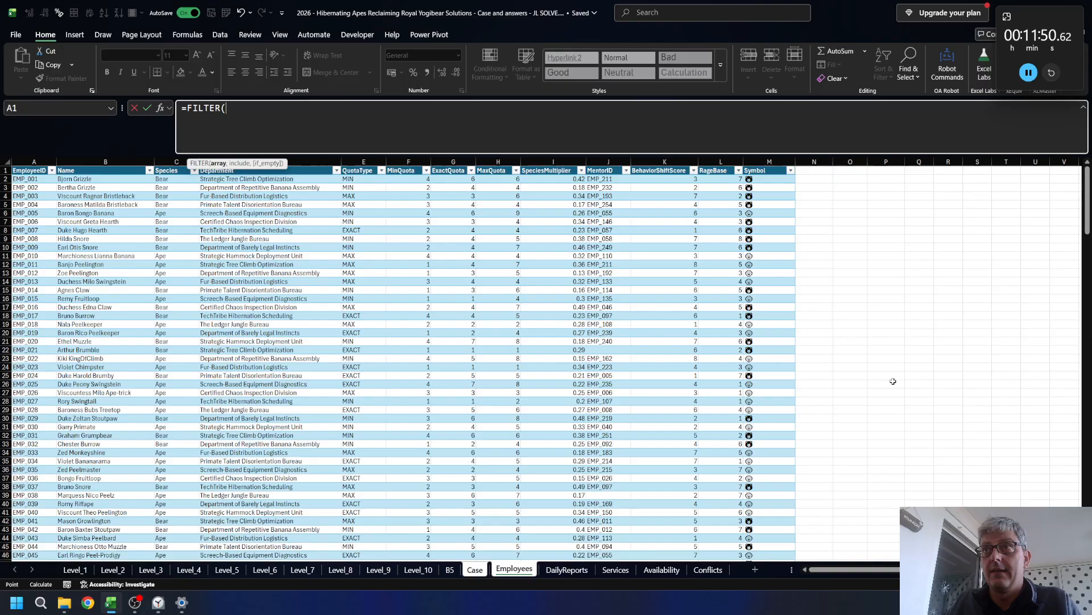
key(Up)
key(Right)
key(Right)
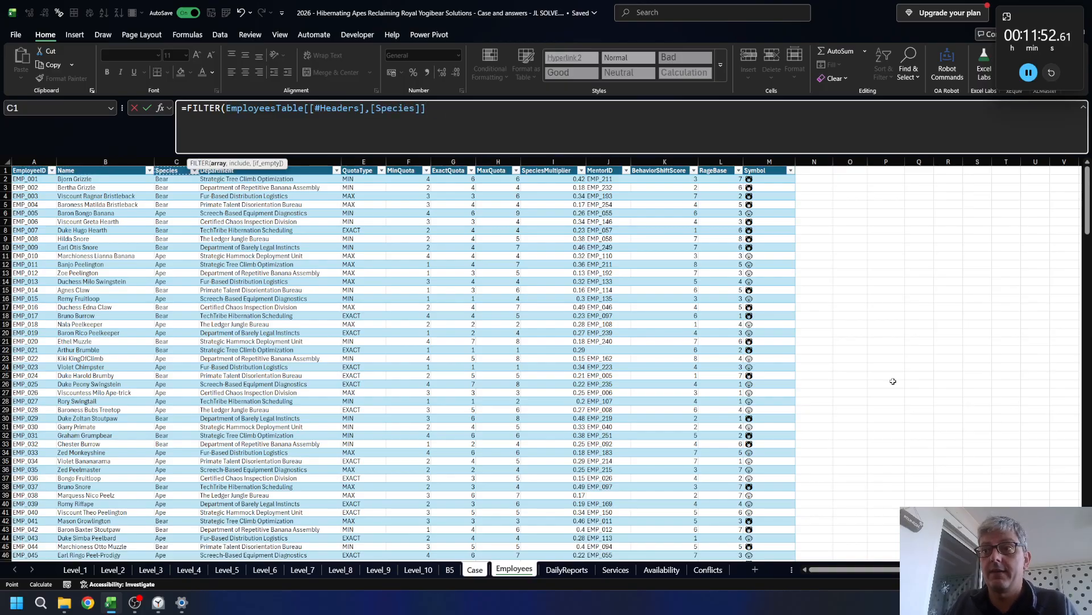
key(ctrl+Page_Down)
key(Down)
key(Right)
key(Right)
key(Right)
key(Right)
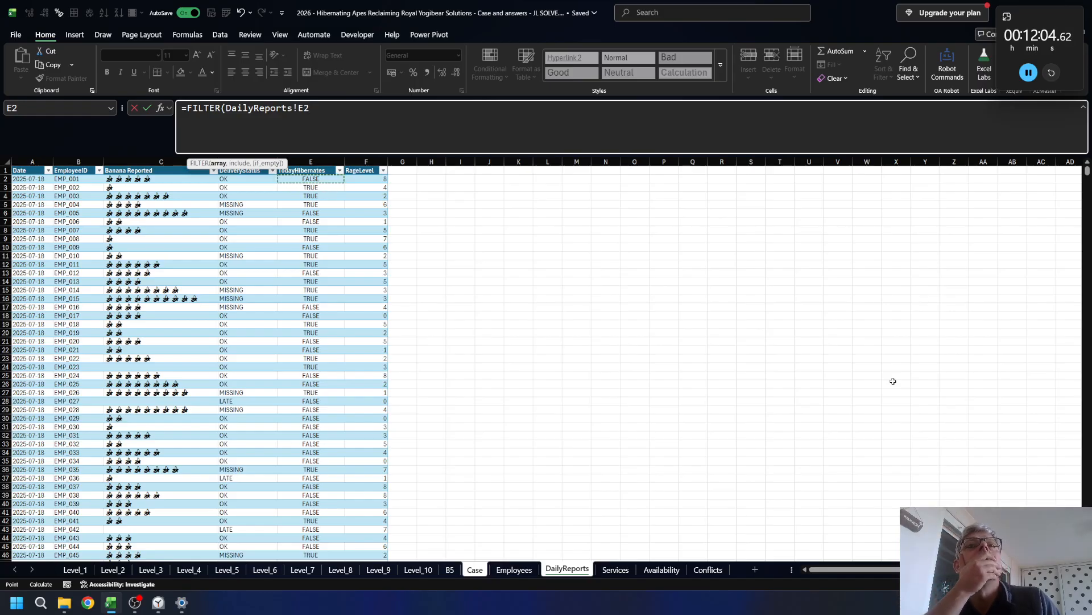
key(Escape)
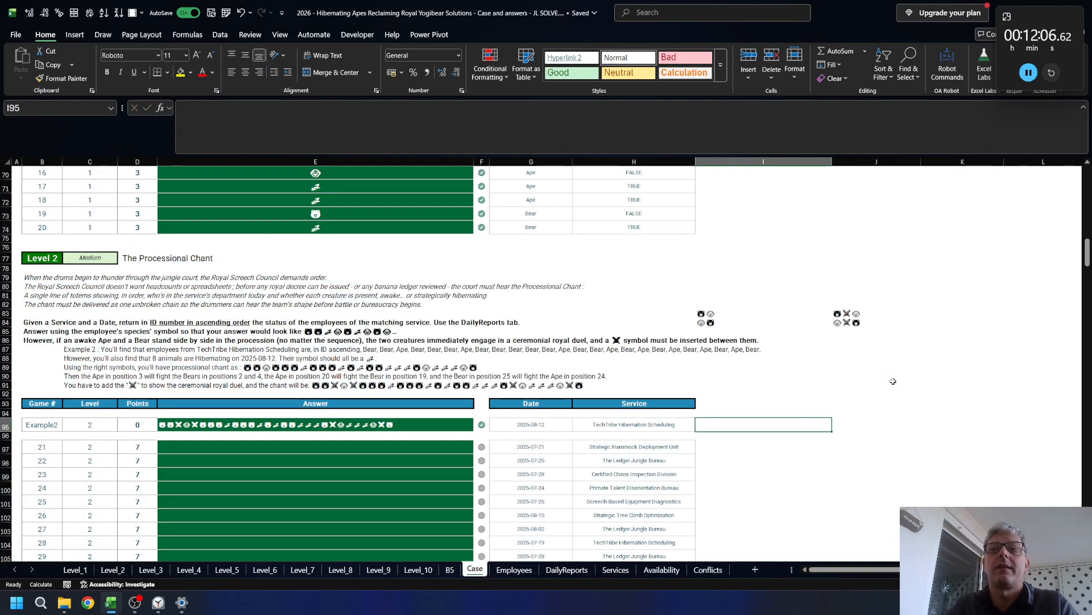
key(ctrl+Page_Up)
key(ctrl+Page_Down)
key(ctrl+Page_Down)
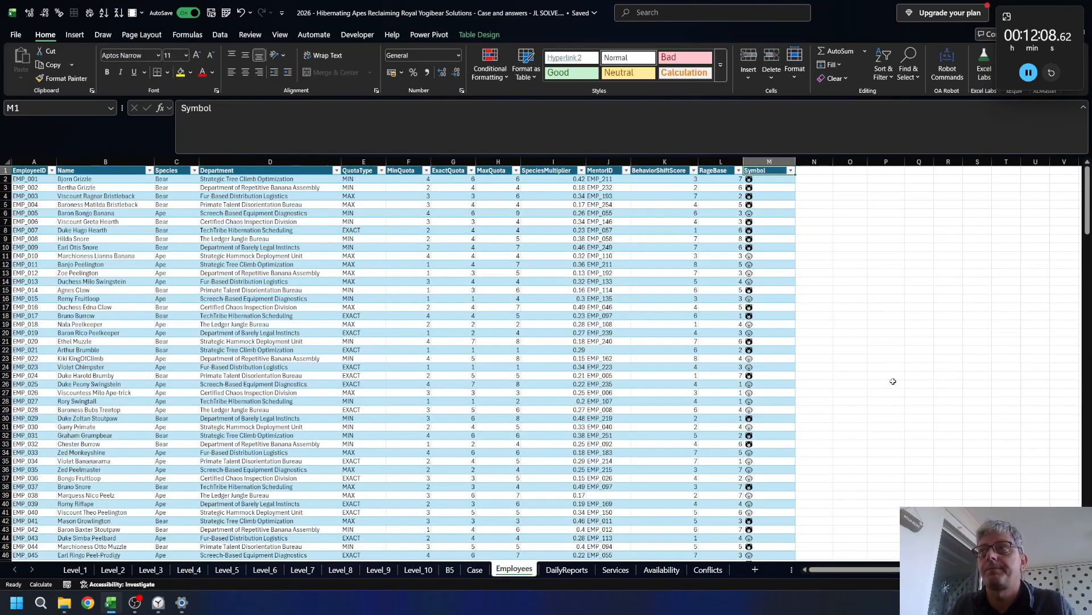
key(ctrl+Page_Down)
key(Up)
key(ctrl+Right)
key(Right)
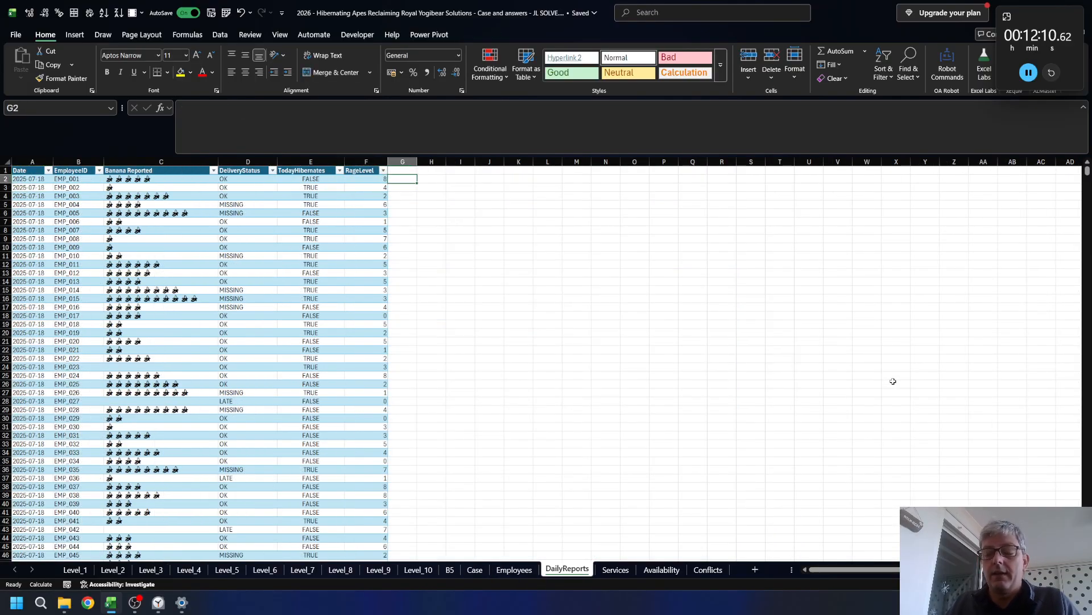
text(=XLOOKUP()
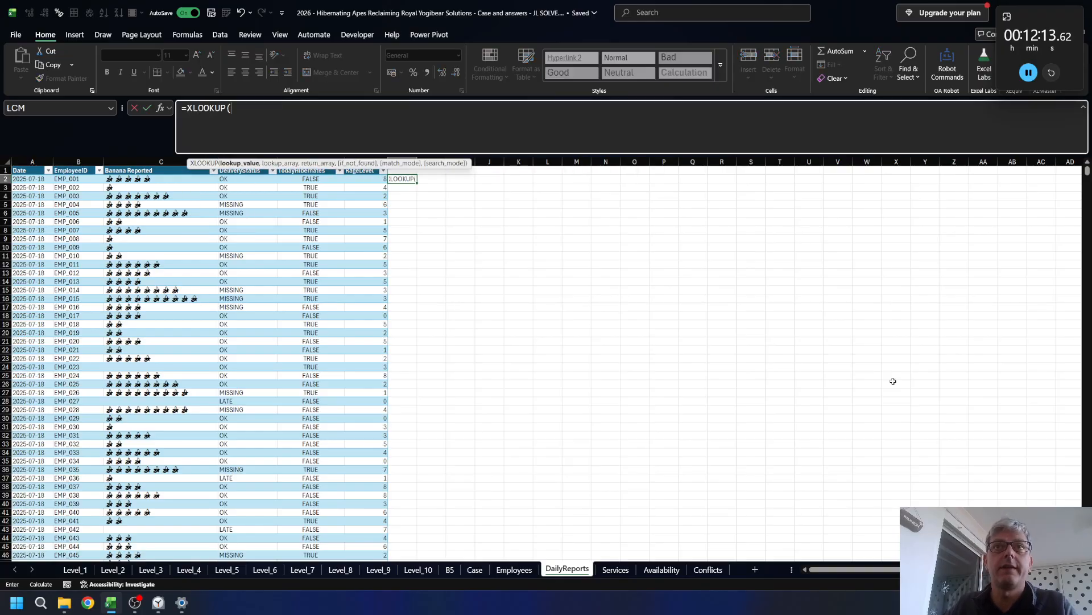
key(ctrl+Left)
text(0)
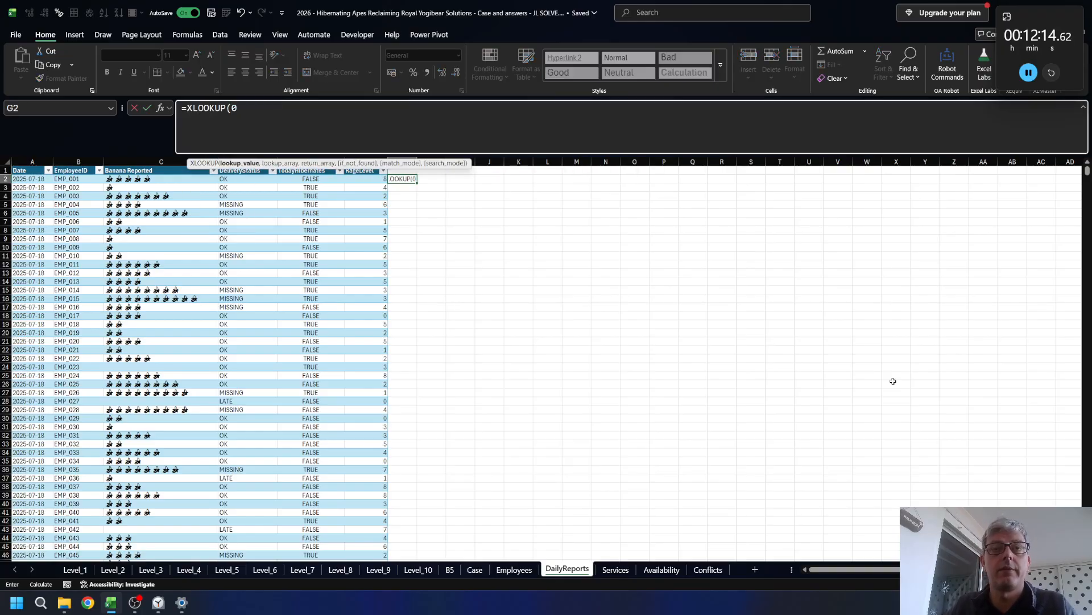
key(BackSpace)
key(ctrl+Left)
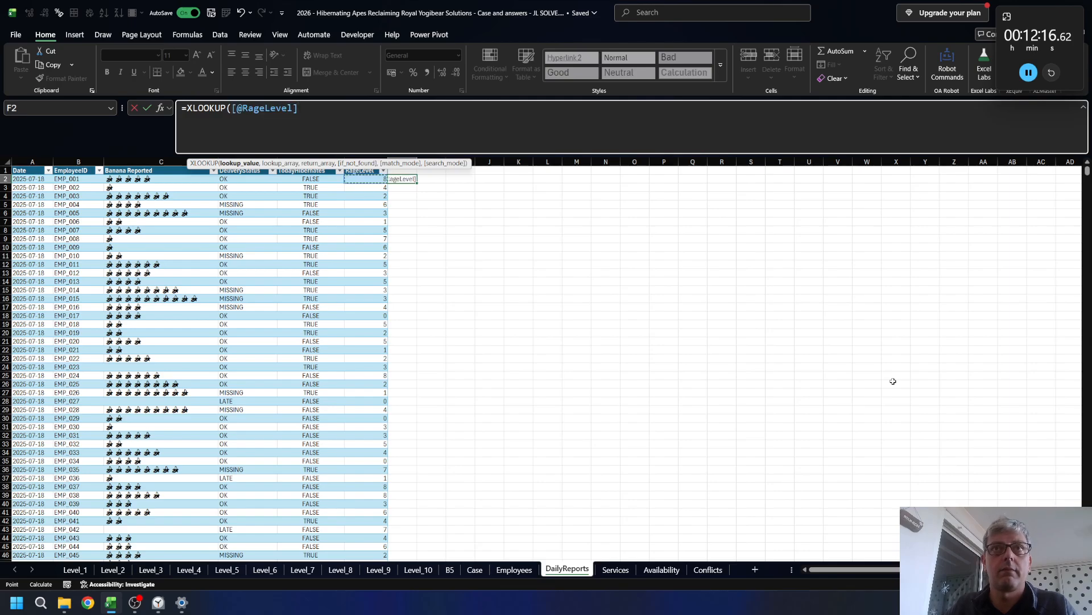
key(Right)
text(,)
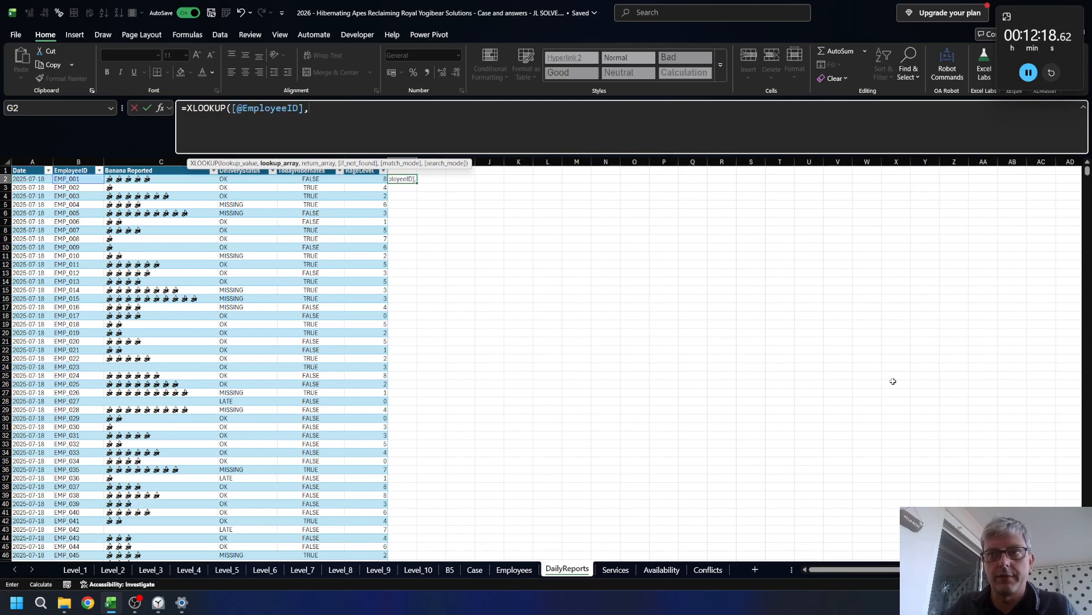
- Set the XLOOKUP's lookup array to the whole EmployeesTable[EmployeeID] column on the Employees sheet
key(ctrl+Page_Up)
key(Up)
key(Down)
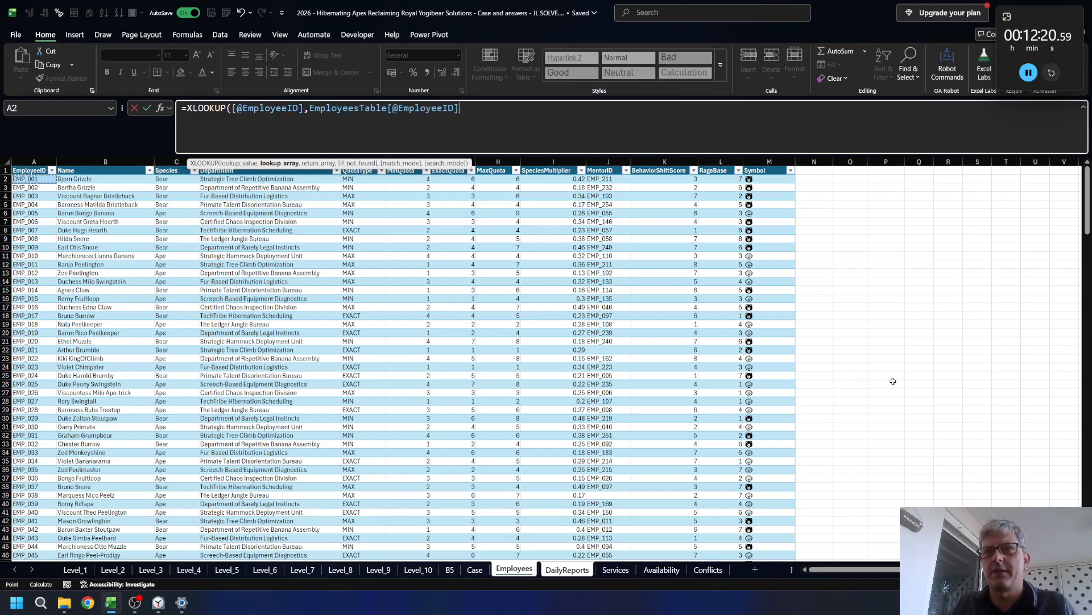
key(ctrl+Page_Down)
key(ctrl+Page_Up)
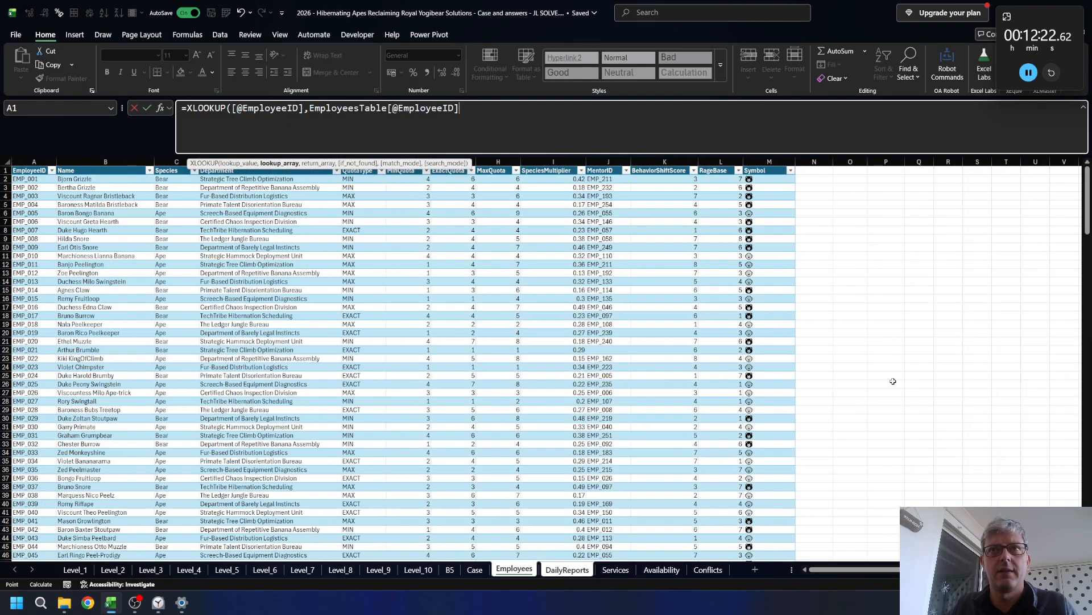
key(Up)
key(Down)
key(ctrl+shift+Down)
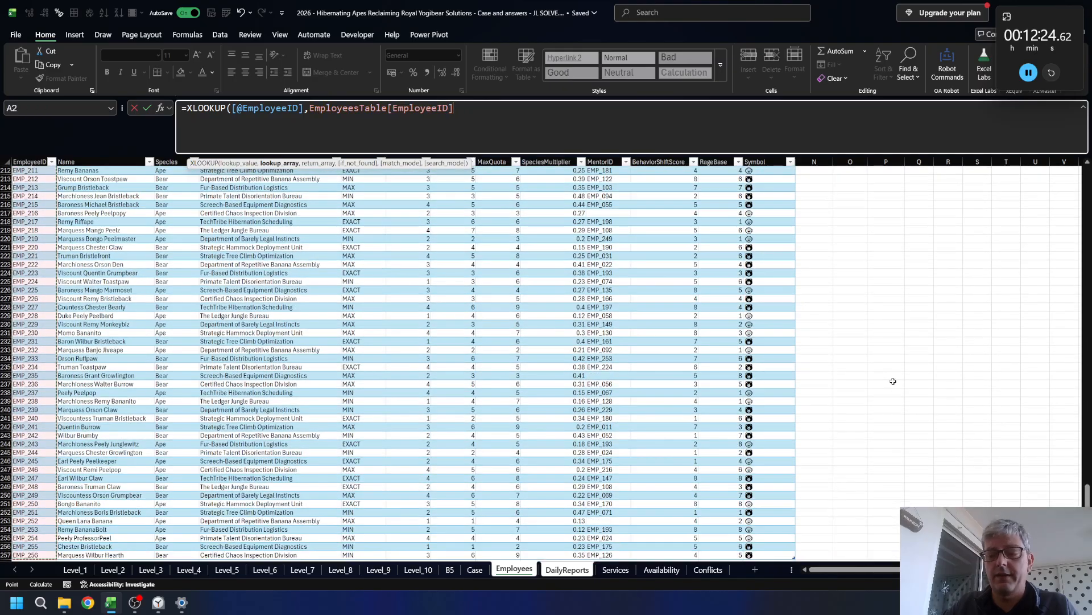
- Use EmployeesTable[Symbol] as the XLOOKUP's return array and enter the formula as a new DailyReports table column
text(,)
key(ctrl+Right)
key(ctrl+space)
text())
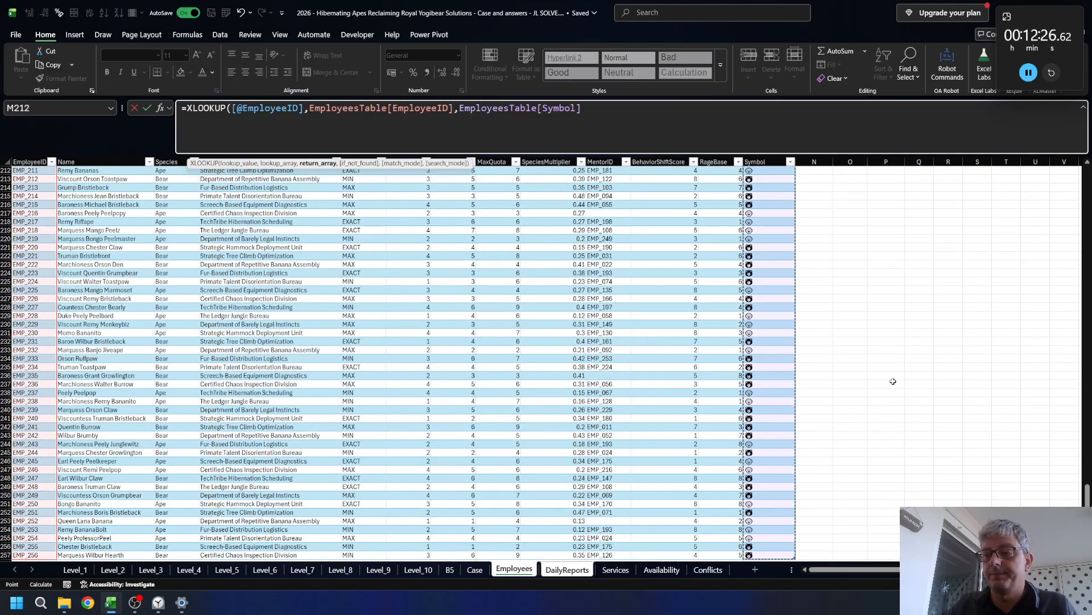
key(Return)
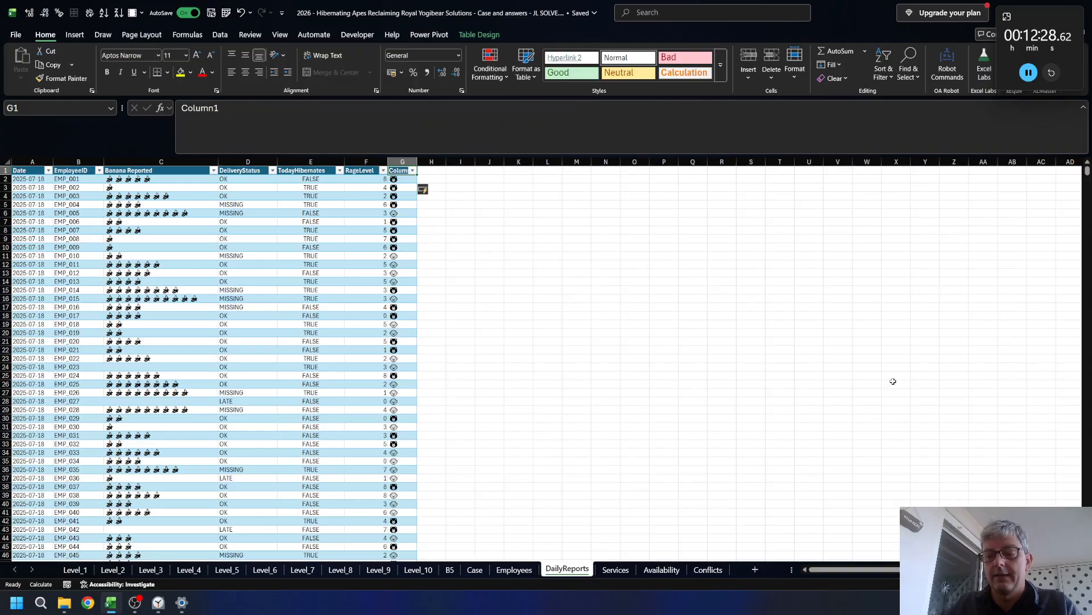
- Name the new DailyReports column header in G1 Symb
text(Symbol)
key(Return)
key(Up)
key(Right)
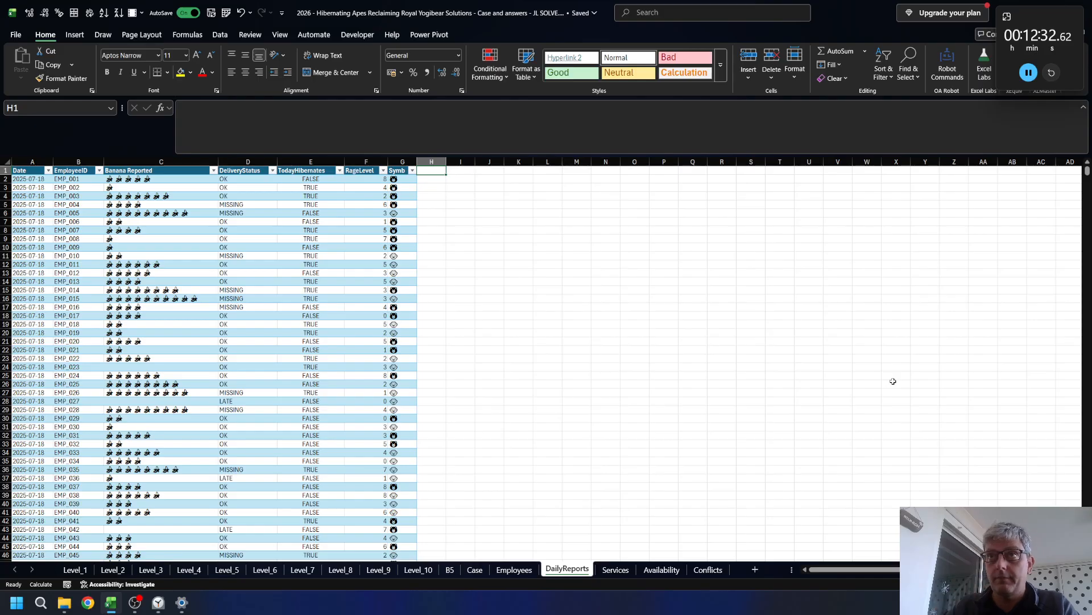
key(Left)
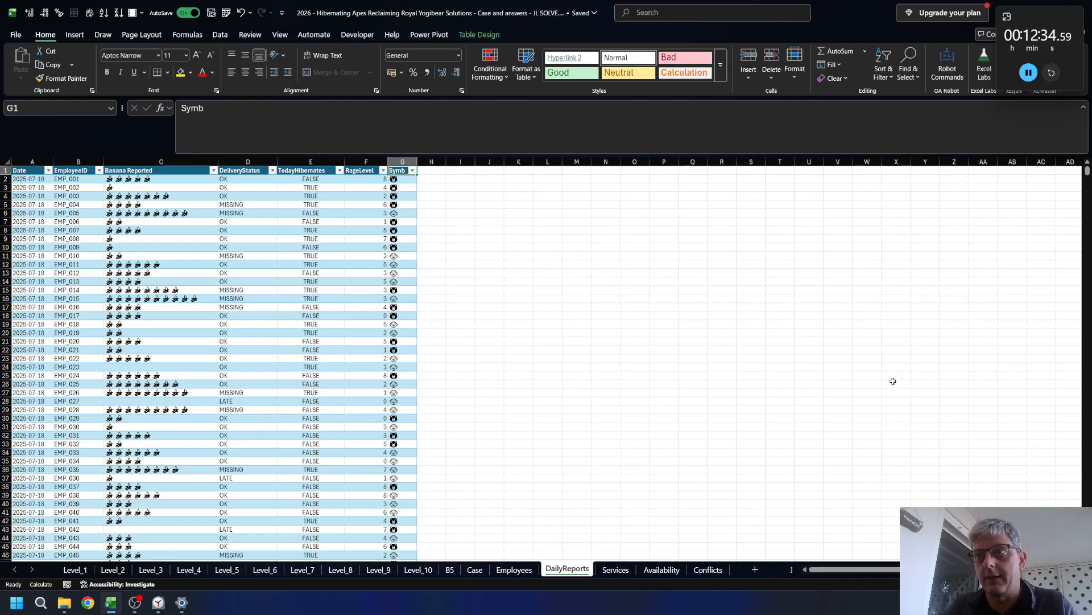
- Return to the Case sheet and start a FILTER formula in I95 beside the Level 2 example
key(Down)
key(ctrl+Page_Up)
key(ctrl+Page_Up)
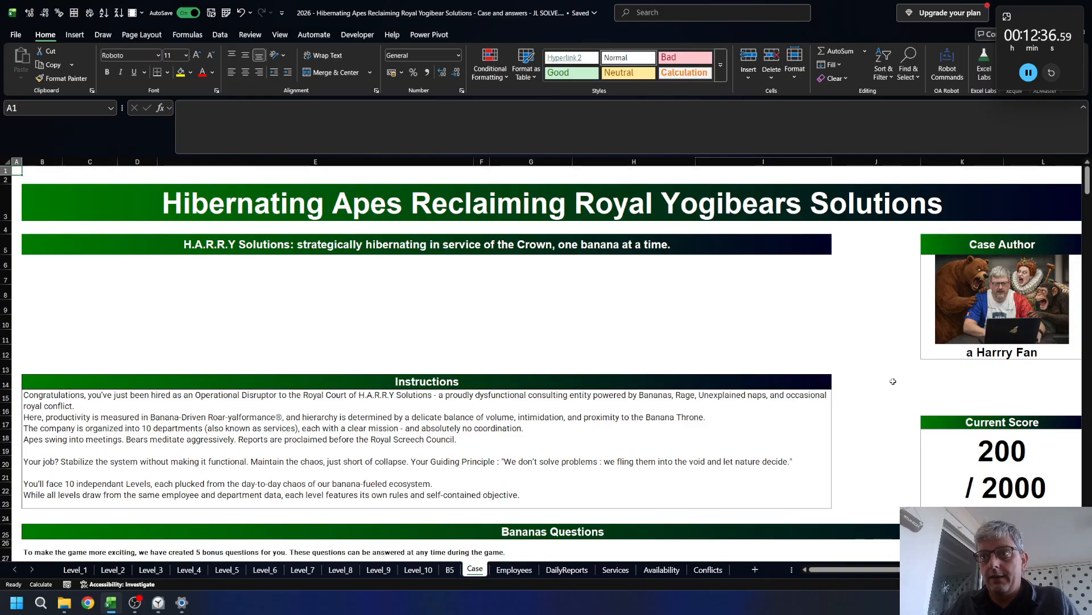
key(Page_Down)
key(Page_Down)
key(Page_Down)
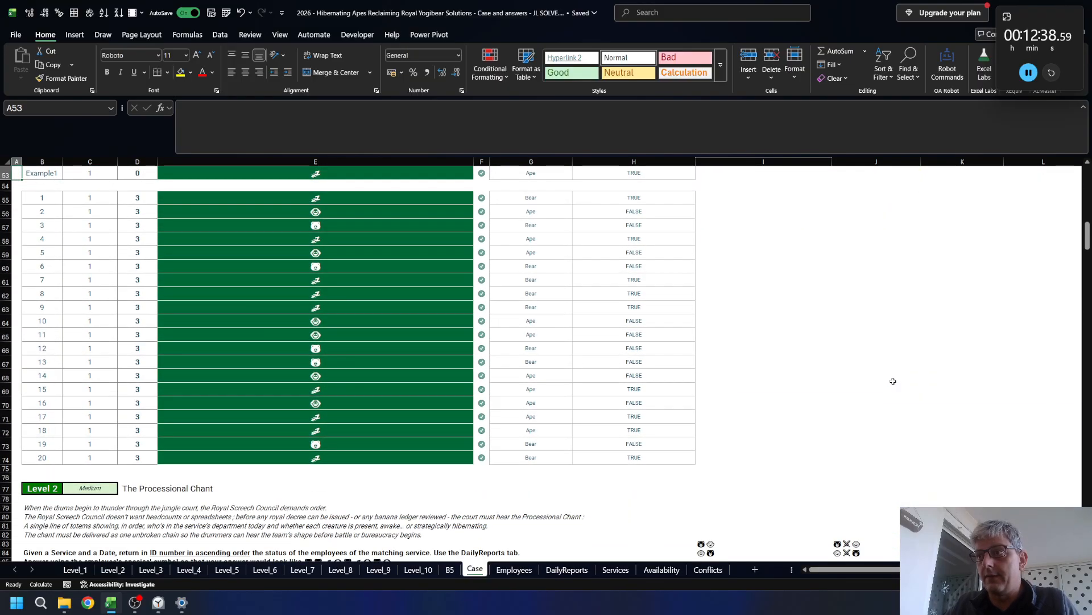
click(714, 264)
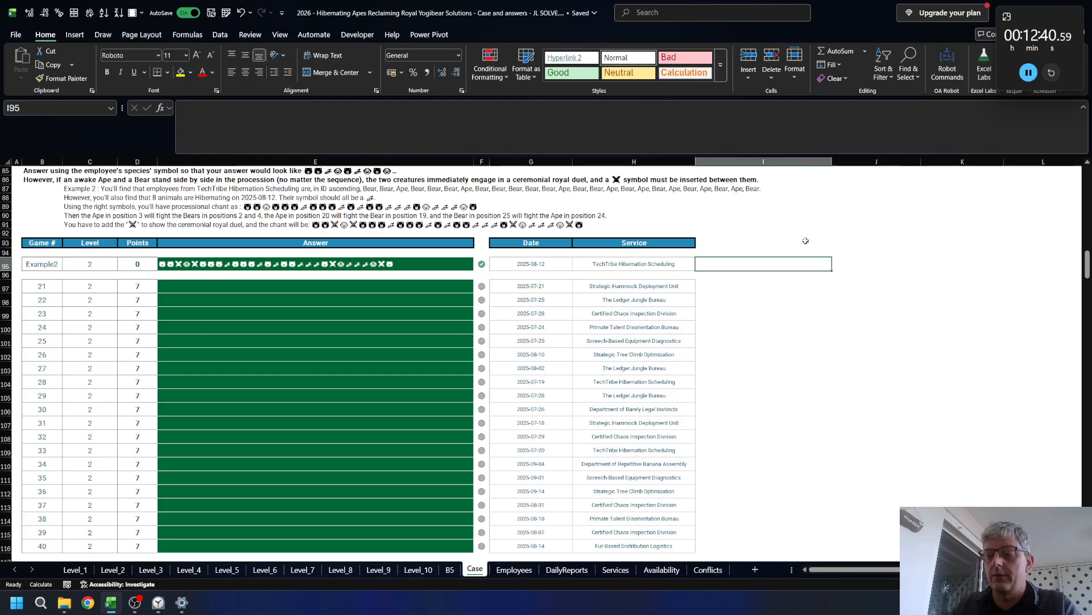
text(=fil)
key(Tab)
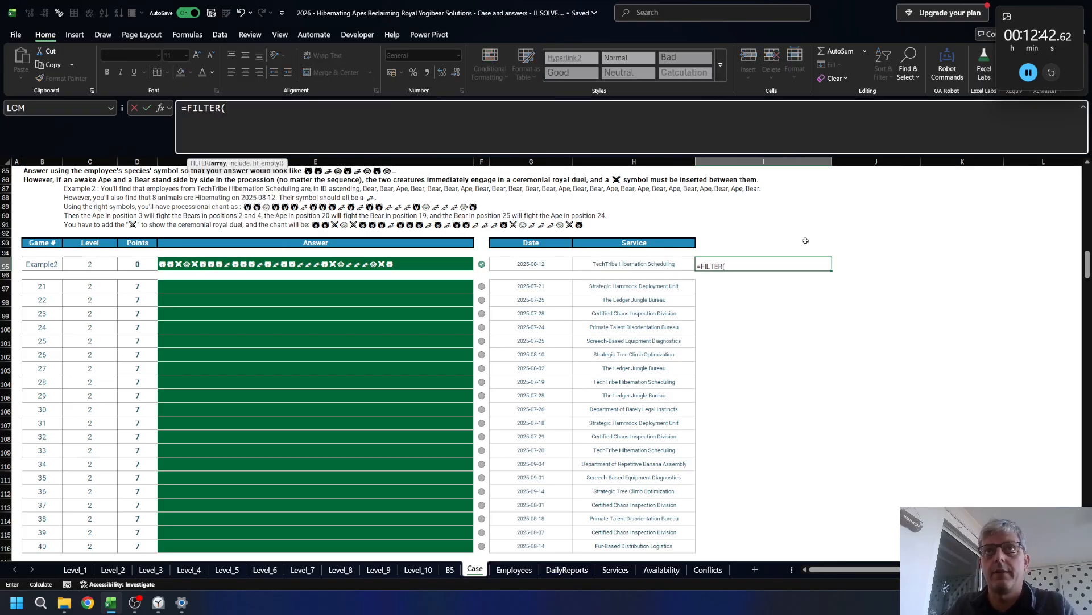
- Set the FILTER array to the entire ReportsTable[Symb] column on the DailyReports sheet
key(ctrl+Page_Down)
key(ctrl+Page_Down)
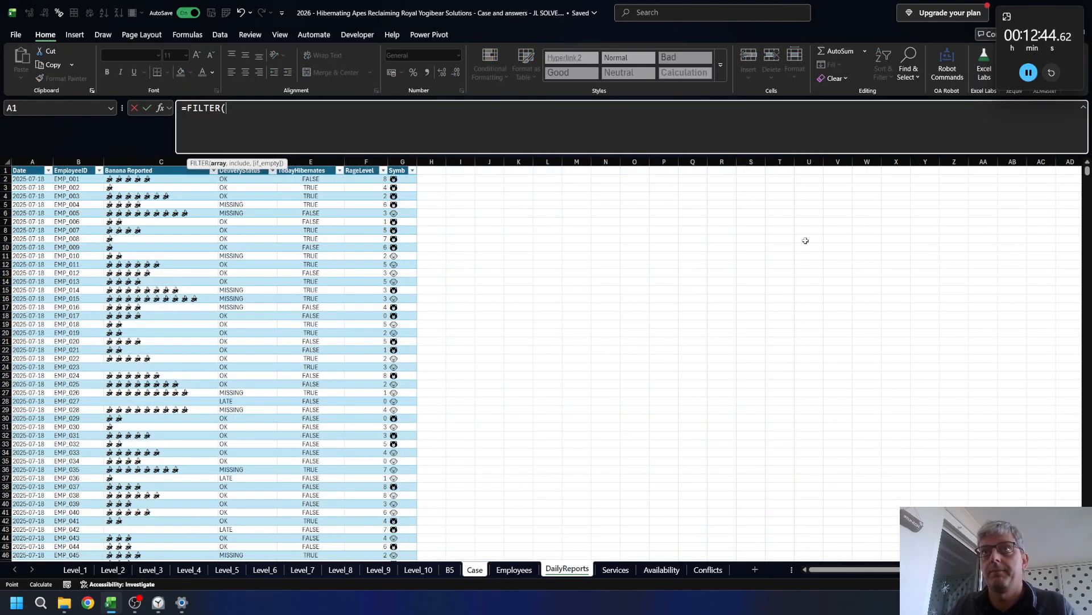
key(Down)
key(ctrl+Right)
key(ctrl+shift+Down)
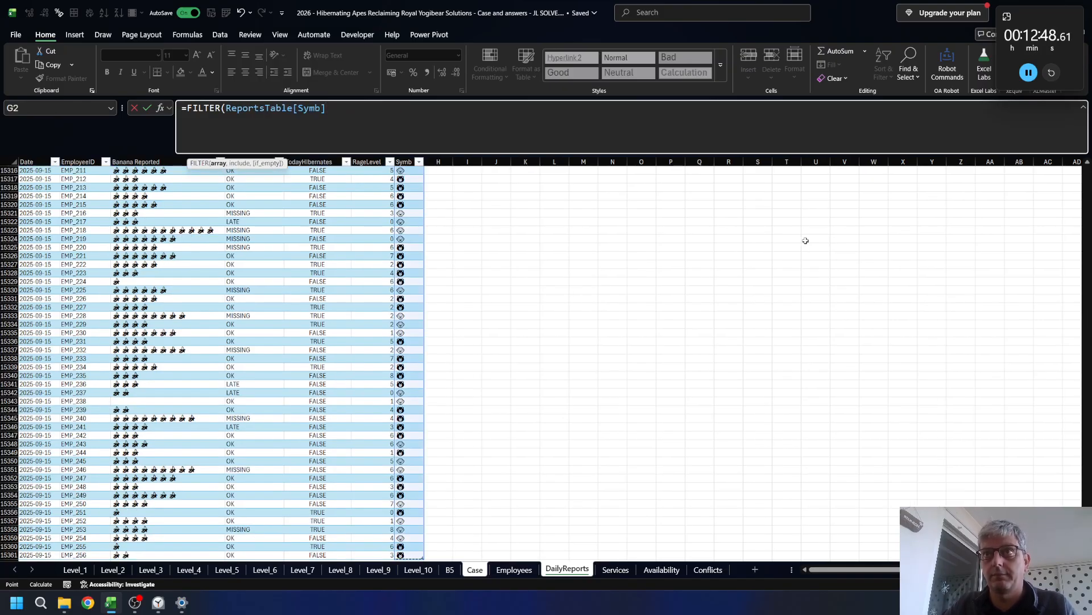
- Abandon the unfinished FILTER formula and add a new column header Status in H1 of the DailyReports sheet
text(,)
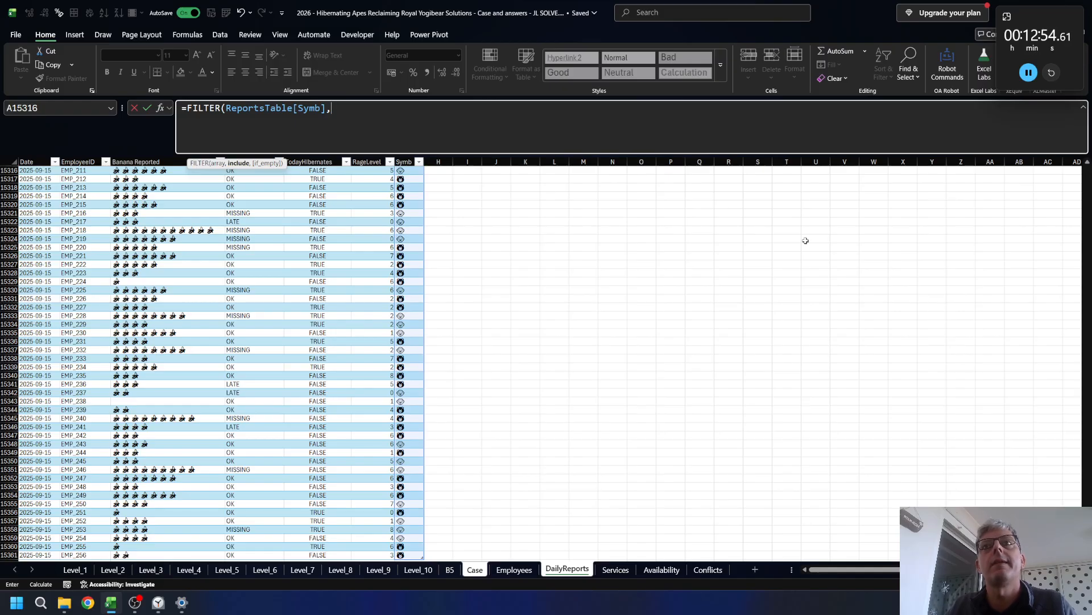
key(Escape)
key(ctrl+Page_Down)
key(ctrl+Page_Down)
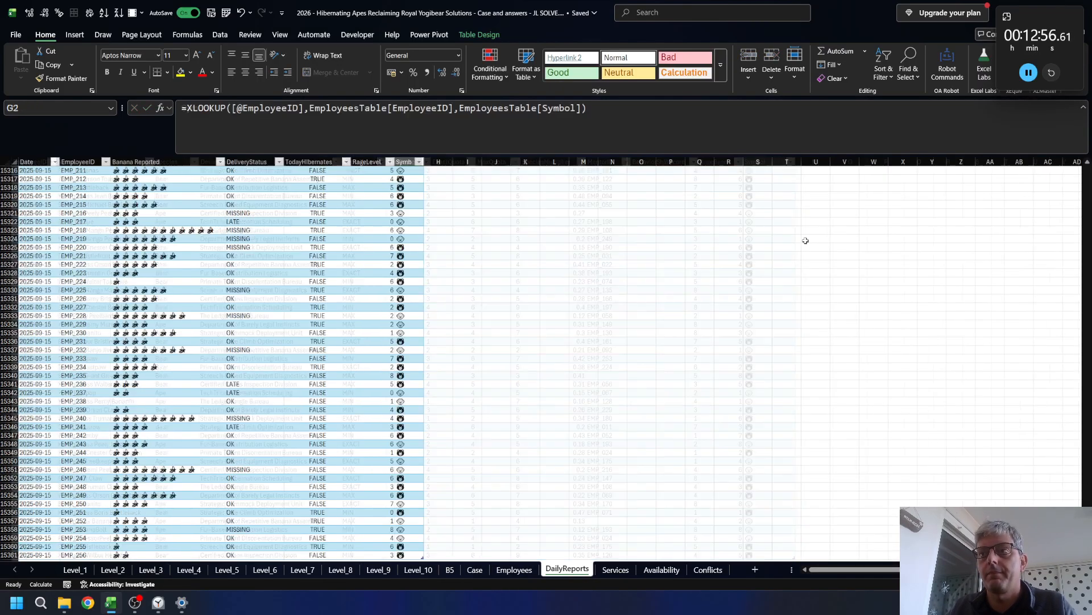
key(ctrl+Up)
key(Right)
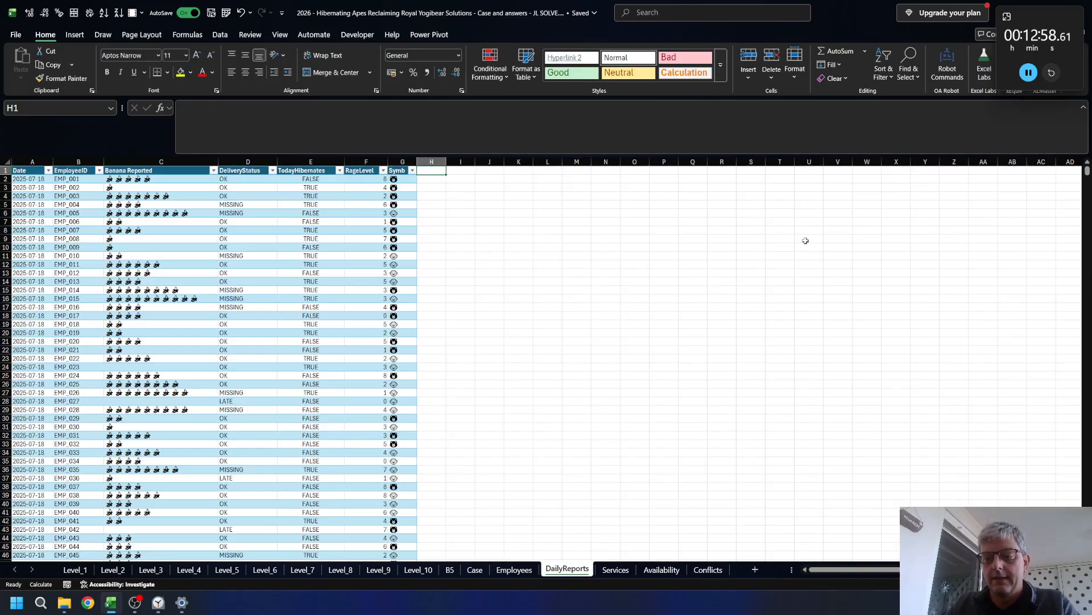
text(Status)
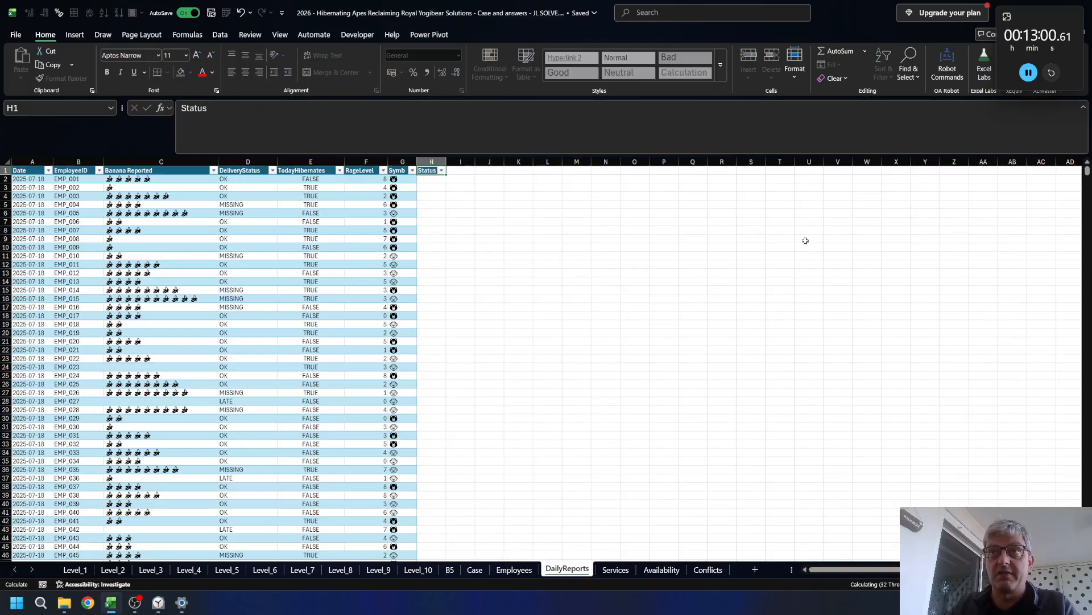
key(Return)
text(=IF()
key(Left)
key(Left)
key(Left)
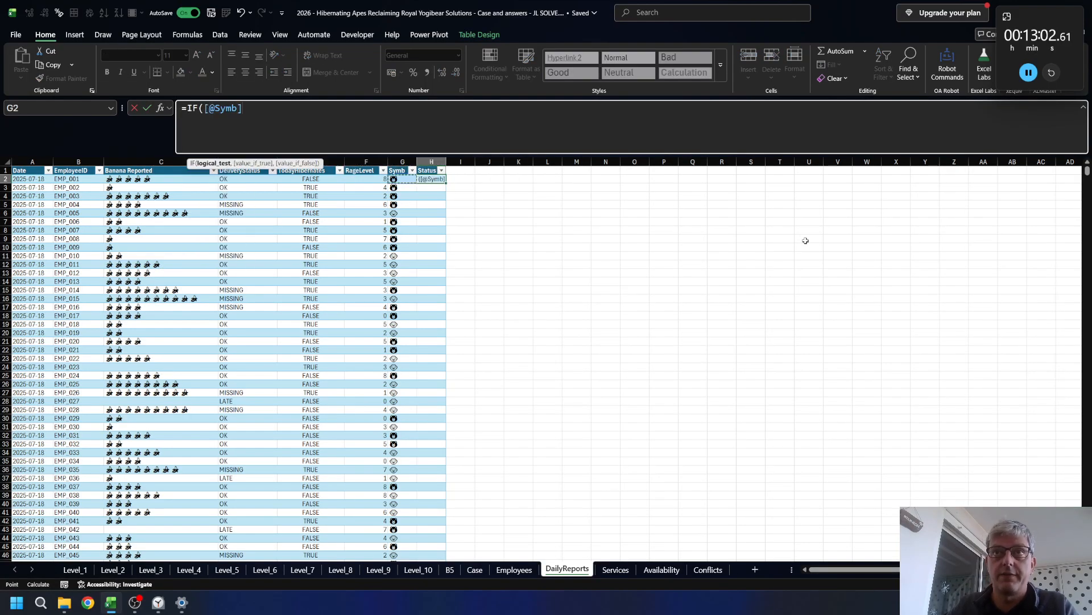
text(,)
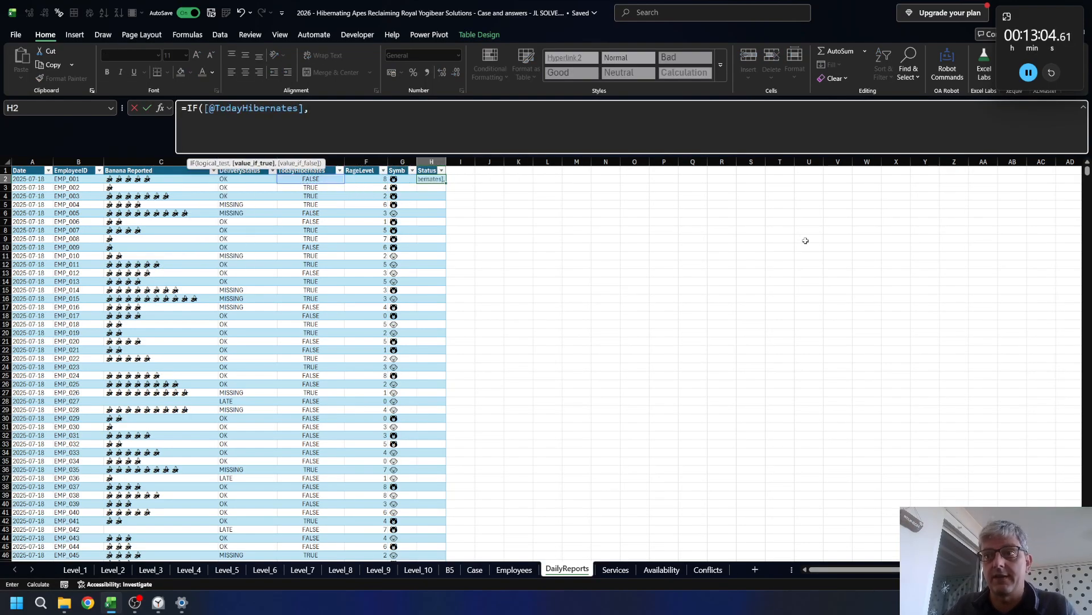
- Set the IF's true result to the sleeping symbol in the Level 1 example answer, as absolute reference Case!$E$53
click(475, 569)
scroll(316, 272, up, 9)
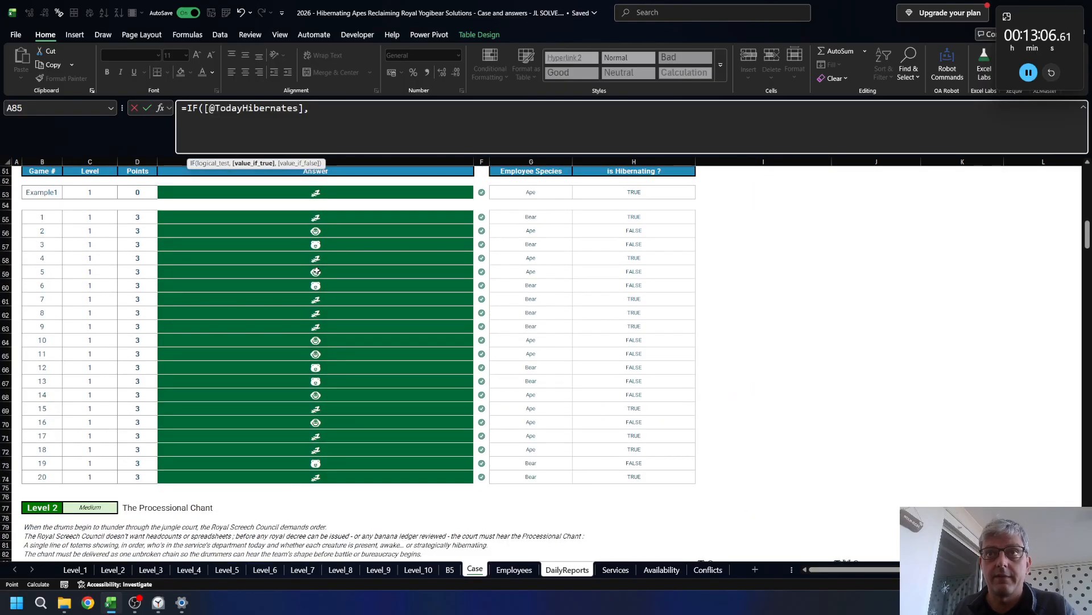
click(315, 192)
key(F4)
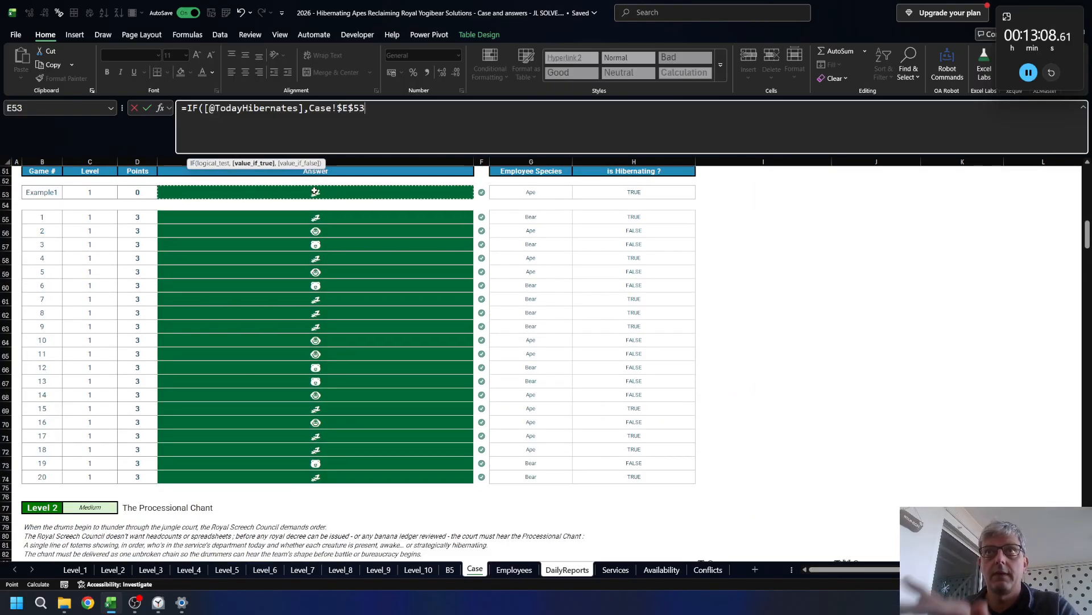
text(,)
key(ctrl+Page_Down)
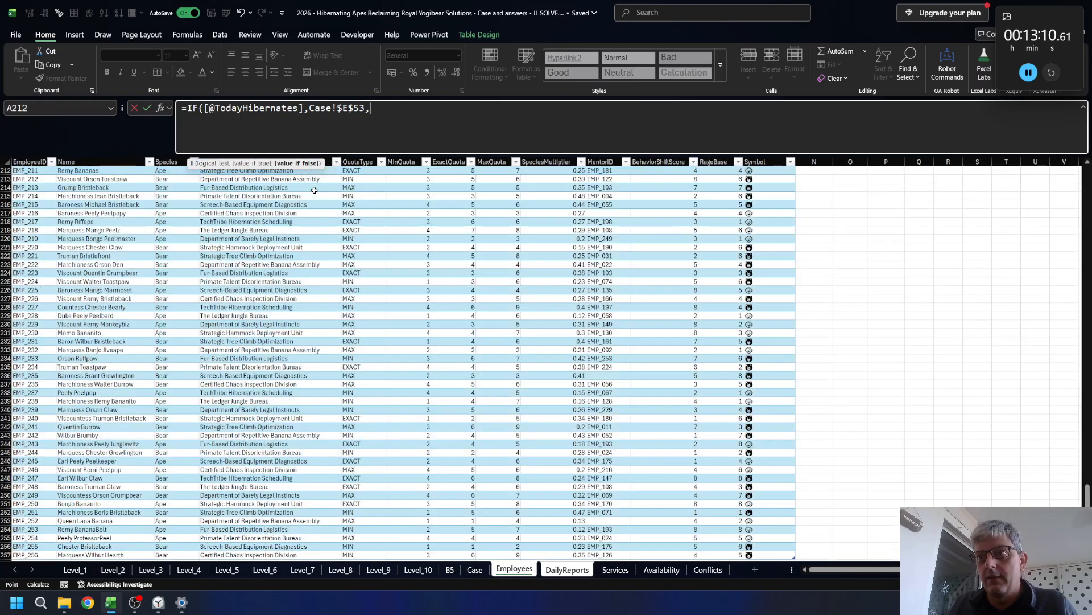
key(ctrl+Page_Down)
key(Left)
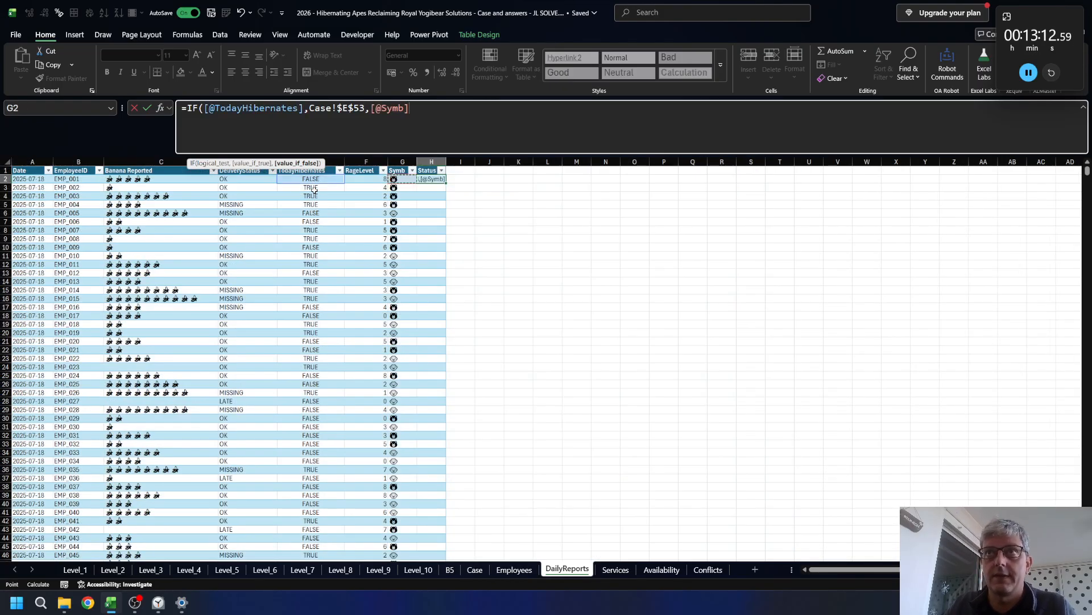
key(ctrl+Return)
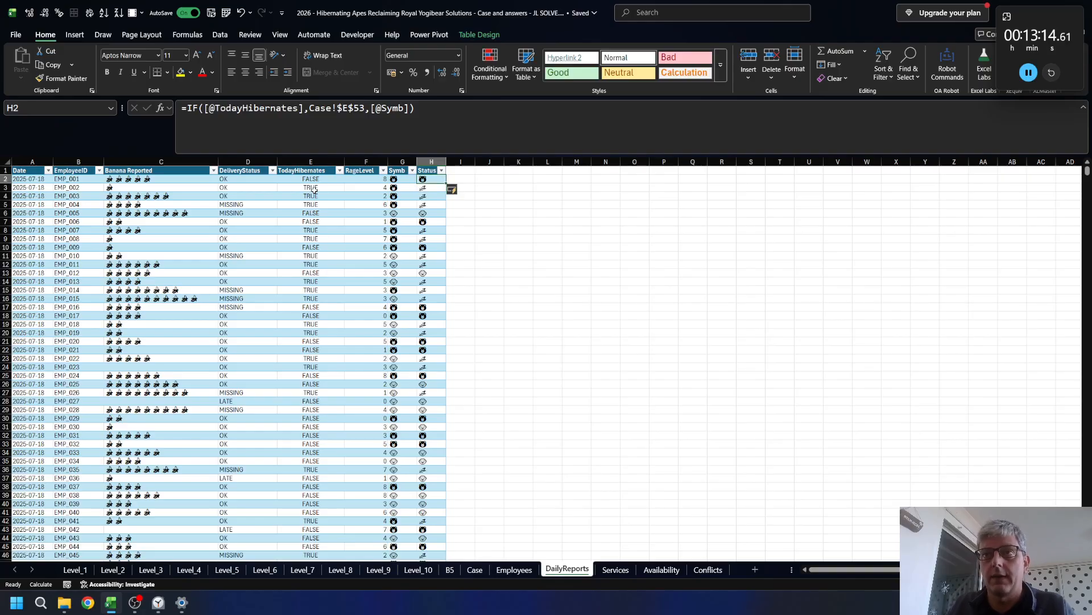
key(ctrl+Page_Up)
key(ctrl+Page_Up)
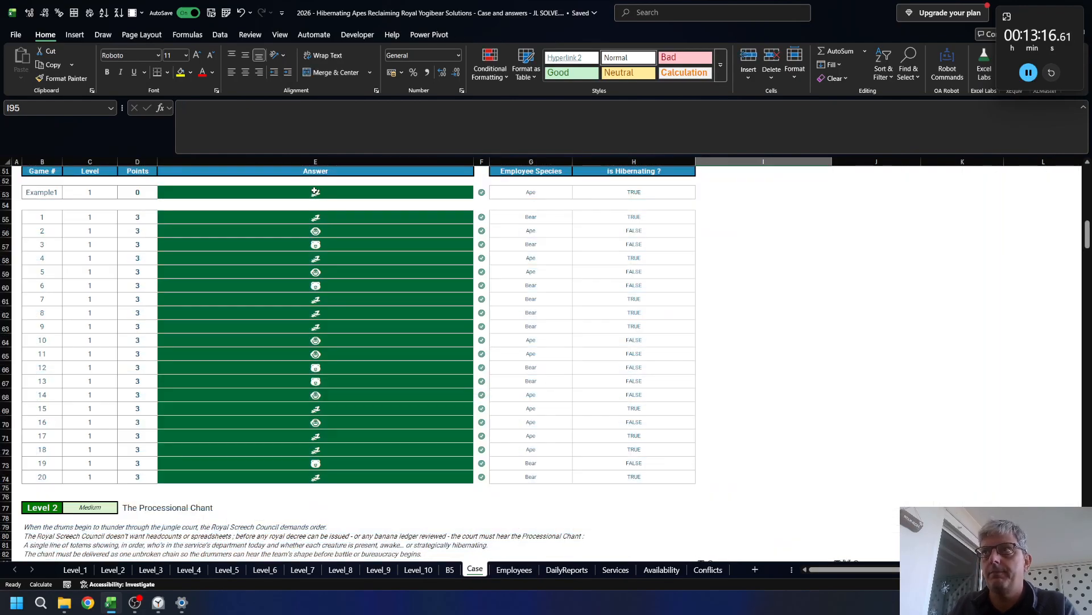
scroll(315, 192, down, 4)
text(=)
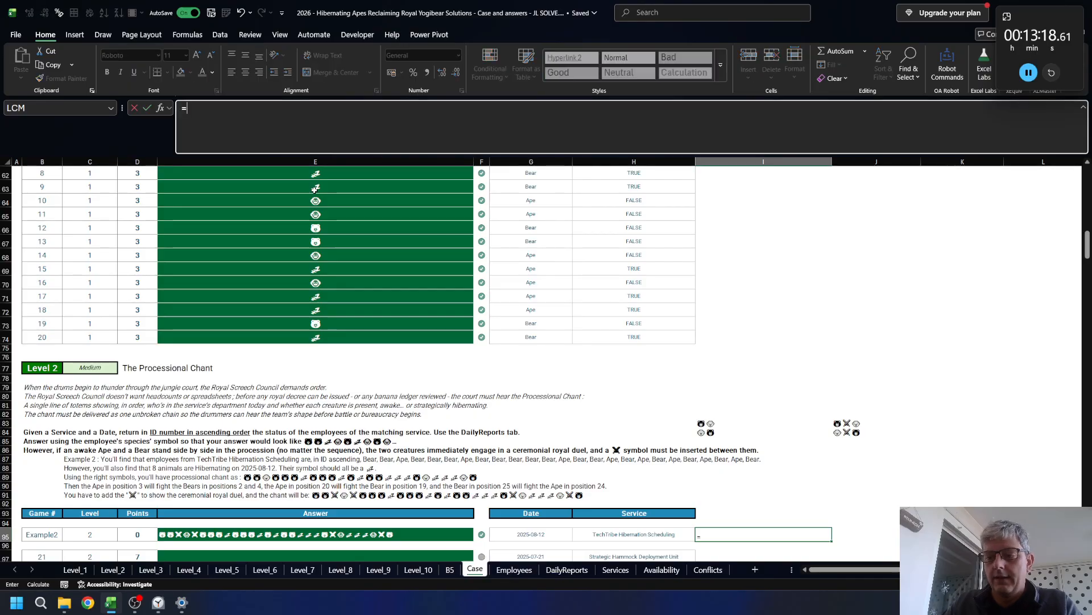
text(FILTER()
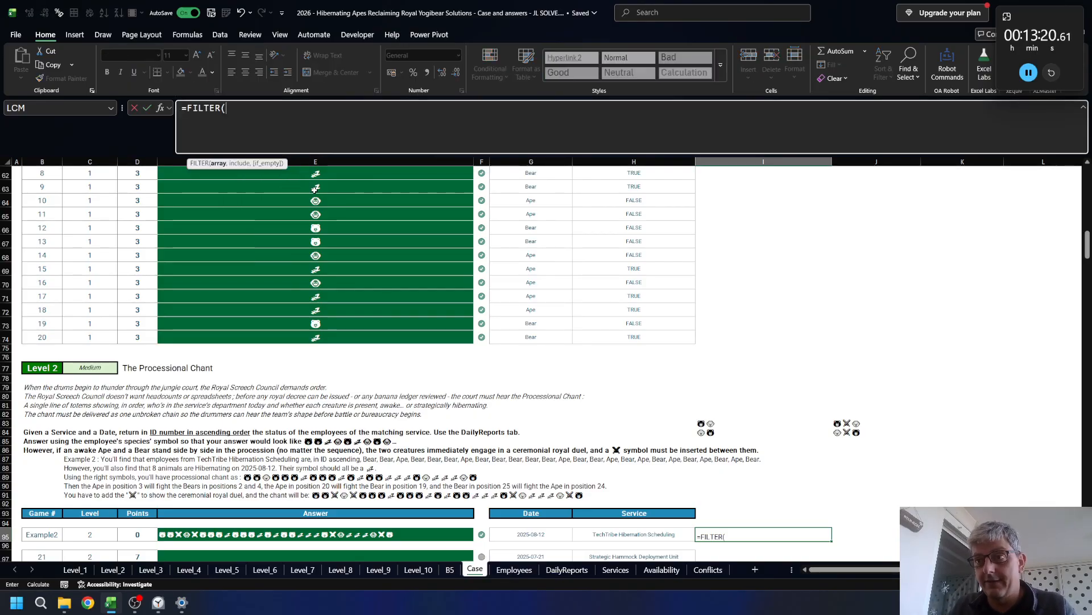
key(ctrl+Page_Down)
key(ctrl+Page_Down)
key(Down)
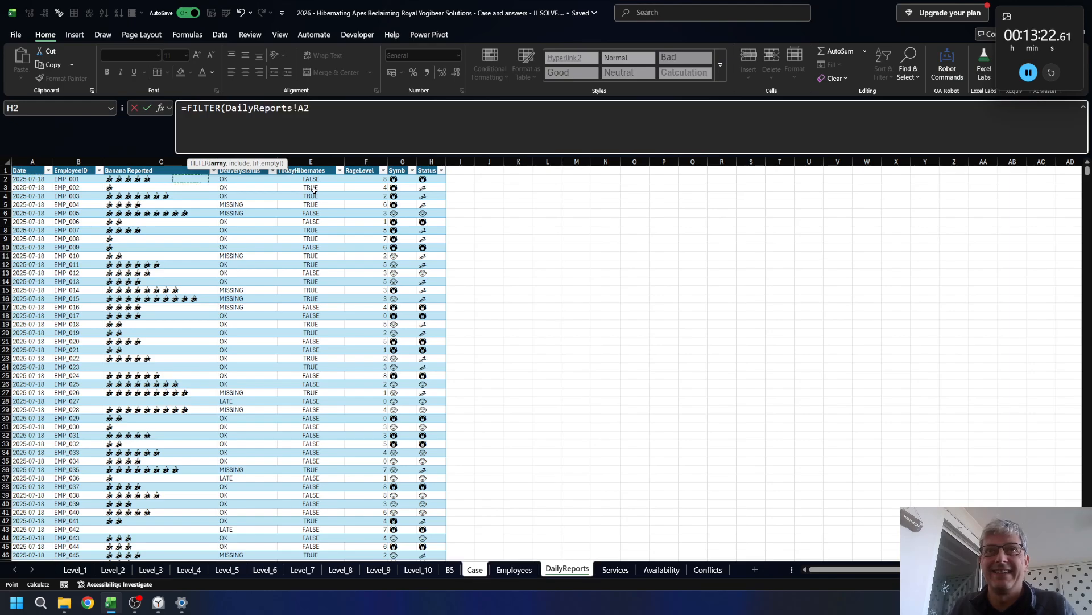
key(ctrl+Right)
key(ctrl+shift+Down)
text(,)
key(Up)
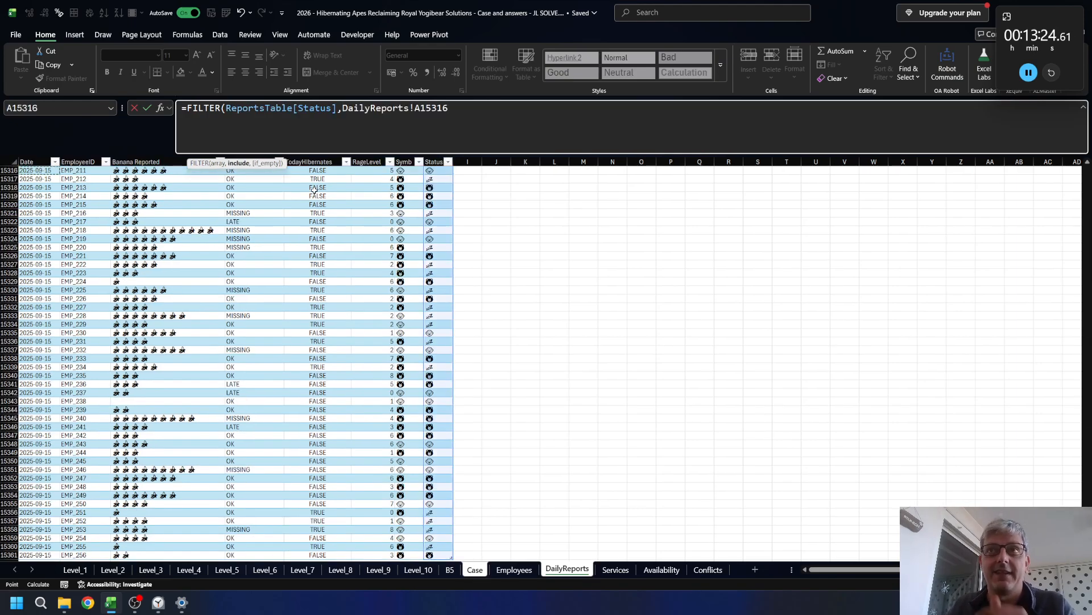
key(ctrl+space)
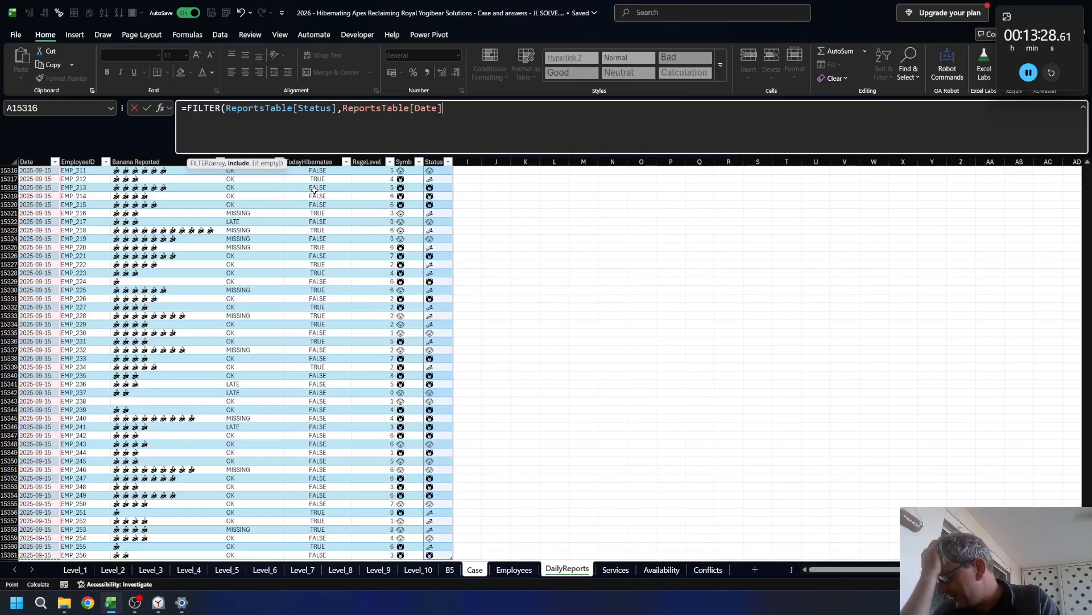
key(Escape)
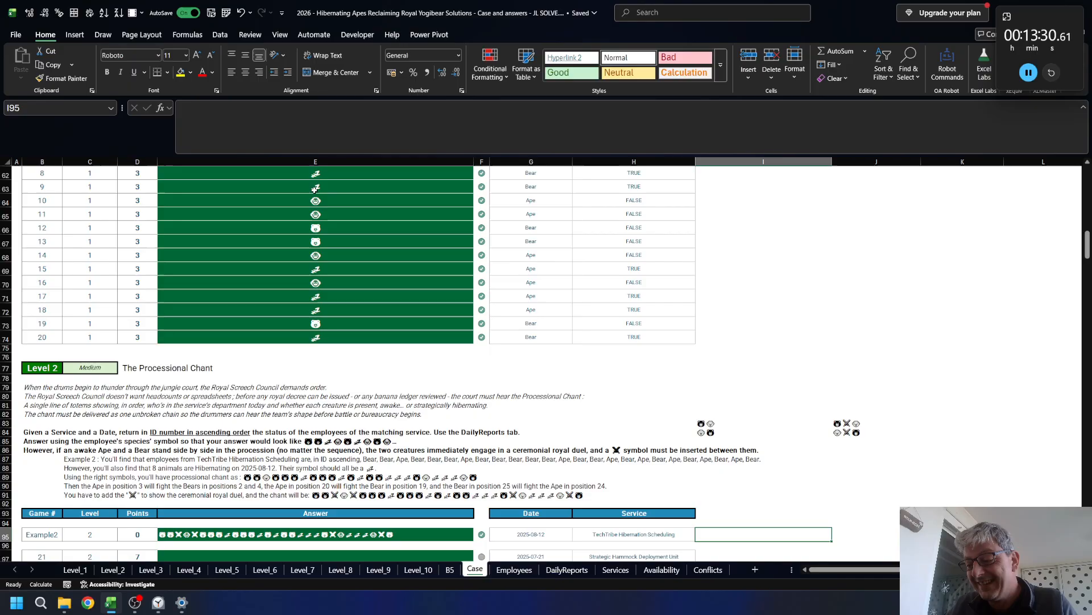
key(ctrl+Page_Down)
key(ctrl+Page_Down)
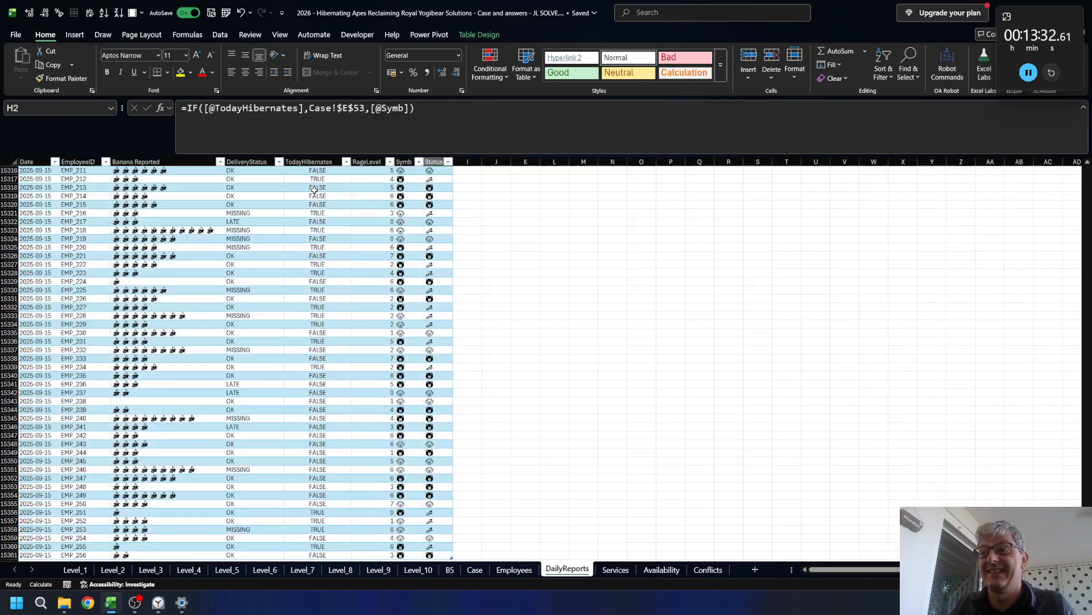
key(ctrl+Up)
key(Down)
key(Right)
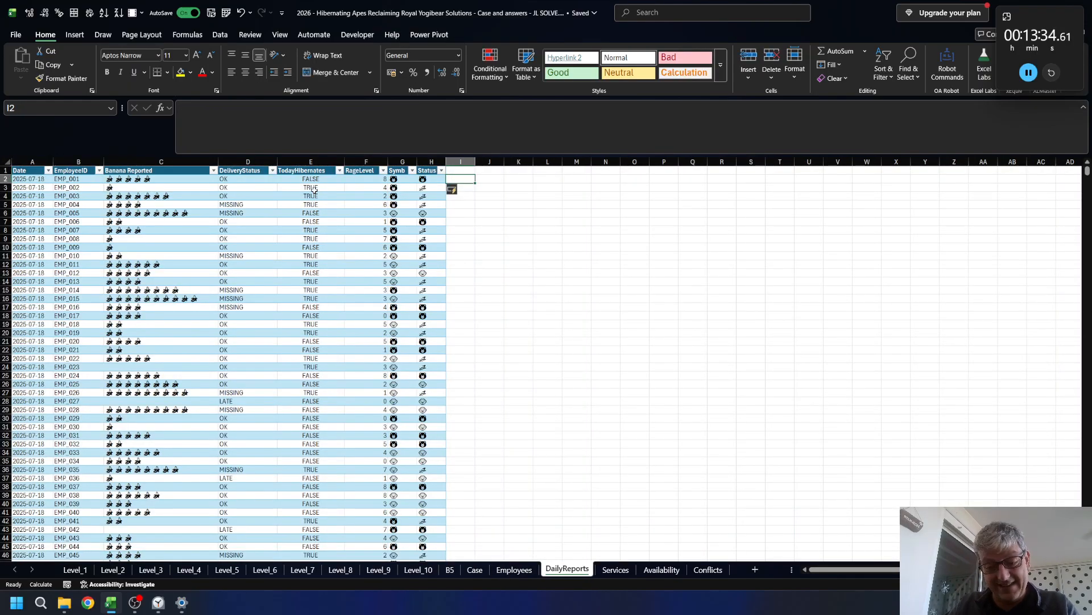
text(=xl)
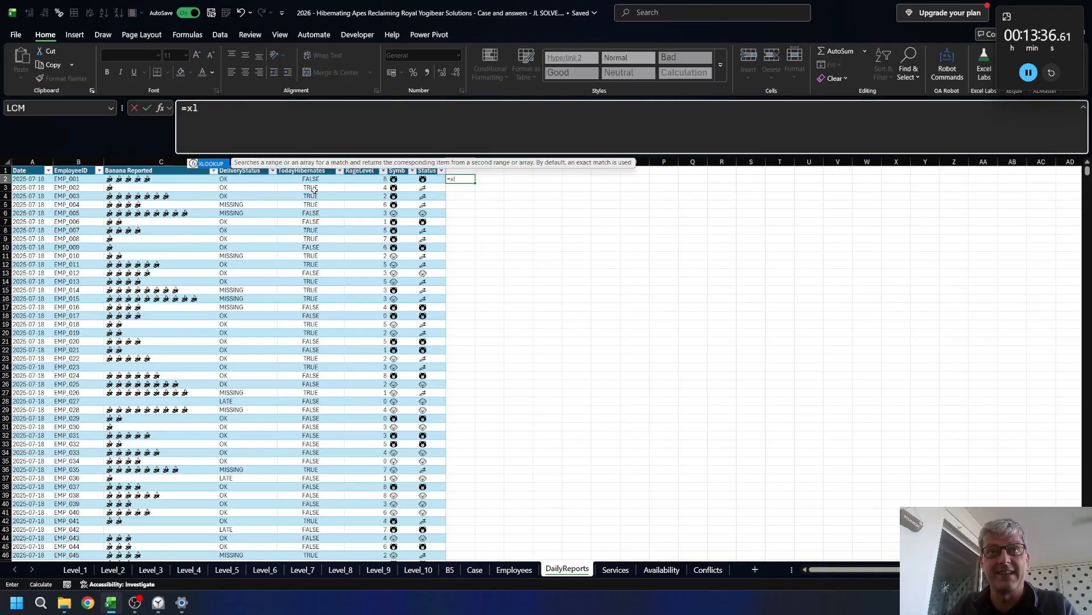
key(Tab)
key(ctrl+Left)
key(ctrl+Left)
key(Right)
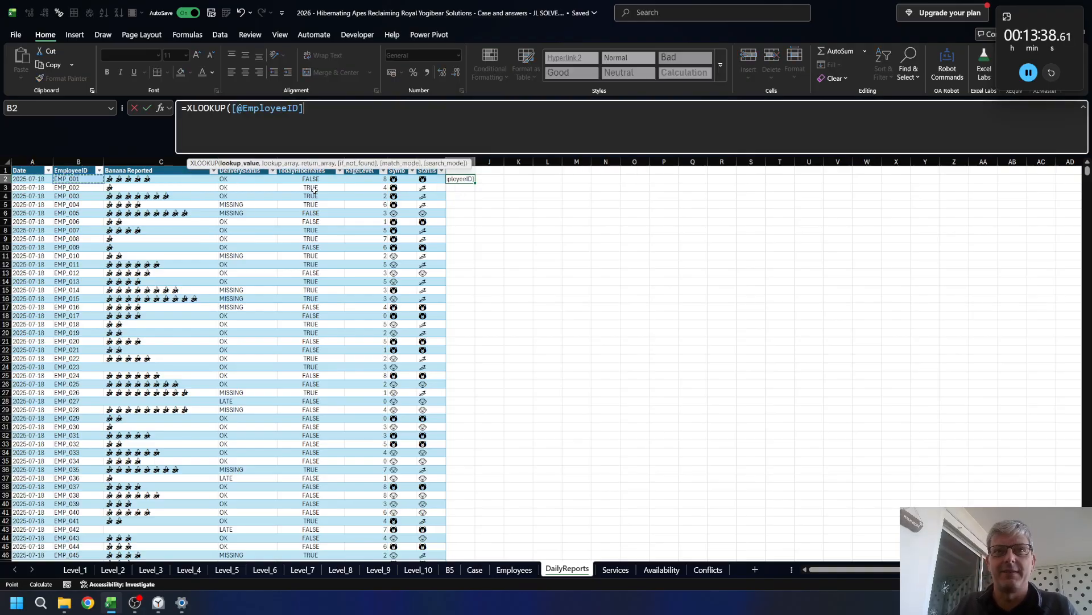
text(,)
- Set the XLOOKUP's lookup array to EmployeesTable[EmployeeID] on the Employees sheet
key(ctrl+Page_Up)
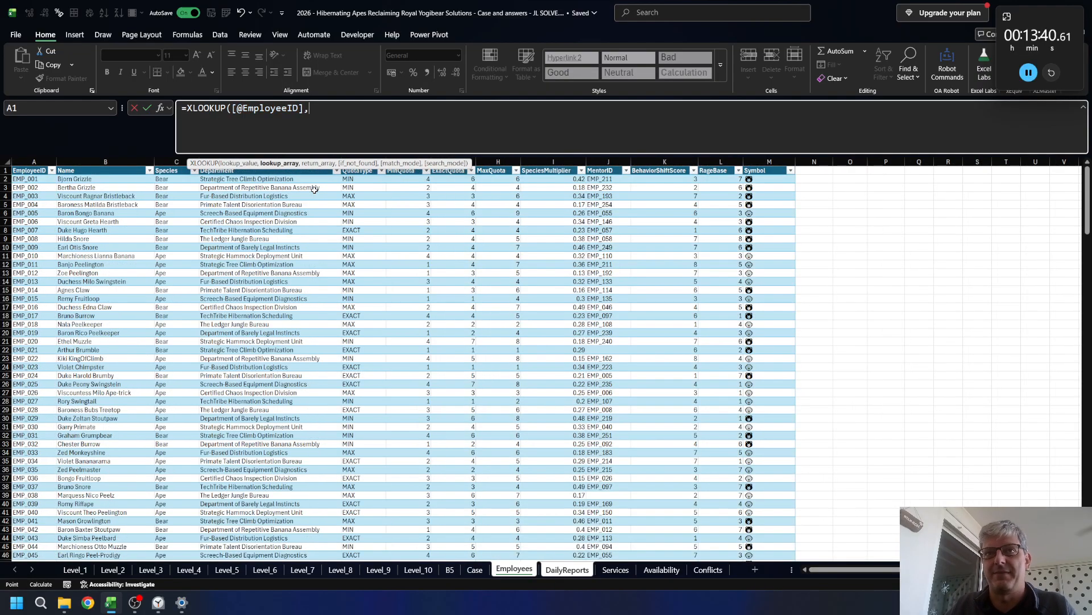
key(ctrl+Home)
key(Down)
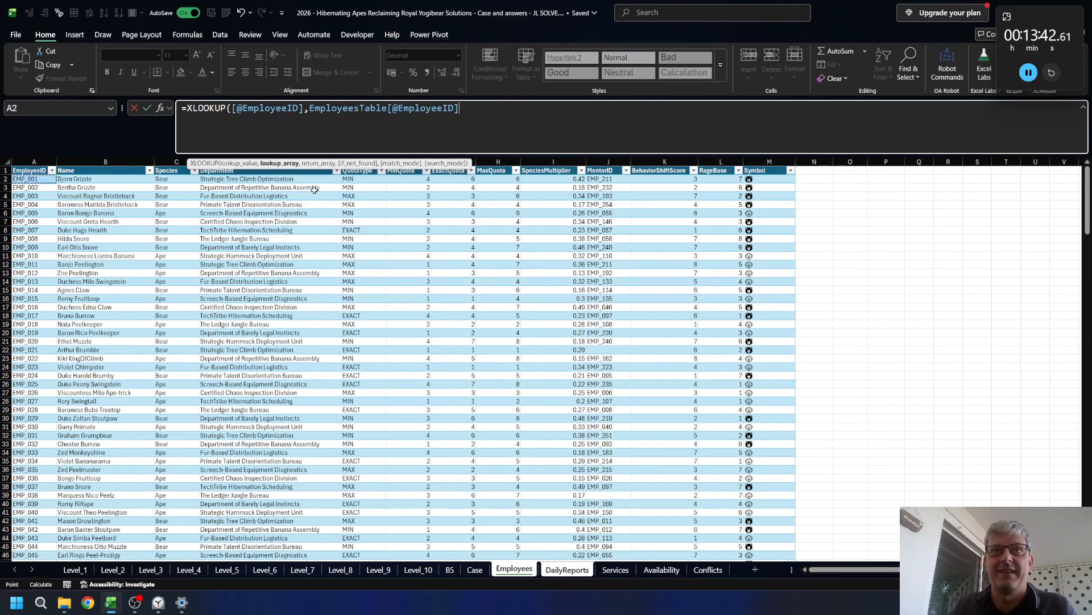
key(ctrl+shift+Down)
text(,)
- Use EmployeesTable[Department] as the XLOOKUP's return array and enter the formula as a new DailyReports column
key(Right)
key(Right)
key(Right)
key(Right)
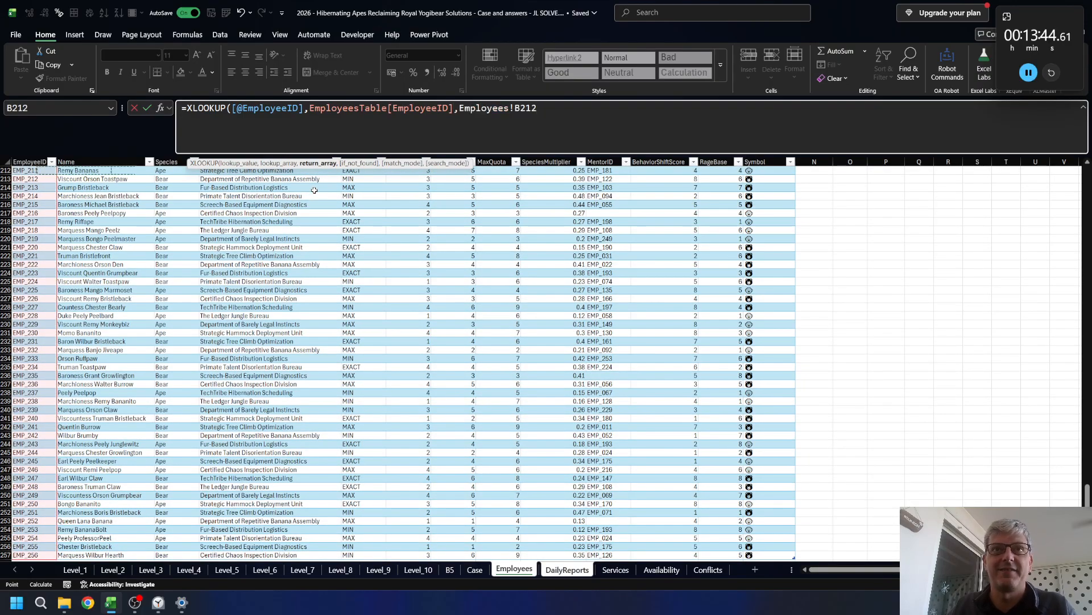
key(ctrl+space)
text())
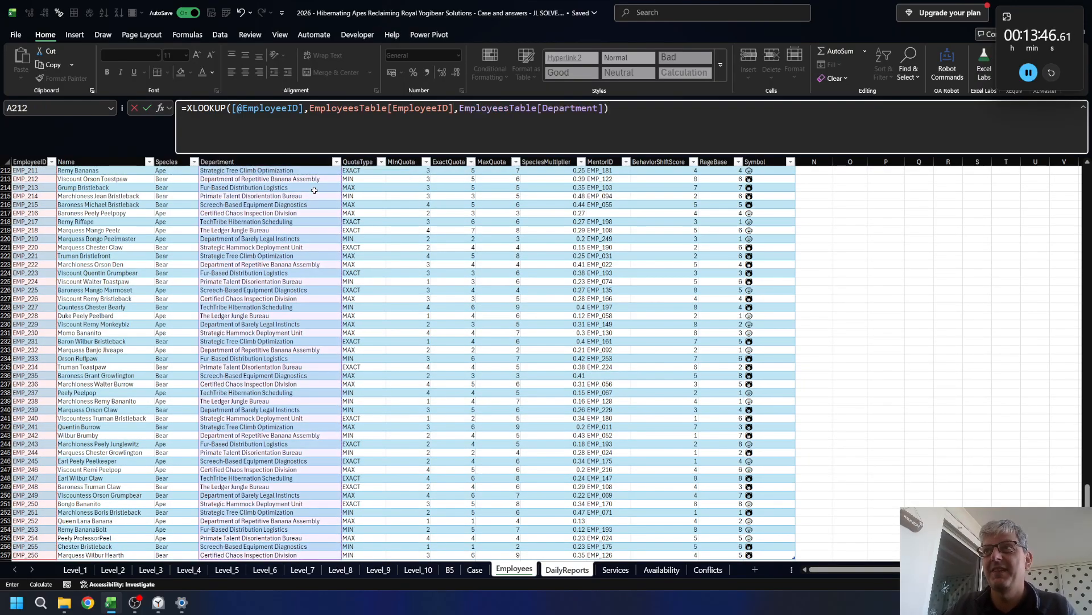
key(Return)
- Rename the new department column's header in I1 of DailyReports to Dept
key(Up)
key(Up)
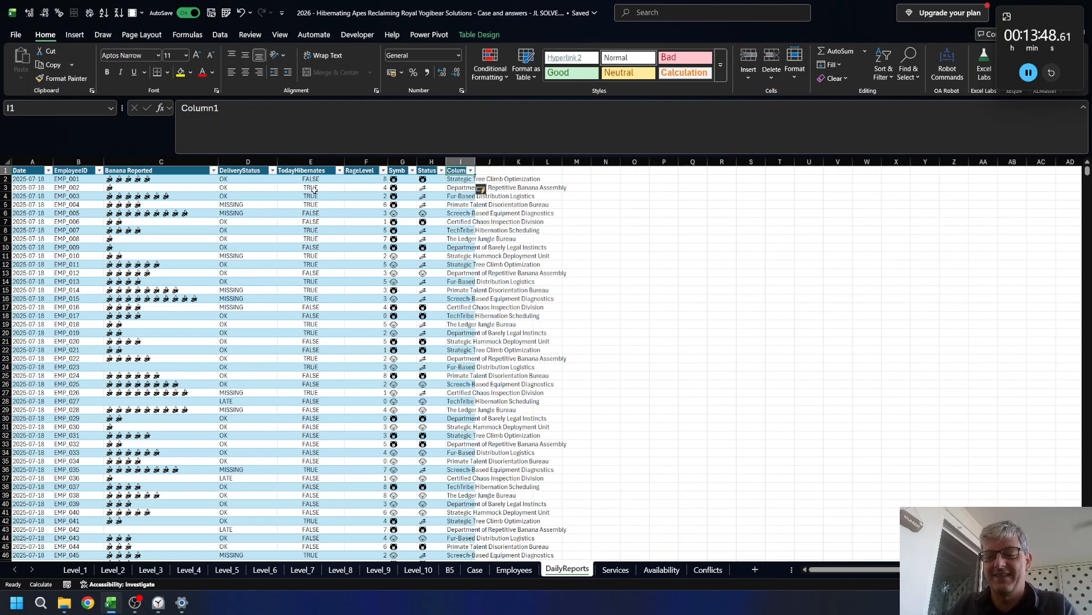
text(Dept)
key(Return)
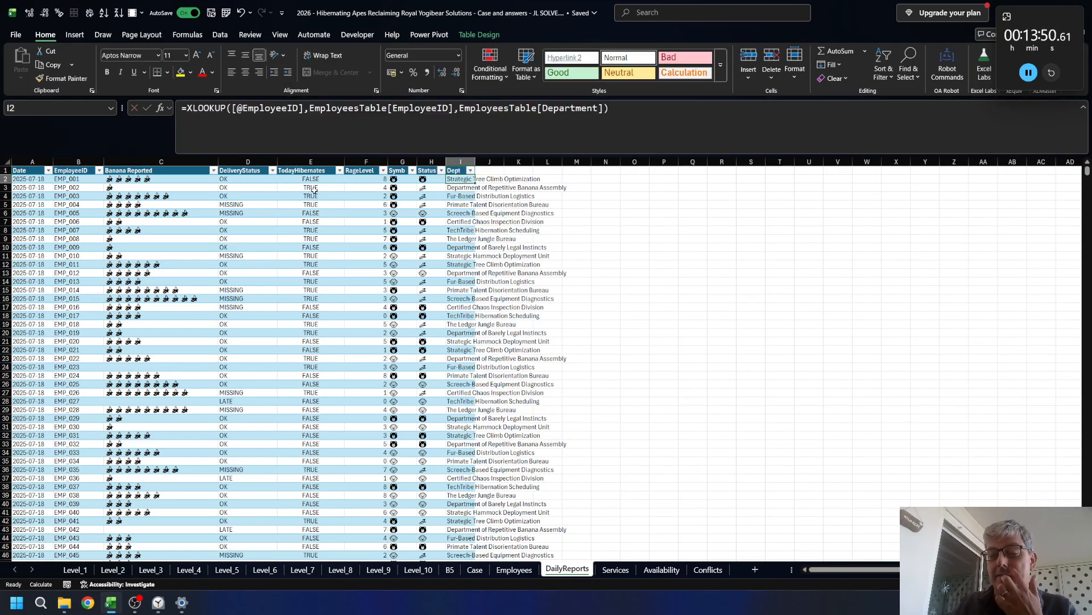
- Start a FILTER formula in I95 of the Case sheet with ReportsTable[Status] as its array
key(ctrl+Page_Up)
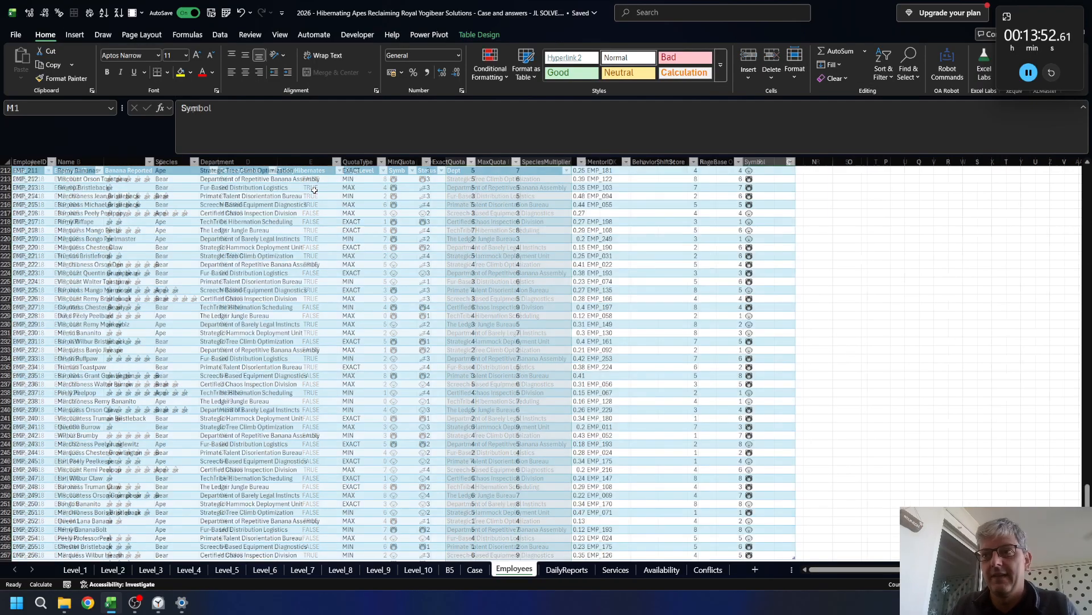
key(ctrl+Page_Up)
text(=FILTER()
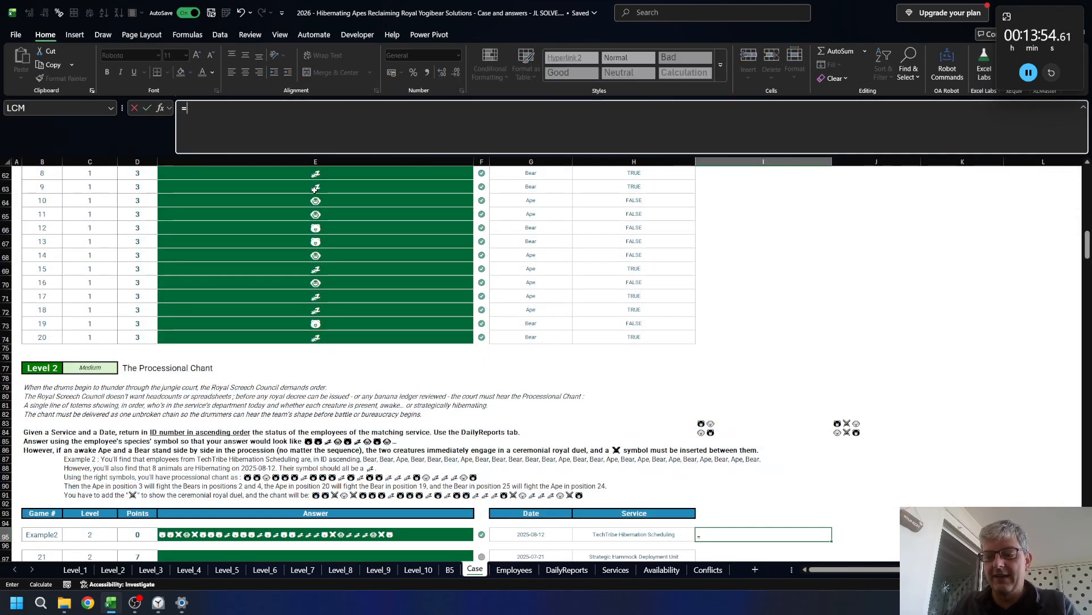
key(ctrl+Page_Down)
key(ctrl+Page_Down)
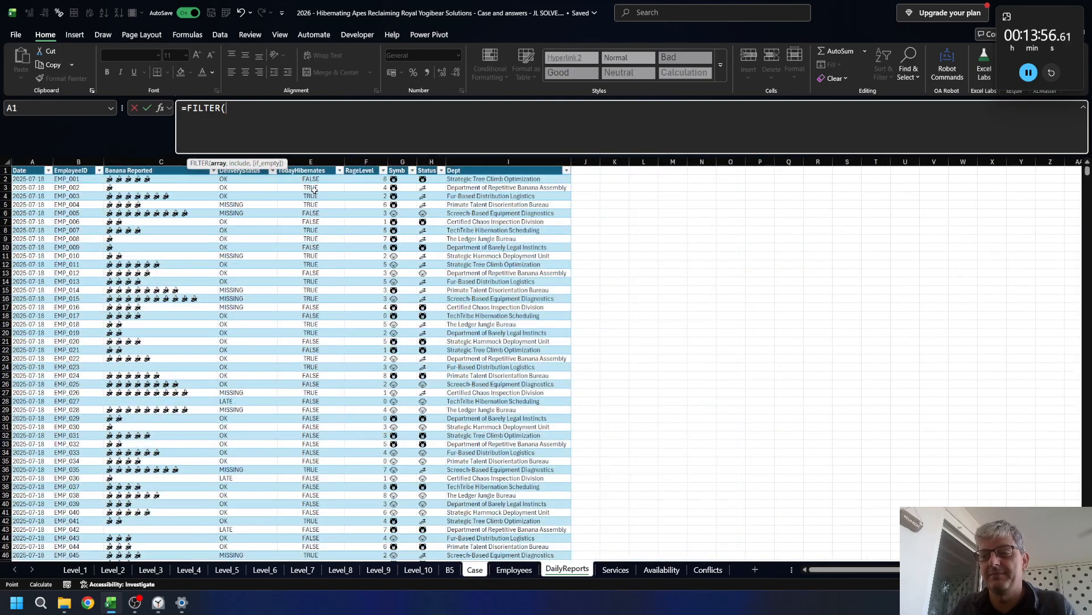
key(Down)
key(ctrl+Right)
key(Left)
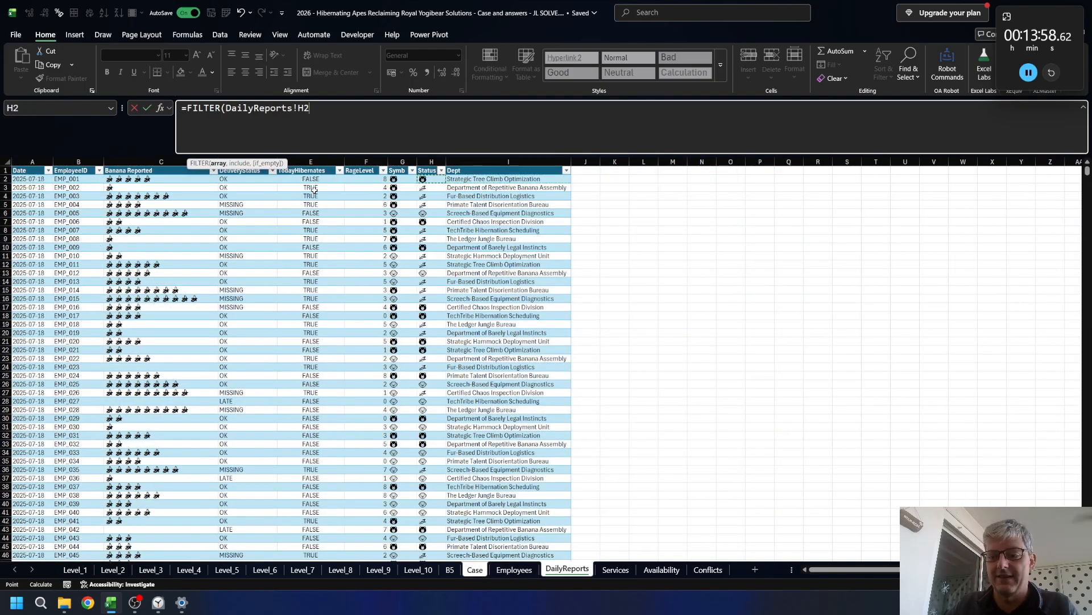
key(ctrl+shift+Down)
text(,)
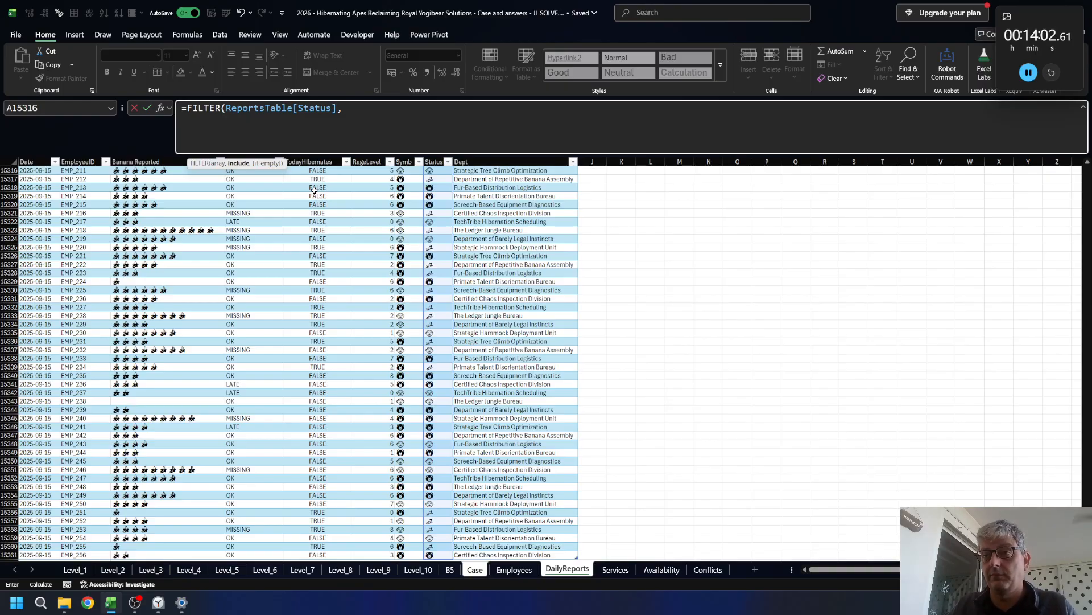
- Add the FILTER's first include condition, matching ReportsTable[Date] to the date in G95 of the Case sheet
text(()
key(ctrl+Page_Up)
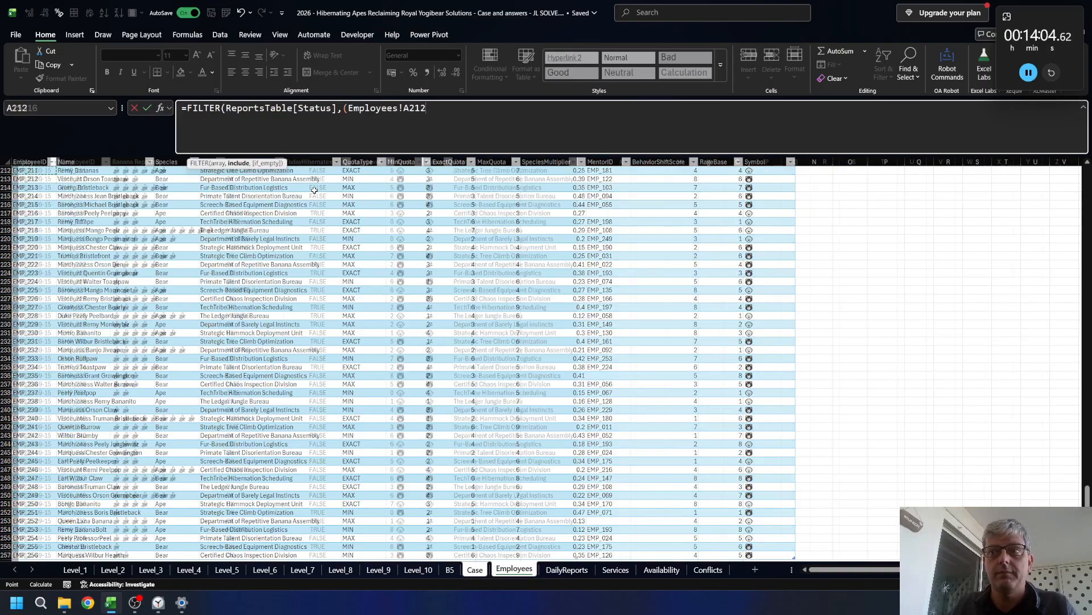
key(ctrl+Page_Down)
key(ctrl+shift+Down)
text(=)
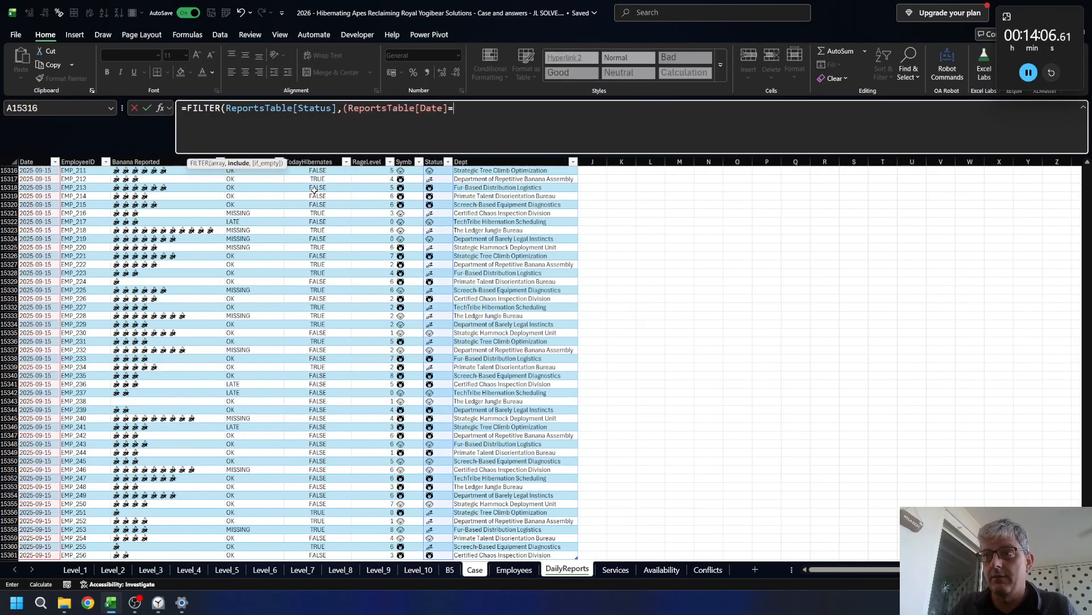
key(ctrl+Page_Up)
key(ctrl+Page_Up)
key(Left)
key(Left)
text()*)
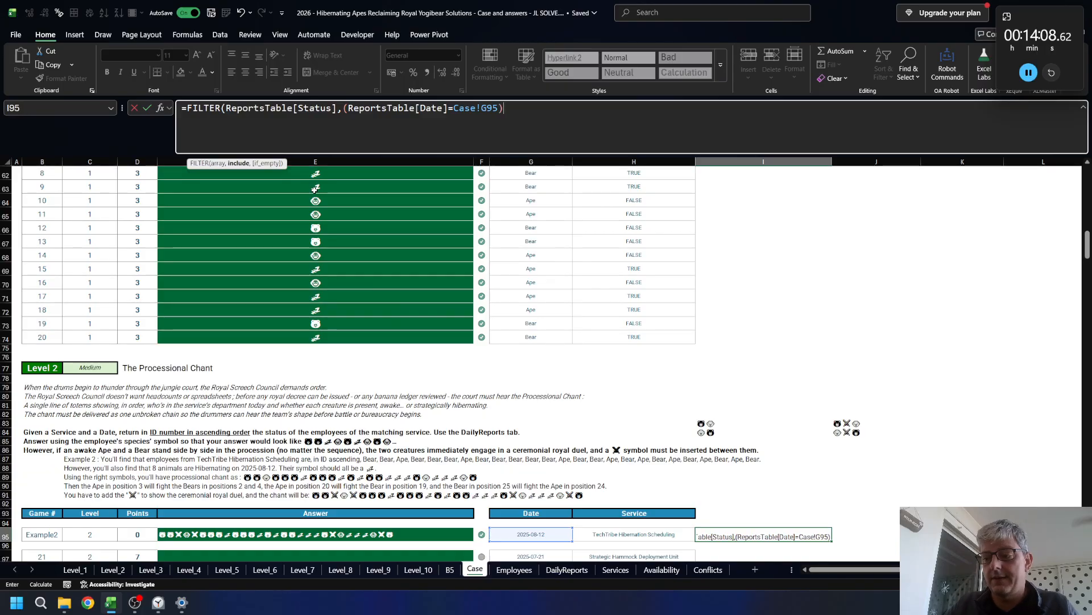
- Multiply the date condition by a second one that starts with the ReportsTable[Dept] column
text(()
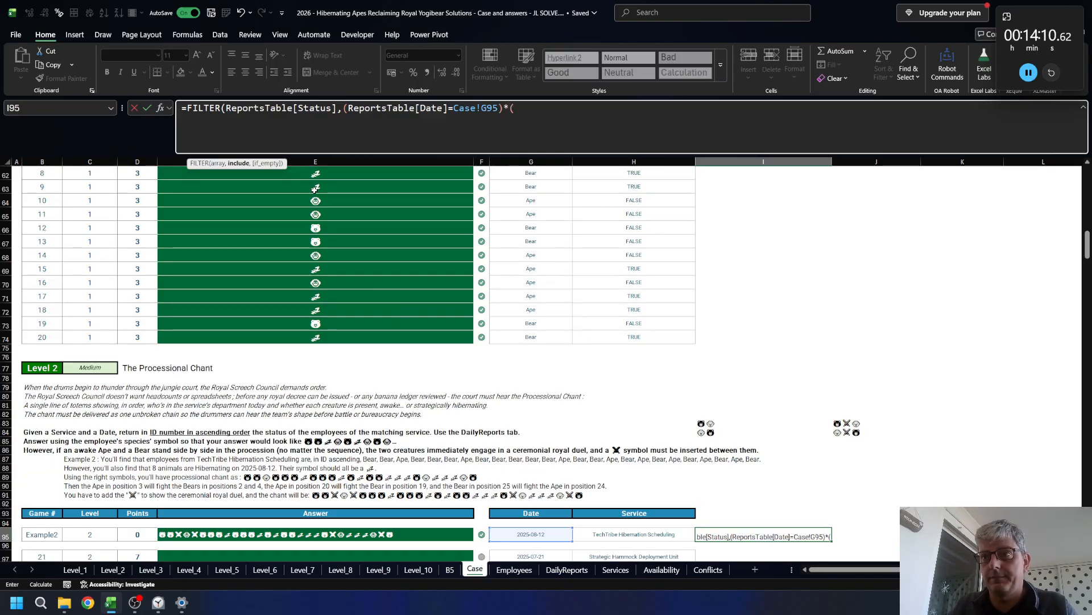
key(ctrl+Page_Down)
key(ctrl+Page_Down)
key(Left)
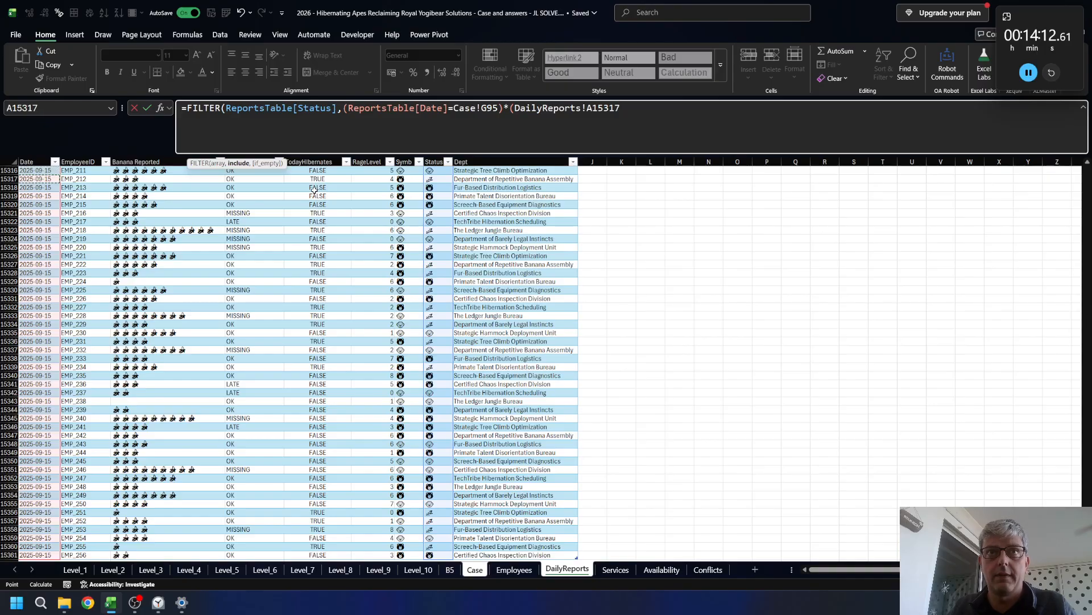
key(Right)
key(Right)
key(ctrl+Right)
key(ctrl+space)
text(=)
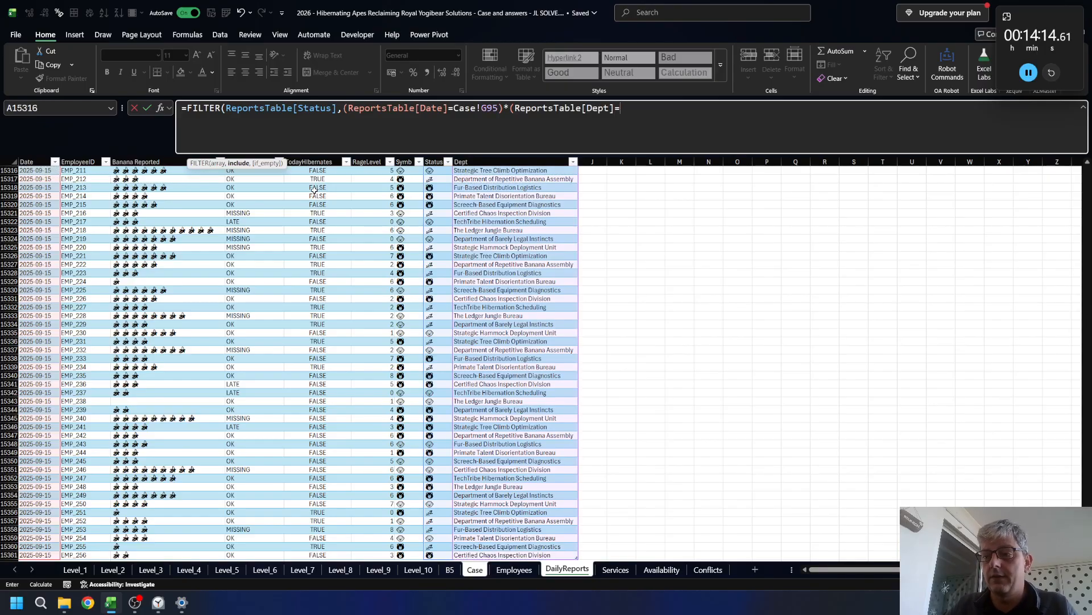
- Match the Dept condition to the service in H95 of the Case sheet and enter the FILTER formula
key(ctrl+Page_Up)
key(ctrl+Page_Up)
key(Left)
text())
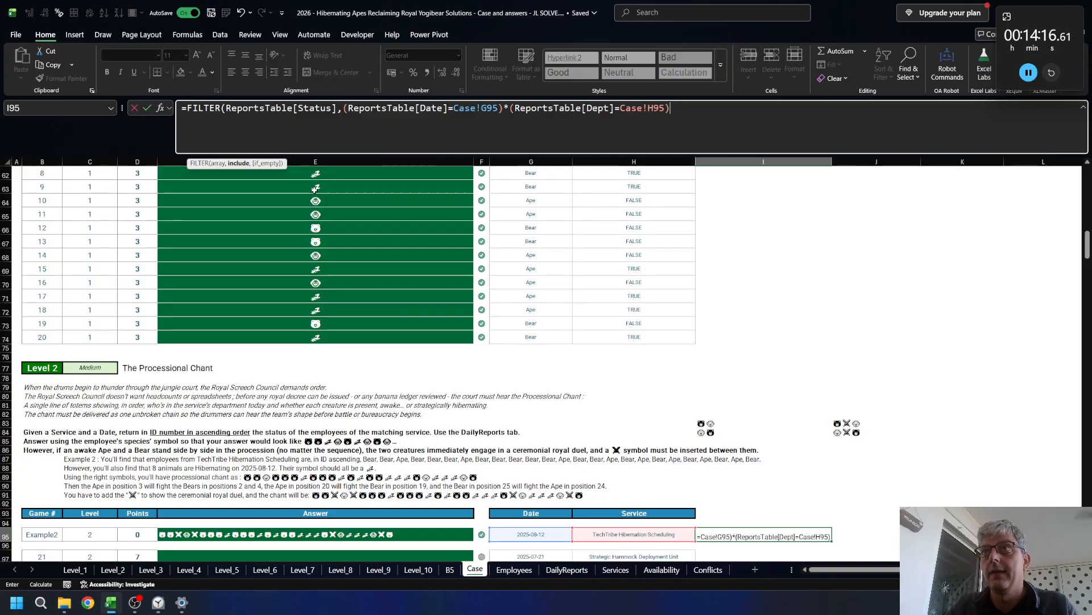
text())
key(Return)
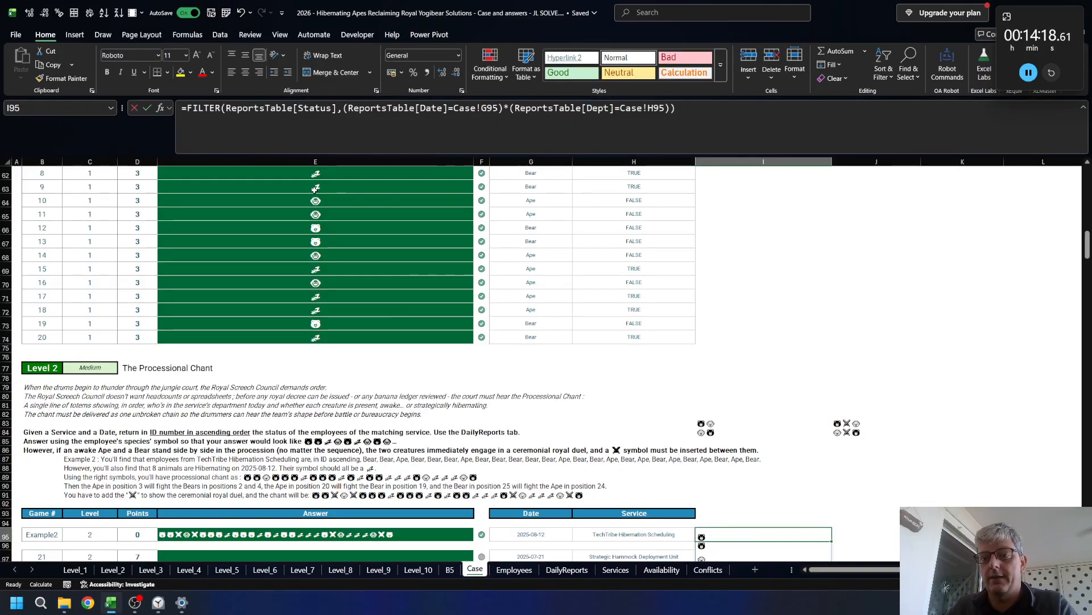
- Wrap the FILTER formula in I95 in CONCAT to join the statuses into one string
key(F2)
key(Home)
key(Right)
text(CONCAT()
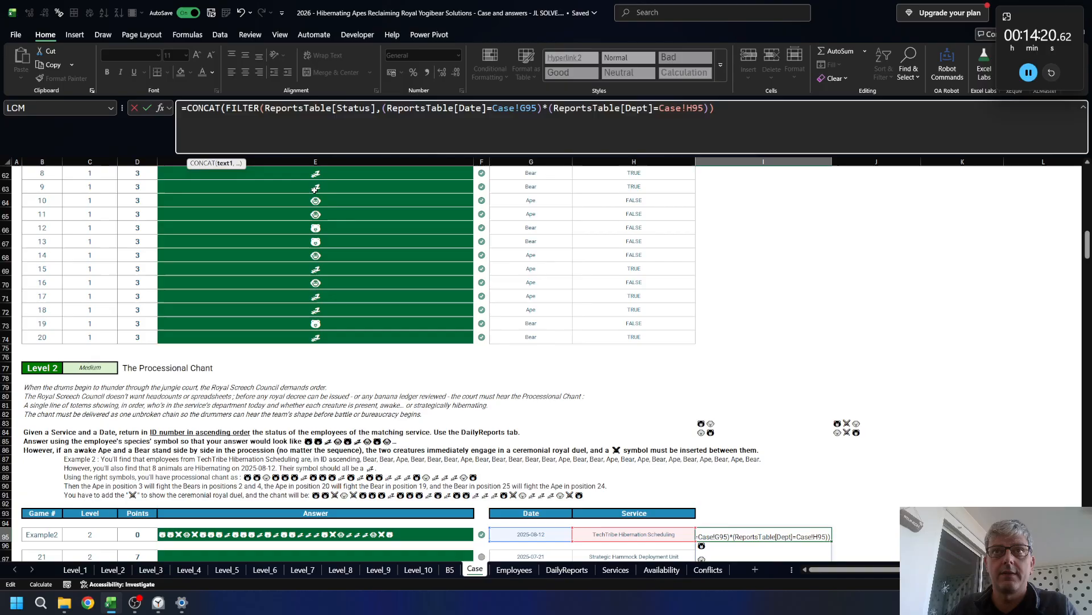
key(Return)
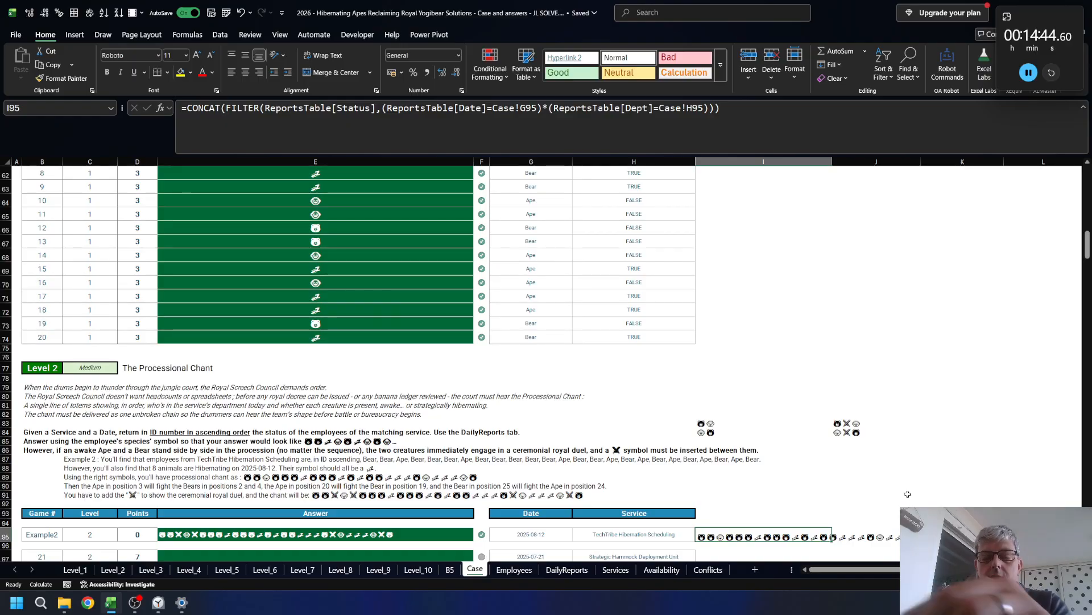
- Wrap the I95 formula in LET, naming the CONCAT result pc, and begin a new line for the calculation
key(F2)
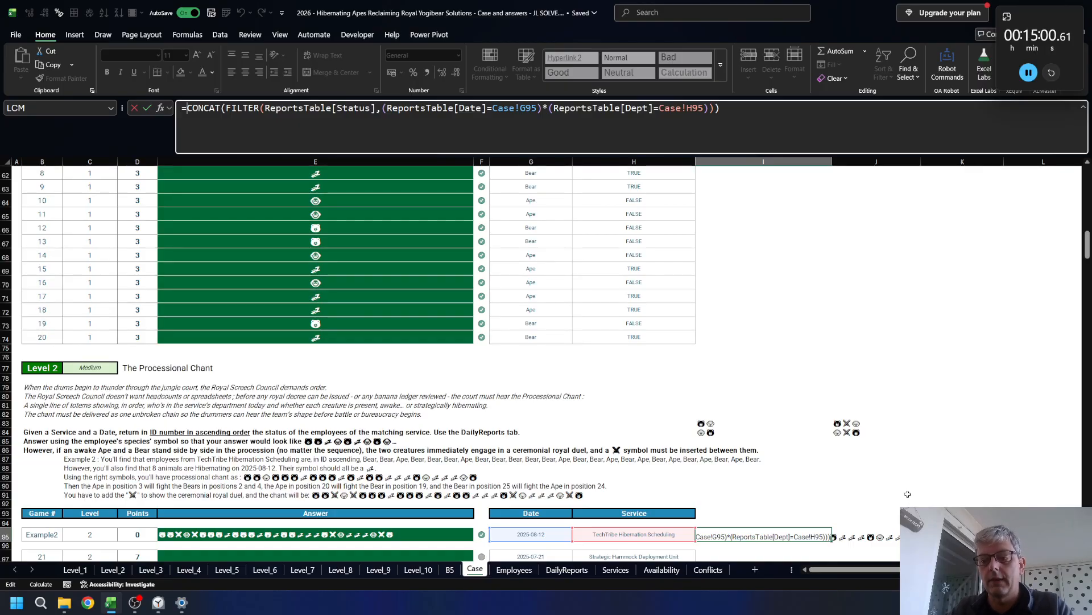
text(LET(a,)
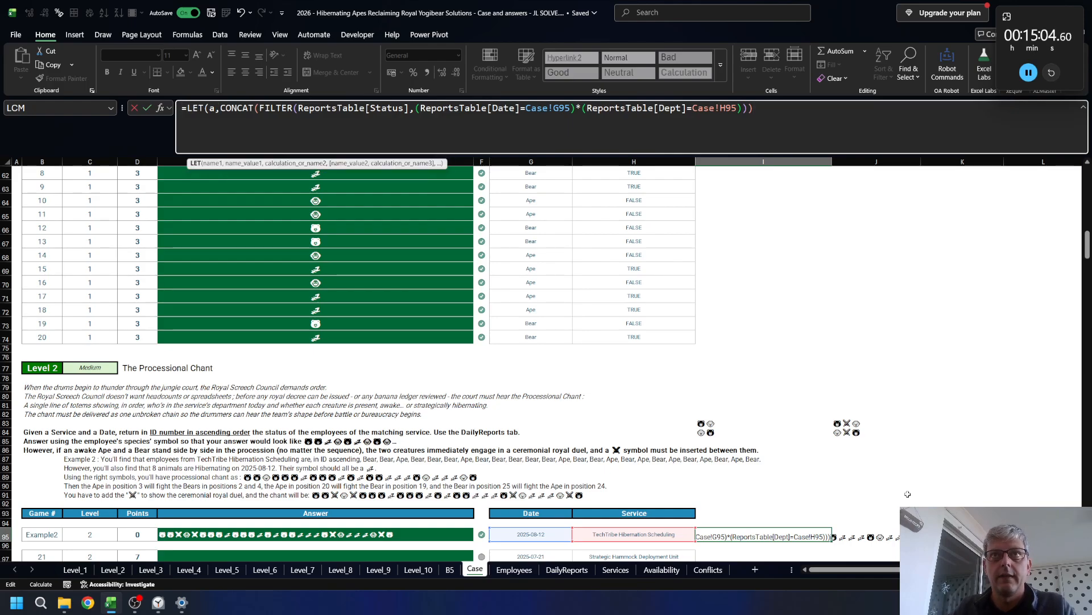
key(Left)
key(Left)
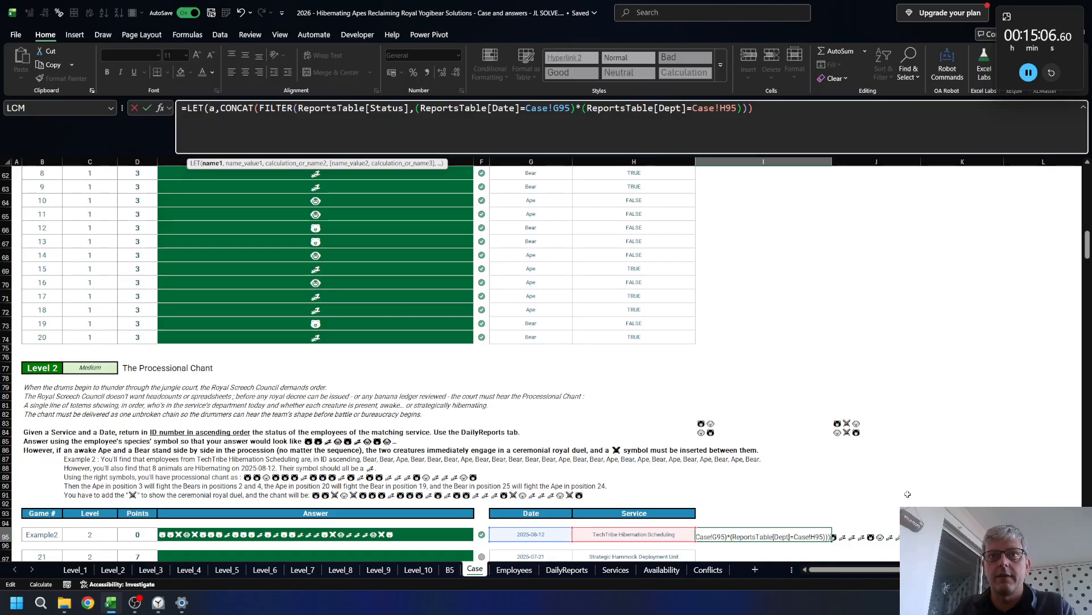
key(Delete)
text(pc)
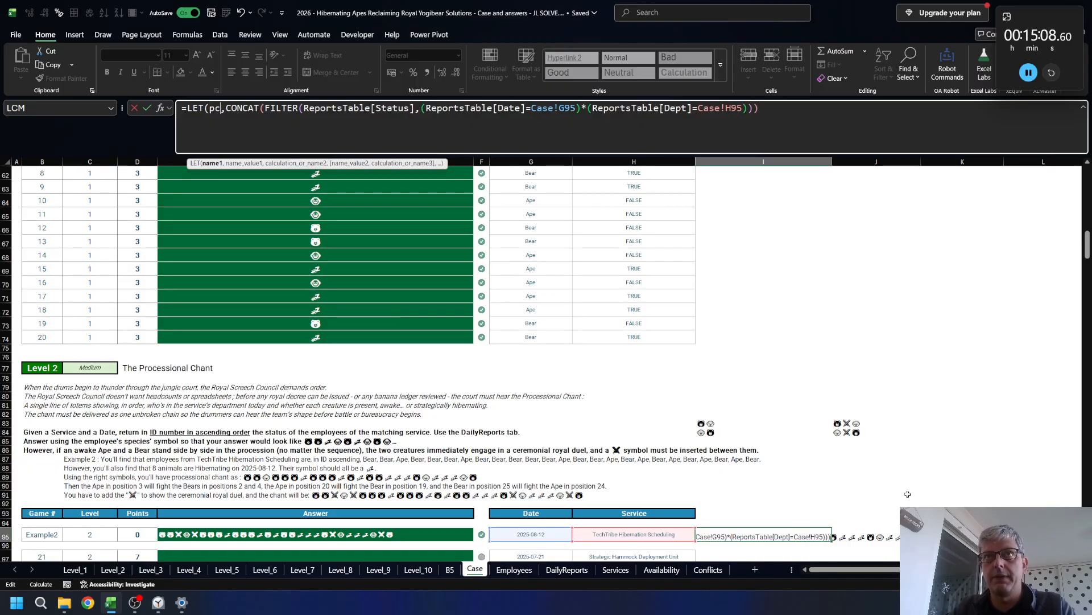
key(End)
text(,)
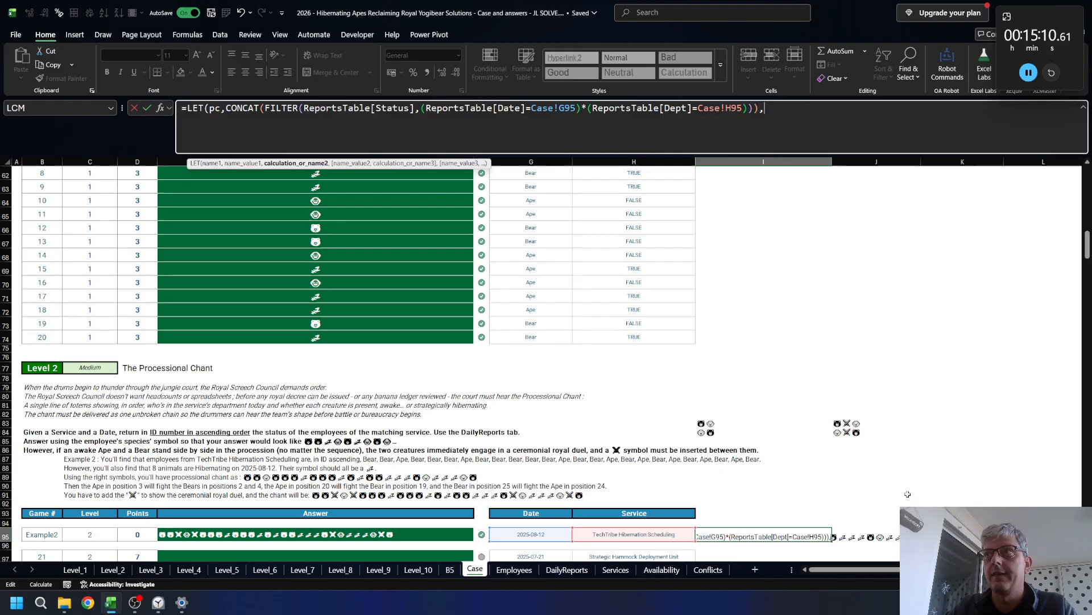
key(alt+Return)
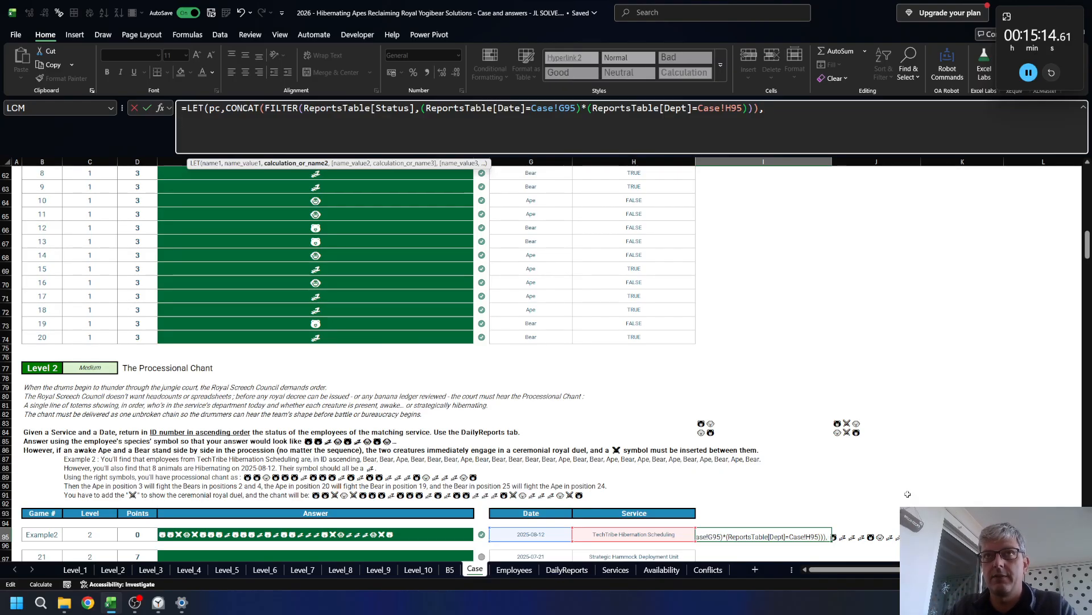
- Add a REDUCE with pc as its initial value and SEQUENCE(ROWS($I$83:$J$84)) as its array
text(REDUCE()
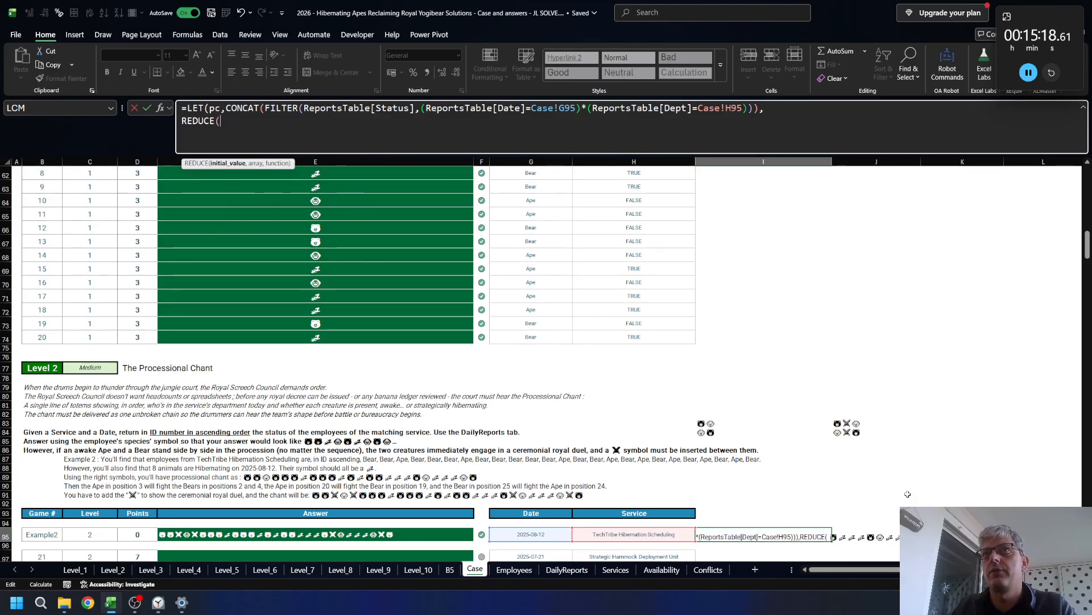
text(pc)
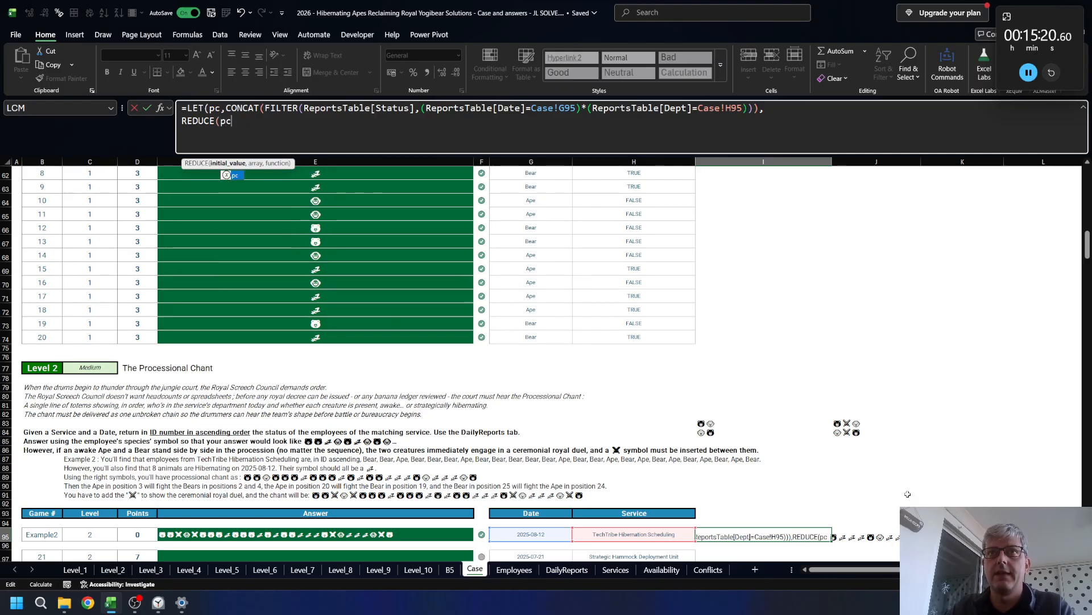
text(, )
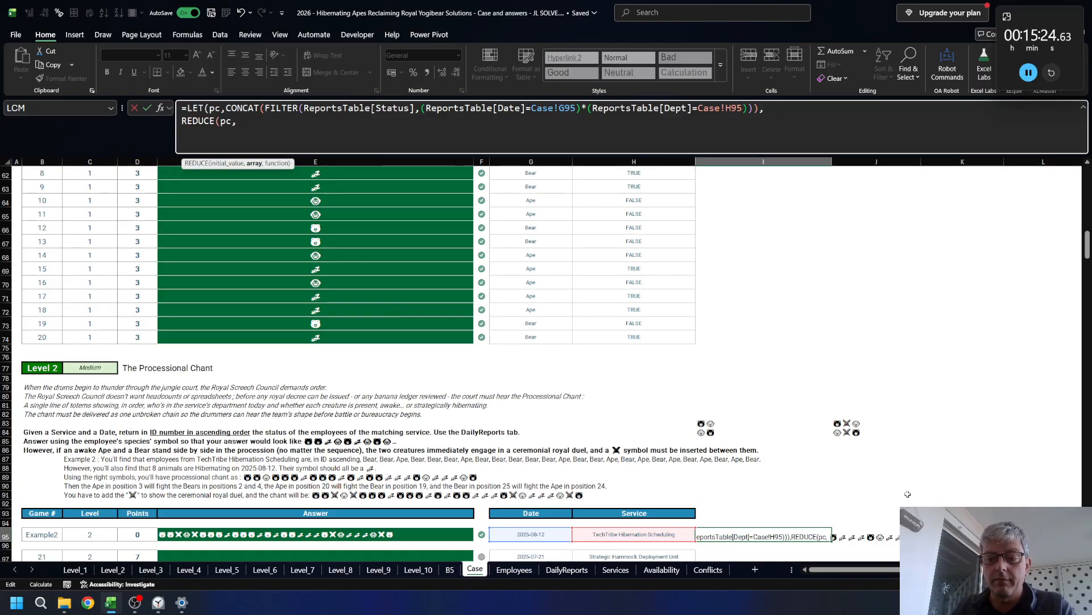
text(SEQUENCE(ro)
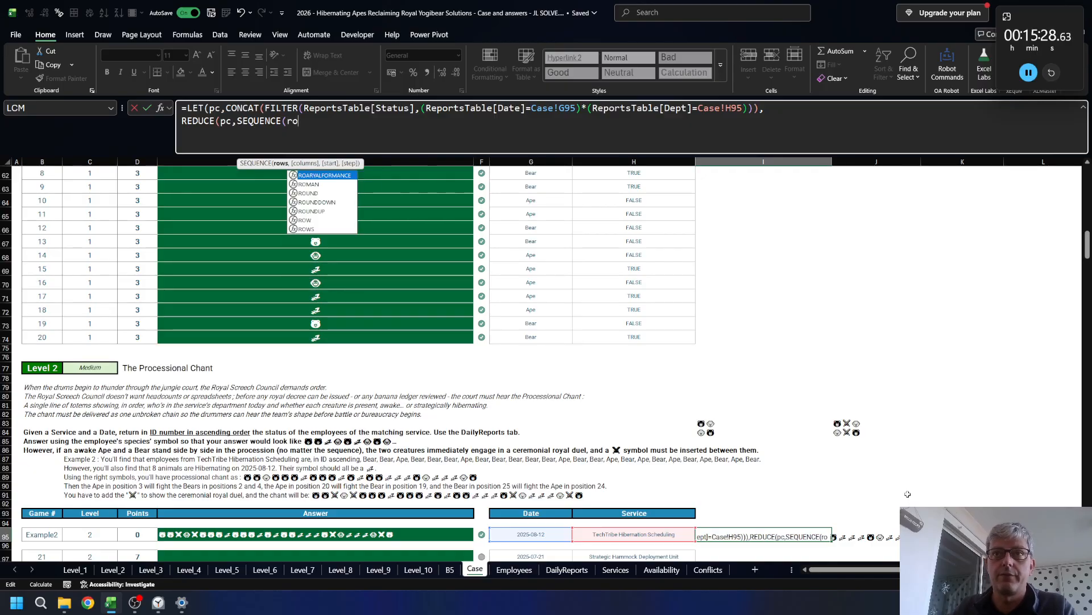
key(Down)
key(Down)
key(Down)
key(Down)
key(Down)
key(Down)
key(Tab)
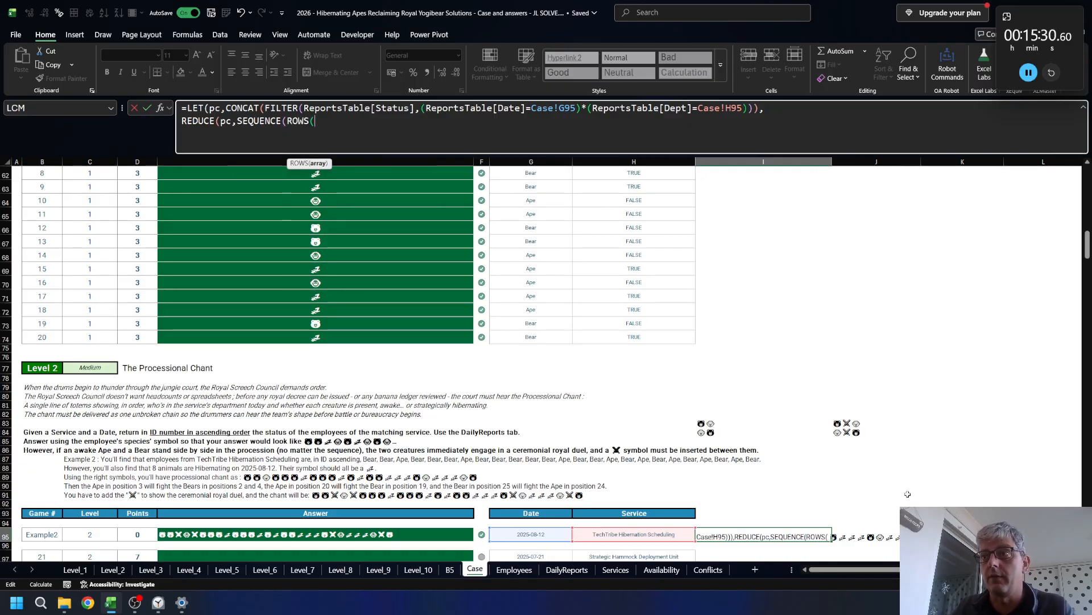
click(702, 414)
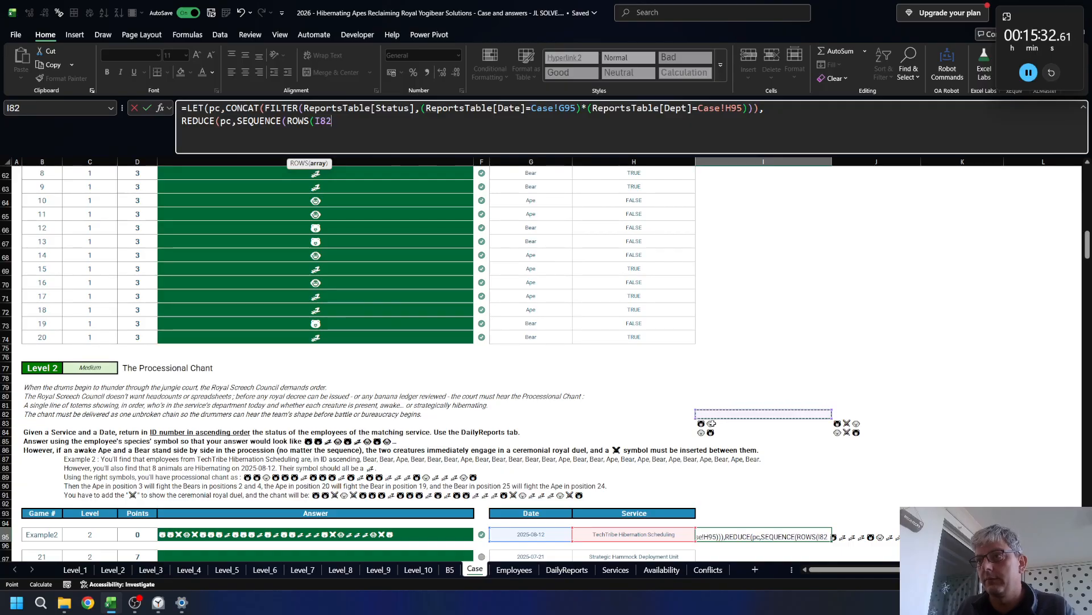
drag(703, 424, 861, 424)
key(F4)
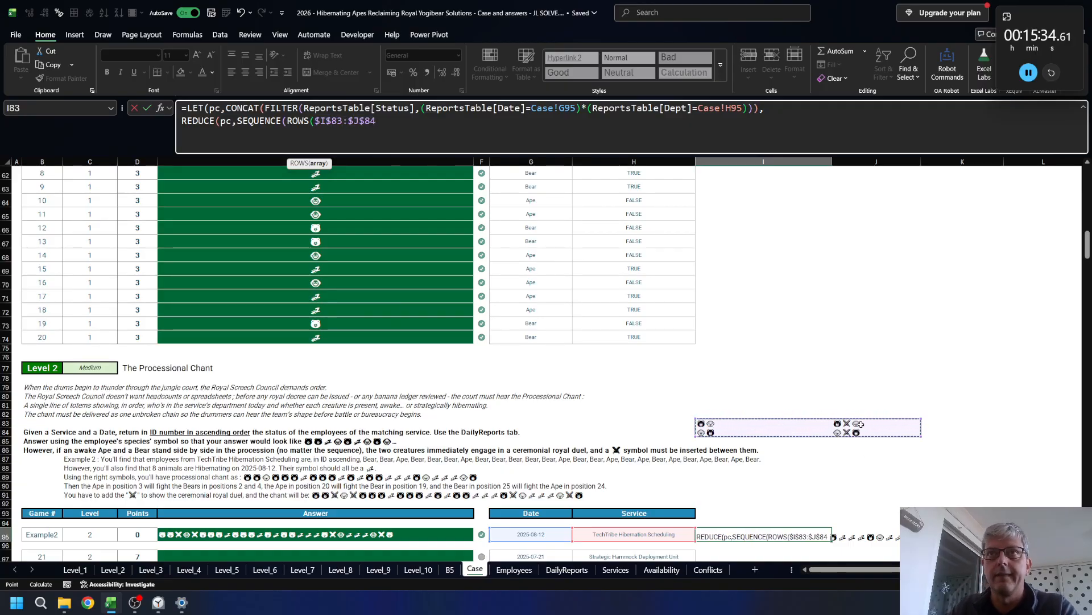
text())
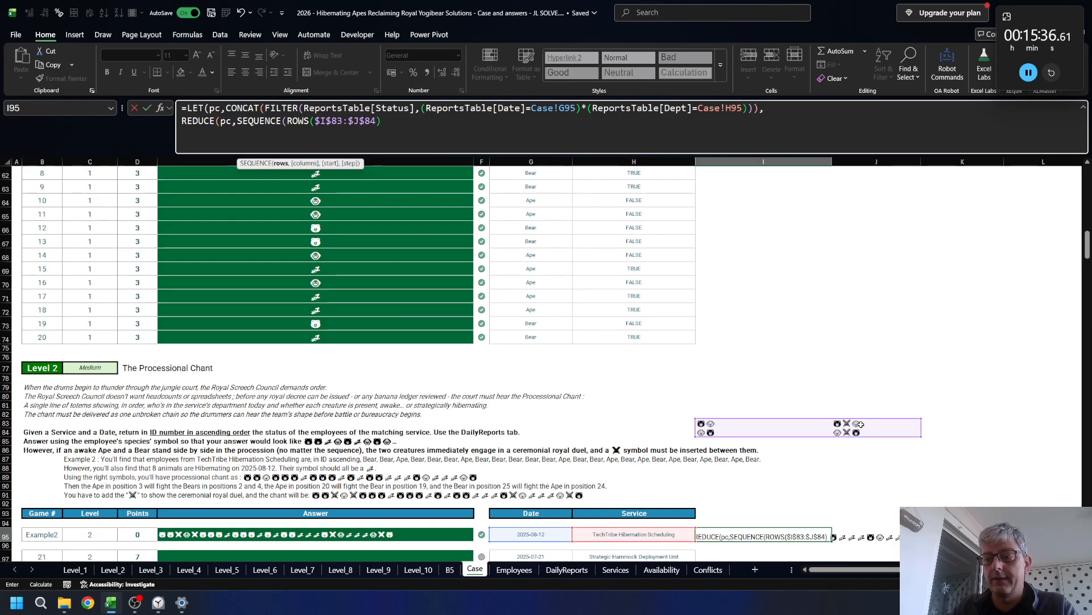
- Give the REDUCE a LAMBDA with parameters a and v that starts a SUBSTITUTE on a
text(),LAMBDA()
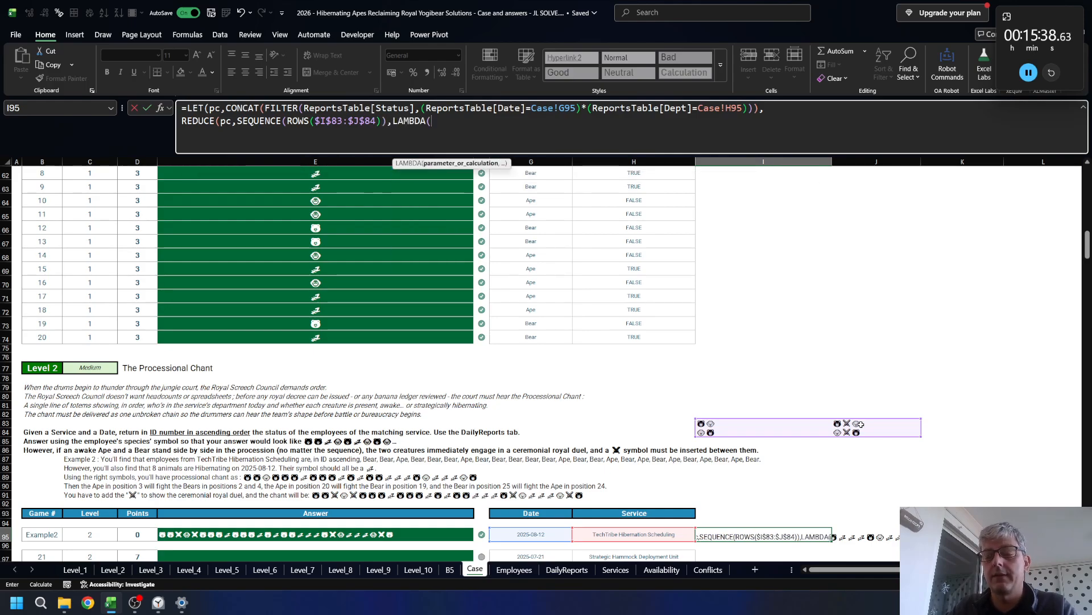
text(a,v,)
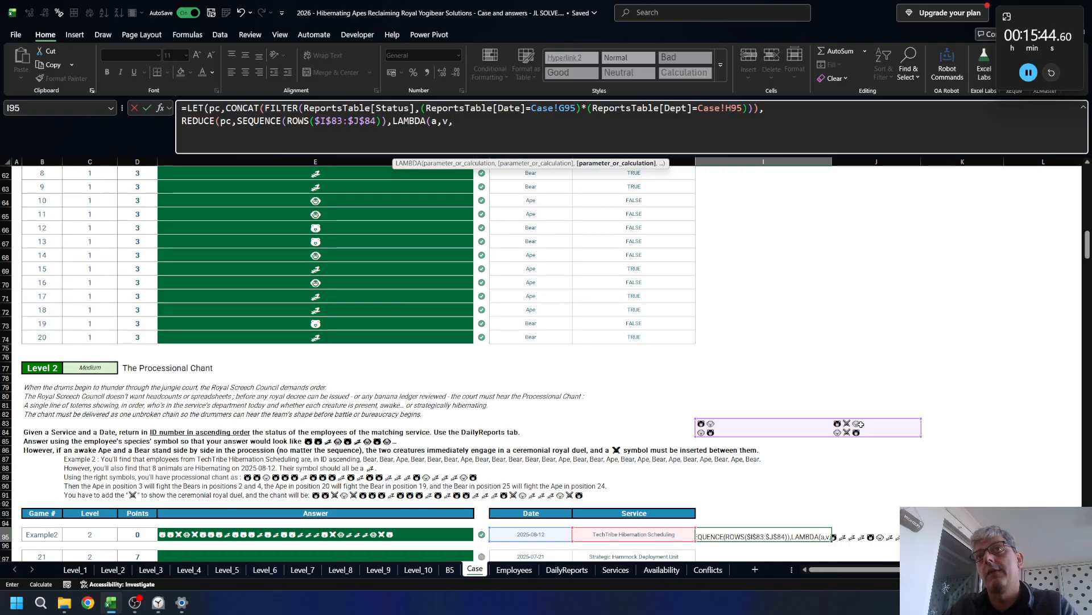
text(SUBSTITUTE()
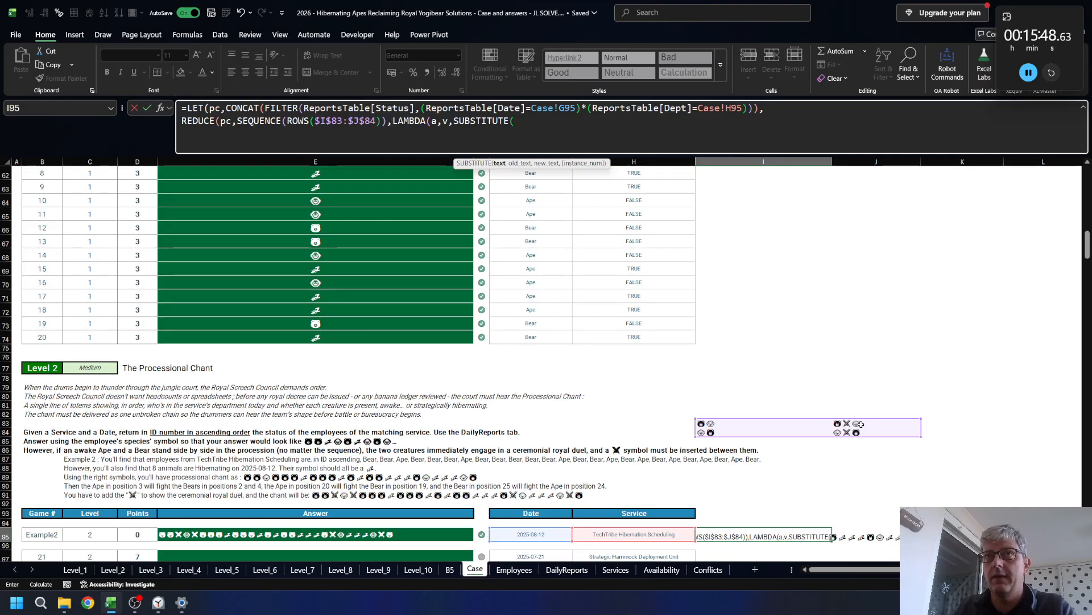
text(a)
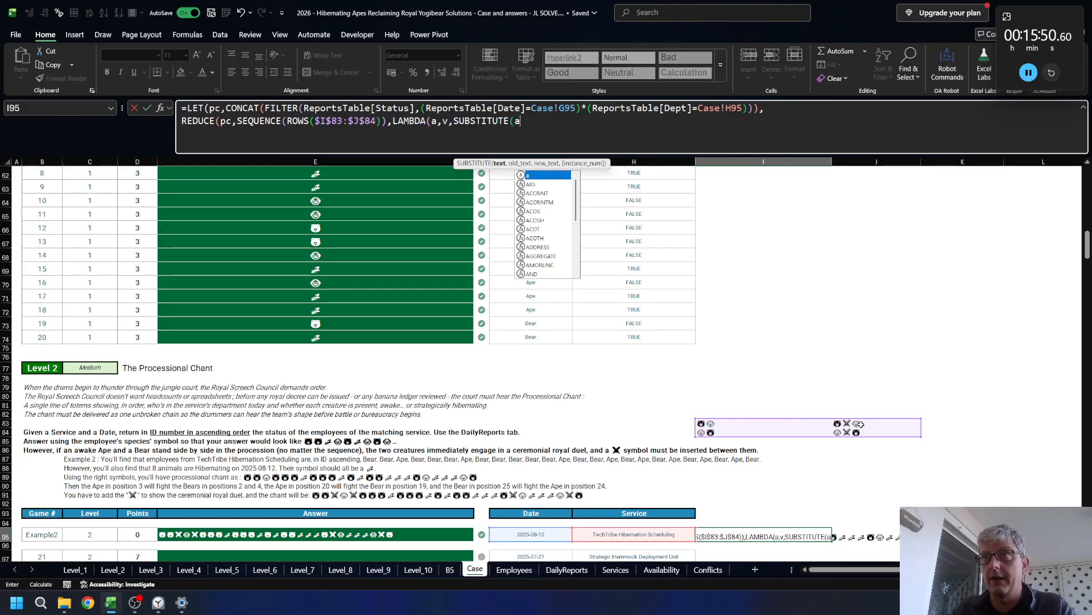
text(,)
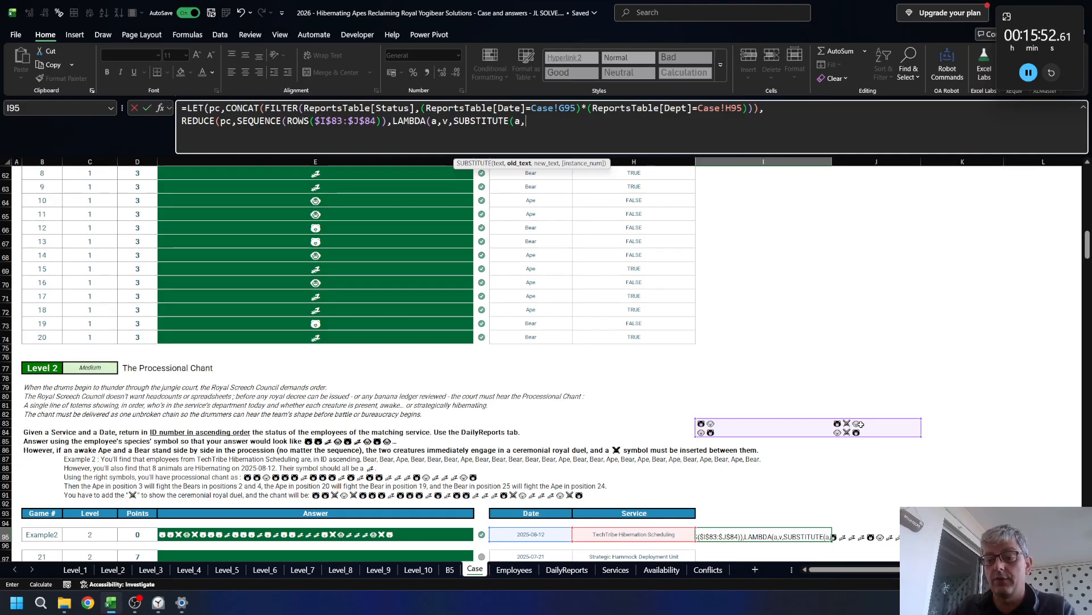
- Set the SUBSTITUTE's old text to INDEX($I$83:$I$84,v), taking the symbol pair for each row
text(in)
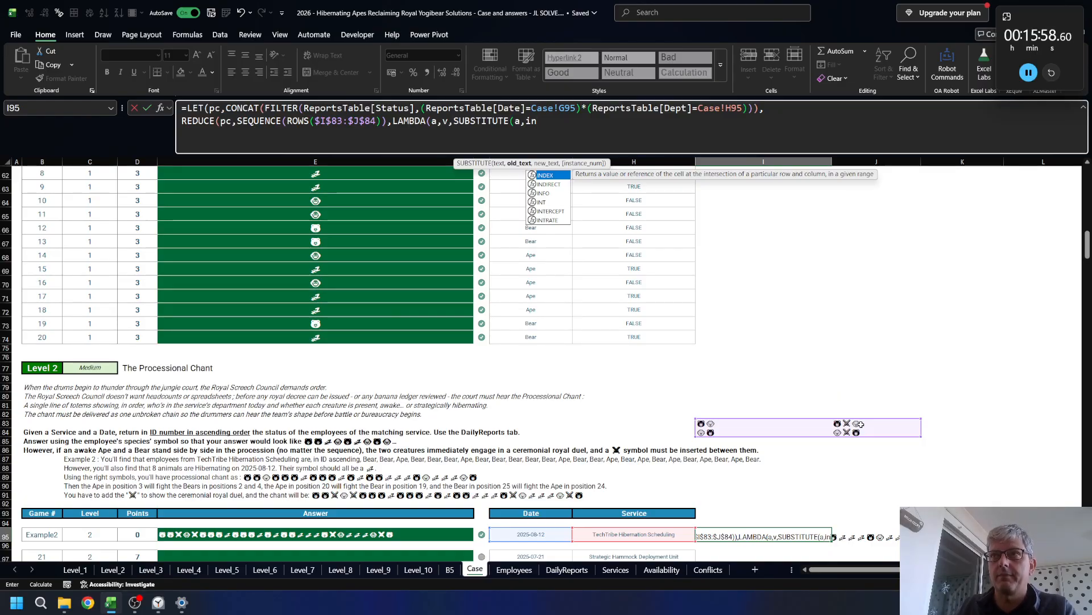
key(Tab)
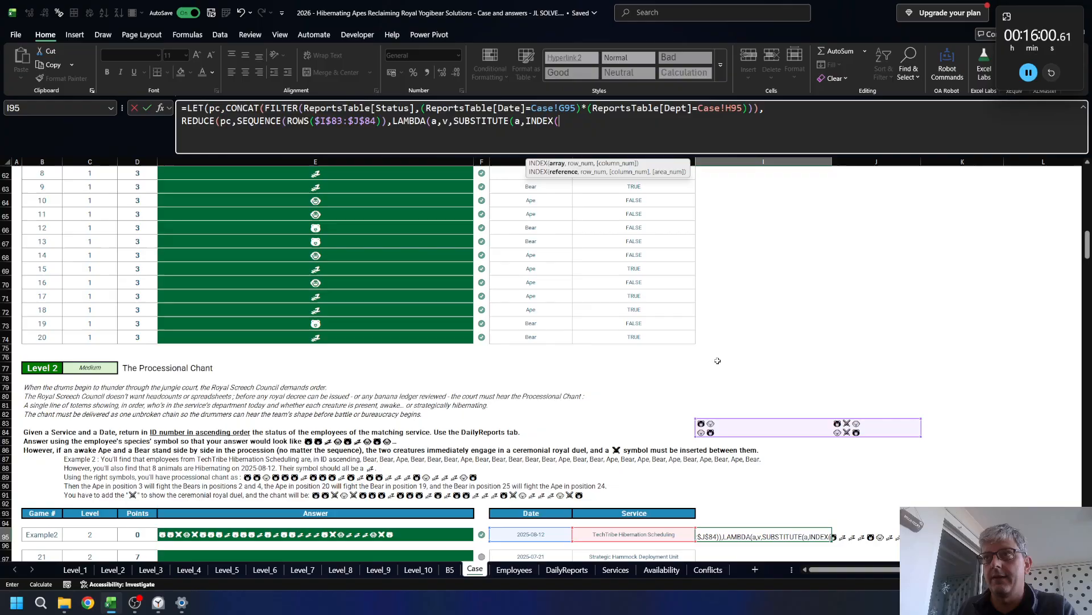
drag(724, 423, 719, 432)
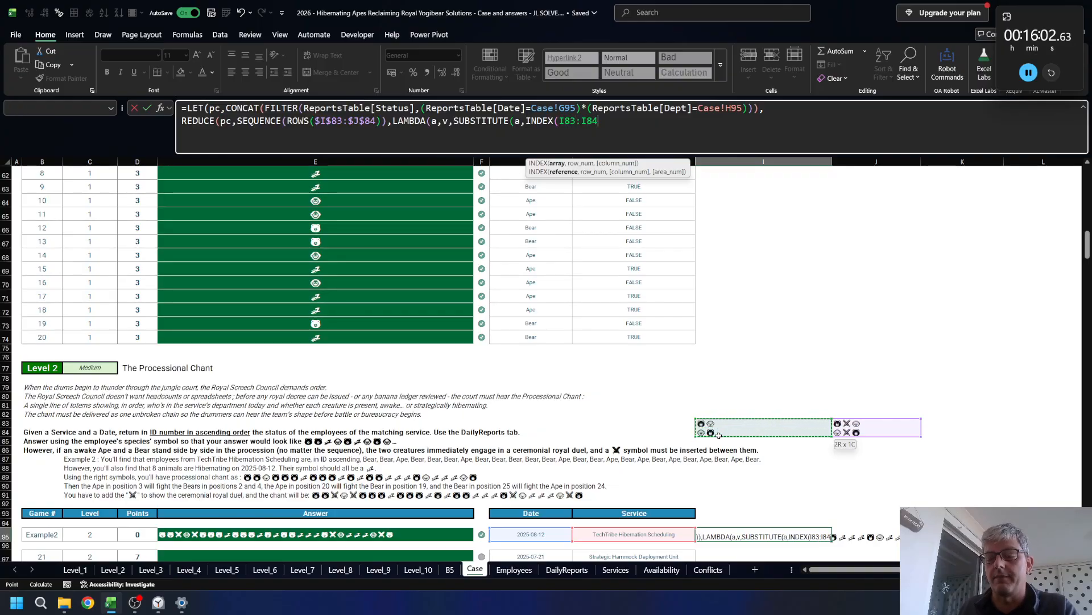
key(F4)
text(,v)
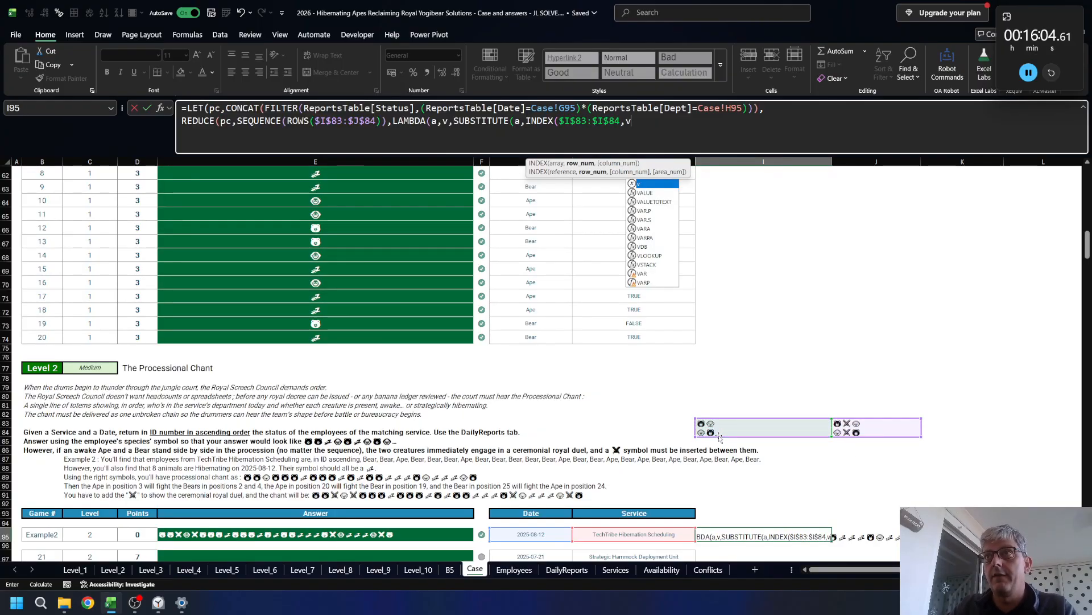
- Set the SUBSTITUTE's new text to INDEX(J83:J84,v), close all open functions and enter the I95 formula
text(),INDEX()
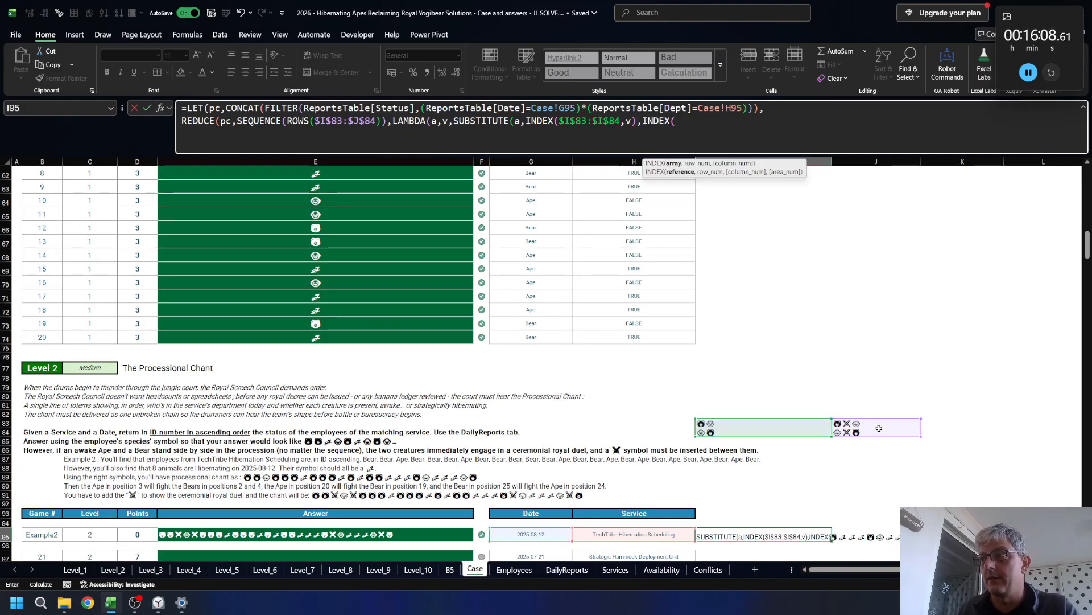
drag(872, 423, 872, 431)
text(,v)
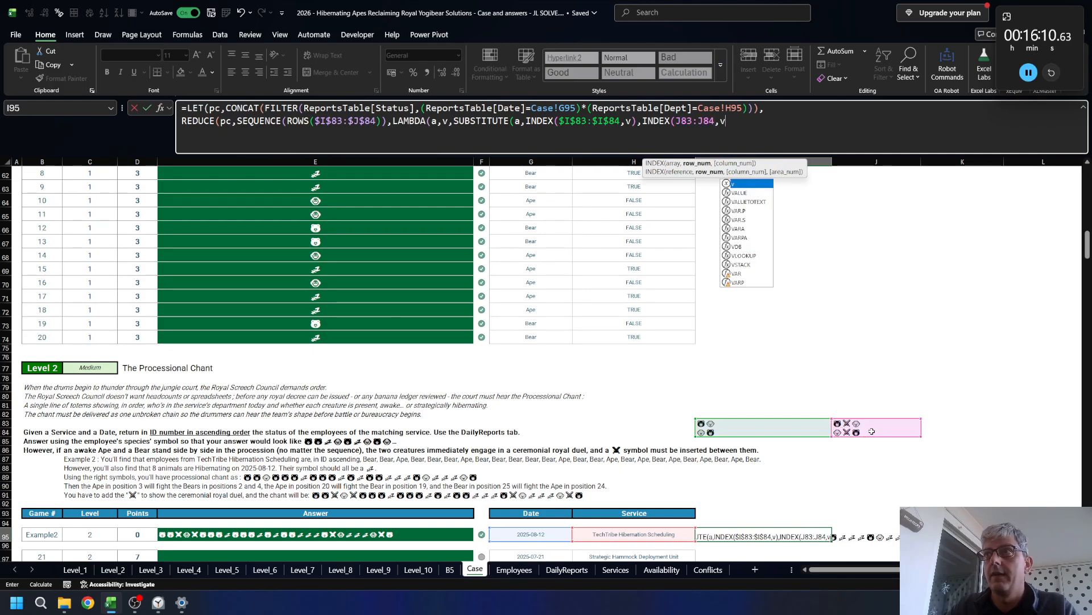
text())
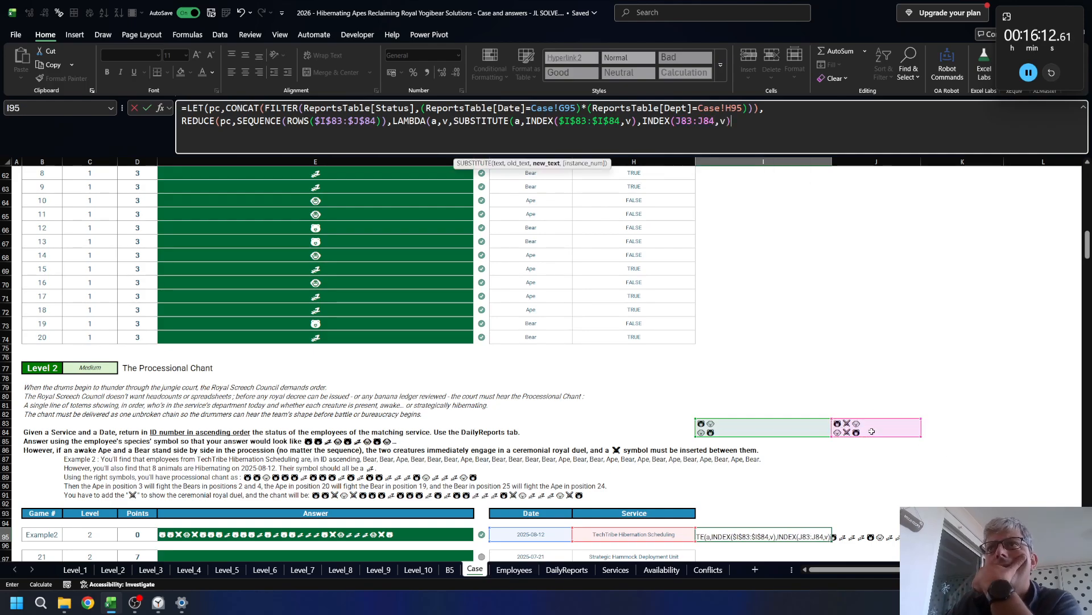
text())))
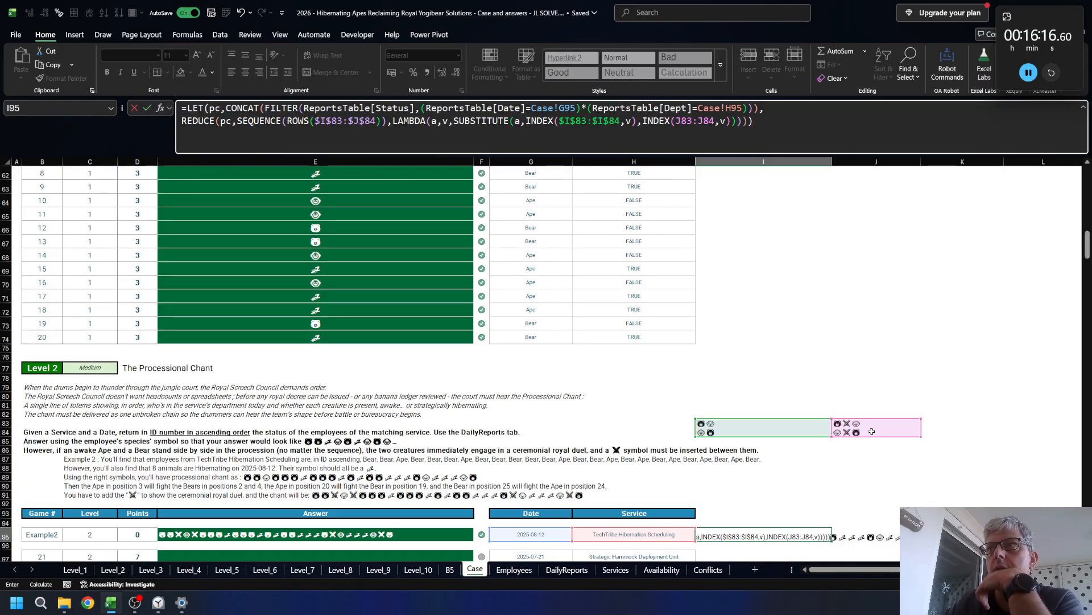
key(Return)
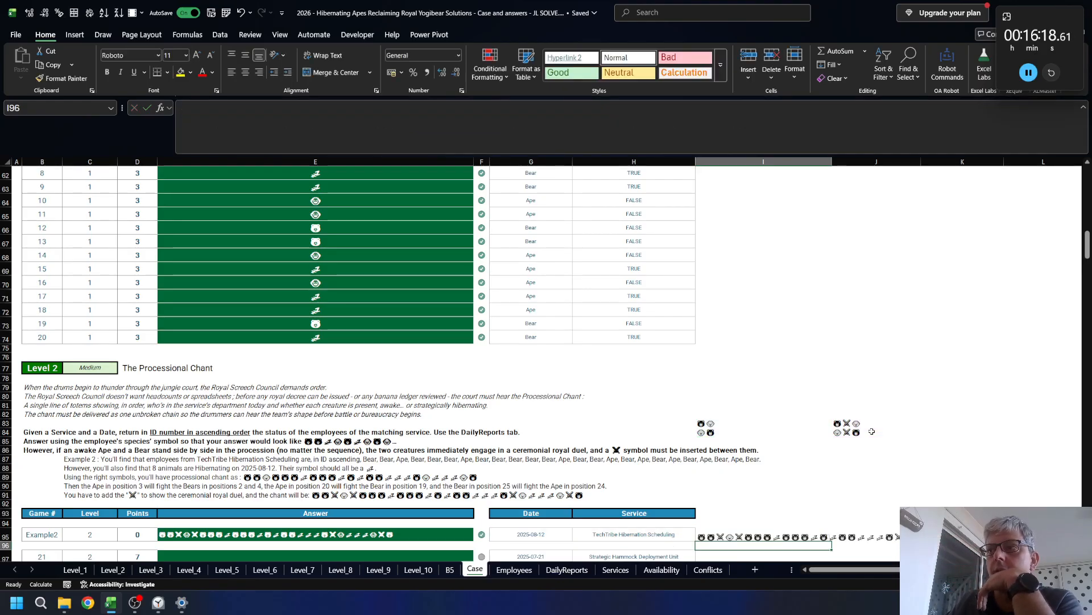
- Make the J83:J84 reference in the I95 formula absolute as $J$83:$J$84, and copy the cell
key(Up)
scroll(805, 451, down, 3)
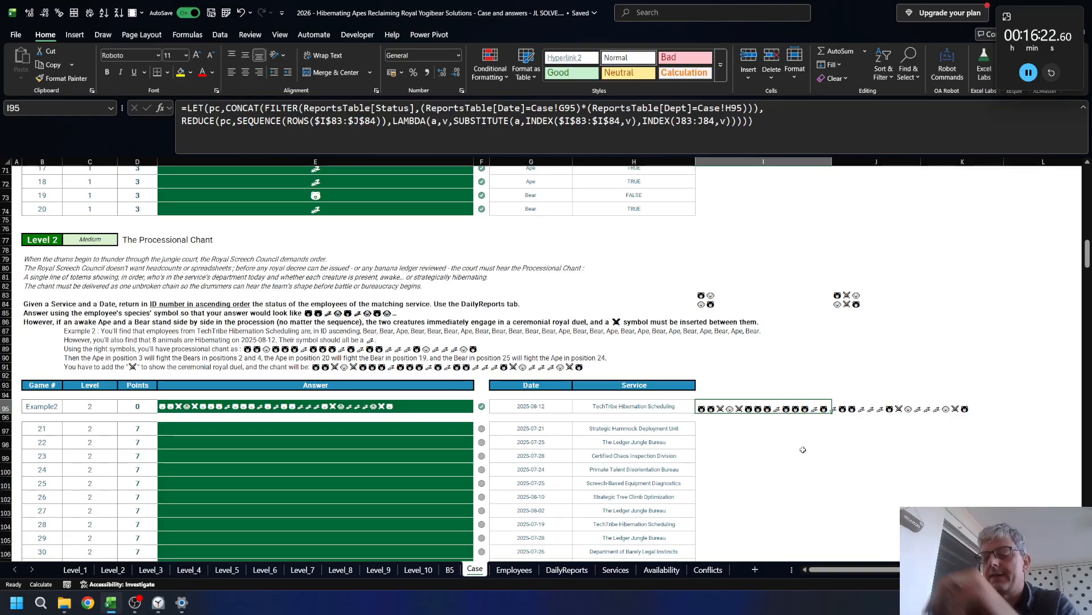
key(ctrl+c)
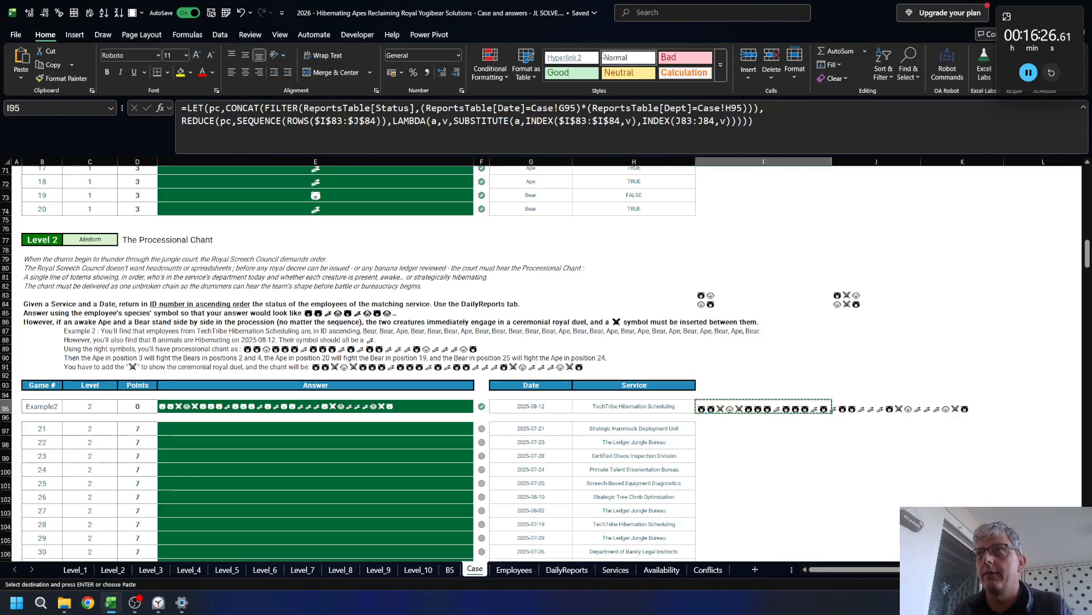
click(694, 120)
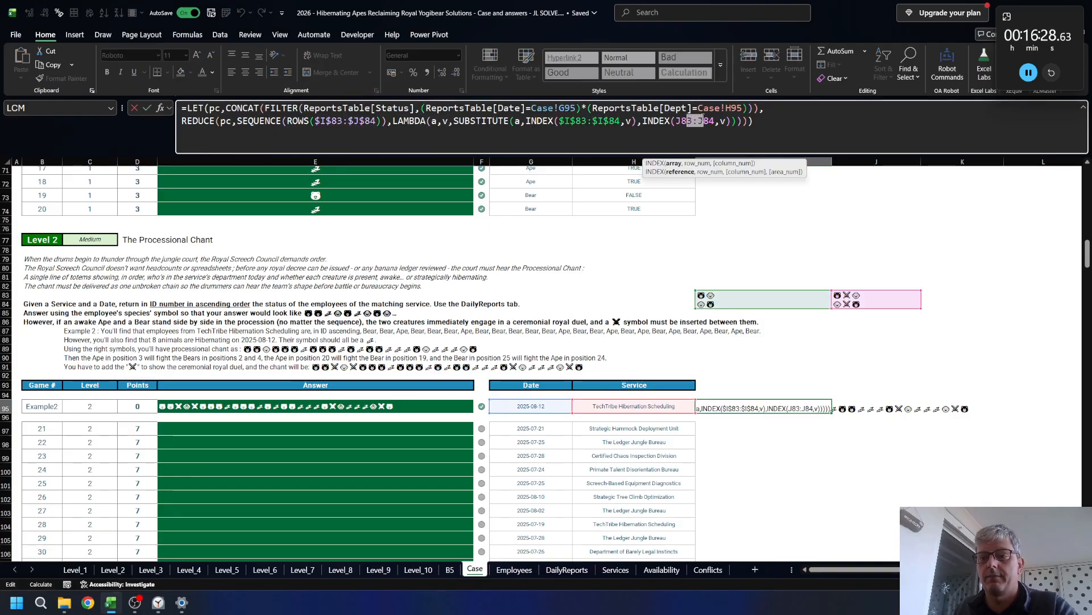
key(F4)
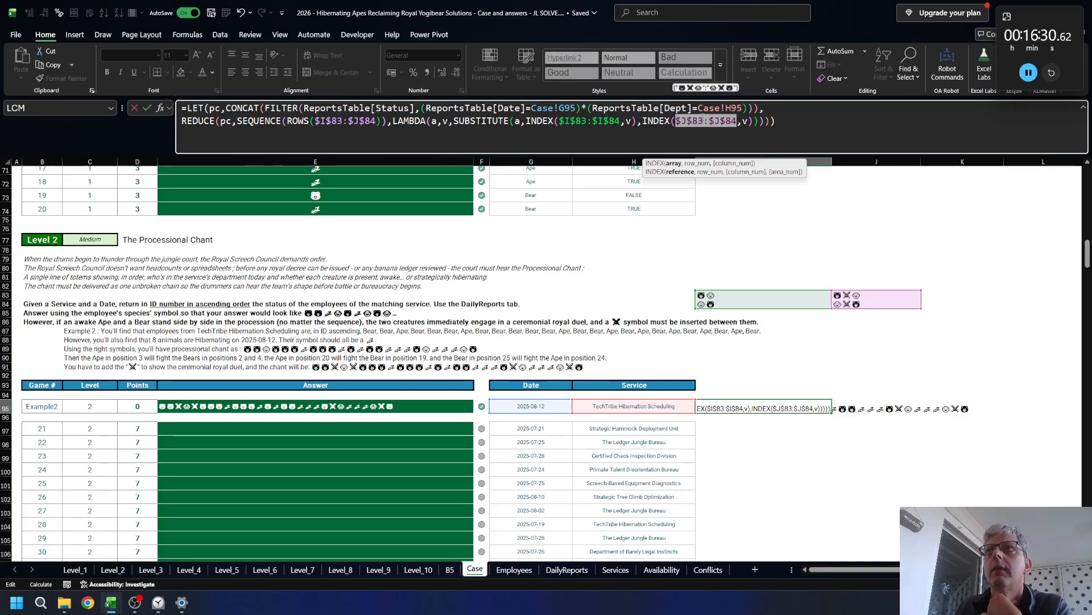
key(Return)
key(Up)
key(ctrl+c)
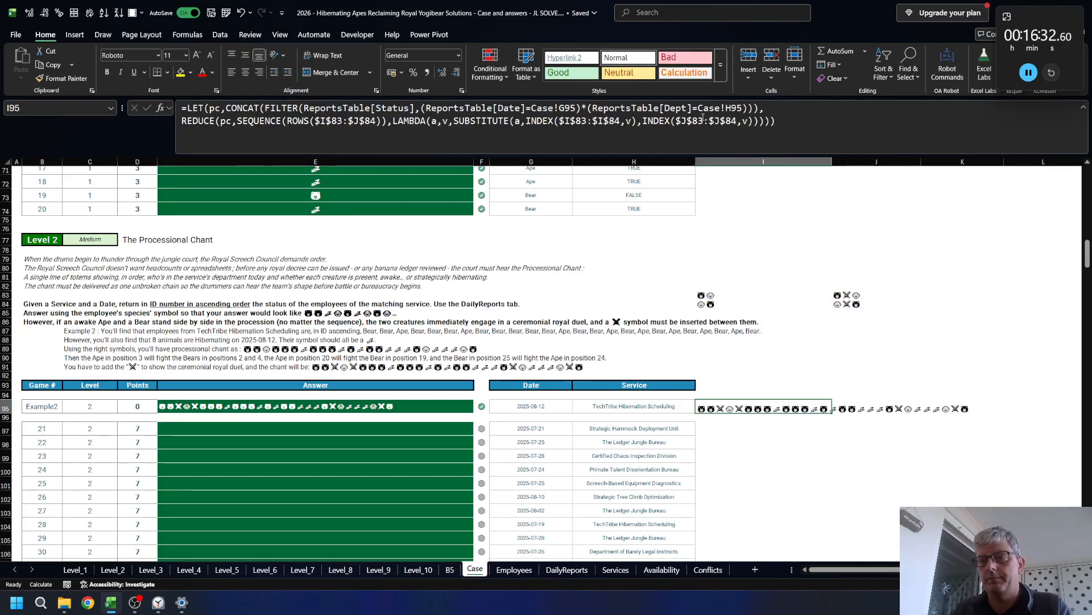
- Copy the chant formula from I95 into I97:I116 for games 21 to 40
key(Left)
key(Left)
key(Down)
key(Down)
key(Right)
key(ctrl+Down)
key(Right)
key(Right)
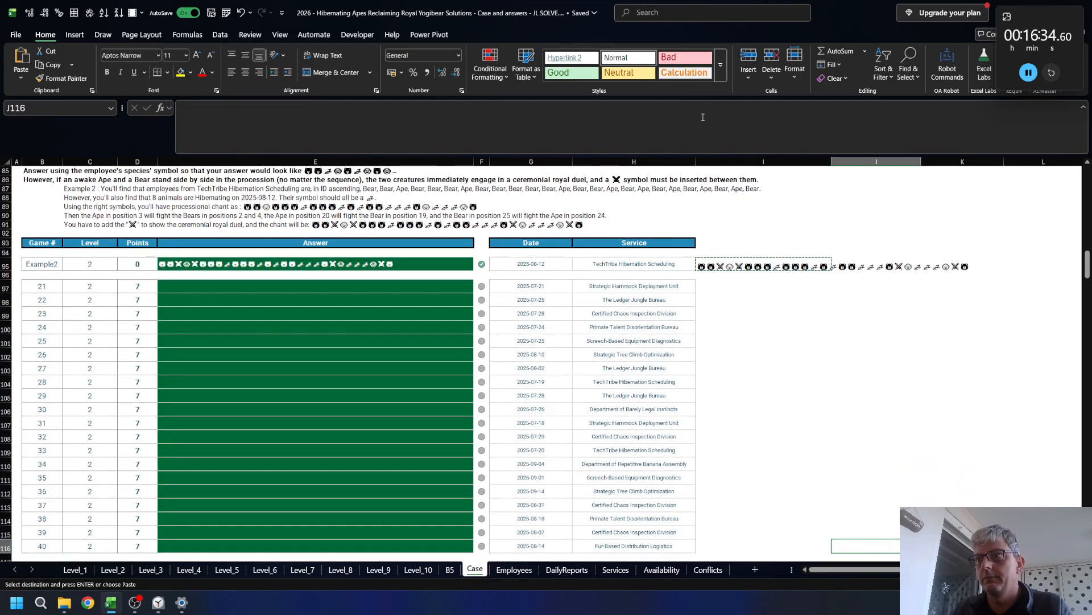
key(Left)
key(ctrl+shift+Up)
key(shift+Down)
key(shift+Down)
key(ctrl+v)
- Copy the chant results in I97:I116 and paste them as values into the Level 2 answer cells E97:E116
key(ctrl+c)
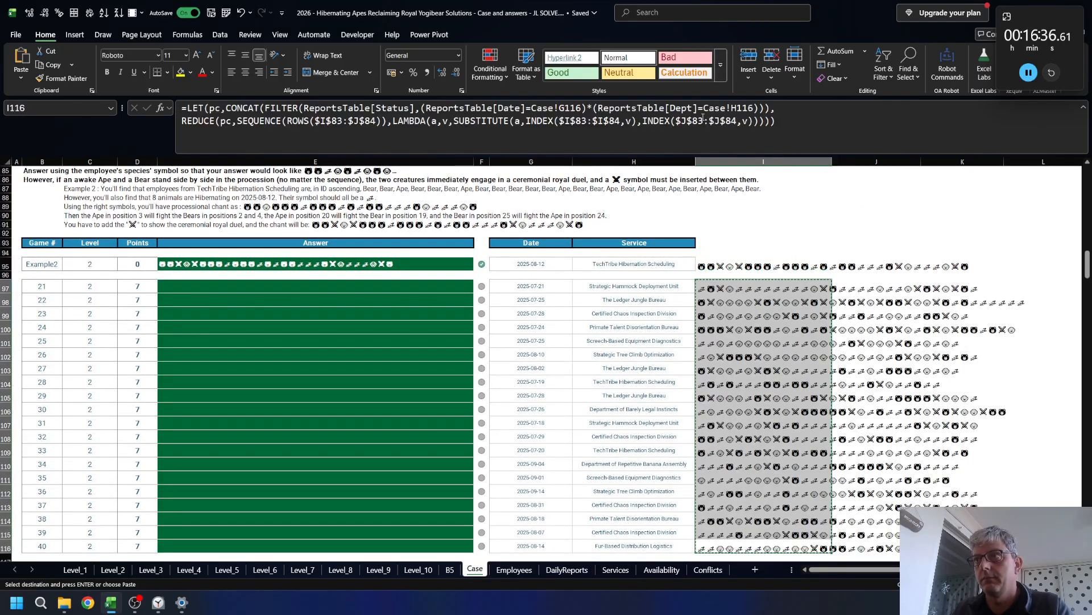
key(Left)
key(Left)
key(Left)
key(Left)
key(ctrl+Up)
key(Down)
key(Down)
key(ctrl+shift+Down)
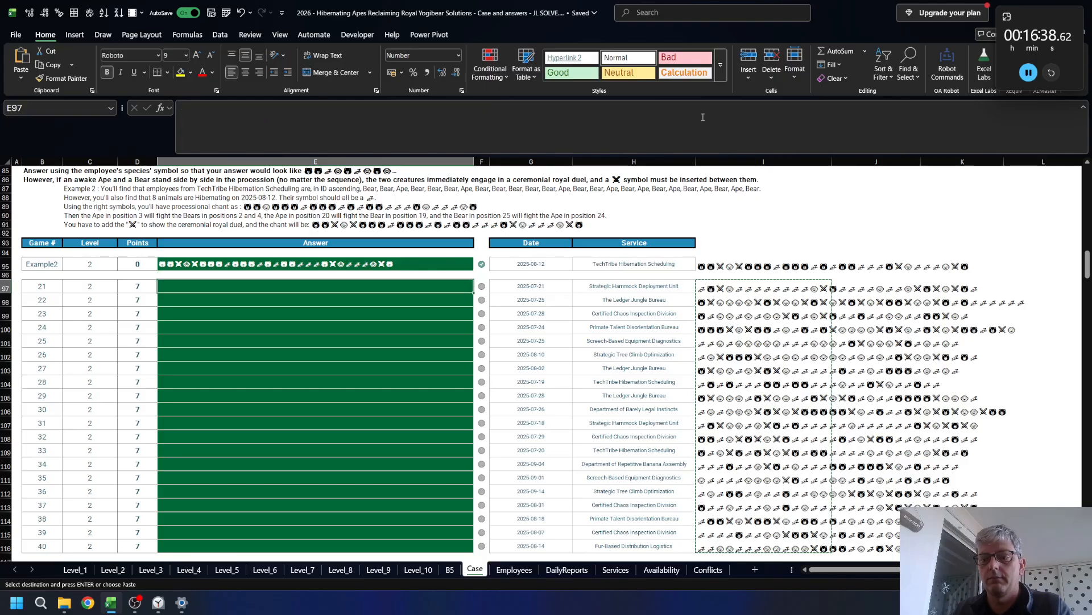
key(ctrl+shift+v)
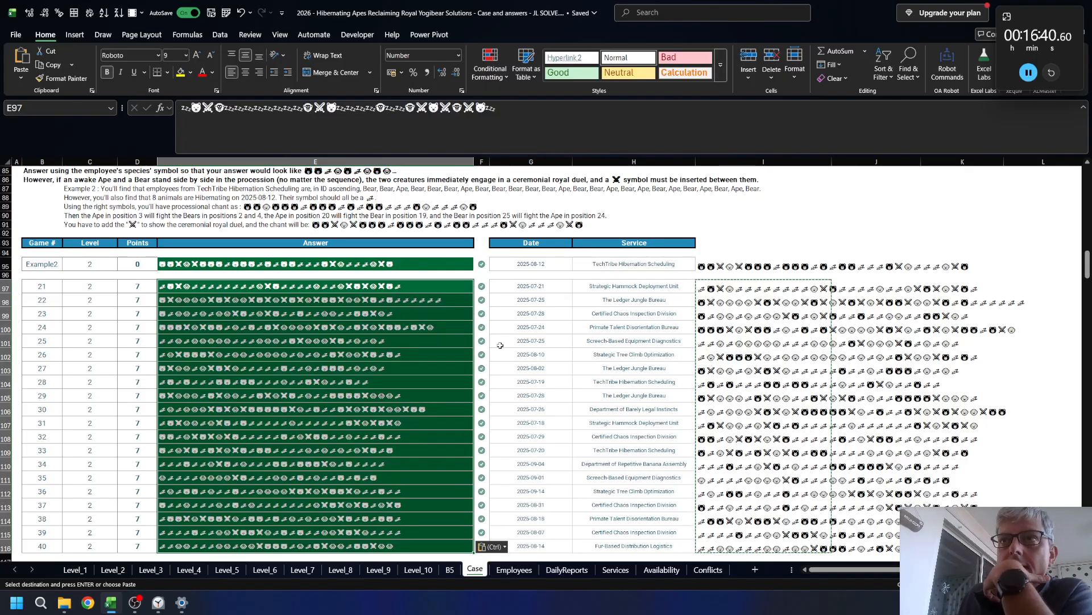
key(Escape)
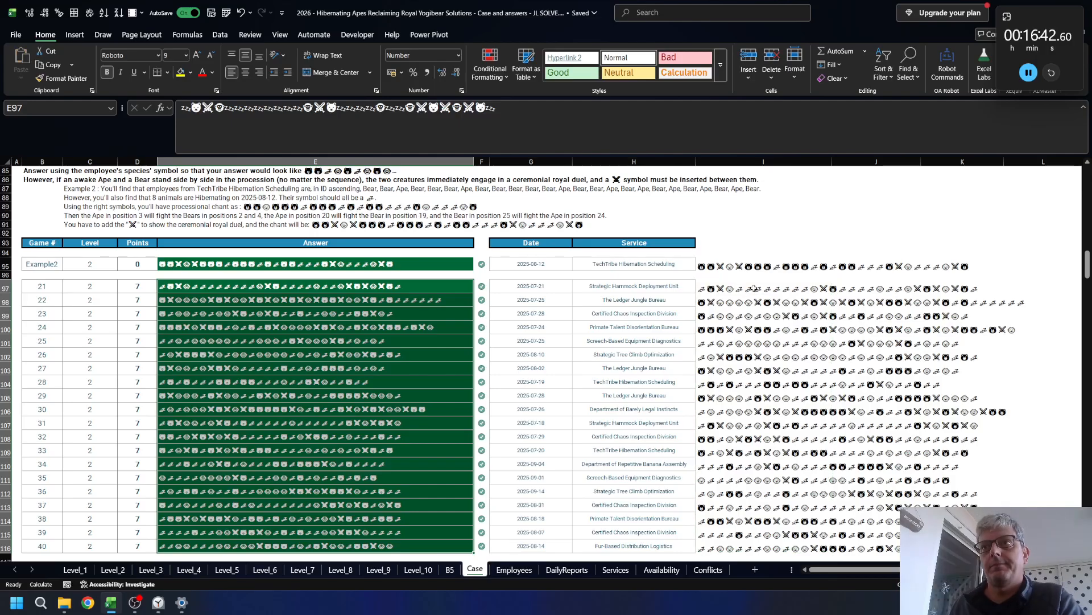
- Convert the Level 3 Titles list in H121:H132 into a table with a header row
scroll(565, 315, up, 2)
scroll(565, 315, up, 1)
scroll(506, 369, down, 10)
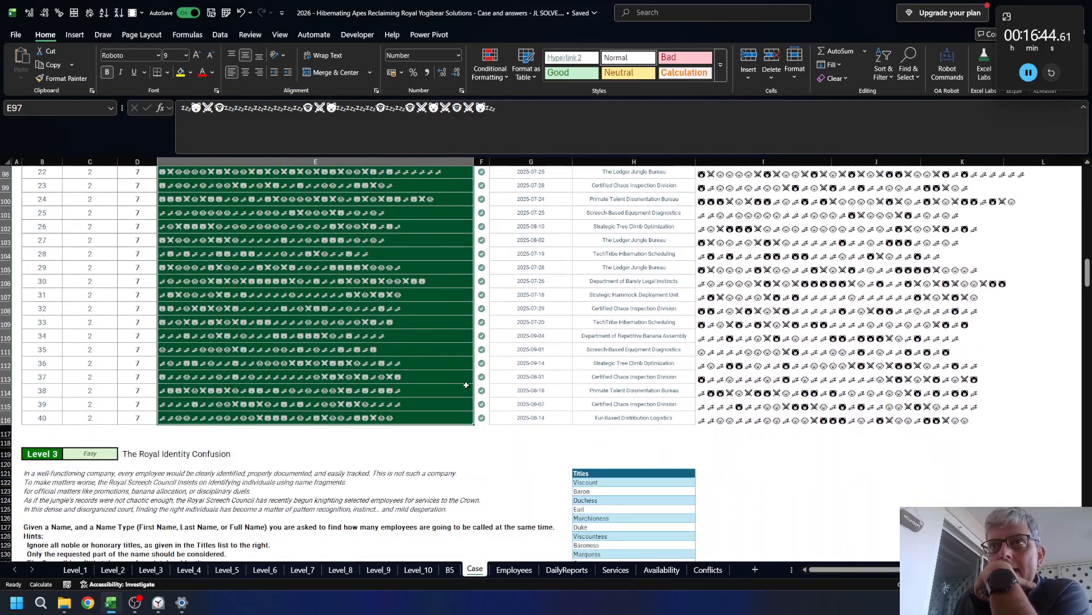
scroll(234, 360, down, 1)
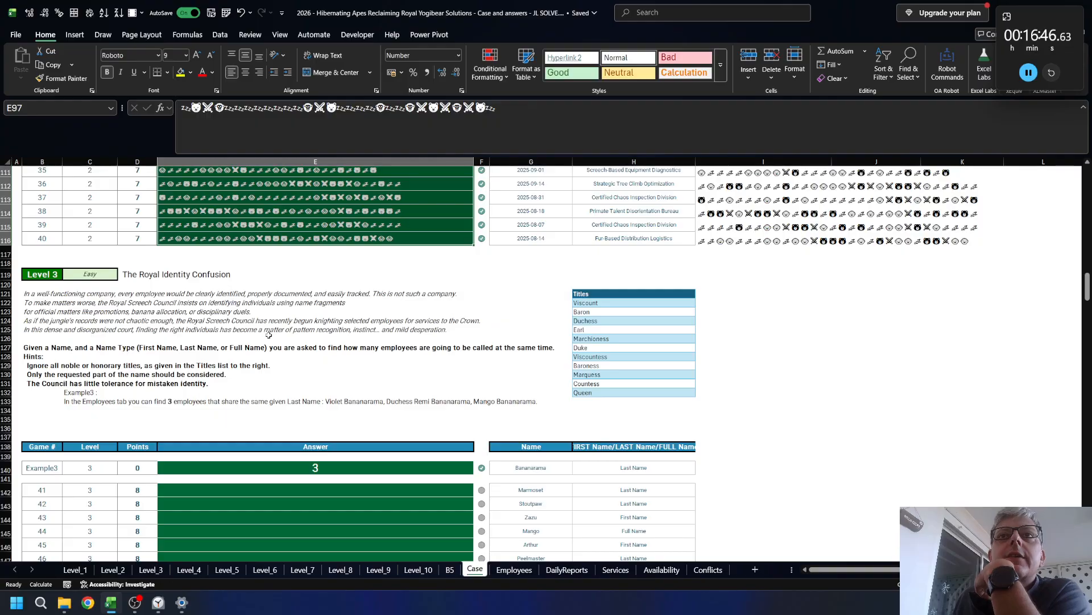
click(631, 302)
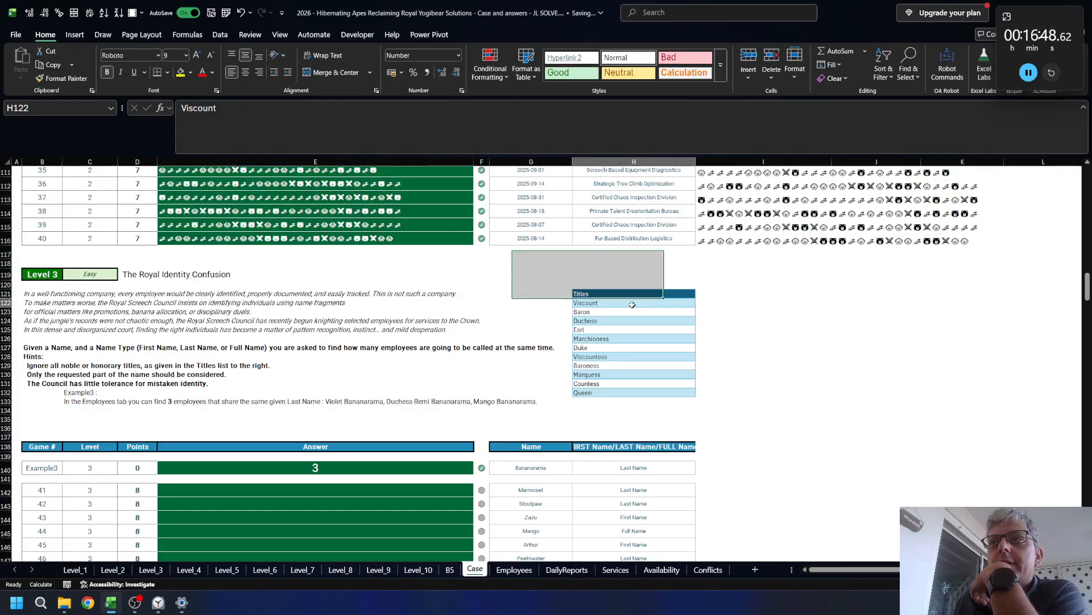
click(408, 135)
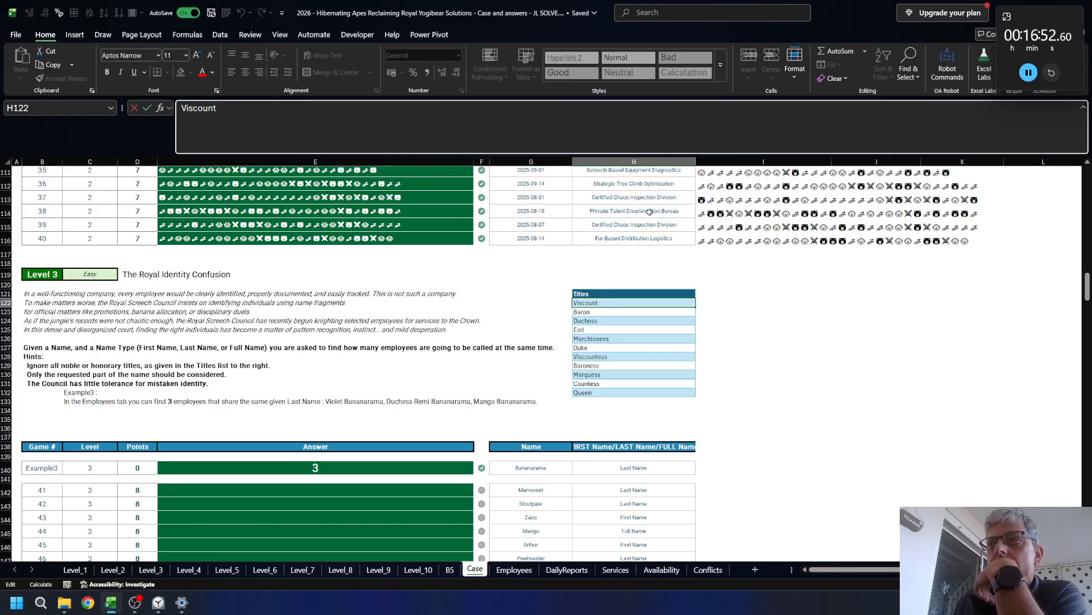
key(Escape)
key(Up)
key(ctrl+Down)
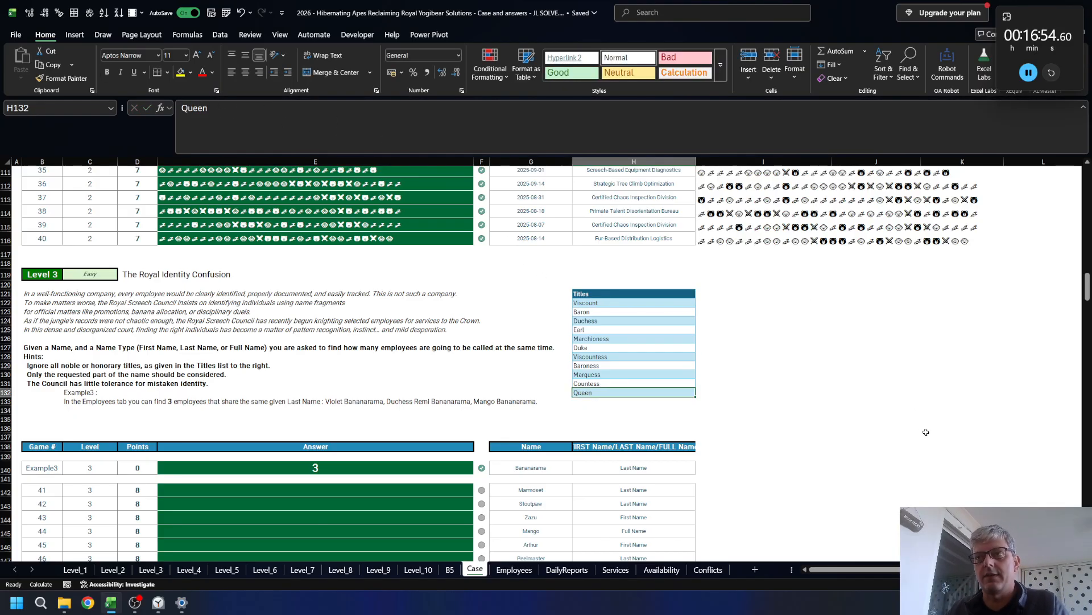
key(ctrl+Up)
key(ctrl+shift+Down)
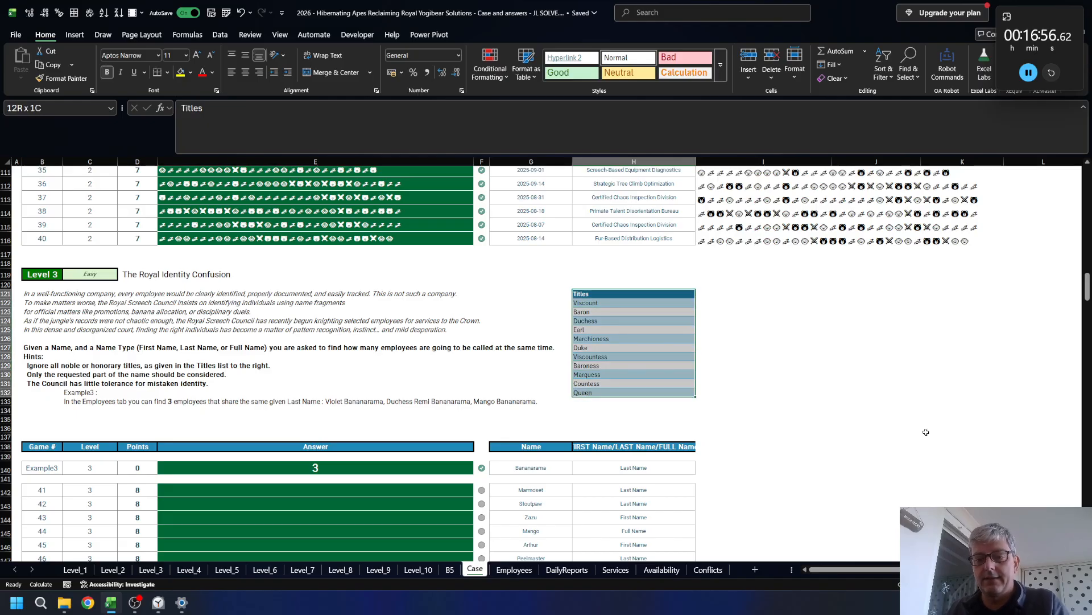
key(ctrl+t)
key(Return)
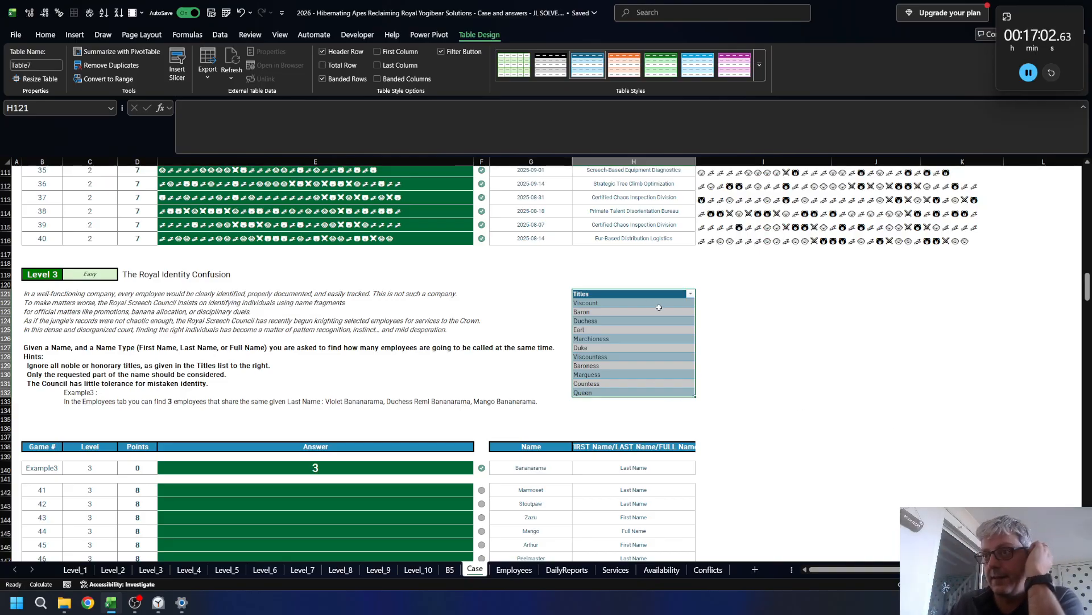
- Add a column beside Titles, starting in I122, with the formula =+[Titles]&" "
key(Right)
key(Down)
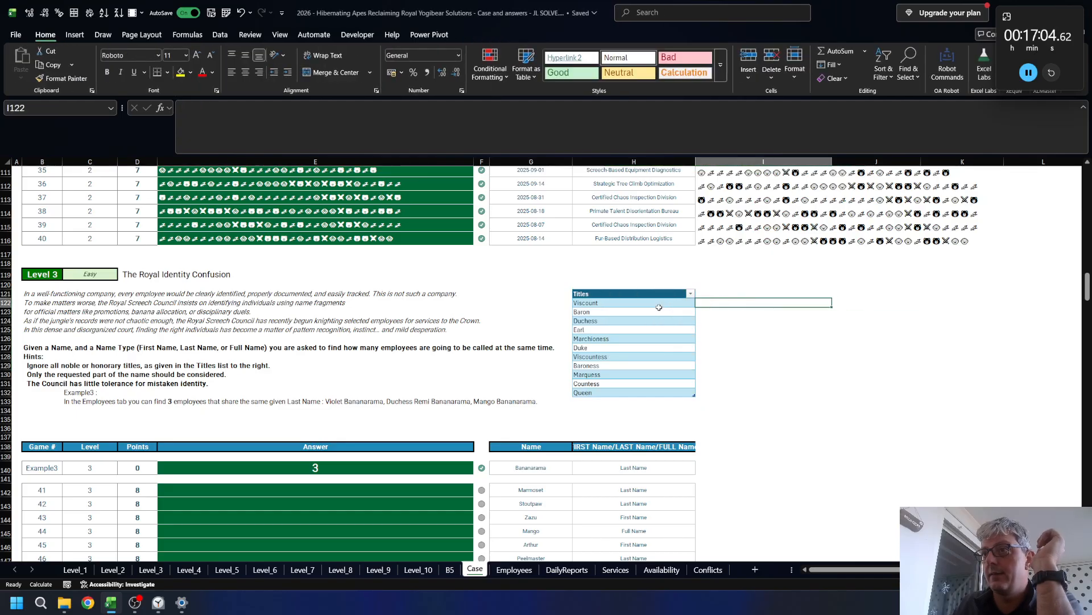
text(+)
click(659, 307)
key(ctrl+shift+Down)
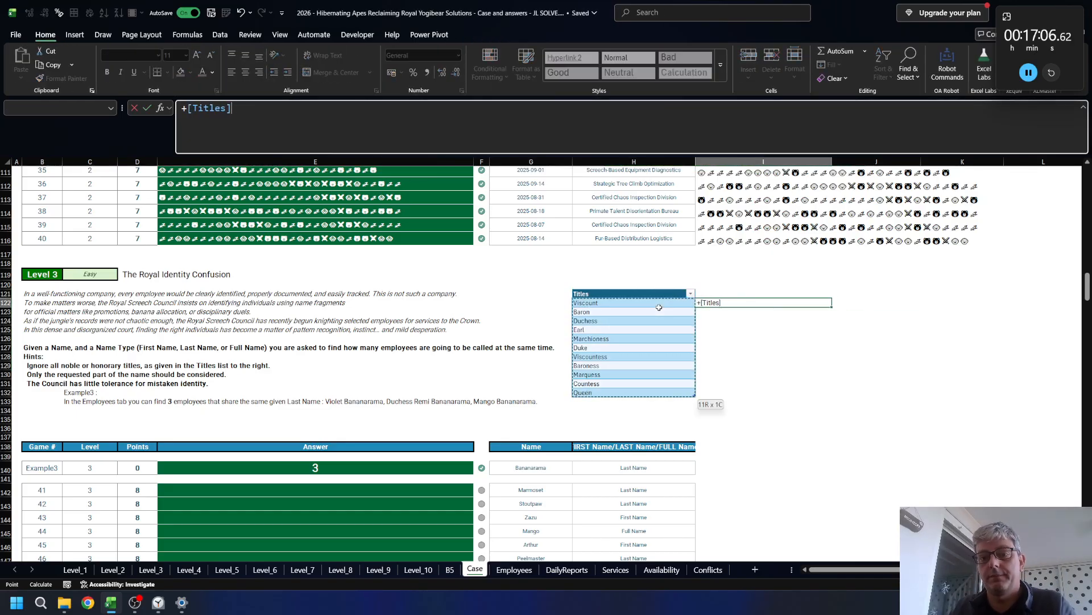
text(&)
key(Return)
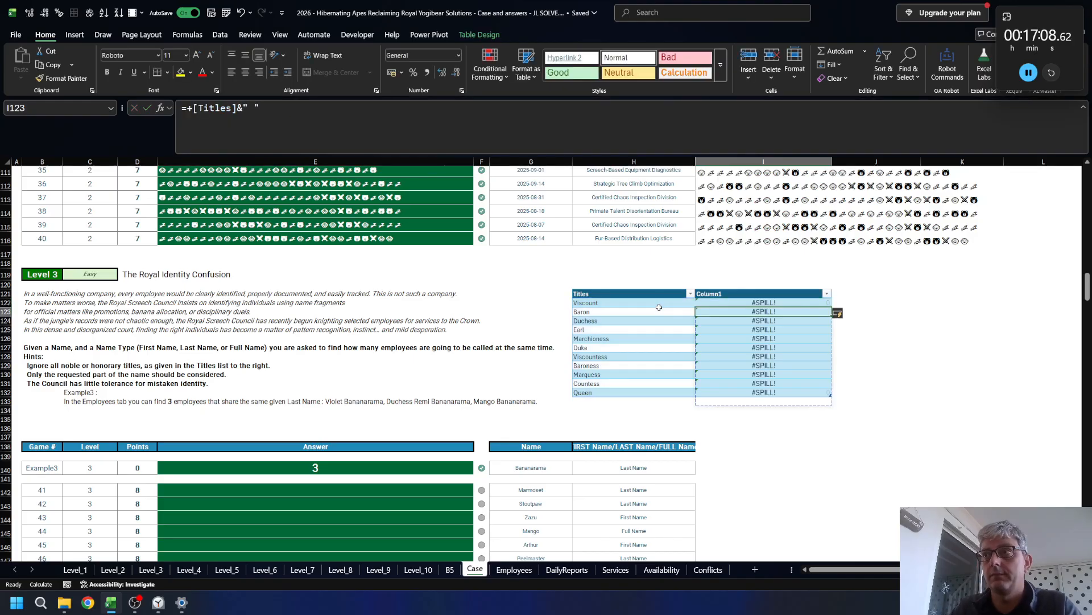
key(Up)
key(F2)
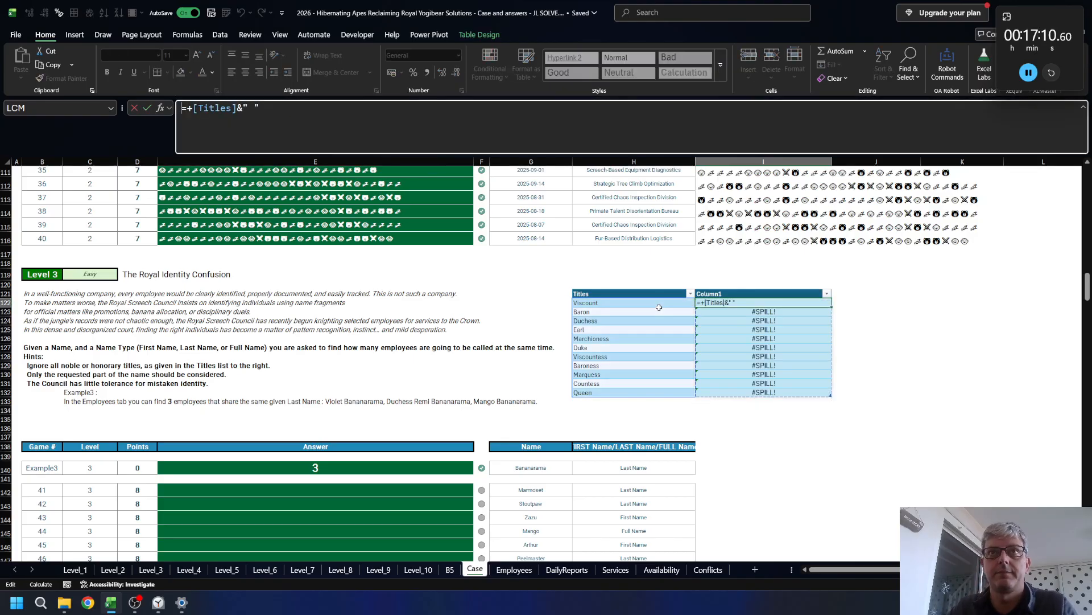
key(Left)
key(Left)
key(Left)
key(Left)
key(Left)
key(Left)
key(Left)
key(Left)
key(Left)
key(Left)
key(Left)
text(@)
key(Return)
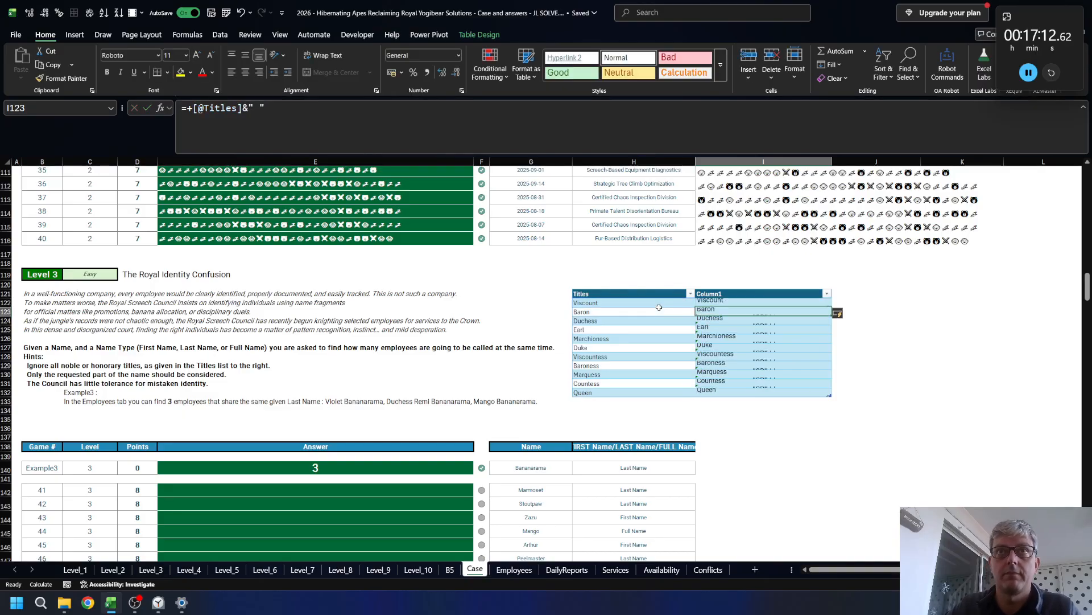
key(Up)
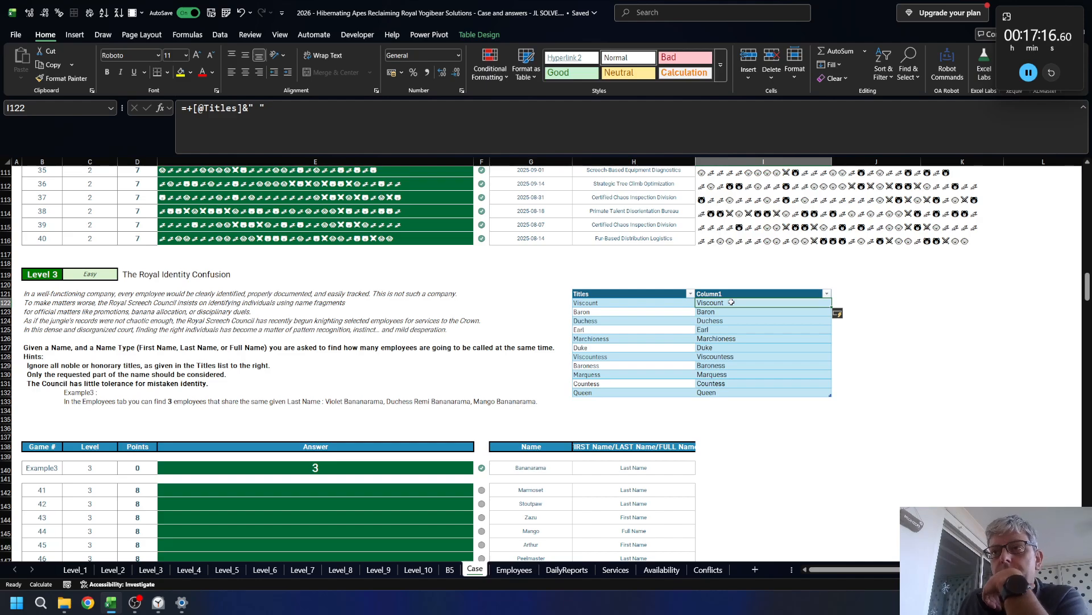
- Insert two blank table columns before Species on the Employees sheet and select cell C2
click(514, 569)
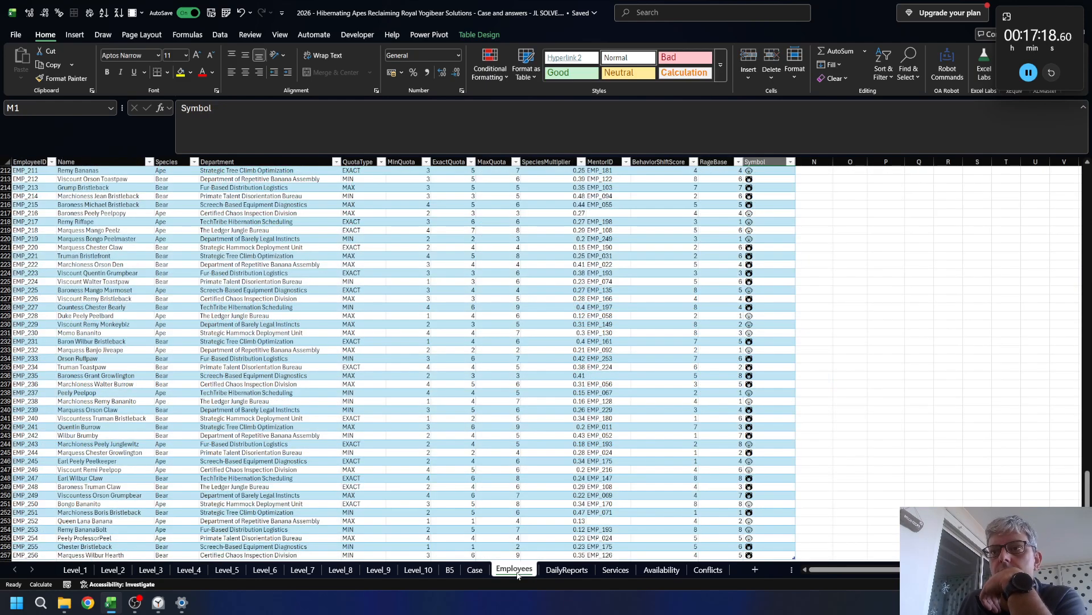
scroll(159, 293, up, 7)
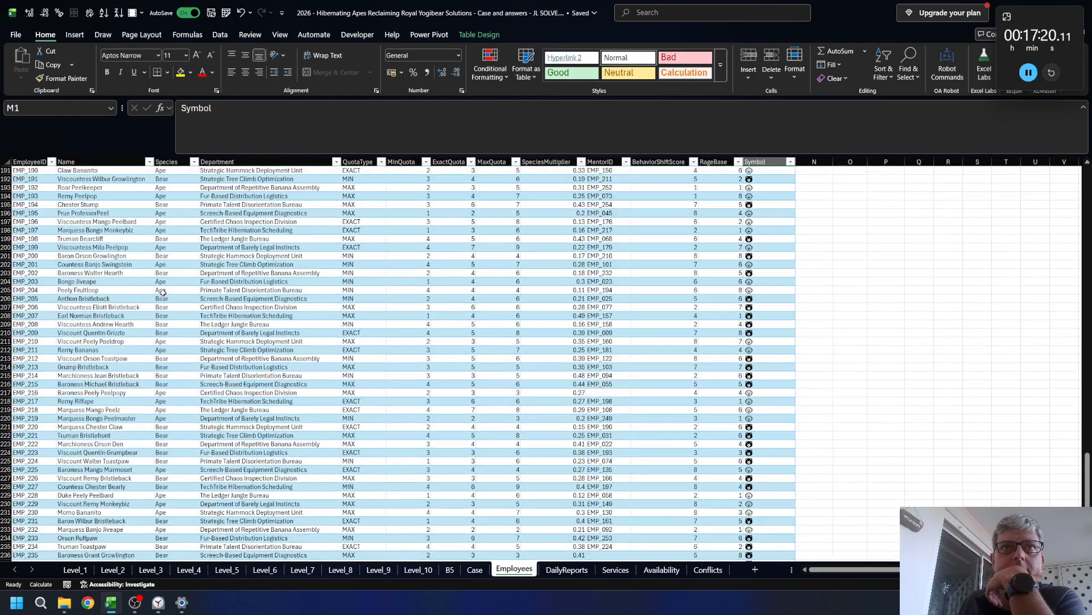
click(785, 180)
key(ctrl+Up)
key(Home)
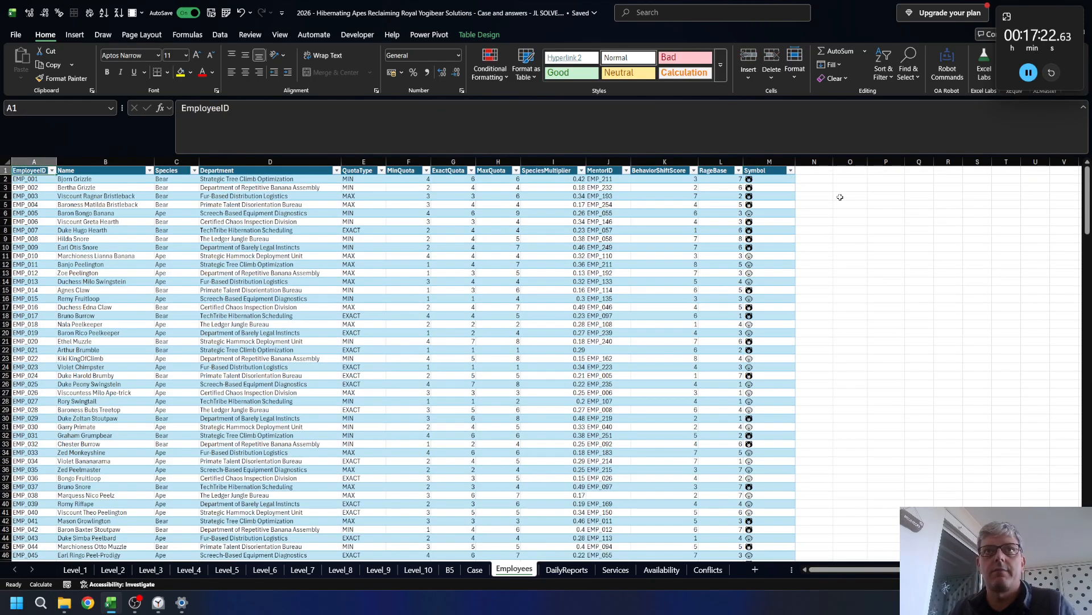
key(Right)
key(Right)
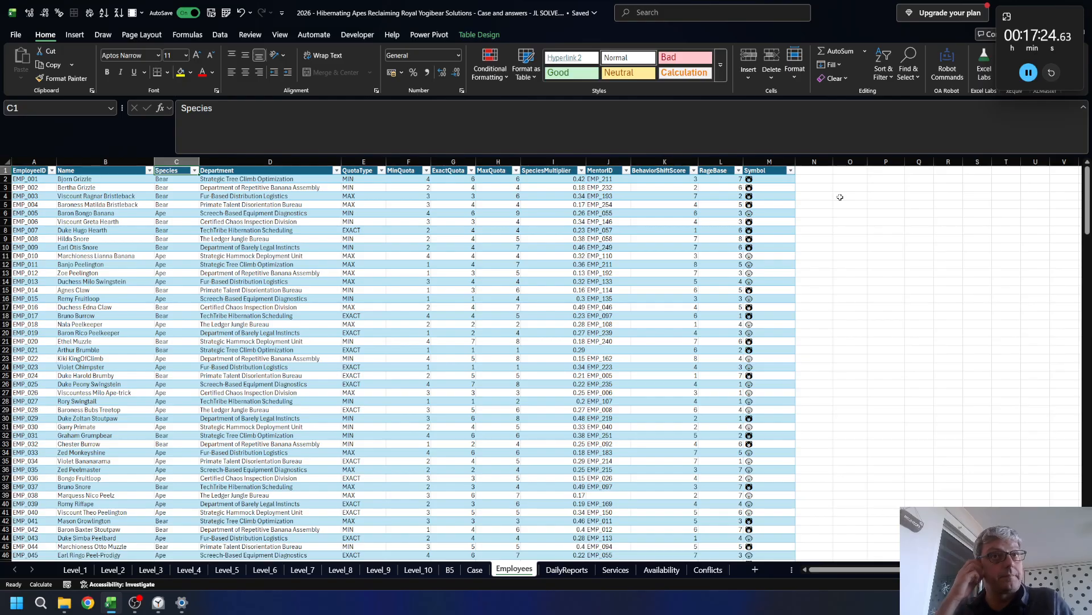
key(ctrl+shift+Down)
key(ctrl+shift+plus)
key(ctrl+shift+plus)
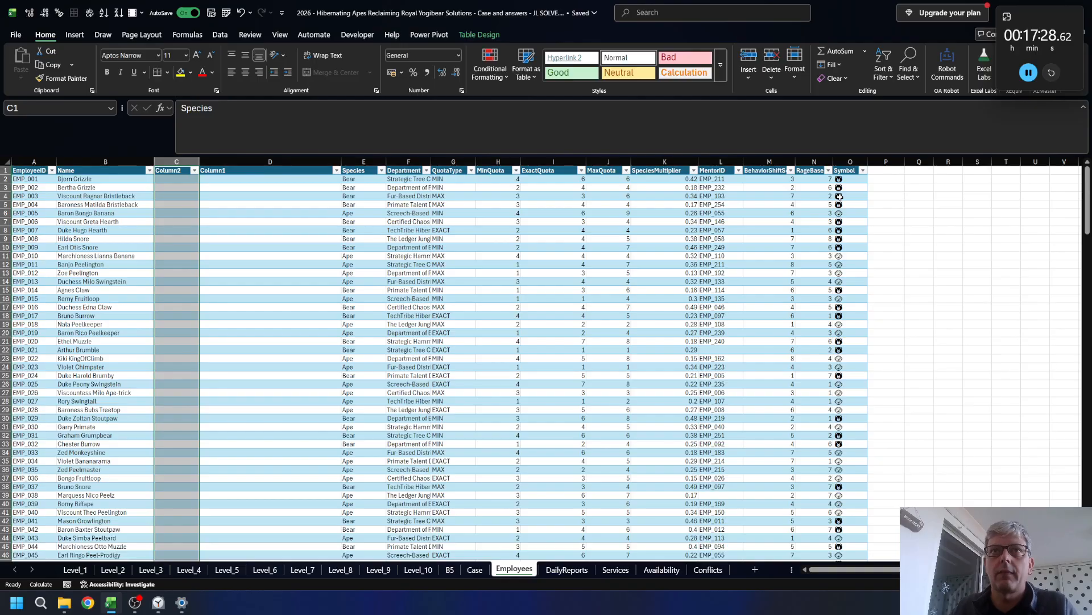
key(Down)
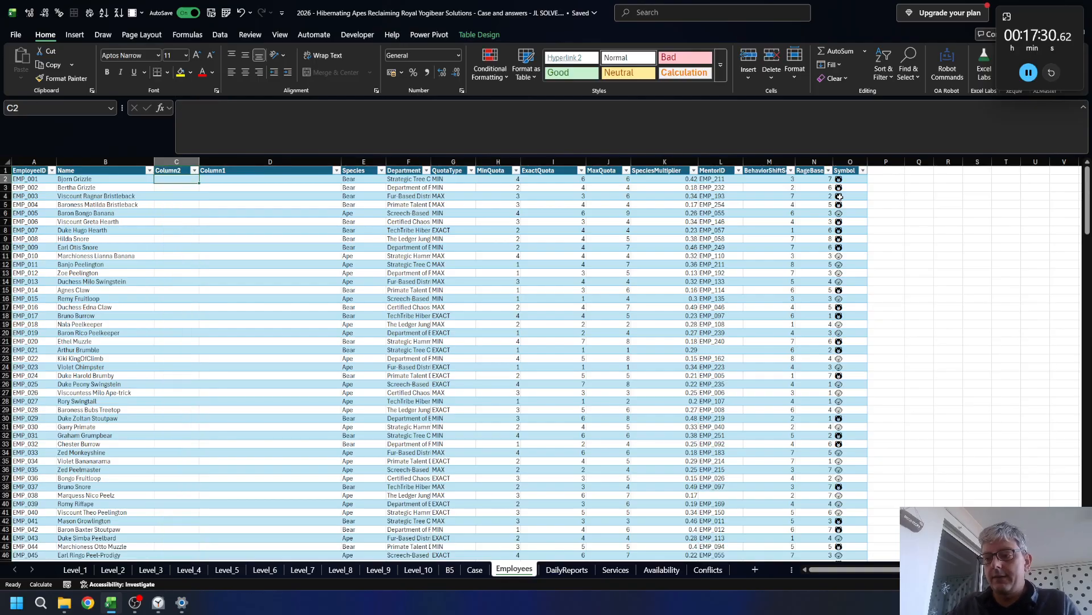
text(=te)
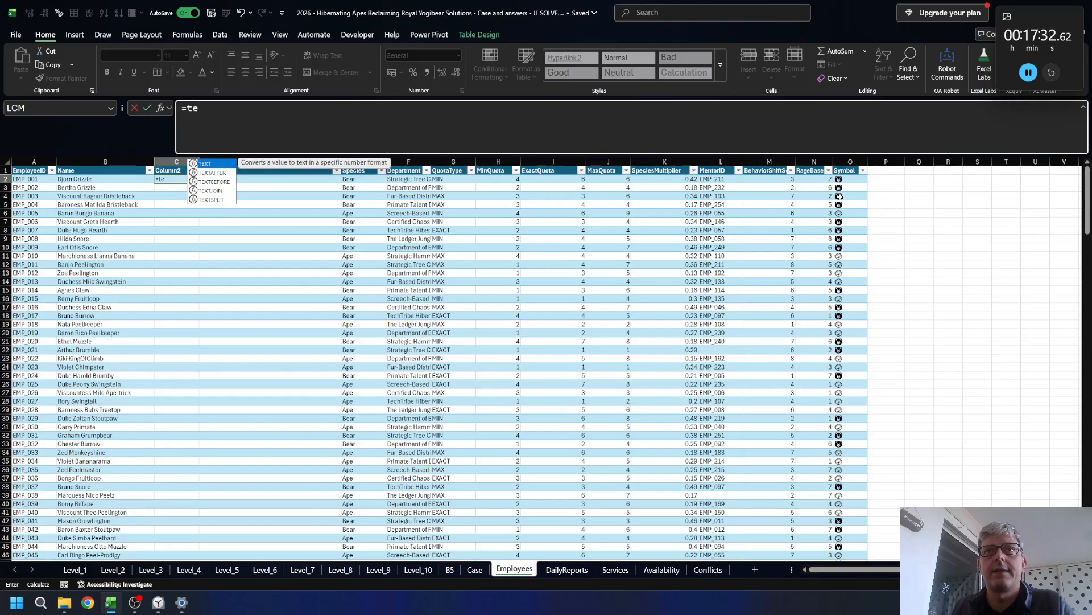
key(Down)
key(Tab)
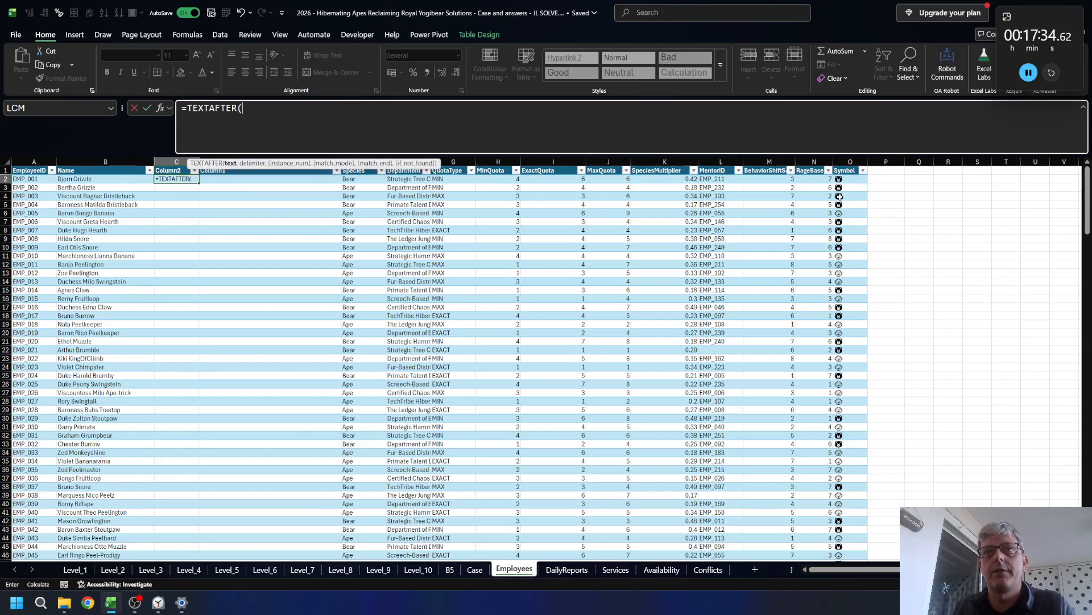
text(sub)
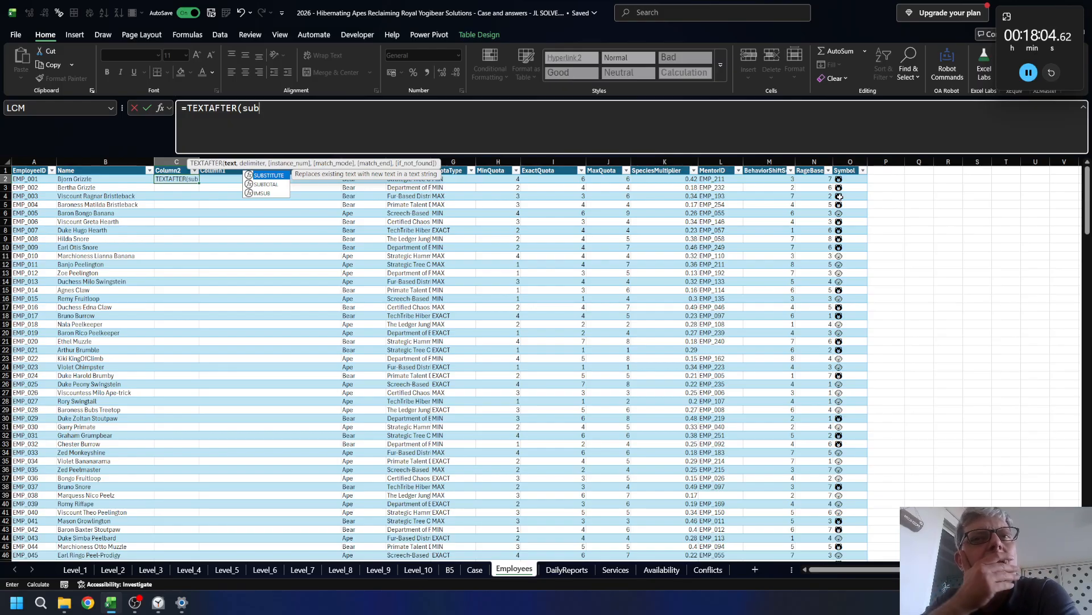
key(Escape)
key(Escape)
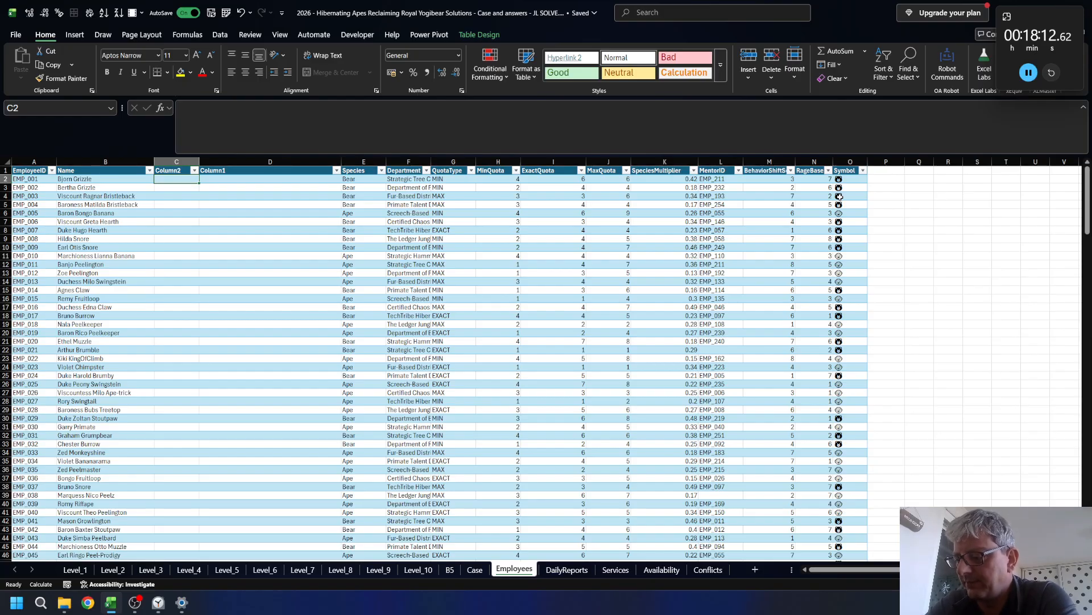
text(=i)
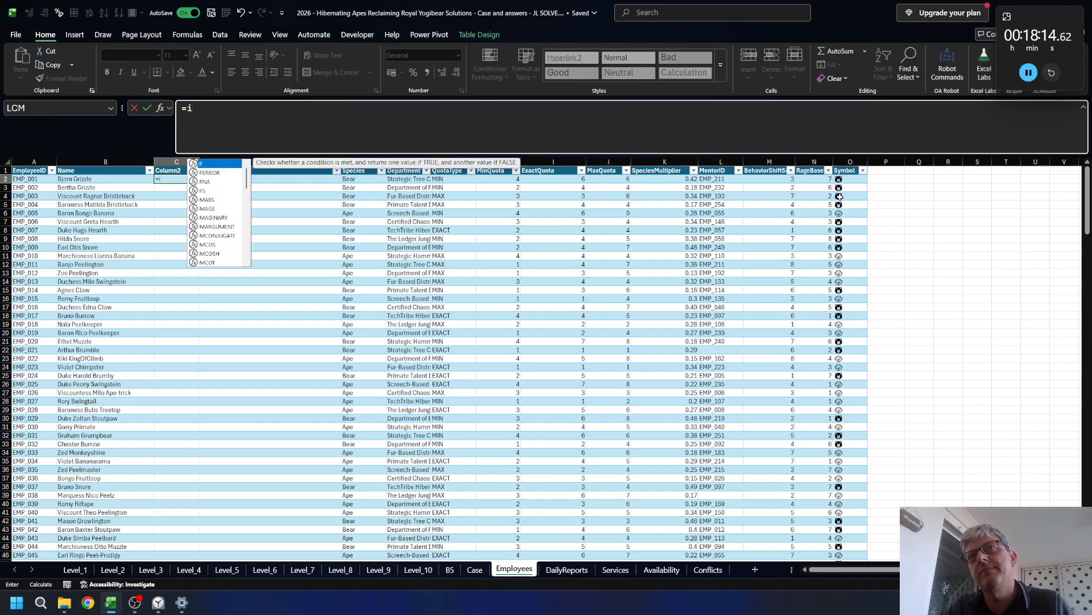
key(Tab)
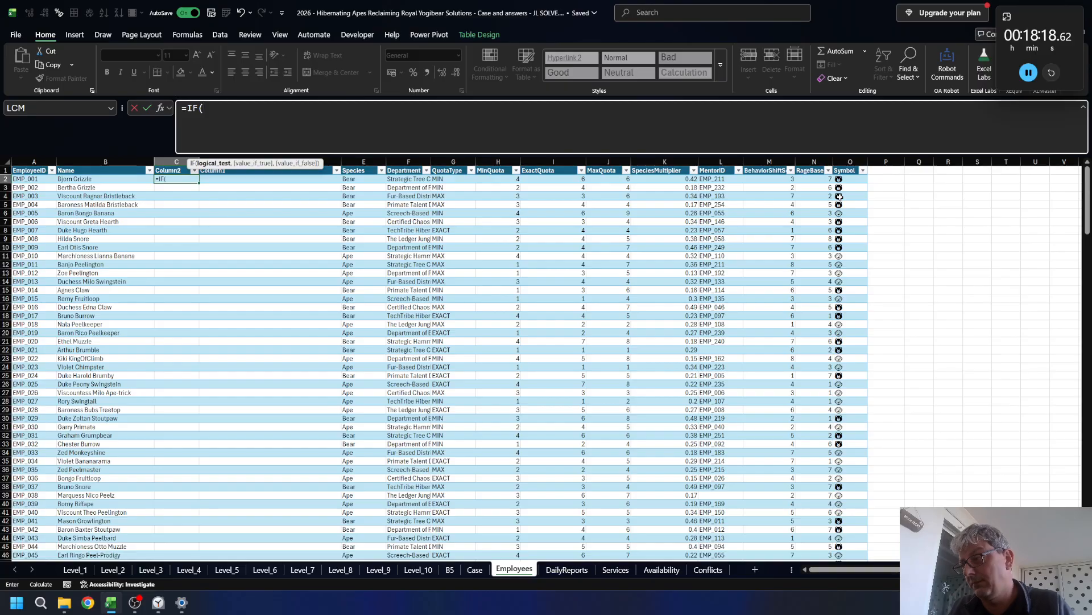
text(--)
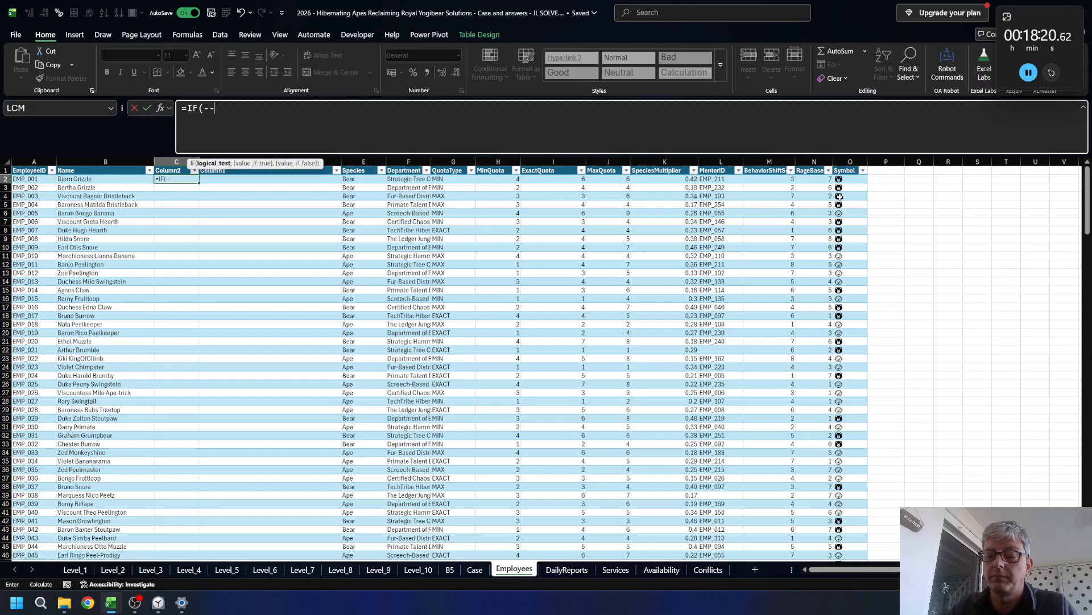
text(isn)
key(Tab)
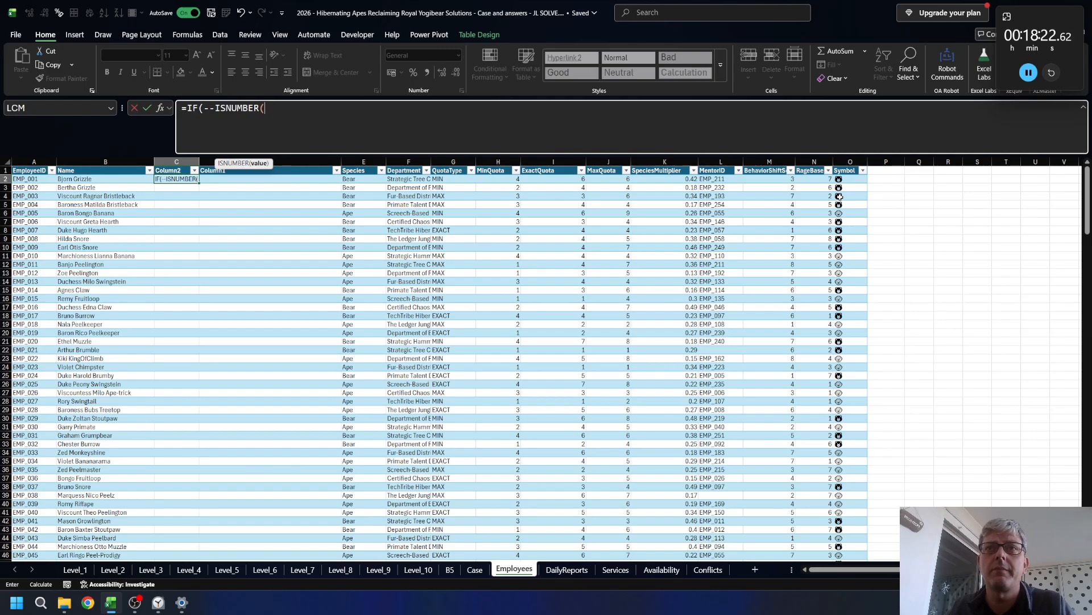
text(se)
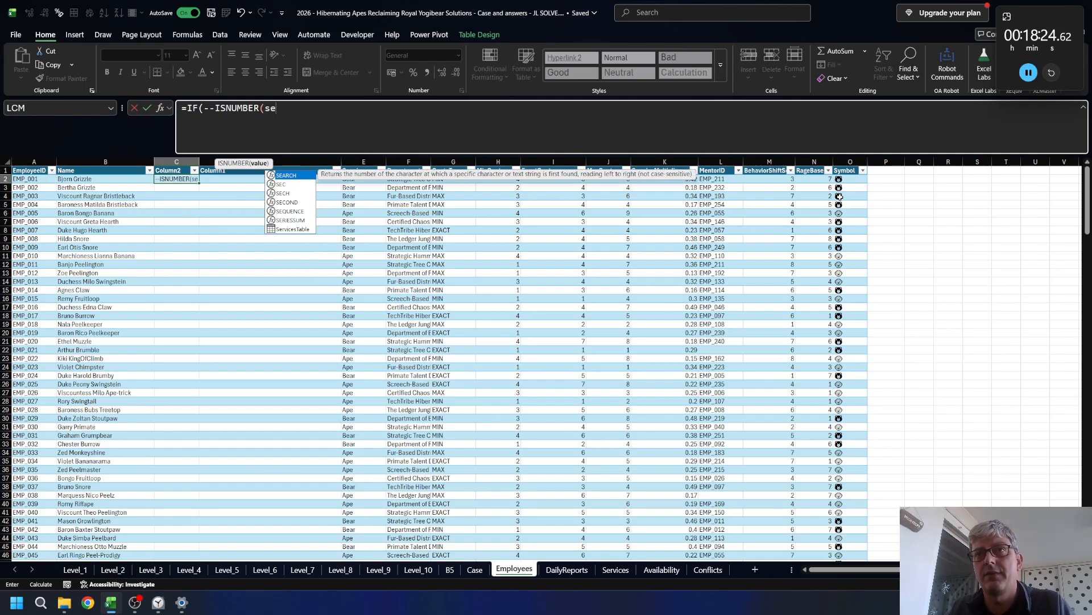
key(Tab)
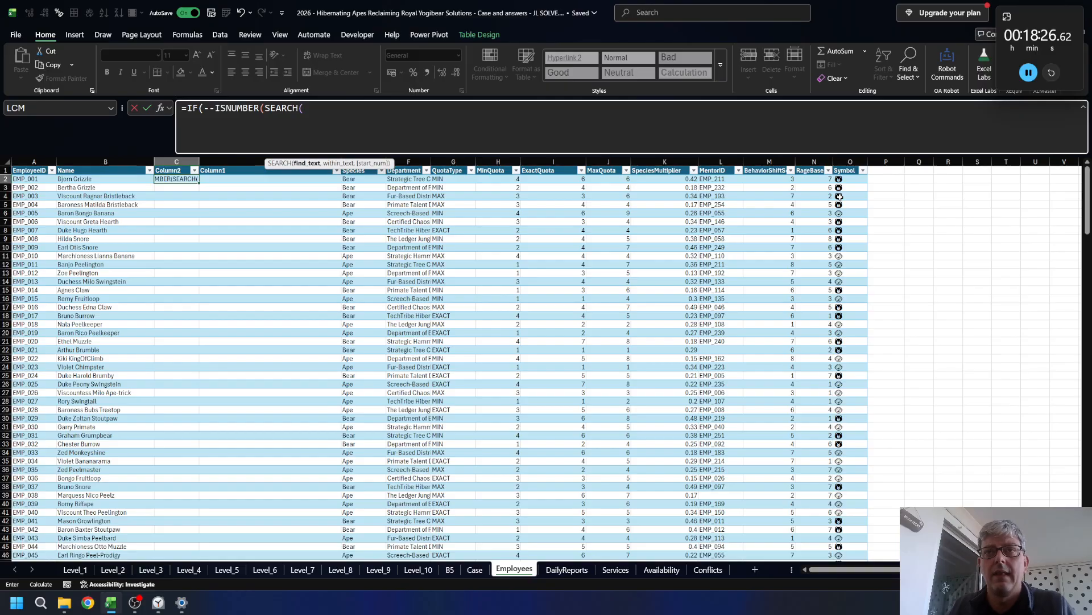
key(ctrl+Page_Up)
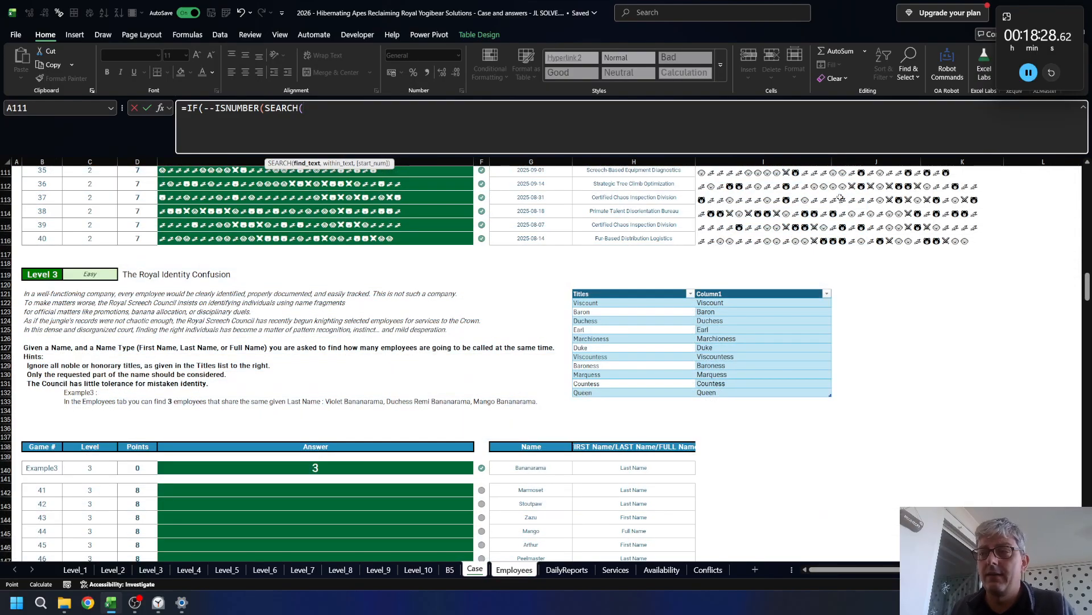
click(751, 294)
click(744, 311)
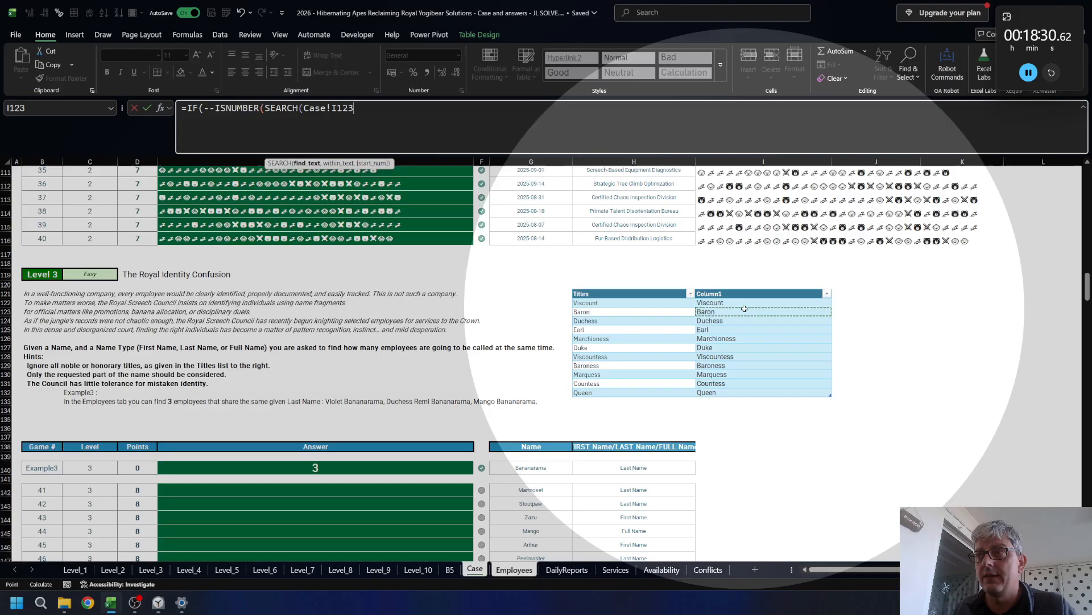
key(ctrl+space)
text(,)
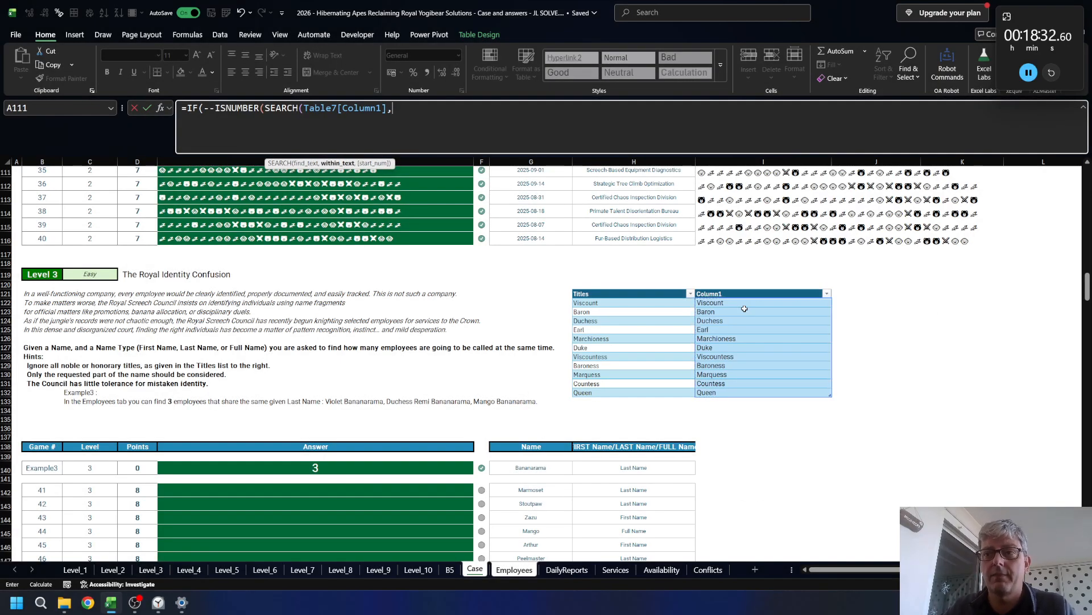
key(ctrl+Page_Down)
key(Left)
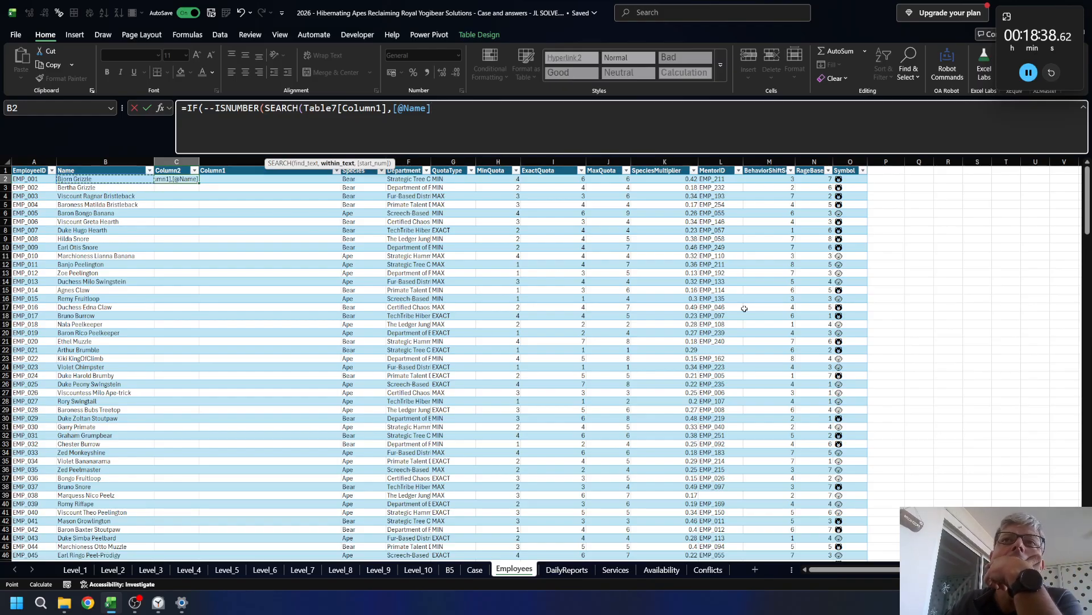
text())
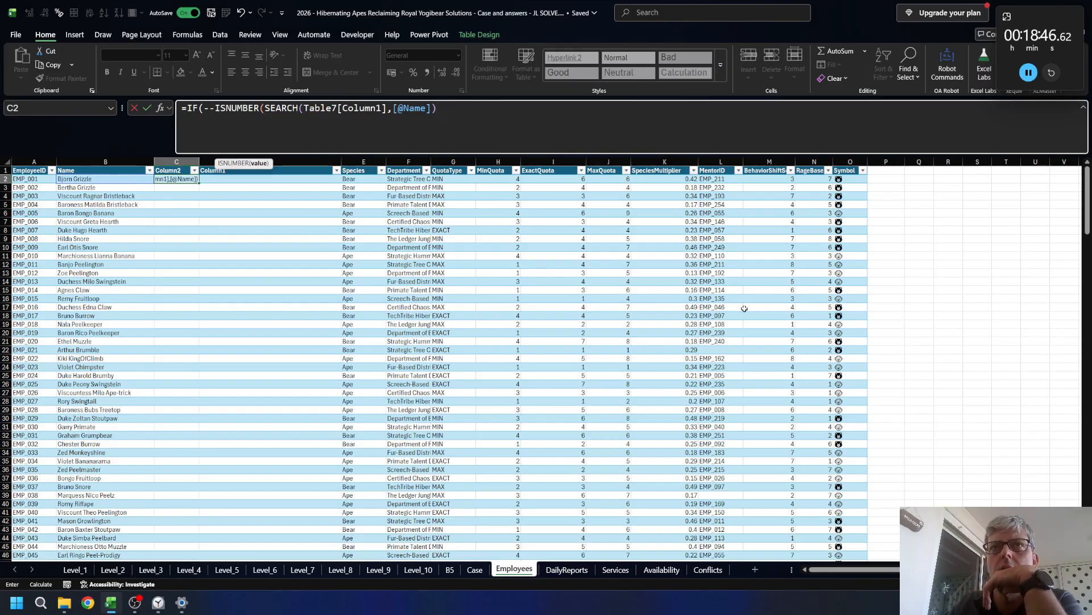
text())
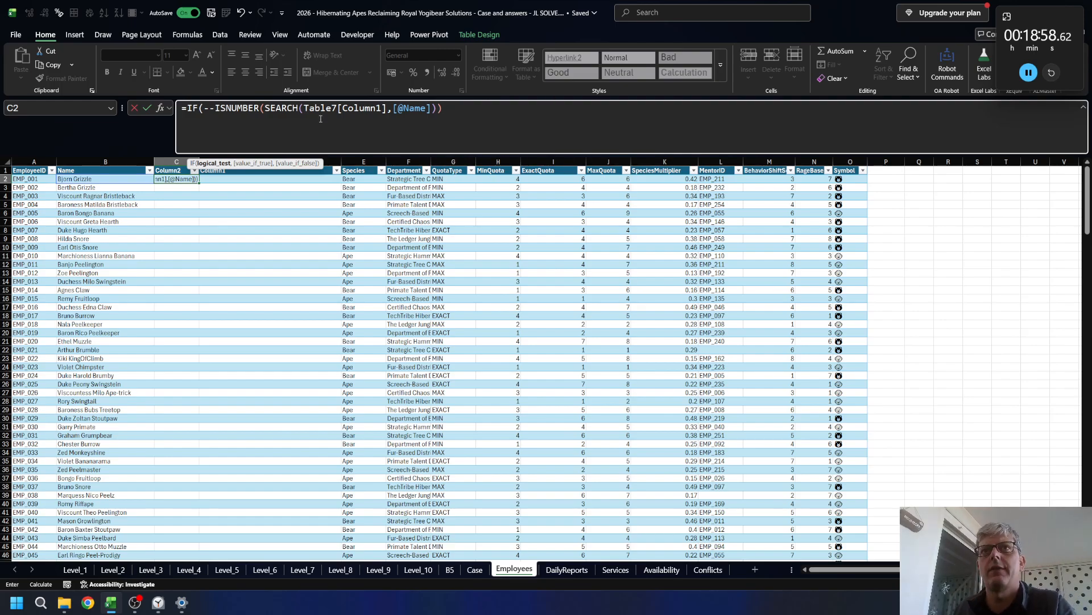
key(Escape)
text(=un)
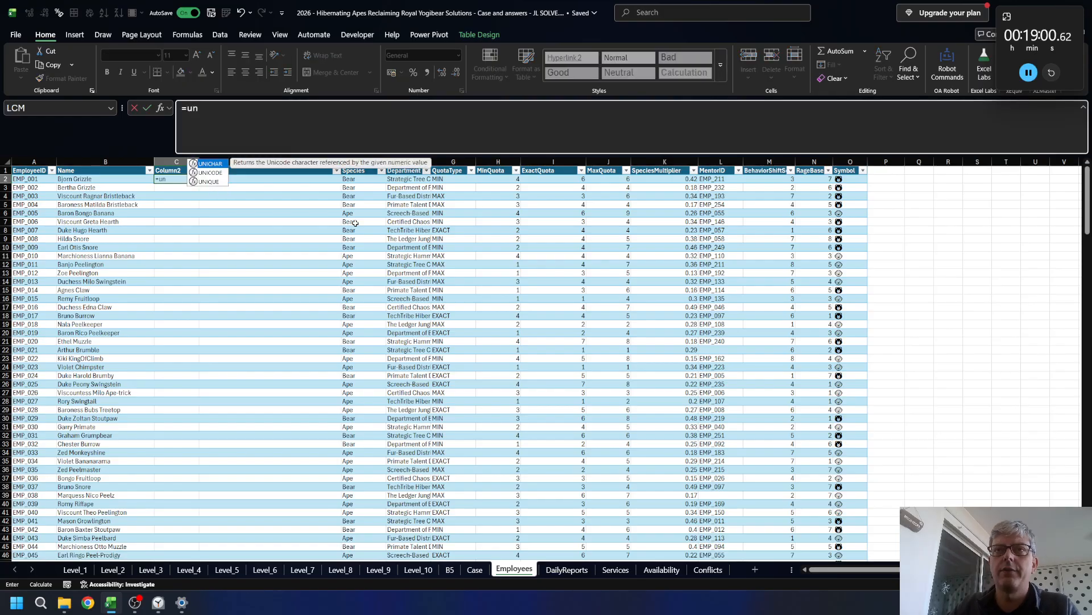
text(iq)
key(Tab)
text(sub)
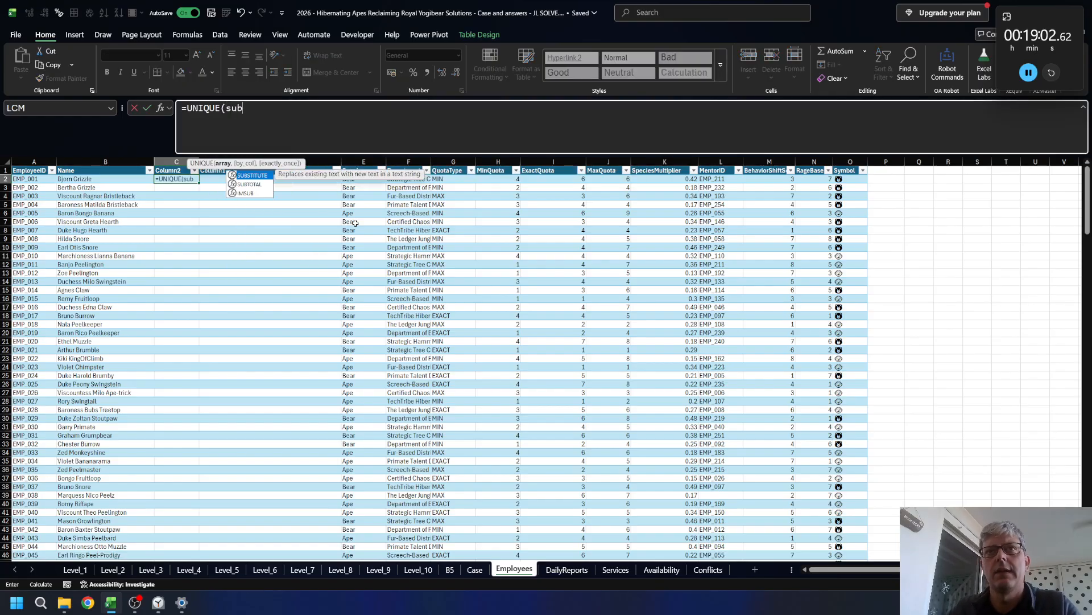
key(Tab)
key(Left)
text(,)
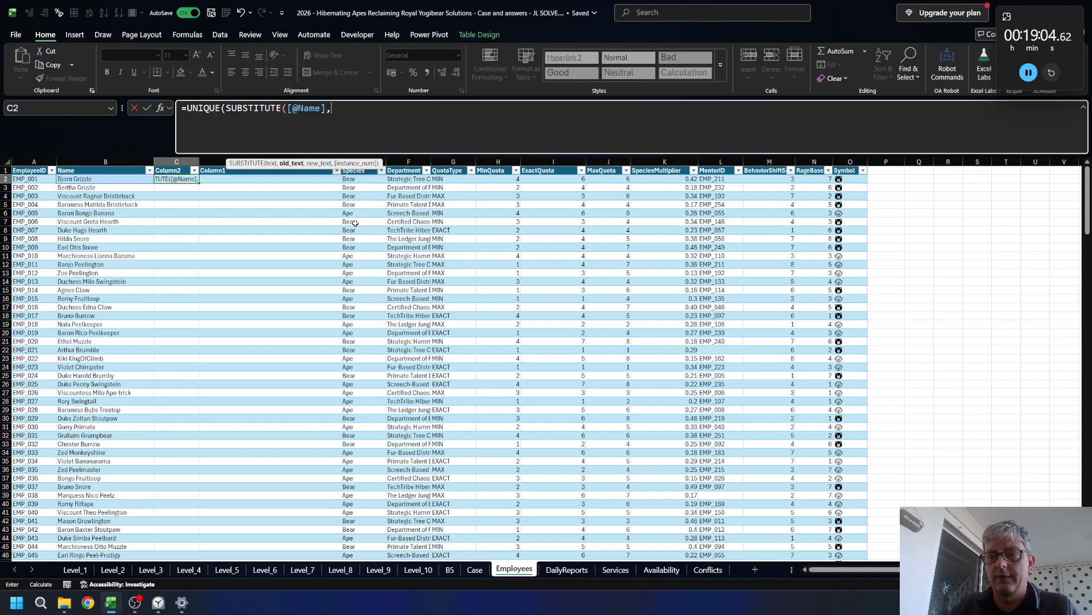
key(ctrl+Page_Up)
click(764, 313)
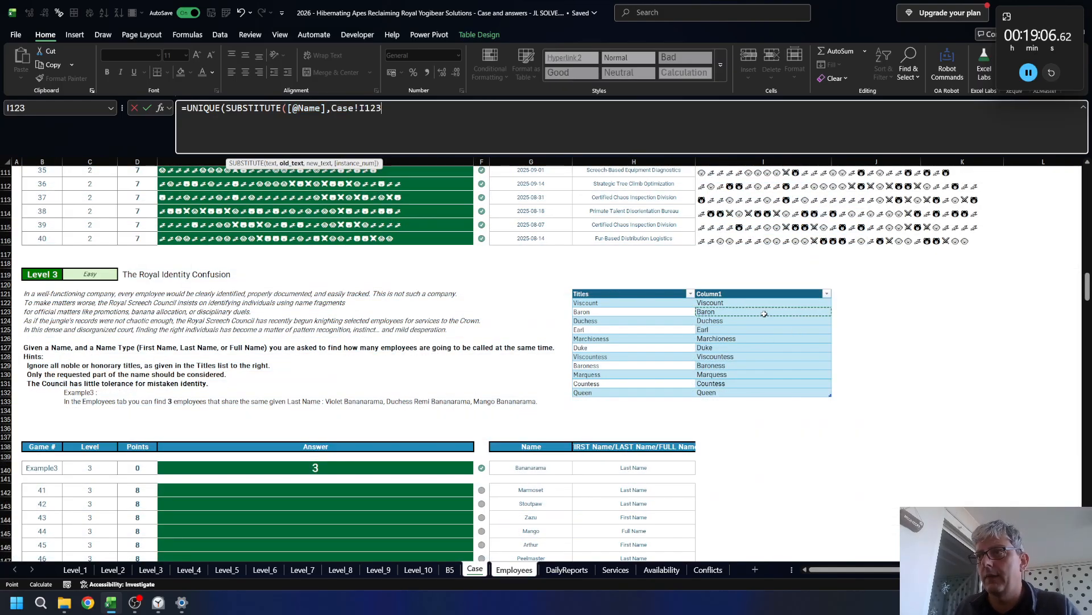
key(ctrl+space)
text("")))
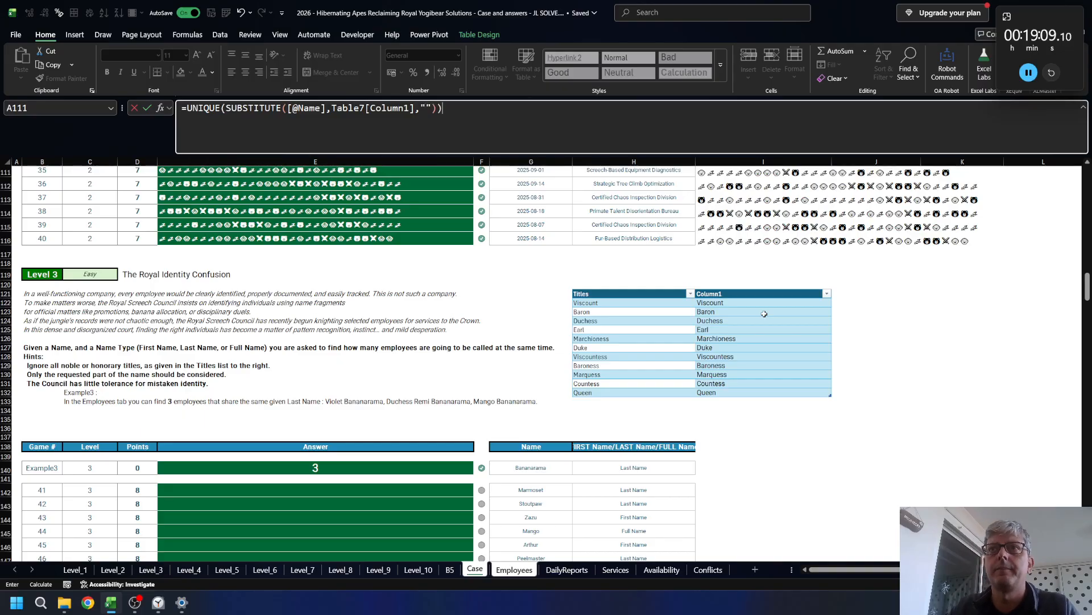
key(Return)
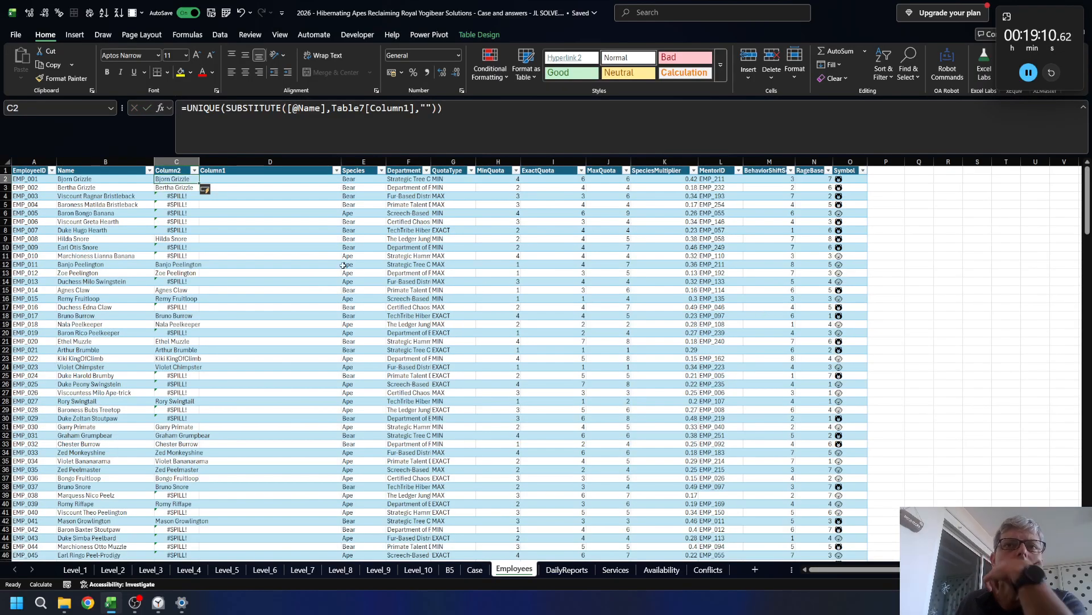
- Copy the formula text from C4 and try to enter it in cell Q4, outside the Employees table
click(169, 196)
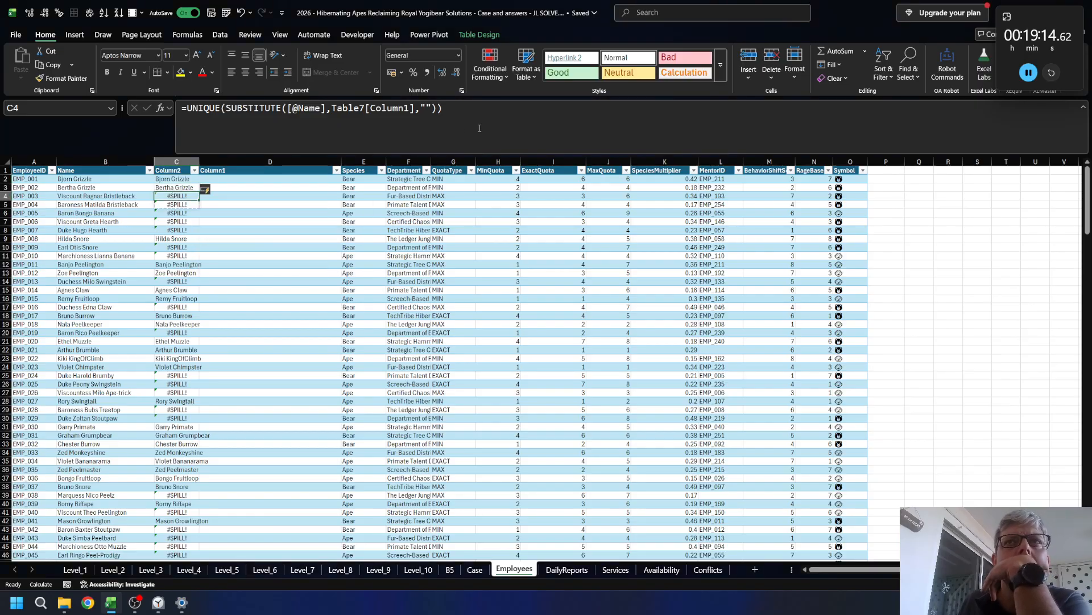
drag(479, 128, 114, 87)
key(Escape)
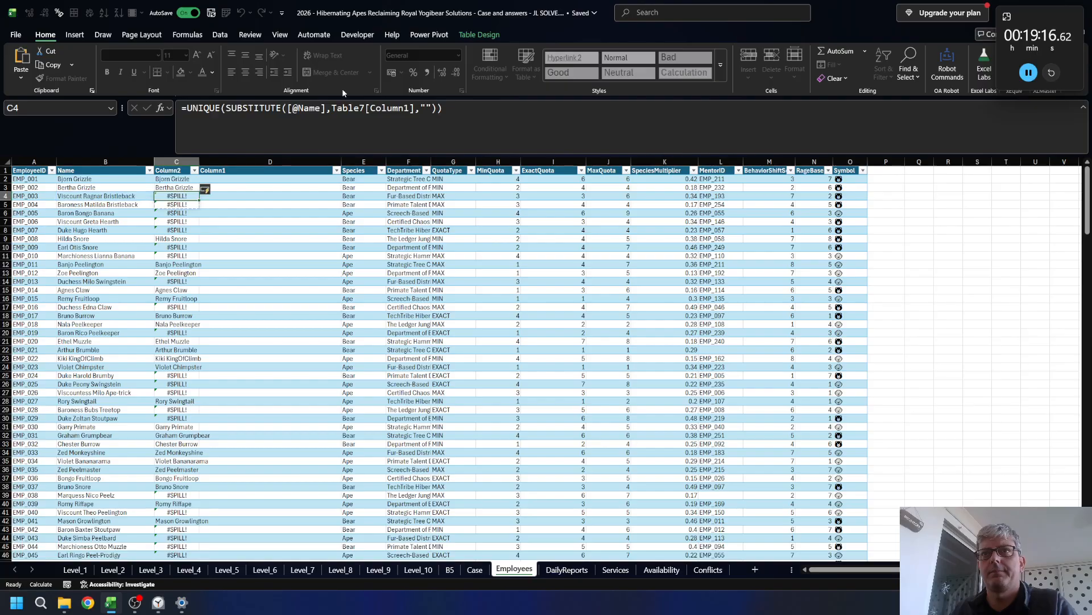
key(Right)
key(Right)
key(Right)
key(Right)
key(Right)
key(Right)
key(Right)
key(Right)
key(Right)
key(Right)
key(Right)
key(Right)
key(Right)
key(Right)
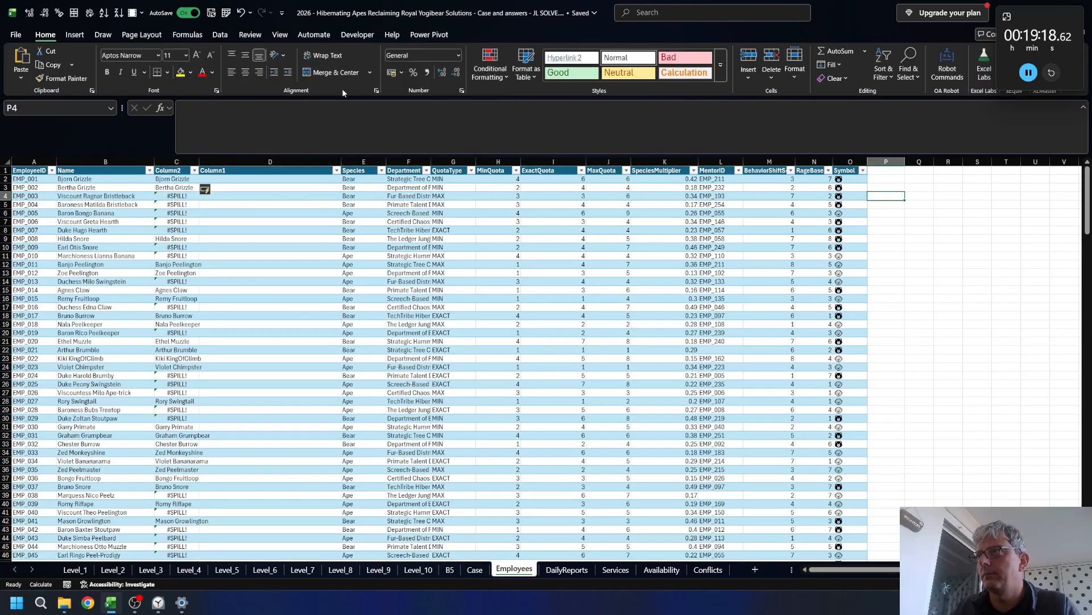
key(F2)
key(ctrl+v)
key(Return)
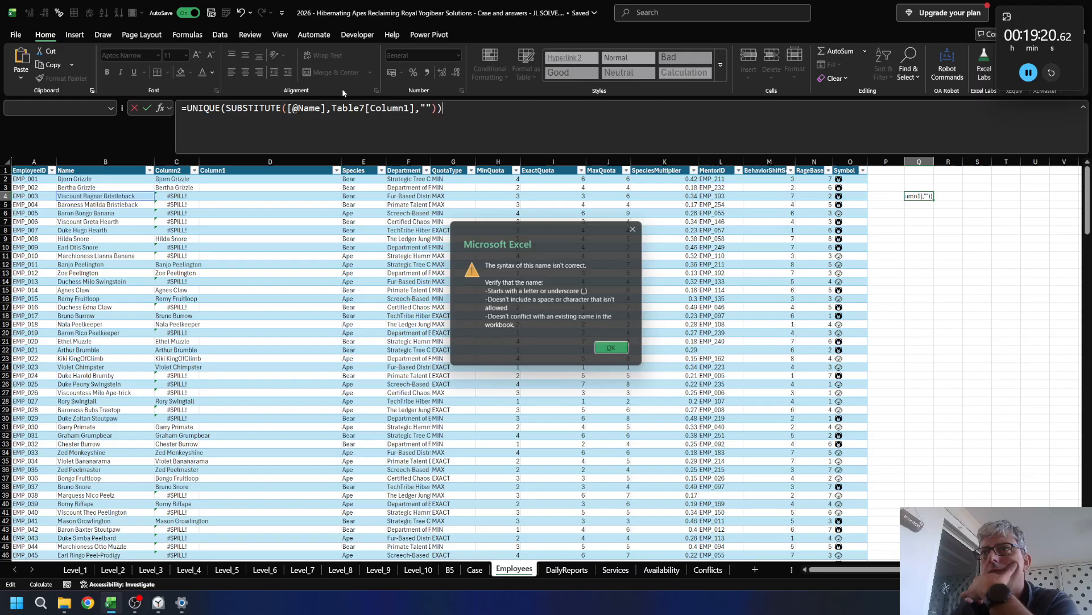
key(Return)
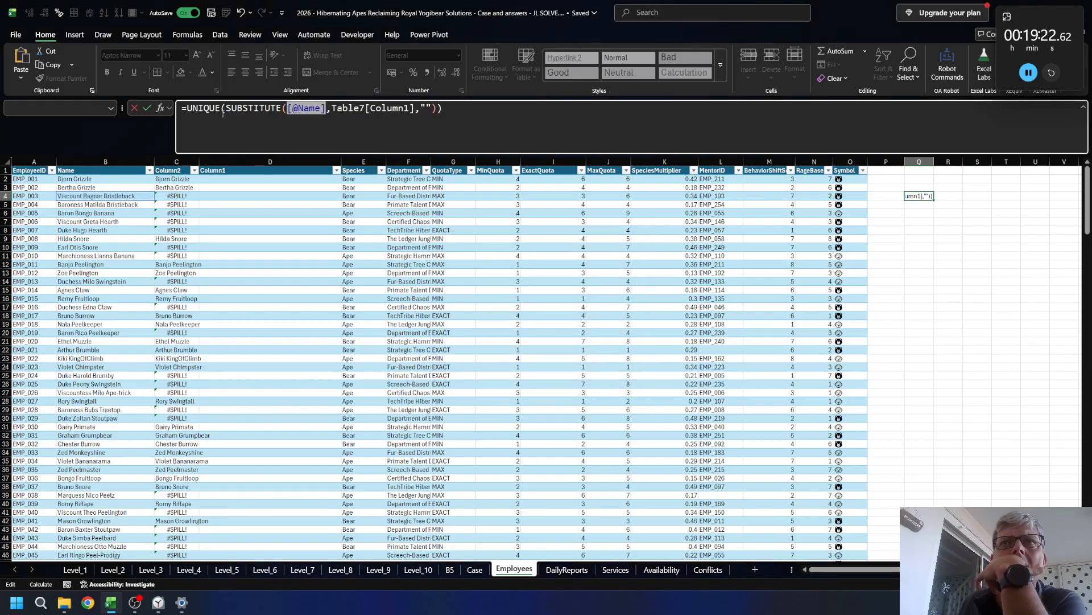
click(327, 108)
drag(329, 108, 287, 108)
key(BackSpace)
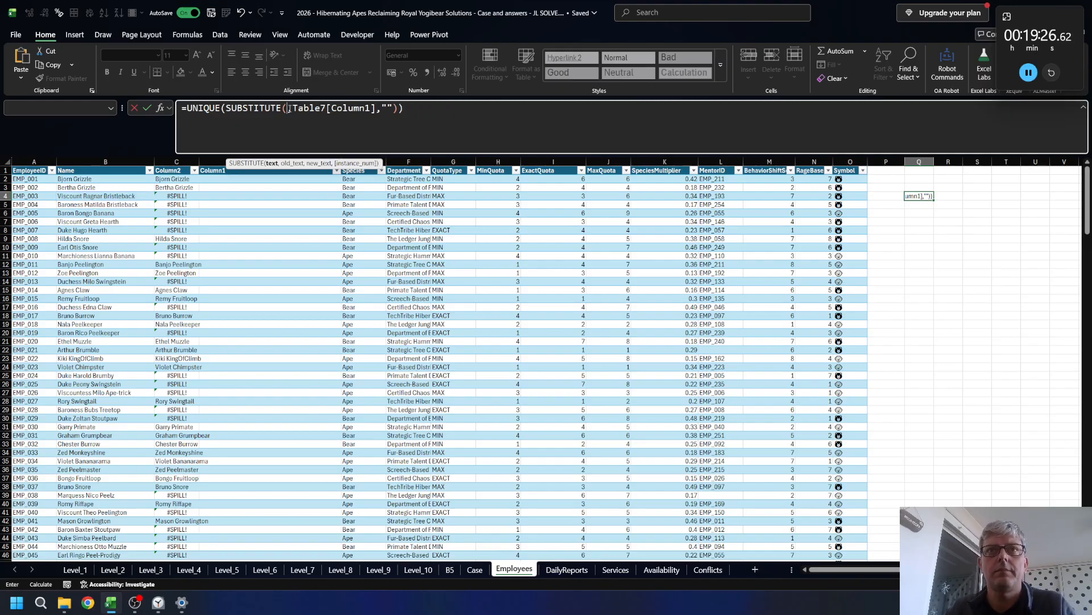
click(31, 196)
click(96, 196)
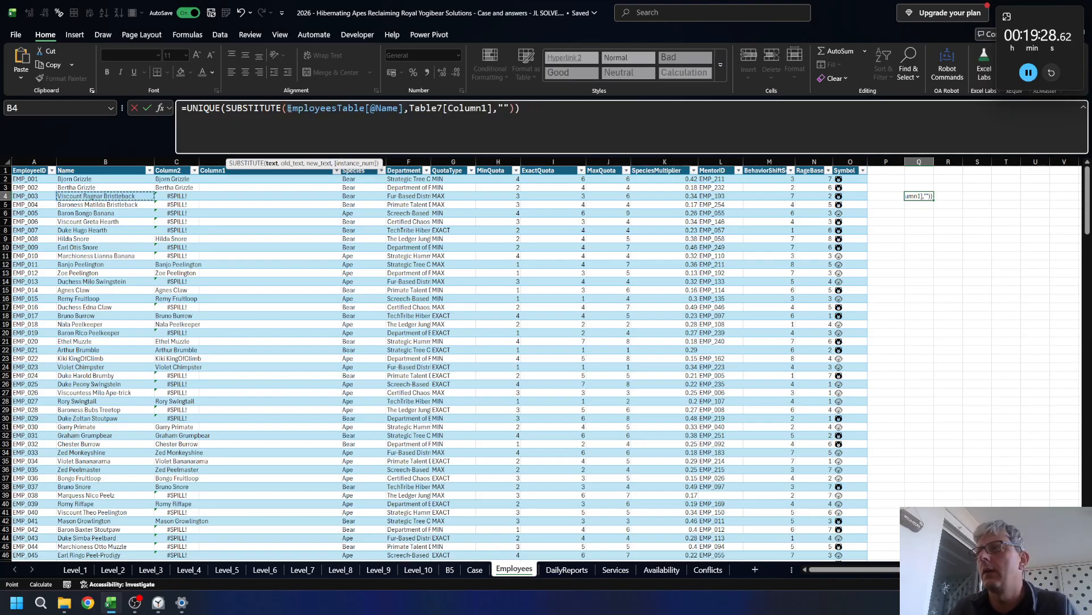
key(ctrl+Return)
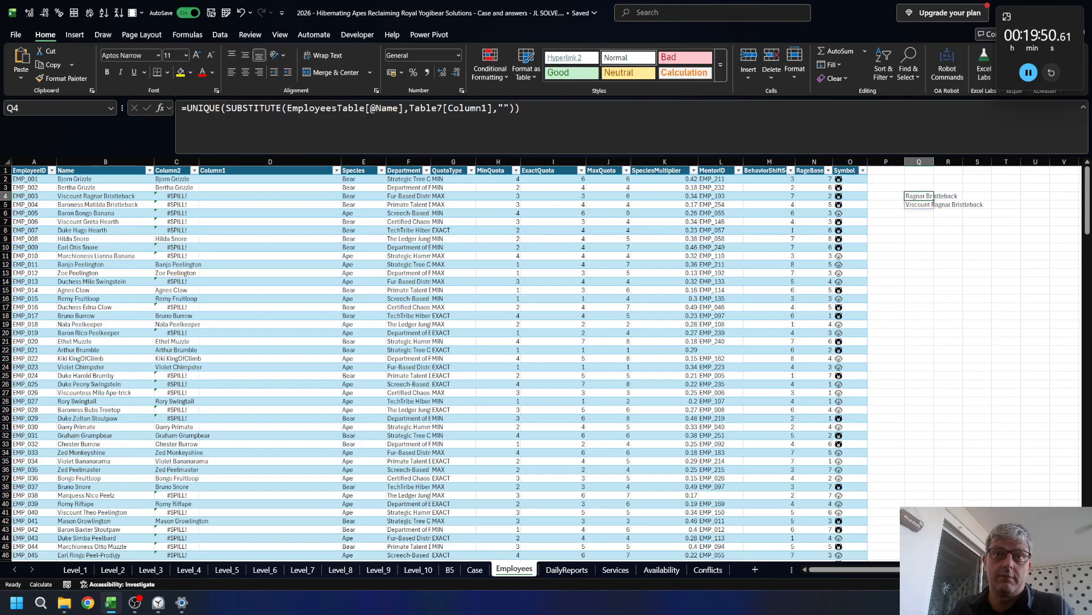
- Delete the test formula in Q4 and go back to cell C2 in the Employees table
key(Delete)
key(Left)
key(Left)
key(Left)
key(Left)
key(Left)
key(Left)
key(Left)
key(Left)
key(Left)
key(Left)
key(Left)
key(Left)
key(Left)
key(Left)
key(Left)
key(Left)
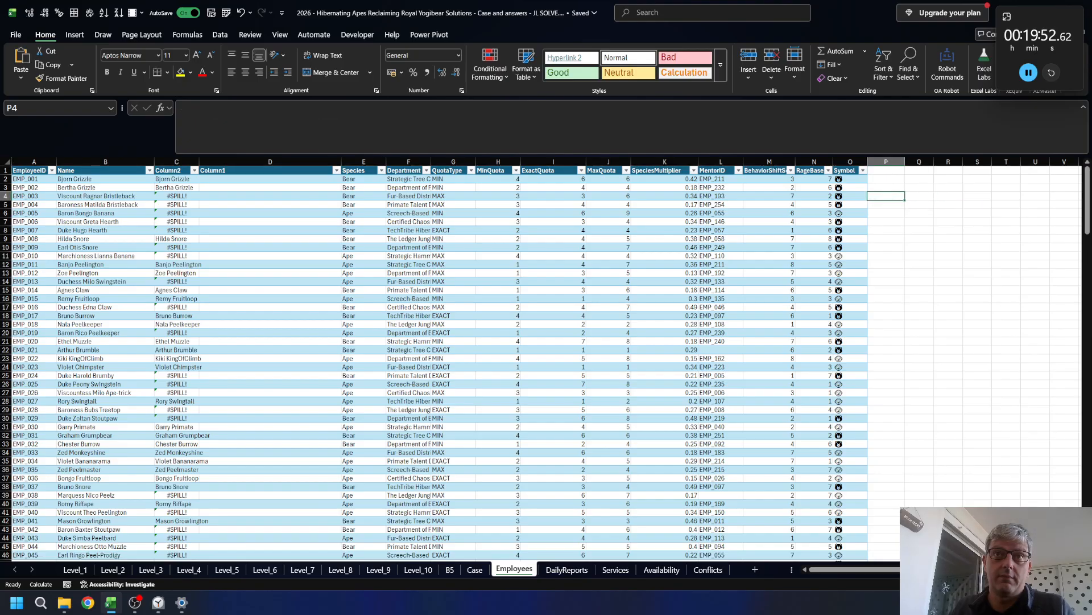
key(Right)
key(Right)
key(Up)
key(Up)
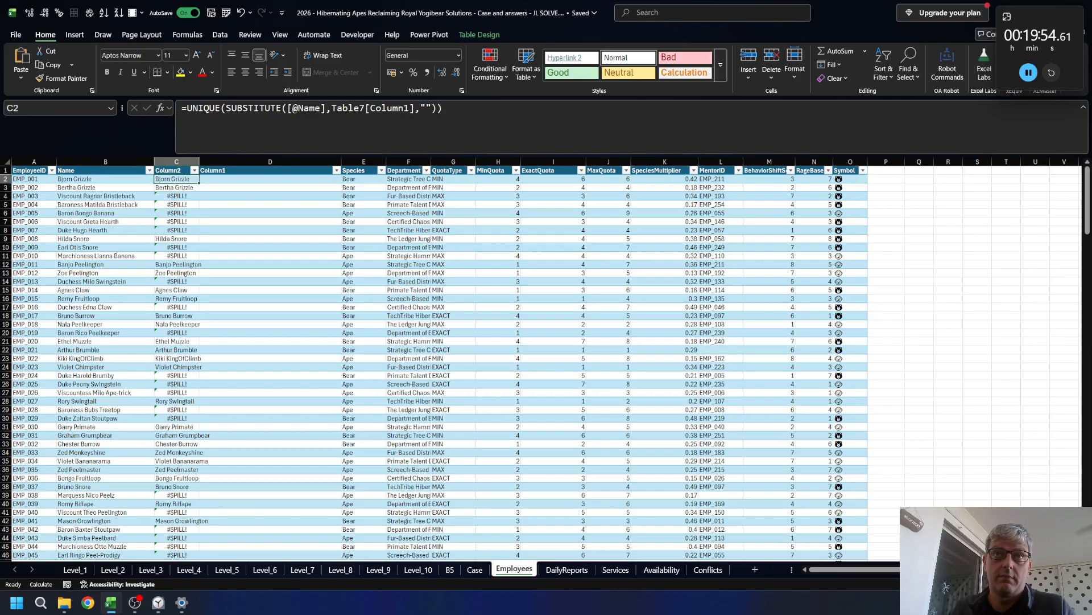
- Clear the existing UNIQUE formula in C2 of the Employees table, keeping only the equals sign
key(F2)
key(Home)
key(Right)
key(ctrl+shift+End)
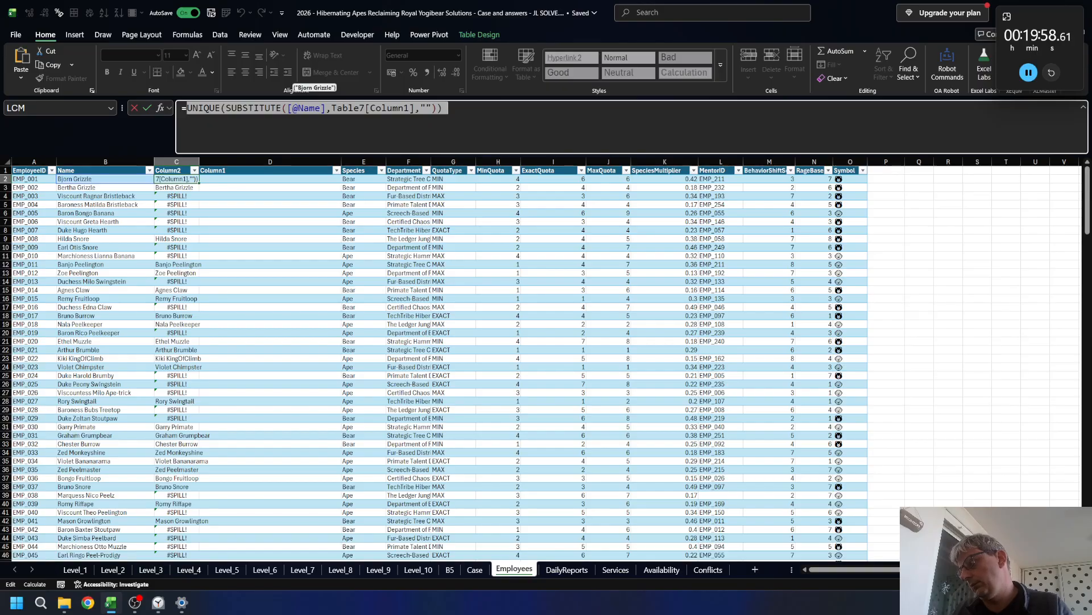
text(=IF()
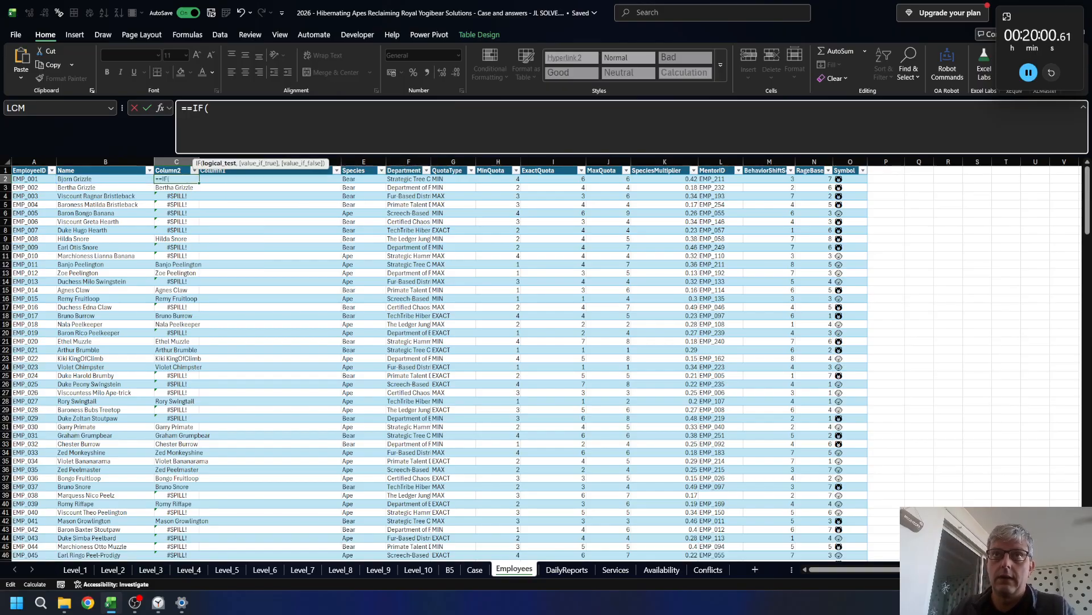
key(BackSpace)
key(BackSpace)
key(BackSpace)
key(BackSpace)
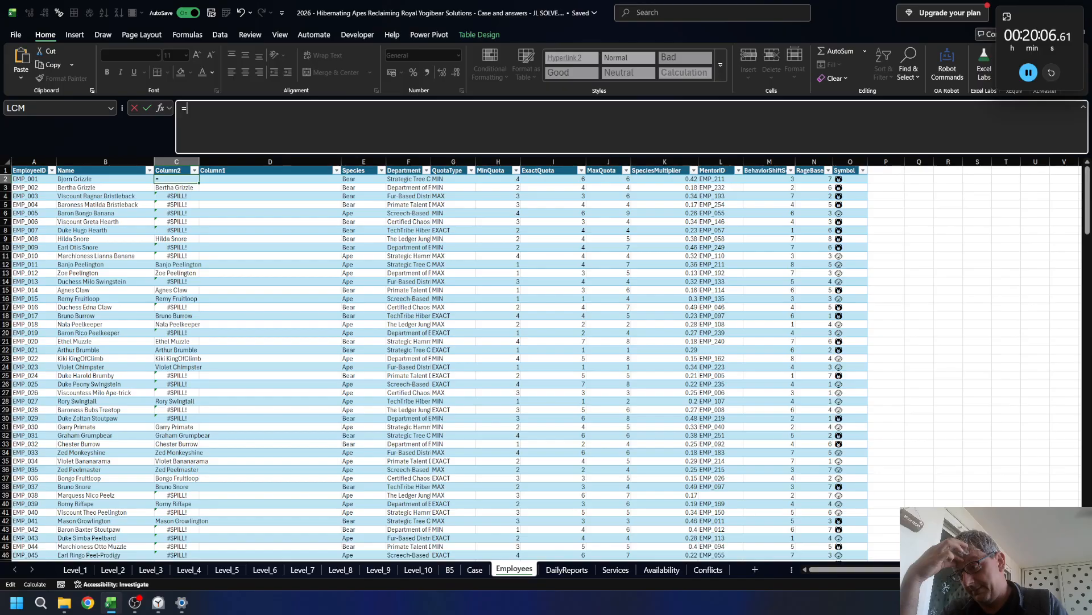
- Begin a title test in C2 with =IF(--ISNUMBER(SEARCH(
text(IF(-)
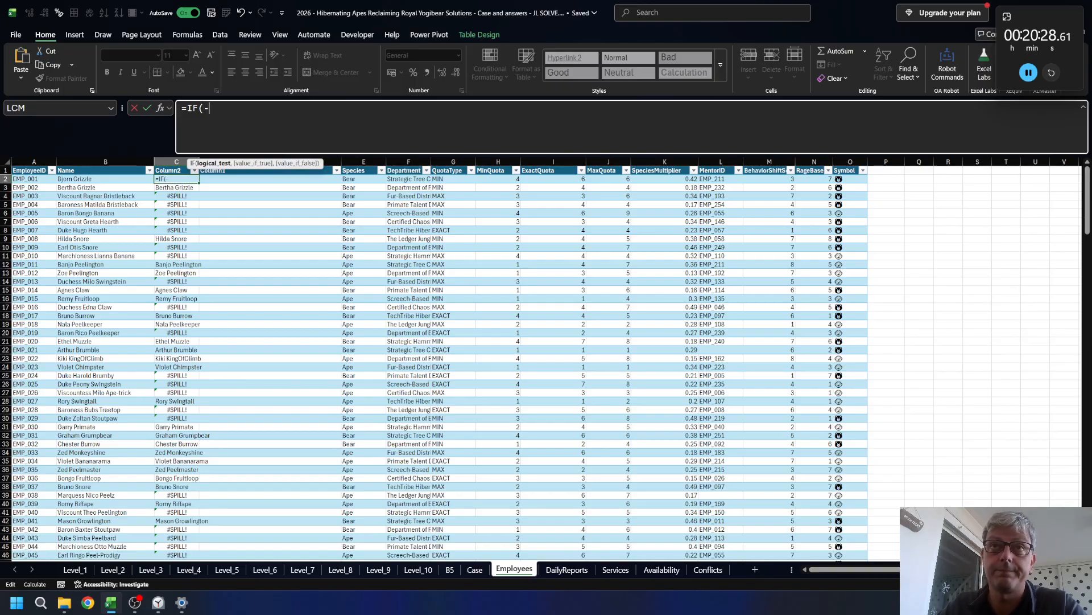
text(-isn)
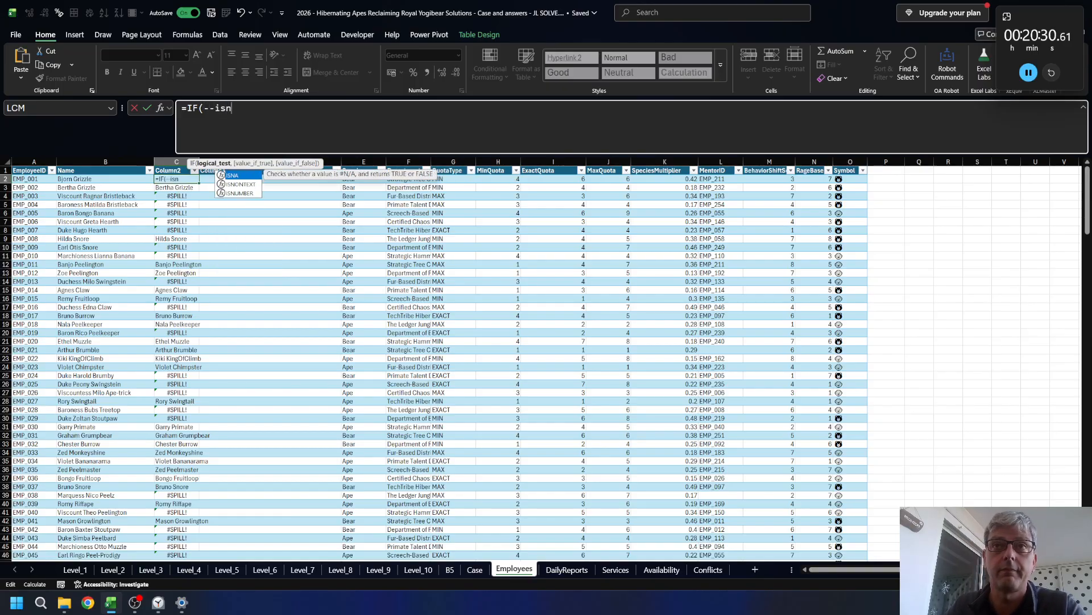
text(u)
key(Tab)
text(se)
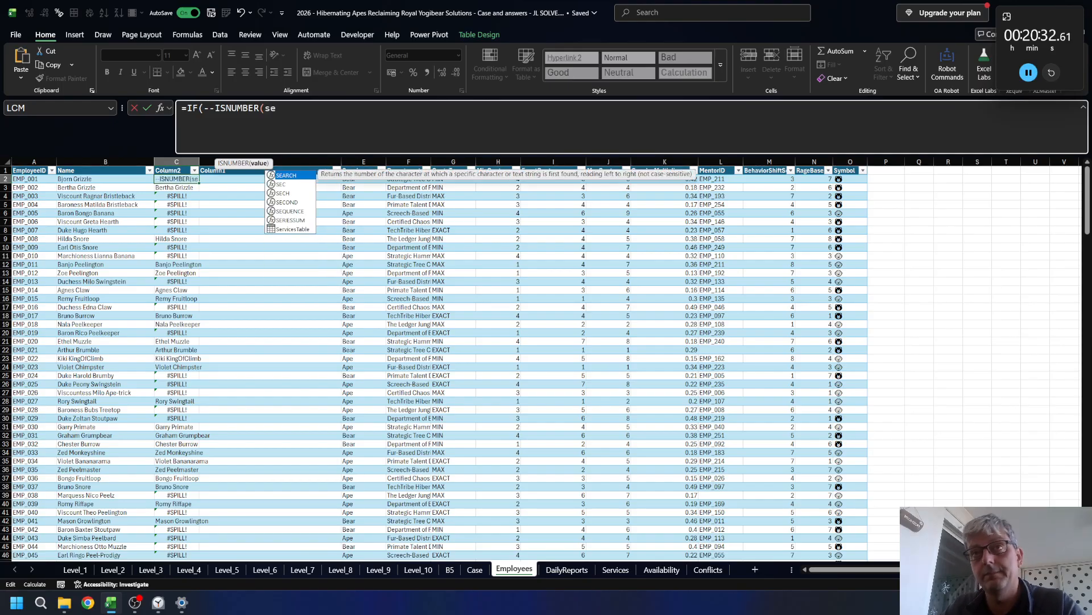
key(Tab)
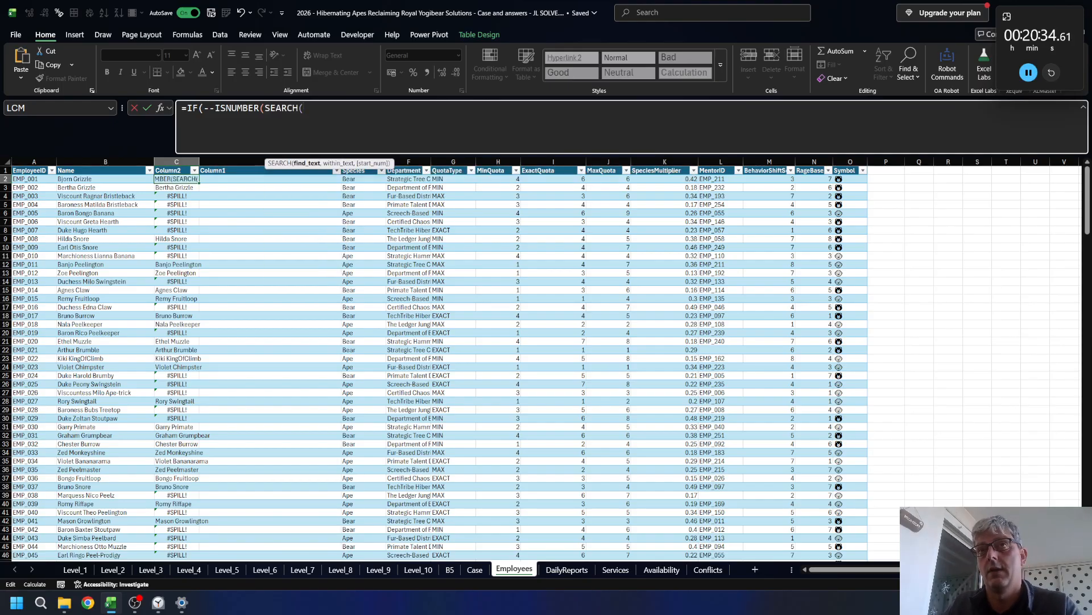
key(ctrl+Page_Up)
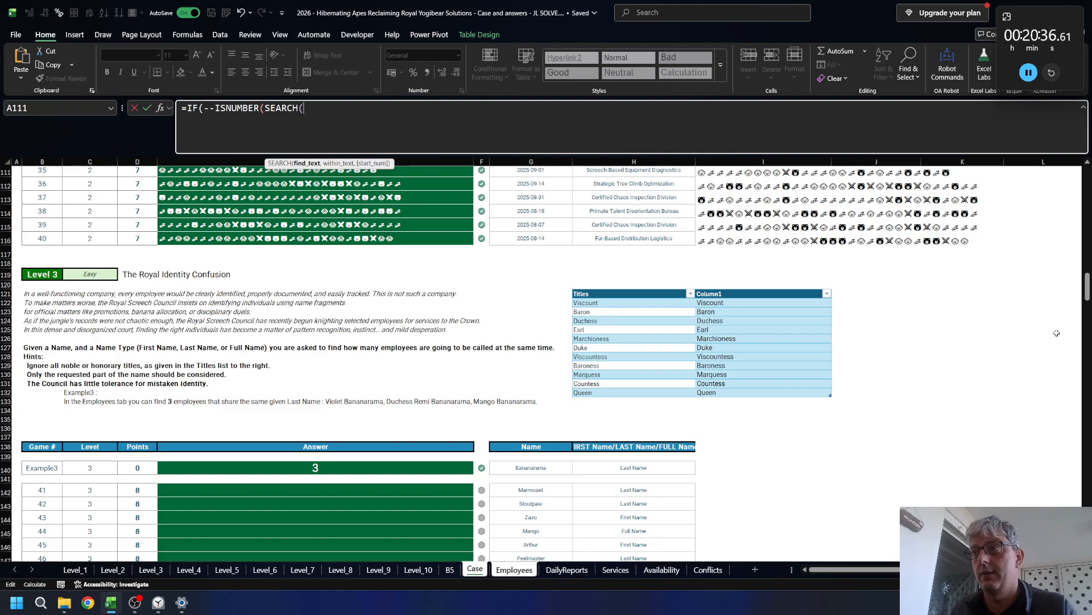
click(743, 314)
key(ctrl+space)
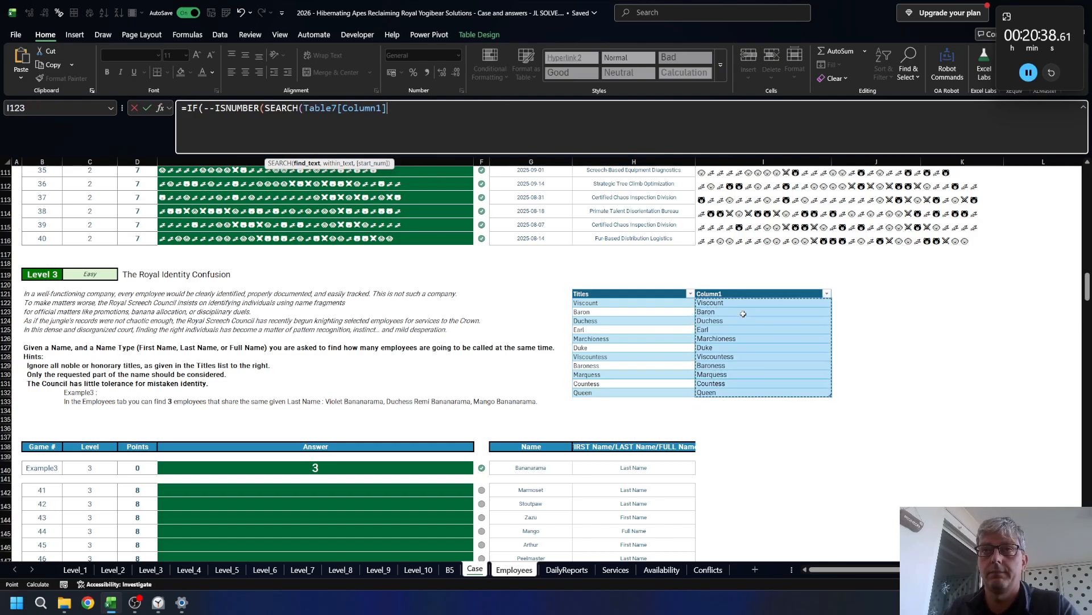
text(,)
key(ctrl+Page_Down)
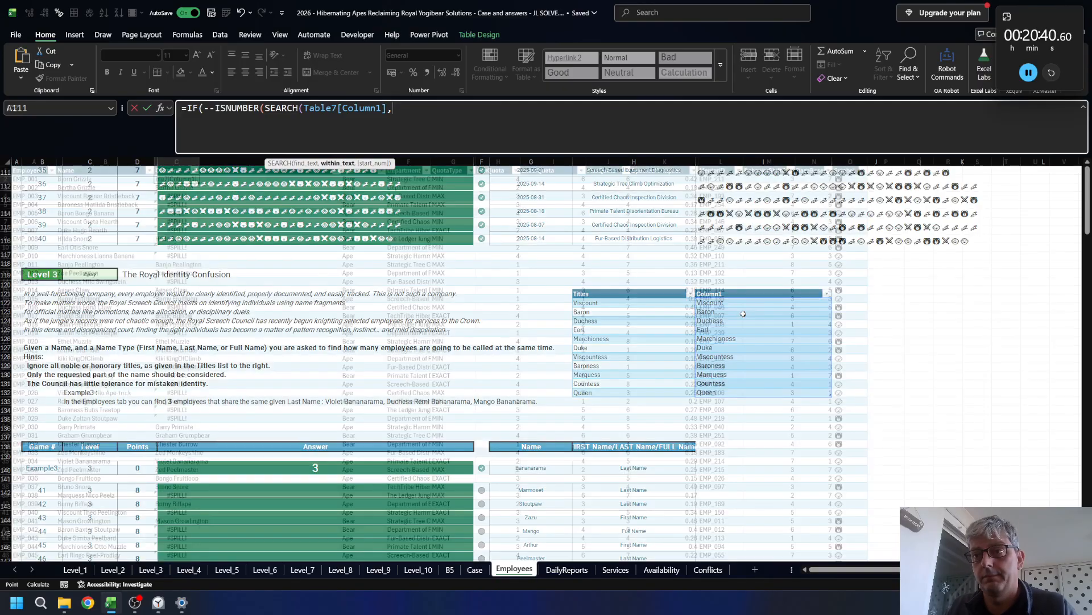
key(Left)
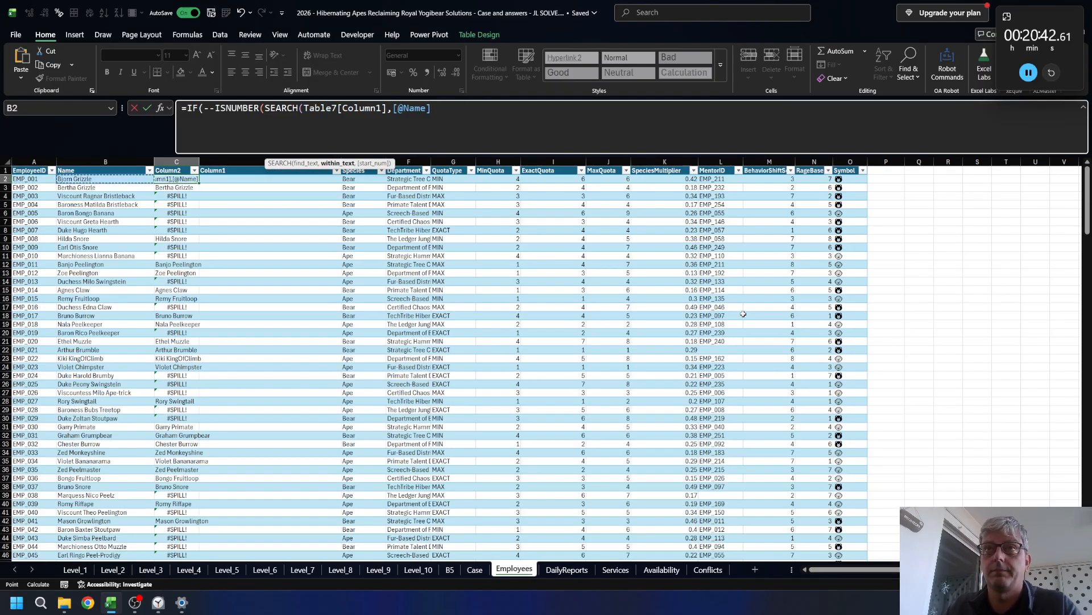
text())
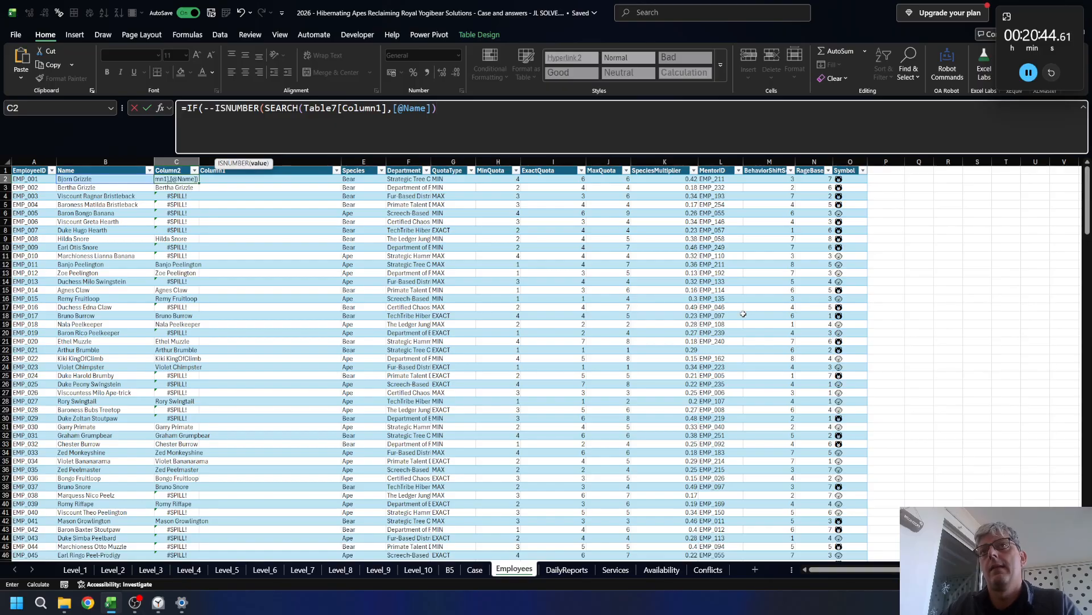
text()))
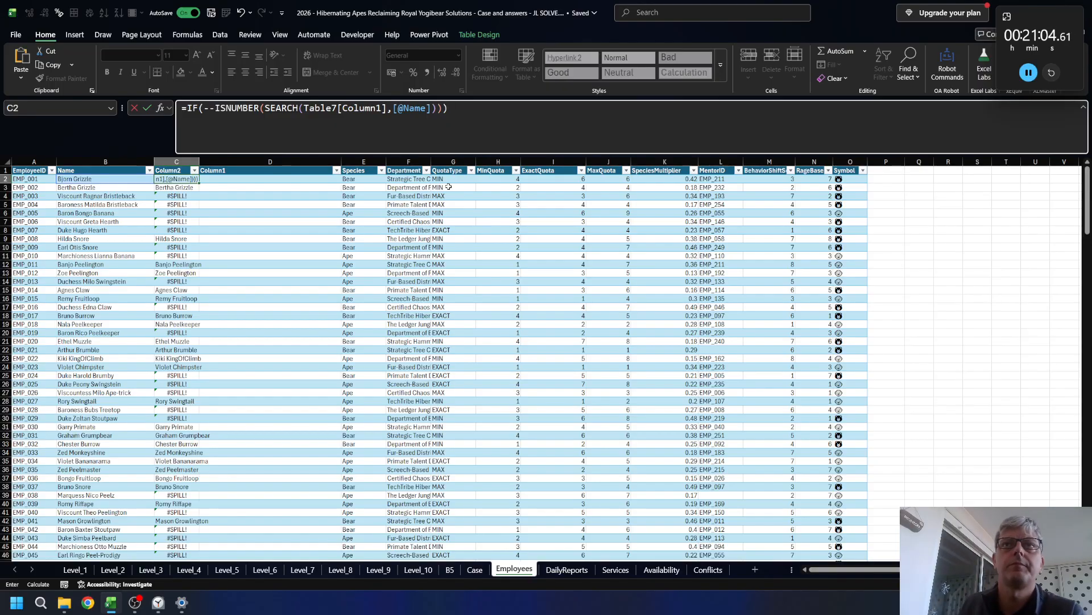
- Replace IF with LET in the C2 formula and assign the ISNUMBER(SEARCH()) result to the variable a
double_click(190, 107)
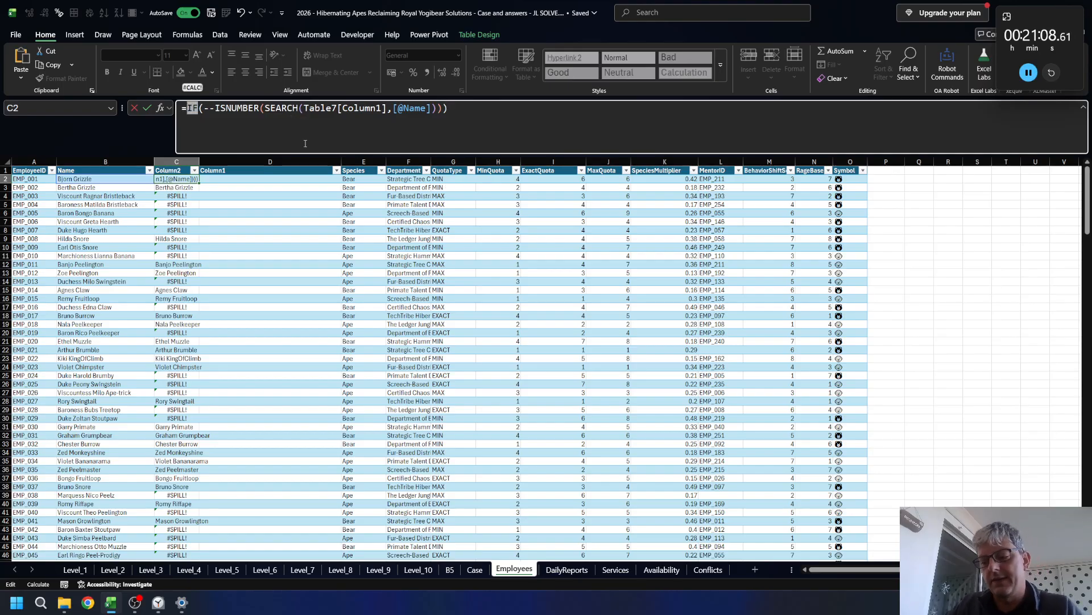
text(LET)
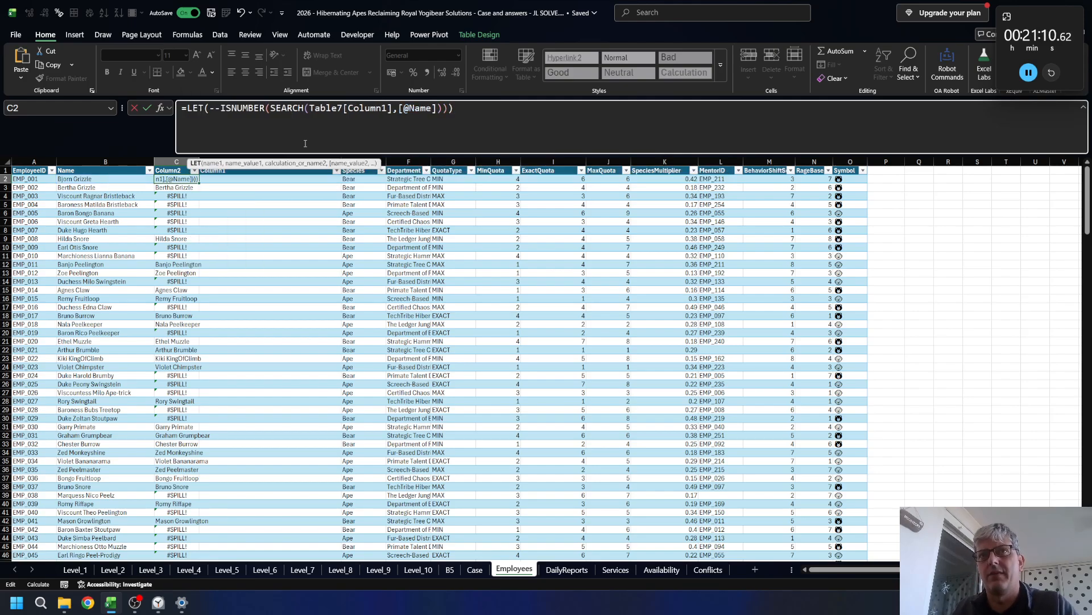
key(Right)
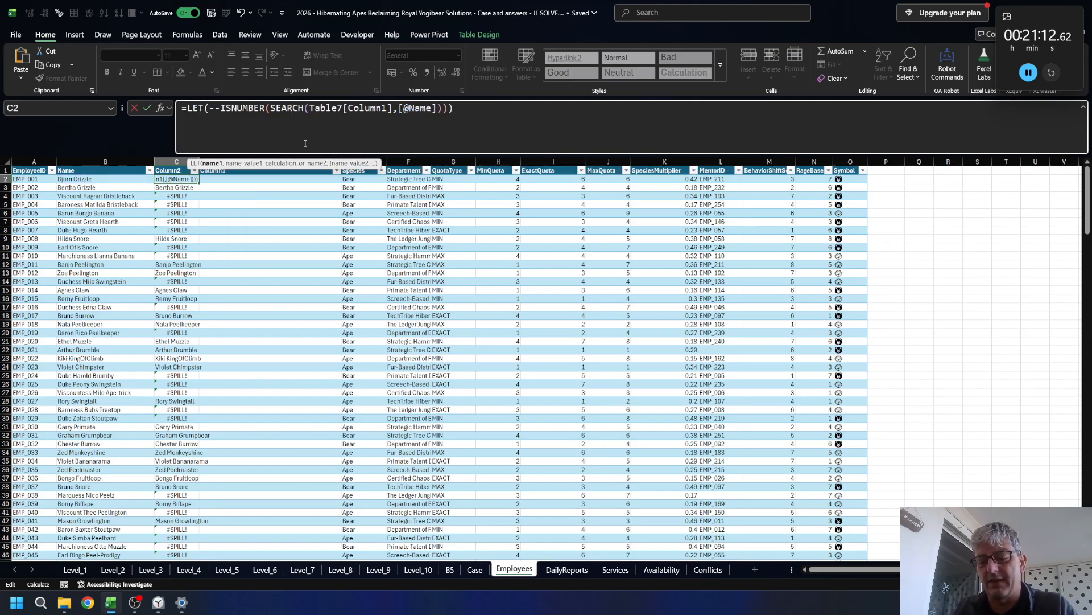
text(a,)
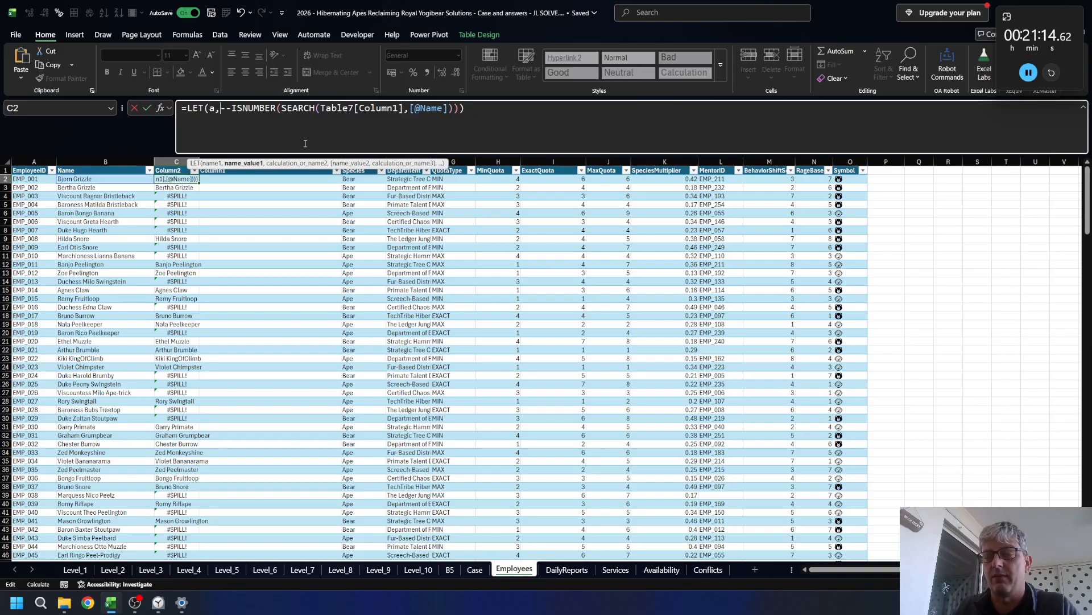
key(End)
key(BackSpace)
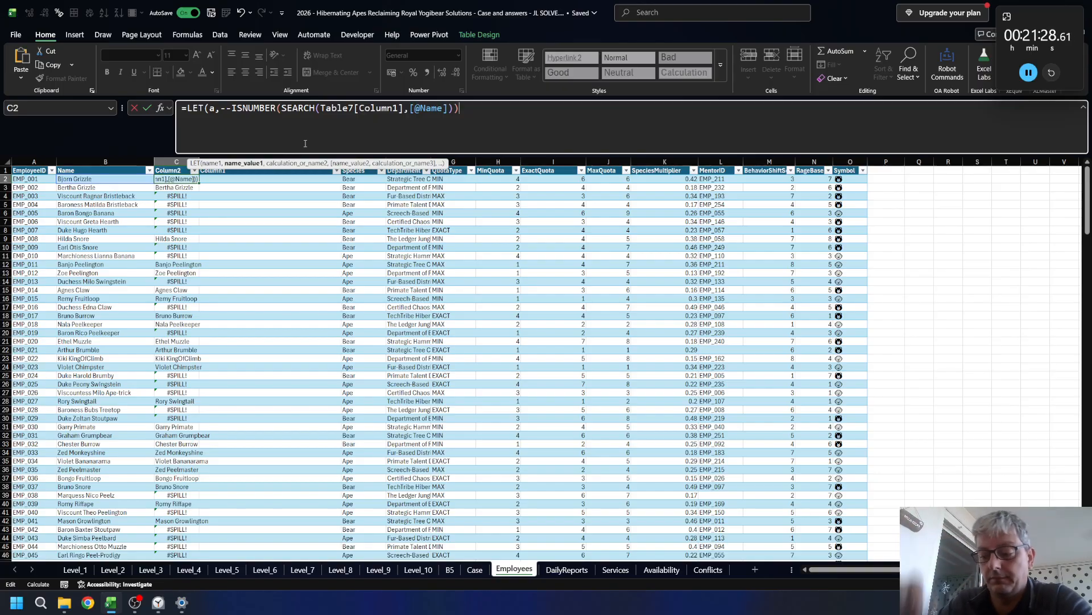
text(,)
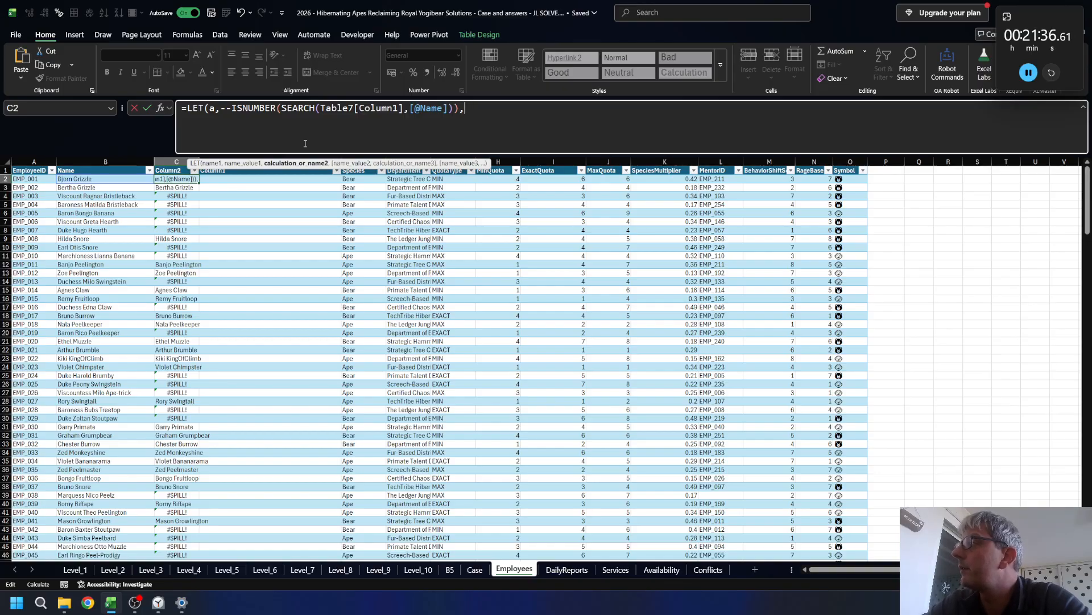
text(IF()
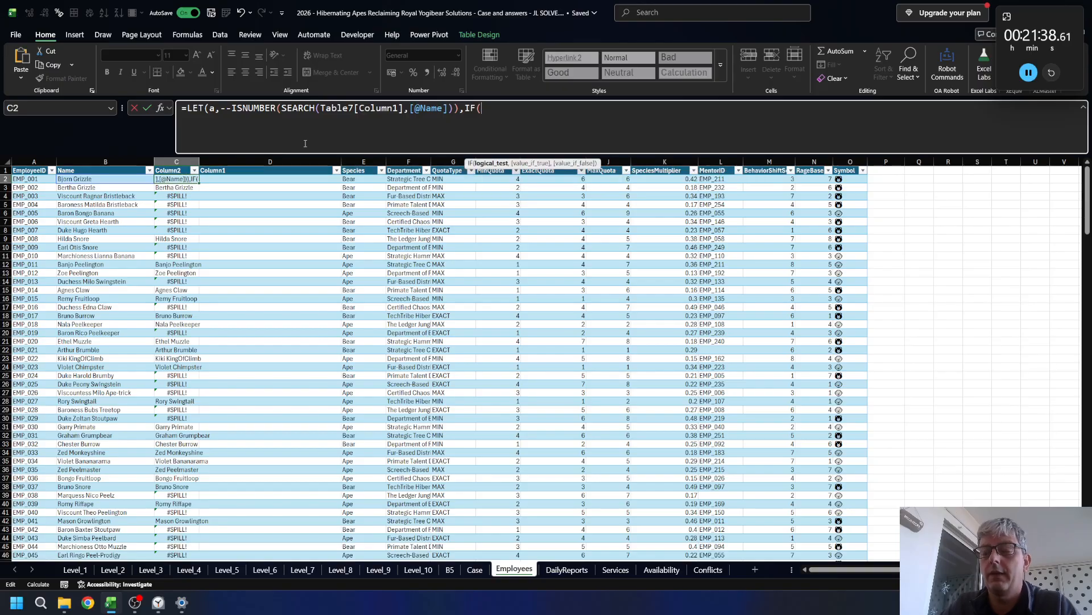
text(SUM(a)
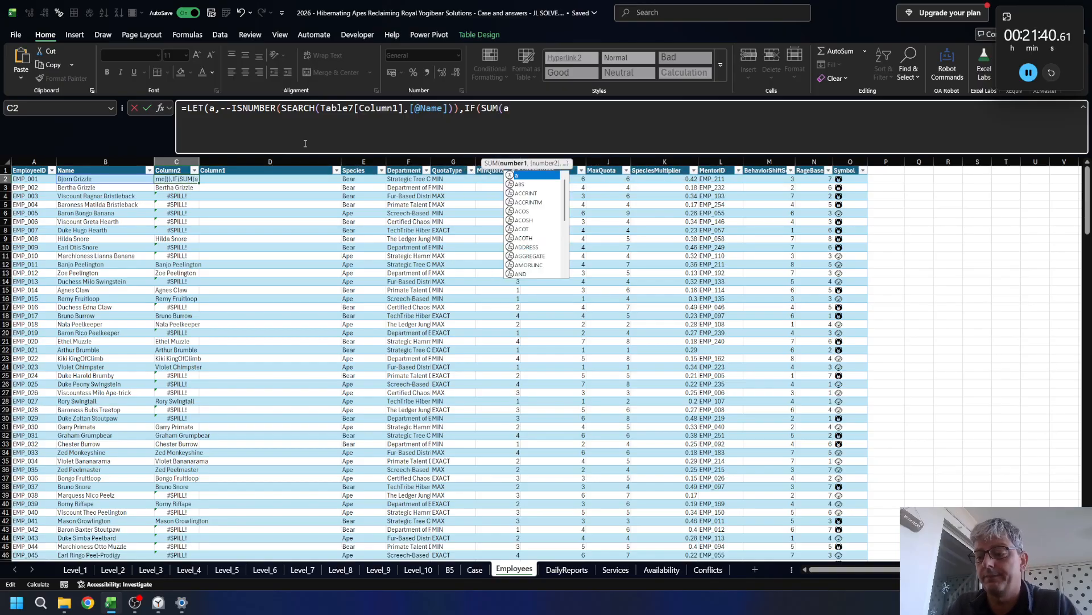
text(=0),)
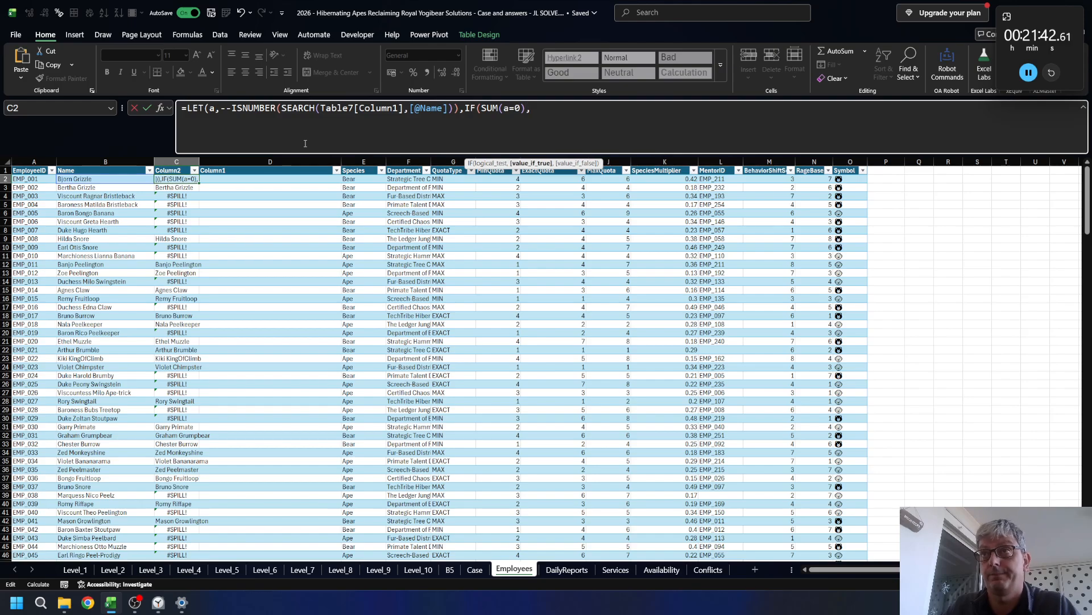
key(BackSpace)
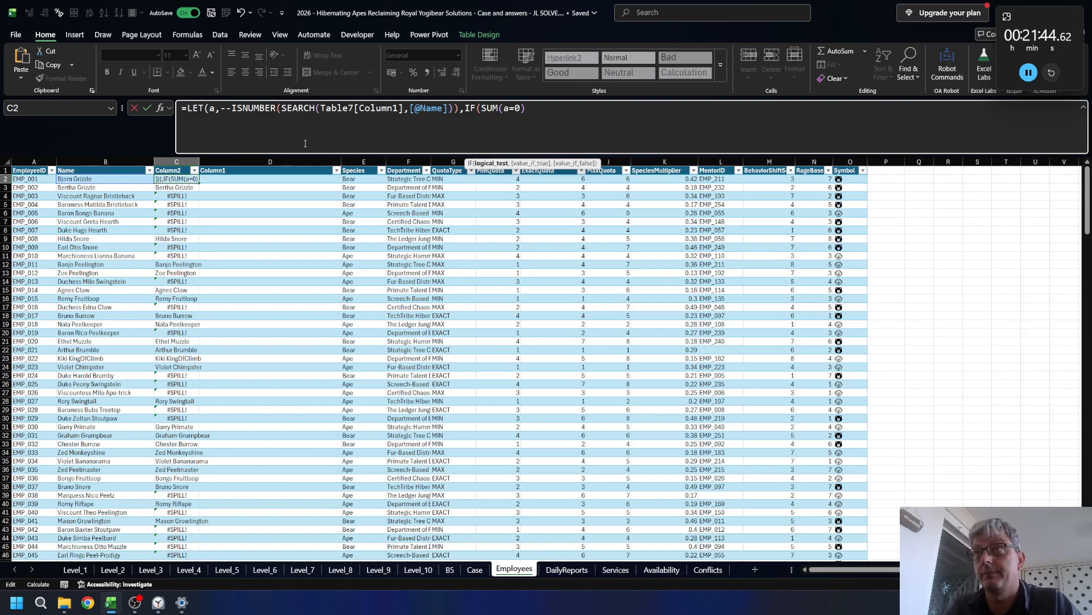
key(BackSpace)
key(BackSpace)
key(BackSpace)
text()=)
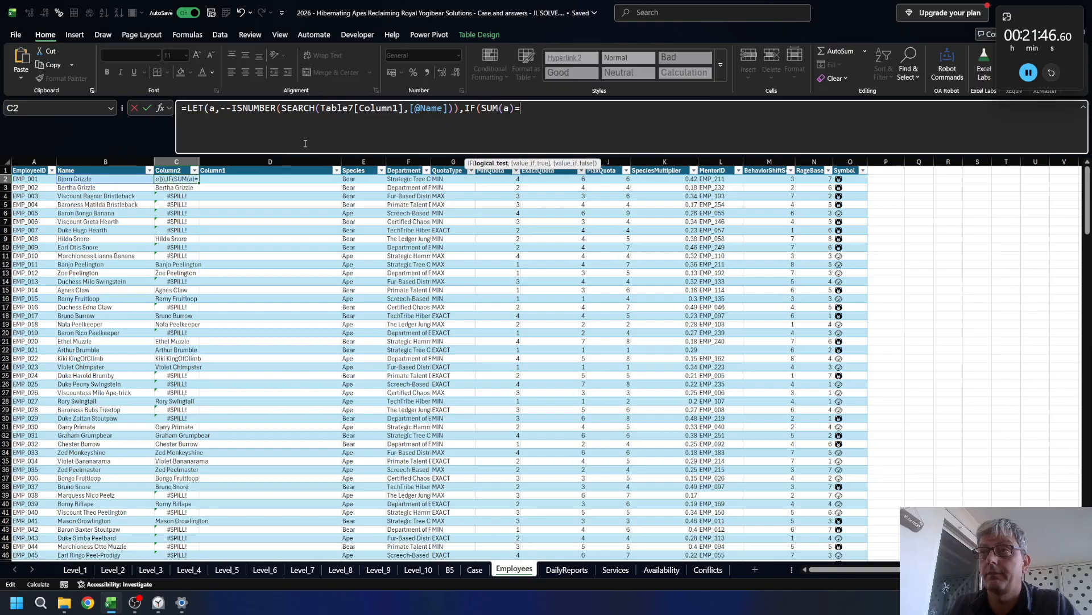
text(0,)
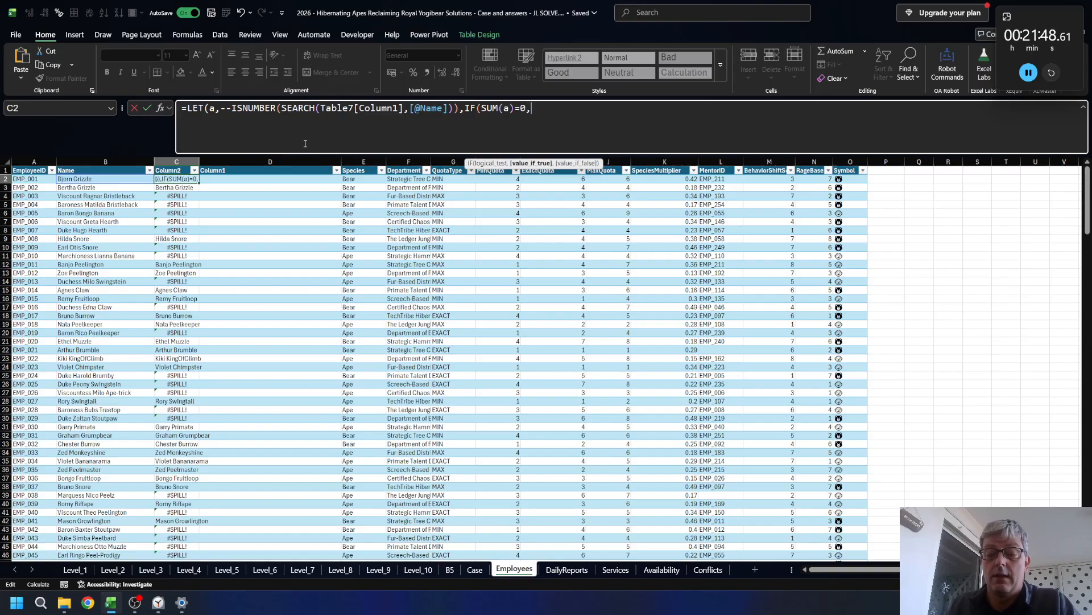
key(Left)
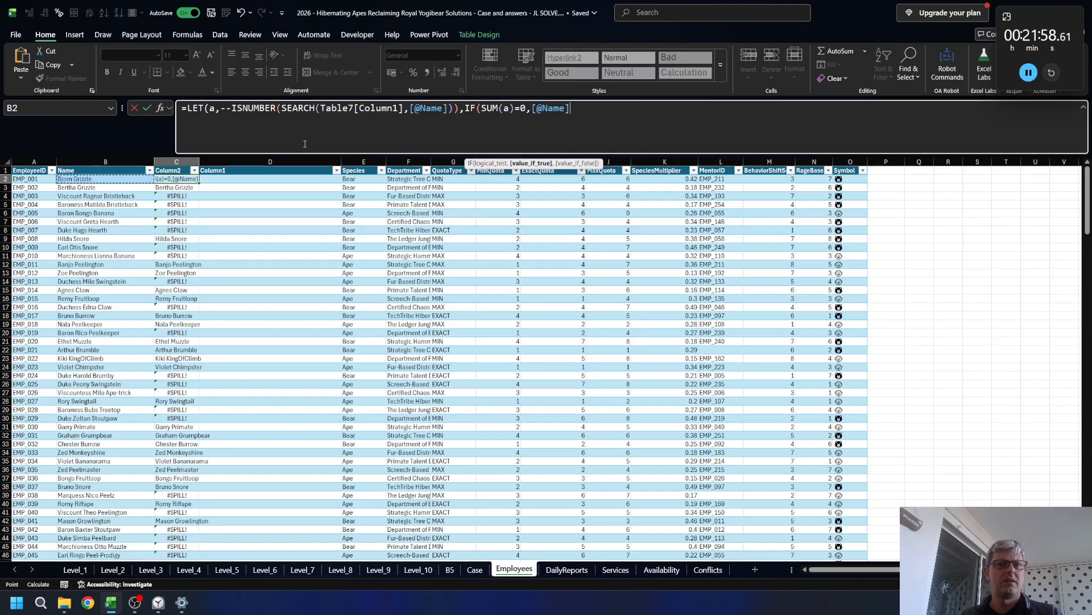
key(Escape)
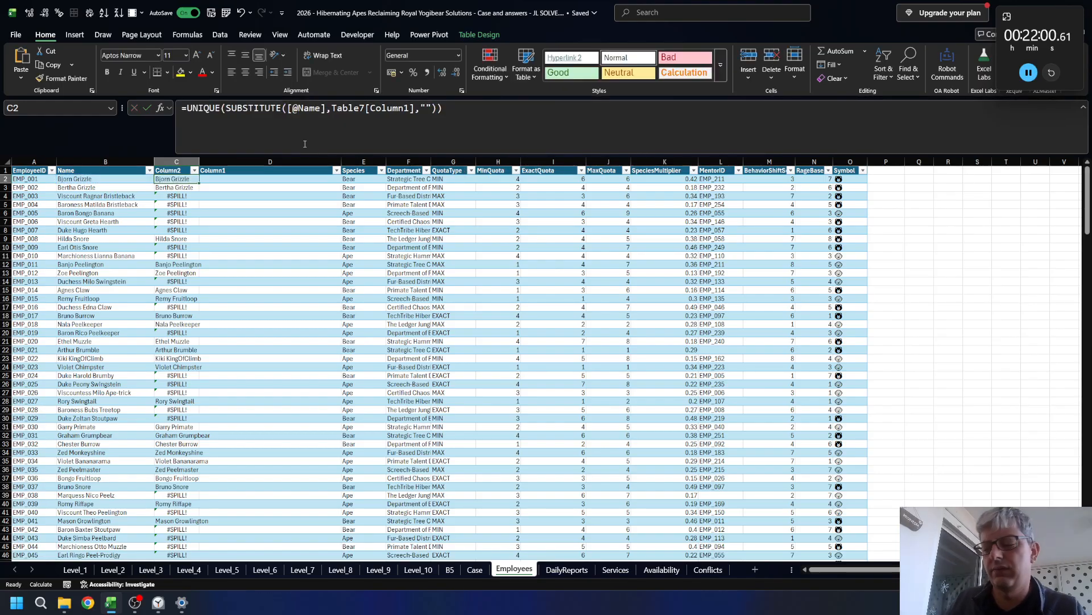
text(=REDUCE()
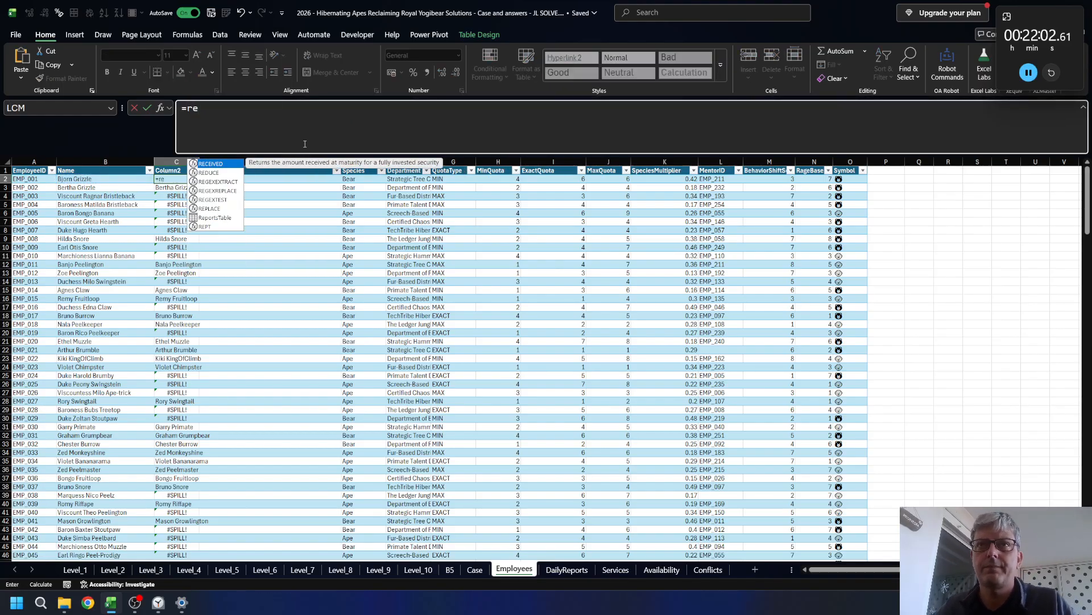
key(Left)
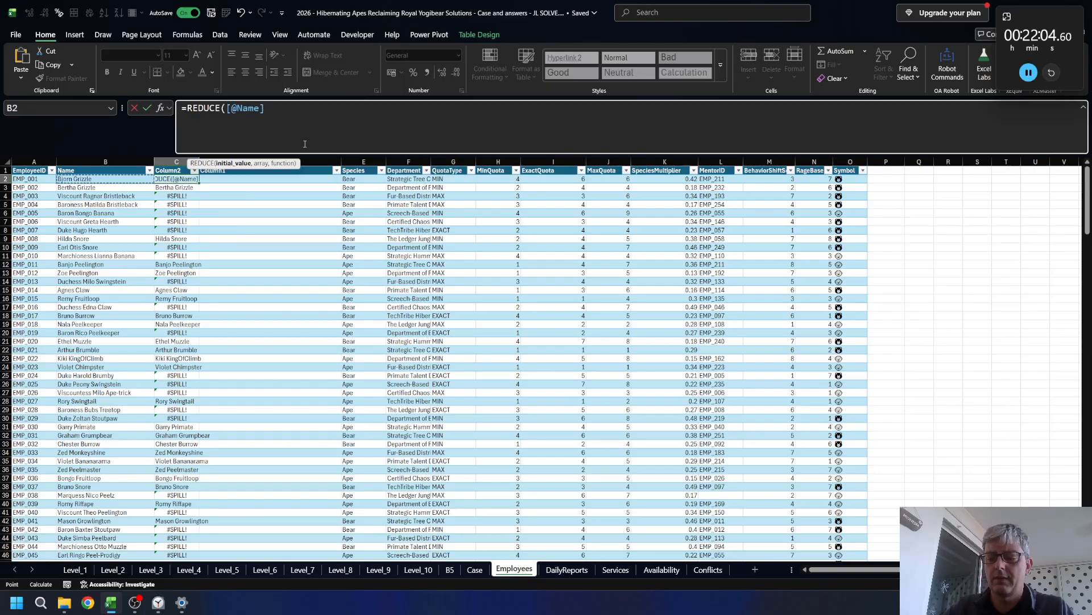
text(,)
key(ctrl+Page_Up)
click(727, 305)
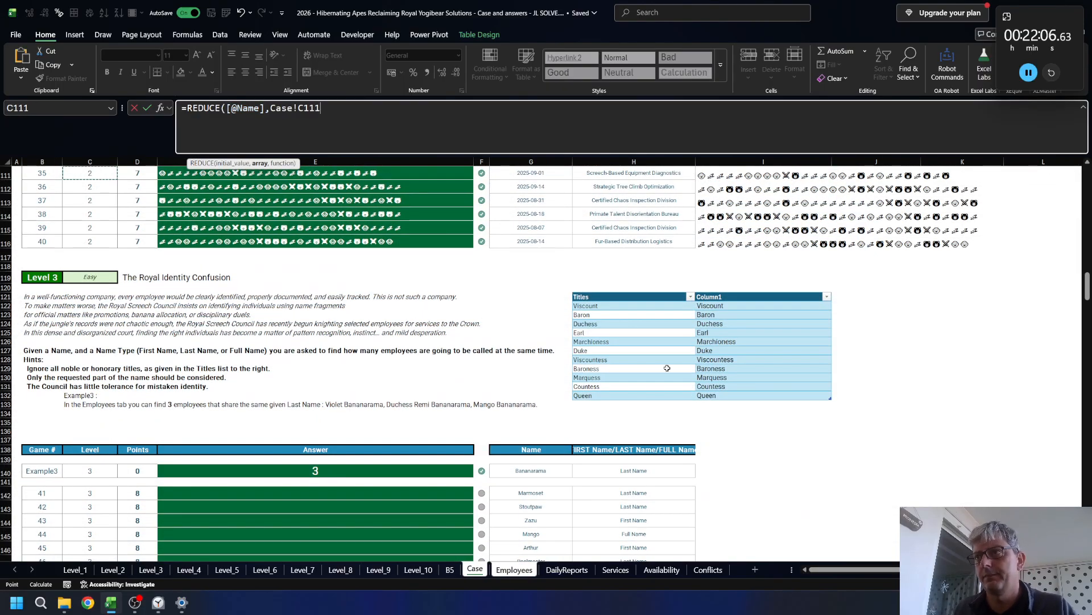
key(ctrl+shift+Down)
text(,)
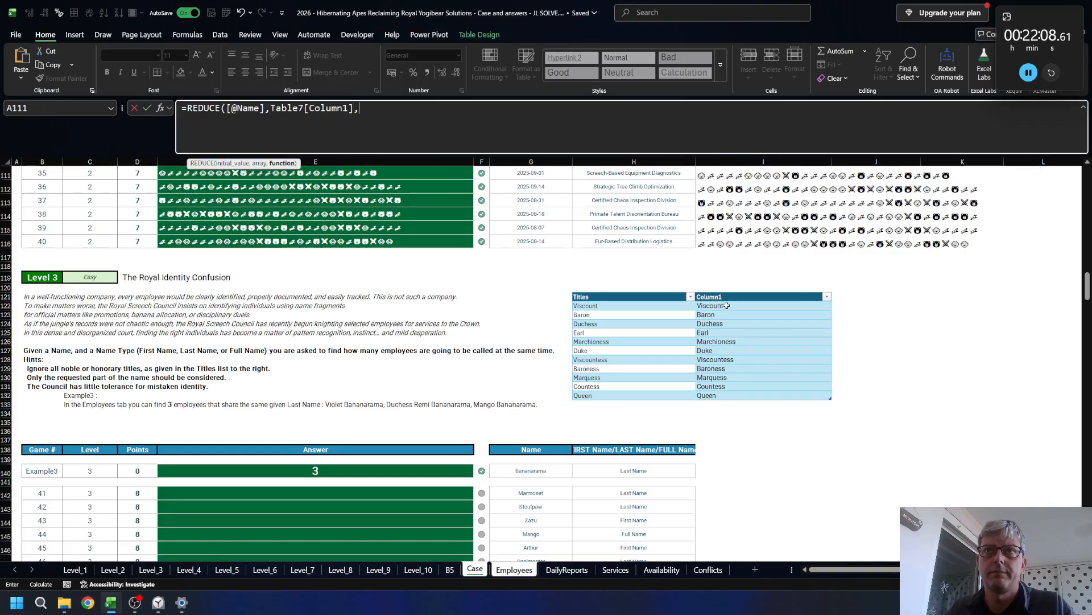
- Add a LAMBDA with parameters a and v as the function argument of the REDUCE formula
text(la)
key(Tab)
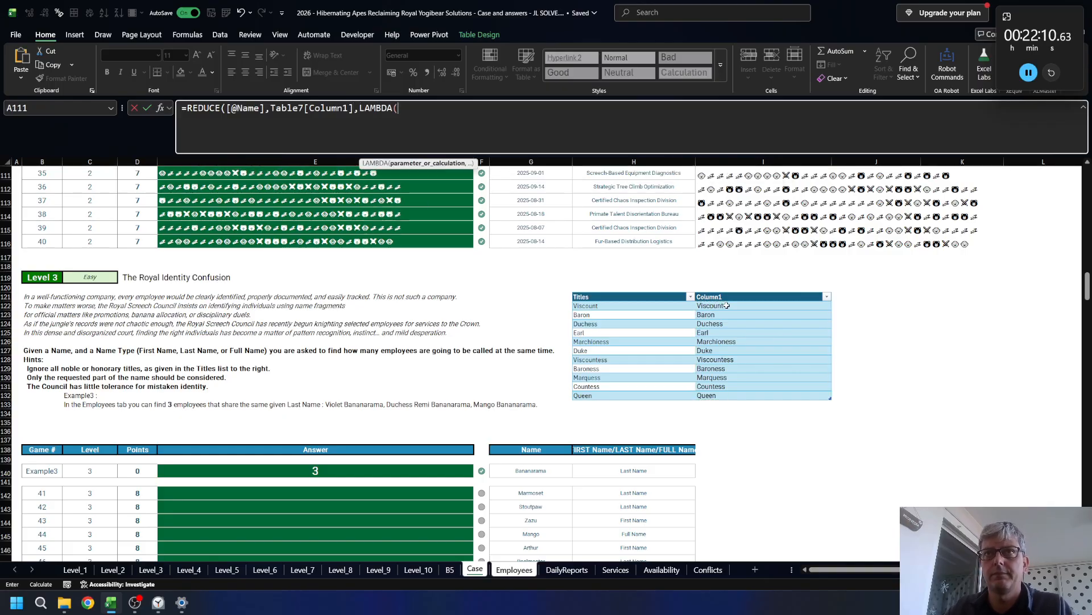
text(a)
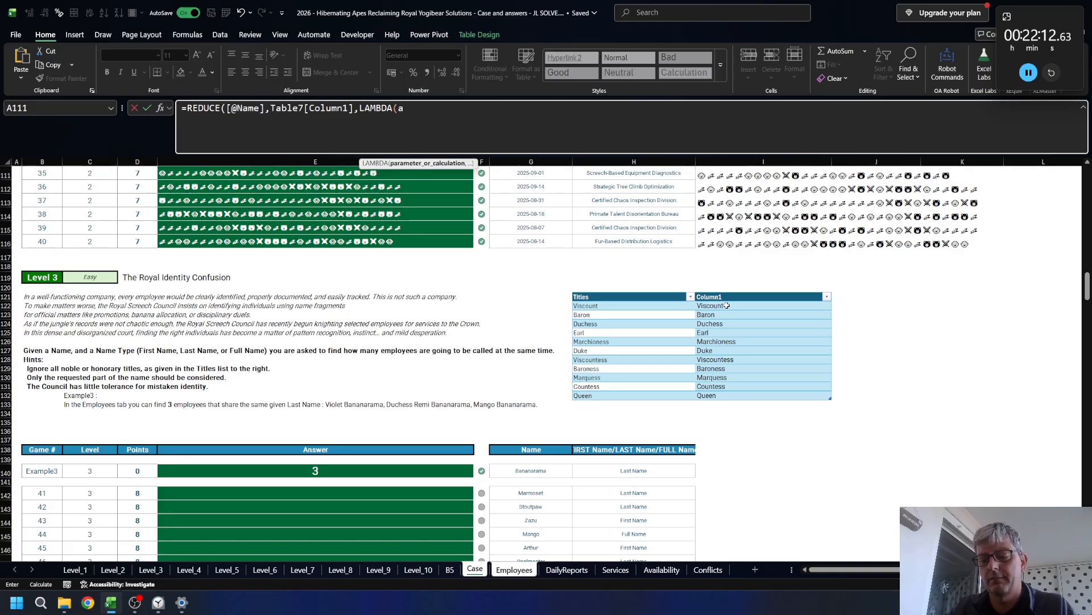
text(,v,)
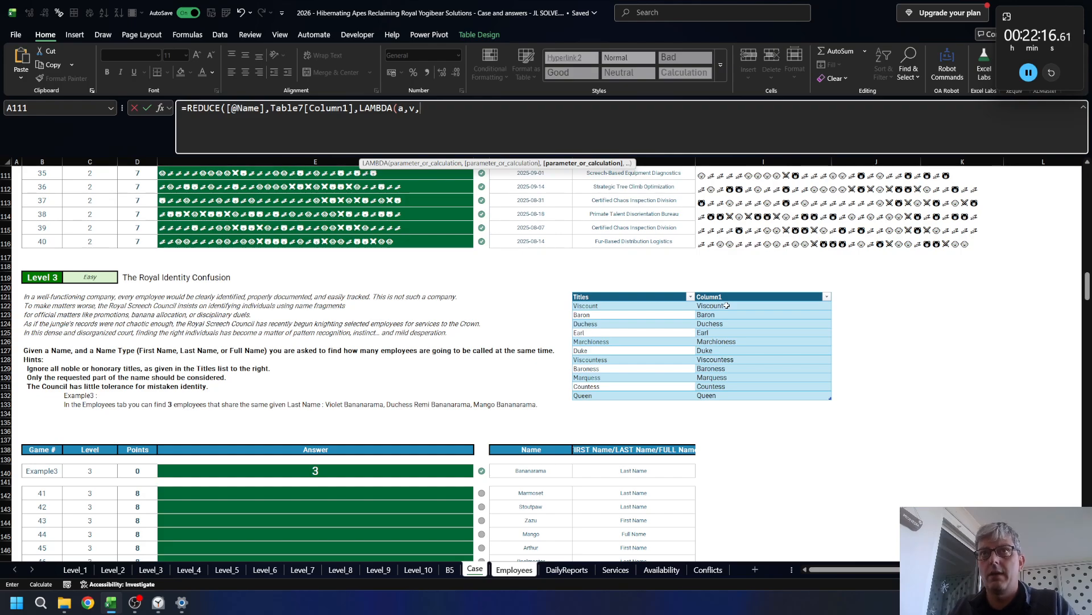
- Make the LAMBDA return TEXTAFTER(a,v,,,,a), enter the completed REDUCE formula in C2, and fit column C to its contents
text(te)
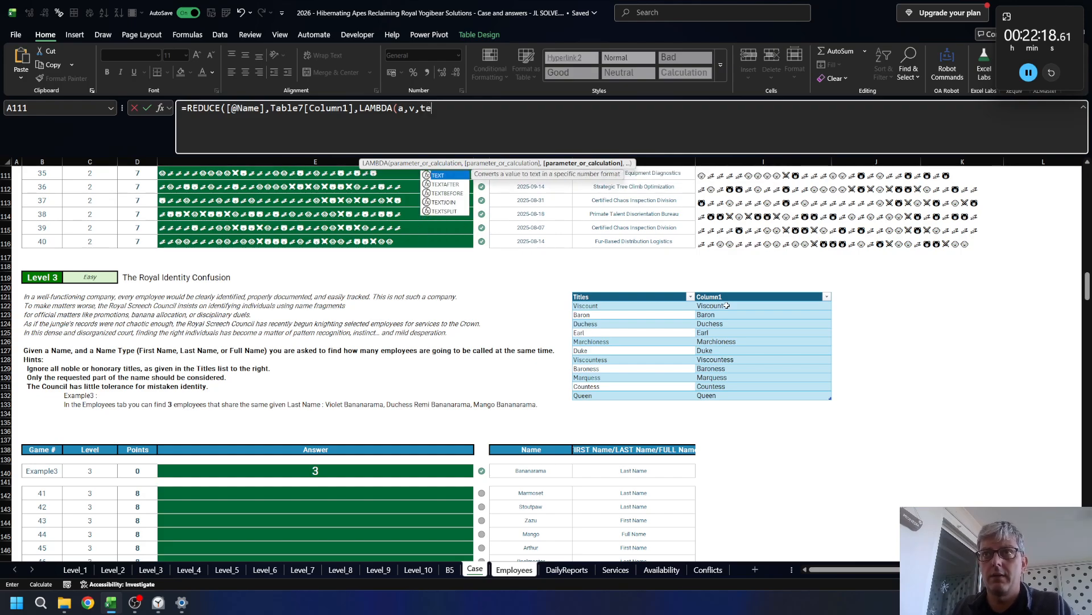
key(Down)
key(Tab)
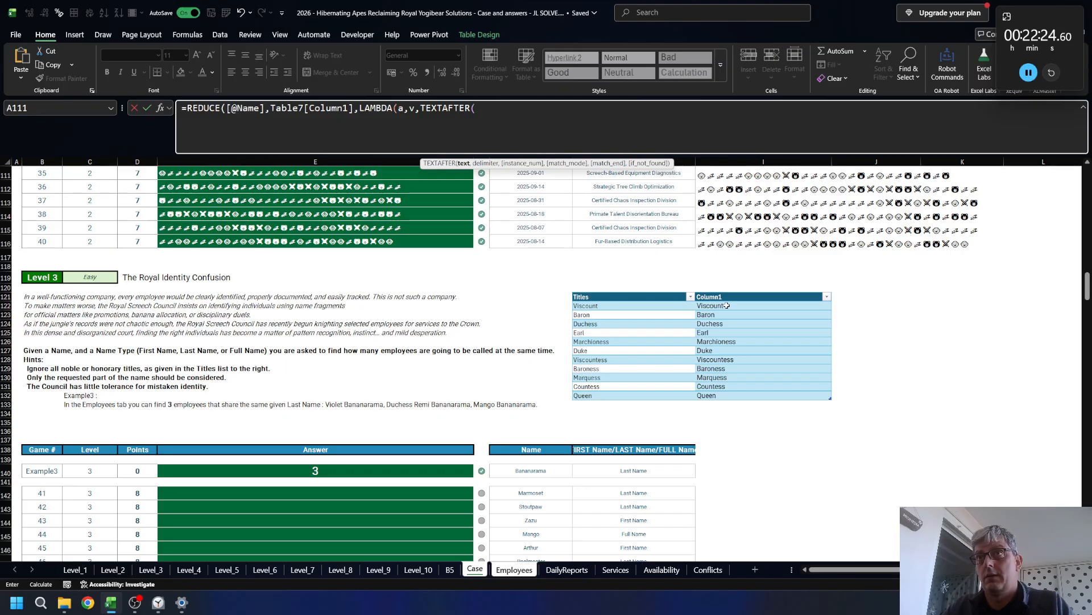
text(a,v,)
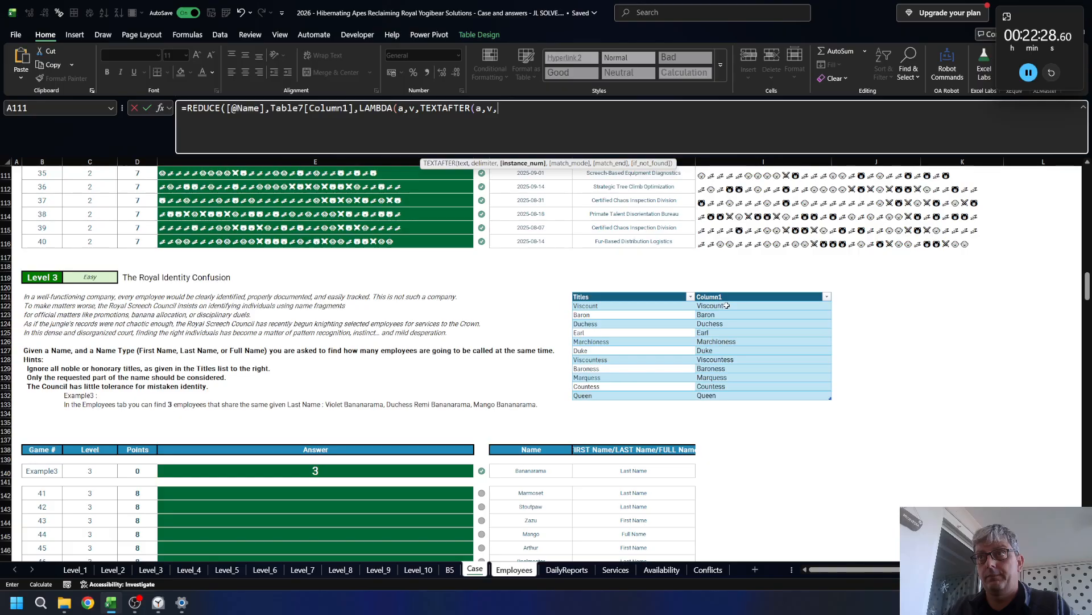
text(,,,)
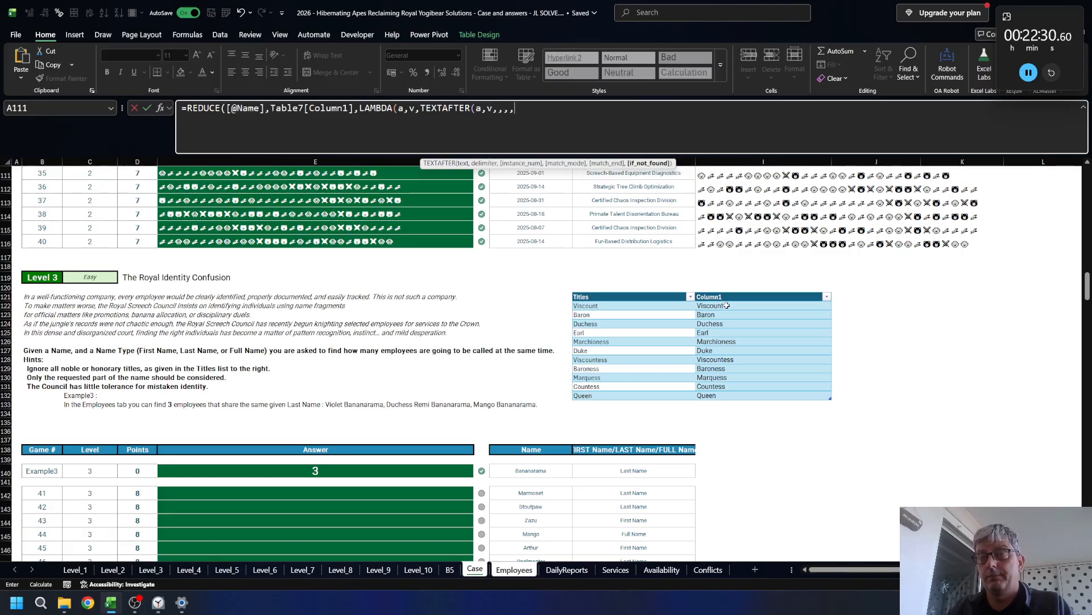
text(a))))
key(Return)
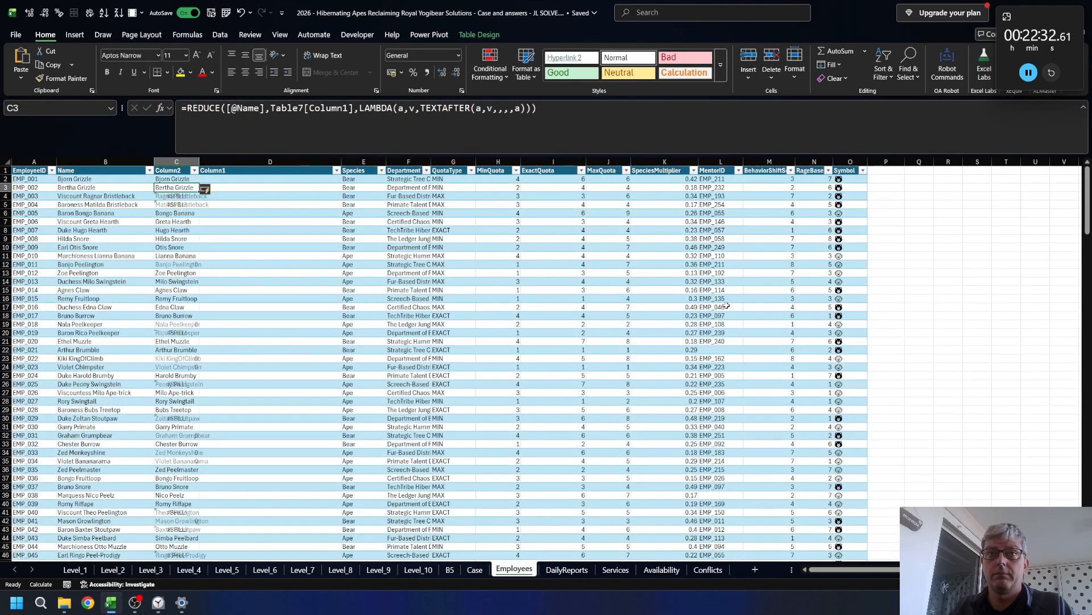
double_click(199, 162)
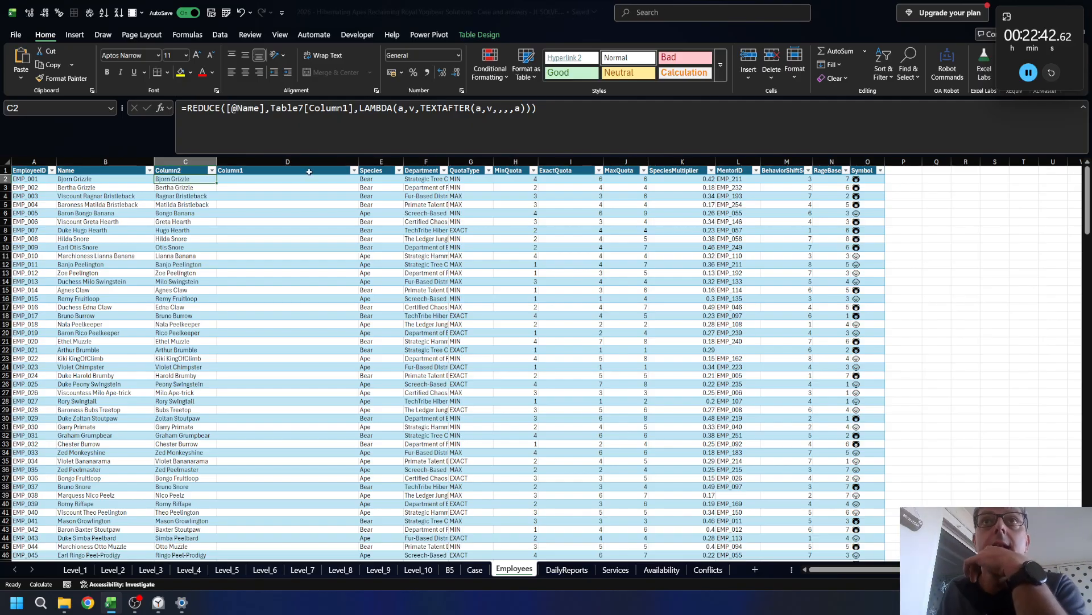
- Wrap the REDUCE formula in C2 in a LET that assigns its result to the variable n
click(185, 170)
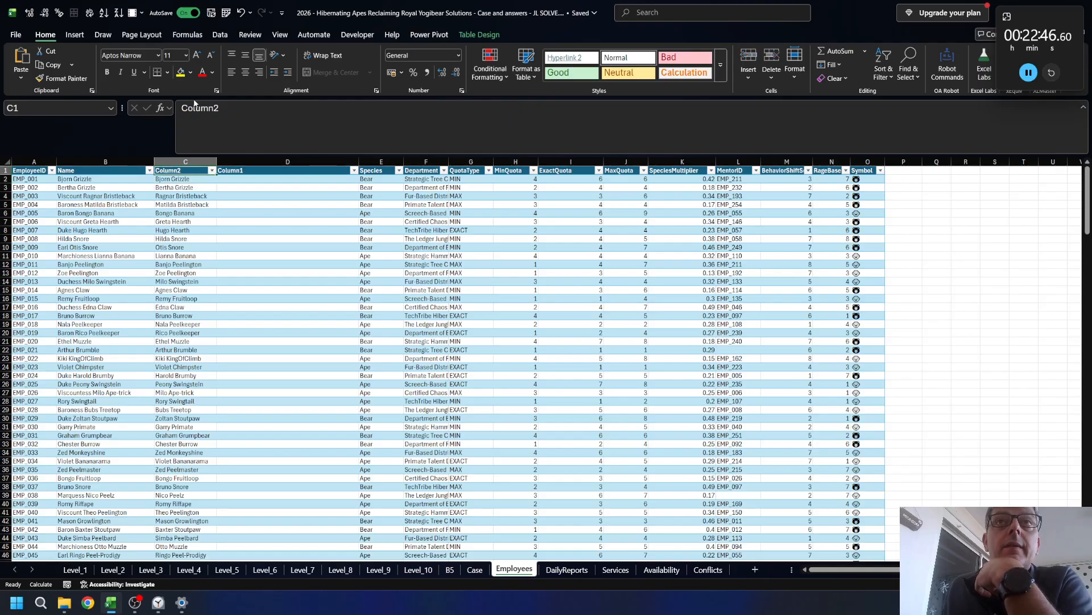
click(178, 180)
click(187, 111)
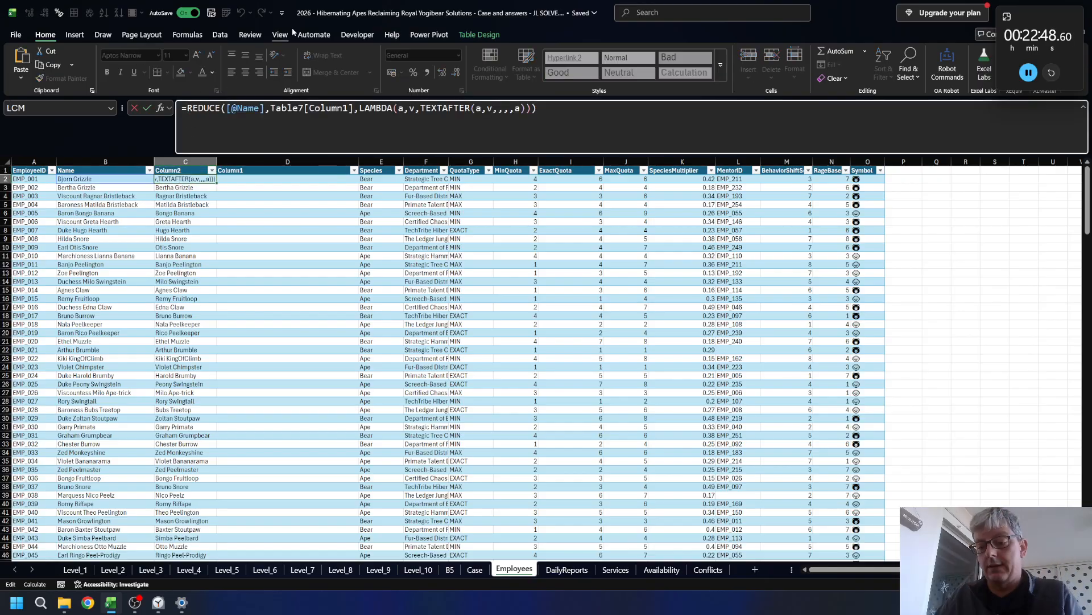
text(LET(a)
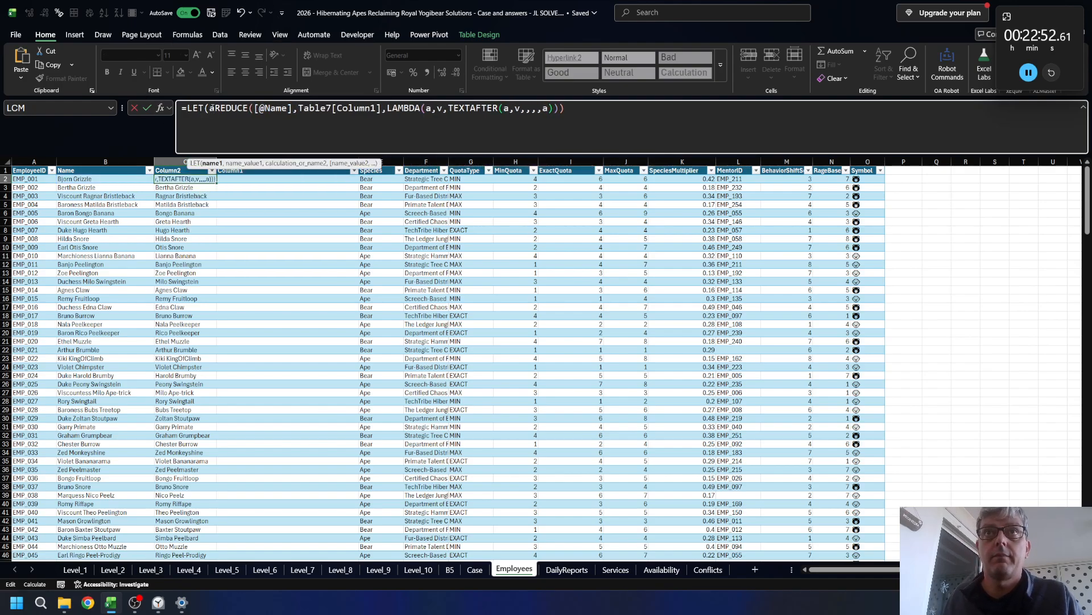
double_click(210, 109)
text(n,)
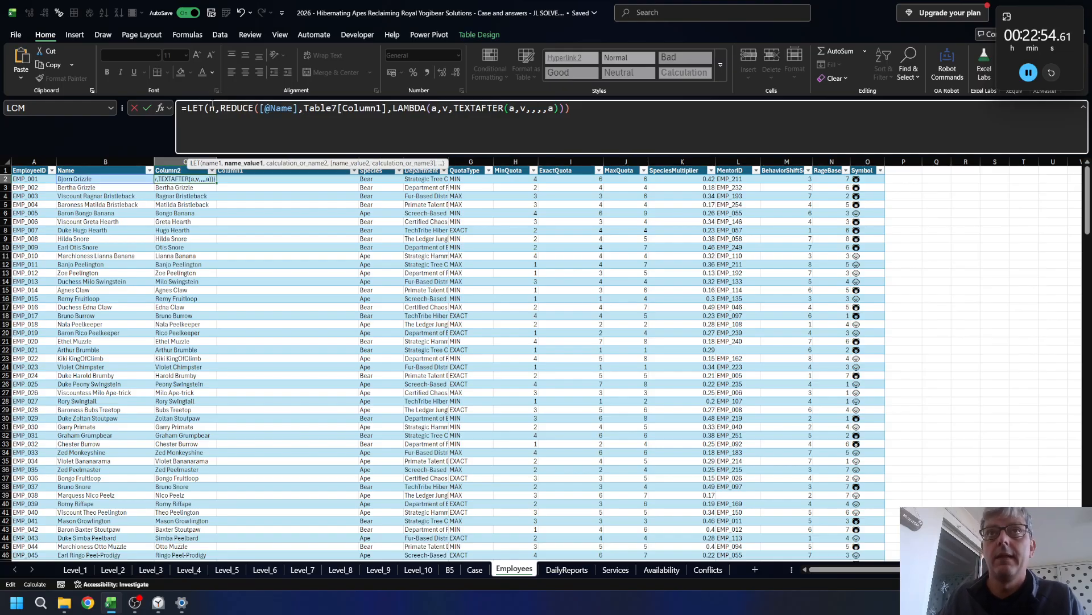
key(End)
text(,)
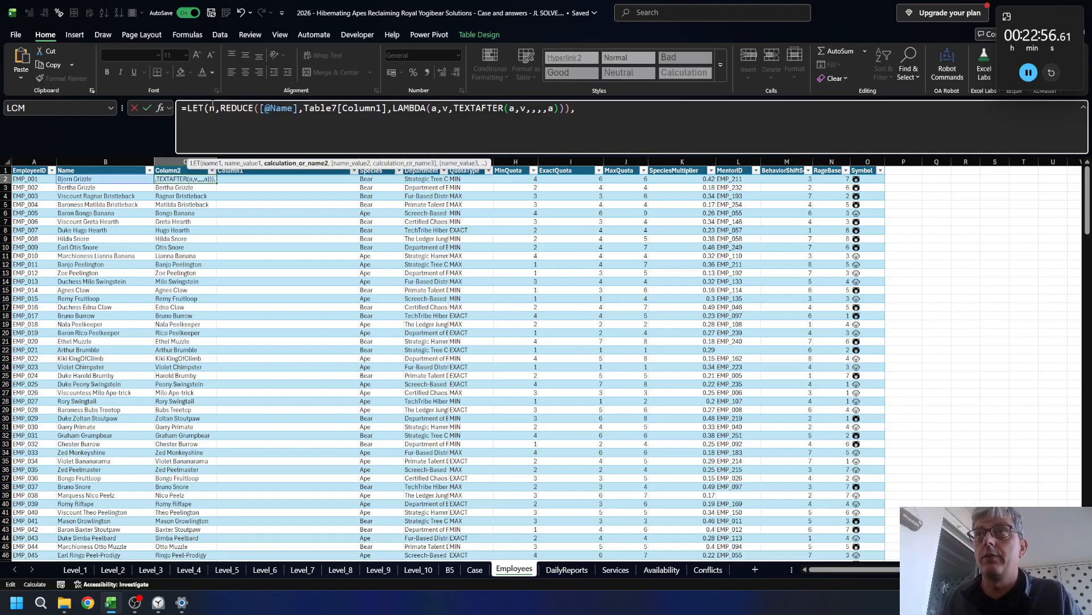
- Finish the LET with TEXTBEFORE(a," "), copy the whole formula text, and enter it in C2
text(te)
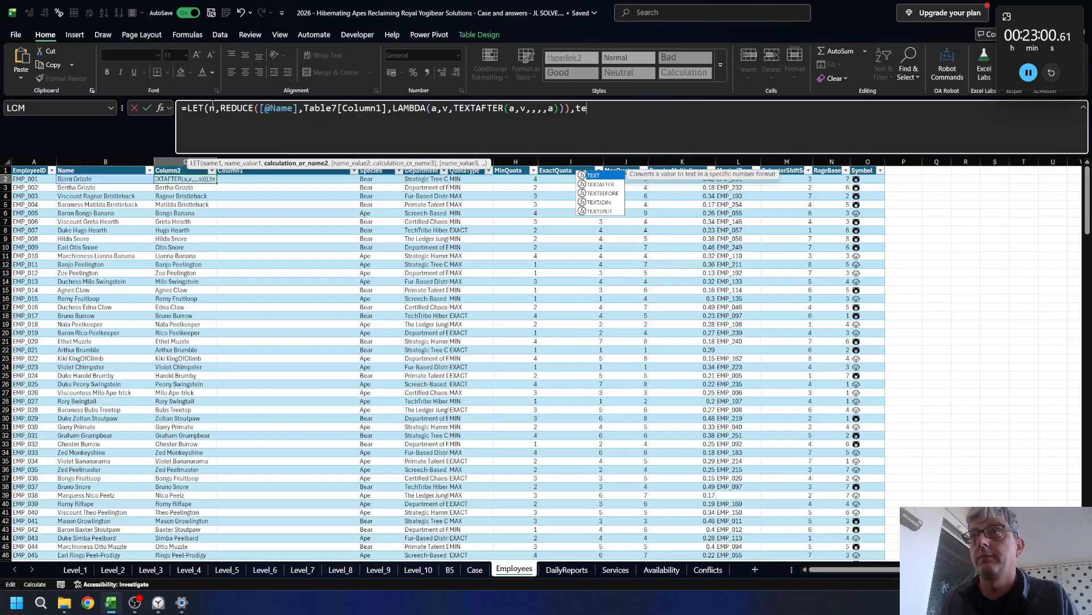
key(Down)
key(Down)
key(Tab)
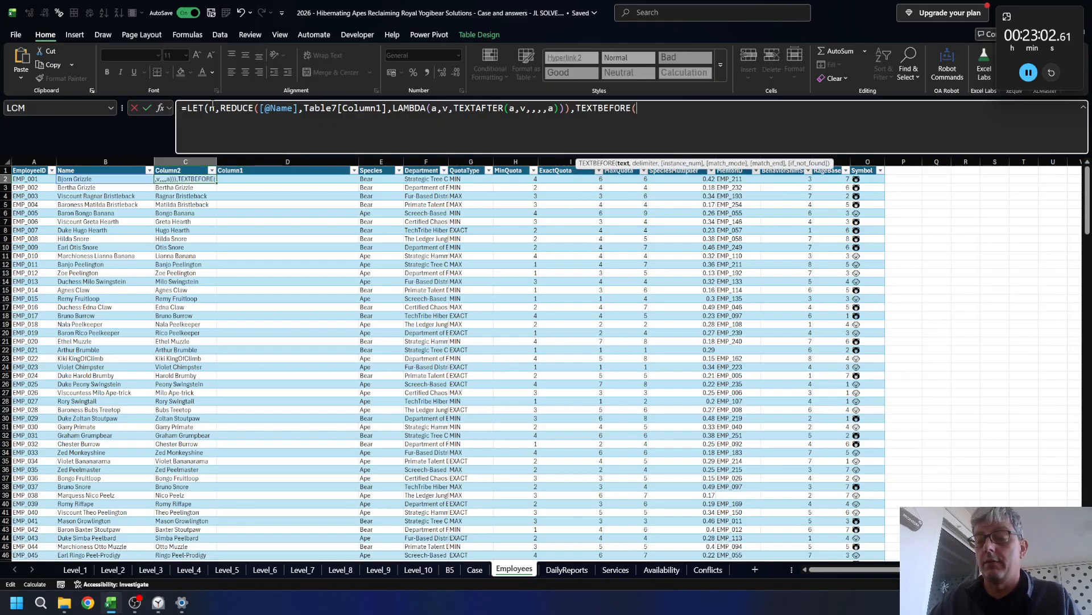
text(a," "))
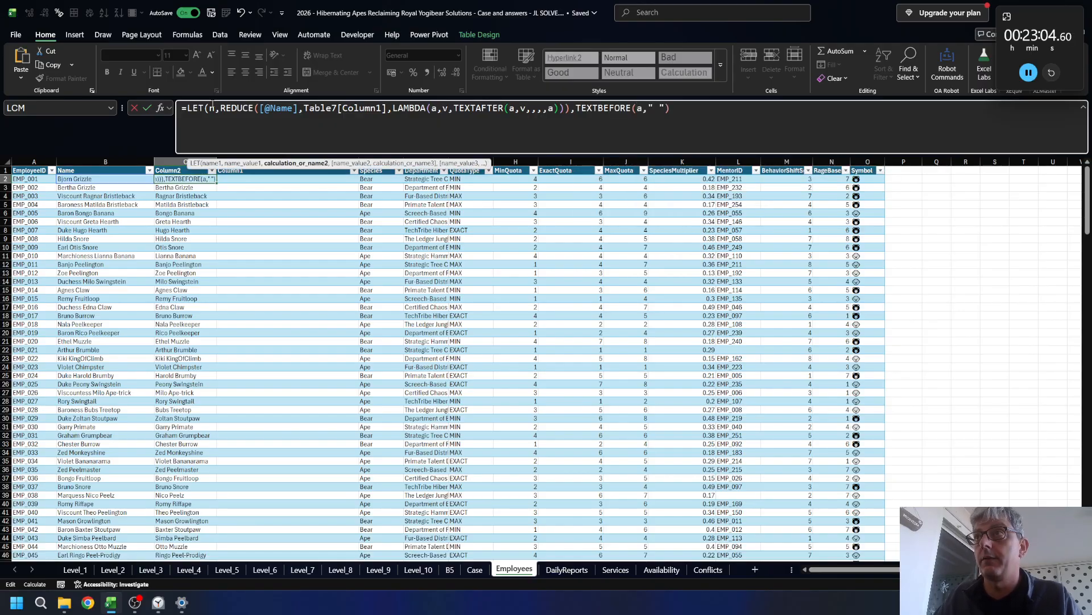
text())
key(ctrl+a)
key(ctrl+c)
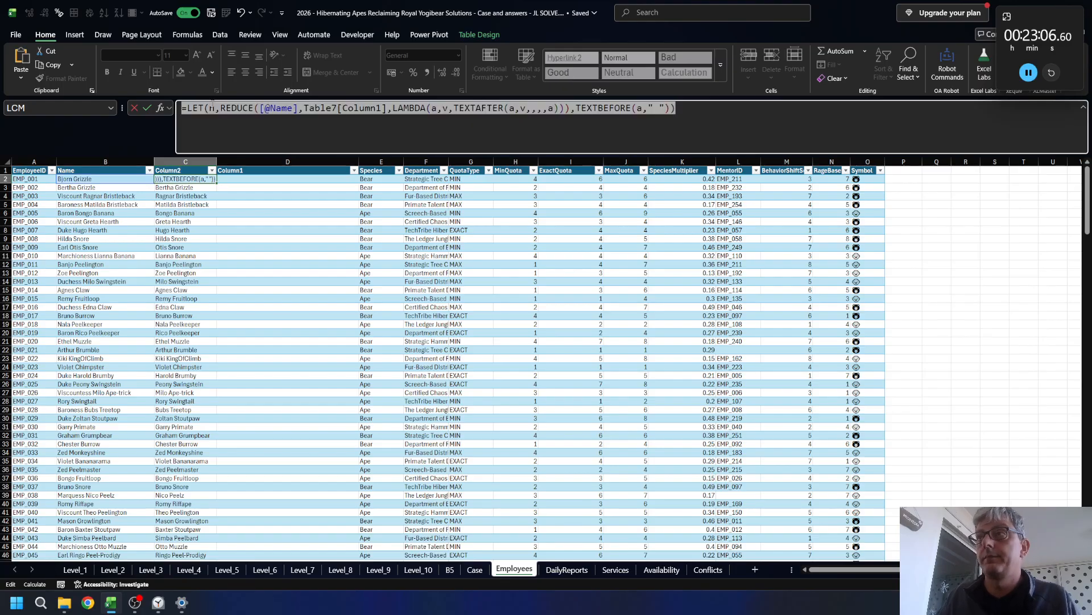
key(ctrl+Return)
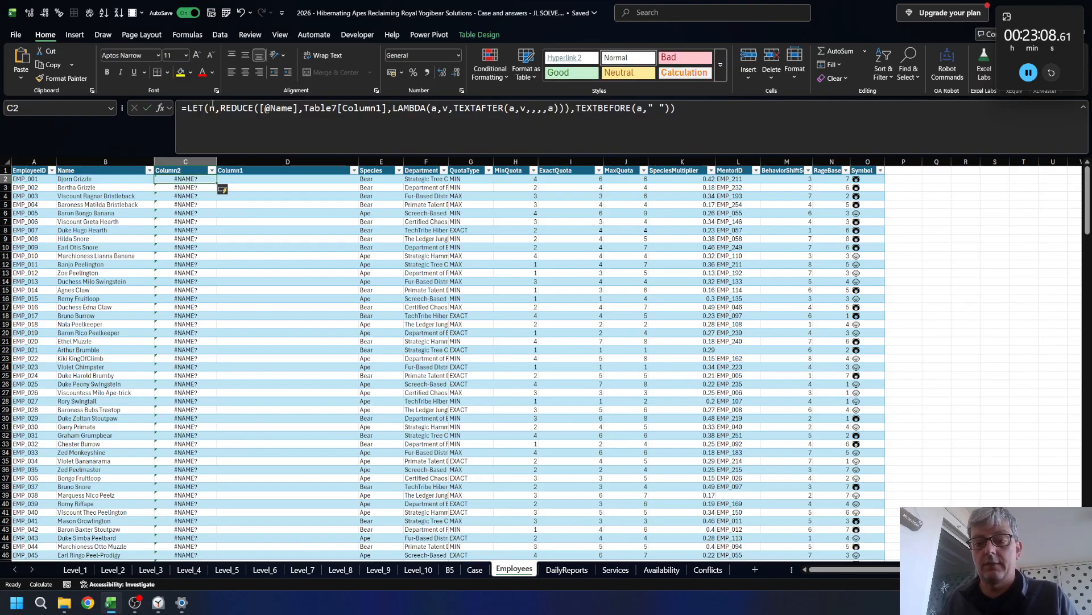
- Correct the text argument of TEXTBEFORE in the C2 formula from a to n
click(636, 105)
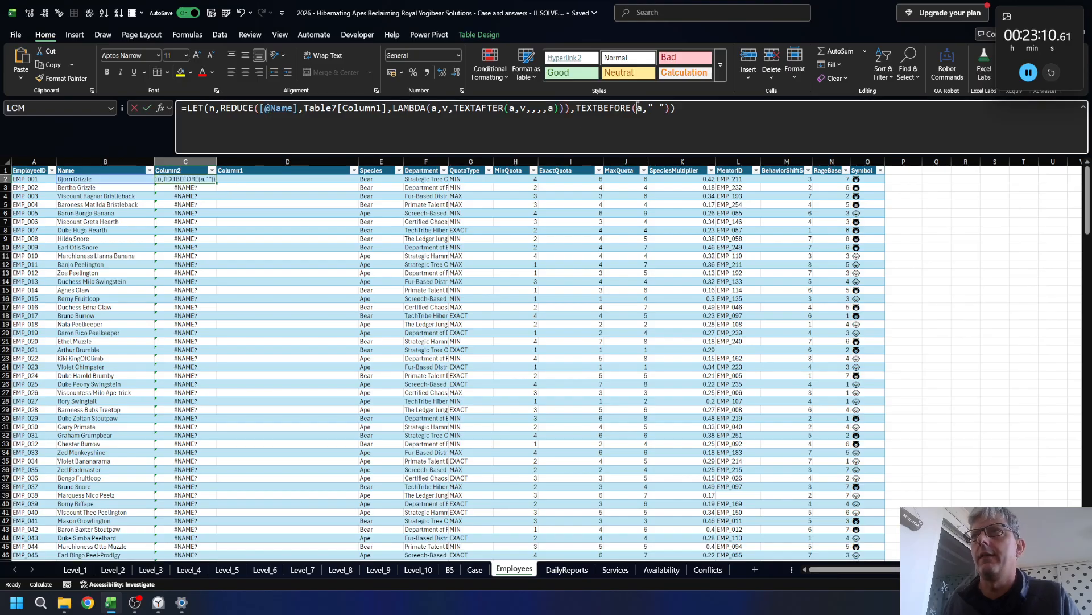
key(Delete)
text(n)
key(ctrl+Return)
- Paste the copied LET formula into D2 and change the text argument of its TEXTBEFORE to n
key(Right)
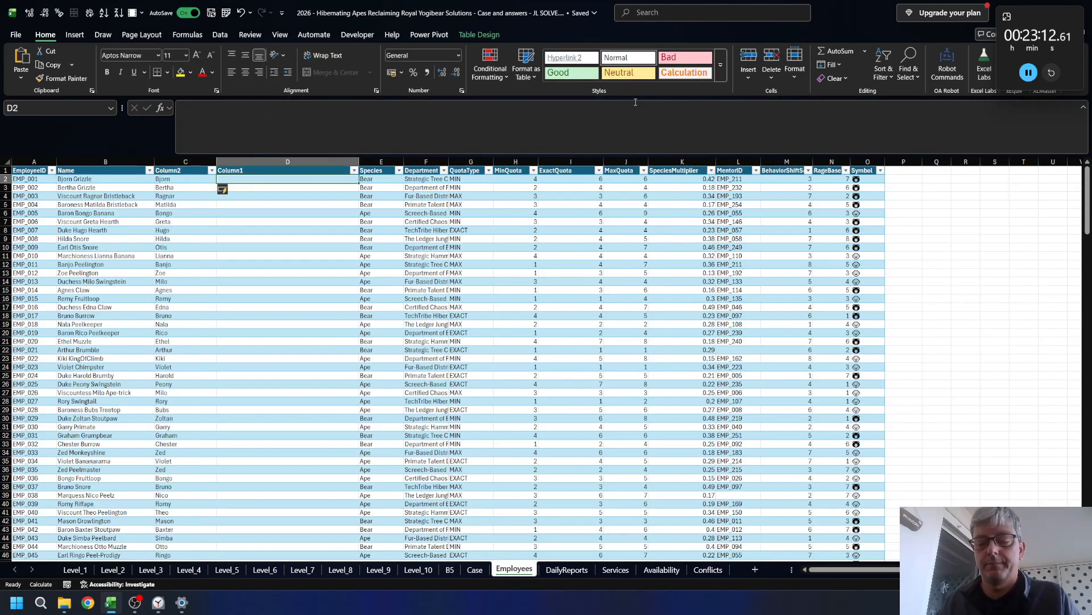
click(636, 102)
key(ctrl+v)
click(636, 102)
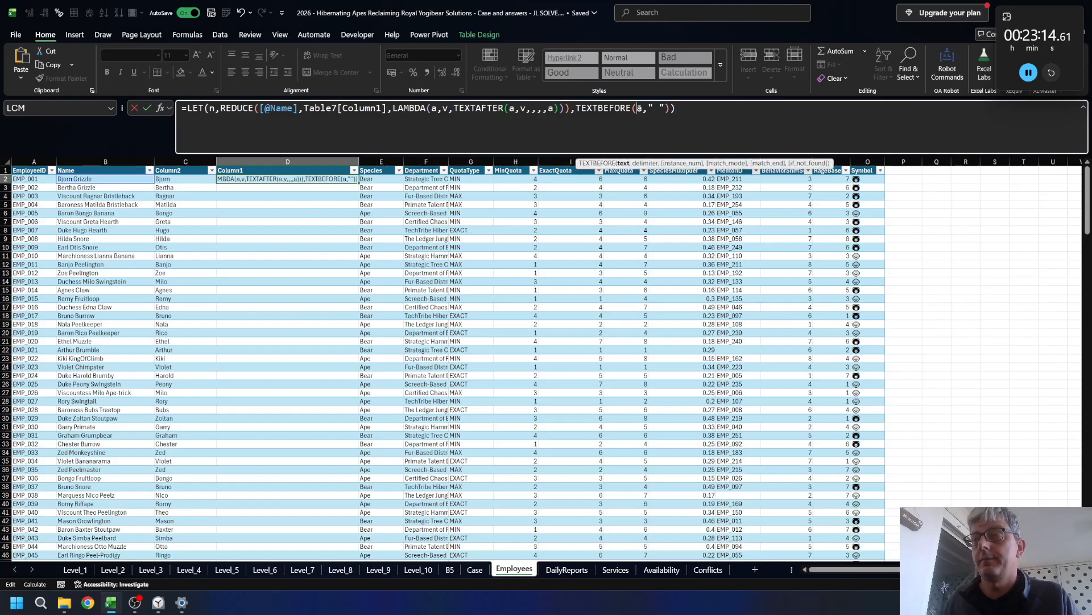
key(Delete)
text(n)
- Replace TEXTBEFORE with TEXTAFTER in the D2 formula and enter it to fill Column1 with last names
key(Left)
key(Left)
key(ctrl+shift+Left)
key(shift+Right)
key(shift+Right)
key(shift+Right)
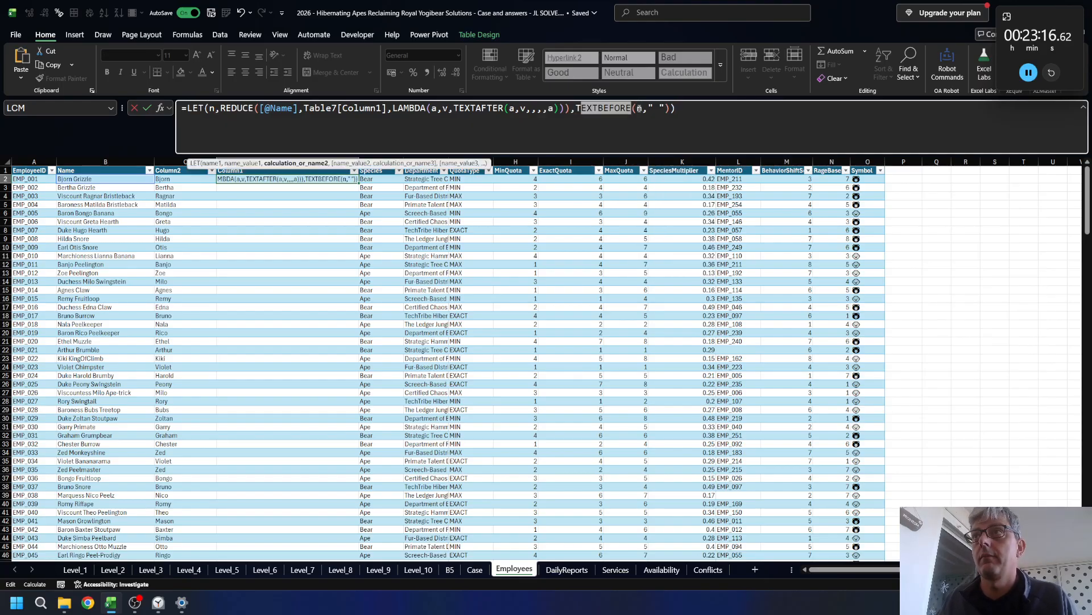
text(TAFTER)
key(Return)
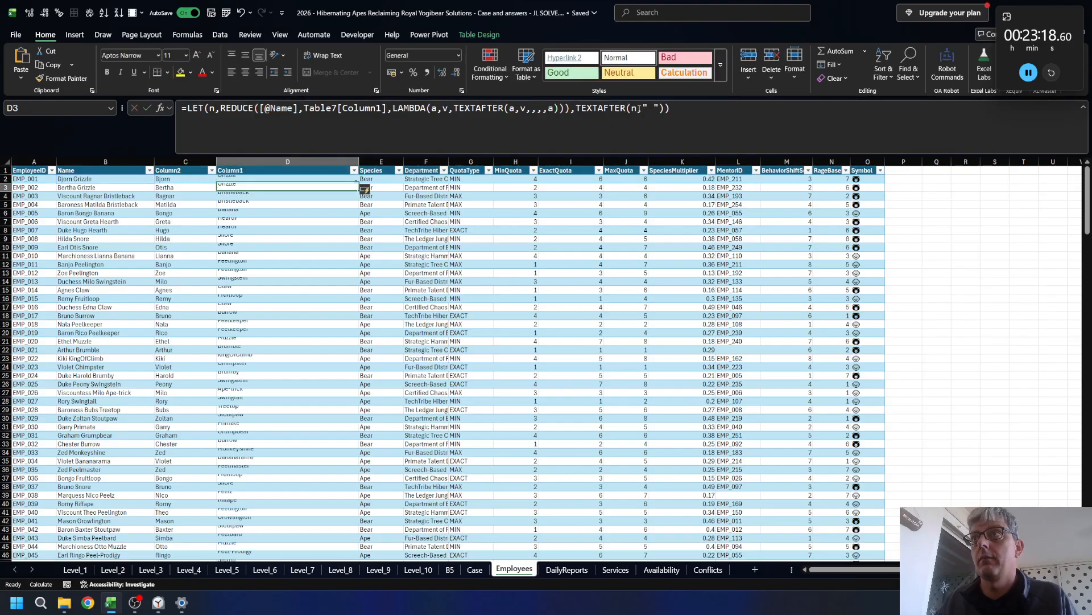
- Rename the Column2 header to First and the Column1 header to Last
click(165, 172)
text(First)
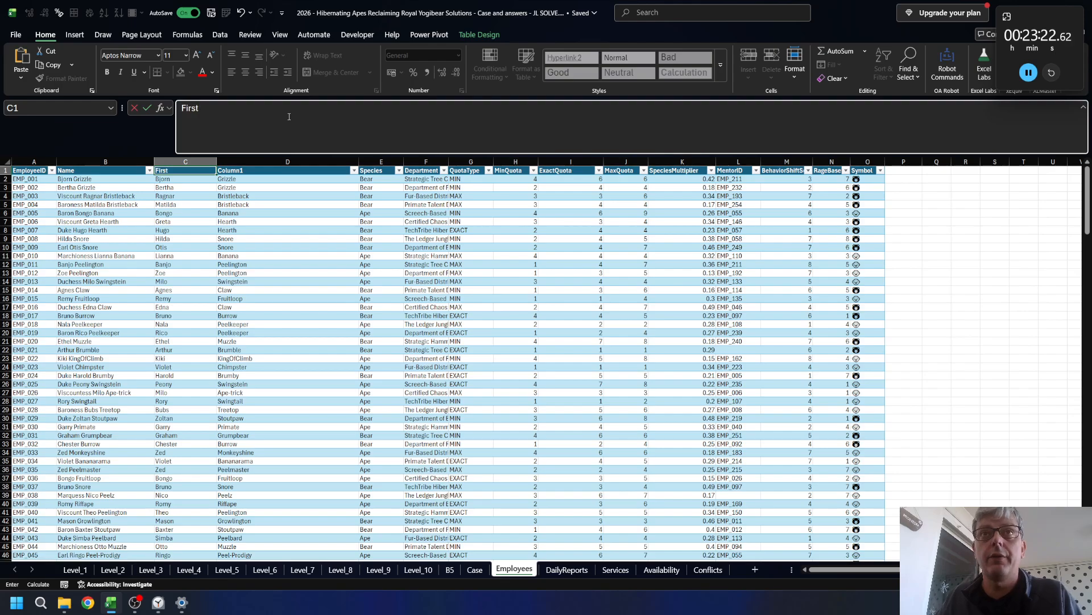
key(Return)
key(Up)
key(Right)
text(Last)
key(Return)
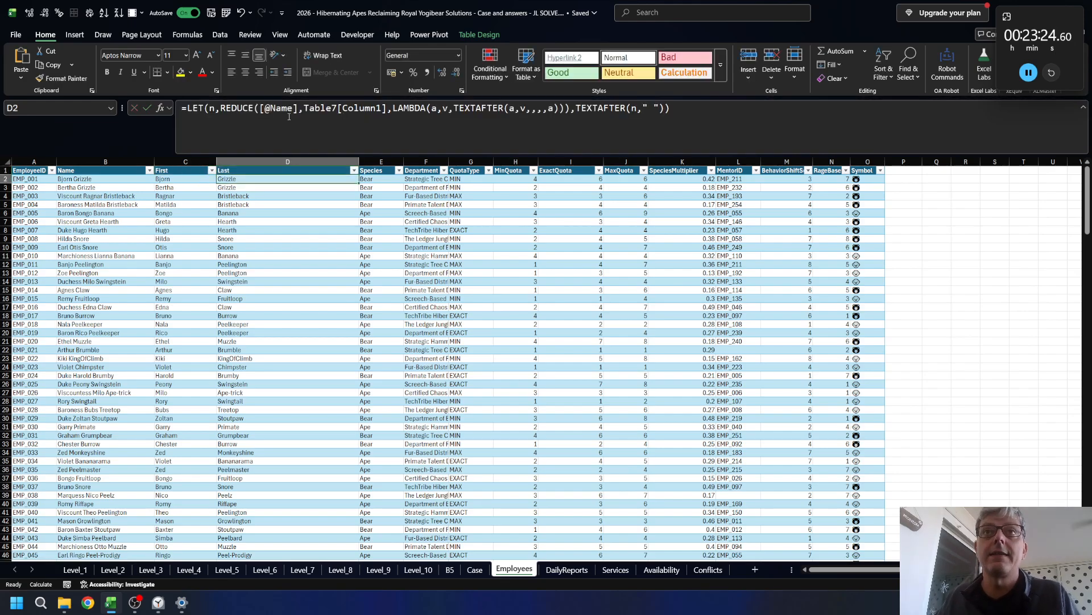
- Switch to the Level 3 game table on the Case sheet and widen column H to fit its full heading
key(Up)
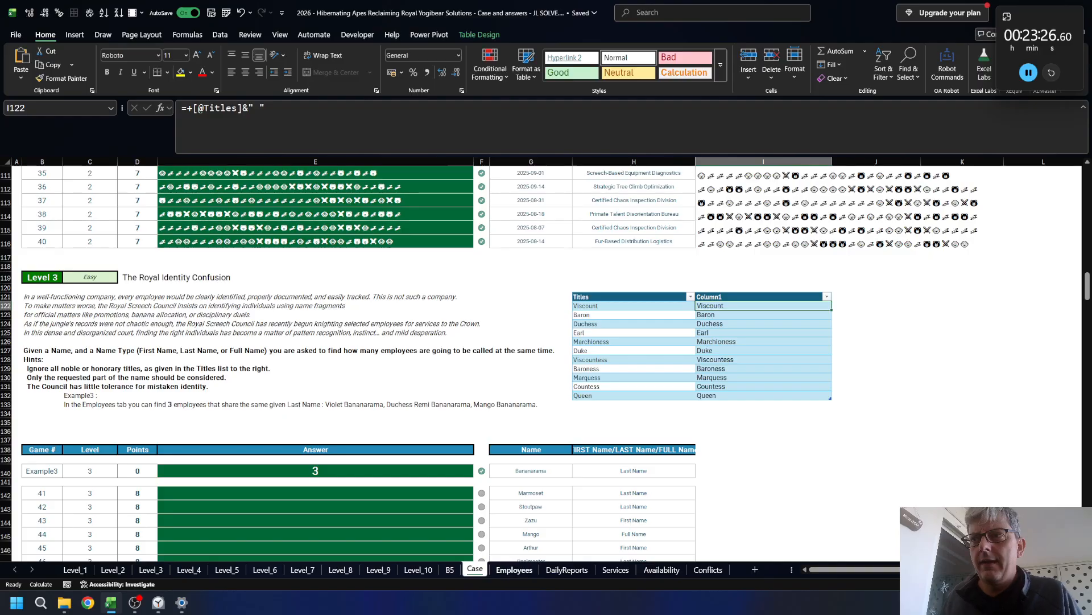
scroll(663, 414, down, 7)
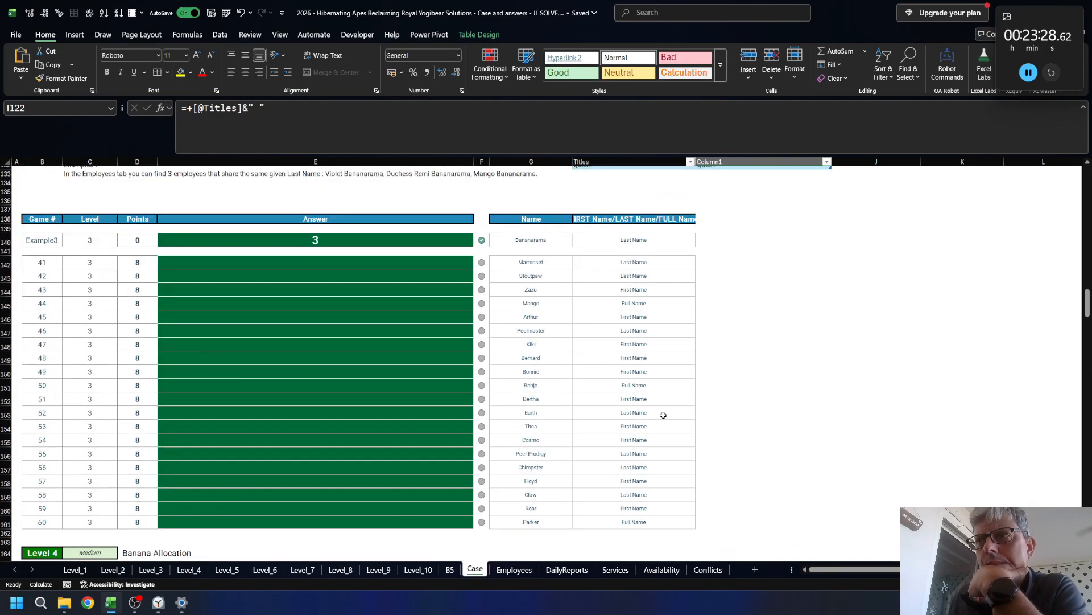
click(641, 523)
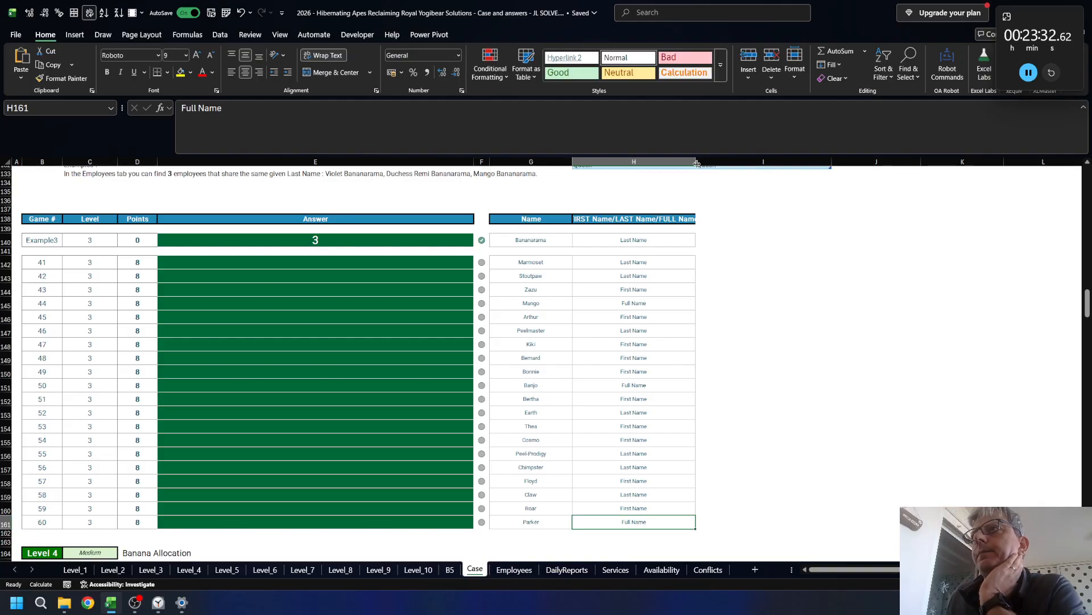
drag(698, 159, 764, 159)
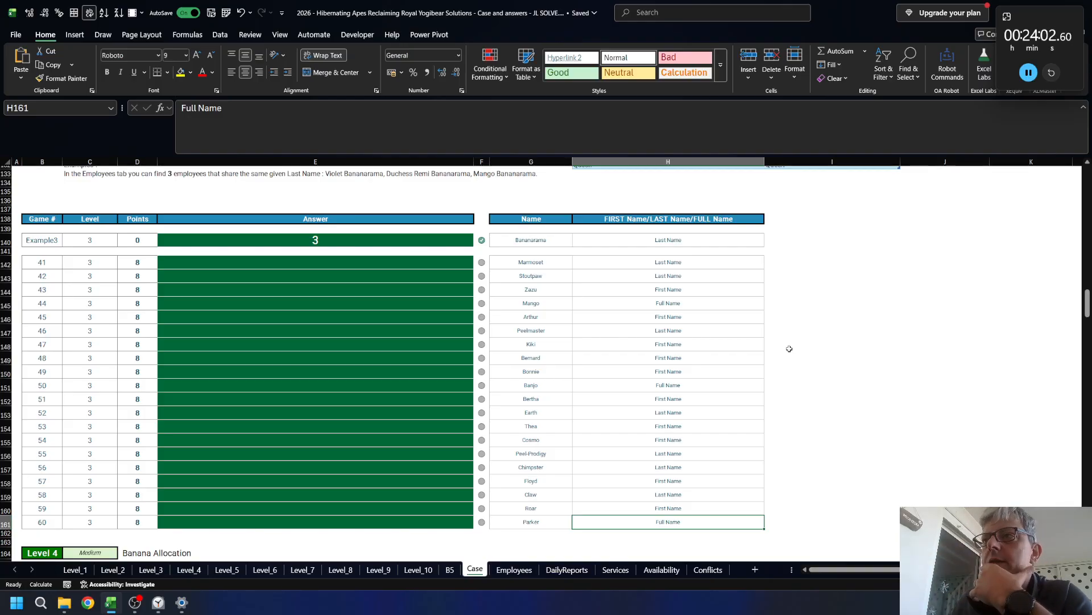
- Enter =LEFT(H140:H161,2) in I140 to extract the first two letters of each name type
scroll(592, 391, up, 4)
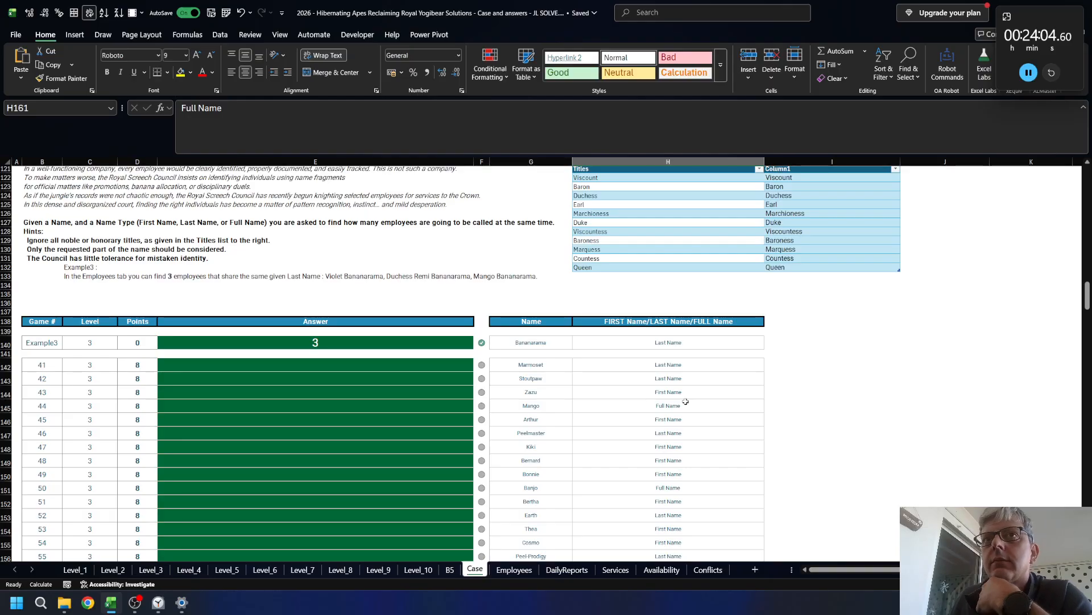
click(789, 344)
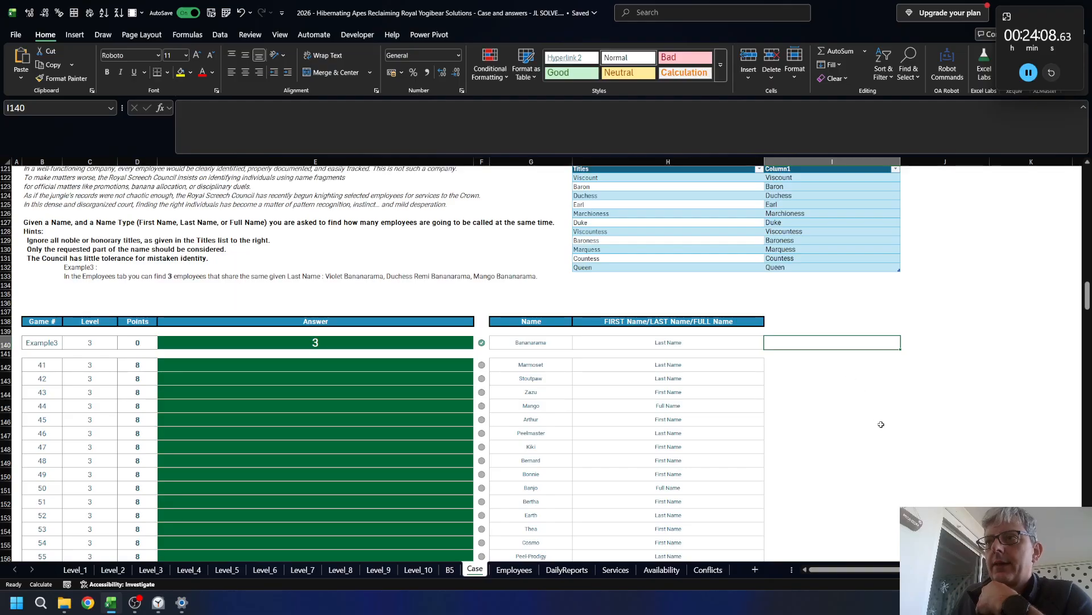
scroll(881, 425, down, 5)
scroll(870, 426, up, 1)
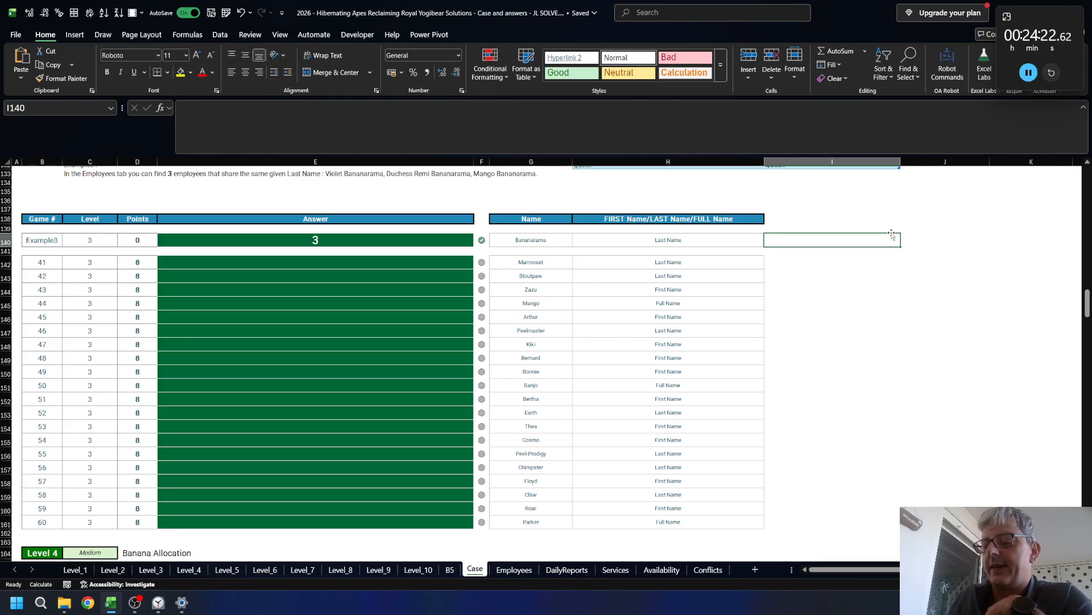
text(=LEFT()
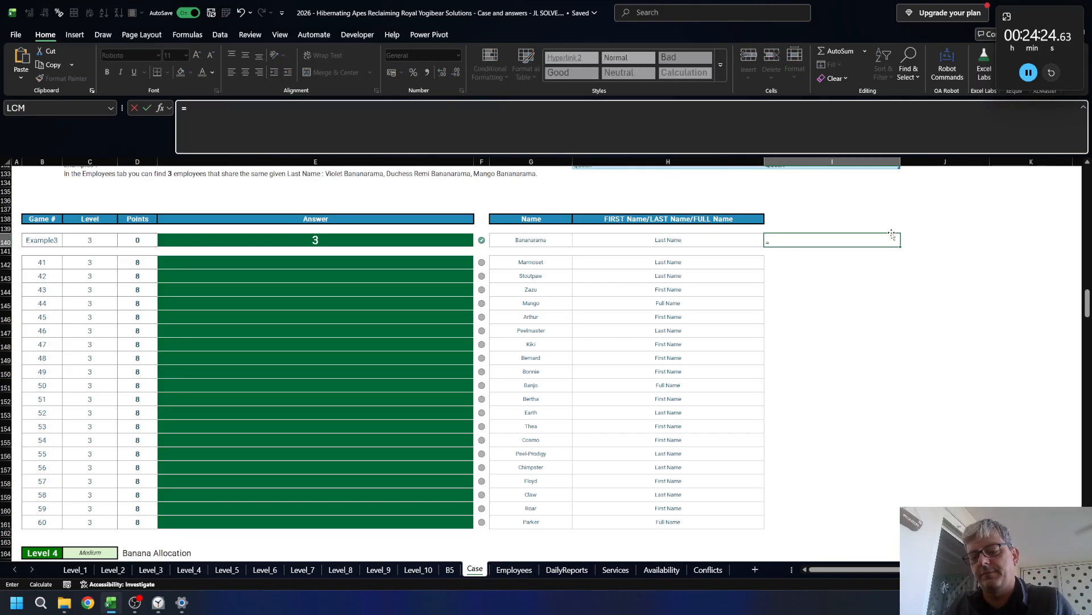
key(Left)
key(ctrl+shift+Down)
key(ctrl+shift+Down)
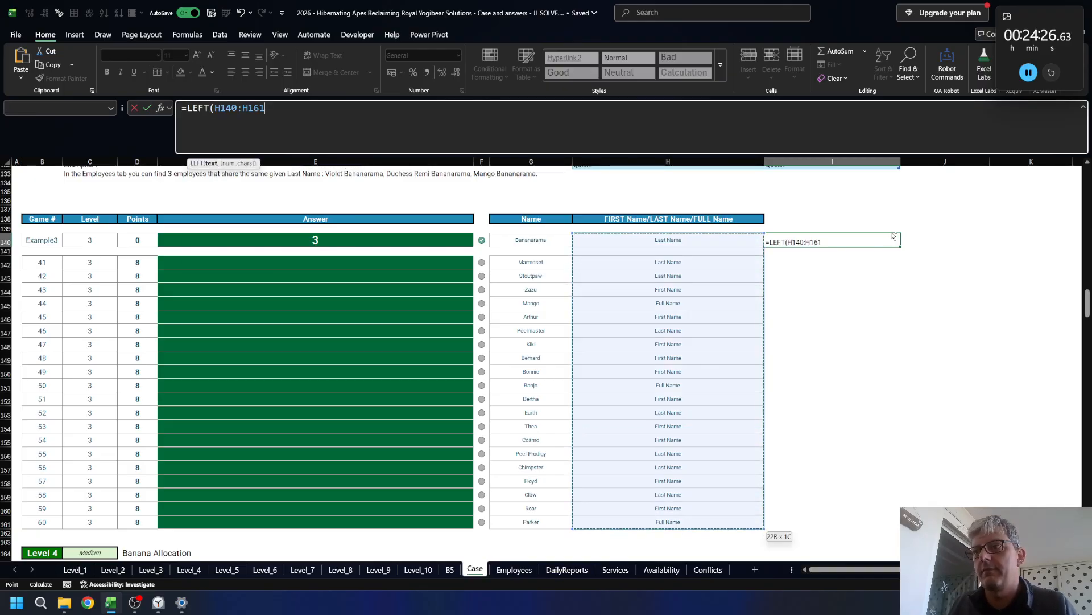
text(, 2))
key(Return)
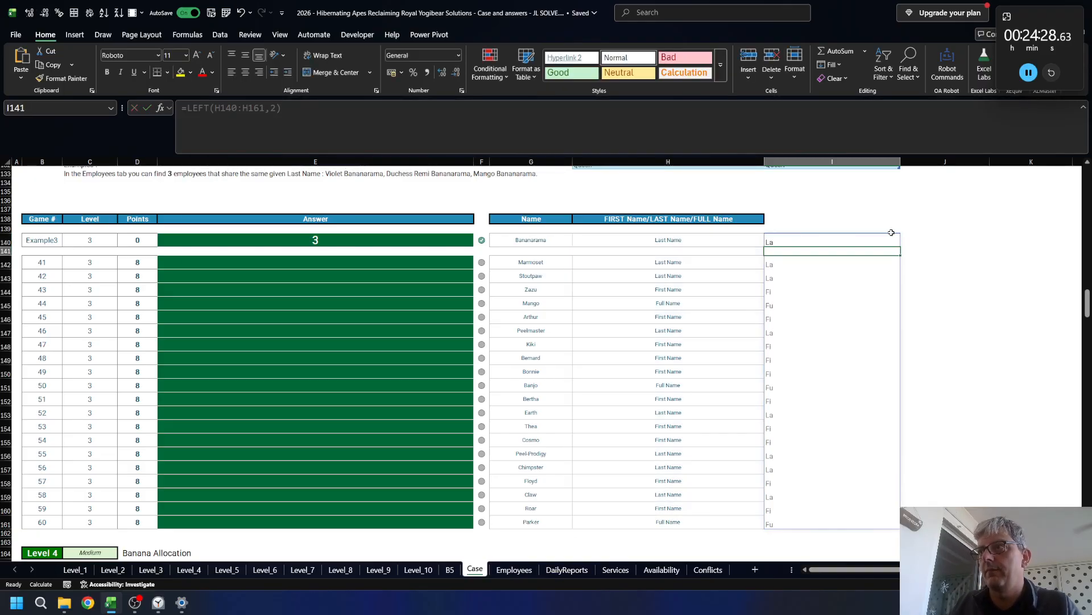
- Enter =TRANSPOSE(UNIQUE(I140#)) in J136 to list the unique two-letter codes across the row
key(Up)
key(Right)
key(Left)
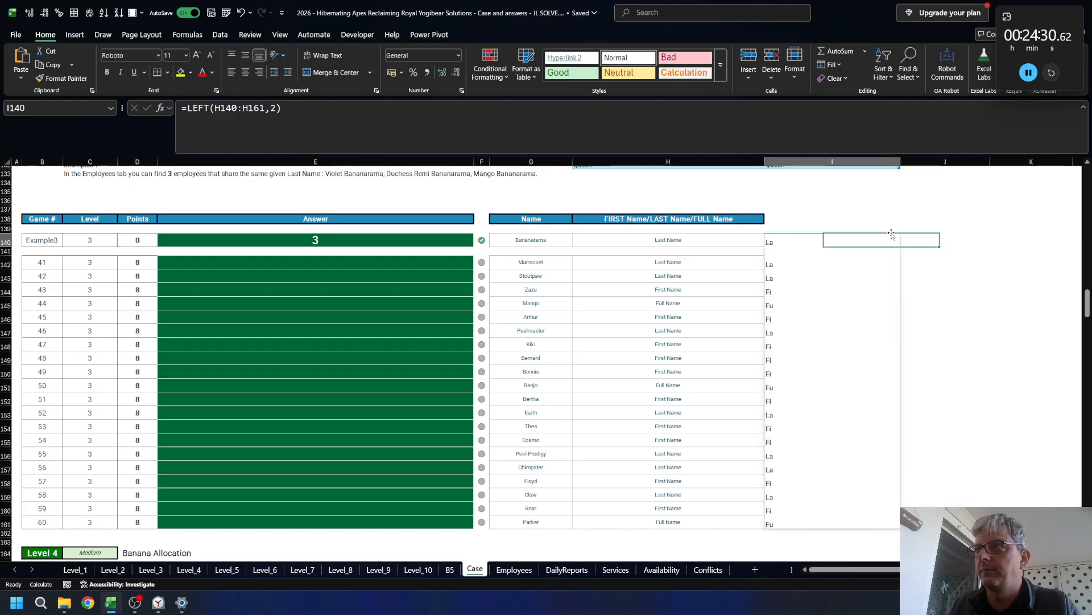
key(Up)
key(Up)
key(Up)
key(Right)
key(Right)
key(Up)
key(Up)
key(Left)
key(Down)
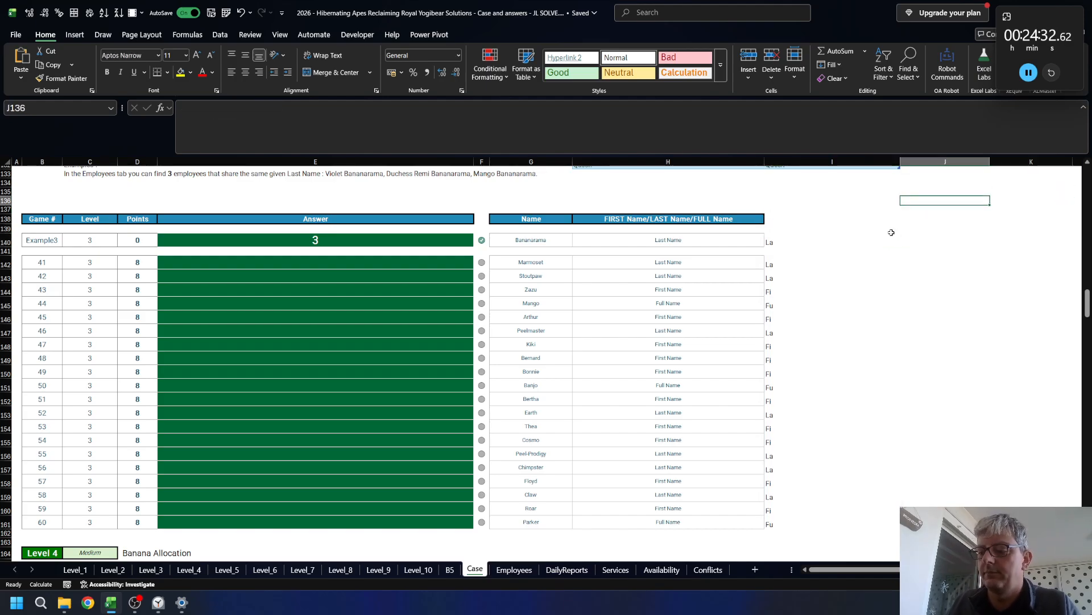
text(=tra)
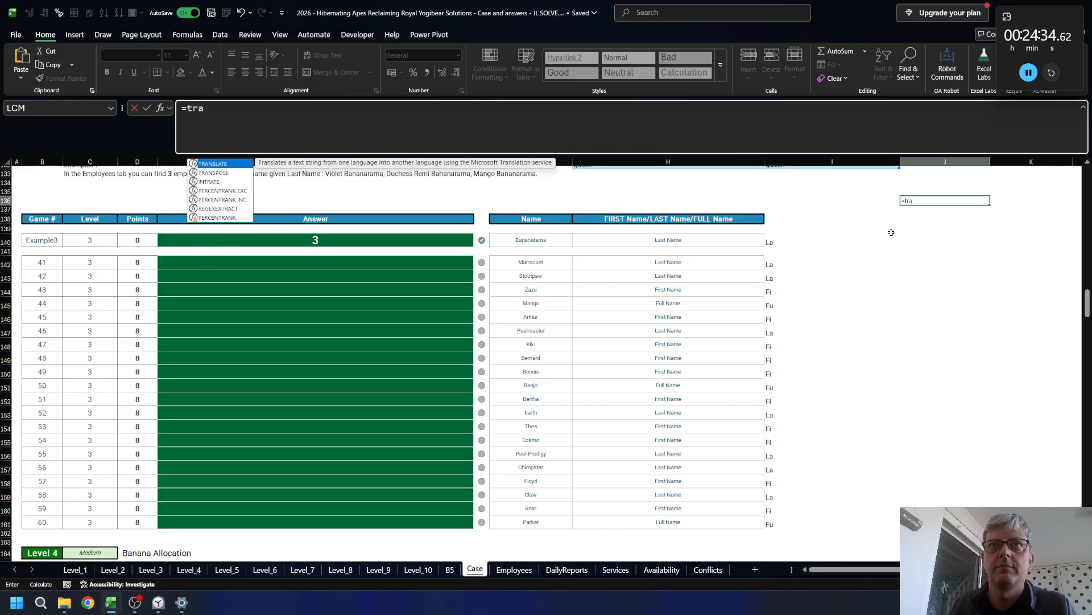
key(Down)
key(Tab)
text(uni)
key(Tab)
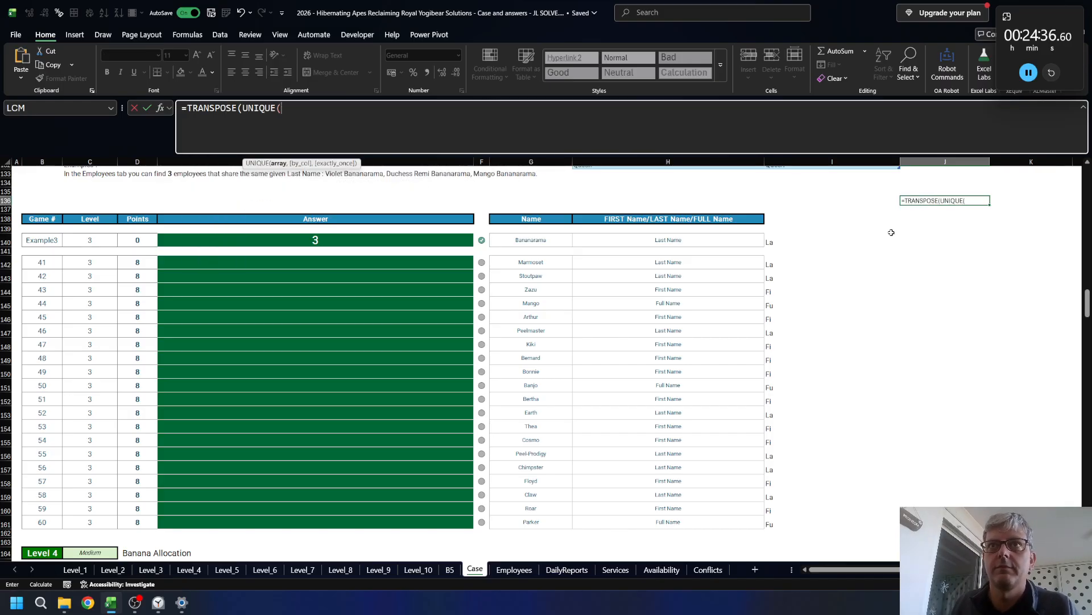
key(Left)
key(Left)
key(Down)
key(Down)
key(Down)
key(Right)
key(Down)
key(ctrl+shift+Down)
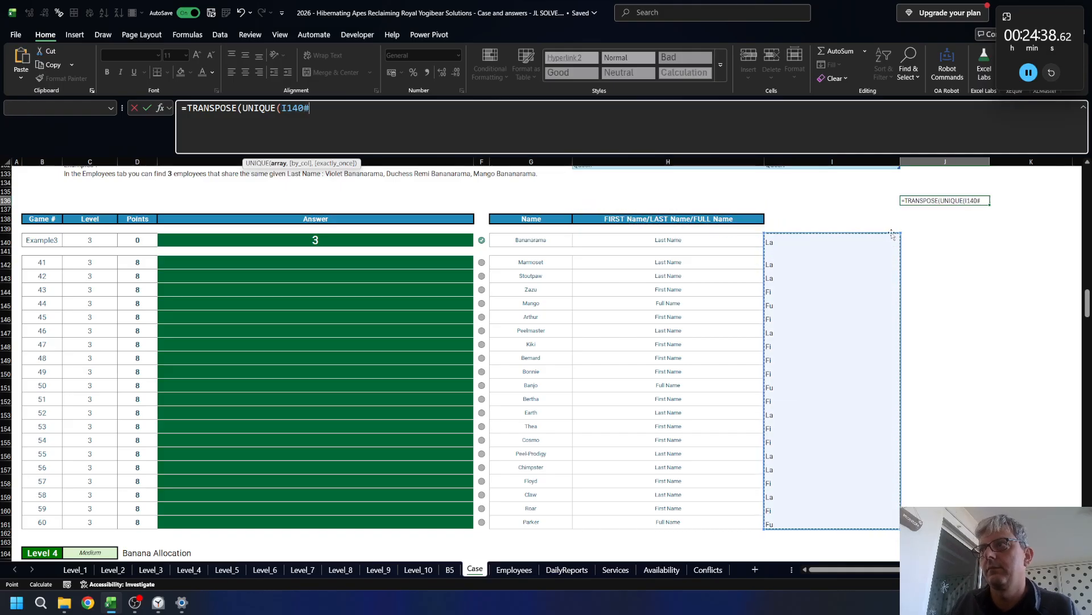
key(Return)
key(Return)
- Wrap the I140# reference in the J136 formula with TOROW, using 3 as its ignore argument, and accept the bracket correction
key(Up)
key(Right)
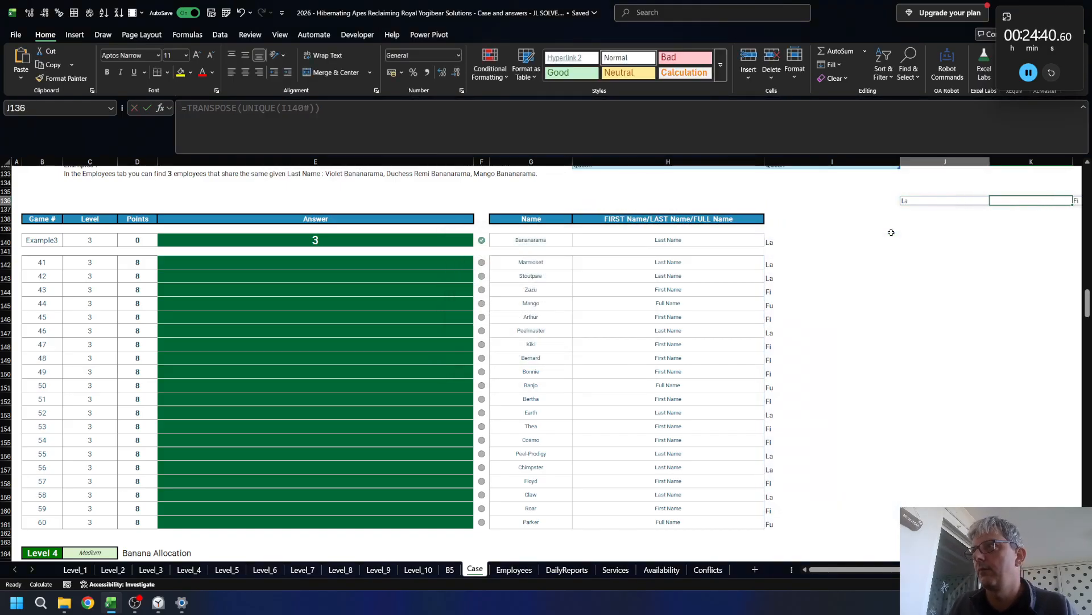
key(F2)
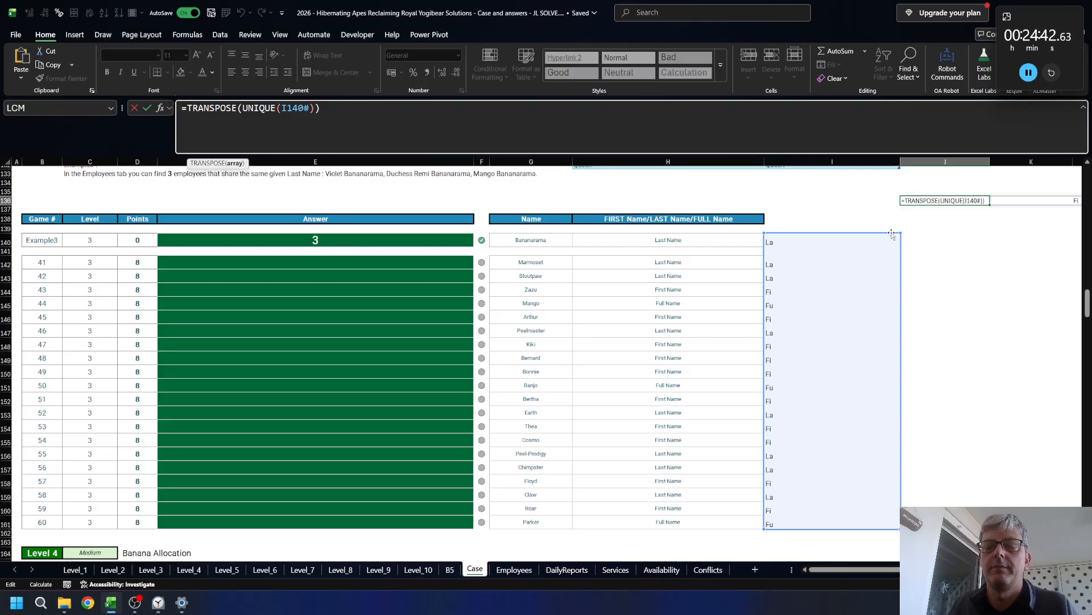
key(Left)
key(Left)
key(Left)
key(Left)
key(Left)
key(Left)
key(Left)
text(TOROW()
key(End)
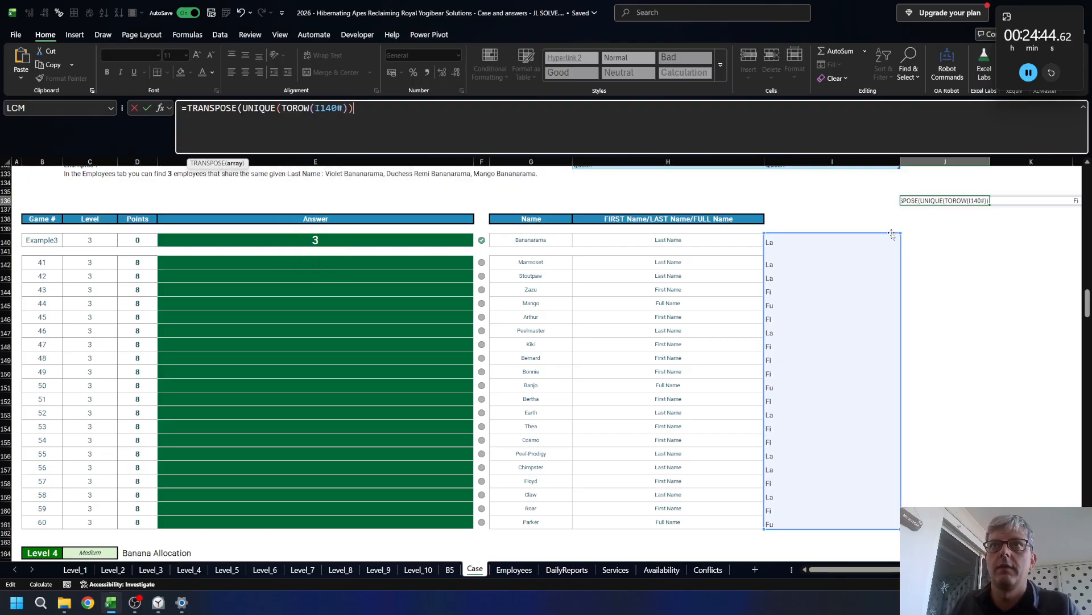
key(Left)
key(Left)
text(,3)
key(Return)
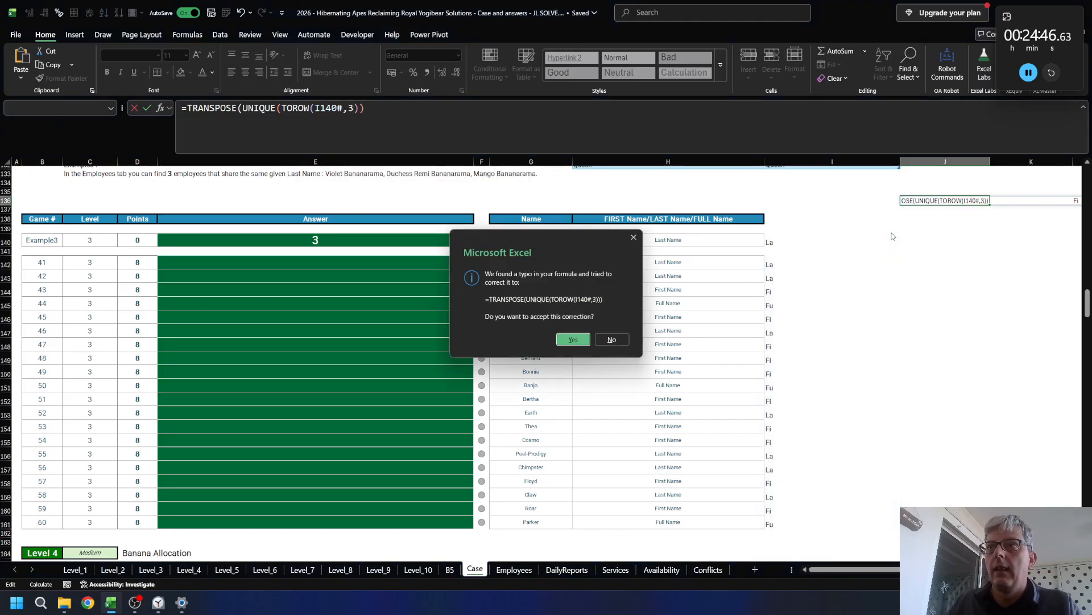
key(Return)
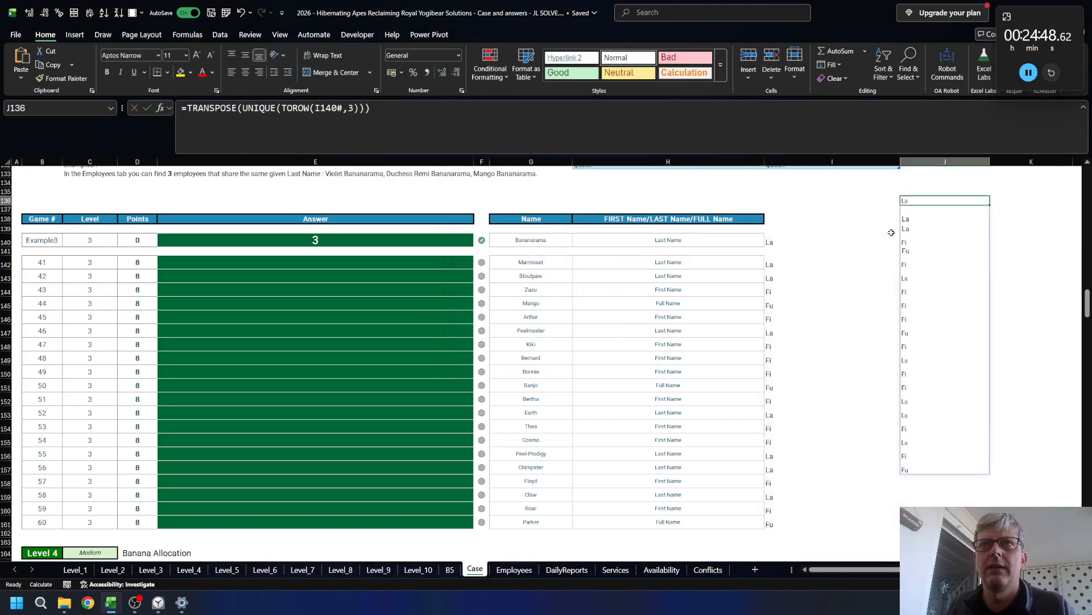
- Replace TOROW with TOCOL in the J136 formula
key(F2)
key(Left)
key(Left)
key(Left)
key(Left)
key(Left)
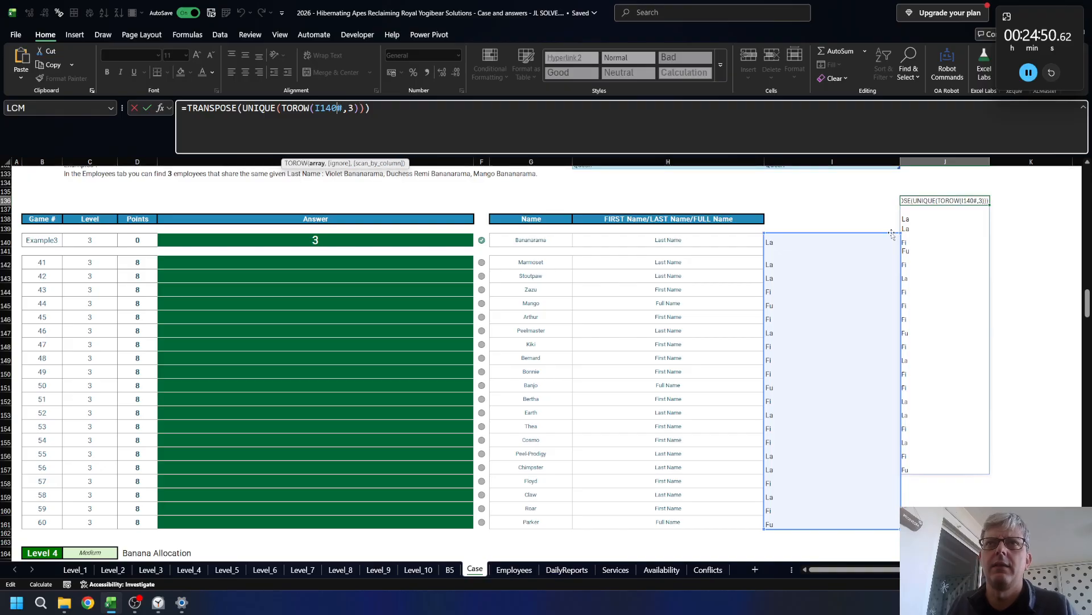
key(Left)
key(Left)
key(Left)
key(Left)
key(Left)
key(Left)
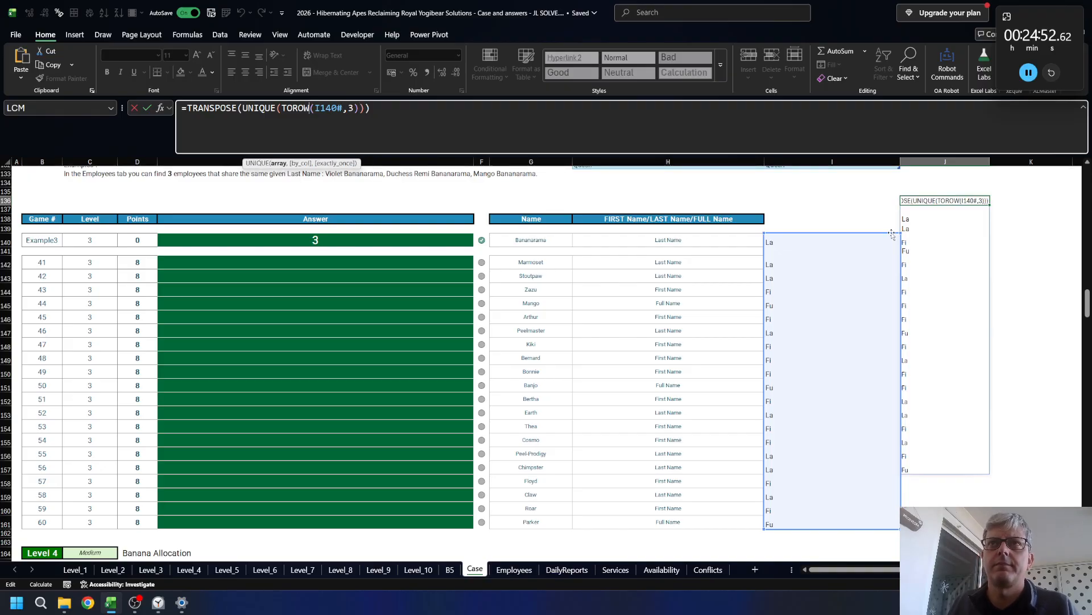
key(BackSpace)
key(BackSpace)
key(BackSpace)
text(COL)
key(Return)
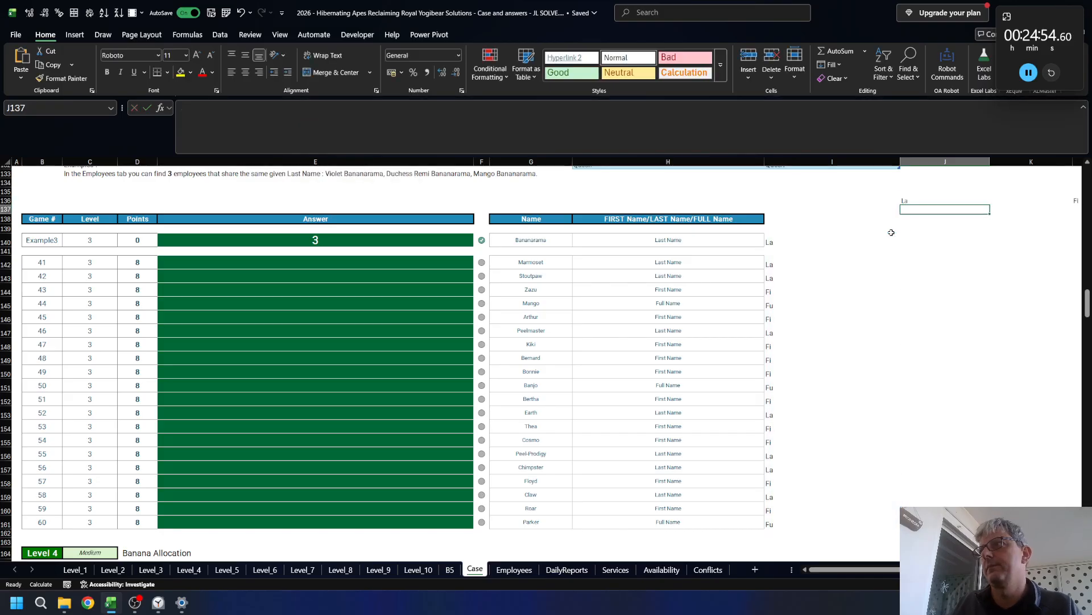
- Change the TOCOL range in the J136 formula to I142:I161
key(Up)
scroll(891, 233, right, 3)
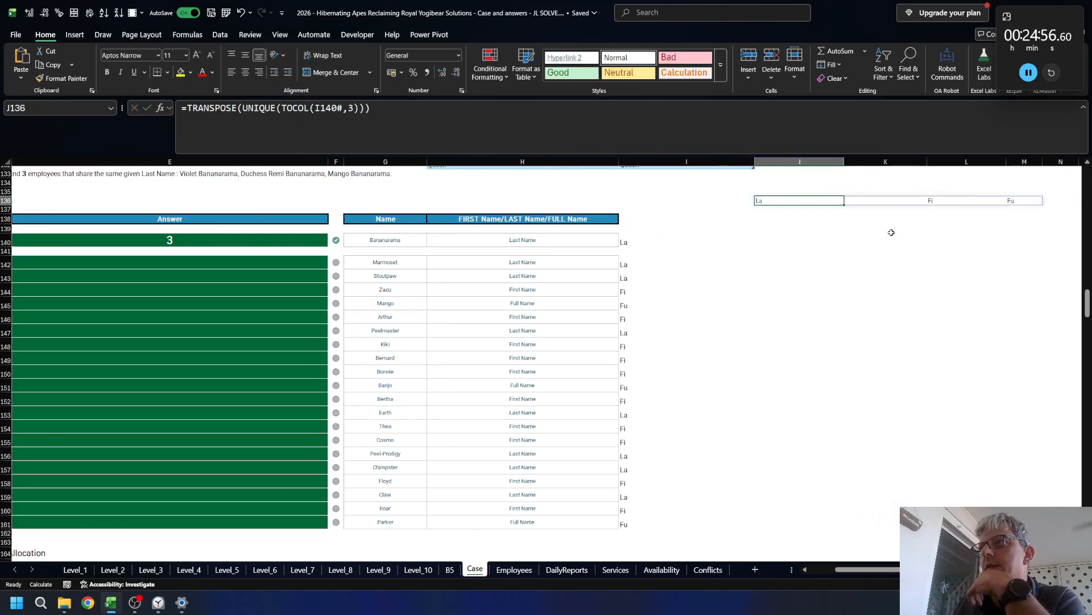
key(F2)
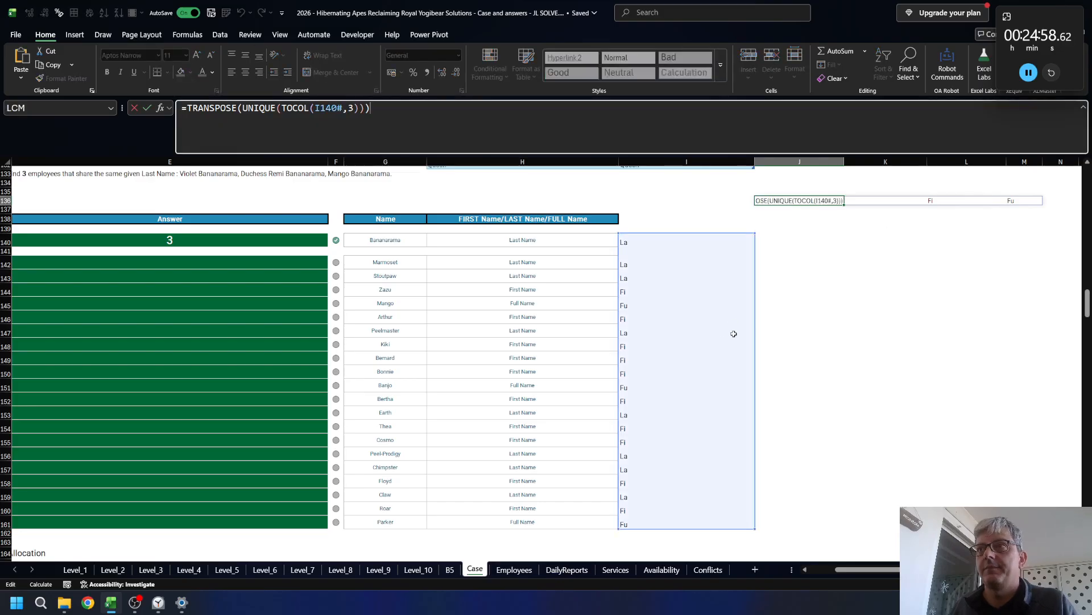
drag(617, 232, 609, 257)
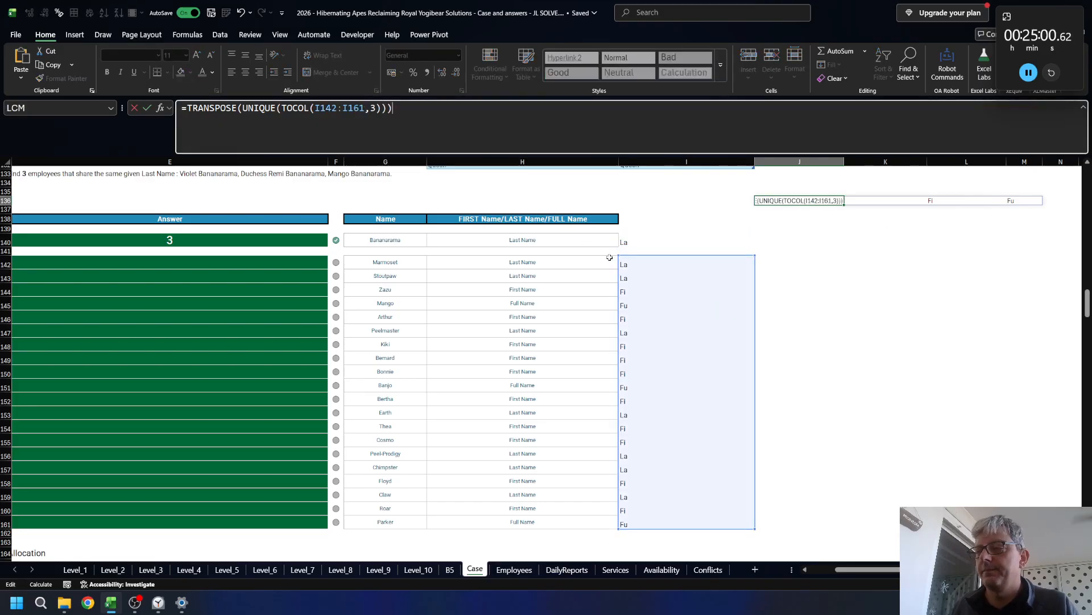
key(ctrl+Return)
- Start a LET formula in J140 that defines la as EmployeesTable[Last] from the Employees sheet
key(Down)
key(Down)
key(Down)
key(Down)
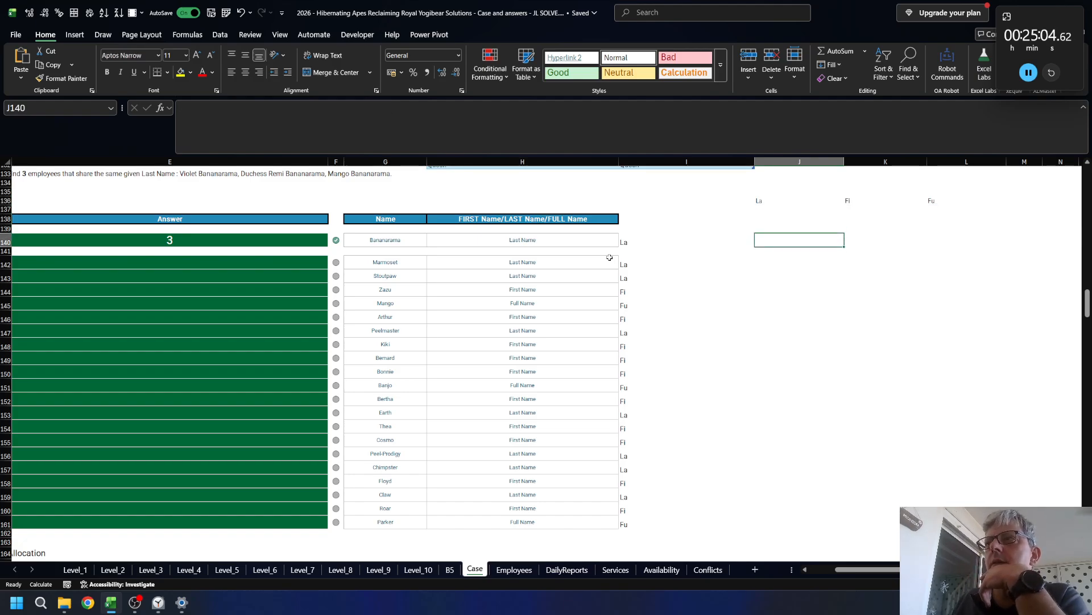
key(Left)
key(Right)
key(Right)
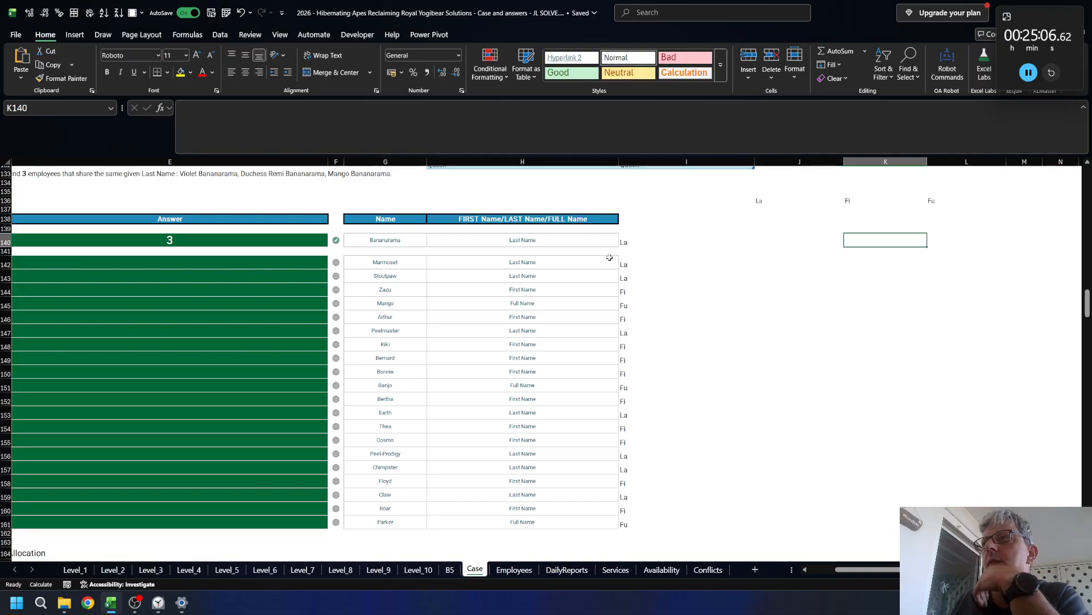
key(Right)
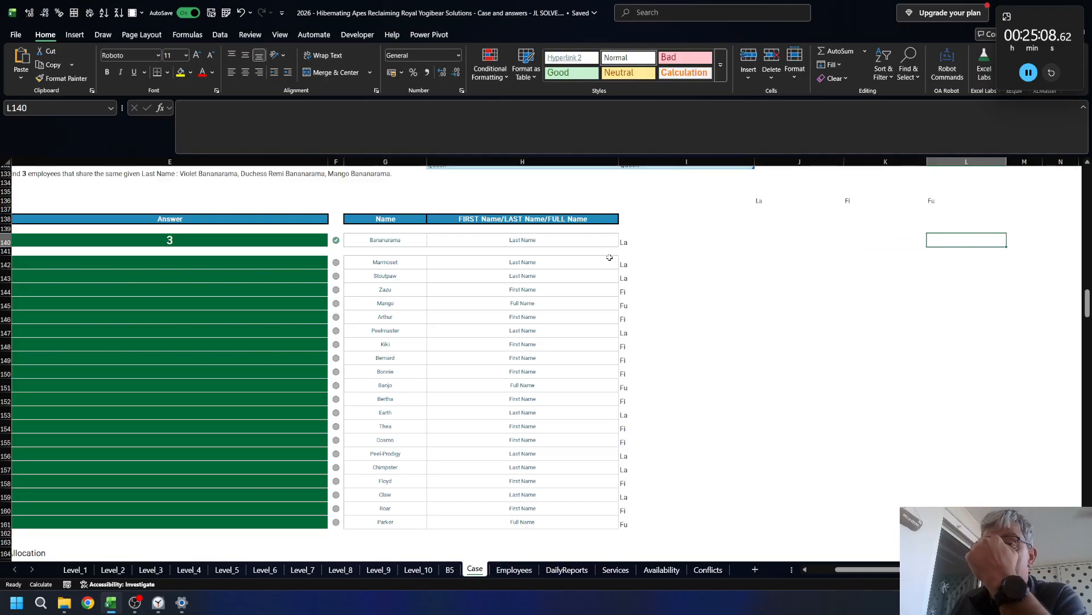
key(Left)
key(Left)
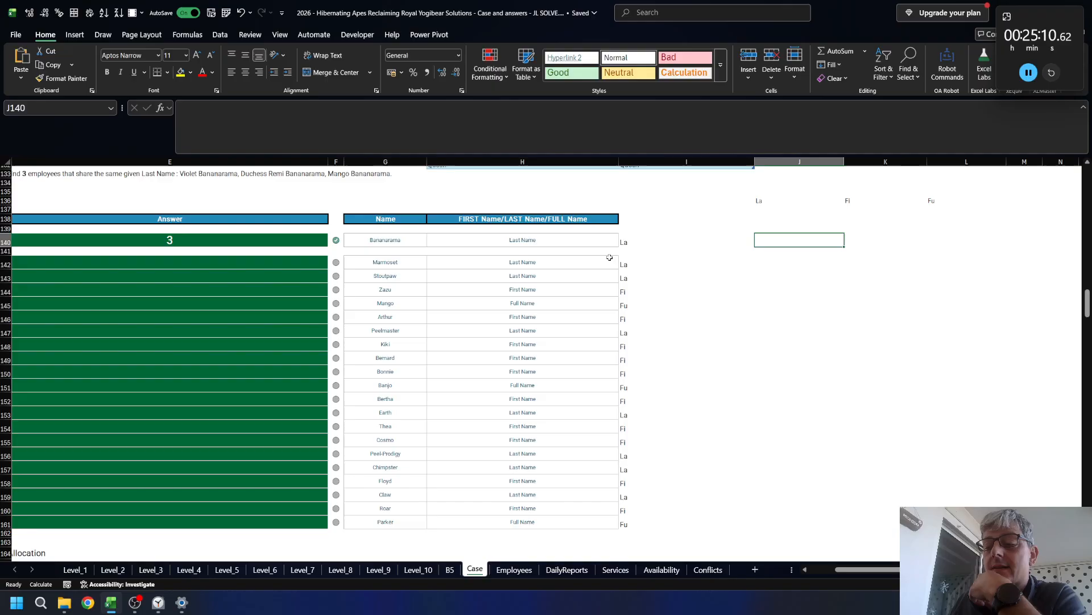
text(=)
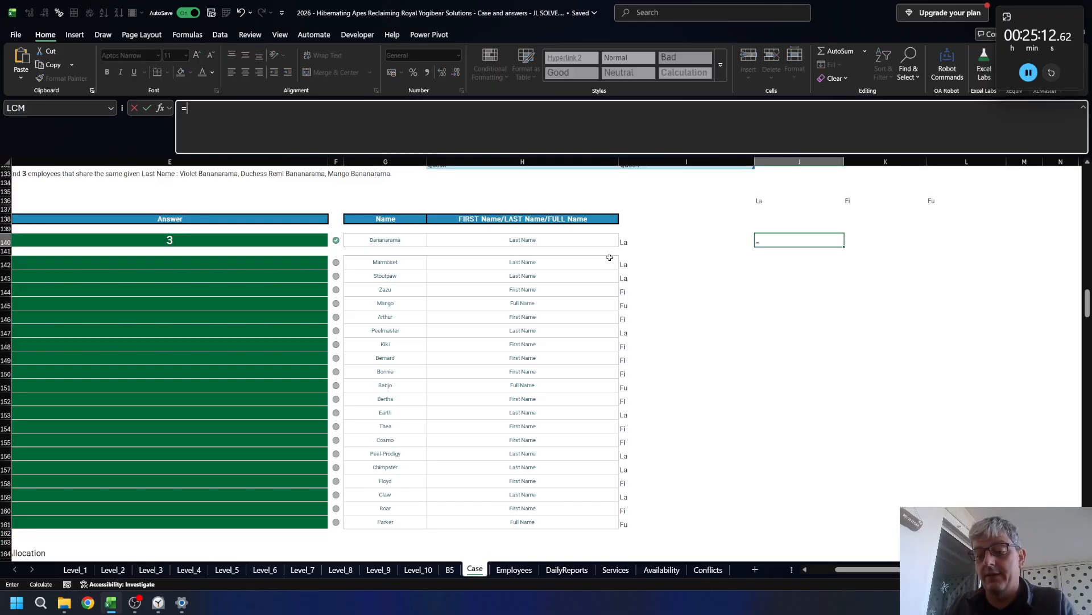
text(LET()
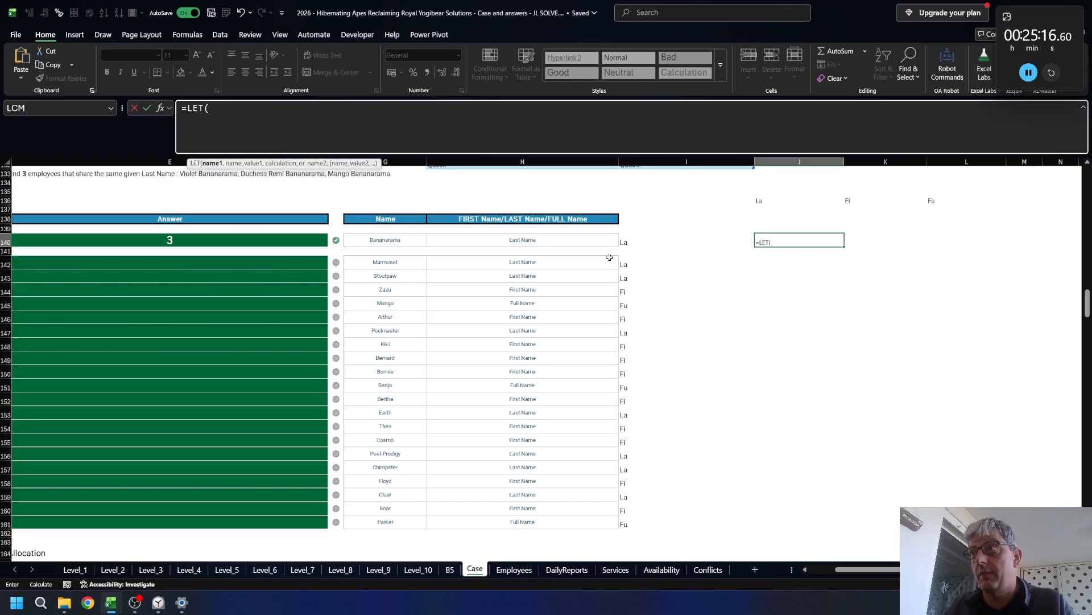
text(la,)
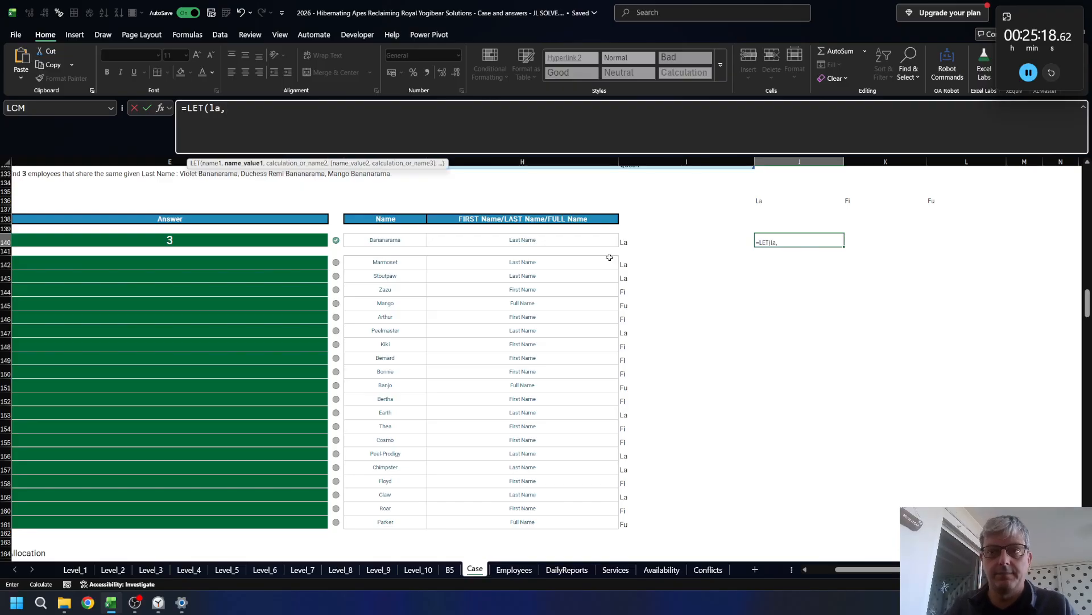
key(ctrl+Page_Down)
key(Down)
key(Right)
key(Right)
key(Right)
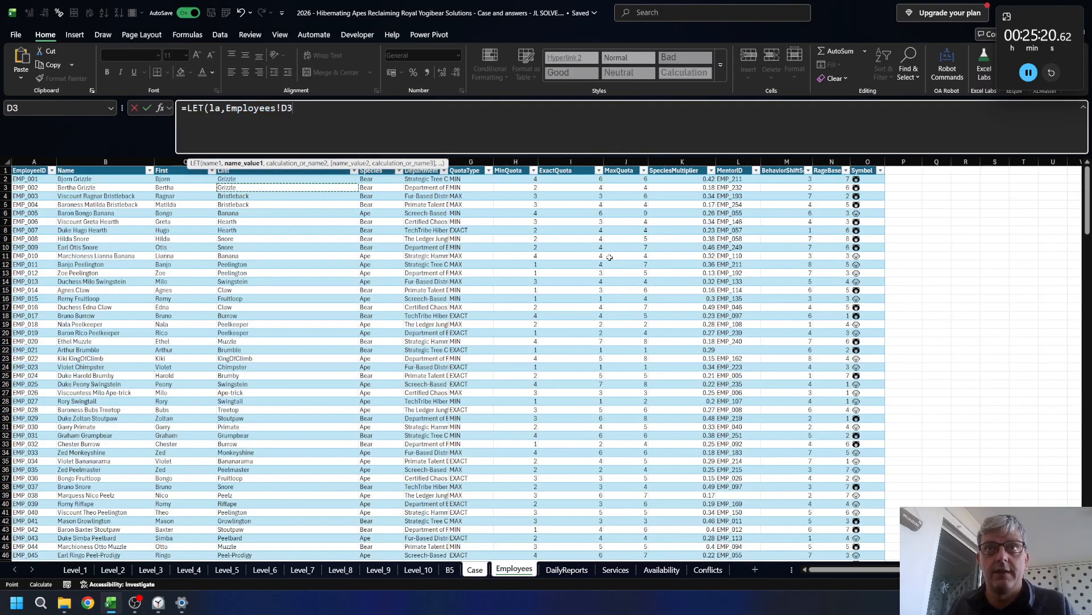
key(ctrl+shift+Down)
text(,)
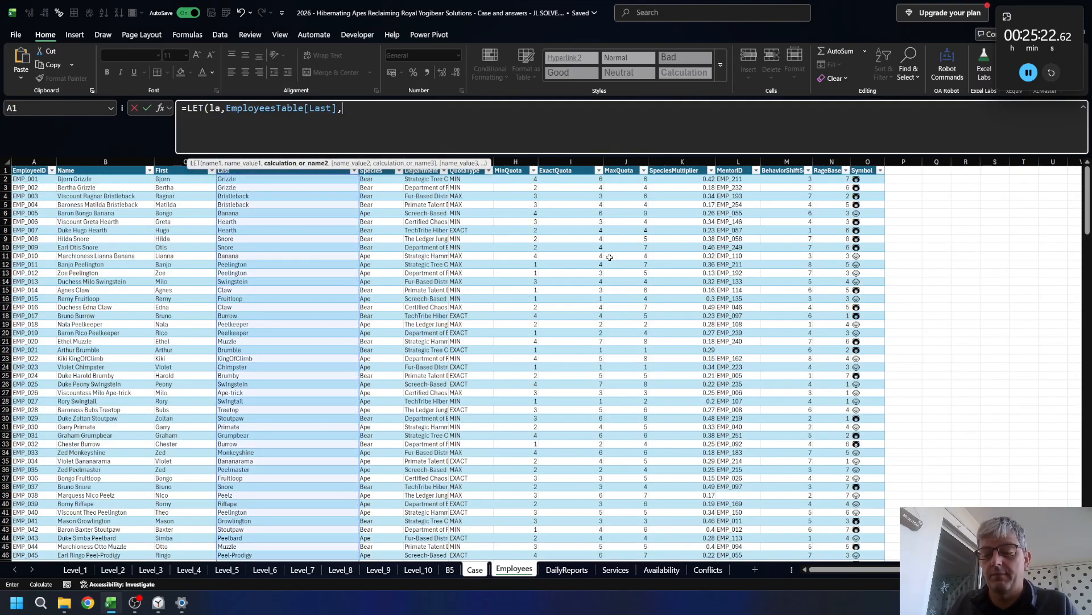
- Define the variable fi as EmployeesTable[First] in the LET formula
text(fi,)
key(Right)
key(Right)
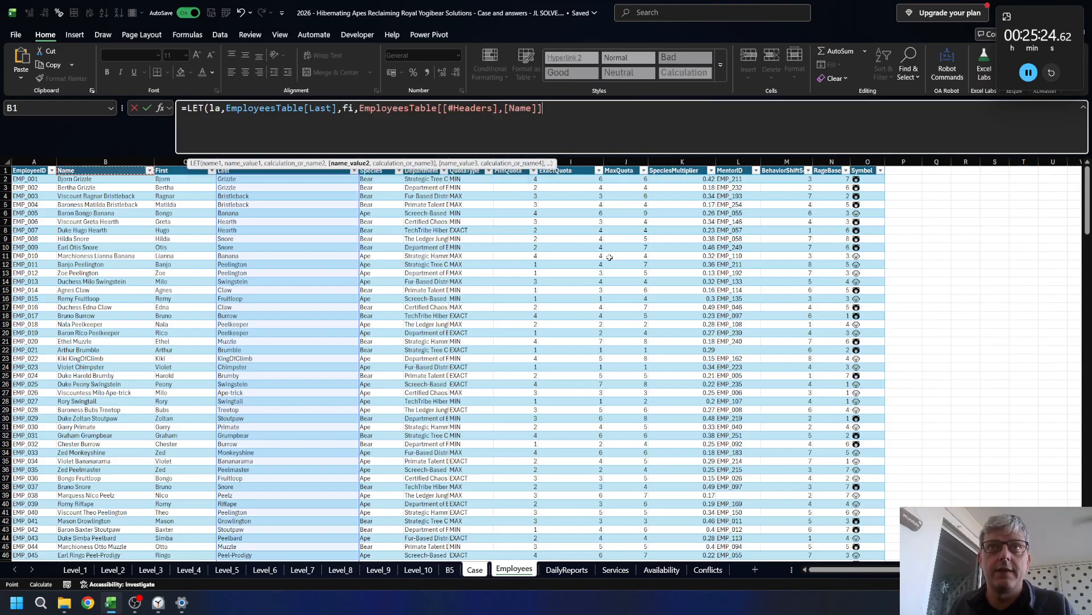
key(Down)
key(ctrl+shift+Down)
text(,)
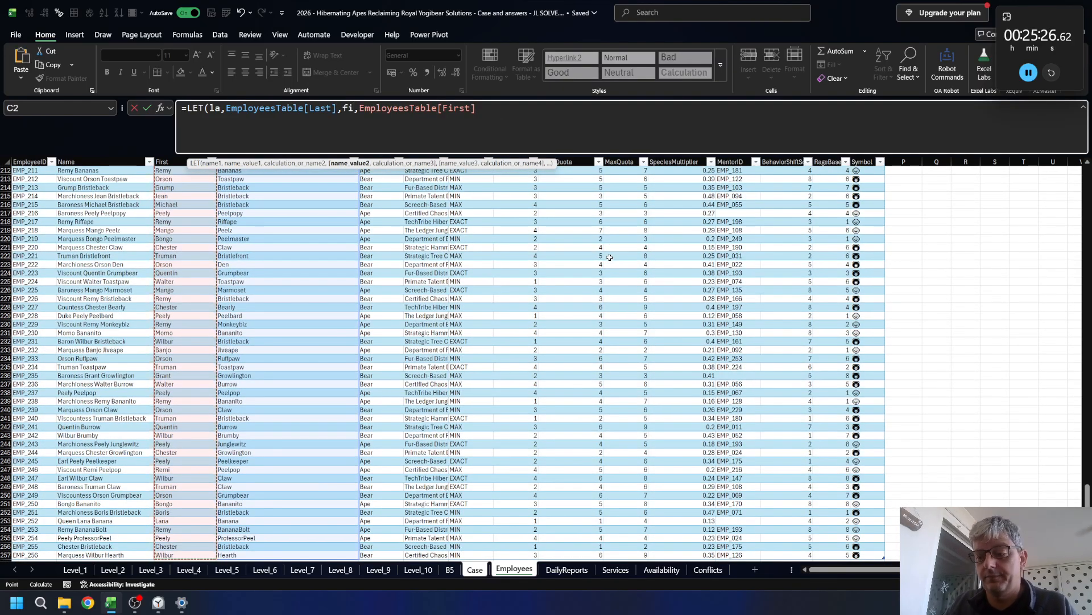
- Define the variable fu as EmployeesTable[[First]:[Last]] in the LET formula
text(fu,)
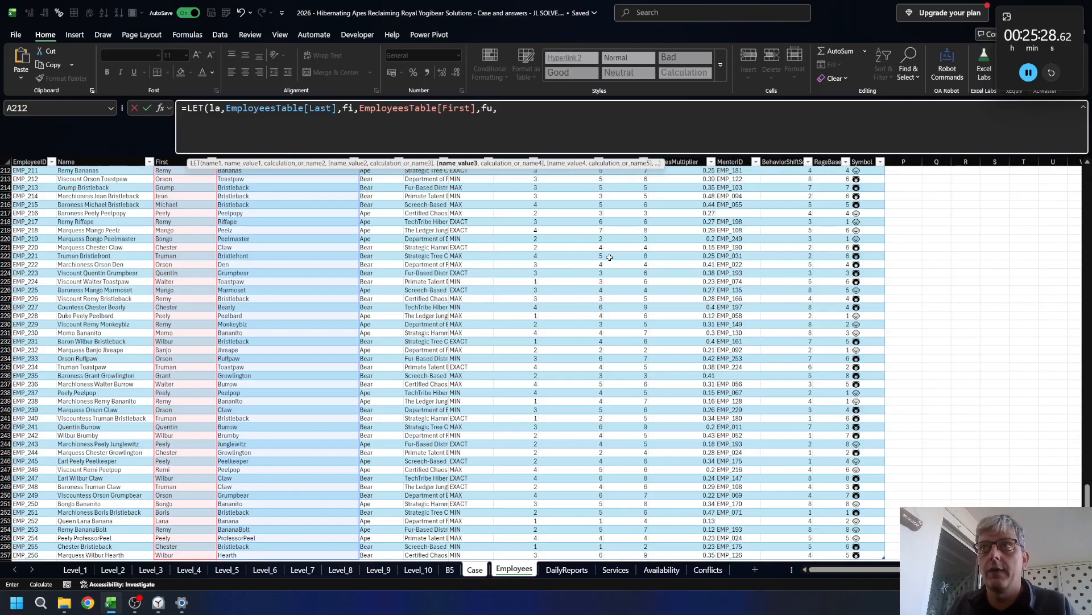
key(Right)
key(Right)
key(ctrl+Up)
key(Down)
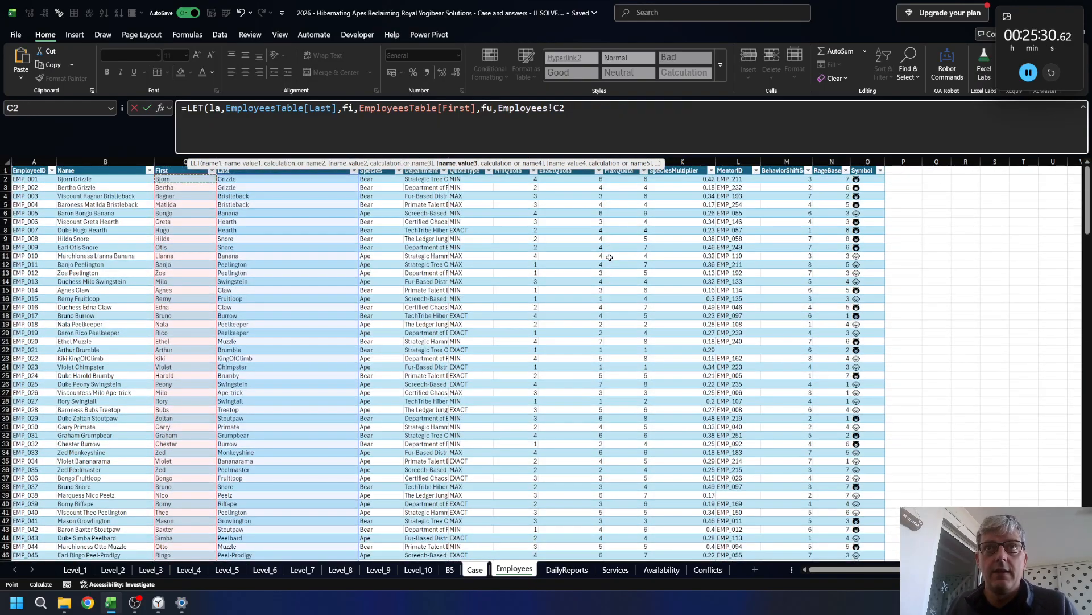
key(shift+Right)
key(ctrl+shift+Down)
text(,)
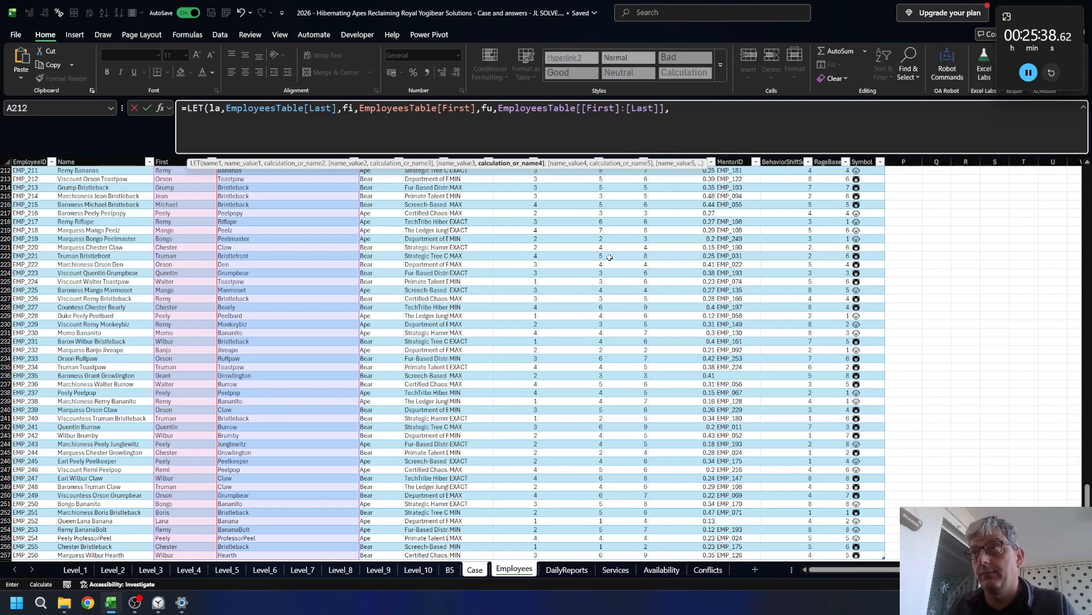
- Add the LET calculation COUNTIFS(la,Case!G140) to count the name in G140 among the last names
text(cou)
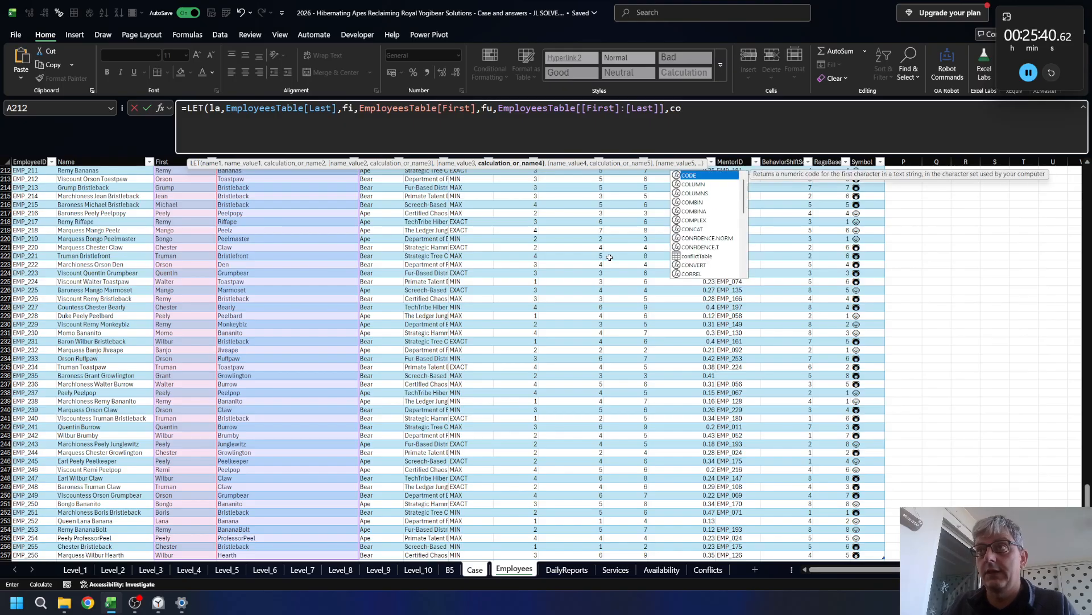
key(Down)
key(Down)
key(Tab)
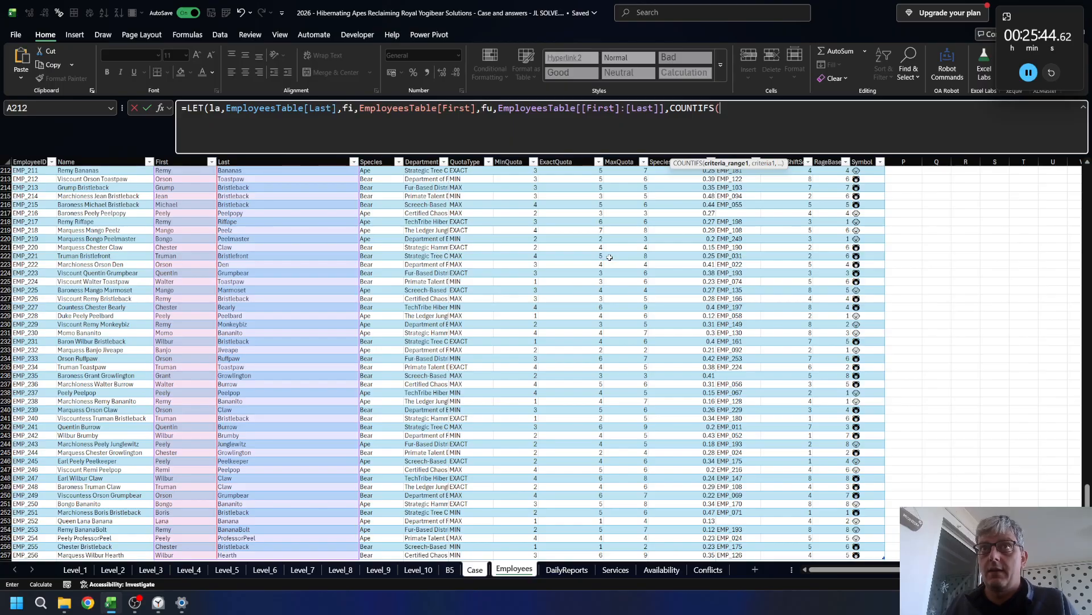
text(la,)
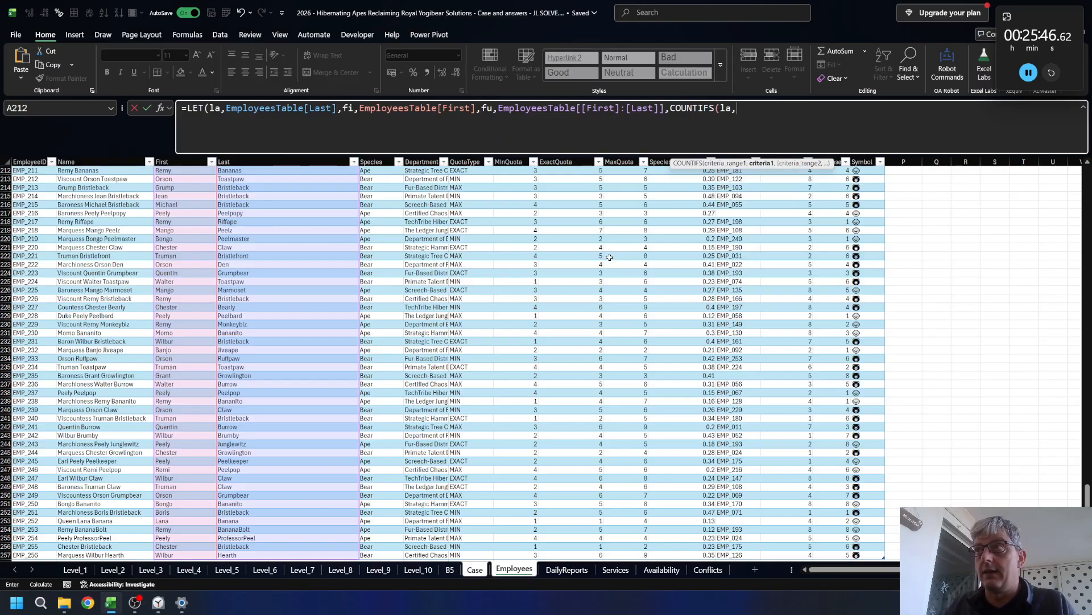
key(ctrl+Page_Up)
key(Left)
key(Left)
key(Left)
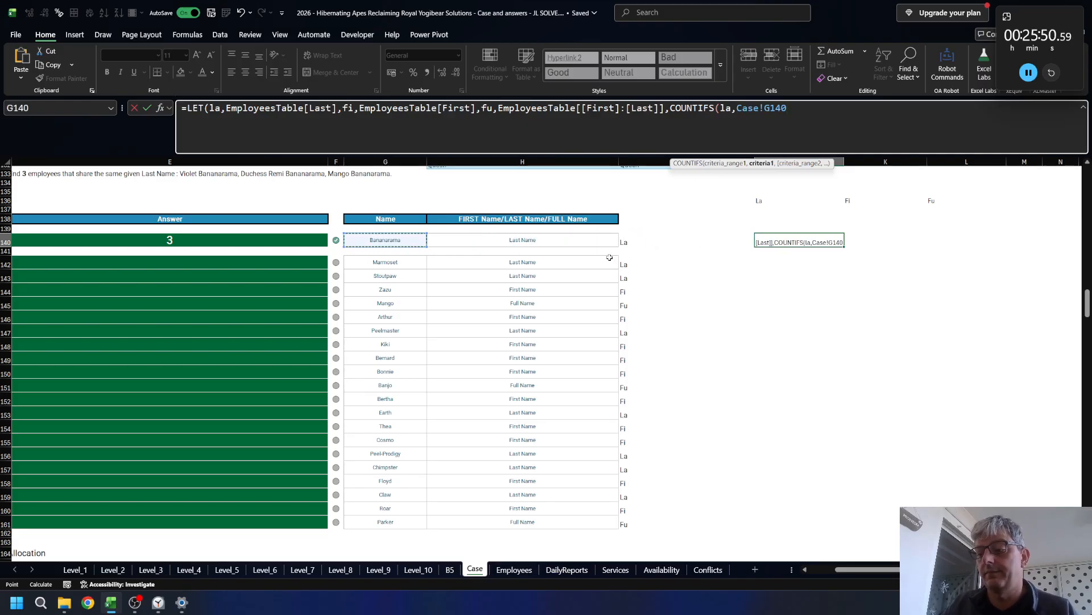
text())
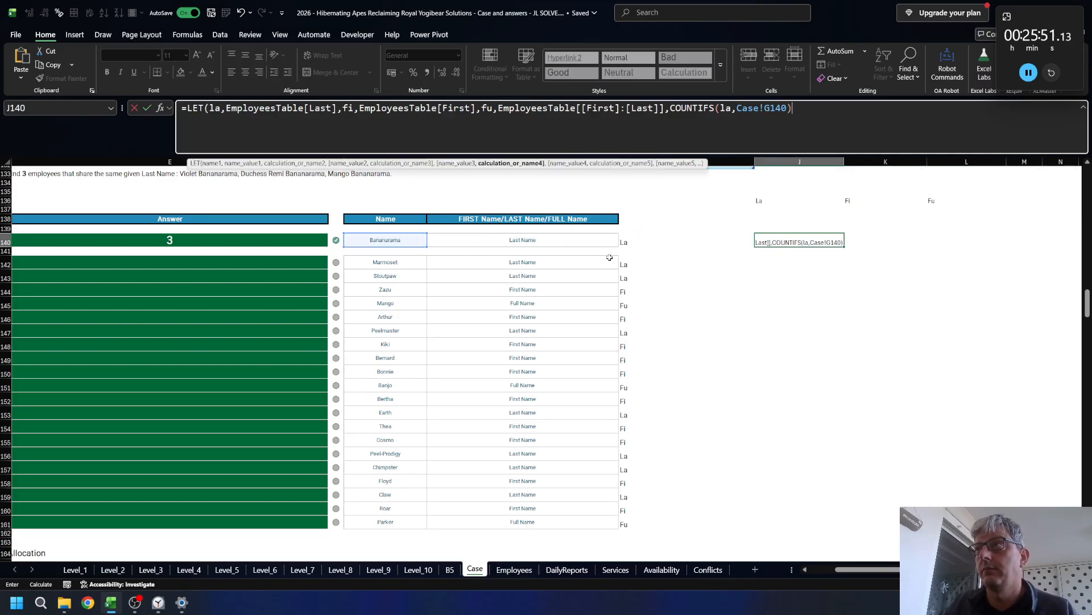
- Lock the column of the criteria reference as Case!$G140 and enter the formula in J140, accepting the closing-parenthesis correction
click(773, 108)
key(F4)
key(F4)
key(F4)
key(Return)
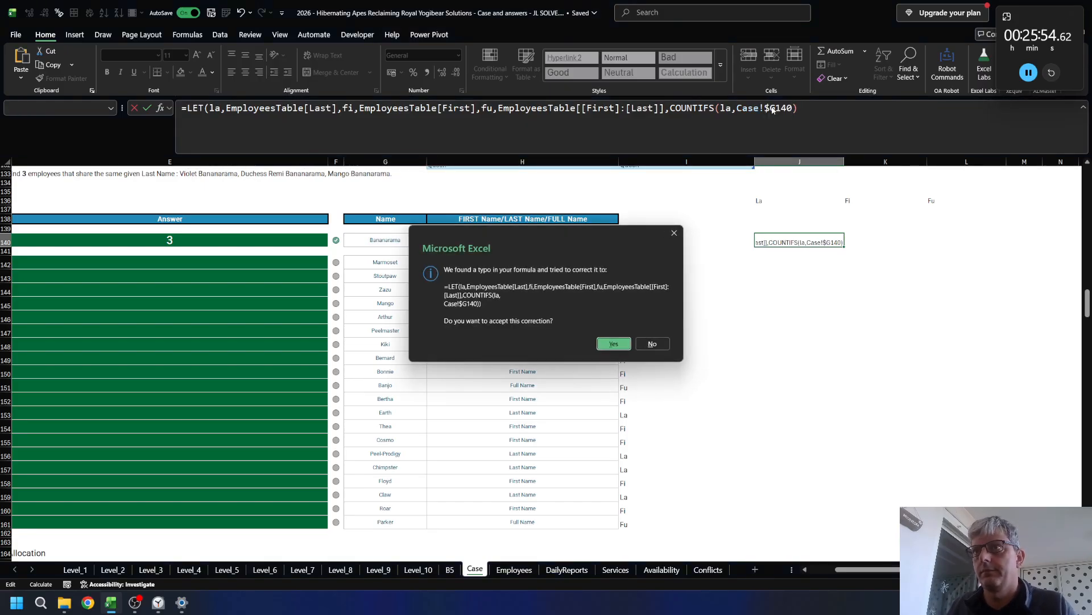
key(Return)
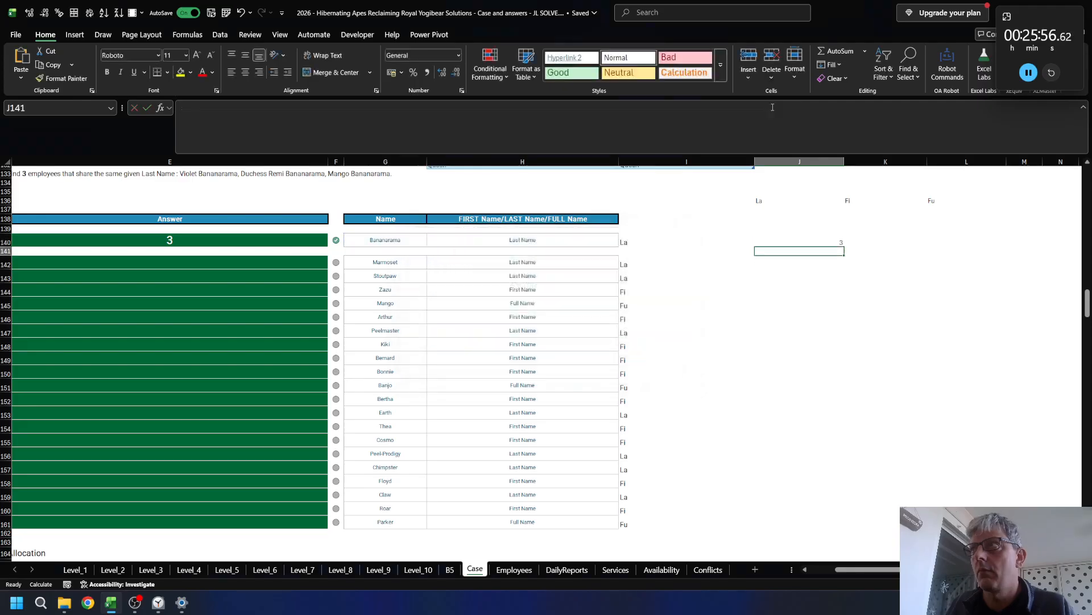
- Copy the J140 LET formula into K140 and L140
key(ctrl+c)
key(Right)
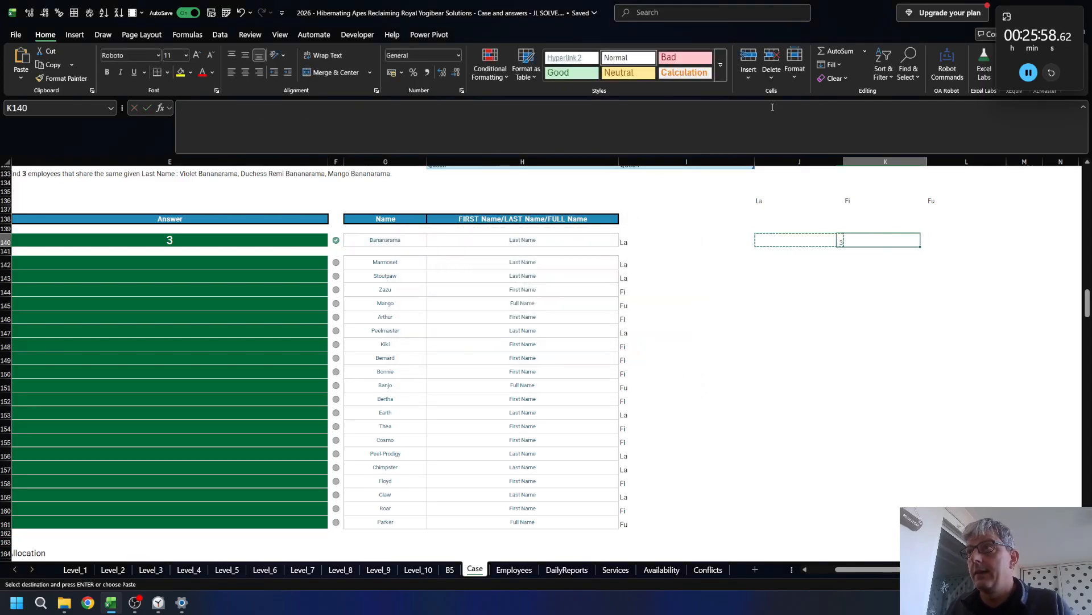
key(ctrl+v)
key(Right)
key(ctrl+v)
key(Left)
- Change the COUNTIFS range in the K140 formula to fi
click(764, 109)
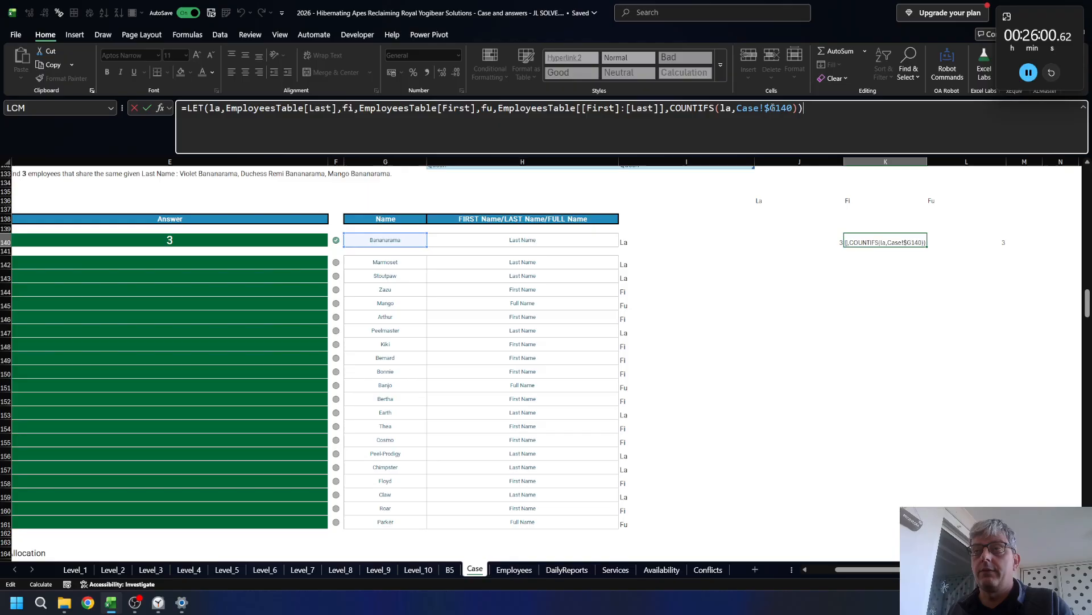
double_click(729, 103)
text(fi)
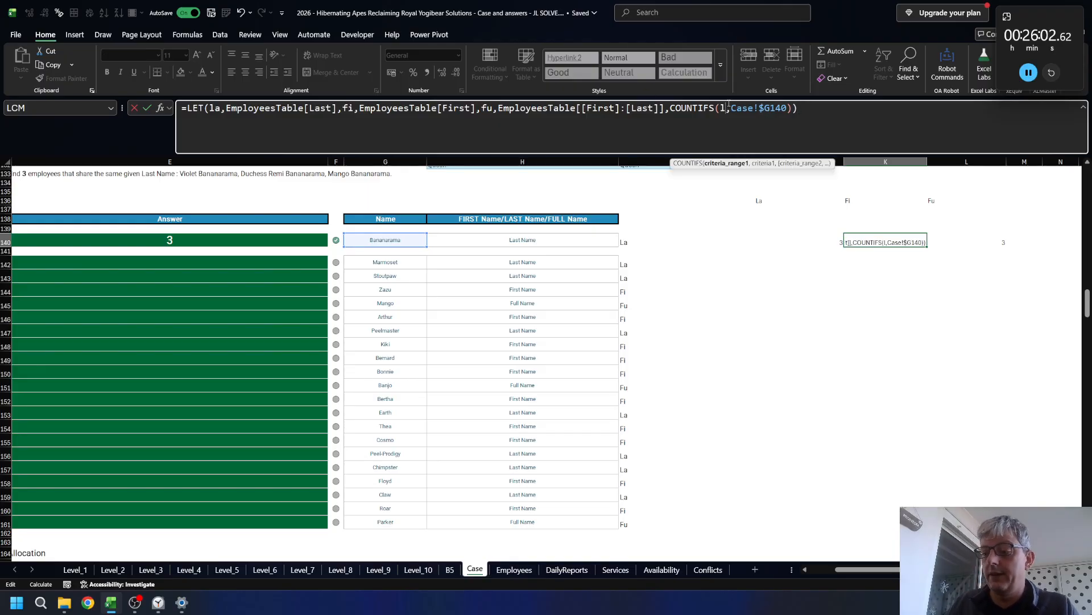
key(Return)
key(Up)
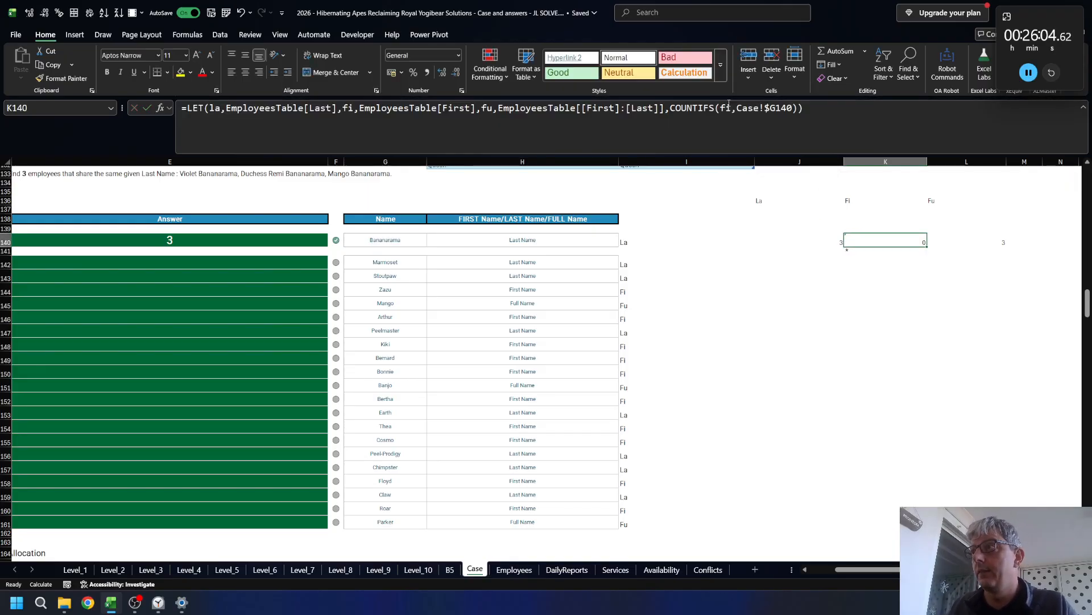
- Change the COUNTIFS range in the L140 formula to fu
key(Down)
key(Up)
key(Right)
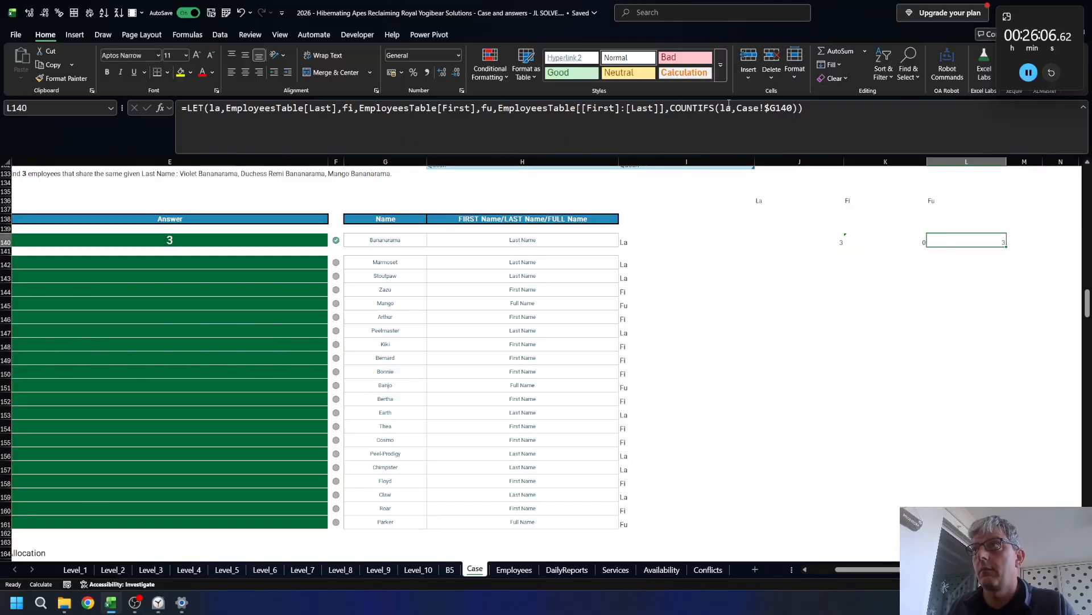
key(F2)
double_click(724, 108)
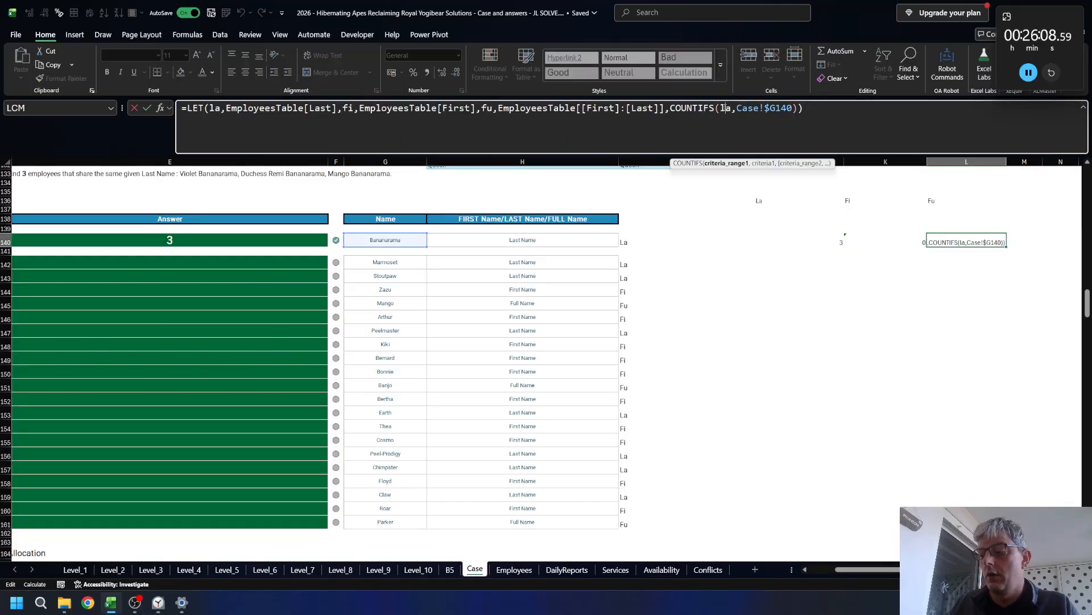
text(fu)
key(Escape)
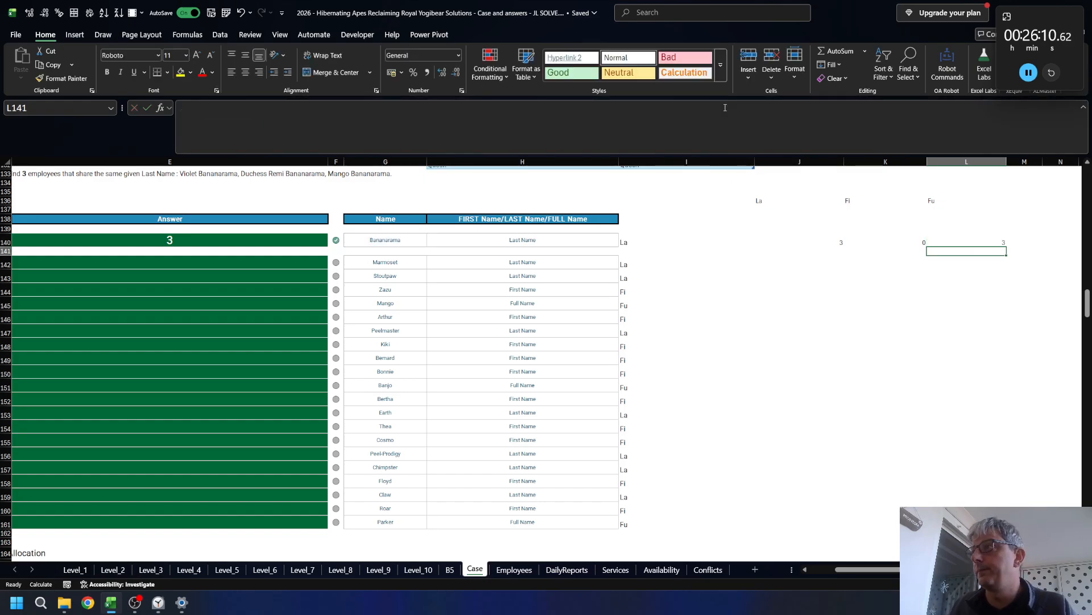
- Copy the three count formulas in J140:L140 down through row 161
key(Left)
key(Left)
key(shift+Right)
key(shift+Right)
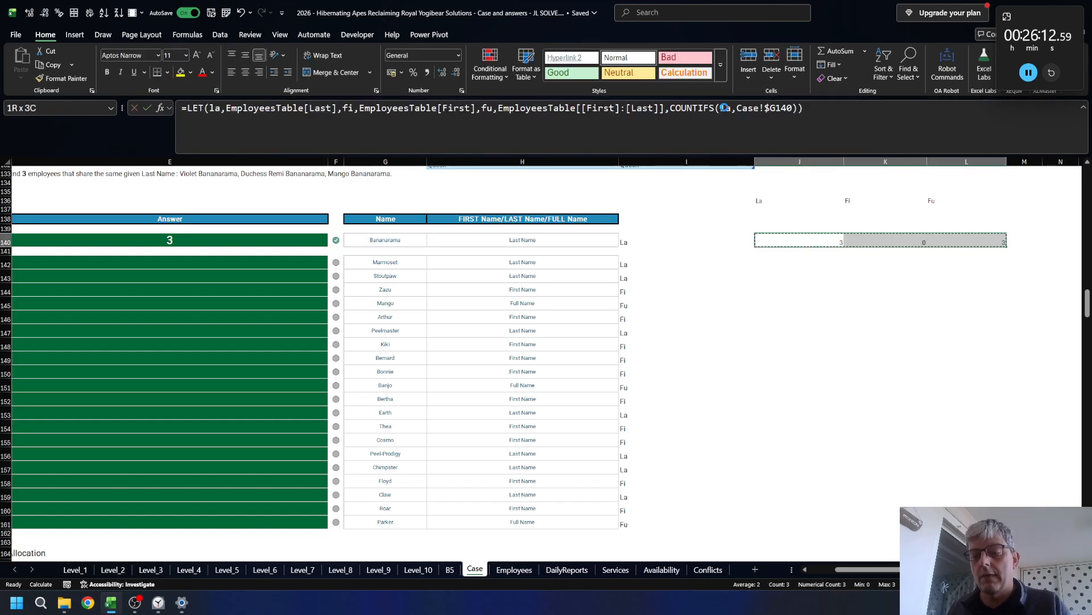
key(Left)
key(Left)
key(Right)
key(ctrl+Down)
key(Right)
key(ctrl+shift+Up)
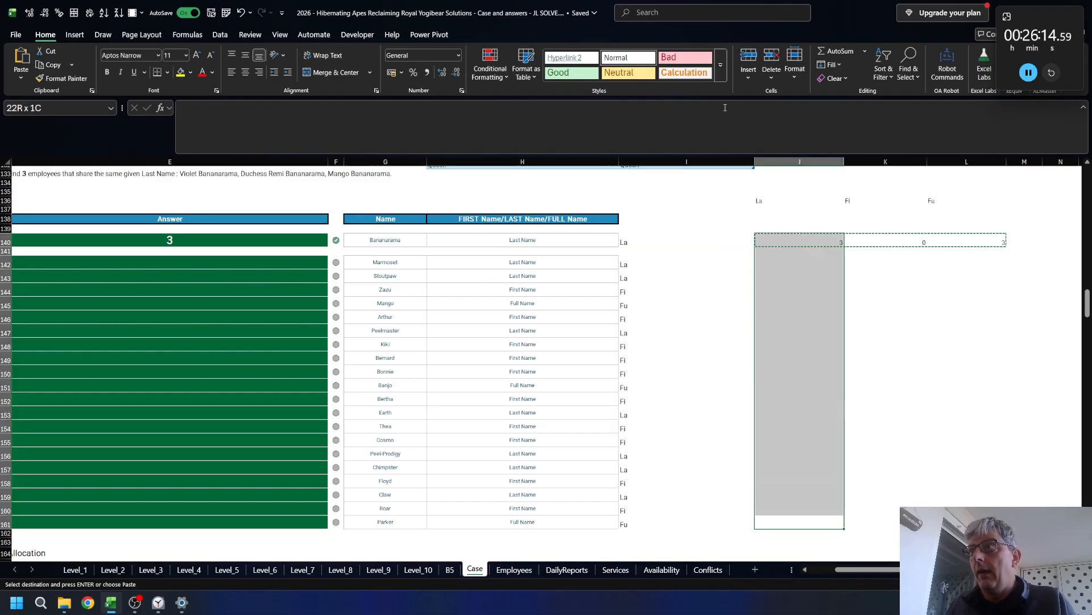
key(ctrl+v)
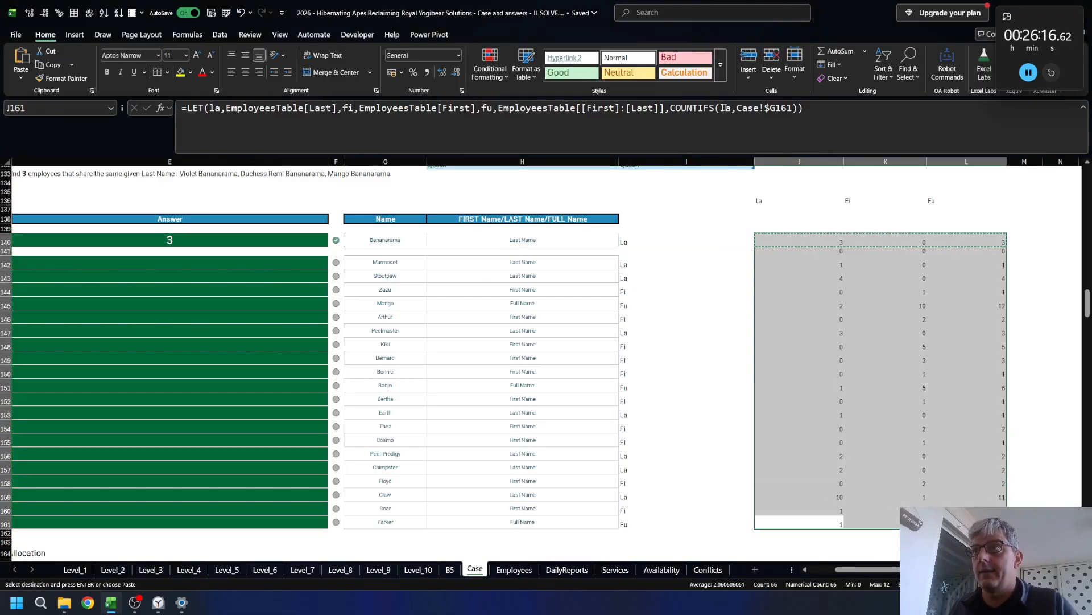
- Start an INDEX formula in E142, the answer cell of game 41, with J142:L142 as its array
key(Left)
key(Left)
key(Left)
key(Left)
key(Left)
key(ctrl+Up)
key(Down)
key(Down)
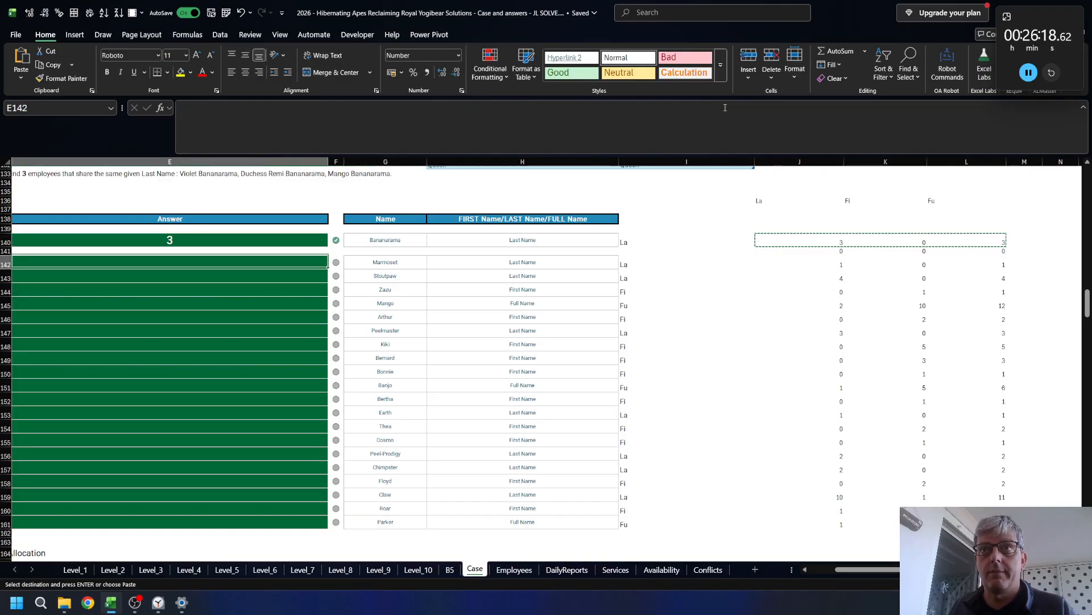
text(=in)
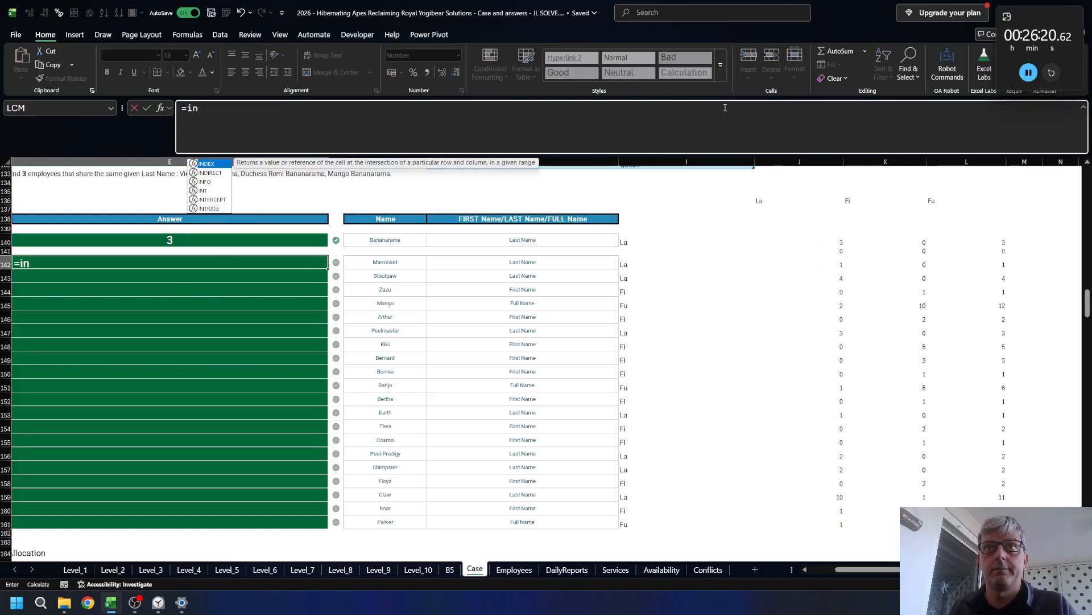
key(Tab)
key(Right)
key(Right)
key(Right)
key(Right)
key(Right)
key(Right)
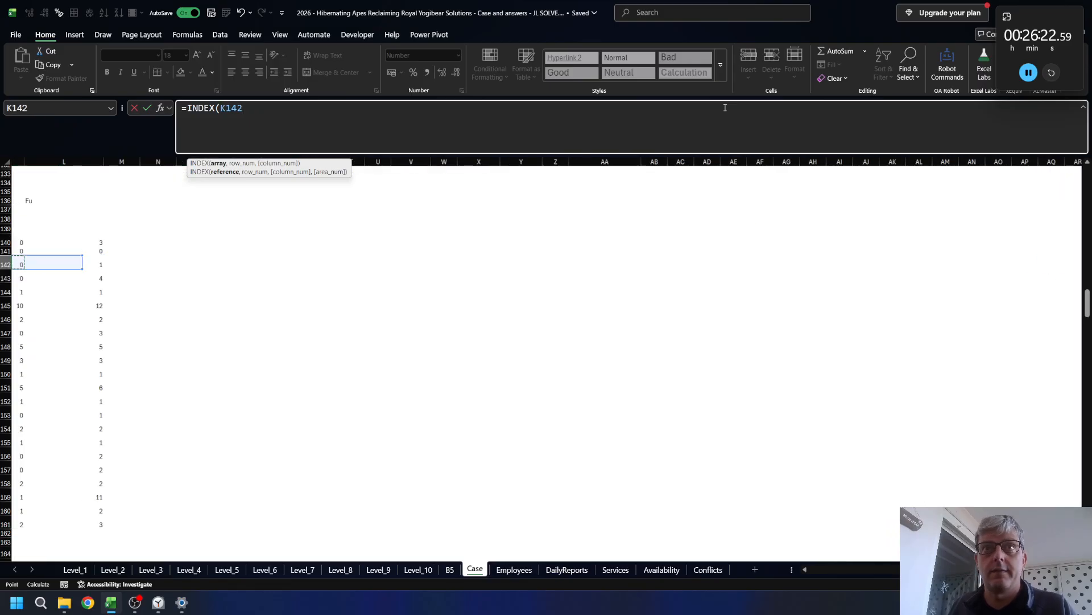
key(Left)
key(shift+Right)
key(shift+Right)
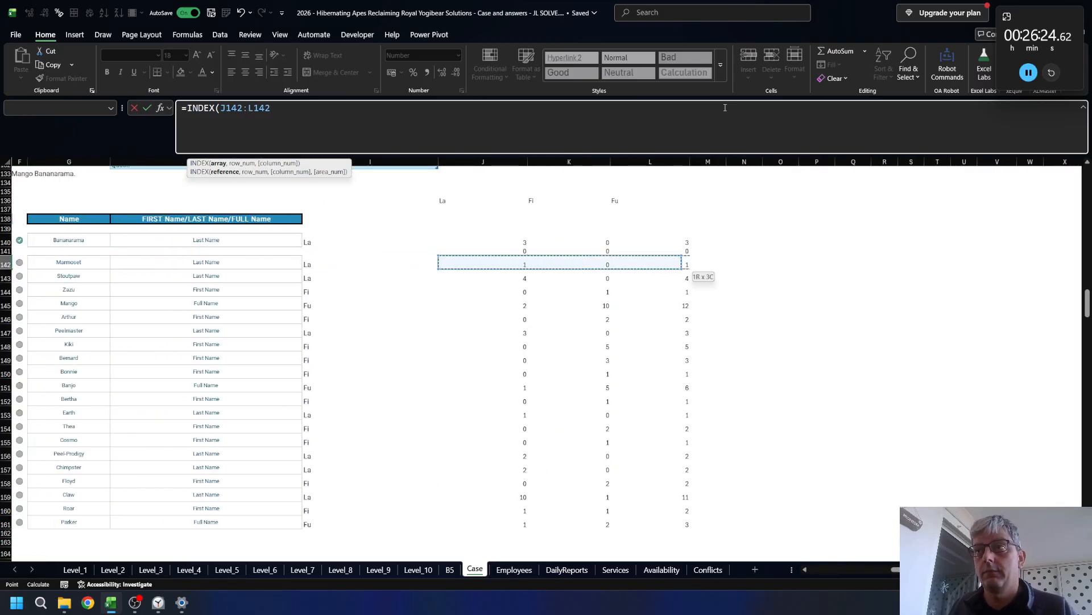
- Nest an XMATCH in the INDEX formula with I142 as the lookup value
text(,xm)
key(Tab)
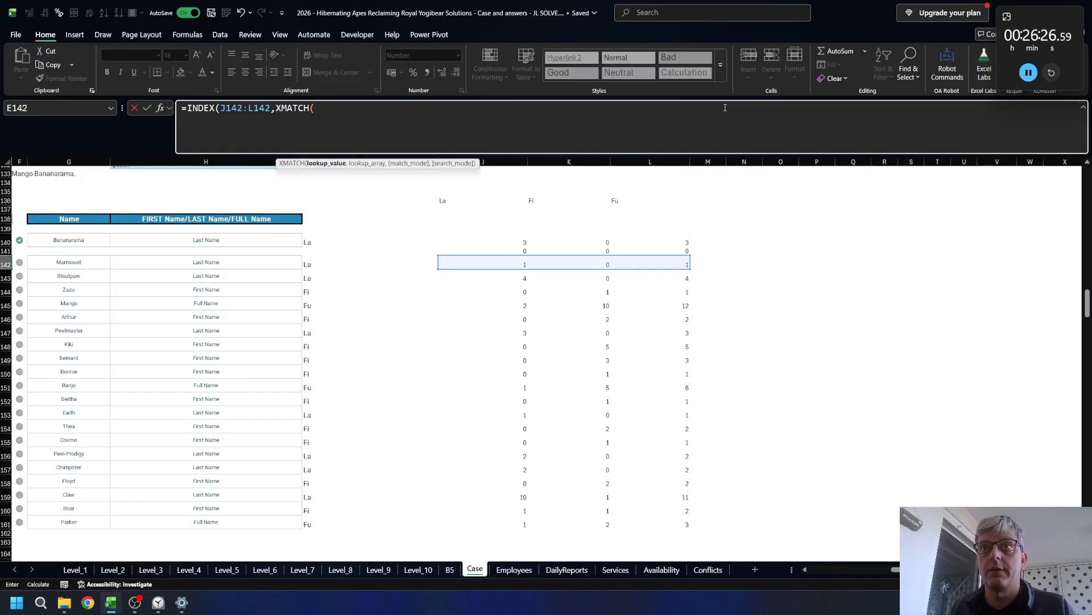
key(Right)
key(Right)
key(Right)
key(Right)
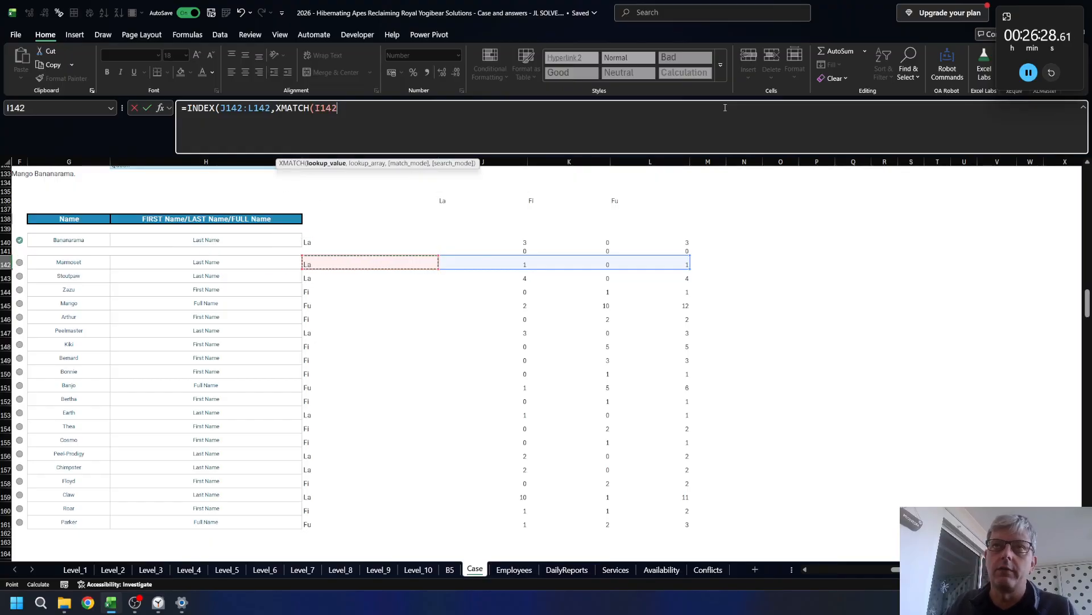
- Set the XMATCH lookup array to the absolute spill range $J$136# and enter the completed formula in E142
text(,)
key(Right)
key(Right)
key(Right)
key(Right)
key(Right)
key(Up)
key(Up)
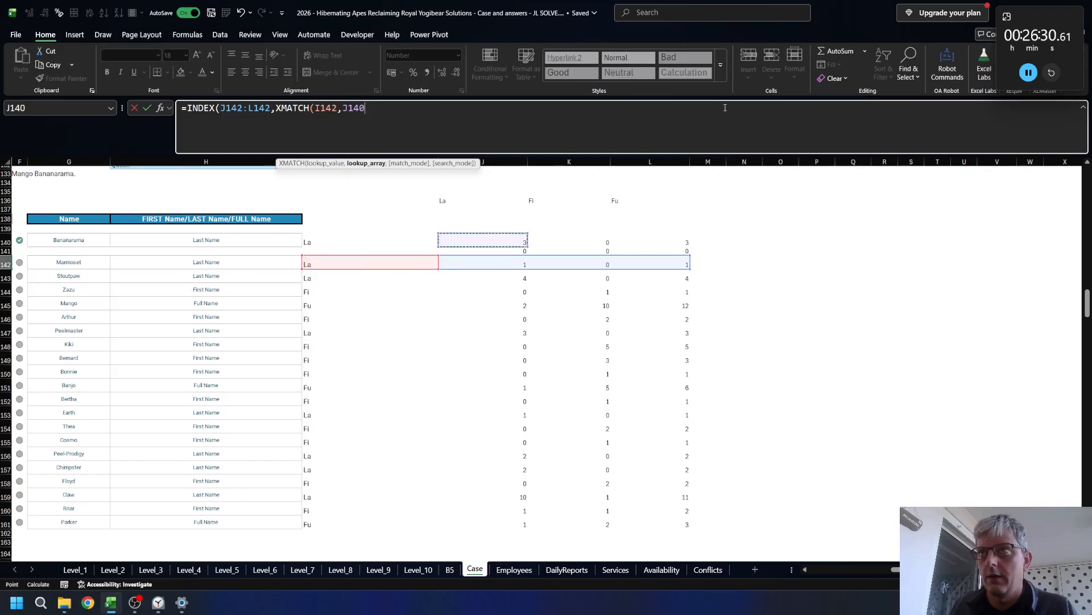
key(Up)
key(Up)
key(Up)
key(Up)
key(shift+Right)
key(shift+Right)
key(F4)
text())
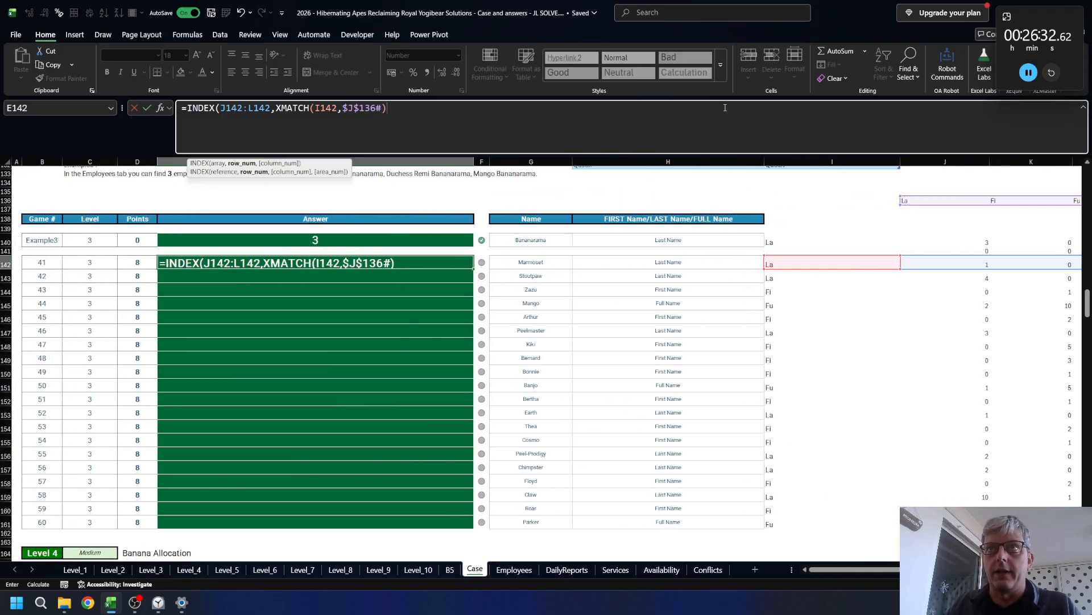
key(Return)
key(Return)
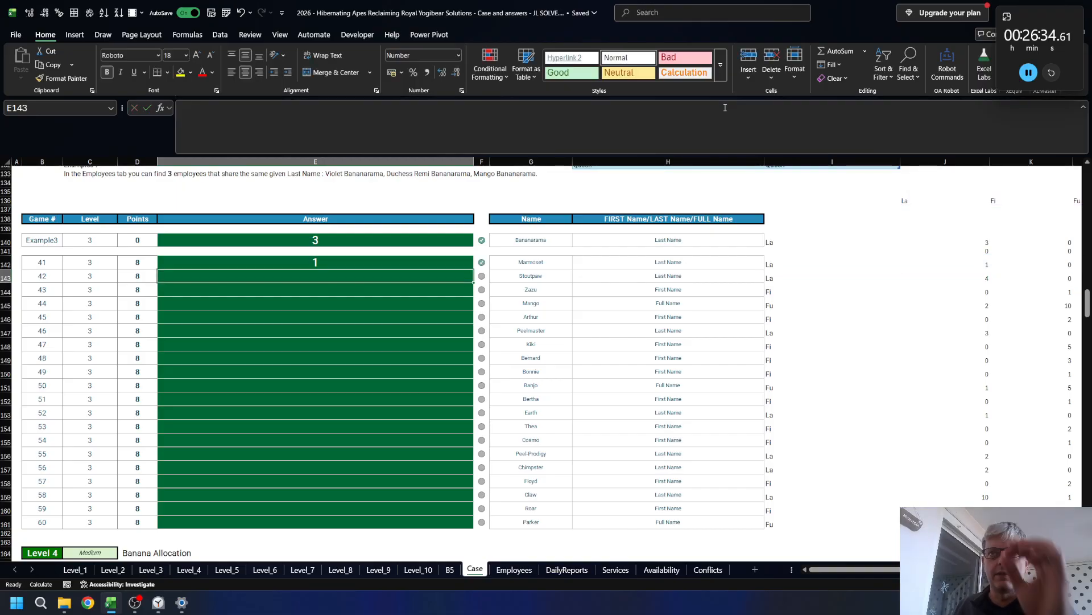
- Fill the E142 INDEX formula down to E161 to answer games 41 to 60
key(Up)
key(Left)
key(ctrl+Down)
key(Right)
key(ctrl+shift+Up)
key(ctrl+d)
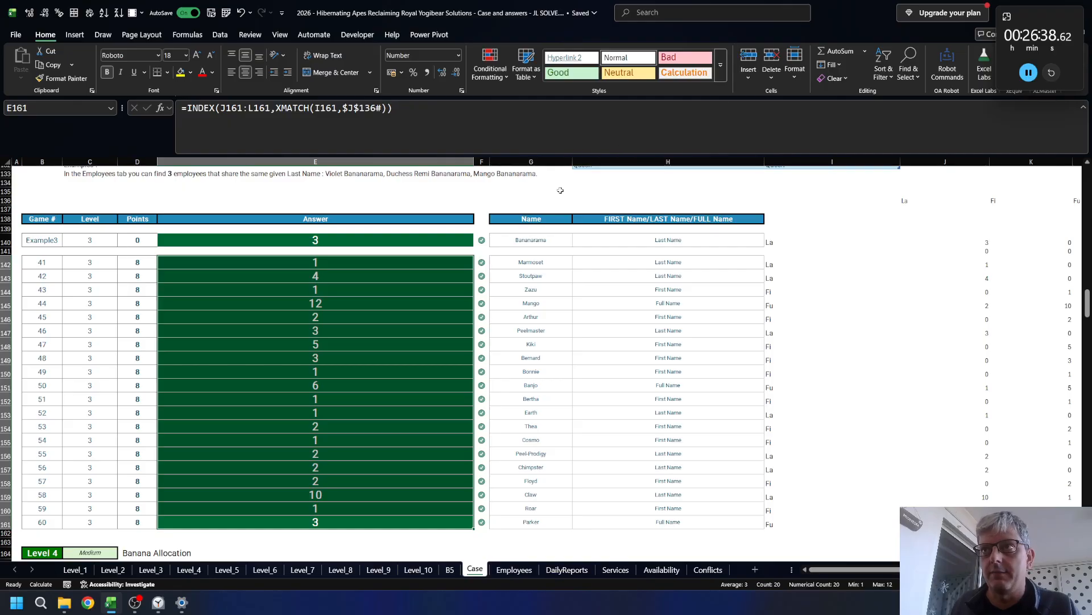
- Review the Level 4 Banana Allocation instructions and look back over the Level 3 and Level 2 sections
scroll(410, 315, down, 1)
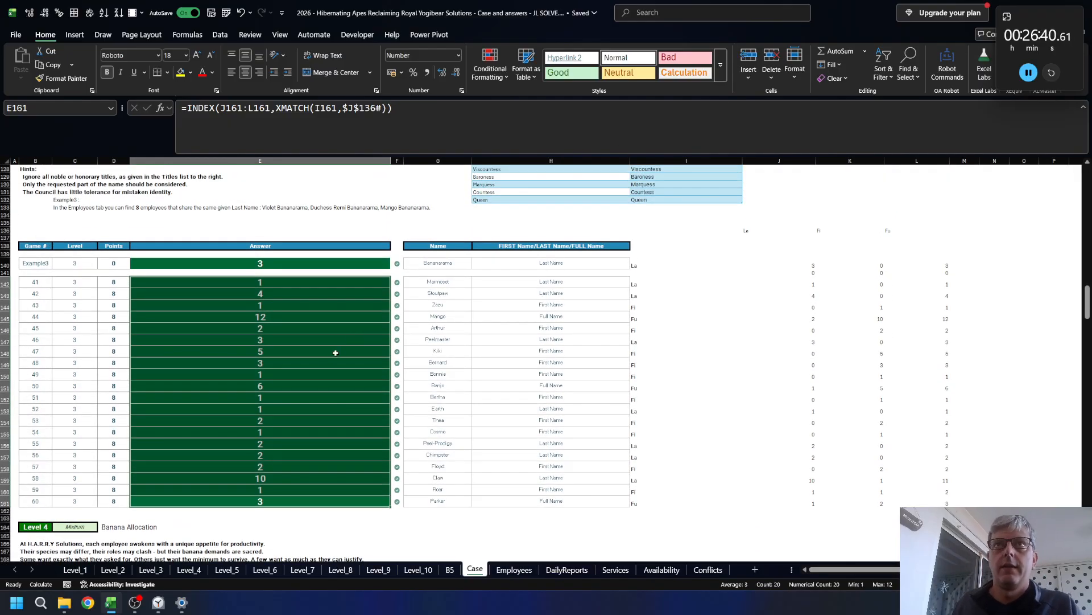
scroll(280, 373, down, 9)
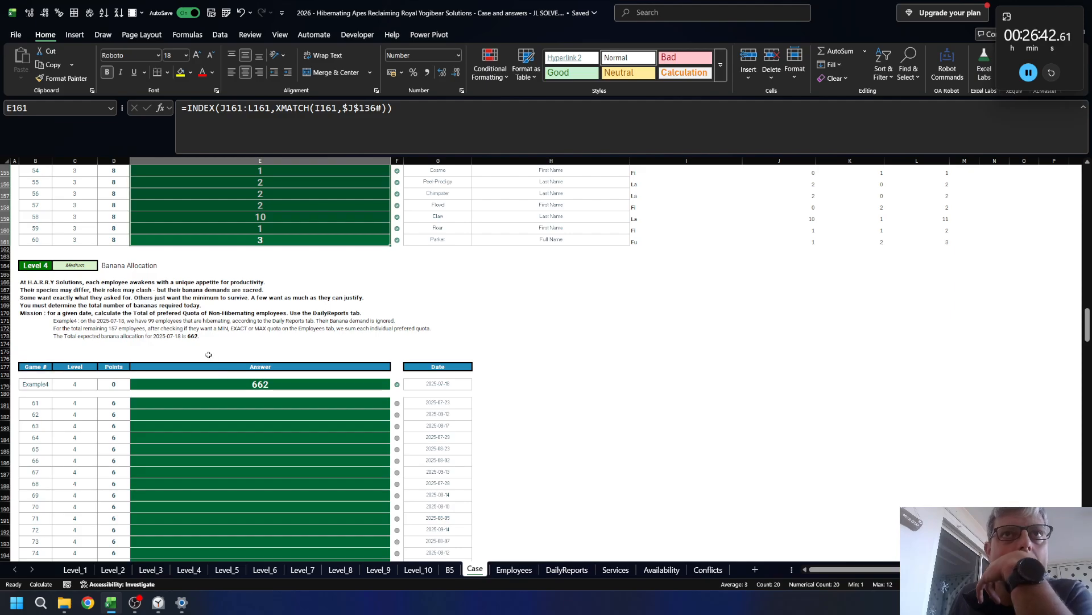
scroll(191, 355, down, 1)
scroll(216, 347, up, 10)
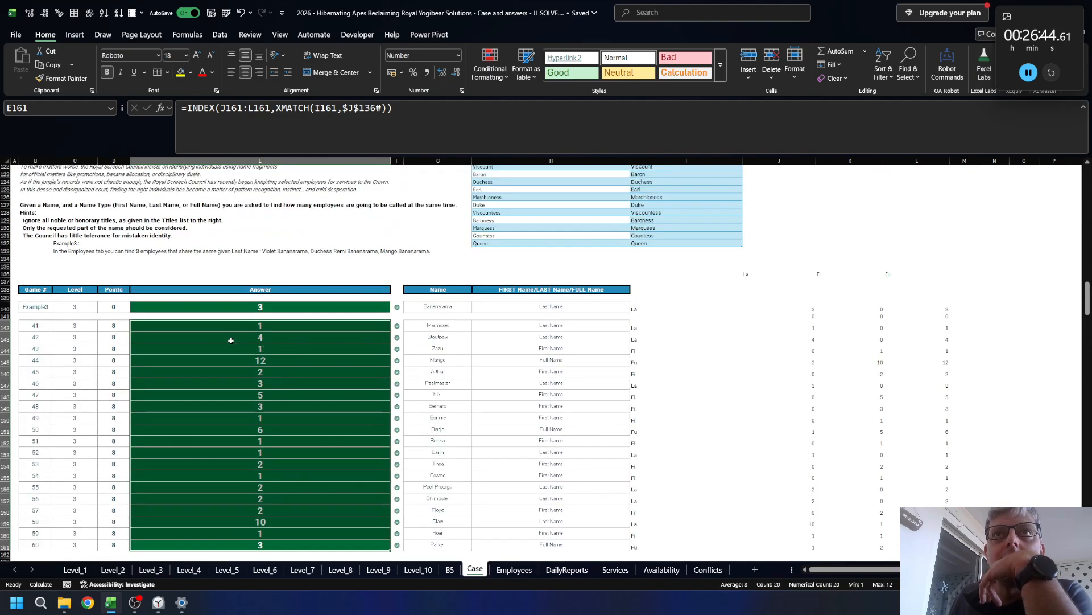
scroll(231, 341, down, 10)
scroll(228, 355, up, 5)
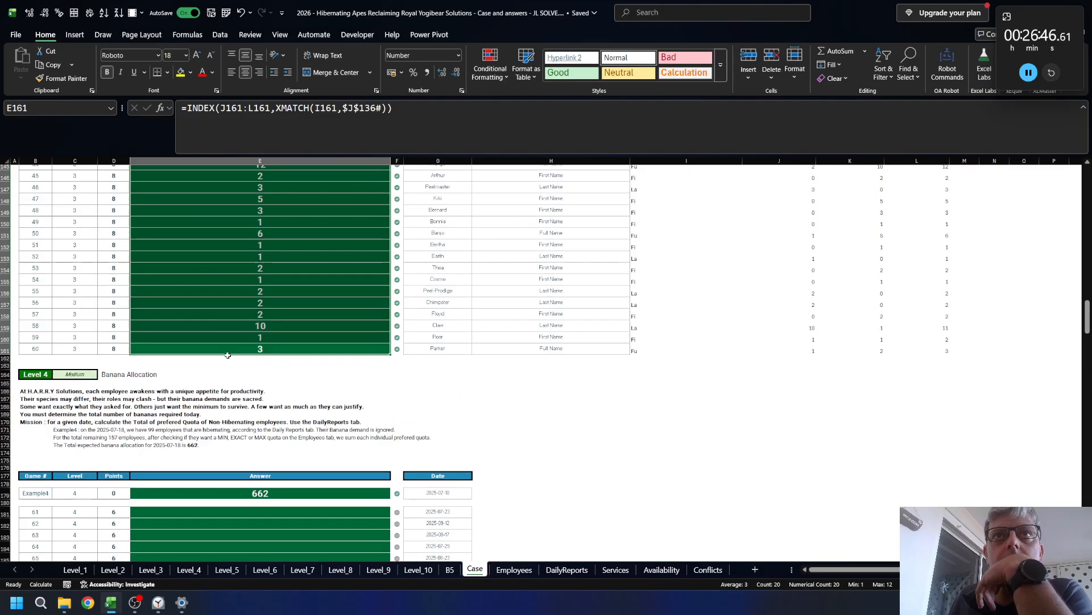
scroll(227, 355, up, 17)
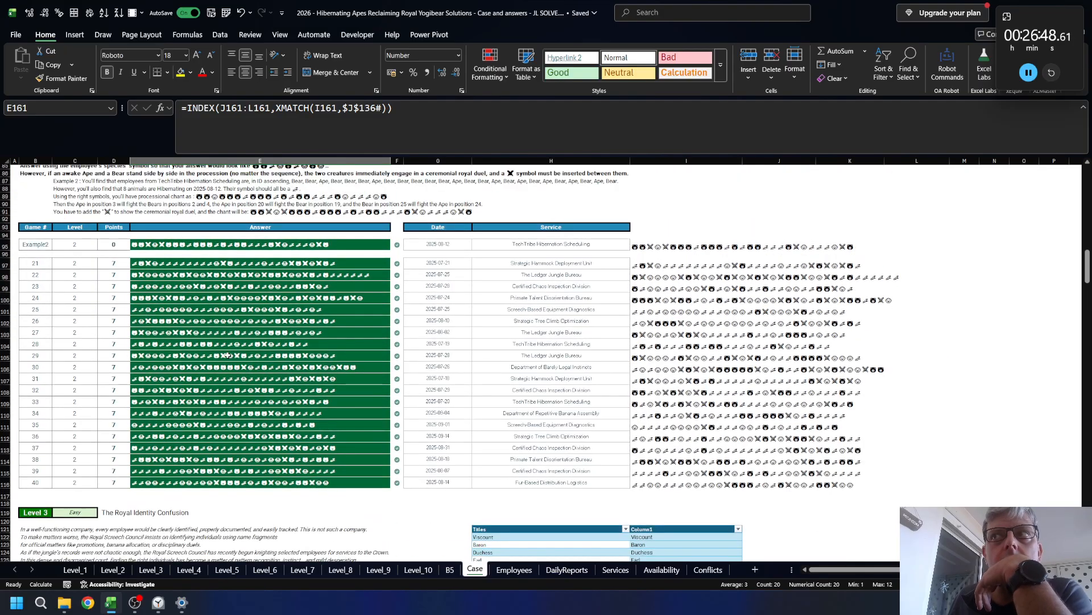
- Read the full Bonus C question on resolving Level 2 duels and return to the Level 2 answer strings
scroll(227, 355, up, 5)
scroll(245, 370, down, 6)
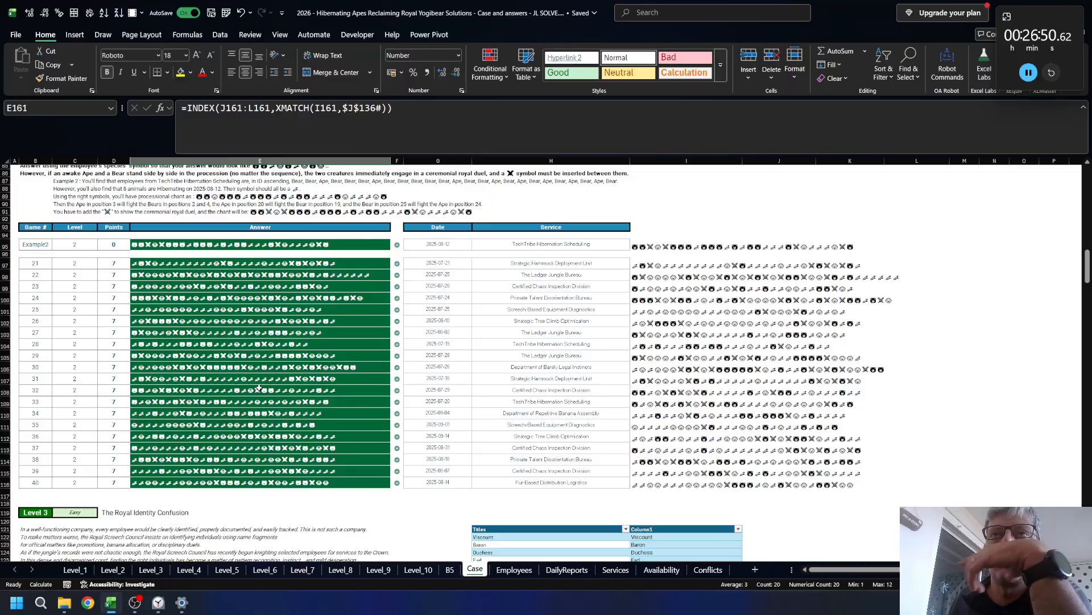
scroll(260, 387, up, 8)
scroll(259, 387, up, 15)
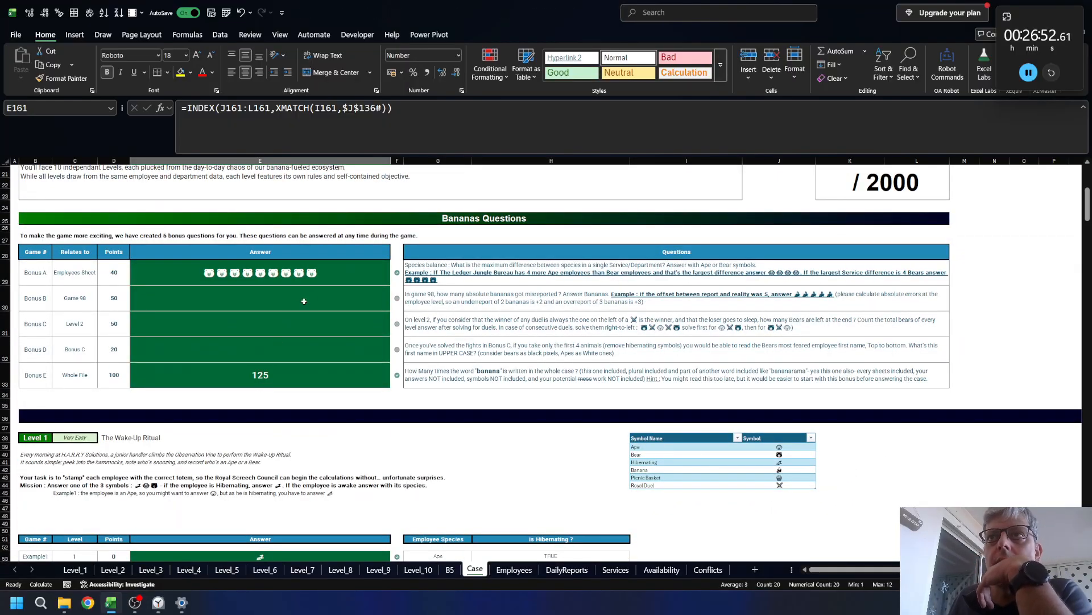
click(284, 348)
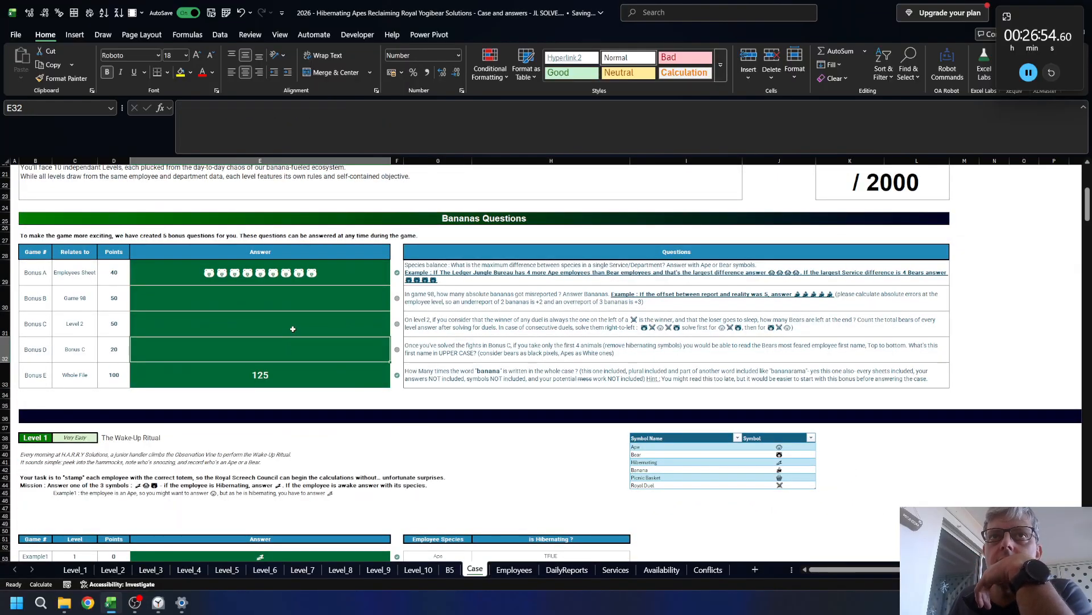
click(327, 328)
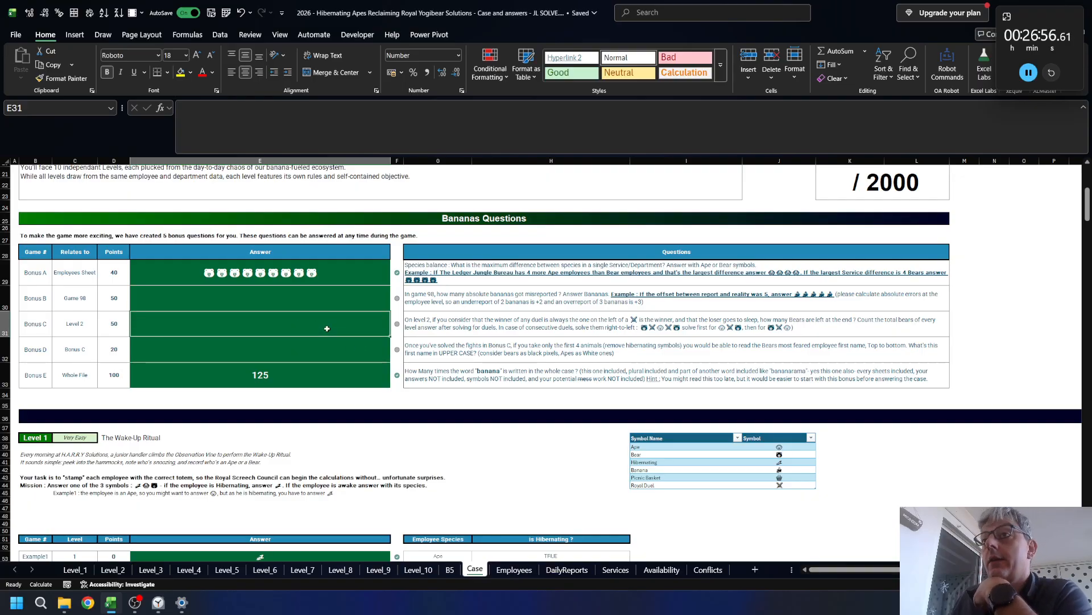
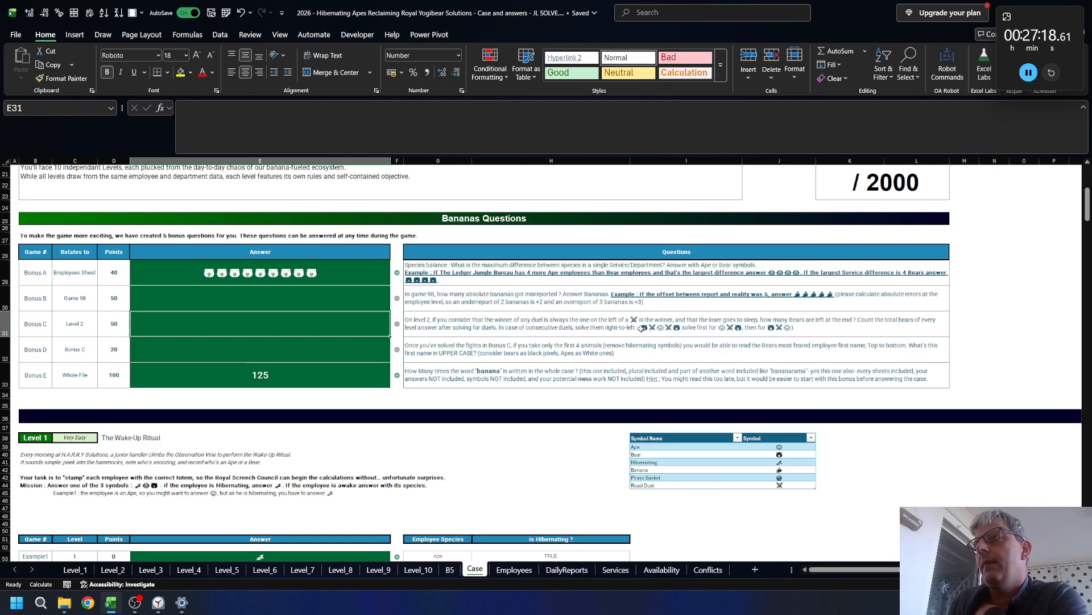
click(641, 328)
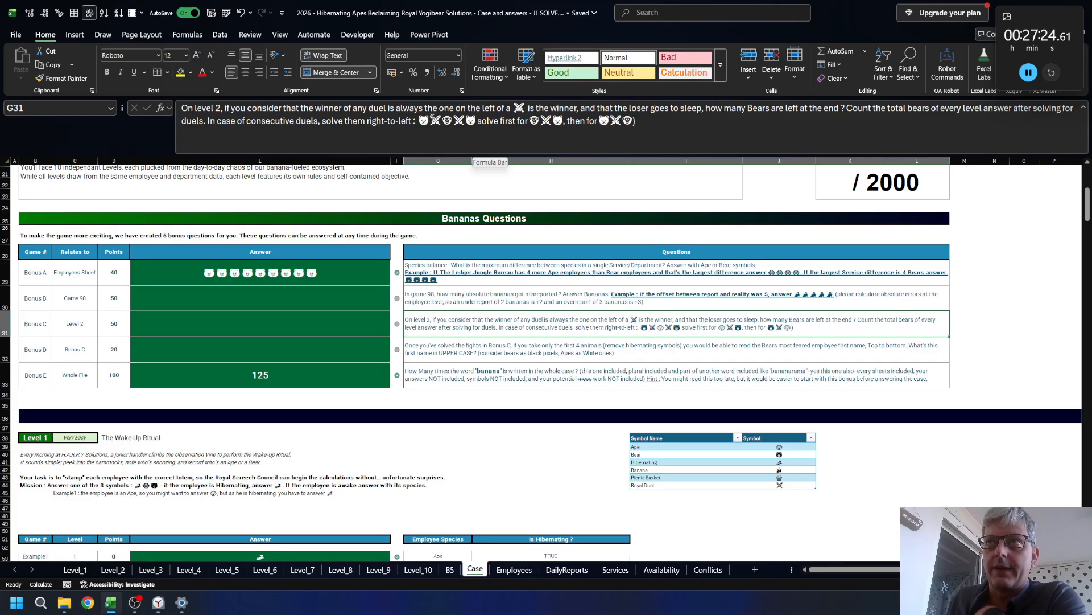
click(422, 120)
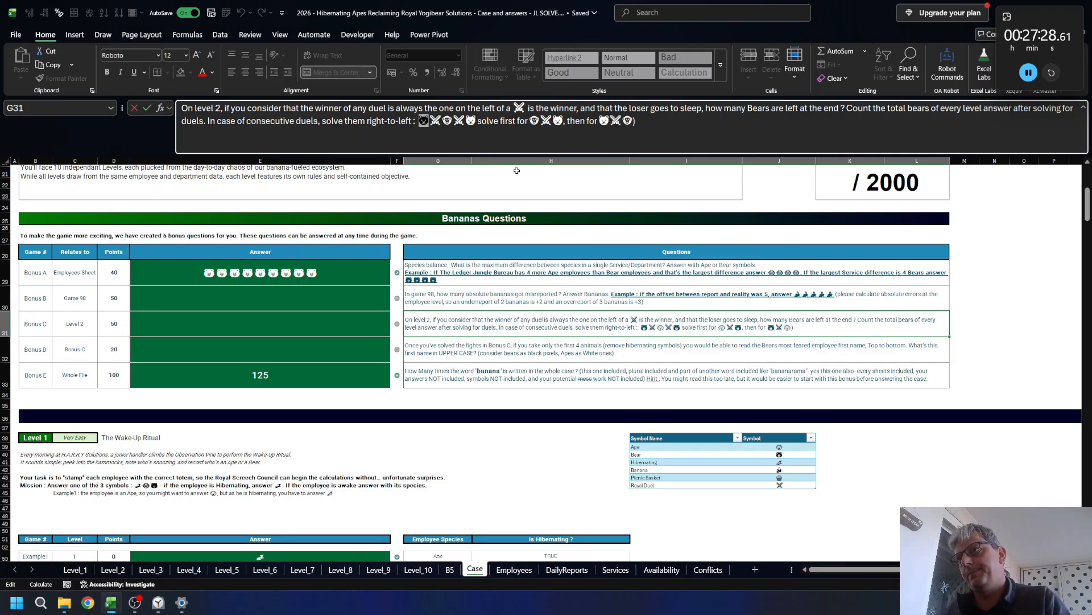
key(Escape)
scroll(577, 348, down, 10)
scroll(578, 348, down, 10)
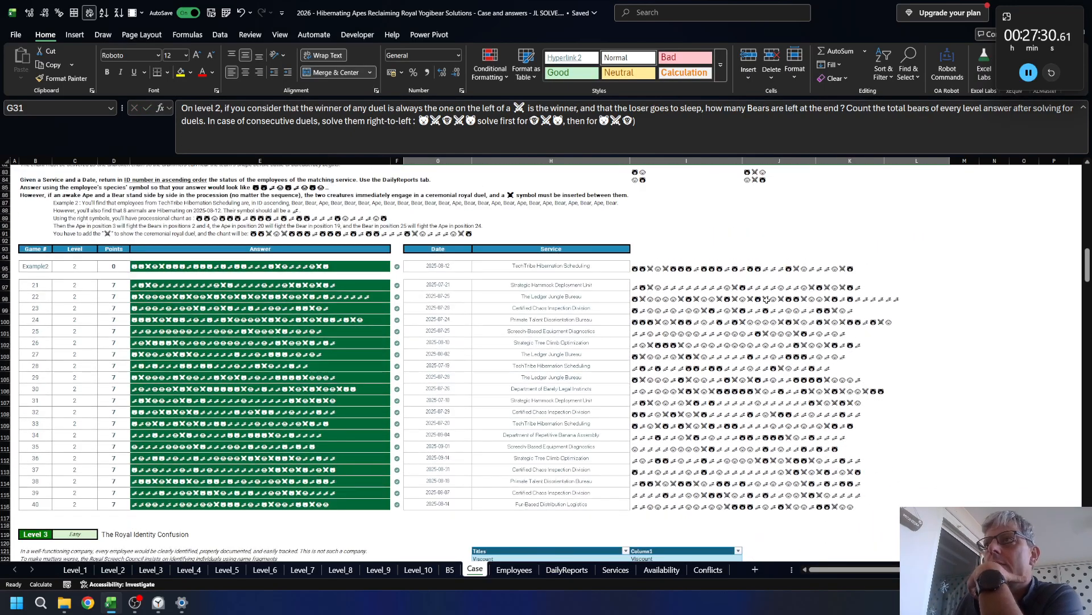
- Start a TEXTSPLIT formula in K97, beside the game 21 chant, with I97 as the text to split
click(666, 268)
click(646, 287)
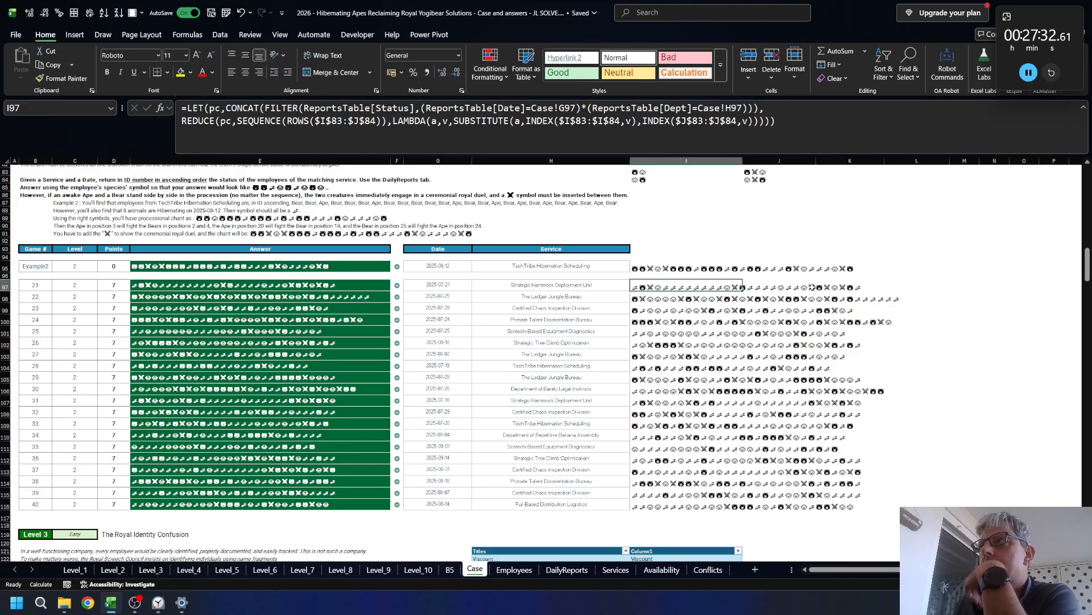
click(812, 288)
click(665, 288)
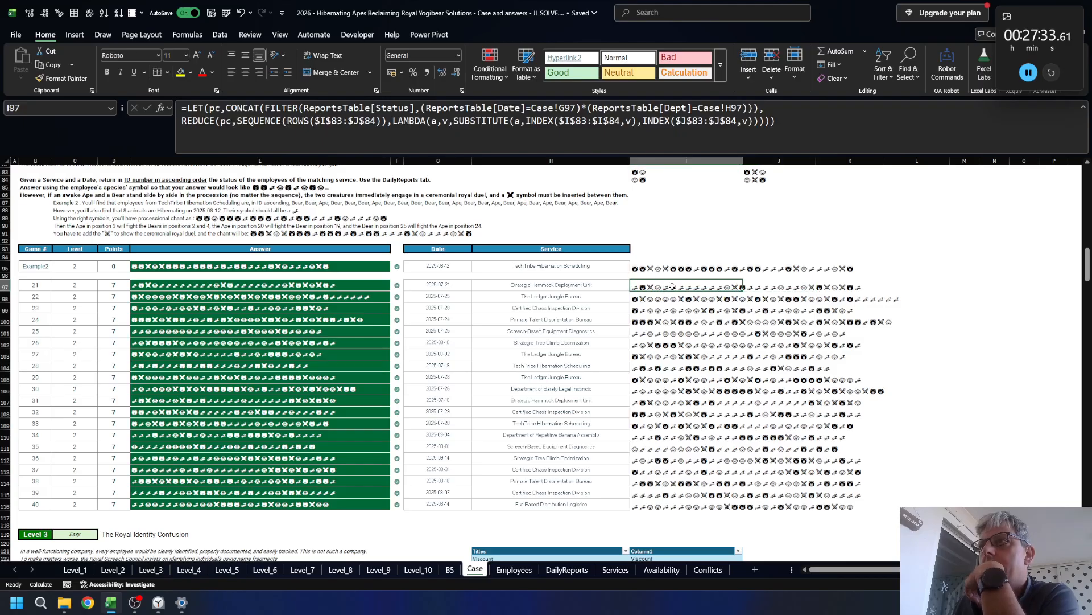
click(841, 289)
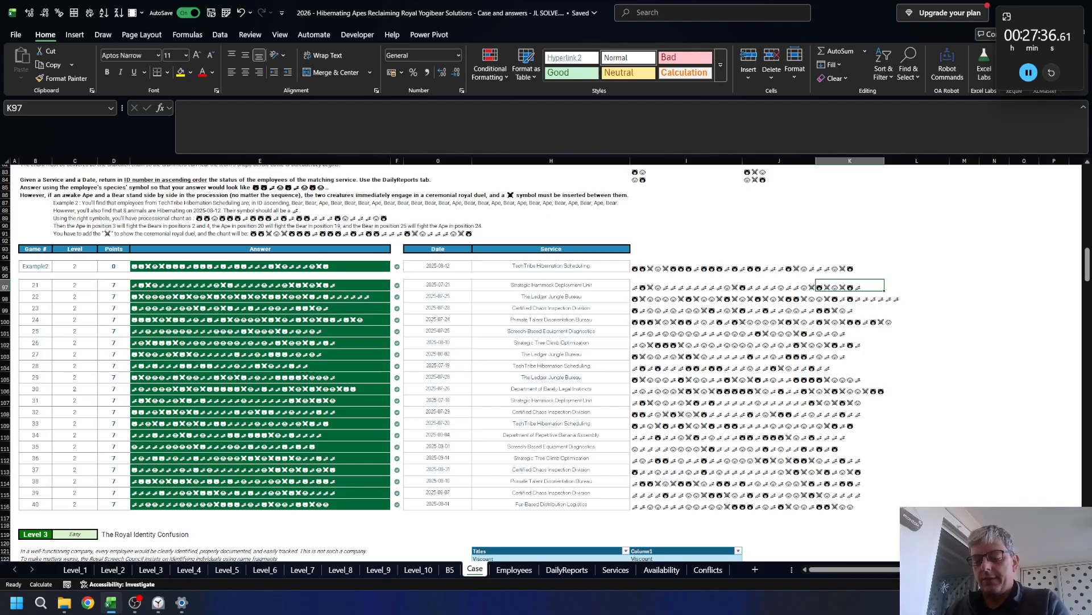
text(=)
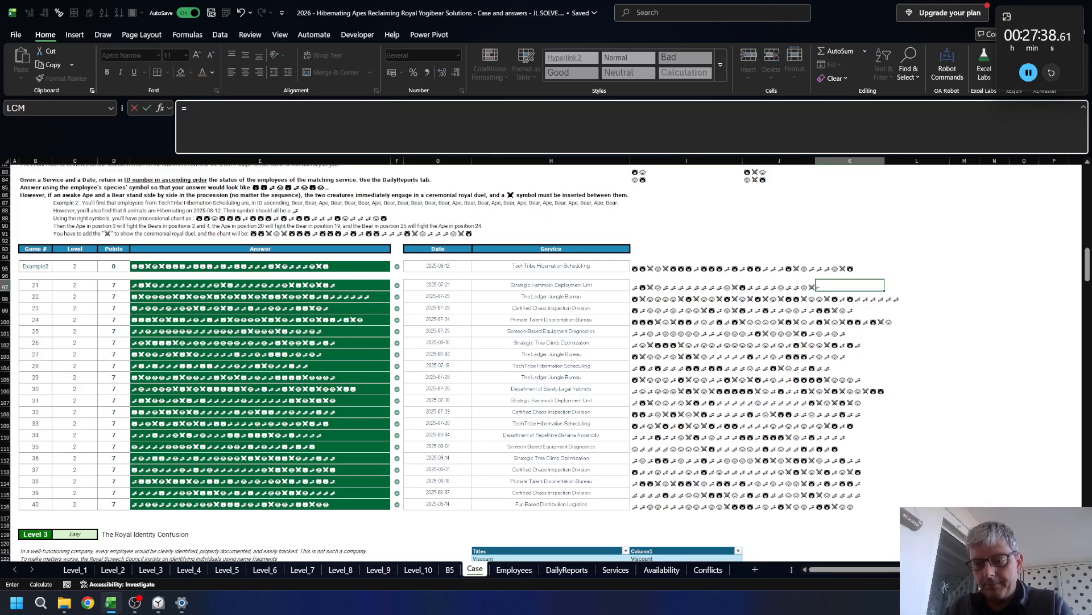
text(TEXTSPLIT()
key(Left)
key(Left)
key(Left)
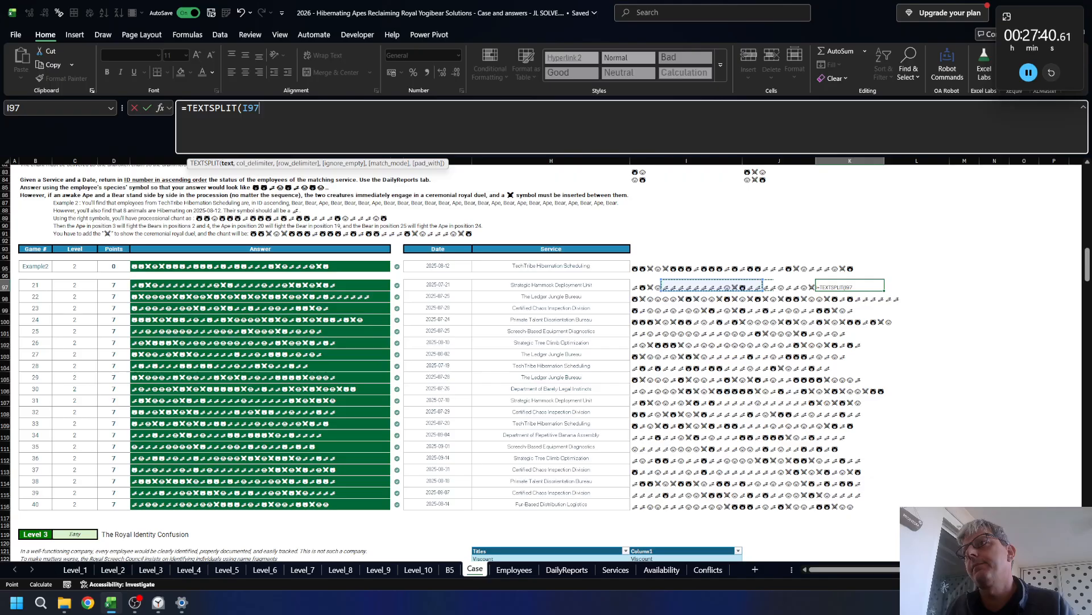
key(Right)
text(,)
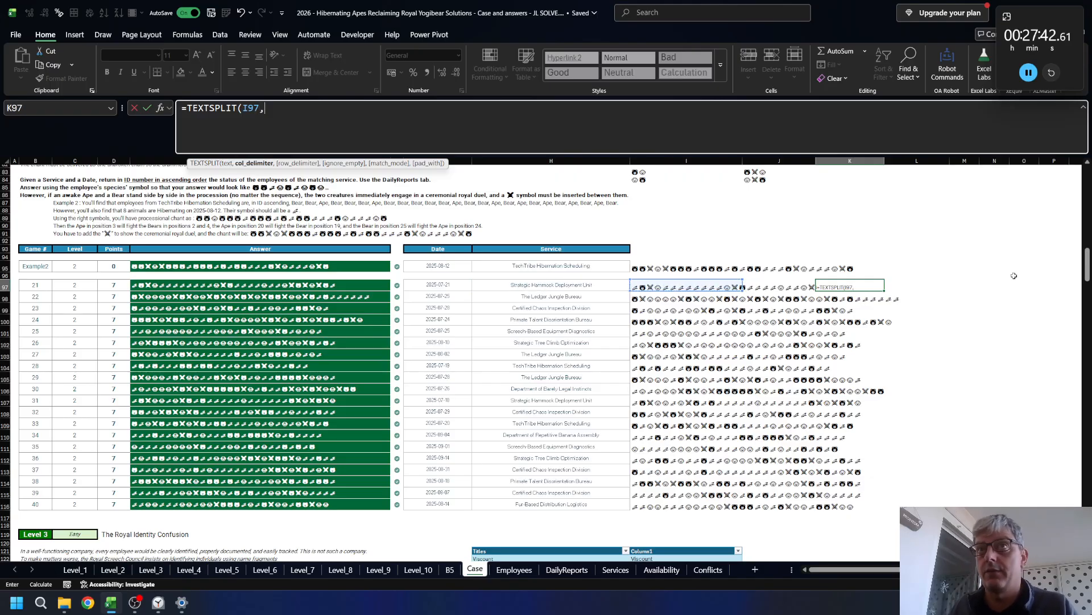
- Set the TEXTSPLIT column delimiter to the Royal Duel symbol in J44 and enter the K97 formula
scroll(1014, 275, up, 15)
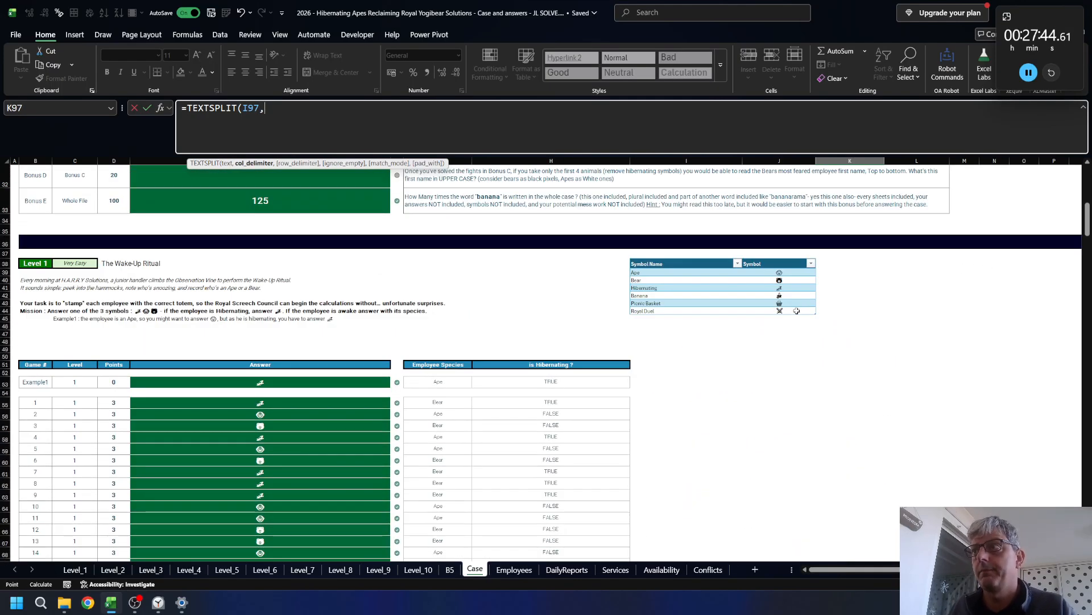
click(797, 310)
key(Return)
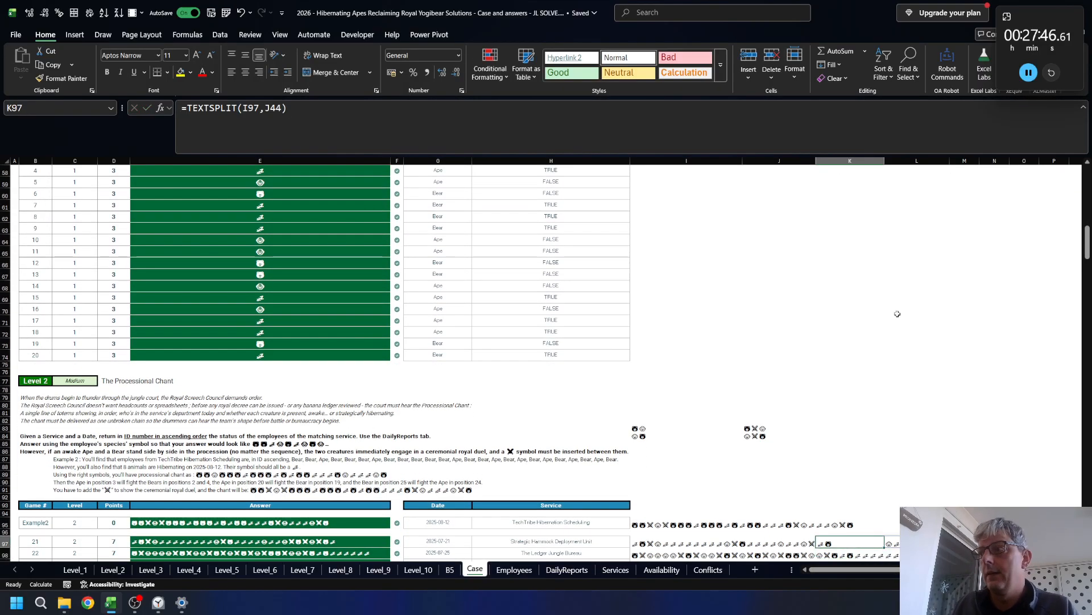
scroll(896, 410, down, 2)
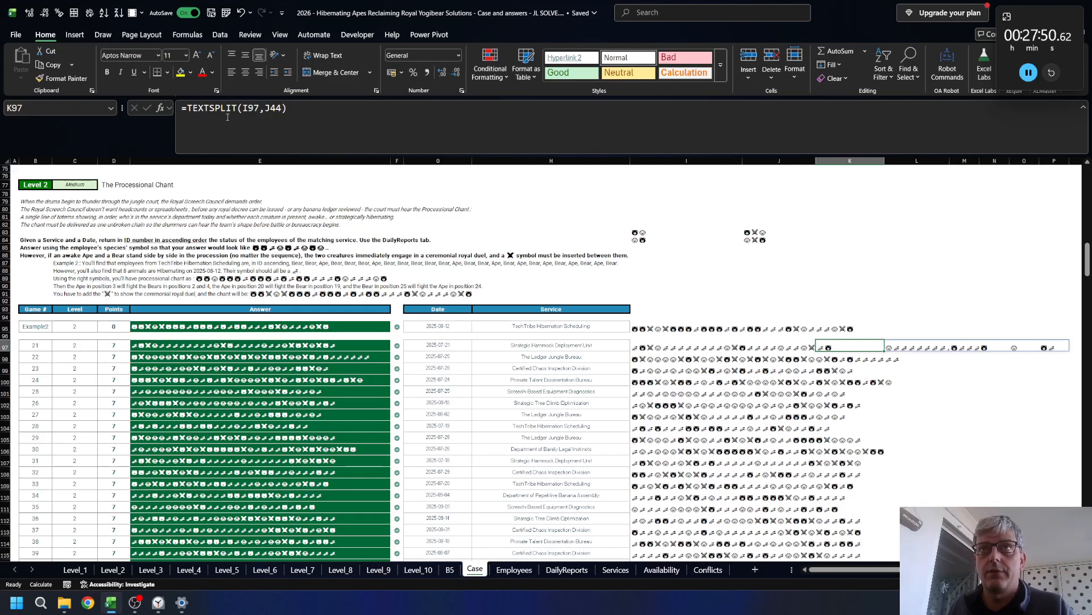
- Wrap I97 in a SUBSTITUTE inside the K97 formula, with the hibernating symbol in $E$53 as the absolute old text
click(242, 107)
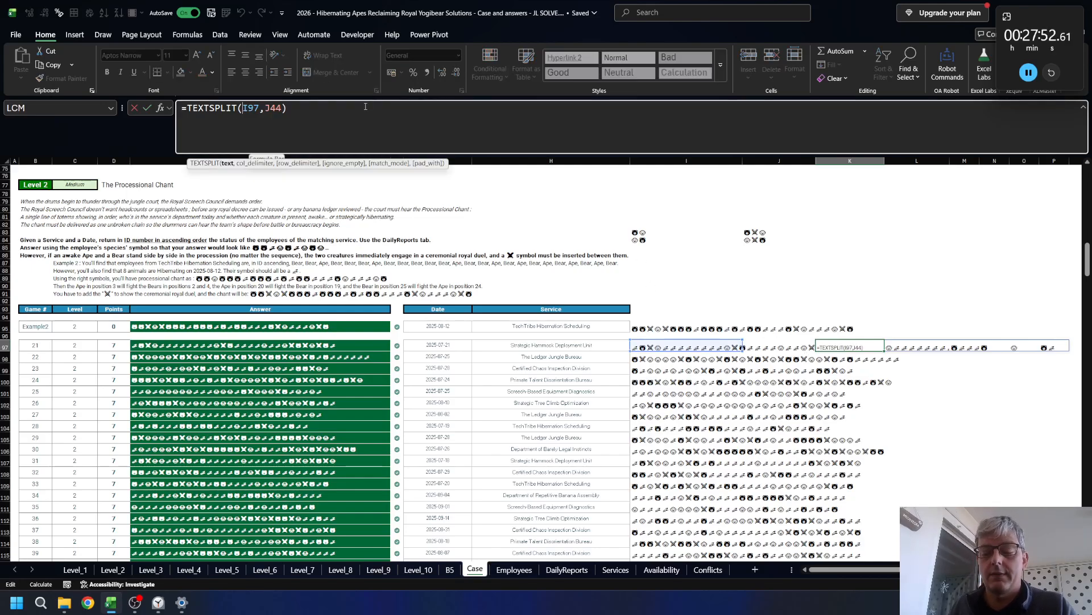
text(sub)
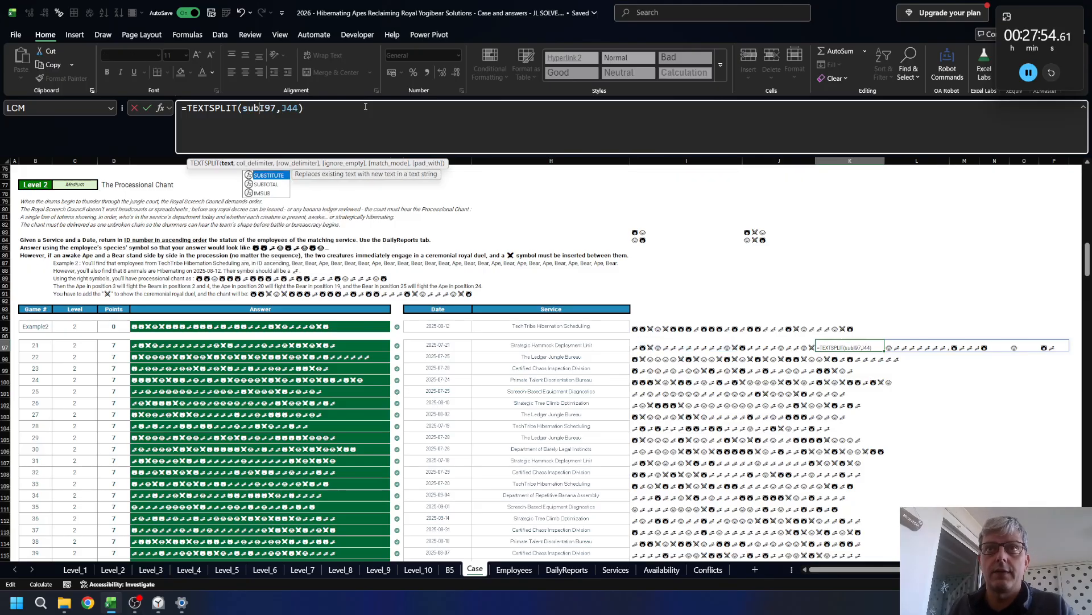
key(Tab)
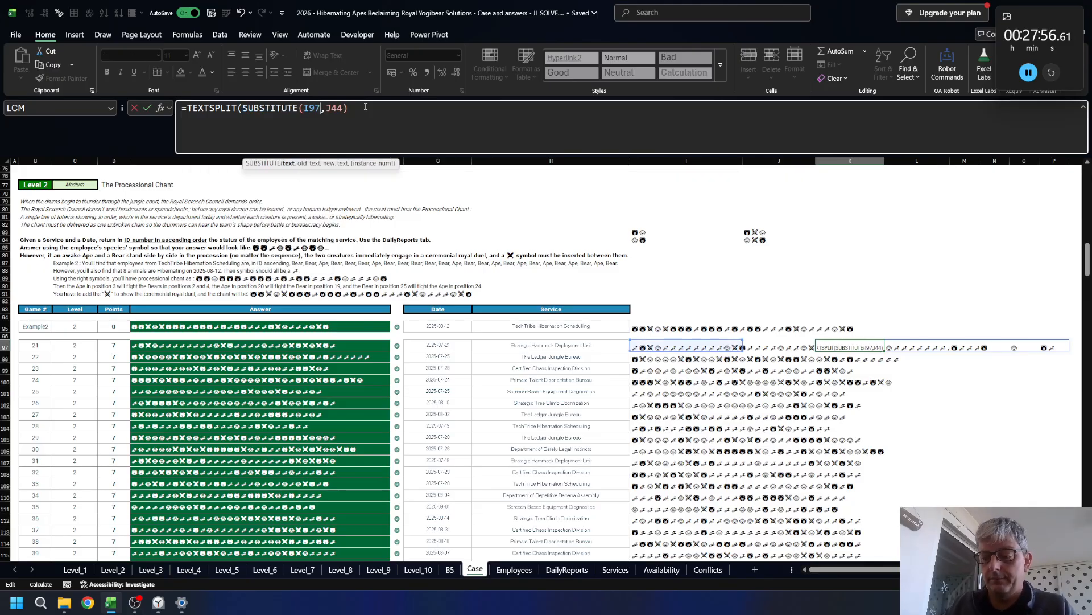
text(,)
scroll(273, 273, up, 11)
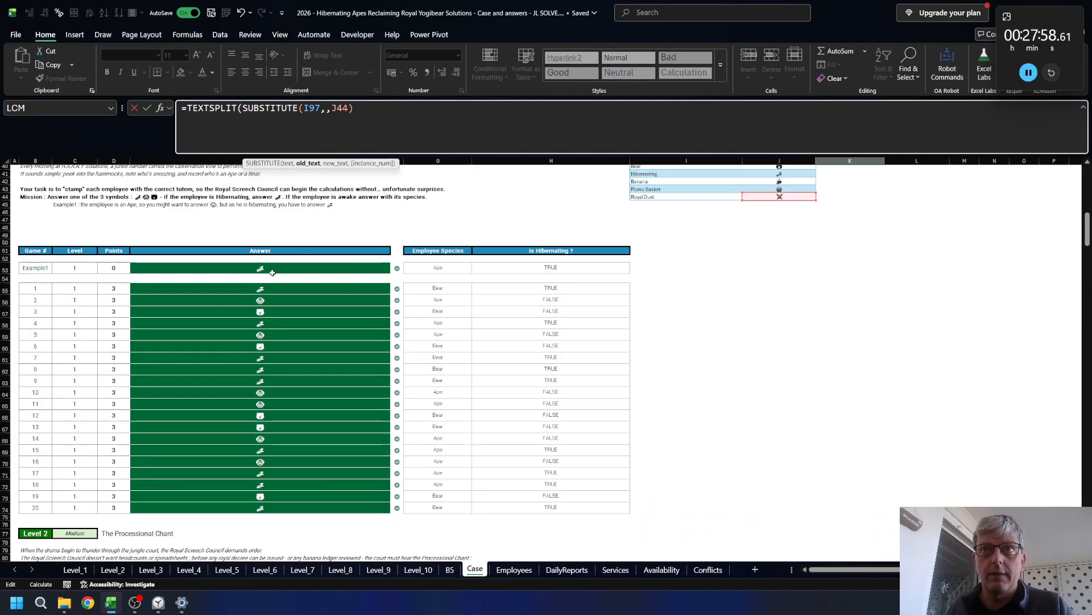
click(272, 273)
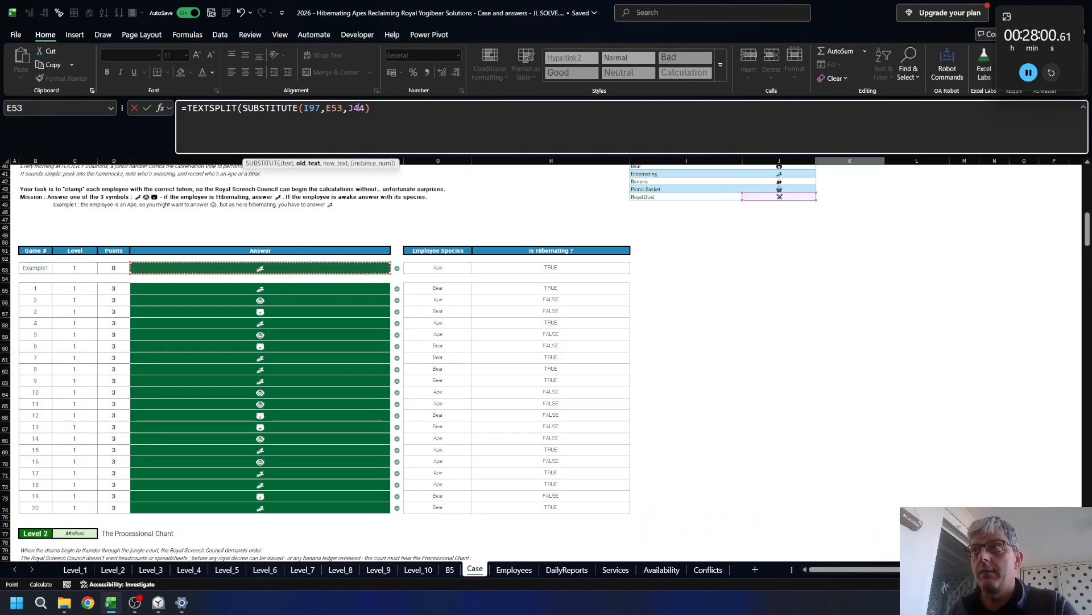
scroll(352, 114, up, 1)
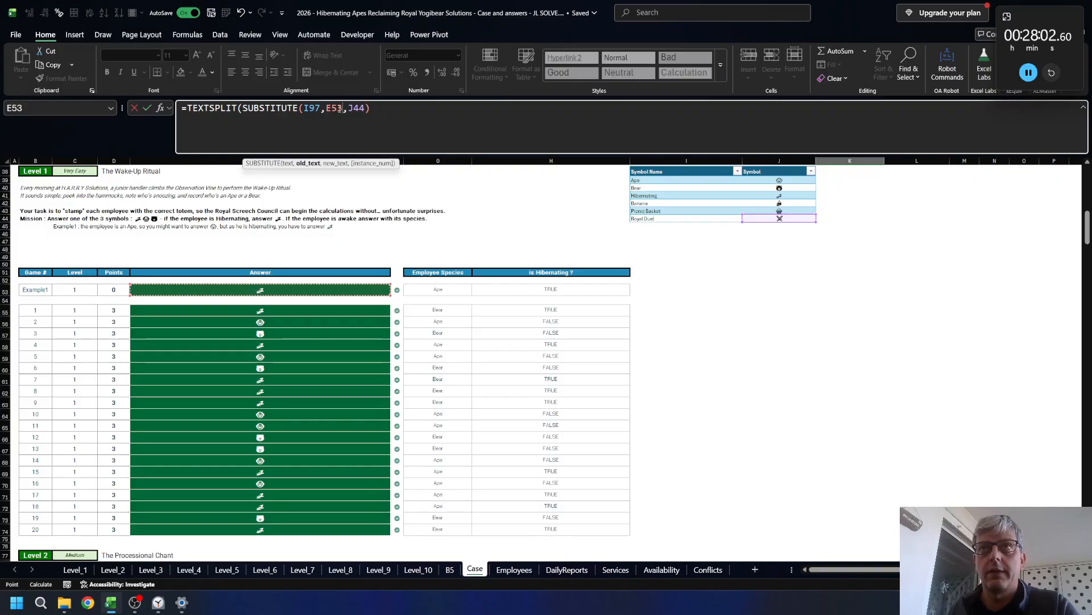
key(F4)
- Set the SUBSTITUTE replacement to an empty string "" and enter the K97 formula
scroll(341, 108, down, 12)
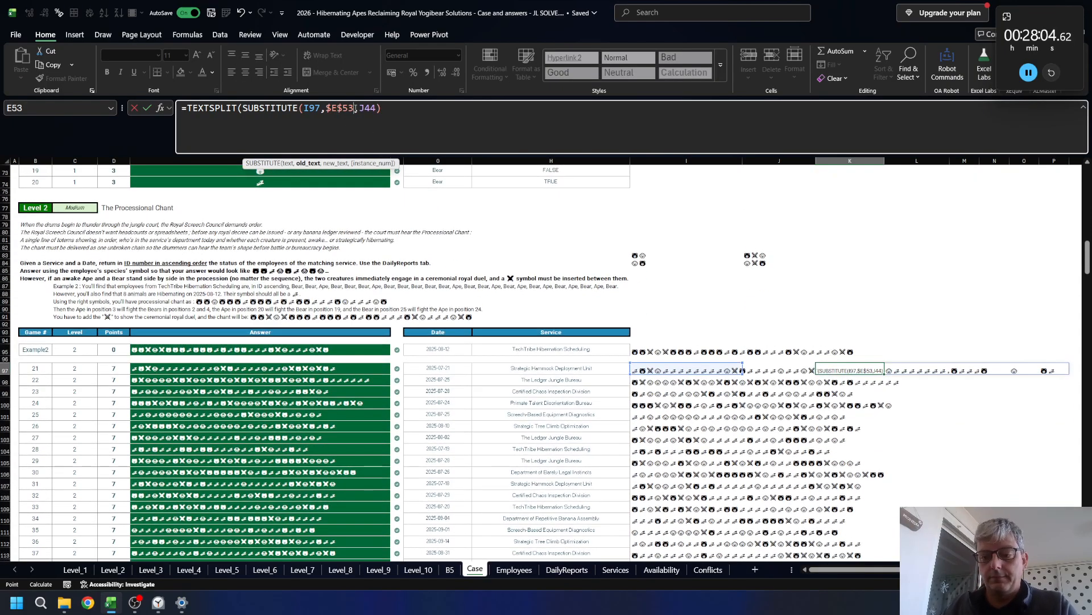
text(,""))
key(ctrl+Return)
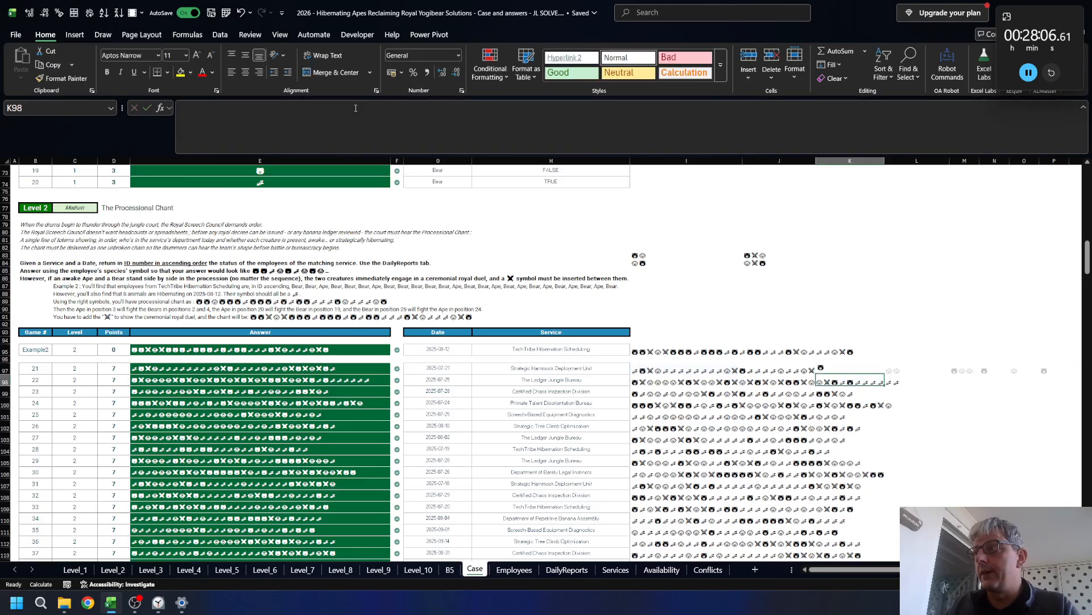
scroll(521, 235, down, 2)
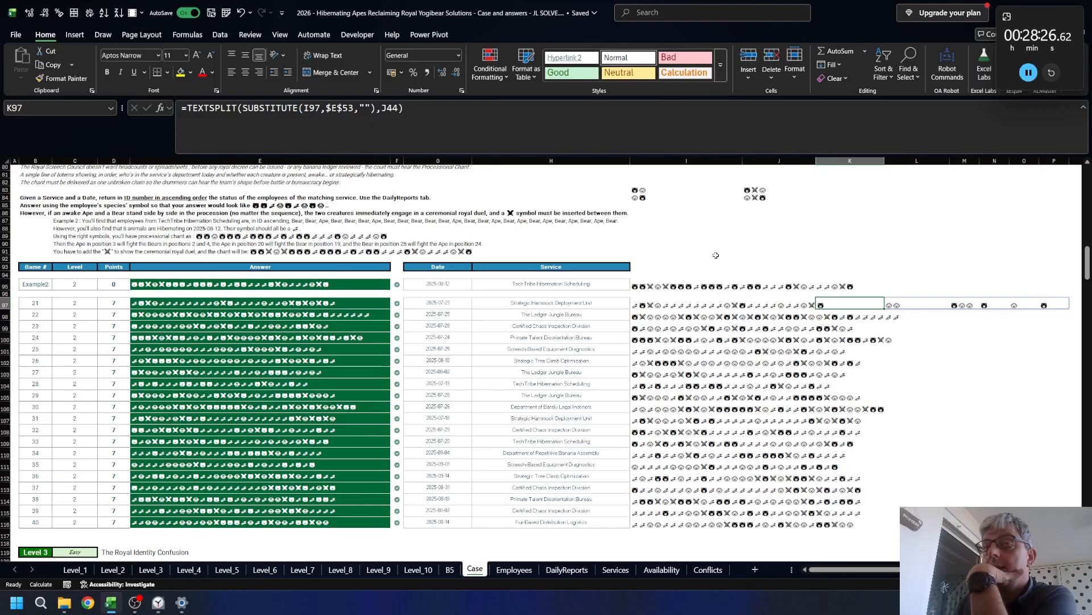
- Wrap the K97 TEXTSPLIT expression in a LET that names it arr
click(188, 107)
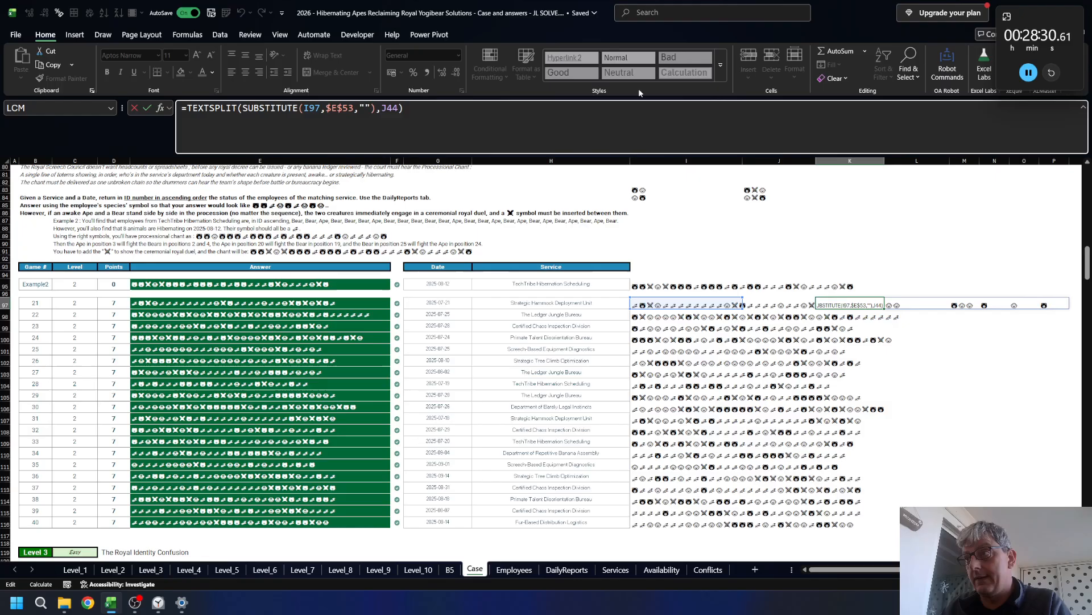
text(LET()
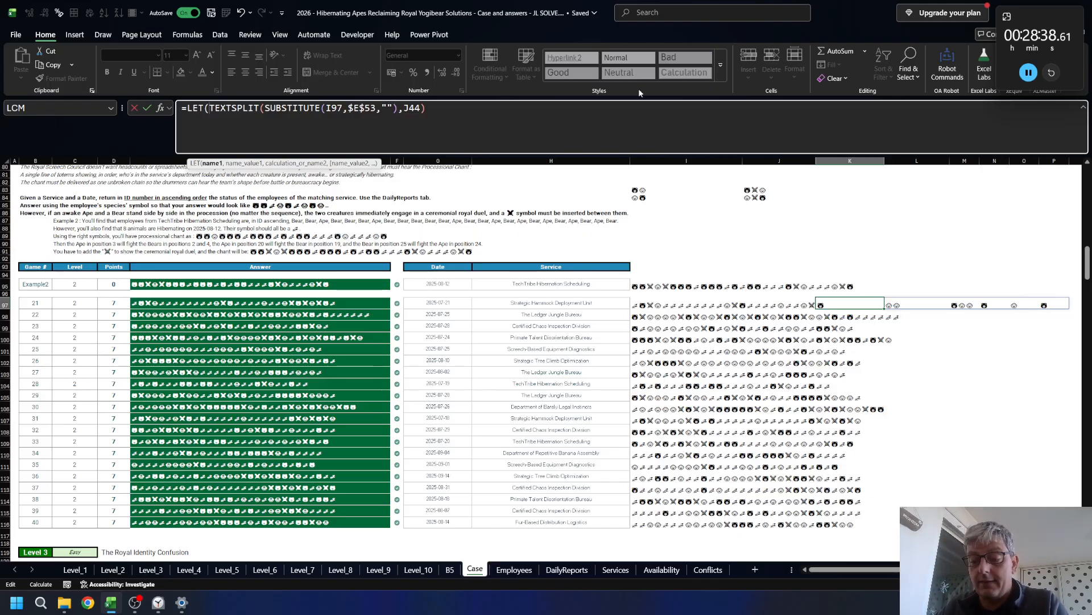
text(arr,)
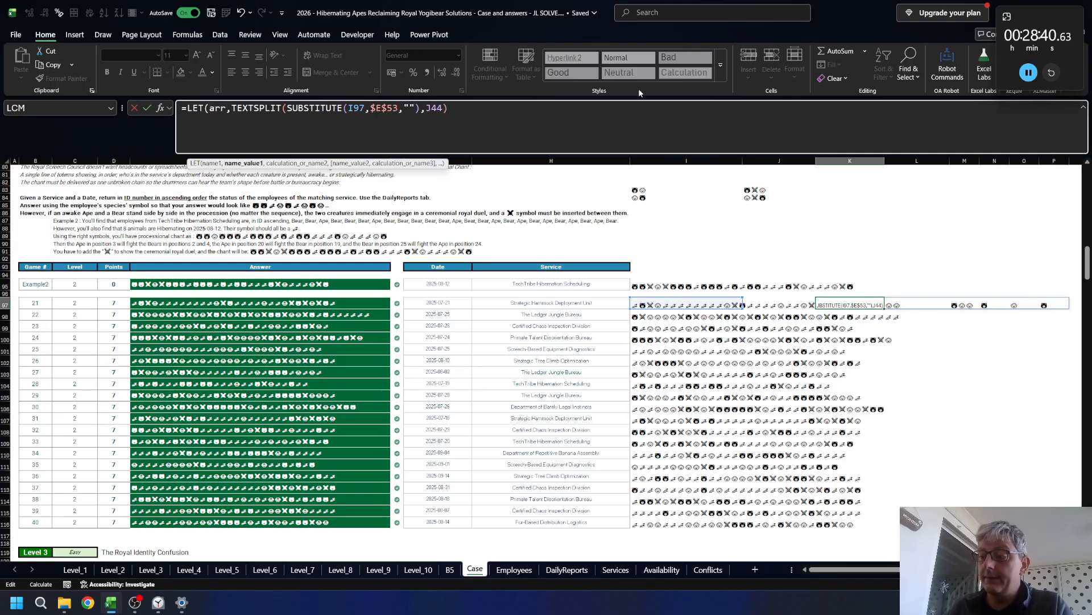
text(,)
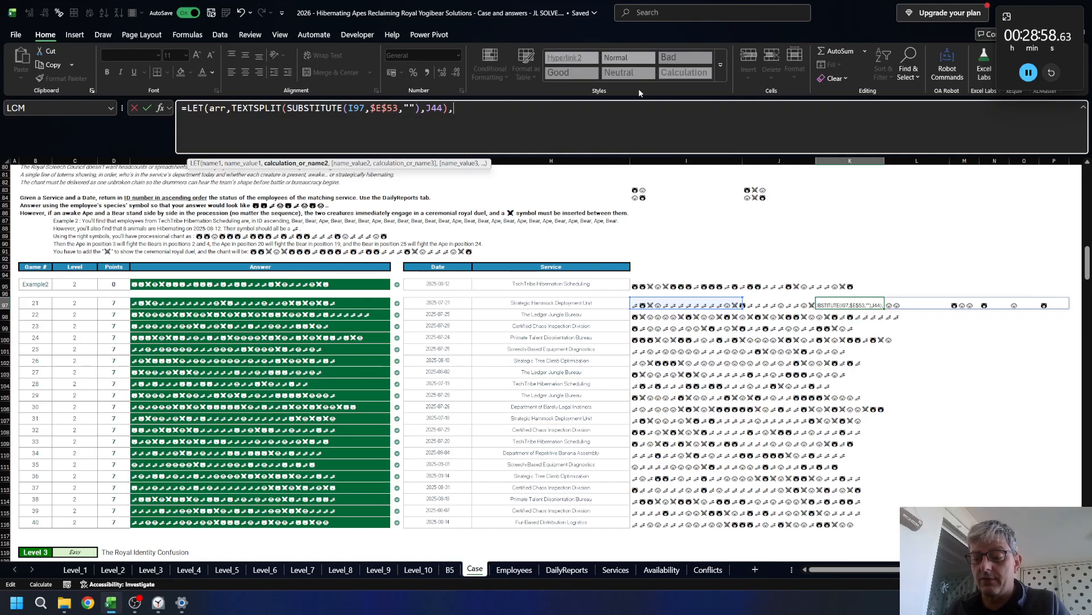
text(con)
key(Tab)
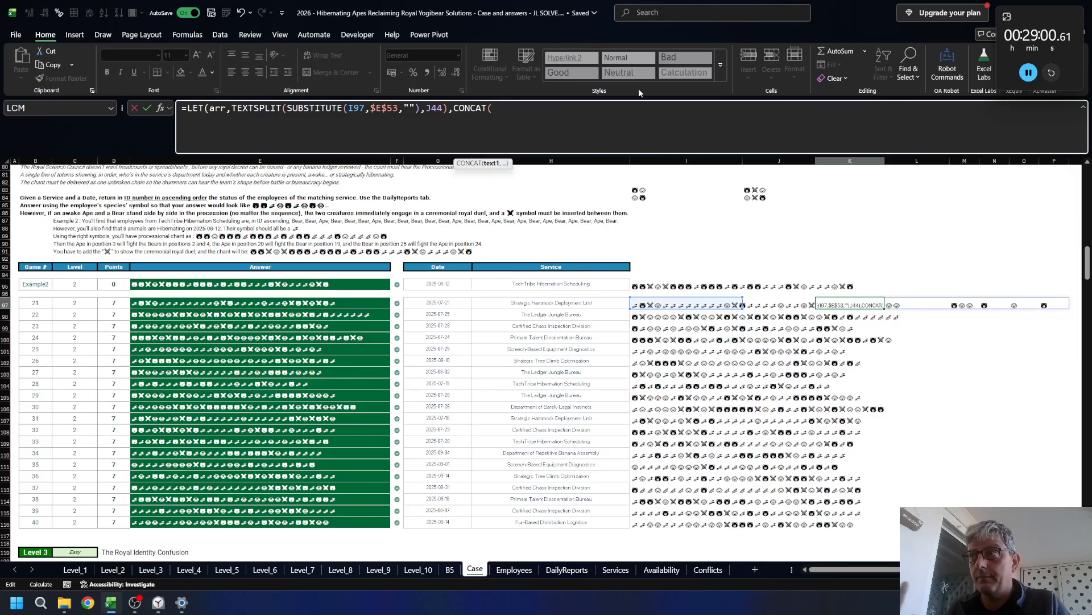
text(@arr)
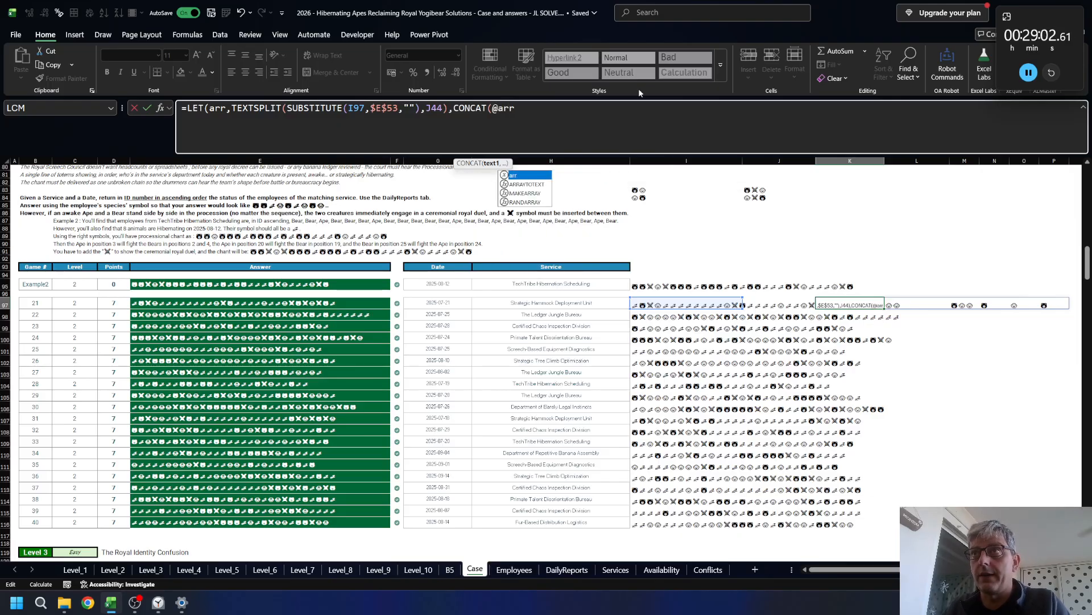
text(,)
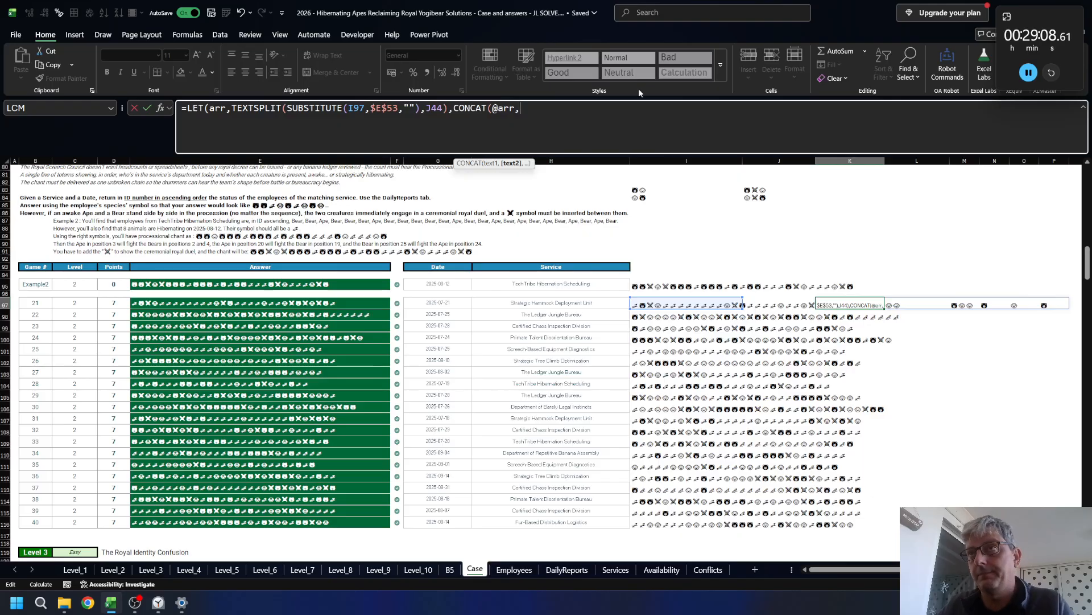
text(MAP()
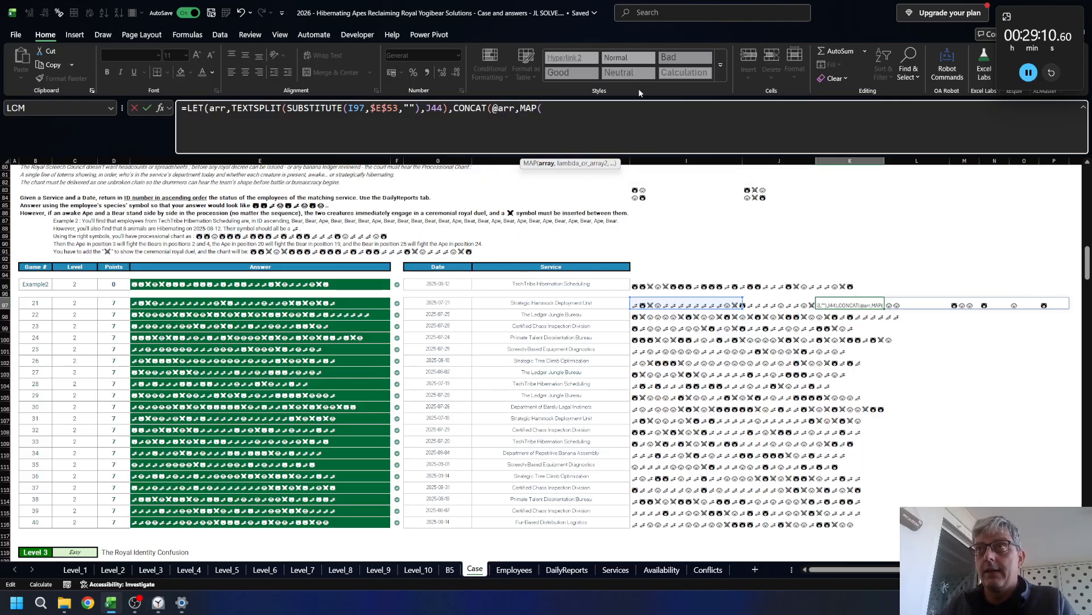
text(DROP()
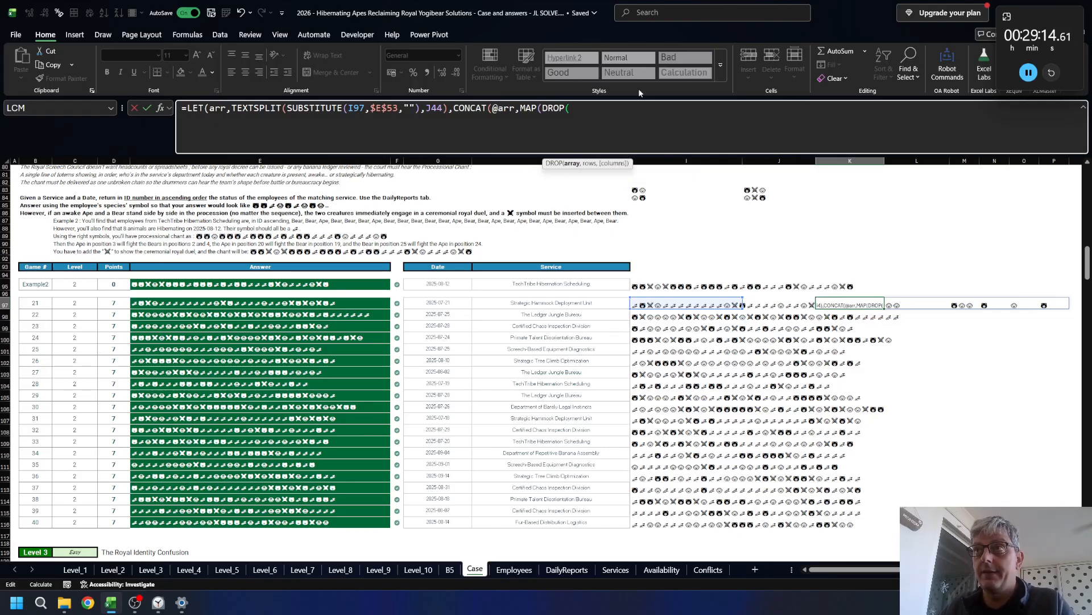
text(arr,,1),)
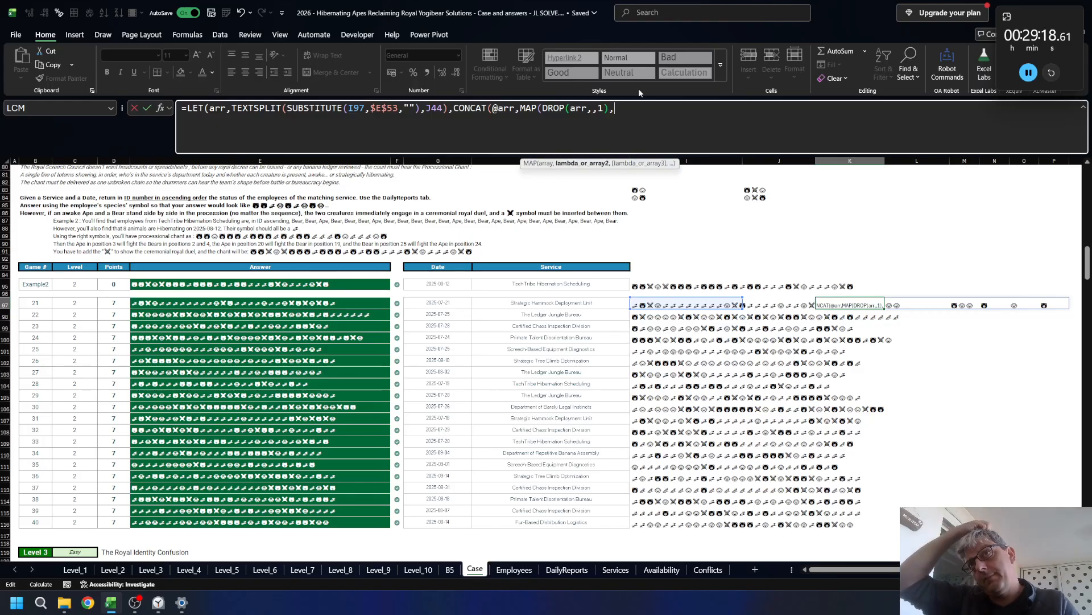
- Give the MAP a LAMBDA with parameter x that starts a REPLACE function
text(LAMBDA(x,)
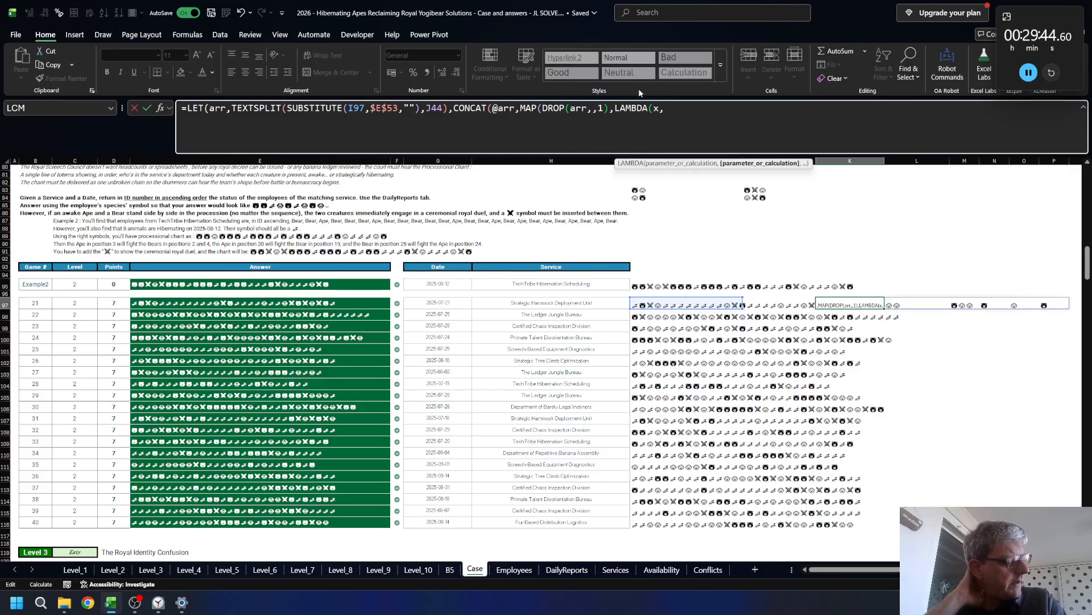
text(re)
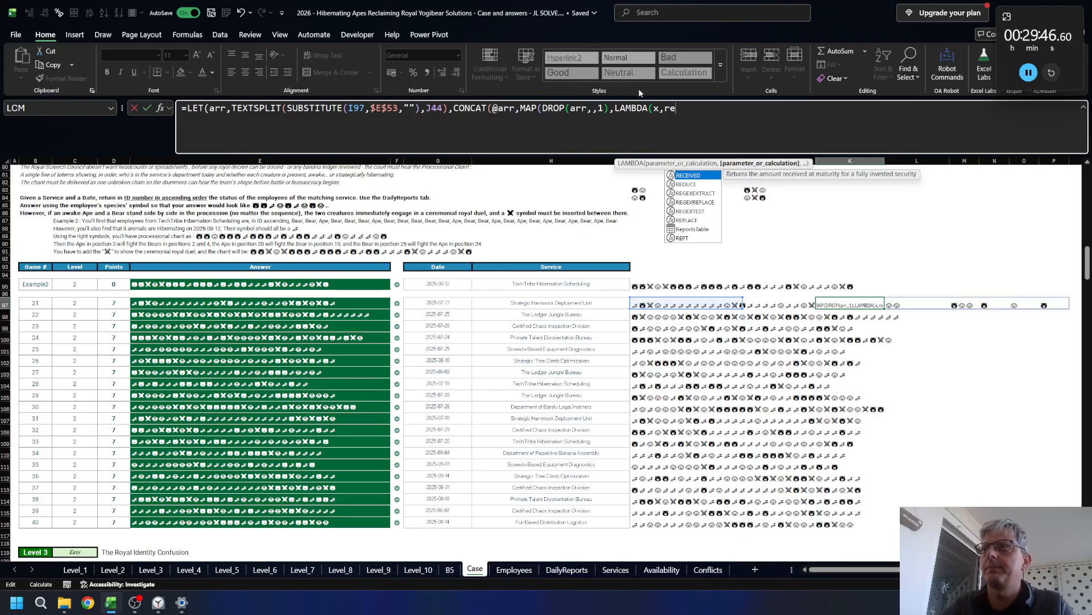
key(Down)
key(Down)
key(Down)
key(Down)
key(Down)
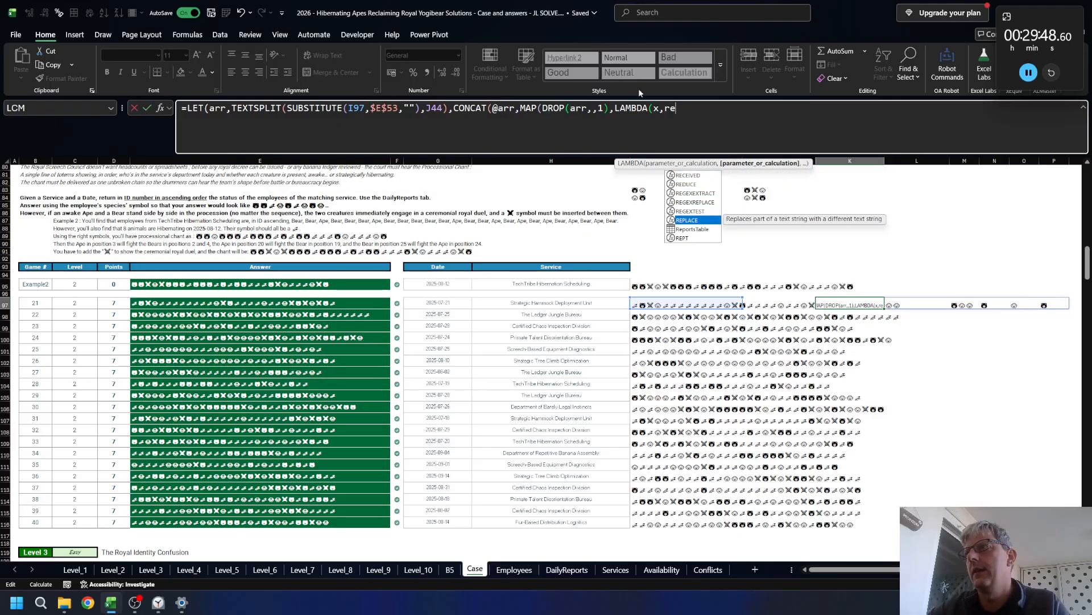
key(Tab)
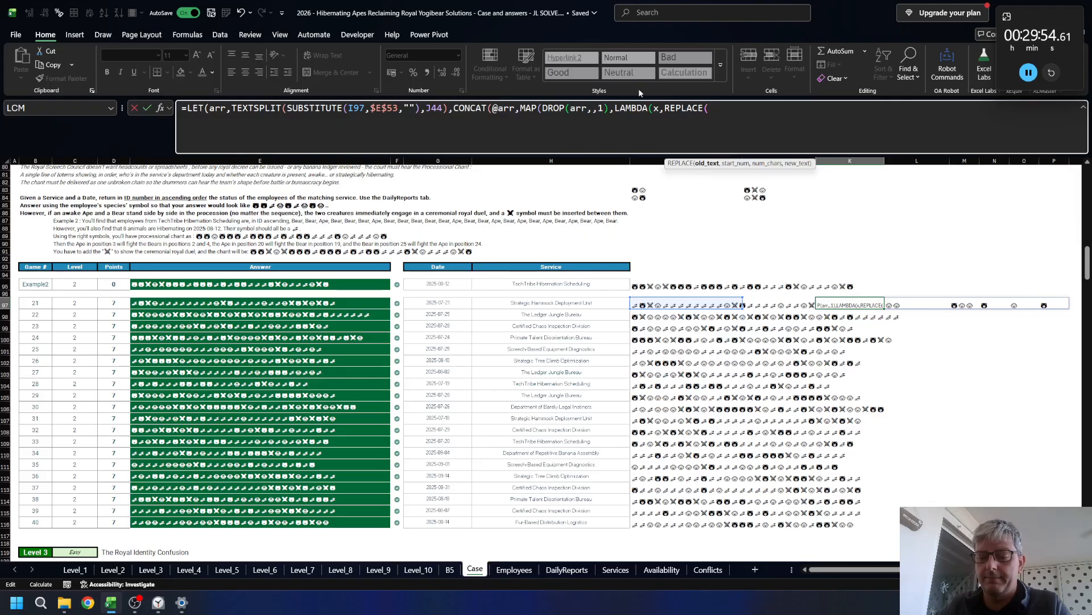
- Complete the REPLACE with arguments x, 1, 1 and 33, close all brackets and enter the K97 formula
text(x,1)
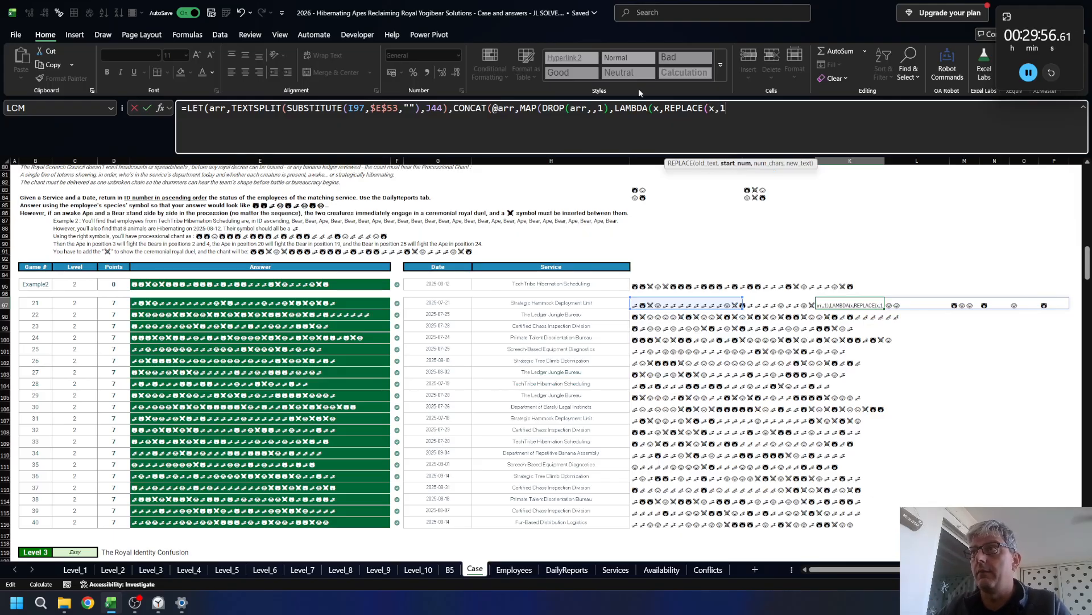
text(,)
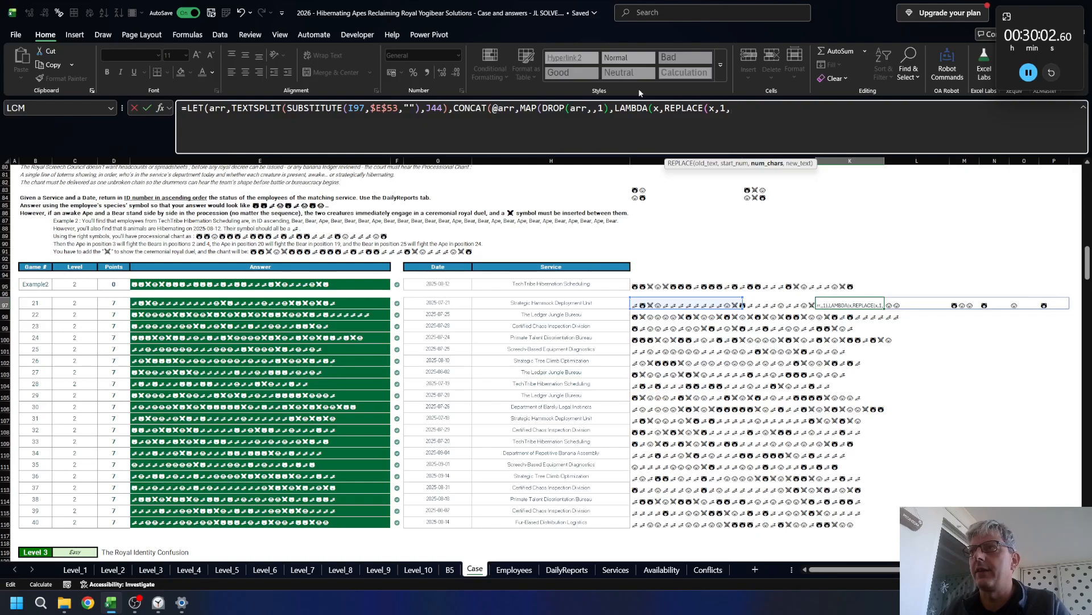
text(1,)
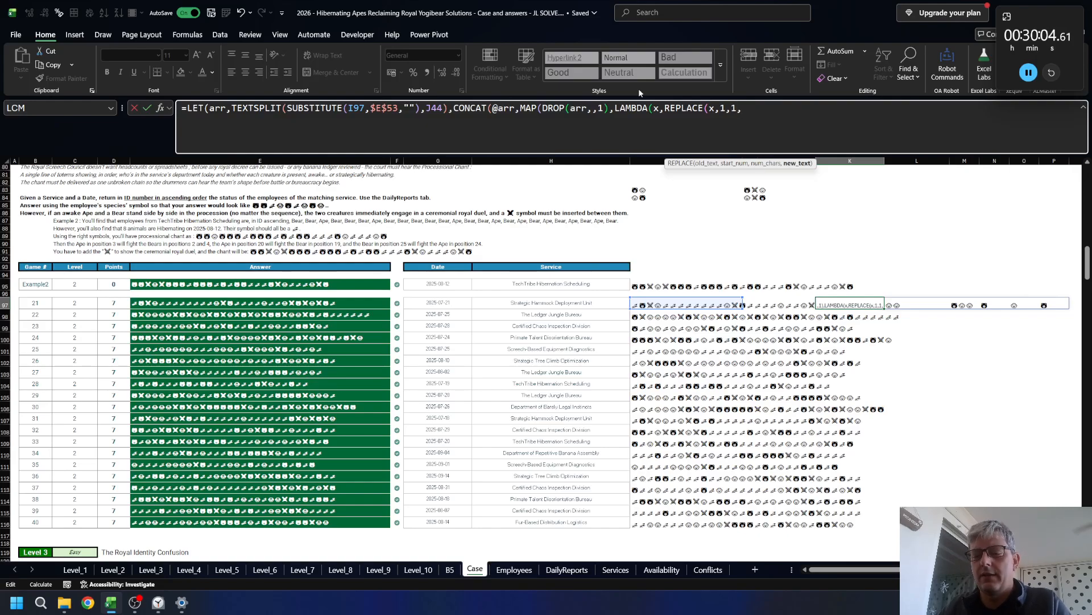
text(33)))
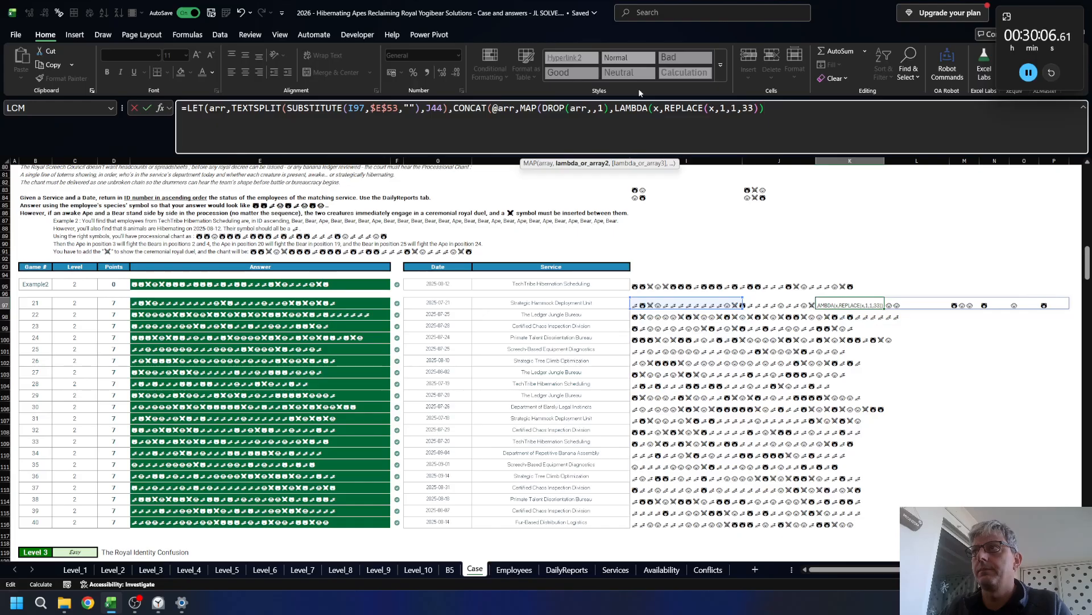
text()))
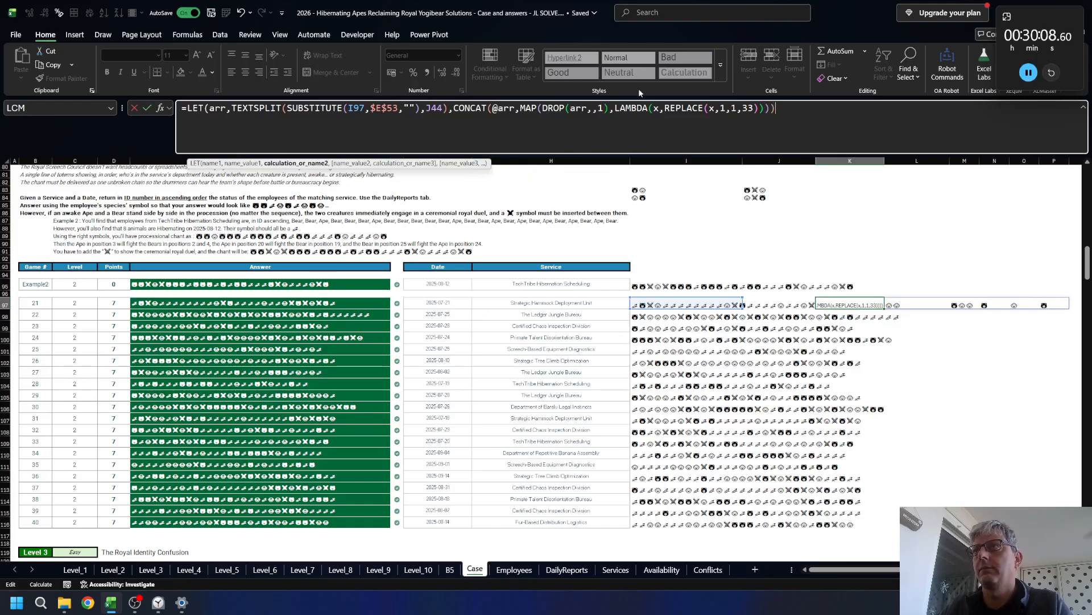
text())
key(ctrl+Return)
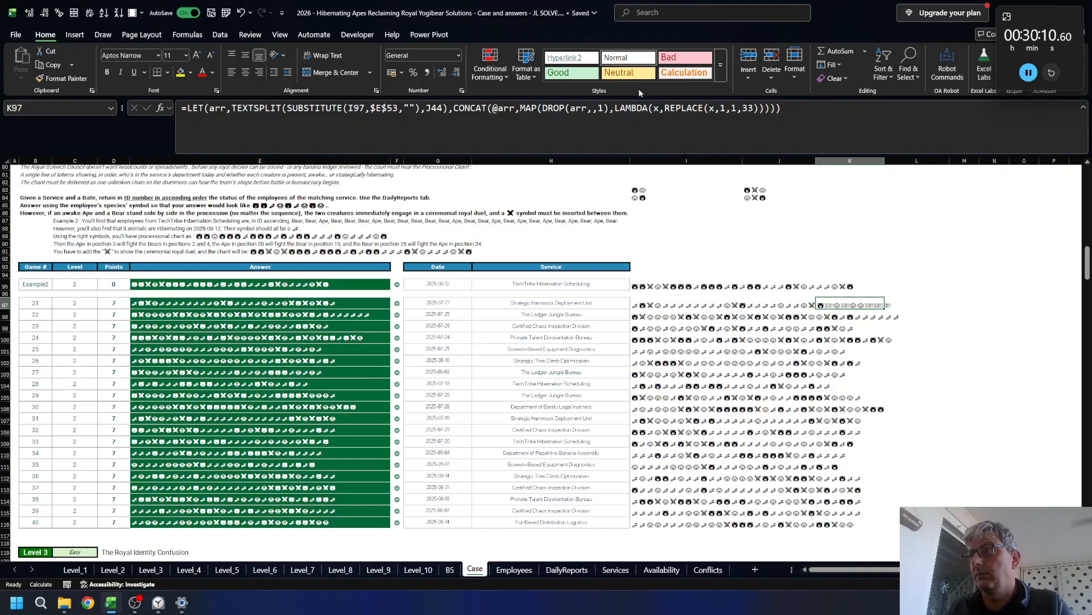
- Set the REPLACE new text in the K97 formula to an empty string "" and enter it
click(738, 108)
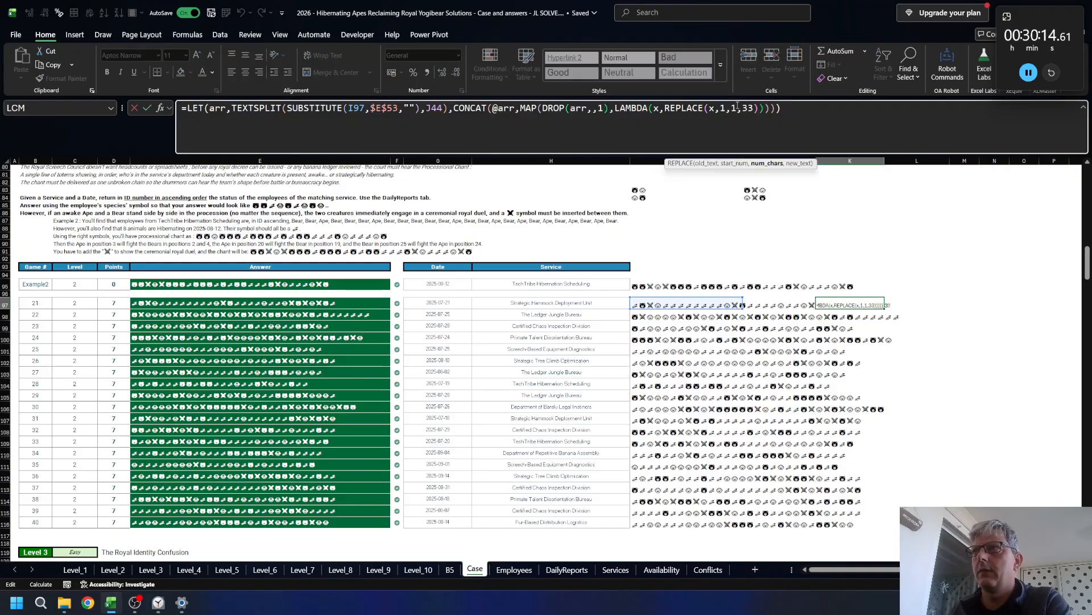
click(743, 108)
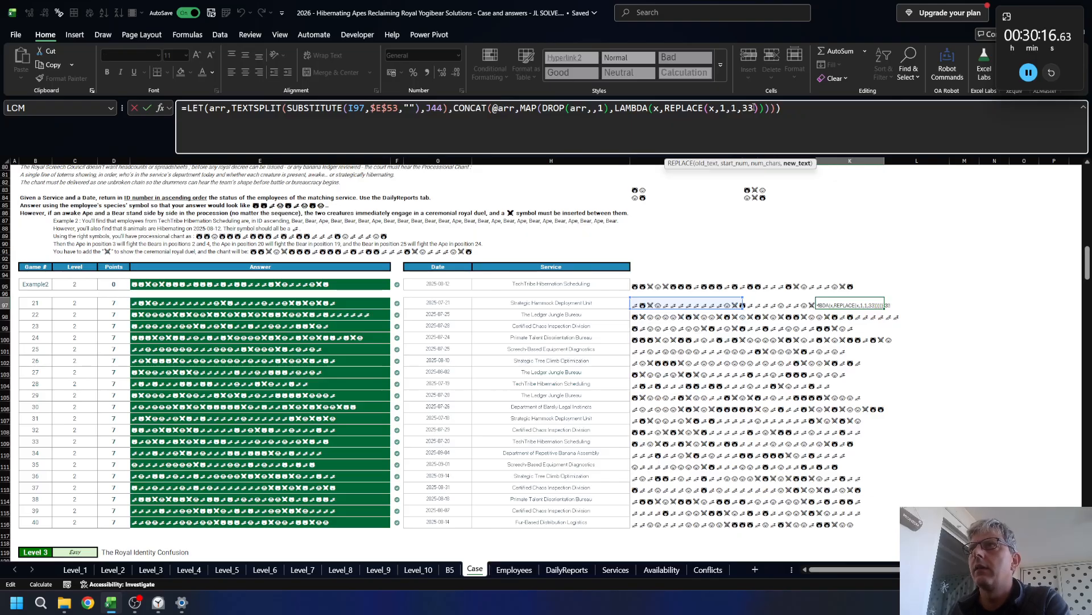
double_click(753, 108)
click(772, 108)
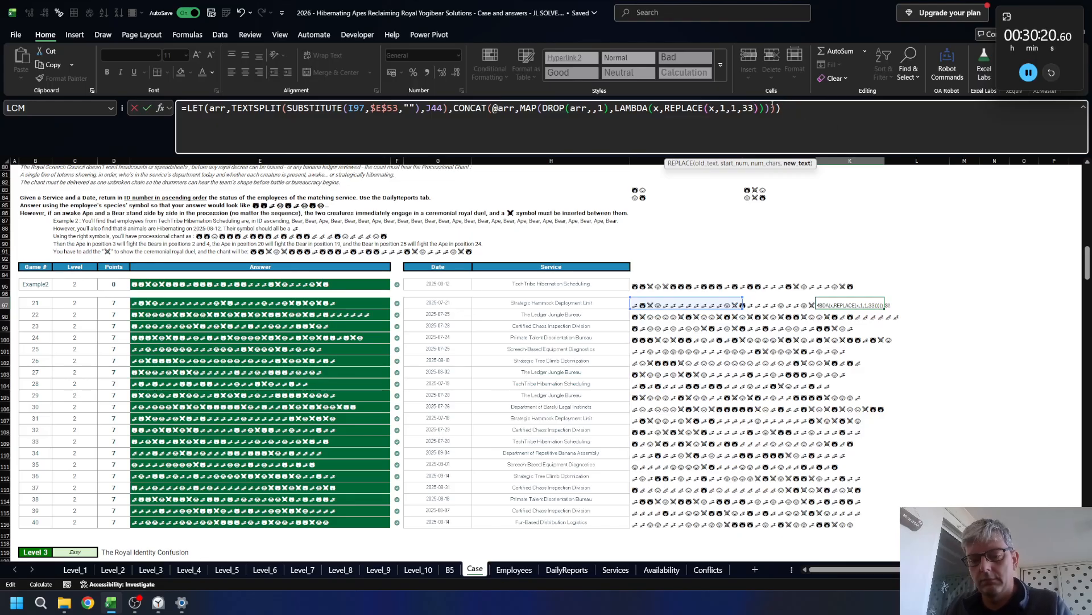
text("")
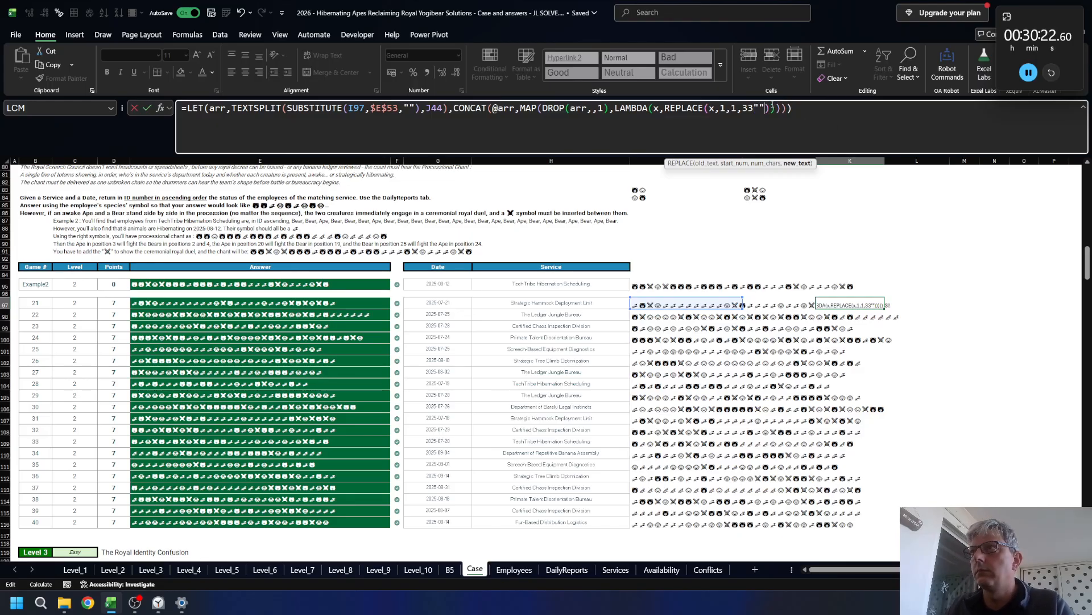
key(Left)
key(Left)
key(BackSpace)
key(BackSpace)
key(Right)
key(Right)
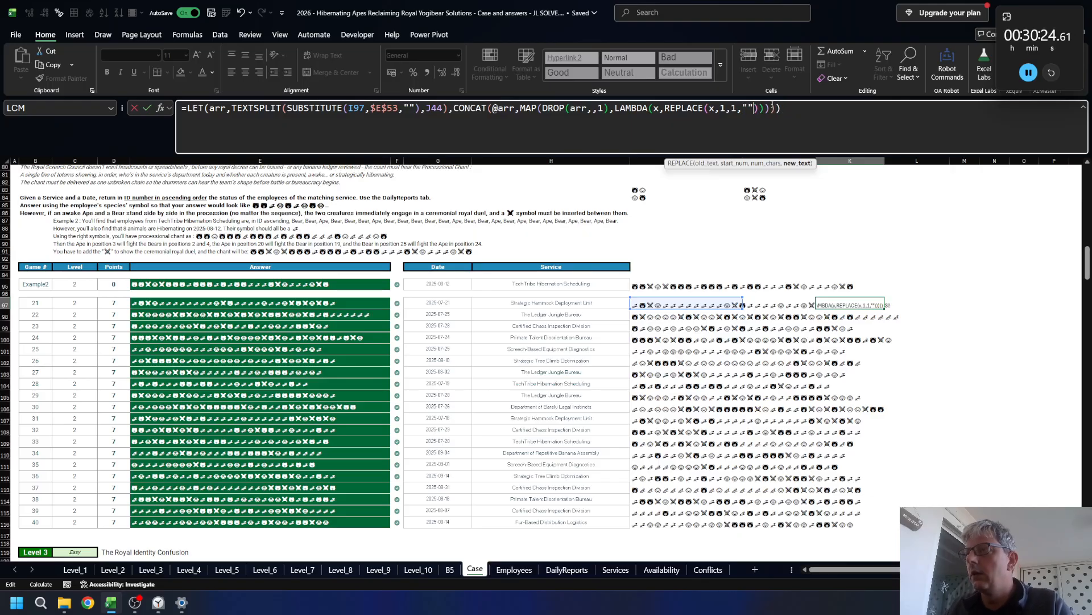
key(ctrl+Return)
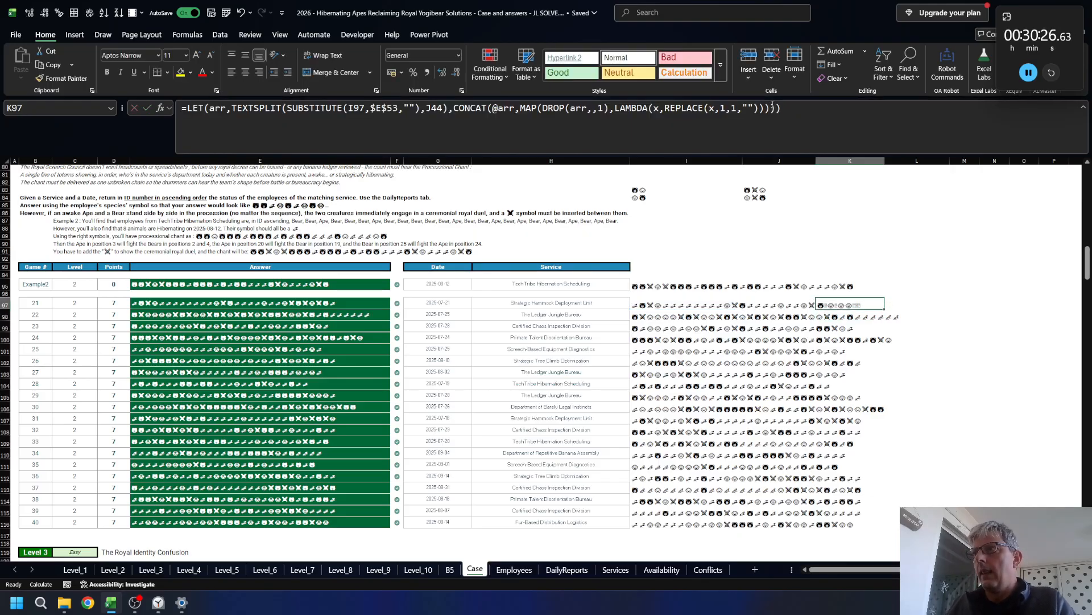
- Set the number of characters in the K97 REPLACE to 2 and enter the formula
click(739, 108)
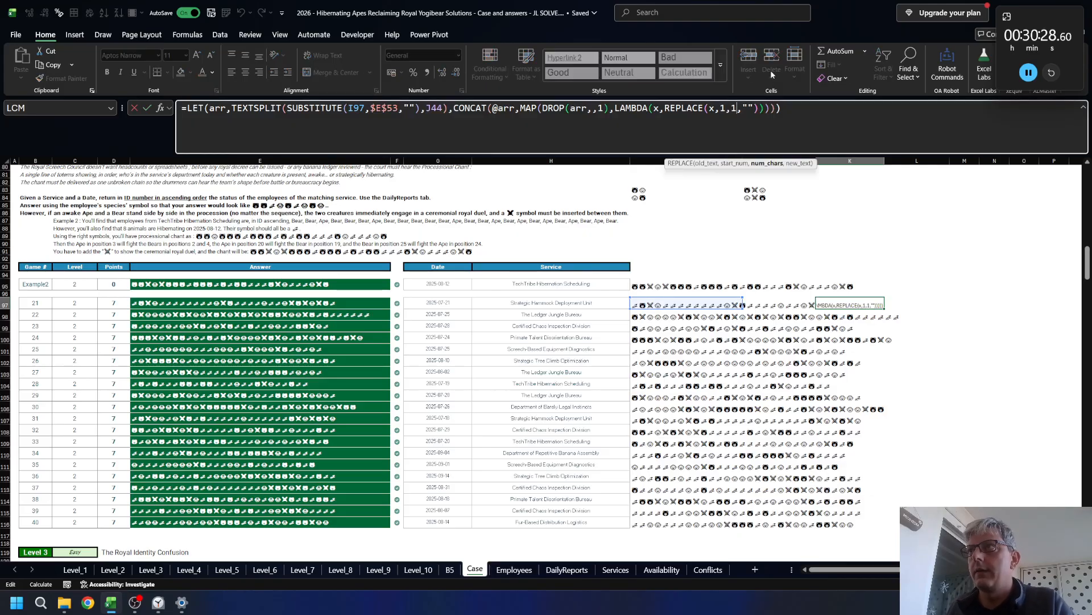
key(BackSpace)
text(2)
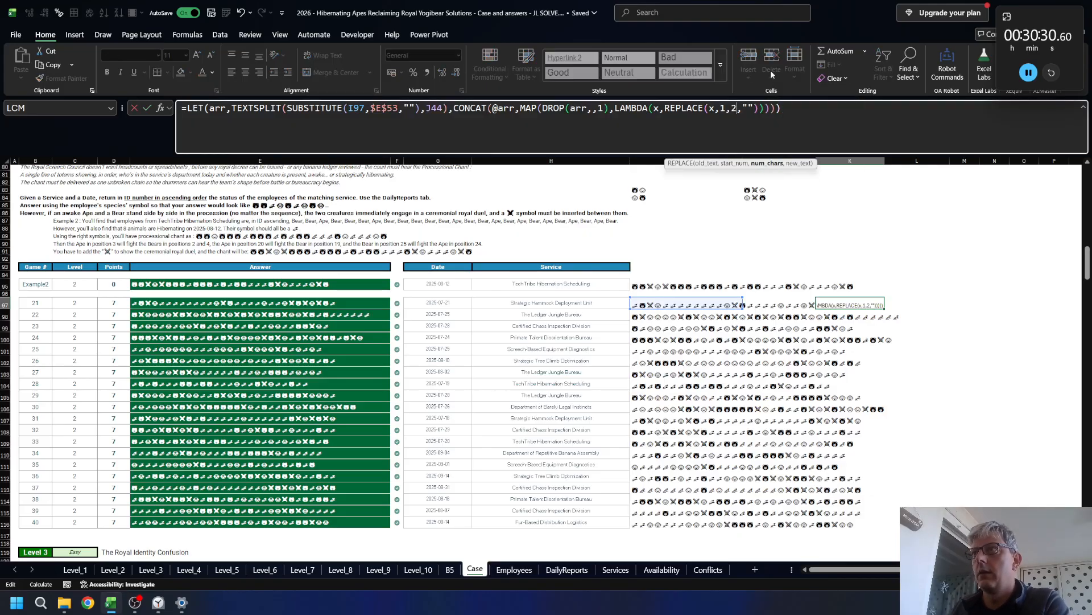
key(ctrl+Return)
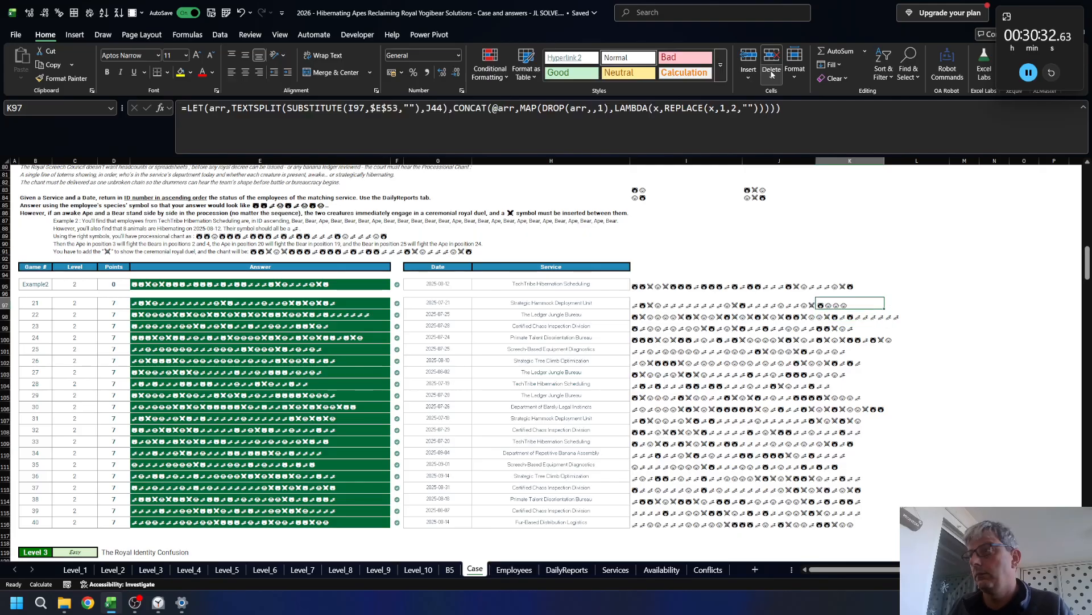
- Copy the K97 formula to the whole range K97:K116
key(ctrl+c)
key(Left)
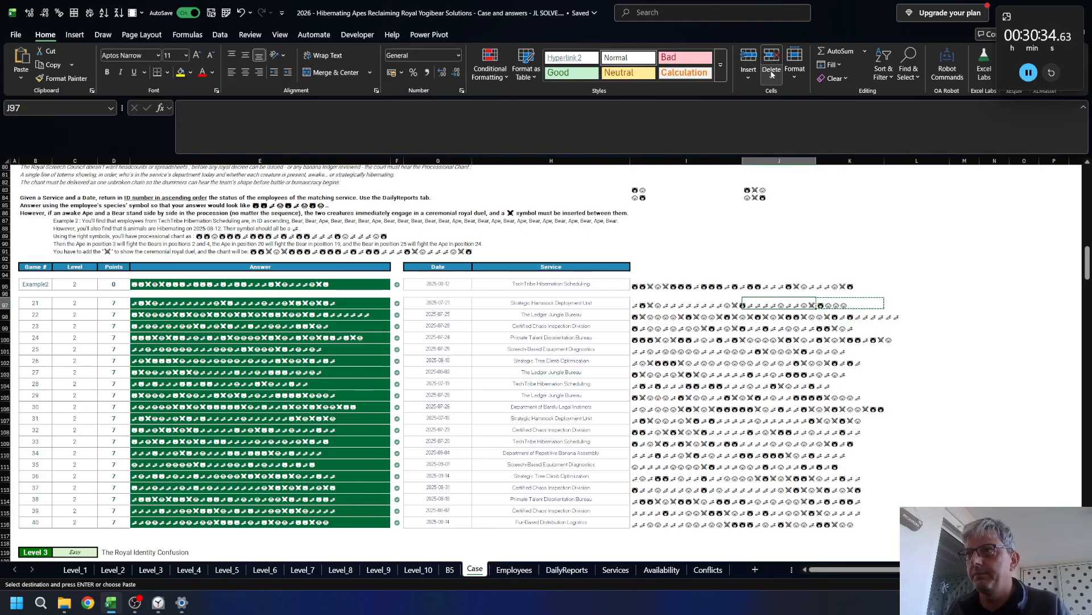
key(ctrl+Down)
key(Right)
key(ctrl+shift+Up)
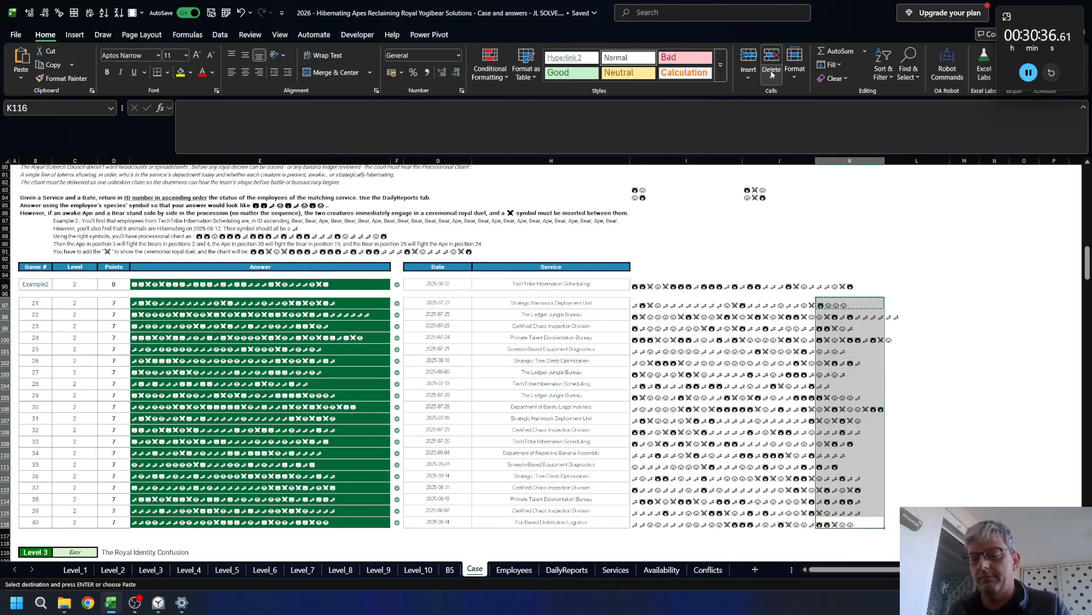
key(ctrl+v)
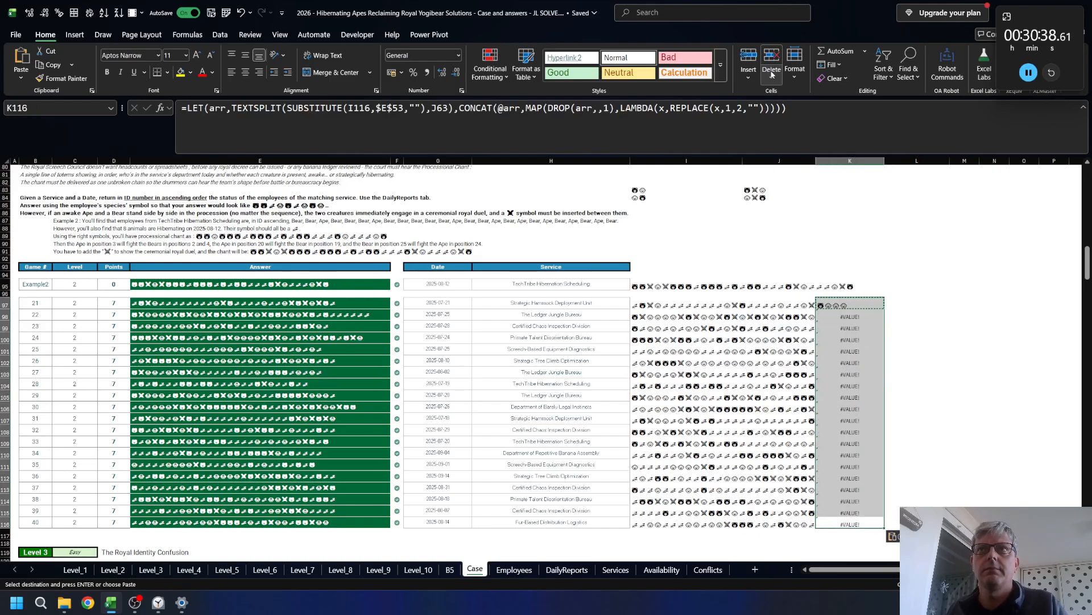
key(Escape)
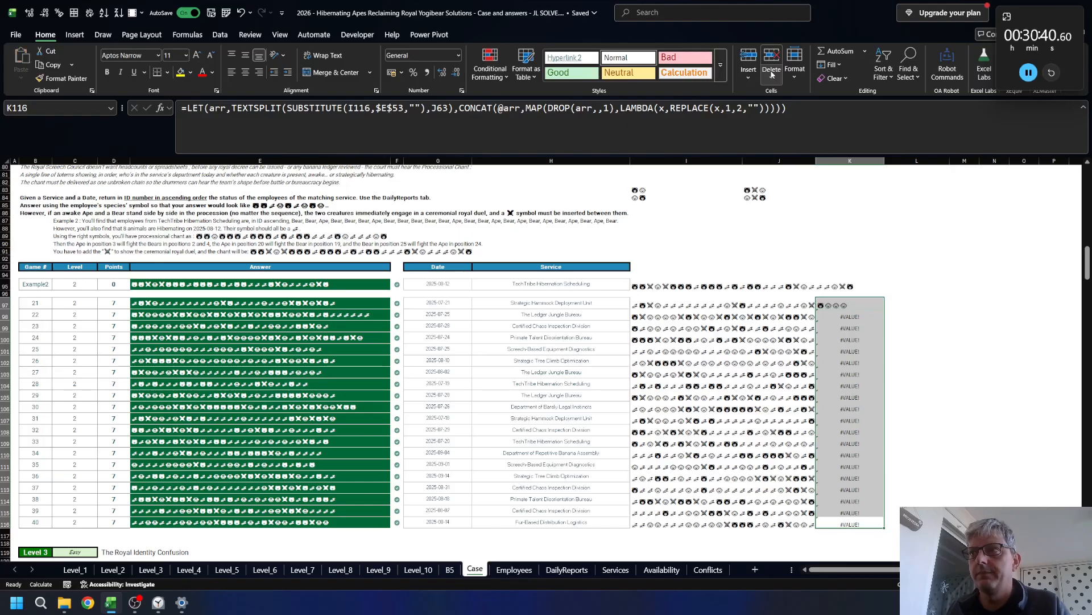
- Convert the J44 and $E$53 references in the K97 formula to their literal symbols and enter it
key(ctrl+Up)
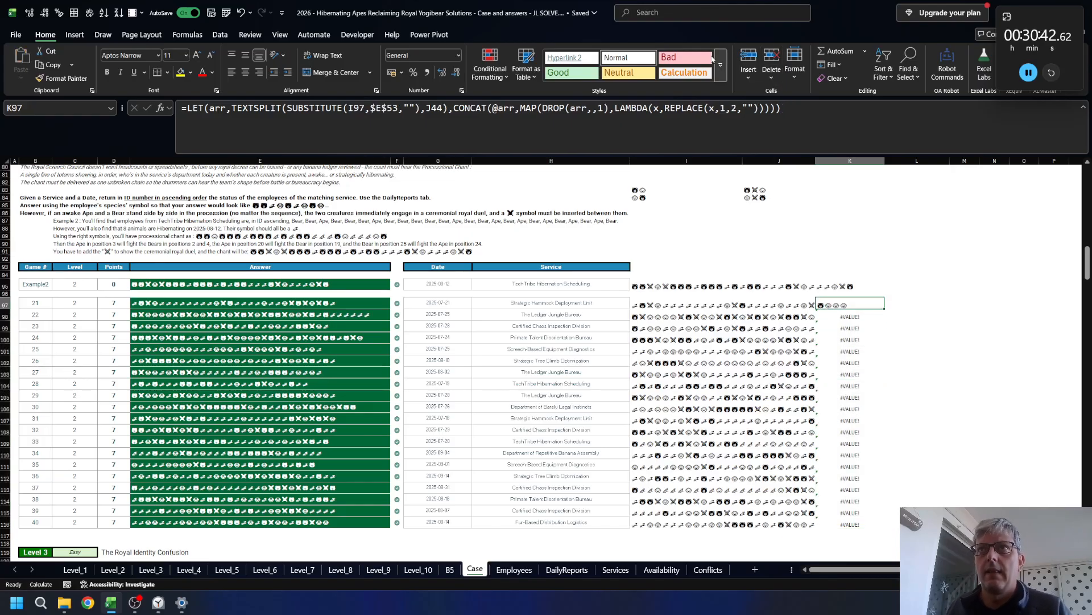
key(F2)
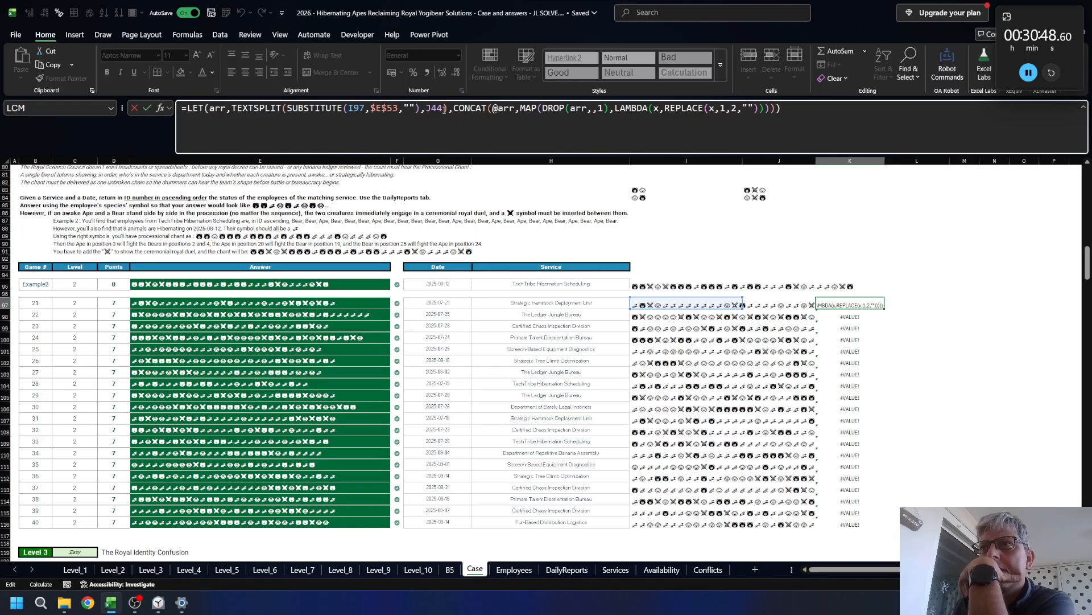
scroll(754, 298, up, 15)
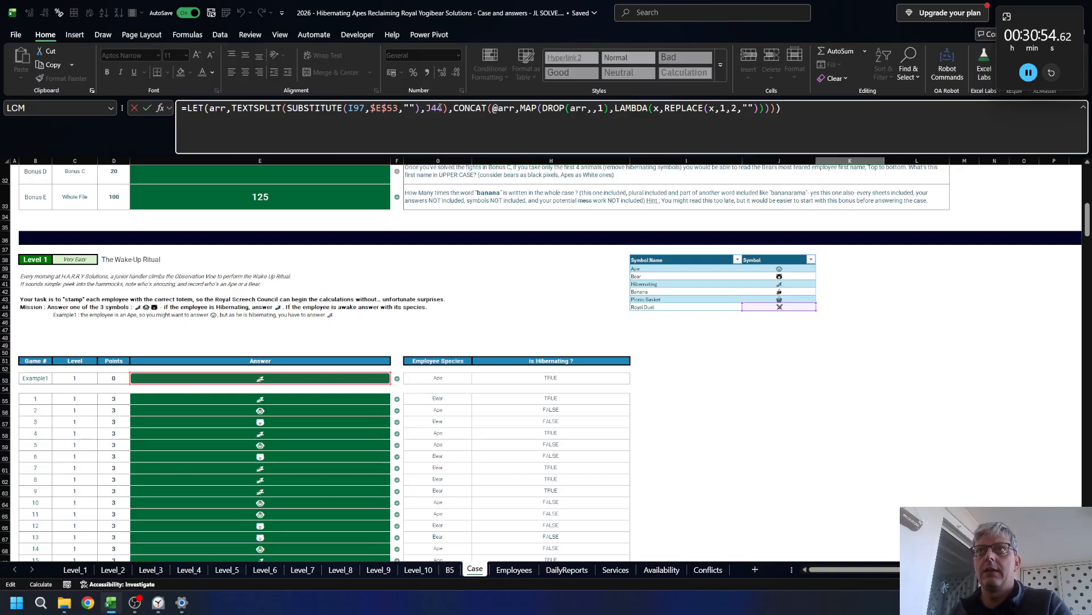
double_click(435, 107)
key(F9)
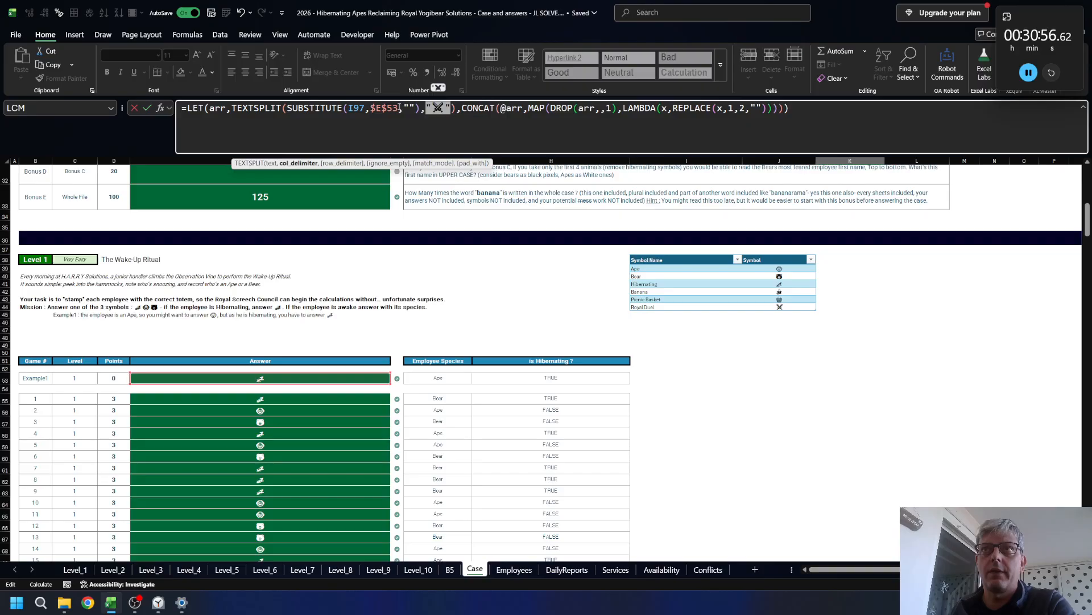
drag(399, 107, 369, 108)
key(F9)
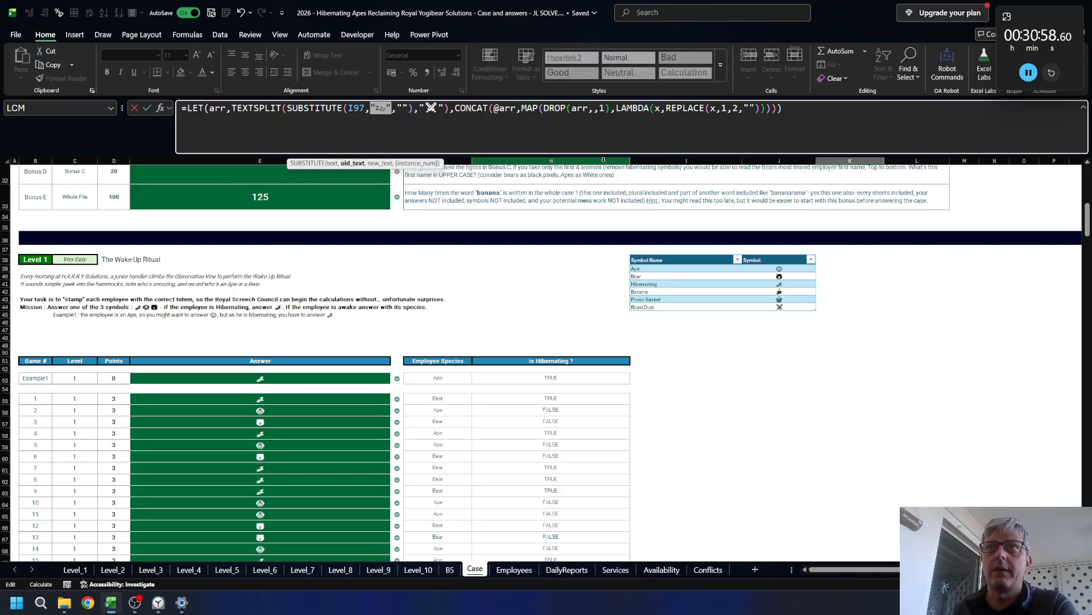
key(Return)
scroll(907, 318, down, 5)
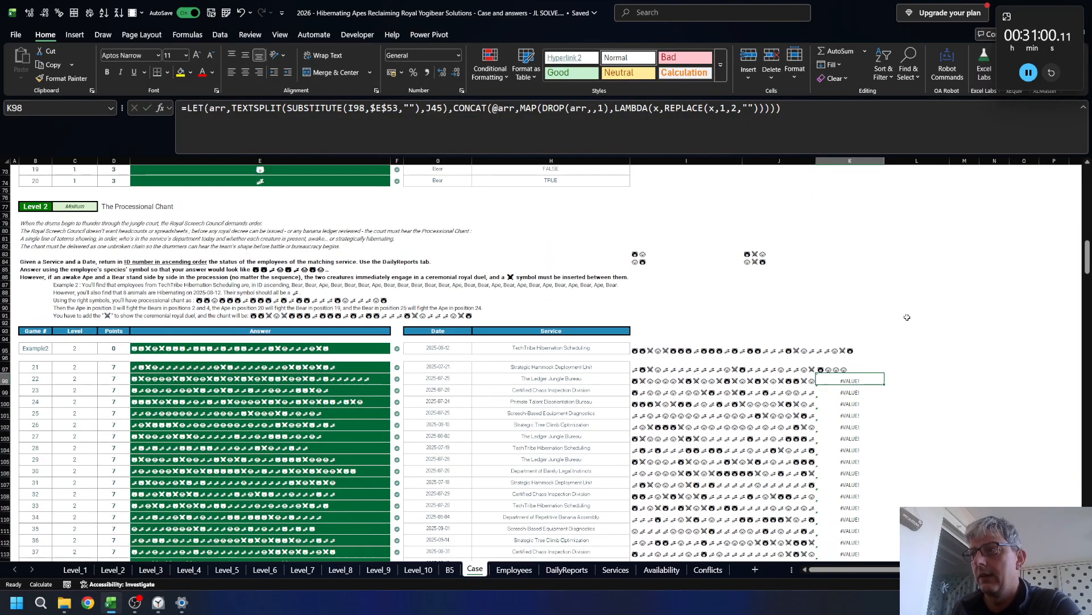
- Fill the corrected K97 formula down through K116 and widen column K slightly
click(834, 368)
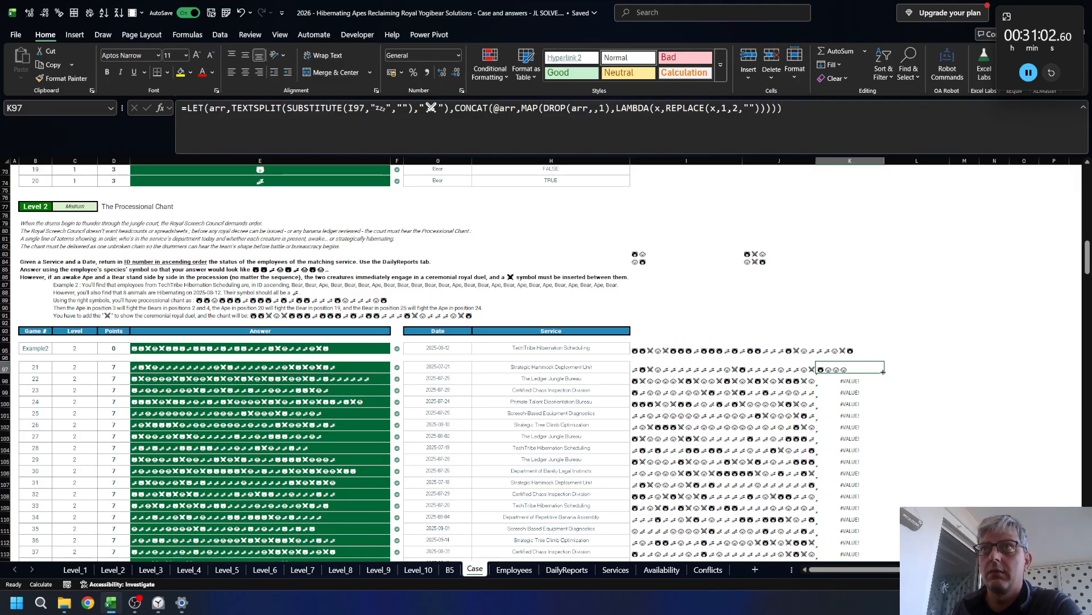
double_click(883, 372)
scroll(1004, 340, down, 3)
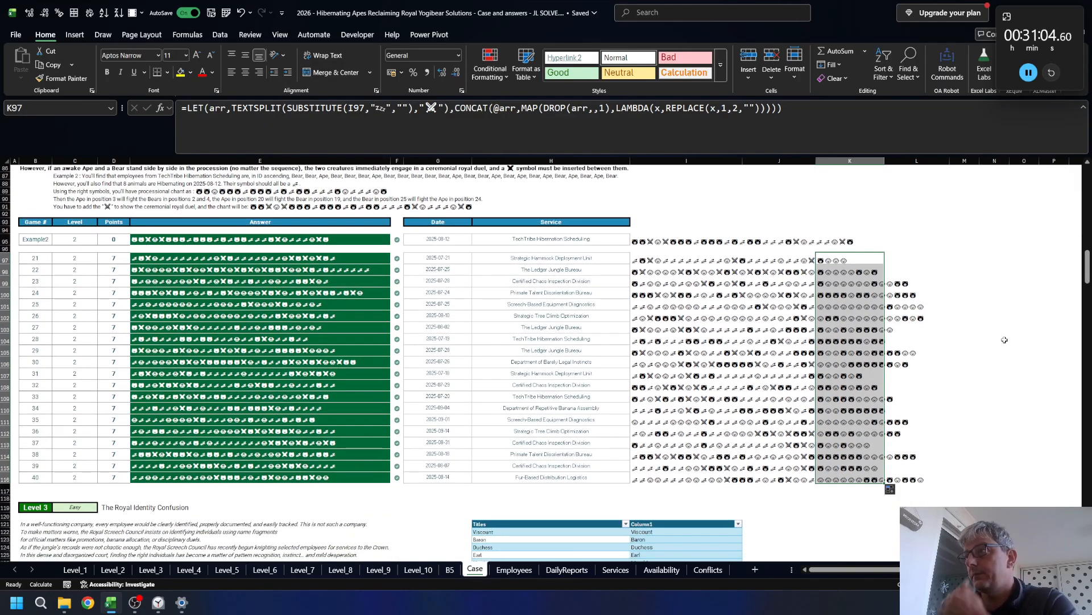
drag(885, 160, 906, 158)
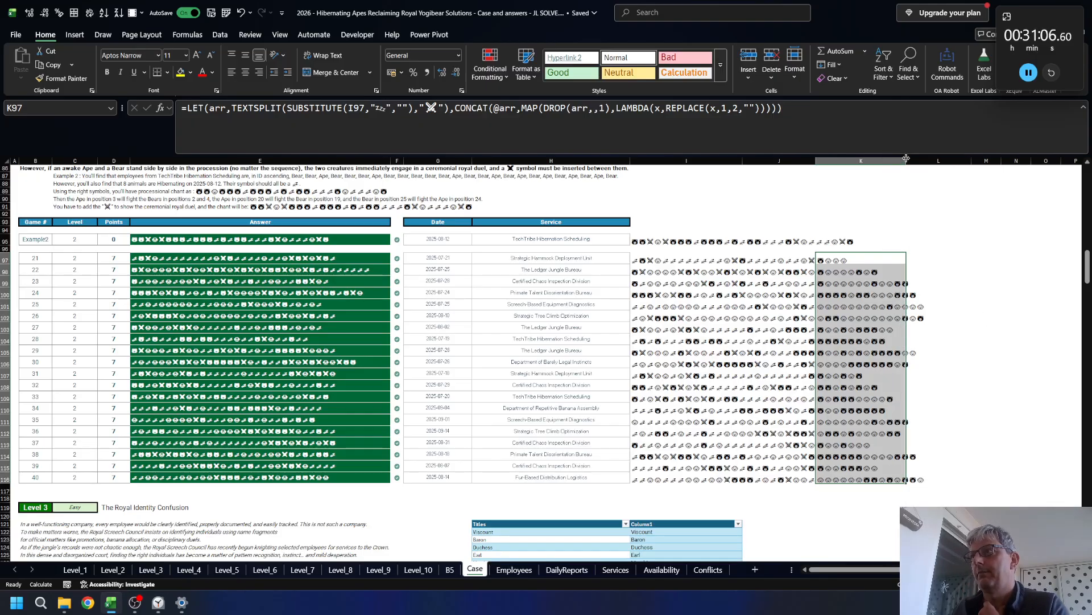
- Join the results of K97:K116 into one string in K118 with CONCAT
click(848, 491)
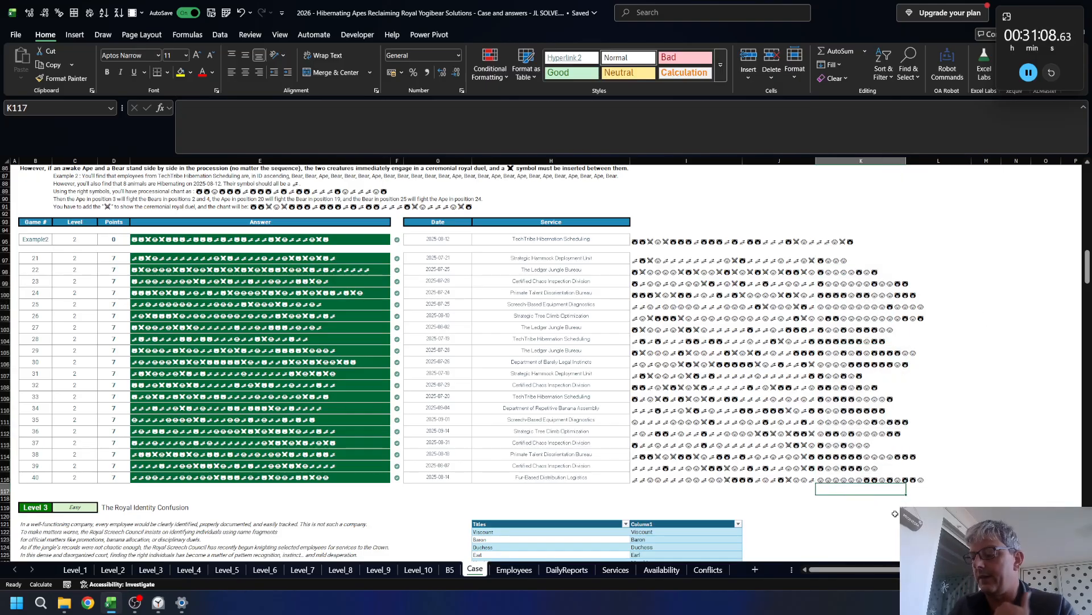
key(Down)
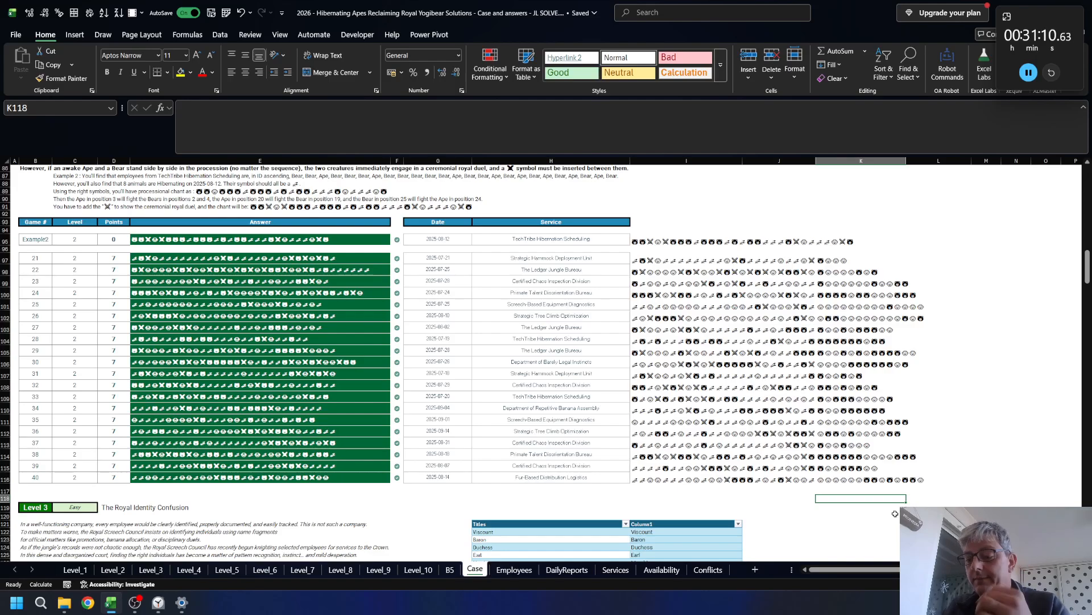
text(=con)
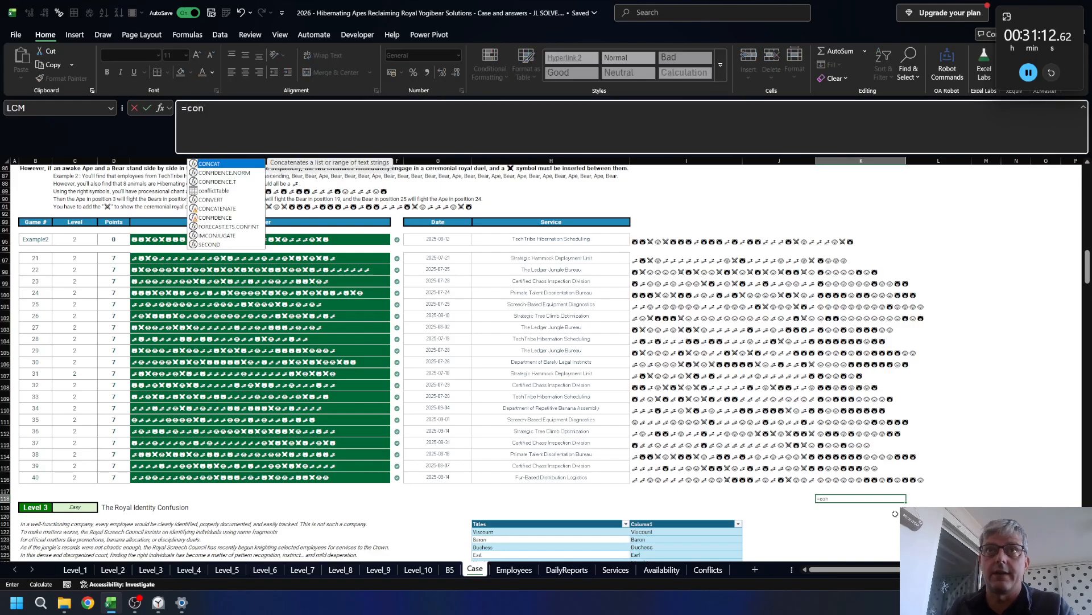
key(Tab)
key(Up)
key(Up)
key(ctrl+shift+Up)
key(ctrl+Return)
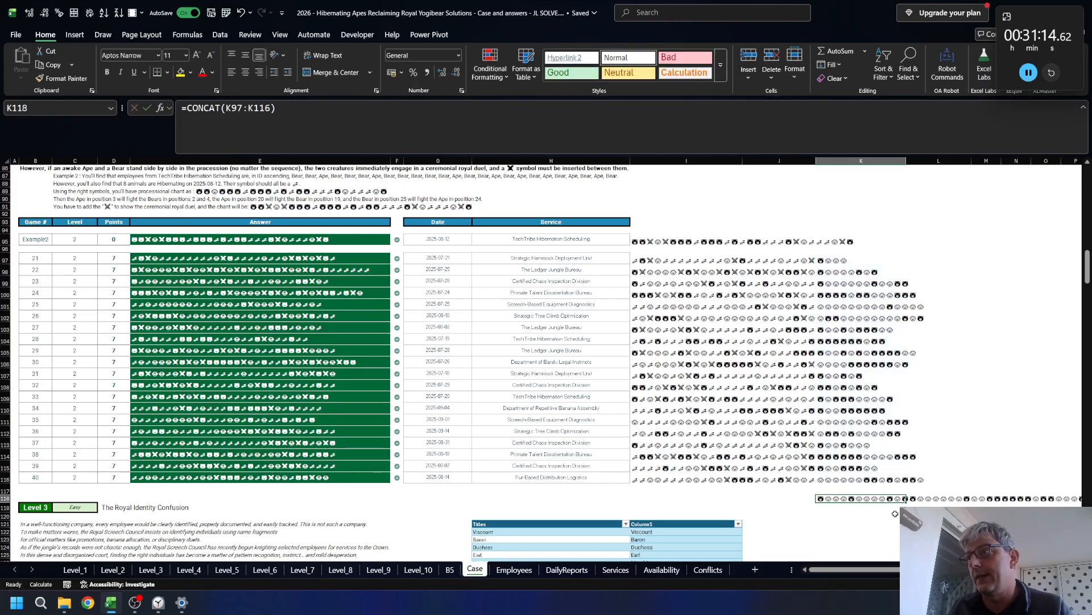
- Calculate the character length of the joined string K118 in K119 with LEN
key(Down)
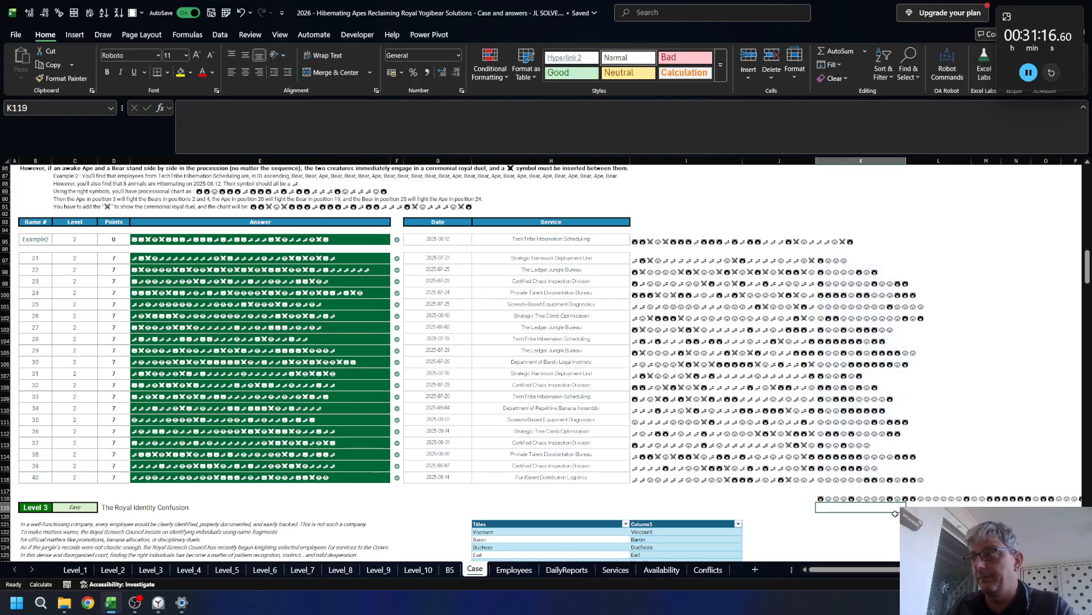
text(=len)
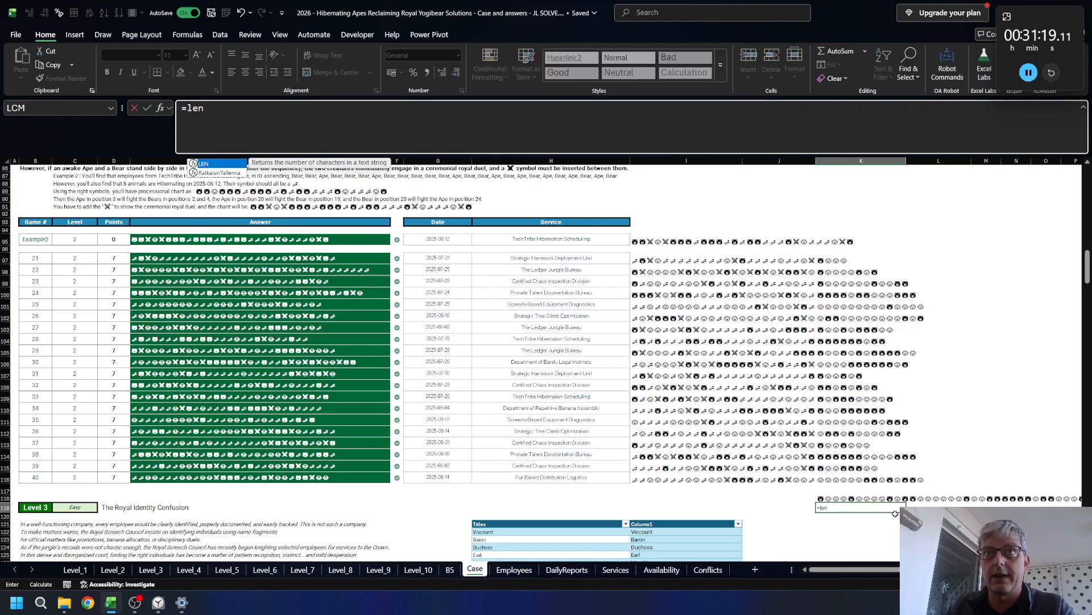
key(Tab)
key(Up)
key(Return)
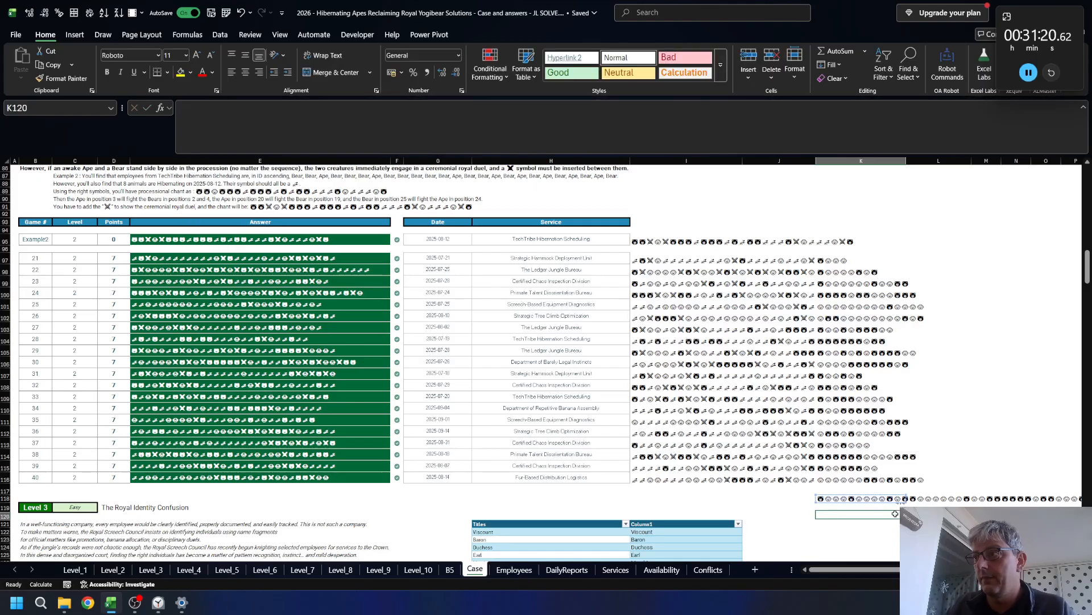
- Calculate the character length of the Bear symbol J40 in K120 with LEN
text(=len)
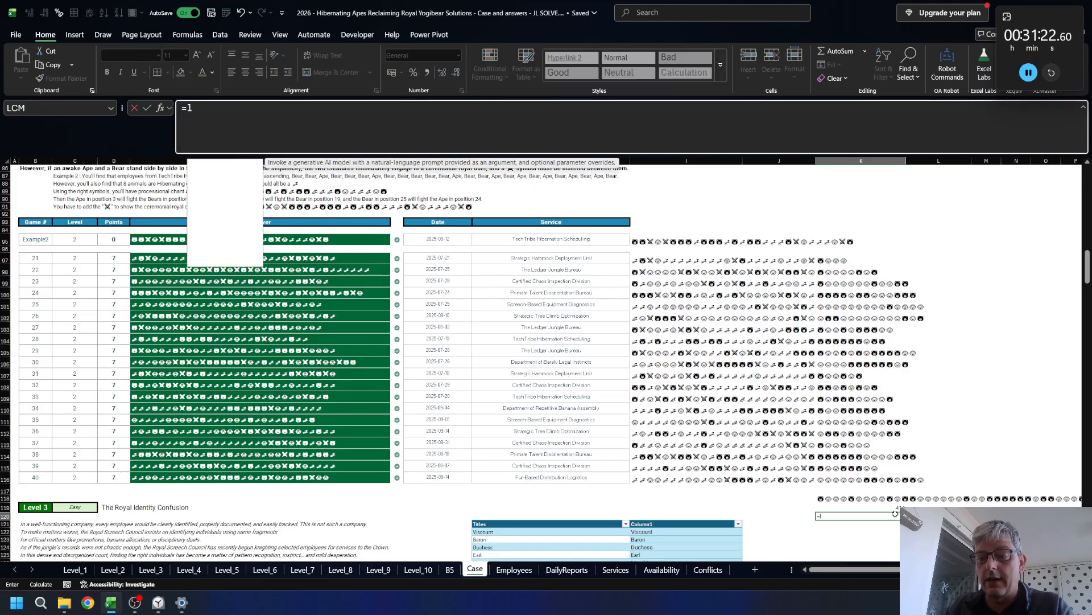
key(Tab)
scroll(805, 309, up, 15)
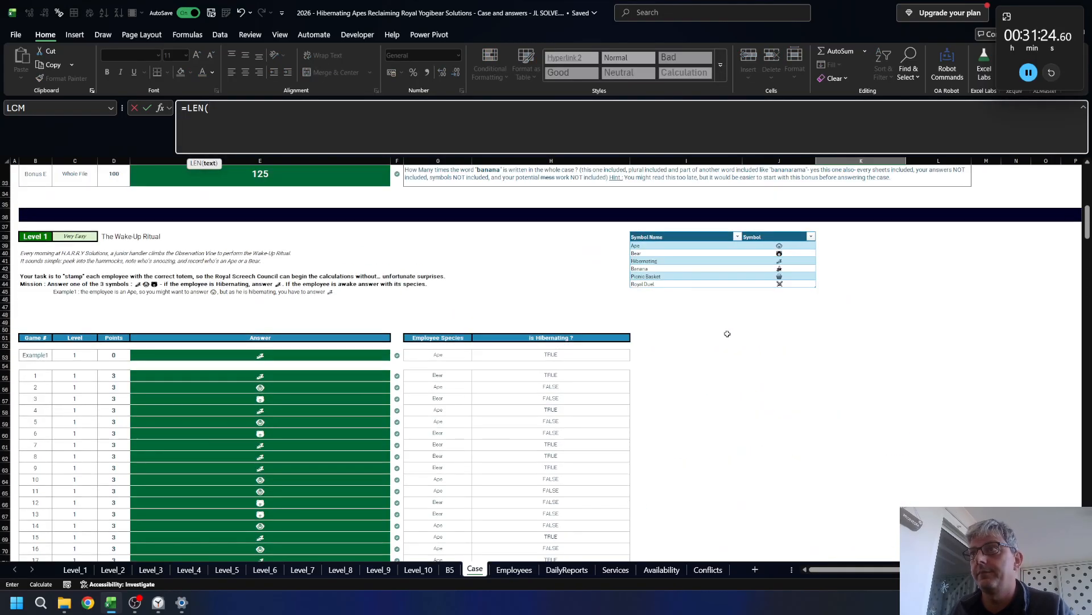
click(794, 252)
text(.)
key(Return)
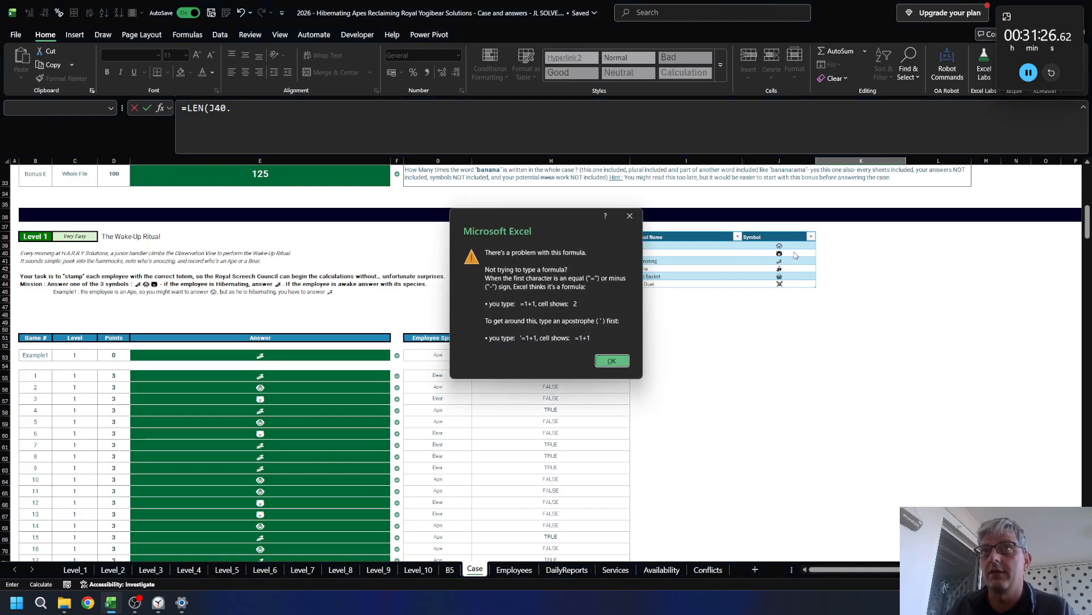
key(Return)
key(End)
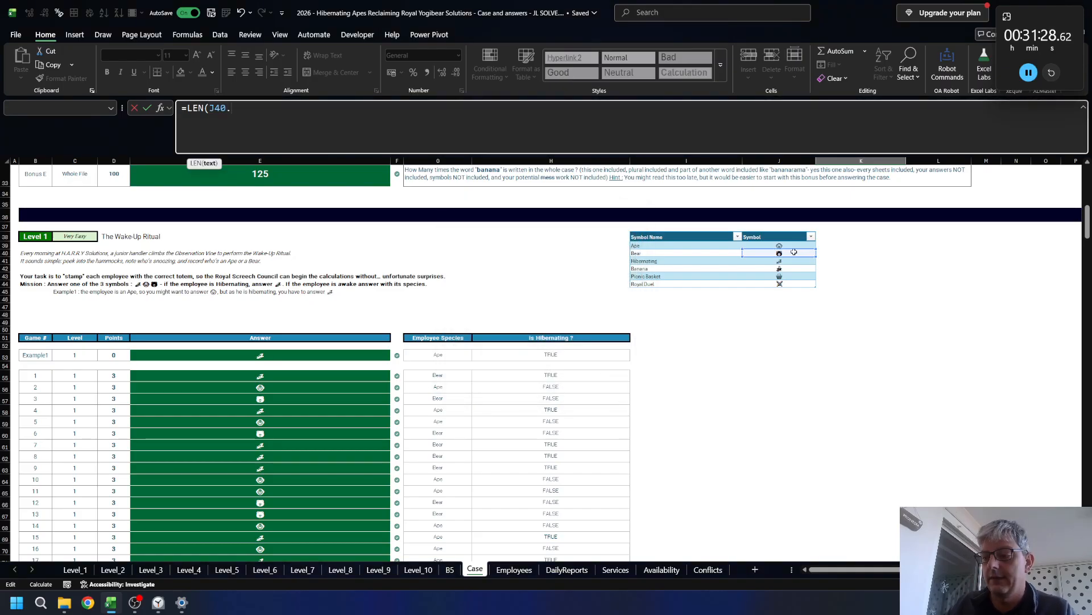
key(Escape)
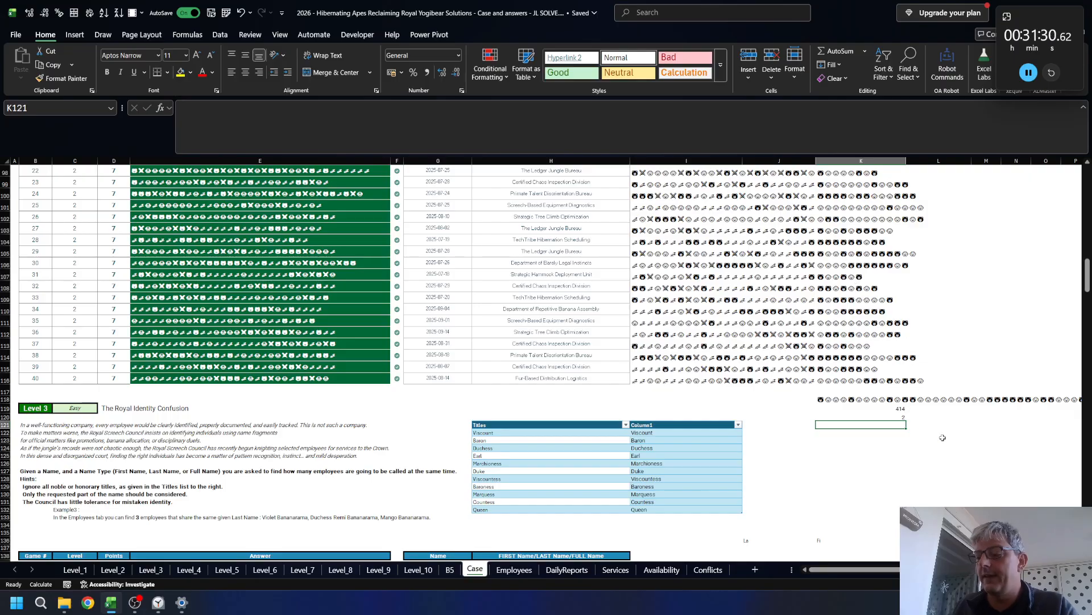
- Write a K121 formula for the length of K118 without Bear symbols: =LEN(SUBSTITUTE(K118,J40,""))
text(=)
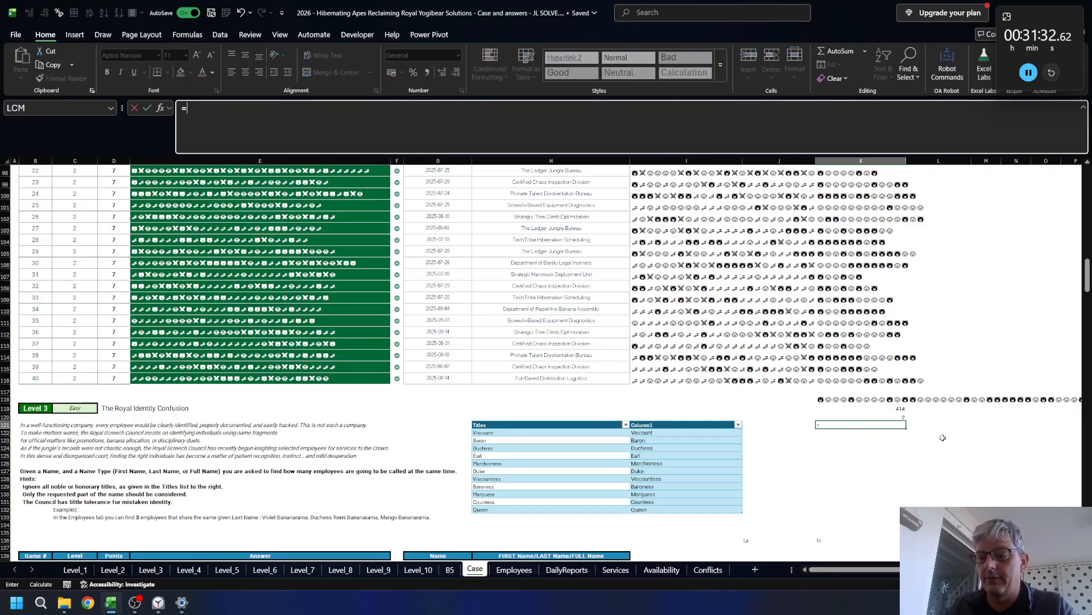
text(LEN(SUBSTITUTE()
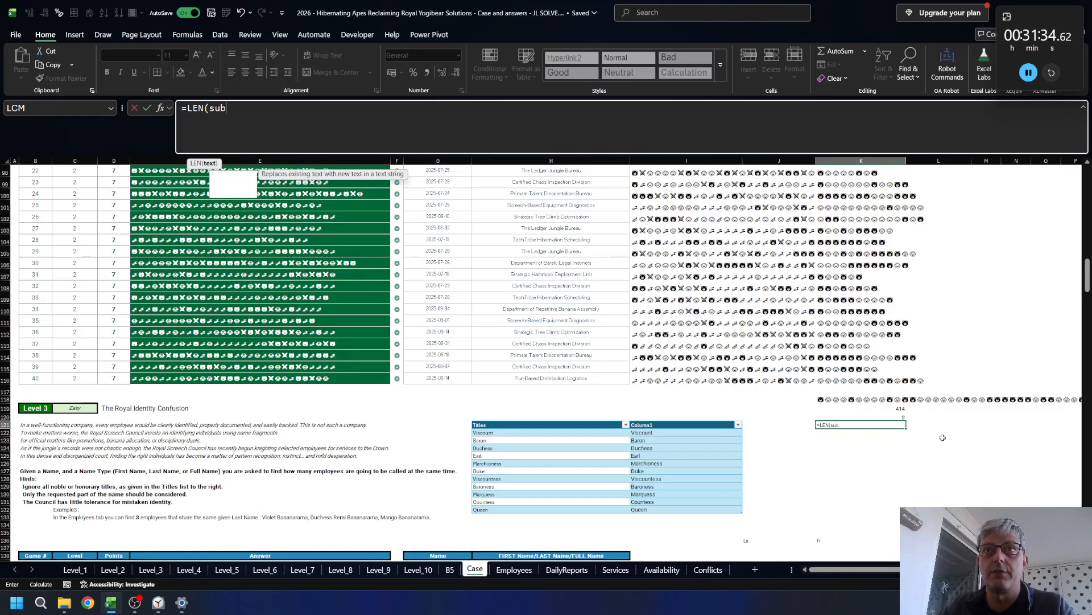
key(Up)
key(Up)
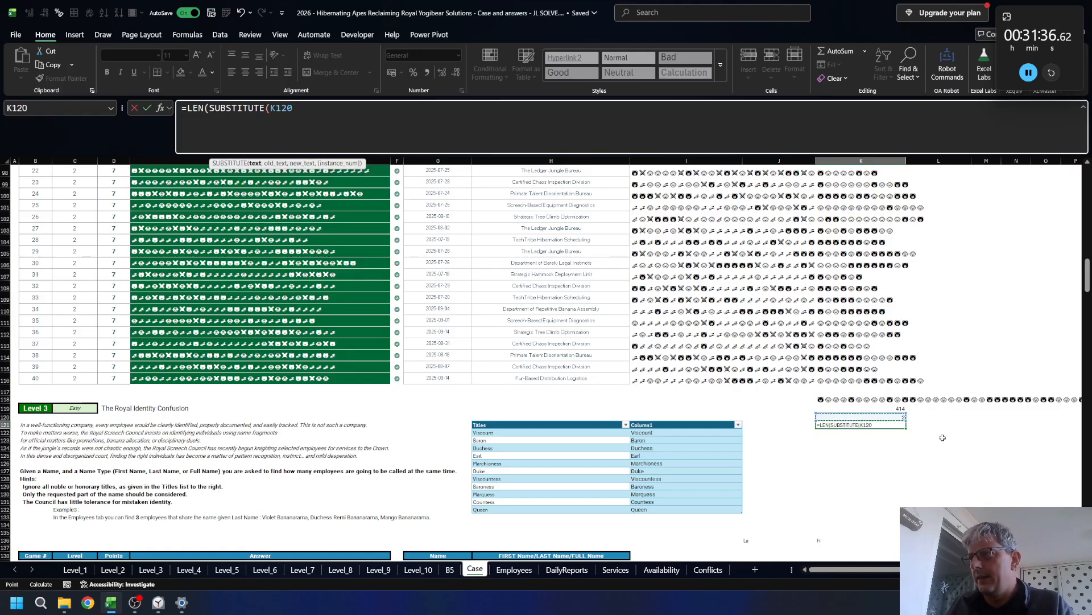
key(Up)
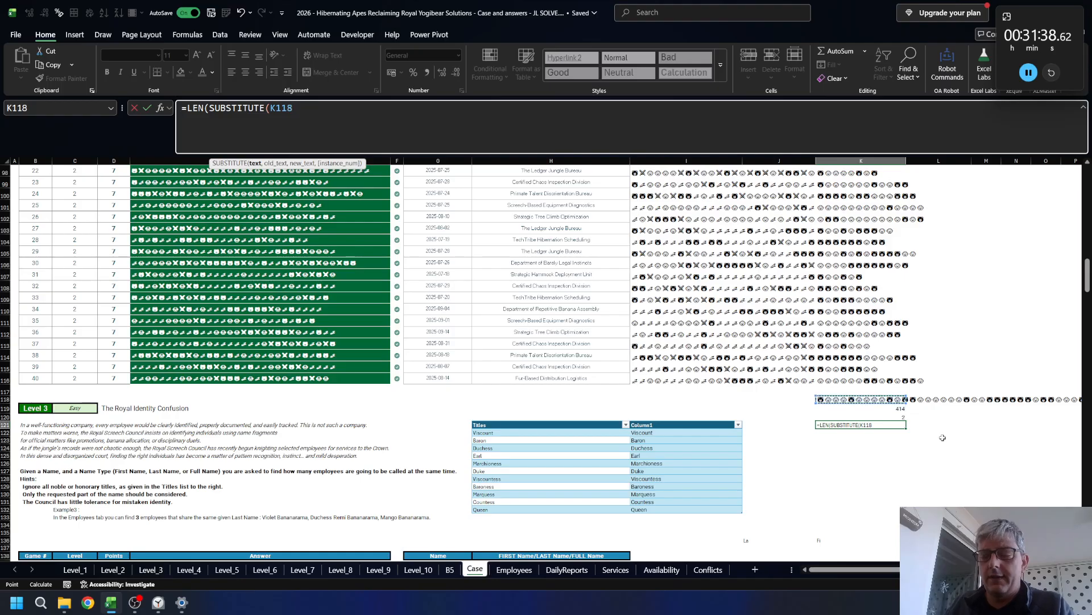
text(,)
key(Down)
key(Down)
key(ctrl+Up)
key(ctrl+Up)
key(ctrl+Up)
key(ctrl+Up)
key(ctrl+Up)
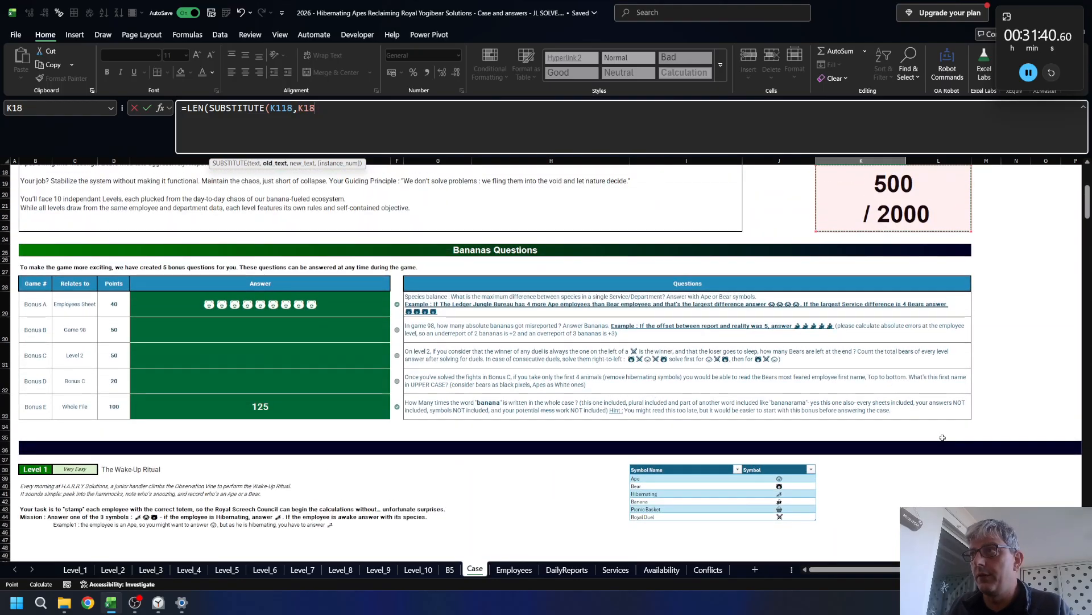
click(764, 486)
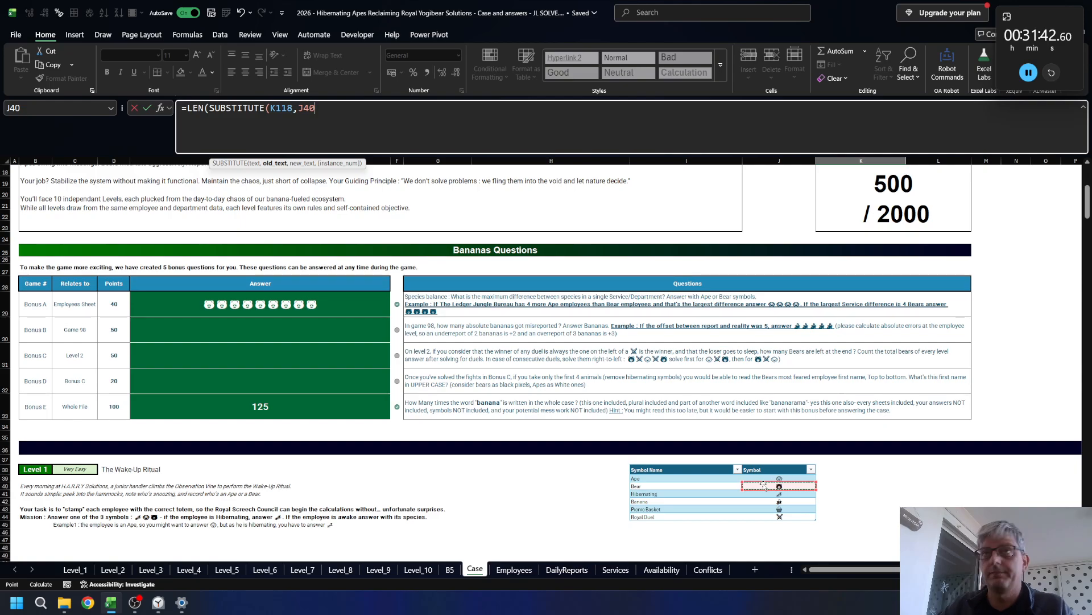
text(,""))
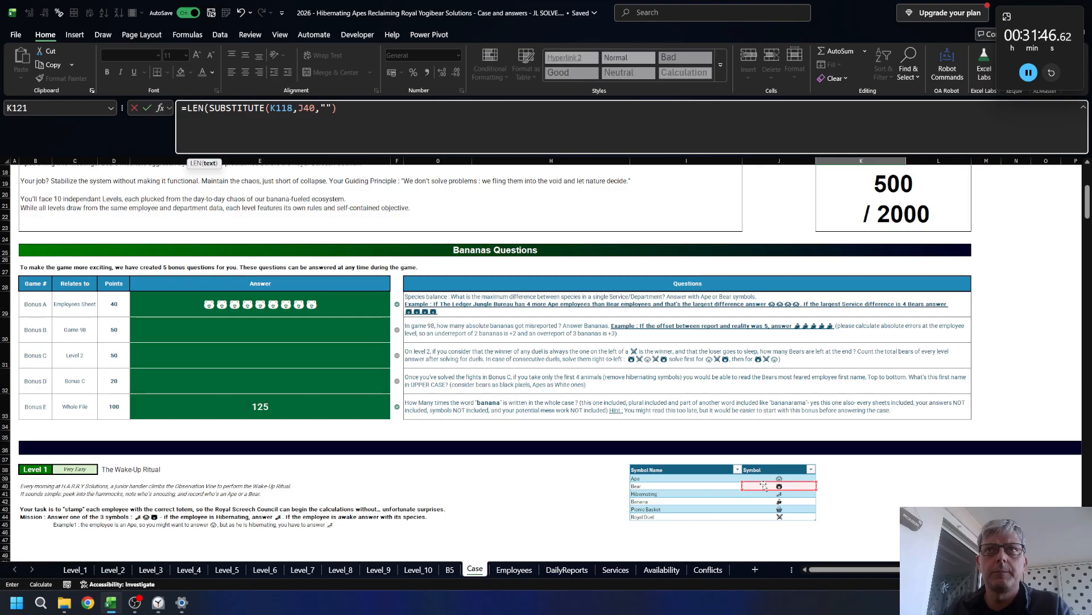
- Divide the K121 length formula by K120 and enter it
text()/)
key(Up)
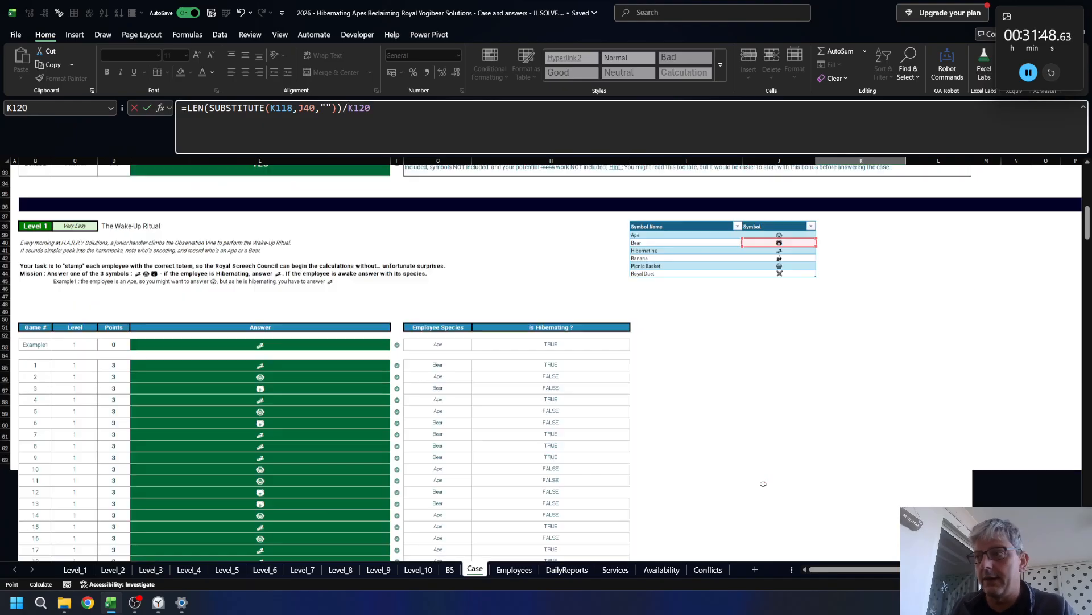
key(Return)
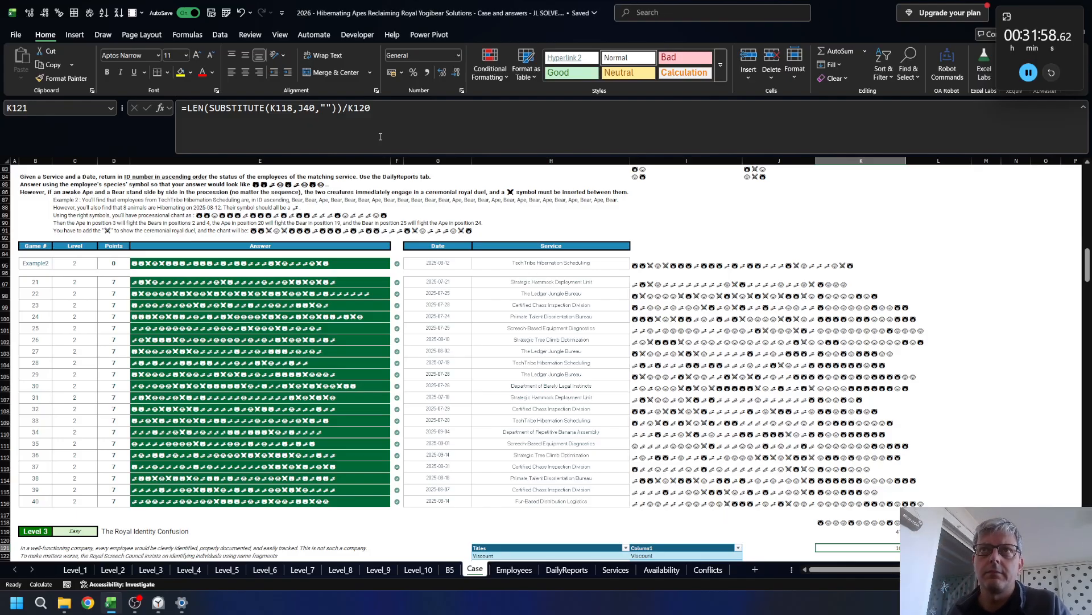
click(416, 124)
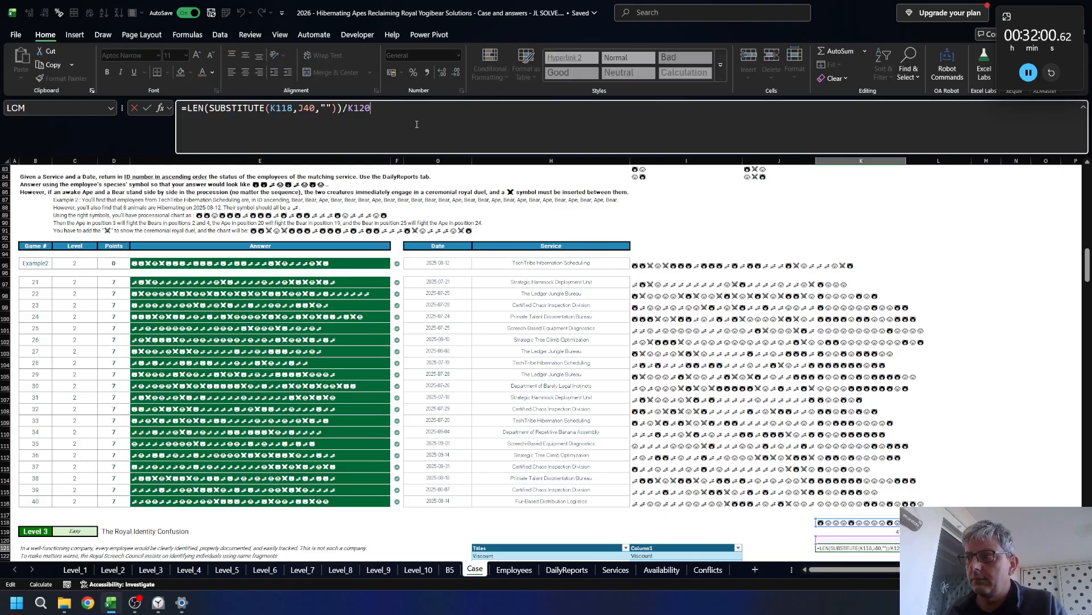
key(Escape)
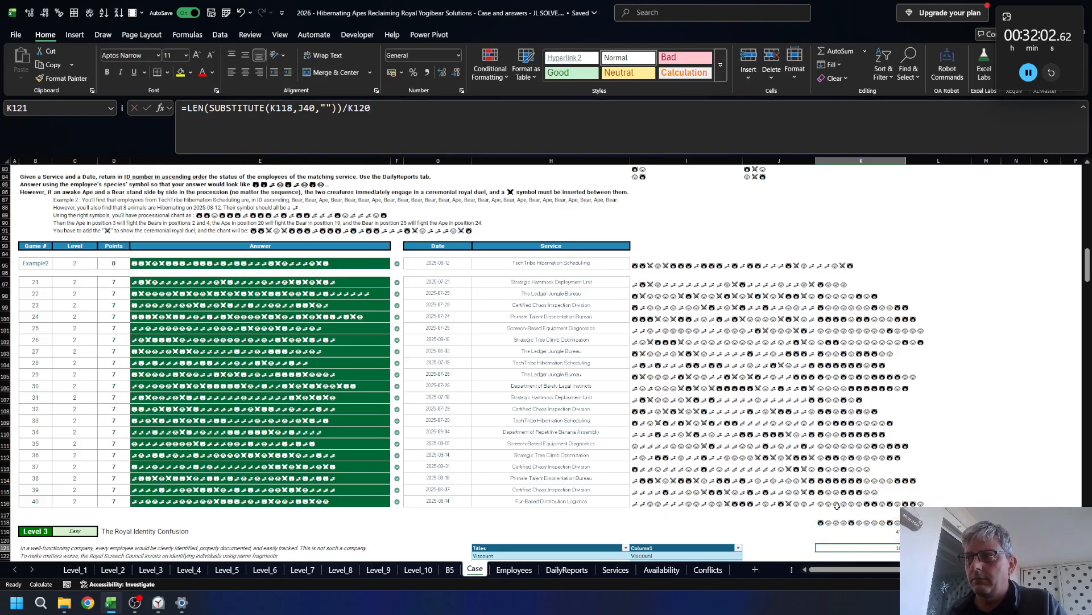
- Remove the division by K120 from the K121 formula and enter it
click(344, 108)
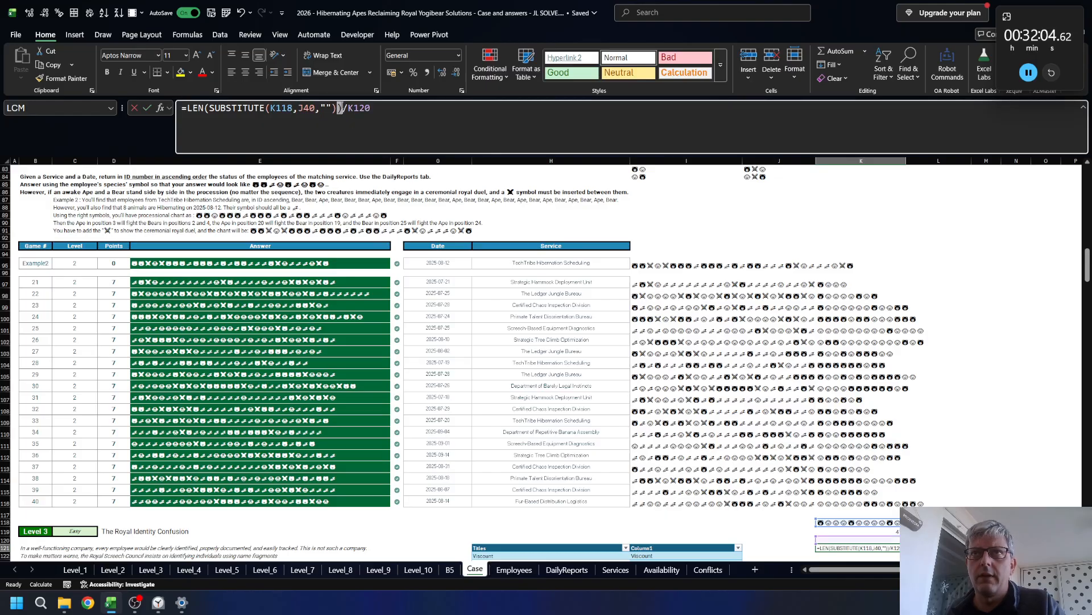
drag(343, 108, 512, 122)
key(BackSpace)
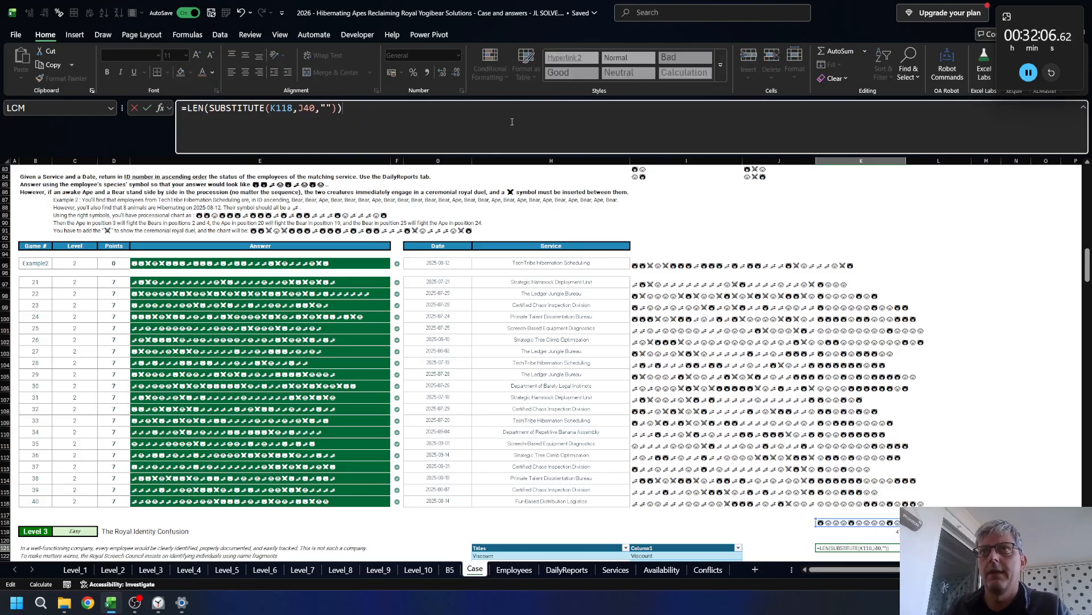
key(Return)
- Calculate the difference between the lengths in K119 and K121 in K122
text(+)
key(Up)
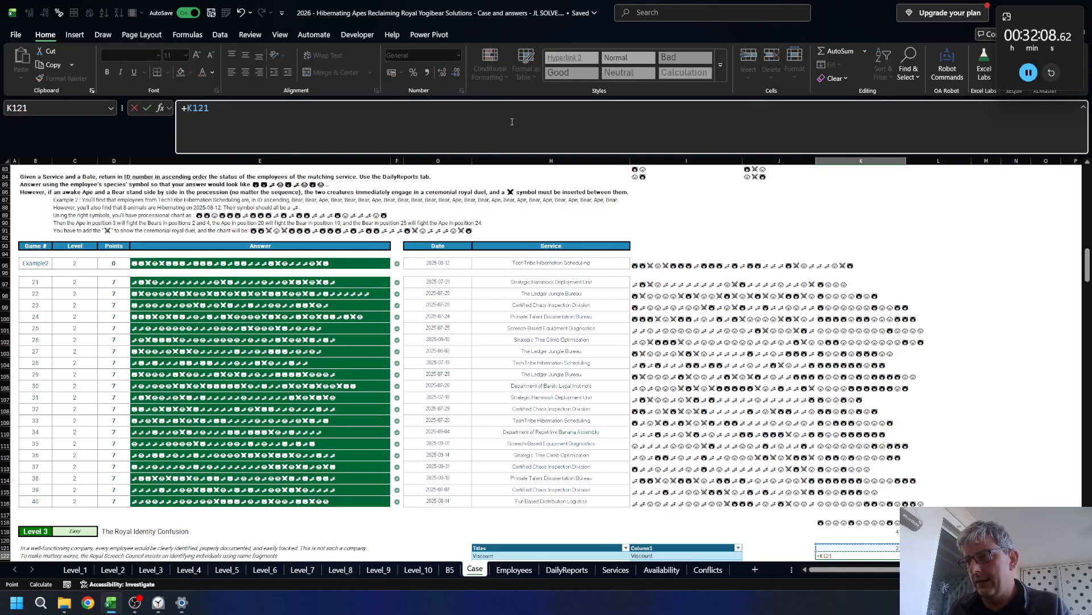
key(Up)
key(Up)
text(+)
key(Up)
key(Return)
- Divide K122 by the Bear symbol length in K120 to get the bear count in K123
text(+)
key(Up)
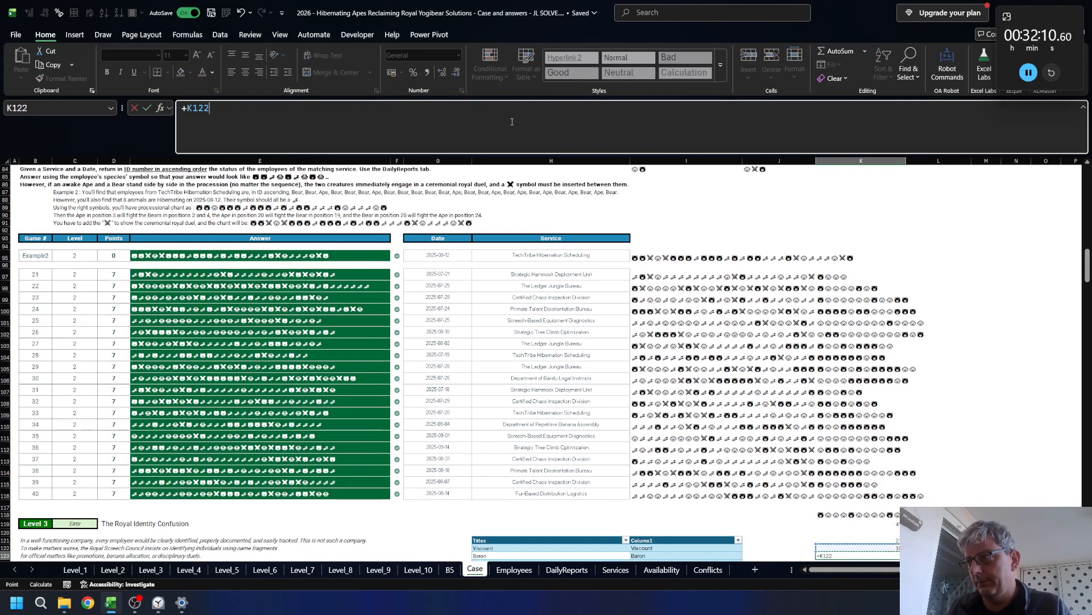
text(/)
key(Up)
key(Up)
key(Up)
key(Return)
- Copy the K123 bear count and paste it as a value into the Bonus C answer cell E31
key(Up)
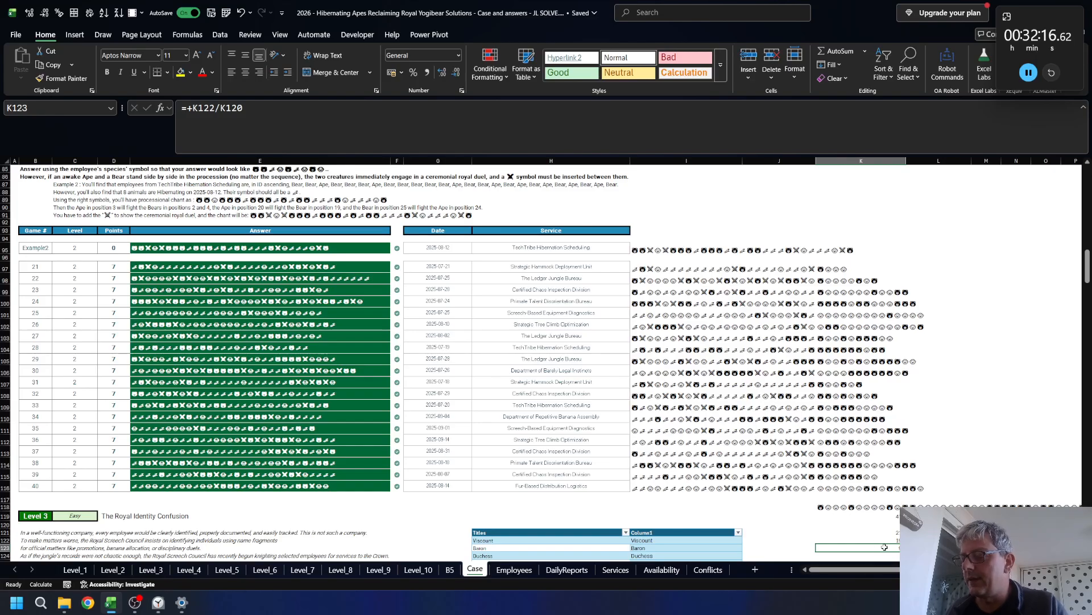
key(ctrl+c)
scroll(626, 370, up, 10)
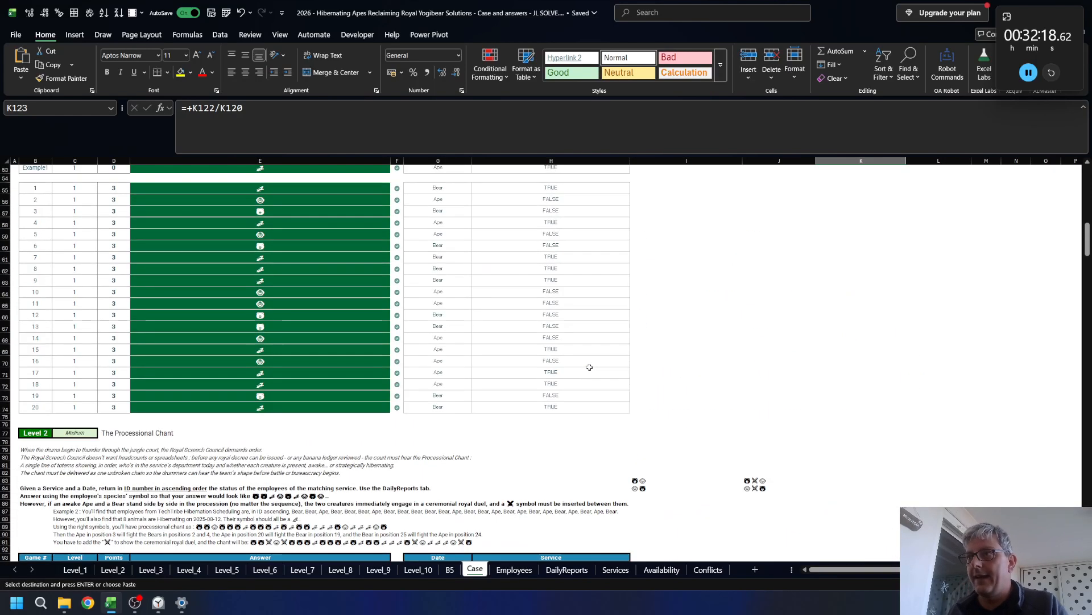
scroll(589, 367, up, 9)
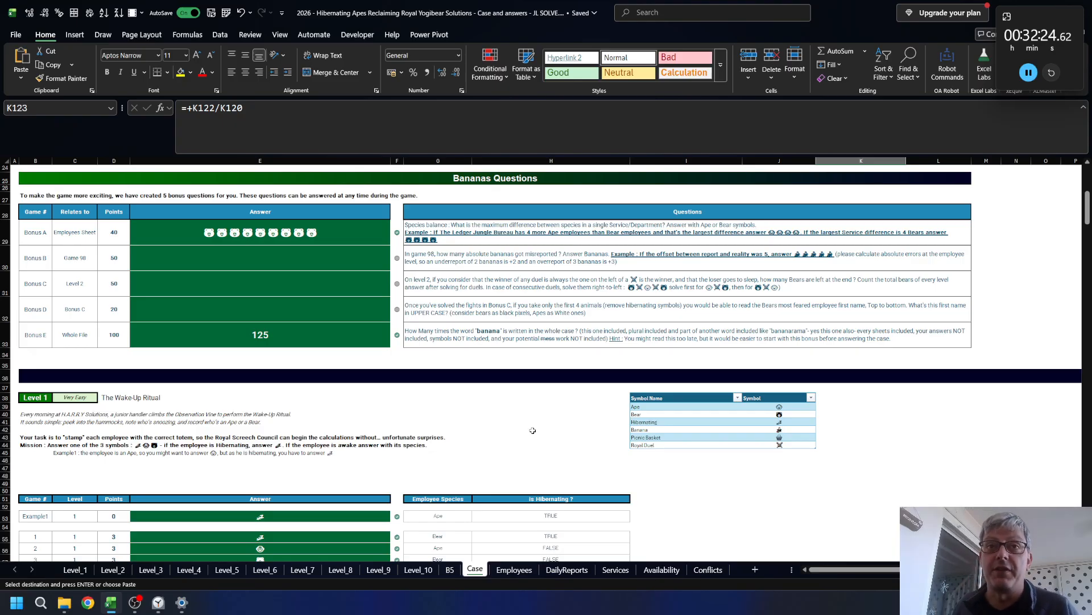
click(326, 285)
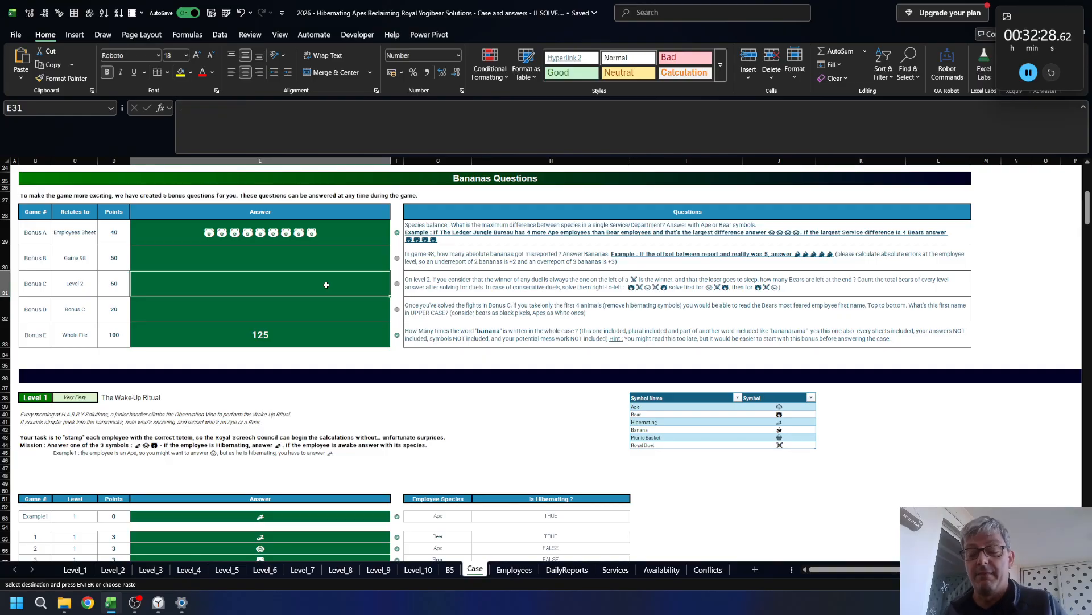
key(ctrl+v)
click(500, 406)
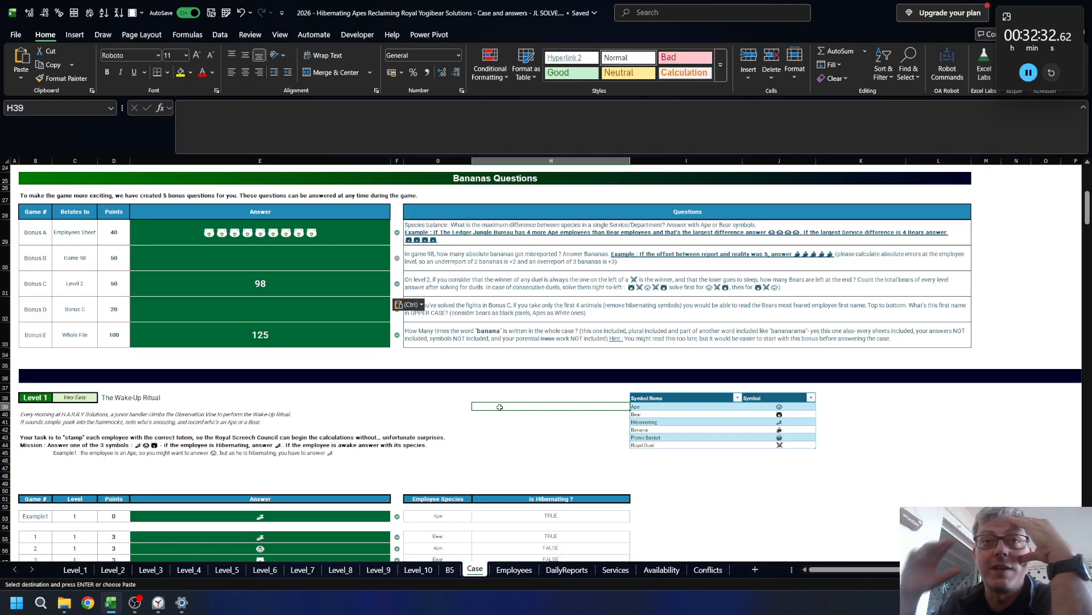
click(73, 256)
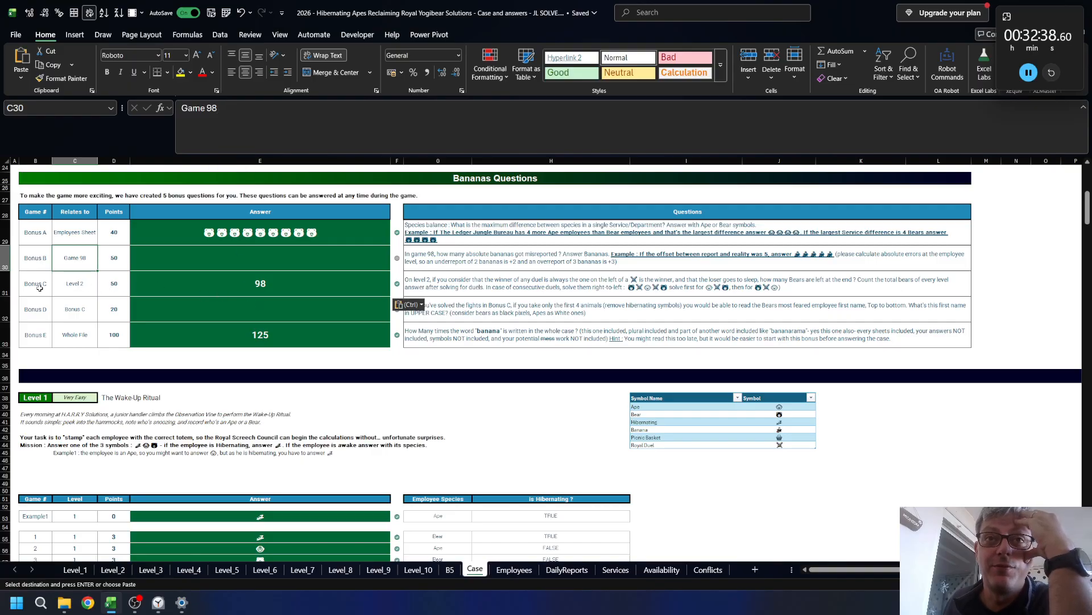
click(238, 282)
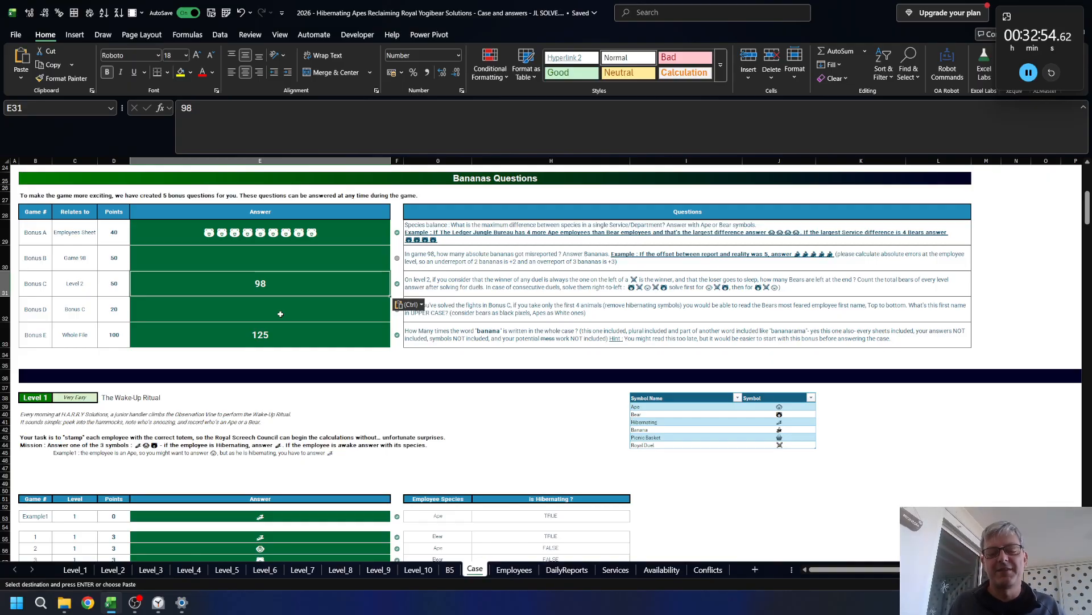
click(529, 407)
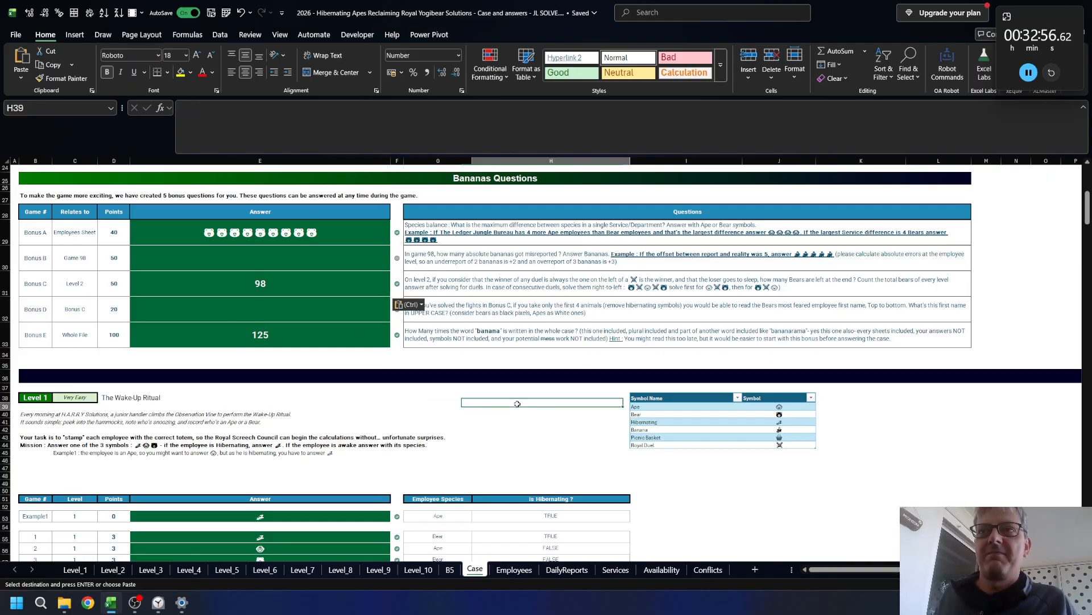
key(Escape)
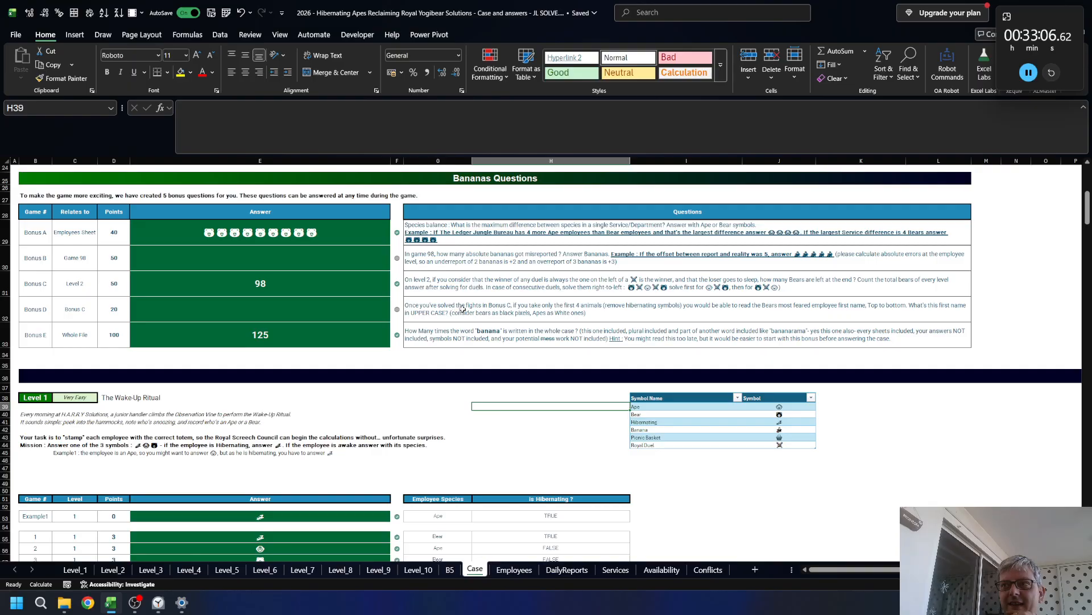
- Enter =LEFT(K97:K116,8) in M97 beside the Level 2 games to extract the leading symbols of each resolved duel
scroll(600, 451, down, 20)
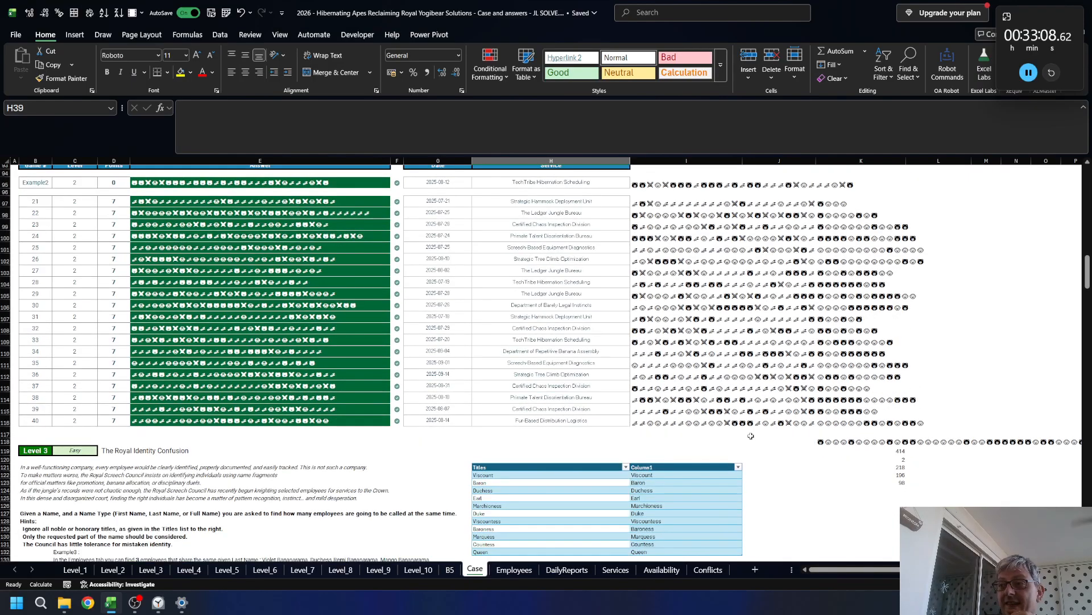
scroll(751, 435, up, 4)
scroll(899, 398, down, 3)
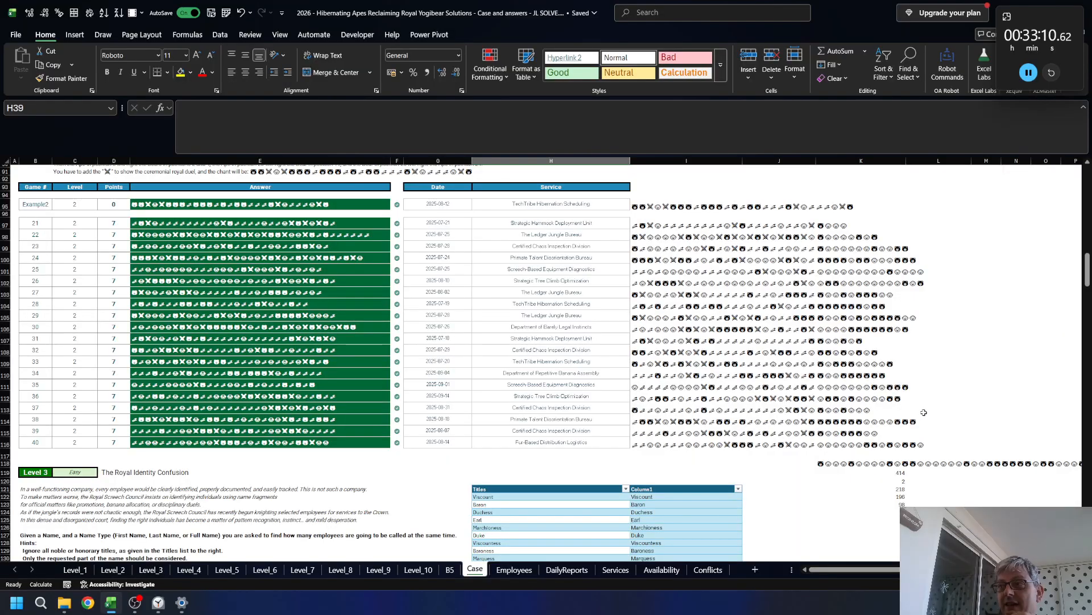
drag(826, 226, 837, 442)
click(985, 225)
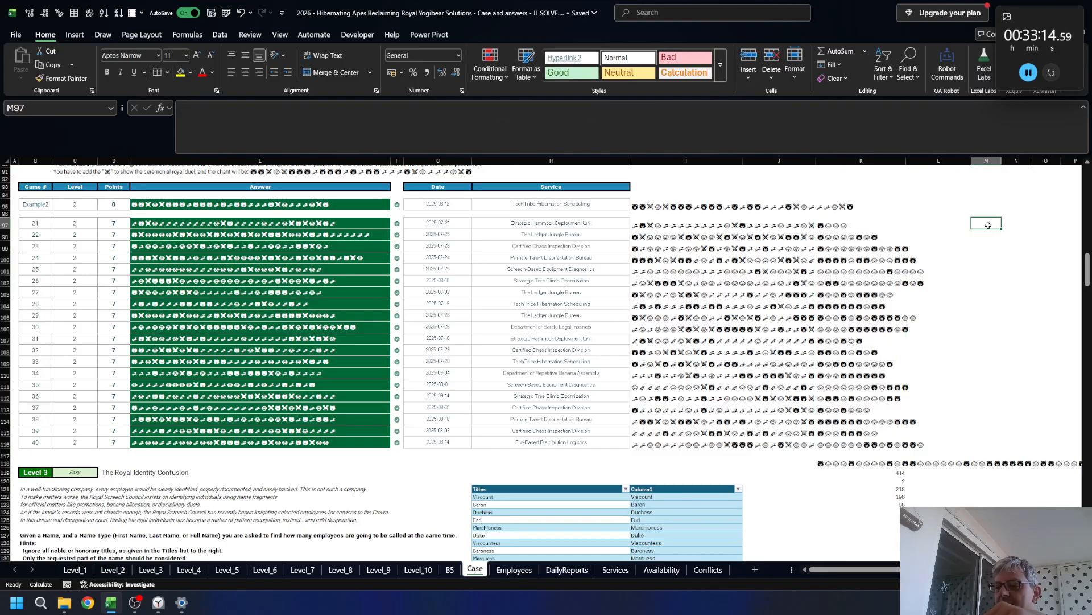
text(=LEFT()
key(Left)
key(Left)
key(Left)
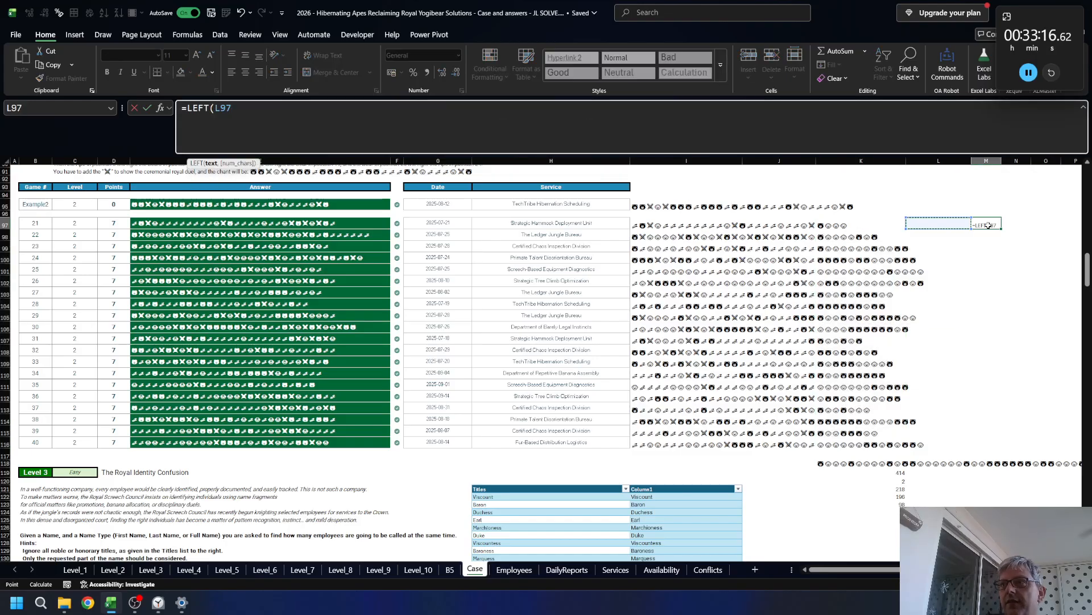
key(Right)
key(ctrl+shift+Down)
text(,)
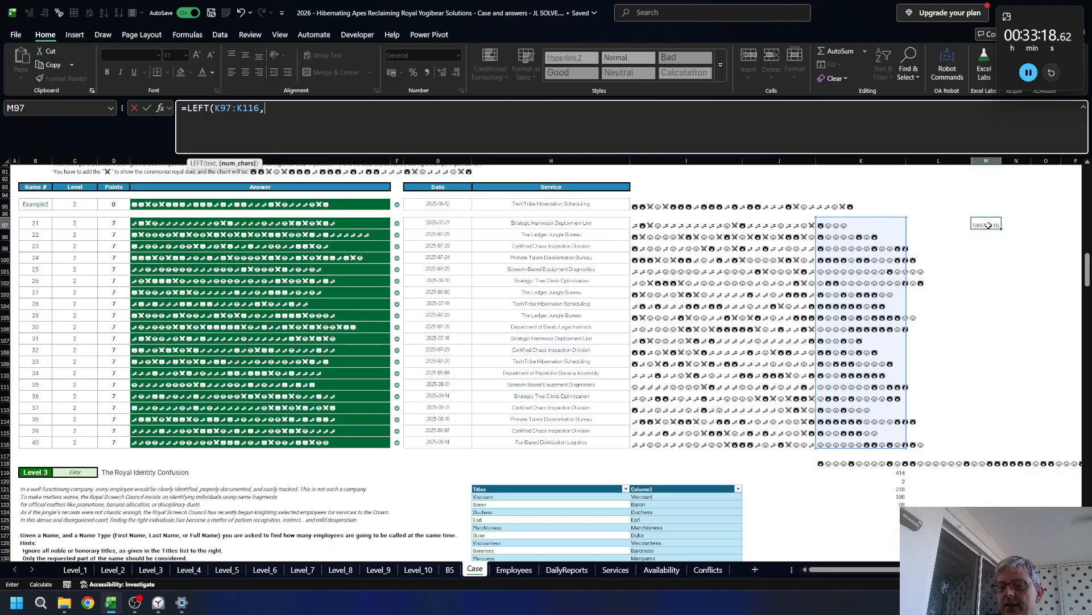
text(8))
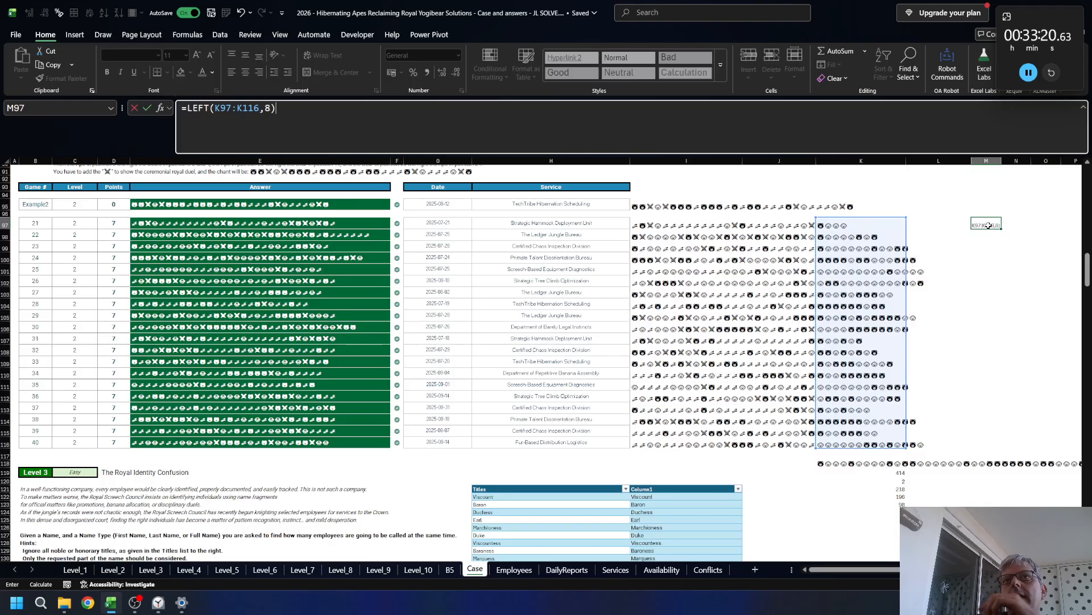
key(ctrl+Return)
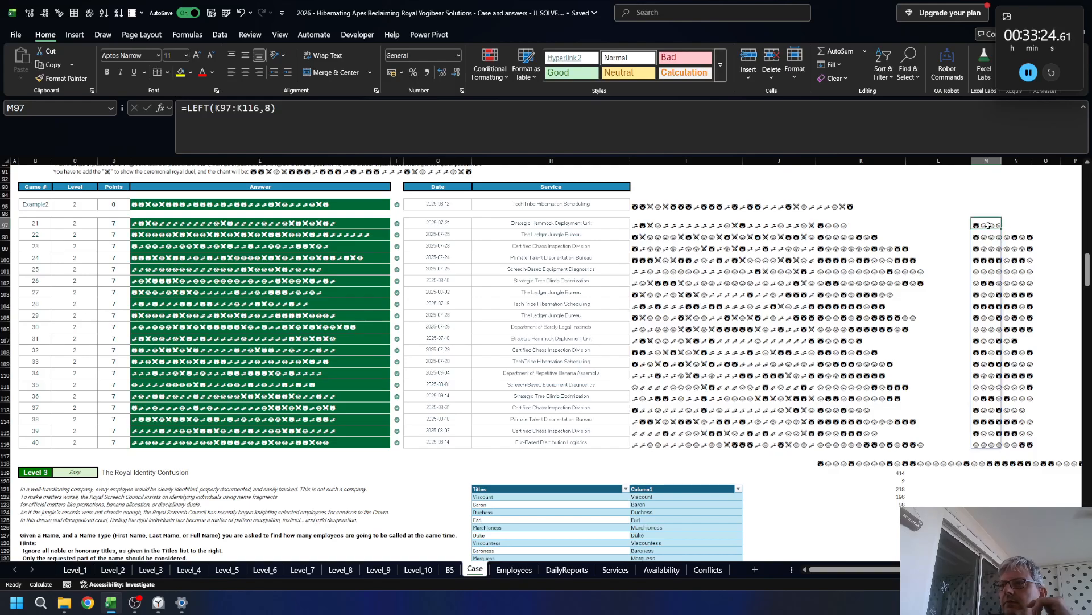
- Change the M97 formula to return 4 characters, =LEFT(K97:K116,4), and widen column M slightly
click(272, 108)
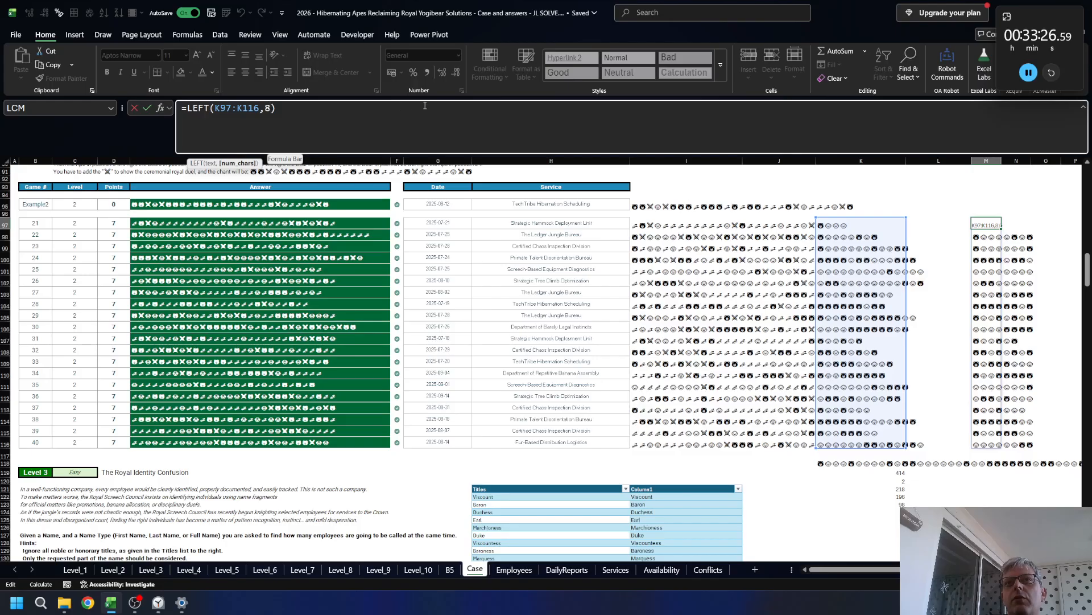
key(BackSpace)
text(4)
key(Return)
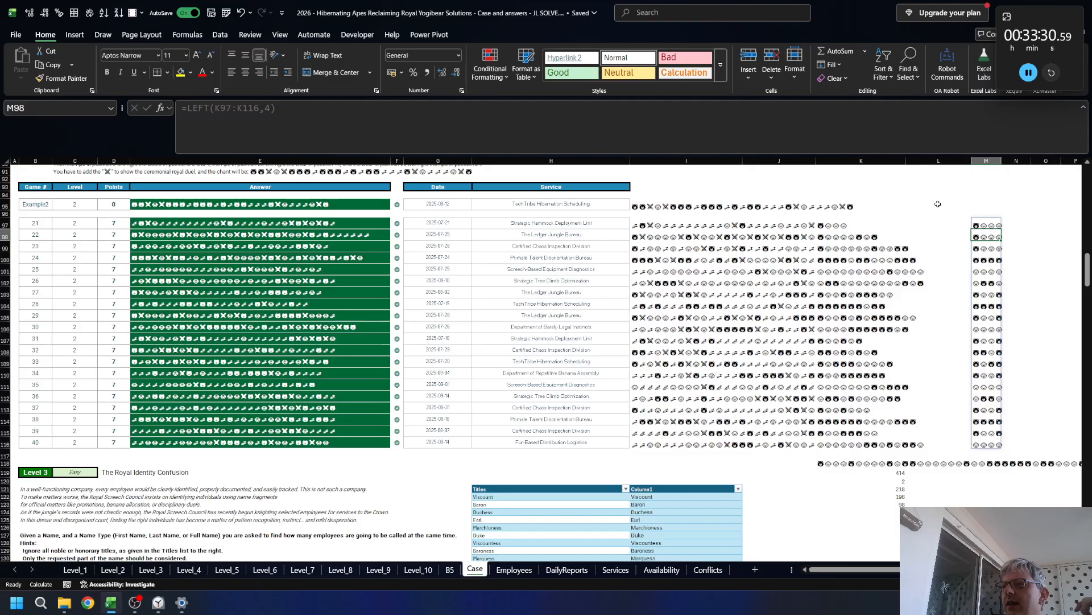
drag(1003, 162, 1005, 163)
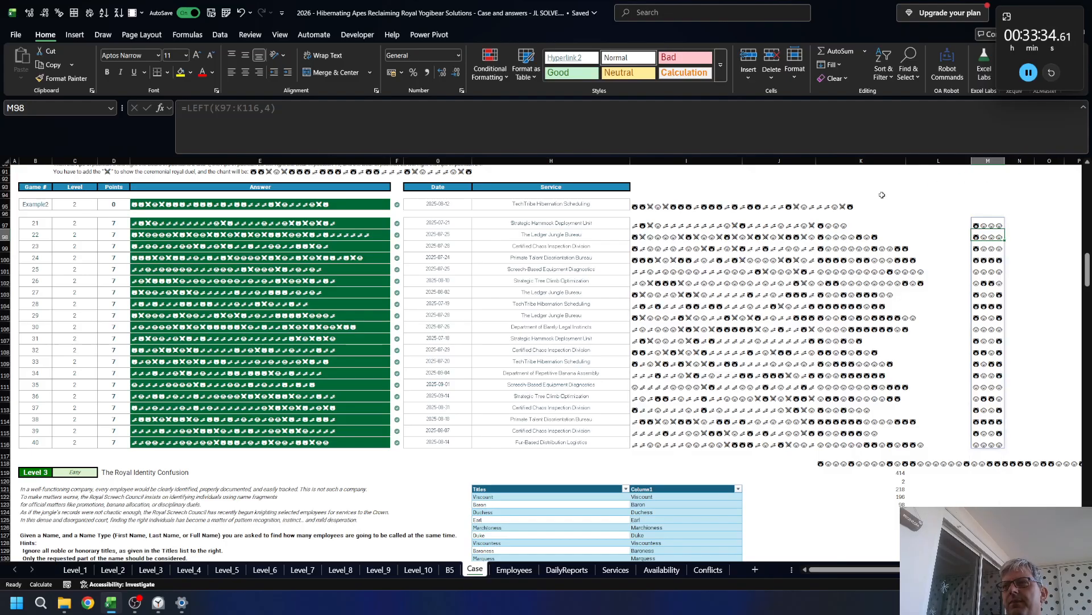
- Read the first name drawn by the symbols in M97:M116 and enter it in uppercase in the Bonus D answer cell E32
click(831, 226)
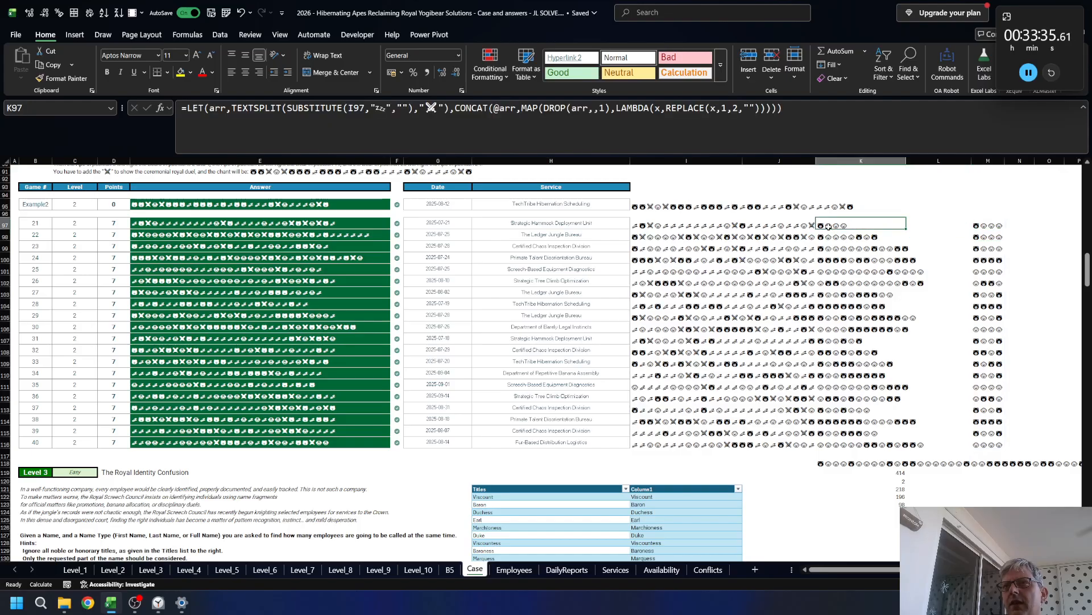
click(980, 223)
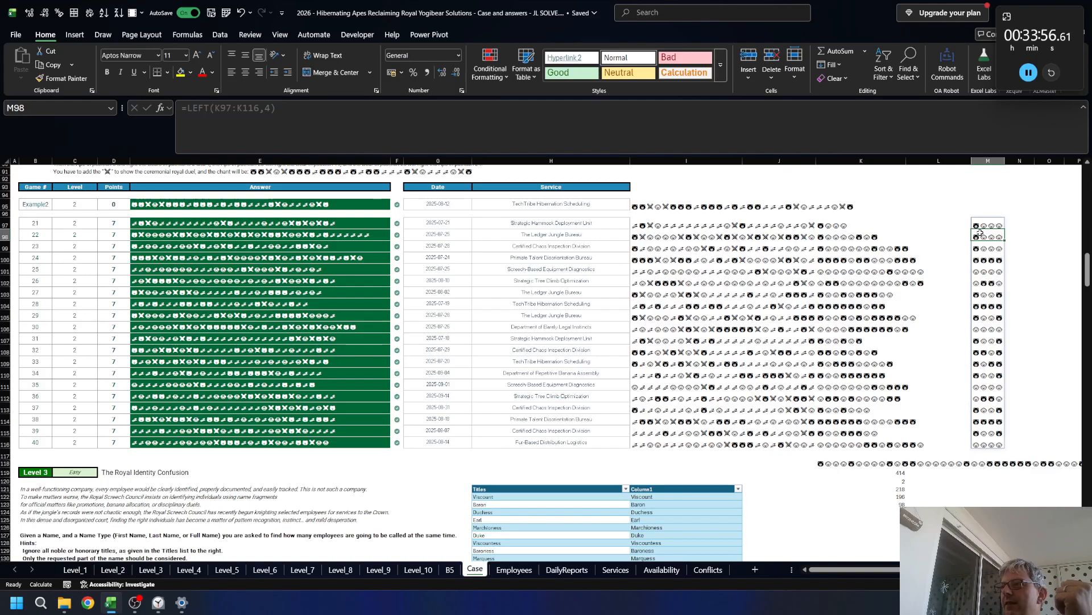
drag(980, 228, 993, 444)
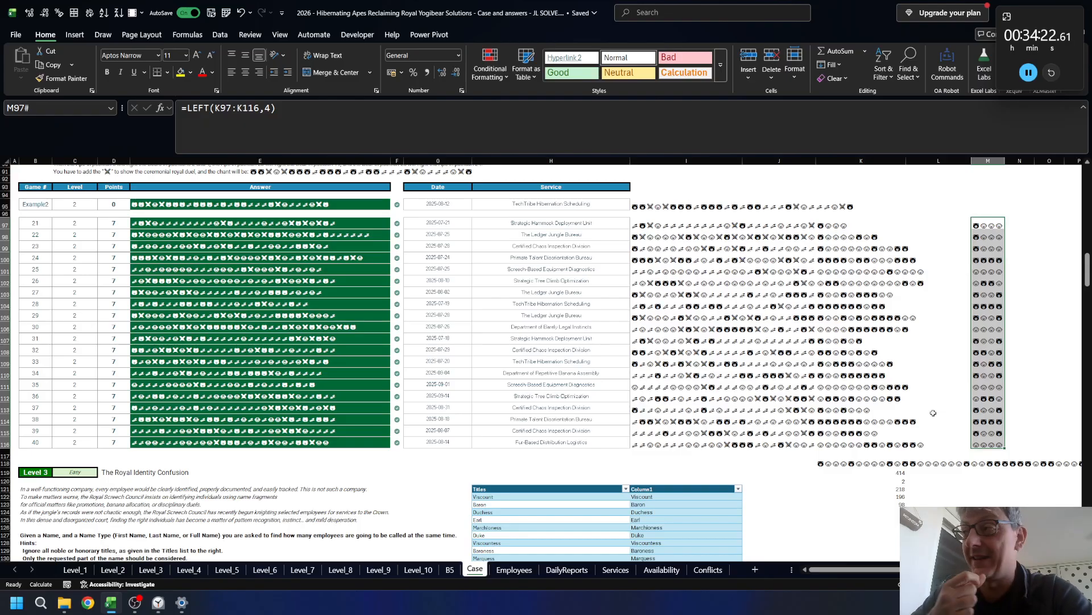
scroll(318, 434, up, 18)
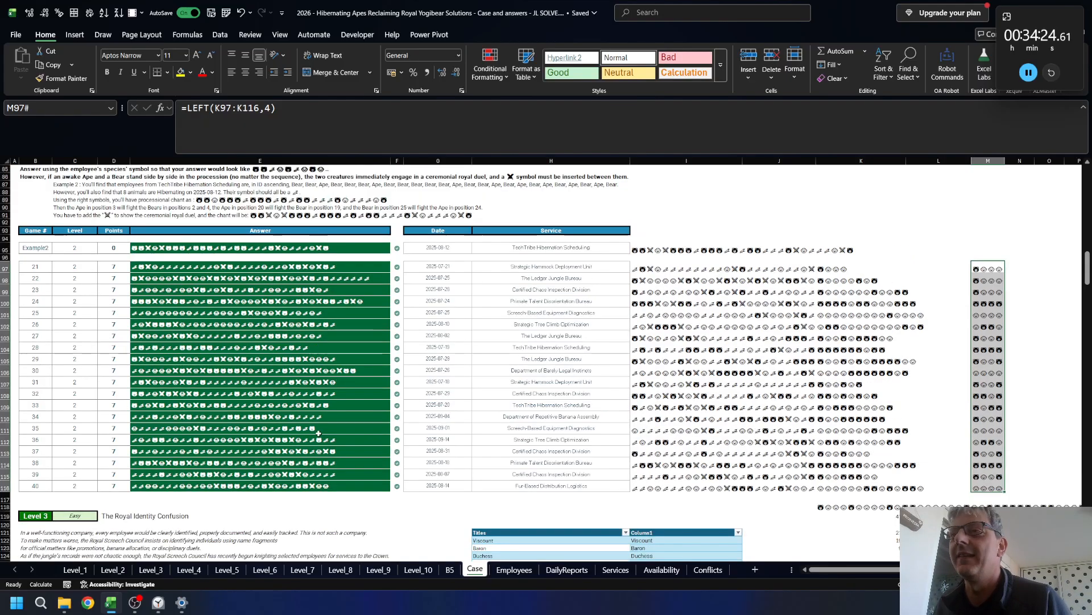
scroll(318, 433, up, 8)
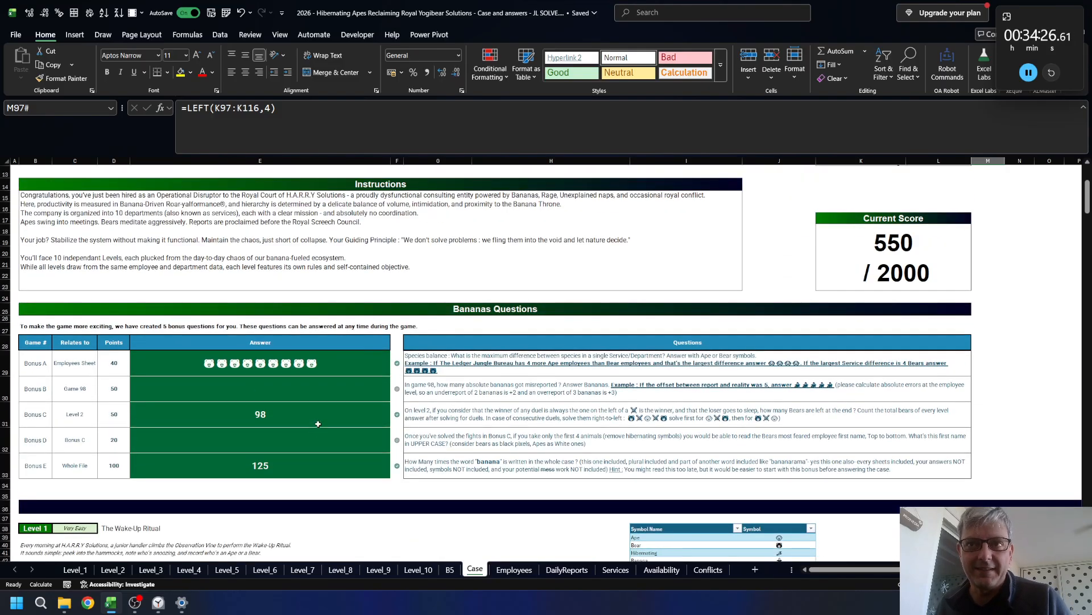
click(318, 438)
text(LANA)
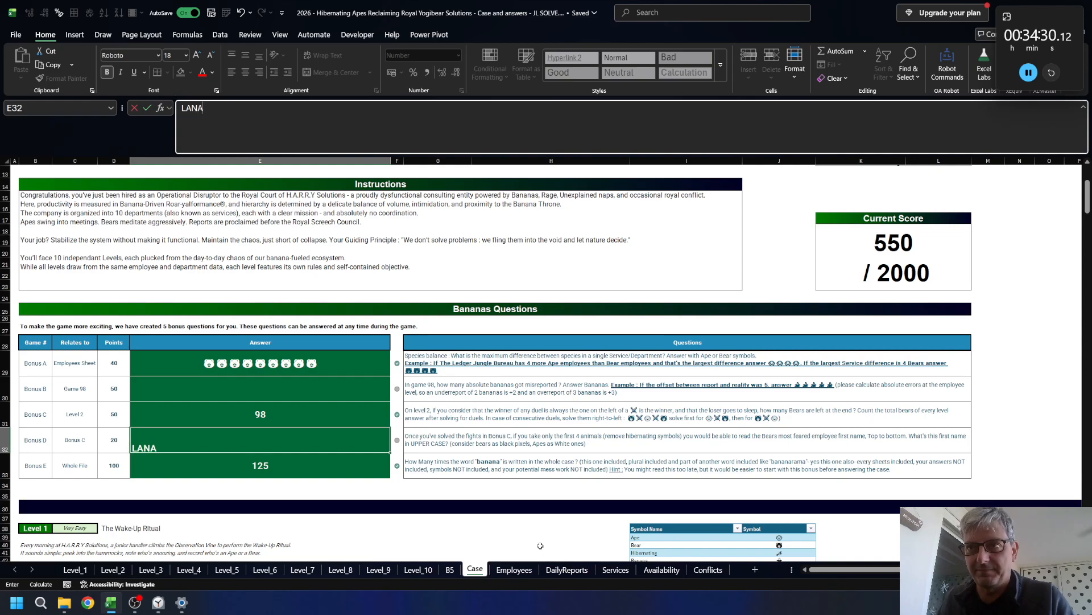
key(Return)
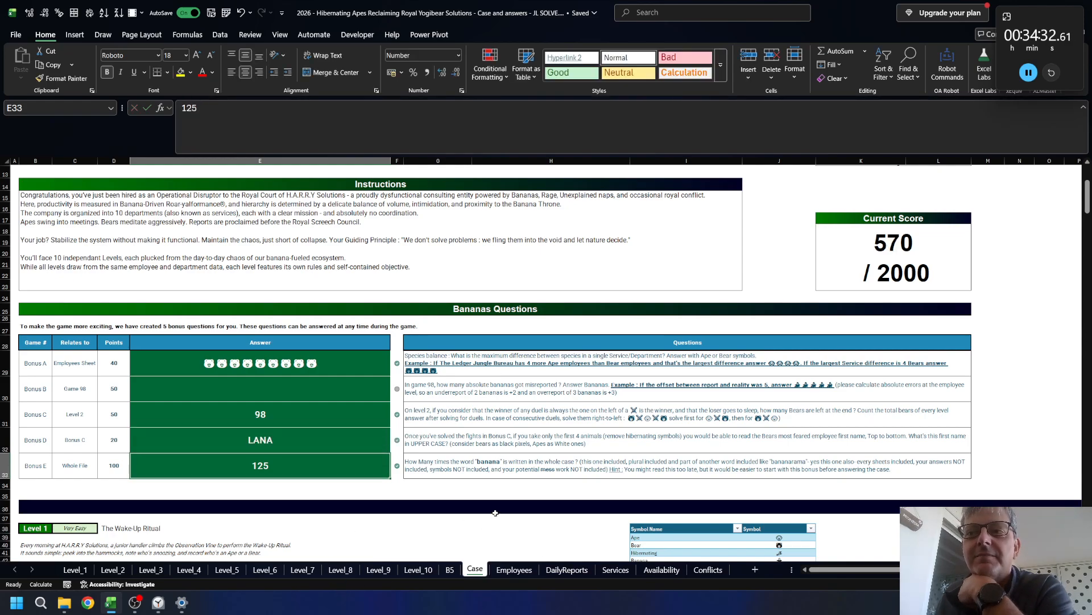
click(514, 570)
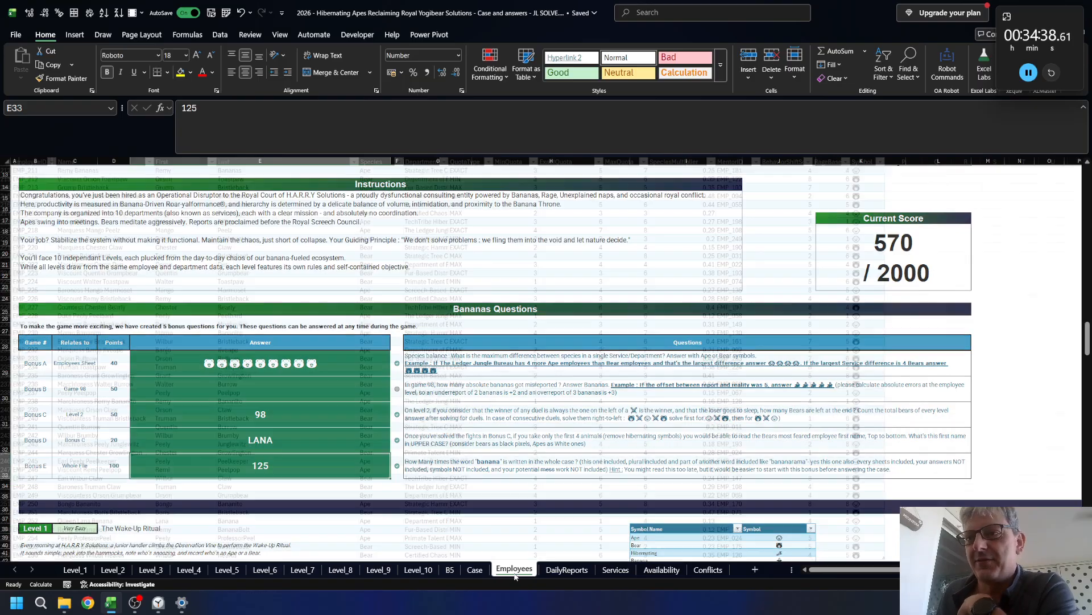
scroll(110, 251, up, 1)
scroll(110, 250, up, 12)
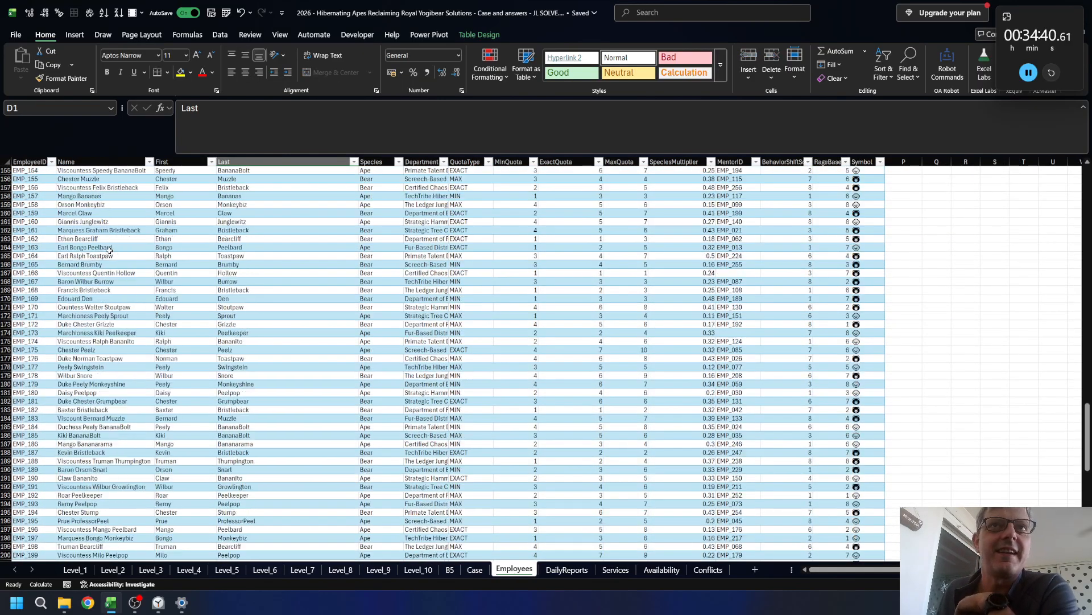
click(149, 162)
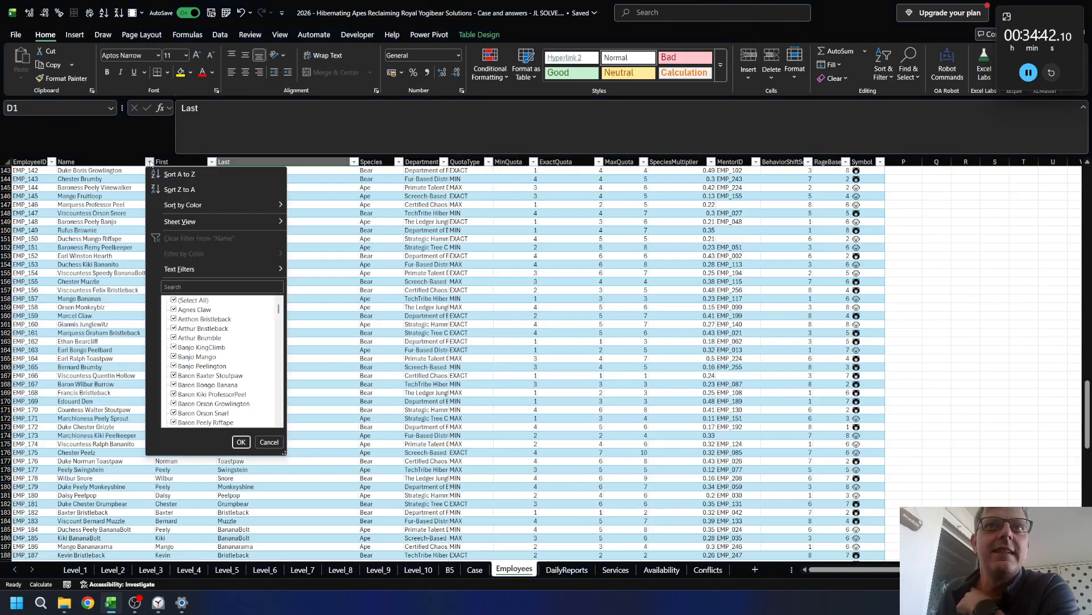
click(191, 287)
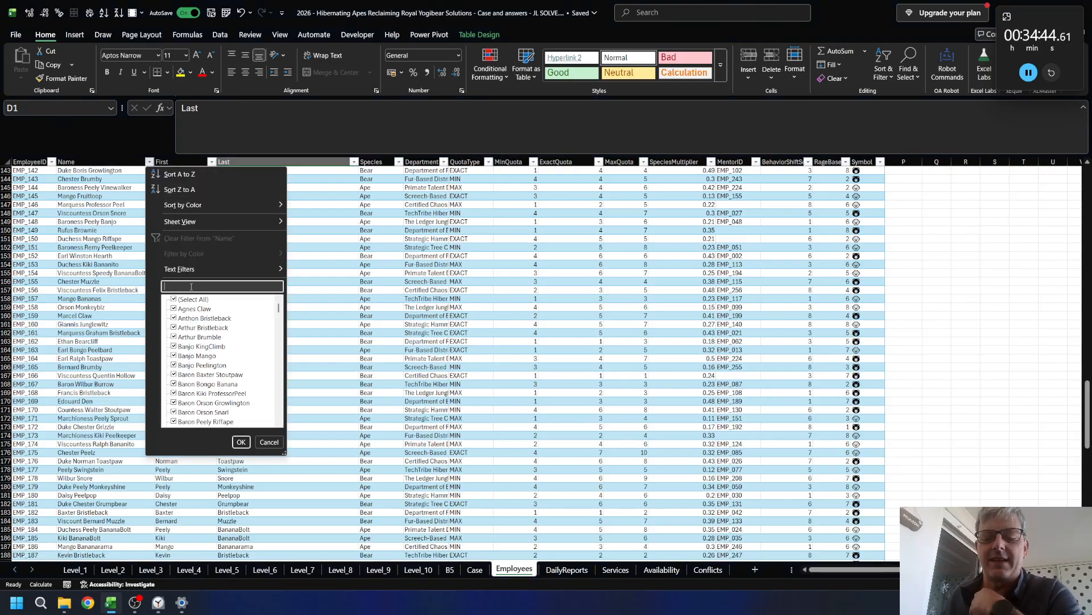
key(Escape)
- Return to the Case sheet and check the Queen entry in the Level 3 Titles table
click(475, 569)
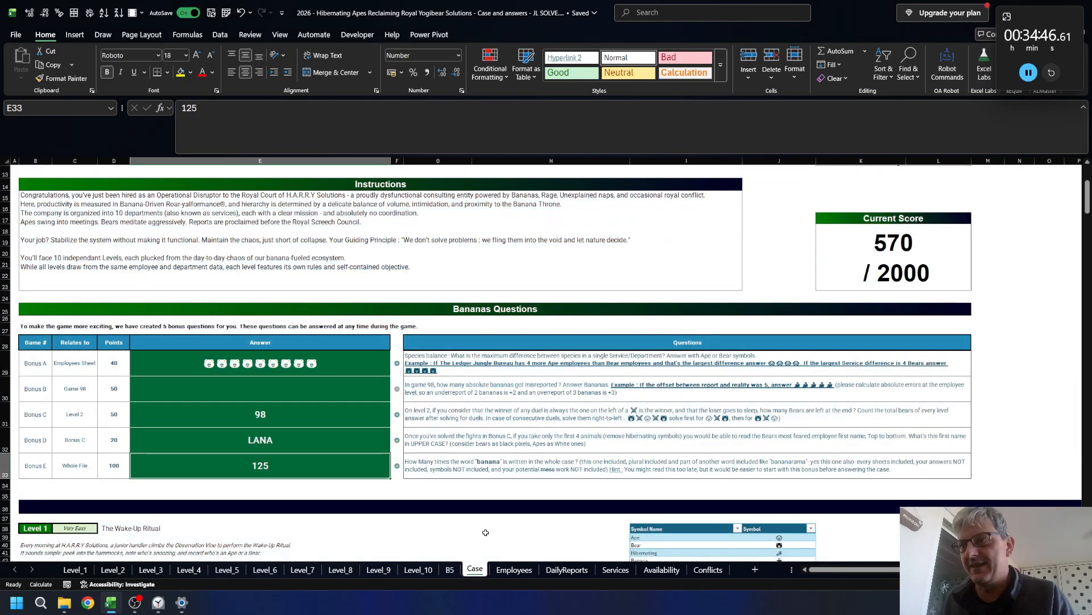
scroll(460, 494, down, 5)
scroll(459, 494, down, 20)
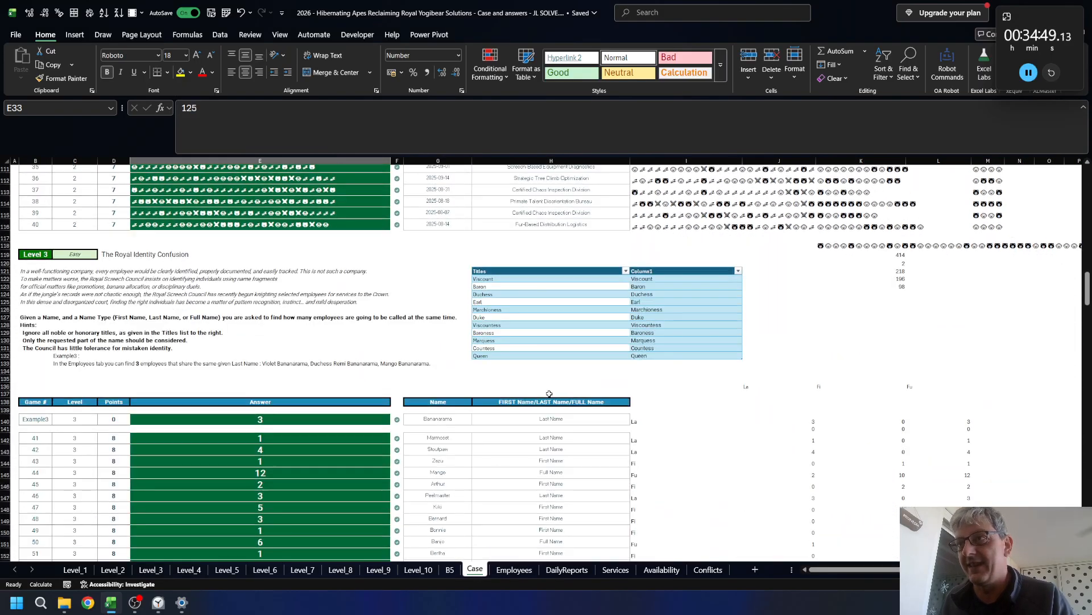
click(515, 355)
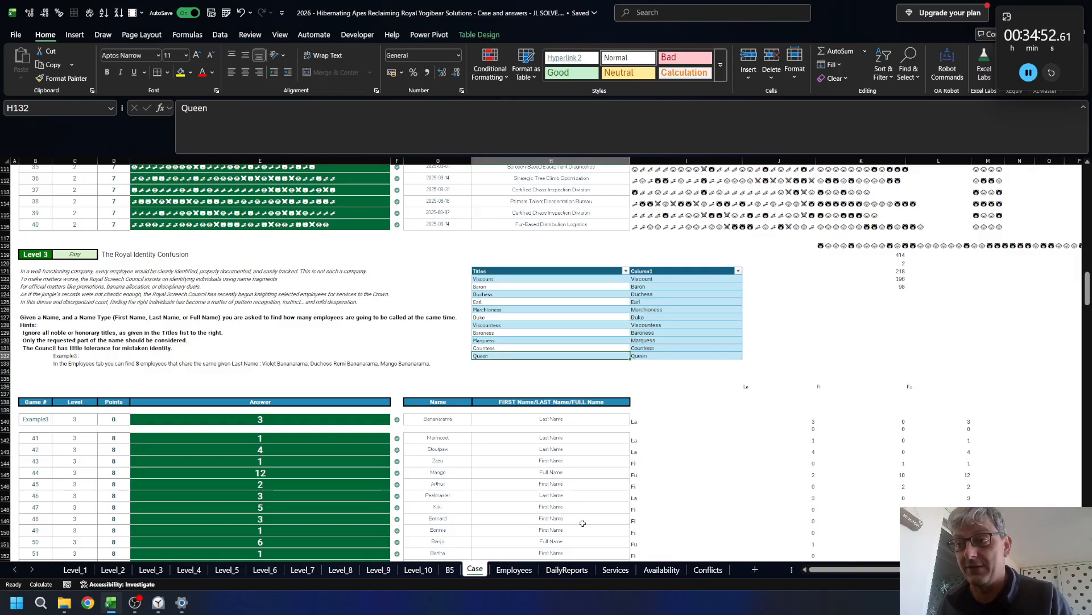
- Filter the Name column of the Employees sheet for "queen" to look up the matching employee's first name
click(514, 569)
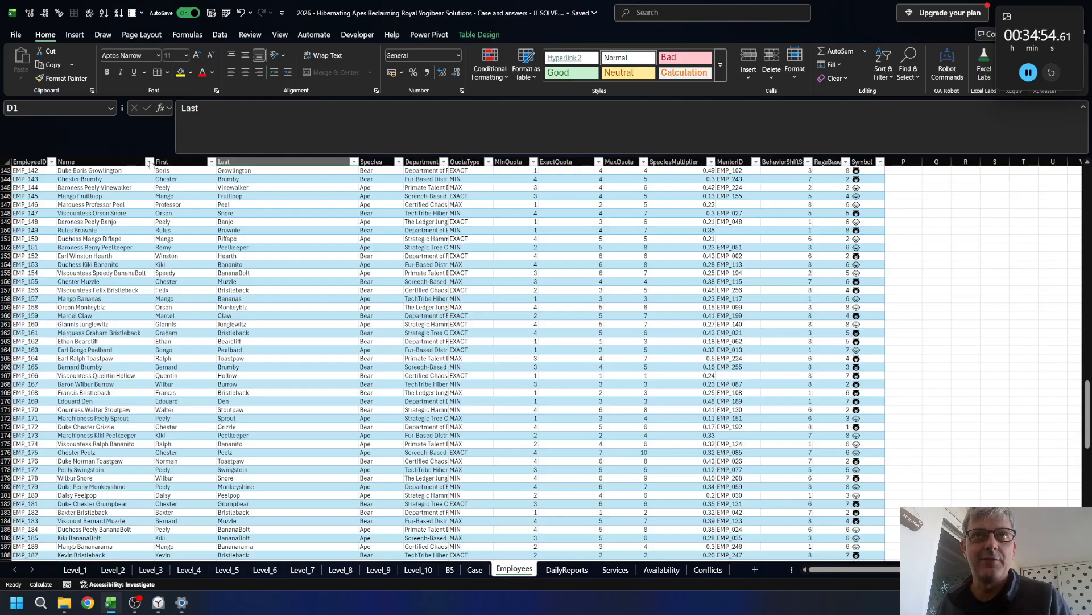
click(150, 161)
click(201, 286)
text(que)
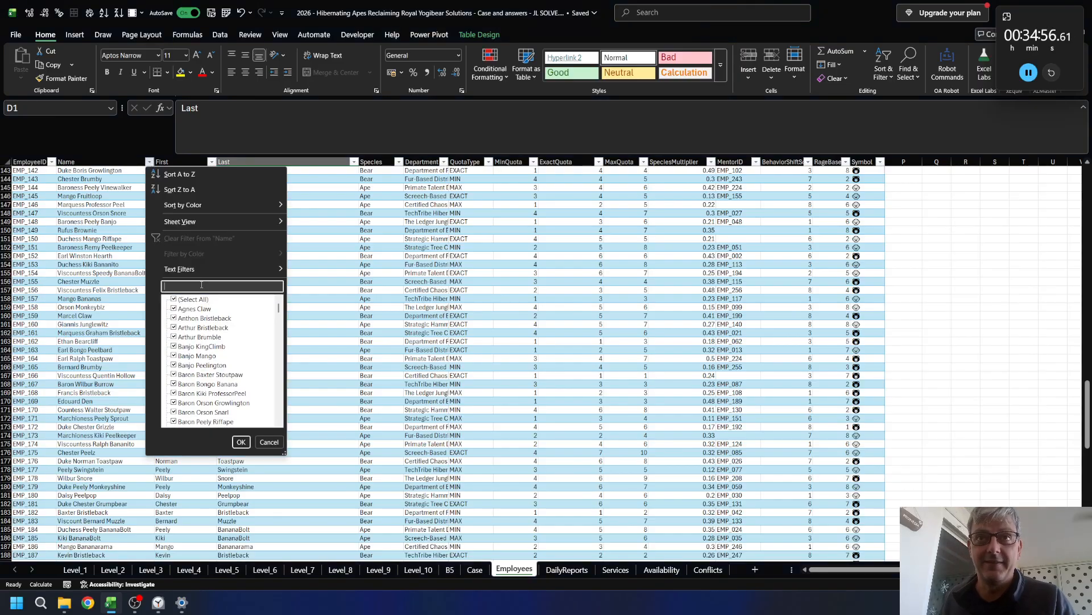
text(enb)
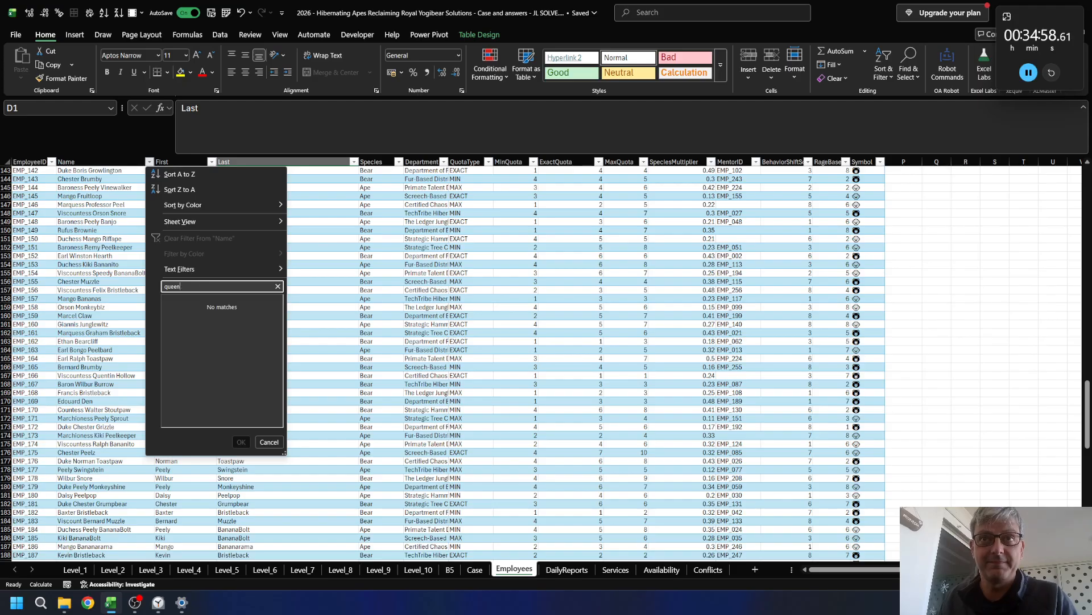
key(Return)
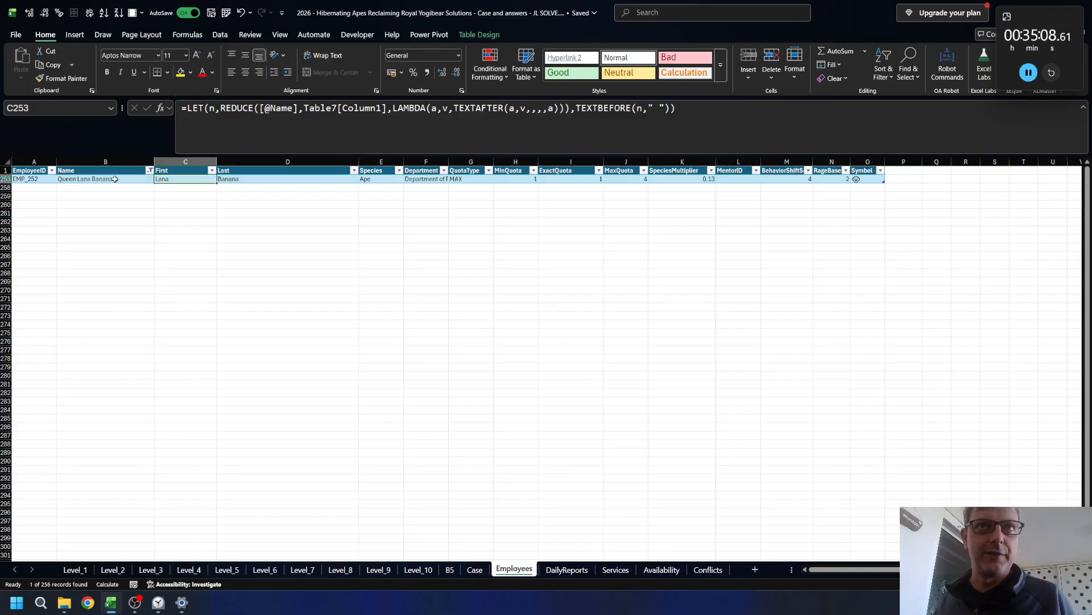
- Check the filtered employee's MentorID and clear the filter from the Name column
click(734, 177)
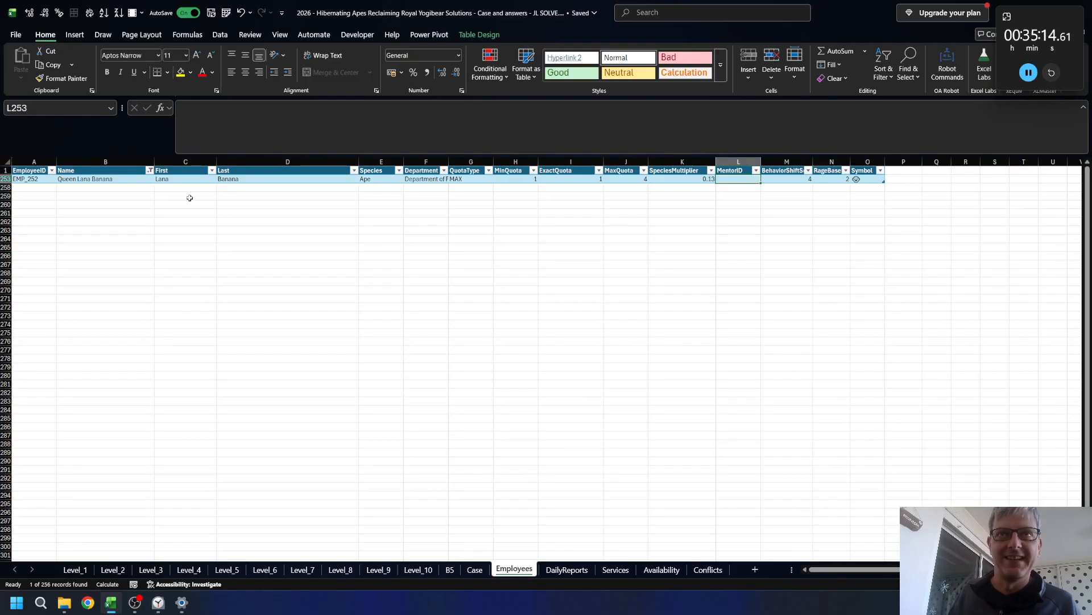
click(152, 173)
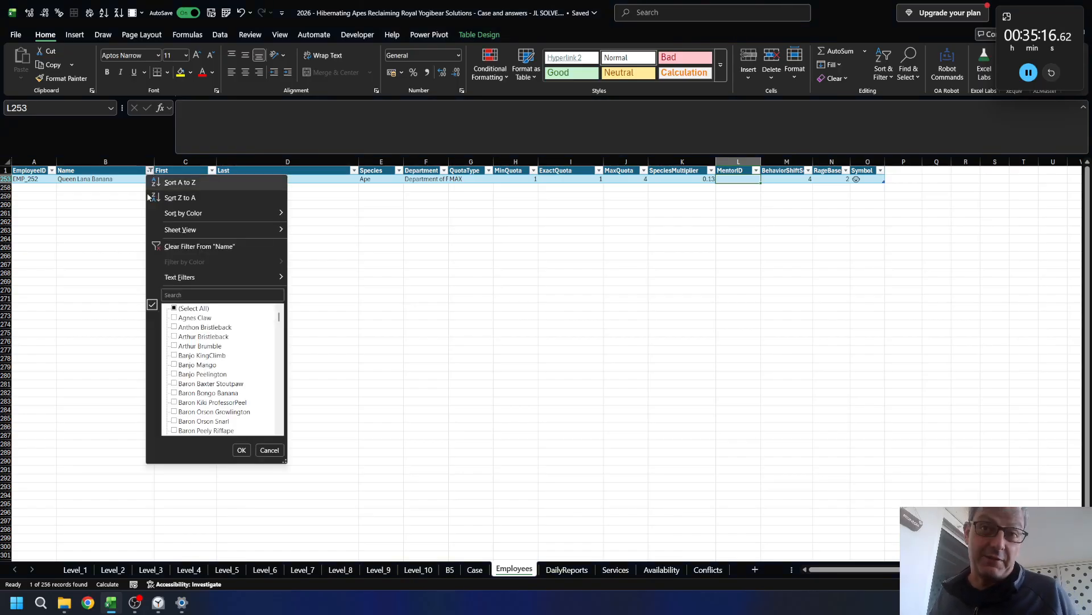
click(171, 249)
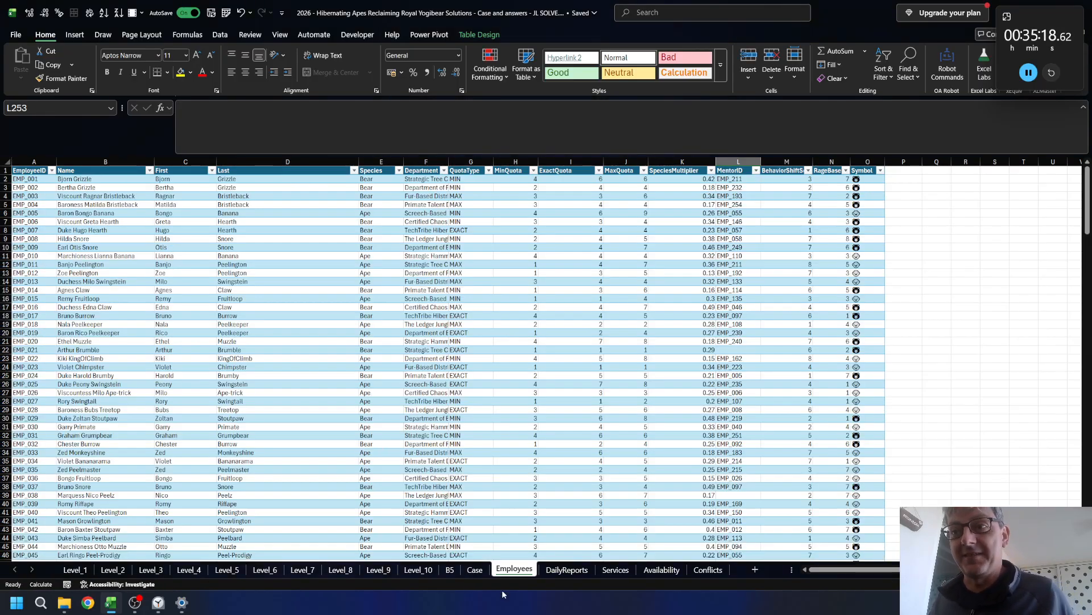
- Return to the Case sheet, review the bonus questions and finished levels, and read the Level 4 Banana Allocation task
click(475, 571)
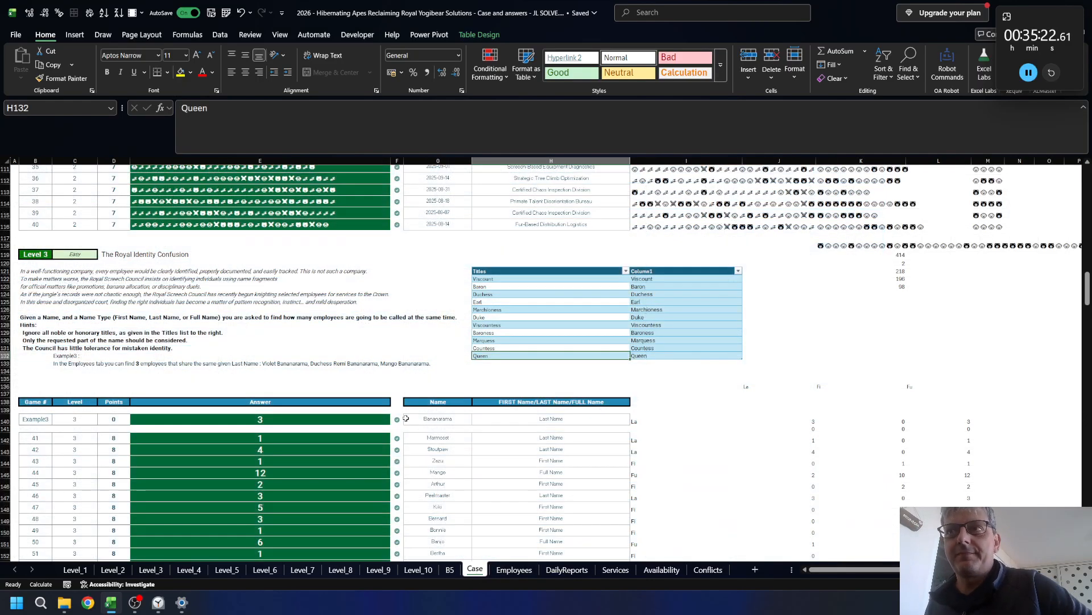
scroll(389, 359, down, 20)
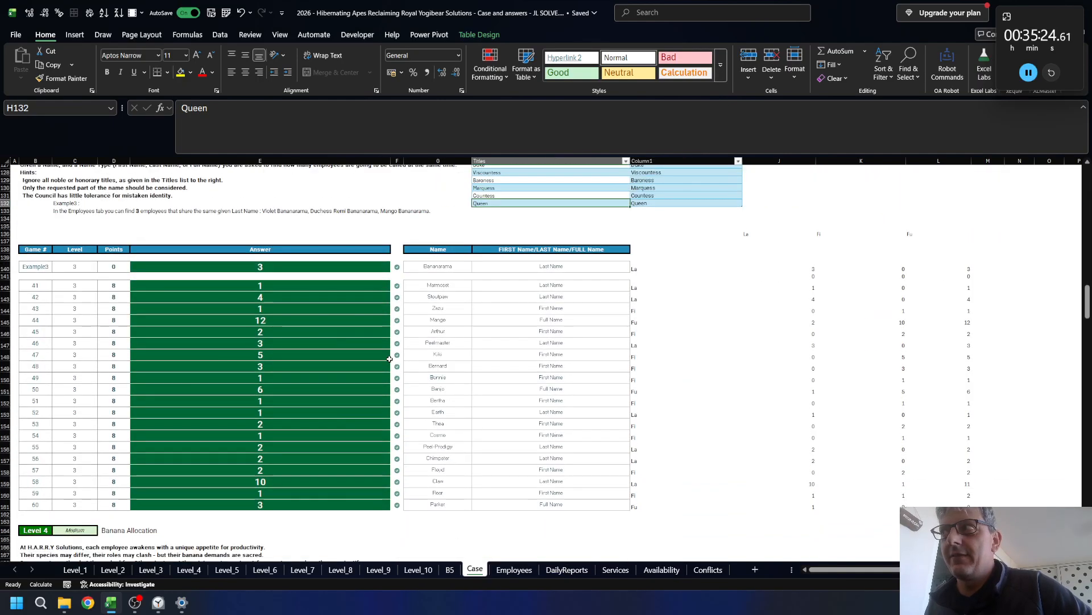
scroll(389, 359, up, 20)
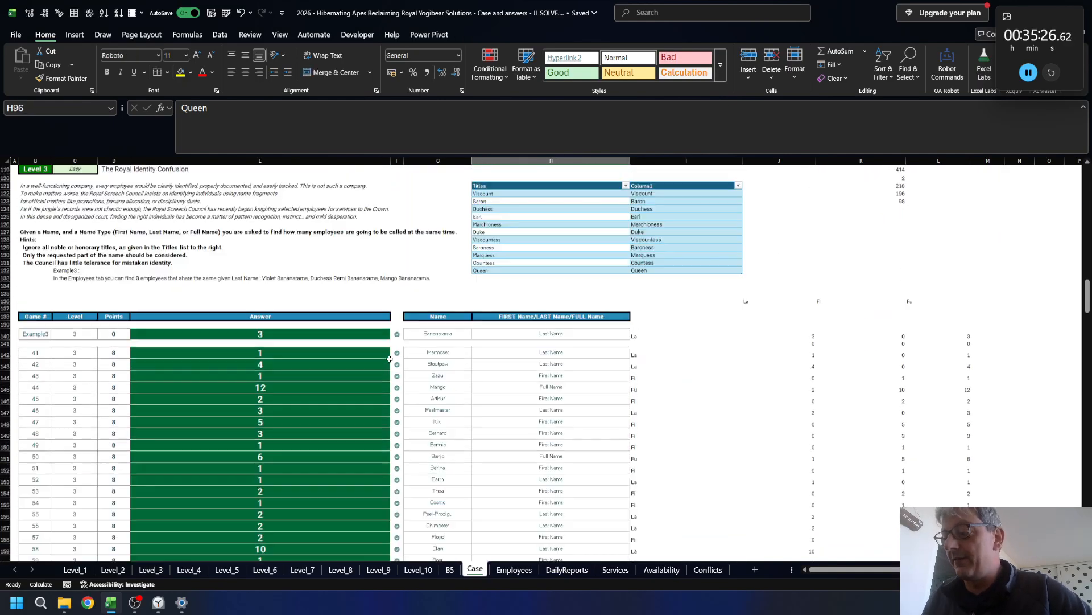
click(389, 357)
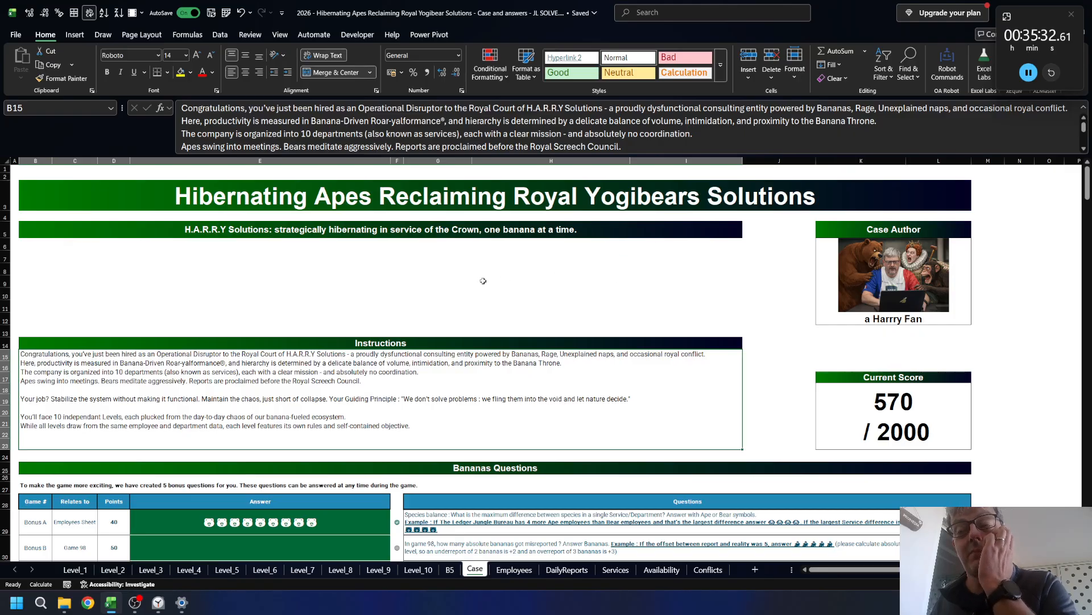
scroll(410, 308, down, 4)
scroll(361, 282, down, 4)
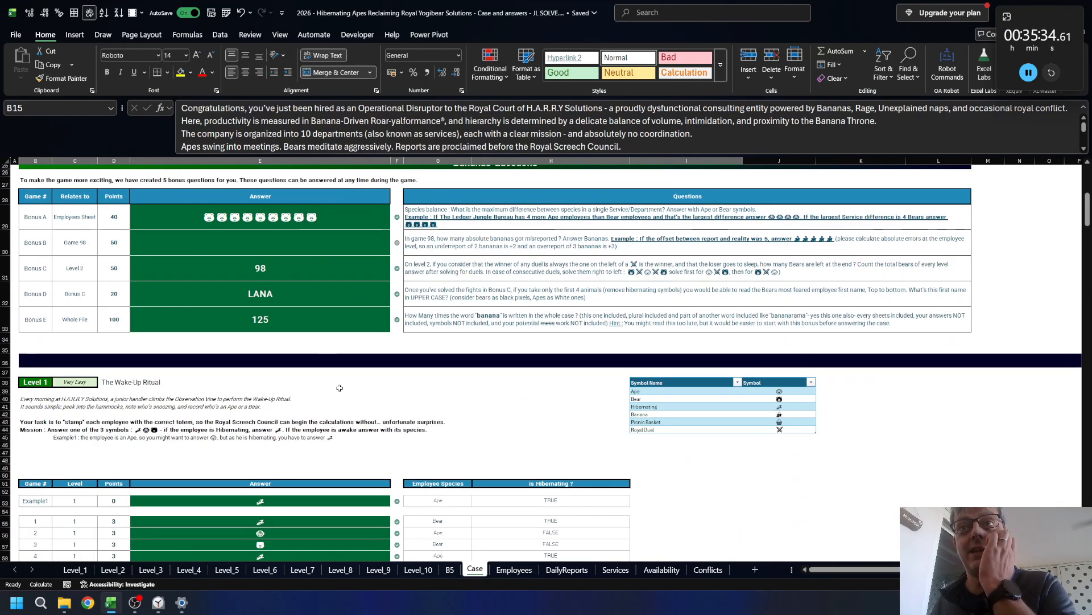
scroll(295, 365, down, 12)
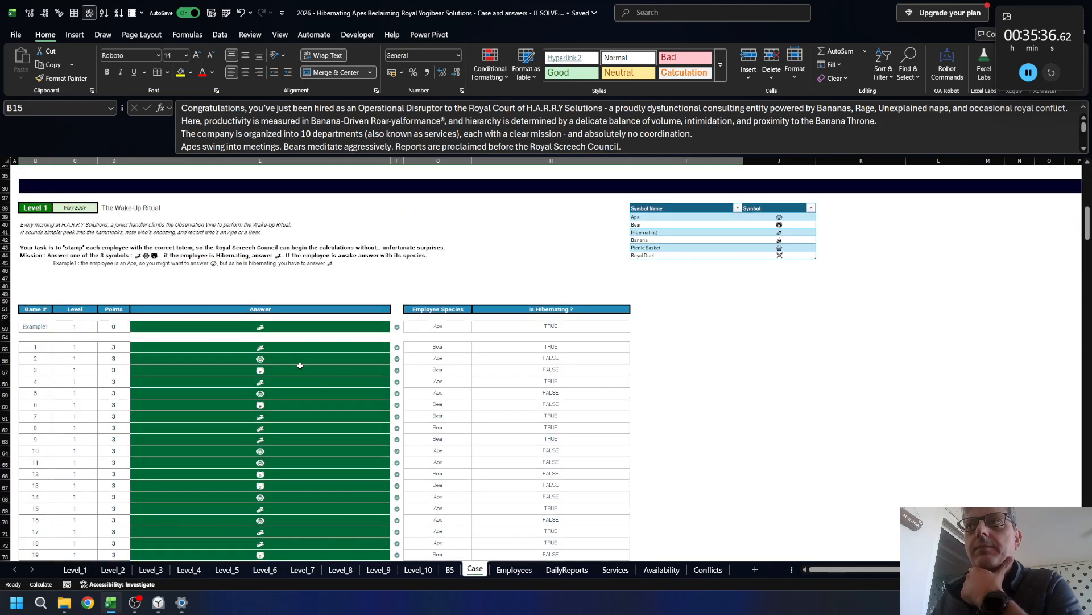
scroll(295, 365, down, 20)
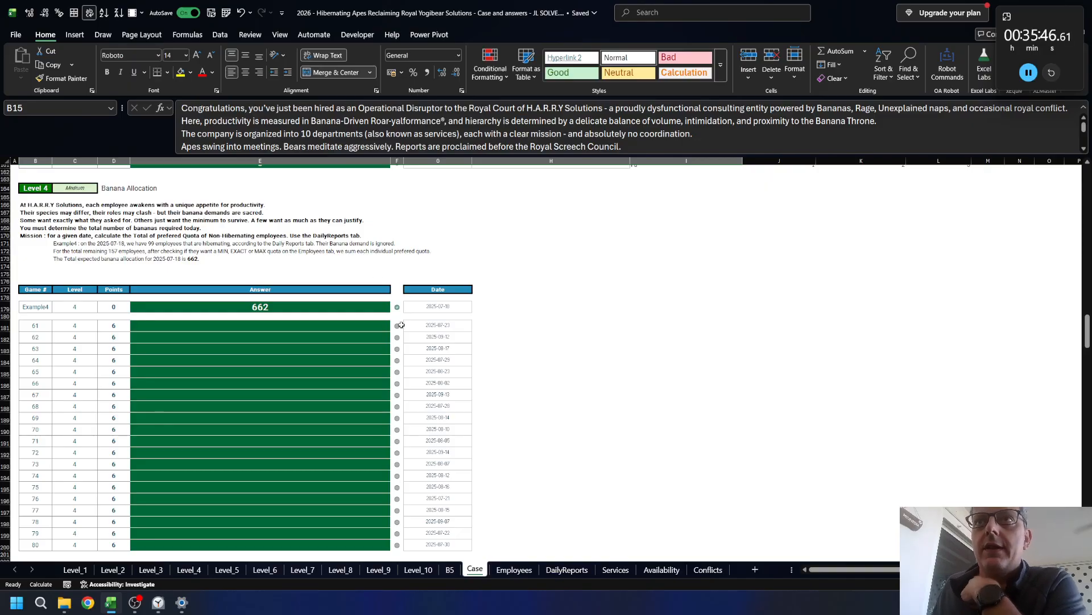
- Inspect the DailyReports table and go to its first header cell to check the available columns
scroll(354, 256, up, 20)
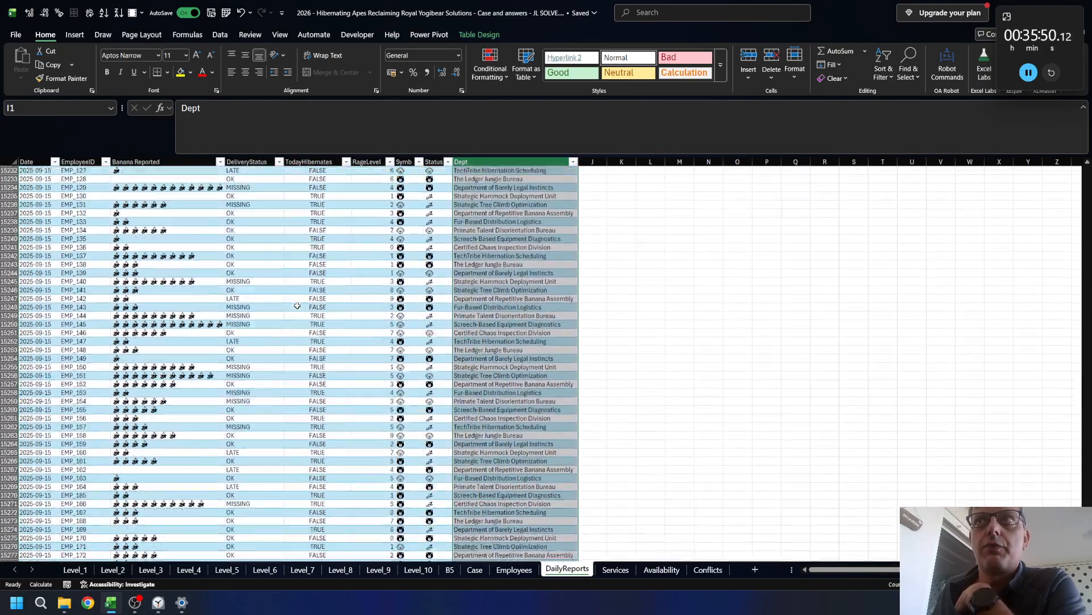
click(297, 306)
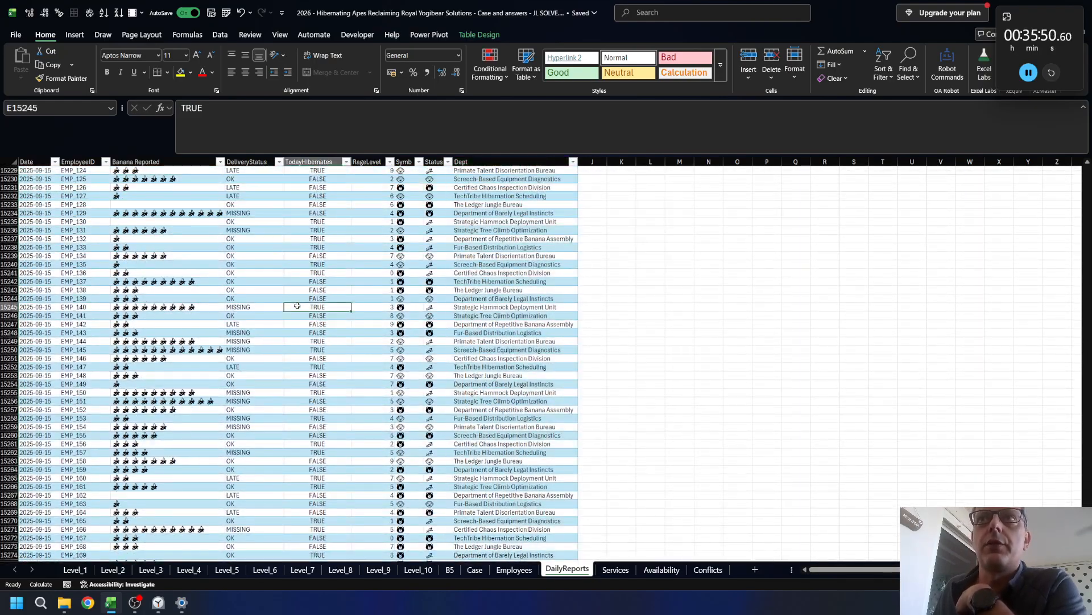
key(ctrl+Up)
key(ctrl+Left)
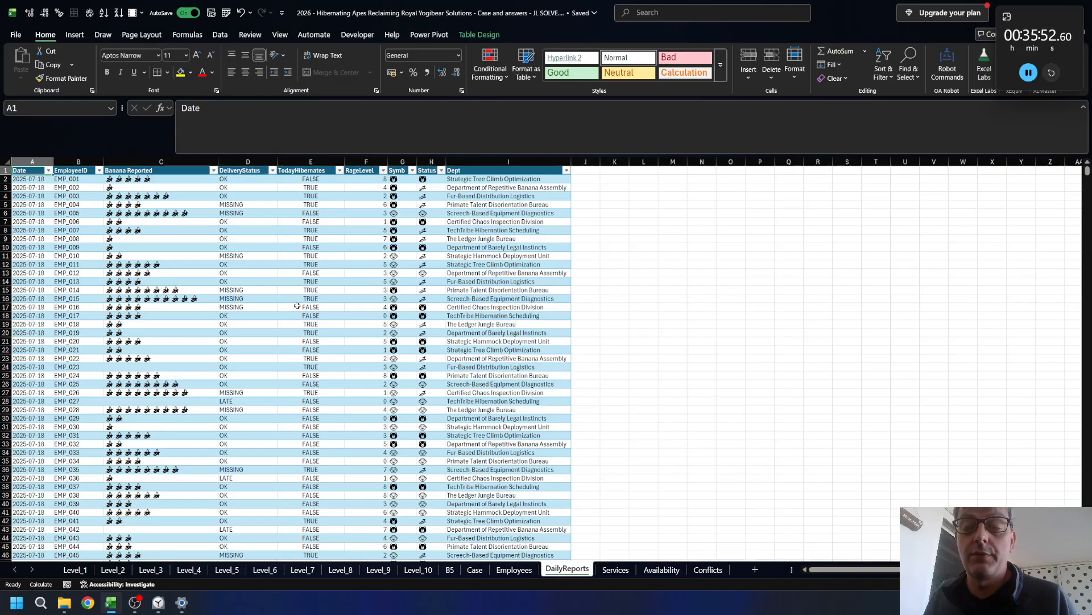
- Examine the QuotaType, MinQuota, ExactQuota and MaxQuota columns on the Employees sheet
key(ctrl+Page_Up)
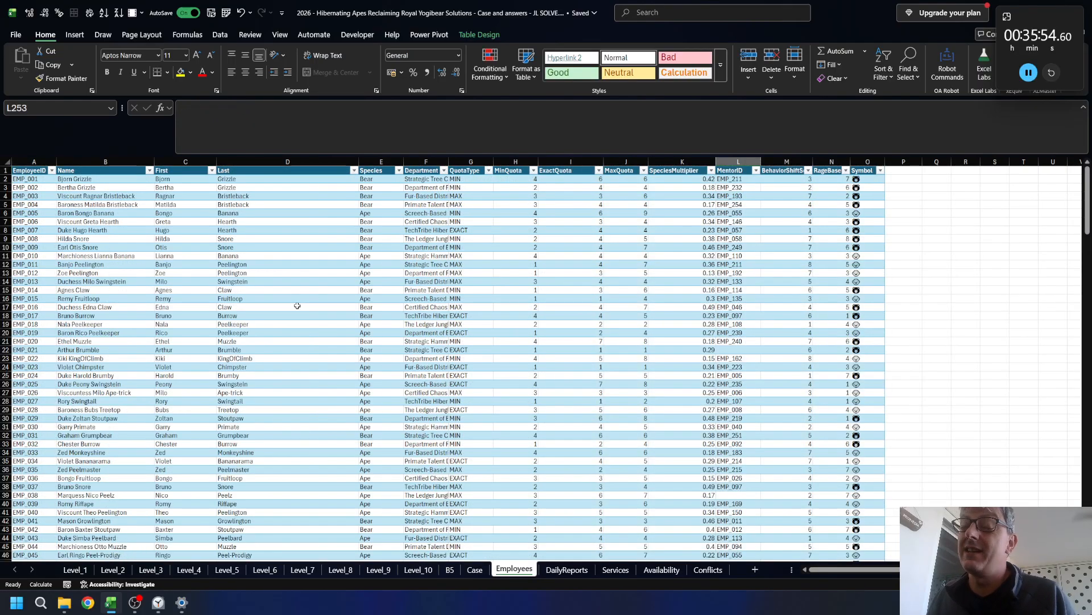
key(Up)
key(Up)
key(Up)
key(Up)
key(Up)
key(Up)
key(Up)
key(Up)
key(Up)
key(Up)
key(Up)
key(Up)
key(Up)
key(Up)
key(Up)
key(Up)
key(Up)
key(Up)
key(Up)
key(Up)
key(Up)
key(Up)
key(Up)
key(Up)
key(Up)
key(Up)
key(Up)
key(Up)
key(Up)
key(Up)
key(Up)
key(Up)
key(Up)
key(Up)
key(Up)
key(Up)
key(Up)
key(Up)
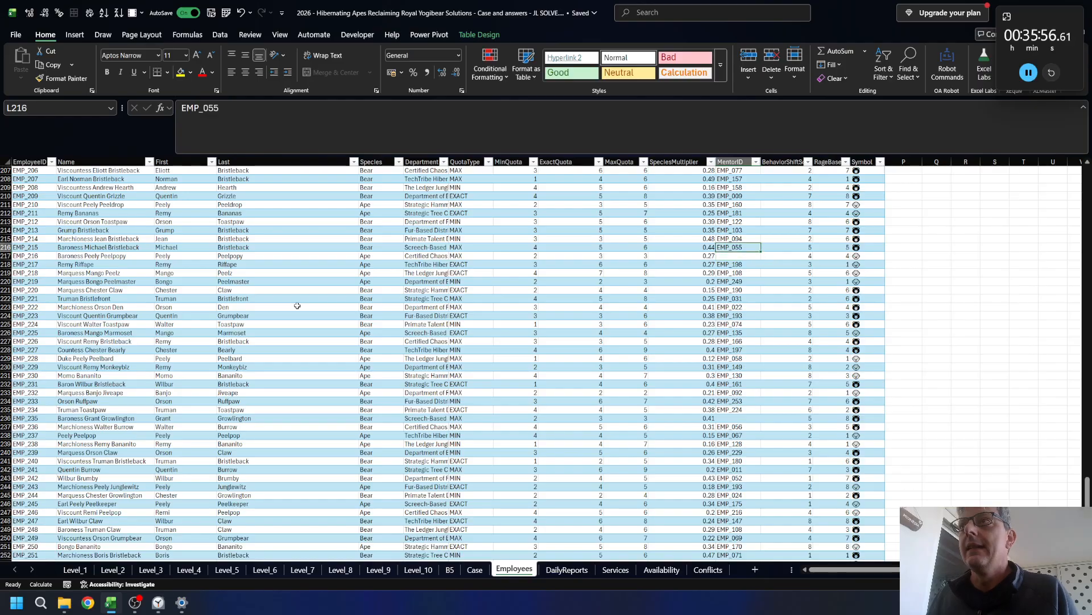
key(ctrl+Left)
key(Right)
key(Right)
key(Right)
key(Right)
key(Right)
key(Right)
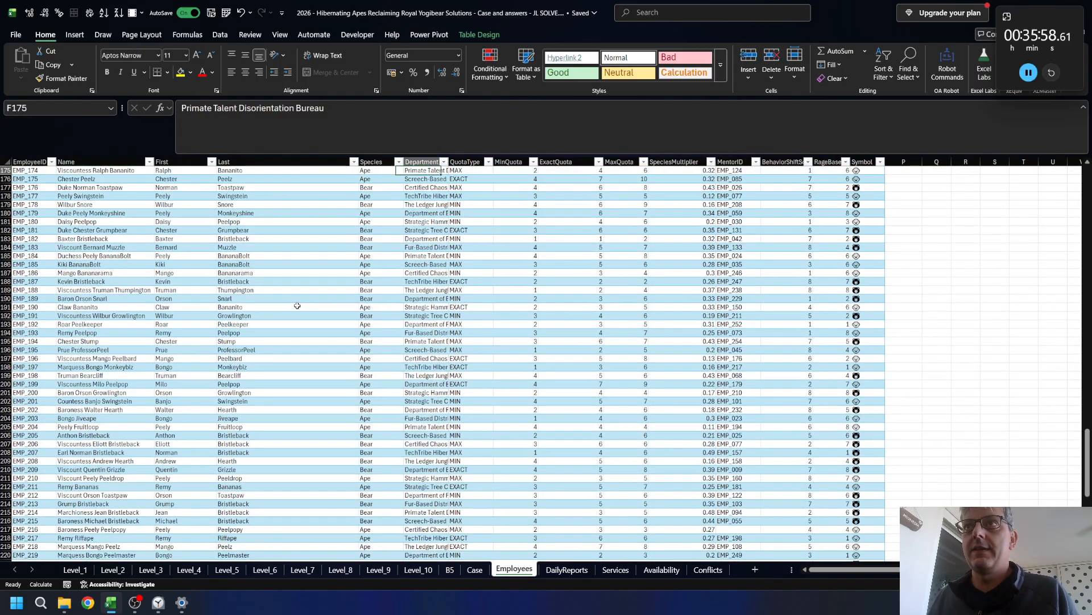
key(ctrl+Up)
key(Down)
key(Down)
key(Down)
key(Down)
key(Down)
key(Down)
key(Down)
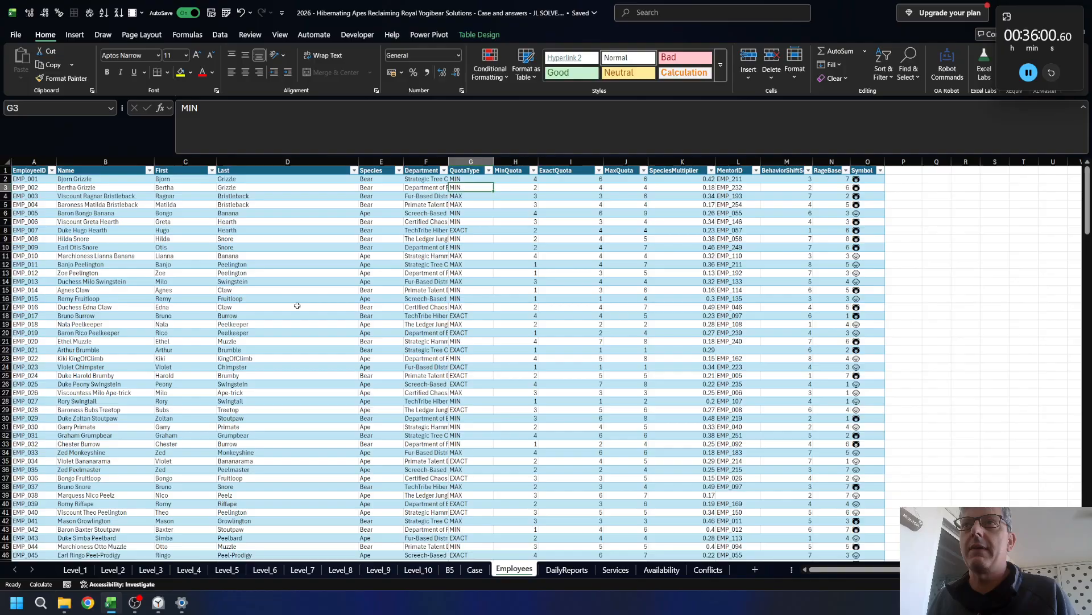
key(Right)
key(Up)
key(Up)
key(Up)
key(Up)
key(Up)
key(Up)
key(Up)
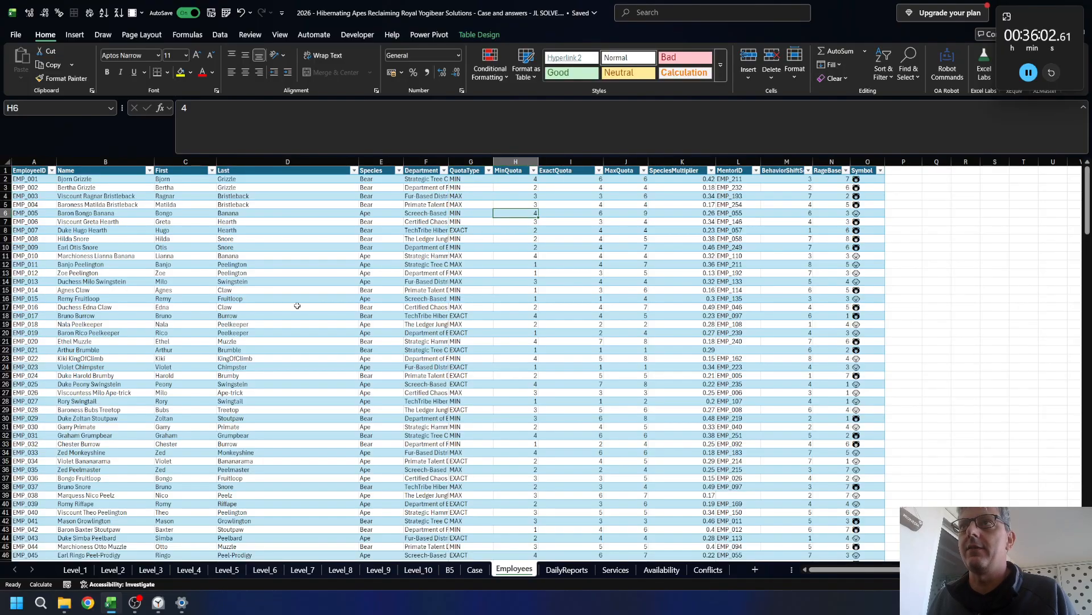
key(Right)
key(Right)
key(Right)
key(Left)
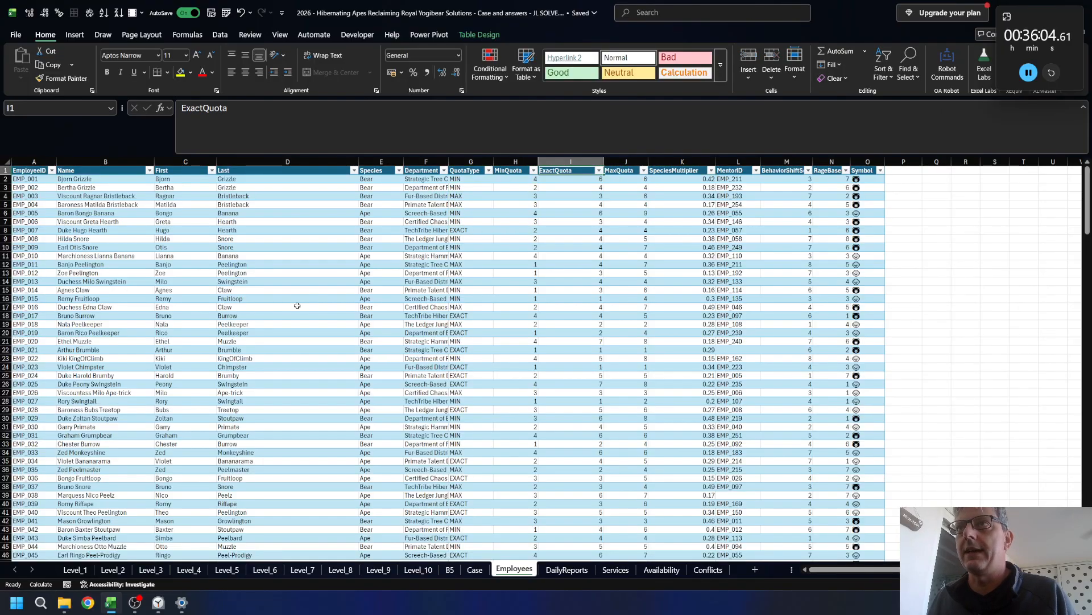
- Add a new column headed "Preferred" in P1, directly after the Symbol column of the Employees table
key(Left)
key(Right)
key(Right)
key(Right)
key(Right)
key(Right)
key(Right)
key(Right)
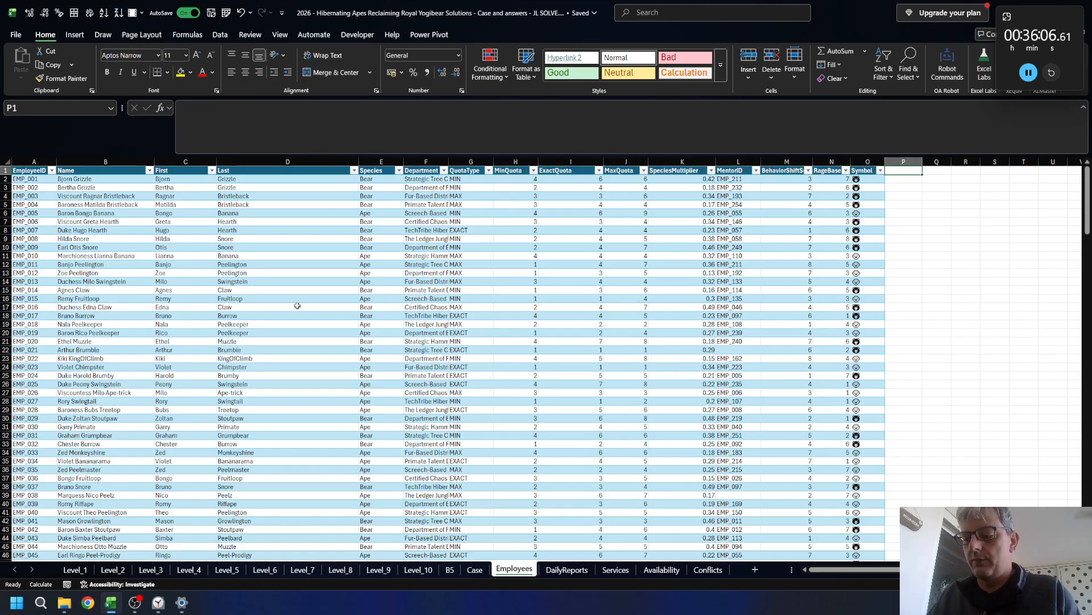
text(Prefer)
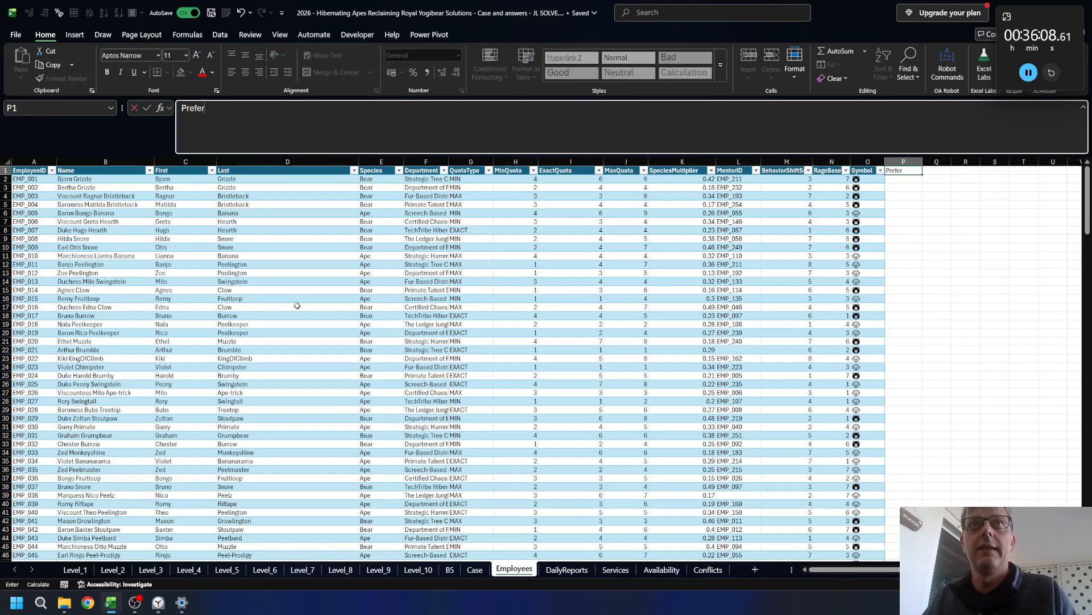
text(red)
key(Return)
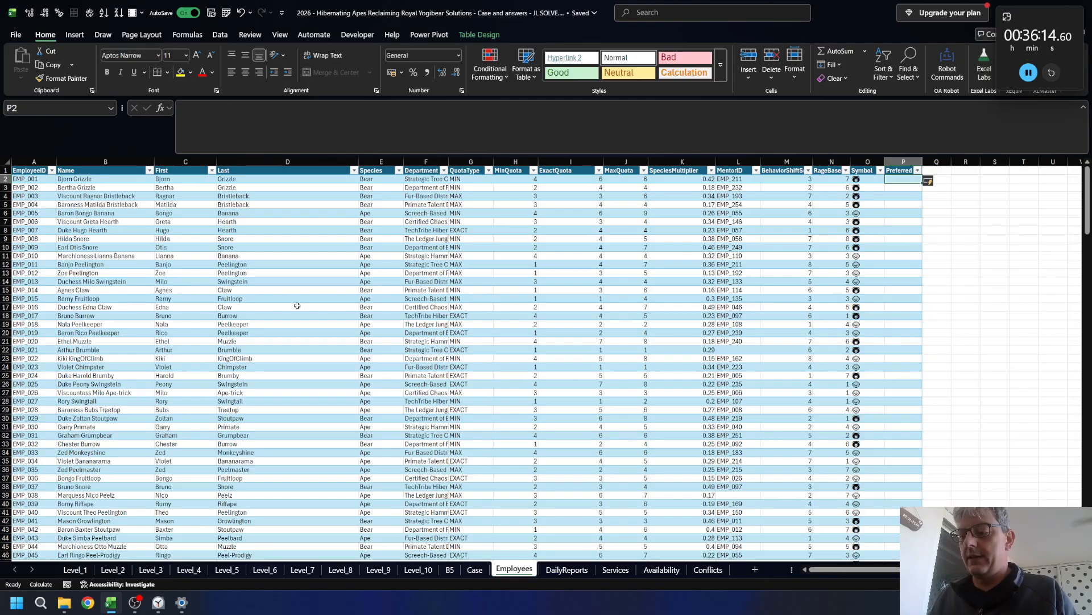
- Start an INDEX formula in the first Preferred cell of the Employees table, using the row's MinQuota to MaxQuota cells as the array
text(=INDEX()
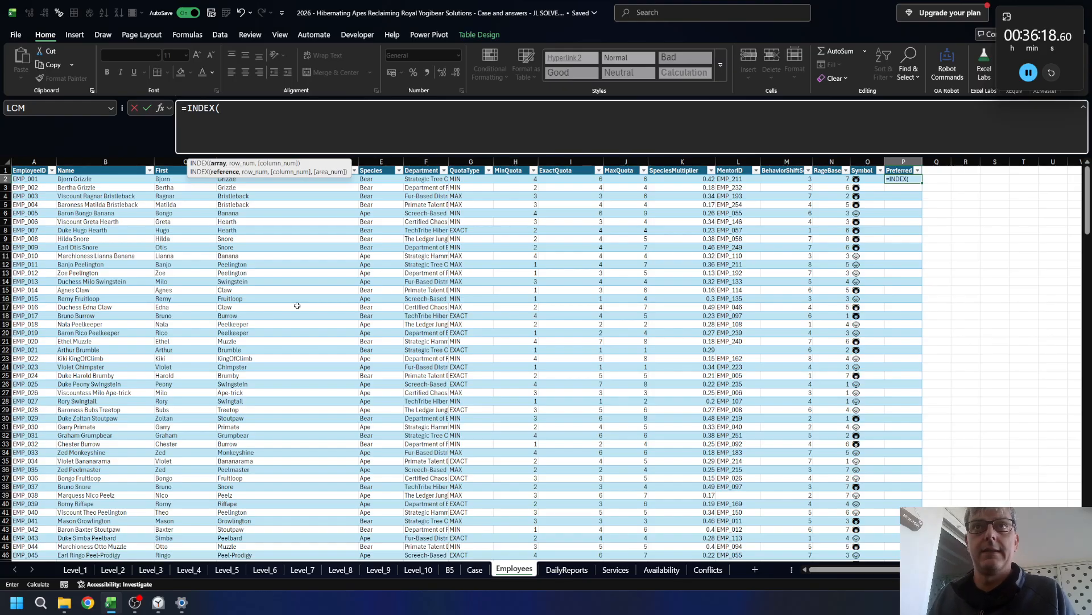
key(Left)
key(Left)
key(Left)
key(Left)
key(Left)
key(Left)
key(Left)
key(Left)
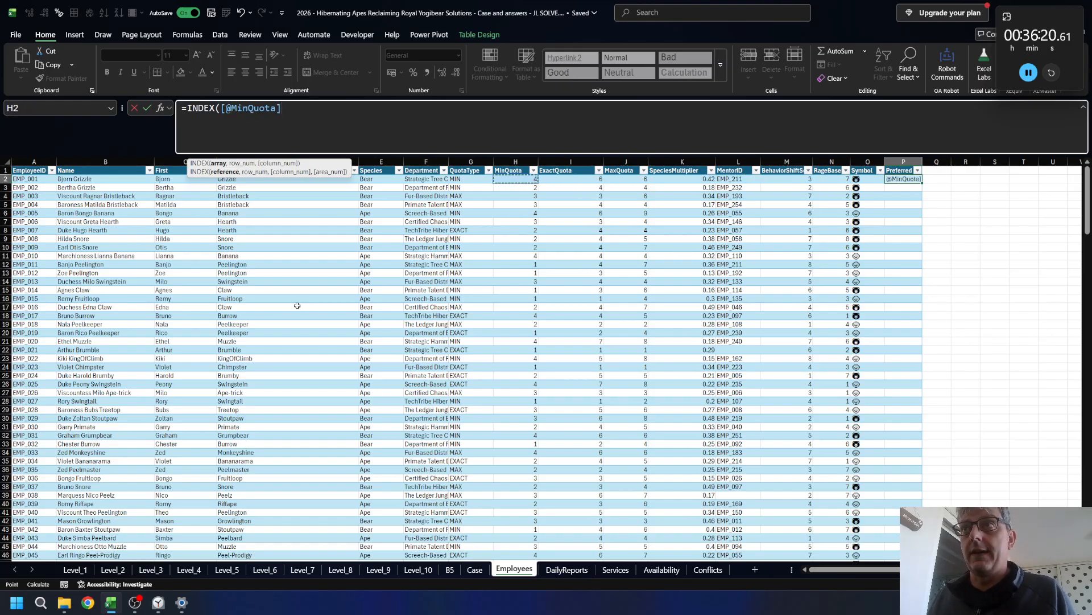
key(shift+Right)
key(shift+Right)
text(,XMATCH()
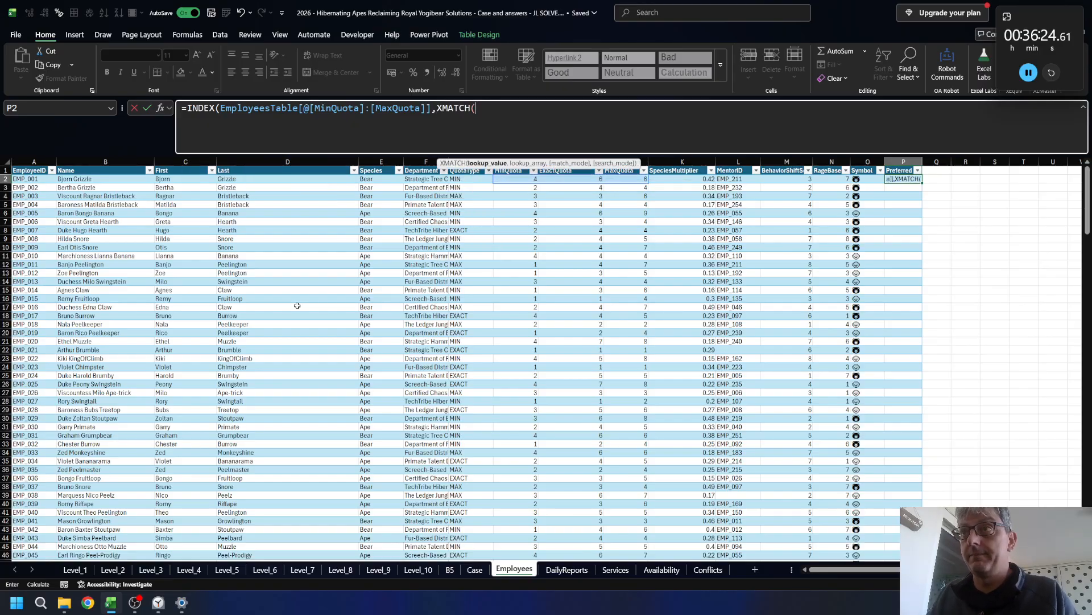
text(lef)
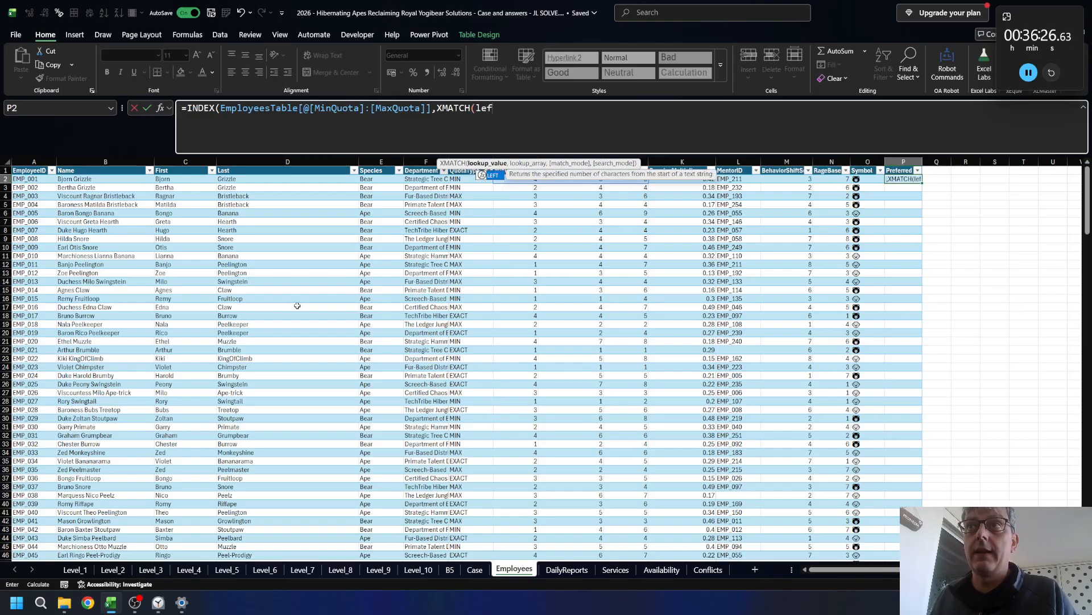
key(Tab)
key(Left)
key(Left)
key(Left)
key(Left)
key(Left)
key(Left)
key(Left)
key(Left)
key(Left)
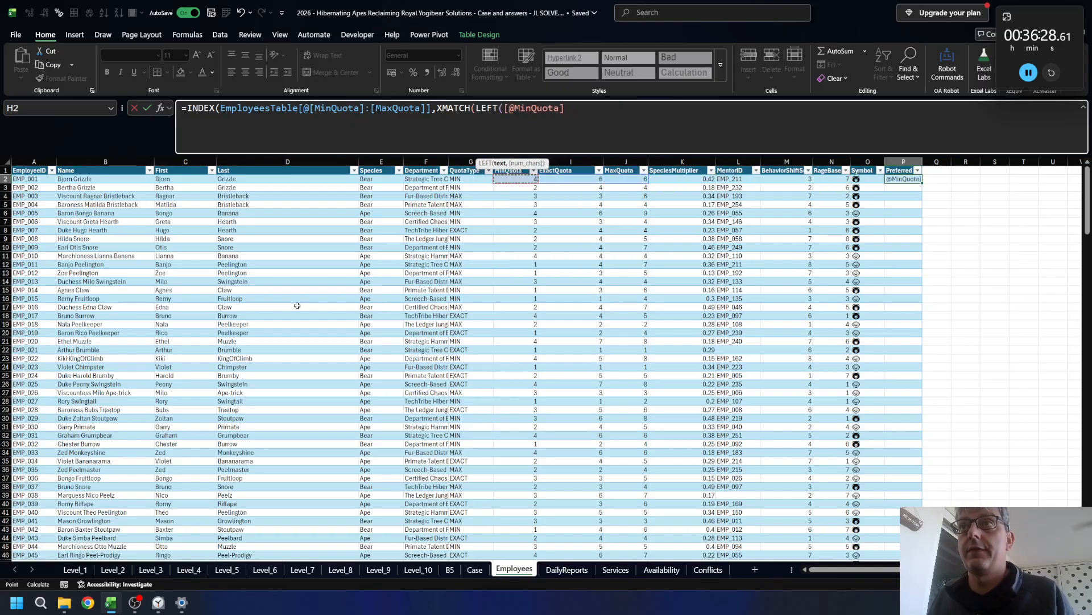
text(,2=)
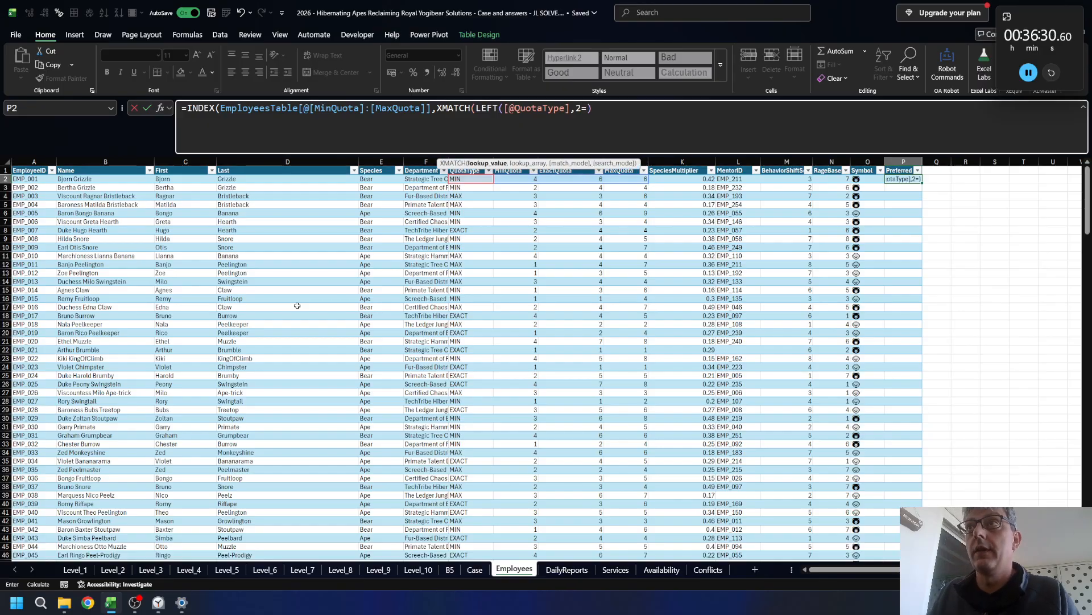
key(BackSpace)
text())
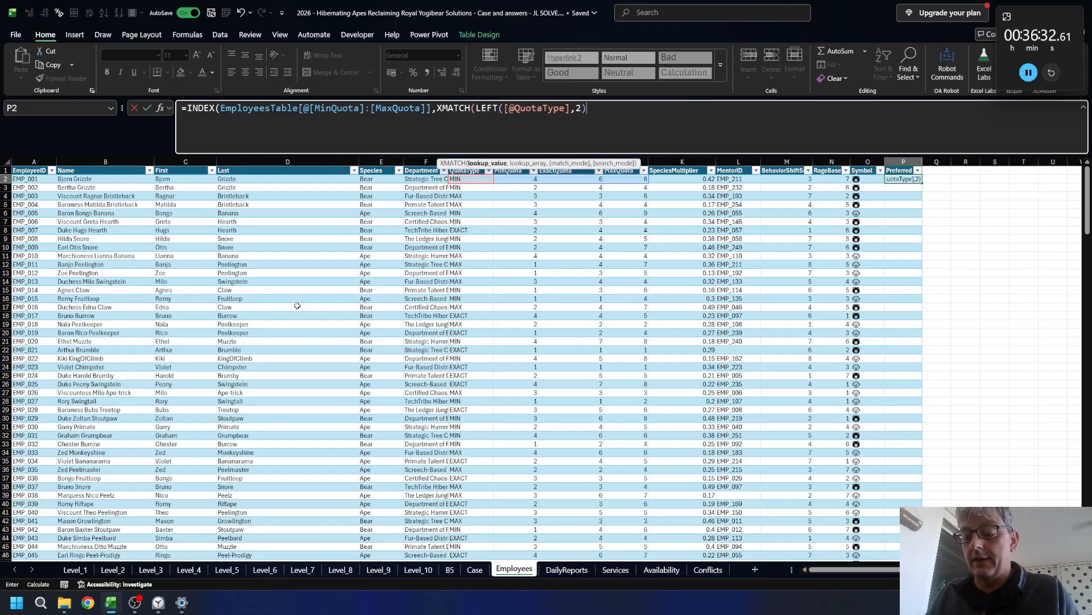
- Use the first 2 characters of the MinQuota to MaxQuota headers as the XMATCH lookup array and complete the Preferred formula
text(,LEFT()
key(Left)
key(Left)
key(Left)
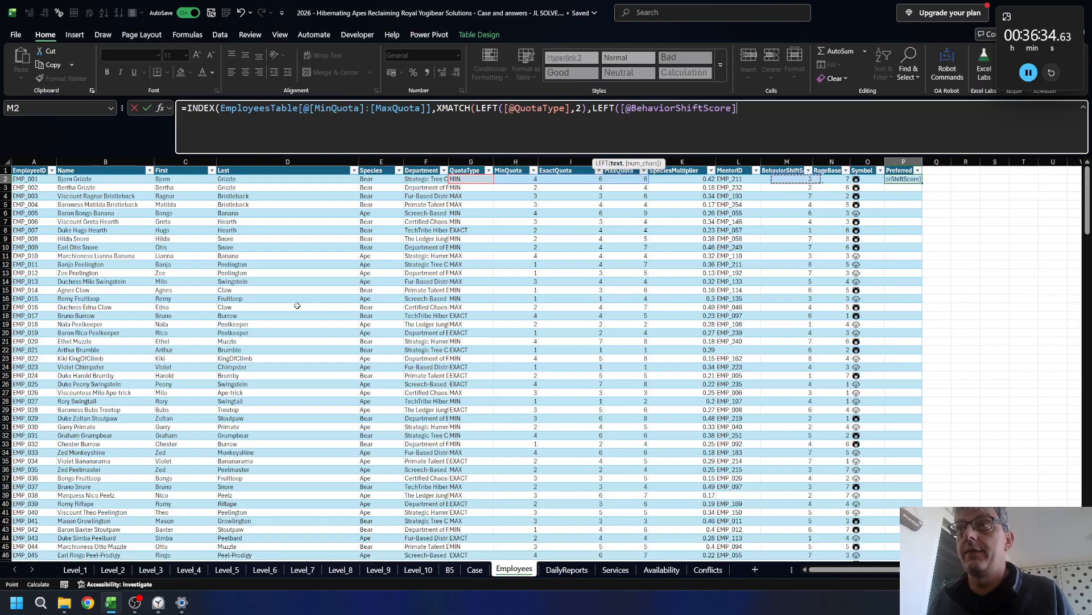
key(Left)
key(Left)
key(Left)
key(Left)
key(Left)
key(Up)
key(shift+Right)
key(shift+Right)
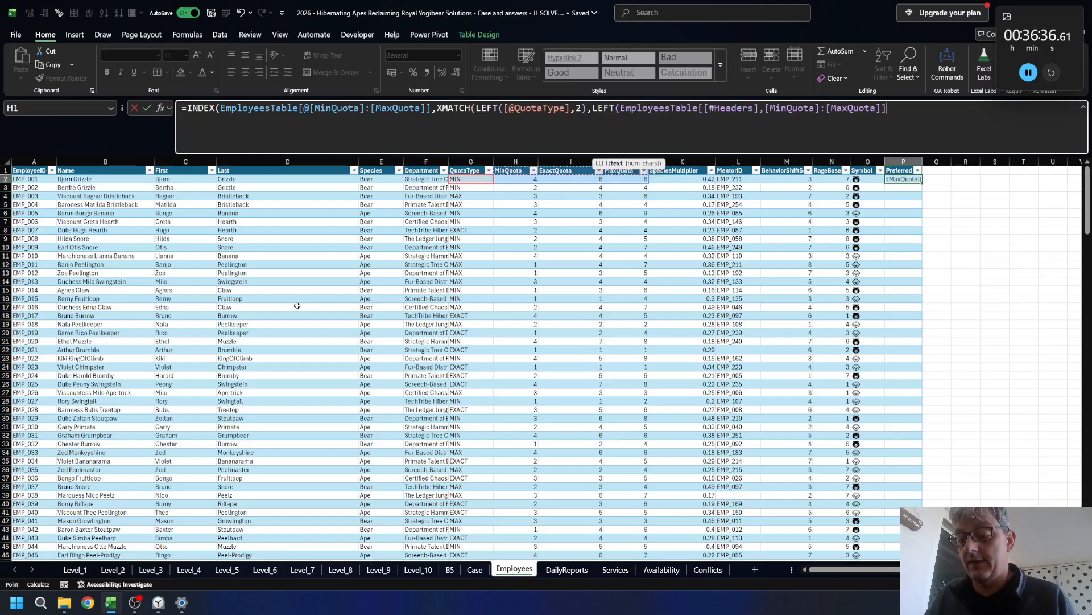
text(,2))
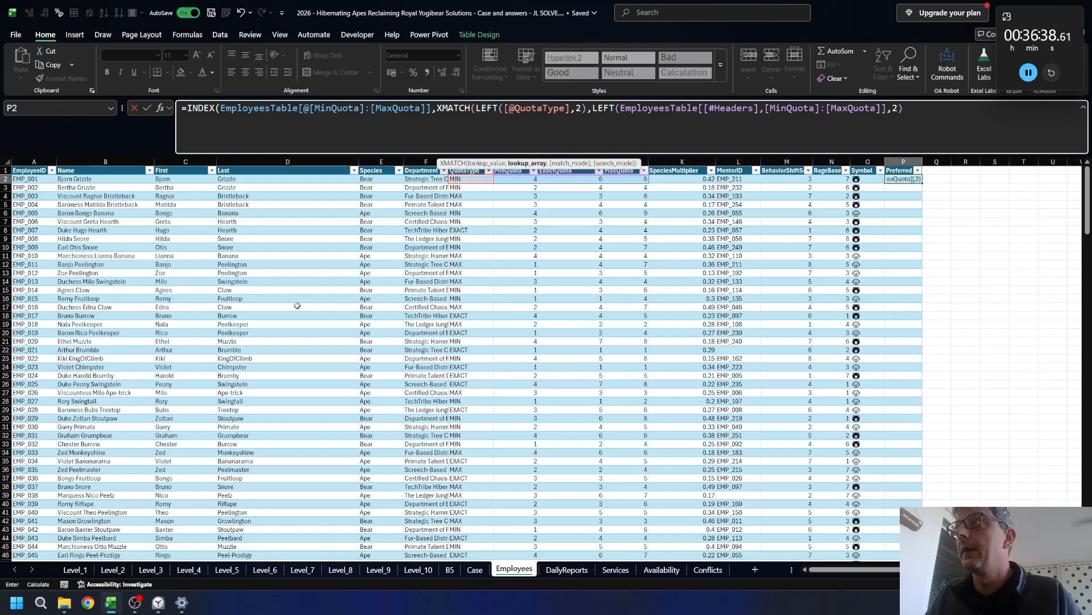
text())
key(ctrl+Return)
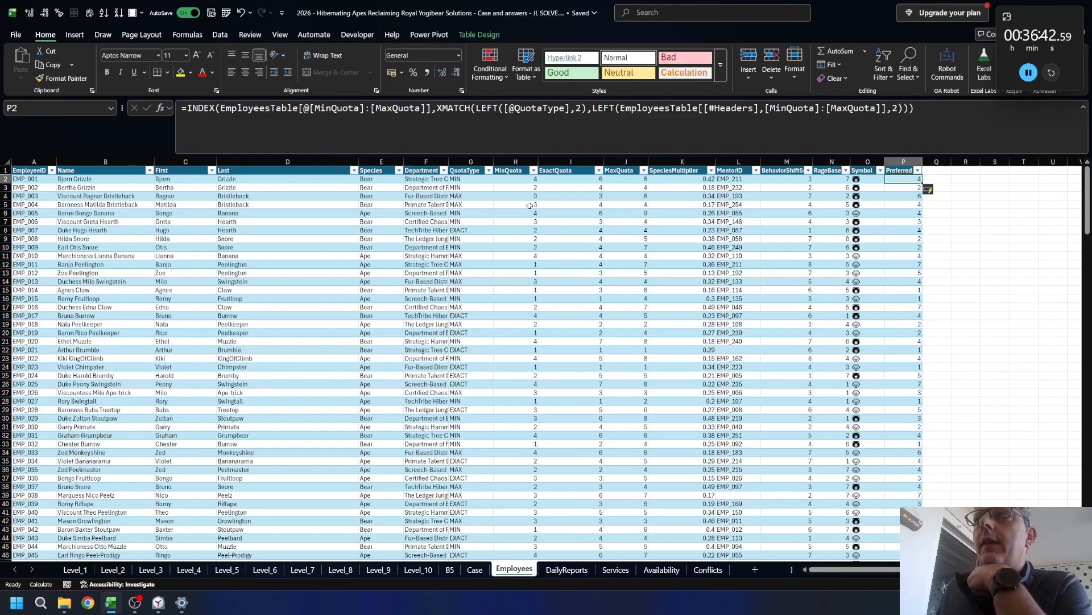
- Check the Level 4 task on the Case sheet, and add a column headed "preferred" after Dept on DailyReports
click(474, 571)
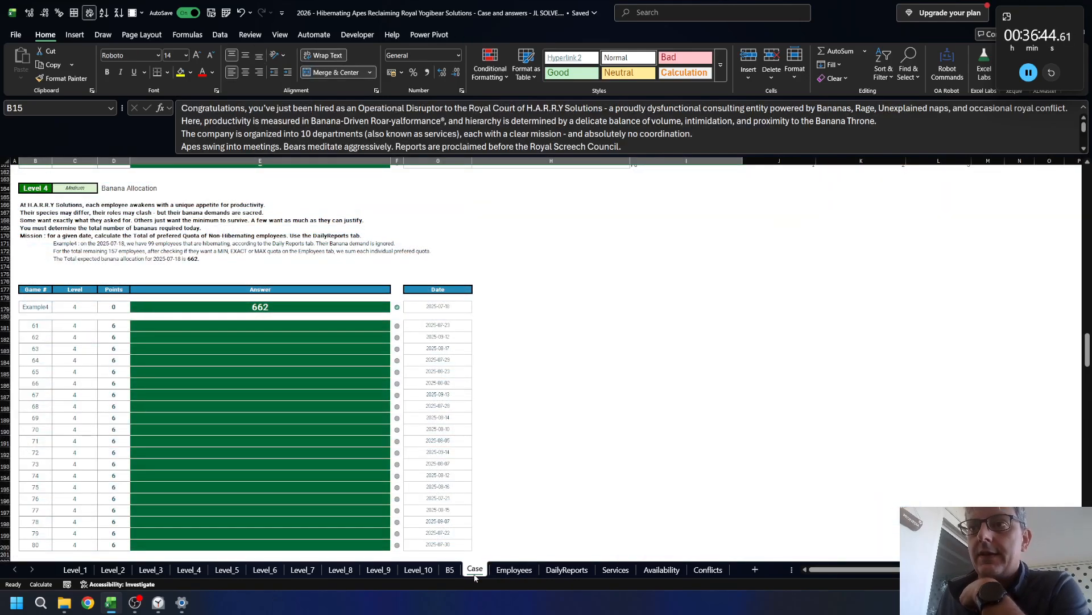
click(515, 571)
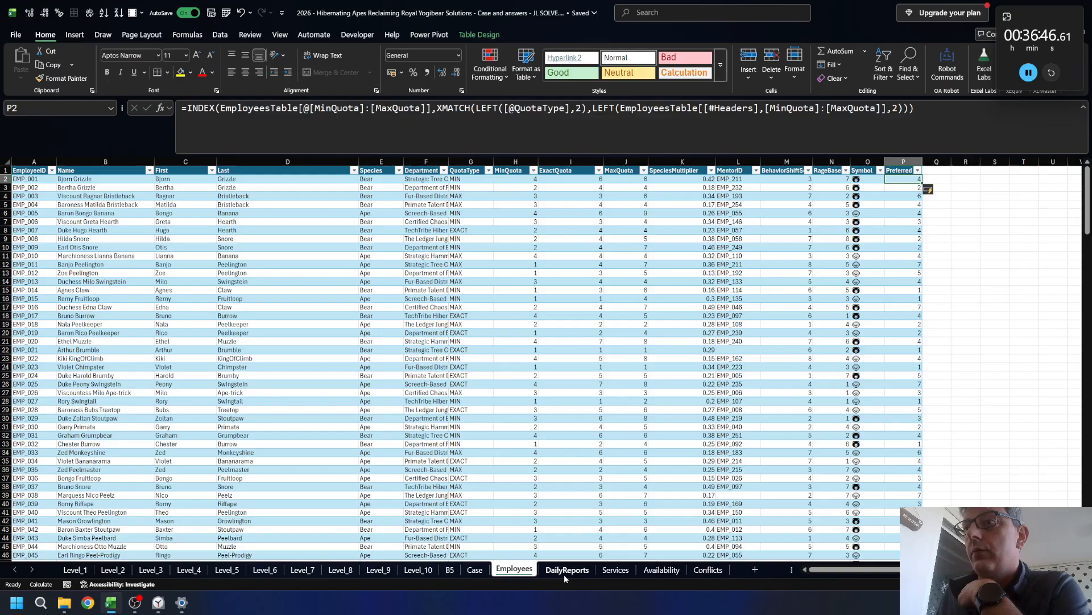
click(475, 570)
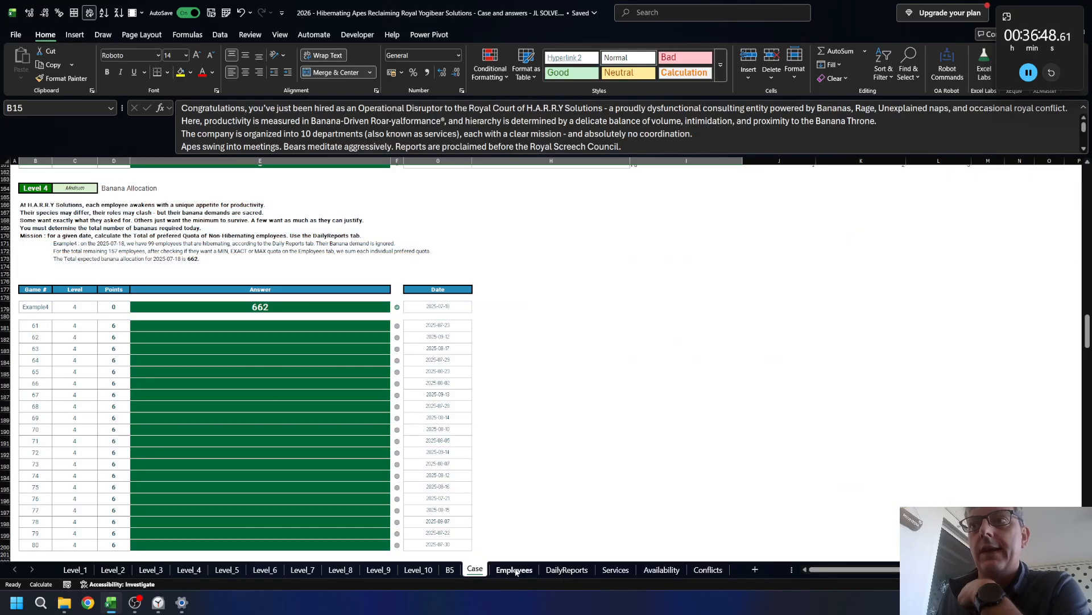
click(515, 570)
click(569, 570)
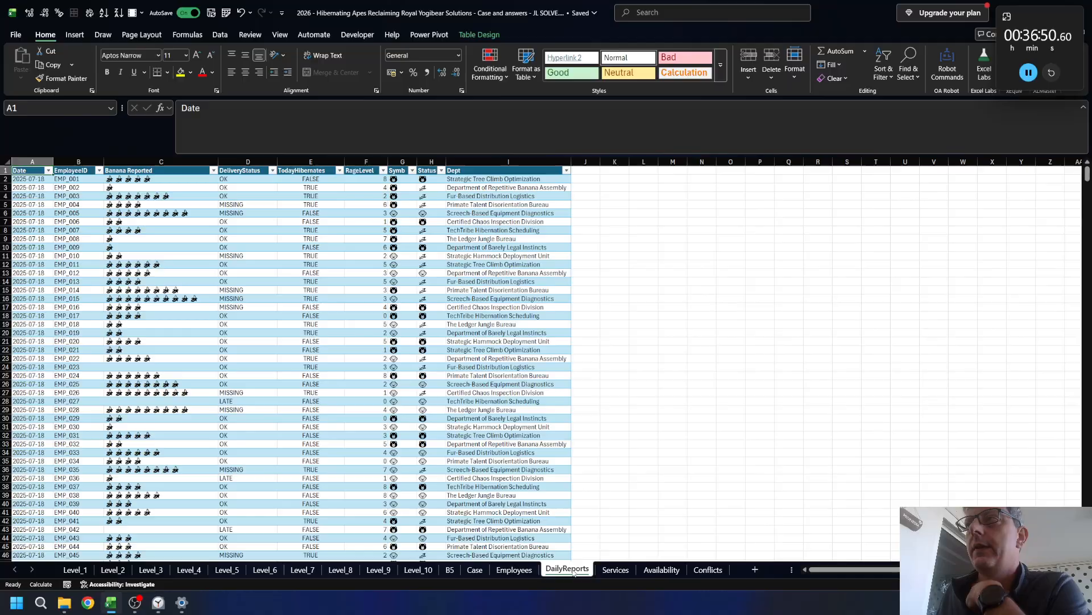
click(595, 172)
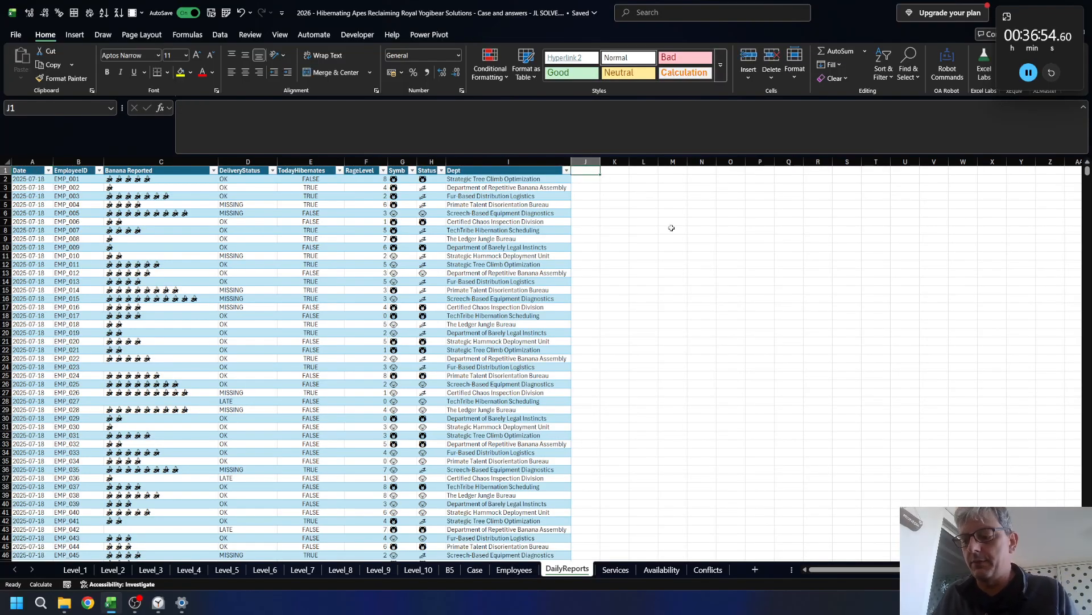
text(prefe)
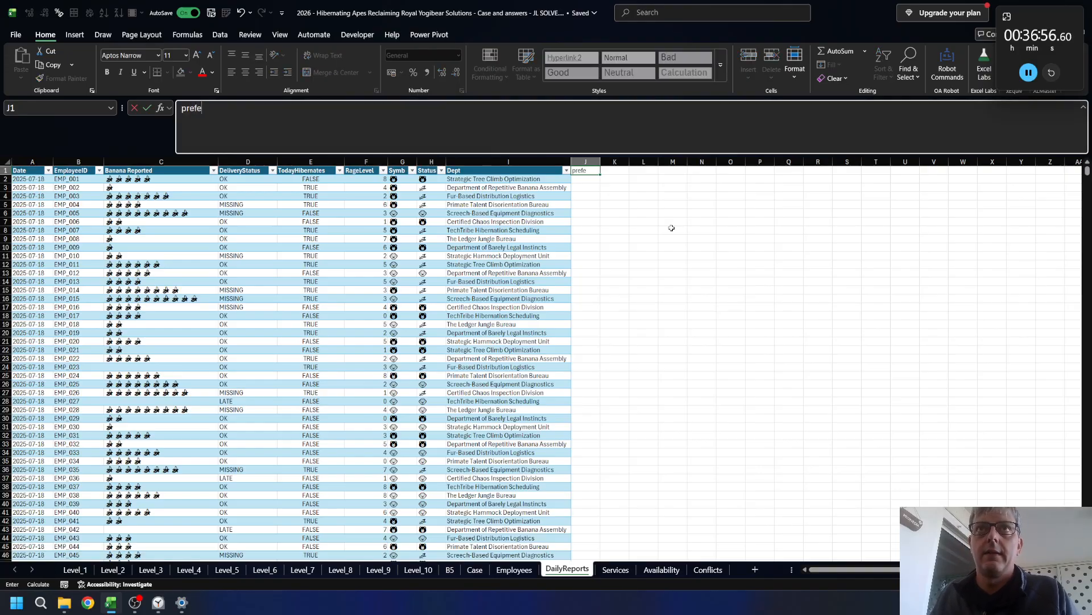
text(rred)
key(Return)
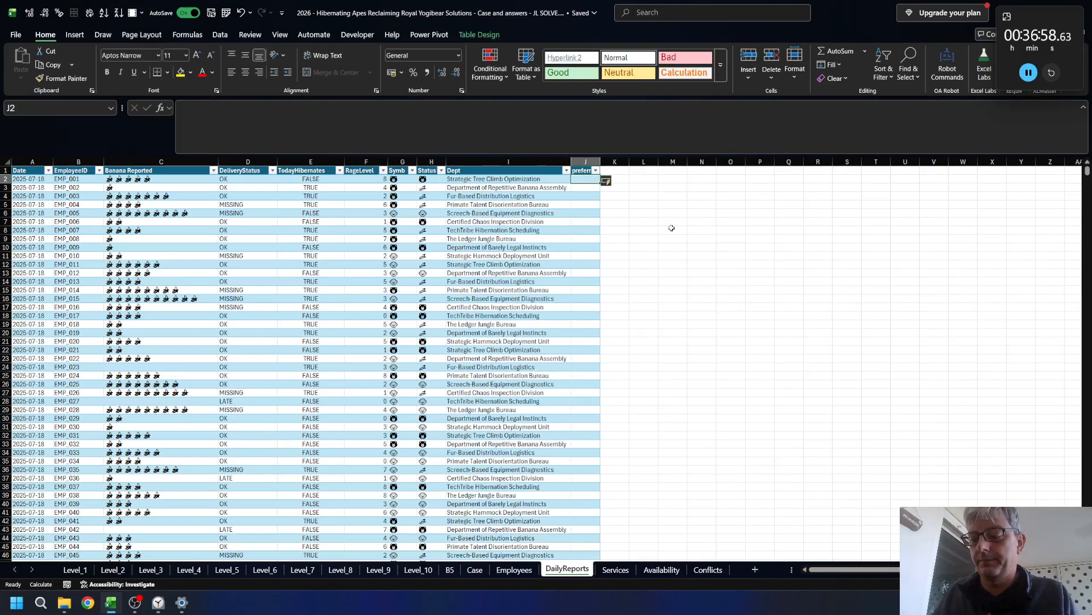
- Start an XLOOKUP formula in the first preferred cell on DailyReports with the row's EmployeeID as the lookup value
text(=XLOOKUP()
key(Left)
key(Left)
key(Left)
key(Left)
key(Left)
key(Left)
key(Left)
key(Left)
key(Left)
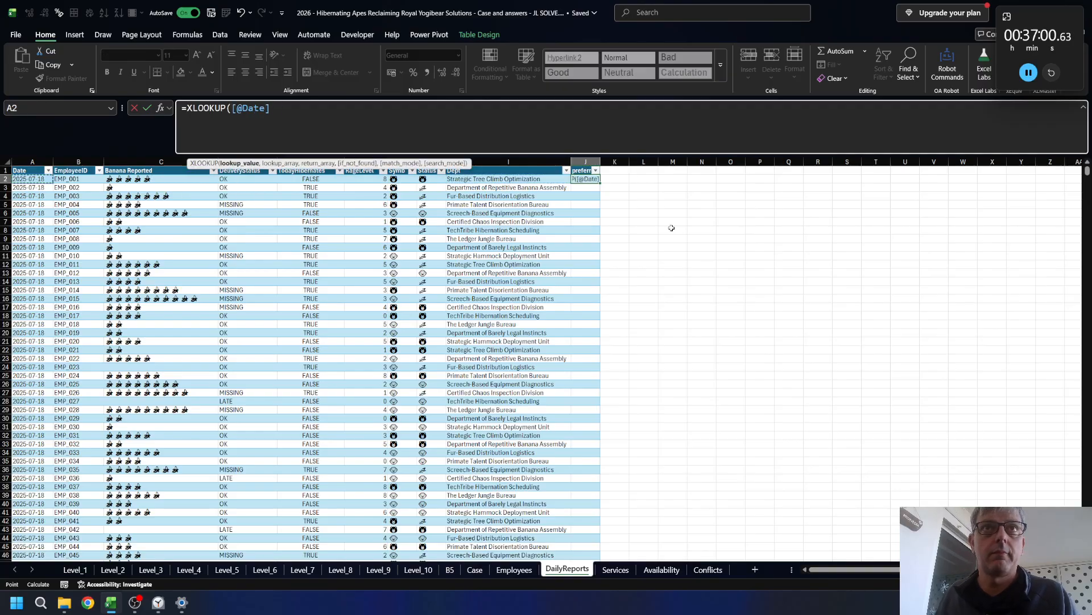
key(Right)
text(,)
- Complete the XLOOKUP with EmployeesTable[EmployeeID] as lookup array and EmployeesTable[Preferred] as return array, and fit the column width to its header
key(ctrl+Page_Up)
key(Up)
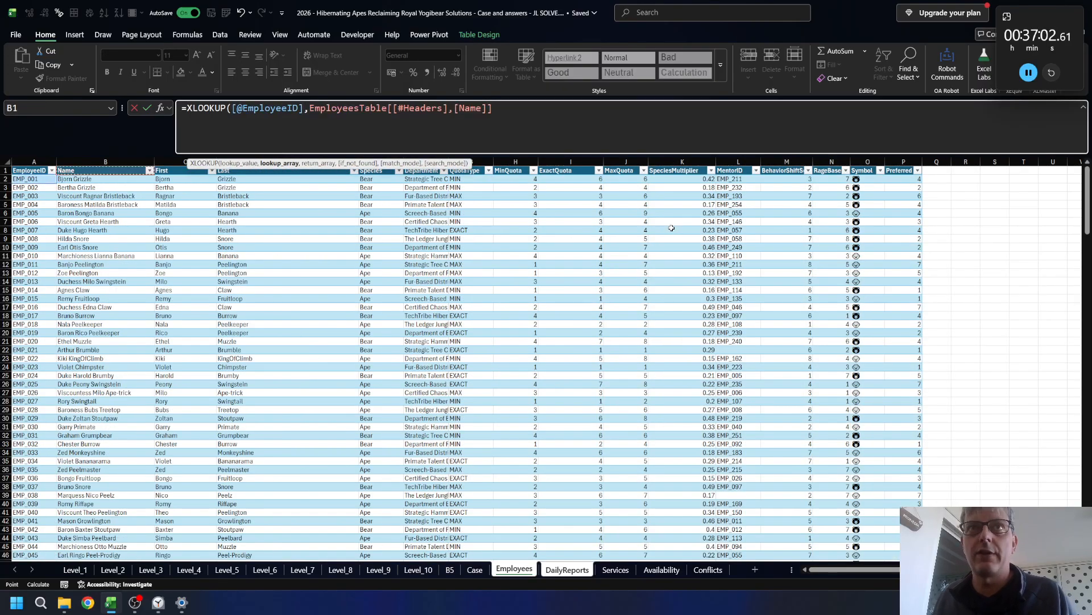
key(Down)
key(Left)
key(ctrl+shift+Down)
text(,)
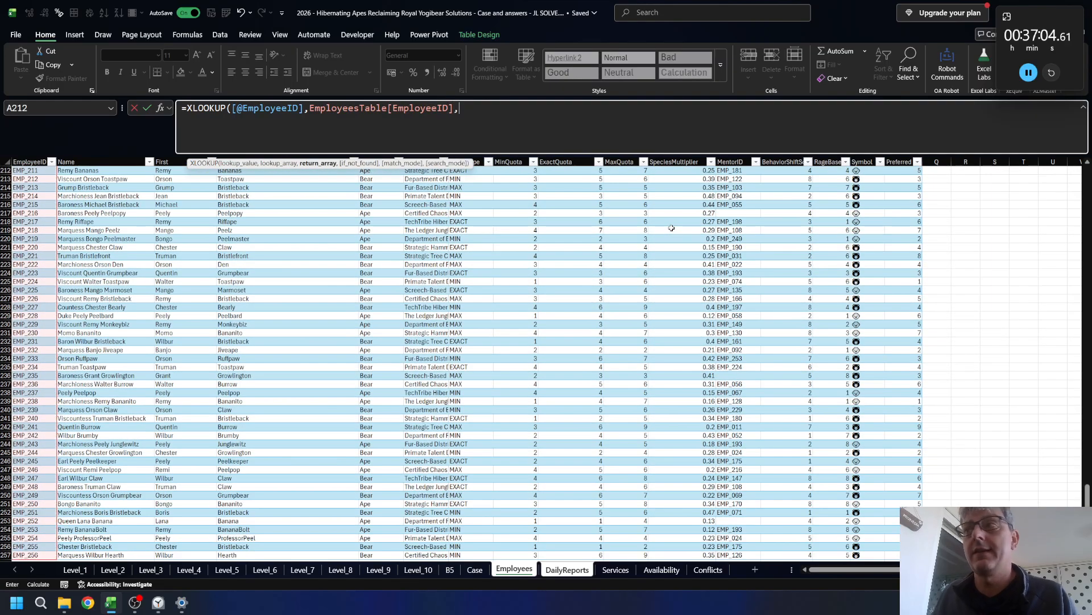
key(ctrl+Right)
key(ctrl+shift+Down)
text())
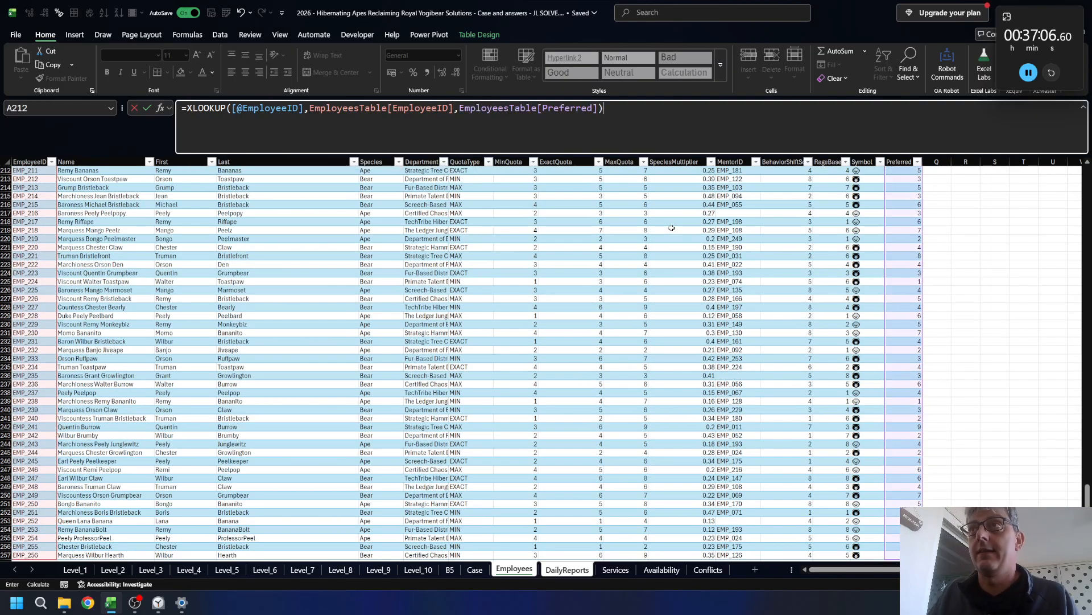
key(Return)
key(ctrl+Up)
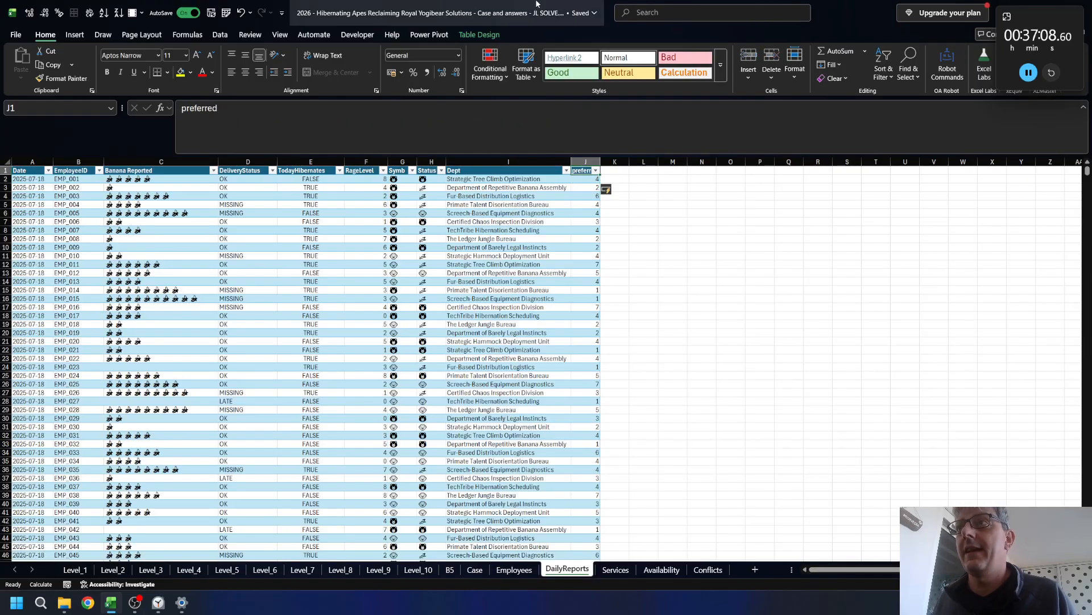
double_click(601, 162)
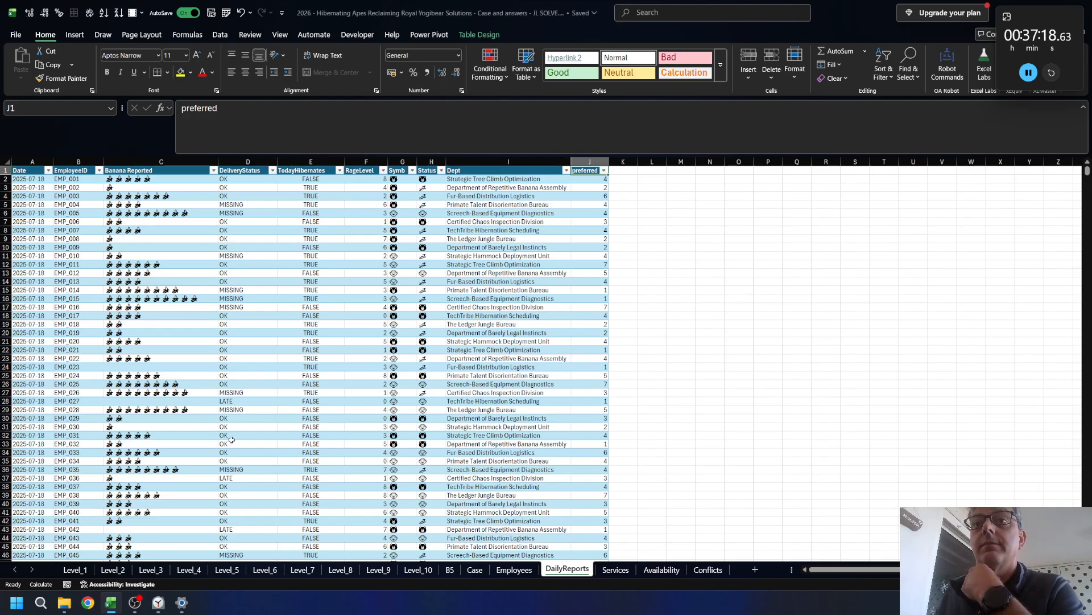
- Start a SUM(FILTER( formula in the game 61 answer cell E181 on the Case sheet with ReportsTable[preferred] as the array
click(519, 570)
click(475, 570)
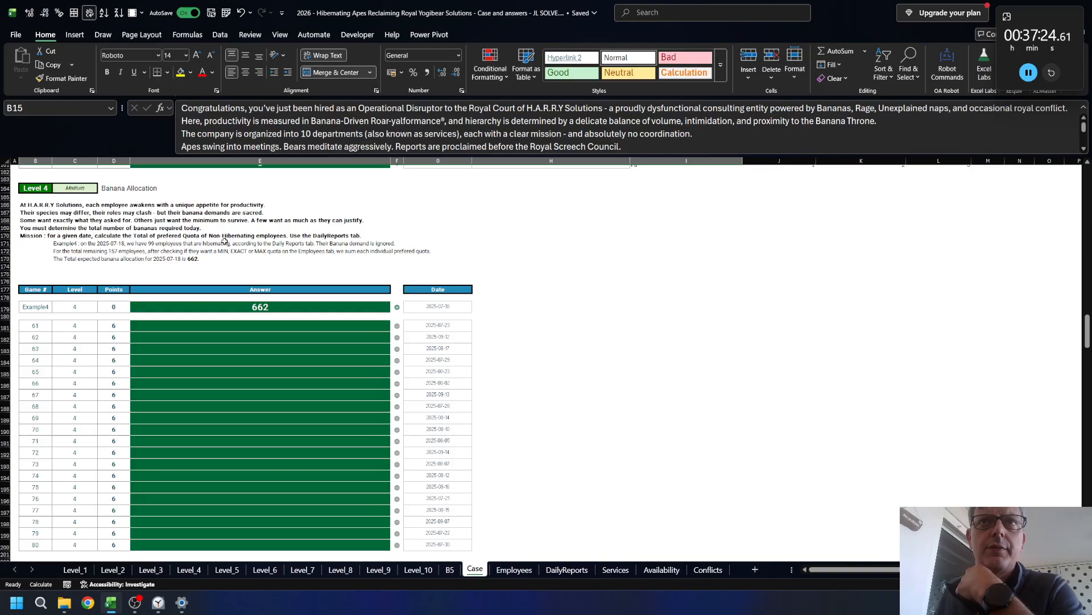
click(307, 326)
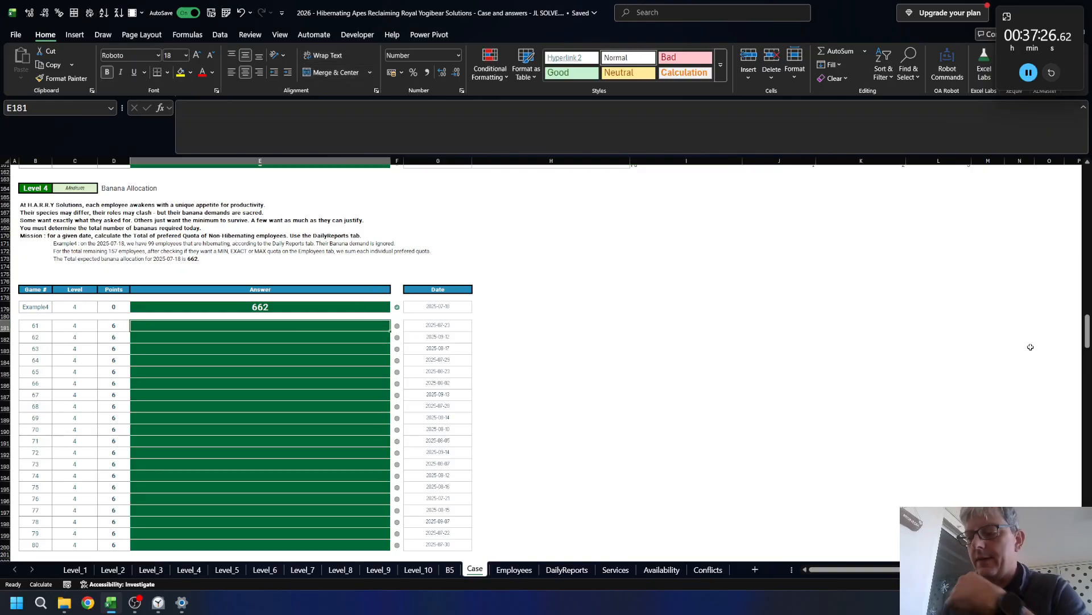
text(=sum()
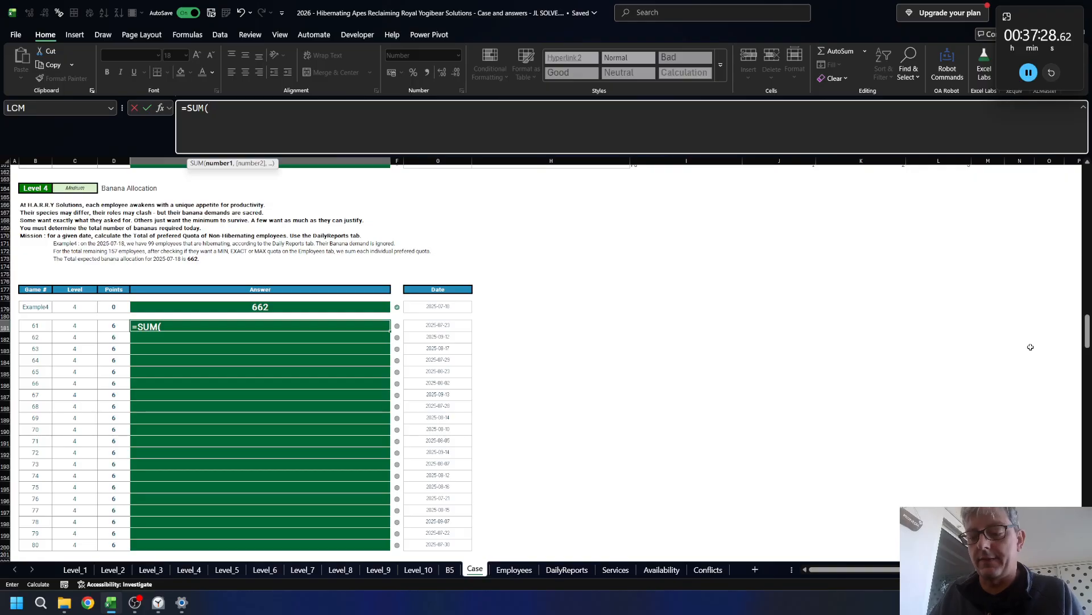
text(fi)
key(Tab)
key(ctrl+Page_Down)
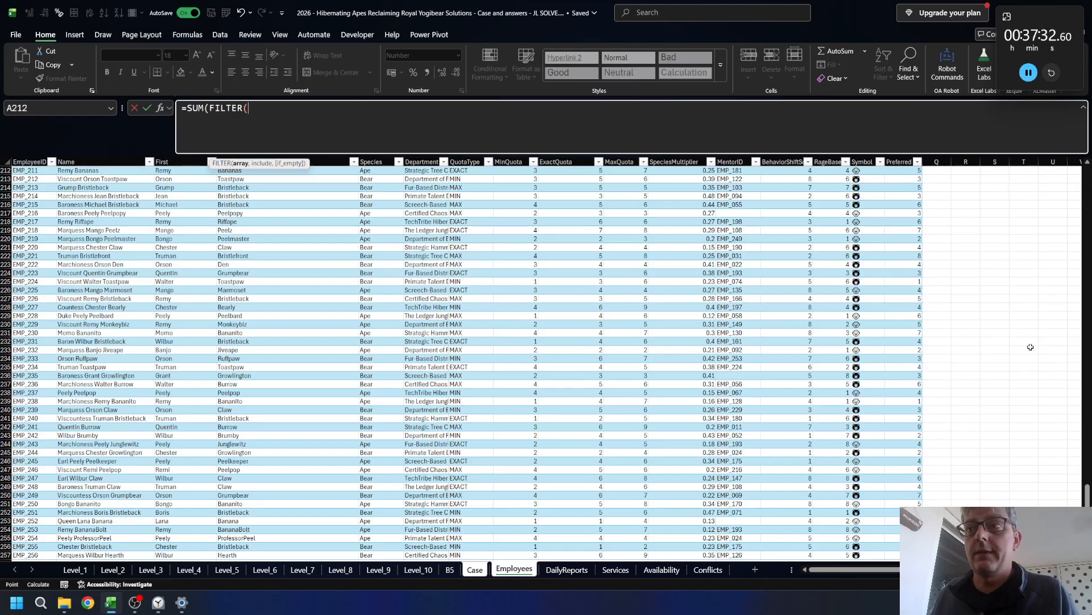
key(ctrl+Page_Down)
key(Left)
key(Down)
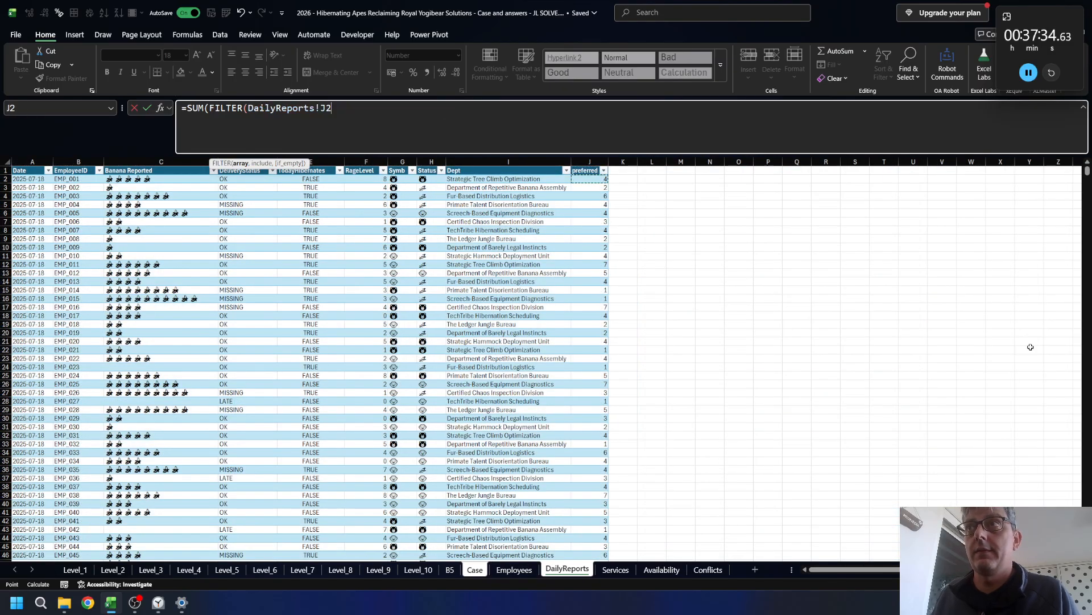
key(ctrl+shift+Down)
text(,)
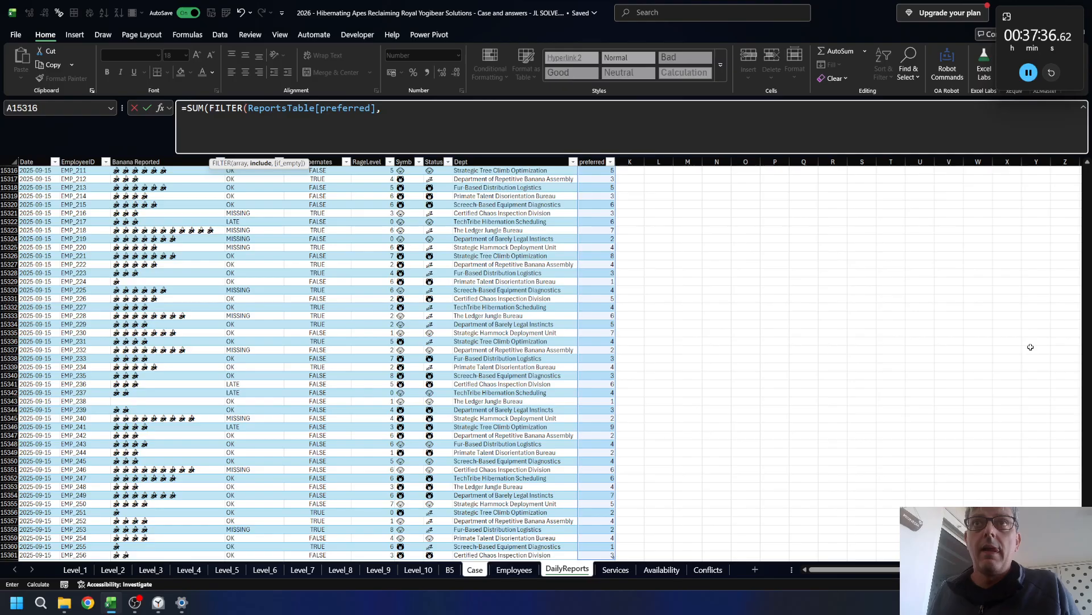
- Filter on ReportsTable[Date] equal to the game's date in G181 and complete the SUM formula
key(Left)
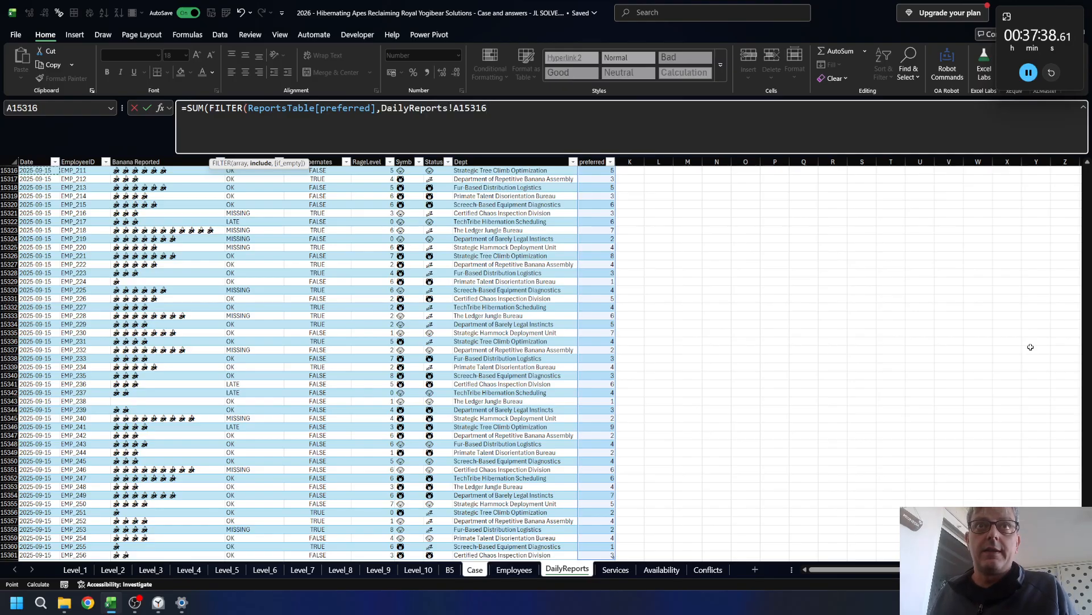
key(ctrl+shift+Up)
text(=)
key(ctrl+Page_Up)
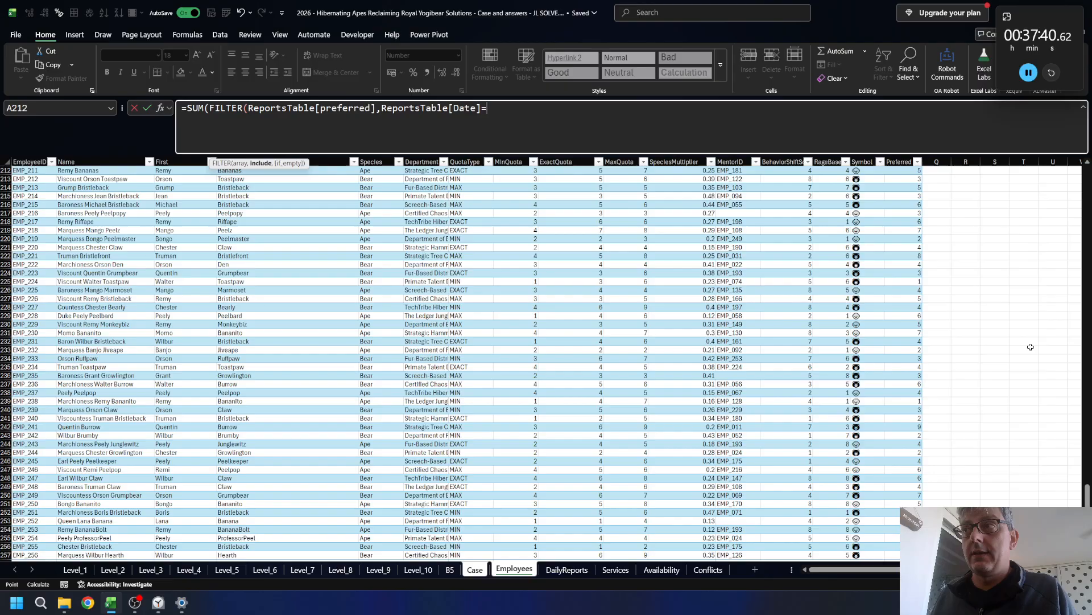
key(ctrl+Page_Up)
key(Right)
key(Right)
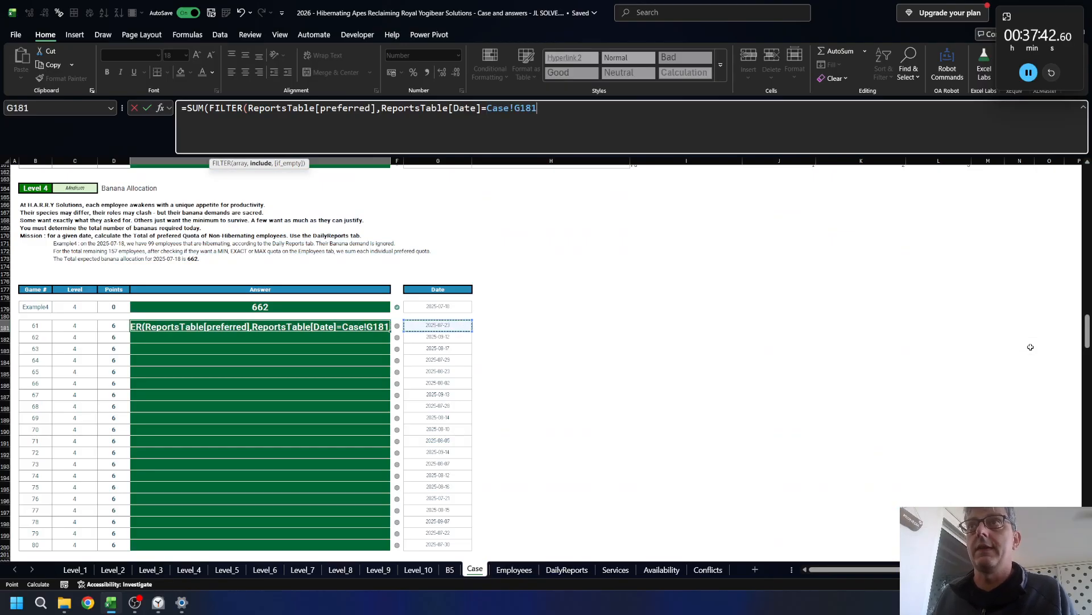
text())
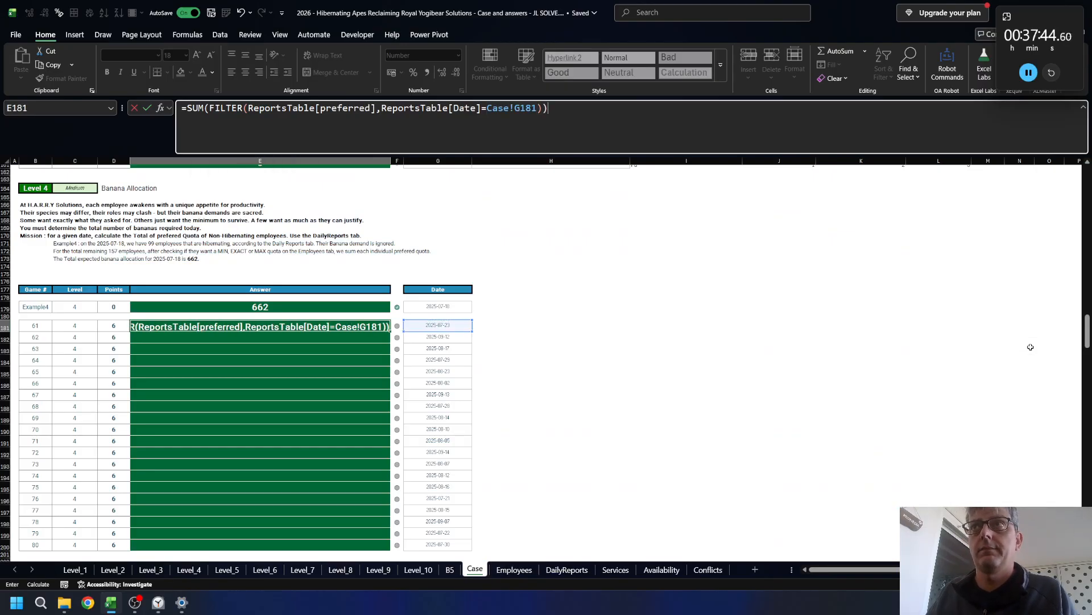
key(Return)
- Try to parenthesise the date condition and multiply it by a second FILTER condition in the E181 formula
key(Up)
key(F2)
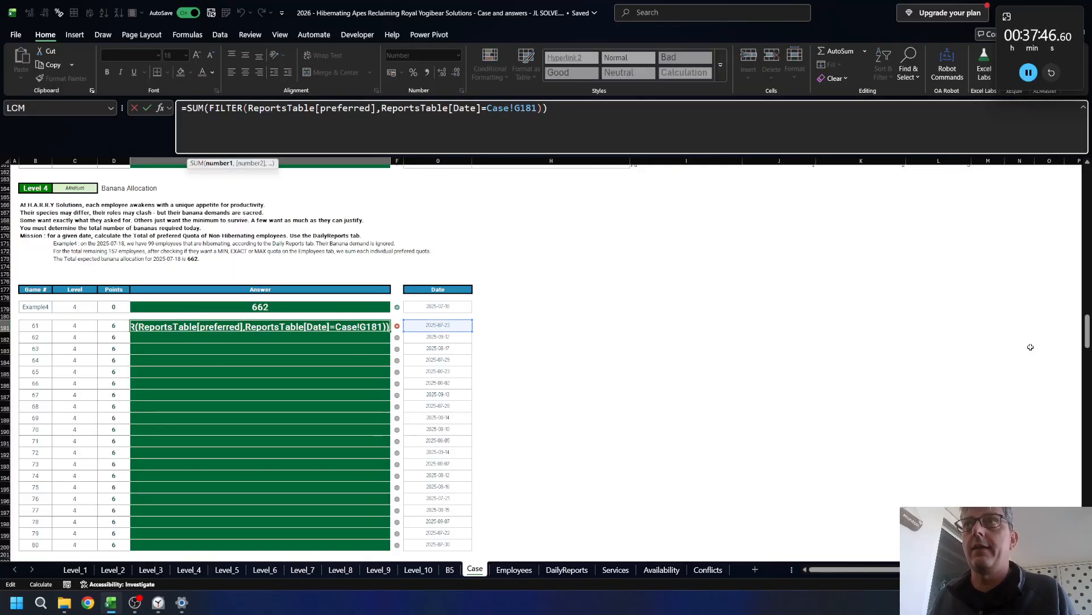
key(Left)
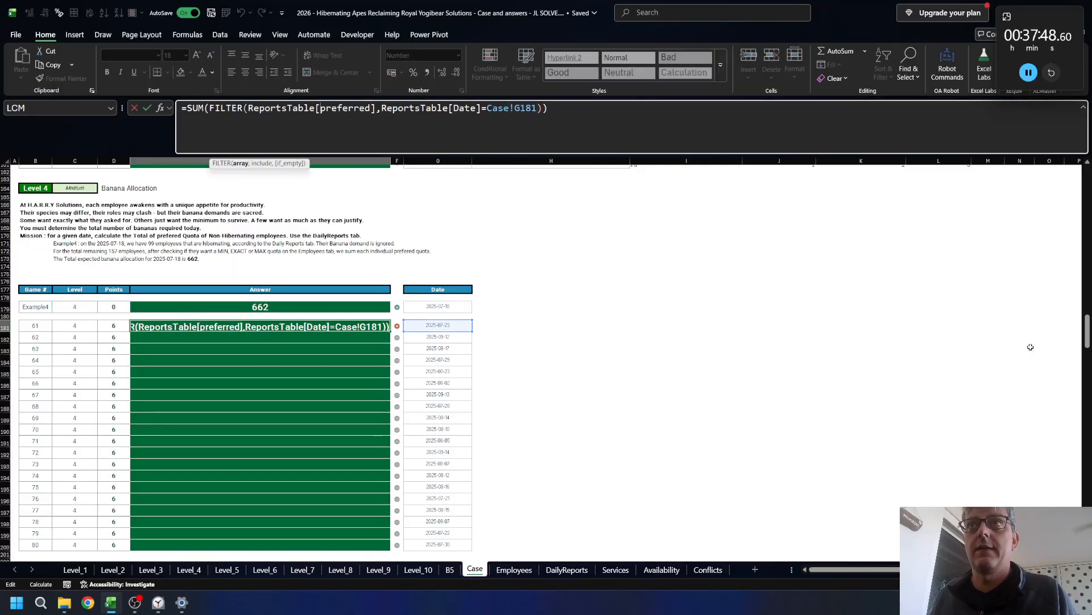
text(()
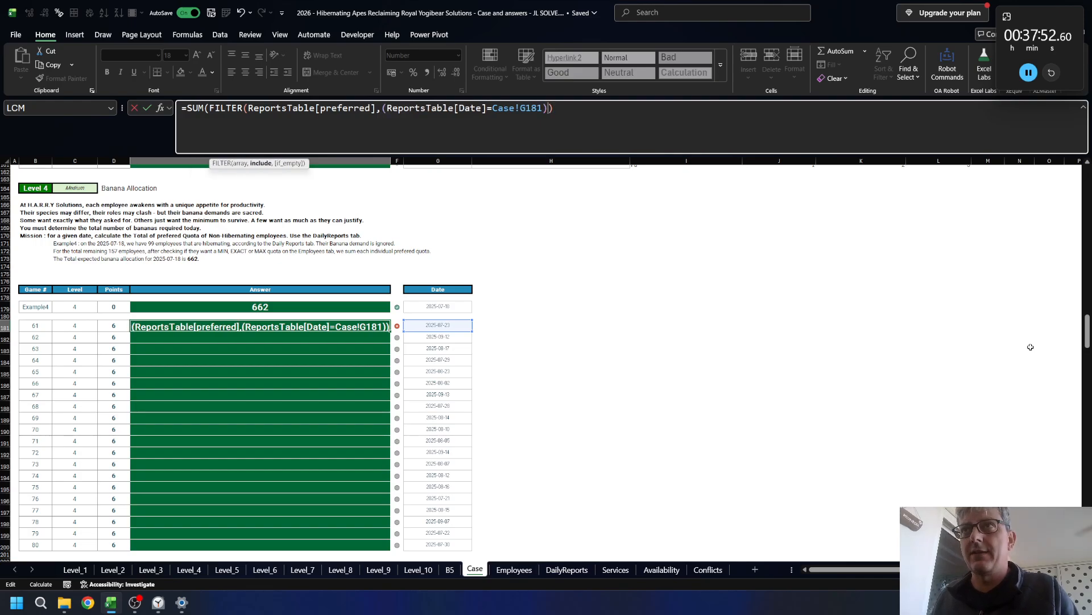
text(*()
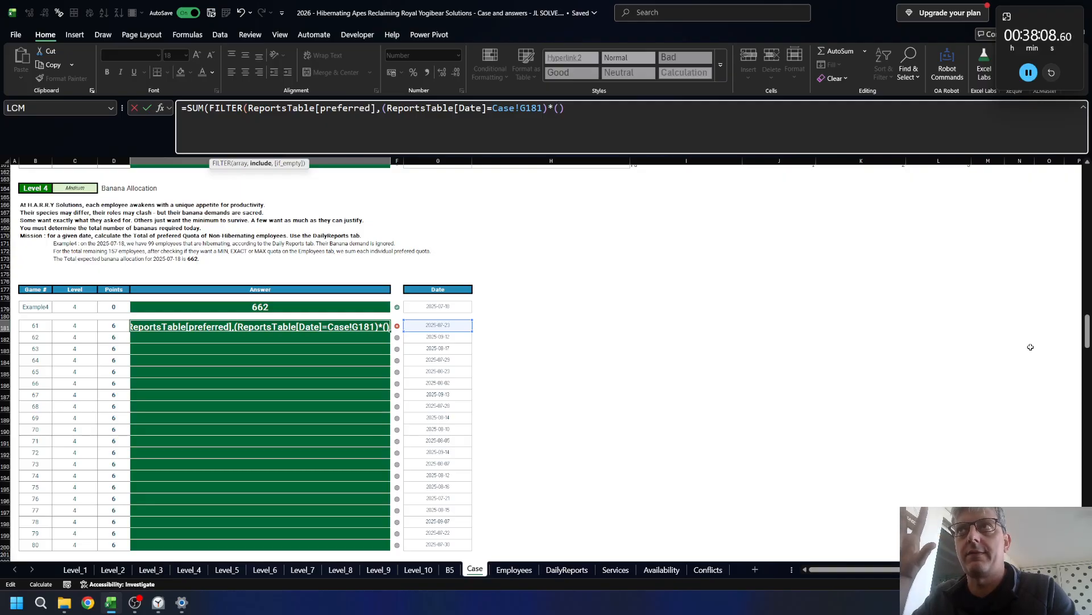
key(Escape)
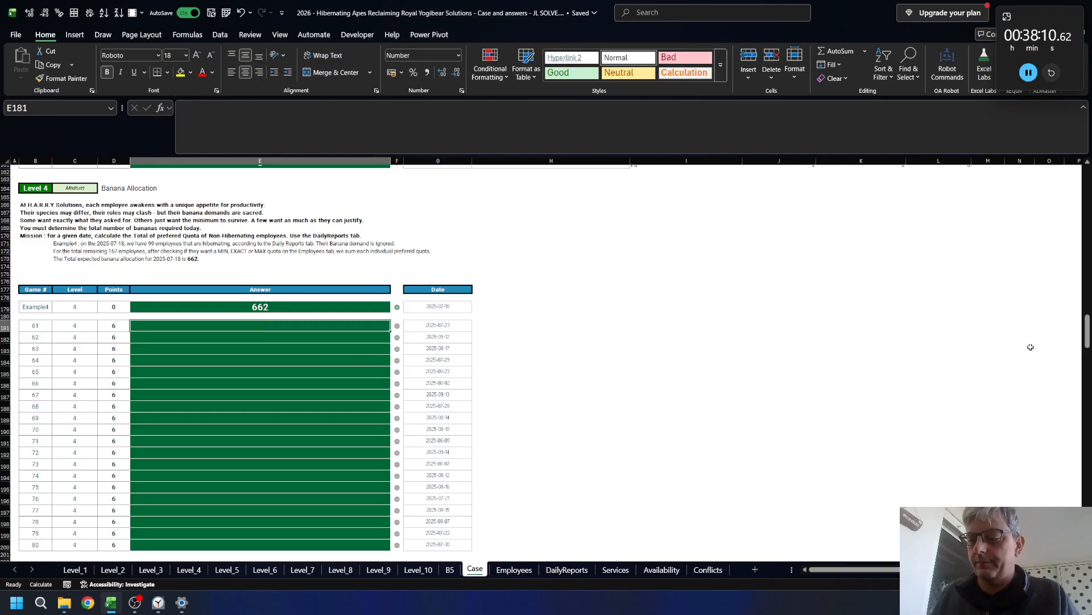
text(=sum)
key(Down)
key(Down)
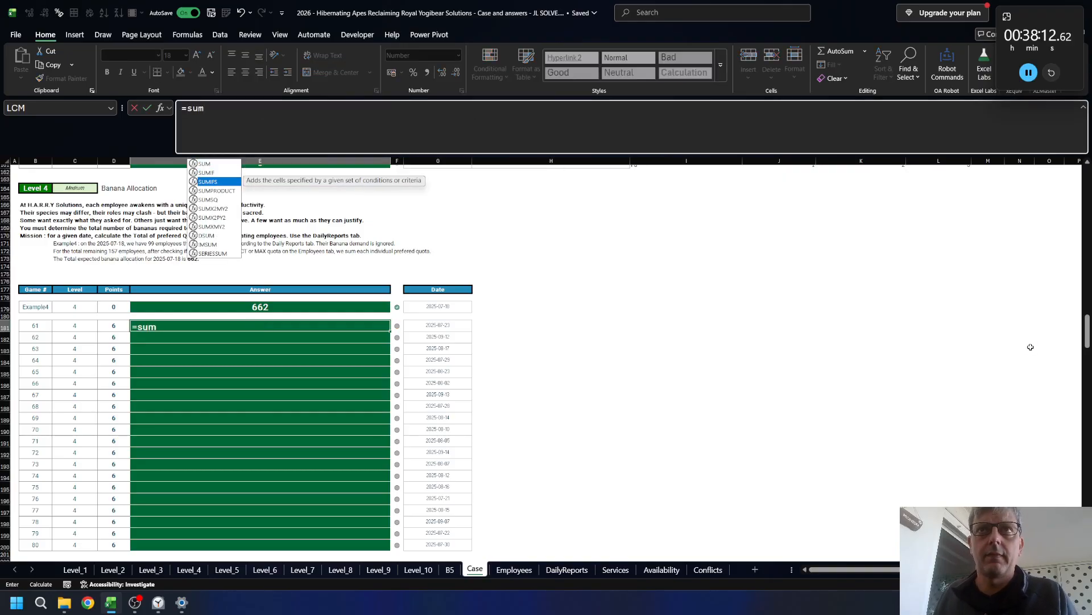
key(Tab)
key(ctrl+Page_Down)
key(Down)
key(Down)
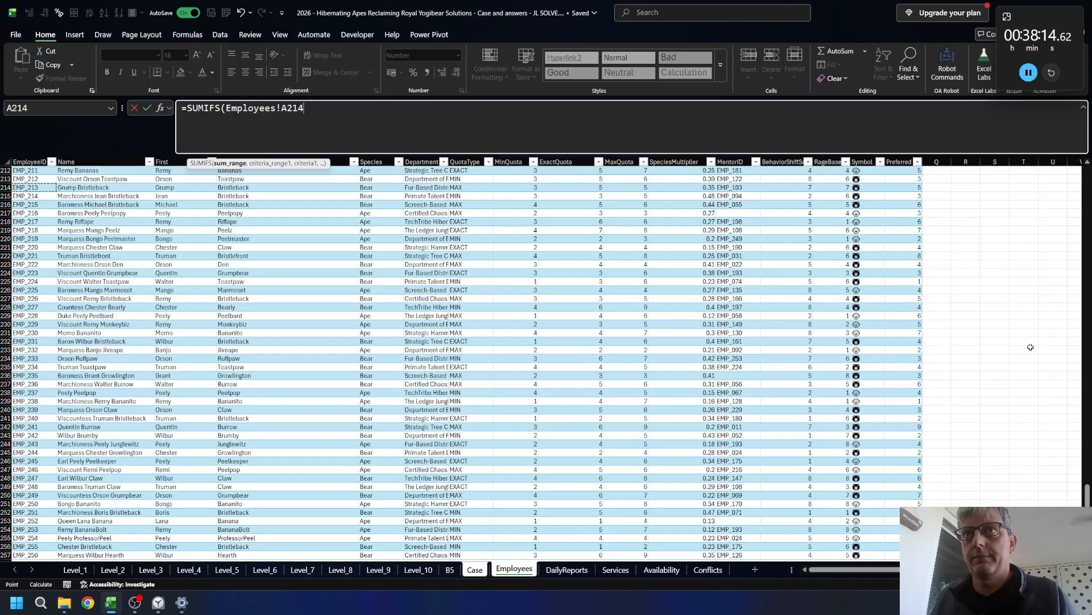
key(ctrl+Right)
key(ctrl+space)
text(,)
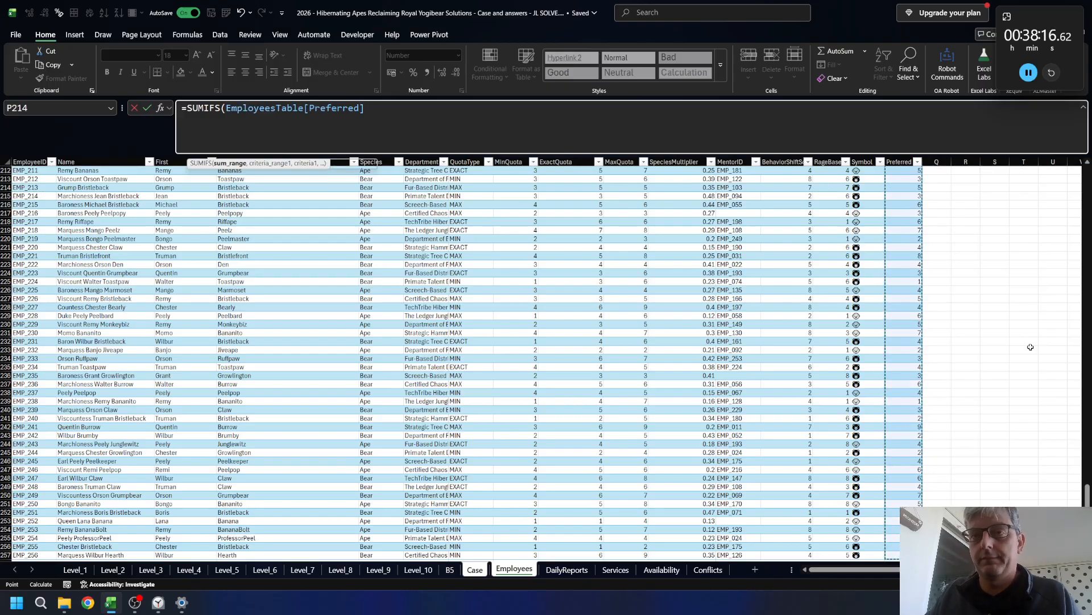
key(ctrl+space)
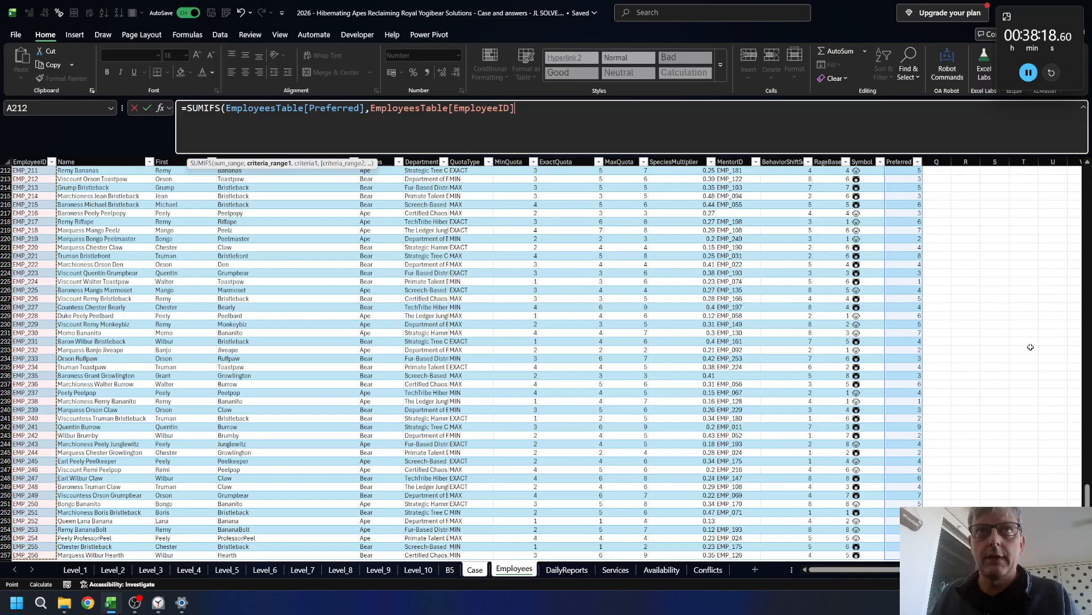
key(BackSpace)
key(BackSpace)
key(BackSpace)
key(Escape)
key(Escape)
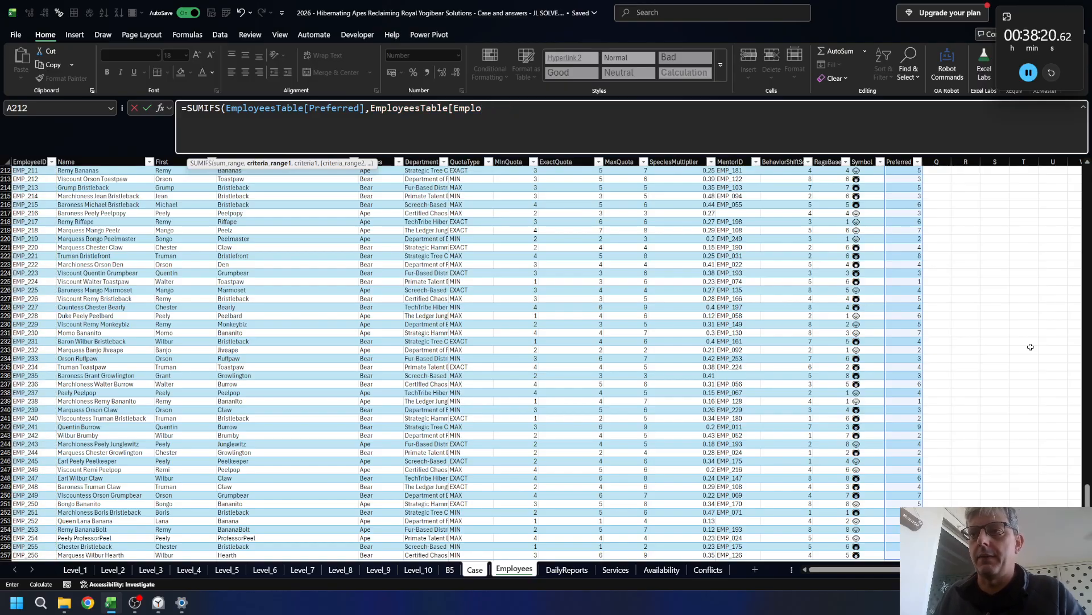
- Start a SUMIFS formula in E181 on the Case sheet with ReportsTable[preferred] as the sum range
text(=SUMIFS()
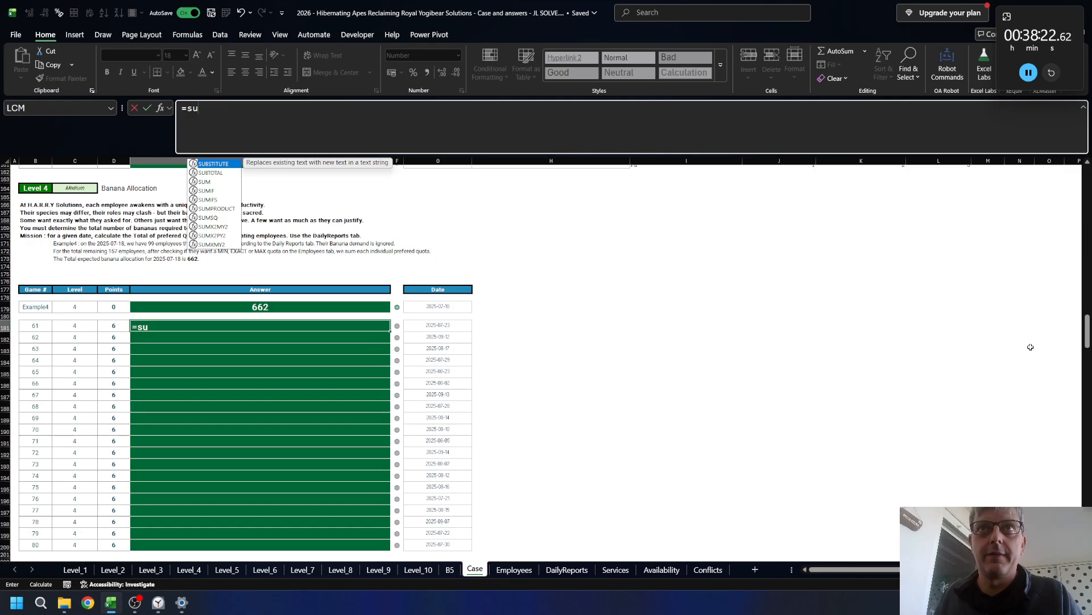
key(ctrl+Page_Down)
key(ctrl+Page_Down)
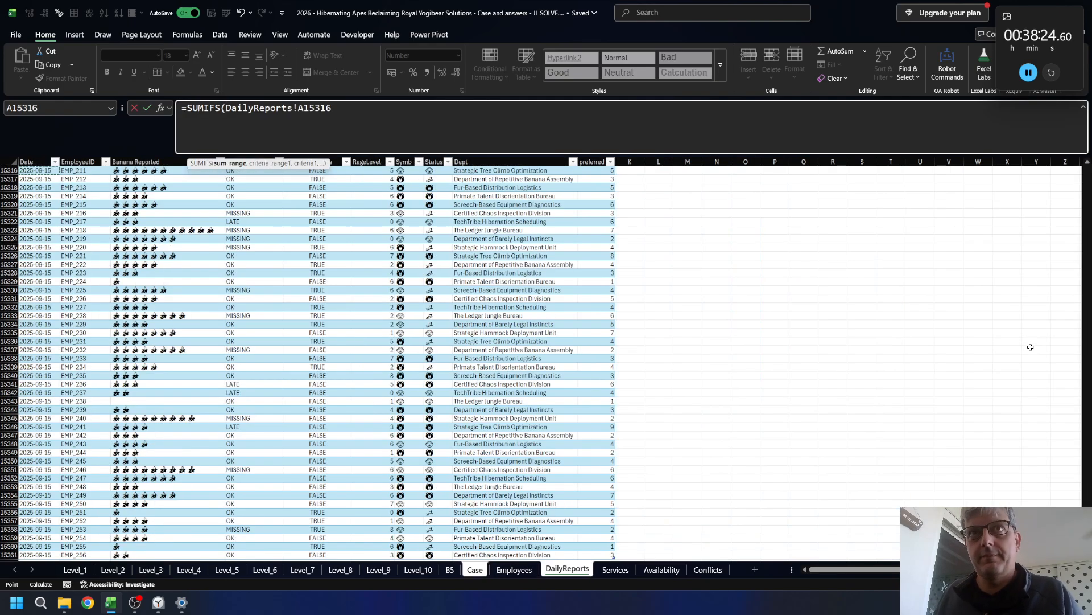
key(Down)
key(ctrl+Right)
key(ctrl+space)
text(,)
- Add ReportsTable[Date] as the first criteria range, matched to the game's date in Case!G181
key(Left)
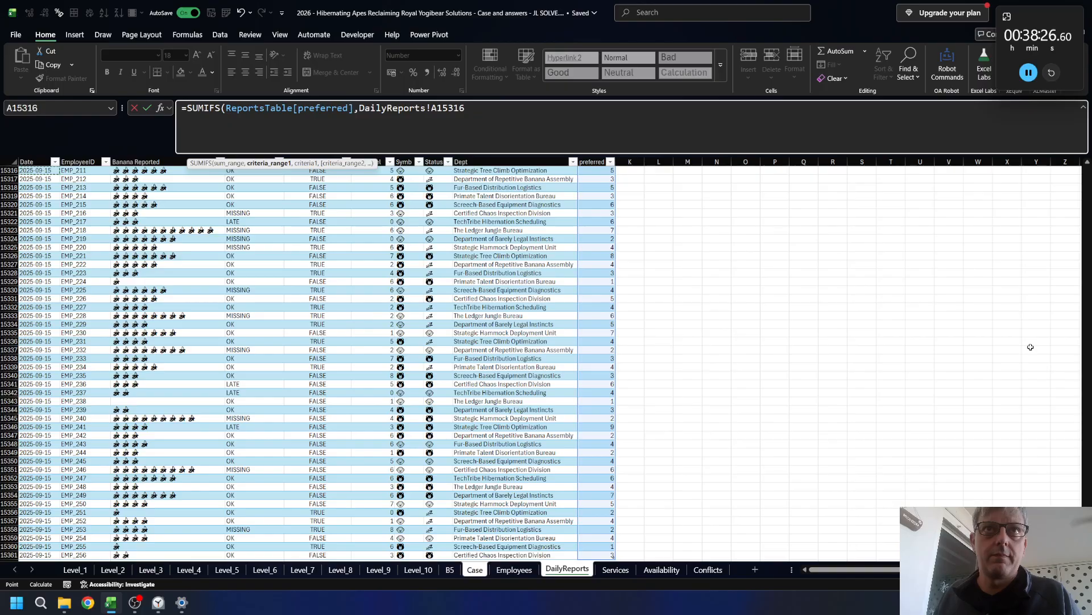
key(ctrl+space)
text(=)
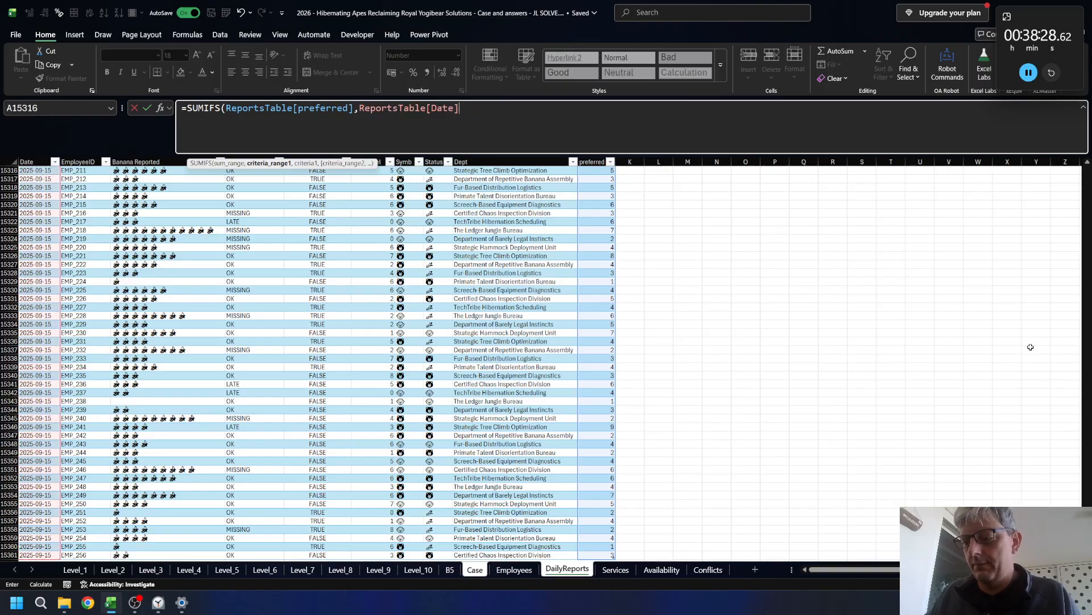
text(,)
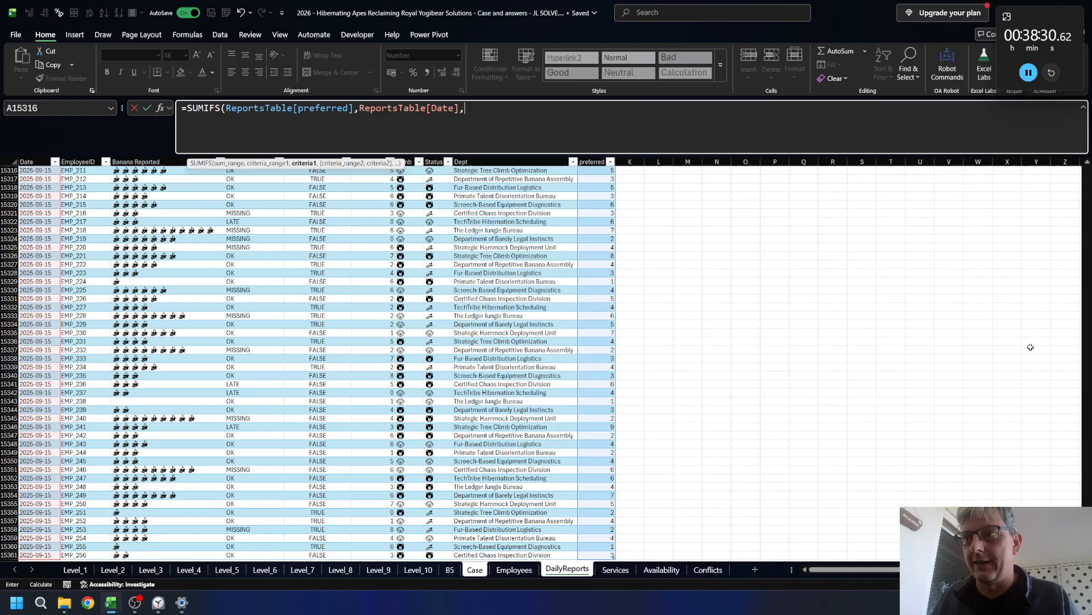
key(ctrl+Page_Up)
key(ctrl+Page_Up)
key(Right)
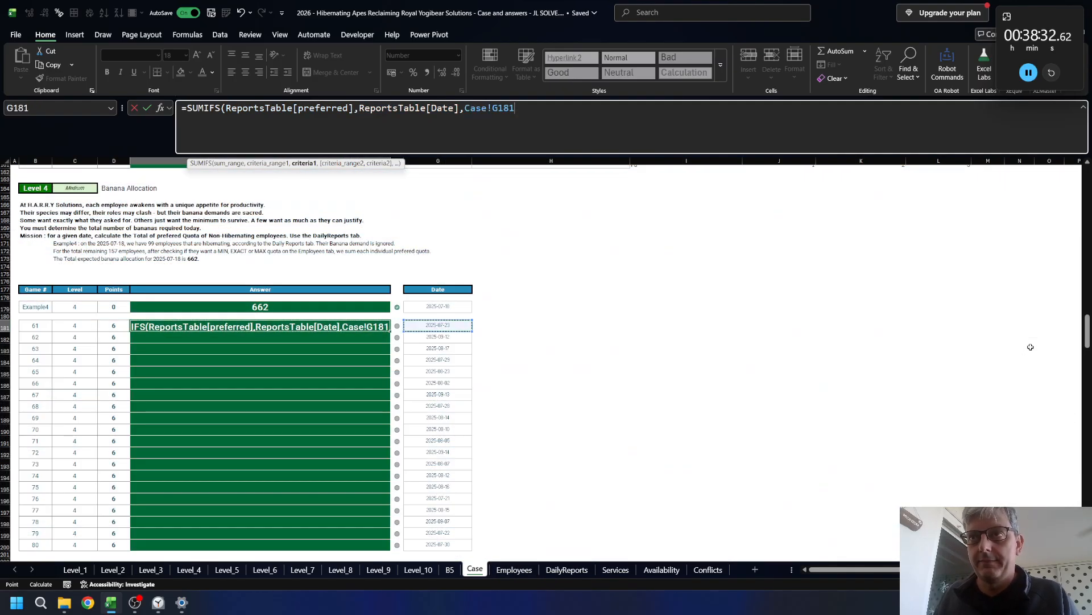
- Add ReportsTable[TodayHibernates] from DailyReports as the second criteria range of the SUMIFS
text(,)
key(ctrl+Page_Down)
key(ctrl+Page_Down)
key(ctrl+Page_Down)
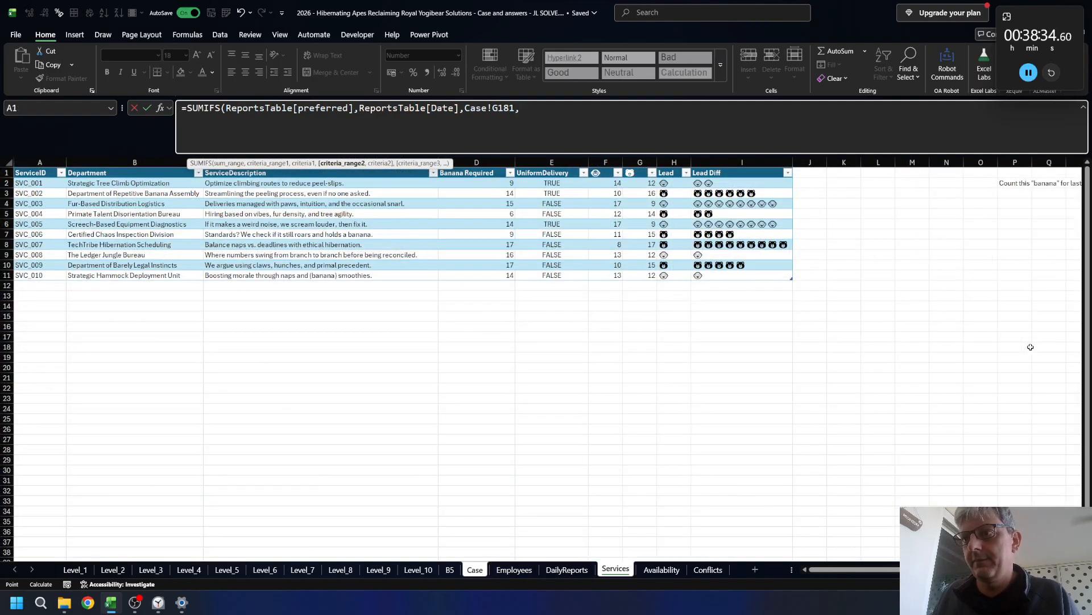
key(ctrl+Page_Up)
key(Down)
key(Down)
key(Down)
key(ctrl+Right)
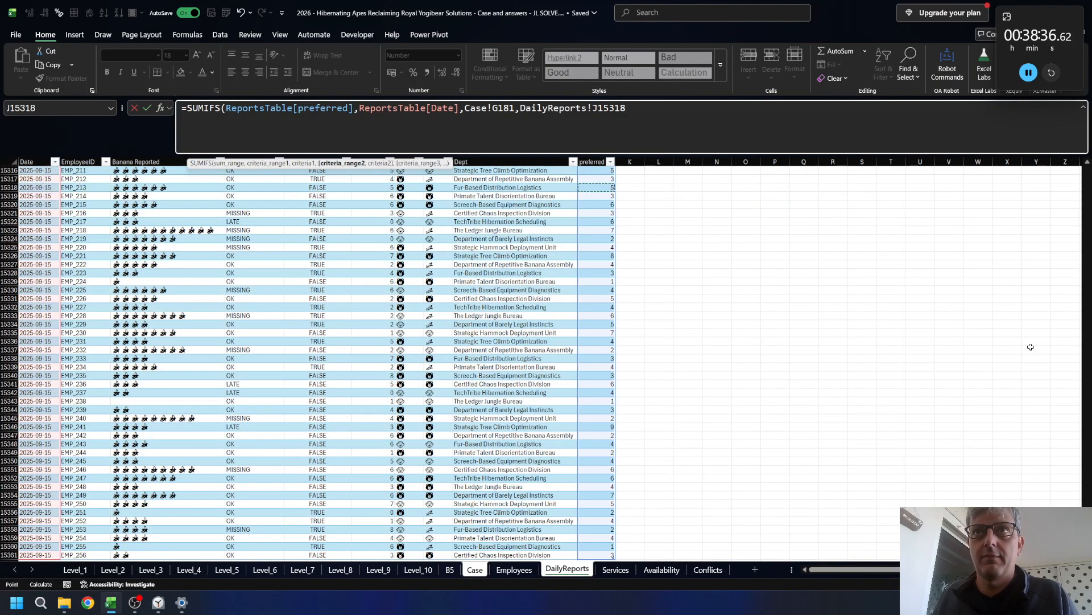
key(Left)
key(Left)
key(Left)
key(Left)
key(Left)
key(ctrl+space)
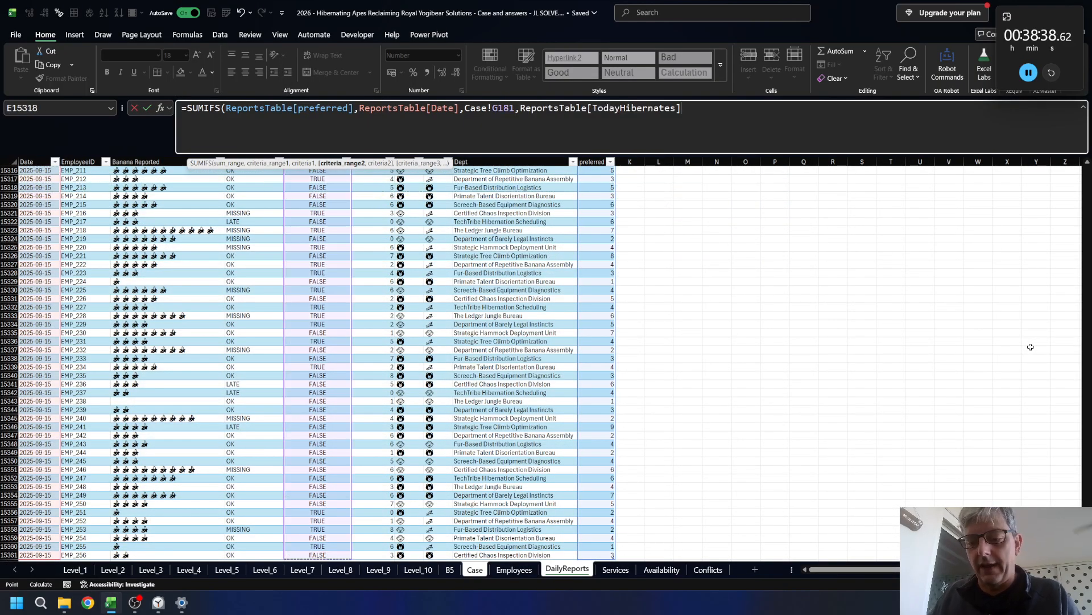
- Set the second criterion to FALSE and complete the SUMIFS formula
text(,FALSEà)
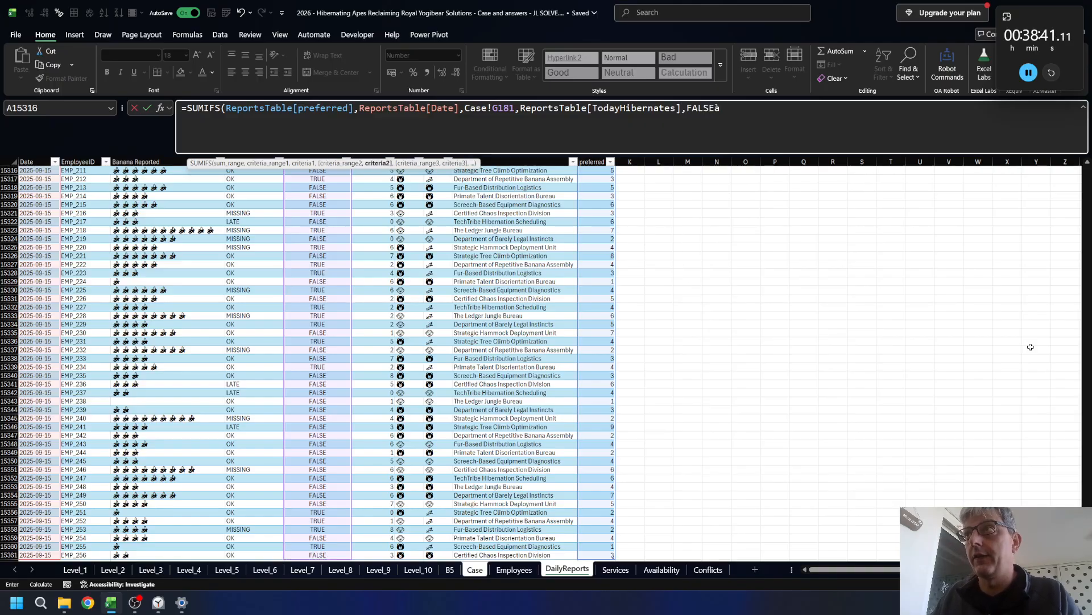
key(BackSpace)
text()))
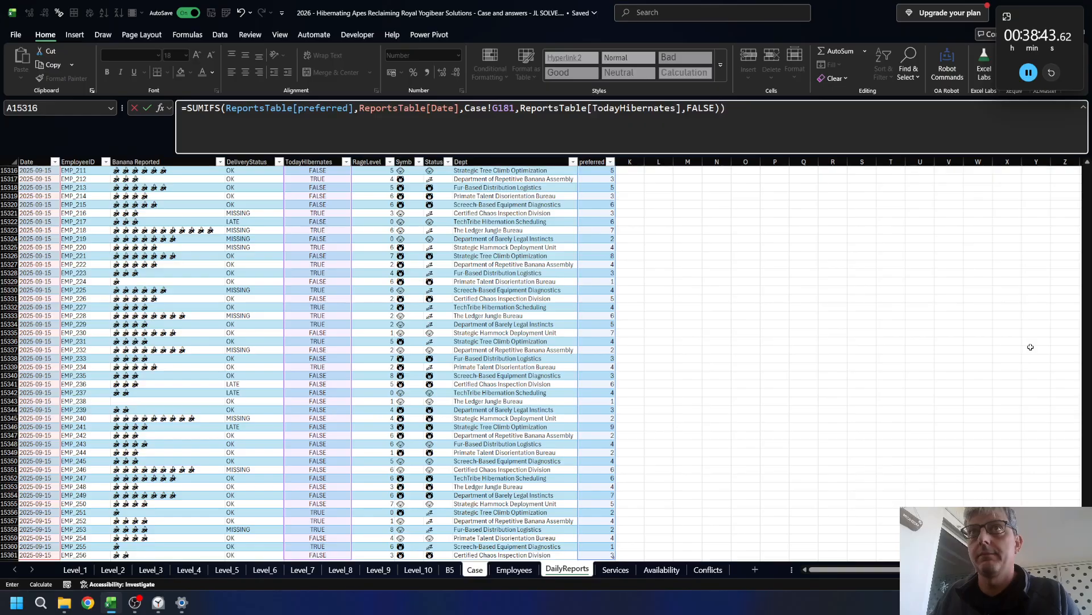
key(BackSpace)
key(Return)
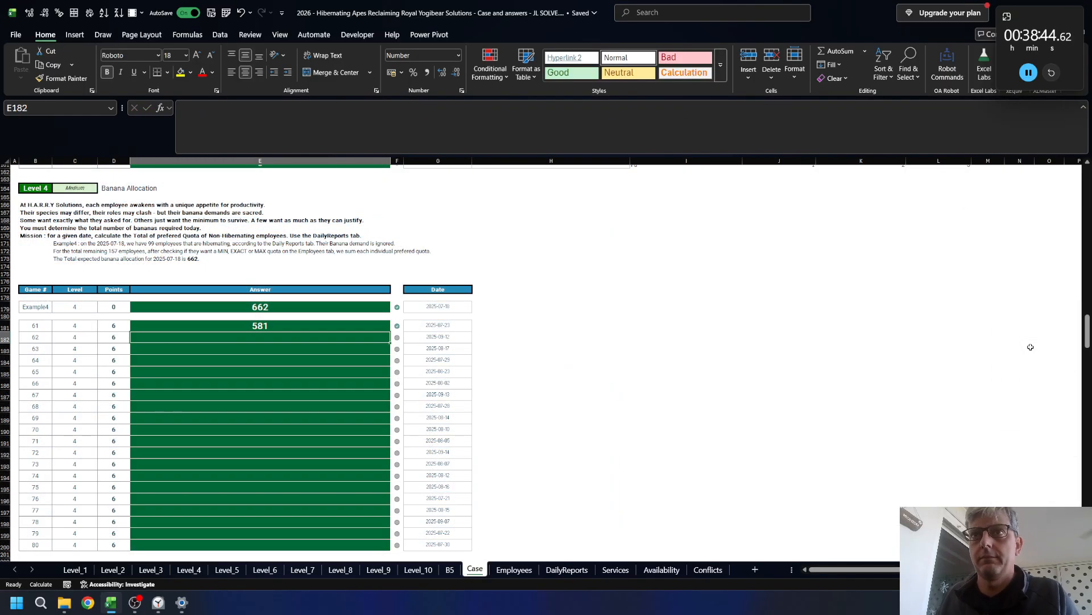
- Copy the game 61 SUMIFS formula to all Level 4 answer cells through game 80
key(Up)
key(ctrl+c)
key(ctrl+Down)
key(ctrl+shift+Up)
key(ctrl+v)
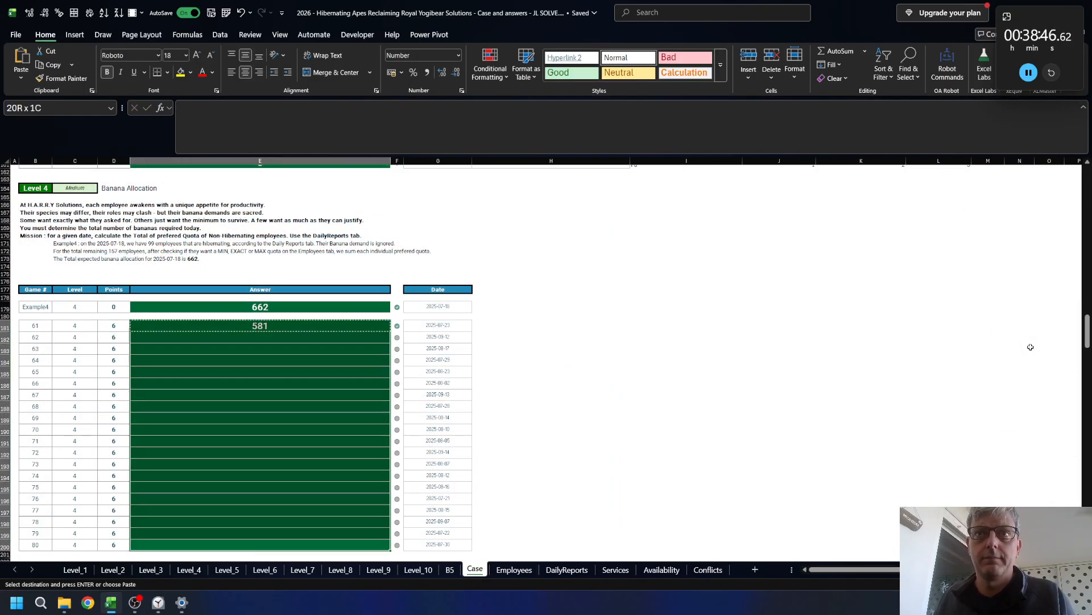
- Review the Level 5 task and its condition table on the Case sheet, and select cell G56 on the Level_5 sheet
scroll(641, 337, down, 11)
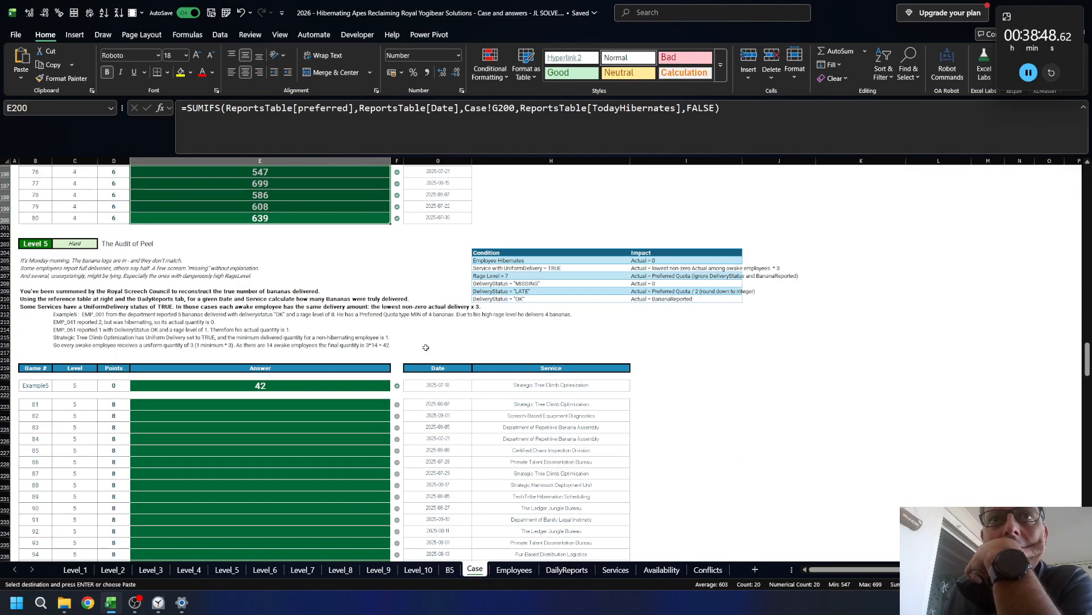
click(243, 327)
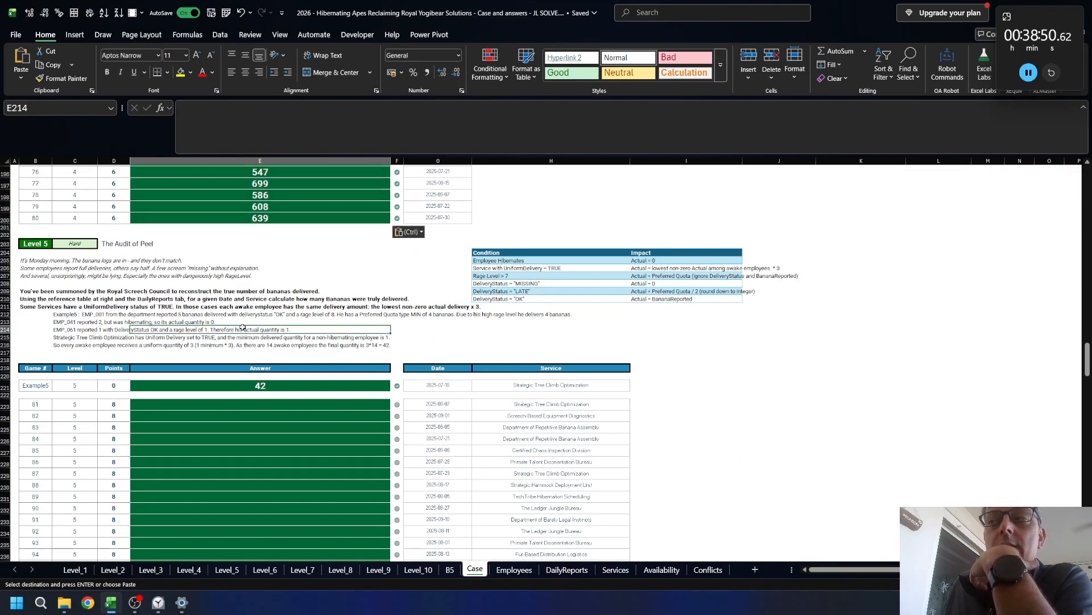
click(701, 340)
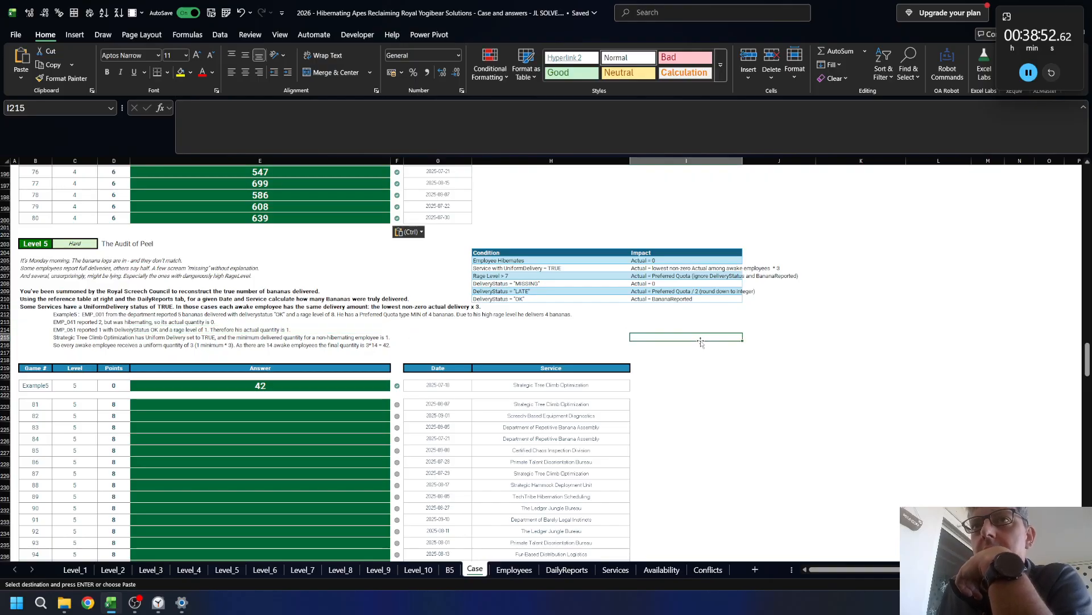
click(682, 387)
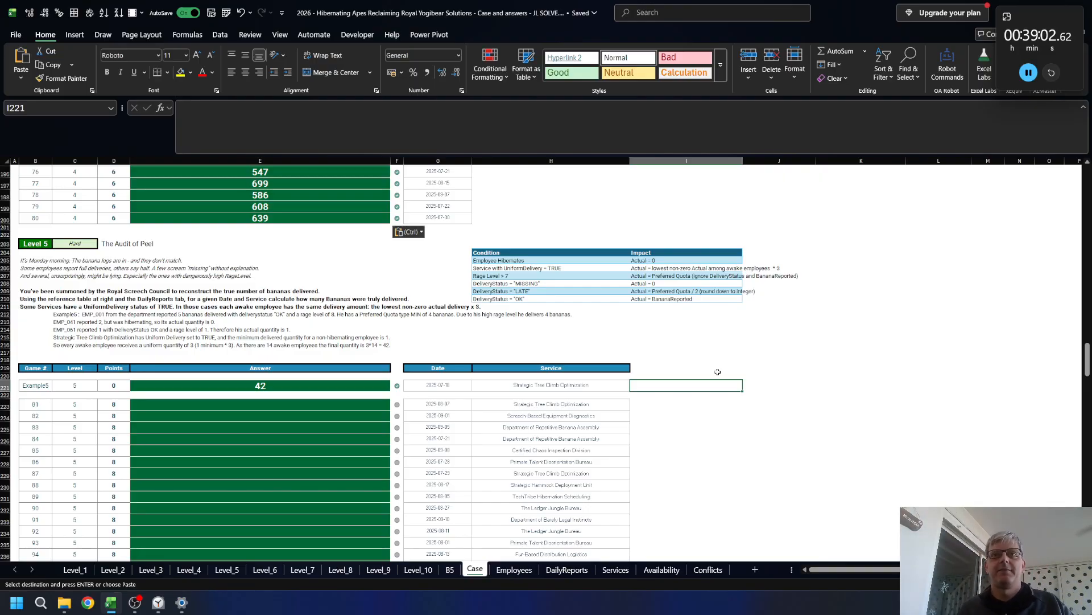
click(227, 570)
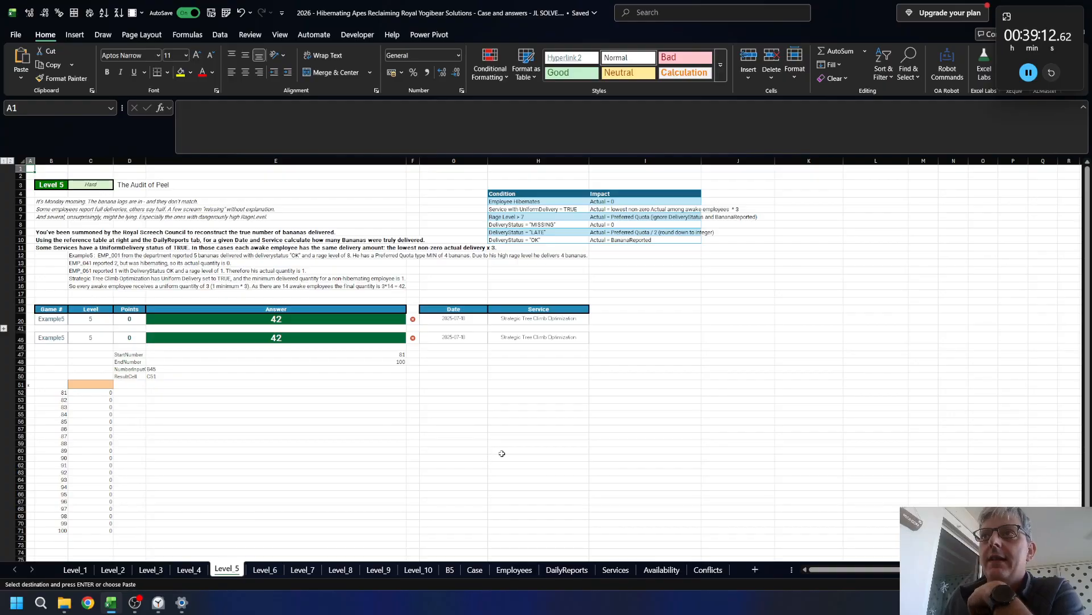
click(449, 420)
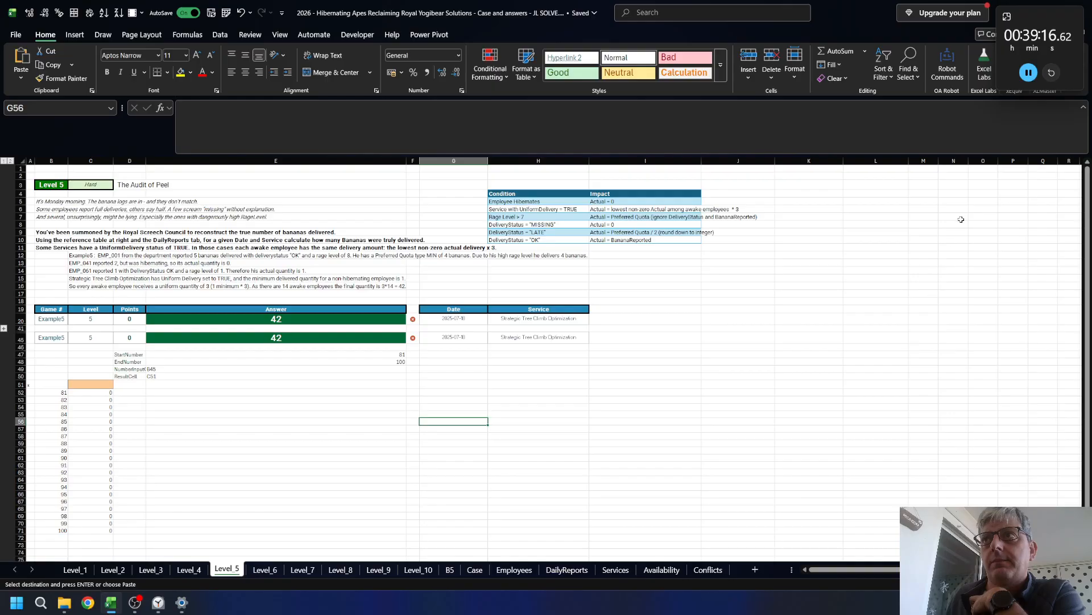
text(=FILTER()
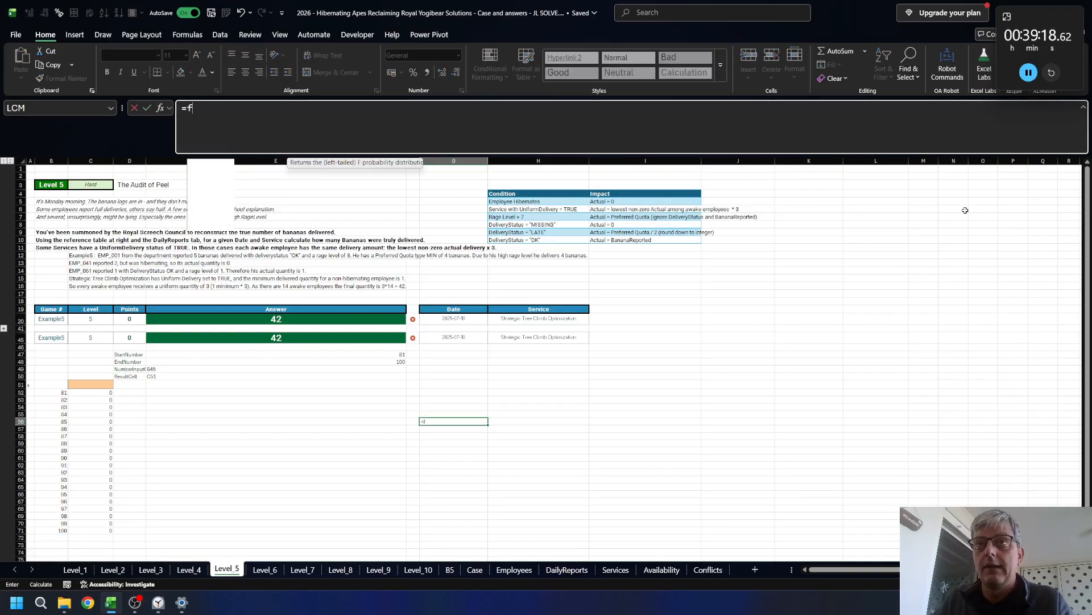
key(ctrl+Page_Down)
key(ctrl+Page_Down)
key(ctrl+Page_Down)
key(ctrl+Page_Down)
key(ctrl+Page_Down)
key(ctrl+Page_Down)
key(ctrl+Page_Down)
key(ctrl+Page_Down)
key(ctrl+Page_Down)
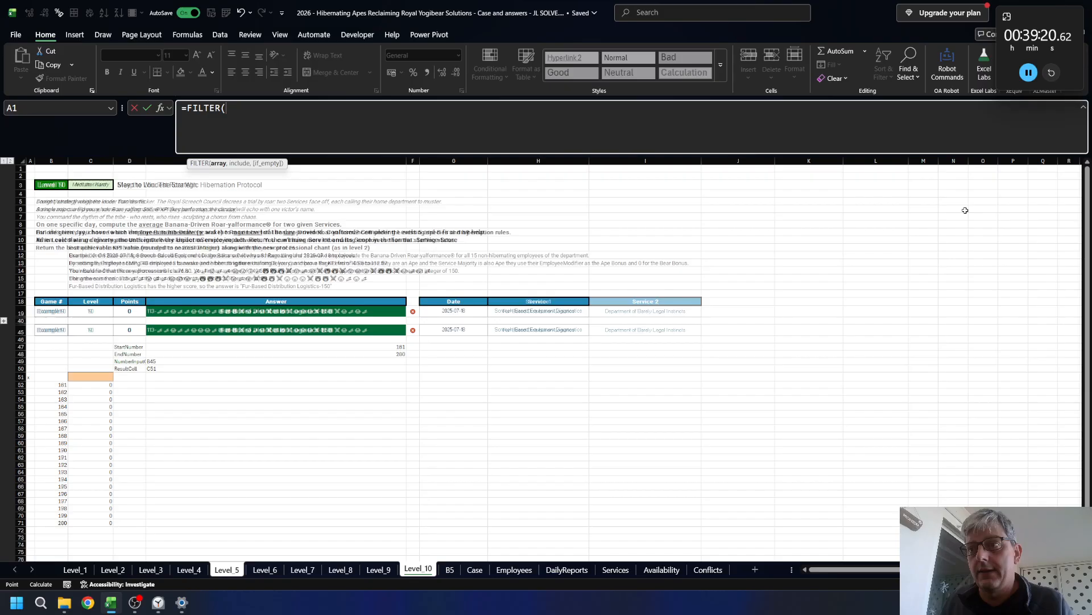
key(ctrl+shift+Right)
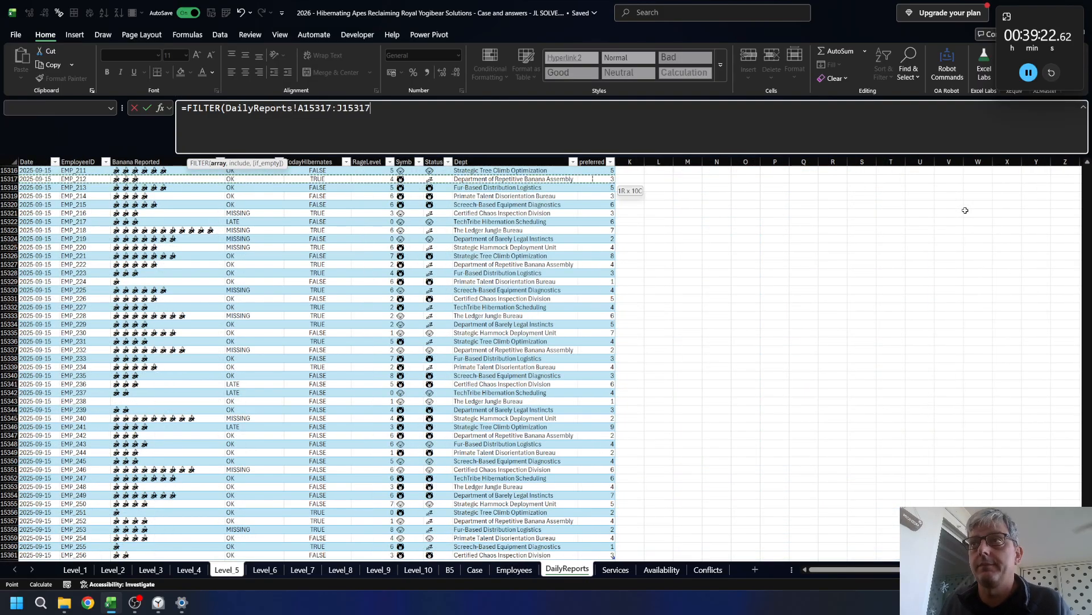
key(ctrl+shift+Down)
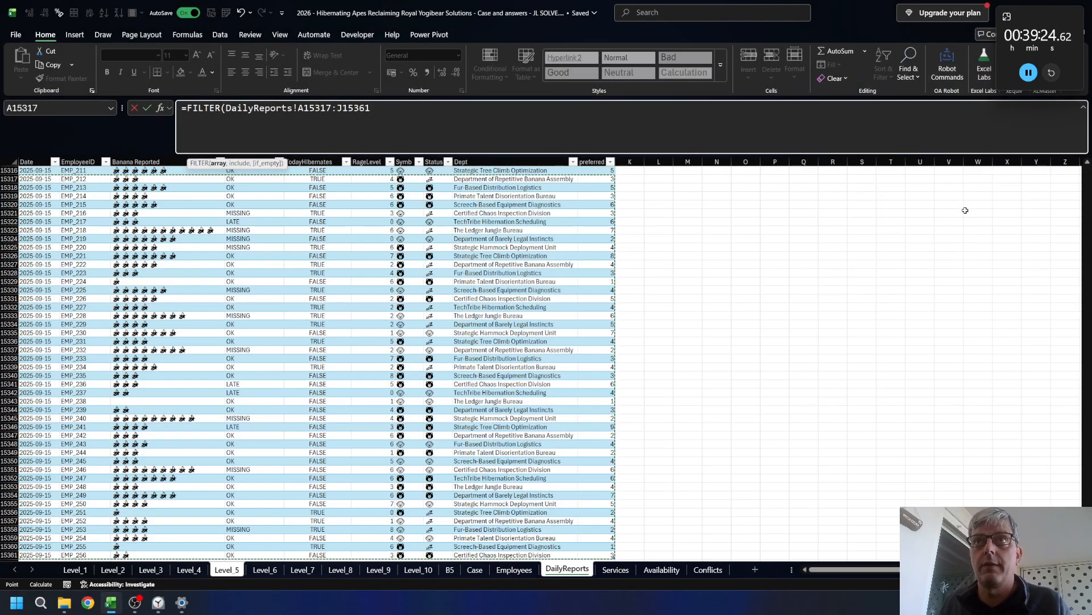
key(ctrl+a)
key(Up)
key(Up)
key(ctrl+Up)
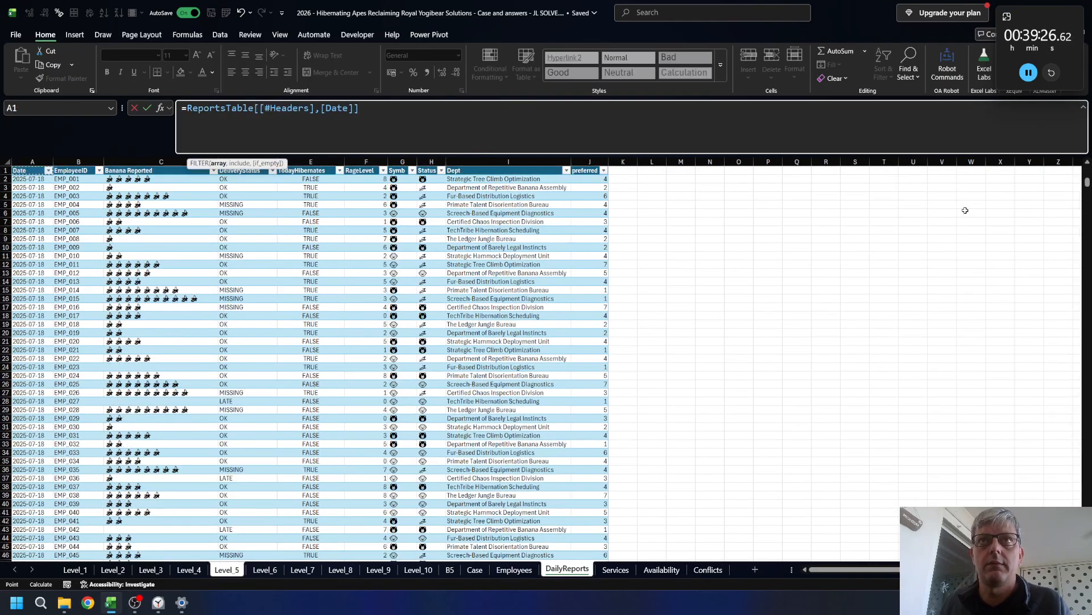
key(Escape)
- Start a FILTER formula in G56 on the Level_5 sheet with the whole ReportsTable from DailyReports as its array
text(=FILTER()
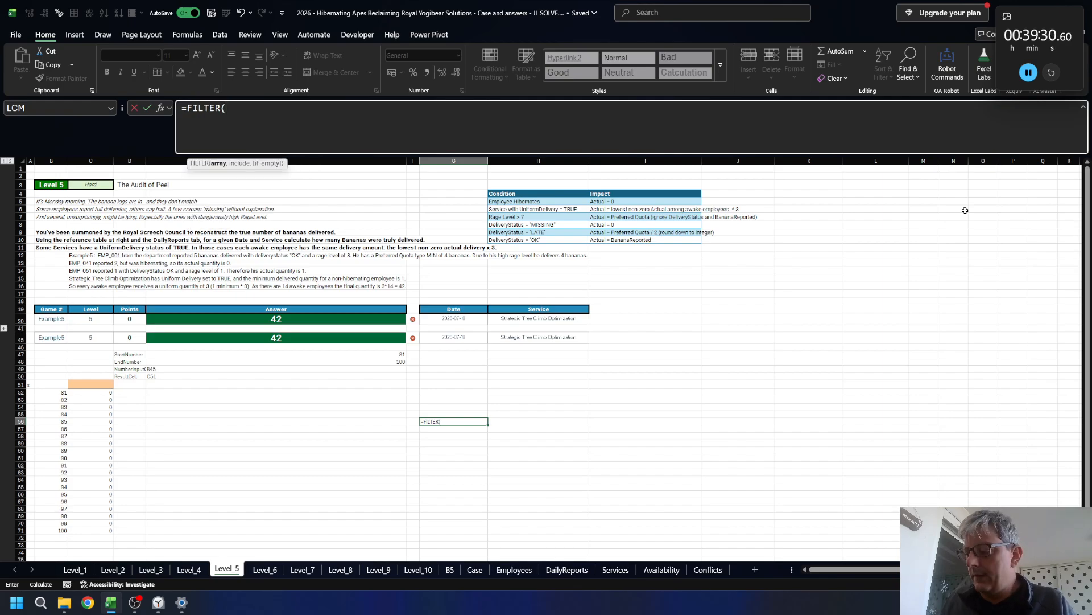
key(ctrl+Page_Down)
key(ctrl+Page_Down)
key(ctrl+Page_Down)
key(ctrl+Page_Down)
key(ctrl+Page_Down)
key(ctrl+Page_Down)
key(ctrl+Page_Down)
key(ctrl+Page_Down)
key(ctrl+Page_Down)
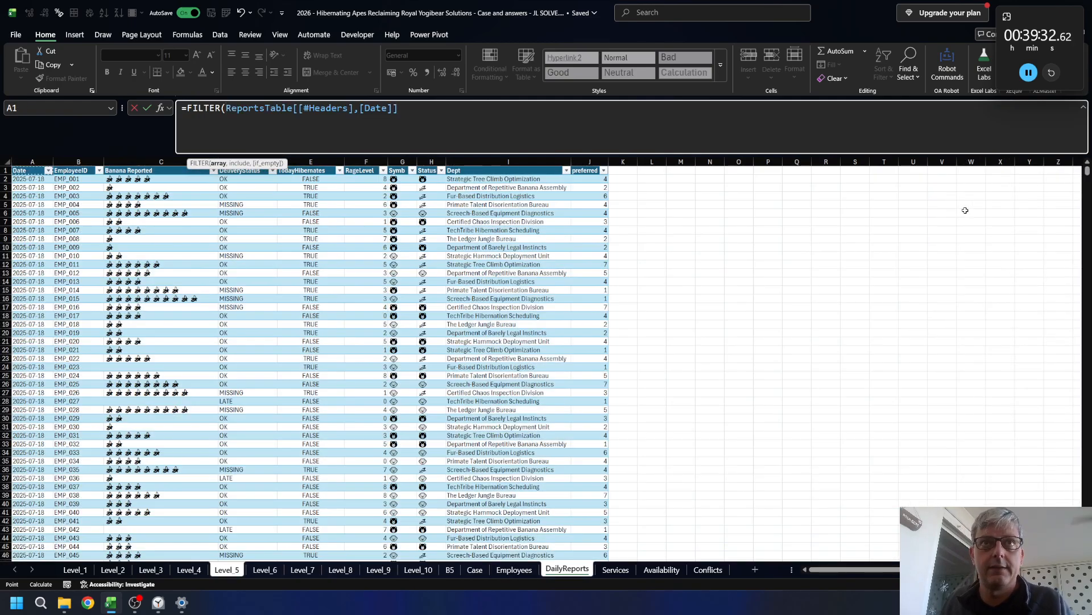
key(ctrl+shift+Right)
key(ctrl+shift+Down)
text(,)
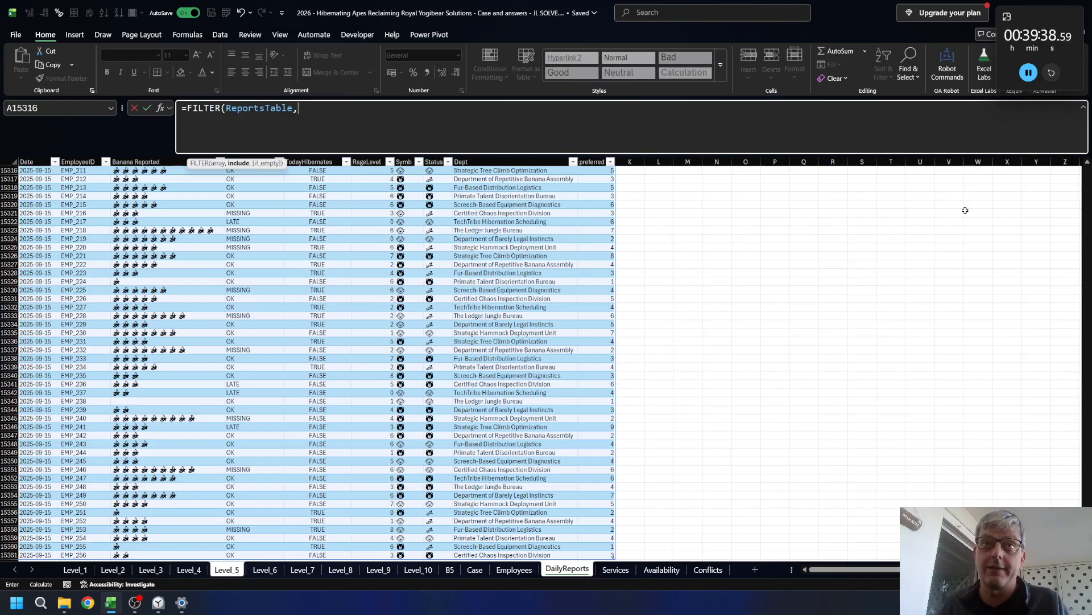
- Begin the FILTER include condition with the ReportsTable[Date] column and an equals comparison
key(Up)
key(ctrl+space)
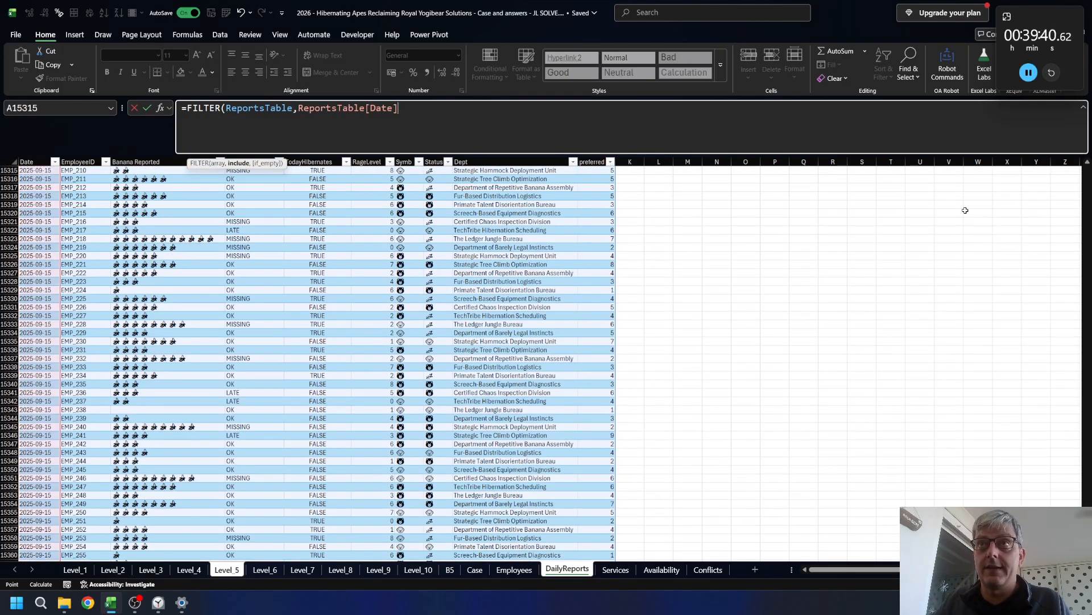
text(=)
- Complete the date condition by matching it to cell G45 on the Level_5 sheet, and close the parenthesis
key(ctrl+Page_Up)
key(ctrl+Page_Up)
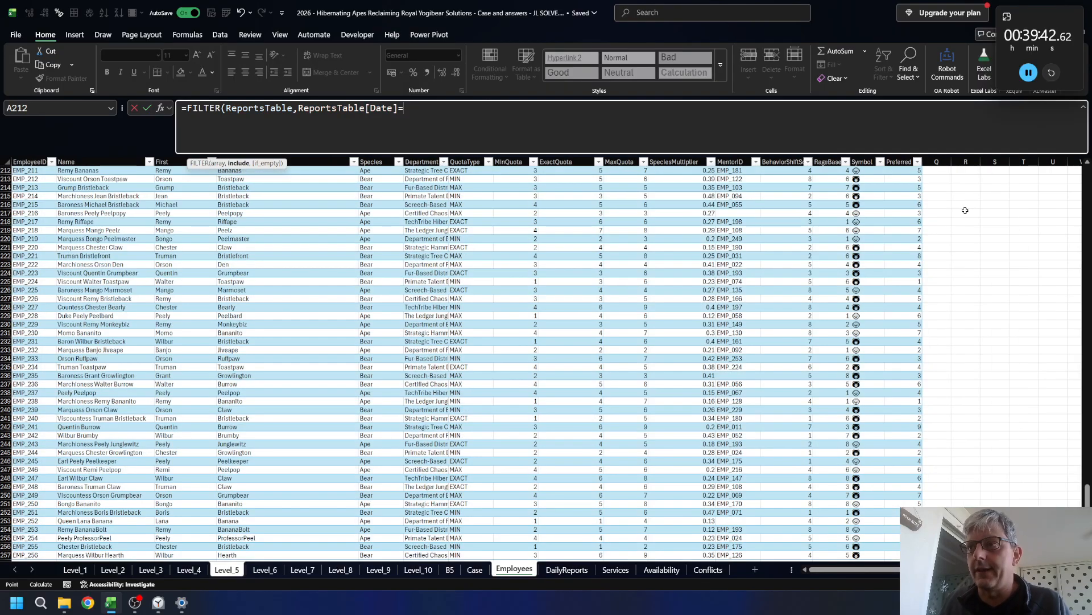
key(Up)
key(Down)
key(Down)
key(Down)
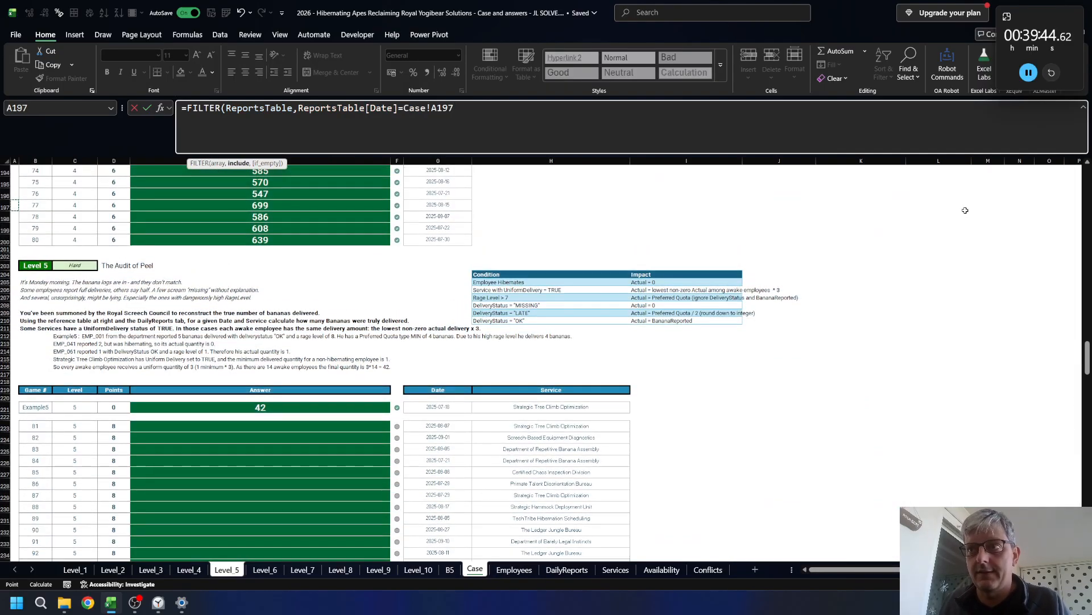
key(ctrl+Page_Down)
key(ctrl+Page_Up)
key(ctrl+Page_Up)
key(ctrl+Page_Up)
key(ctrl+Page_Up)
key(ctrl+Page_Up)
key(ctrl+Page_Up)
key(ctrl+Page_Up)
key(ctrl+Page_Up)
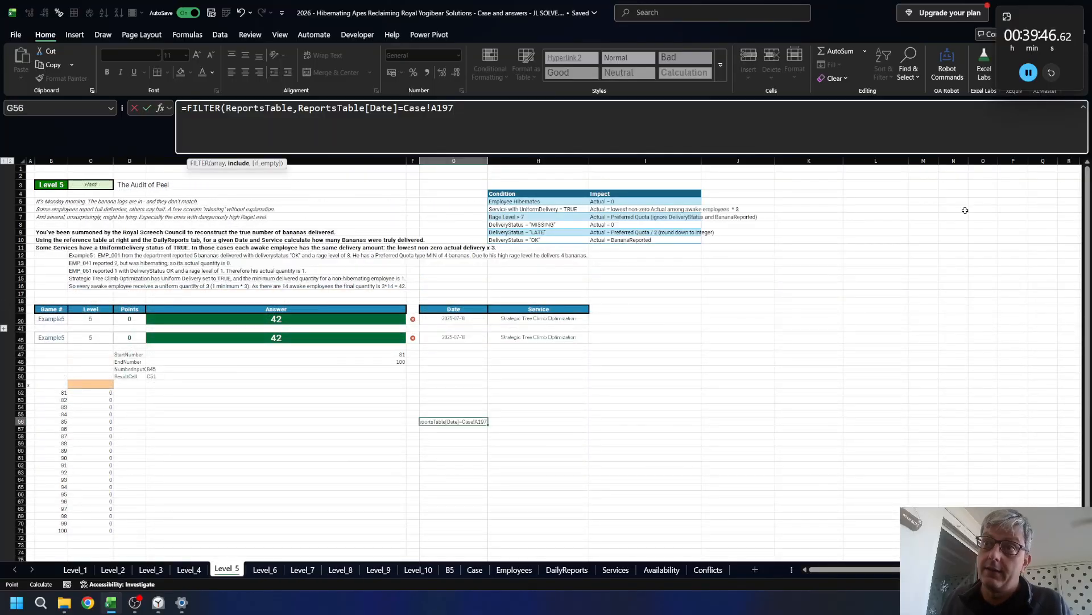
key(Left)
key(Down)
key(Right)
key(Up)
key(ctrl+Up)
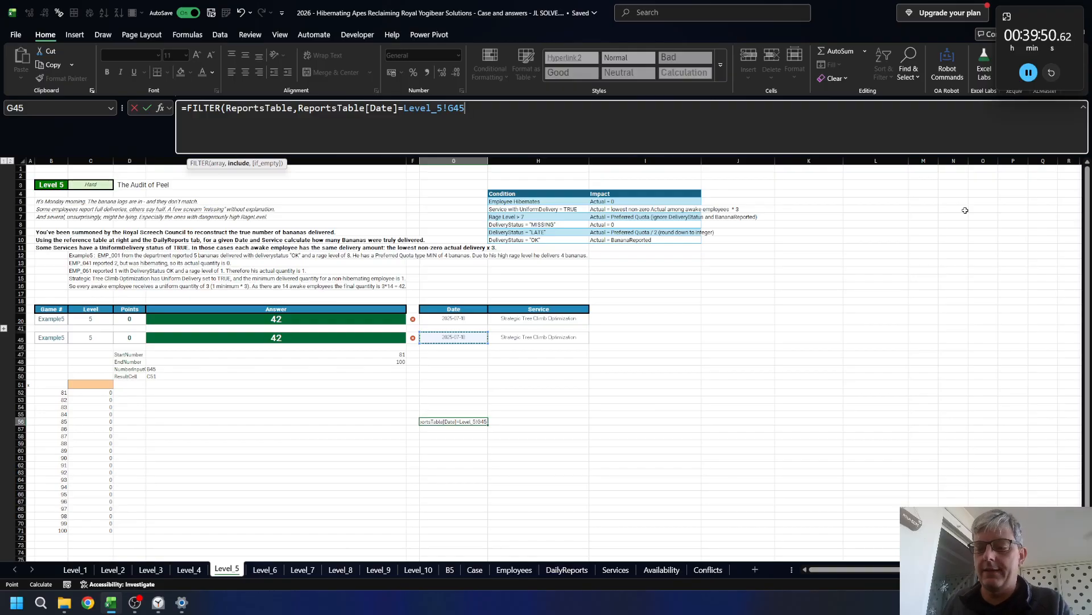
text())
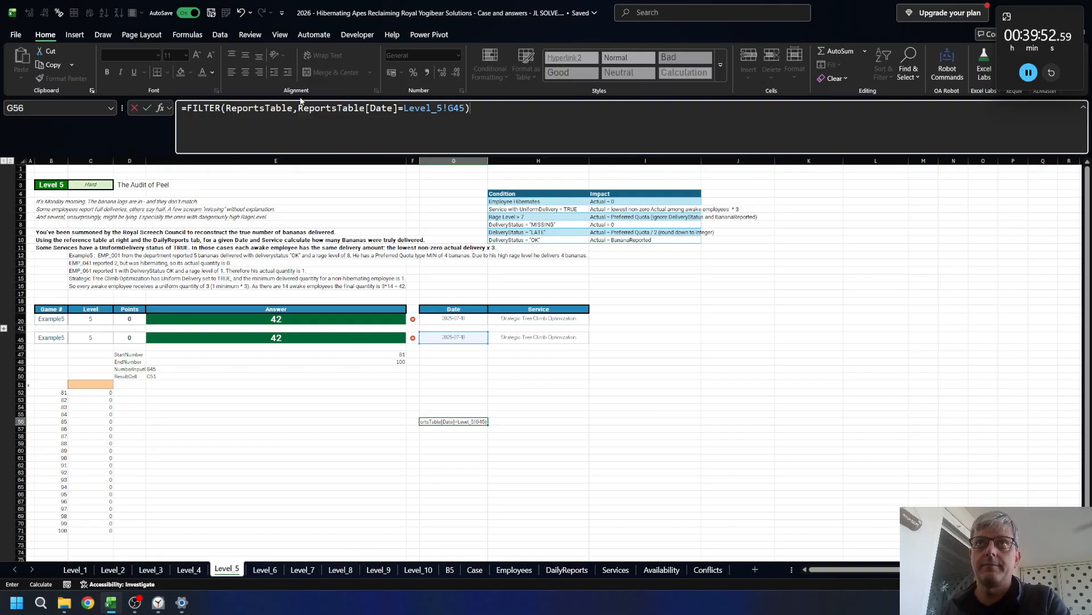
- Enclose the date condition in parentheses and append a multiplied, empty second condition to the FILTER formula
click(299, 108)
text(()
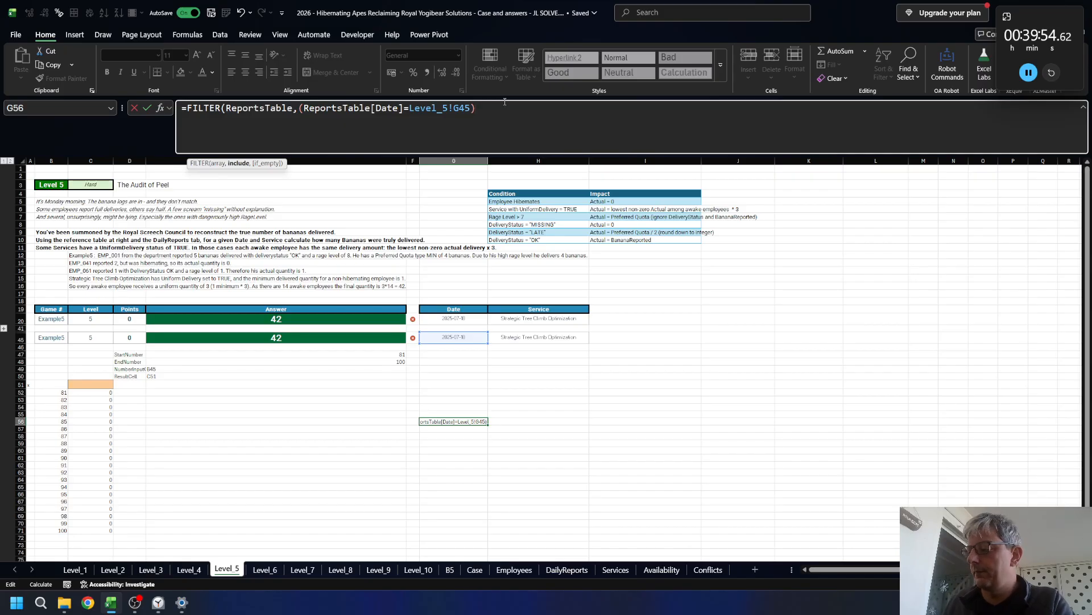
text(*()))
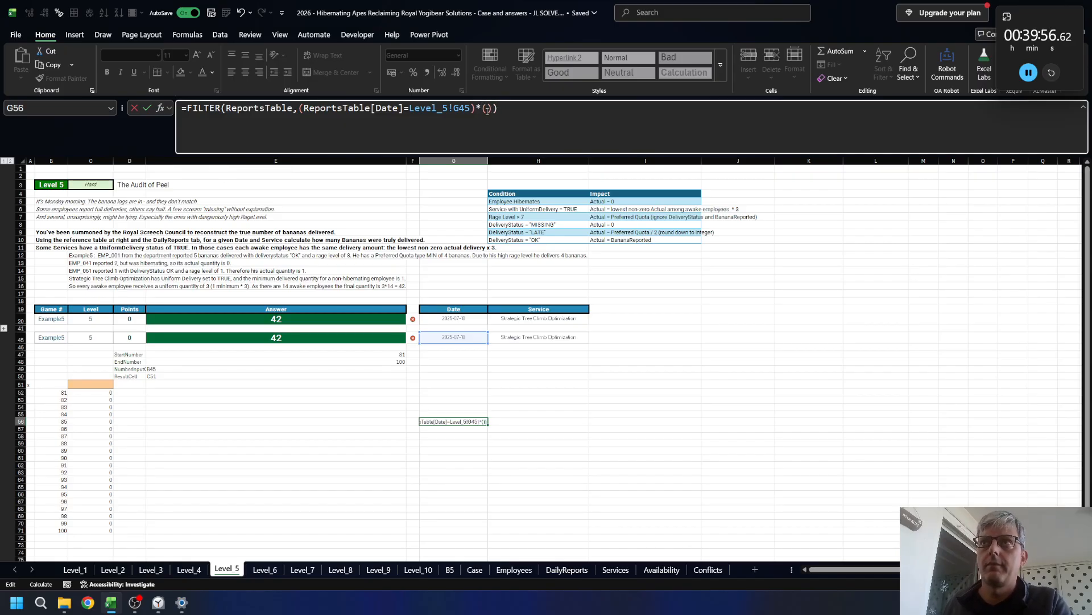
click(487, 109)
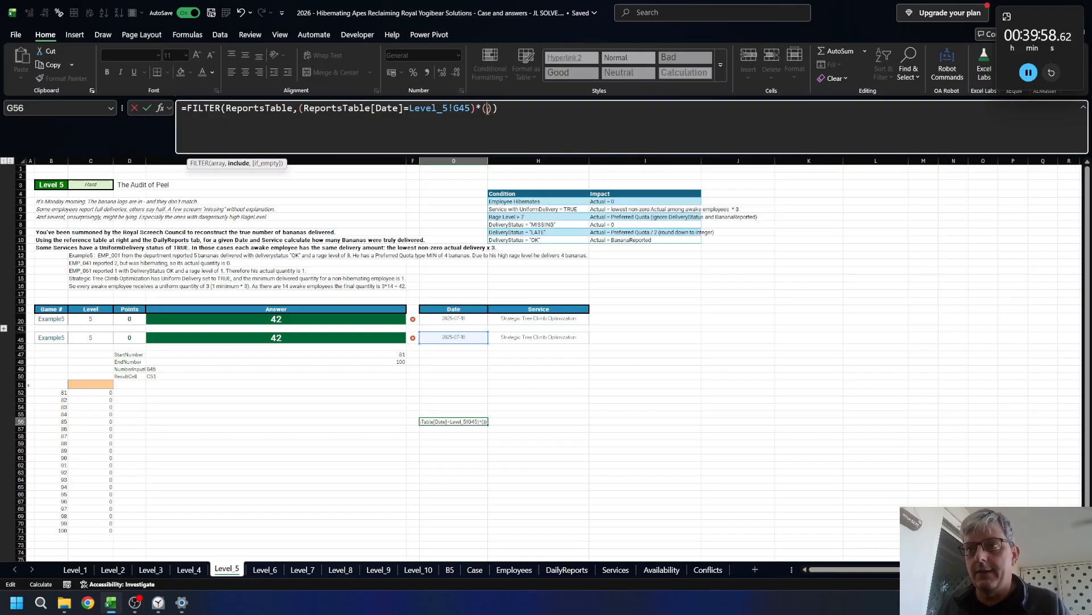
- Insert the ReportsTable[Dept] column from DailyReports into the empty second condition of the FILTER formula
key(ctrl+Page_Down)
key(ctrl+Page_Down)
key(ctrl+Page_Down)
key(ctrl+Page_Down)
key(ctrl+Page_Down)
key(ctrl+Page_Down)
key(ctrl+Page_Down)
key(ctrl+Page_Down)
key(ctrl+Page_Down)
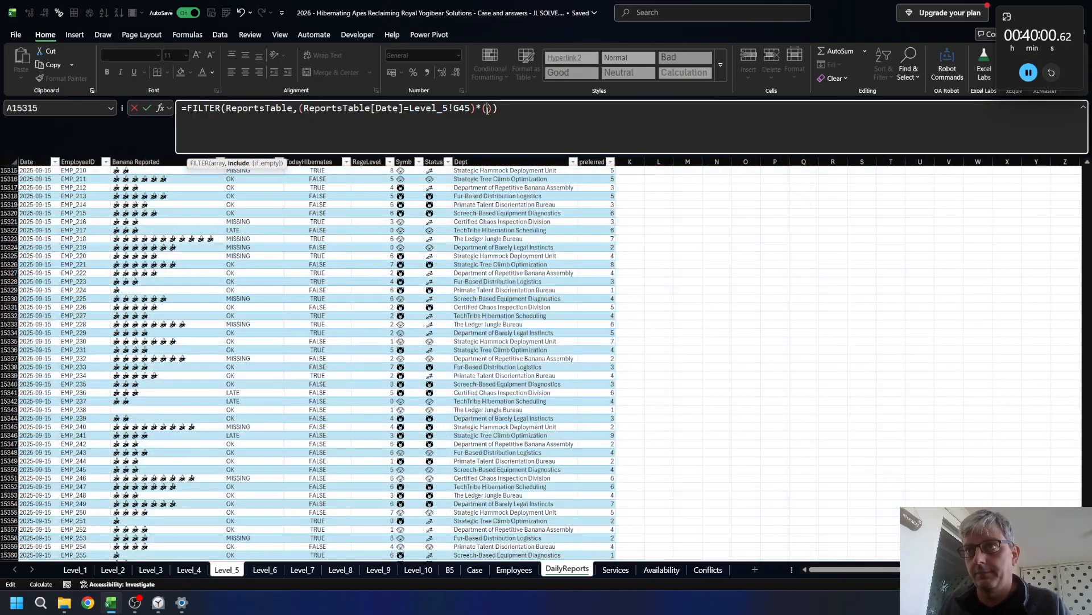
key(End)
key(Left)
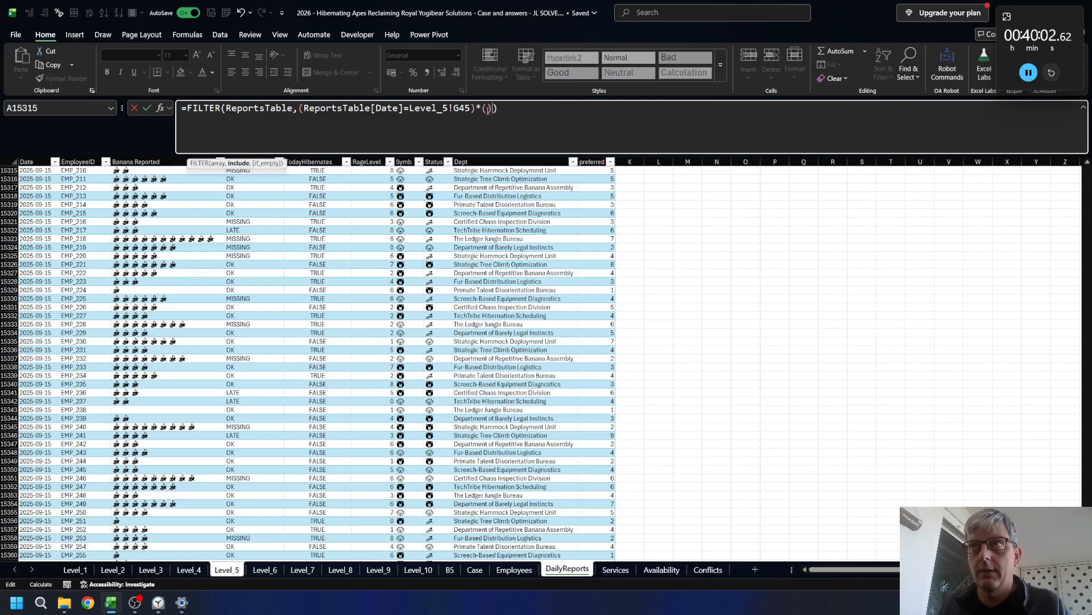
key(ctrl+Right)
key(Left)
key(Left)
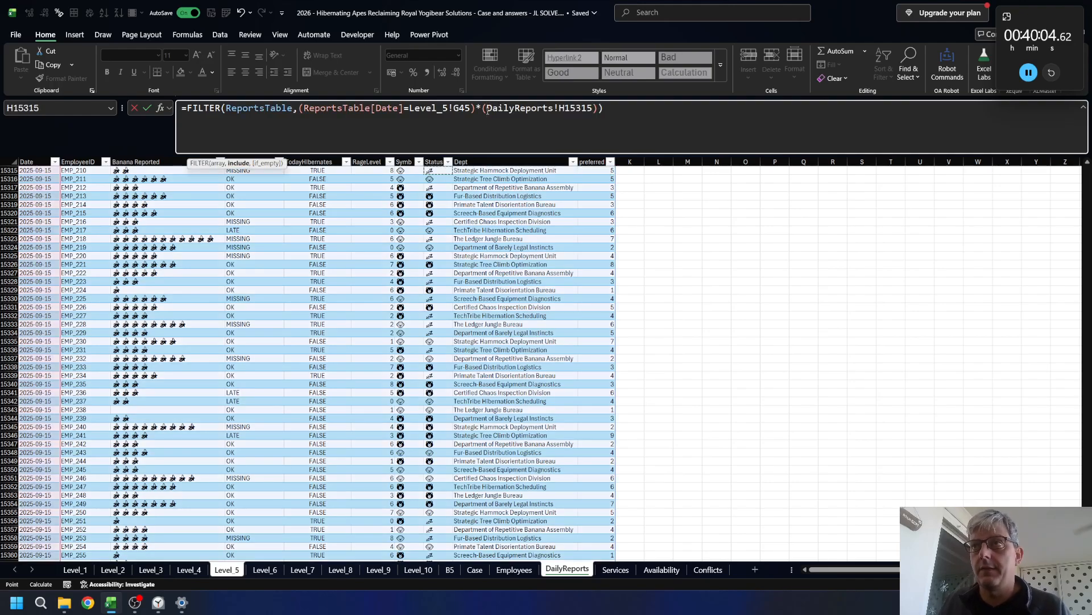
key(Right)
key(ctrl+space)
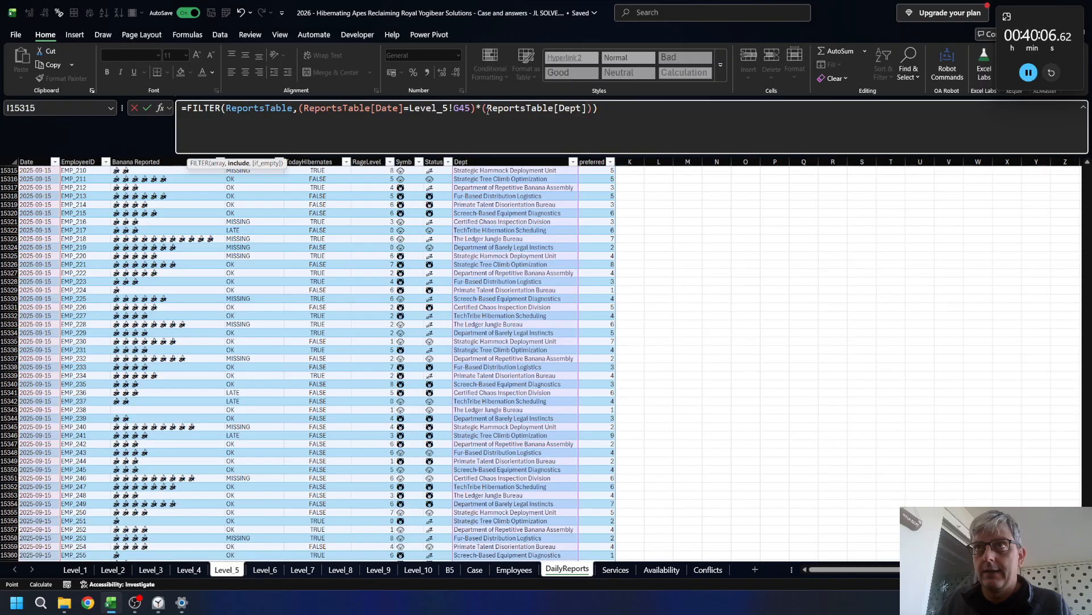
- Set the department condition equal to the service in Level_5!H45 and complete the FILTER formula
text(=)
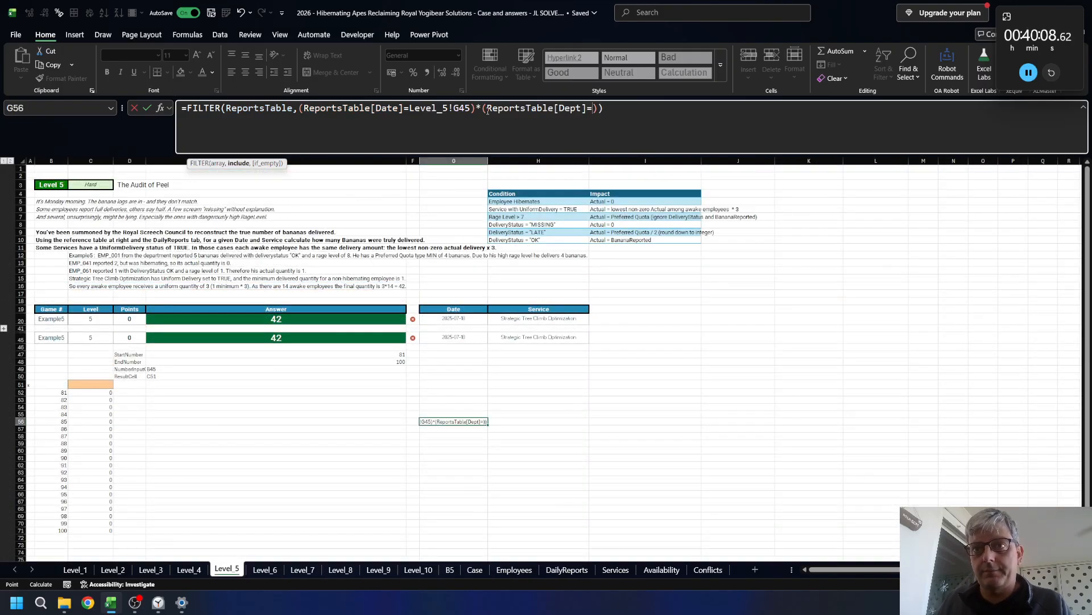
key(ctrl+Up)
key(Right)
key(Return)
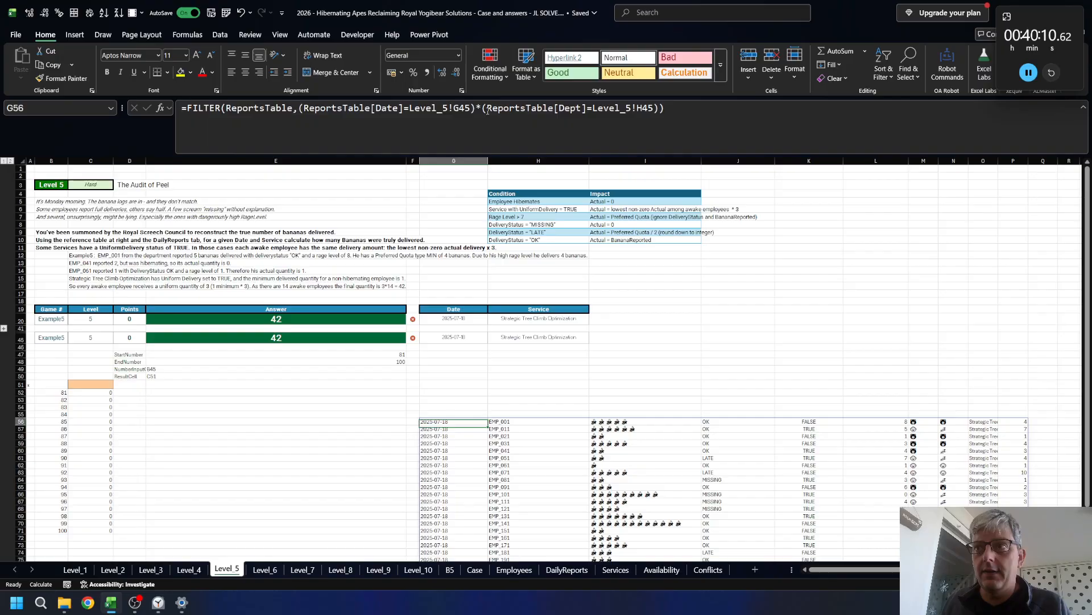
- Add a formula in G55 that brings in the ReportsTable header row from DailyReports above the filtered rows
key(Up)
text(+)
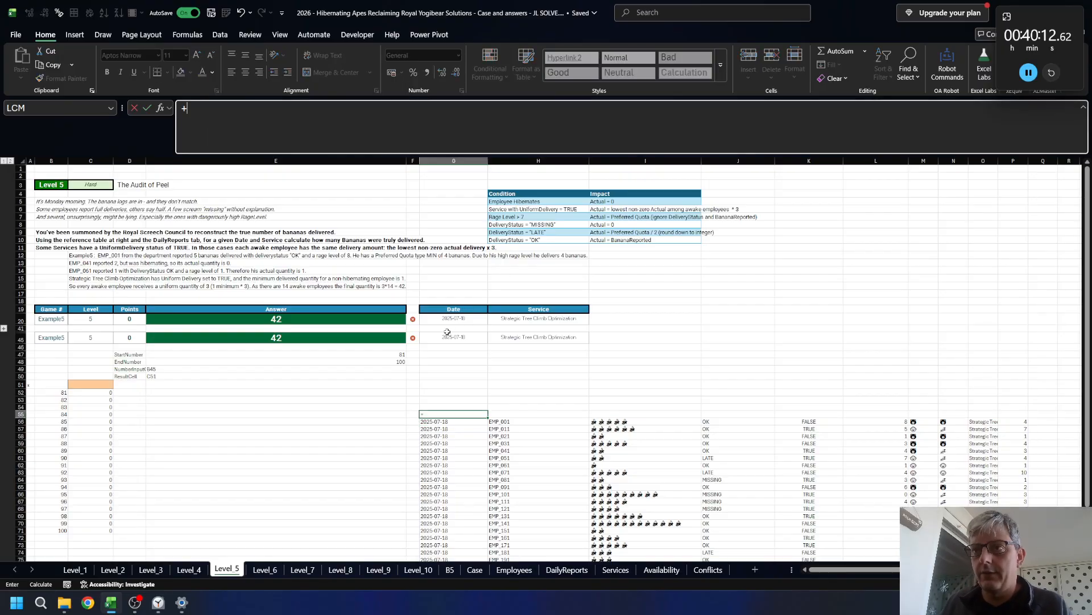
key(ctrl+Page_Down)
key(ctrl+Page_Down)
key(ctrl+Page_Down)
key(ctrl+Page_Down)
key(ctrl+Page_Down)
key(ctrl+Page_Down)
key(ctrl+Page_Down)
key(ctrl+Page_Down)
key(ctrl+Page_Down)
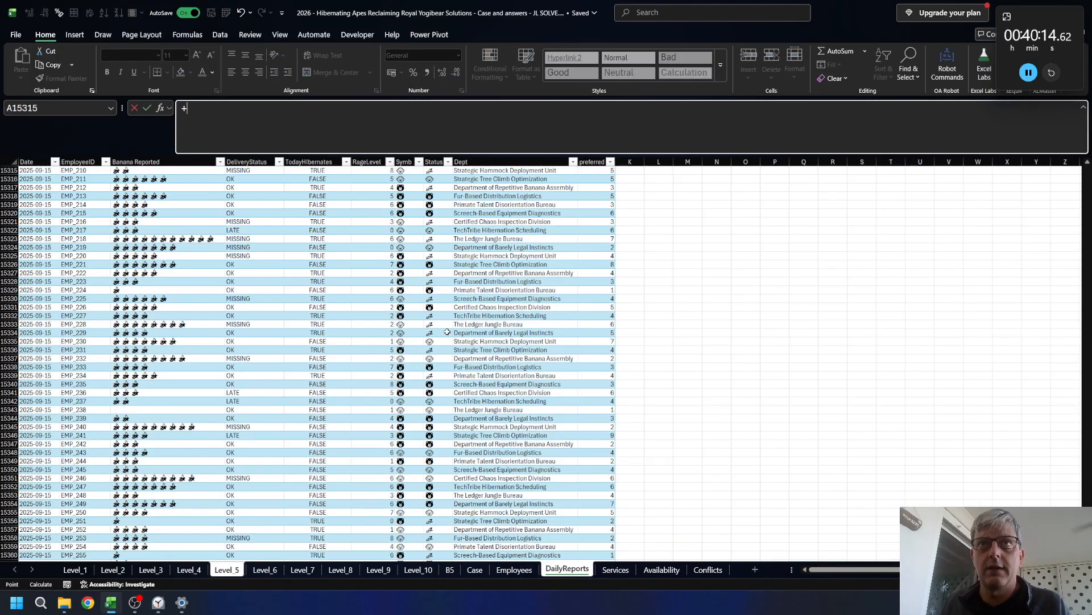
key(ctrl+Up)
key(Escape)
key(Up)
key(Down)
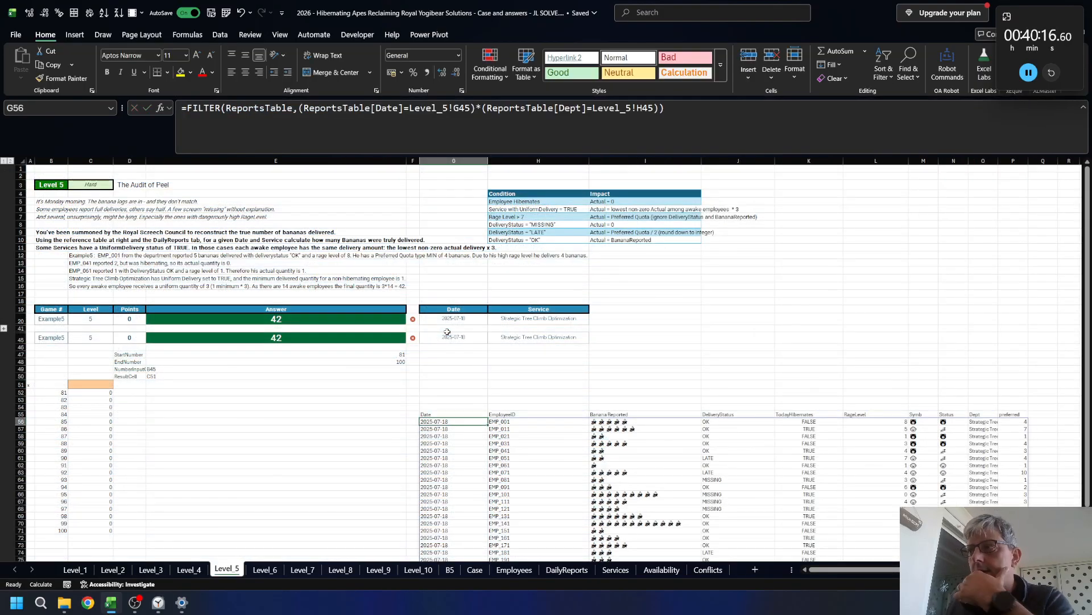
- Autofit column O so the full department names in the filtered results fit, and select G85
scroll(524, 389, down, 6)
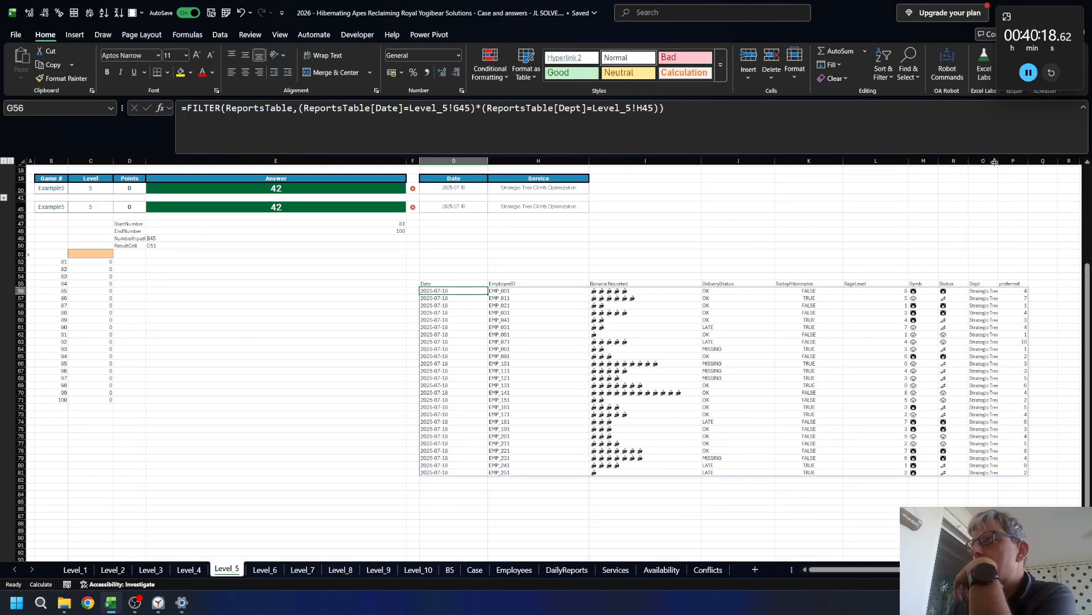
double_click(999, 161)
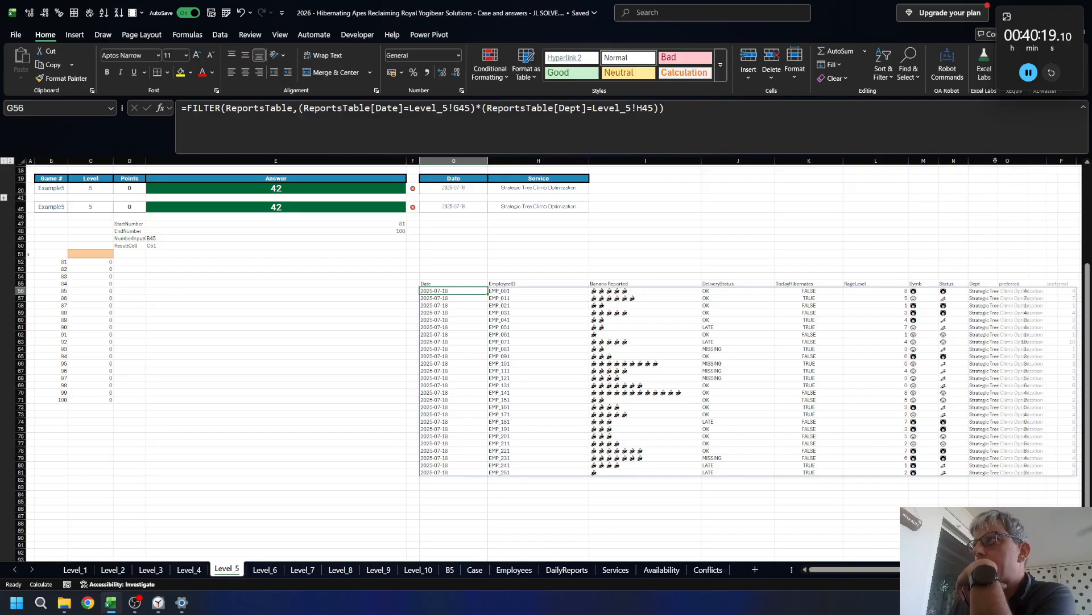
click(453, 501)
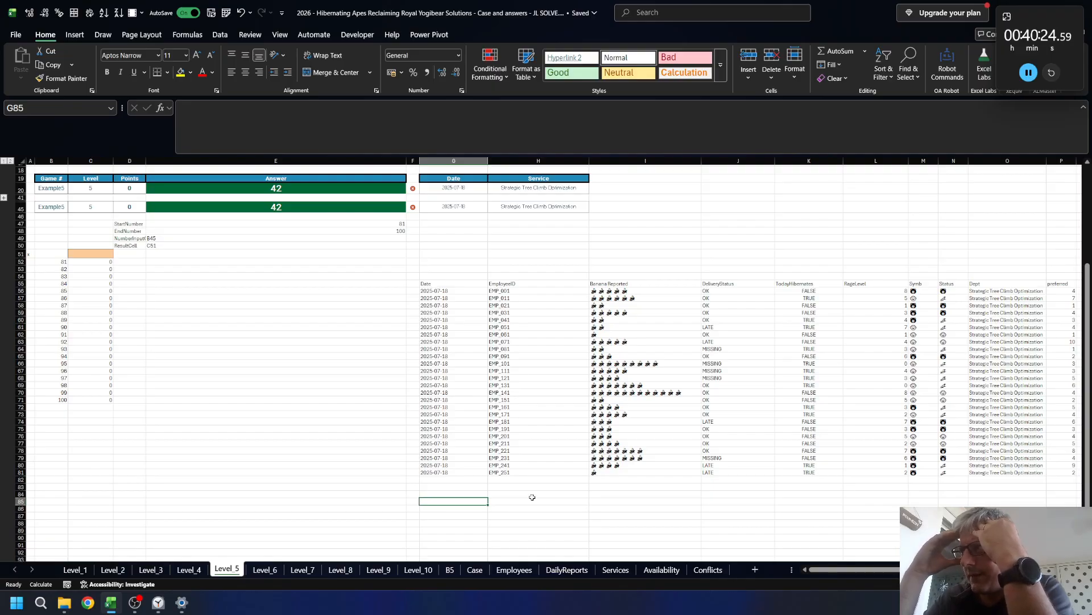
- Start an XLOOKUP formula in H50 with the service in H45 as its lookup value
scroll(532, 496, up, 6)
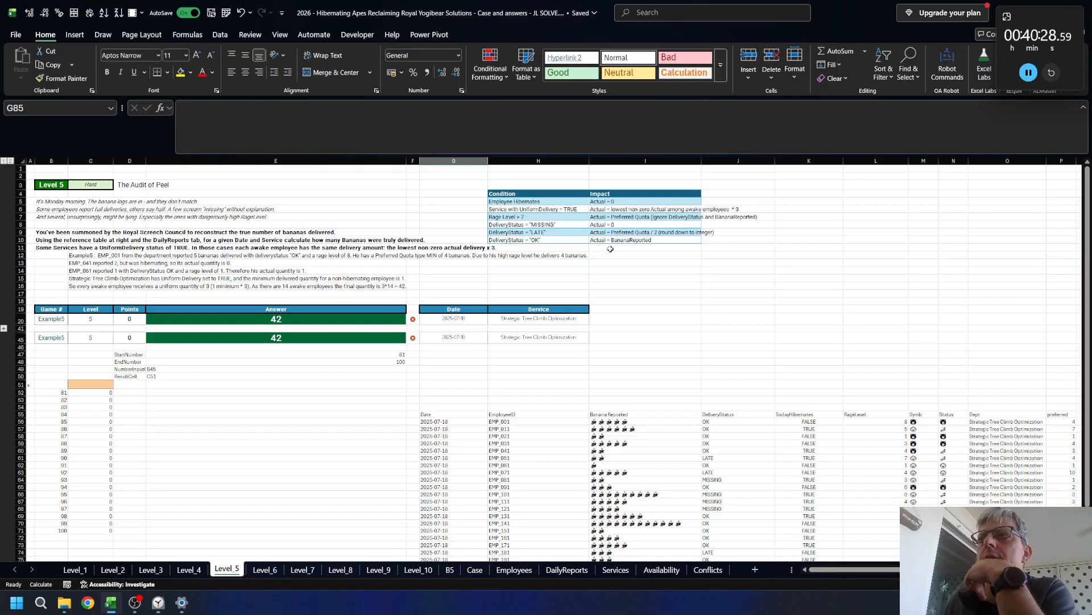
scroll(615, 266, down, 4)
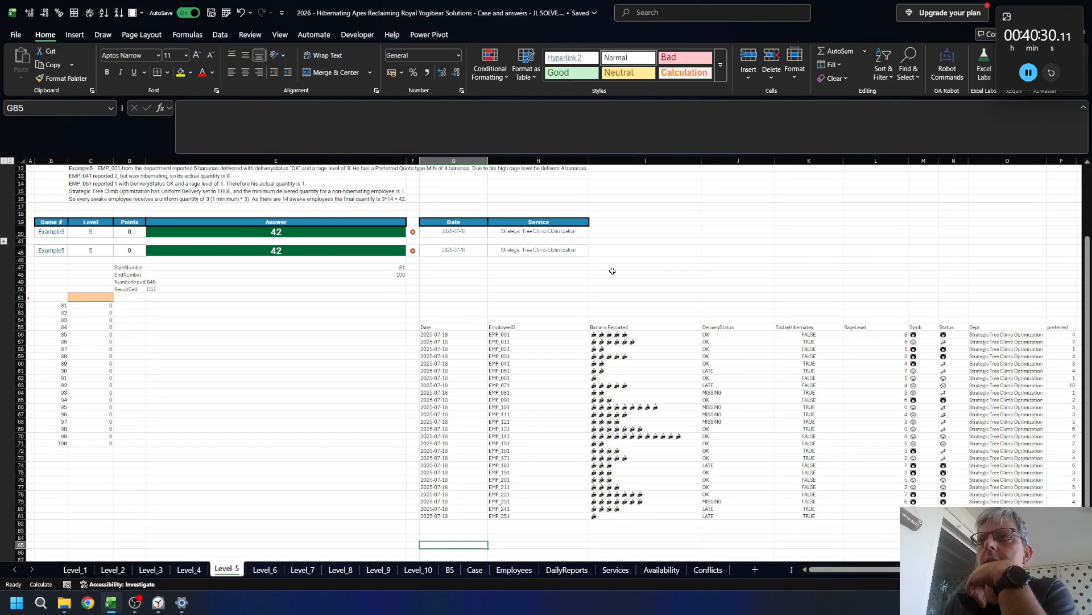
click(526, 290)
text(xl)
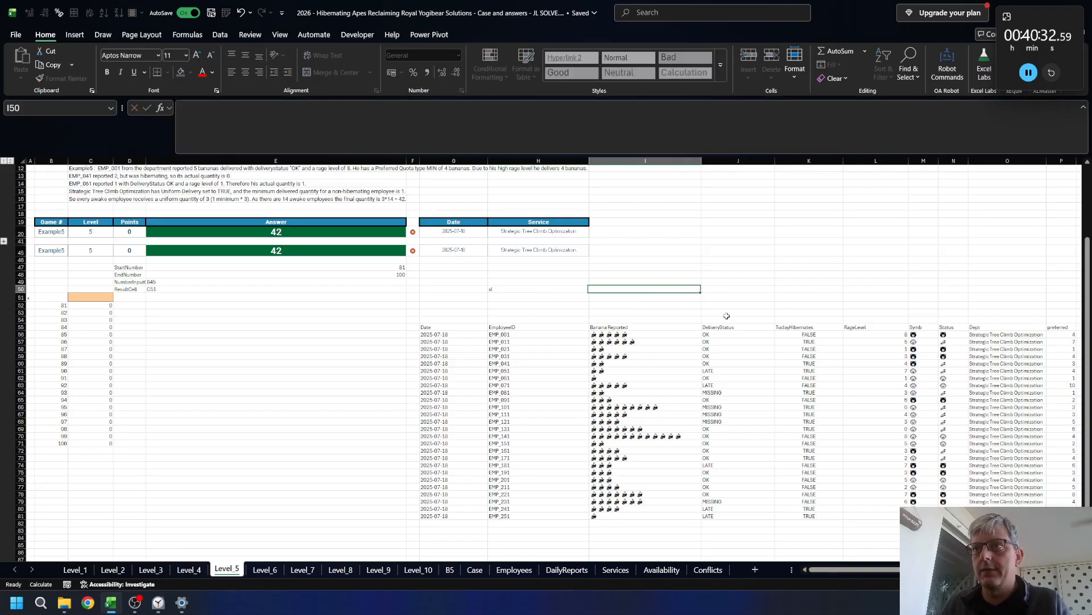
text(=xl)
key(Tab)
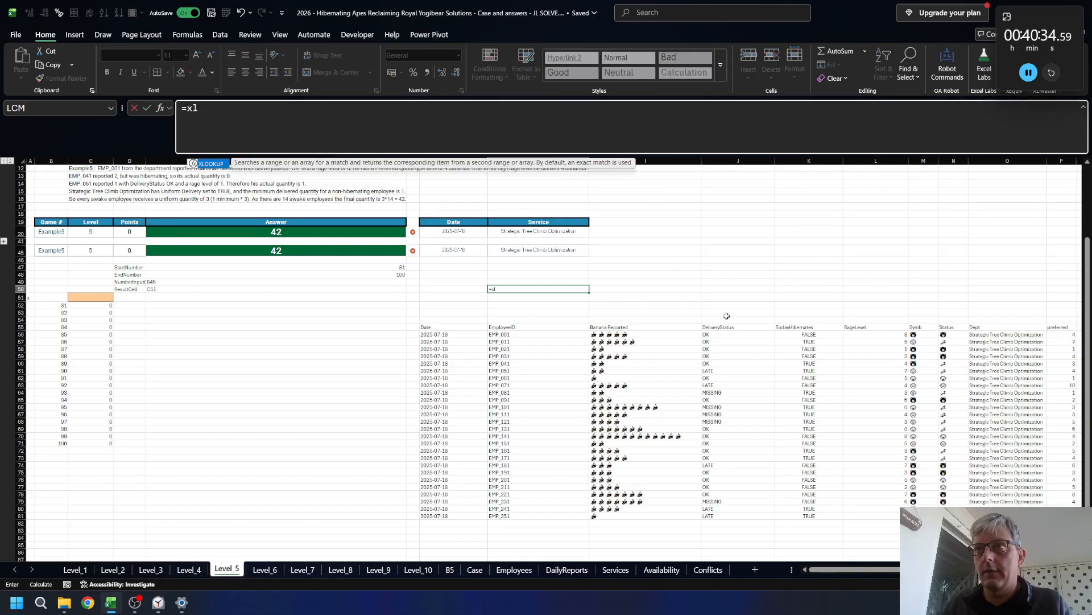
key(Up)
key(Up)
key(Up)
key(Up)
key(Up)
text(,)
- Set ServicesTable[Department] from the Services sheet as the lookup array of the XLOOKUP
key(ctrl+Page_Down)
key(ctrl+Page_Down)
key(ctrl+Page_Down)
key(ctrl+Page_Down)
key(ctrl+Page_Down)
key(ctrl+Page_Down)
key(ctrl+Page_Down)
key(ctrl+Page_Down)
key(ctrl+Page_Down)
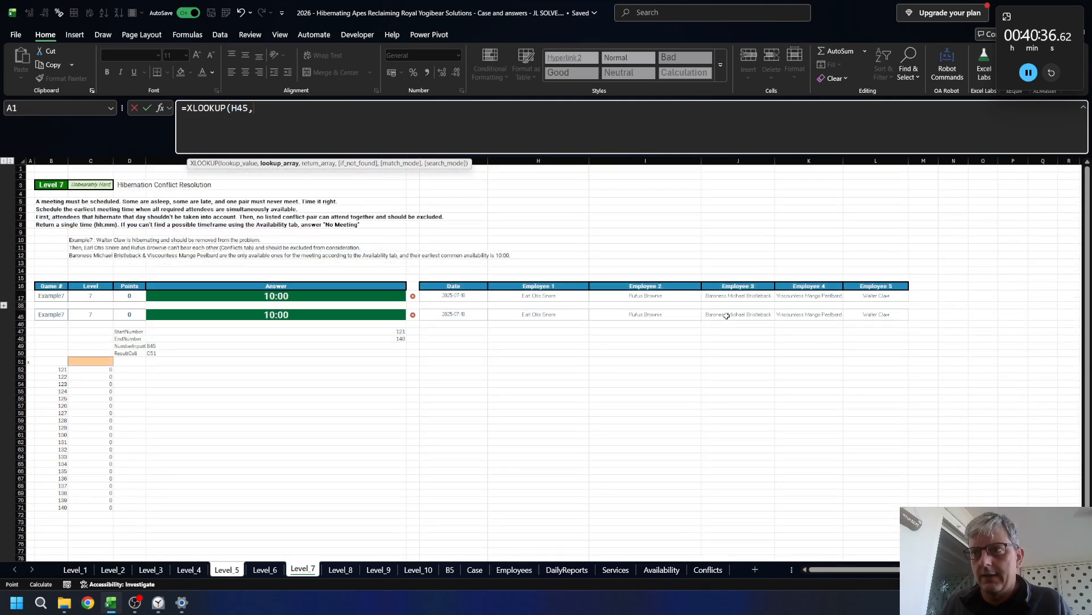
key(ctrl+Page_Down)
key(Down)
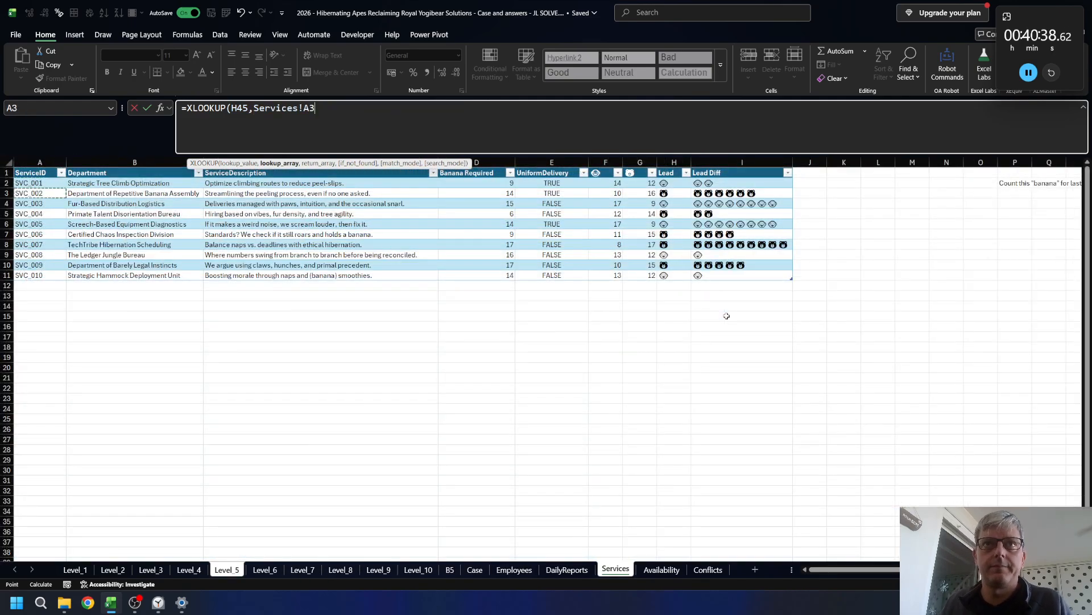
key(Right)
key(ctrl+shift+Down)
text(,)
- Set ServicesTable[UniformDelivery] as the return array and complete the XLOOKUP formula
key(Up)
key(Right)
key(Right)
key(Right)
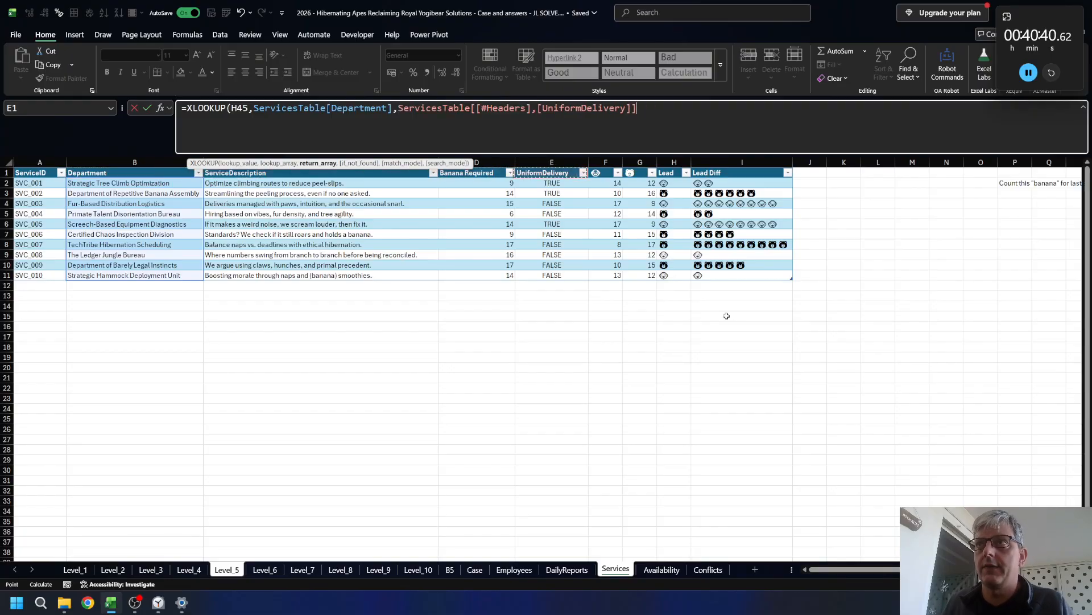
key(Down)
key(ctrl+shift+Down)
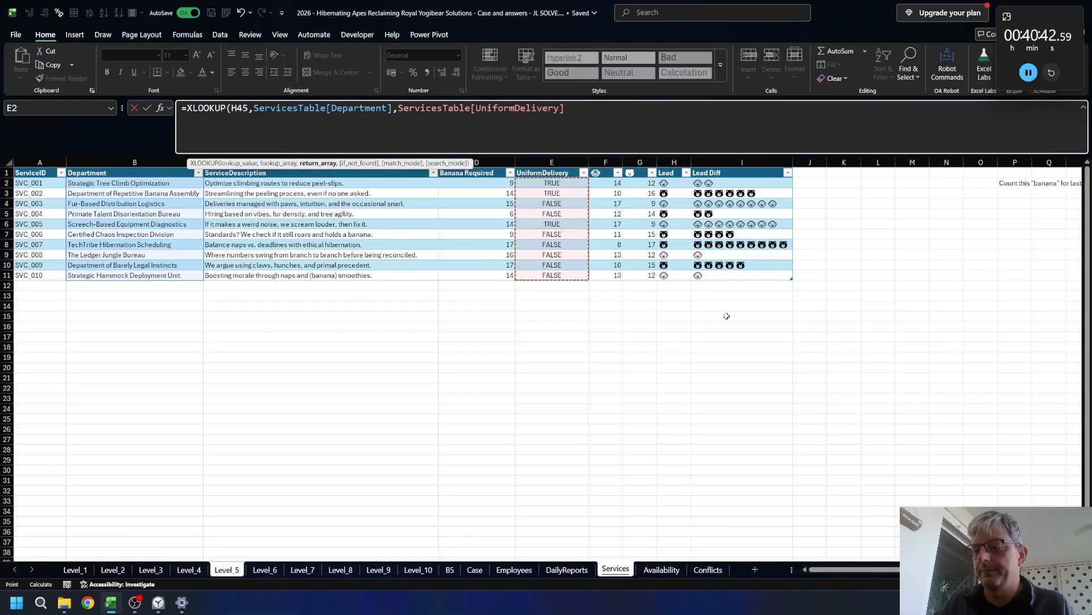
text())
key(Return)
- Examine the columns of the first filtered report row against the Level 5 condition table
key(Up)
key(Down)
key(Down)
key(Down)
key(Down)
key(Down)
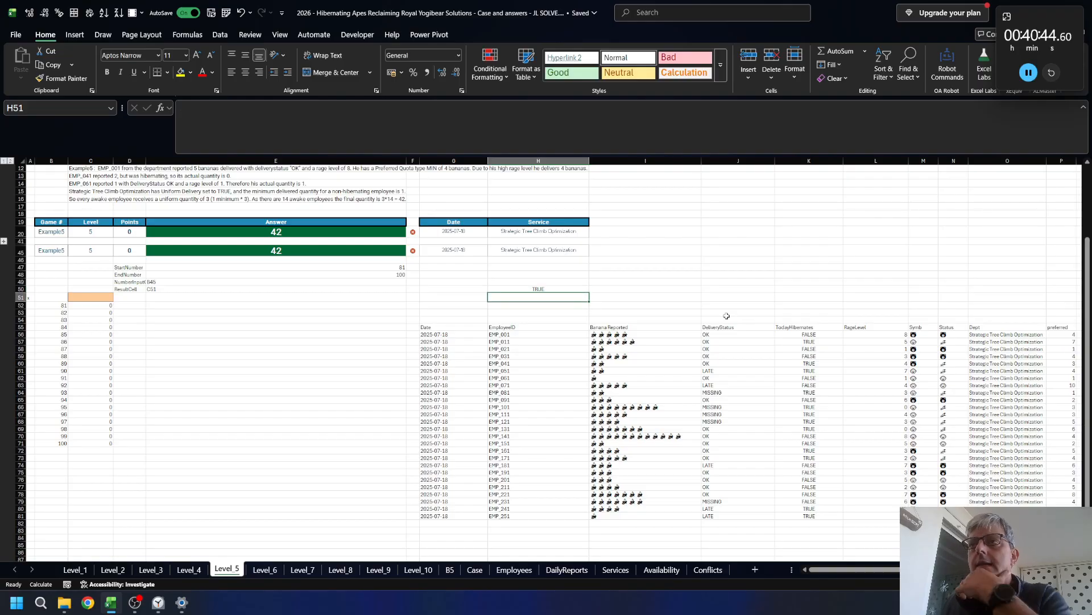
key(Down)
key(Right)
key(Right)
key(Right)
key(Right)
key(Right)
key(Right)
key(Right)
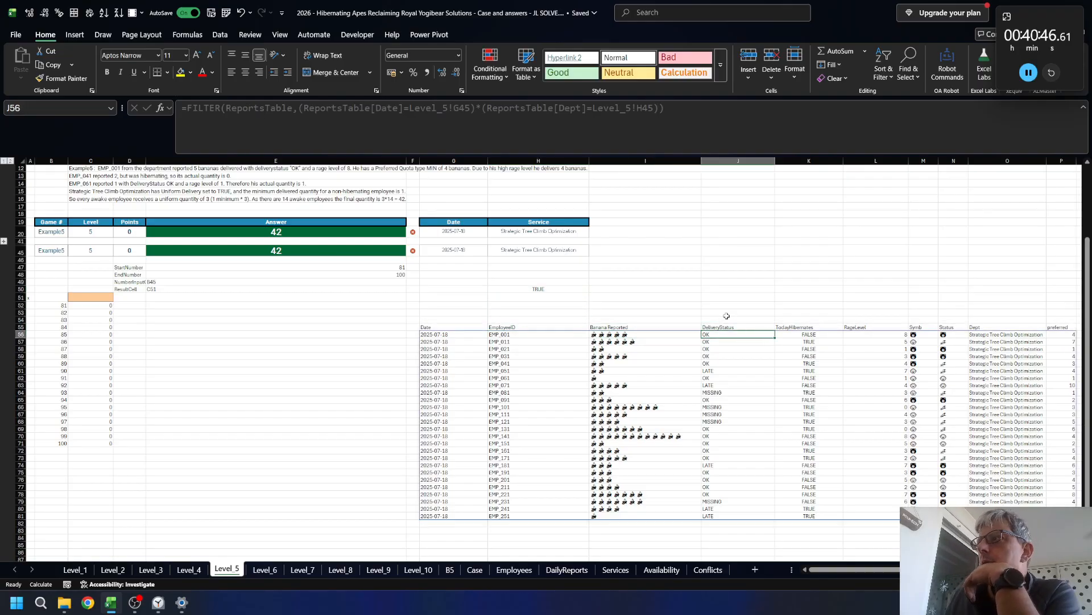
scroll(511, 227, up, 4)
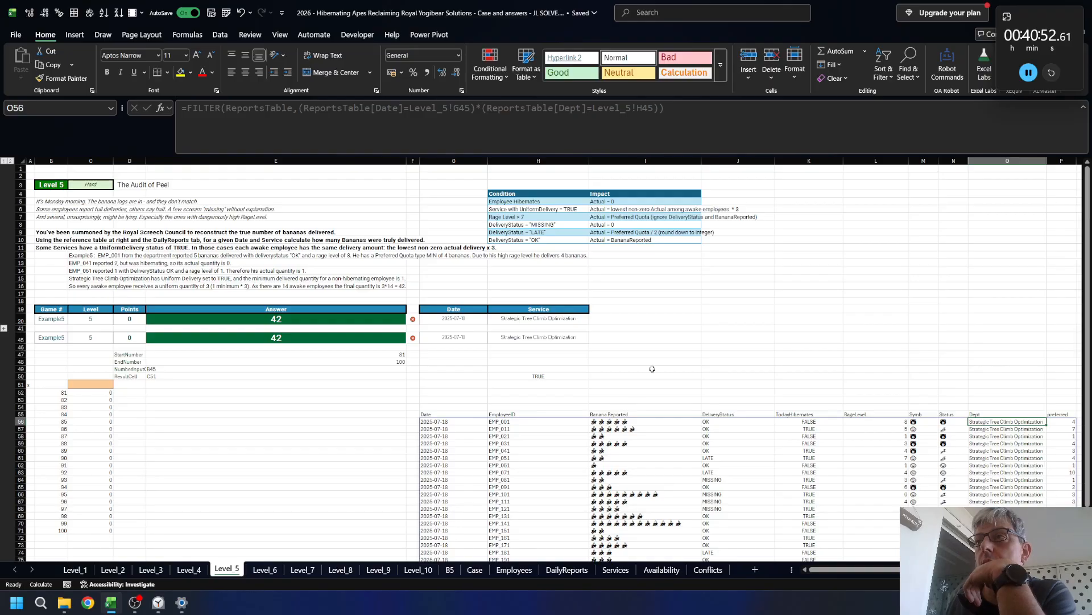
- Select the employee IDs of the filtered reports in H56:H81
scroll(652, 369, down, 4)
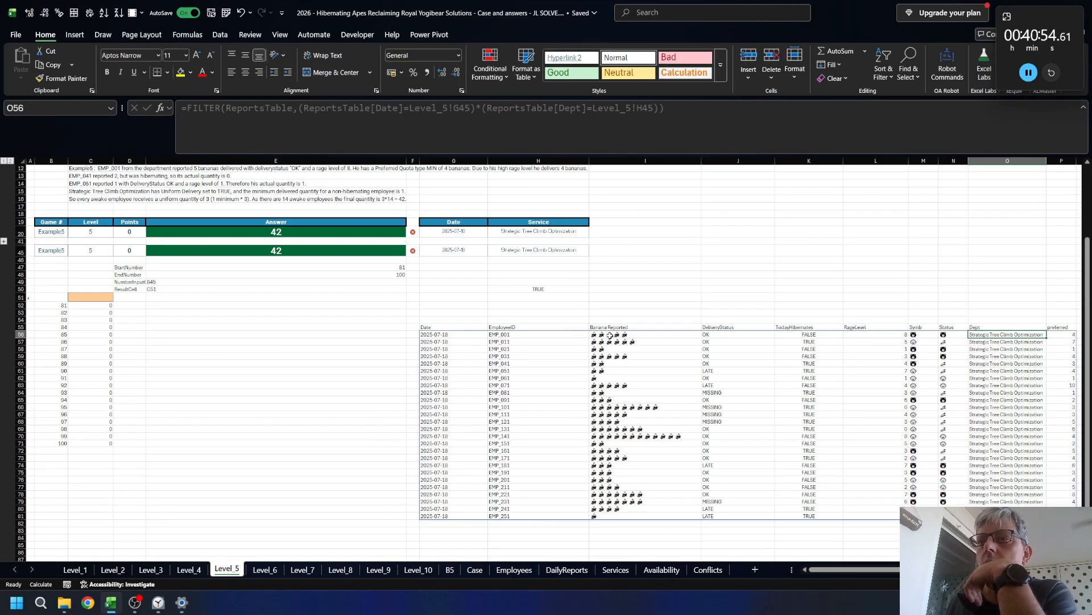
click(610, 336)
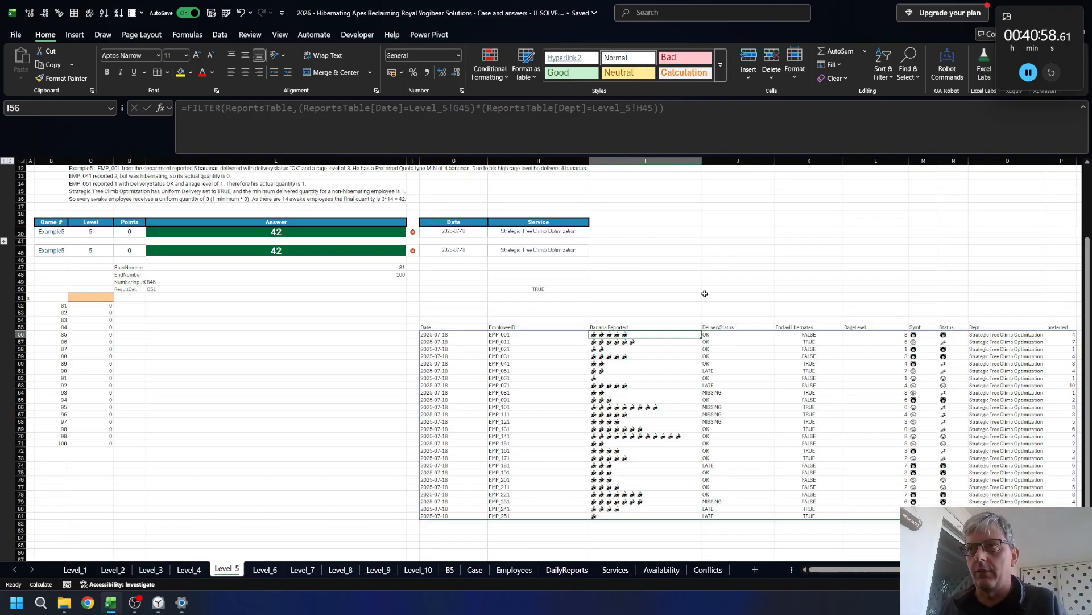
key(Left)
key(ctrl+shift+Down)
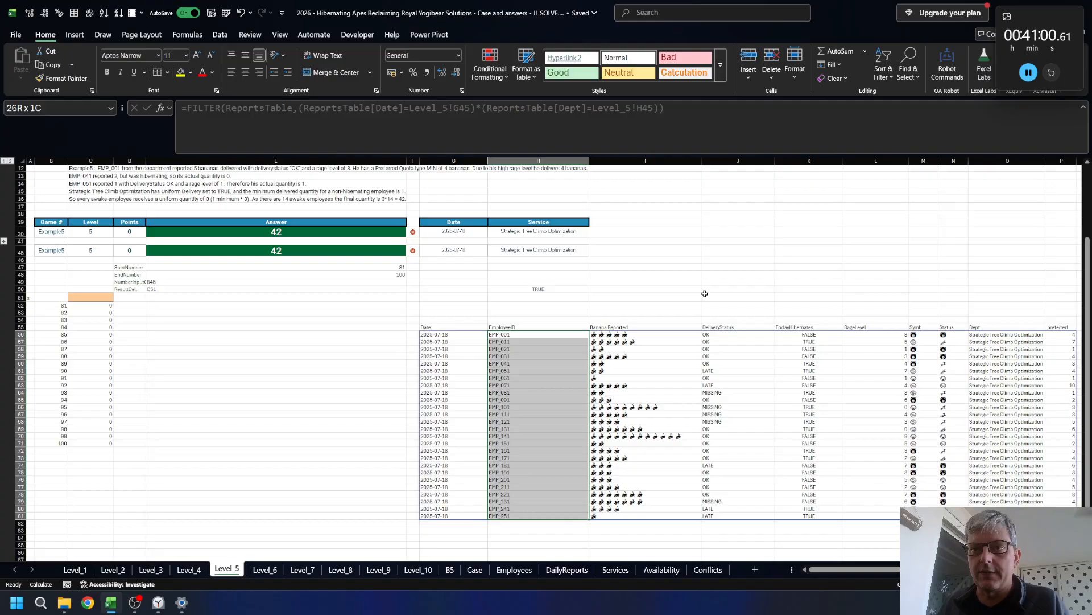
- Compare the ape and bear employee counts per department in the Services sheet's table
key(ctrl+Page_Down)
key(ctrl+Page_Down)
key(ctrl+Page_Down)
key(ctrl+Page_Down)
key(ctrl+Page_Down)
key(ctrl+Page_Down)
key(ctrl+Page_Down)
key(ctrl+Page_Down)
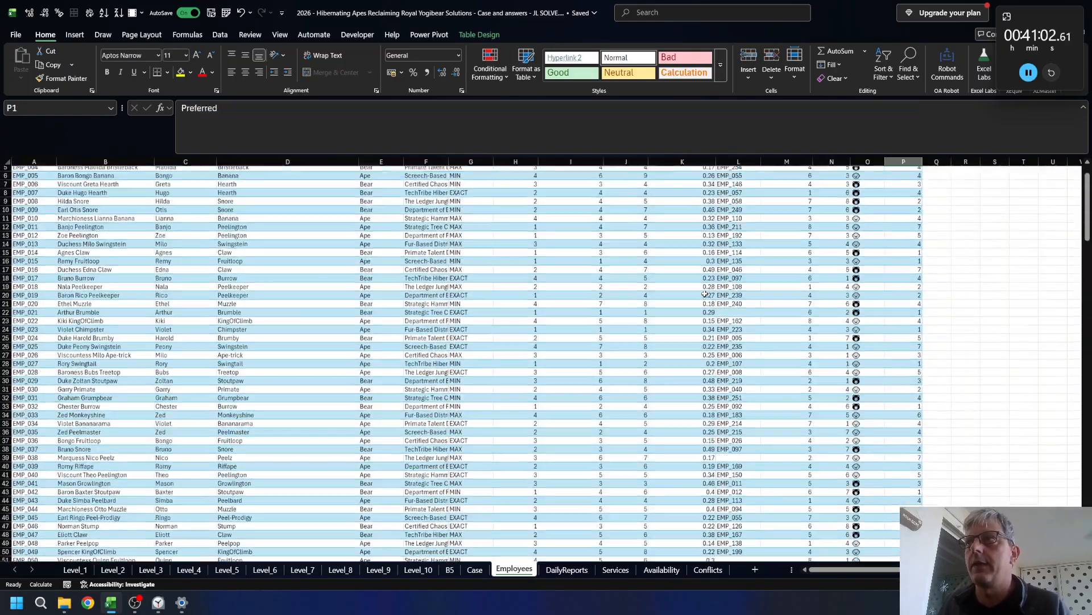
key(ctrl+Page_Down)
key(ctrl+Page_Down)
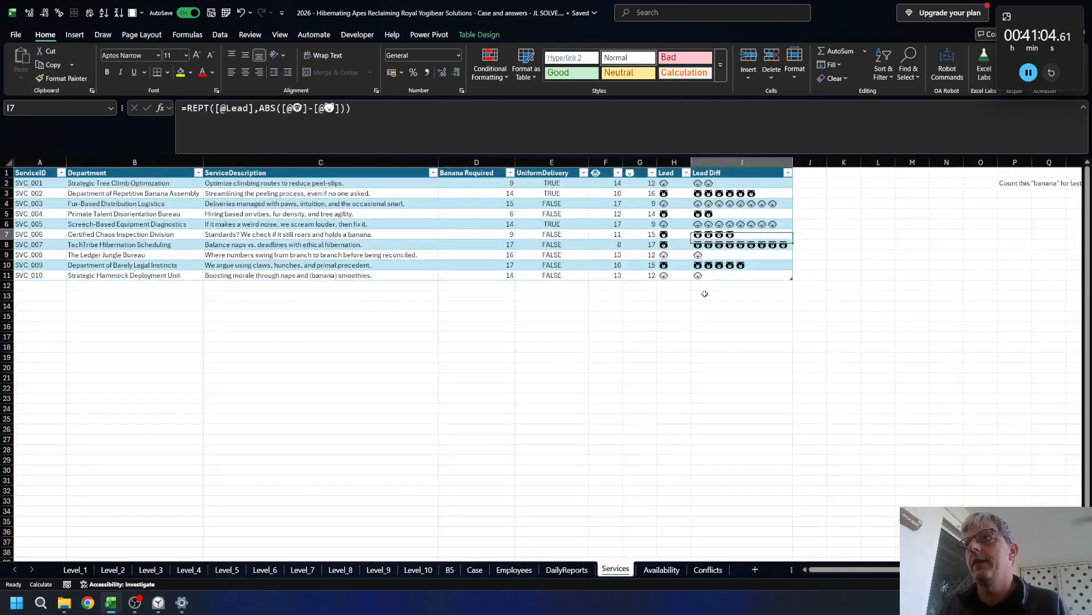
key(Up)
key(Left)
key(Left)
key(Up)
key(Up)
key(Up)
key(Up)
key(Left)
key(shift+Right)
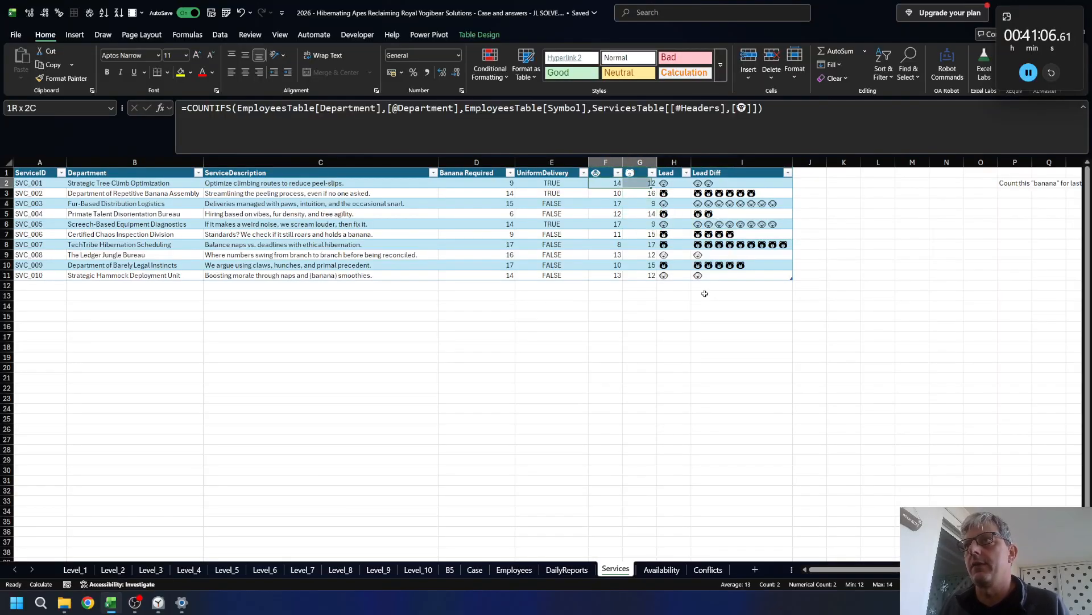
key(Down)
key(shift+Right)
key(Down)
key(shift+Right)
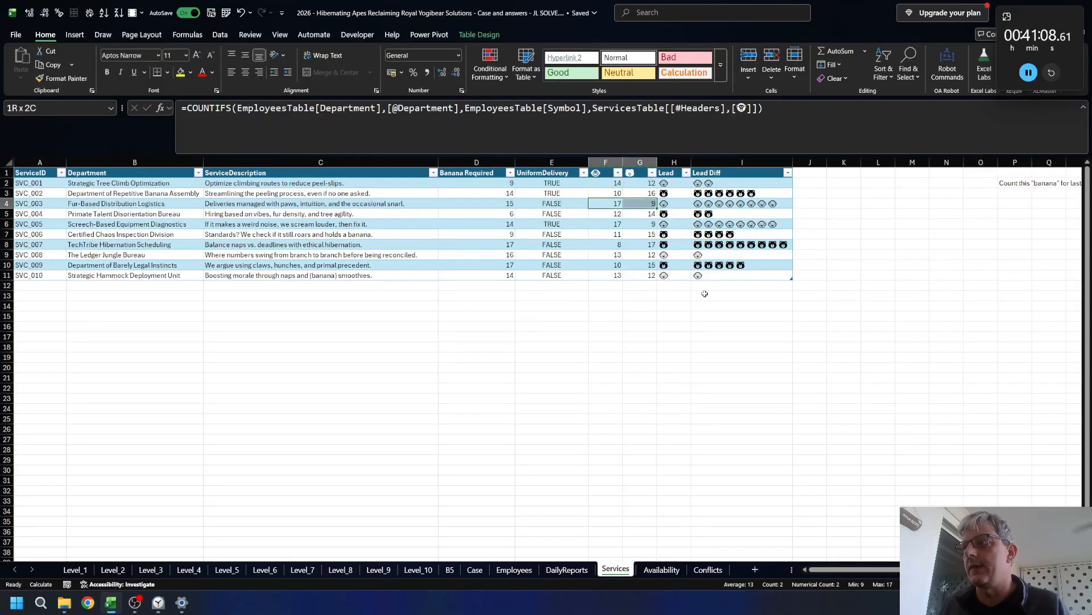
key(Down)
key(shift+Right)
key(Down)
key(shift+Right)
key(Down)
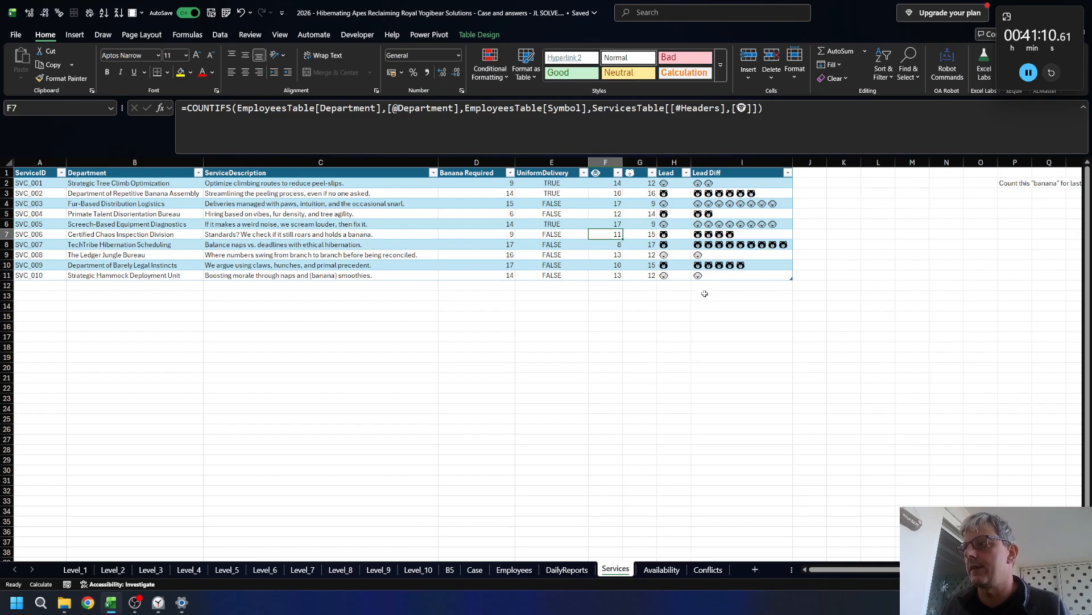
- Return to the Level_5 sheet and go to the empty cell Q56 beside the preferred values
key(ctrl+Page_Up)
key(ctrl+Page_Up)
key(ctrl+Page_Up)
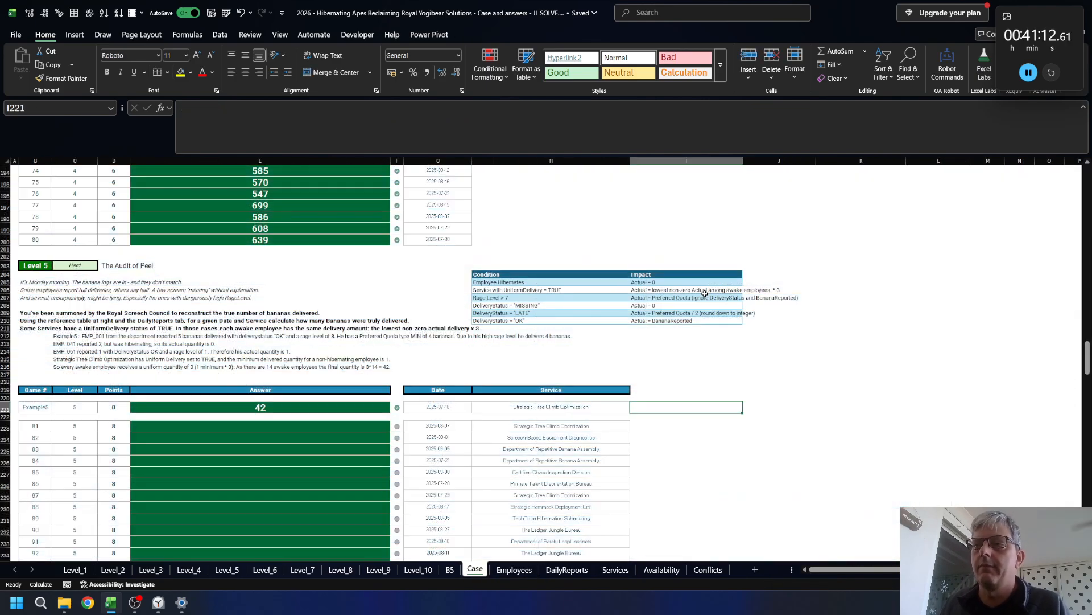
key(ctrl+Page_Up)
key(ctrl+Page_Up)
key(ctrl+Page_Up)
key(ctrl+Page_Up)
key(ctrl+Page_Up)
key(ctrl+Page_Up)
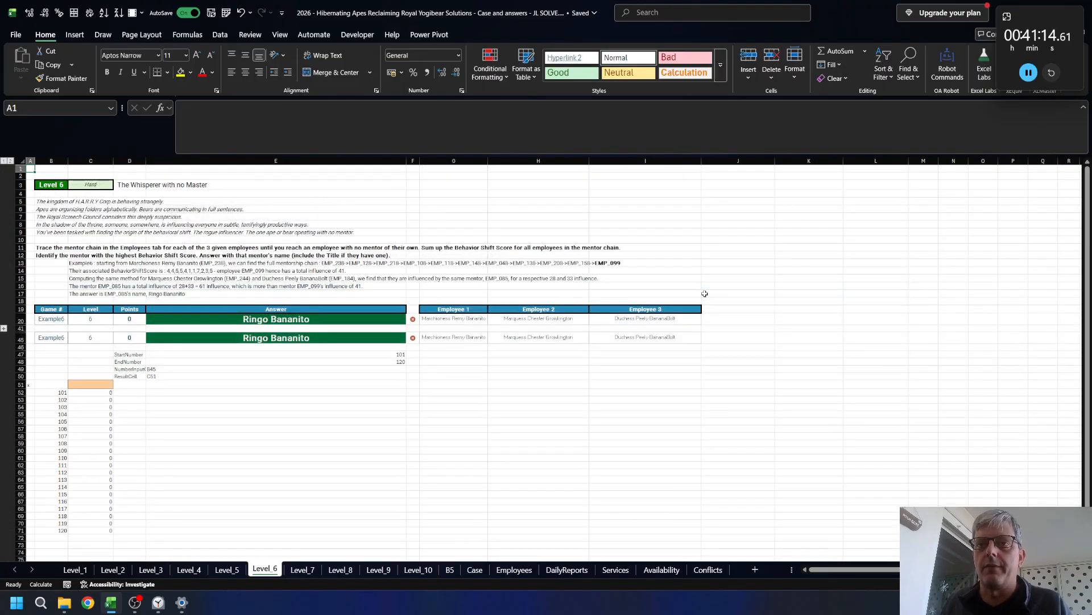
key(ctrl+Page_Up)
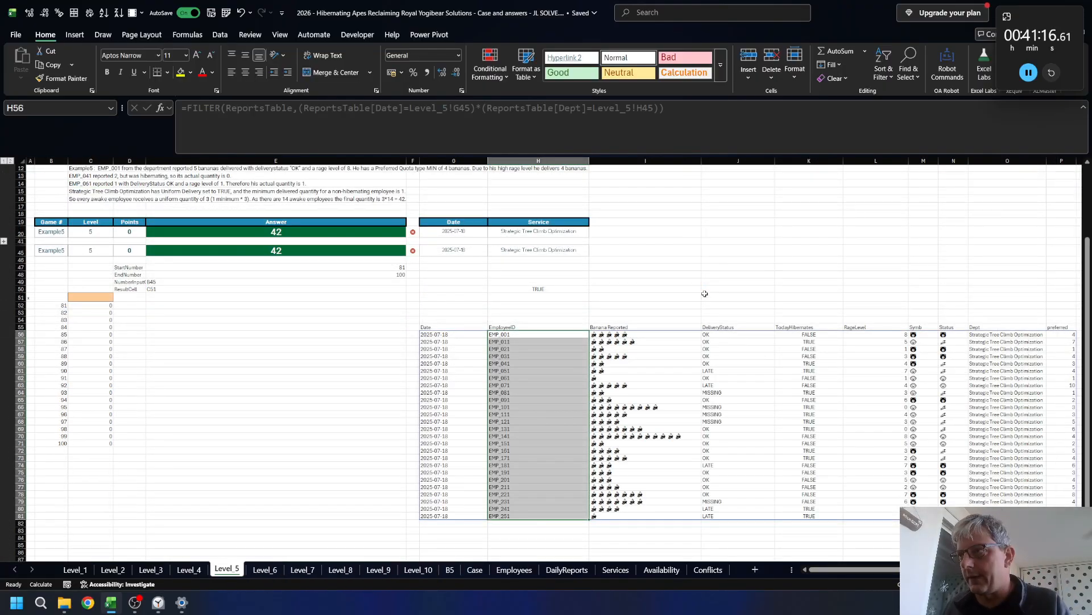
key(Right)
key(Right)
key(Right)
key(Right)
key(Right)
key(Right)
key(Right)
key(Right)
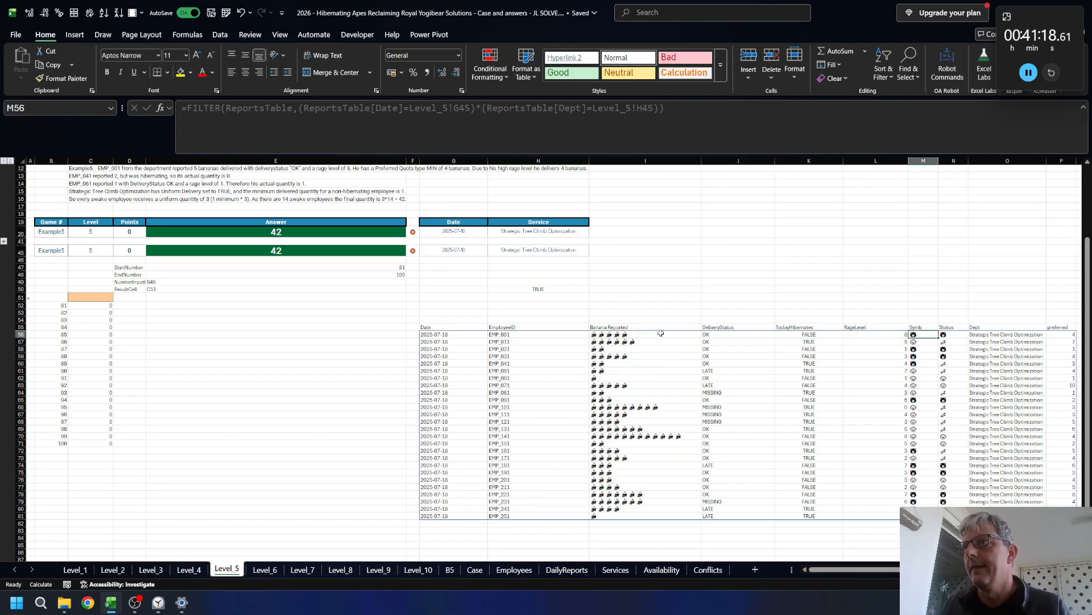
key(Right)
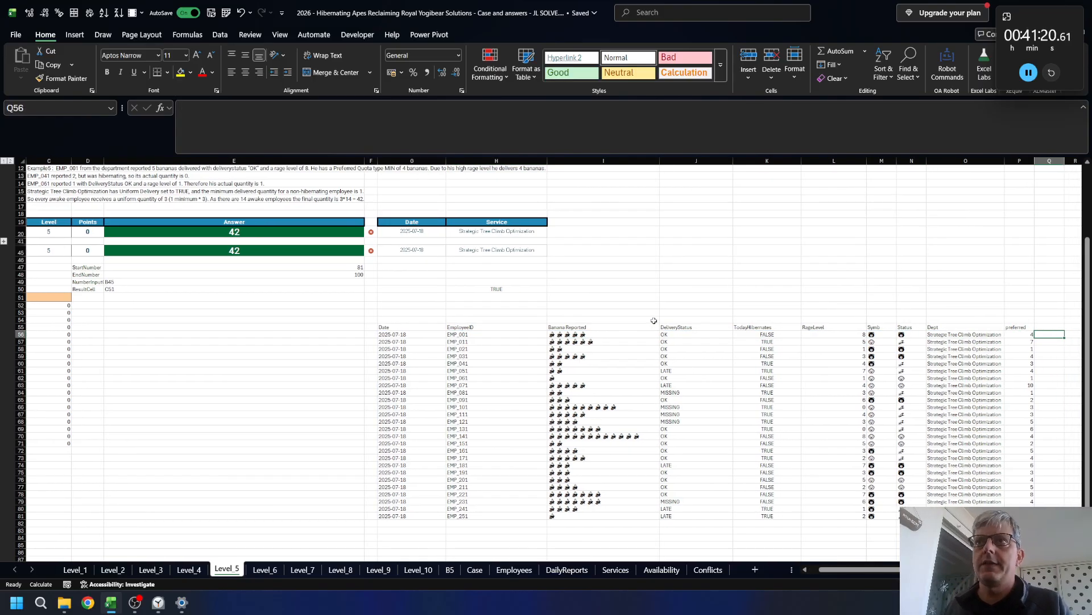
- Move the "Service with UniformDelivery = TRUE" condition and its impact below the DeliveryStatus = "OK" row
scroll(654, 320, up, 4)
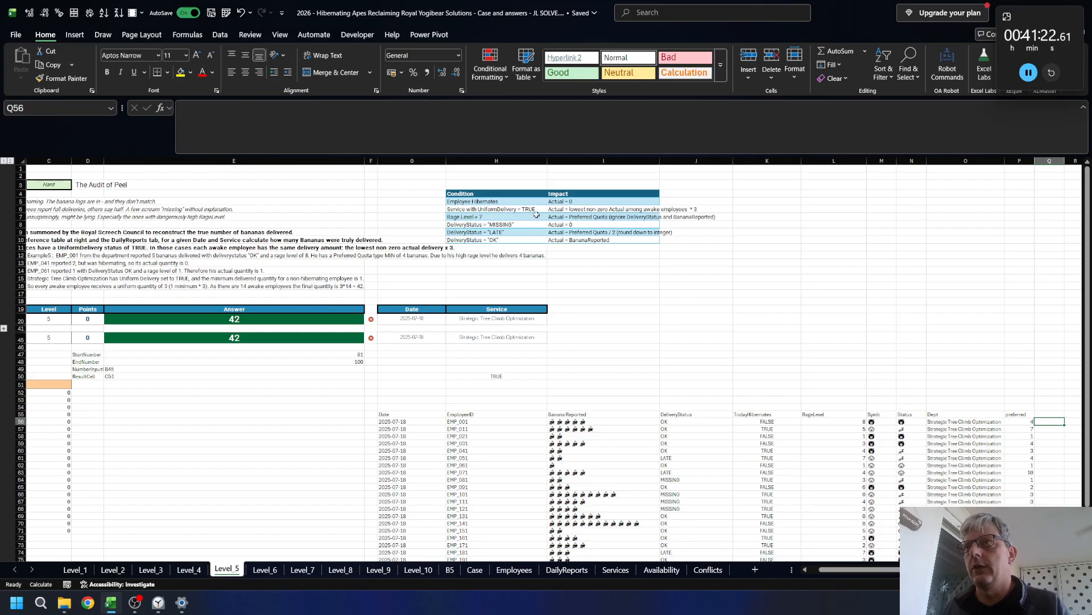
drag(528, 208, 585, 247)
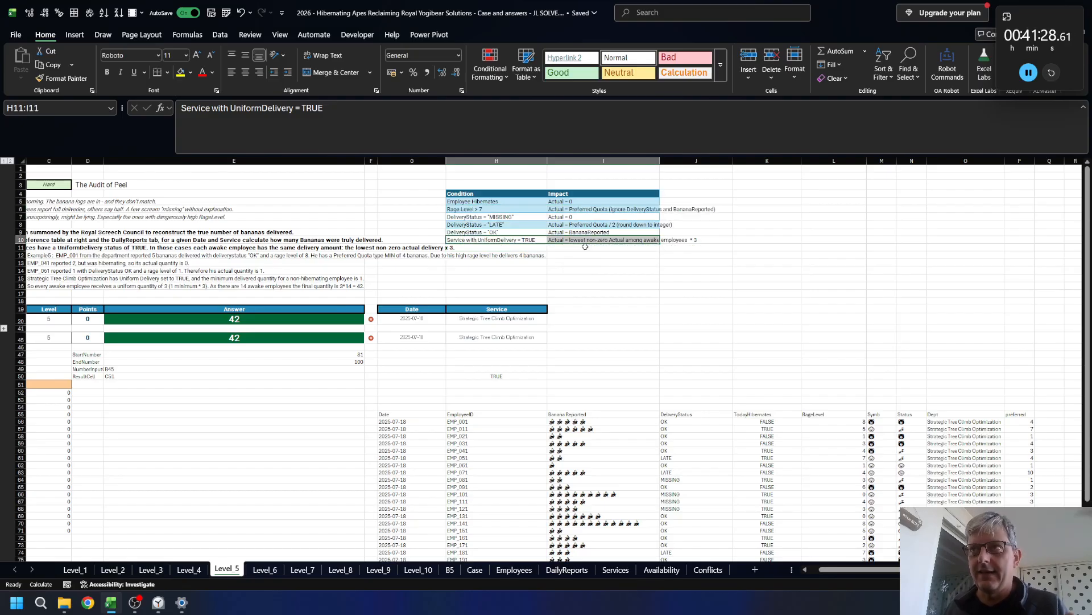
- Enter the header "Actual" in Q55 beside the preferred column
click(1051, 415)
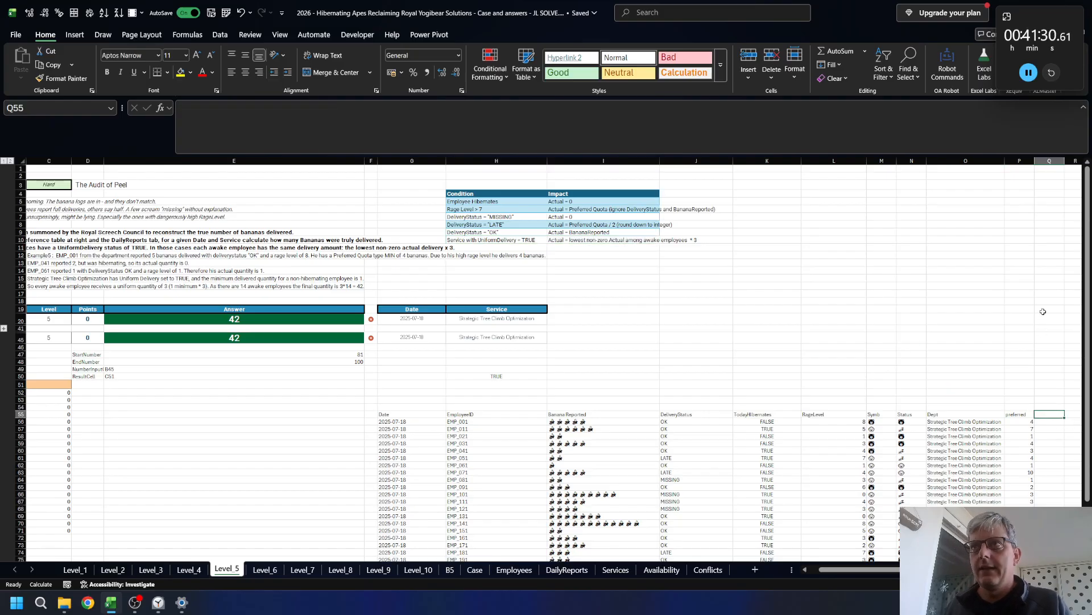
text(Actual)
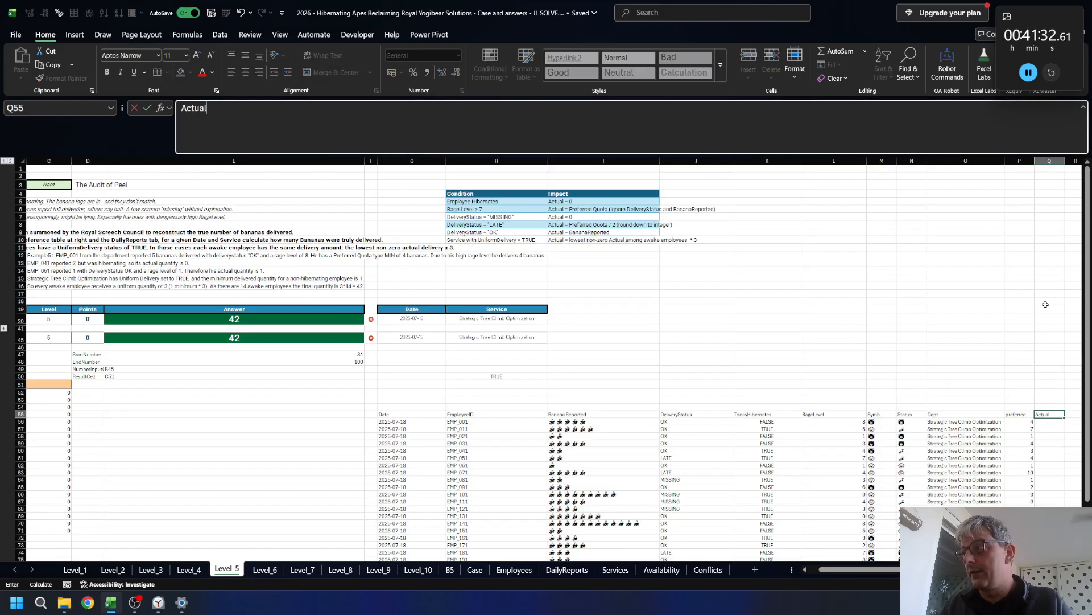
key(Return)
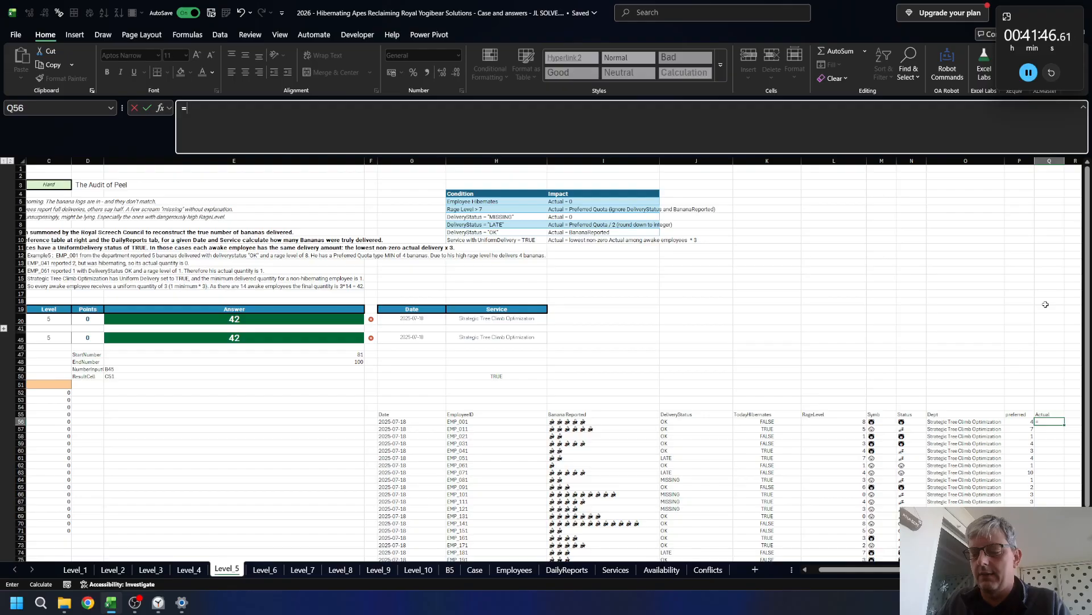
- Insert a cell at Q55, shifting the Actual header right, and enter "Reported" as its header
key(Up)
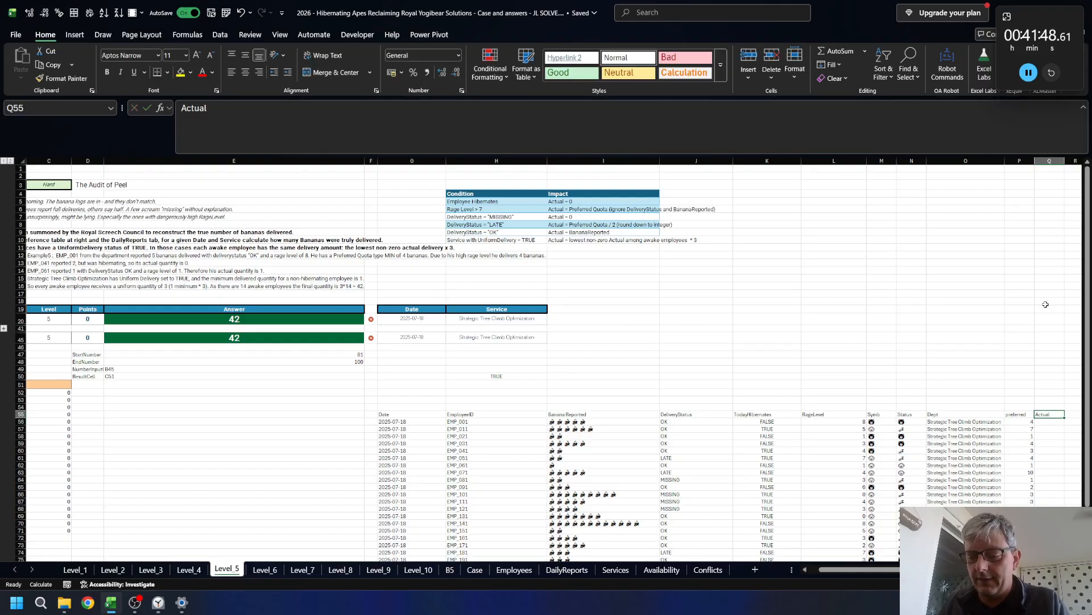
key(ctrl+shift+plus)
key(Return)
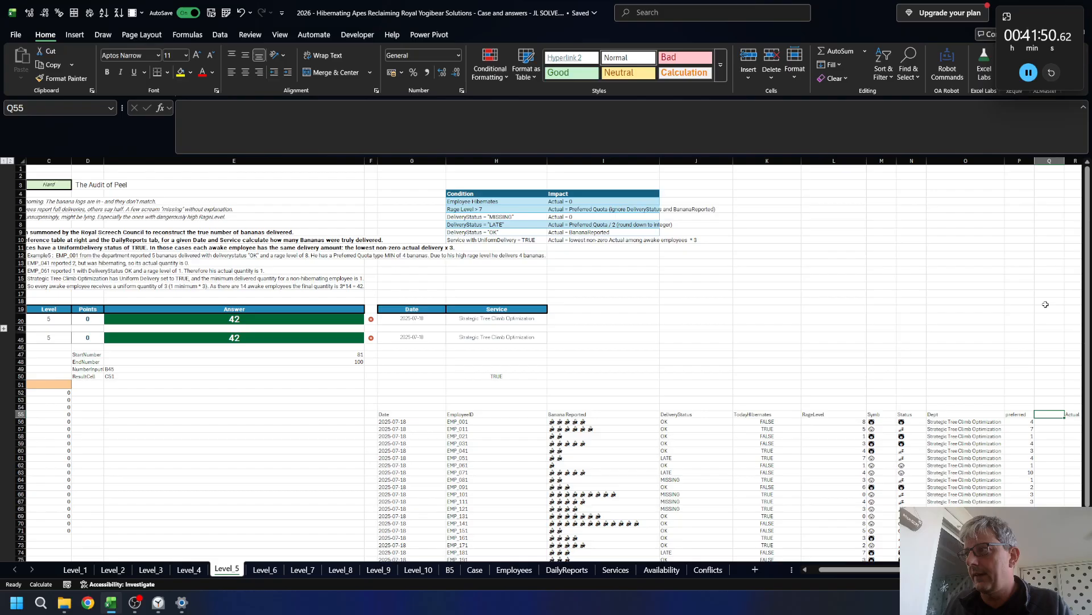
text(Reporte)
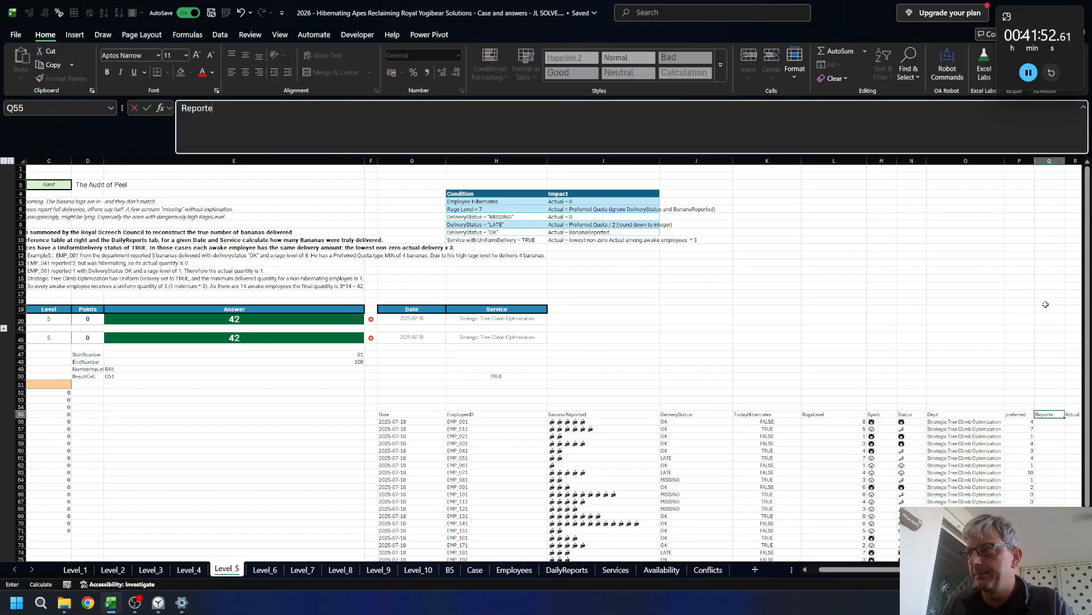
text(d)
key(Return)
- Calculate the reported banana count in Q56 with =LEN(I56)/2
text(=le)
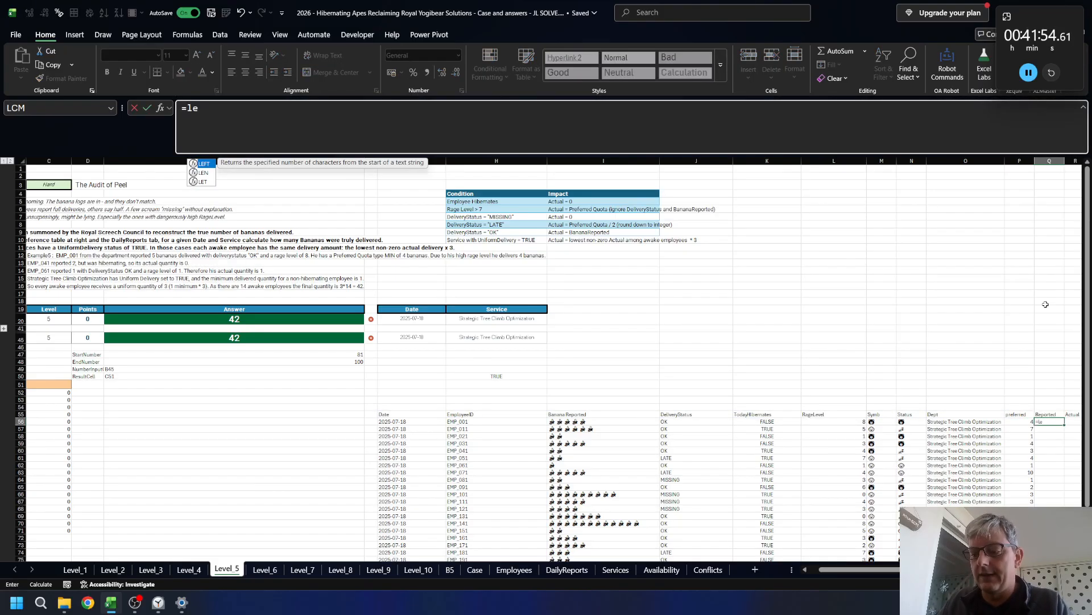
key(Tab)
key(Left)
key(Left)
key(Left)
key(Left)
key(Left)
key(Left)
key(Left)
key(Left)
key(Left)
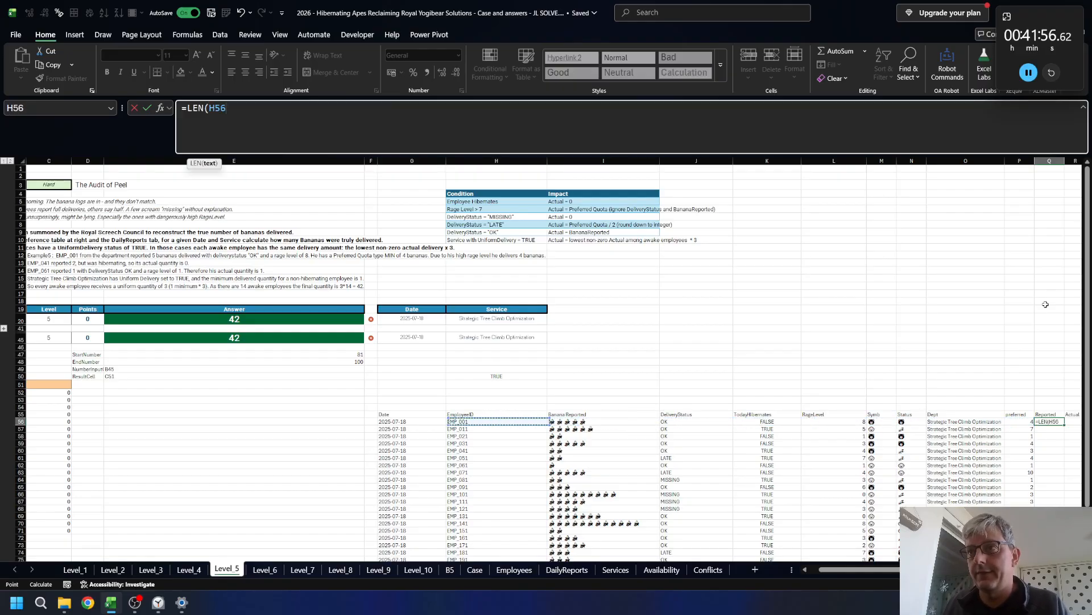
key(Right)
text()/2)
key(Return)
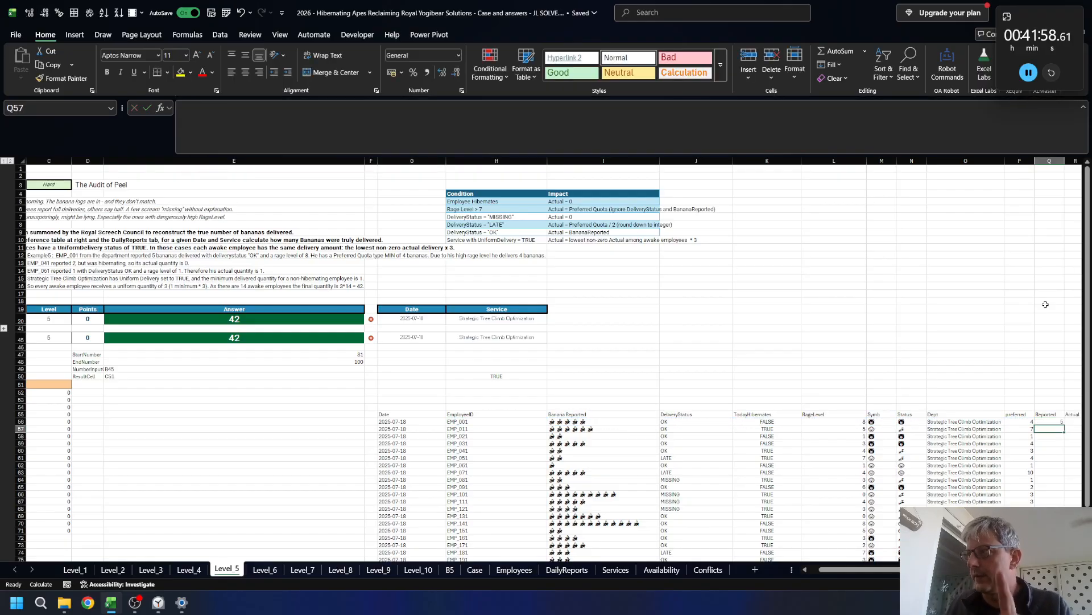
- Fill the Reported formula down to Q81, the last row of the filtered reports
key(Up)
key(Left)
key(ctrl+Down)
key(Right)
key(ctrl+shift+Up)
key(ctrl+d)
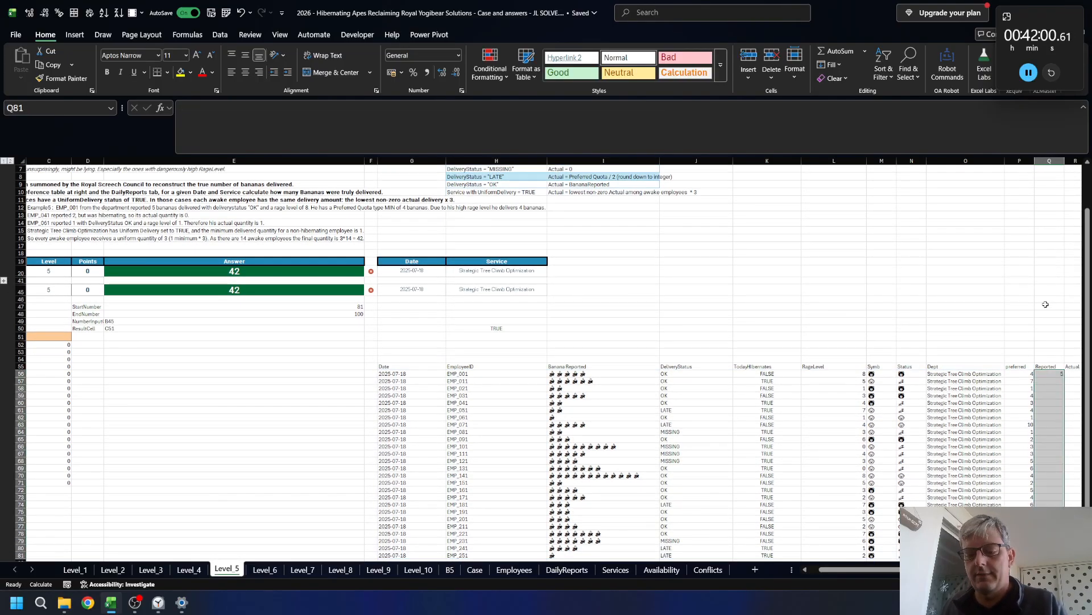
- Start an IF formula in R56 under Actual that tests whether the delivery status J56 equals "OK"
key(ctrl+Up)
key(Right)
key(Right)
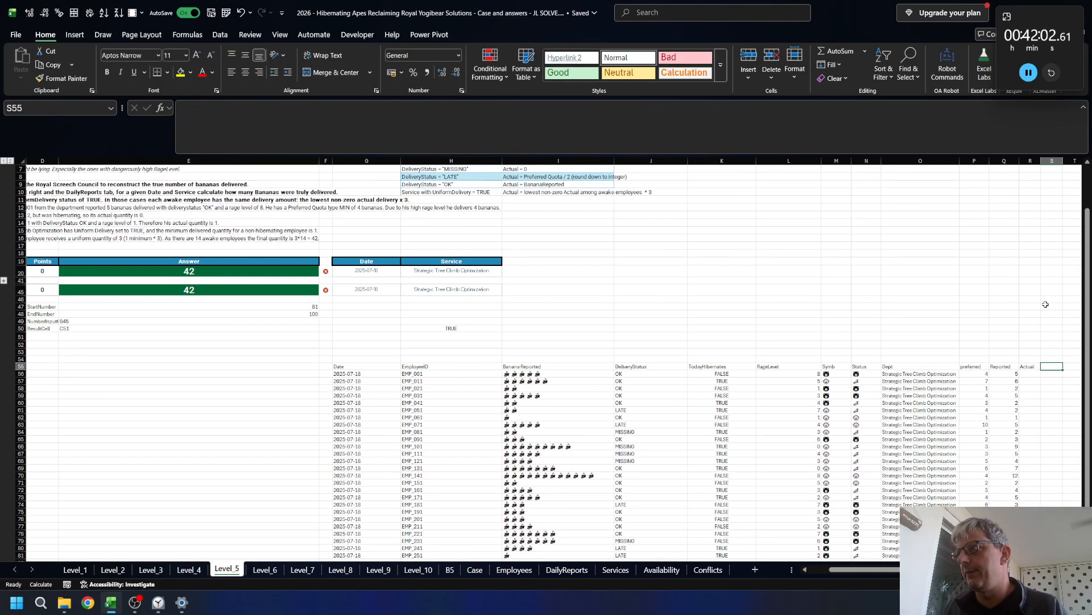
key(Left)
key(Down)
key(Left)
key(Right)
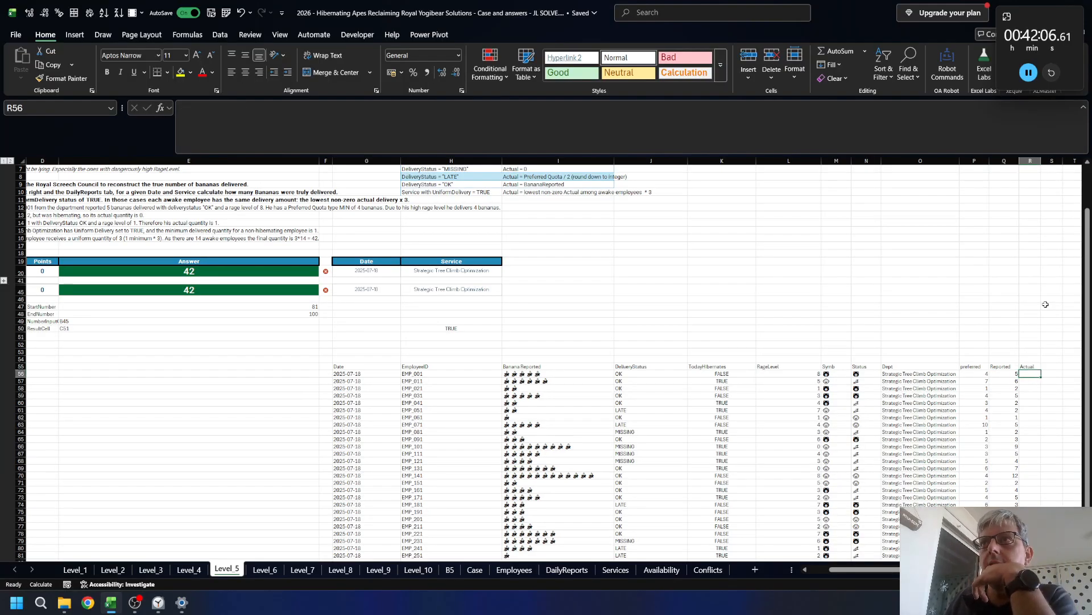
text(=if)
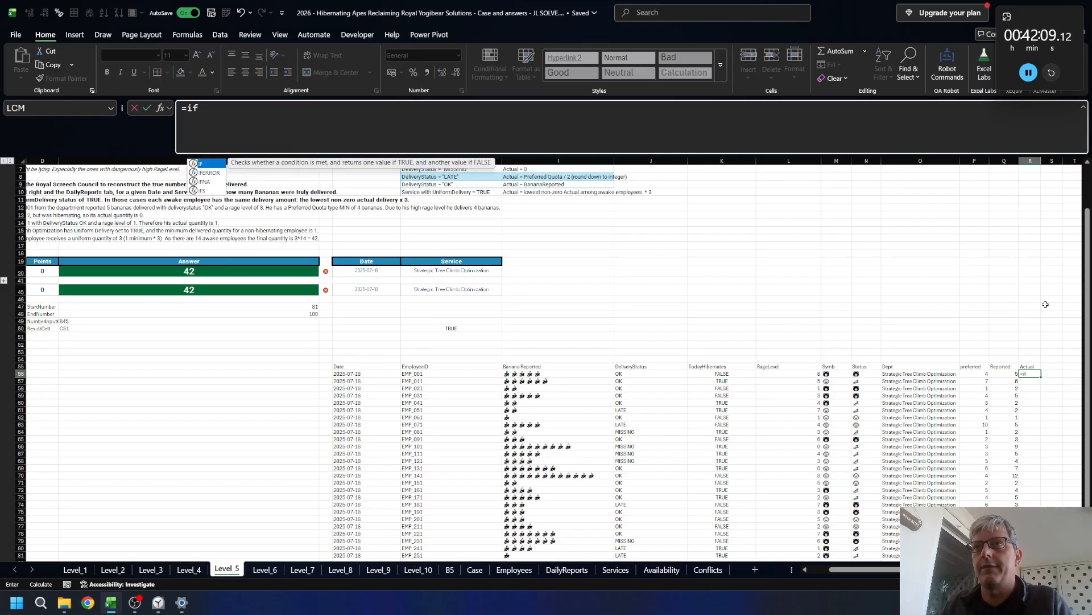
key(Tab)
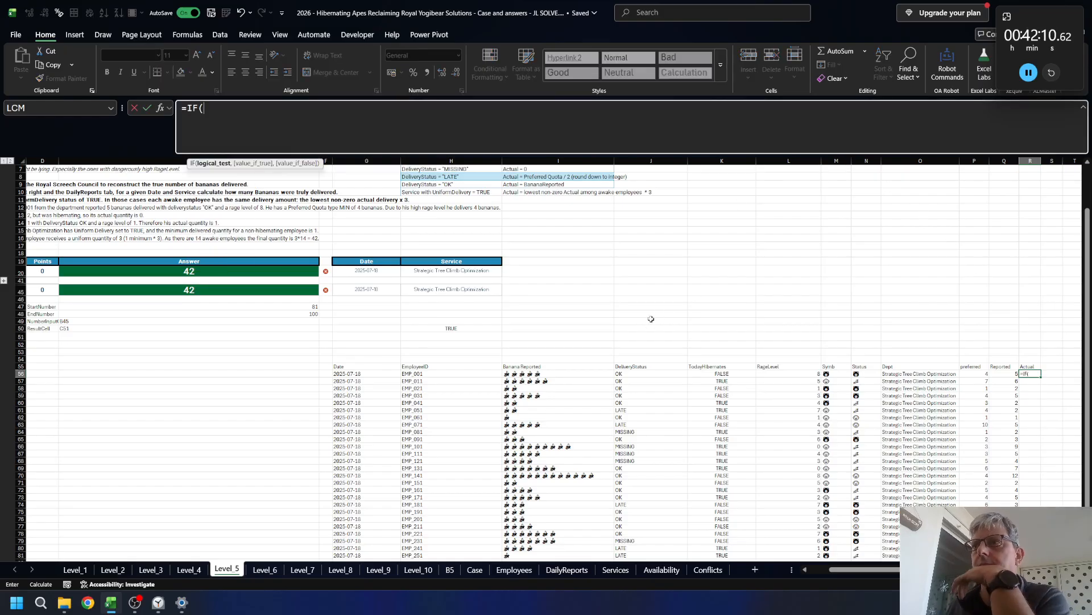
click(630, 374)
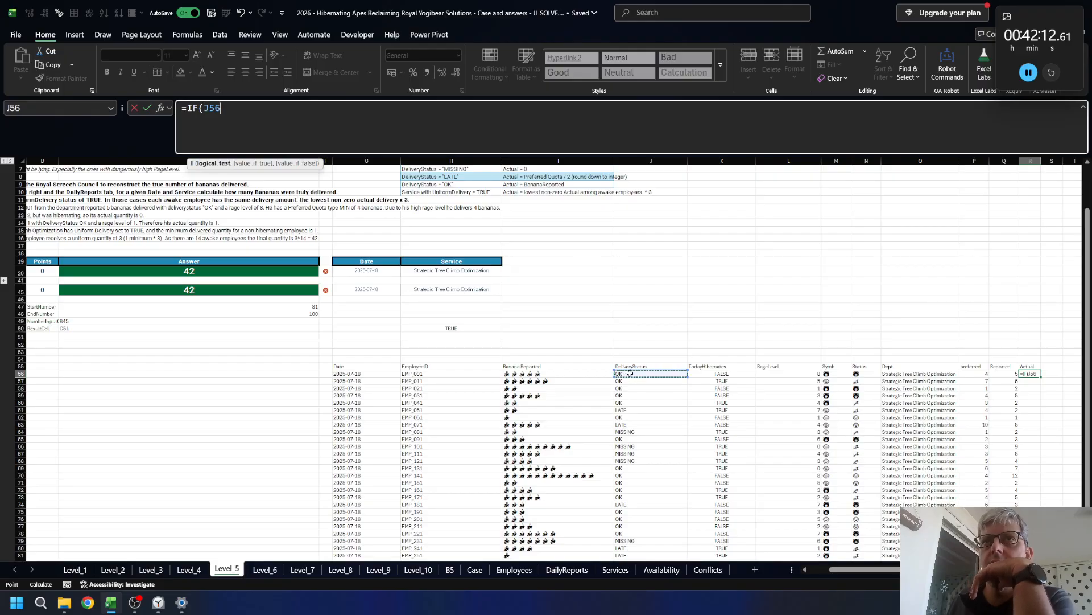
text(="OK")
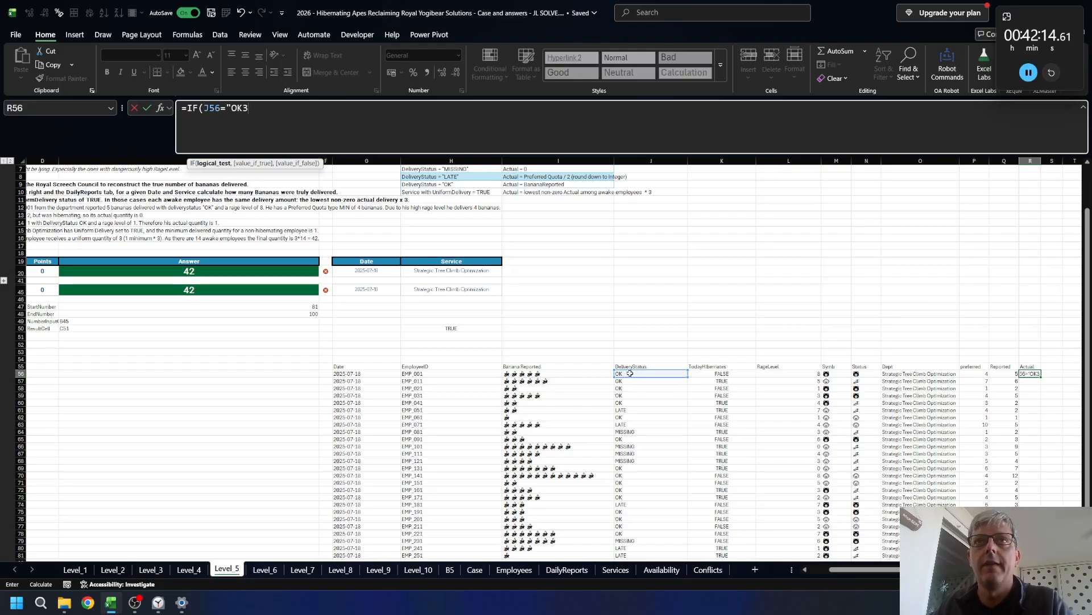
text(,)
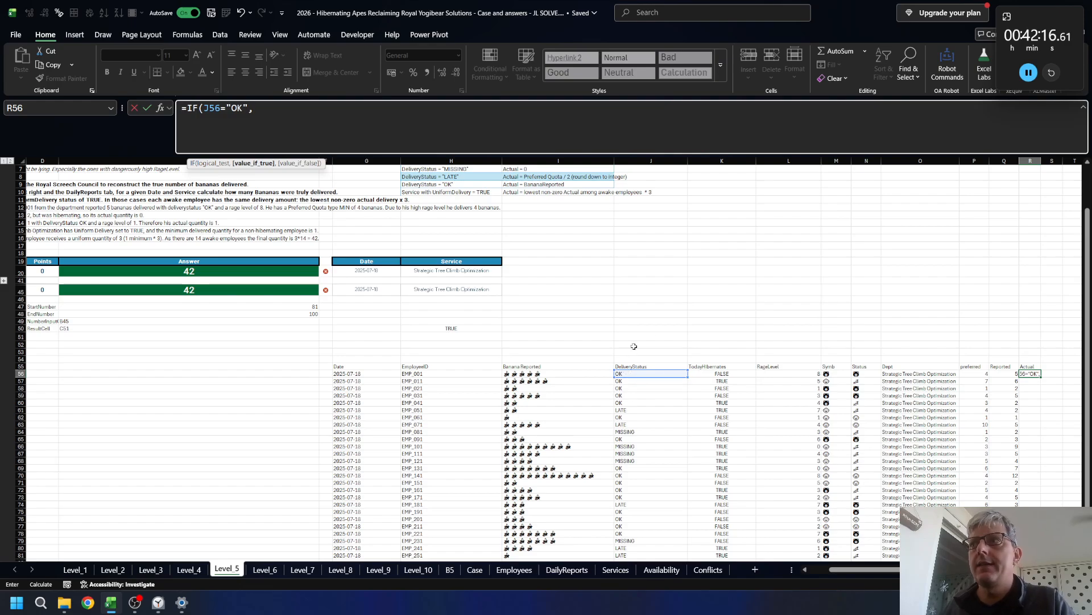
- Continue the R56 formula so OK returns reported Q56, and a nested IF gives INT(P56/2) when J56 equals "LATE"
click(1003, 374)
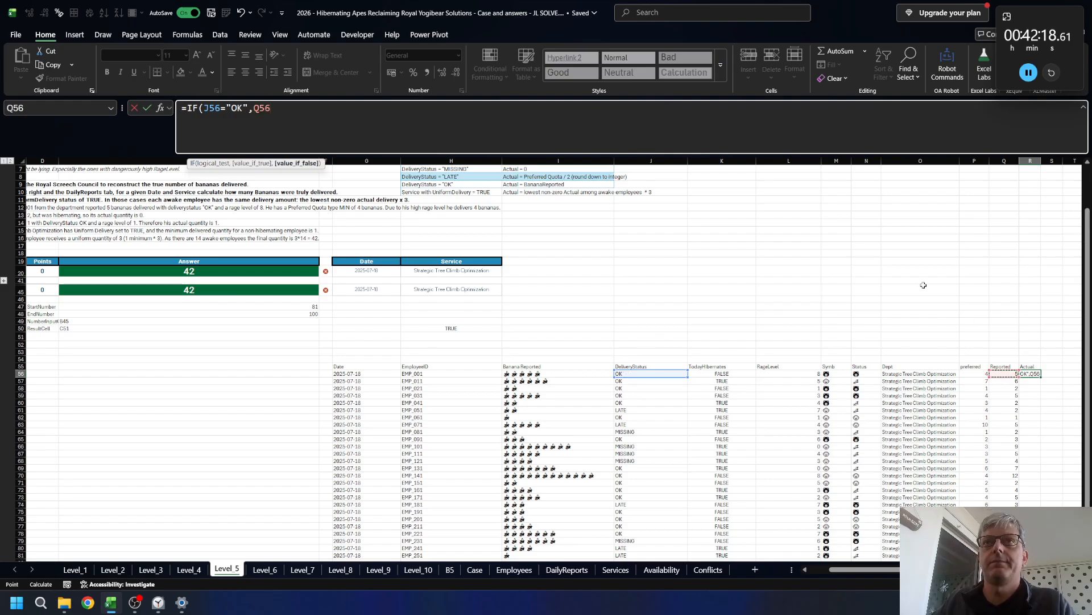
text(,)
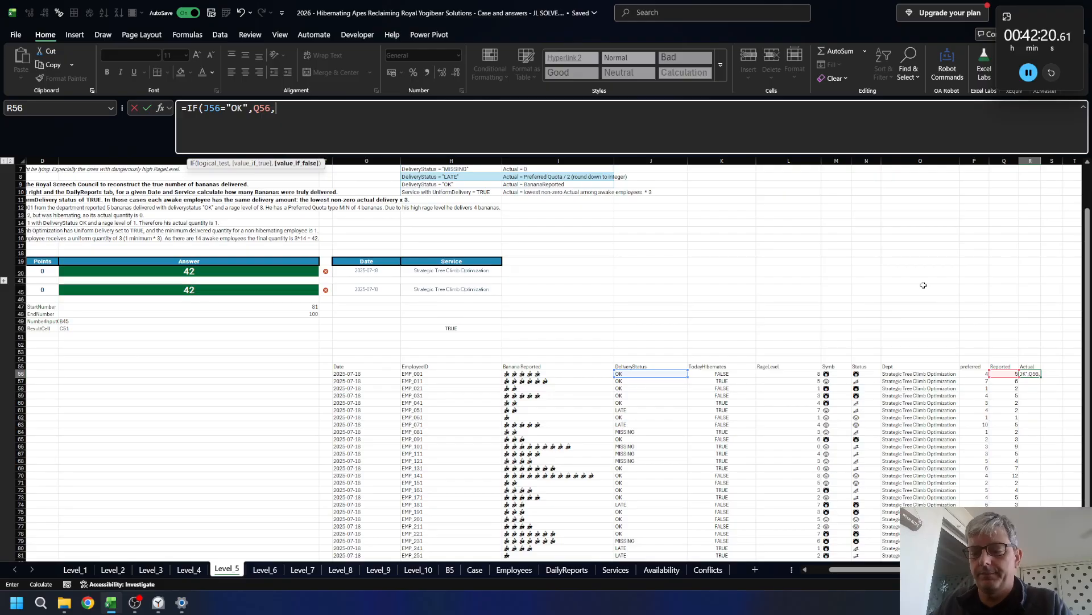
text(IF()
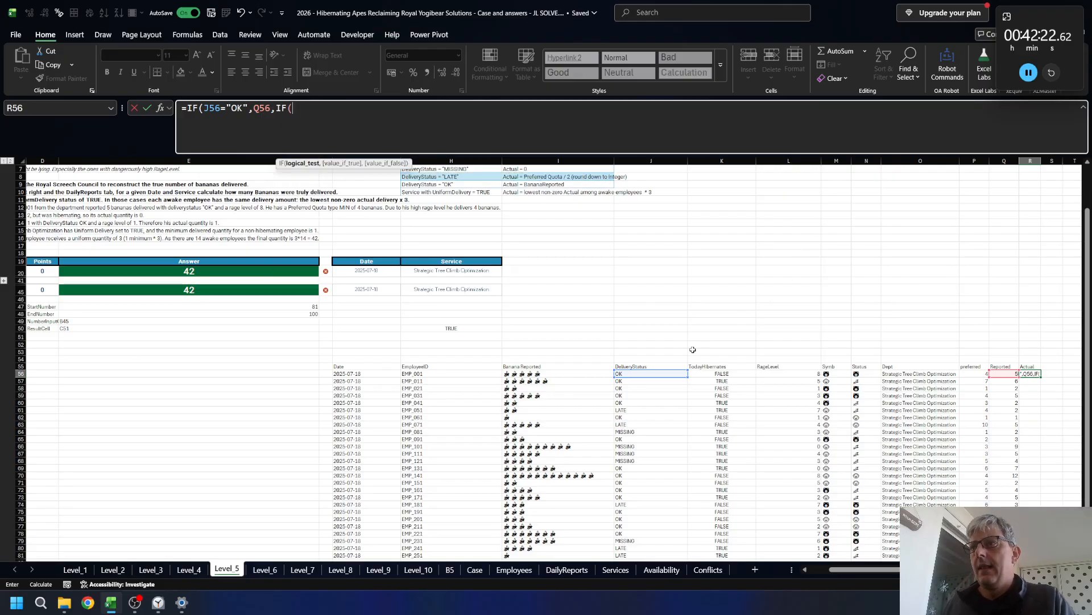
click(650, 373)
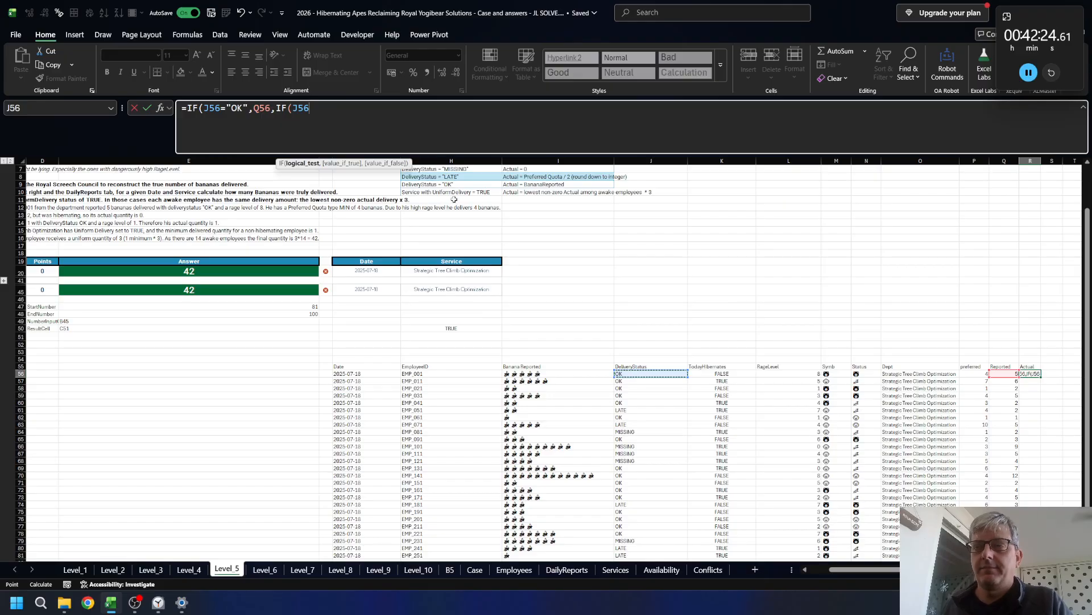
text(=")
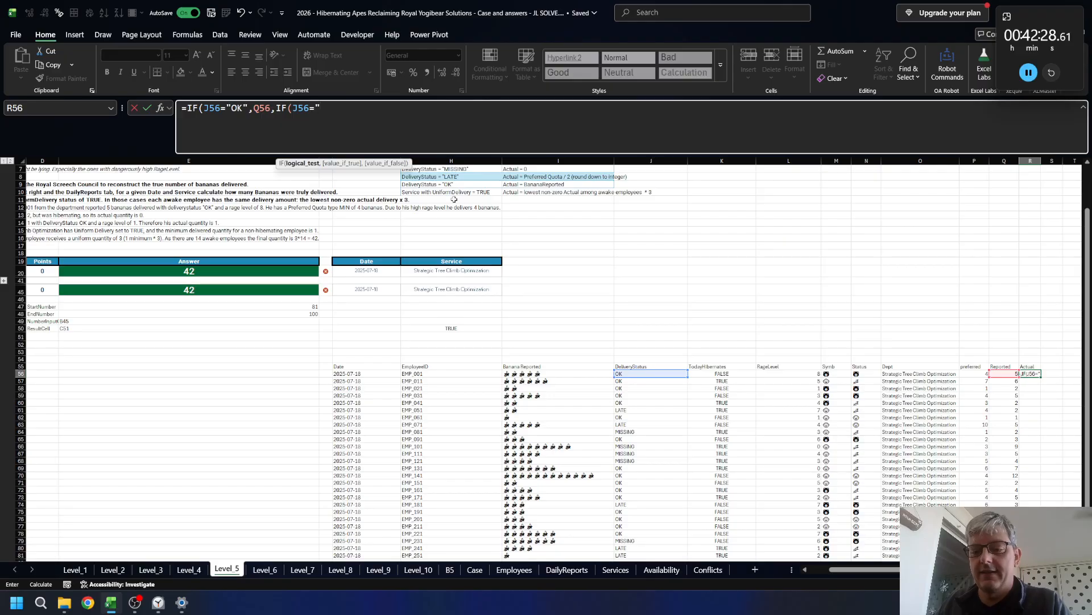
text(LATE",)
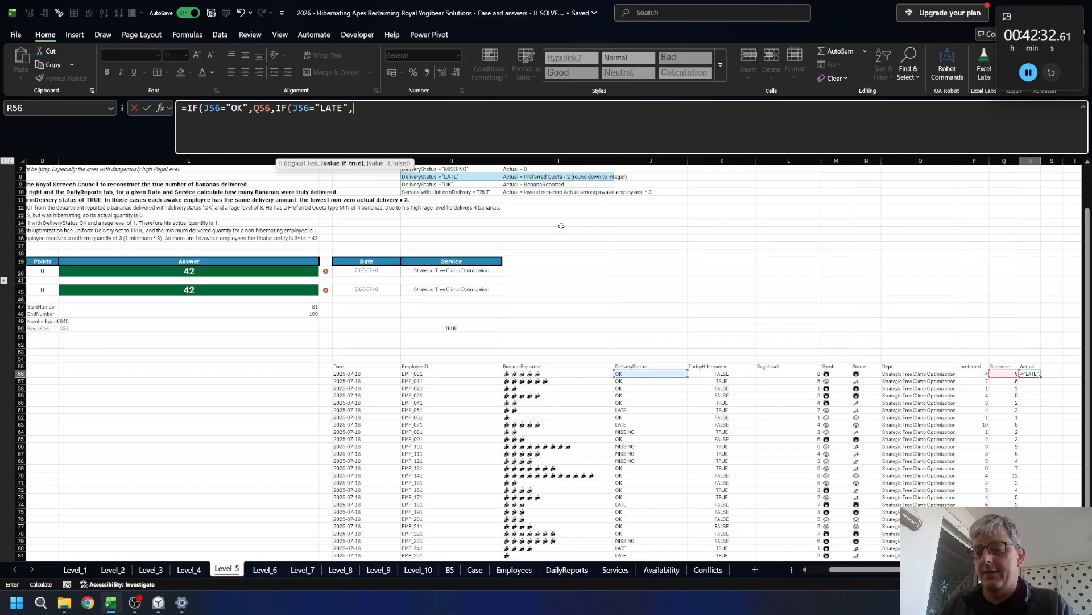
text(INT()
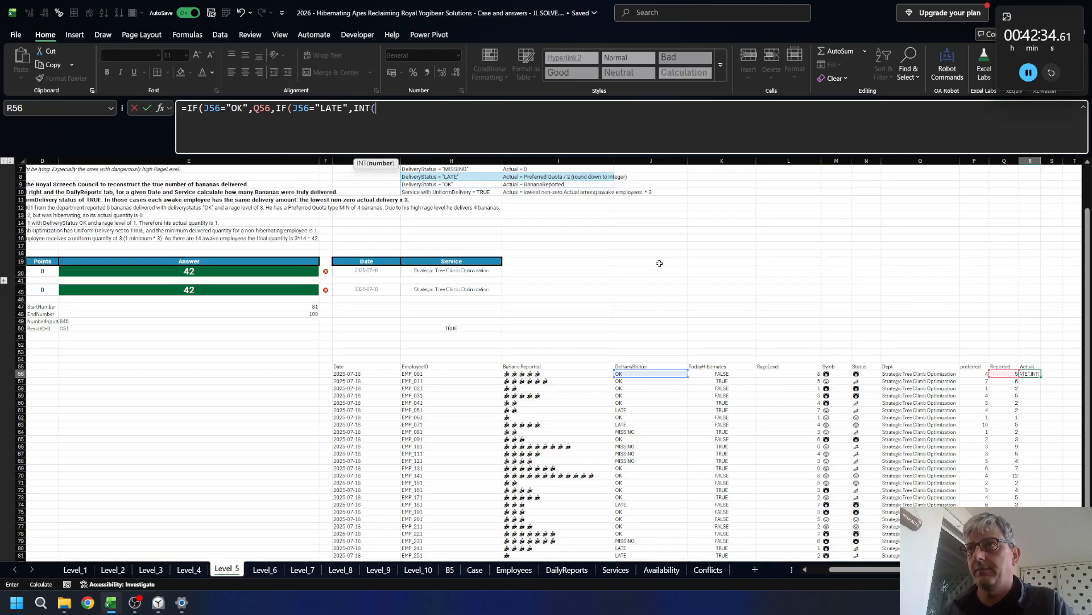
click(969, 374)
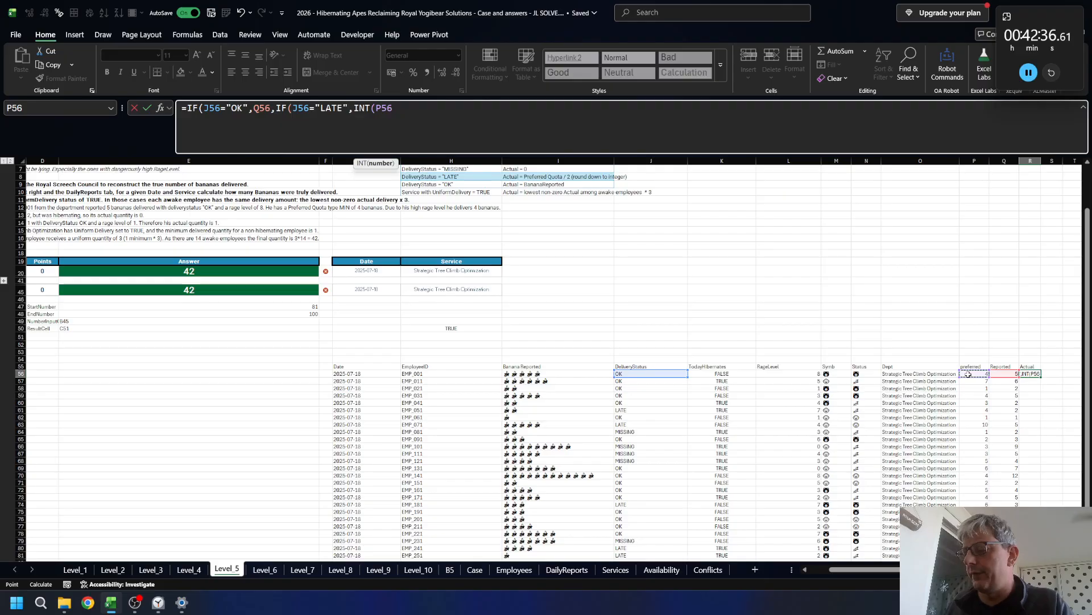
text(/2)
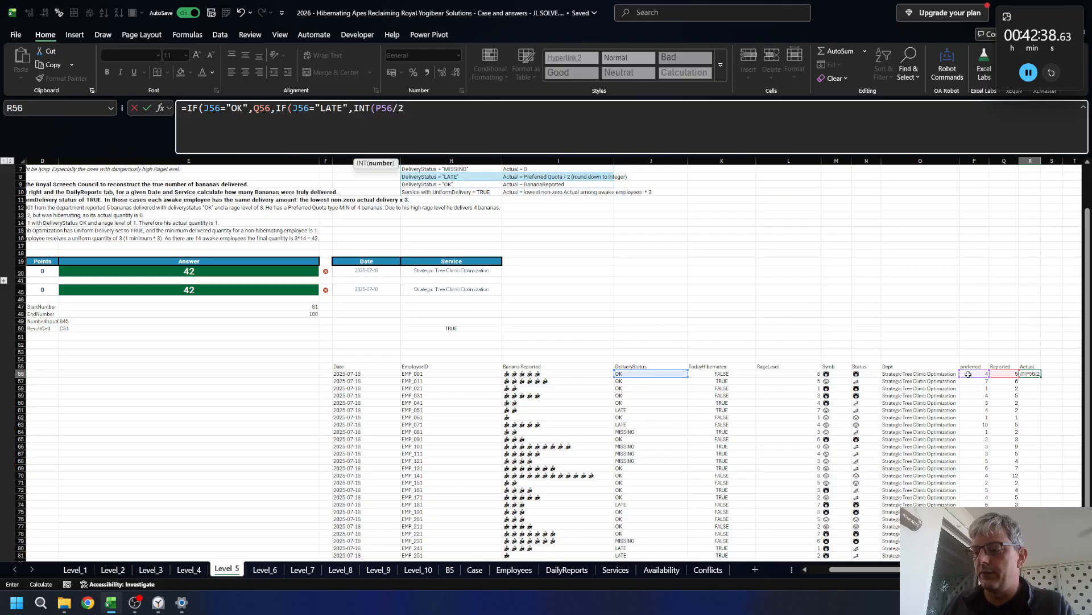
text(),)
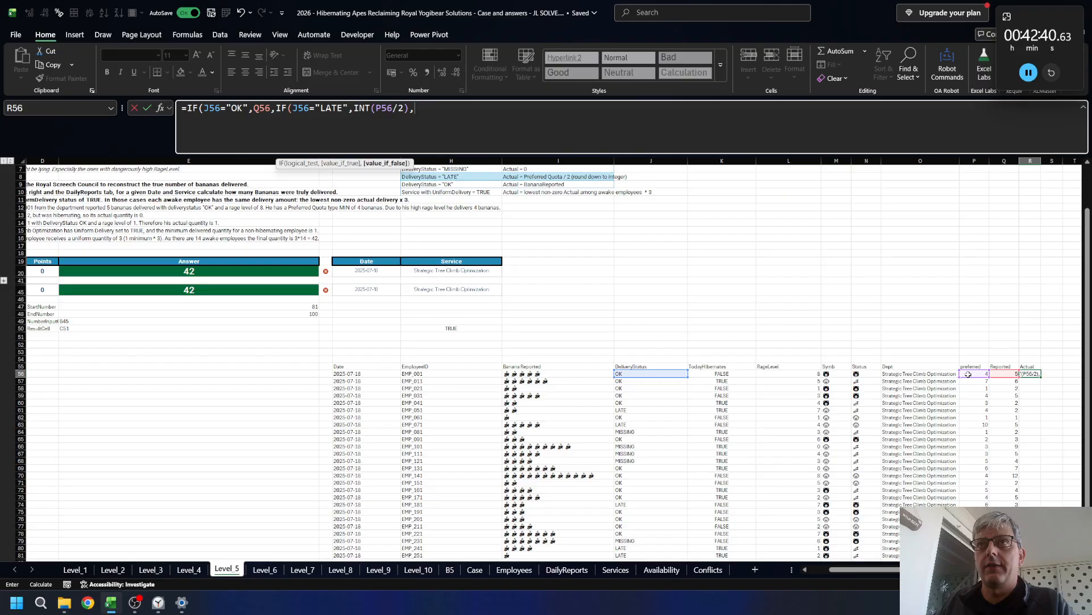
- Nest a third IF in R56 that returns 0 when J56 equals "MISSING" and otherwise "IMPOSSIBLE", closing all parentheses
text(IF()
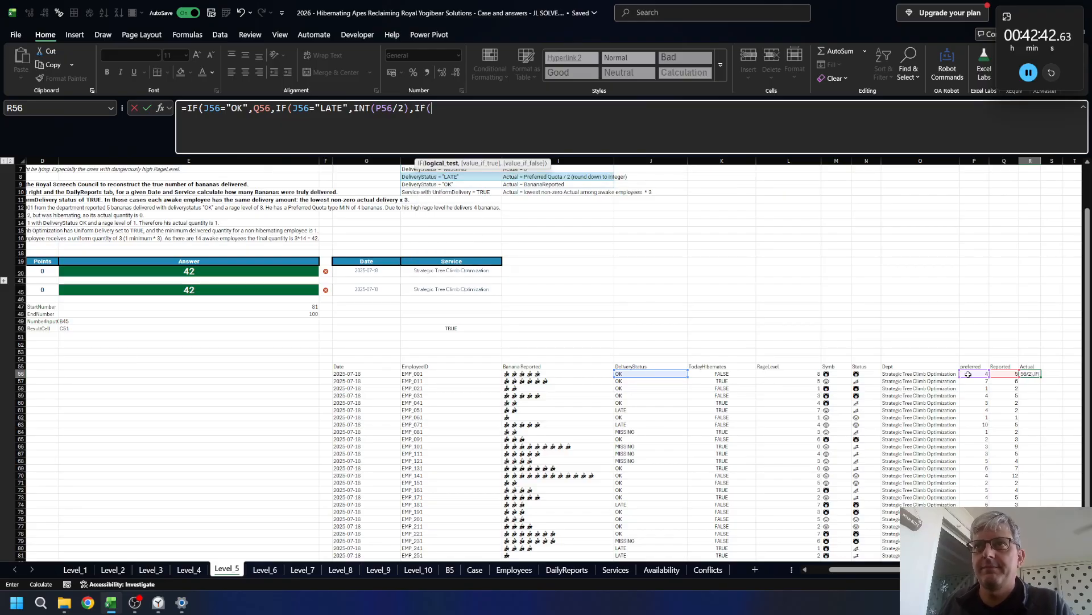
click(635, 373)
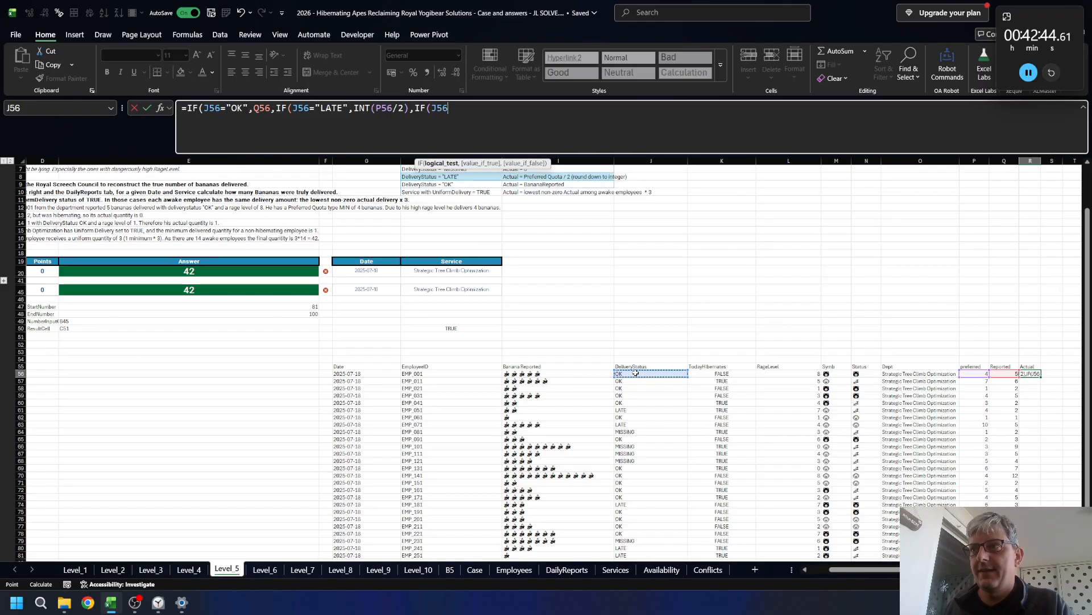
text(=)
scroll(737, 313, up, 2)
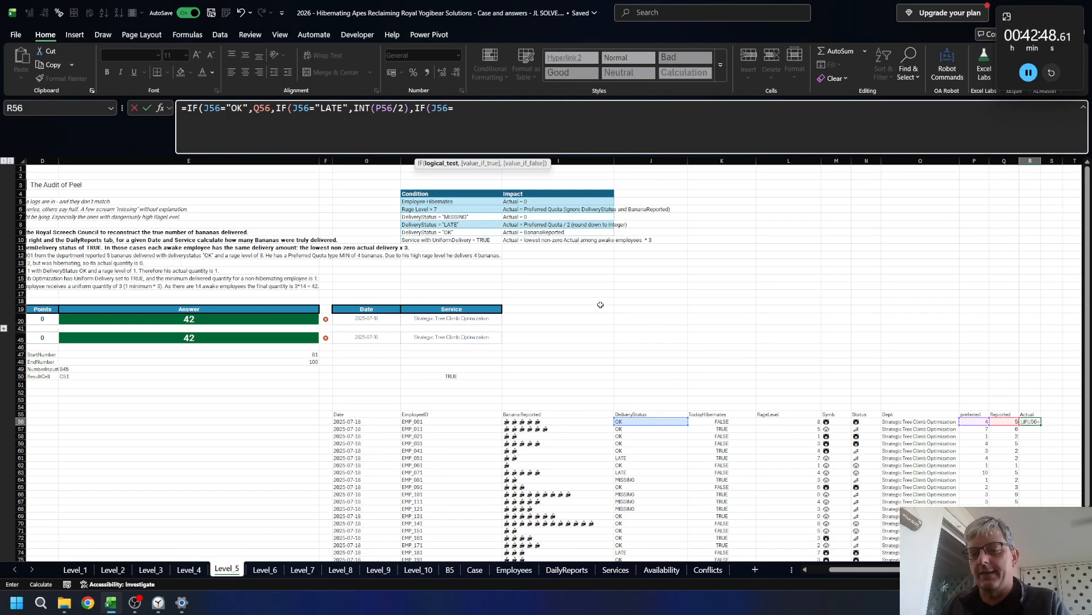
text("MISSIN)
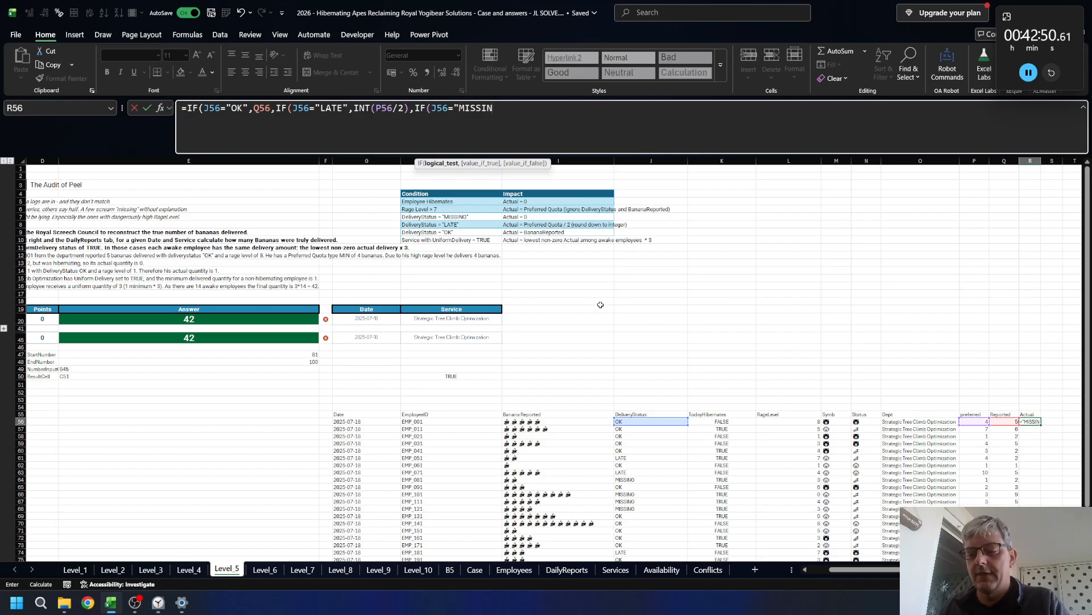
text(G",0)
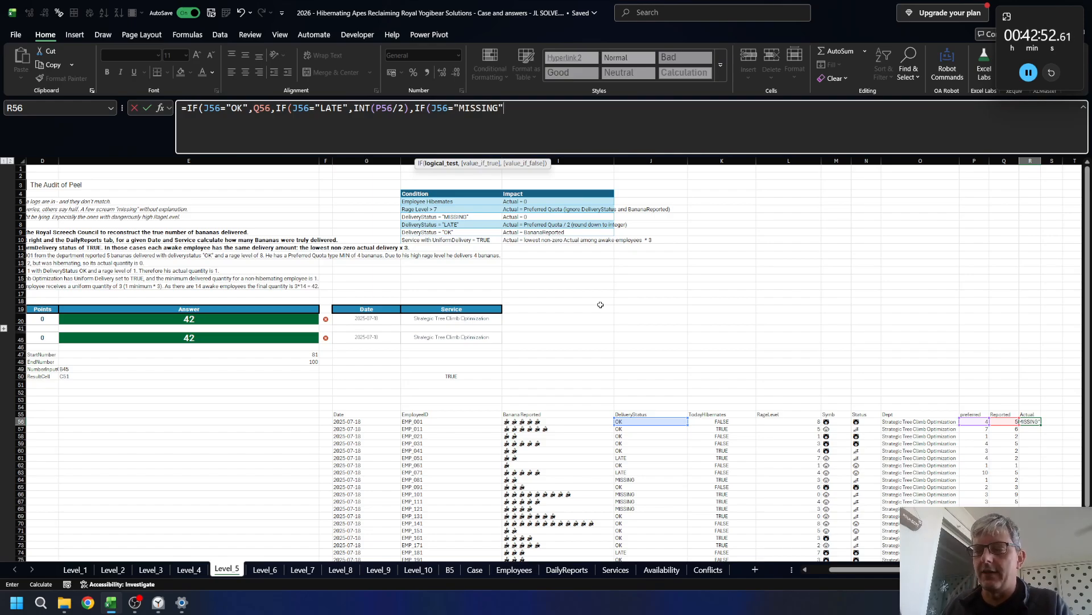
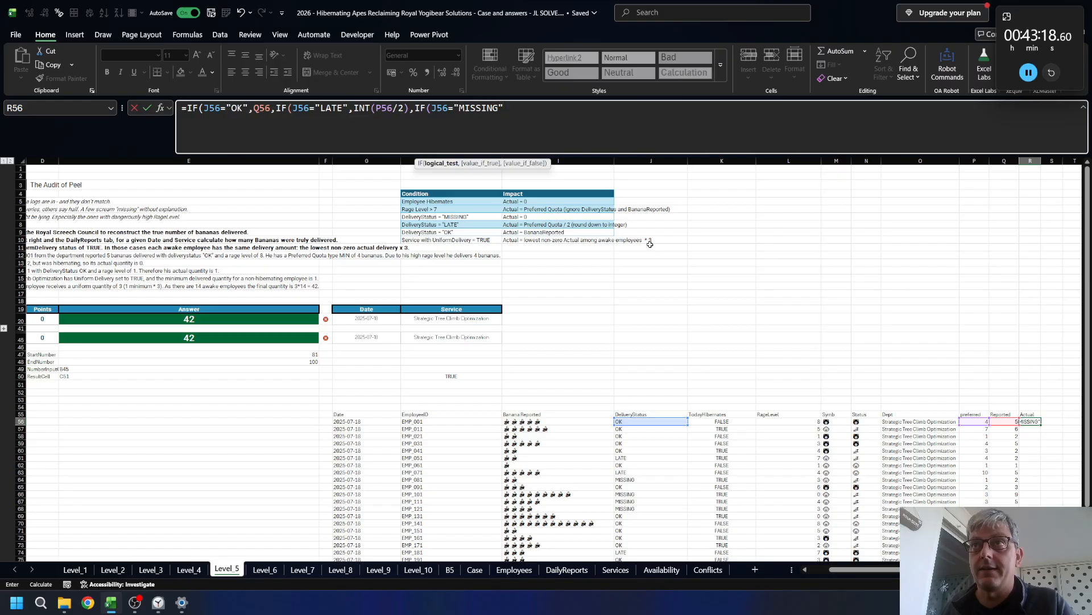
text(,0)
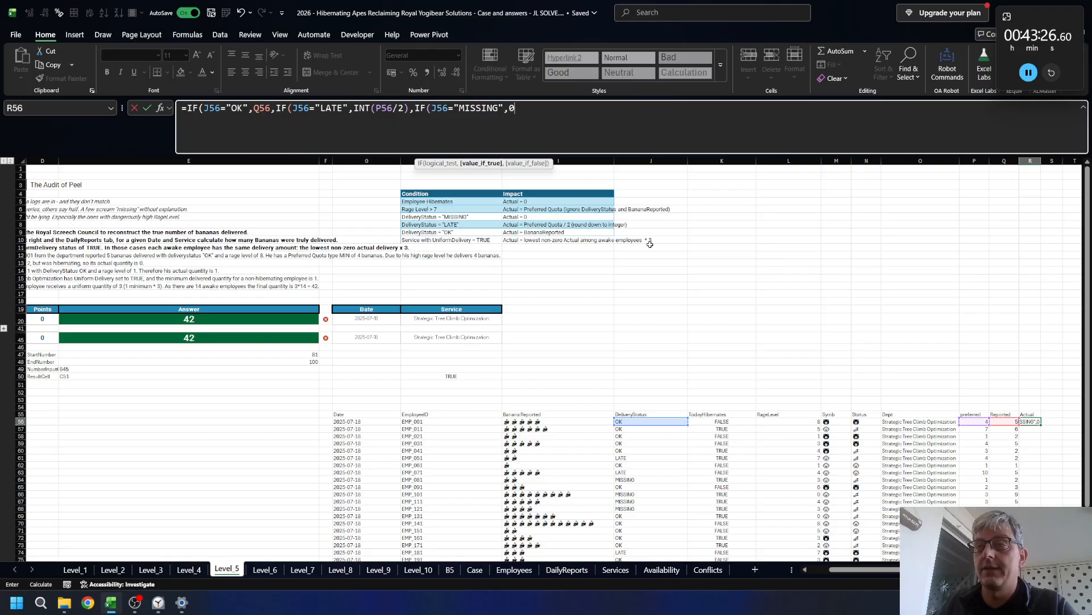
text())
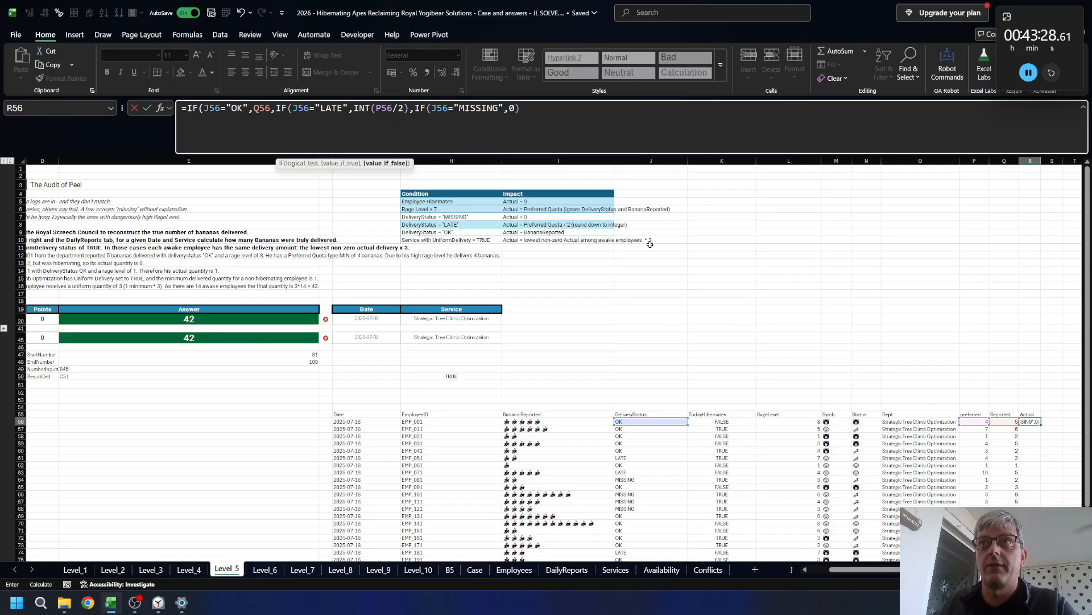
key(BackSpace)
text(,"I)
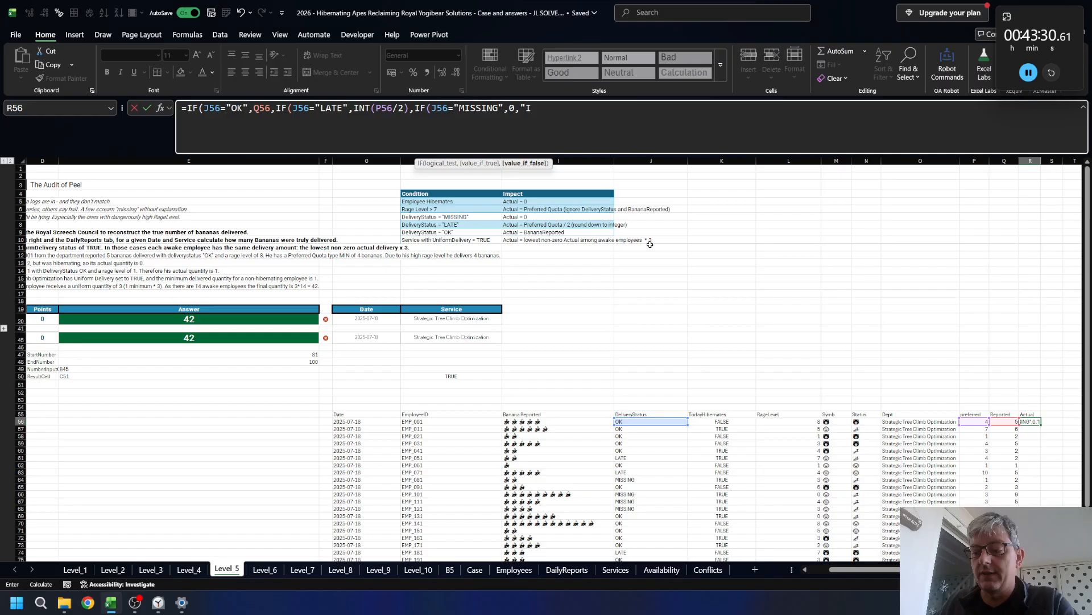
text(MPOSSIBLE")
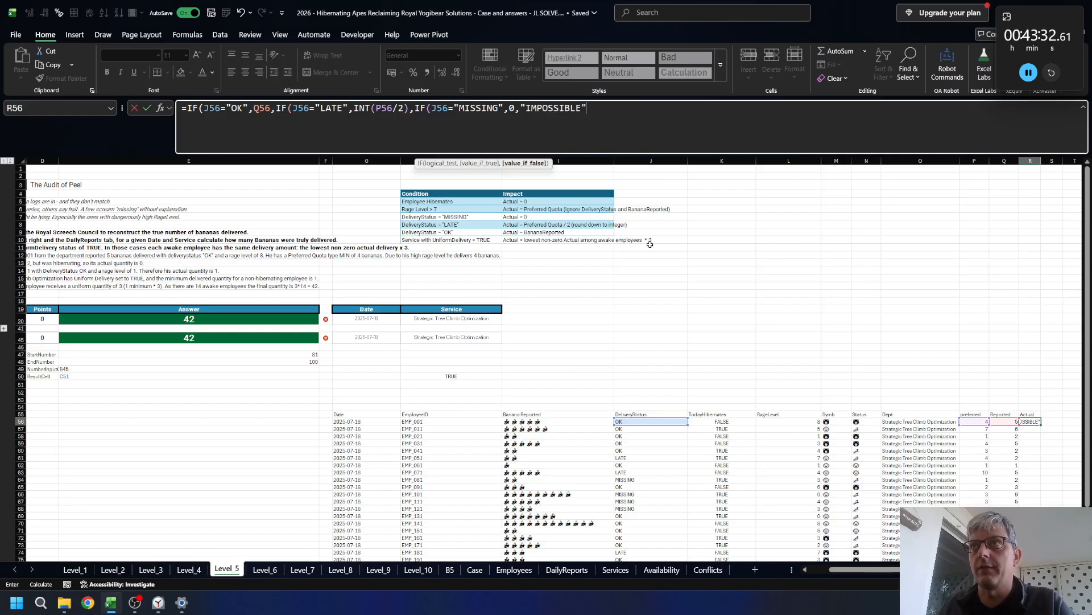
text())))
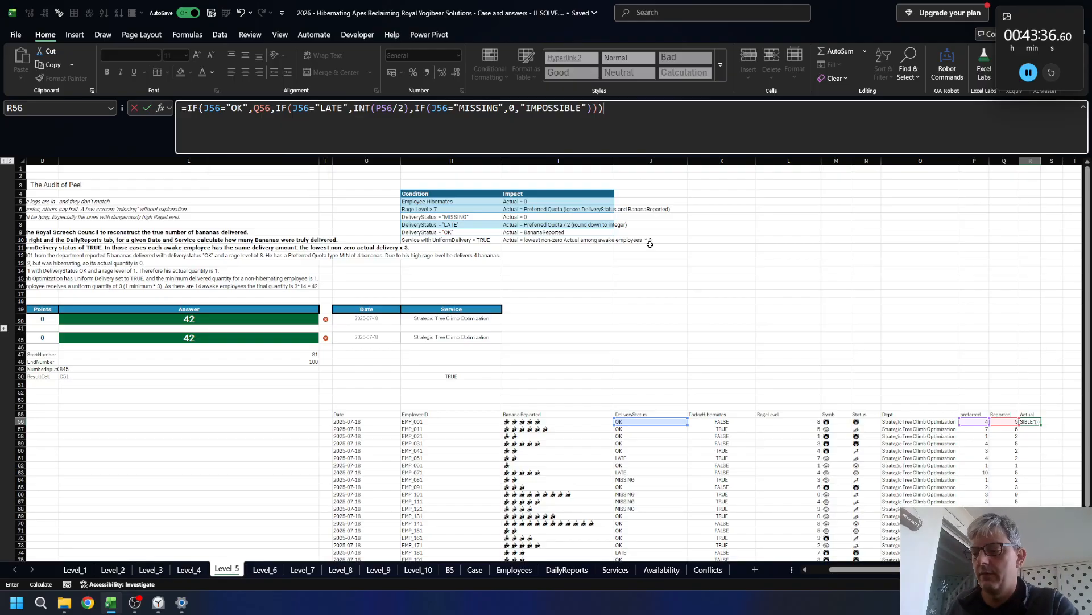
text())
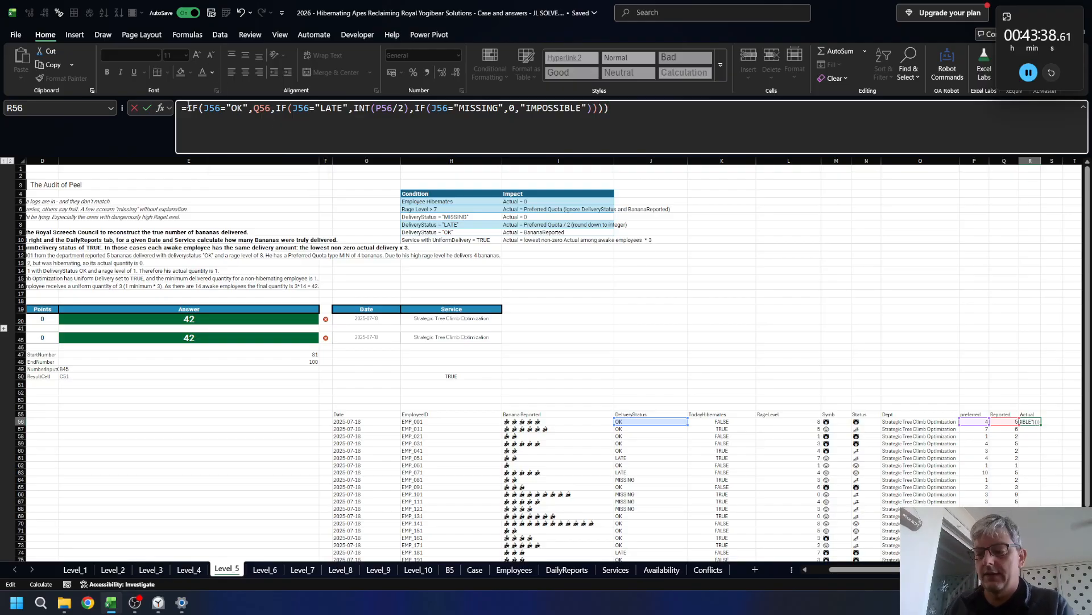
- Wrap the R56 formula in an outer IF that returns preferred quota P56 when rage level L56>7, and commit it
click(189, 106)
text(IF()
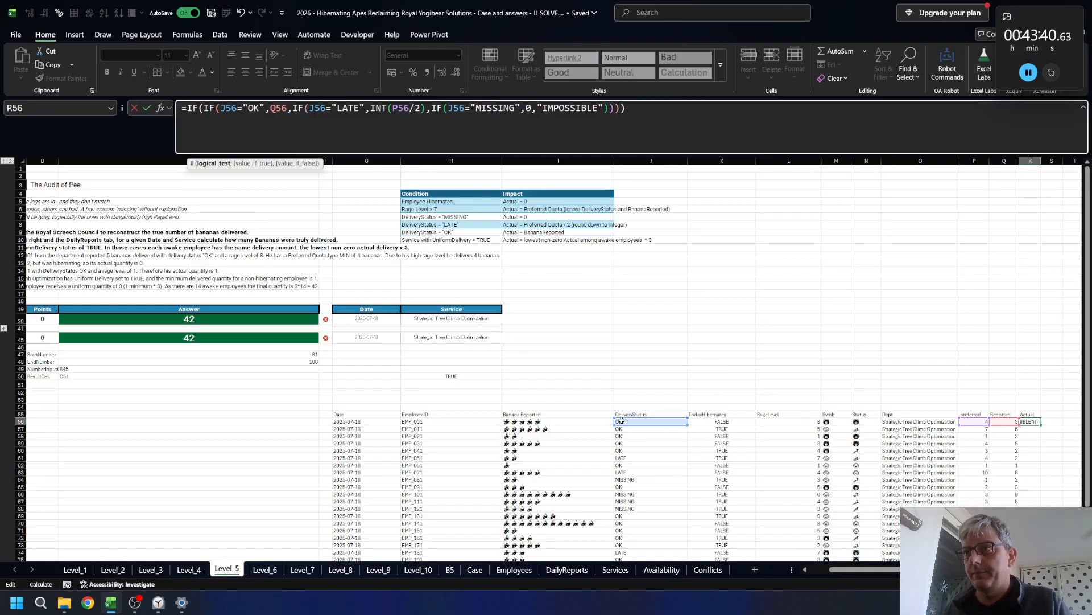
click(792, 421)
text(>7)
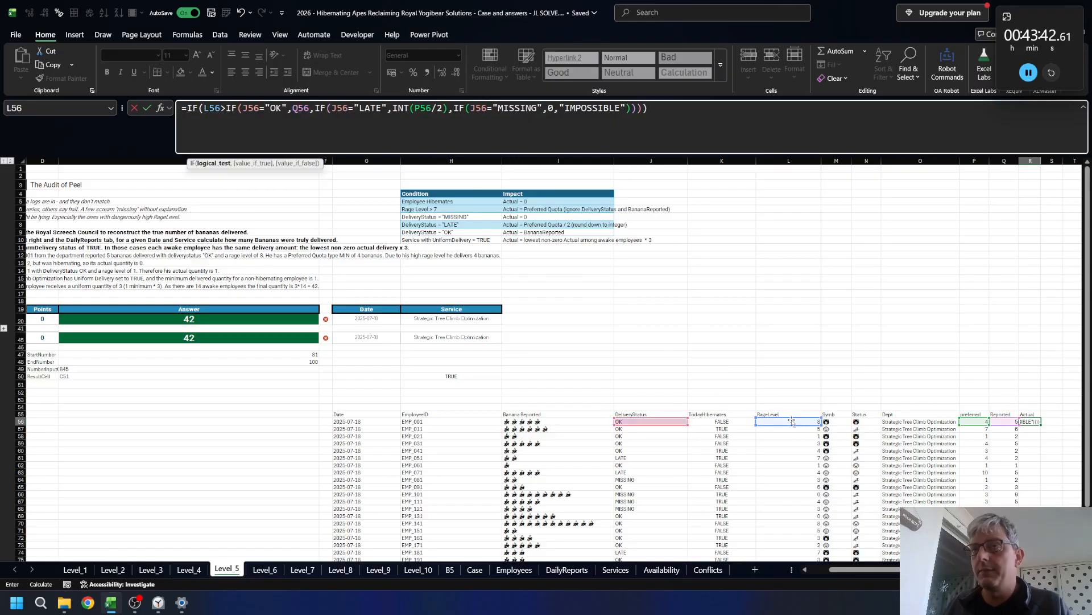
text(,)
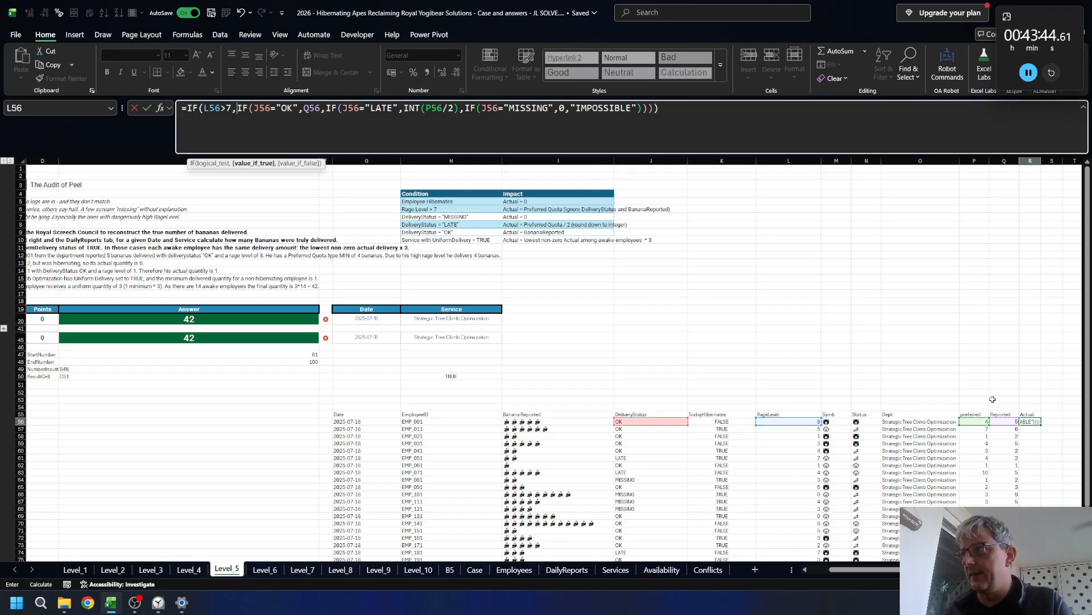
click(967, 422)
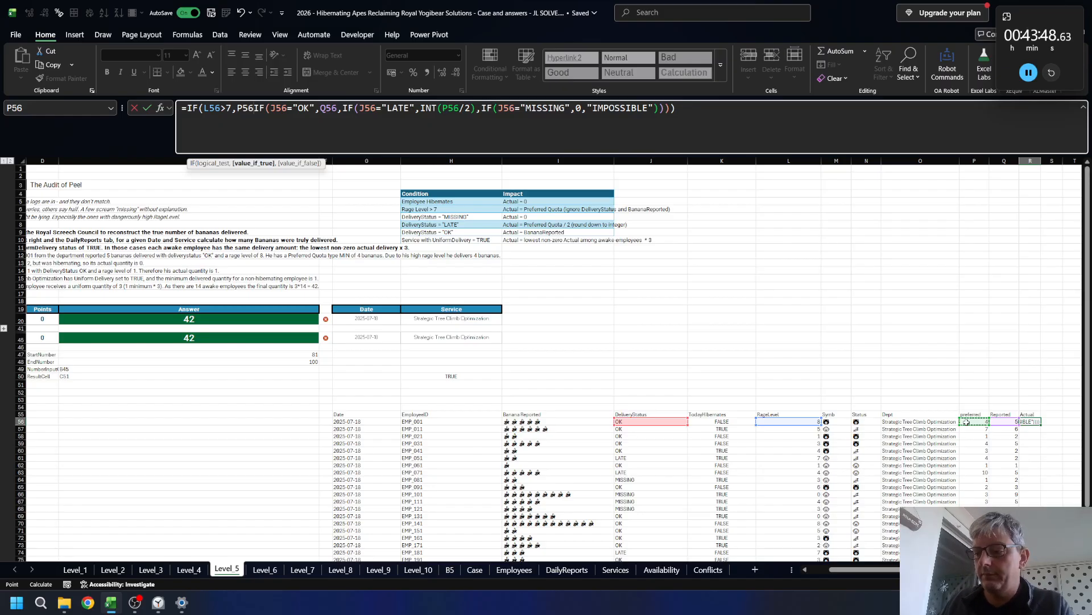
text())
key(BackSpace)
text(,)
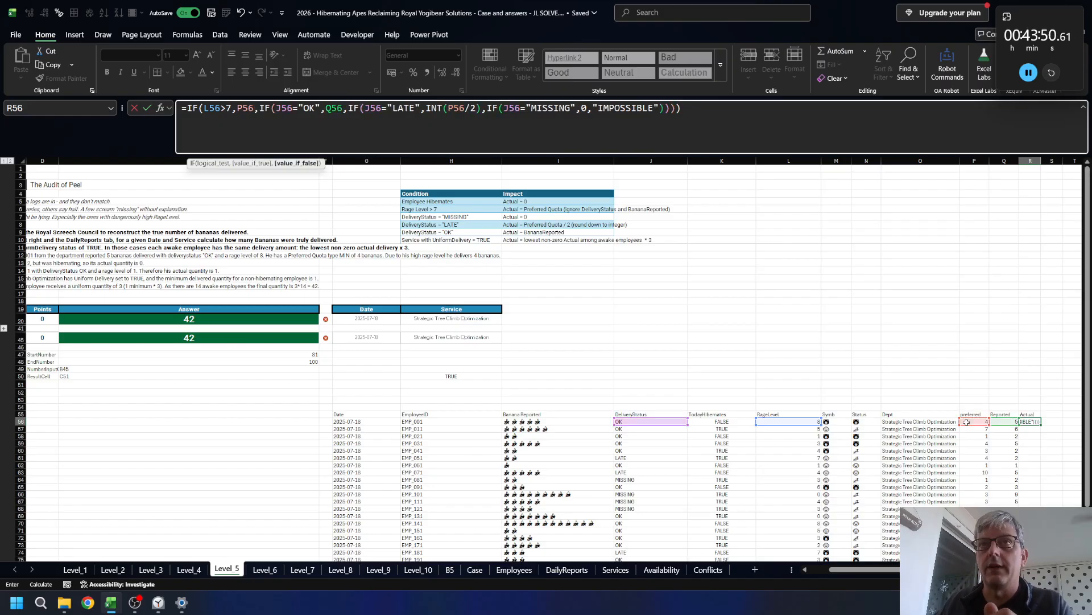
key(ctrl+Return)
- Fill the Actual formula from R56 down to R81, the last report row
key(Left)
key(ctrl+Down)
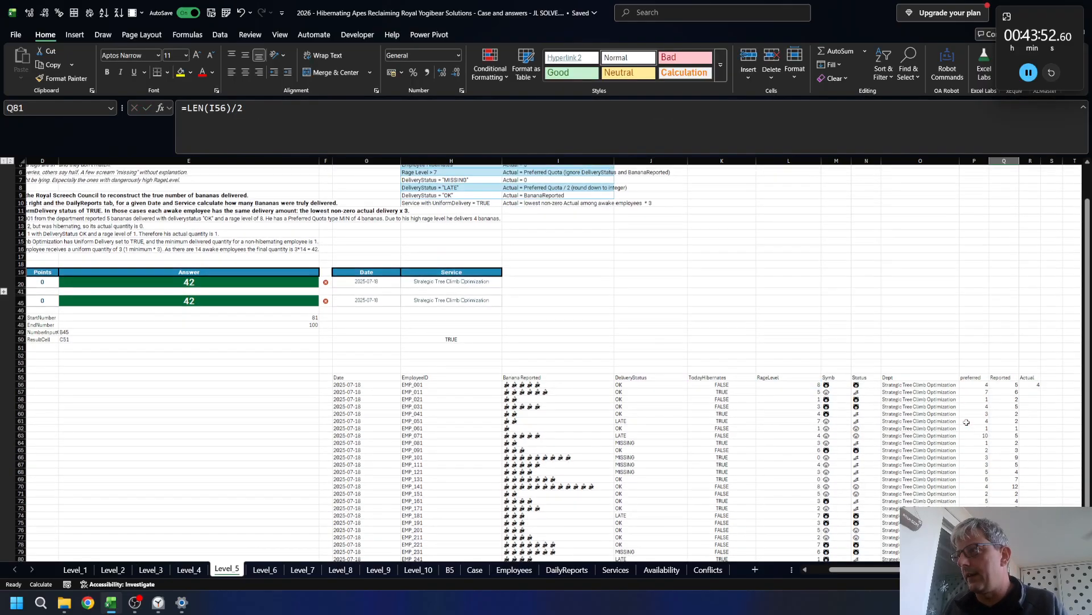
key(Right)
key(ctrl+shift+Up)
key(ctrl+d)
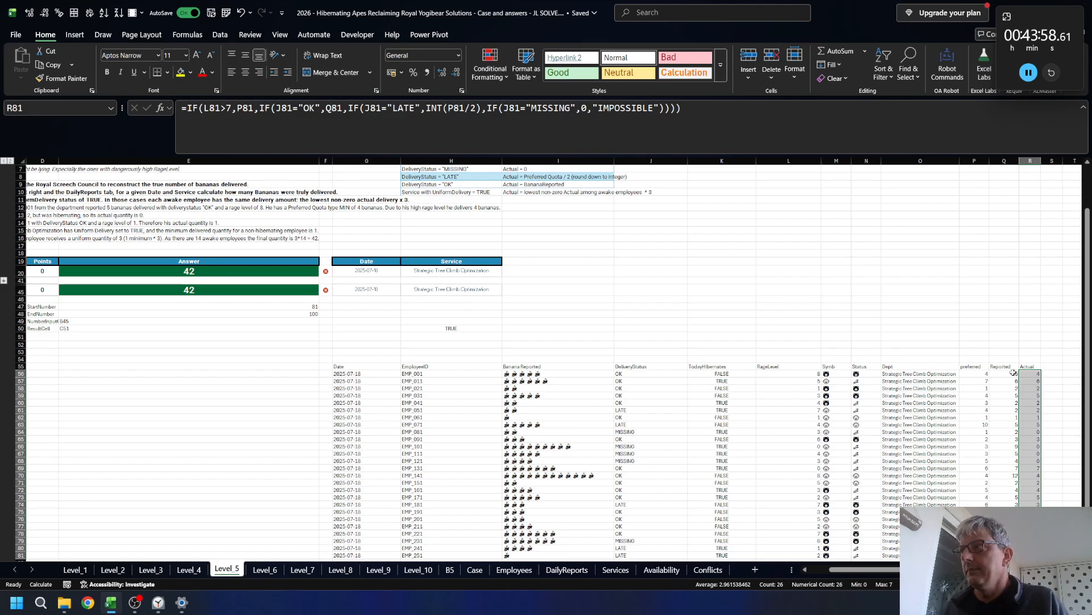
- Enter the header "is Hib" in S55, beside the Actual column
click(1052, 374)
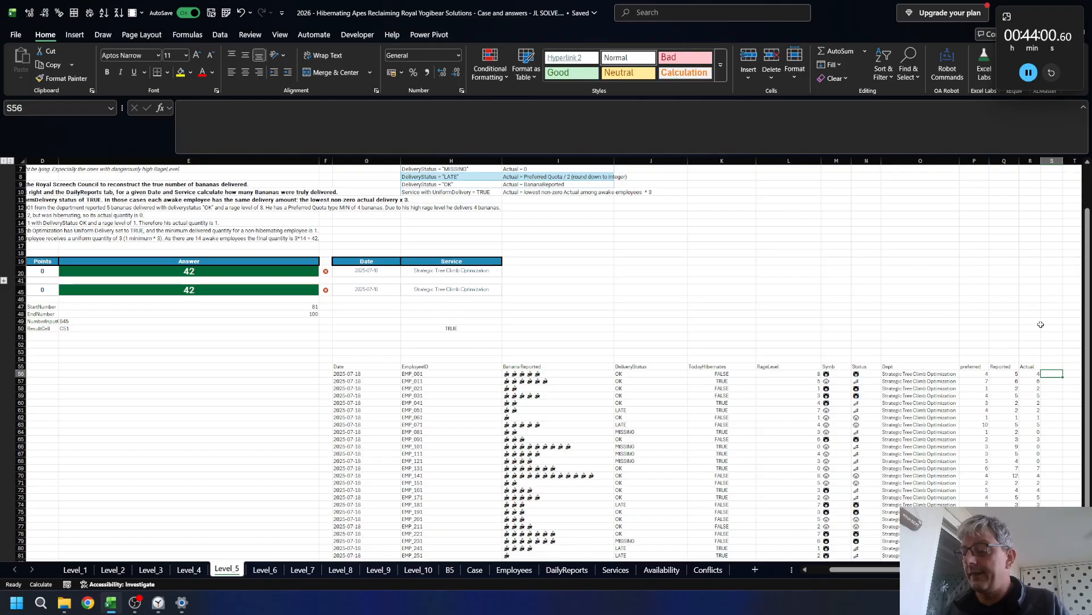
key(Up)
text(is H)
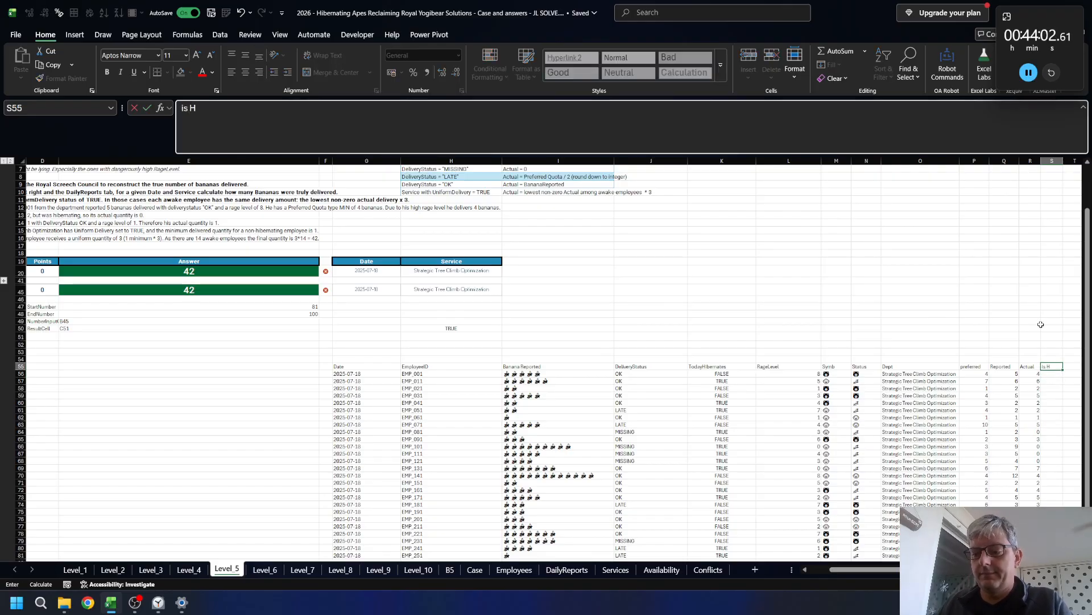
text(ib)
key(Return)
- Zero out the hibernating employees' actual bananas with =IF(K56:K81,0,R56:R81) in S56
text(=)
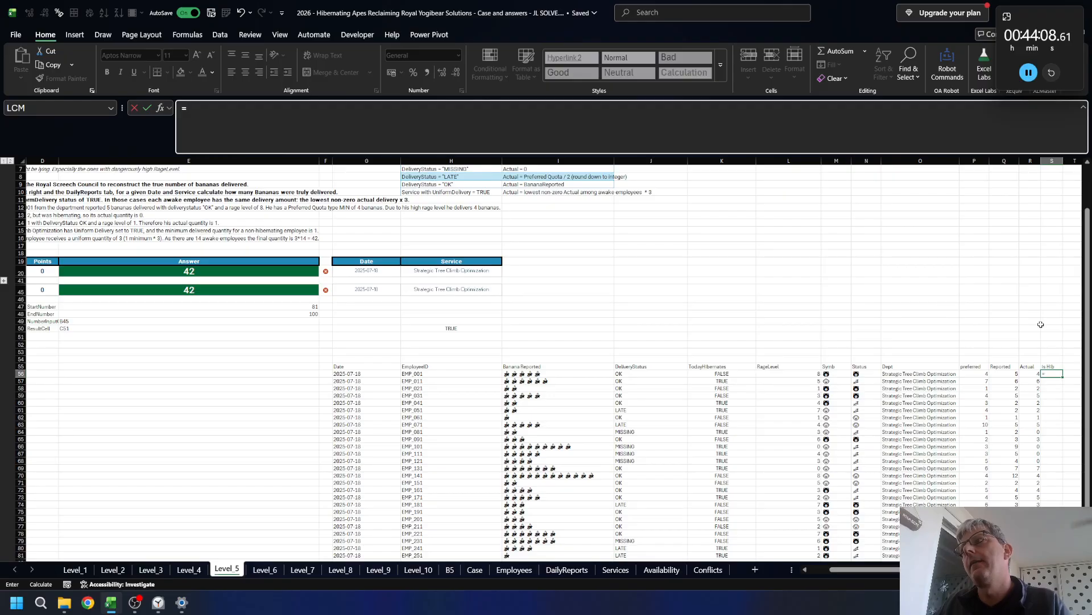
text(IF()
key(Left)
key(Left)
key(Left)
key(Left)
key(Left)
key(Left)
key(Left)
key(Left)
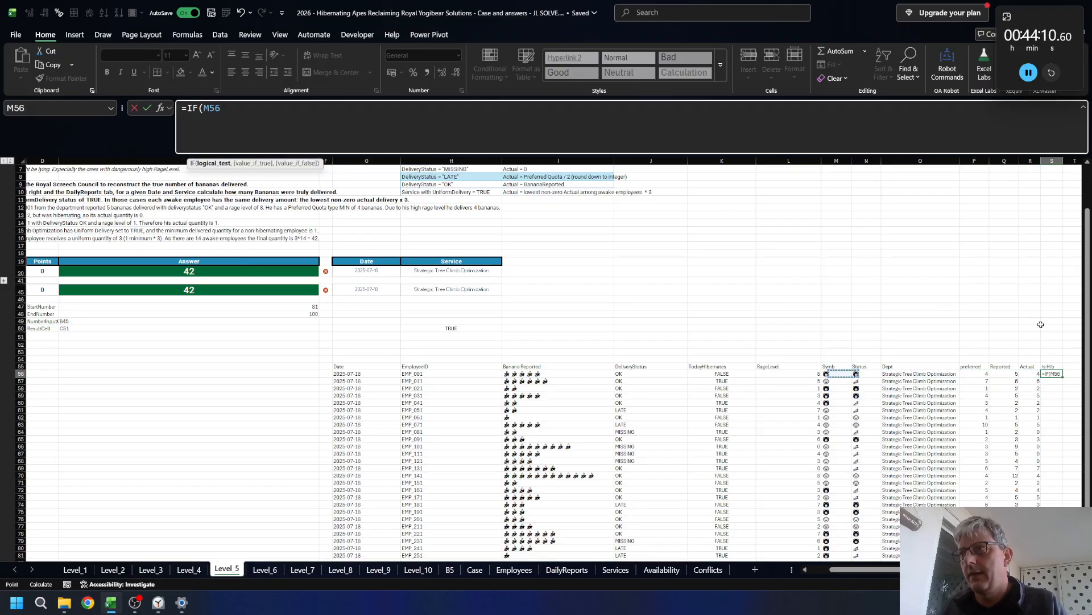
key(ctrl+shift+Down)
text(,0,)
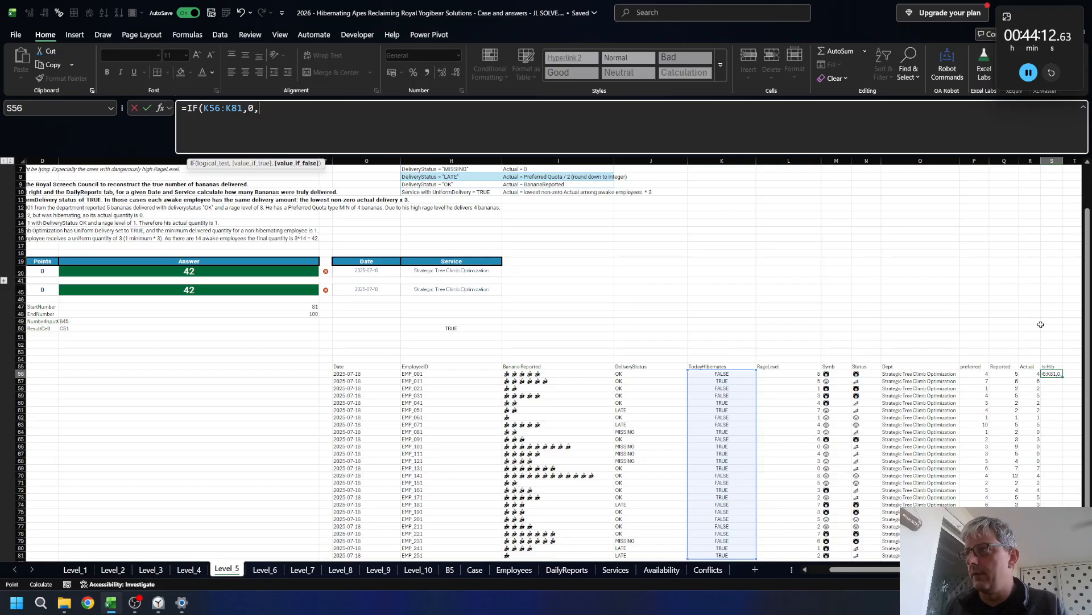
key(Left)
key(ctrl+shift+Down)
key(ctrl+Return)
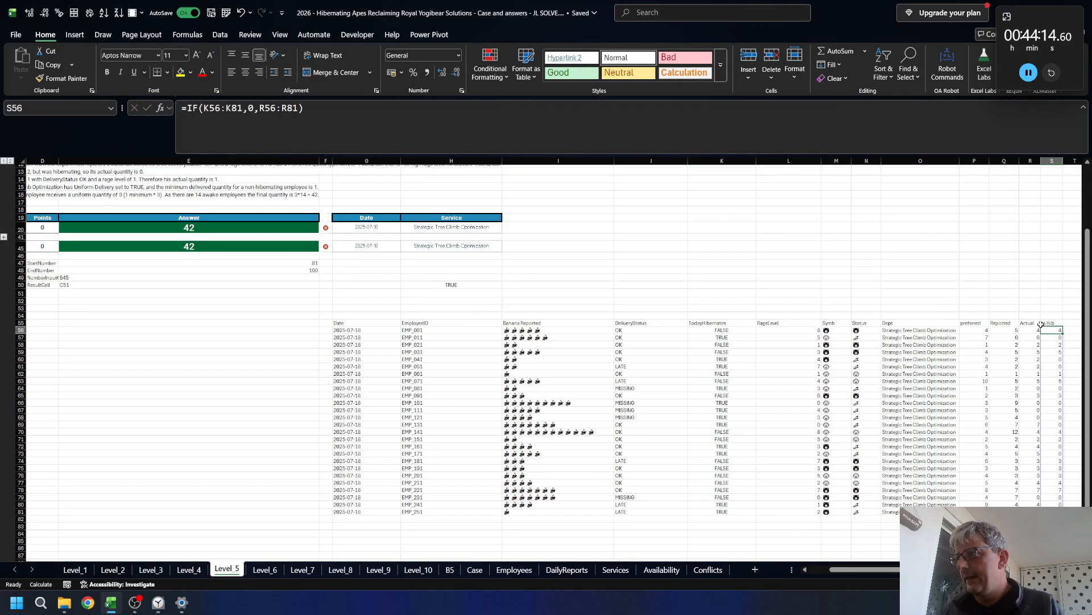
- Count the hibernating employees in S85 with =SUM(--(K56:K81))
scroll(1041, 398, down, 4)
click(1044, 498)
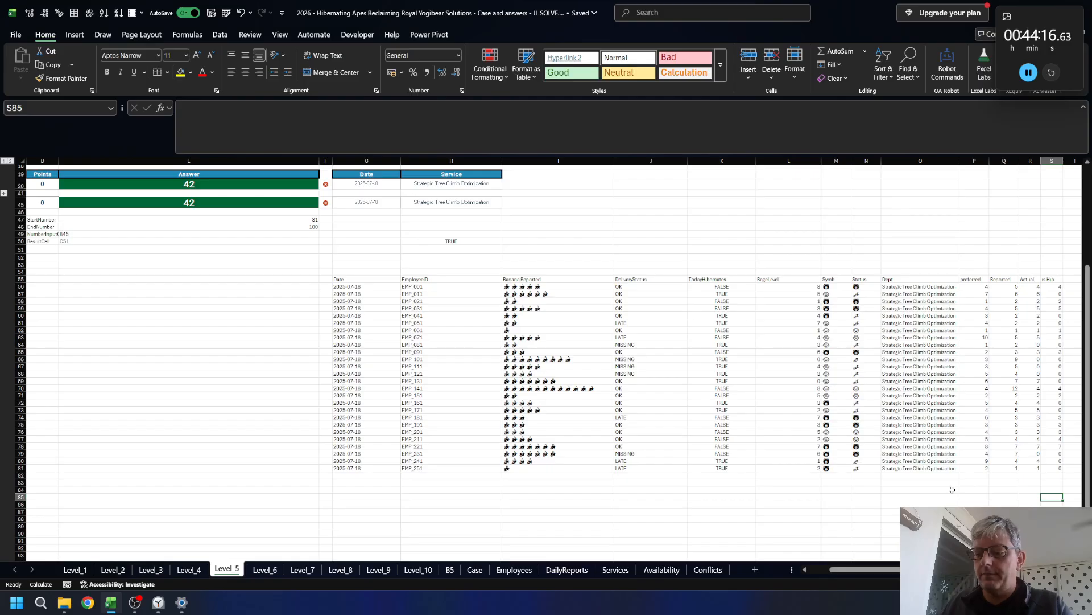
text(=)
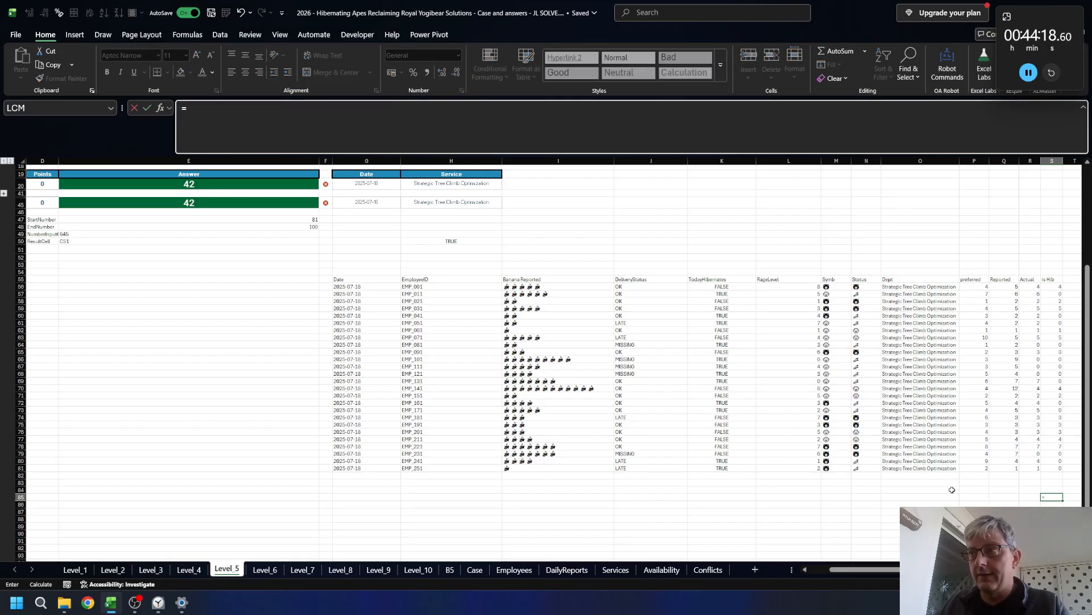
text(--)
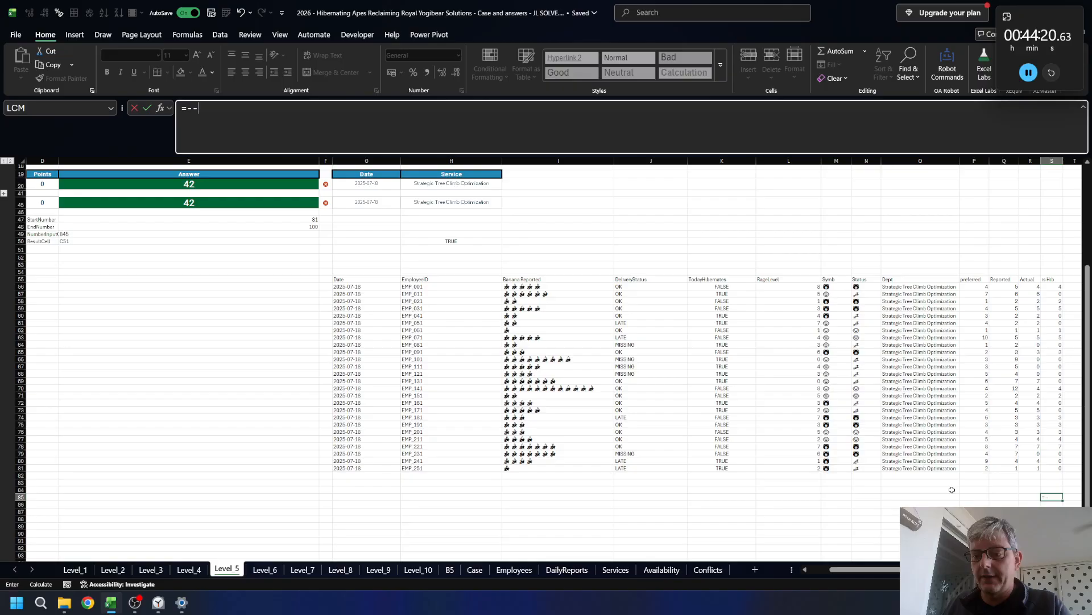
key(BackSpace)
key(BackSpace)
key(BackSpace)
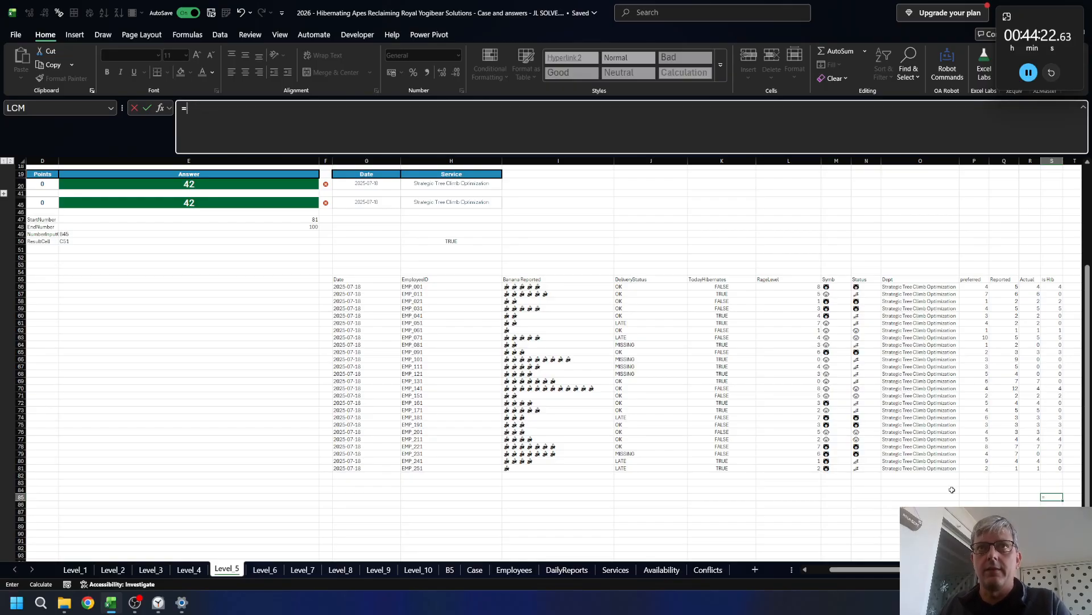
text(SUM()
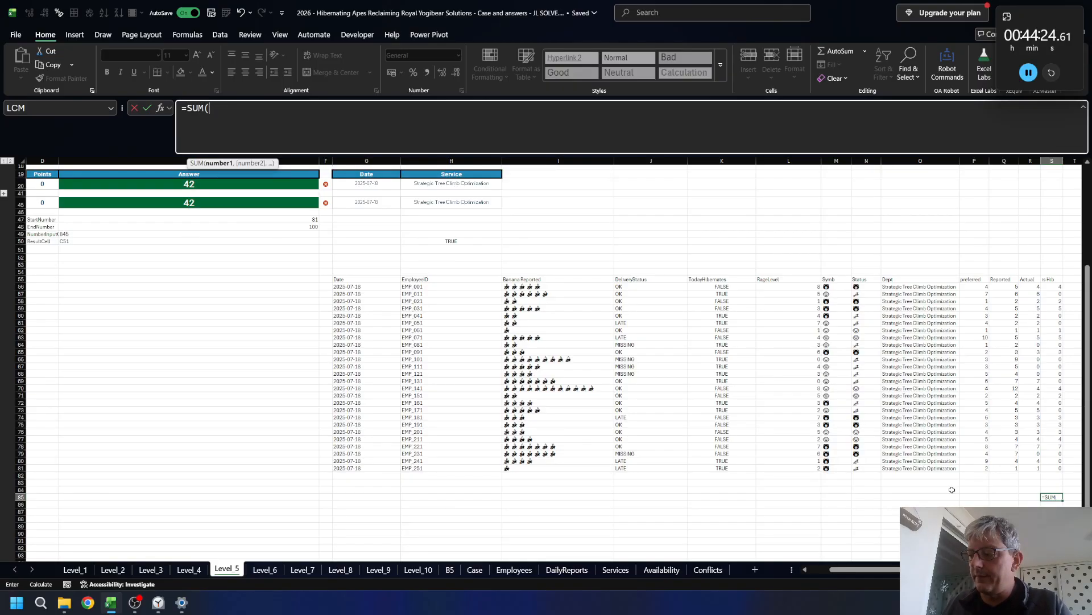
text(--()
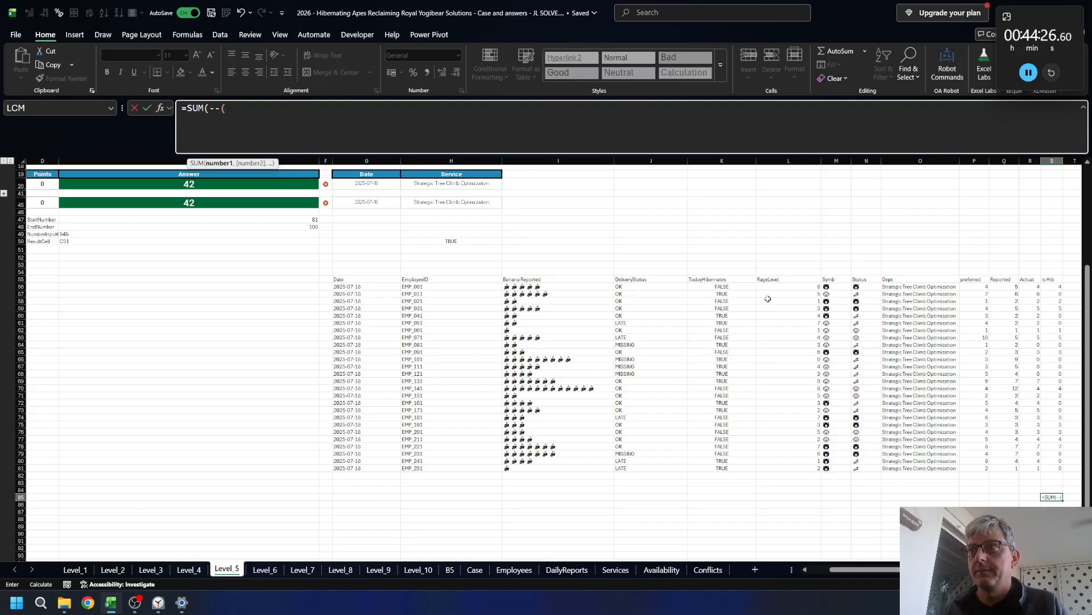
click(697, 288)
key(ctrl+shift+Down)
text()))
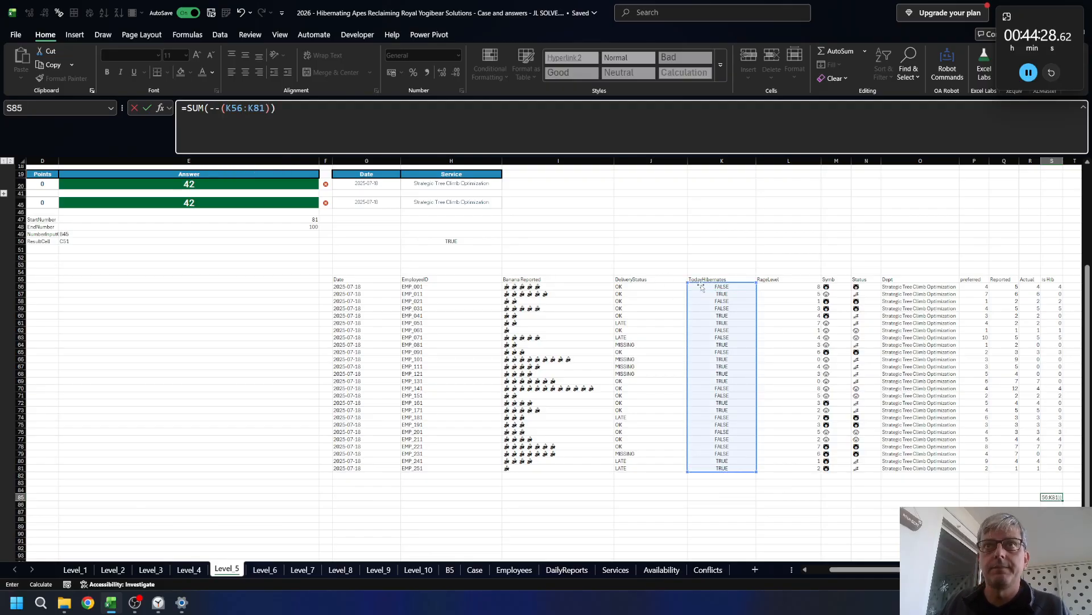
key(Return)
key(Up)
- Change the S85 formula to =26-SUM(--(K56:K81)) so it counts the awake employees
scroll(672, 388, up, 2)
scroll(672, 389, up, 4)
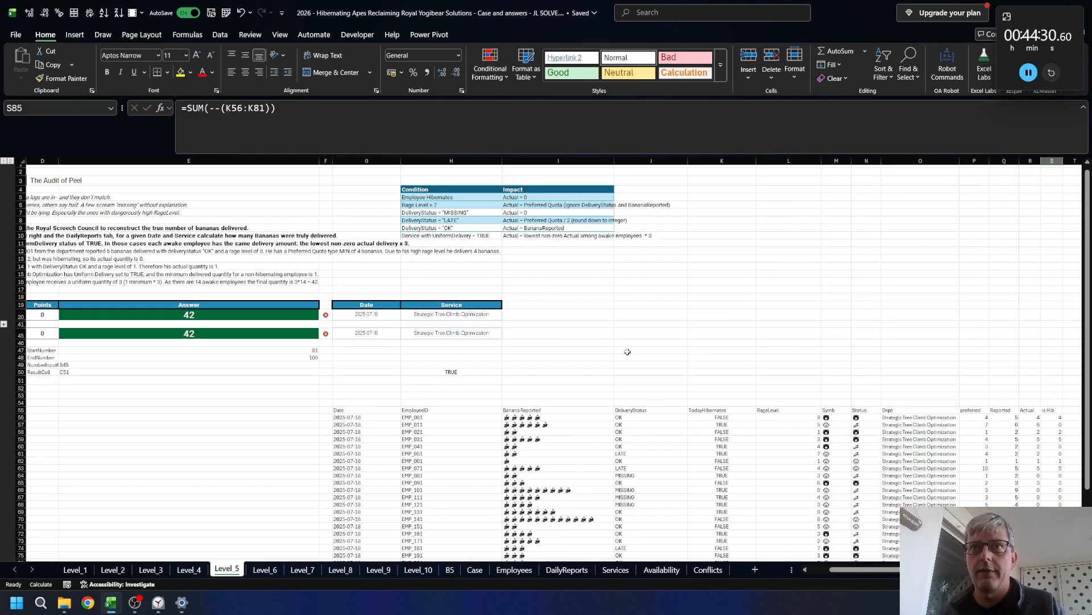
scroll(426, 323, down, 3)
scroll(573, 392, up, 2)
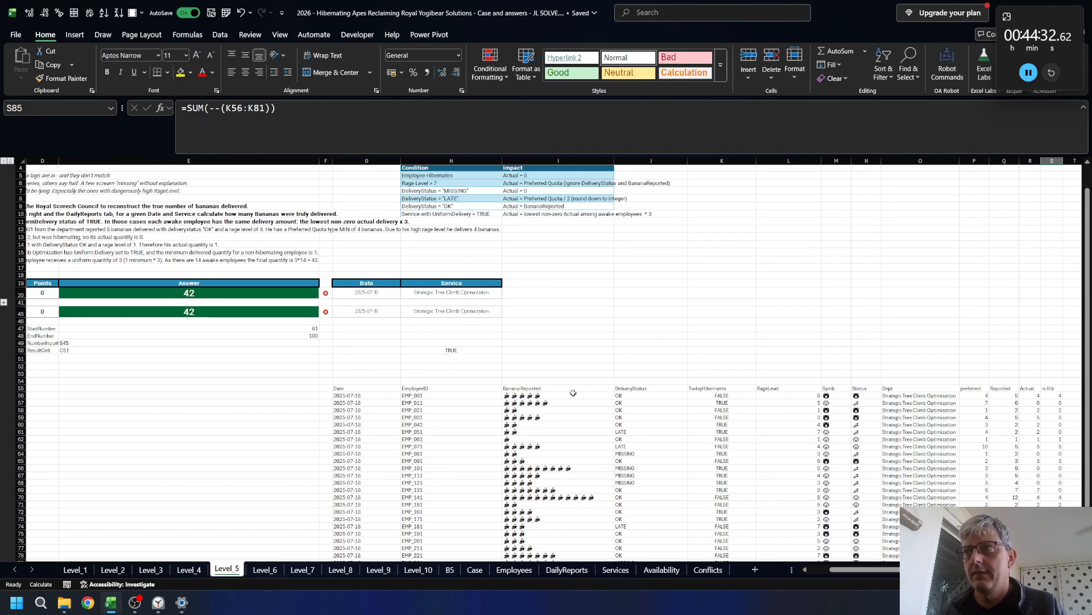
scroll(695, 312, down, 3)
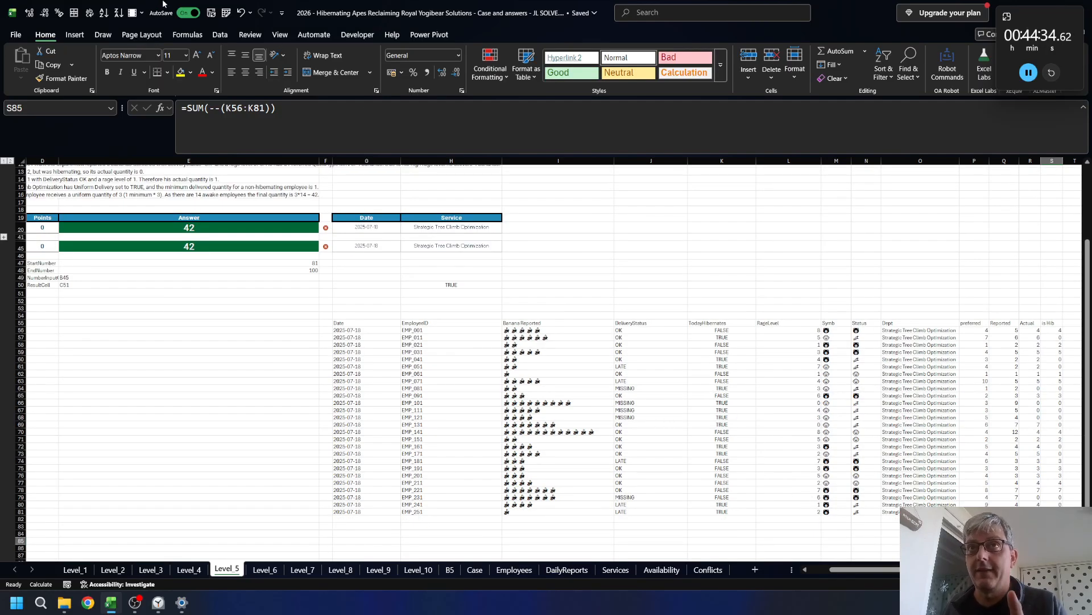
click(187, 108)
text(26-)
key(Return)
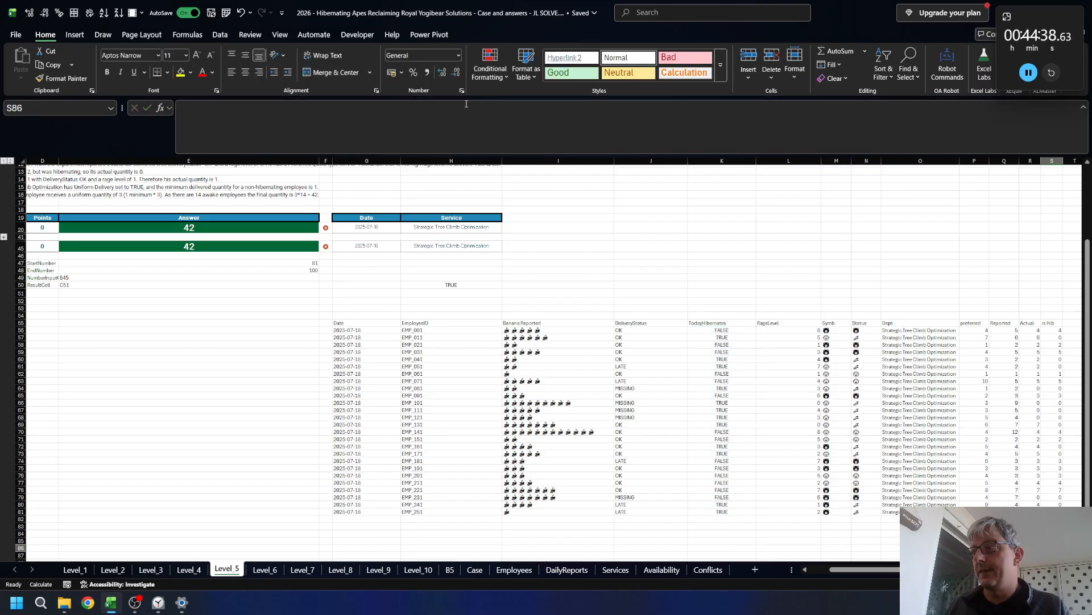
key(Up)
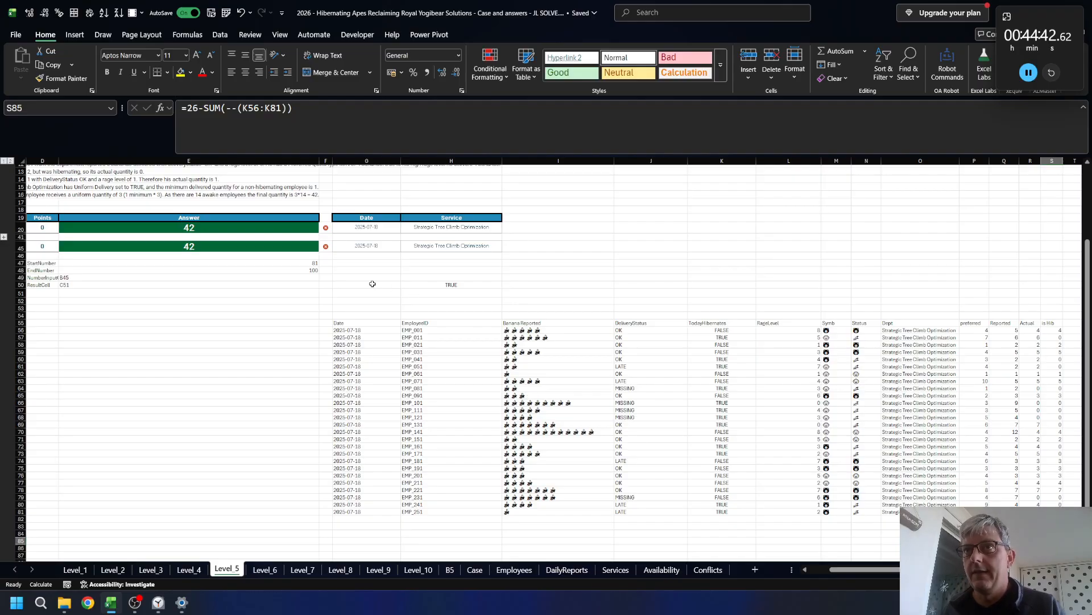
- Try to get the lowest non-zero actual in I50 with =MINIFS(S56#,S56#>0)
click(527, 284)
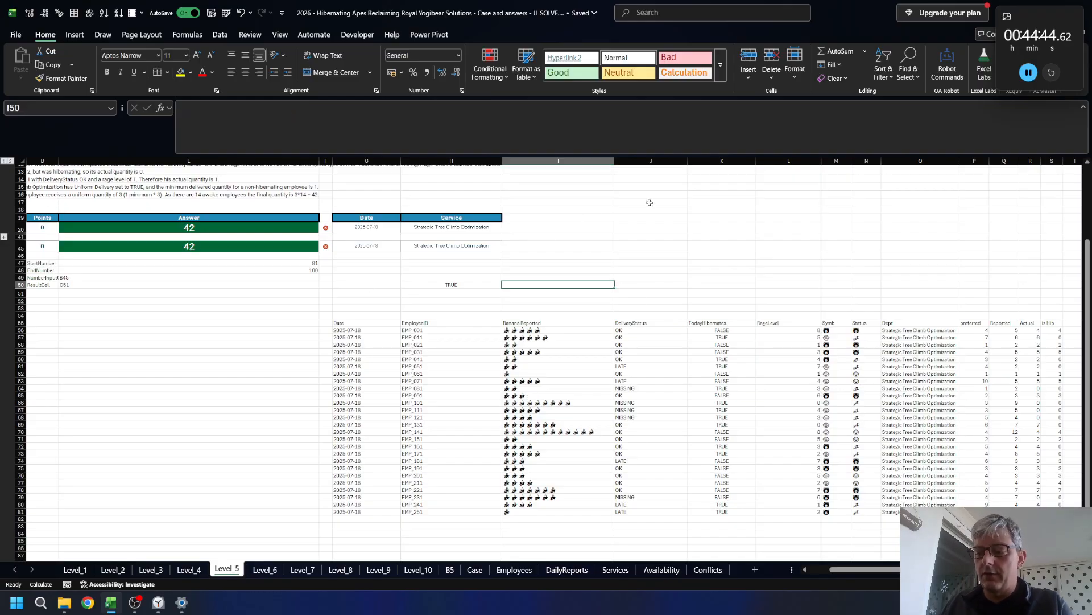
text(=min)
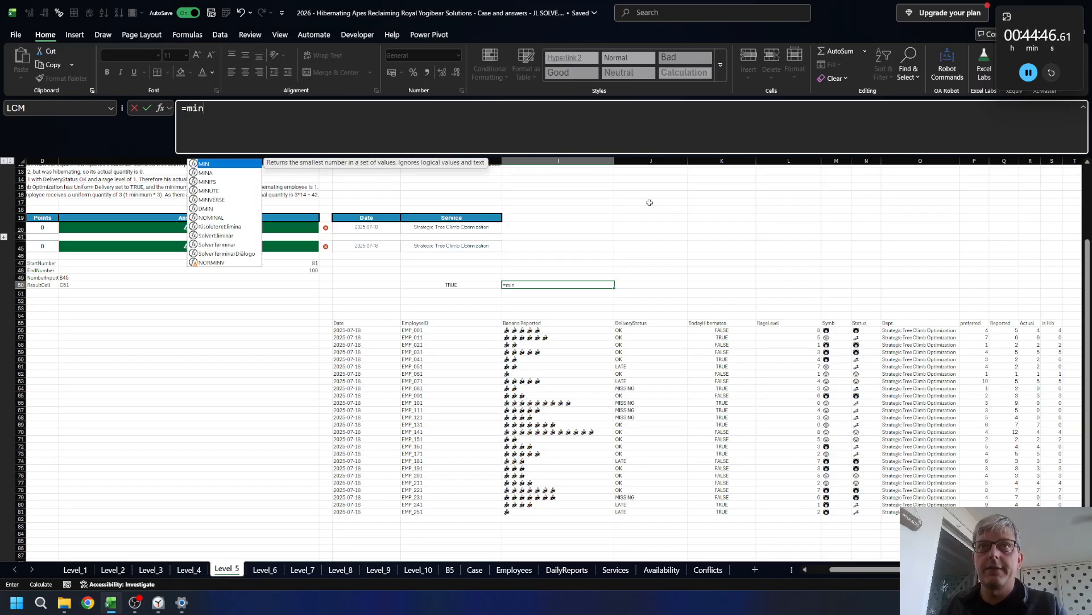
key(Down)
key(Down)
key(Tab)
key(ctrl+Down)
key(ctrl+Right)
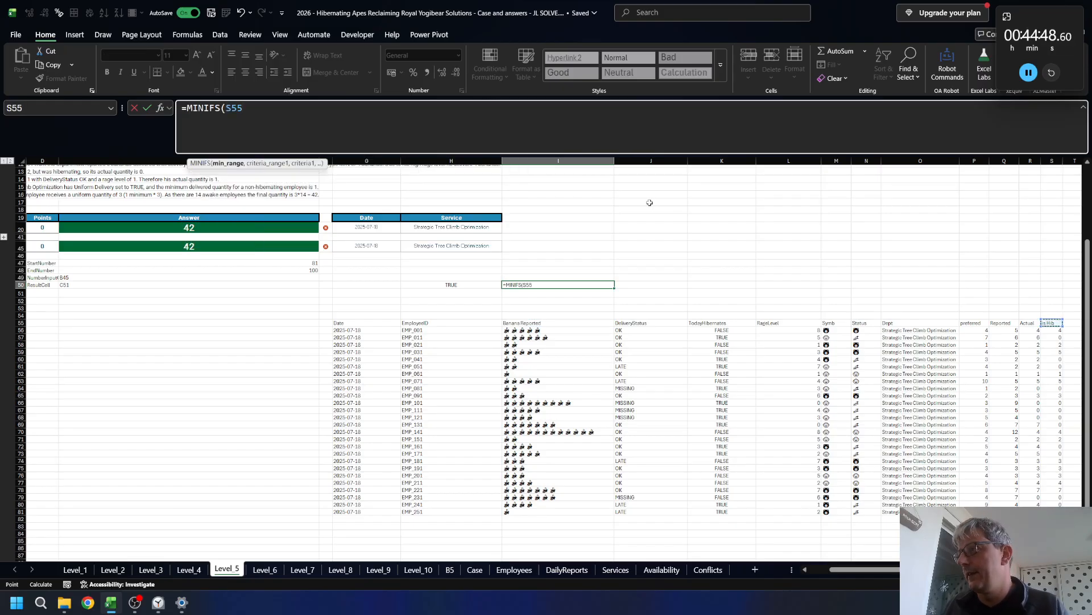
key(Down)
text(,)
key(Down)
key(Down)
key(Down)
key(Down)
key(Down)
key(Down)
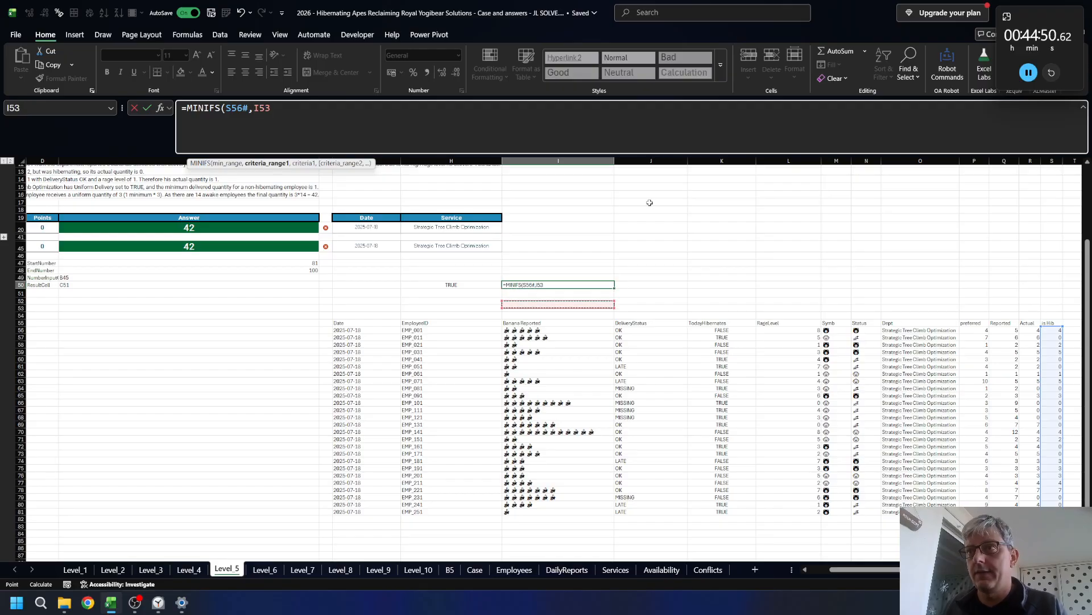
key(ctrl+Right)
key(ctrl+shift+Down)
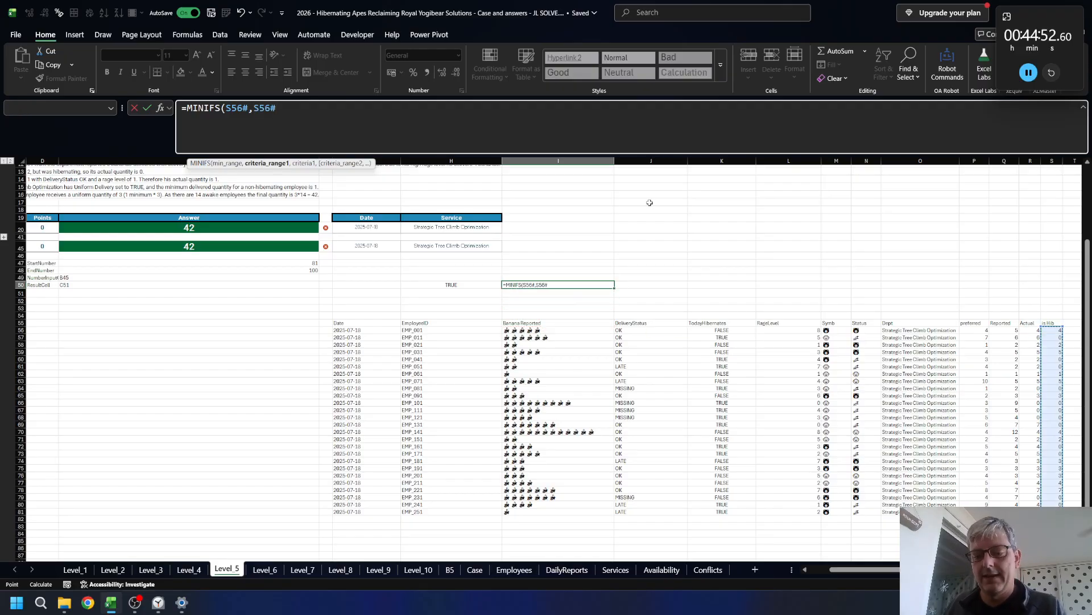
text(>0))
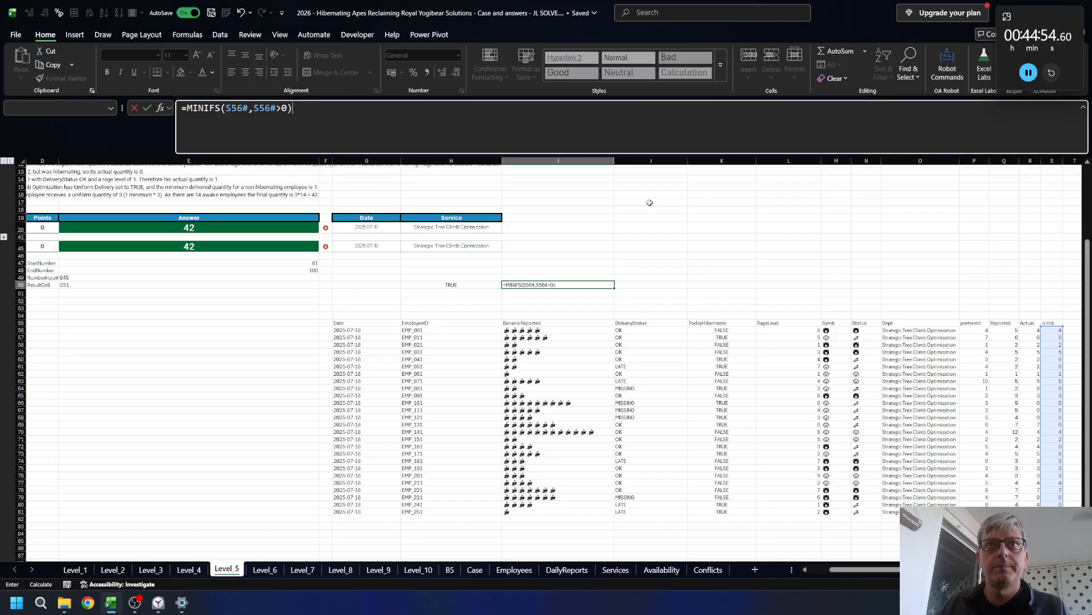
key(Return)
key(Return)
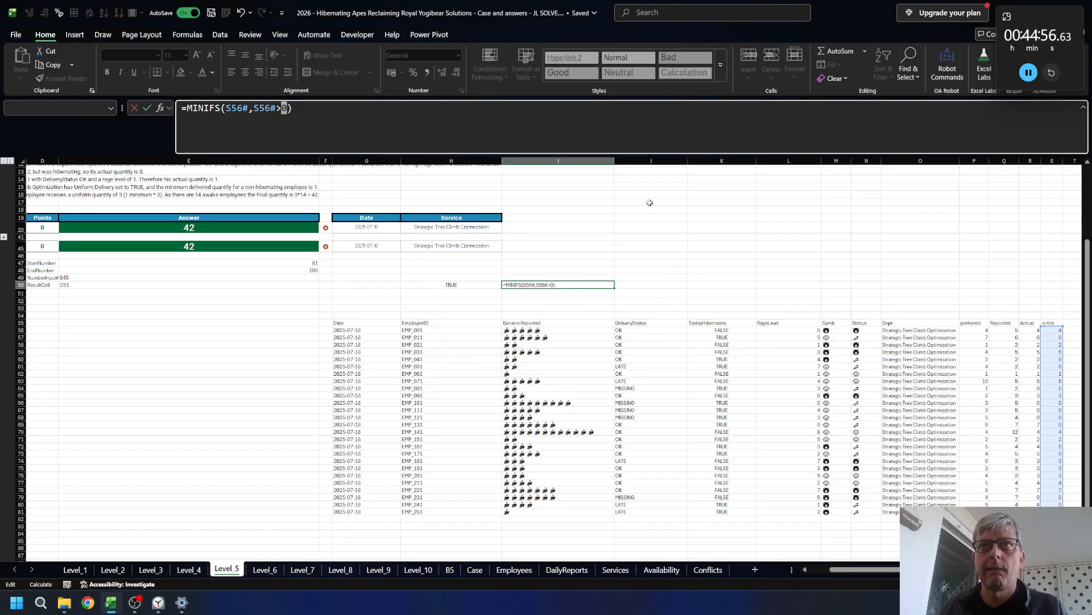
- Correct the I50 formula to =MINIFS(S56#,S56#,">0") and commit it
key(Left)
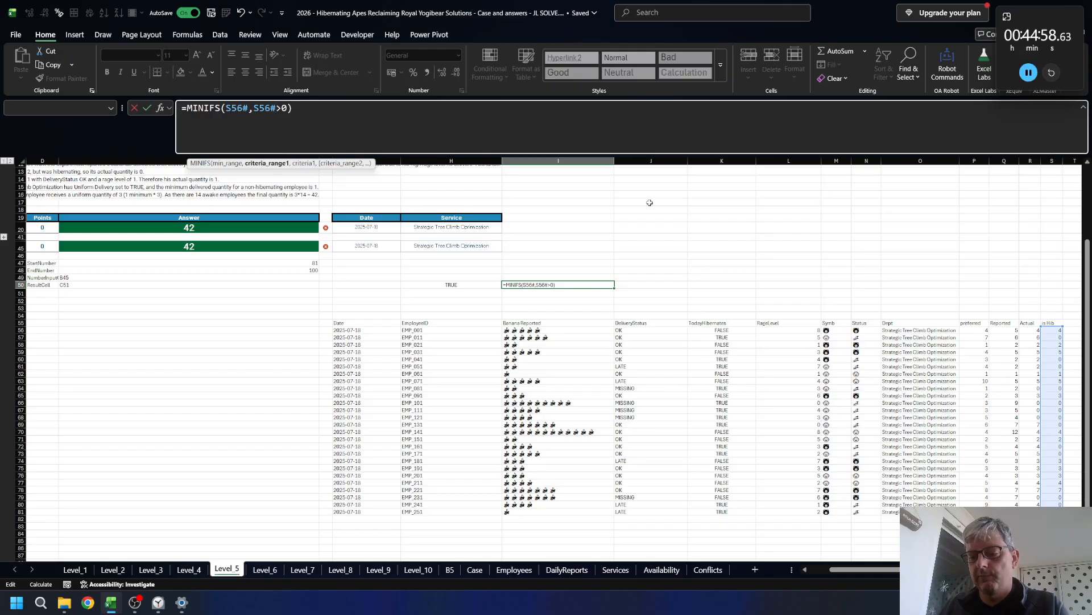
text(,")
key(Right)
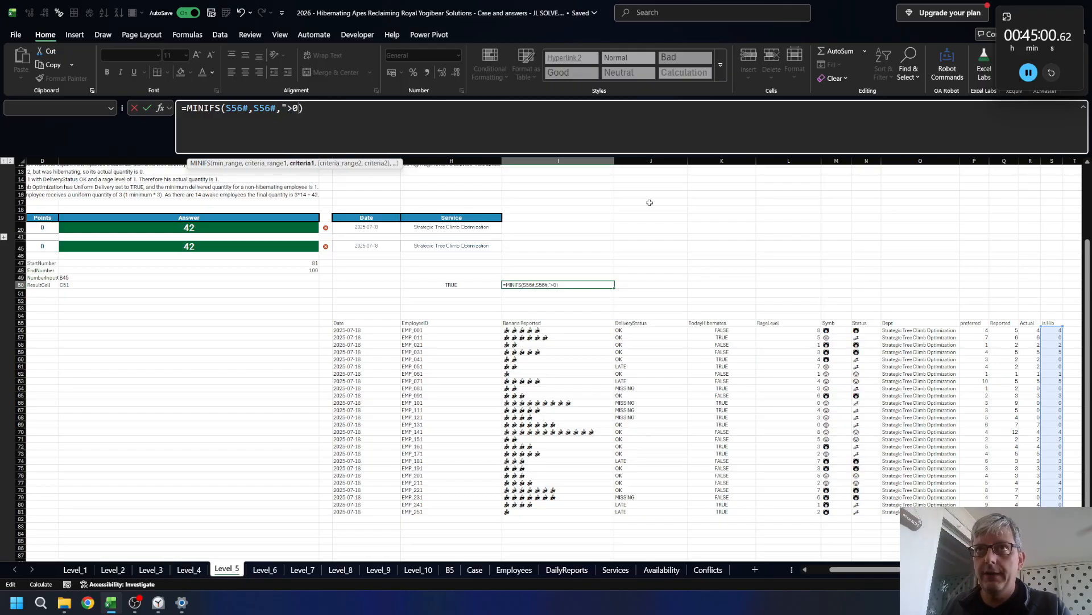
text(")
key(Return)
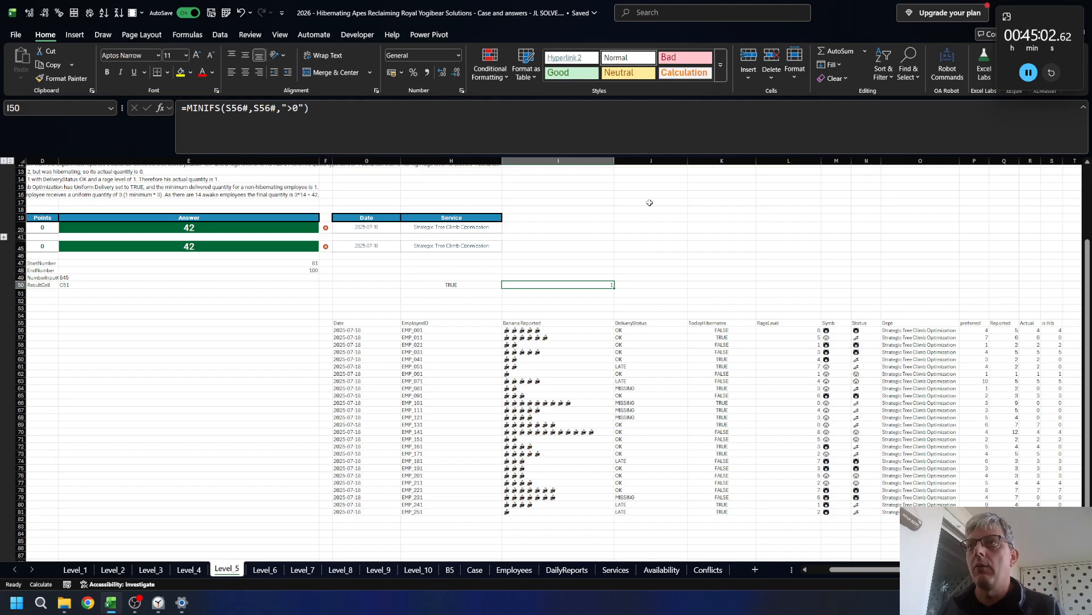
- Multiply the MINIFS result in I50 by 3 to get the uniform delivery amount per awake employee
key(Right)
text(+)
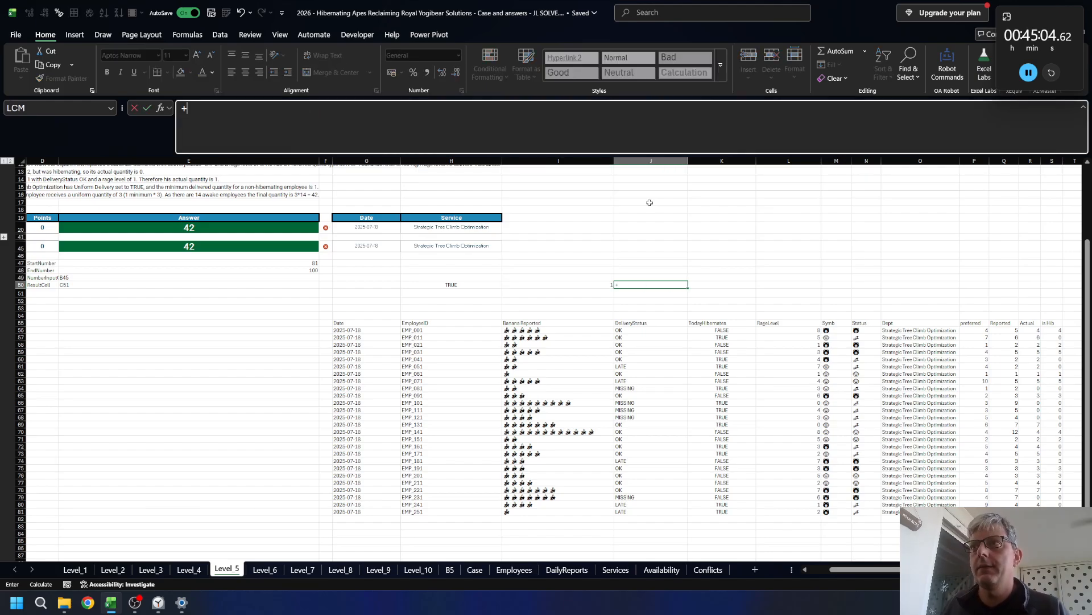
key(Escape)
key(Left)
key(F2)
text(*)
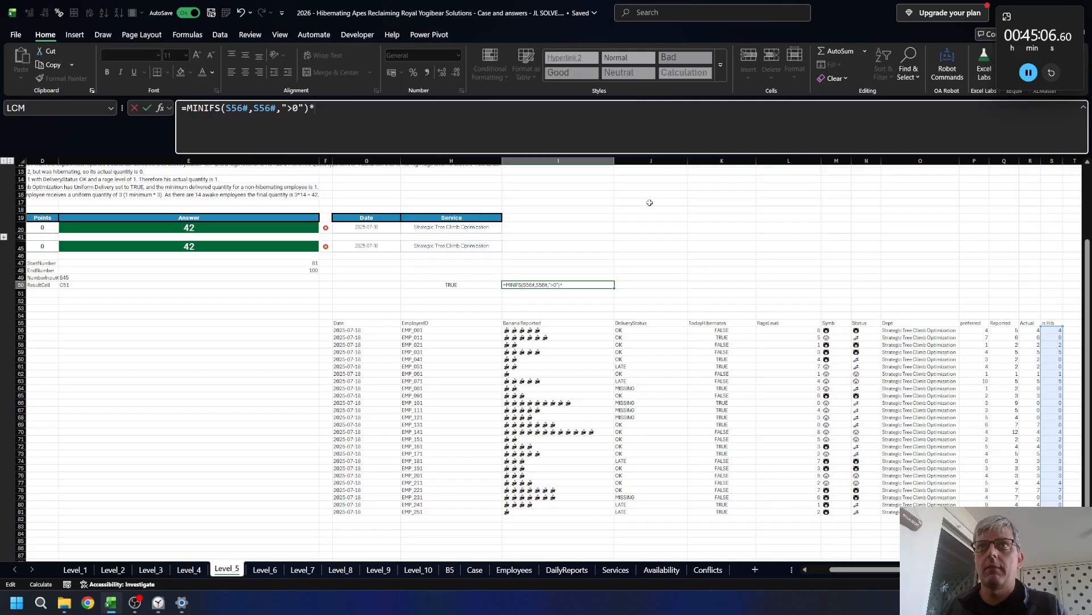
key(Escape)
key(Right)
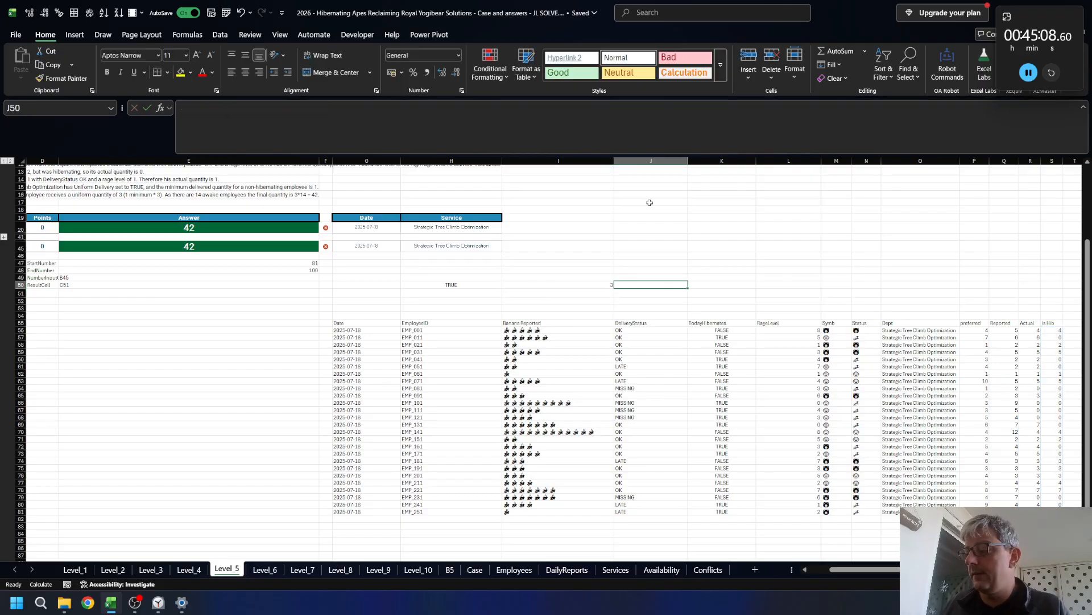
- Calculate the uniform delivery total in J50 as +I50*S85, the amount per employee times the awake count
text(+)
key(Left)
text(*)
key(Right)
key(Right)
key(Right)
key(Right)
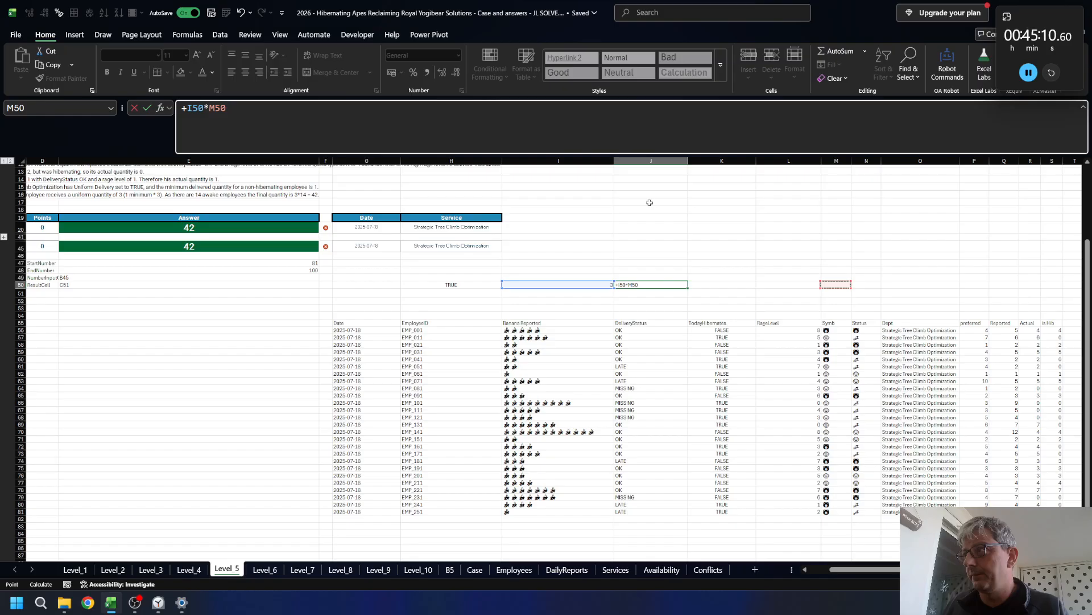
key(Down)
key(Down)
key(Down)
key(Down)
key(Down)
key(Down)
key(Down)
key(ctrl+Right)
key(ctrl+Right)
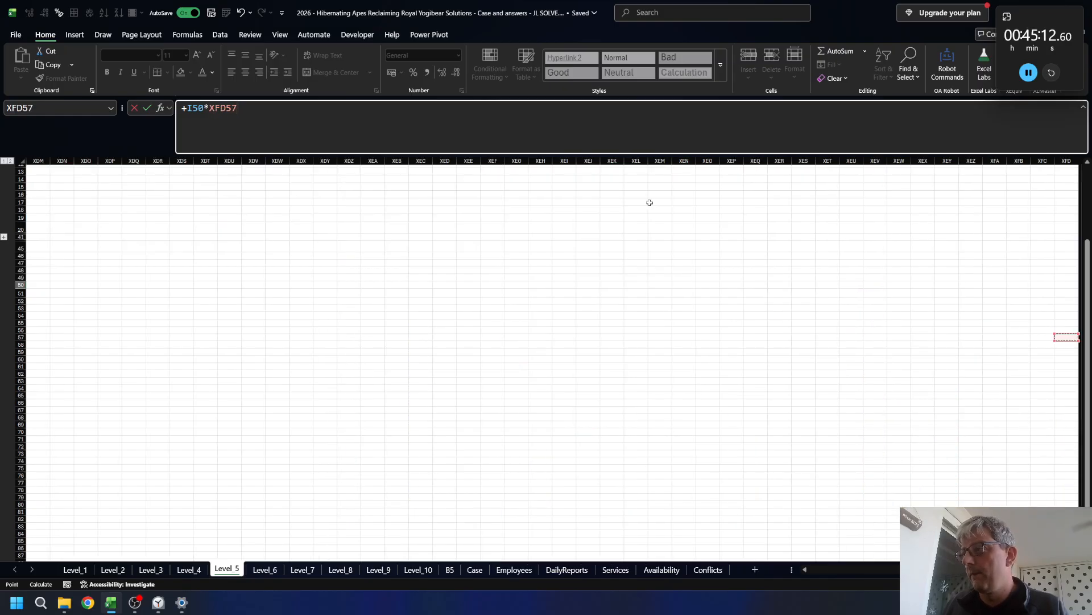
key(ctrl+Left)
key(ctrl+Down)
key(Return)
- Begin an IF formula in result cell C51 with the uniform delivery flag H50 as its logical test
key(Home)
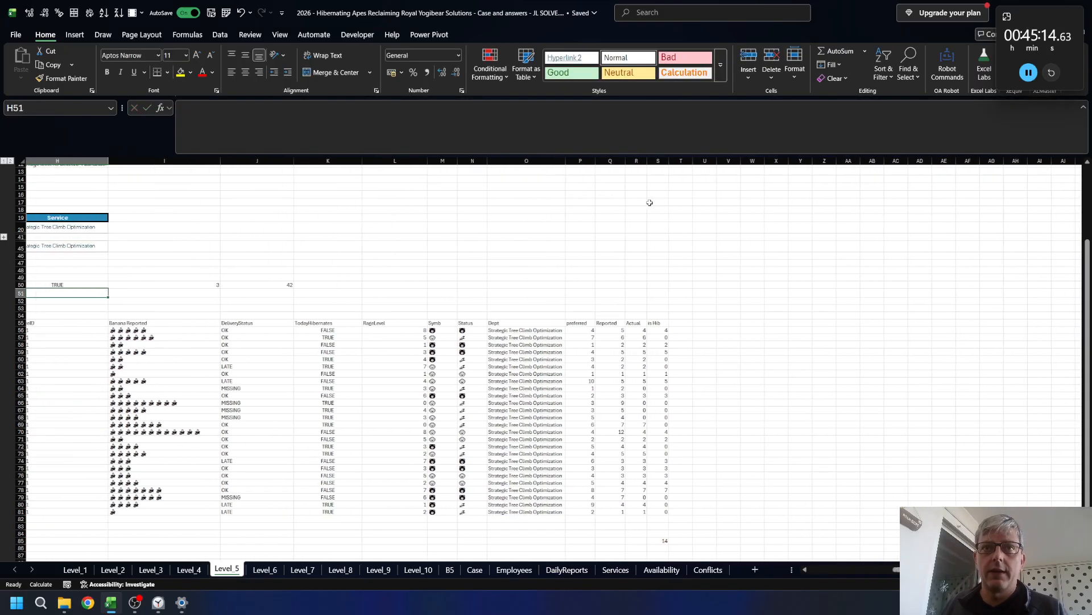
key(Left)
key(Left)
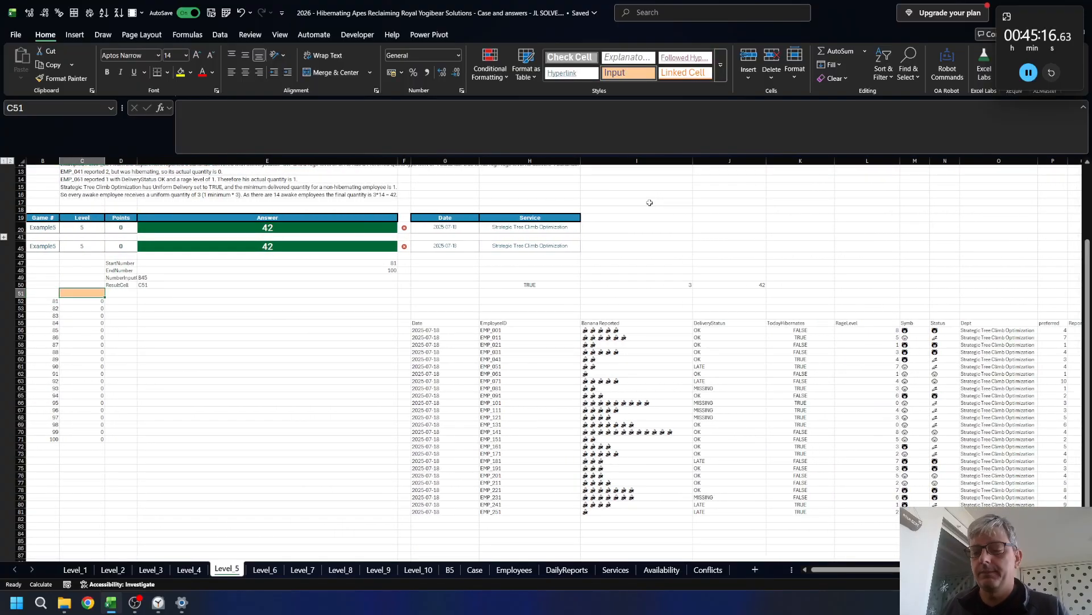
text(=IF()
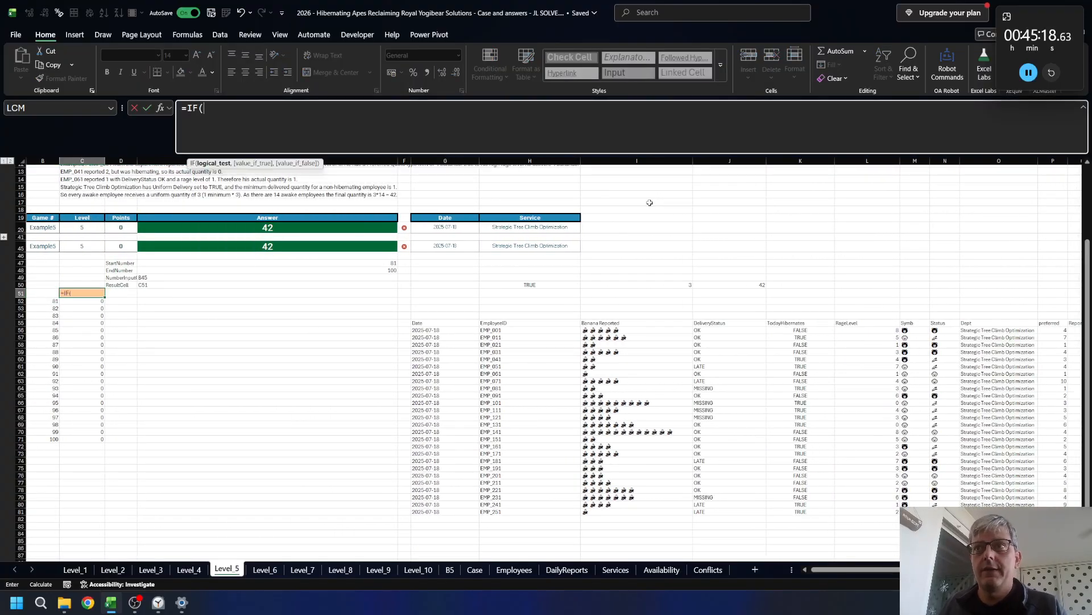
key(ctrl+Right)
key(ctrl+Left)
key(Right)
key(Right)
key(Right)
key(Right)
key(Right)
key(Right)
key(Right)
key(Right)
key(Right)
key(Right)
key(Right)
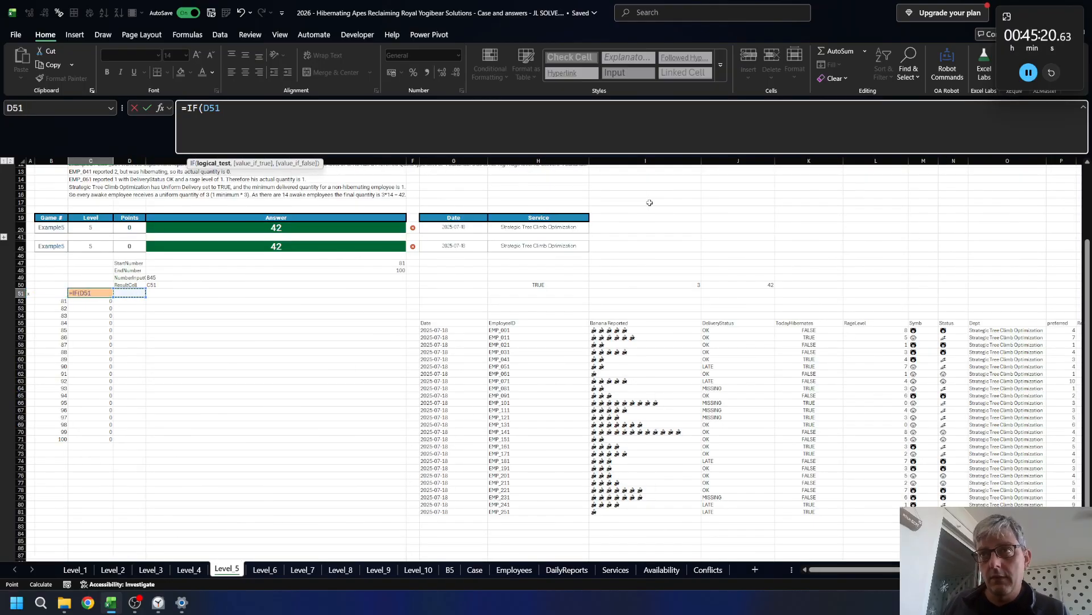
key(Left)
key(Left)
key(Left)
key(Left)
key(Up)
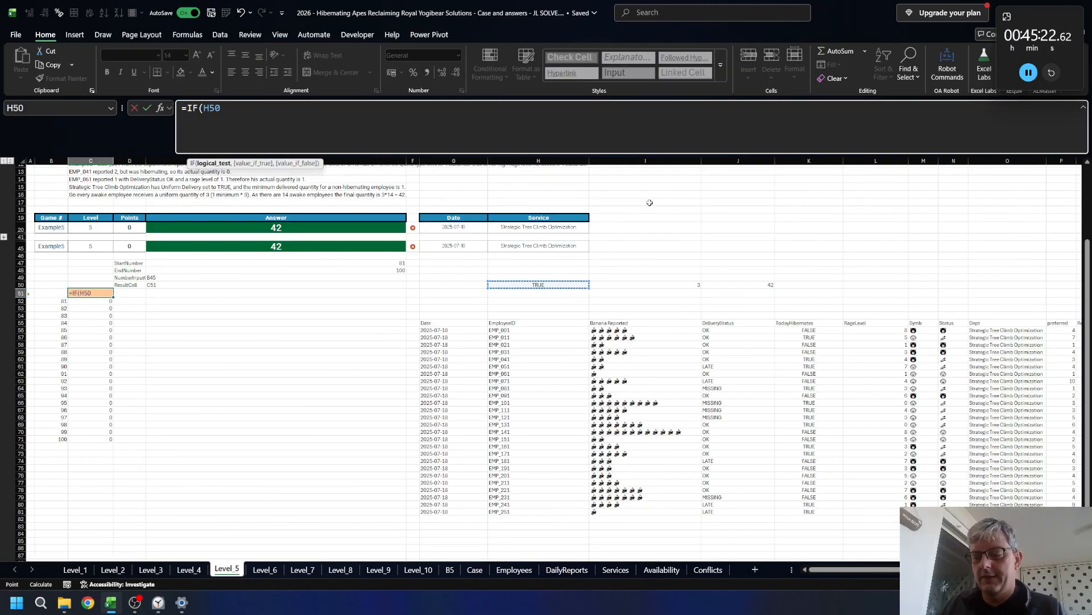
text(,)
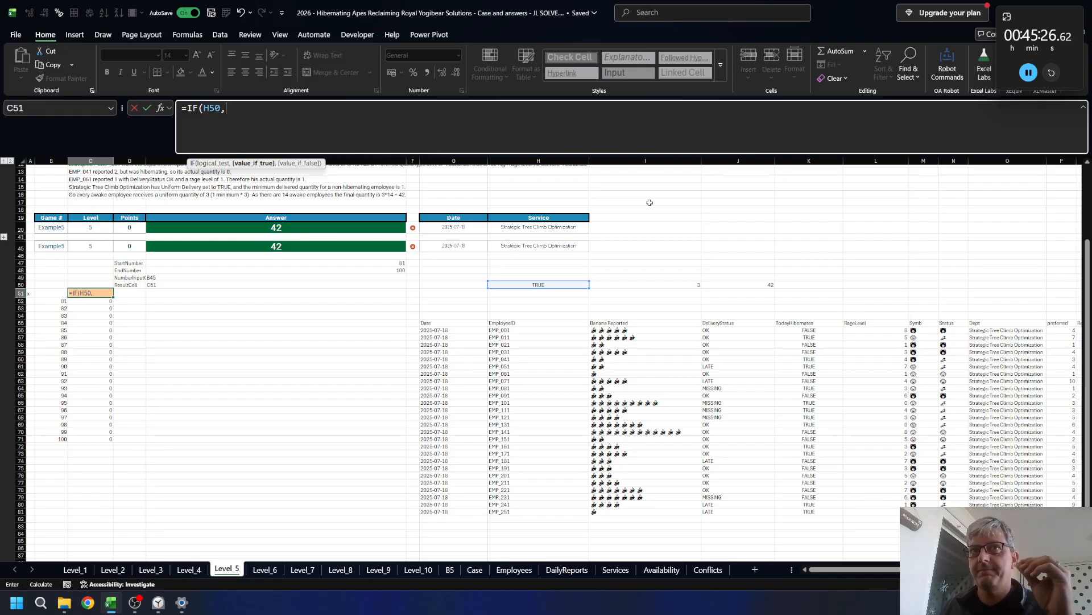
- Supply the uniform delivery total in J50 as the value-if-true of the IF formula in C51
key(Right)
key(Right)
key(Right)
key(Right)
key(Right)
key(Right)
key(Right)
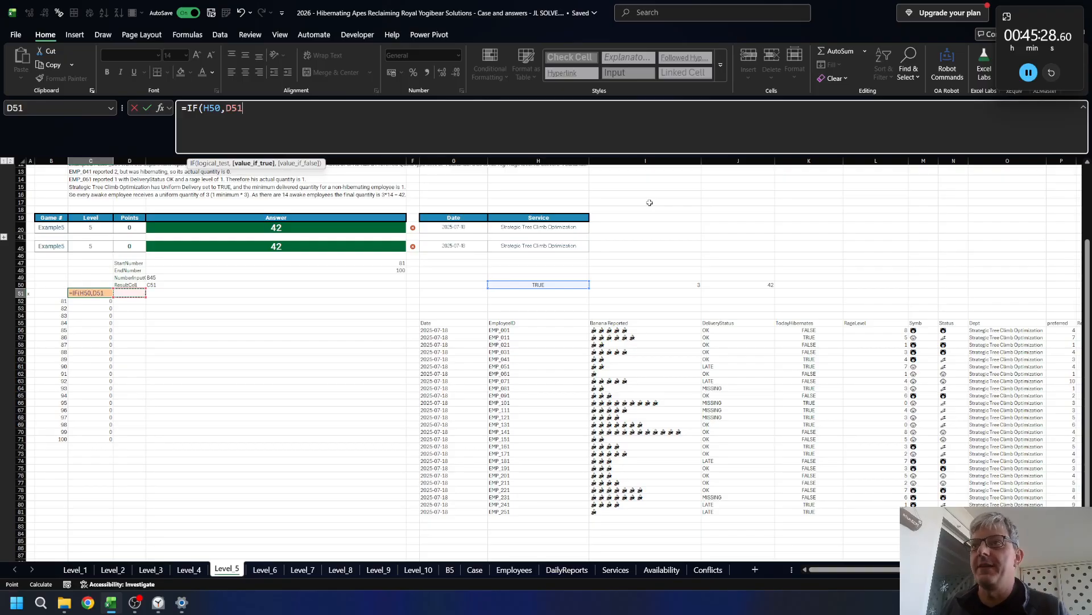
key(Up)
text(,)
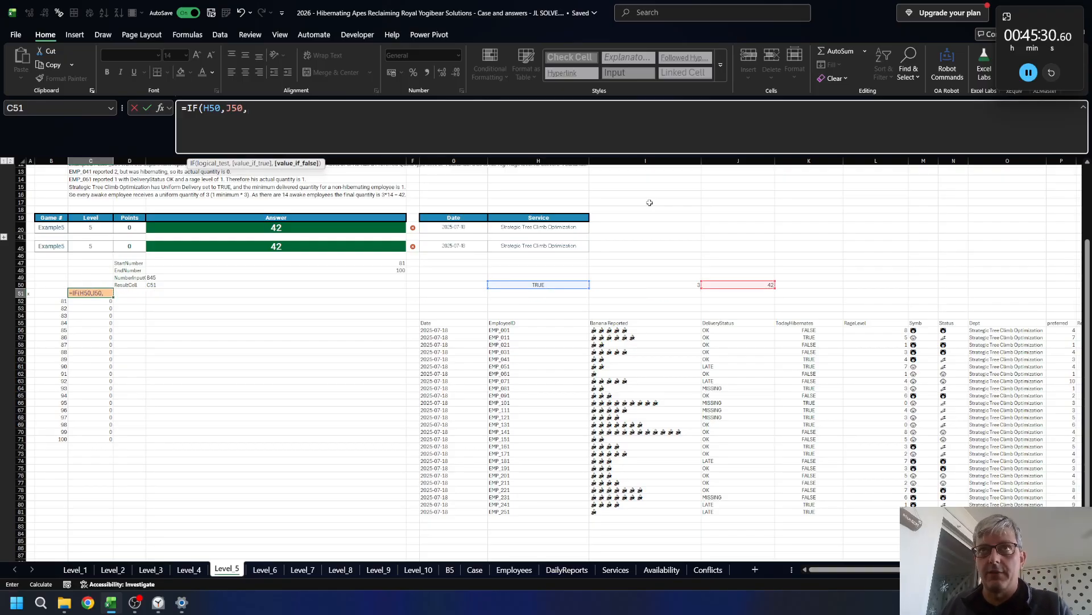
- Complete the C51 formula with SUM(S56#) as the value-if-false and commit =IF(H50,J50,SUM(S56#))
text(sum)
key(Tab)
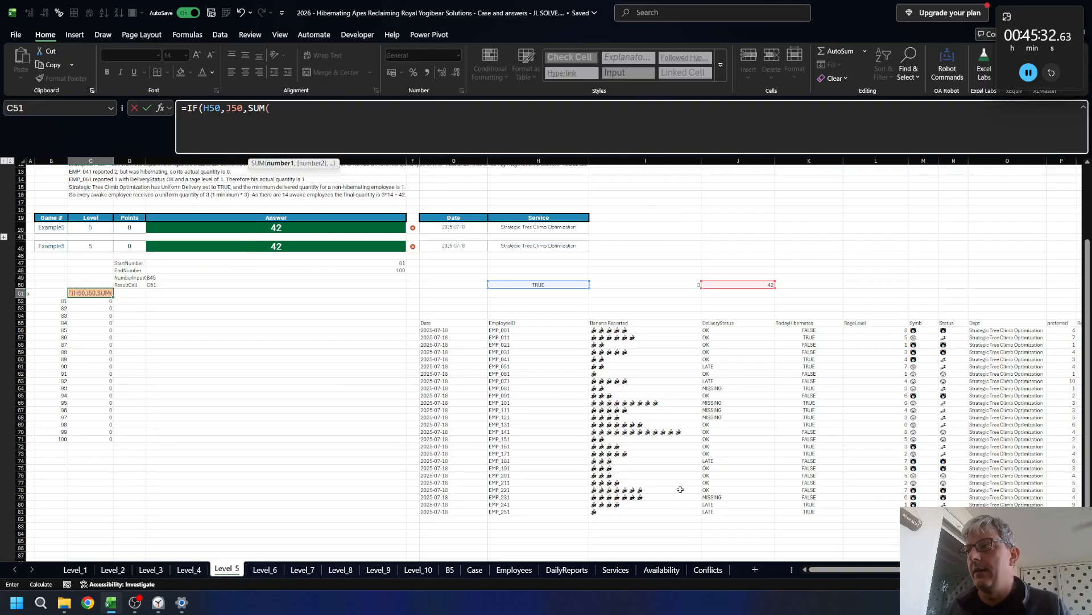
drag(846, 571, 867, 570)
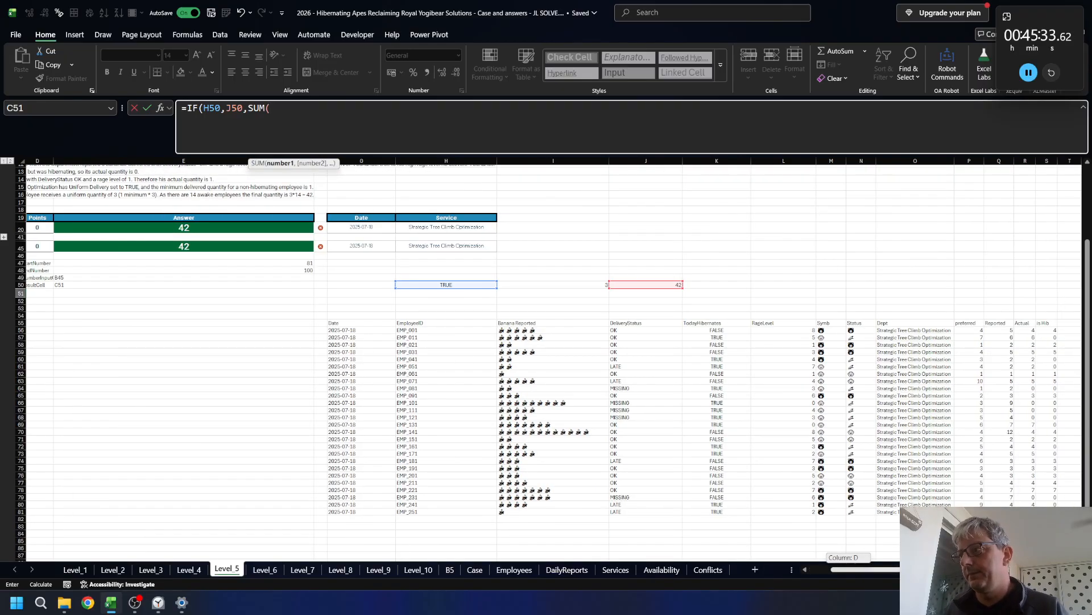
click(1045, 330)
text(#)
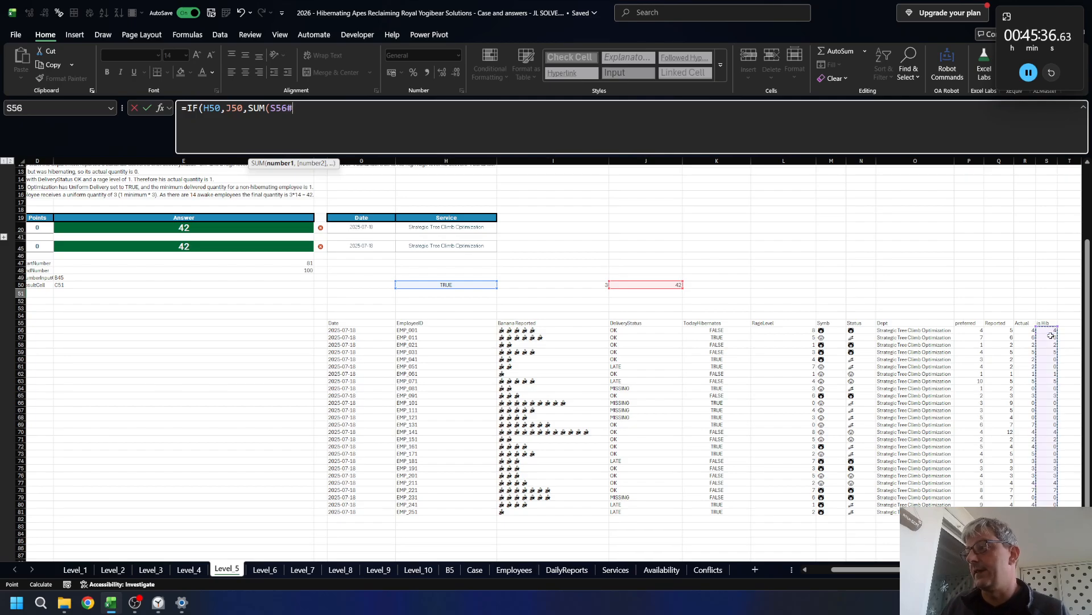
text()))
key(Return)
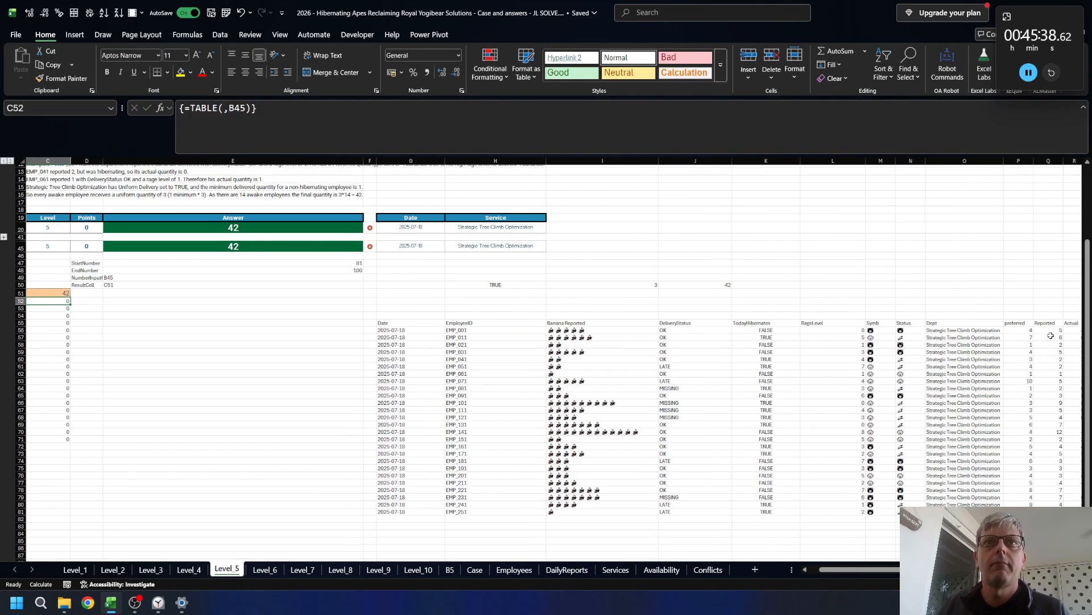
- Copy the Level 5 results for games 81 to 100 into the Case sheet's Answer cells from E223, as values only
key(Right)
key(ctrl+shift+Down)
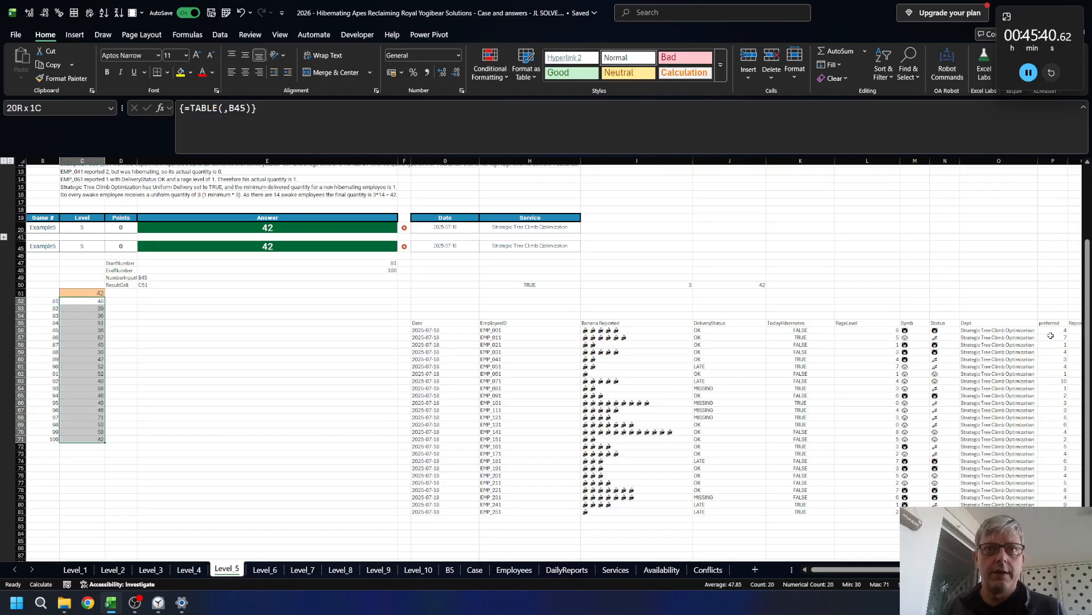
key(ctrl+c)
click(474, 570)
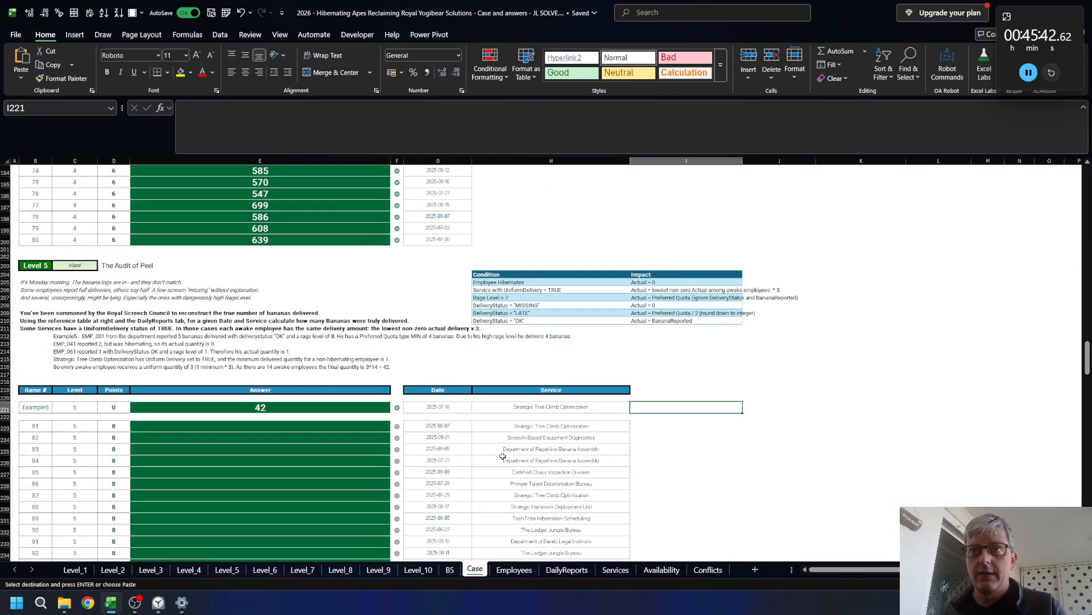
click(226, 428)
key(ctrl+v)
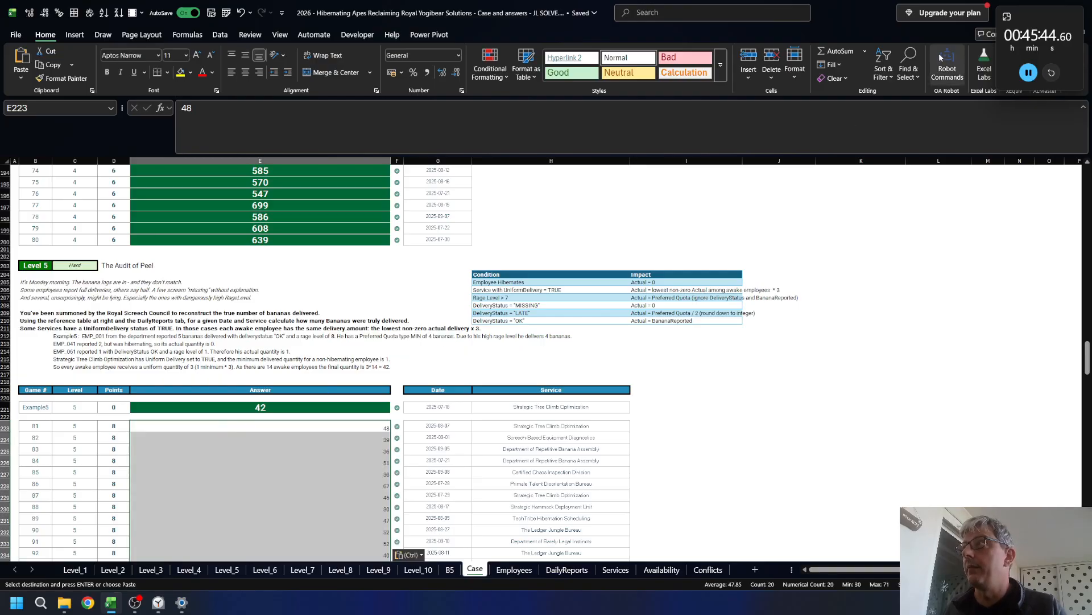
scroll(767, 356, down, 4)
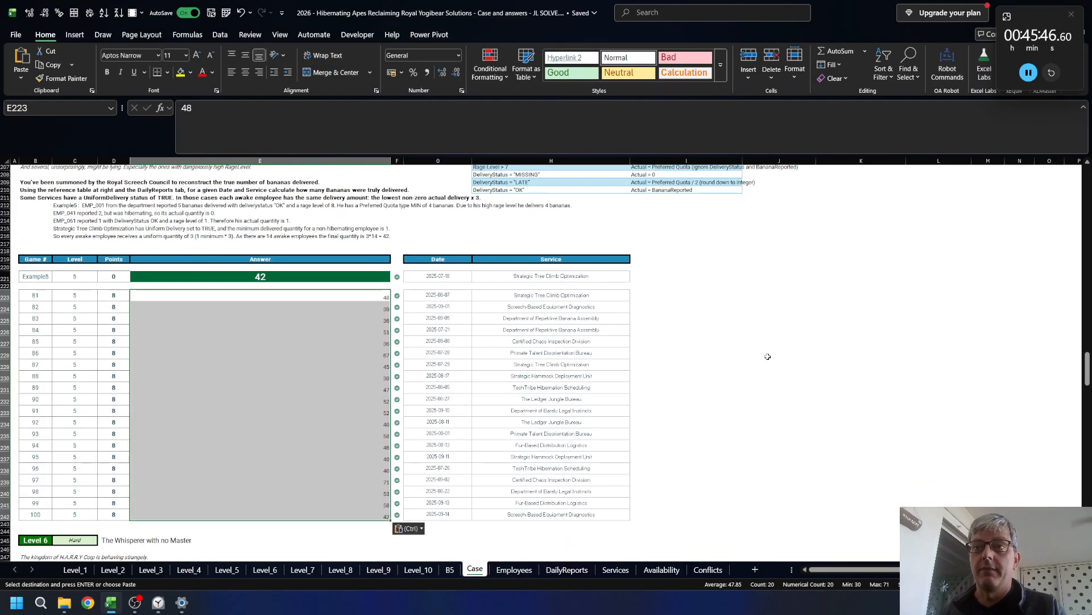
key(ctrl+z)
key(ctrl+v)
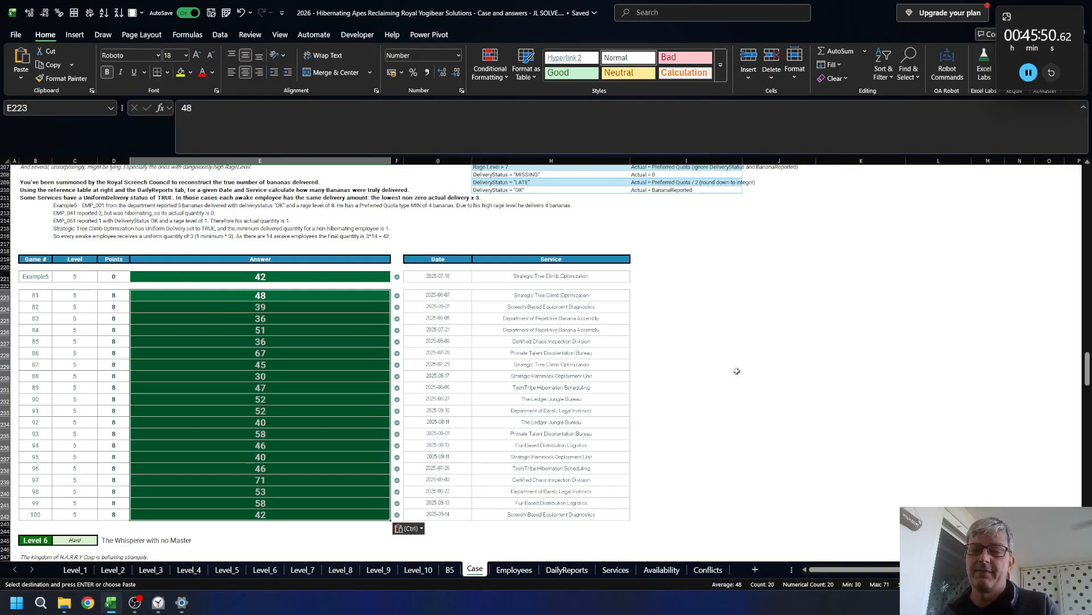
- Review the current score, the bonus questions and the Level 5 rules on the Case sheet, and locate game 98
scroll(728, 383, up, 15)
scroll(728, 383, up, 20)
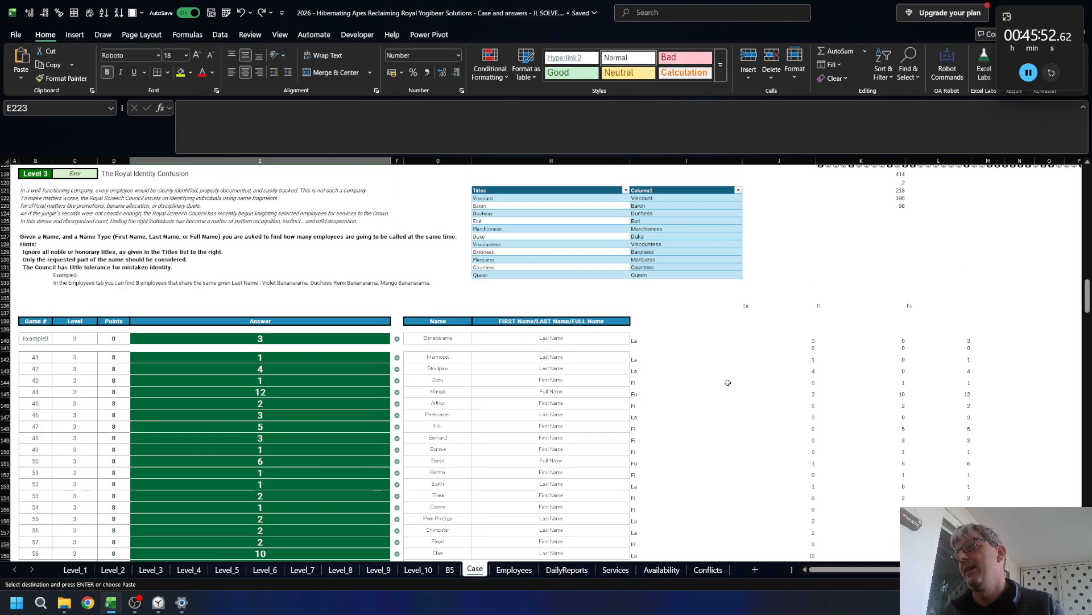
scroll(728, 383, up, 10)
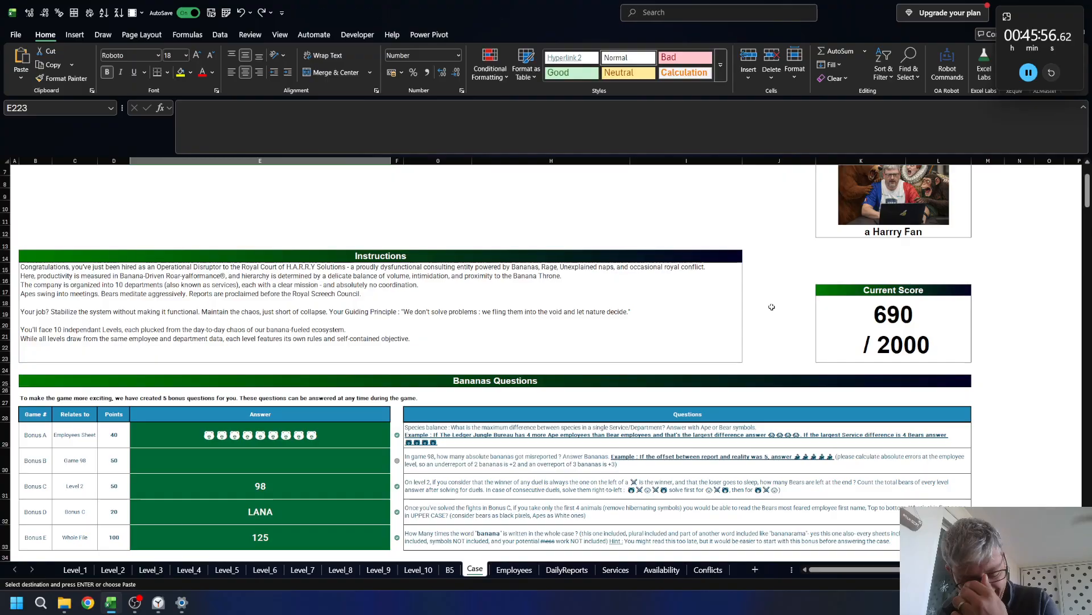
scroll(472, 381, down, 9)
scroll(472, 381, down, 20)
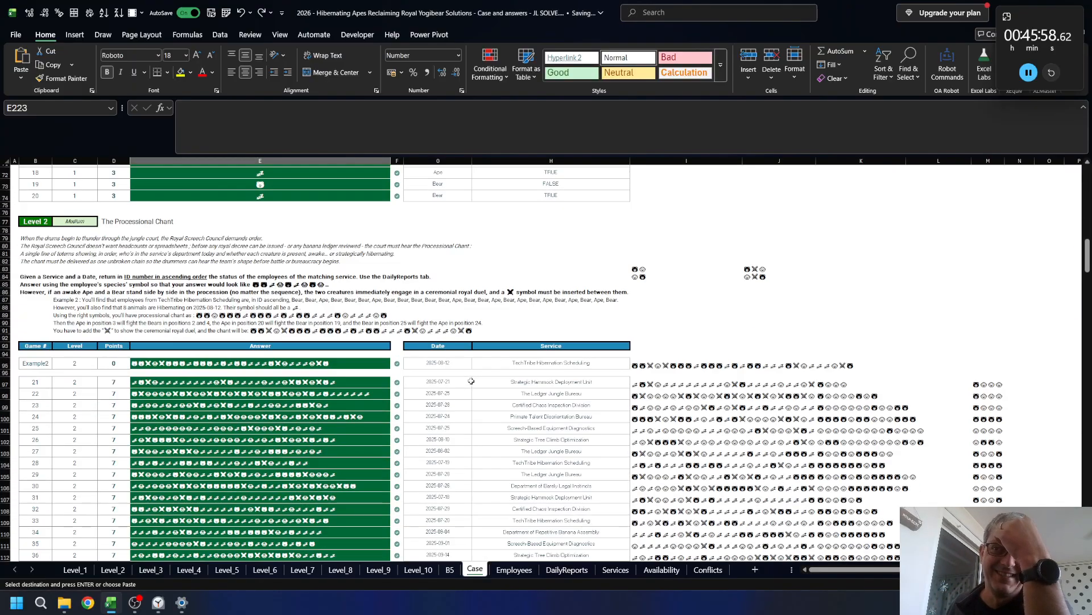
scroll(477, 378, down, 14)
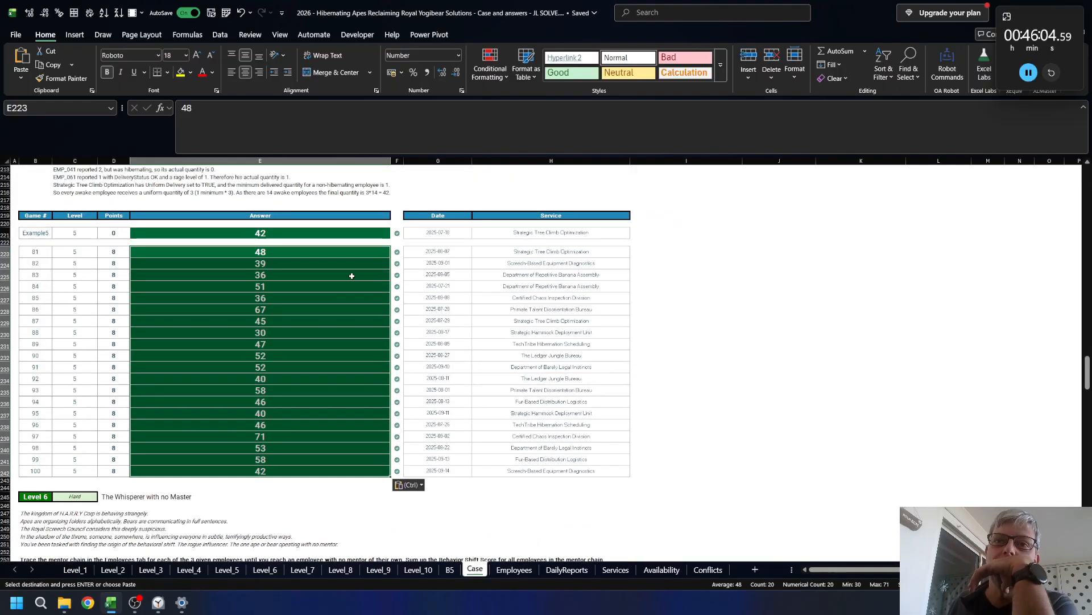
scroll(273, 317, down, 6)
scroll(278, 317, up, 7)
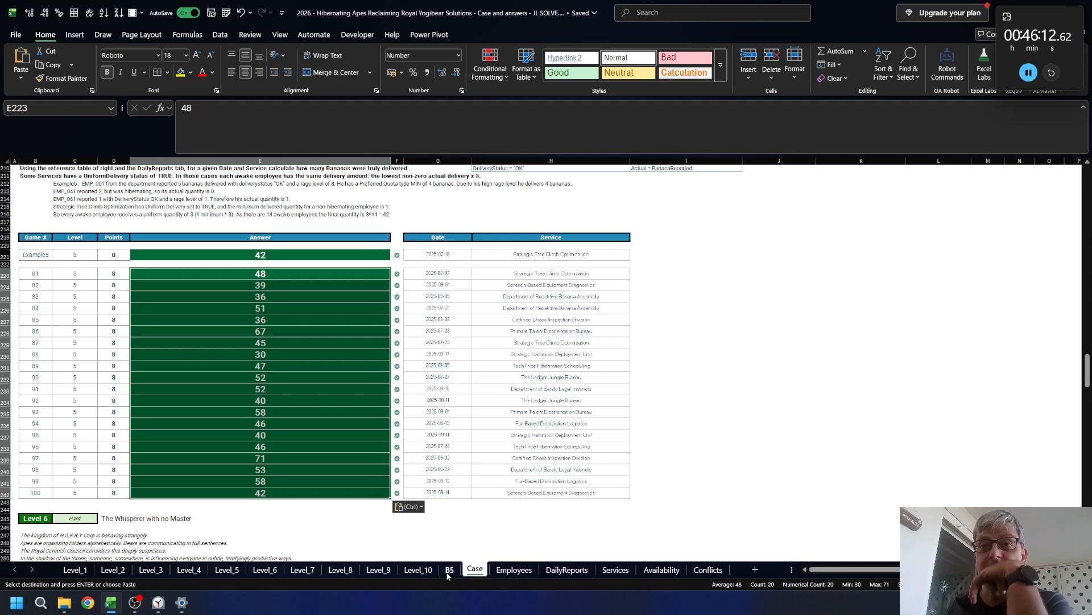
scroll(254, 347, up, 3)
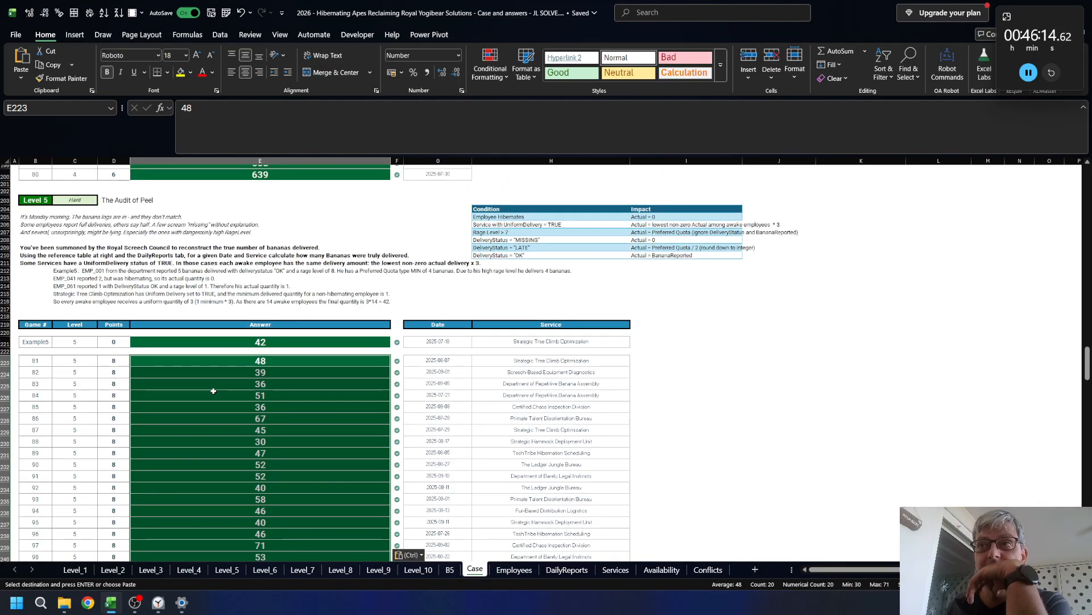
scroll(212, 391, down, 5)
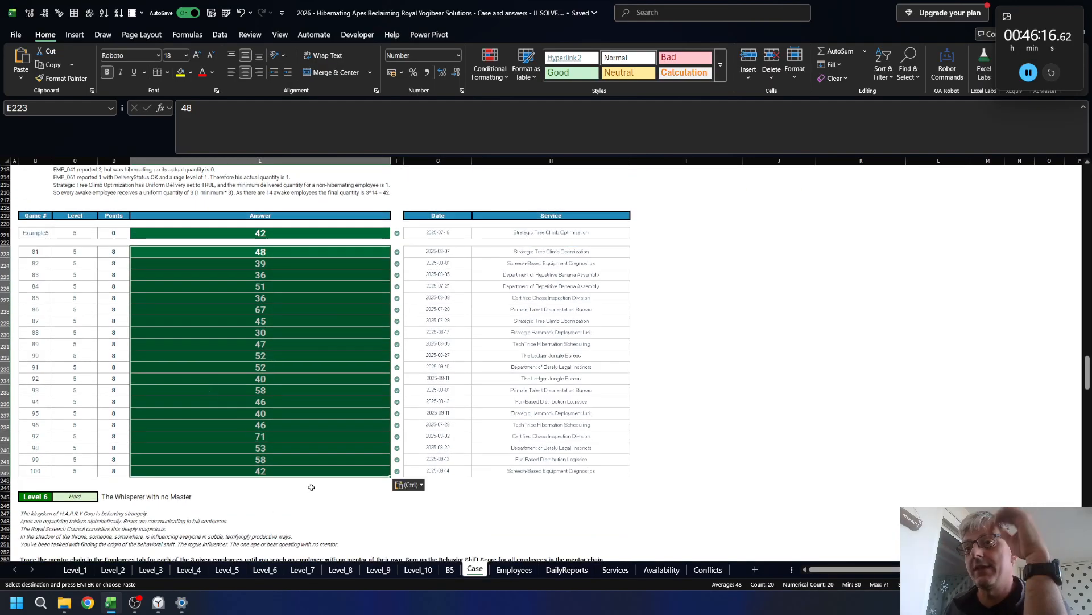
drag(30, 448, 237, 447)
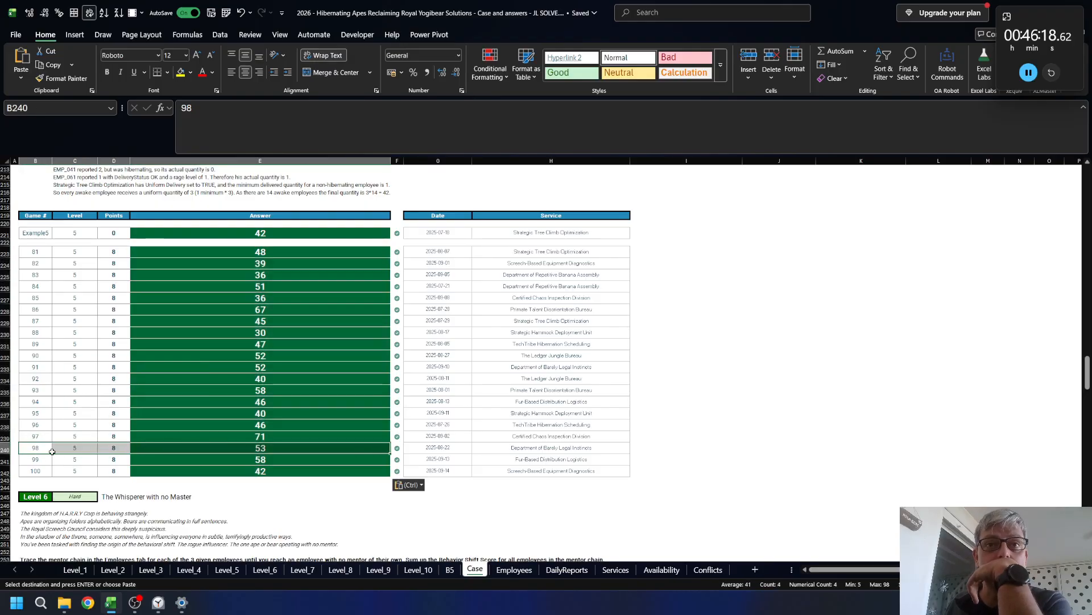
- Set the game number in B45 of the Level_5 sheet to 98
click(450, 570)
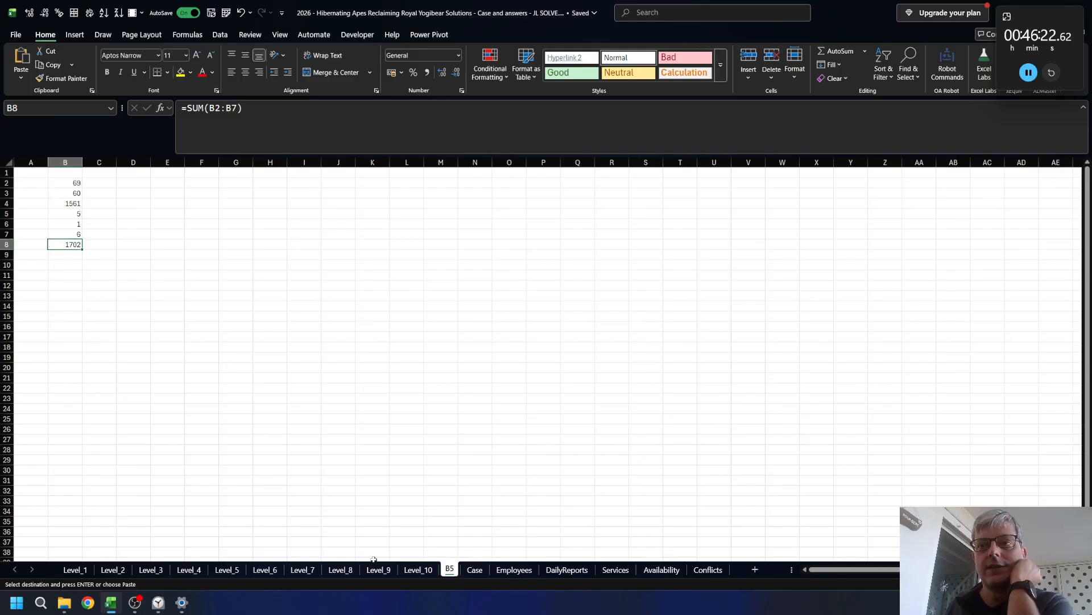
click(223, 570)
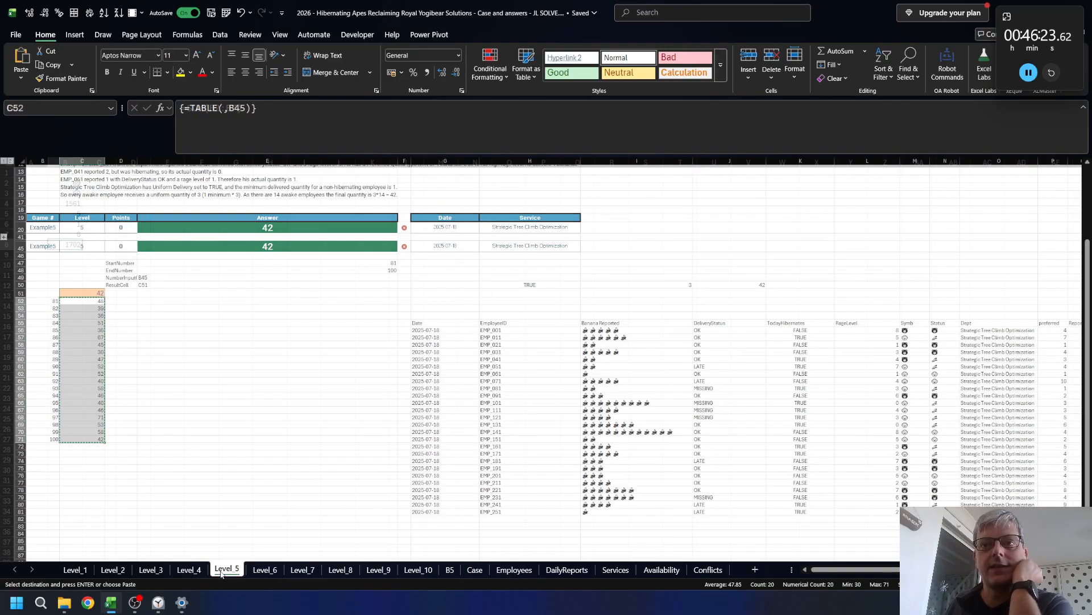
key(Escape)
click(40, 248)
text(98)
key(Return)
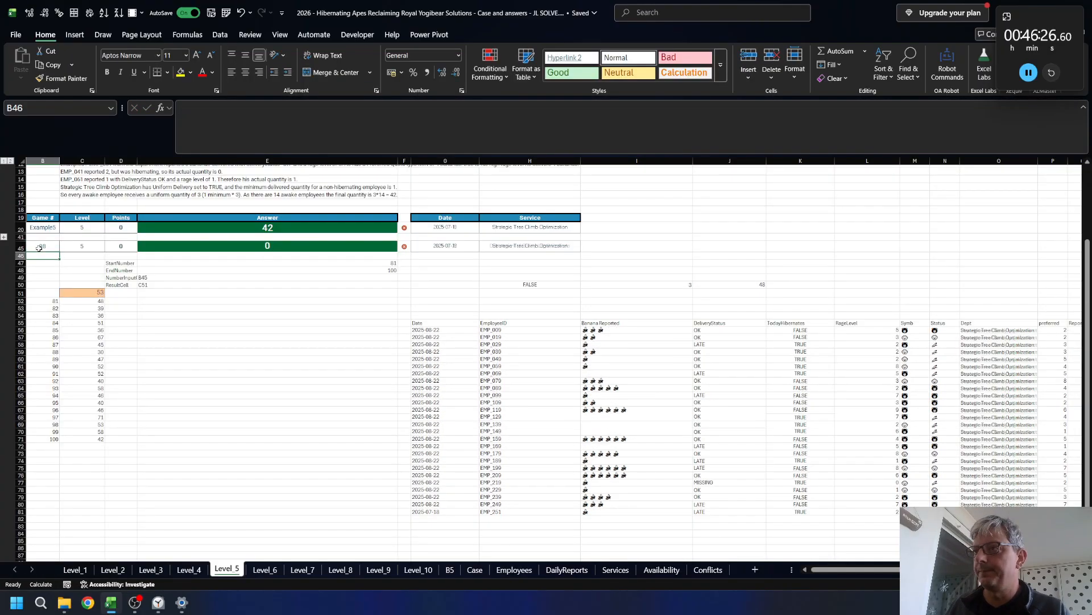
- Examine game 98's hibernation-adjusted deliveries in column S, from S56 down to the last row at S81
drag(840, 570, 860, 570)
click(1077, 330)
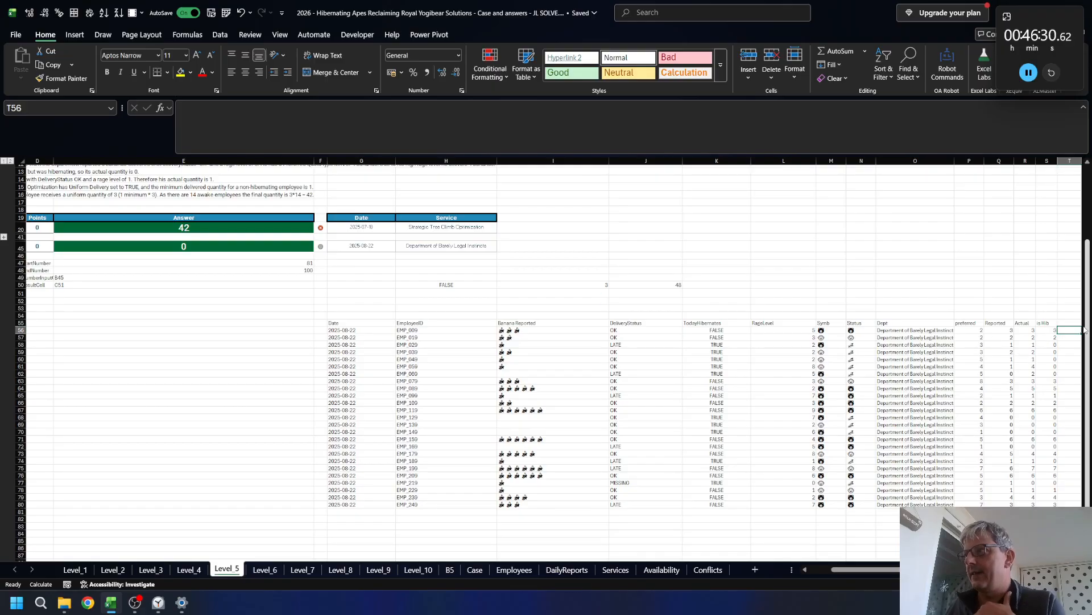
scroll(1084, 330, right, 3)
key(Left)
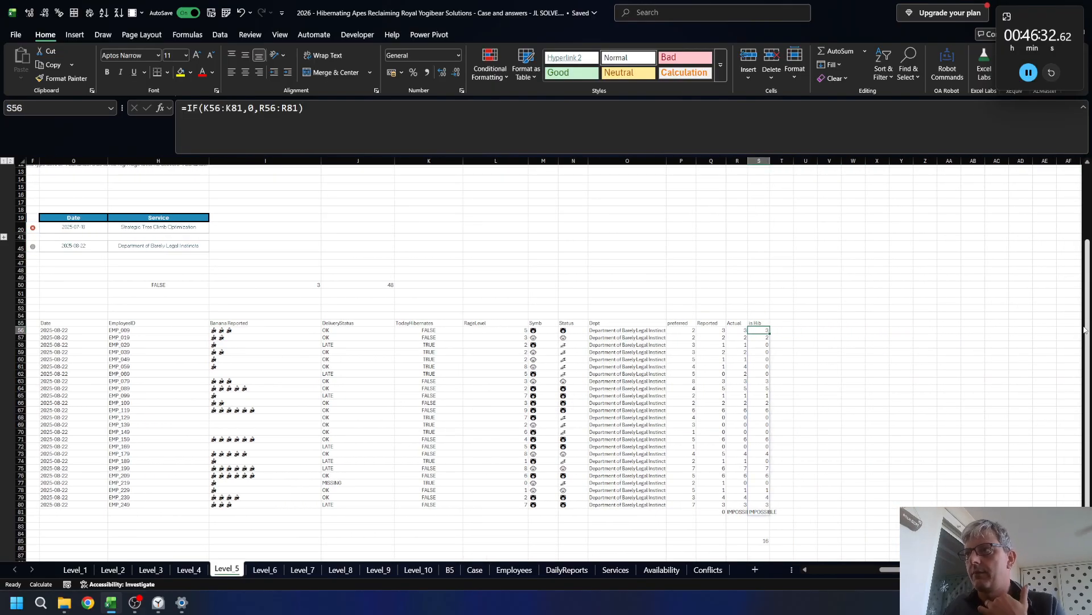
key(Down)
key(Down)
key(Down)
key(Down)
key(Down)
key(Down)
key(Down)
key(Down)
key(Down)
key(Down)
key(Down)
key(Down)
key(Down)
key(Down)
key(Down)
key(Down)
key(Down)
key(Down)
key(Down)
key(Down)
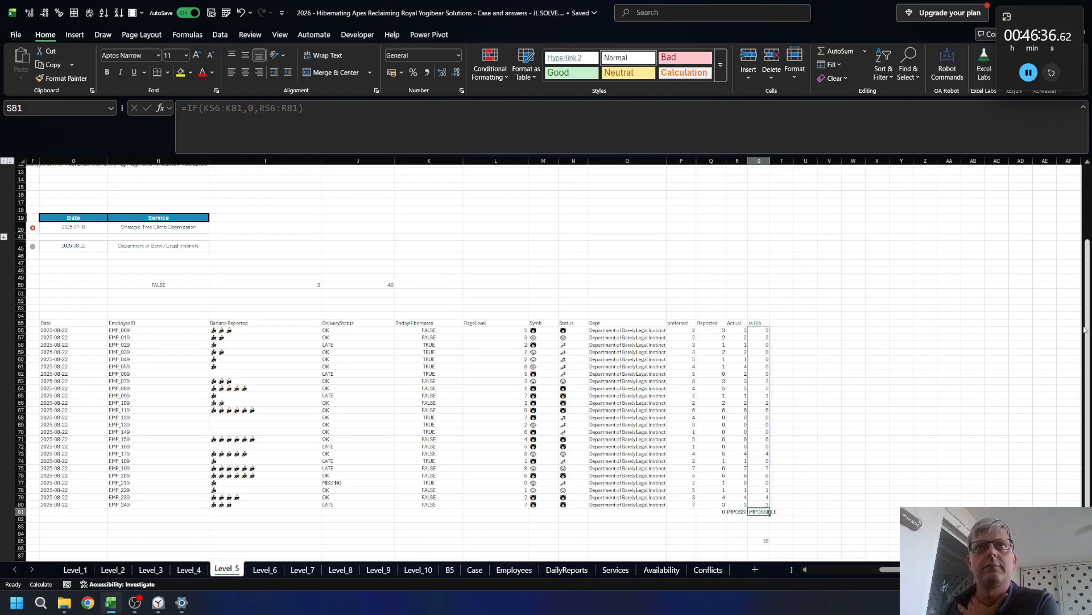
- Select the preferred quotas of game 98's employees in P56:P80 for inspection
key(Up)
key(Left)
key(Left)
key(Left)
key(Left)
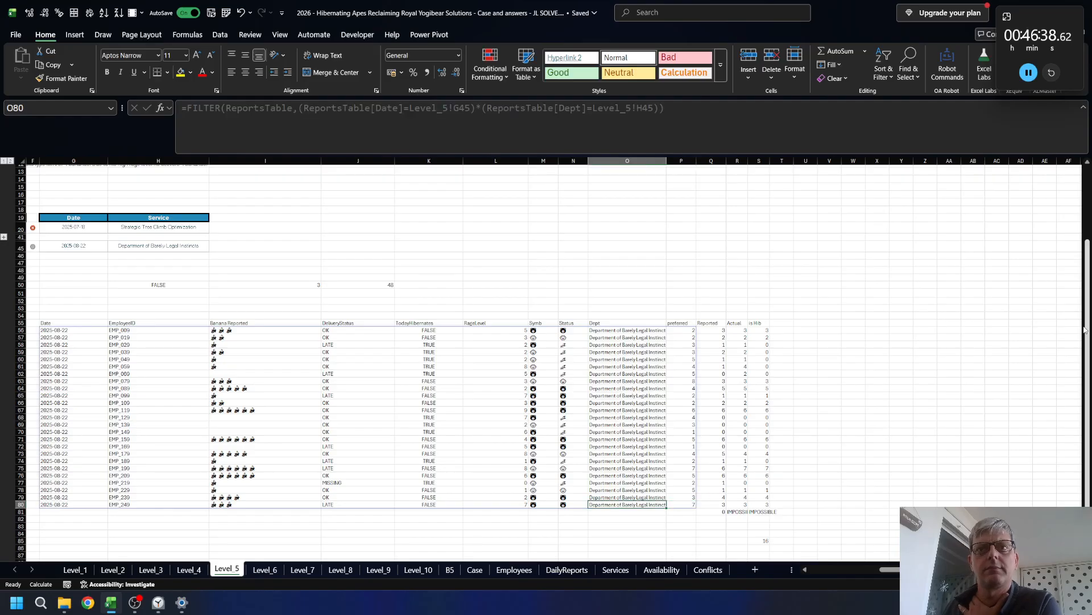
click(689, 331)
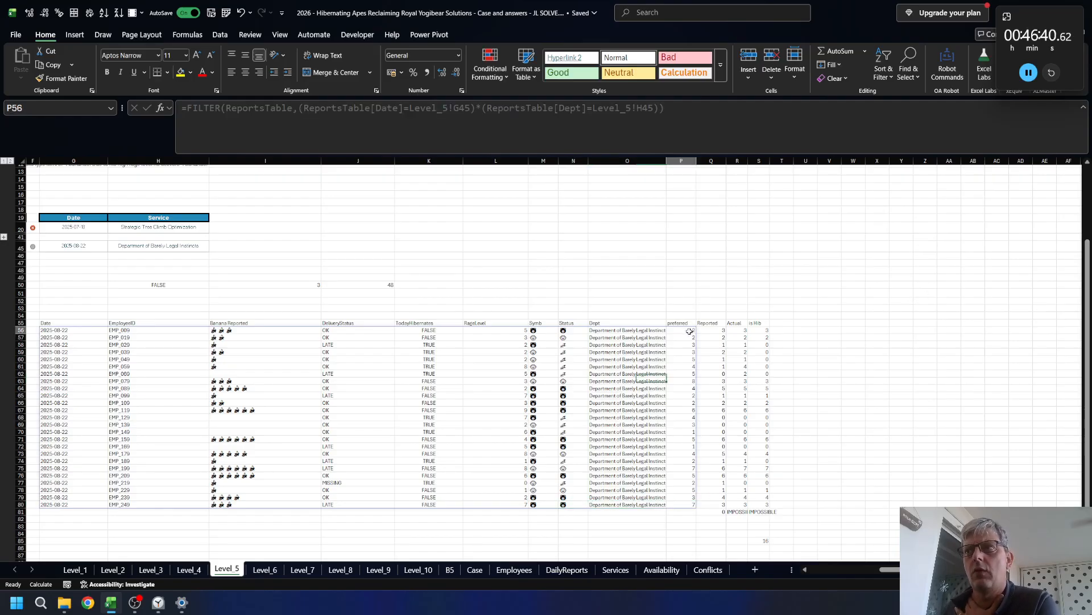
drag(690, 332, 687, 505)
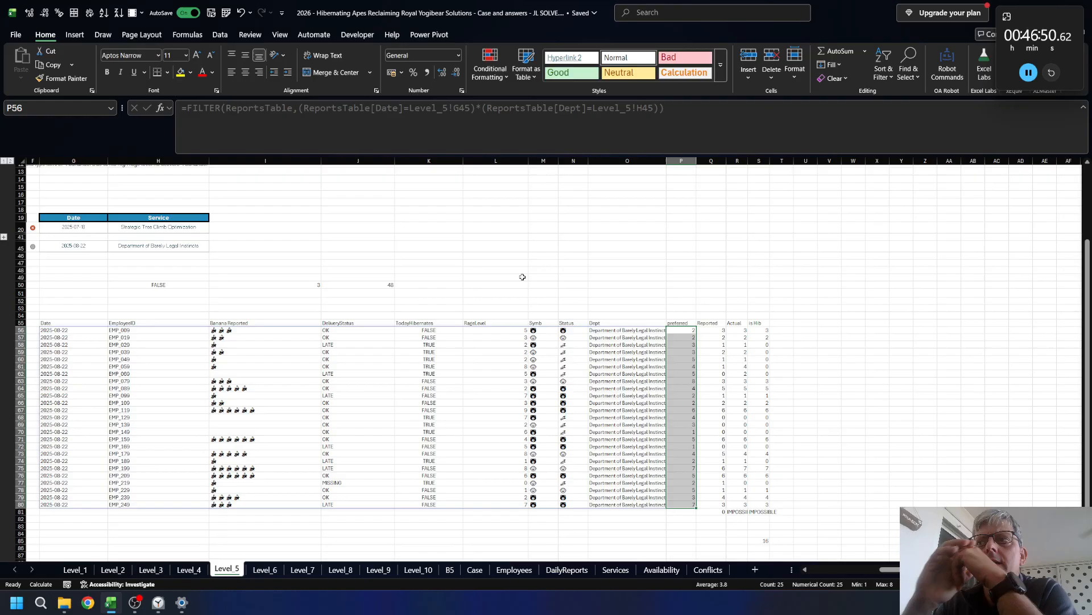
- Check the ape and bear counts for Department of Barely Legal Instincts and TechTribe Hibernation Scheduling in the Services sheet
click(615, 569)
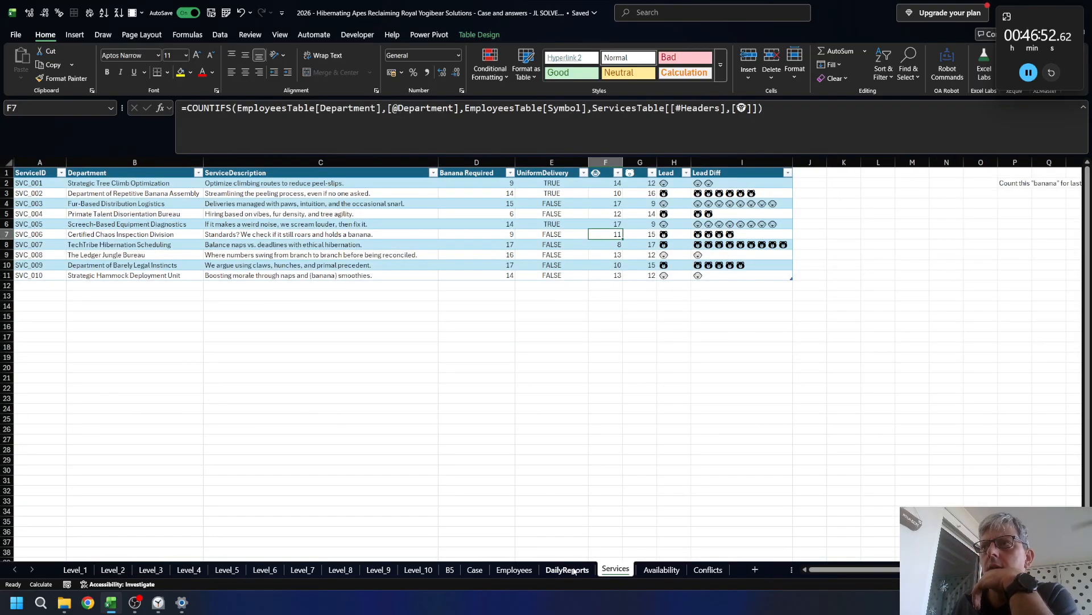
drag(604, 266, 631, 261)
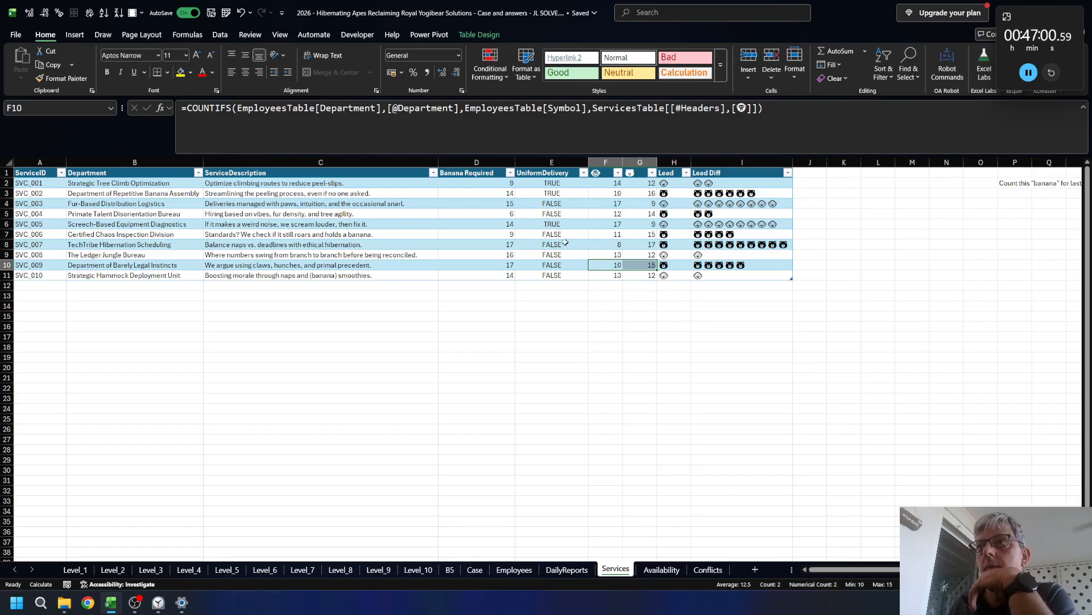
drag(606, 276, 643, 244)
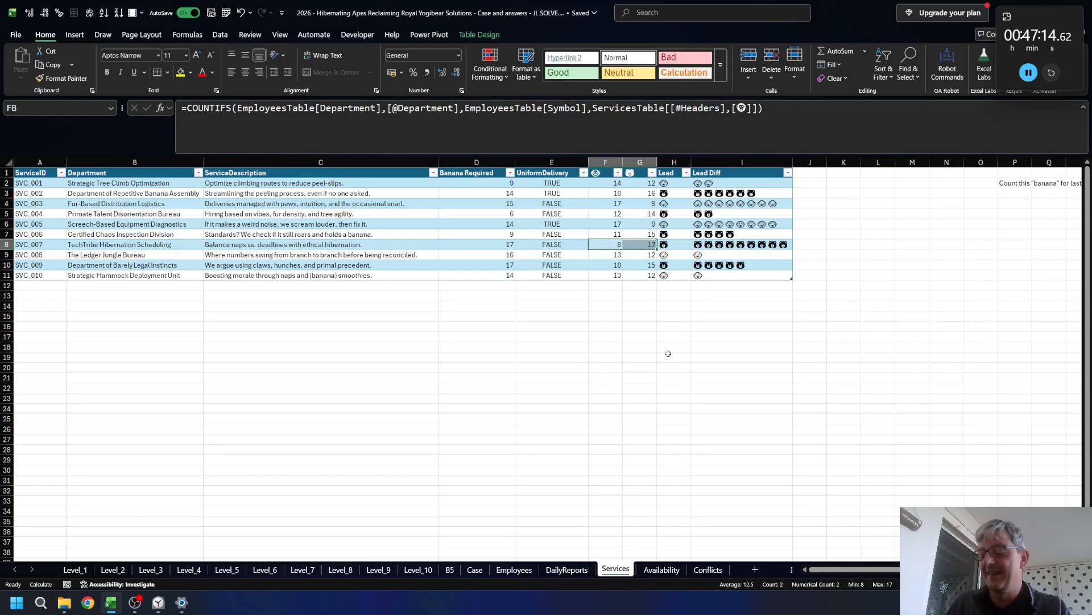
- Look through the data sheets and return to the Case sheet to read the Level 6 description and example
key(ctrl+Page_Up)
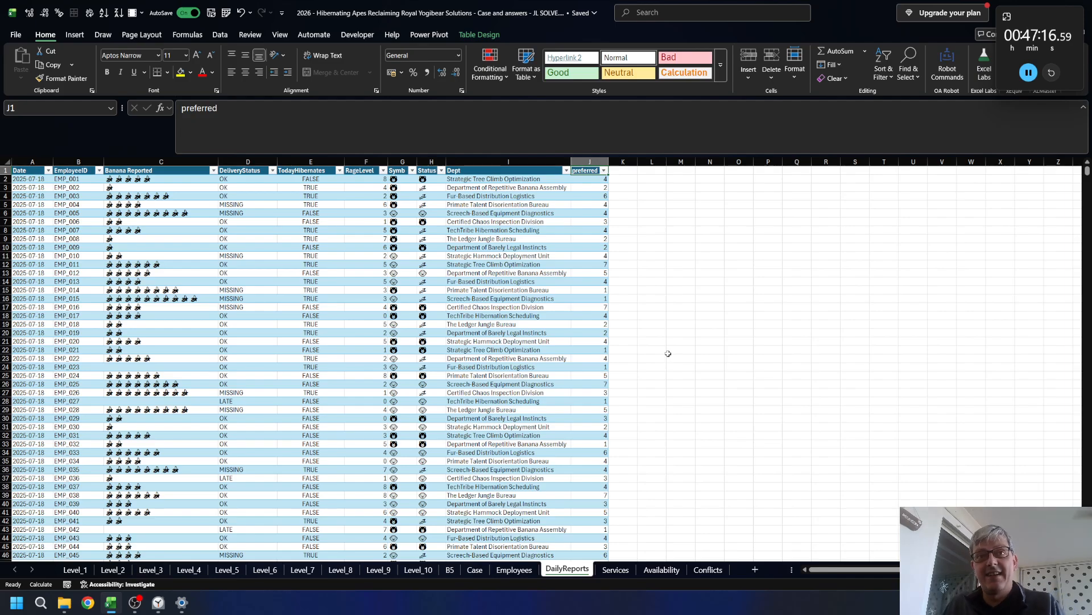
key(ctrl+Page_Up)
key(ctrl+Page_Up)
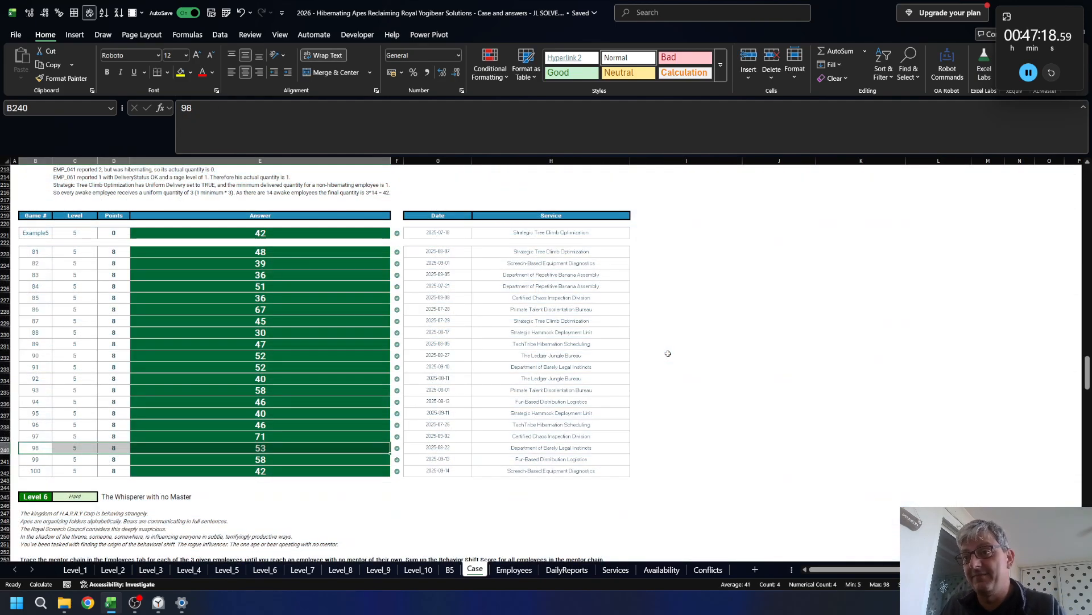
key(ctrl+Page_Down)
key(ctrl+Page_Down)
key(ctrl+Page_Down)
key(ctrl+Page_Down)
key(ctrl+Page_Up)
key(ctrl+Page_Up)
key(ctrl+Page_Up)
key(ctrl+Page_Up)
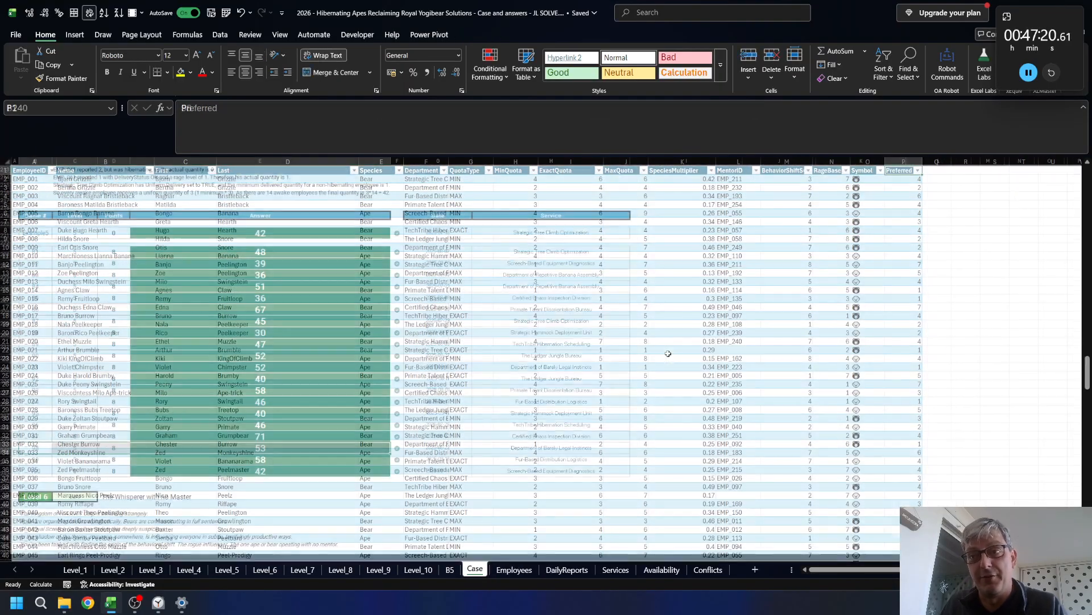
key(ctrl+Page_Up)
key(ctrl+Page_Down)
scroll(638, 419, down, 6)
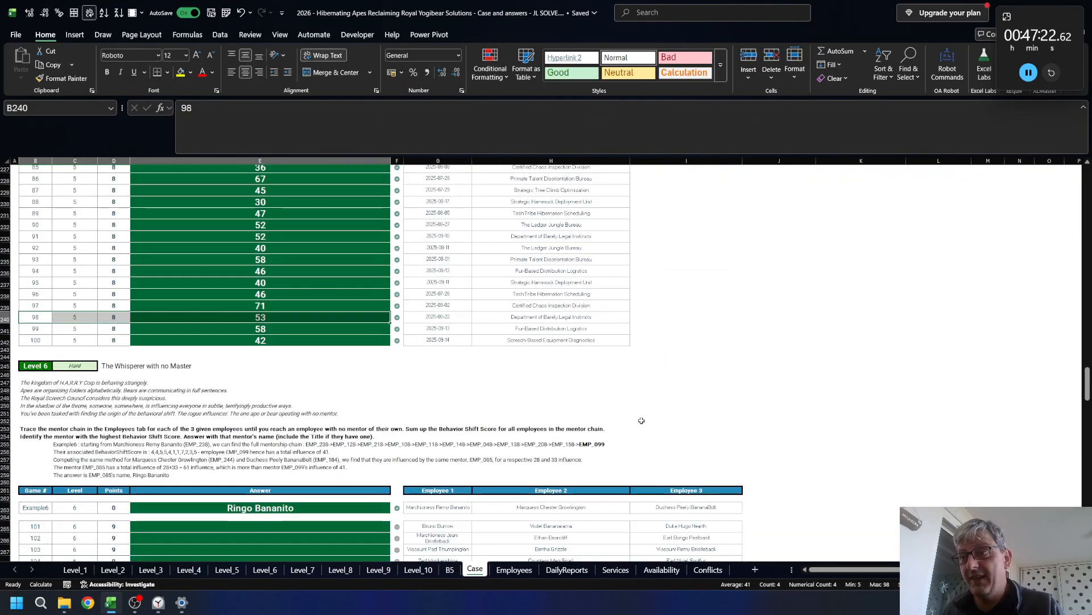
- In Level_5 cell S85, replace the hard-coded 26 with ROWS(K56:K80), keeping the subtraction of the hibernating employees
click(227, 569)
scroll(797, 449, down, 5)
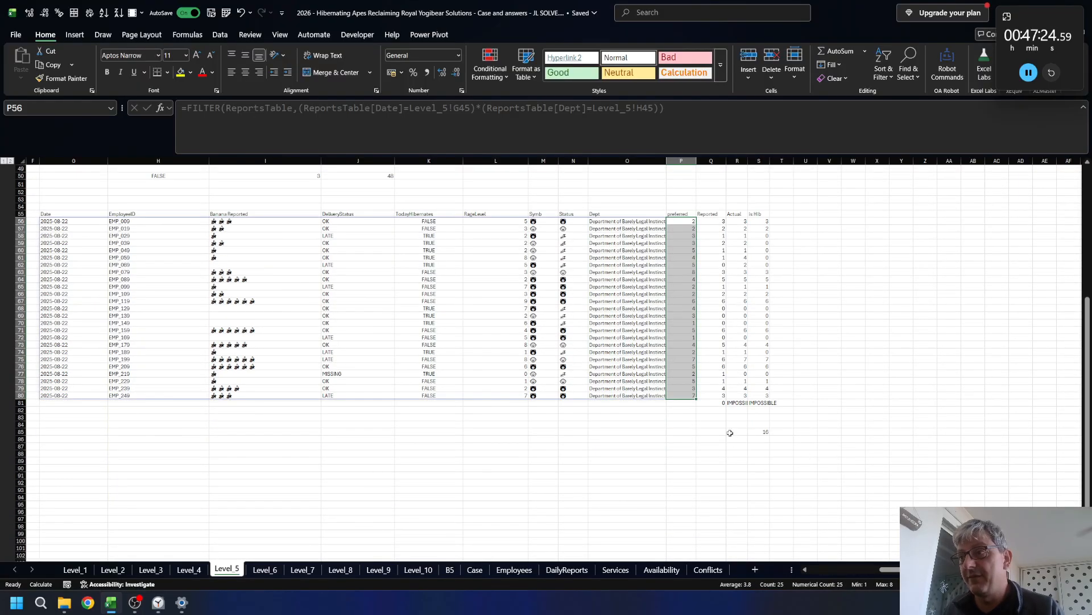
double_click(191, 107)
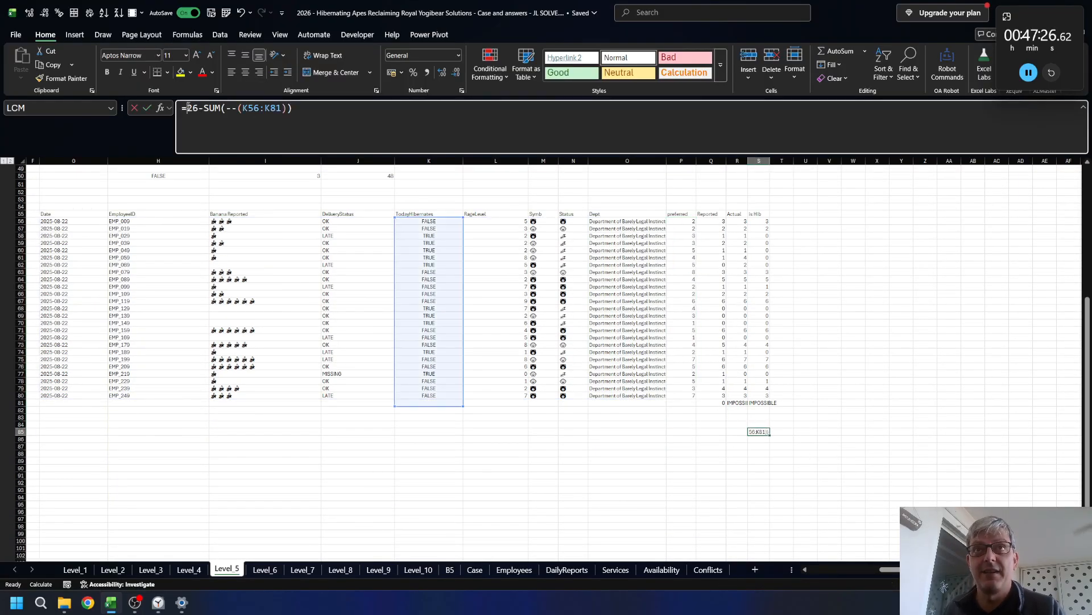
key(BackSpace)
text(ro)
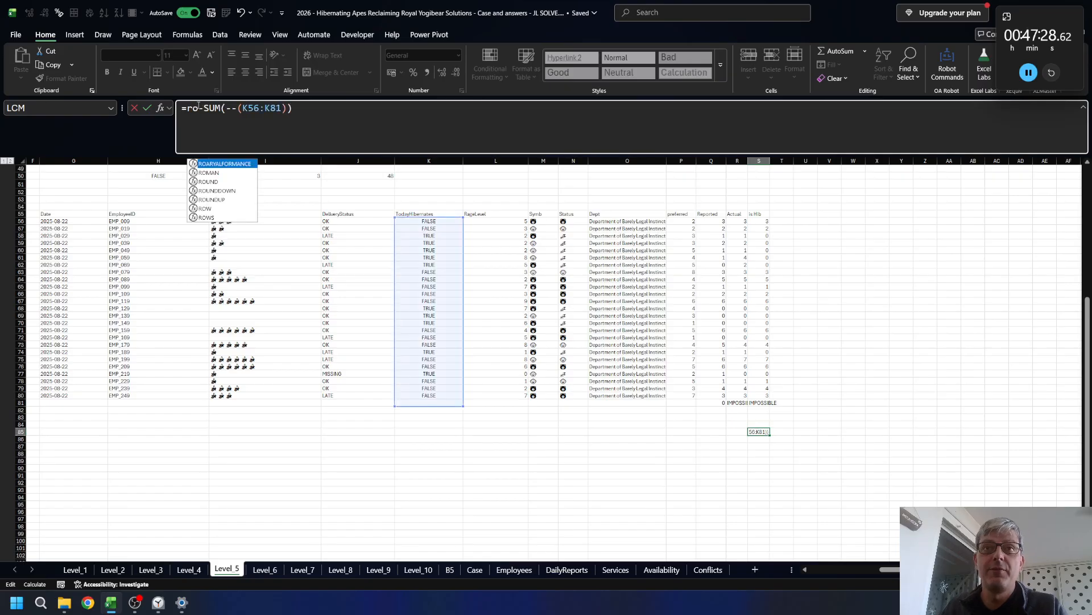
key(Down)
key(Down)
key(Down)
key(Down)
key(Down)
key(Down)
key(Tab)
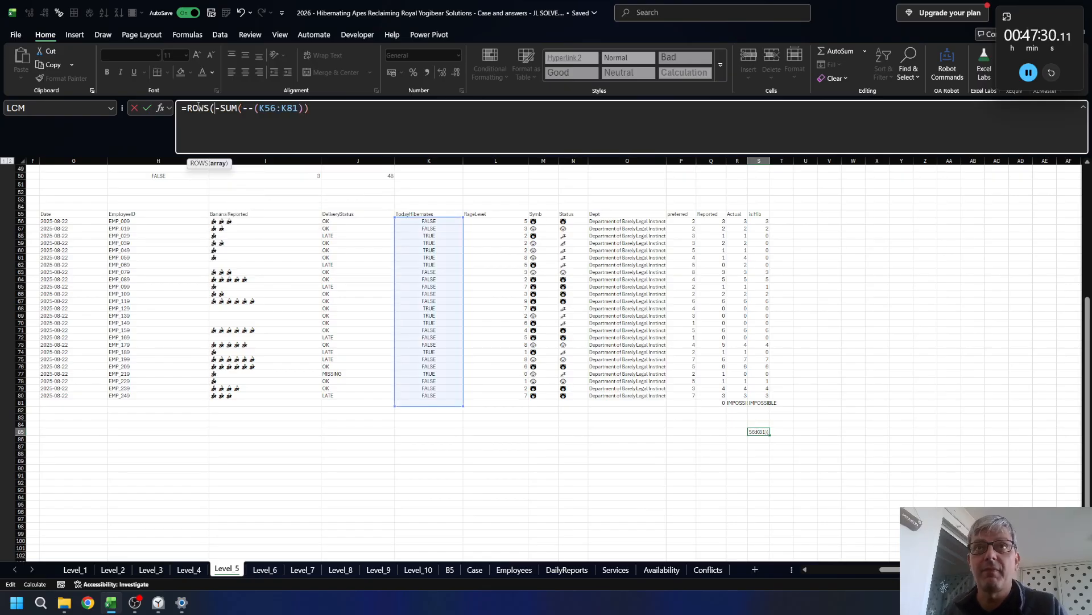
click(409, 223)
key(ctrl+shift+Down)
text())
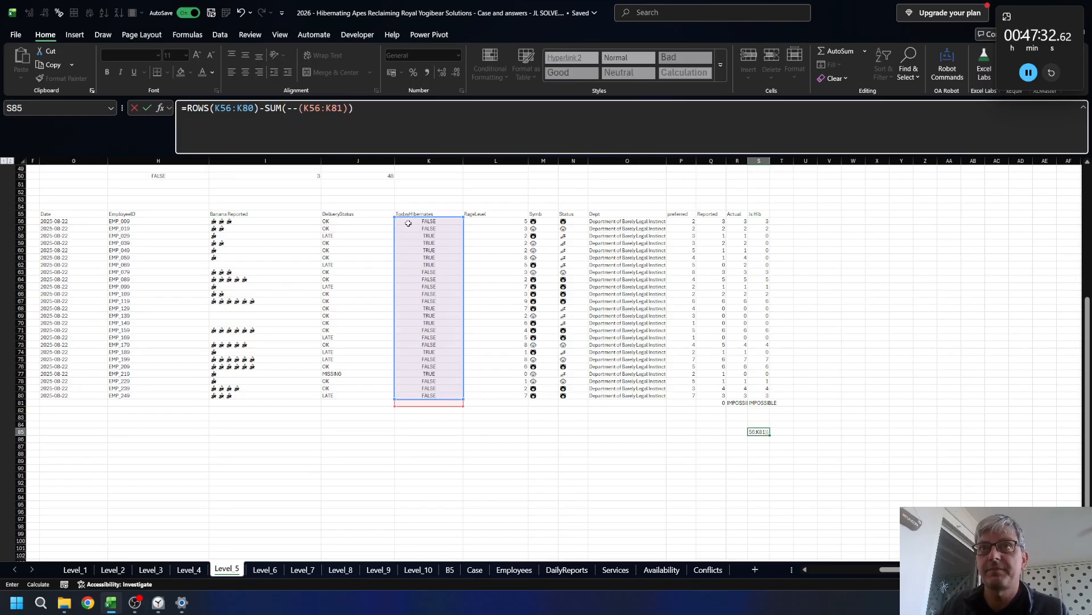
key(ctrl+Return)
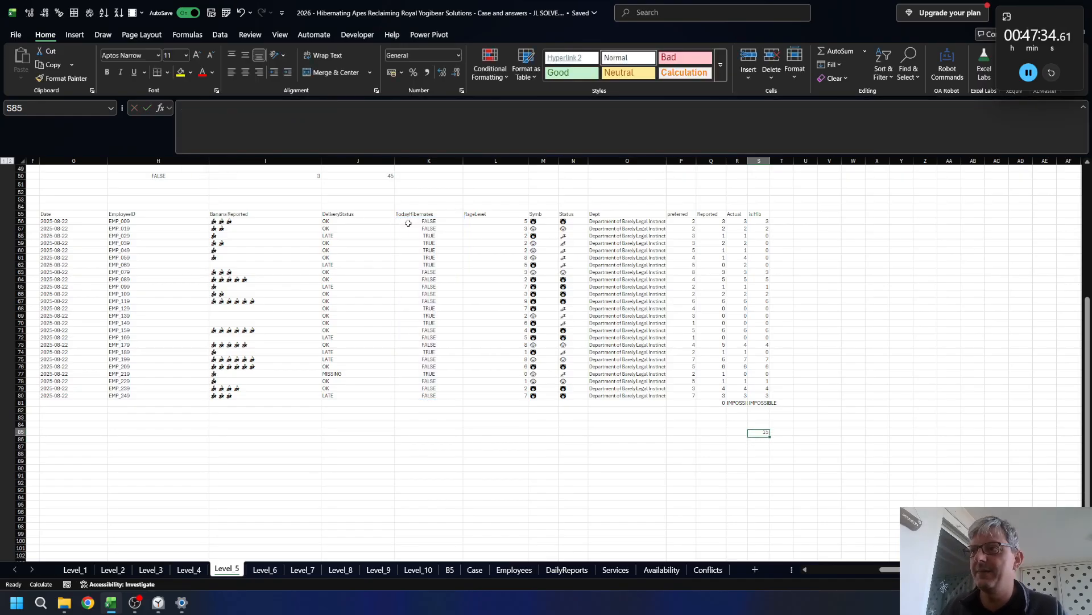
- Inspect the hibernation-adjusted delivery formula of game 98 at the last row S81 and the first row S56
click(767, 402)
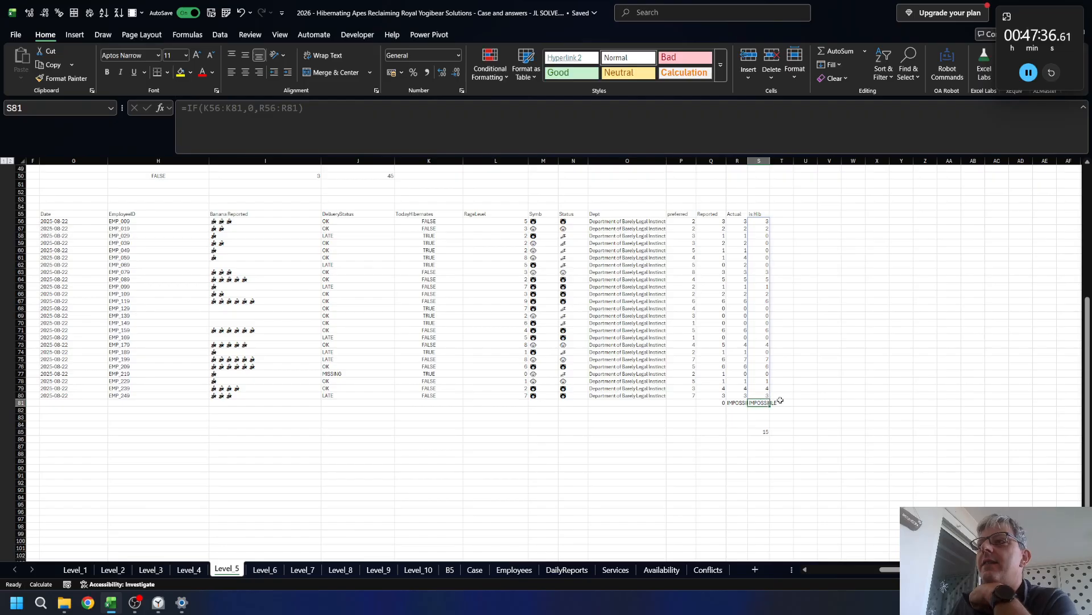
drag(891, 569, 867, 569)
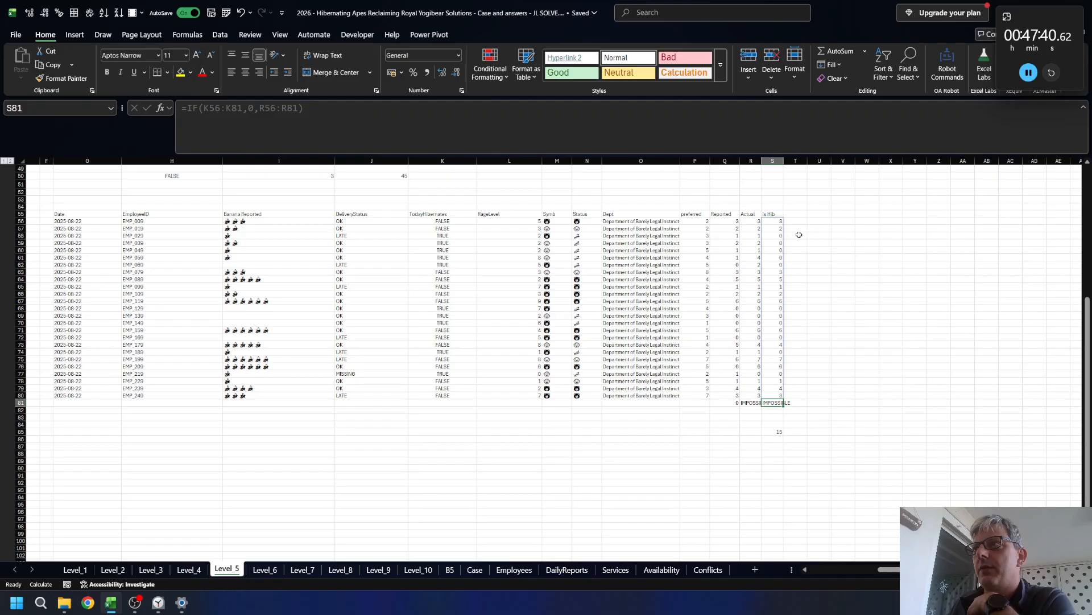
click(772, 219)
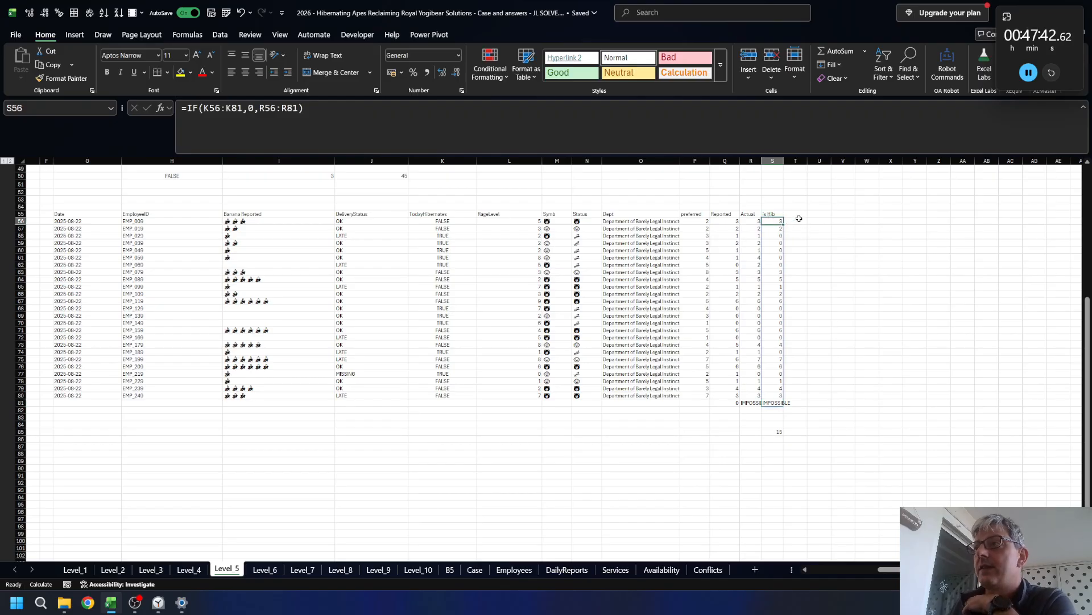
scroll(798, 222, up, 4)
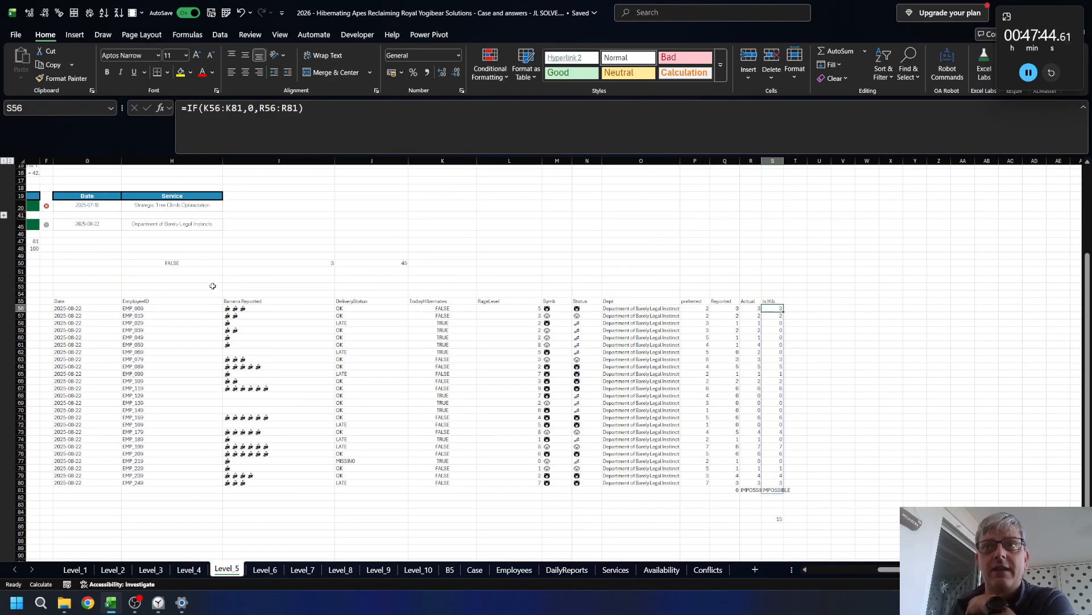
- Examine game 98's reported banana counts in Q56:Q67 and the report details in I74:K74
click(794, 308)
key(Left)
key(Left)
key(Left)
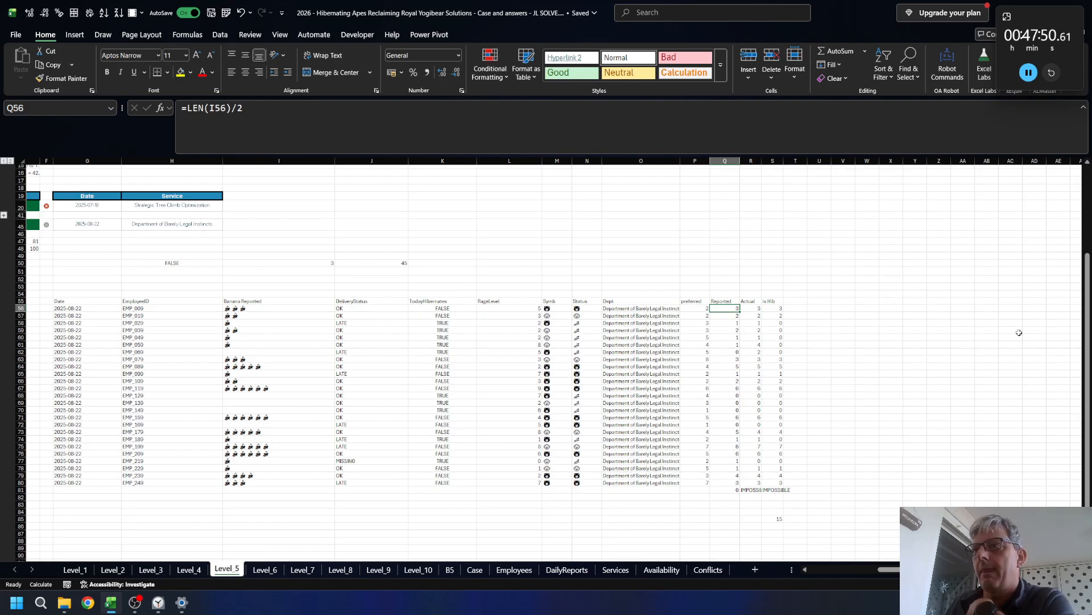
key(Down)
key(Down)
key(Down)
key(Down)
key(Down)
key(Down)
key(Down)
key(Down)
key(Down)
key(Down)
key(Down)
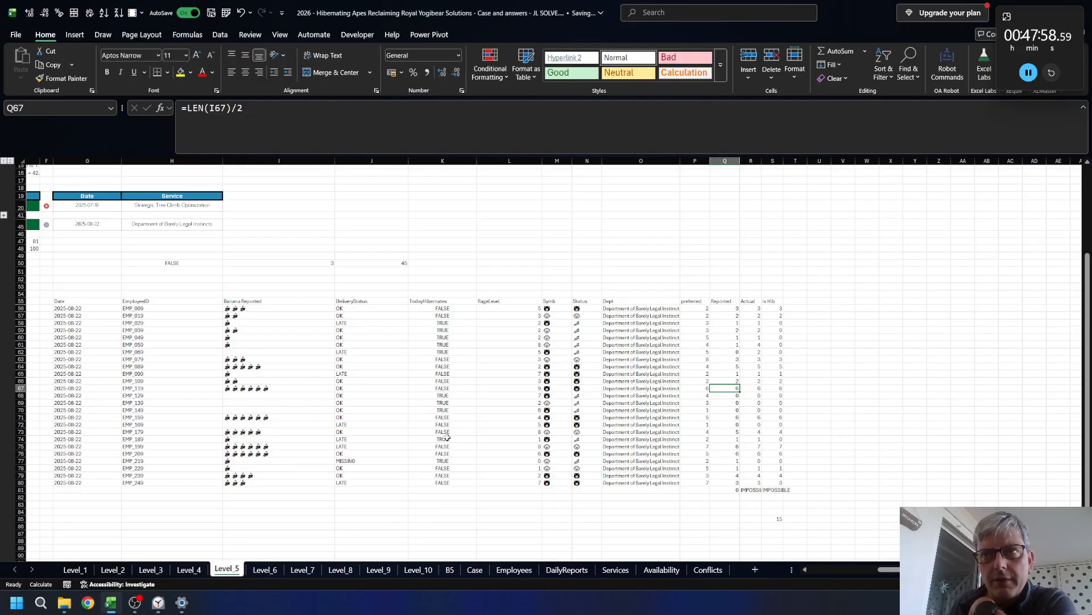
drag(448, 437, 317, 436)
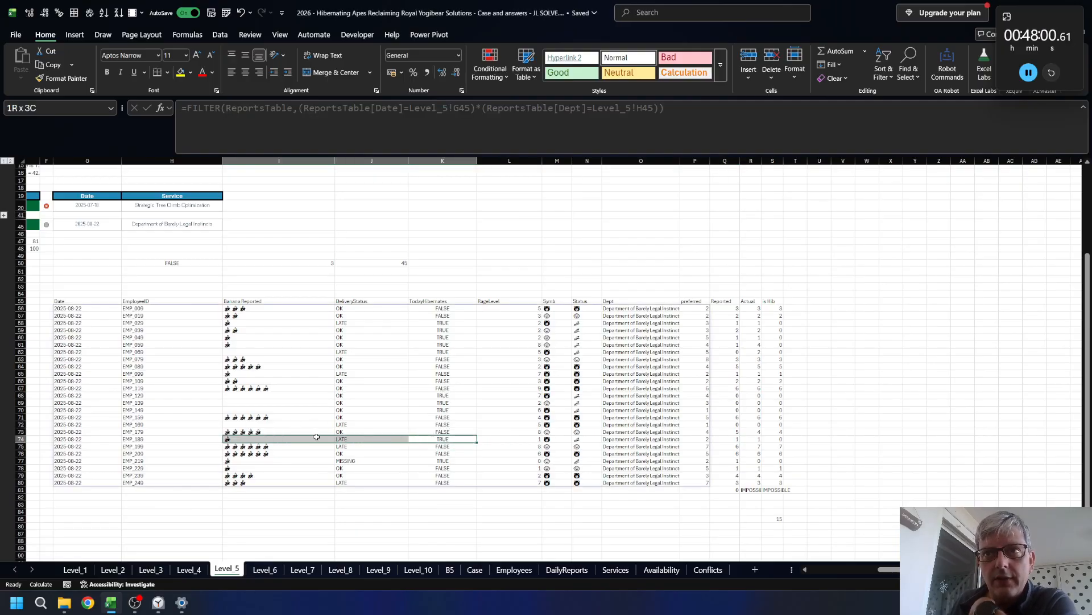
drag(235, 439, 235, 439)
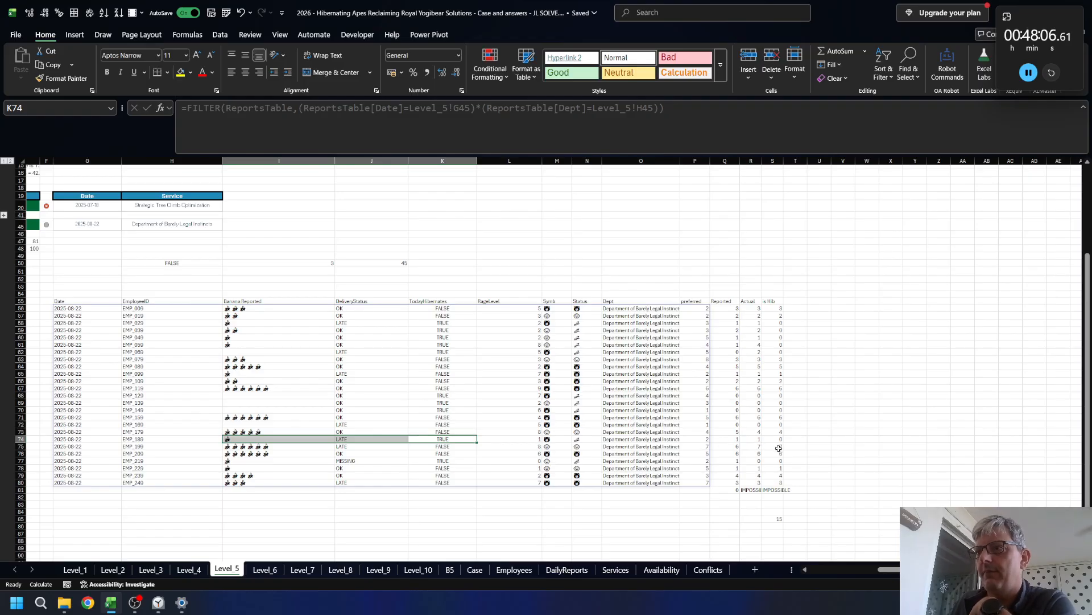
- Return to the Case sheet and read the Bonus B question about misreported bananas in game 98
click(799, 307)
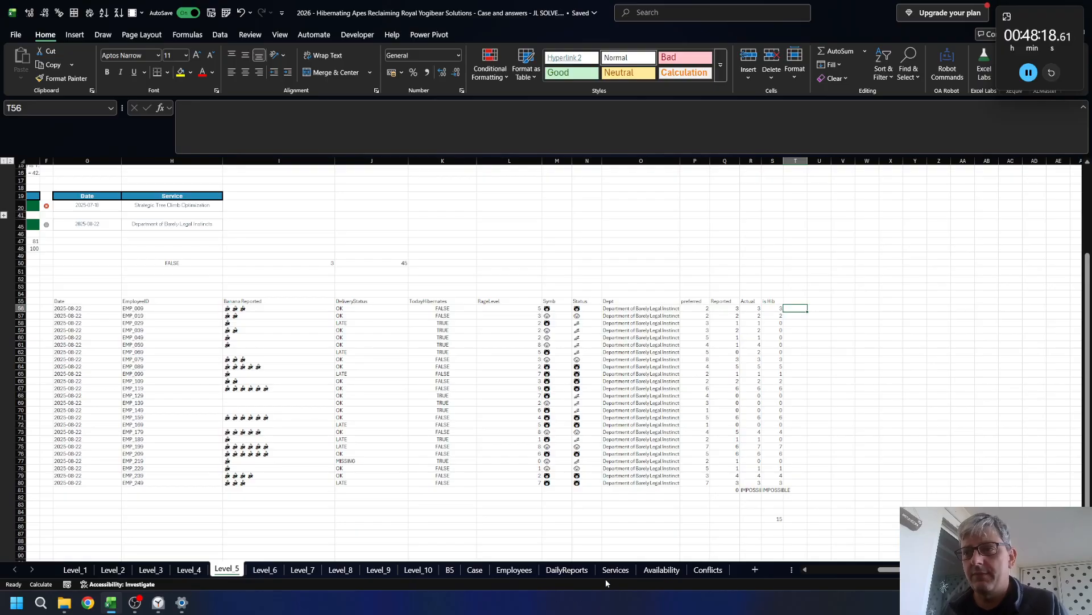
click(475, 570)
scroll(412, 342, up, 15)
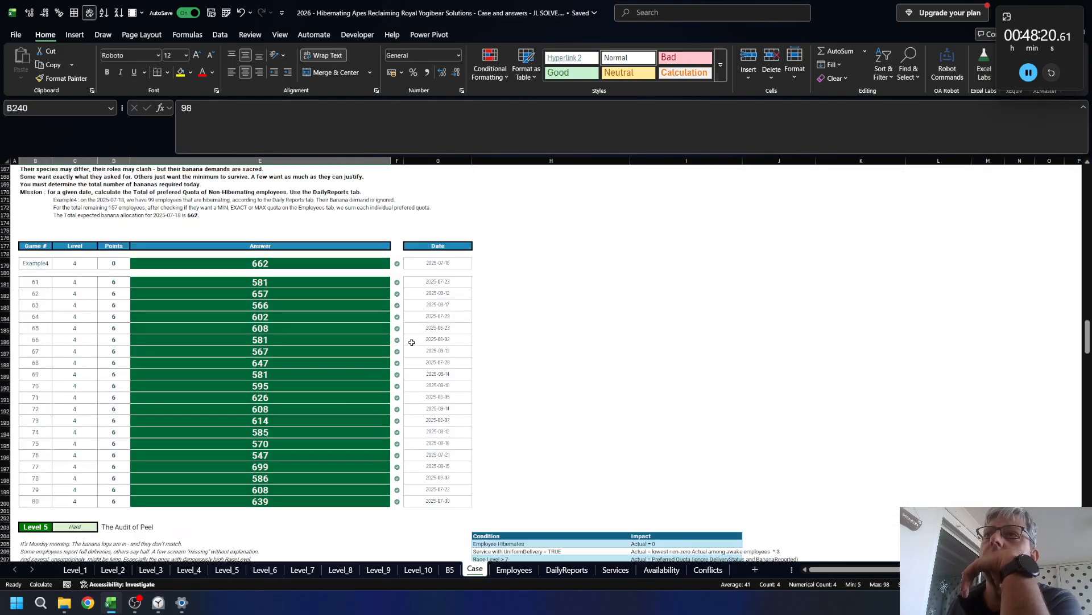
scroll(412, 342, up, 20)
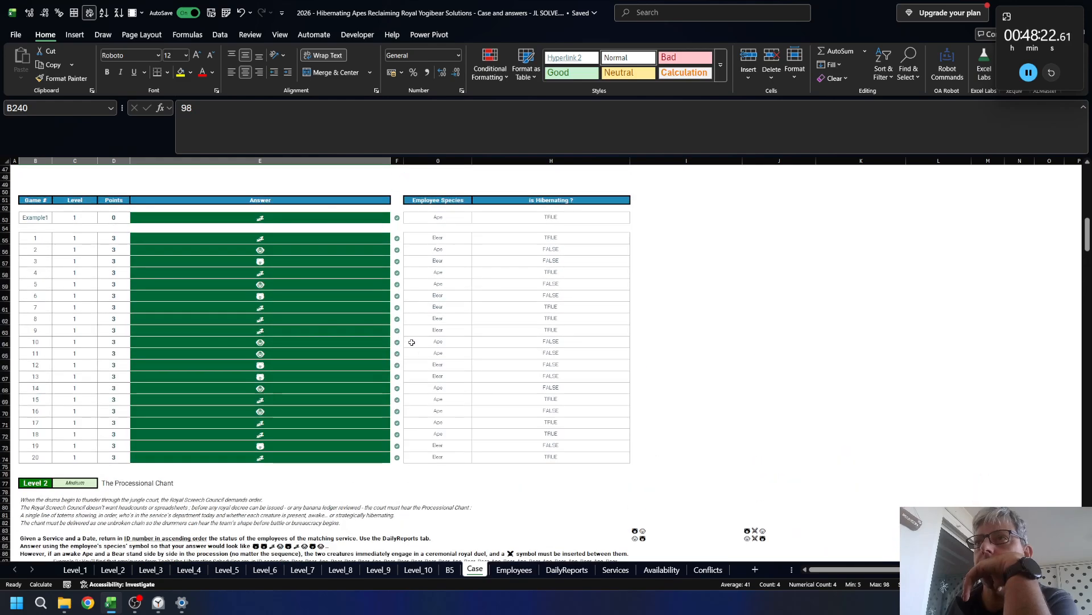
scroll(412, 342, up, 4)
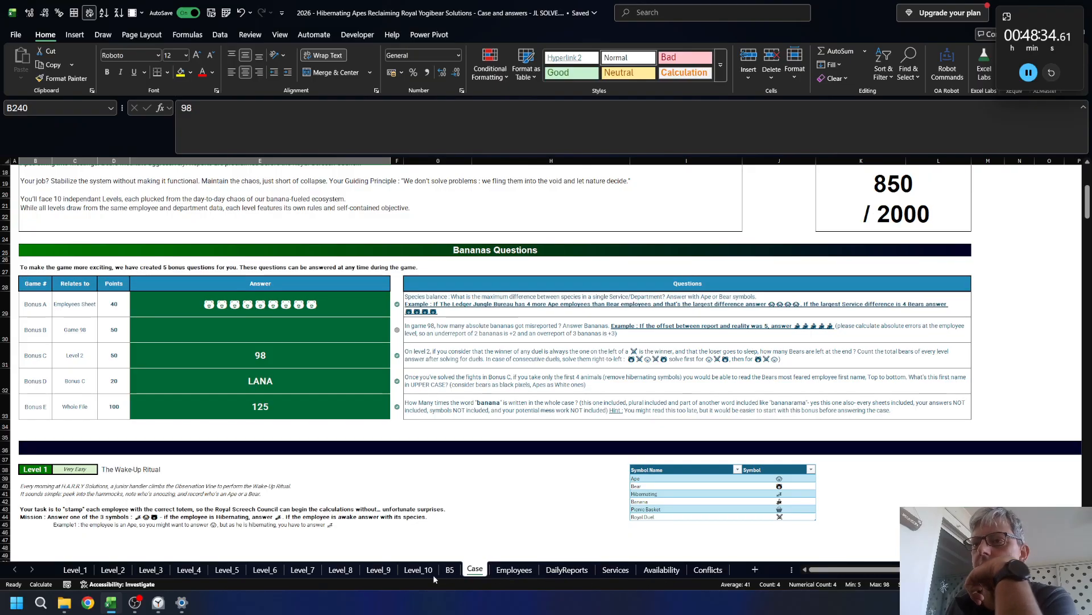
- In Level_5 cell T56, calculate the absolute reporting error per employee with ABS(S56:S80-Q56:Q80)
click(226, 570)
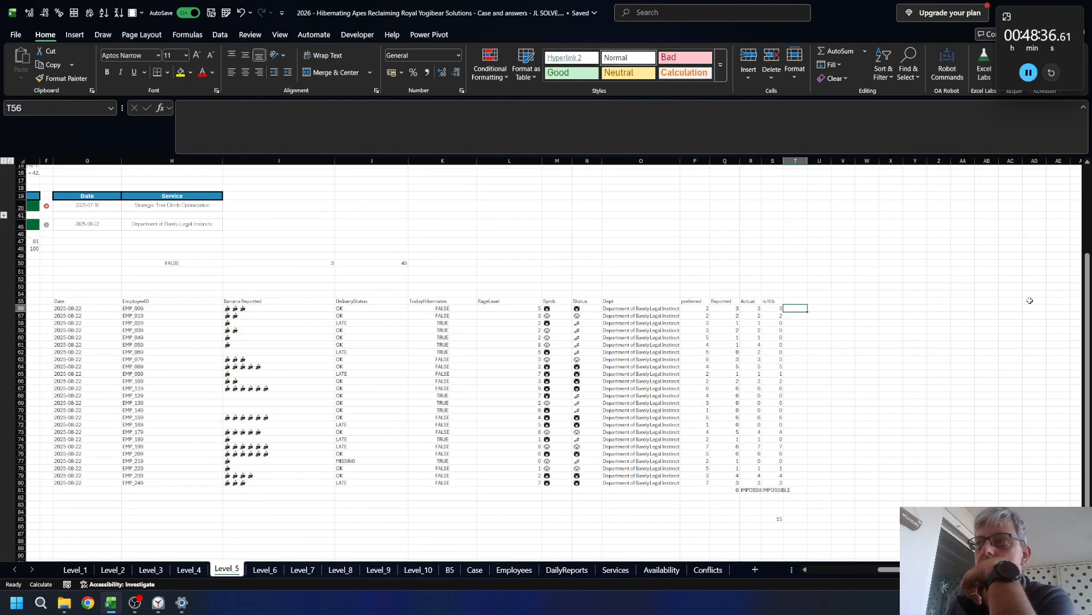
text(+)
key(Left)
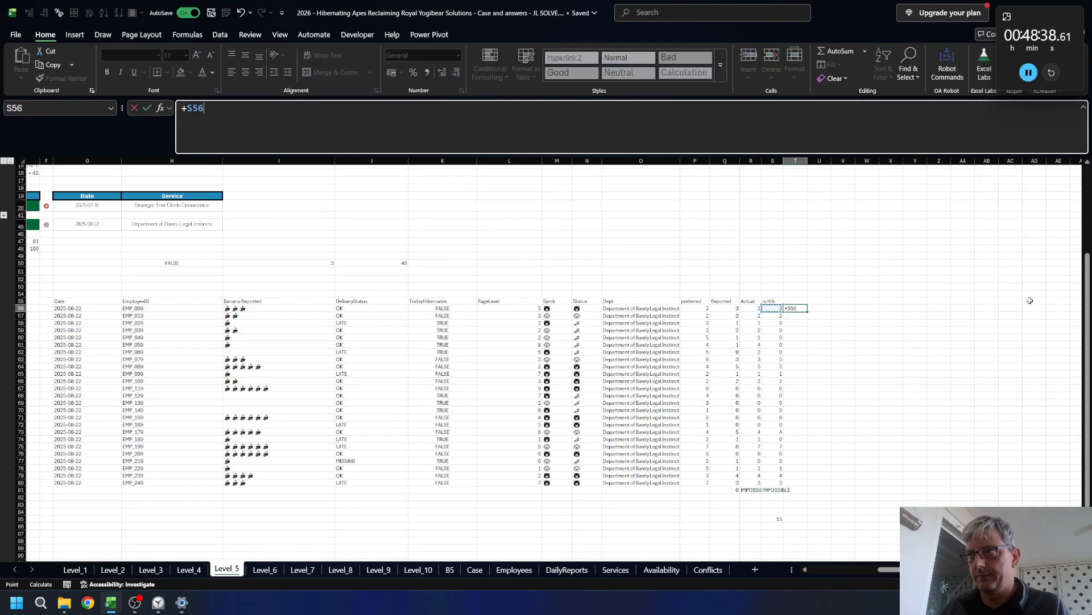
key(BackSpace)
key(BackSpace)
key(BackSpace)
text(ab)
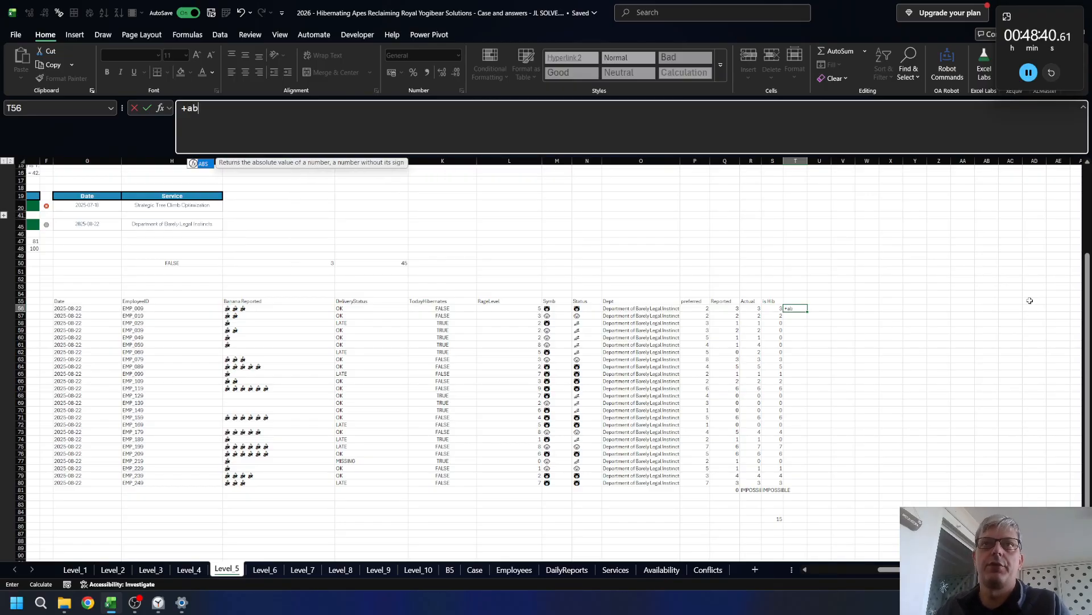
key(Tab)
key(Left)
key(ctrl+shift+Down)
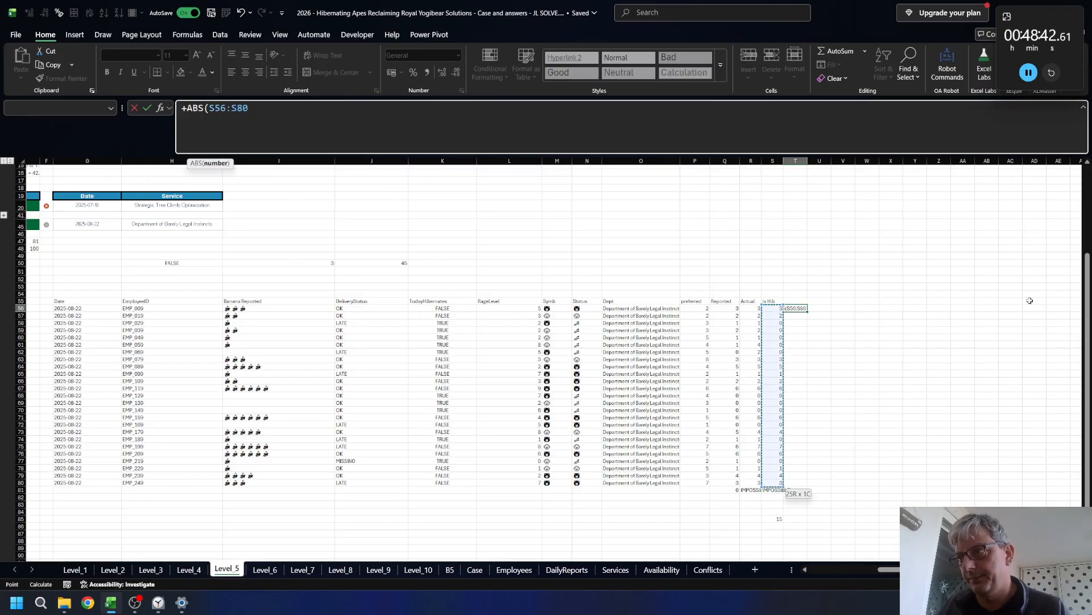
text(-)
key(Left)
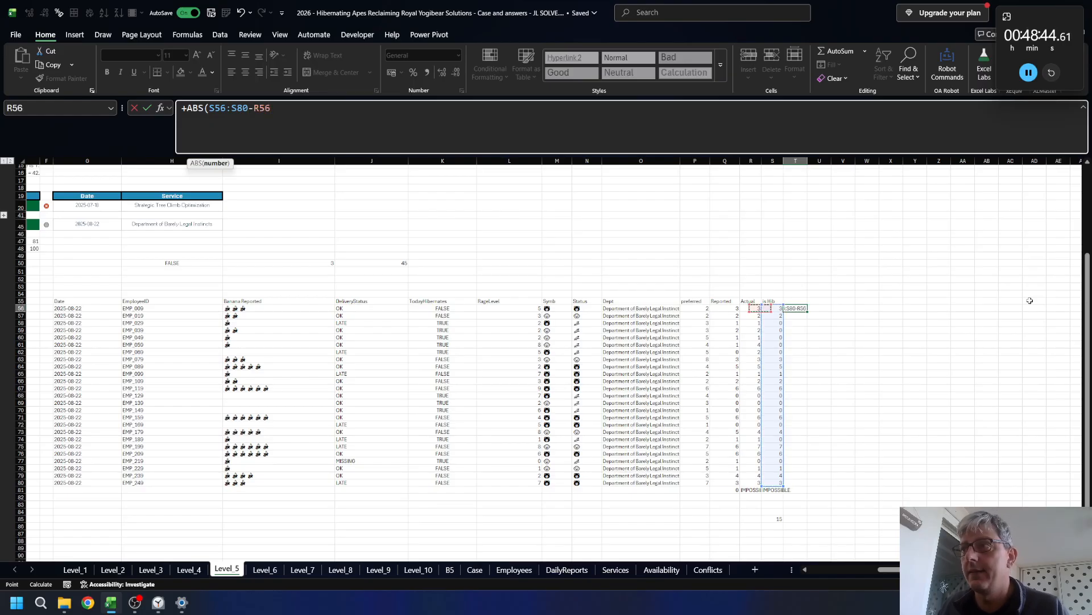
key(Left)
key(ctrl+shift+Down)
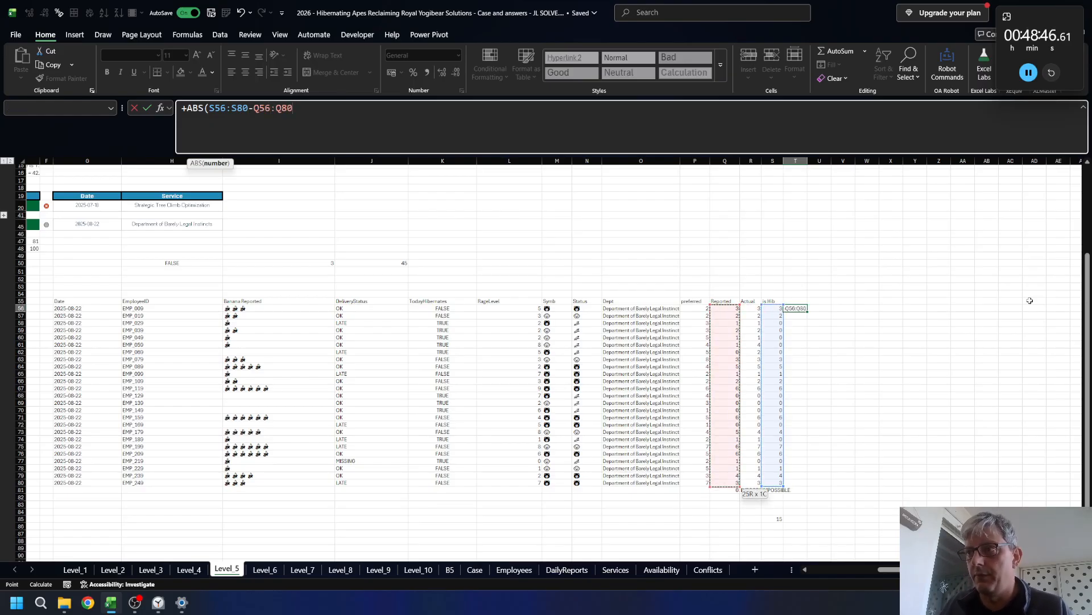
text())
key(ctrl+Return)
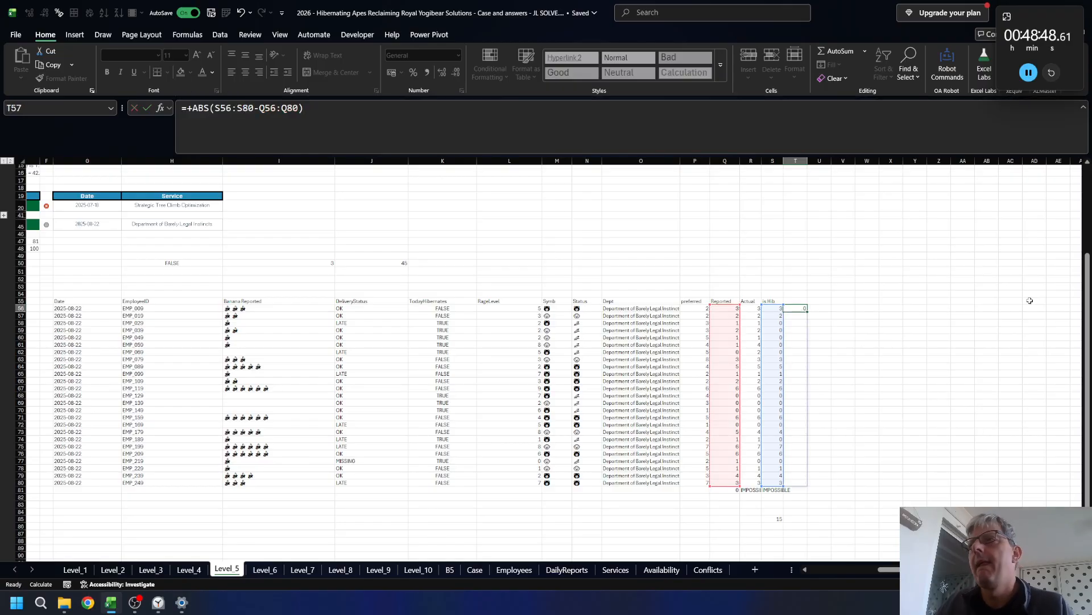
- Wrap the absolute error formula in T56 in SUM to total game 98's misreported bananas
key(F2)
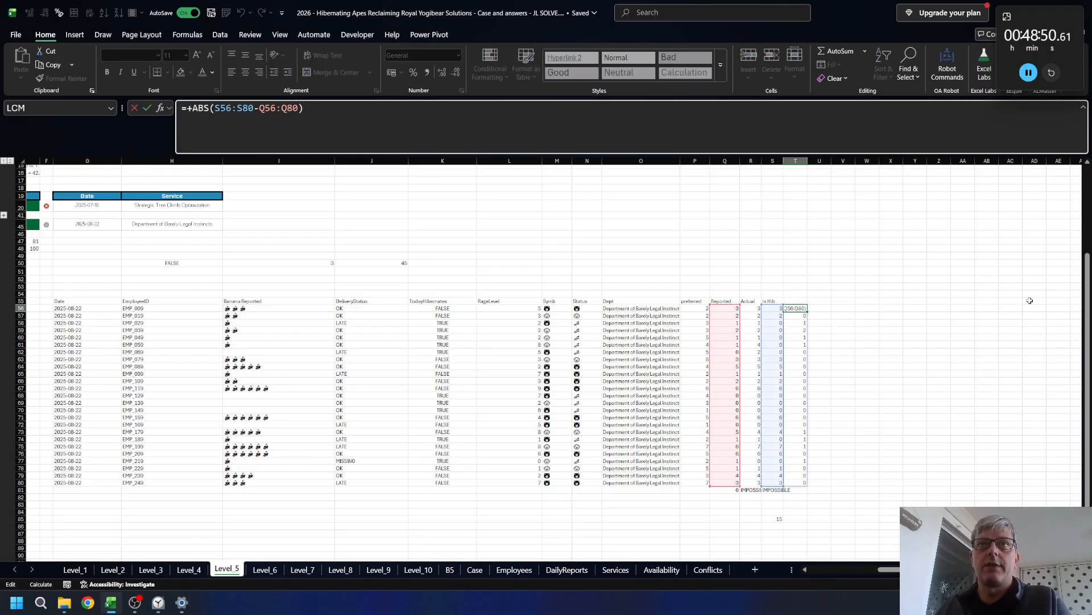
key(Home)
key(Right)
text(SUM()
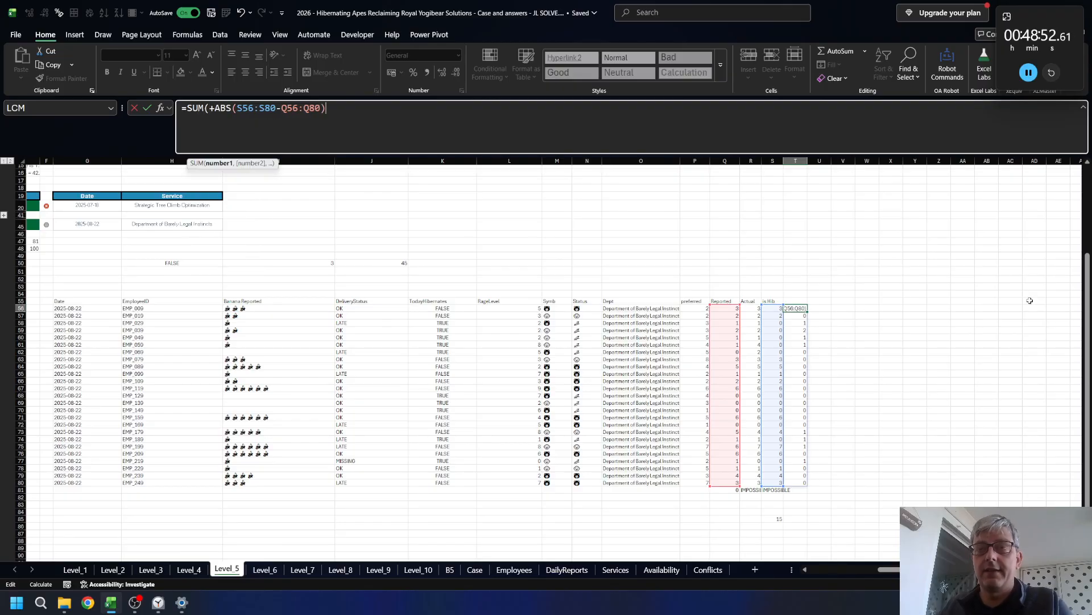
text())
key(ctrl+Return)
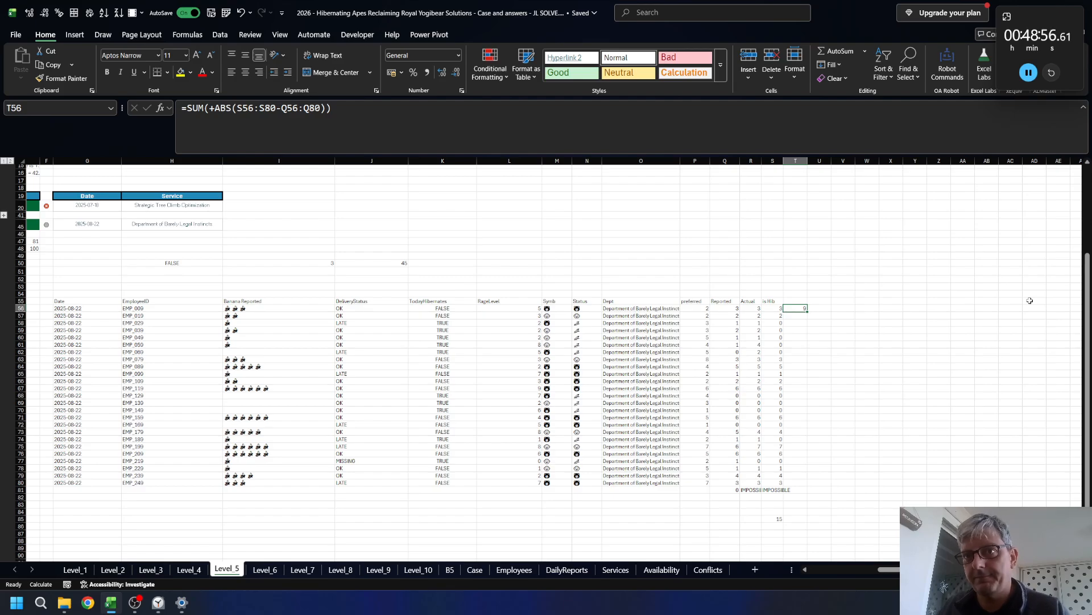
- Return to the Case sheet and examine the banana symbols in the Bonus B question's example in G30
key(ctrl+Page_Up)
key(ctrl+Page_Up)
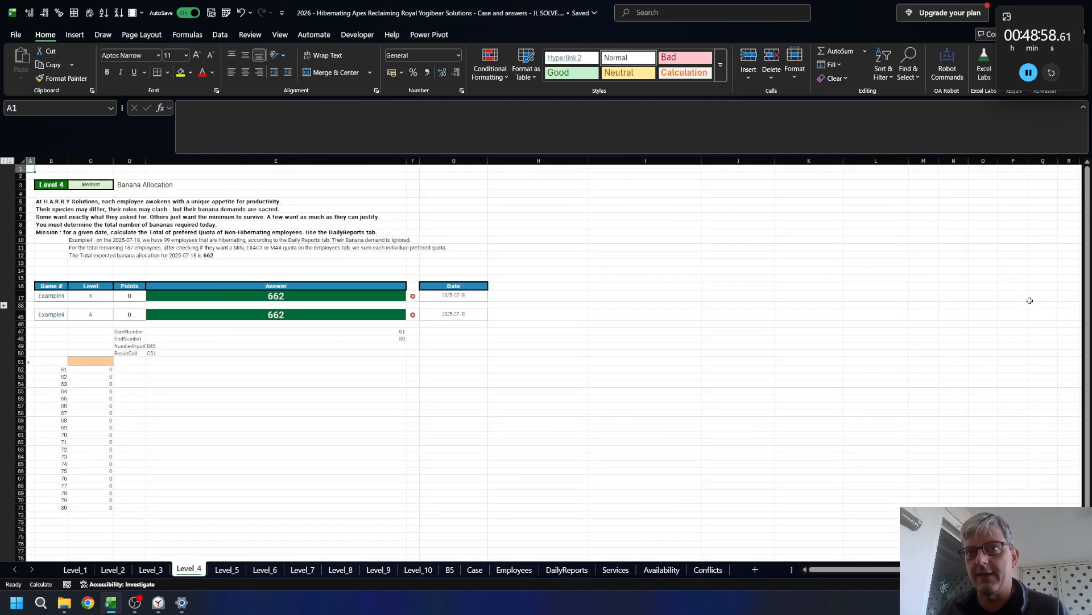
key(ctrl+Page_Down)
key(ctrl+Page_Down)
key(ctrl+Page_Down)
key(ctrl+Page_Down)
key(ctrl+Page_Down)
key(ctrl+Page_Down)
key(ctrl+Page_Down)
key(ctrl+Page_Down)
key(ctrl+Page_Down)
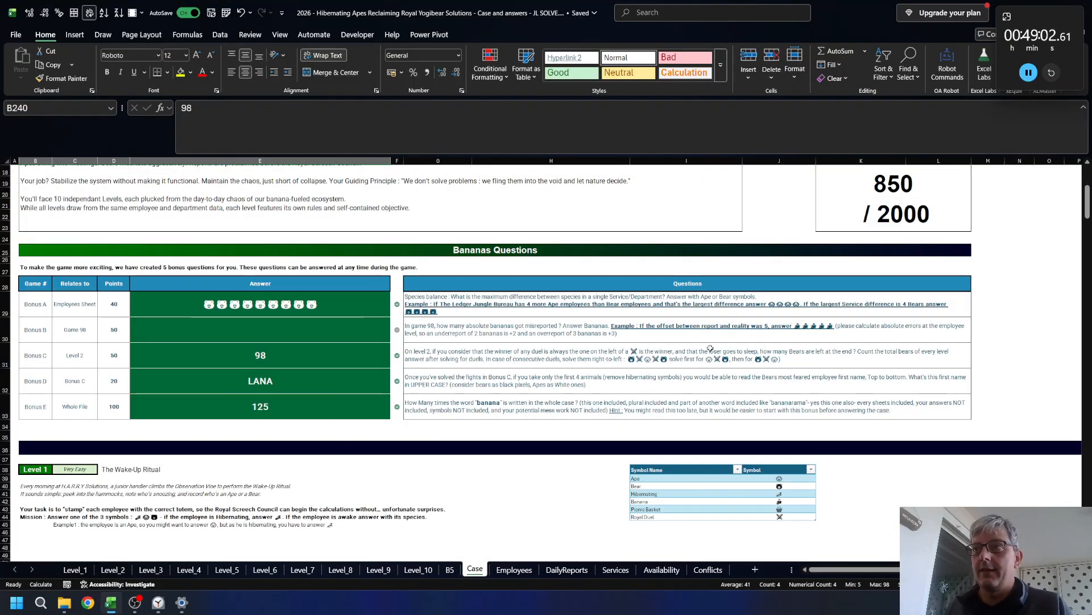
click(737, 330)
scroll(694, 223, up, 1)
click(726, 109)
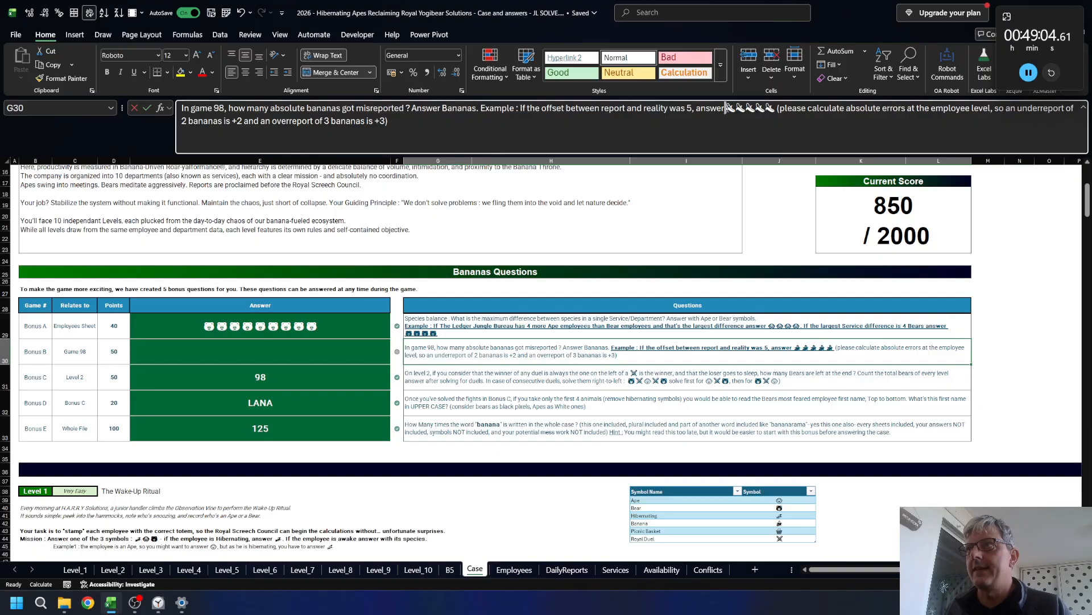
drag(725, 108, 744, 109)
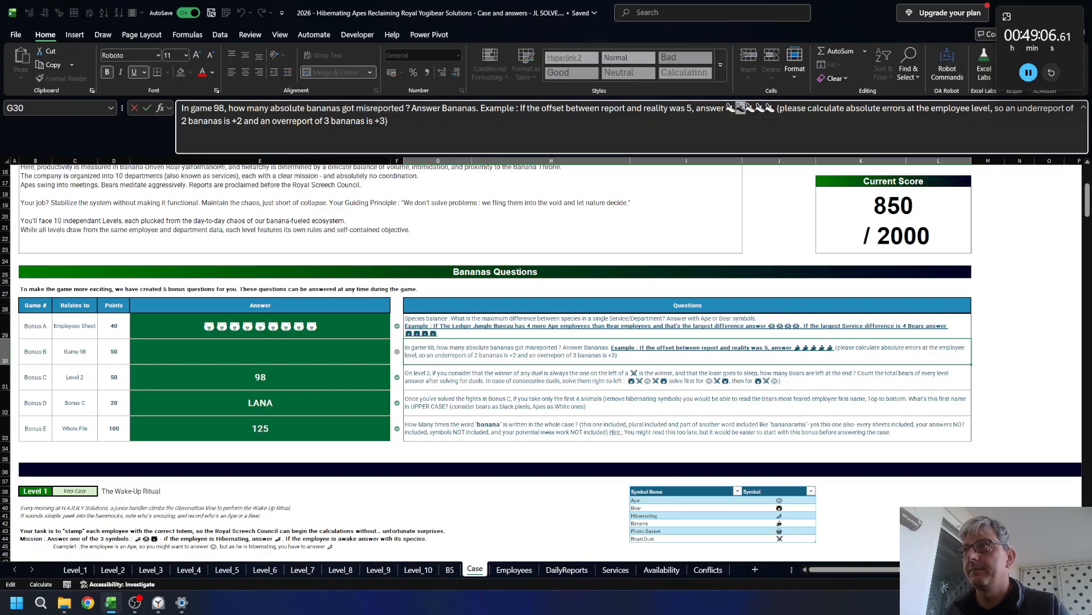
key(Escape)
- Answer Bonus B in cell E30 with =REPT(J42;9), repeating the banana symbol from the symbol table
click(287, 356)
text(rept)
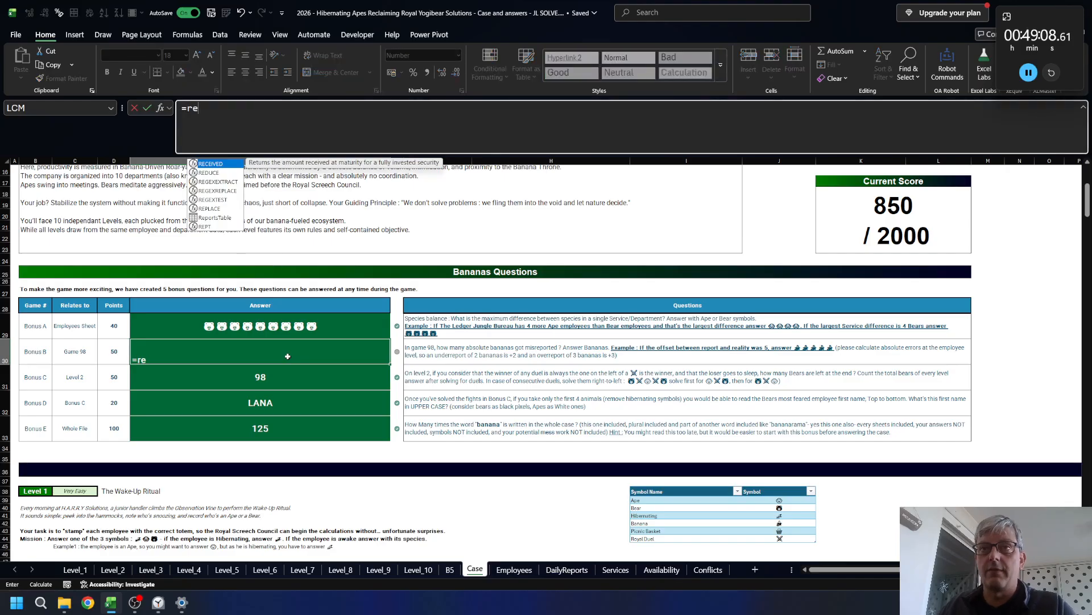
key(Tab)
text(")
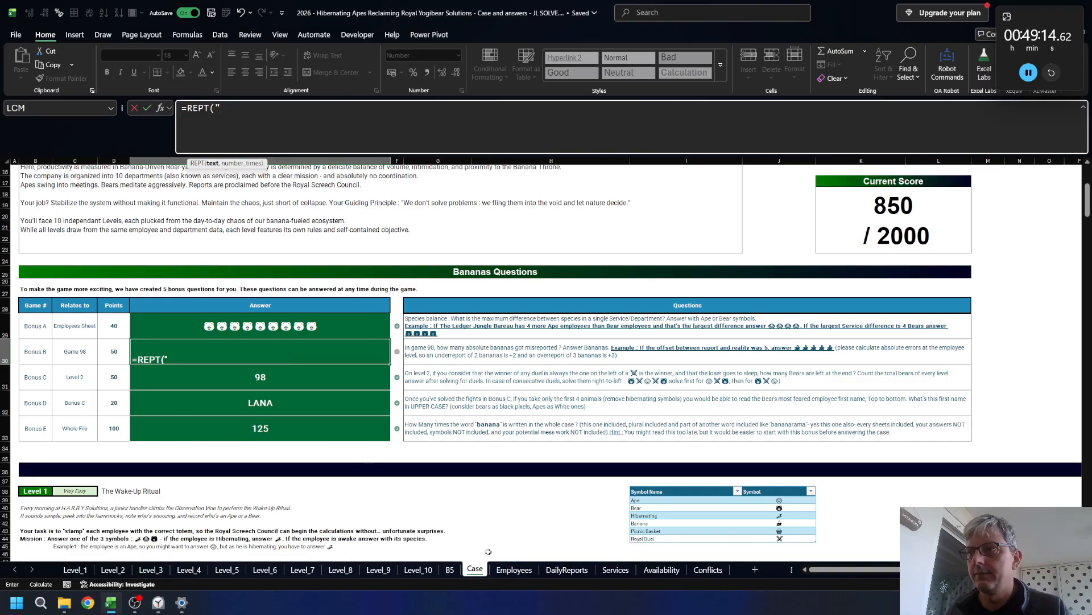
key(BackSpace)
click(782, 524)
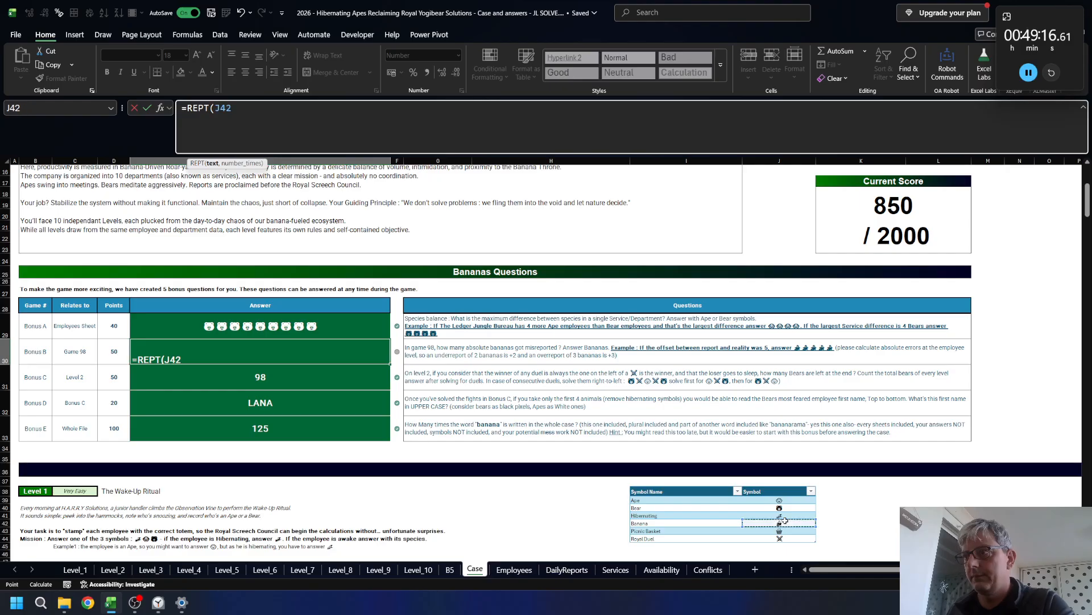
text(;9))
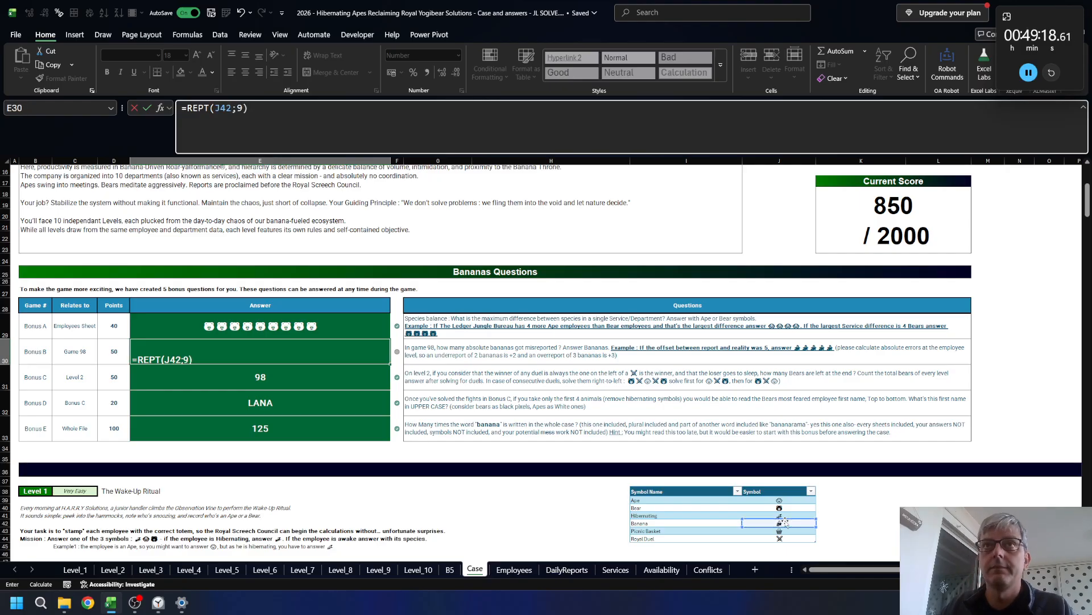
key(BackSpace)
key(BackSpace)
key(BackSpace)
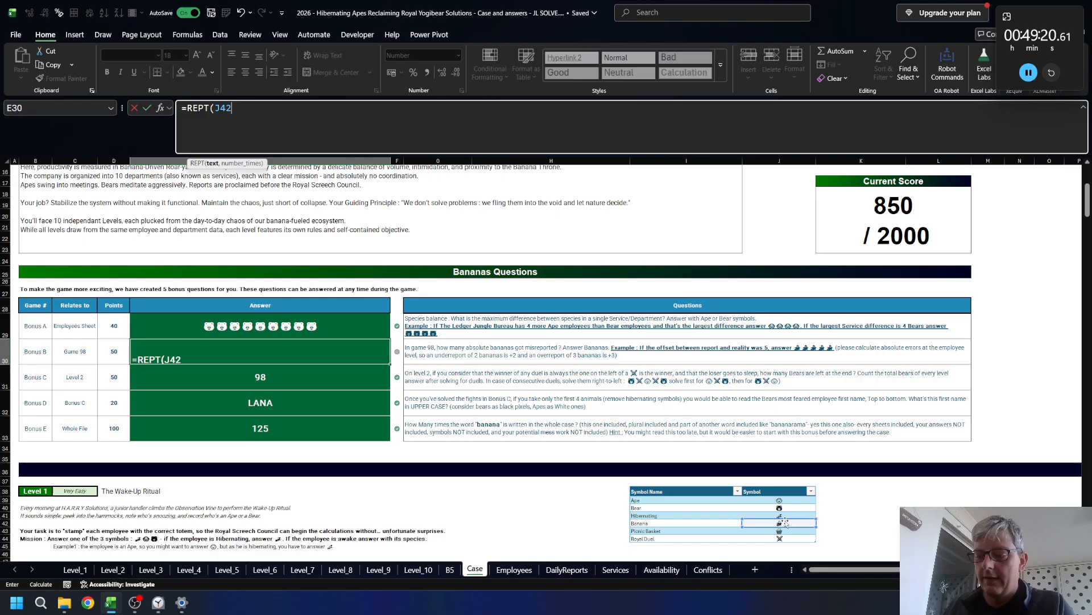
text(;9))
key(Return)
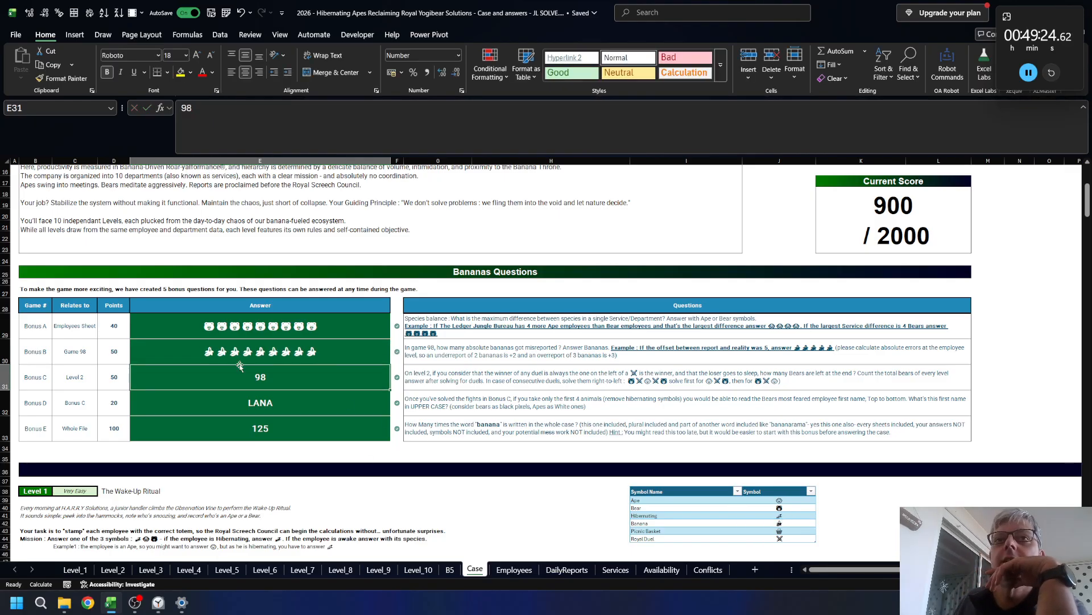
- Find the Level 6 section on the Case sheet and read its mentor-chain instructions, example and game inputs
scroll(233, 417, down, 4)
scroll(233, 416, up, 3)
scroll(244, 424, down, 20)
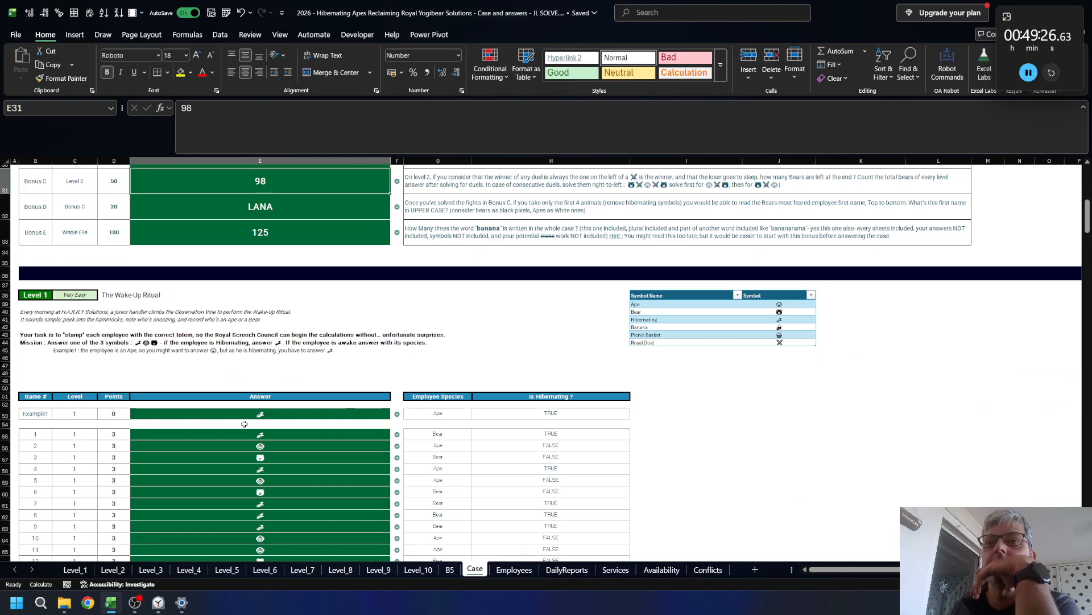
scroll(244, 424, down, 20)
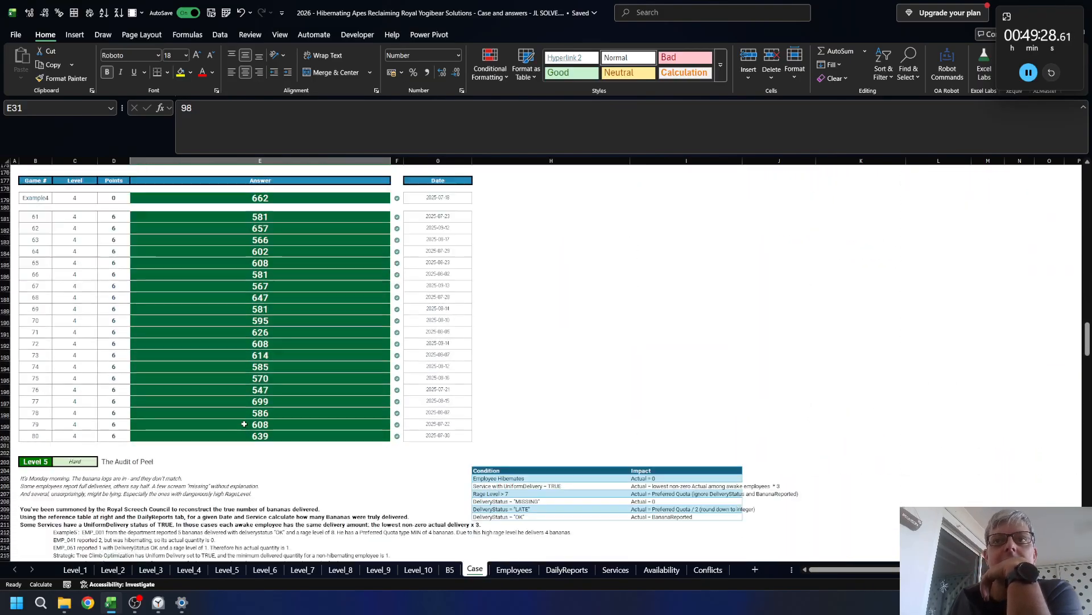
scroll(244, 424, up, 9)
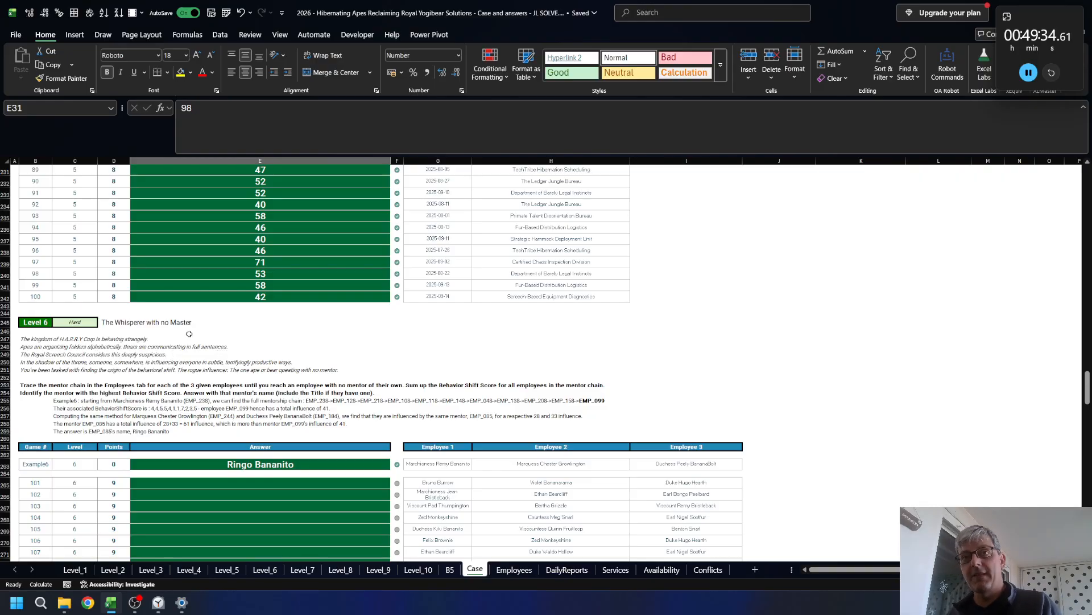
scroll(188, 335, right, 3)
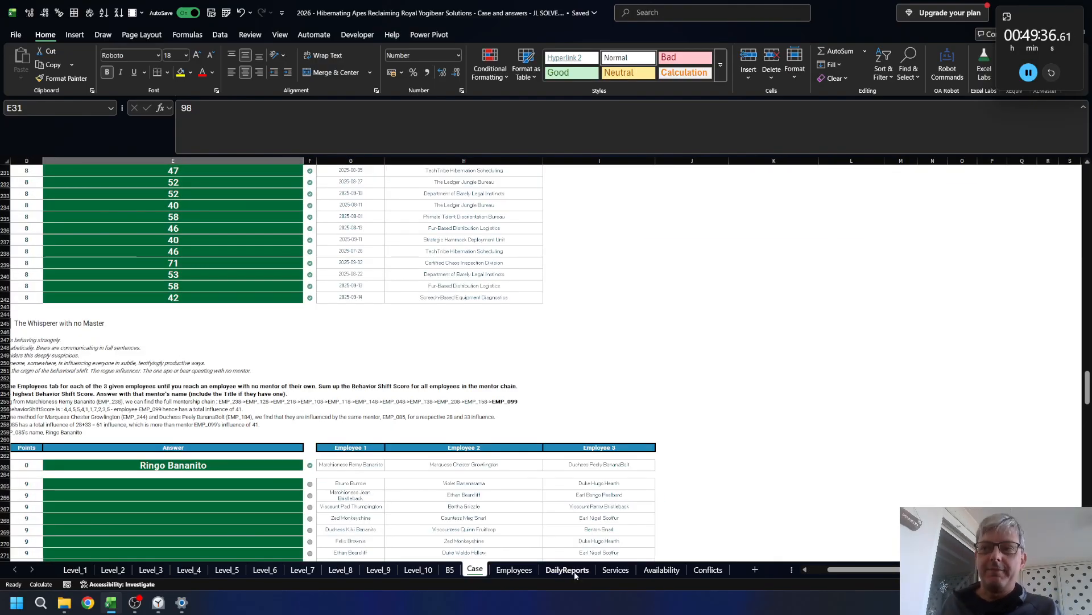
drag(866, 569, 848, 569)
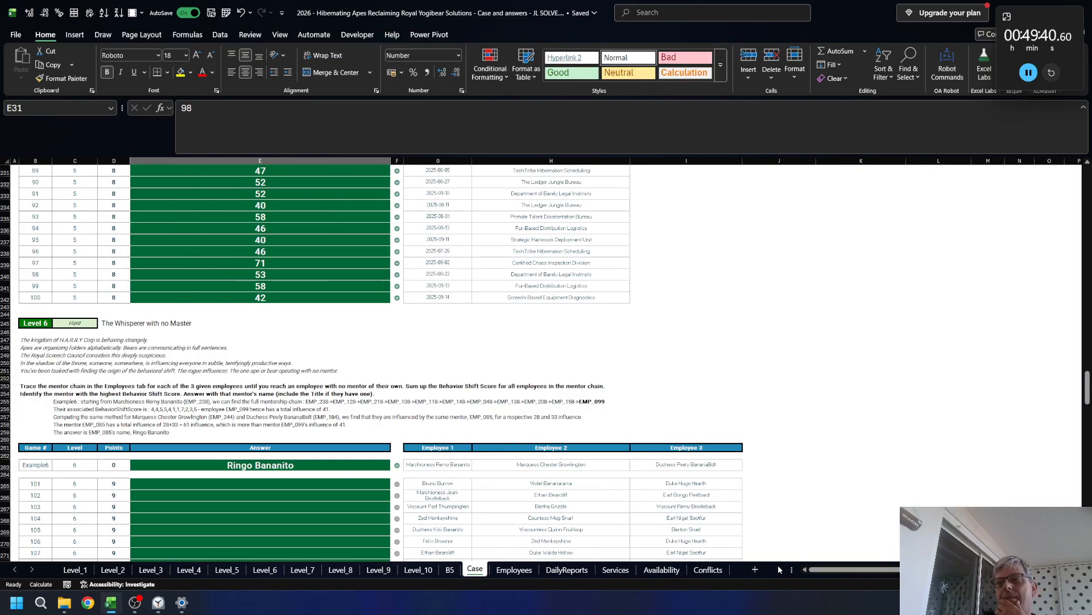
drag(795, 569, 763, 569)
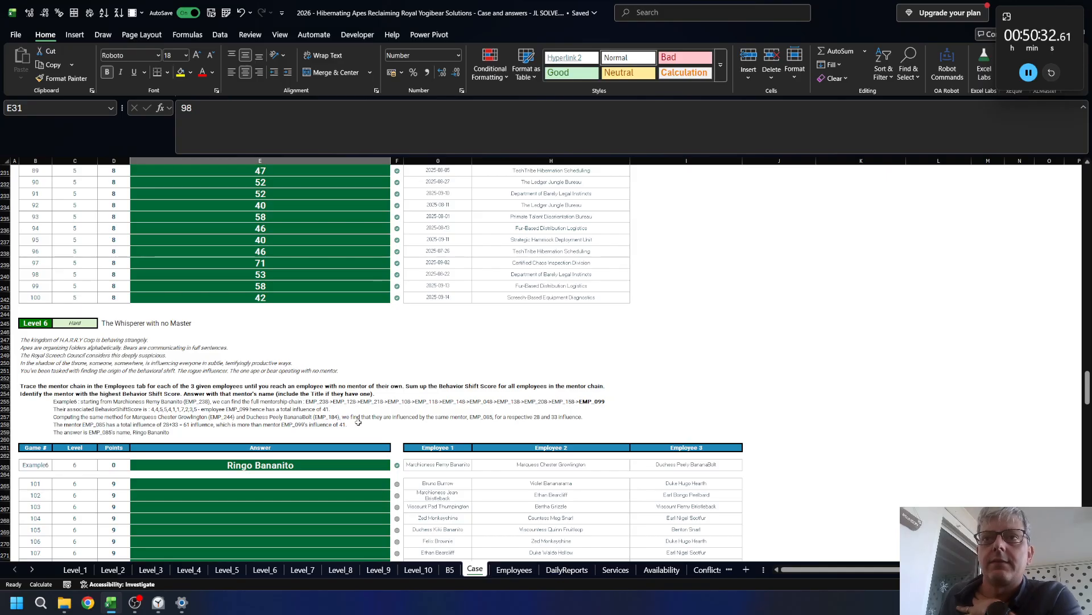
scroll(358, 421, down, 1)
scroll(367, 399, down, 1)
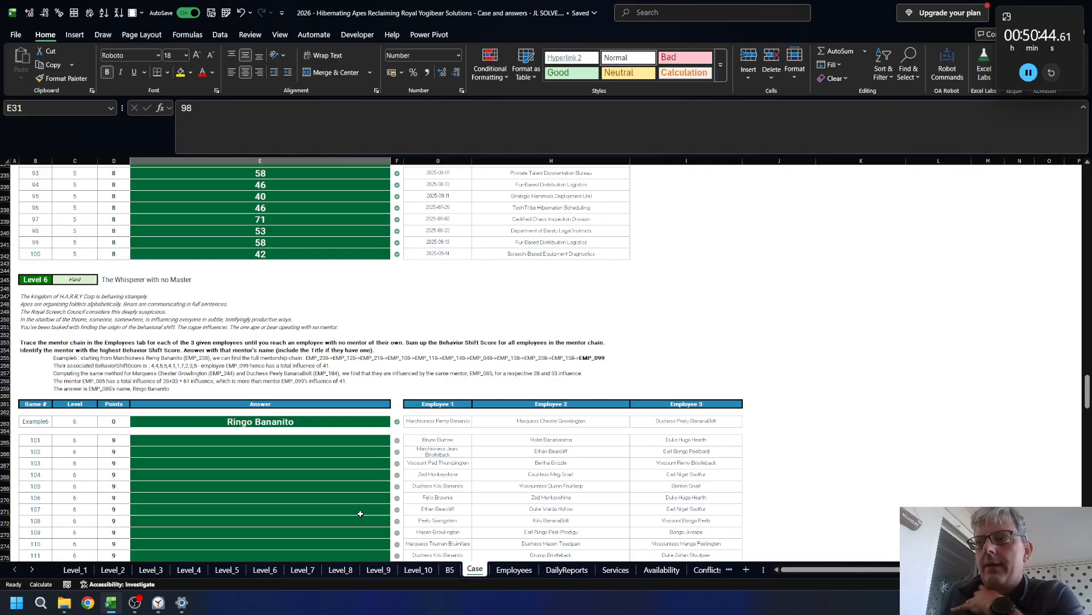
- Add a new worksheet after Conflicts and name it MentorMatrix
drag(762, 569, 839, 571)
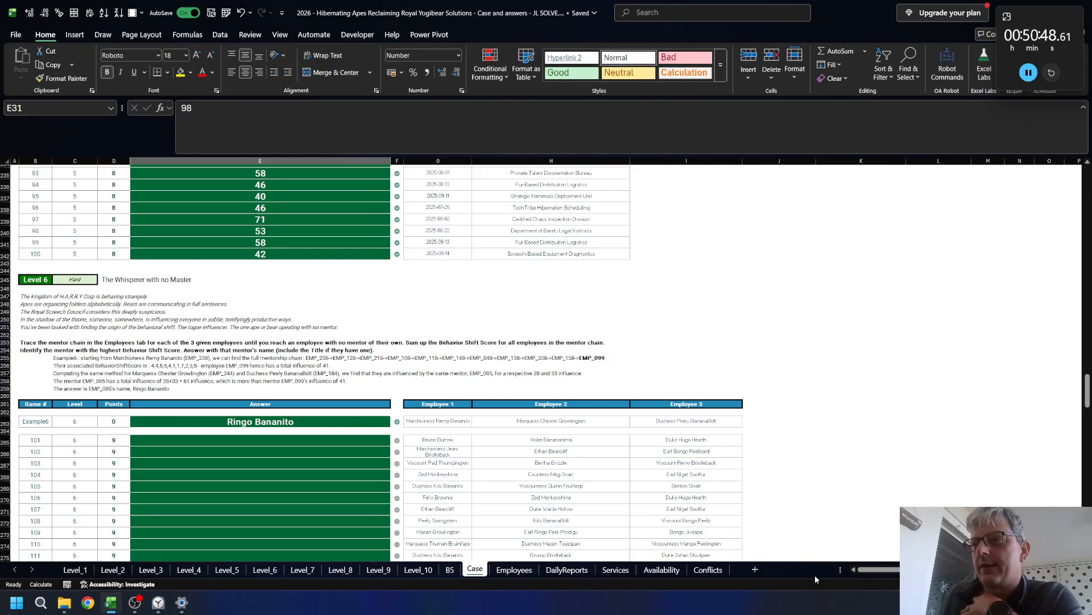
click(756, 568)
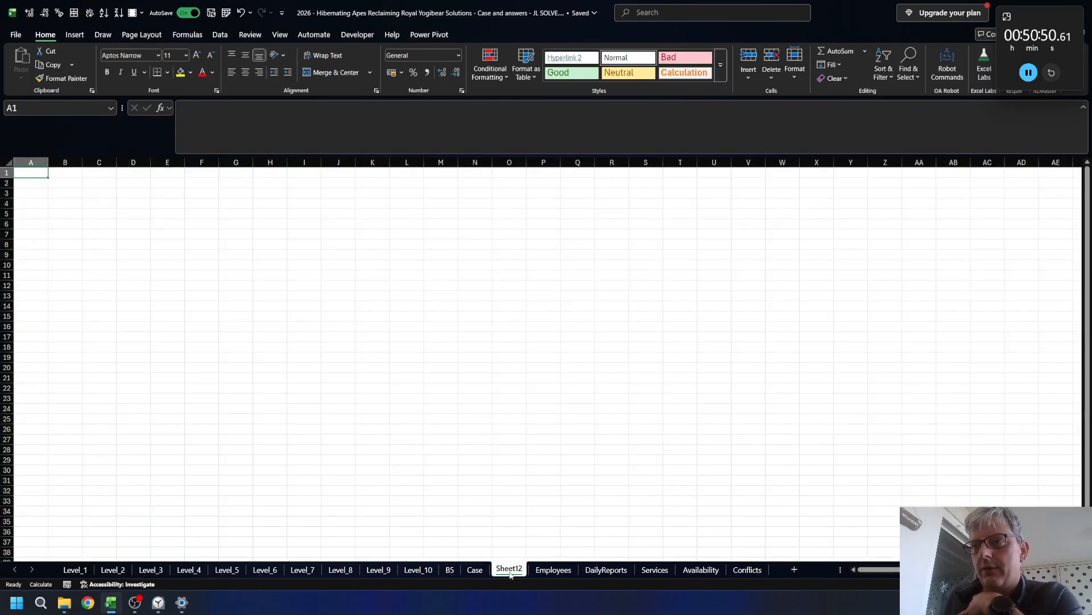
double_click(757, 568)
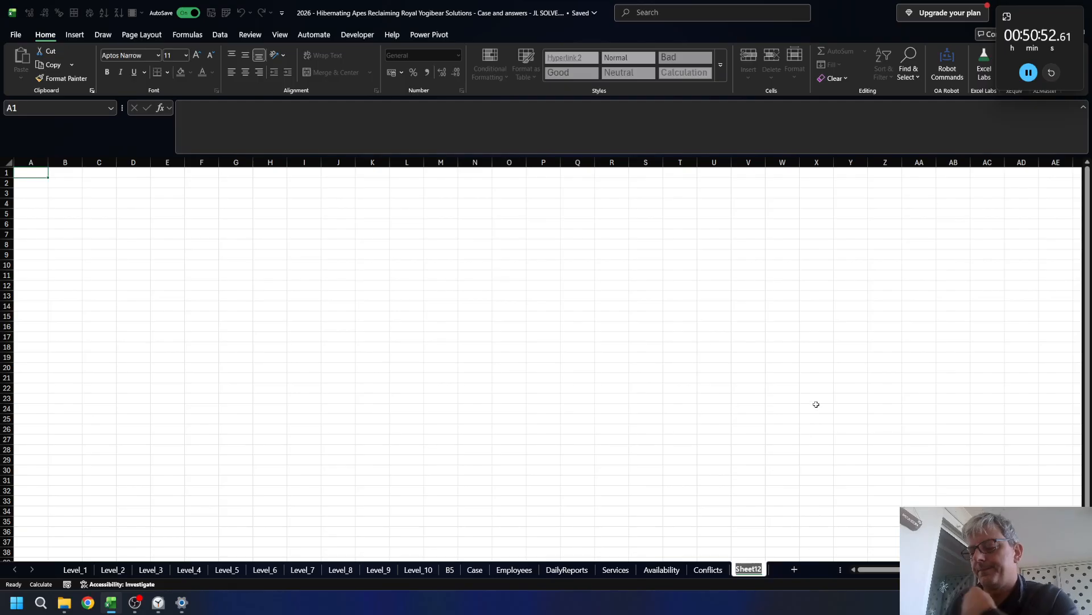
text(Mentor)
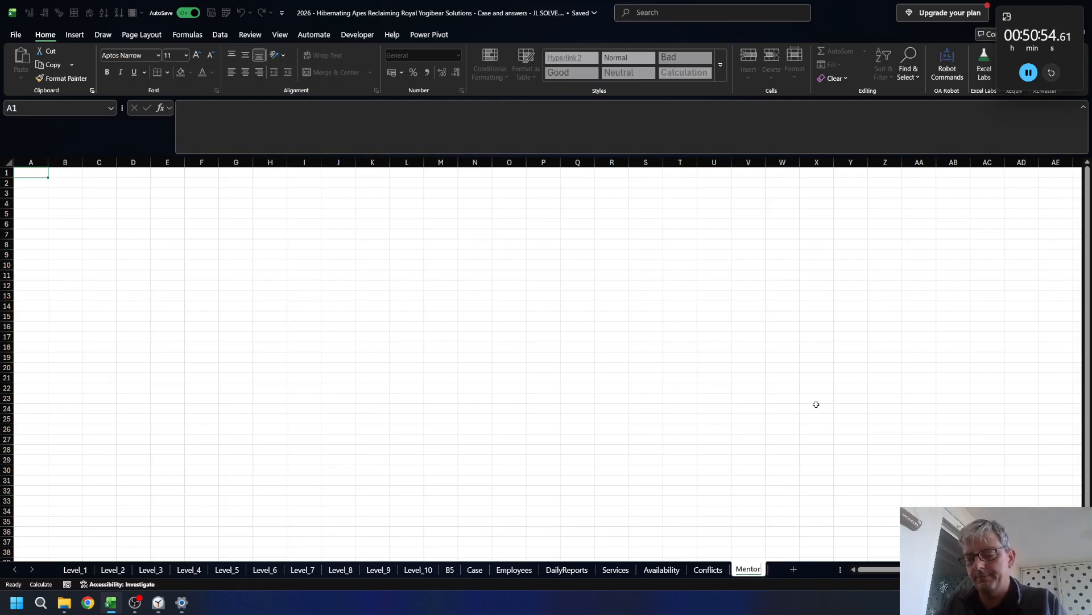
text(Matrix)
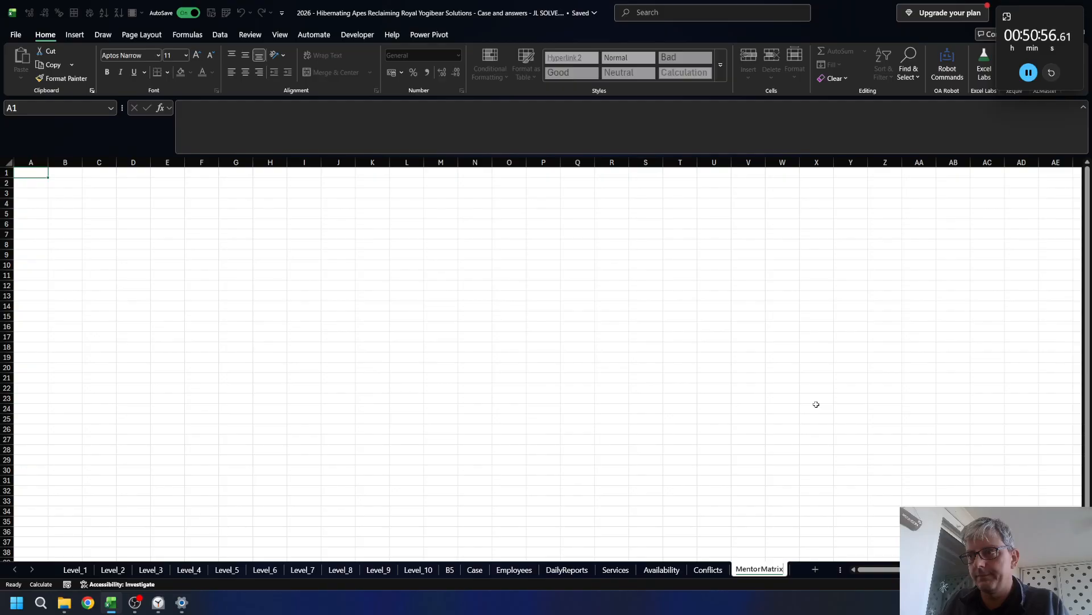
key(Return)
- In MentorMatrix cell A2, reference the whole EmployeeID column of EmployeesTable so the IDs spill down column A
key(Return)
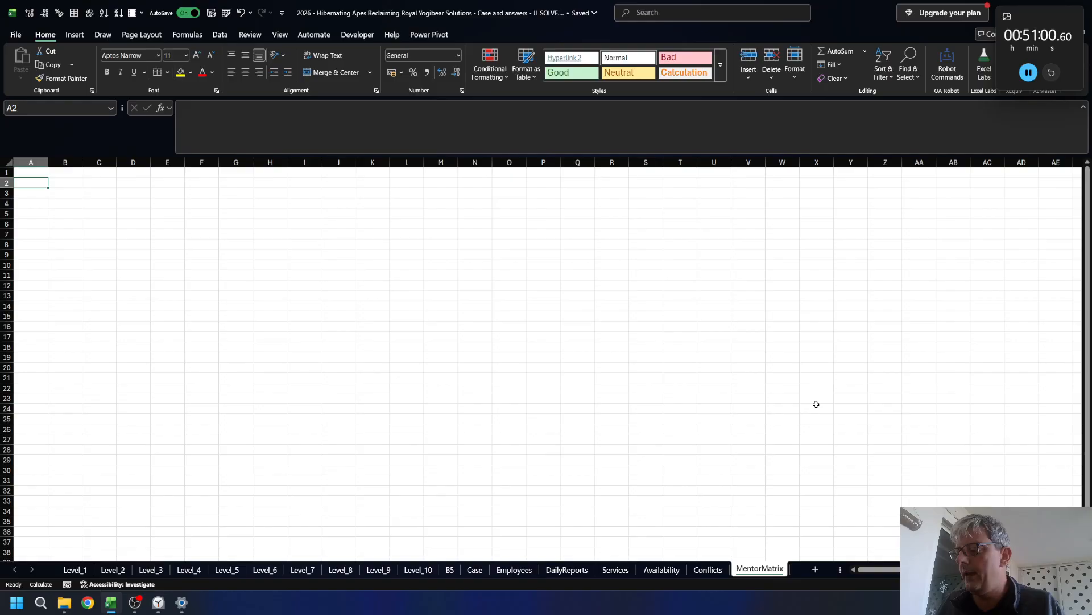
text(+)
key(ctrl+Page_Up)
key(ctrl+Page_Up)
key(ctrl+Page_Up)
key(ctrl+Page_Up)
key(ctrl+Page_Up)
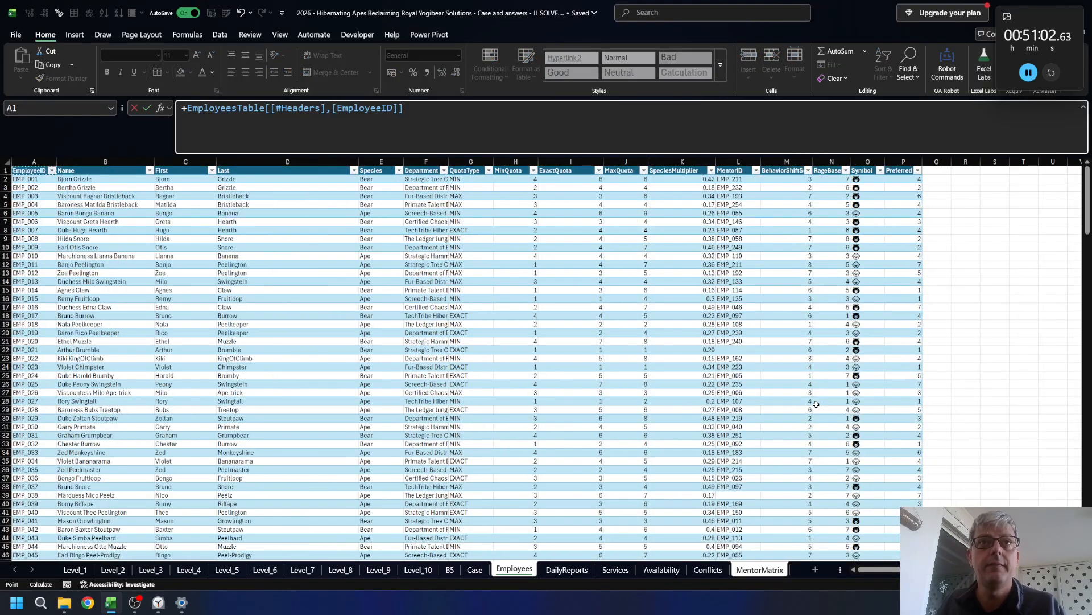
key(Down)
key(ctrl+shift+Down)
key(Return)
- Create the matrix's column headers in B1 with =TRANSPOSE(A2#)
key(Up)
key(Up)
key(Right)
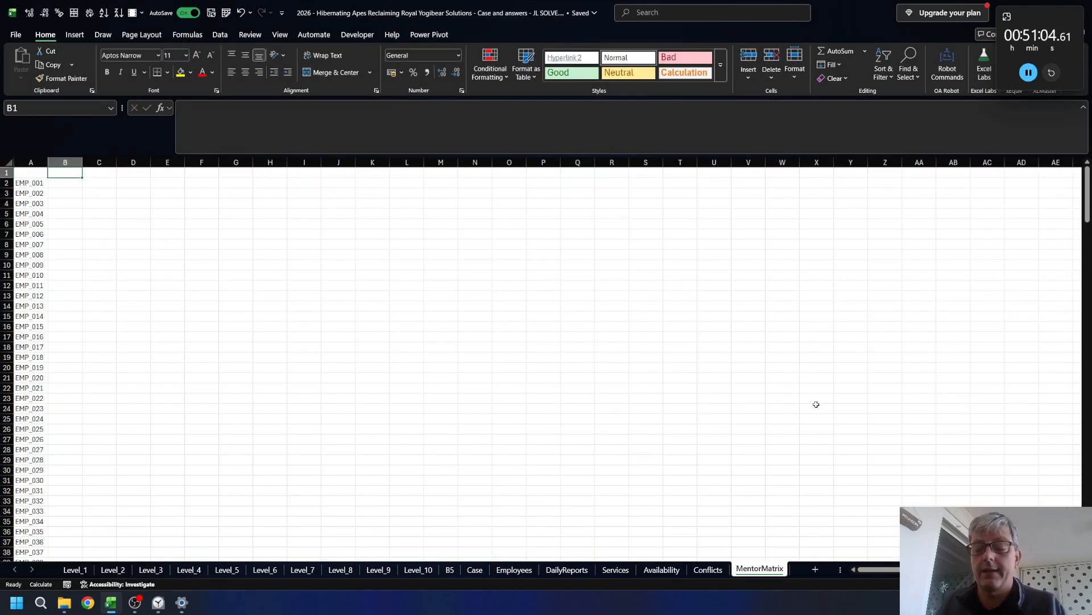
text(=tr)
key(Tab)
key(Left)
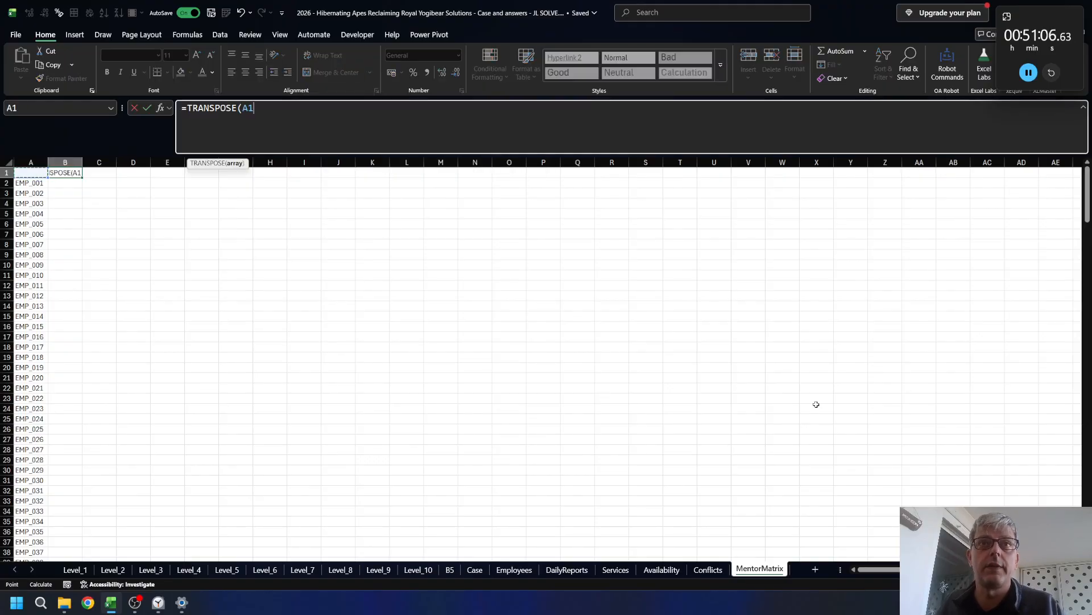
key(Down)
text(#)
key(Return)
key(Up)
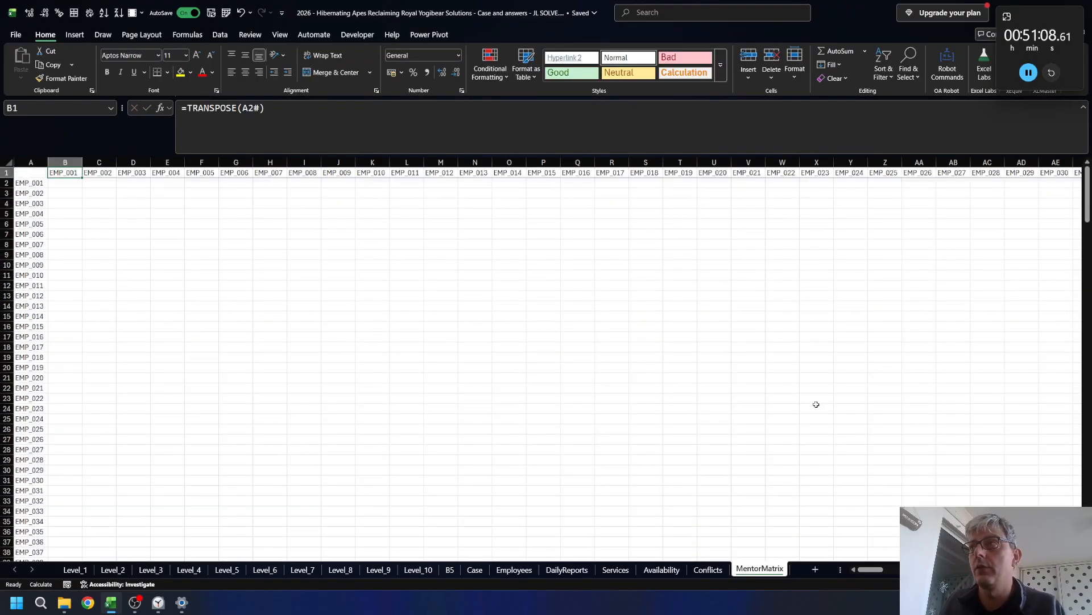
- Check how far the transposed employee IDs extend across row 1 and examine the empty matrix from B2
key(ctrl+Right)
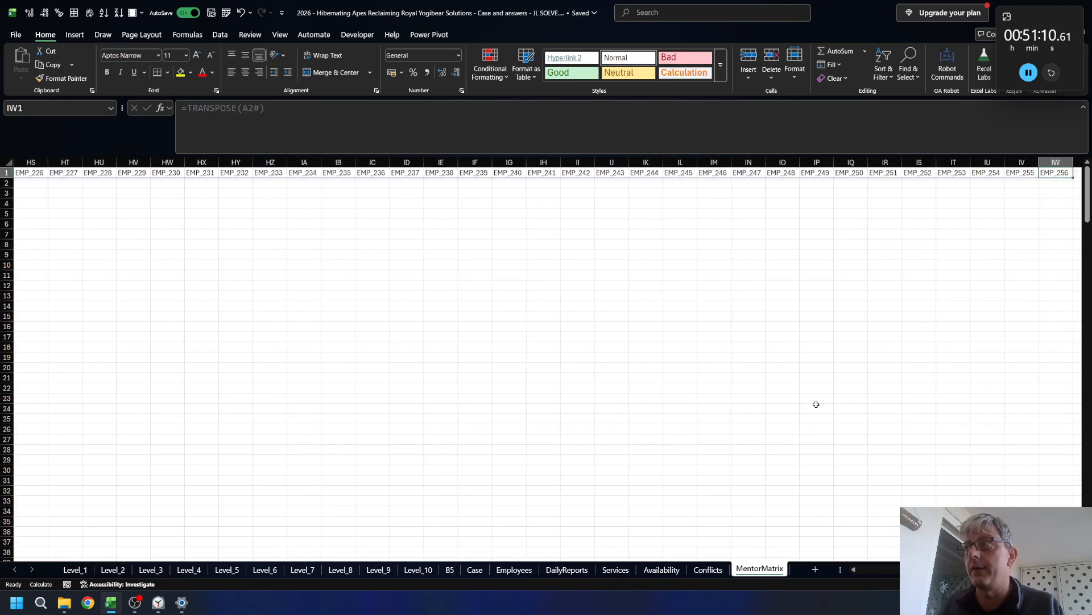
key(ctrl+Left)
key(Down)
key(Down)
key(Left)
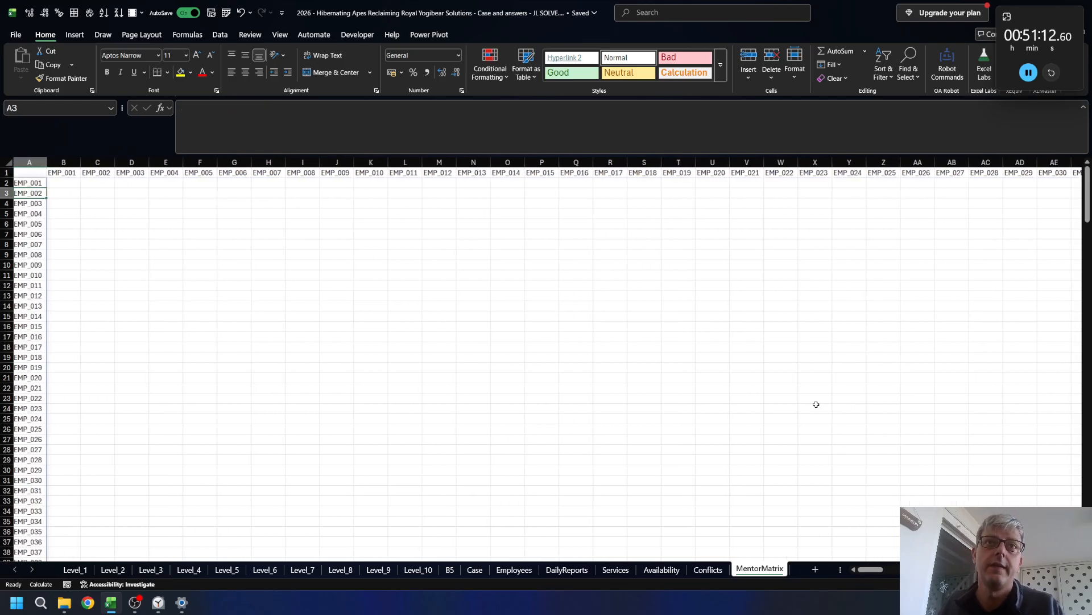
key(Up)
key(Up)
key(Right)
key(Down)
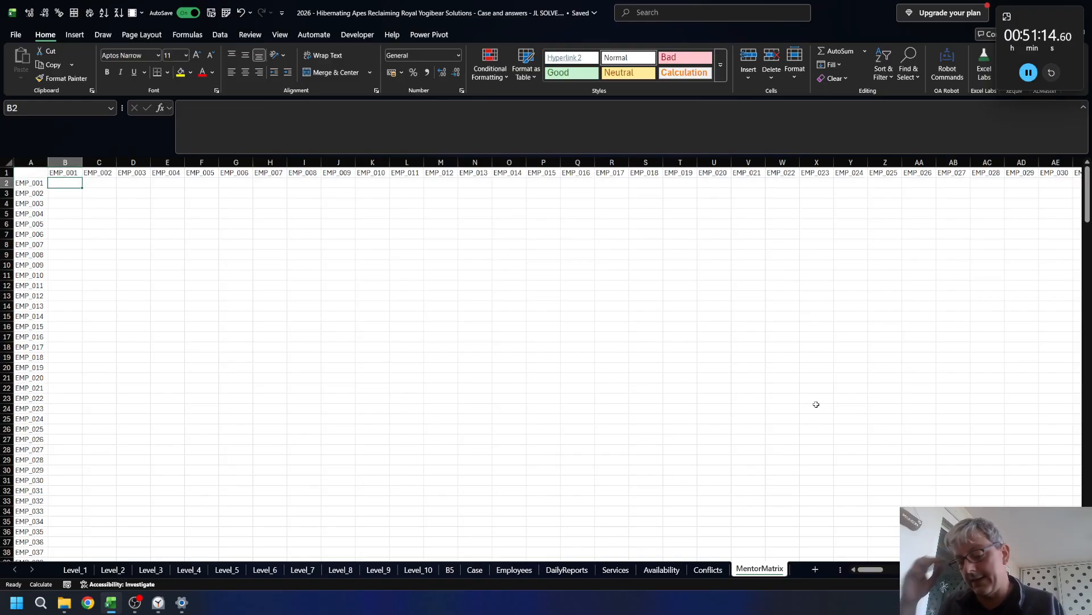
scroll(816, 404, down, 2)
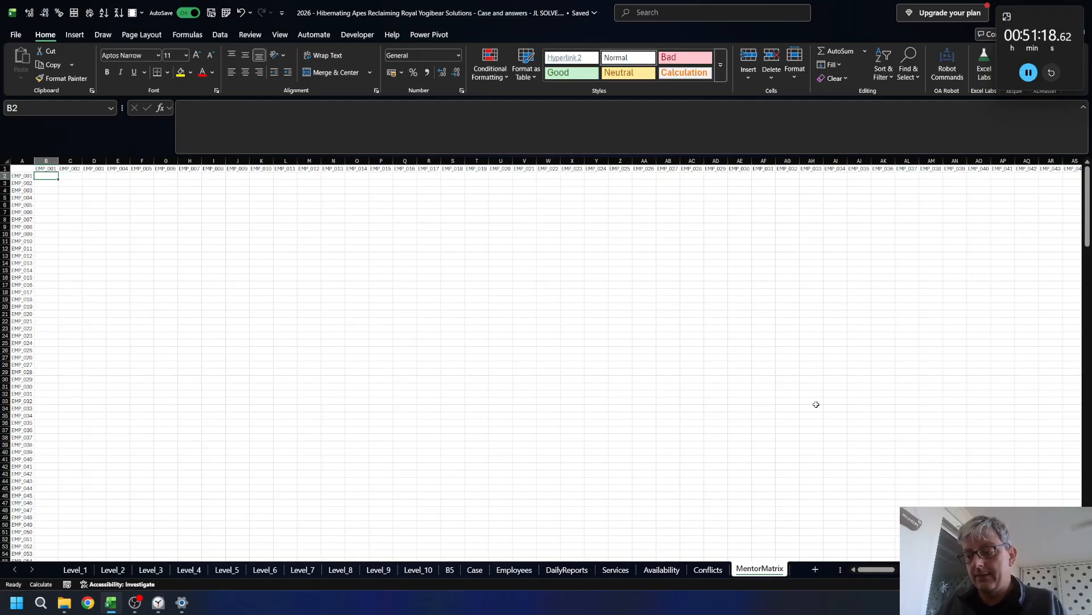
- Return to the Case sheet and review the Level 6 mentor-chain instructions again
text(=)
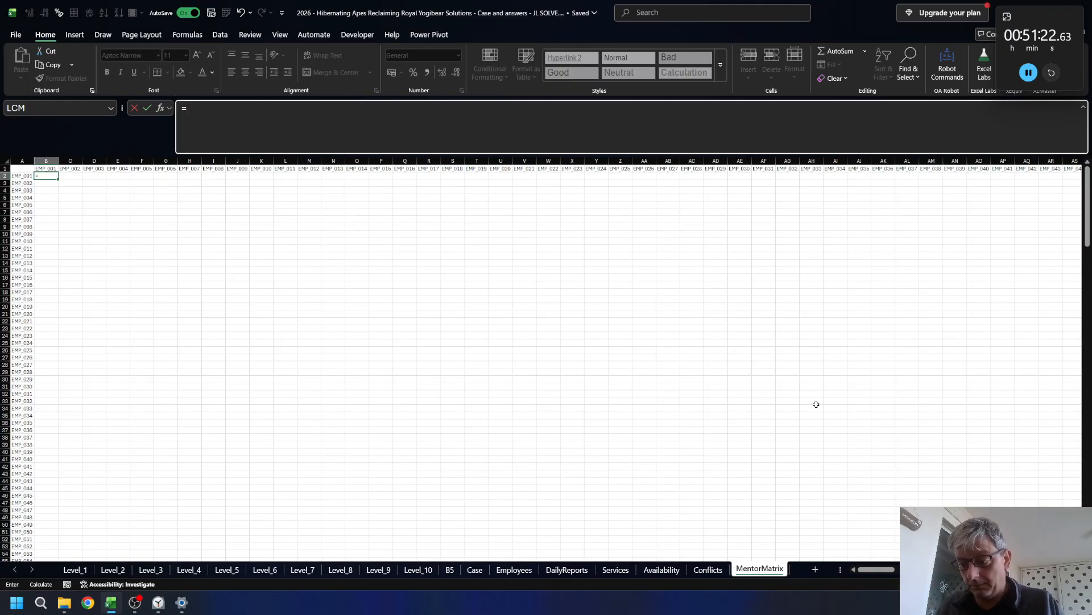
key(Escape)
key(ctrl+Page_Up)
key(ctrl+Page_Up)
key(ctrl+Page_Up)
key(ctrl+Page_Up)
key(ctrl+Page_Up)
key(ctrl+Page_Up)
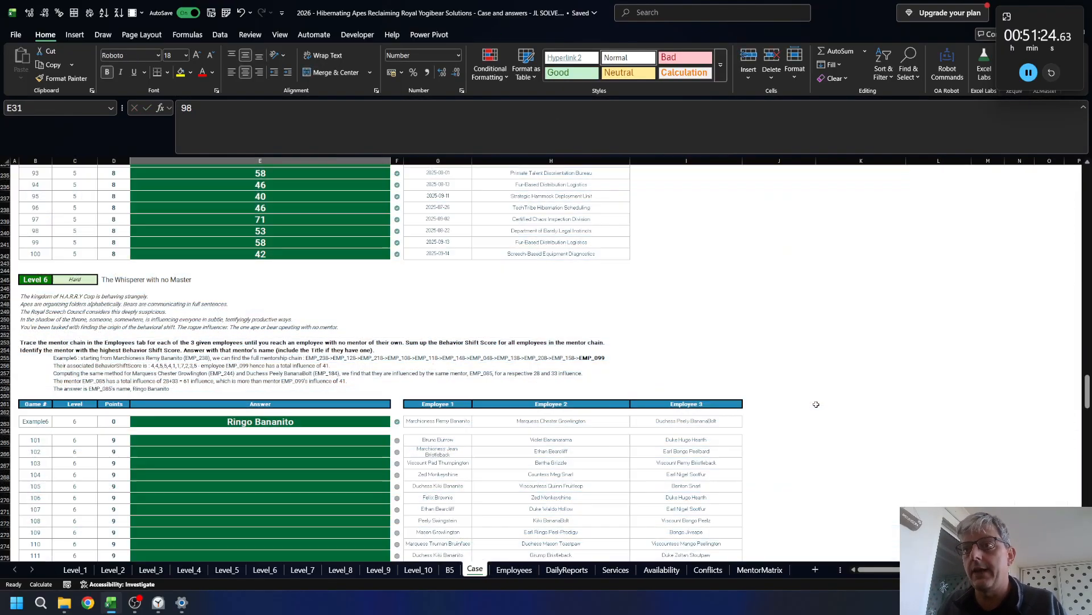
key(ctrl+Page_Down)
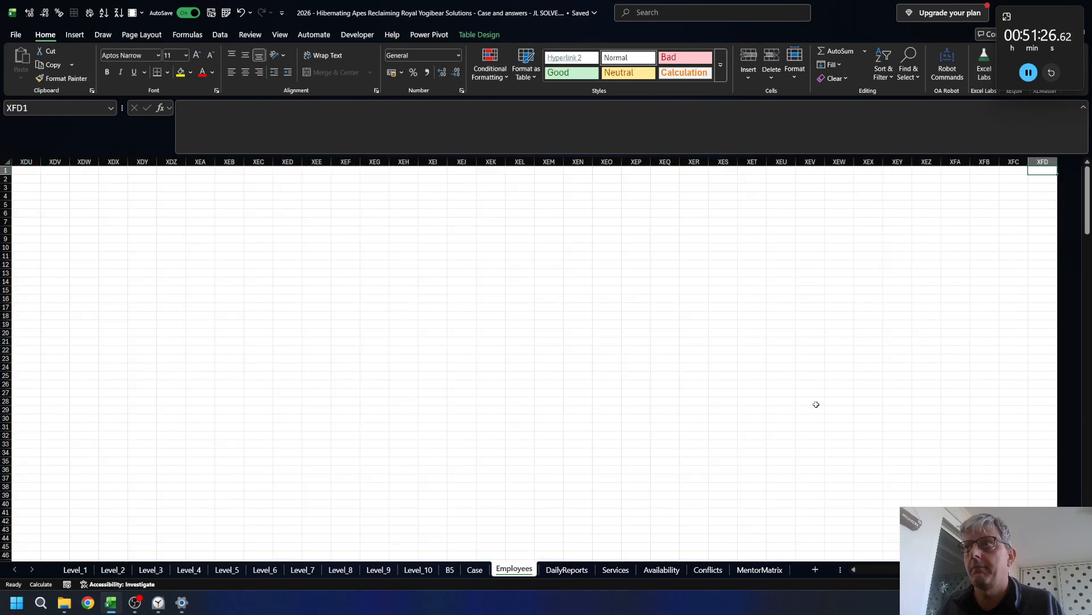
key(Down)
key(Home)
key(ctrl+Right)
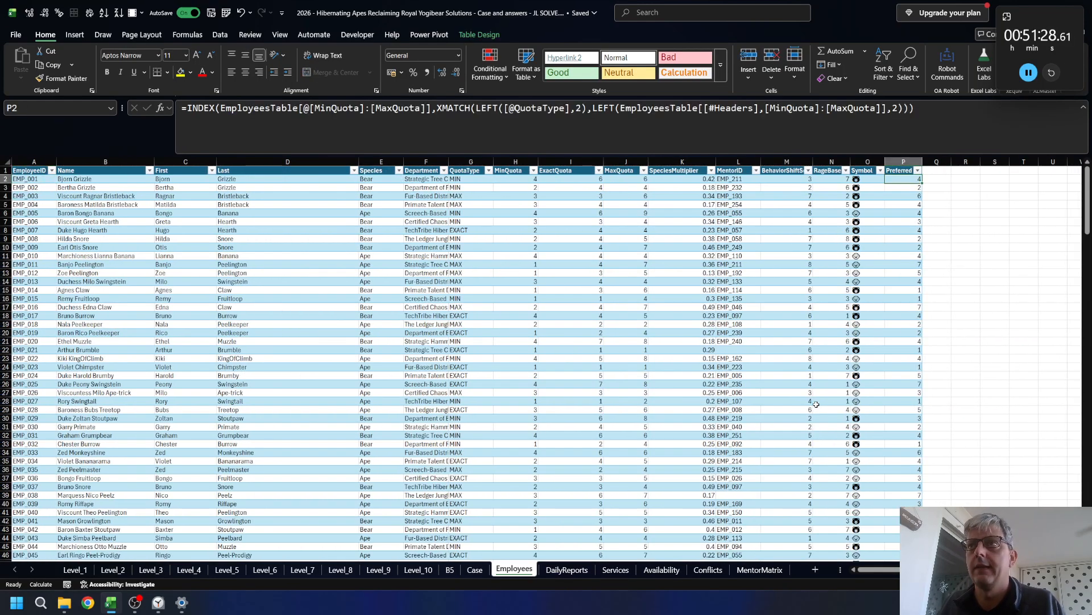
key(Right)
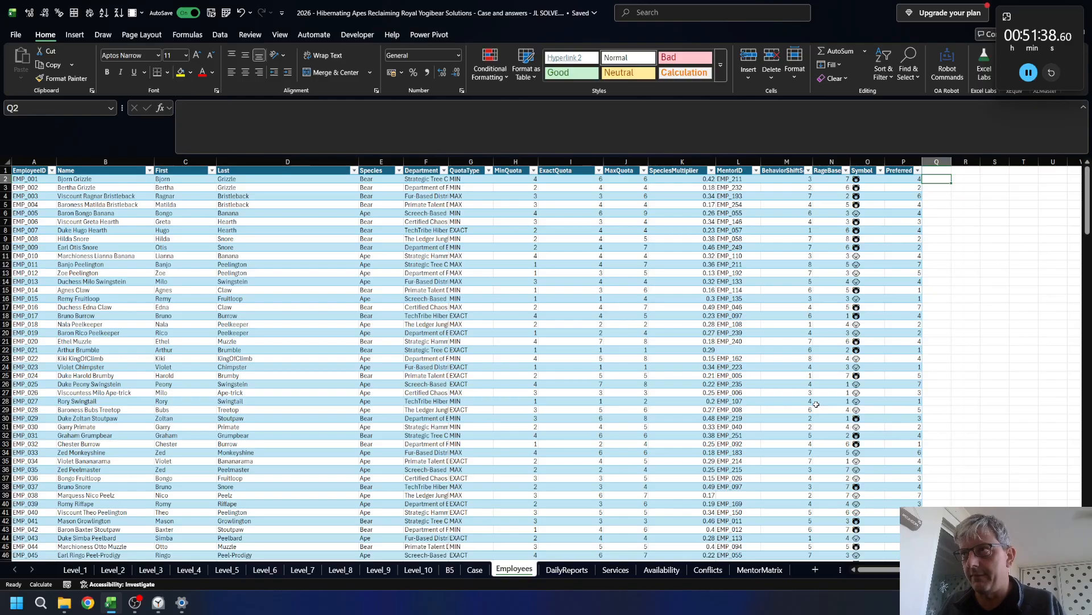
text(=)
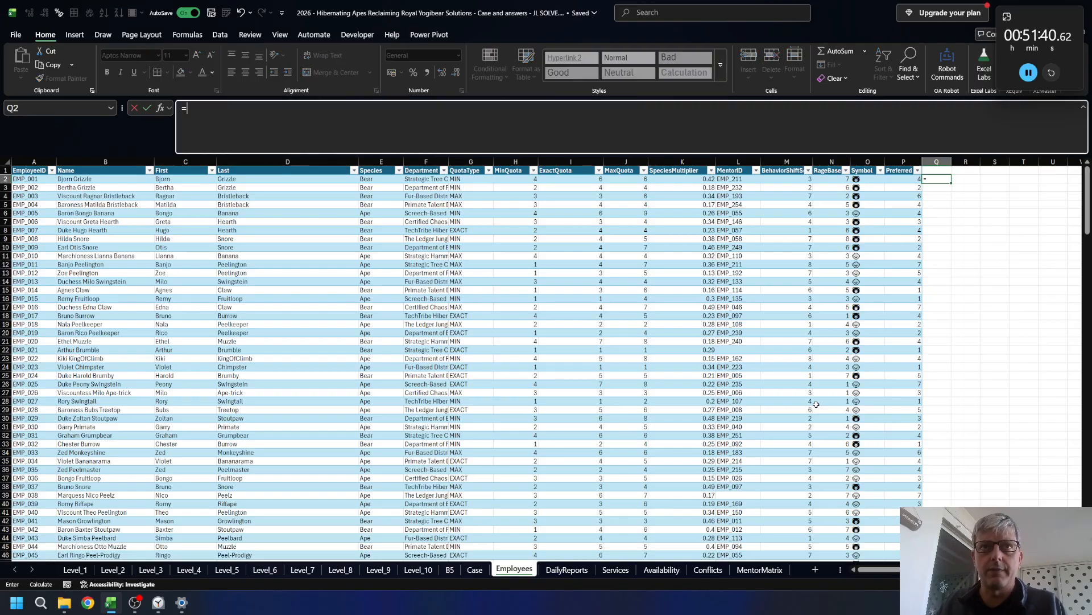
key(Left)
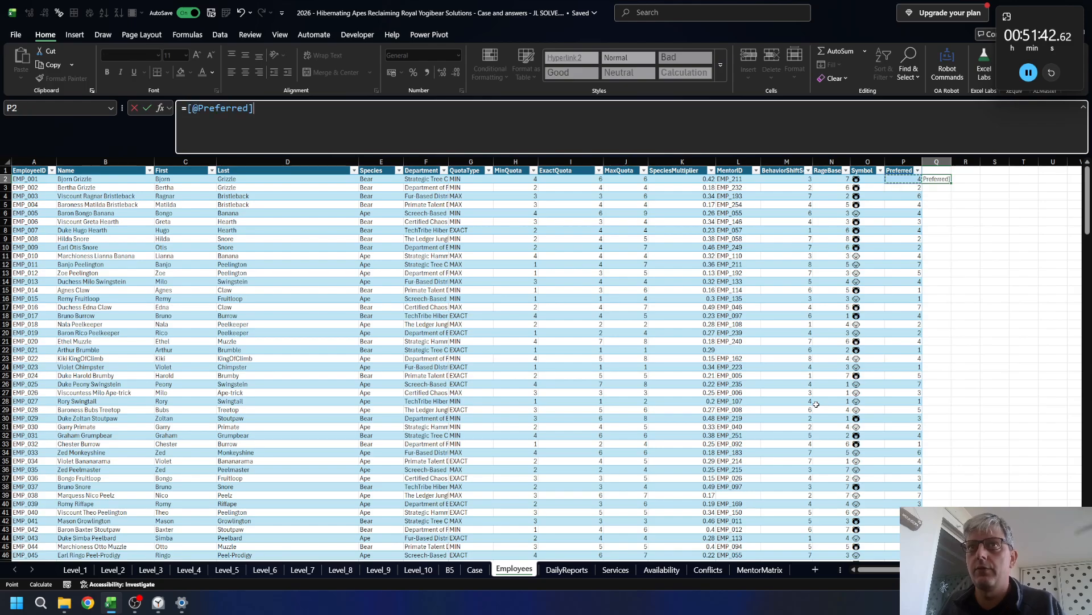
key(ctrl+Left)
text(&)
key(Left)
key(Left)
key(Left)
key(Left)
key(Left)
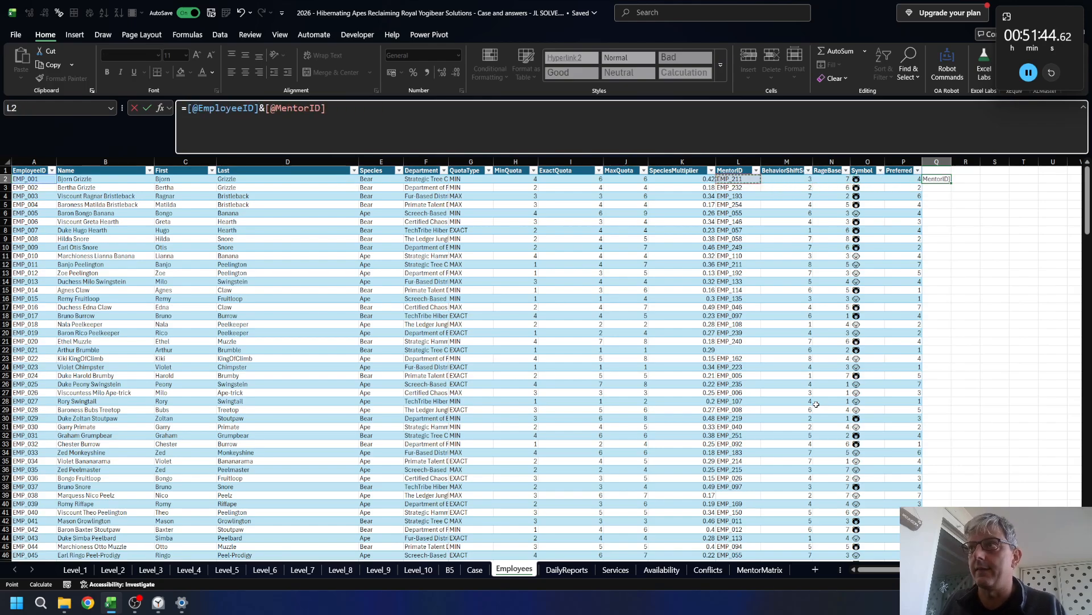
key(Return)
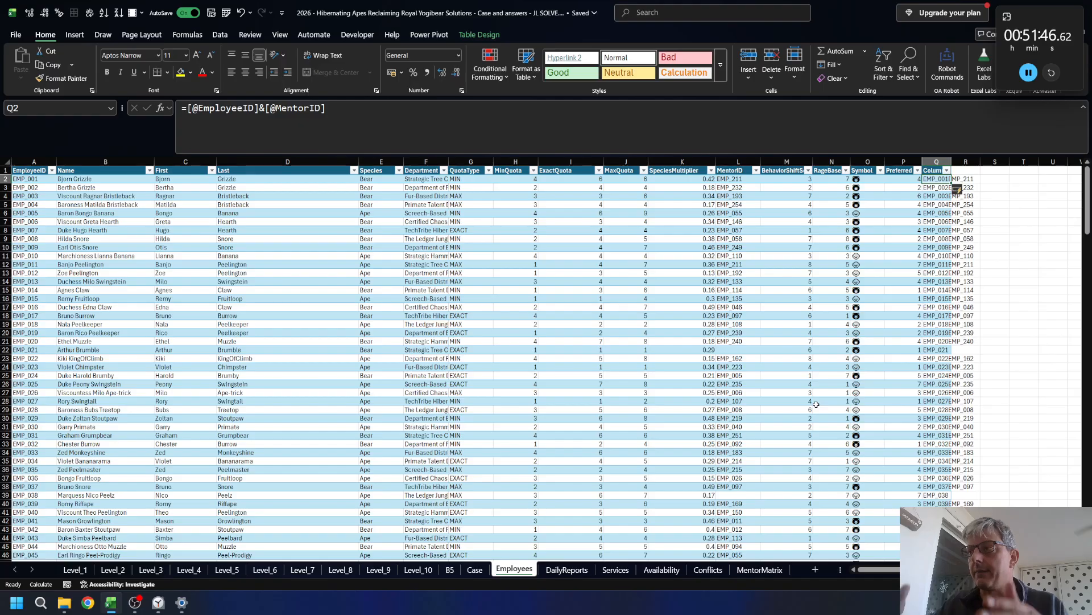
- Name the new key column EmpMent in Q1 and autofit its width
key(Up)
text(E)
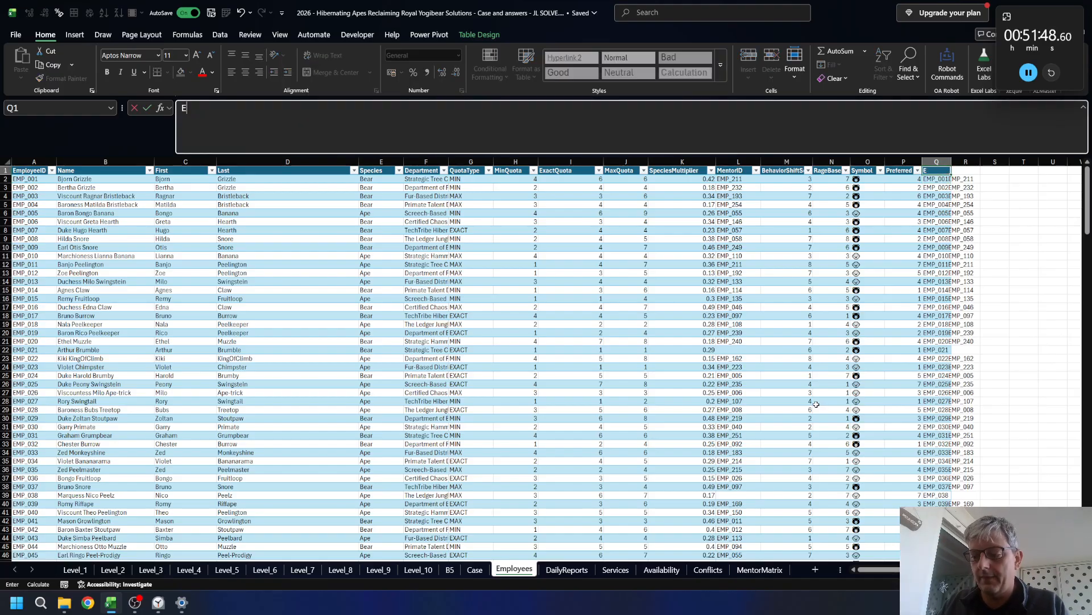
text(mpMent)
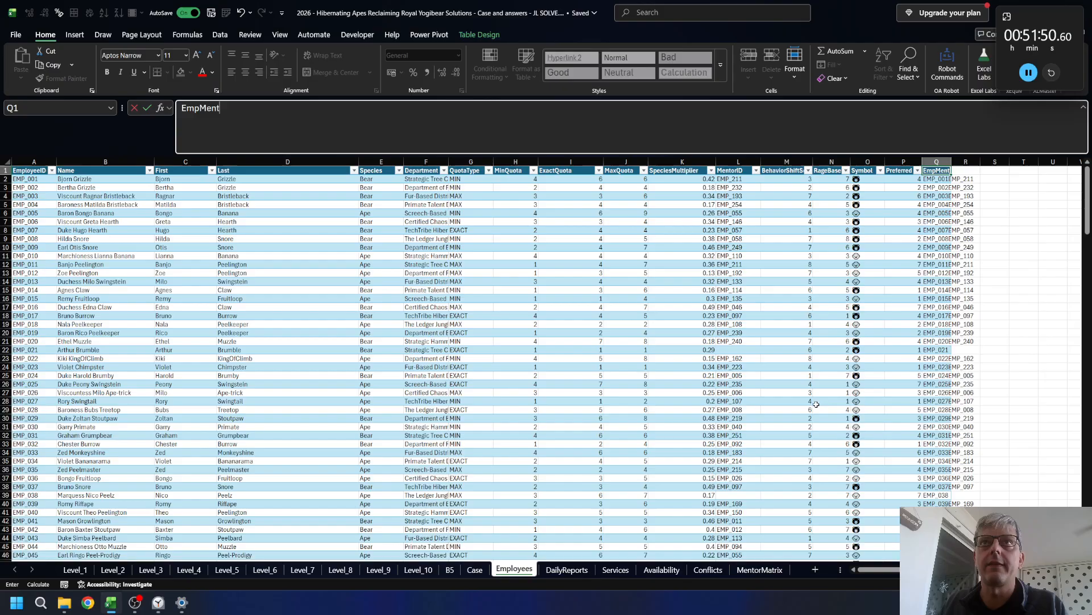
key(Return)
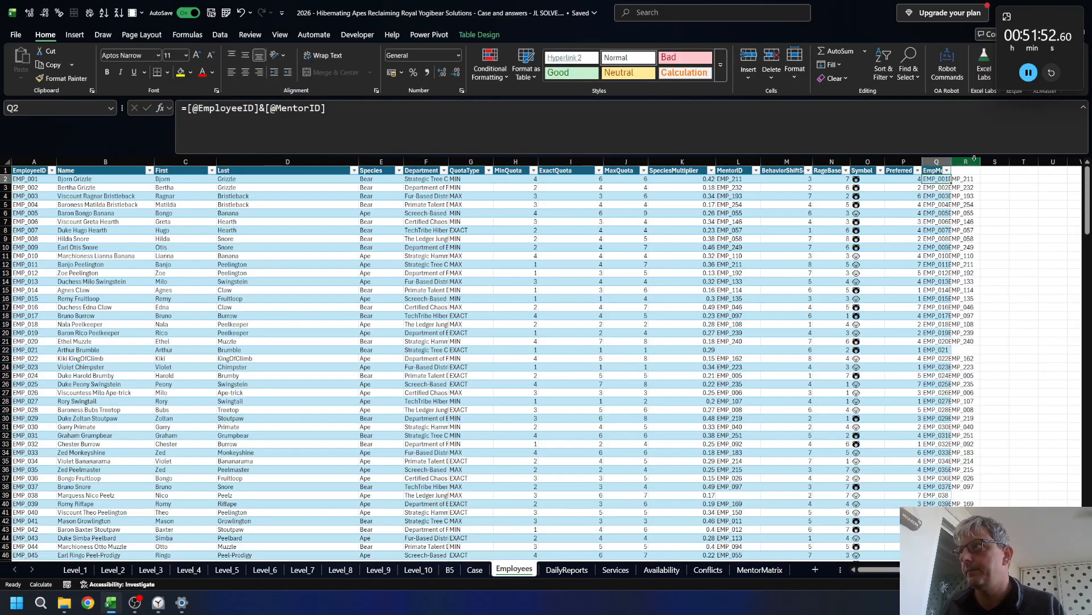
double_click(951, 162)
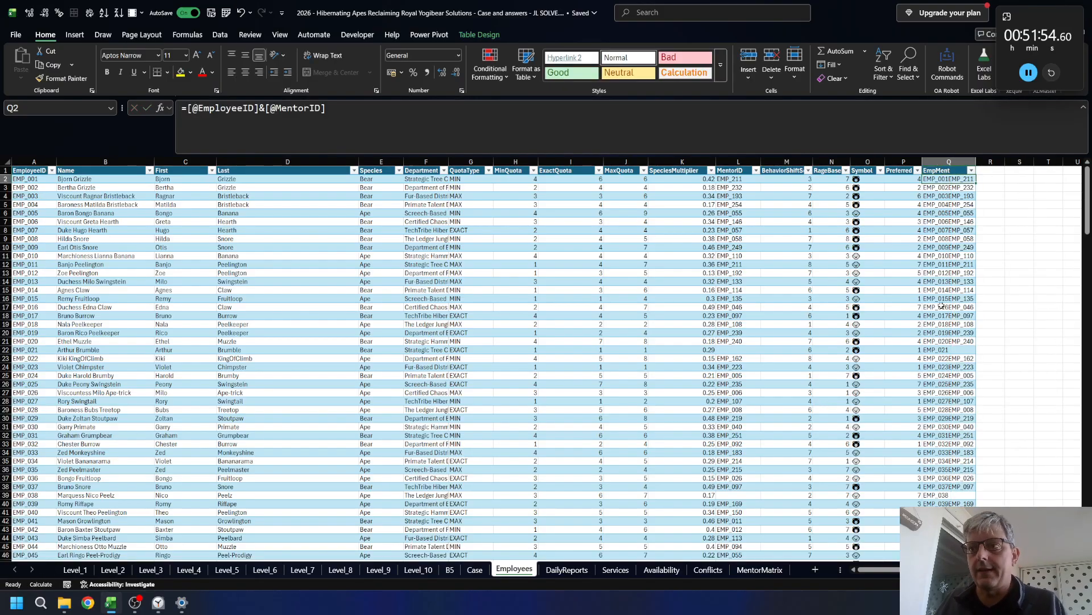
- In MentorMatrix cell B2, start the formula =--ISNUMBER(XMATCH(A2#&B1#, to look up every employee-mentor ID combination
key(ctrl+Page_Down)
key(ctrl+Page_Up)
key(ctrl+Page_Down)
key(ctrl+Page_Down)
key(ctrl+Page_Down)
key(ctrl+Page_Down)
key(ctrl+Page_Down)
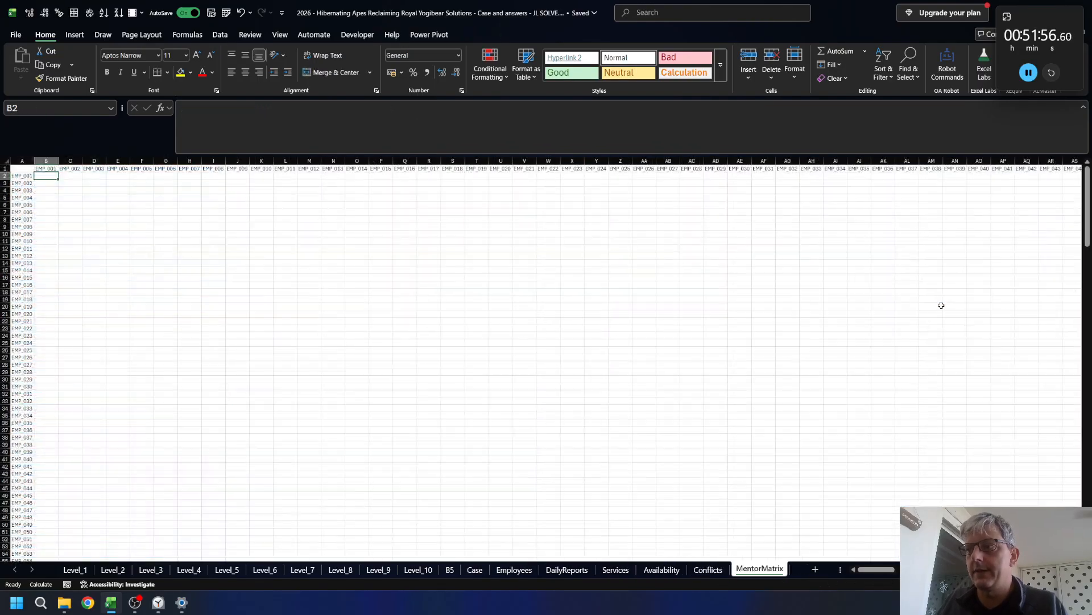
key(Left)
key(Right)
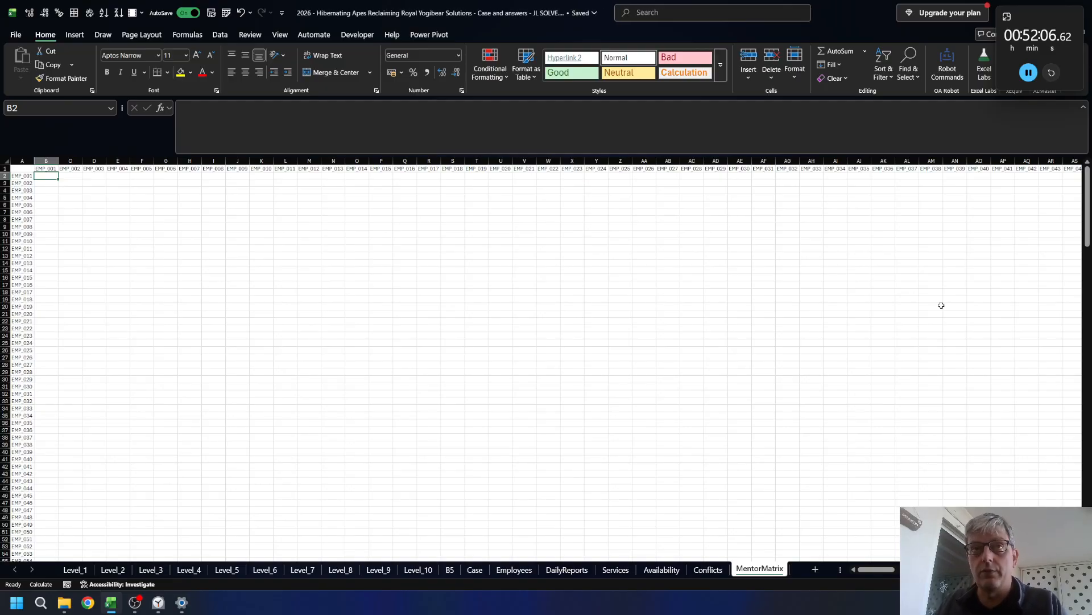
text(=)
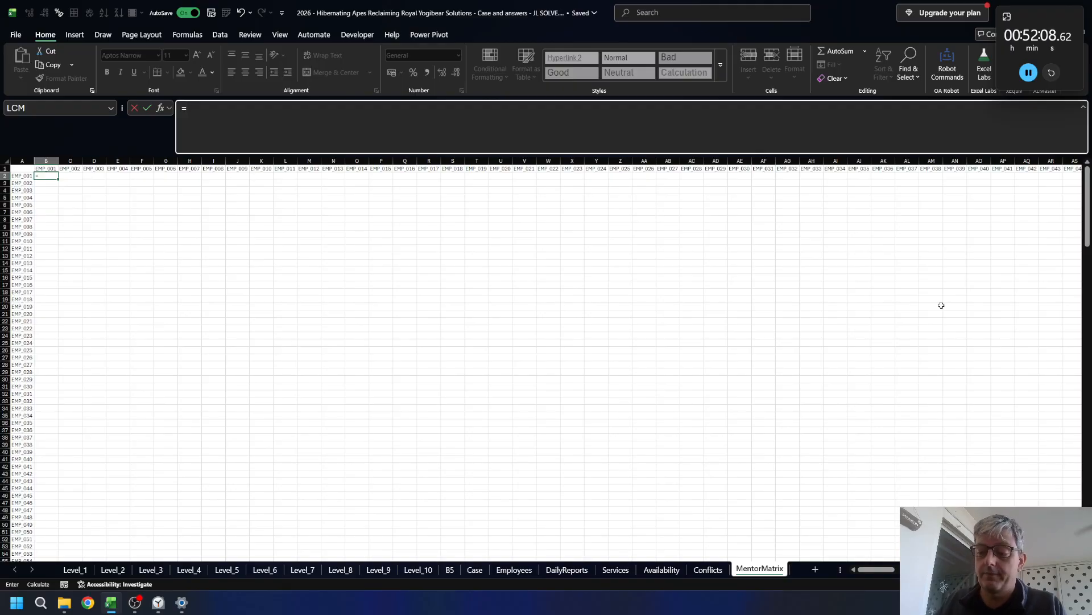
text(--)
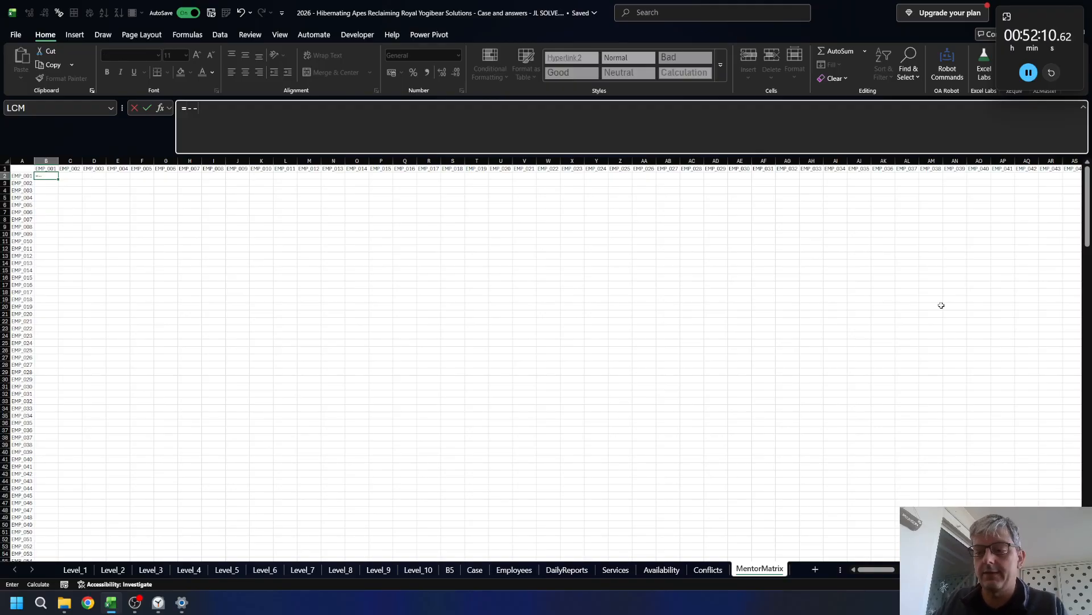
text(isn)
key(Down)
key(Down)
key(Tab)
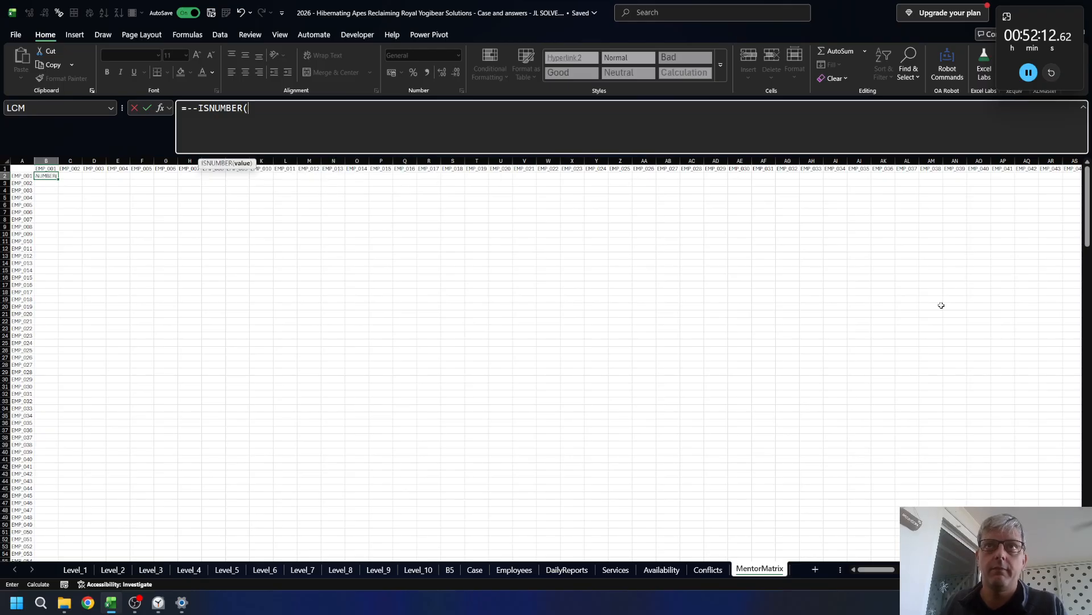
text(xm)
key(Tab)
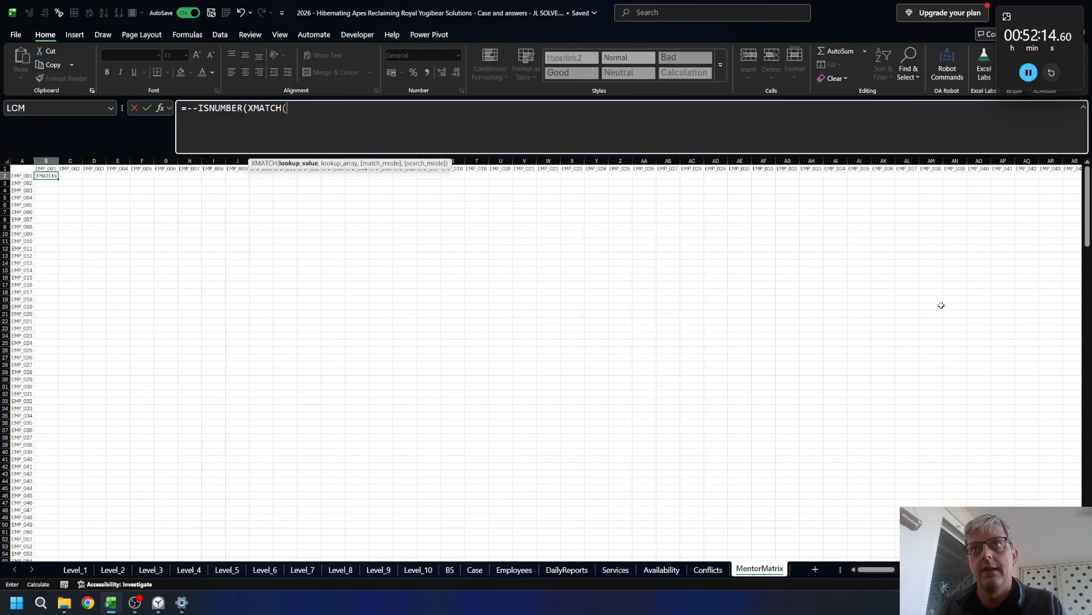
key(Left)
text(#&)
key(Up)
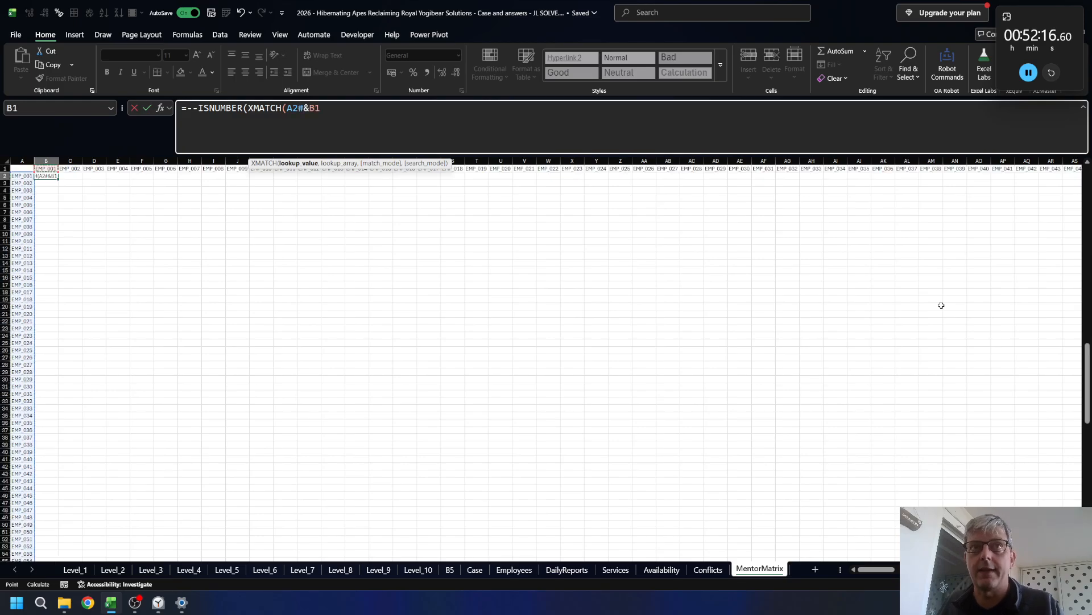
key(ctrl+shift+Right)
text(,)
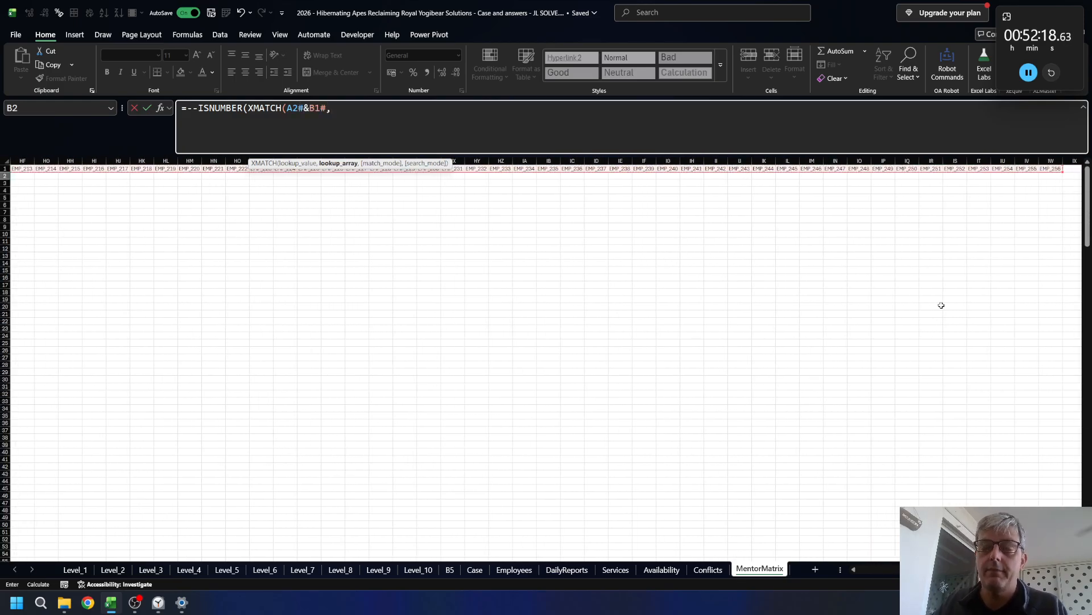
- Use the EmpMent column of EmployeesTable as the XMATCH lookup array and complete the matrix formula
key(ctrl+Page_Up)
key(ctrl+Page_Up)
key(ctrl+Page_Up)
key(ctrl+Page_Up)
key(ctrl+Page_Up)
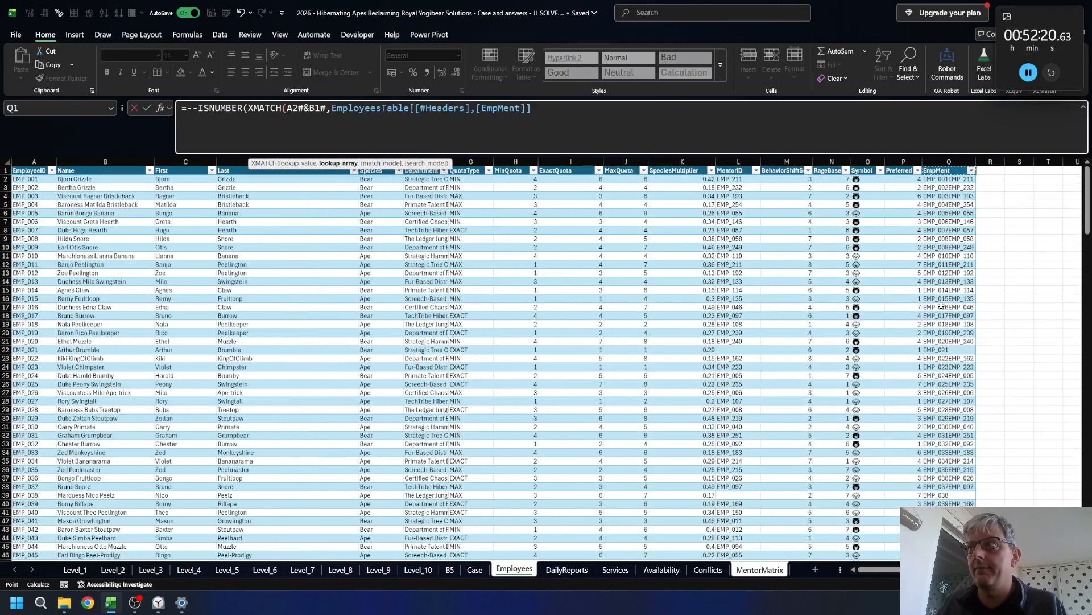
key(Down)
key(ctrl+shift+Down)
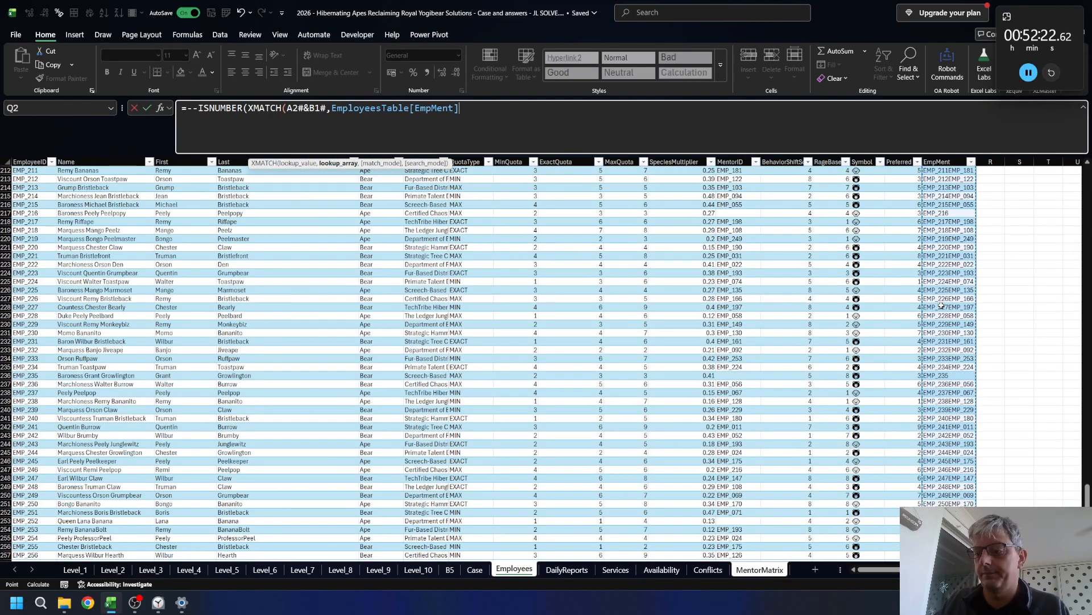
text()))
key(Return)
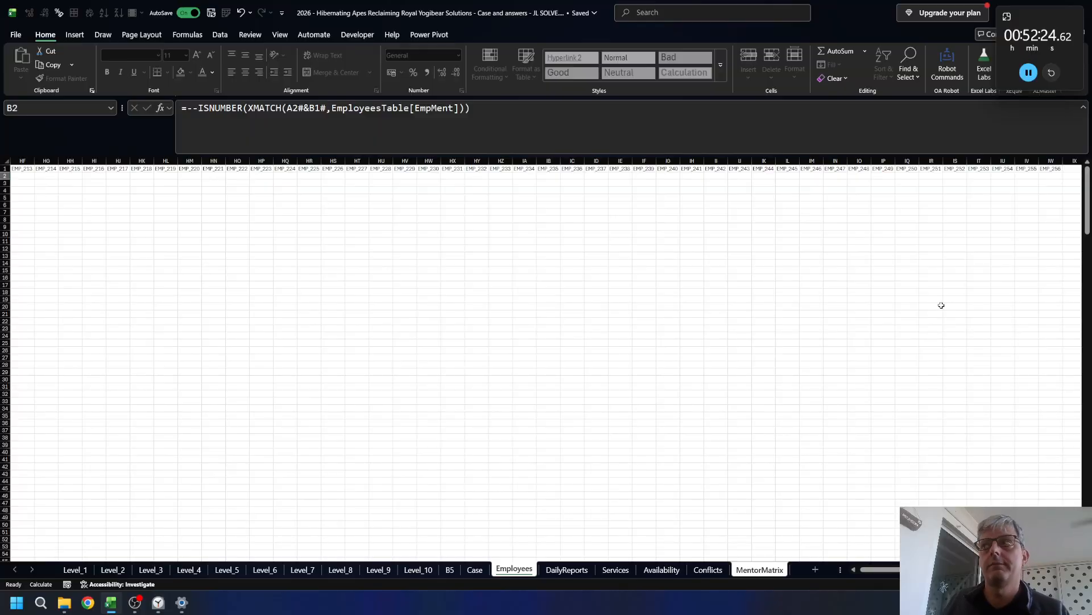
- Conditionally format the whole spilled matrix from B2 so cells equal to 1 get Light Red Fill with Dark Red Text
key(Left)
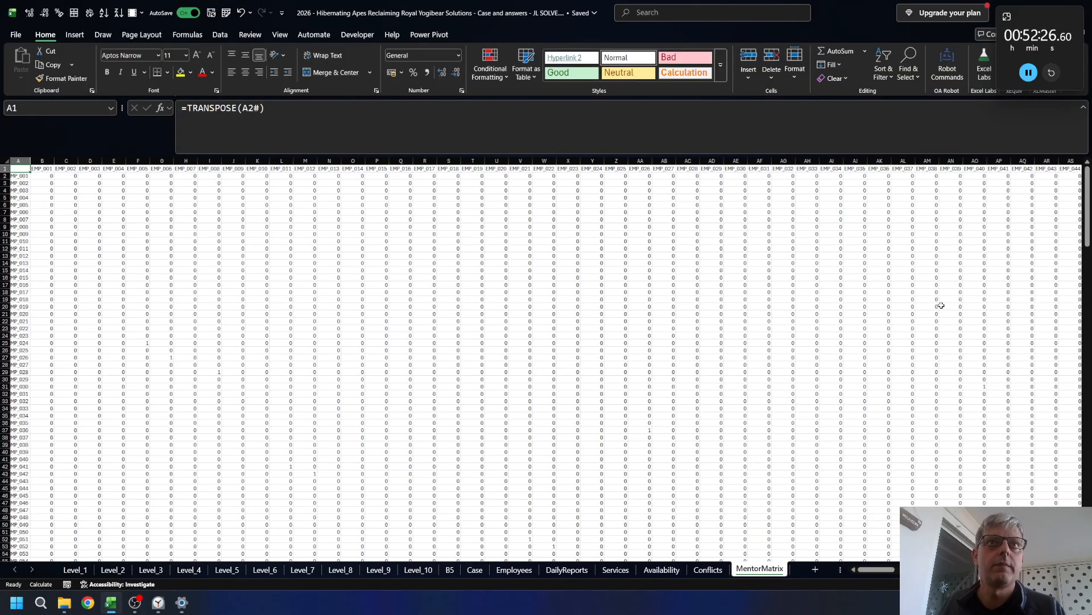
key(Down)
key(Right)
key(ctrl+shift+Right)
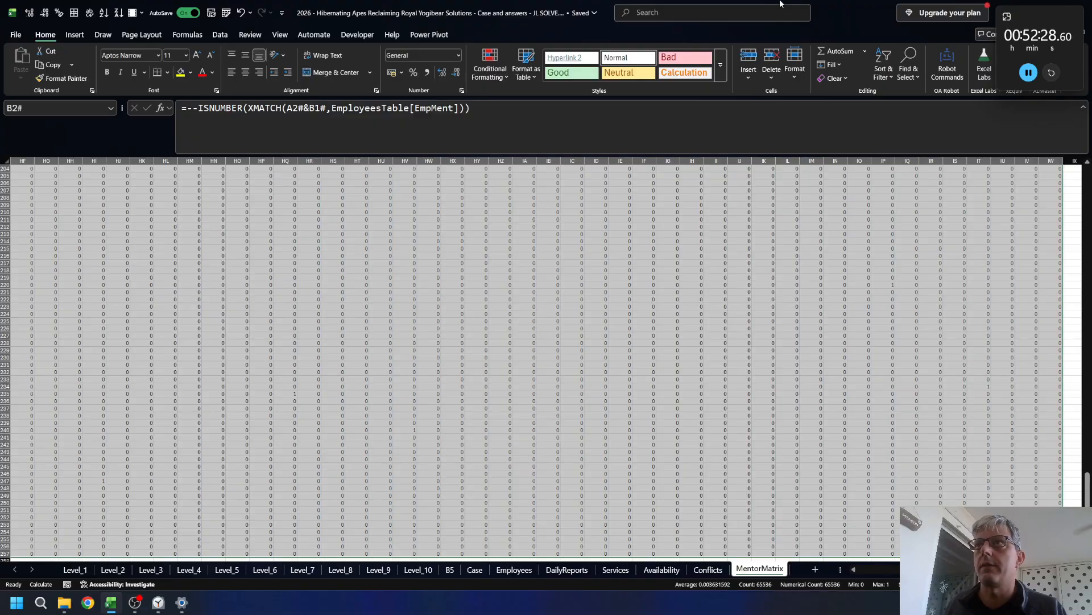
click(505, 78)
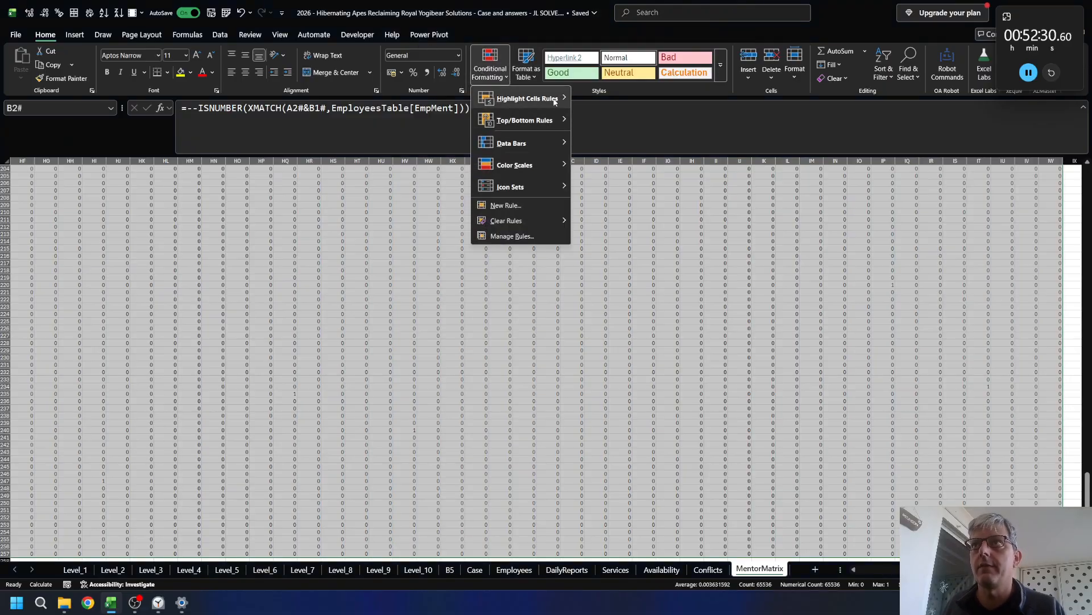
mouse_move(523, 98)
click(612, 163)
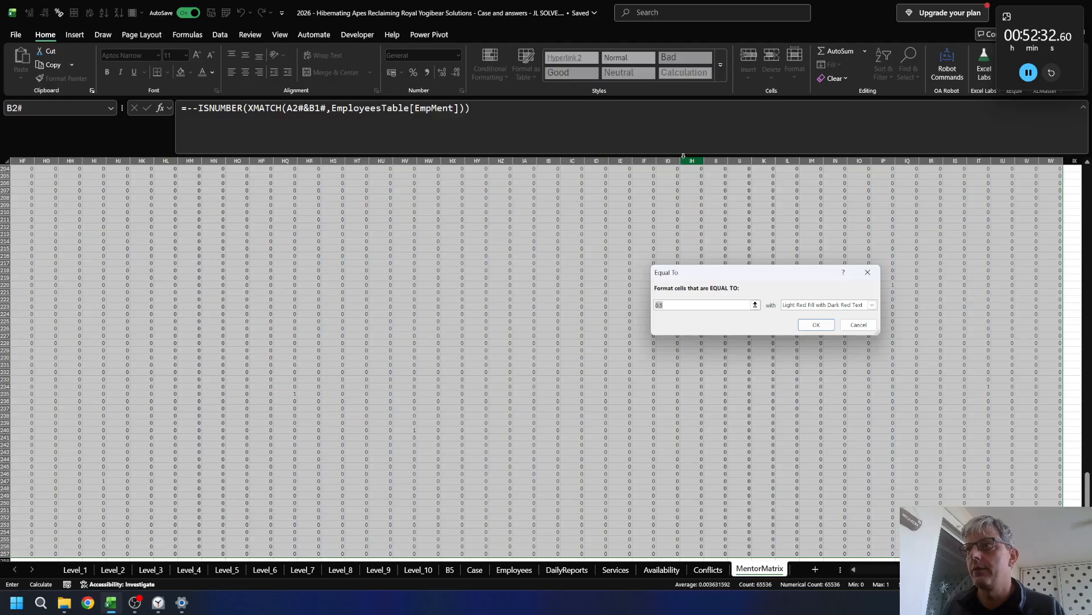
text(1)
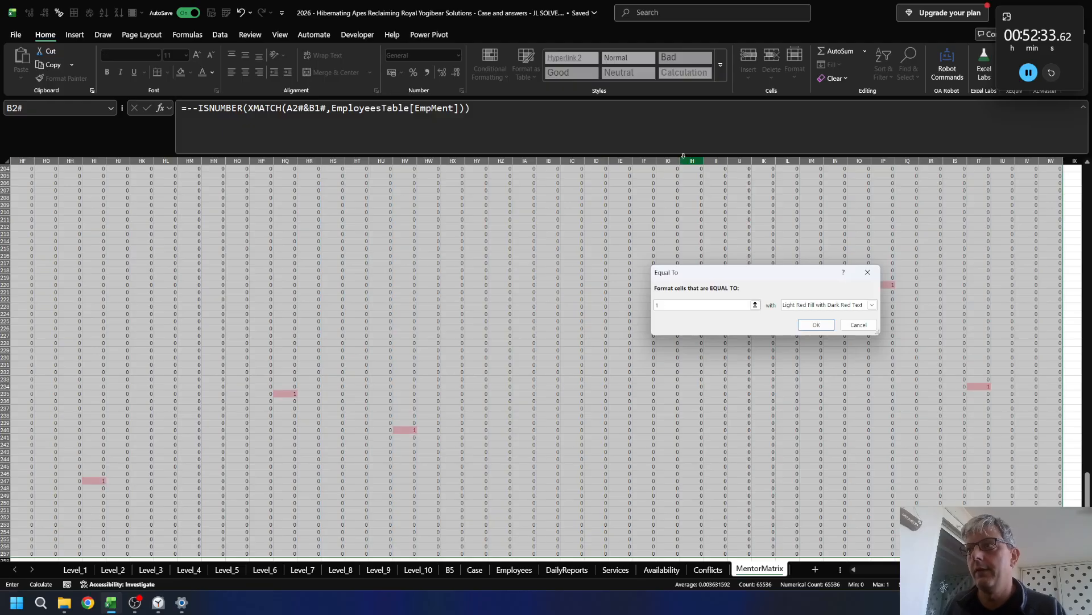
click(816, 325)
- Examine how the highlighted mentor matches are spread across the entire matrix, then return to its first rows
scroll(443, 346, down, 3)
scroll(444, 346, down, 2)
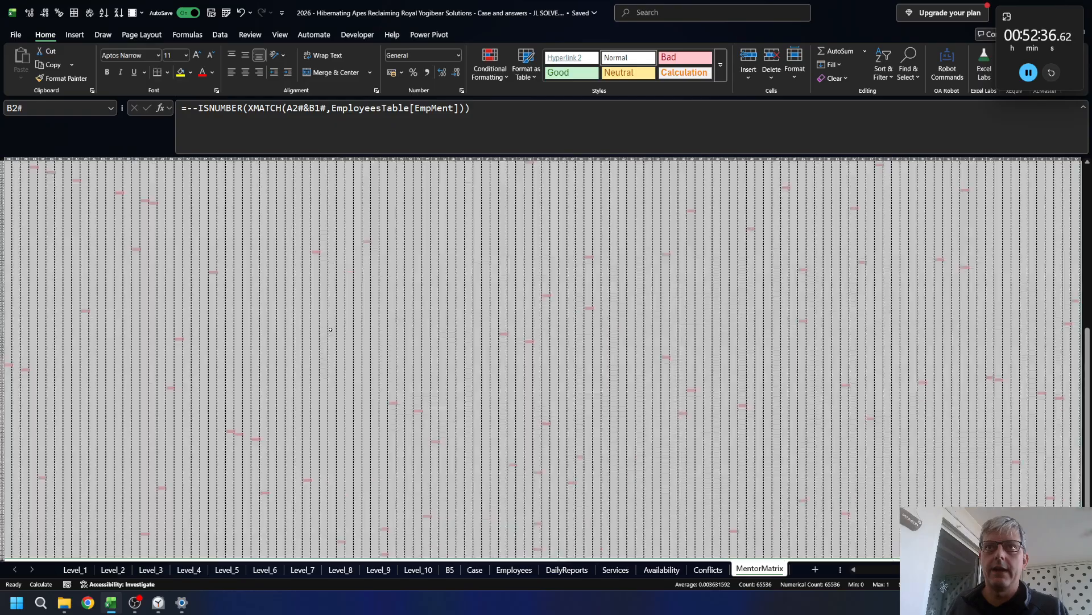
scroll(264, 324, down, 1)
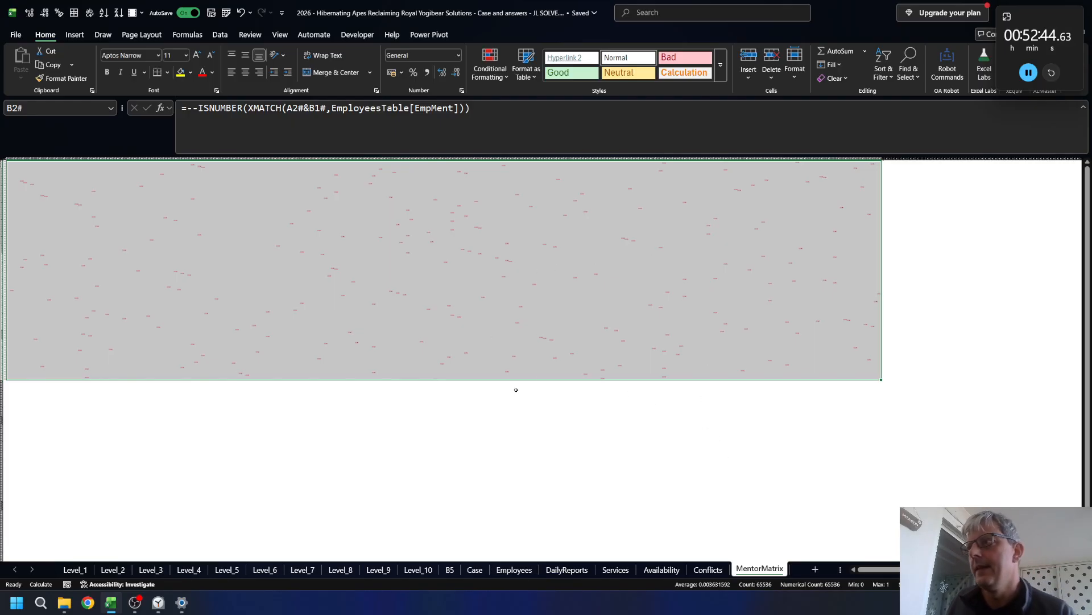
scroll(55, 214, up, 1)
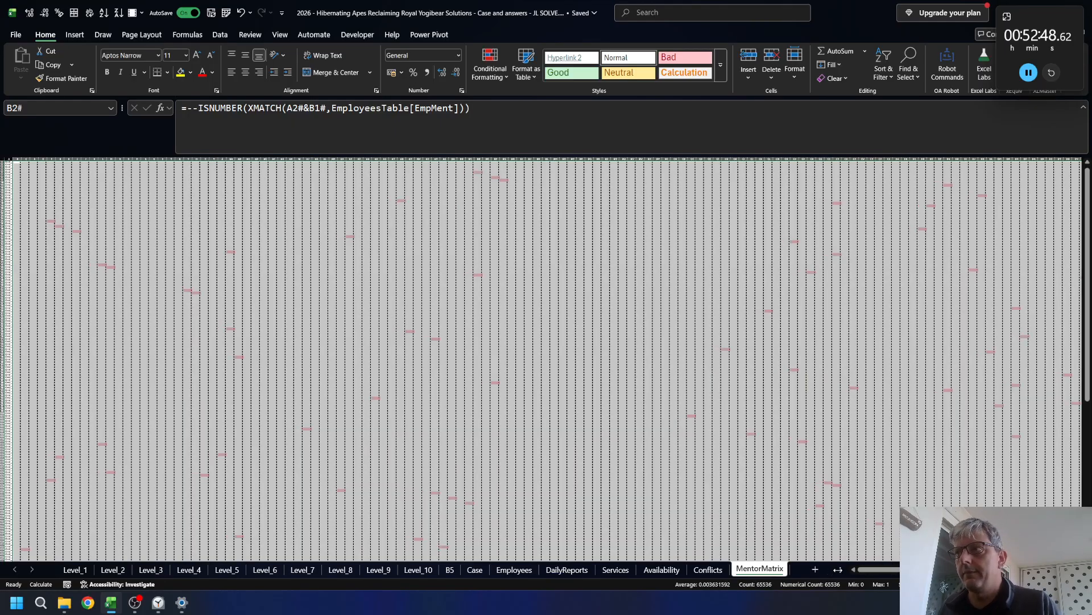
scroll(527, 383, up, 2)
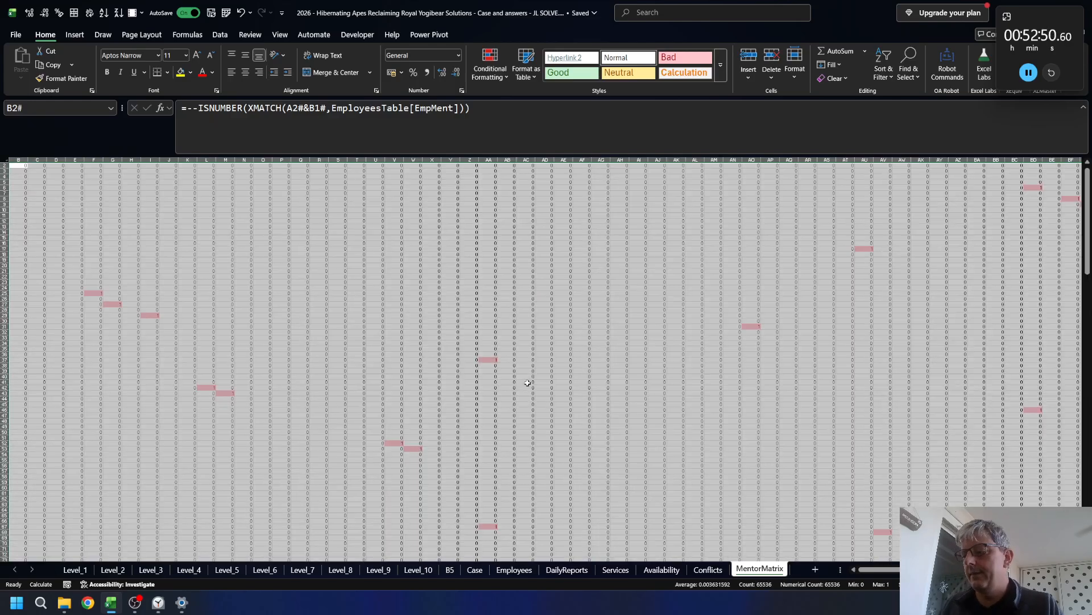
key(ctrl+Home)
key(Down)
key(Down)
key(Right)
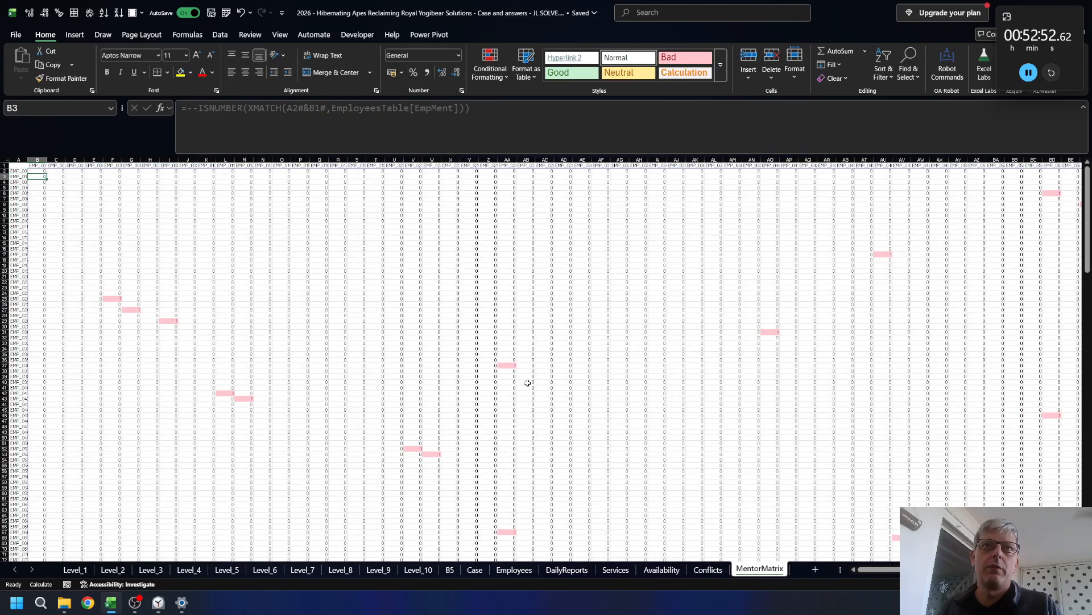
- Select the entire spilled employee-mentor matrix starting at B2 and name the range matrix
key(Up)
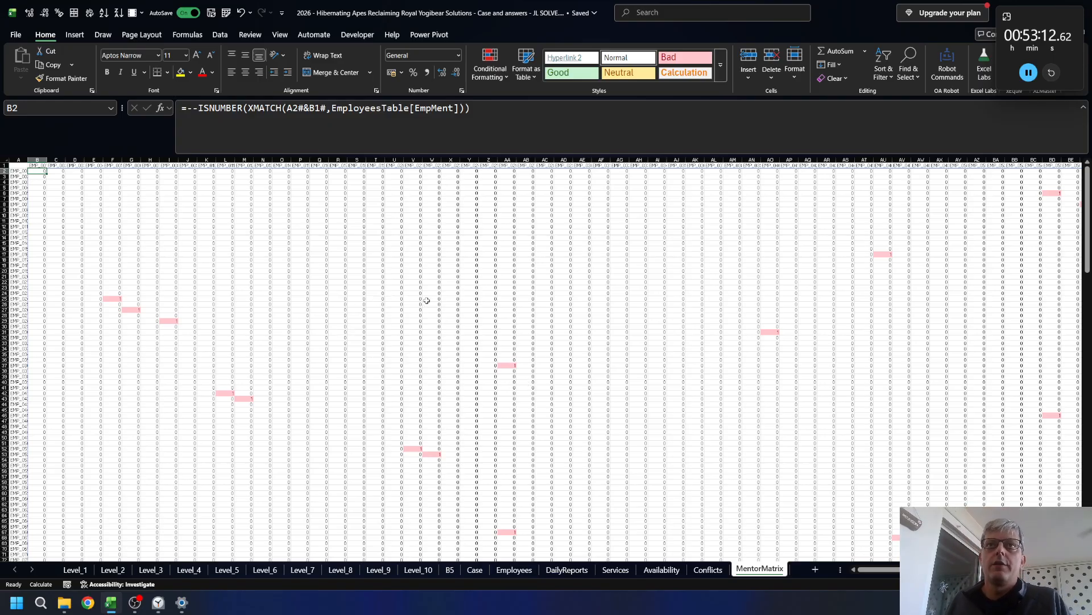
key(ctrl+shift+End)
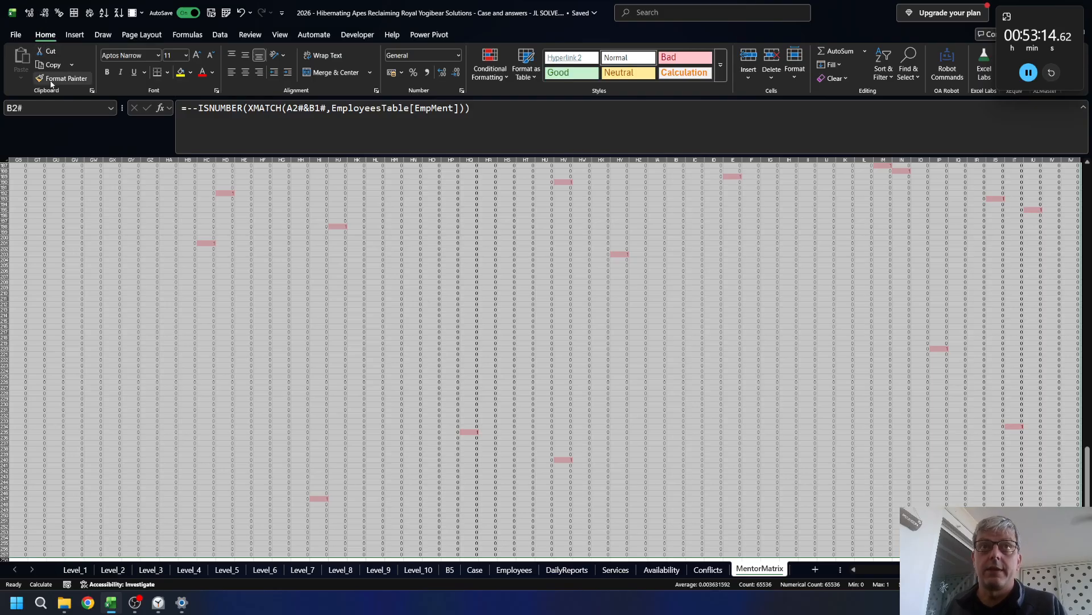
click(30, 105)
text(matrix)
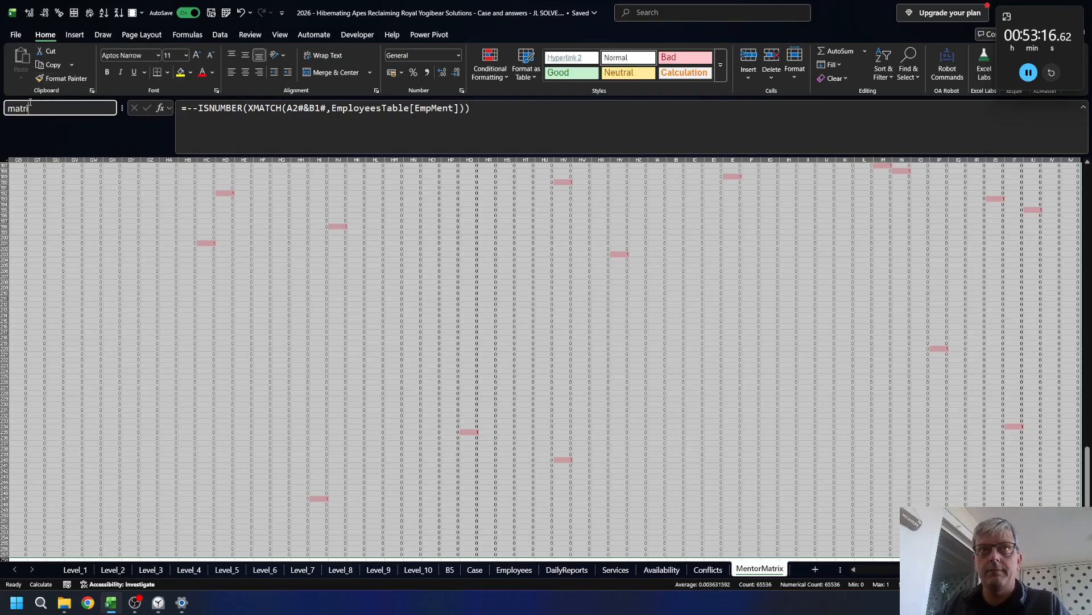
key(Return)
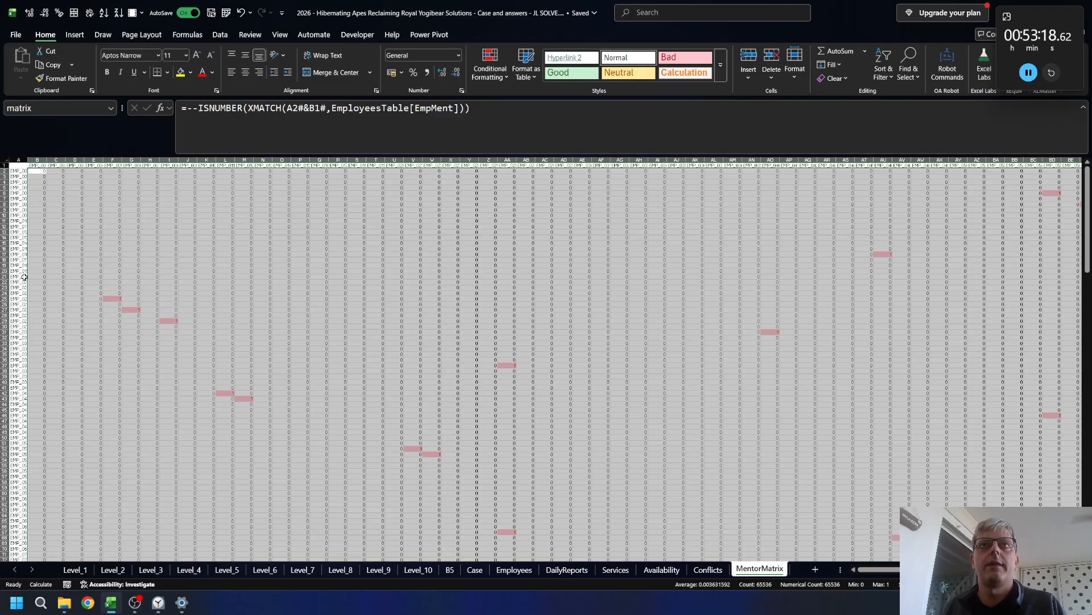
- Examine the full extent of the range named matrix, return to its formula cell B2, and inspect the highlighted matches in the lower employee rows
scroll(36, 277, down, 4)
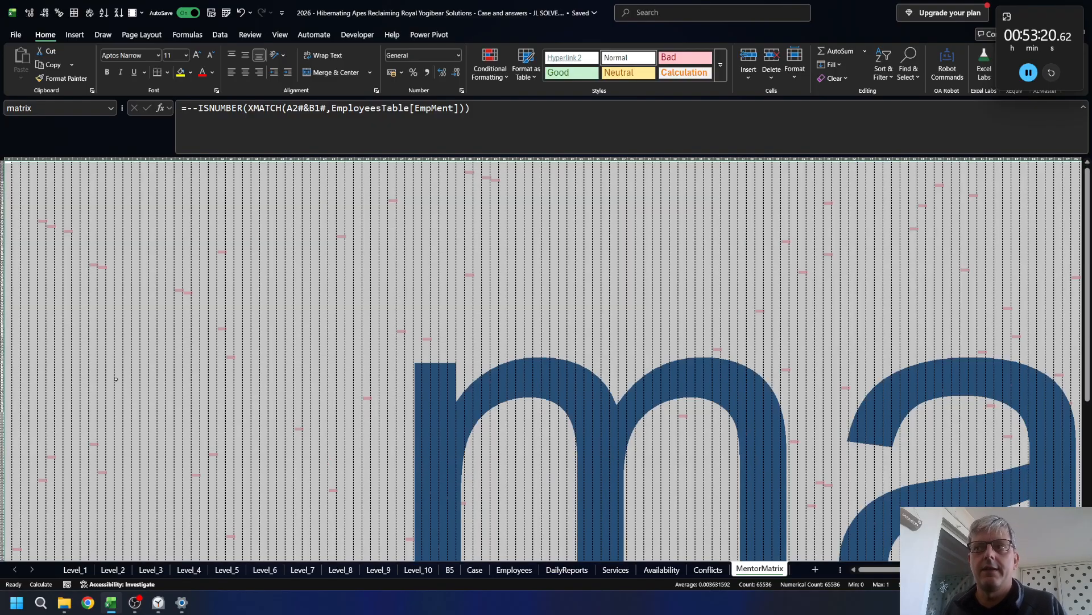
scroll(115, 379, down, 3)
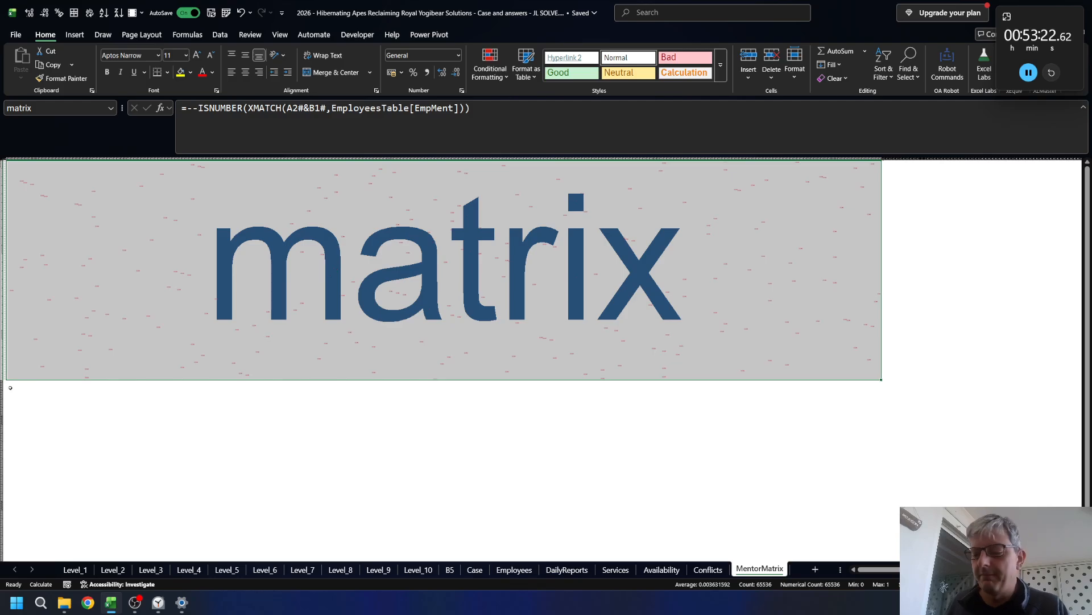
scroll(10, 387, up, 6)
key(ctrl+Home)
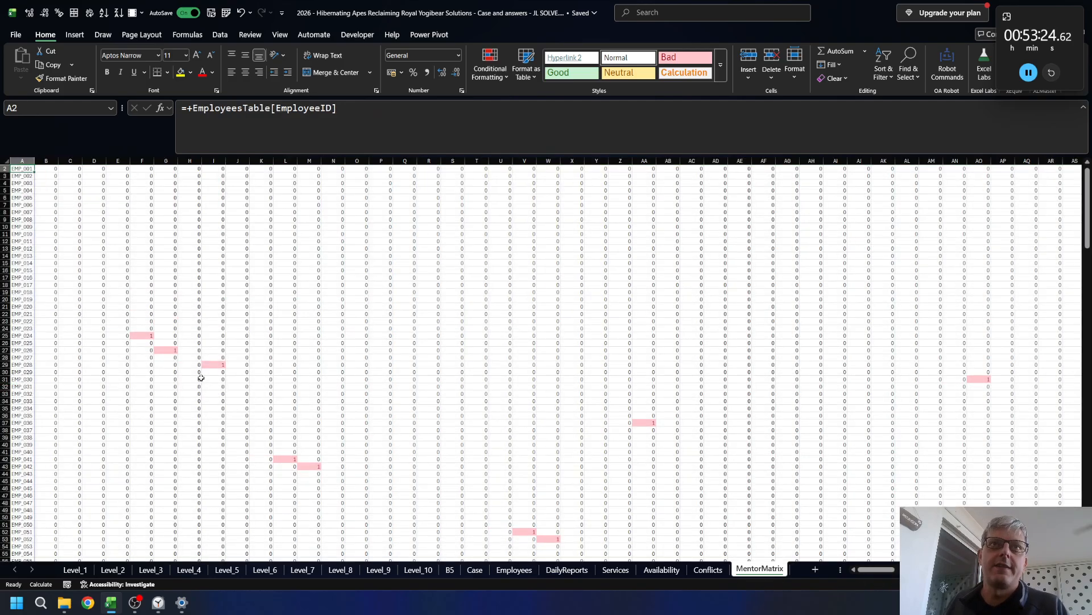
key(Up)
key(Right)
key(Down)
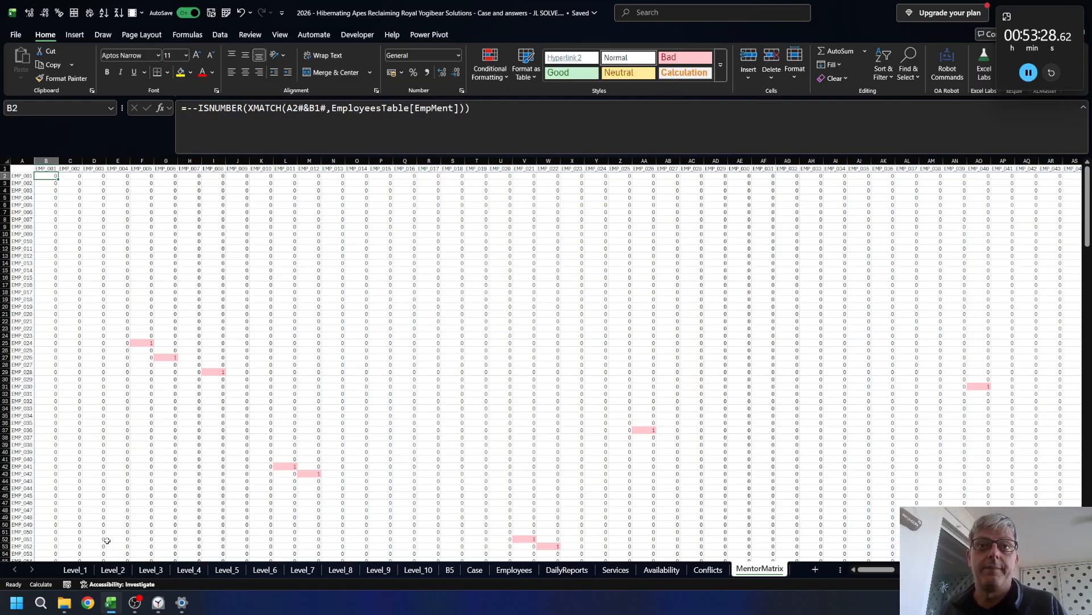
scroll(46, 481, down, 20)
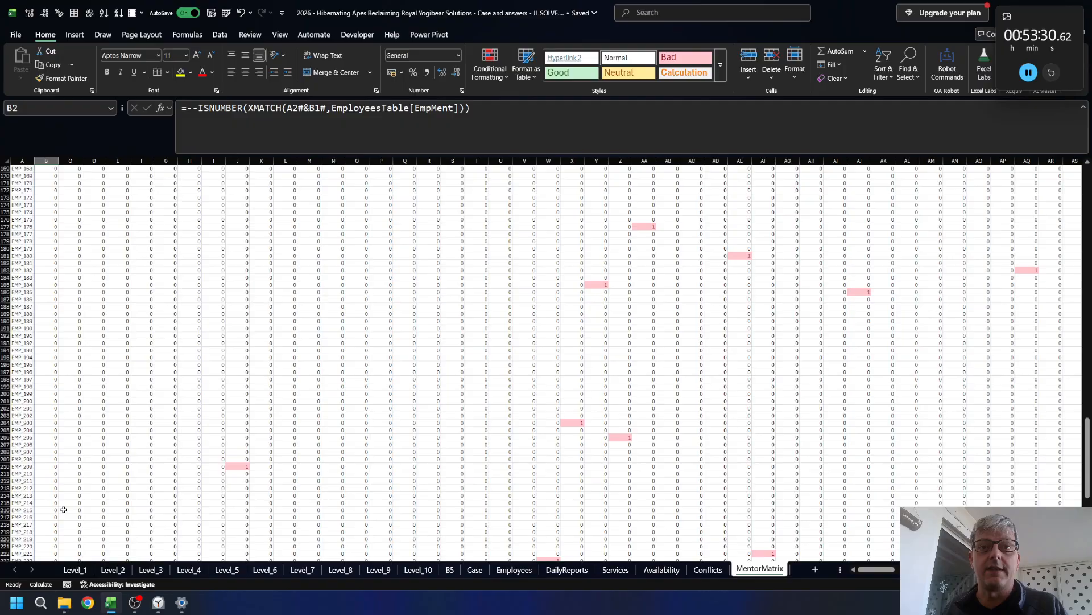
- Try the formula =MMULT(matrix,matrix) in cell B263 below the mentor matrix and clear it again
scroll(47, 488, down, 18)
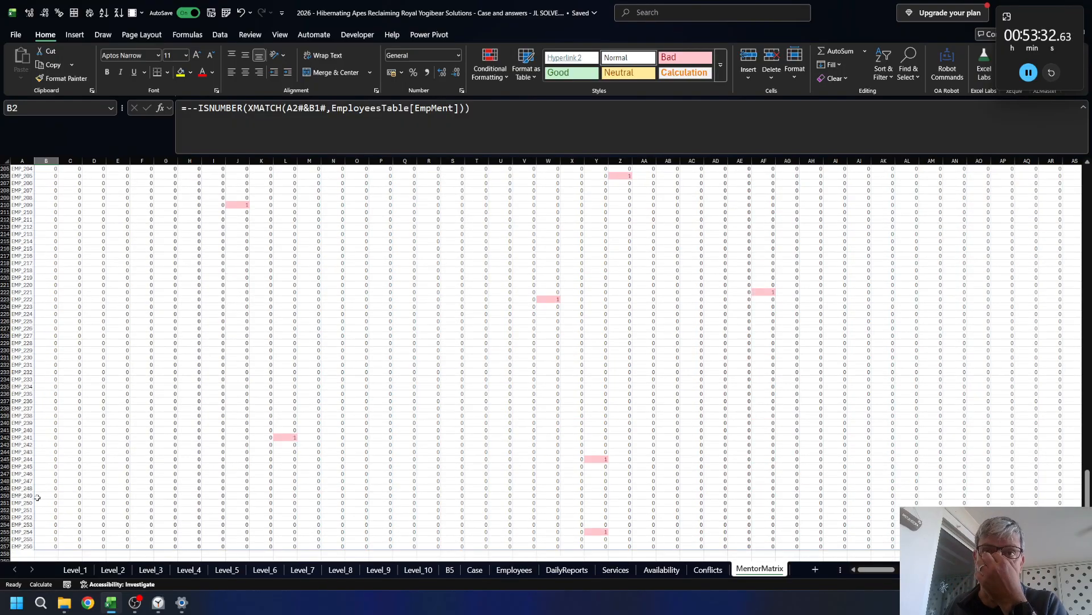
click(48, 458)
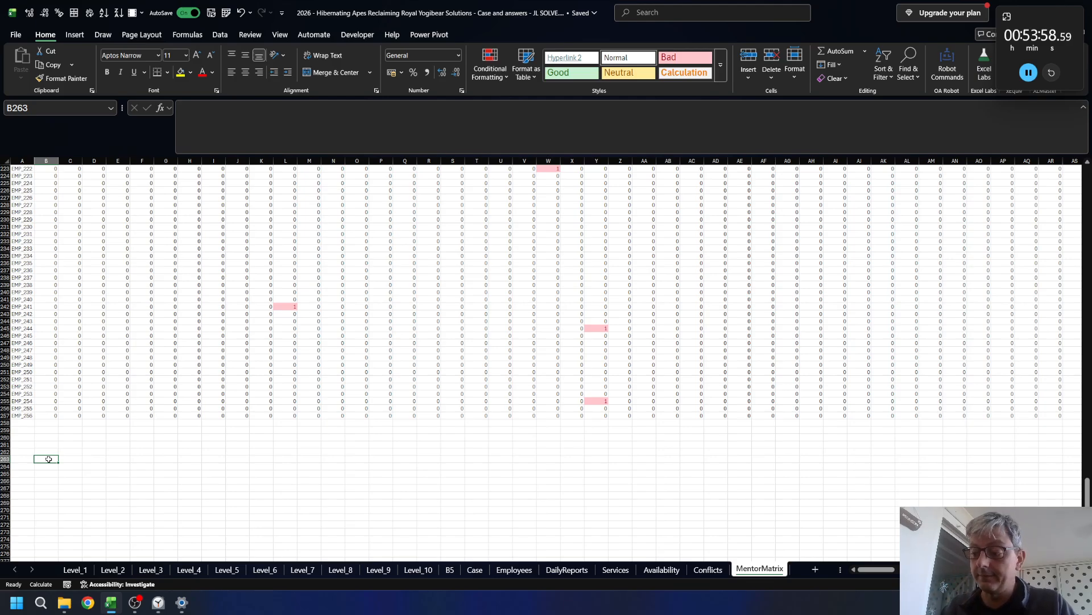
text(=)
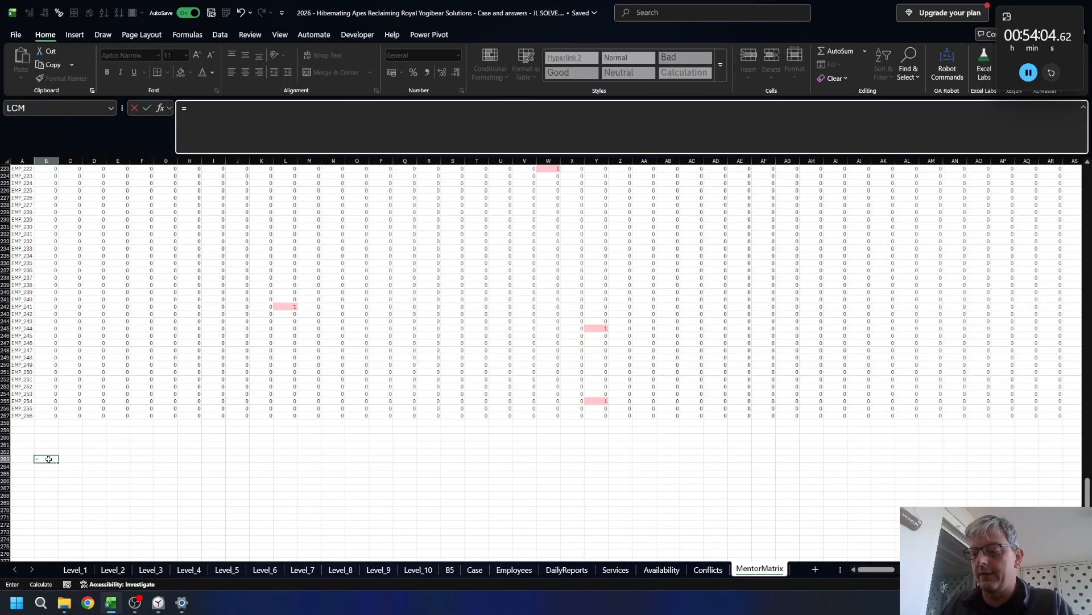
text(mm)
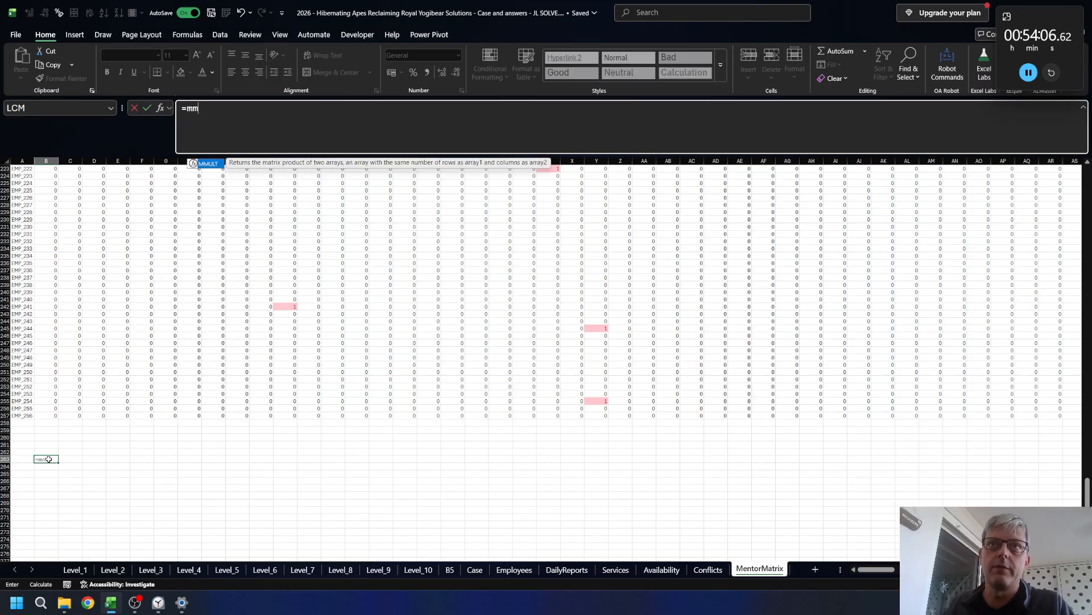
key(Tab)
text(ma)
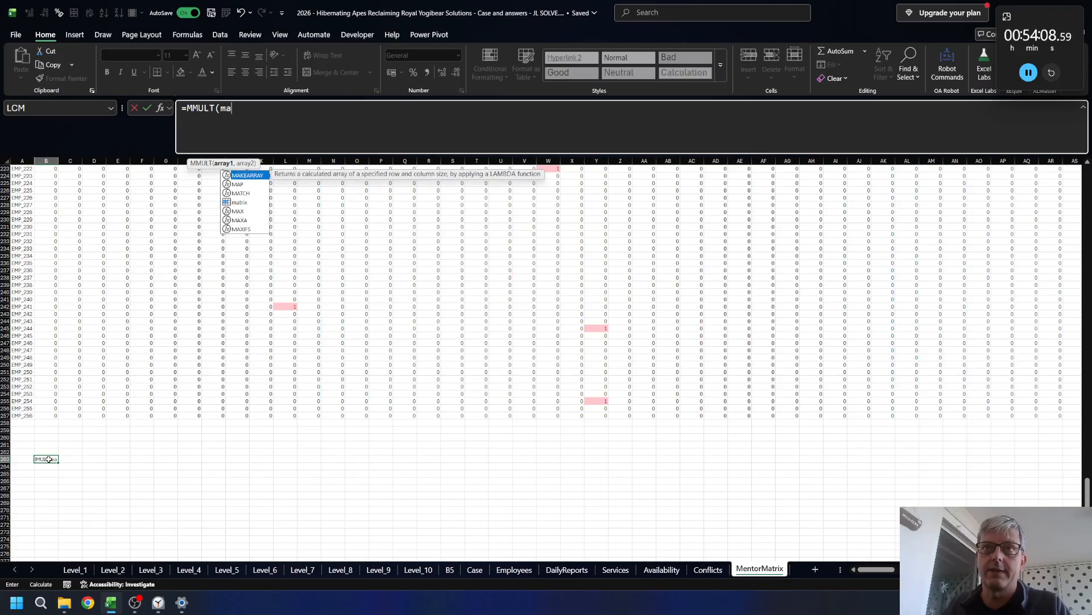
key(Down)
key(Down)
key(Down)
key(Tab)
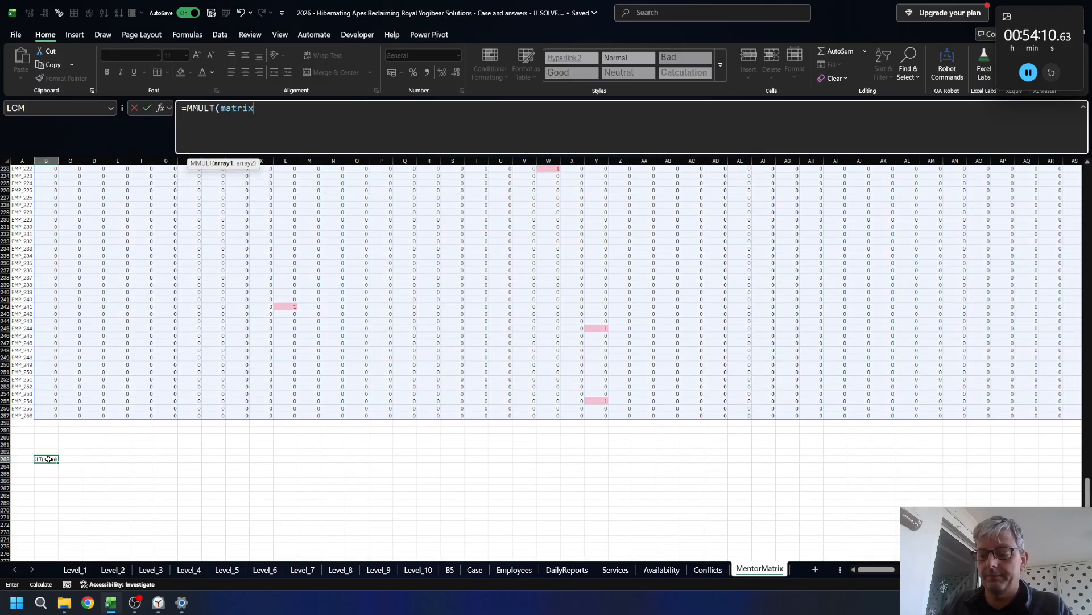
text(,ma)
key(Down)
key(Down)
key(Down)
key(Tab)
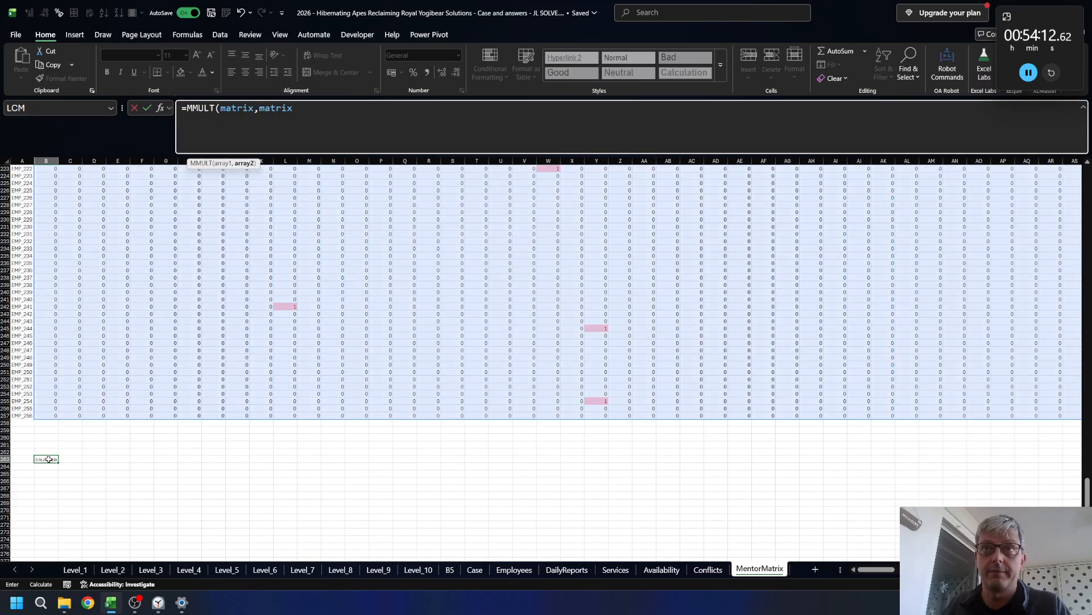
text())
key(Return)
click(49, 458)
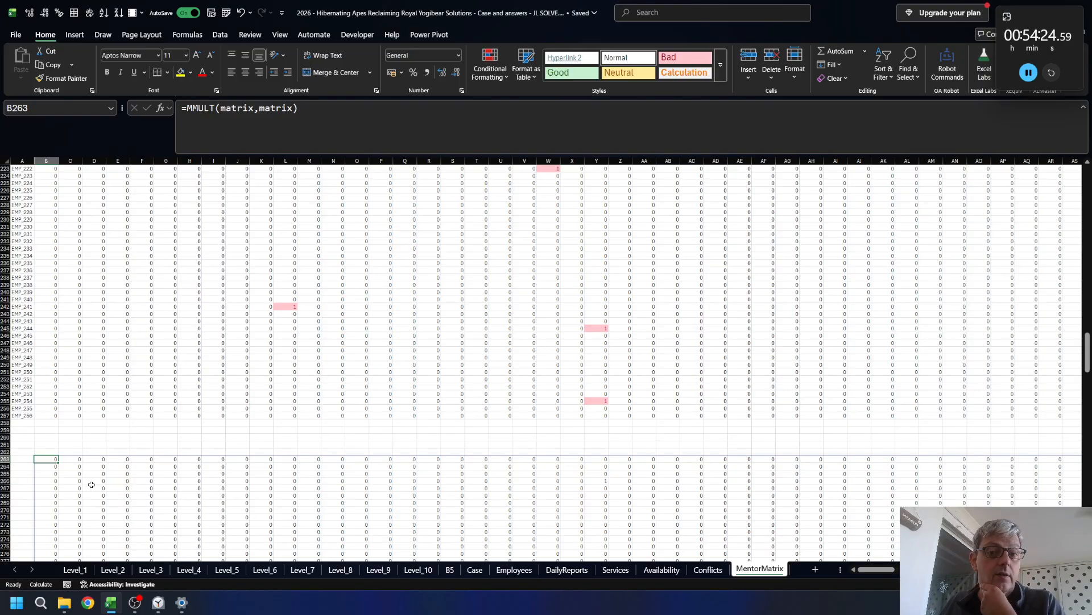
key(Delete)
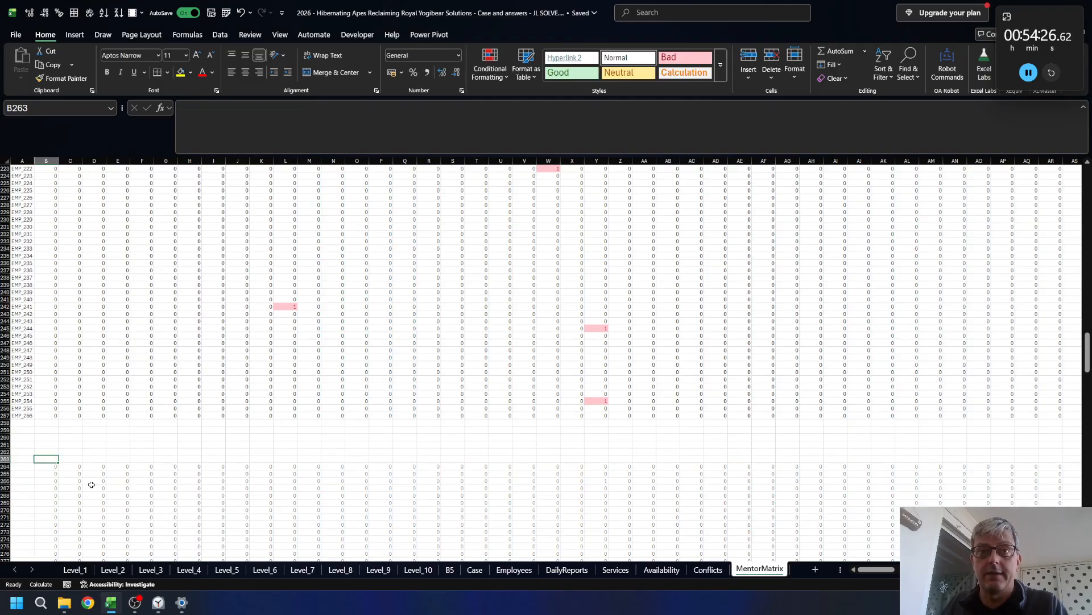
- Begin a LET formula in cell B263 that defines mpow as a LAMBDA with the parameters m and p
text(=LET()
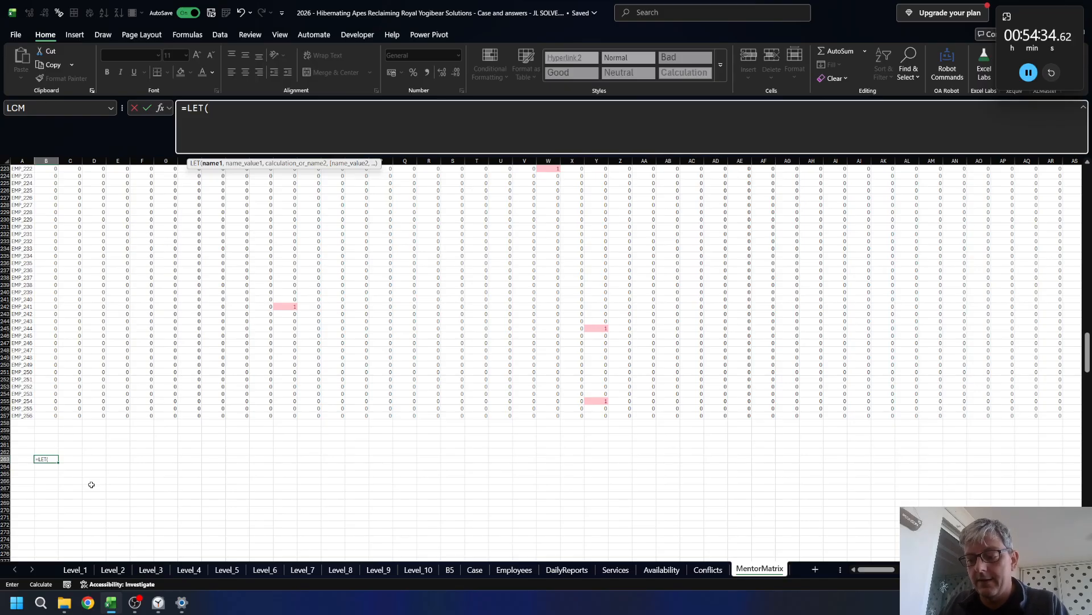
text(mpow,)
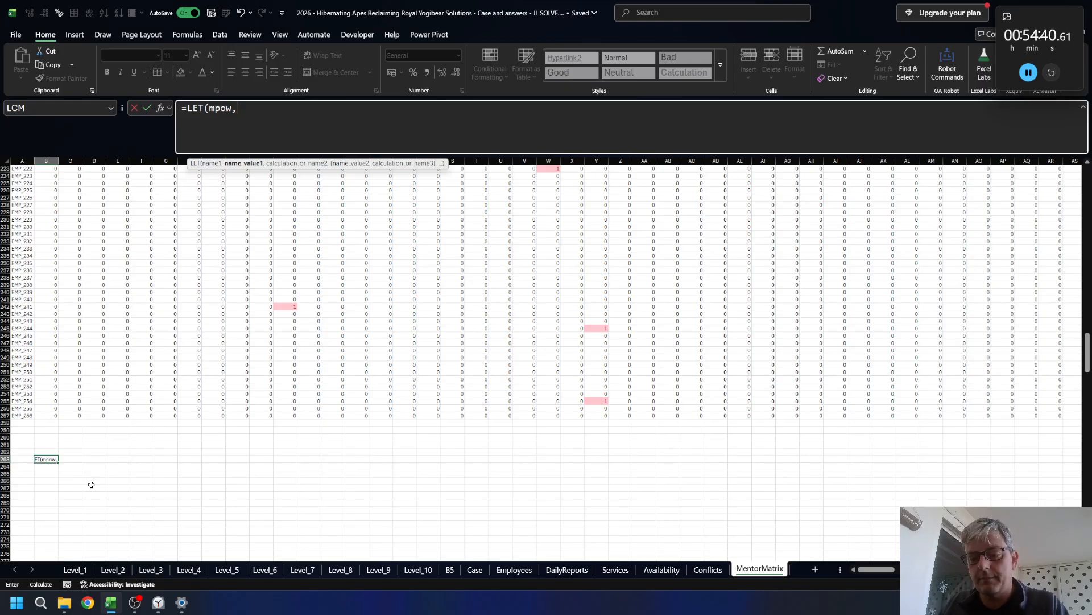
text(re)
key(BackSpace)
key(BackSpace)
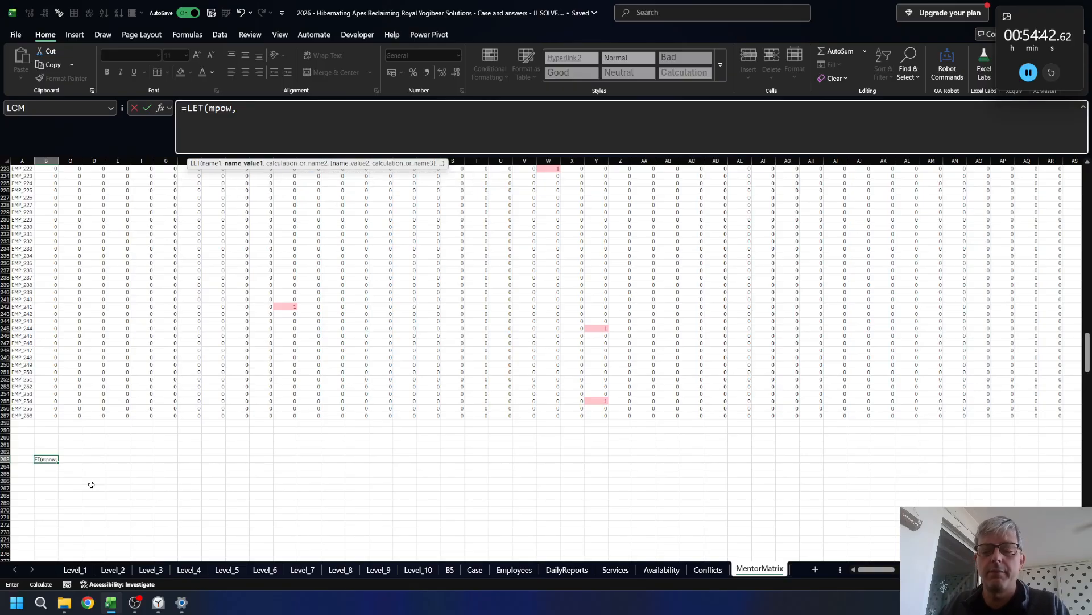
text(la)
key(Tab)
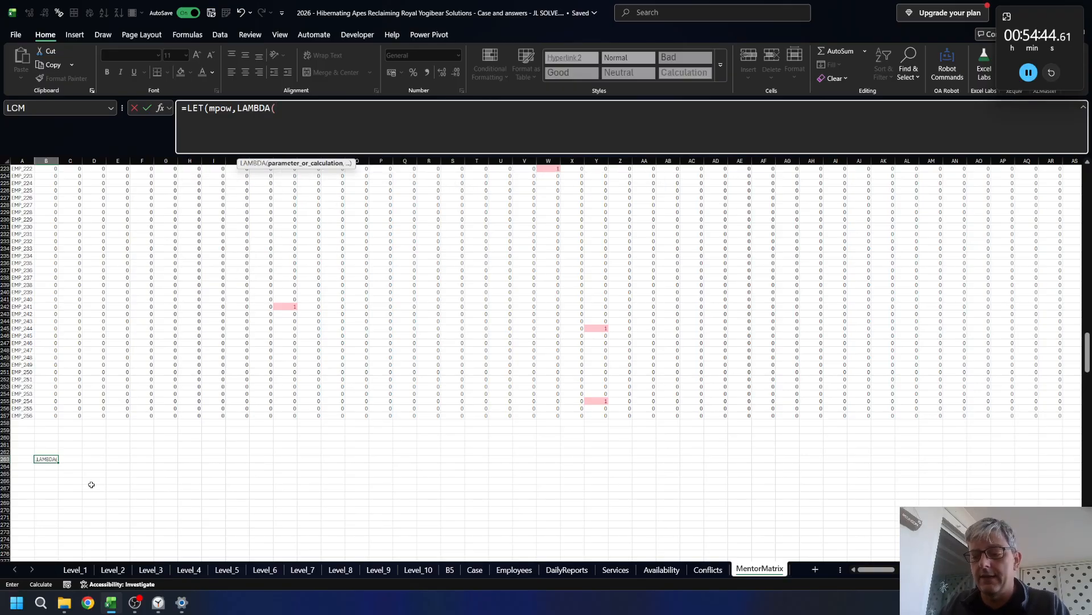
text(m,)
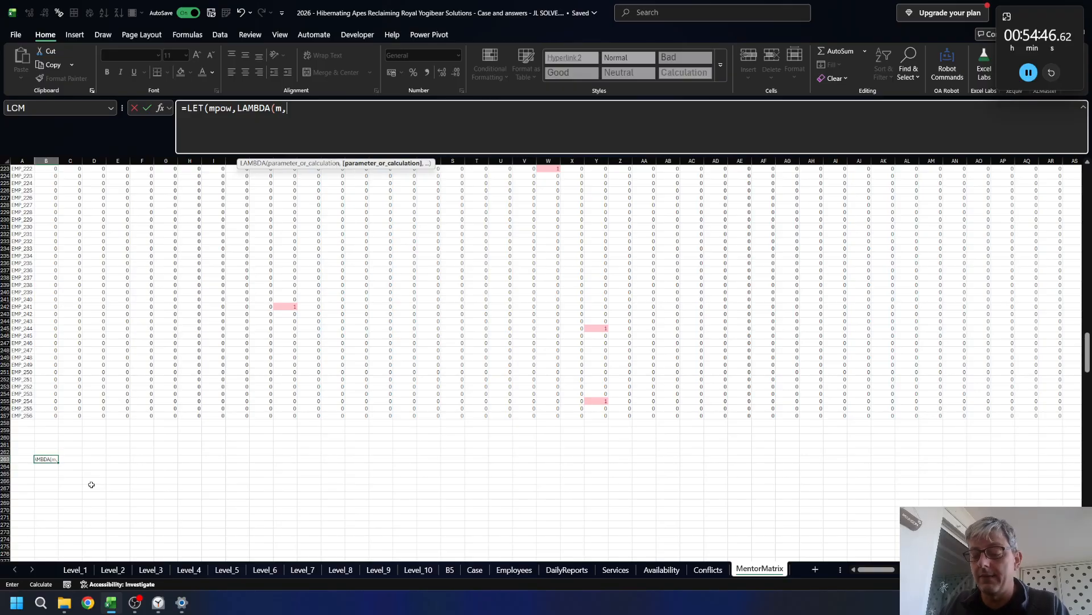
text(p)
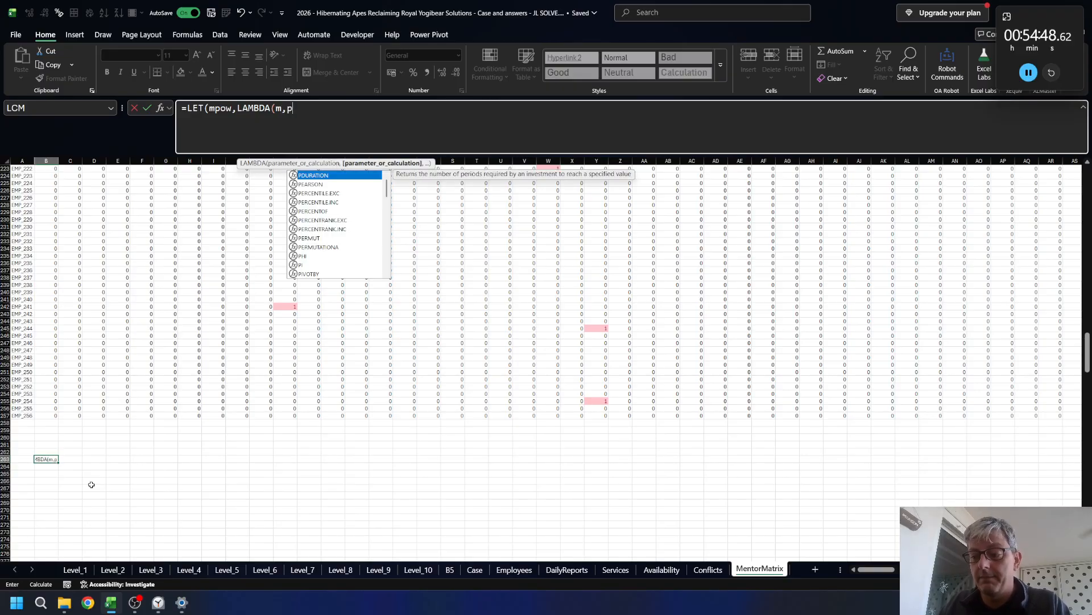
text(,)
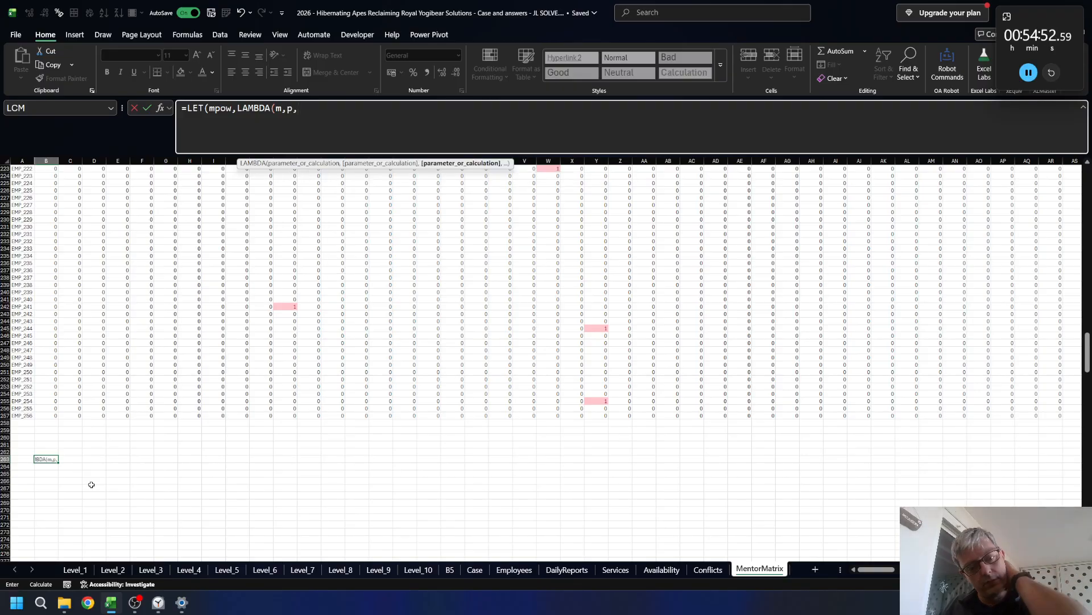
- Make the body of mpow a REDUCE with m as initial value and SEQUENCE(p-1) as array
text(re)
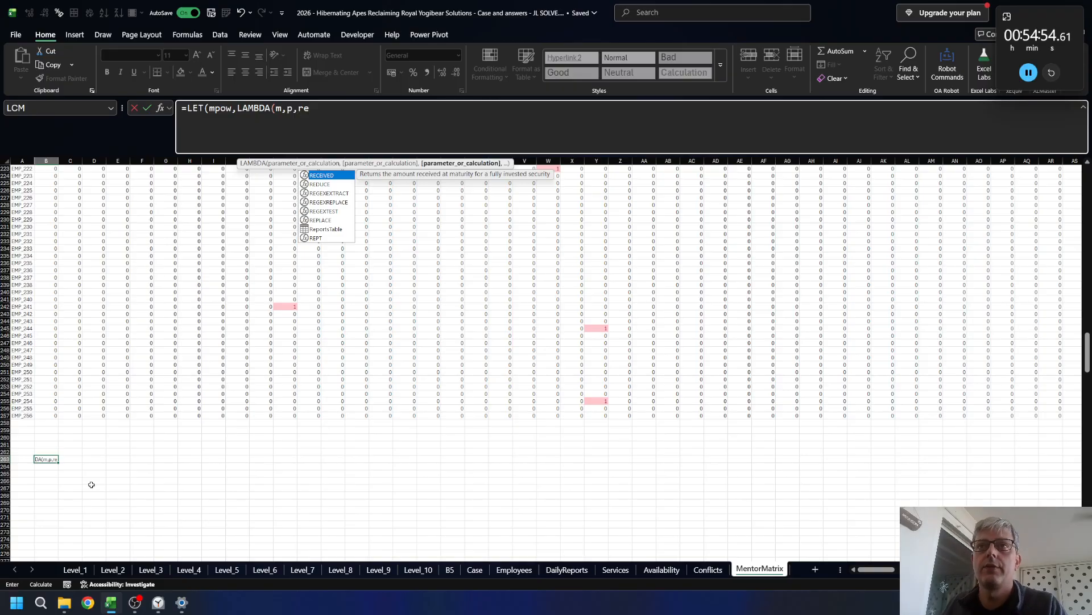
key(Down)
key(Tab)
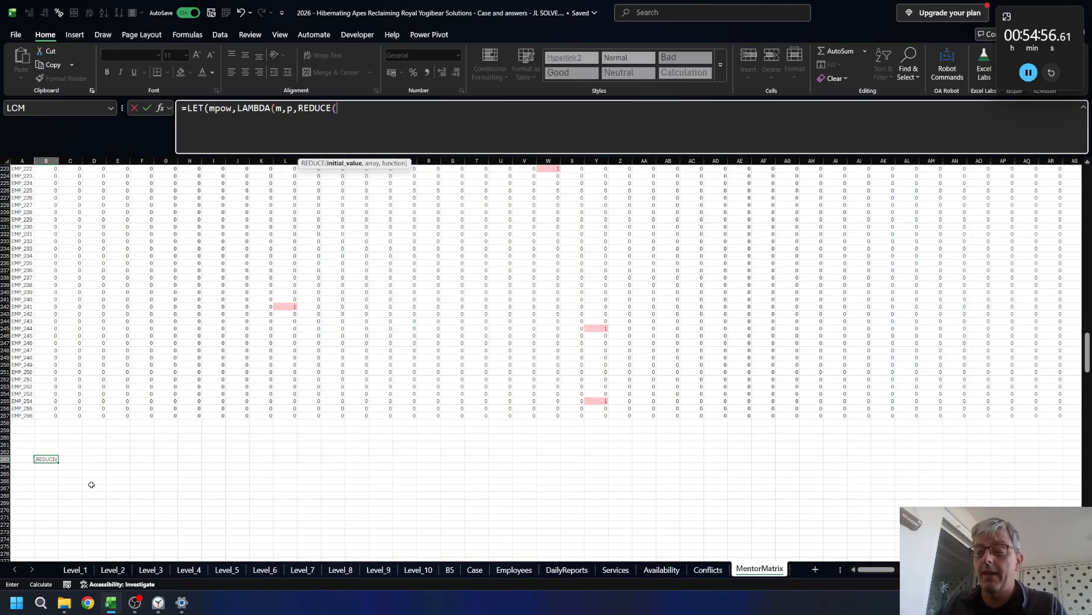
text(m,)
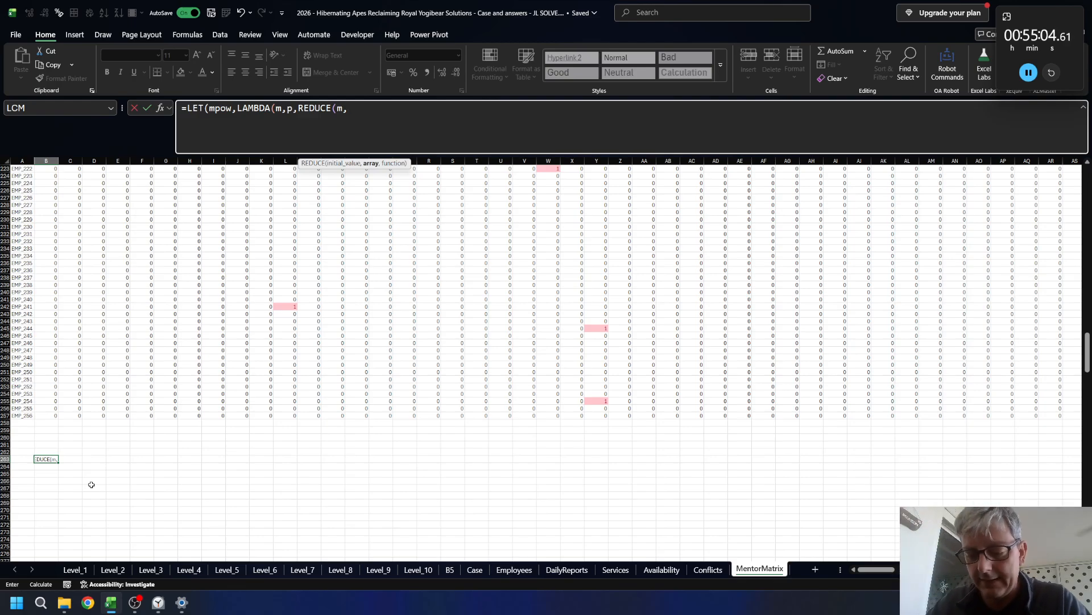
text(seq)
key(Tab)
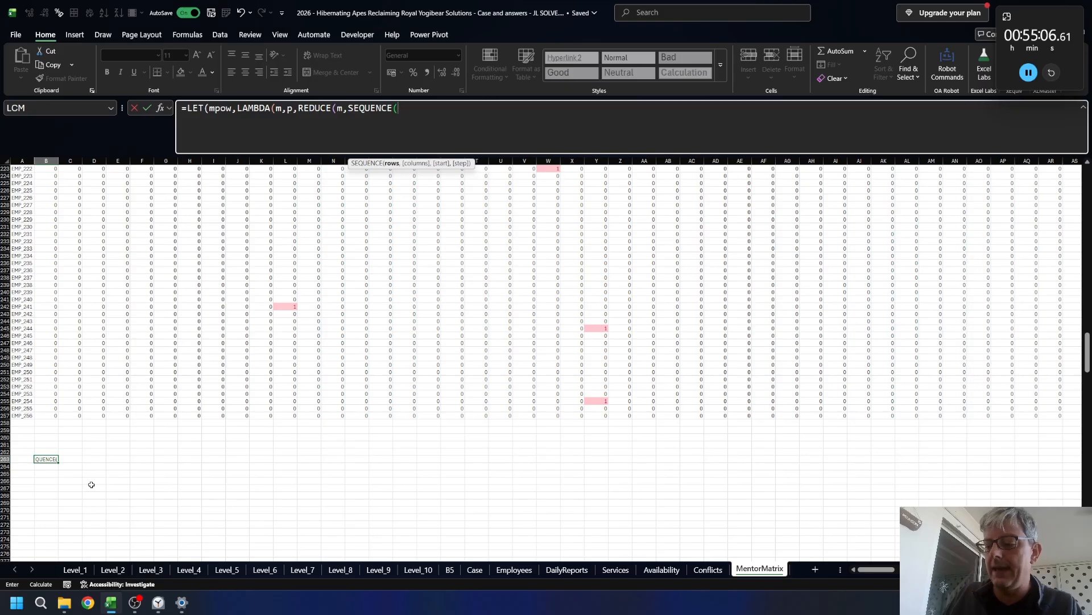
text(p-)
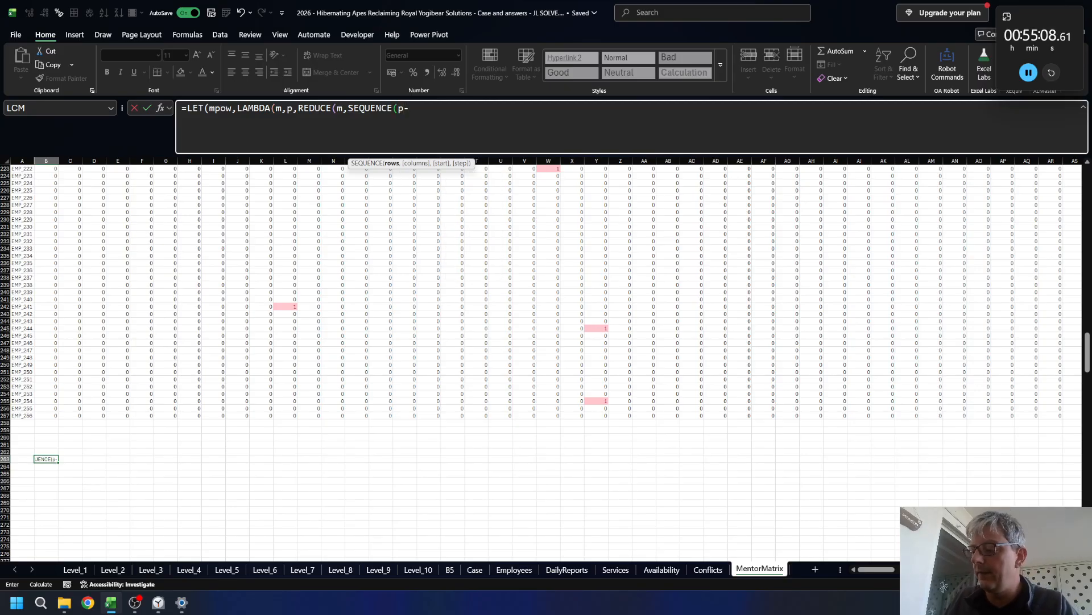
text(1))
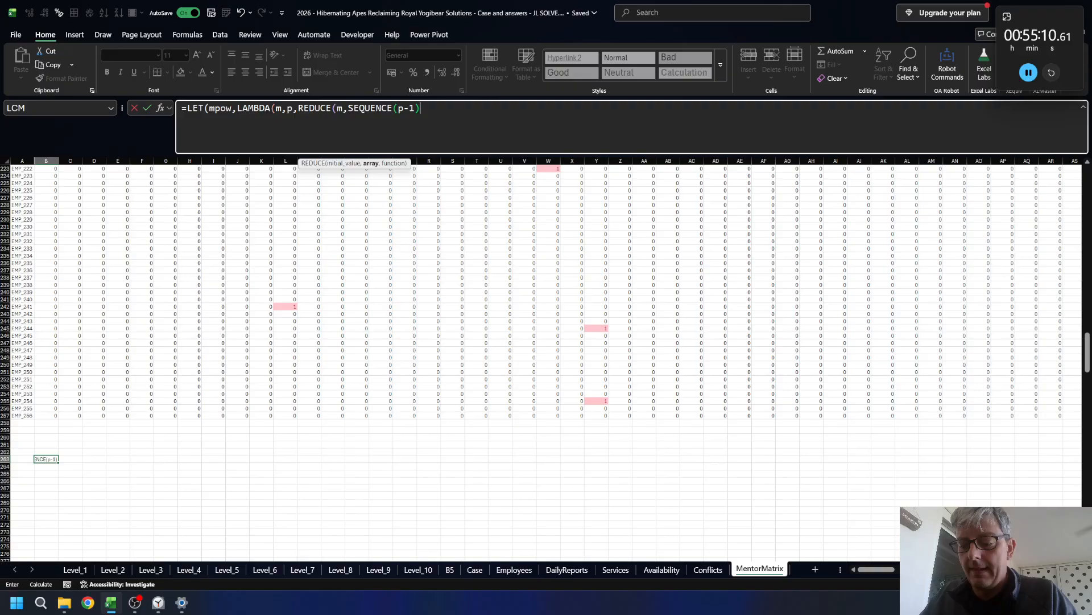
text(,)
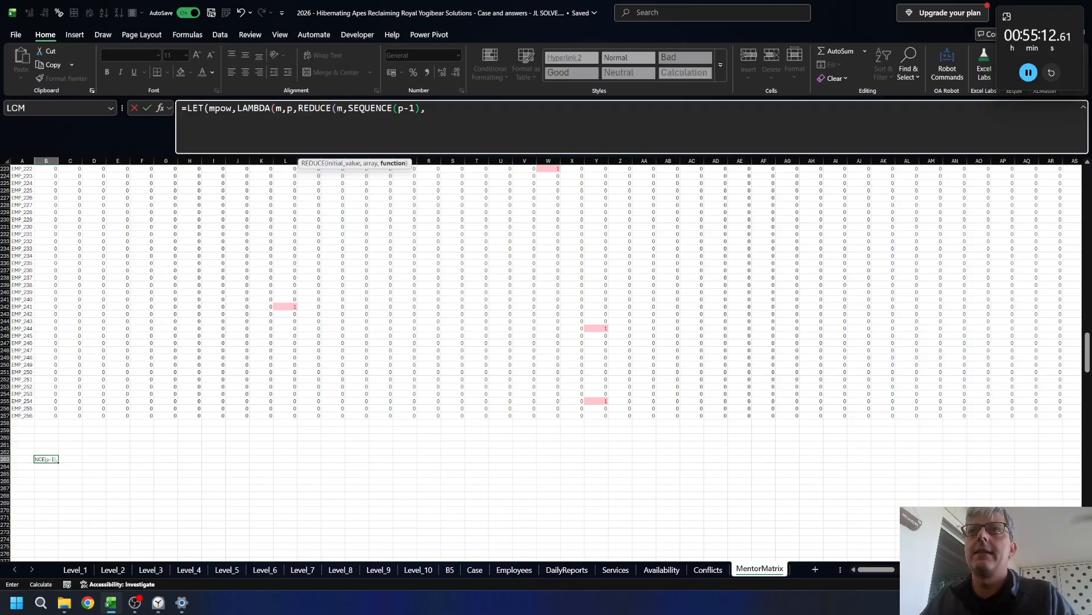
- Give REDUCE the function LAMBDA(a,v,MMULT(a,m)) and close the mpow definition
text(LAMBDA(a)
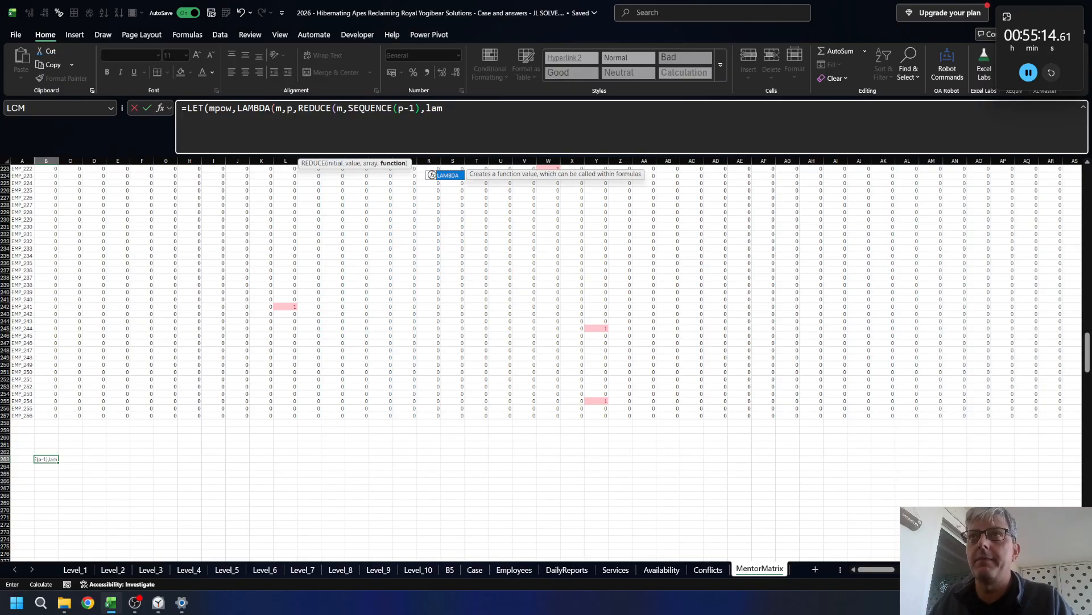
text(,v,)
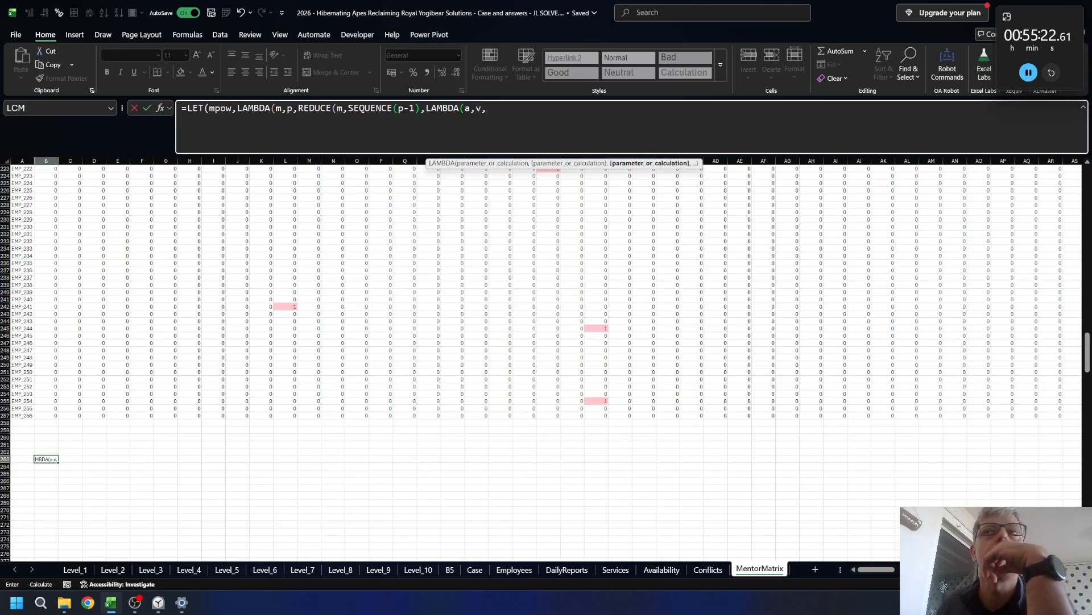
text(mm)
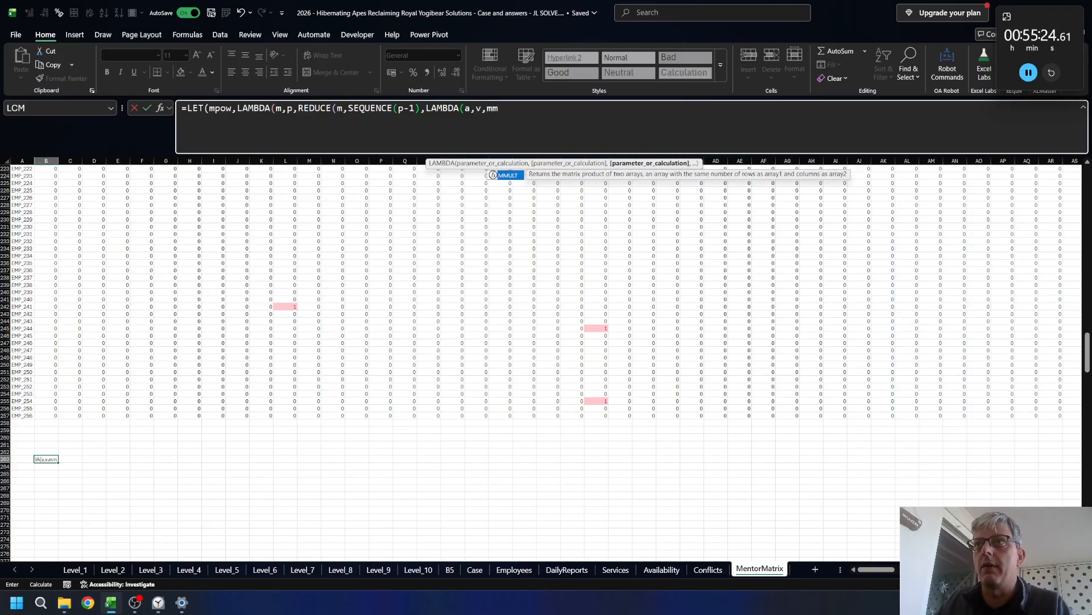
key(Tab)
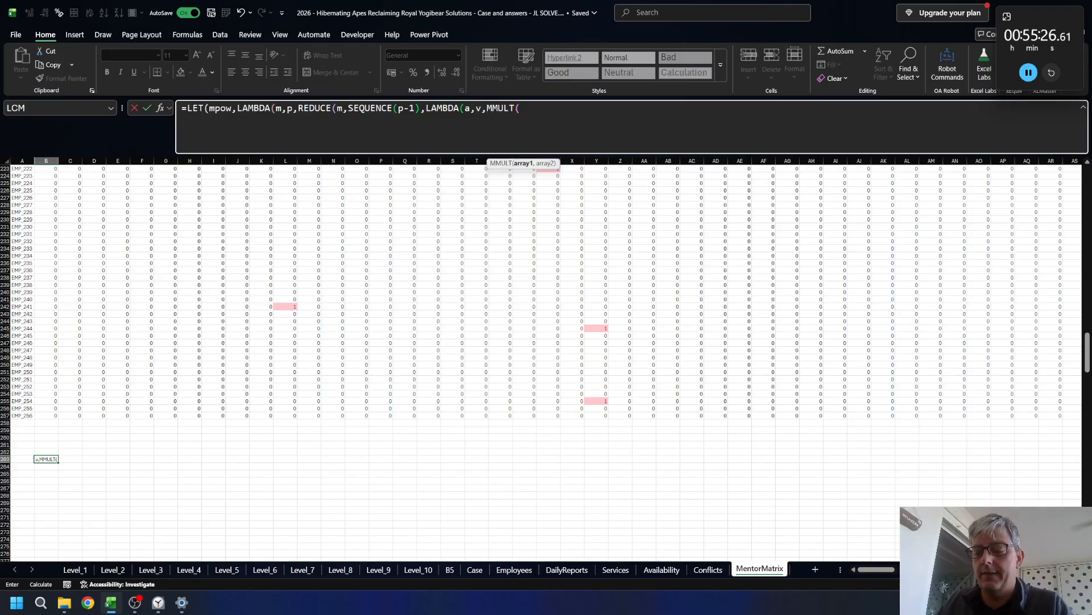
text(a,m)))
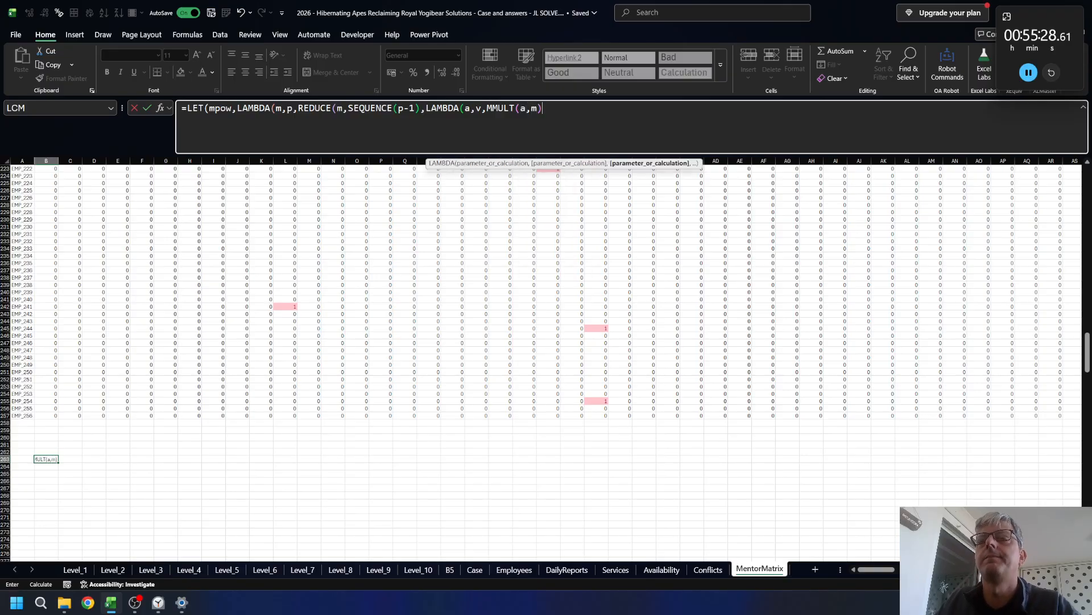
text())
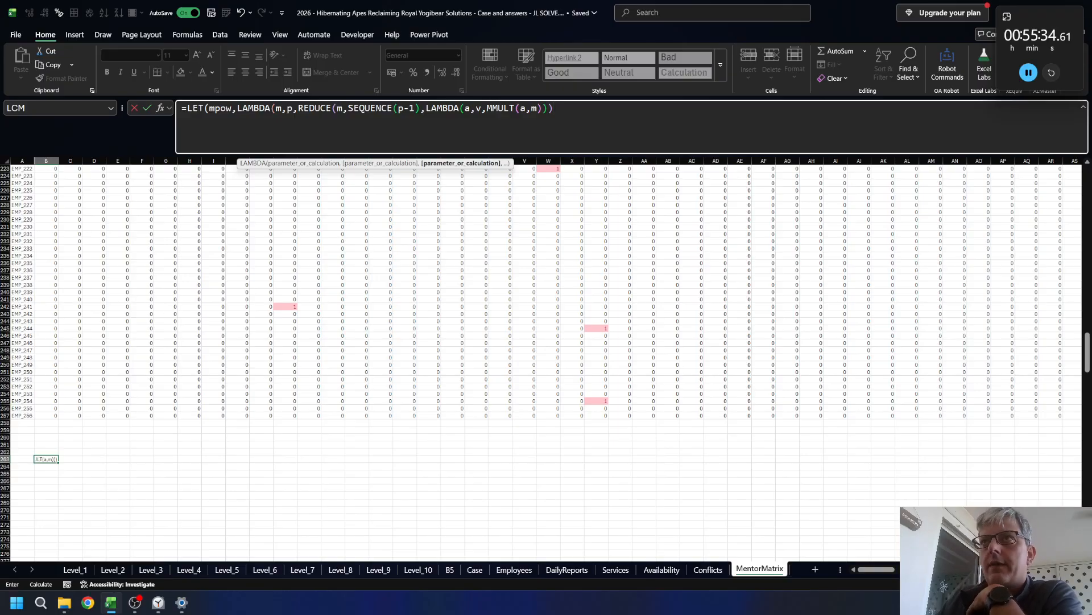
text())
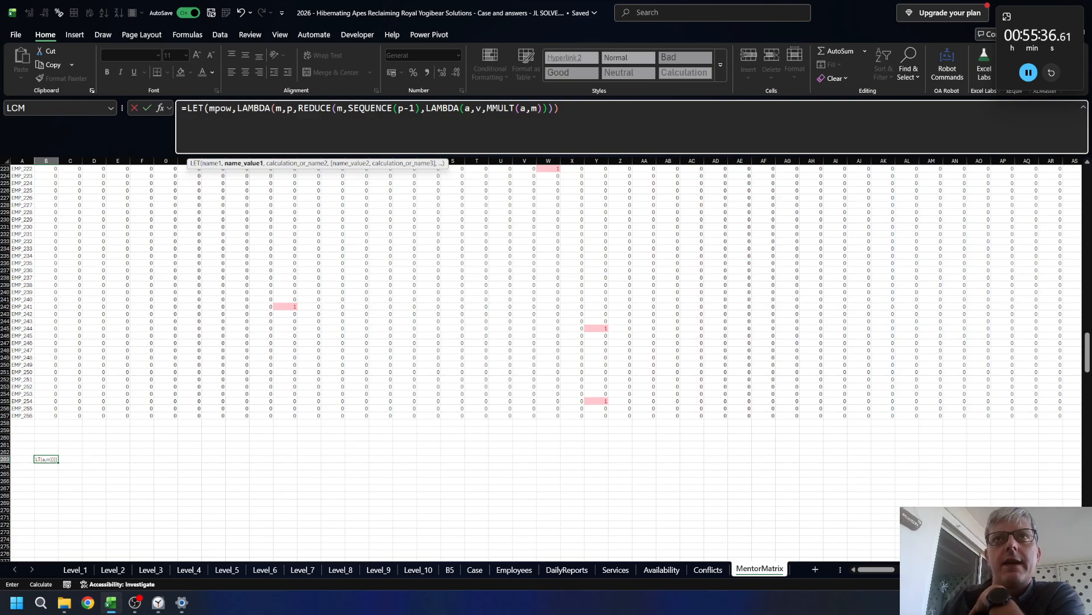
text(,)
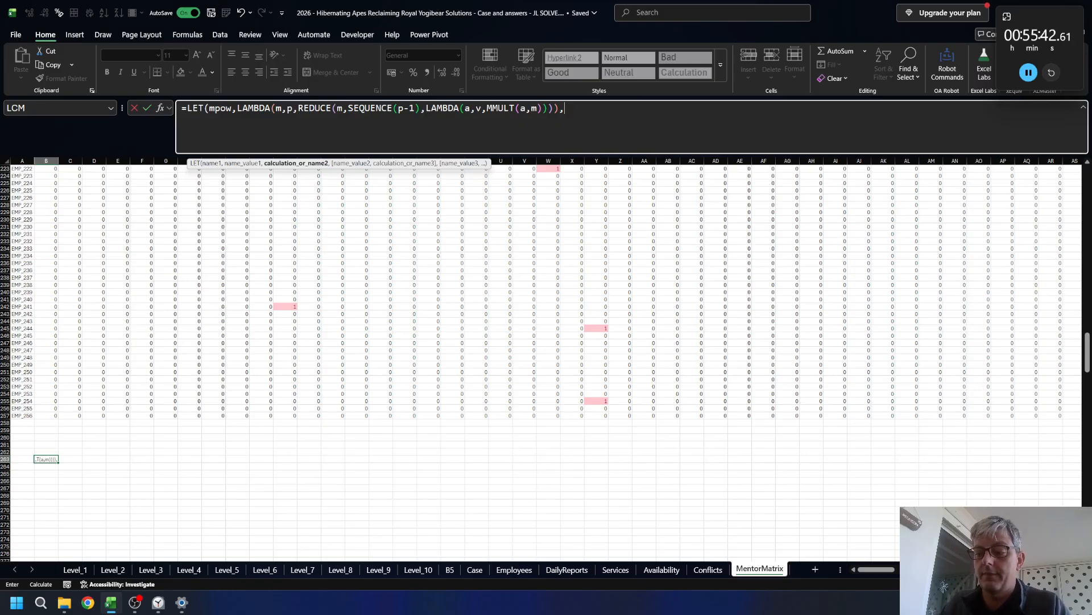
- Start the LET result as SUM(mpow( with the named range matrix as the first argument
text(su)
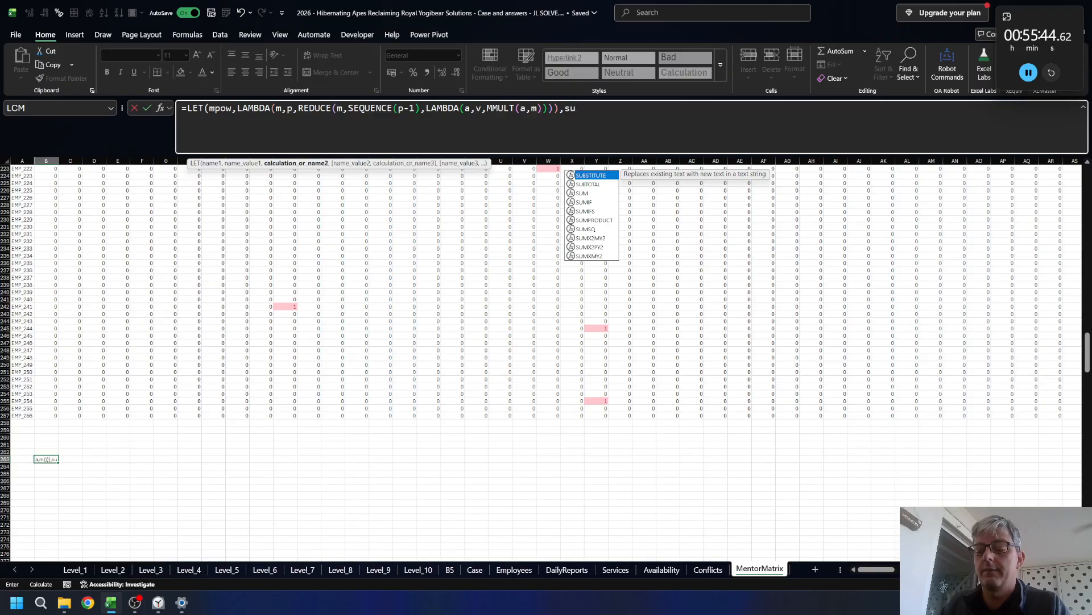
text(m(mpow)
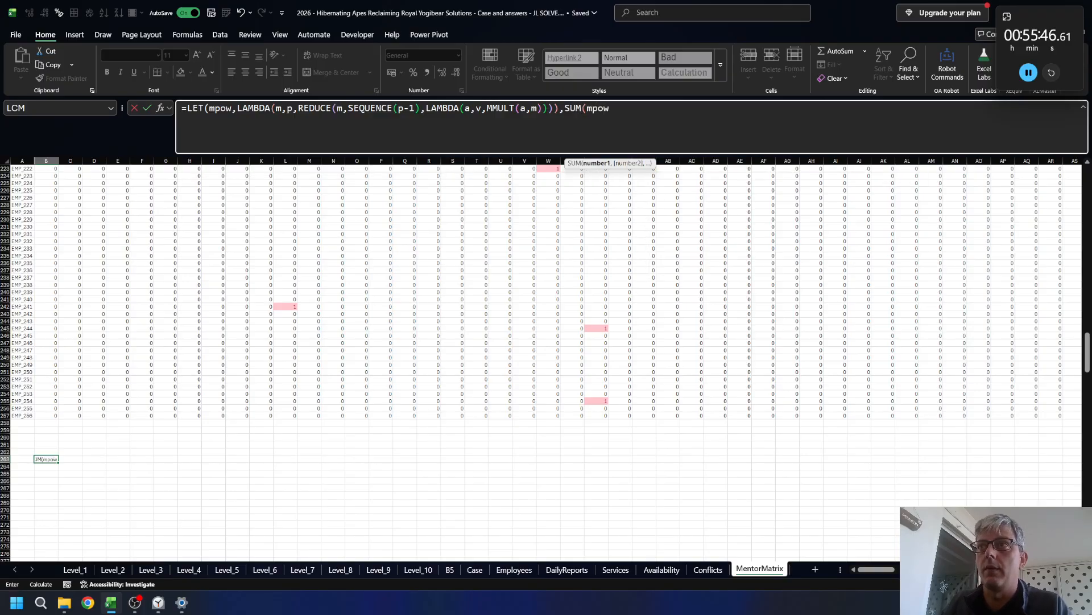
text(()
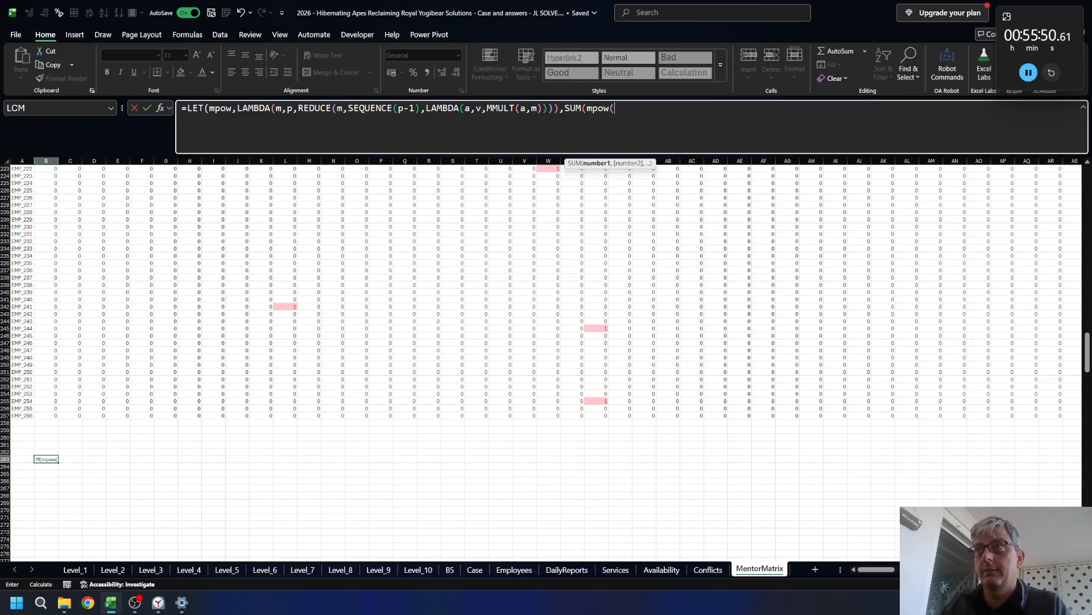
text(ma)
key(Down)
key(Down)
key(Down)
key(Tab)
text(,)
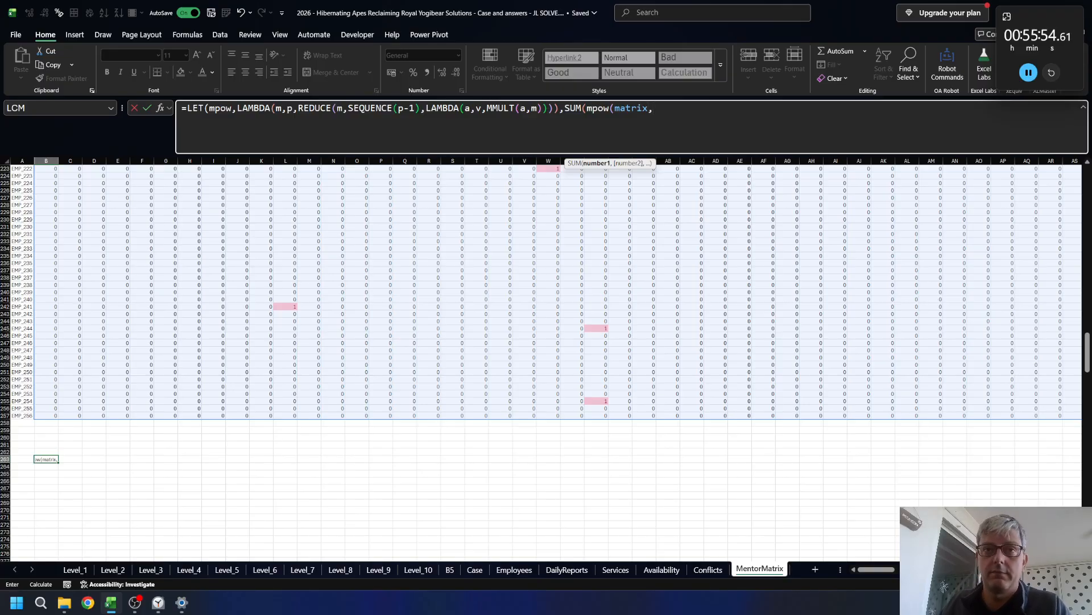
- Use cell B262 as the power argument of mpow, then close and commit the formula in B263
key(F2)
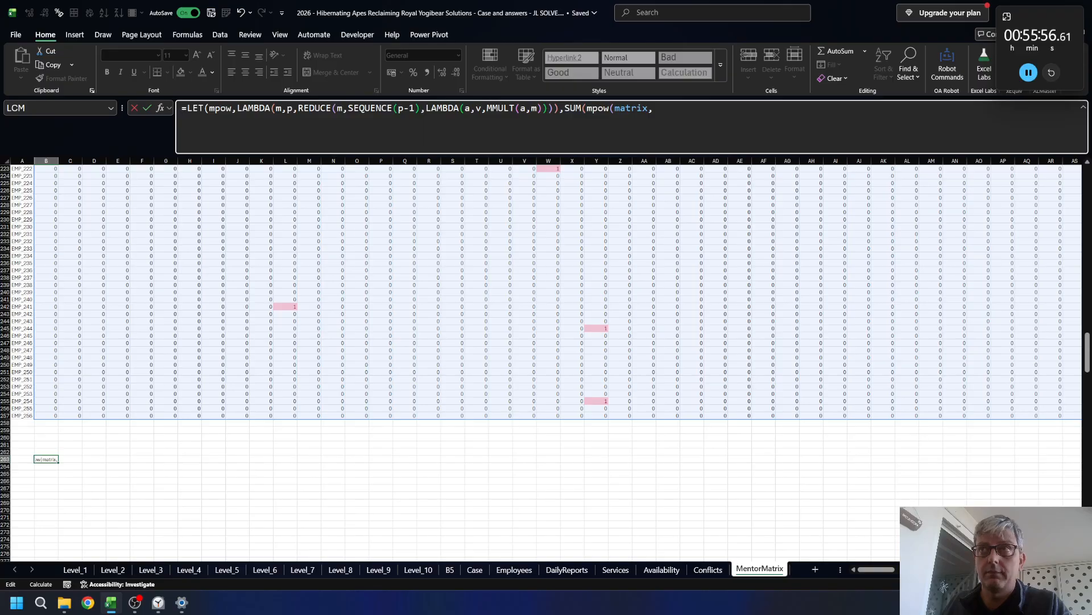
key(F2)
key(Up)
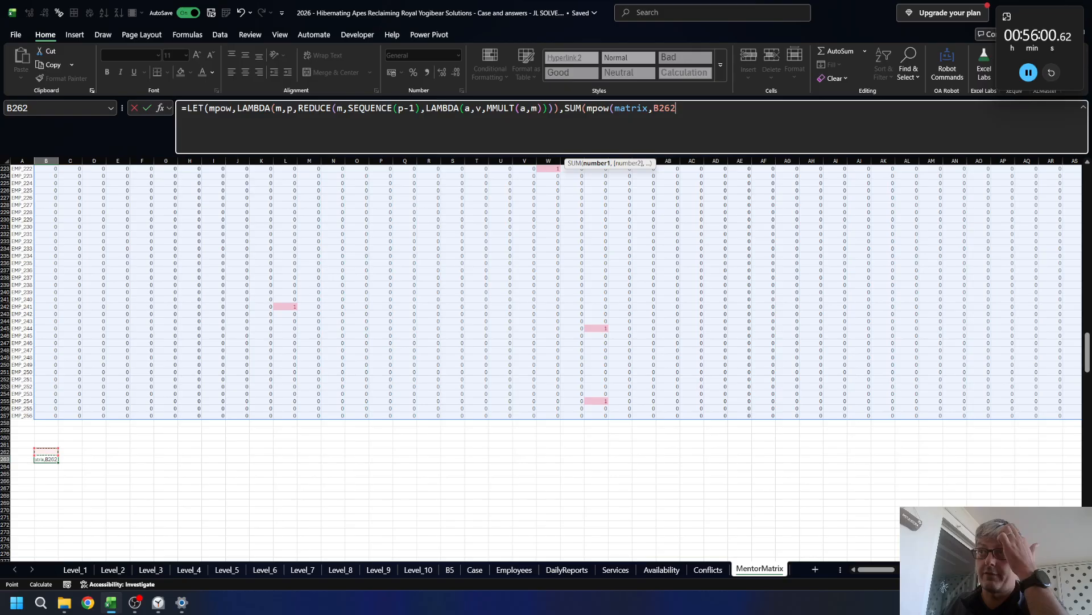
text())))
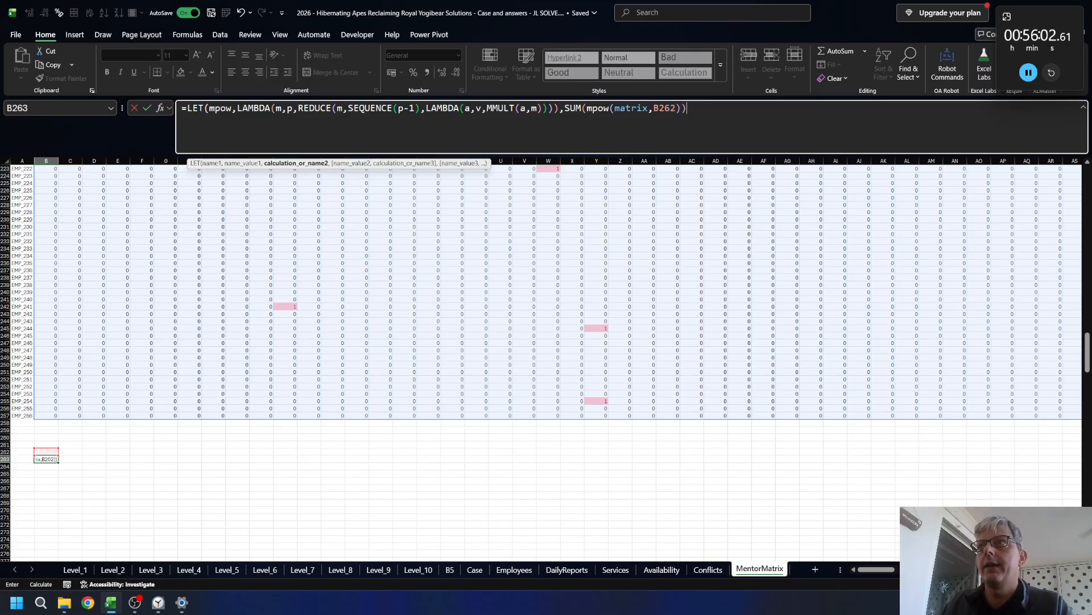
key(Return)
- Set the power in cell B262 to 2
key(Up)
key(Up)
text(2)
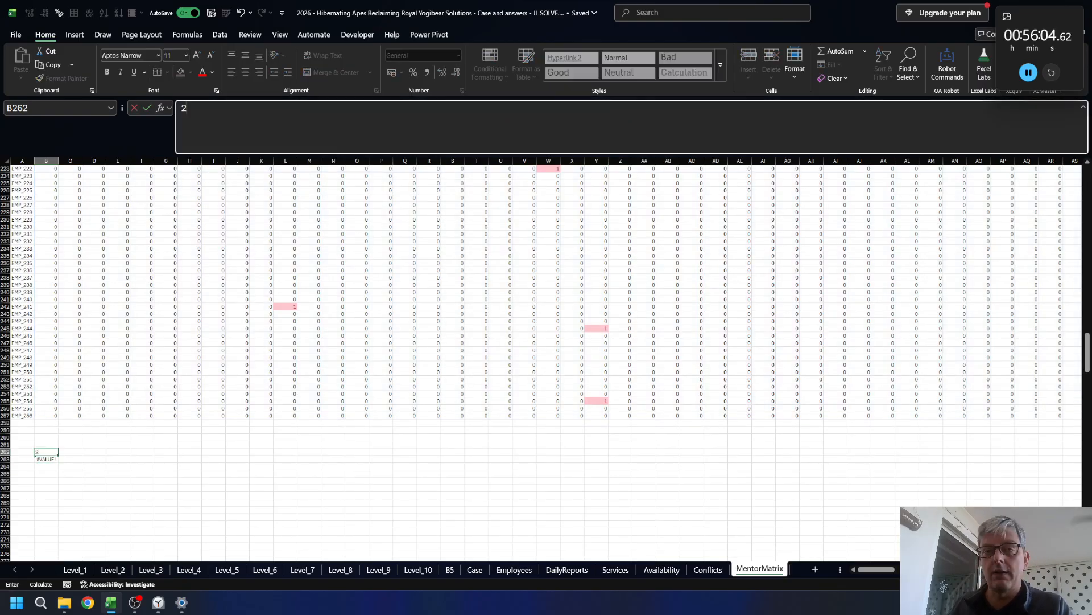
key(Return)
key(Up)
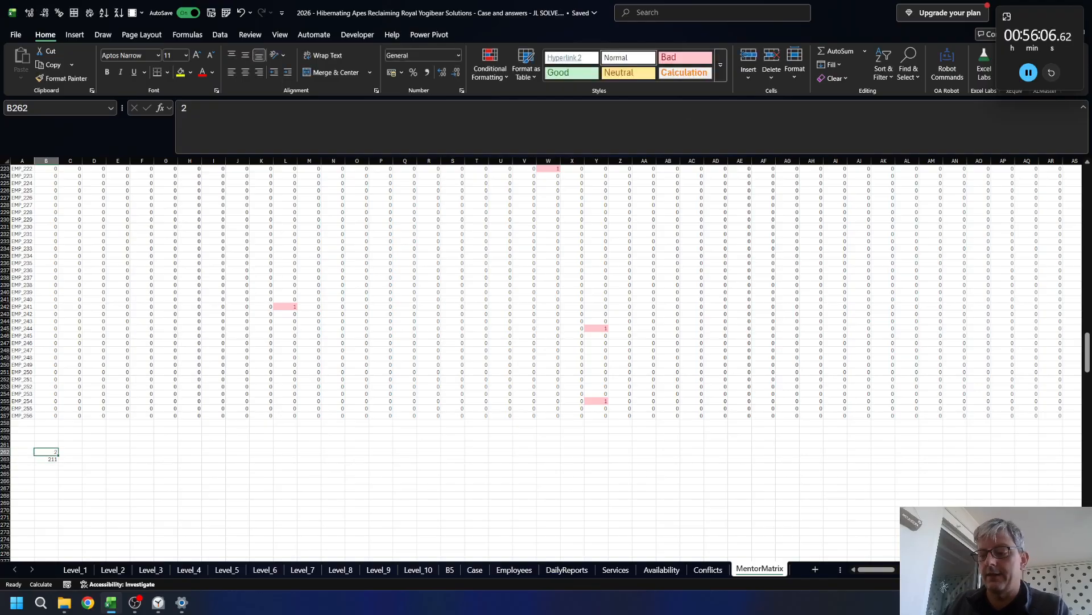
- Replace the content of cell B262 with the formula =SEQUENCE(20,,2)
text(=SEQUENCE()
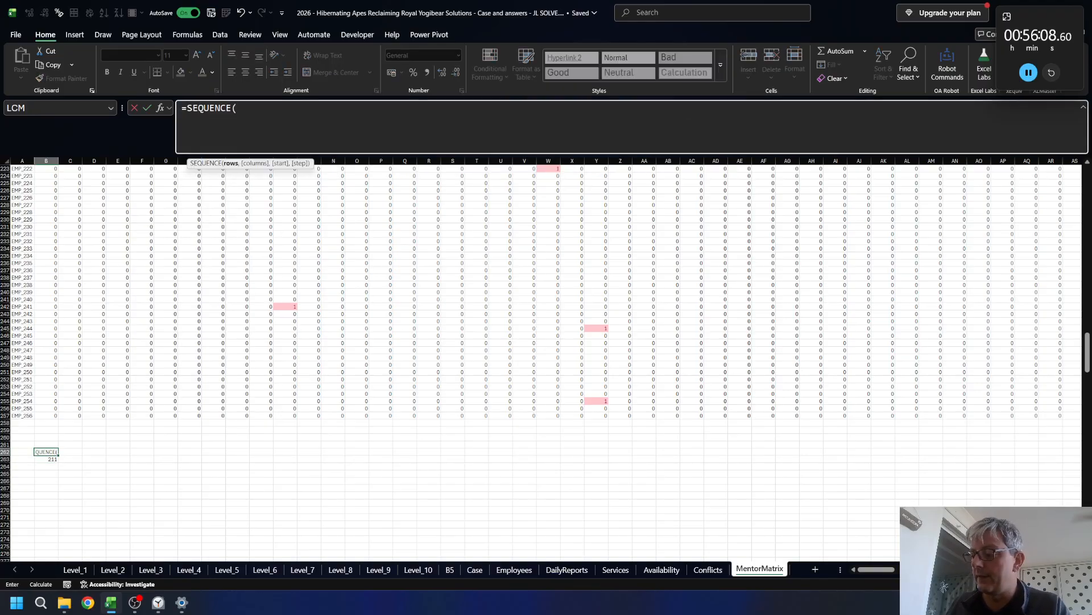
text(20,)
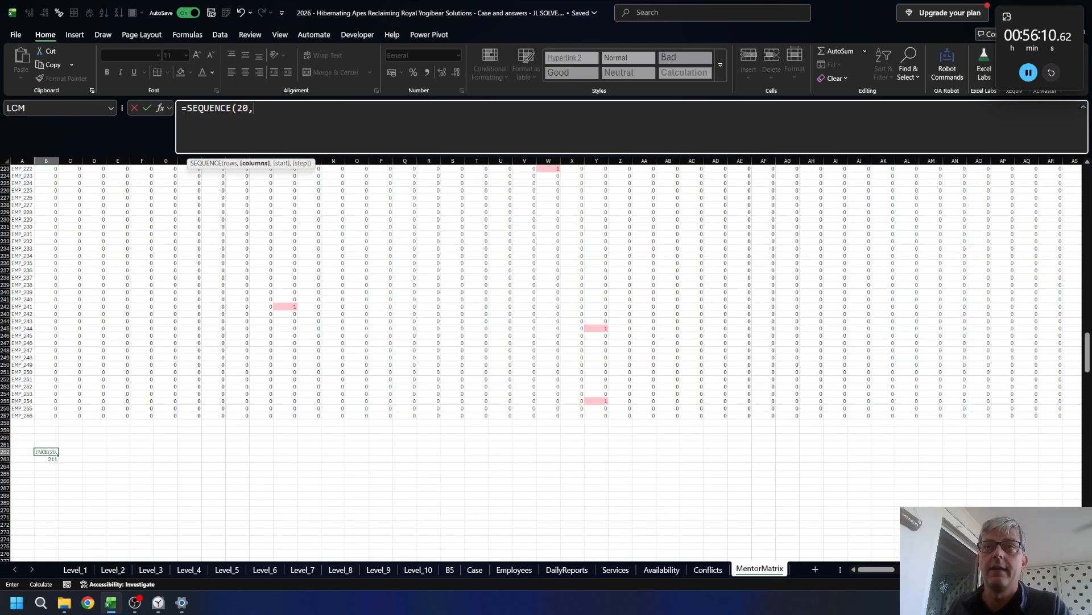
text(20))
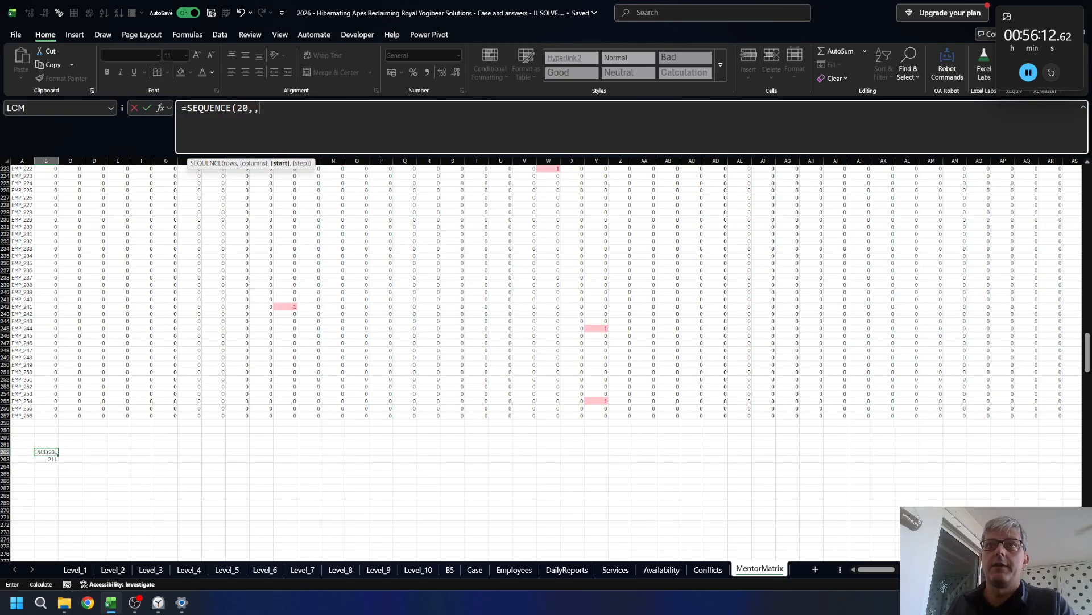
key(Return)
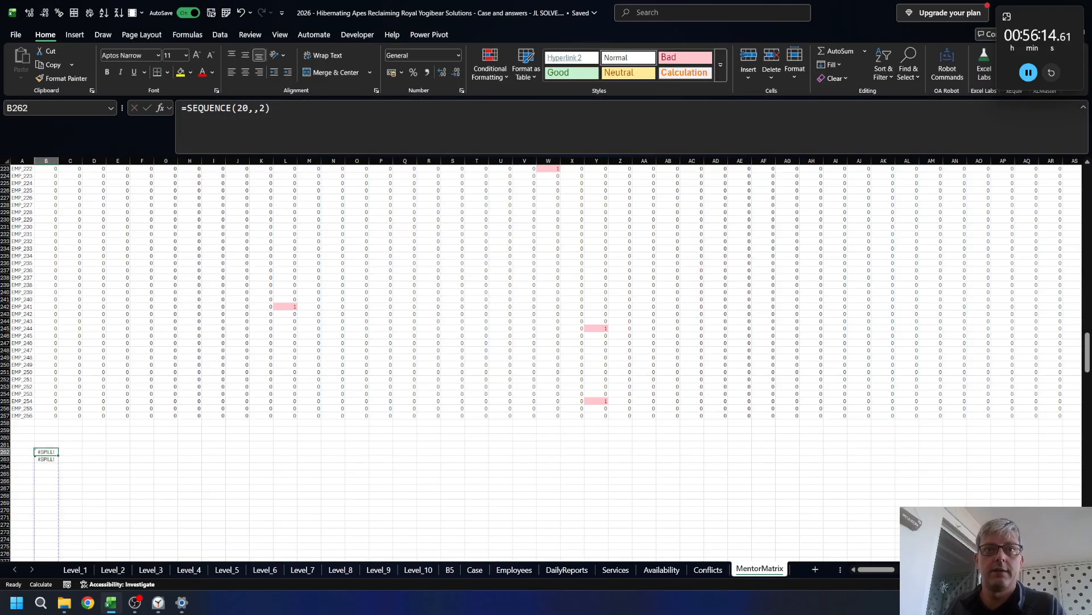
key(Up)
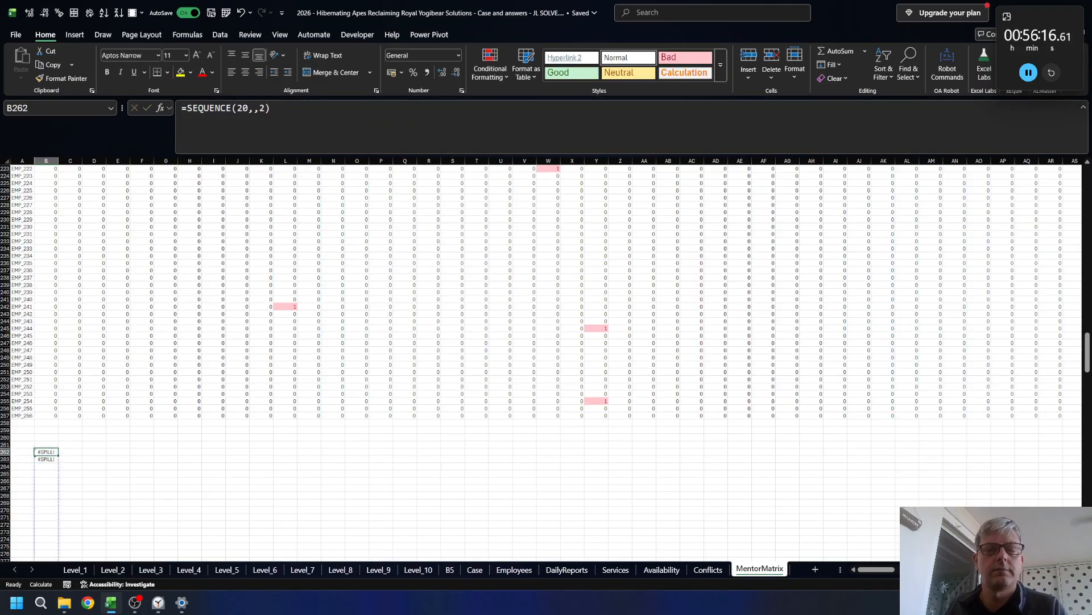
- Change the formula in B262 to =SEQUENCE(,20,2) so the powers run across the row
key(F2)
key(Left)
key(Left)
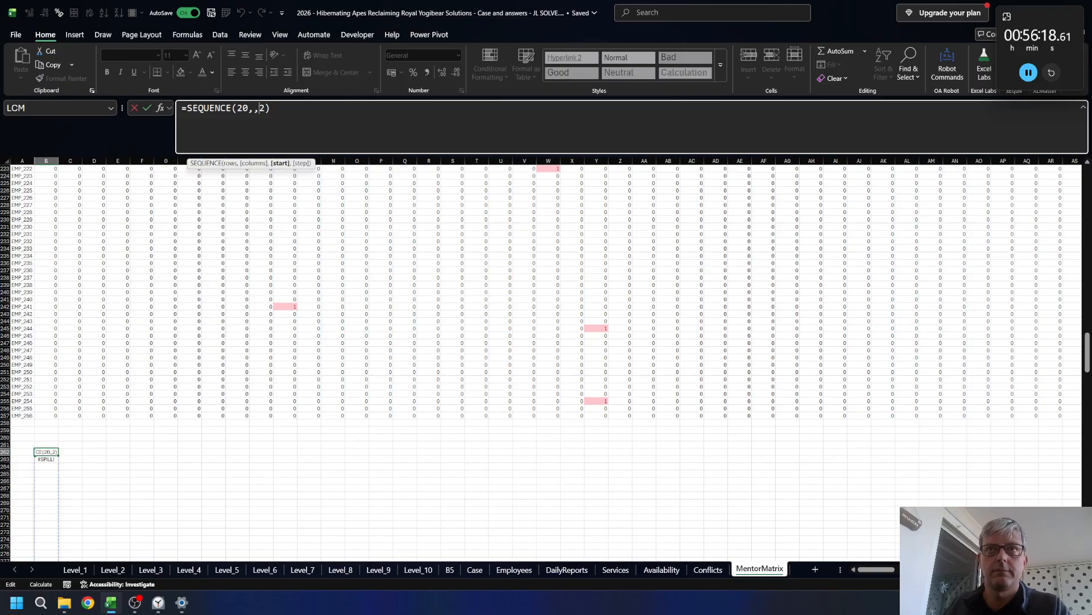
key(Left)
key(Left)
key(Delete)
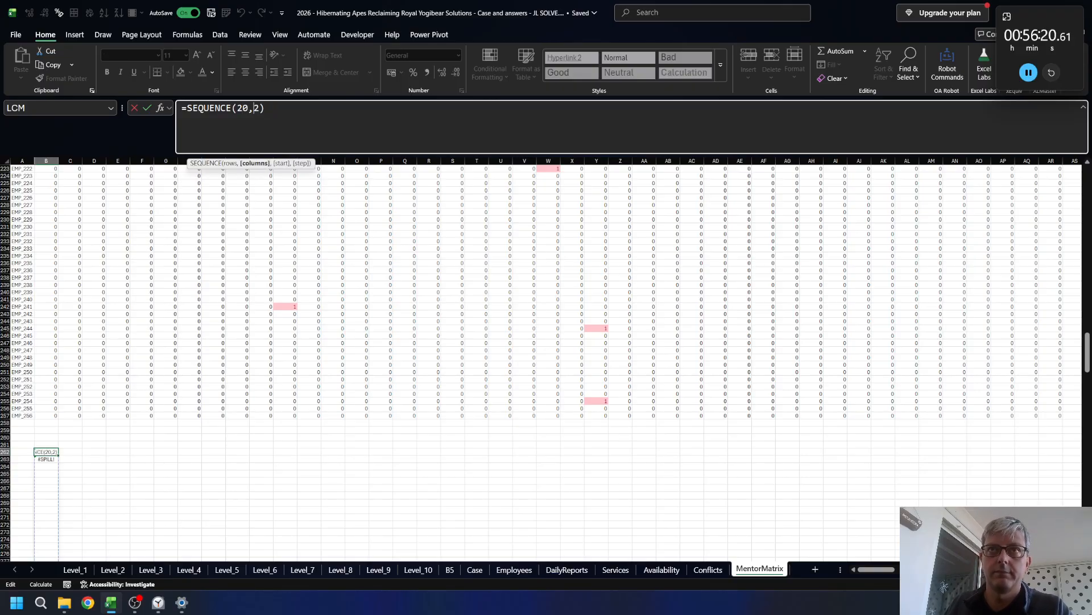
key(Left)
key(Left)
text(1,)
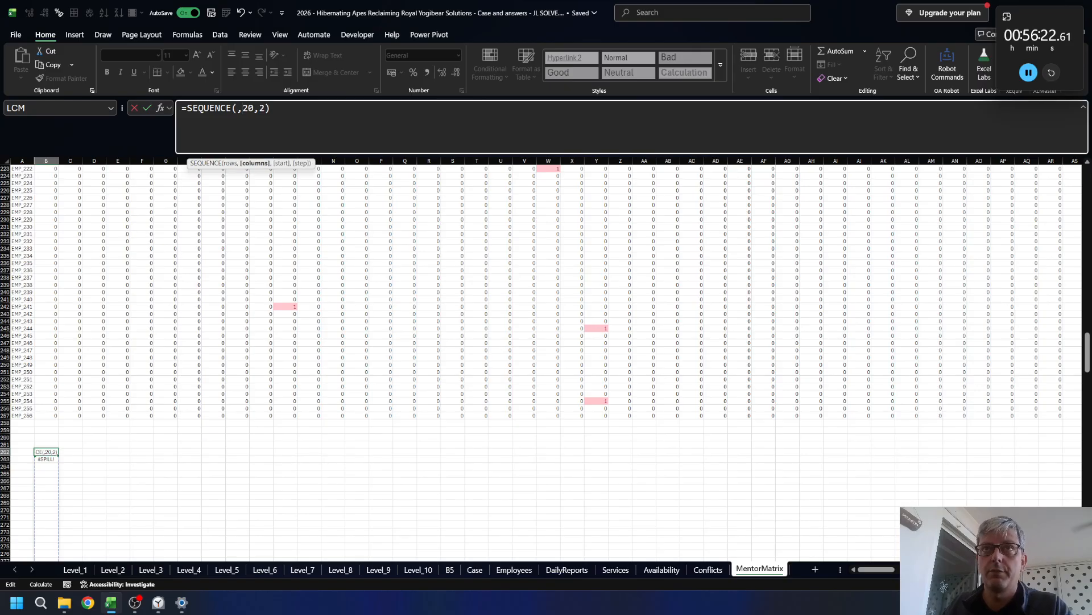
key(Return)
- Copy the LET formula from B263 into the cells C263 through J263, one after another
key(Up)
key(Down)
key(ctrl+c)
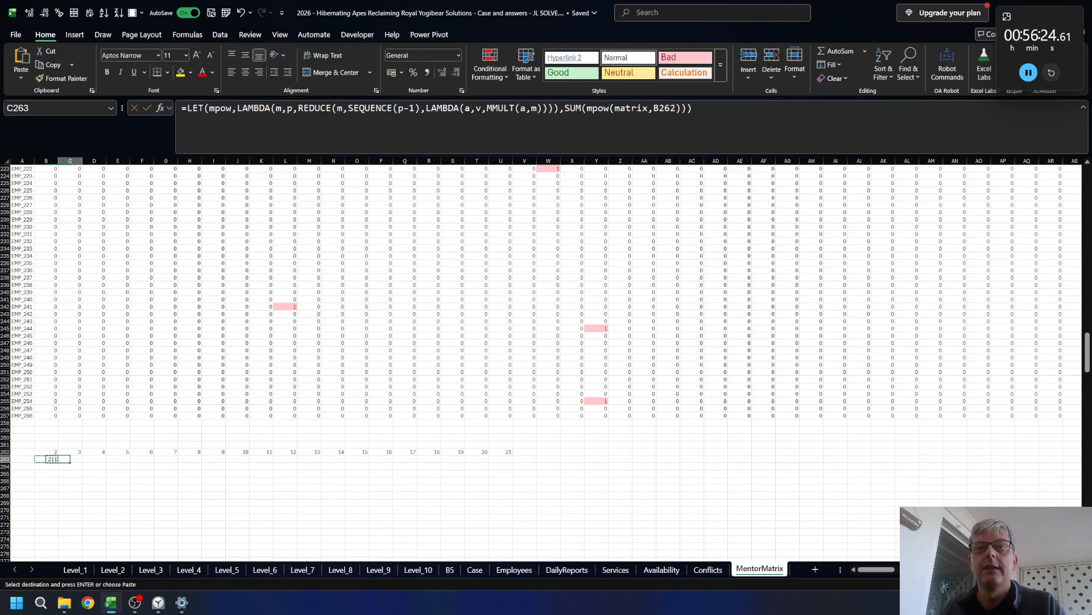
key(Right)
key(ctrl+v)
key(Right)
key(ctrl+v)
key(Right)
key(ctrl+v)
key(Right)
key(ctrl+v)
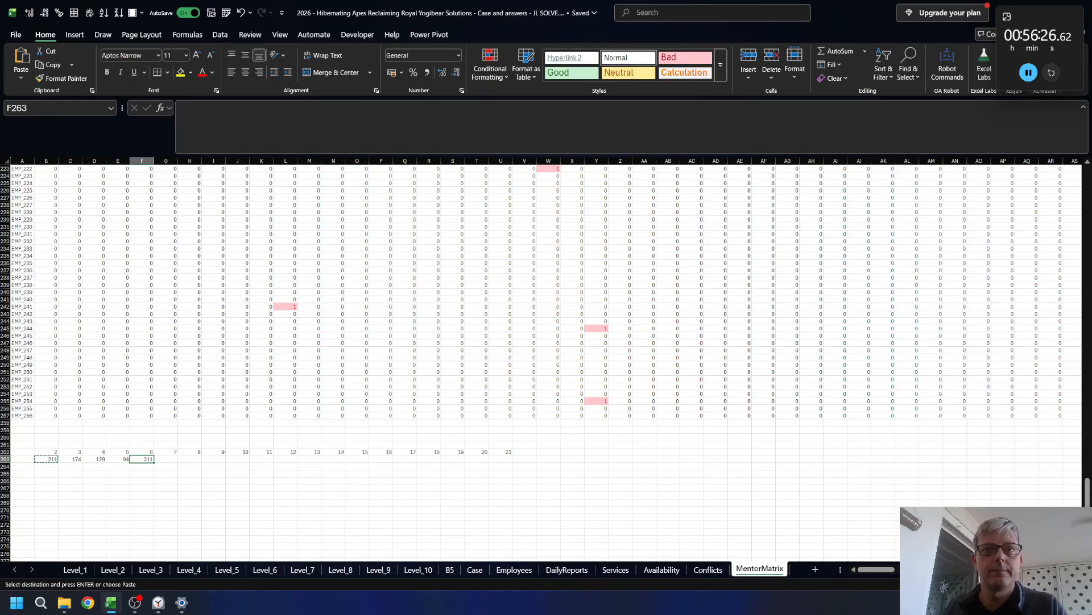
key(Right)
key(ctrl+v)
key(Right)
key(ctrl+v)
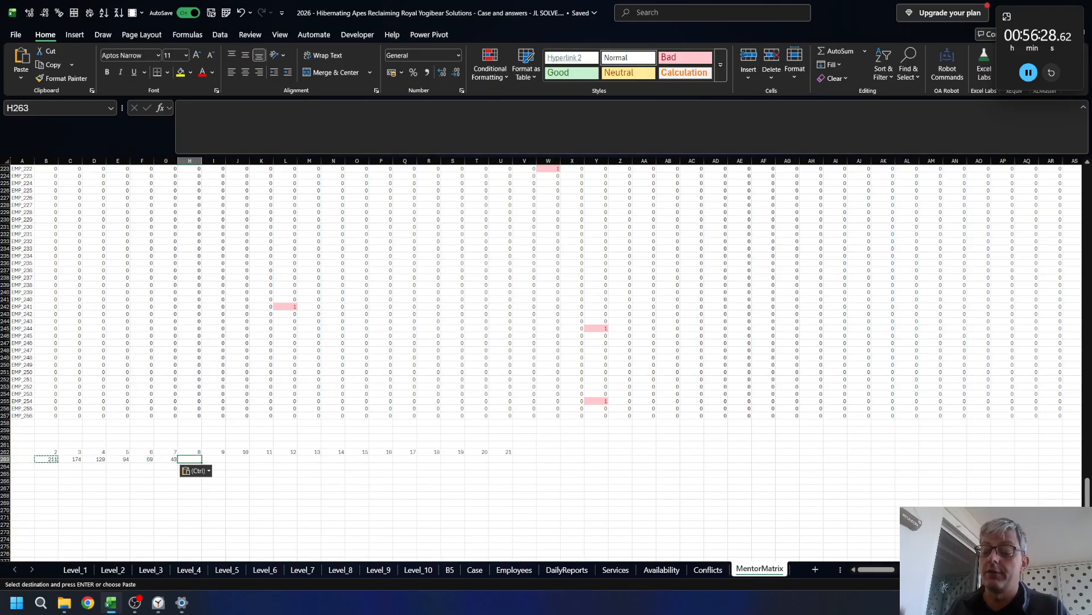
key(ctrl+v)
key(Right)
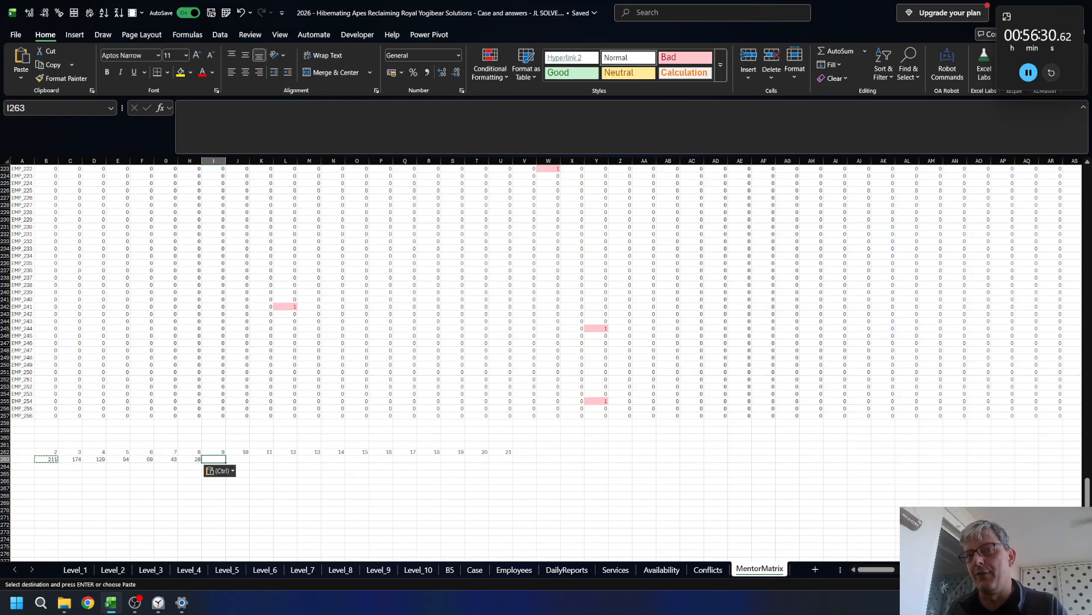
key(ctrl+v)
key(Right)
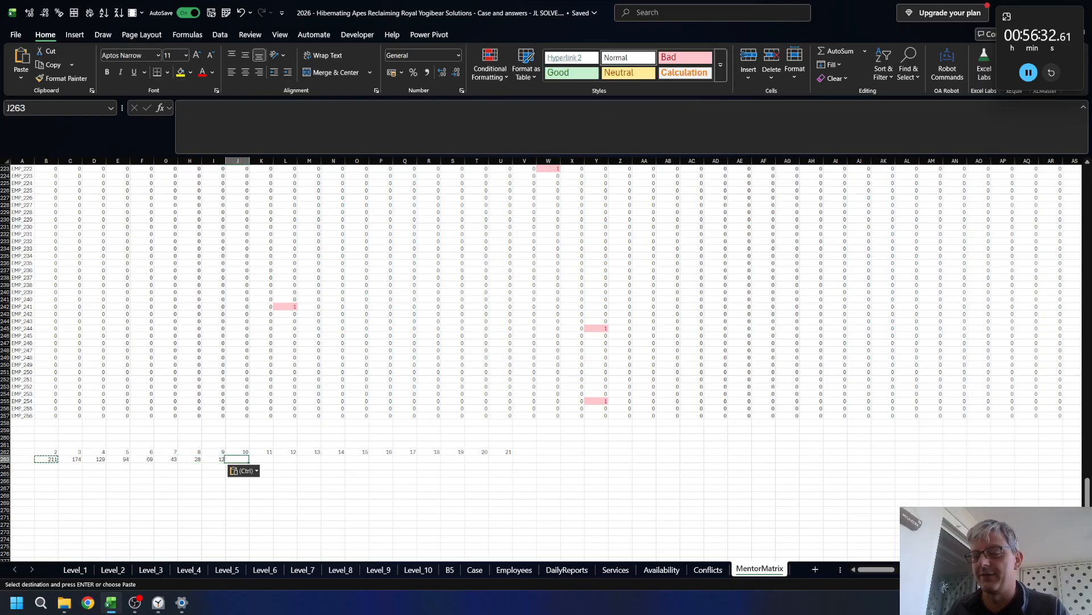
key(ctrl+v)
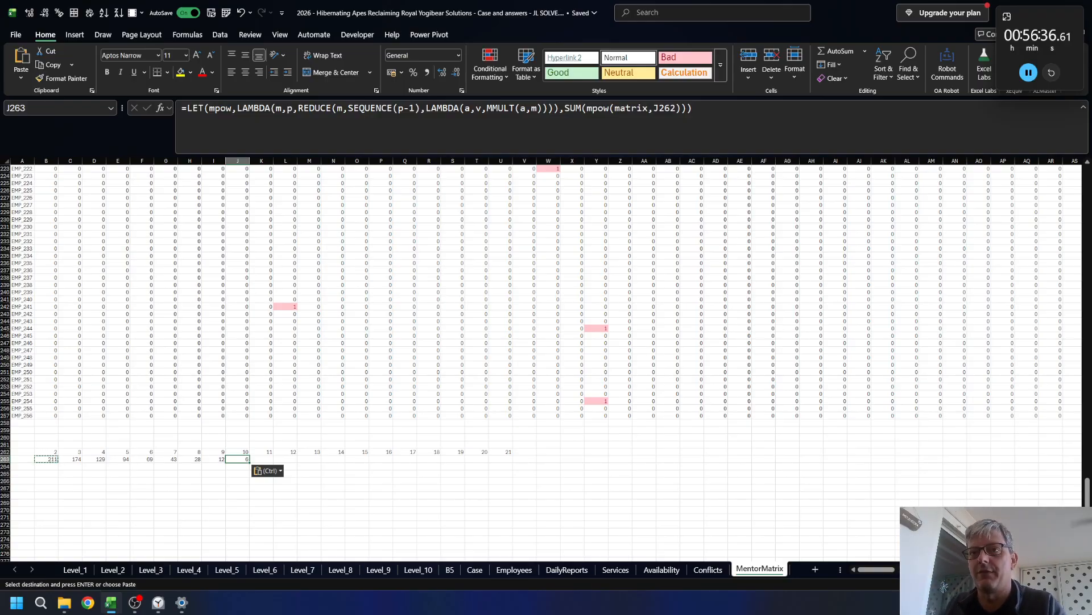
- Copy the formula from J263 into K263 and L263 to cover powers 11 and 12
key(ctrl+c)
key(Right)
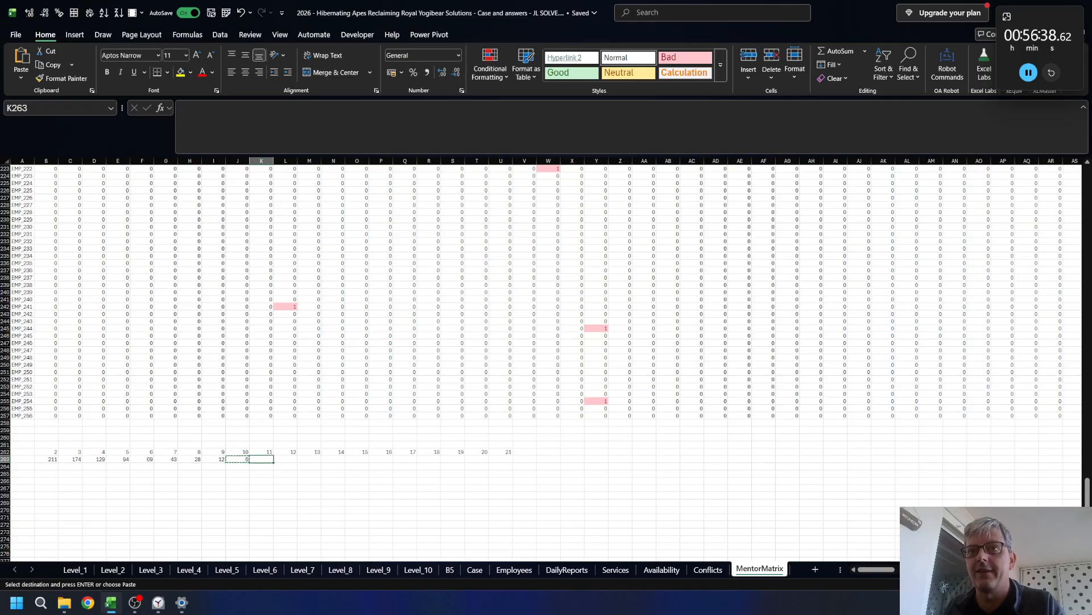
key(ctrl+v)
key(Right)
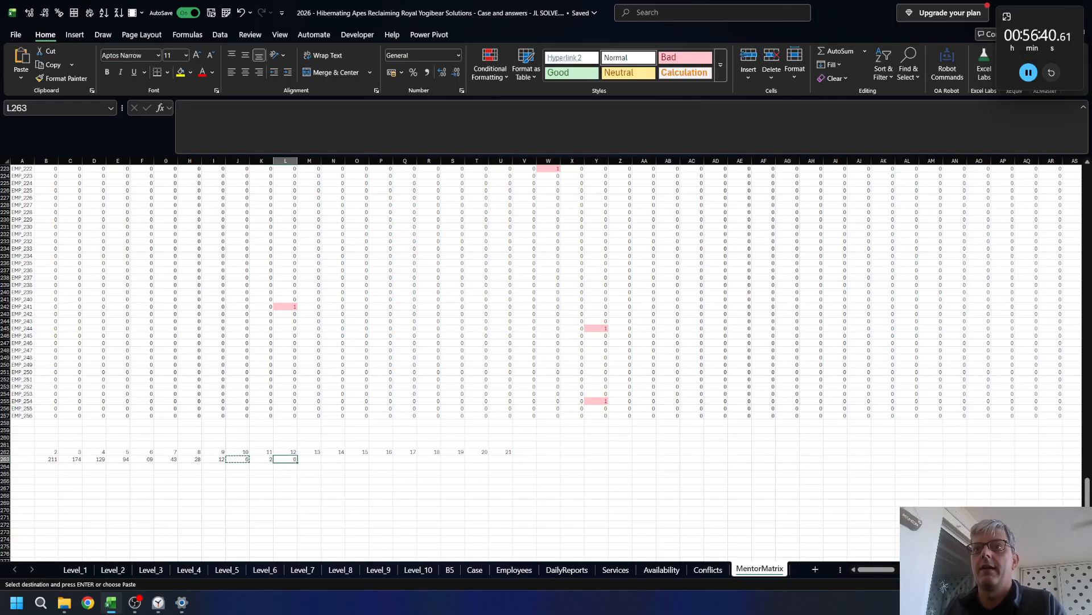
key(ctrl+v)
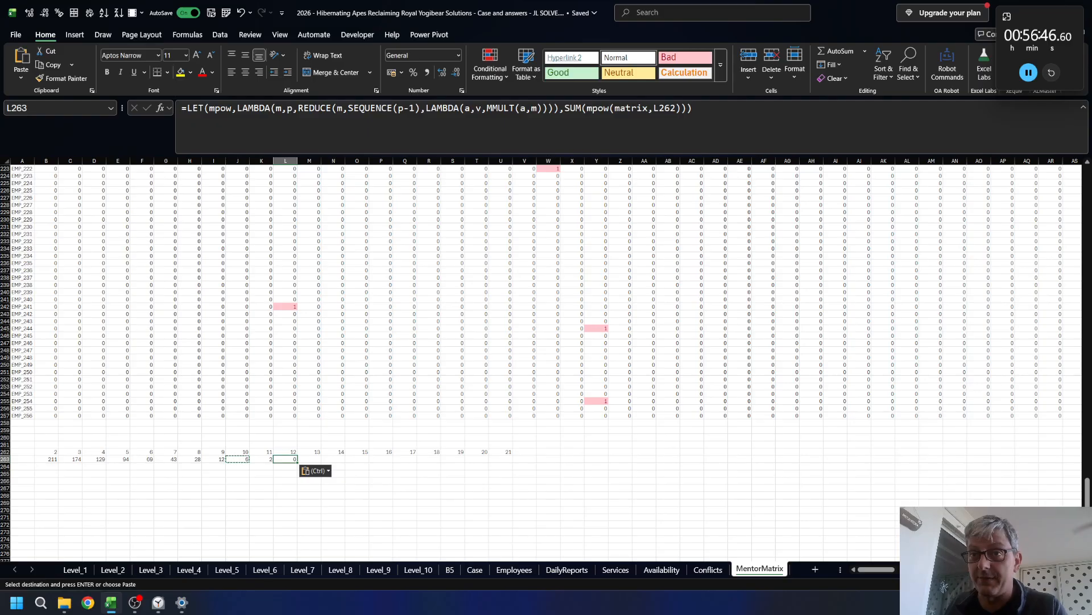
- Examine the sums in B263:K263 for the matrix powers 2 to 11
key(Left)
key(ctrl+shift+Left)
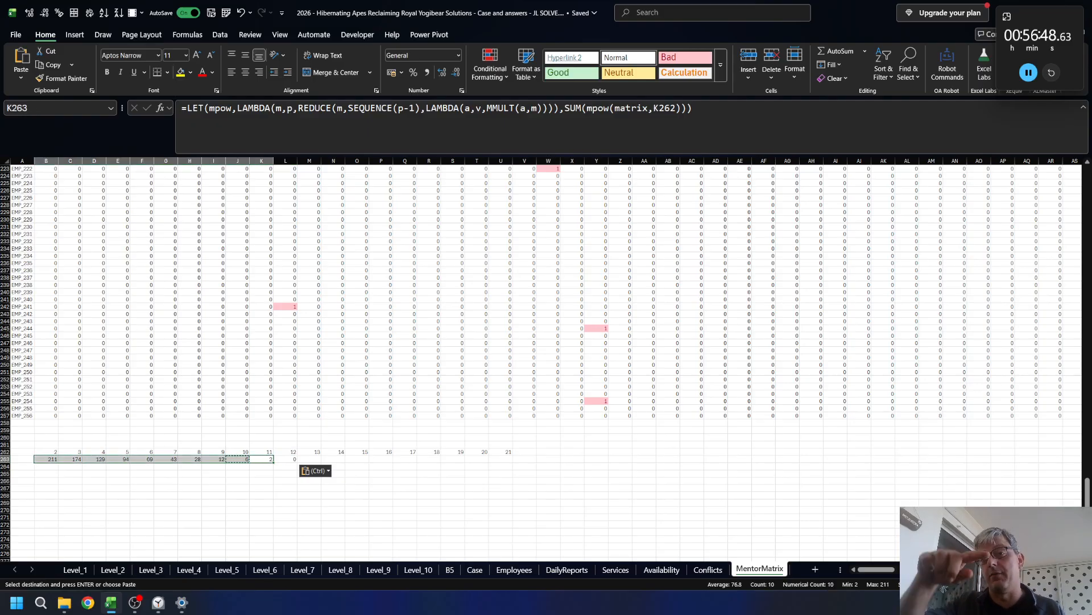
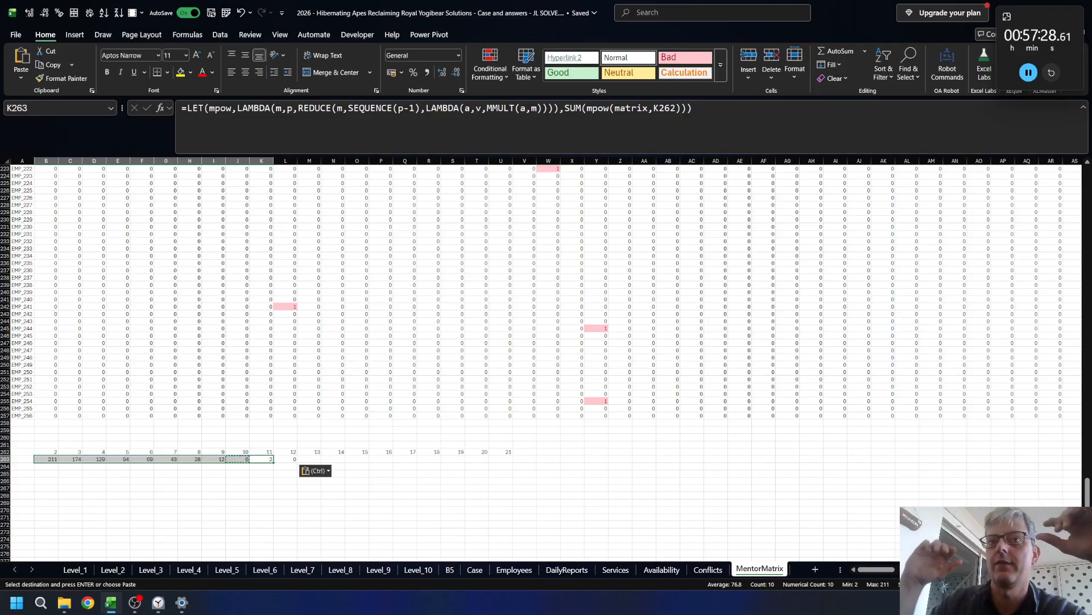
click(262, 459)
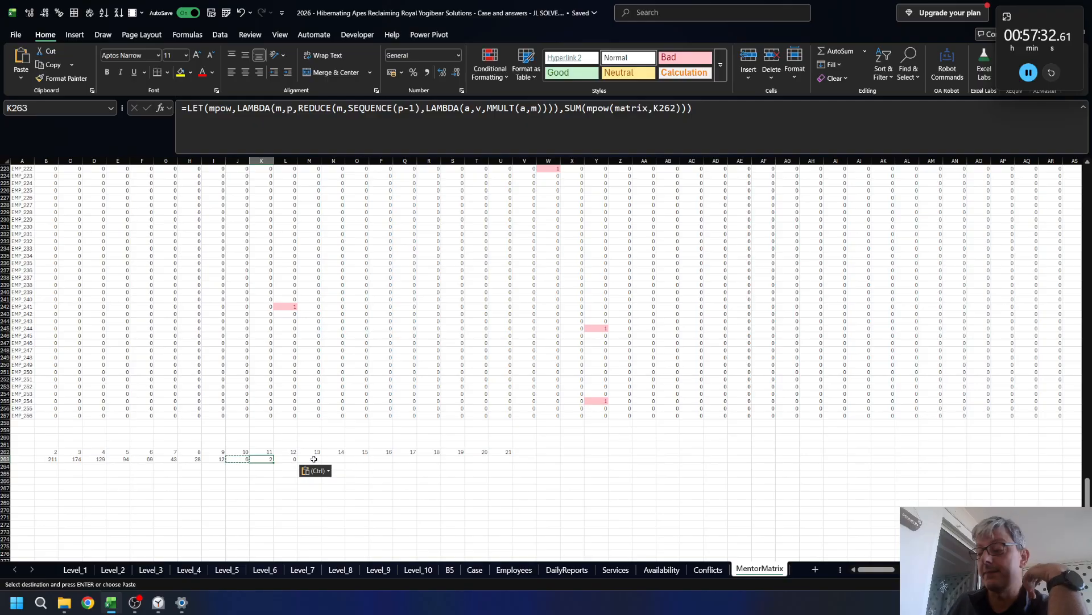
key(ctrl+Page_Up)
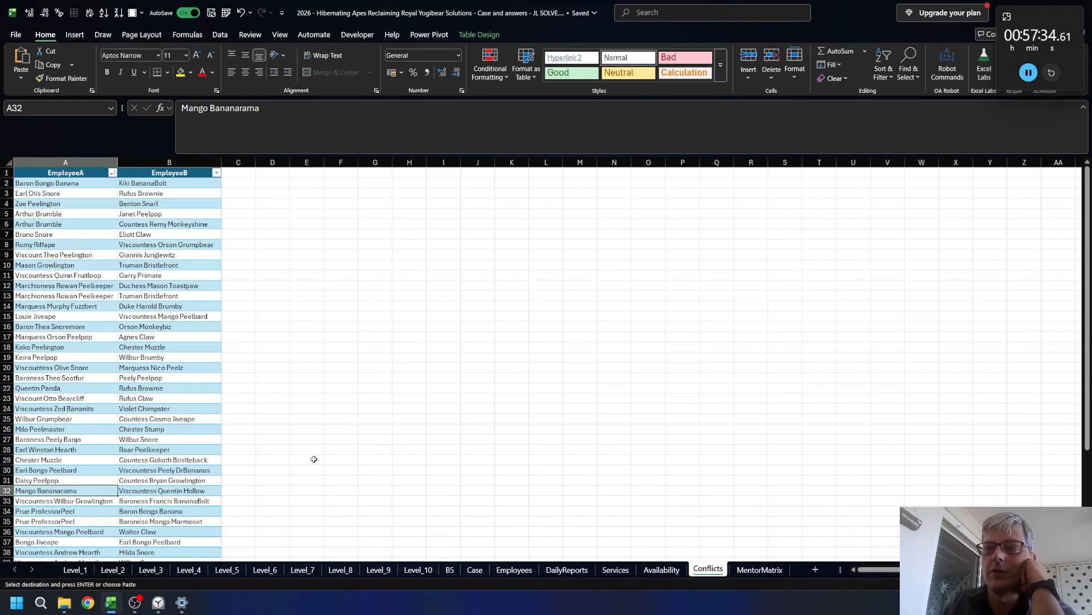
key(ctrl+Page_Up)
key(ctrl+Page_Down)
key(ctrl+Page_Down)
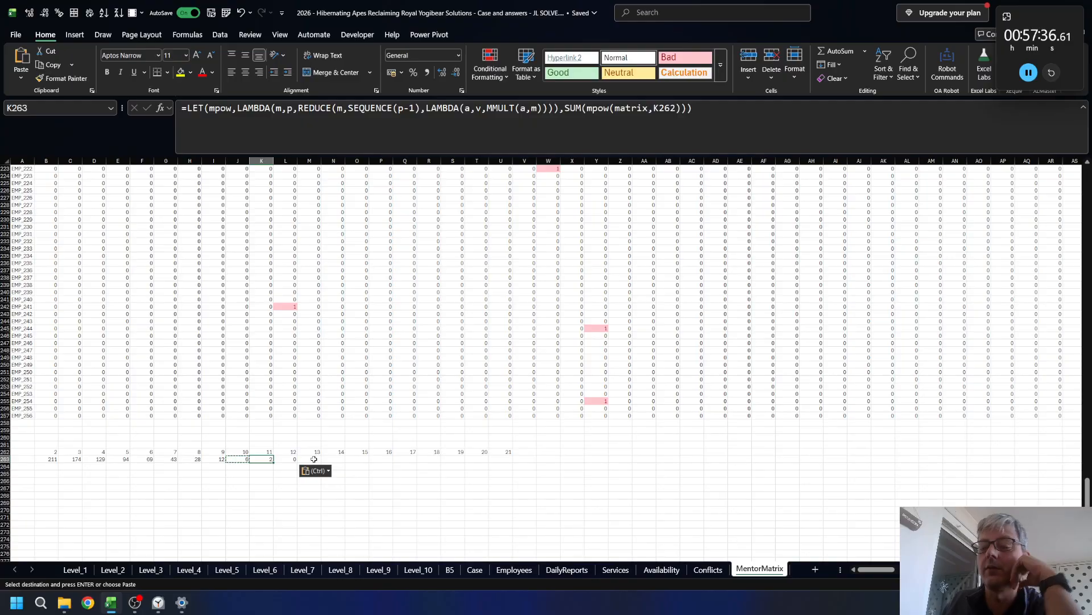
- Clear all contents of the MentorMatrix sheet
key(ctrl+a)
key(ctrl+a)
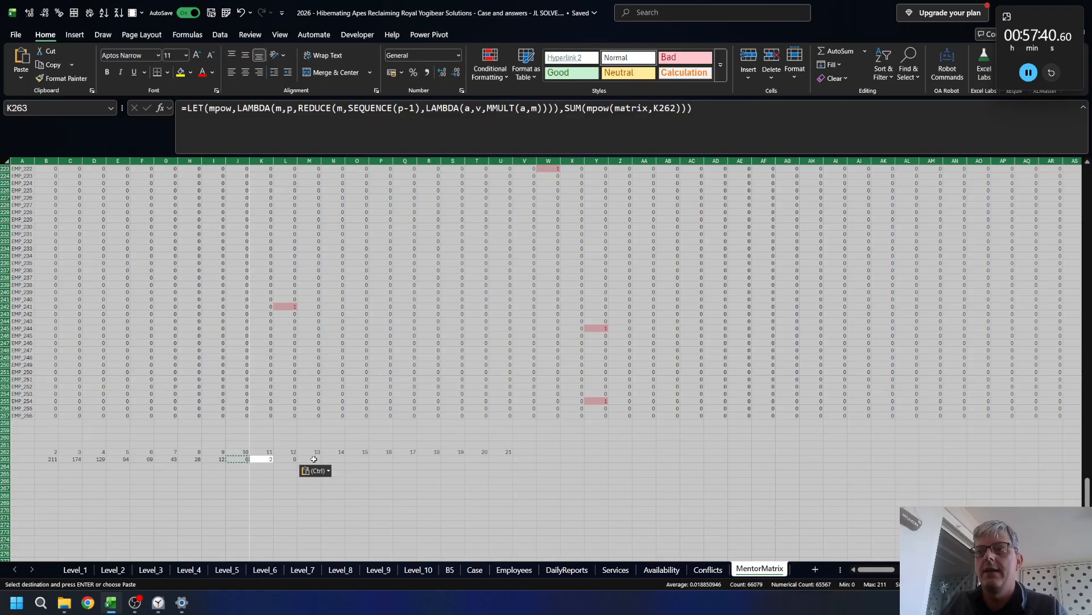
key(Delete)
key(ctrl+z)
key(ctrl+y)
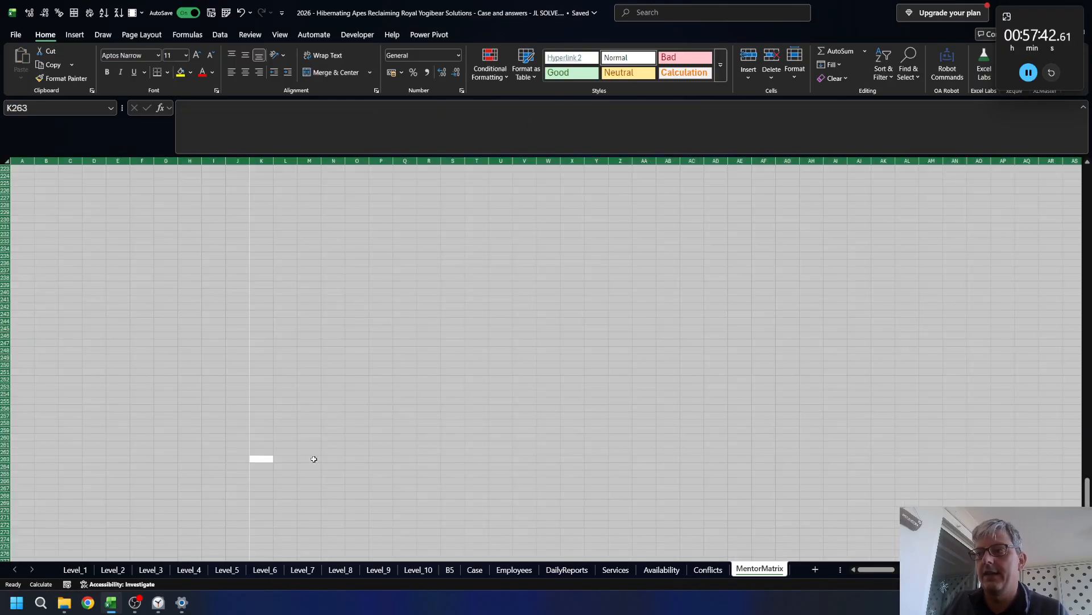
- Delete the MentorMatrix sheet from the workbook
key(alt+h)
key(d)
key(s)
key(Return)
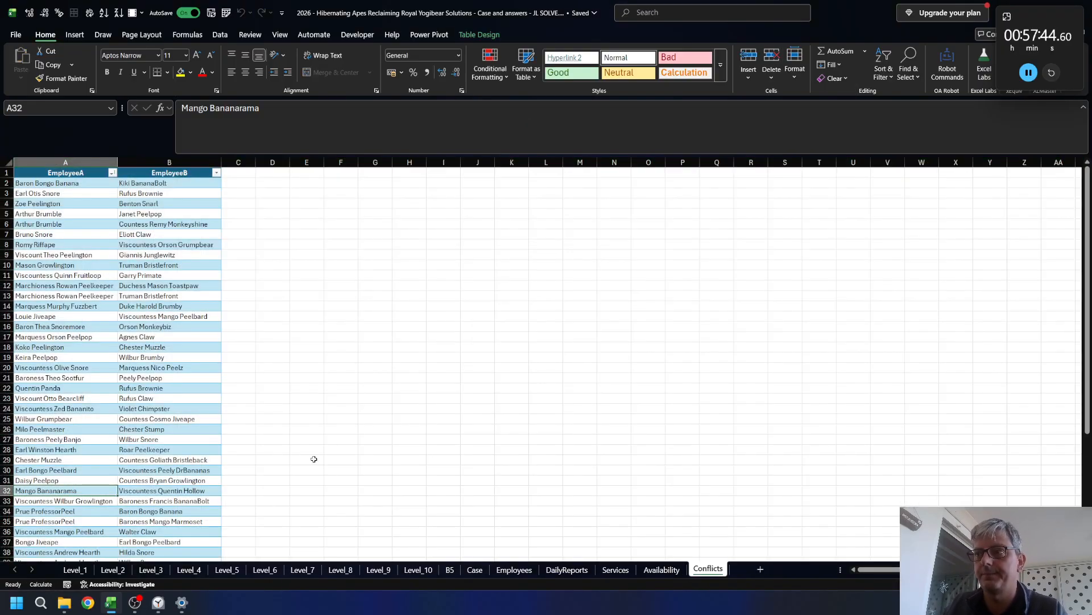
- Return to the Case sheet with the Level 7 Hibernation Conflict Resolution section
key(ctrl+Page_Up)
key(ctrl+Page_Up)
key(ctrl+Page_Up)
key(ctrl+Page_Up)
key(ctrl+Page_Up)
key(ctrl+Page_Up)
key(ctrl+Page_Up)
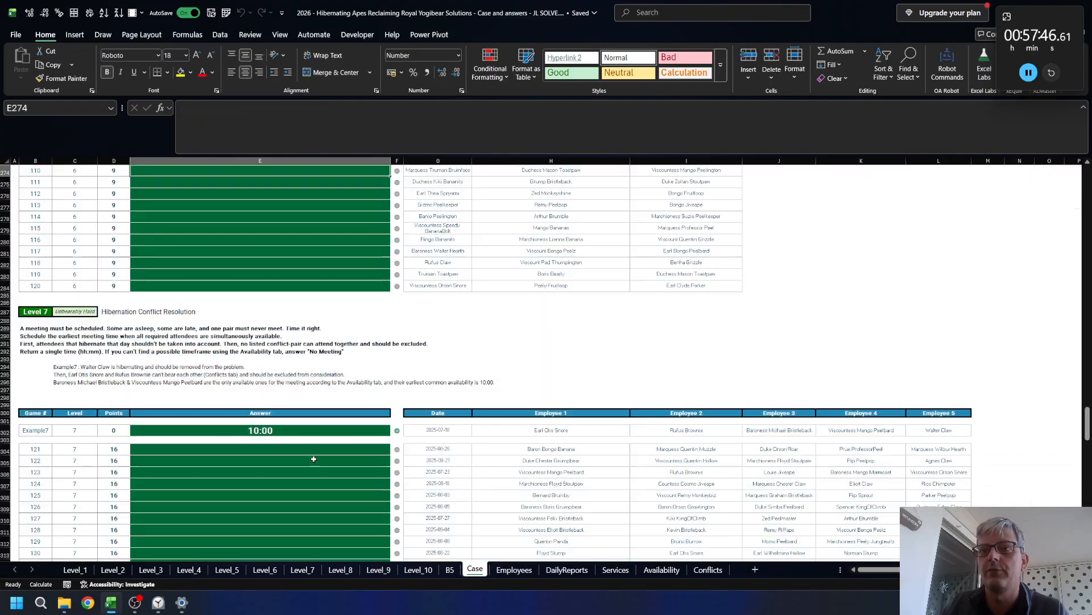
- On the Level_6 sheet, start a LET formula in G54 defining fn as a LAMBDA with parameters id and fn
key(ctrl+Page_Up)
key(ctrl+Page_Up)
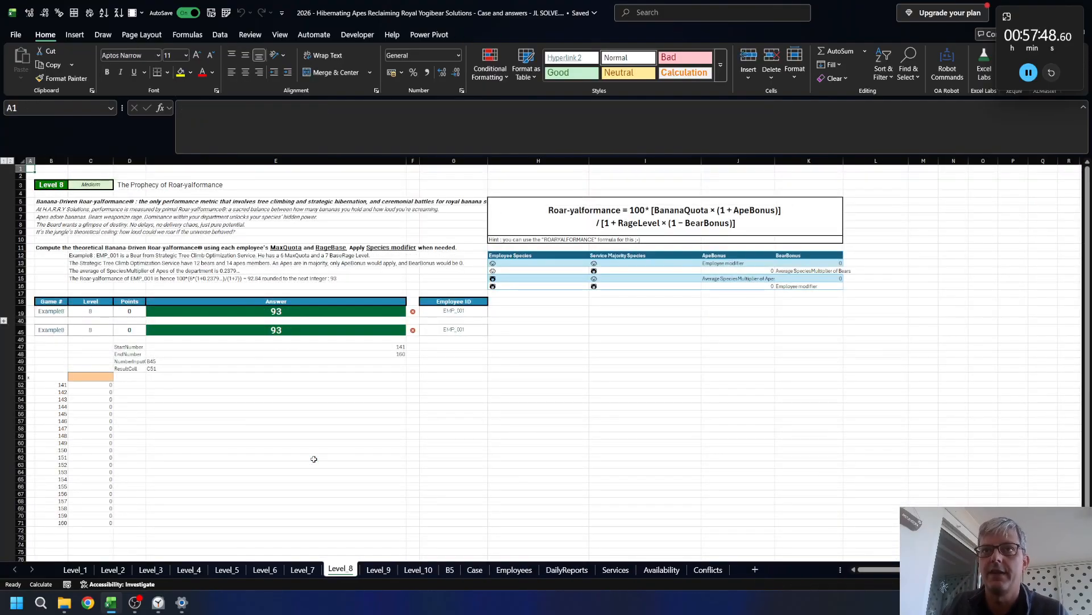
key(ctrl+Page_Up)
key(ctrl+Page_Up)
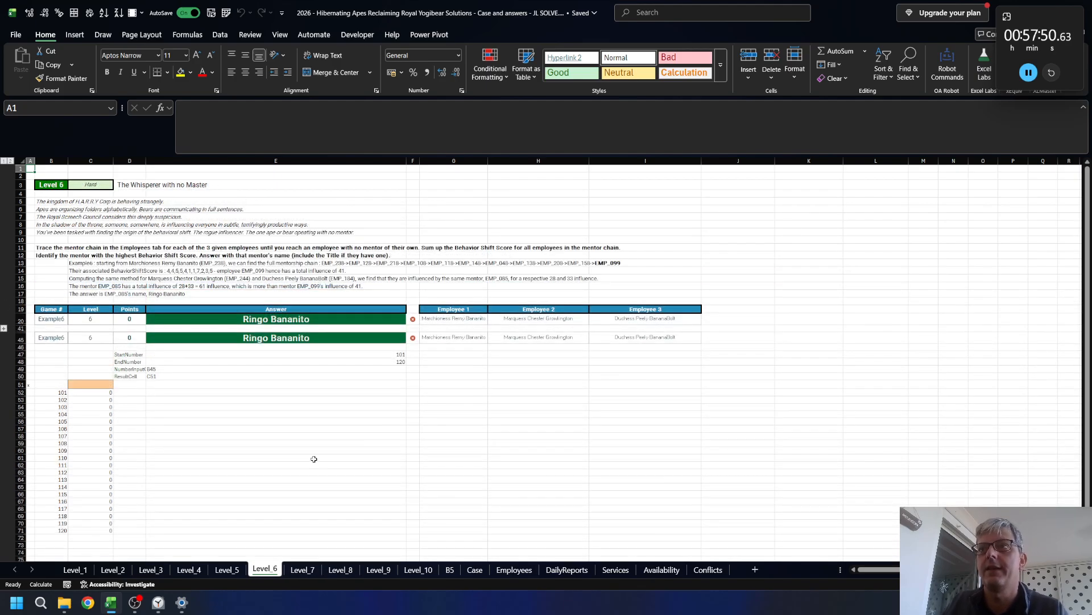
click(450, 406)
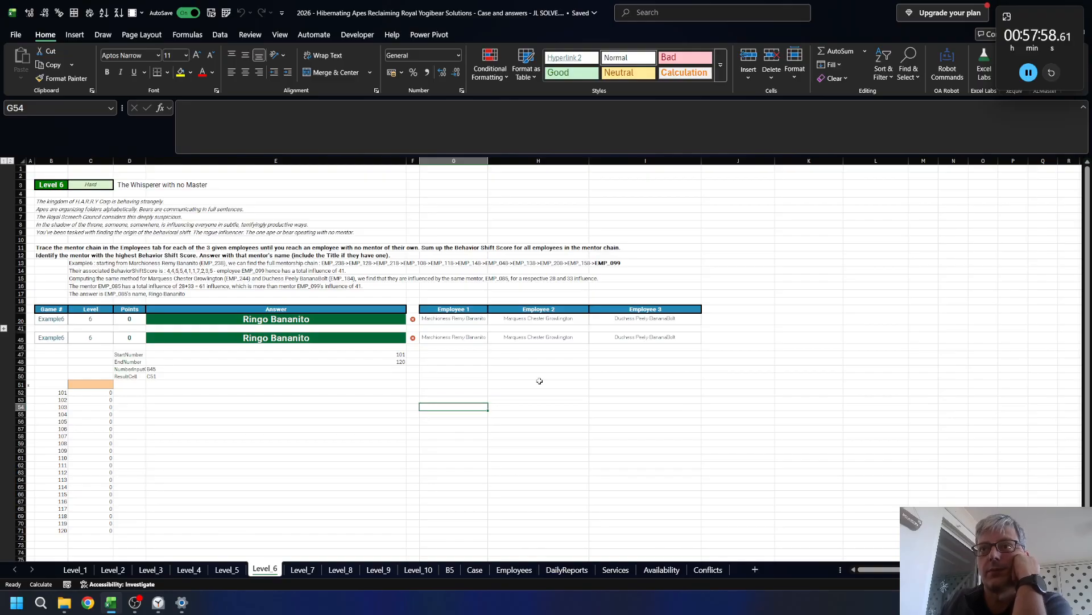
text(=LET()
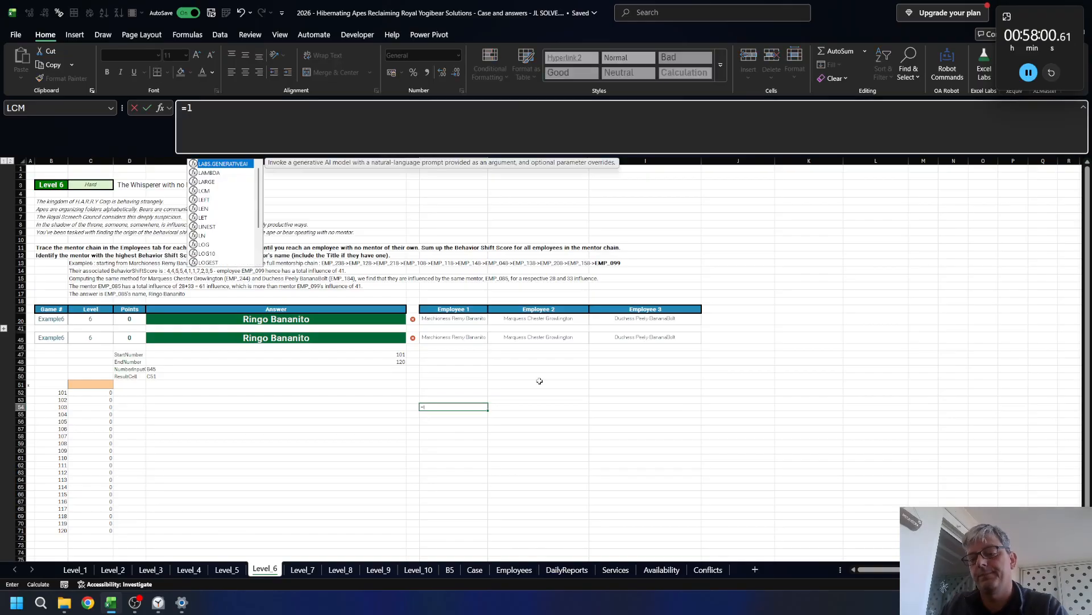
text(fn,LAMBDA()
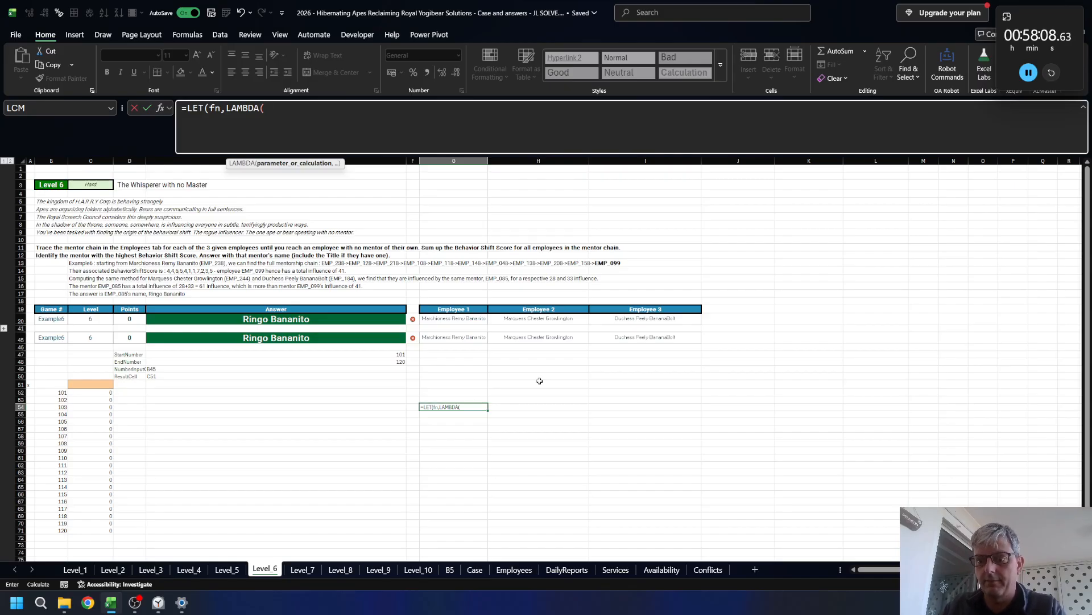
text(id,)
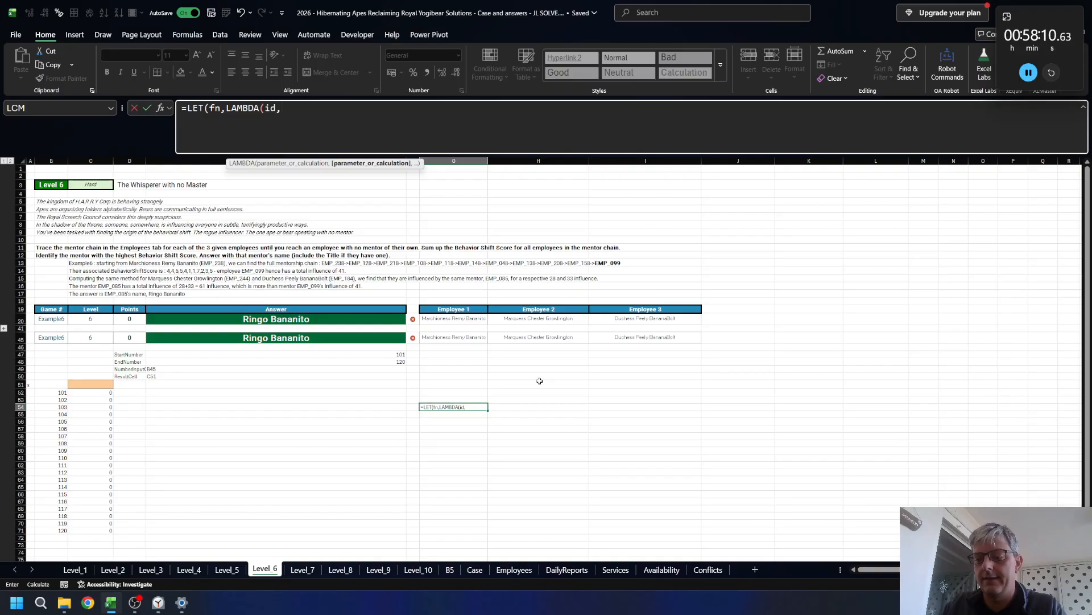
text(fn,)
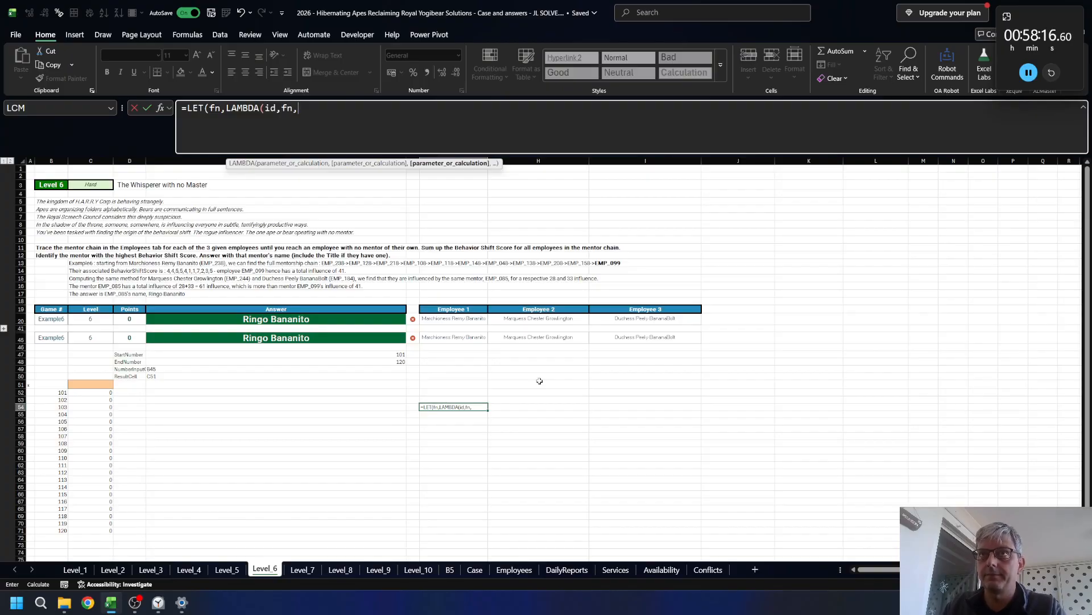
- Begin the LAMBDA body with an IF test whose XLOOKUP searches for id in EmployeesTable[EmployeeID]
text(IF(XLOOKUP()
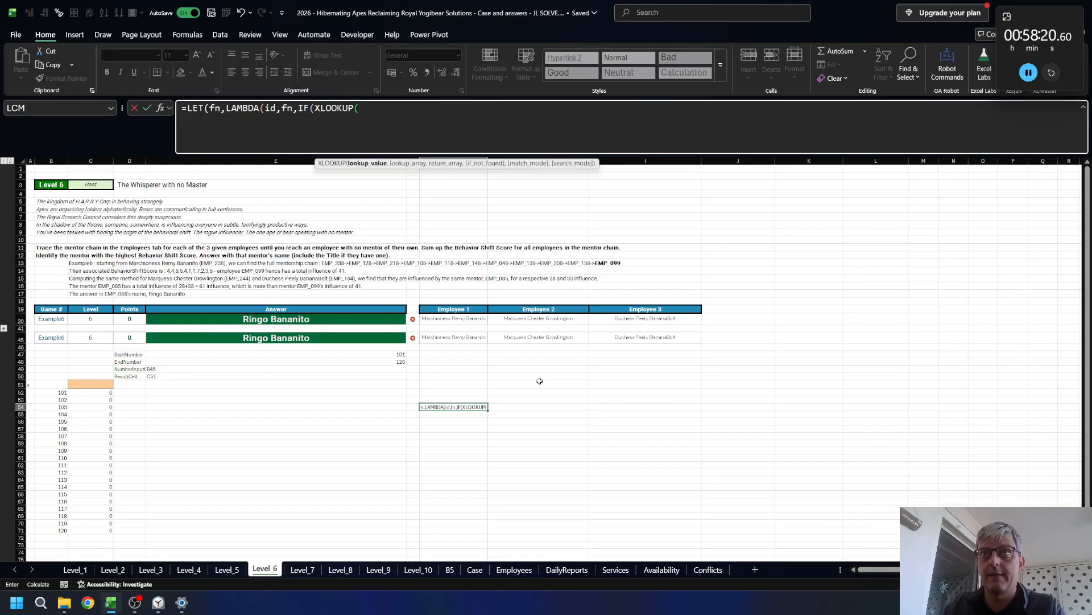
text(id,)
key(ctrl+Page_Down)
key(ctrl+Page_Down)
key(ctrl+Page_Down)
key(ctrl+Page_Down)
key(ctrl+Page_Down)
key(ctrl+Page_Down)
key(ctrl+Page_Down)
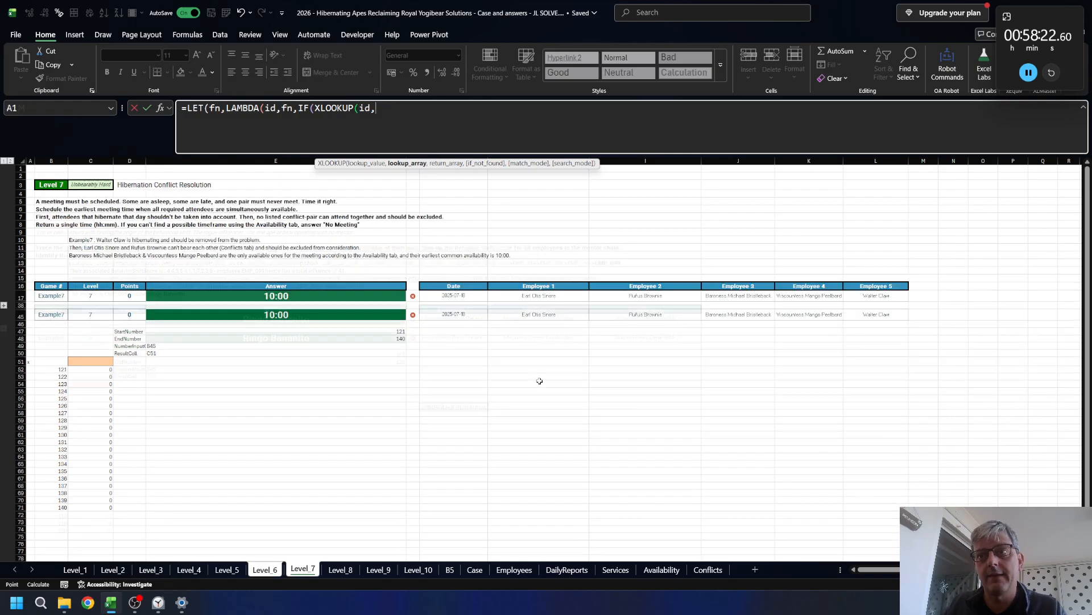
key(ctrl+space)
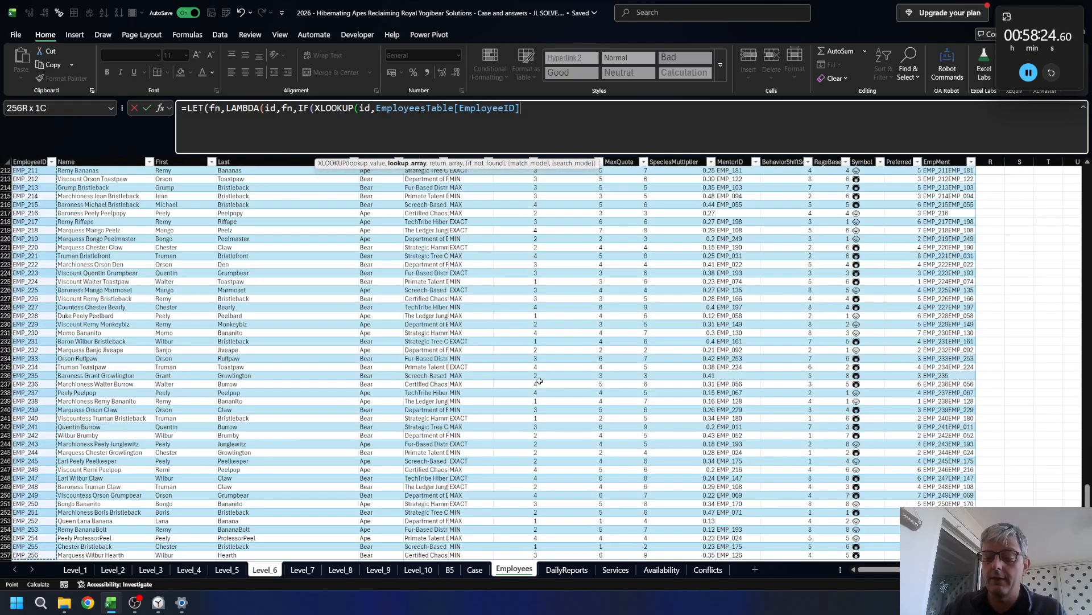
- Make the XLOOKUP return EmployeesTable[MentorID] with "" if not found, and have the IF return id when the result equals ""
text(,)
key(Right)
key(Right)
key(Right)
key(Right)
key(Right)
key(Right)
key(Right)
key(Right)
key(Right)
key(Right)
key(Right)
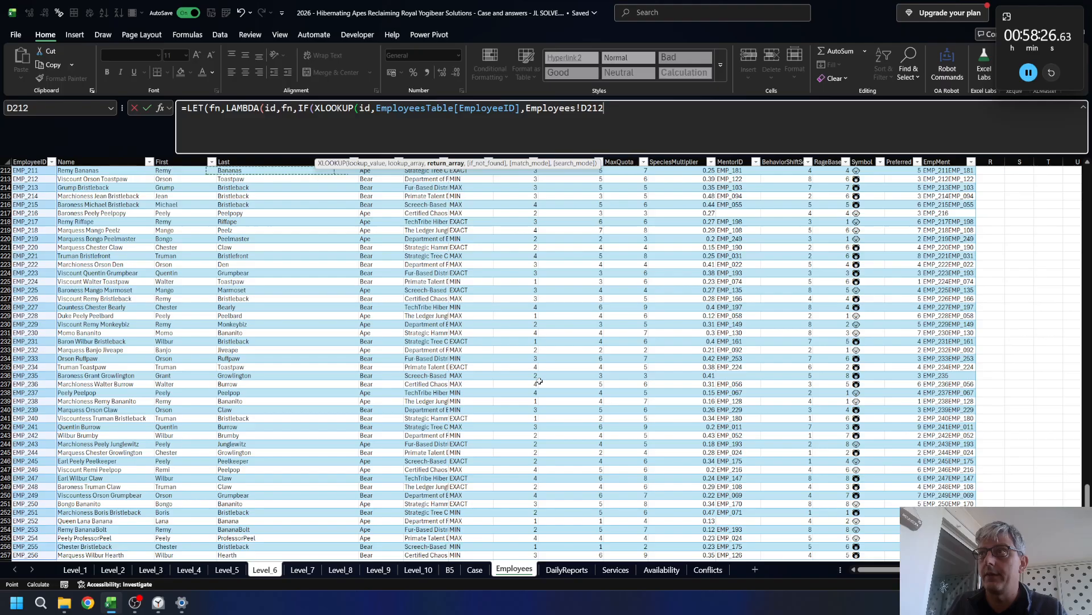
key(ctrl+space)
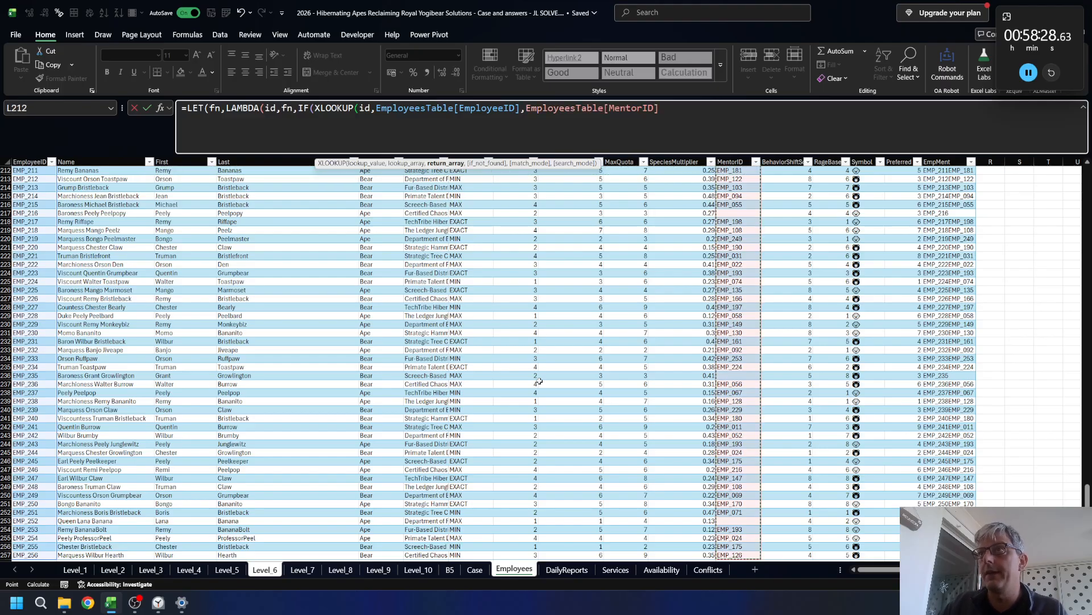
text(,)
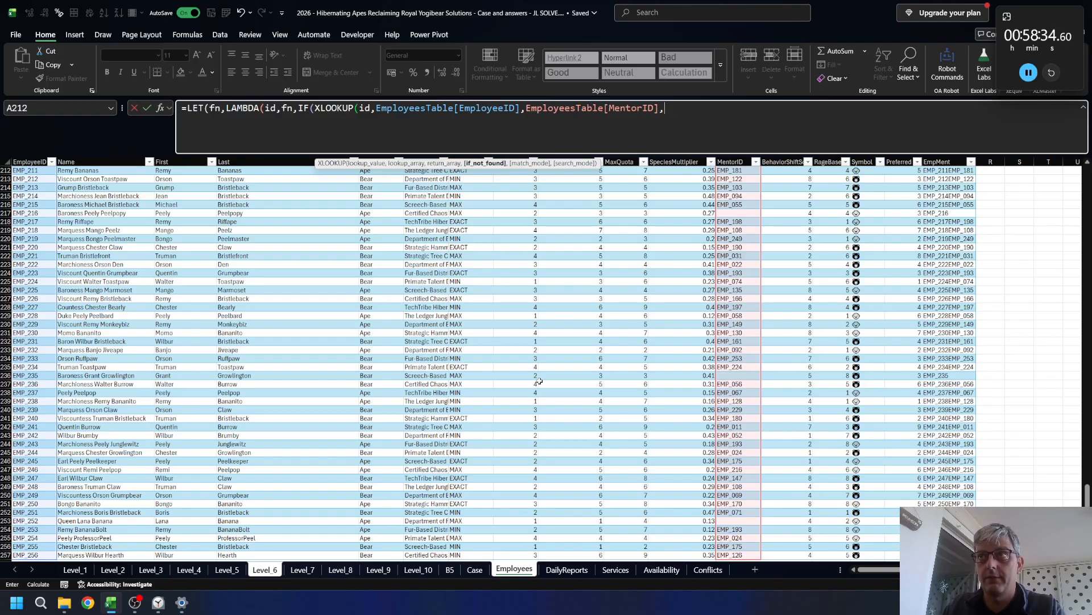
text(""))
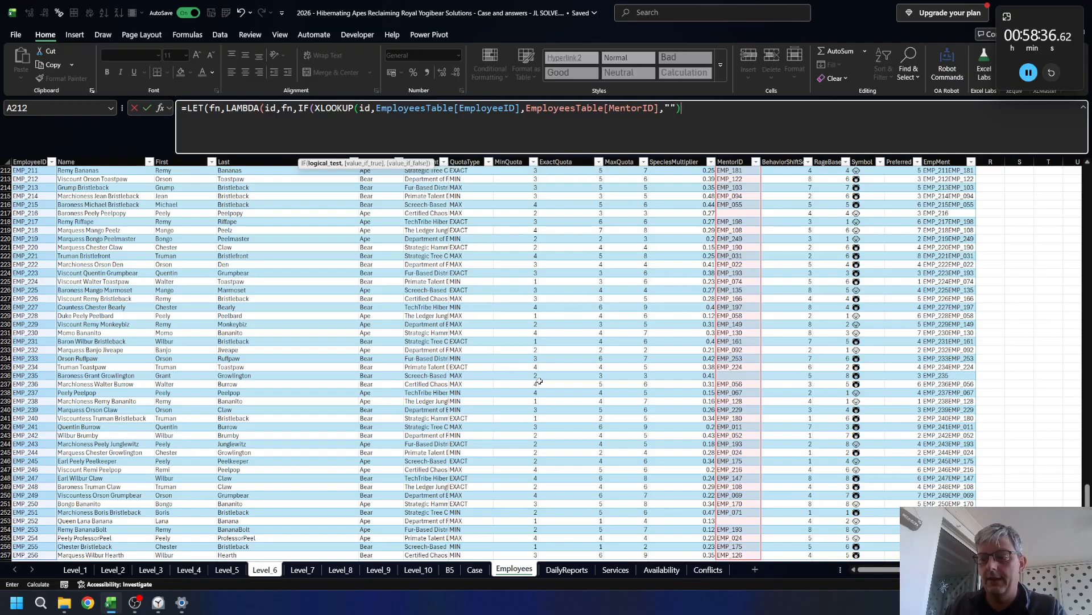
text(="",)
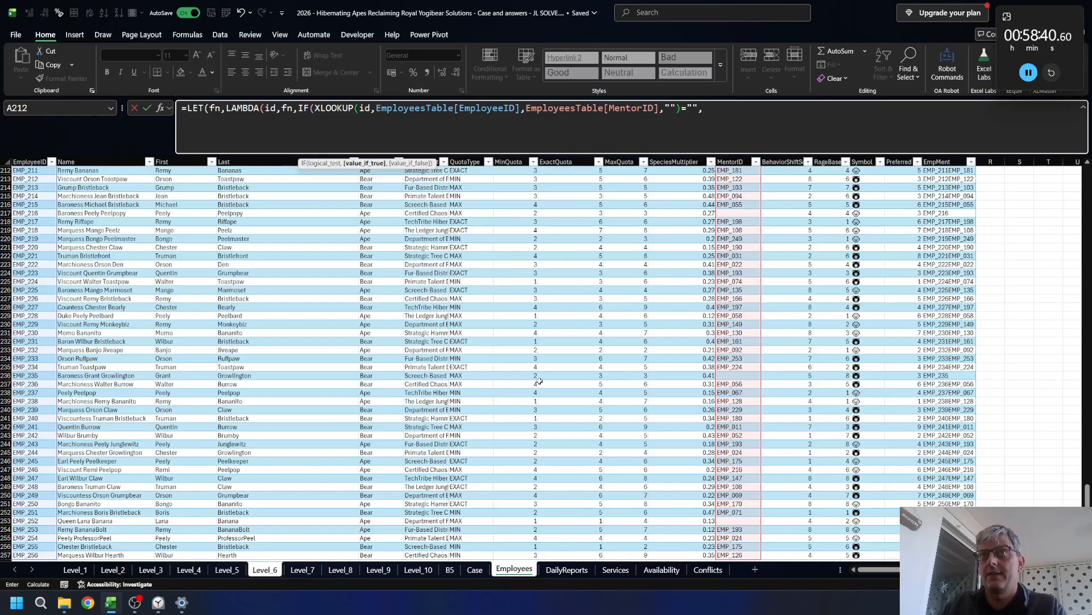
text(id,)
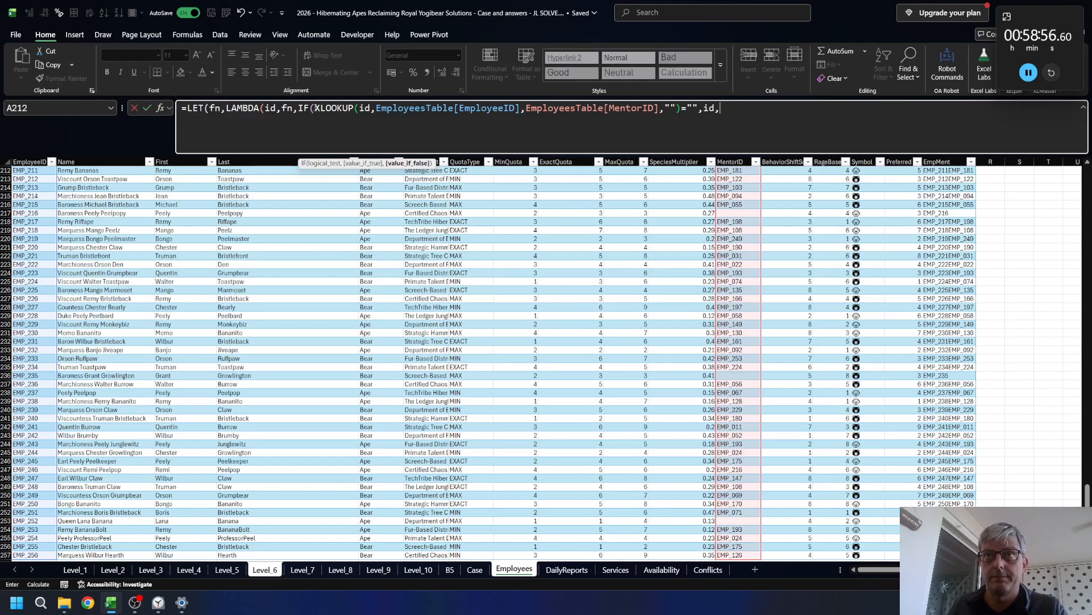
- As the IF's false value, call fn recursively with a copy of the MentorID XLOOKUP and fn as arguments
drag(317, 108, 682, 108)
key(ctrl+c)
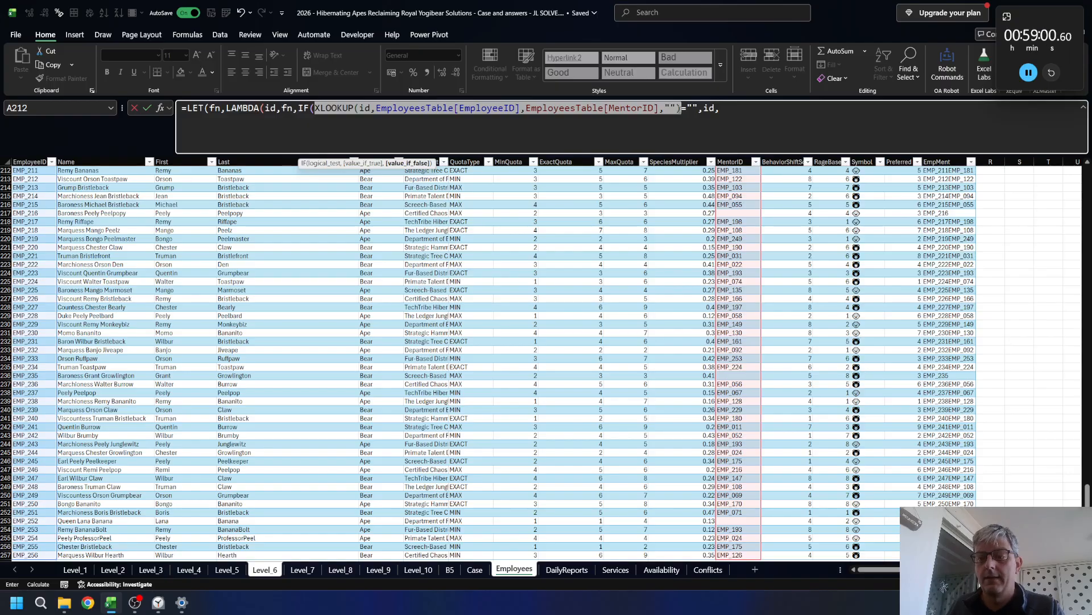
click(720, 133)
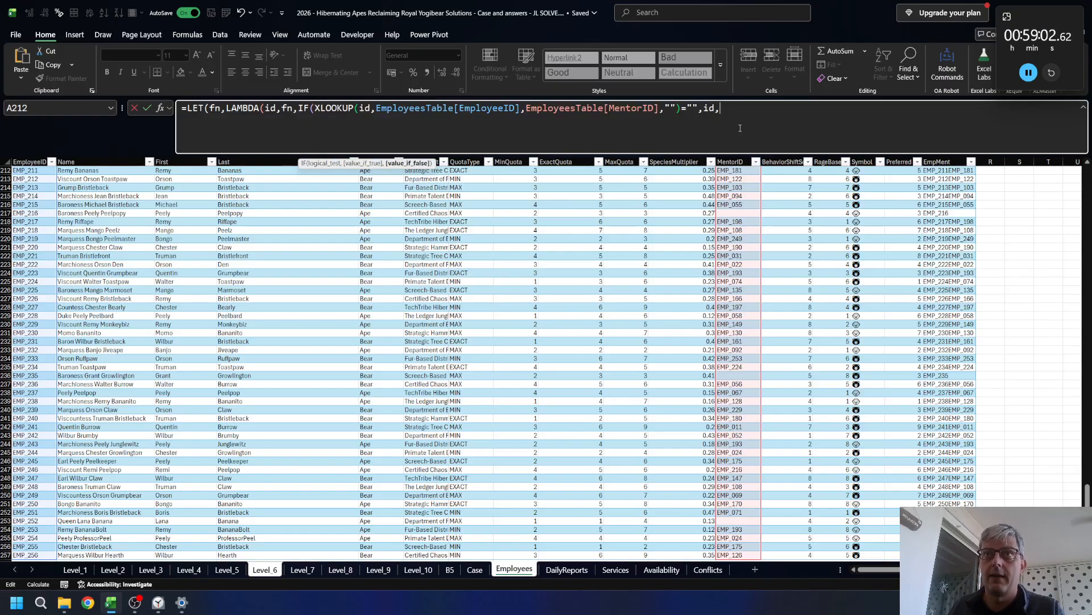
text(fn()
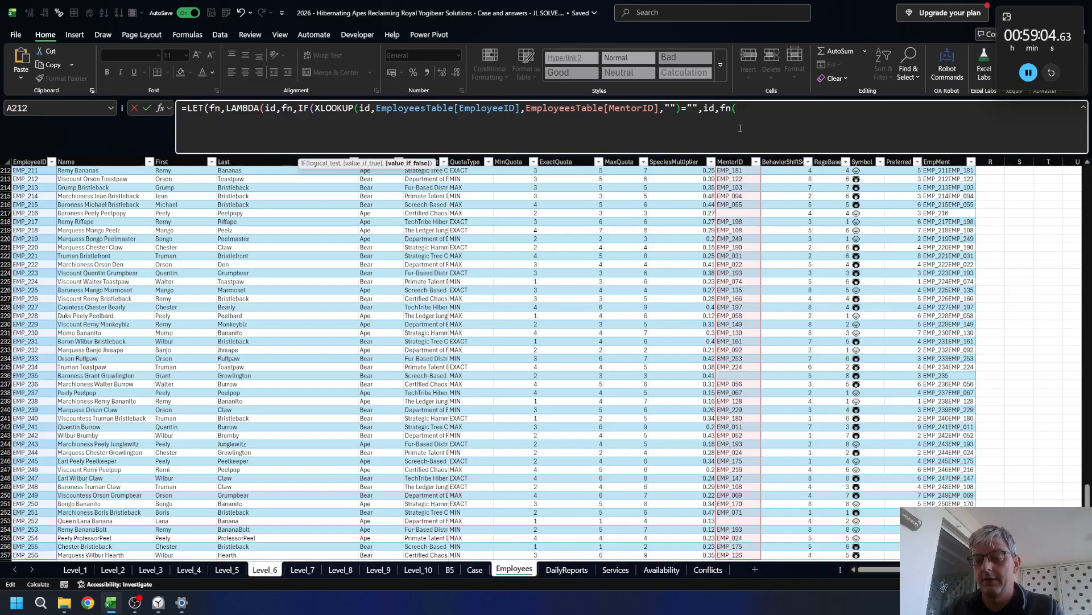
key(ctrl+v)
text(,)
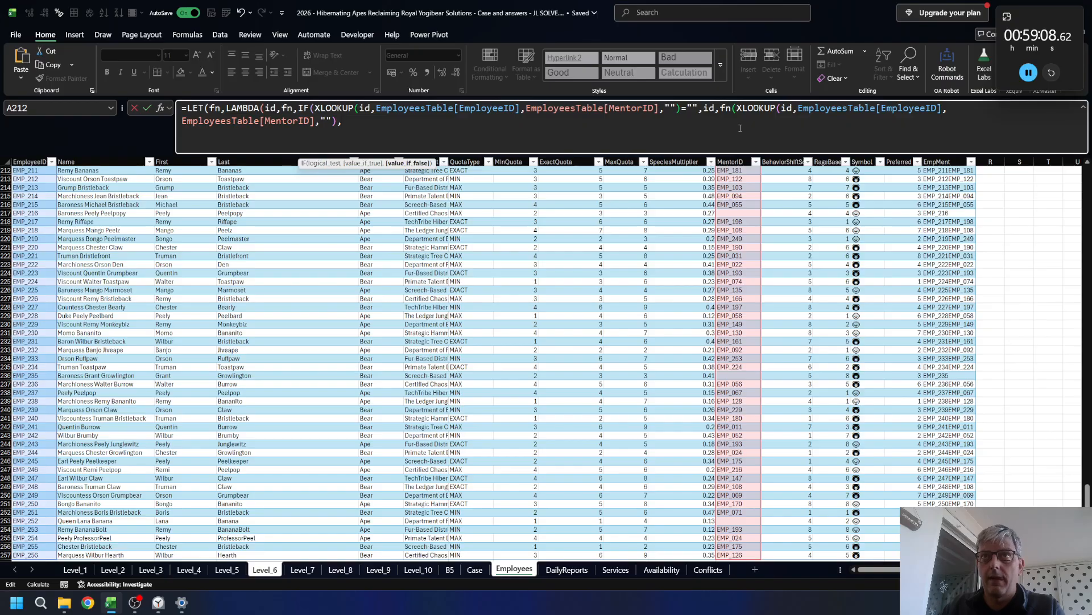
text(fn)
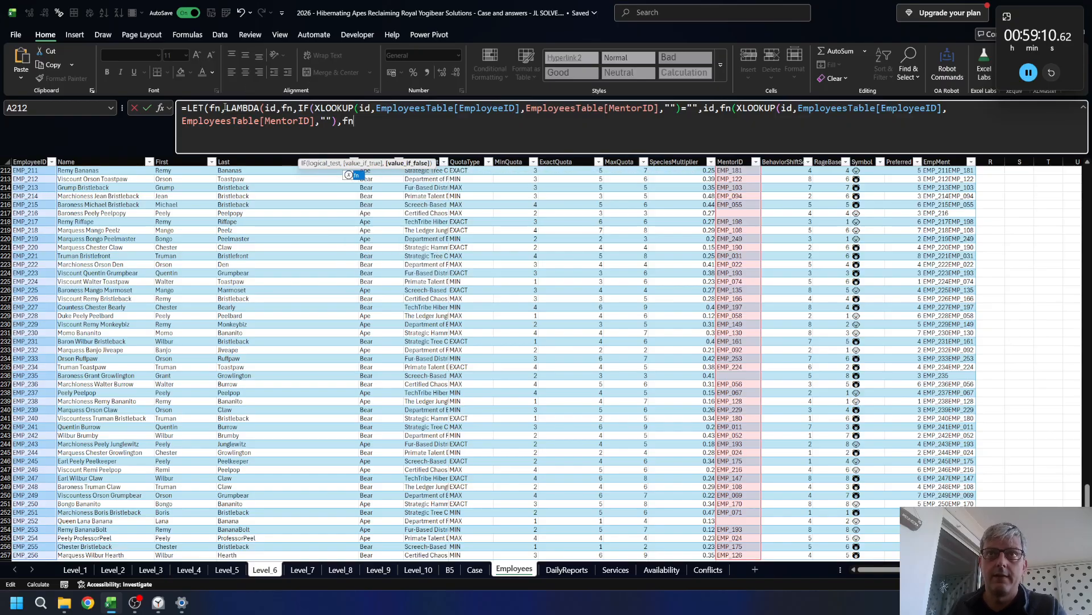
- Rename the LET variable holding the LAMBDA to rec and close the recursive fn call
click(231, 103)
key(BackSpace)
key(BackSpace)
text(rec)
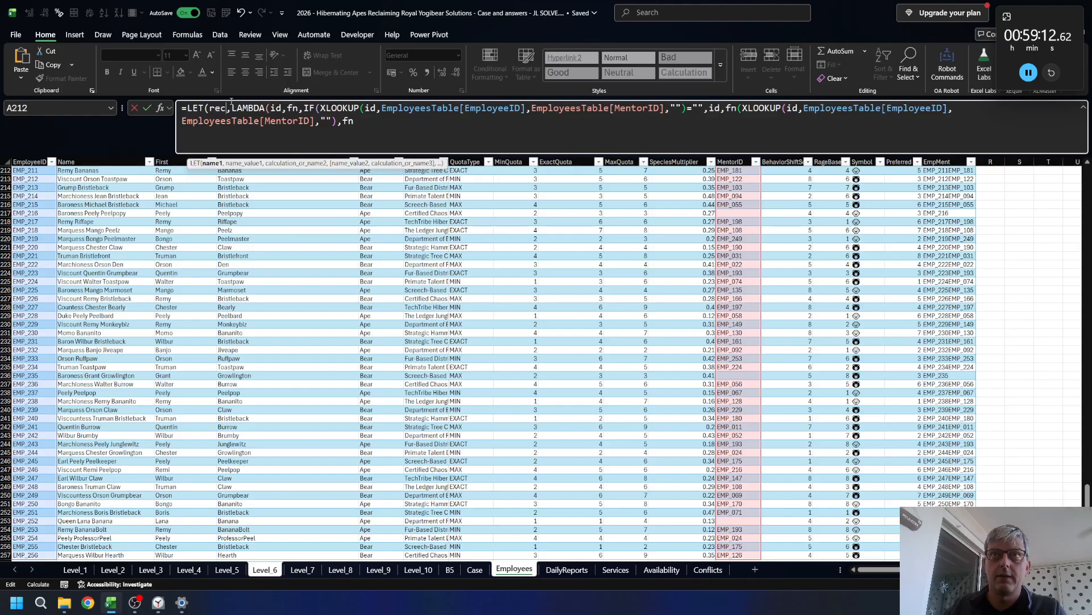
click(378, 121)
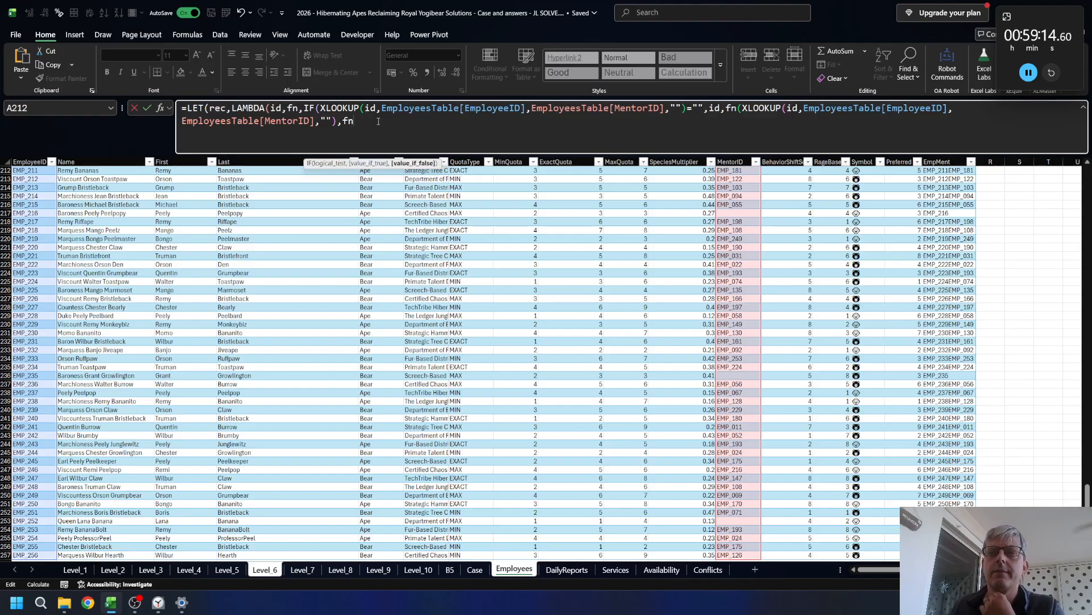
text())
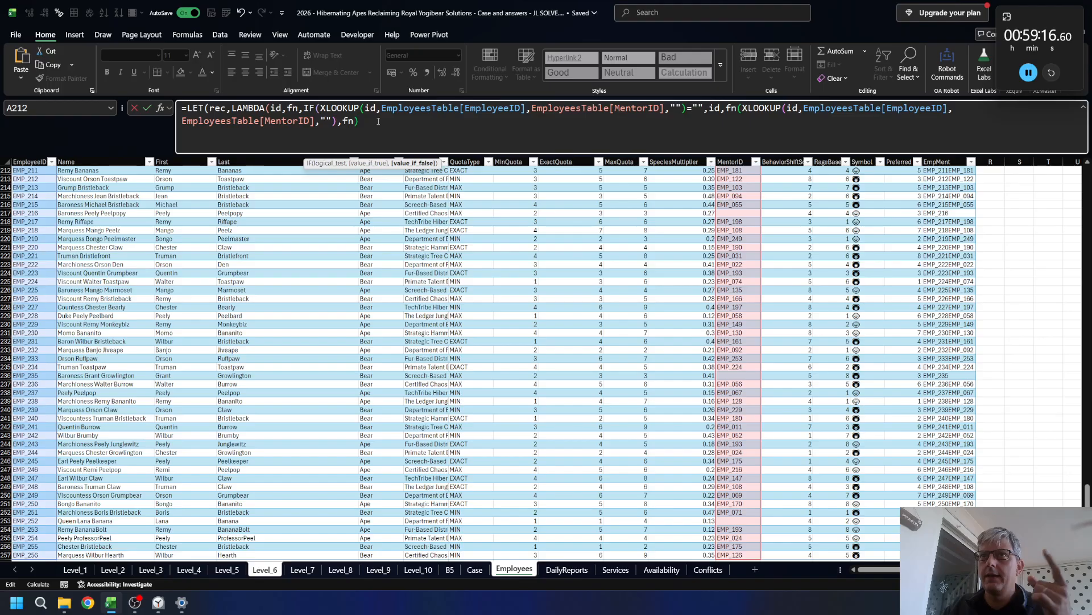
- Wrap the IF expression in VSTACK with id as the first array, adding the closing brackets
click(303, 108)
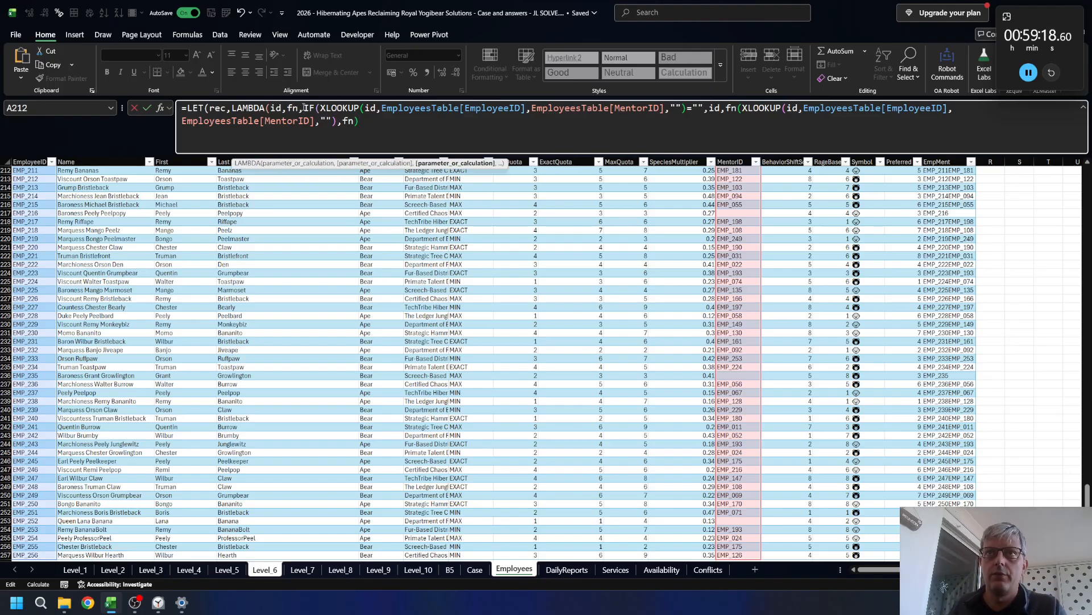
text(VSTACK()
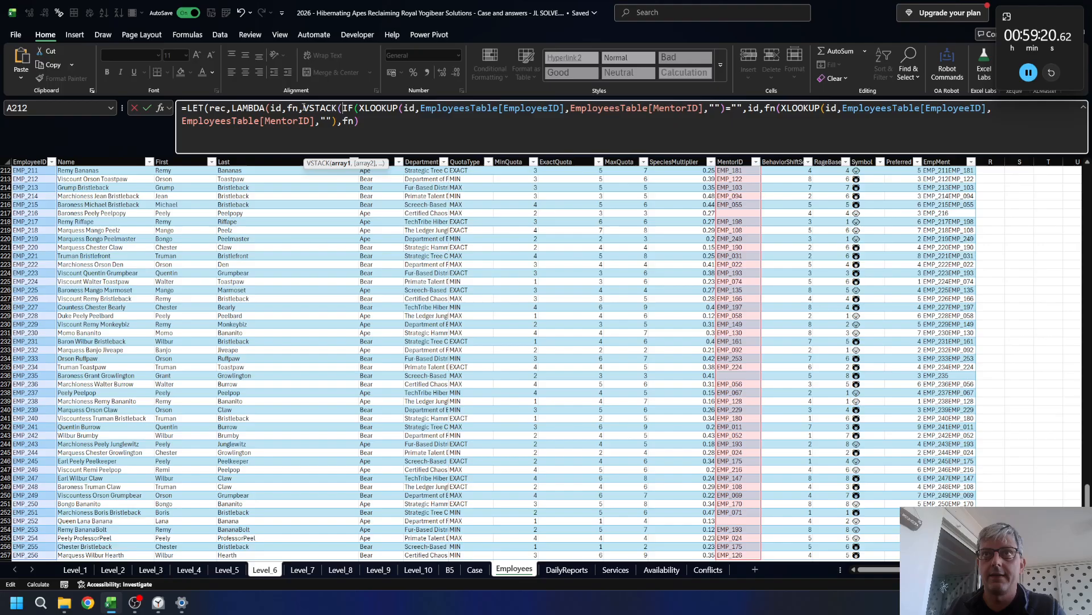
text(id,)
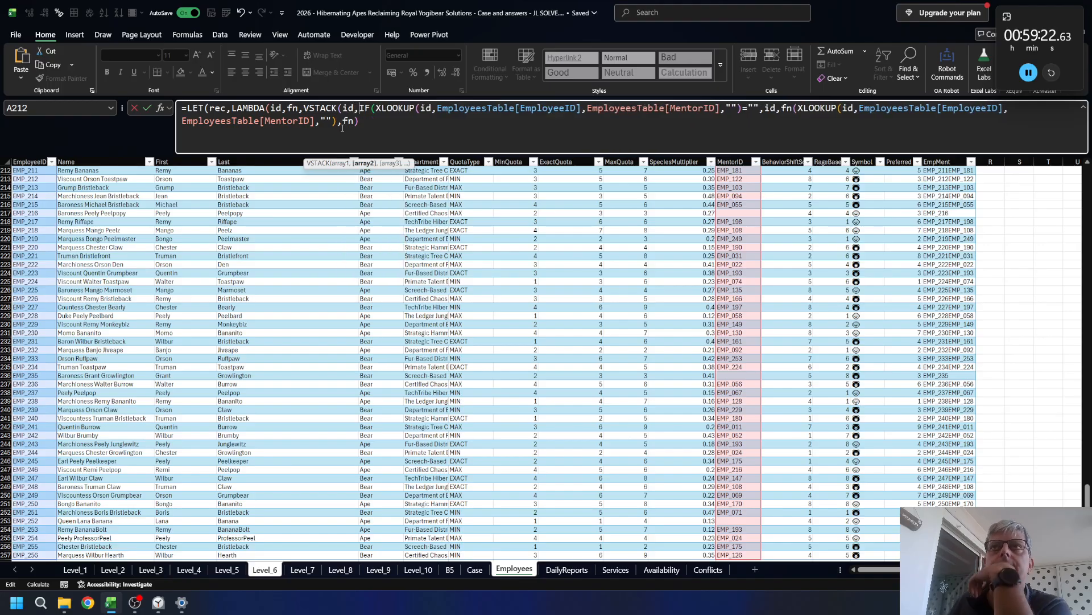
click(376, 119)
text()))
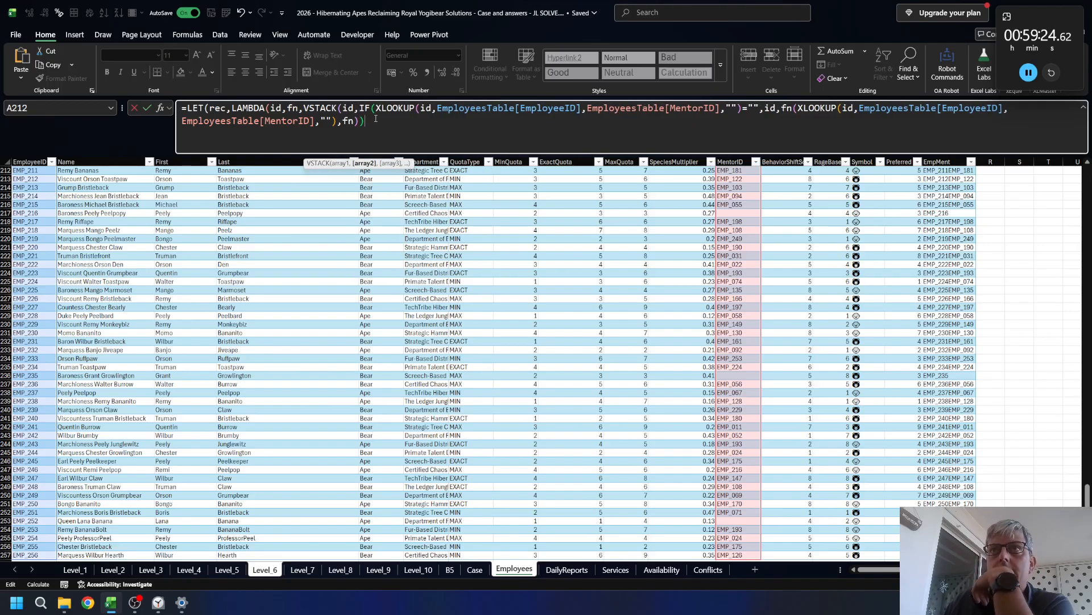
- Close the LAMBDA, give the LET formula a placeholder result of 1 and enter it in G54
text())
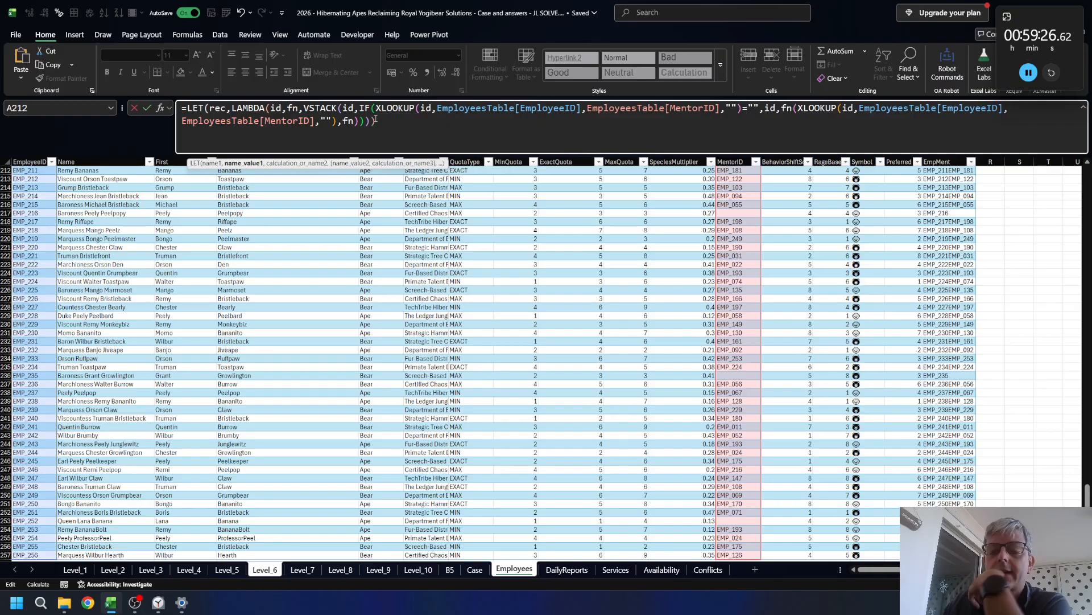
text(,)
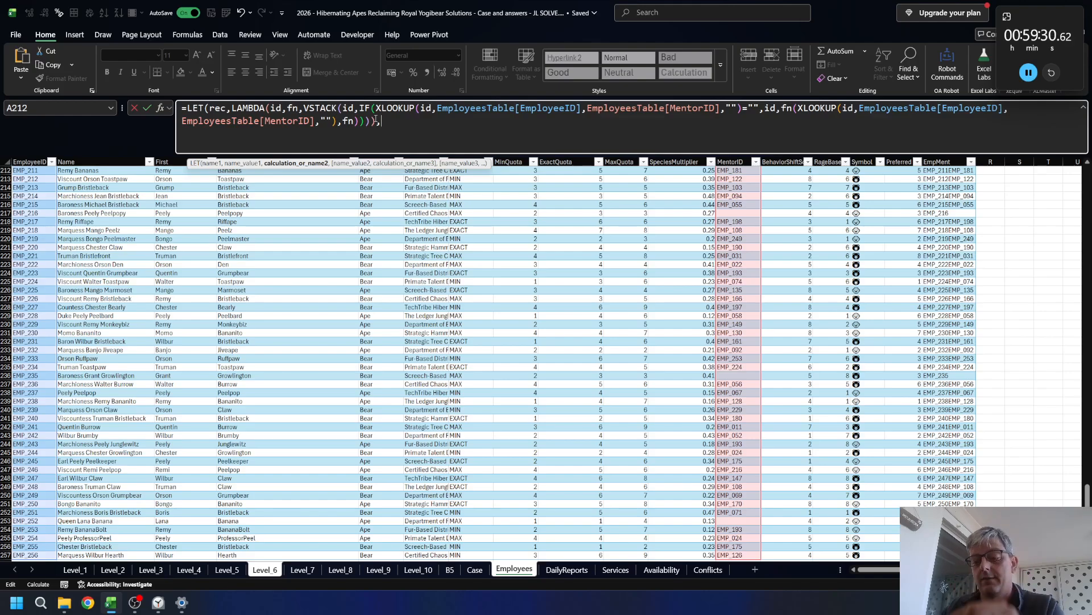
text(1)
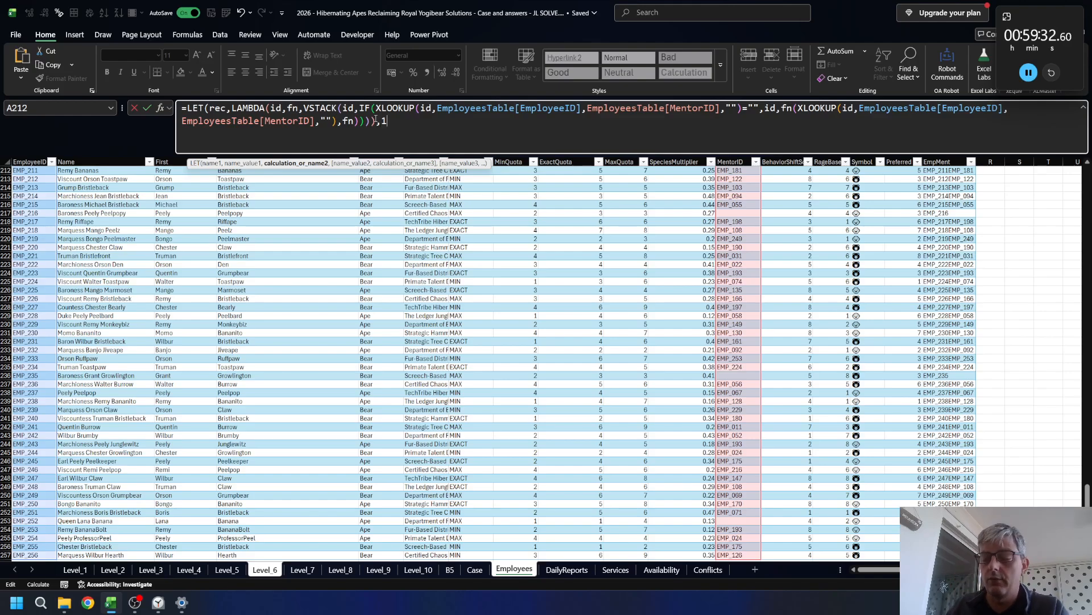
text())
key(Return)
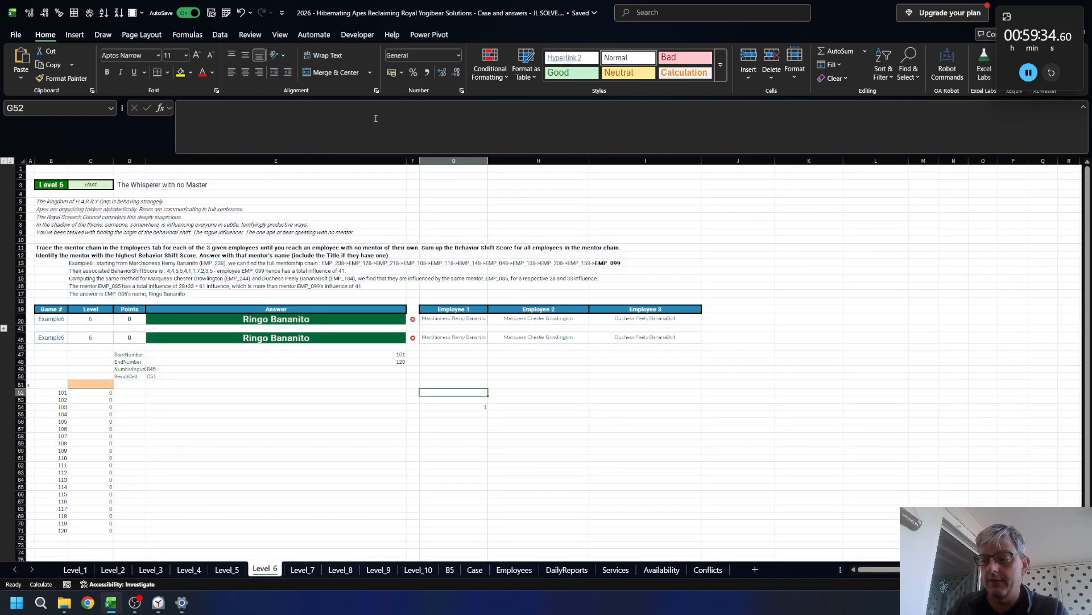
- Start an XLOOKUP formula in G52 with the three employee names in G45:I45 as the lookup value
text(=xkl)
key(BackSpace)
key(BackSpace)
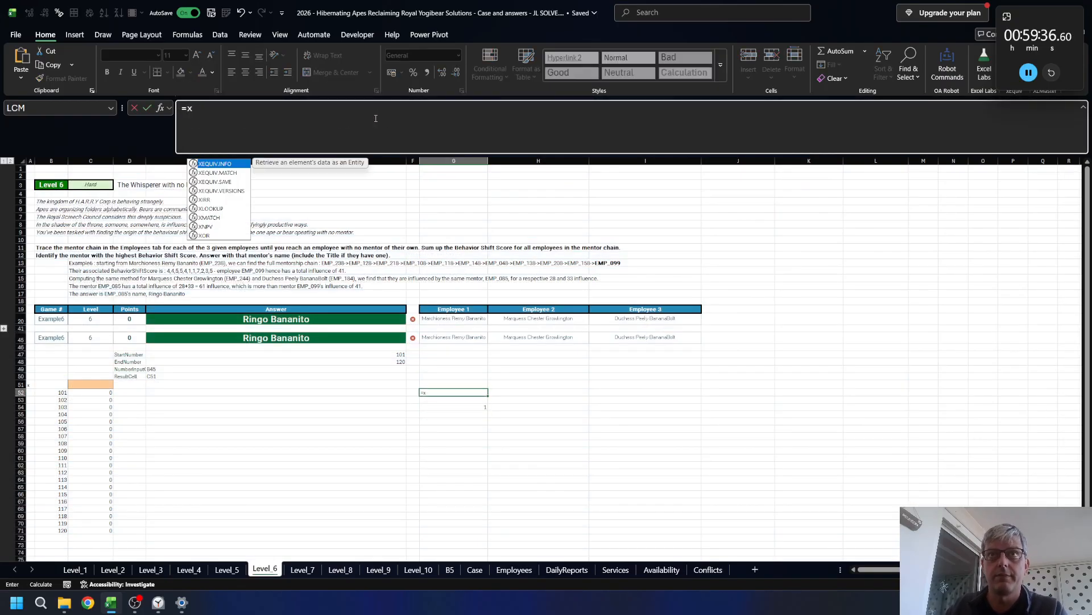
text(l)
key(Tab)
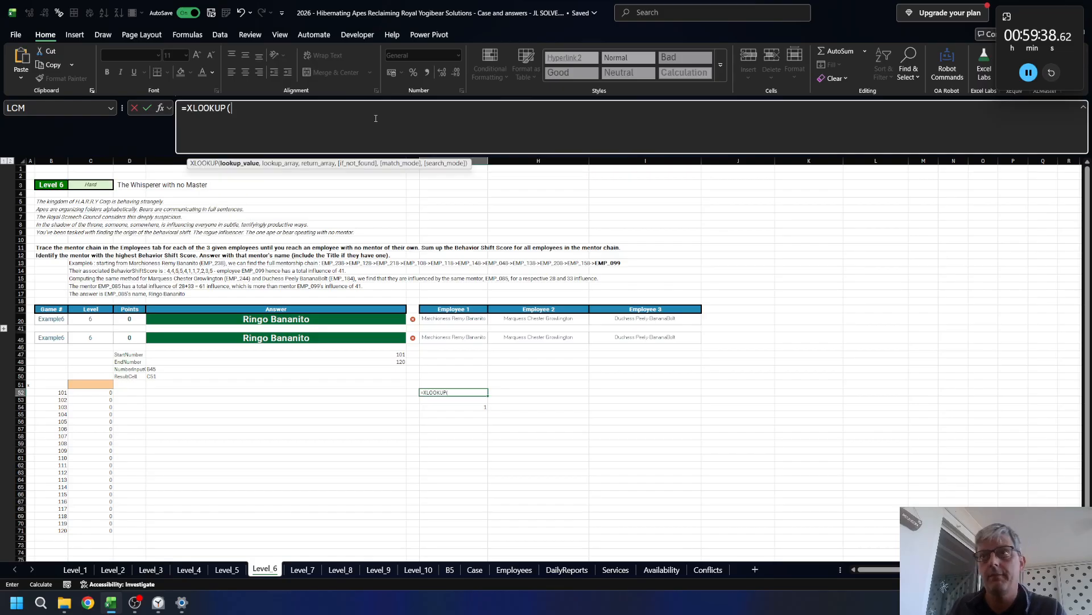
key(Up)
key(Up)
key(Up)
key(Up)
key(Up)
key(Up)
key(Up)
key(shift+Right)
key(shift+Right)
text(,)
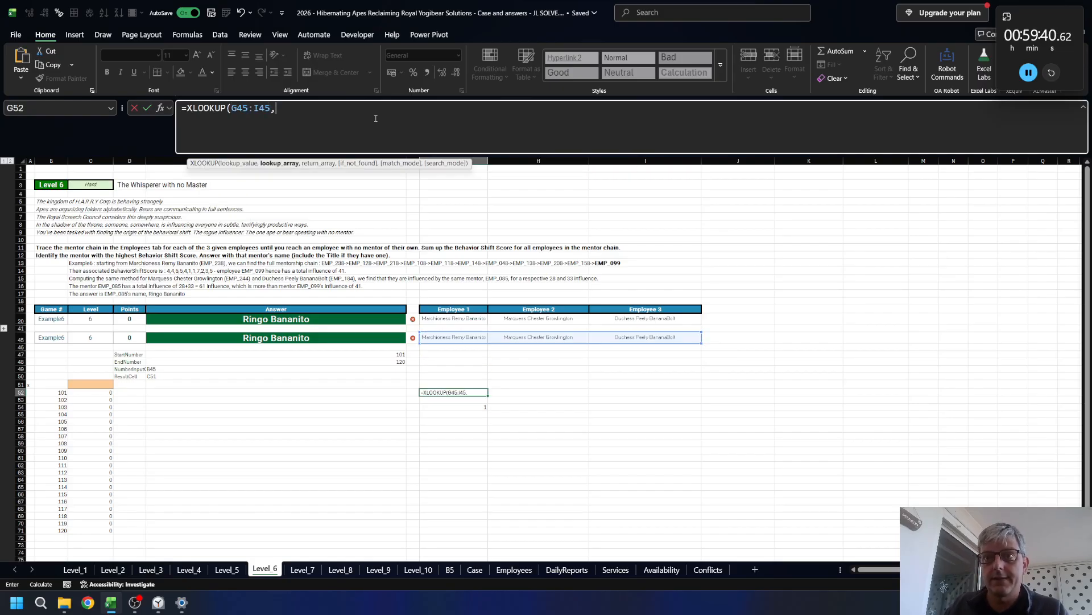
- Use the Employees sheet's Name column as lookup array and EmployeeID column as return array, and enter the formula
key(ctrl+Page_Down)
key(ctrl+Page_Down)
key(ctrl+Page_Down)
key(ctrl+Page_Down)
key(ctrl+Page_Down)
key(ctrl+Page_Down)
key(ctrl+Page_Down)
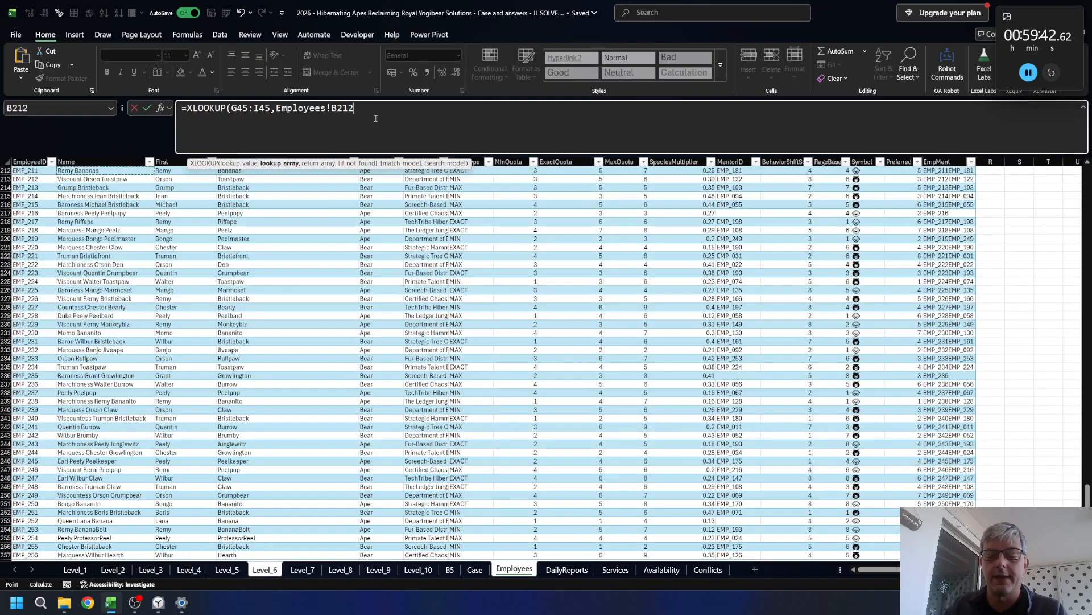
key(ctrl+space)
text(,)
key(Left)
key(ctrl+space)
key(Return)
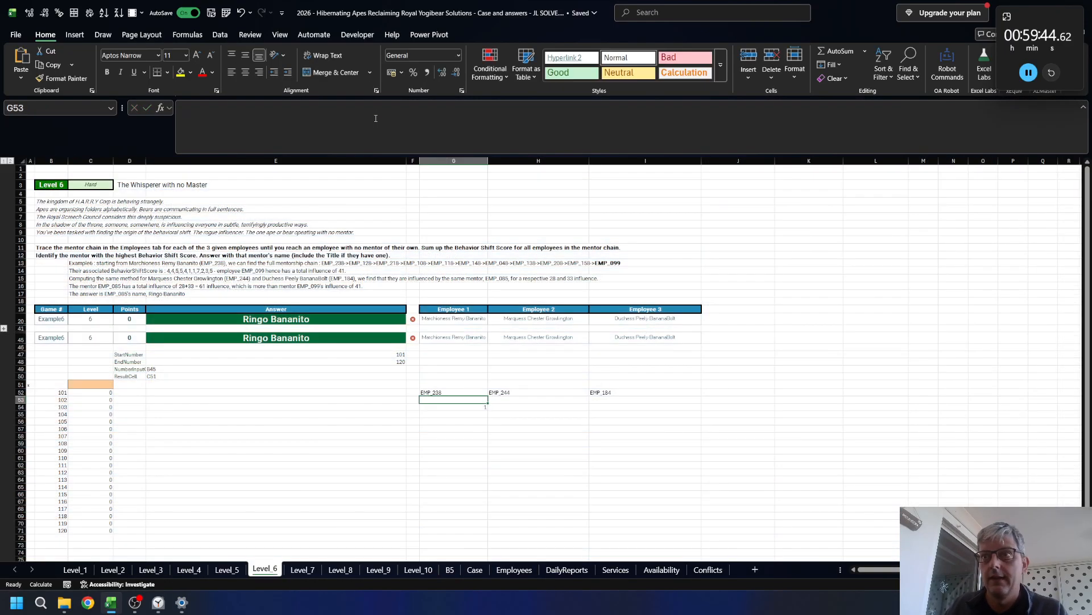
- Replace the placeholder result 1 of the LET formula in G54 with rec and enter it
key(Up)
key(Down)
key(Down)
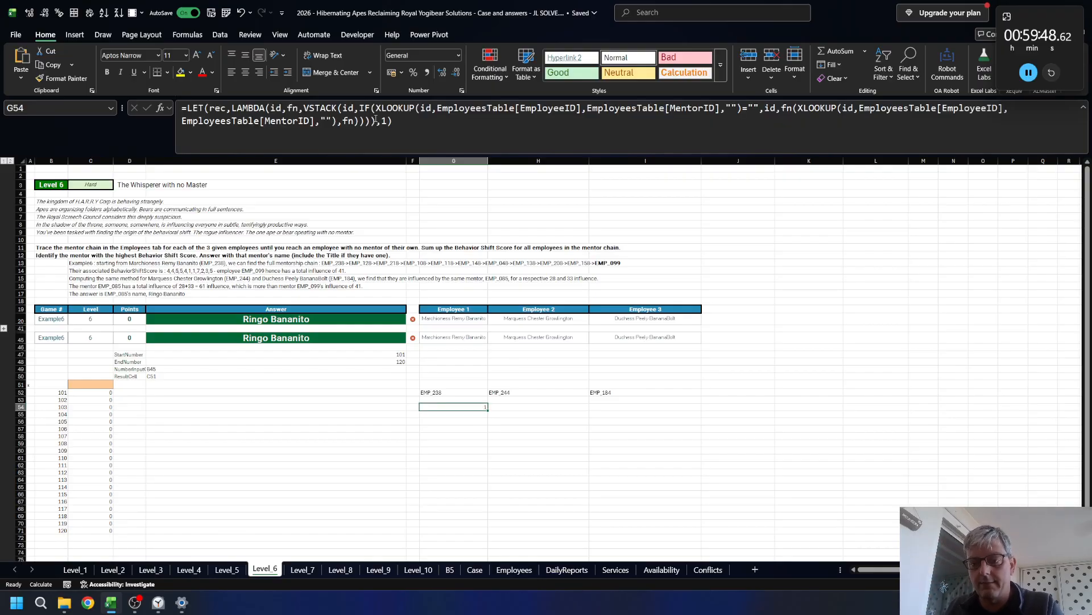
click(376, 120)
key(Delete)
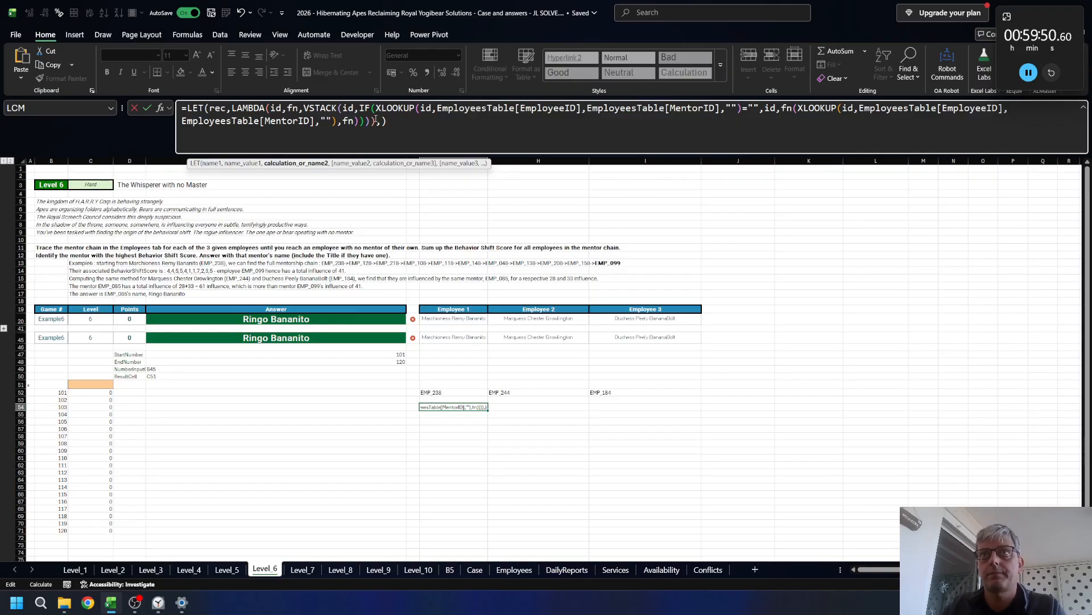
text(rec)
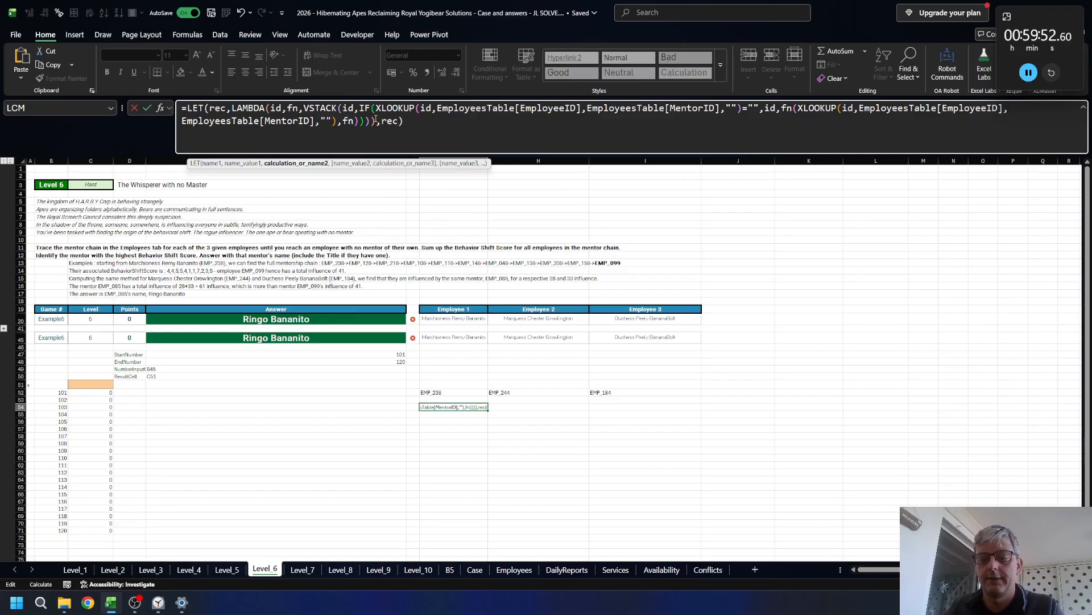
key(F2)
key(Up)
key(Up)
key(Down)
key(Down)
- Extend the LET result in G54 to the call rec(G52,rec) and enter the formula
key(F2)
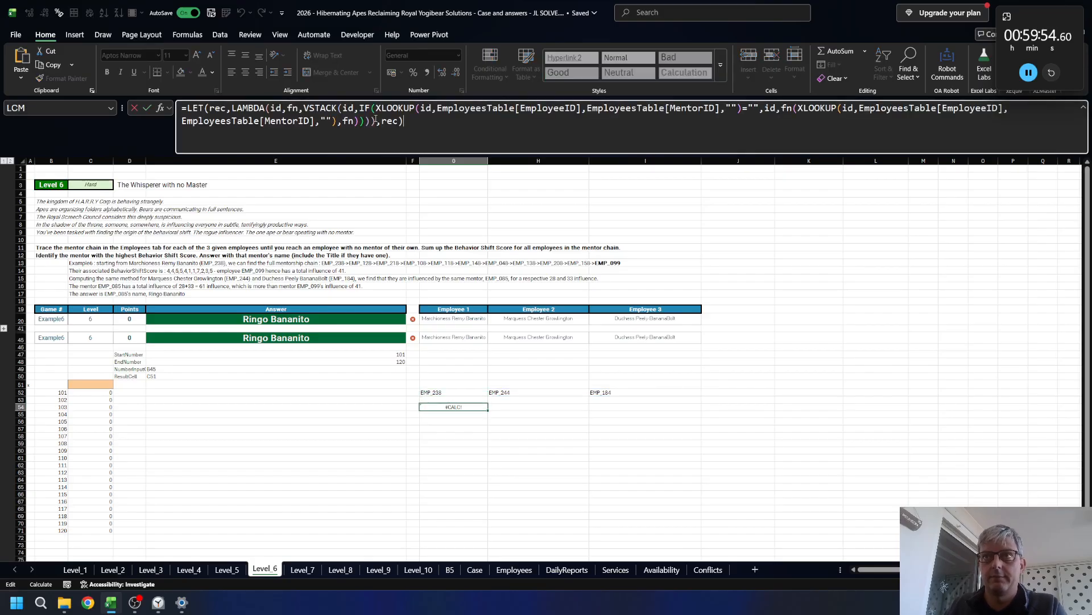
key(BackSpace)
text(()
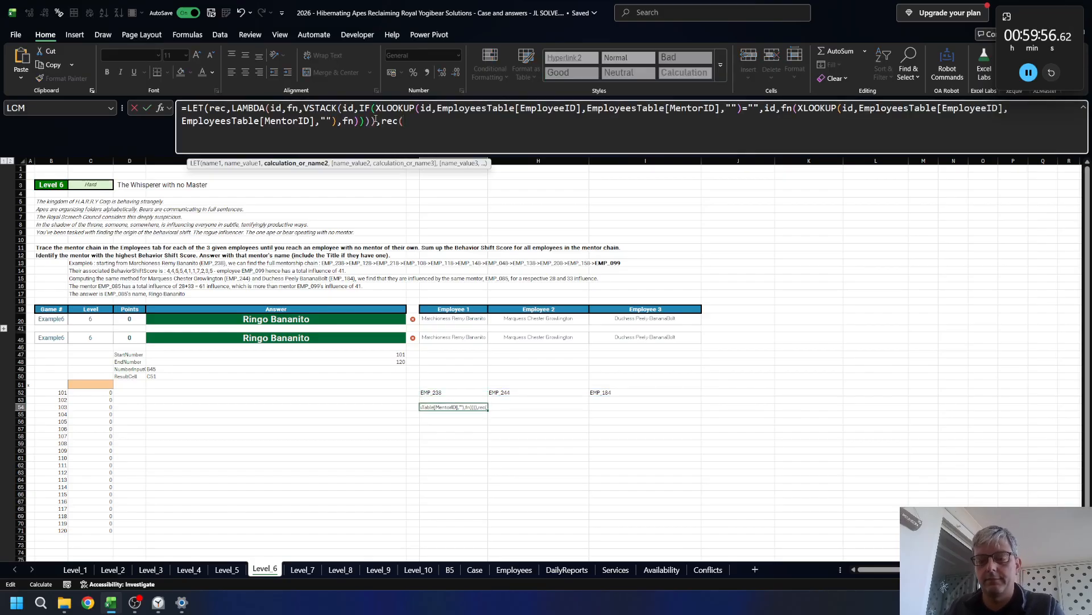
key(Up)
key(Up)
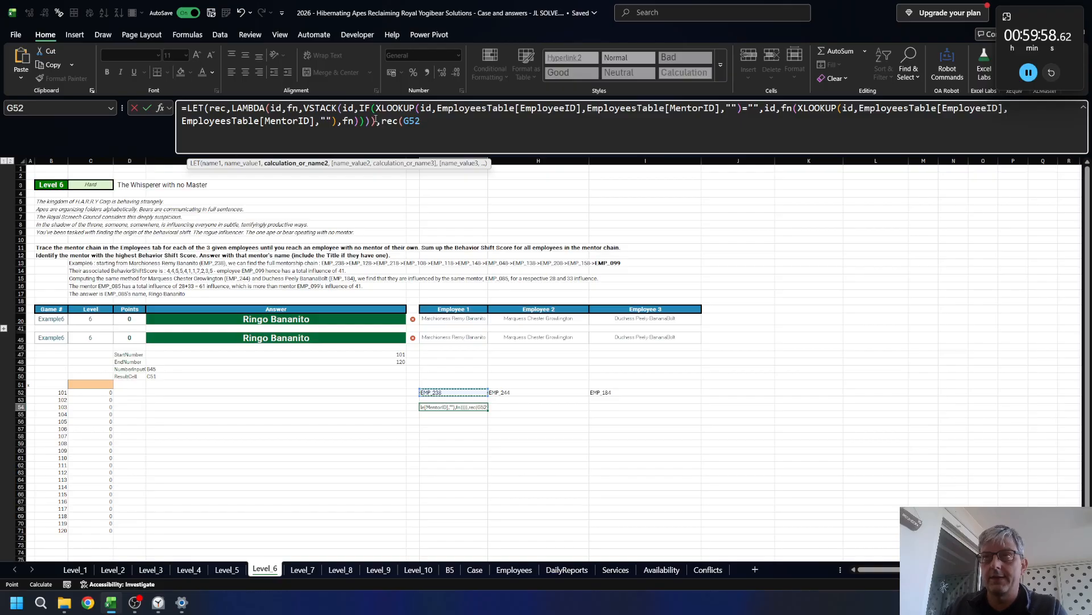
text(,)
text(r)
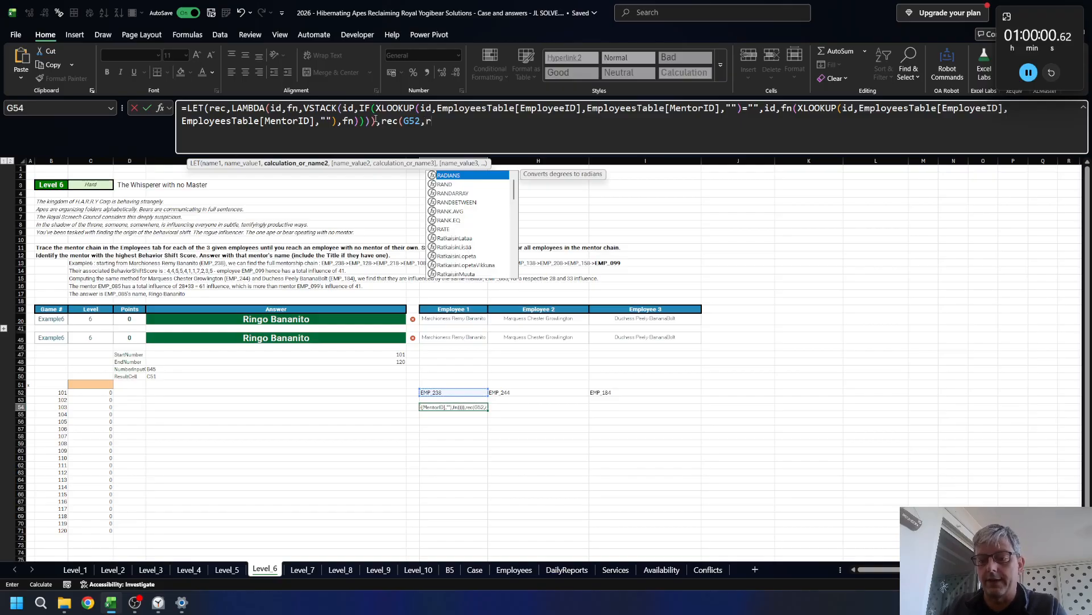
text(ec)))
key(ctrl+Return)
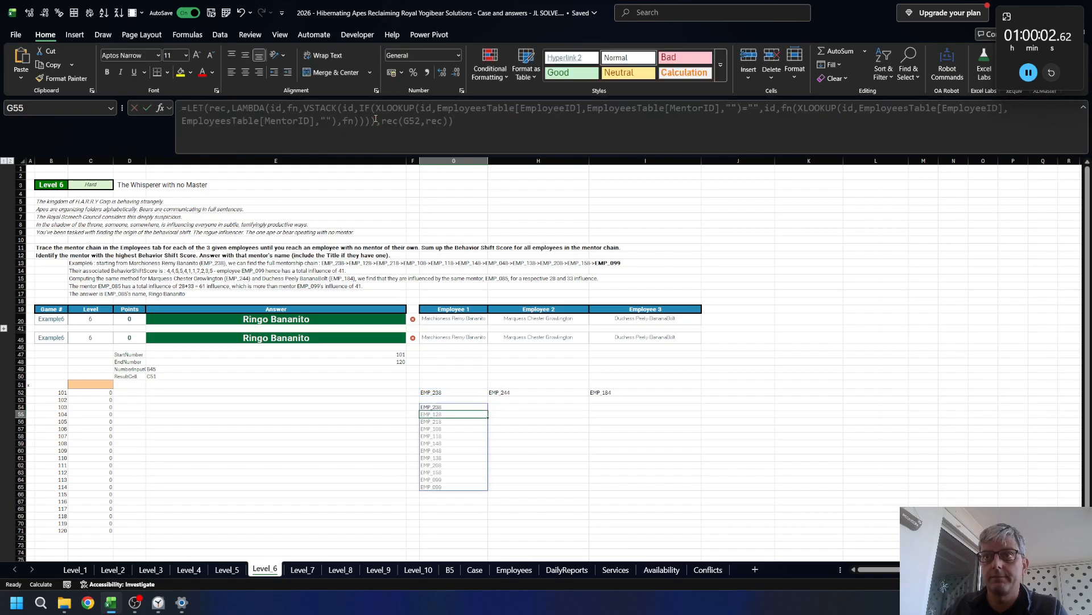
- Copy the recursive mentor chain formula from G54 to H54 and I54
key(ctrl+c)
key(Right)
key(ctrl+v)
key(Right)
key(ctrl+v)
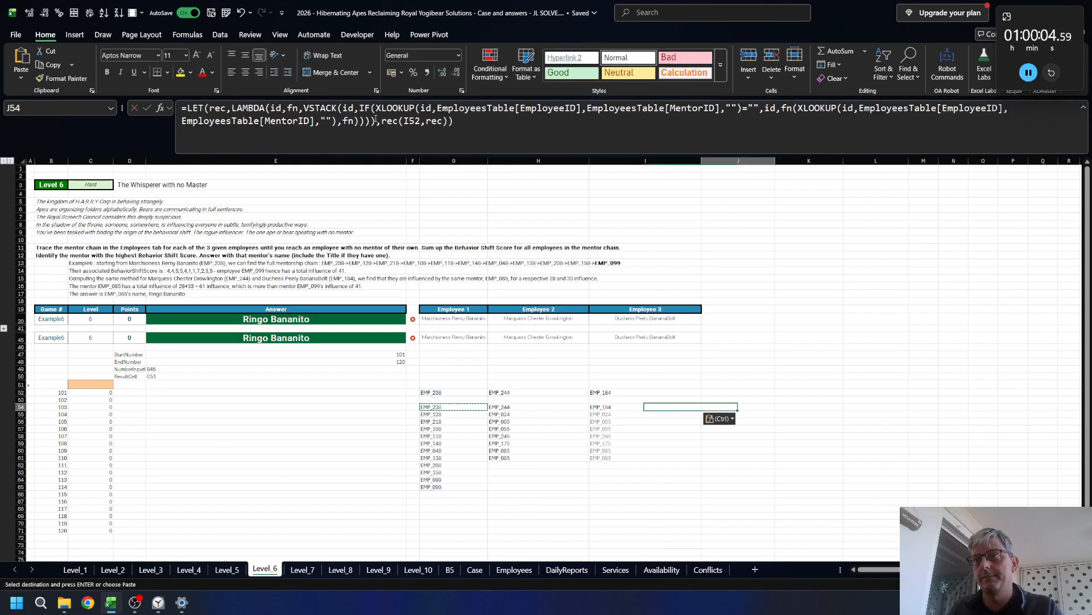
key(Escape)
key(Left)
key(Left)
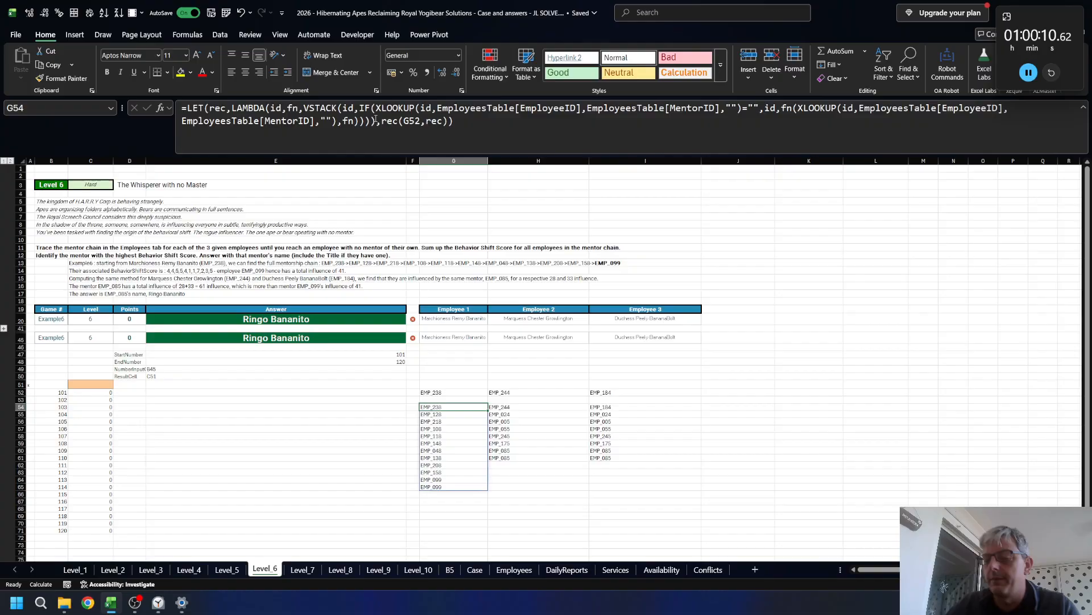
key(ctrl+shift+Down)
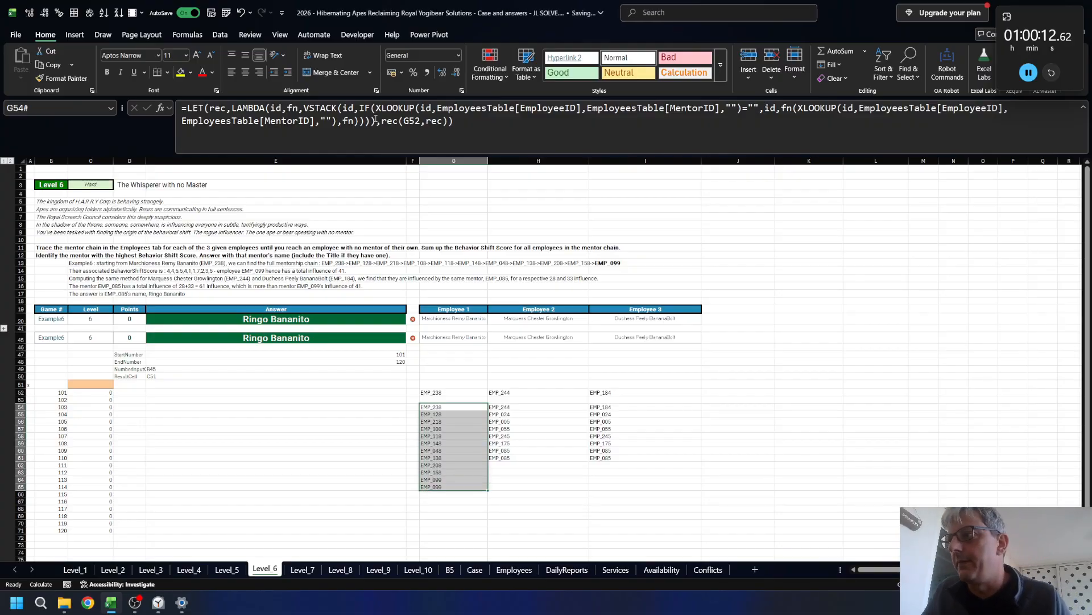
key(ctrl+shift+Up)
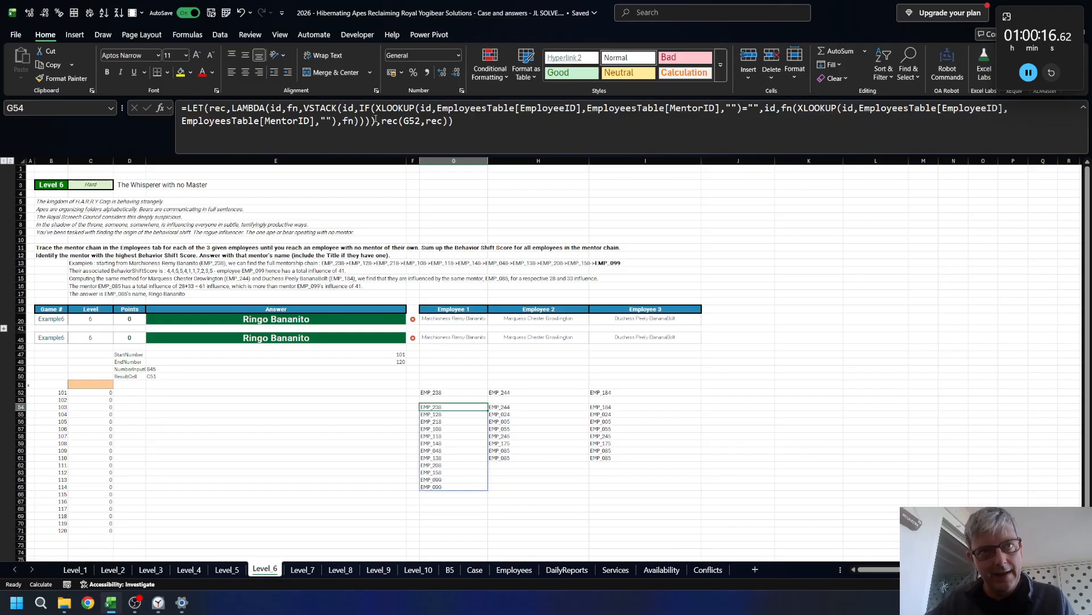
key(ctrl+shift+Down)
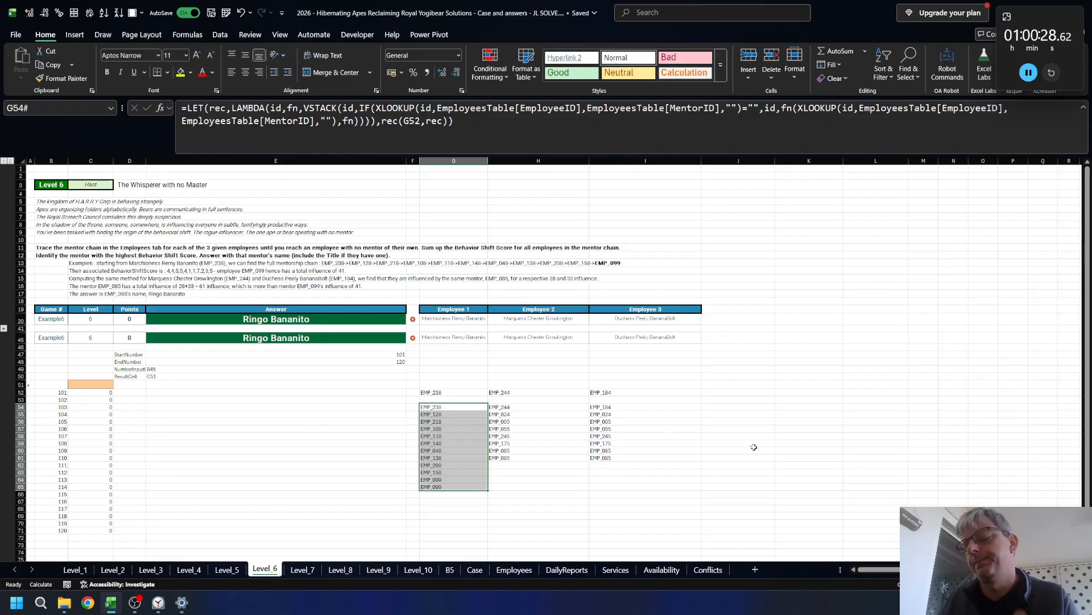
key(Up)
key(Down)
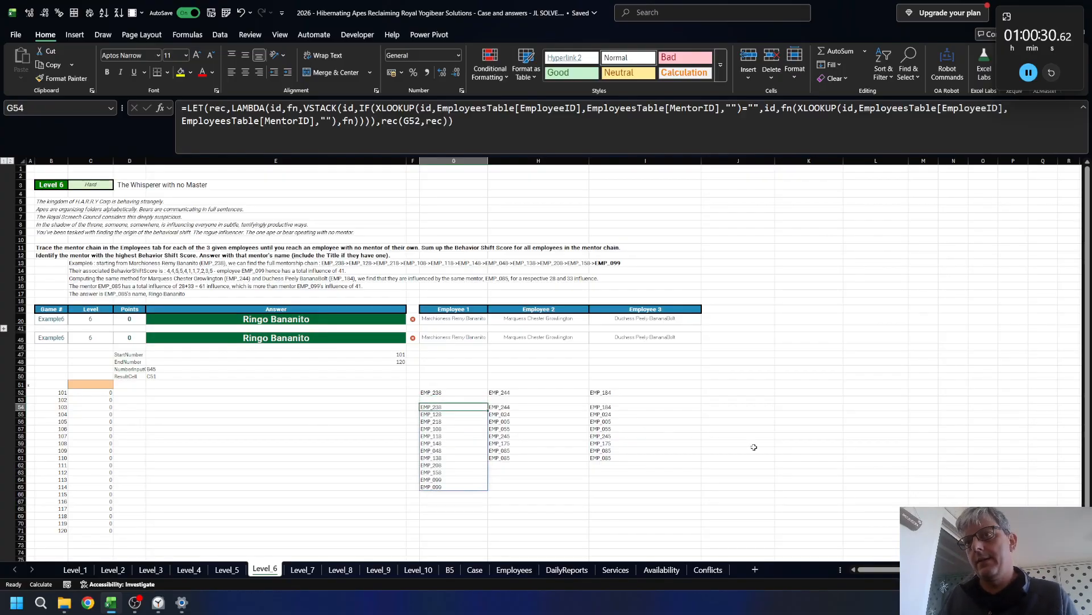
- Enter the formula =TAKE(G54#,--1) in G67, below the first mentor chain
key(ctrl+Down)
key(Down)
key(Down)
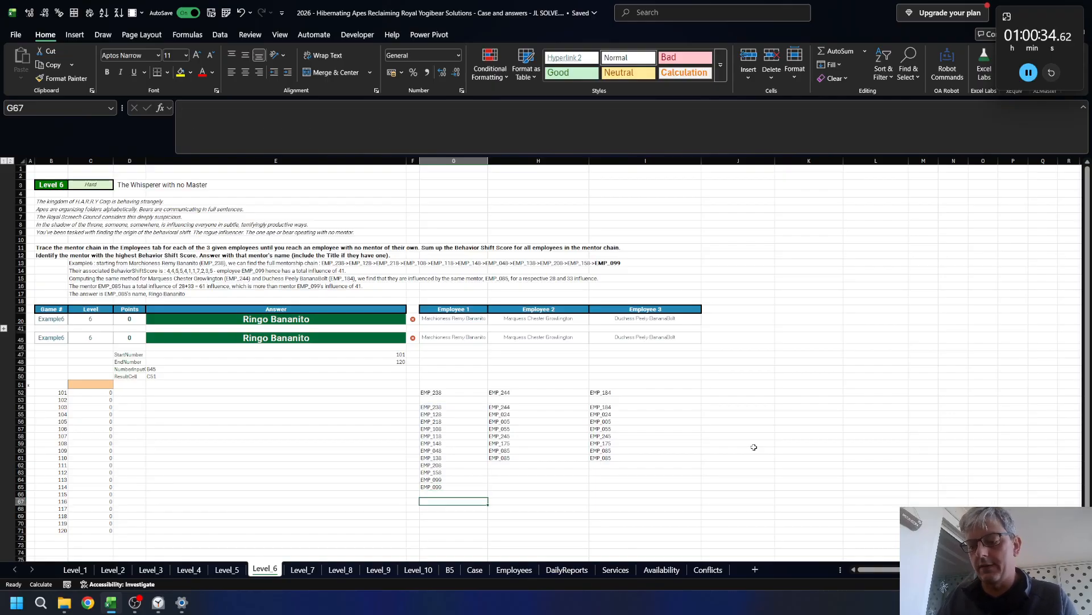
text(=)
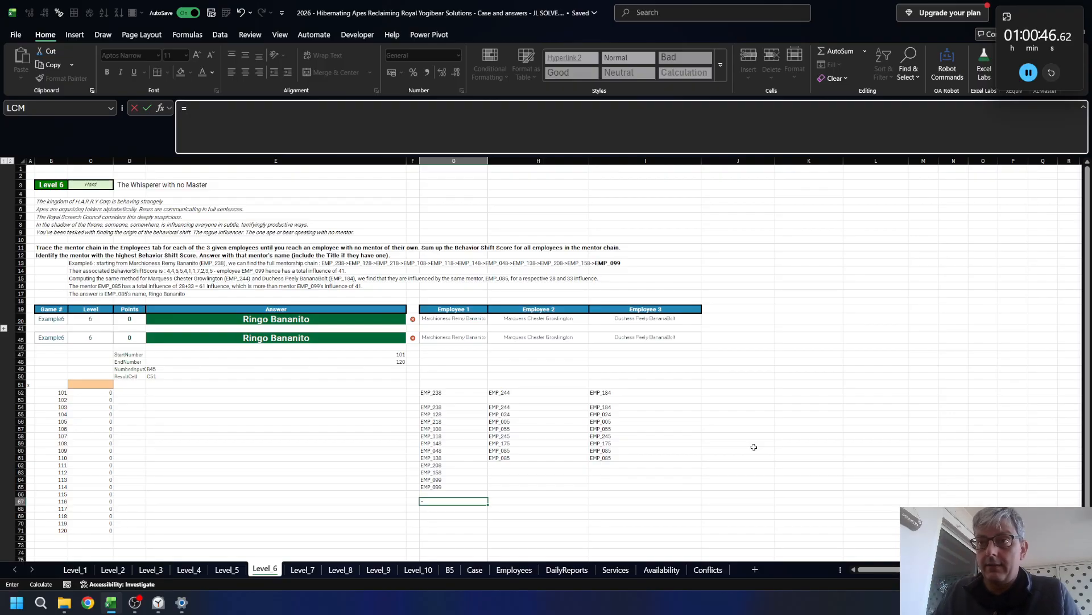
text(@)
key(BackSpace)
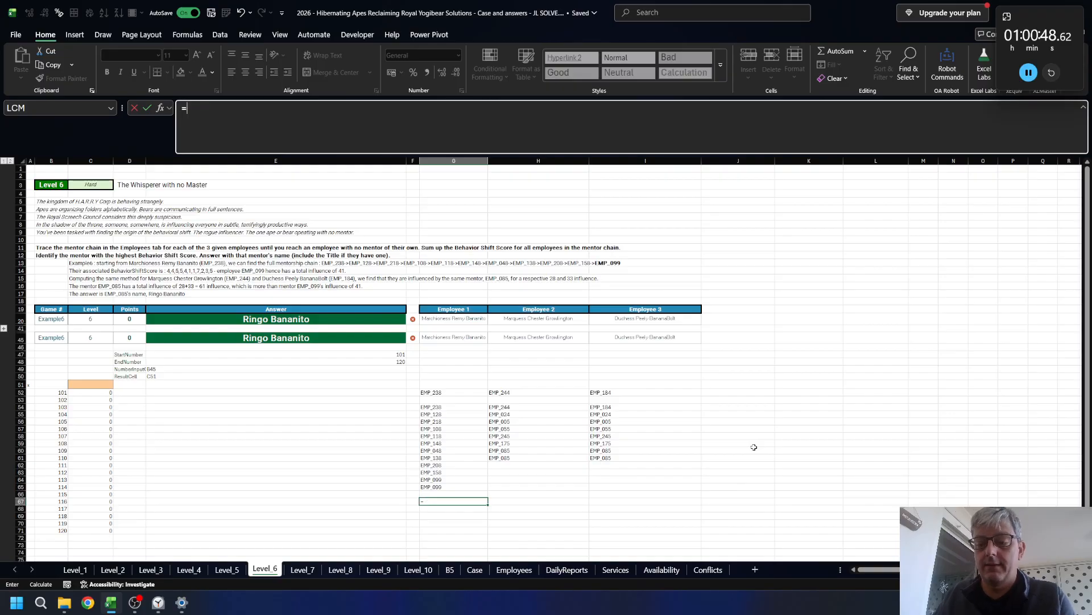
text(take)
key(Tab)
key(Up)
key(Up)
key(ctrl+Up)
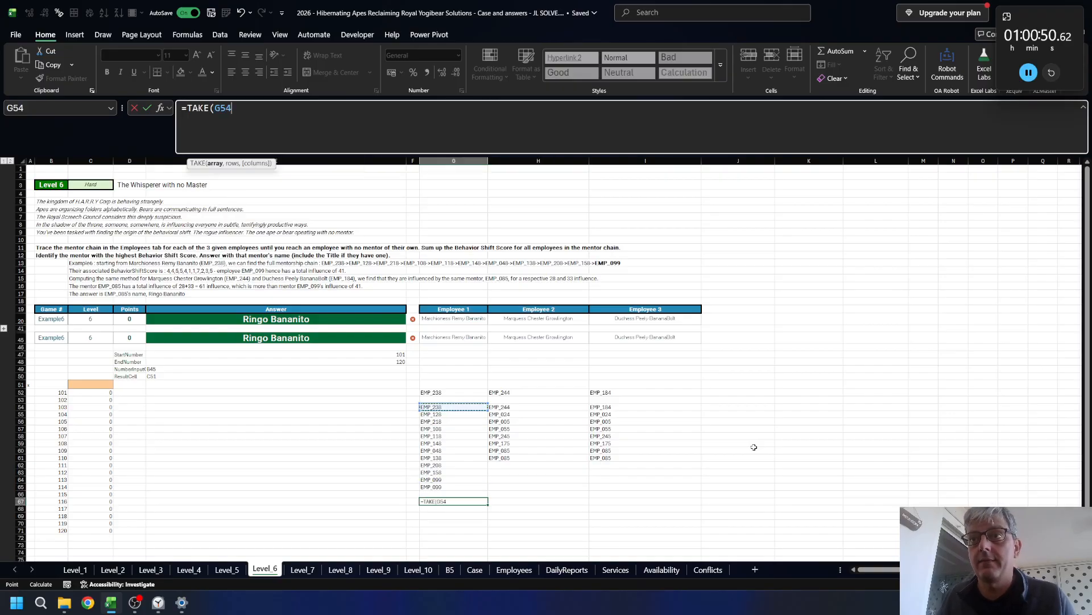
text(#,--1))
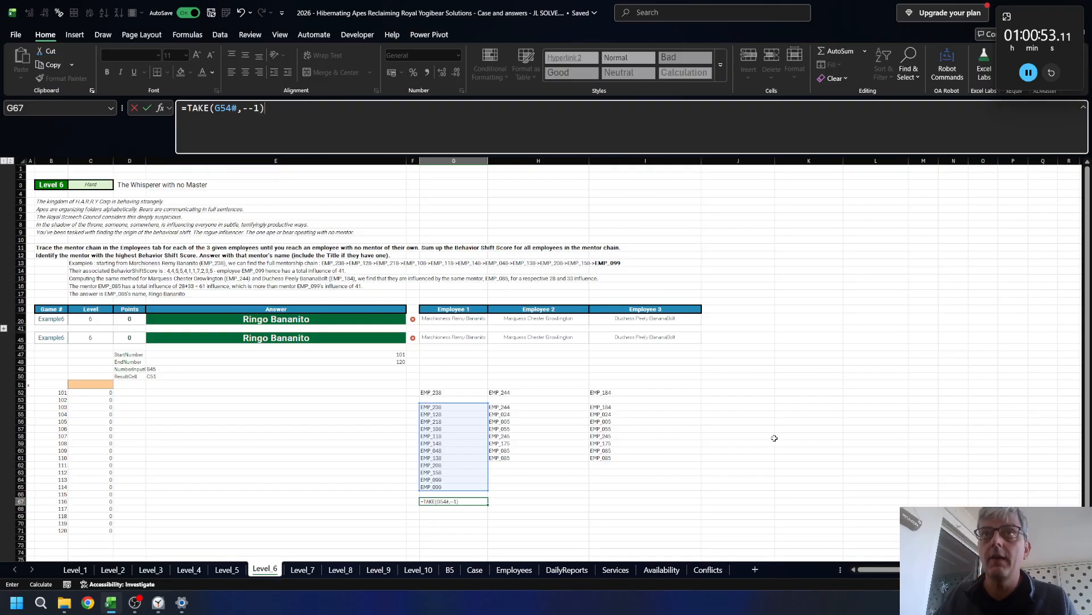
key(Return)
key(Up)
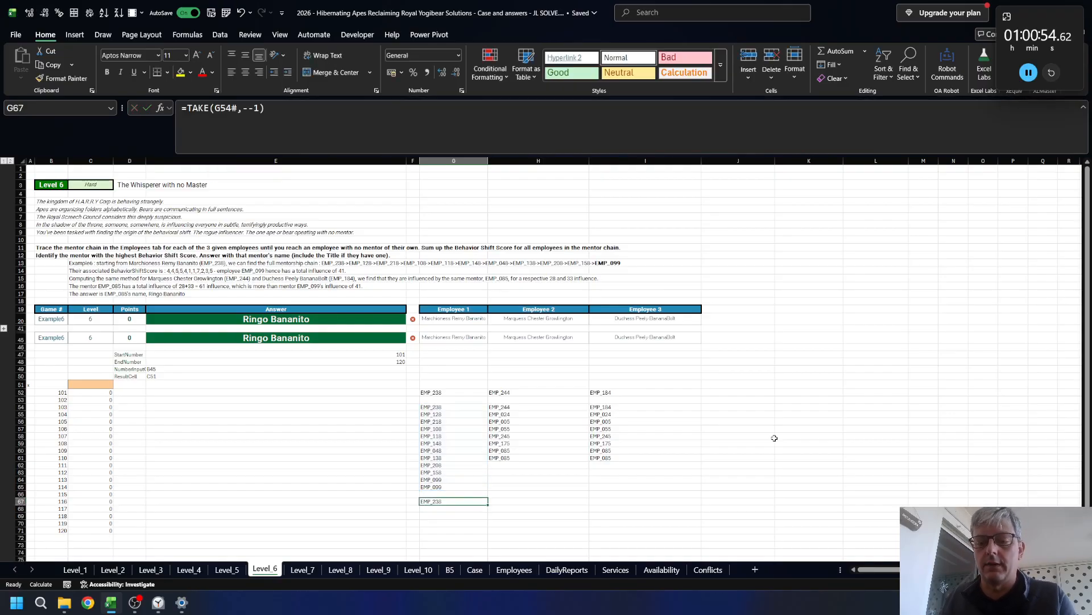
- Correct the rows argument of the TAKE formula in G67 to -1
key(F2)
key(Left)
key(Left)
key(BackSpace)
key(Return)
key(Up)
- Copy the TAKE formula from G67 to H67 and I67 for the other two mentor chains
key(ctrl+c)
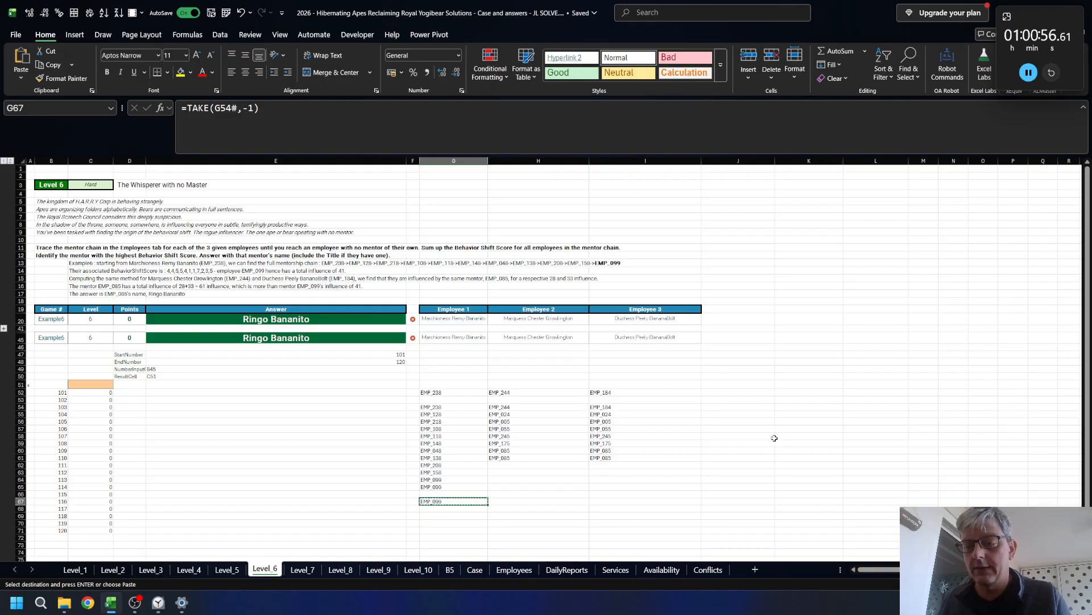
key(Right)
key(ctrl+v)
key(Right)
key(ctrl+v)
key(Escape)
key(Down)
key(Left)
key(Left)
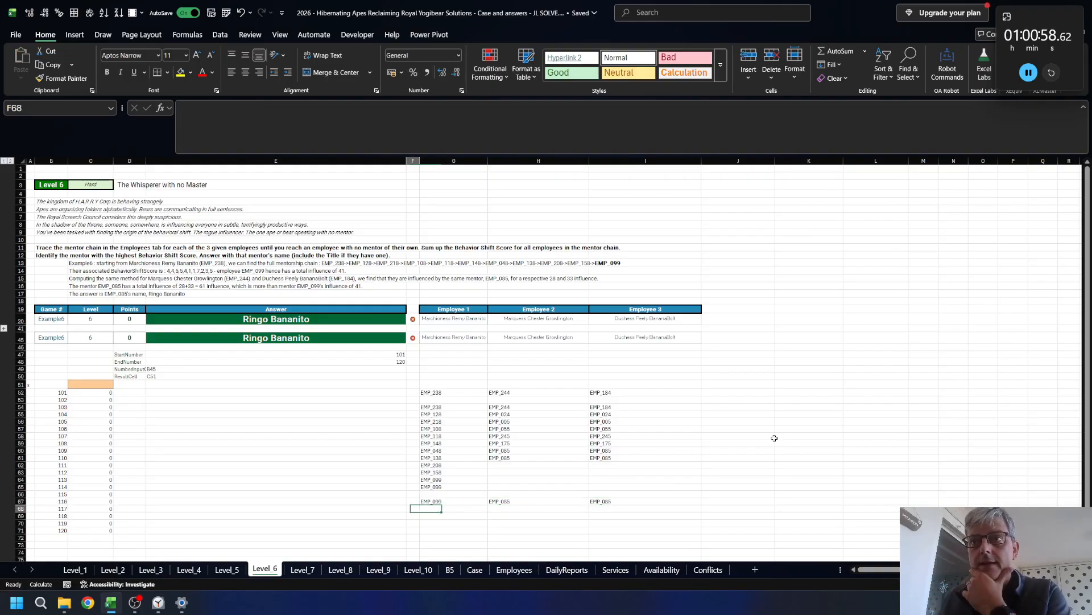
text(=)
text(xlook)
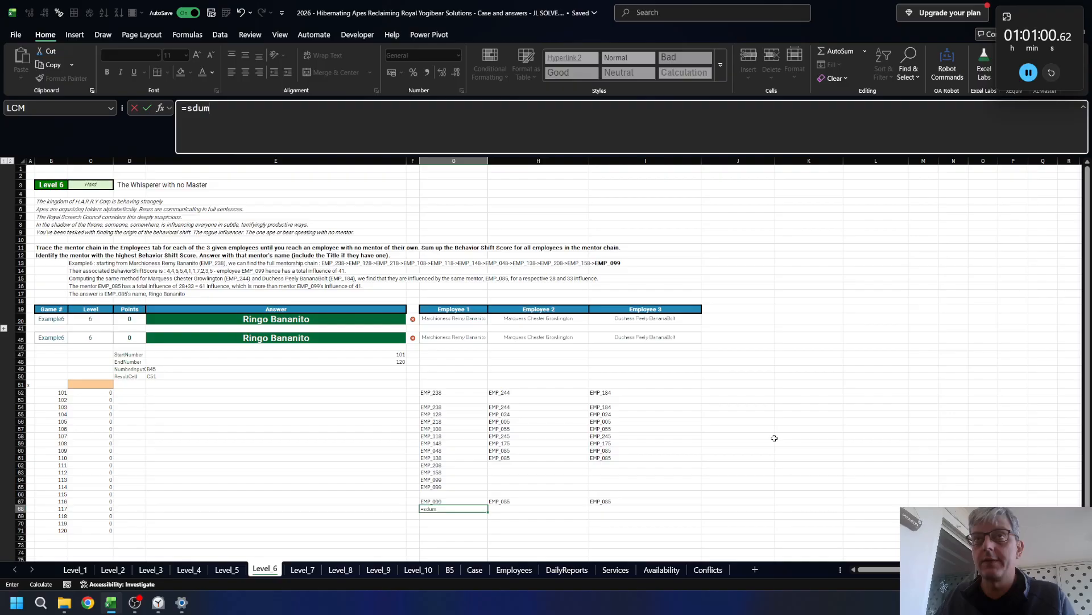
key(Tab)
key(BackSpace)
key(Left)
key(Left)
key(Up)
key(Right)
key(Down)
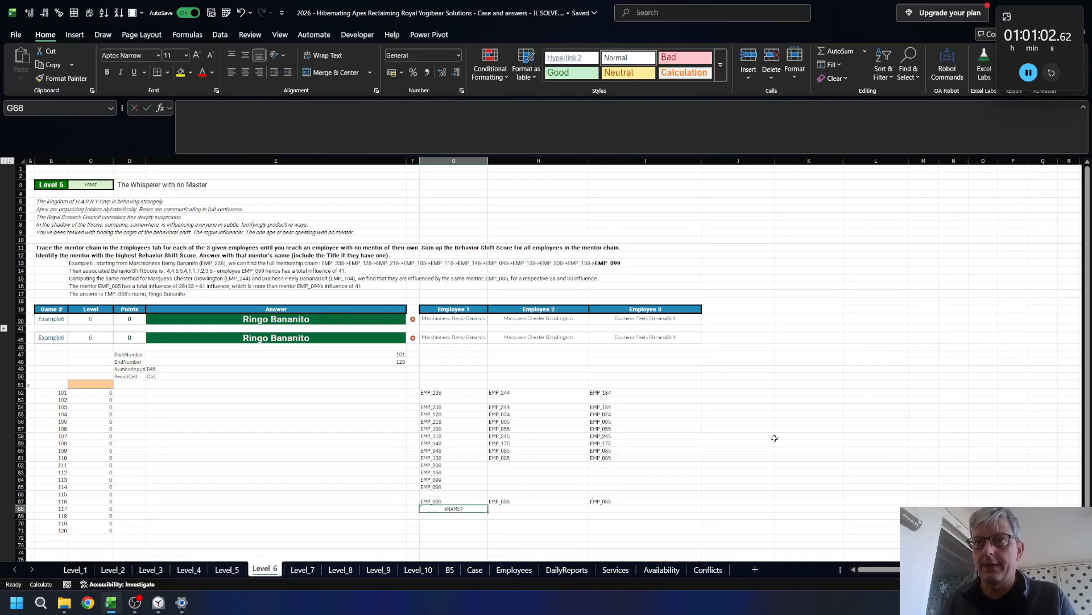
- Start a SUM formula in G68 containing an XLOOKUP with the spilled chain G54# as lookup value
text(=SUM()
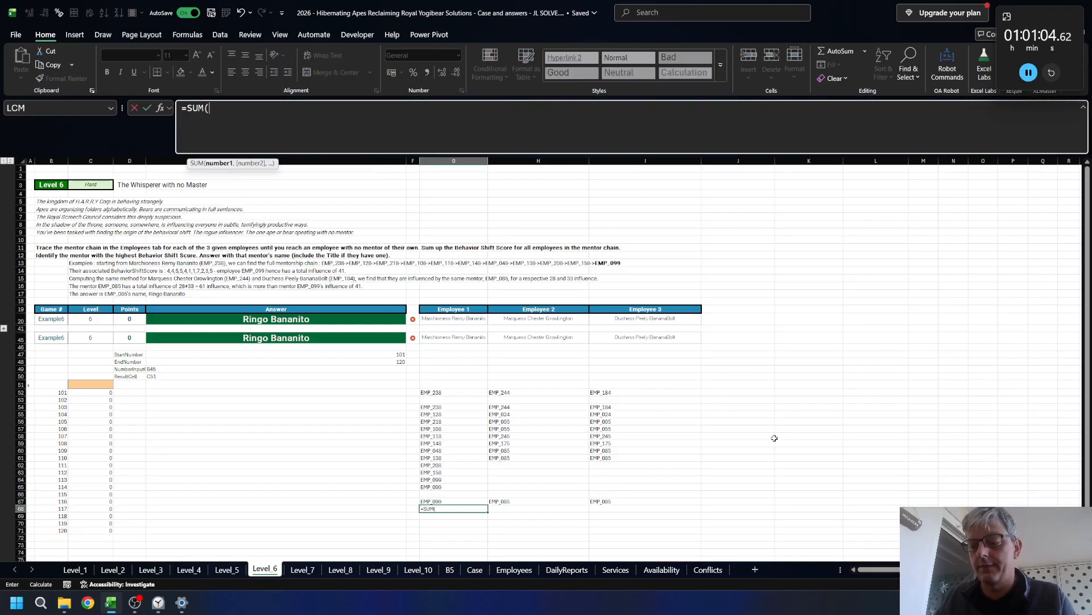
text(xl)
key(Tab)
key(Up)
key(ctrl+Up)
key(ctrl+Up)
key(ctrl+shift+Down)
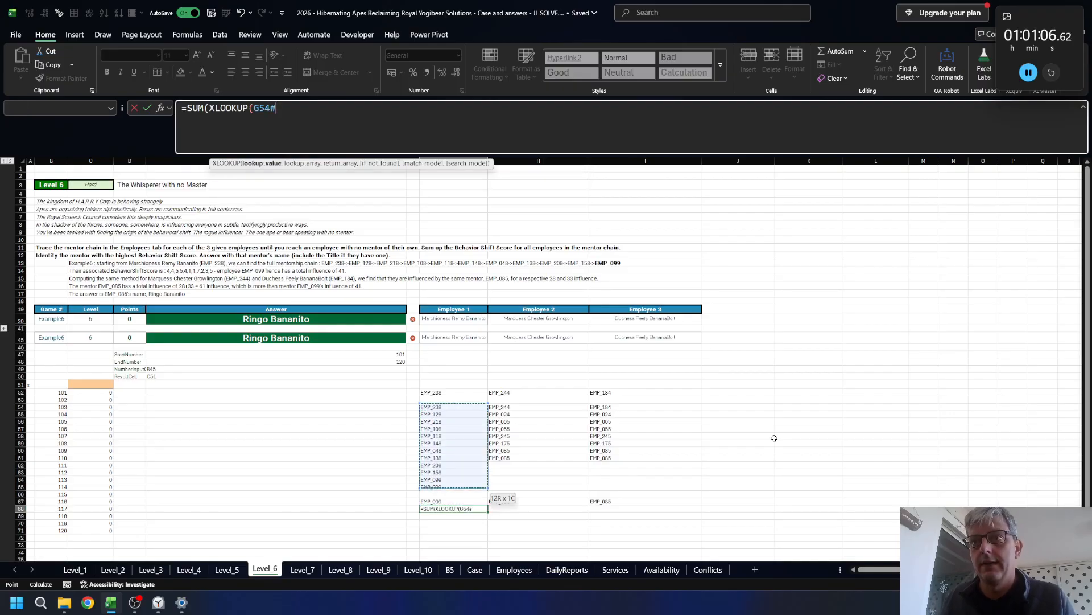
- Set the XLOOKUP's lookup array to the EmployeeID column of the Employees sheet's table
text(,)
key(ctrl+Page_Down)
key(ctrl+Page_Down)
key(ctrl+Page_Down)
key(ctrl+Page_Down)
key(ctrl+Page_Down)
key(ctrl+Page_Down)
key(ctrl+Page_Down)
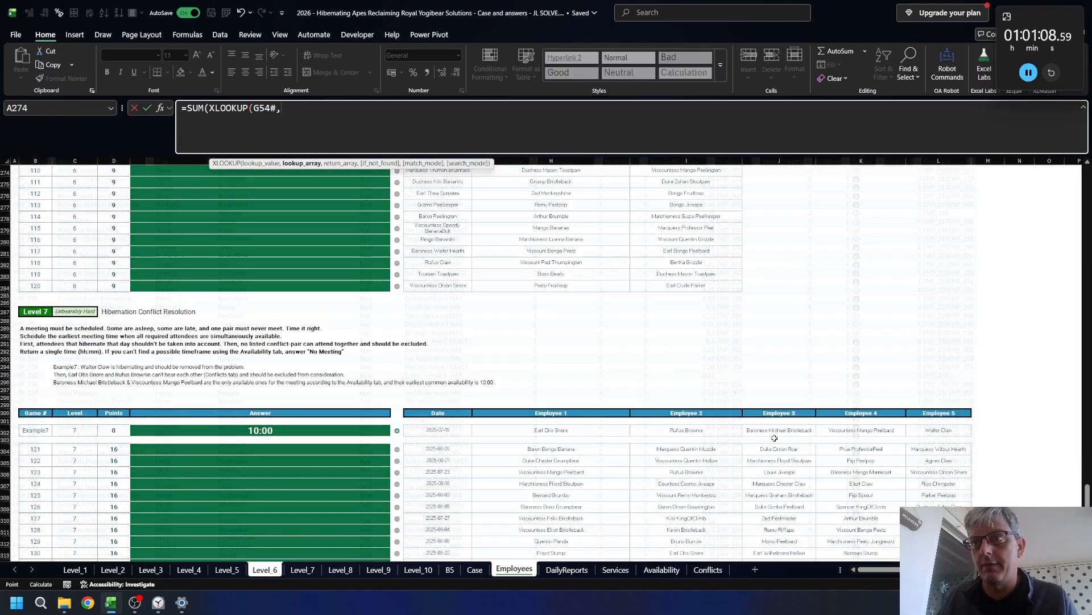
key(Home)
key(ctrl+space)
text(,)
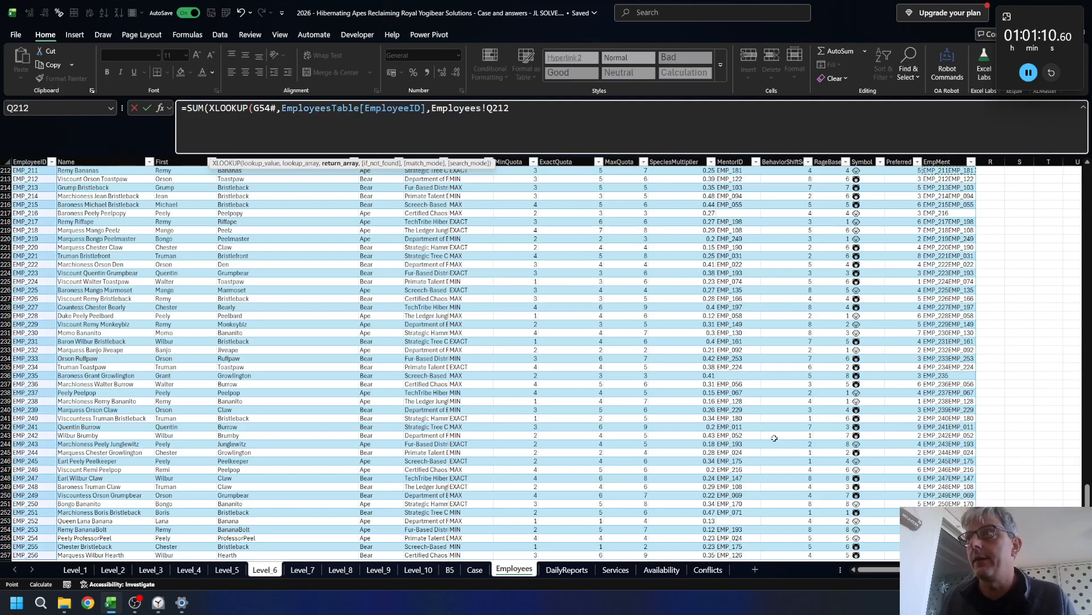
- Set the XLOOKUP's return array to the BehaviorShiftScore column and close the XLOOKUP
key(ctrl+Right)
key(ctrl+Left)
key(Left)
key(Left)
key(Left)
key(Left)
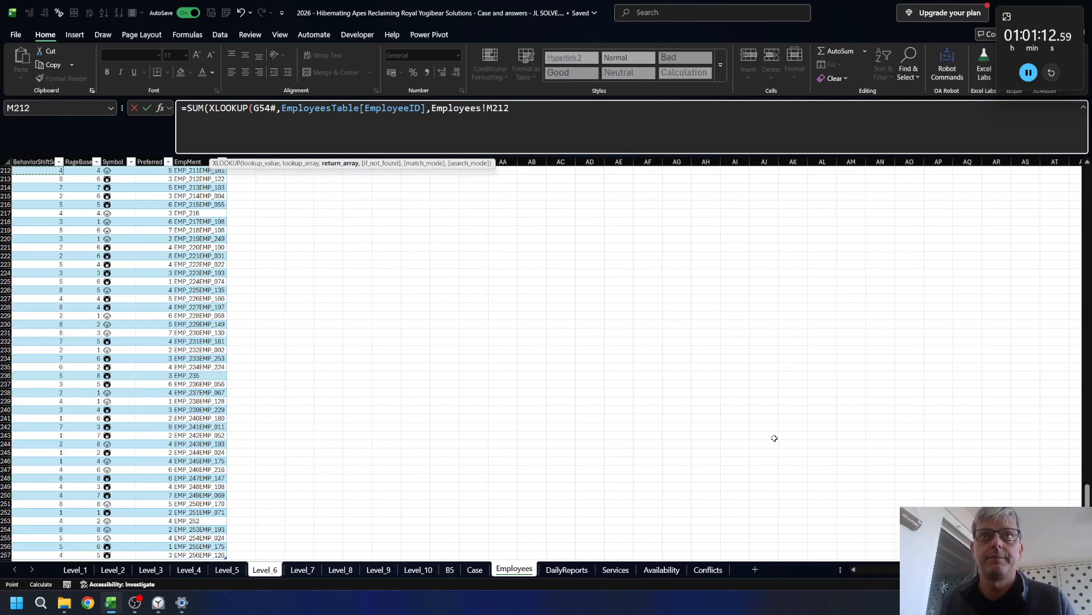
key(Left)
key(ctrl+space)
text())
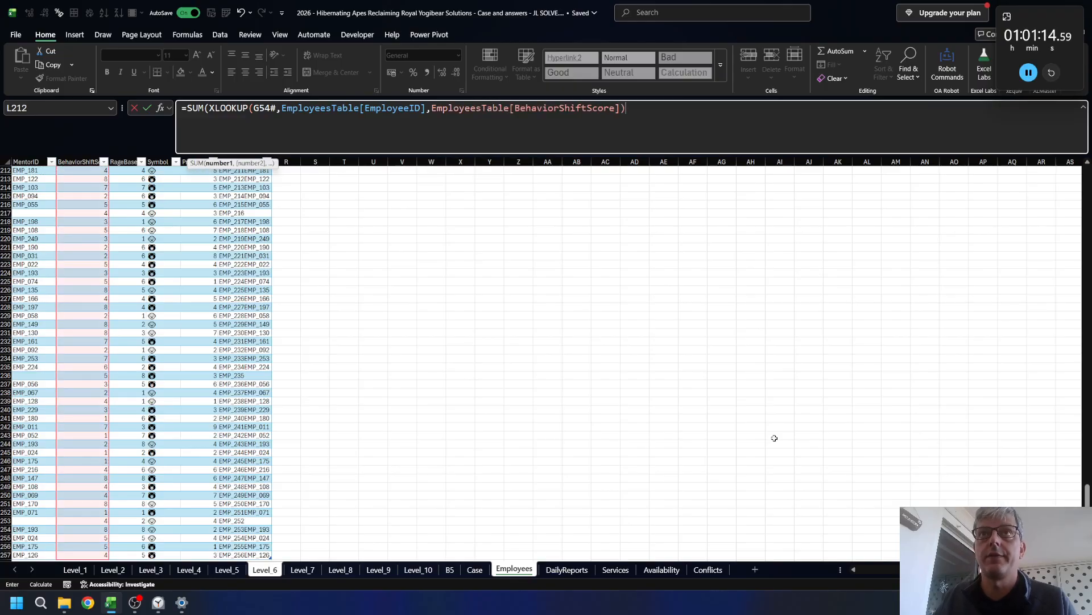
- Complete the SUM formula in G68 and copy it to H68 and I68 for the other two mentor chains
text())
key(Return)
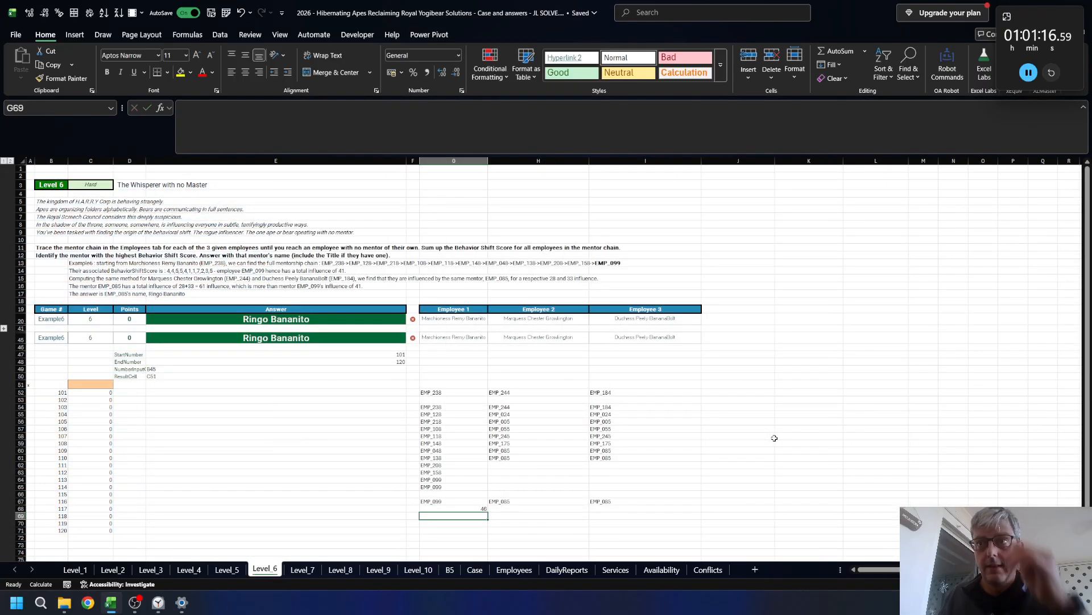
key(ctrl+c)
key(Right)
key(ctrl+v)
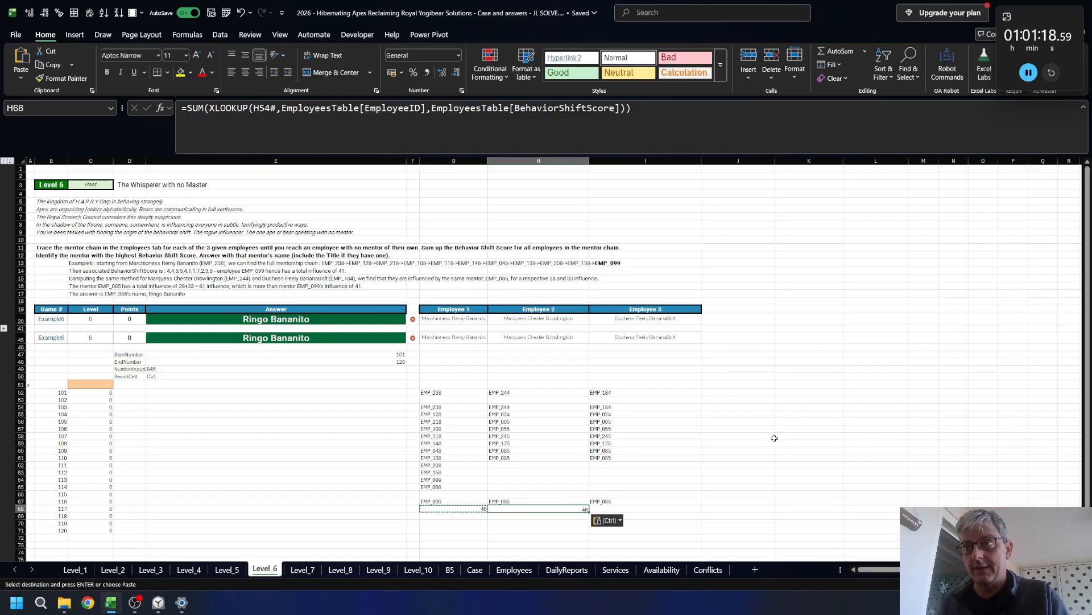
key(Right)
key(ctrl+v)
key(Escape)
key(Down)
key(Down)
key(Left)
key(Left)
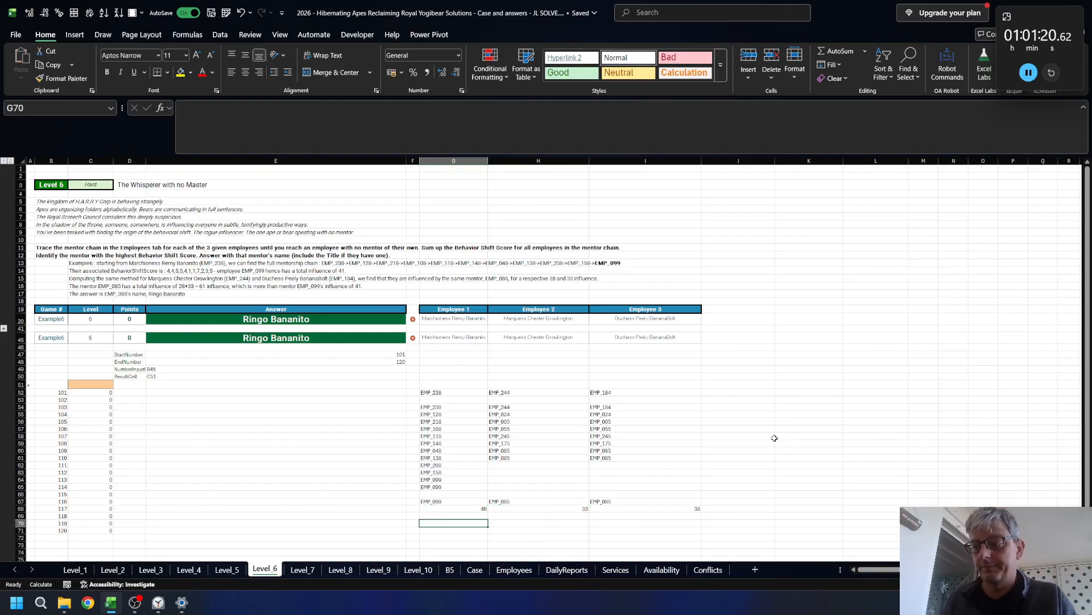
text(=))
key(BackSpace)
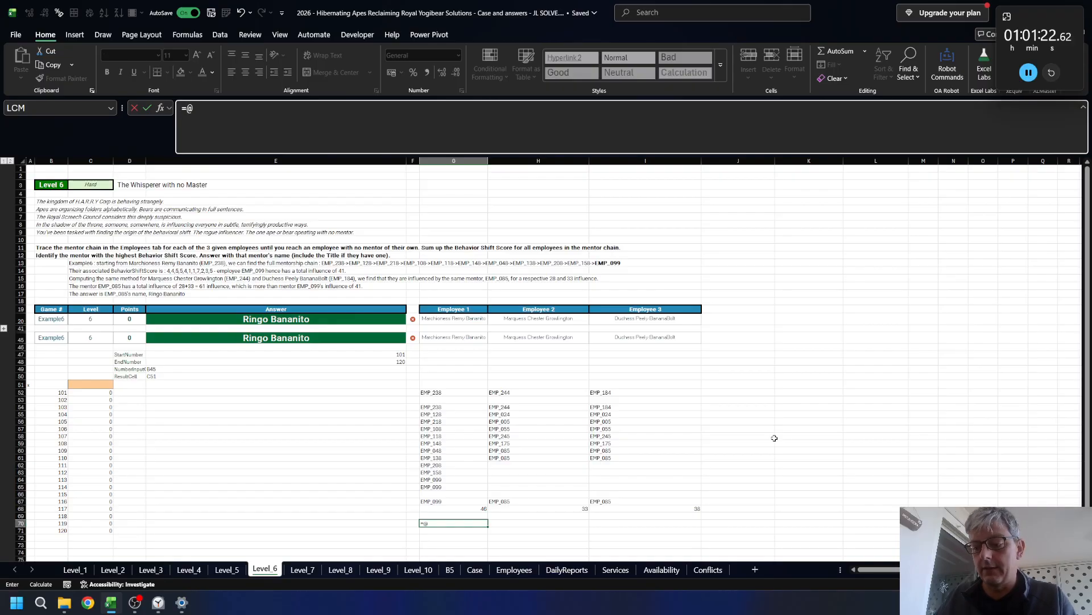
text(@gro)
key(Escape)
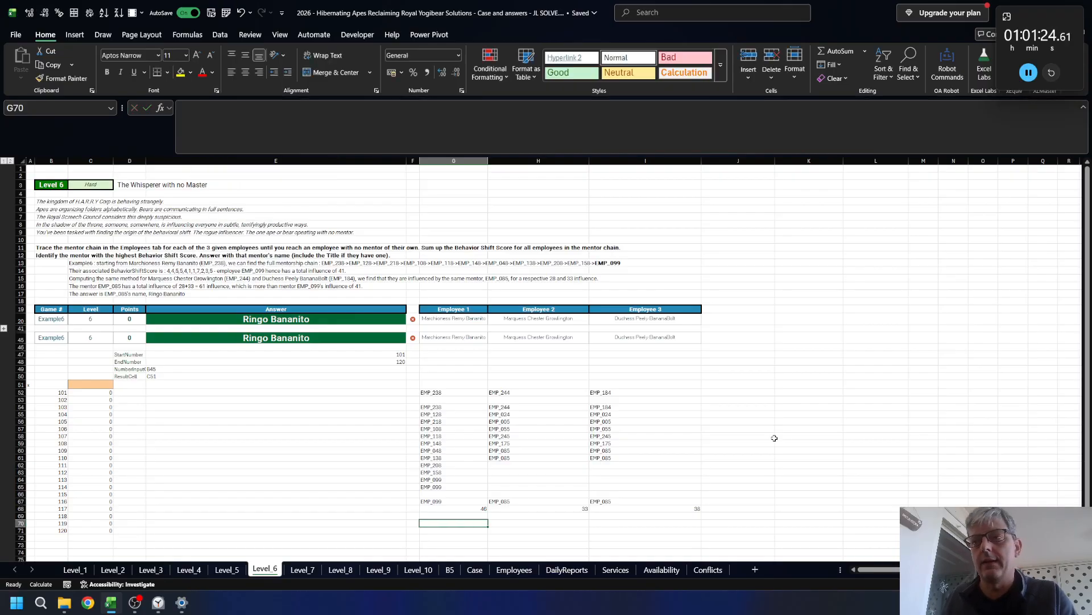
key(Up)
key(Up)
key(Up)
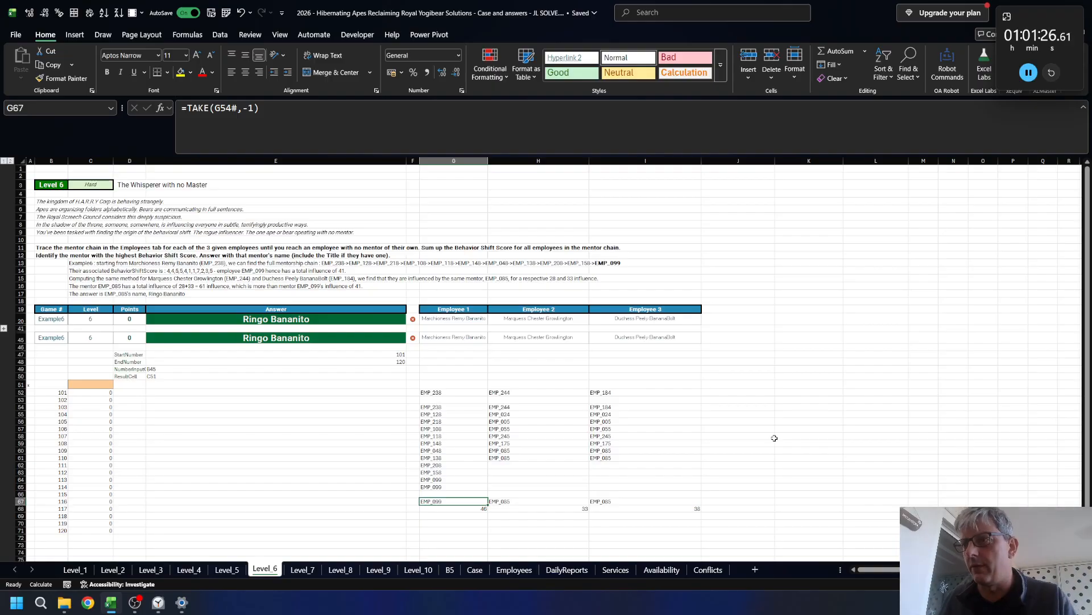
key(Right)
key(Right)
key(Right)
key(Left)
key(Left)
key(Left)
key(Left)
key(Right)
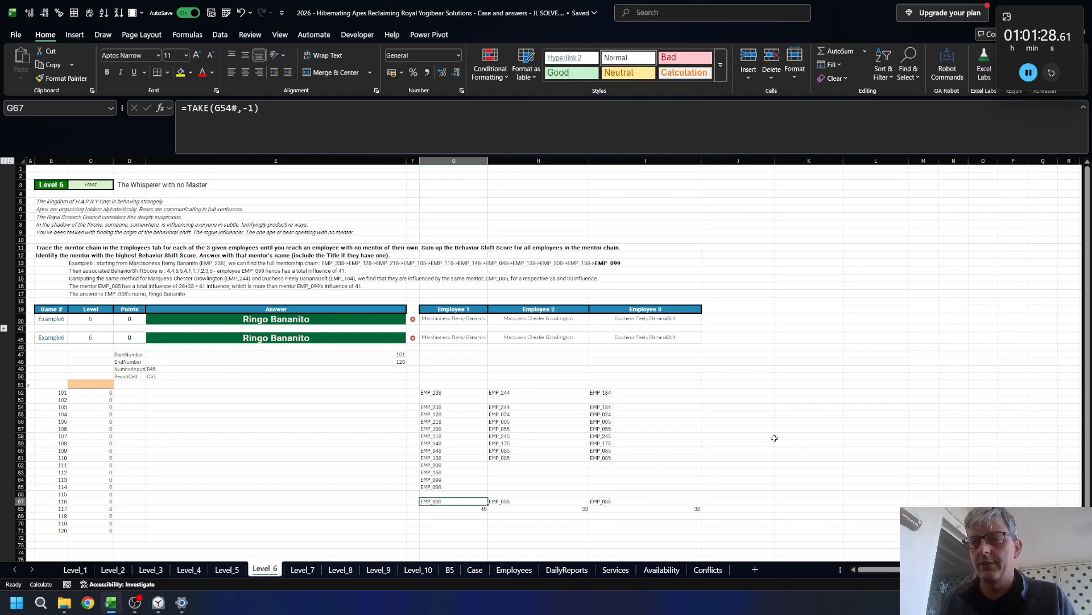
key(Down)
key(Down)
key(Down)
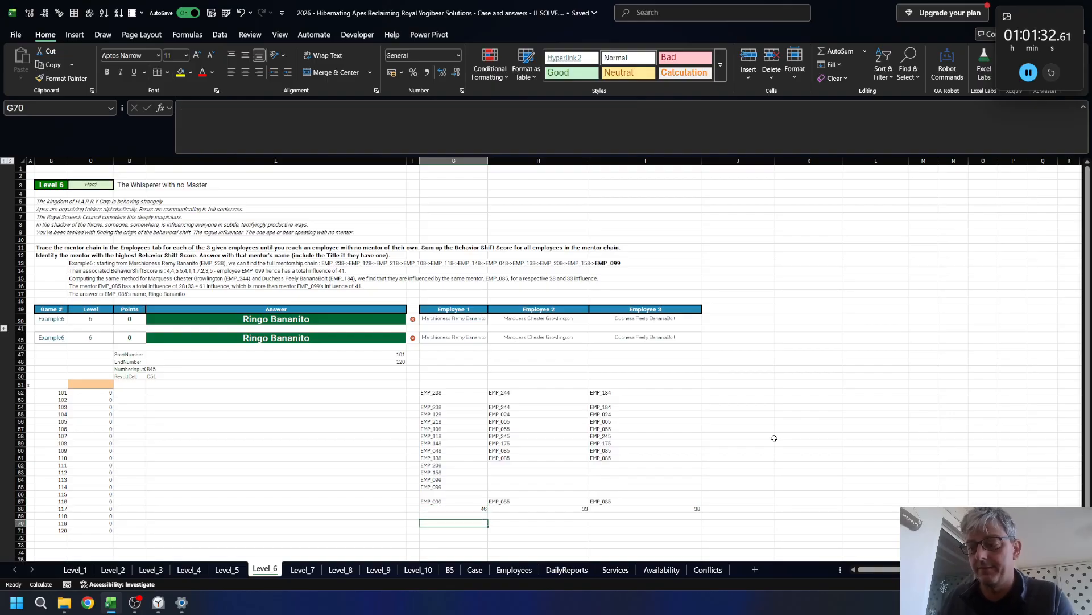
- Enter a TRANSPOSE formula in G70 that turns the mentor IDs and score sums in G67:I68 into rows
text(=TRANSPOSE()
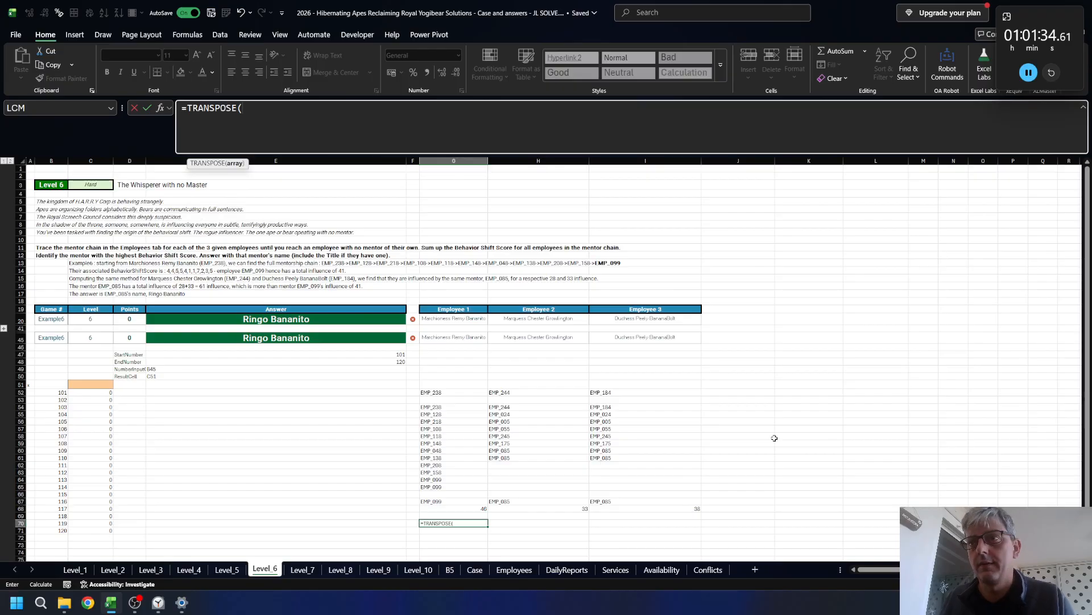
key(Up)
key(Up)
key(Up)
key(shift+Down)
key(shift+Right)
key(shift+Right)
key(Return)
key(Up)
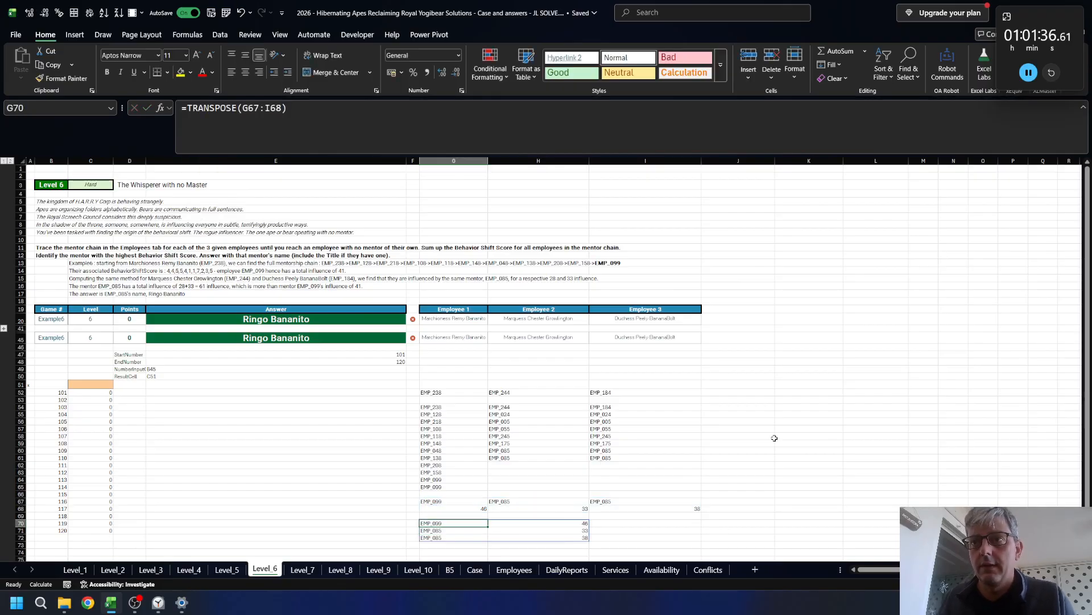
key(Right)
key(Right)
key(Right)
text(=gro)
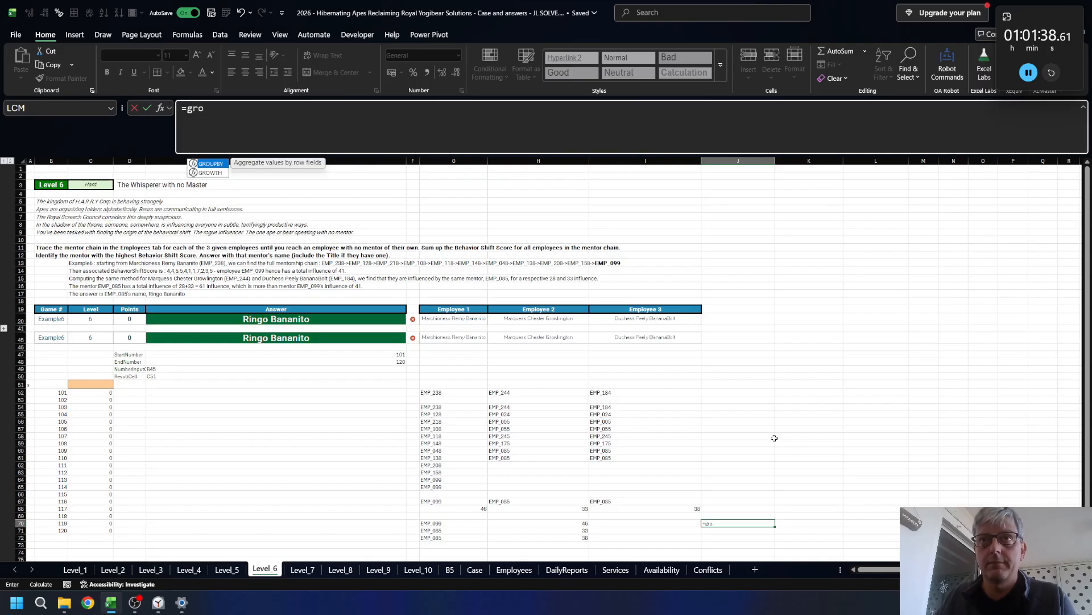
key(BackSpace)
key(BackSpace)
key(BackSpace)
text(@grtou)
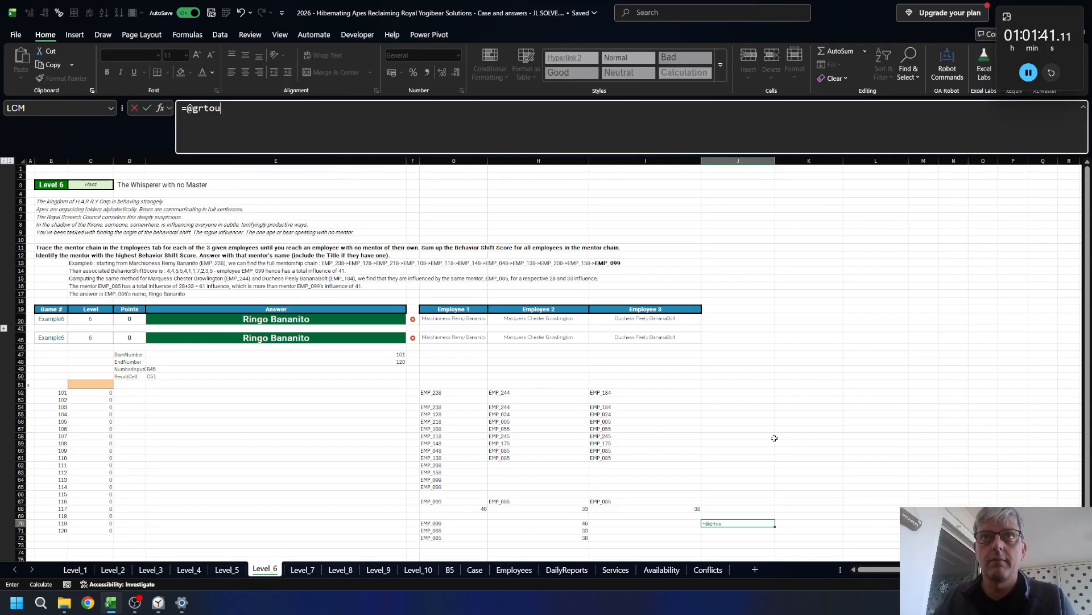
key(BackSpace)
key(Tab)
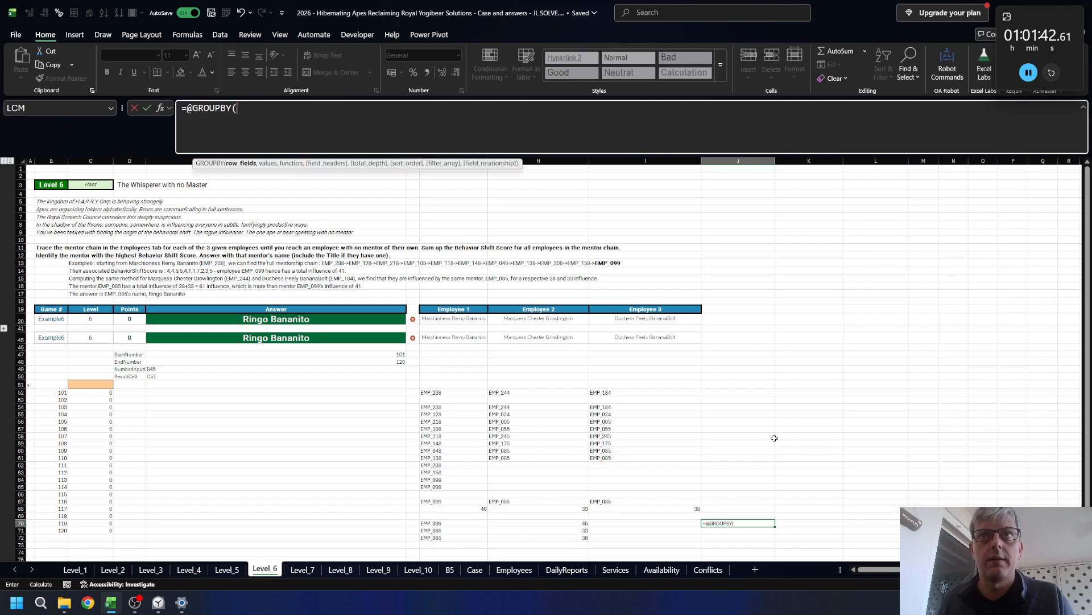
key(Left)
key(Left)
key(Left)
key(shift+Down)
key(shift+Down)
text(,)
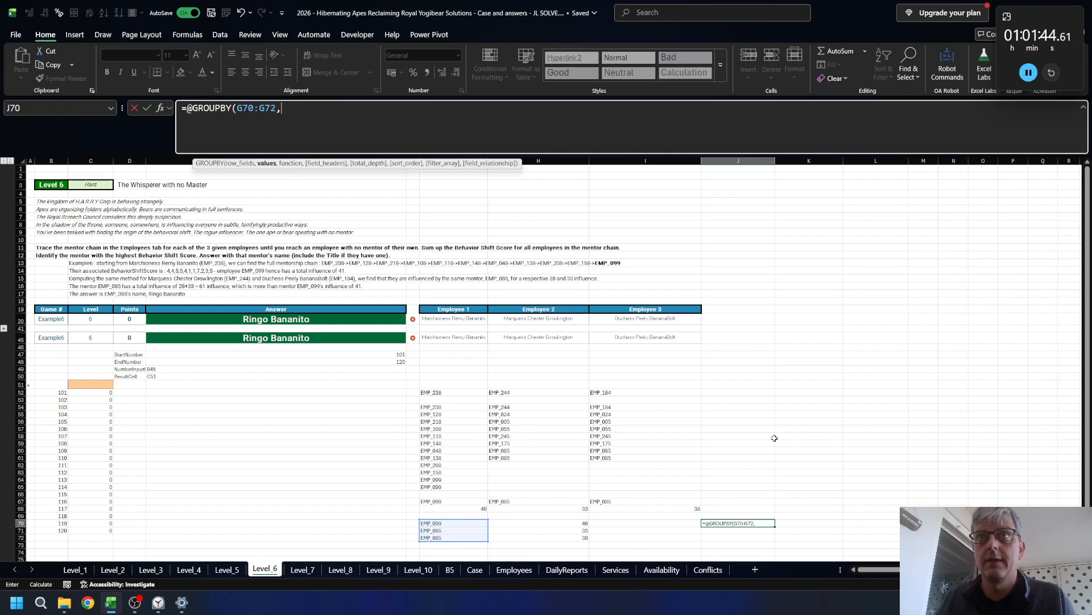
- Set the GROUPBY values to H70:H72 with SUM as the function and enter the formula
key(Left)
key(Left)
key(shift+Down)
key(shift+Down)
text(,S)
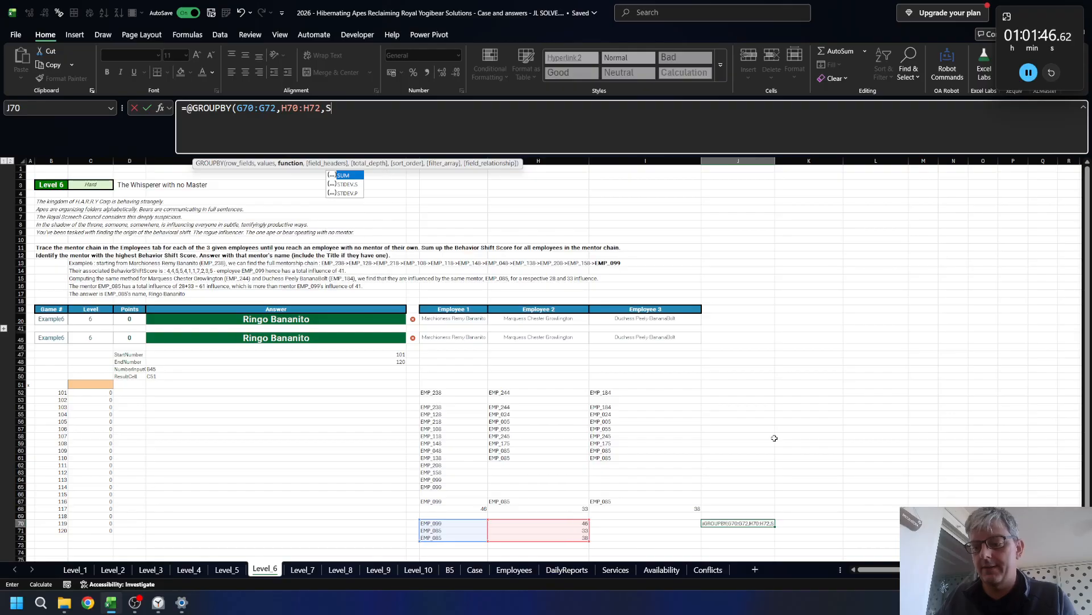
text(UM))
key(ctrl+Return)
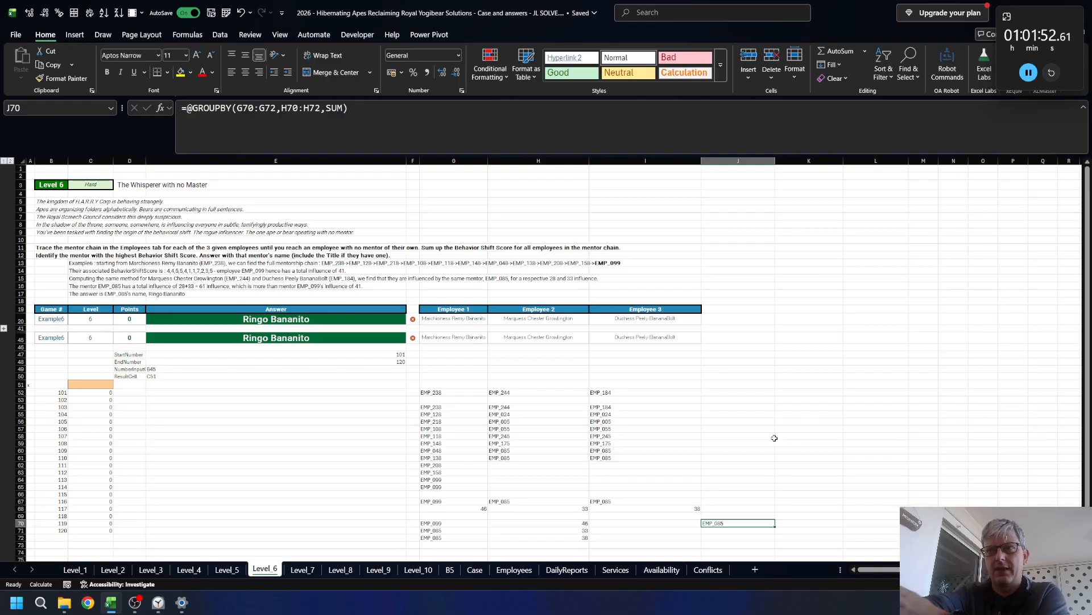
- Add a sort order of -2 to the GROUPBY in J70, leaving the field header and total depth arguments empty
key(F2)
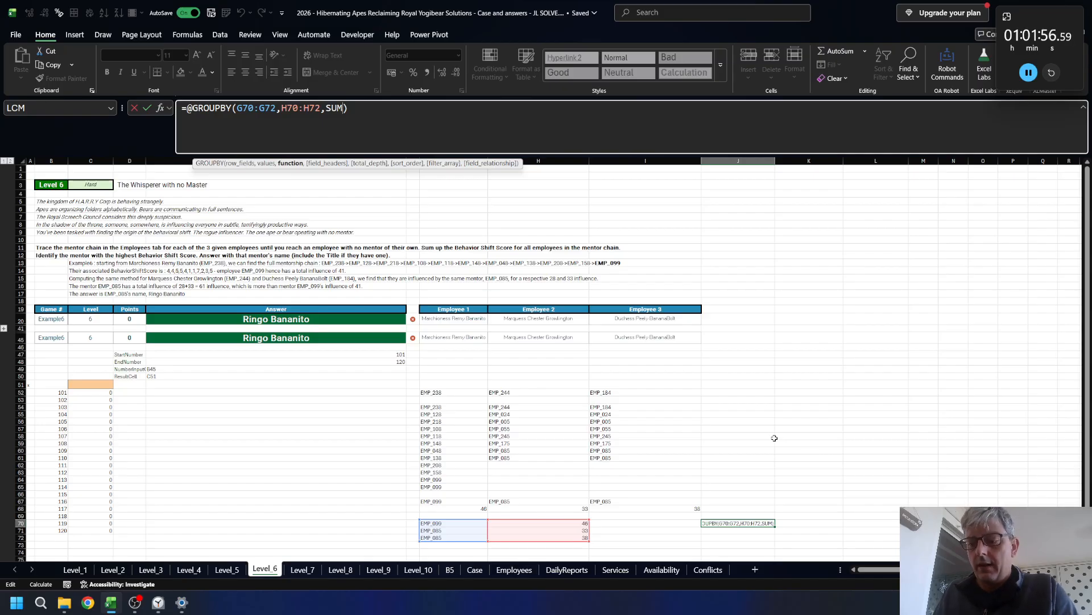
text(,,,-)
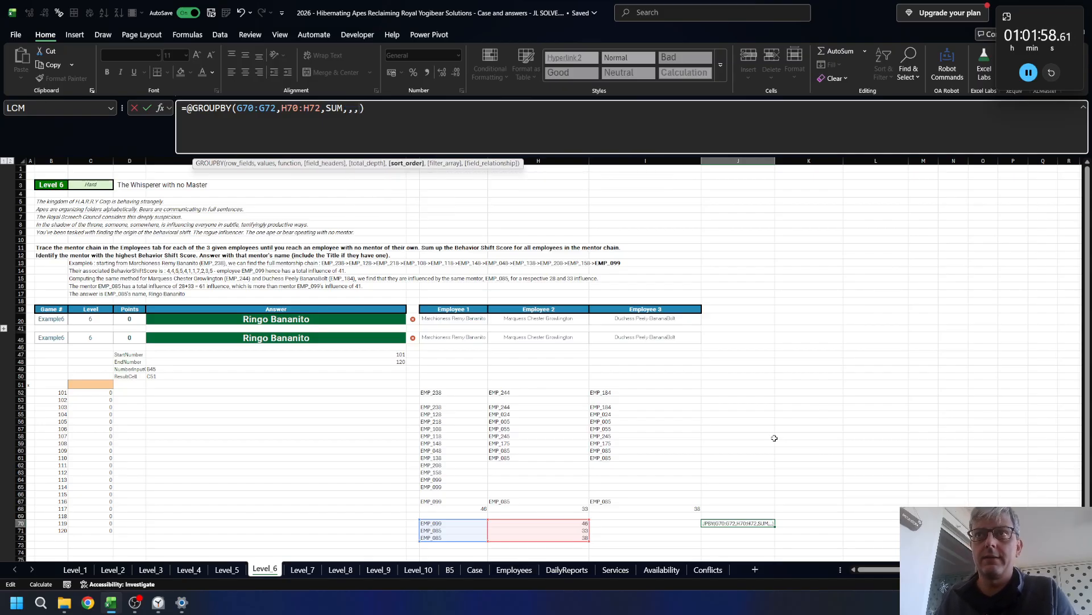
text(2)
key(ctrl+Return)
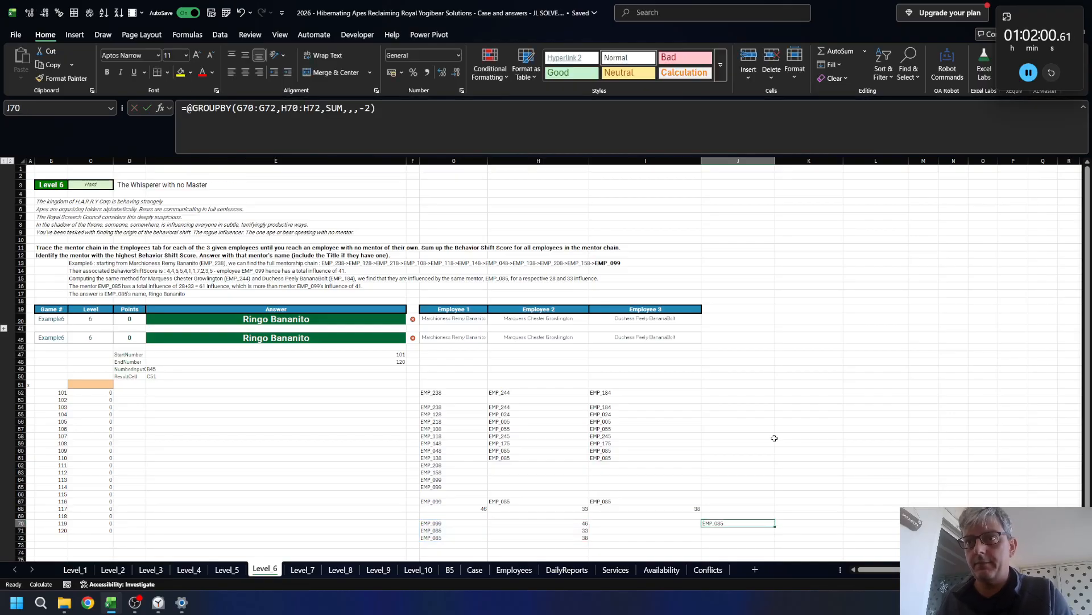
- Wrap the GROUPBY in J70 in an XLOOKUP that searches the EmployeeID column of the Employees sheet's table
key(F2)
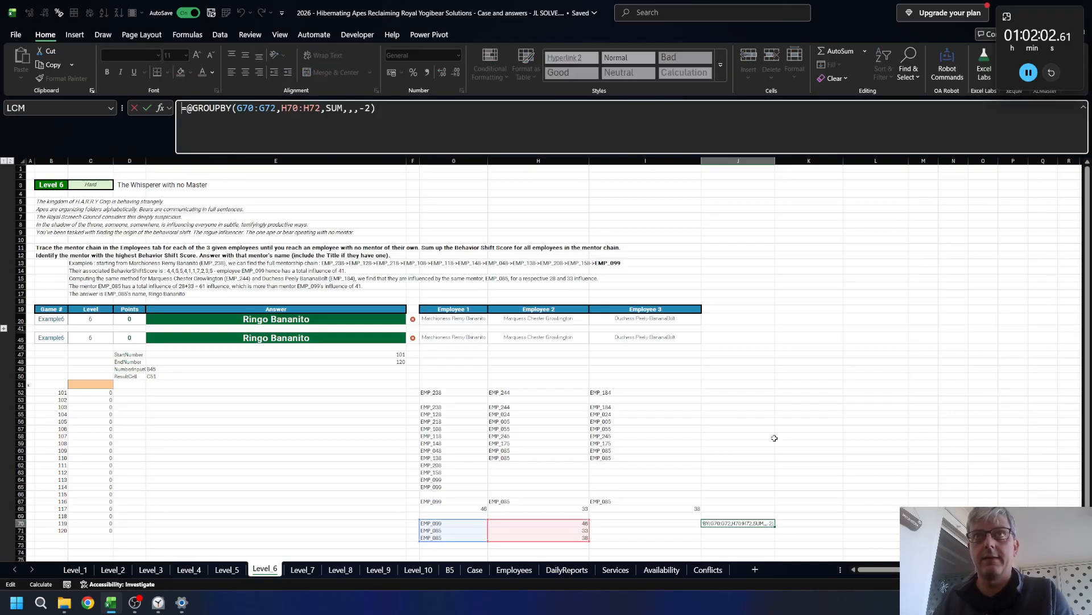
text(XLOOKUP()
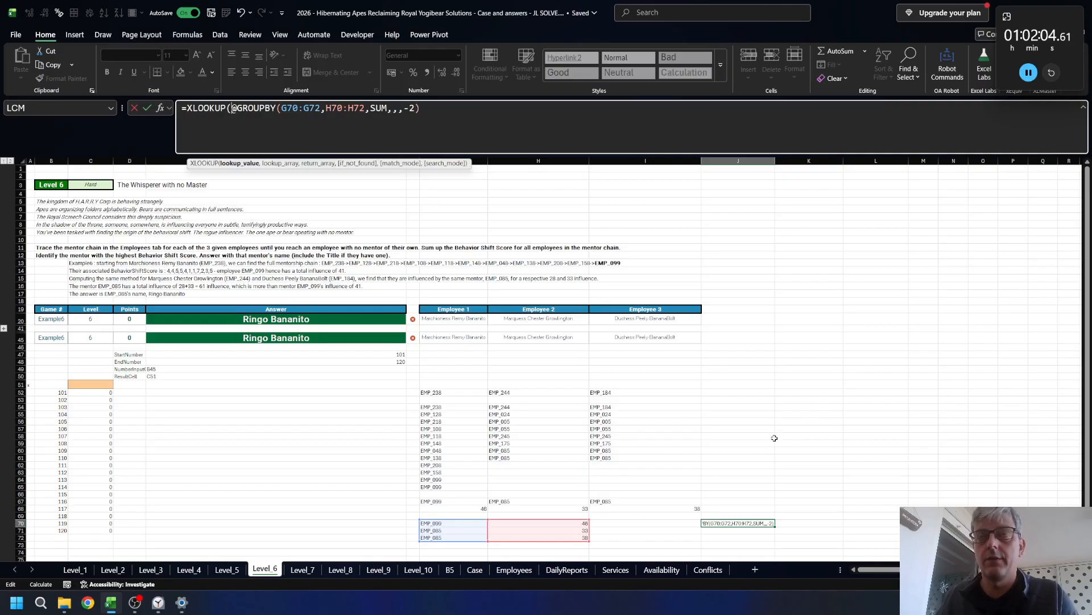
text(,)
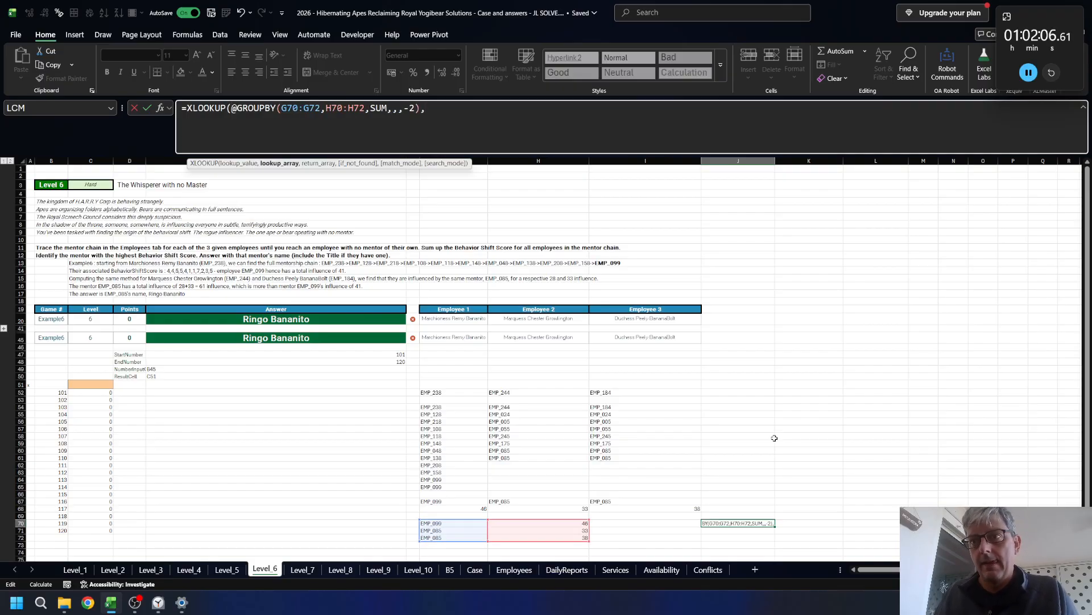
key(ctrl+Page_Down)
key(ctrl+Page_Down)
key(ctrl+Page_Down)
key(ctrl+Page_Down)
key(ctrl+Page_Down)
key(ctrl+Page_Down)
key(ctrl+Page_Down)
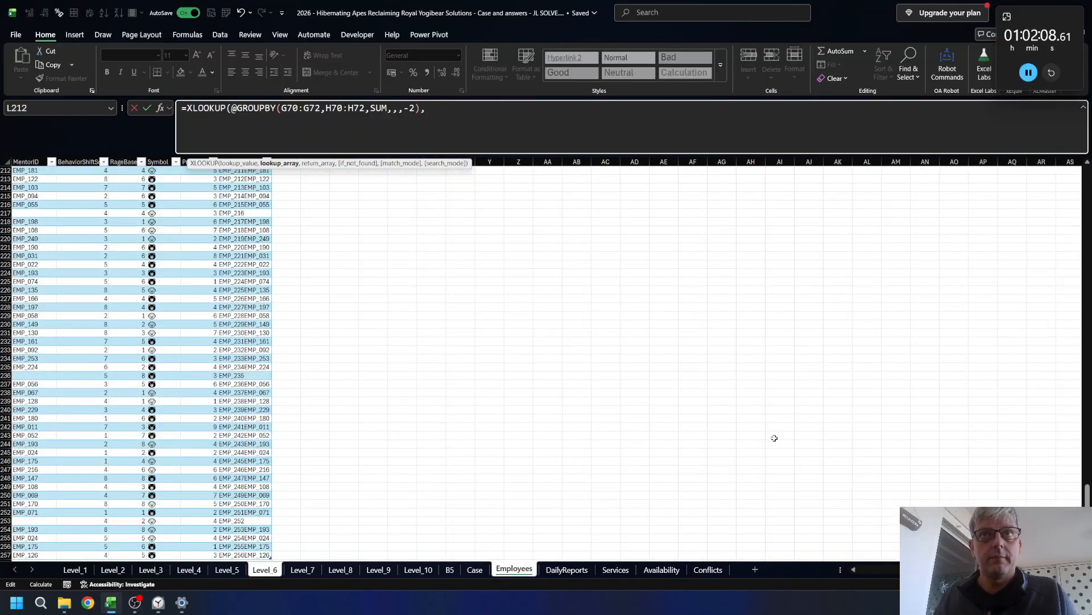
key(Home)
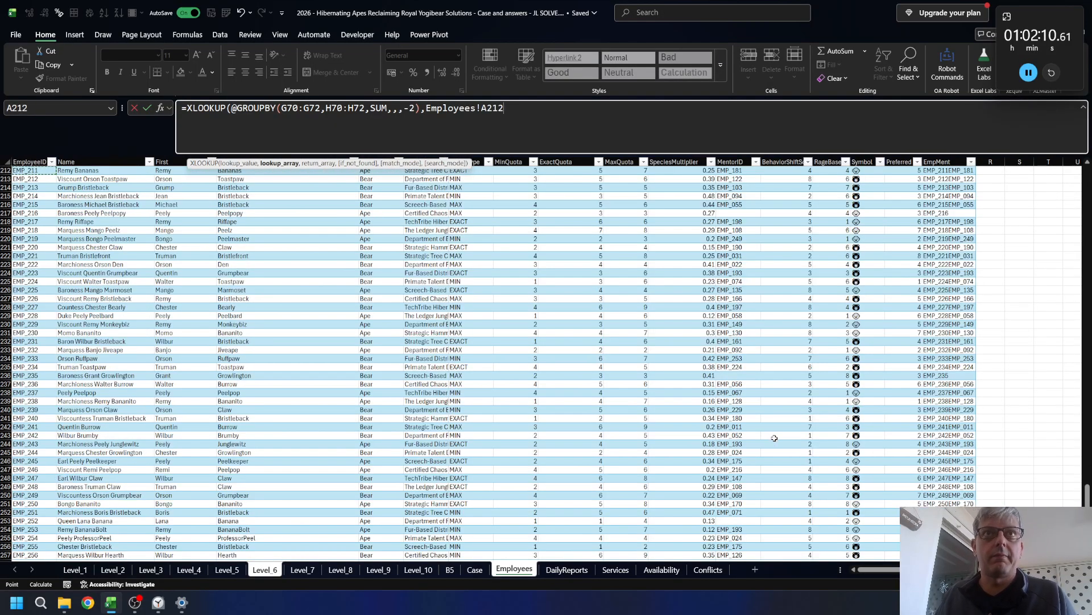
key(ctrl+space)
- Set the XLOOKUP's return array to the Name column of the employees table and enter the formula
text(,)
key(Right)
key(ctrl+space)
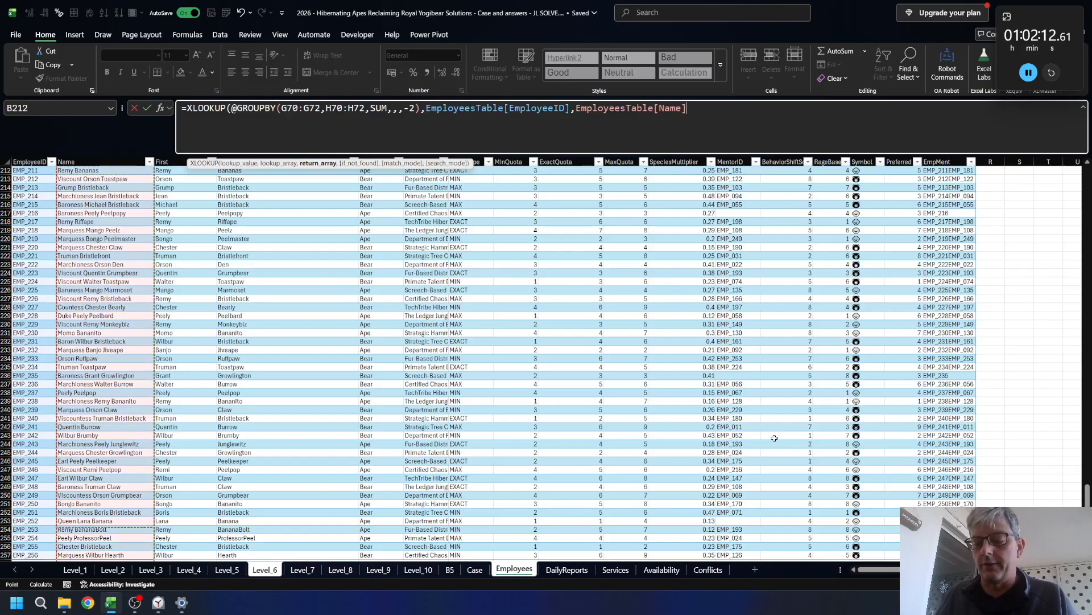
text())
key(Return)
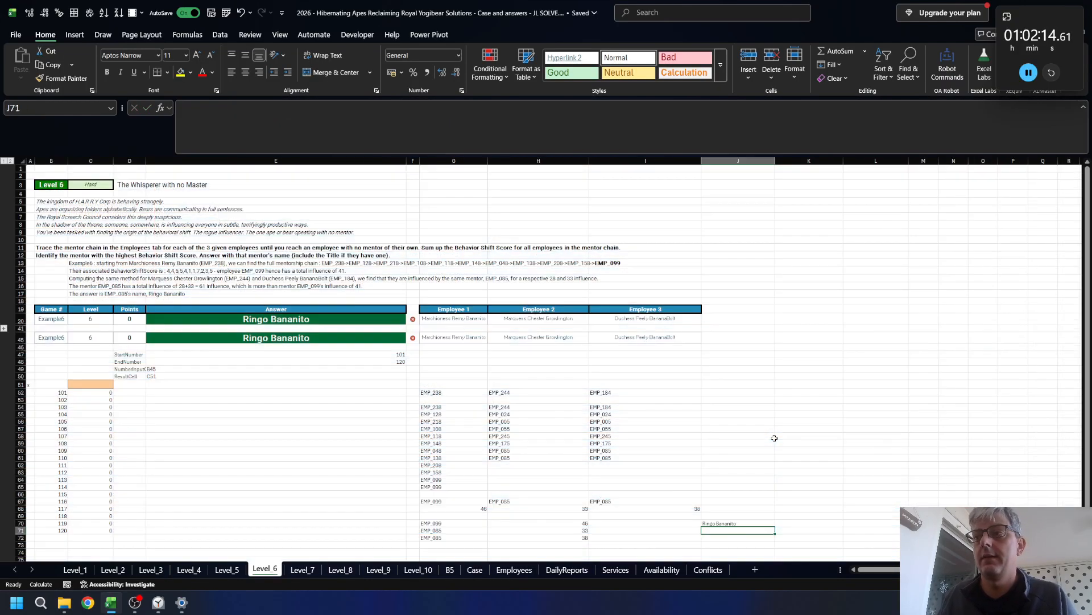
- Copy the J70 formula into the result cell C51 using the Paste Exact Formula command
key(ctrl+c)
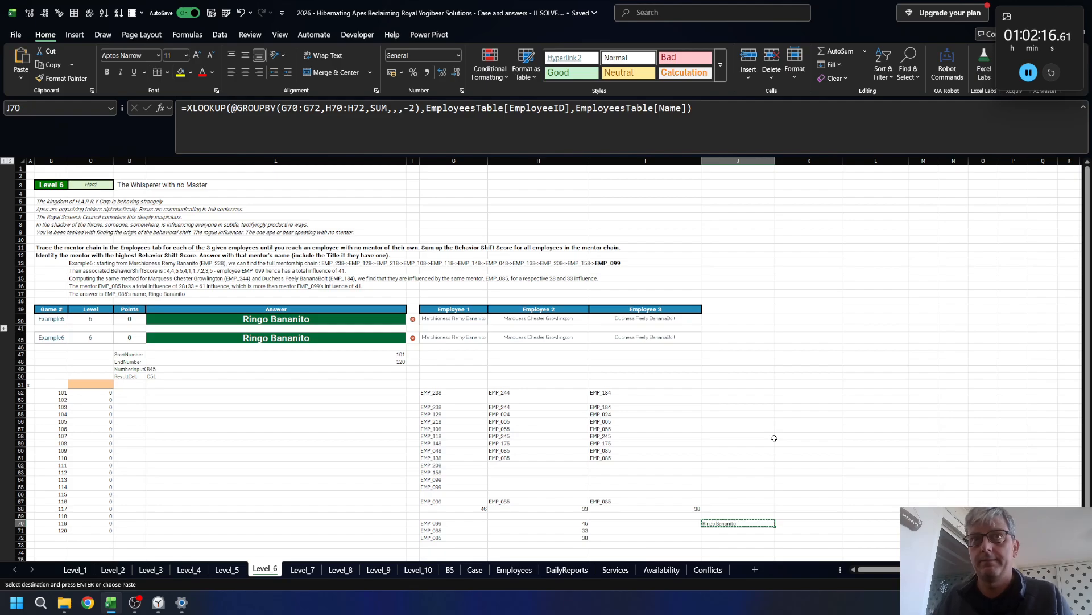
key(ctrl+Home)
key(ctrl+Down)
key(Right)
key(Right)
key(ctrl+shift+space)
text(pef)
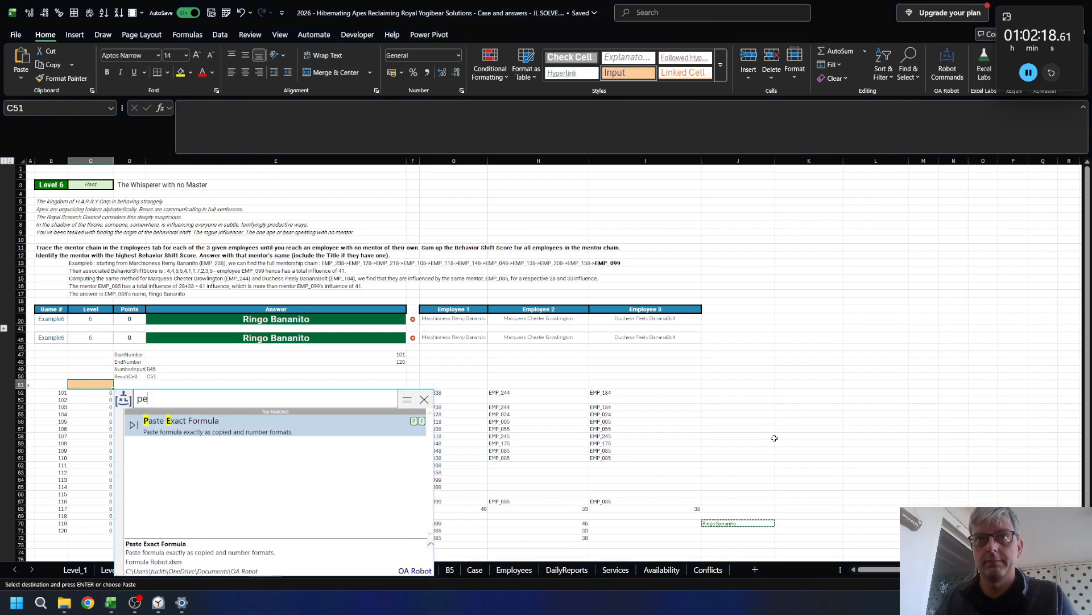
key(Return)
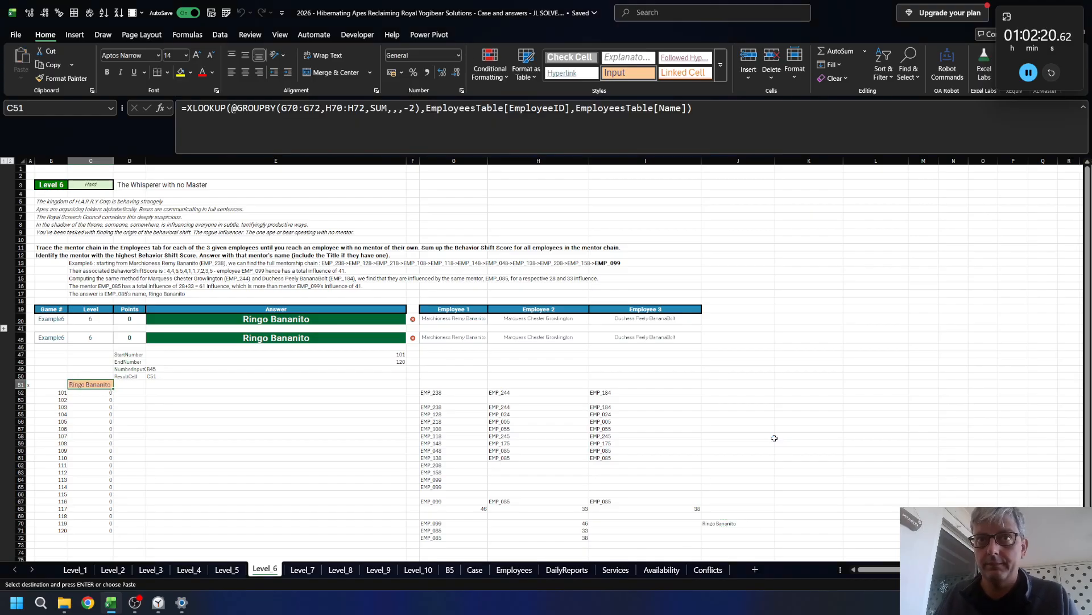
- Recalculate the data table for games 101 to 120 and copy its results in C52:C71
key(F9)
key(Down)
key(ctrl+shift+Down)
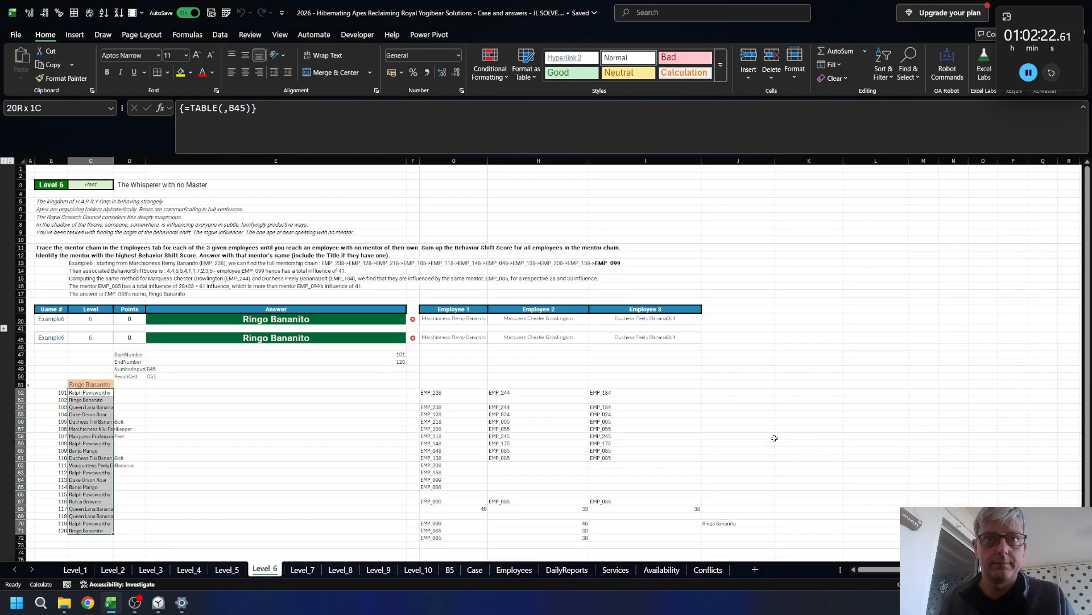
key(ctrl+c)
- Paste the copied answers into the Case sheet's Level 6 answer cells from E265, replacing the formatted paste with values only
click(474, 569)
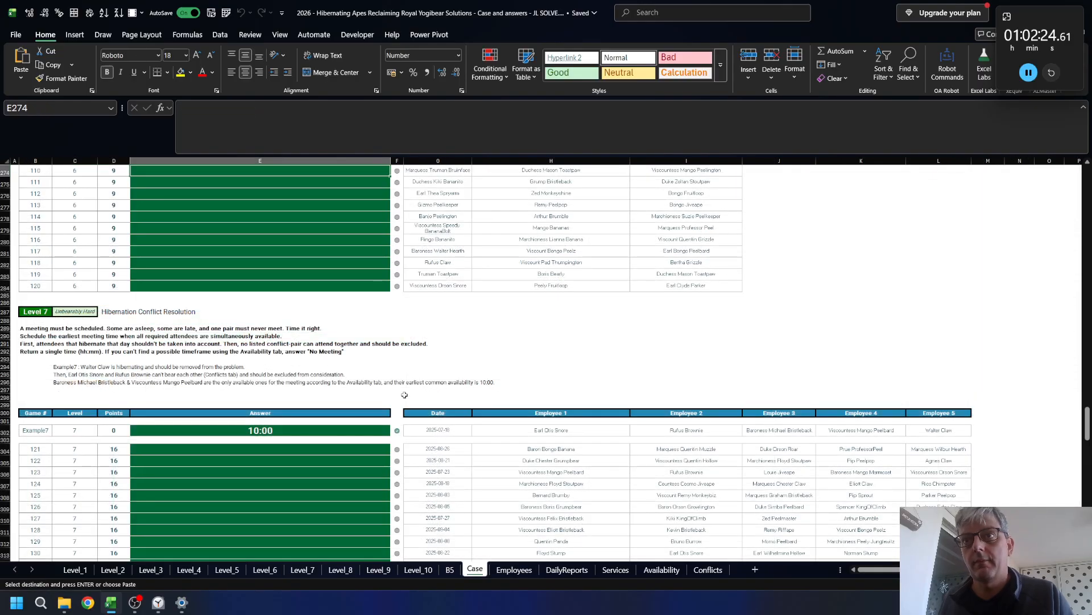
scroll(300, 455, up, 5)
click(350, 218)
key(ctrl+v)
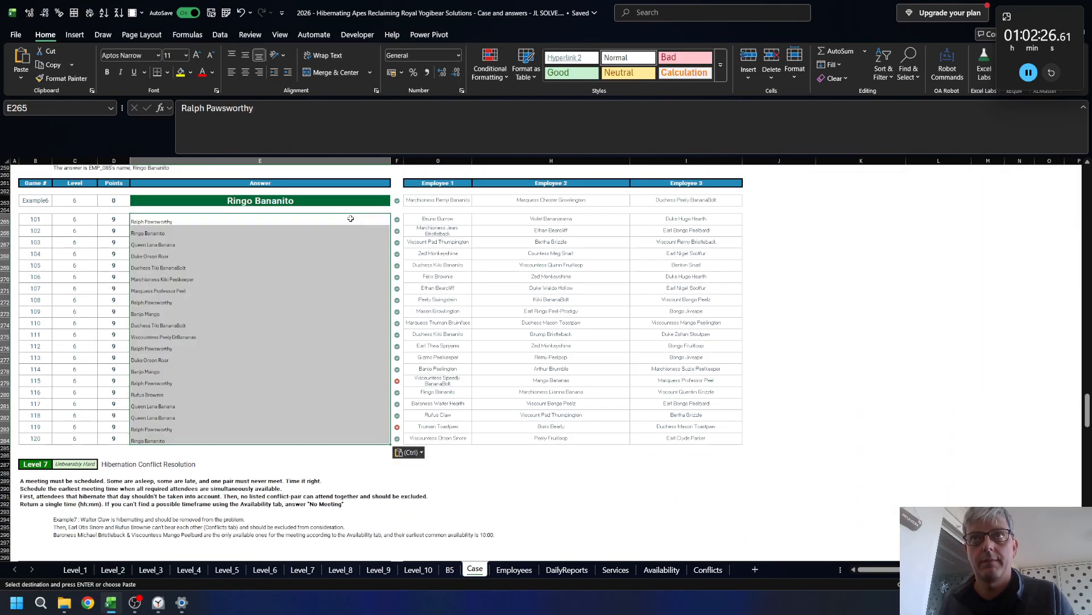
key(ctrl+z)
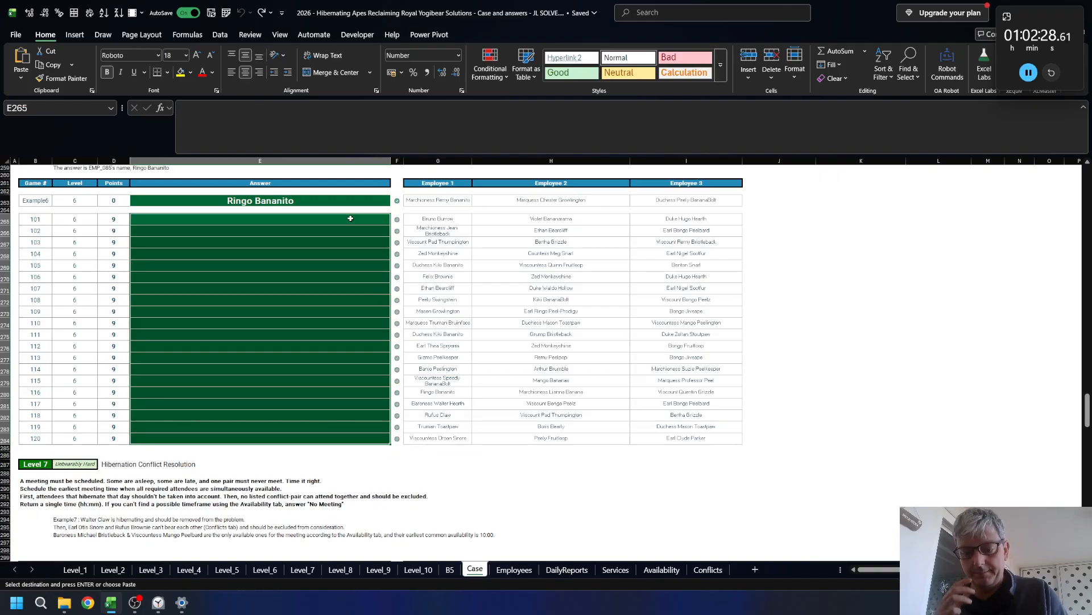
- Check the answer marked wrong for game 115 on the Case sheet, and set the Level_6 game number in B45 to 115
click(371, 381)
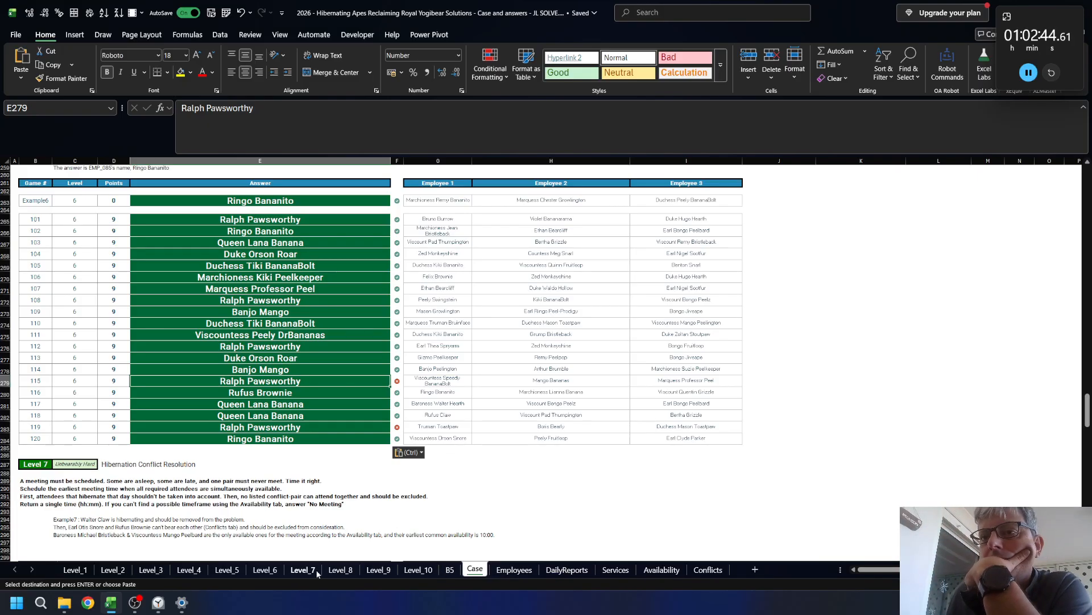
click(265, 569)
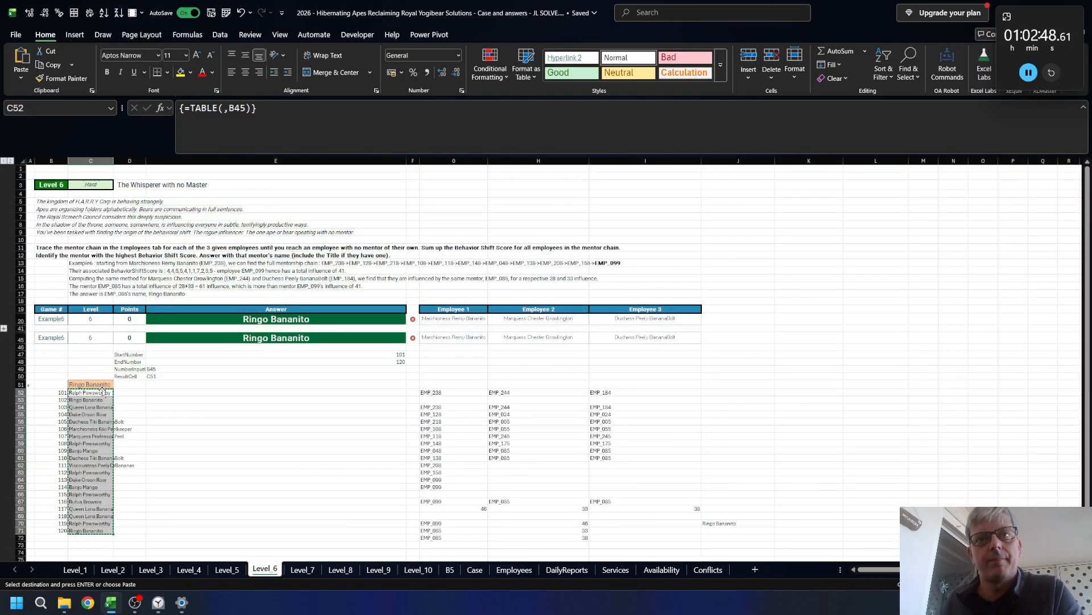
key(Escape)
click(36, 337)
text(115)
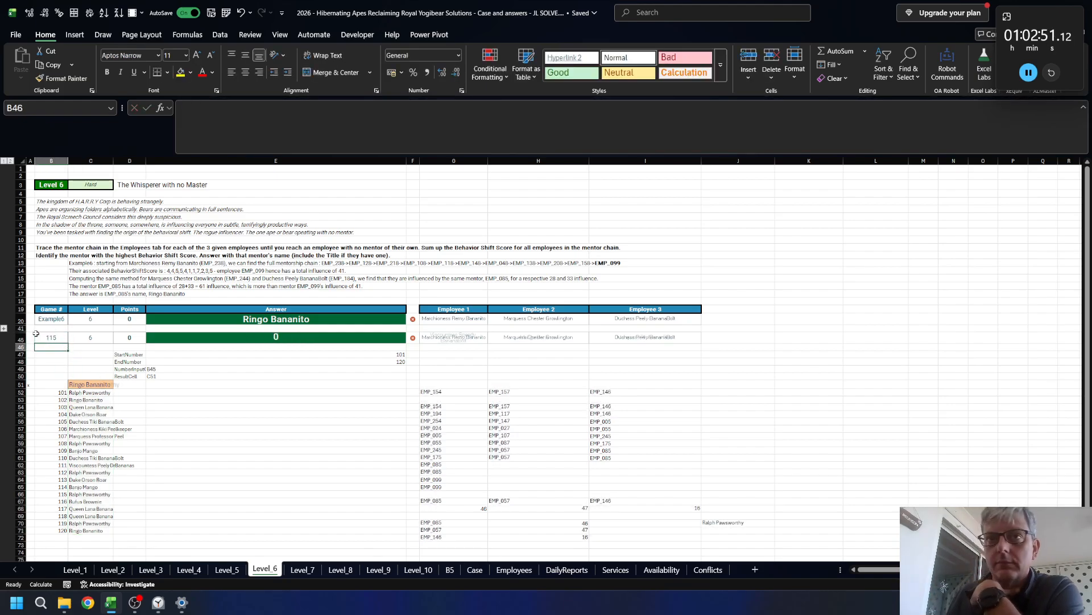
key(Return)
- Examine the mentor chain formula in I54 and the XLOOKUP with GROUPBY formula in J70 for game 115
scroll(368, 461, down, 4)
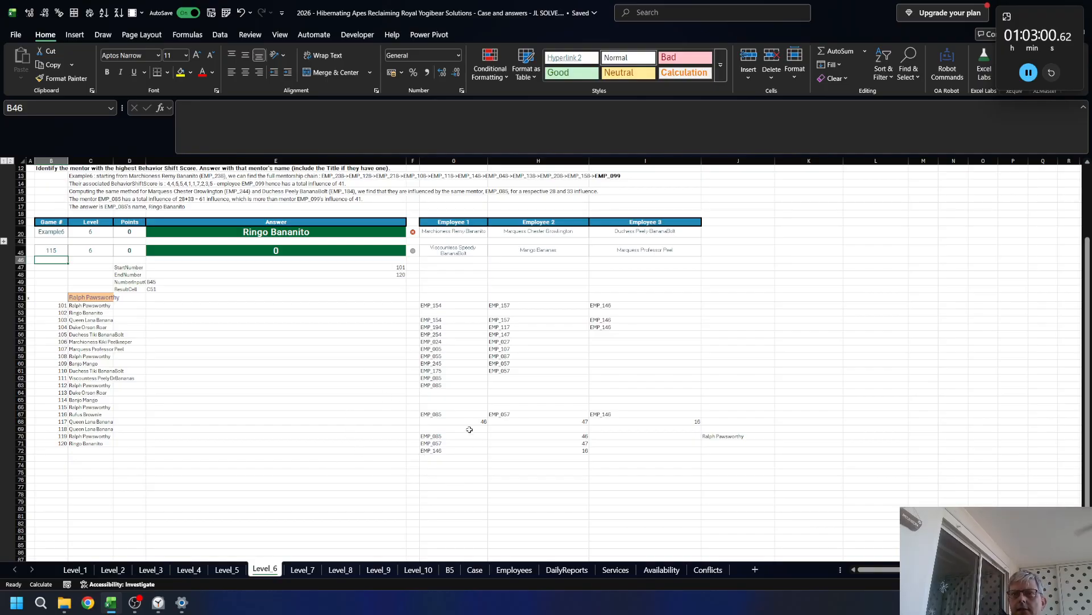
click(606, 320)
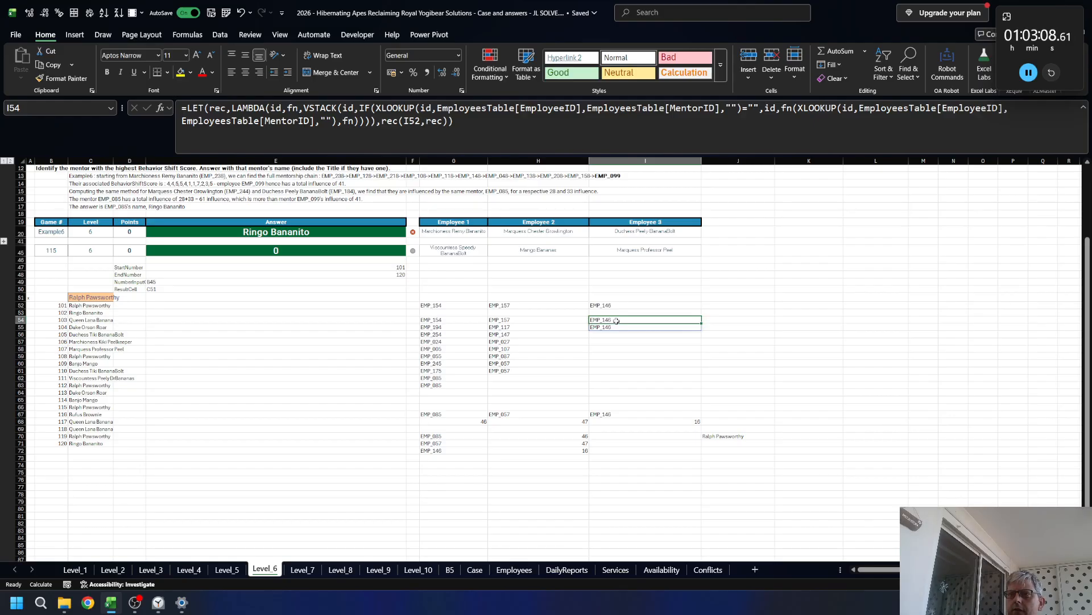
click(611, 411)
click(709, 435)
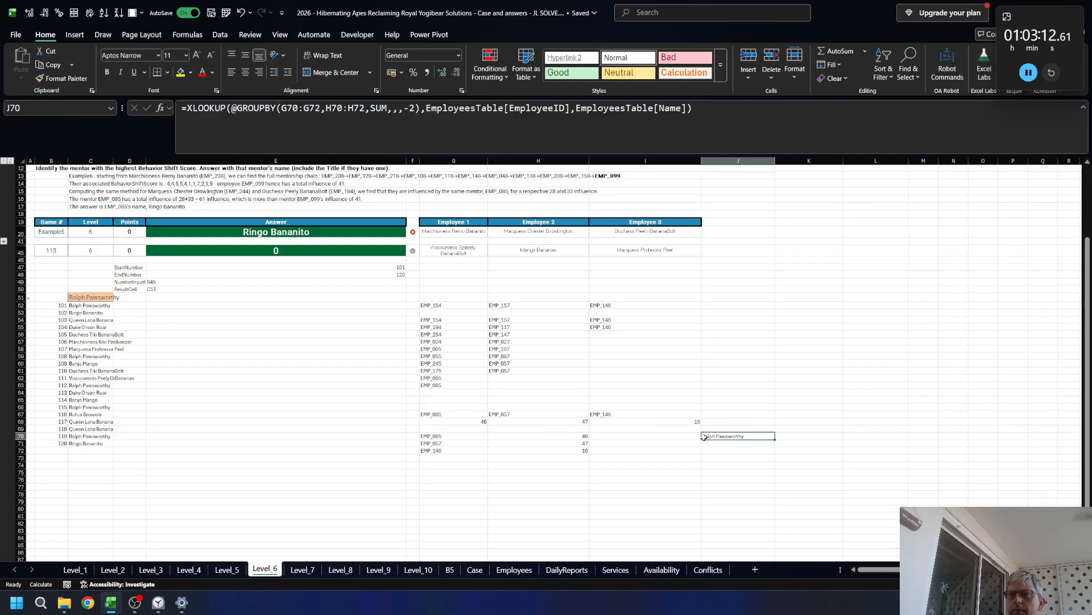
drag(701, 104, 181, 109)
key(Escape)
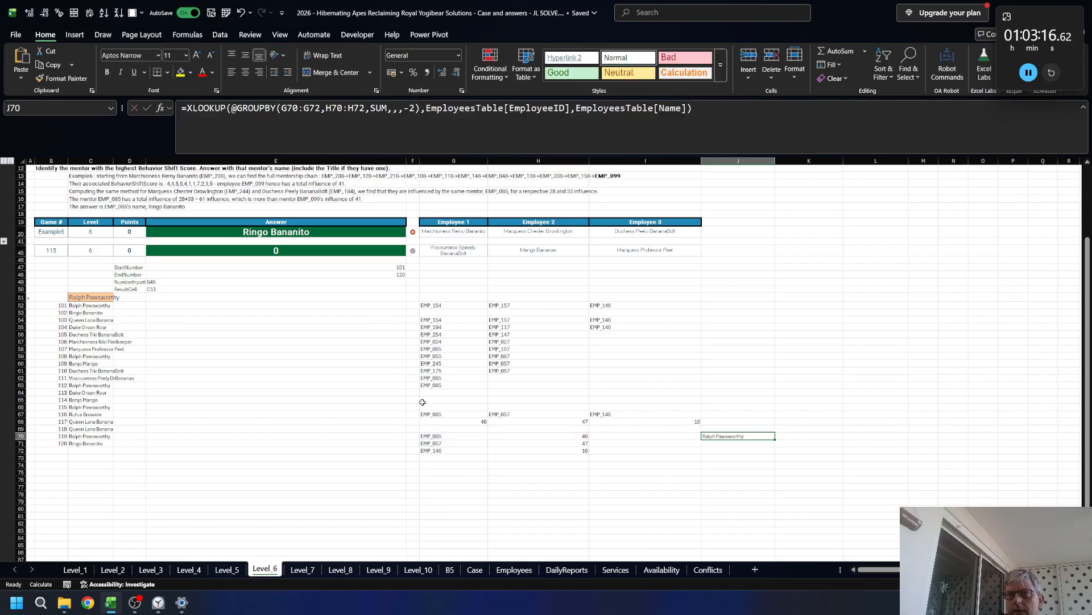
click(424, 406)
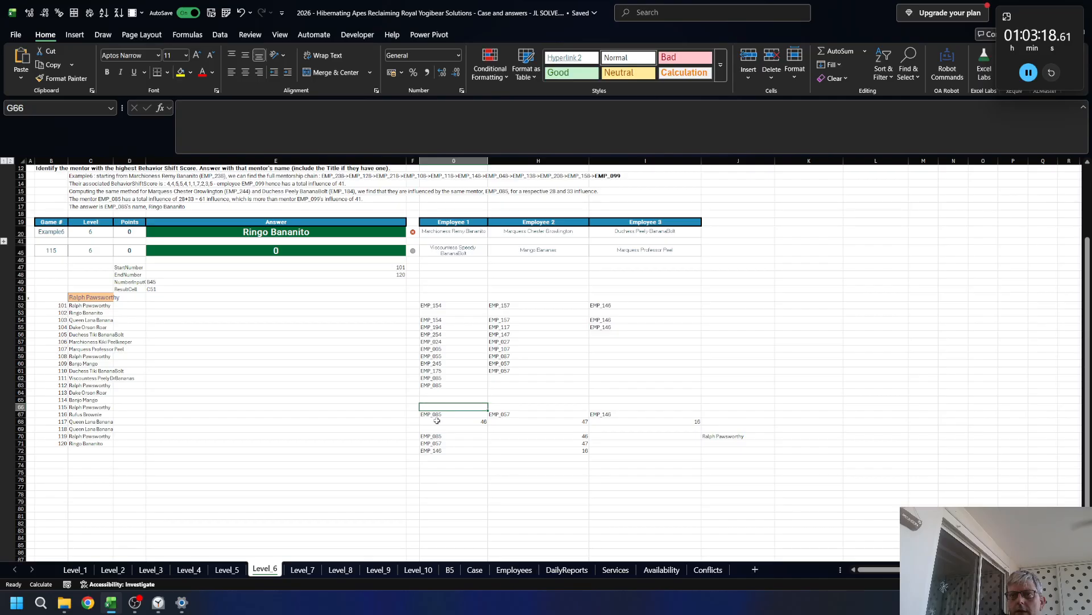
- Try inserting two rows of blank cells at G68:J69, shifting the score sums and transposed table down
drag(437, 420, 672, 450)
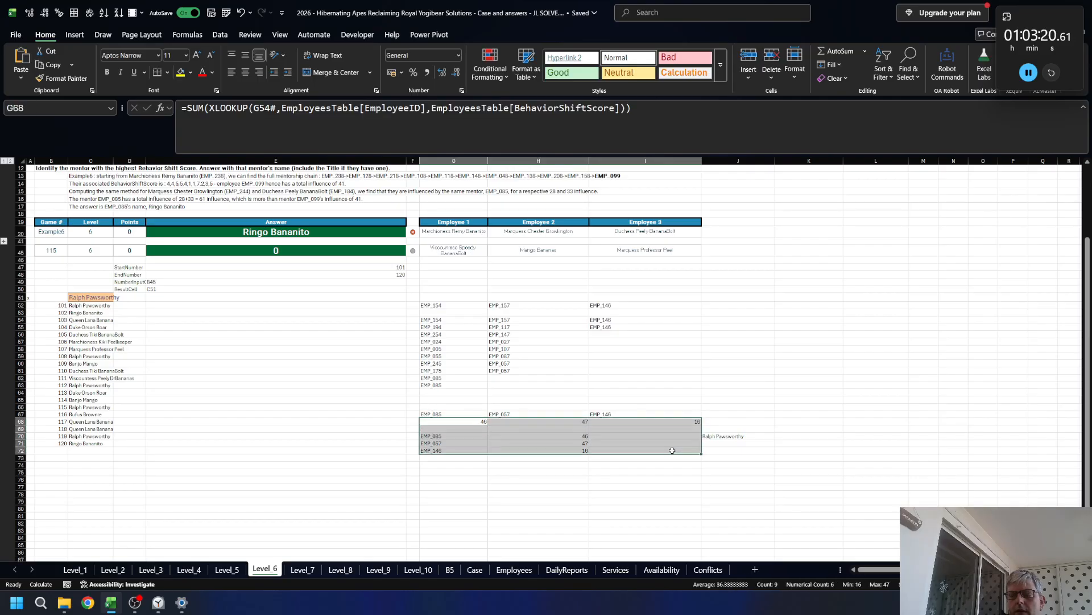
key(shift+Right)
key(shift+Up)
key(shift+Up)
key(shift+Up)
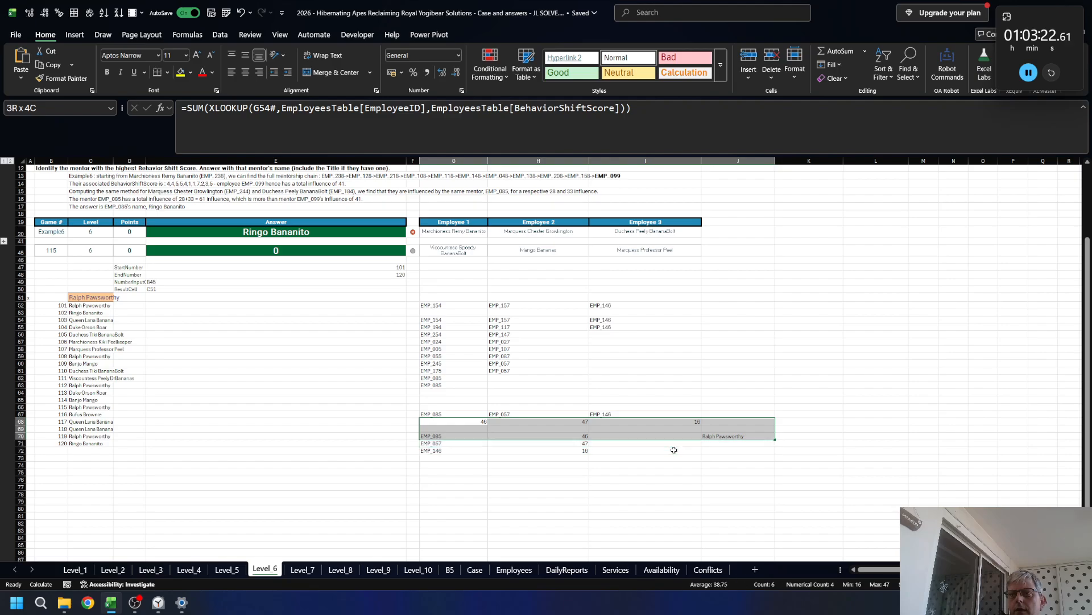
key(ctrl+shift+equal)
key(Return)
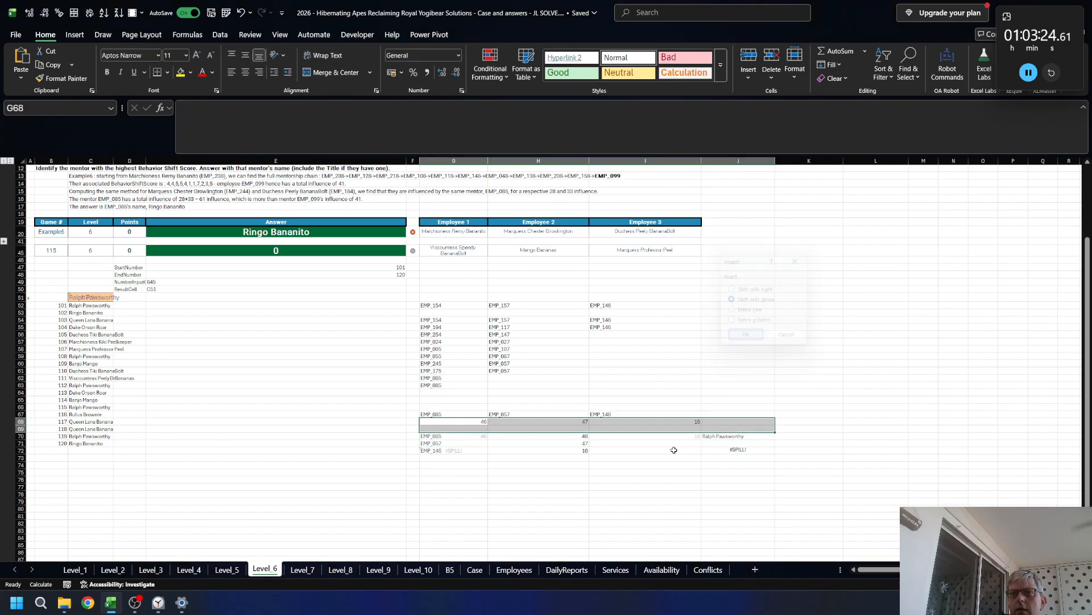
- Enter an XLOOKUP in G68 matching the top mentor IDs in G67:I67 to EmployeesTable[EmployeeID] and returning their Name
text(=XLOOKUP()
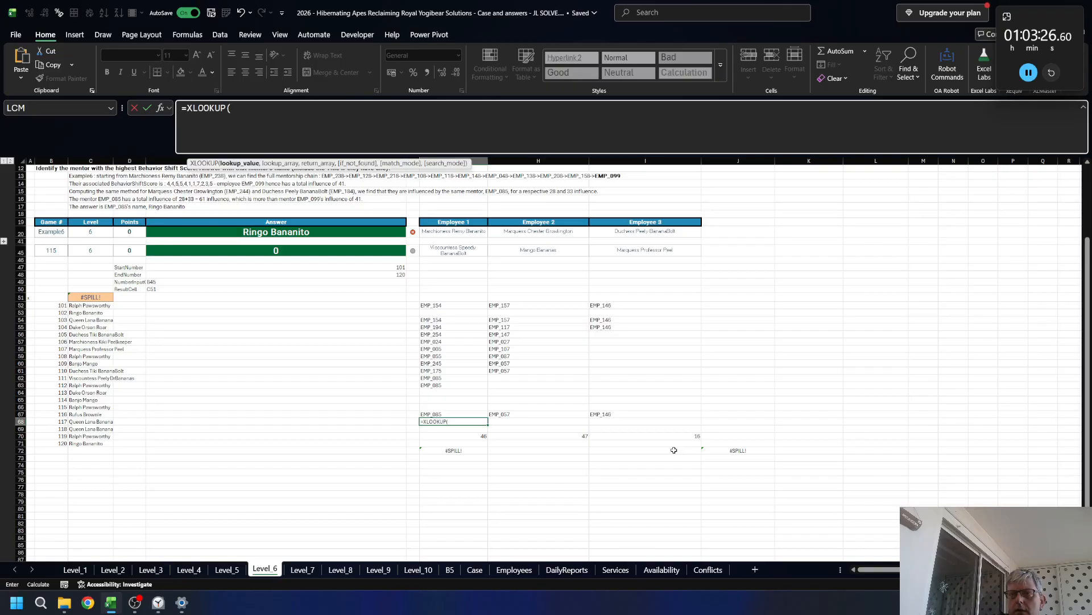
key(Up)
key(shift+Right)
key(shift+Right)
text(,)
key(ctrl+Page_Down)
key(ctrl+Page_Down)
key(ctrl+Page_Down)
key(ctrl+Page_Down)
key(ctrl+Page_Down)
key(ctrl+Page_Down)
key(ctrl+Page_Down)
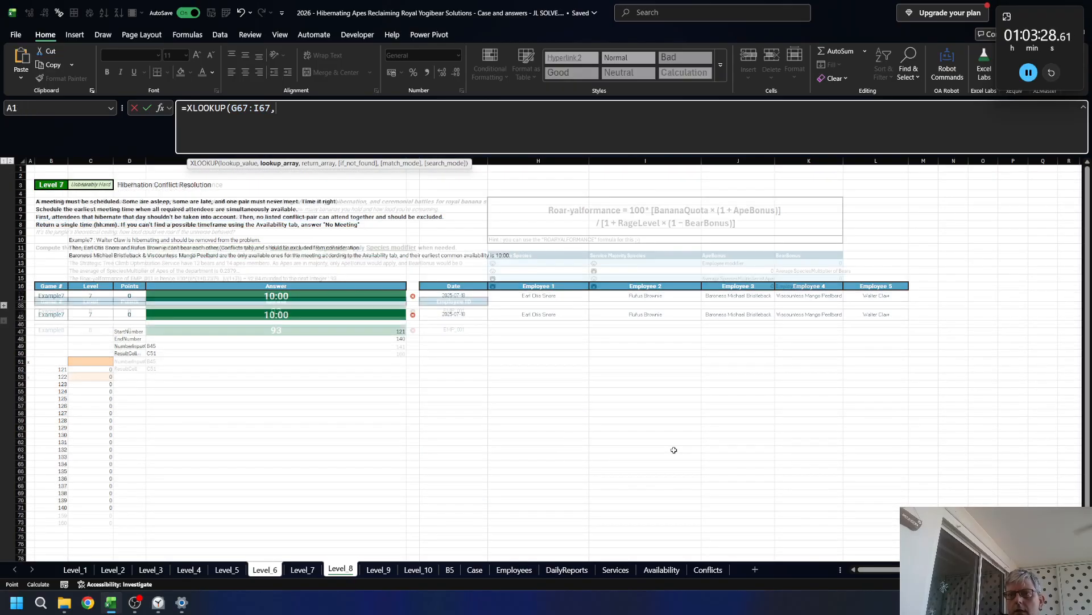
key(ctrl+space)
text(,)
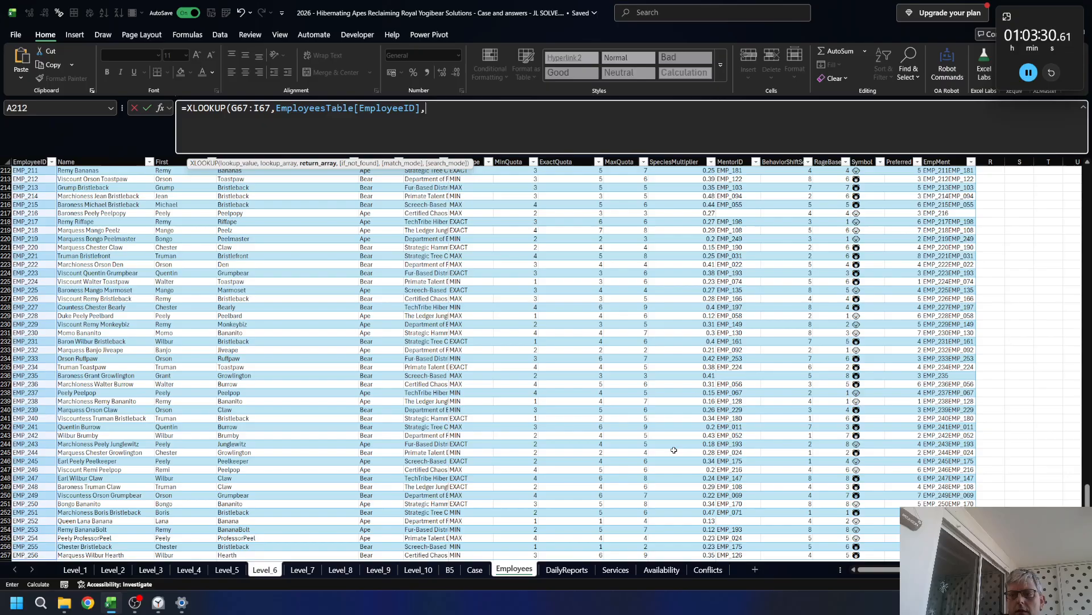
key(Right)
key(ctrl+space)
key(Return)
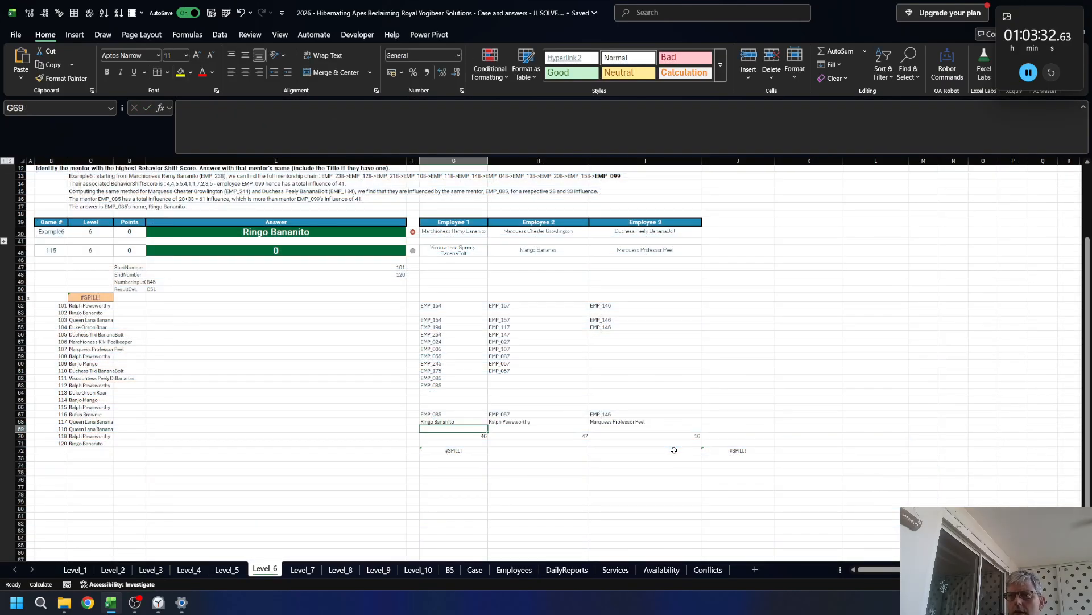
- Examine the shifted score sum formulas in row 70 and the source range of the TRANSPOSE formula in G72
key(Up)
key(Down)
key(Down)
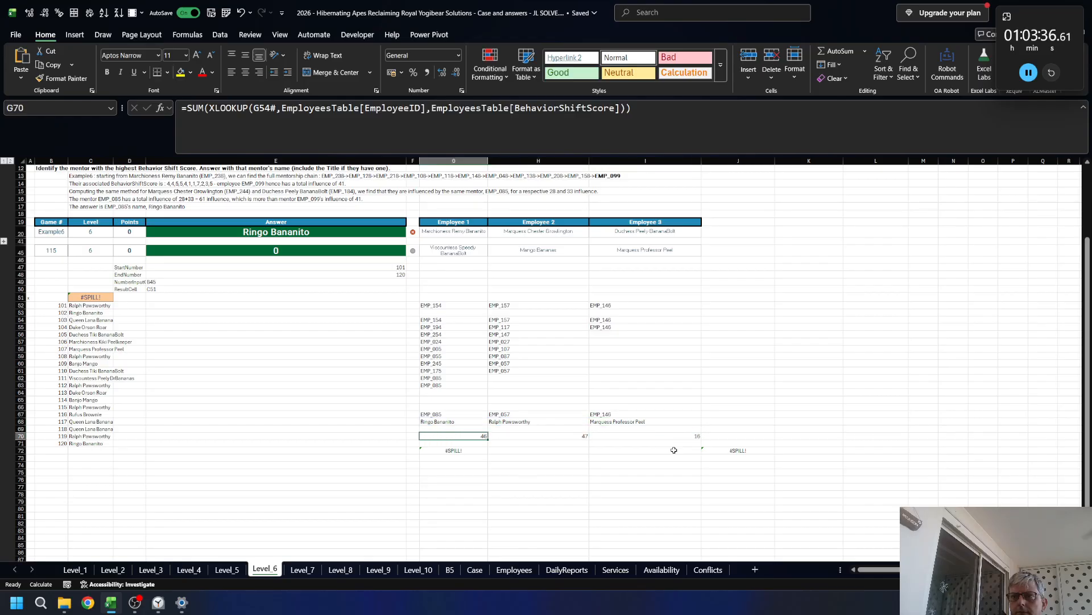
key(Right)
key(Right)
key(Down)
key(Down)
key(Left)
key(Left)
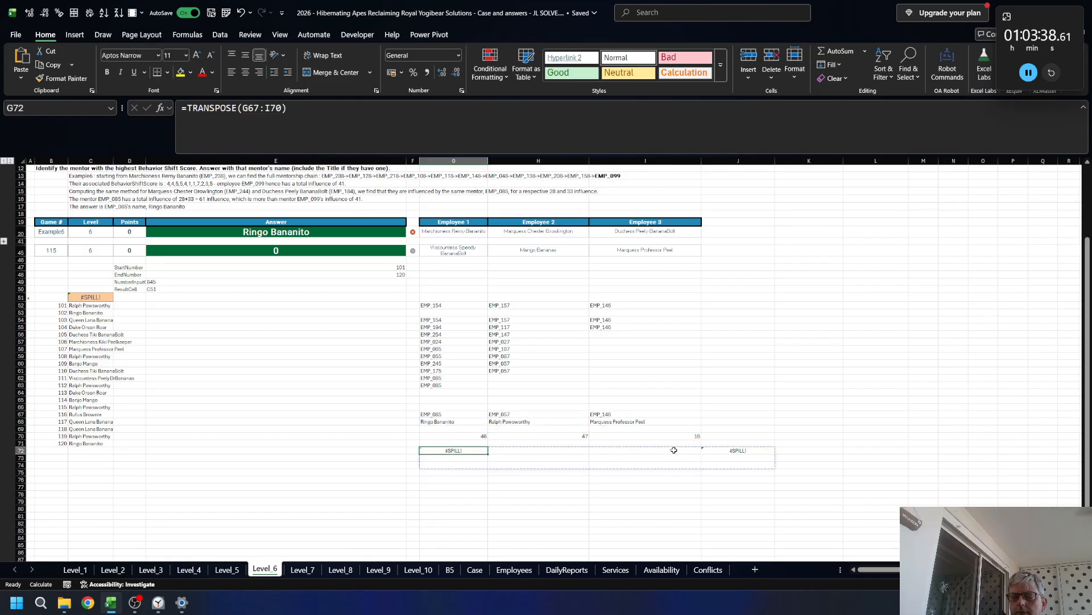
key(F2)
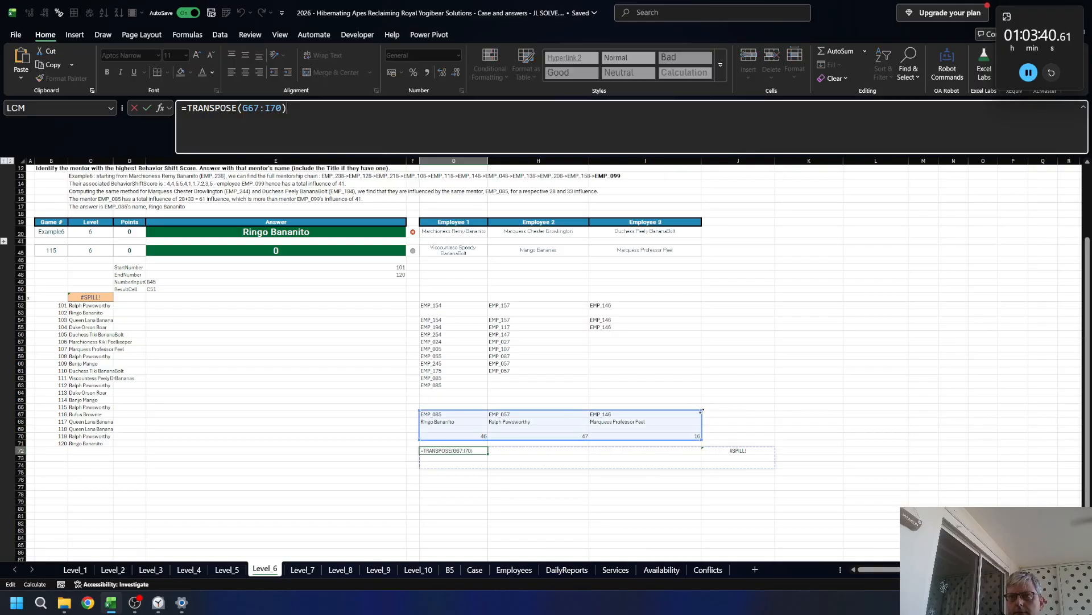
key(Escape)
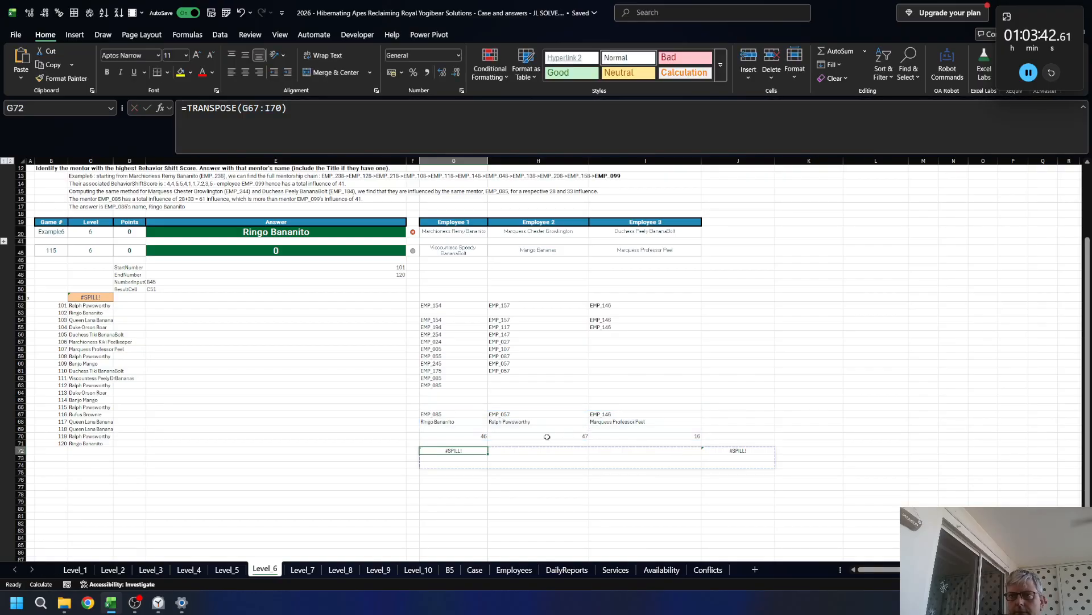
- Undo the mentor name lookup and the inserted cells above the score sums
drag(461, 422, 606, 424)
click(464, 421)
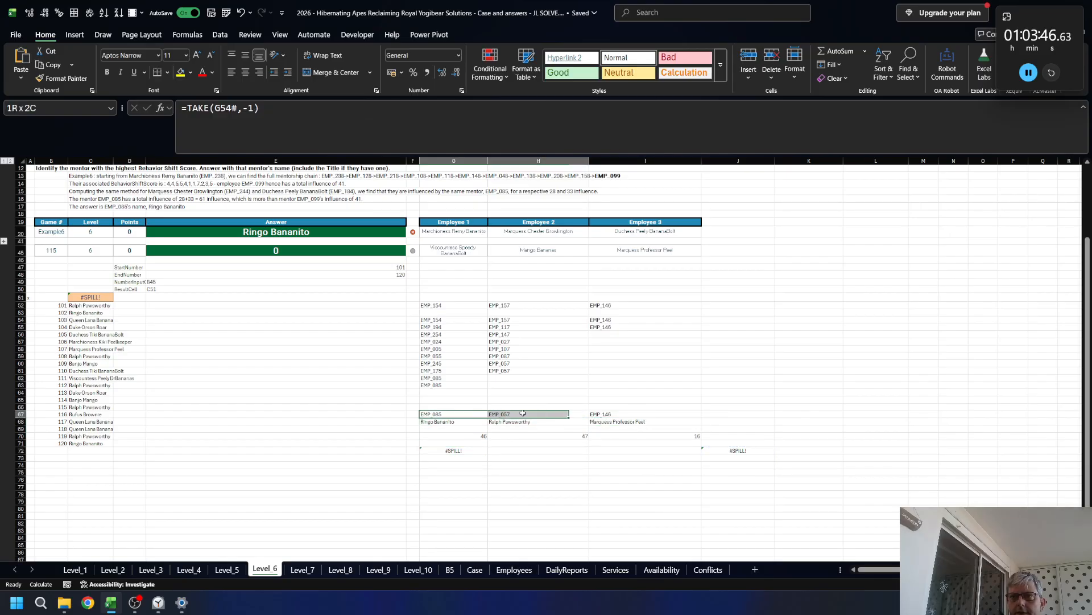
key(Delete)
key(ctrl+z)
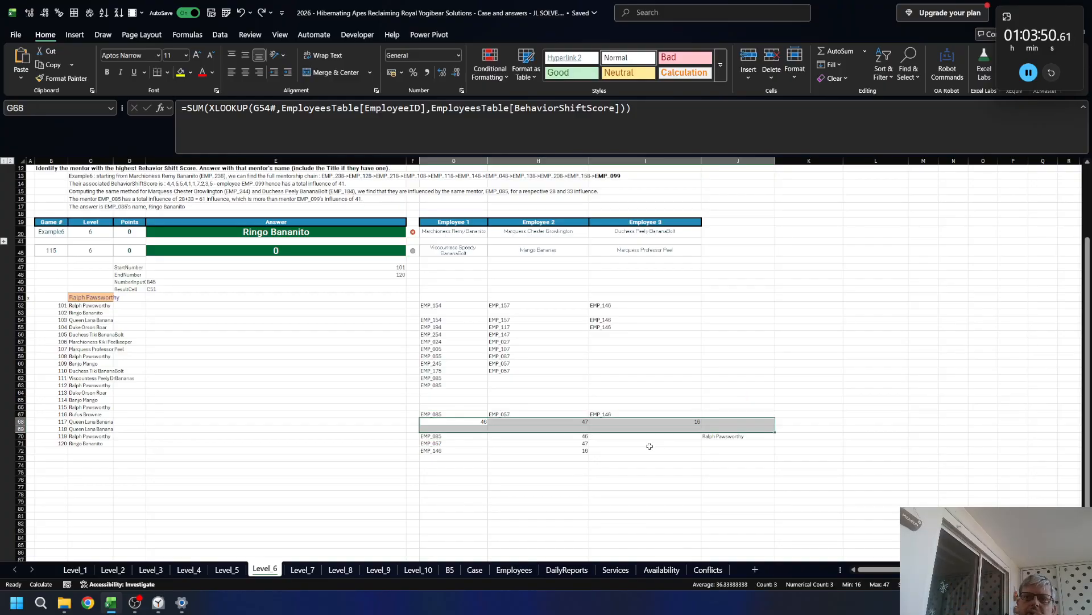
- In I54's recursive mentor formula, replace the id returned when MentorID is blank with an empty string ""
click(459, 441)
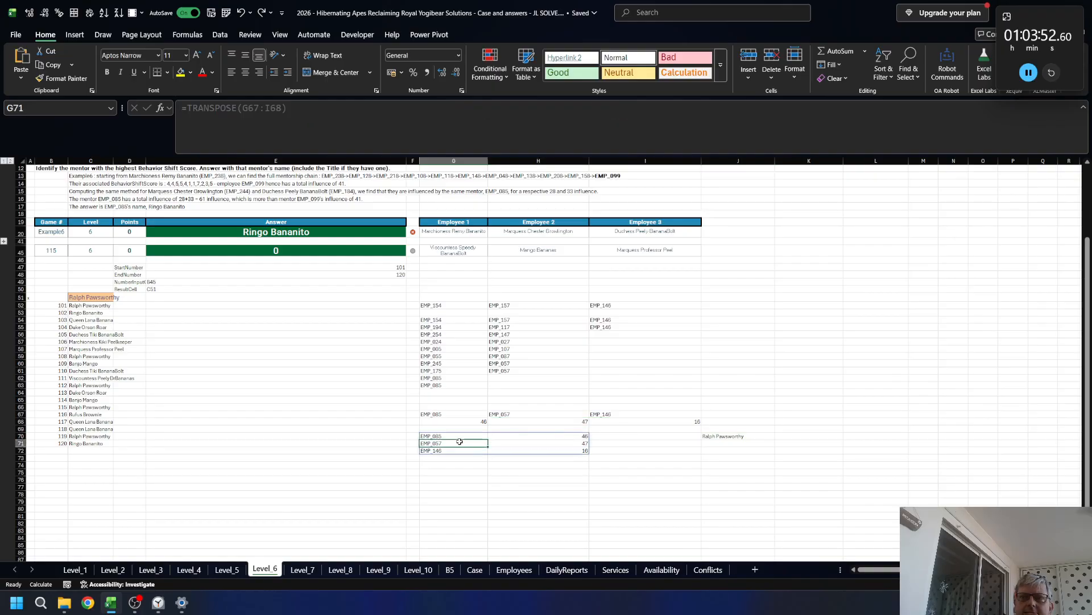
click(515, 415)
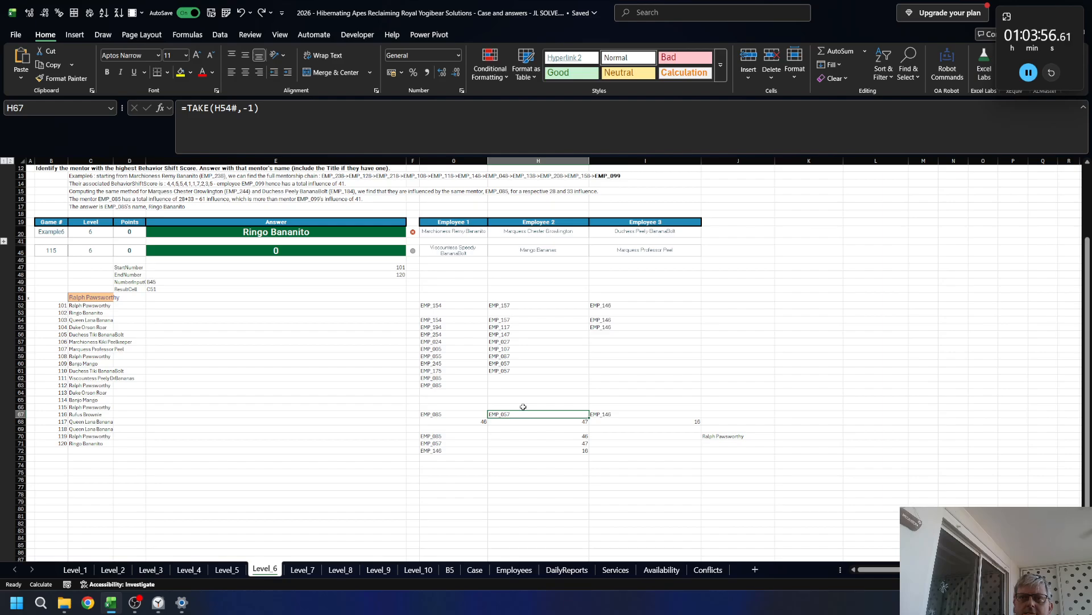
click(618, 308)
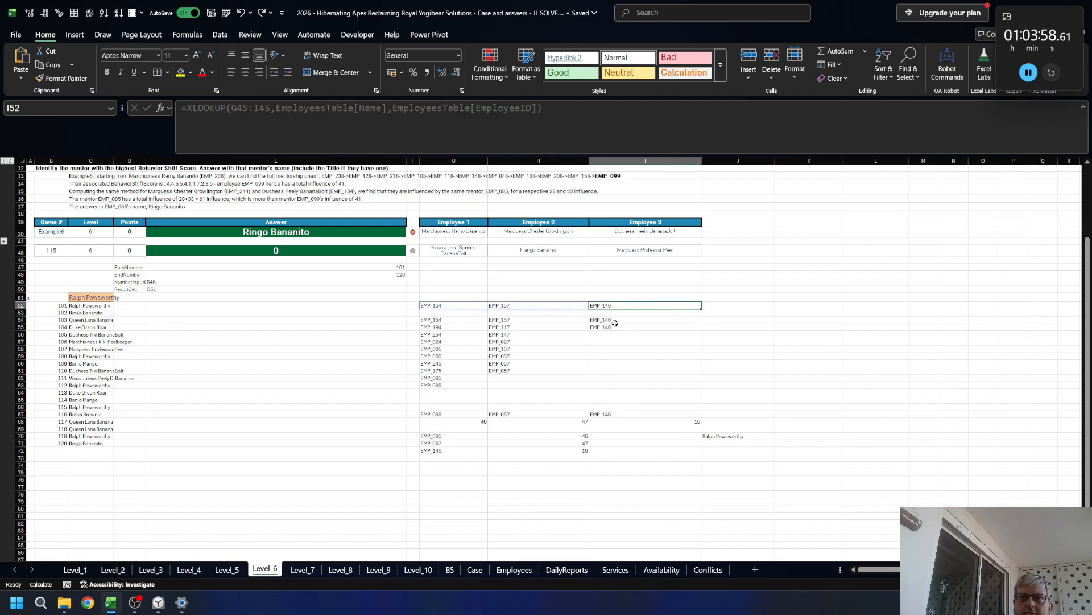
click(614, 320)
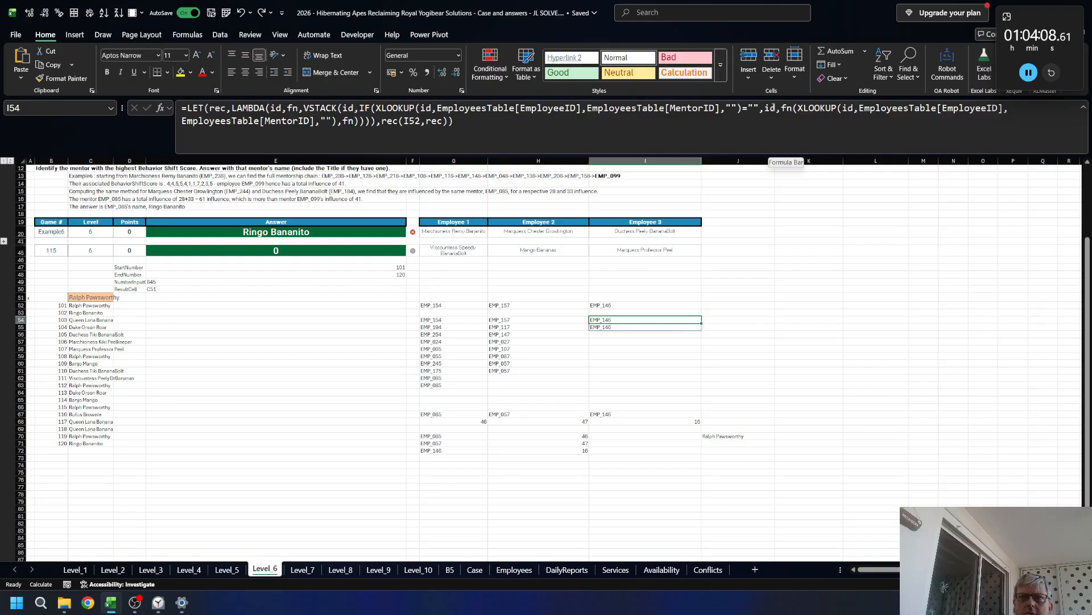
click(773, 108)
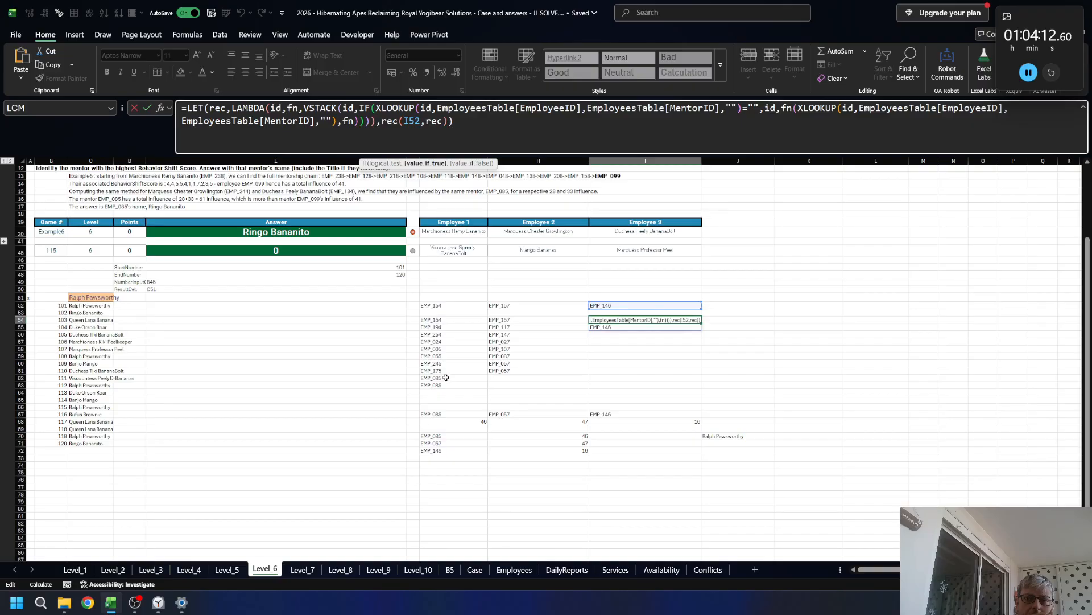
click(776, 108)
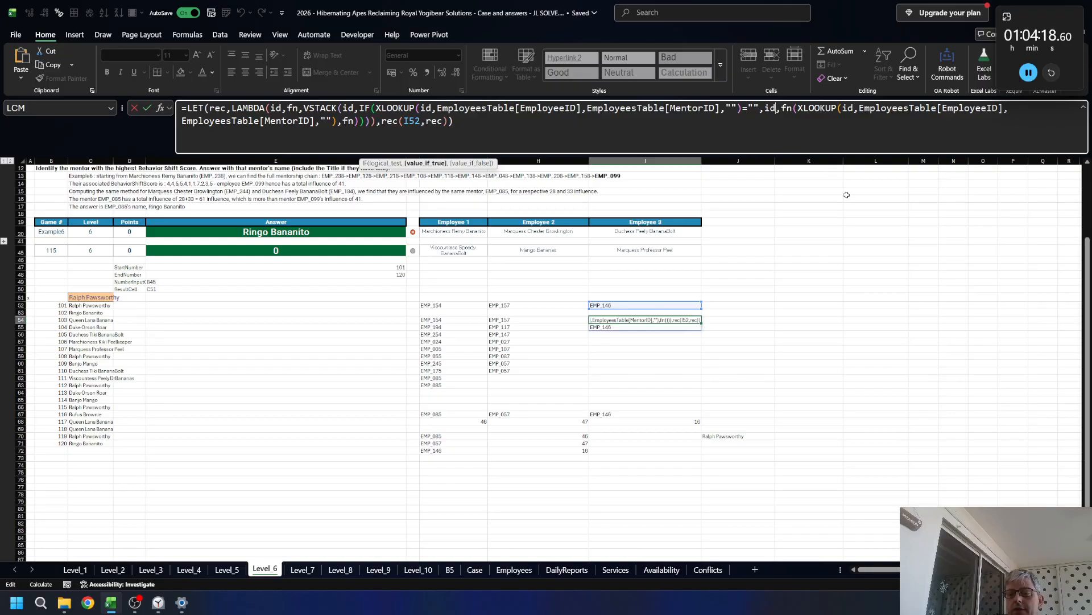
key(BackSpace)
key(BackSpace)
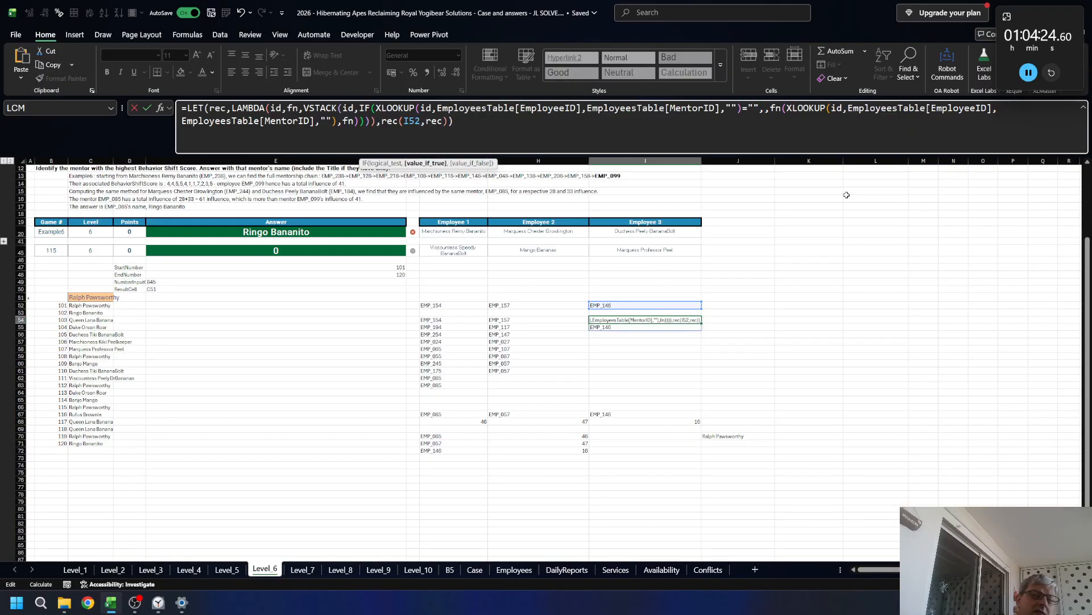
text("")
key(ctrl+Return)
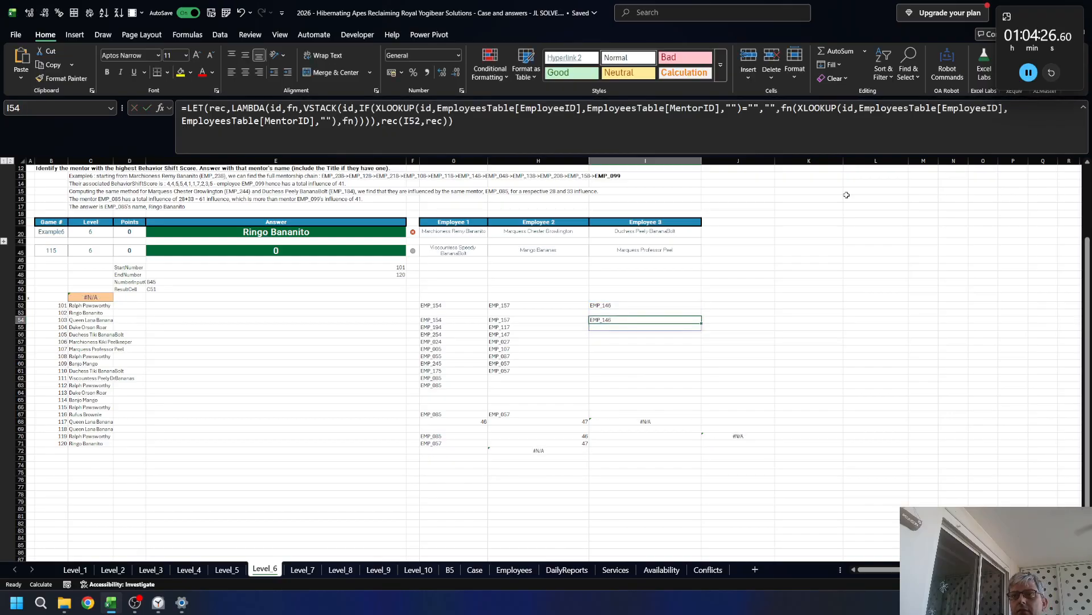
- Copy the revised mentor chain formula from I54 to H54 and G54
key(ctrl+c)
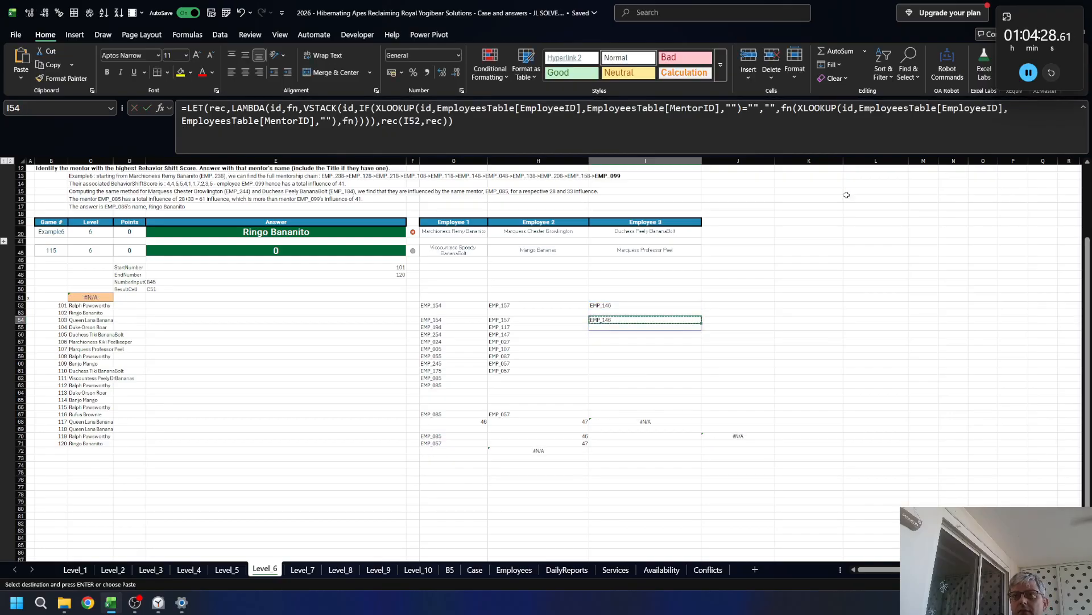
key(Left)
key(ctrl+v)
key(Left)
key(ctrl+v)
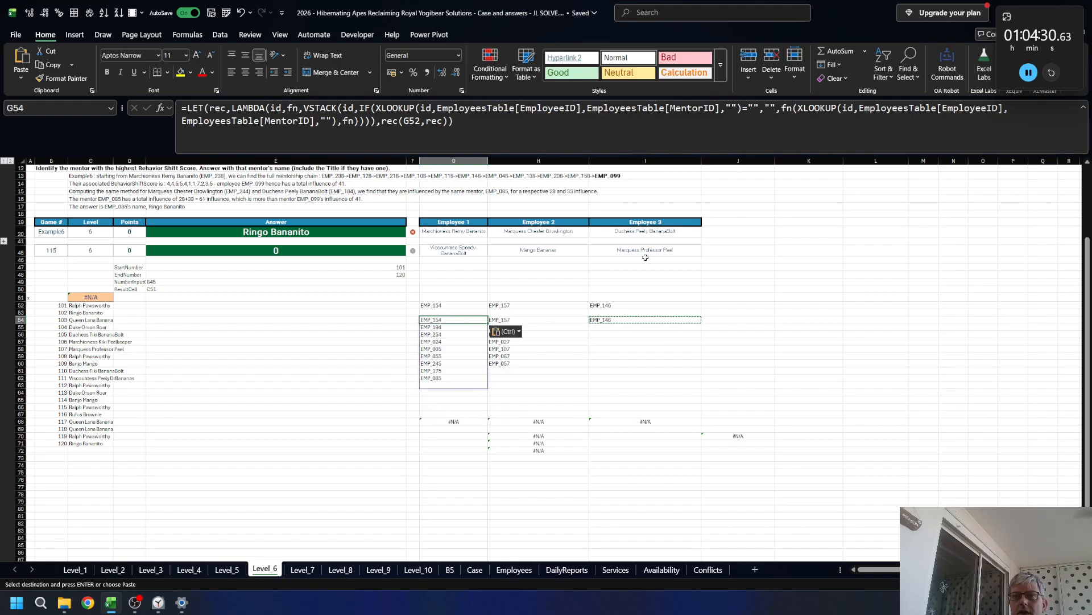
key(Escape)
- Add 0 as the if_not_found value of the XLOOKUP inside G68's BehaviorShiftScore sum
click(458, 424)
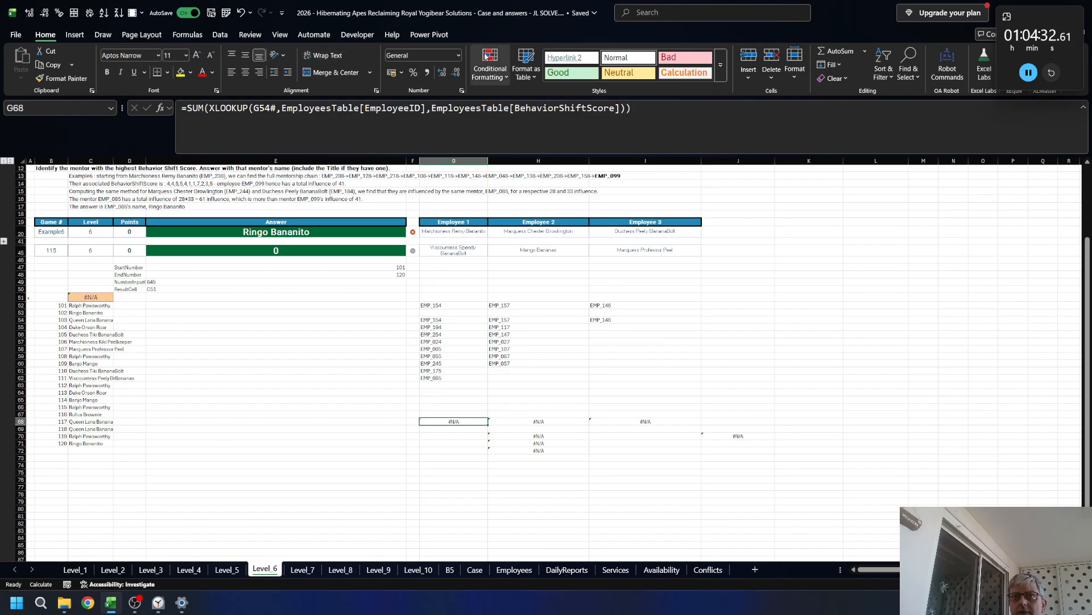
click(628, 108)
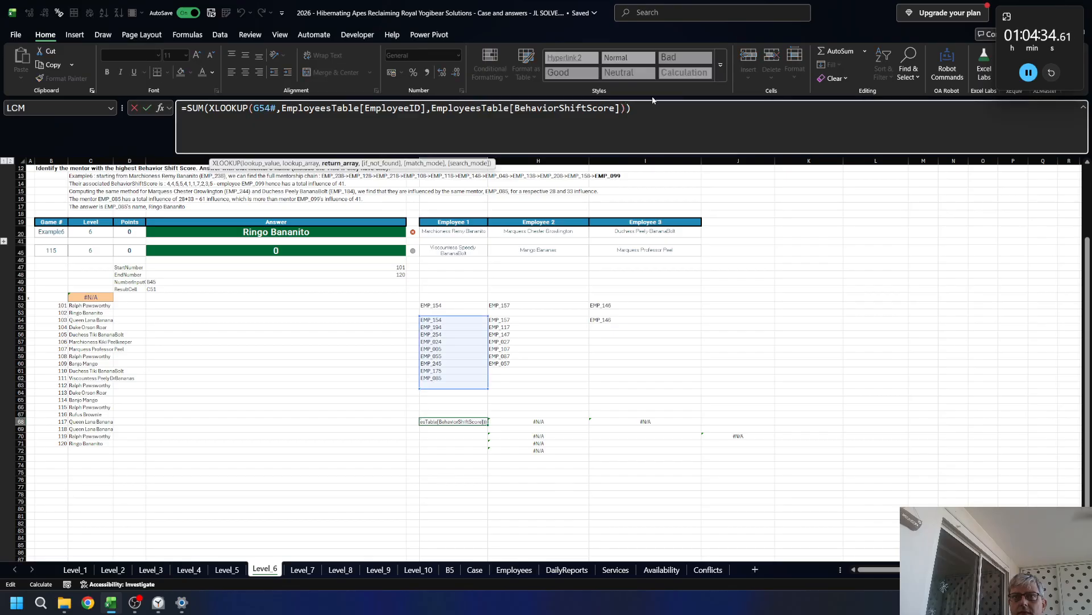
text(,0)
key(Return)
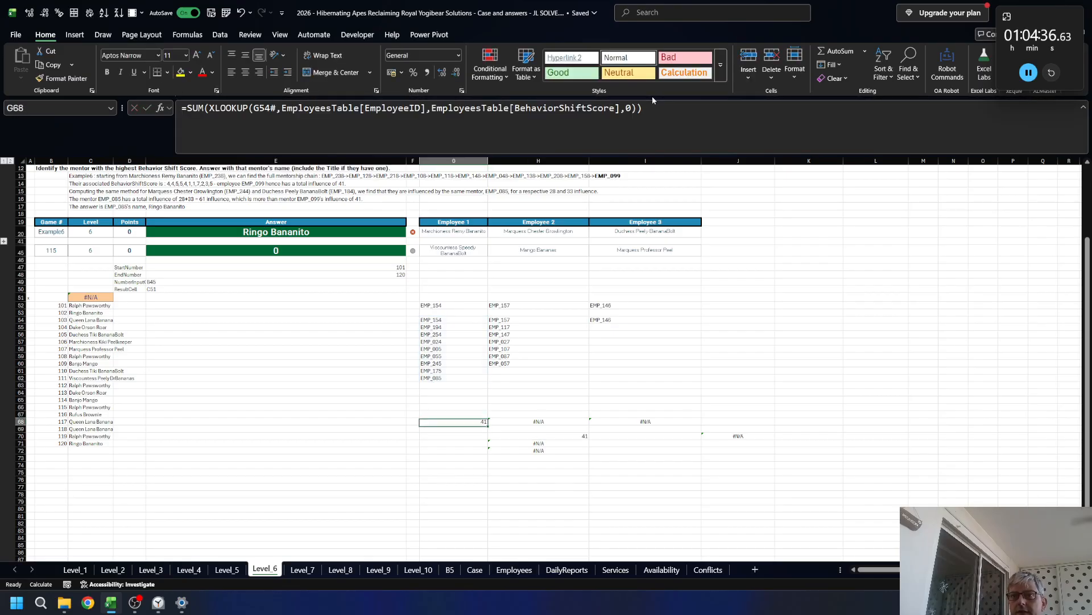
- Copy the updated score sum formula from G68 to H68 and I68
key(Up)
key(ctrl+c)
key(Right)
key(ctrl+v)
key(Right)
key(ctrl+v)
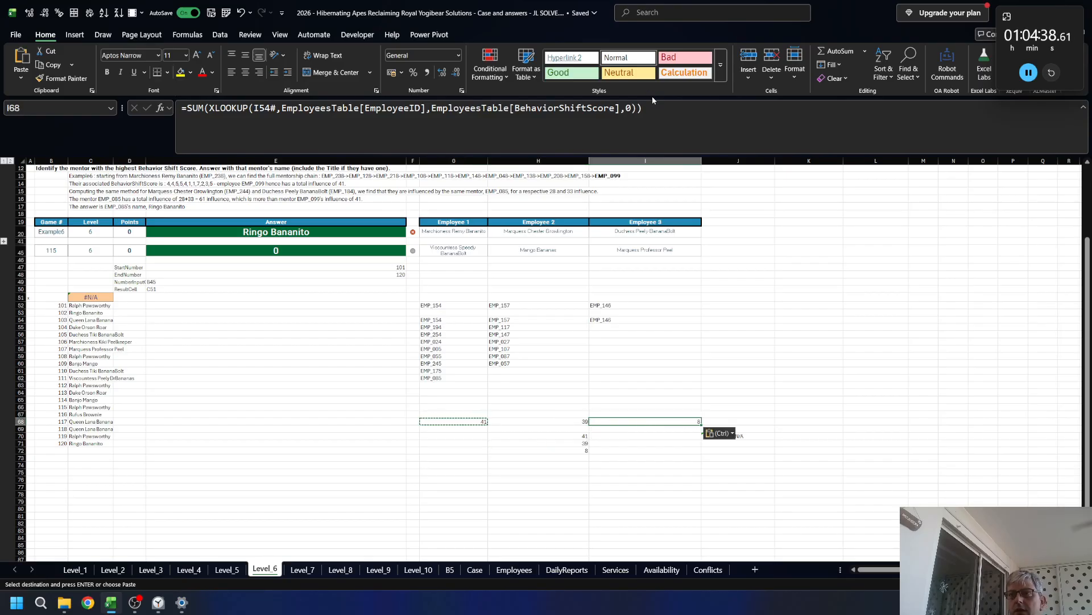
key(Escape)
click(443, 413)
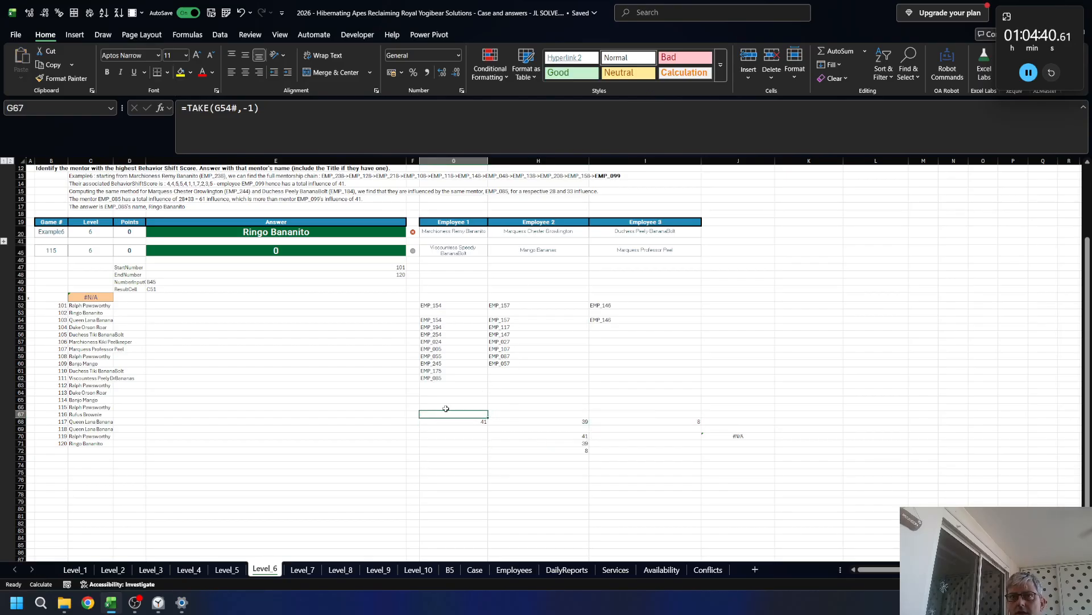
click(267, 107)
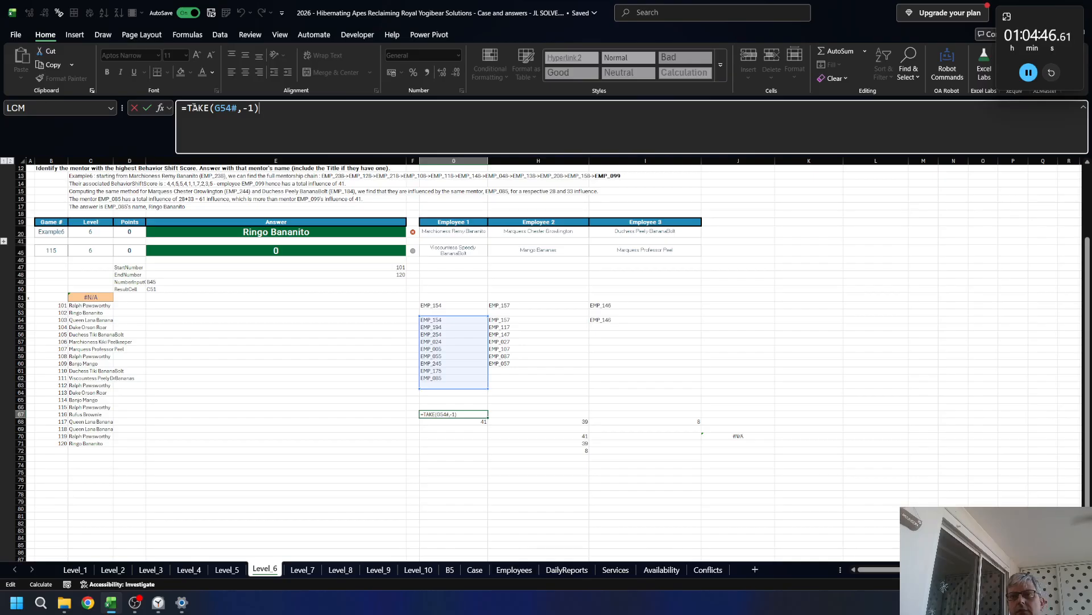
key(Escape)
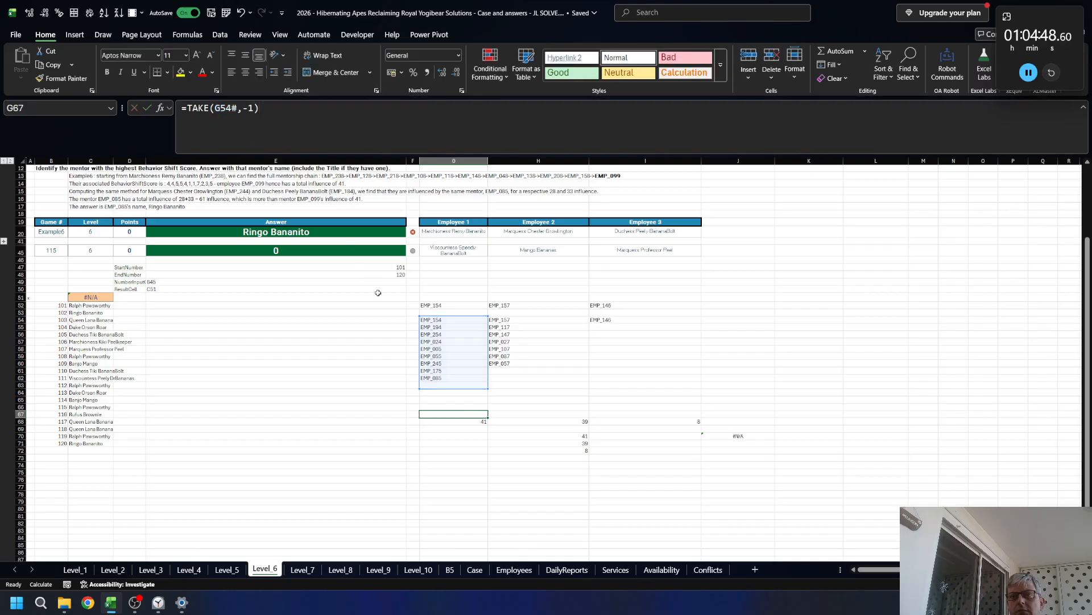
- Wrap rec(G52,rec) in G54's mentor chain formula with DROP and -1 rows to remove the chain's last row
click(438, 320)
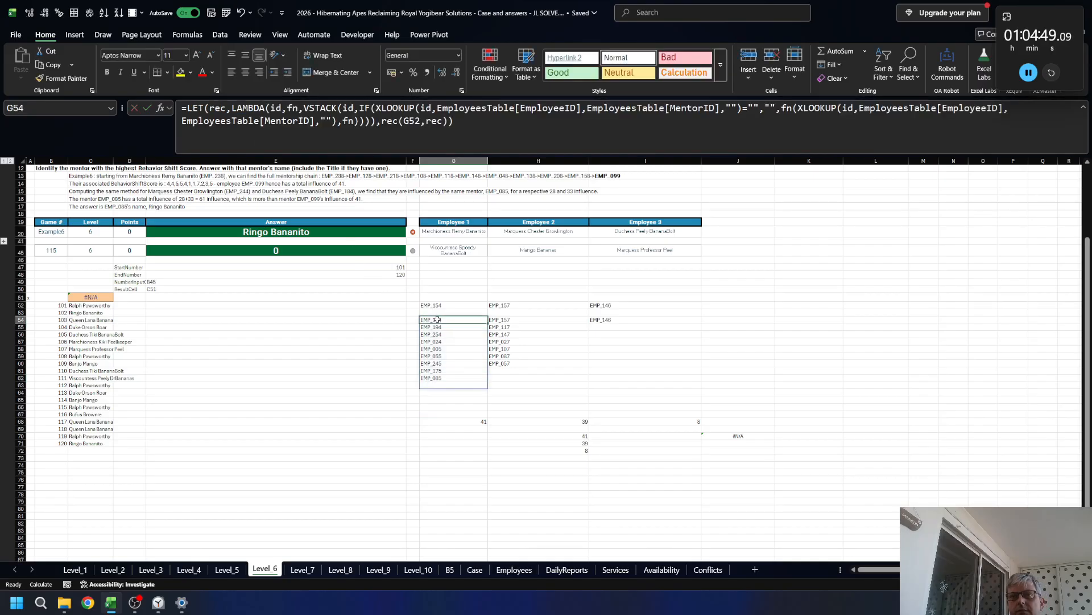
double_click(389, 121)
key(Left)
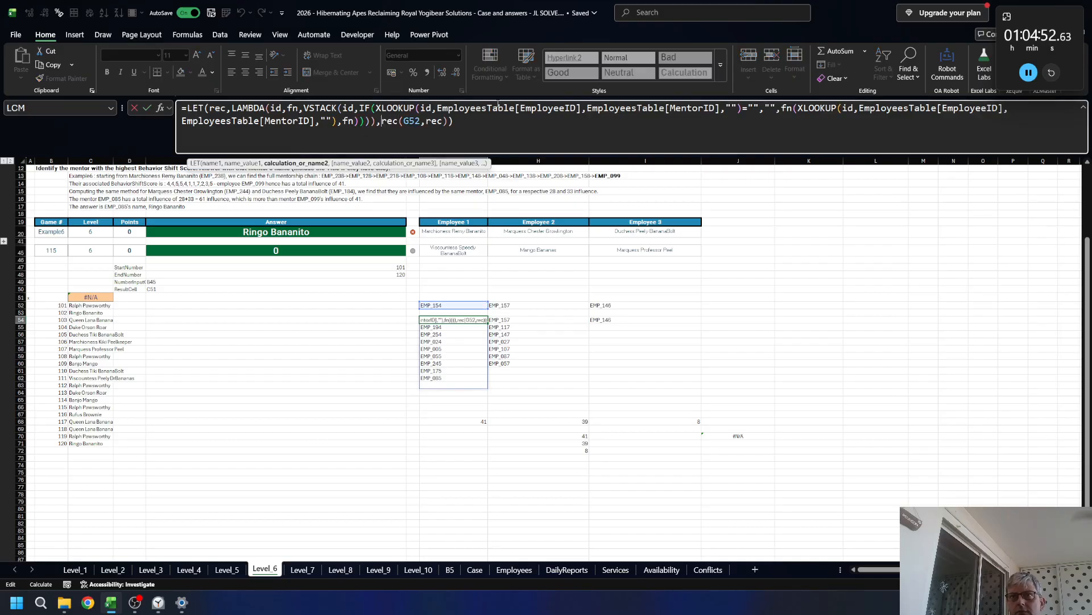
text(DROP()
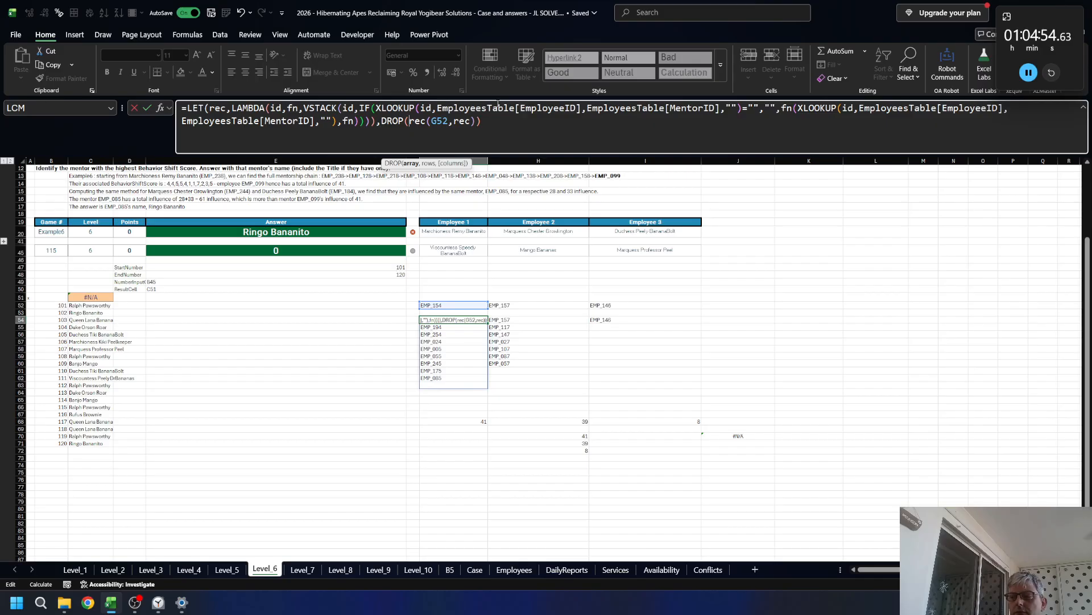
key(End)
key(Left)
text(,-1)
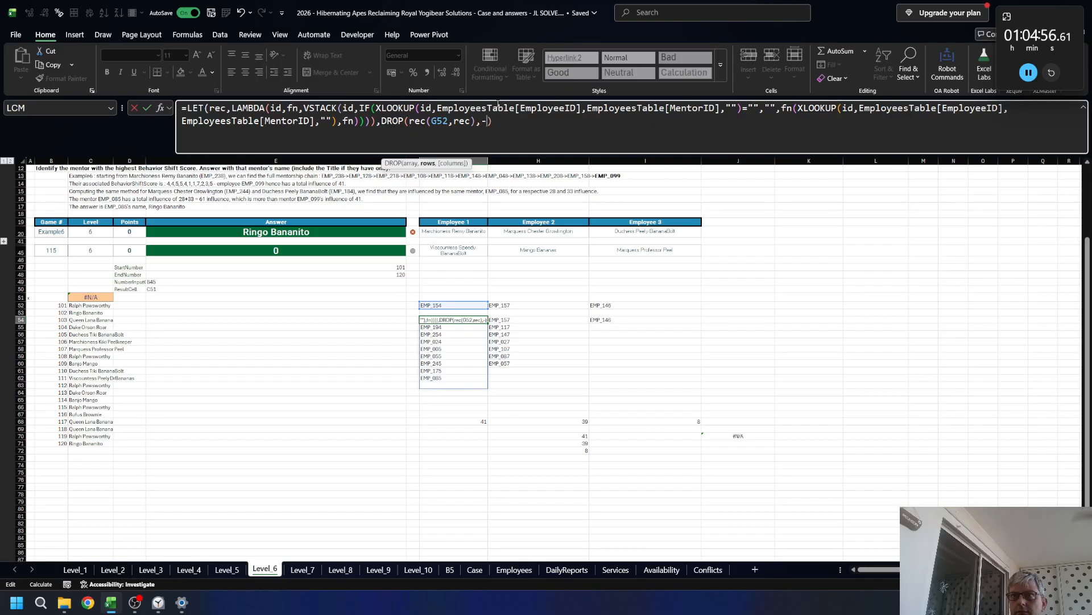
text())
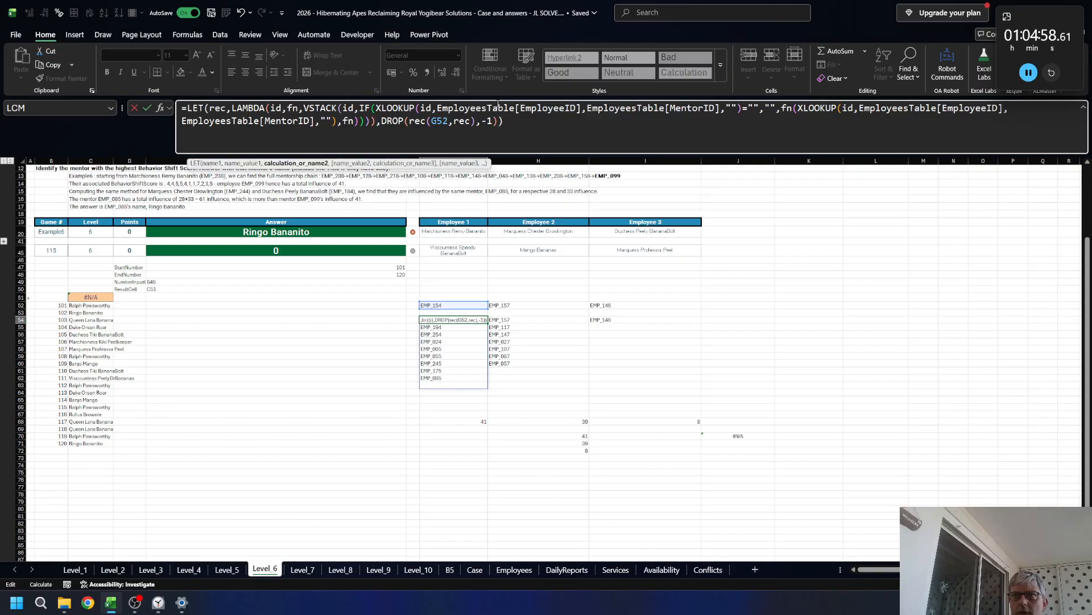
key(ctrl+Return)
- Copy the revised DROP mentor chain formula from G54 to H54 and I54
key(ctrl+c)
key(Right)
key(ctrl+v)
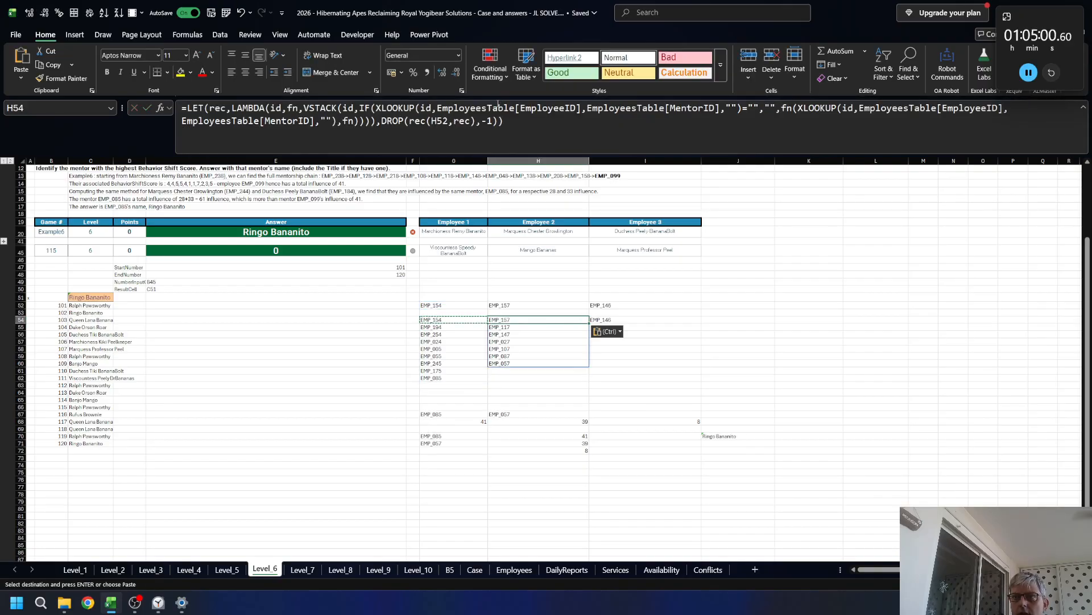
key(Right)
key(ctrl+v)
key(Escape)
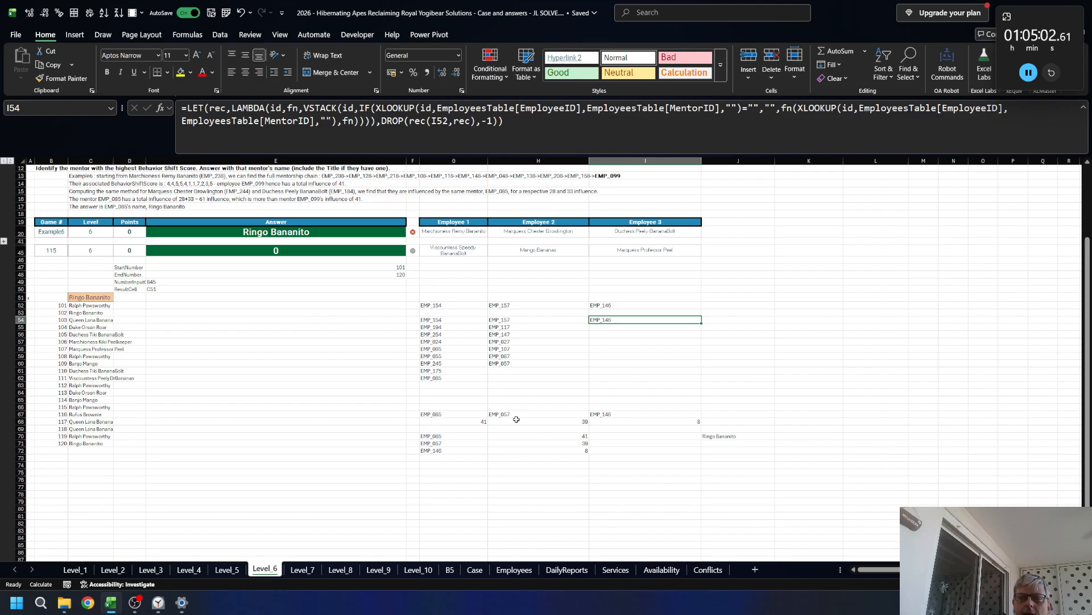
- Copy the Level_6 results for games 101 to 120 from C52:C71 into the Case sheet's answer cells starting at E265
click(741, 437)
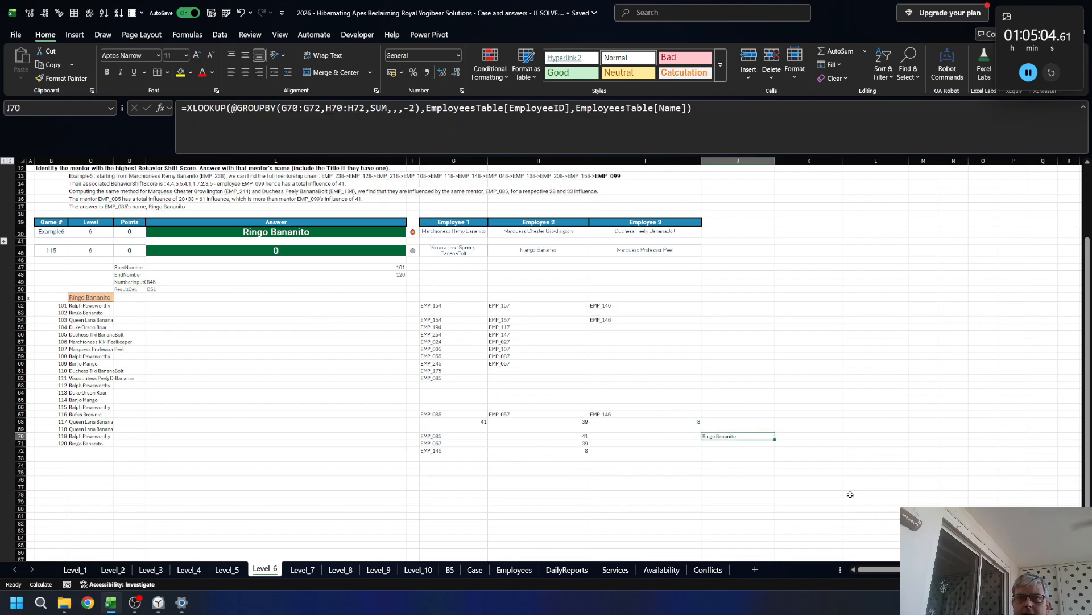
key(Left)
key(Left)
key(Left)
key(Left)
key(Left)
key(Left)
key(Left)
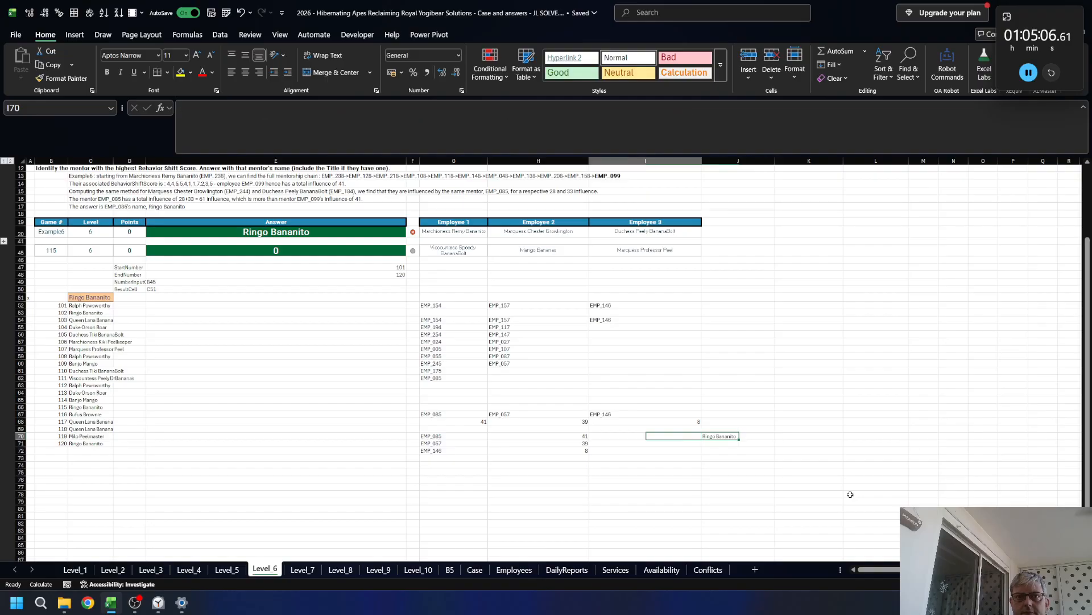
key(Up)
key(ctrl+Up)
key(Down)
key(ctrl+shift+Down)
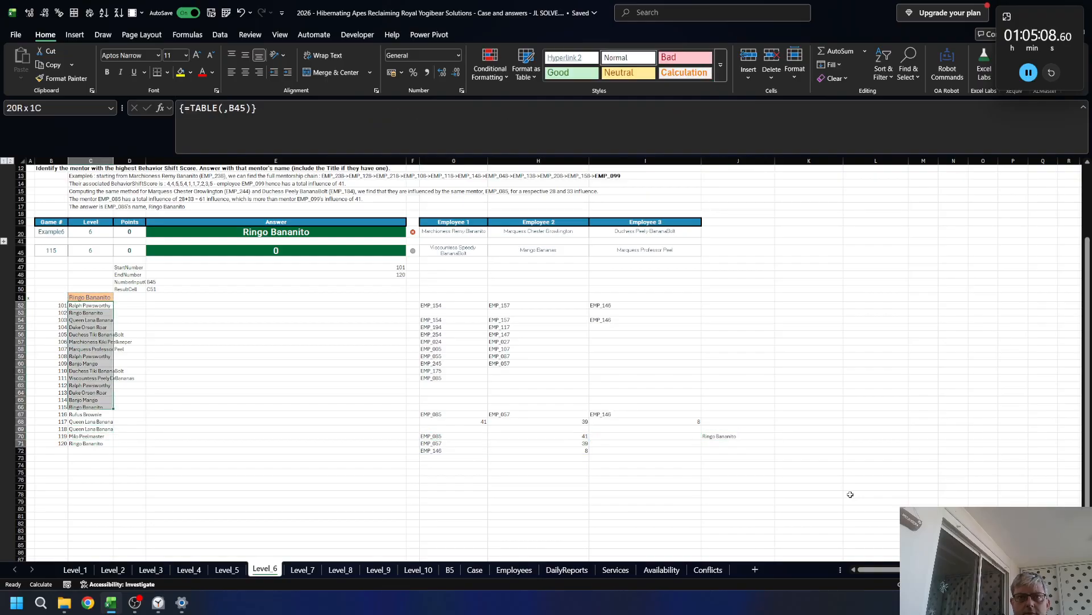
key(ctrl+c)
click(475, 569)
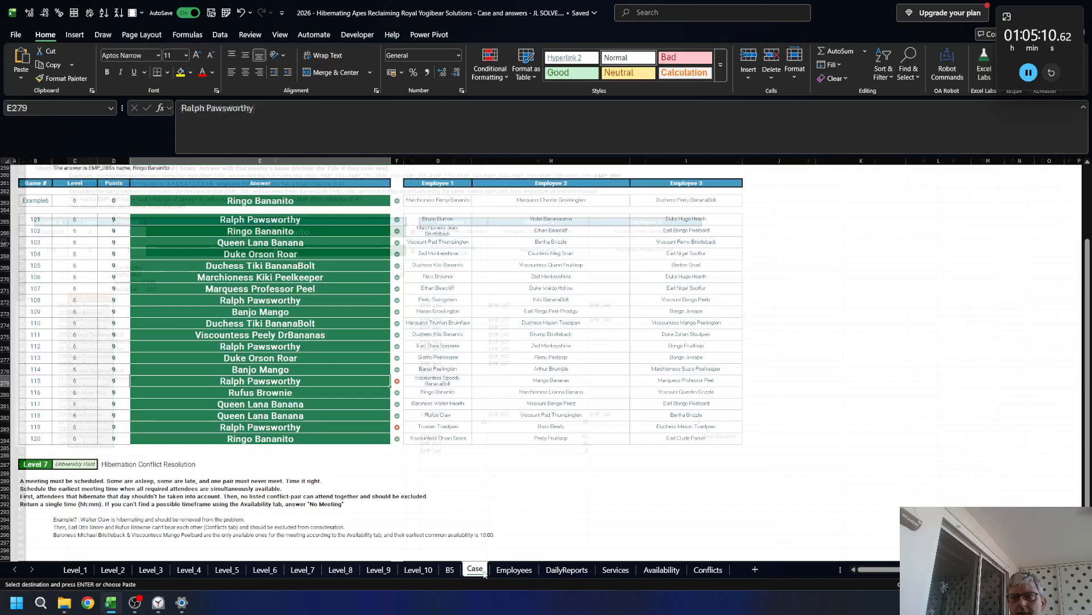
click(259, 221)
key(ctrl+v)
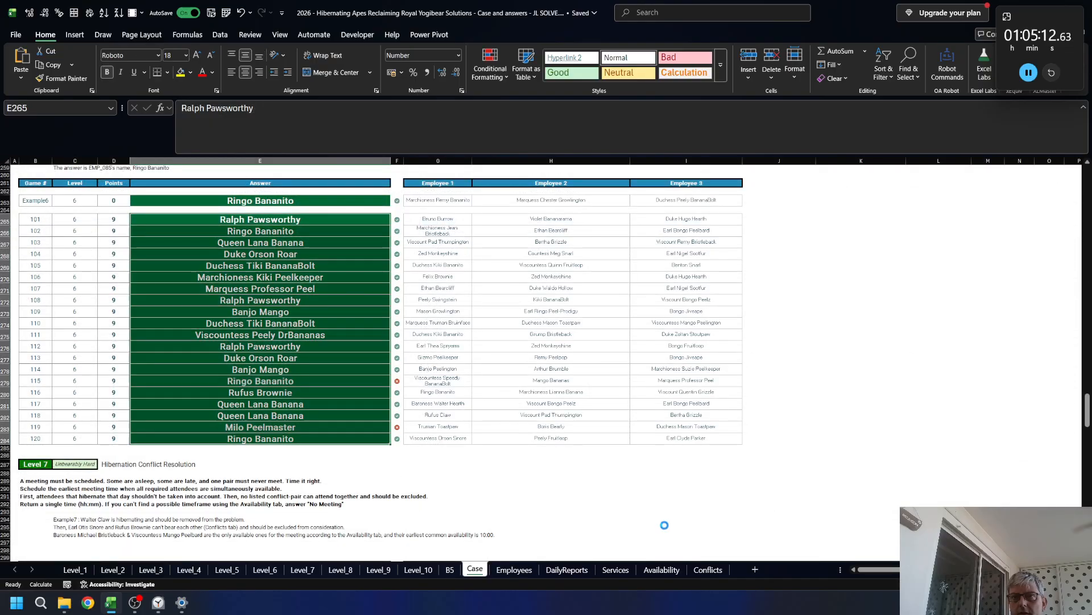
key(Escape)
- Read the Level 7 Hibernation Conflict Resolution rules on the Case sheet and open the Conflicts sheet
scroll(264, 332, down, 4)
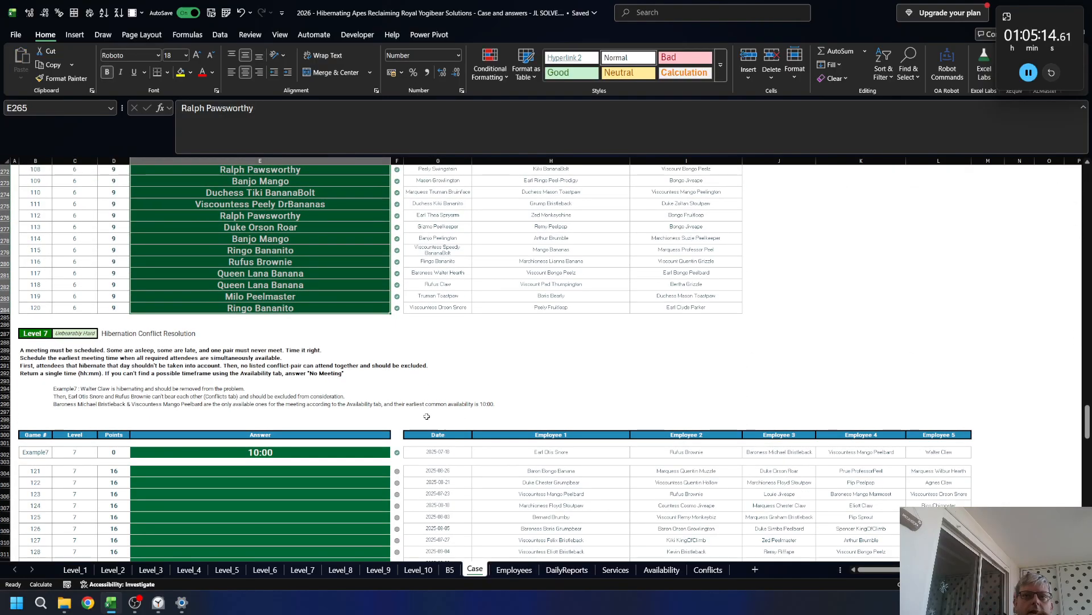
scroll(278, 392, down, 1)
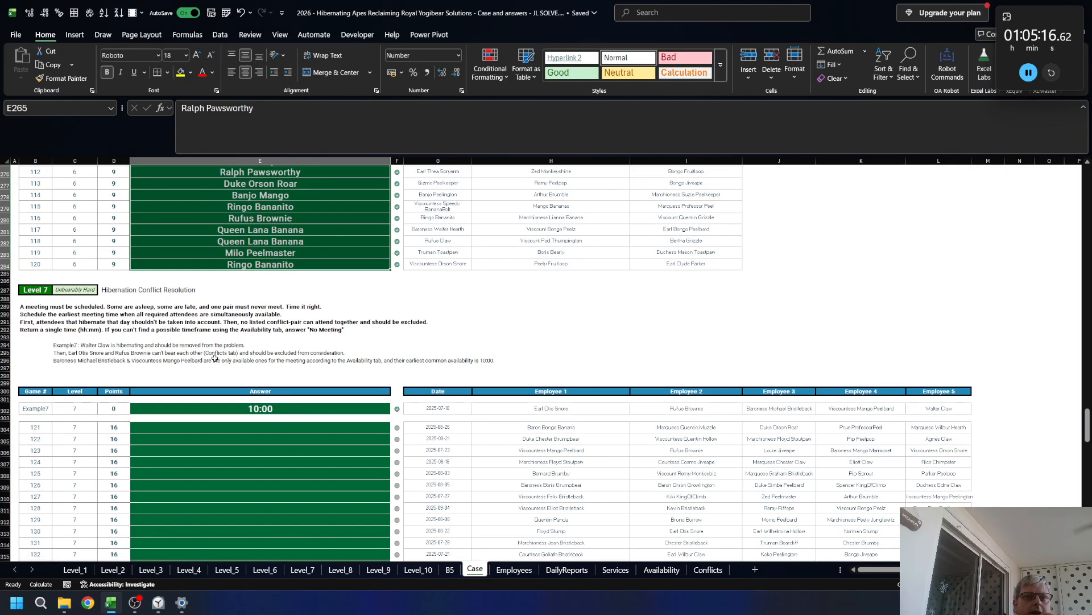
scroll(166, 327, down, 1)
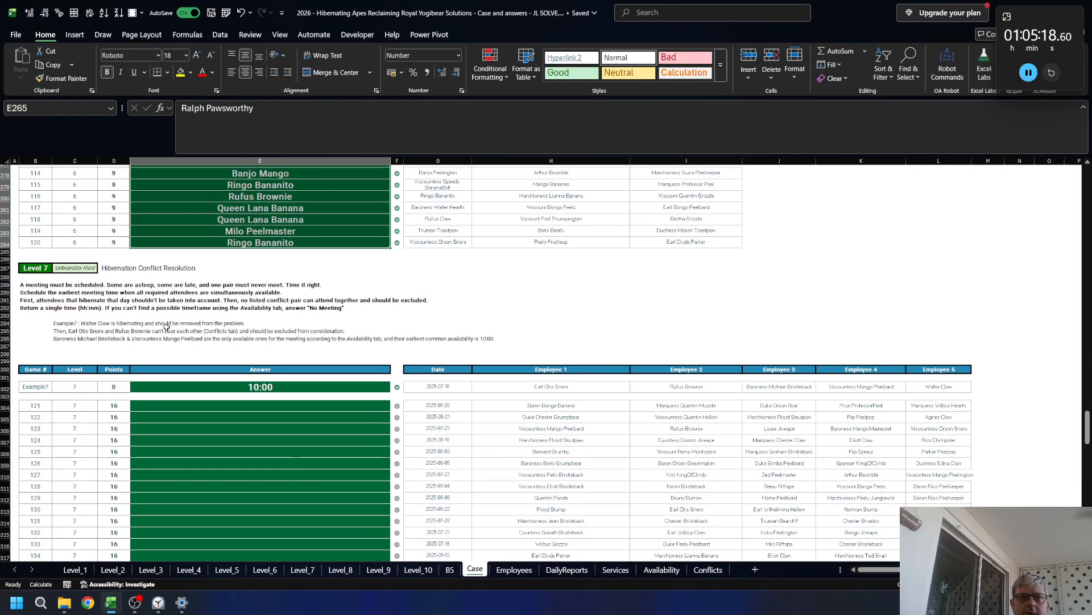
scroll(233, 342, down, 1)
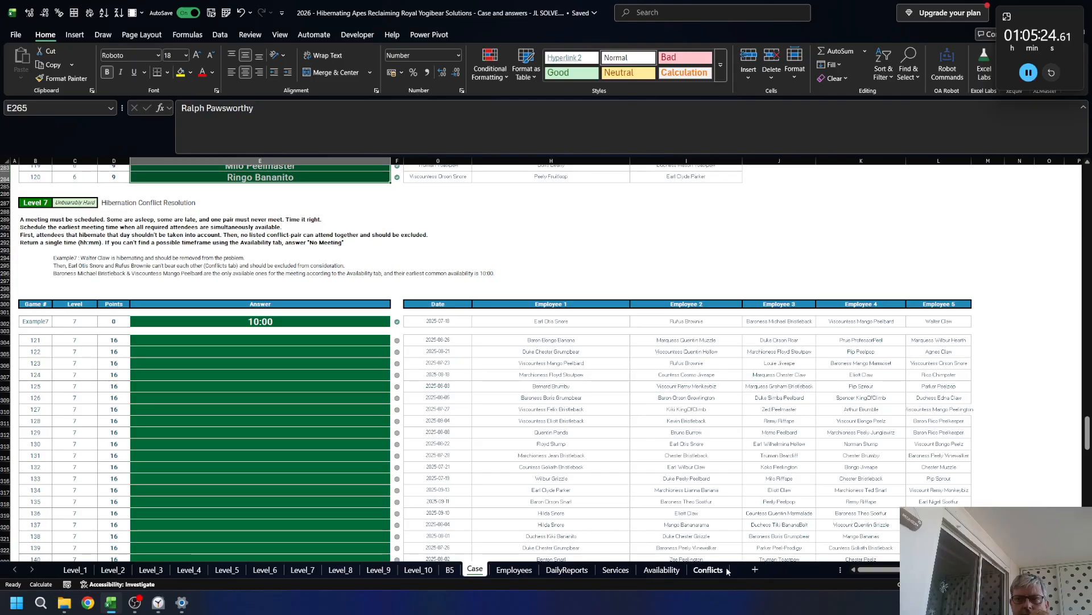
click(706, 571)
key(Up)
key(Down)
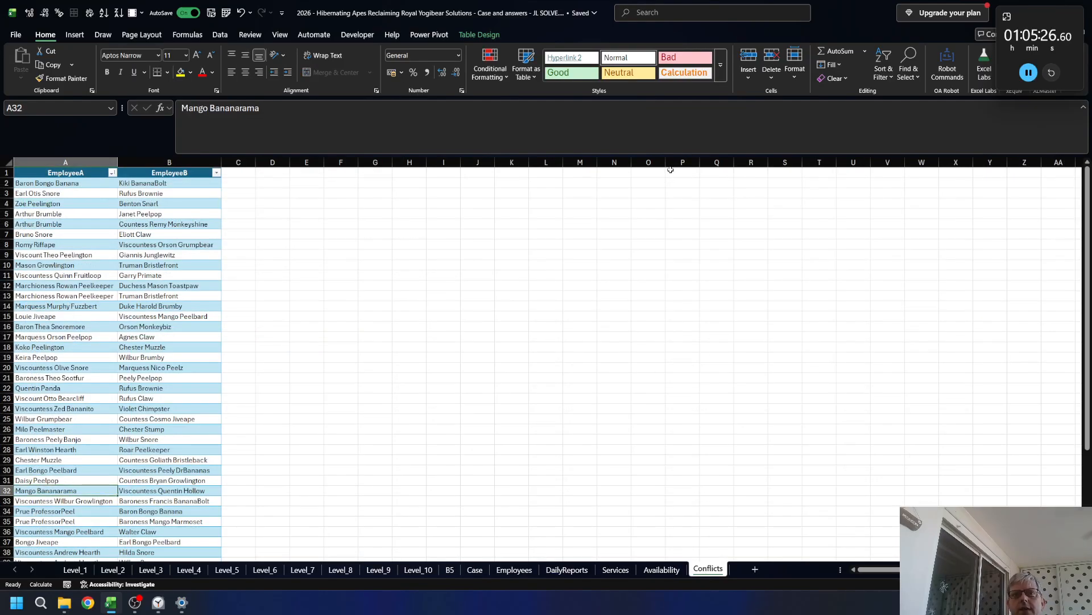
- Copy all EmployeeA names from A2:A51 of the conflicts table to the end of the EmployeeB column, starting at B52
key(ctrl+Up)
key(Down)
key(ctrl+shift+Down)
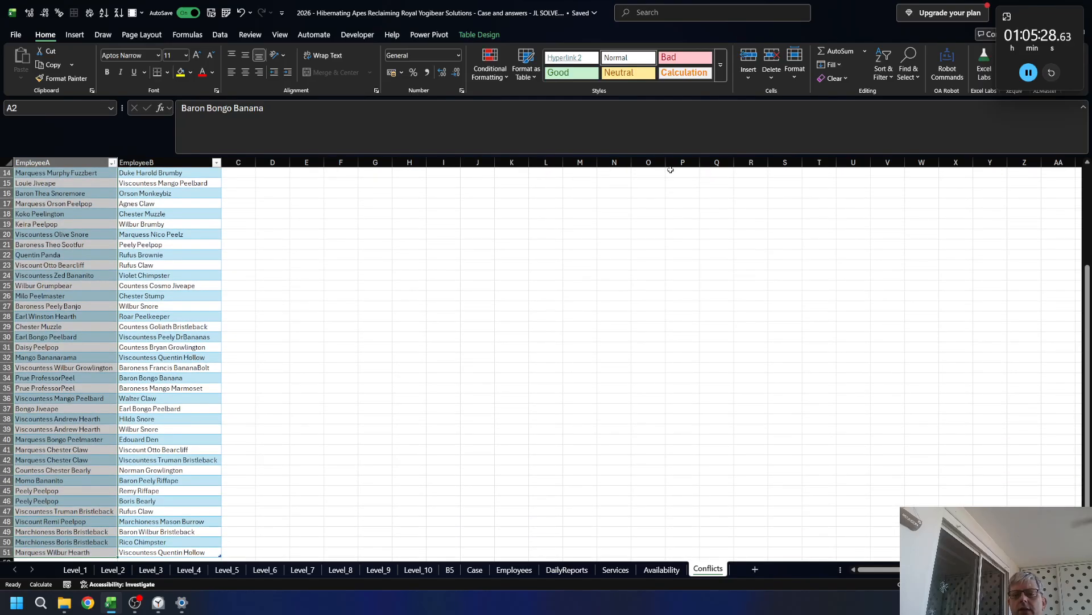
key(ctrl+c)
key(ctrl+Up)
key(Right)
key(Down)
key(ctrl+Down)
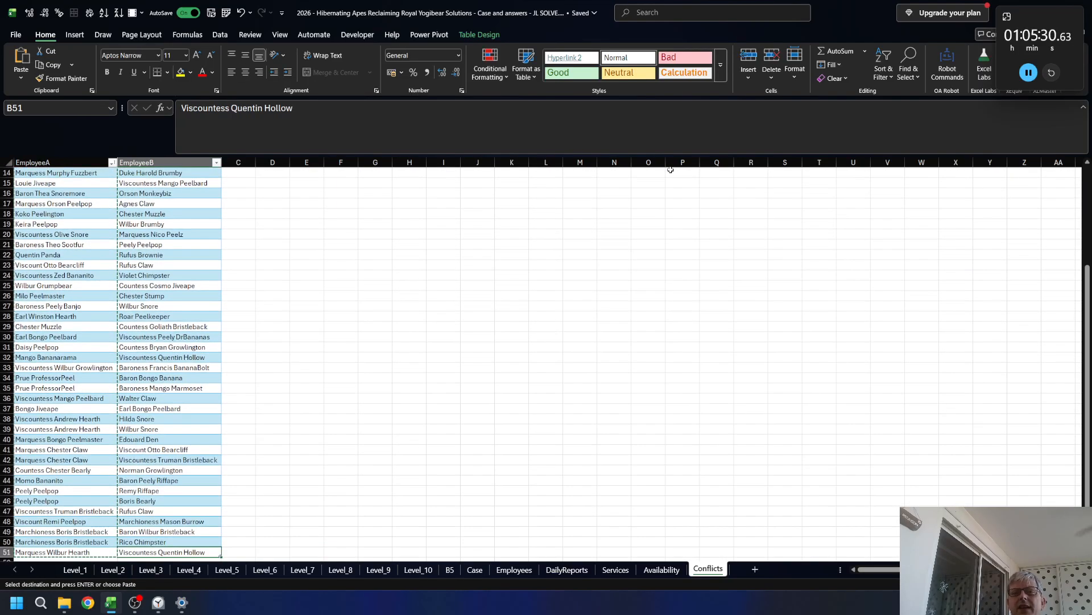
key(Down)
key(ctrl+v)
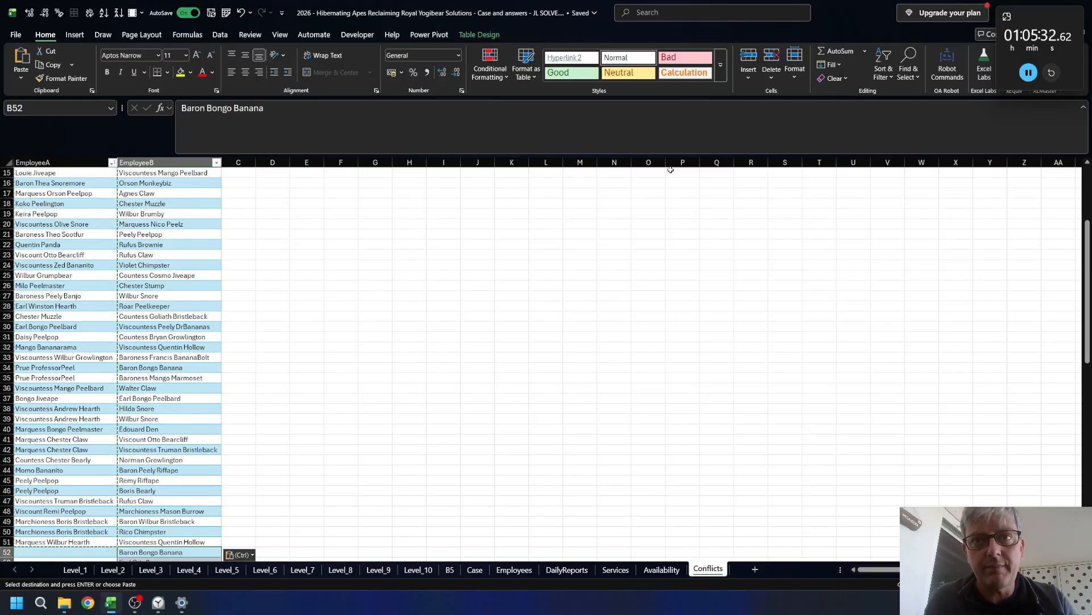
- Copy the original EmployeeB names from B2:B51 to the end of the EmployeeA column, starting at A52
key(Up)
key(ctrl+shift+Up)
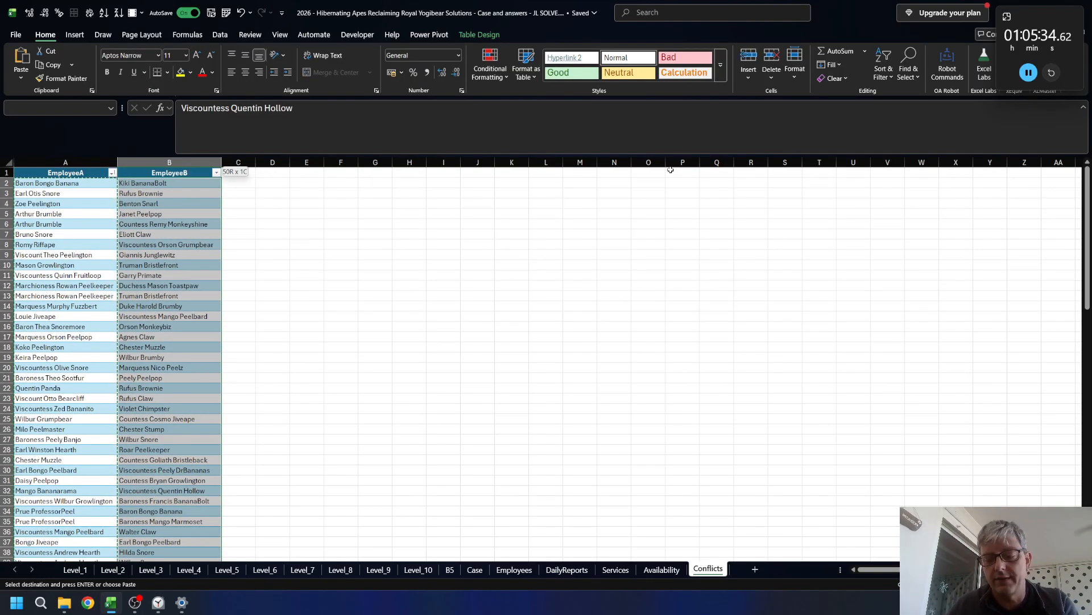
key(ctrl+c)
key(Left)
key(Down)
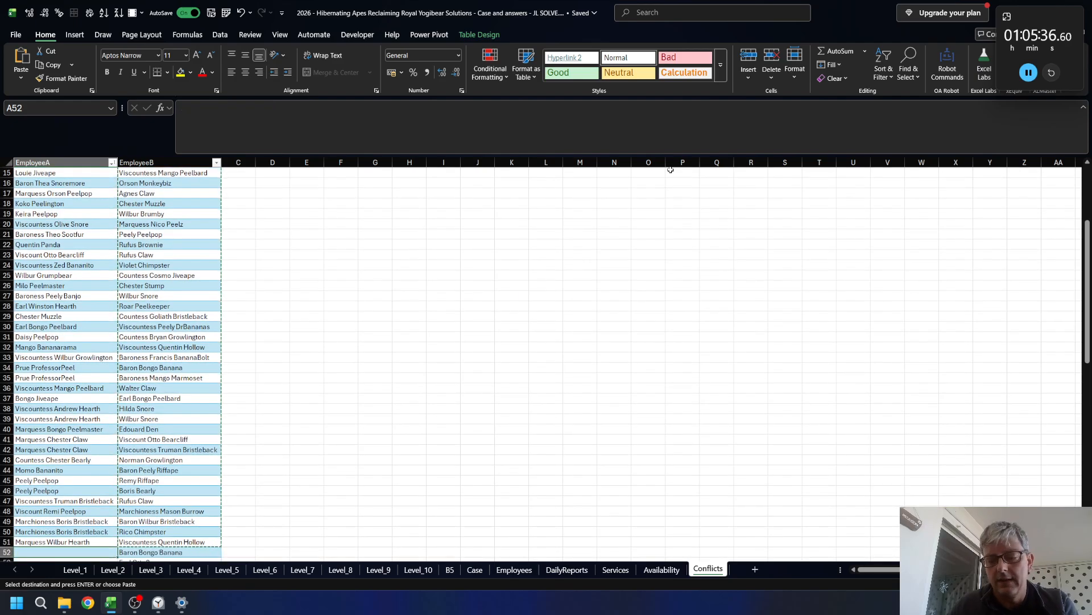
key(ctrl+v)
key(Escape)
key(Right)
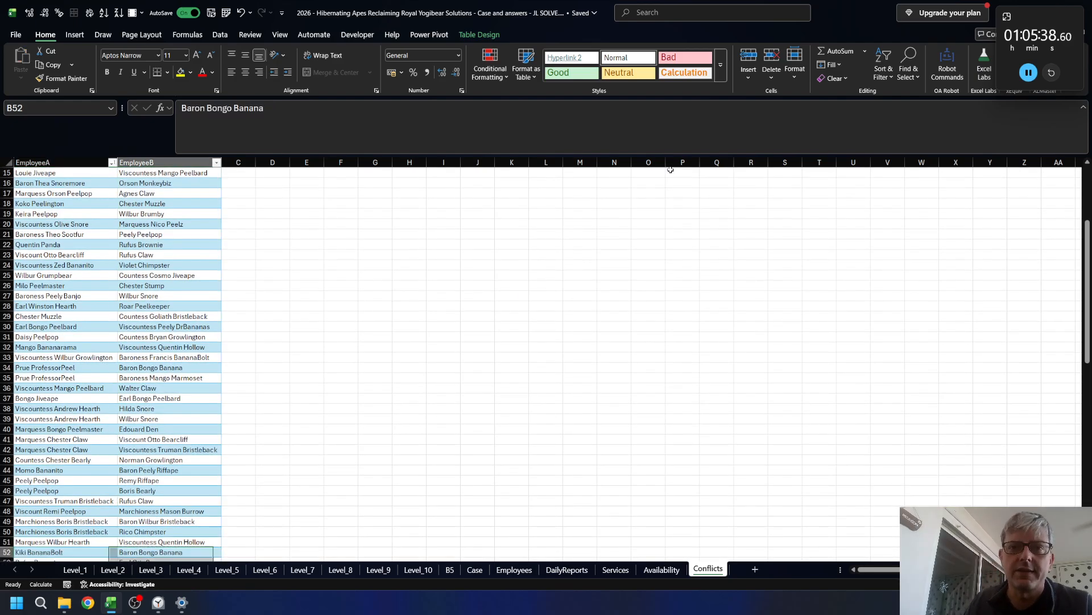
key(Left)
key(ctrl+Up)
key(Right)
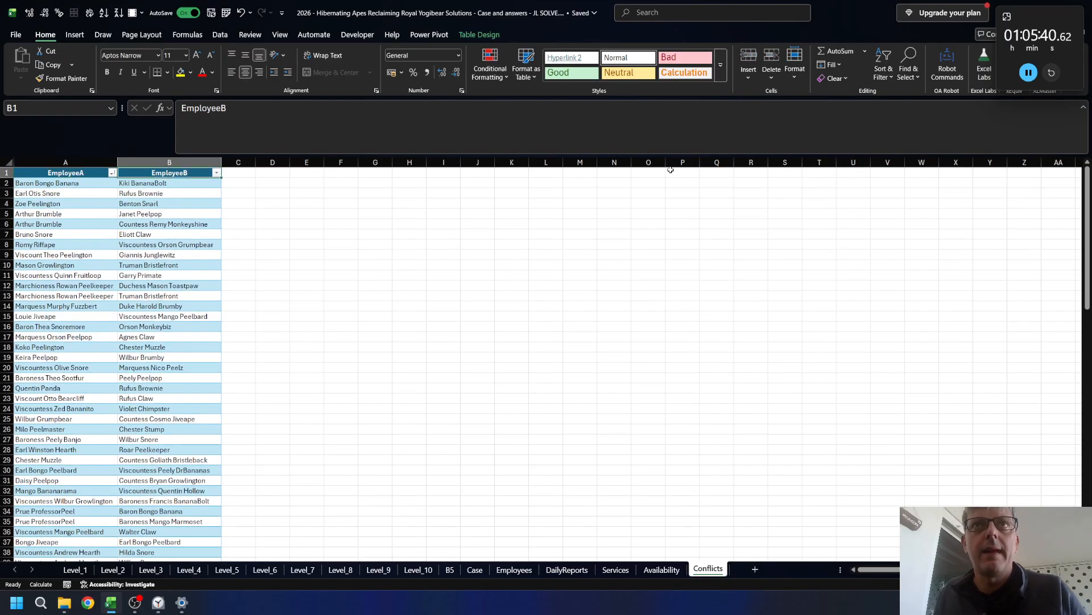
key(Right)
key(Down)
text(=)
key(Left)
key(Left)
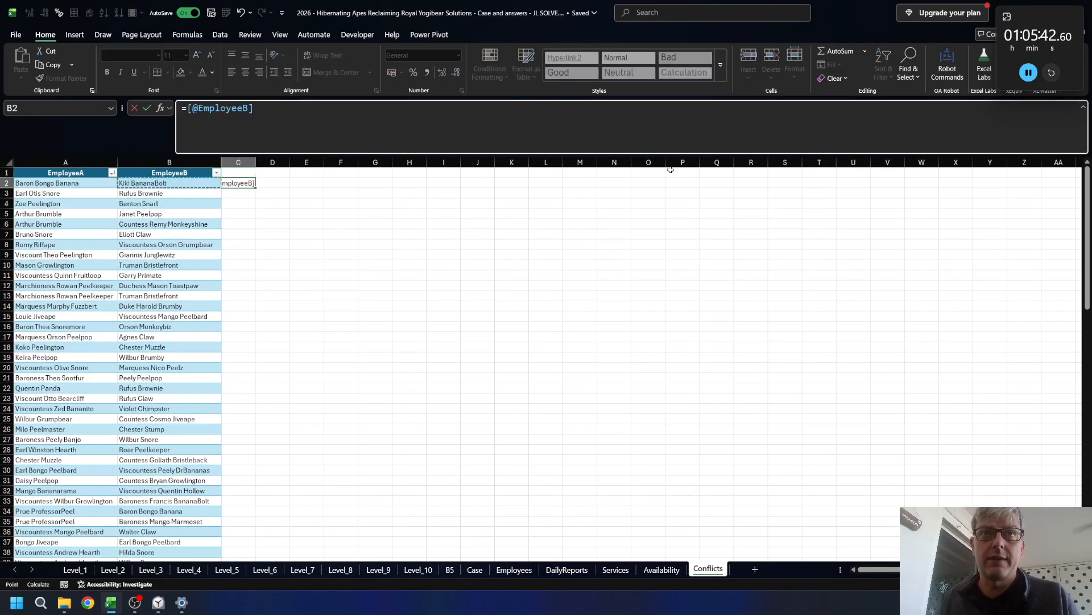
text(&)
key(Left)
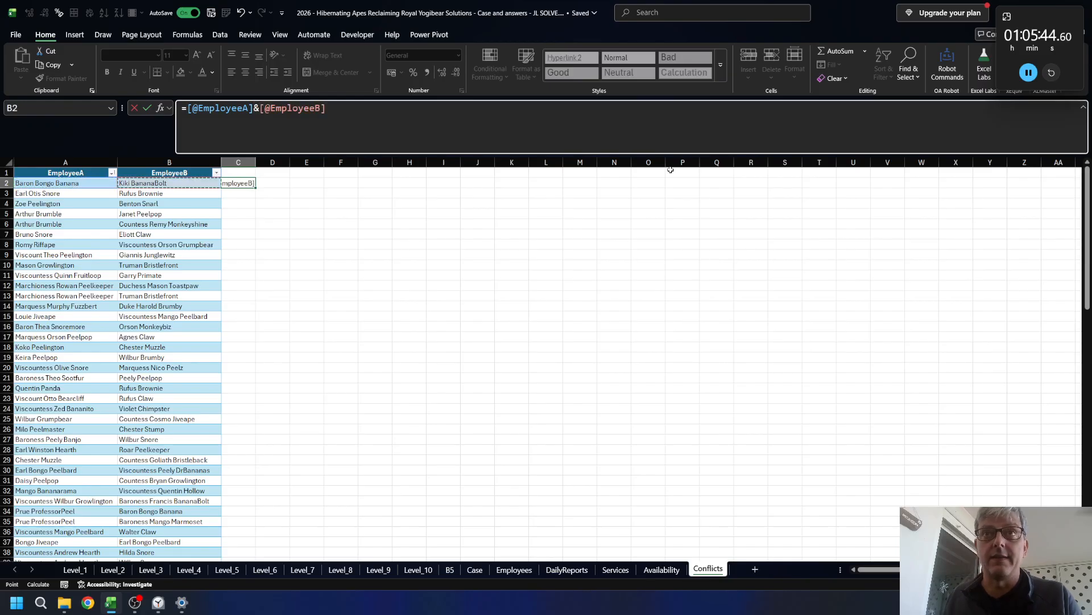
key(ctrl+Return)
- Rename the new column's header to CFCT and fit the column's width to its contents
key(Up)
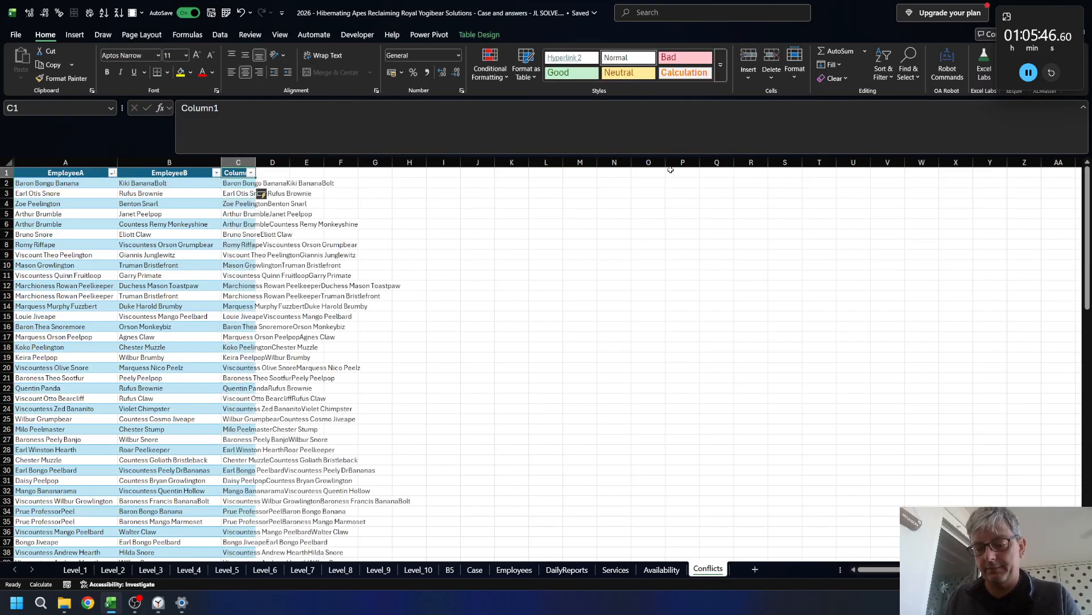
text(CF)
text(CT)
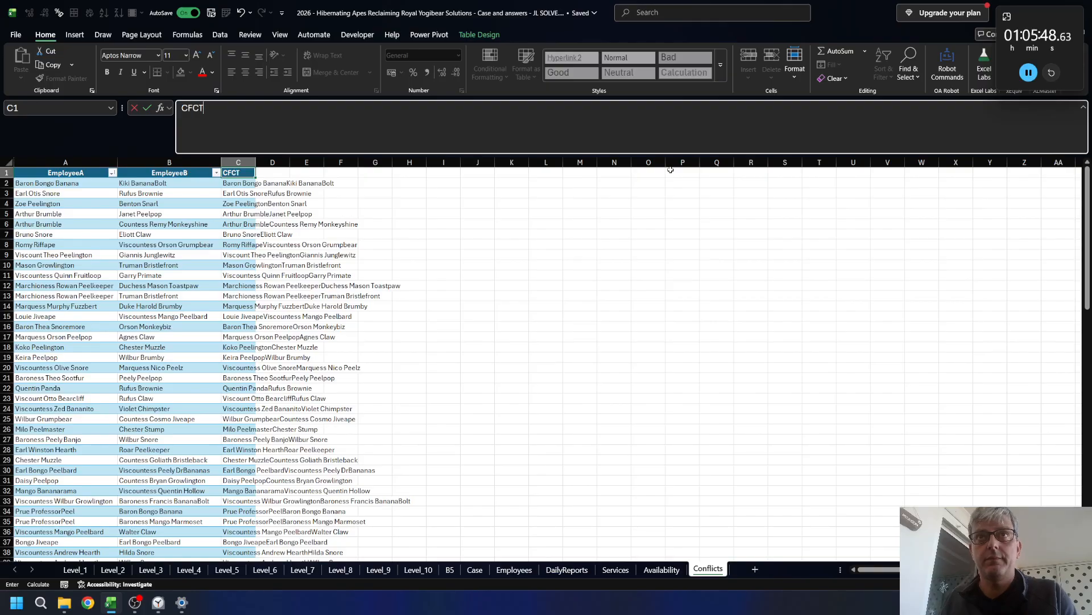
key(ctrl+Return)
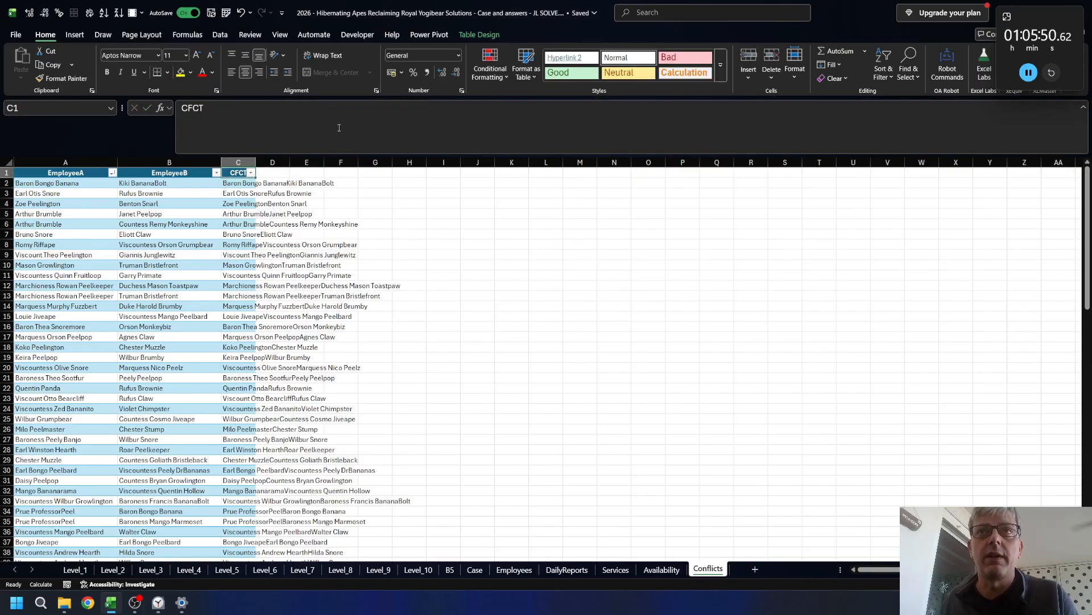
double_click(256, 161)
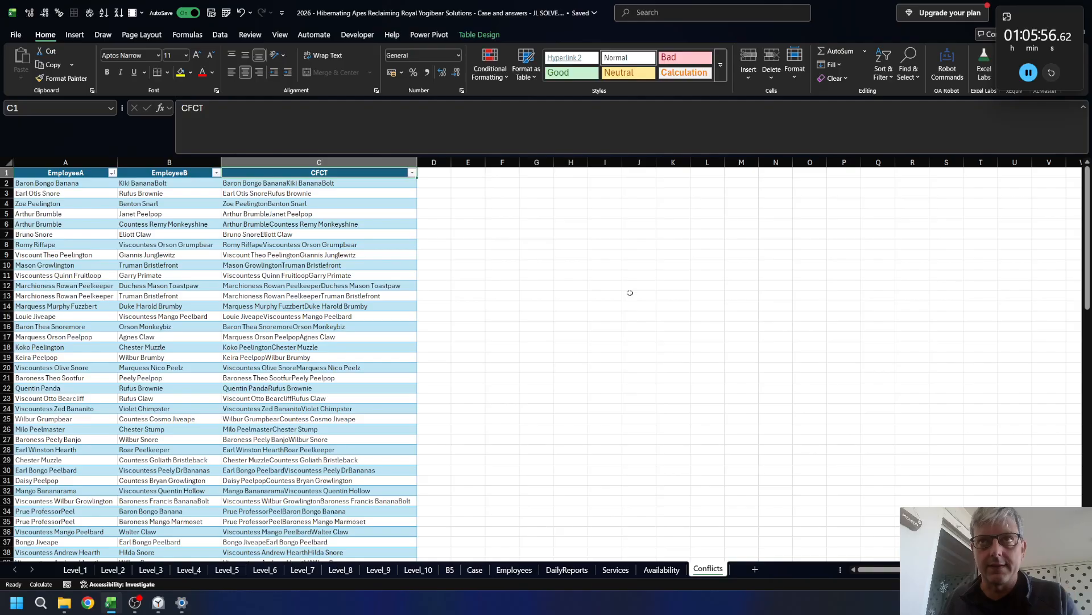
- Go back through the workbook's sheets to the Level_7 sheet
key(ctrl+Page_Up)
key(ctrl+Page_Up)
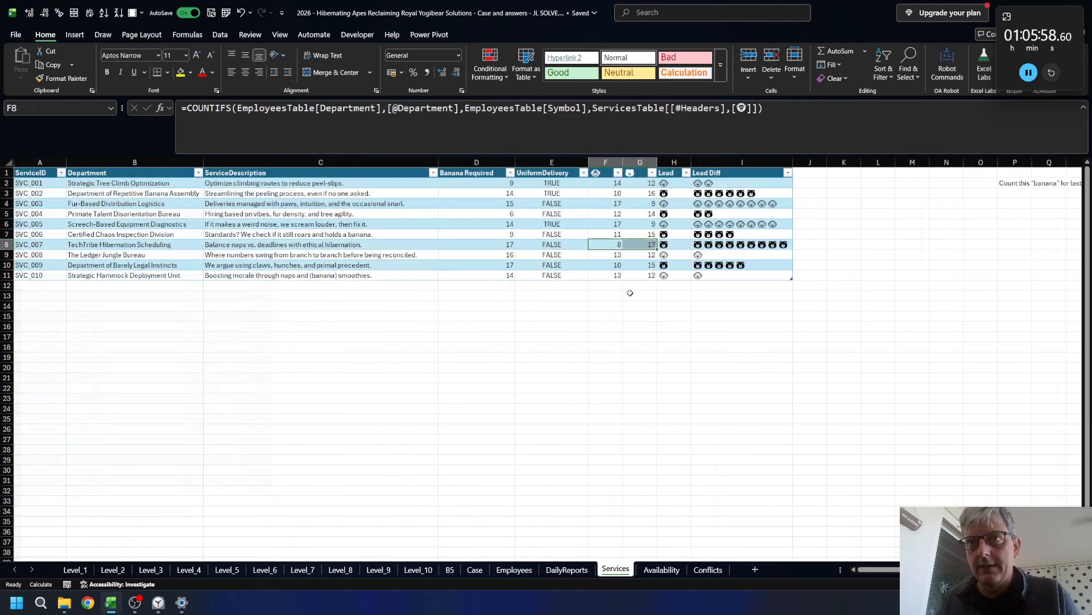
key(ctrl+Page_Down)
key(ctrl+Page_Up)
key(ctrl+Page_Up)
key(ctrl+Page_Up)
key(ctrl+Page_Up)
key(ctrl+Page_Up)
key(ctrl+Page_Up)
key(ctrl+Page_Up)
key(ctrl+Page_Up)
key(ctrl+Page_Up)
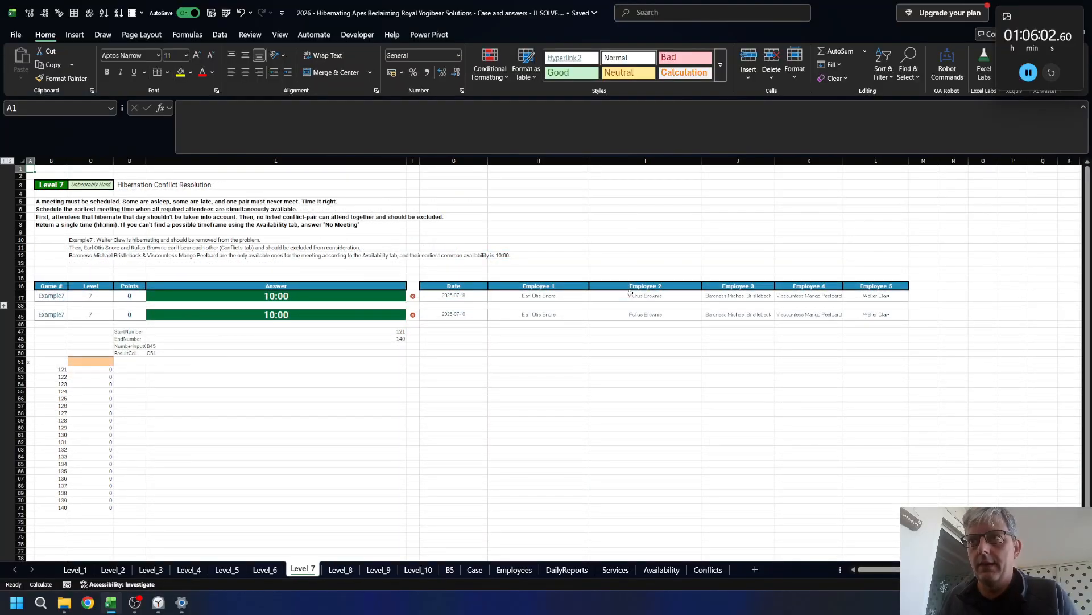
key(Down)
key(Down)
key(Down)
key(Down)
key(Down)
key(Down)
key(Down)
key(Down)
key(Down)
key(Down)
key(Down)
key(Down)
key(Down)
key(Down)
key(Down)
key(Down)
key(Down)
key(Down)
key(Down)
key(Down)
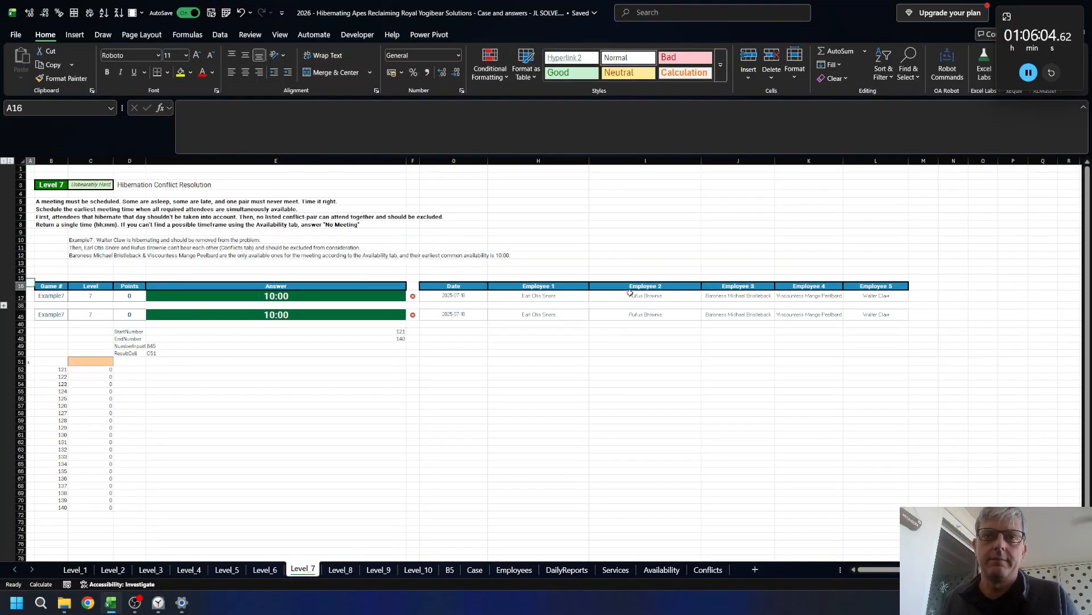
- Start an XLOOKUP formula in H50 of Level_7 with the five employee names in H45:L45 as the lookup values
click(545, 353)
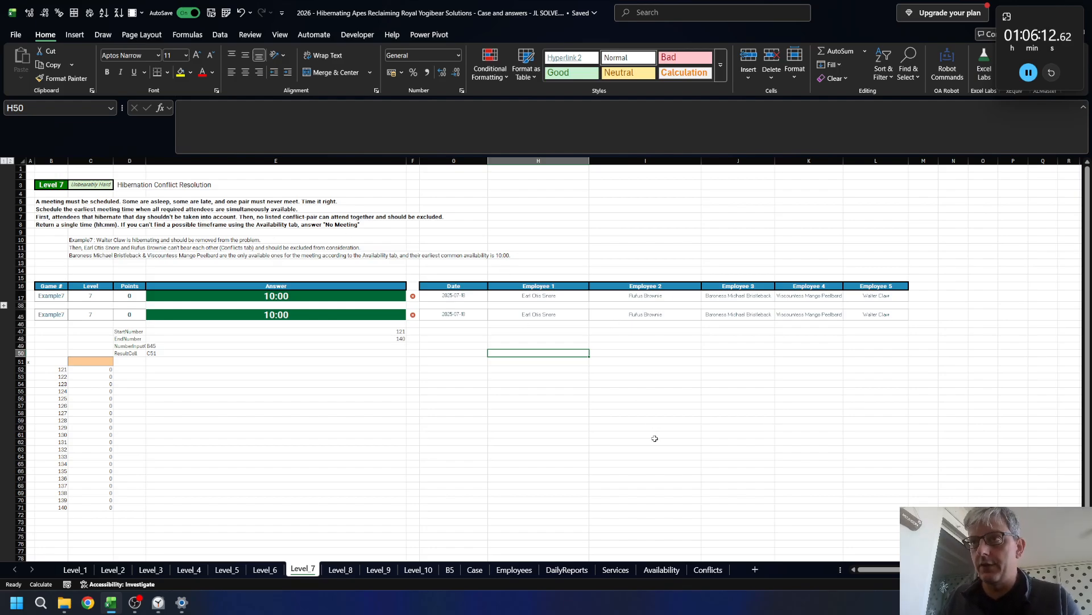
text(=XLOOKUP()
key(Up)
key(Up)
key(Up)
key(Up)
key(Up)
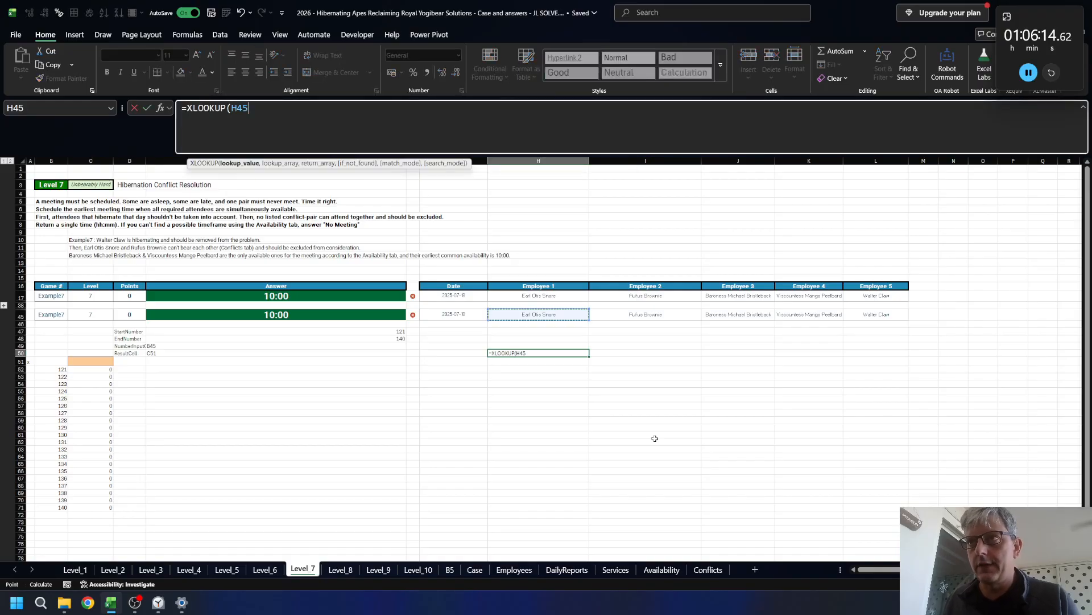
key(ctrl+shift+Right)
text(,)
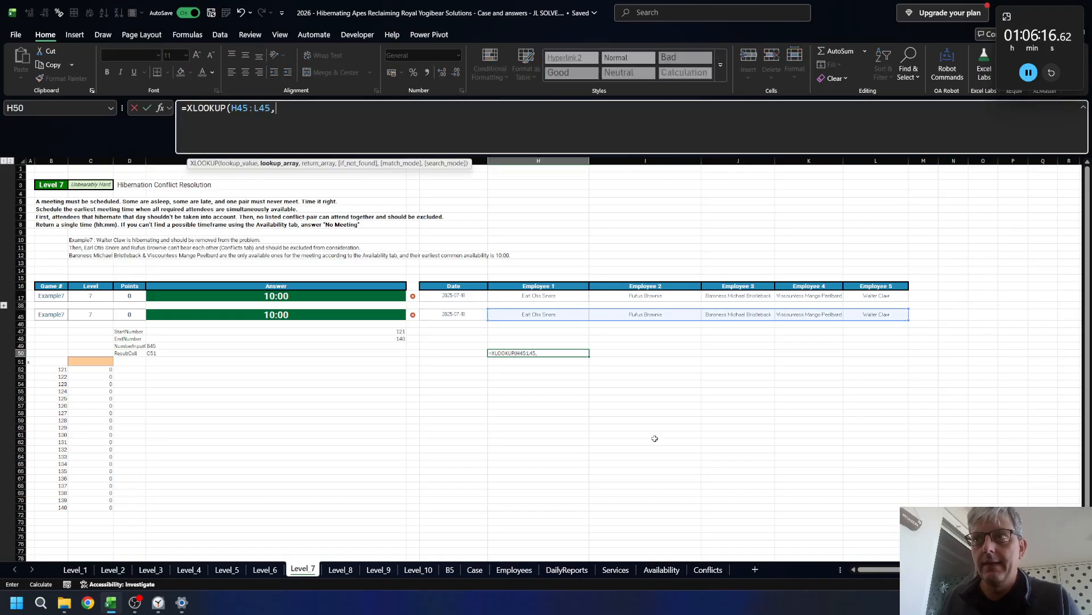
- Set the XLOOKUP's lookup array to EmployeesTable[EmployeeID] from the Employees sheet
key(ctrl+Page_Down)
key(ctrl+Page_Down)
key(ctrl+Page_Down)
key(ctrl+Page_Down)
key(ctrl+Page_Down)
key(ctrl+Page_Down)
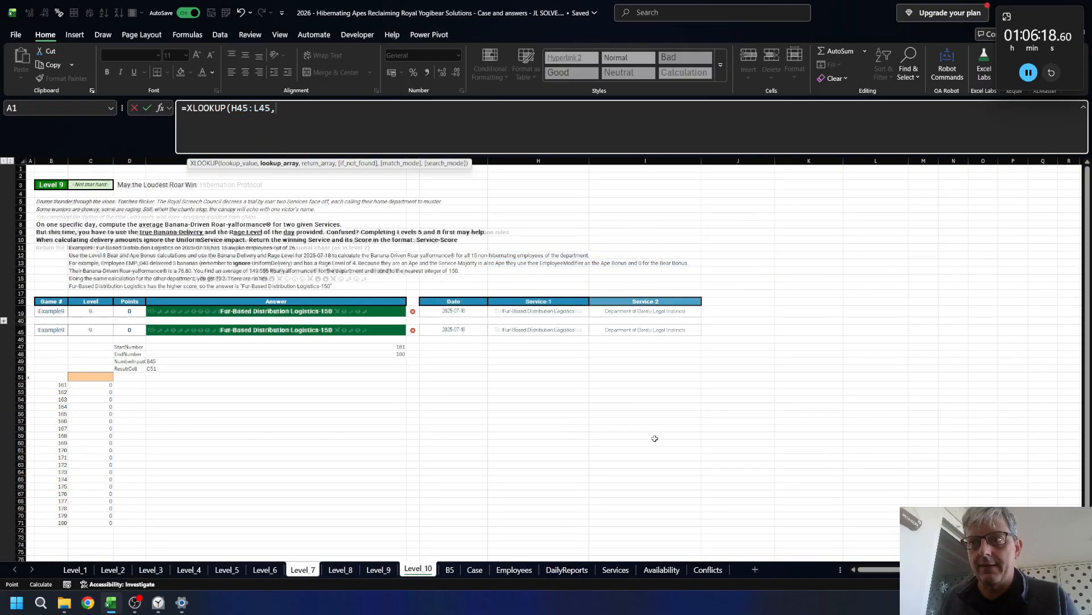
key(Right)
key(Left)
key(ctrl+space)
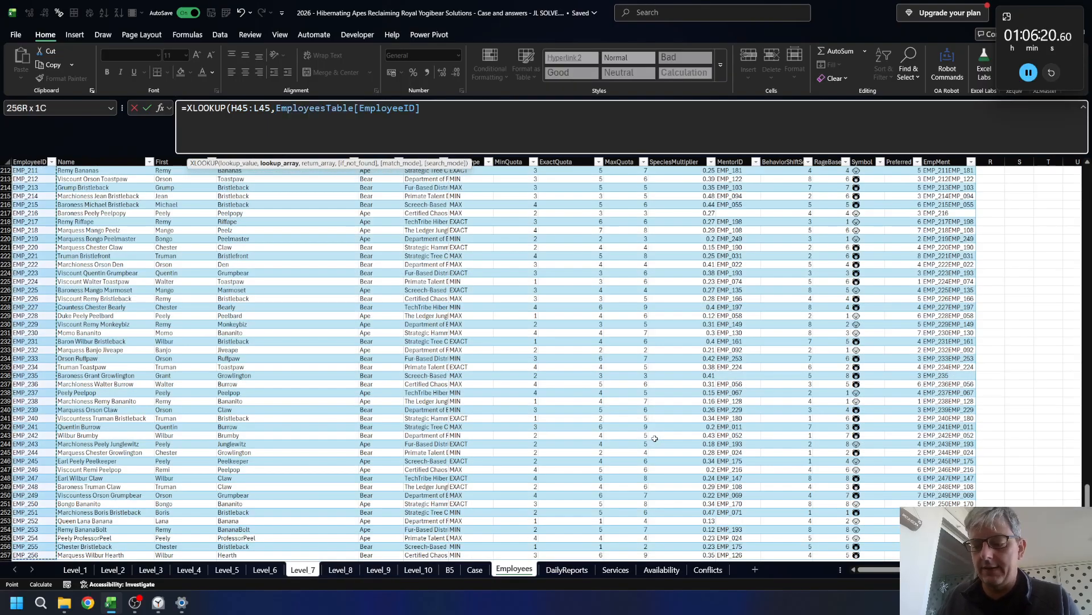
- Set the return array to EmployeesTable[Name] and enter the XLOOKUP formula in H50
text(,)
key(Right)
key(Left)
key(Right)
key(ctrl+space)
key(ctrl+Page_Up)
key(ctrl+Page_Up)
key(ctrl+Page_Up)
key(ctrl+Page_Up)
key(ctrl+Page_Up)
key(ctrl+Page_Up)
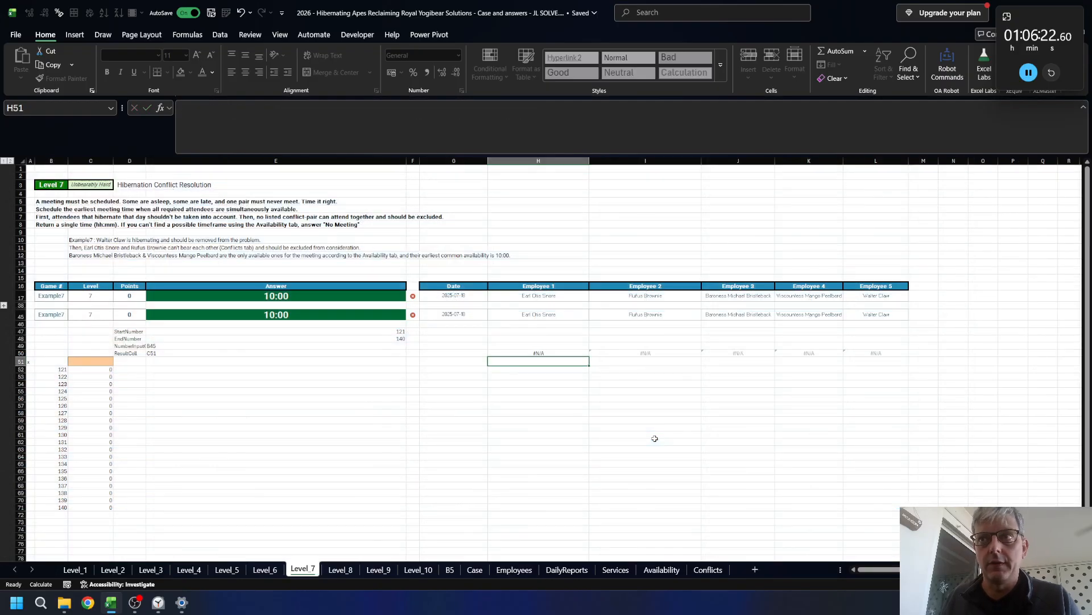
text())
- Change the lookup array in the H50 formula to EmployeesTable[Name]
key(Home)
key(ctrl+Right)
key(ctrl+Right)
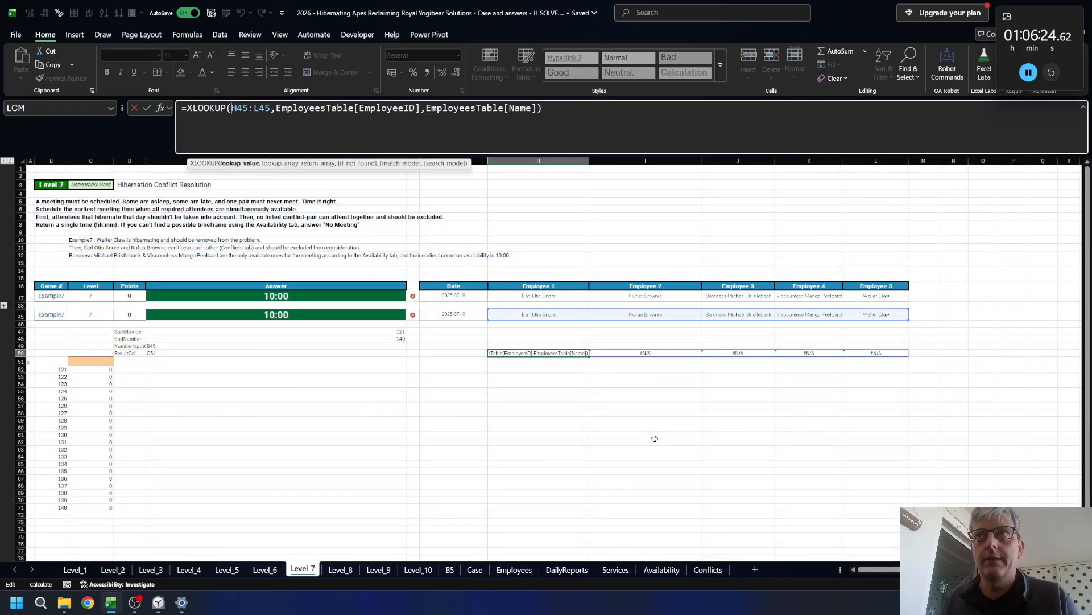
key(ctrl+Right)
key(ctrl+Right)
key(ctrl+Right)
key(ctrl+shift+Left)
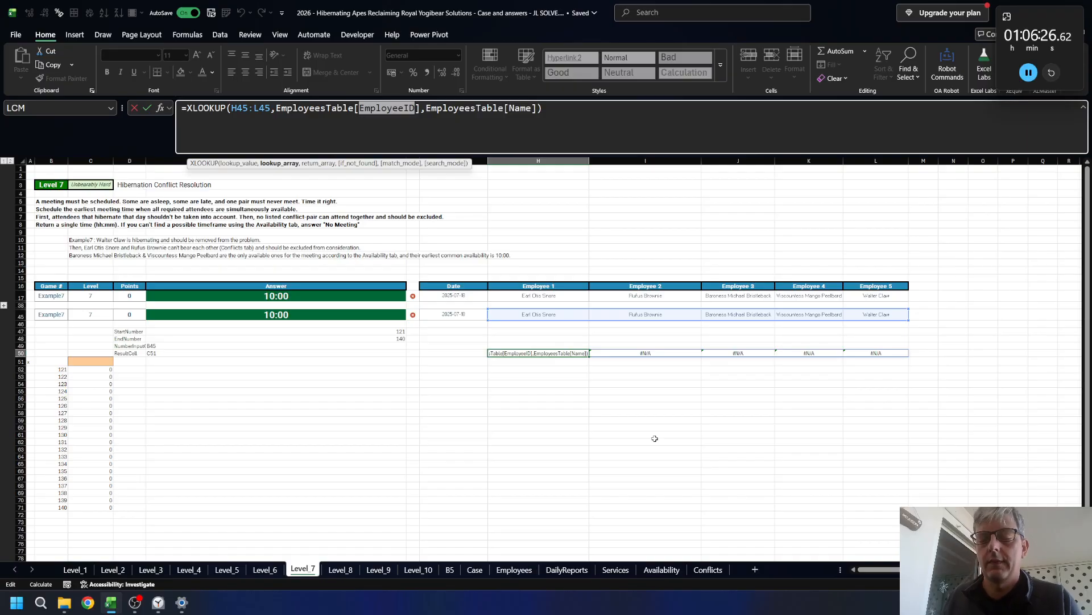
text(Name)
- Change the return array in the H50 formula to EmployeesTable[EmployeeID] and enter the corrected formula
key(ctrl+Right)
key(ctrl+Right)
key(ctrl+Right)
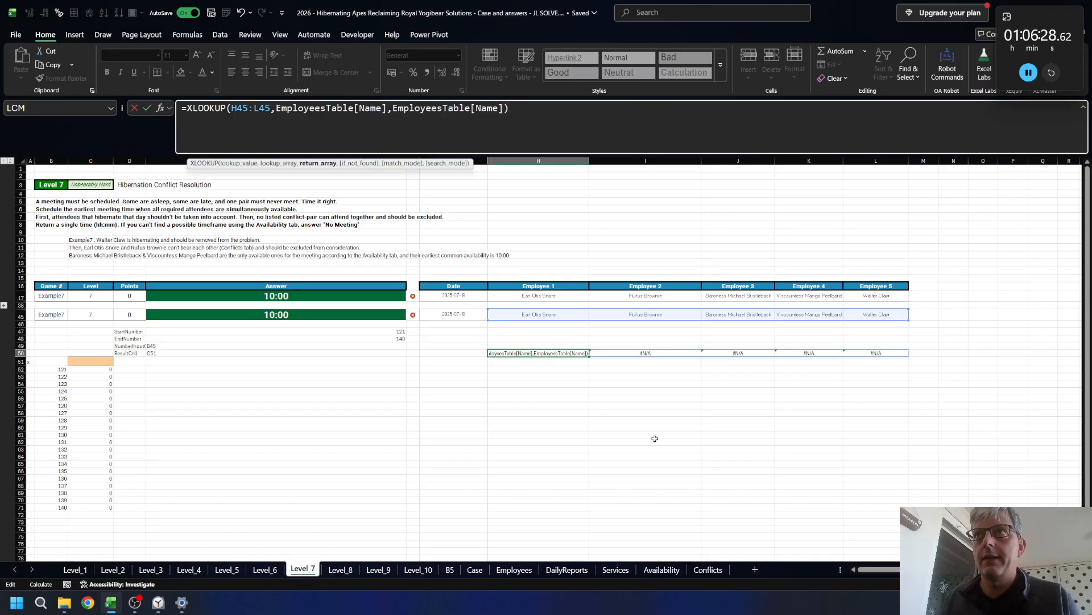
key(ctrl+shift+Left)
text(em)
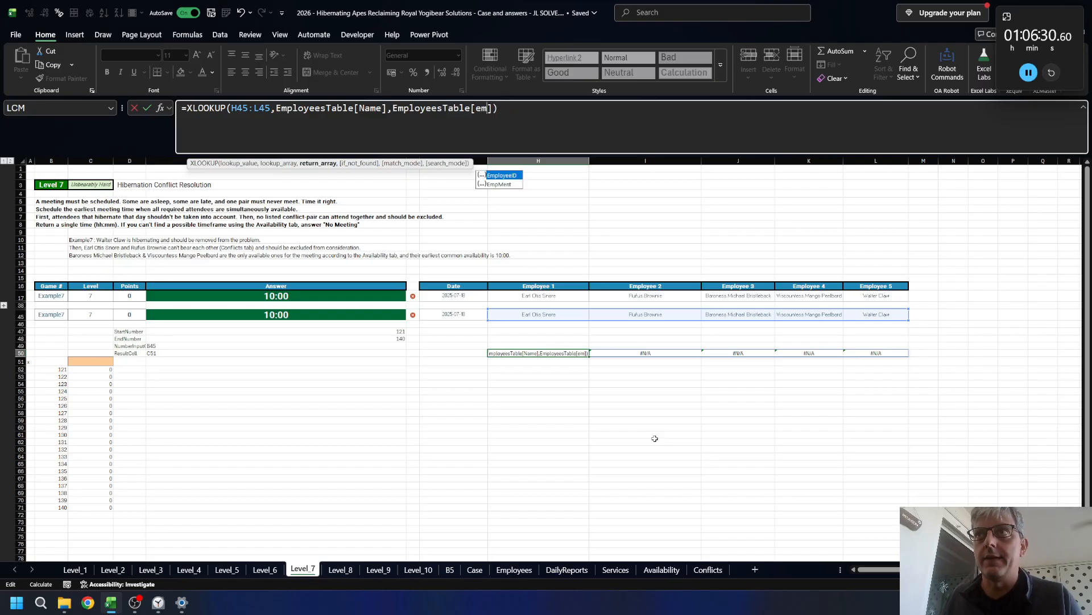
key(Tab)
key(Return)
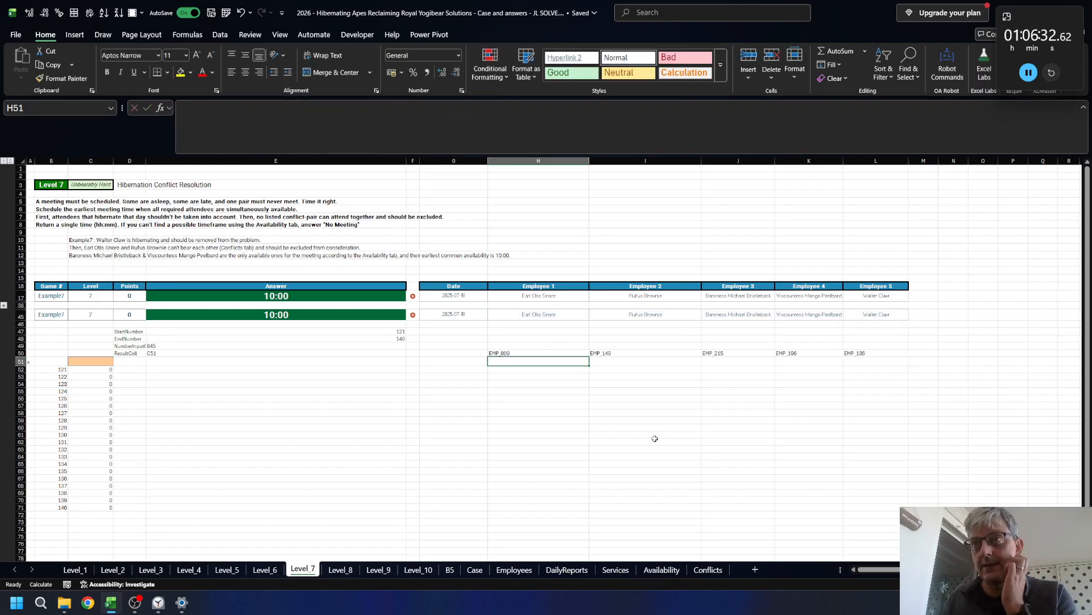
- Label cell G51 as "hib ?" beside the row below the employee IDs
key(Up)
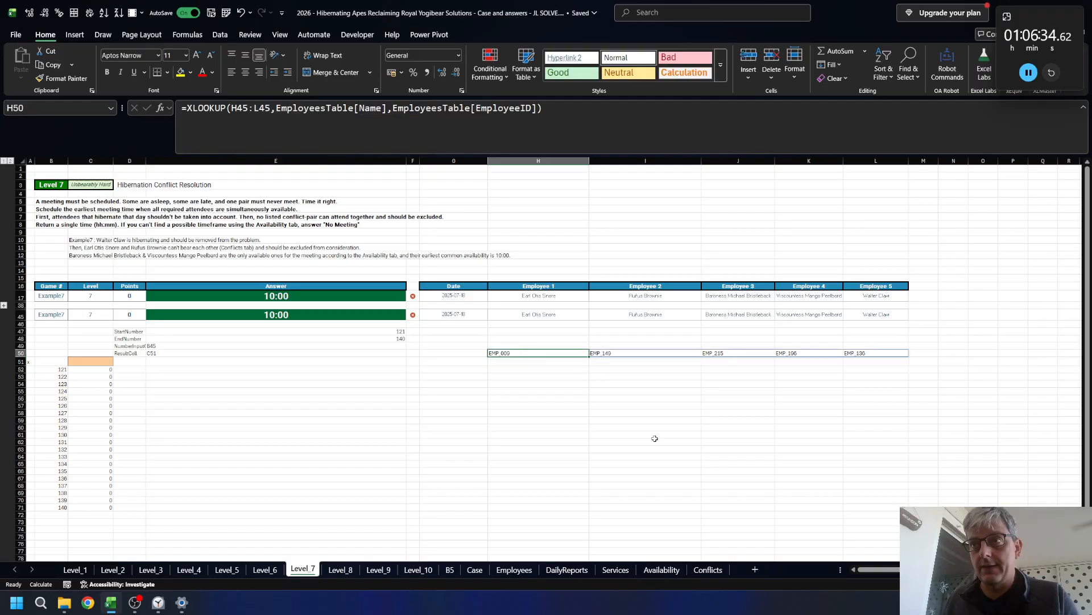
key(Left)
key(Down)
text(h)
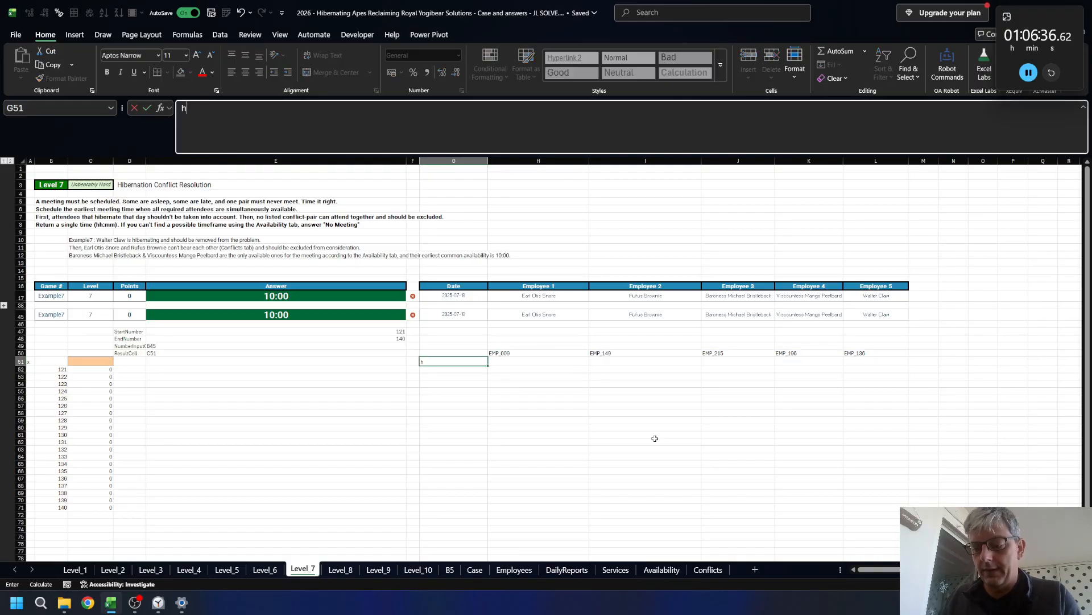
text(ib ?)
key(Tab)
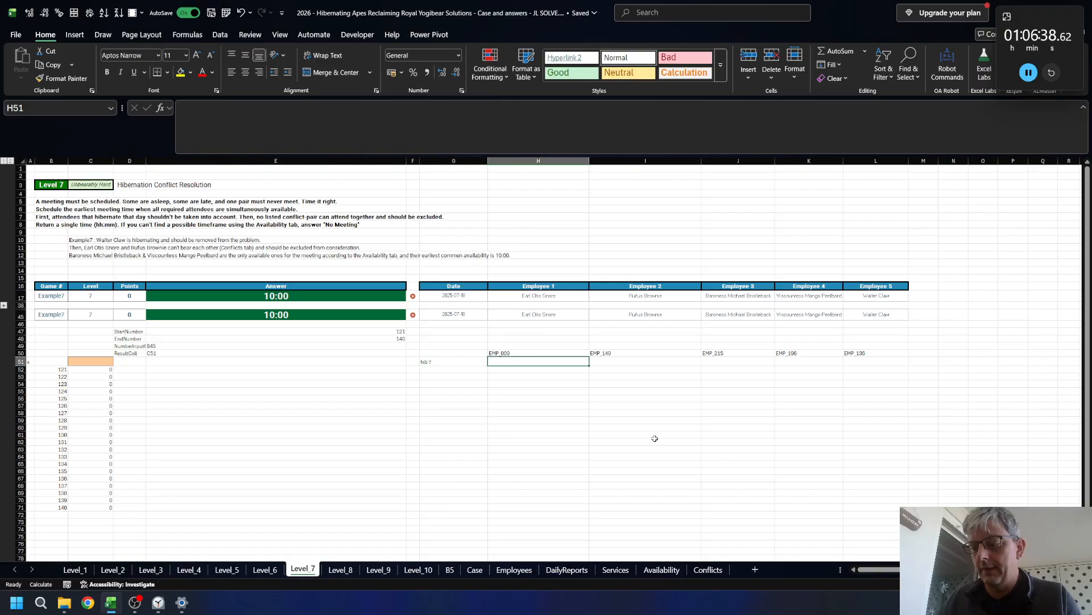
- Start a FILTER formula in H51 with ReportsTable[TodayHibernates] from the DailyReports sheet as the array
text(=)
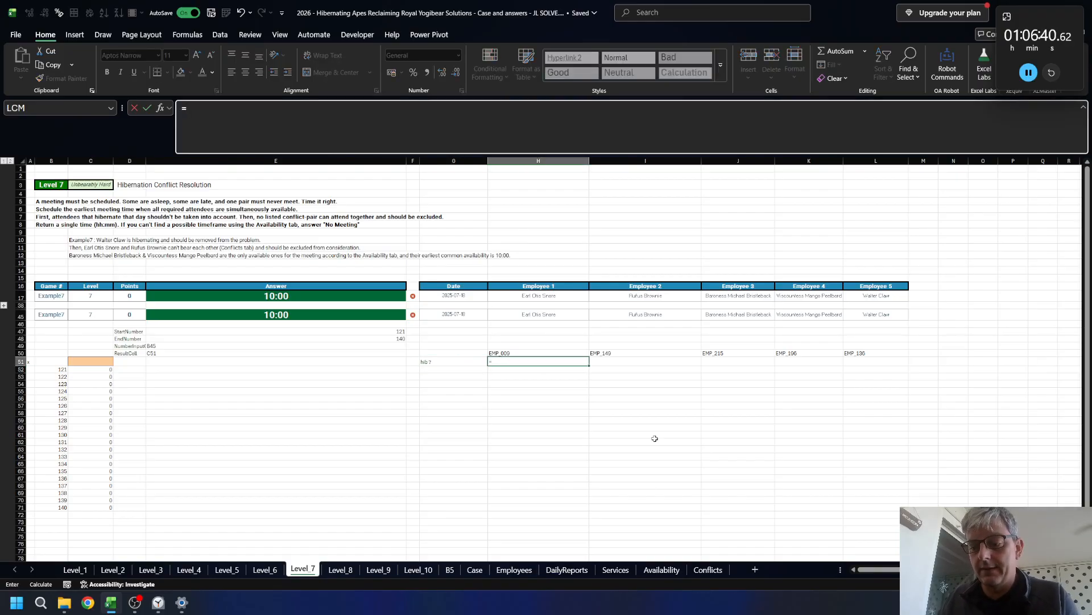
text(FILTER()
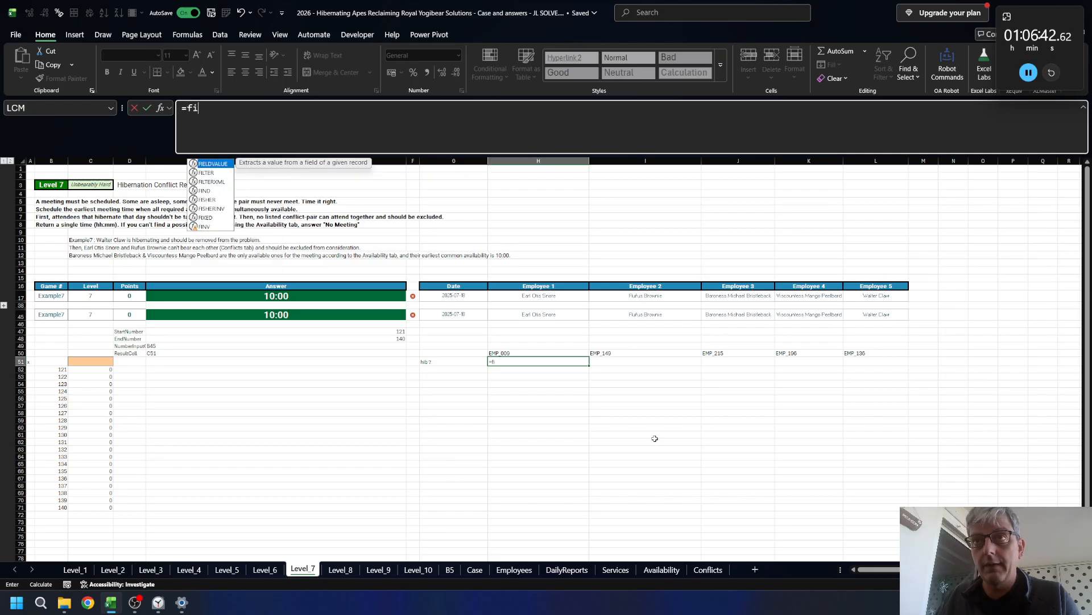
key(ctrl+Page_Down)
key(ctrl+Page_Down)
key(ctrl+Page_Down)
key(ctrl+Page_Down)
key(ctrl+Page_Down)
key(ctrl+Page_Down)
key(ctrl+Page_Down)
key(ctrl+Page_Down)
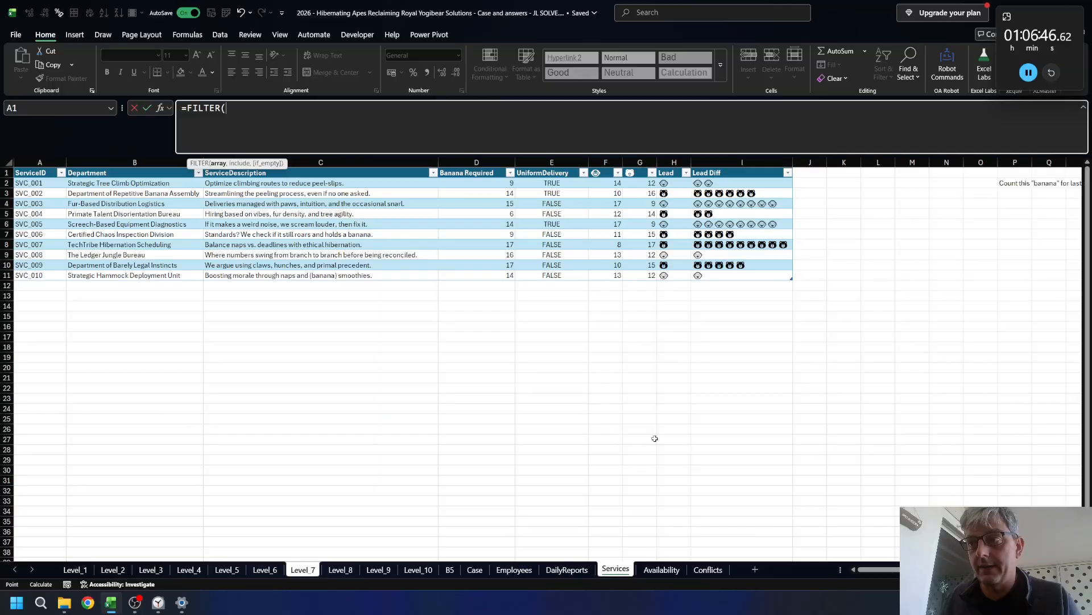
key(ctrl+Page_Up)
key(Up)
key(Down)
key(Right)
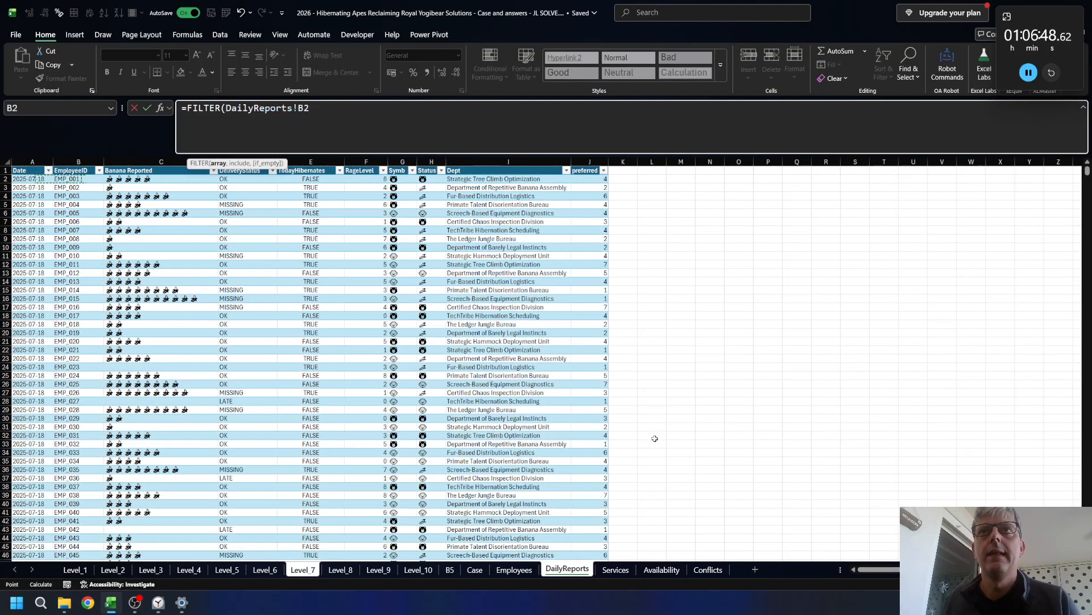
key(Right)
key(Right)
key(Right)
key(ctrl+shift+Down)
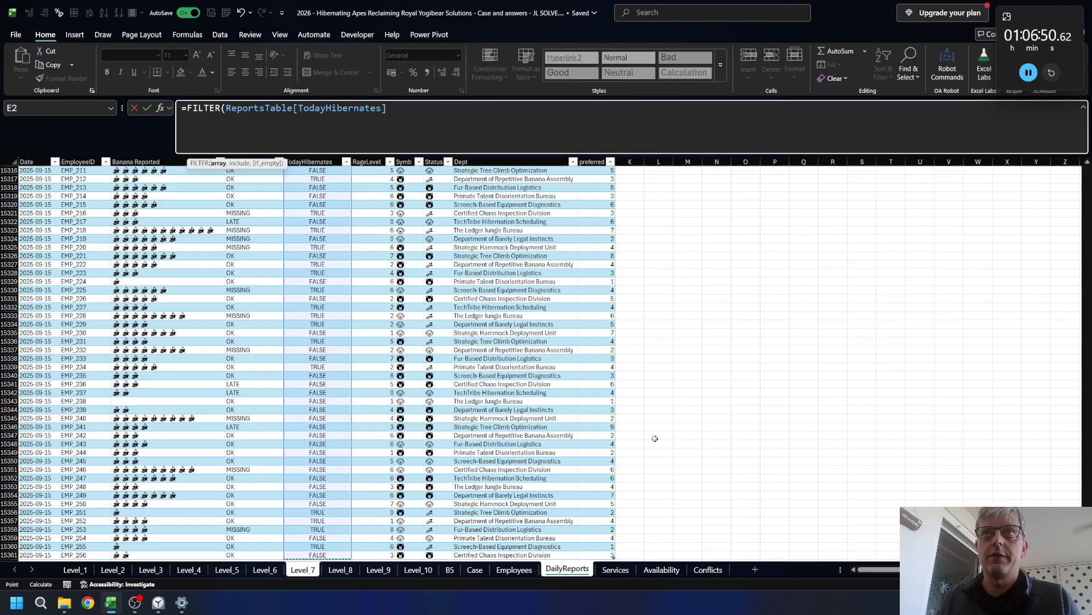
- Add the FILTER criterion that ReportsTable[Date] equals the game date in Level_7!G45
text(,()
key(Left)
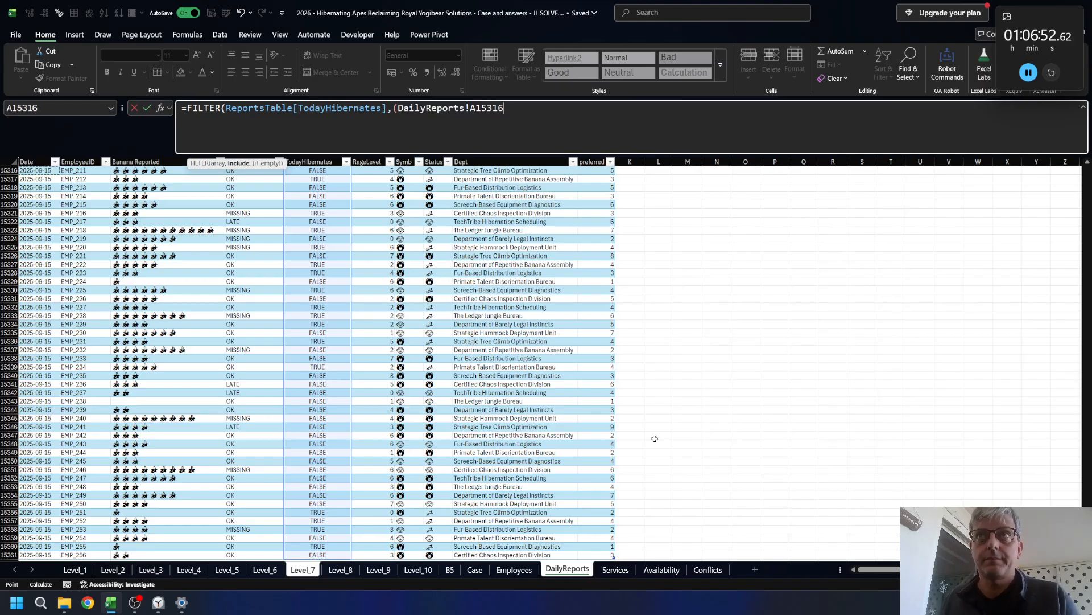
key(ctrl+shift+Down)
text(=)
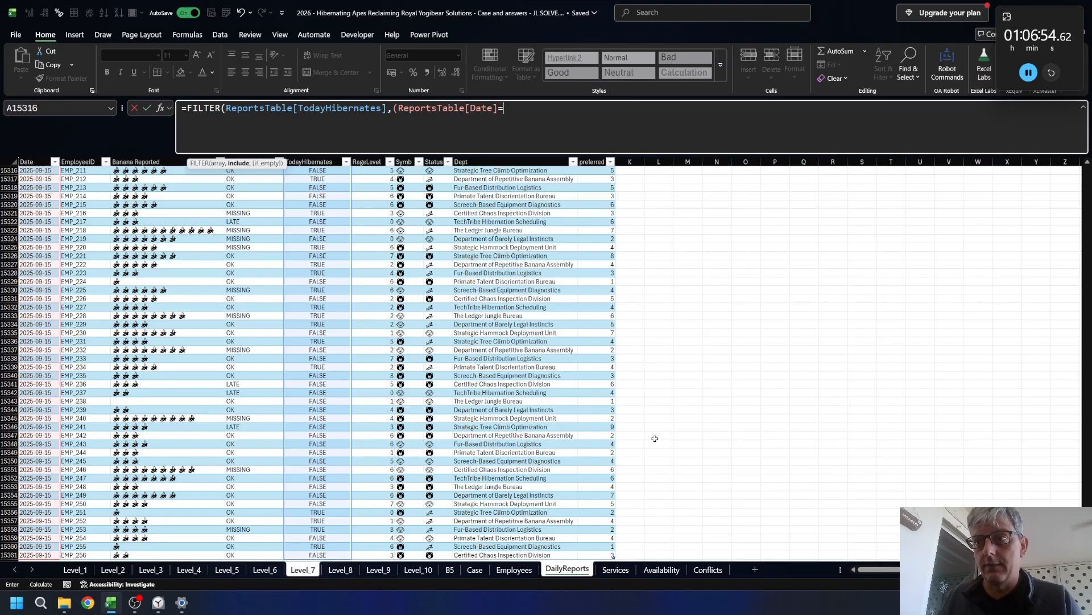
key(ctrl+Page_Up)
key(ctrl+Page_Up)
key(ctrl+Page_Up)
key(ctrl+Page_Up)
key(ctrl+Page_Up)
key(ctrl+Page_Up)
key(ctrl+Page_Up)
key(ctrl+Page_Up)
key(ctrl+Page_Down)
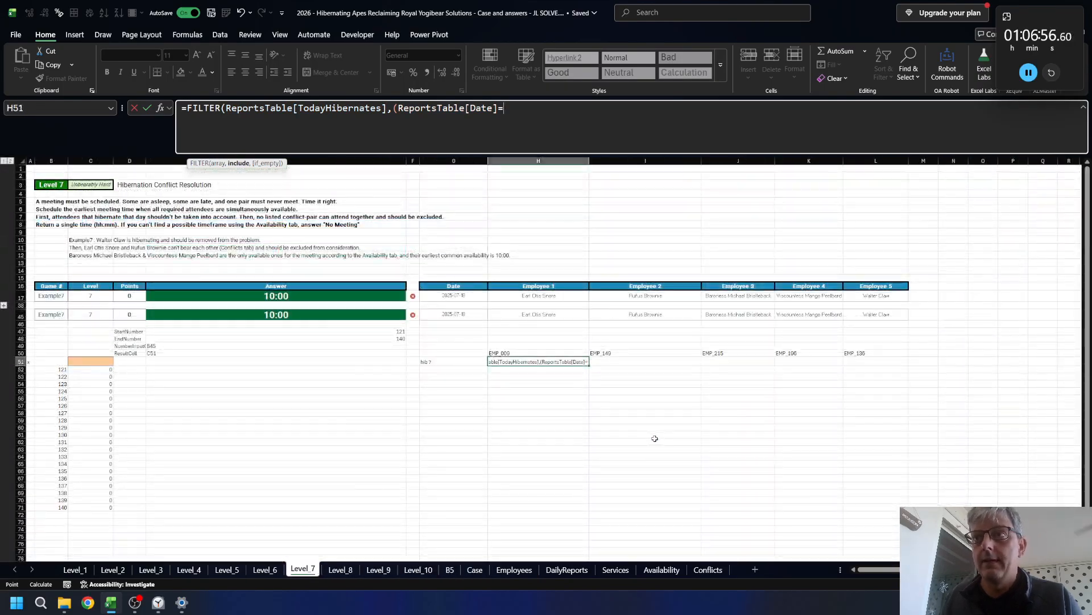
key(Up)
key(Up)
key(Left)
key(Down)
key(ctrl+Up)
key(ctrl+Up)
key(ctrl+Down)
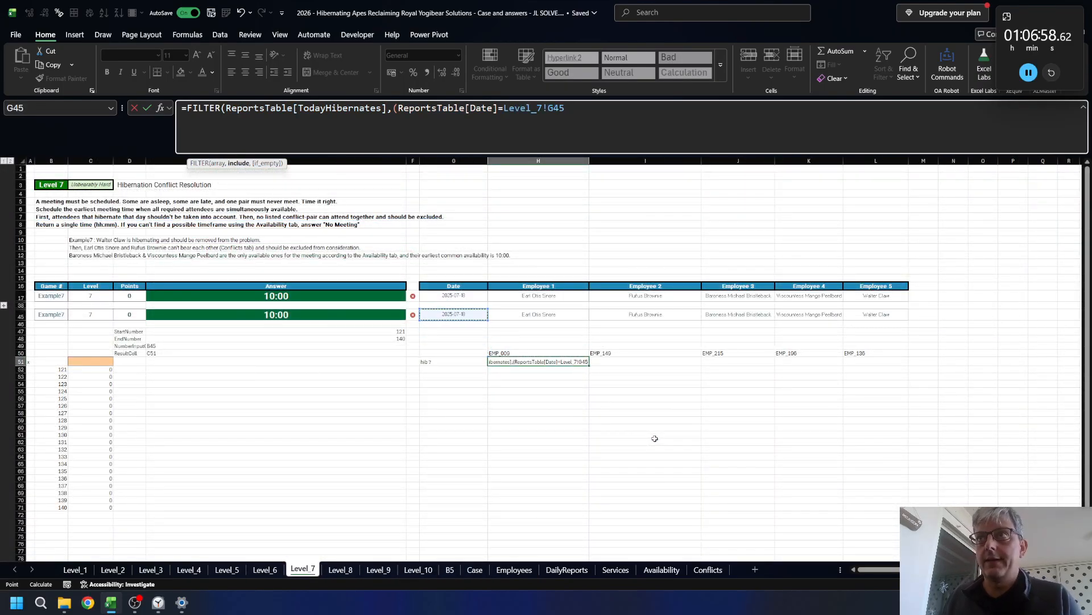
- Multiply in a second FILTER criterion based on ReportsTable[EmployeeID] from DailyReports
text()*()
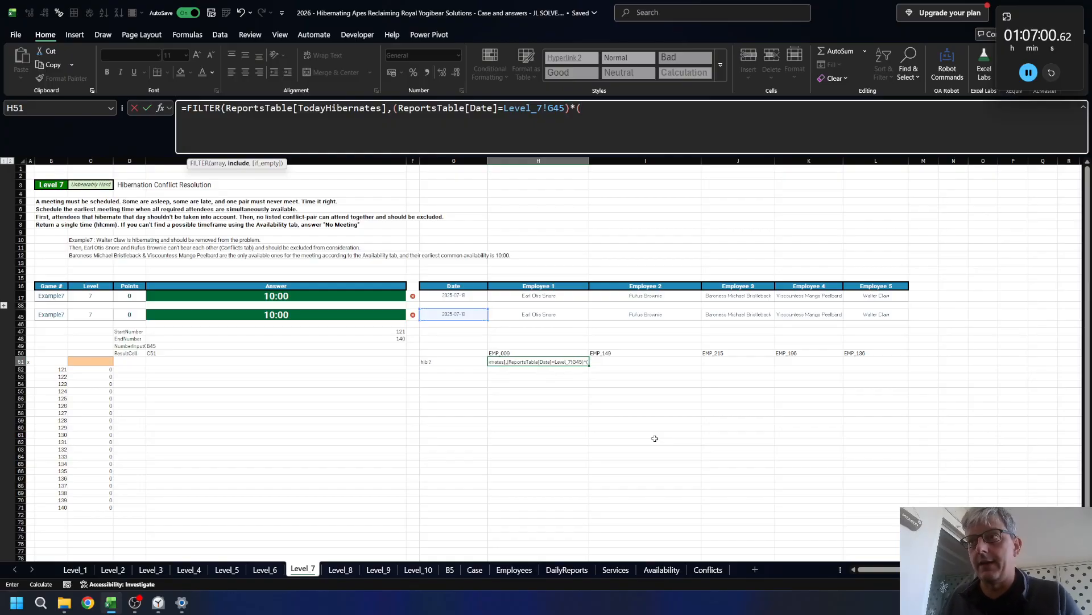
key(ctrl+Page_Down)
key(ctrl+Page_Down)
key(ctrl+Page_Down)
key(ctrl+Page_Down)
key(ctrl+Page_Down)
key(ctrl+Page_Down)
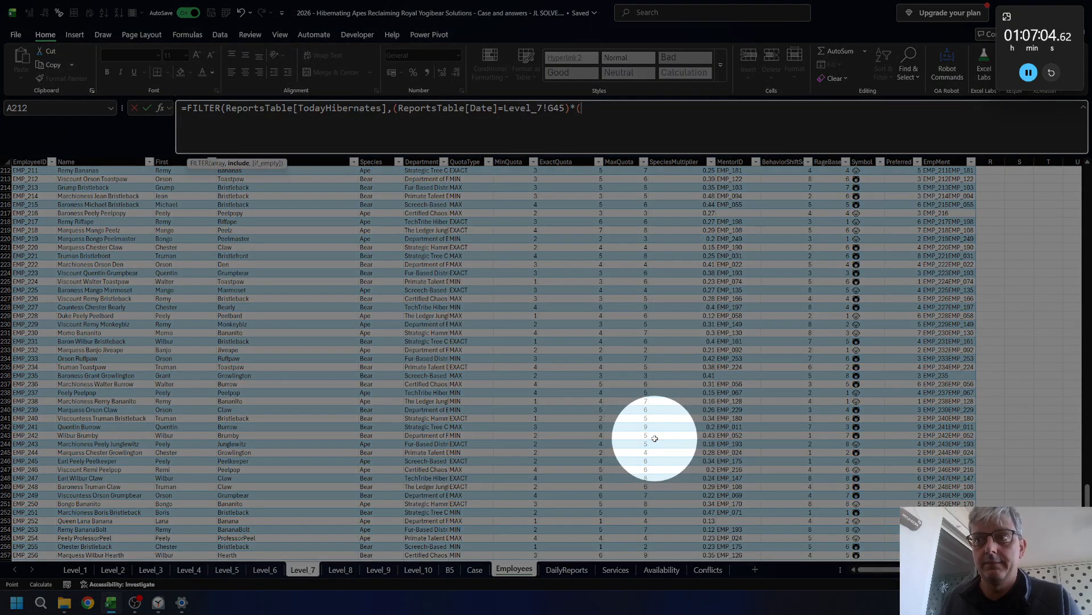
key(ctrl+Page_Down)
key(Right)
key(Right)
key(ctrl+space)
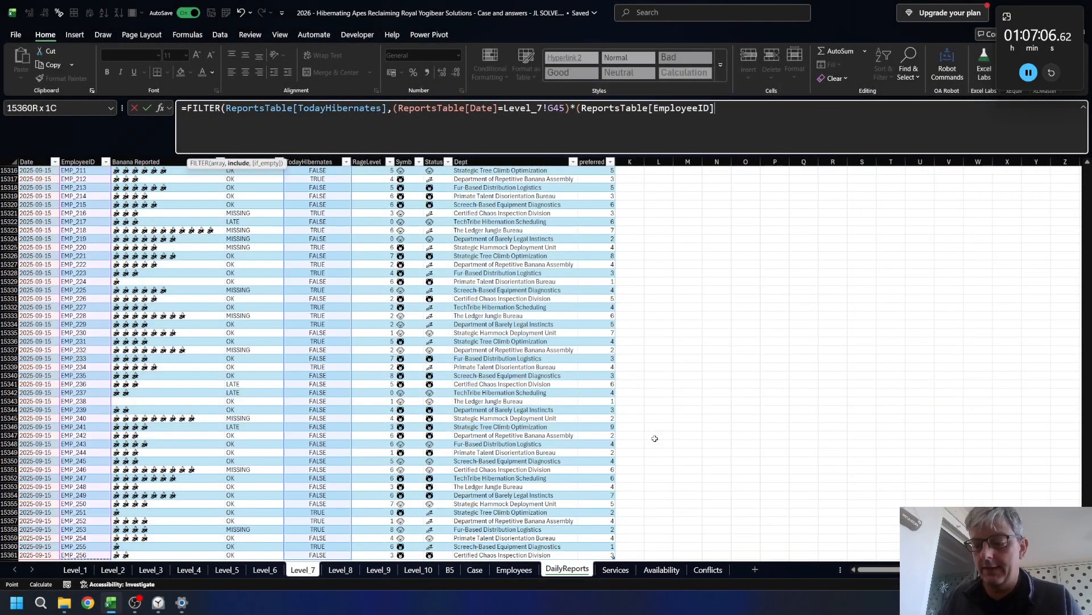
- Compare the employee criterion with the spilled IDs Level_7!H50# and enter the FILTER formula in H51
text(=)
key(ctrl+Page_Up)
key(ctrl+Page_Up)
key(ctrl+Page_Up)
key(ctrl+Page_Up)
key(ctrl+Page_Up)
key(ctrl+Page_Up)
key(ctrl+Page_Up)
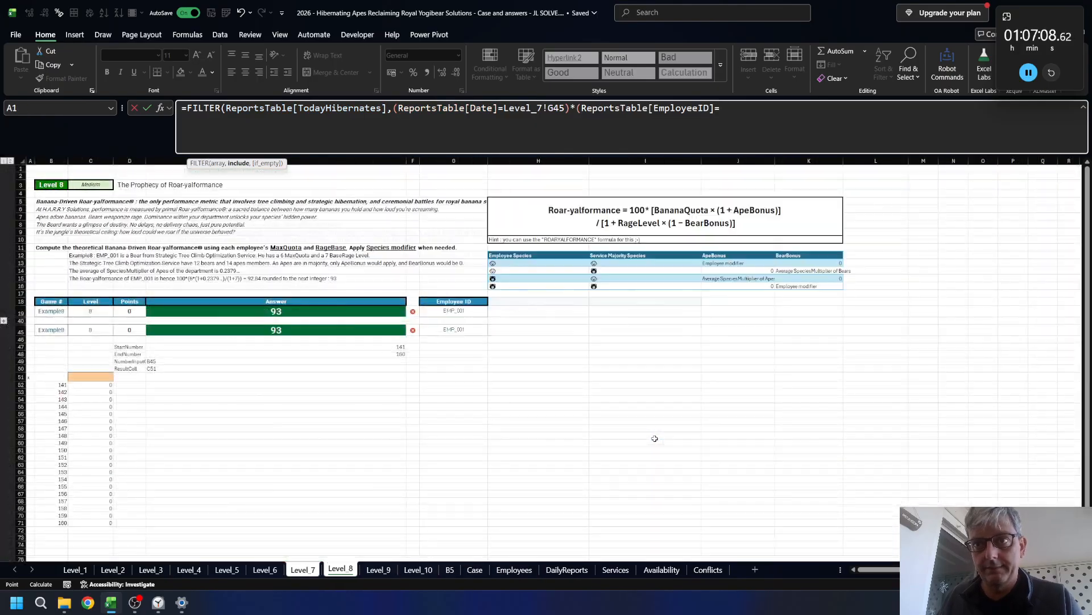
key(Up)
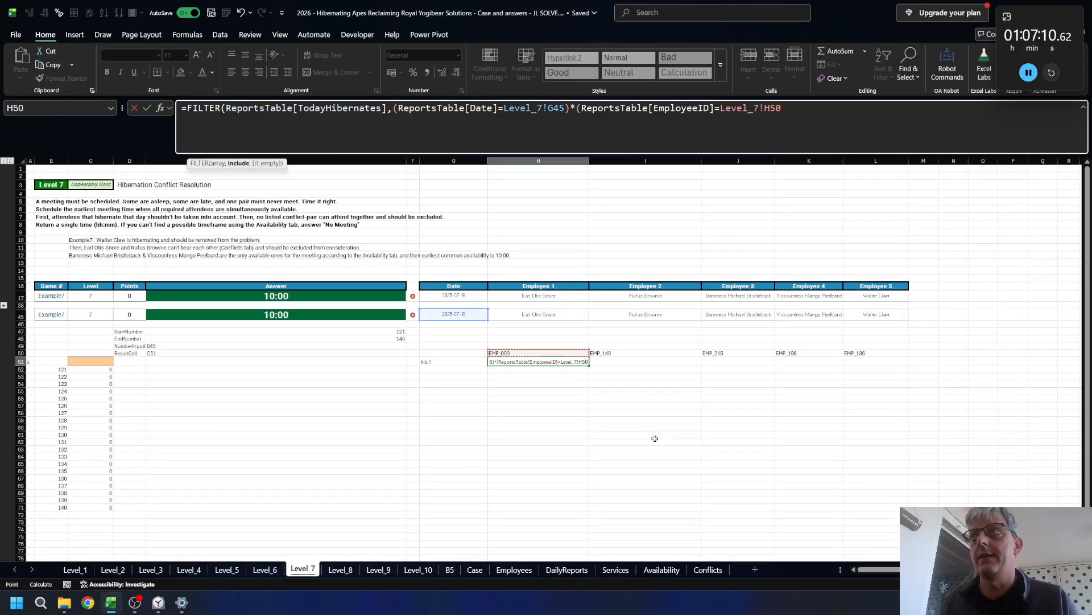
text(#)
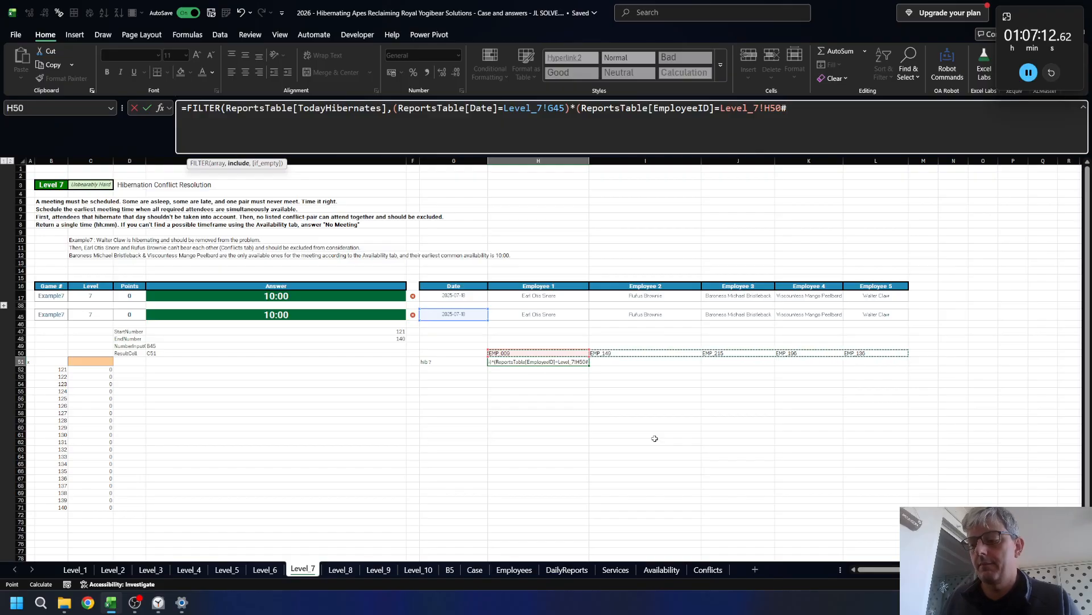
text()))
key(ctrl+Return)
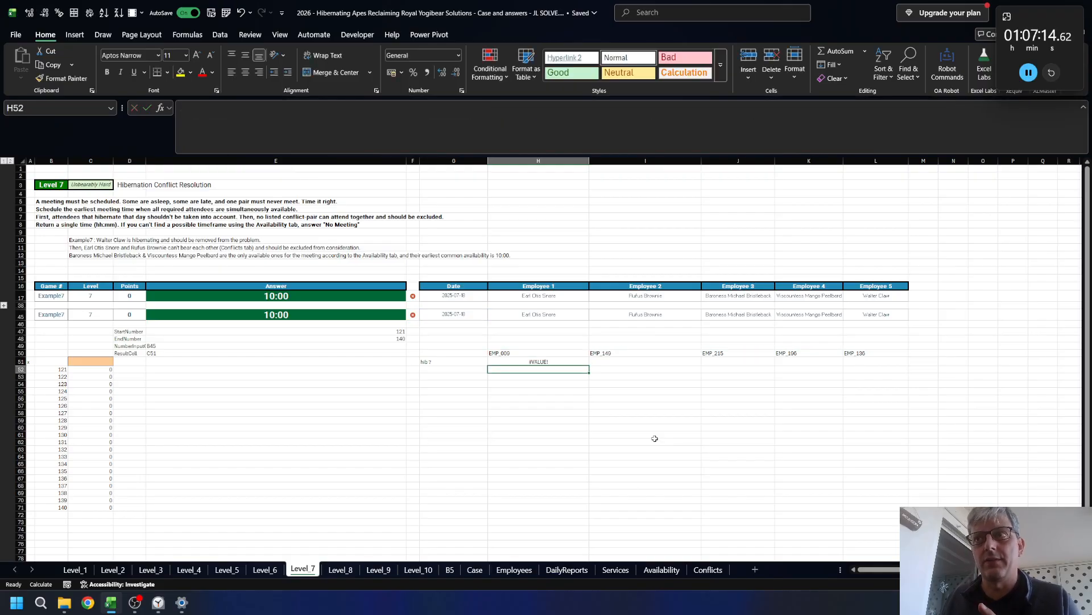
- Change the H51 formula's employee reference from the spill range to the single cell Level_7!H50
key(F3)
key(Escape)
key(F2)
key(Left)
key(Left)
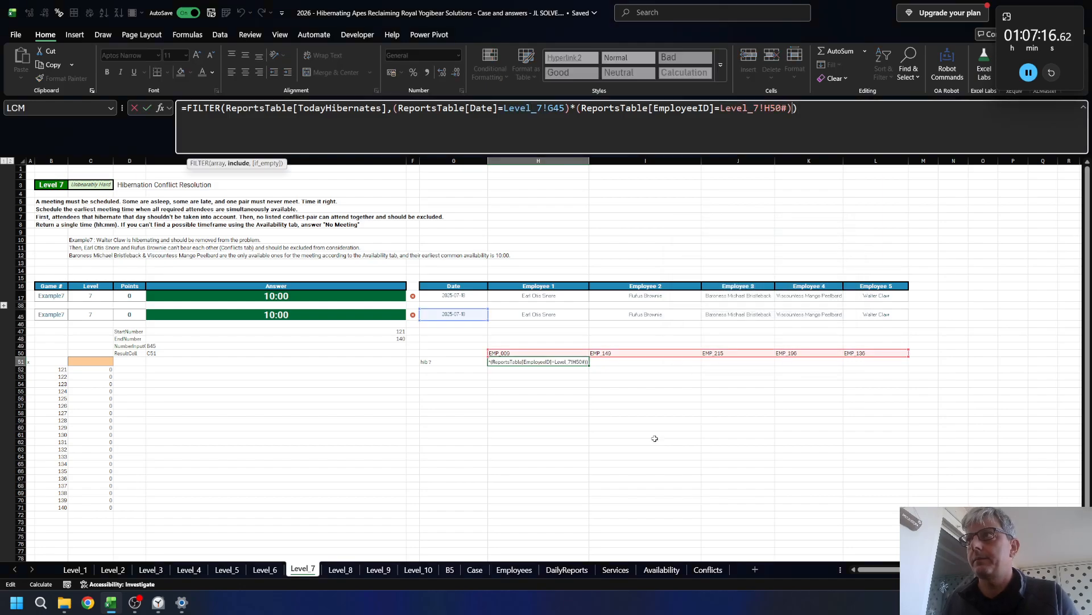
key(BackSpace)
key(ctrl+Return)
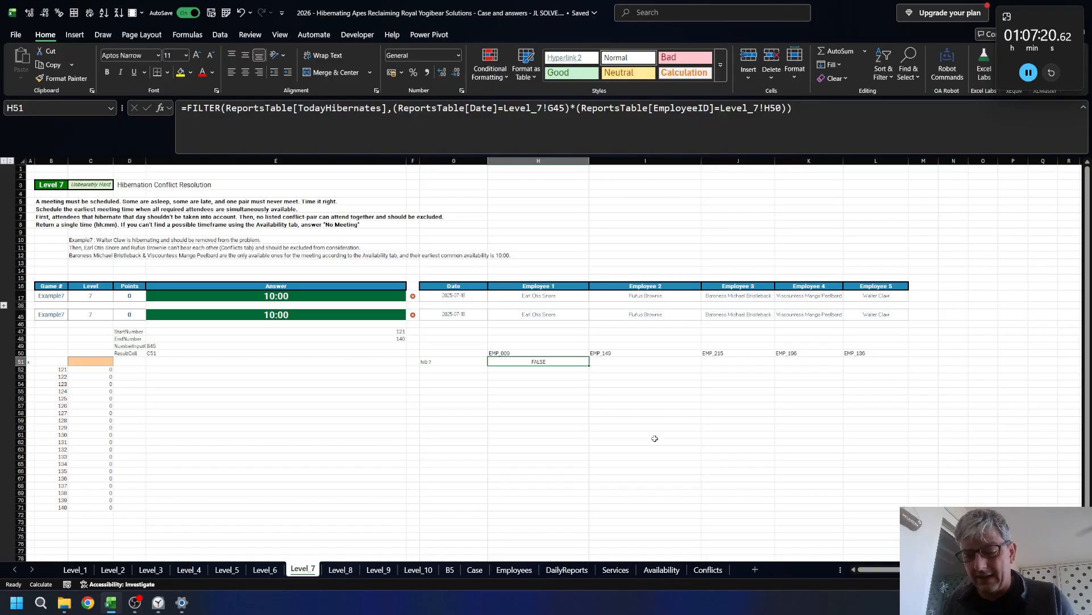
- Copy the hibernation formula from H51 across to I51:L51 for the other four employees
key(ctrl+c)
key(Right)
key(ctrl+v)
key(Right)
key(ctrl+v)
key(Right)
key(ctrl+v)
key(Right)
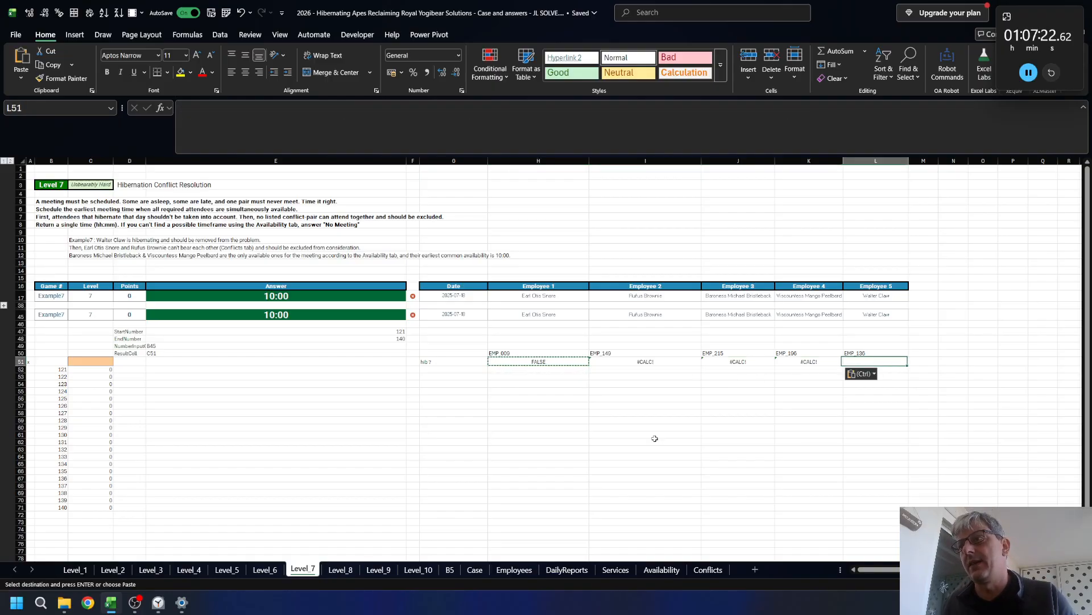
key(ctrl+v)
- Make the date reference in the H51 hibernation formula column-absolute as Level_7!$G45
key(Left)
key(Left)
key(Left)
key(Left)
key(F2)
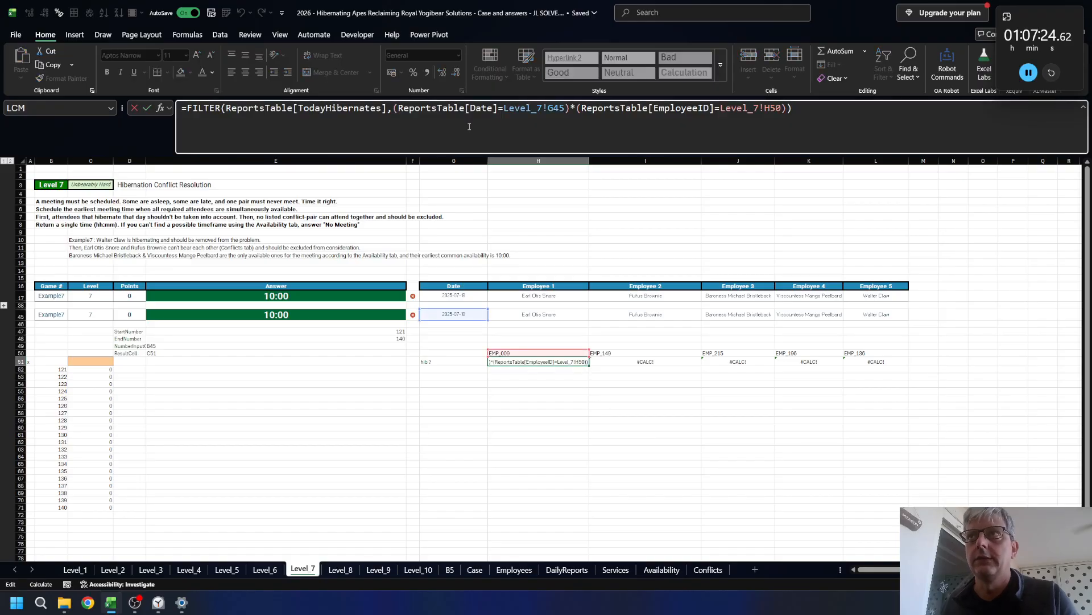
click(555, 109)
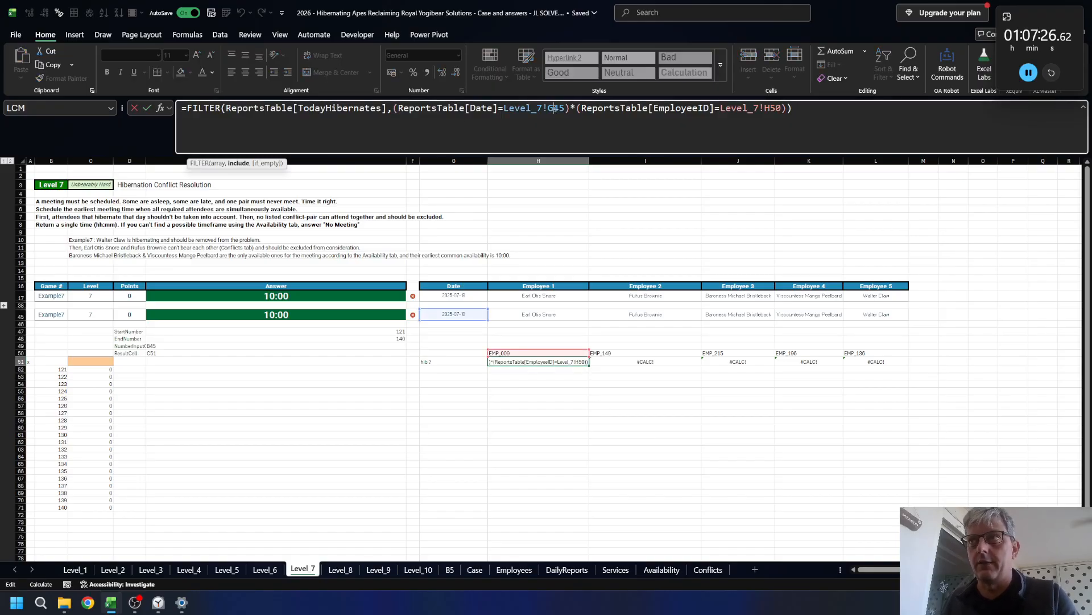
key(F4)
key(F4)
key(F4)
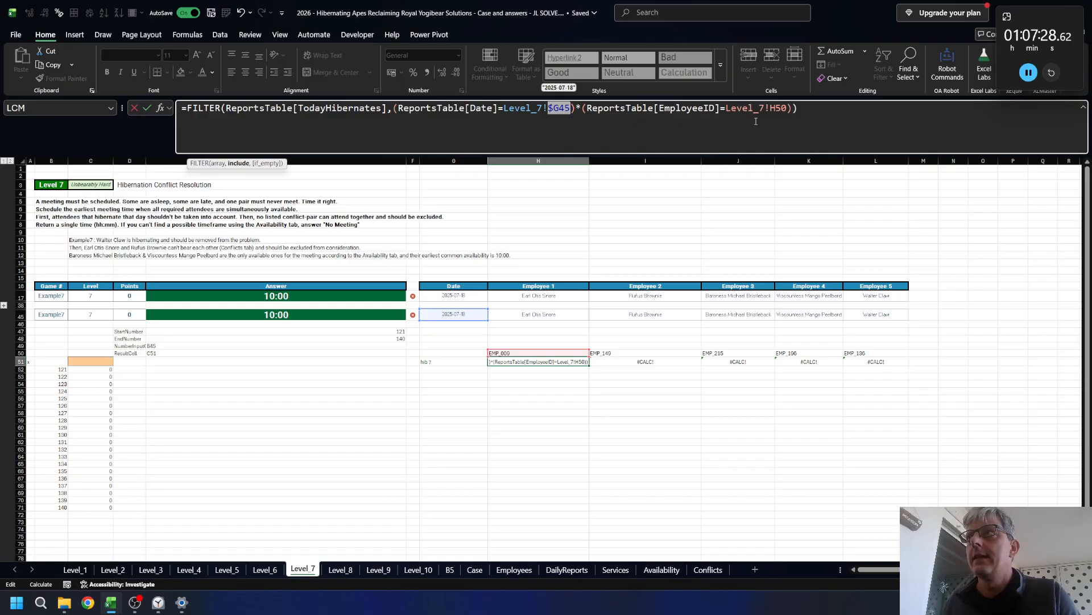
key(Return)
- Fill the corrected hibernation formula from H51 across to L51
key(Up)
key(shift+Right)
key(shift+Right)
key(shift+Right)
key(shift+Right)
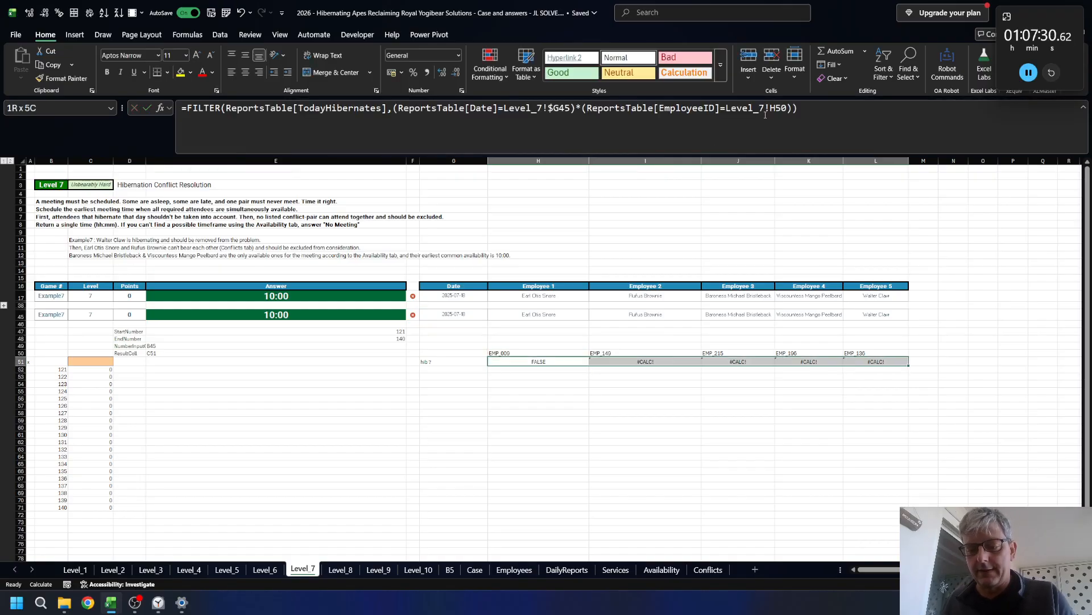
key(ctrl+r)
key(Down)
key(Down)
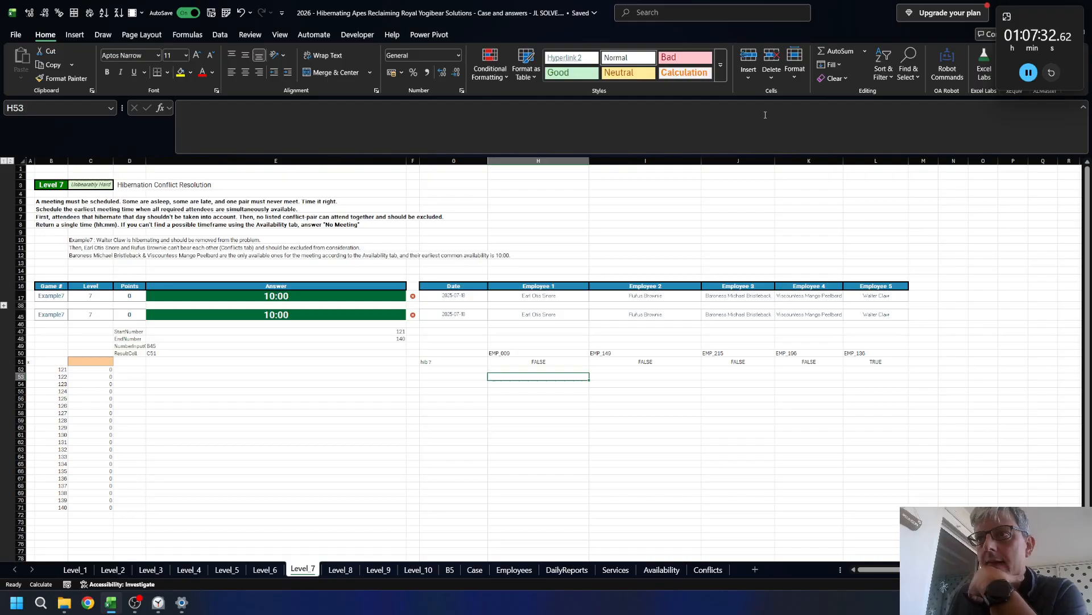
- Begin a FILTER formula in H53 with the spilled employee IDs H50# as its array
key(Left)
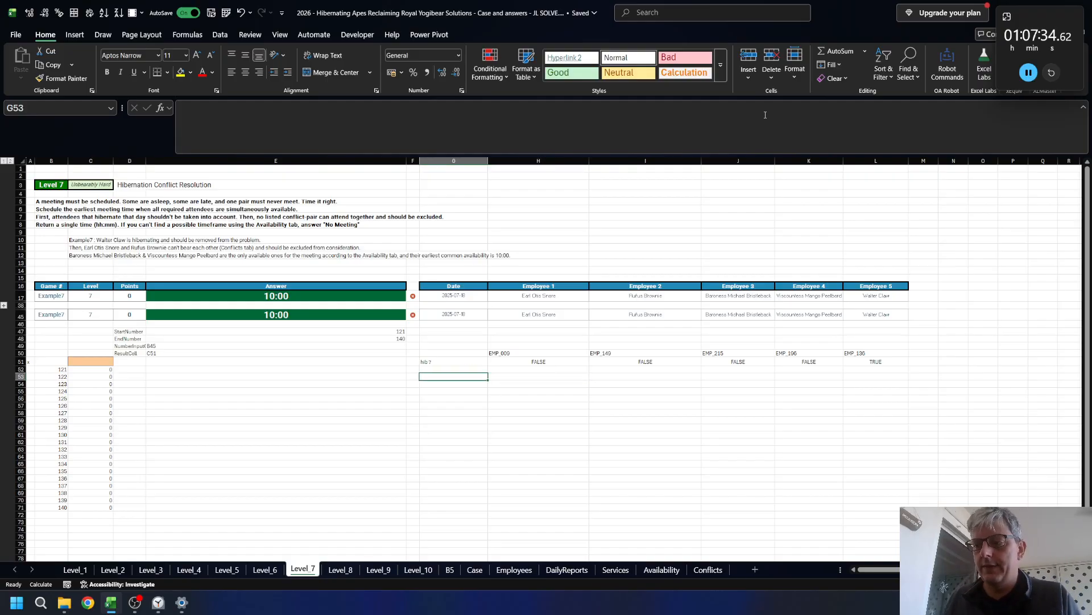
key(Right)
key(Up)
key(Up)
key(Down)
key(Down)
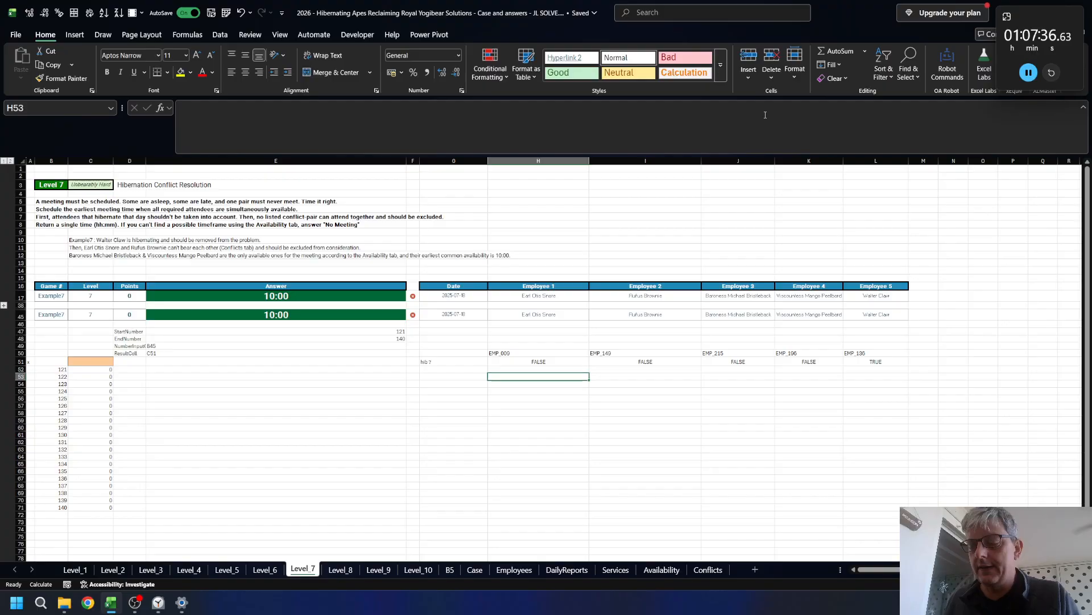
text(=FILTER()
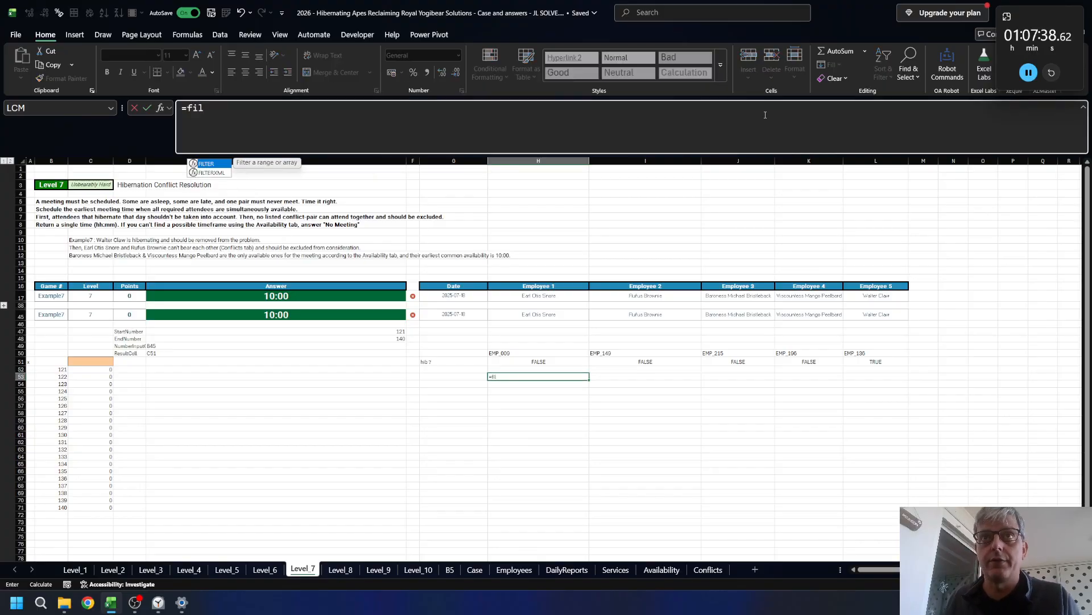
key(Up)
key(Up)
key(Up)
key(ctrl+shift+Right)
text(,)
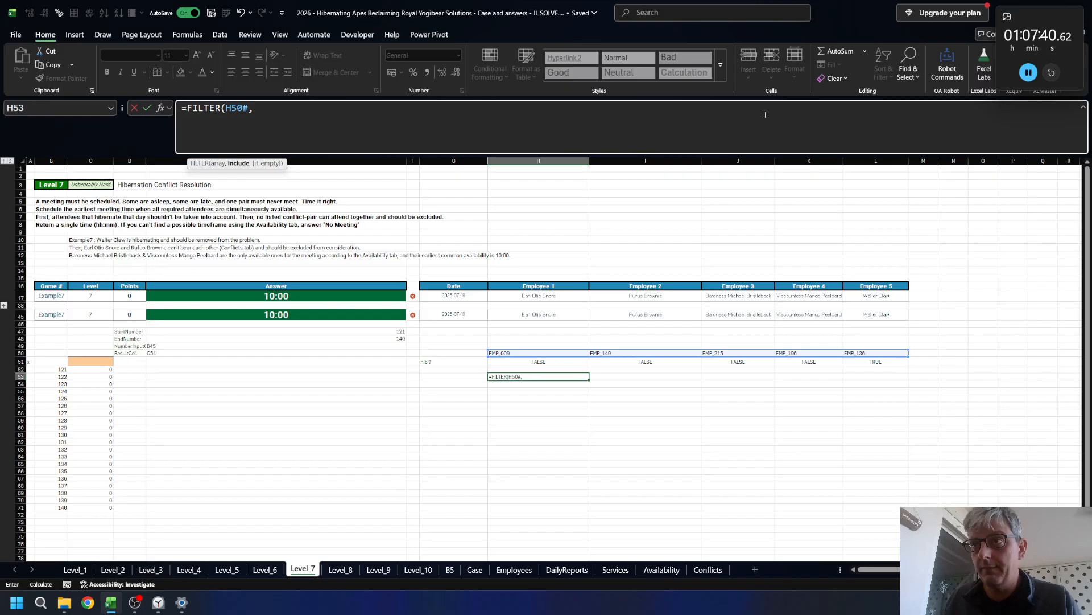
- Use the hibernation flags H51:L51 as the filter criterion and enter the H53 formula
key(Up)
key(Up)
key(ctrl+shift+Right)
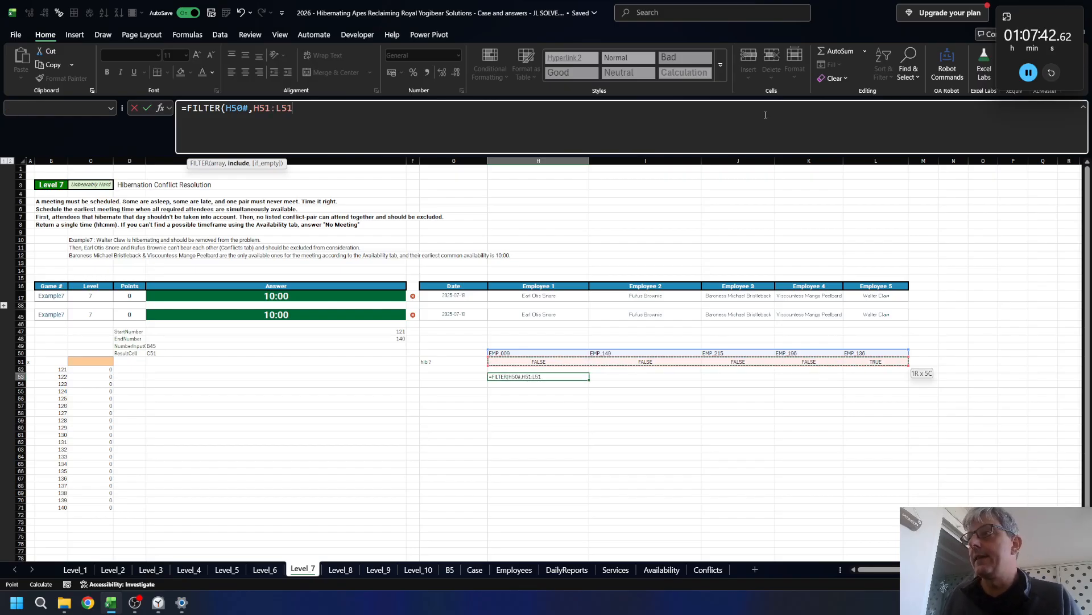
key(ctrl+Return)
- Wrap H51:L51 in NOT in the H53 formula so that only non-hibernating employees are kept
click(765, 115)
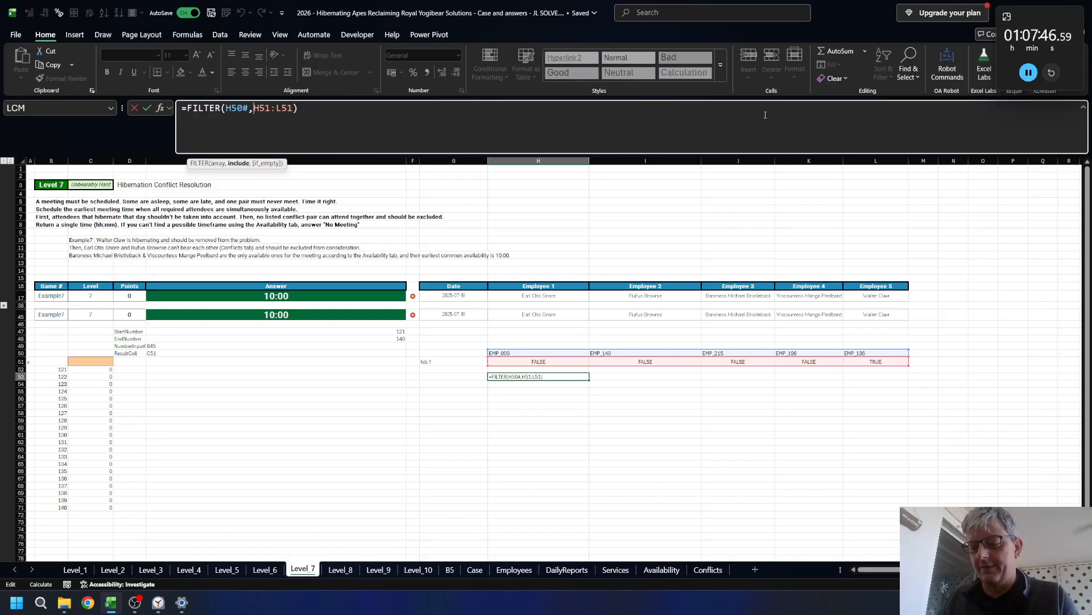
text(NOT()
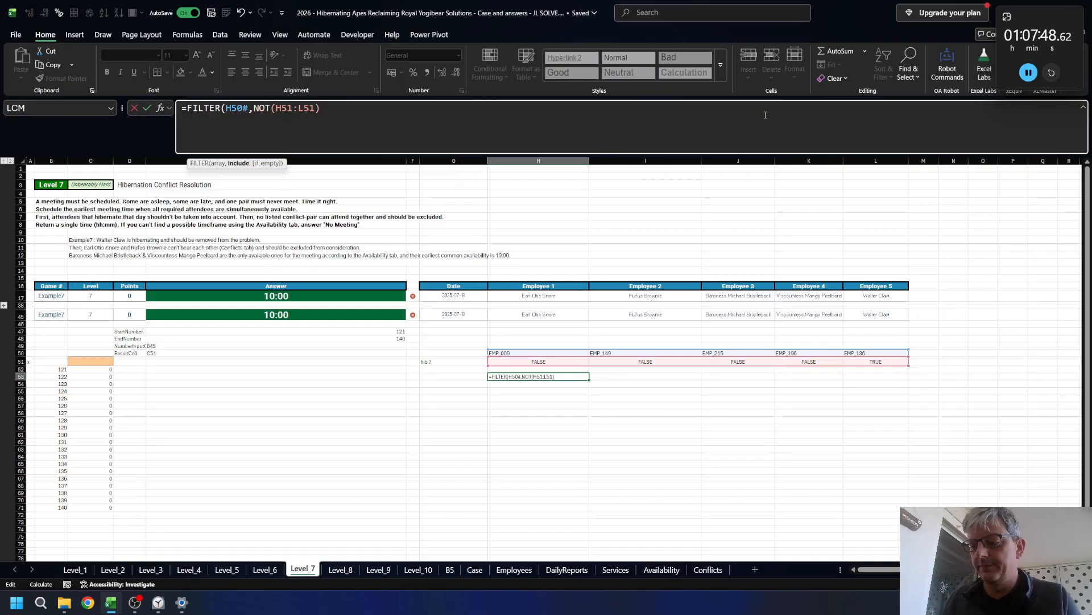
key(End)
text())
key(Return)
key(Up)
key(Down)
- Enter the label "cfct ?" in column G beside the filtered IDs and move it down to G55
key(Left)
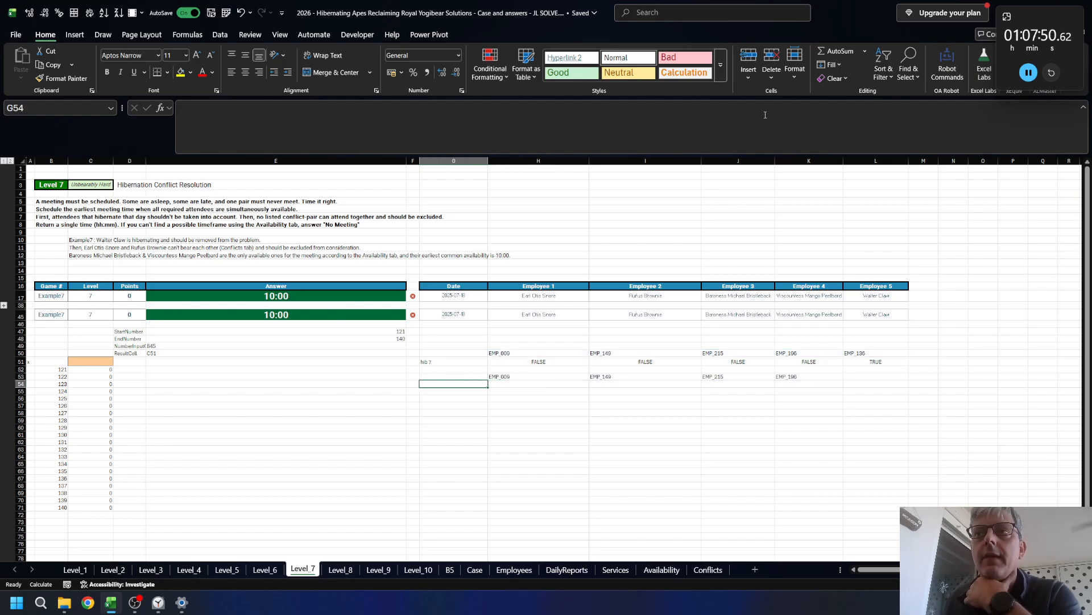
key(Up)
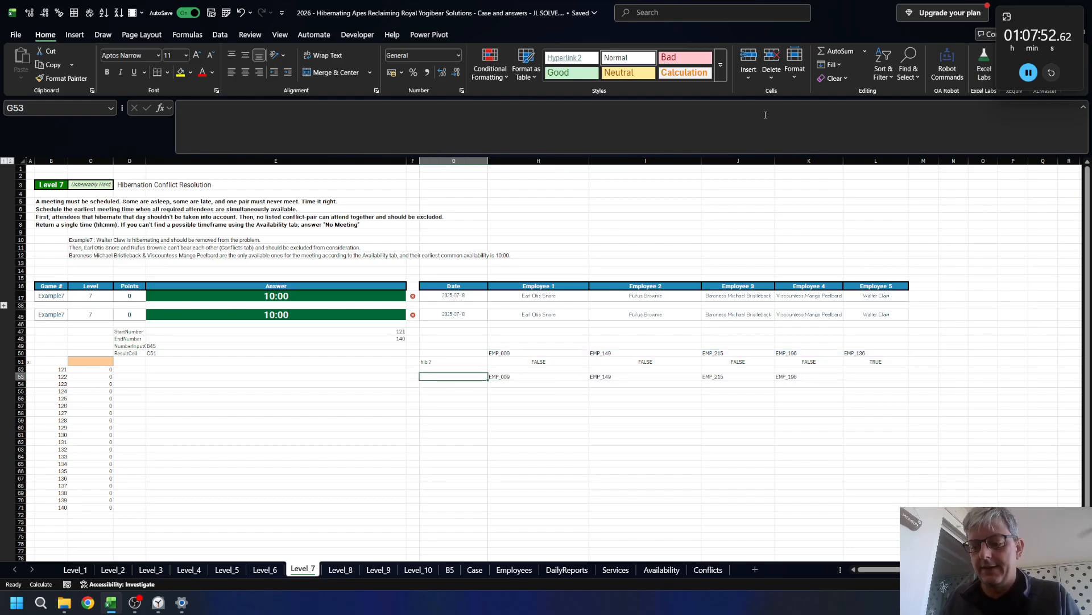
text(cfct ?)
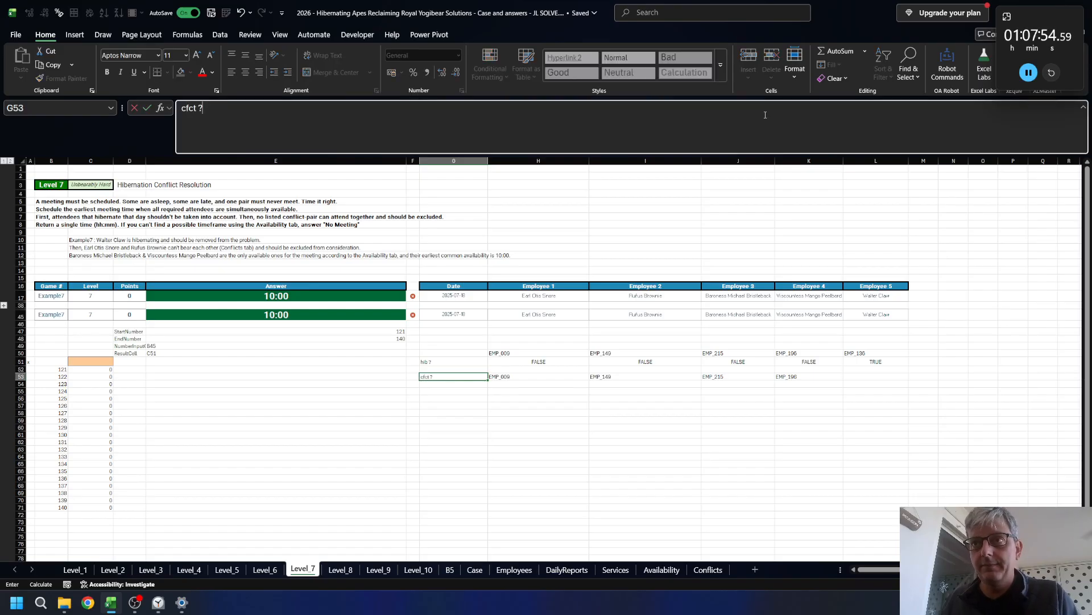
key(Return)
key(Up)
key(ctrl+x)
key(Down)
key(ctrl+v)
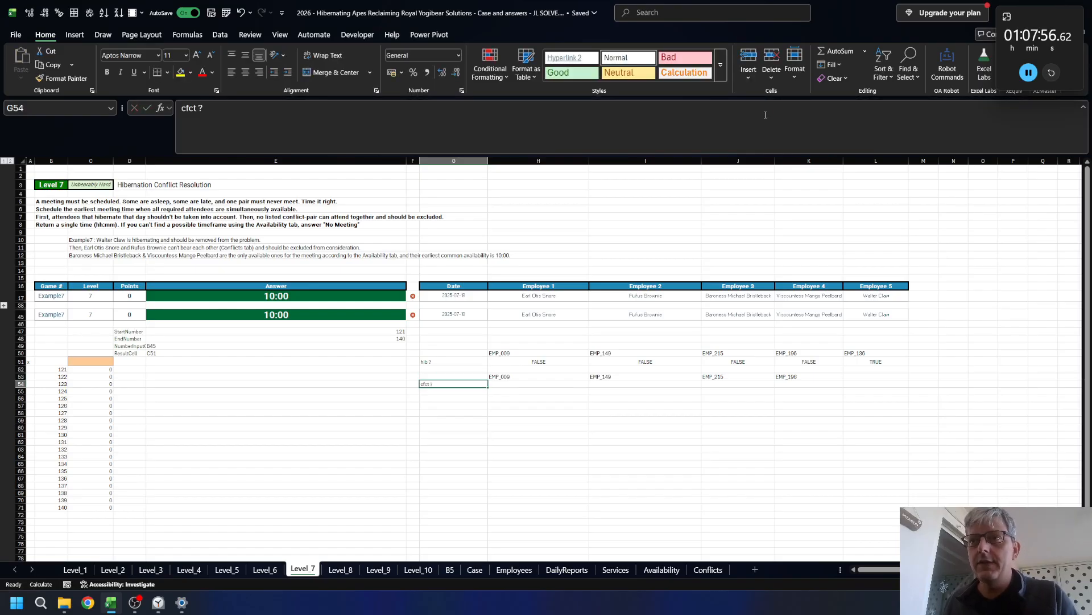
key(Right)
key(Left)
key(ctrl+c)
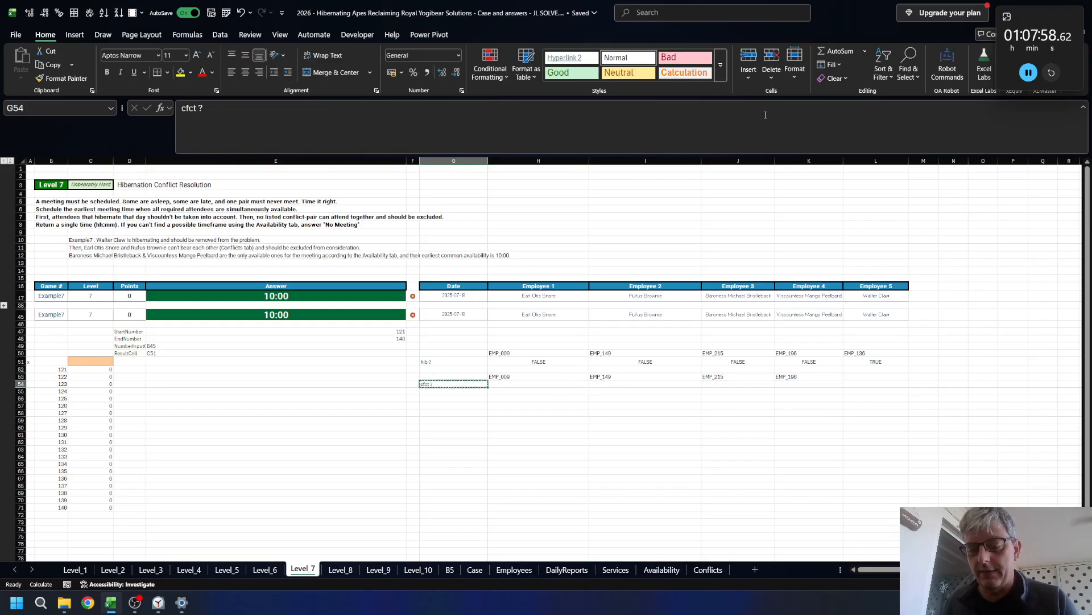
key(Down)
key(ctrl+v)
key(Up)
- Begin an XLOOKUP in H54 that looks up the filtered IDs H53# in the full ID list H50#
key(Right)
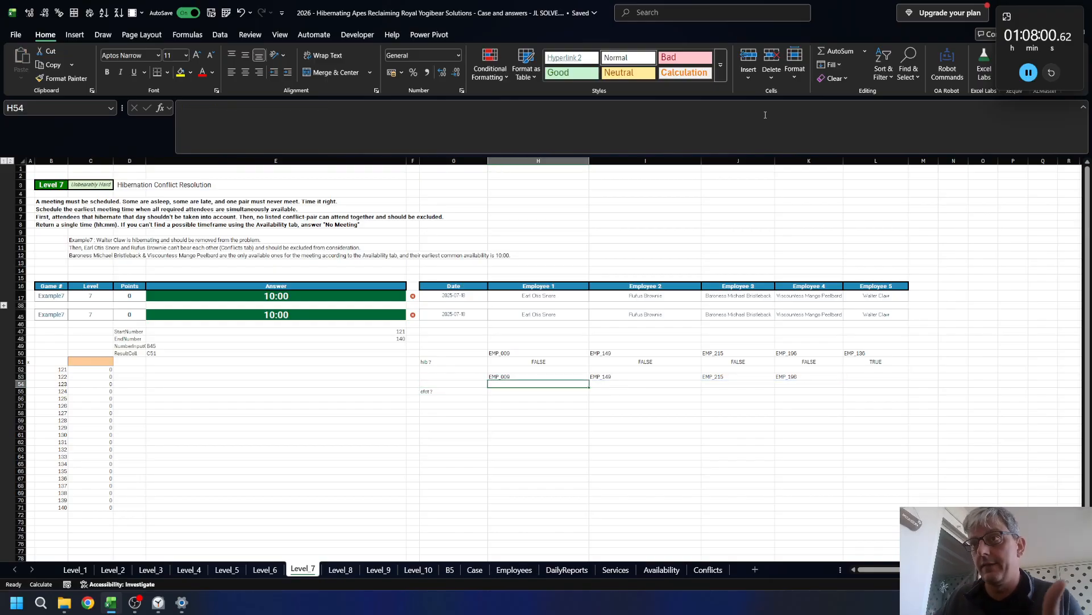
text(=XLOOKUP()
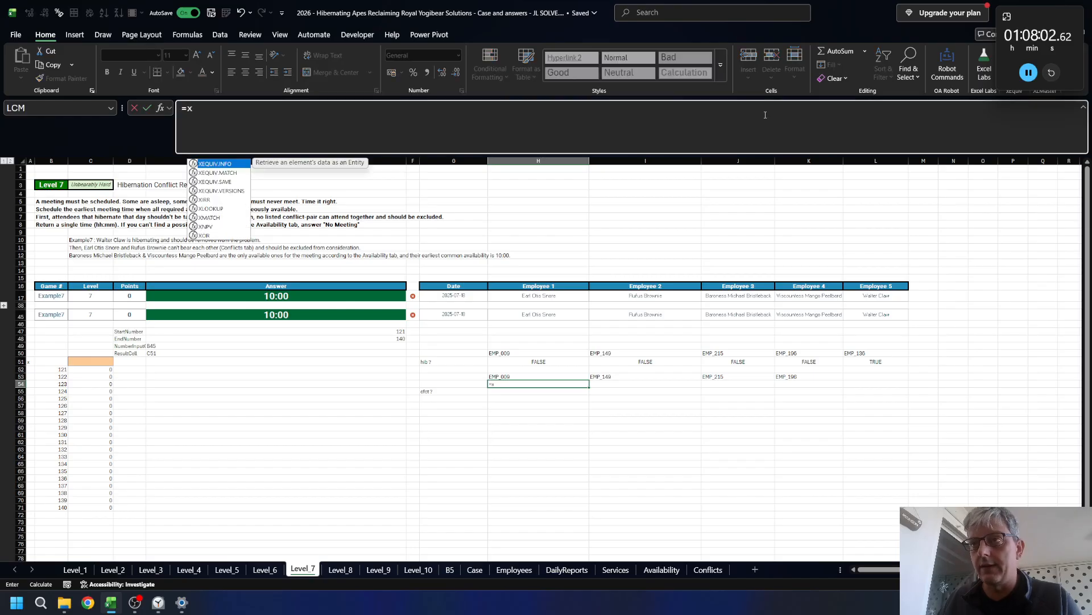
key(Up)
text(,)
key(Up)
key(Up)
key(Up)
key(Up)
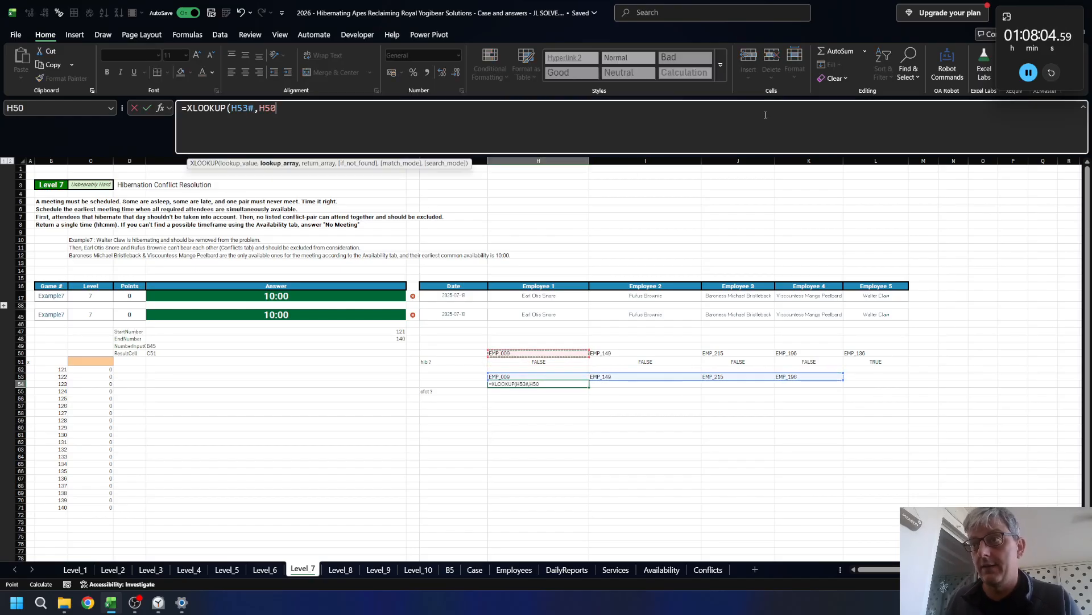
- Set the XLOOKUP's return array to the employee names in H45:L45 and enter the formula
text(,)
key(Up)
key(Up)
key(Up)
key(Up)
key(Up)
key(Up)
key(Up)
key(Up)
key(Up)
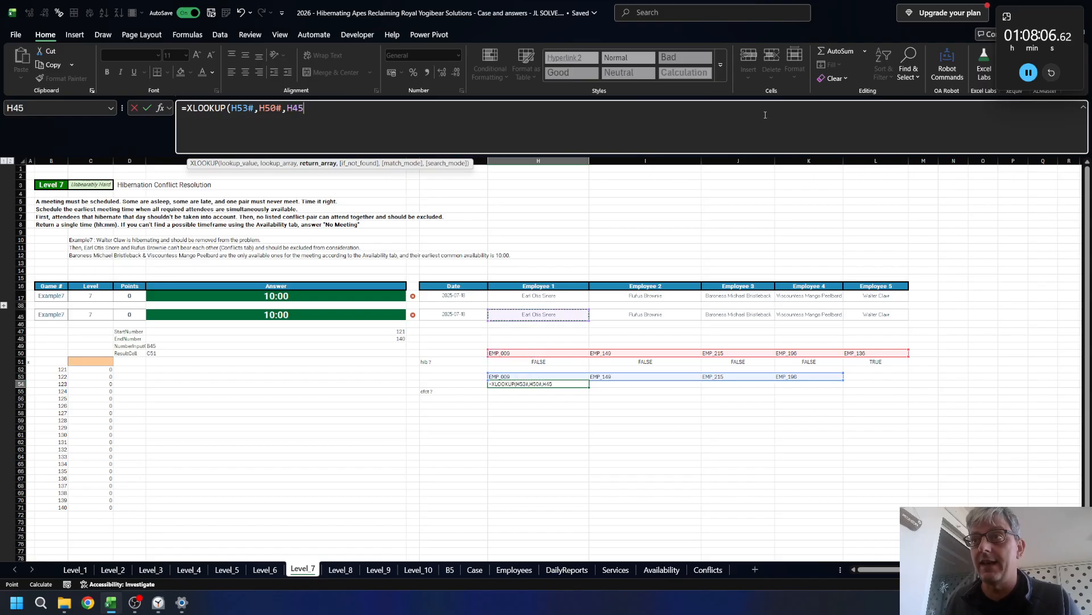
key(shift+Right)
key(shift+Right)
key(shift+Right)
key(shift+Right)
key(ctrl+Return)
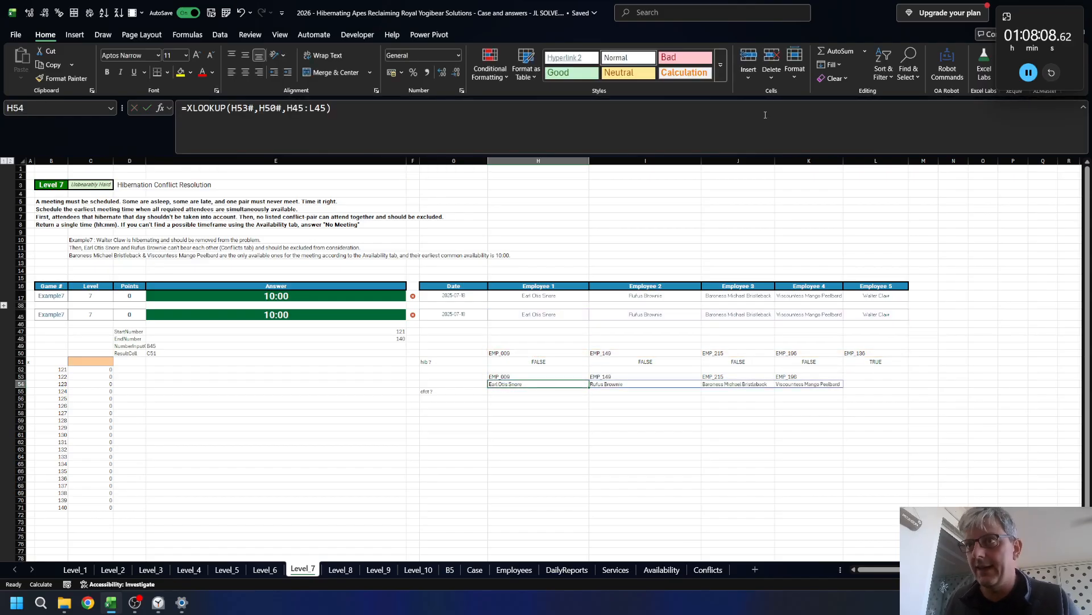
- Enter =H54#&TRANSPOSE(H54#) in H55 to build a matrix of all attendee name pairs
key(Down)
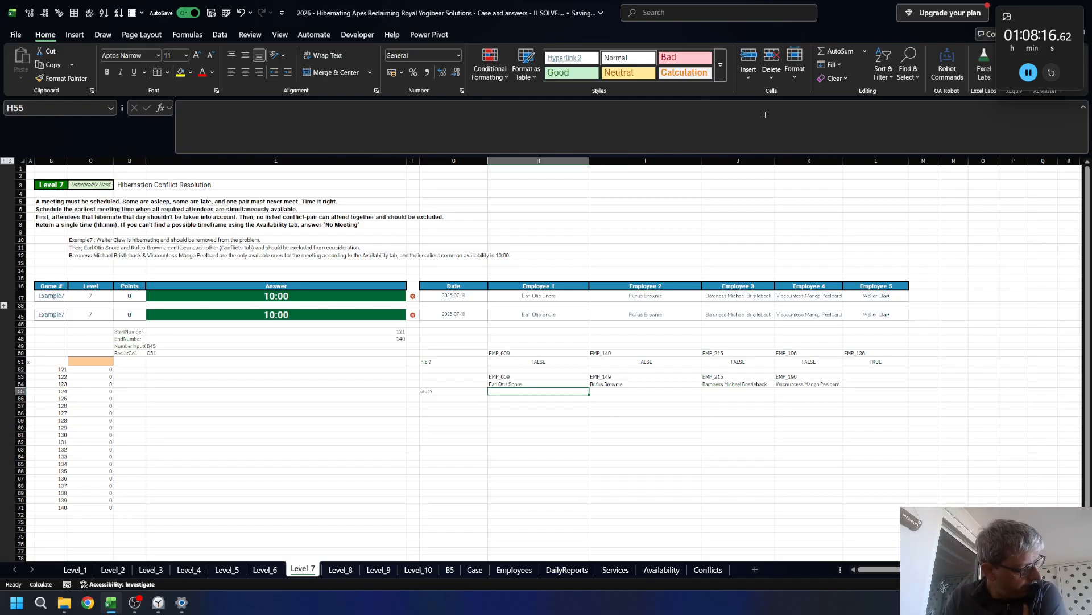
text(=FILTER()
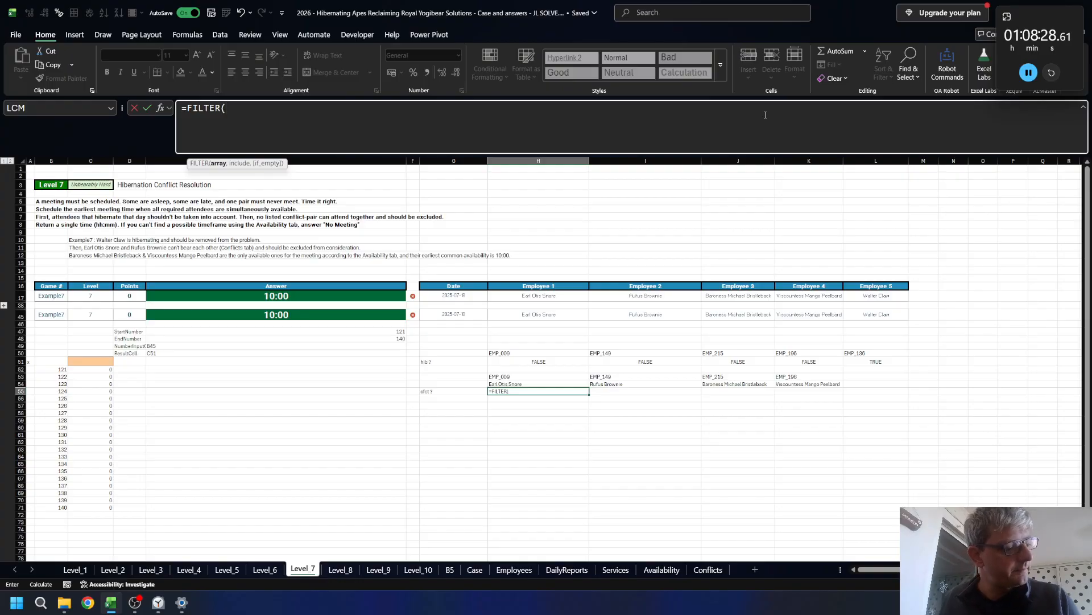
key(Escape)
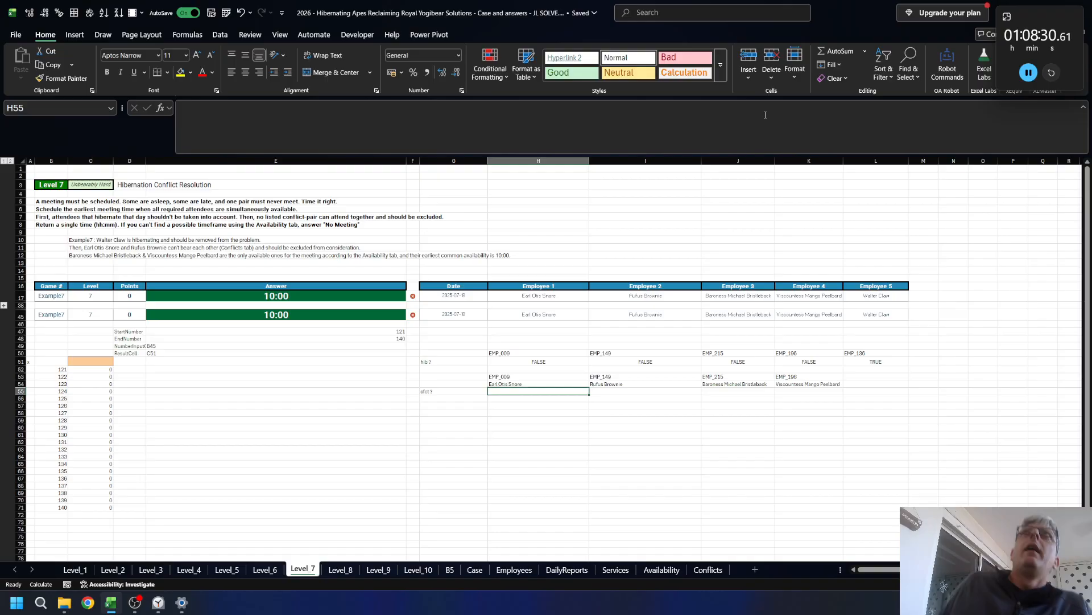
text(=)
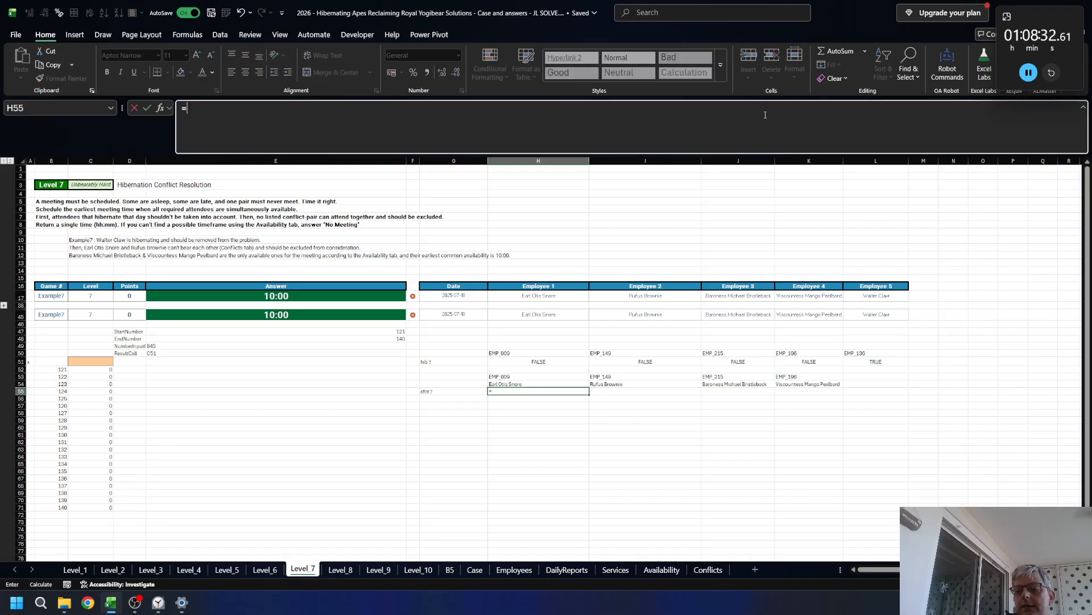
key(Up)
text(#&tra)
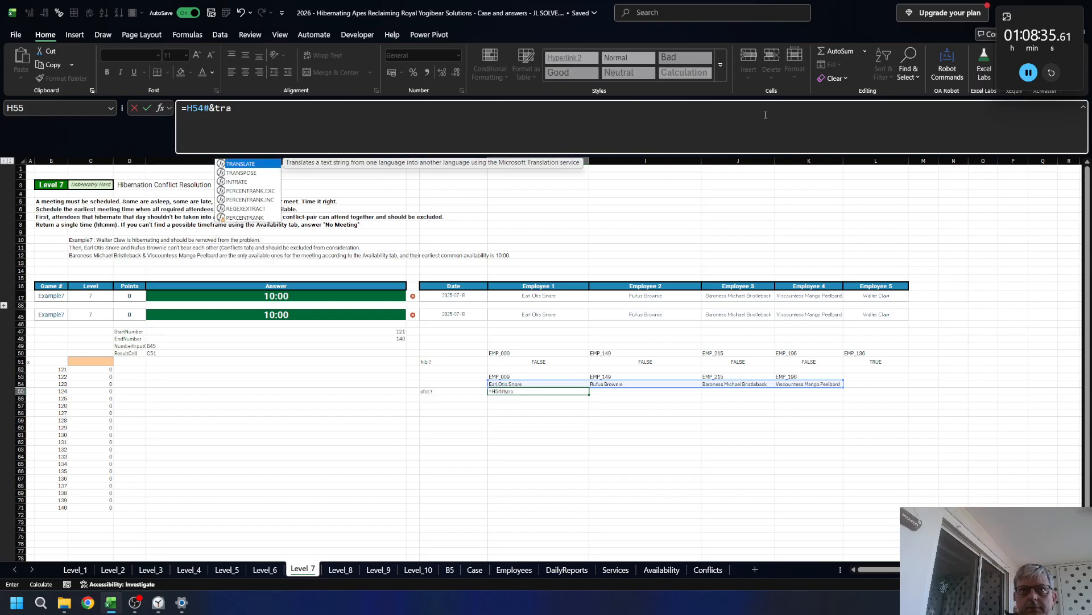
key(Down)
key(Tab)
key(Up)
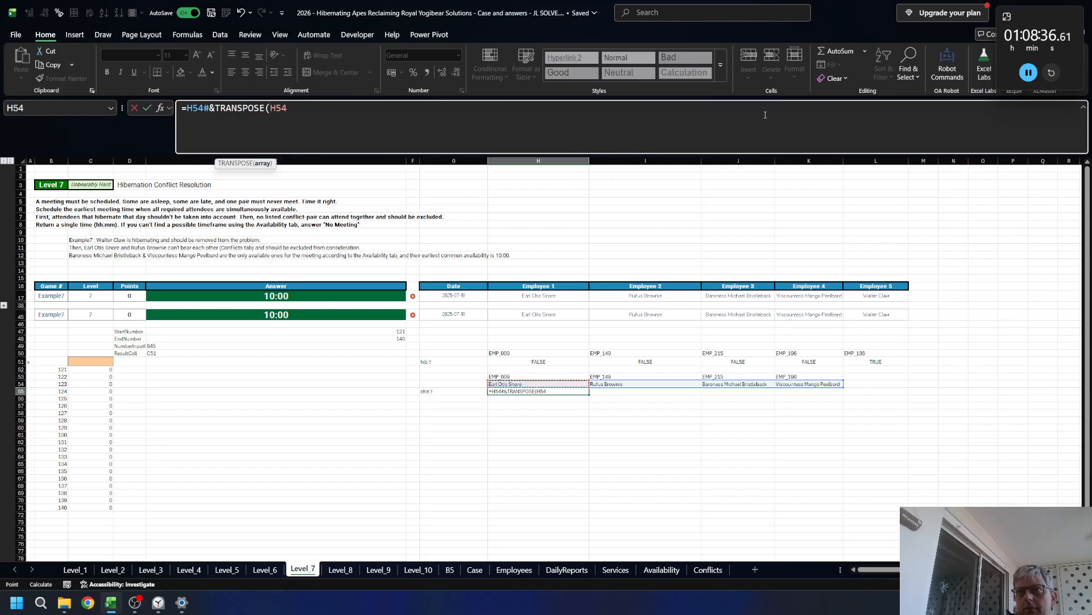
text())
key(ctrl+Return)
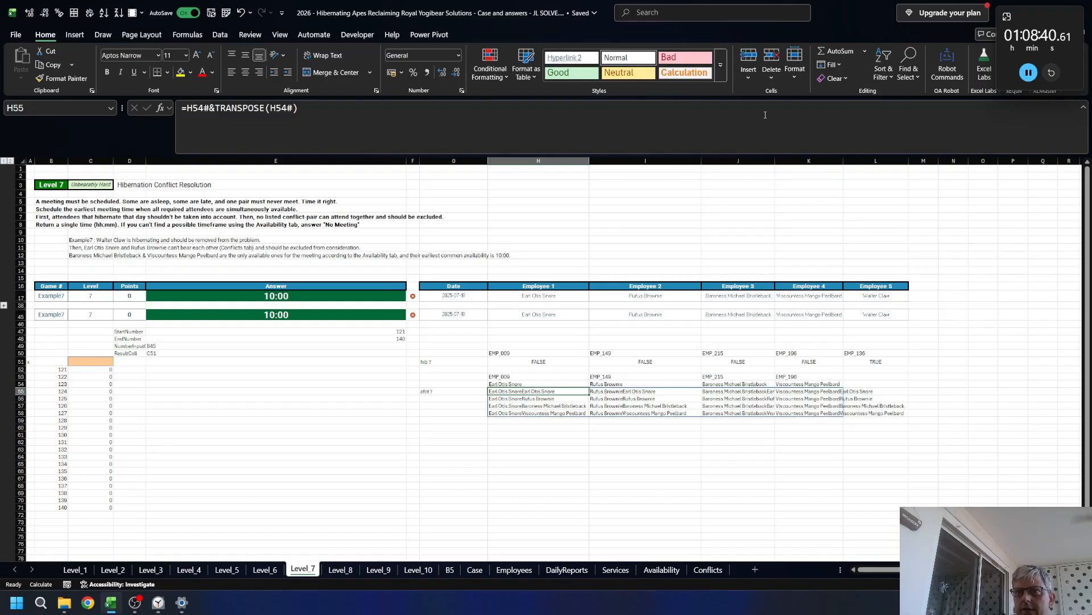
- Examine the rows and columns of the name-pair matrix spilled from H55
key(Down)
key(Down)
key(Down)
key(Up)
key(Up)
key(Up)
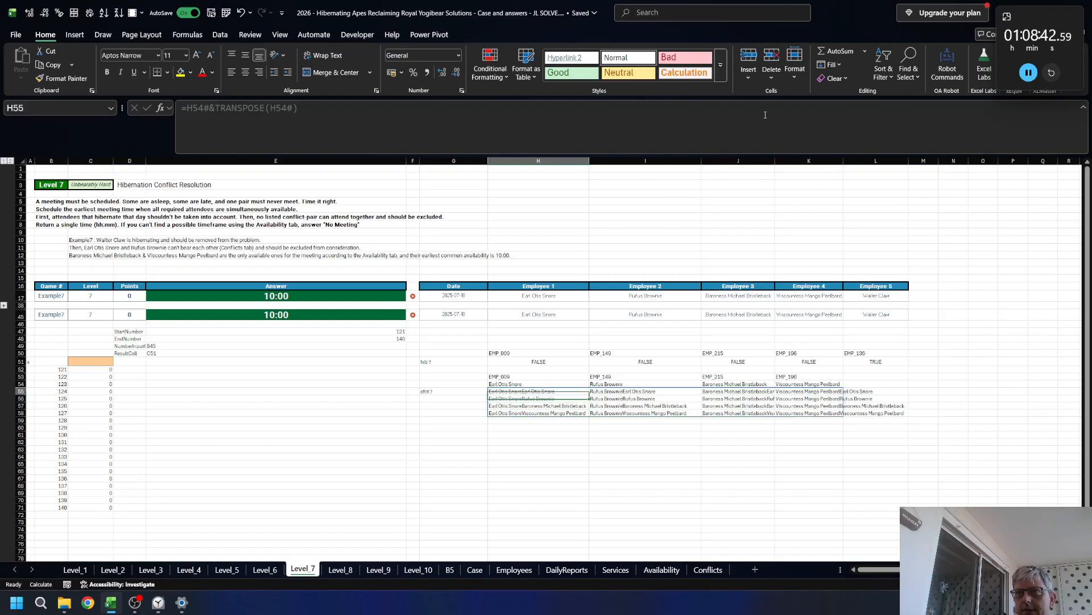
key(Right)
key(Right)
key(Right)
key(Right)
key(Left)
key(Left)
key(Left)
key(Left)
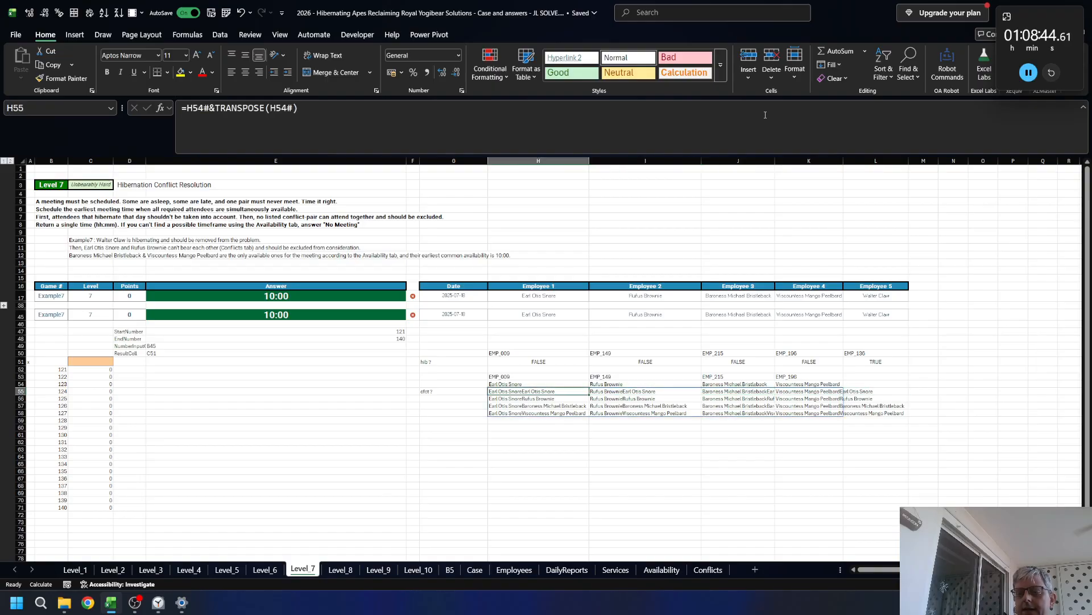
- Wrap the name-pair matrix formula in H55 with --ISNUMBER(XMATCH( and use the pairs as the lookup value
key(F2)
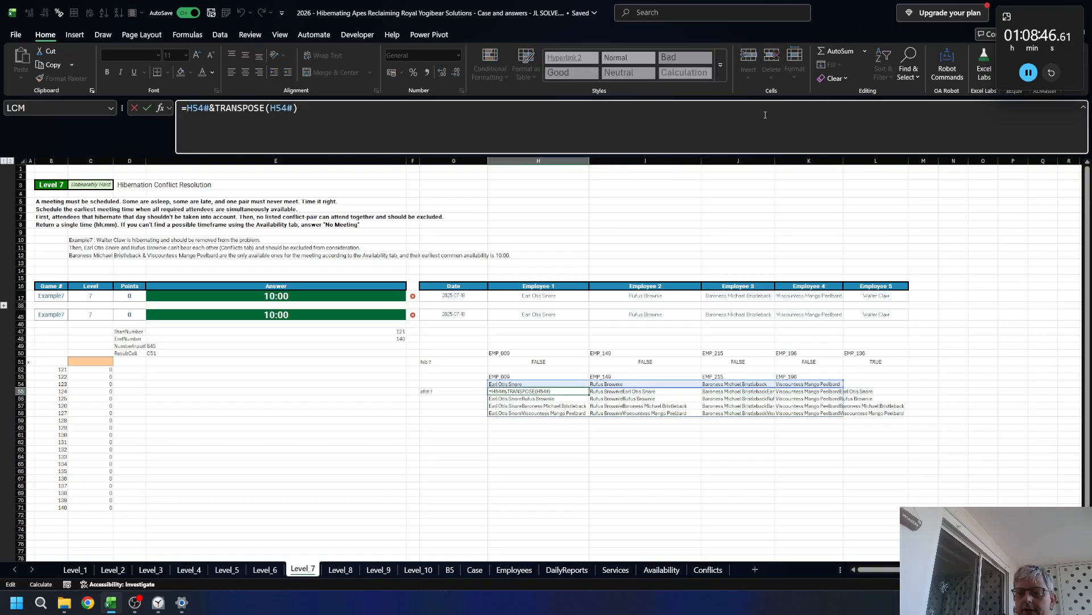
text(--)
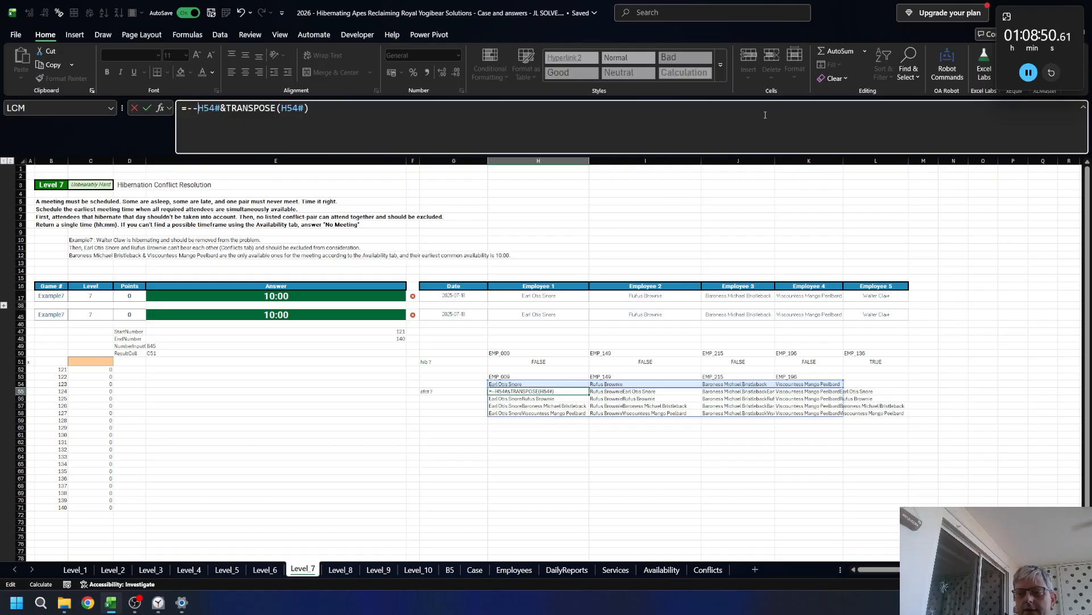
text(isn)
text(u)
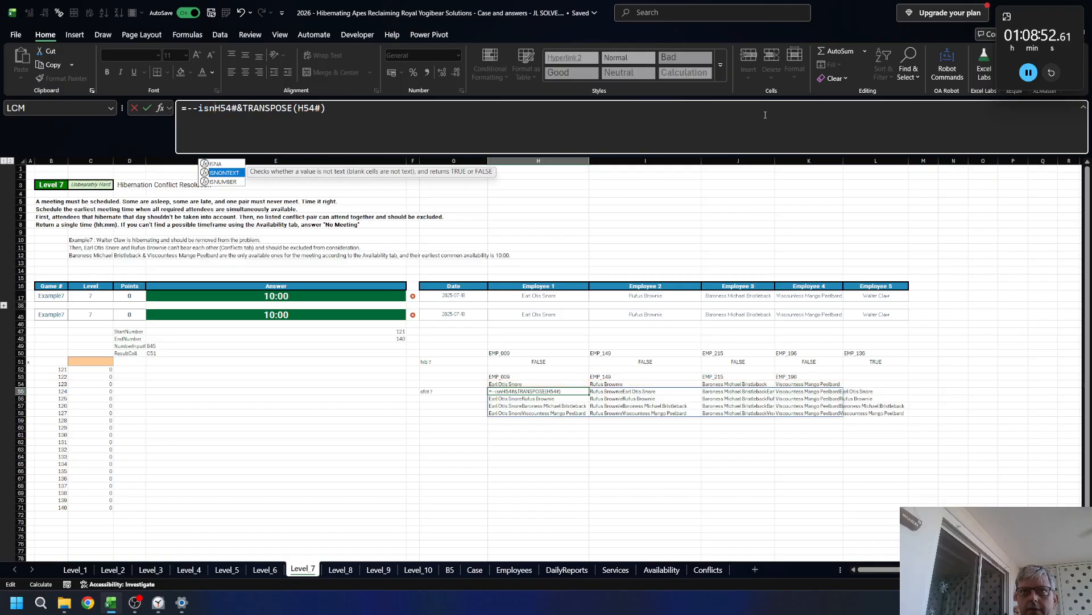
key(Tab)
text(xm)
key(Tab)
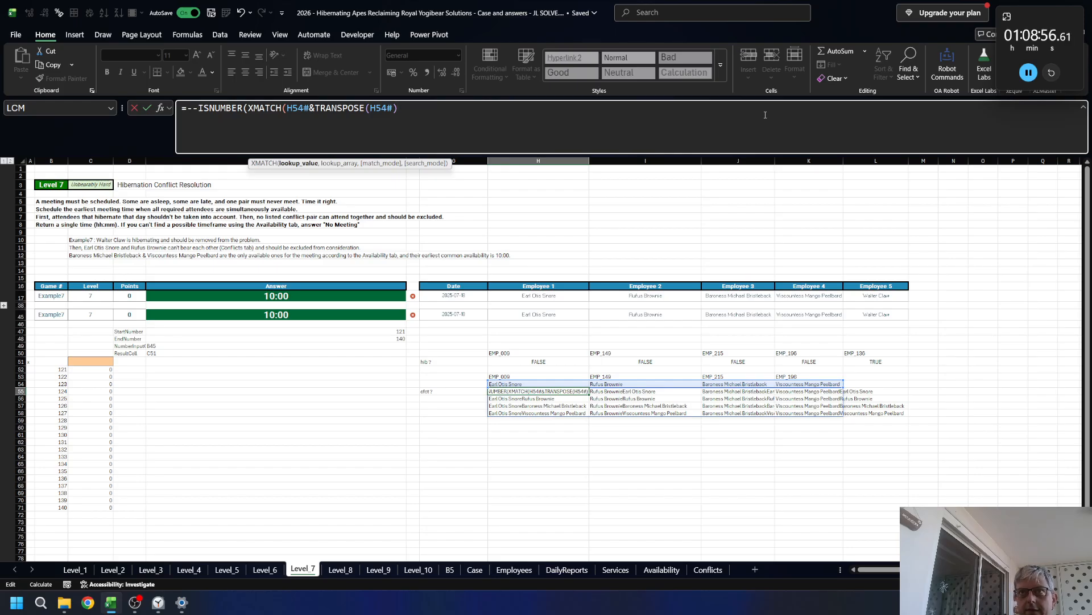
text(,)
- Set the XMATCH lookup array to the CFCT column of conflictTable on the Conflicts sheet and enter the formula
key(ctrl+Page_Down)
key(ctrl+Page_Down)
key(ctrl+Page_Down)
key(ctrl+Page_Down)
key(ctrl+Page_Down)
key(ctrl+Page_Down)
key(ctrl+Page_Down)
key(ctrl+Page_Down)
key(ctrl+Page_Down)
key(ctrl+Page_Down)
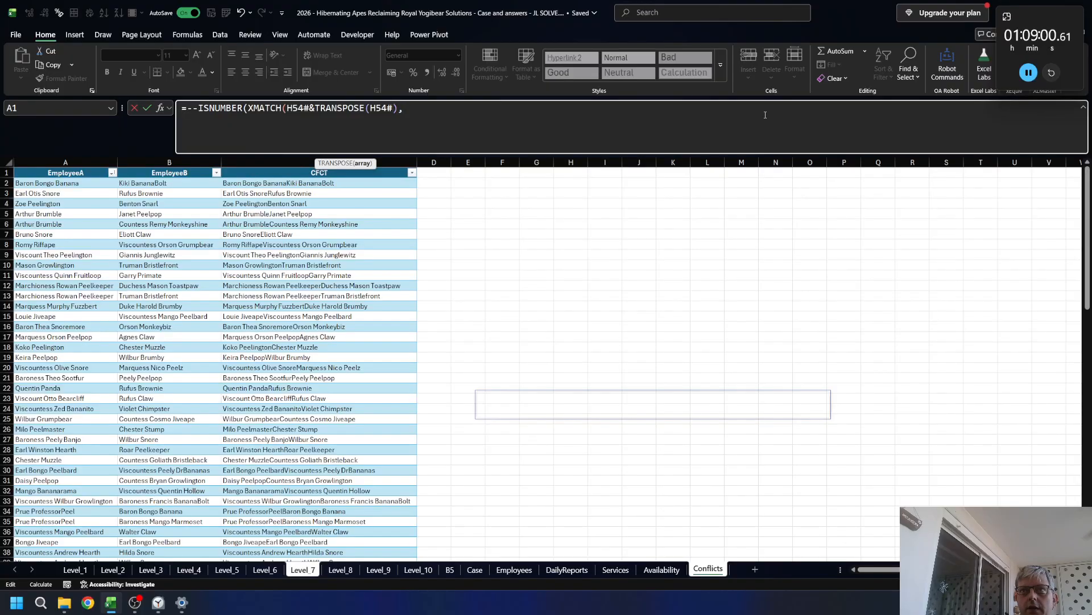
key(ctrl+Home)
key(Right)
key(Right)
key(Right)
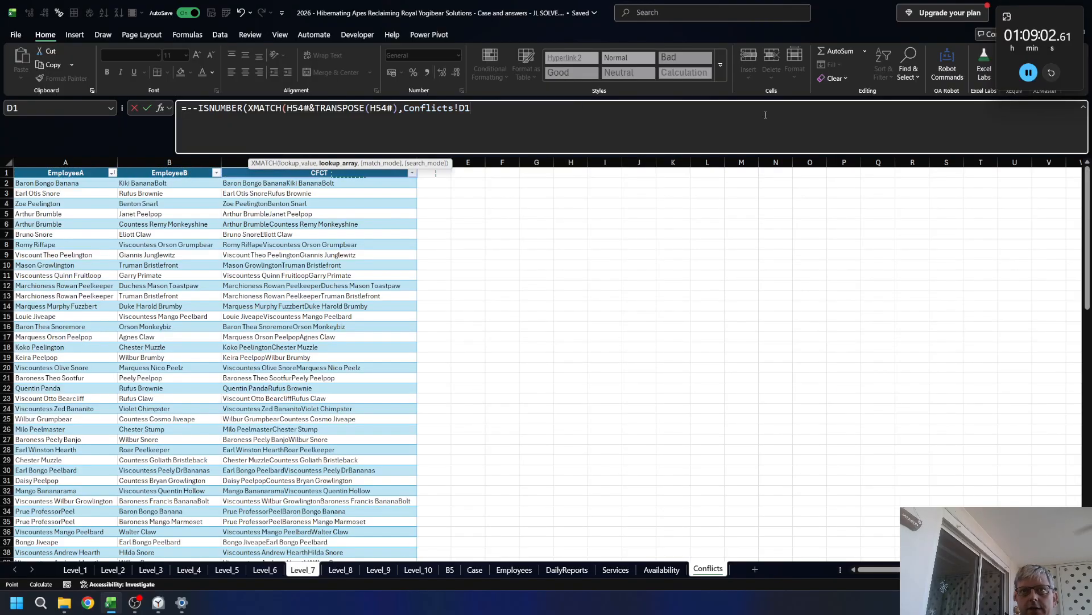
key(Down)
key(Left)
key(ctrl+shift+Down)
text()))
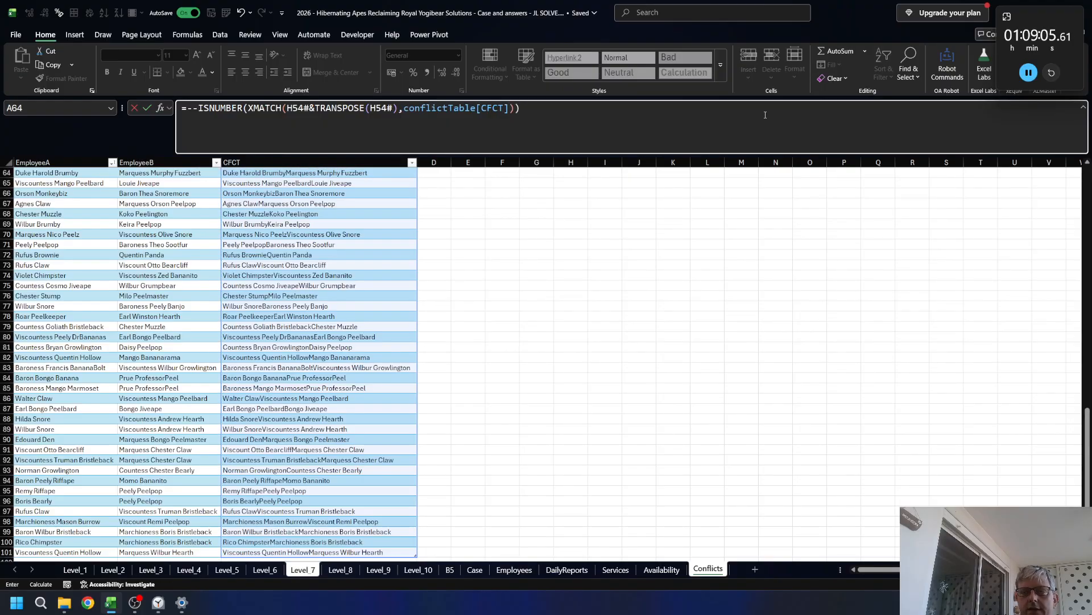
key(Return)
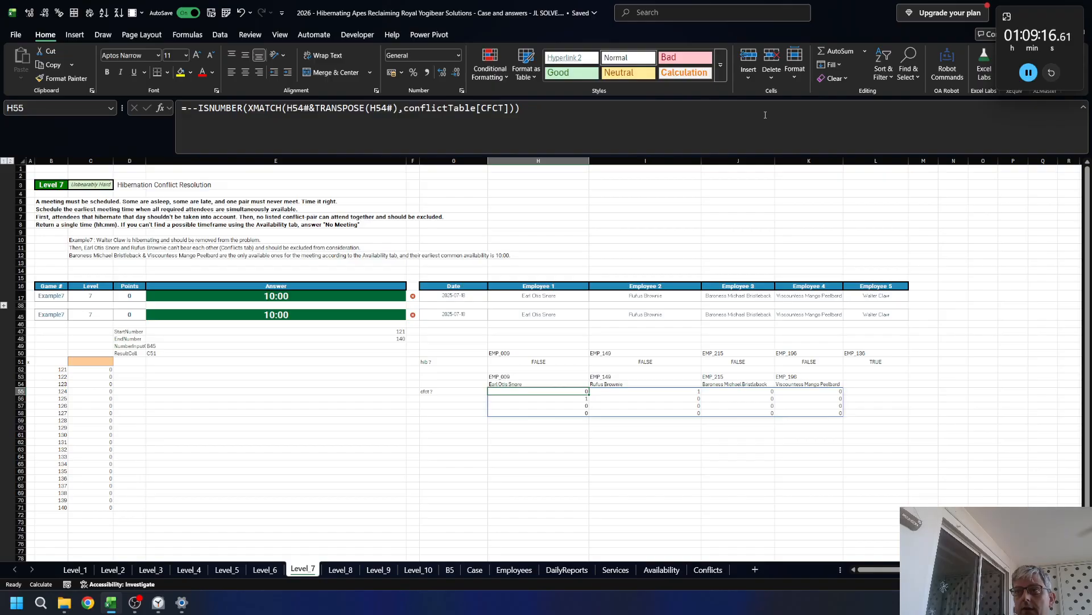
- Wrap the H55 conflict matrix in BYCOL with the OR function to flag each conflicted attendee
click(765, 115)
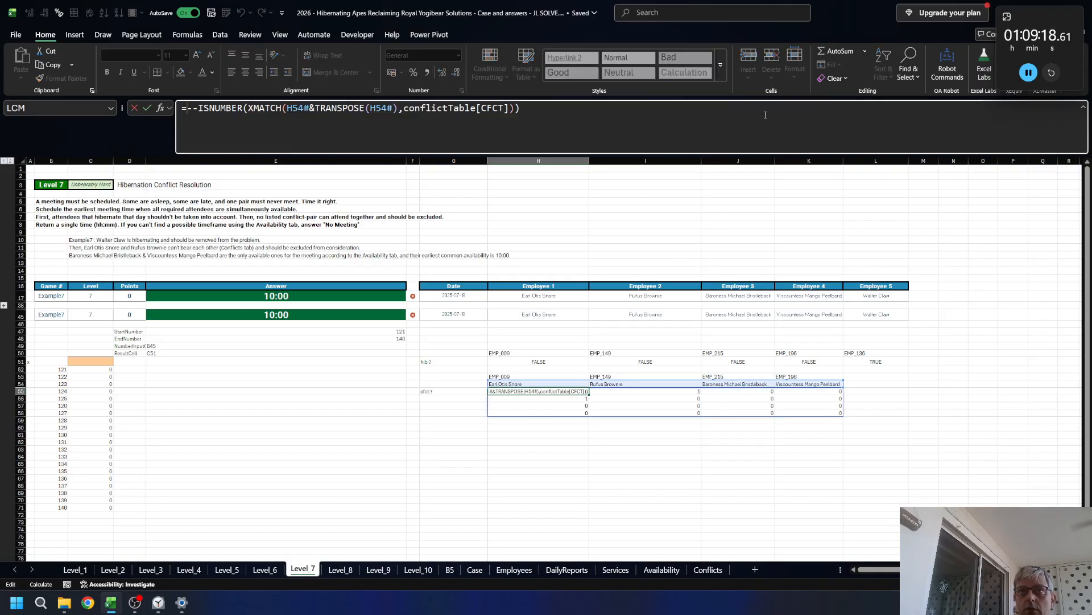
text(BYCOL()
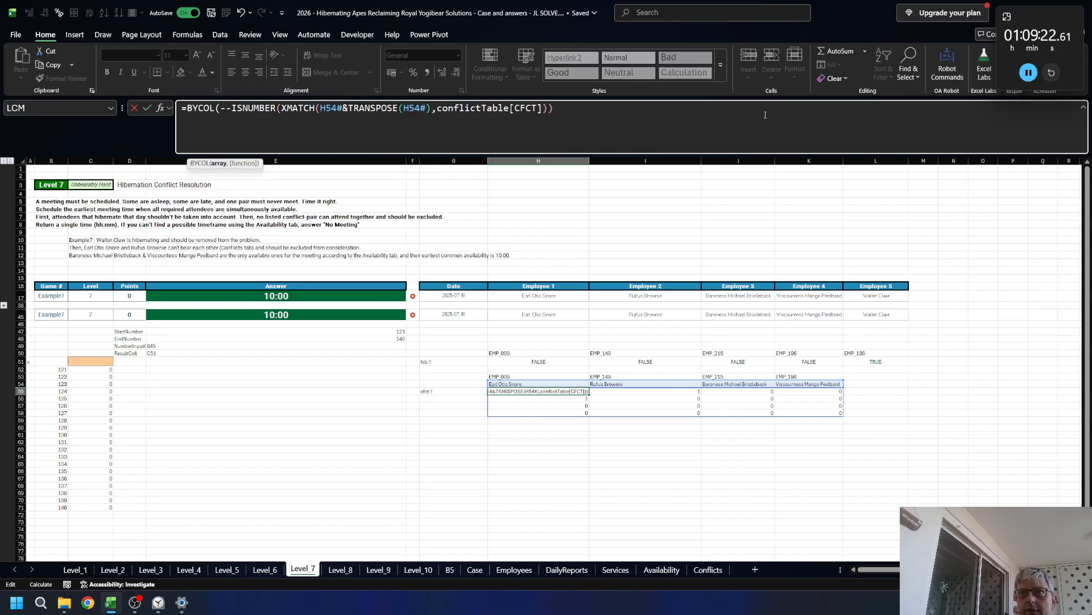
text(,)
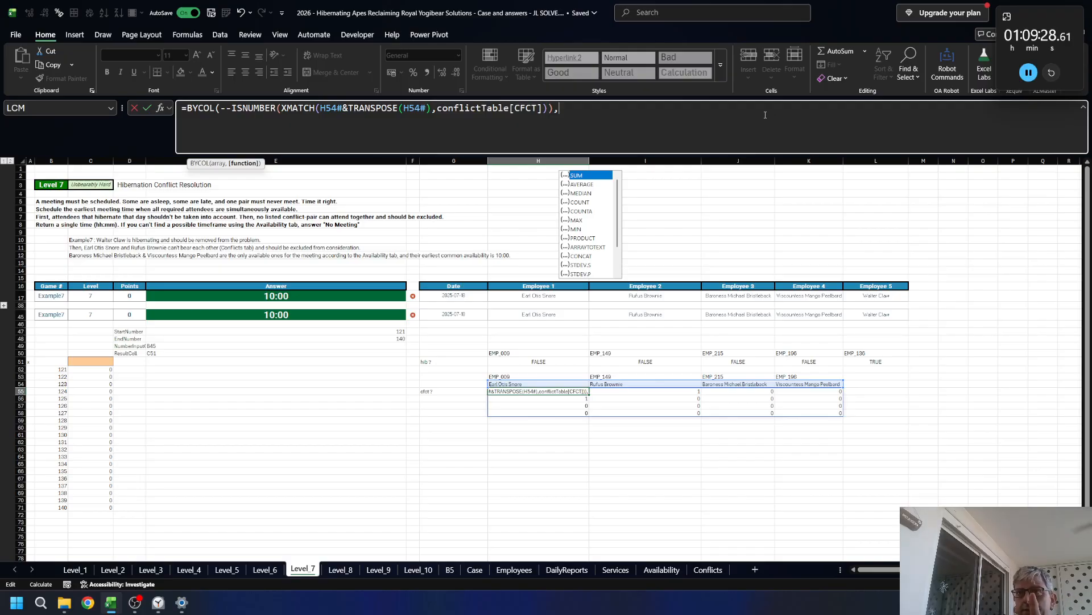
text(OR))
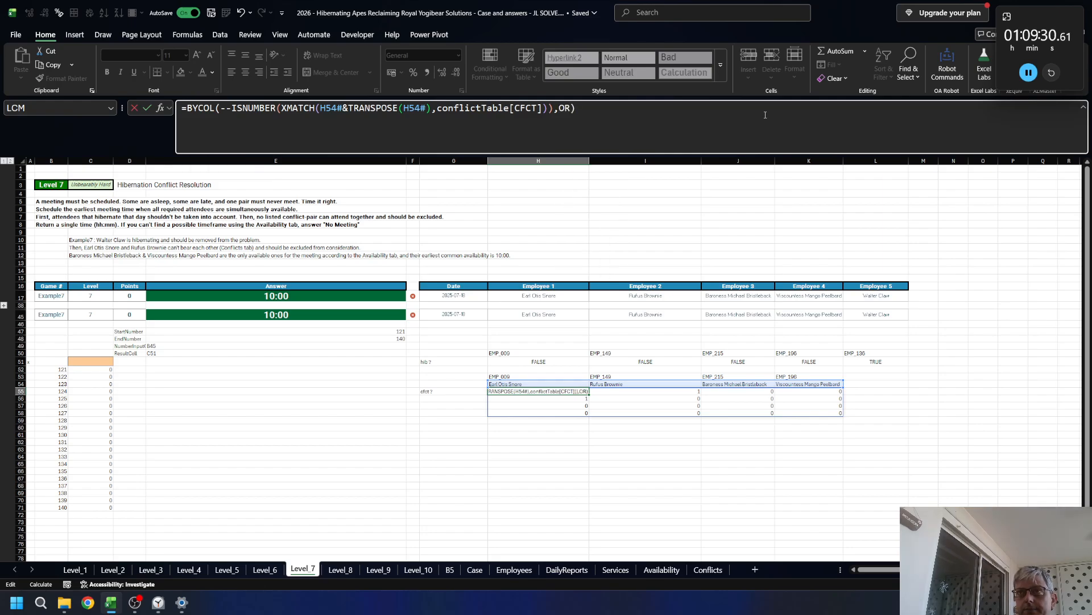
key(ctrl+Return)
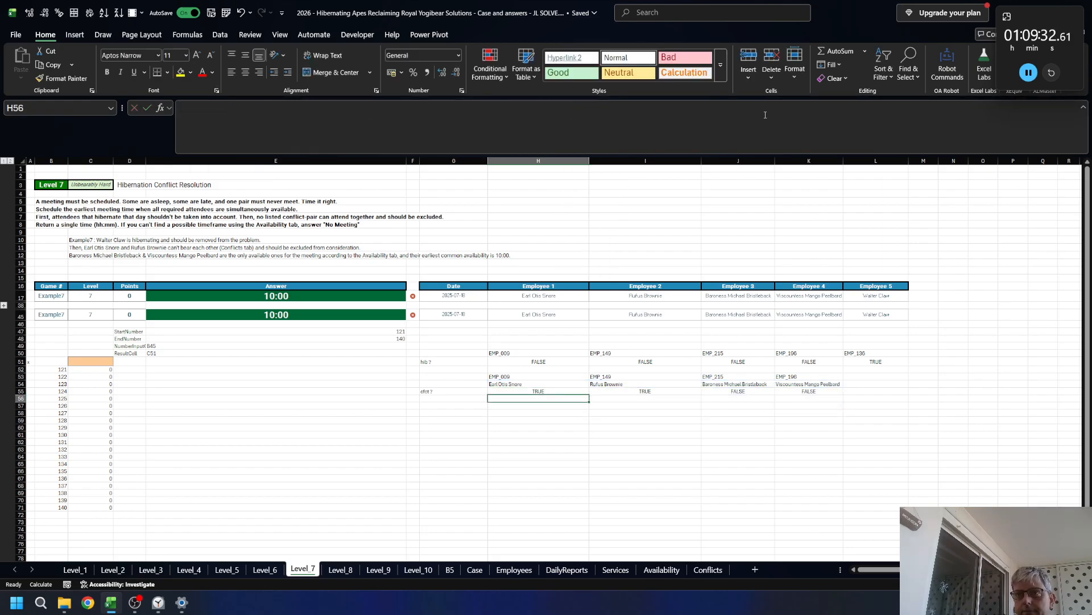
click(765, 115)
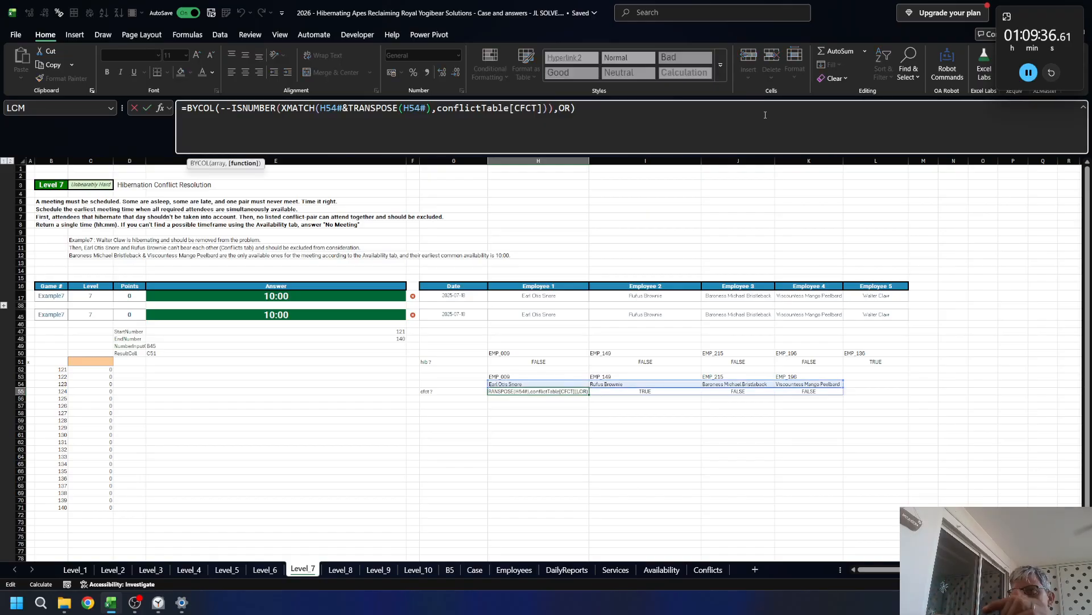
key(Return)
- Label cell G57 as LEFT for the remaining attendees
key(Up)
key(Down)
key(Down)
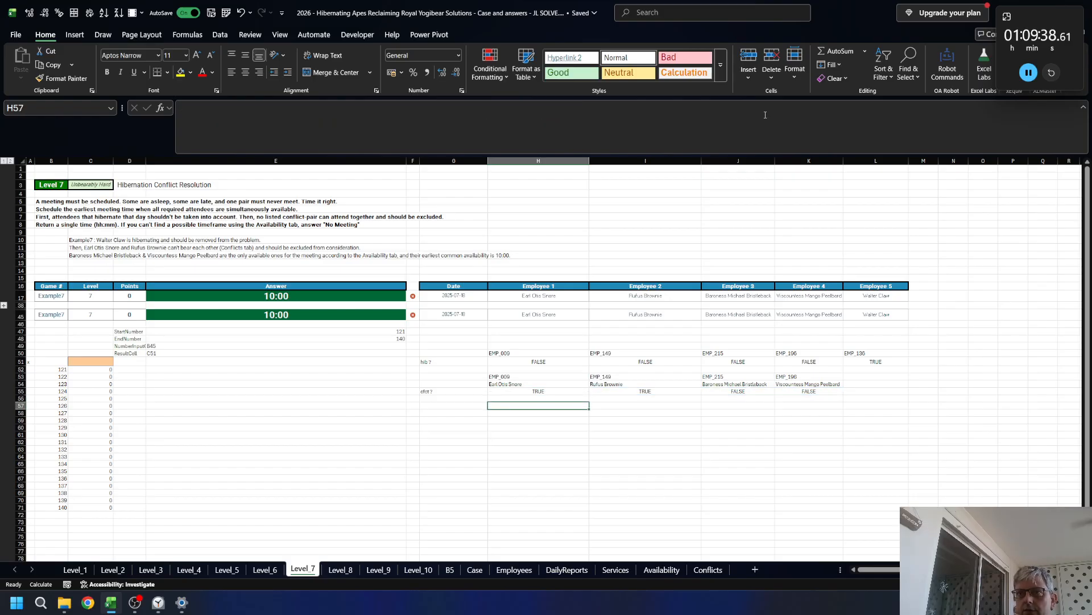
key(Left)
text(LEFTY)
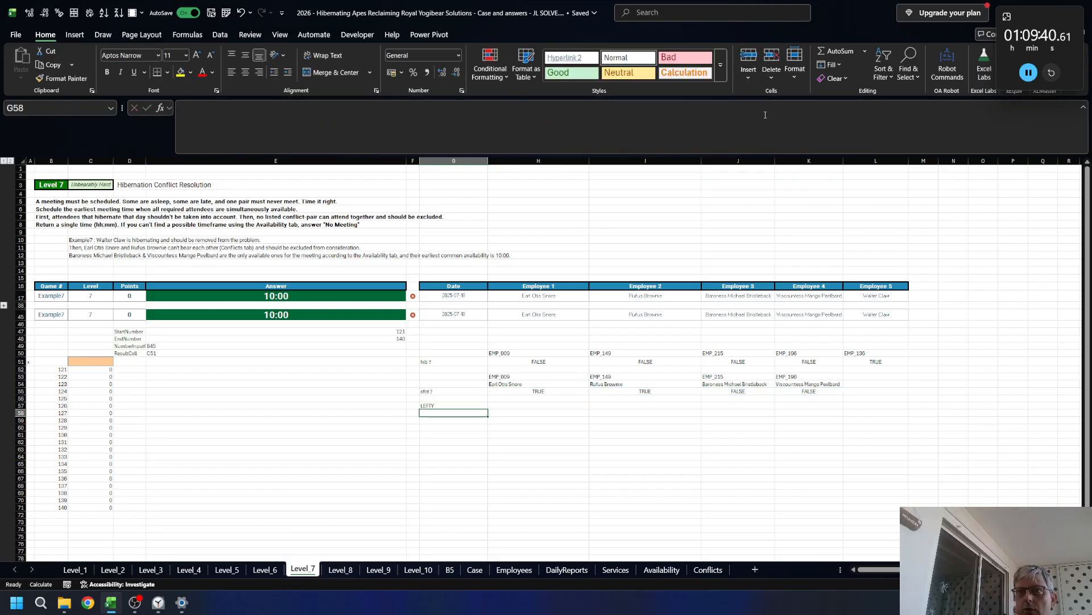
key(BackSpace)
key(Right)
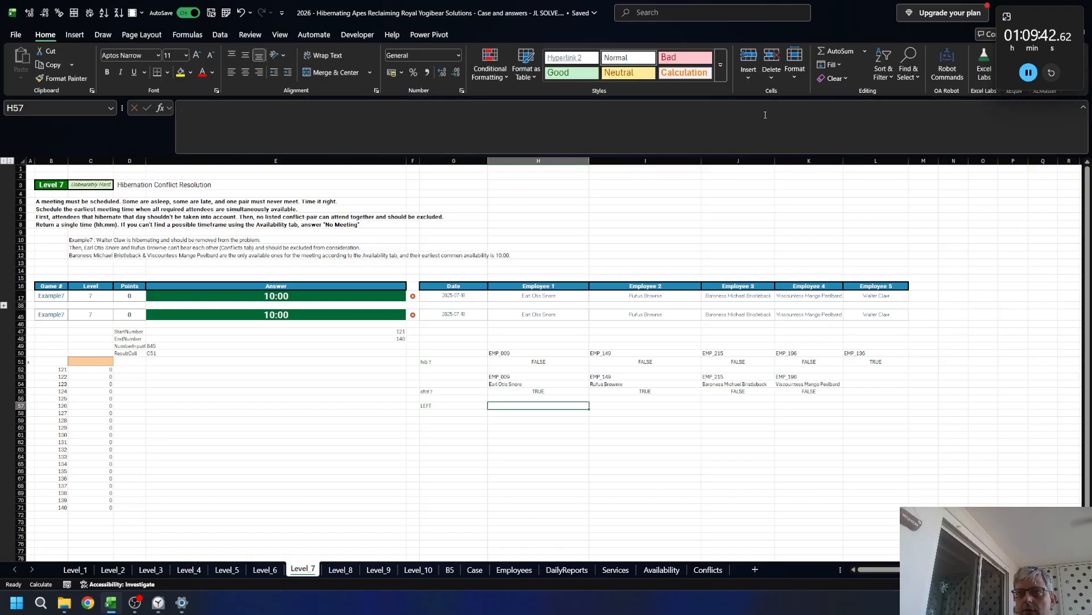
- Enter =FILTER(H53#,NOT(H55#)) in H57 to keep only the employee IDs without conflicts
text(=FILTER()
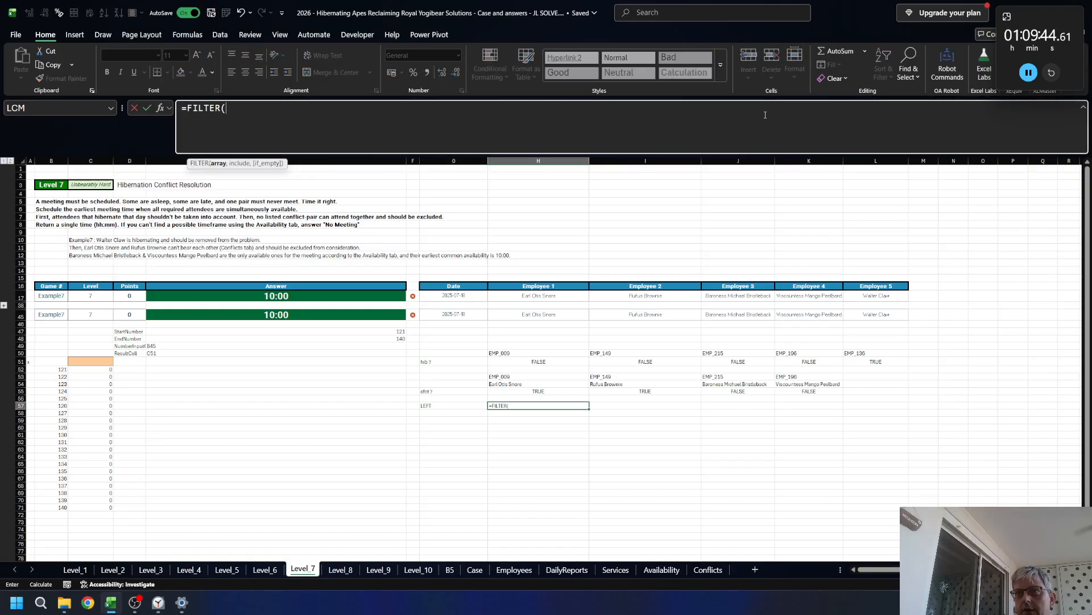
key(Up)
key(Up)
key(Up)
key(Up)
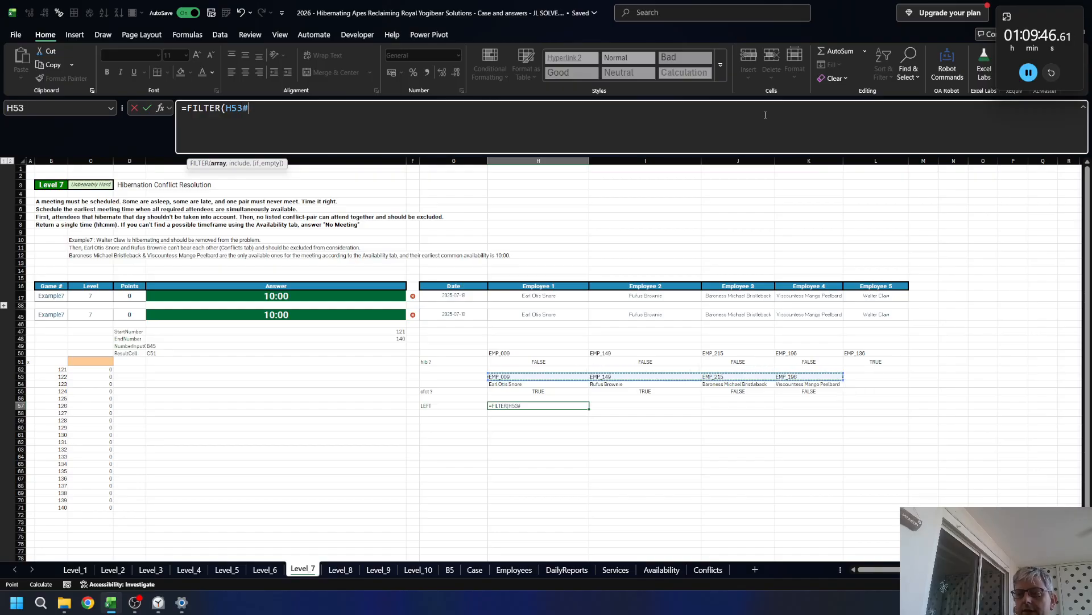
text(,)
text(NO)
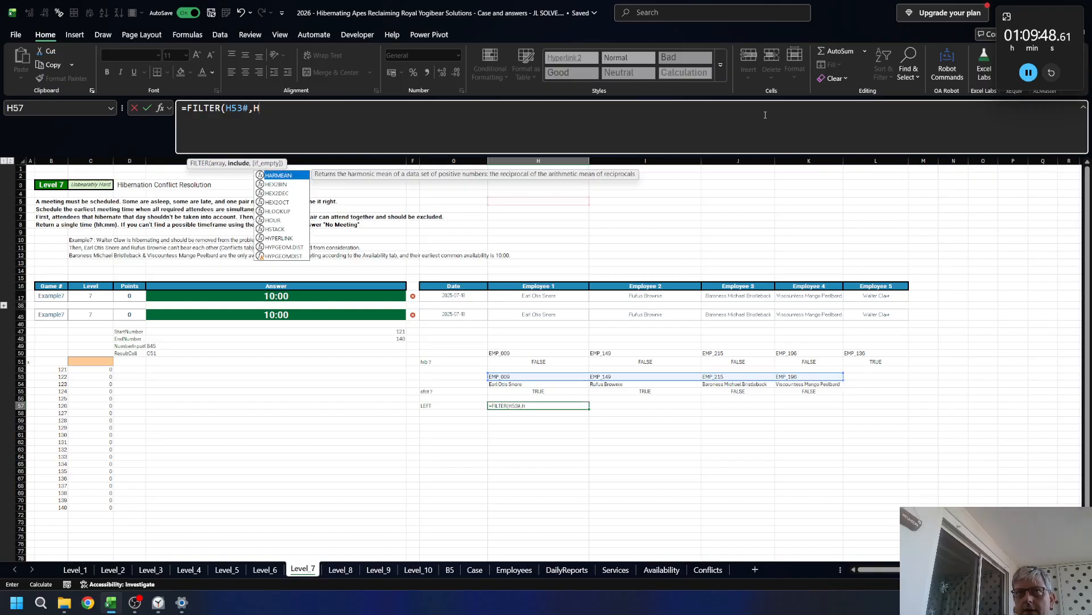
text(T()
key(Up)
key(Up)
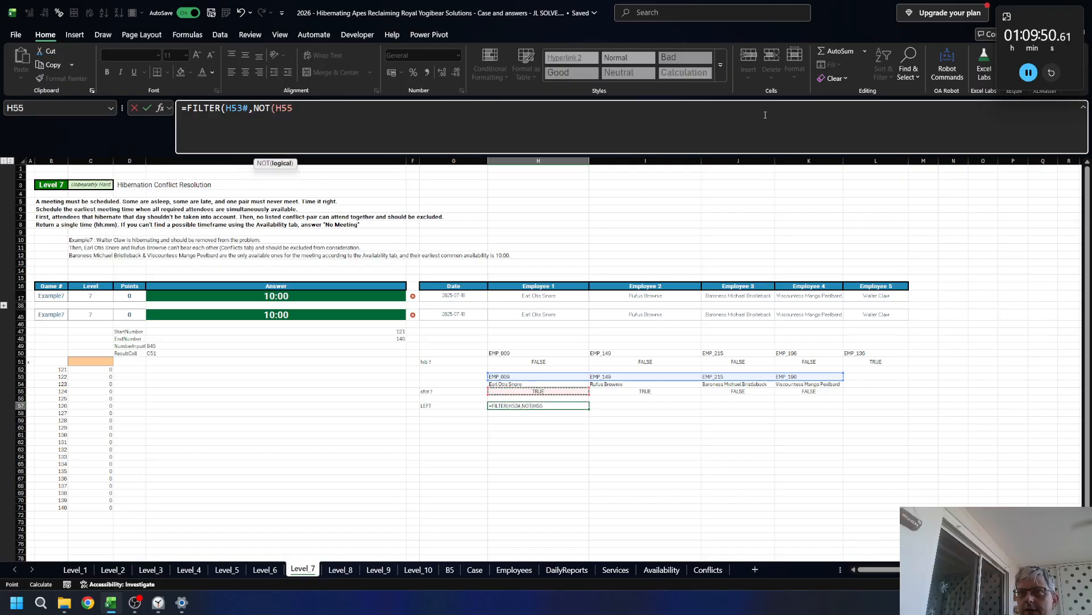
text()))
key(Return)
key(Up)
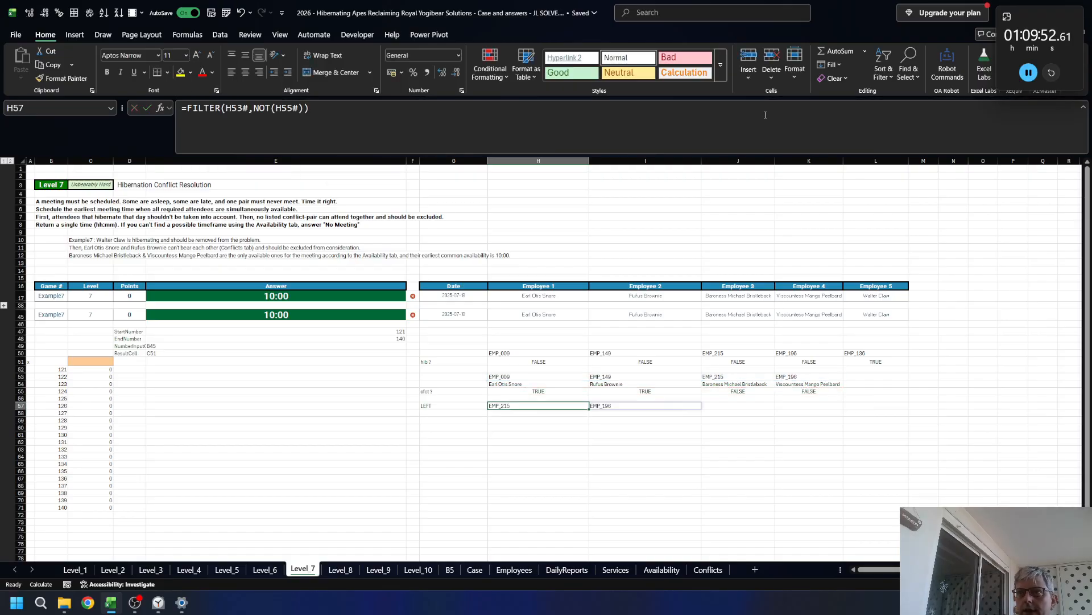
- Begin a SORT(VSTACK( formula in G59 that takes its array from the Availability sheet
key(Down)
key(Up)
key(Down)
key(Down)
key(Left)
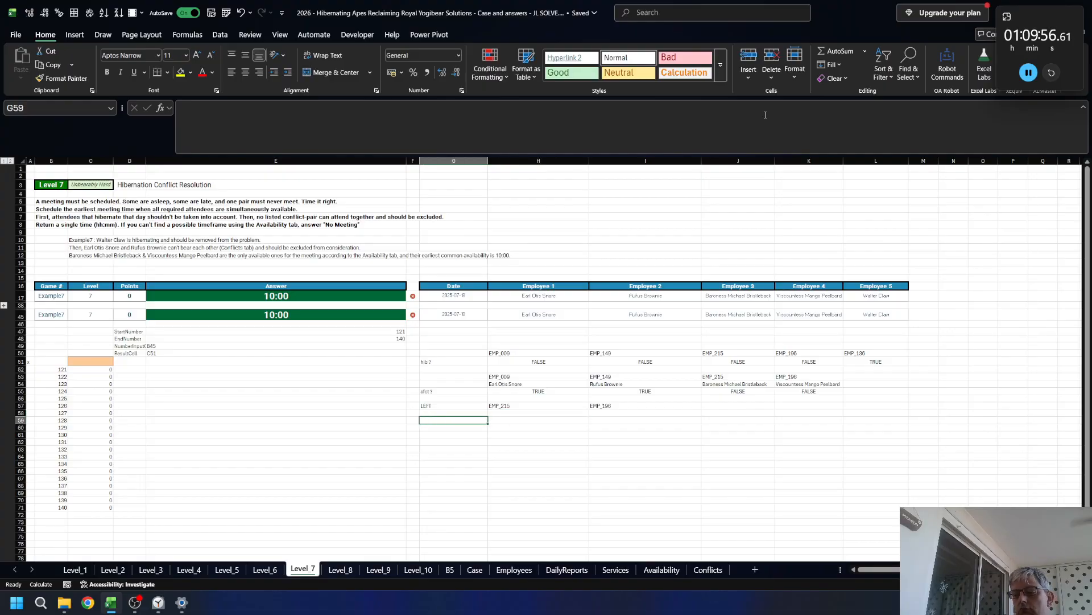
text(=SORT()
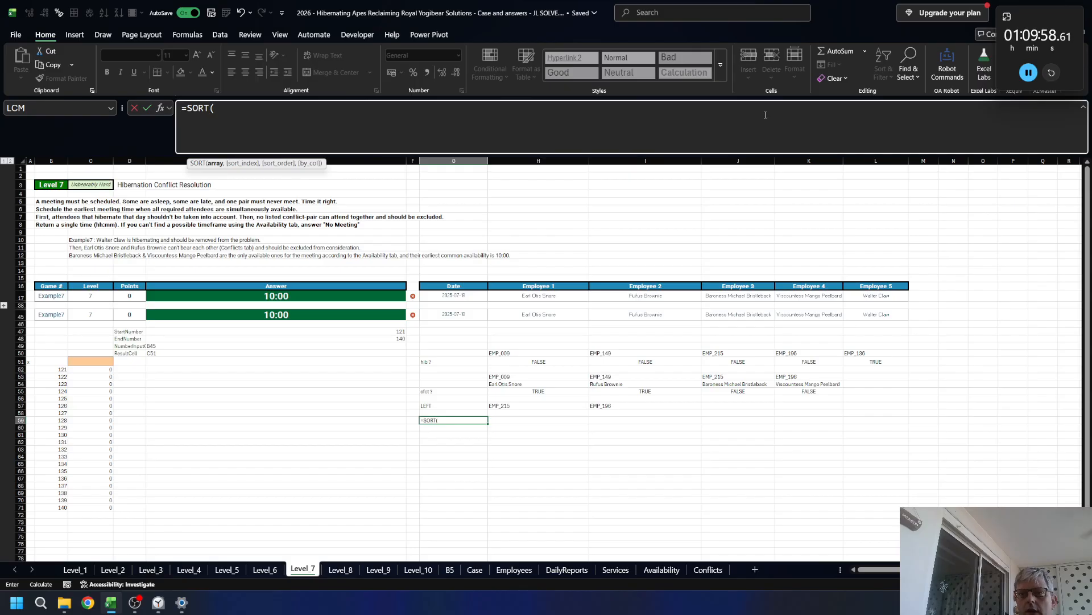
key(ctrl+Page_Down)
key(ctrl+Page_Down)
key(ctrl+Page_Down)
key(ctrl+Page_Down)
key(ctrl+Page_Down)
key(ctrl+Page_Down)
key(ctrl+Page_Down)
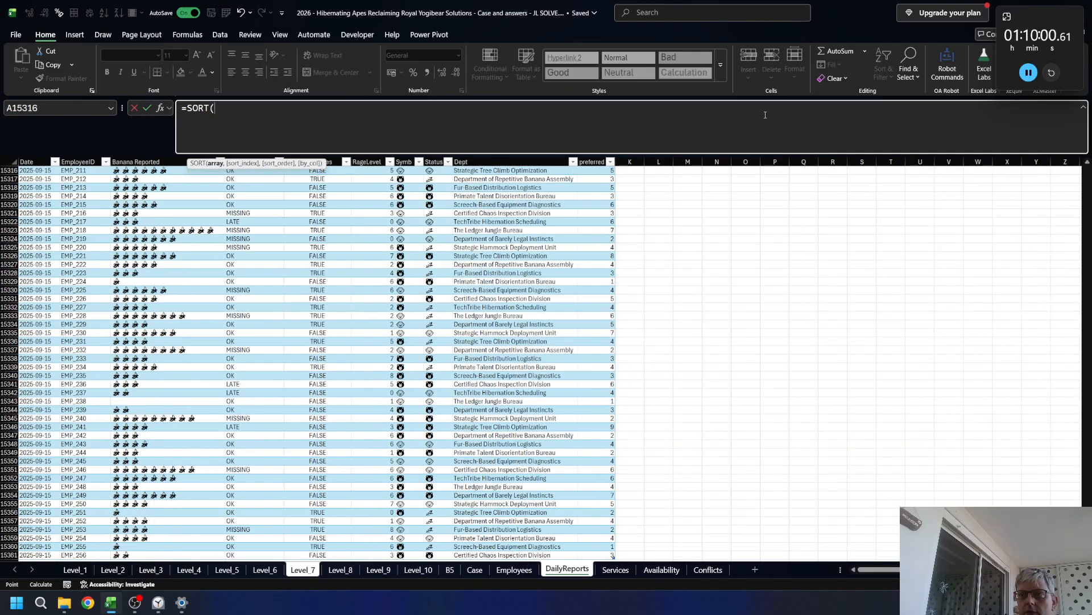
key(ctrl+Page_Down)
key(ctrl+Page_Down)
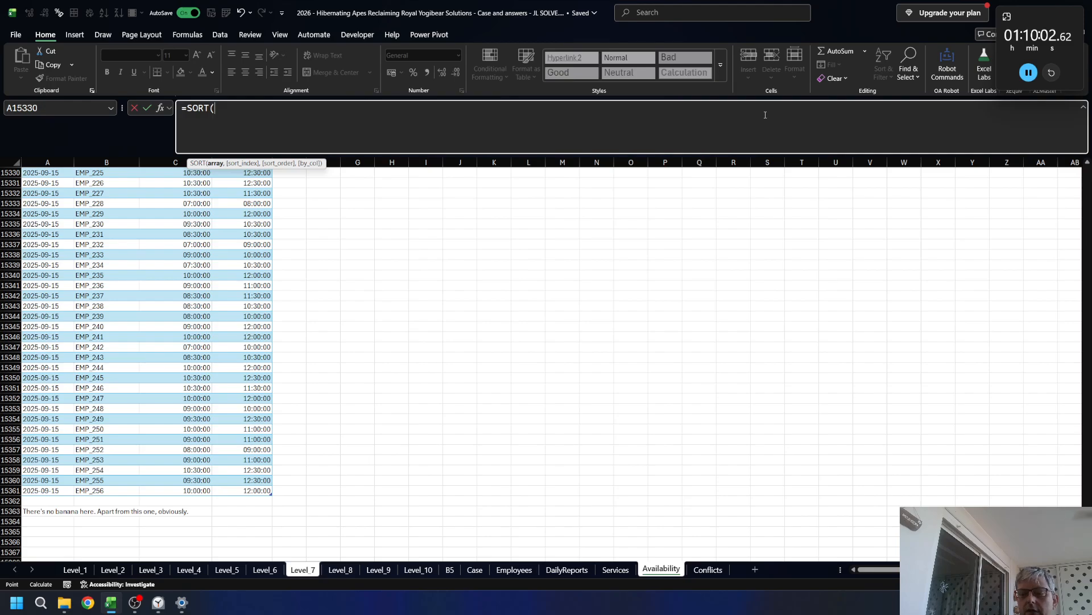
text(VSTACK()
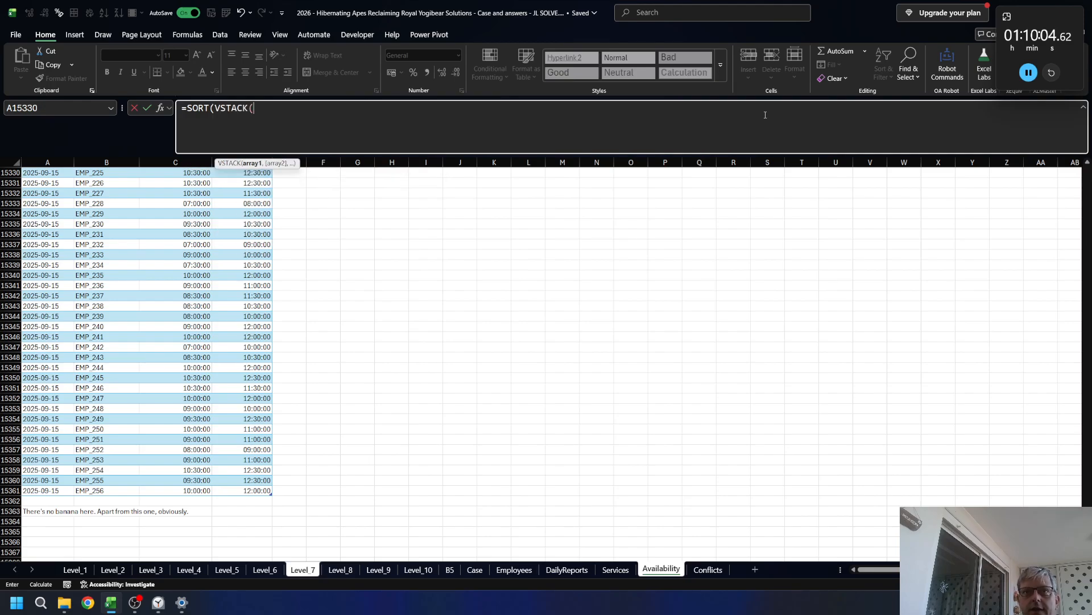
- Use the AvailableFrom and AvailableTo columns of availabilityTable as the array and enter the formula
key(Right)
key(Right)
key(ctrl+Up)
key(Down)
key(shift+Right)
key(ctrl+shift+Down)
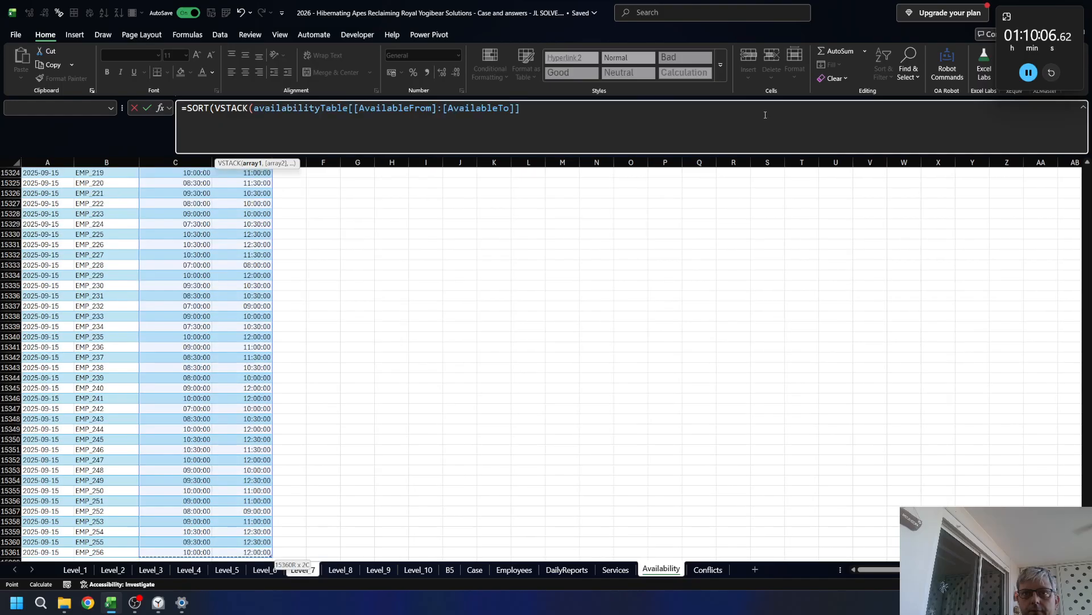
text()))
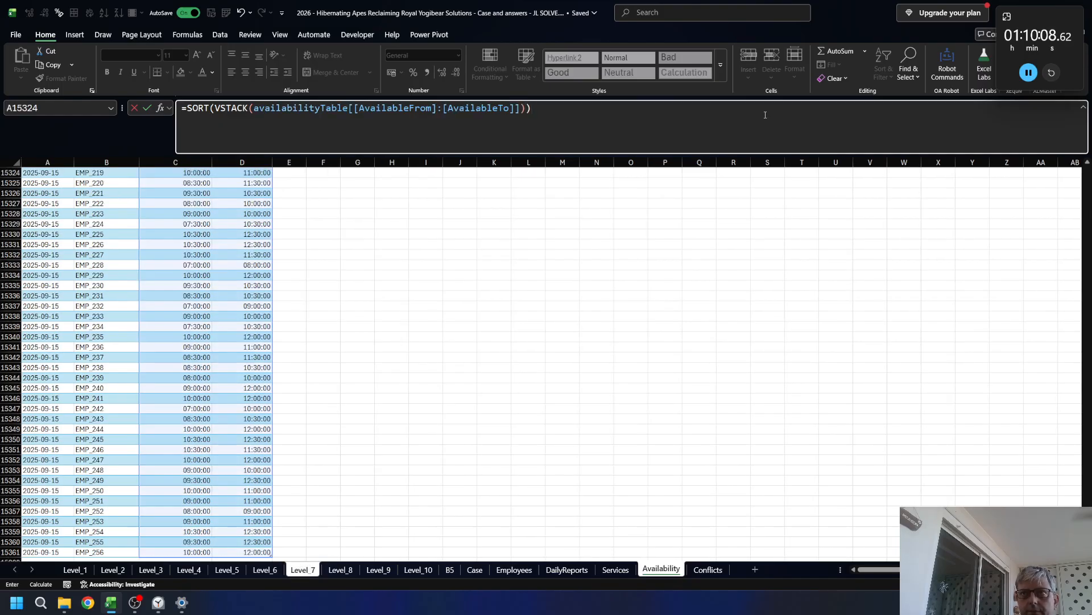
key(Return)
- Replace VSTACK with TOCOL in the G59 formula to put all availability times in one column
click(765, 115)
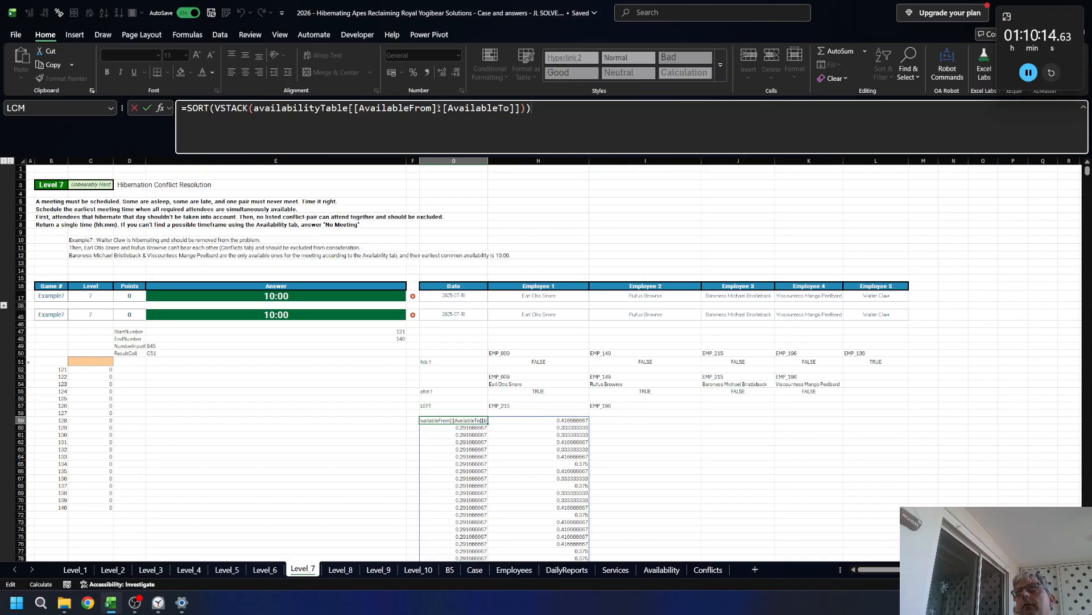
double_click(237, 107)
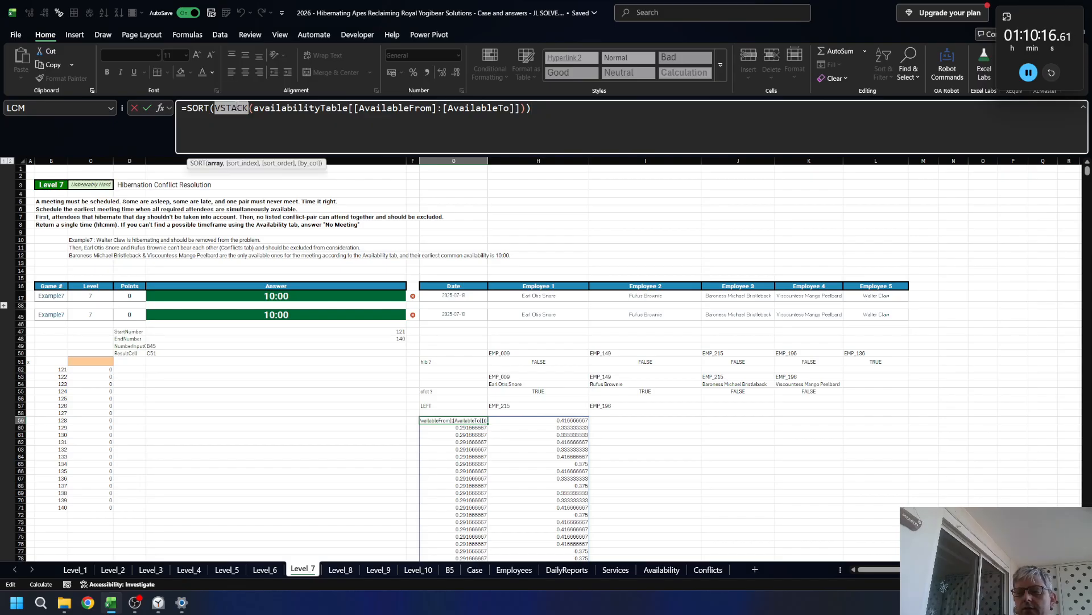
text(TOCOL)
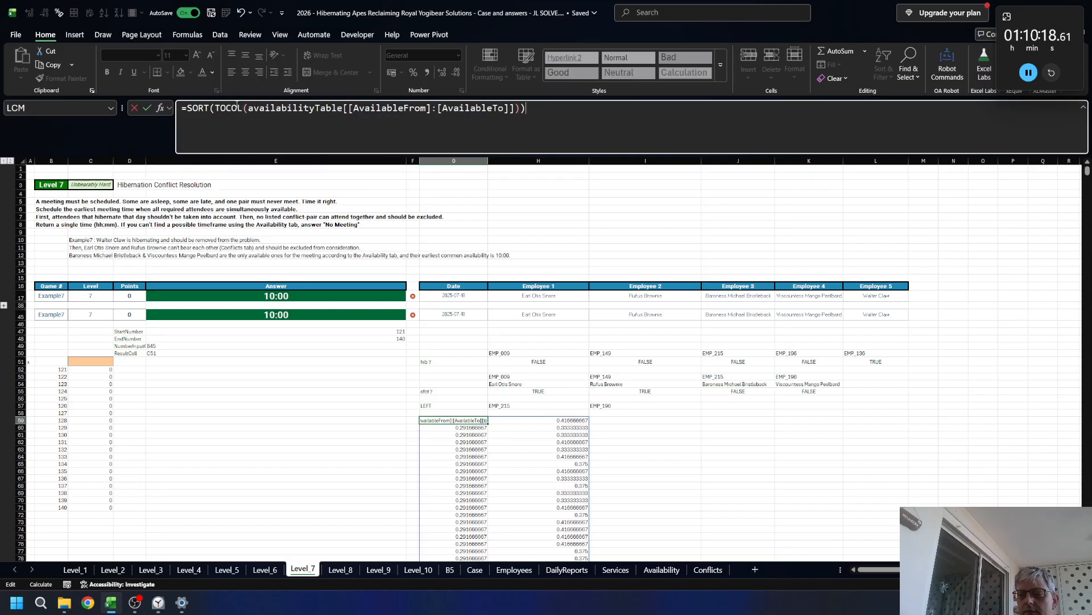
key(Return)
- Wrap the G59 formula in UNIQUE to keep only distinct availability times
key(Up)
key(F2)
key(Home)
key(Right)
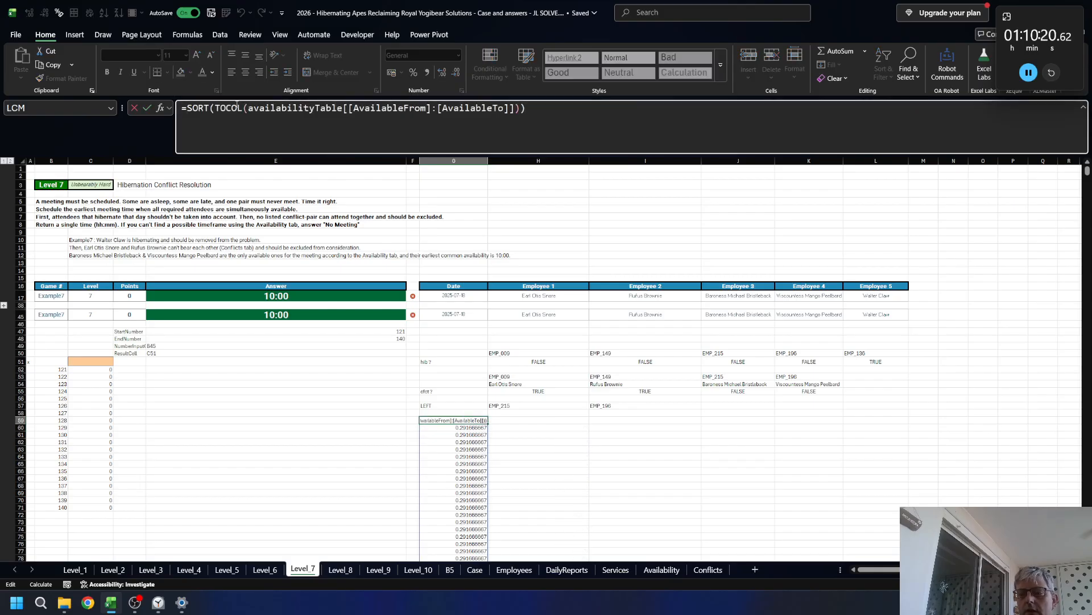
text(UNIQUE()
key(End)
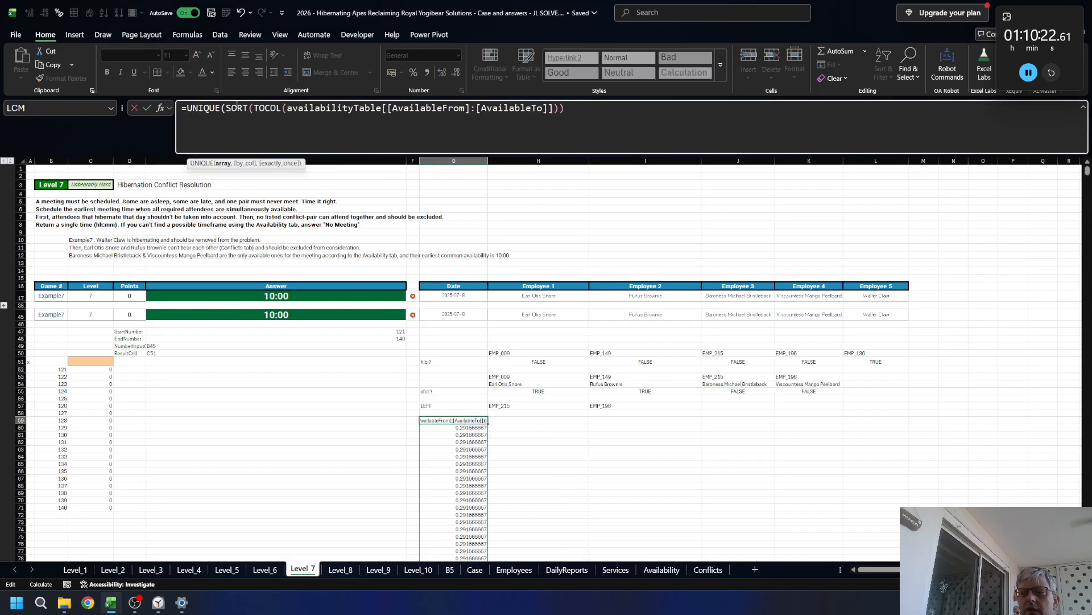
text())
key(Return)
key(Up)
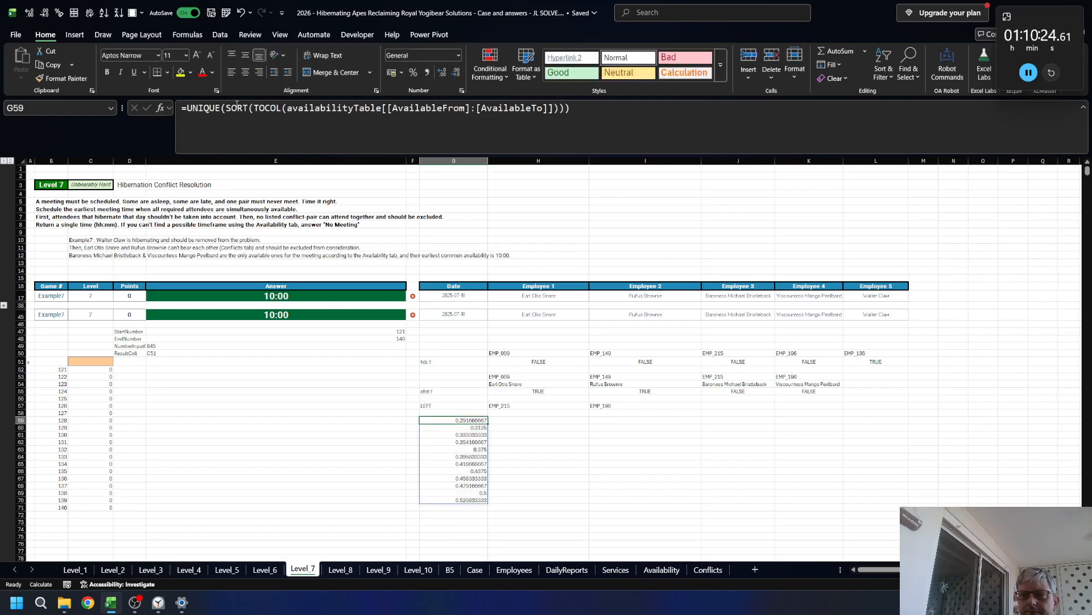
- Examine the availability start and end times in the last rows of the Availability sheet
key(ctrl+Page_Down)
key(ctrl+Page_Down)
key(ctrl+Page_Down)
key(ctrl+Page_Down)
key(ctrl+Page_Down)
key(ctrl+Page_Down)
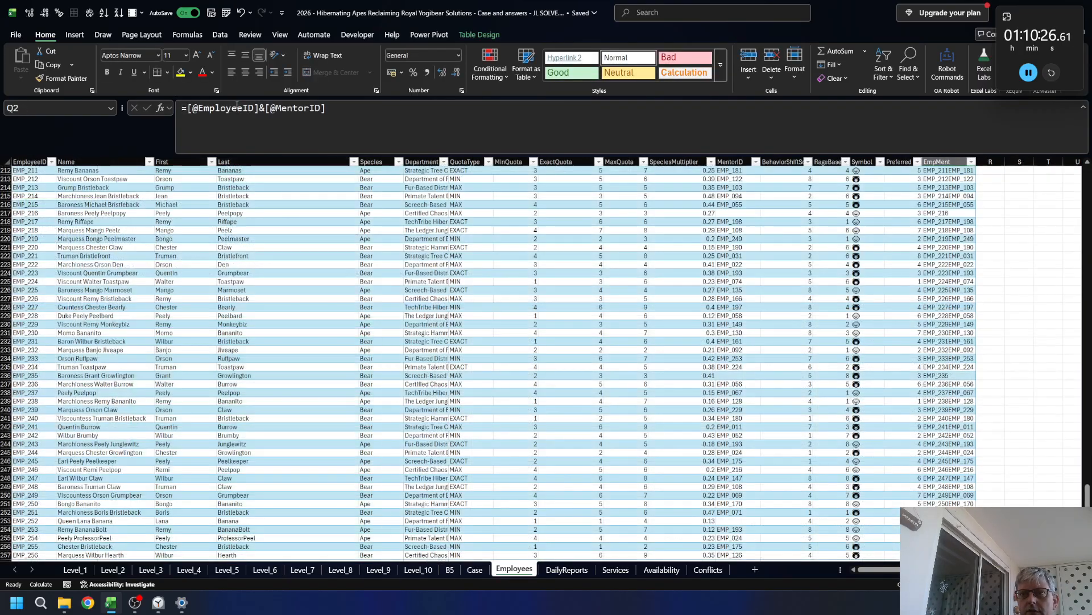
key(ctrl+Page_Down)
key(ctrl+Page_Down)
key(ctrl+Page_Down)
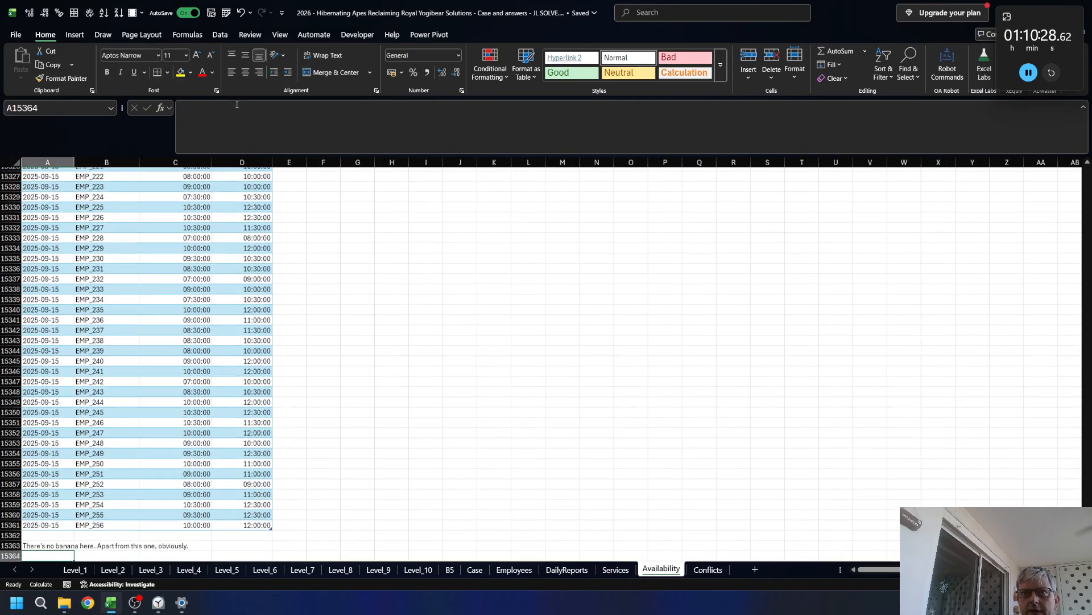
key(Up)
key(Up)
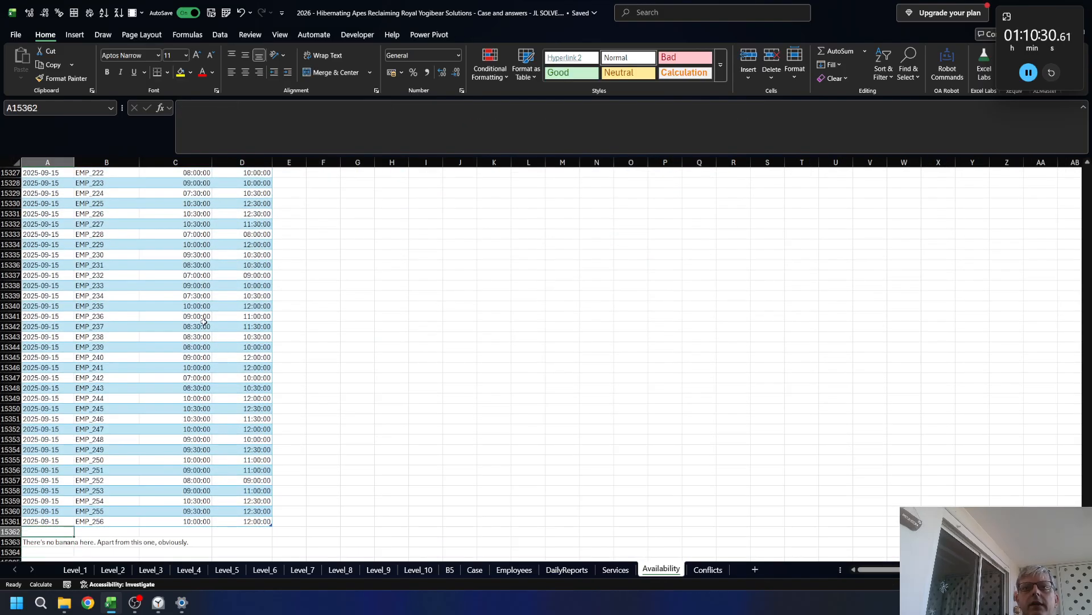
- Apply the time format of the Availability sheet's AvailableFrom column to the unique times list starting at G59 on Level_7
click(203, 323)
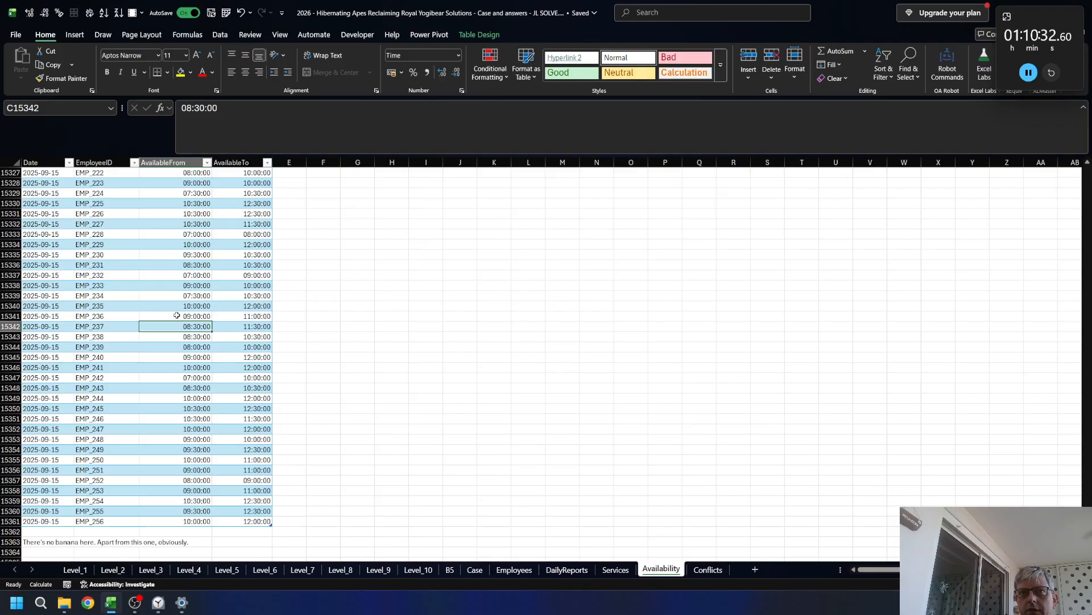
key(ctrl+c)
click(471, 570)
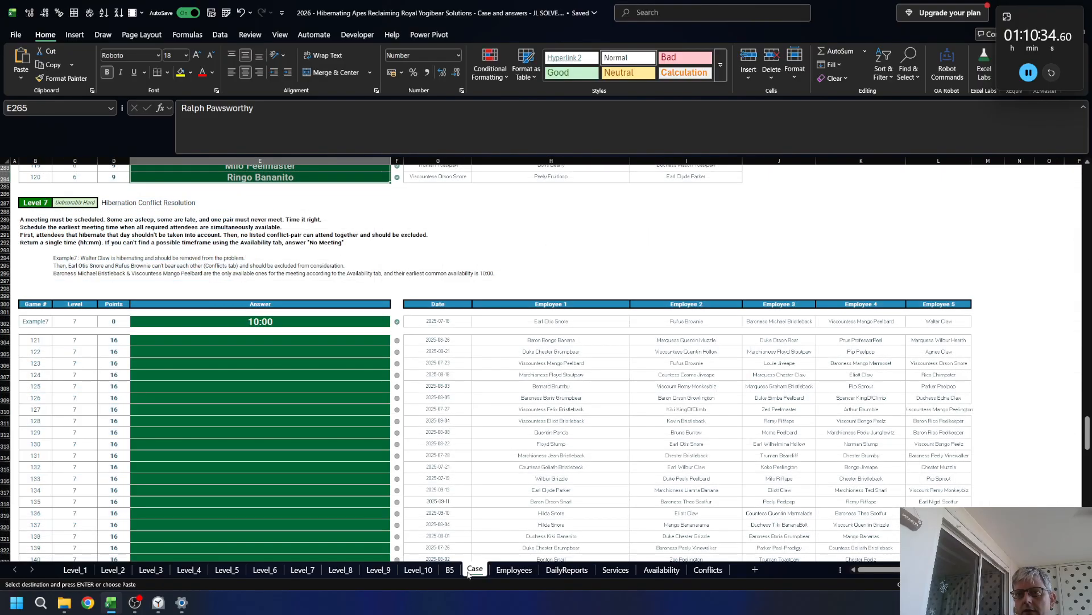
click(341, 569)
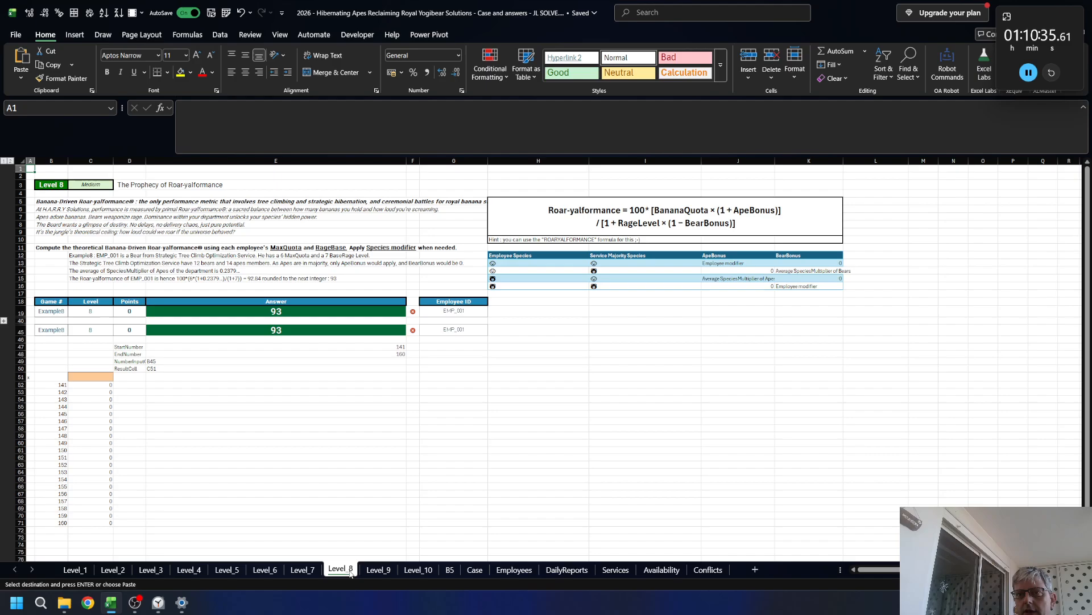
click(302, 569)
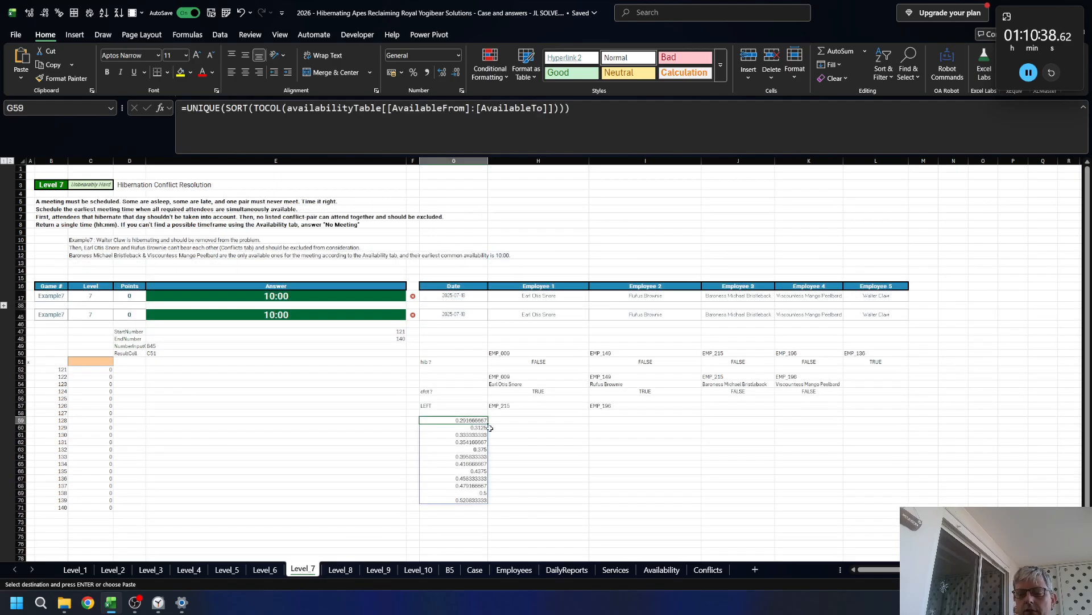
key(ctrl+shift+Down)
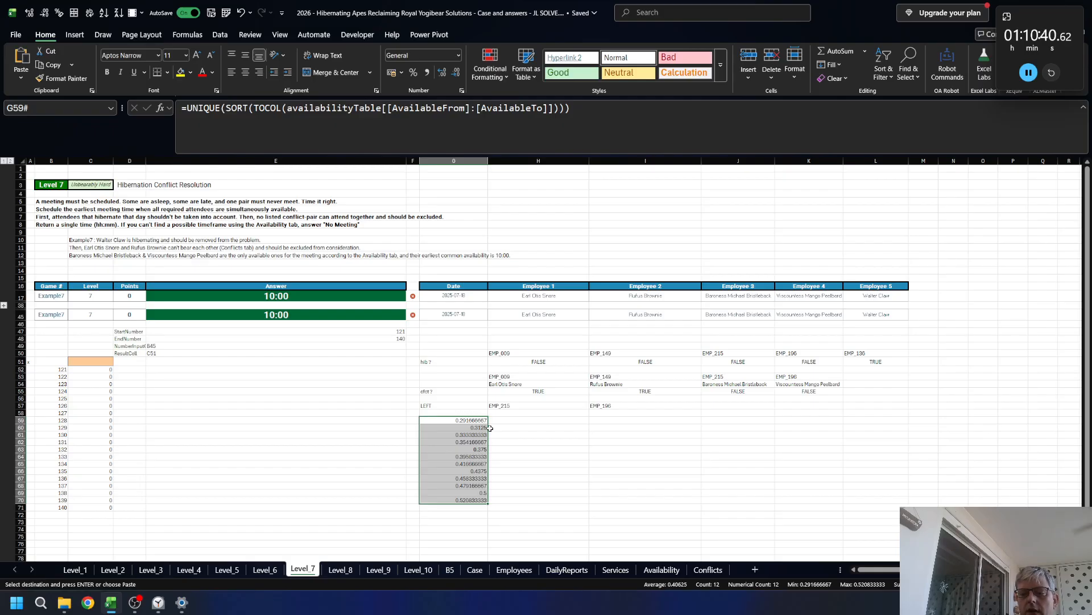
key(ctrl+alt+v)
key(t)
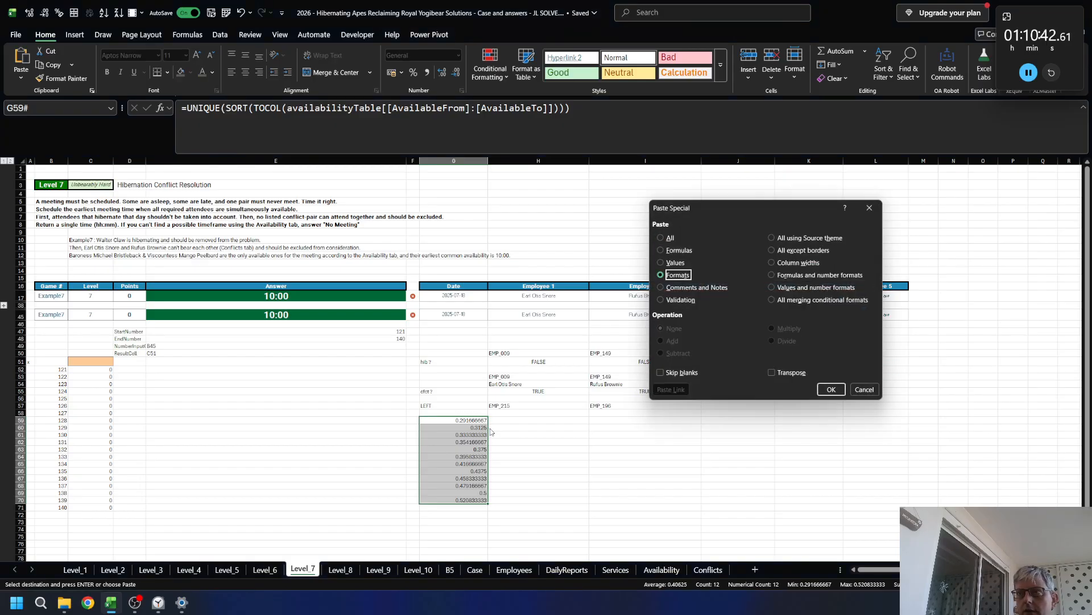
key(Return)
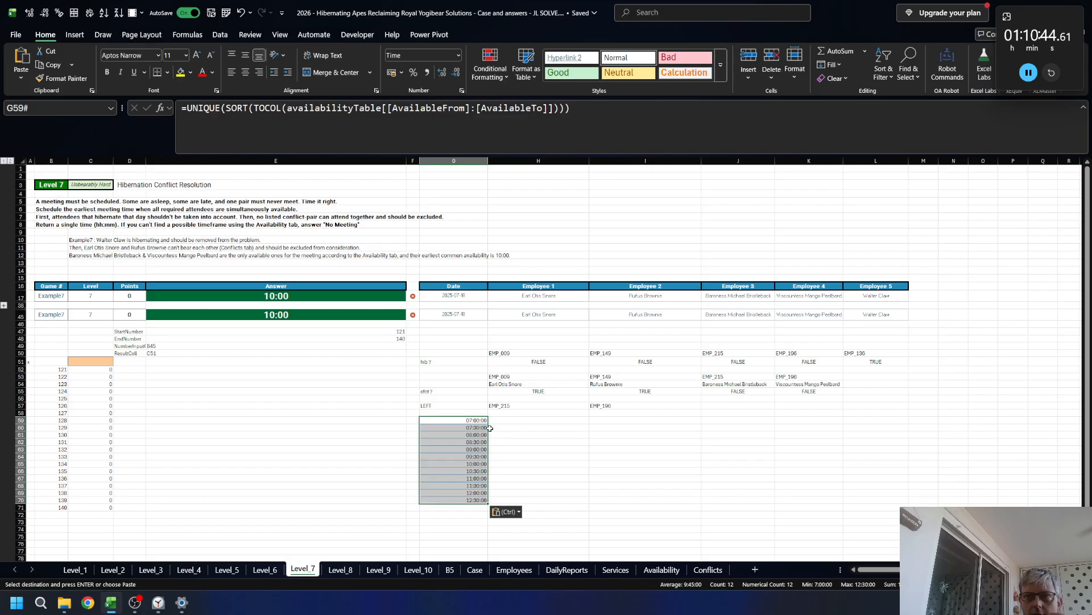
- Move the spilled list of unique times from G59 down to start at G62
click(541, 422)
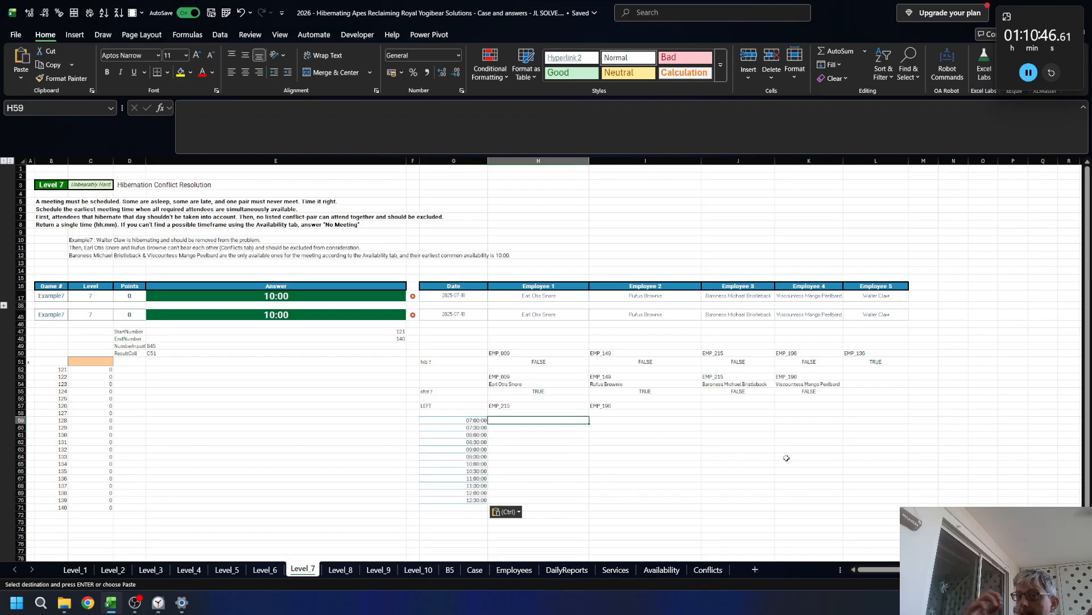
key(Left)
key(ctrl+shift+Down)
key(ctrl+c)
key(Down)
key(Down)
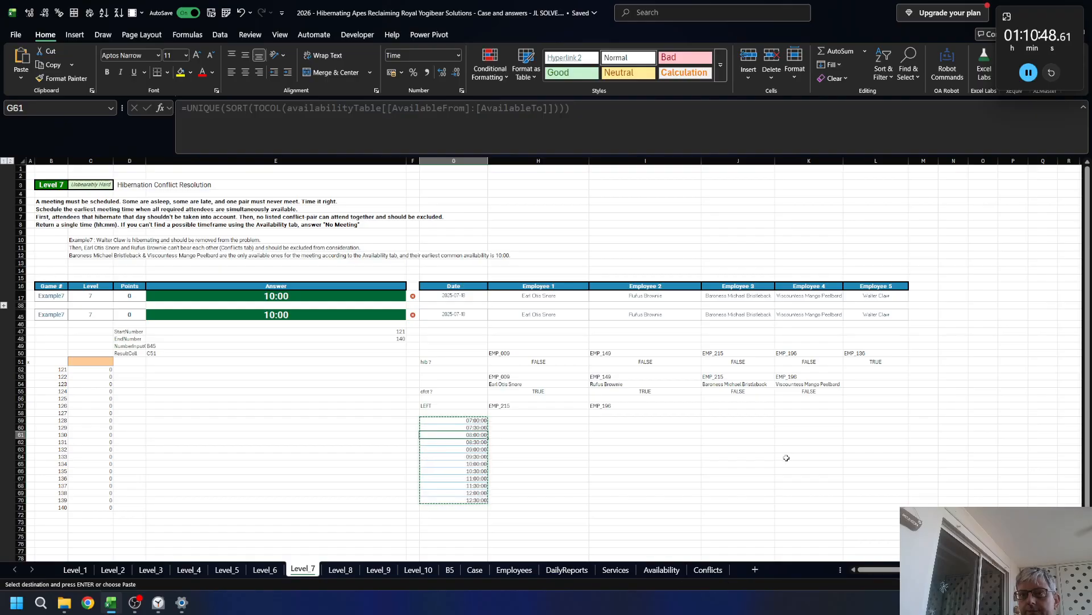
key(Down)
key(ctrl+v)
key(Up)
key(Up)
key(Up)
- Begin a FILTER formula in H58 with the AvailableFrom column of availabilityTable as its array
key(Right)
key(Up)
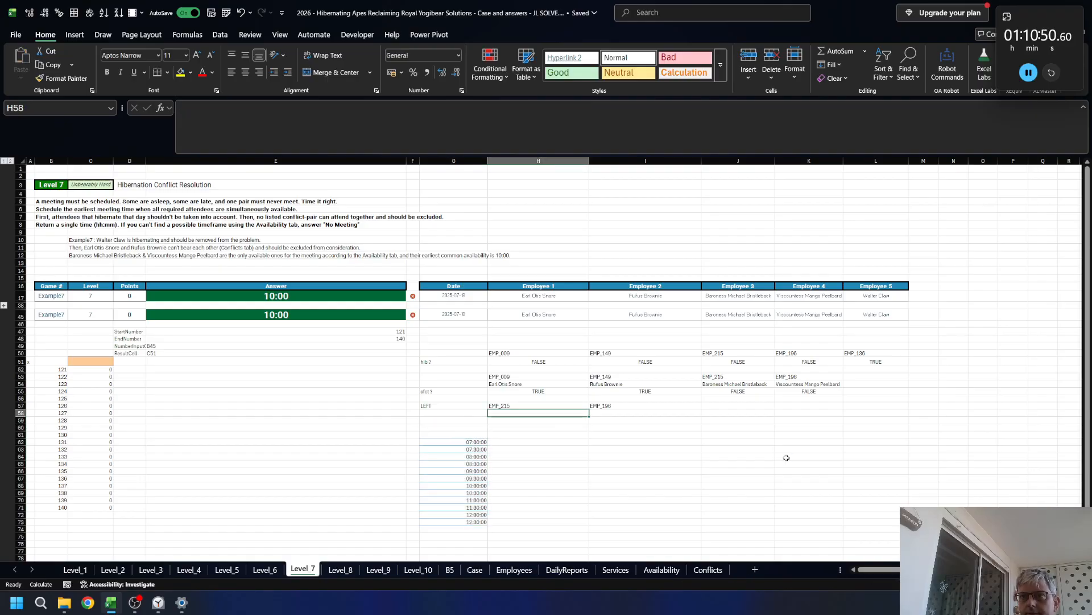
text(=FILTER()
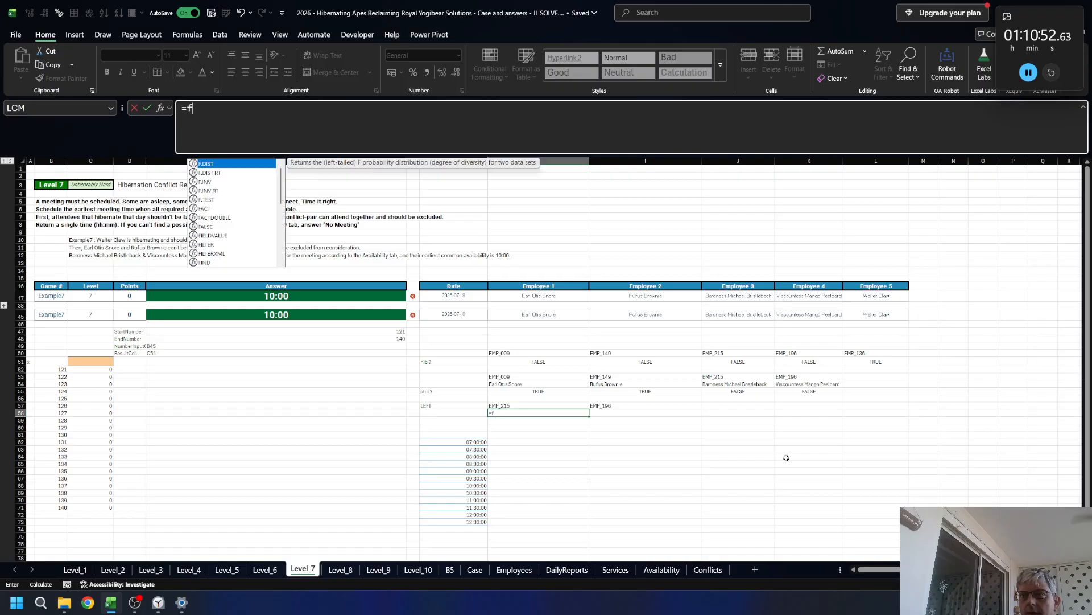
key(ctrl+Page_Down)
key(ctrl+Page_Down)
key(ctrl+Page_Down)
key(ctrl+Page_Down)
key(ctrl+Page_Down)
key(ctrl+Page_Down)
key(ctrl+Page_Down)
key(ctrl+Page_Down)
key(ctrl+Page_Down)
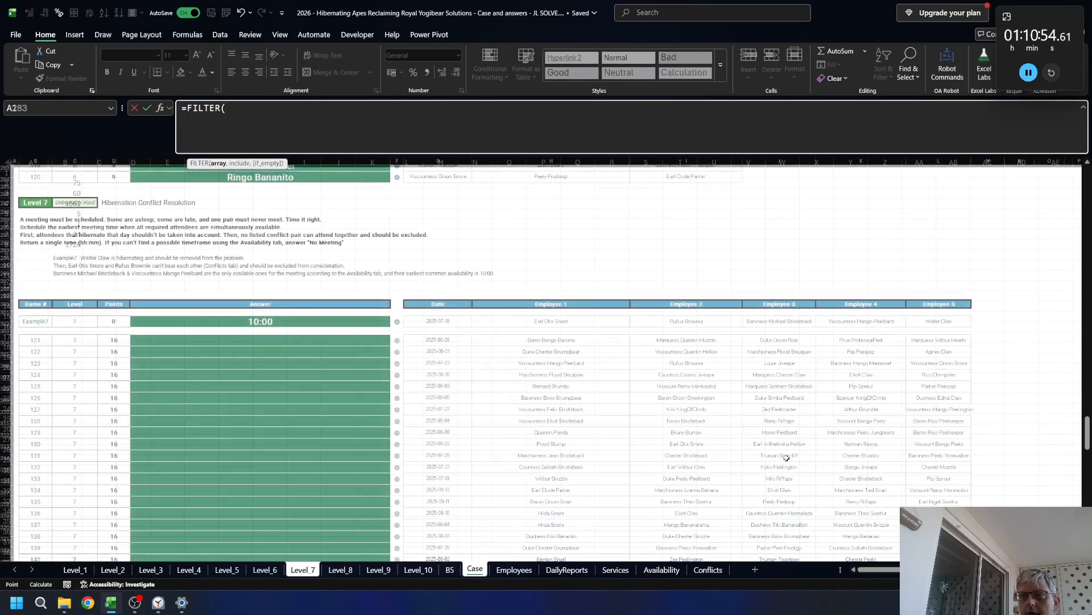
key(Down)
key(Down)
key(Right)
key(Right)
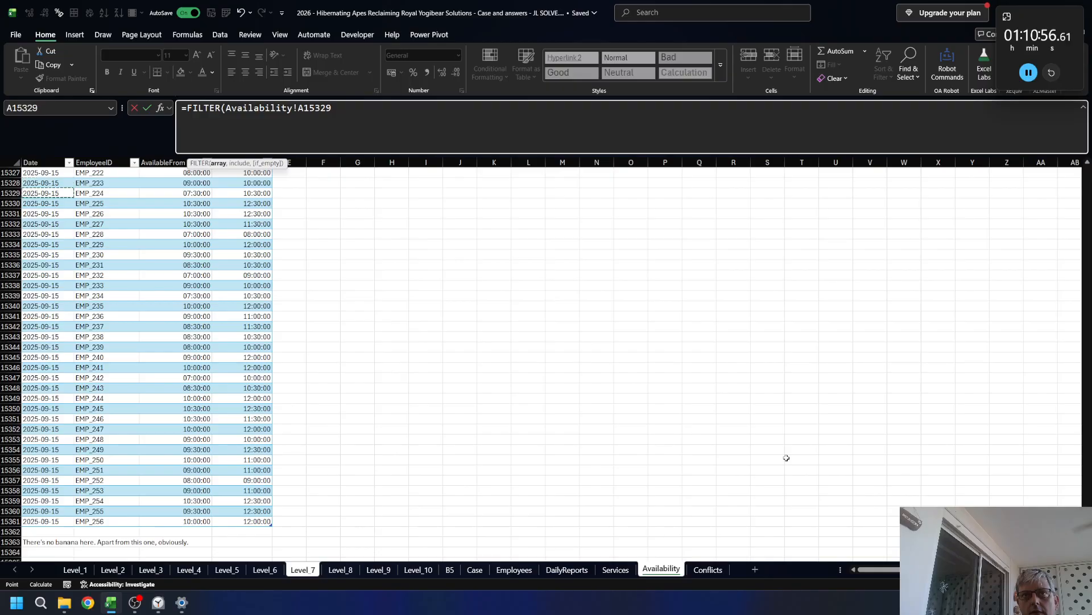
key(ctrl+Up)
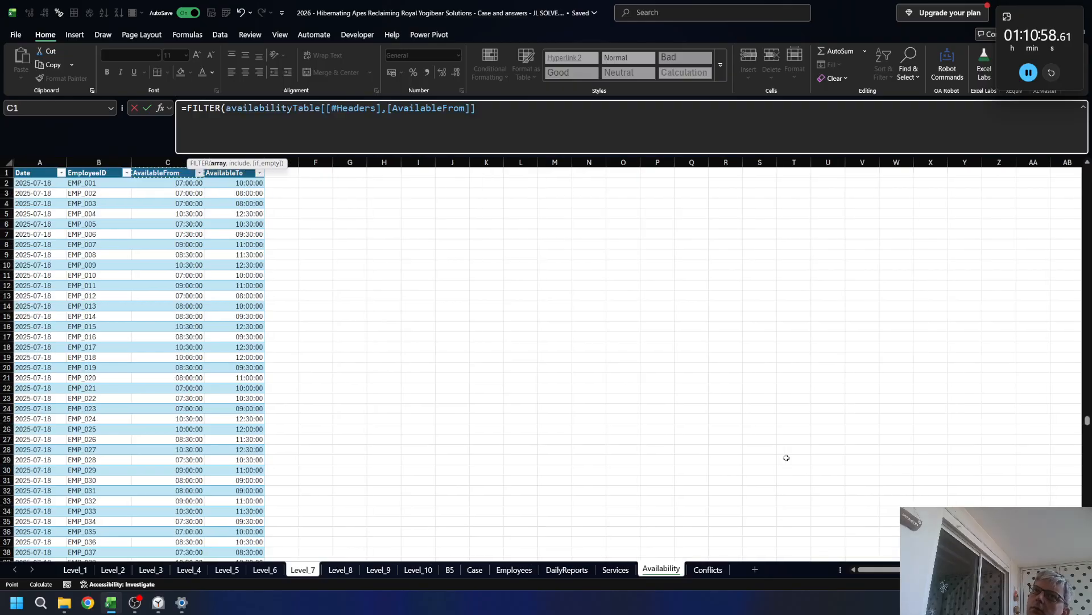
key(Down)
key(ctrl+shift+Down)
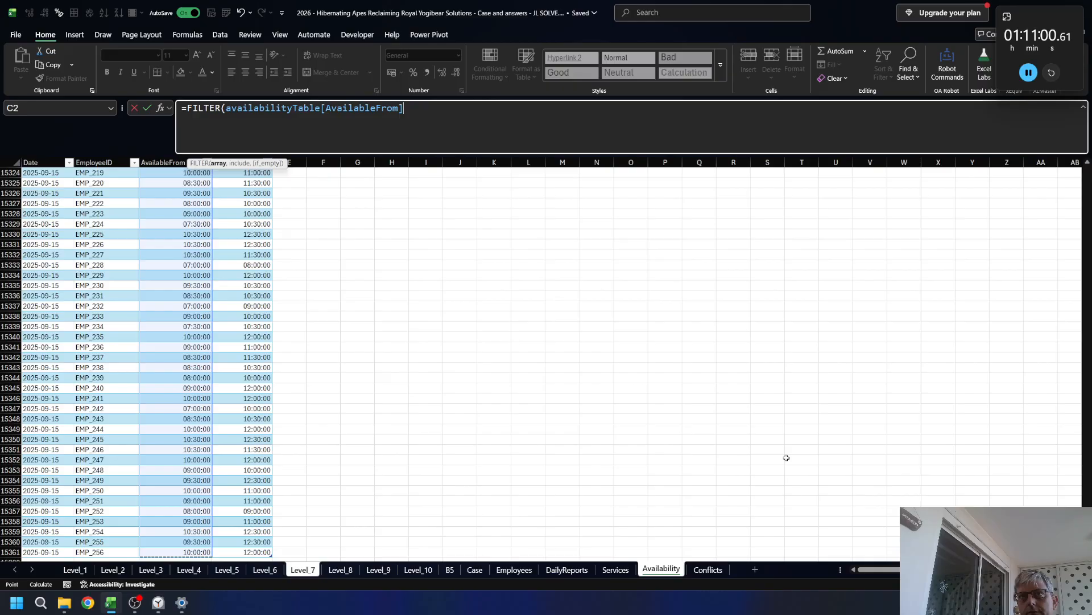
- Add the include condition availabilityTable[EmployeeID]=H57 to the FILTER formula
text(,)
key(Right)
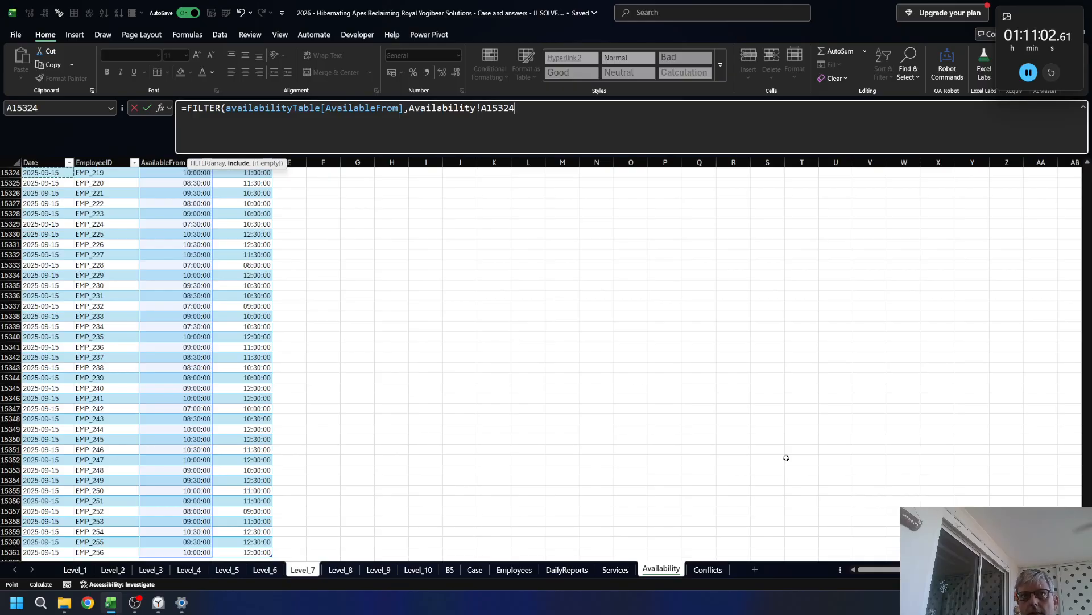
key(ctrl+space)
text(=)
key(ctrl+Page_Up)
key(ctrl+Page_Up)
key(ctrl+Page_Up)
key(ctrl+Page_Up)
key(ctrl+Page_Up)
key(ctrl+Page_Up)
key(ctrl+Page_Up)
key(ctrl+Page_Up)
key(ctrl+Page_Up)
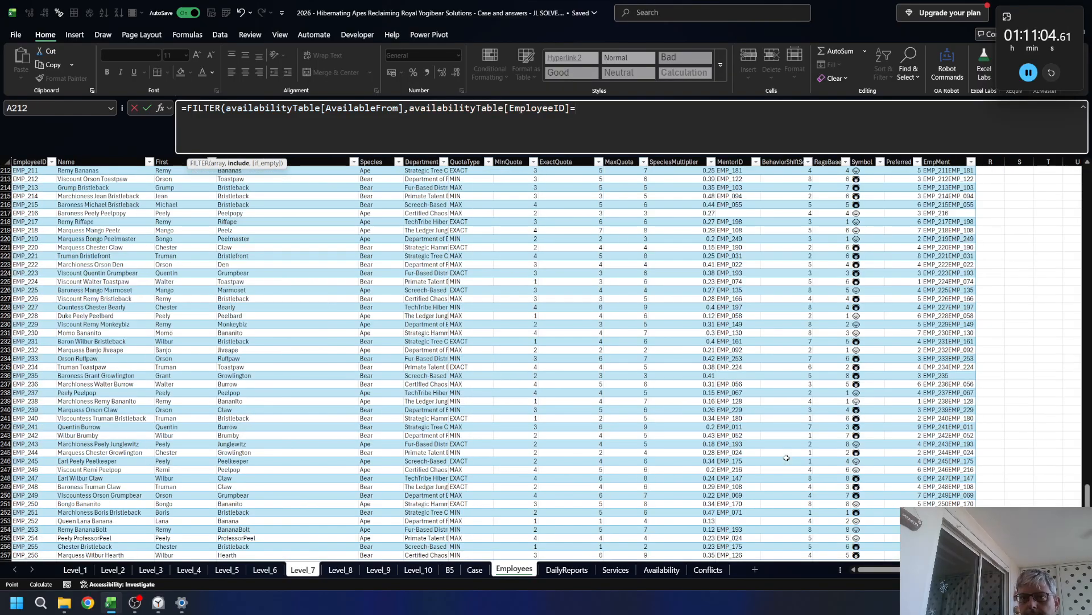
key(Up)
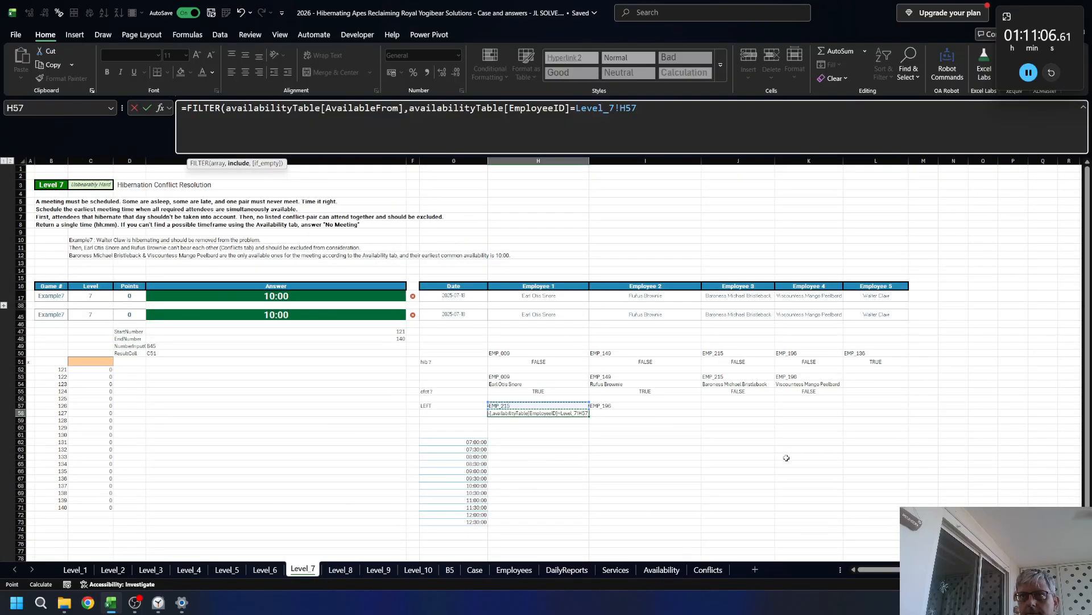
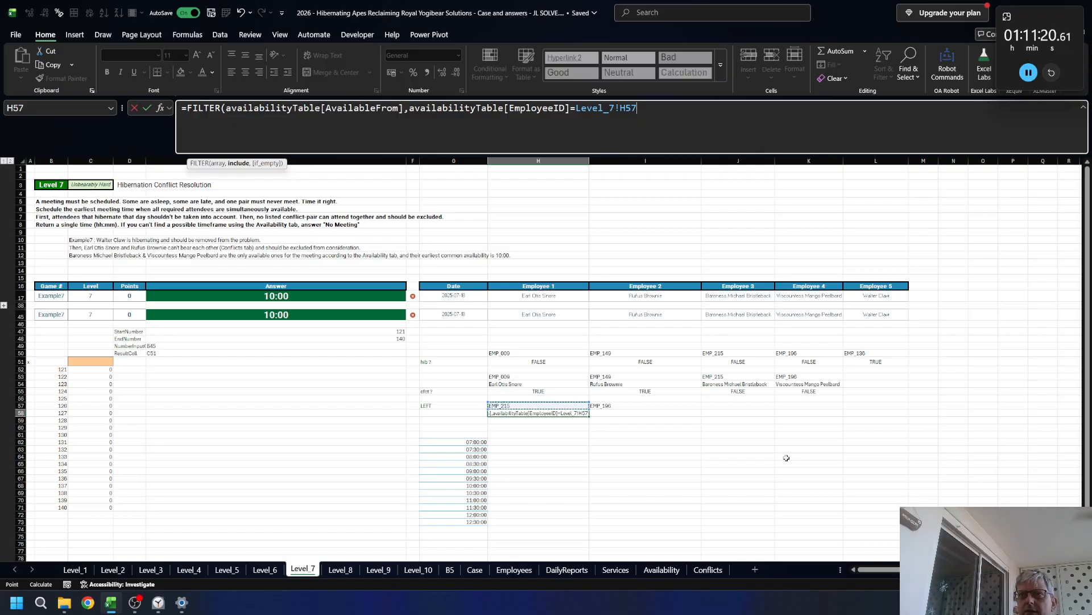
- Bracket the EmployeeID condition, multiply it by (availabilityTable[Date]=G45), and enter the FILTER formula
click(411, 108)
text(()
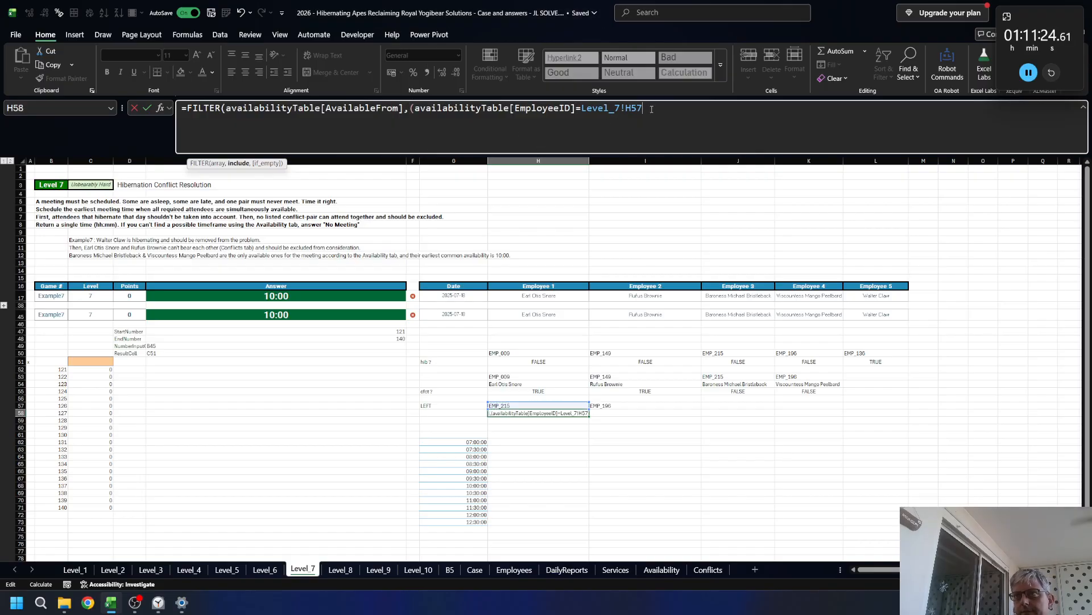
text())
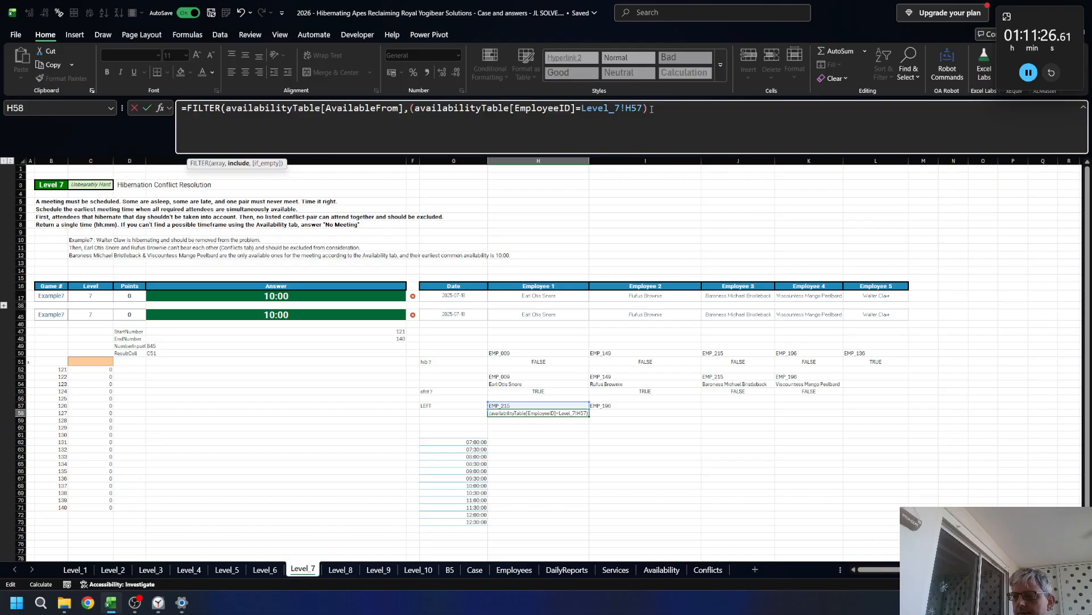
text(*(av)
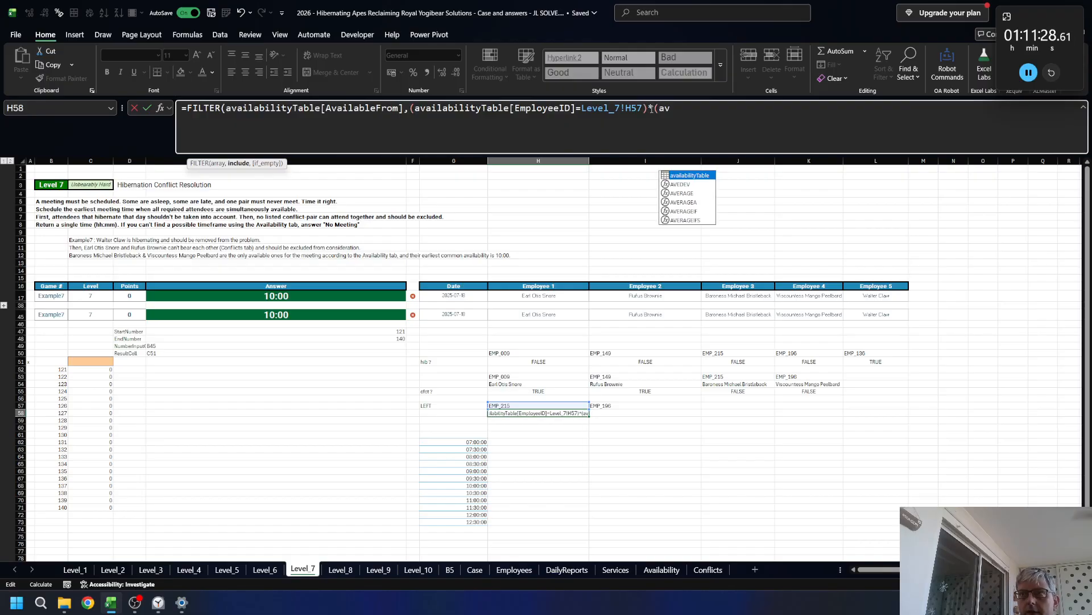
text(ailabilityTable[)
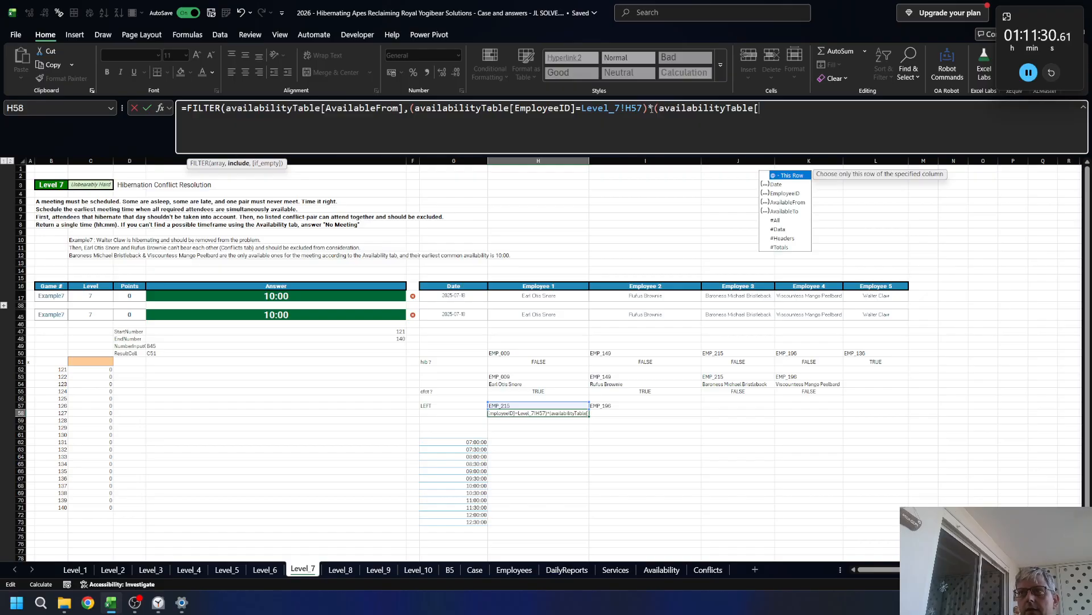
key(Down)
key(Tab)
text(]=)
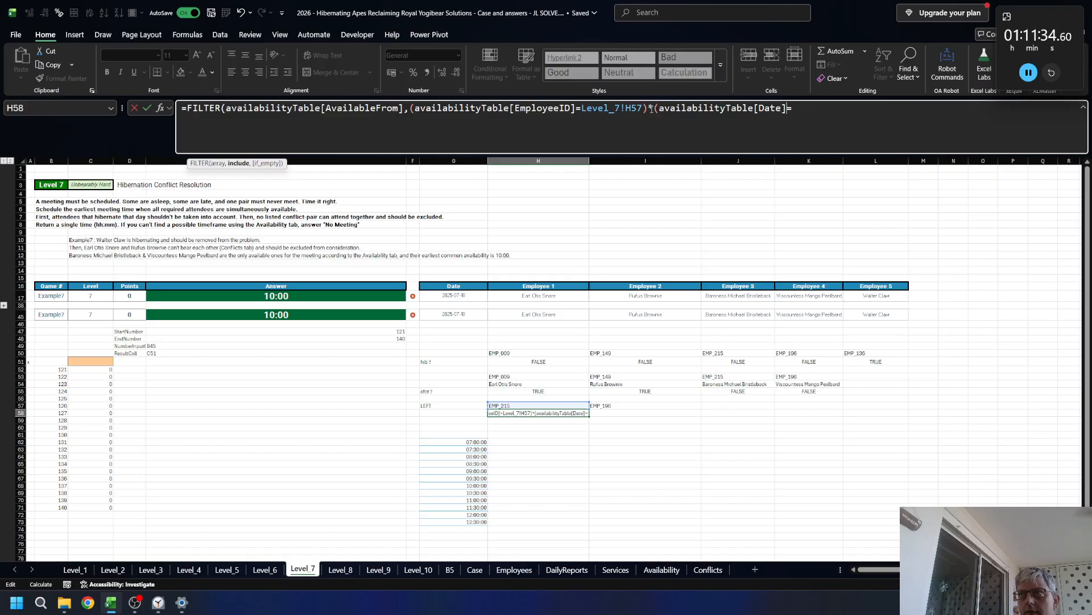
key(Up)
key(Up)
key(Up)
key(Left)
key(ctrl+Up)
key(ctrl+Up)
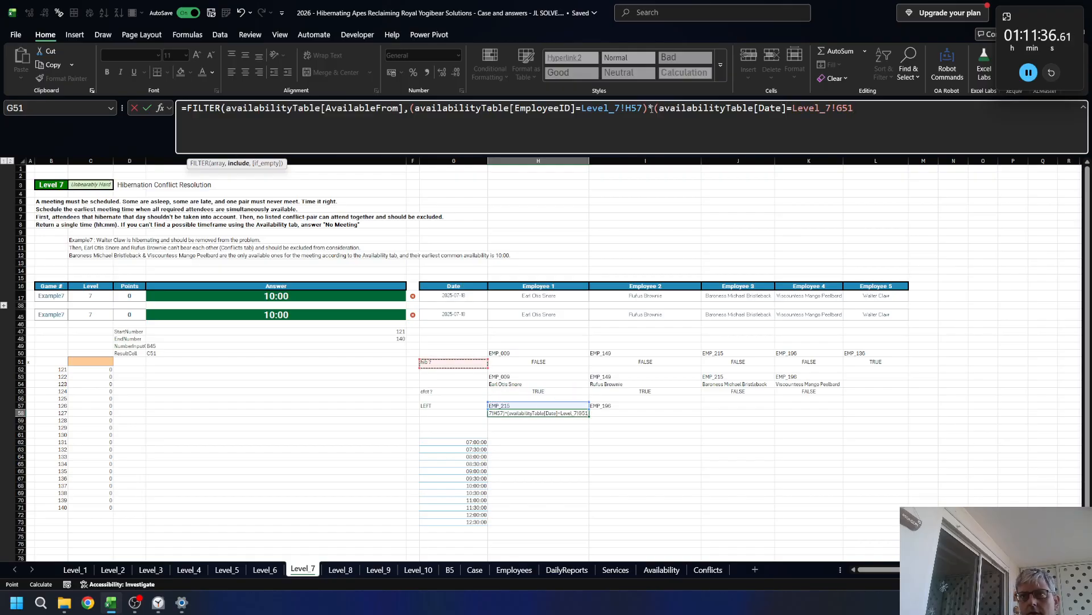
text()))
key(Return)
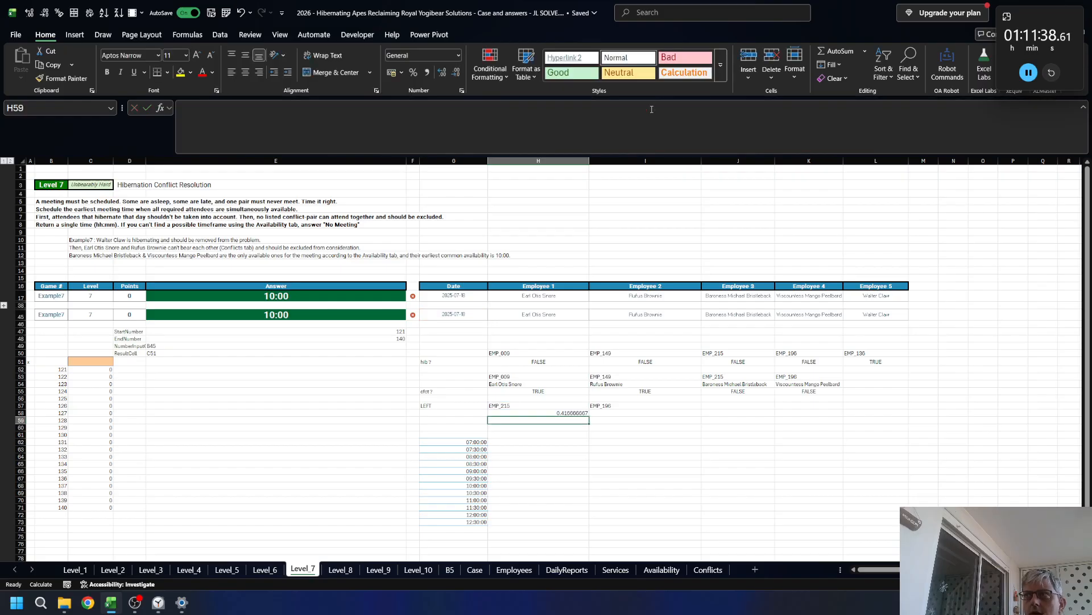
- Try to copy the FILTER formula from H58 into I58 for the second remaining employee
key(Up)
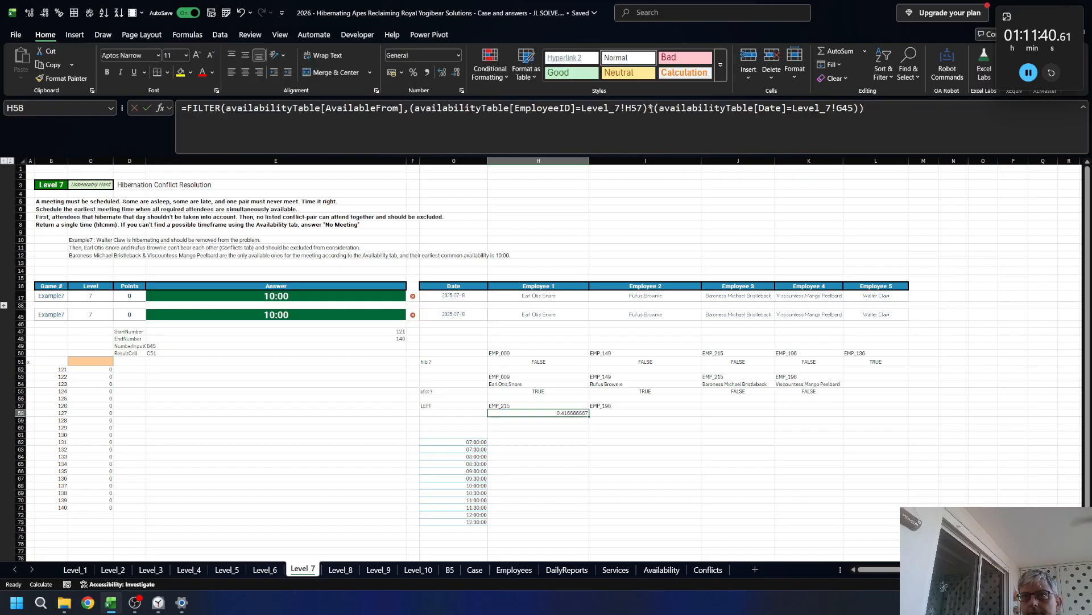
key(ctrl+c)
key(Right)
key(ctrl+v)
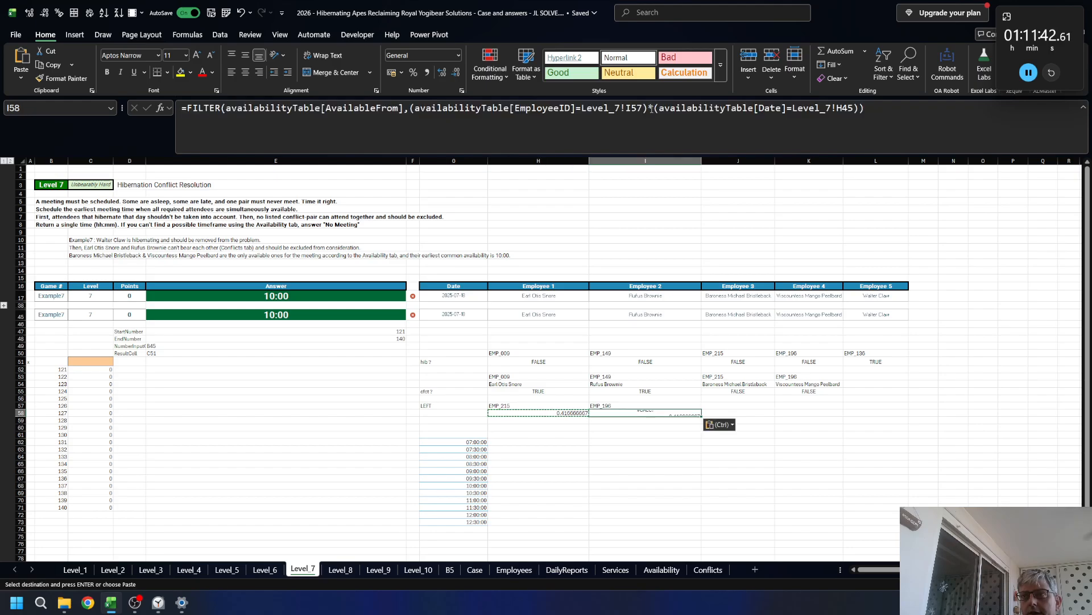
key(Right)
key(Left)
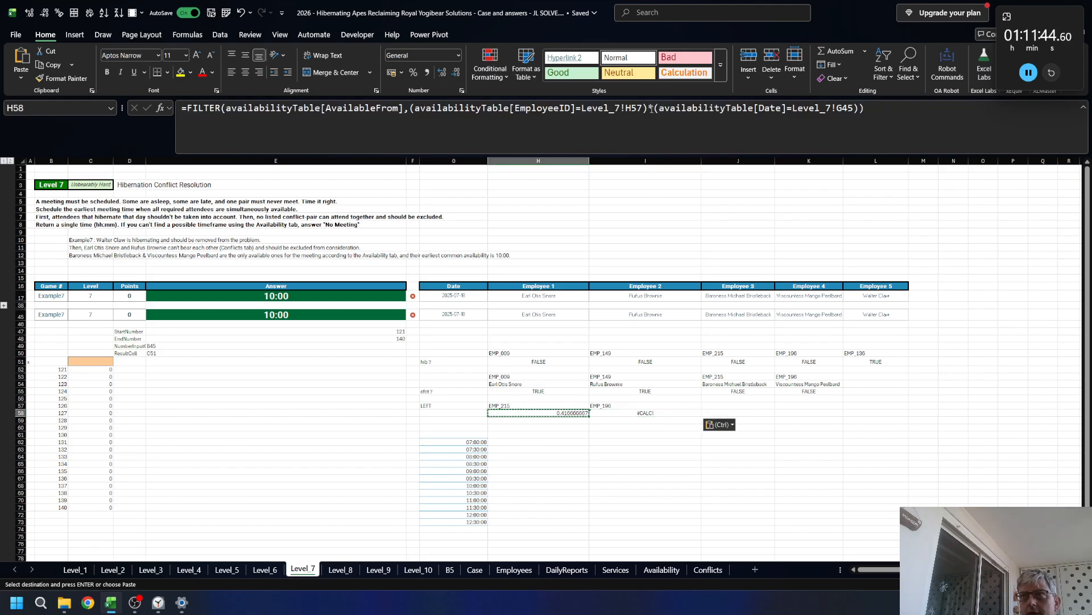
- Anchor the date reference in the H58 formula as $G45 and copy the formula into I58
key(Right)
key(Left)
click(651, 108)
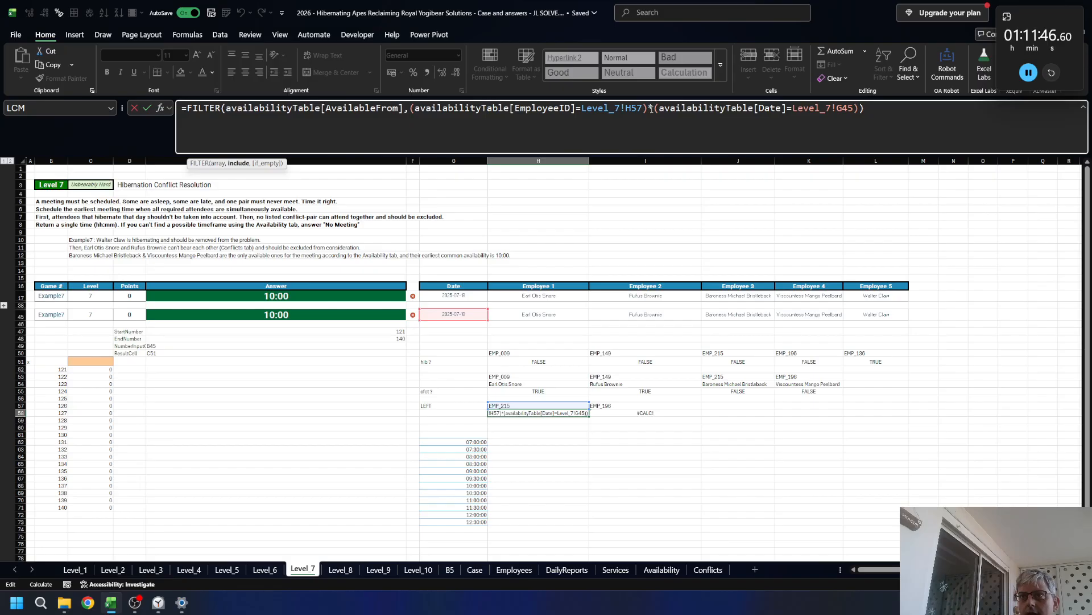
key(F4)
key(F4)
key(F4)
key(ctrl+Return)
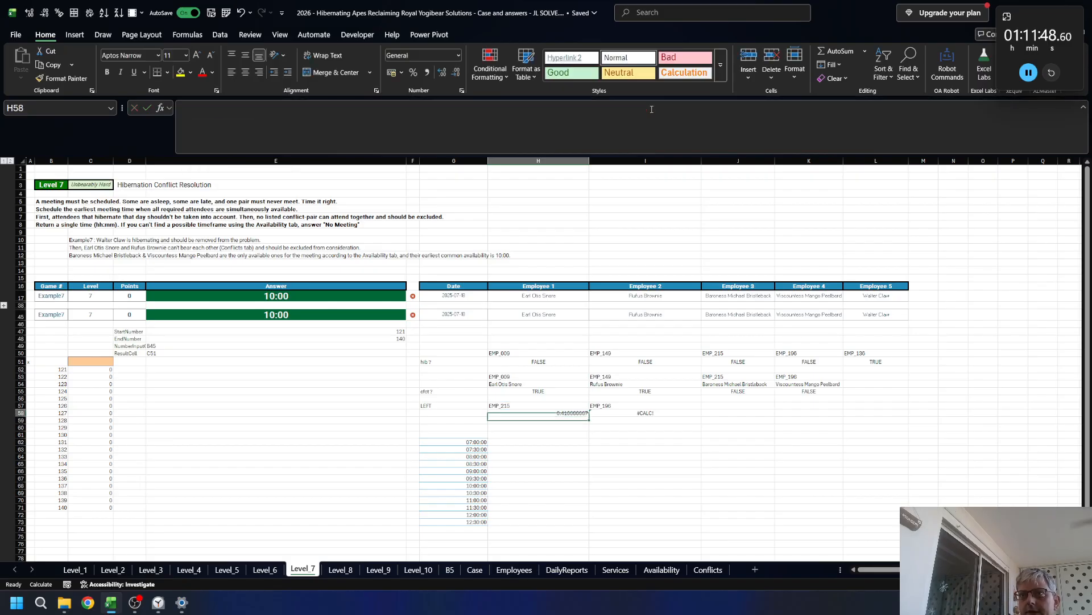
key(ctrl+c)
key(Right)
key(ctrl+v)
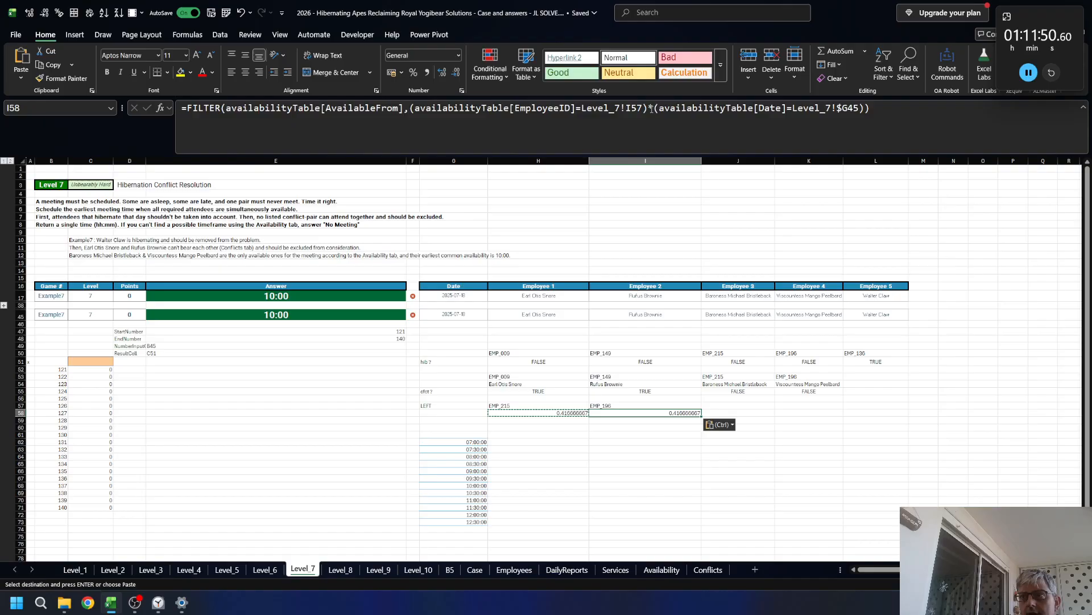
- Label cell G58 "Start" and cell G59 "Ennd" beside the remaining employees' availability rows
key(Left)
key(Left)
text(Start)
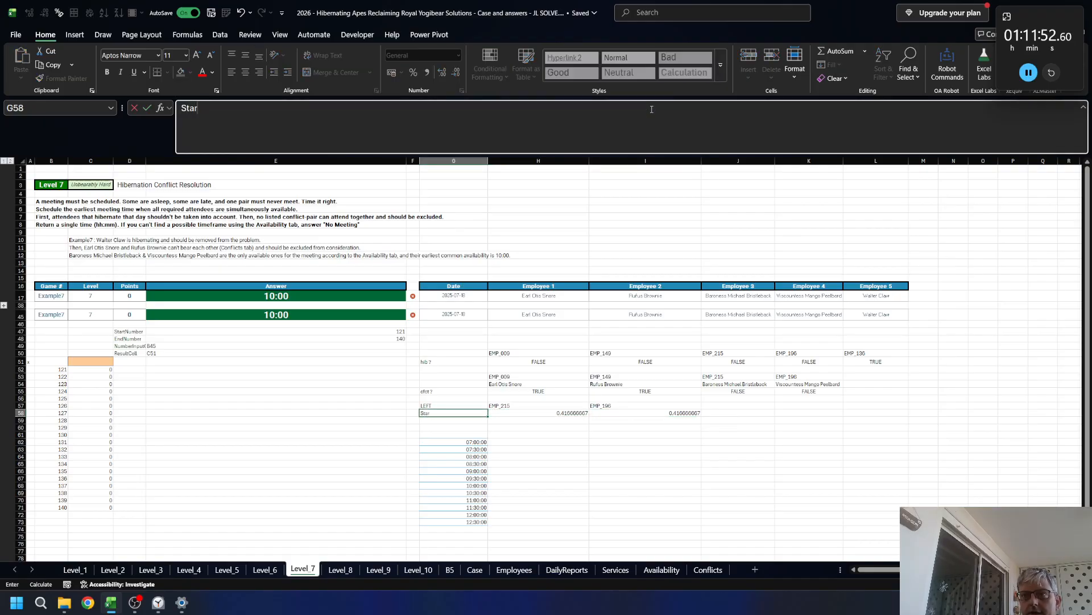
key(Return)
text(Enjd)
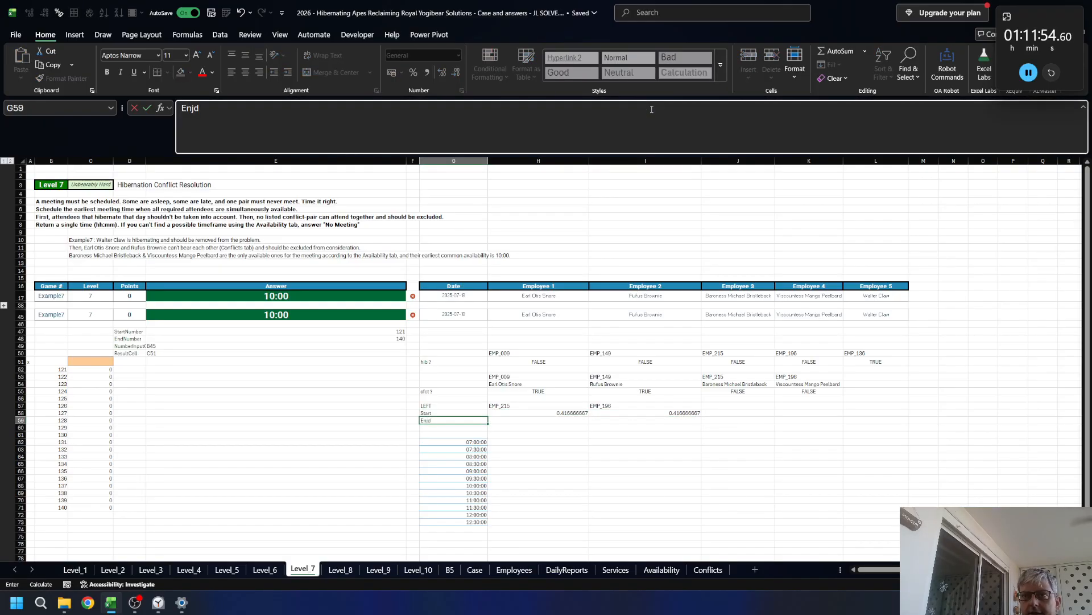
key(BackSpace)
key(BackSpace)
text(nd)
key(Return)
key(Up)
key(Up)
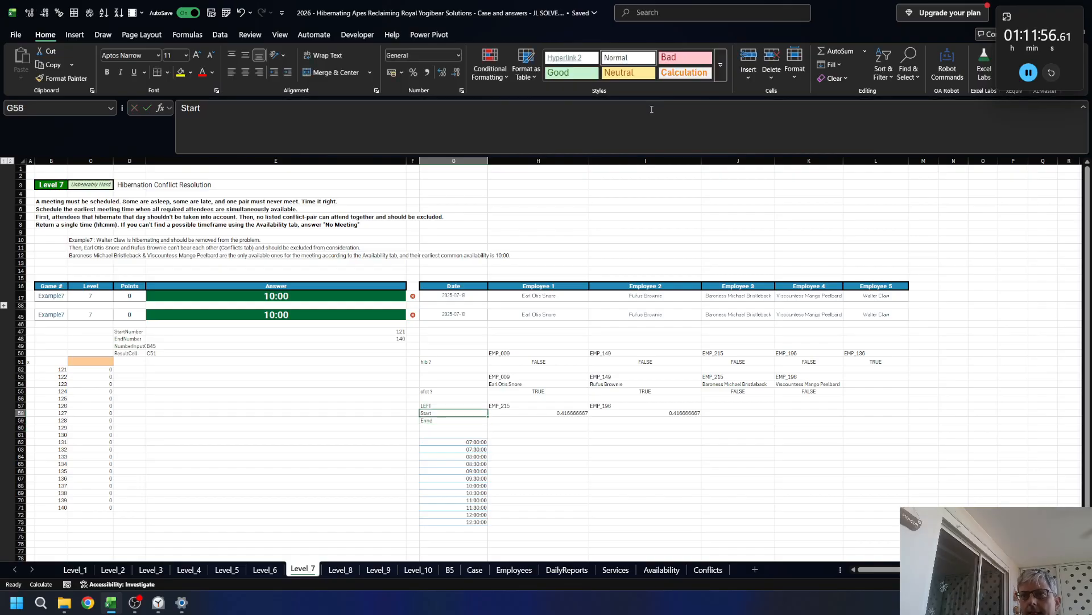
- Copy the text of the H58 FILTER formula into cell H59 without shifting its references
key(Right)
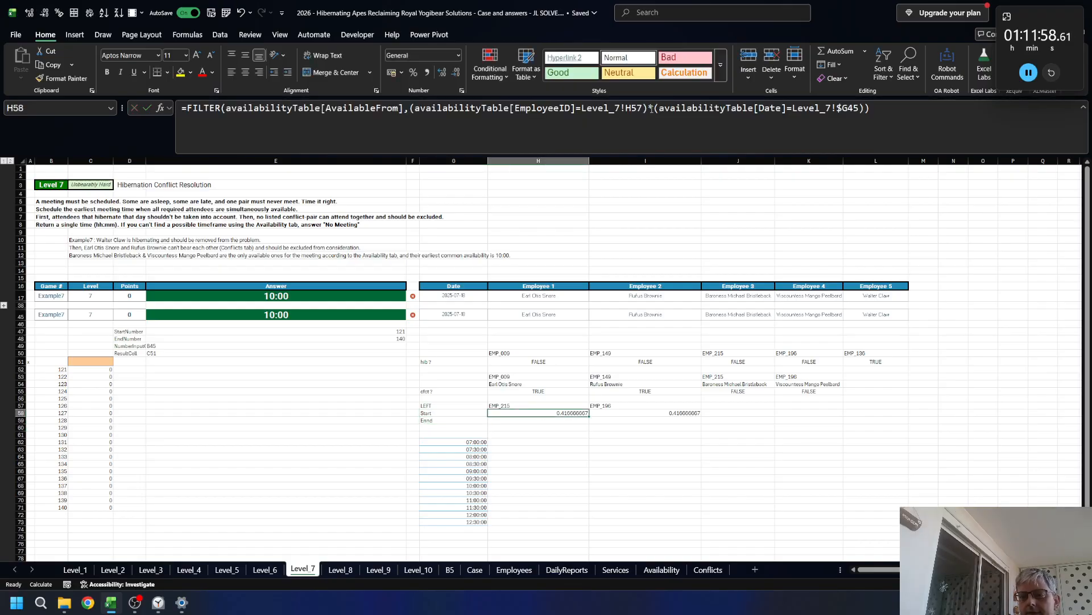
click(652, 109)
key(Return)
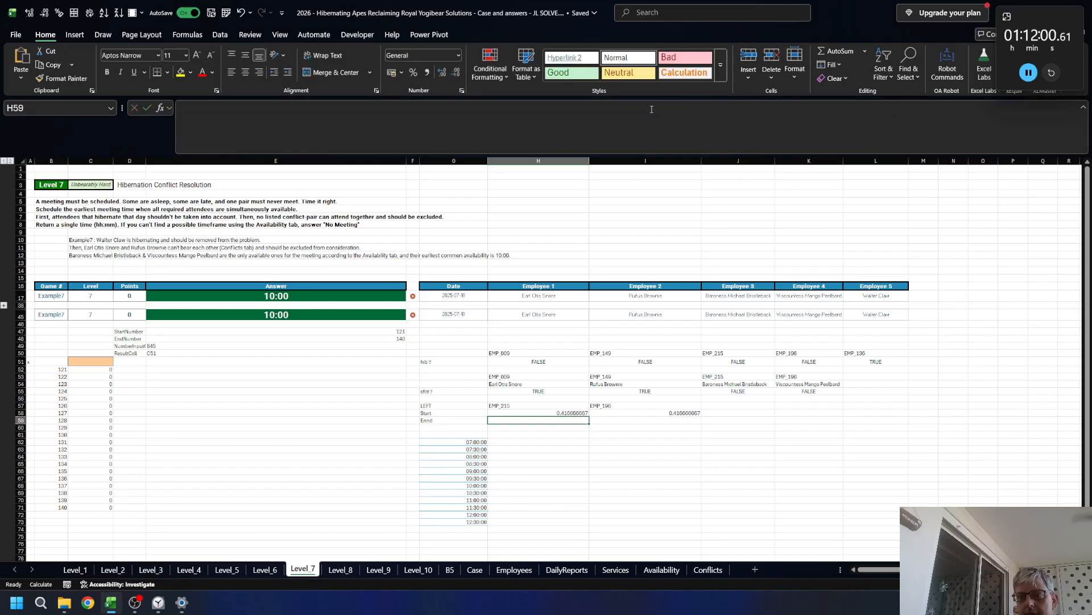
click(651, 109)
key(ctrl+v)
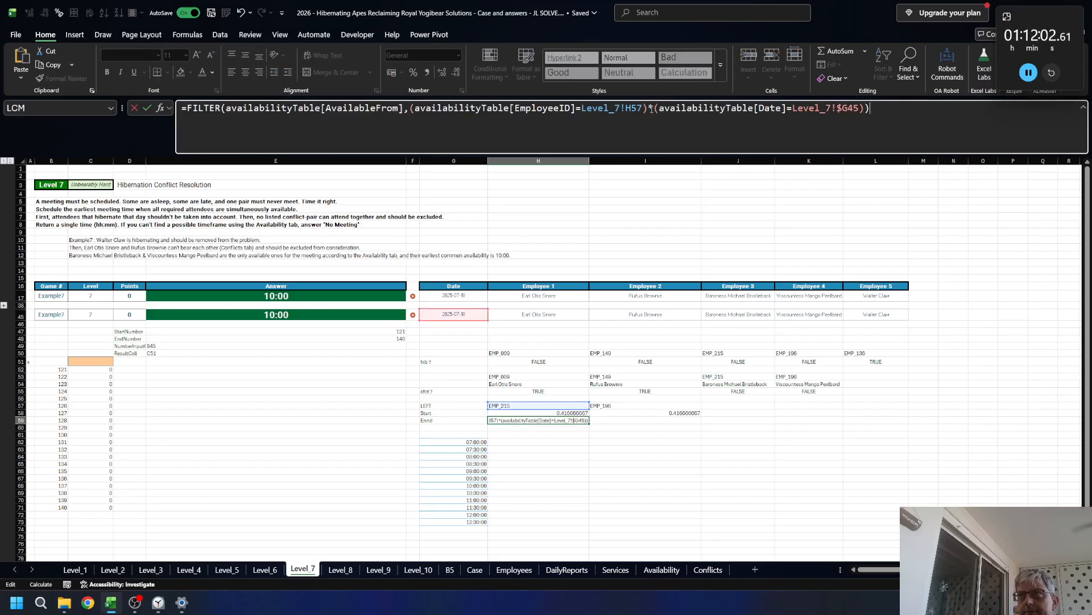
- Make the H59 formula return availabilityTable[AvailableTo] instead of AvailableFrom and enter it
key(ctrl+Right)
key(ctrl+Right)
key(ctrl+Right)
key(ctrl+Right)
key(ctrl+Right)
key(ctrl+Right)
key(ctrl+Right)
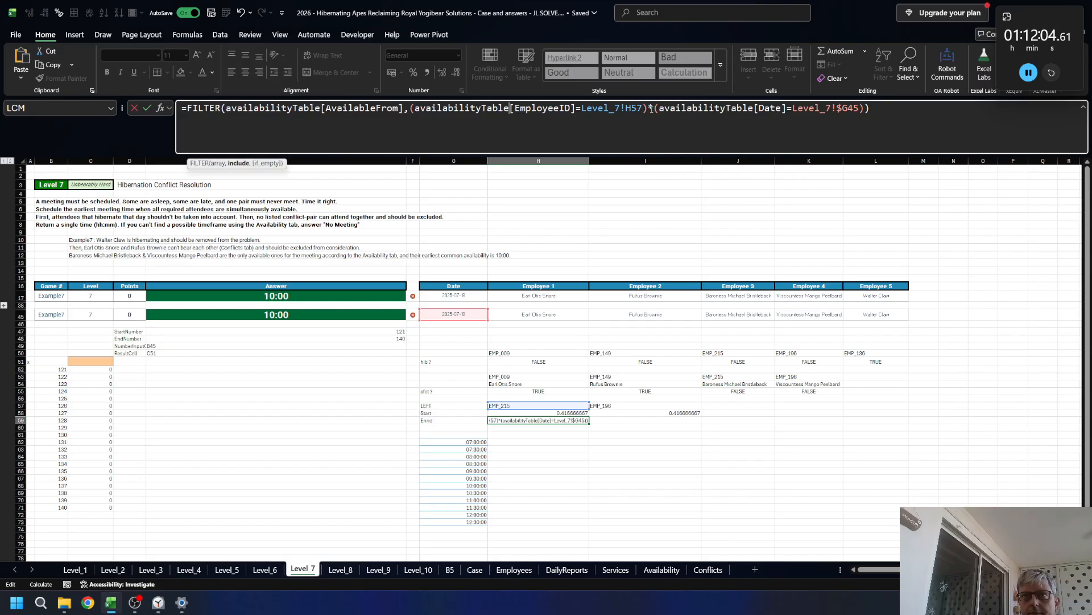
key(ctrl+Left)
key(ctrl+Left)
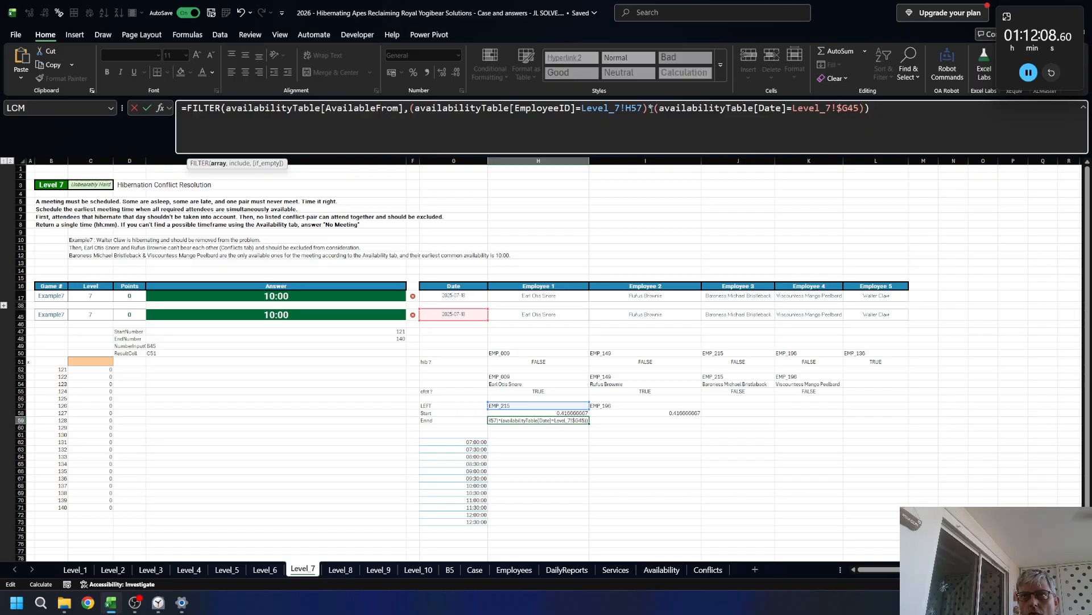
key(shift+Left)
key(shift+Left)
key(shift+Left)
key(shift+Left)
text(To)
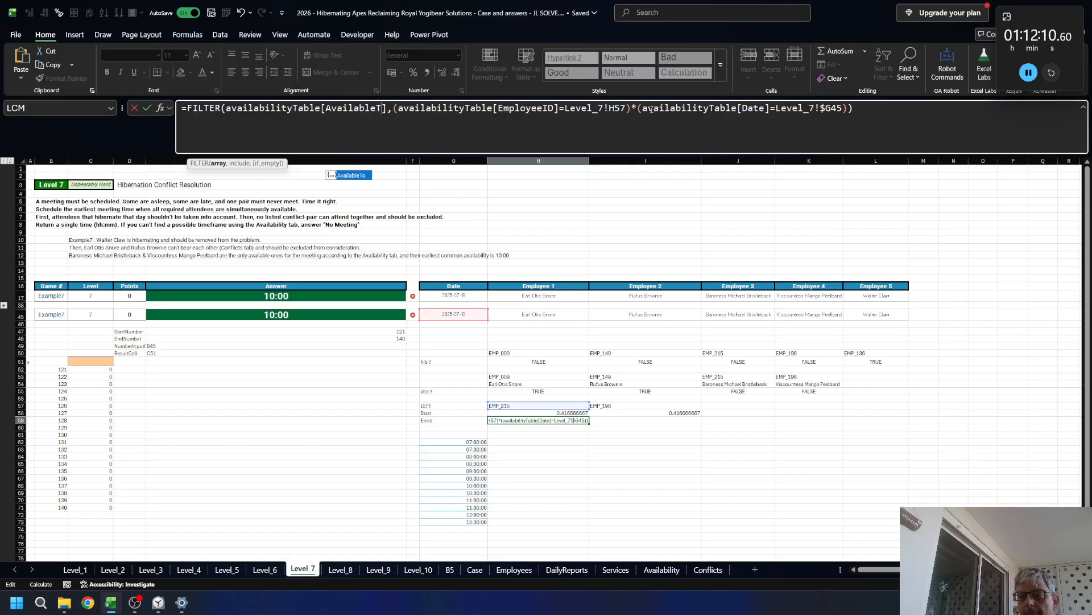
key(ctrl+Return)
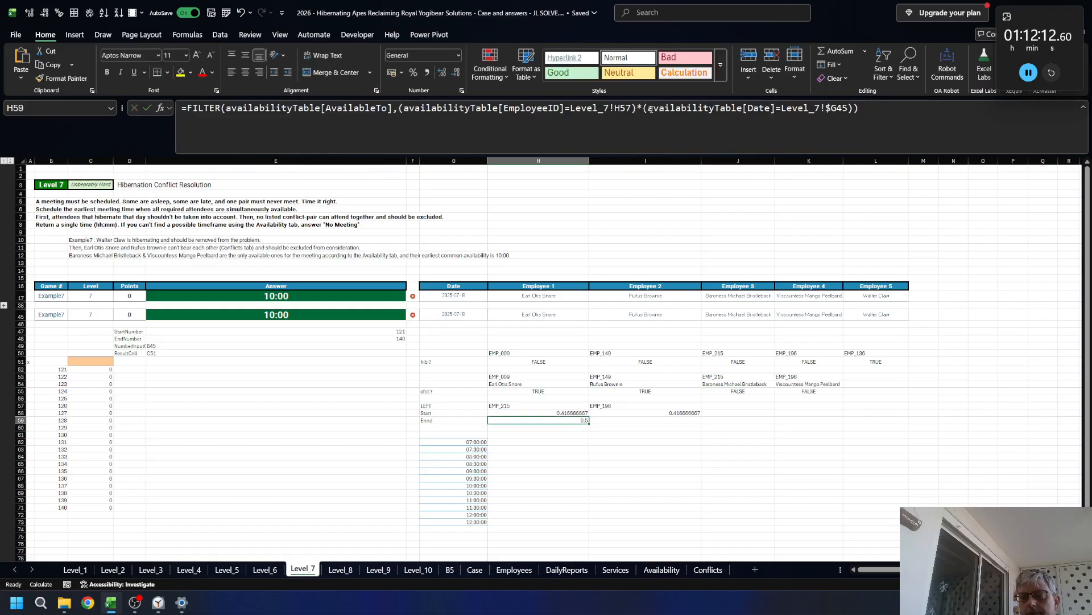
- Copy the AvailableTo formula from H59 into I59 for the second remaining employee
key(ctrl+c)
key(Right)
key(ctrl+v)
key(Left)
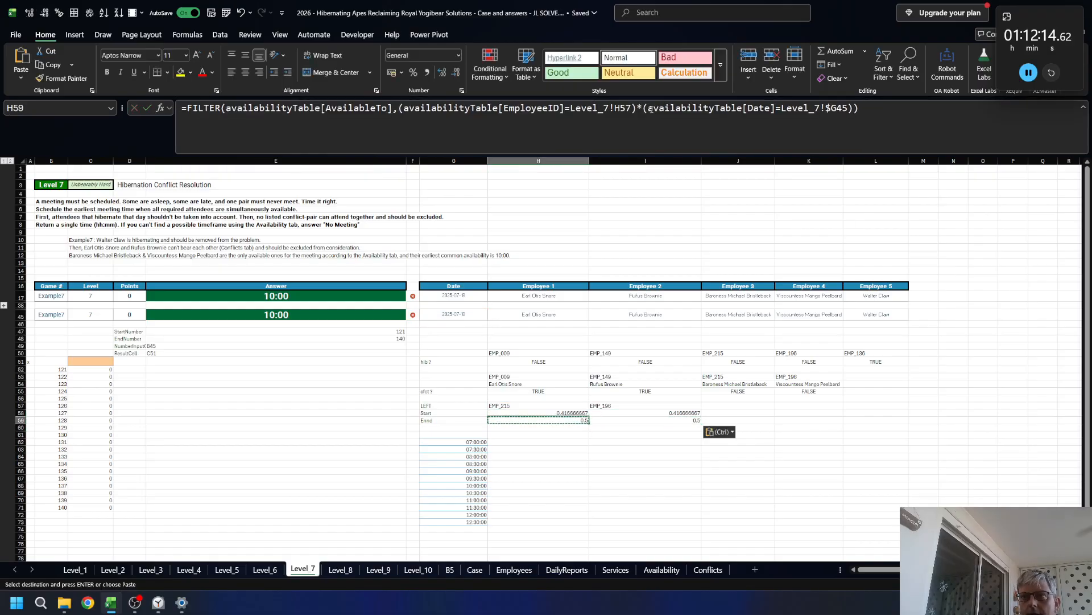
- Begin a formula in H62, beside the 07:00 time slot, with =--(
key(Down)
key(Down)
key(Down)
text(=-)
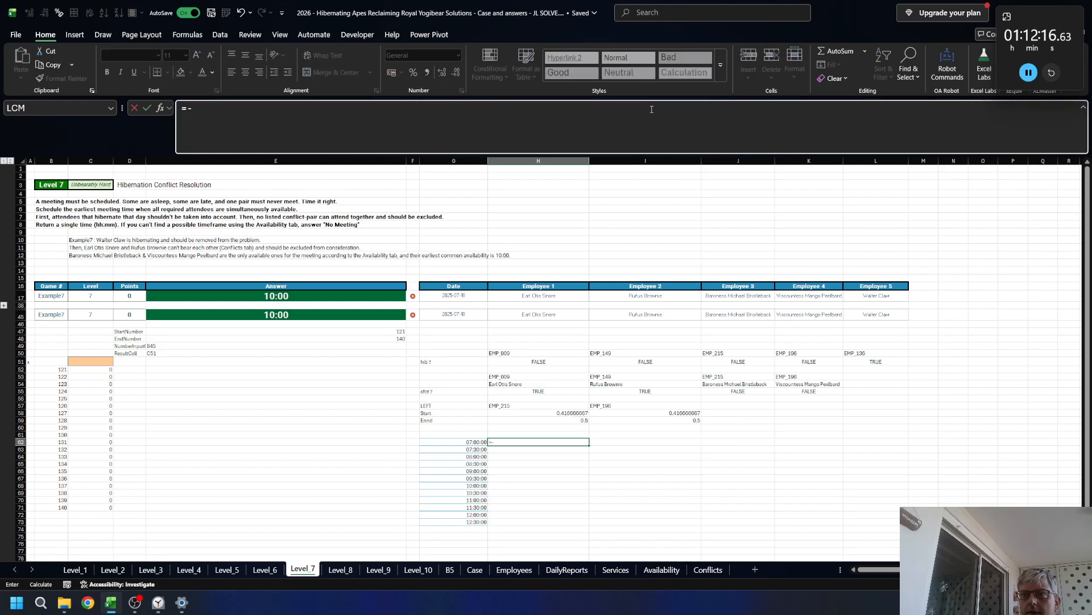
text(-()
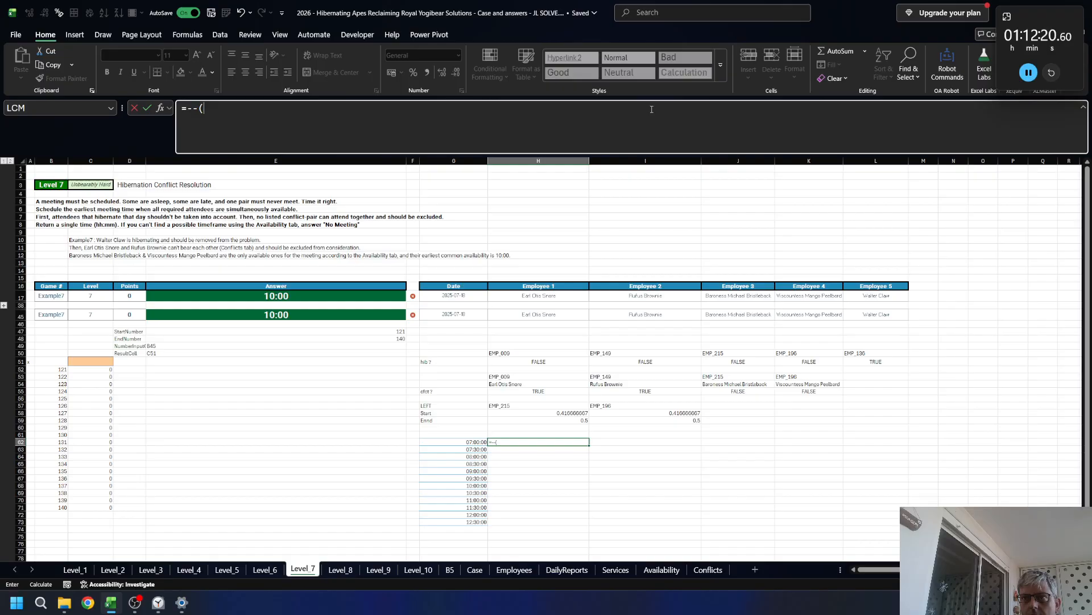
key(Left)
key(ctrl+shift+Down)
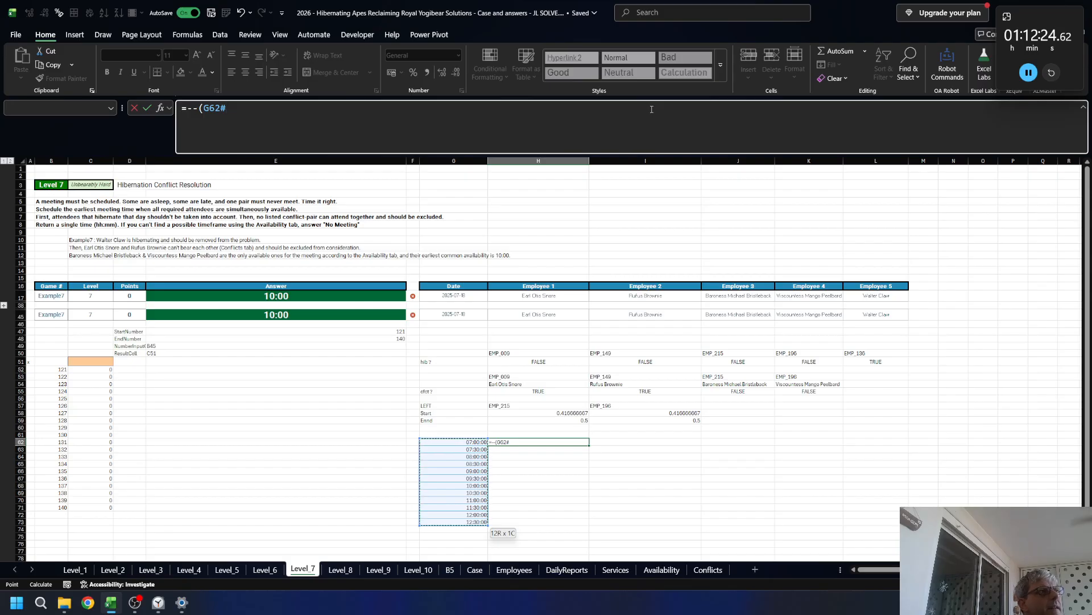
text(<)
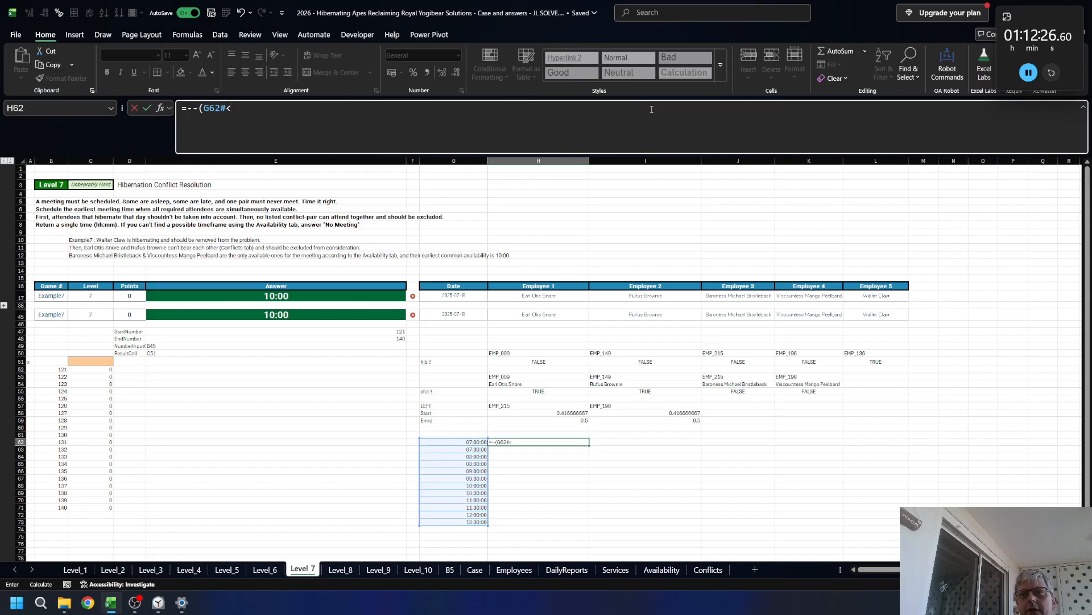
key(Up)
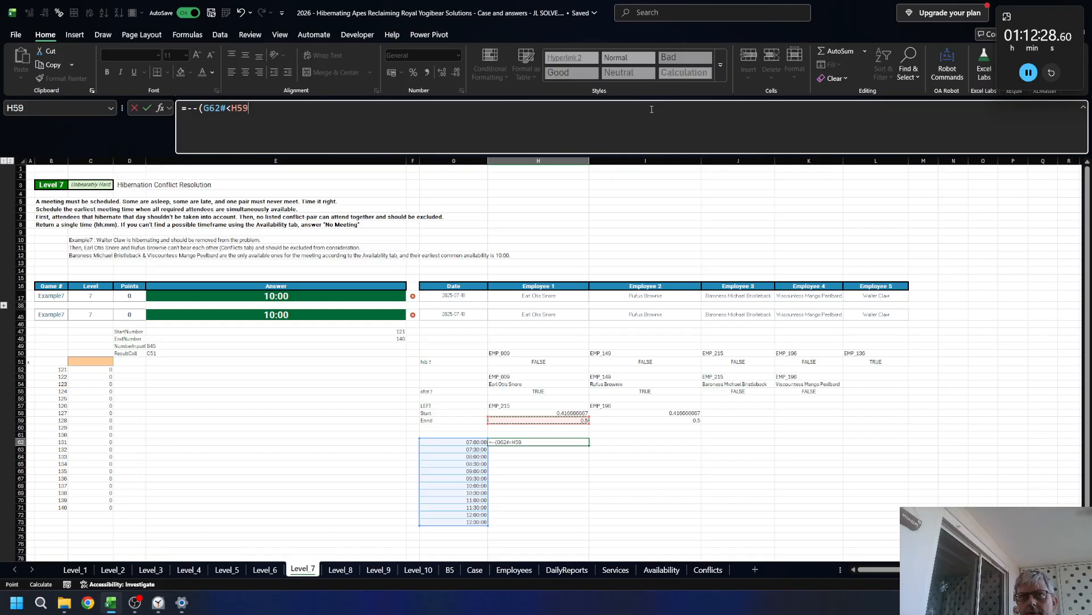
text()*)
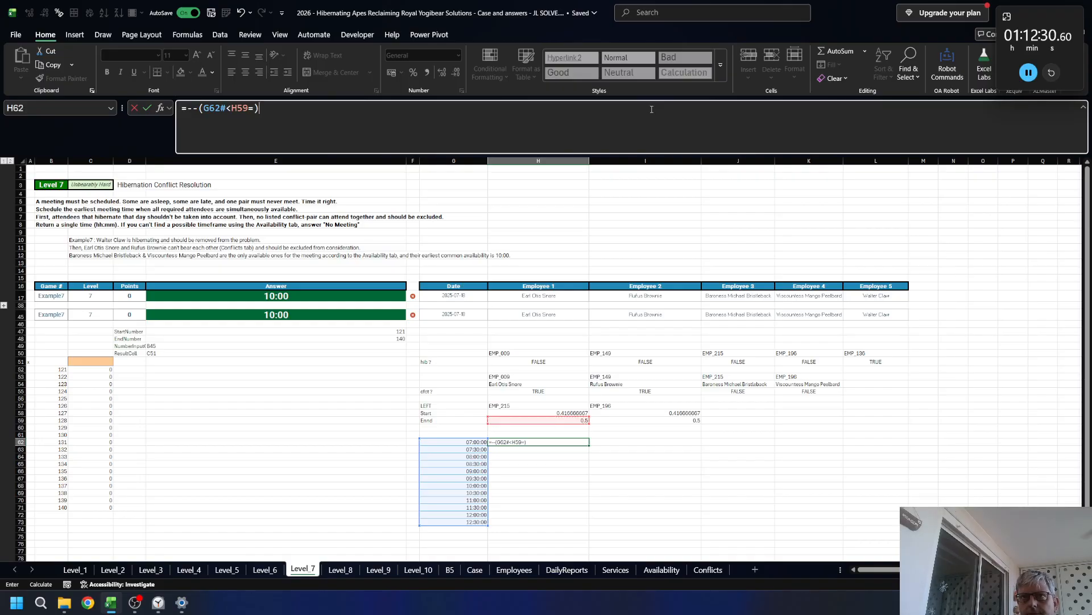
key(BackSpace)
key(BackSpace)
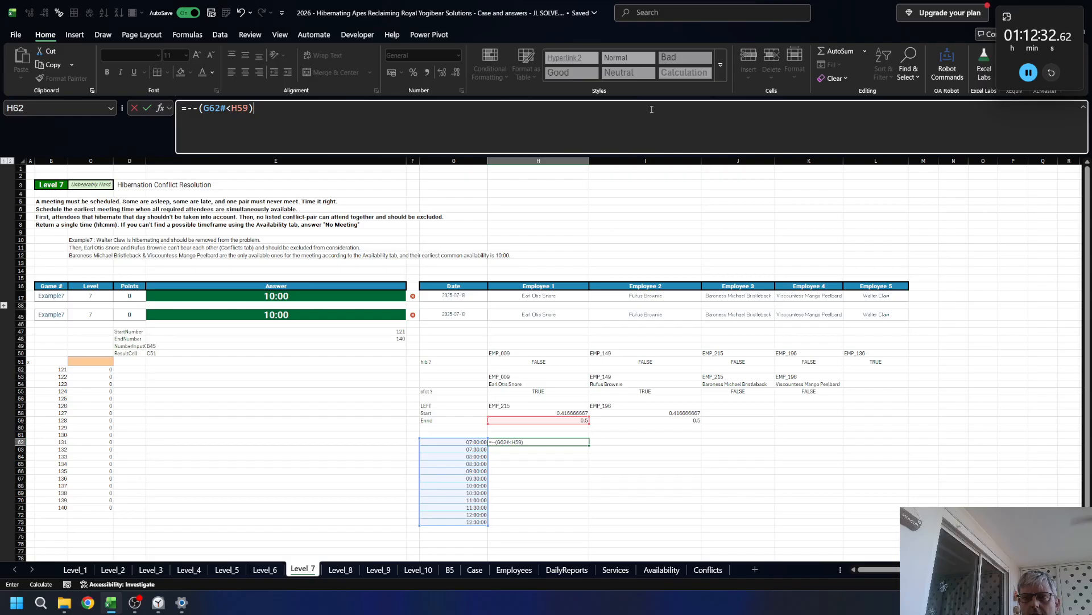
key(BackSpace)
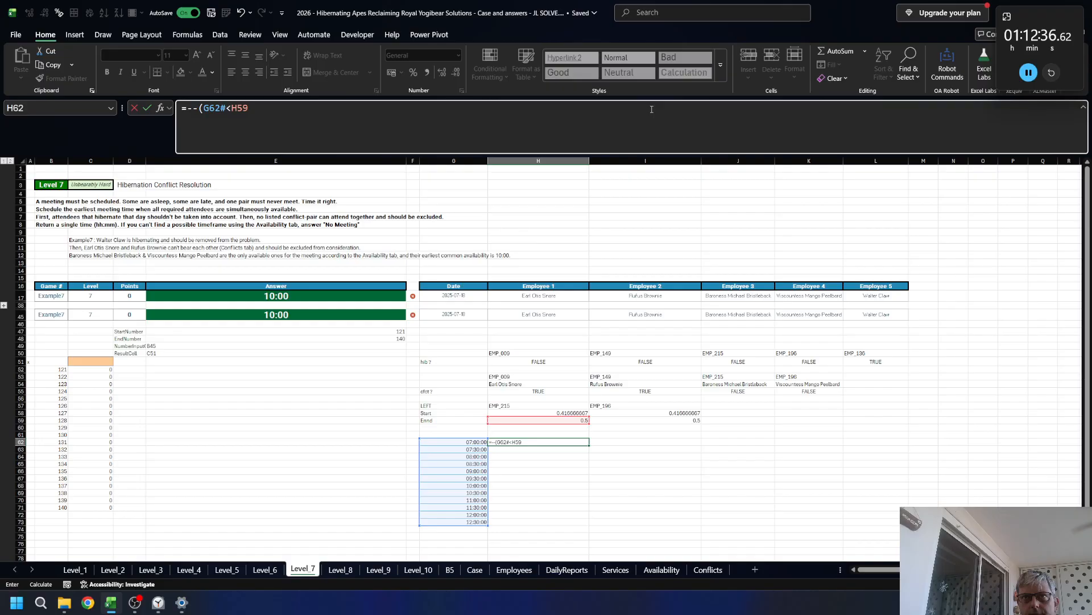
key(BackSpace)
key(BackSpace)
key(BackSpace)
key(BackSpace)
key(BackSpace)
key(BackSpace)
key(BackSpace)
key(BackSpace)
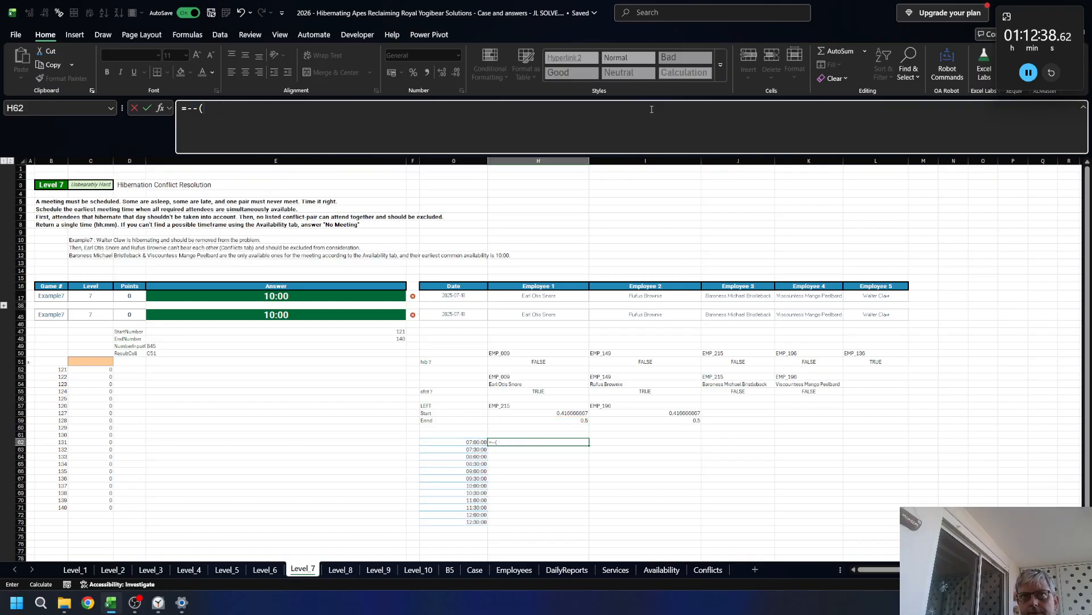
- Add the end-time test $G$62#<H59 to the H62 formula, using an absolute reference to the time-slot spill range
key(Left)
text(#)
key(F4)
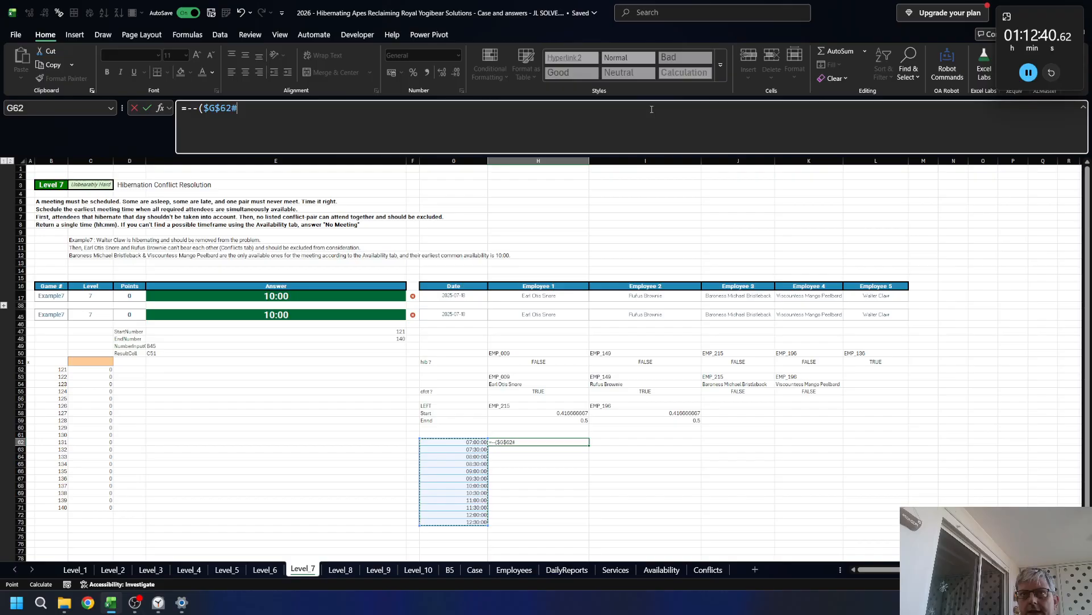
text(<)
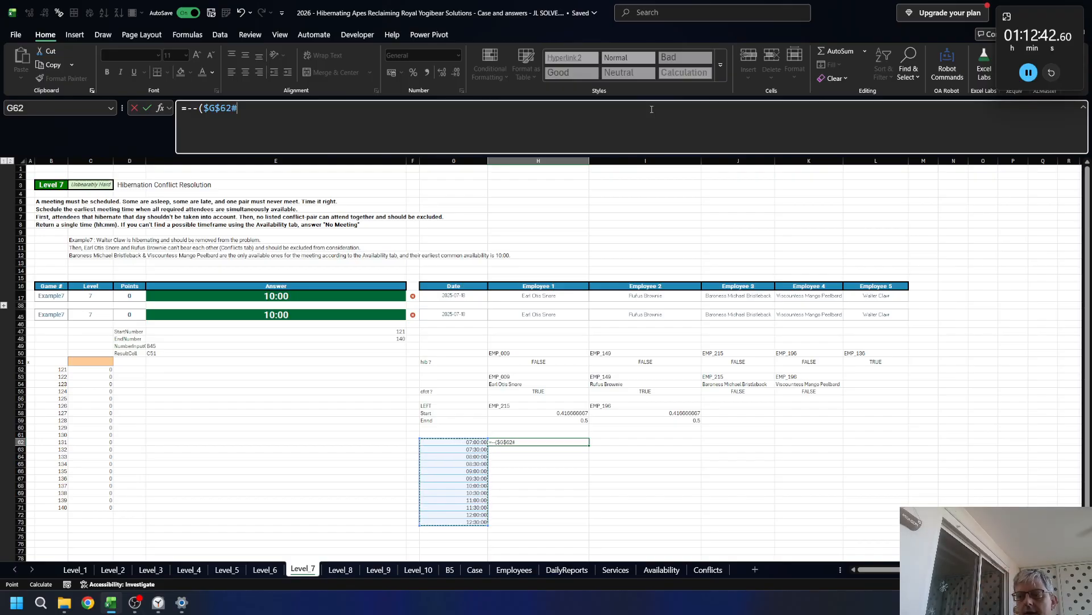
key(Up)
key(Up)
key(Up)
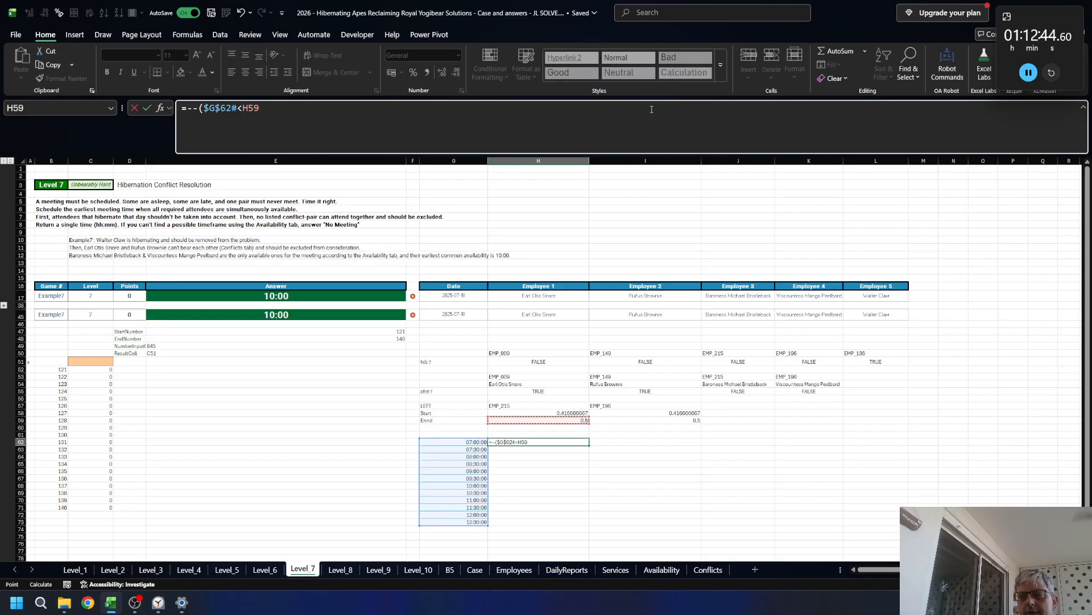
text())
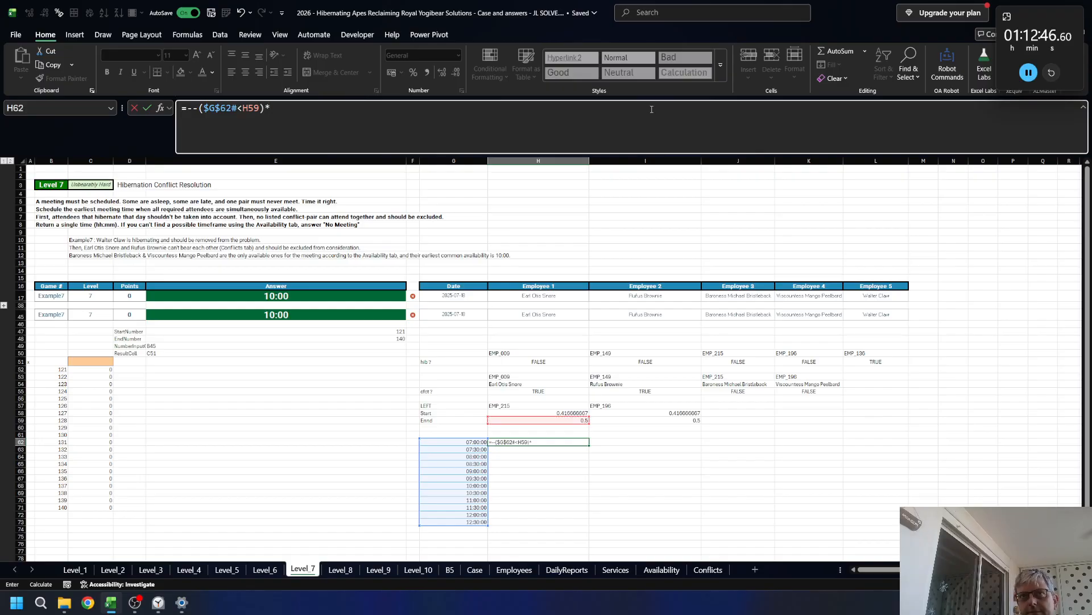
- Multiply the end-time test by ($G$62#>=H58) and enter the H62 formula
text(*)
key(Left)
key(F4)
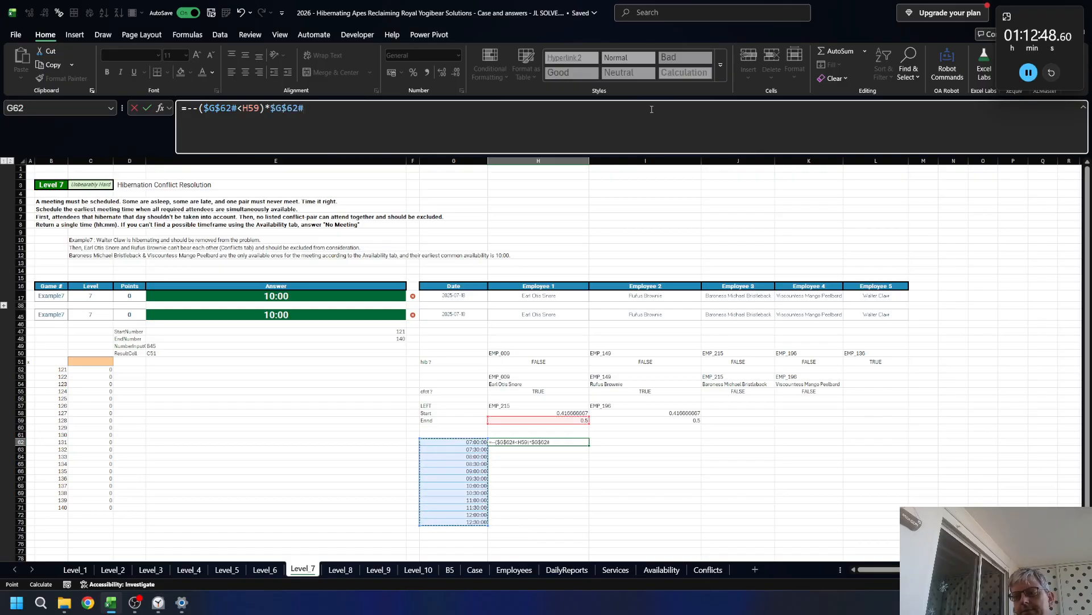
text(>)
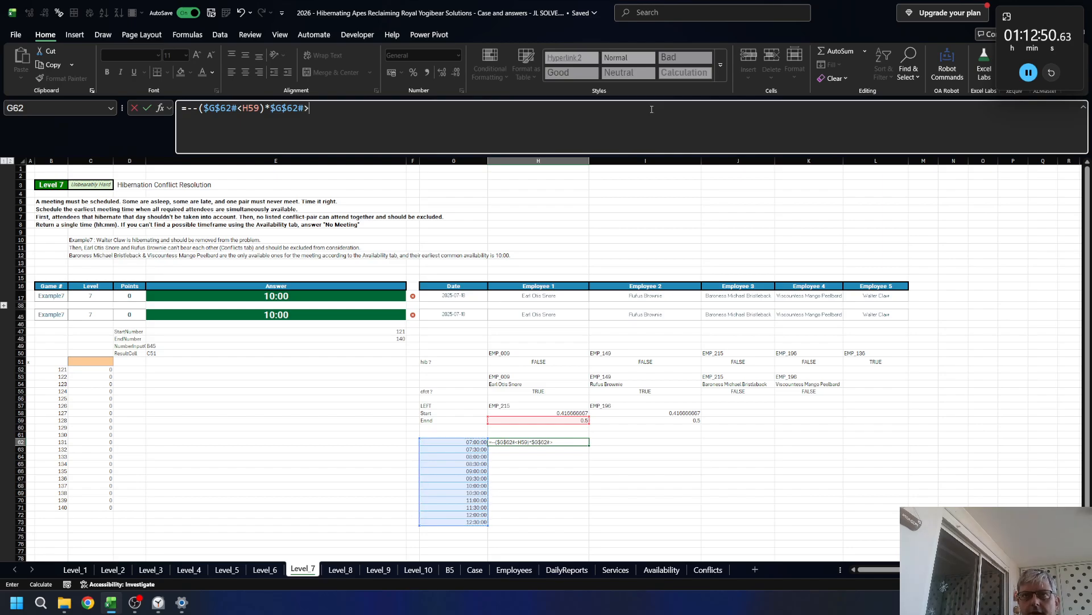
text(=)
key(Up)
key(Up)
key(Up)
key(Up)
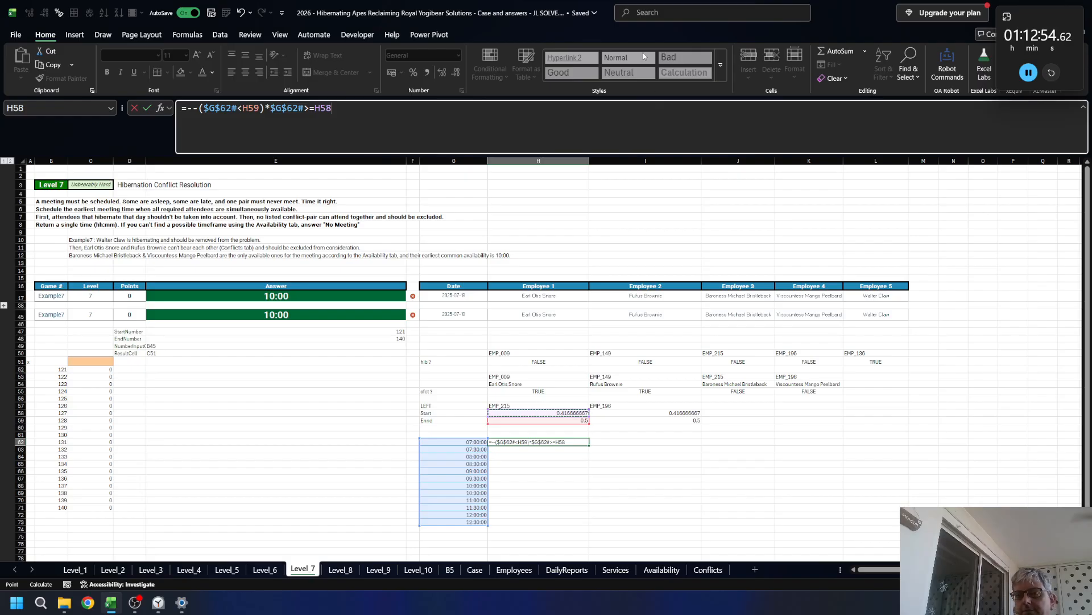
click(272, 109)
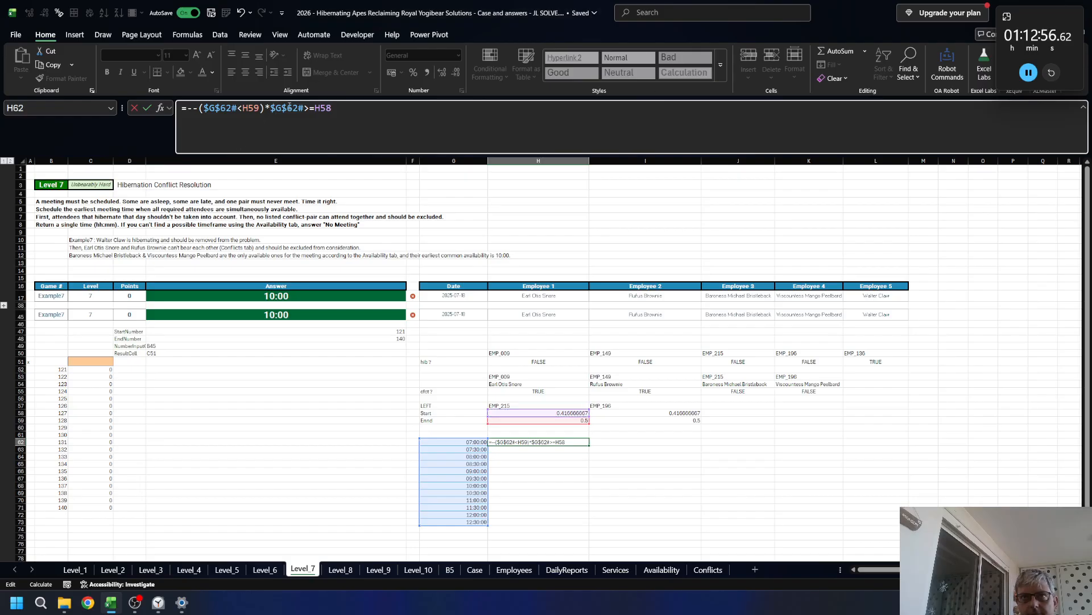
text(()
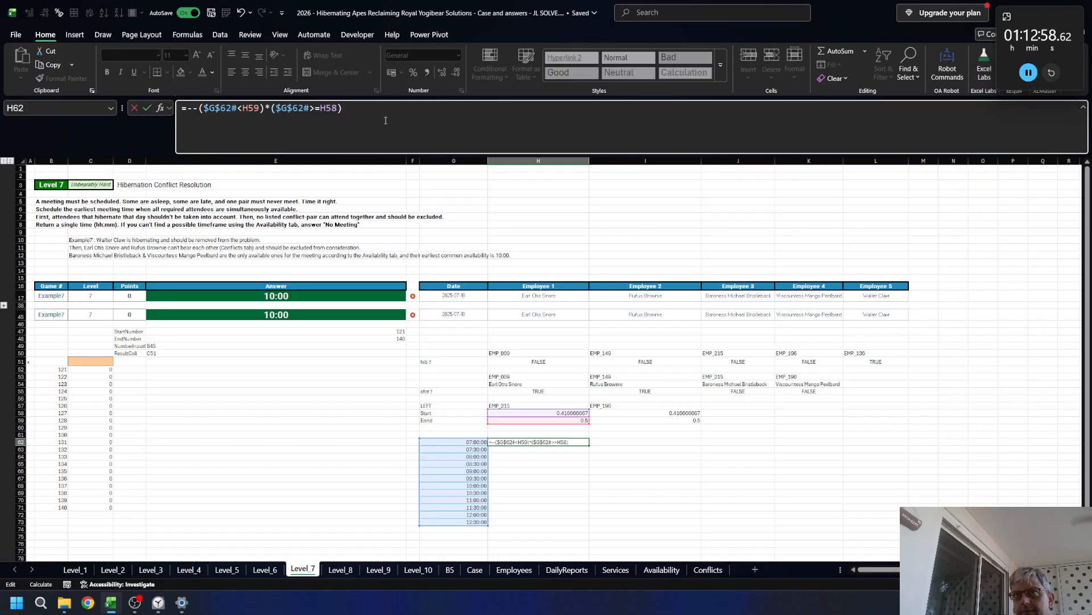
key(ctrl+Return)
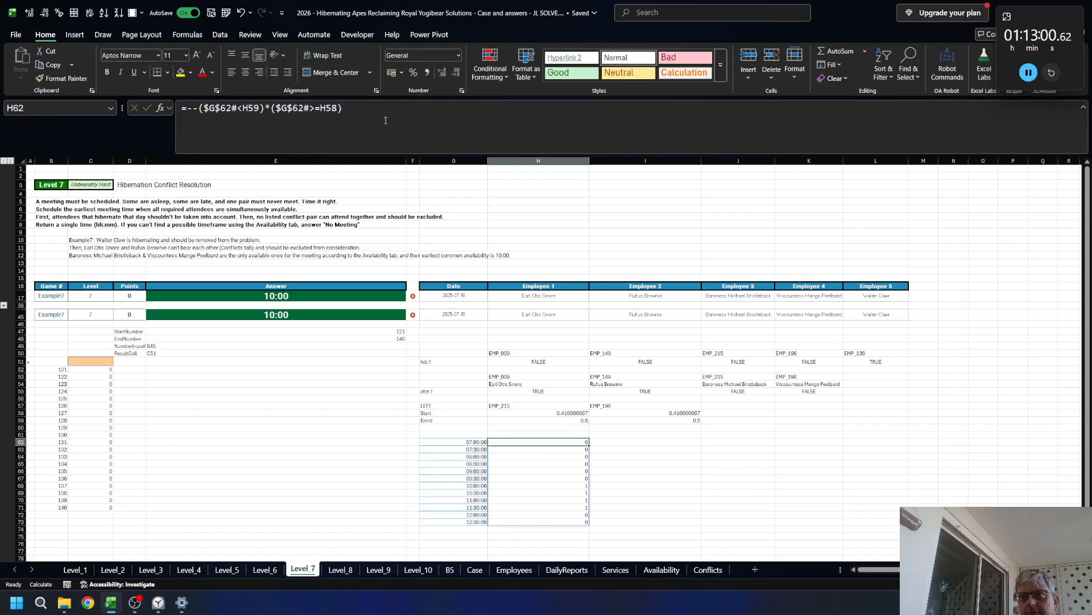
- Copy the time-slot availability formula from H62 into I62, J62, K62 and L62
key(ctrl+c)
key(Right)
key(ctrl+v)
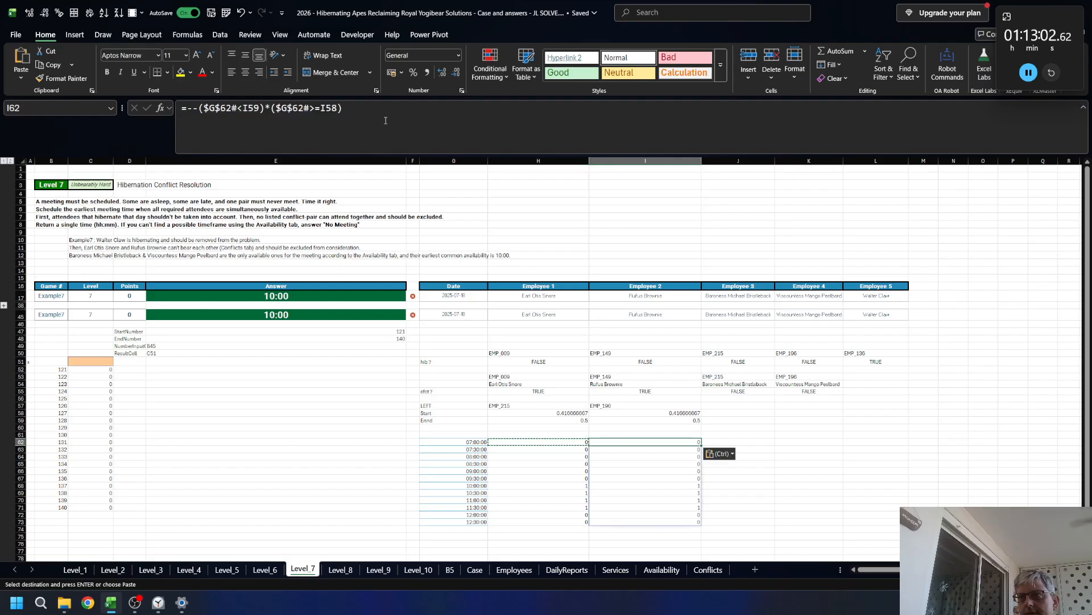
key(Right)
key(ctrl+v)
key(Right)
key(ctrl+v)
key(Right)
key(ctrl+v)
key(Escape)
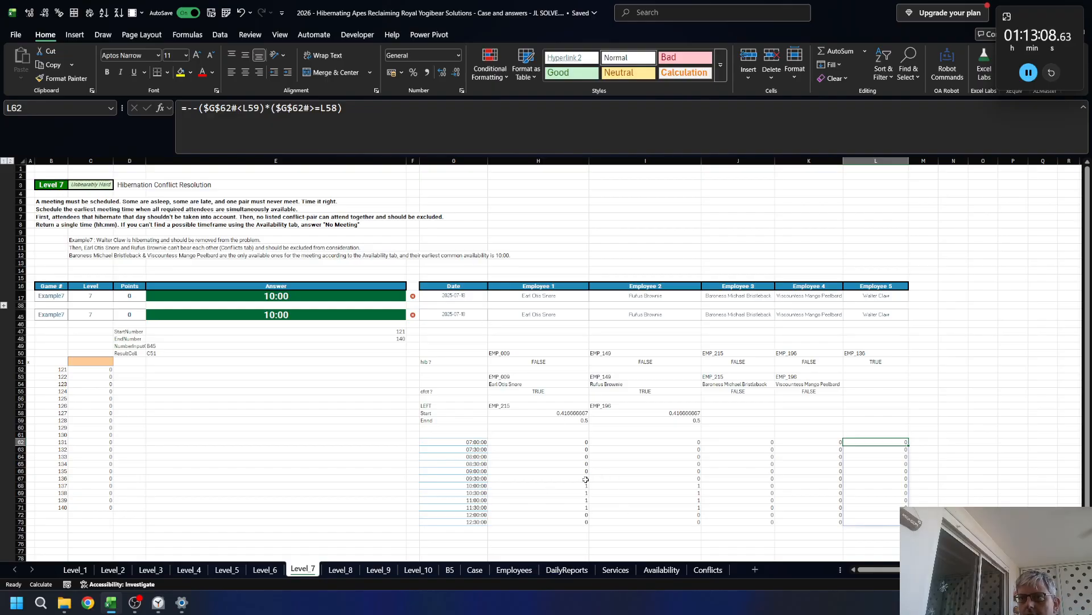
- Enter =OR(H62:L62) in M62 to combine the five availability flags for the first time slot
click(926, 442)
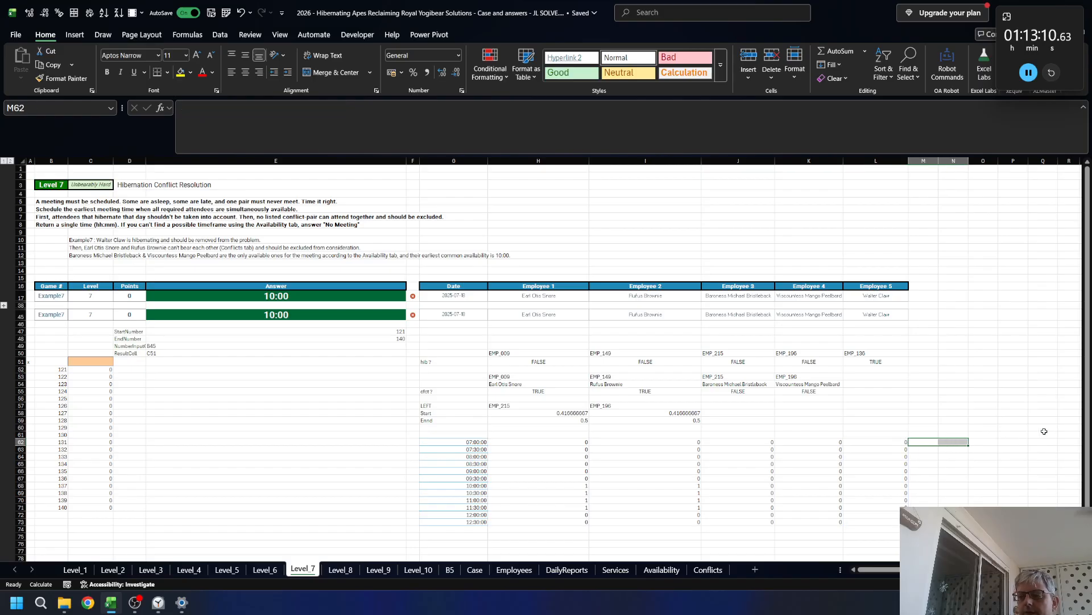
key(Left)
key(Right)
text(=)
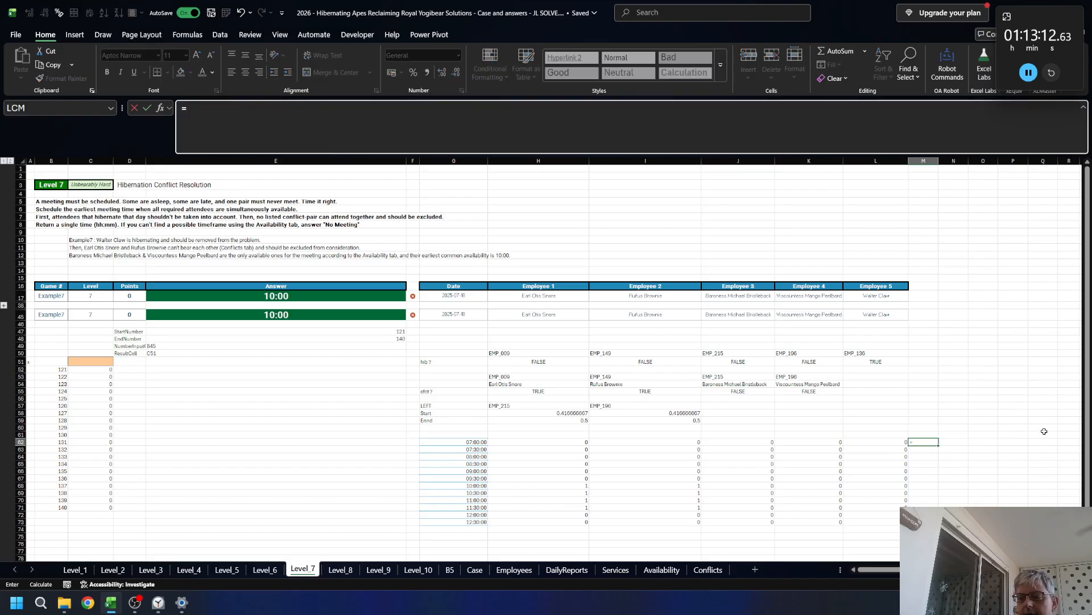
text(OR()
key(Left)
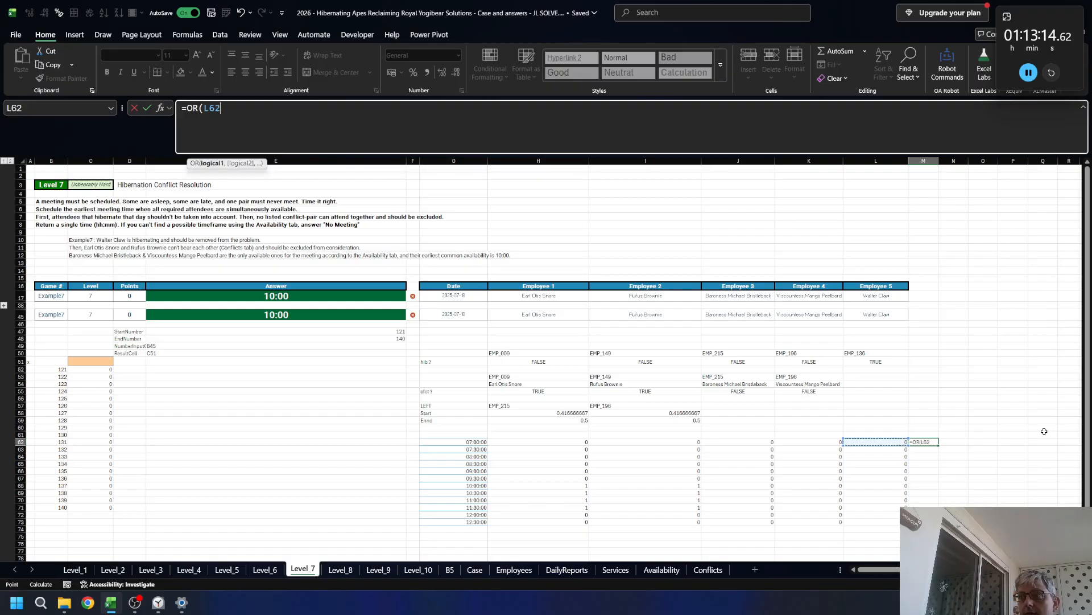
key(shift+Left)
key(shift+Left)
key(shift+Left)
key(shift+Left)
key(Return)
- Fill the OR formula from M62 down to M73 so it covers every time slot
key(Up)
key(Left)
key(ctrl+Down)
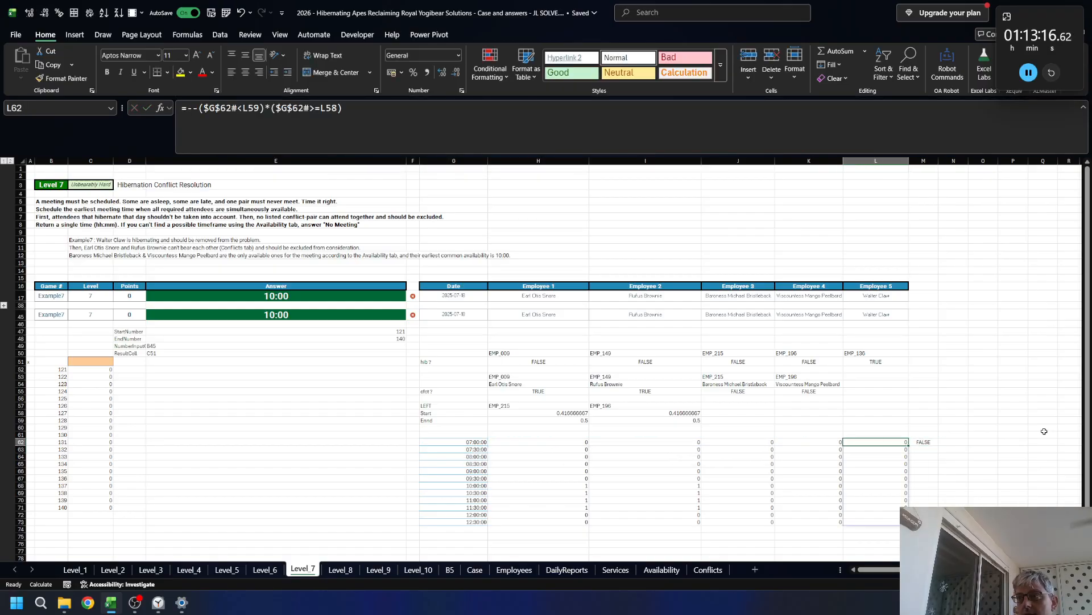
key(Right)
key(ctrl+shift+Up)
key(ctrl+d)
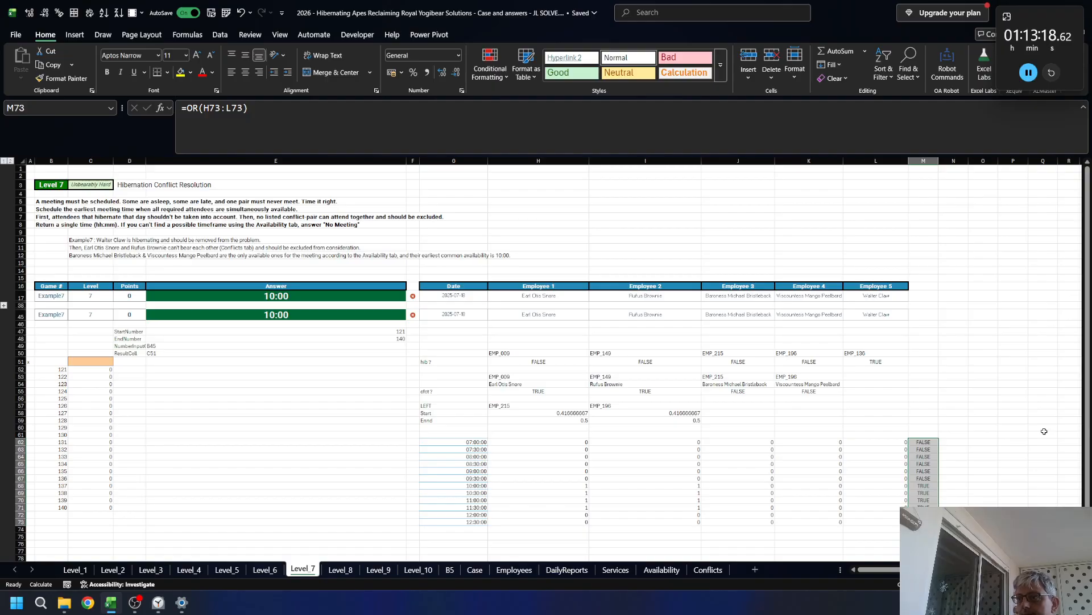
- Prefix the OR formula in M73 with -- and copy it over M62:M73 to get numeric flags
key(F2)
key(Home)
key(Right)
text(--)
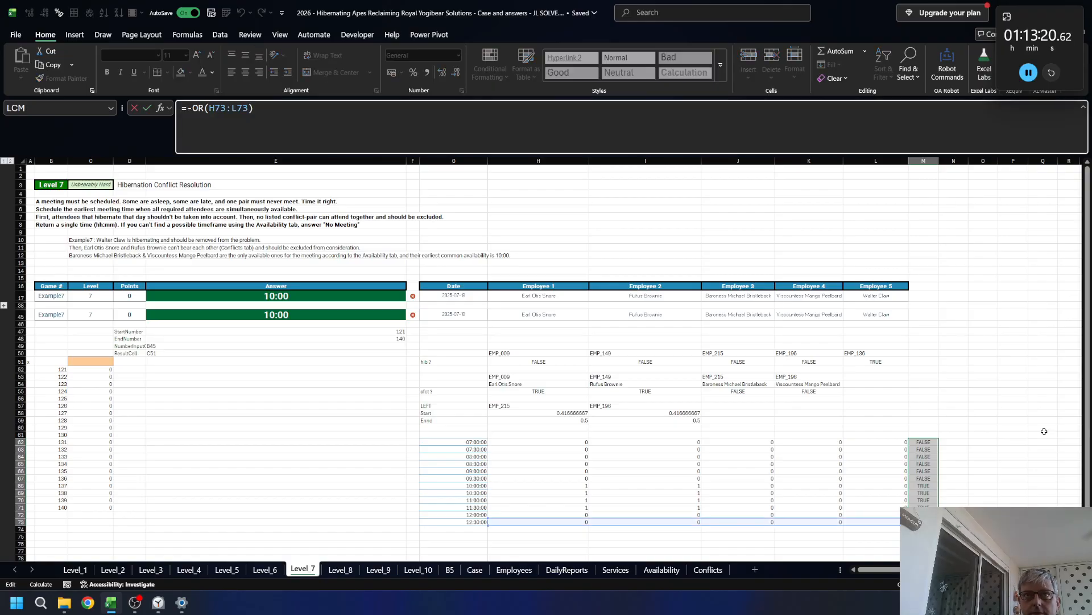
key(Return)
key(ctrl+Down)
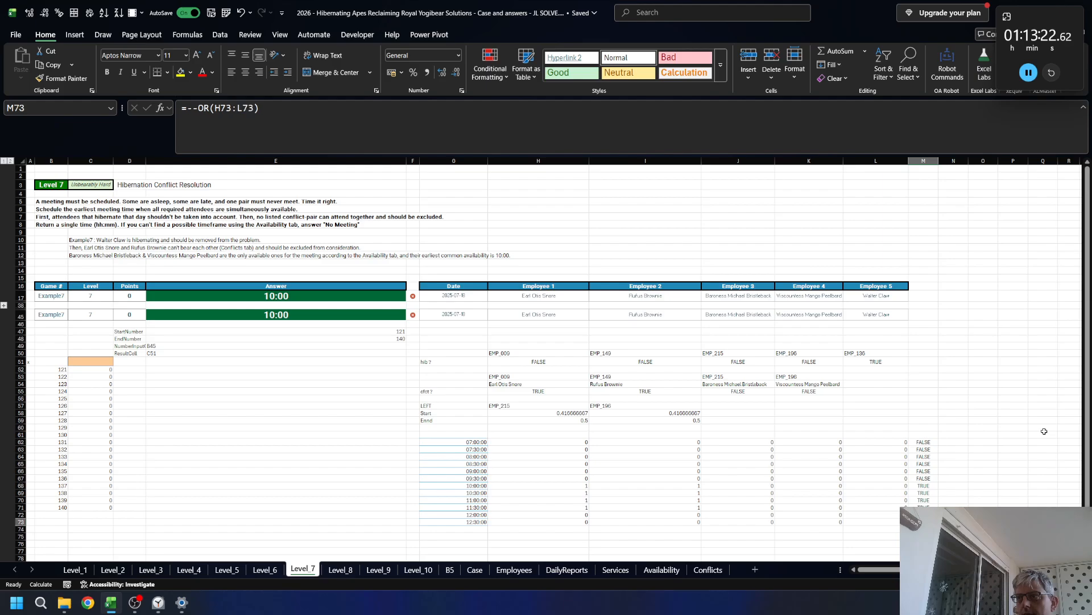
key(ctrl+c)
key(ctrl+shift+Up)
key(Return)
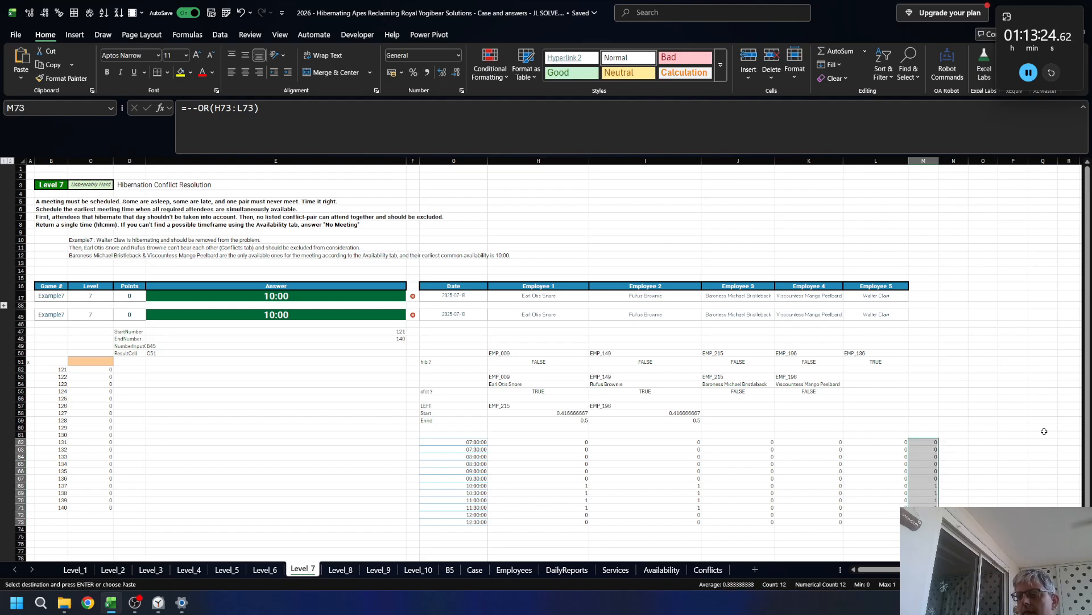
click(443, 543)
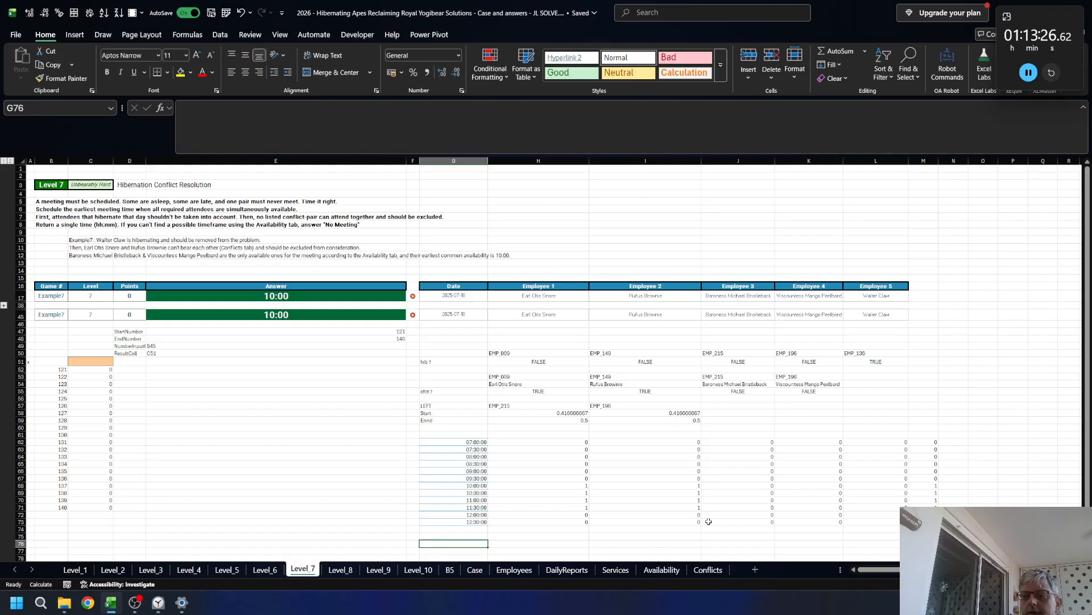
text(=IFERROR()
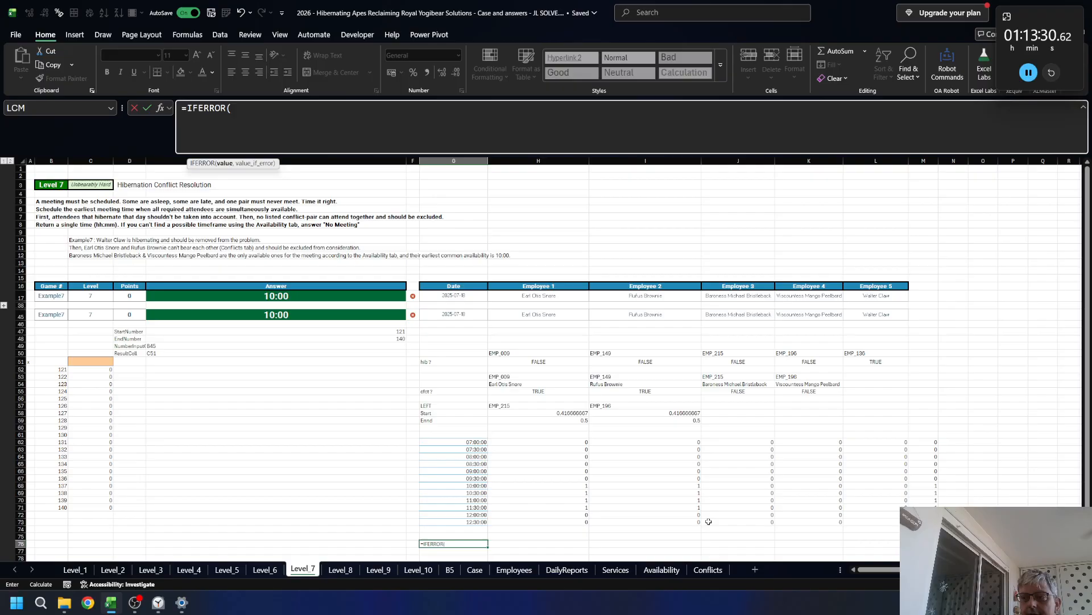
text(XMATCH(1)
key(Return)
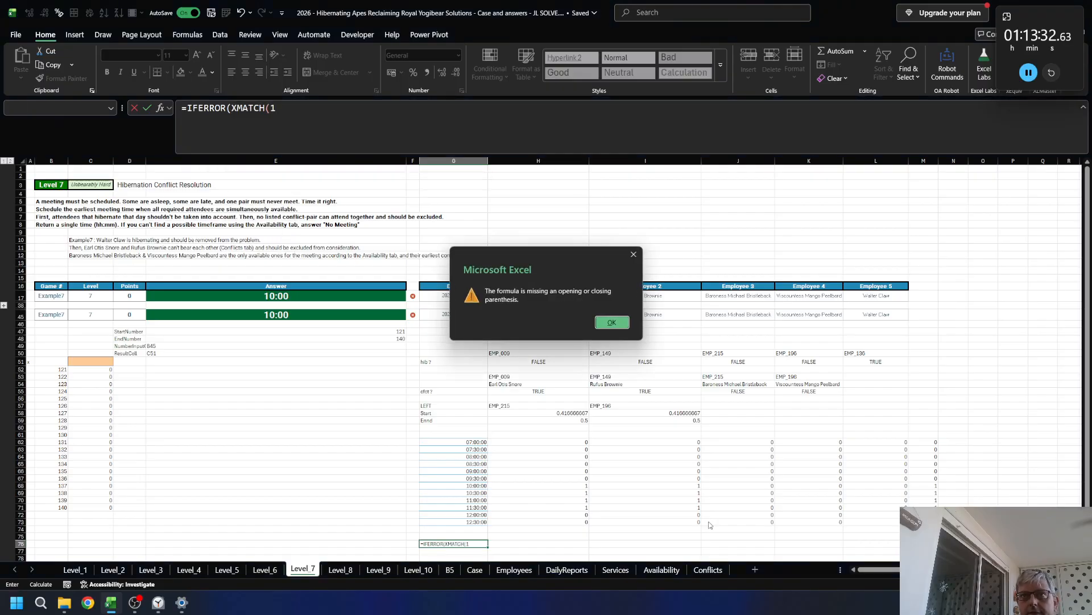
key(Return)
key(Home)
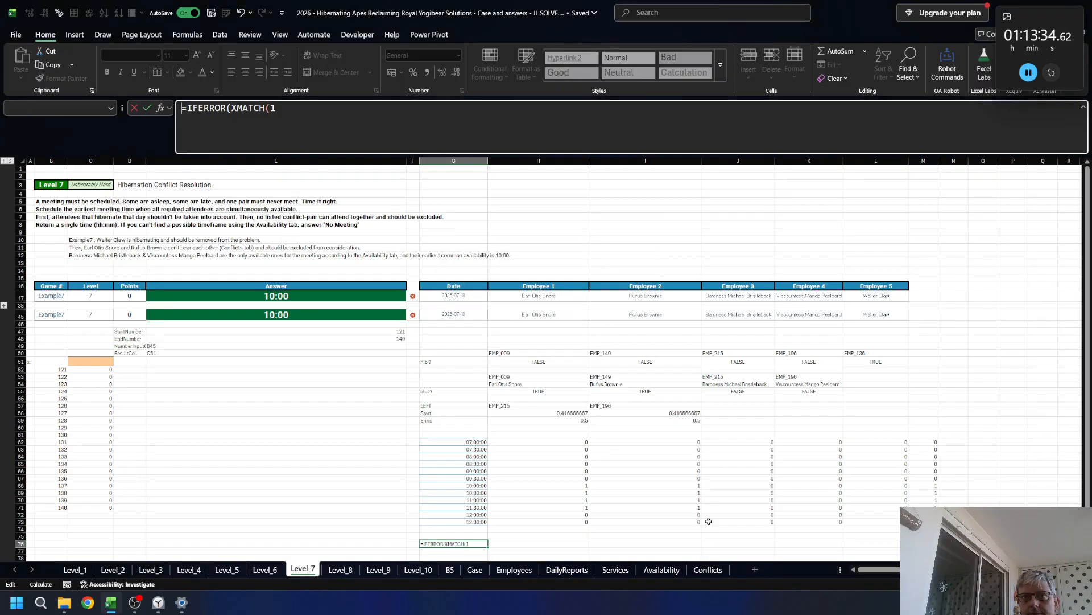
text(')
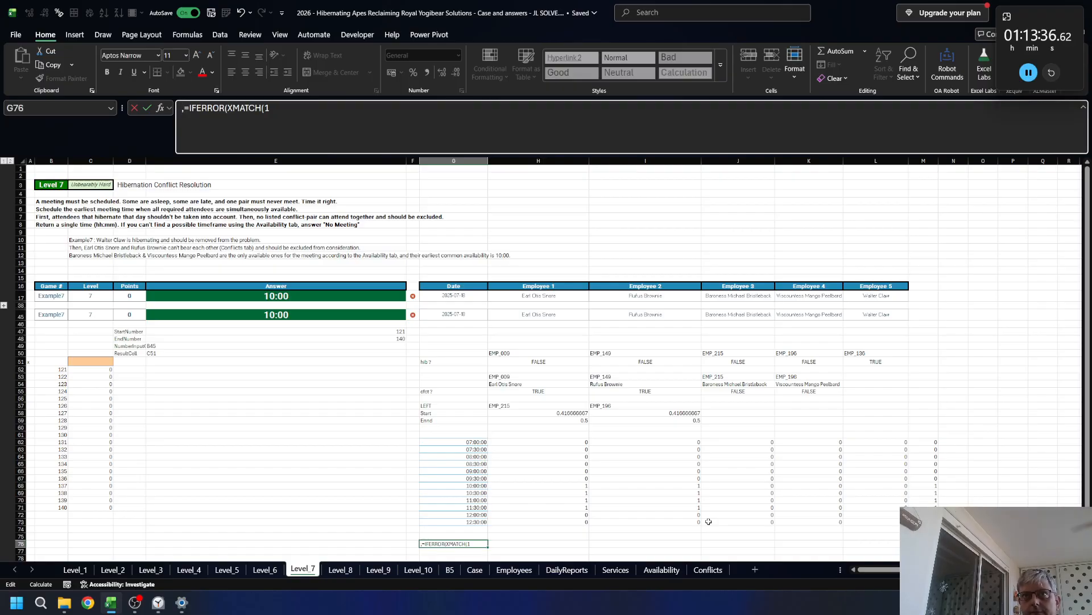
key(Escape)
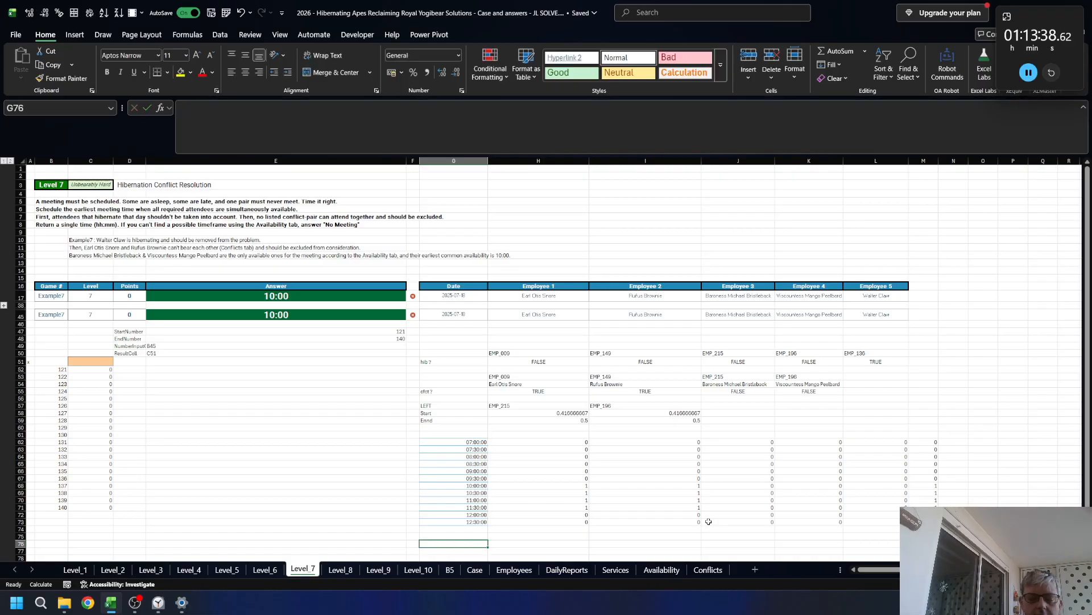
- Begin an XLOOKUP formula in G76 with 1 as the lookup value
text(=xl)
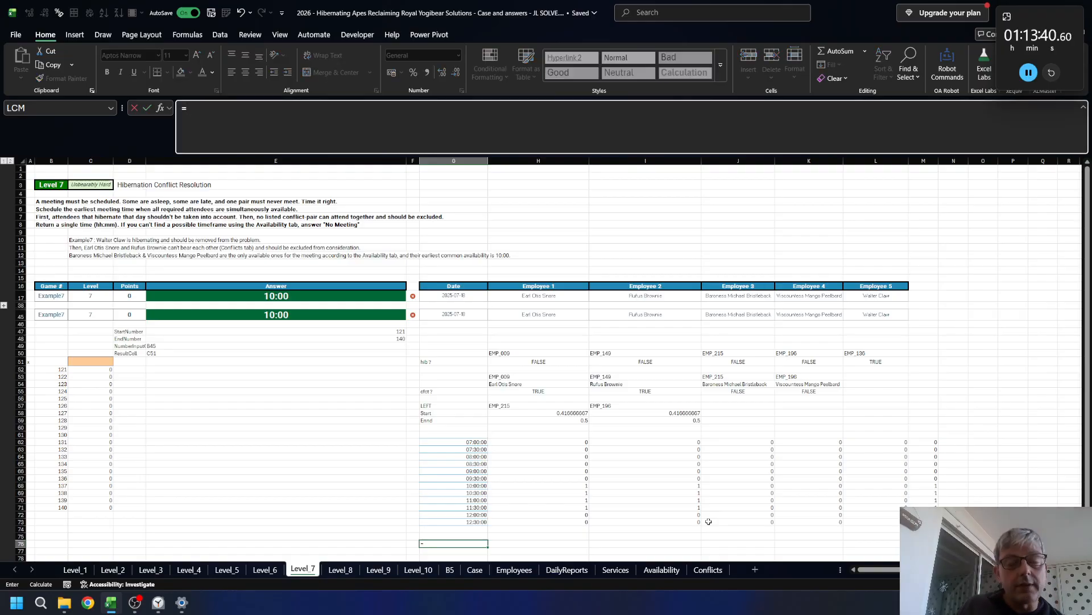
key(Tab)
key(Up)
key(Up)
key(Up)
key(Up)
key(Up)
key(Up)
key(Up)
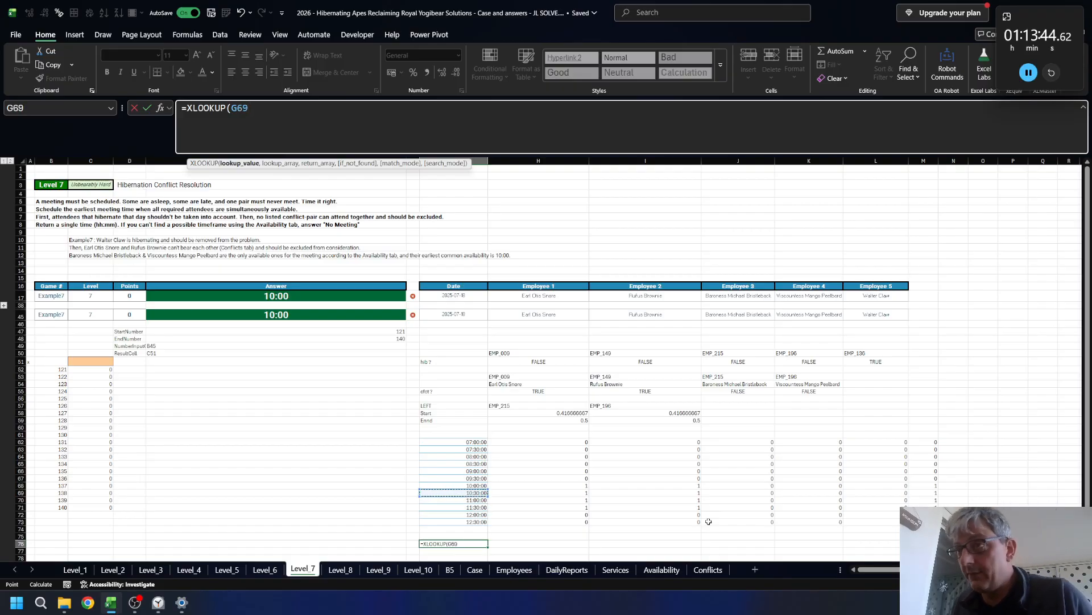
key(BackSpace)
key(BackSpace)
key(BackSpace)
text(1,)
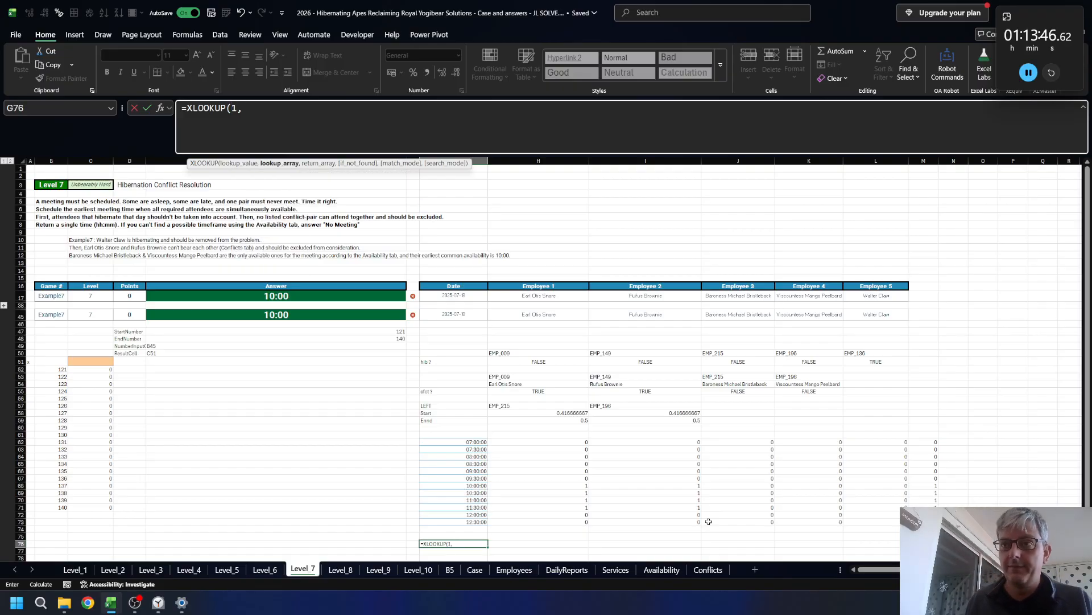
- Use the combined availability flags in M62:M73 as the XLOOKUP lookup array
key(Up)
key(Up)
key(Up)
key(Up)
key(Right)
key(Right)
key(Right)
key(Right)
key(Right)
key(Right)
key(Up)
key(Up)
key(Up)
key(Up)
key(Up)
key(Up)
key(Up)
key(Up)
key(Up)
key(Up)
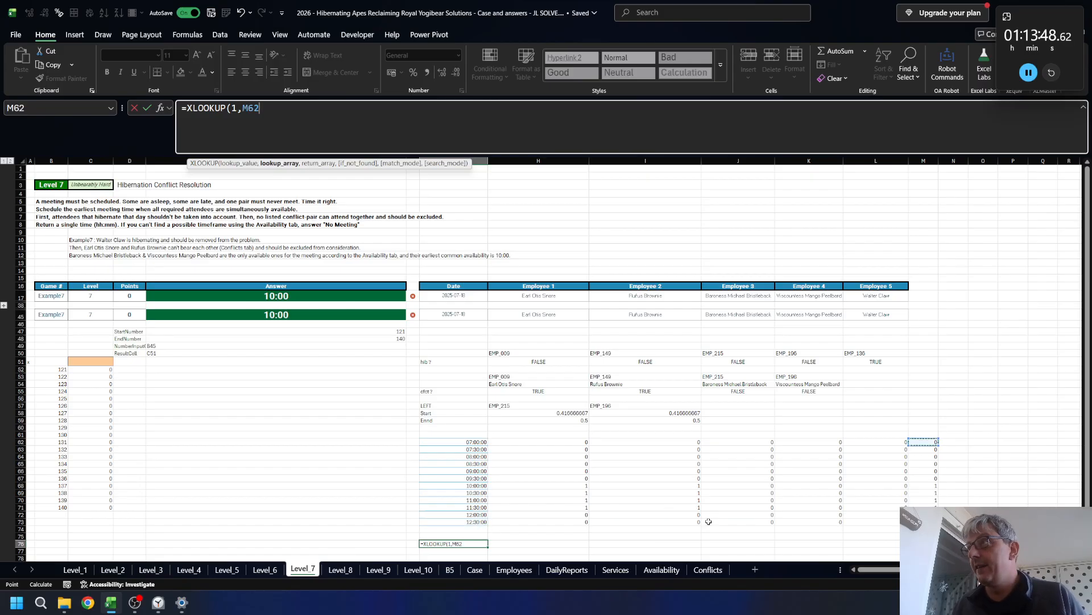
key(shift+Down)
key(shift+Down)
key(shift+Down)
key(shift+Down)
key(shift+Down)
key(shift+Down)
key(shift+Down)
key(shift+Down)
key(shift+Down)
key(shift+Down)
key(shift+Down)
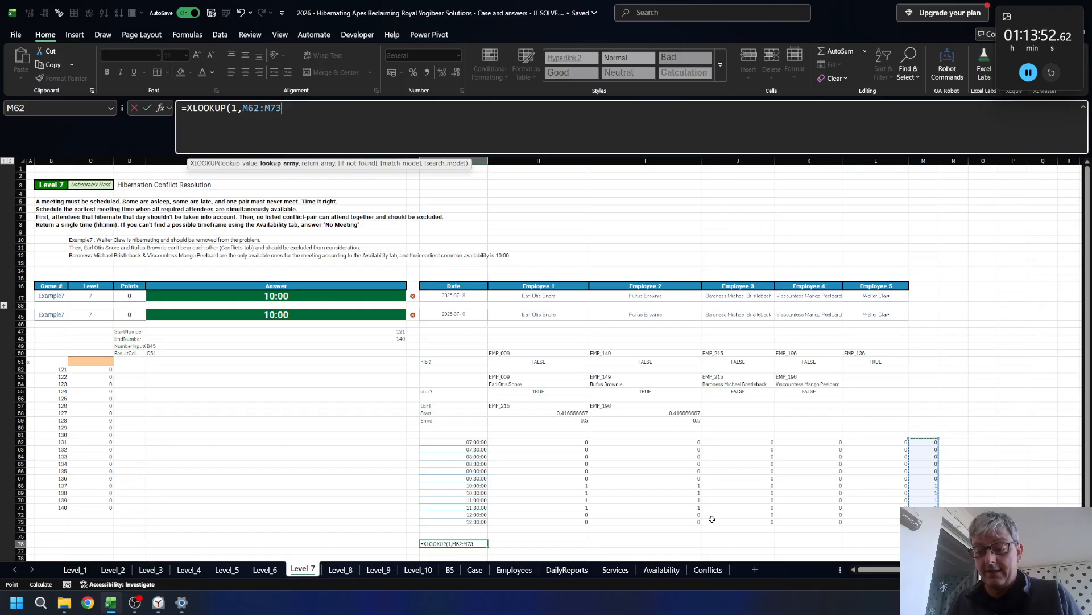
- Set the XLOOKUP return array to the spilled time slots G62#
text(,)
key(Left)
key(Left)
key(Right)
key(Right)
key(ctrl+Up)
key(ctrl+Up)
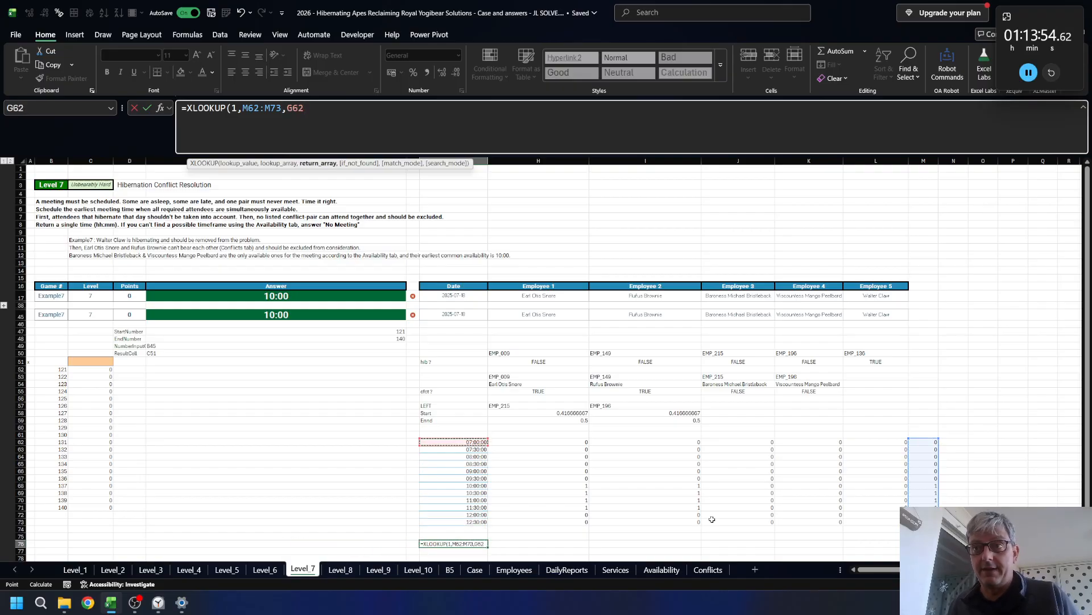
key(ctrl+shift+Down)
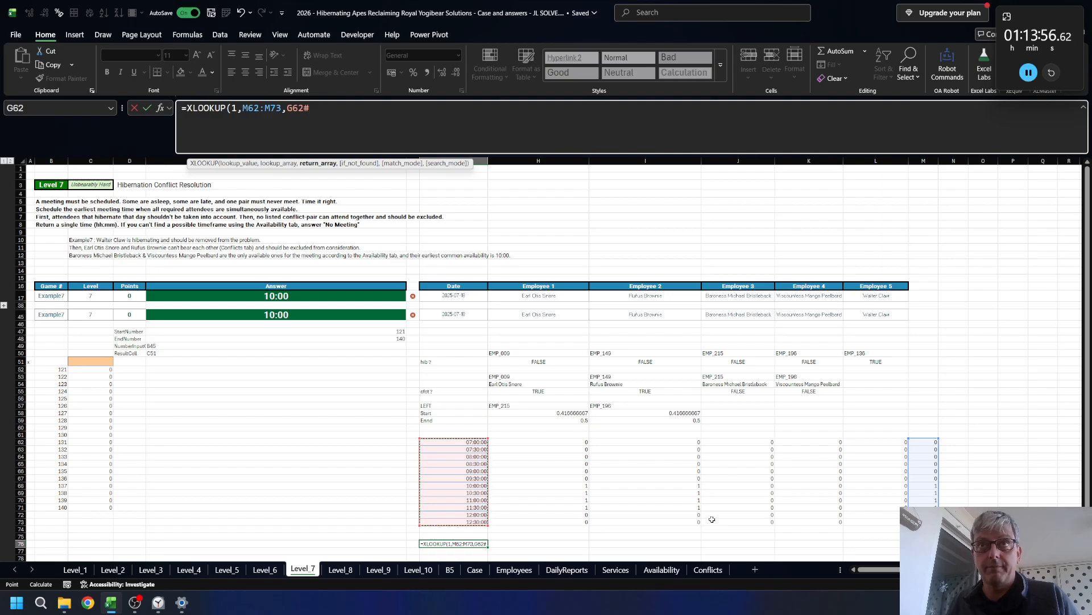
- Add "No Meeting" as the if-not-found result and enter the XLOOKUP formula in G76
text(,")
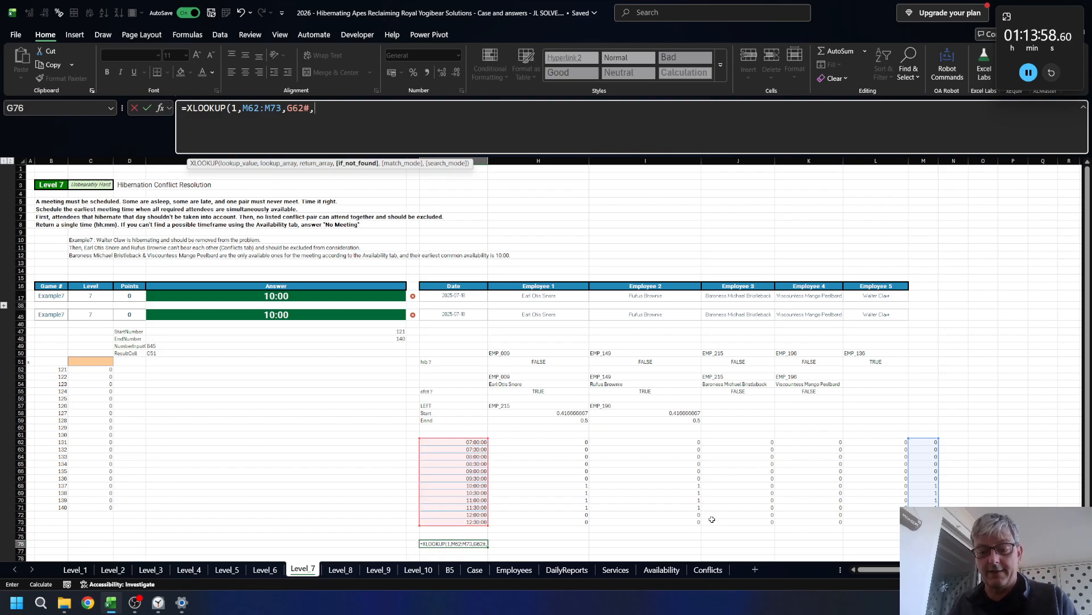
key(shift+F10)
key(Escape)
text(N)
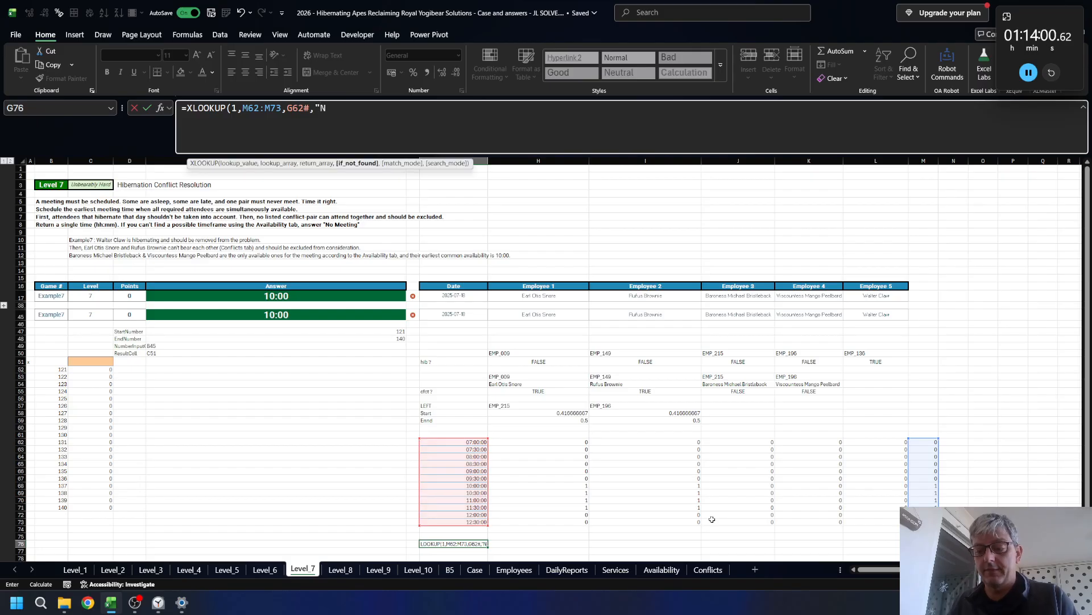
text(o Meeti)
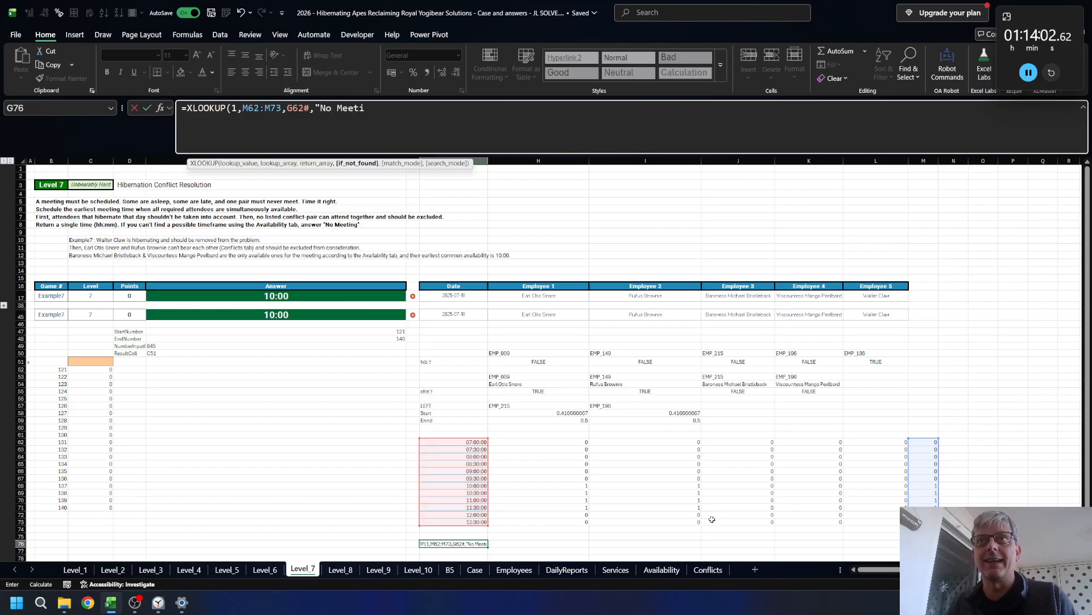
text(ng"))
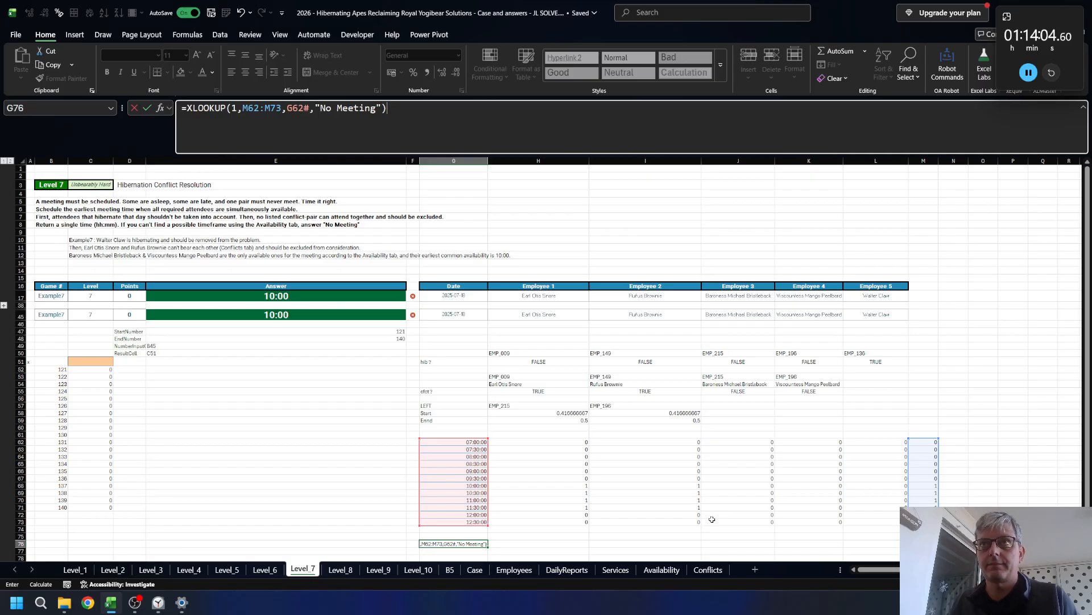
key(Return)
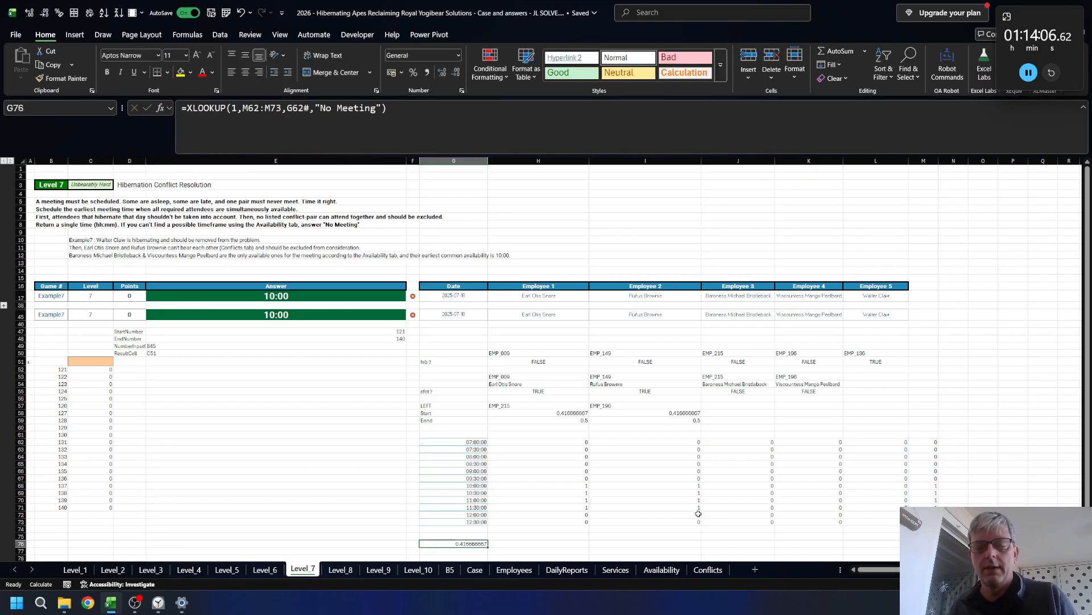
- Copy the G76 formula into result cell C51 with its references unchanged and recalculate the data table
key(ctrl+c)
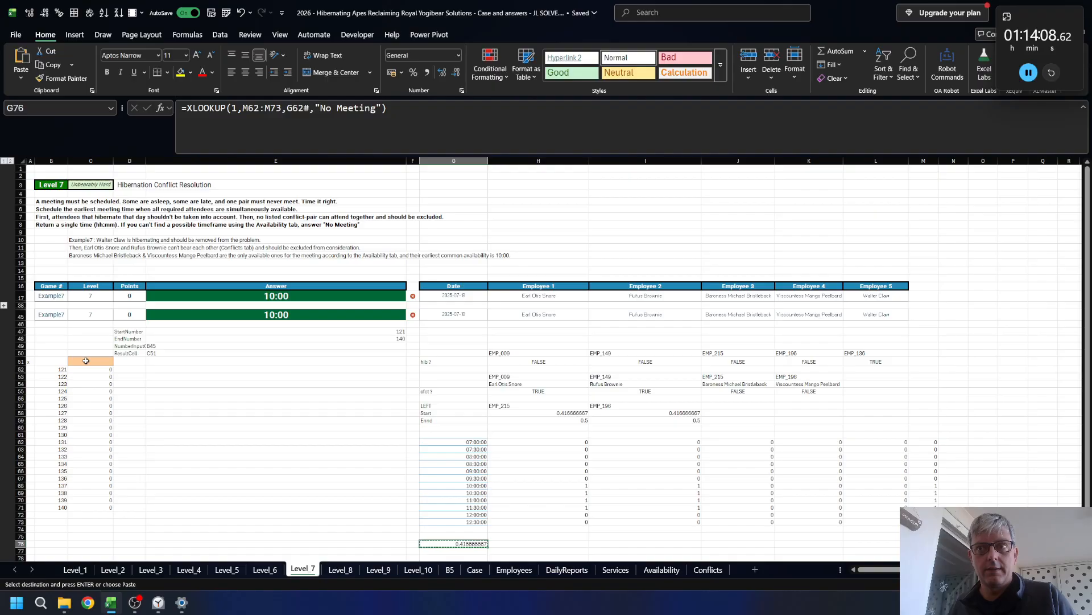
click(86, 361)
key(ctrl+shift+r)
key(Return)
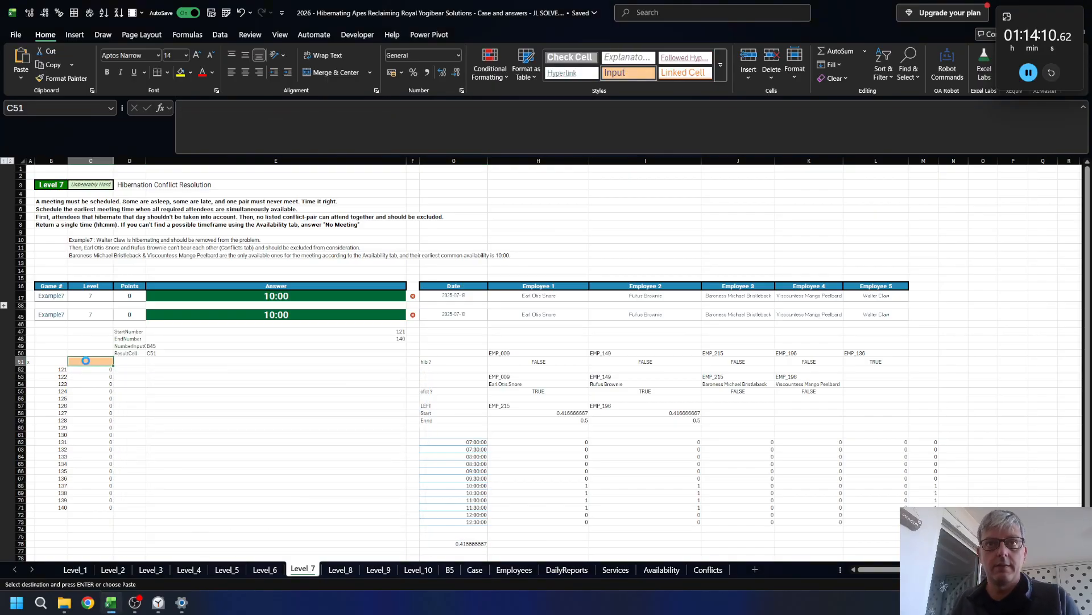
key(F9)
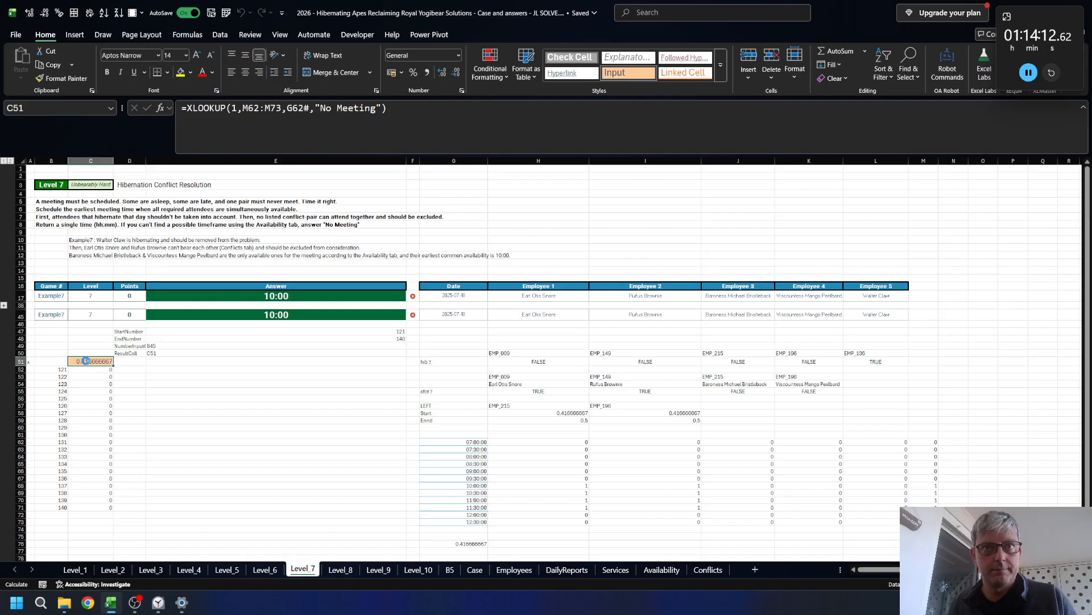
- Copy the data table results in C52:C71 and paste them into the Case sheet's Level 7 answers starting at E304
key(Down)
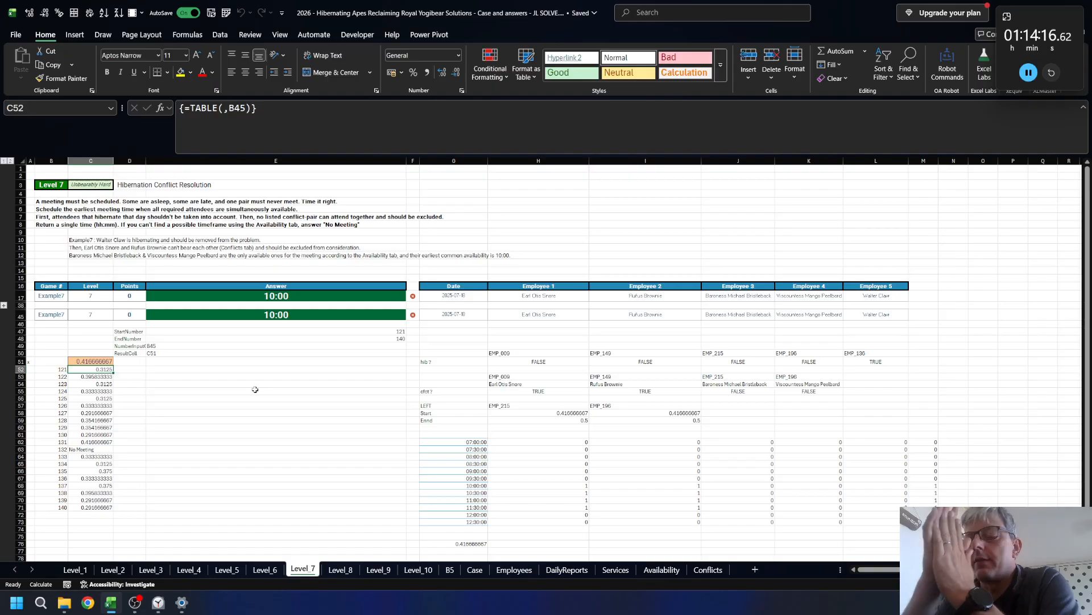
key(ctrl+shift+Down)
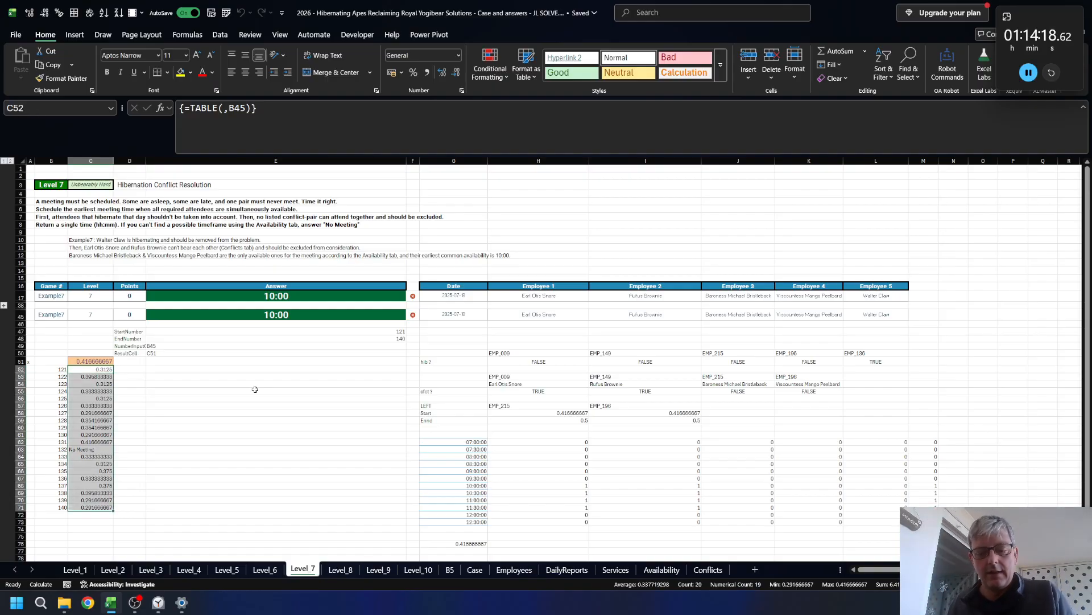
key(ctrl+c)
click(476, 573)
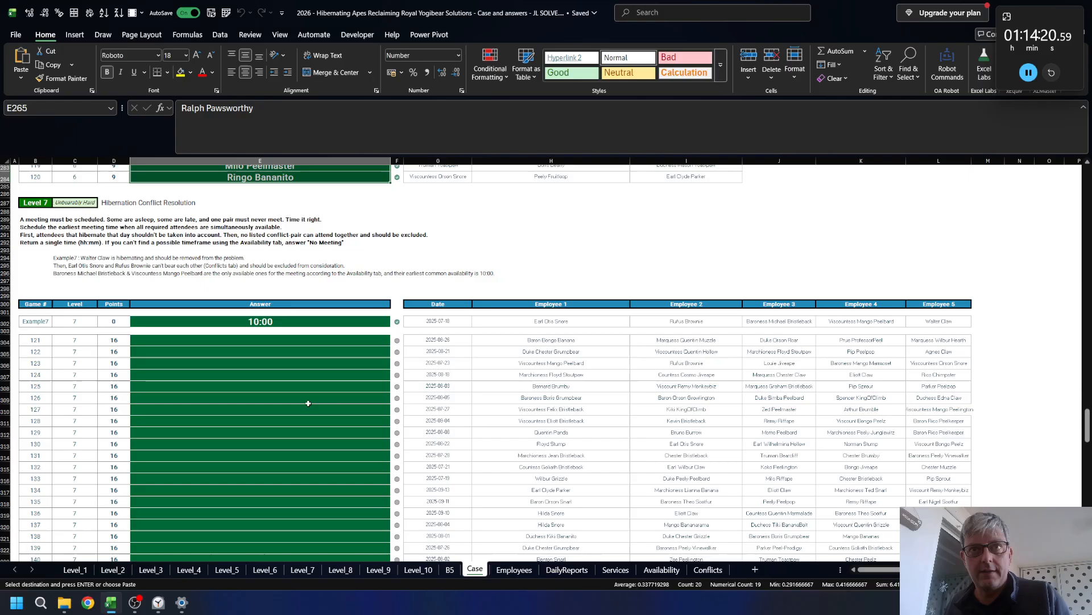
click(237, 343)
key(ctrl+v)
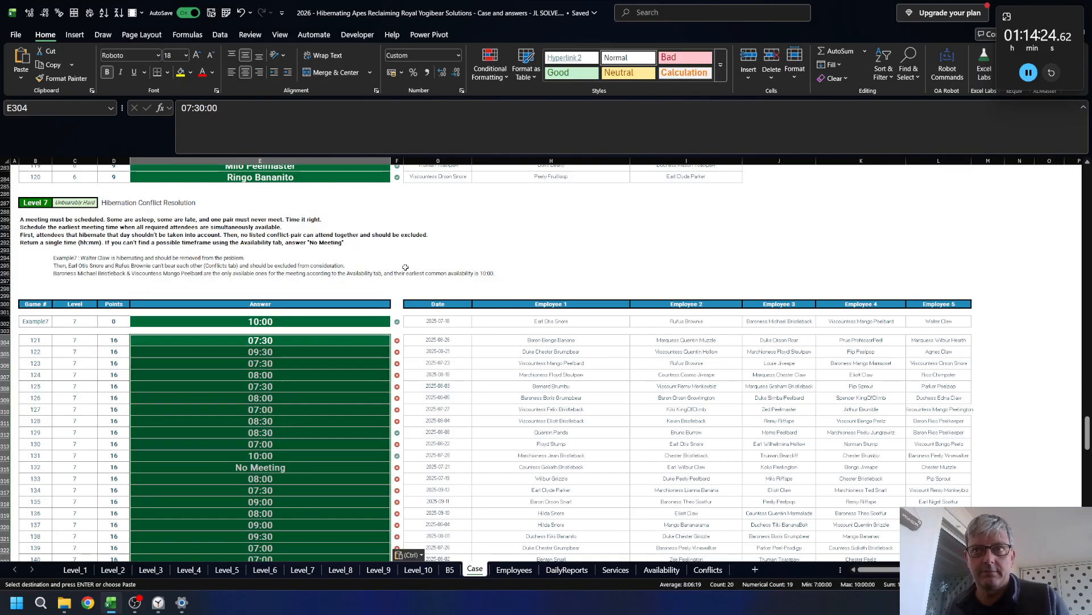
- Return to the Level_7 sheet and examine the time-slot availability formulas in columns H and J
click(418, 570)
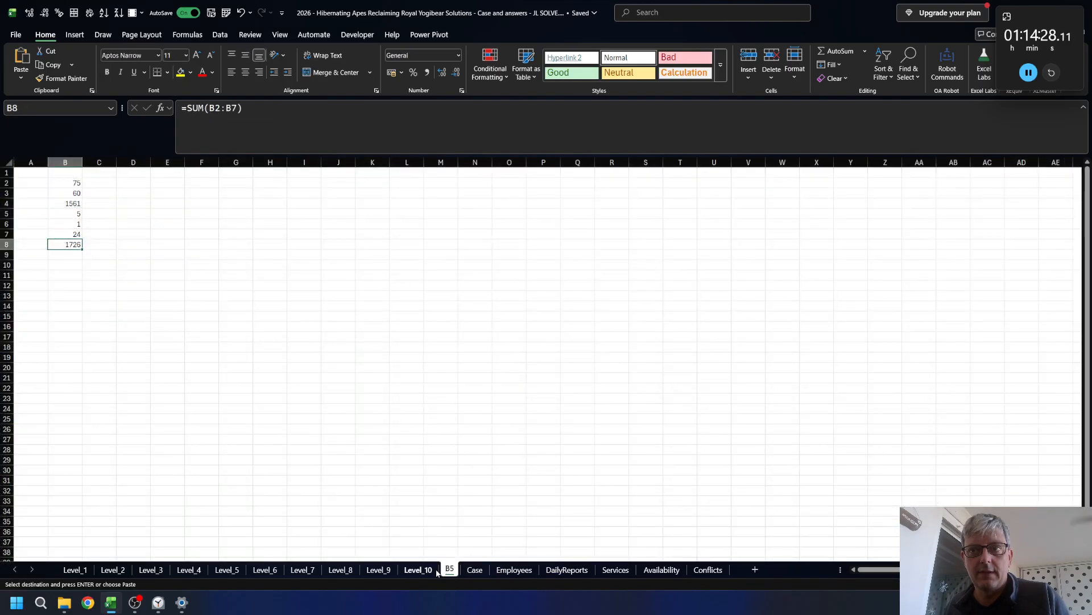
click(421, 570)
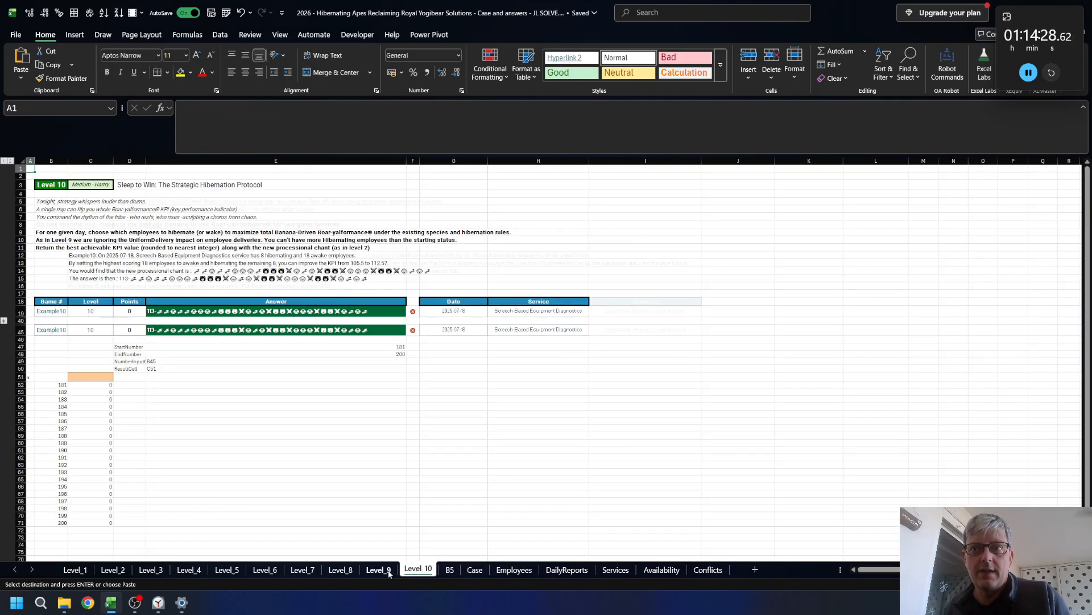
click(341, 569)
click(265, 569)
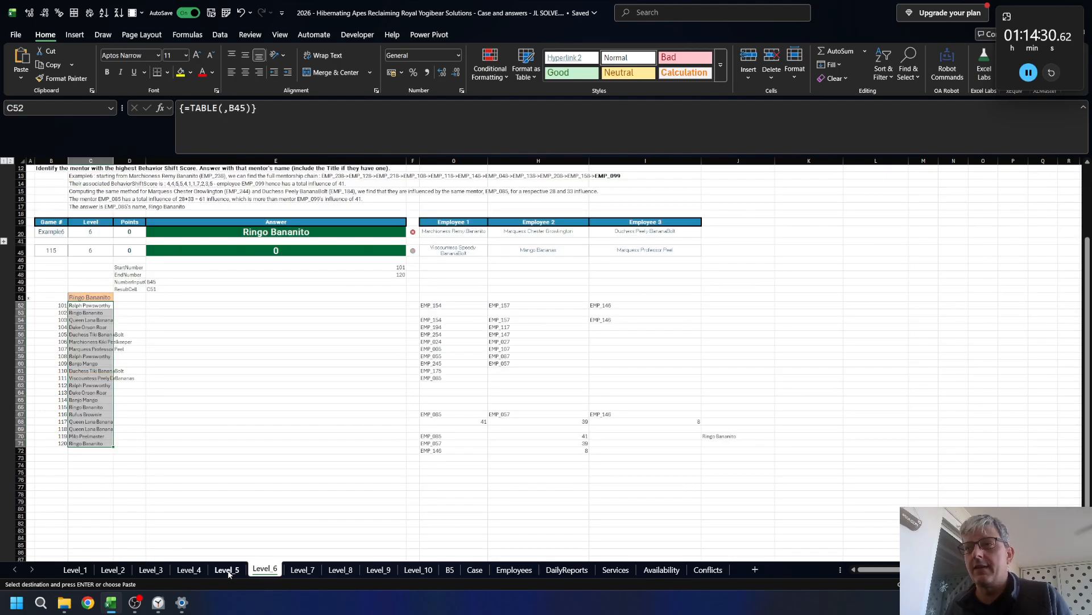
click(229, 572)
click(310, 572)
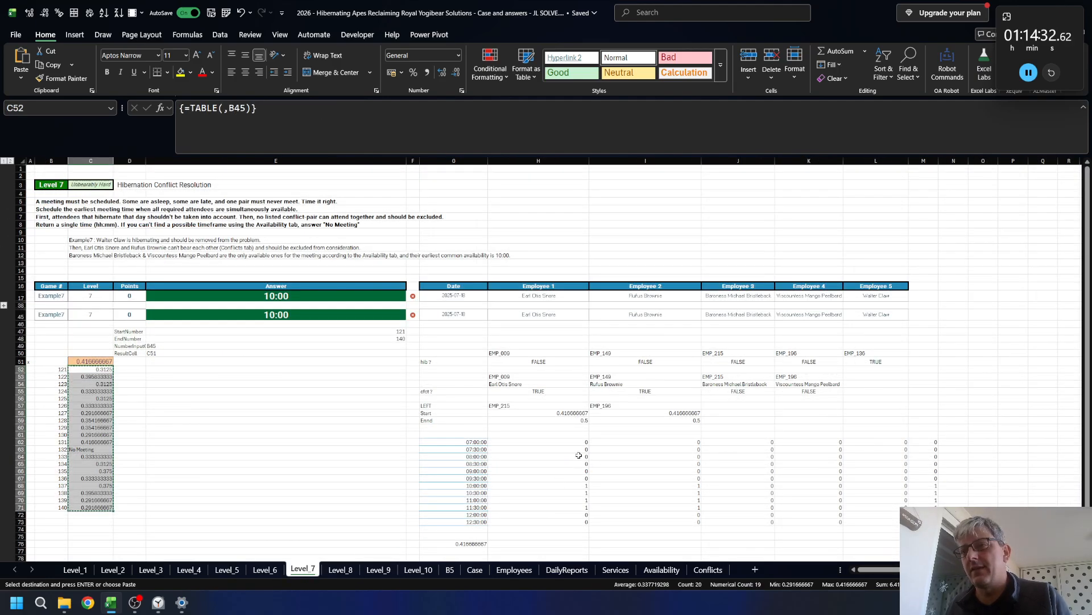
click(558, 449)
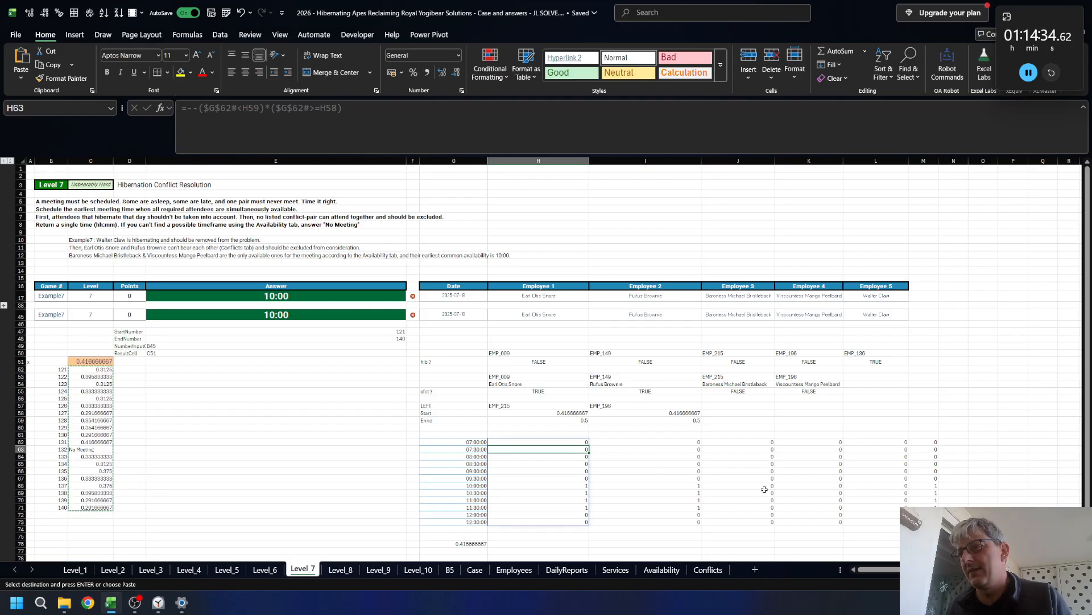
click(738, 442)
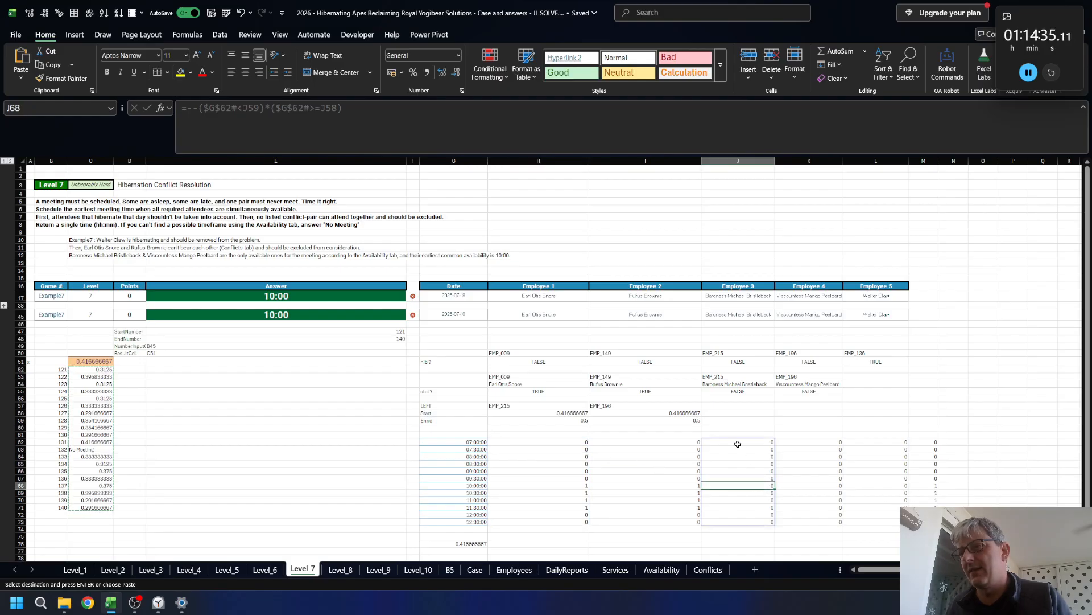
click(399, 127)
key(Escape)
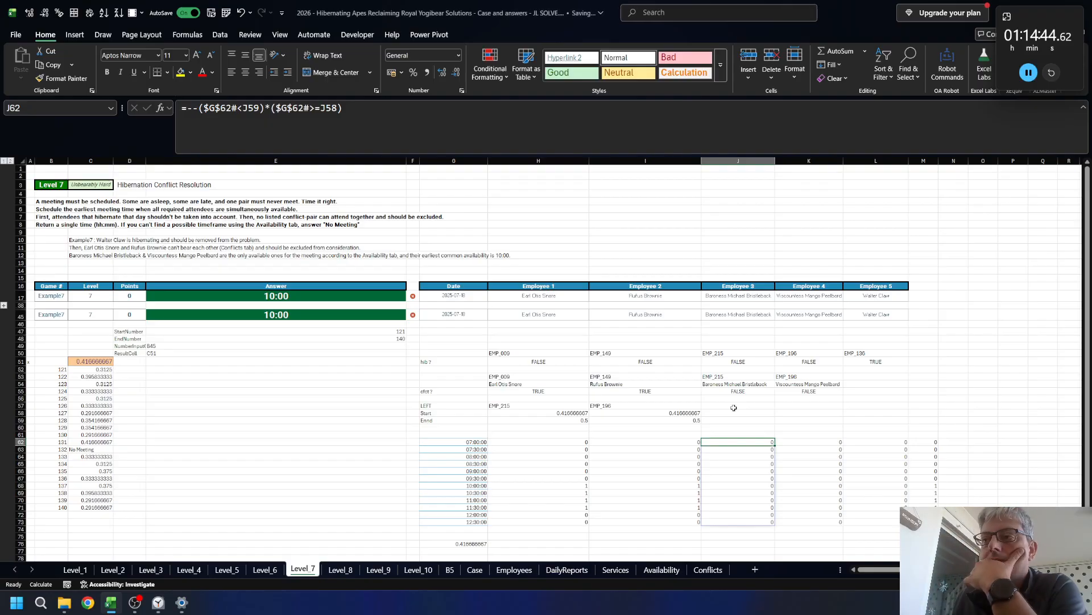
- Compare the time-slot availability formulas in row 62 across columns H to L and check the remaining-employee filter in H57
key(Left)
key(Left)
key(Right)
key(Right)
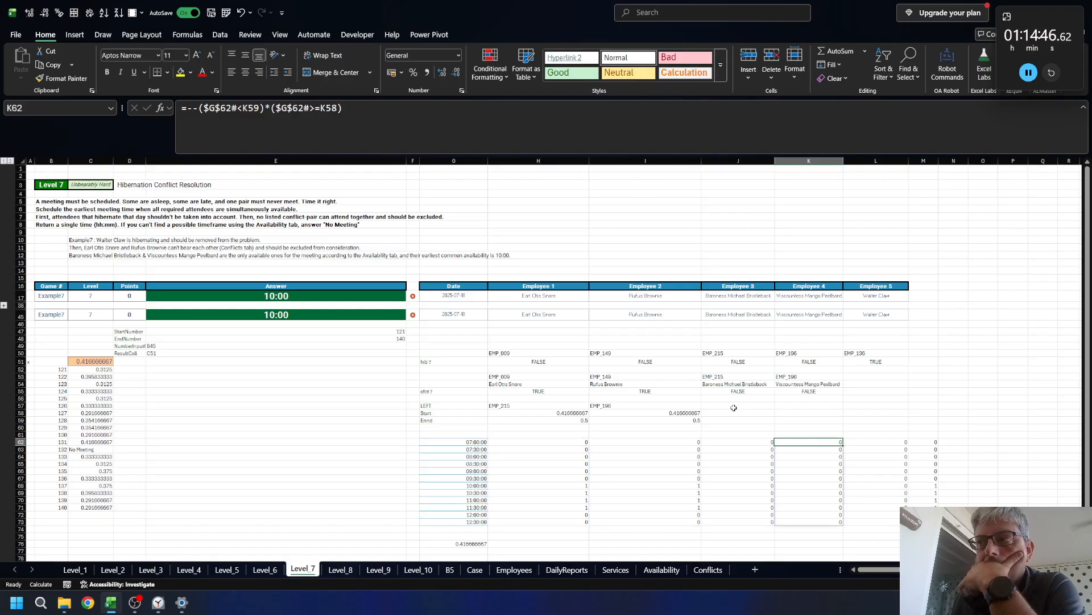
key(Right)
key(Left)
key(Left)
key(Left)
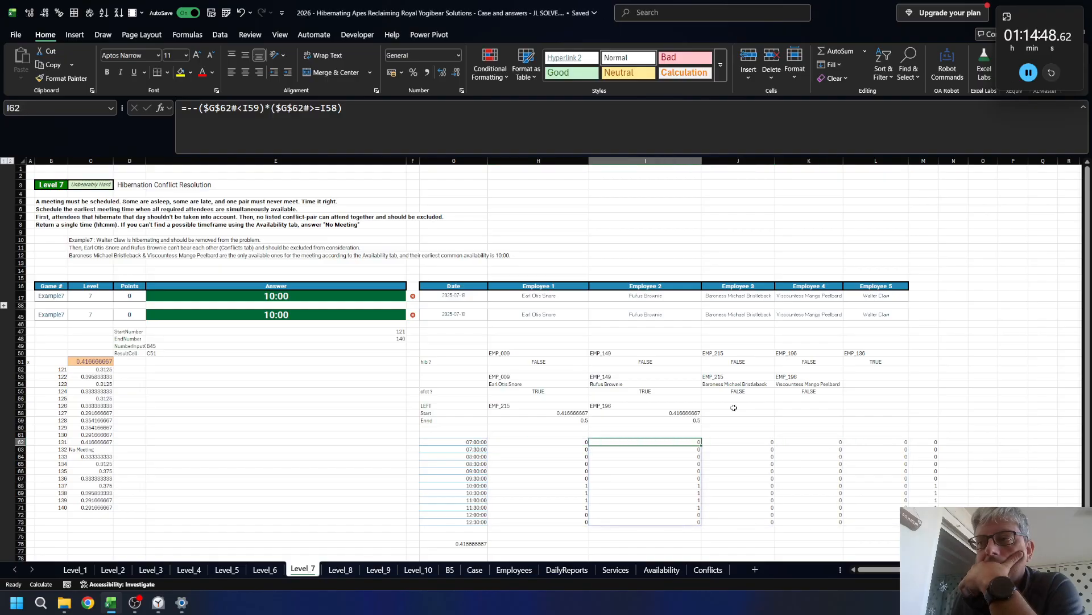
key(Left)
key(Right)
key(Right)
key(Right)
key(Left)
key(Left)
key(Left)
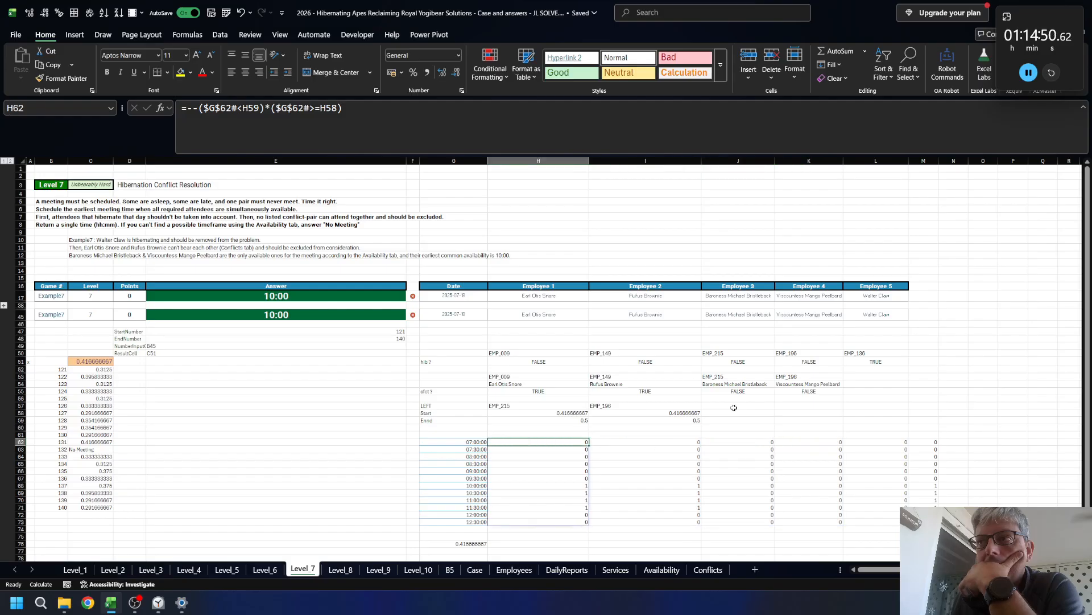
key(Up)
key(Up)
key(Up)
key(Up)
key(Up)
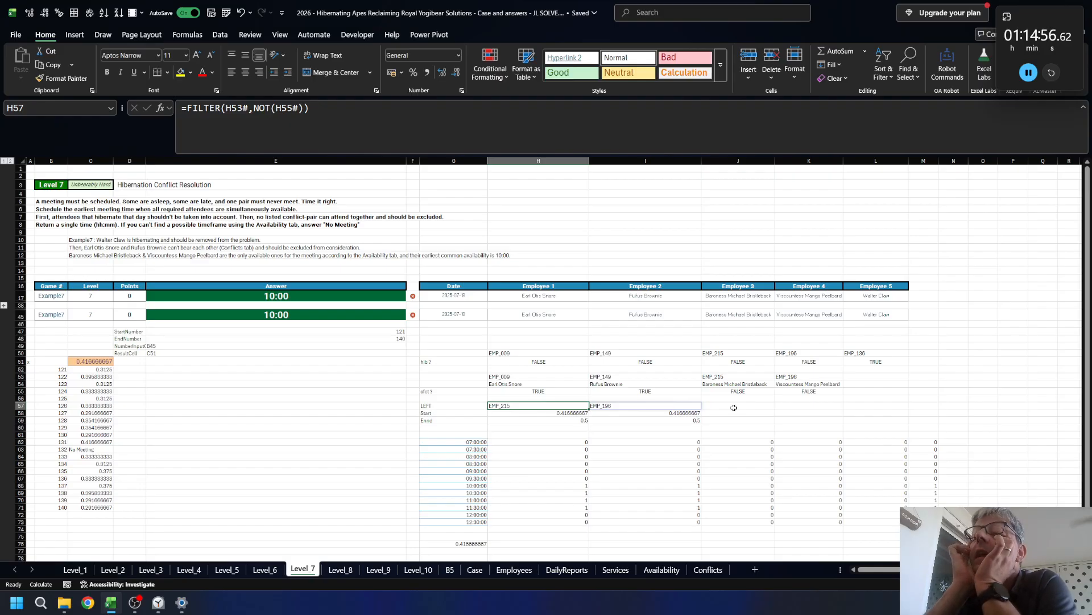
- Replace the OR test in M62 with the start of a comparison, =--(SUM(H62:L62)=, totalling the slot's available attendees
click(917, 442)
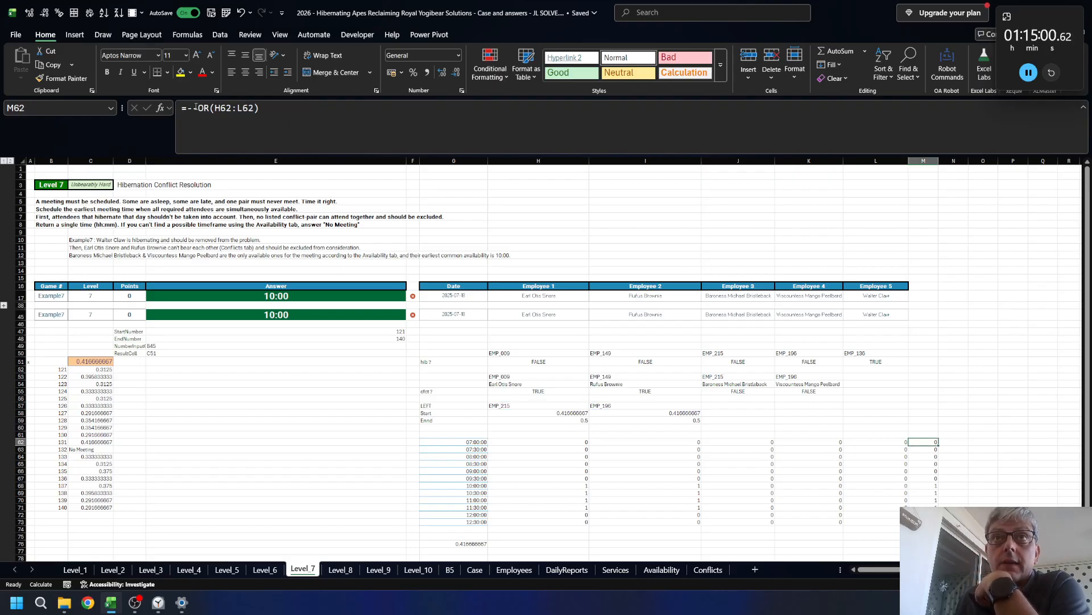
drag(188, 108, 427, 109)
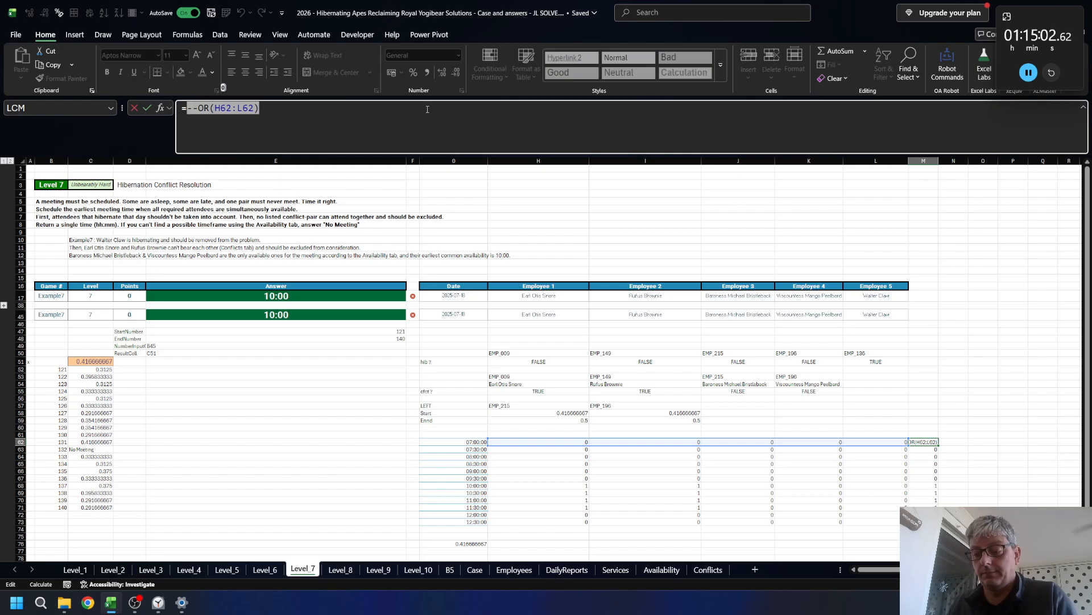
text(--)
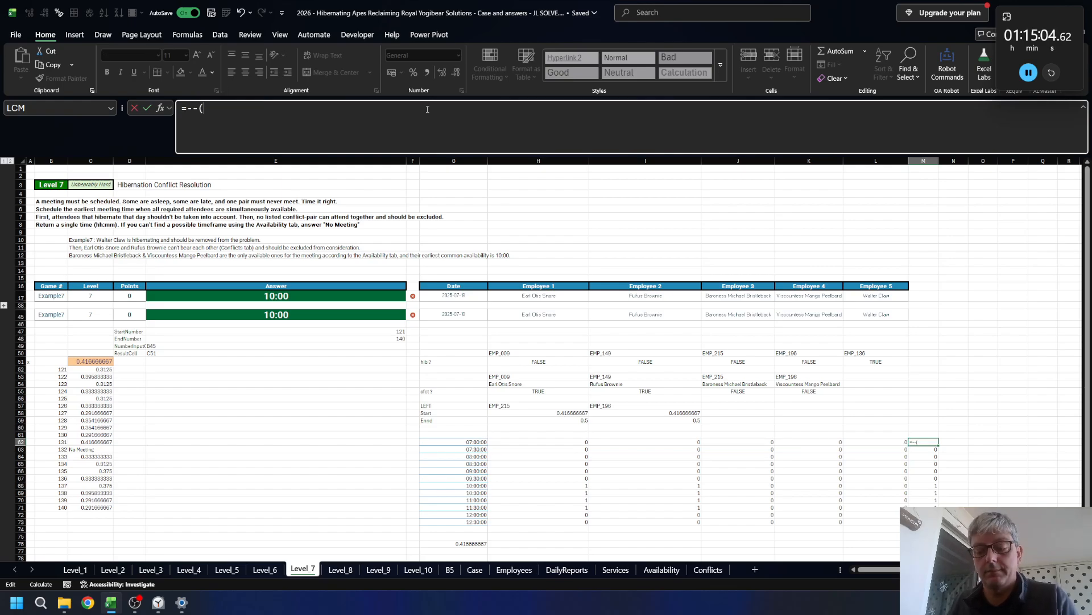
text((SUM()
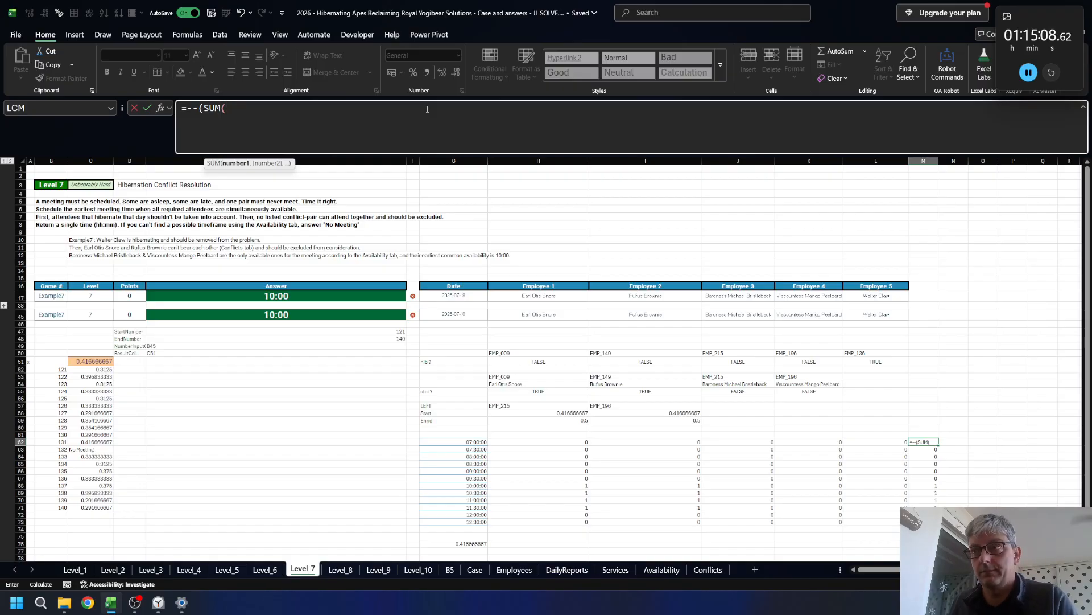
key(Left)
key(Left)
key(Left)
key(Left)
key(Left)
key(shift+Right)
key(shift+Right)
key(shift+Right)
key(shift+Right)
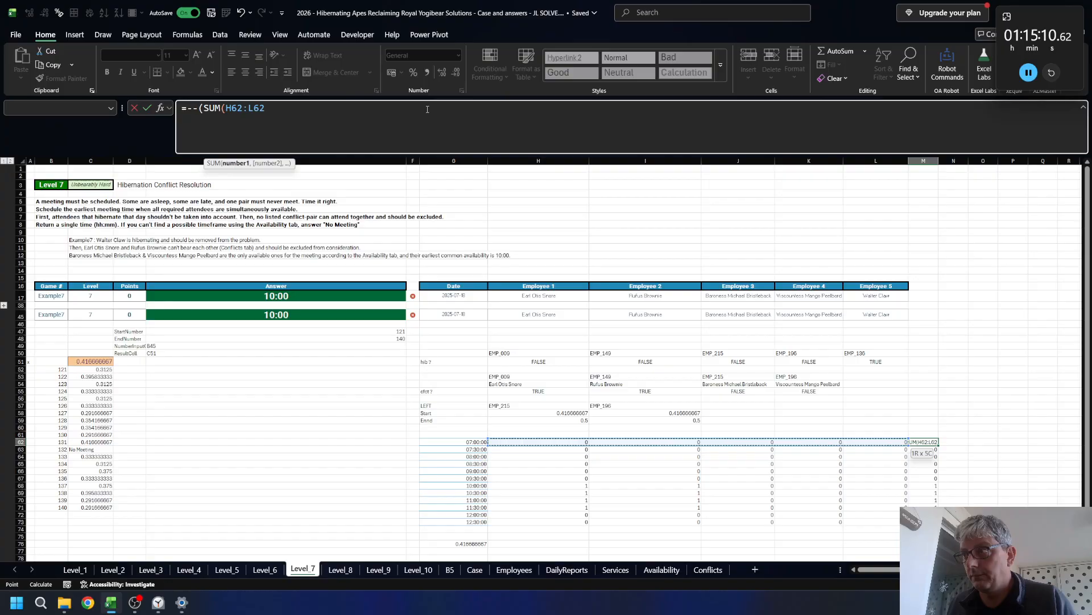
text()=)
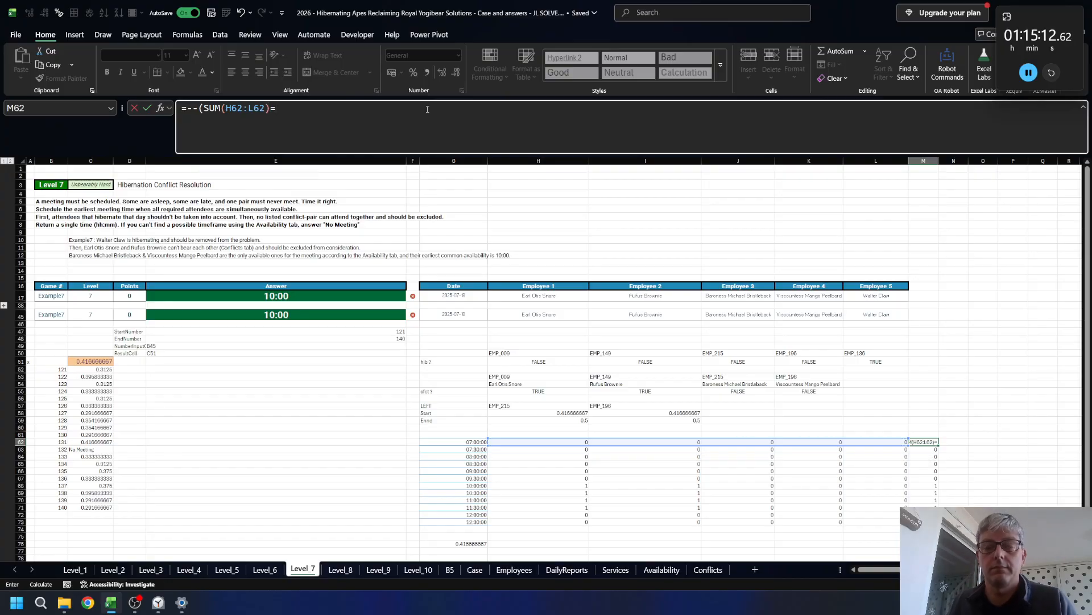
- Complete the M62 comparison with COUNTA(H57#) so the slot must suit every remaining employee, and enter the formula
text(counta()
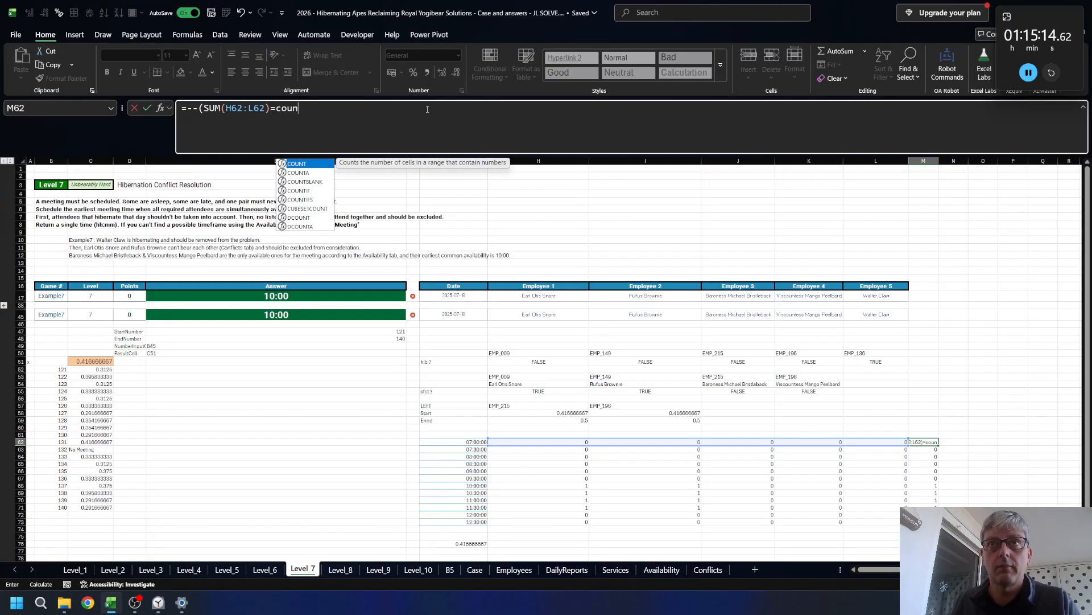
key(Left)
key(Left)
key(Left)
key(Left)
key(Up)
key(Up)
key(Up)
key(Up)
key(Up)
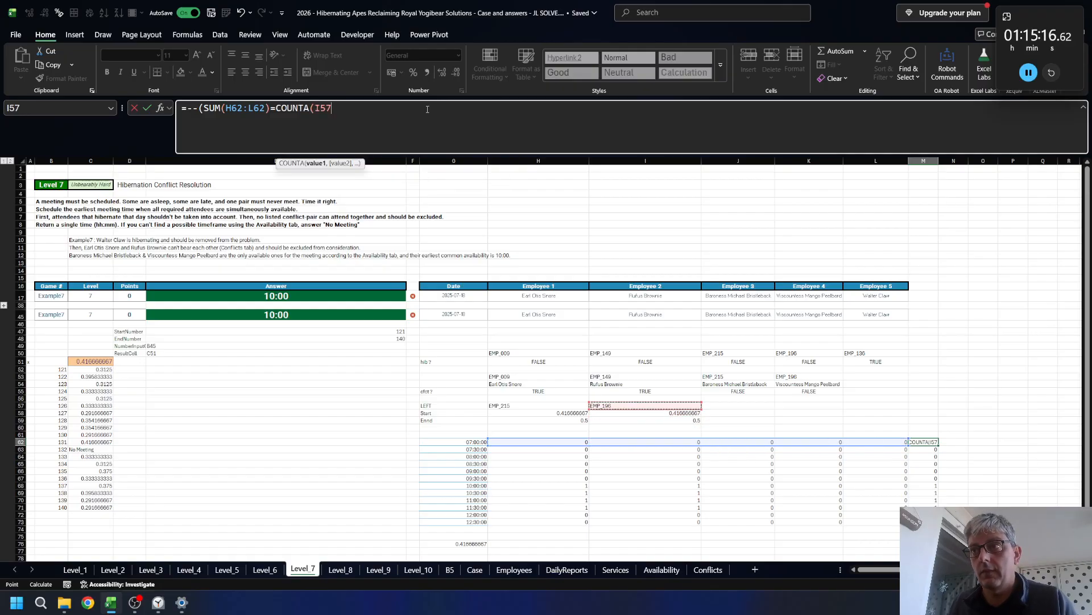
key(Left)
text(#)))
key(ctrl+Return)
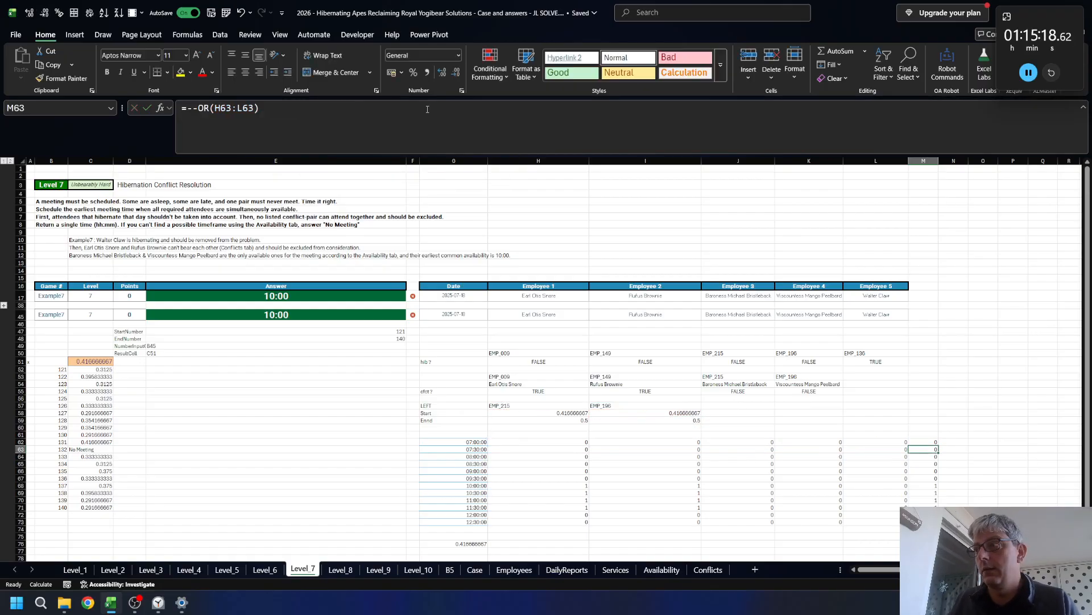
- Fill the M62 formula down to M73 and inspect the copied formula's references in M68
key(ctrl+shift+Down)
key(ctrl+d)
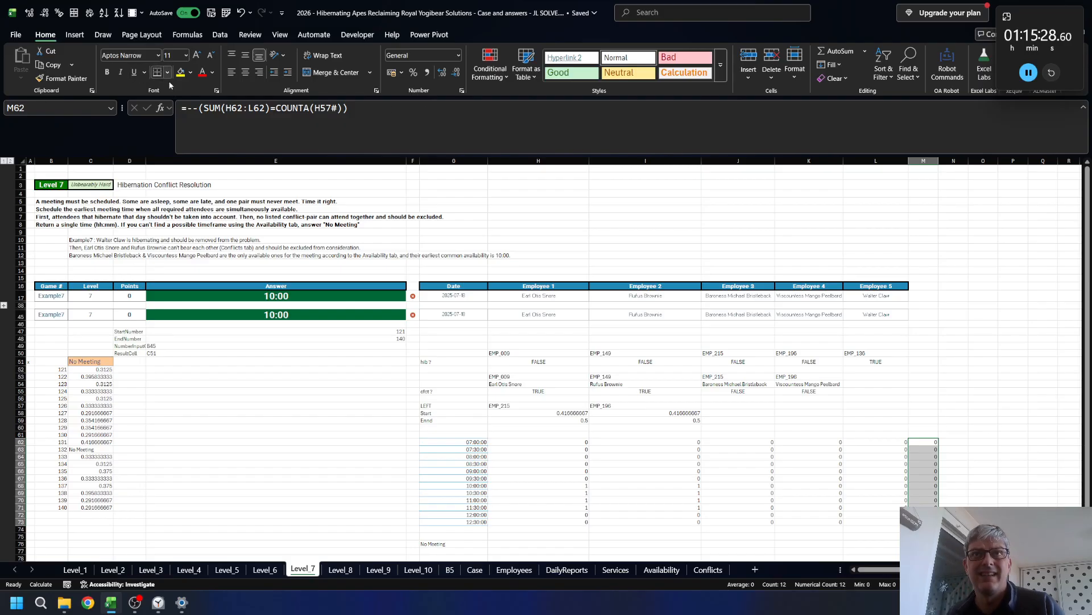
click(699, 488)
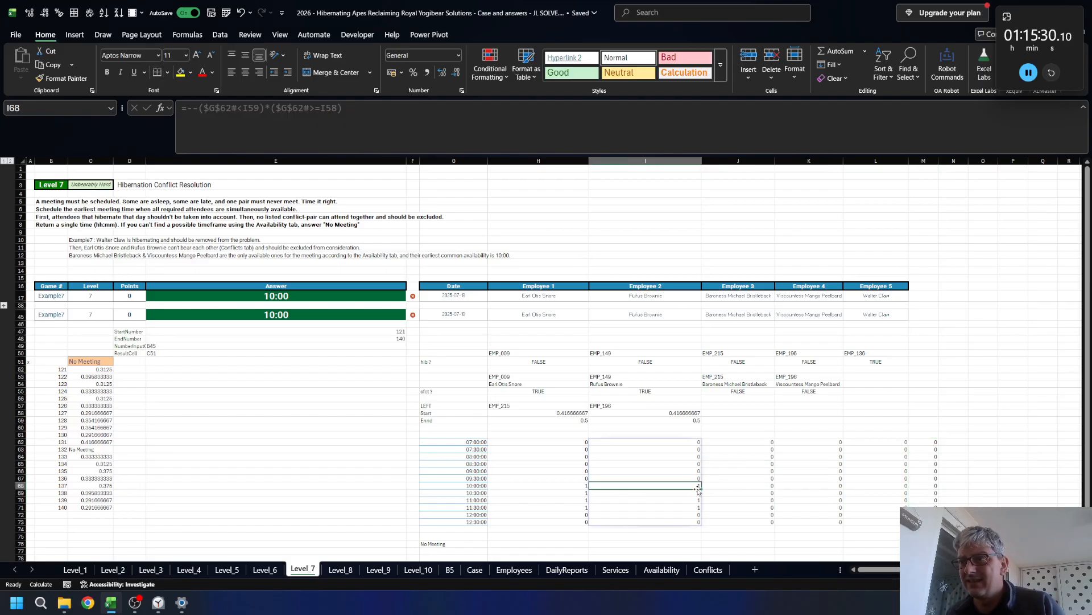
click(919, 487)
drag(204, 109, 271, 108)
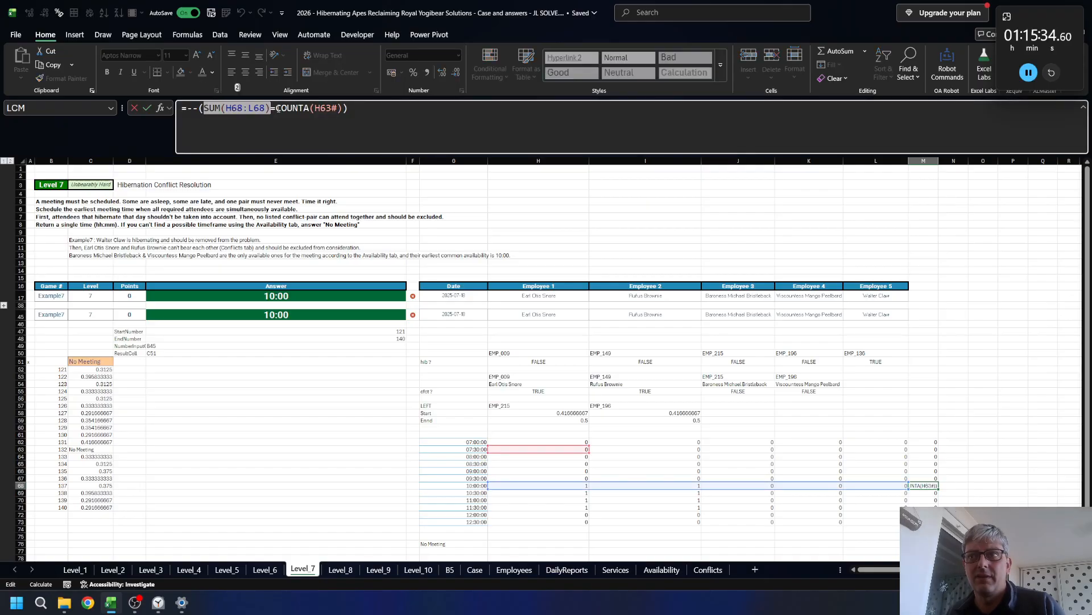
key(Escape)
- Make the COUNTA reference in M62 absolute as $H$57# and fill the formula down to M73
click(928, 444)
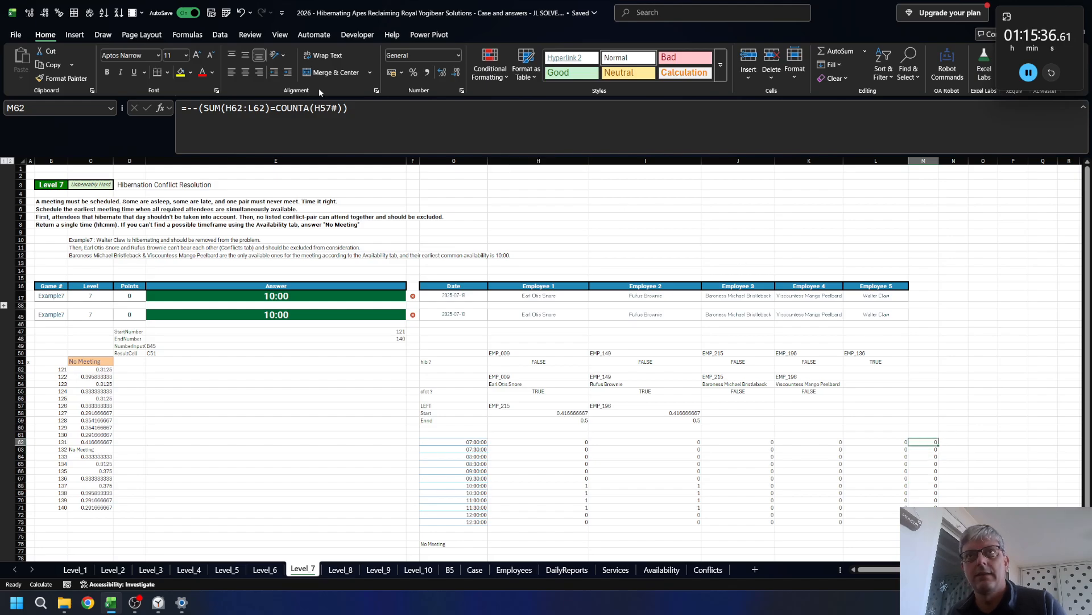
click(328, 108)
key(F4)
key(Return)
key(Up)
key(ctrl+shift+Down)
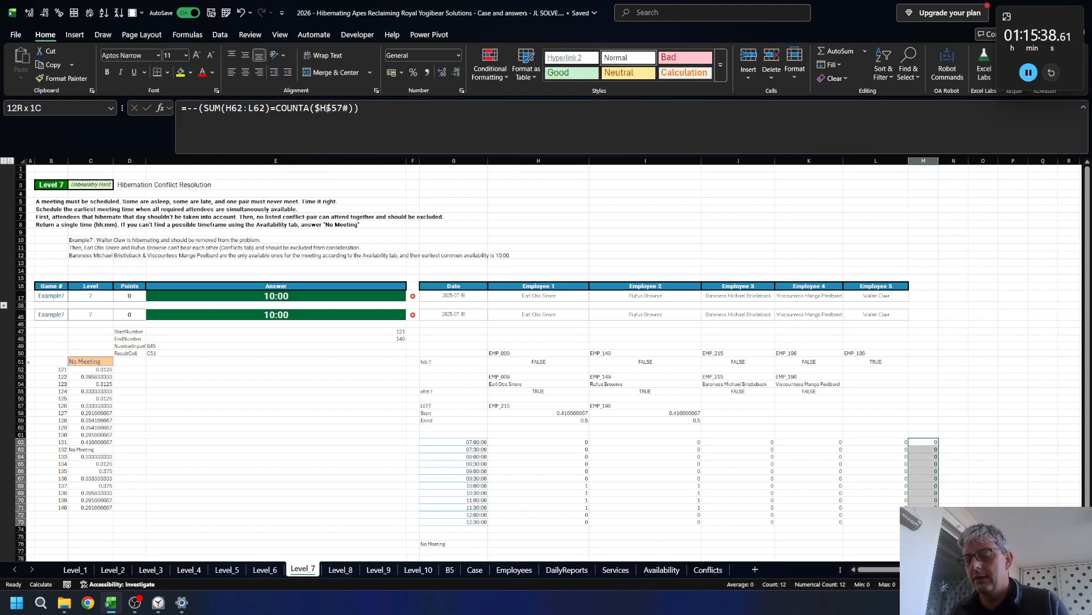
key(ctrl+d)
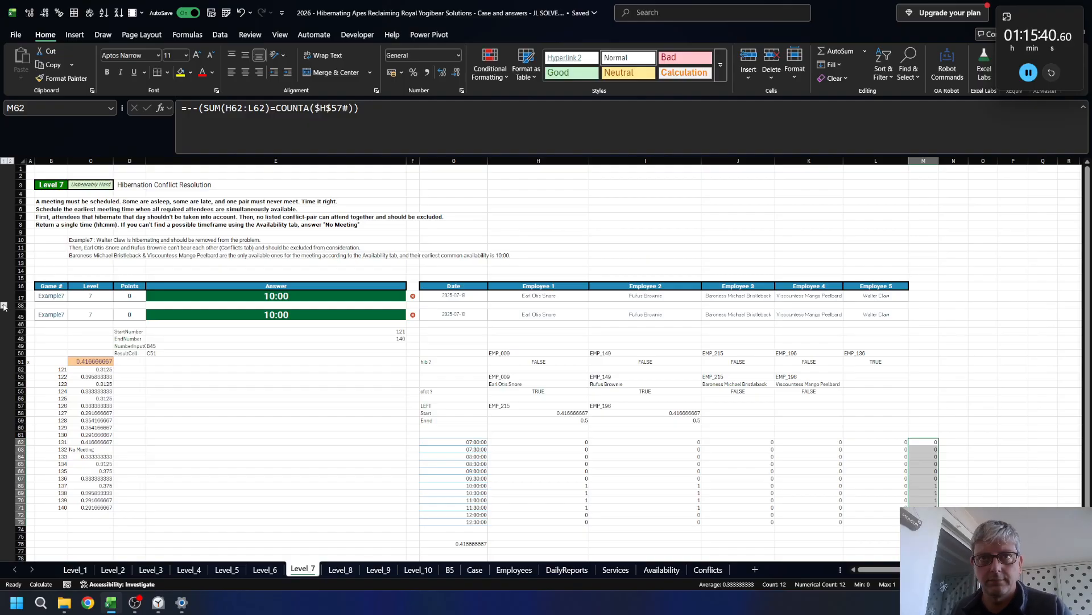
key(Left)
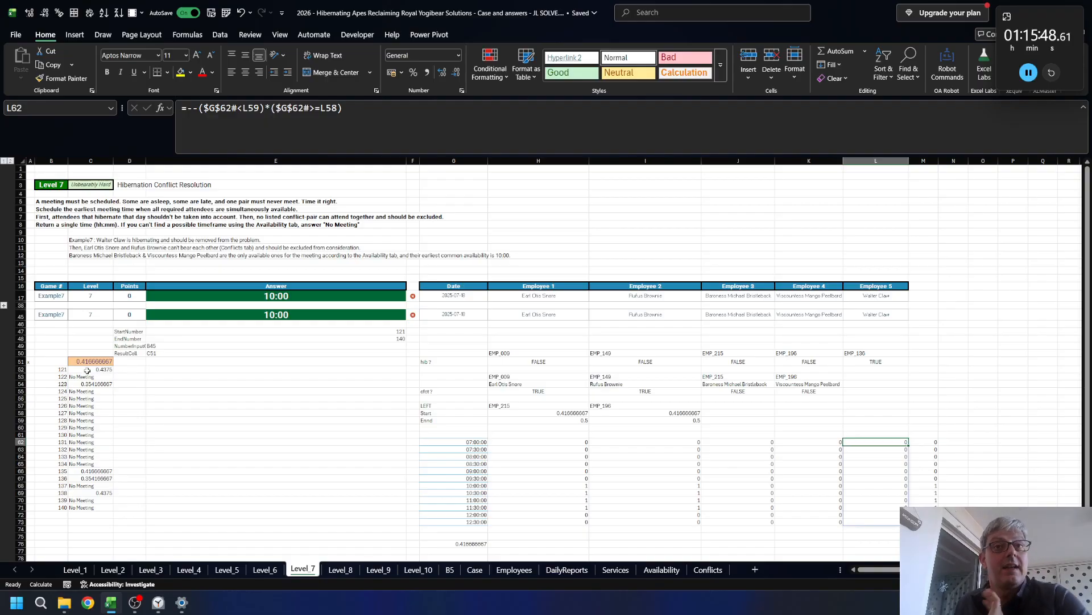
- Set the game number in B45 to 121
click(45, 315)
text(121)
key(Return)
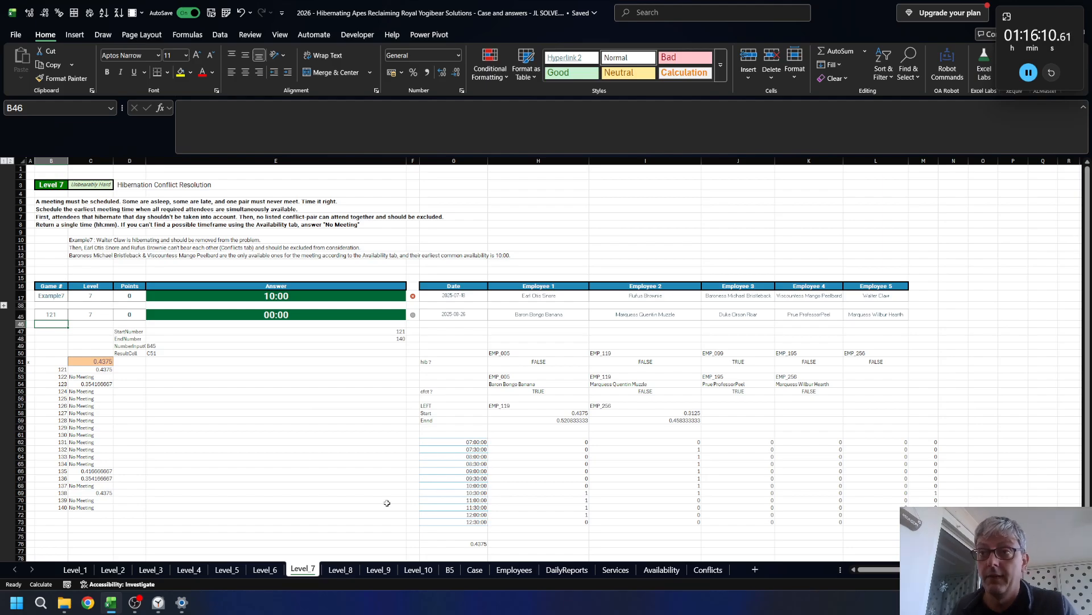
- Copy the time format from G62 and apply only the formatting to the Start and End cells H58:L59
click(454, 441)
key(ctrl+c)
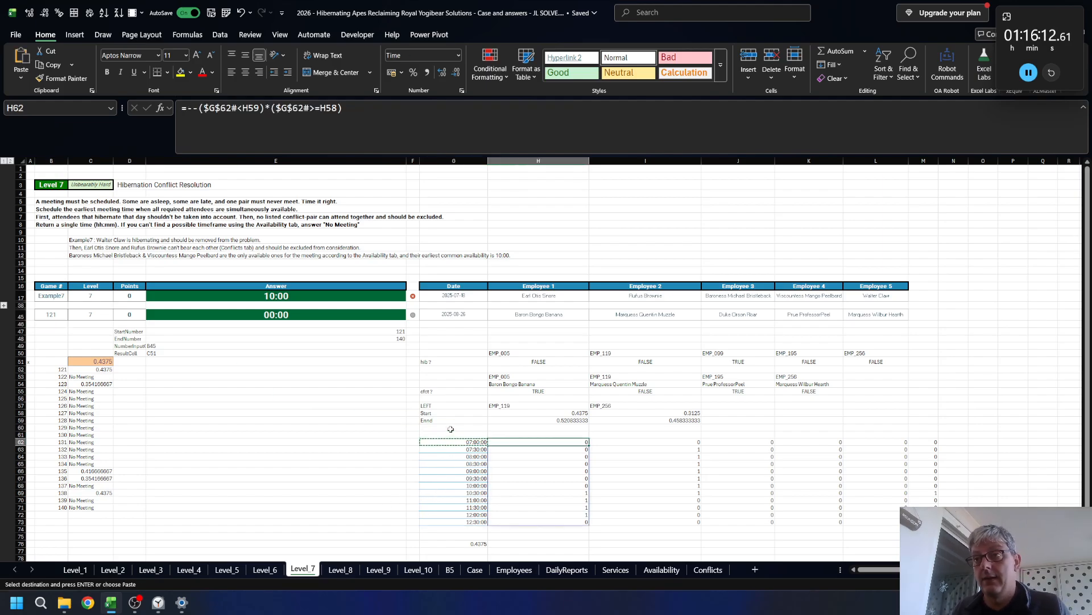
key(Right)
key(Up)
key(Up)
key(Up)
key(Up)
key(shift+Down)
key(shift+Right)
key(shift+Right)
key(shift+Right)
key(shift+Right)
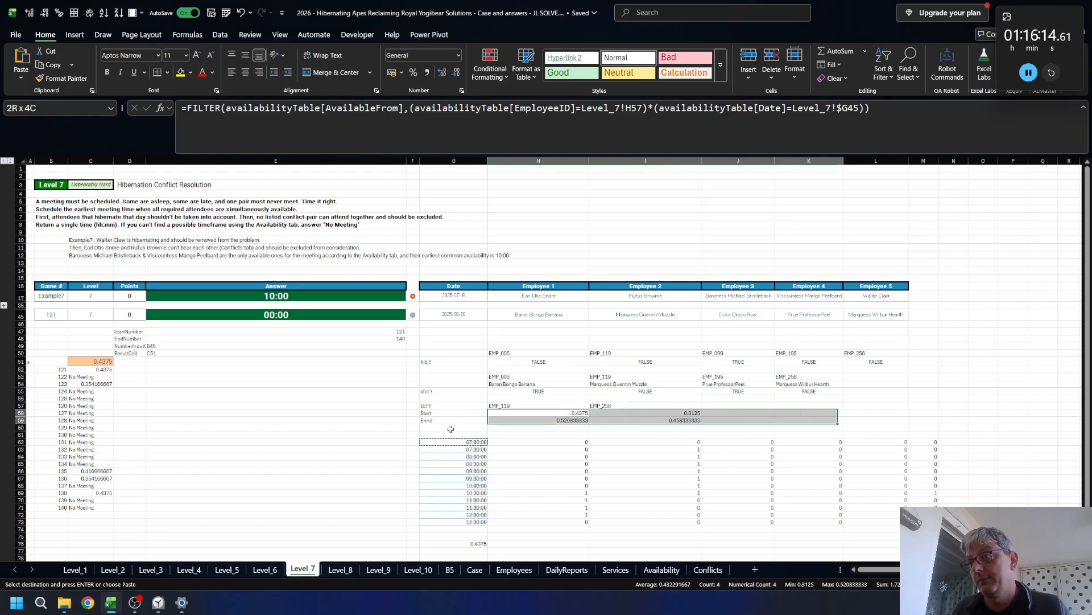
key(ctrl+alt+v)
key(t)
key(Return)
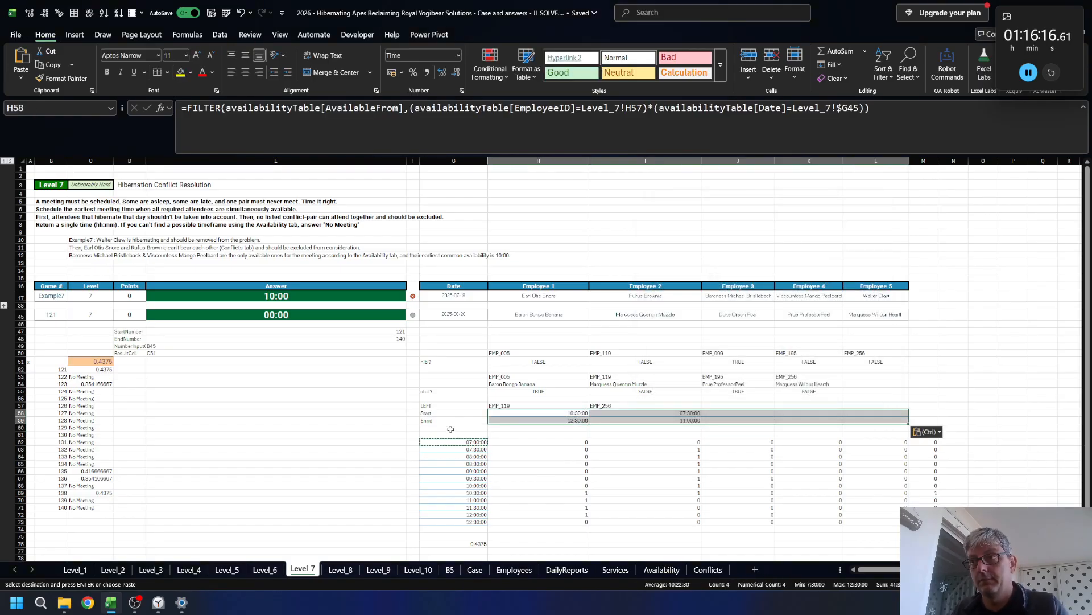
key(Down)
key(Up)
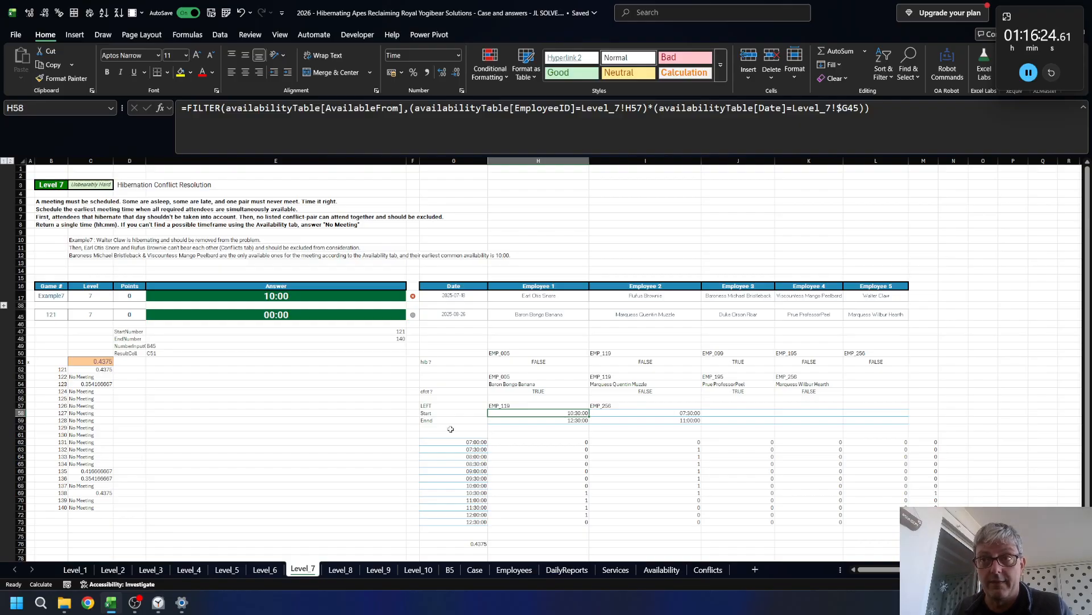
- Check game 121's 10:30 slot in H69 and I69 against both attendees' start and end times
key(Down)
key(Down)
key(Down)
key(Down)
key(Down)
key(Down)
key(Down)
key(Down)
key(Down)
key(Down)
key(Down)
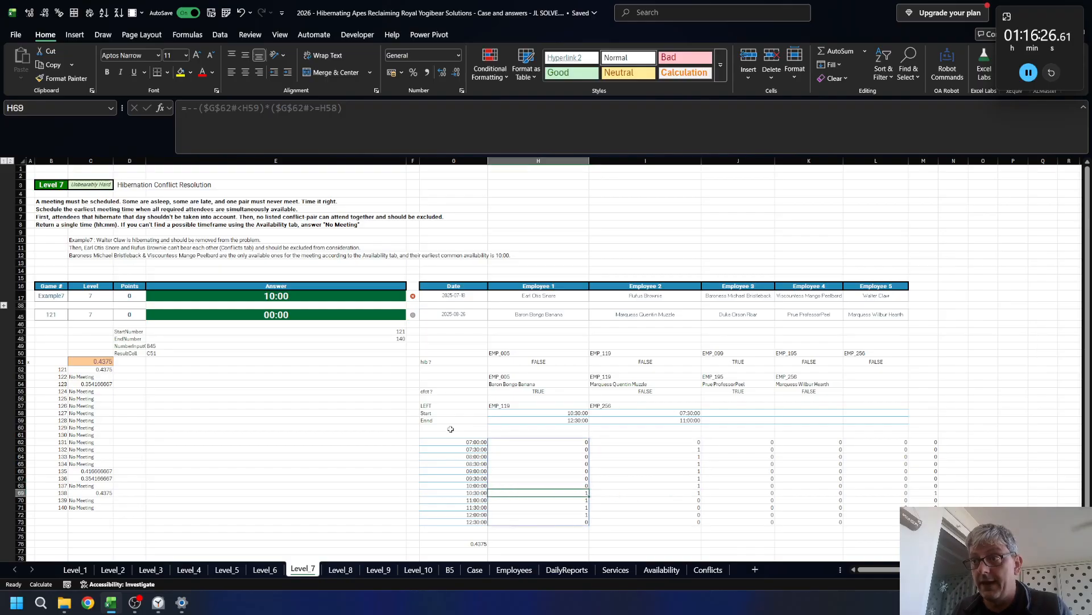
key(Right)
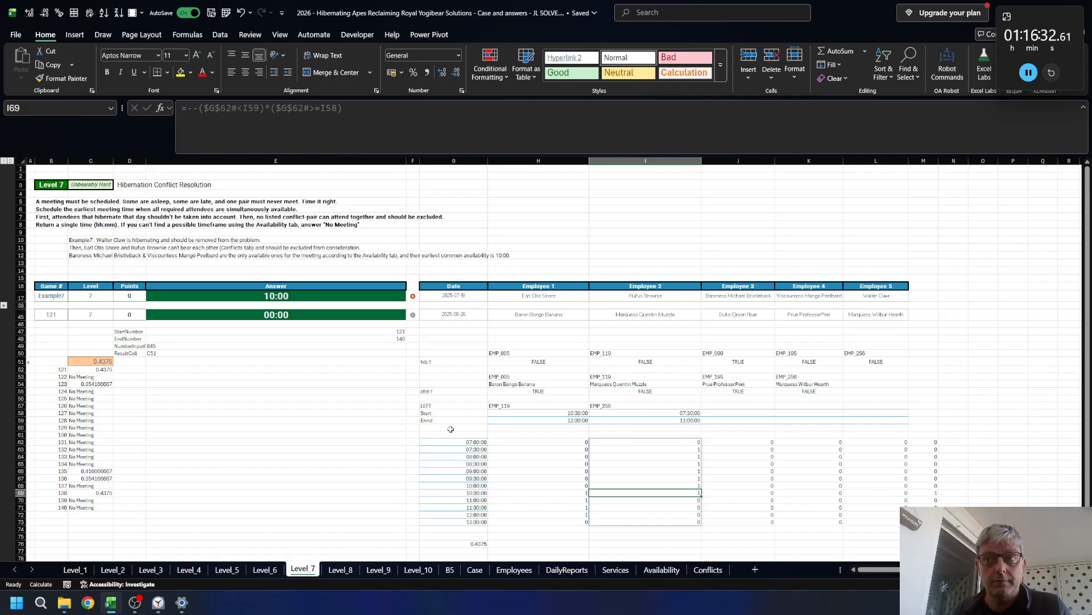
key(Left)
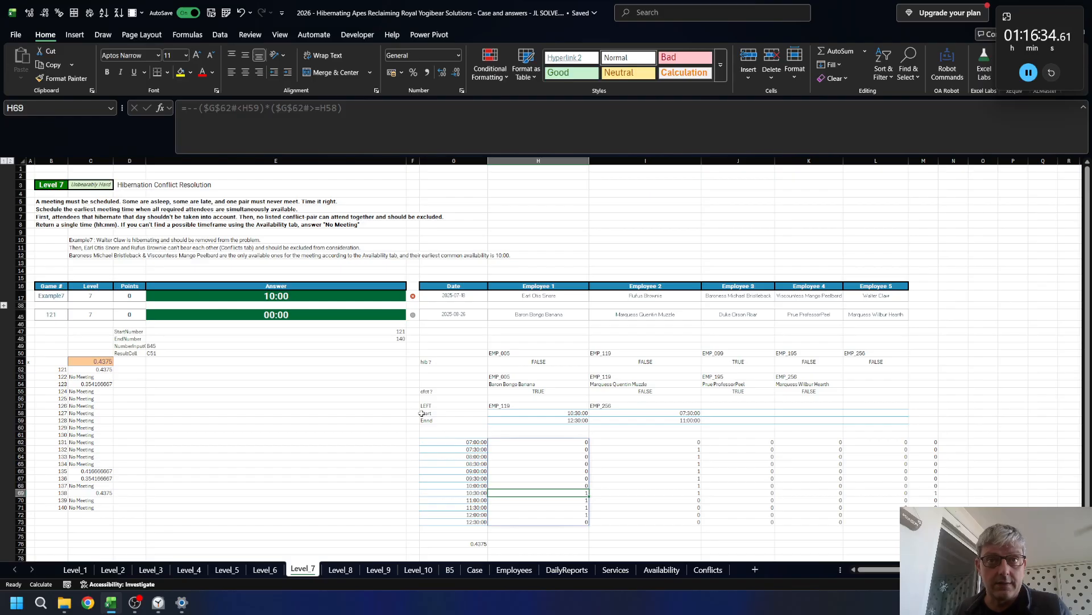
- Change the game number in B45 to 122
click(53, 314)
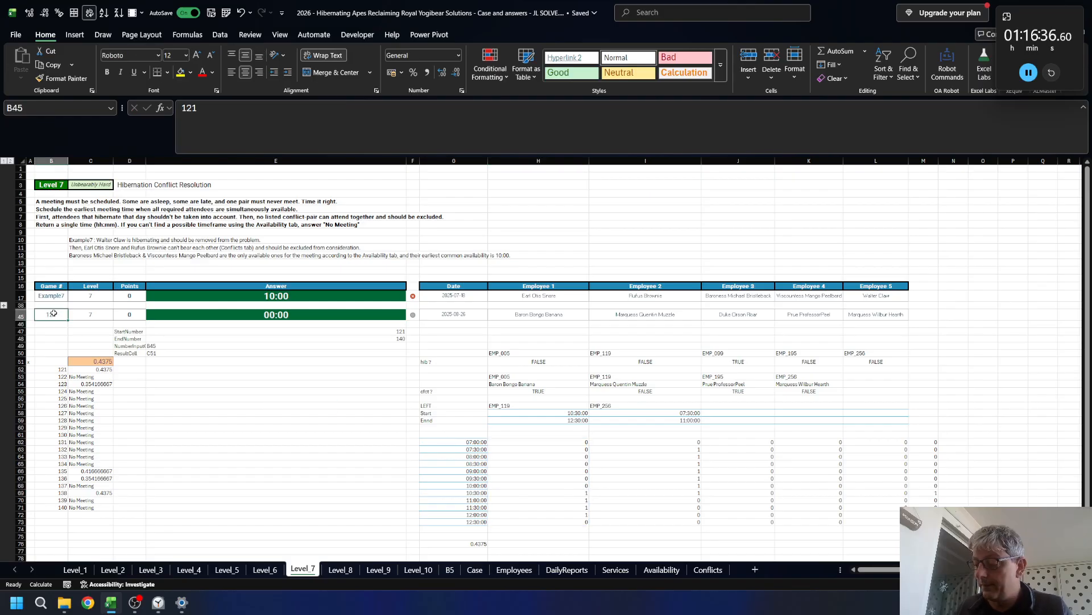
text(122)
key(Return)
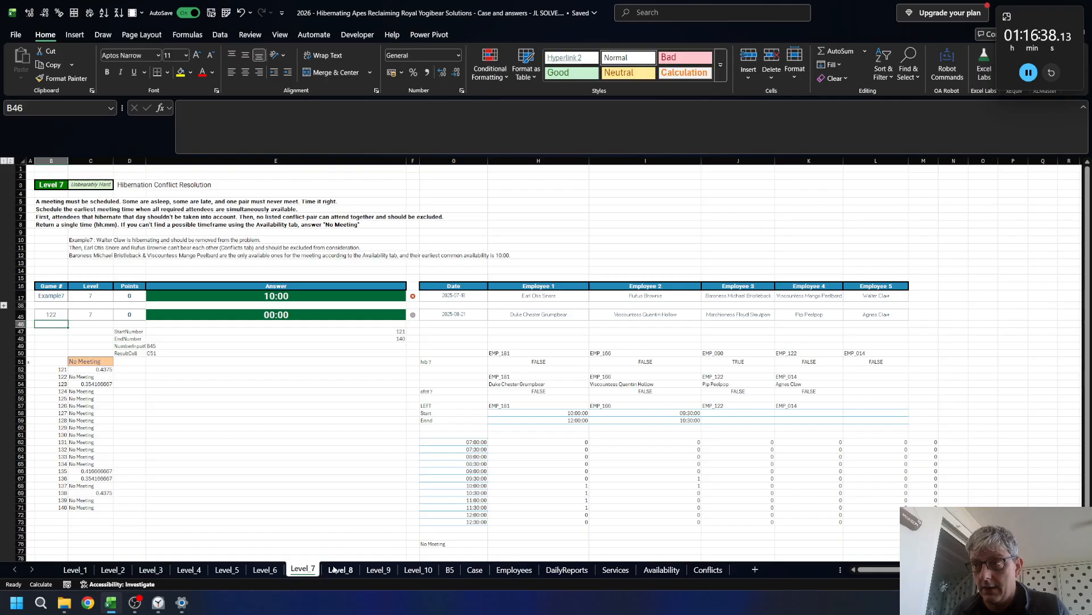
- Examine game 122's availability slots, attendee list, conflict flags in row 55 and remaining employees in row 57
click(579, 478)
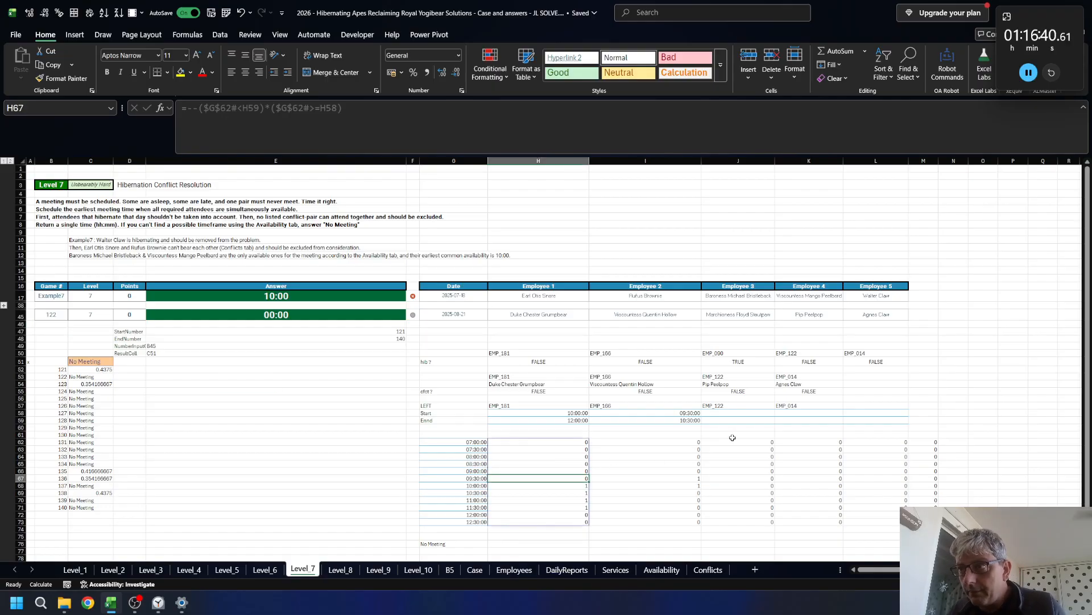
key(Up)
key(Up)
key(Up)
key(Up)
key(Up)
key(Up)
key(Up)
key(Up)
key(Up)
key(Up)
key(Up)
key(Up)
key(Up)
key(Up)
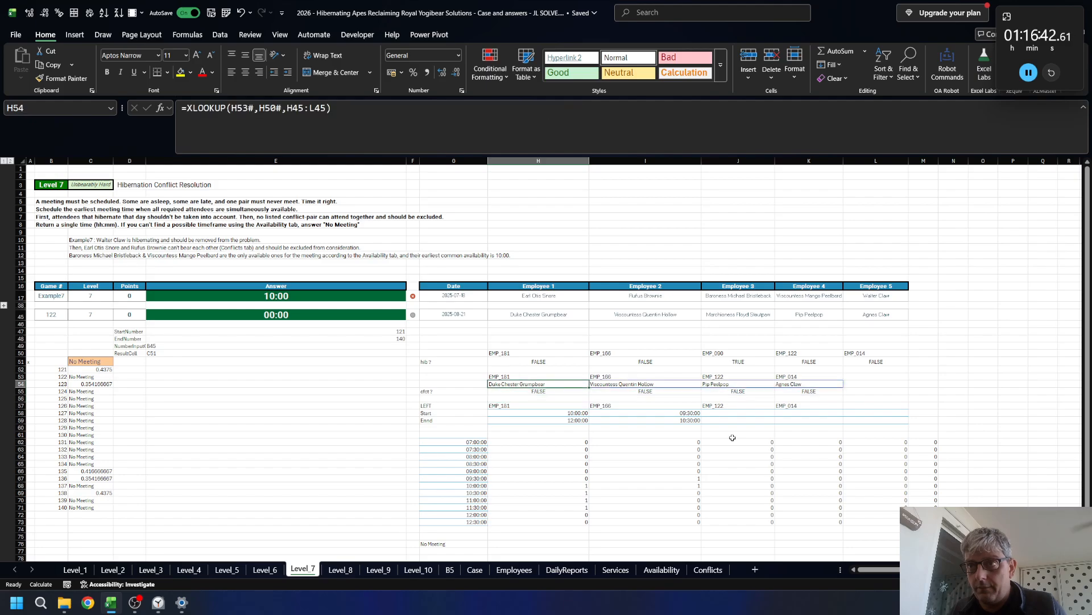
key(Down)
key(Down)
key(Down)
key(Down)
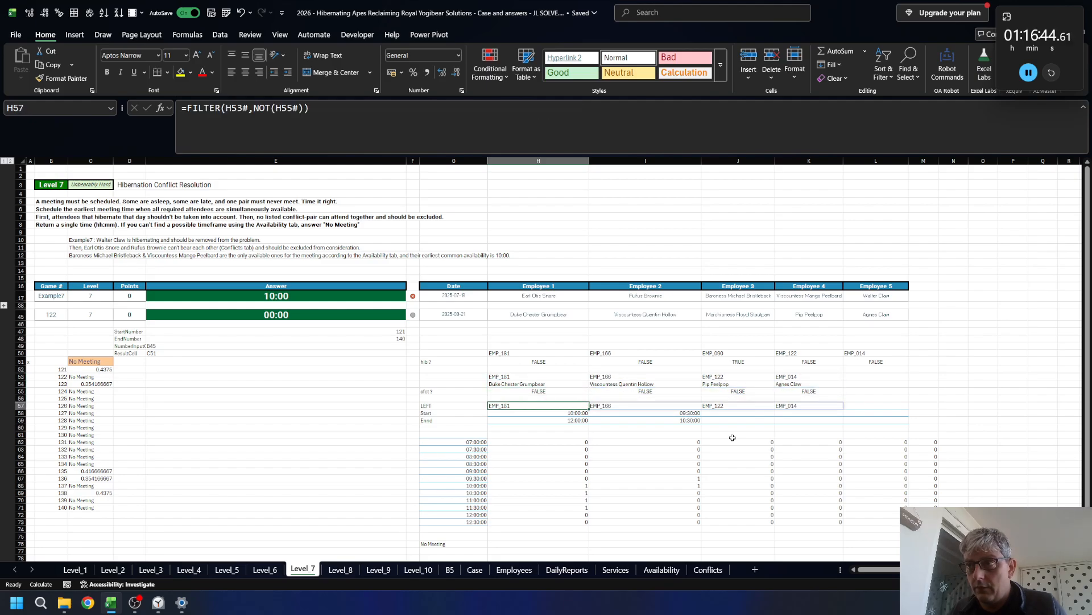
key(Right)
key(Right)
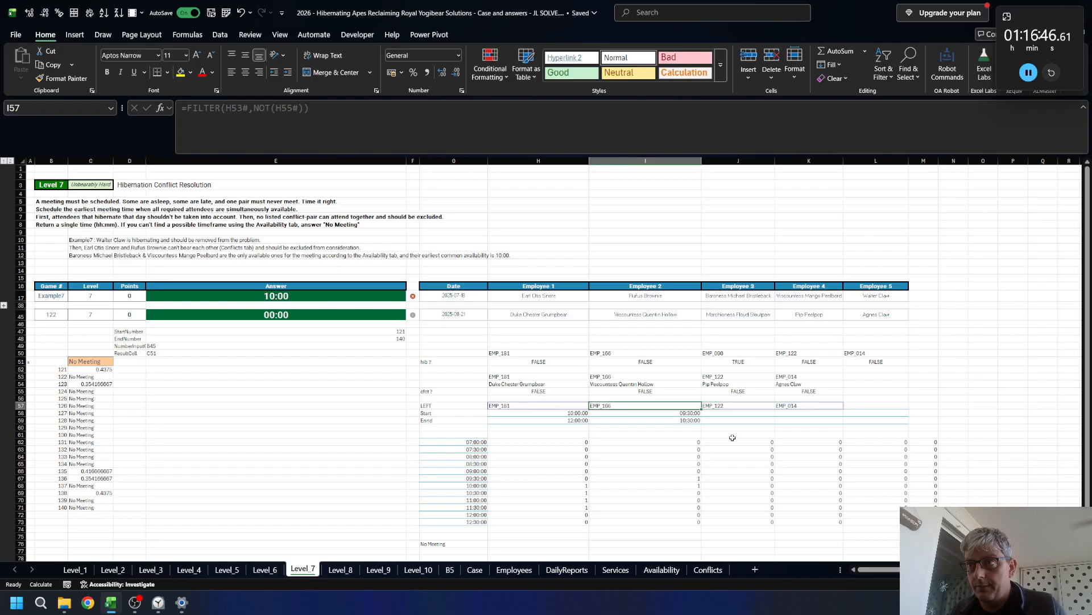
key(Left)
key(Left)
key(Left)
key(Up)
key(Up)
key(Up)
key(Up)
key(Right)
key(Right)
key(Down)
key(Down)
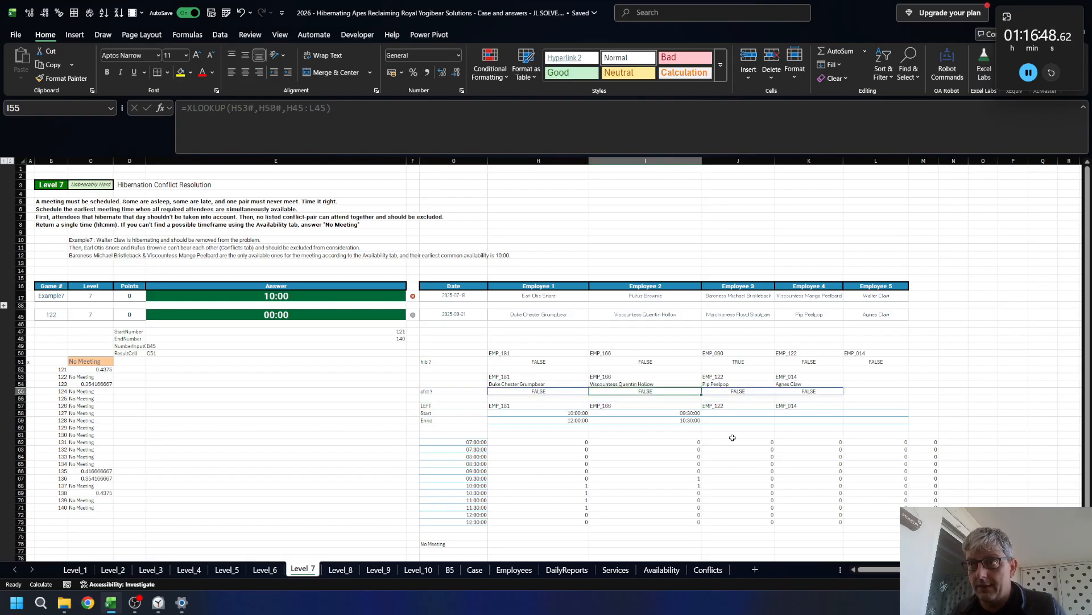
- Check which remaining employees in row 57 have Start and End formulas in rows 58 and 59
key(Left)
key(Right)
key(Down)
key(Down)
key(Down)
key(Down)
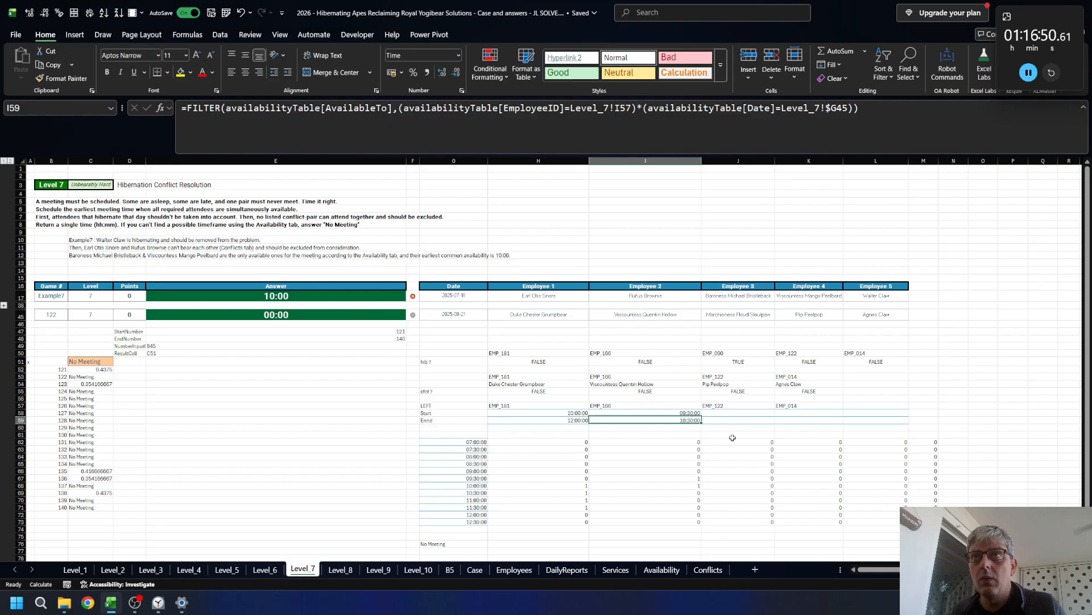
key(Up)
key(Right)
key(Right)
key(Right)
key(Left)
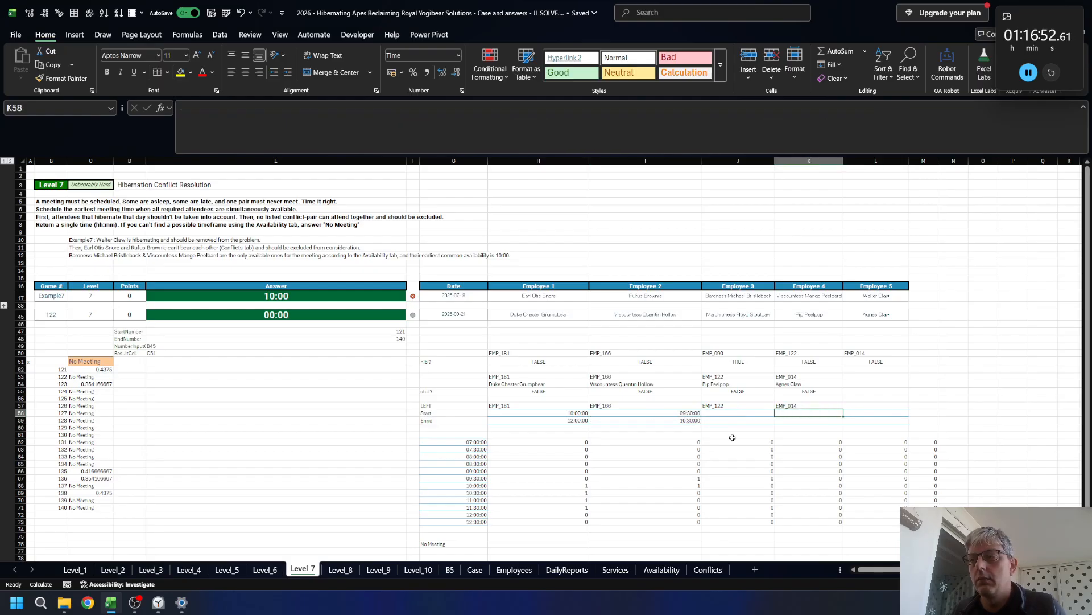
- Copy the Start formula from I58 into J58, K58 and L58
key(Left)
key(Left)
key(ctrl+c)
key(Right)
key(ctrl+v)
key(Right)
key(ctrl+v)
key(Right)
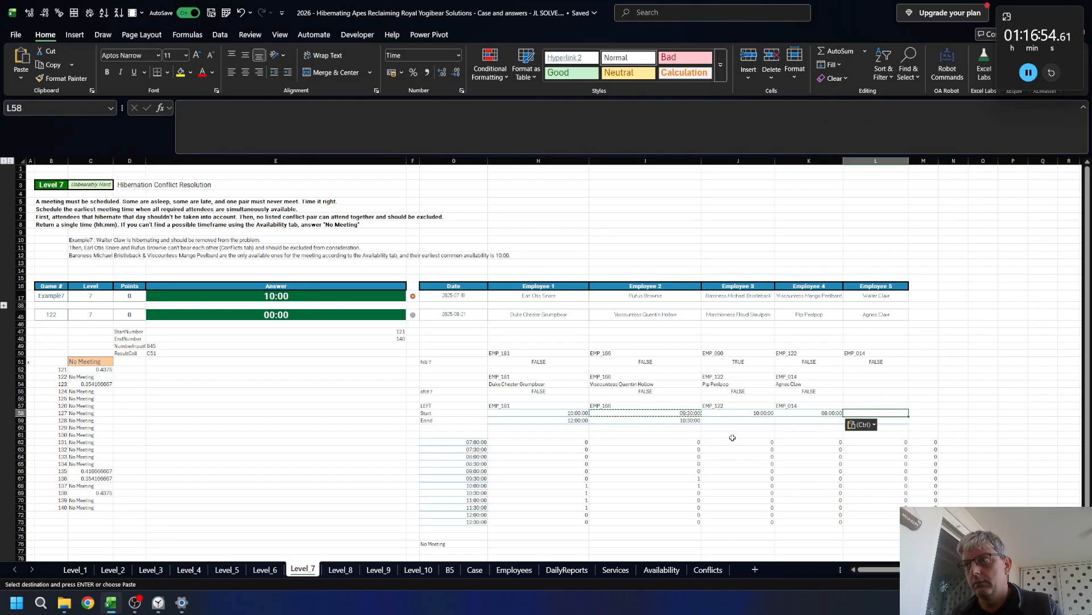
key(ctrl+v)
- Copy the End formula from I59 into J59, K59 and L59
key(Left)
key(Left)
key(Left)
key(Down)
key(ctrl+c)
key(Right)
key(ctrl+v)
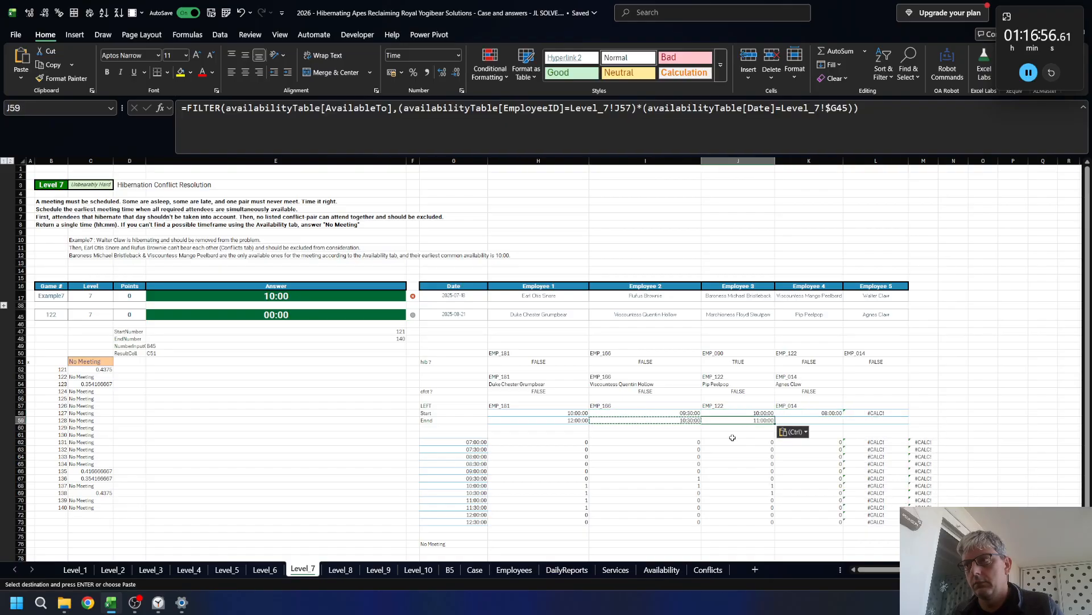
key(Right)
key(ctrl+v)
key(Right)
key(ctrl+v)
- Inspect the slot formula in L62 and the Start formula in K58 for the source of the errors
key(Down)
key(Down)
key(Down)
text(=--($G$62#<L59)*($G$62#>=L58))
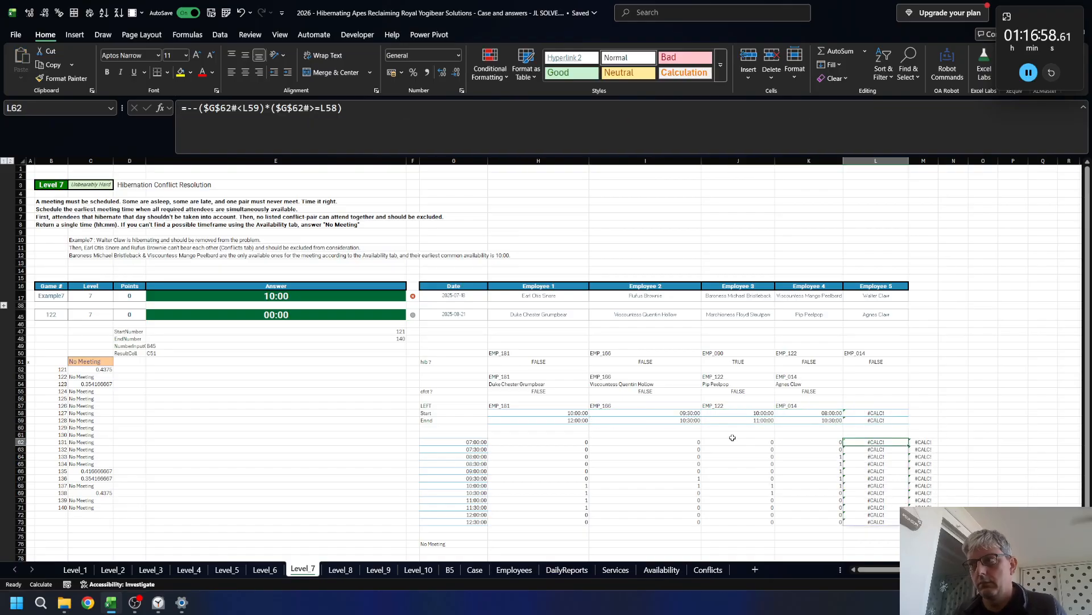
key(Return)
key(Up)
key(Up)
key(Up)
key(Up)
key(Up)
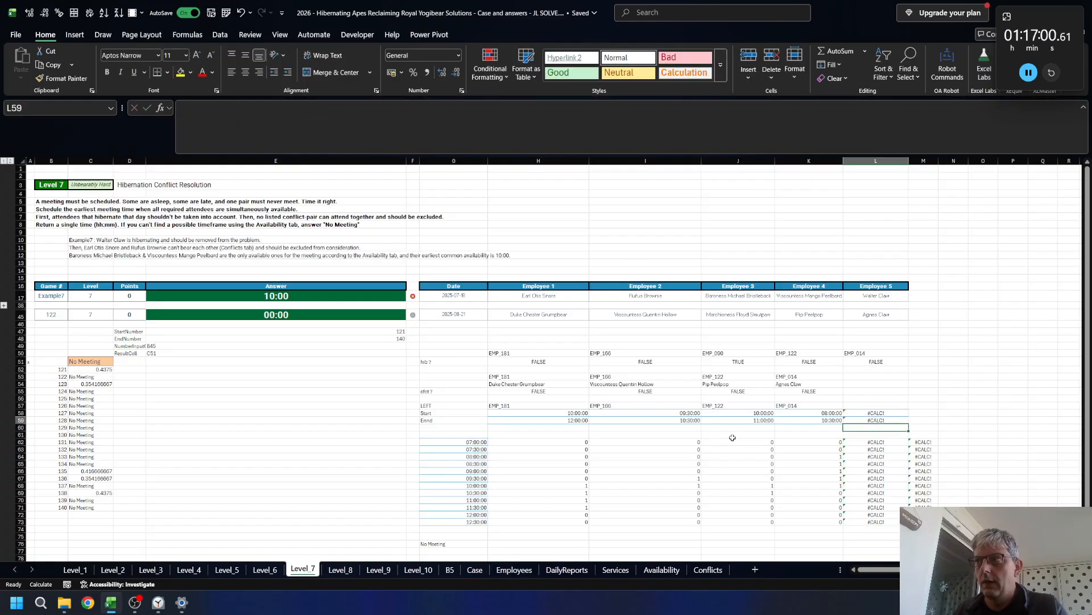
key(F2)
key(Escape)
key(Left)
key(F2)
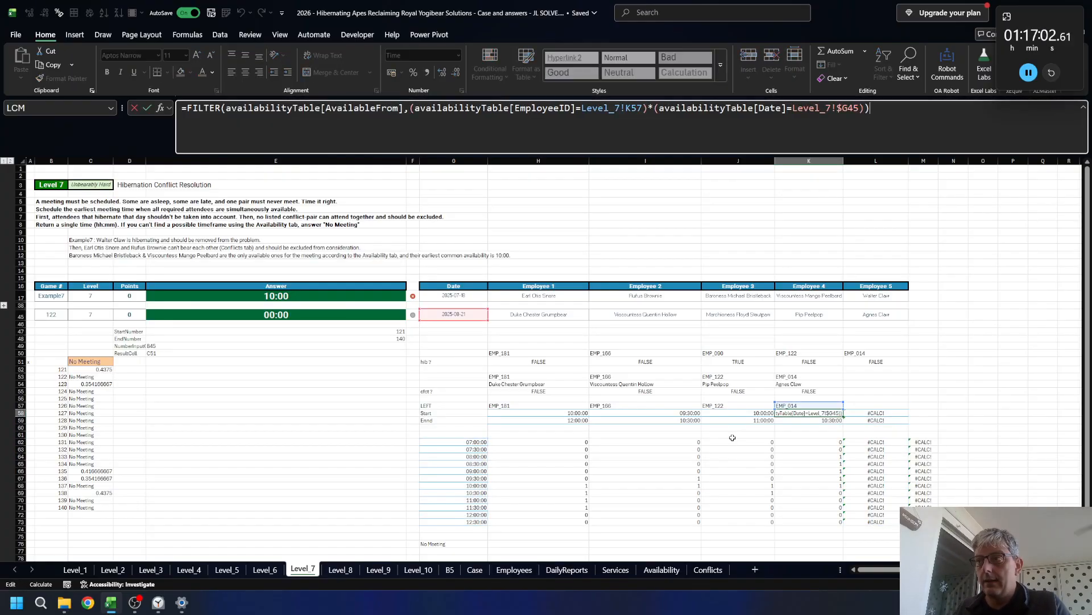
key(Escape)
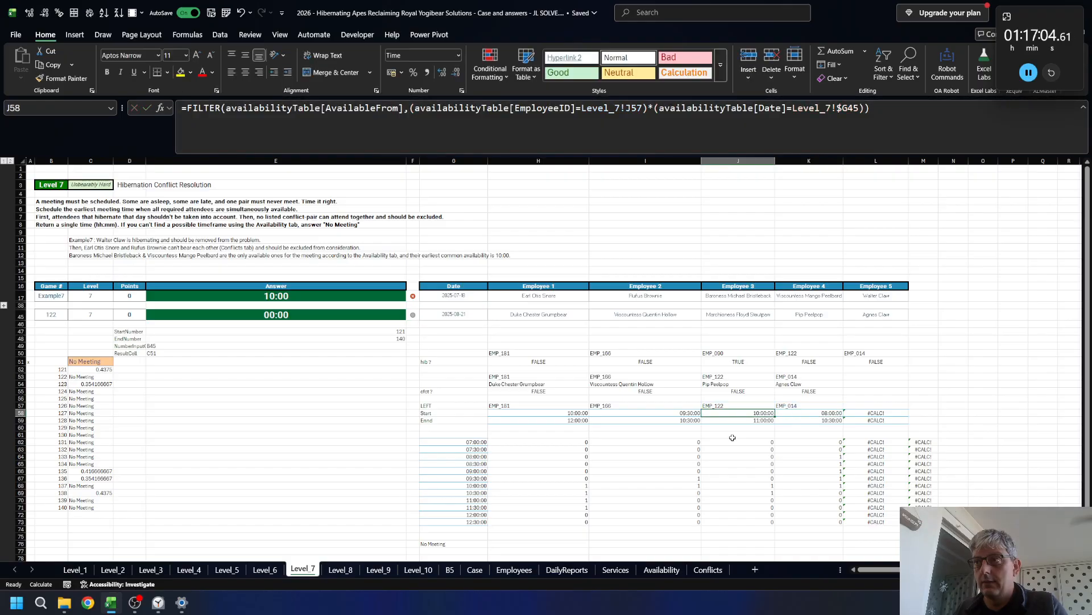
- Compare the slot formula in J62 with the Start formula in J58
key(Left)
key(Down)
key(Down)
click(733, 439)
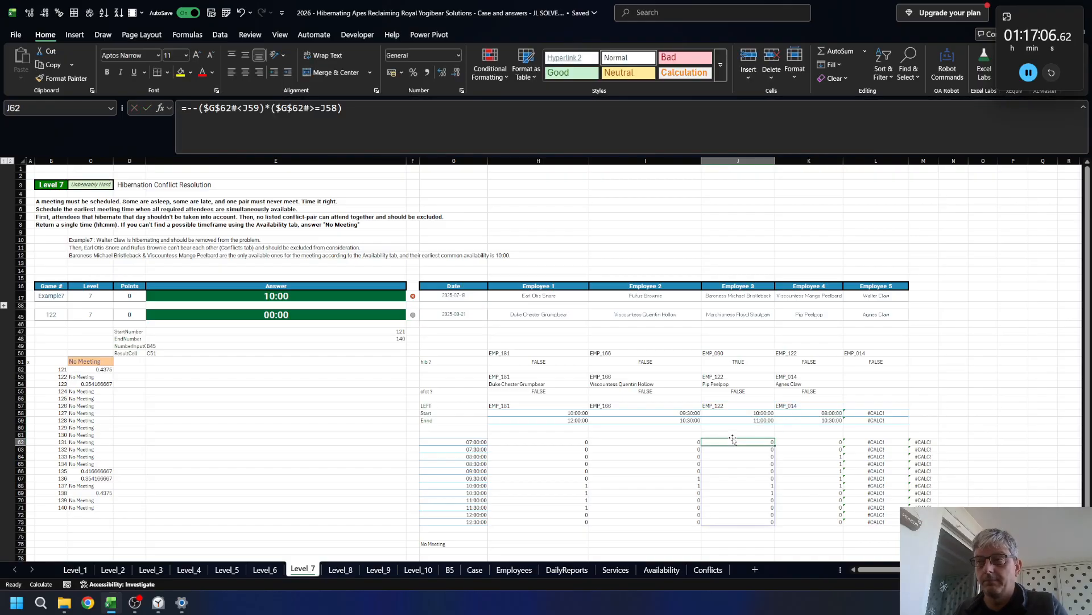
key(Up)
key(Up)
key(Up)
key(Up)
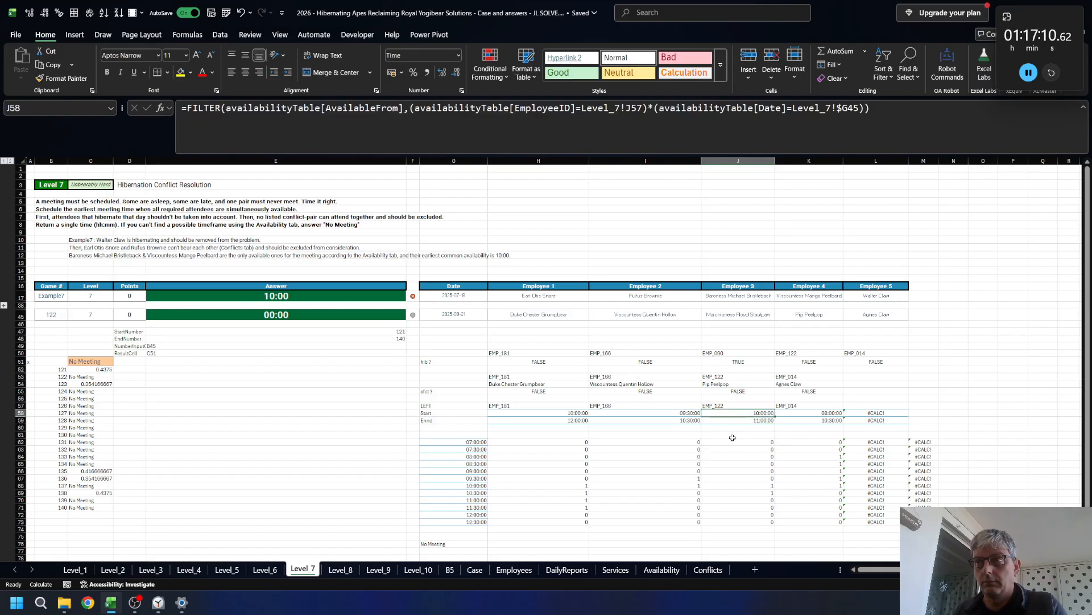
- Wrap the slot formula in J62 in IFERROR with 0 as the fallback value
click(733, 439)
double_click(733, 440)
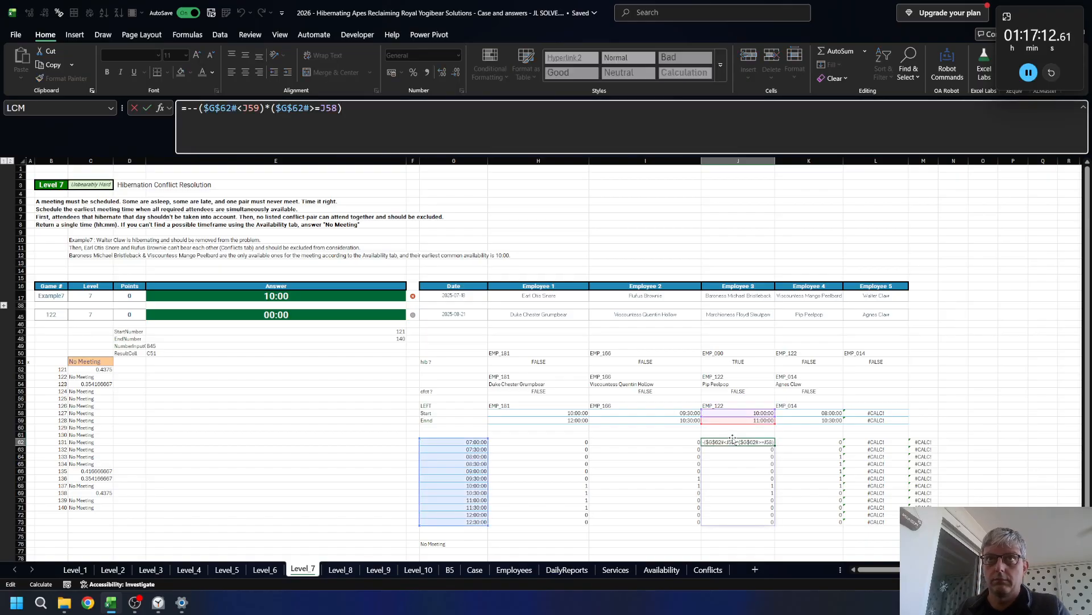
text(IFERROR()
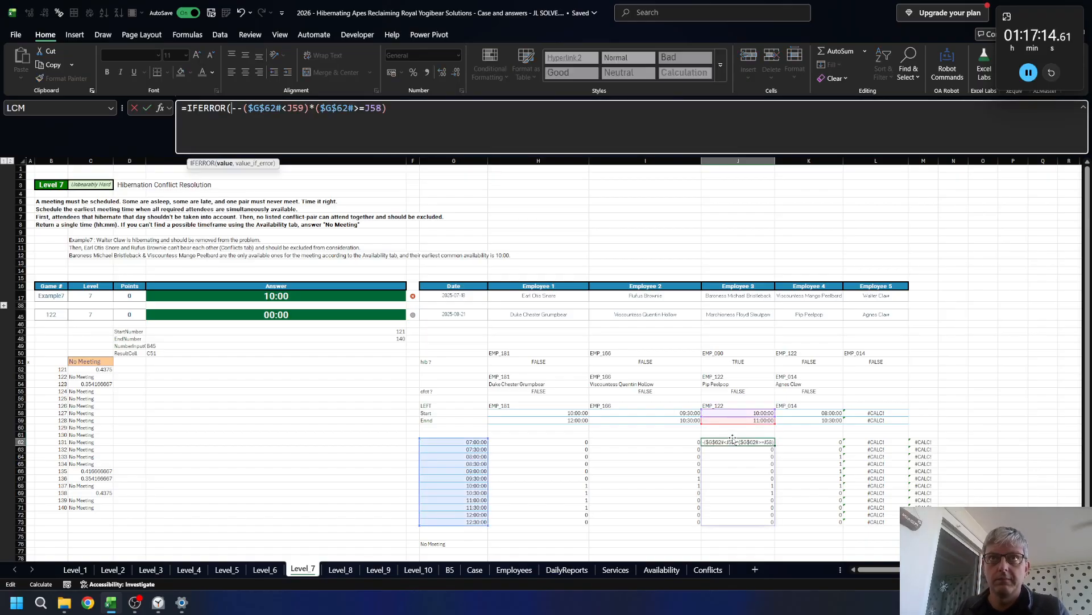
text(,0))
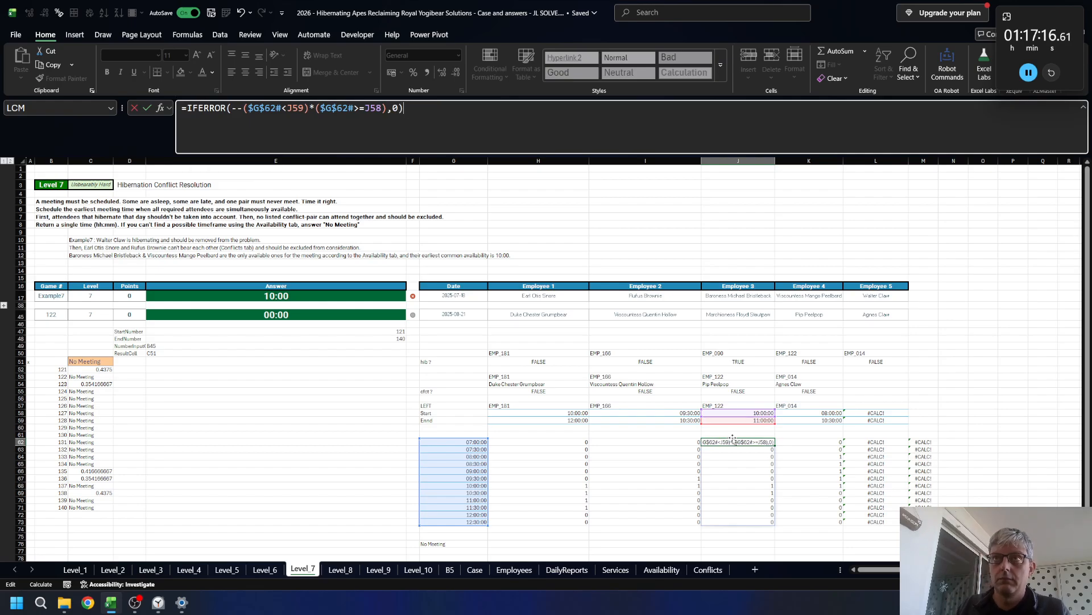
key(Tab)
- Wrap the slot formula in K62 in IFERROR so that errors return 0
key(F2)
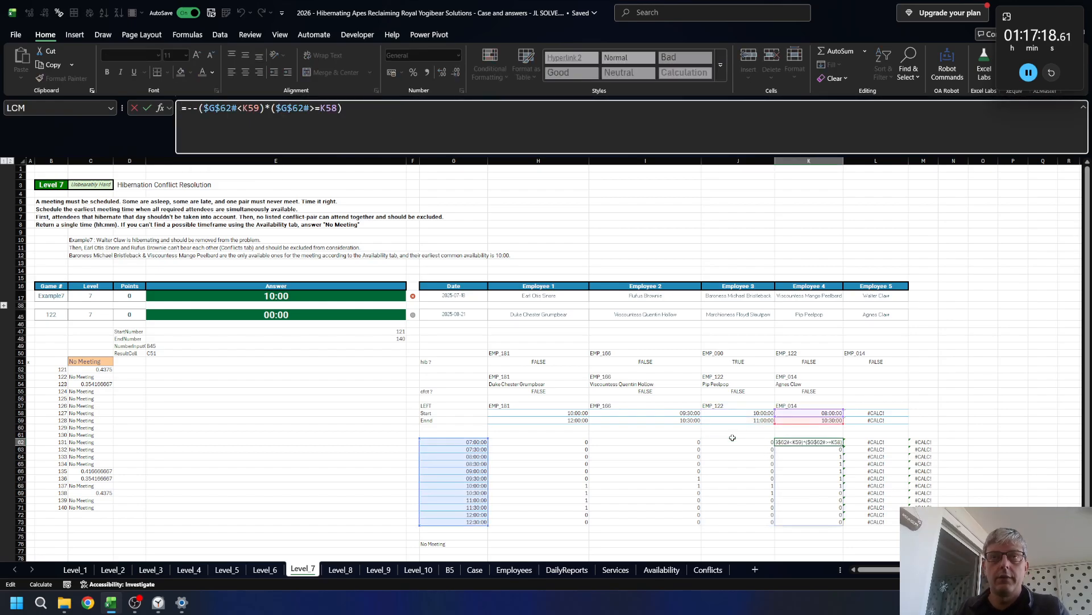
key(Home)
key(Right)
text(IFERROR()
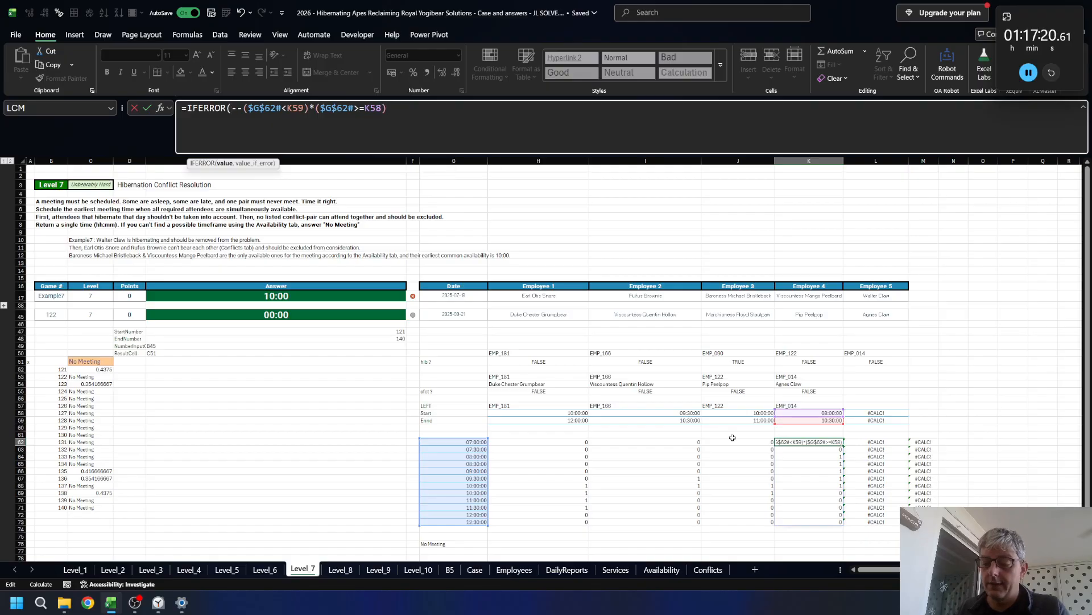
text(,0)
text())
key(ctrl+Return)
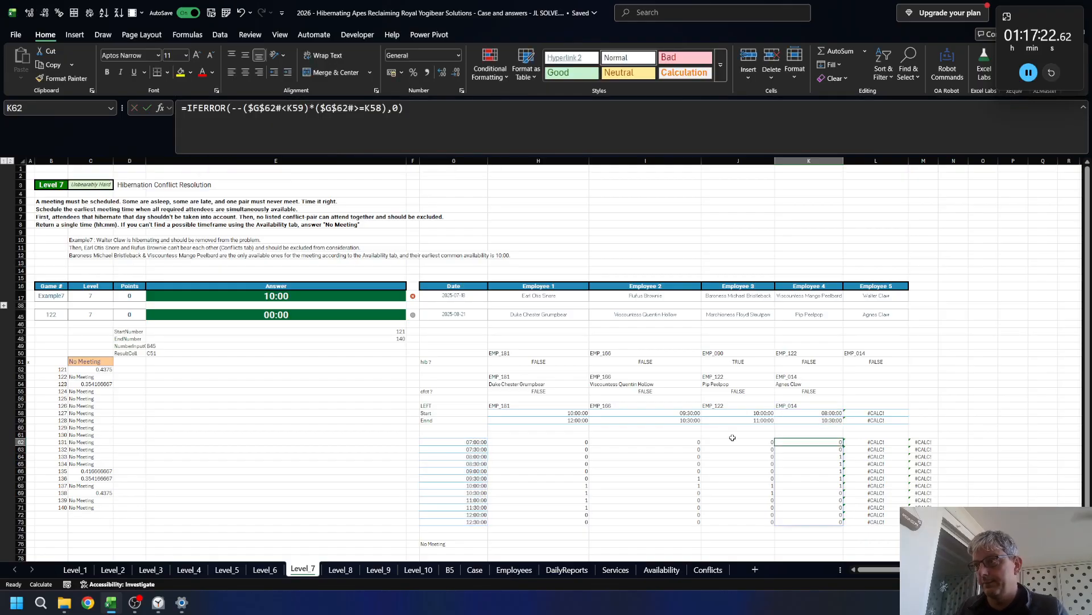
- Add IFERROR with a 0 fallback around the slot formula in L62
key(Right)
key(F2)
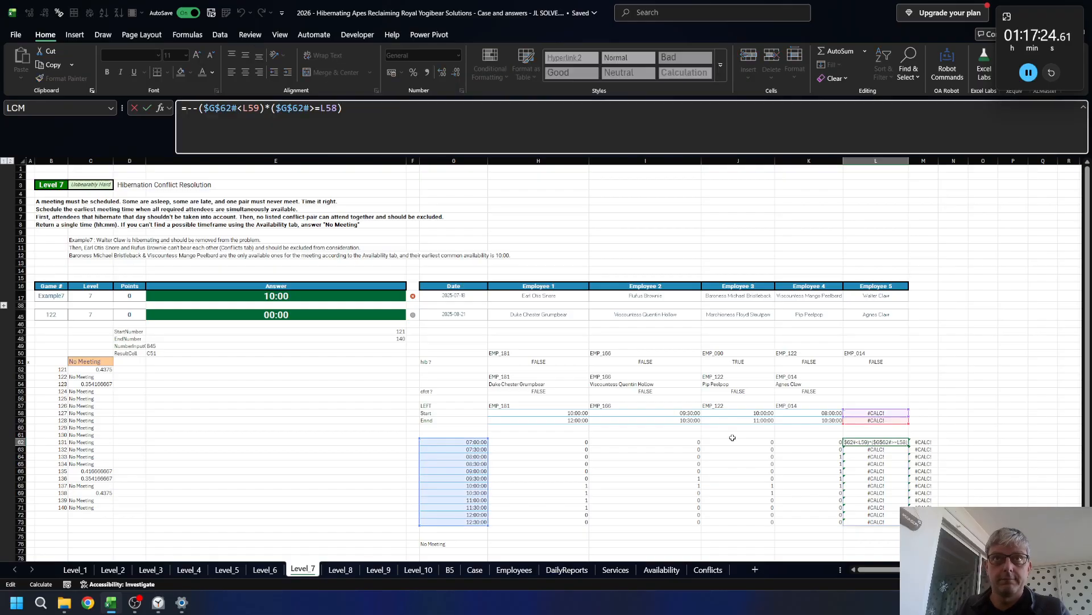
text(IFERROR()
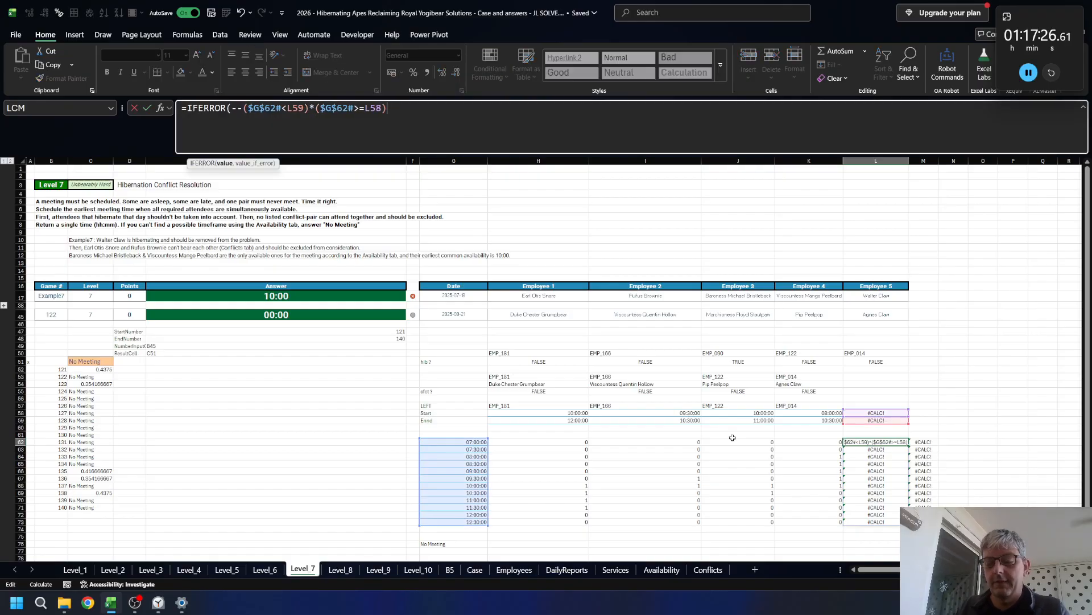
text(,0))
key(ctrl+Return)
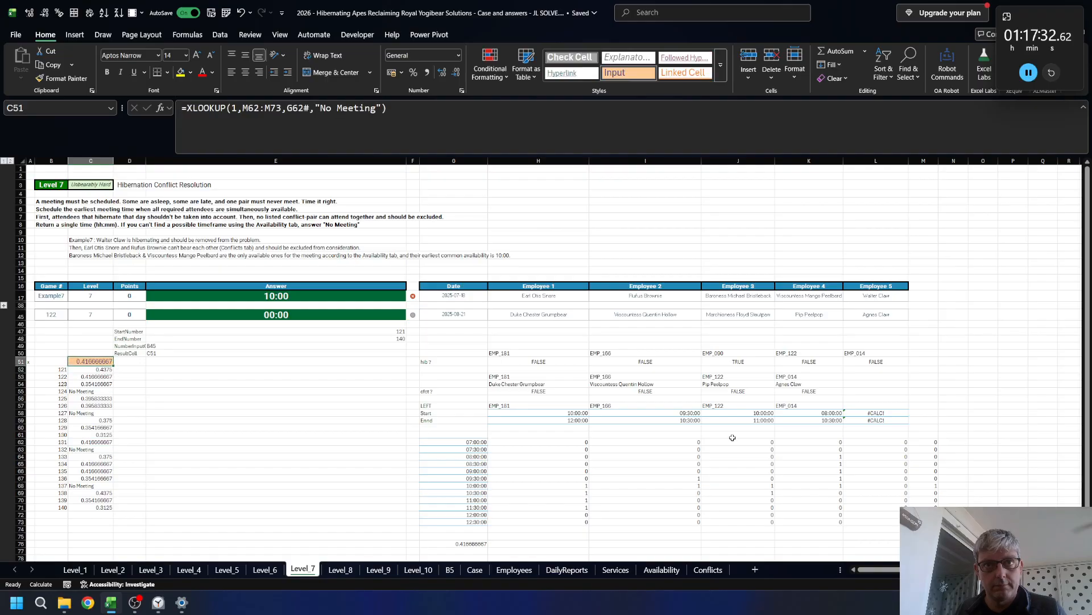
- Copy the Level_7 results in C52:C71 and paste them as values into the Case sheet's answers from E304
key(Down)
key(ctrl+shift+Down)
key(ctrl+c)
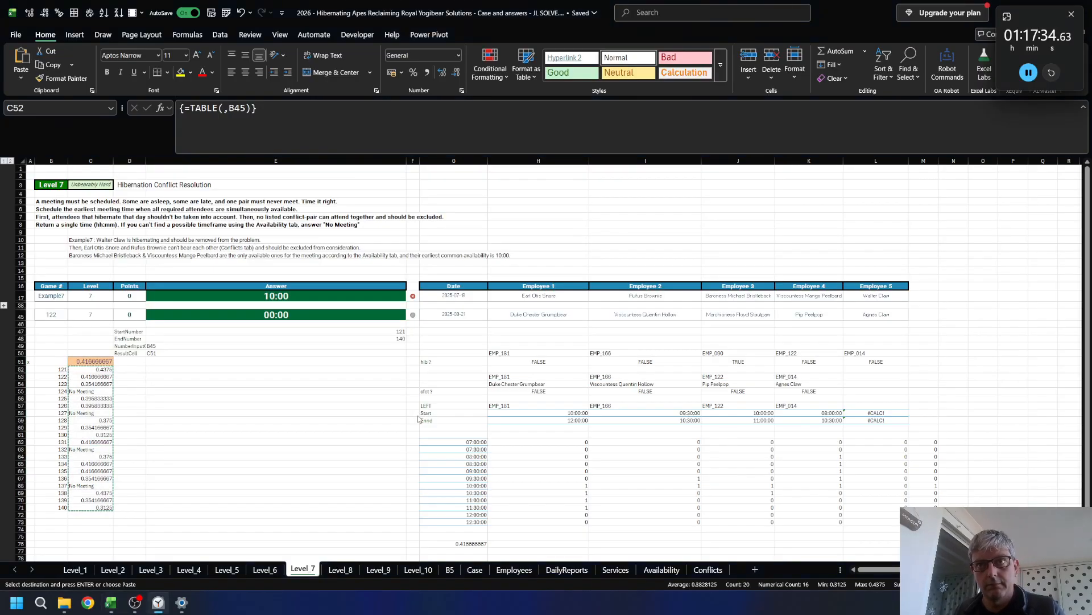
key(alt+Tab)
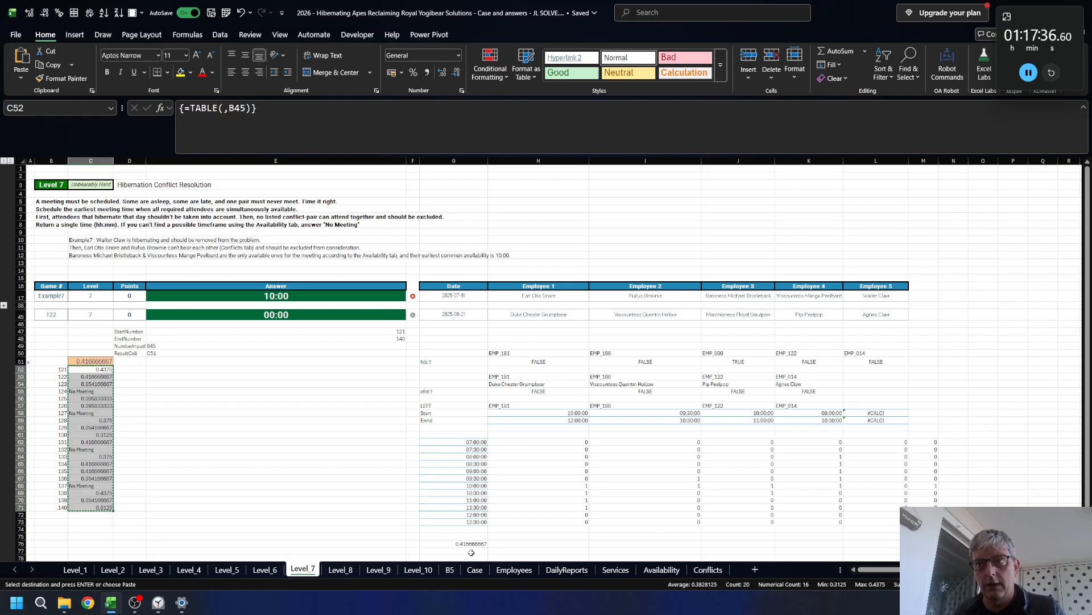
click(475, 569)
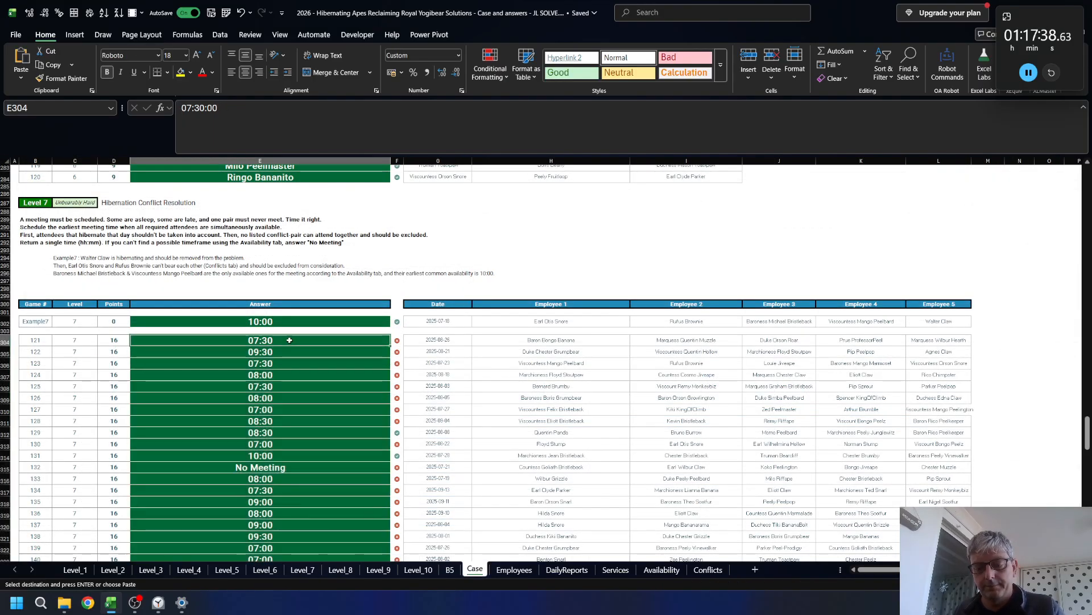
key(ctrl+v)
scroll(300, 376, down, 4)
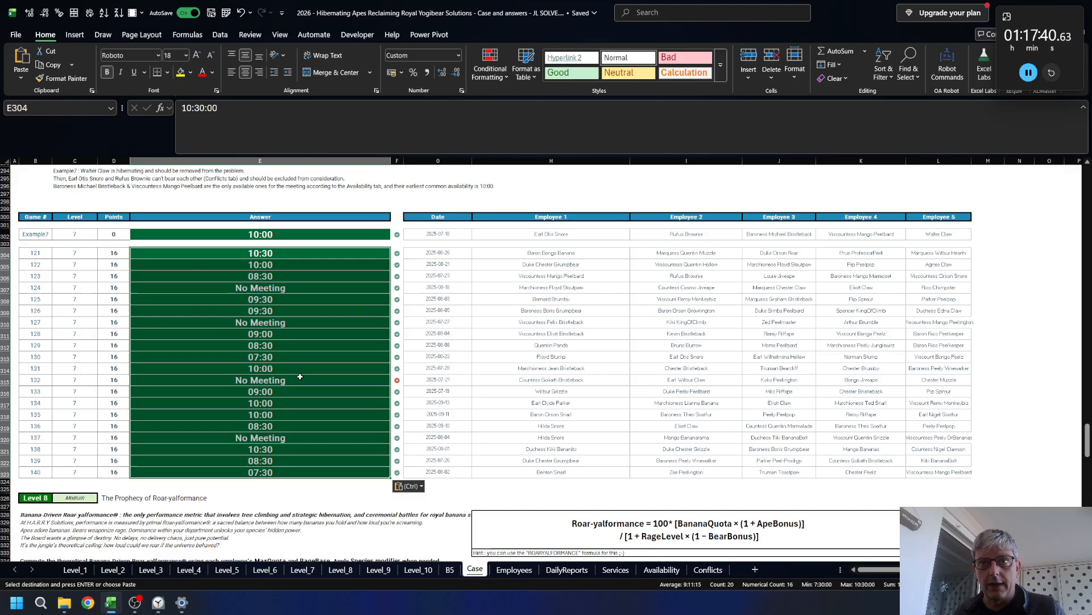
- Examine game 132's answer in E315 and the answer-checking formula in F315
click(300, 376)
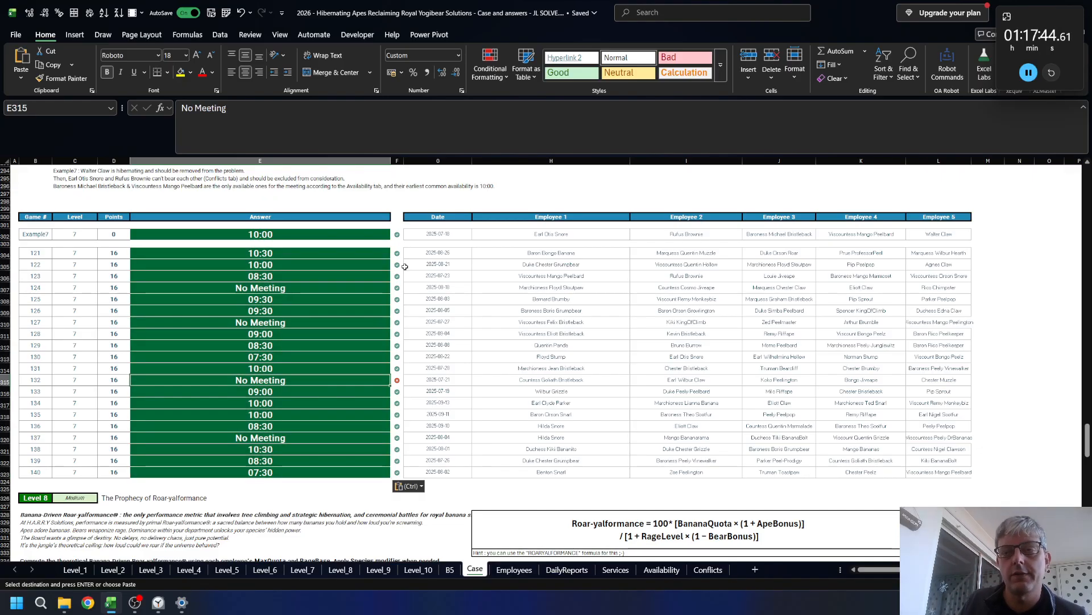
key(Right)
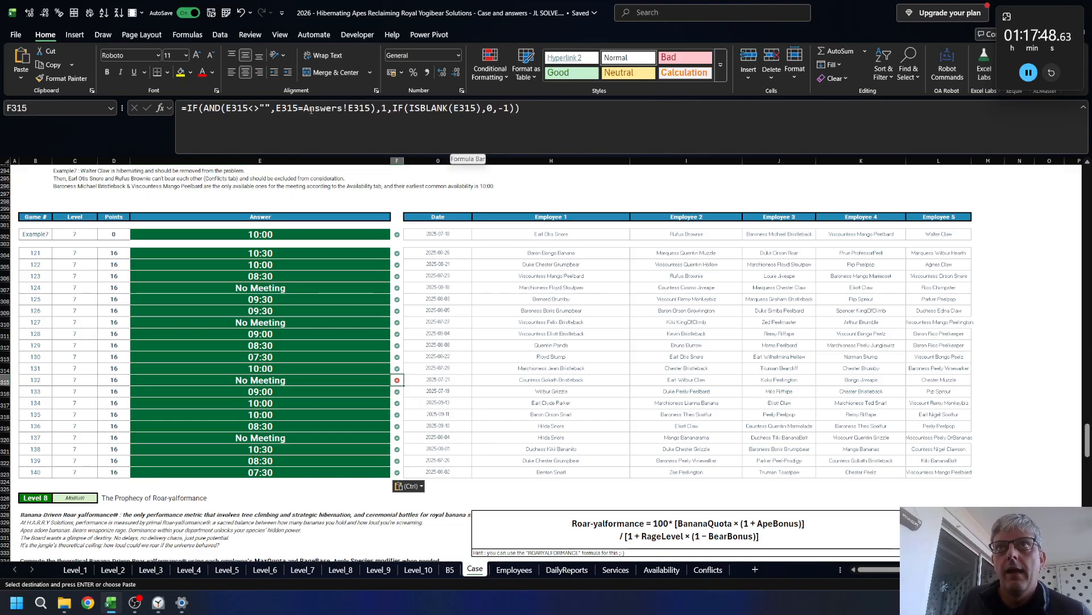
drag(304, 108, 356, 109)
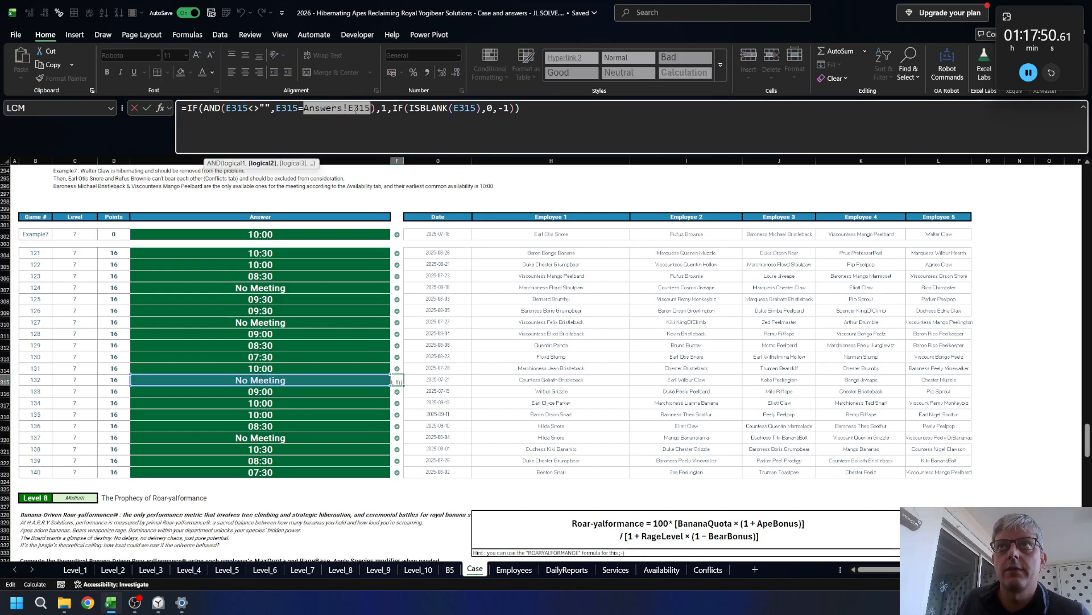
key(Escape)
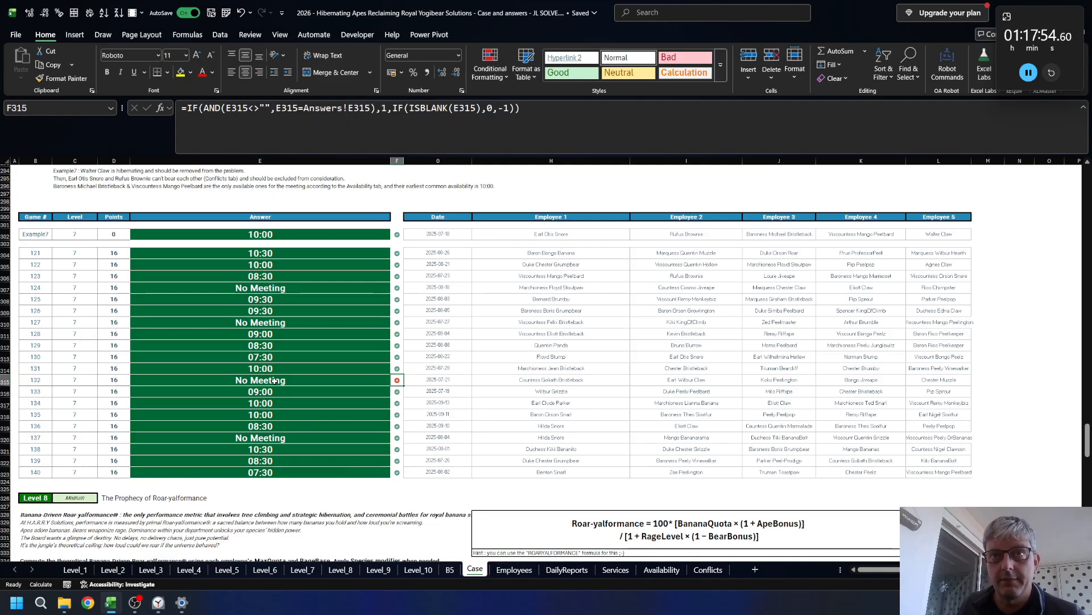
- Return to the Level_7 sheet and change the game number in B45 to 132
click(264, 569)
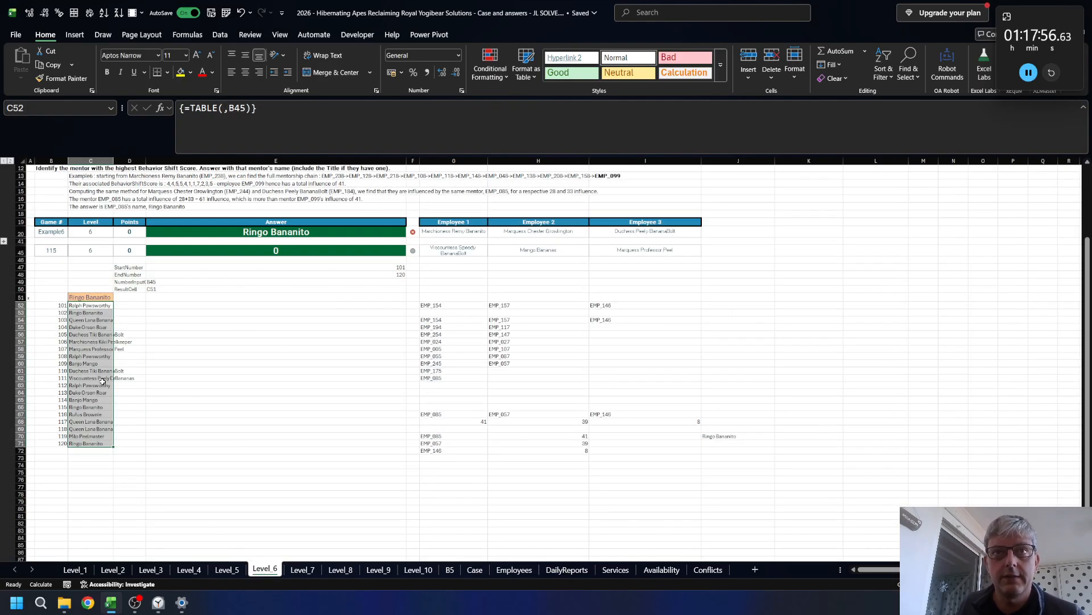
click(299, 570)
click(46, 314)
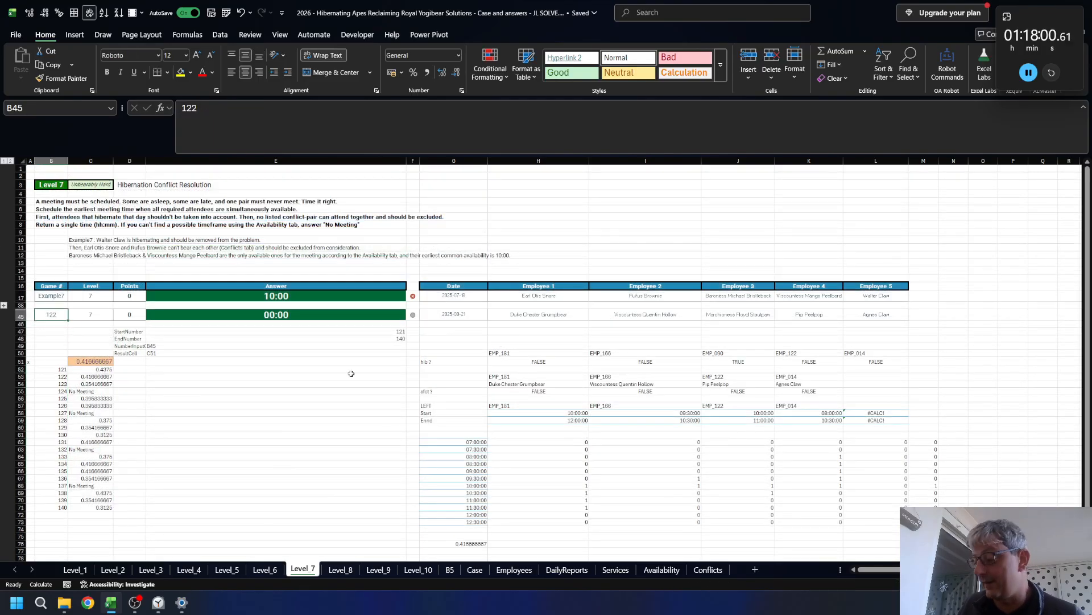
text(132)
key(Return)
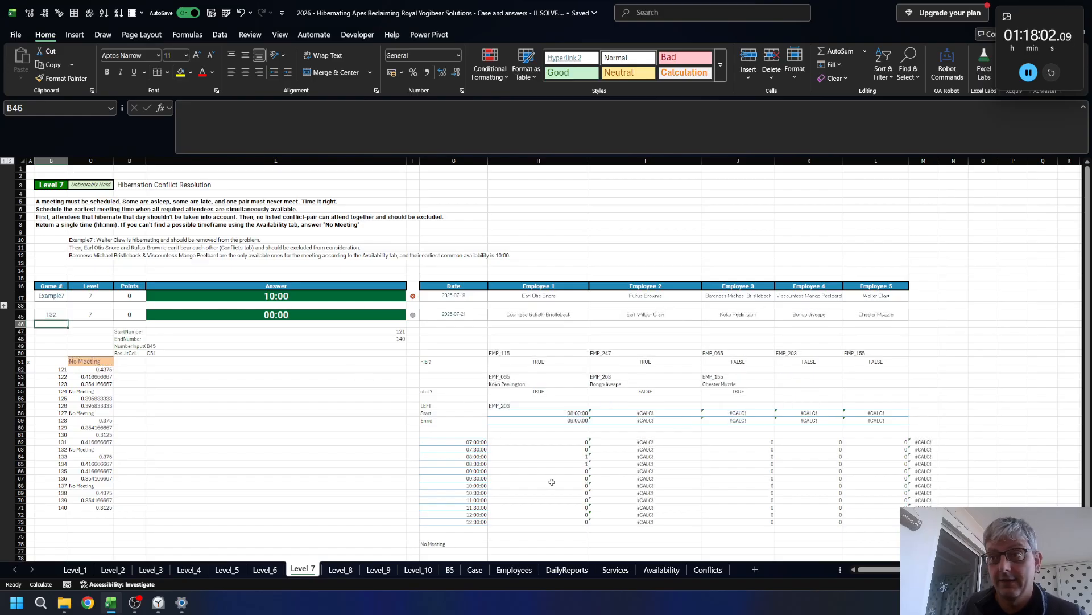
- Wrap the slot formula in I62 in IFERROR with a 0 fallback, matching the formula in J62
click(676, 441)
key(ctrl+shift+Down)
click(733, 443)
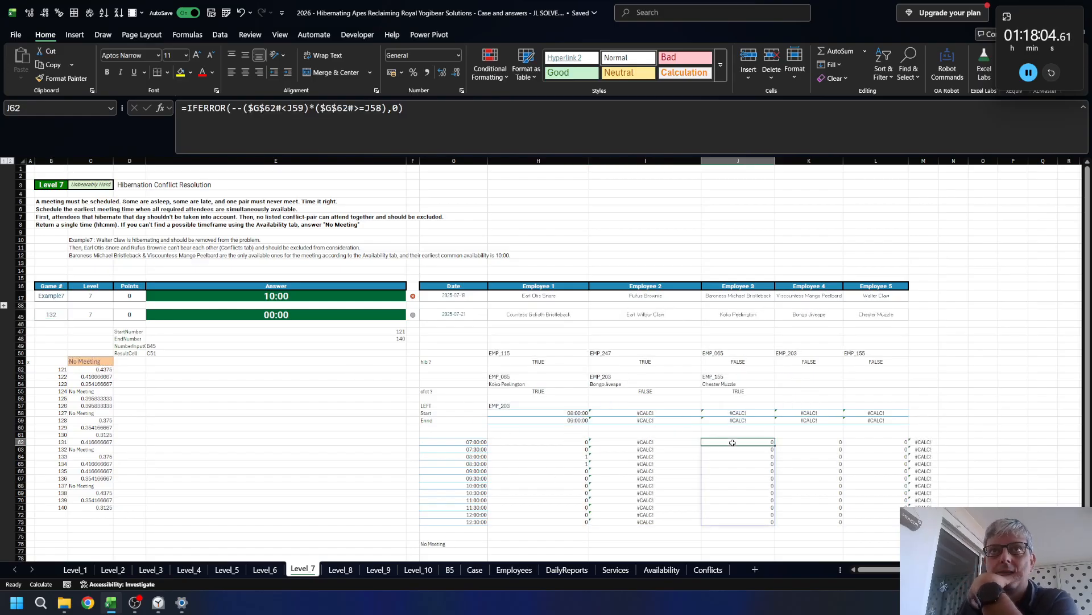
click(603, 440)
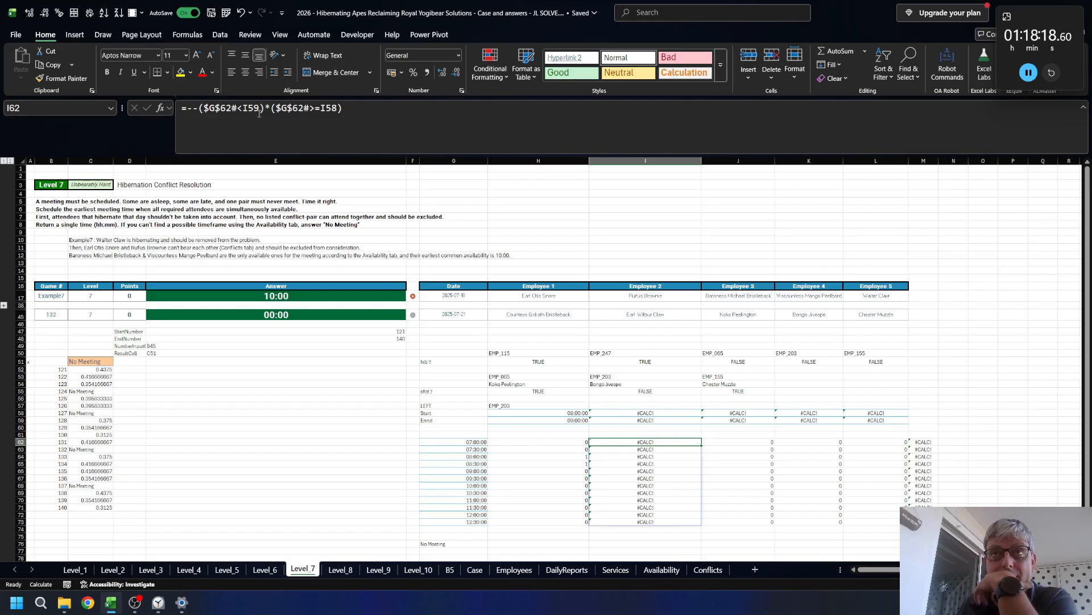
click(190, 107)
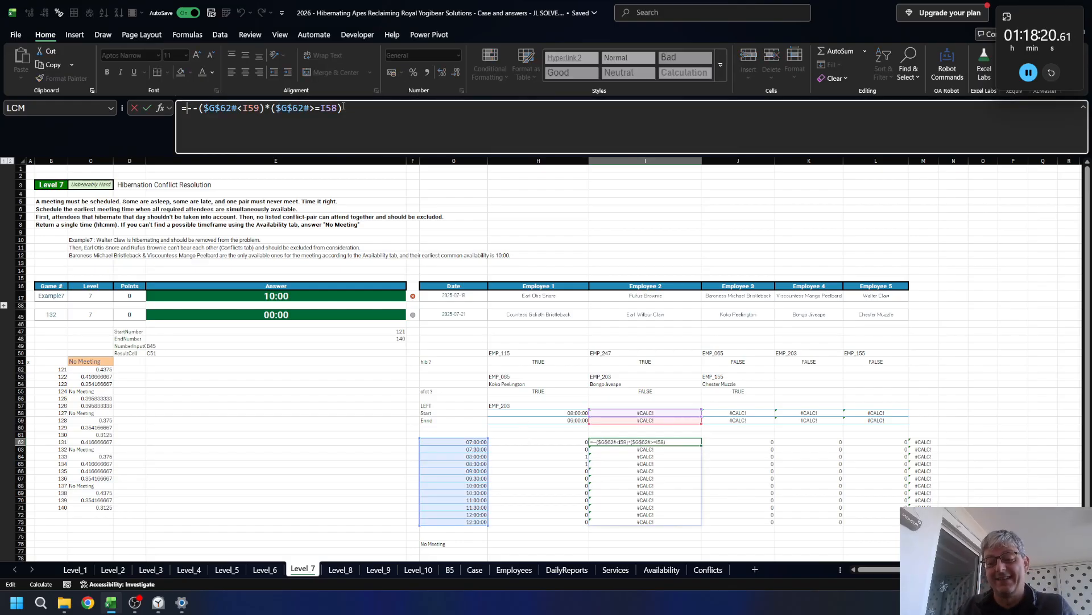
text(IFERROR()
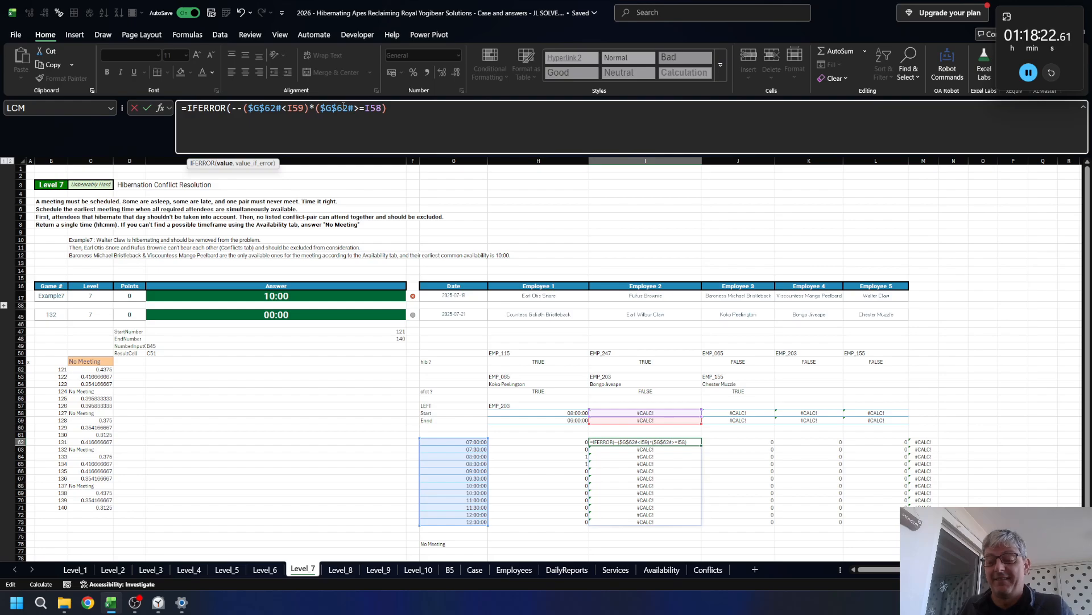
text(,0)
key(Return)
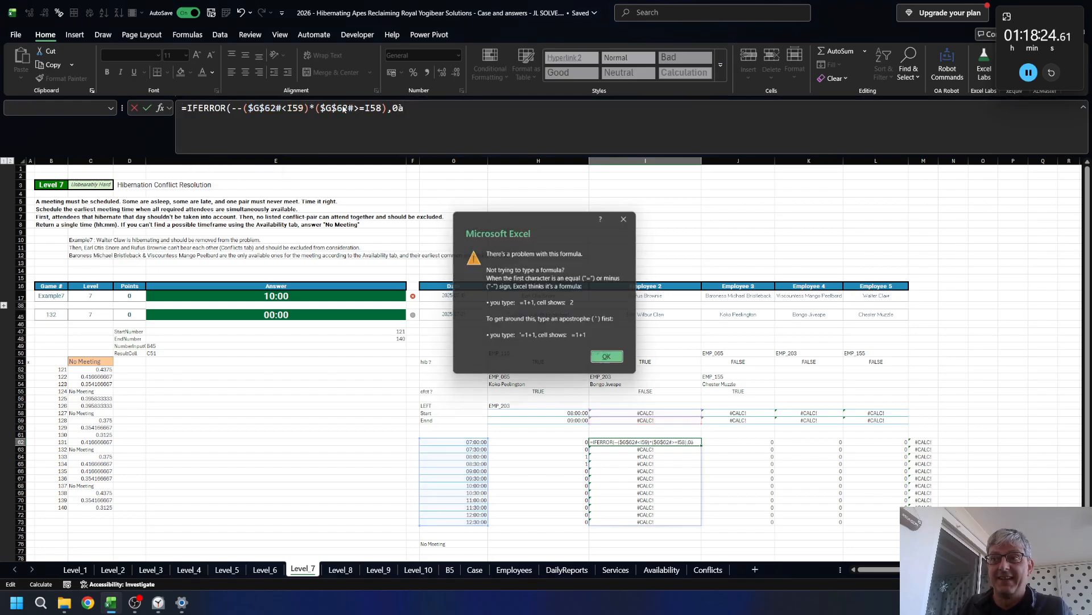
key(Return)
text(à)
key(BackSpace)
text())
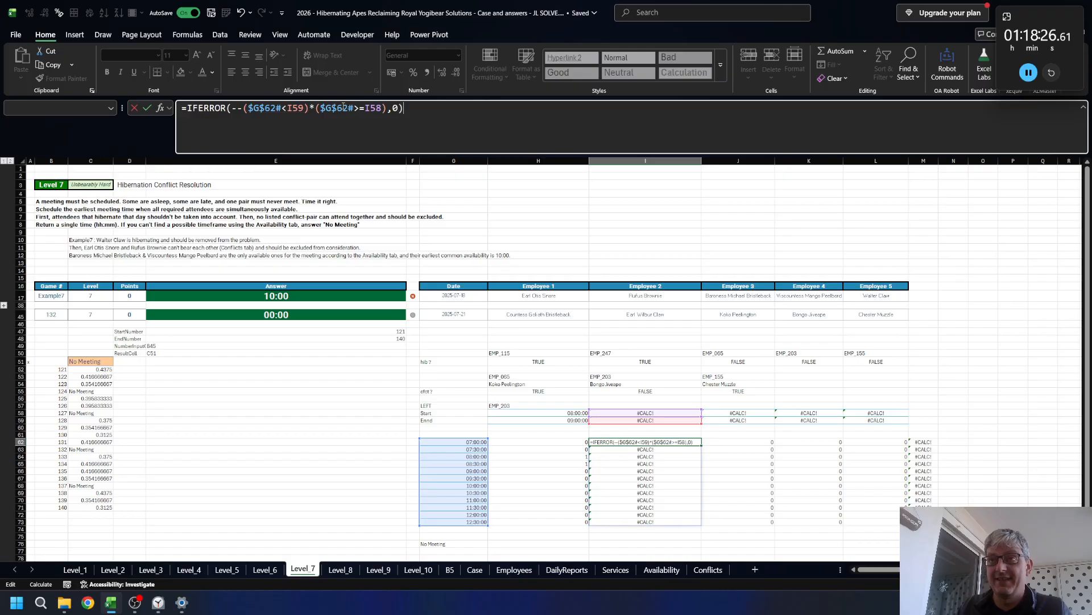
key(ctrl+Return)
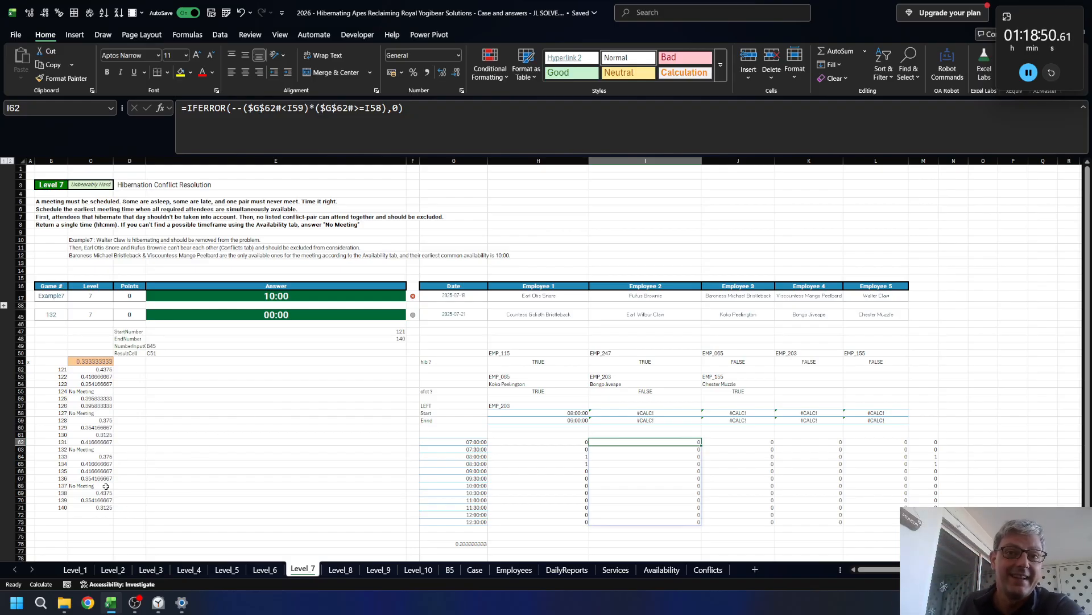
- Check the availability results for games 137 and 132 by entering each number in B45
click(51, 314)
text(124)
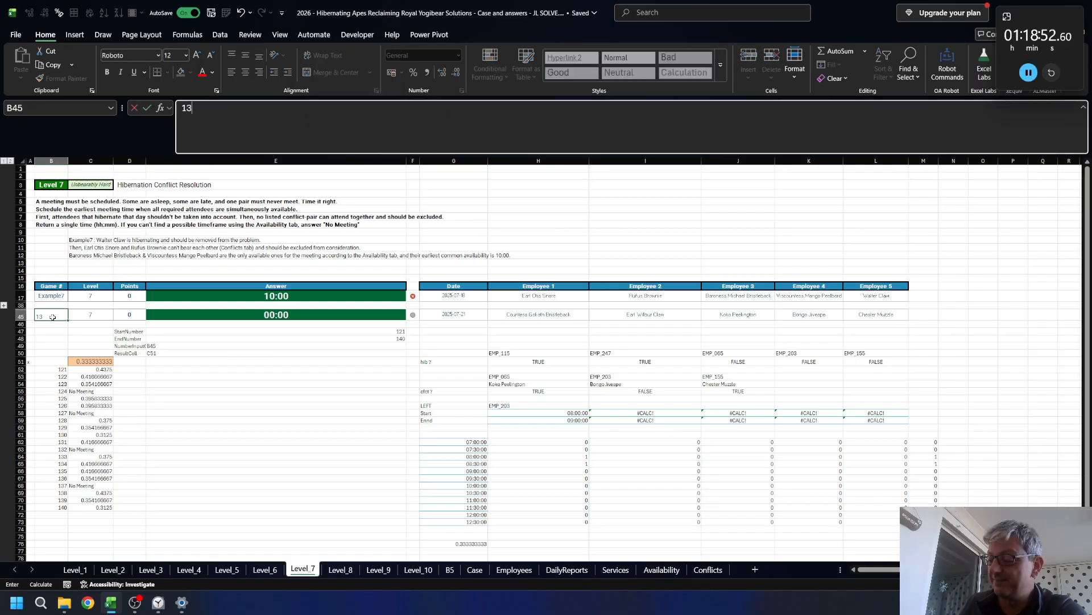
key(Return)
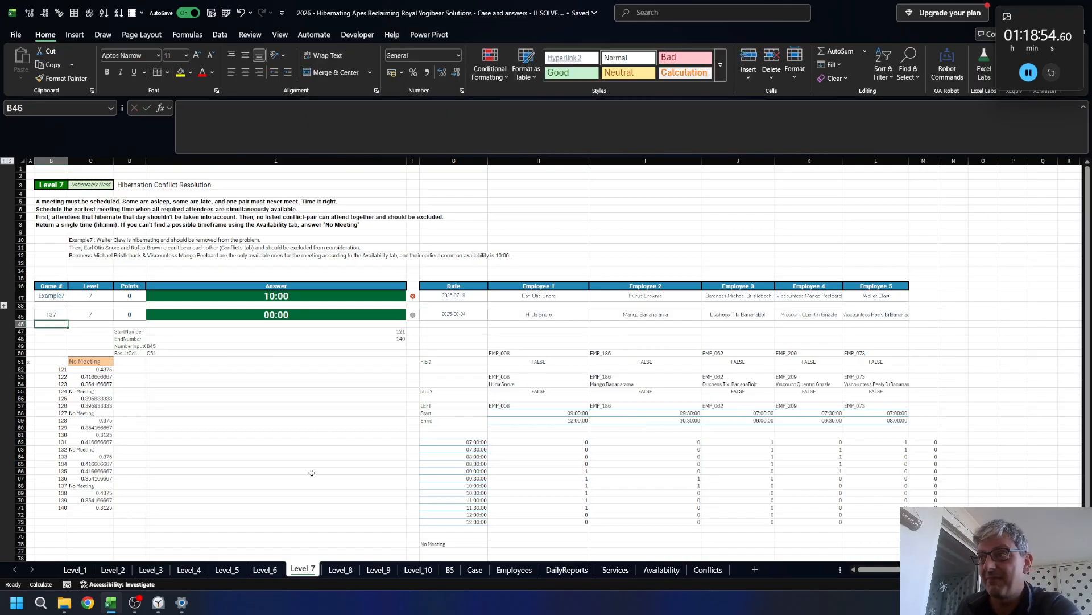
click(50, 313)
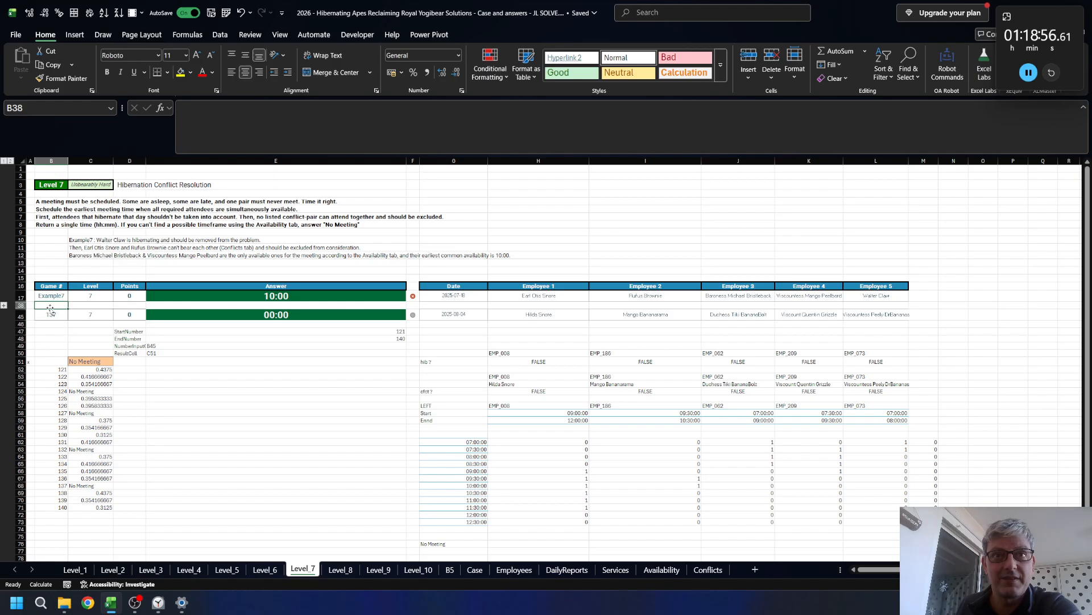
text(122)
key(Return)
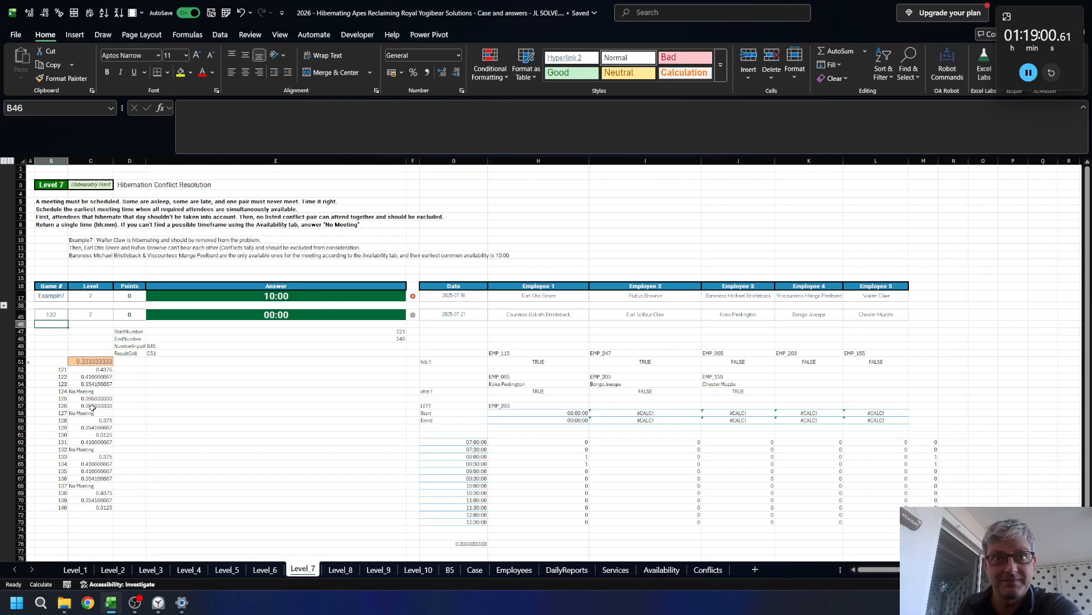
- Check the availability results for games 127 and 124 by entering each number in B45
click(49, 317)
text(12)
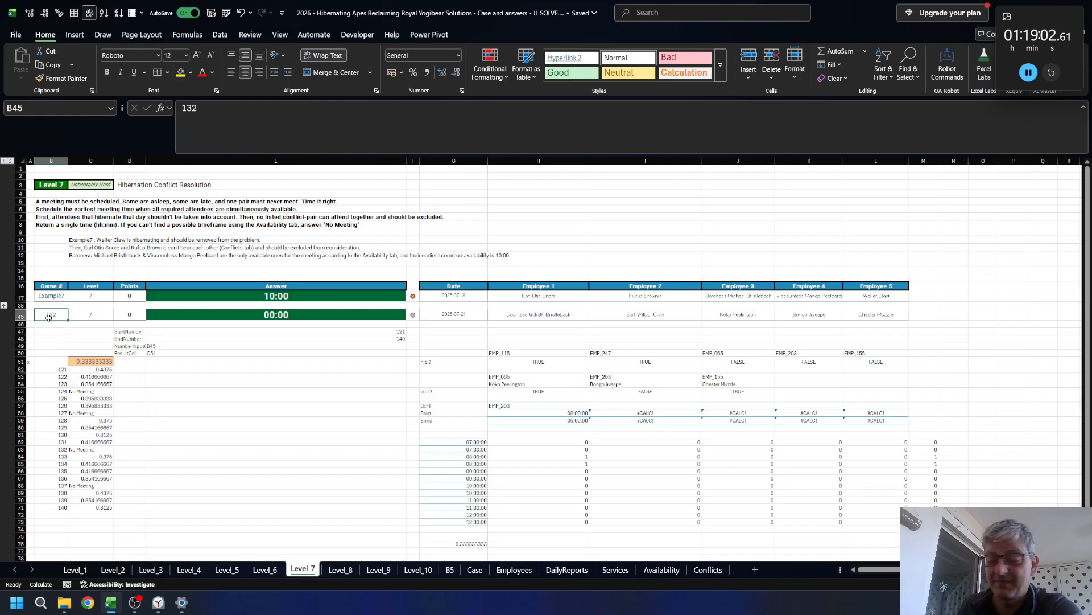
text(7)
key(Return)
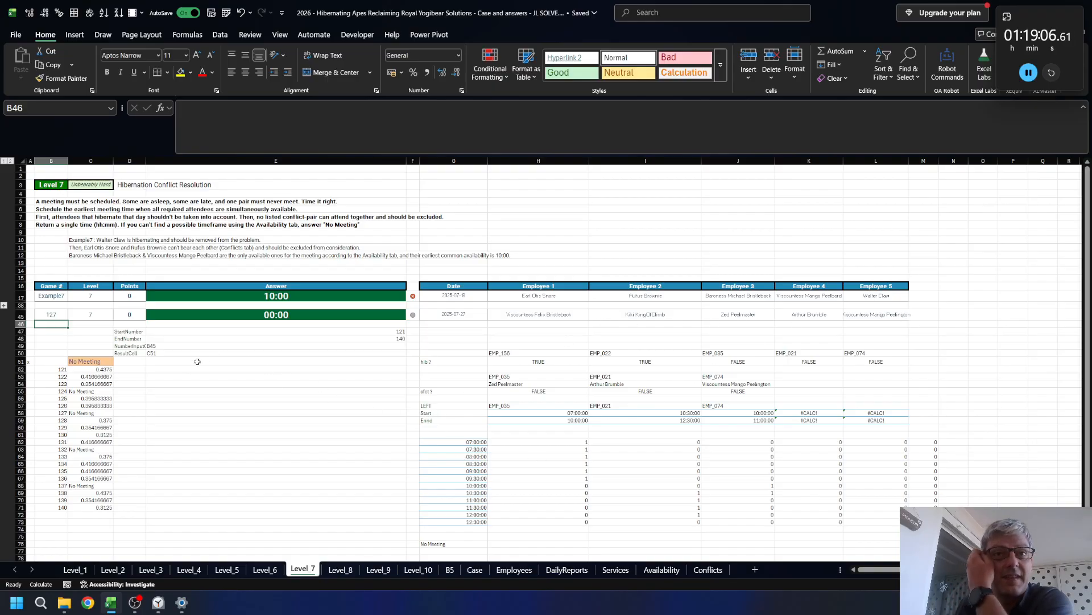
click(51, 311)
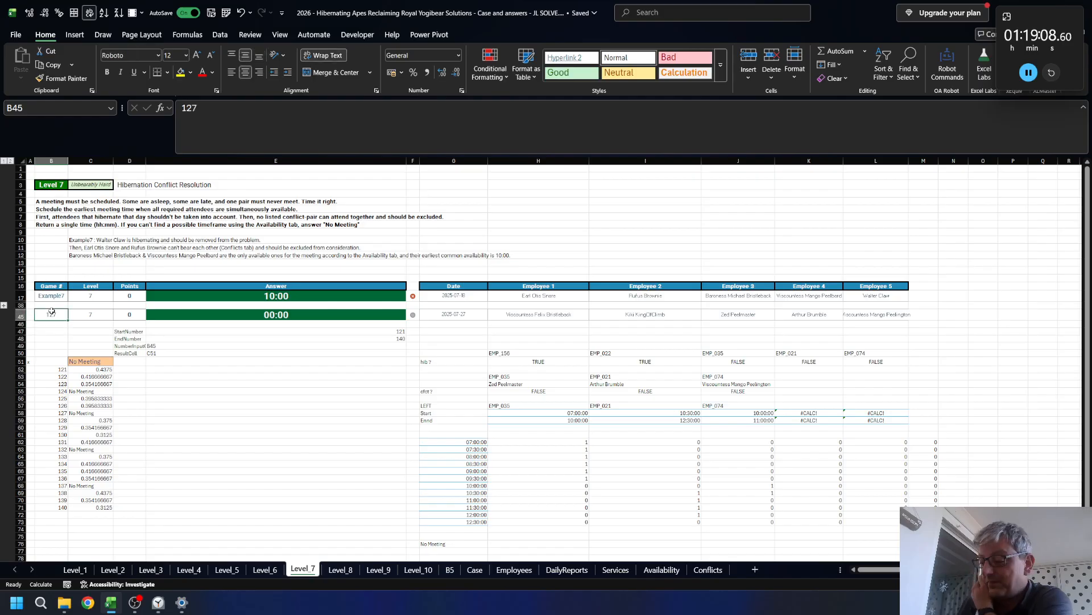
text(124)
key(Return)
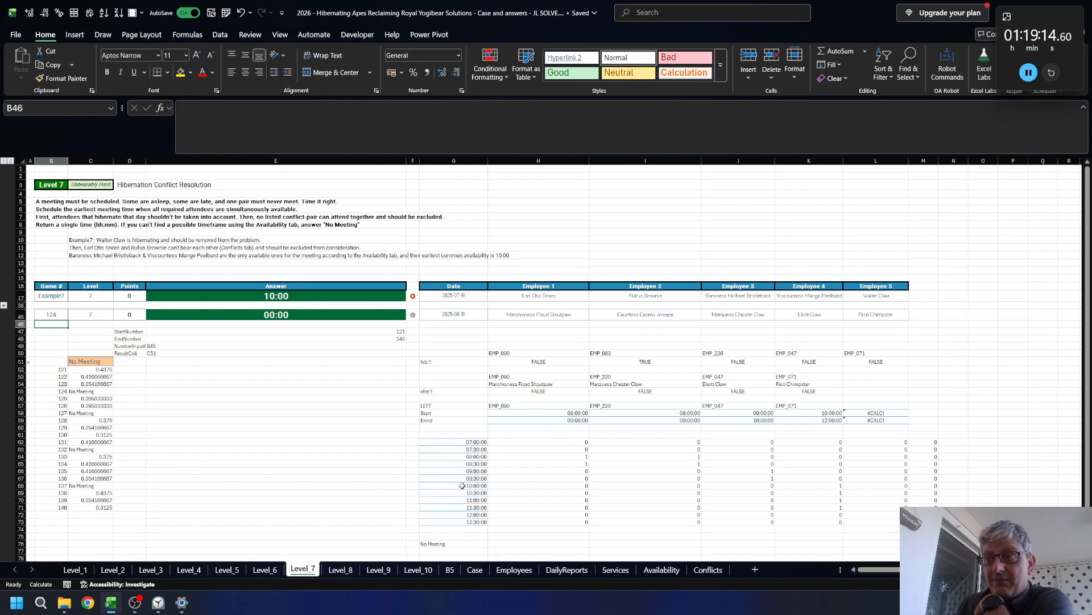
- Change the game number in B45 to 136 to check its availability result
click(42, 314)
text(1)
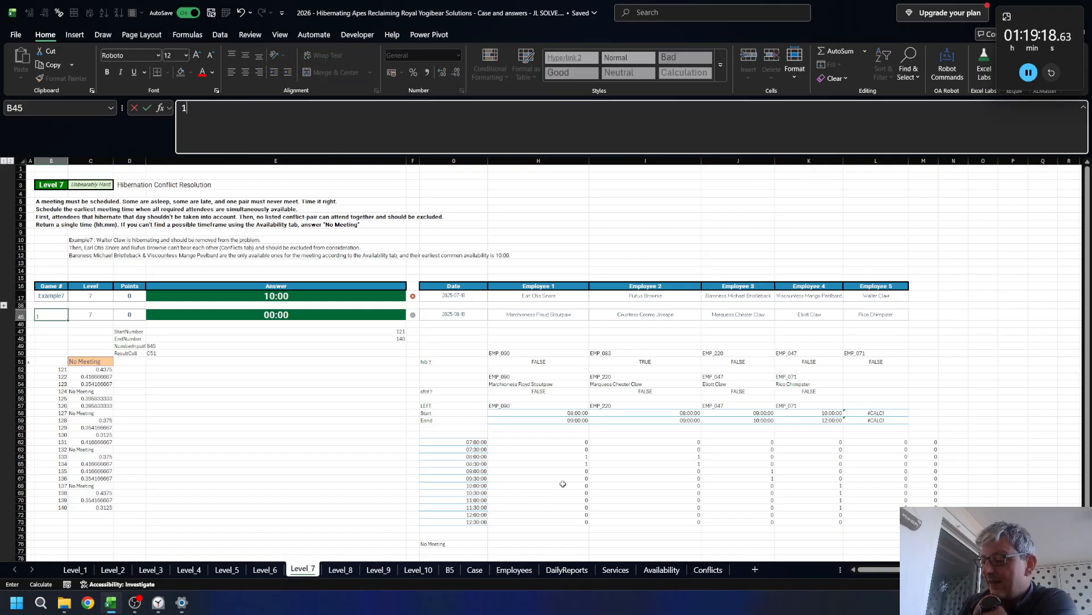
text(36)
key(Return)
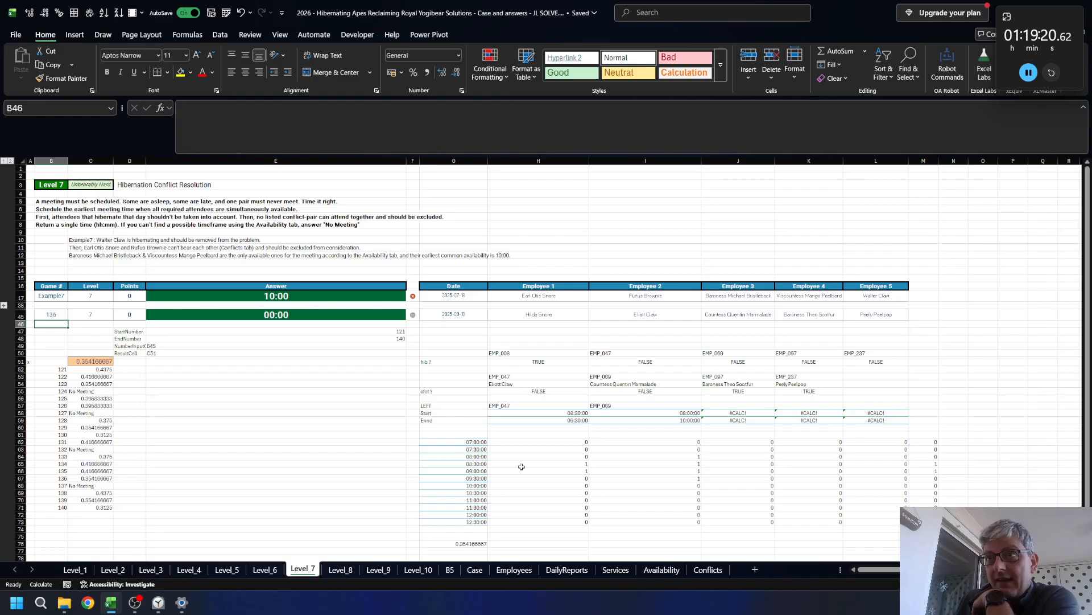
- Expand the collapsed game rows above row 45 and set the game number in B45 to 134
click(4, 306)
scroll(654, 379, down, 2)
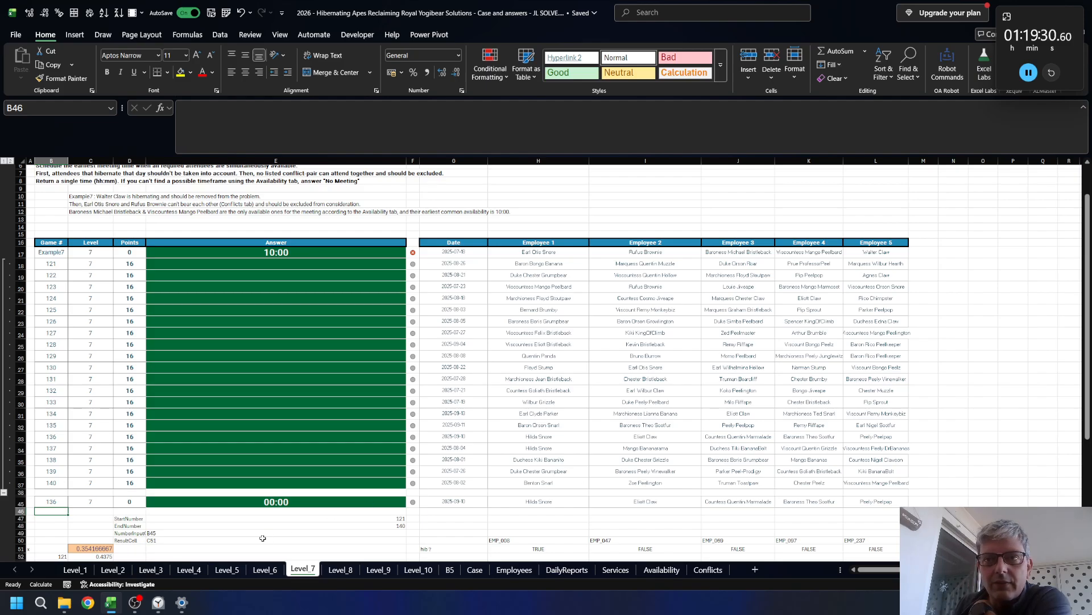
scroll(394, 484, down, 5)
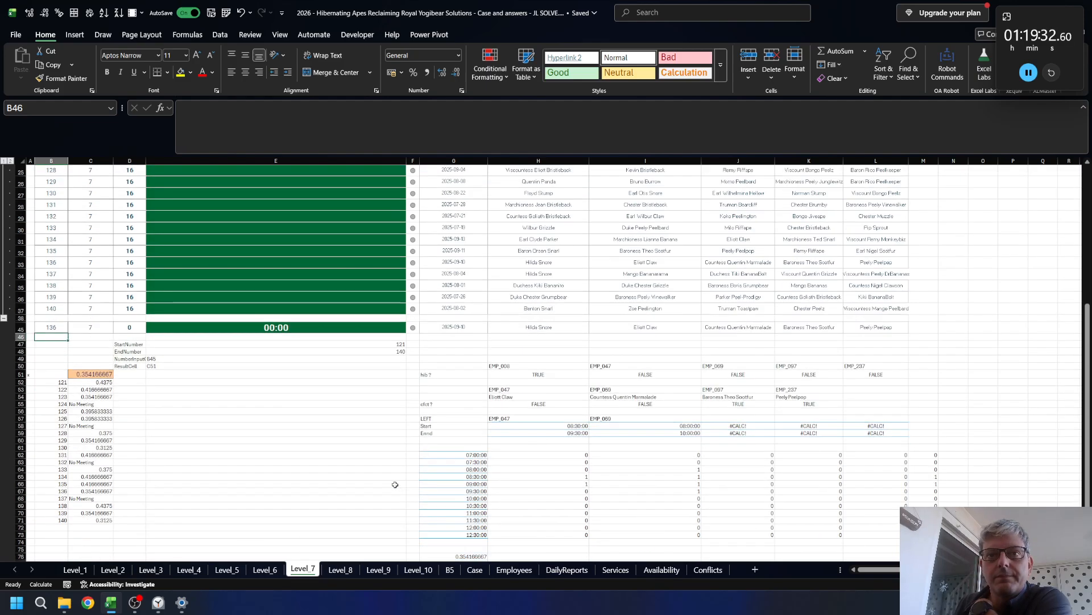
click(43, 327)
text(1)
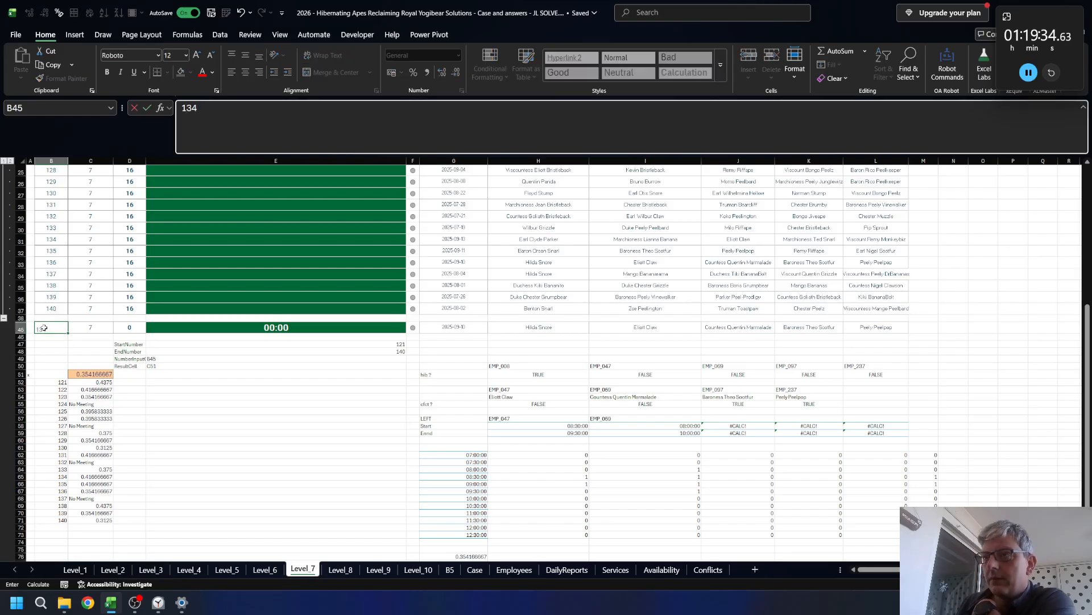
key(Return)
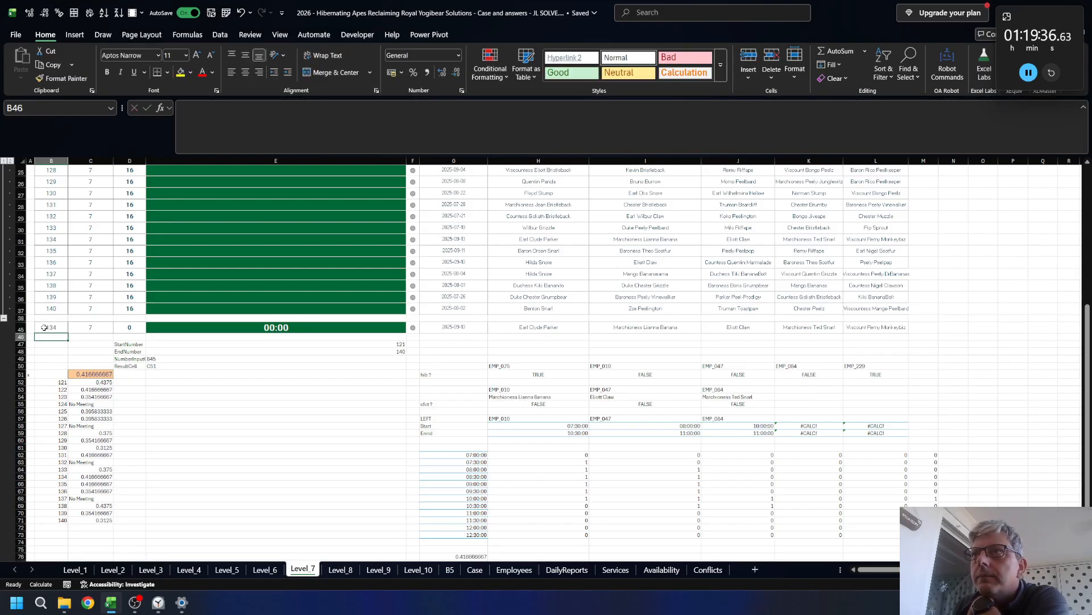
- Examine game 134's attendees and their availability in the 10:00 slot across H68:J68
scroll(643, 357, up, 2)
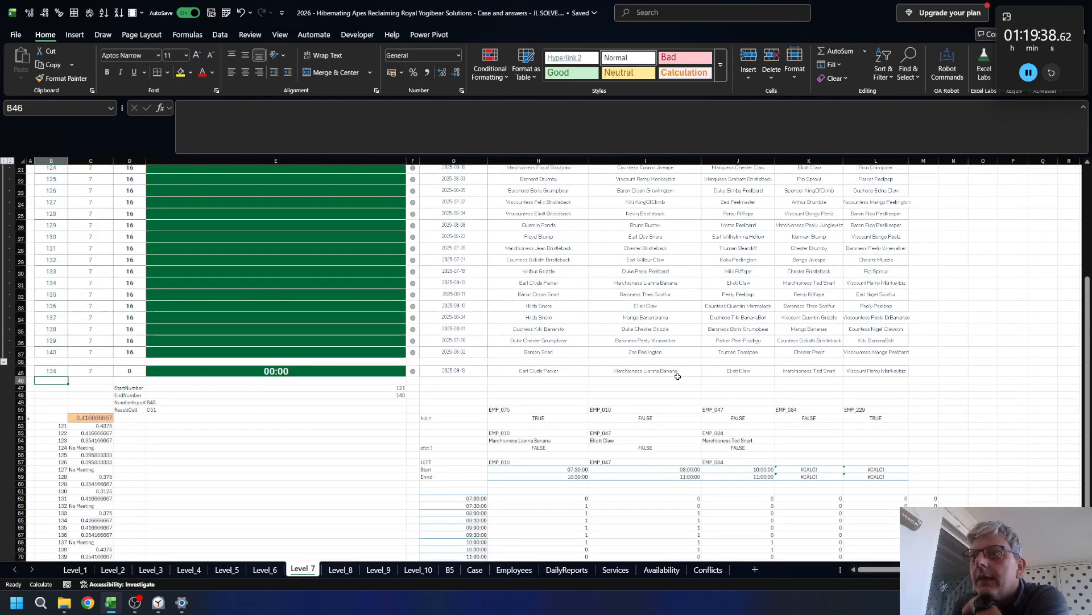
scroll(680, 399, up, 1)
scroll(681, 451, down, 3)
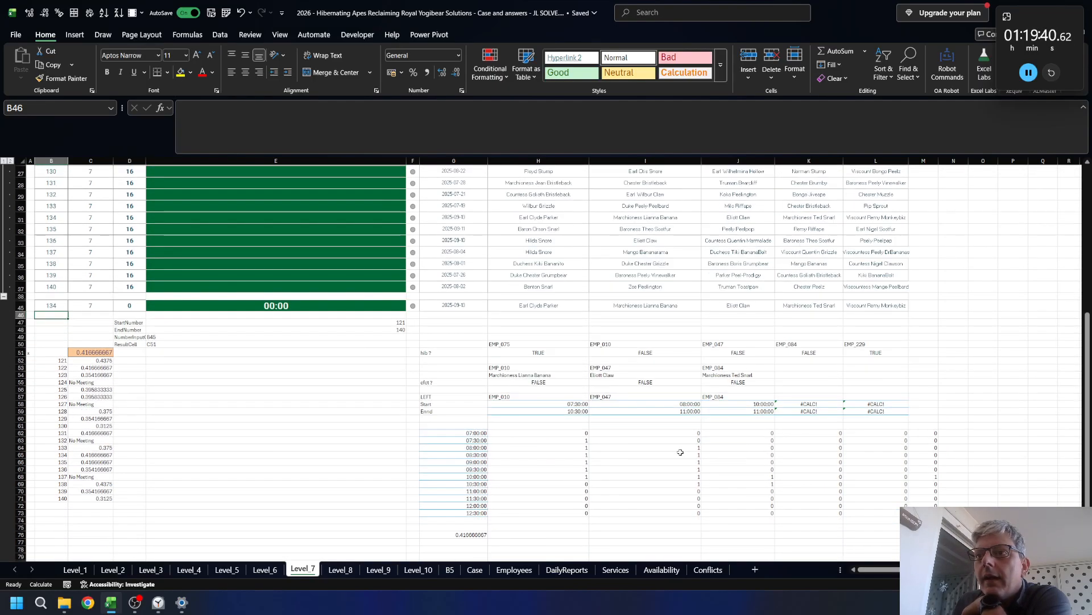
scroll(681, 452, down, 2)
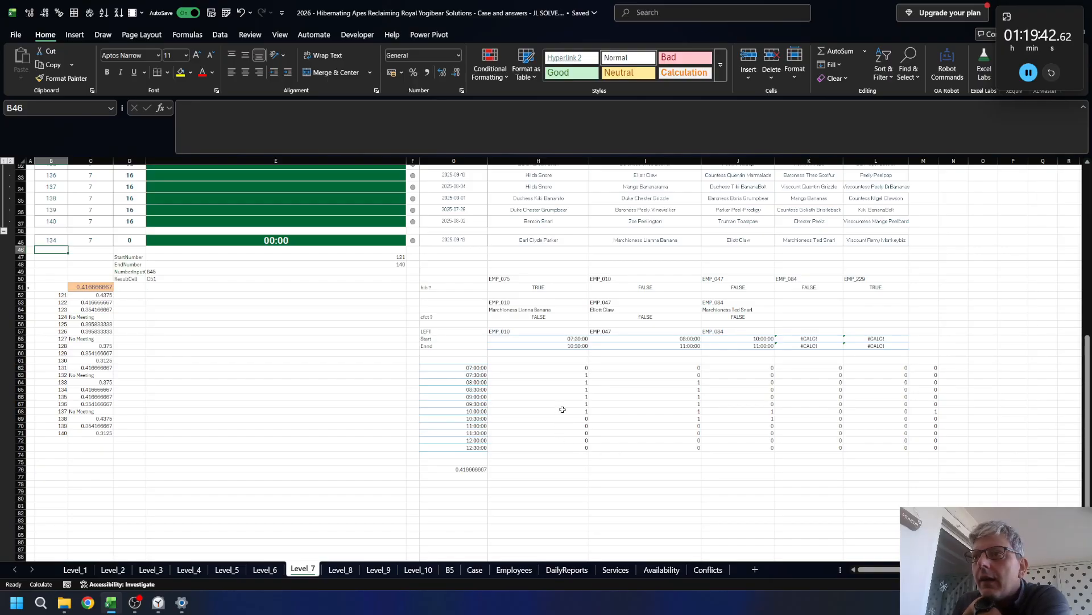
drag(564, 410, 720, 412)
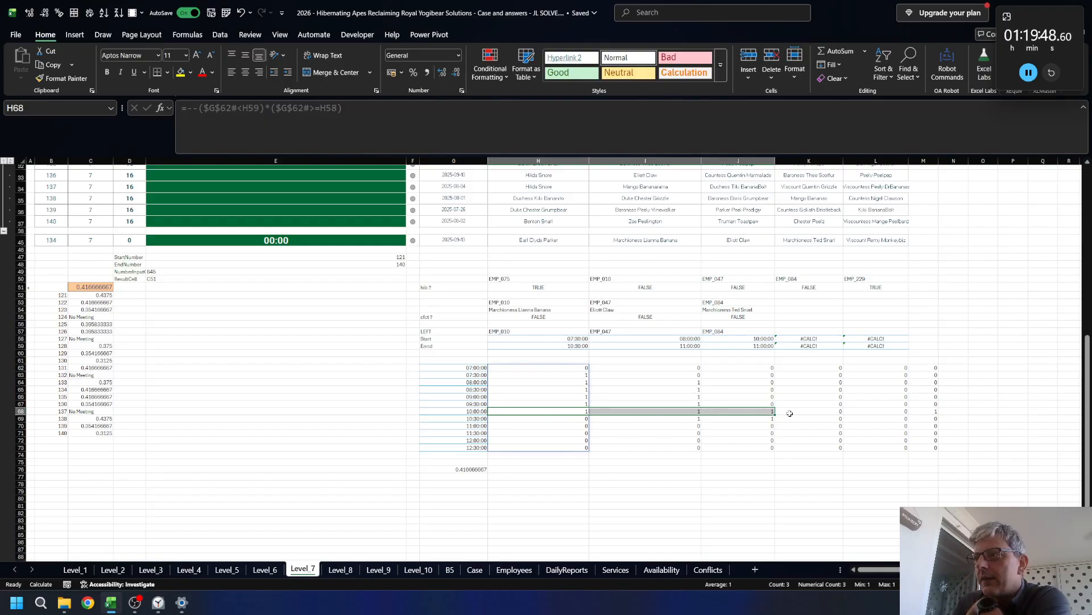
scroll(439, 424, up, 3)
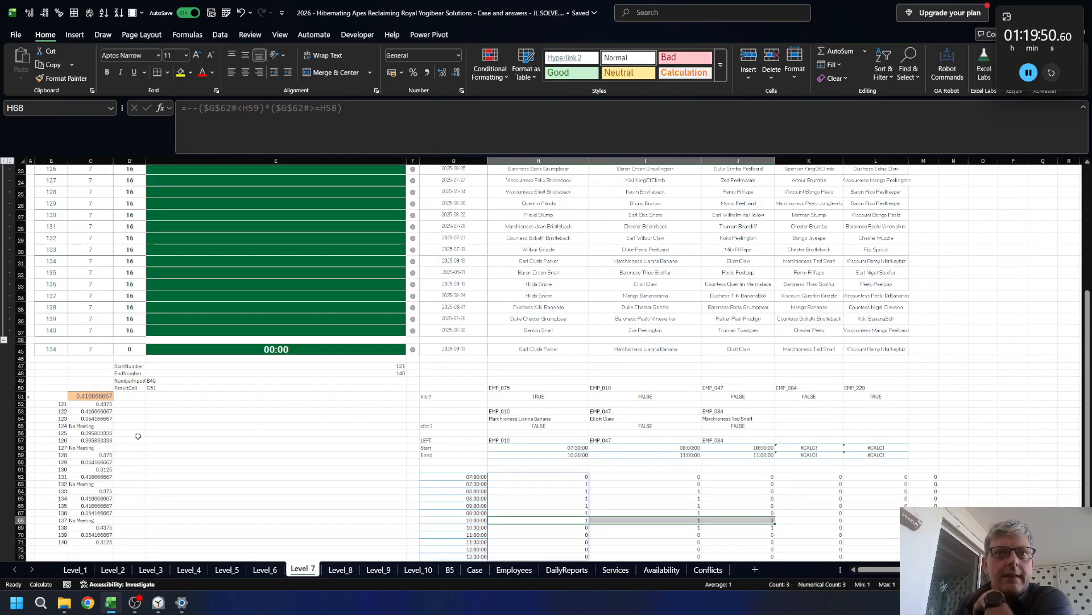
- Copy the results in C52:C71, paste them as values into the Case sheet from E304 and check game 132's answer in E315
scroll(72, 340, down, 2)
drag(78, 341, 91, 477)
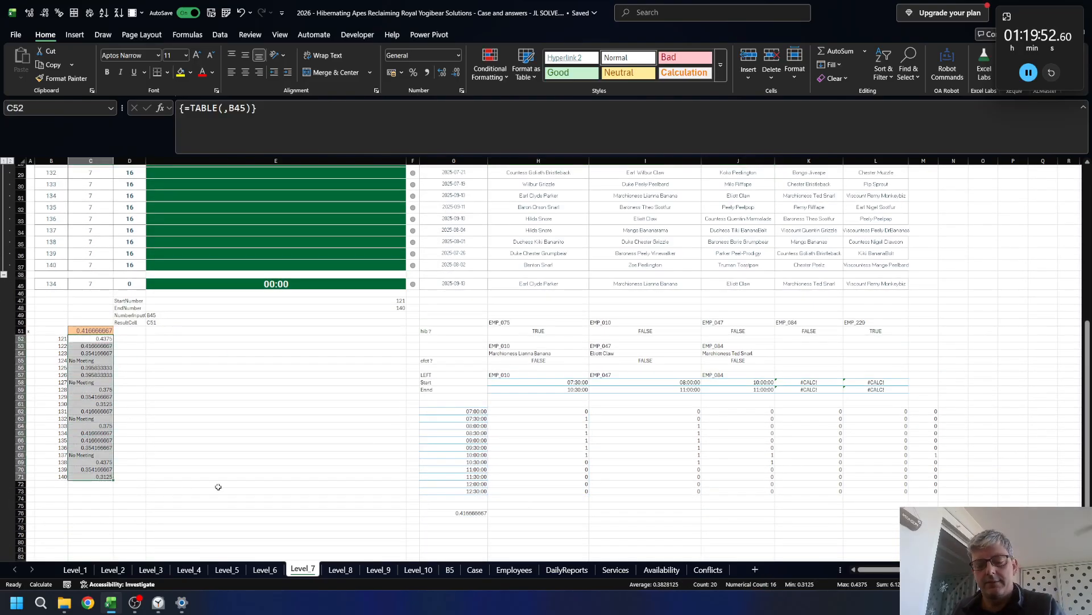
key(ctrl+c)
click(474, 570)
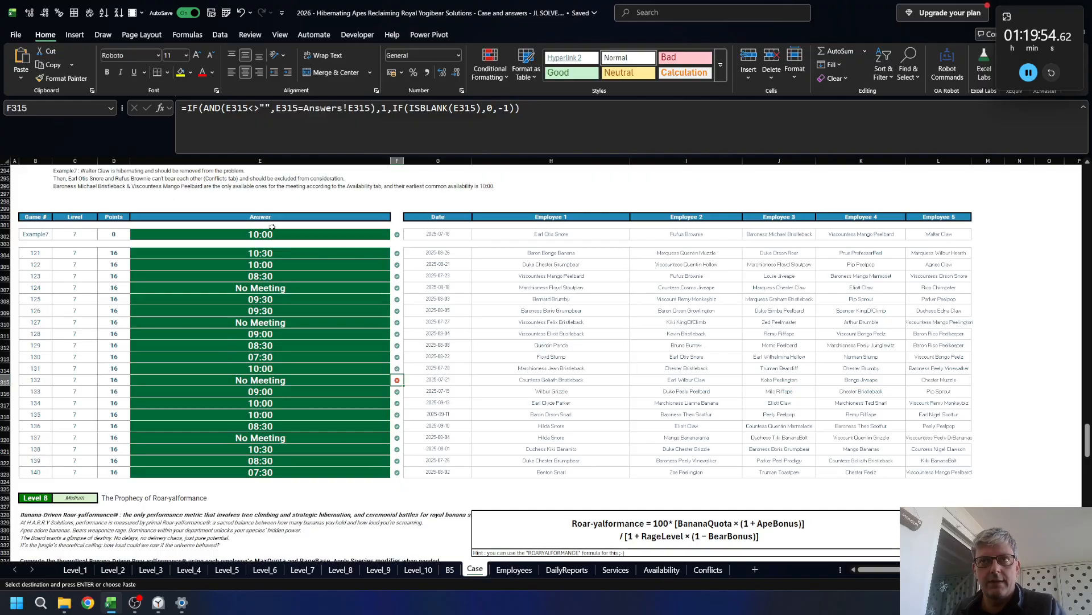
click(274, 251)
key(ctrl+v)
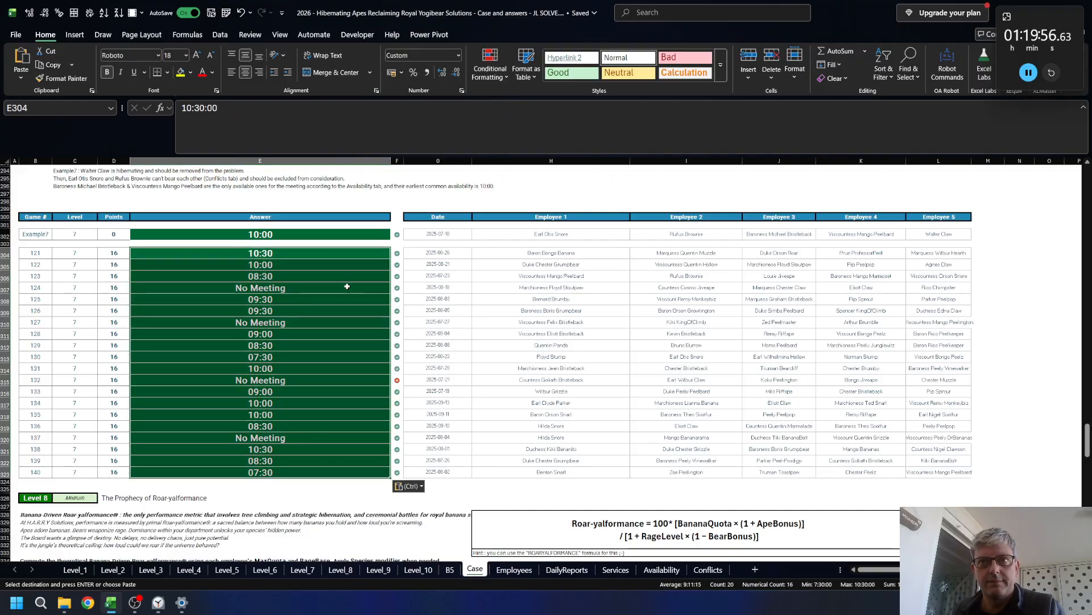
click(325, 380)
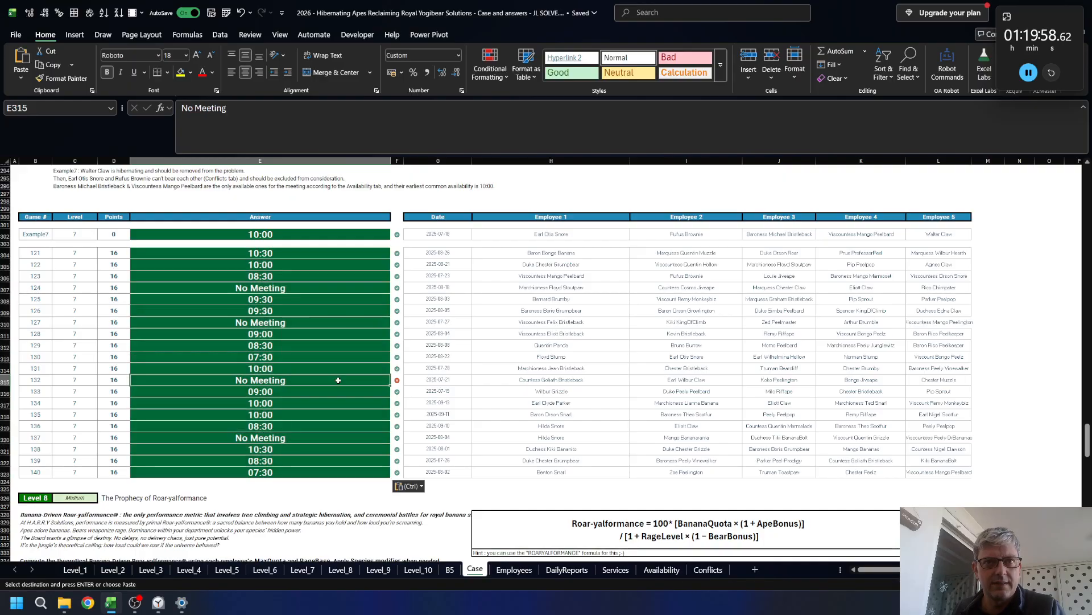
- Return to the Level_7 sheet and recalculate the data table to refresh game 132's result in C63
click(449, 570)
click(475, 570)
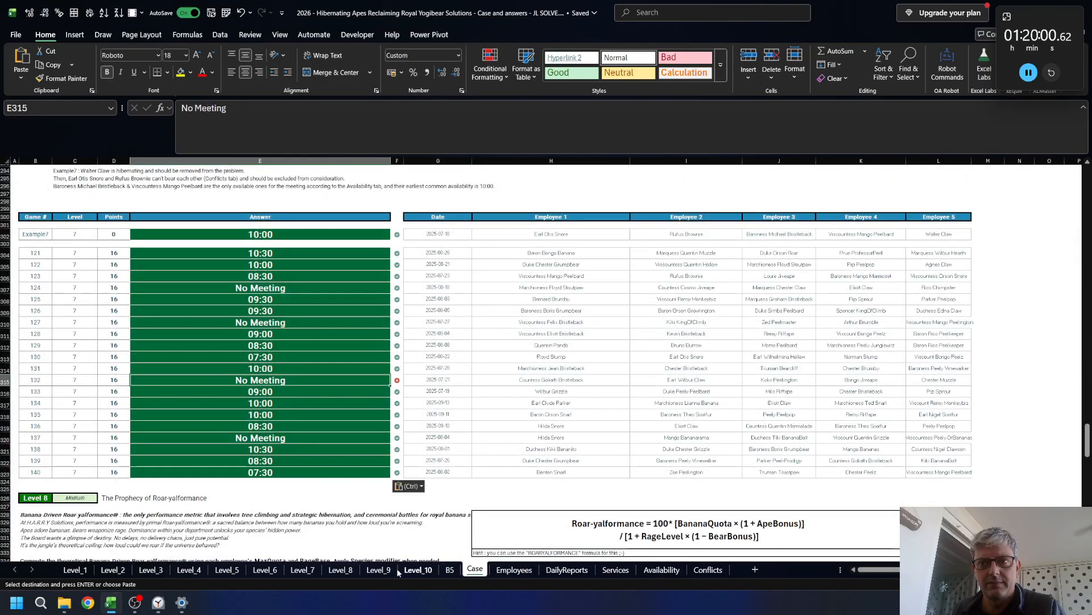
click(378, 569)
click(509, 572)
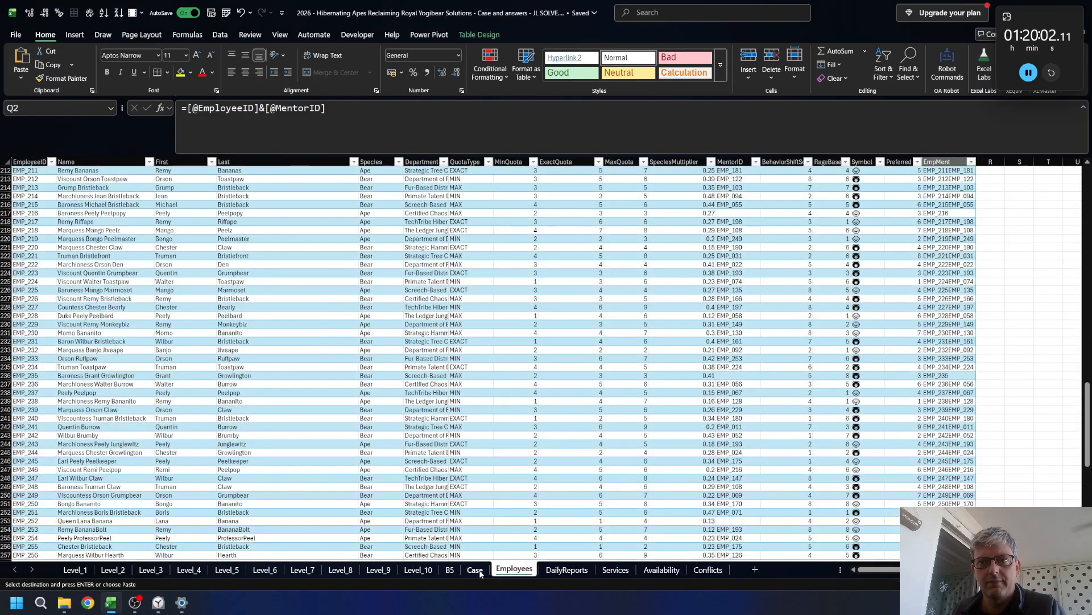
click(317, 570)
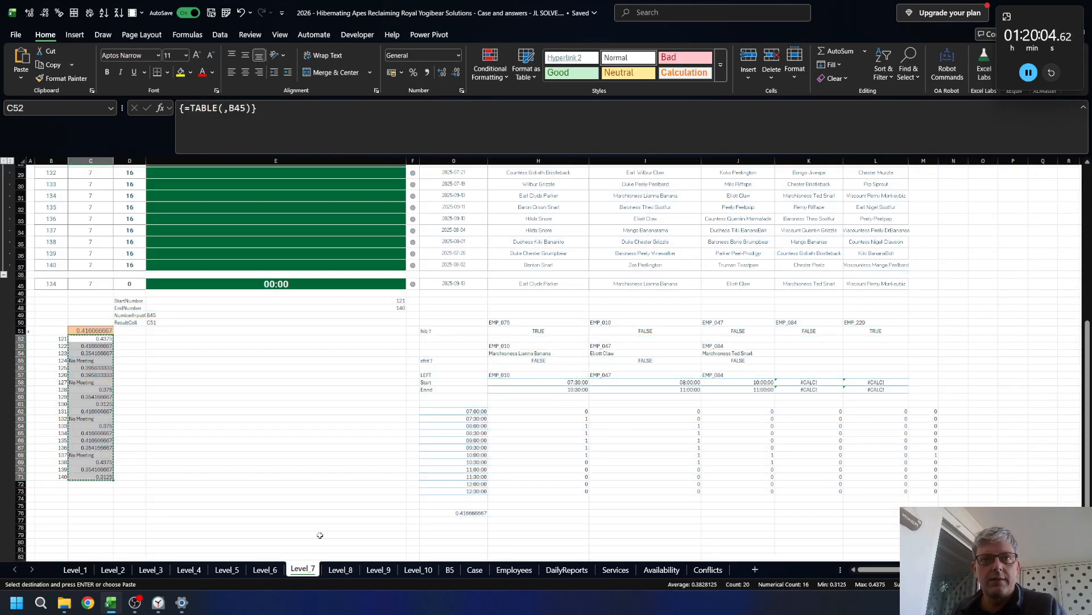
click(94, 421)
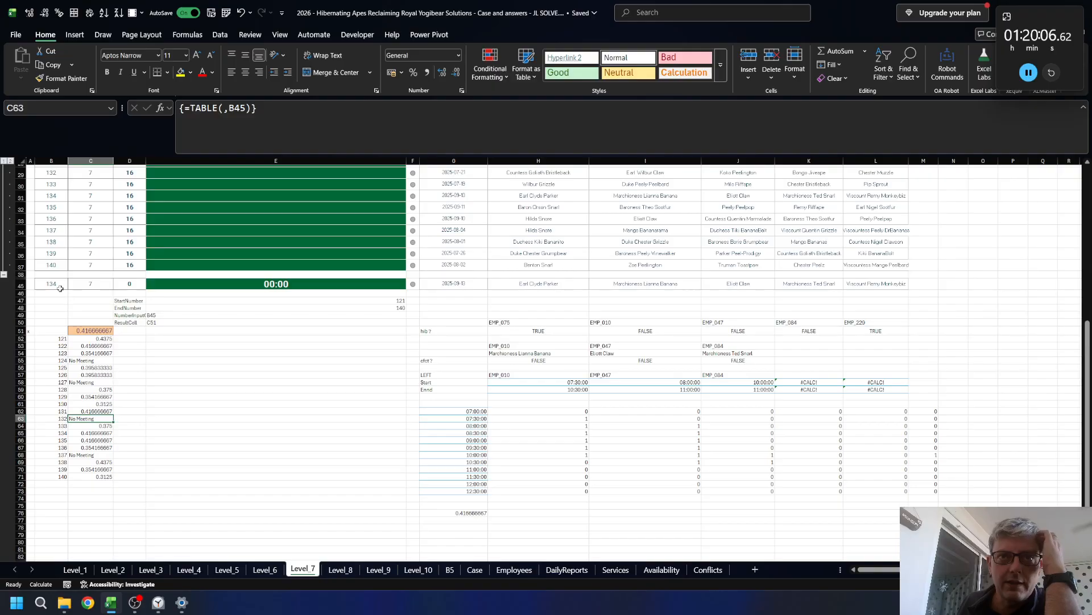
key(F9)
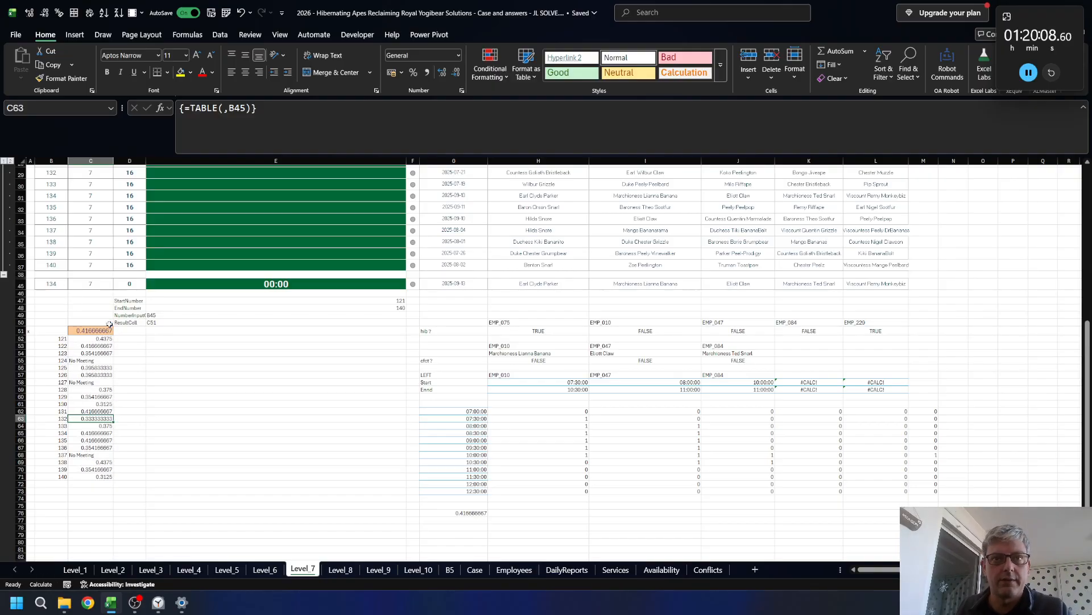
- Copy game 132's result from C63 and paste it as a value into the game's answer cell E315 on the Case sheet
key(ctrl+c)
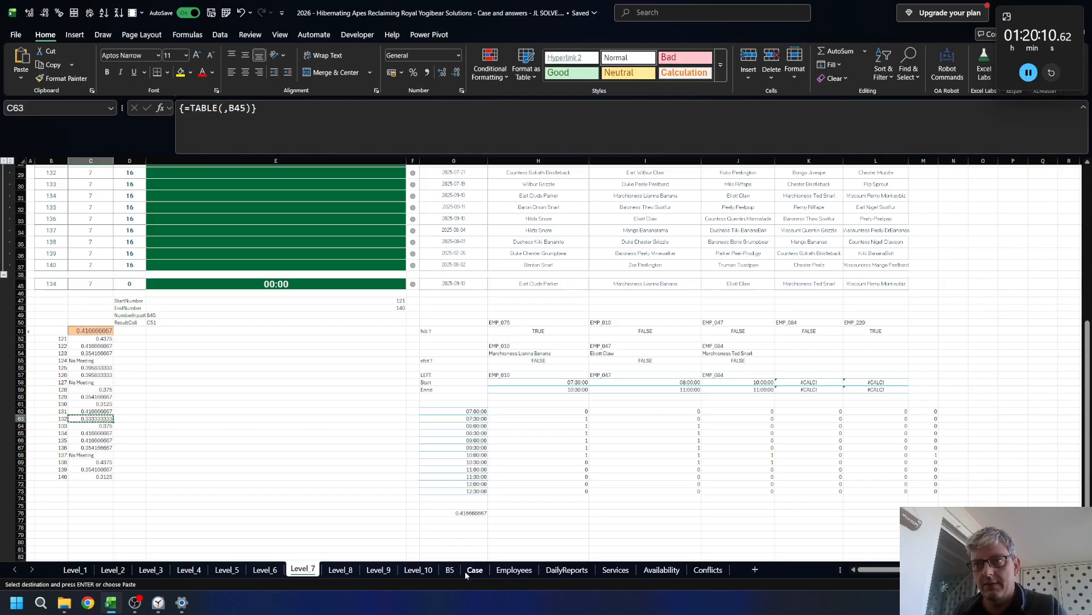
click(472, 570)
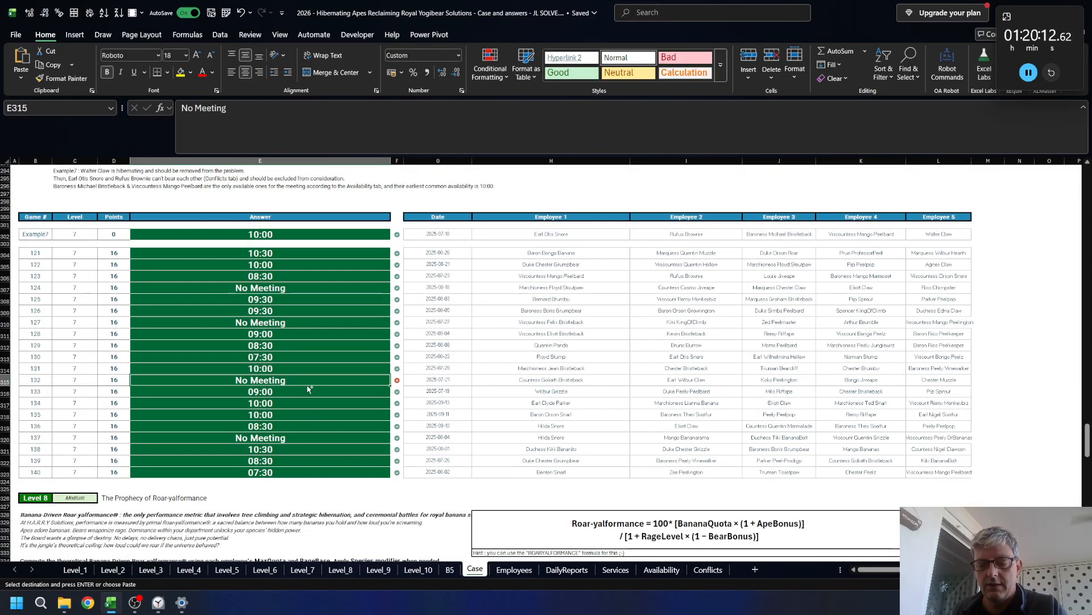
key(ctrl+v)
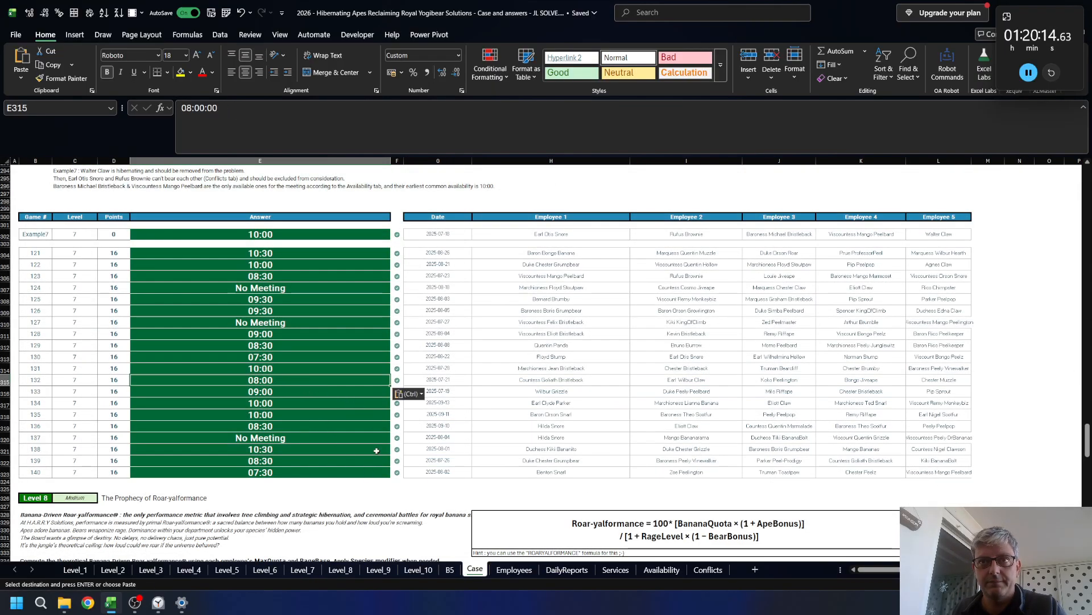
click(426, 489)
key(Escape)
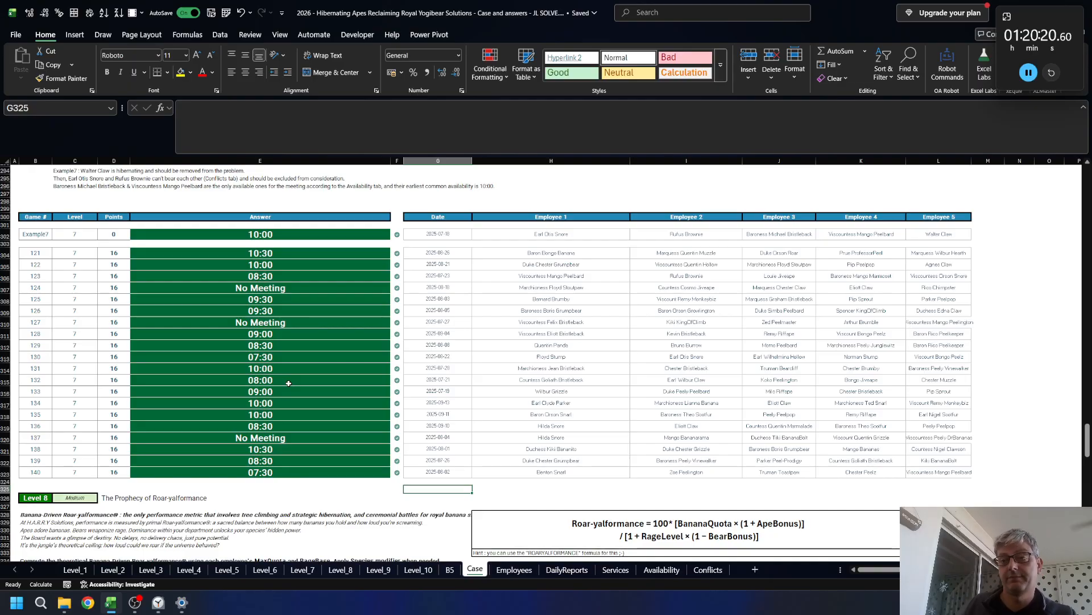
- Look over the completed Level 7 answers and the Level 8 brief below them
scroll(410, 389, down, 5)
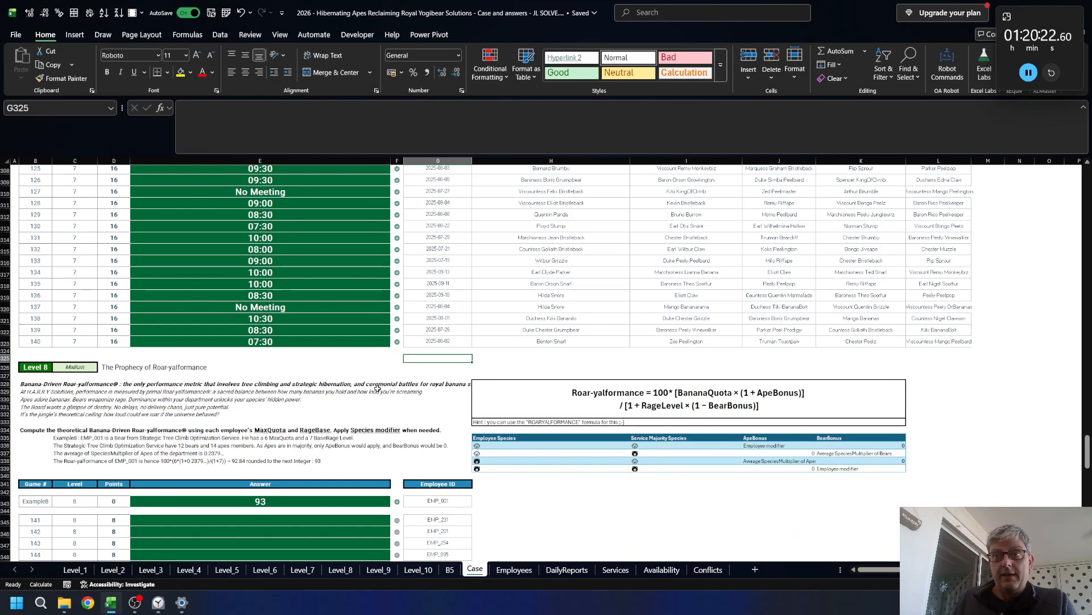
scroll(361, 387, down, 1)
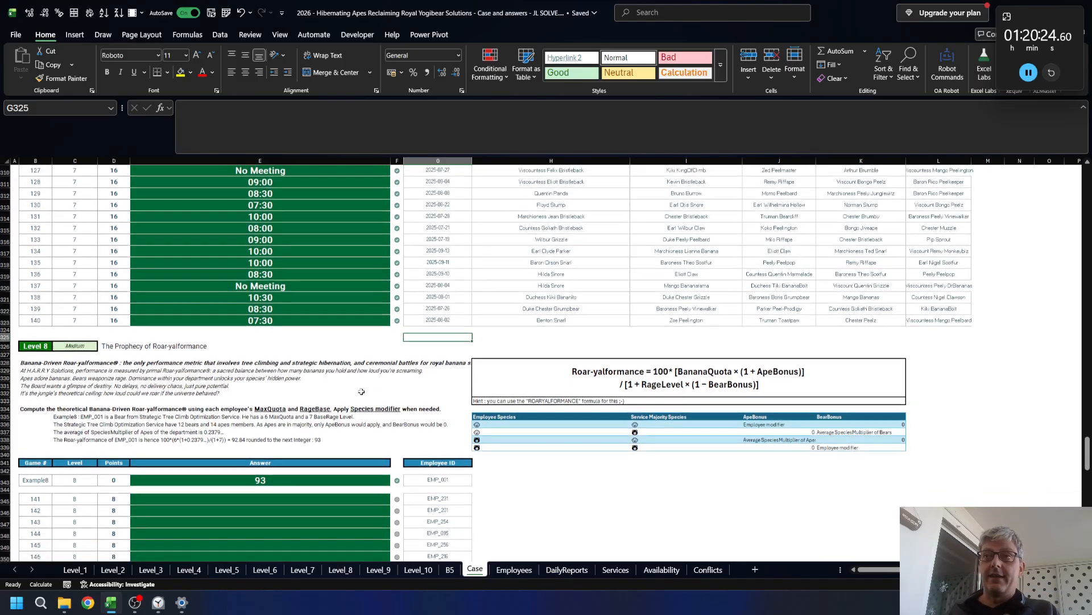
scroll(376, 392, up, 5)
scroll(382, 393, down, 1)
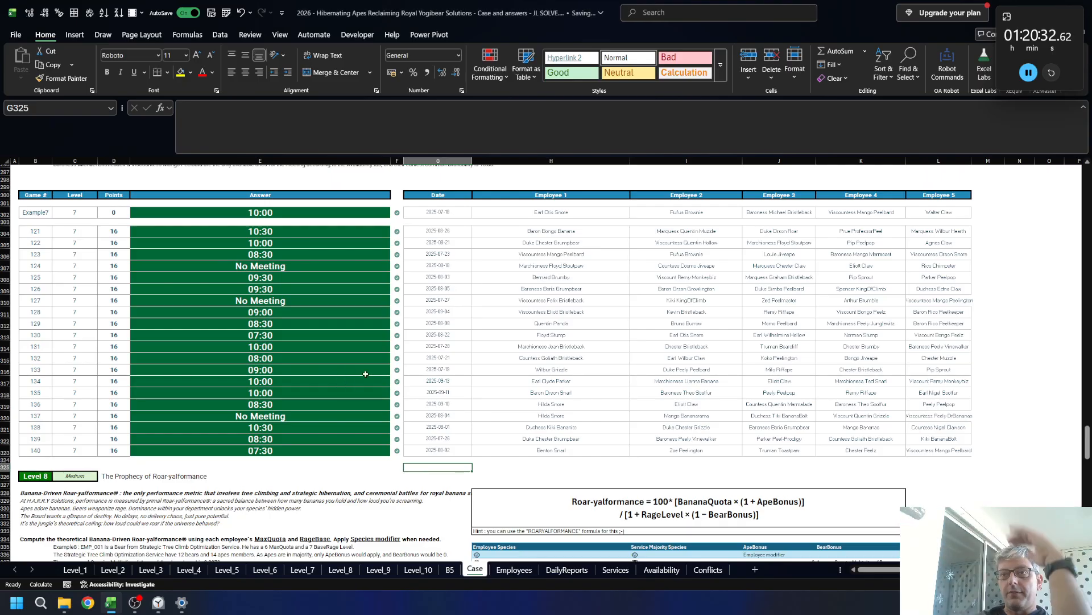
scroll(375, 364, down, 5)
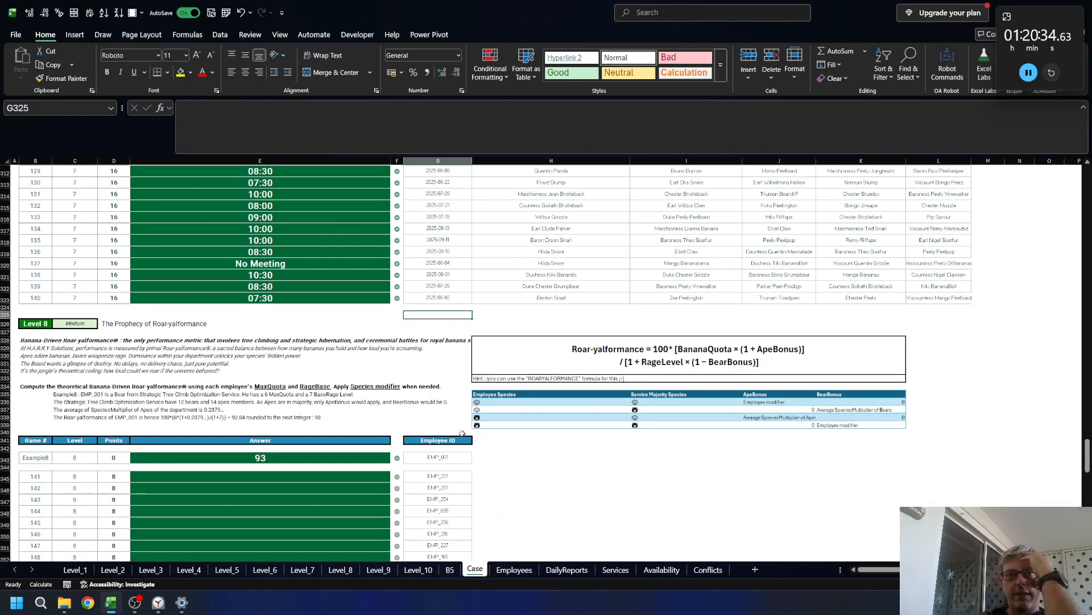
scroll(341, 398, up, 10)
scroll(282, 372, down, 5)
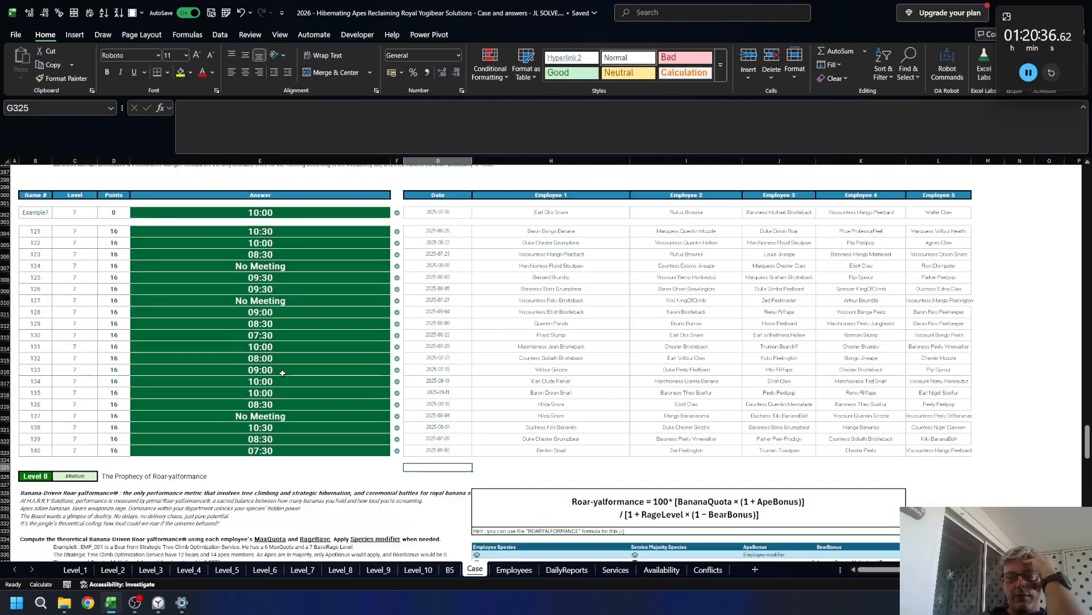
- Review the Case sheet from the bonus questions through Level 9, finishing at the Level 8 brief and its answer table
key(Page_Up)
key(Page_Up)
key(Page_Up)
key(Page_Up)
key(Page_Up)
key(Page_Up)
key(Page_Up)
key(Page_Up)
key(Page_Up)
key(Page_Up)
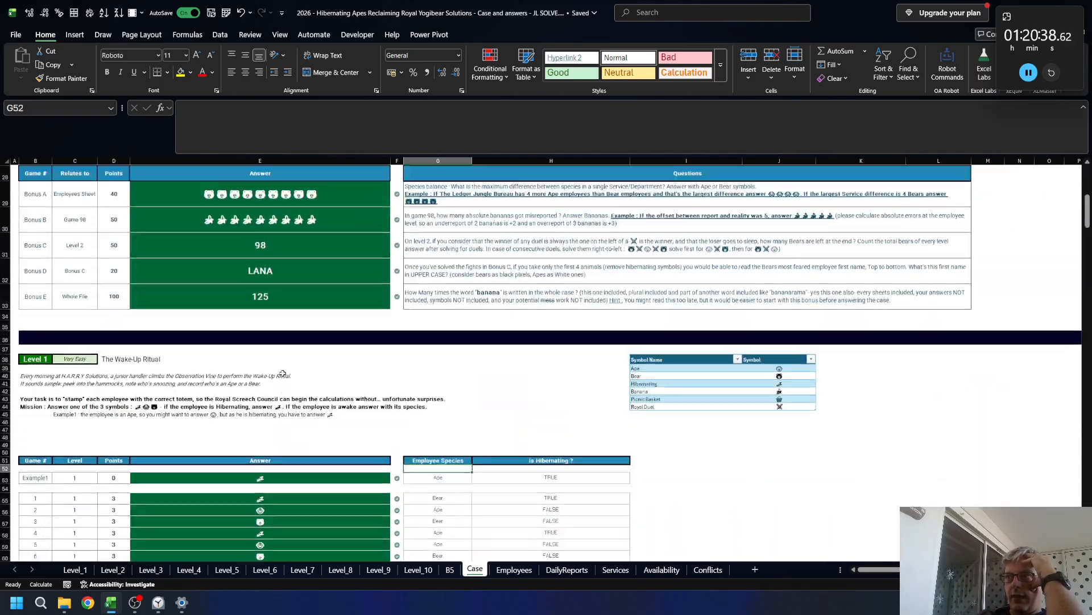
key(Page_Up)
key(Page_Down)
key(Page_Down)
key(Page_Down)
key(Page_Down)
key(Page_Down)
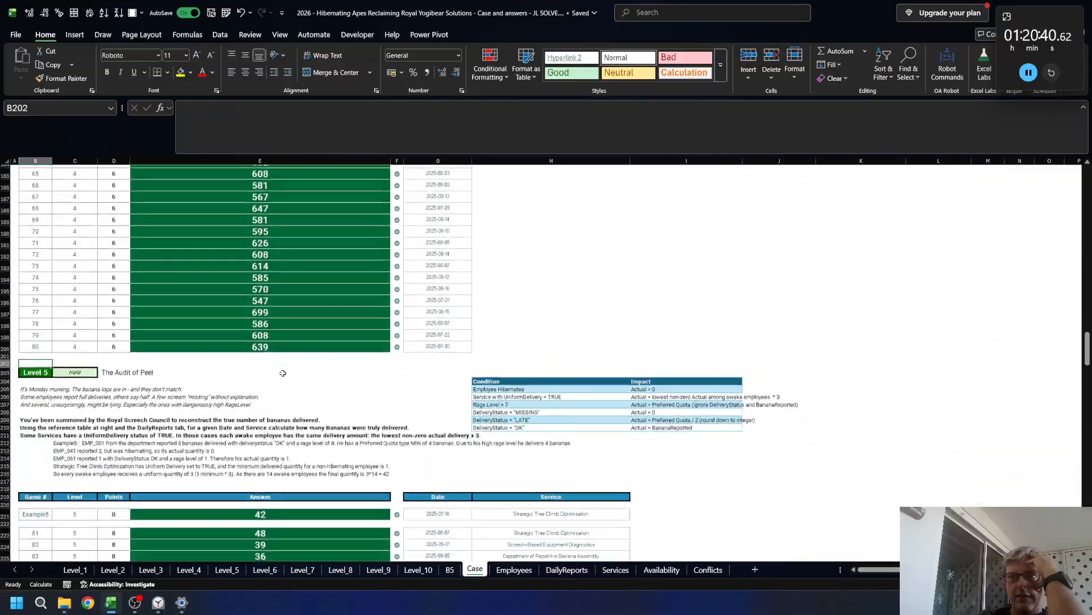
key(Page_Down)
key(Page_Down)
key(Page_Down)
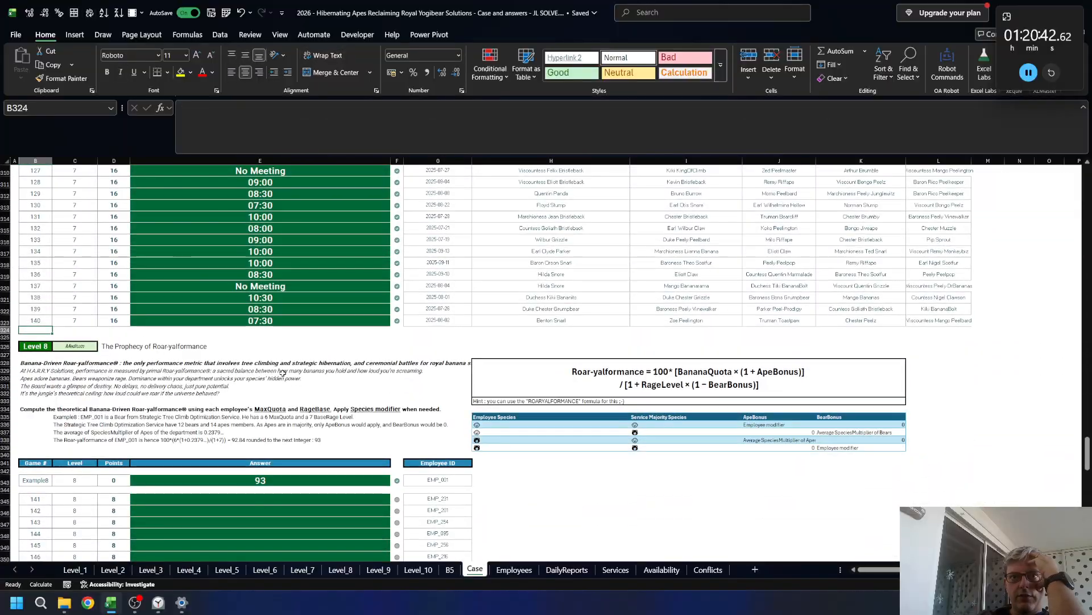
key(Page_Down)
key(Page_Down)
key(Page_Down)
key(Page_Up)
key(Page_Up)
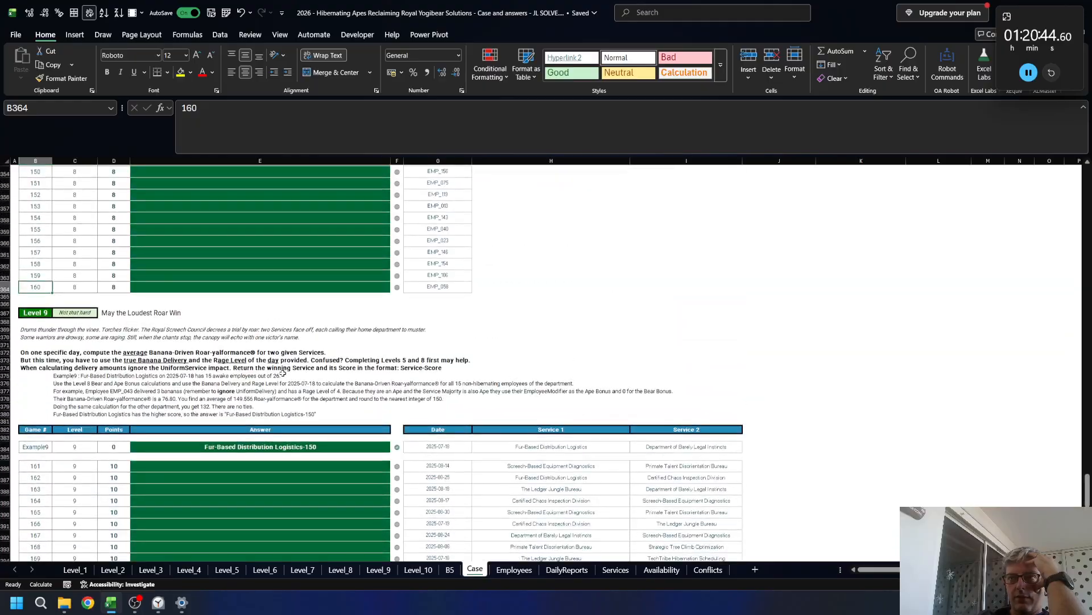
key(Page_Up)
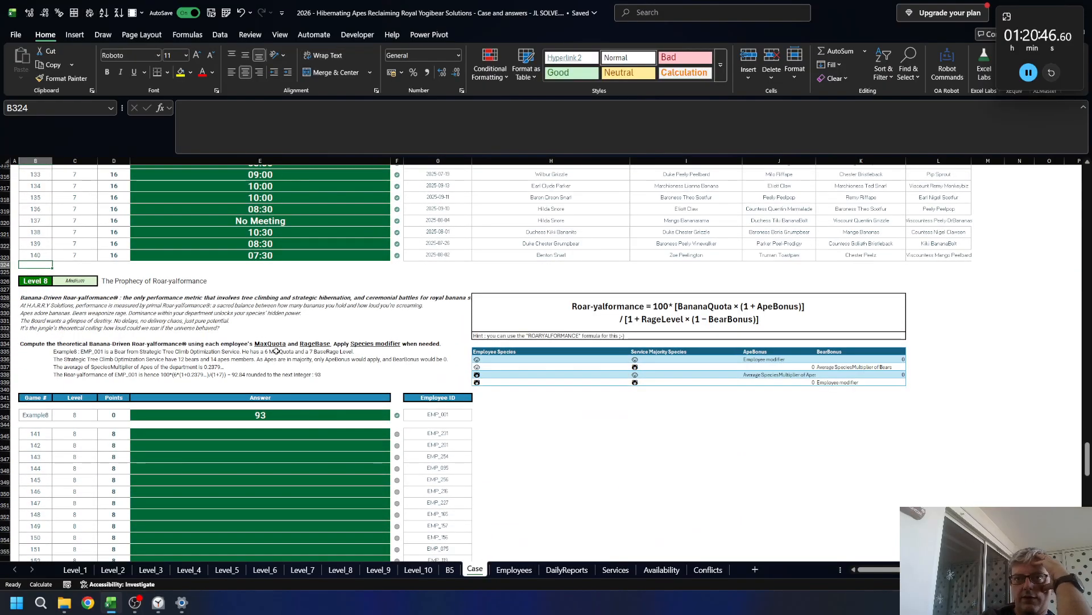
scroll(576, 441, down, 2)
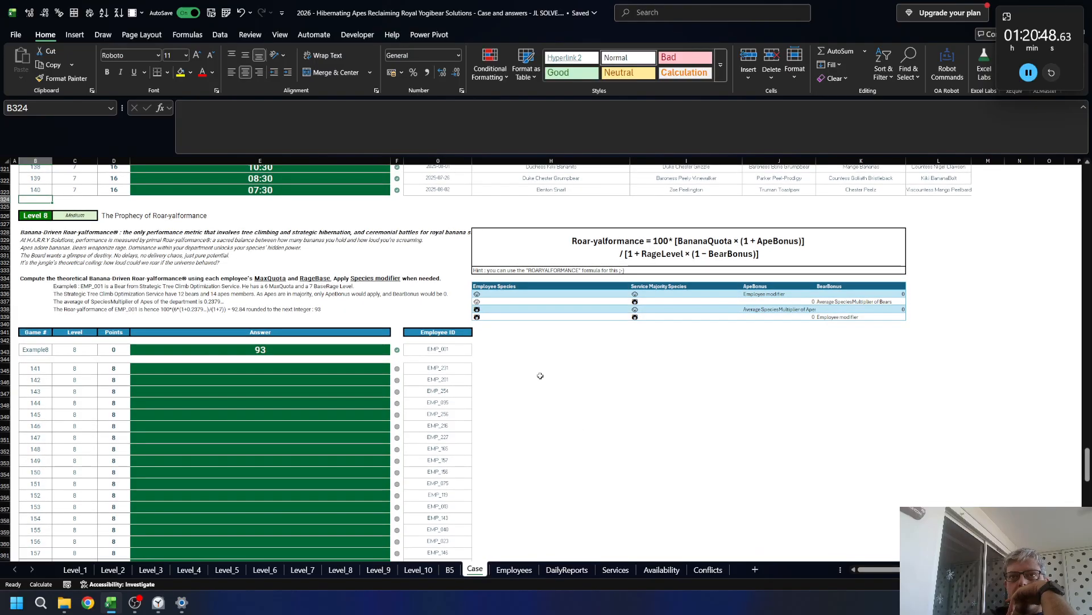
- Read the Level 8 formula hint, check the arguments of ROARYALFORMANCE in I343 and view the workbook's defined names
click(588, 401)
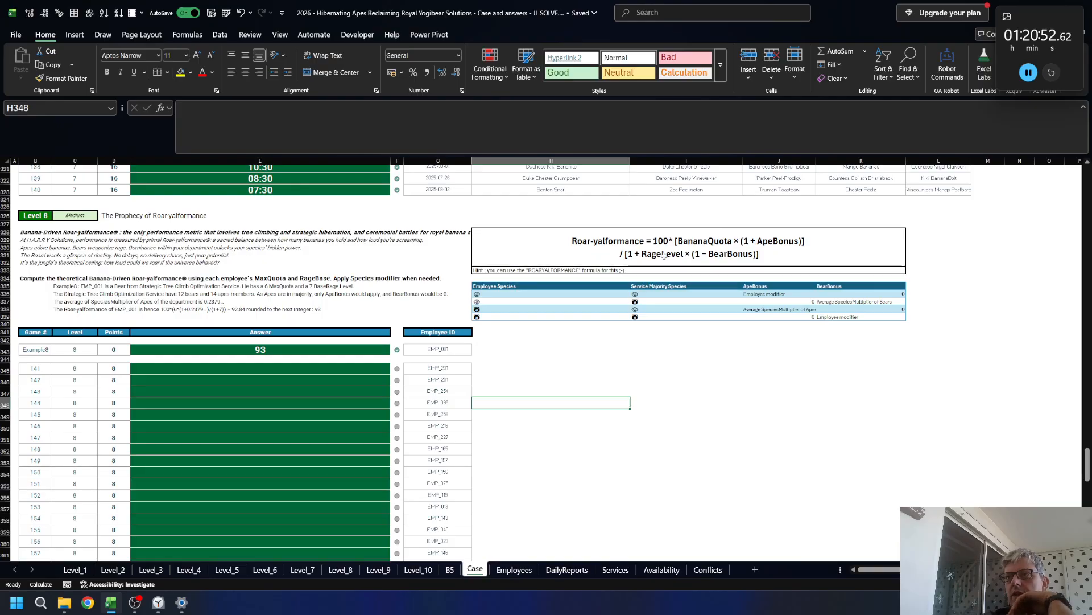
click(509, 271)
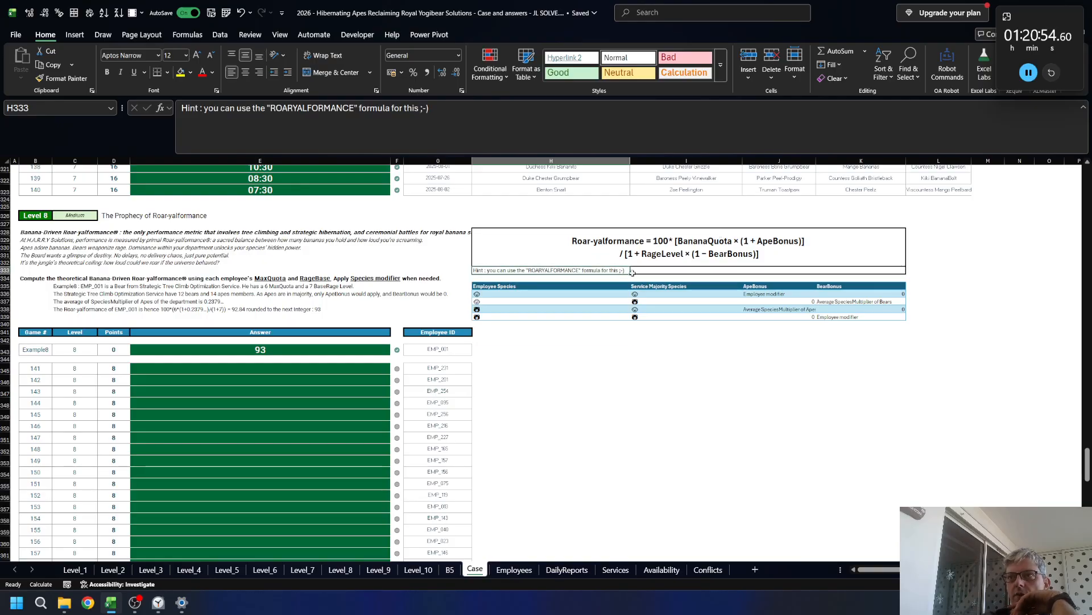
click(661, 351)
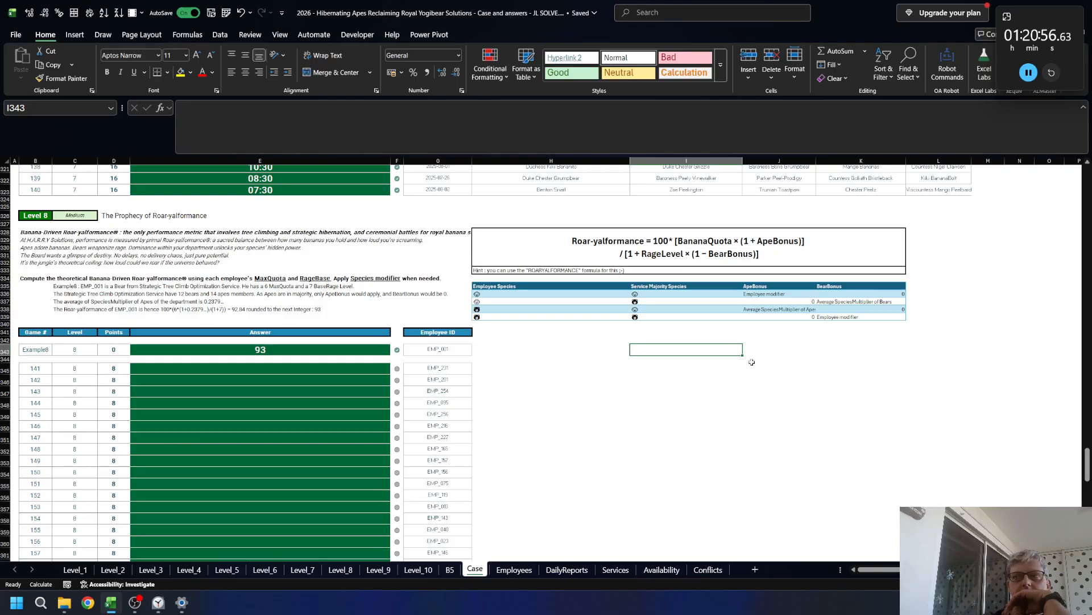
text(=roa)
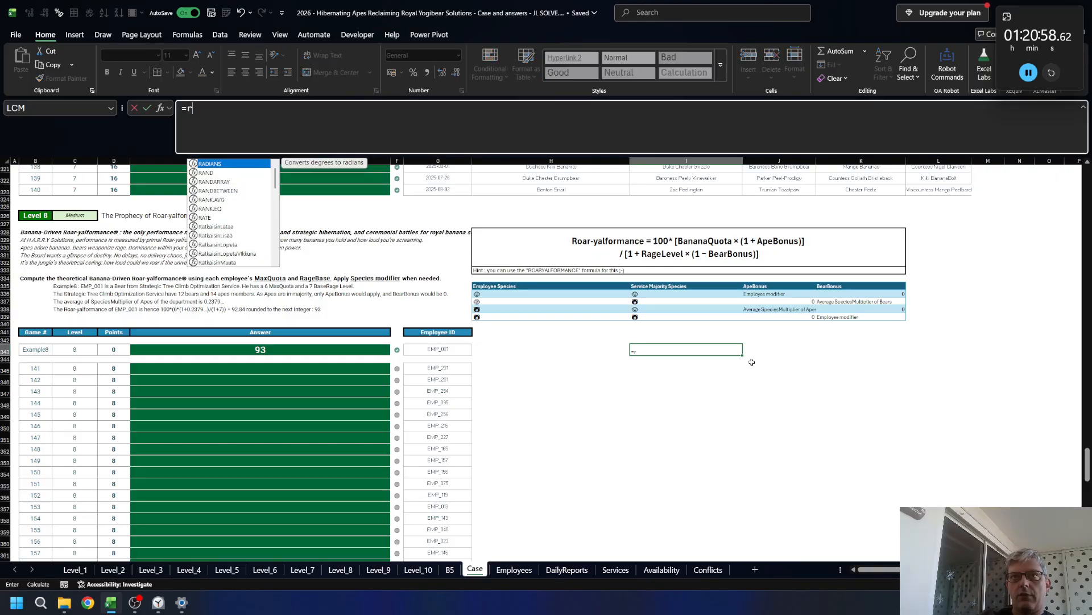
key(Tab)
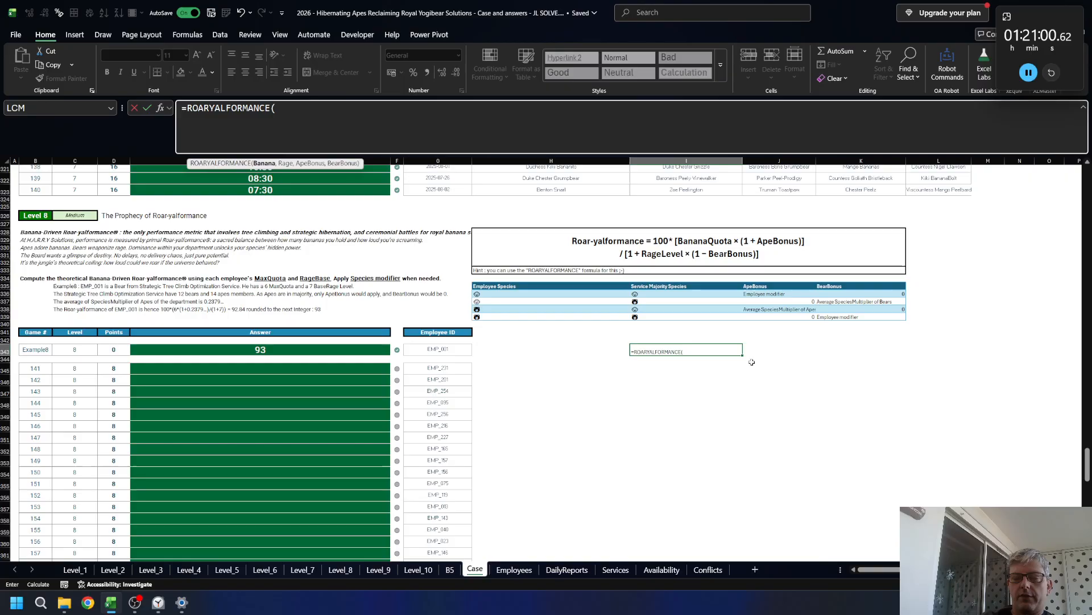
key(Escape)
key(ctrl+F3)
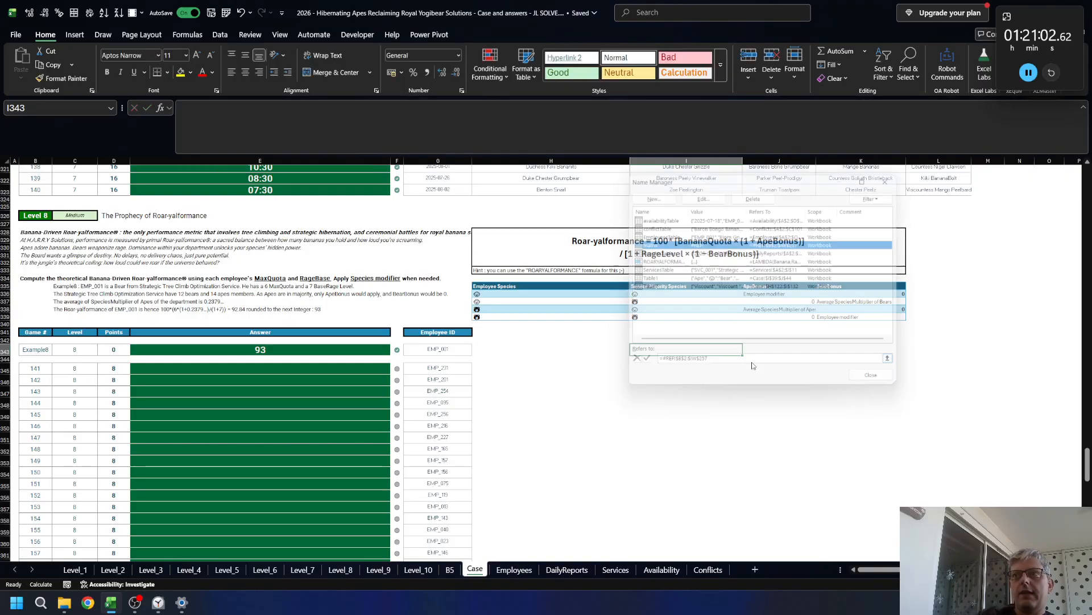
key(Escape)
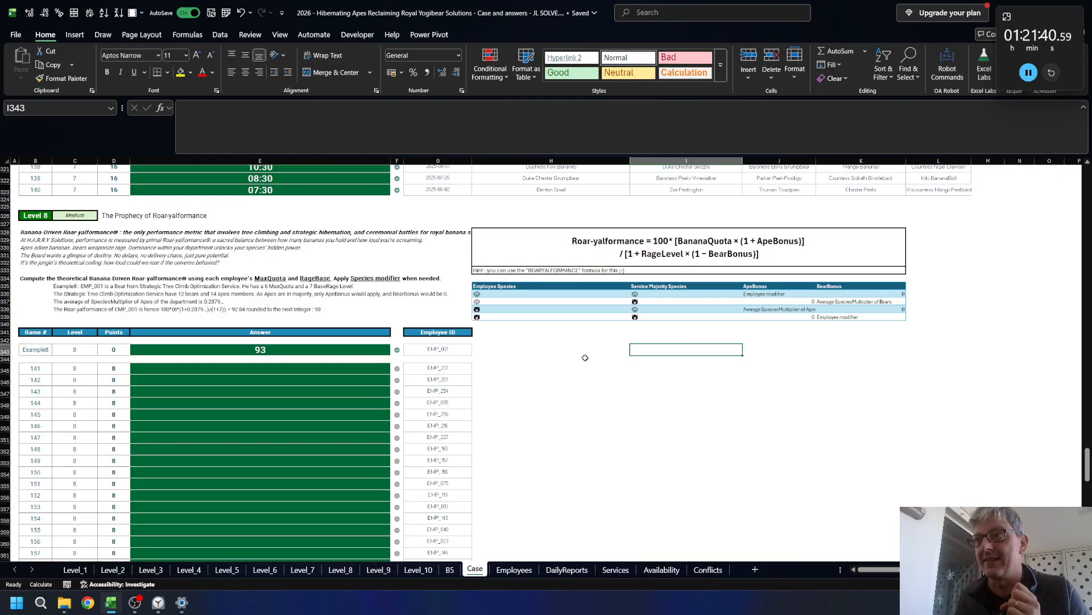
- Examine the Level 8 rules table for how employee and majority species determine ApeBonus and BearBonus
click(642, 301)
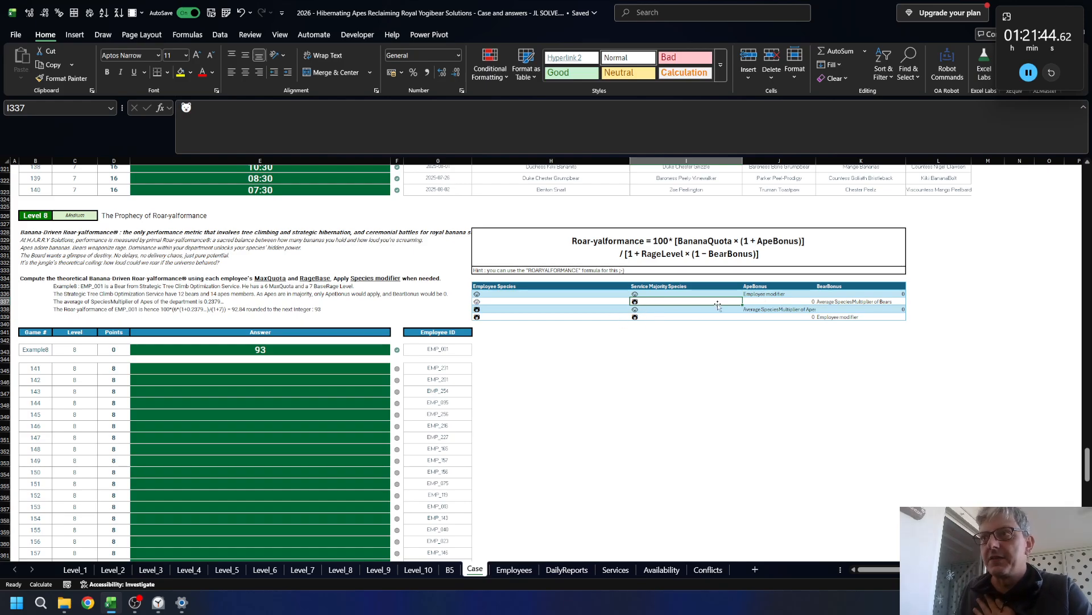
click(757, 310)
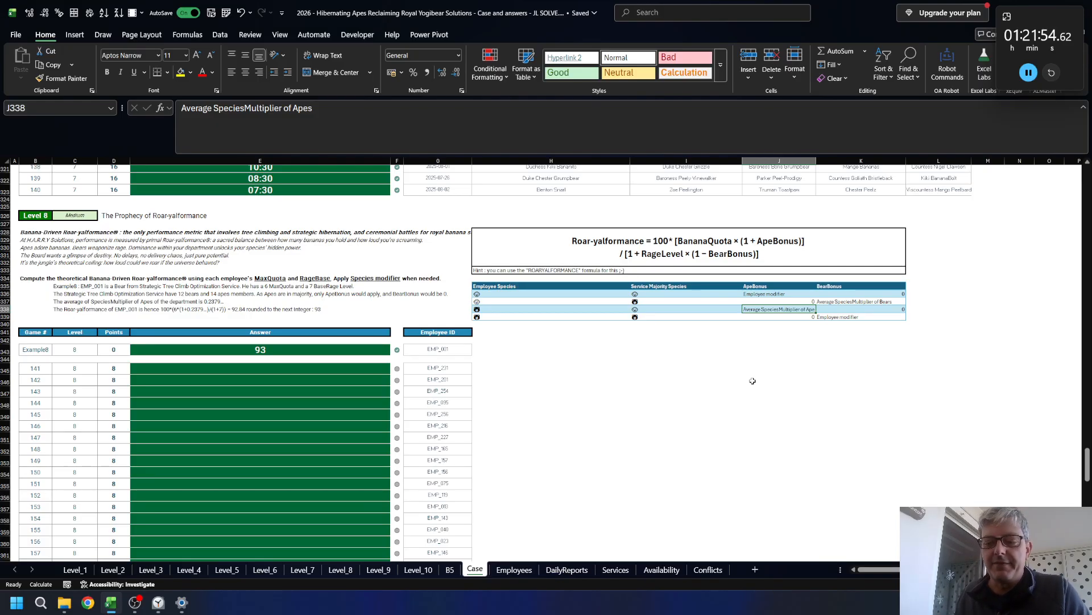
click(644, 318)
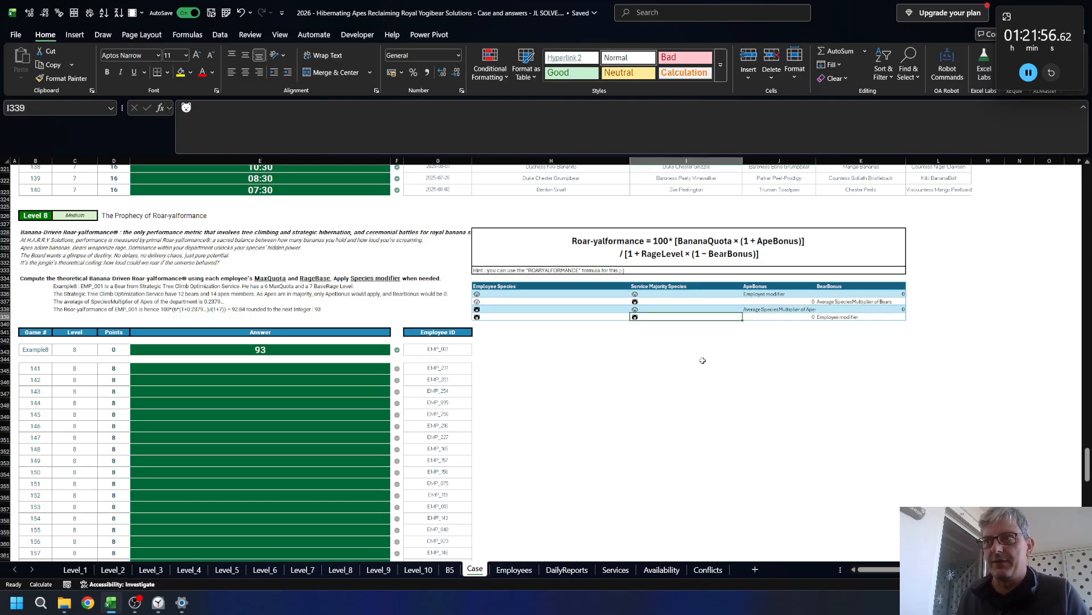
click(835, 316)
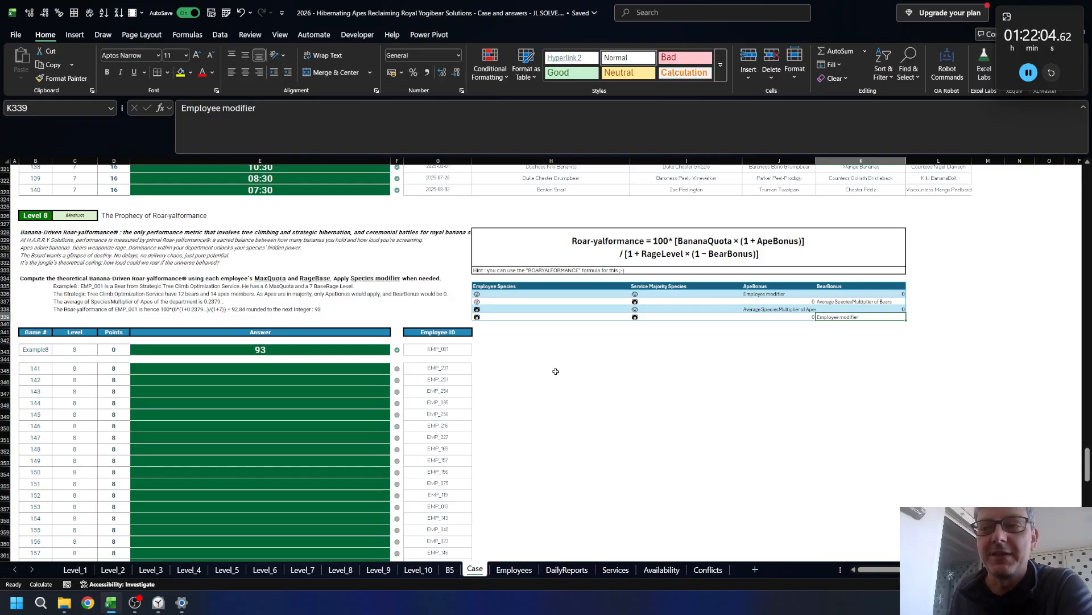
- Examine the Employees table's columns from SpeciesMultiplier through EmpMent, starting at the first employee row
click(570, 571)
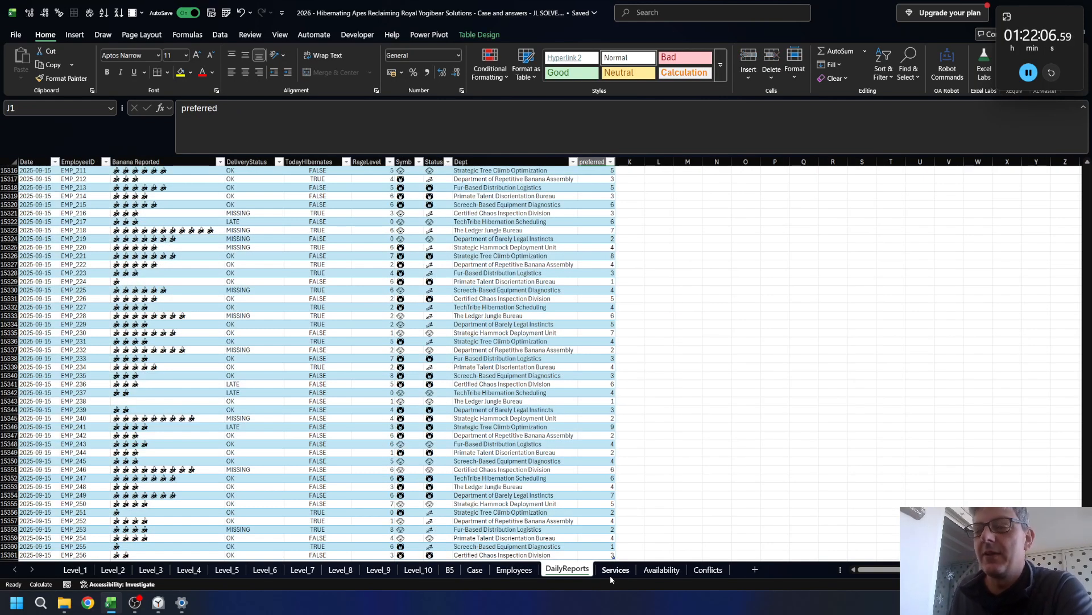
click(514, 570)
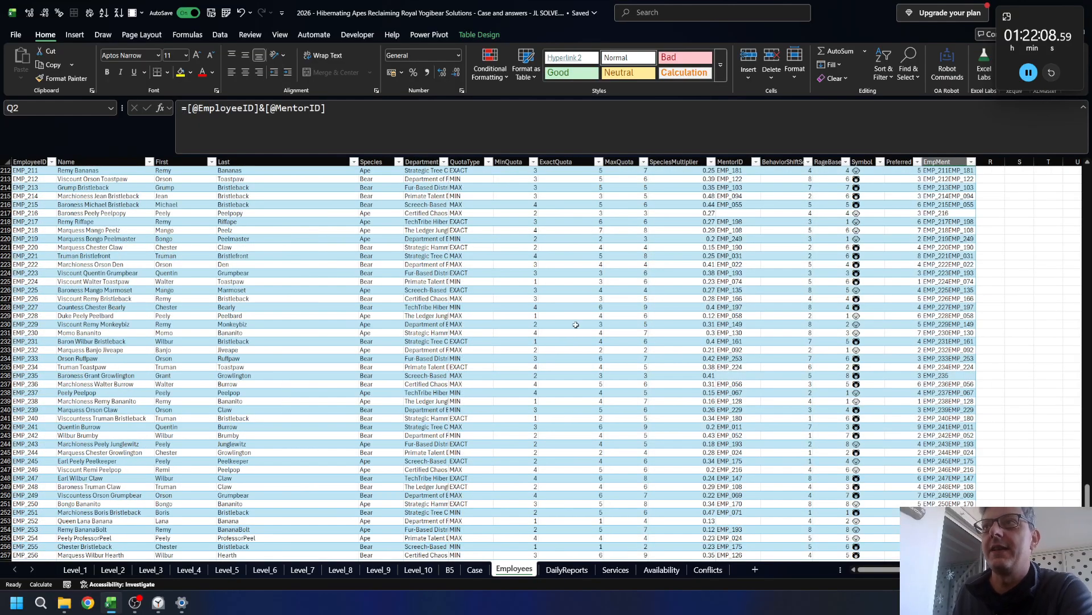
scroll(669, 224, up, 2)
click(678, 186)
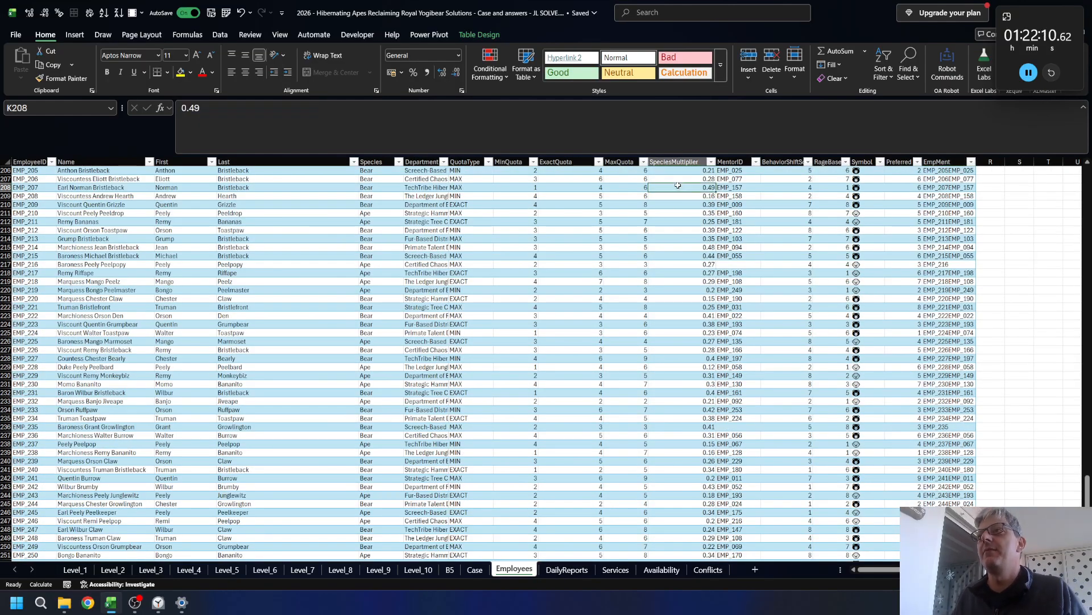
key(ctrl+Up)
key(Down)
key(Right)
key(Right)
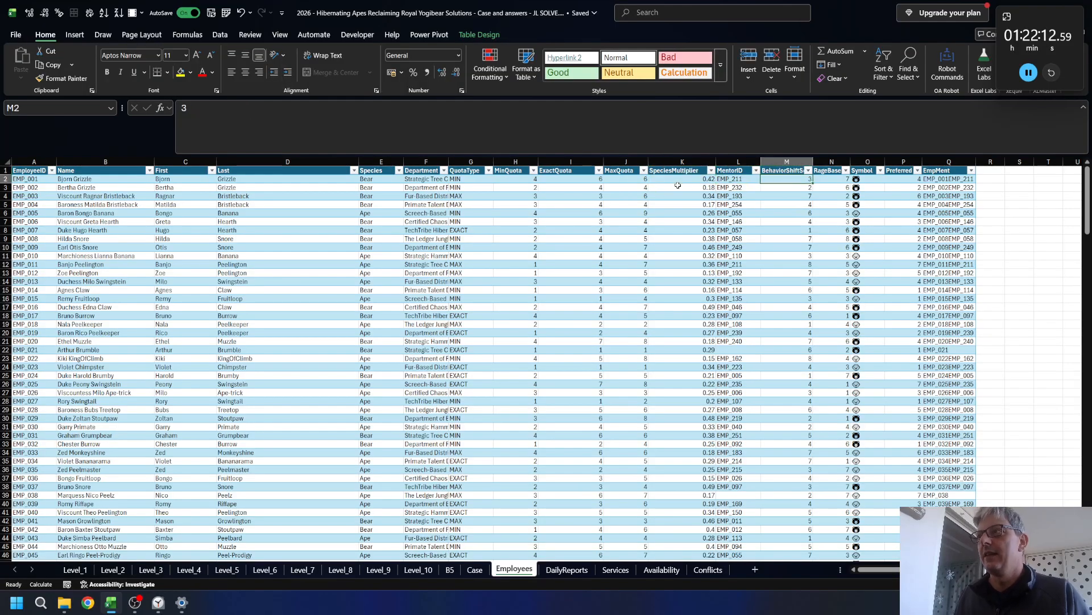
key(Right)
key(Right)
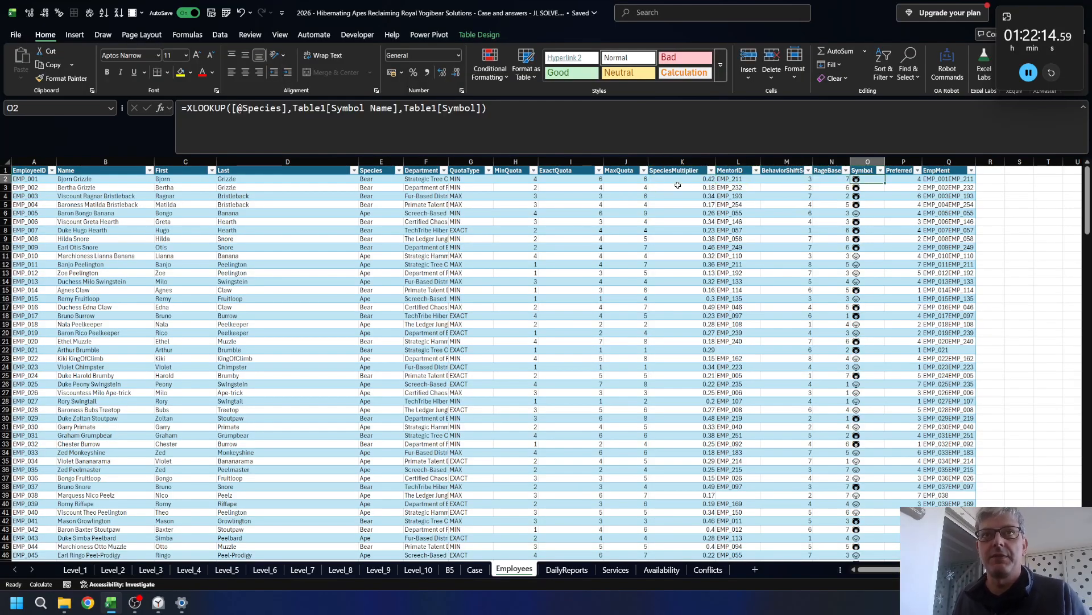
key(Right)
key(Right)
key(Right)
key(Right)
key(Right)
key(Right)
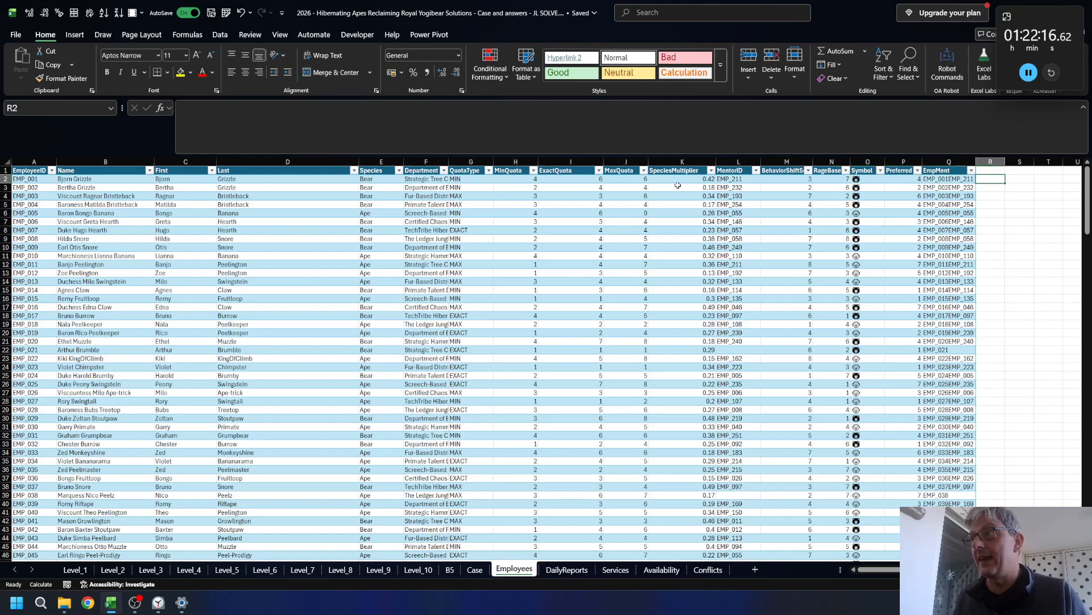
- Add a new column named Lead to the Employees table in R1
key(Left)
key(Left)
key(Left)
key(Up)
text(Lead)
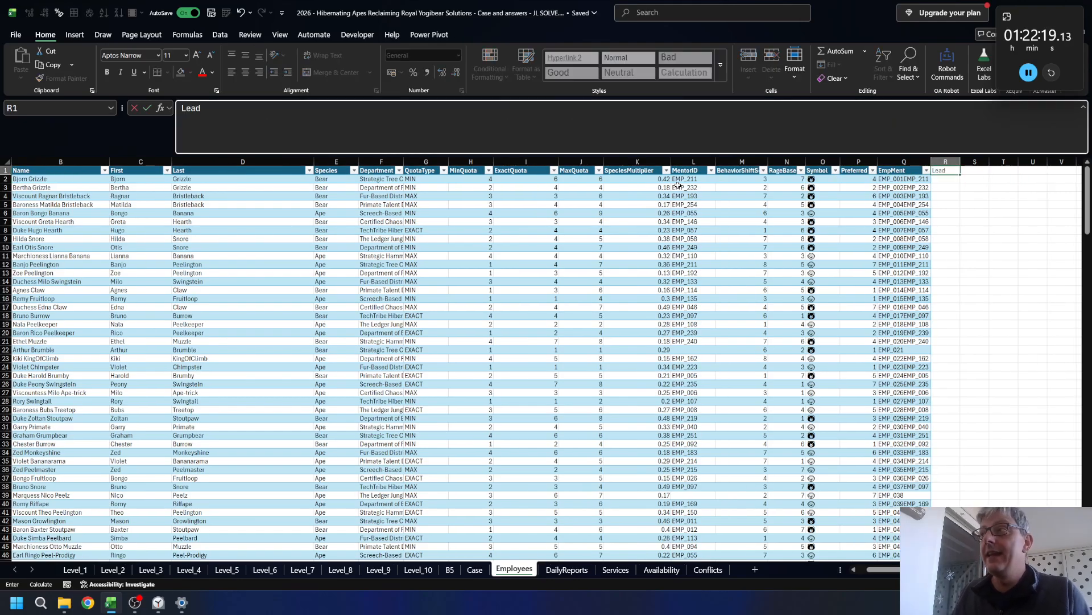
key(ctrl+Return)
- Start an XLOOKUP formula in the first row of the Lead column, with the row's Department as the lookup value
key(Down)
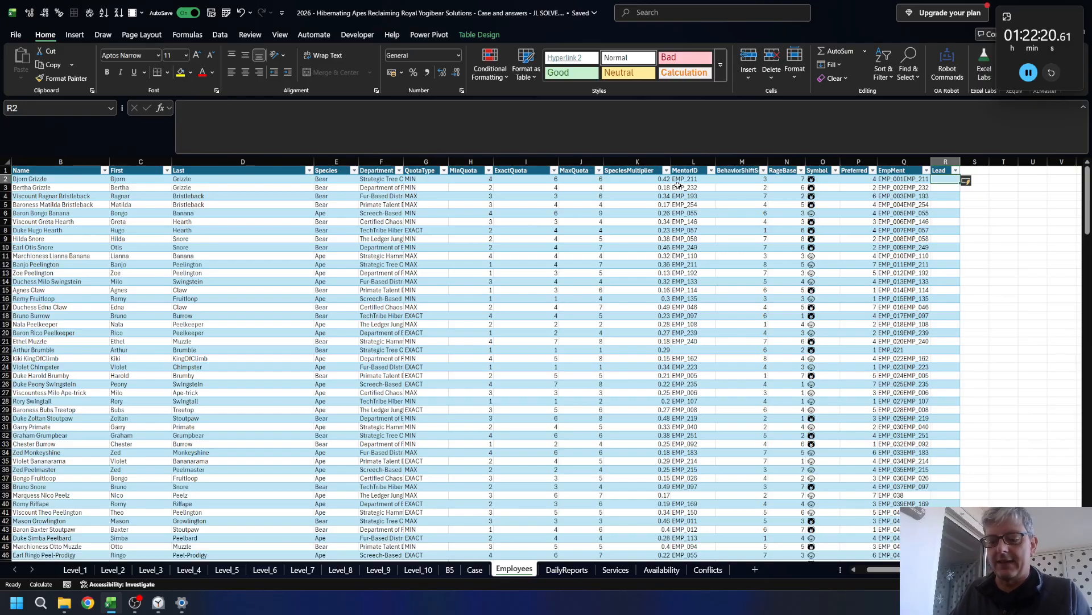
text(=XLOOKUP([@EmployeeID)
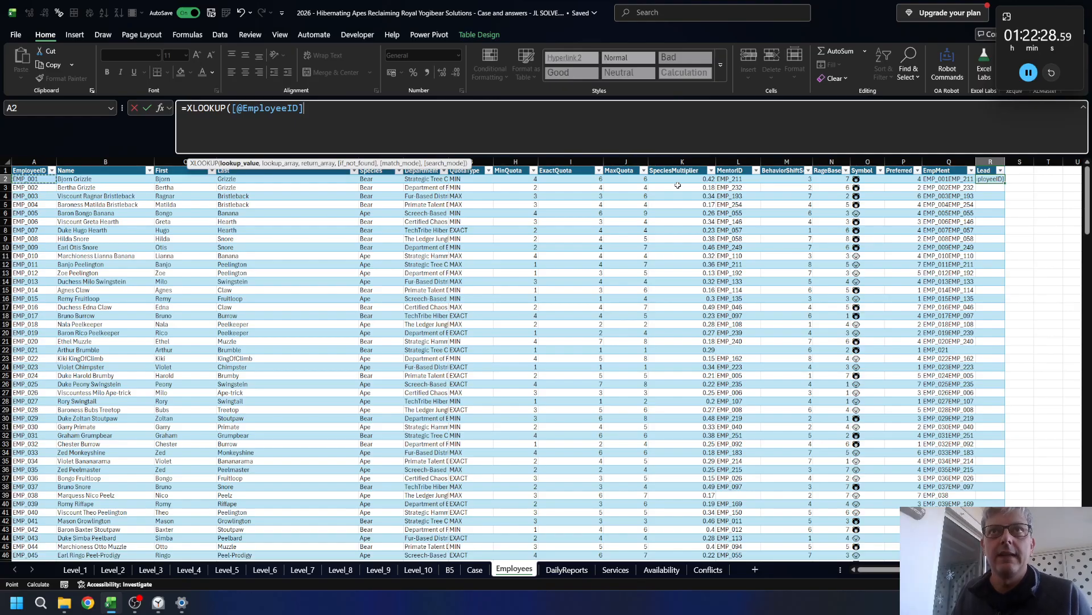
key(ctrl+Right)
key(Left)
key(Left)
key(Left)
key(Left)
key(Left)
key(Left)
key(Left)
key(Left)
key(Left)
key(Left)
key(Left)
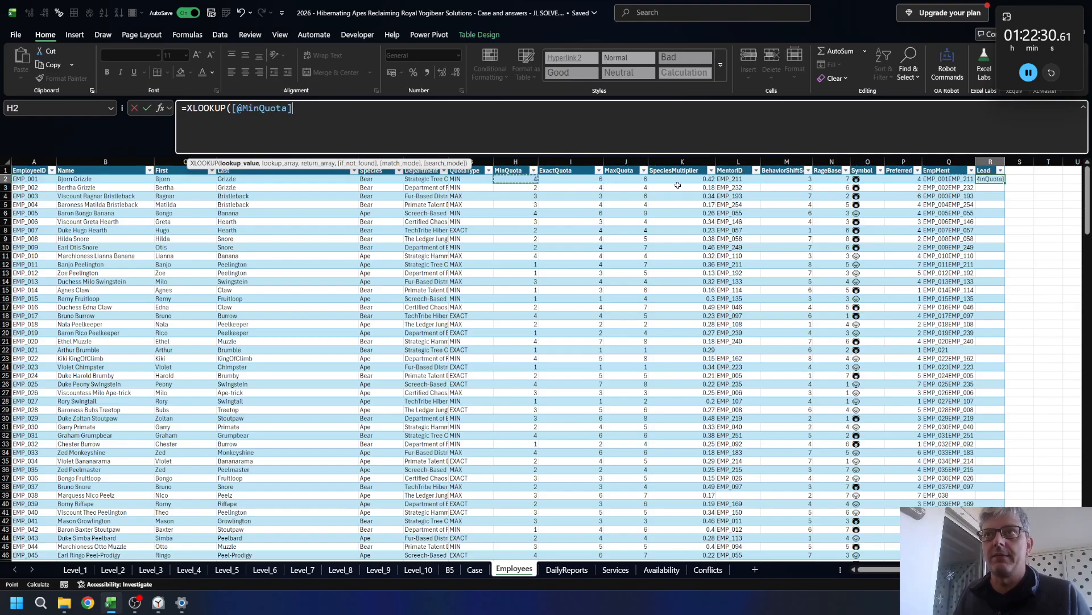
text(,)
- Complete the Lead lookup with ServicesTable[Department] as the lookup array and ServicesTable[Lead] as the return array
key(ctrl+Page_Down)
key(ctrl+Page_Down)
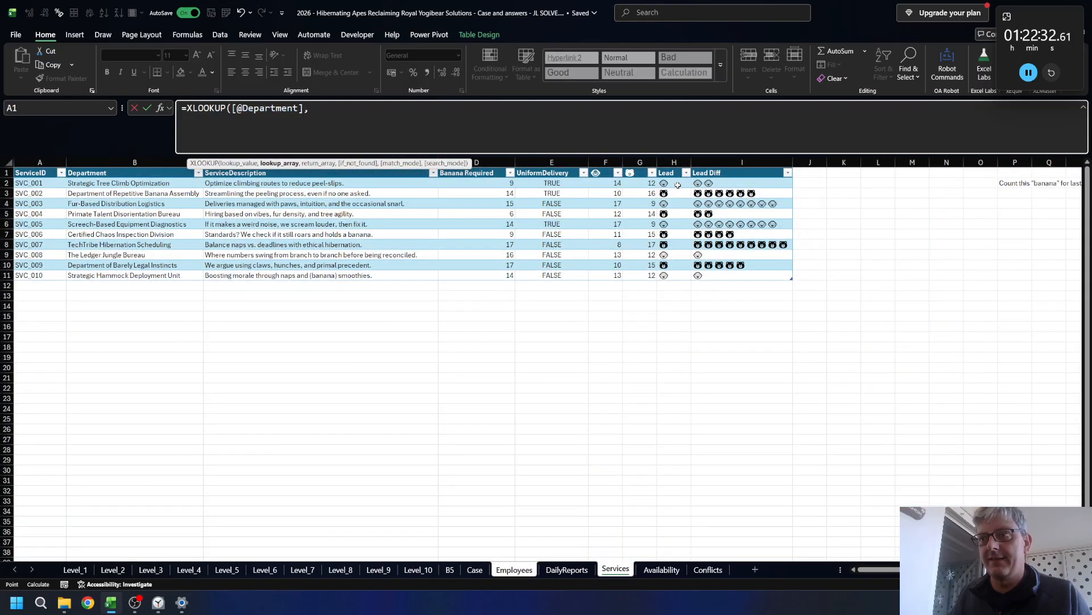
key(ctrl+Home)
key(Down)
key(Right)
key(ctrl+shift+Down)
text(,)
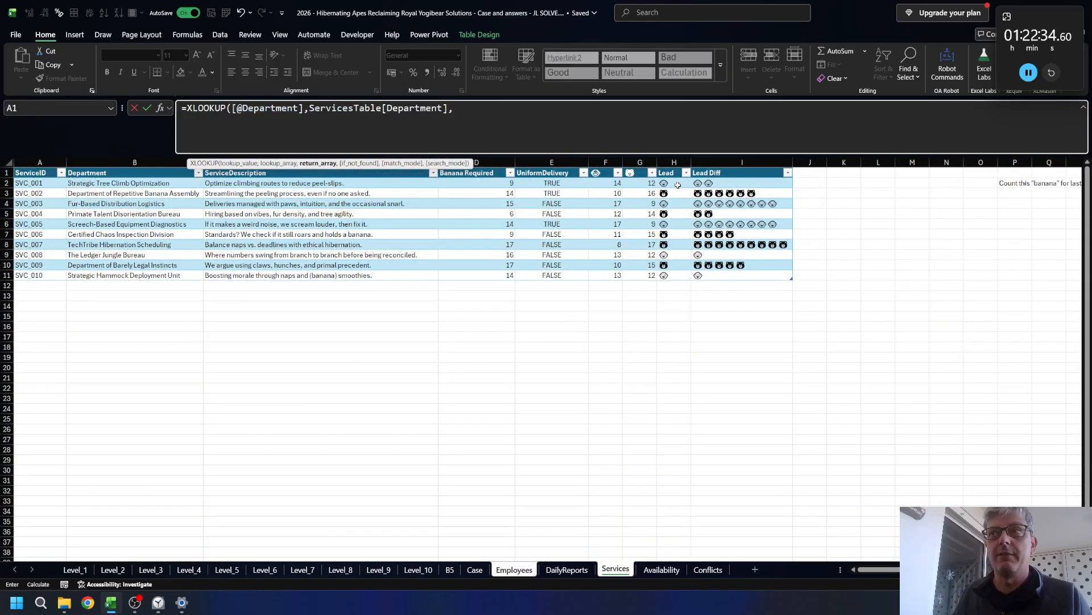
key(ctrl+Right)
key(Left)
key(Down)
key(ctrl+shift+Down)
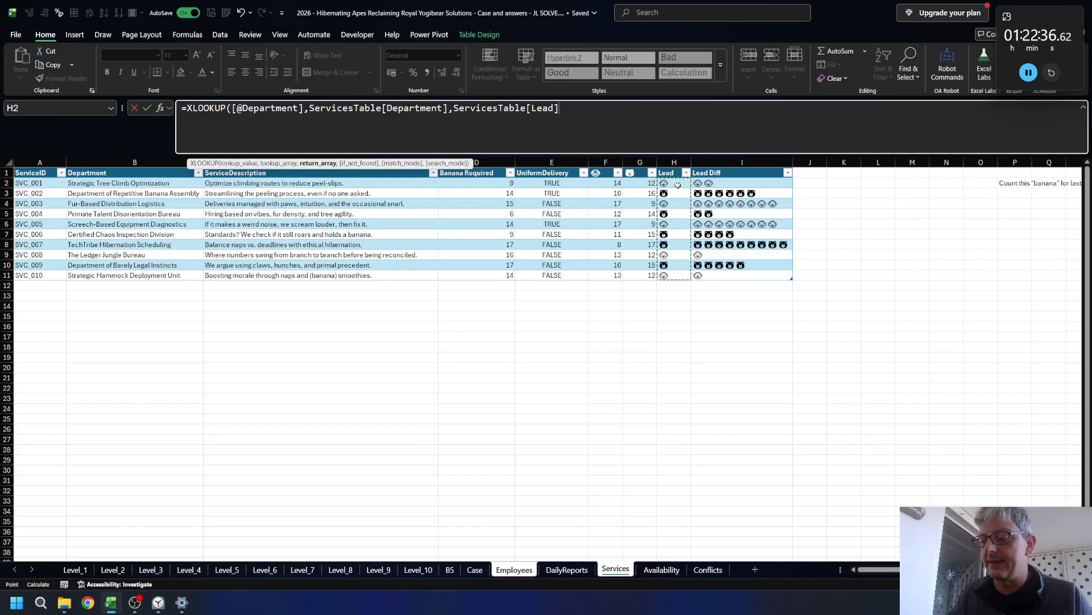
text())
key(Return)
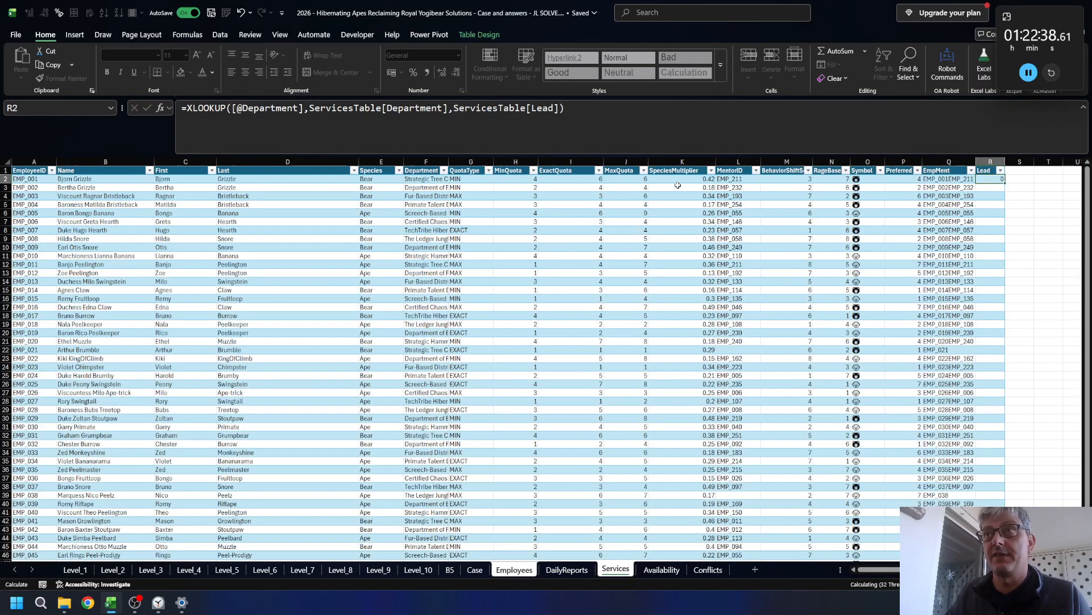
- Start an IF formula in S2 that tests whether the row's Lead equals its Symbol
key(Up)
key(Right)
key(Right)
key(Right)
key(Left)
key(Left)
key(Left)
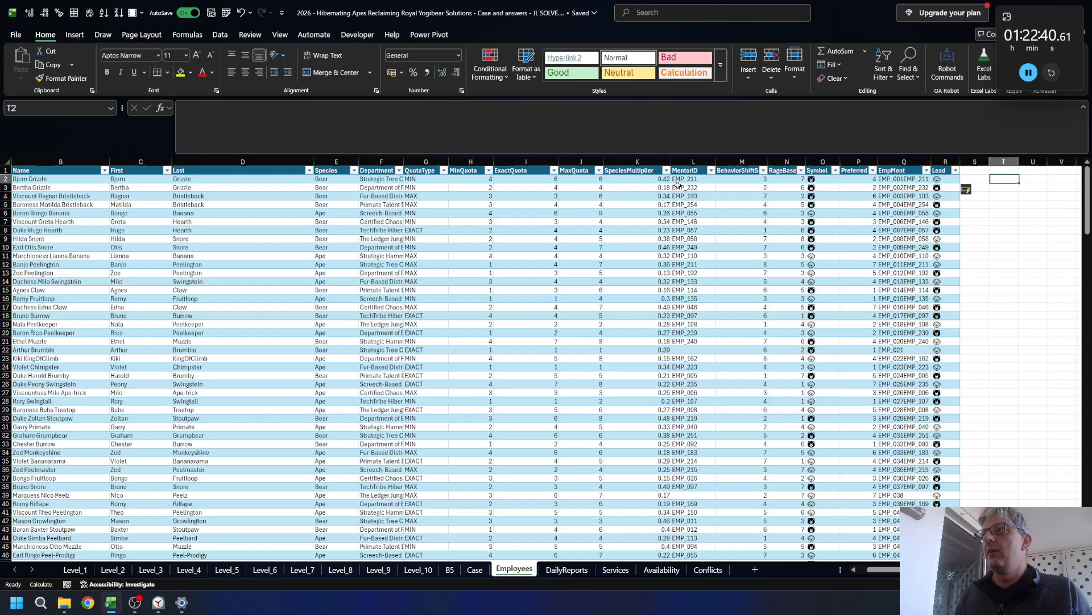
key(Right)
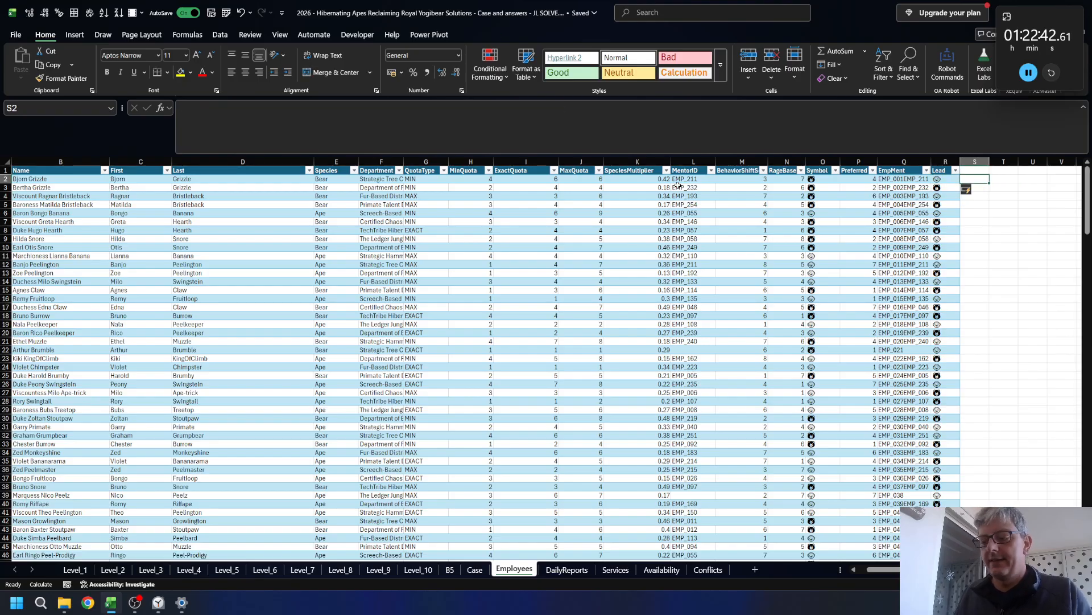
text(=IF()
key(Left)
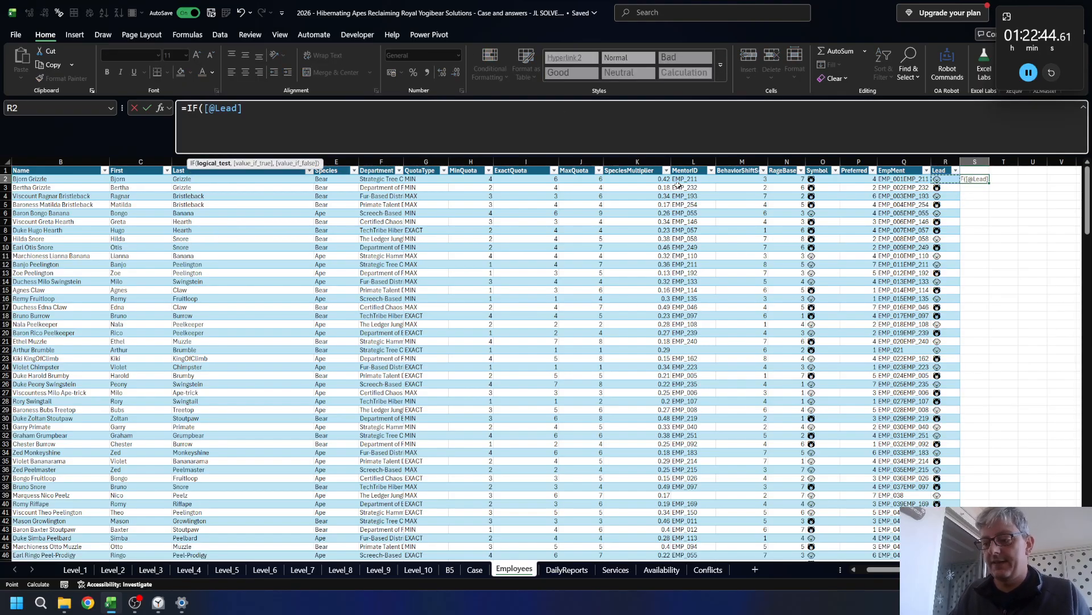
text(=)
key(Left)
key(Left)
key(Left)
key(Left)
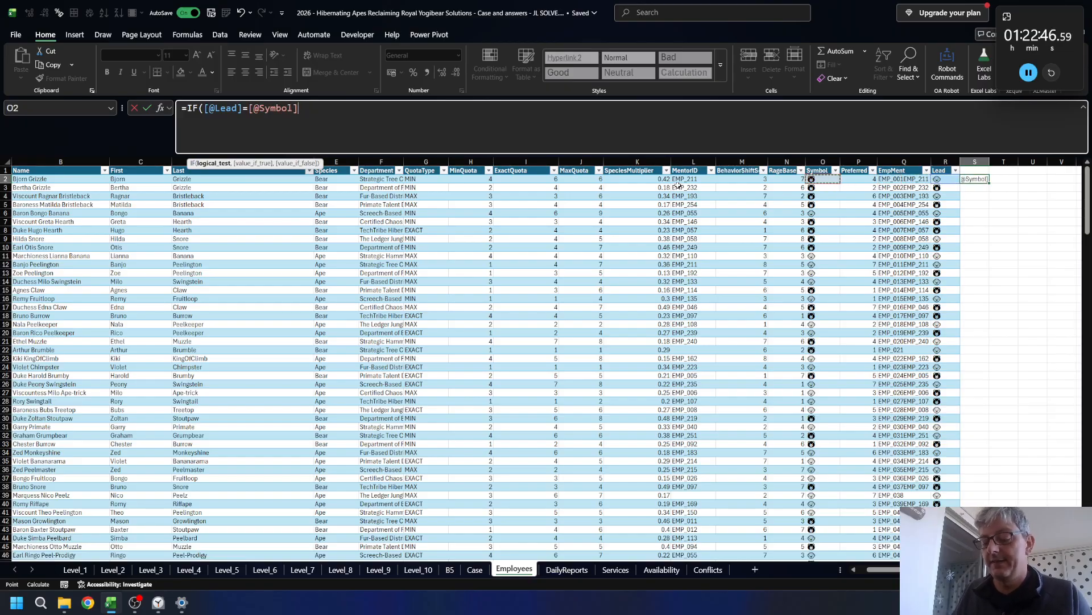
text(,)
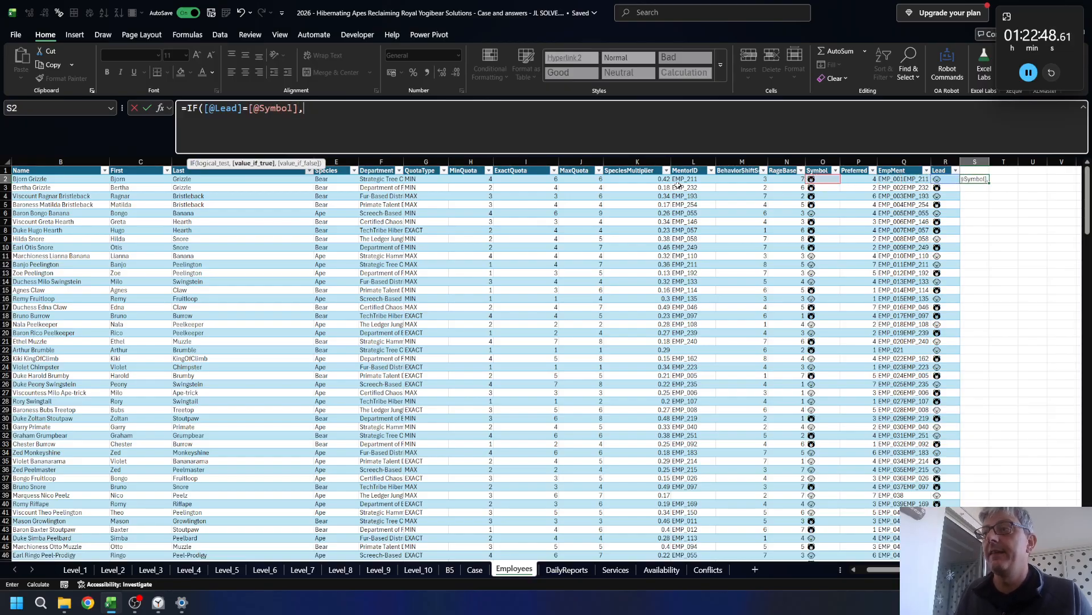
- Make the IF formula in S2 return the row's SpeciesMultiplier when the test is true
key(Left)
key(Left)
key(Left)
key(Left)
key(Left)
key(Left)
key(Left)
key(Left)
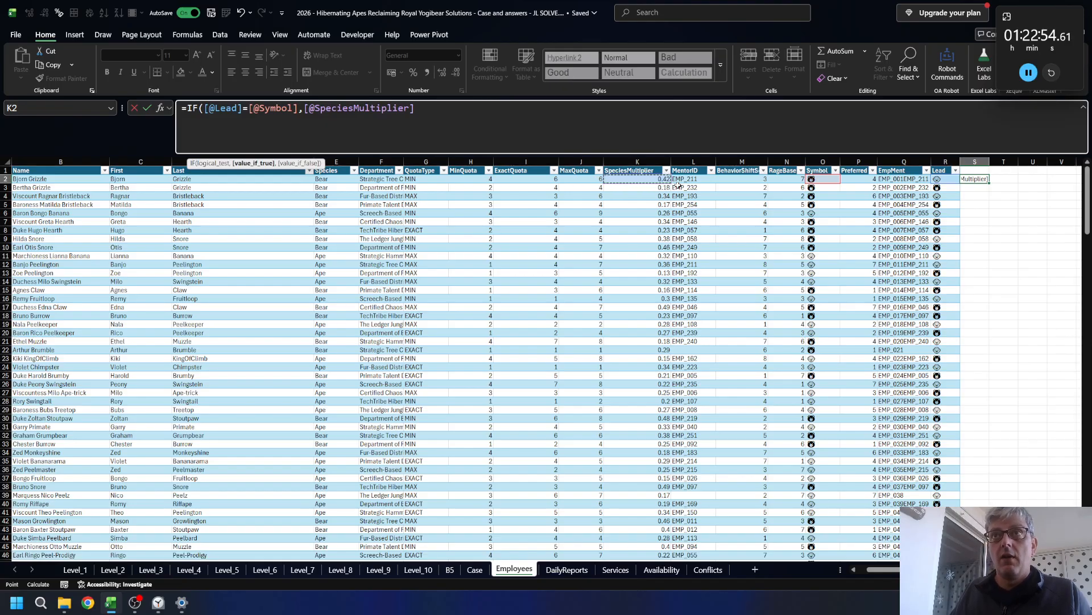
text(,)
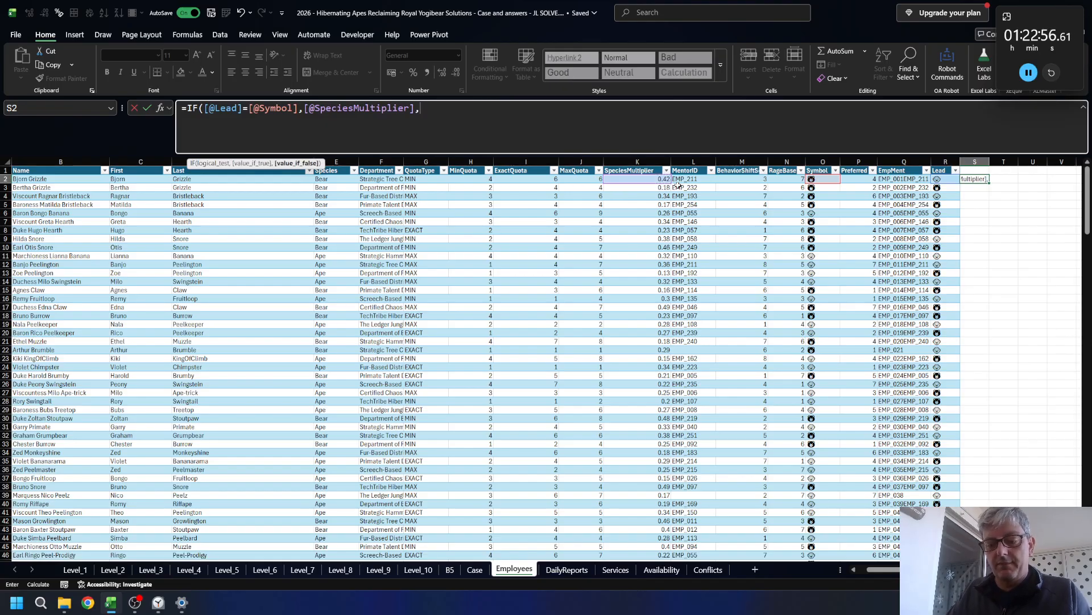
- Add AVERAGEIFS as the IF formula's false result, averaging the whole SpeciesMultiplier column
text(ave)
key(Down)
key(Down)
key(Down)
key(Down)
key(Tab)
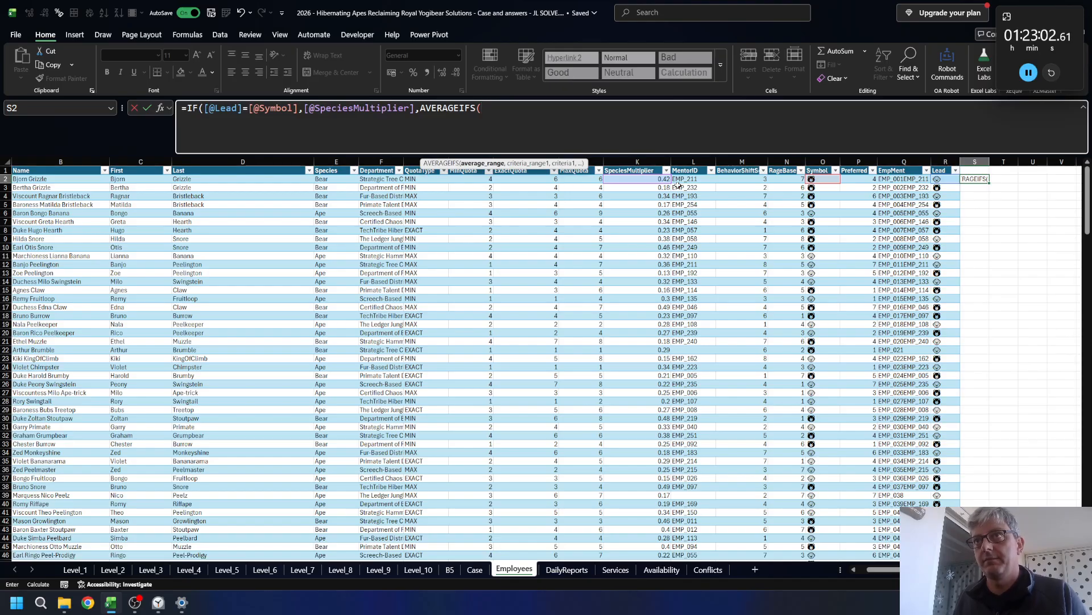
key(Left)
key(Left)
key(Left)
key(Left)
key(Left)
key(Left)
key(Left)
key(Left)
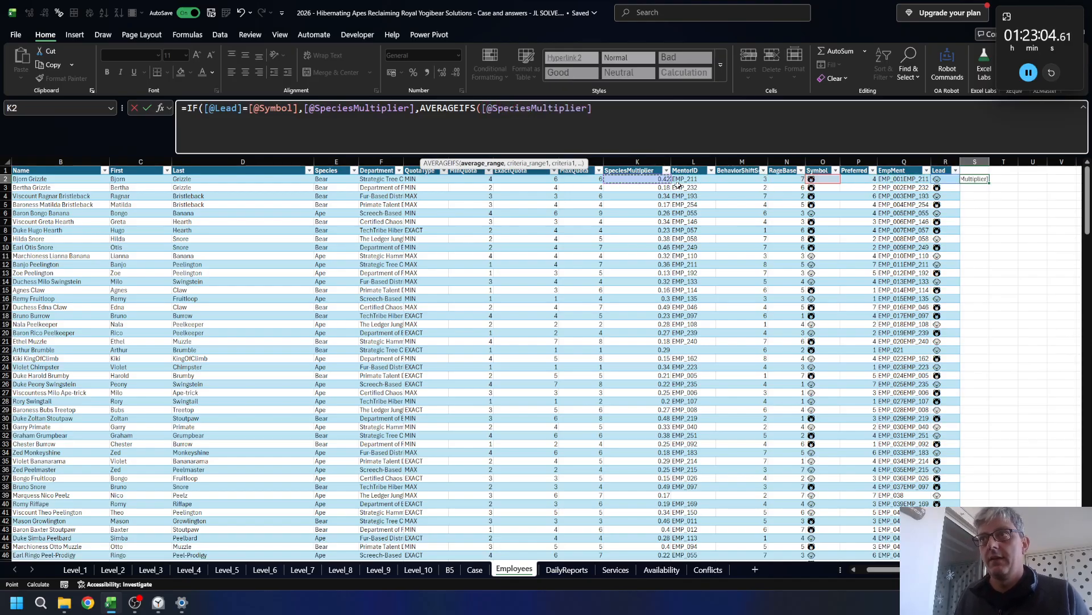
key(ctrl+shift+Down)
text(,)
- Set the whole Symbol column as the first criteria range of the AVERAGEIFS in S2
key(Left)
key(Left)
key(Left)
key(Left)
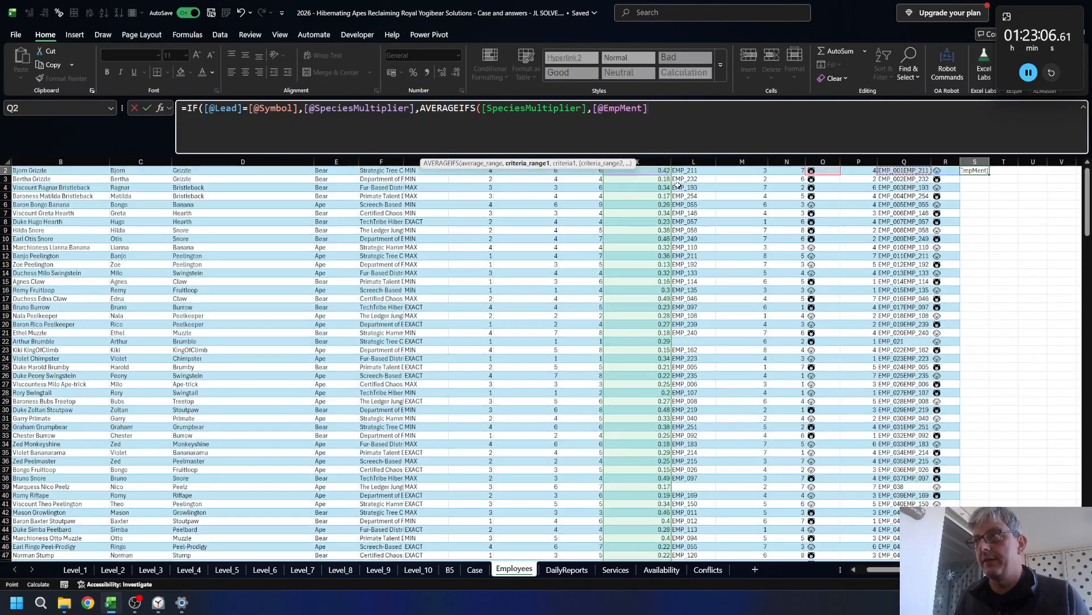
key(ctrl+shift+Down)
text(=)
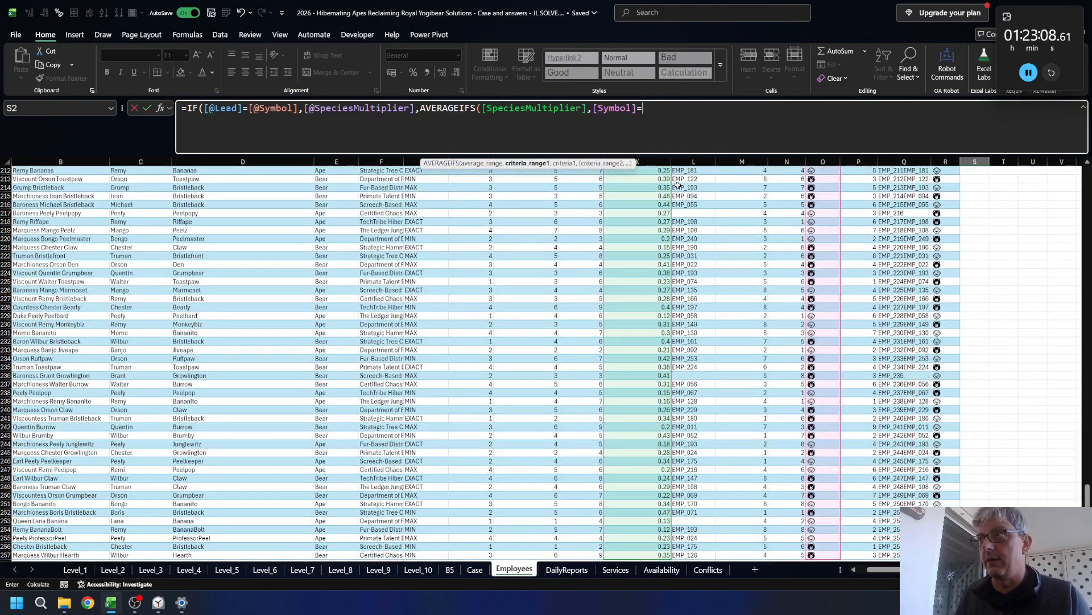
key(Right)
key(Right)
key(Right)
text(,)
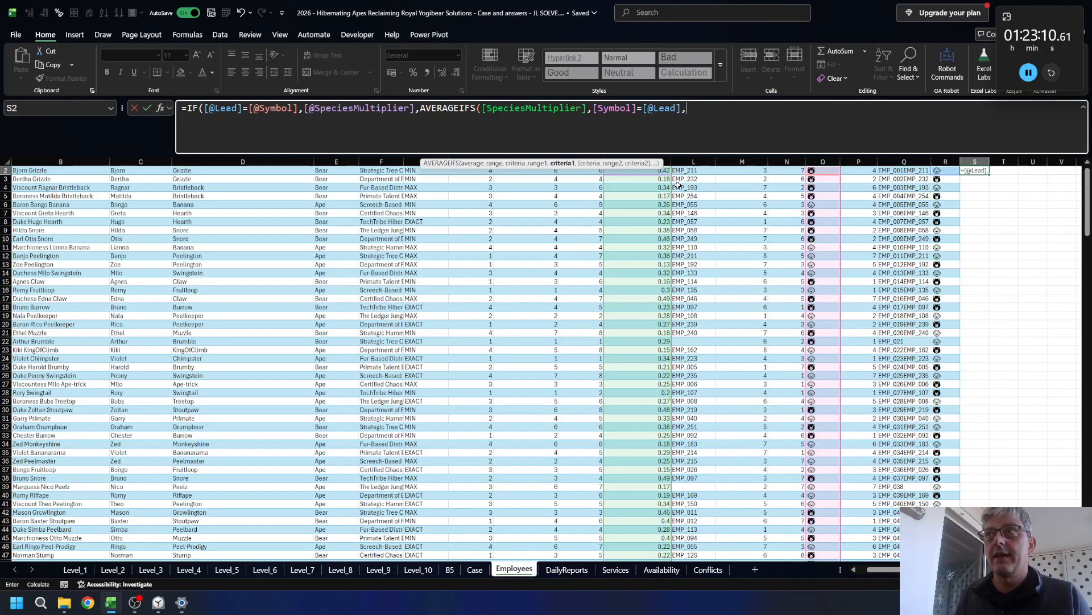
key(BackSpace)
key(BackSpace)
key(BackSpace)
key(BackSpace)
key(BackSpace)
key(BackSpace)
key(BackSpace)
key(BackSpace)
key(BackSpace)
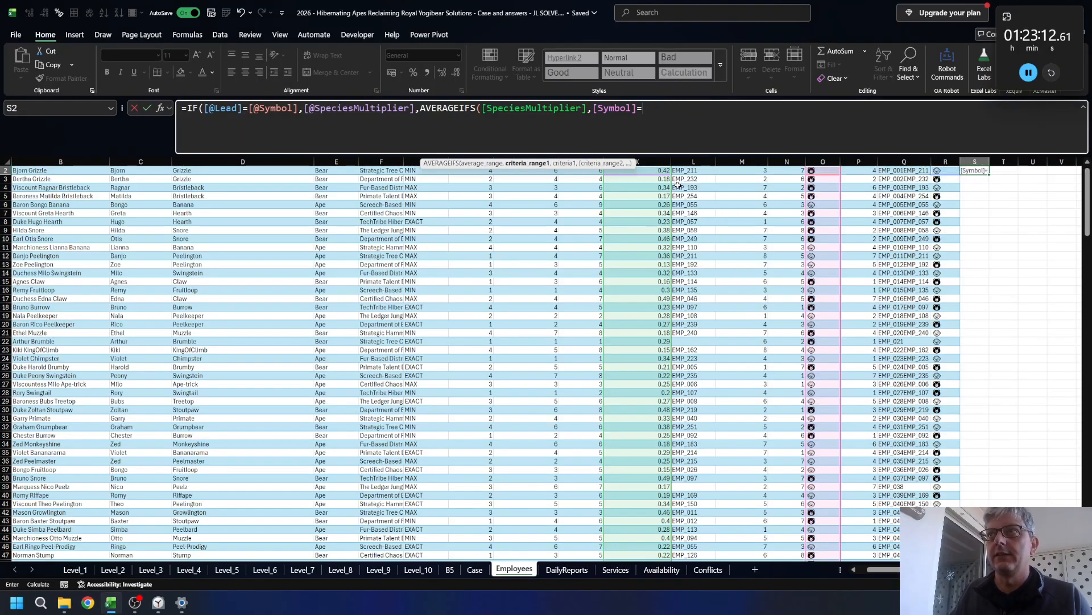
- Use the row's Lead as the first AVERAGEIFS criterion and add the whole Department column as the second criteria range
text(,)
key(Left)
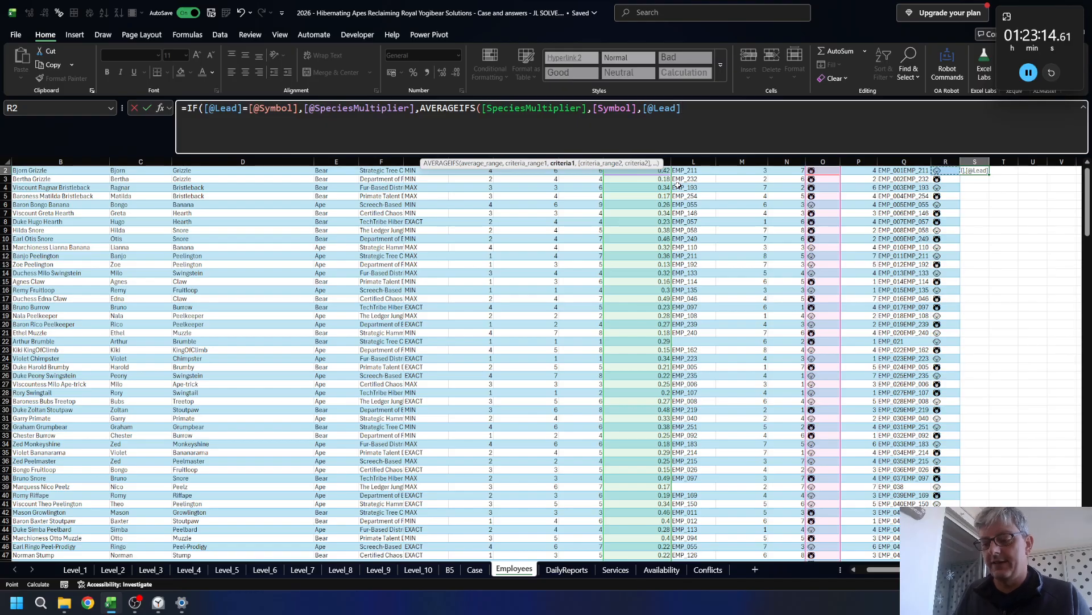
text(,)
key(ctrl+Left)
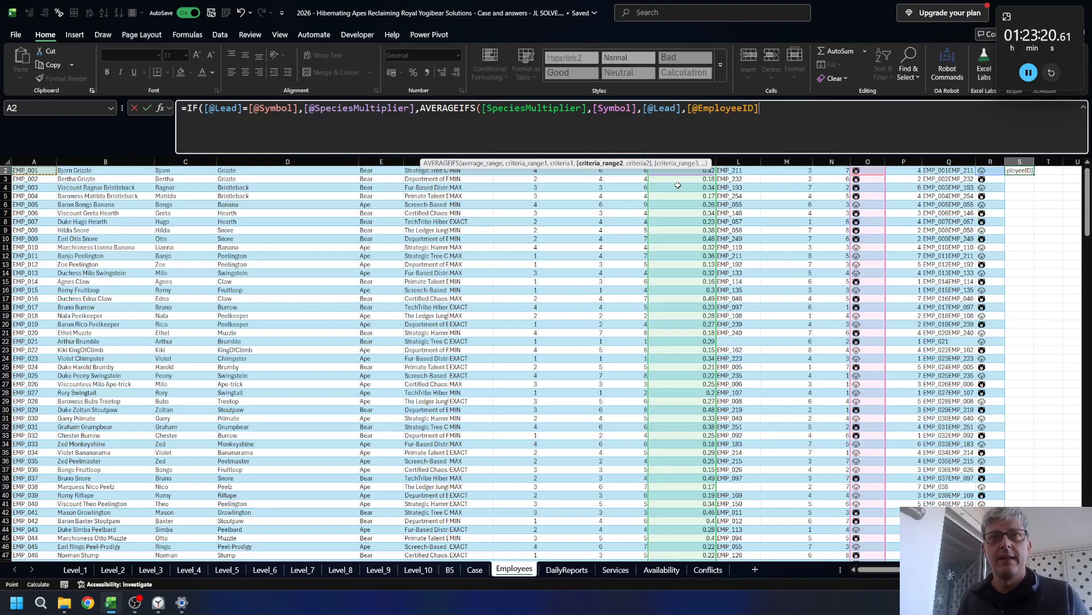
key(Right)
key(Right)
key(Right)
key(Right)
key(Right)
key(ctrl+shift+Down)
text(,)
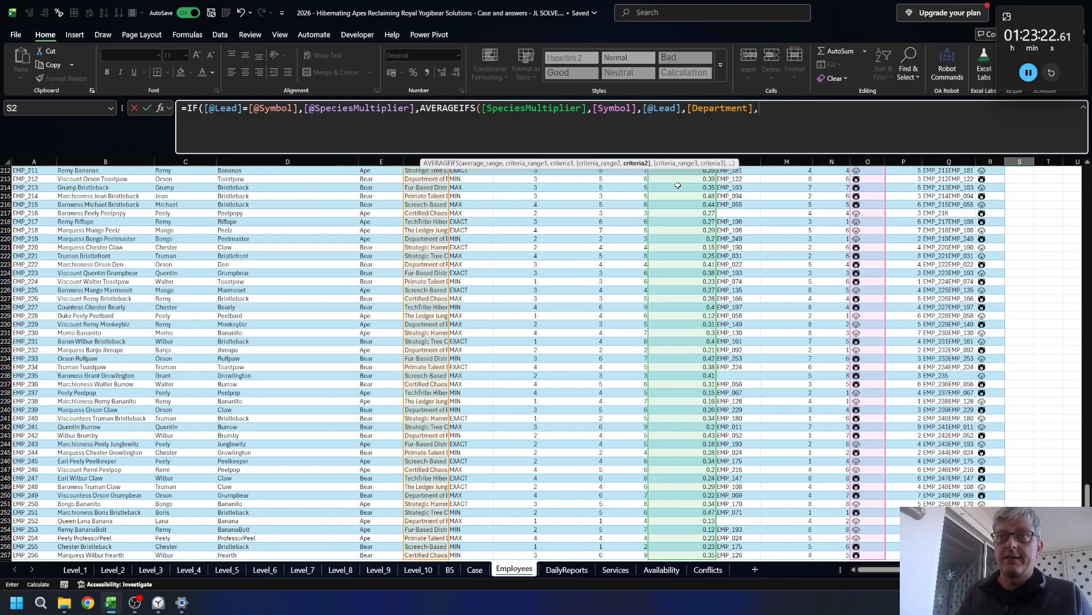
- Set the row's Department as the second AVERAGEIFS criterion and enter the completed IF formula in S2
key(Left)
key(Left)
key(Left)
key(Left)
key(Left)
key(Left)
key(Left)
key(Left)
key(Left)
key(Left)
key(Left)
key(Left)
key(Left)
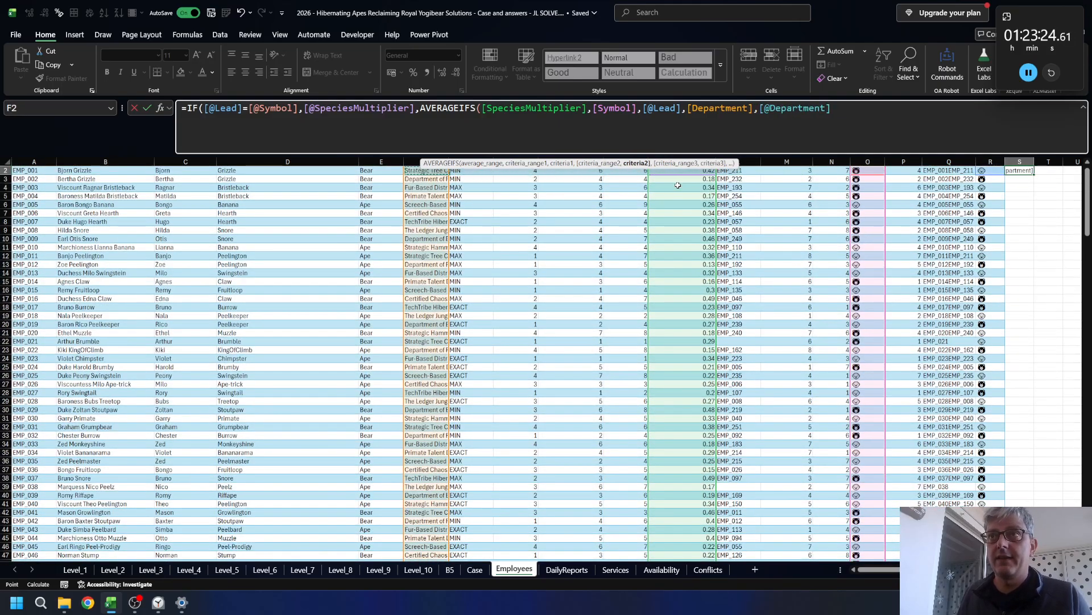
text()))
key(Return)
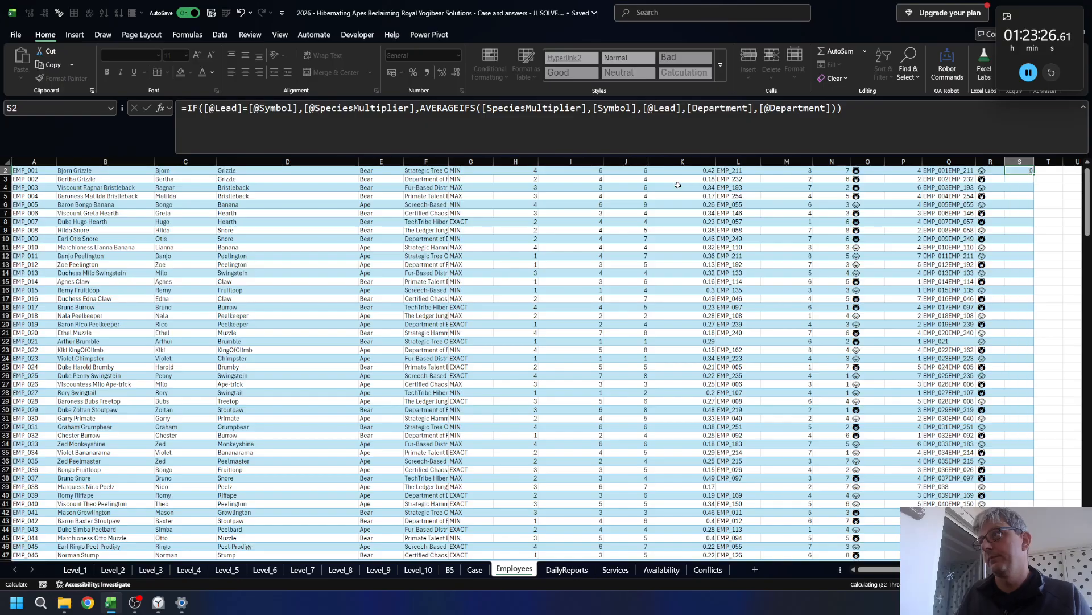
- Fit the width of column S to its contents and check the formula in S2
key(Up)
key(Up)
key(Down)
key(Up)
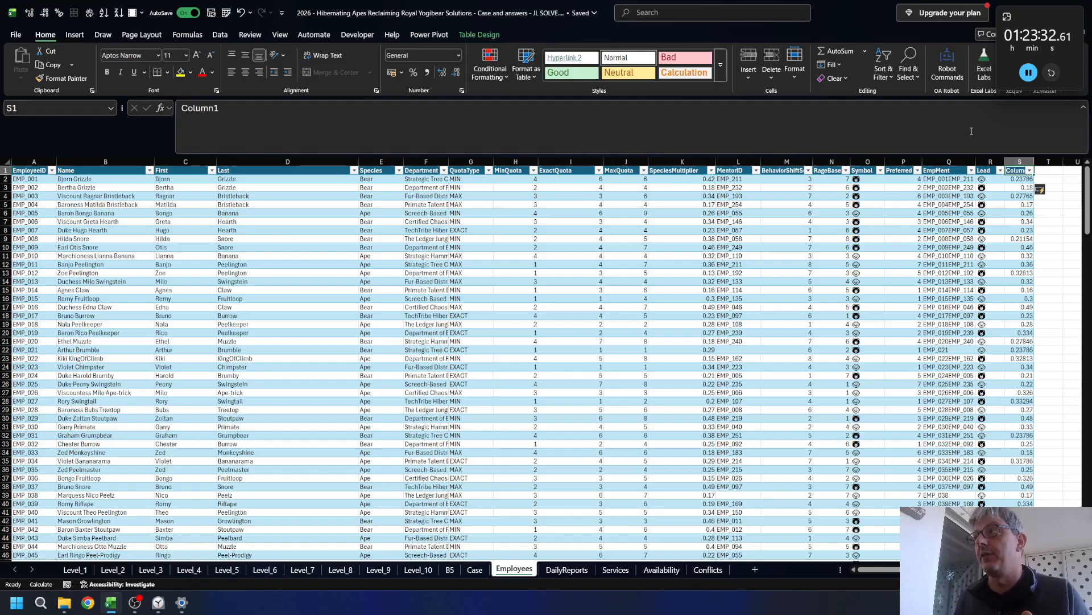
double_click(1034, 162)
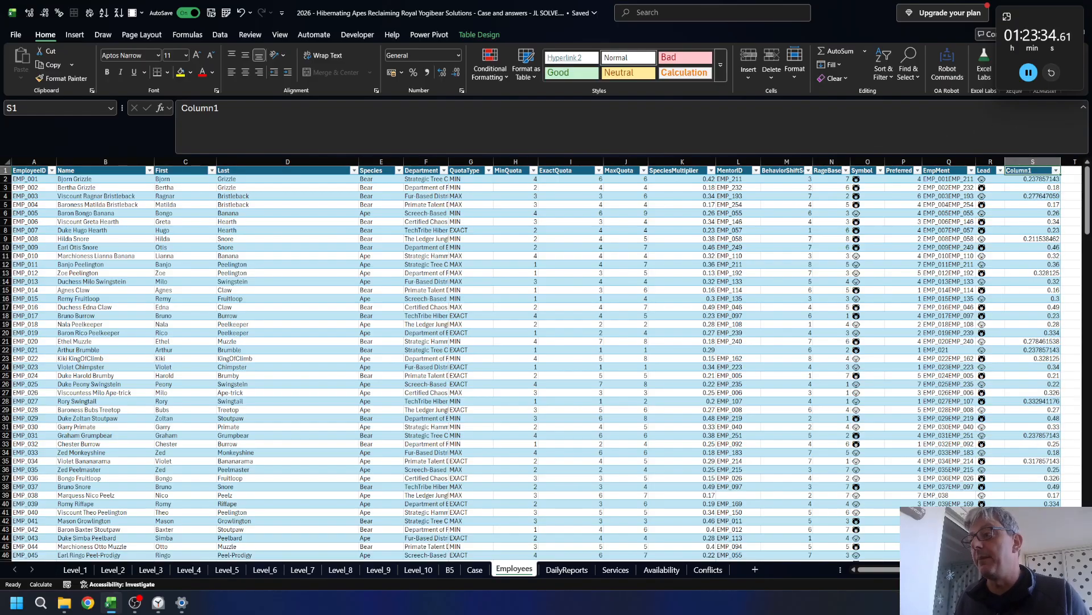
click(1021, 179)
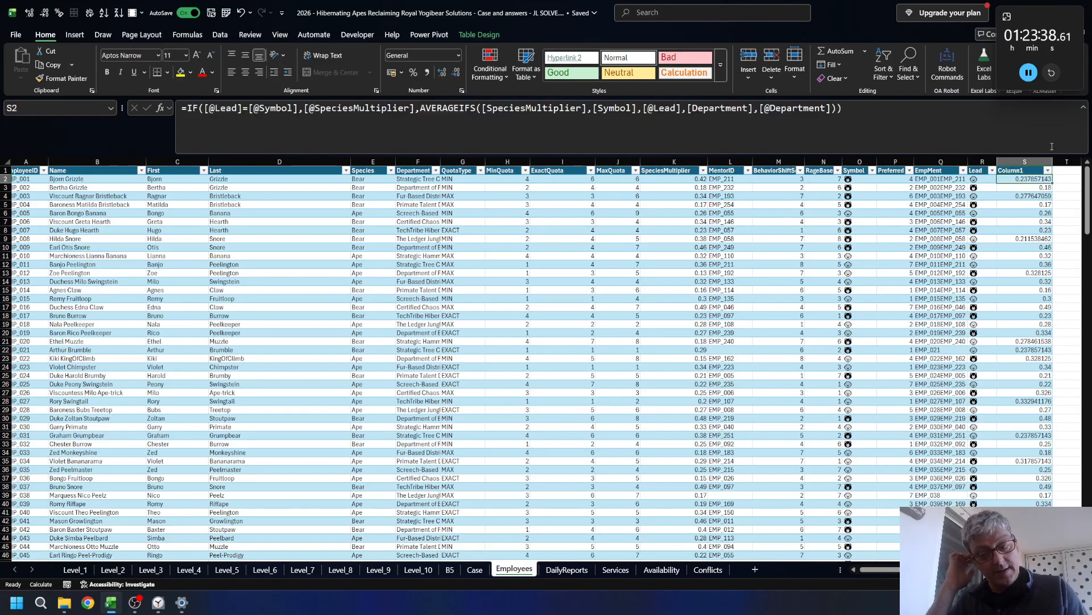
- Rename the table header in S1 to bonus
key(Up)
text(bo)
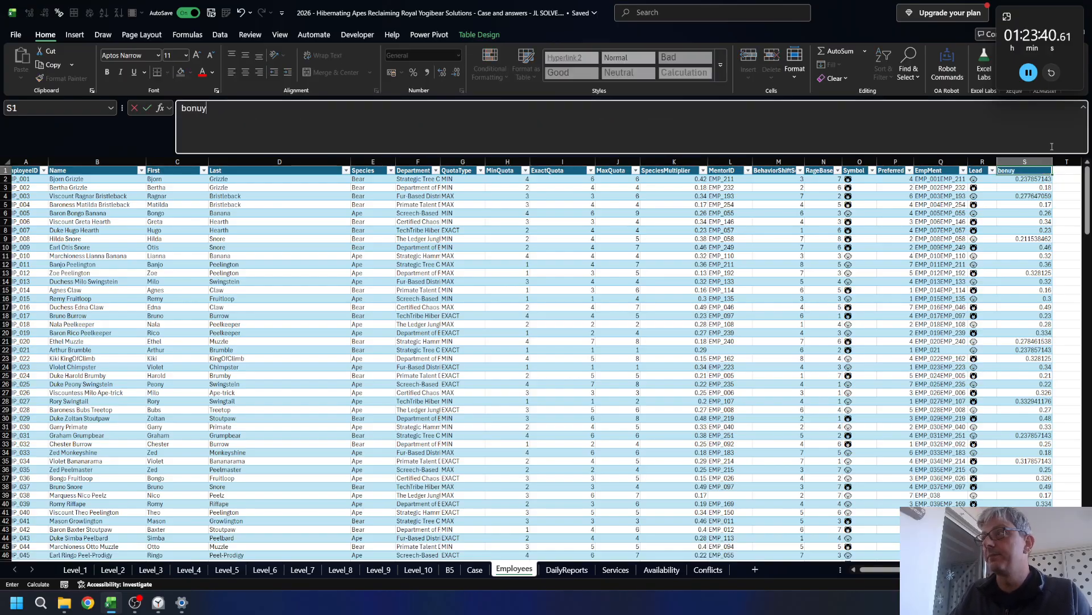
text(nus)
key(Return)
key(Up)
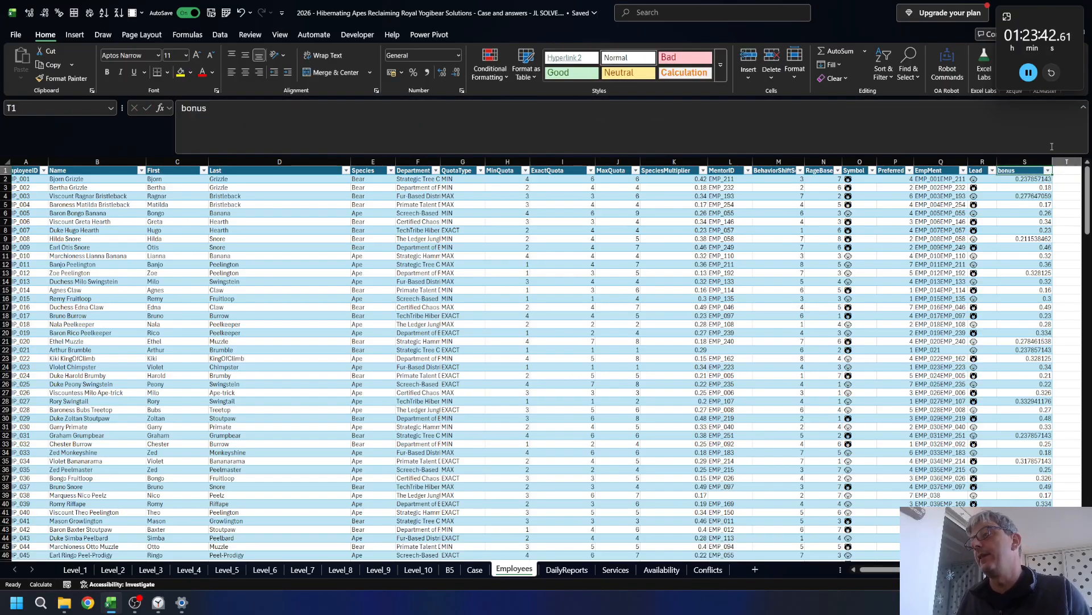
- Add two new columns to the Employees table, named apeB in T1 and BearB in U1
key(Right)
key(Right)
key(Right)
key(Left)
key(Left)
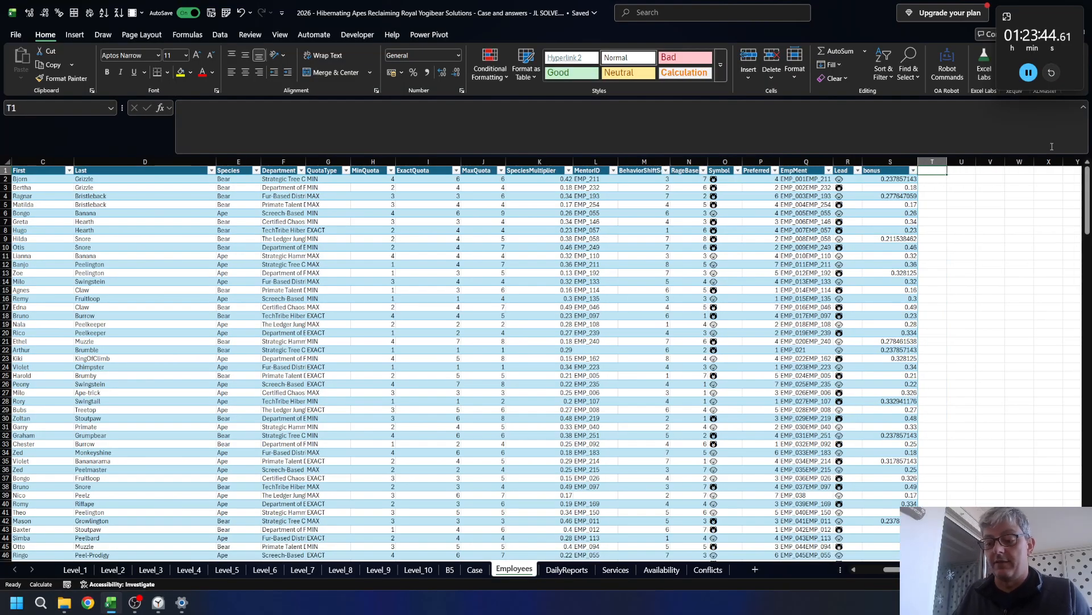
text(apeB)
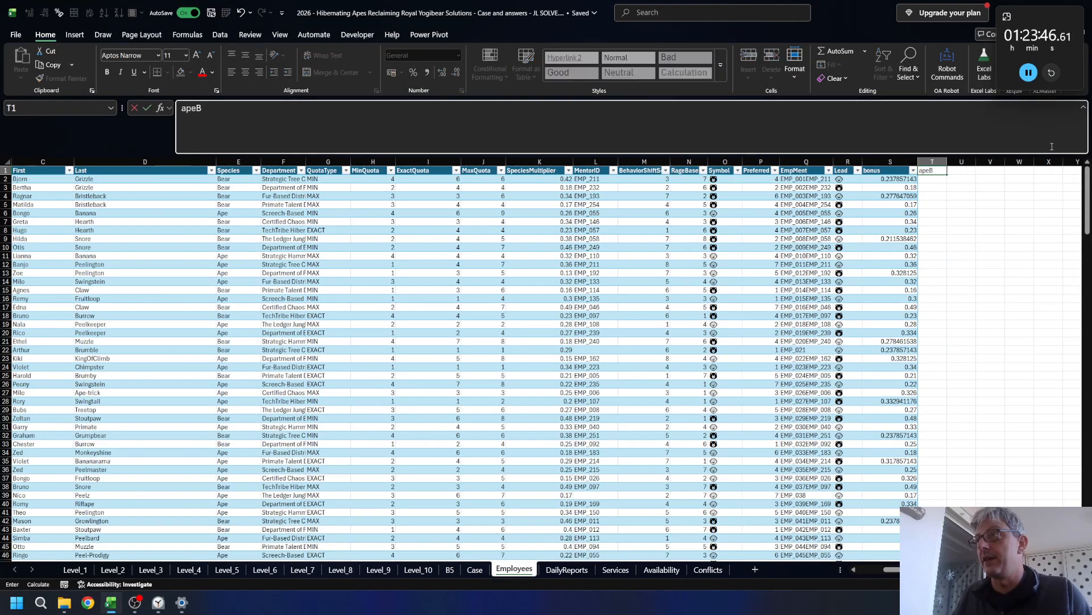
text($)
key(BackSpace)
key(Tab)
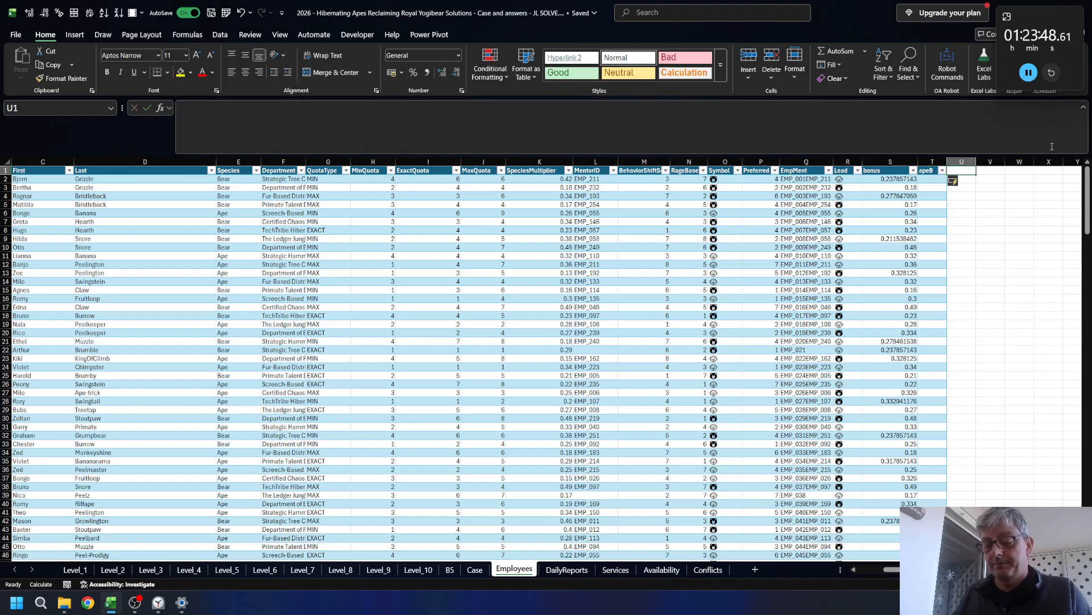
text(BearB)
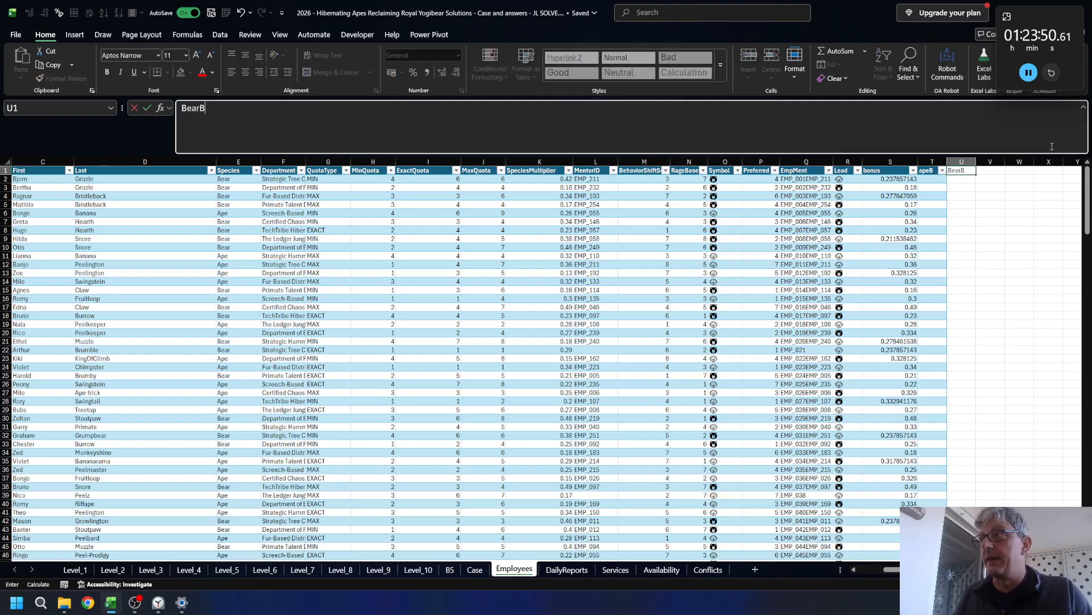
key(Return)
- Start an IF formula in T2 testing whether the row's Lead equals the ape symbol, converting the R4 reference to its literal value
text(=)
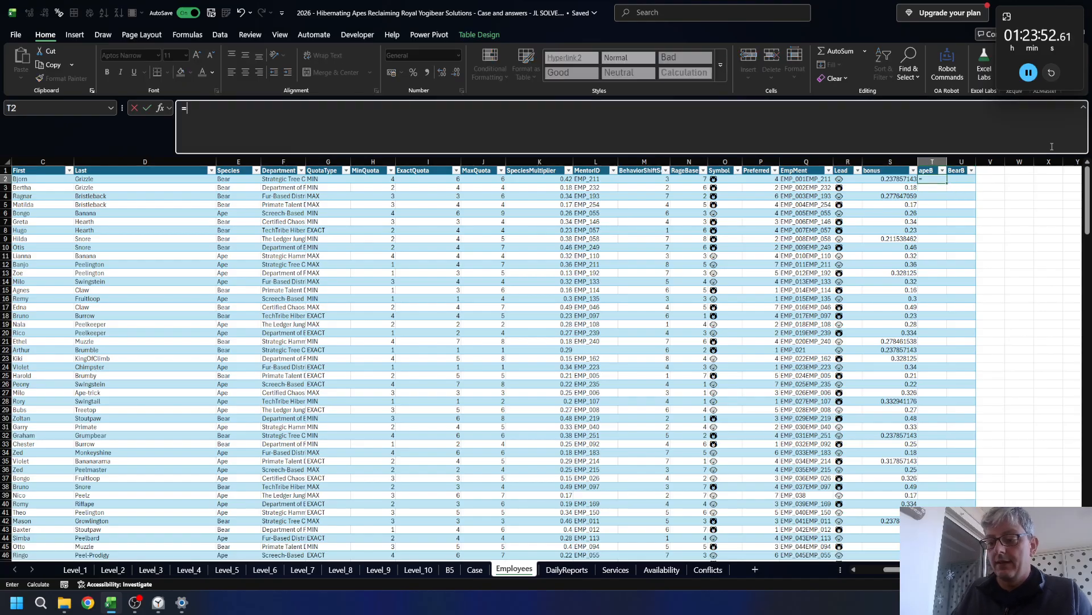
text(IF()
key(Left)
key(Left)
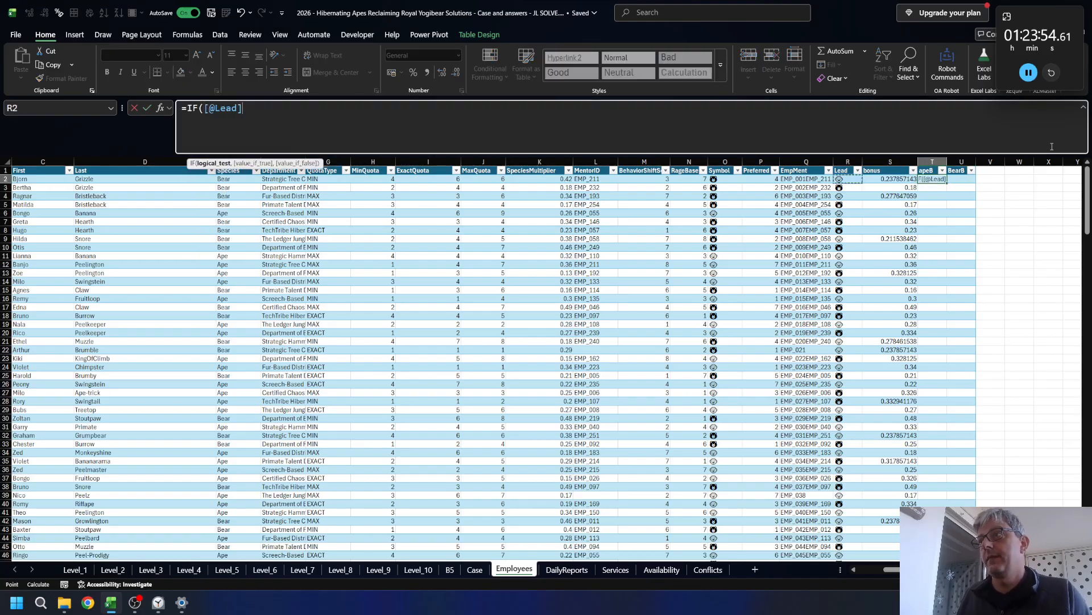
text(=)
key(Left)
key(Left)
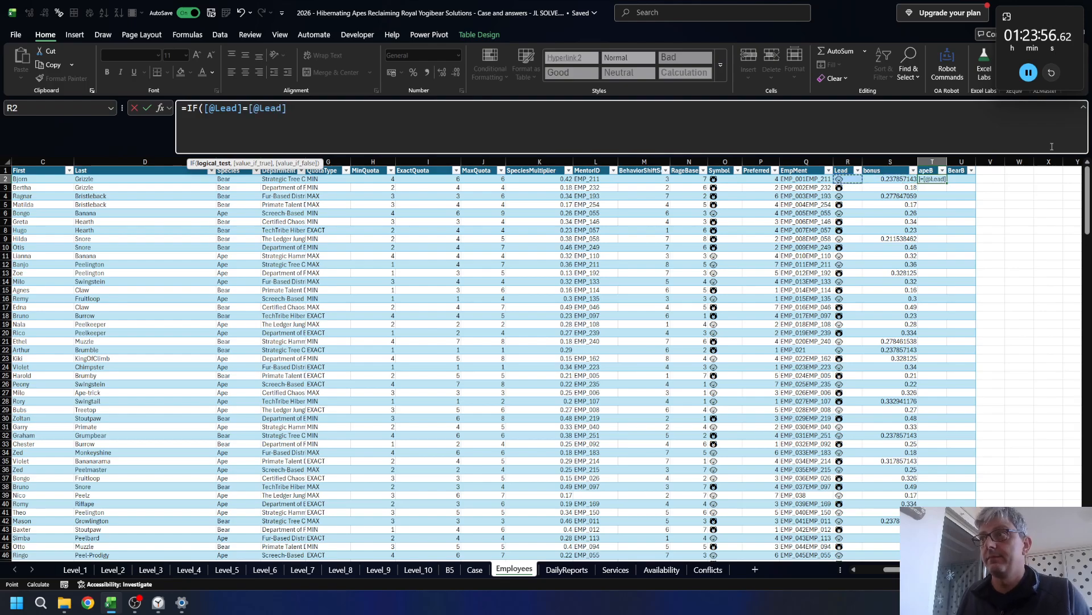
key(Down)
key(Down)
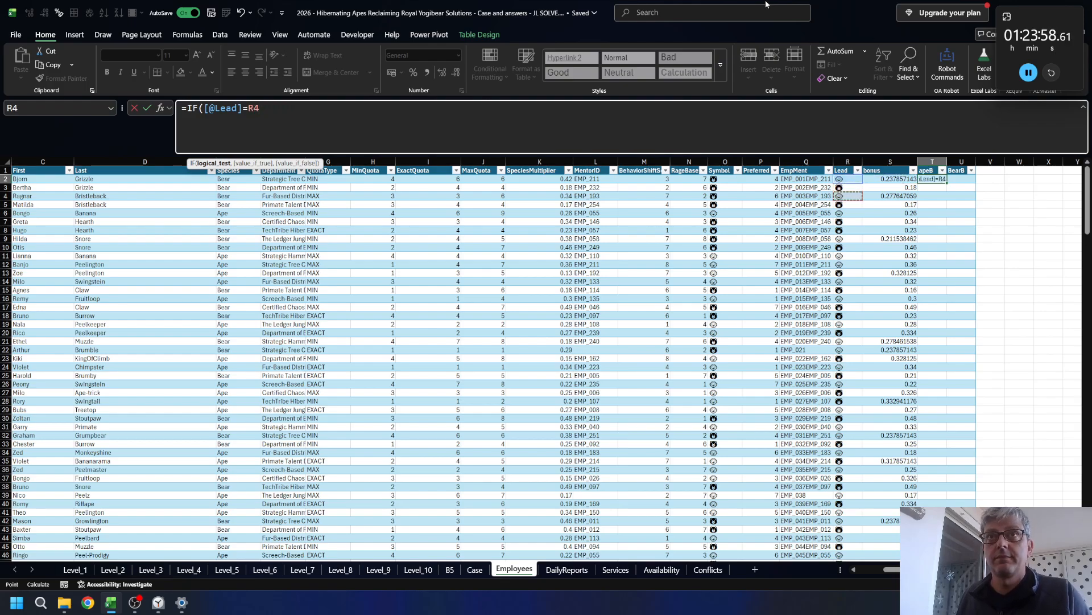
key(F2)
key(ctrl+shift+Left)
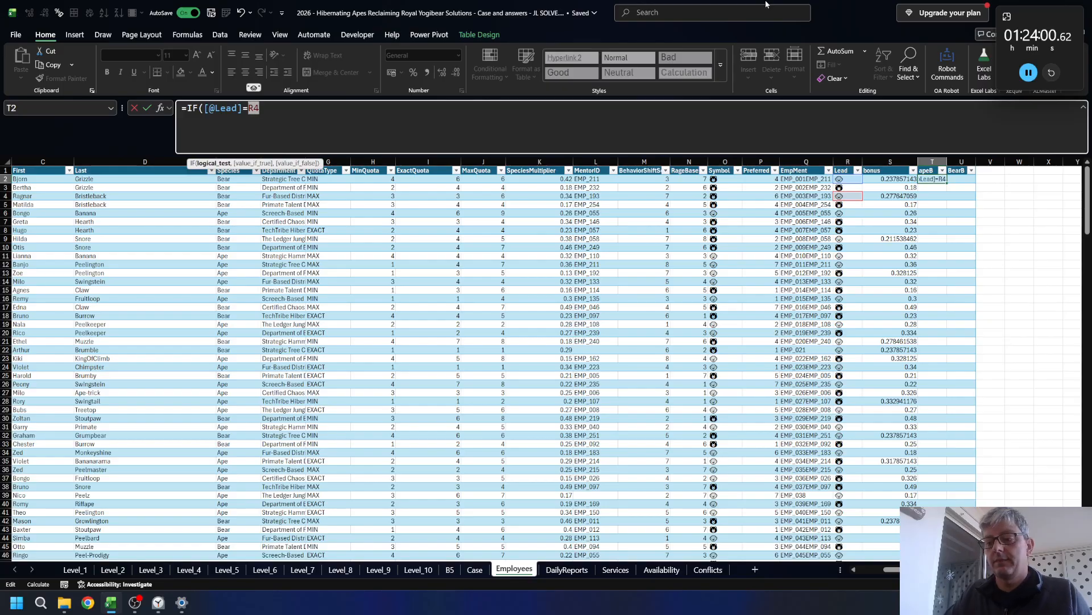
key(F9)
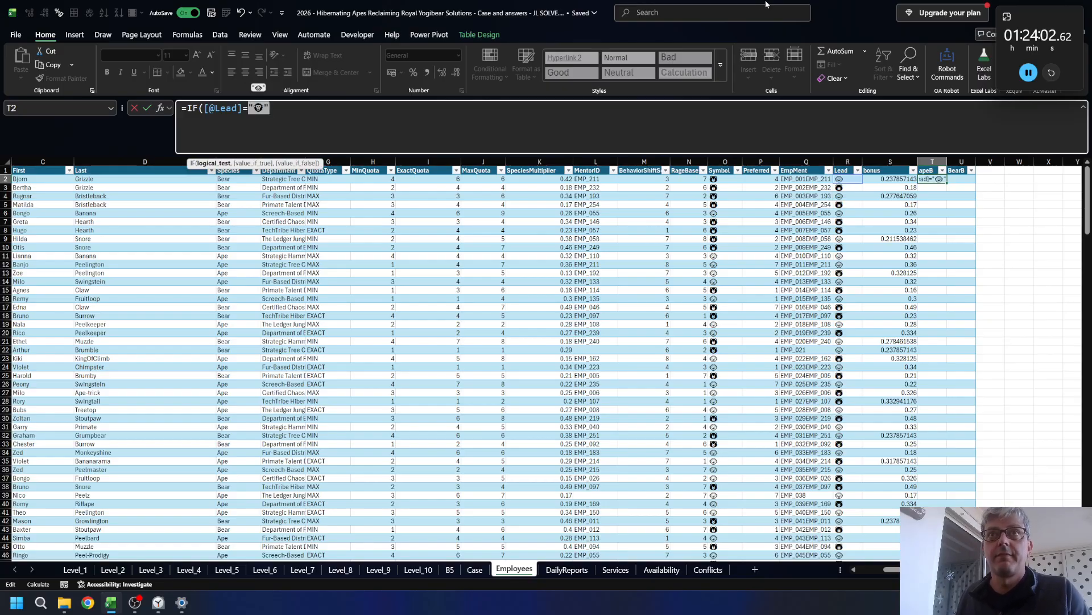
- Complete the IF formula in T2 to return the row's bonus when true and 0 otherwise, and enter it
click(370, 117)
text(,)
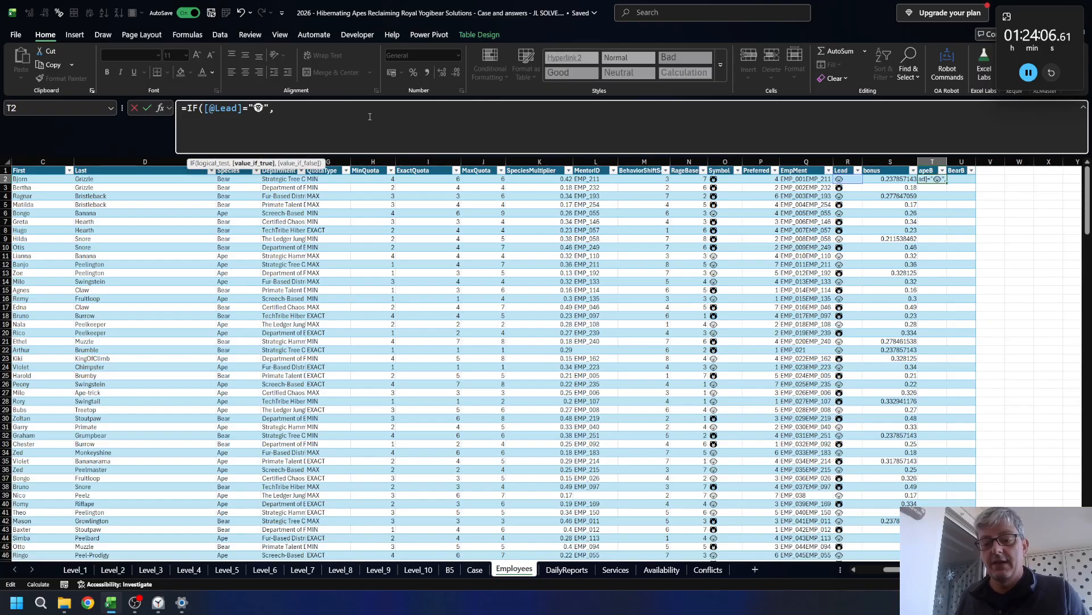
key(F2)
key(Left)
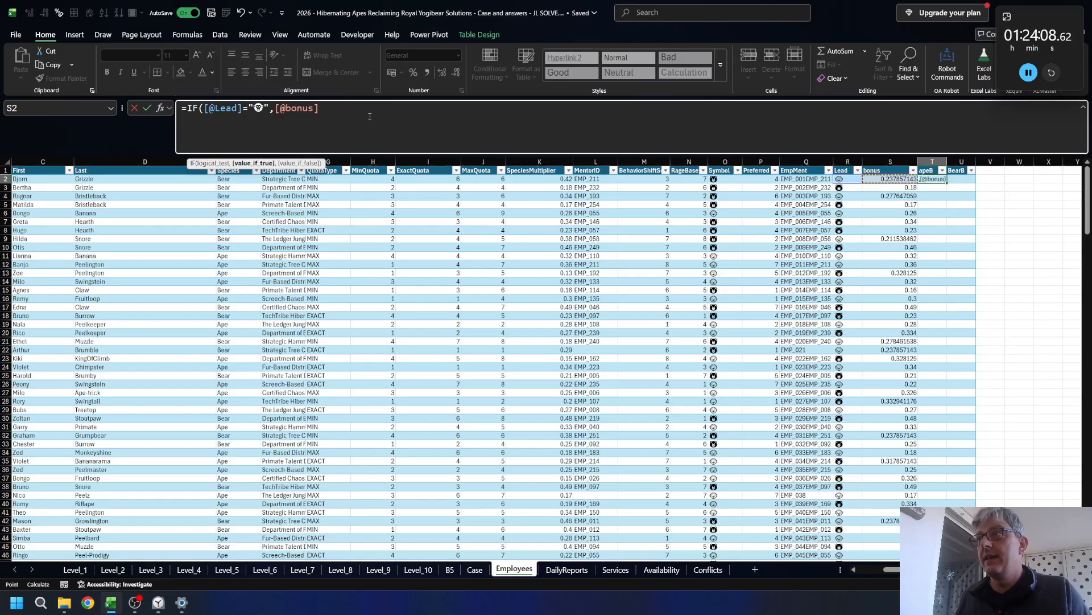
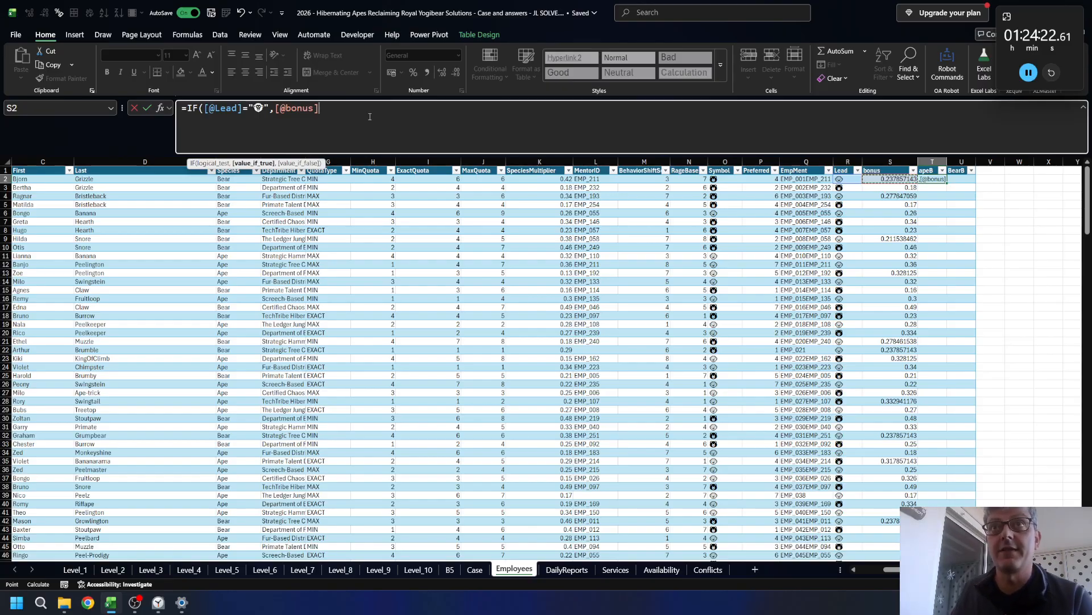
text(,0))
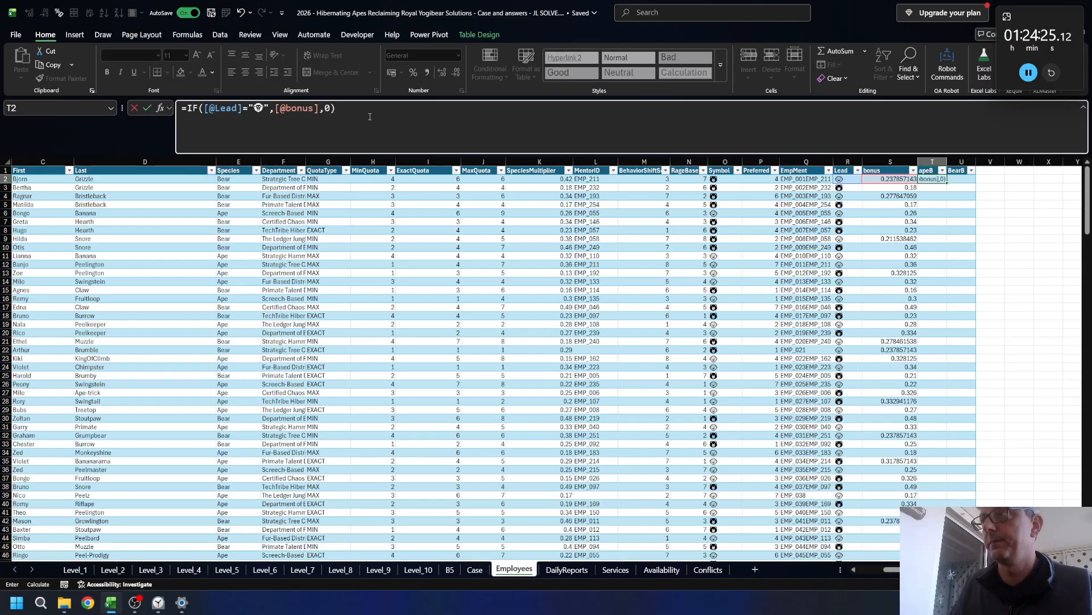
key(Return)
- Copy the formula text from T2 and paste it into U2 in the BearB column
key(Up)
key(Right)
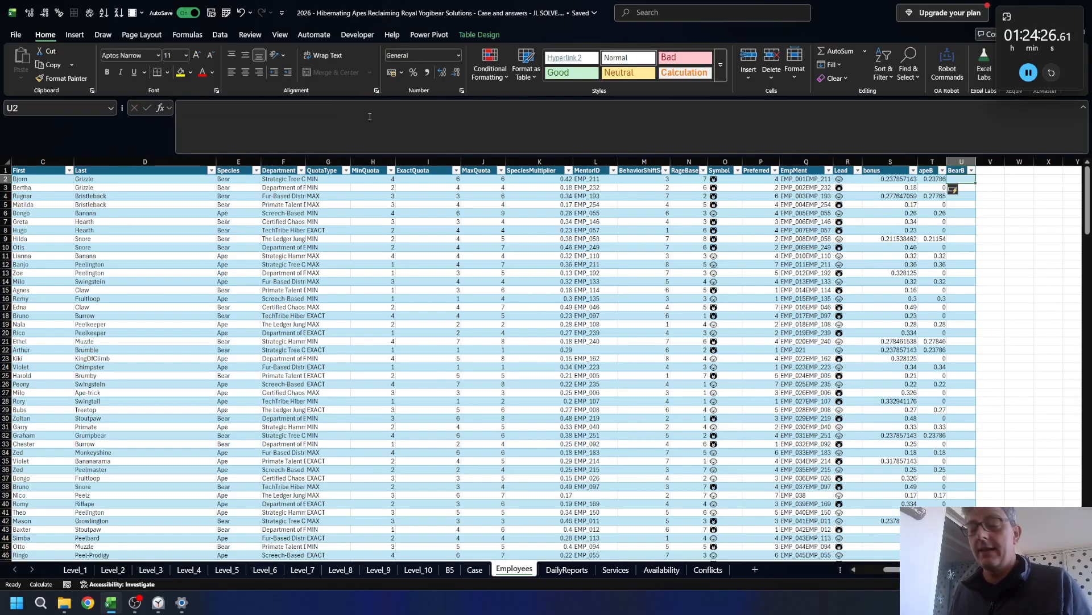
click(370, 116)
key(Escape)
key(Left)
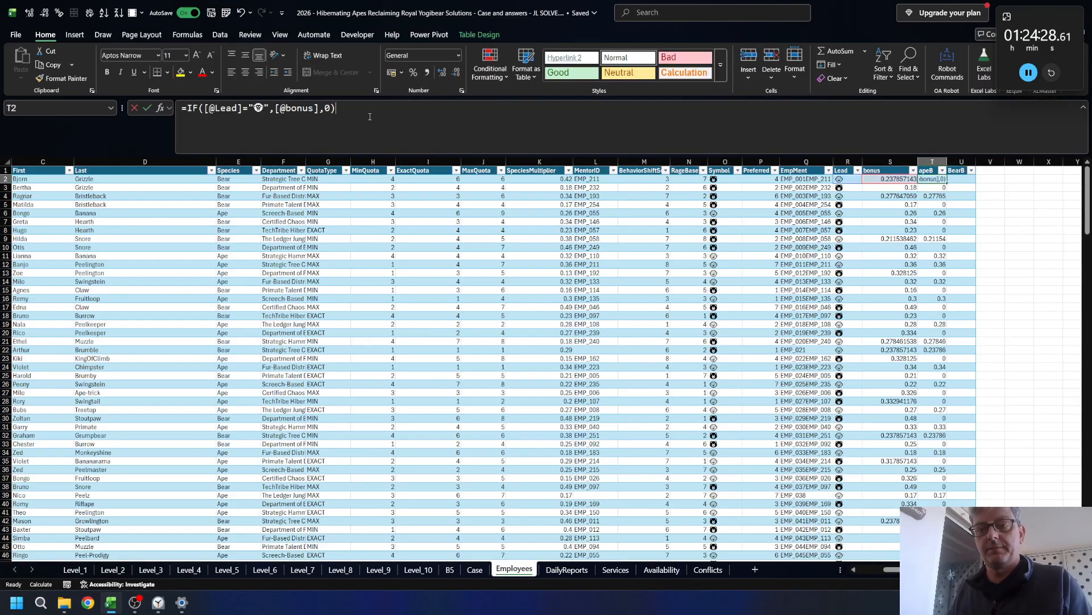
click(370, 117)
key(ctrl+a)
key(ctrl+c)
key(Escape)
key(Right)
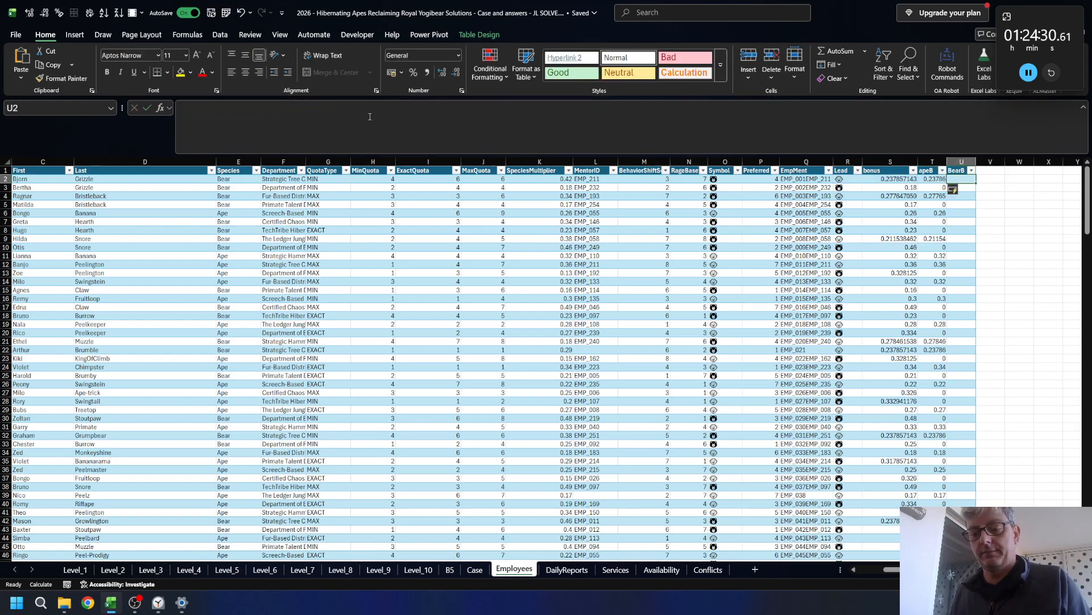
click(370, 116)
key(ctrl+v)
- Swap the IF results in U2 to return 0 when Lead is the ape symbol and the row's bonus otherwise, and enter it
key(Right)
key(Right)
key(Right)
key(Right)
key(Right)
key(Right)
key(Right)
key(Right)
key(Right)
key(Right)
key(Right)
key(Right)
key(Right)
key(Right)
key(Right)
key(Right)
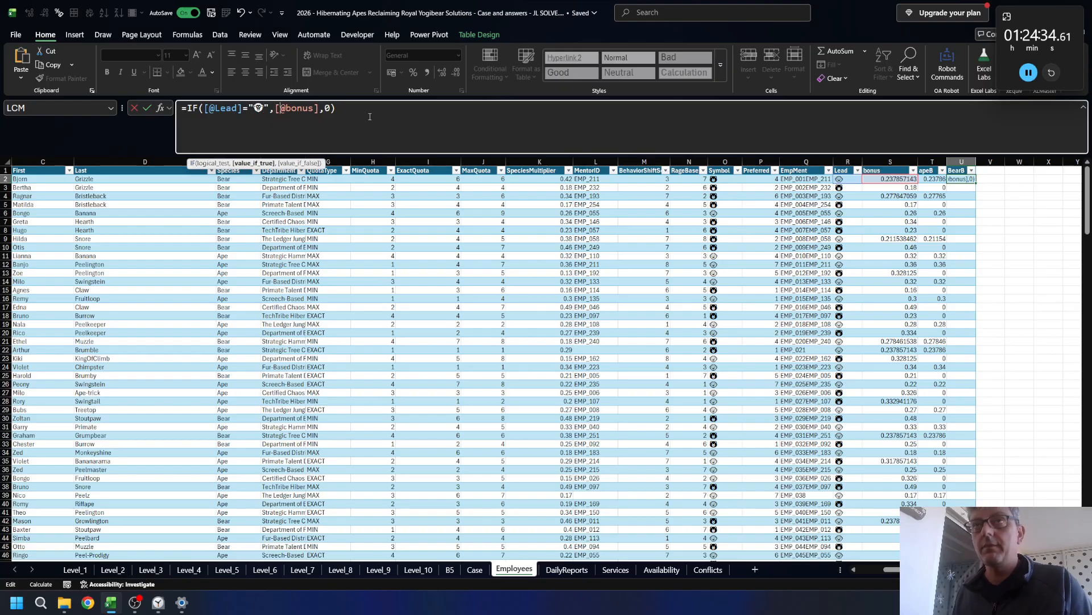
key(Left)
text(0,)
key(End)
key(Left)
key(BackSpace)
key(BackSpace)
key(Return)
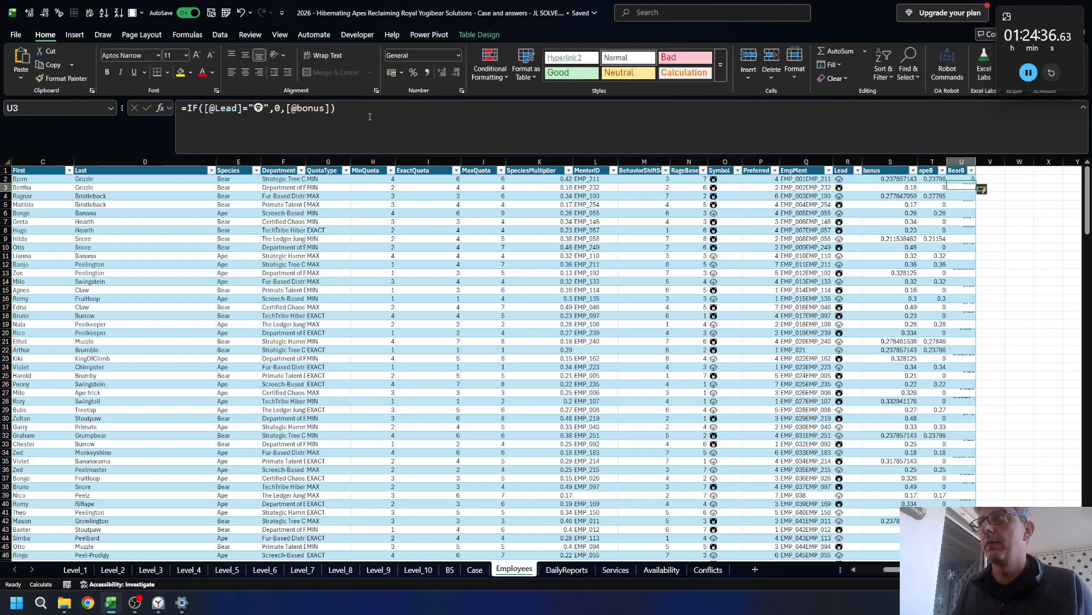
key(Up)
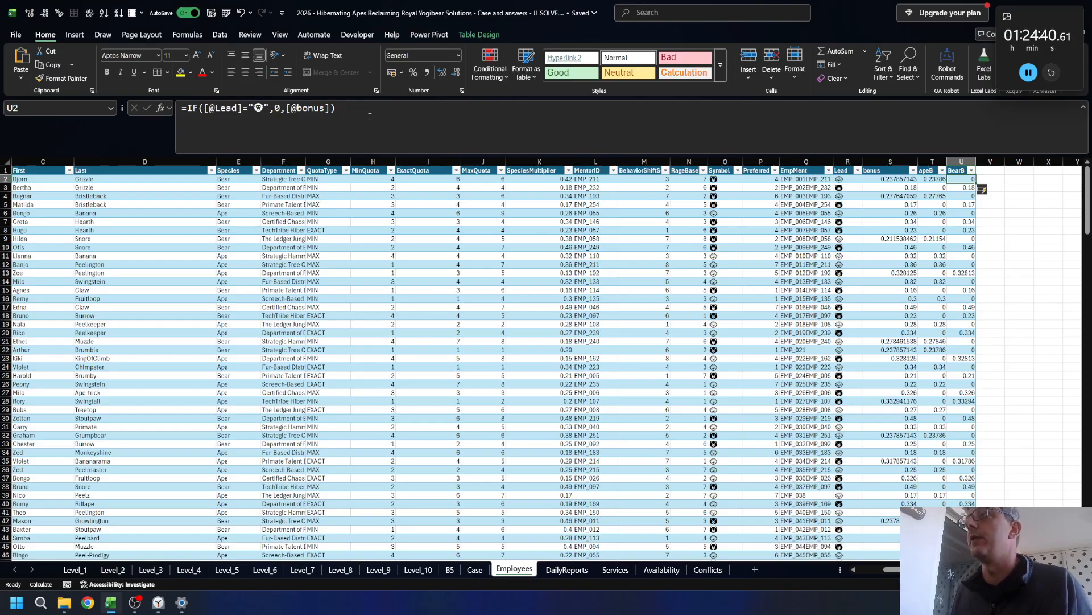
- Review the Roar-yalformance formula and example on the Level_8 sheet, and return to V2 on the Employees sheet
key(Right)
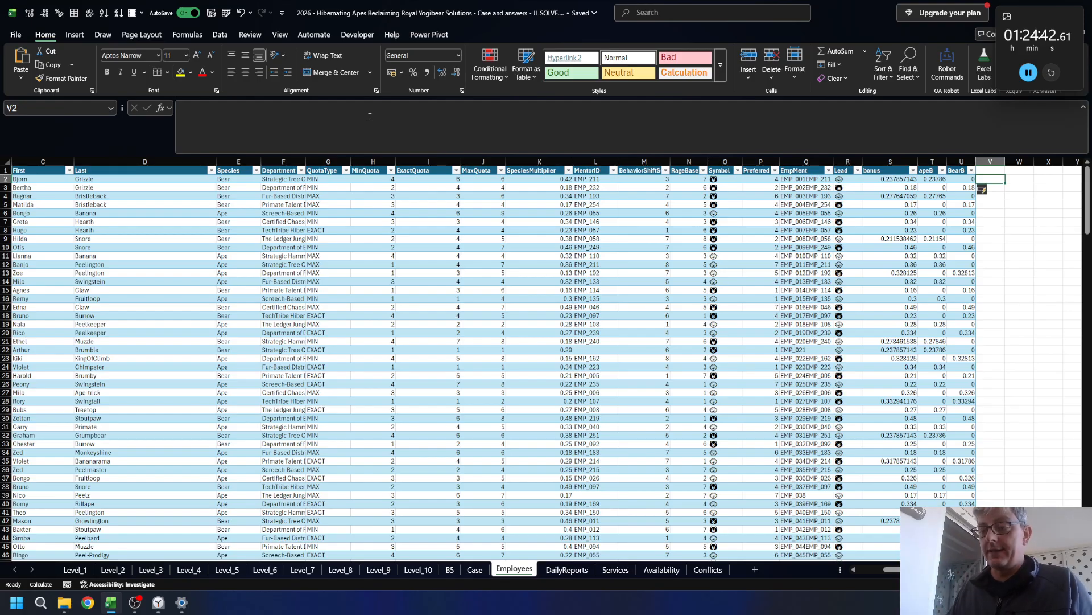
key(ctrl+Page_Up)
key(ctrl+Page_Up)
key(ctrl+Page_Up)
key(ctrl+Page_Up)
key(ctrl+Page_Up)
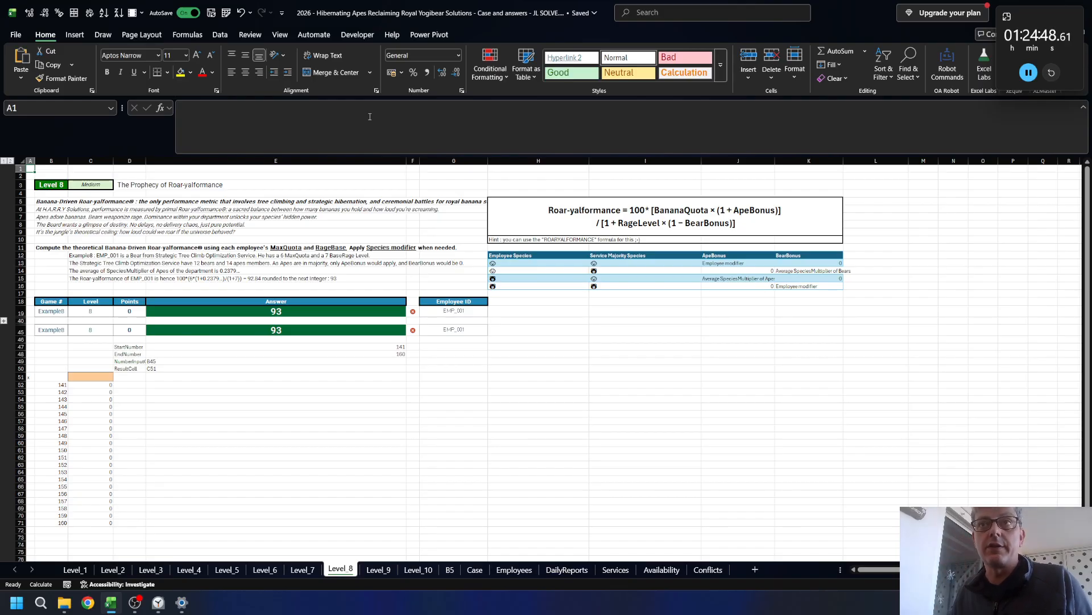
key(ctrl+Page_Down)
key(ctrl+Page_Down)
key(ctrl+Page_Down)
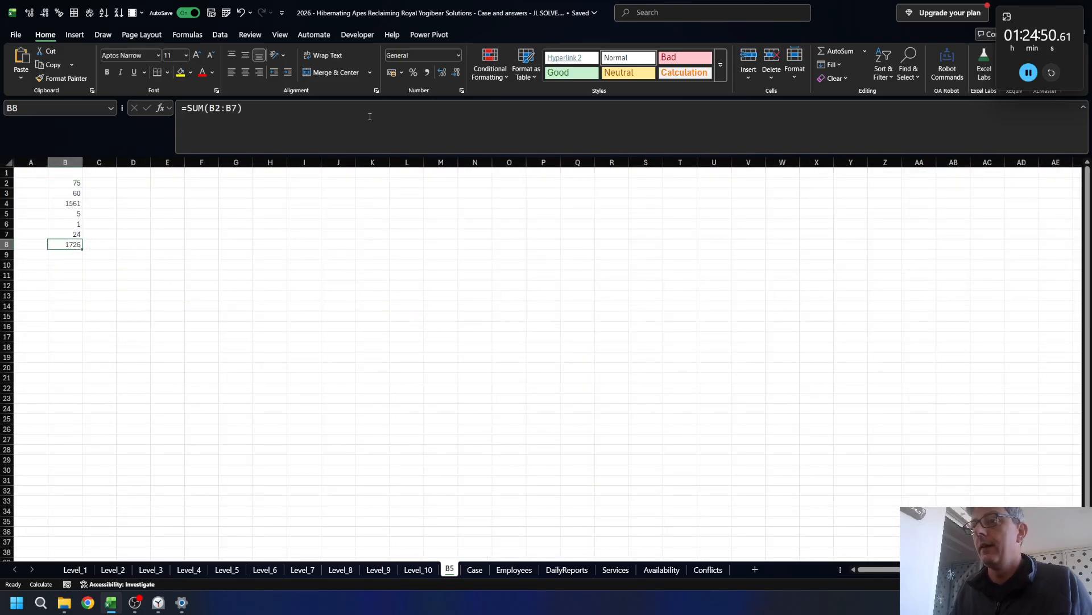
key(ctrl+Page_Up)
key(ctrl+Page_Down)
key(ctrl+Page_Down)
key(ctrl+Page_Down)
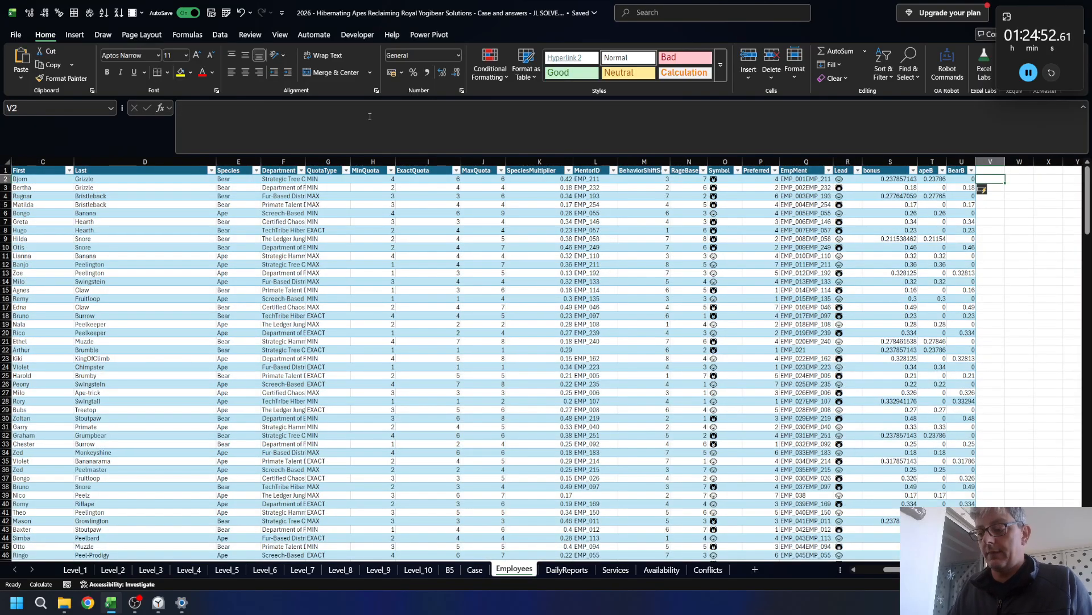
- Start a ROARYALFORMANCE formula in V2 with the row's MaxQuota as the Banana argument
text(=)
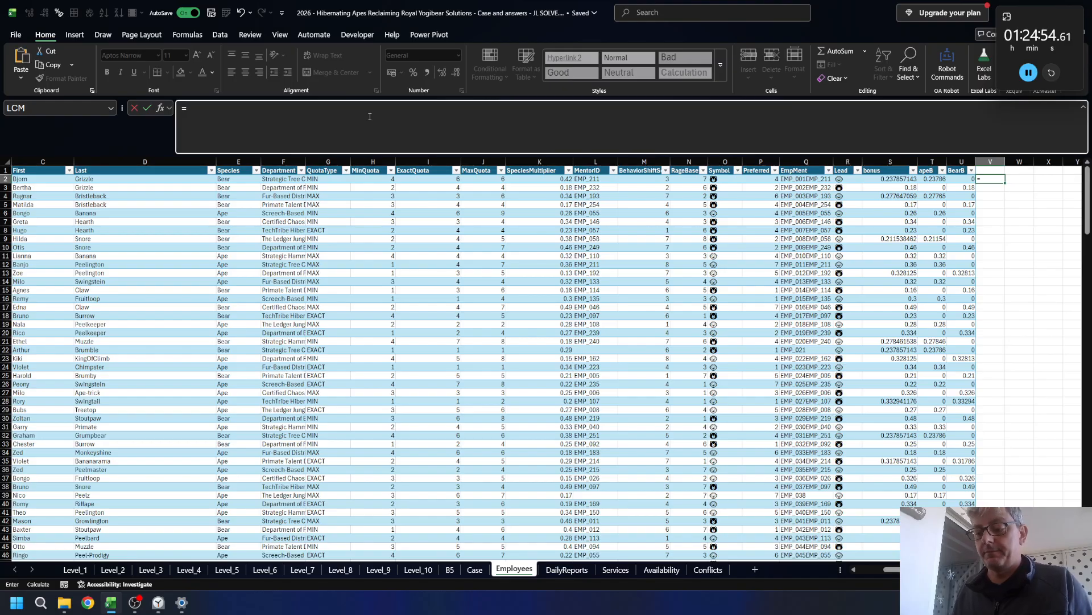
text(ràop)
key(BackSpace)
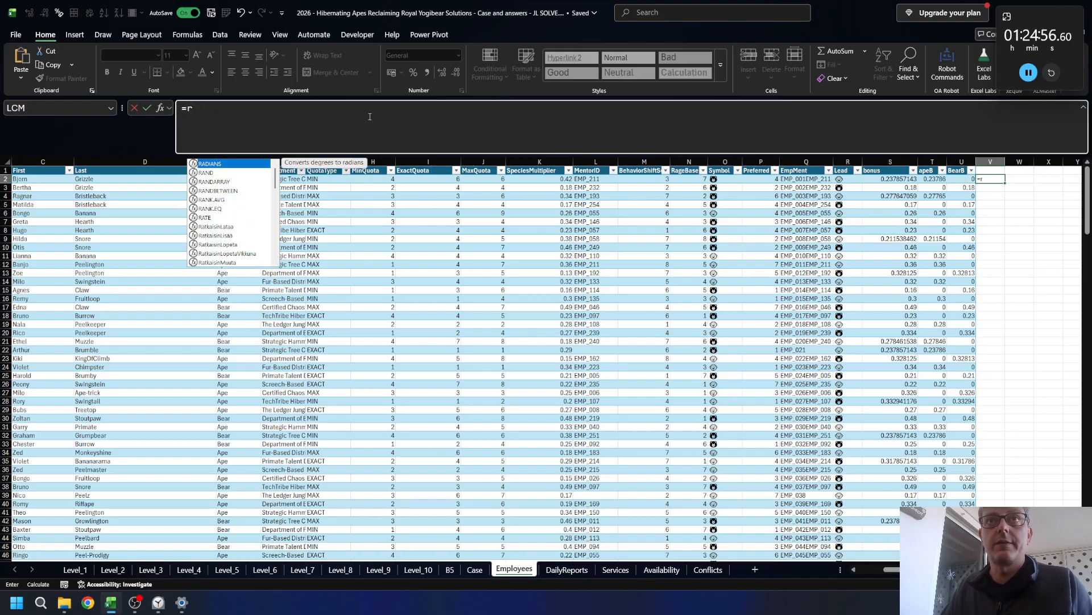
text(o)
key(Tab)
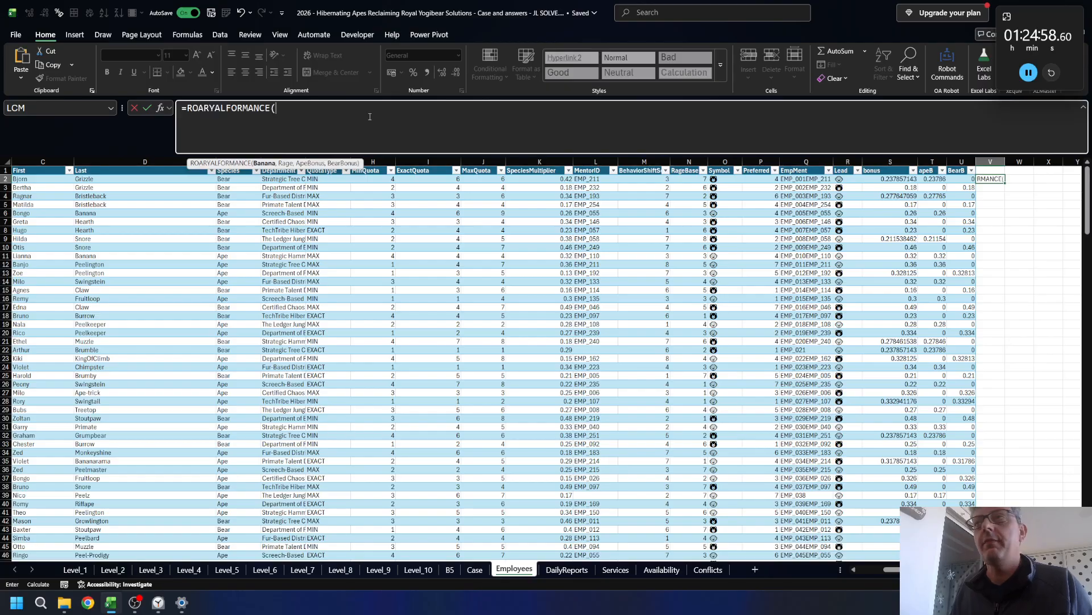
key(Left)
key(Left)
key(Left)
key(Left)
key(Left)
key(Left)
key(Left)
key(Left)
key(Left)
key(Left)
key(Left)
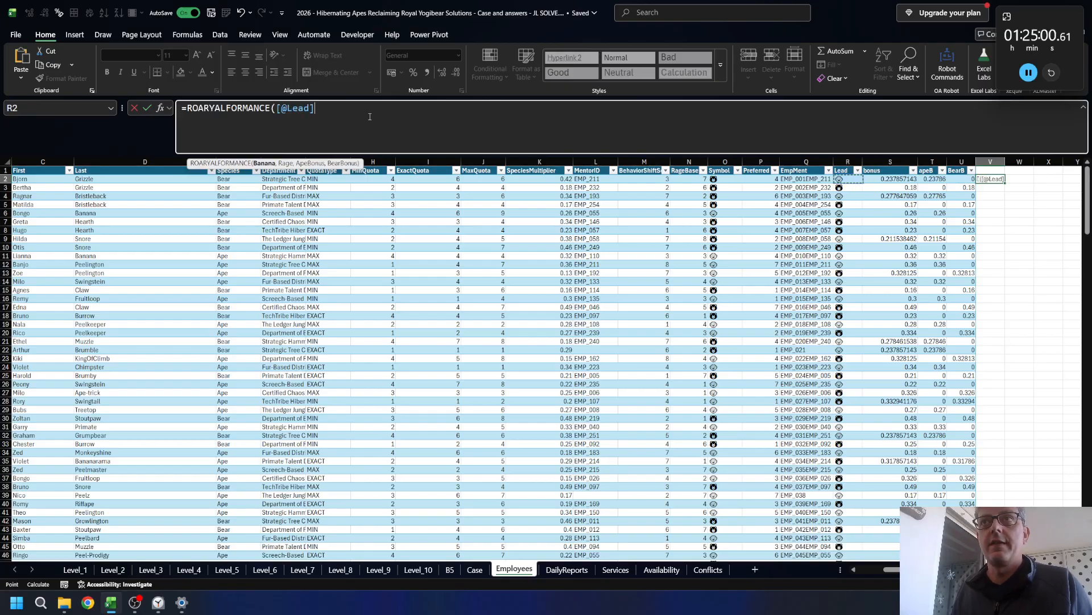
key(Left)
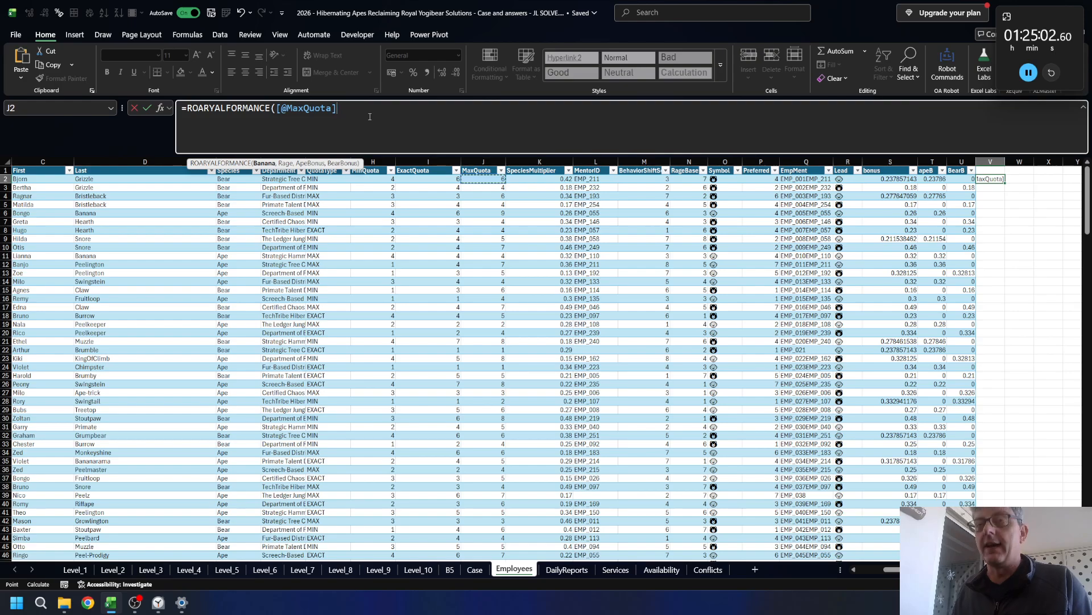
- Add the row's RageBase, apeB and BearB as the remaining ROARYALFORMANCE arguments and enter the formula in V2
text(,)
key(Left)
key(Left)
key(Left)
key(Left)
key(Left)
key(Left)
key(Left)
key(Left)
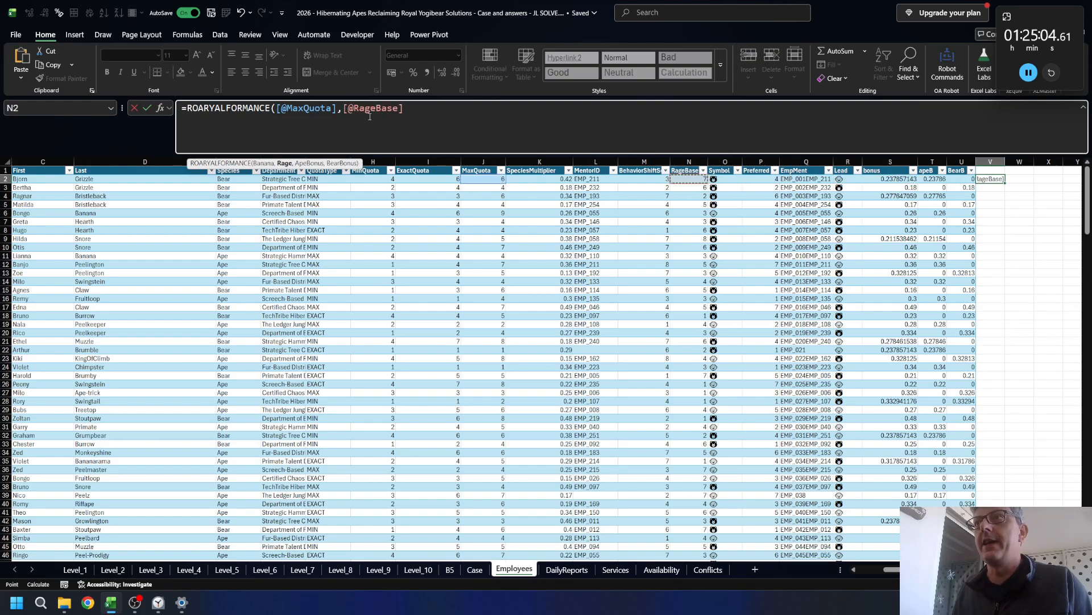
text(,)
key(Left)
key(Left)
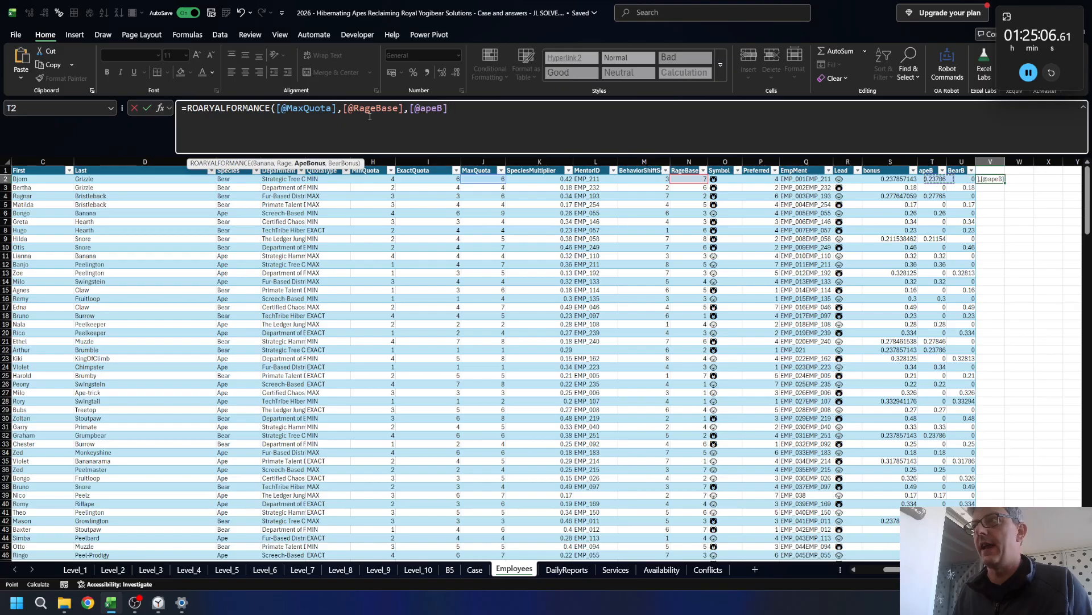
text(,)
key(Left)
key(Return)
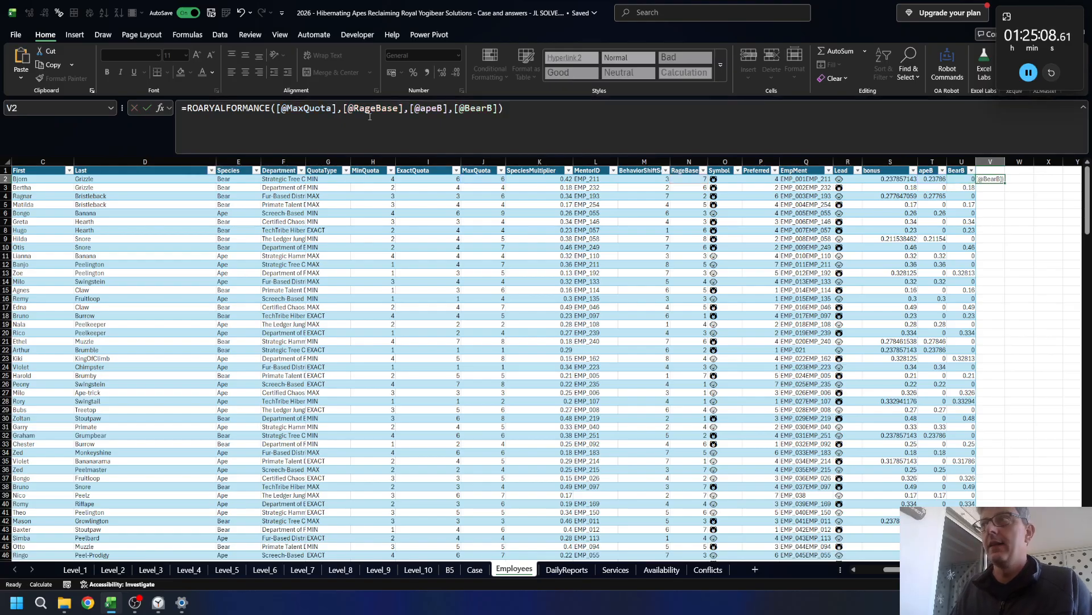
- Rename the table header in V1 to KPI_8, cancelling the file-saving dialog
key(Up)
key(Up)
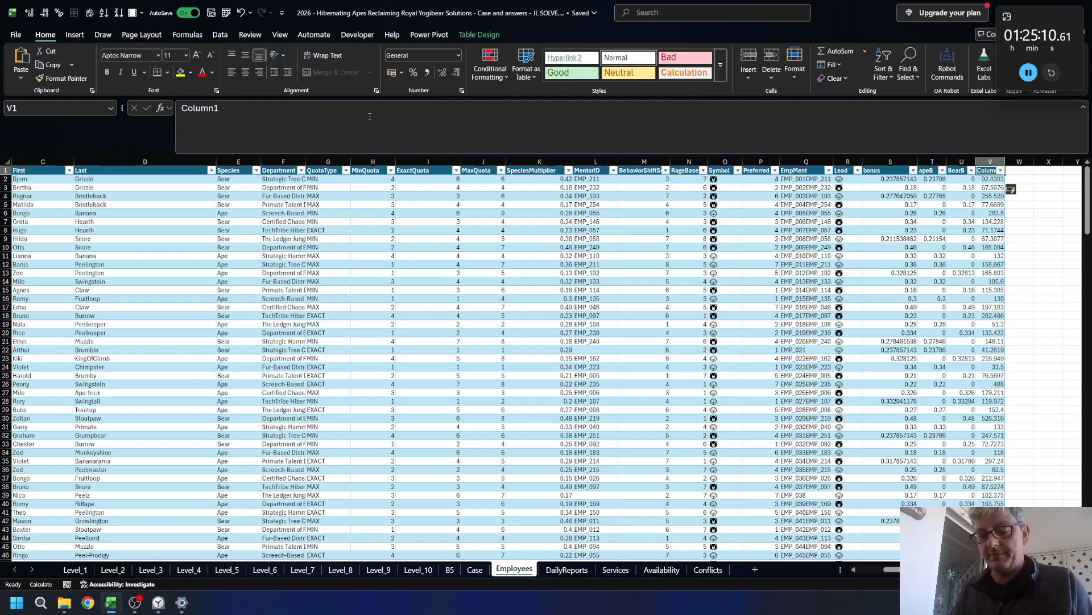
text(KPI)
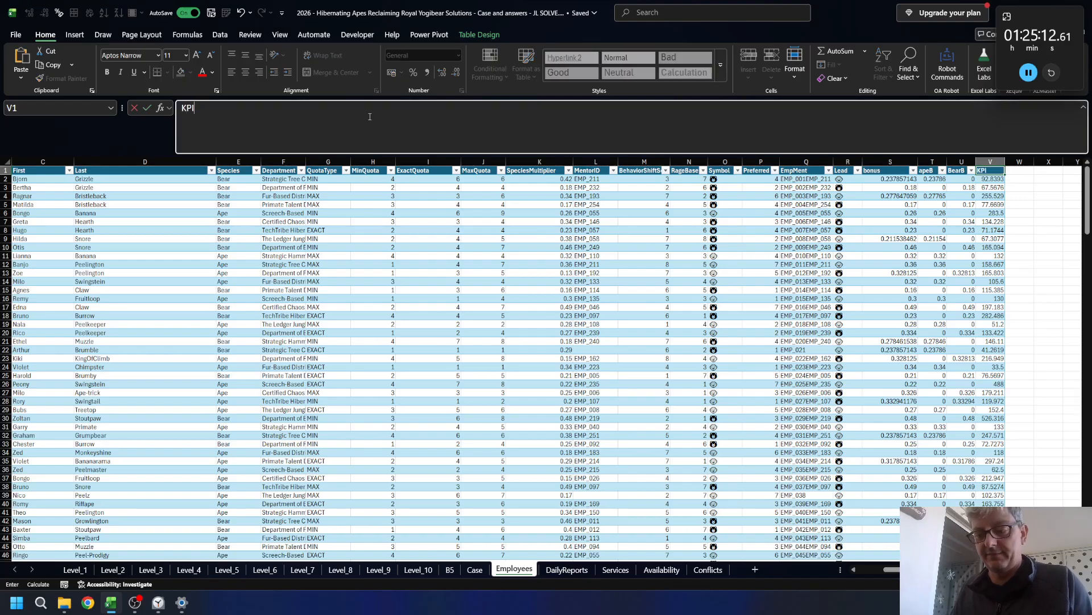
text(8)
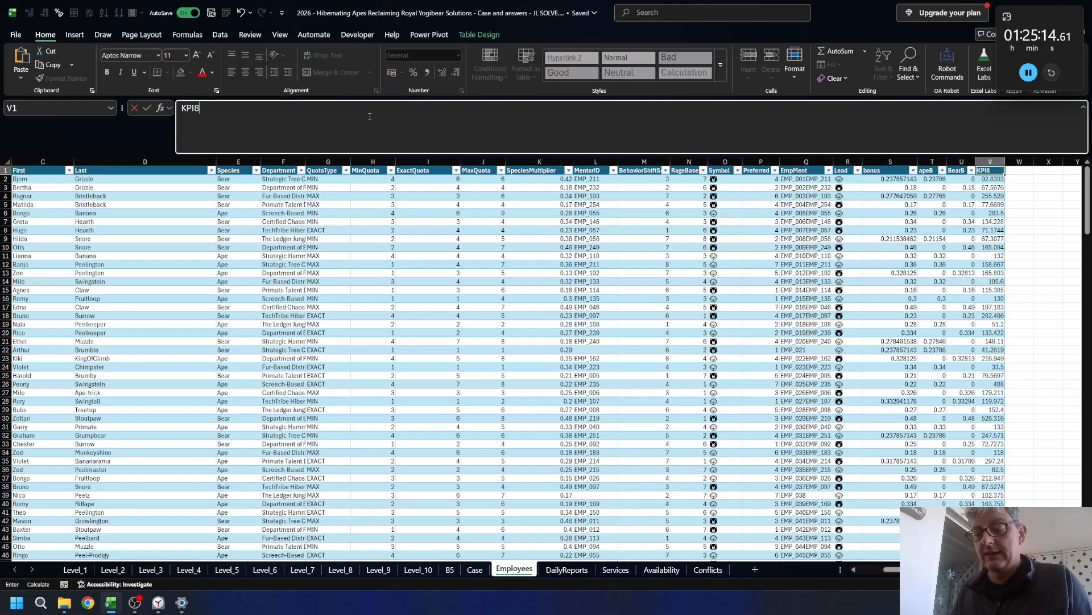
key(BackSpace)
key(Return)
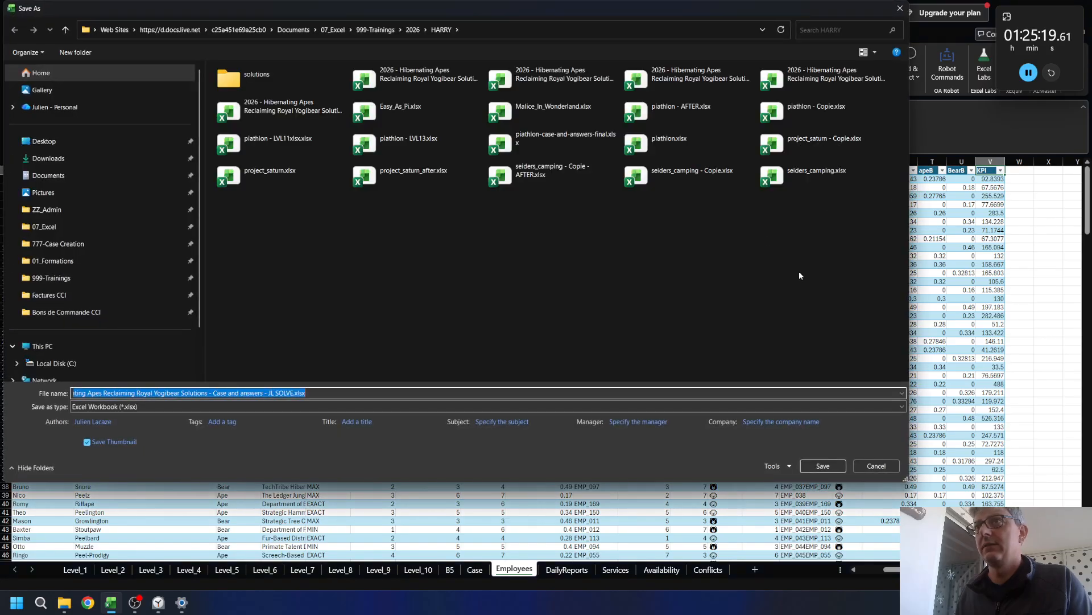
click(878, 466)
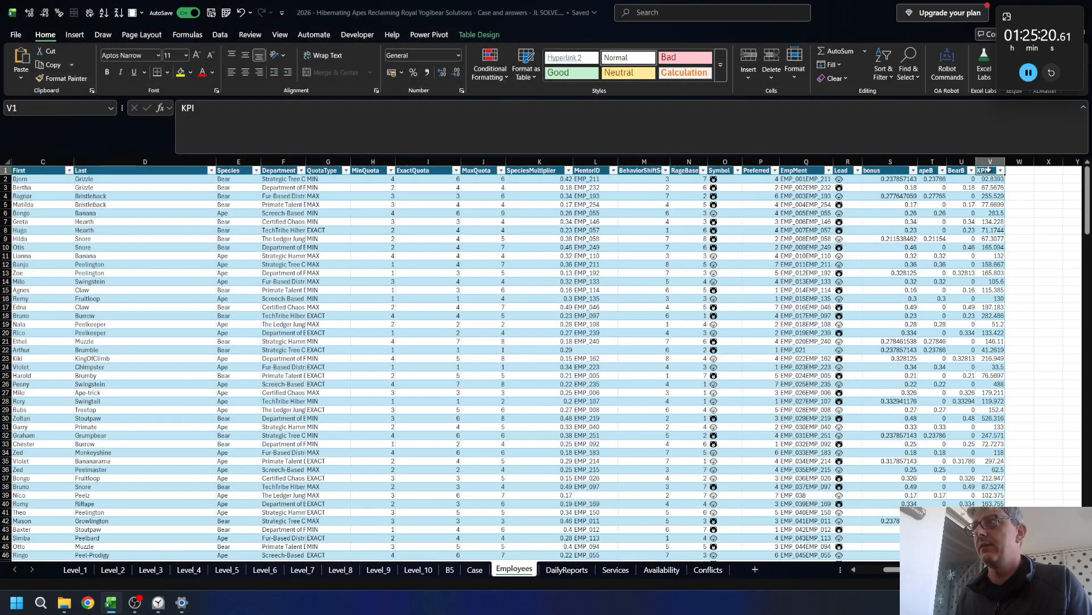
click(544, 120)
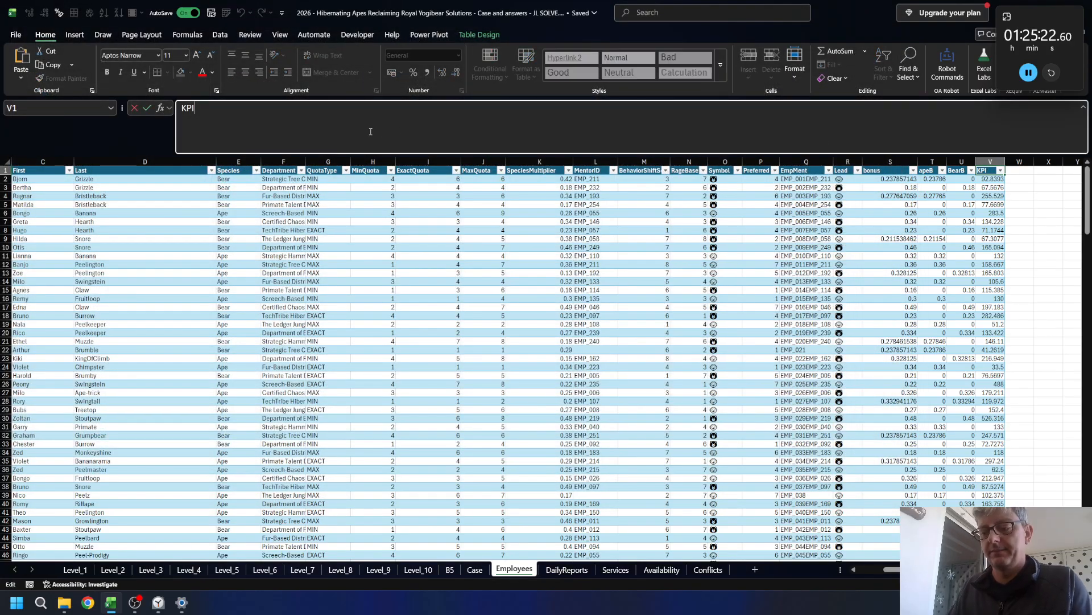
text(_8)
key(Return)
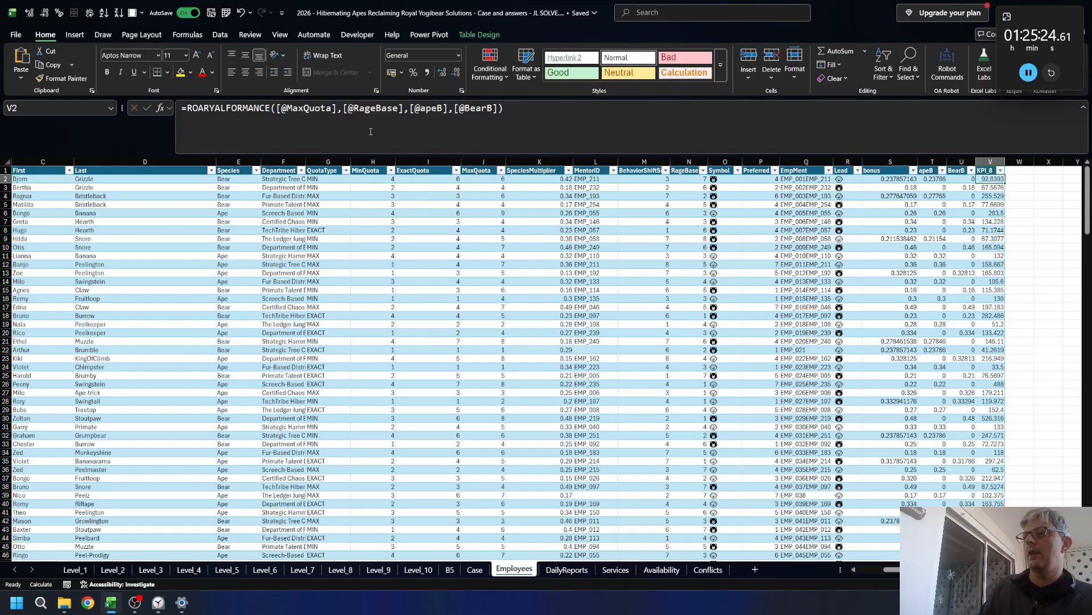
- Format the whole KPI_8 column of the Employees table as numbers with two decimals and a thousands separator
key(ctrl+shift+Down)
key(ctrl+shift+1)
key(ctrl+BackSpace)
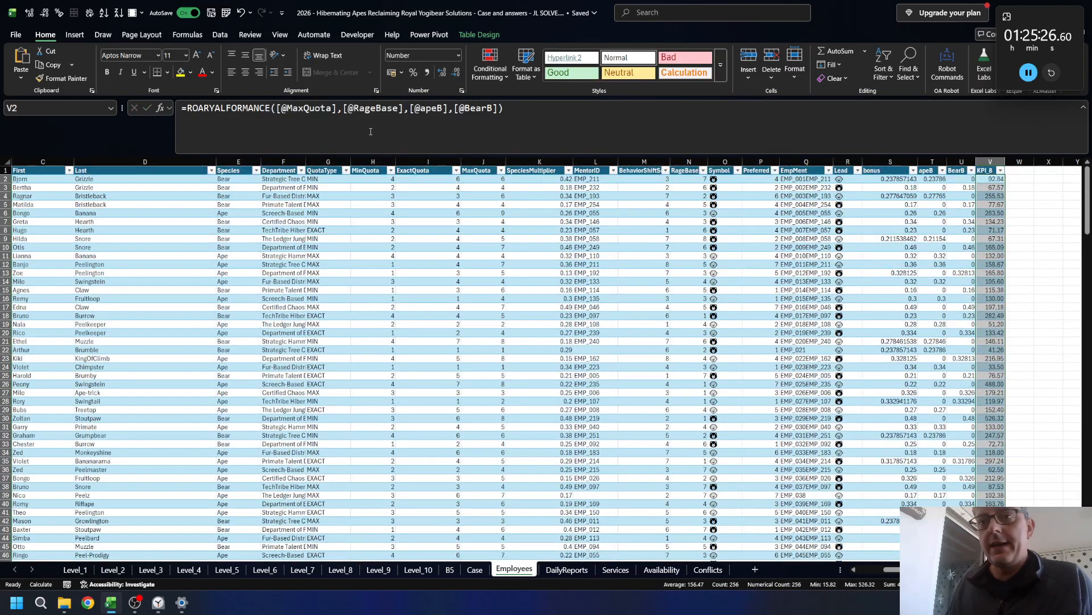
- Check the instructions and worked example on the Level_8 sheet for how the Roar-yalformance answer must be rounded
key(ctrl+Page_Up)
key(ctrl+Page_Up)
key(ctrl+Page_Up)
key(ctrl+Page_Down)
key(ctrl+Page_Down)
key(ctrl+Page_Down)
key(ctrl+Page_Down)
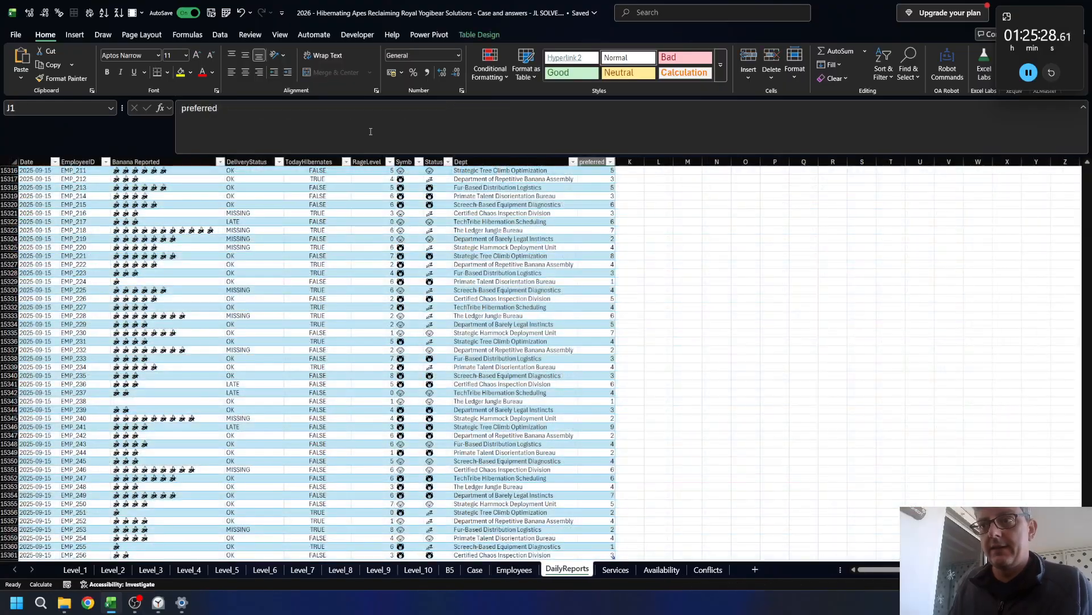
key(ctrl+Page_Up)
key(ctrl+Page_Up)
key(ctrl+Page_Up)
key(ctrl+Page_Up)
key(ctrl+Page_Up)
key(ctrl+Page_Up)
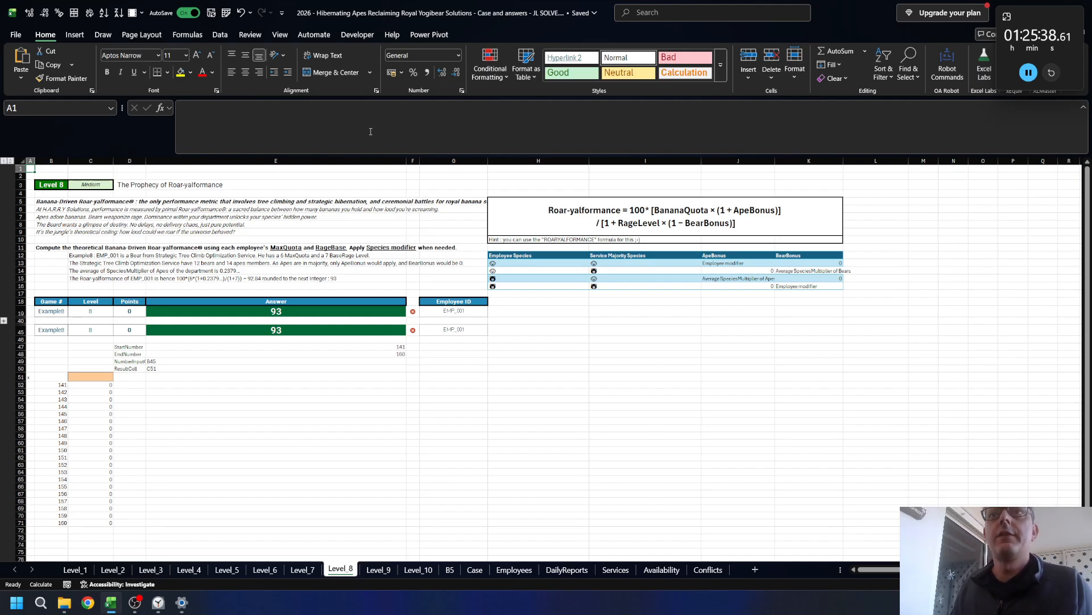
key(ctrl+Page_Down)
key(ctrl+Page_Up)
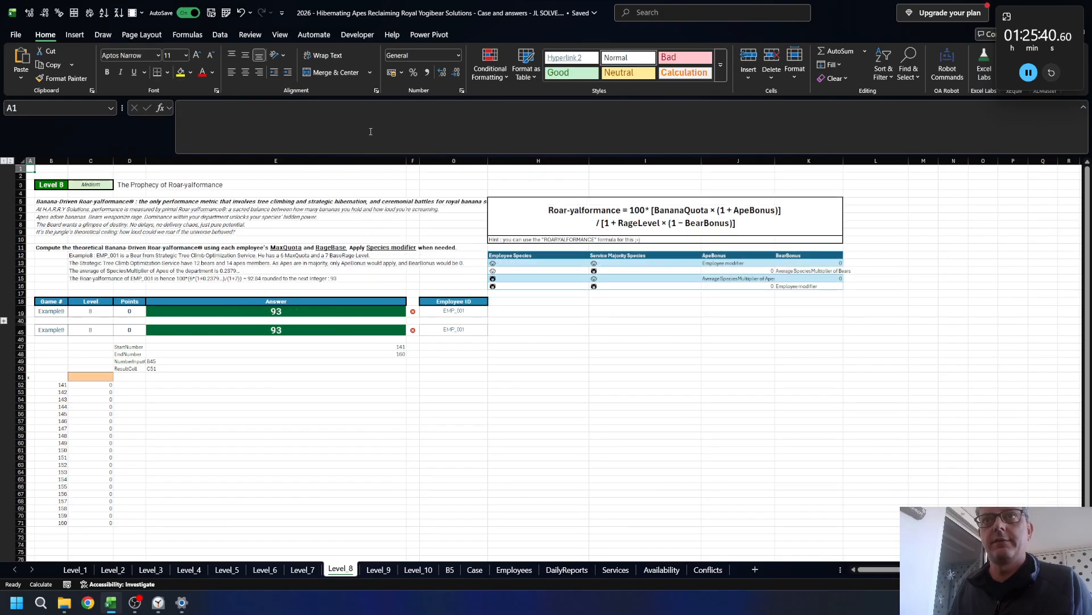
- Wrap the KPI_8 formula in V2 of the Employees sheet in ROUND with 0 decimal places
key(ctrl+Page_Down)
key(ctrl+Page_Down)
key(ctrl+Page_Down)
key(ctrl+Page_Down)
key(ctrl+Page_Down)
key(ctrl+Page_Down)
key(ctrl+Page_Up)
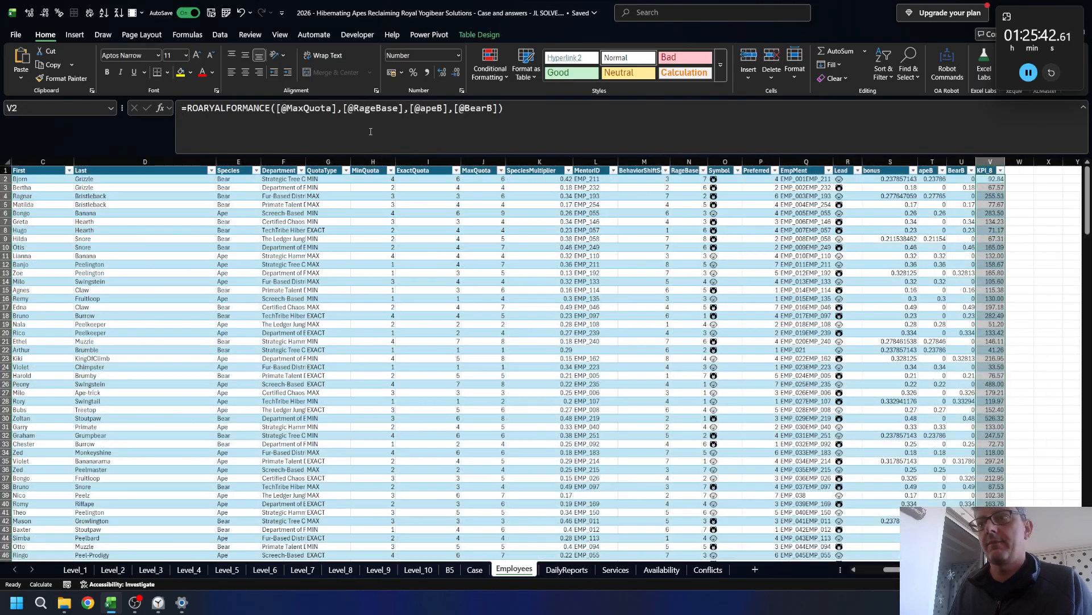
key(F2)
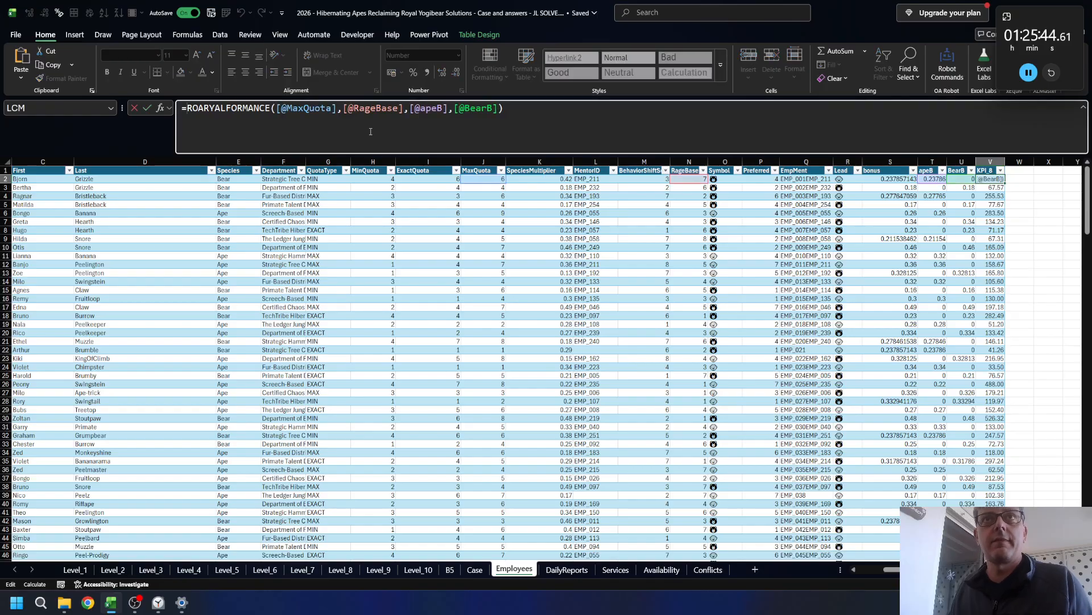
text(ROUND()
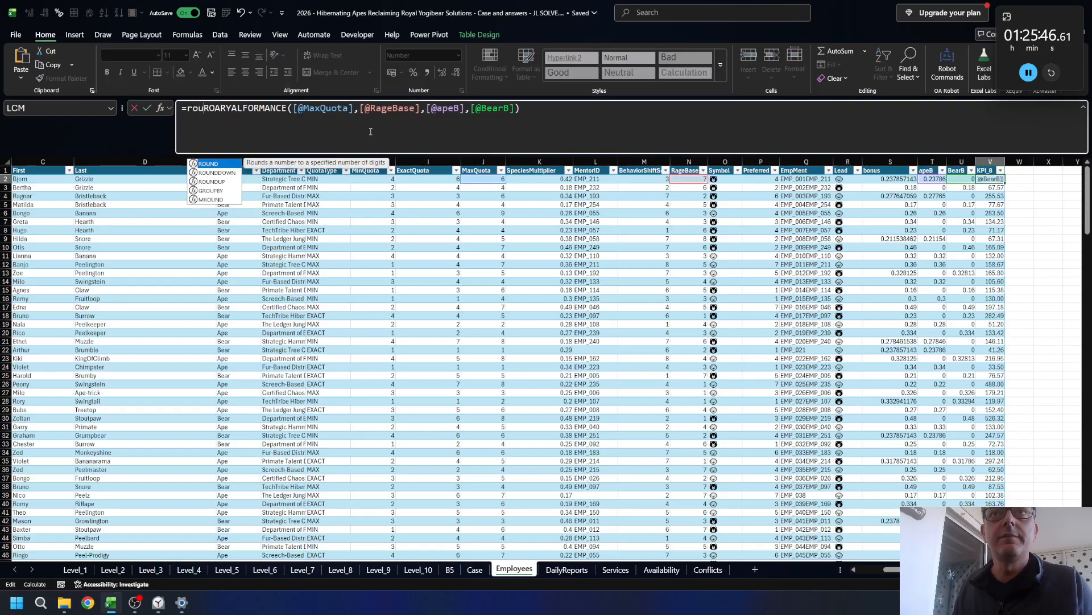
key(End)
text())
text(,0))
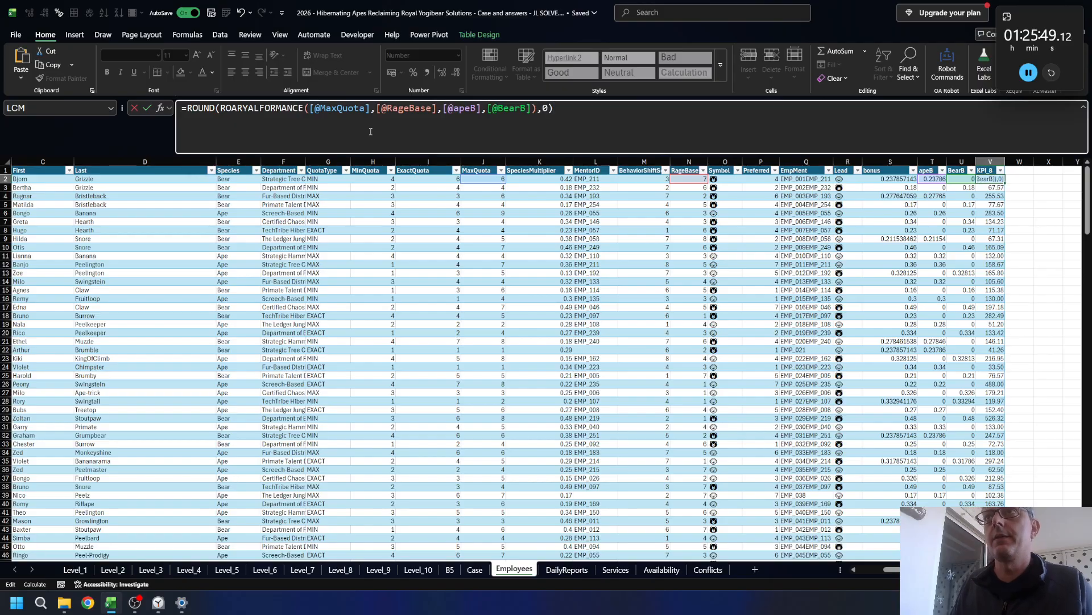
key(ctrl+Return)
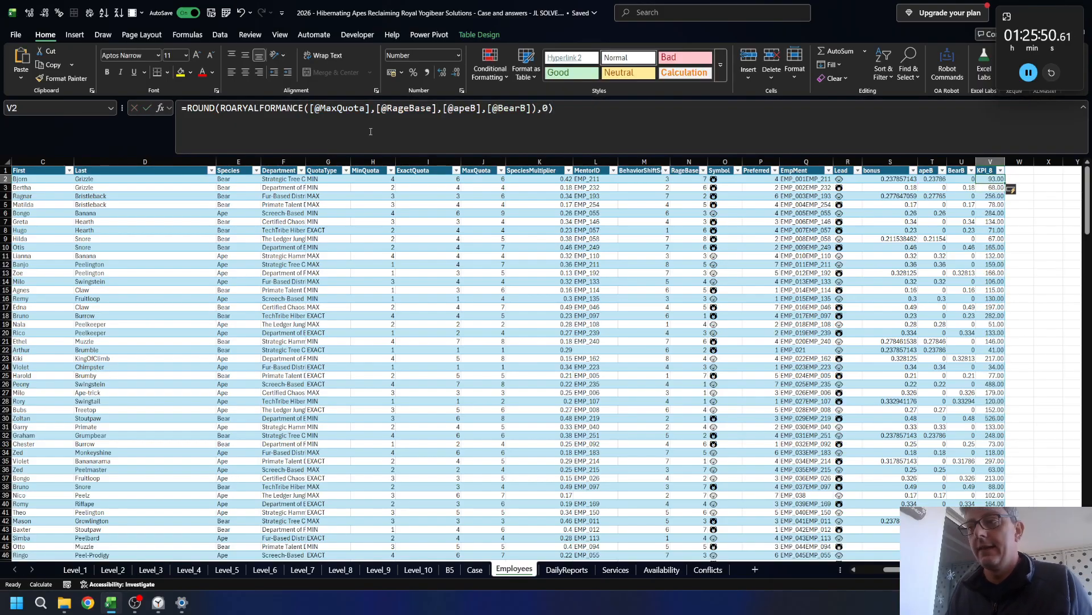
- Start an XLOOKUP in the Level 8 example answer cell E343 on the Case sheet, using the Employee ID in G343 as lookup value
key(ctrl+Page_Up)
key(Down)
key(Down)
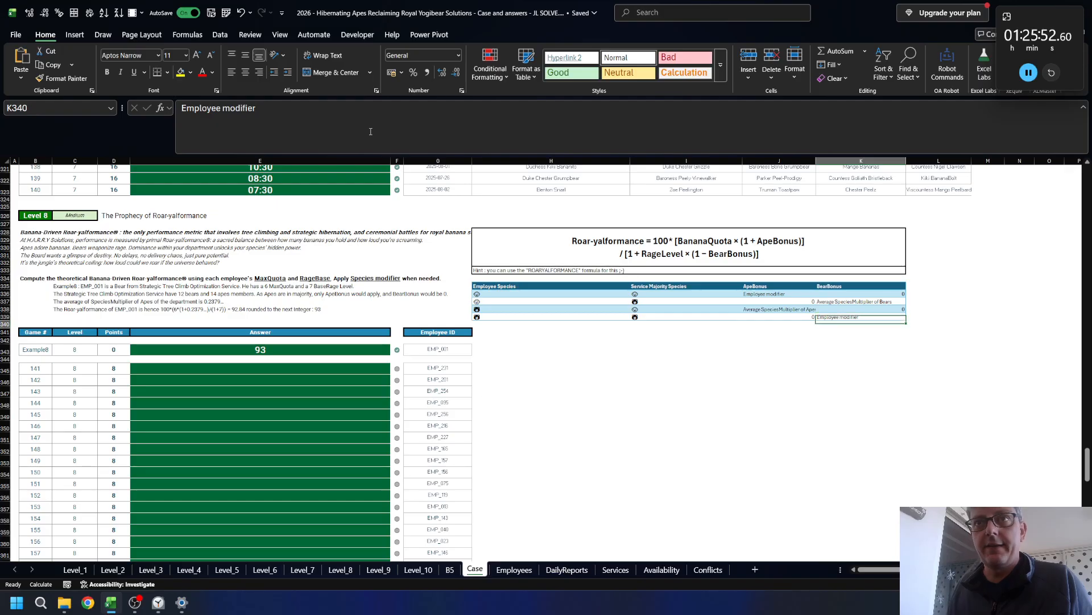
click(311, 349)
text(=XLOOKUP()
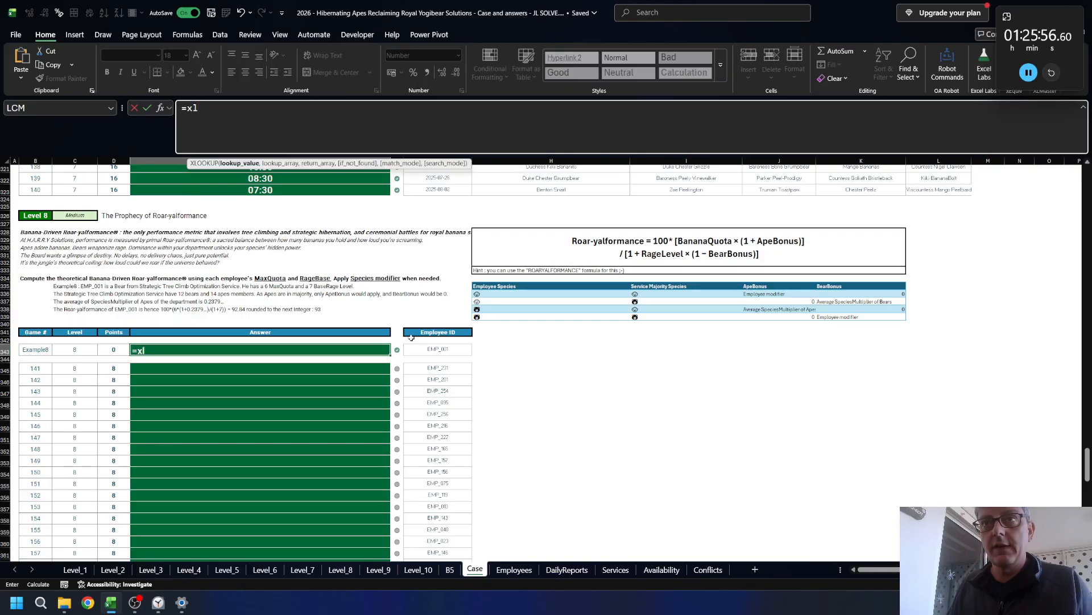
key(Right)
key(Right)
text(,)
- Complete the XLOOKUP with EmployeesTable[EmployeeID] as the lookup array and EmployeesTable[KPI_8] as the return array
key(ctrl+Page_Down)
key(ctrl+Page_Down)
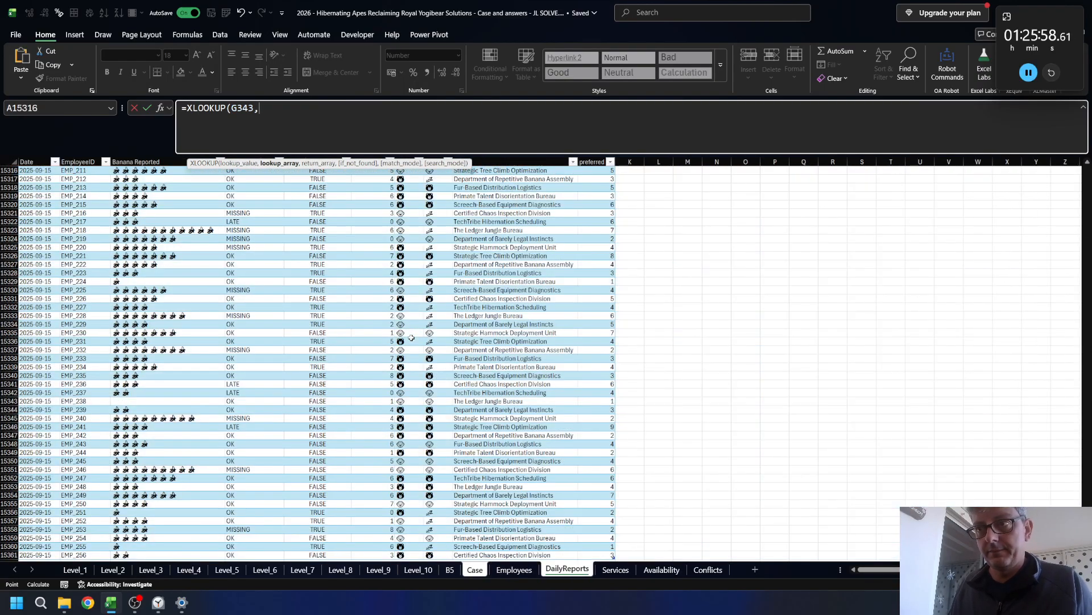
key(ctrl+Page_Up)
key(ctrl+Up)
key(Left)
key(Left)
key(Down)
key(ctrl+shift+Down)
text(,)
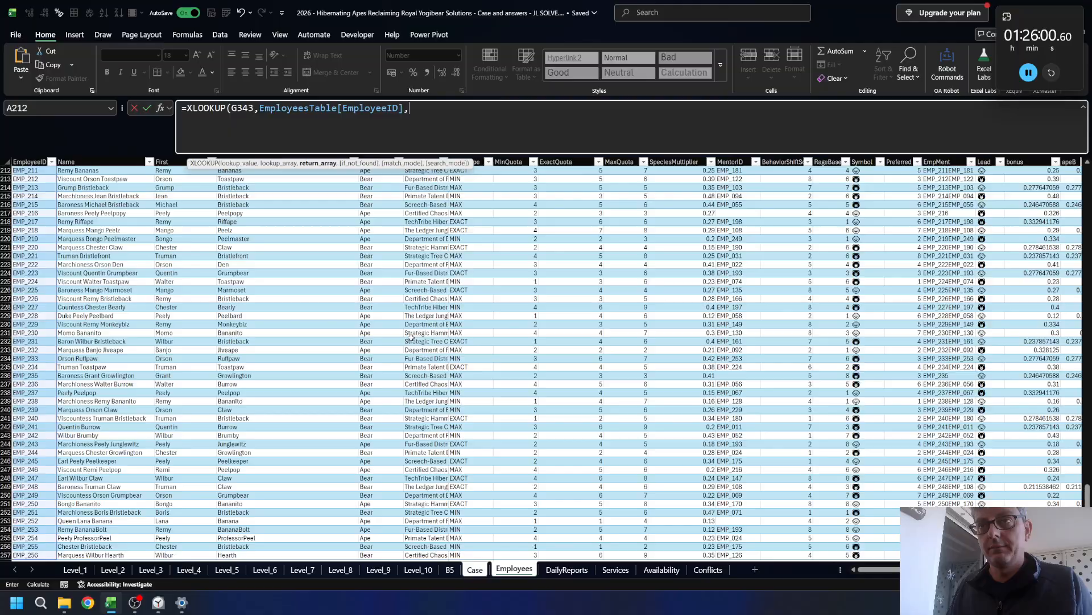
key(ctrl+Right)
key(Down)
key(ctrl+shift+Down)
key(Return)
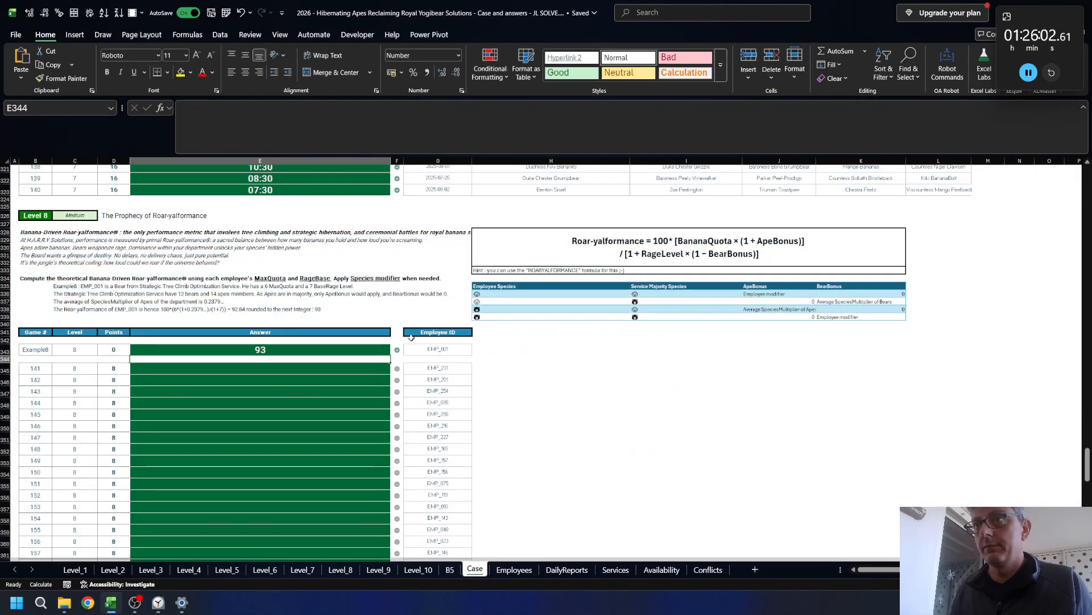
- Copy the XLOOKUP formula from E343 into the Level 8 answer cells E345:E364 for games 141 to 160
key(Up)
key(ctrl+c)
key(Down)
key(Down)
key(ctrl+shift+Down)
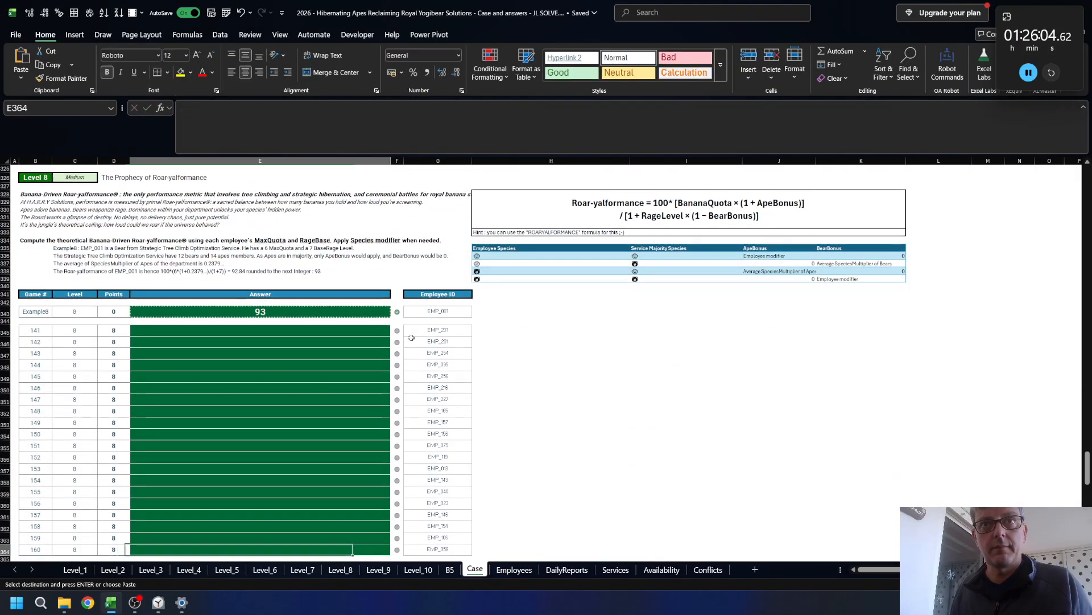
key(ctrl+v)
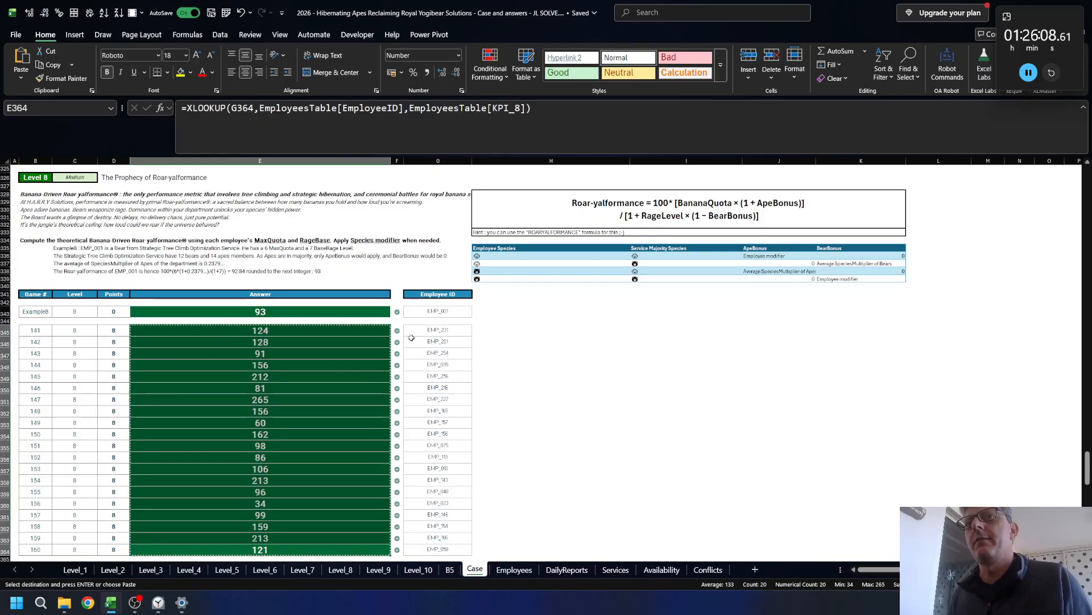
- Read the Level 9 task description and example on the Case sheet, including the true banana delivery and daily rage level rules
scroll(358, 365, down, 8)
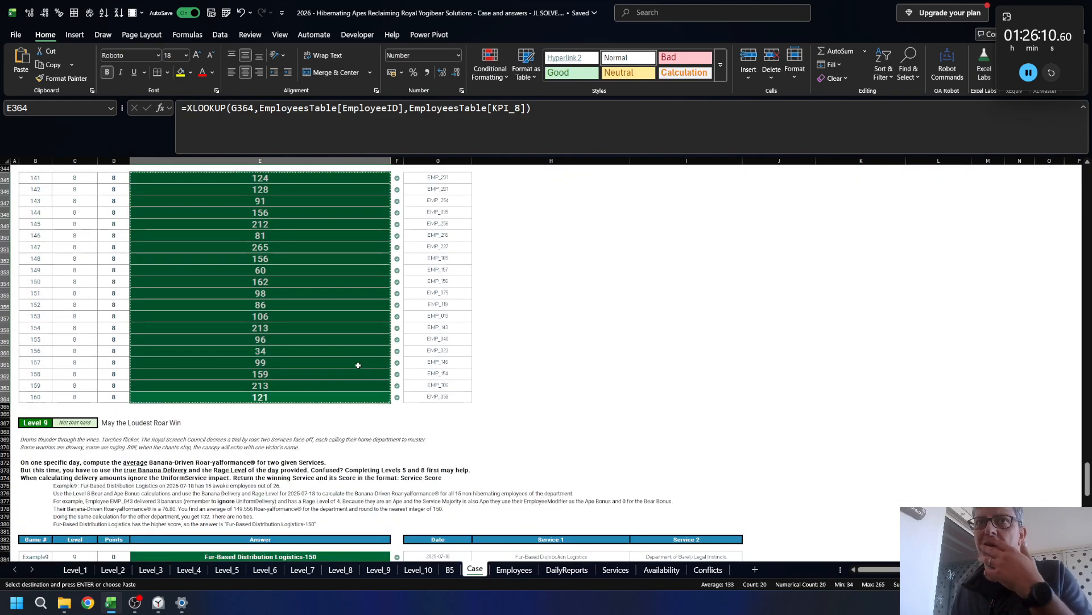
click(586, 356)
key(Escape)
scroll(575, 362, down, 5)
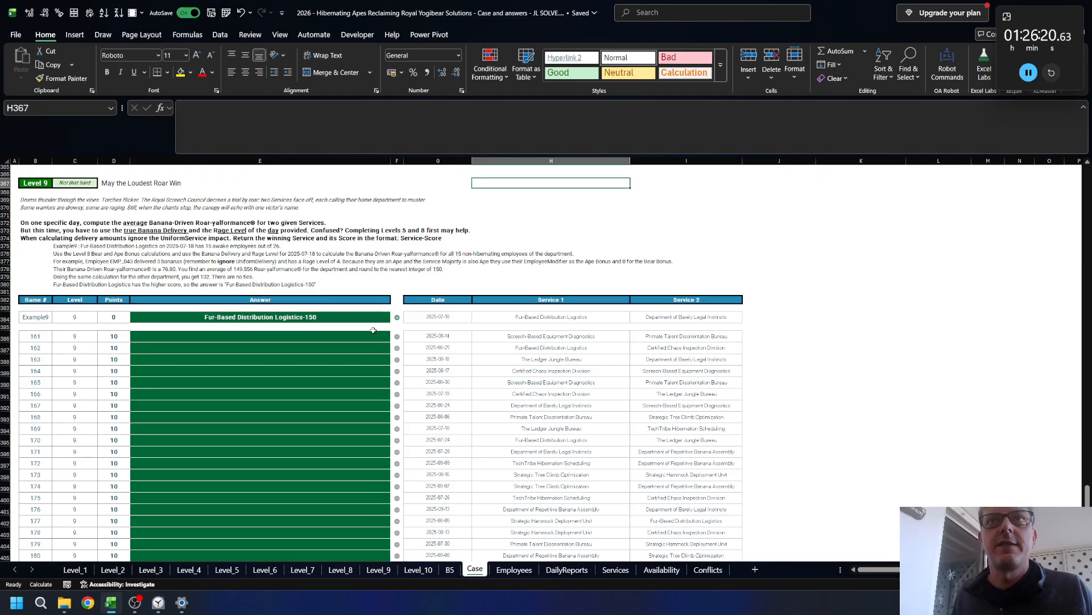
click(140, 231)
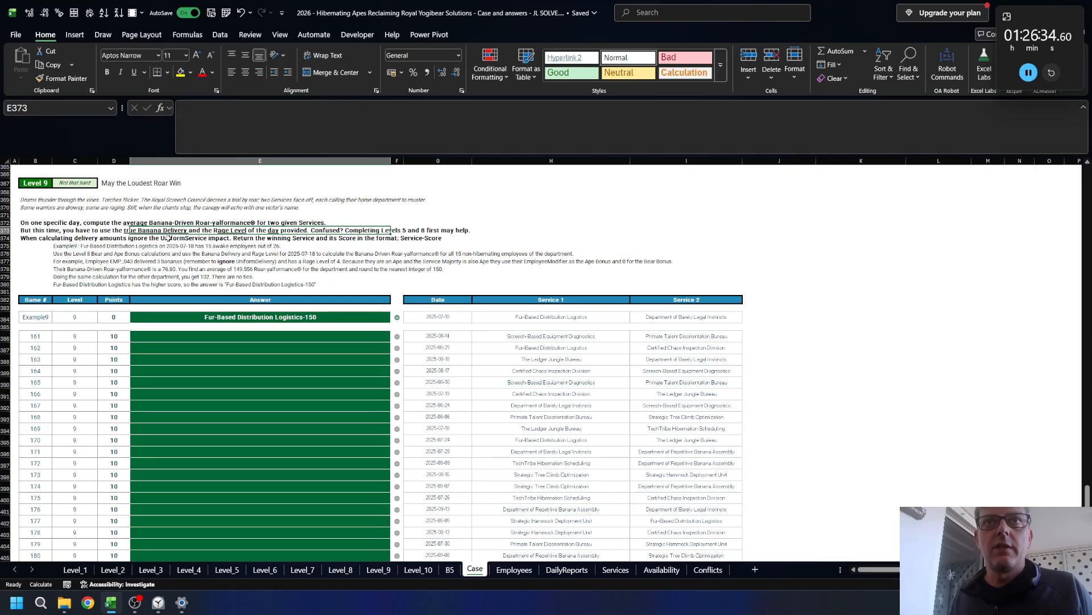
key(Down)
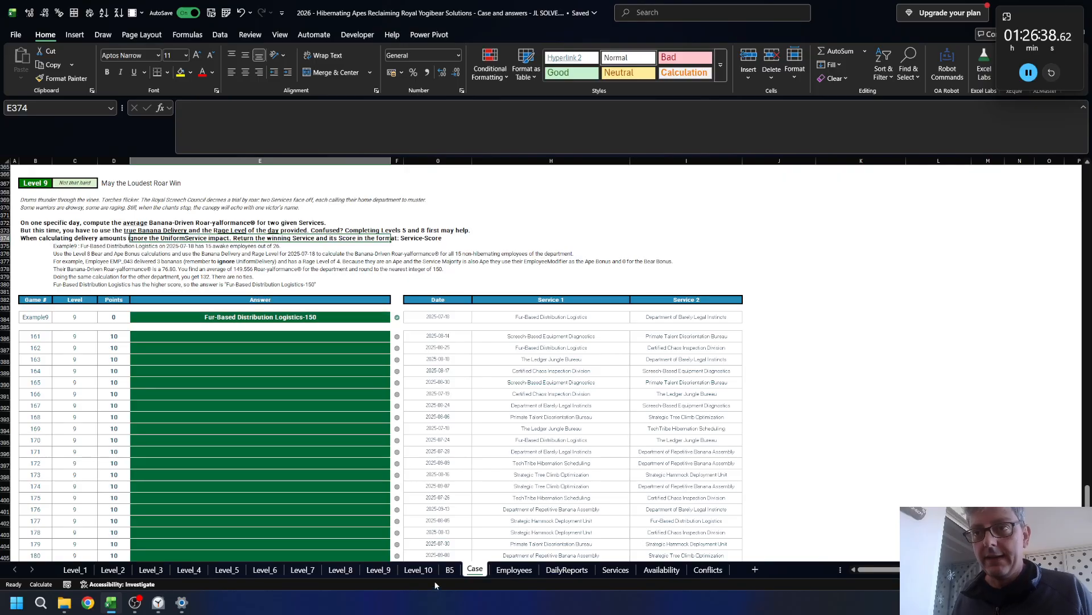
- On the Level_5 sheet, start wrapping the Actual formula in R56 in LET with the names status, rage, pref and report, leaving their values empty
click(262, 569)
click(236, 569)
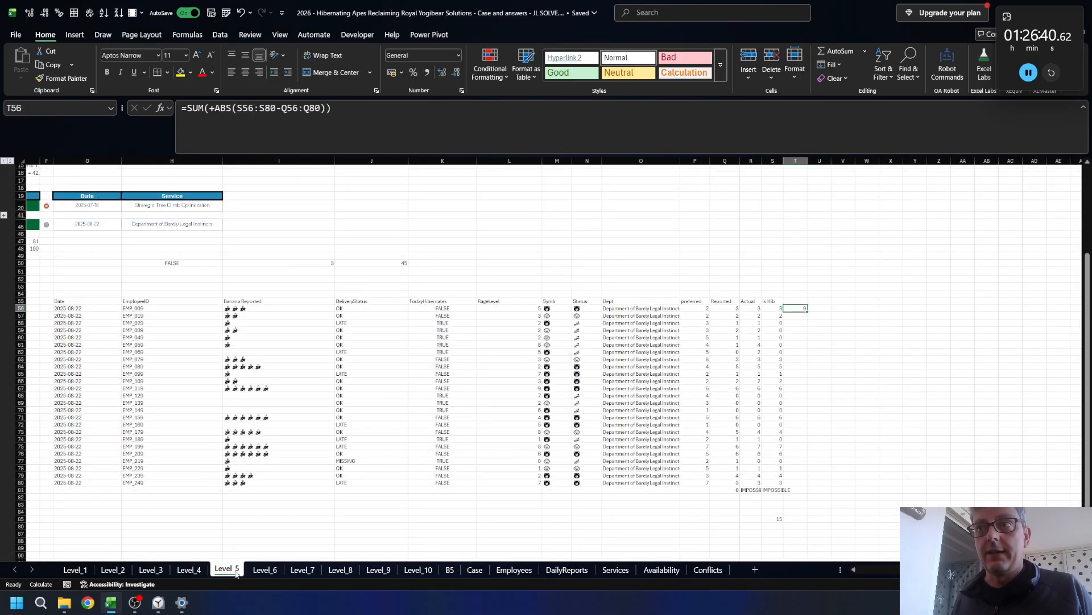
click(750, 309)
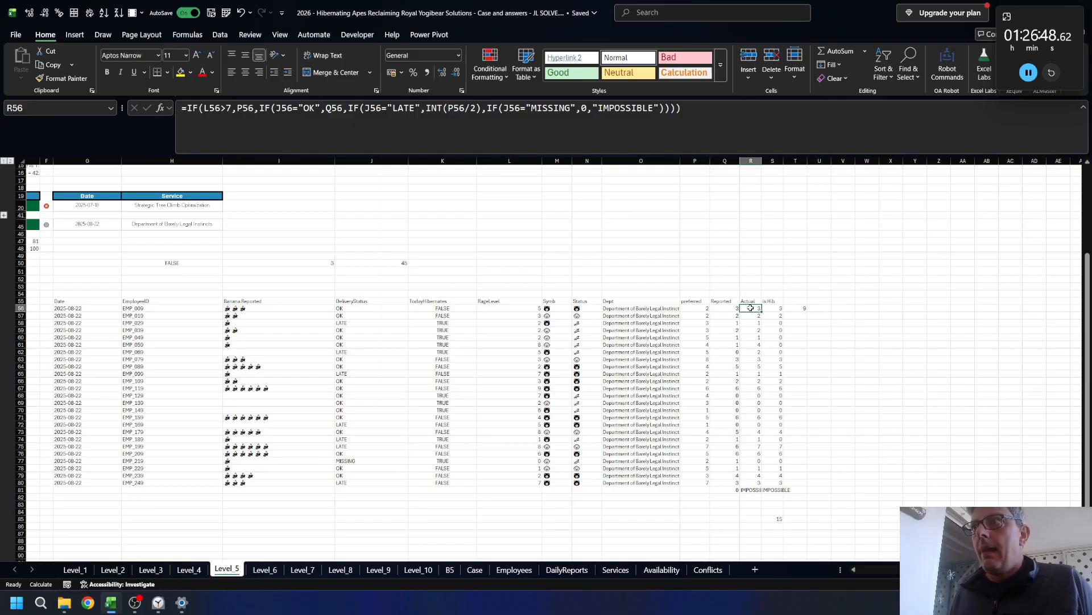
click(732, 114)
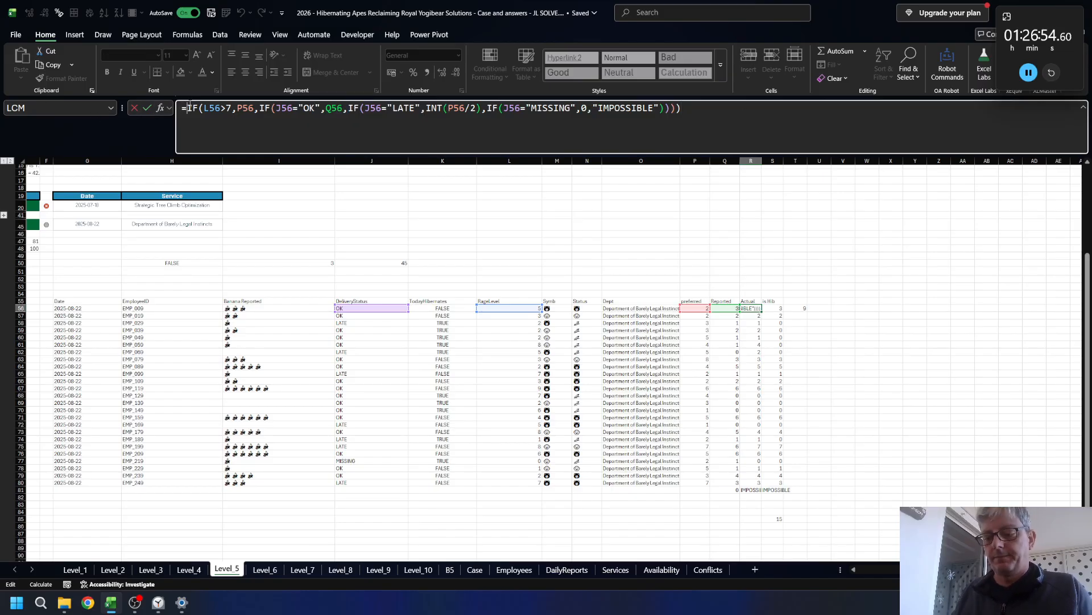
text(LET()
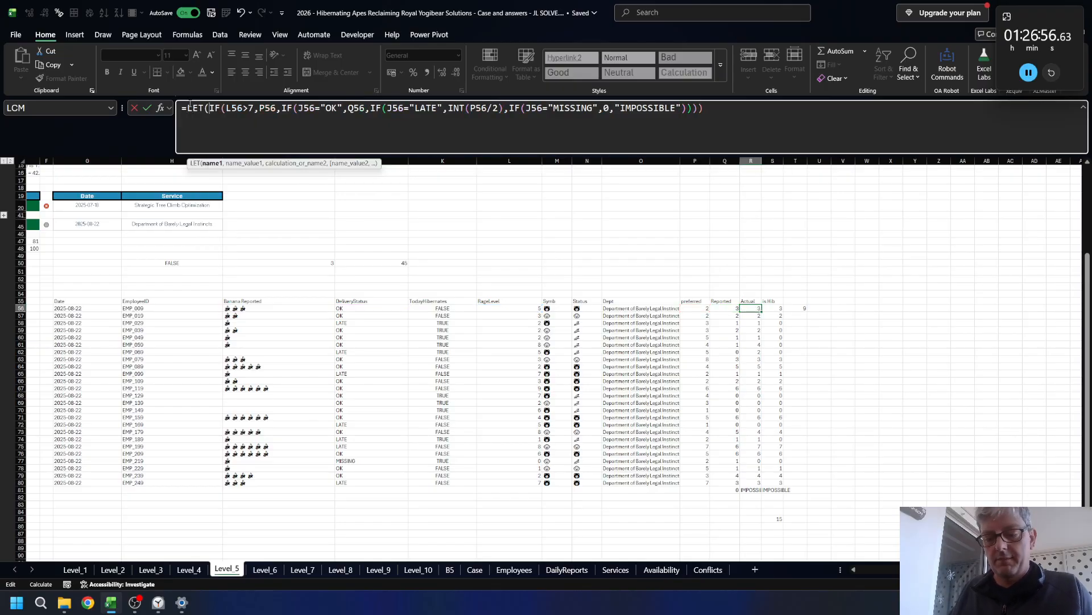
text(status,)
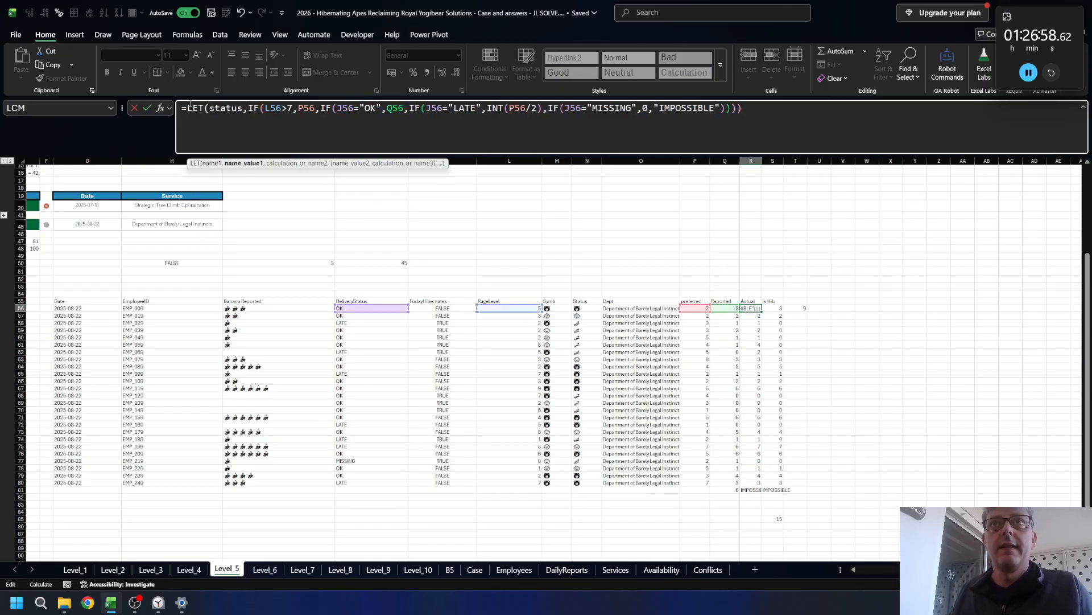
text(,)
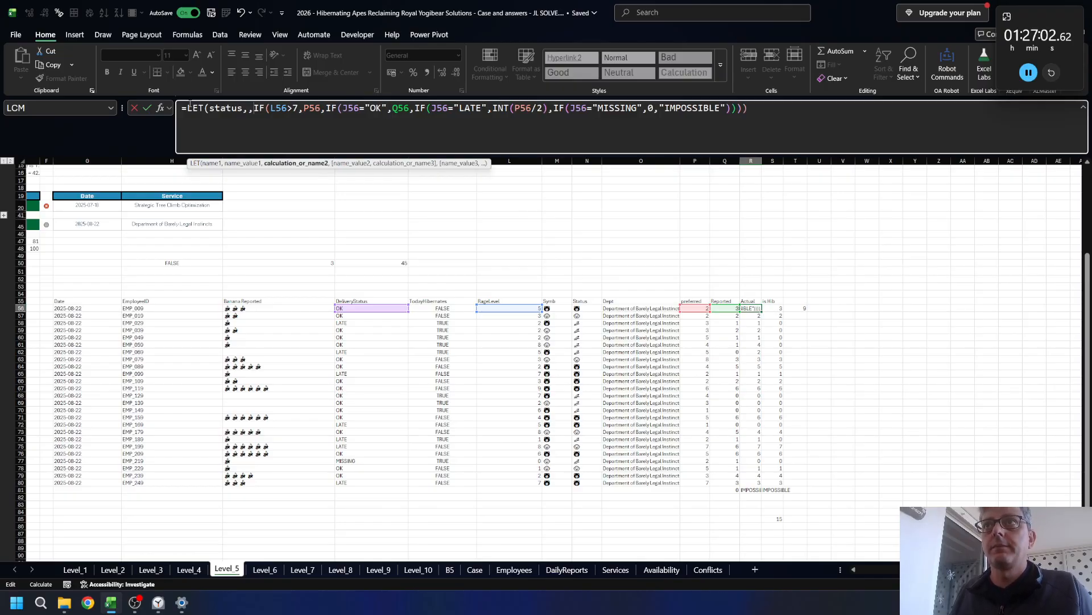
text(rage,,)
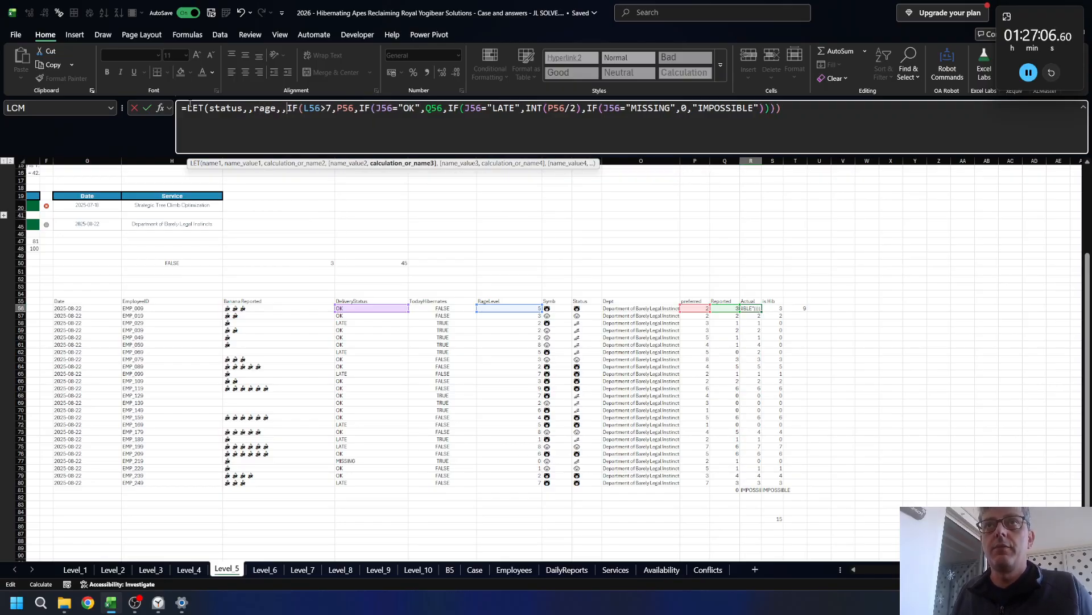
text(pre)
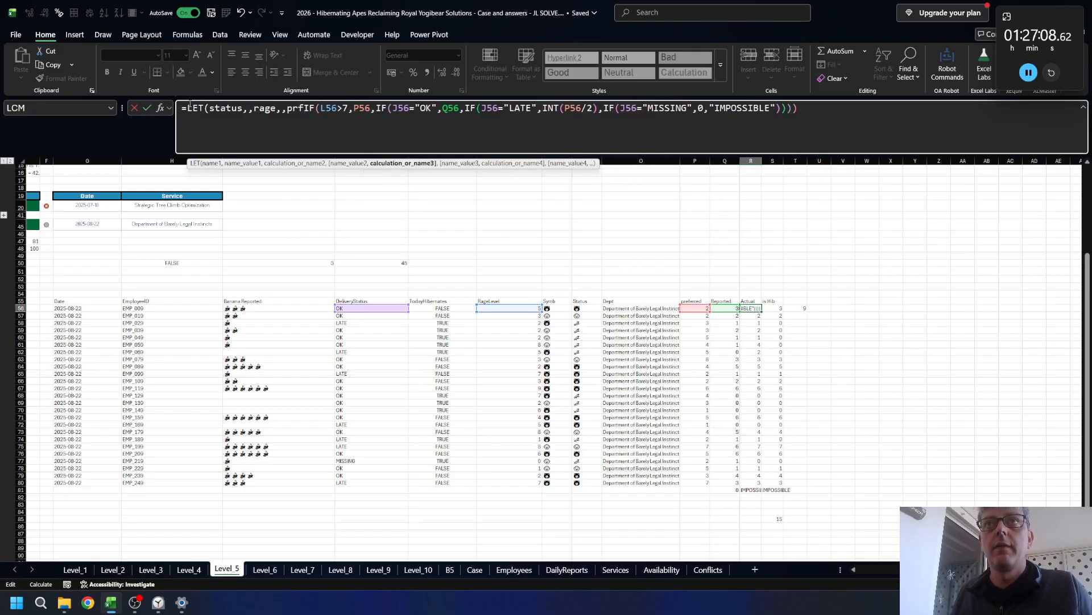
text(f,,)
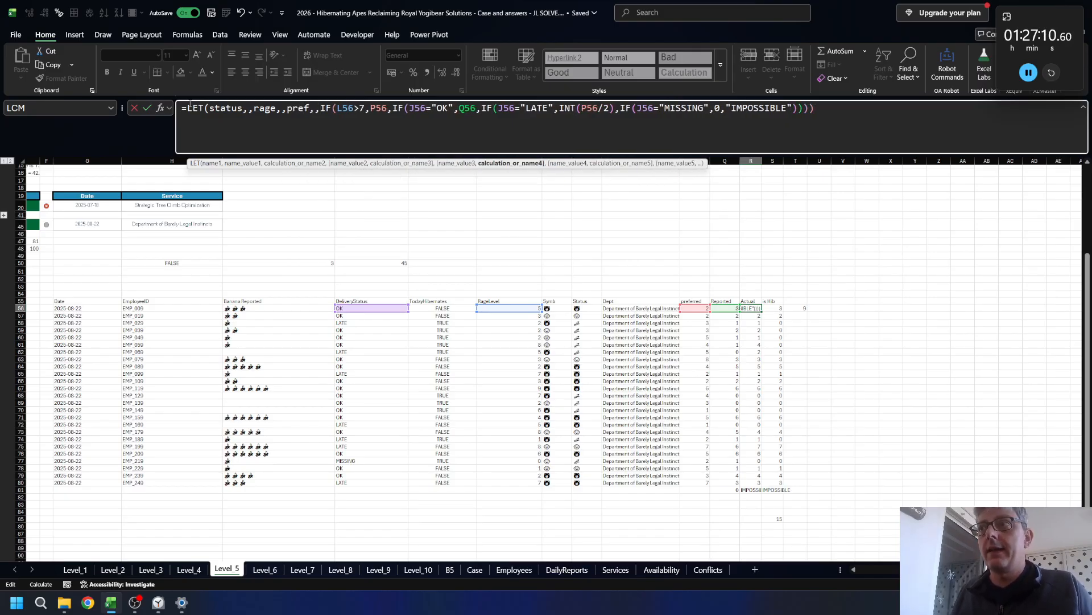
text(report)
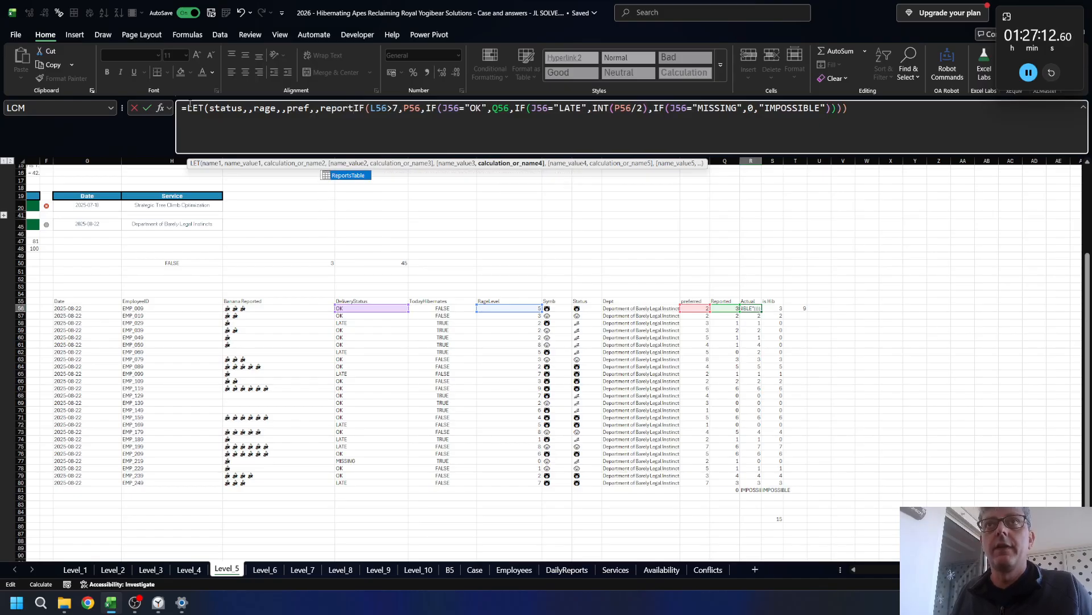
text(,,)
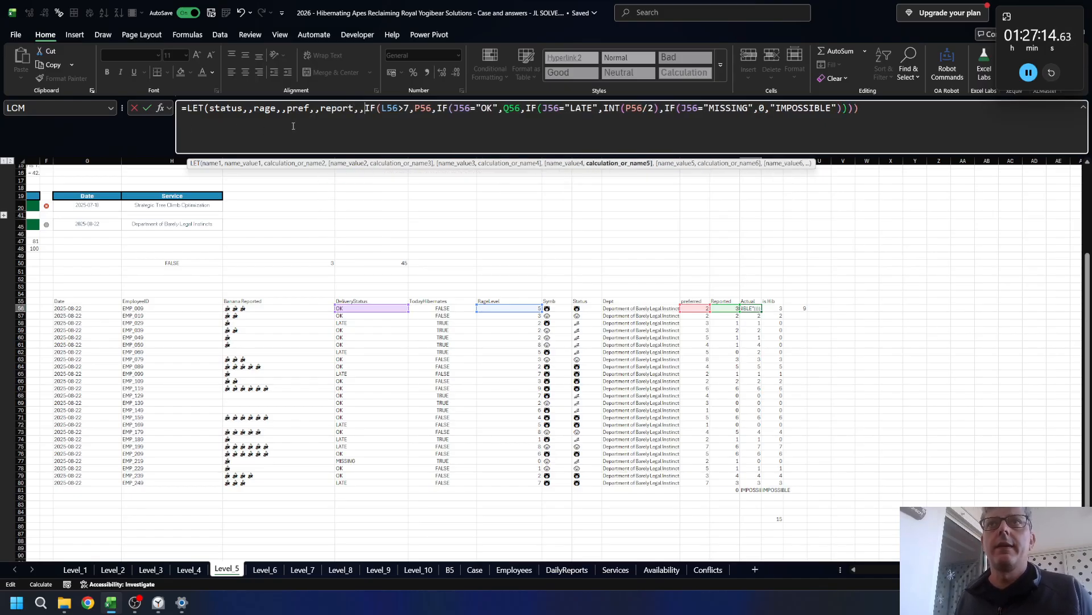
- Assign the DeliveryStatus cell J56 as the value of the status name in the LET formula
click(250, 108)
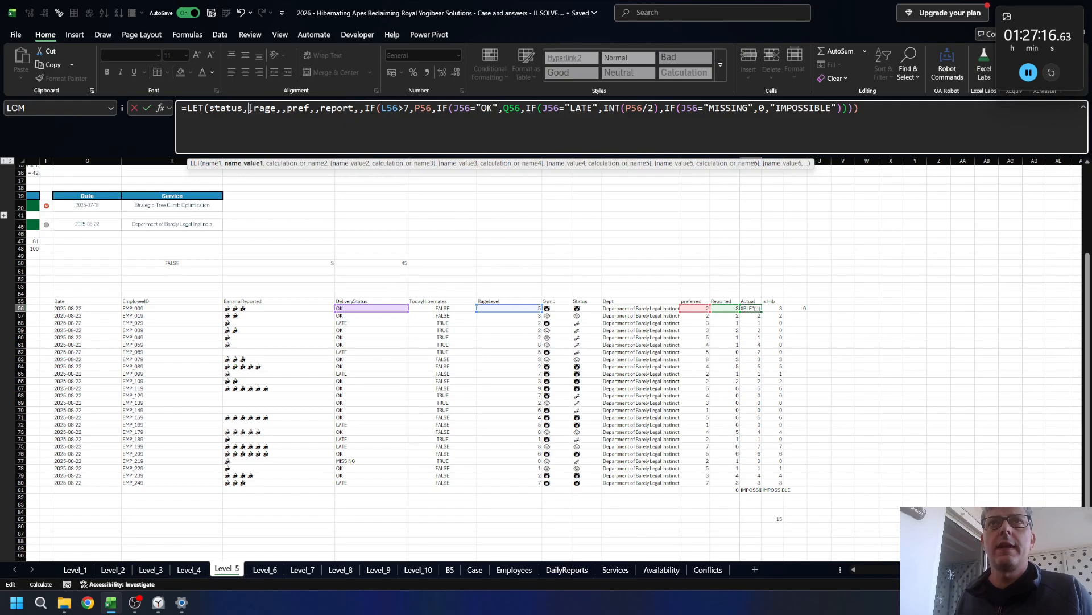
click(352, 307)
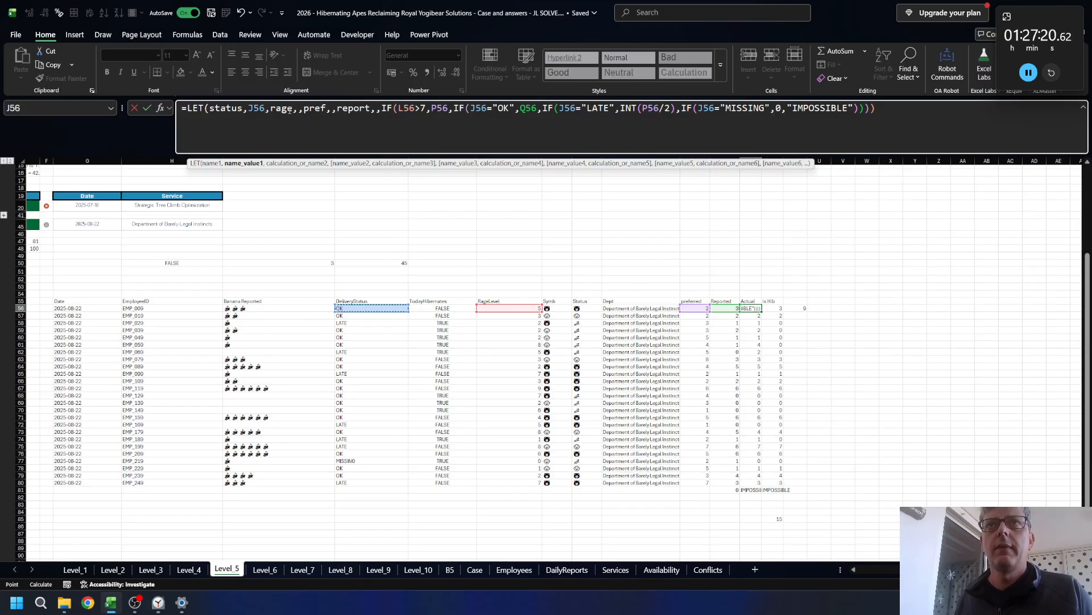
- In the LET formula in R56, assign L56 to rage, P56 to pref and Q56 to report
click(298, 108)
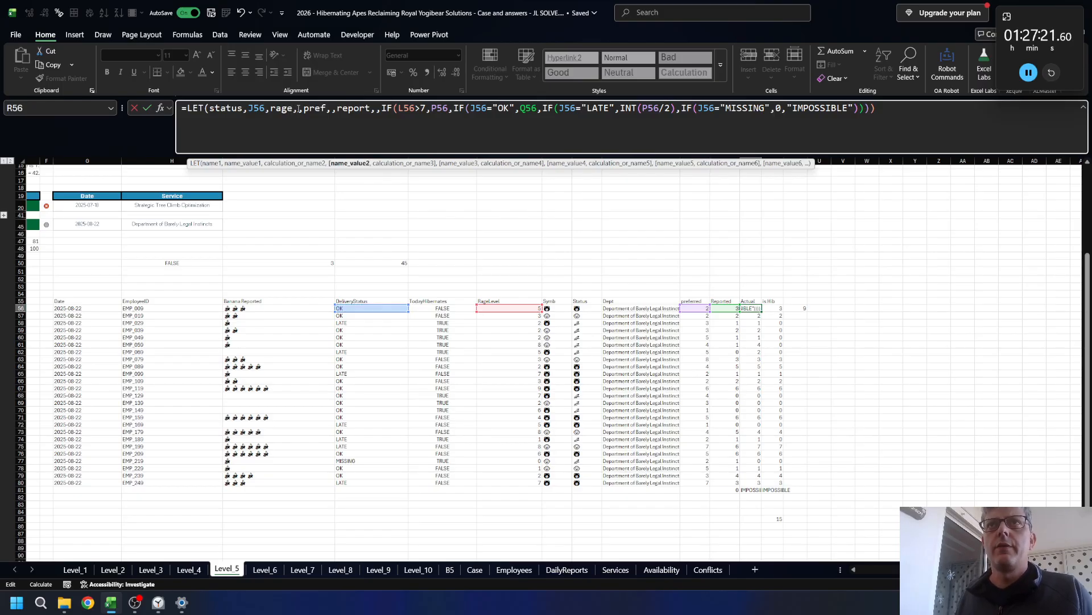
click(508, 308)
click(349, 108)
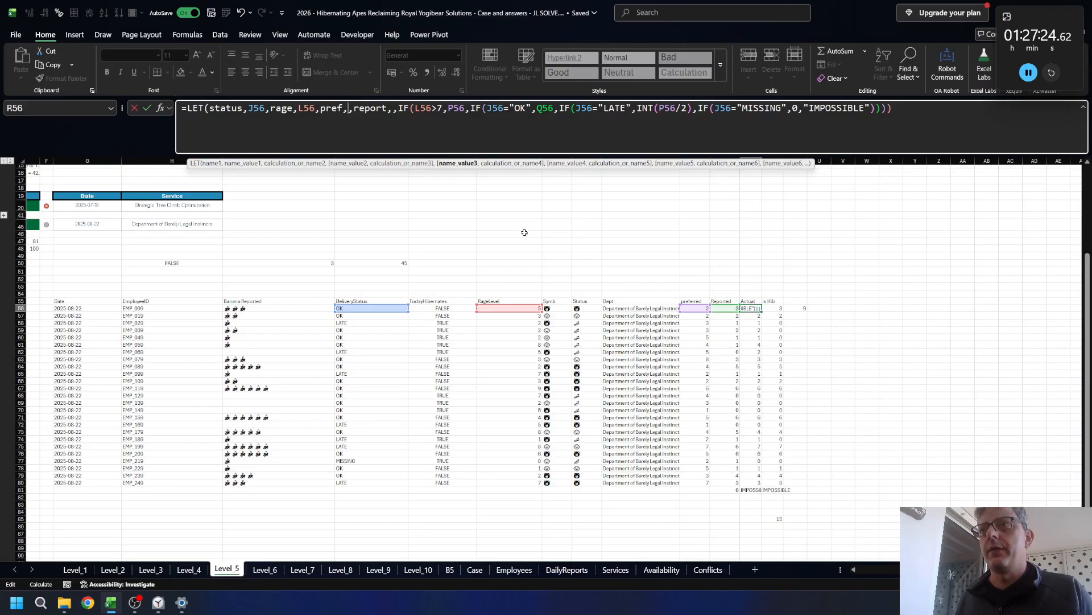
click(683, 309)
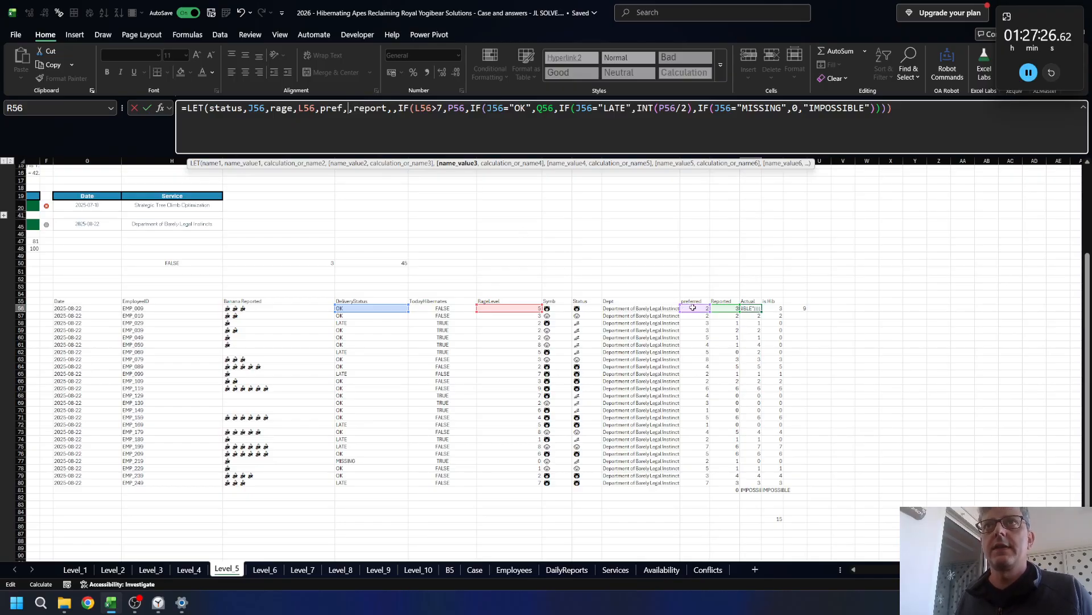
click(691, 309)
click(409, 108)
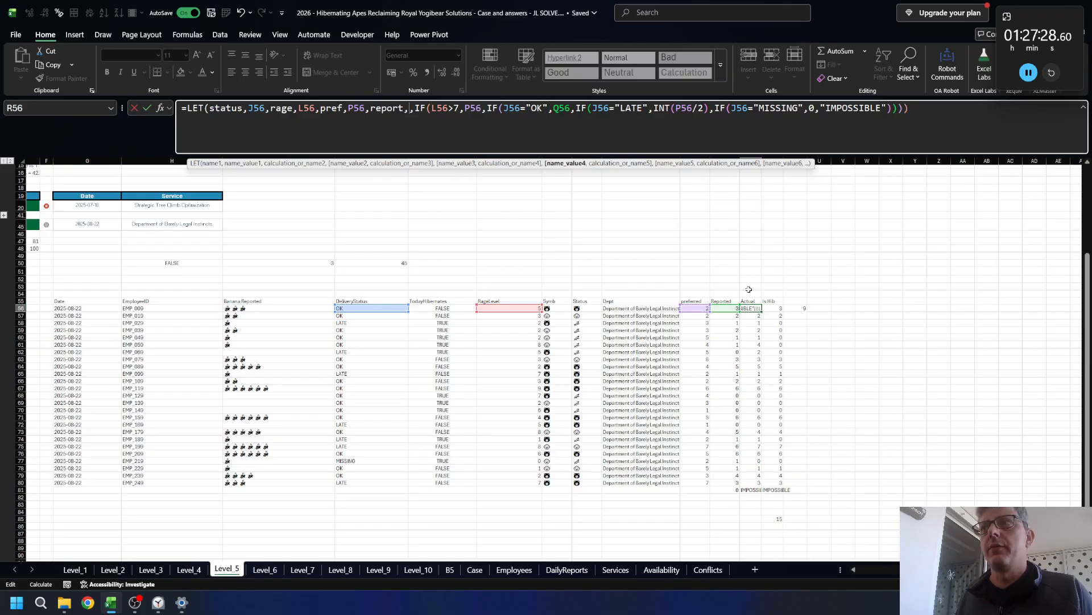
click(726, 308)
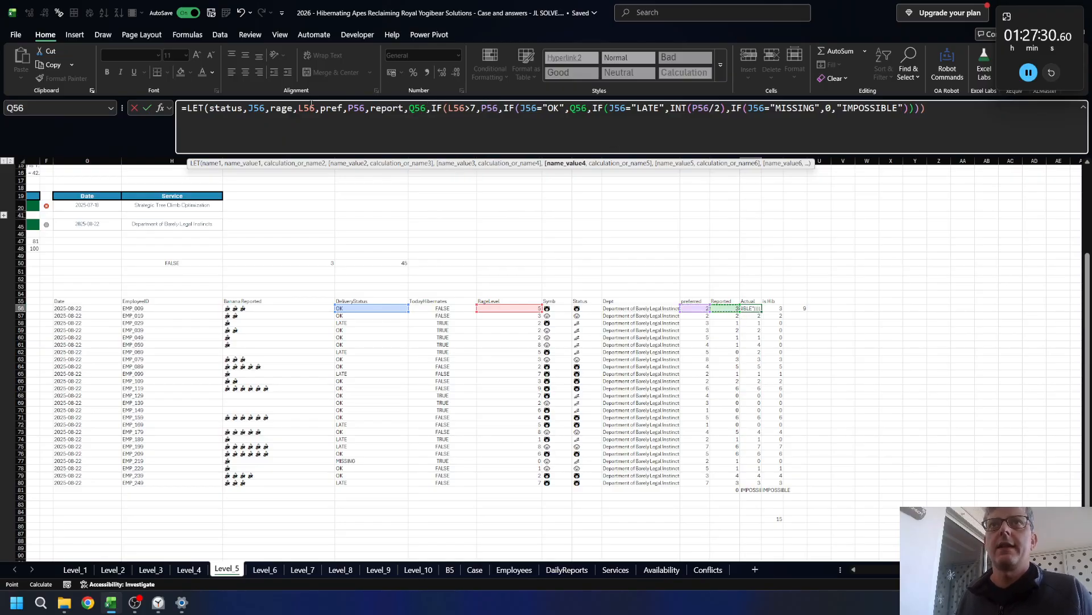
- Replace the L56 reference in the formula's greater-than-7 test with the variable rage
double_click(281, 108)
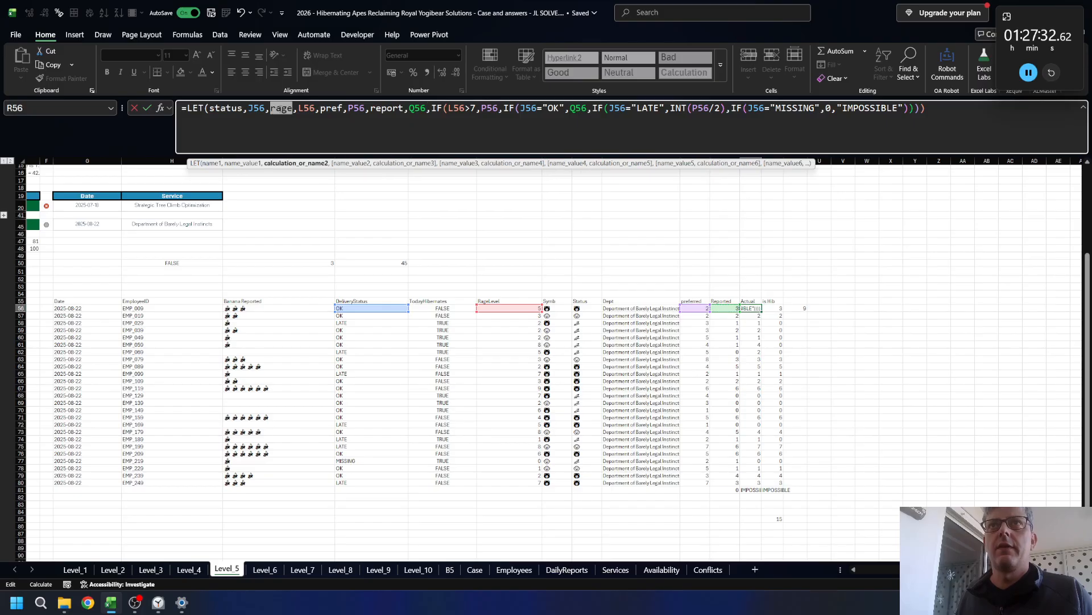
key(ctrl+c)
double_click(459, 108)
key(ctrl+v)
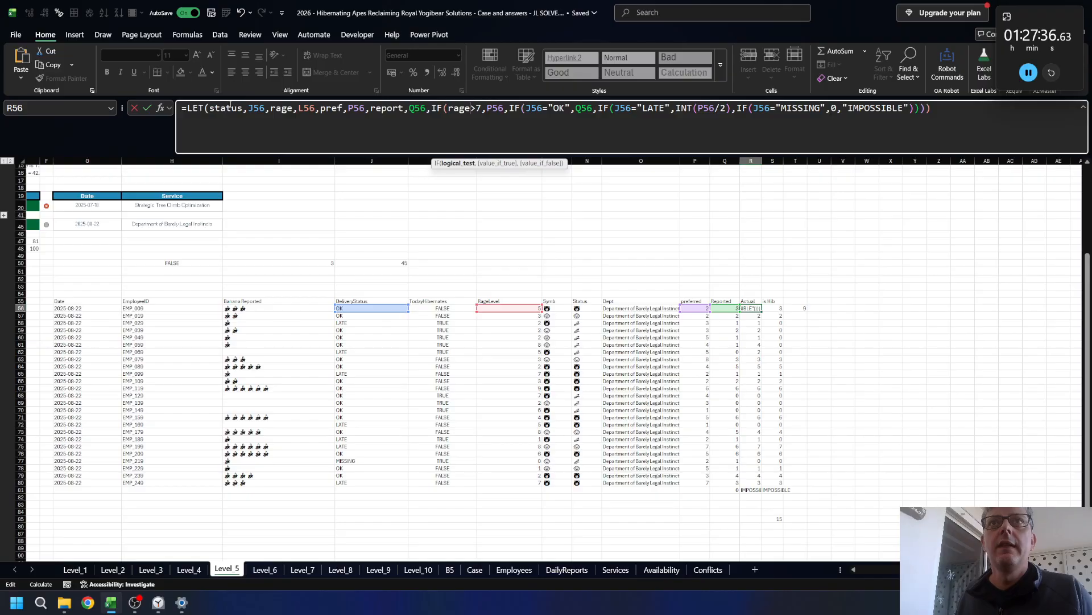
- Replace J56 with the variable status in the "OK", "LATE" and "MISSING" tests of the formula
double_click(228, 108)
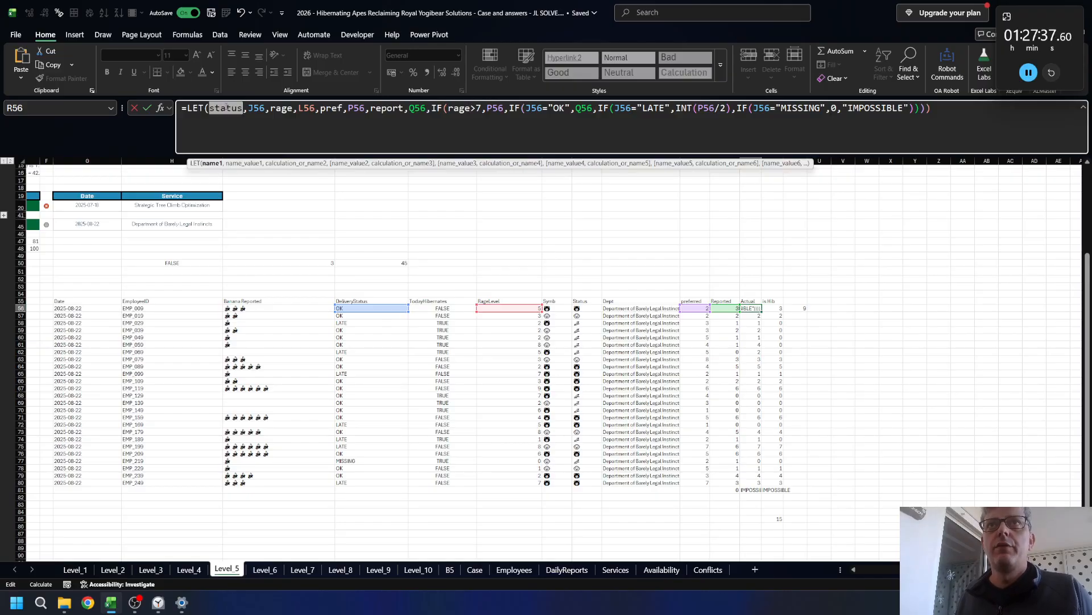
key(ctrl+c)
double_click(537, 108)
key(ctrl+v)
double_click(639, 109)
key(ctrl+v)
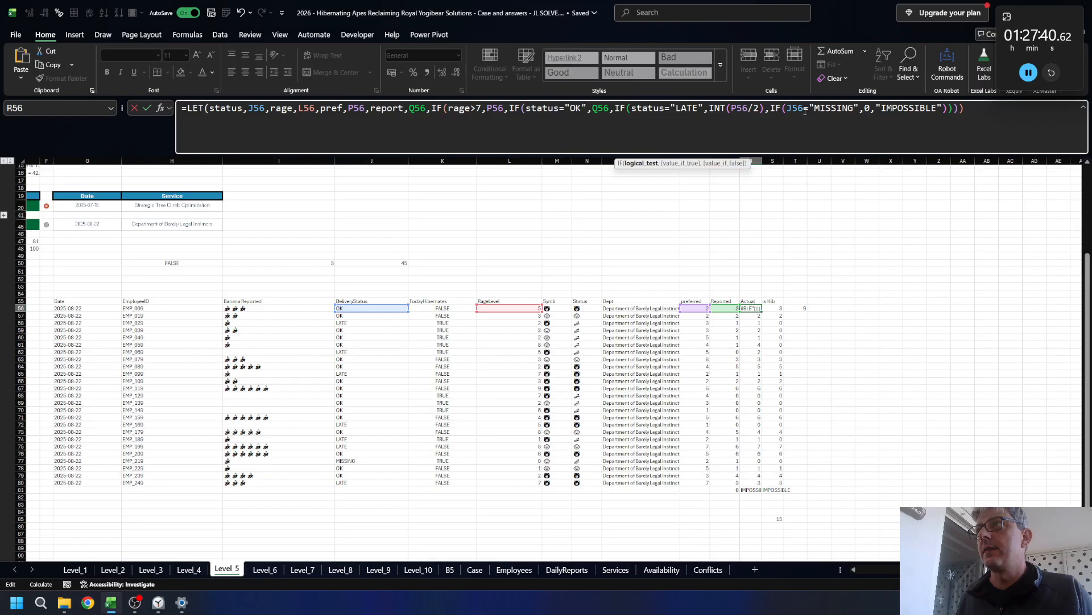
double_click(797, 108)
key(ctrl+v)
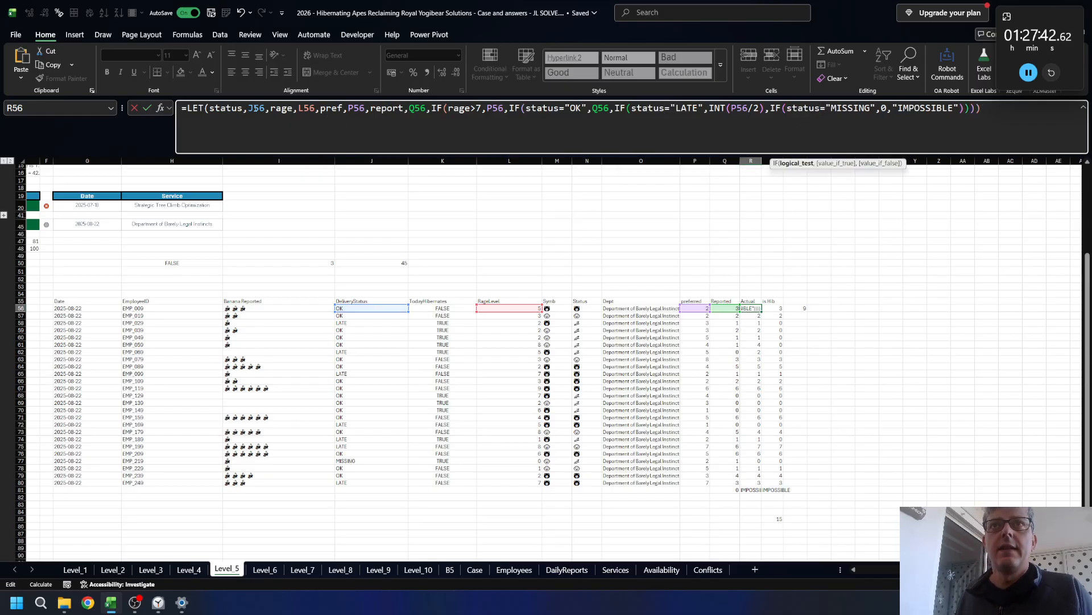
- Replace P56 with the variable pref in the rage>7 result and inside the INT calculation
double_click(330, 108)
double_click(495, 108)
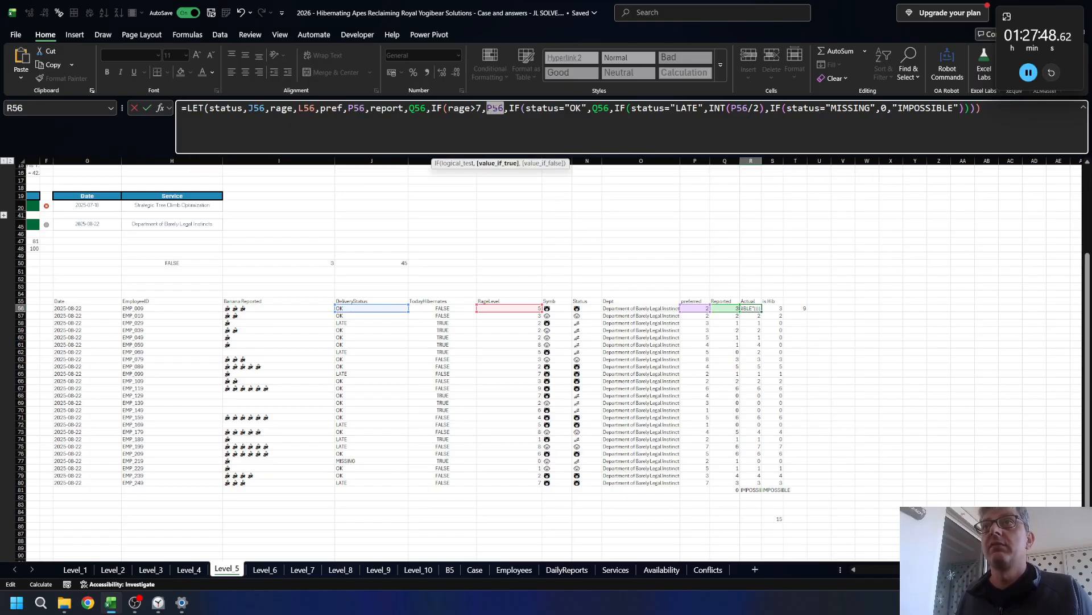
key(ctrl+v)
double_click(749, 108)
key(ctrl+v)
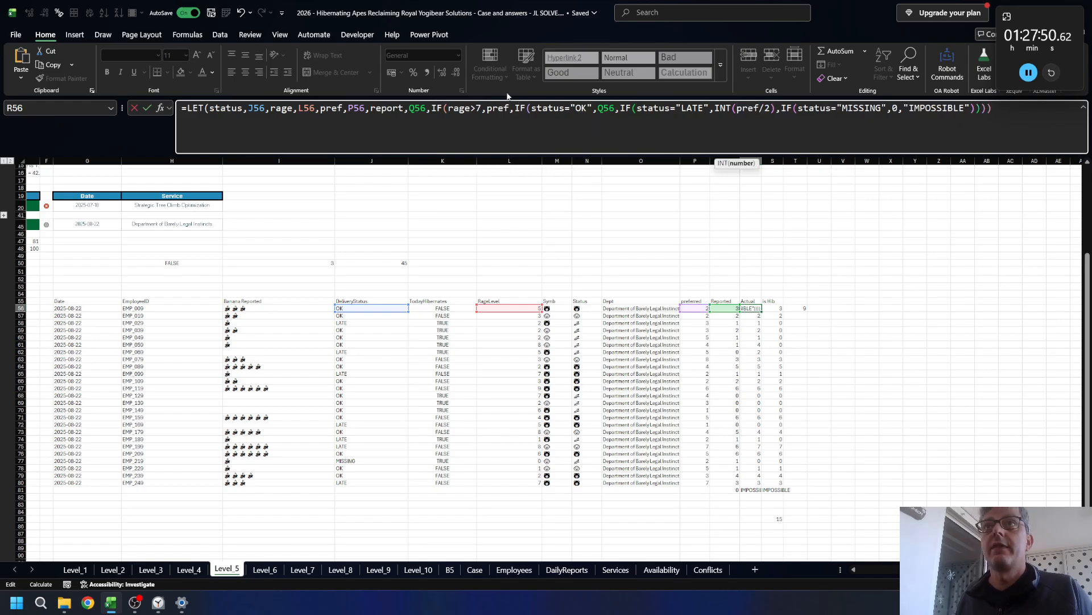
- Replace Q56 in the "OK" result with the variable report, add the LET closing parenthesis and commit the formula
double_click(387, 108)
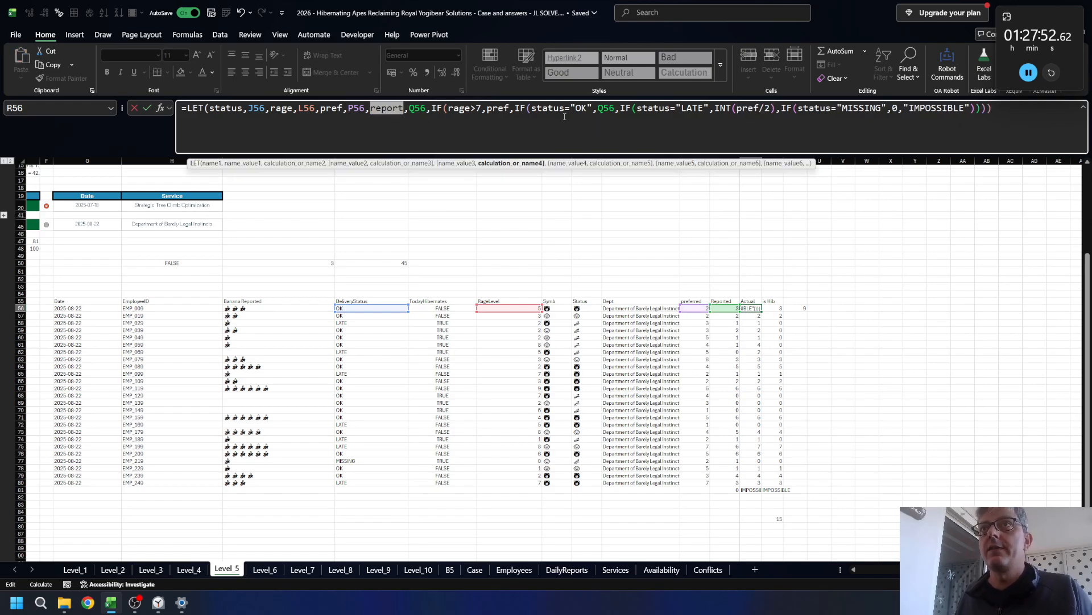
key(ctrl+c)
double_click(605, 108)
key(ctrl+v)
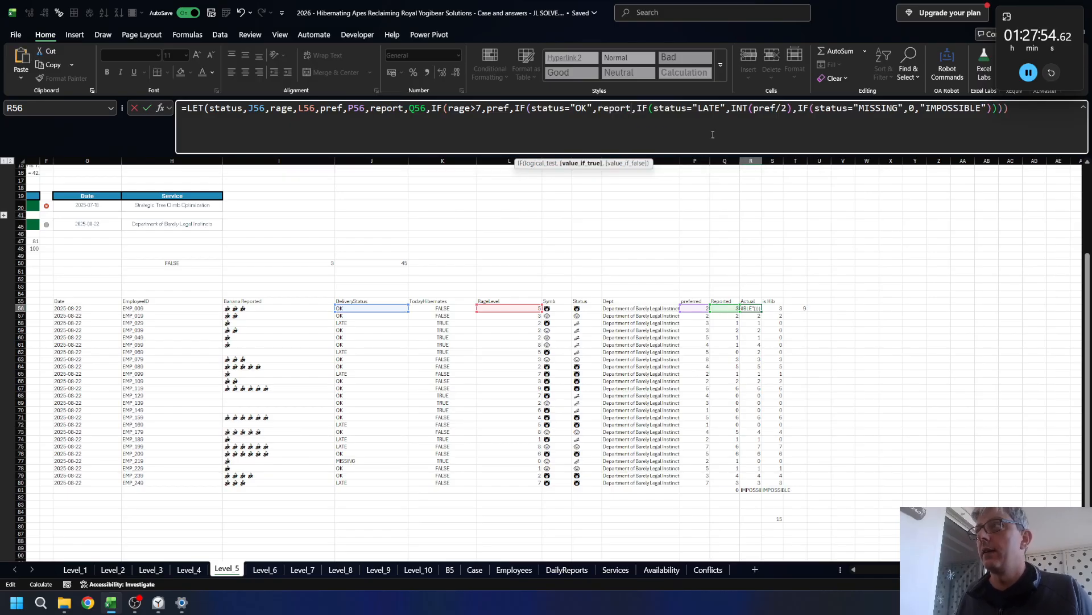
click(1019, 111)
text())
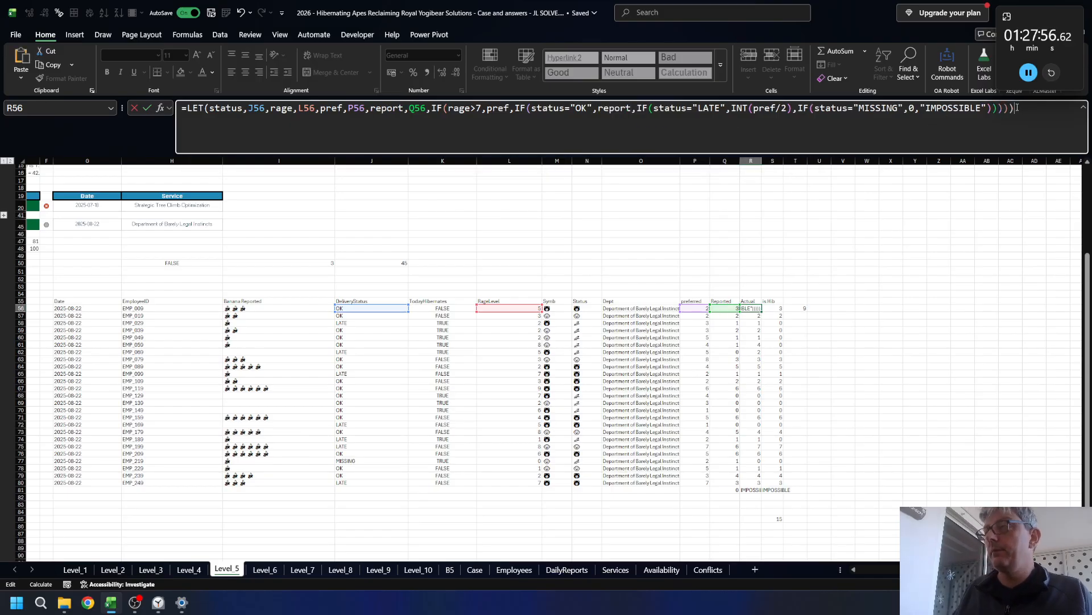
key(Return)
key(Up)
- Copy the full text of the LET formula in R56, leaving the cell unchanged
click(1018, 107)
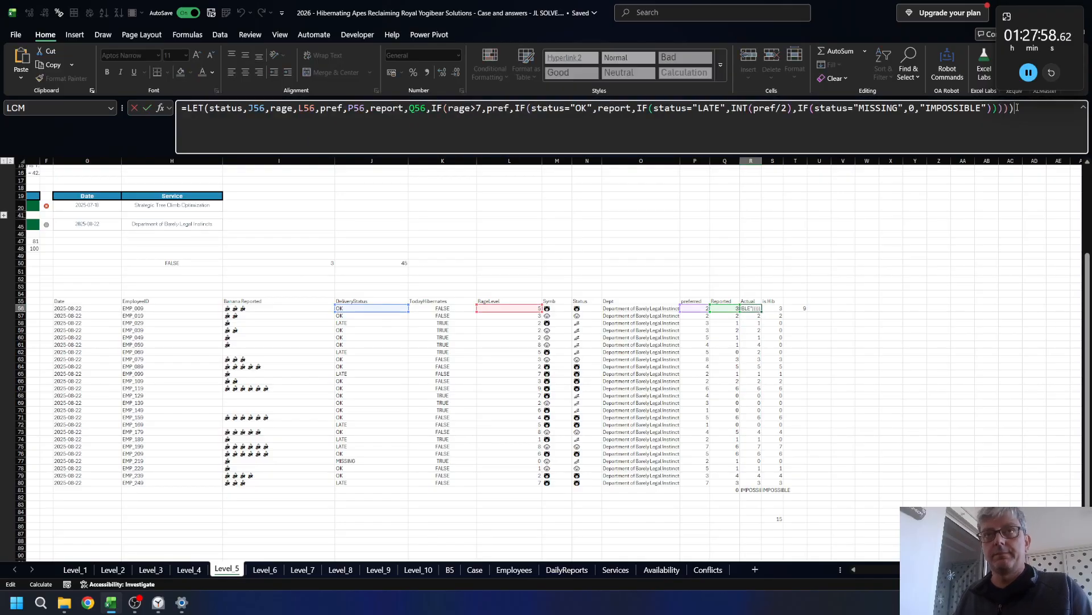
key(ctrl+a)
key(Escape)
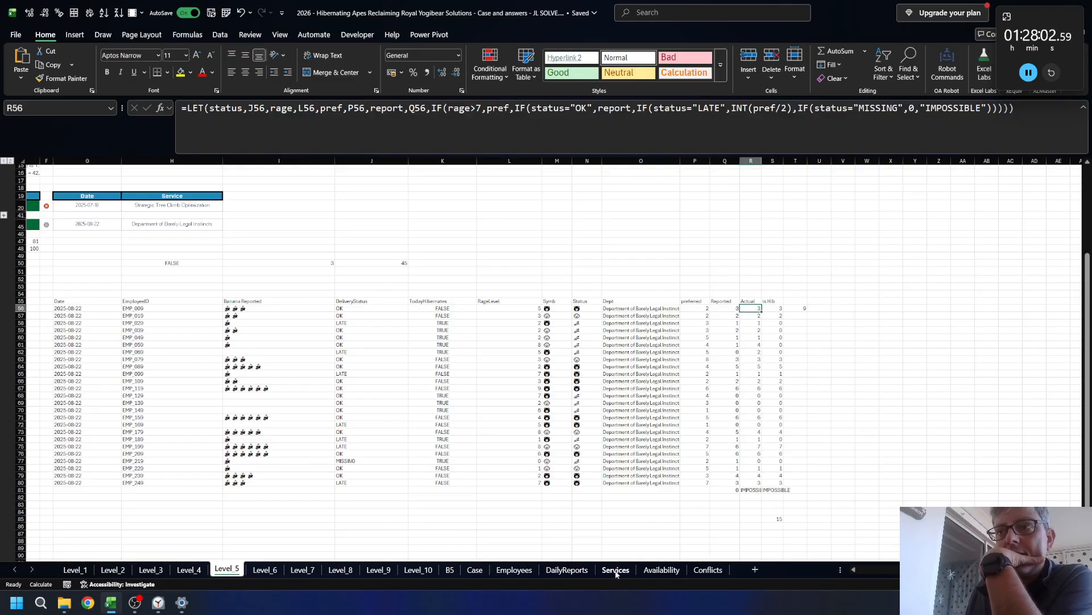
- On the DailyReports sheet, paste the copied LET formula into K2, beside the first row of the preferred column
click(567, 569)
scroll(602, 209, up, 3)
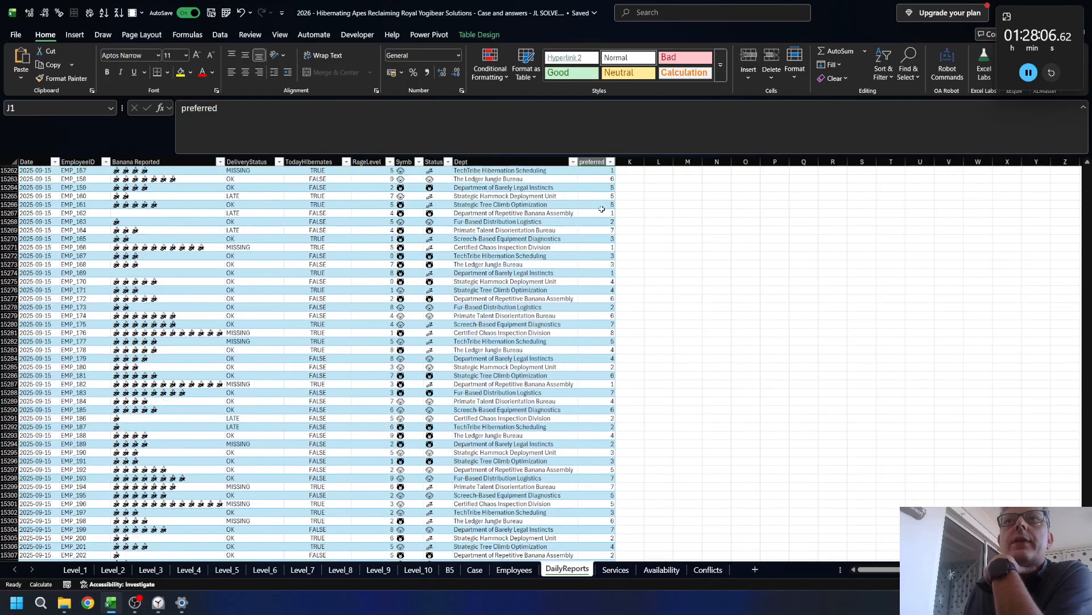
scroll(601, 209, up, 20)
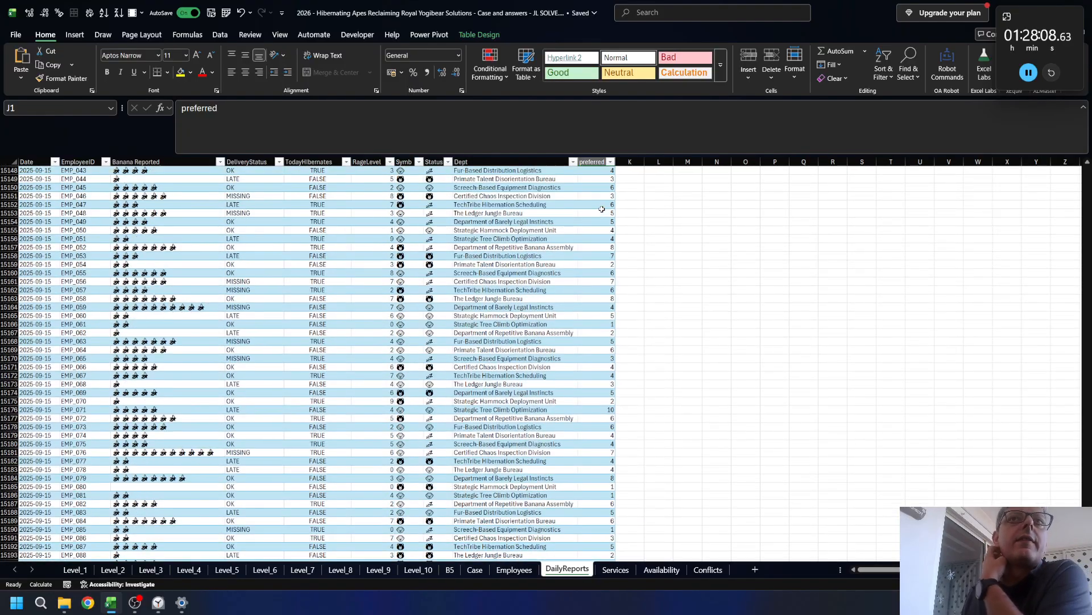
scroll(602, 209, up, 20)
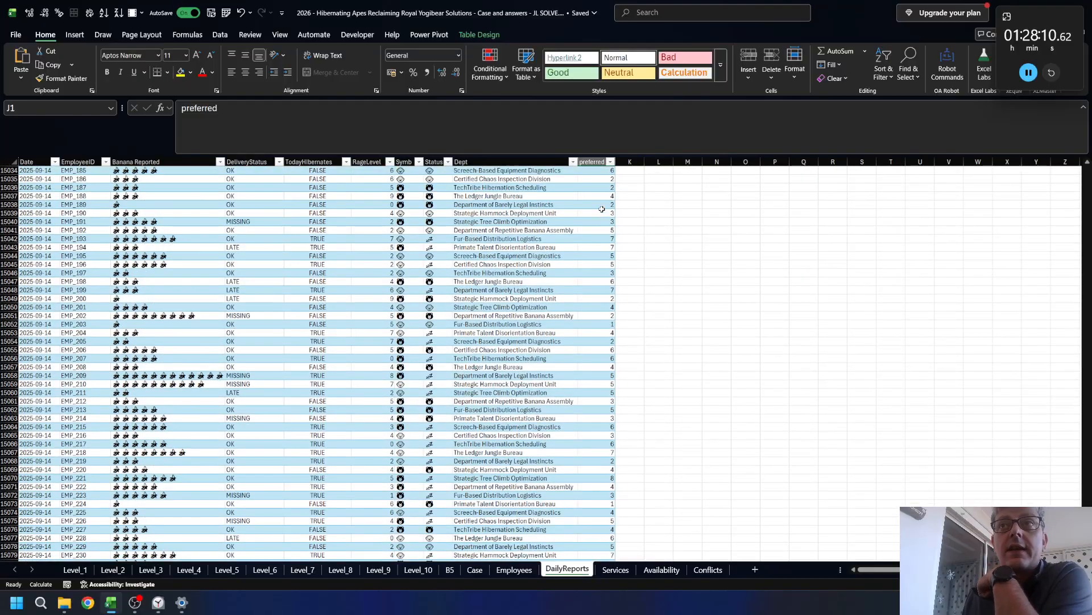
scroll(601, 209, up, 17)
click(602, 210)
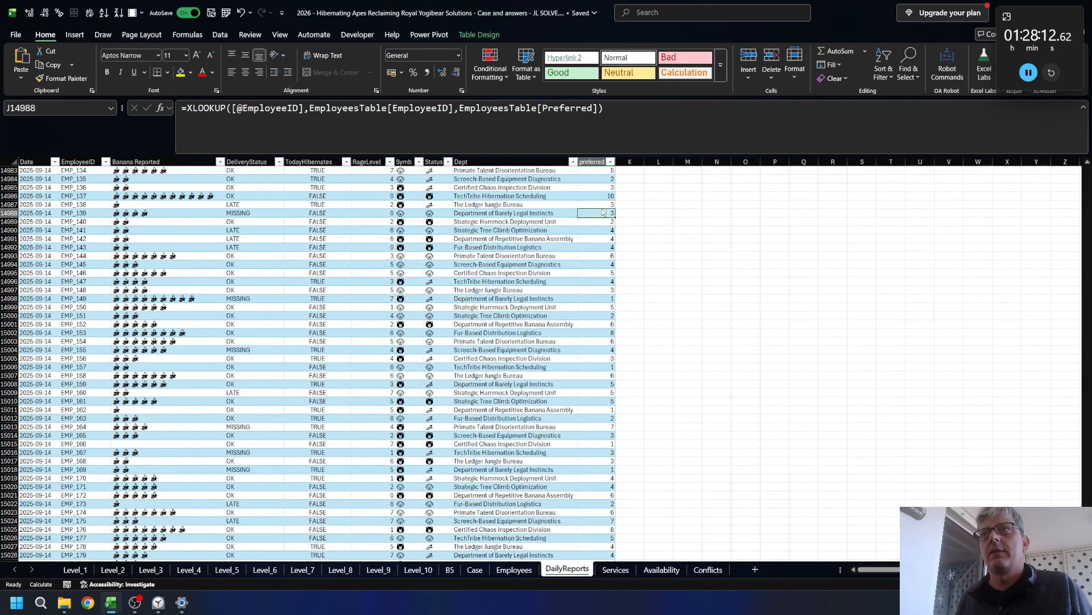
key(ctrl+Up)
key(Down)
key(Right)
key(F2)
key(ctrl+v)
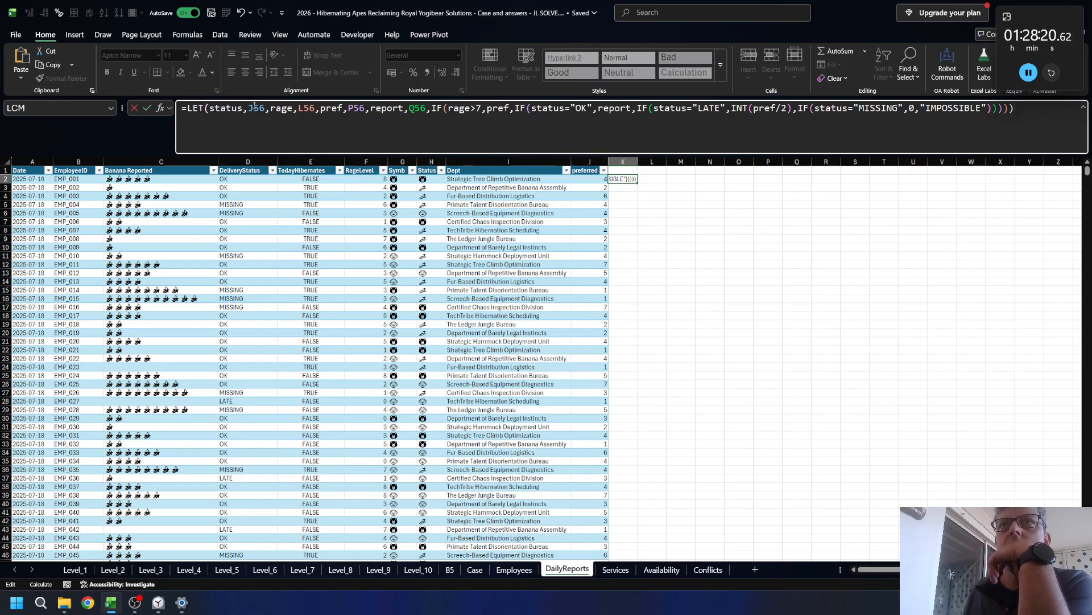
- Change the value of report in the K2 formula from a cell reference to LEN([@[Banana Reported]])/2
double_click(417, 108)
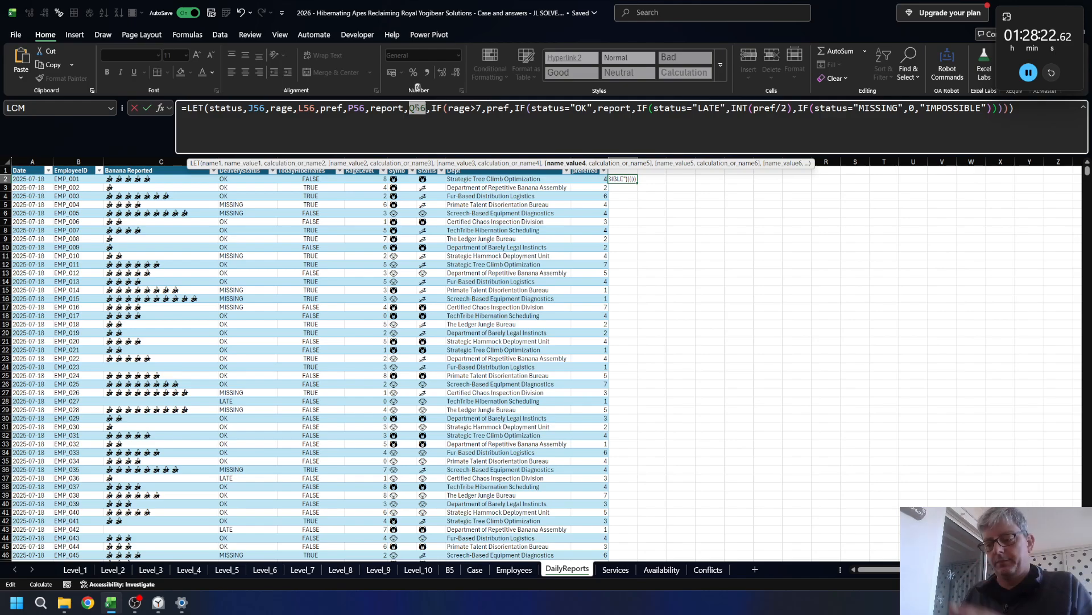
text(LEN()
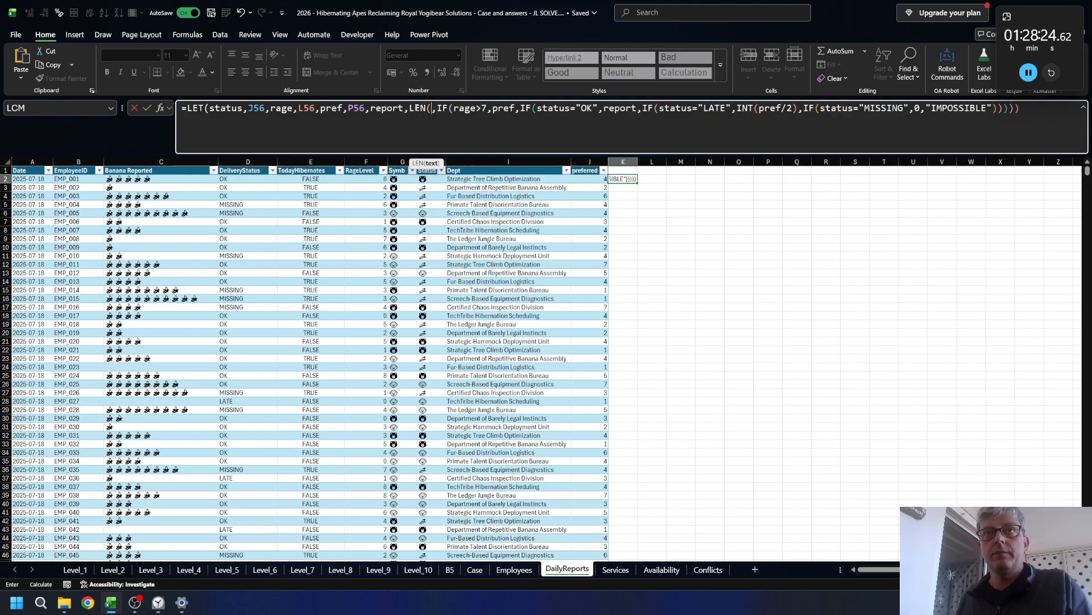
key(Left)
key(Left)
key(Left)
key(Left)
key(Left)
key(Left)
key(Left)
key(Left)
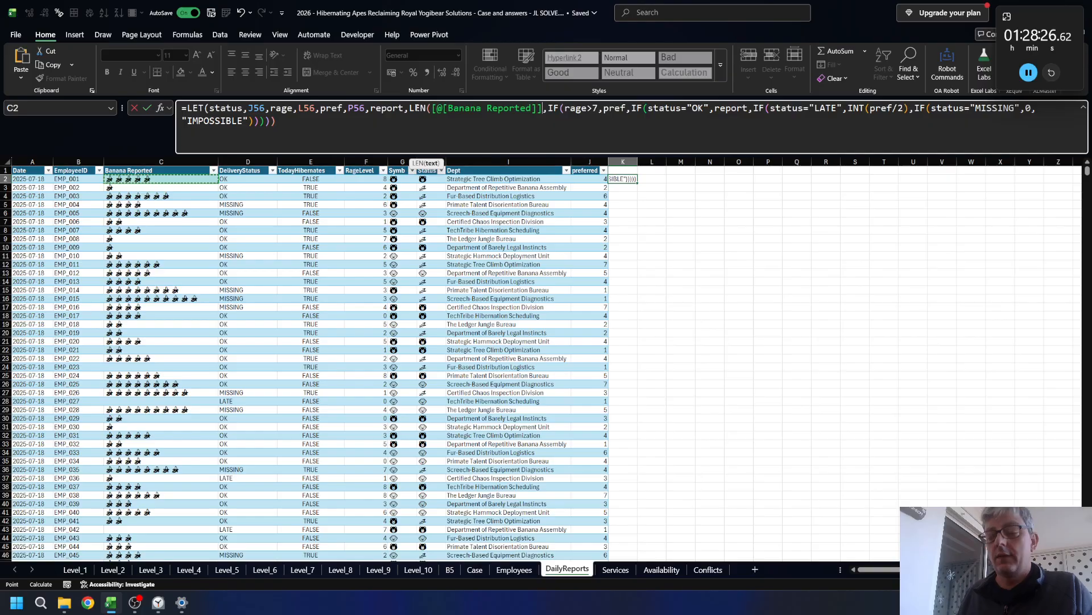
text()/2)
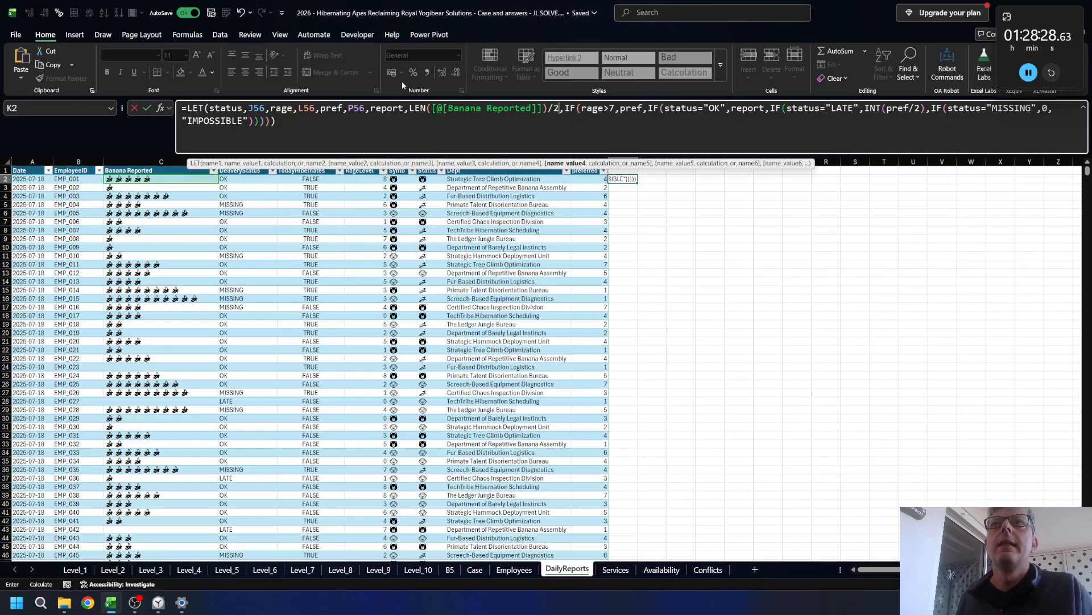
double_click(353, 108)
key(BackSpace)
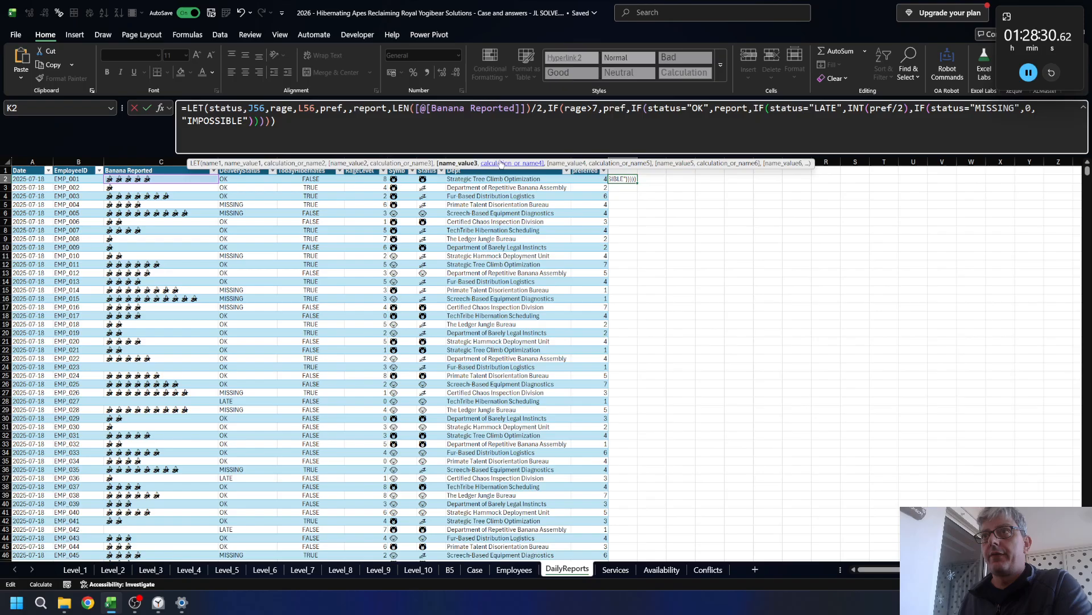
click(581, 176)
double_click(306, 108)
key(BackSpace)
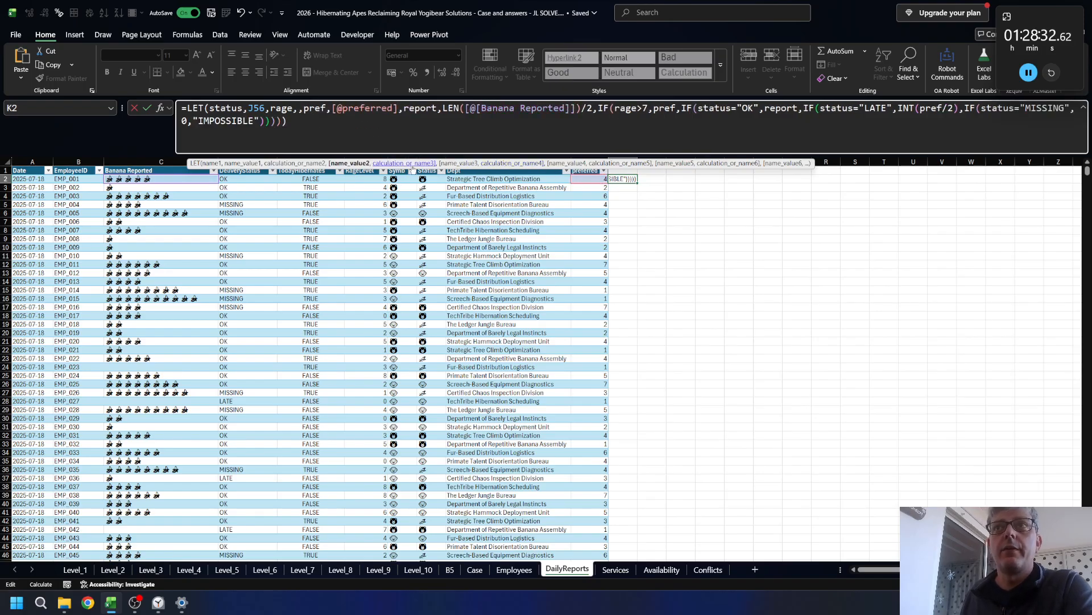
click(373, 180)
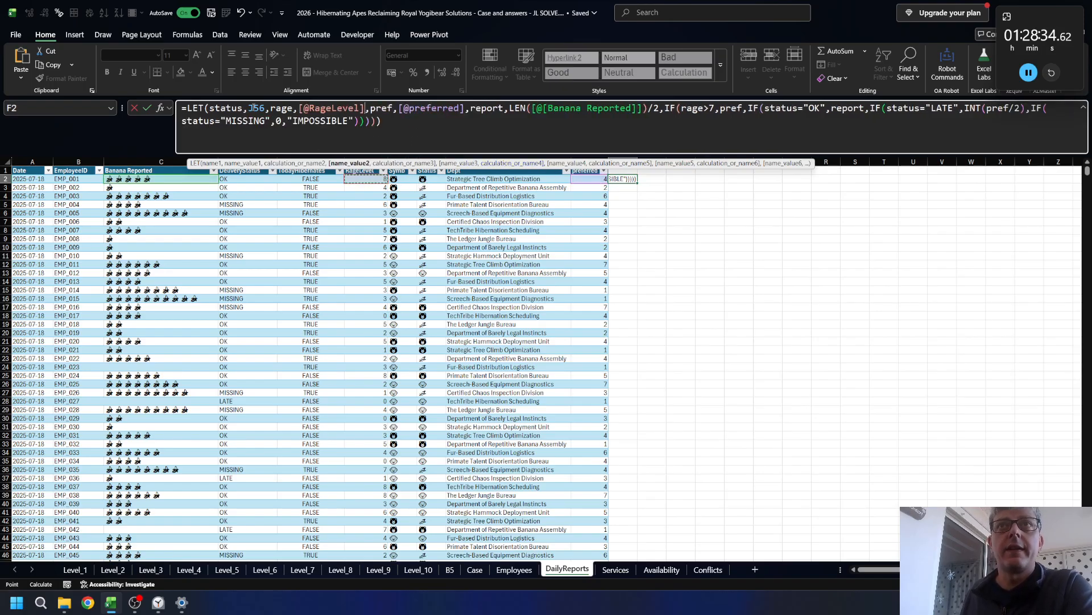
double_click(256, 108)
key(BackSpace)
click(234, 180)
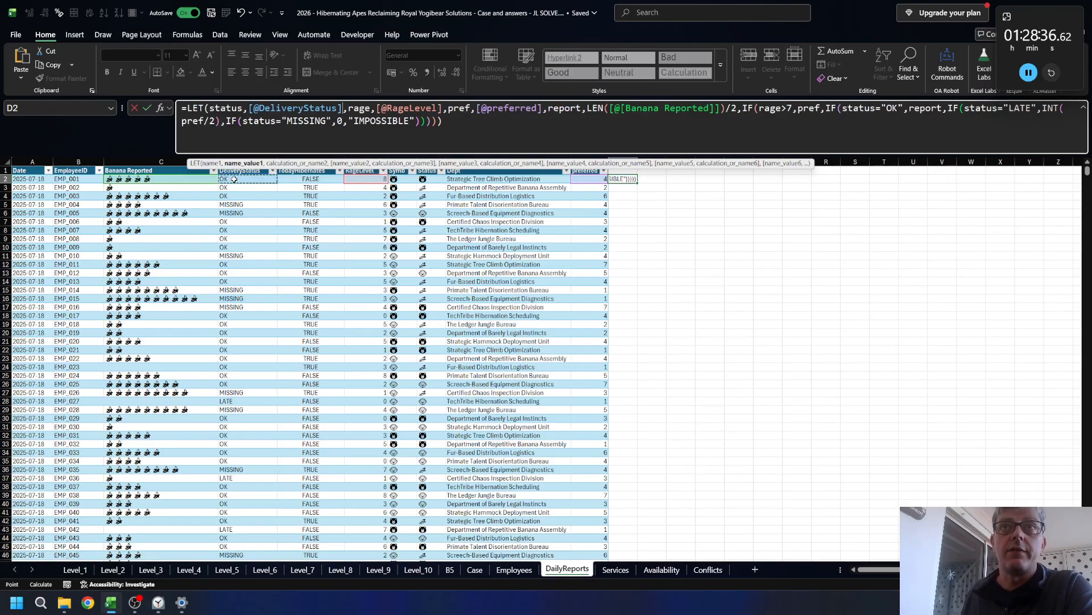
key(Return)
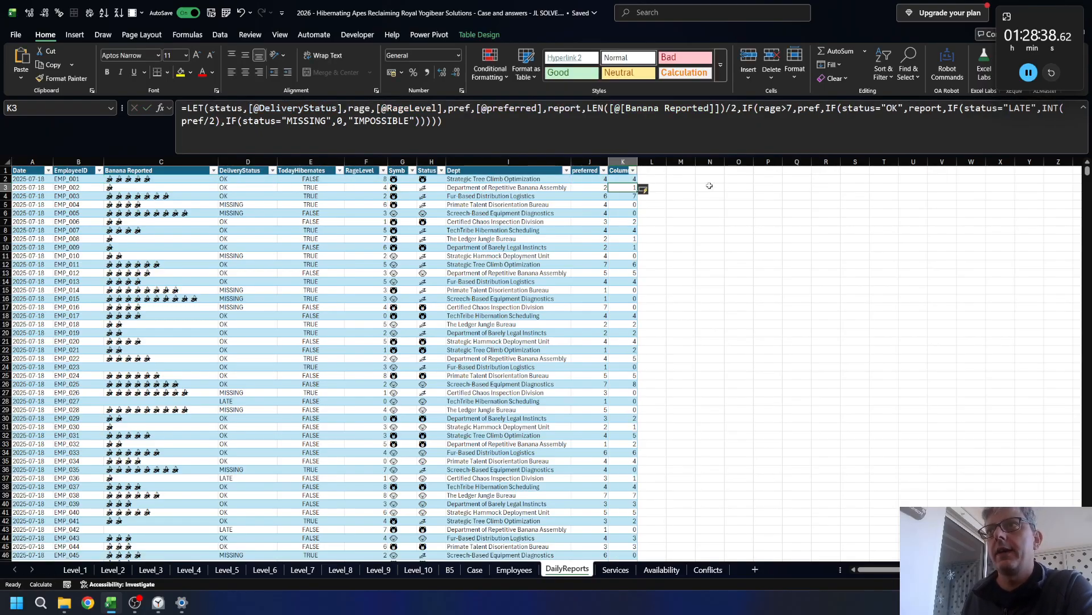
- Autofit the width of the new table column K and rename its header to Actual
double_click(639, 161)
click(626, 170)
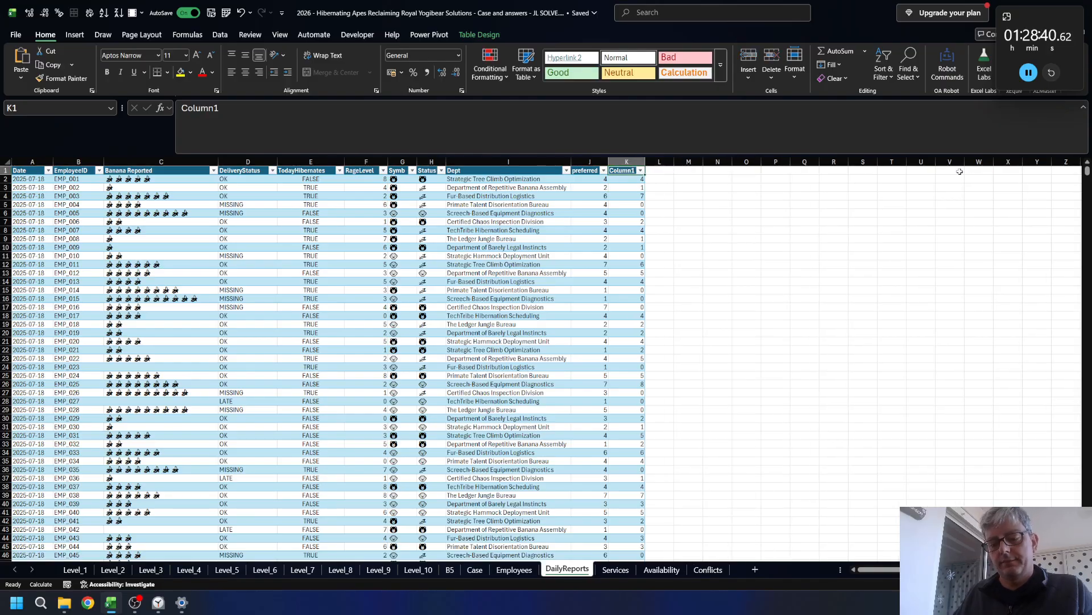
text(Actual)
key(Return)
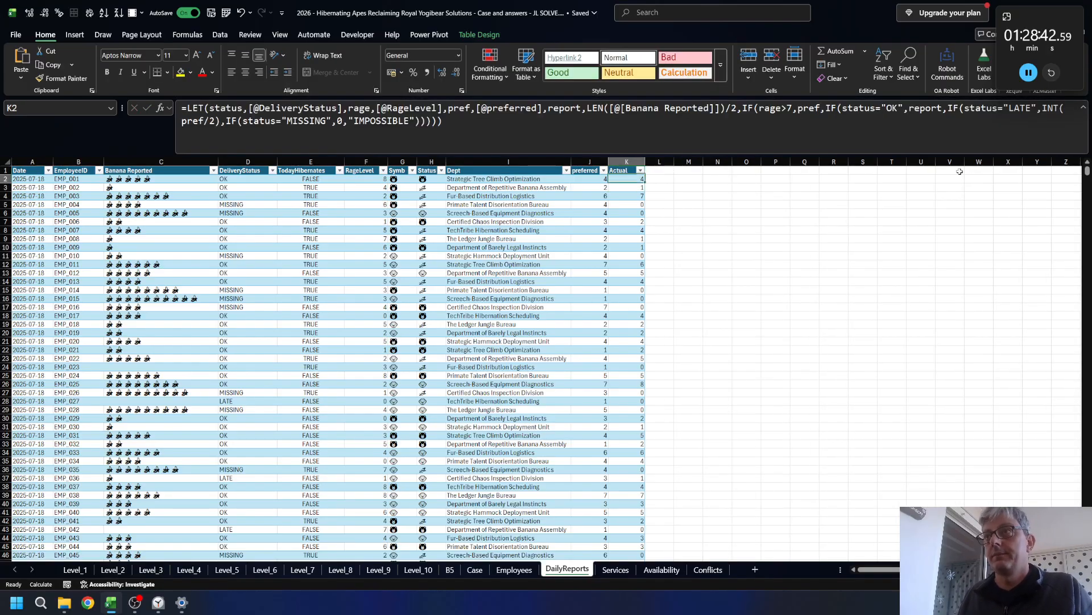
key(Up)
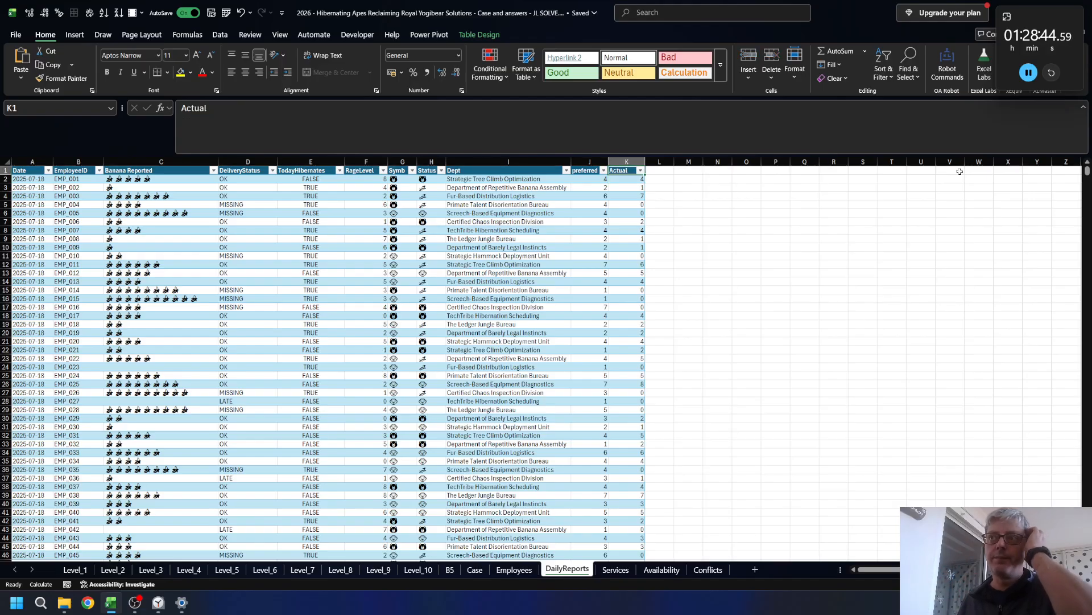
key(Right)
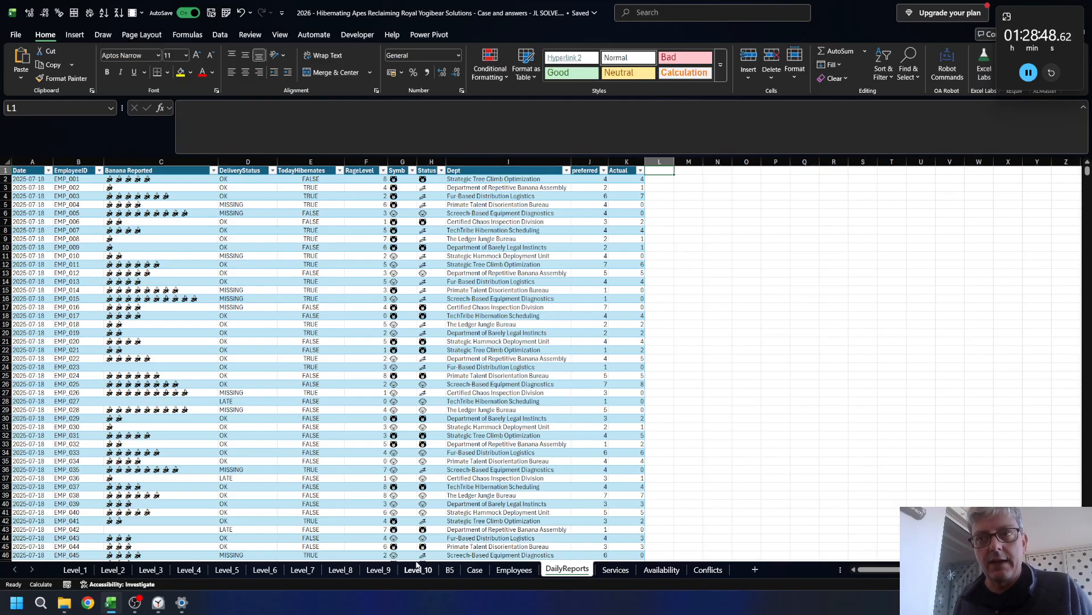
- Read the Level_8 and Level_9 tasks, and review the Employees, DailyReports and Services sheets for the columns they need
click(341, 570)
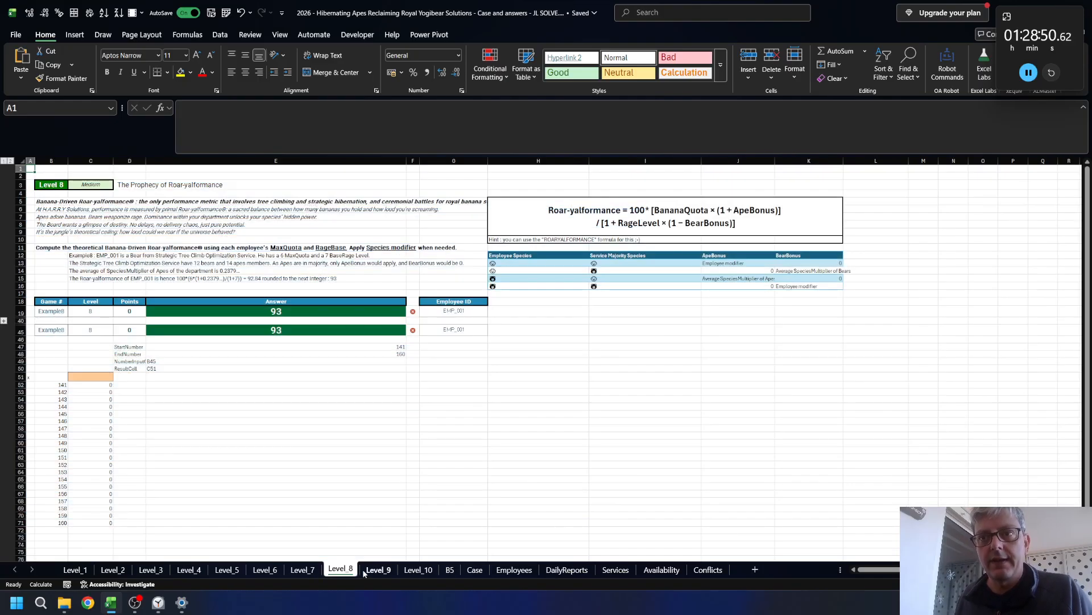
click(376, 569)
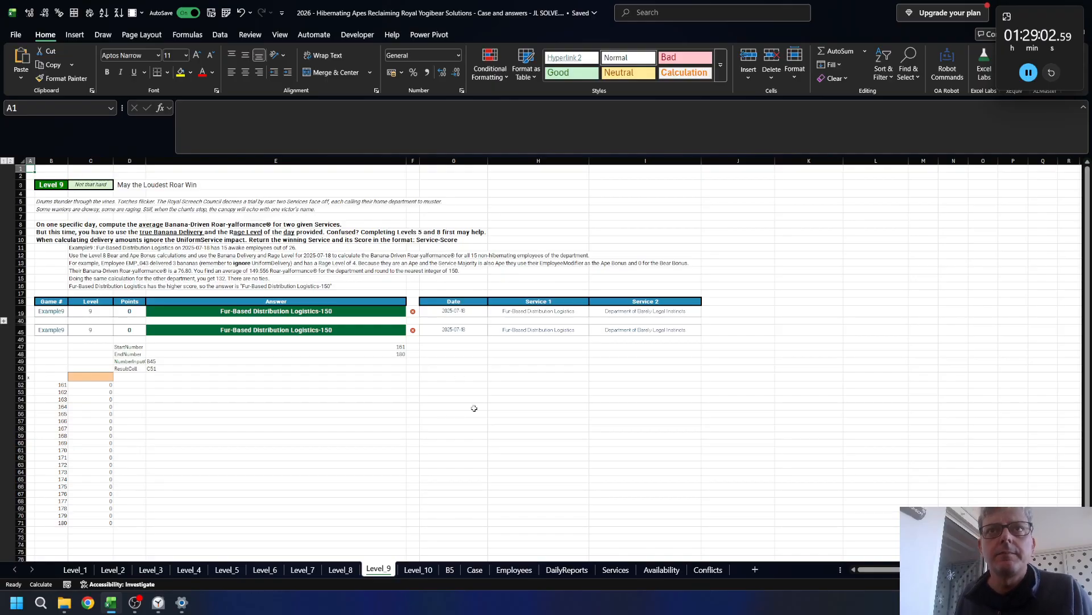
click(515, 569)
click(567, 570)
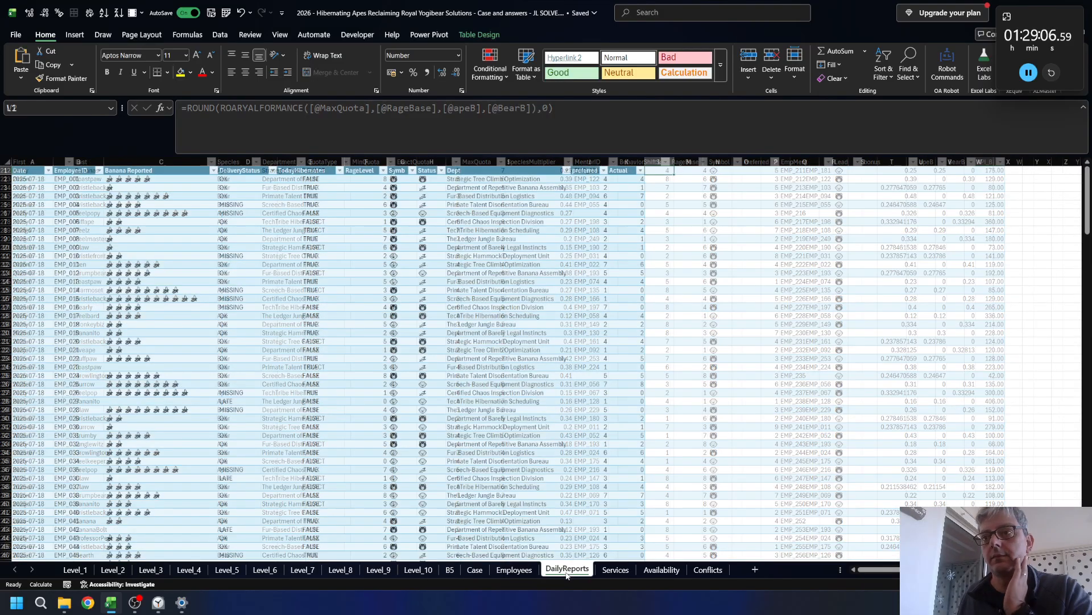
click(475, 570)
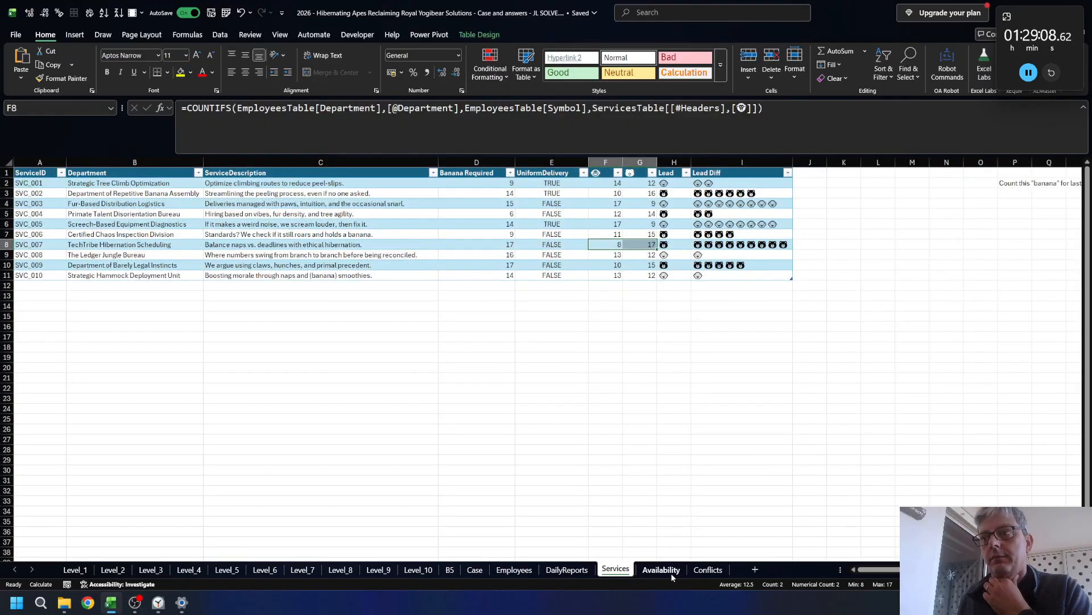
click(514, 569)
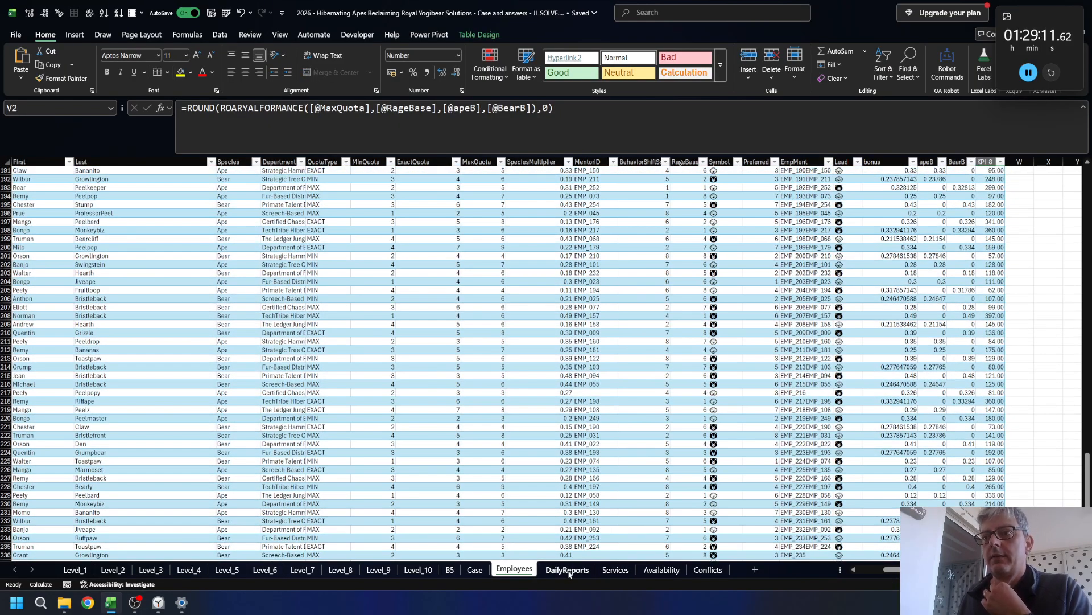
click(567, 570)
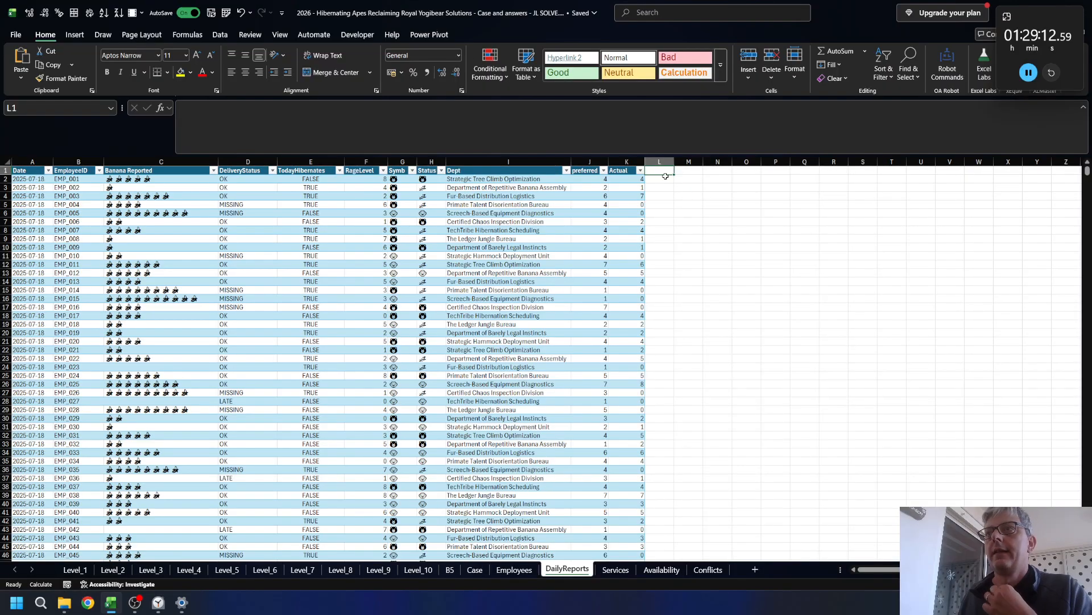
- Add a column headed KPIAct beside the Actual column of the DailyReports table
click(629, 179)
click(671, 181)
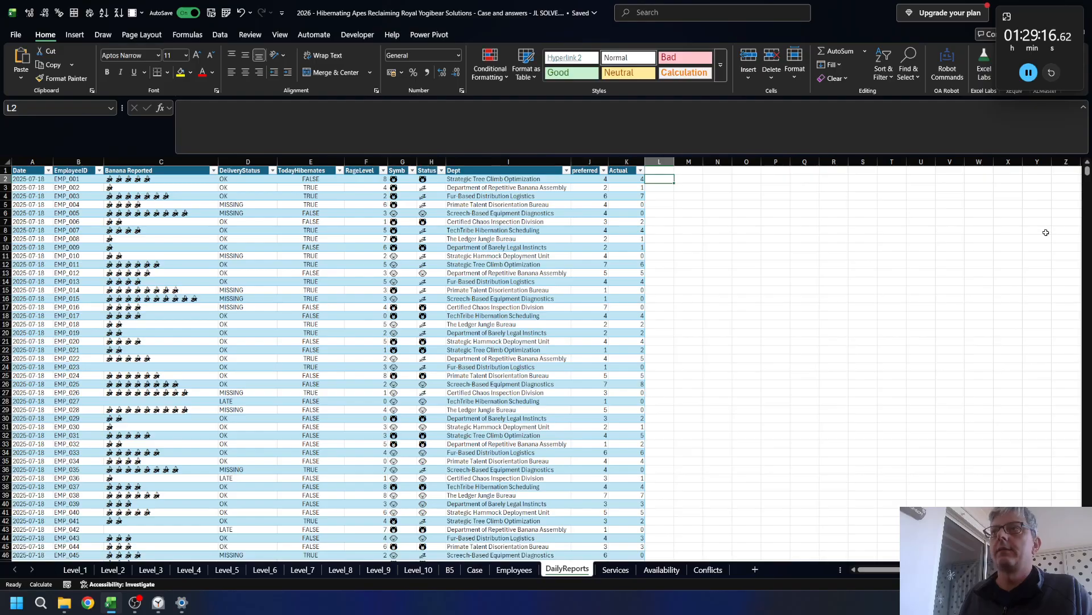
key(Up)
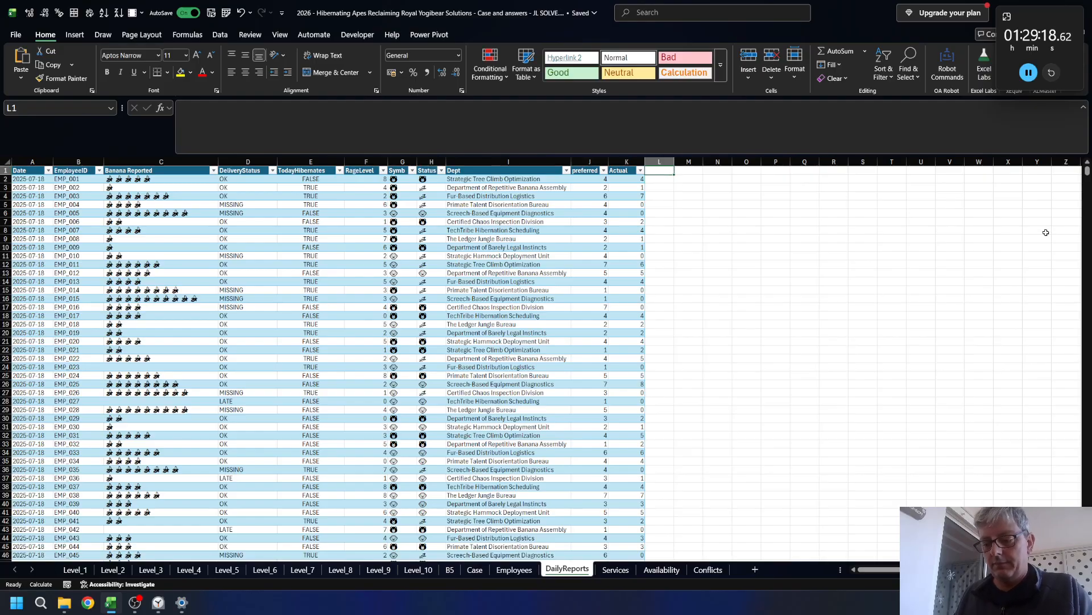
text(KPIAc)
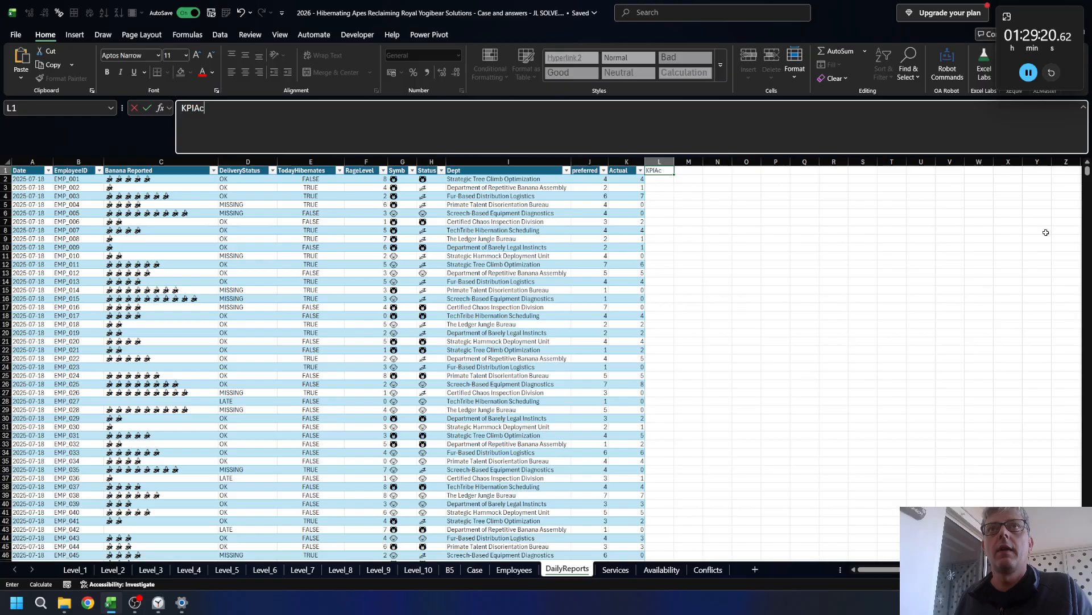
text(t)
key(Return)
text(=IF()
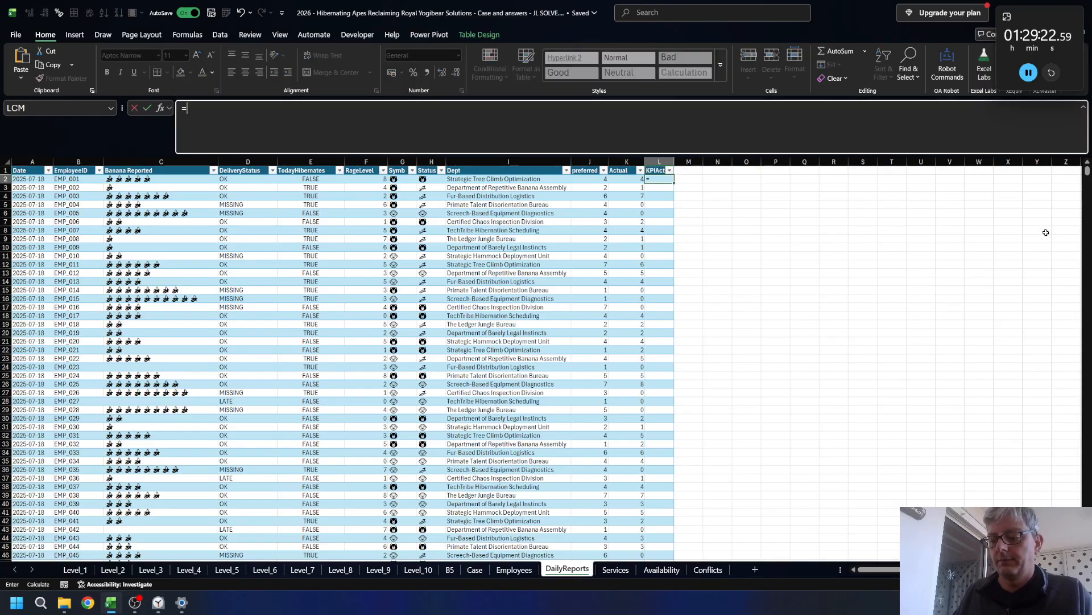
key(Left)
key(Left)
key(Left)
key(Left)
key(Left)
key(Left)
key(Left)
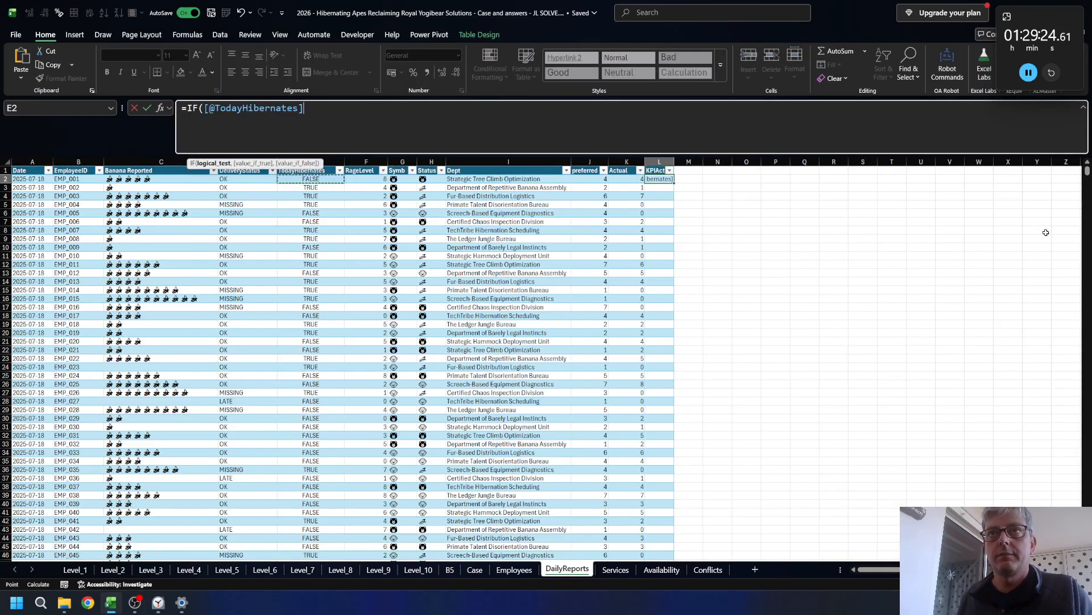
text(,0,)
key(Left)
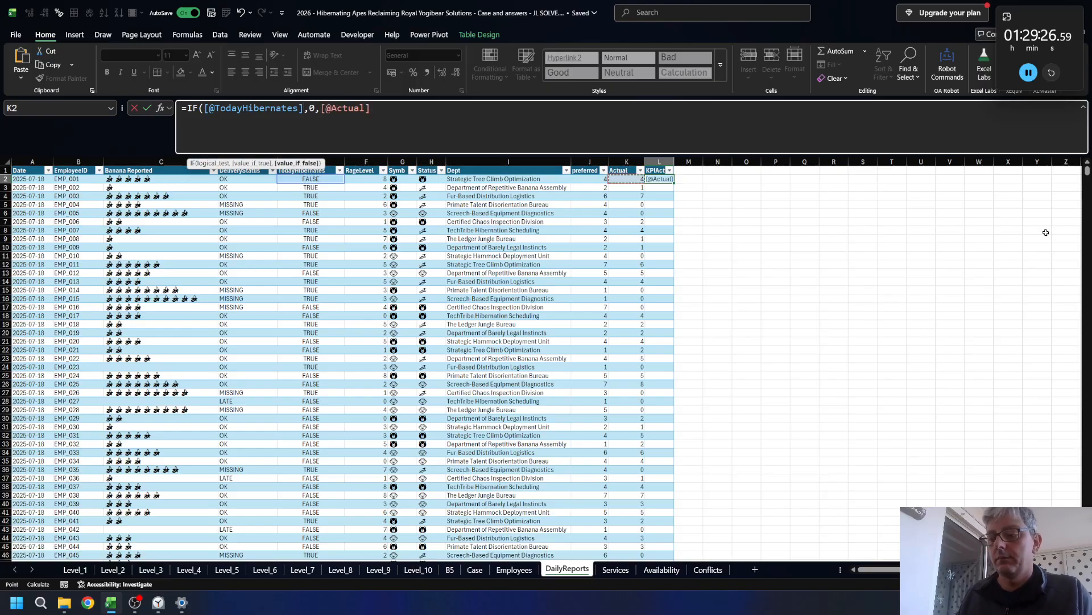
text())
key(Right)
text(=)
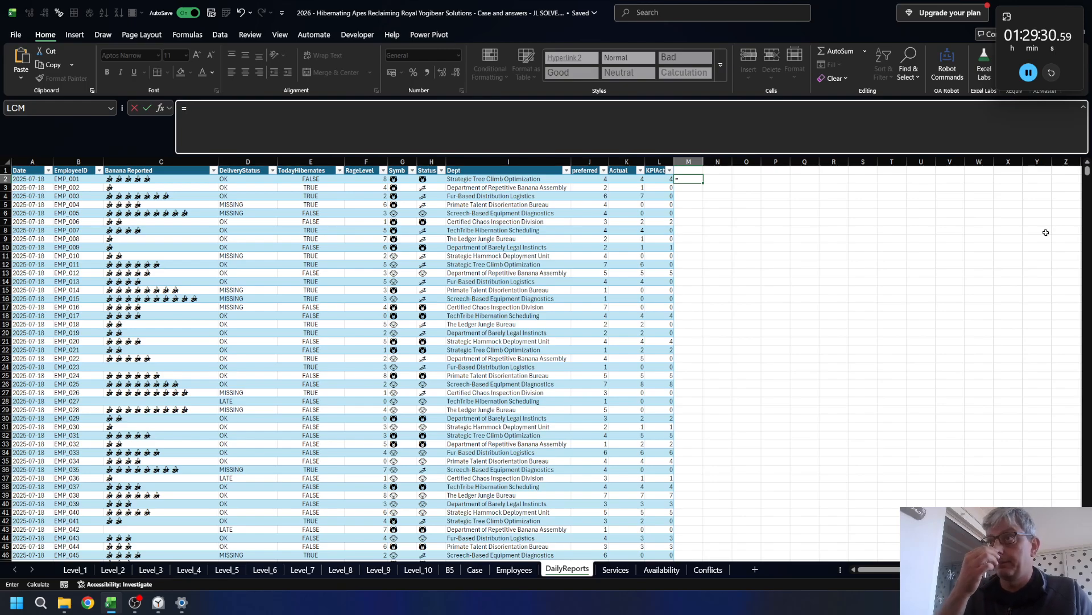
text(ro)
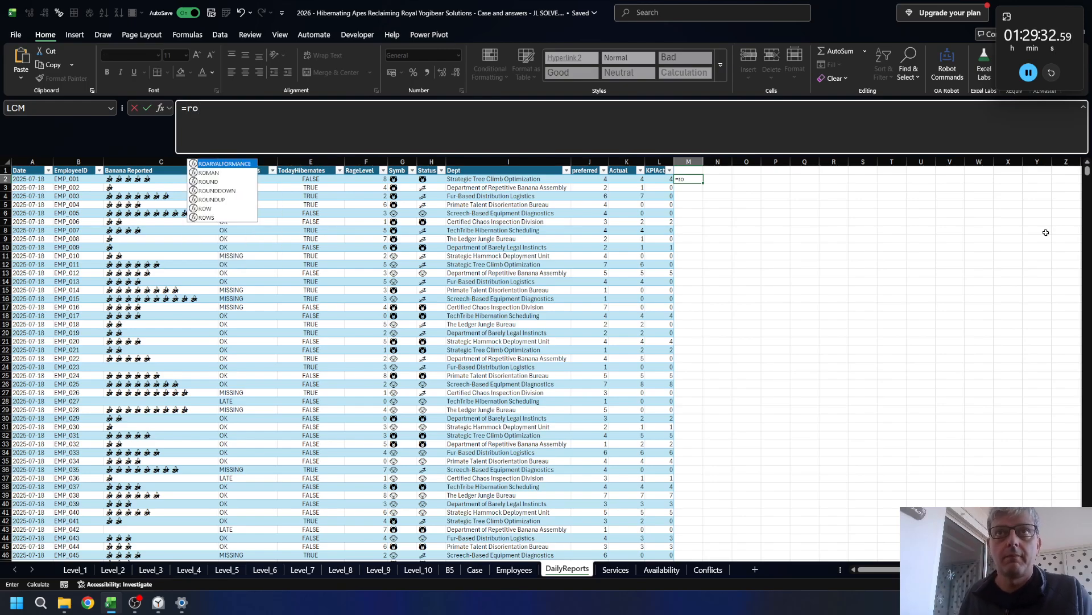
key(Tab)
key(Escape)
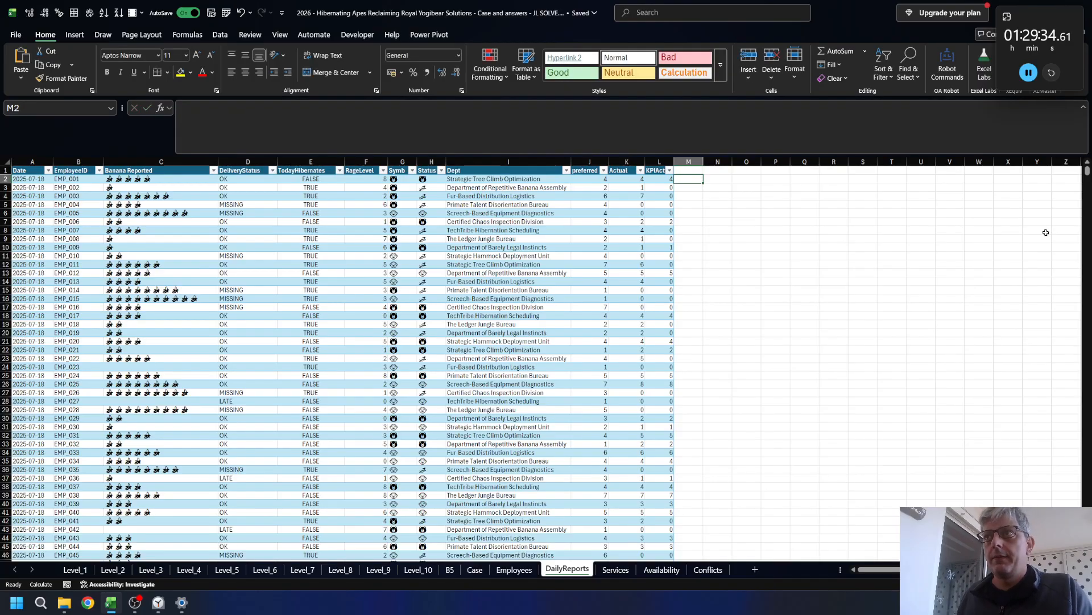
- Add two columns headed apeB and BearB beside the KPIAct column
key(Up)
text(apeB)
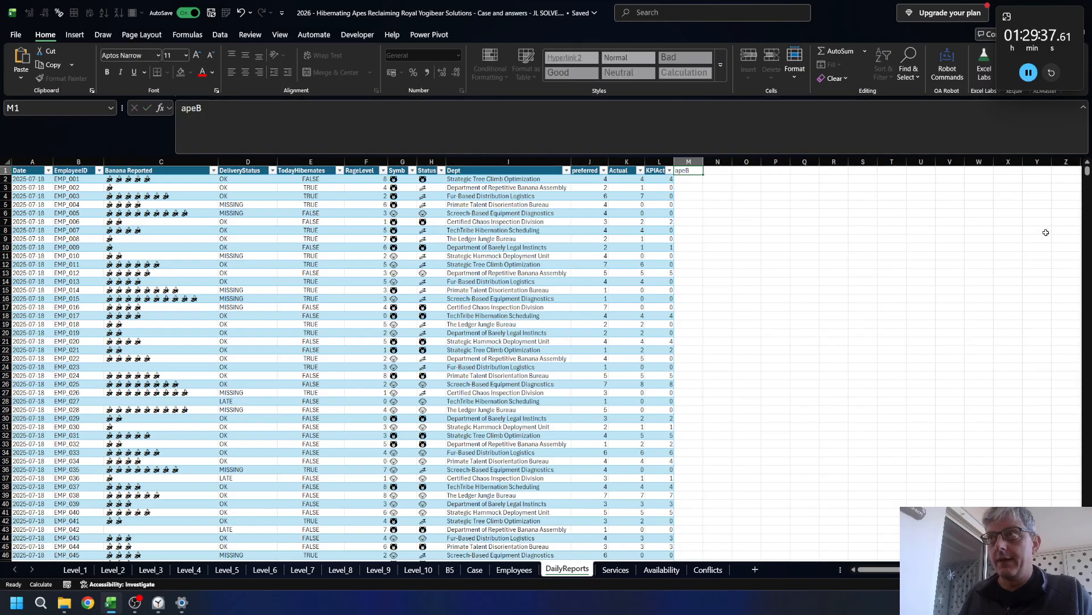
key(Return)
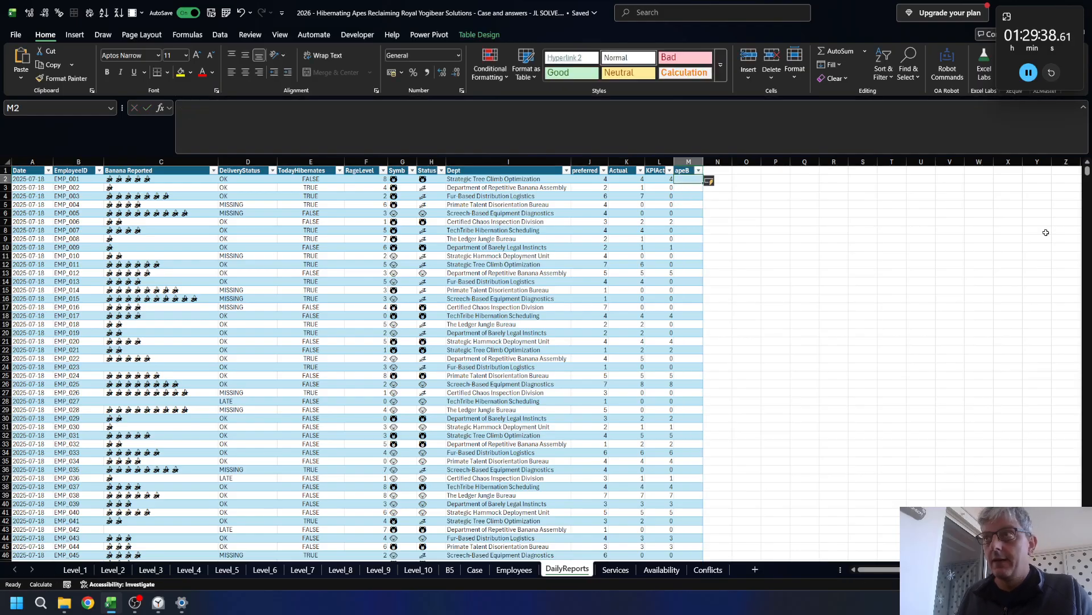
key(Up)
key(Right)
text(BearB)
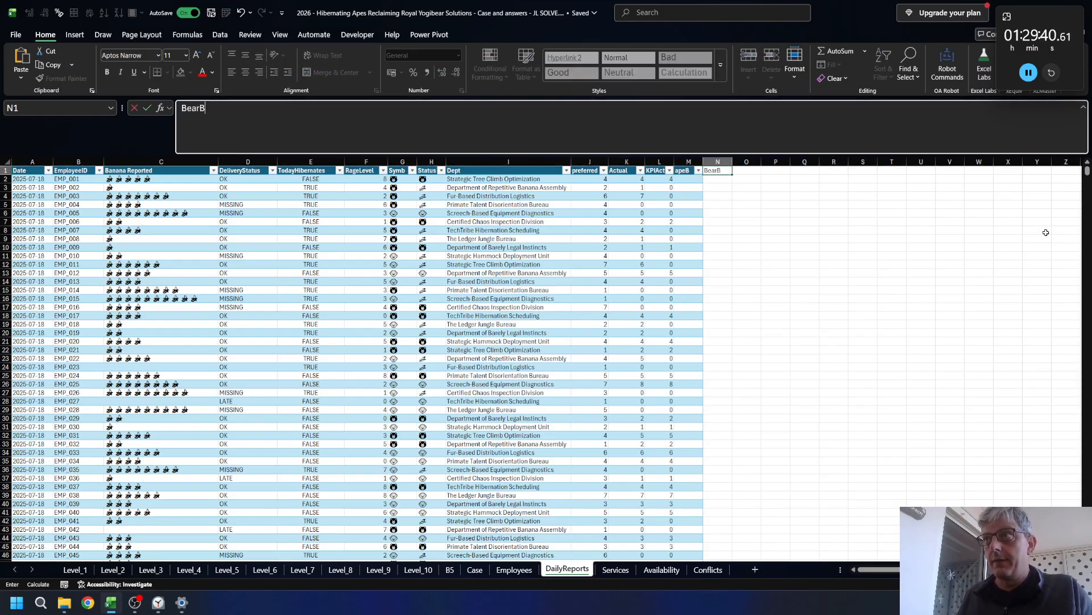
key(Return)
key(Left)
text(=)
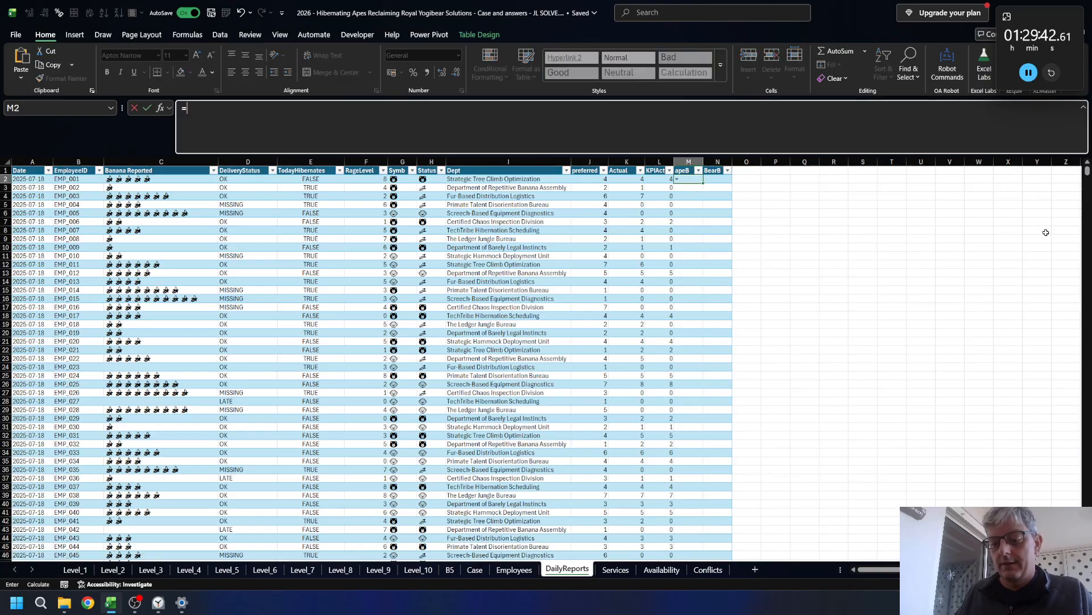
text(xl)
key(Tab)
key(Left)
key(ctrl+Left)
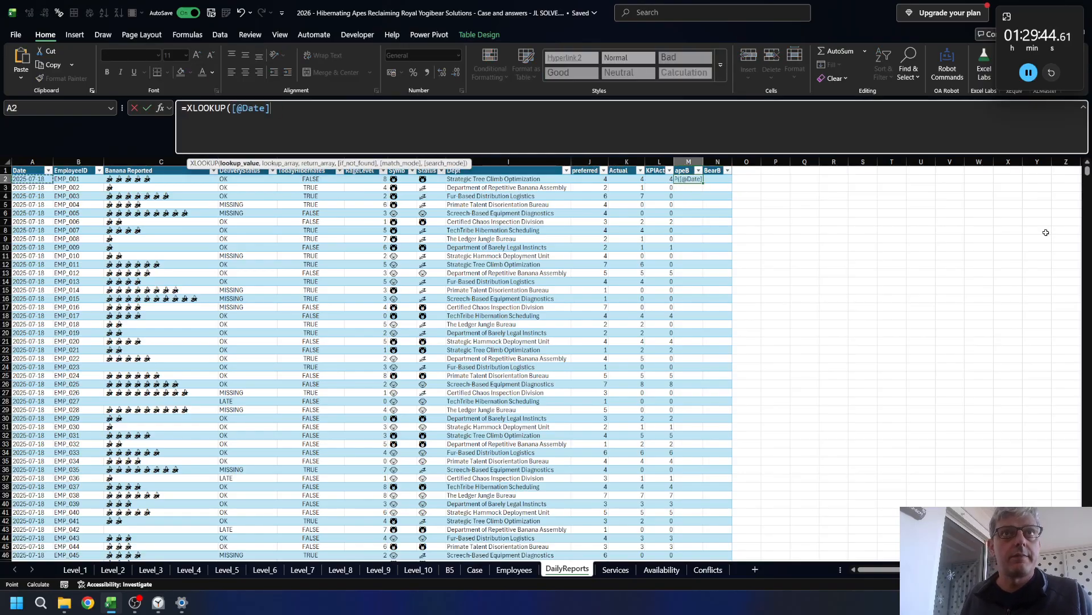
key(Right)
text(,)
key(ctrl+Page_Down)
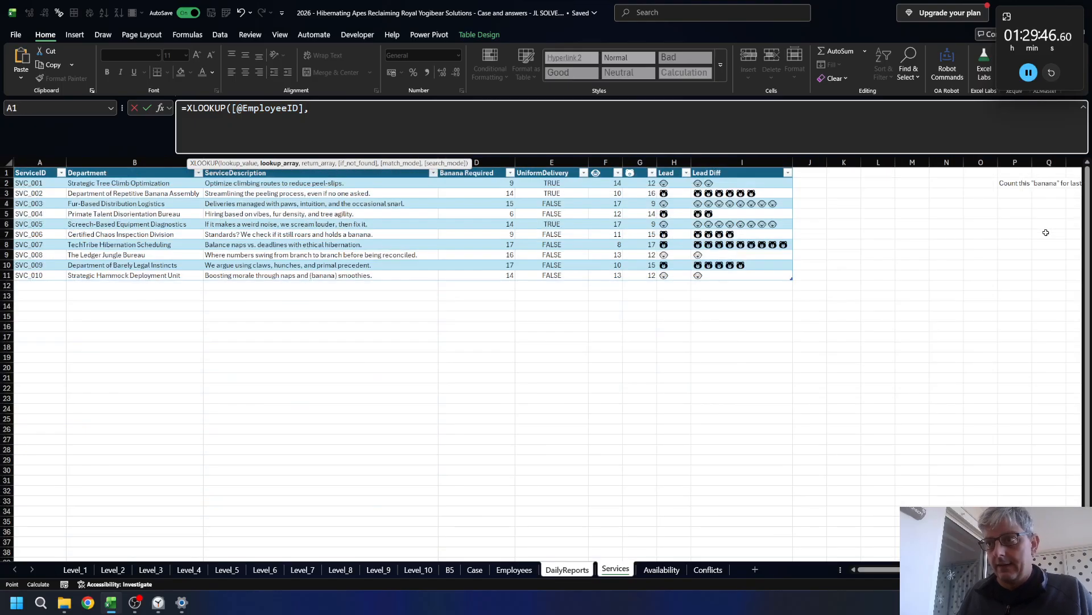
key(ctrl+Page_Up)
key(ctrl+Page_Up)
key(Left)
key(Left)
key(Left)
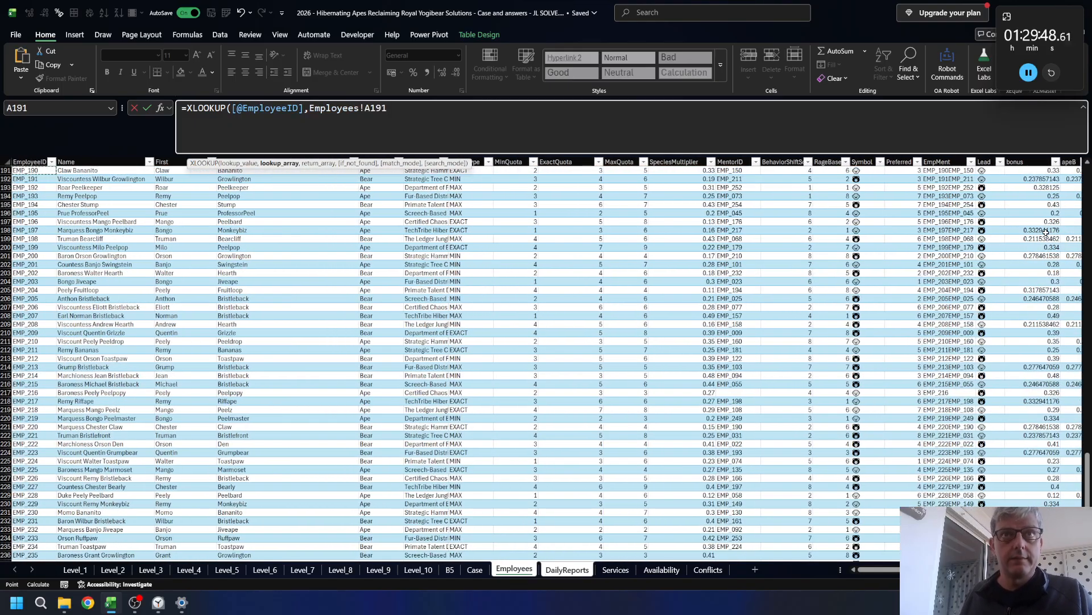
key(ctrl+space)
text(,)
- Set EmployeesTable[apeB] as the return array of the M2 XLOOKUP and commit the formula
key(ctrl+Right)
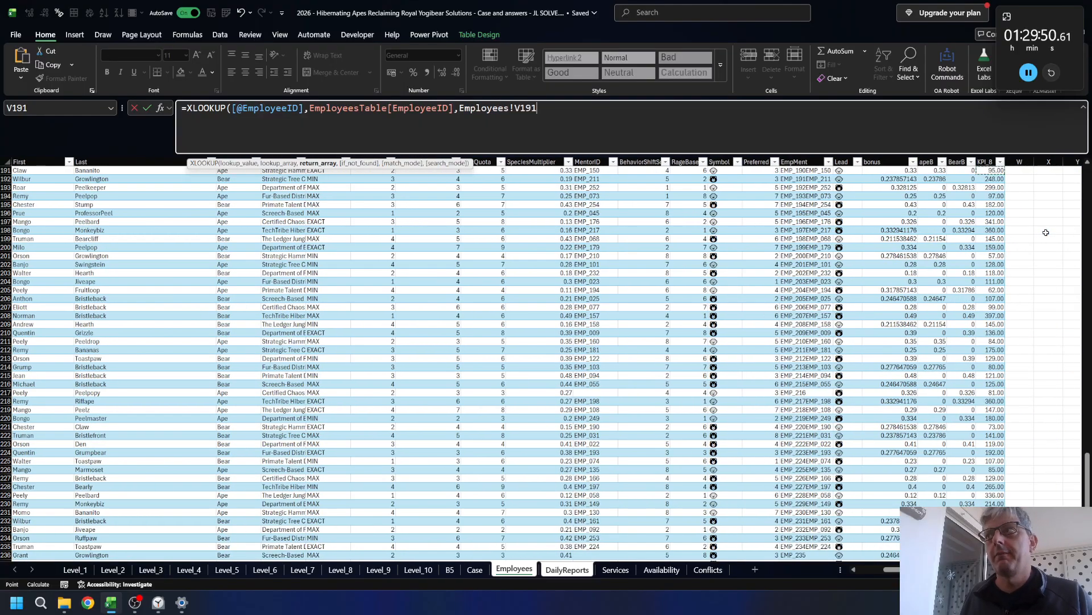
key(Right)
key(Left)
key(Left)
key(Left)
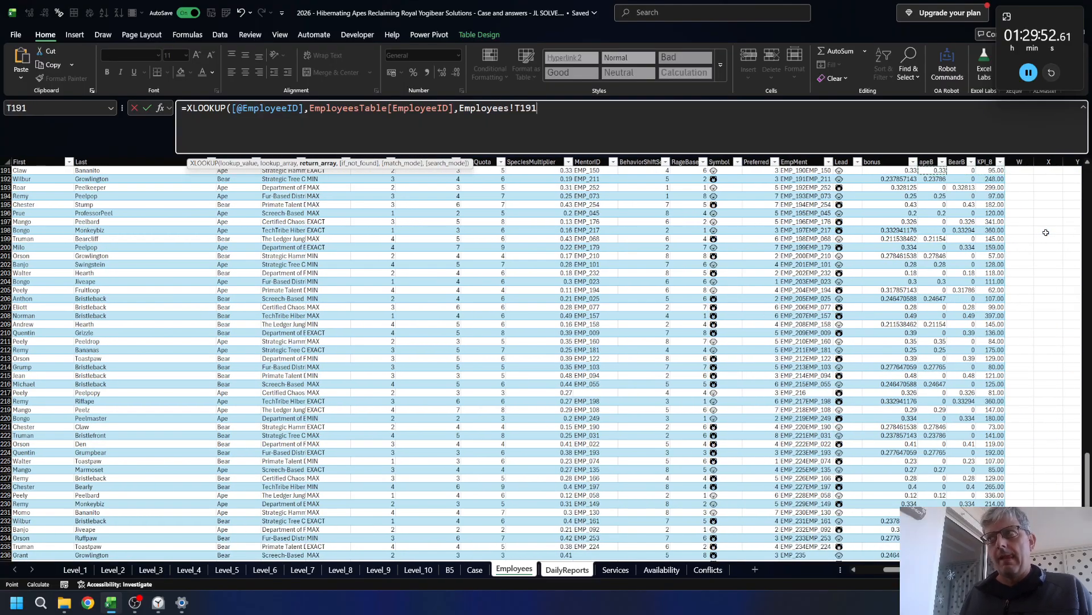
key(ctrl+space)
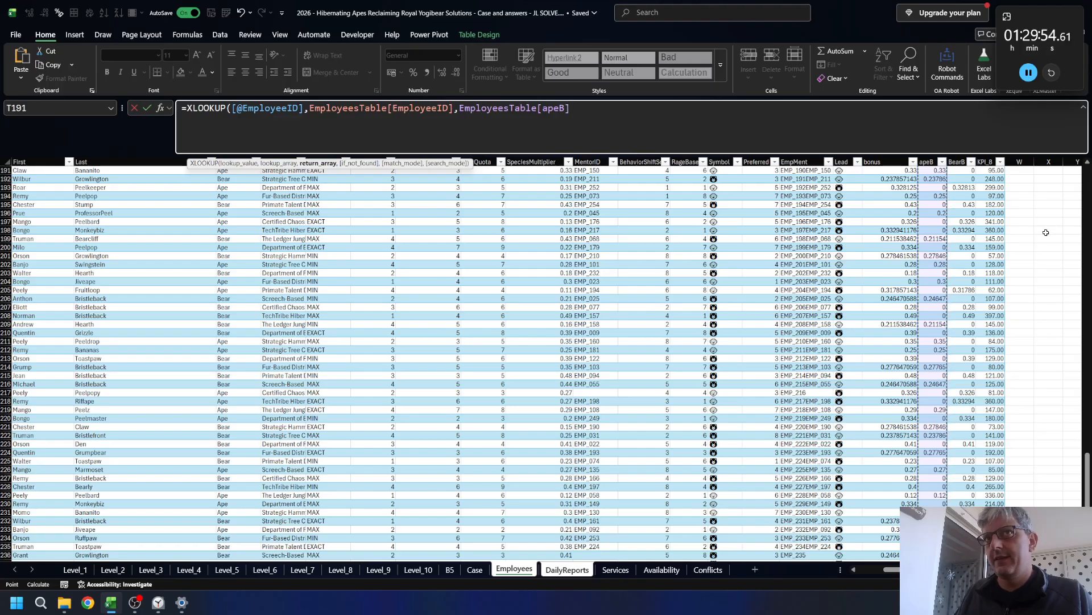
text())
key(Return)
- Format the whole apeB column of the DailyReports table as numbers with two decimals
key(Up)
key(ctrl+shift+Down)
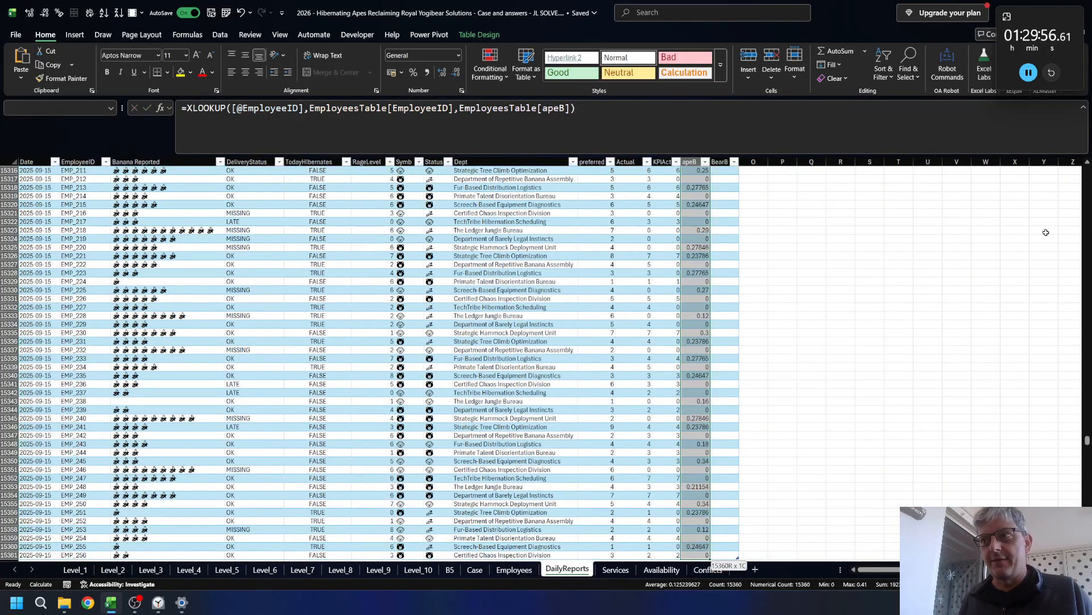
key(ctrl+shift+1)
key(ctrl+BackSpace)
key(shift+BackSpace)
- Copy the XLOOKUP formula text from M2 into N2, the first row of the BearB column
key(Right)
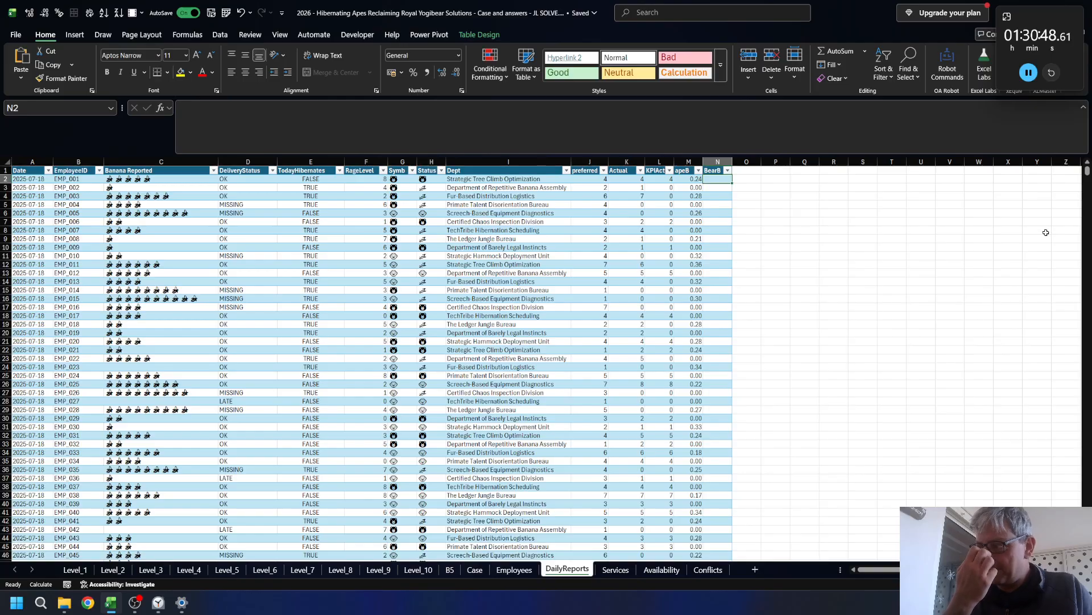
key(Left)
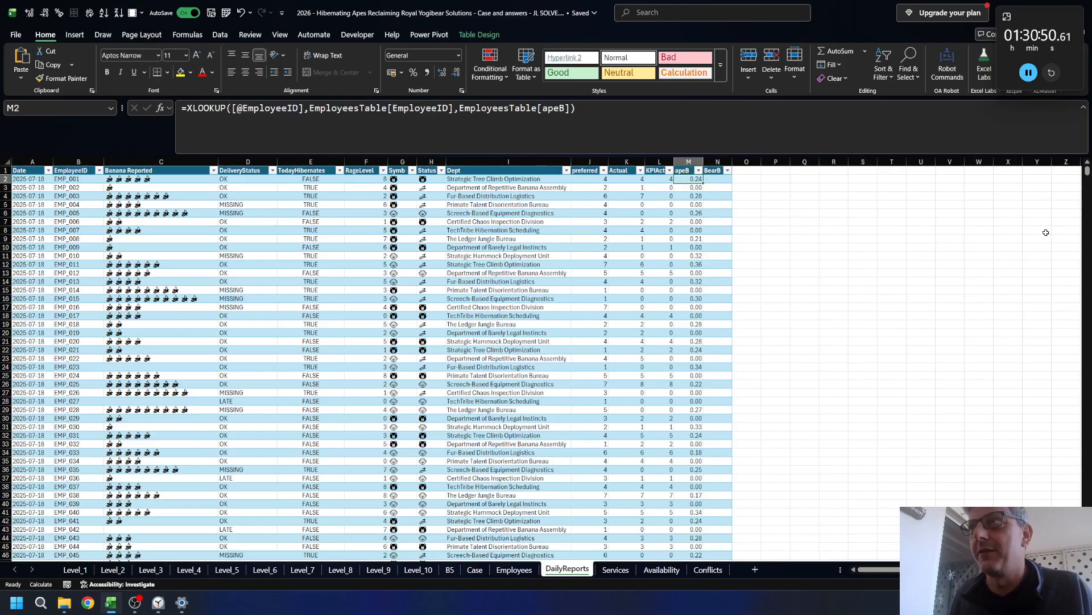
key(F2)
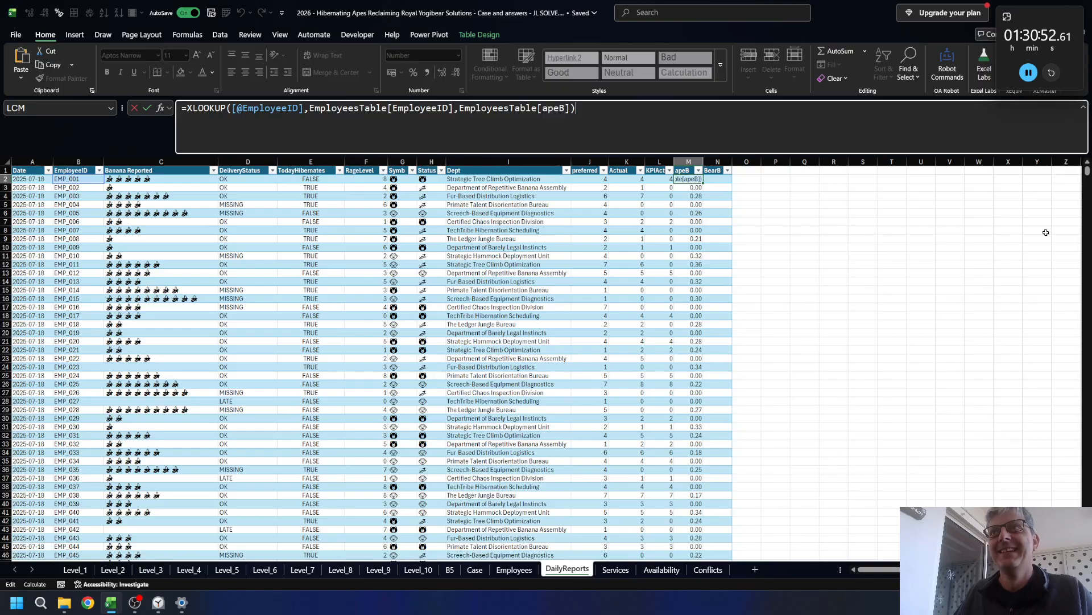
key(shift+Home)
key(ctrl+c)
key(Escape)
key(Right)
key(F2)
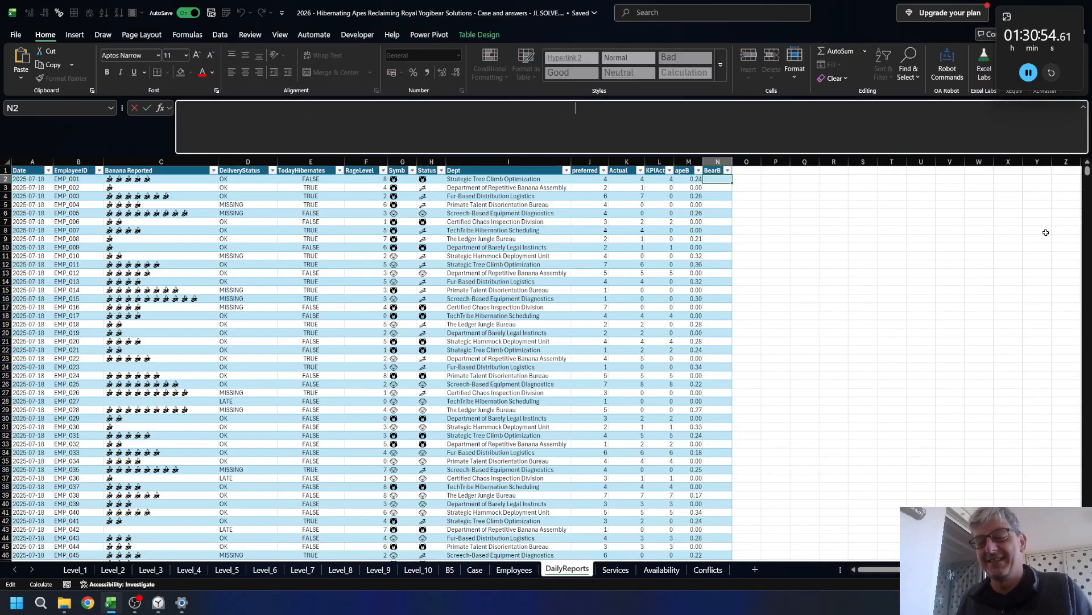
key(ctrl+v)
- Change the return array of the N2 XLOOKUP to EmployeesTable[BearB] and commit the formula
key(Left)
key(Left)
key(ctrl+shift+Left)
key(BackSpace)
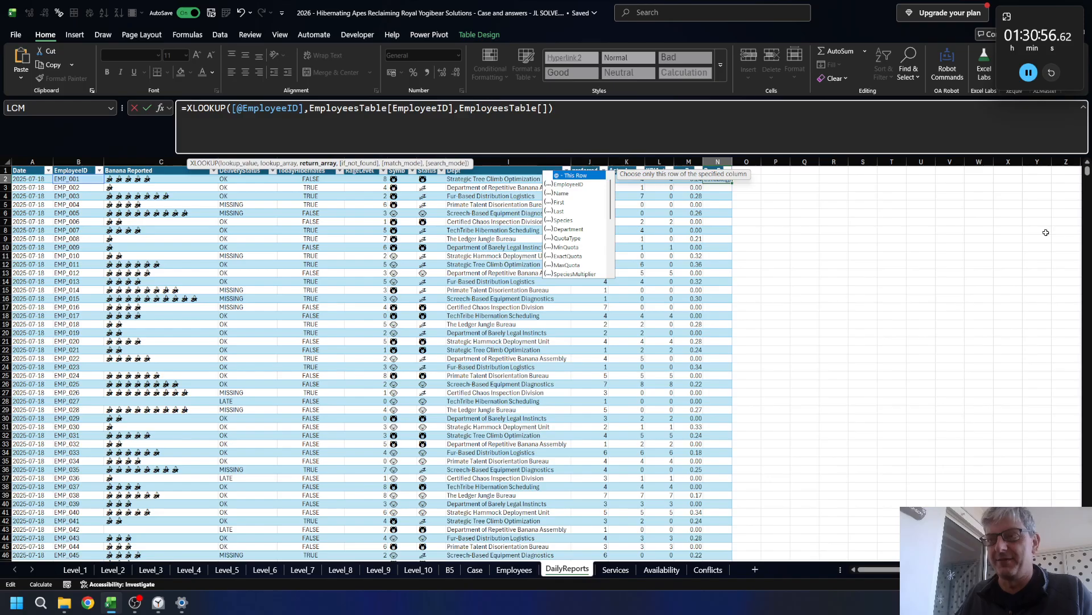
key(Down)
key(Down)
key(Down)
key(Down)
key(Down)
key(Down)
key(Down)
key(Down)
key(Down)
key(Down)
key(Down)
key(Down)
key(Down)
key(Down)
key(Down)
key(Down)
key(Down)
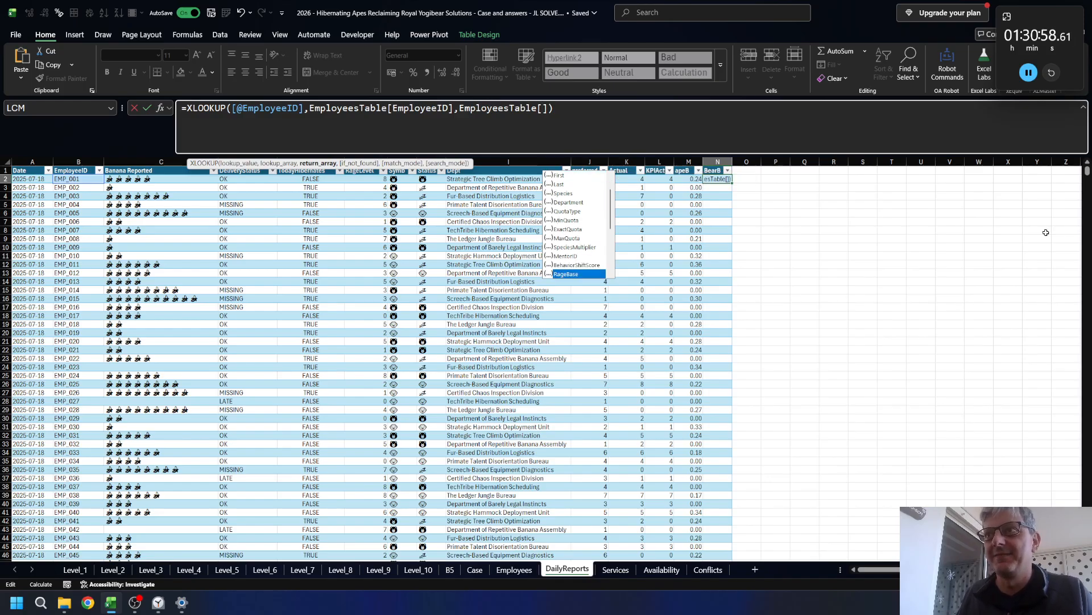
key(Down)
key(Down)
key(Down)
key(Down)
key(Tab)
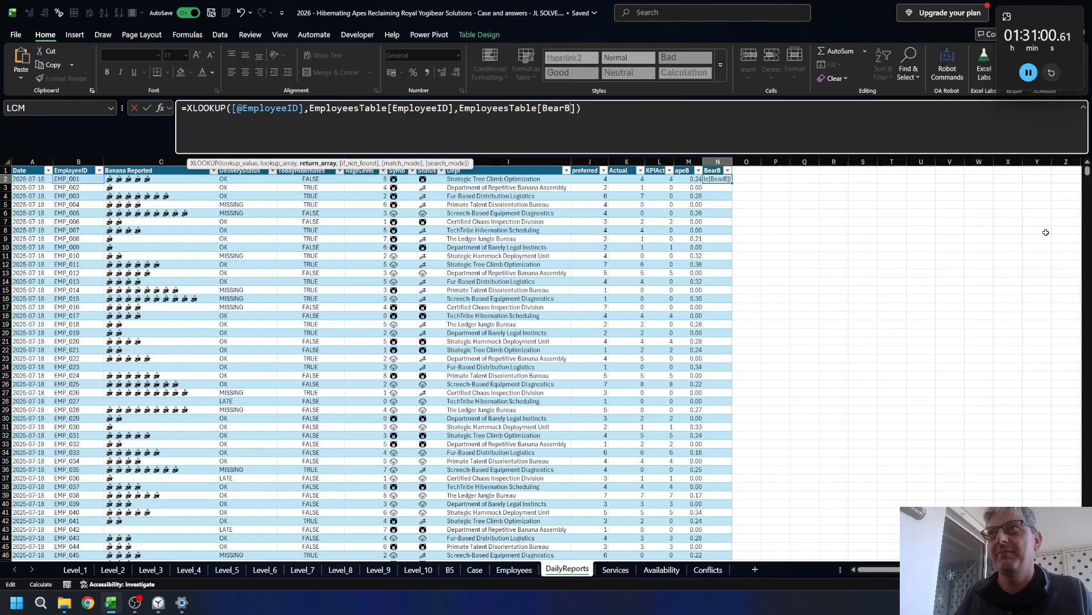
key(Return)
key(Up)
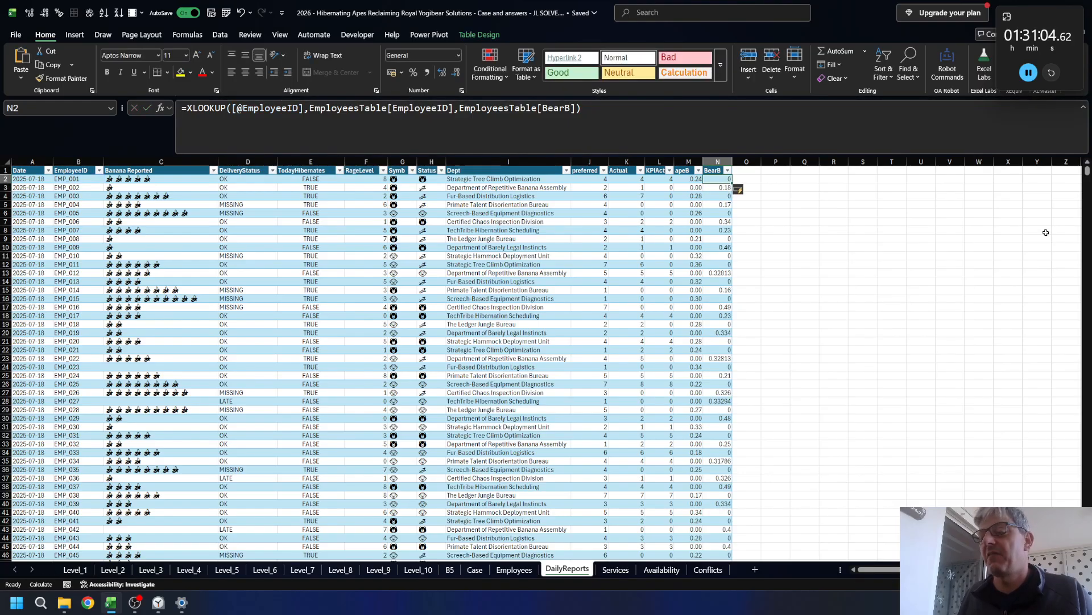
key(Right)
text(=ro)
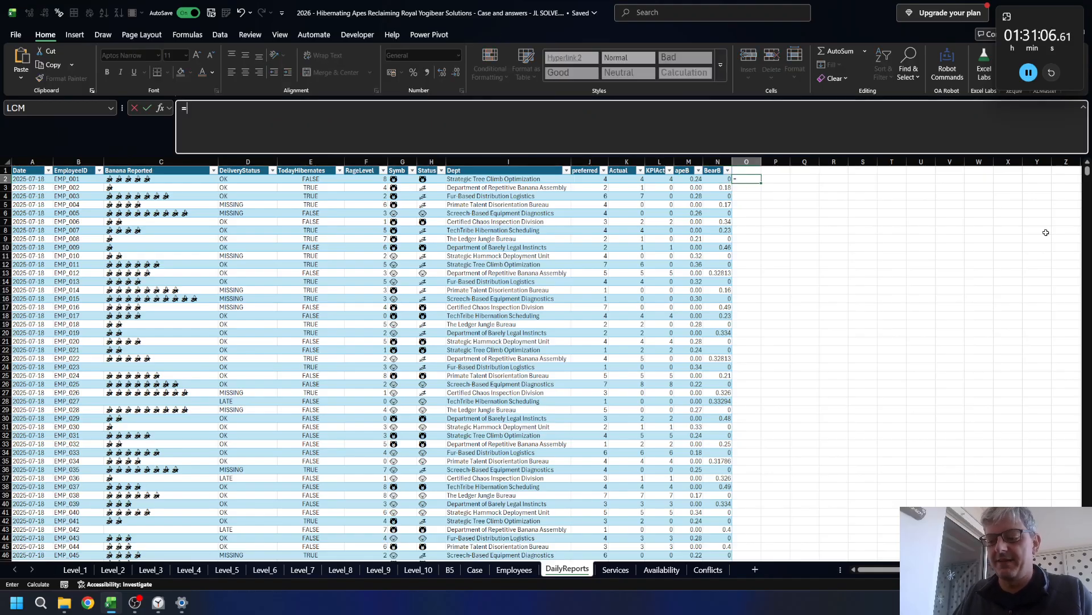
key(Tab)
key(Left)
key(Left)
key(Left)
key(Left)
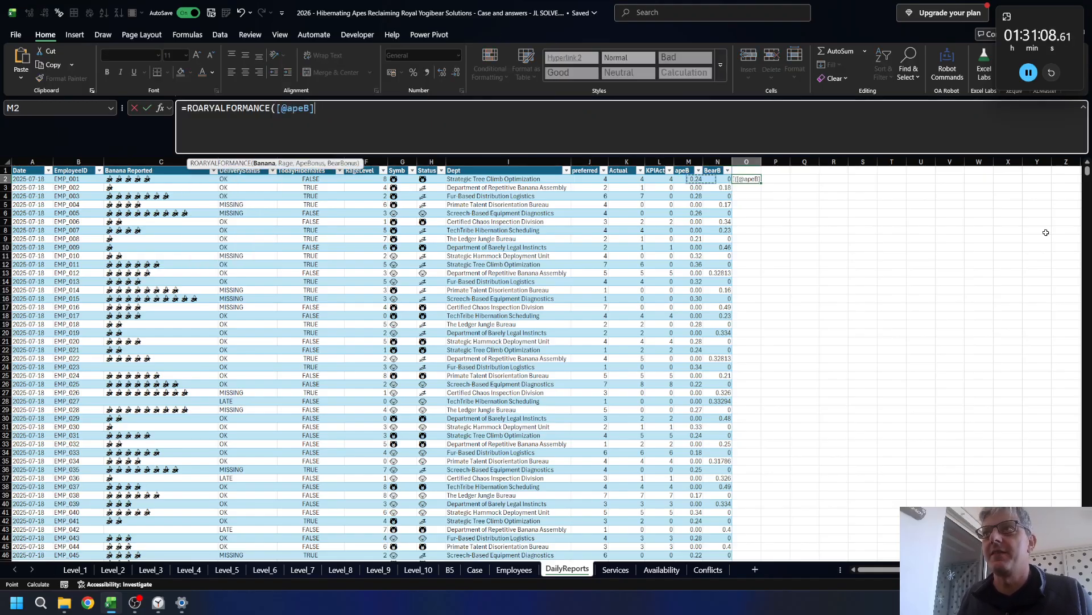
key(Right)
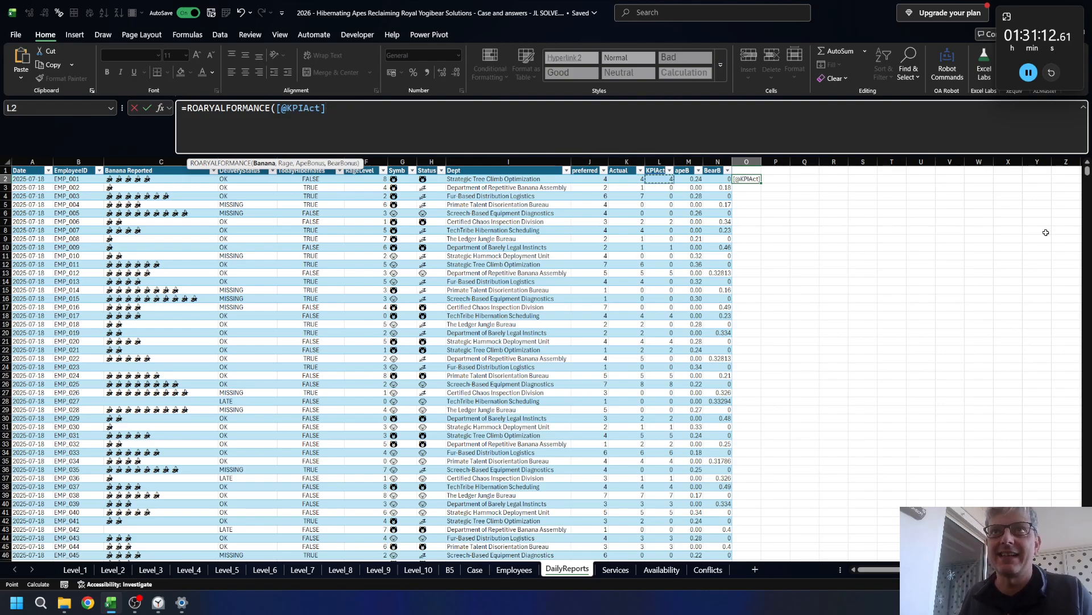
text(,)
key(Left)
key(Left)
key(Left)
key(Left)
key(Left)
key(Left)
key(Left)
key(Left)
key(Left)
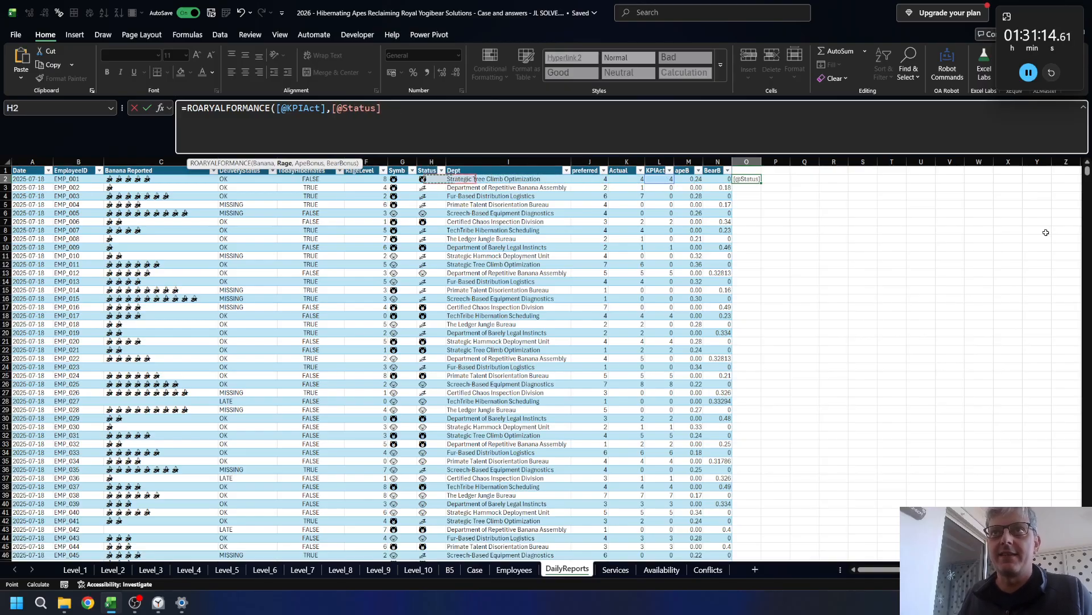
text(,)
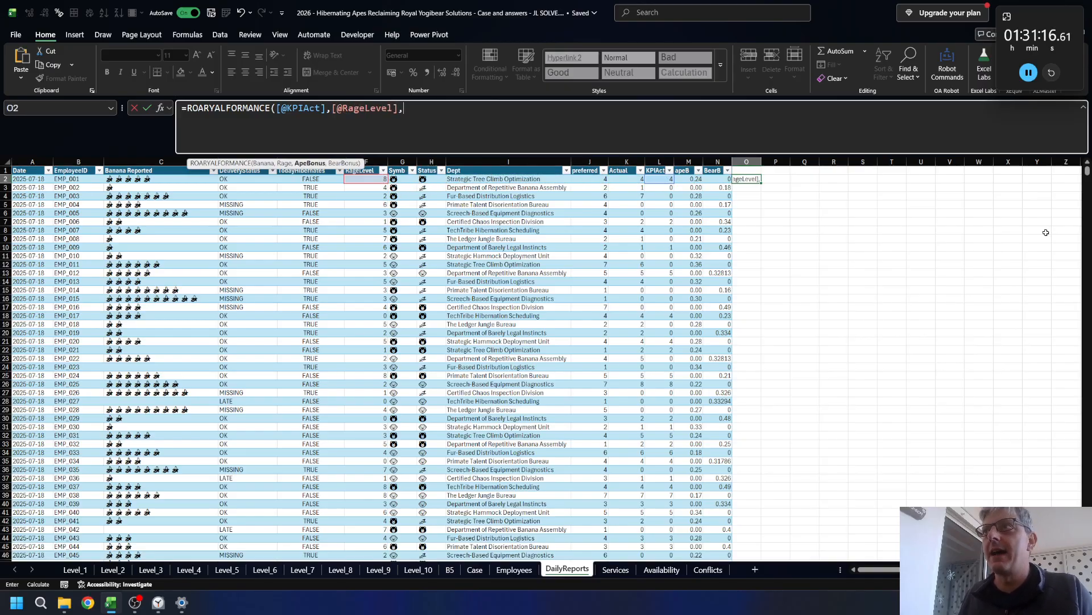
key(Left)
key(Left)
text(,)
key(Left)
text())
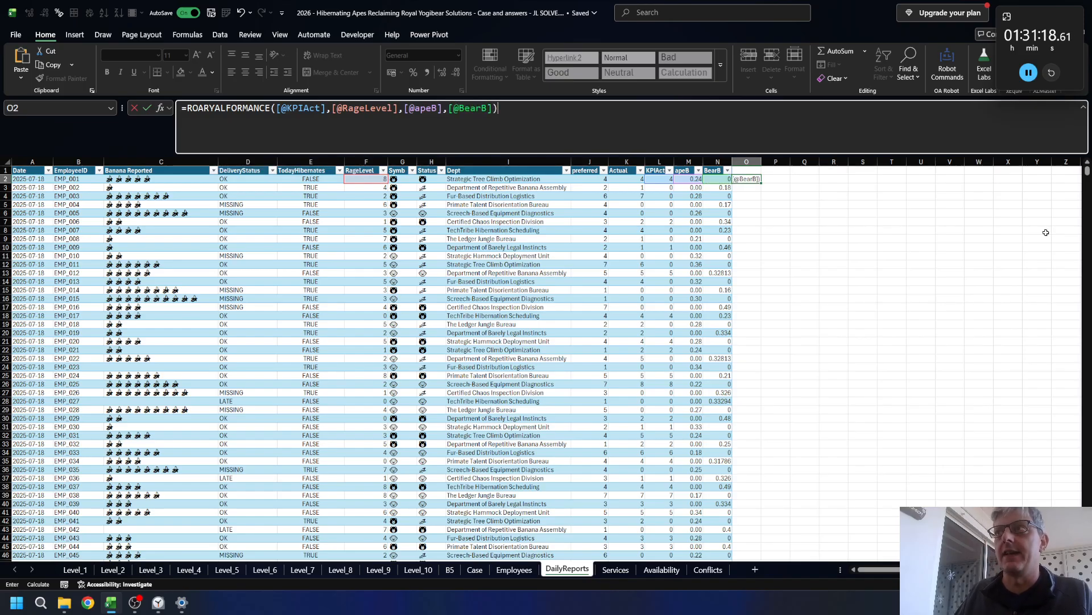
key(ctrl+Return)
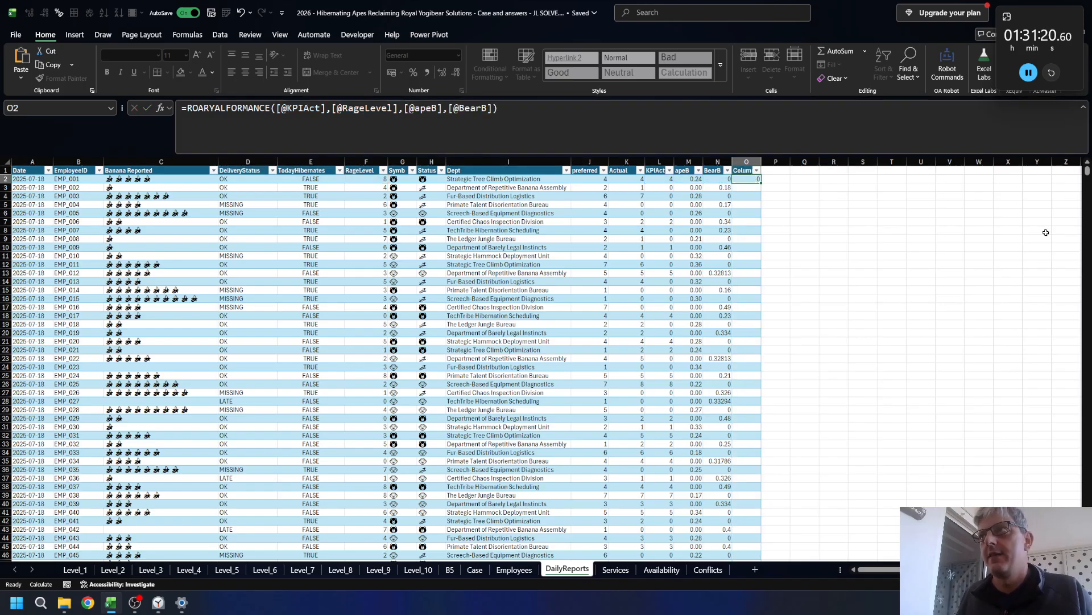
- Format the whole new score column O of the DailyReports table as numbers with two decimals
key(ctrl+shift+Down)
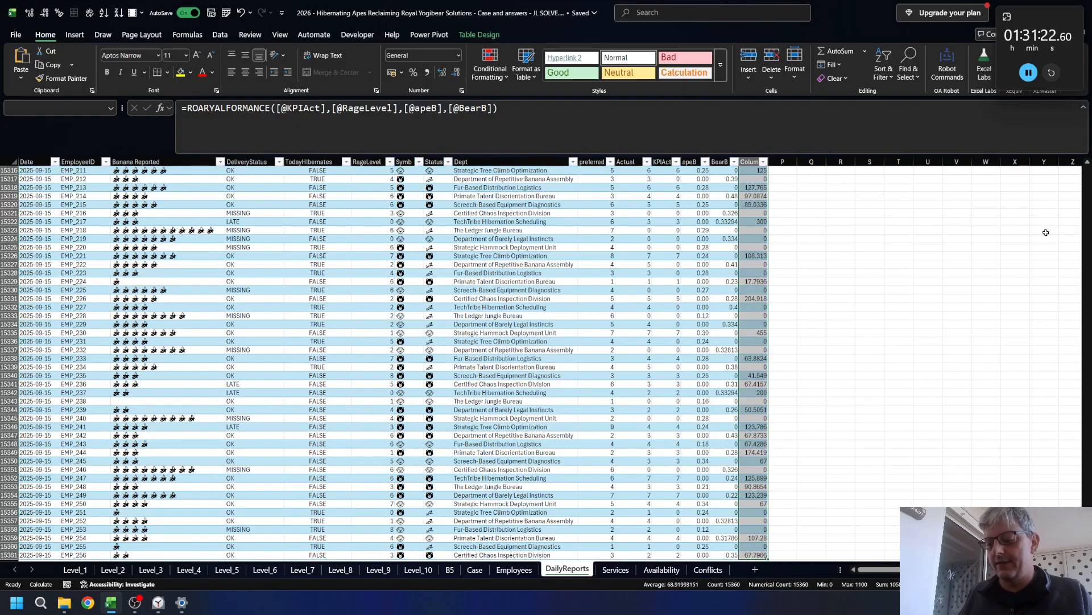
key(ctrl+shift+1)
key(ctrl+BackSpace)
key(ctrl+Up)
key(Down)
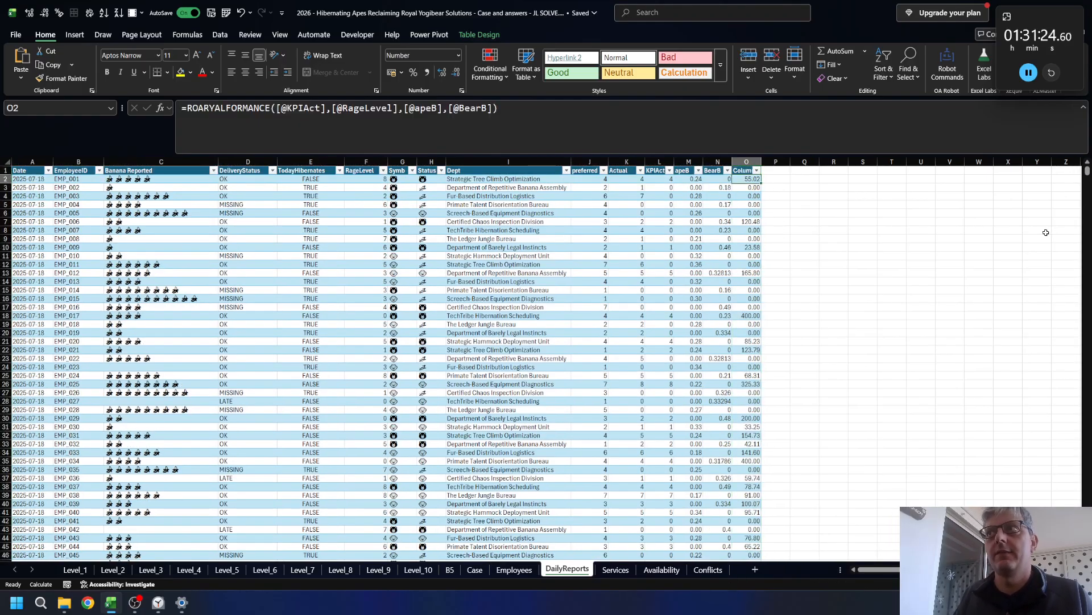
- Rename the header of the new score column in O1 as KPI_9
key(Up)
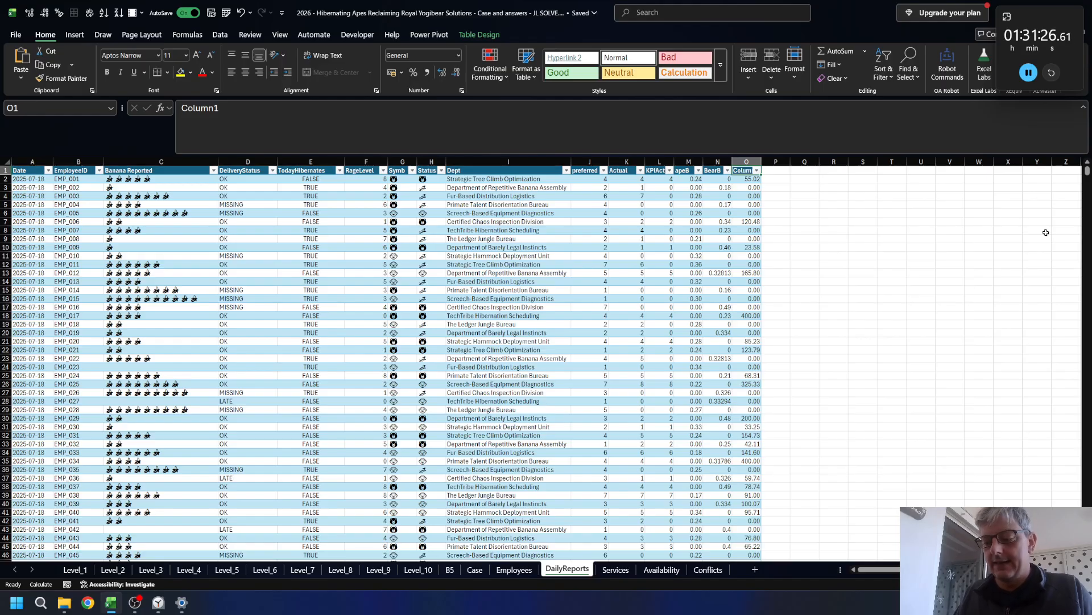
text(KPI)
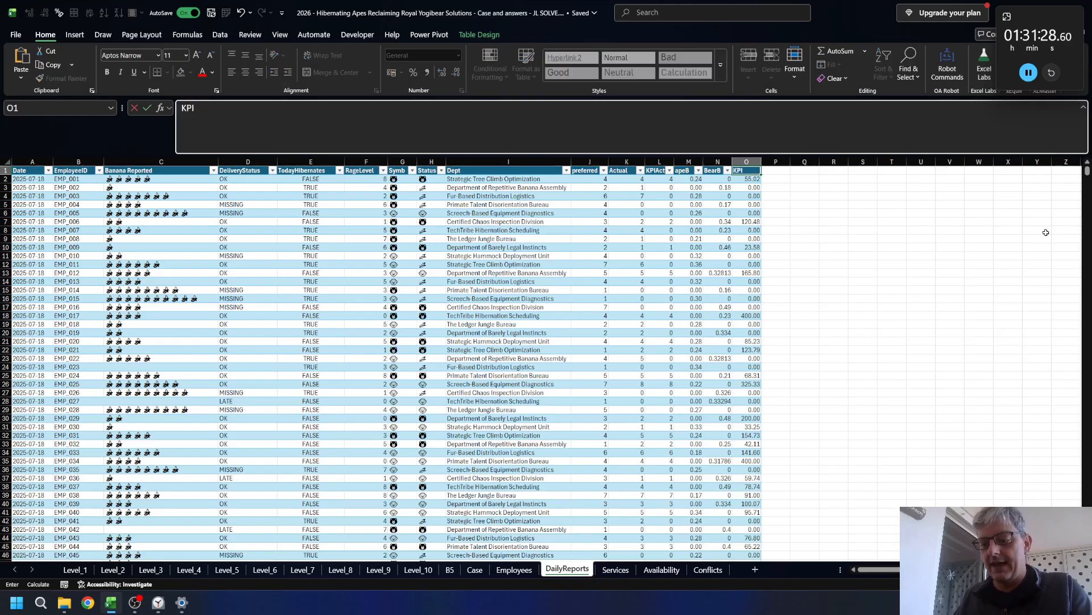
text(_9)
key(Return)
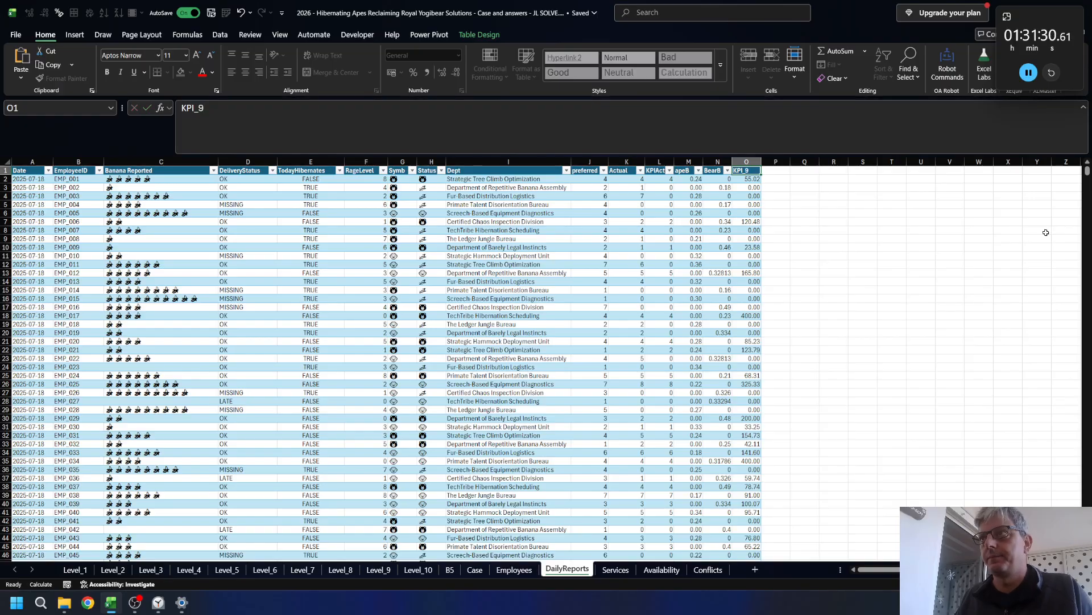
- Start a FILTER formula in cell H48 of the Level_9 sheet
key(ctrl+Page_Up)
key(ctrl+Page_Up)
key(ctrl+Page_Up)
key(ctrl+Page_Up)
key(ctrl+Page_Up)
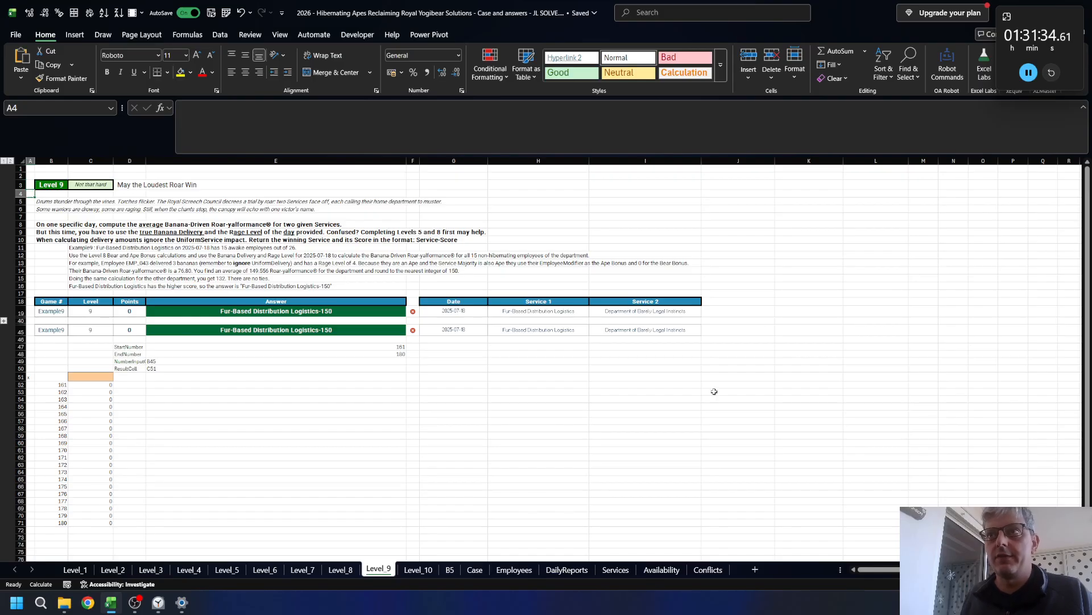
click(539, 354)
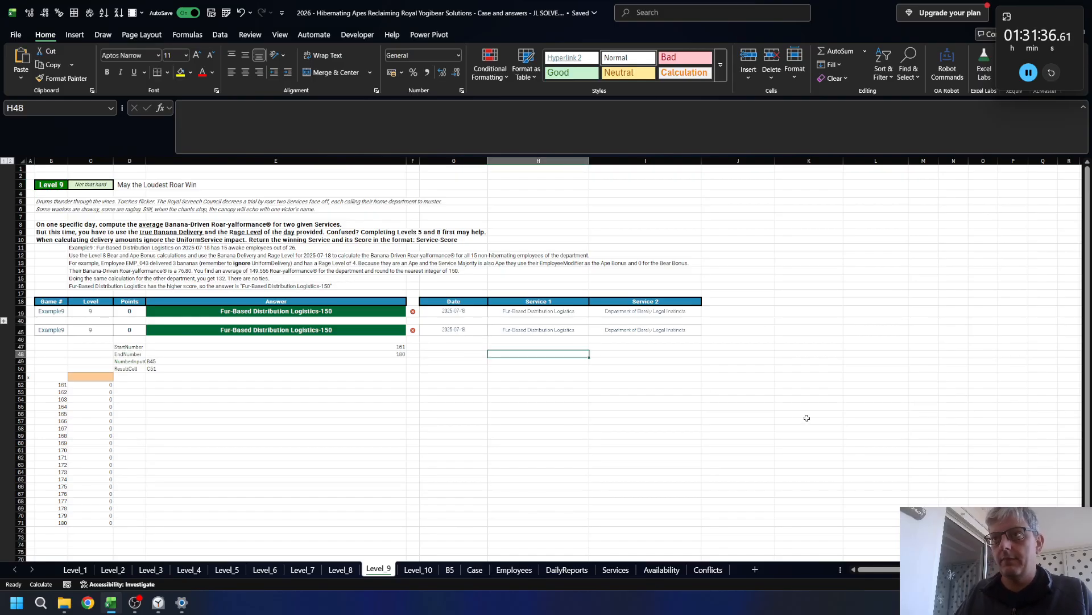
text(=)
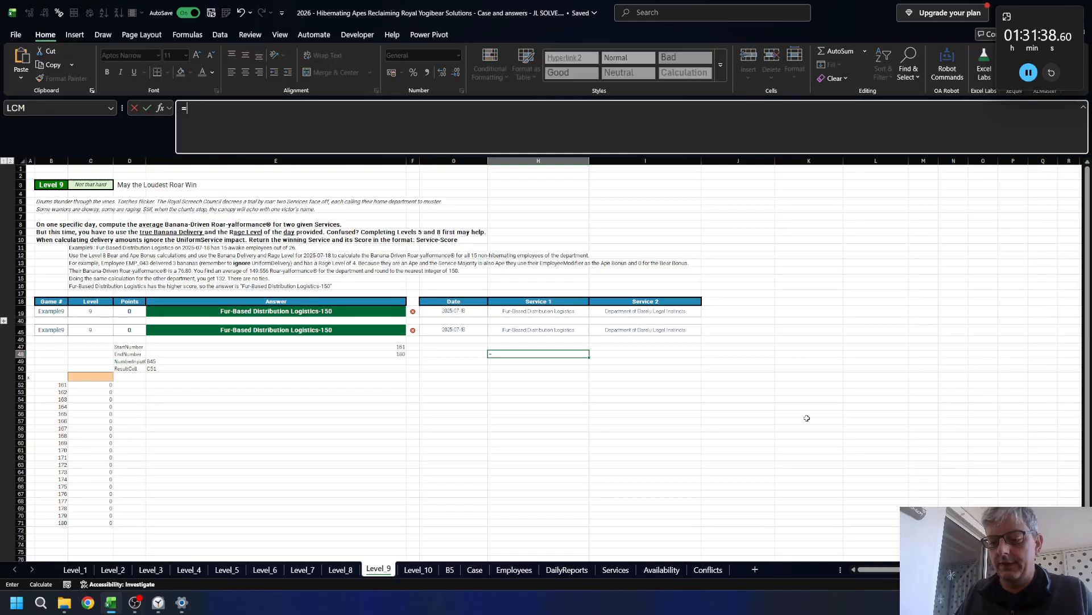
text(FILTER(da)
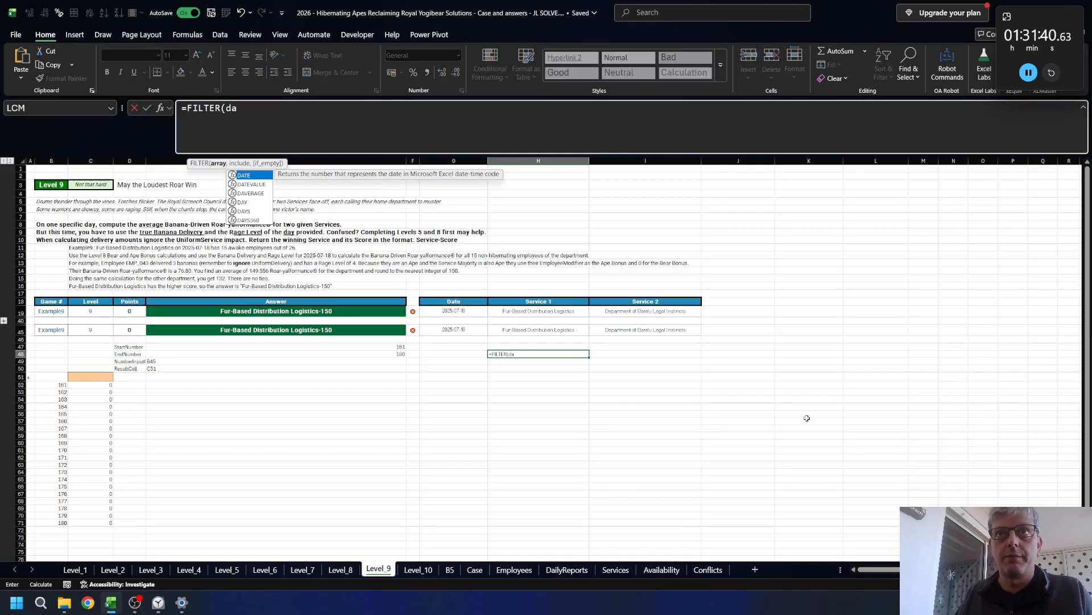
key(Down)
key(Down)
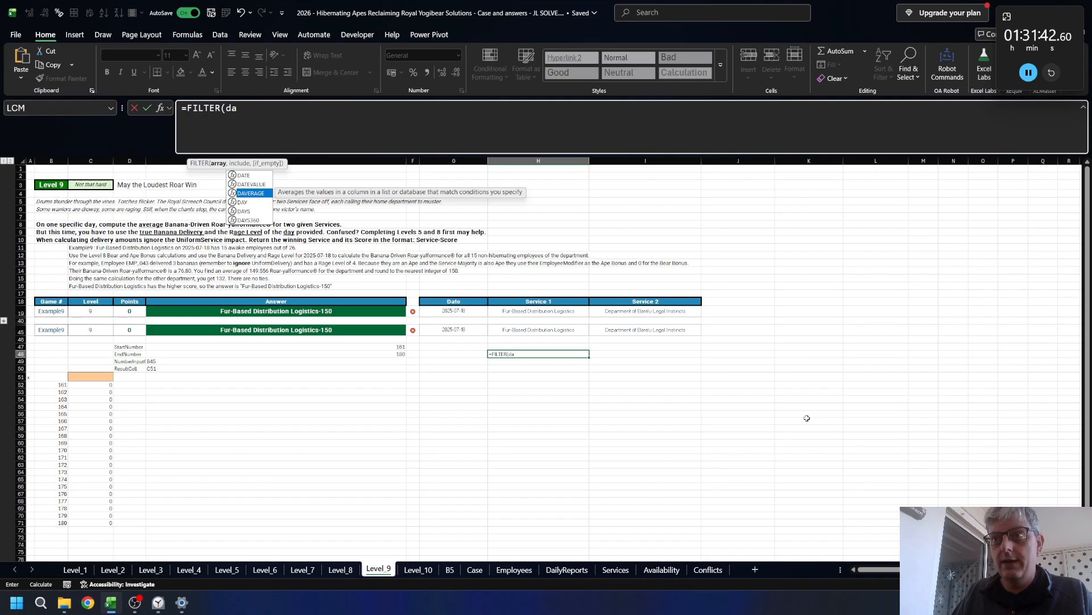
text(il)
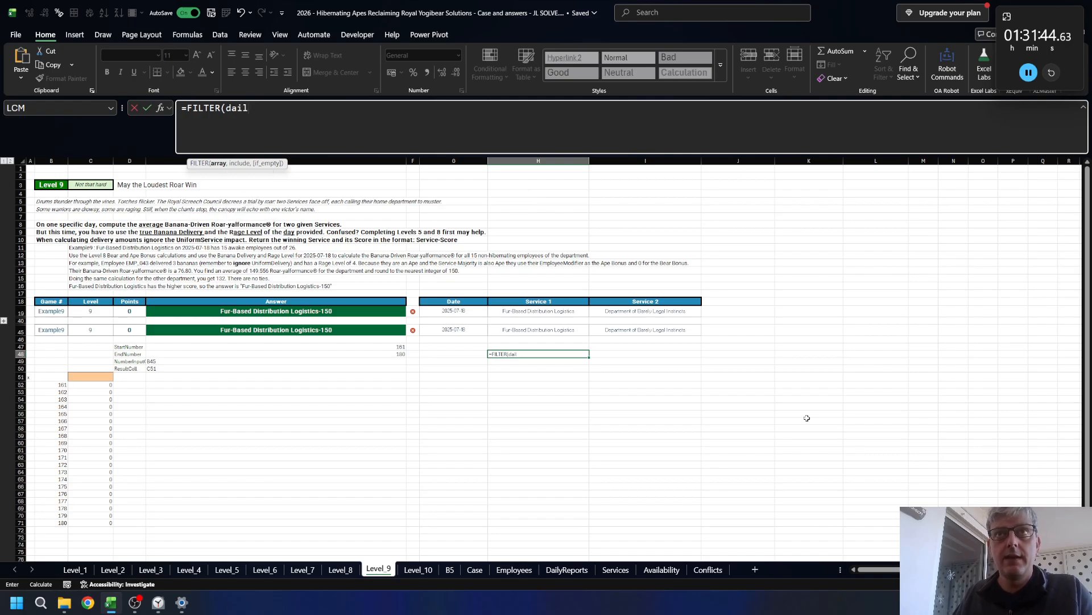
- Set ReportsTable[KPI_9] as the array argument of the H48 FILTER formula
key(BackSpace)
key(BackSpace)
key(BackSpace)
key(BackSpace)
text(rep)
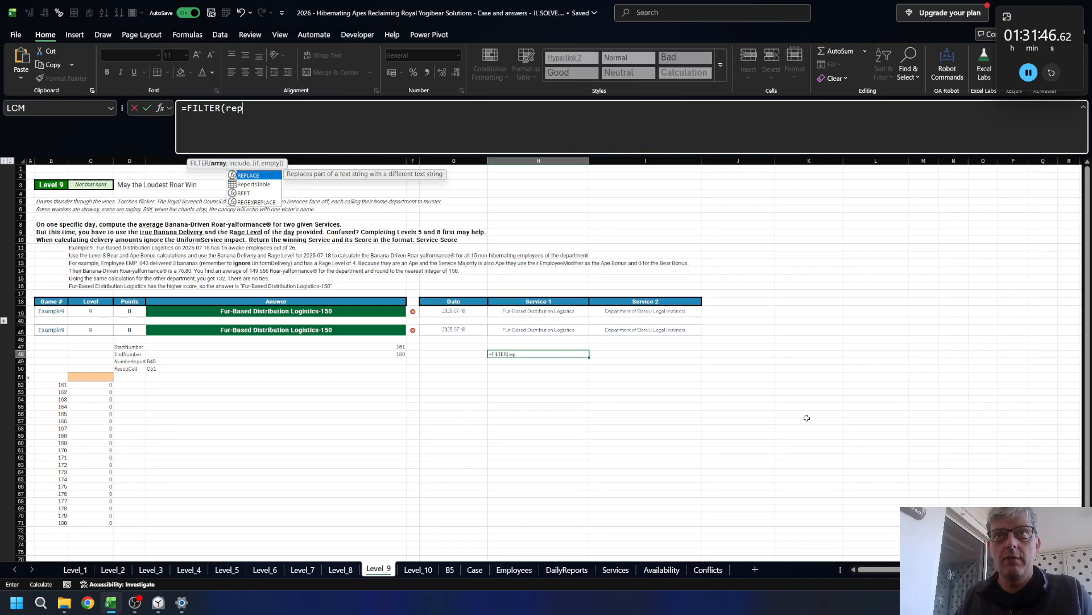
key(Down)
key(Tab)
text([)
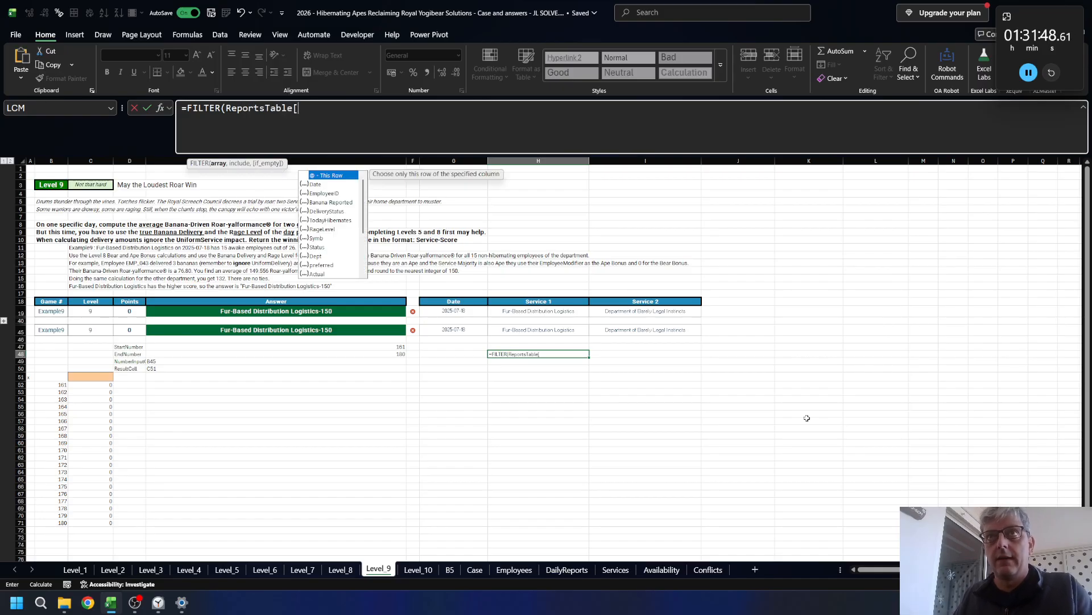
key(Down)
key(Down)
key(Down)
key(Down)
key(Down)
key(Down)
key(Down)
key(Down)
key(Down)
key(Down)
key(Down)
key(Down)
key(Down)
key(Down)
key(Down)
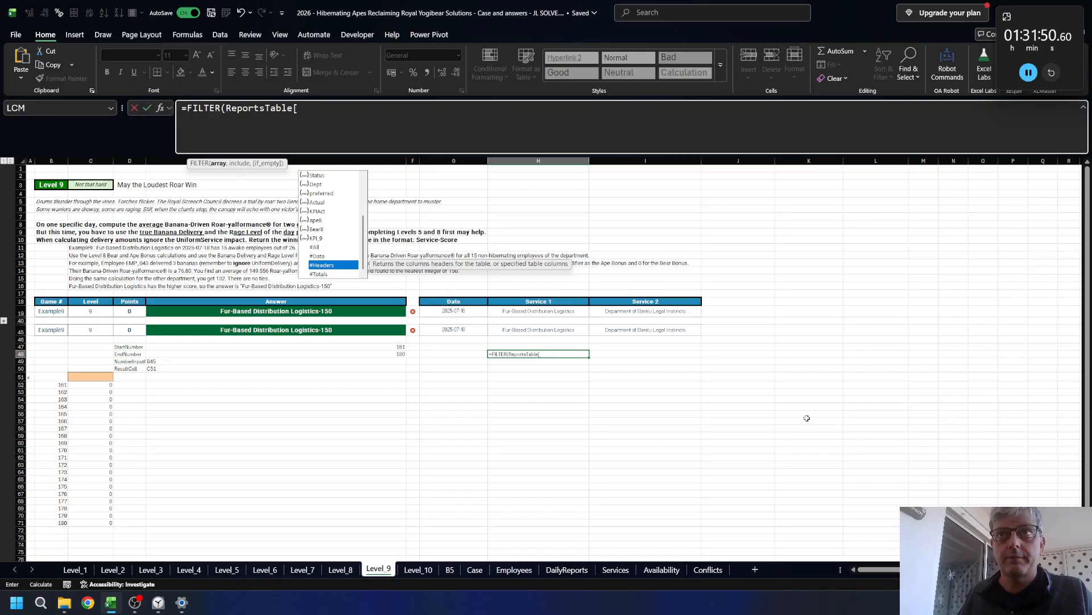
key(Tab)
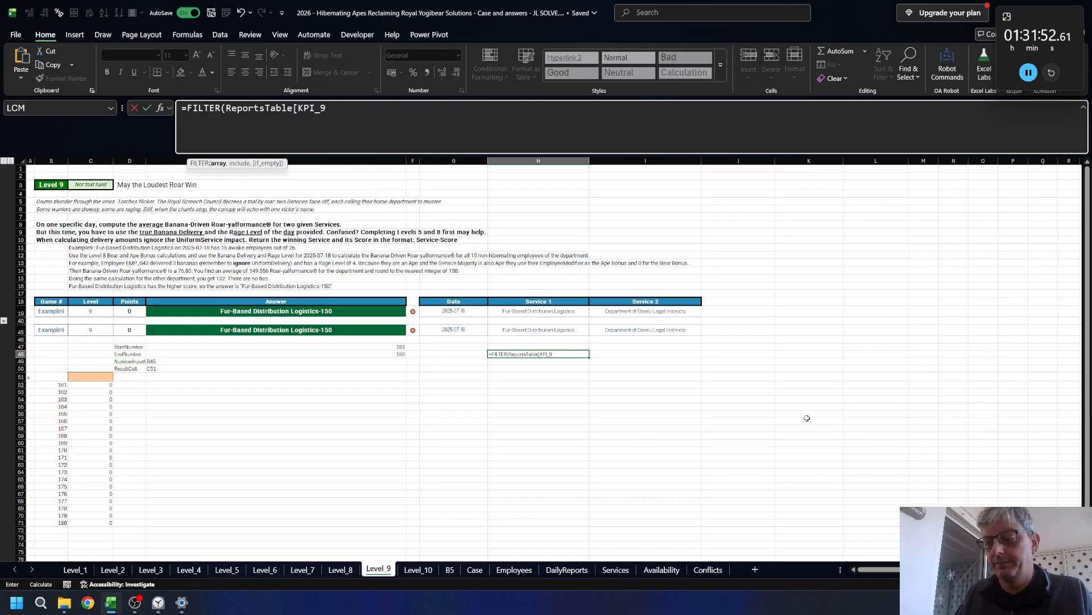
text(],)
- Add the include condition (ReportsTable[Date]=G45) to the H48 FILTER and follow it with a multiplication sign
text((Repo)
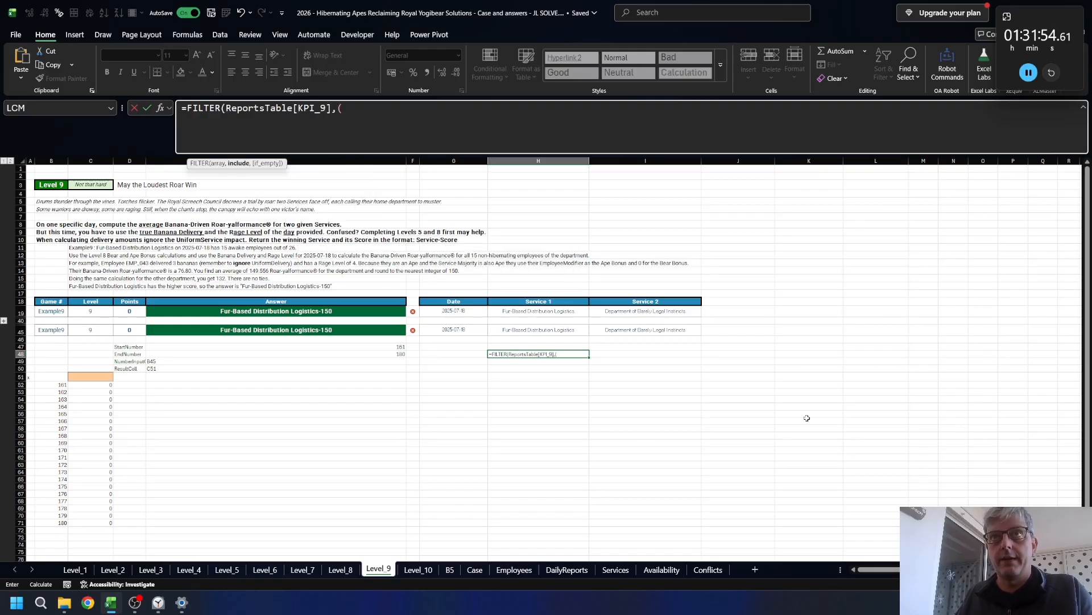
key(Tab)
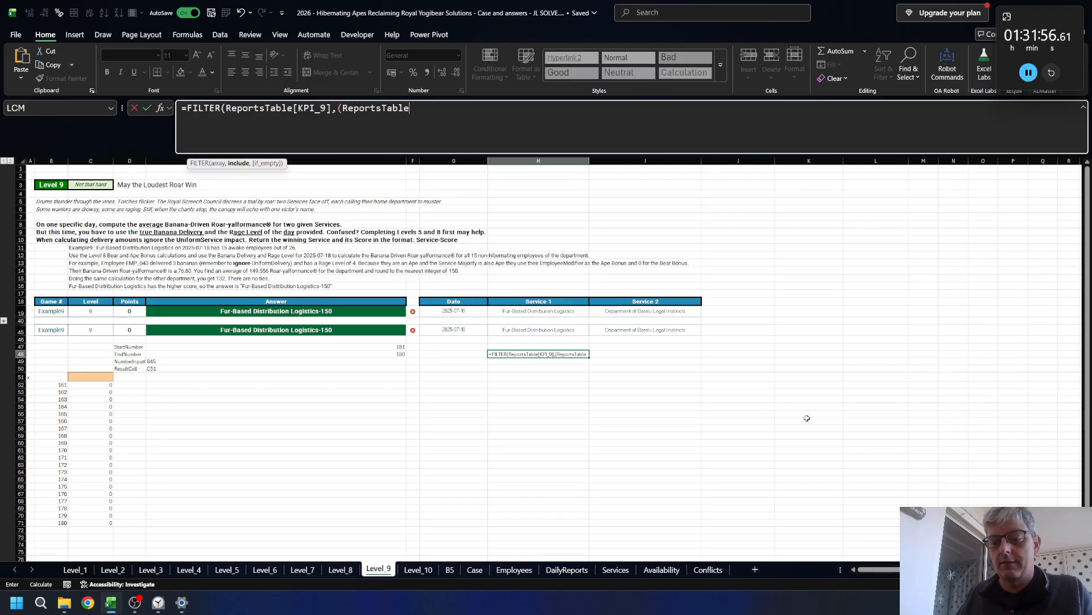
text([Da)
key(Tab)
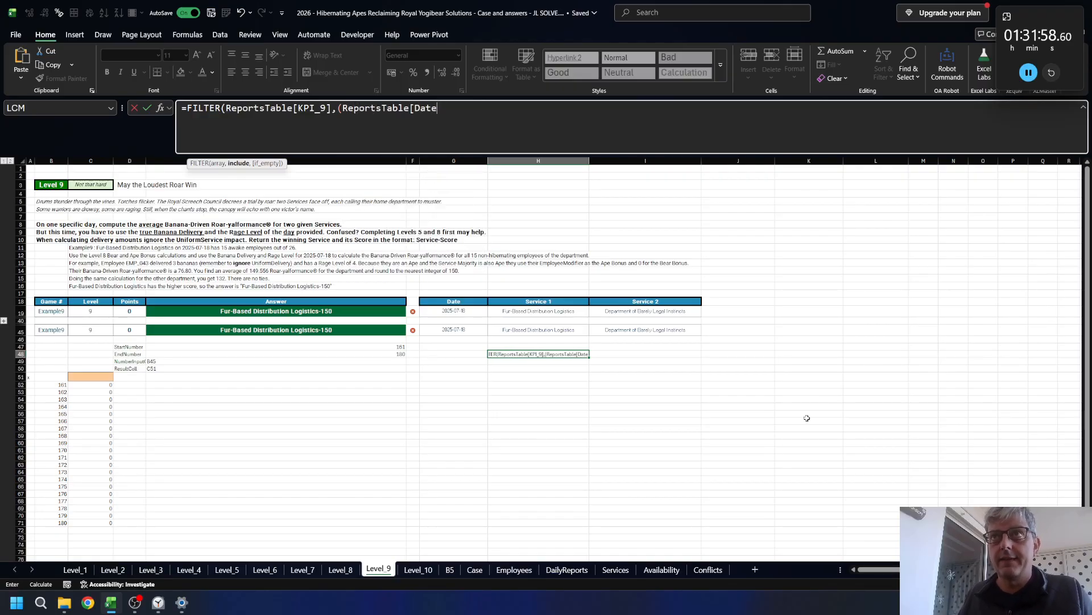
text(]=)
key(Left)
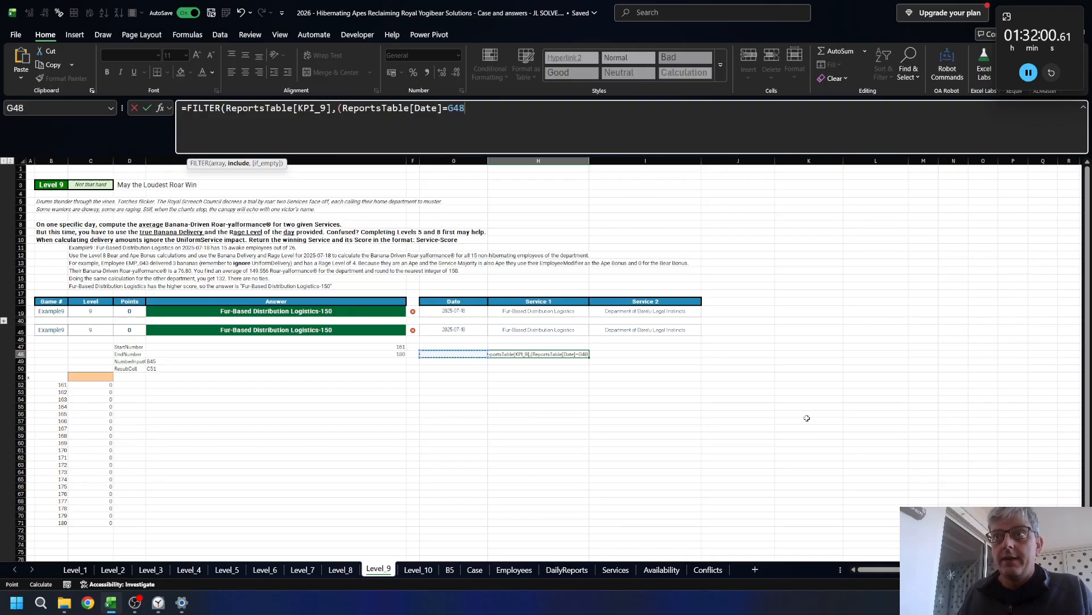
key(Up)
key(Up)
key(Up)
text()*)
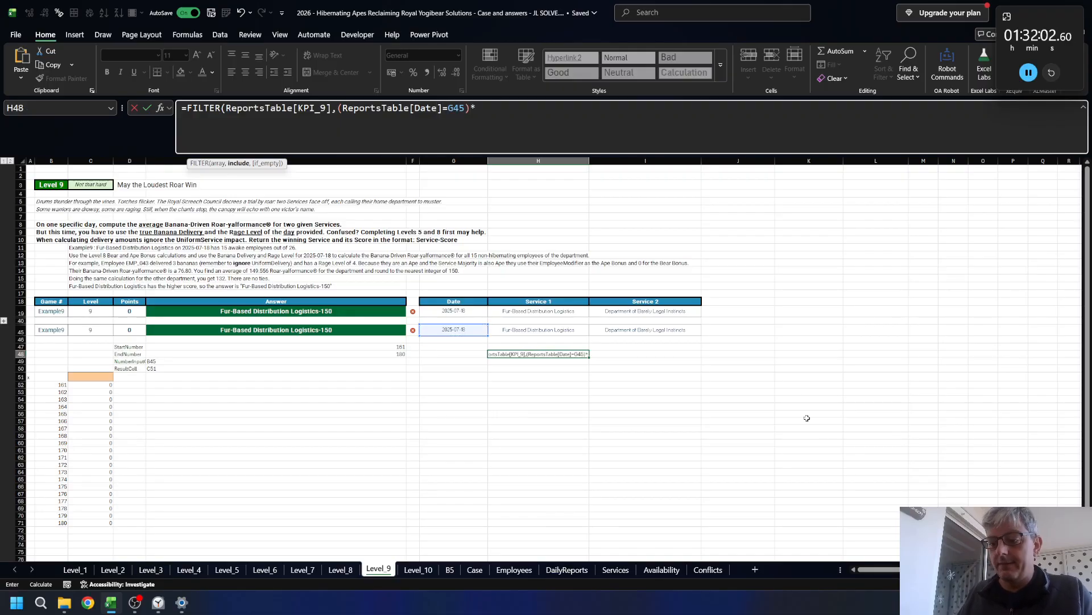
- Add the second condition (ReportsTable[Dept]=H45) to the H48 FILTER and commit the formula
text((rep)
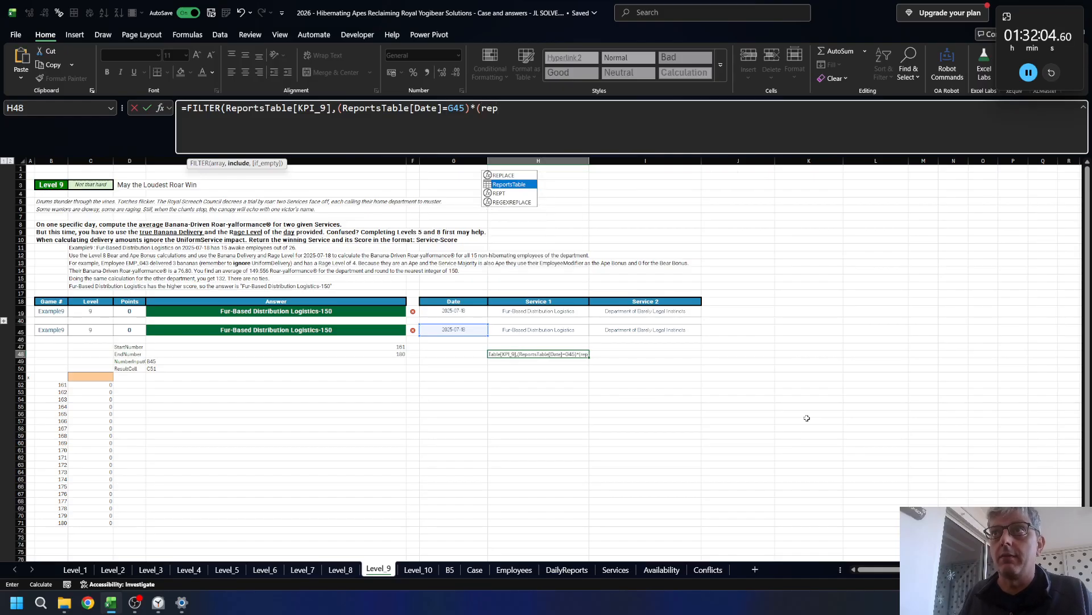
key(Tab)
text([)
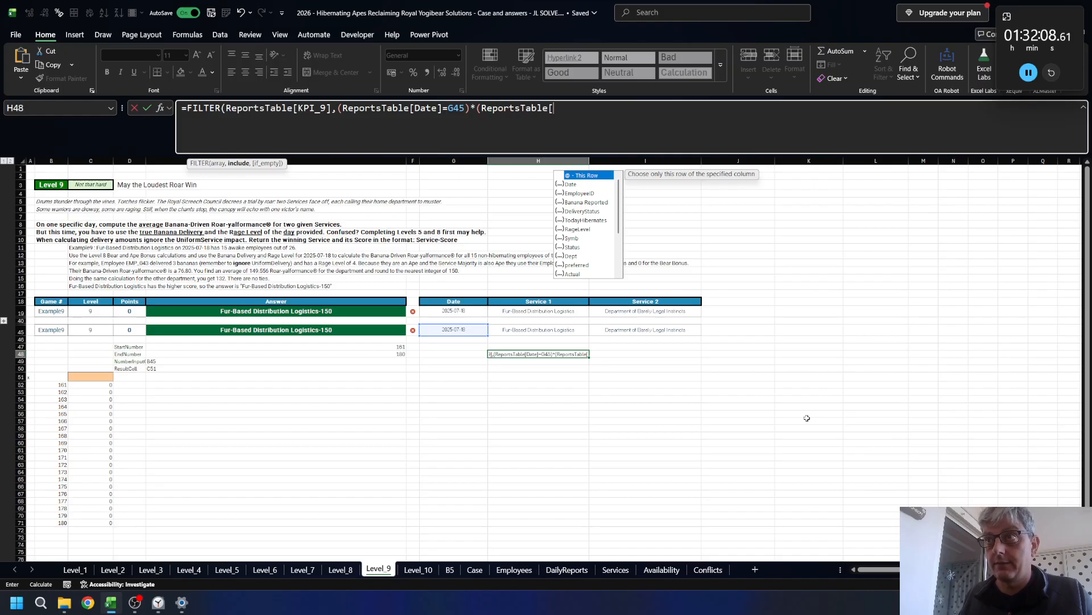
text(se)
key(BackSpace)
key(BackSpace)
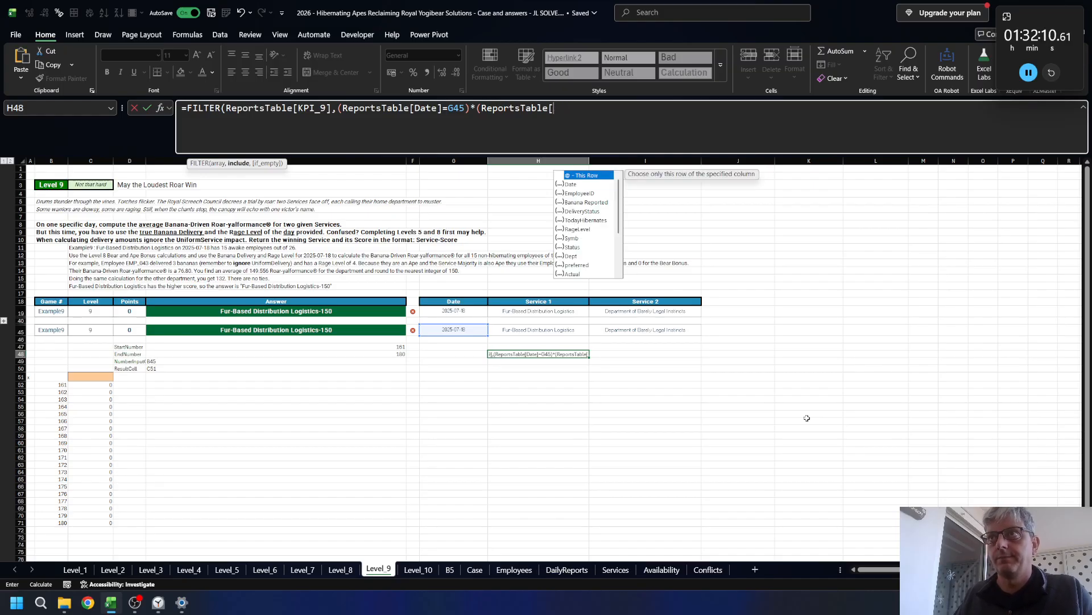
text(dep)
key(Tab)
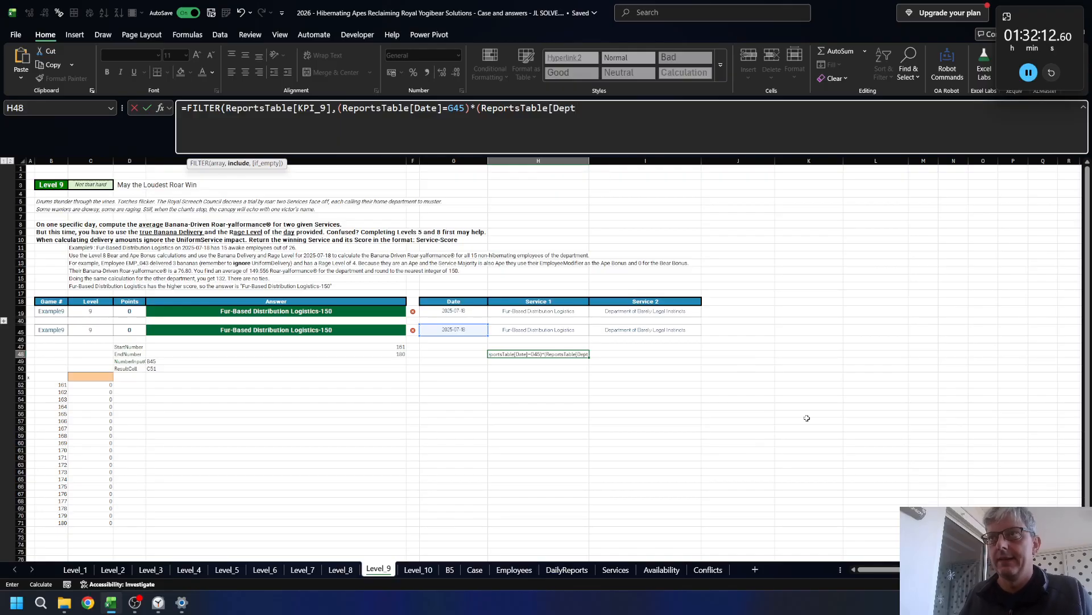
text(]=)
key(Up)
key(Up)
key(Up)
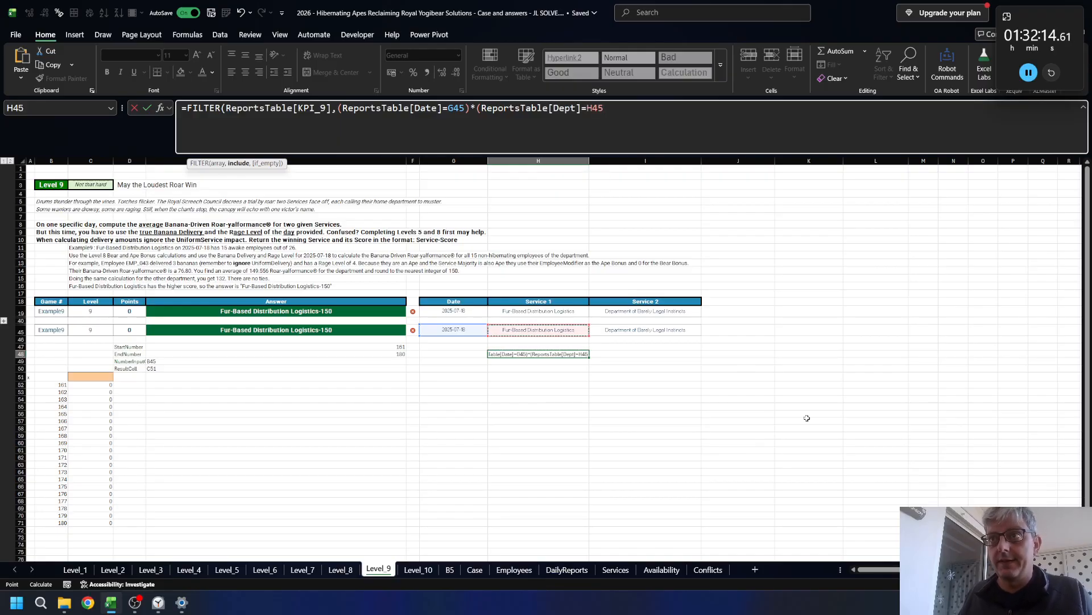
text()))
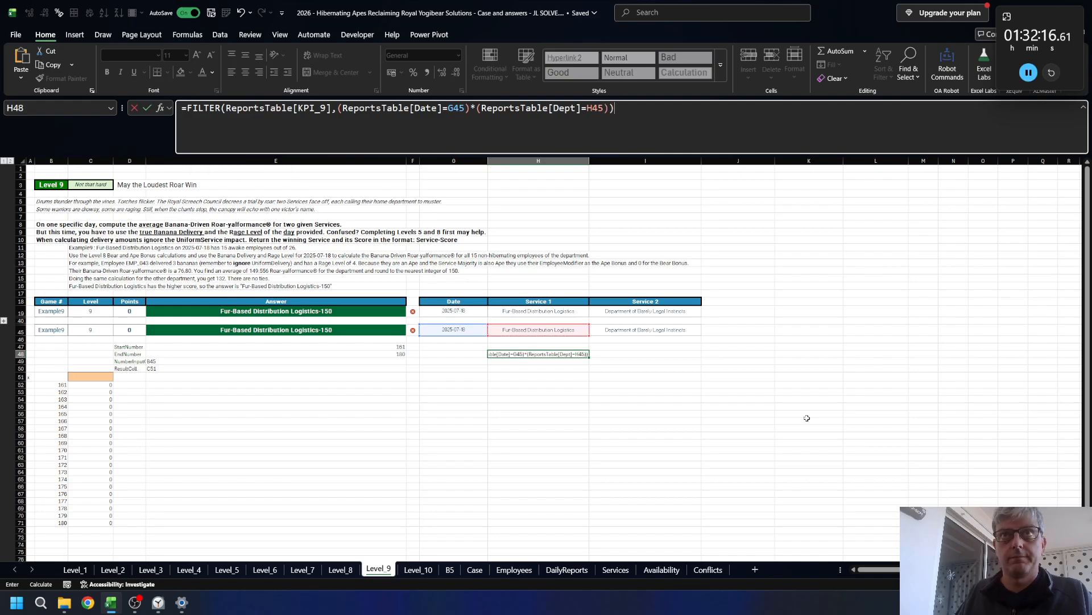
key(ctrl+Return)
- Wrap the FILTER formula in cell H48 in an AVERAGE function and commit it
key(F2)
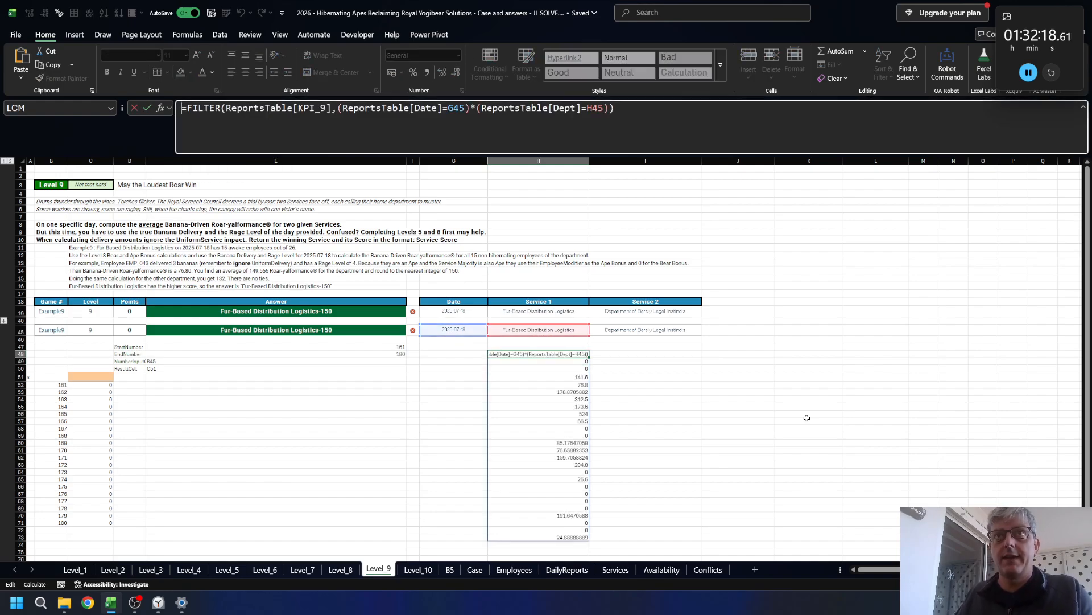
key(Home)
key(Right)
text(av)
key(Down)
key(Down)
key(Down)
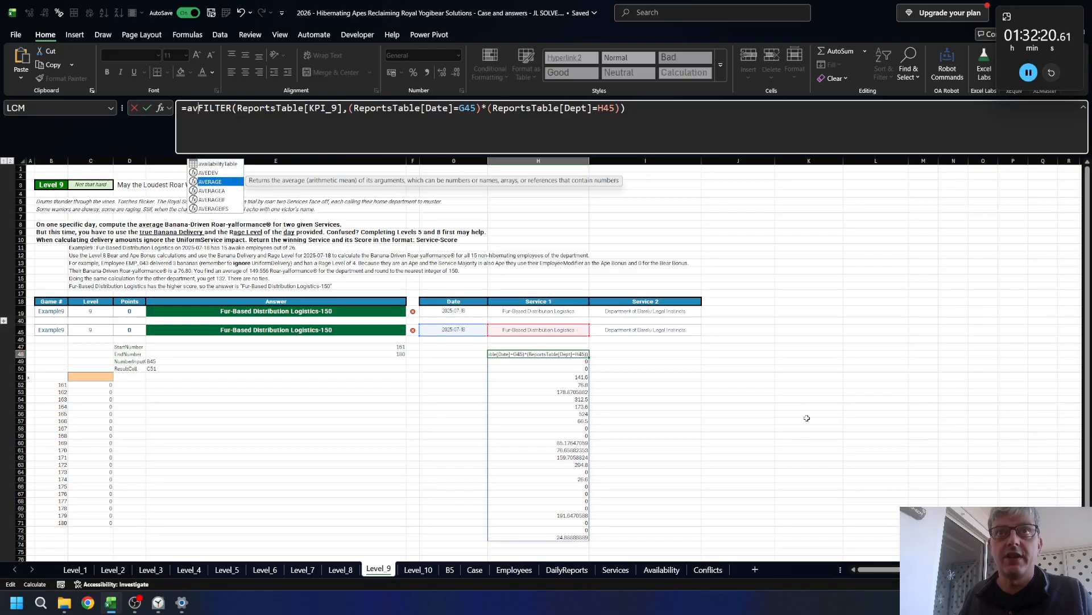
key(Up)
key(Tab)
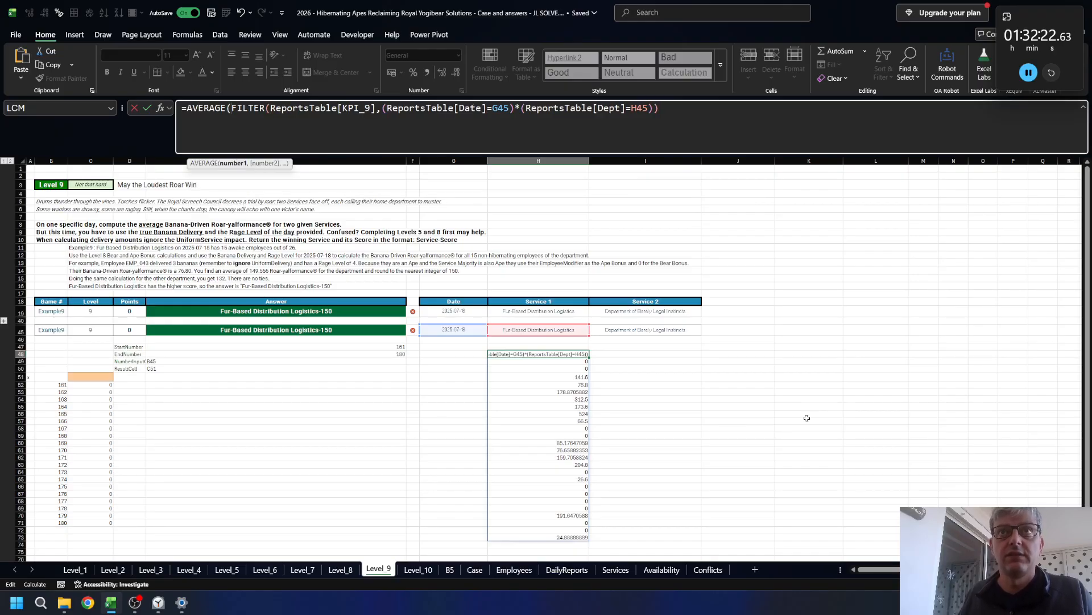
key(ctrl+Return)
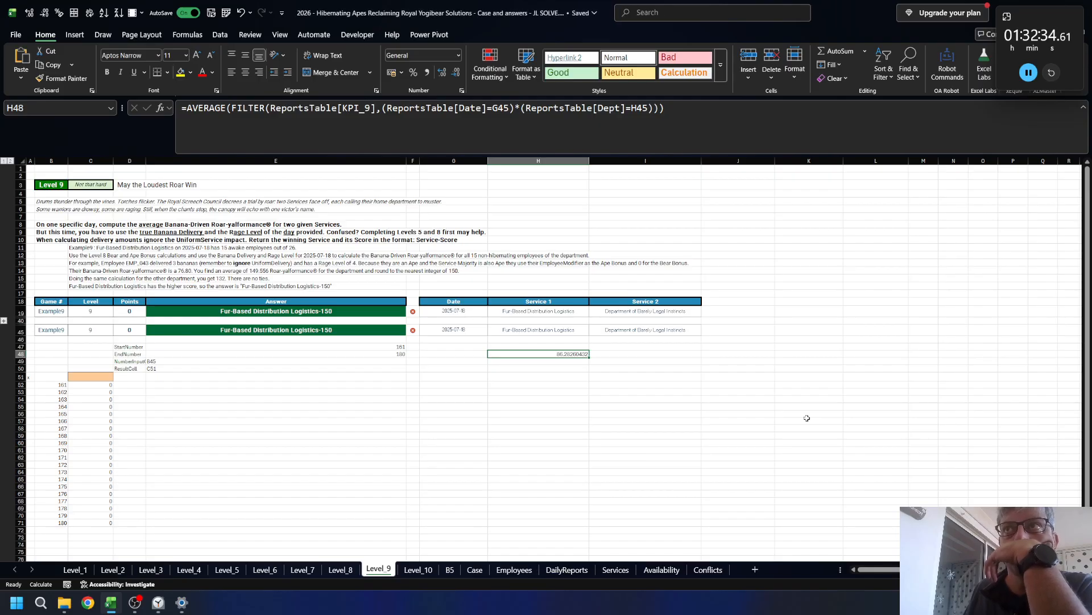
- Duplicate the *(ReportsTable[Dept]=H45) condition at the end of the FILTER's include argument in H48
click(652, 106)
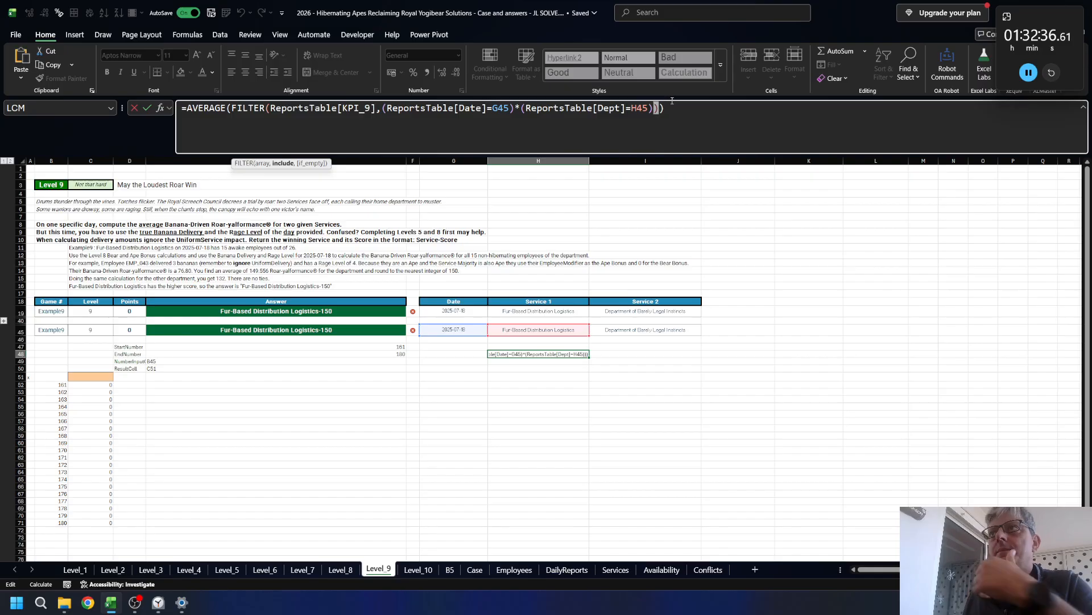
key(shift+Left)
key(shift+Left)
key(shift+Left)
key(shift+Left)
key(shift+Left)
key(shift+Left)
key(shift+Left)
key(shift+Left)
key(shift+Left)
key(shift+Left)
key(shift+Left)
key(shift+Left)
key(shift+Left)
key(shift+Left)
key(shift+Left)
key(shift+Left)
key(shift+Left)
key(shift+Left)
key(shift+Left)
key(shift+Left)
key(shift+Left)
key(shift+Left)
key(shift+Left)
key(shift+Left)
key(shift+Left)
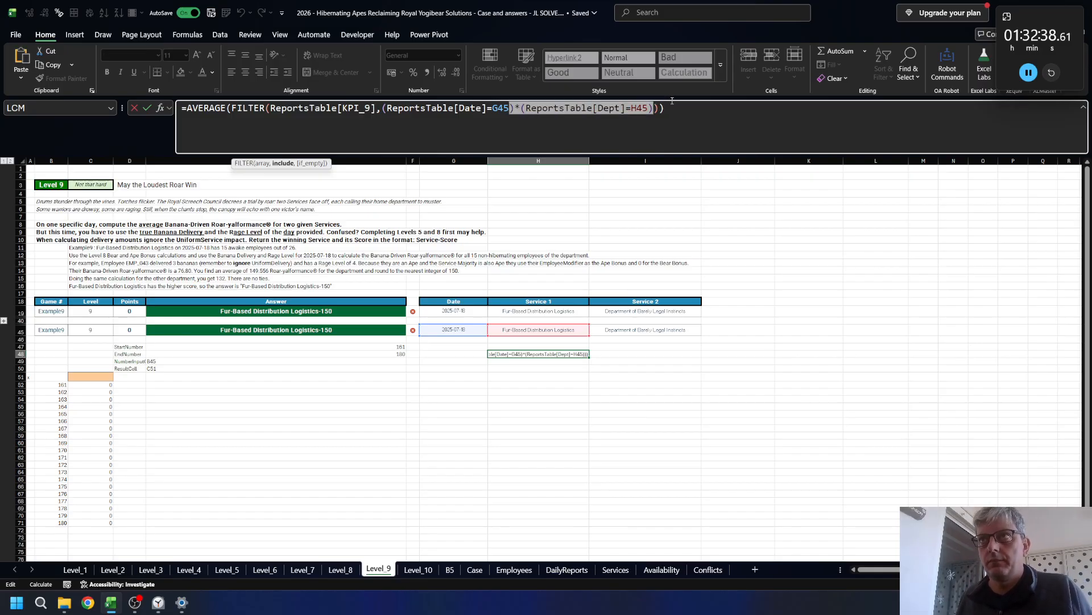
key(ctrl+c)
key(Right)
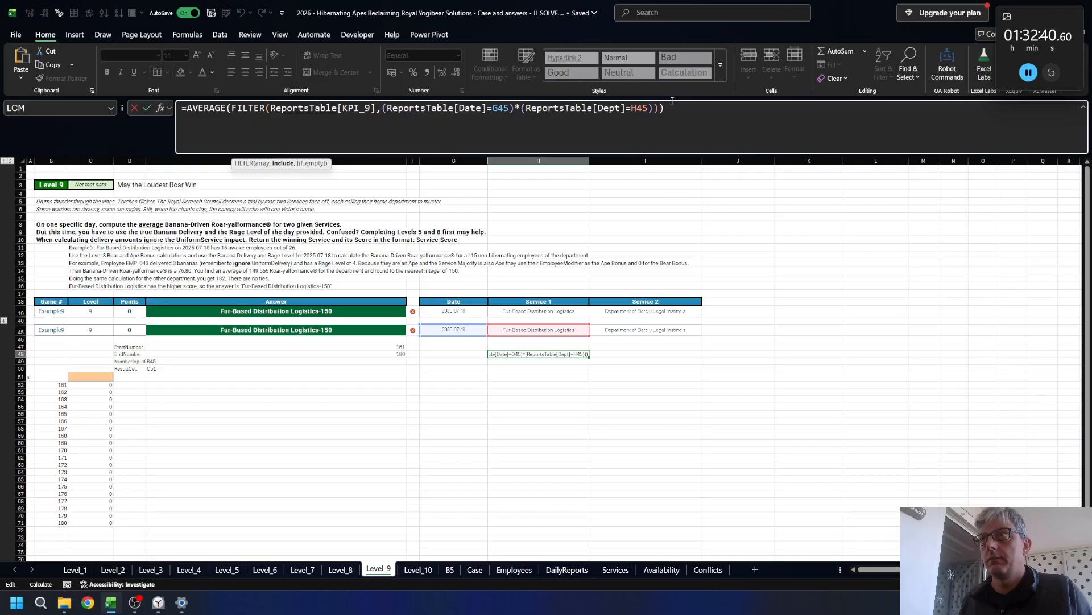
key(ctrl+v)
- Change the duplicated condition in H48 to ReportsTable[TodayHibernates]=FALSE, commit the formula and give the cell the two-decimal Number format
key(ctrl+shift+Left)
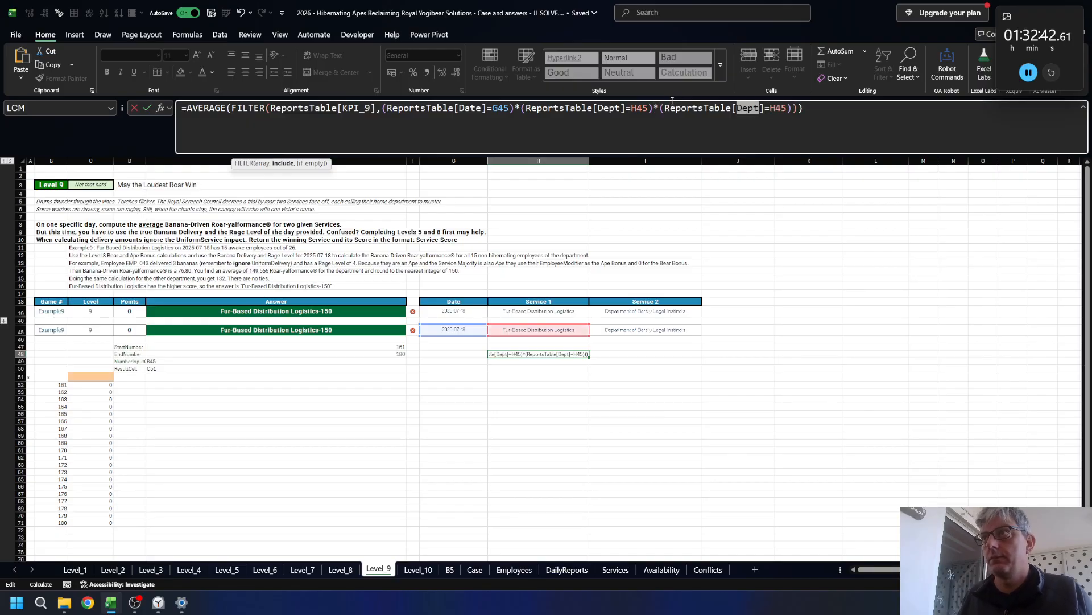
key(BackSpace)
key(Down)
key(Down)
key(Down)
key(Down)
key(Down)
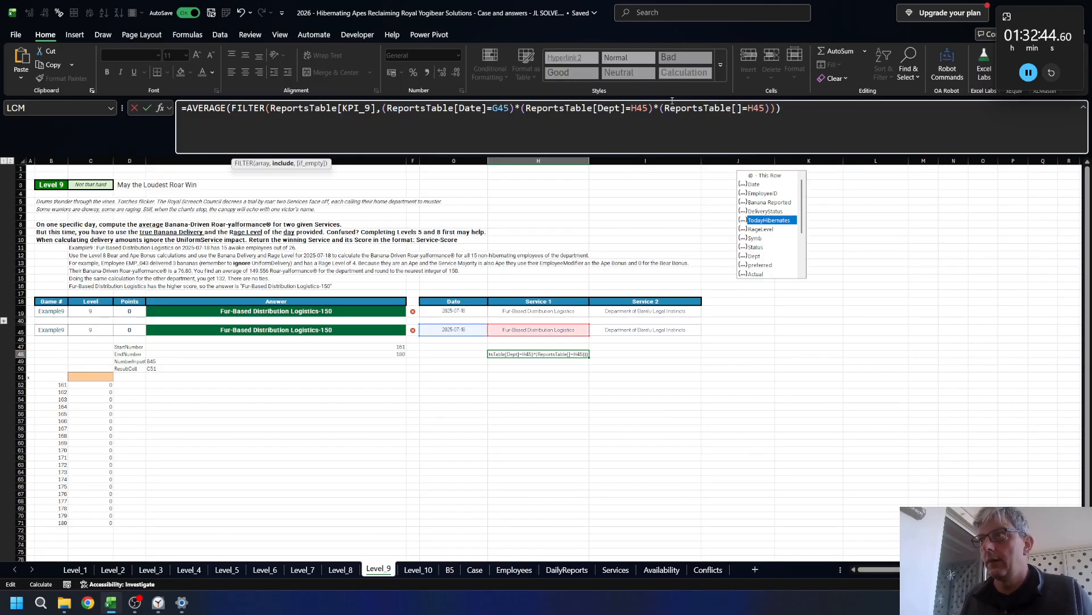
key(Tab)
key(Right)
key(Right)
key(shift+Right)
key(shift+Right)
key(shift+Right)
text(FALSE)
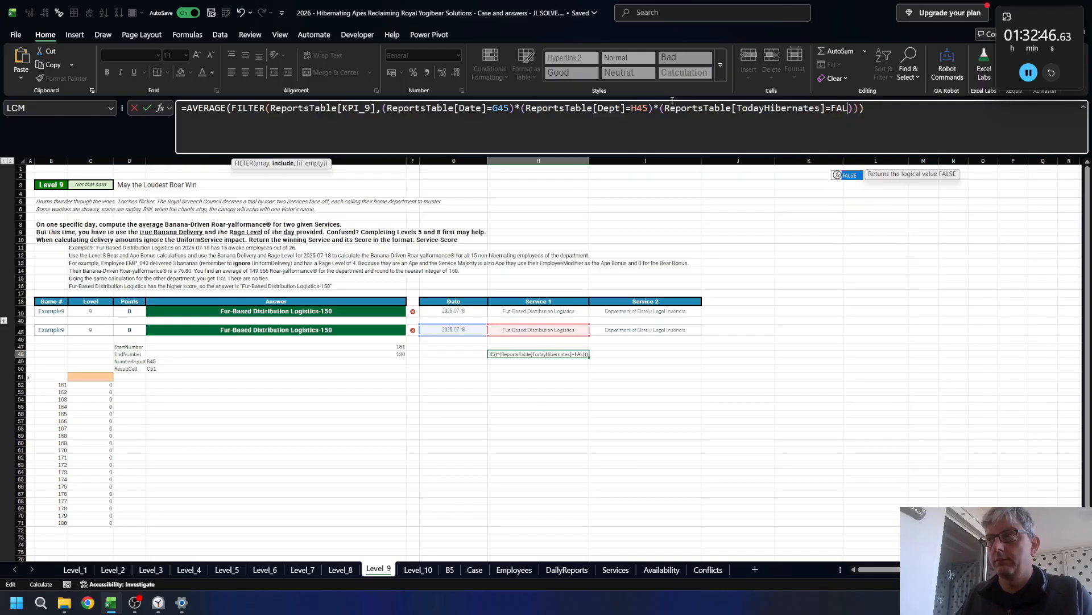
key(Return)
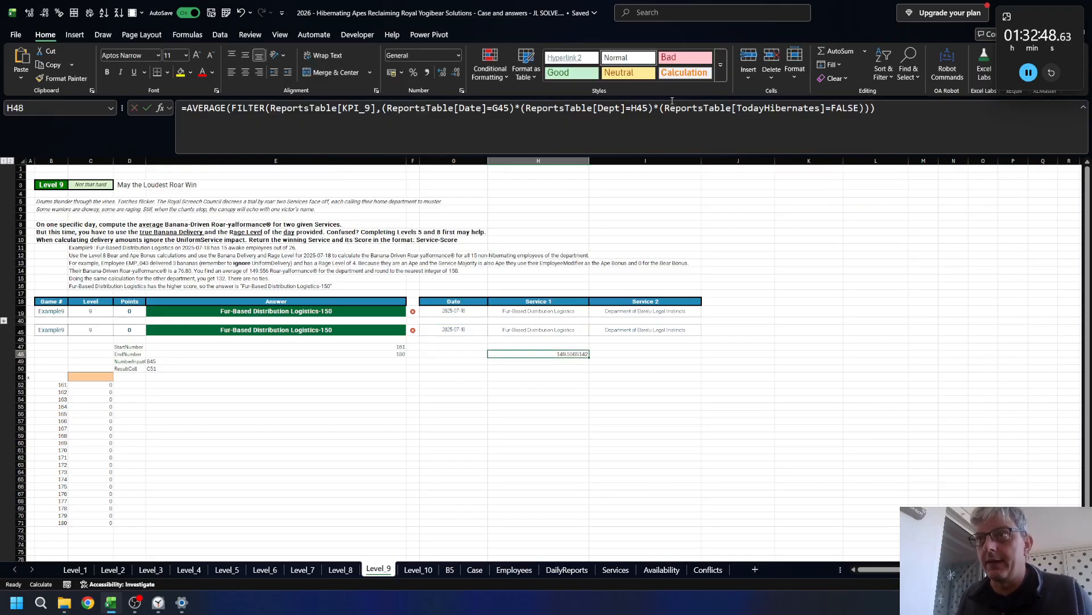
key(ctrl+shift+1)
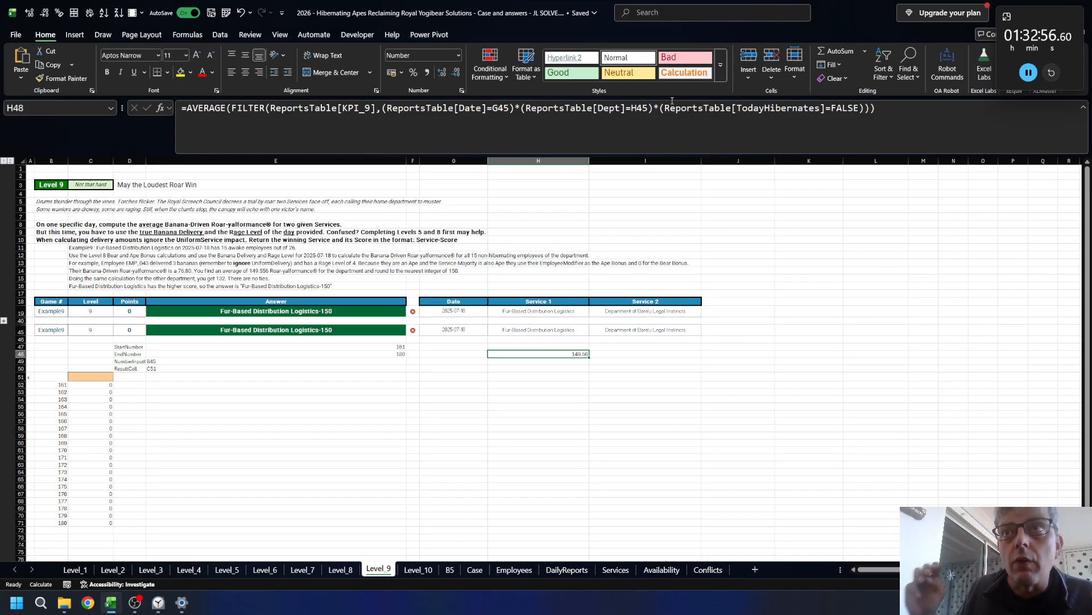
- Wrap the AVERAGE formula in H48 in ROUND with 0 digits and commit it
click(672, 100)
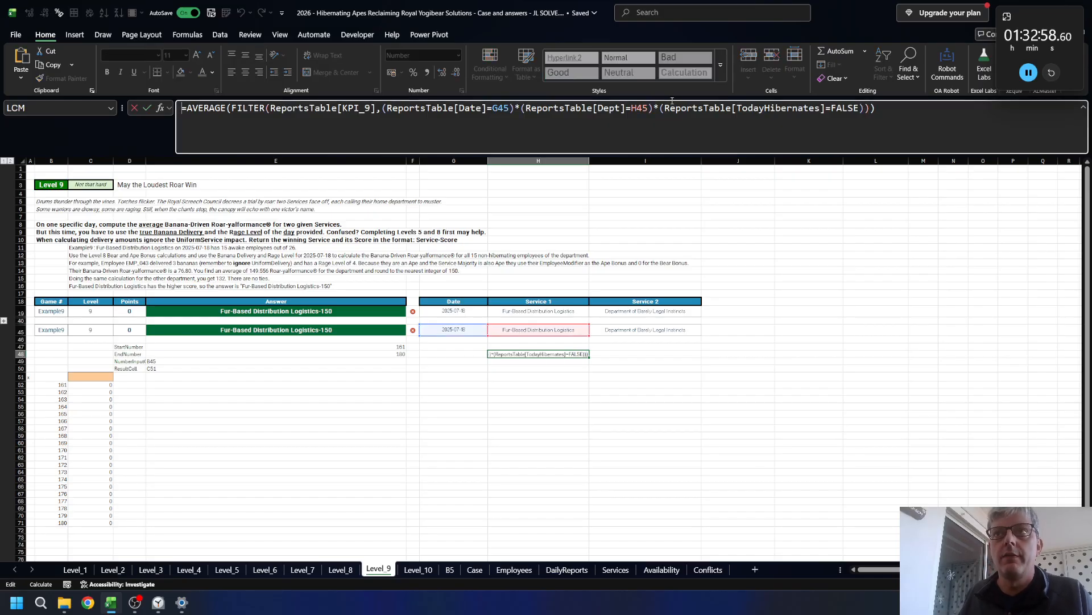
text(ROU)
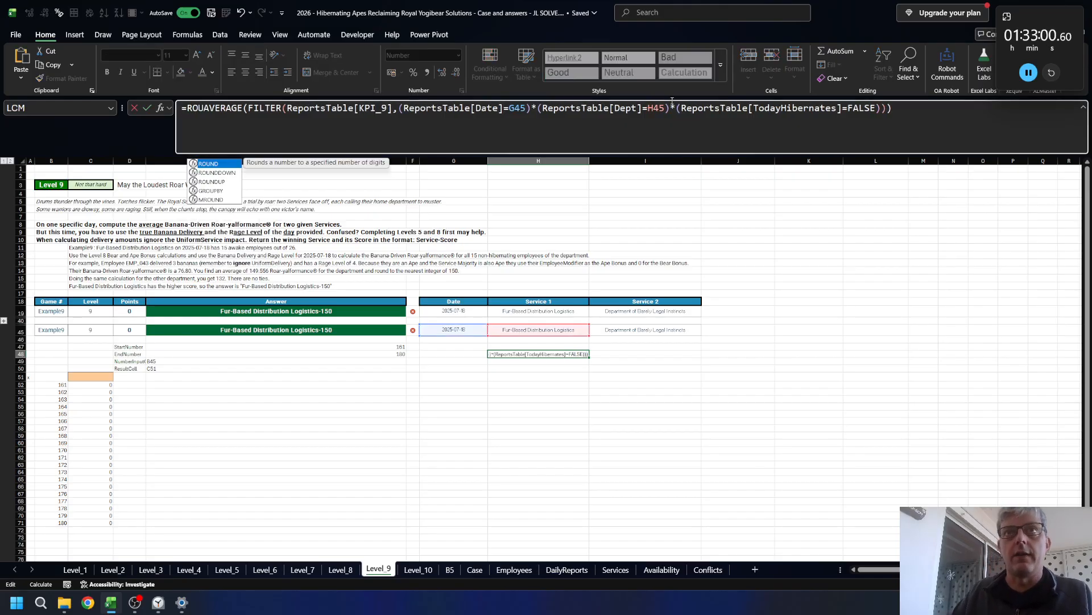
key(Tab)
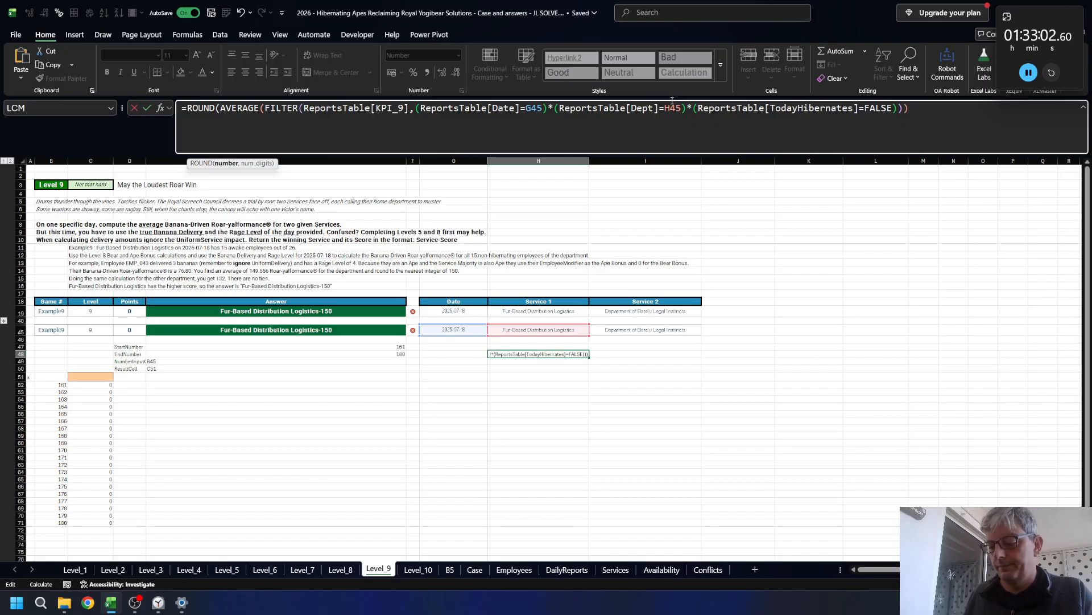
key(End)
text(,0))
key(Return)
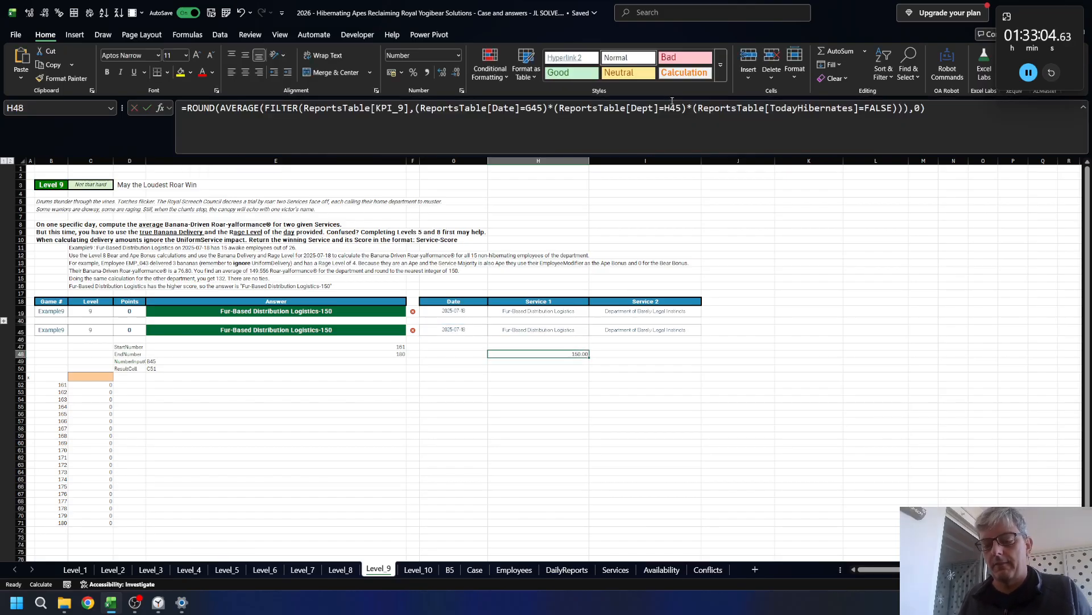
- Lock the column of the date reference in the H48 formula so it reads $G45
click(672, 101)
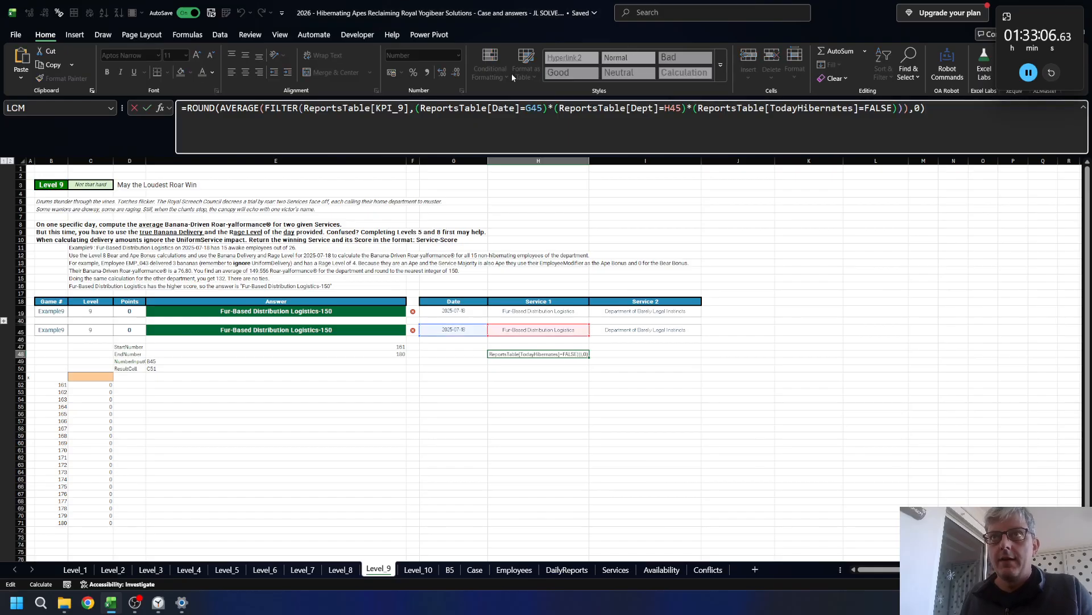
key(F4)
key(F4)
key(F4)
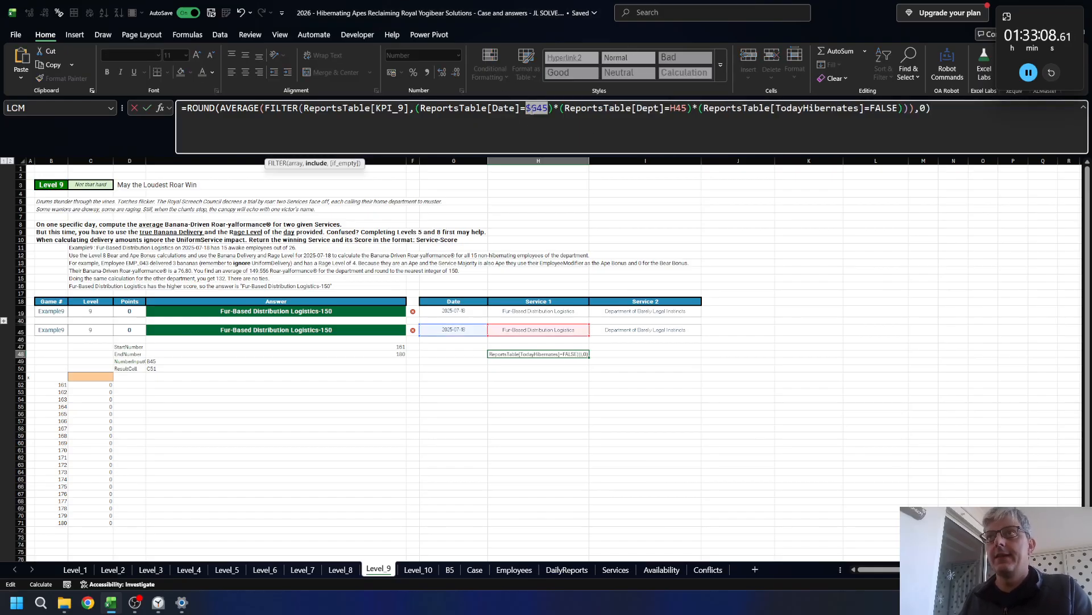
key(Return)
- Copy the H48 formula to cell I48 for the second service
key(ctrl+c)
key(Right)
key(ctrl+v)
key(Escape)
- Start an XLOOKUP formula in the result cell C51
key(Down)
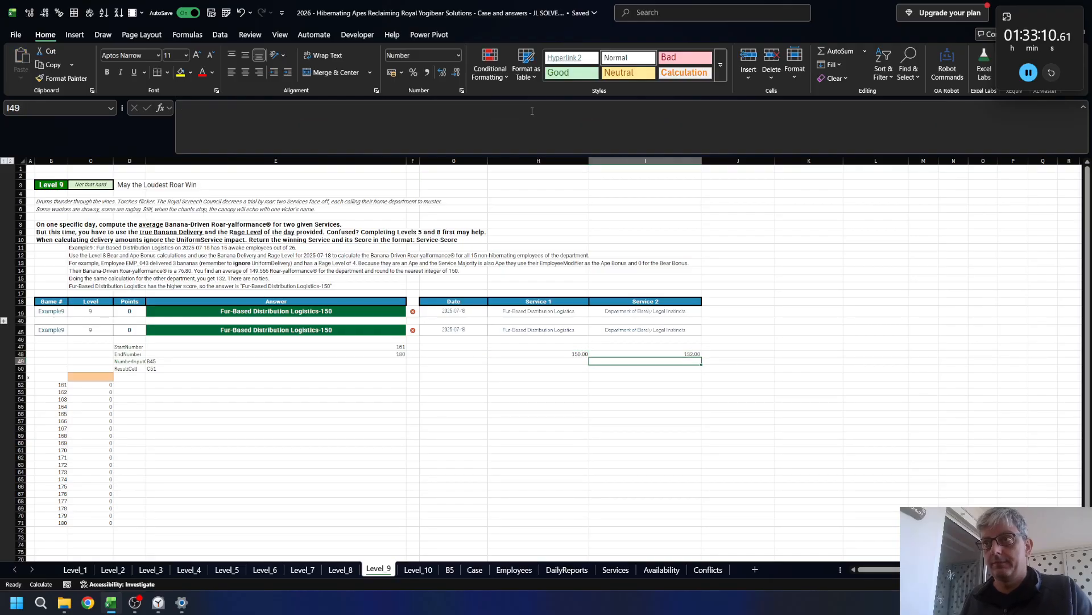
key(Left)
key(Down)
key(Left)
key(Left)
key(Left)
key(Left)
key(Down)
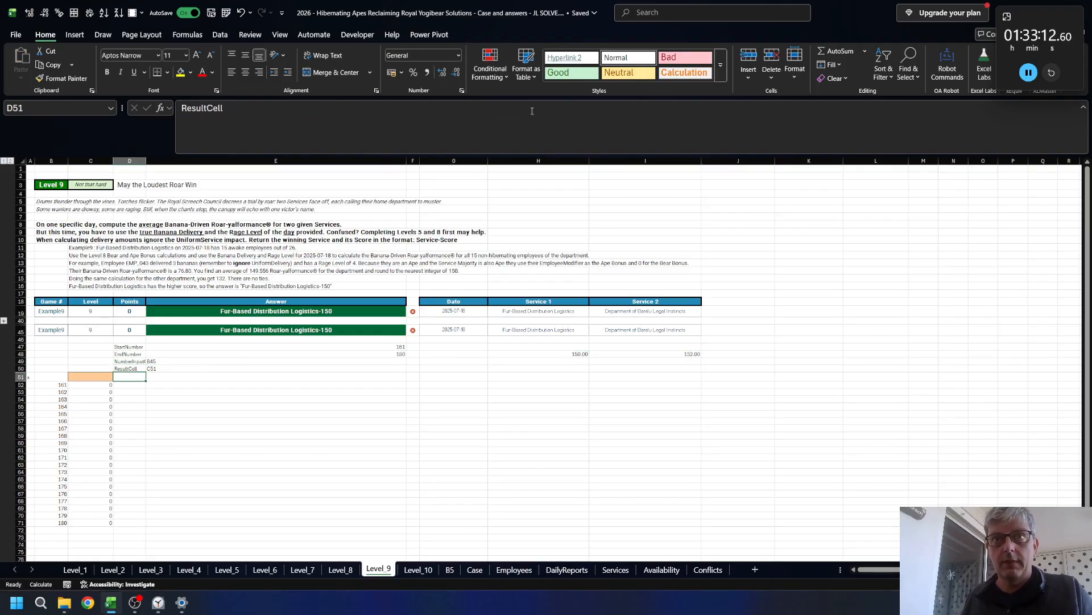
key(Left)
text(=)
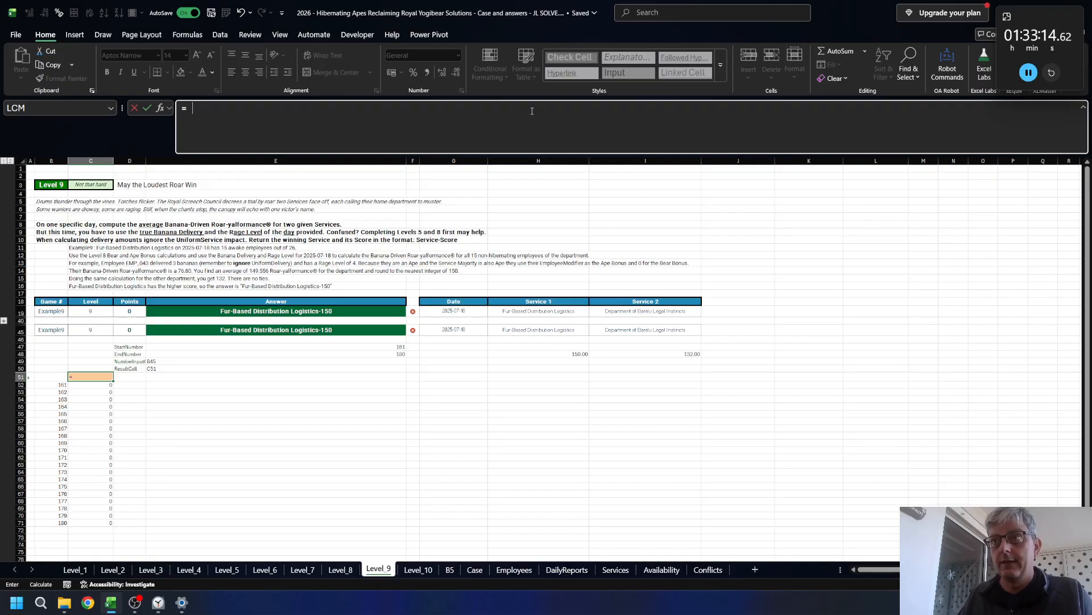
text(XLOOKUP()
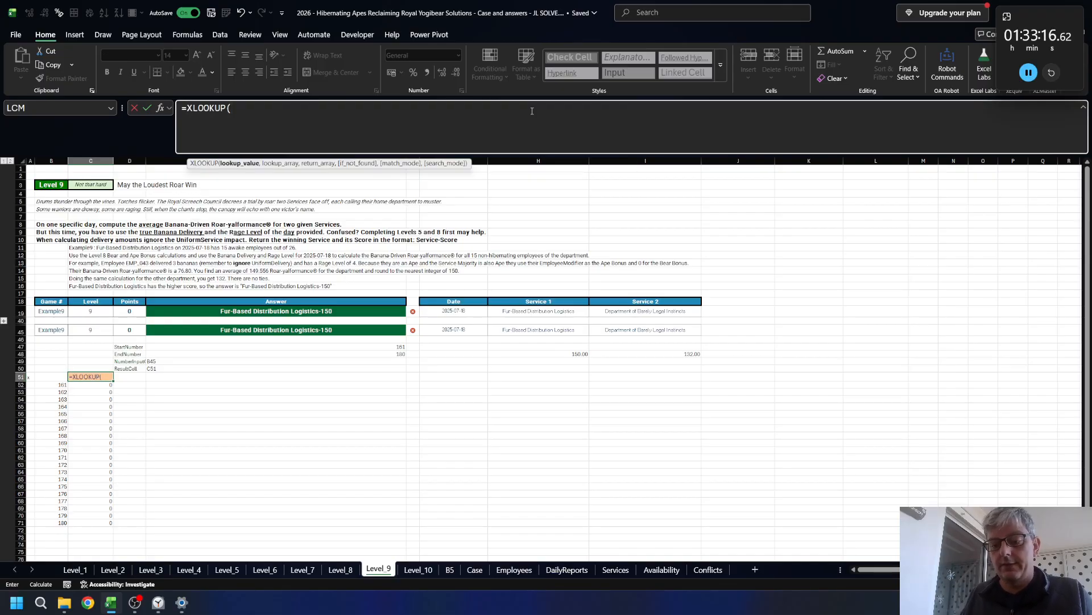
- Enter MAX(H48:I48 as the lookup value of the C51 XLOOKUP, followed by a comma
text(MAX()
key(Right)
key(Right)
key(Right)
key(Right)
key(Right)
key(Right)
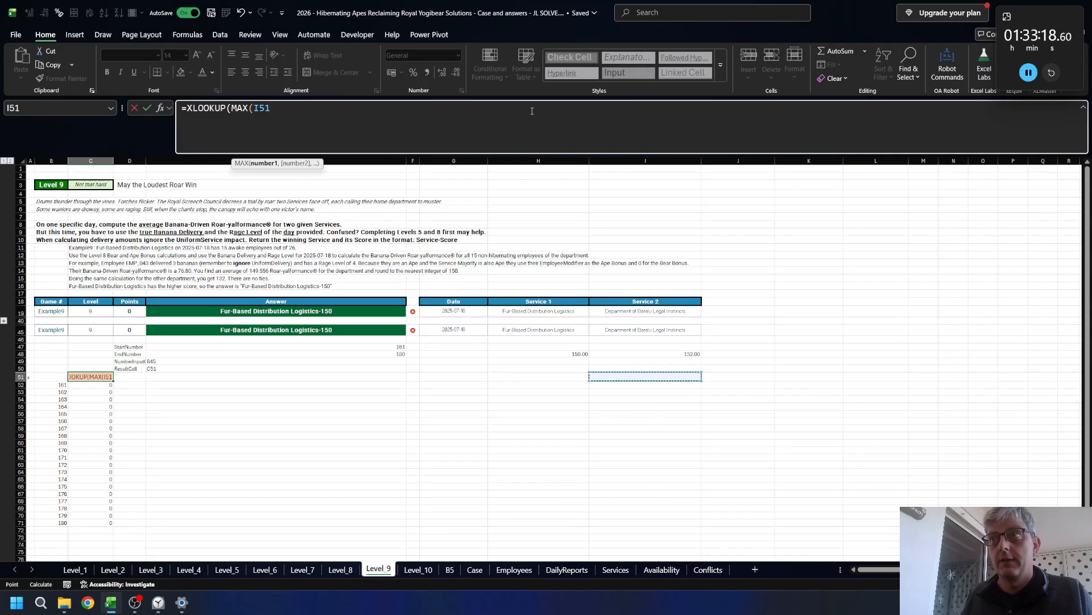
key(Up)
key(Up)
key(Up)
key(shift+Left)
text(,)
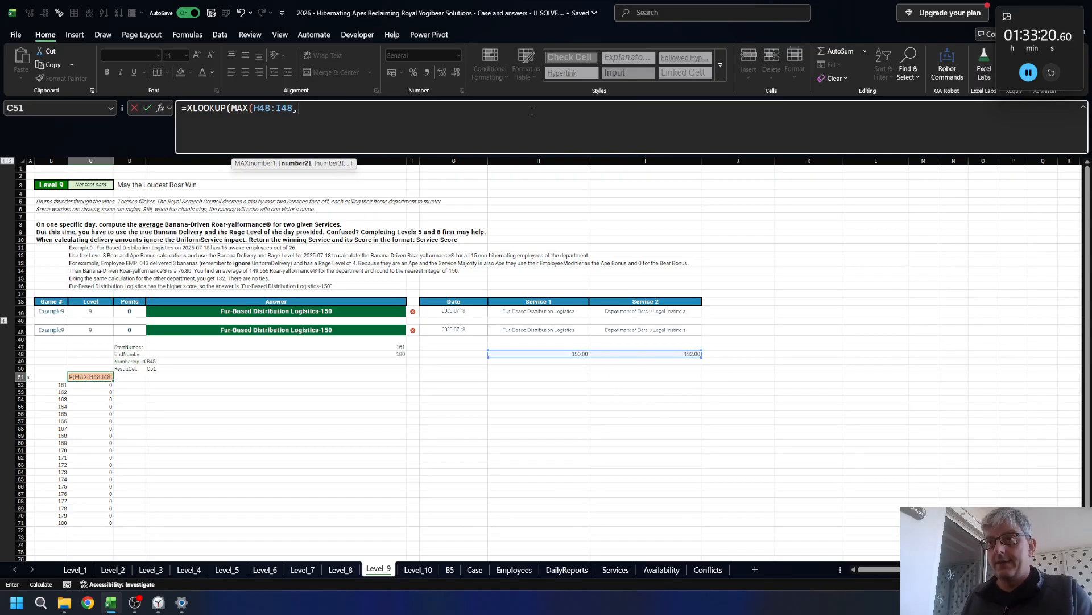
- Add the range H48:I48 as the lookup array of the C51 XLOOKUP, followed by a comma
key(Up)
key(Up)
key(Up)
key(Right)
key(Right)
key(Right)
key(Right)
key(Right)
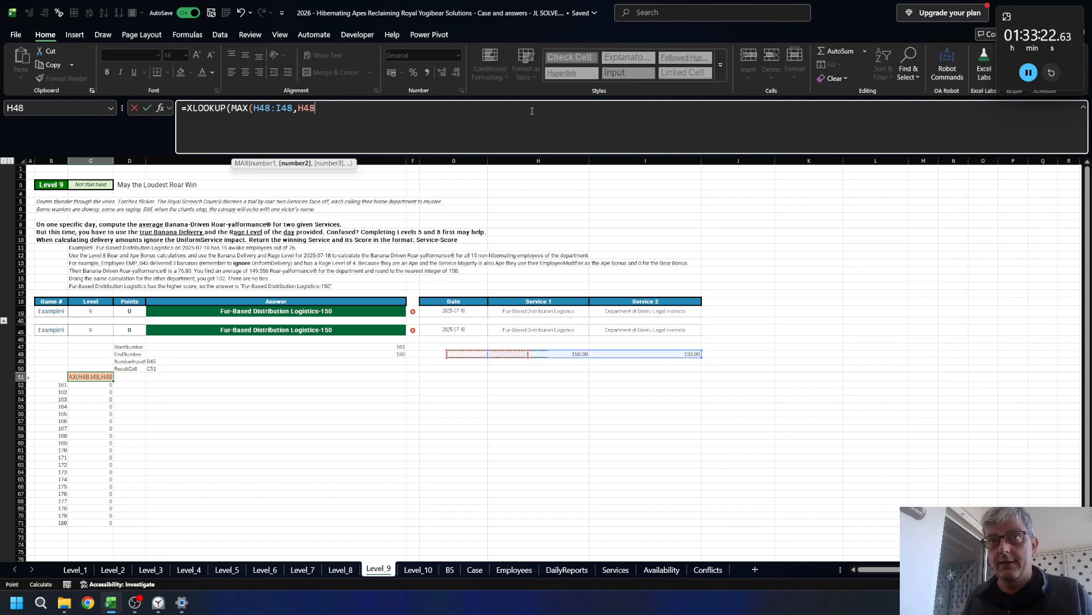
key(shift+Right)
text(,)
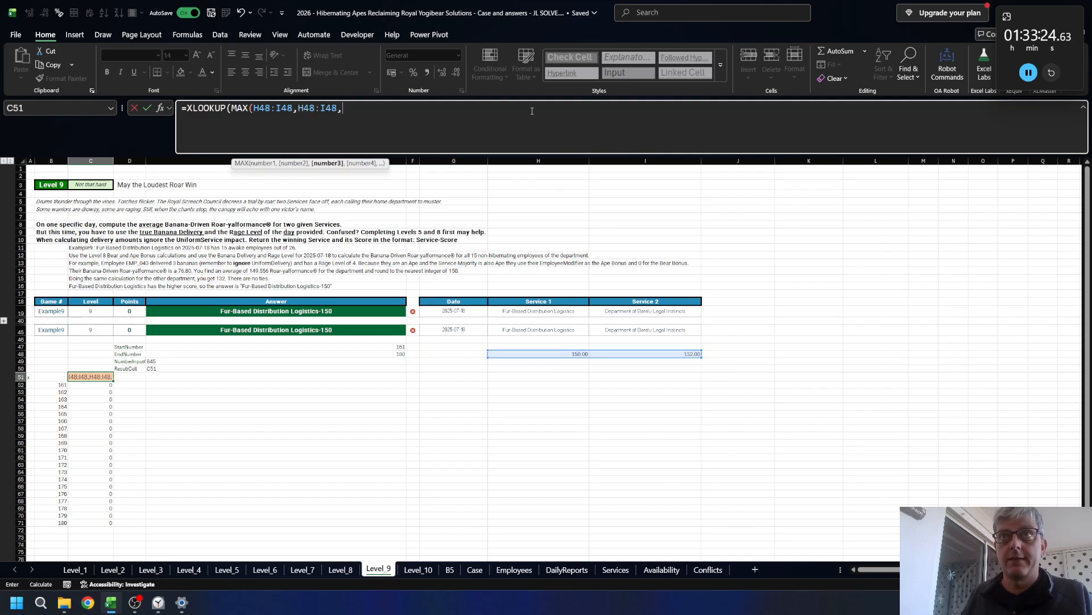
- Add H45:I45 as the XLOOKUP return array in C51 and insert the missing closing parenthesis of MAX after the first H48:I48
key(Right)
key(Right)
key(Right)
key(Right)
key(Right)
key(Up)
key(Up)
key(Up)
key(Up)
key(Up)
key(Up)
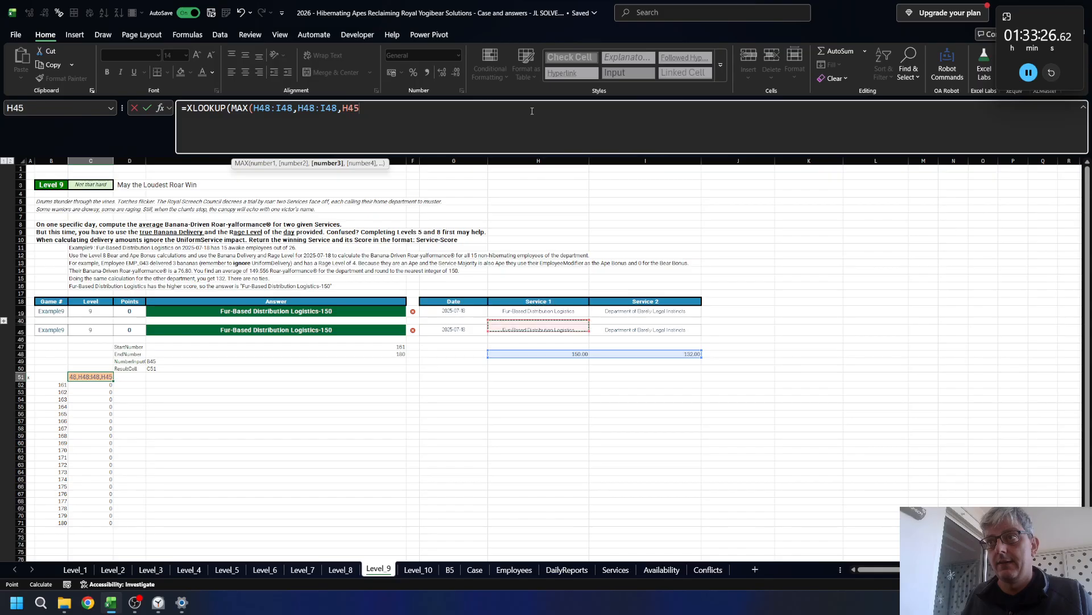
key(shift+Right)
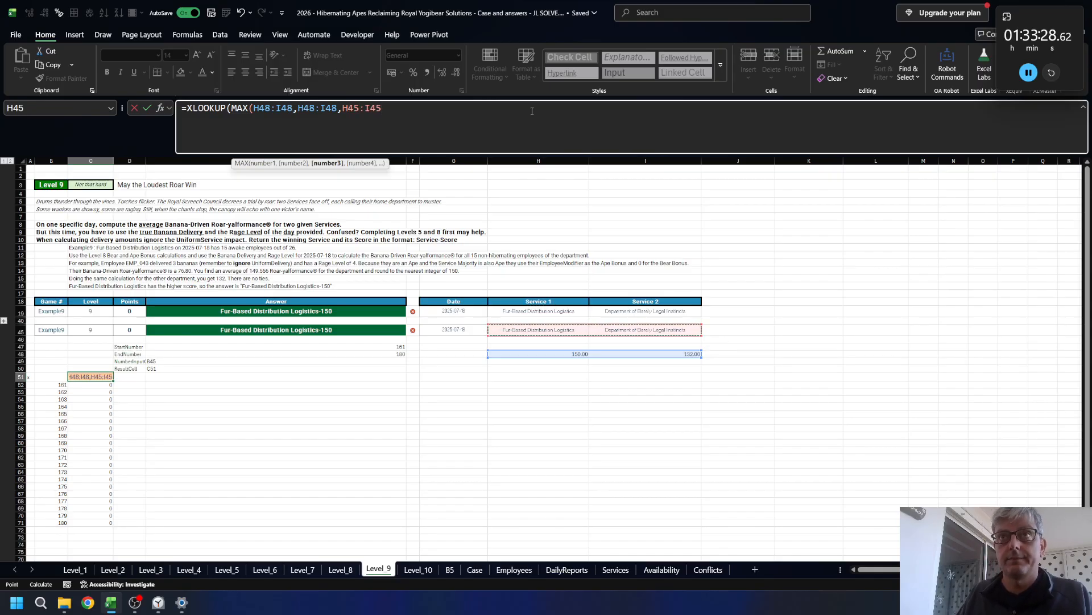
text())
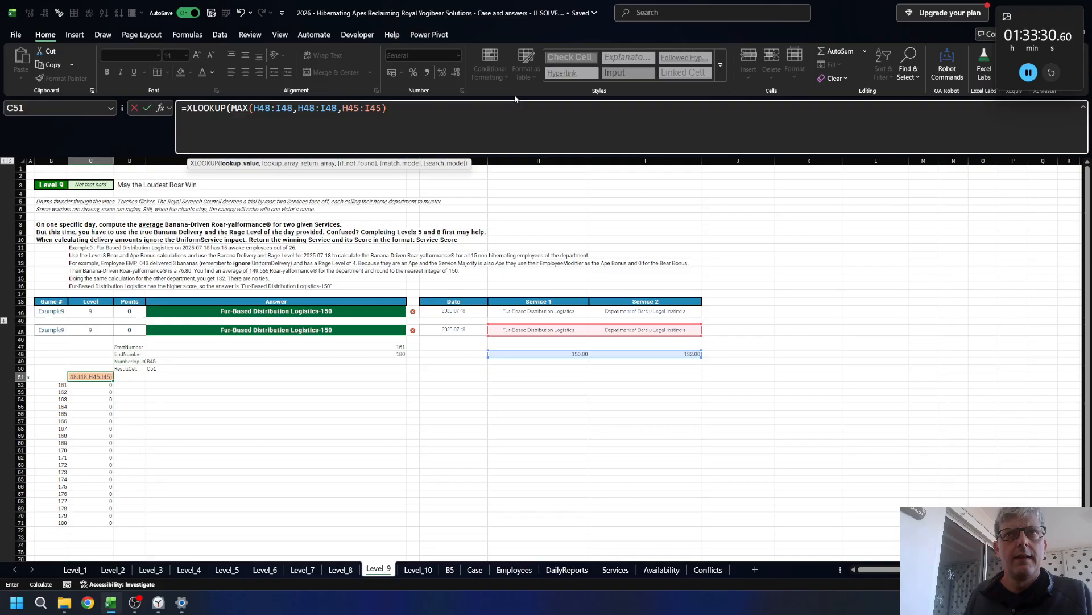
click(293, 107)
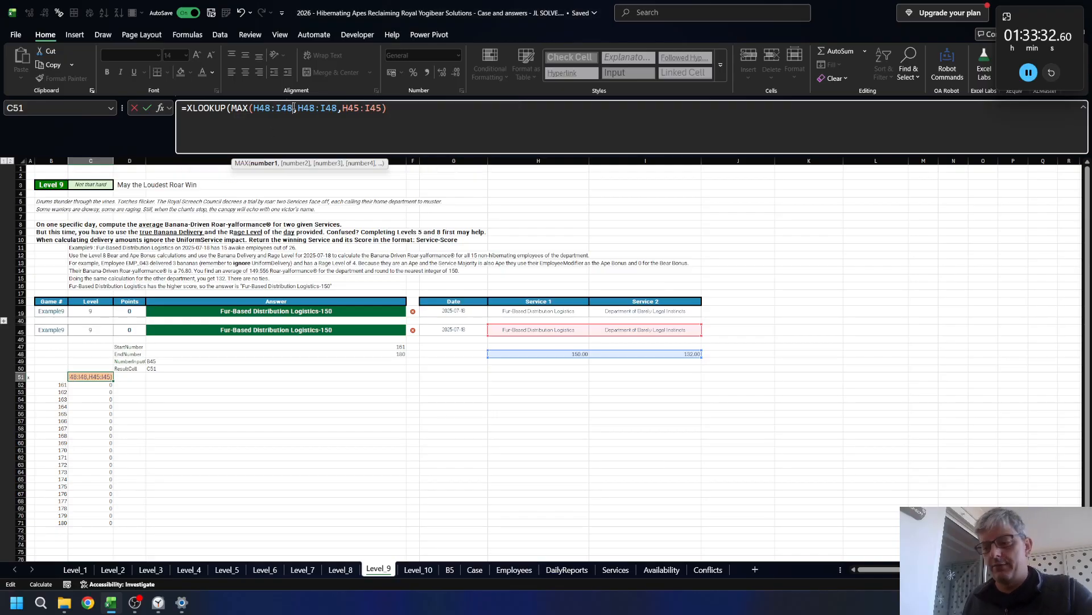
text())
- Append &"-"&MAX(H48:I48) to the end of the XLOOKUP formula in C51
click(404, 109)
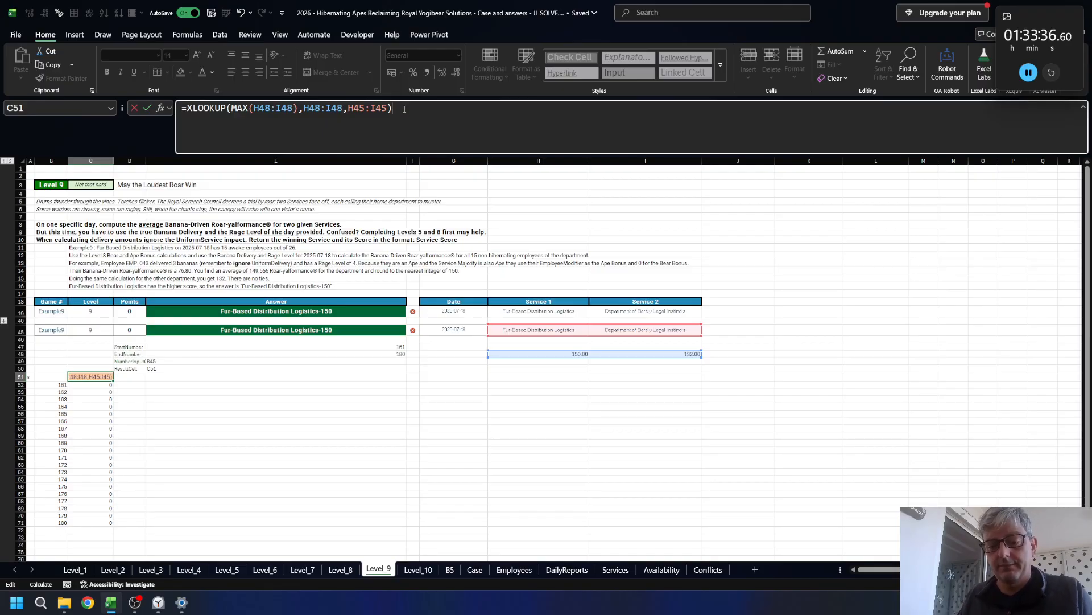
text(&)
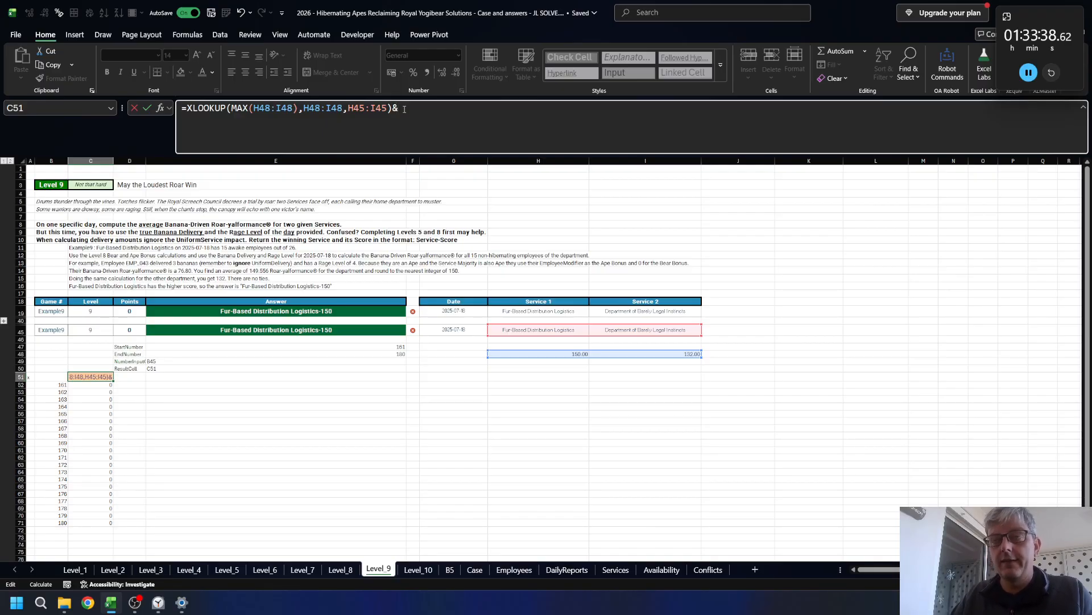
text("-"&)
text(MAX()
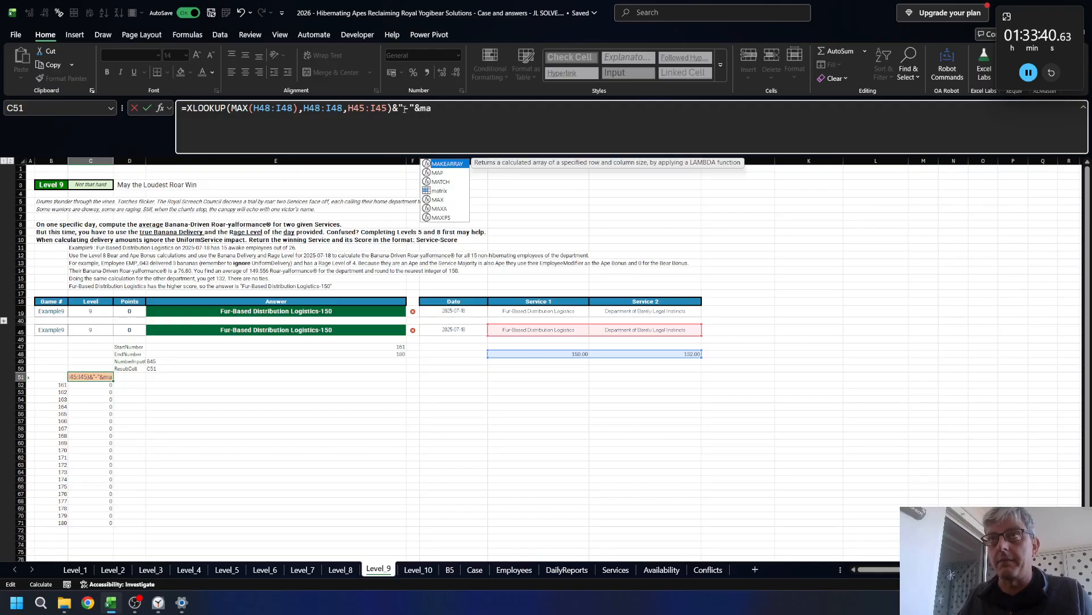
key(Right)
key(Right)
key(Right)
key(Right)
key(Right)
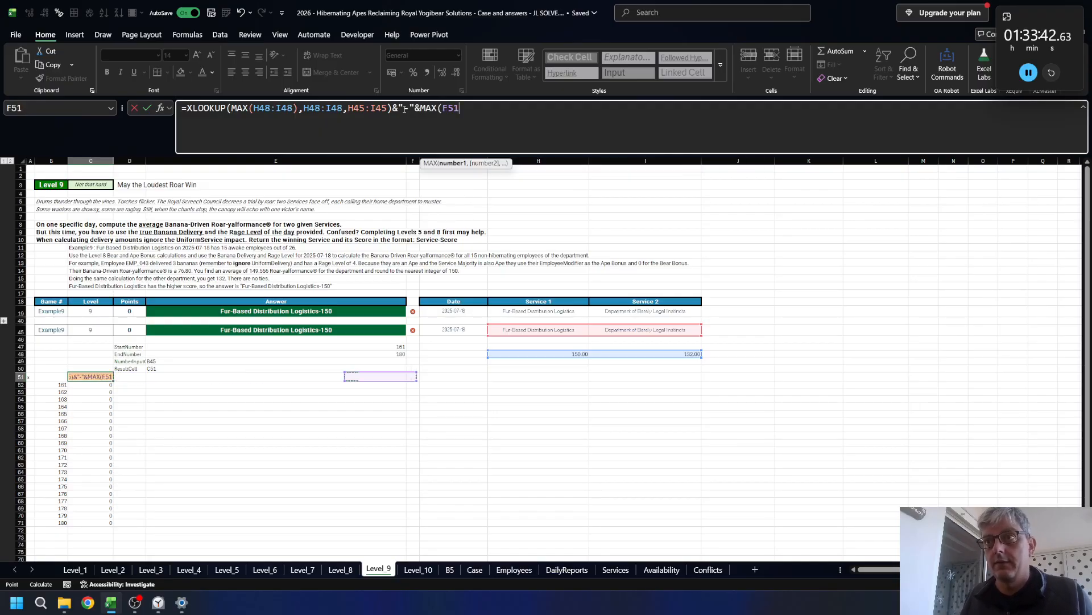
key(Up)
key(Up)
key(Up)
key(shift+Right)
text())
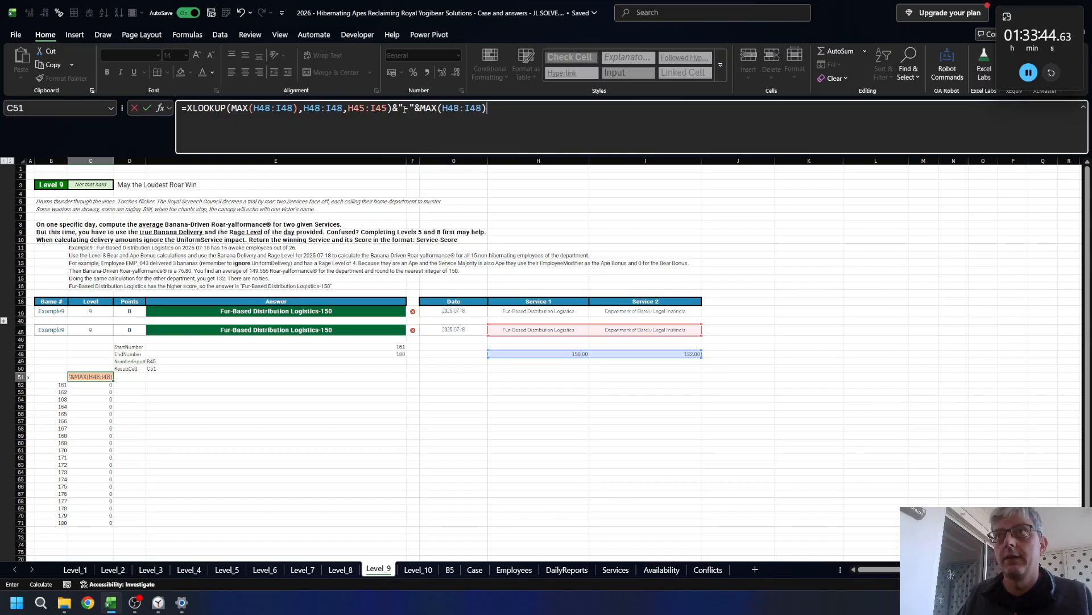
- Commit the C51 formula and copy the results in C52:C71 into the Case sheet's Level 9 answer cells starting at E386
key(Return)
key(Up)
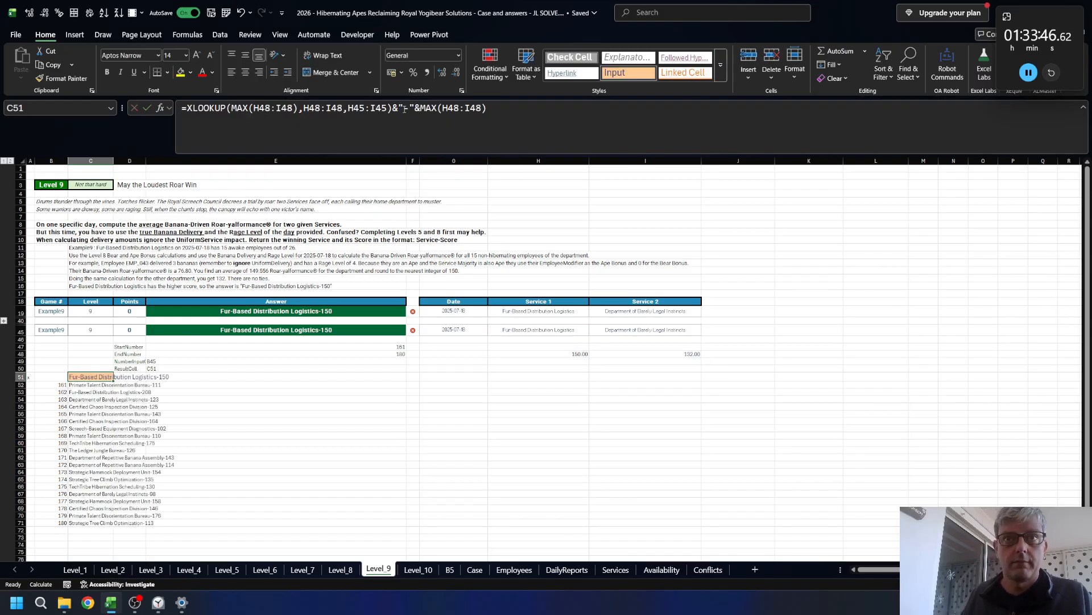
key(Down)
key(ctrl+shift+Down)
key(ctrl+c)
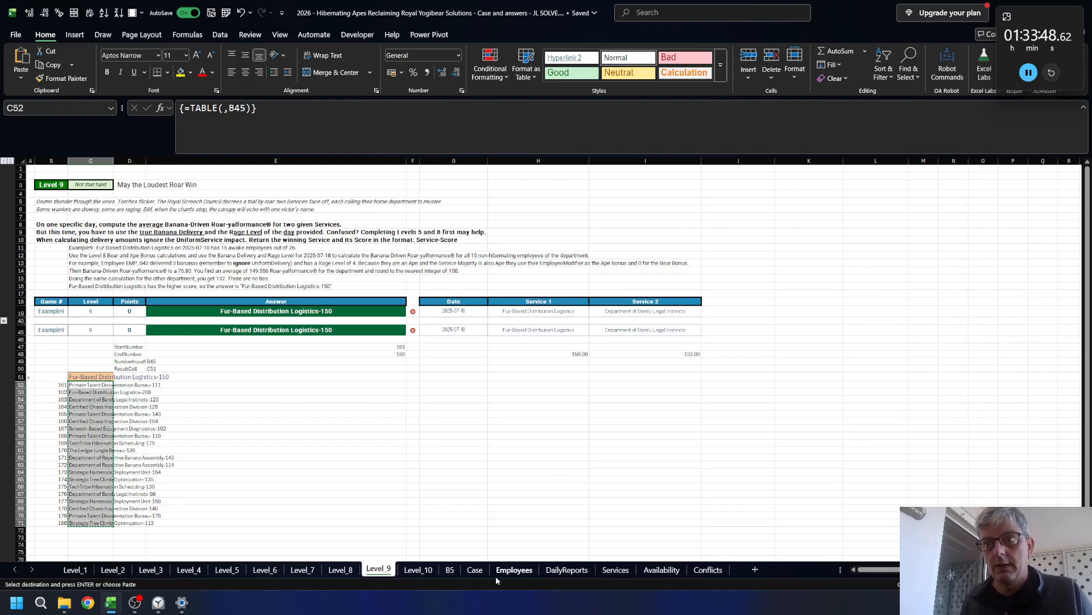
click(473, 570)
click(272, 339)
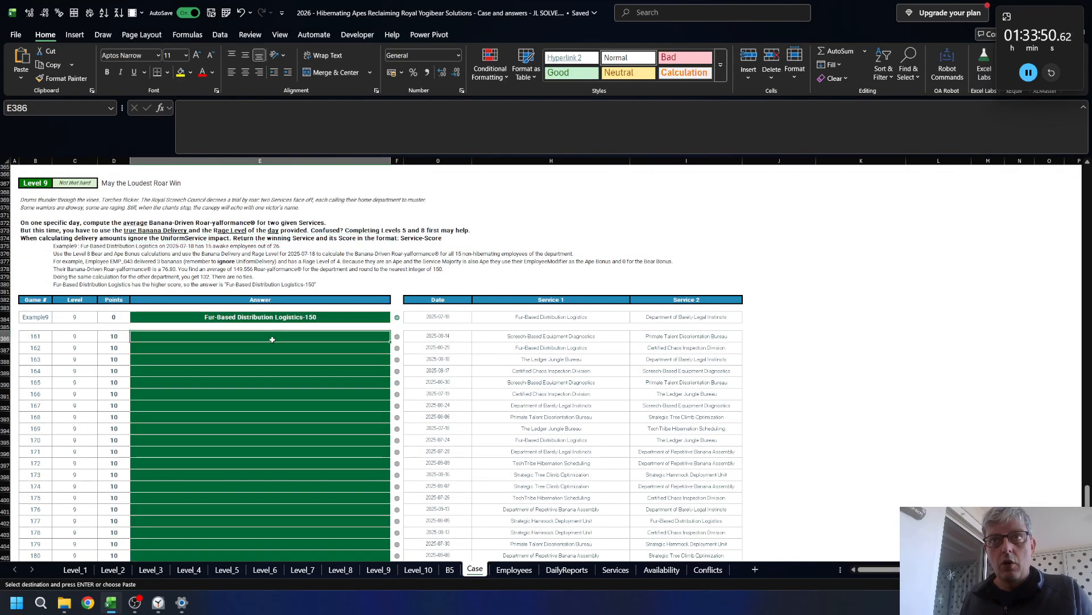
key(ctrl+v)
scroll(272, 339, down, 15)
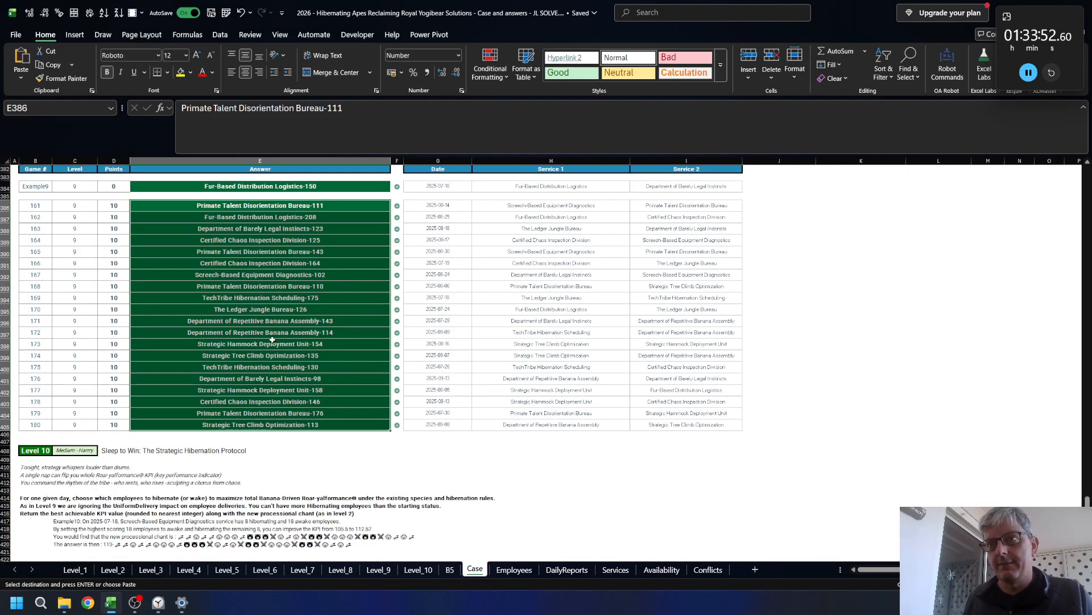
- Switch from the Level 10 section of the Case sheet to the Level_10 sheet
click(678, 287)
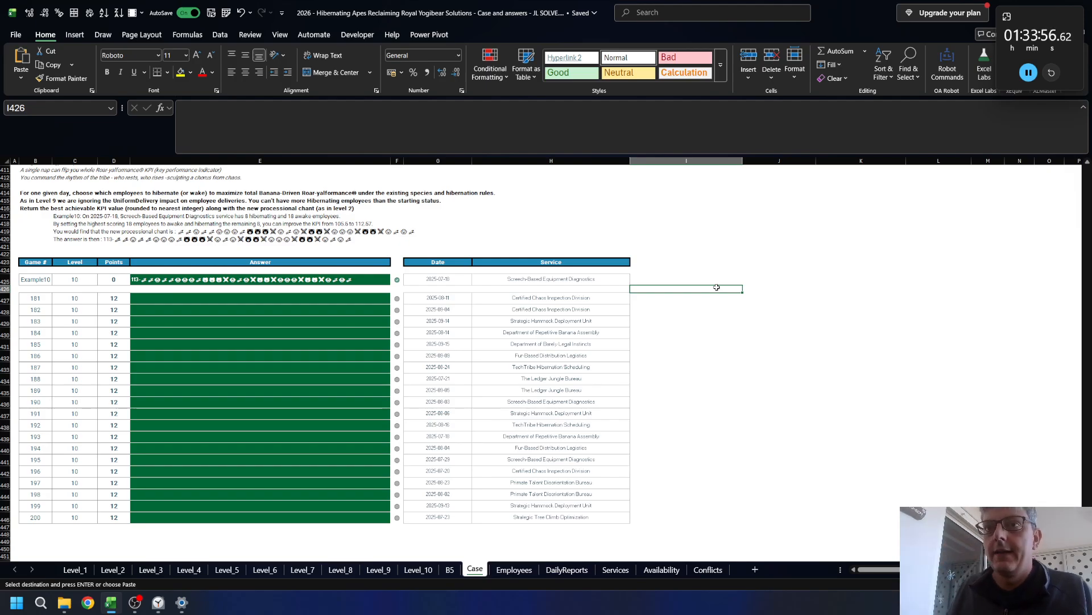
key(ctrl+Page_Up)
key(ctrl+Page_Down)
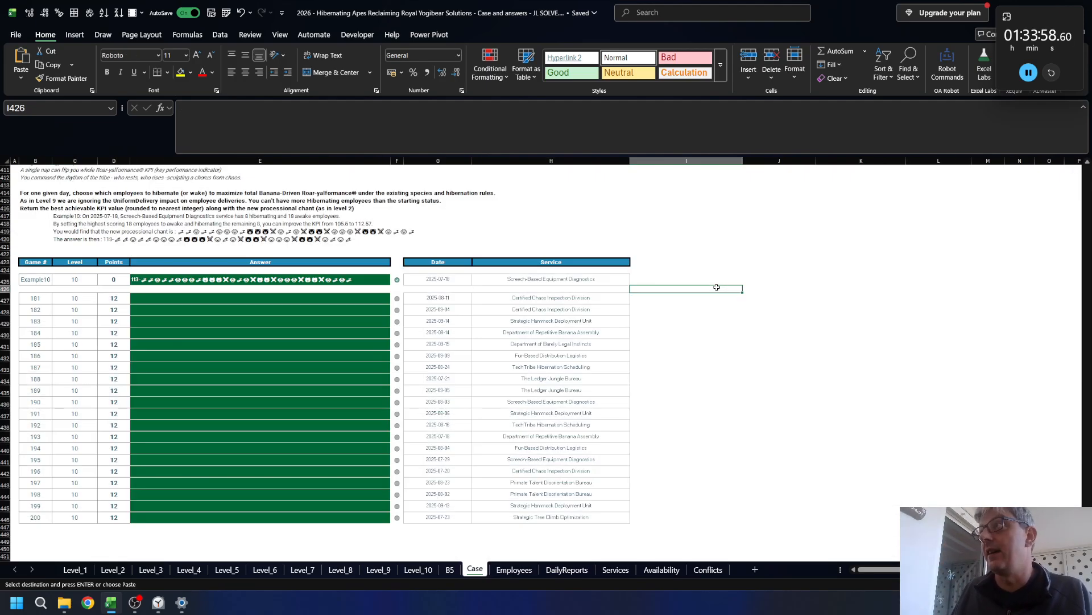
key(ctrl+Page_Up)
key(ctrl+Page_Up)
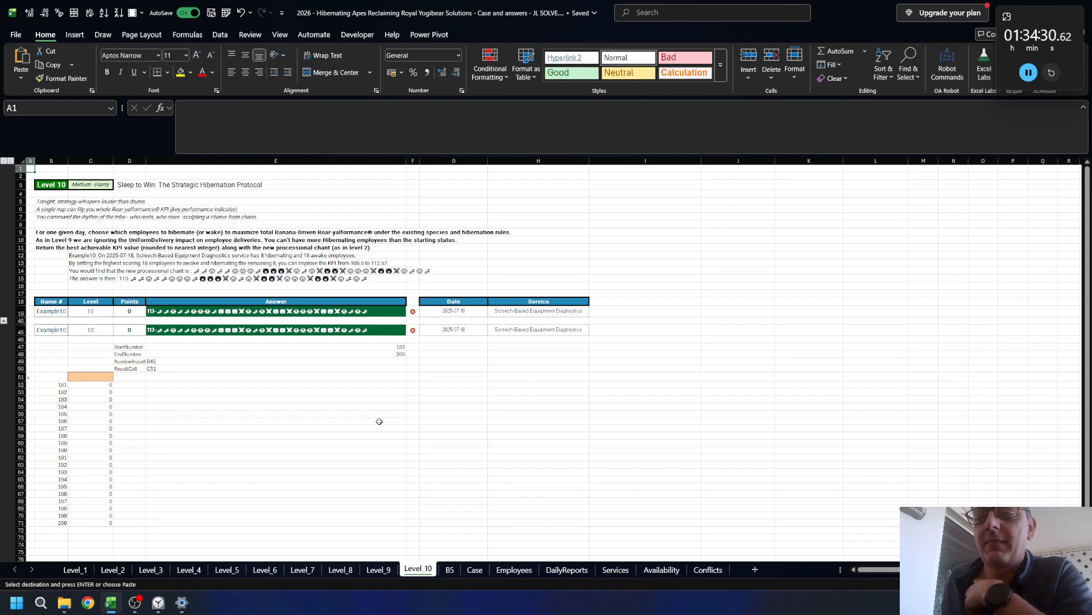
- Start a FILTER formula on ReportsTable in cell G54 of Level_10
click(460, 398)
text(=)
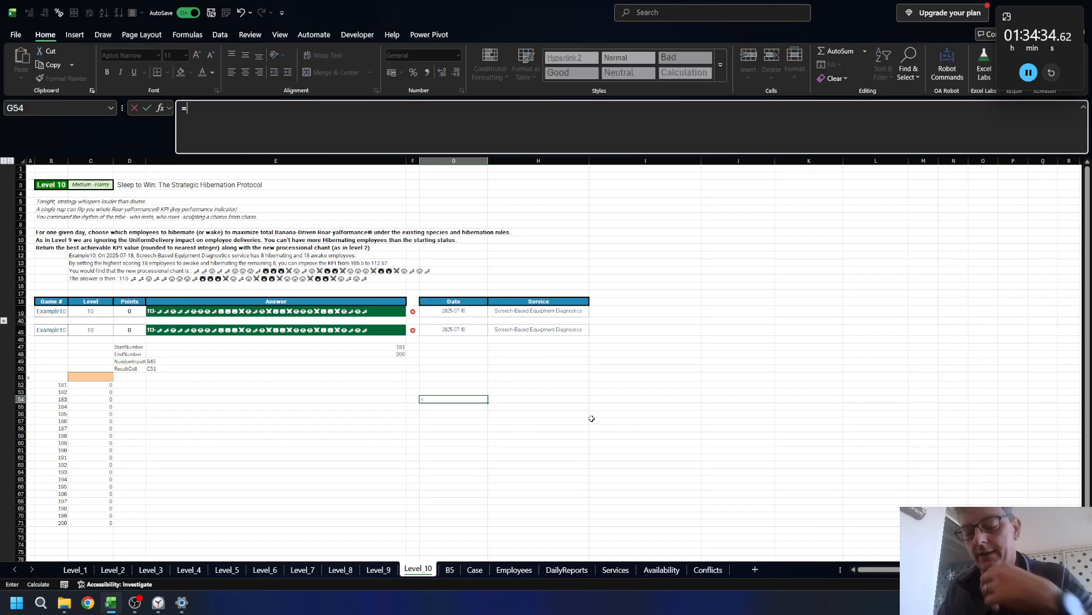
text(FILTER(ReportsTable)
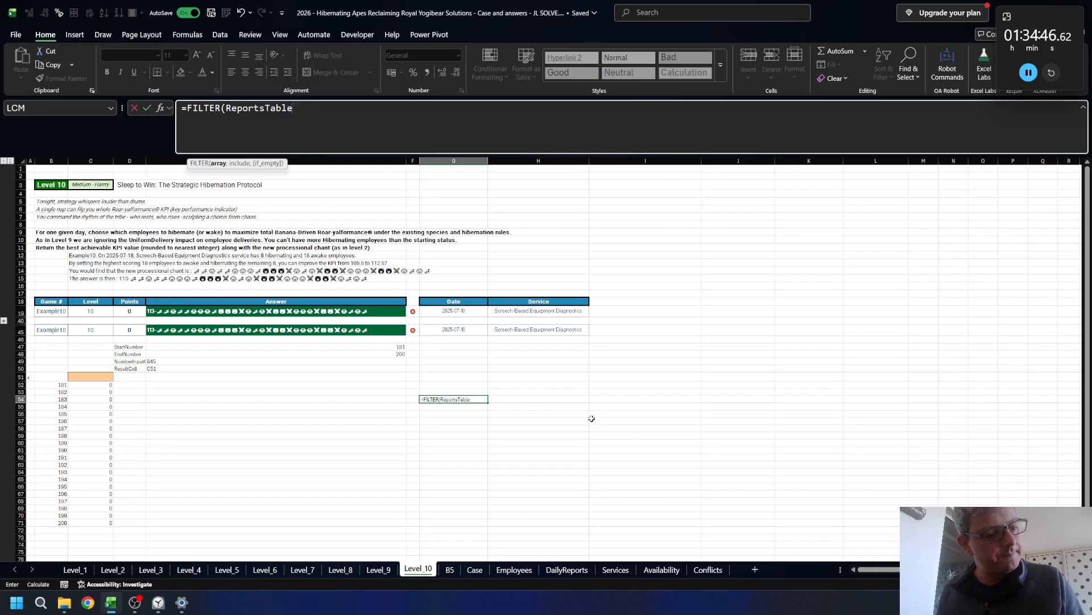
text(sp)
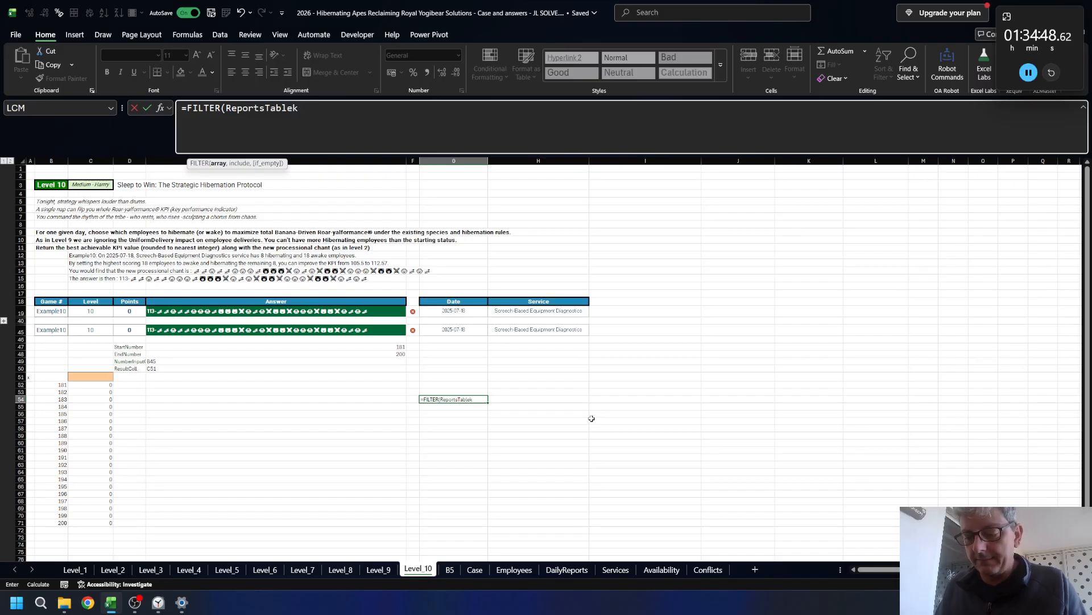
key(BackSpace)
key(BackSpace)
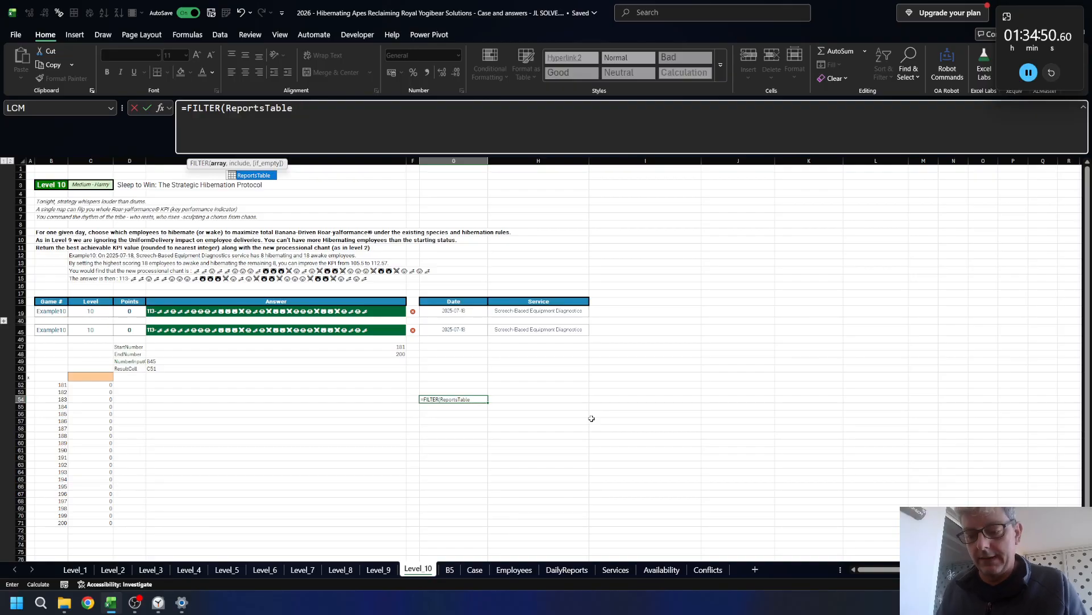
- Set the KPI_9 column of ReportsTable as the FILTER array in G54, followed by a comma
text([)
key(Down)
key(Down)
key(Down)
key(Down)
key(Down)
key(Down)
key(Down)
key(Down)
key(Down)
key(Down)
key(Down)
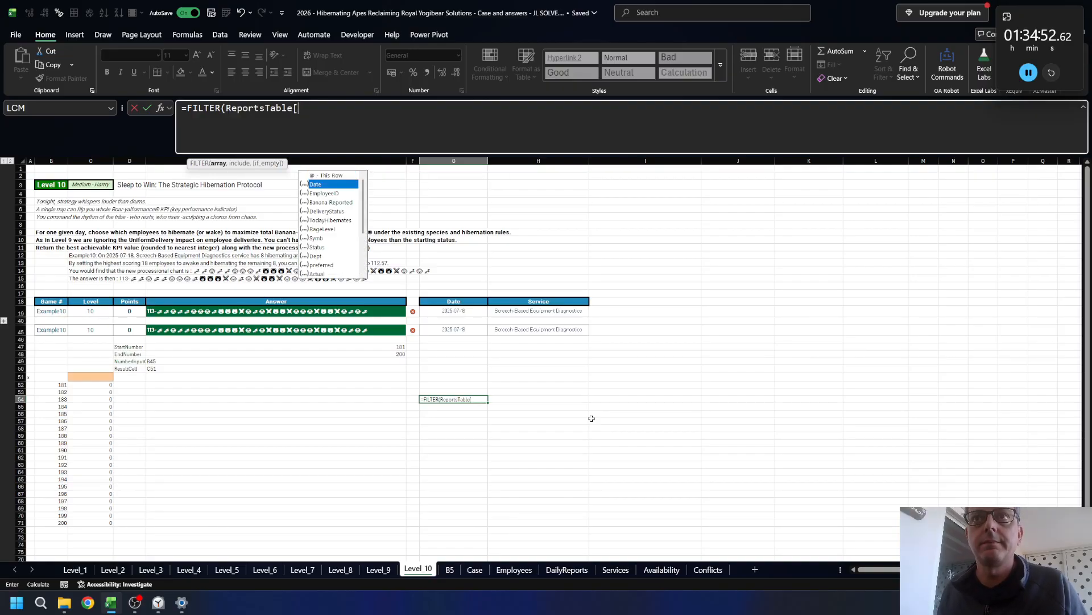
key(Down)
key(Down)
key(Down)
key(Down)
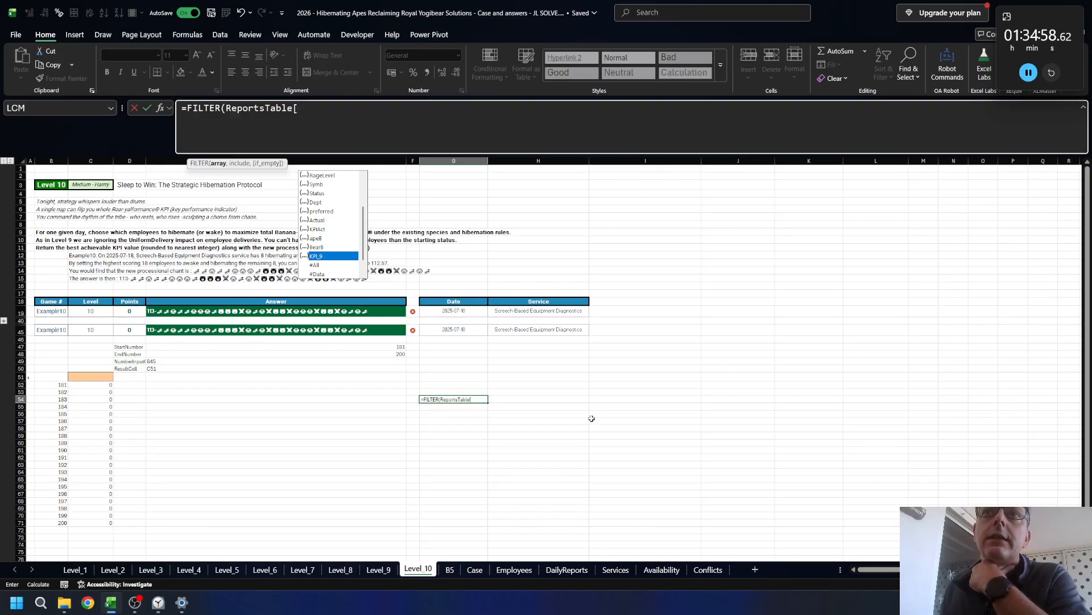
key(Tab)
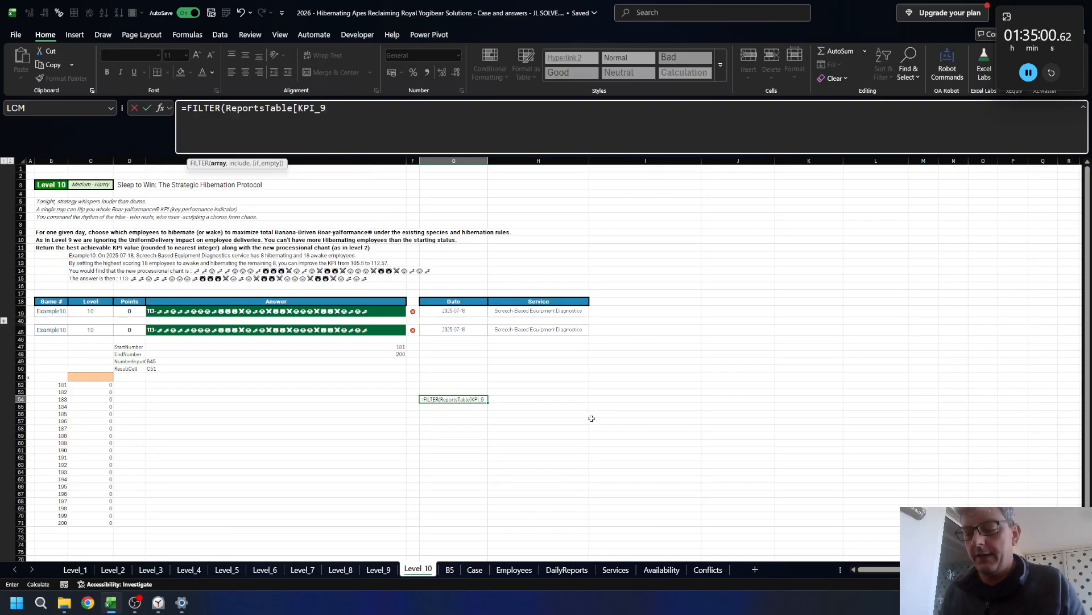
text(])
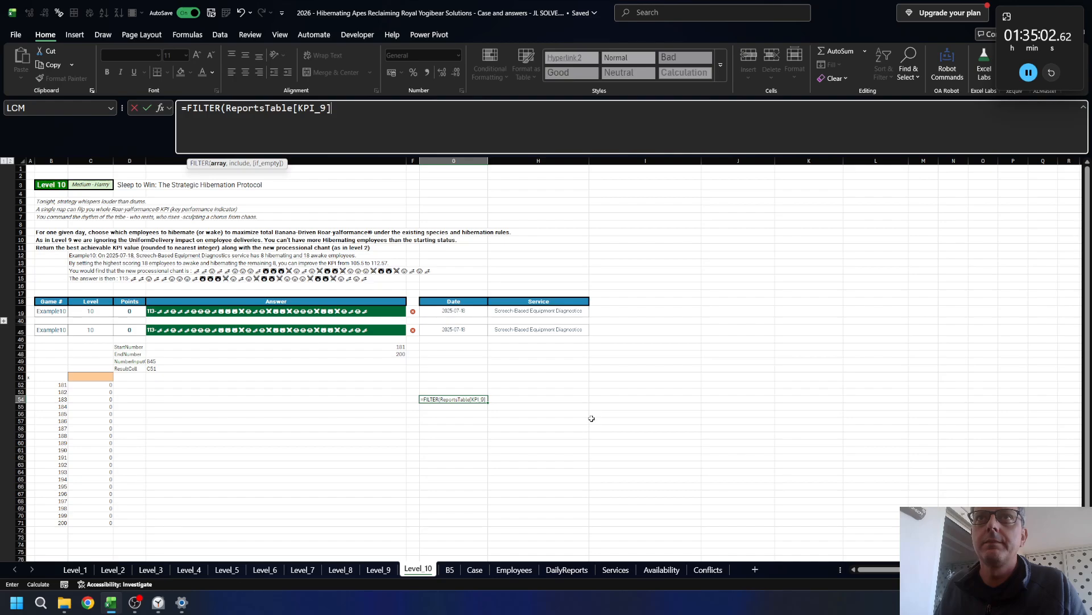
text(,)
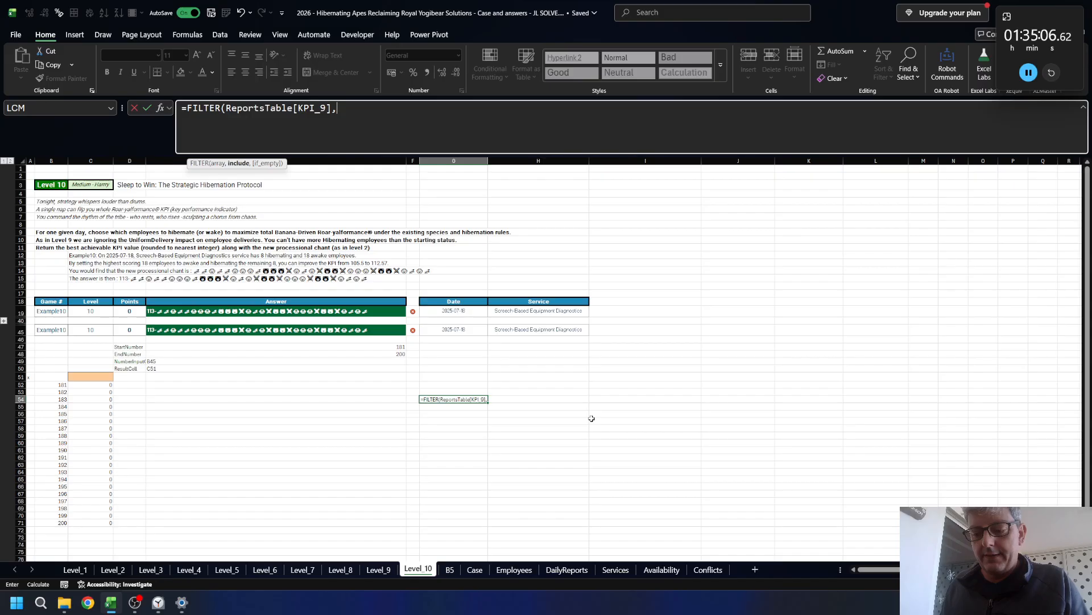
- Add the condition (ReportsTable[Date]=G45) to the include argument of the G54 FILTER
text((repo)
key(Tab)
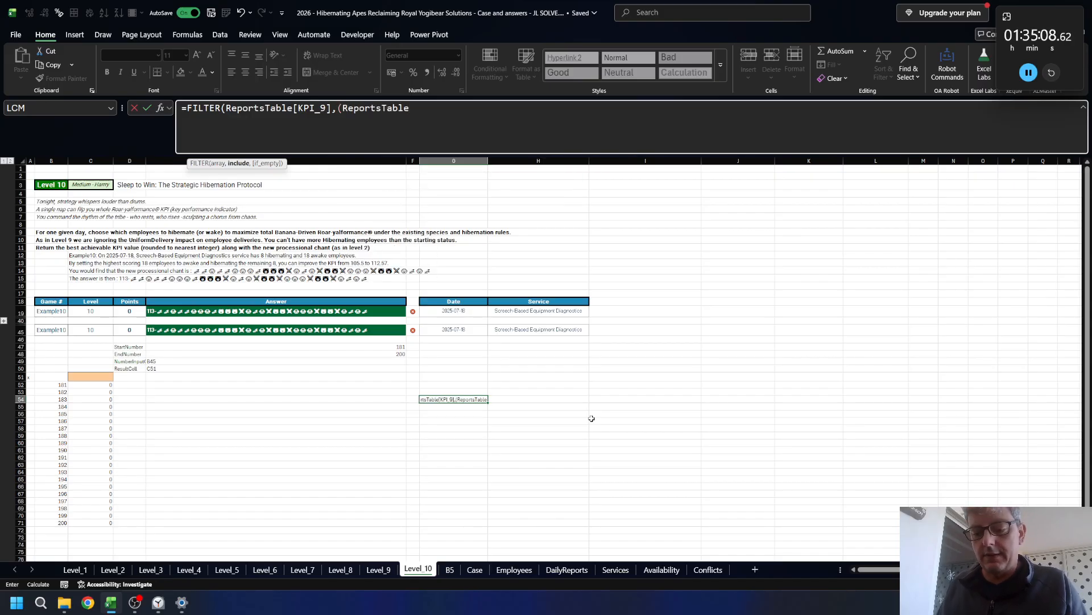
text([da)
key(Tab)
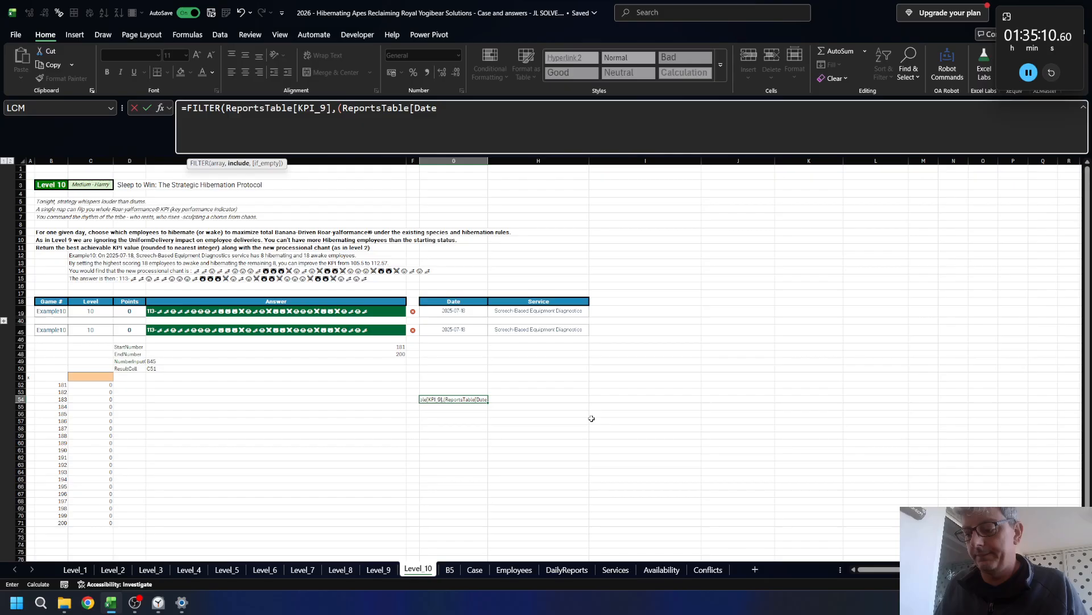
text(]=)
key(Up)
key(Up)
key(Up)
key(Up)
key(Up)
key(Up)
key(Up)
key(Up)
key(Up)
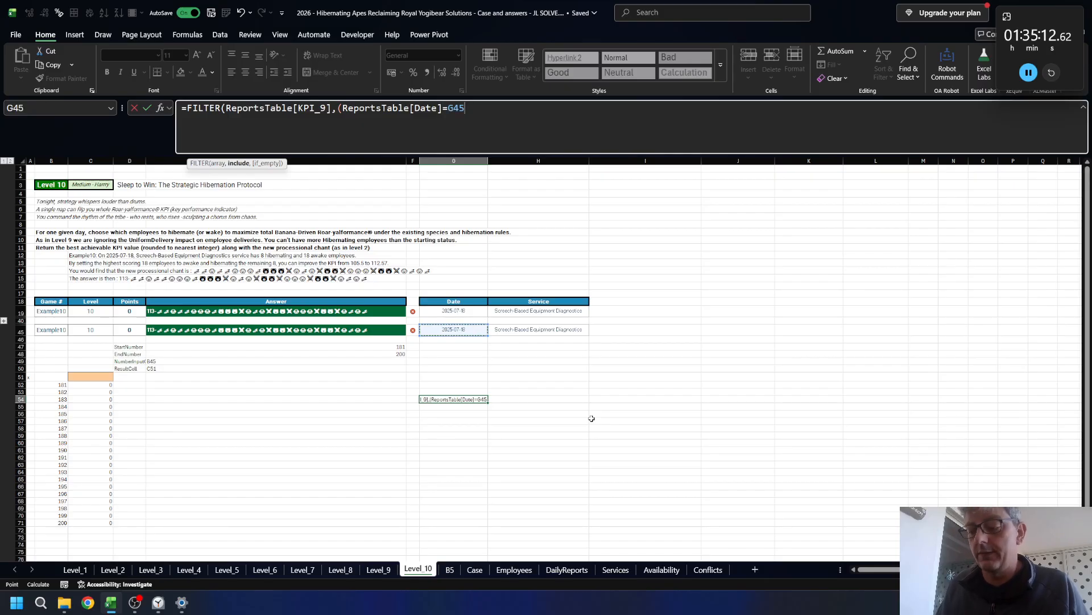
text())
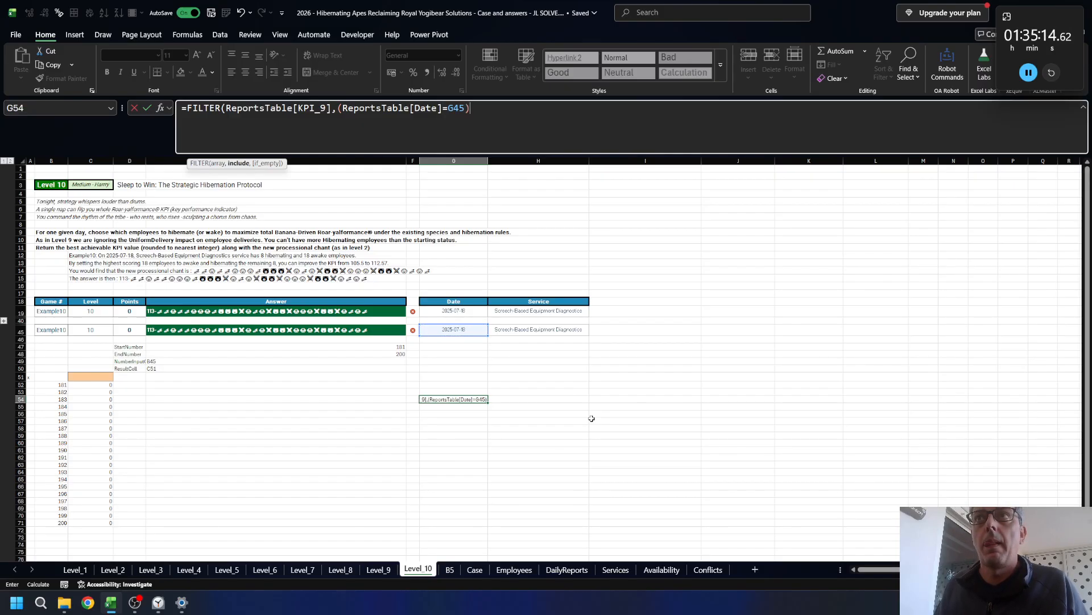
- Extend the include argument in G54 with *(ReportsTable[Dept]= as the start of a second condition
text(*()
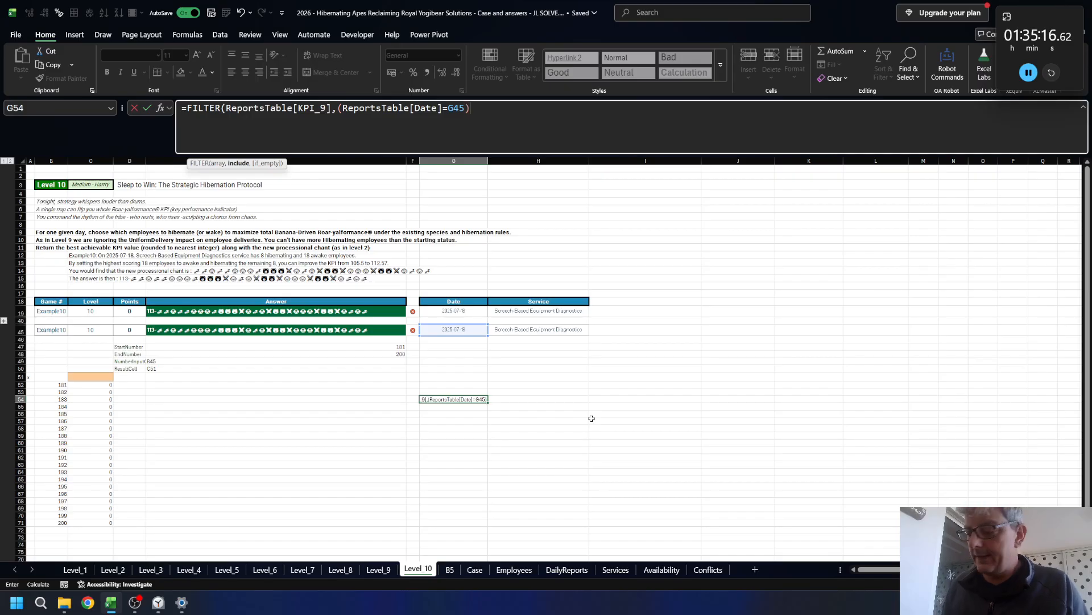
text(ReportsTable)
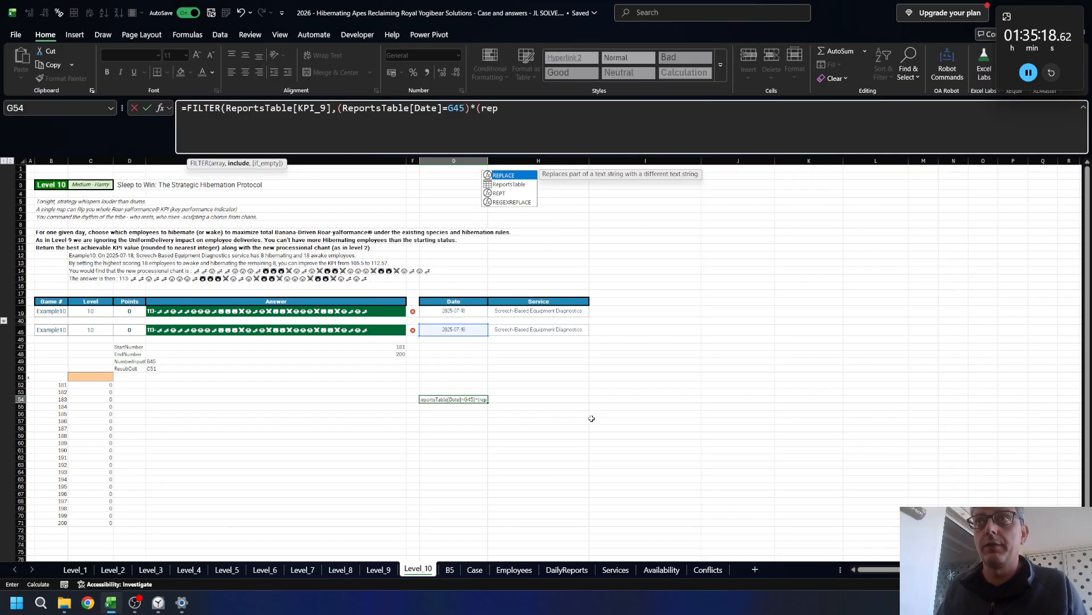
text([DeliveryStatus)
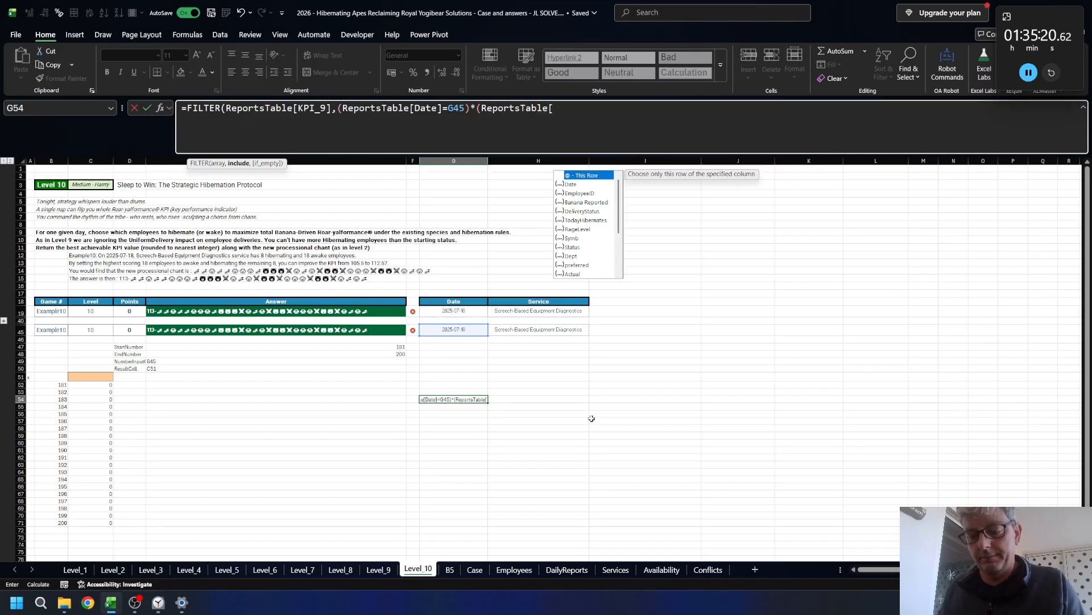
key(BackSpace)
key(BackSpace)
key(BackSpace)
key(BackSpace)
key(BackSpace)
key(BackSpace)
key(BackSpace)
key(BackSpace)
key(BackSpace)
key(BackSpace)
key(BackSpace)
key(BackSpace)
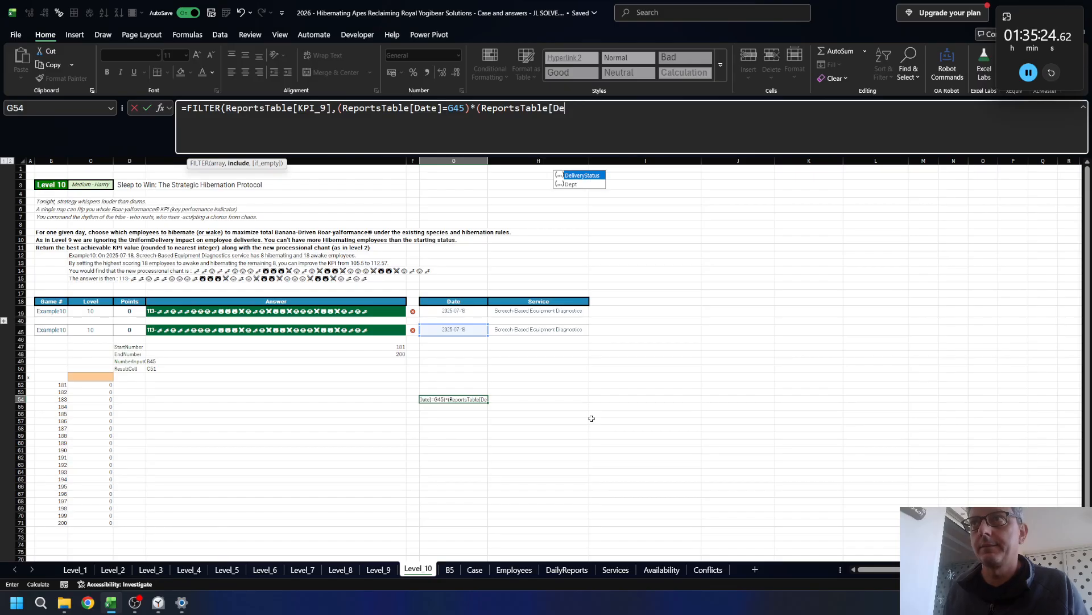
text(pt]=)
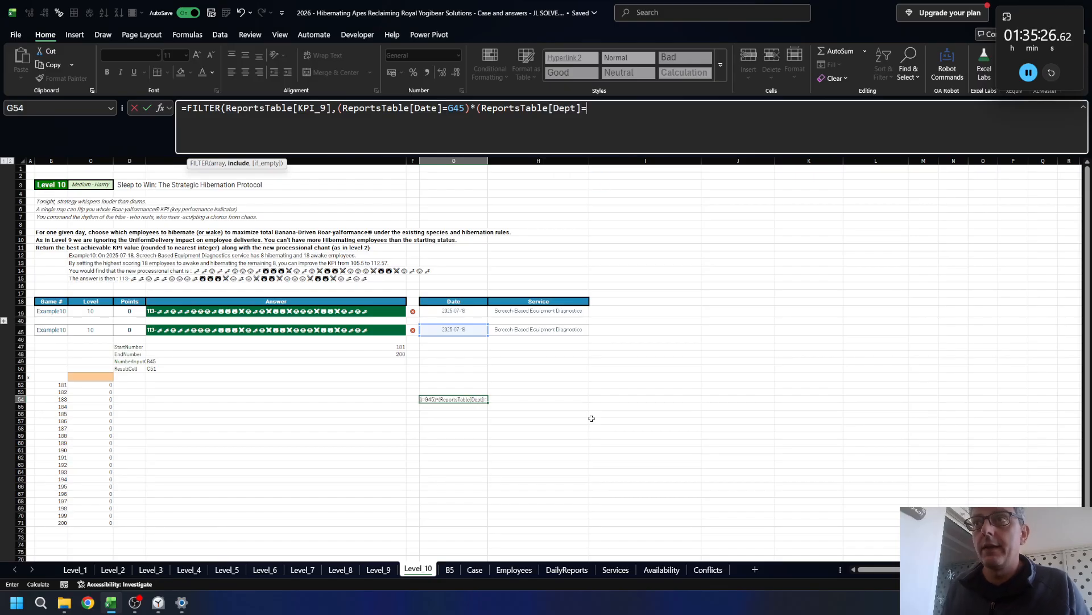
- Use H45 as the Dept criterion, close both parentheses and commit the FILTER formula in G54
key(Up)
key(Up)
key(Up)
key(Up)
key(Up)
key(Up)
key(Up)
key(Up)
key(Up)
key(Right)
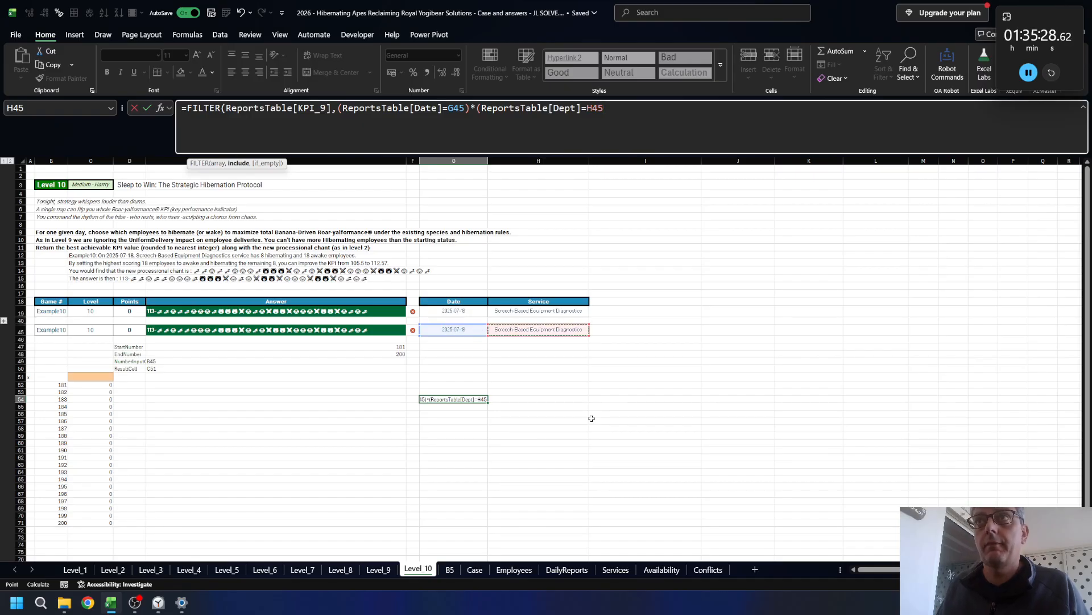
text()))
key(Return)
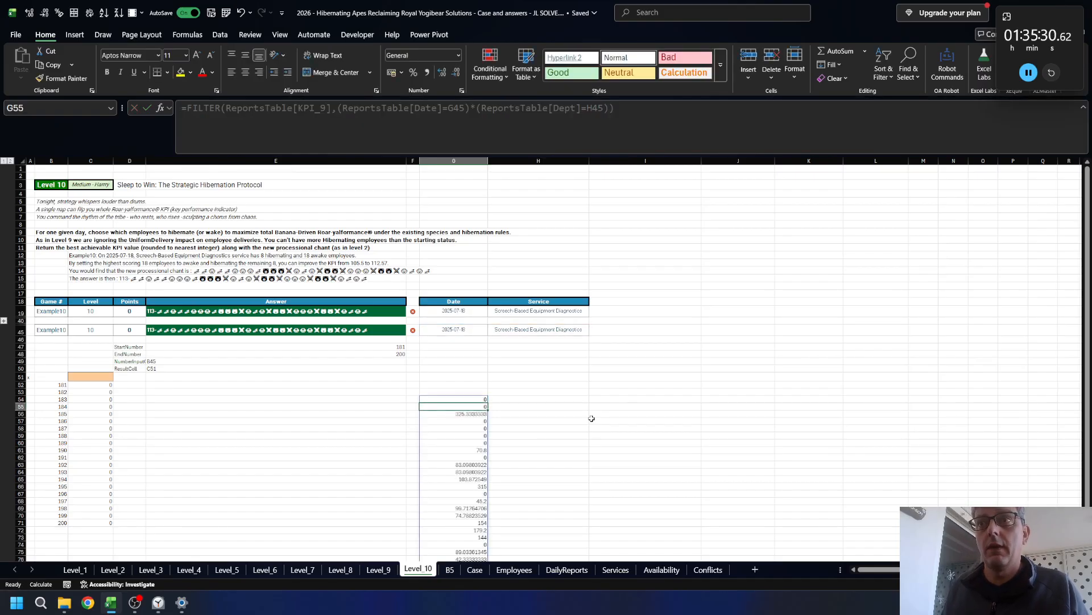
- Copy the FILTER formula text from G54 into H54, keeping its references to G45 and H45
key(Up)
scroll(592, 418, down, 1)
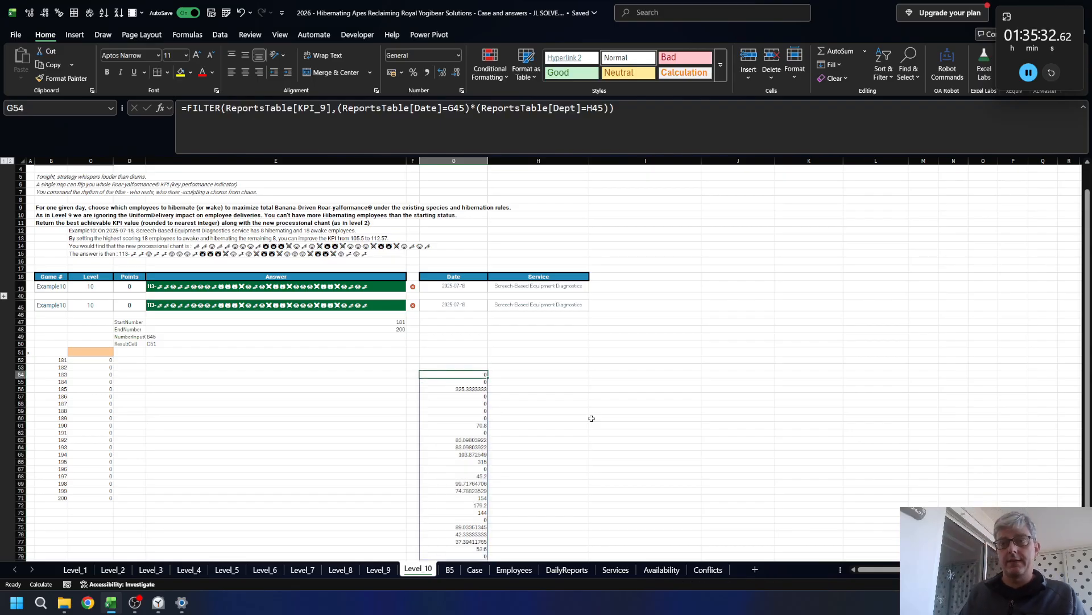
key(F2)
key(ctrl+shift+Home)
key(ctrl+c)
key(Escape)
key(Right)
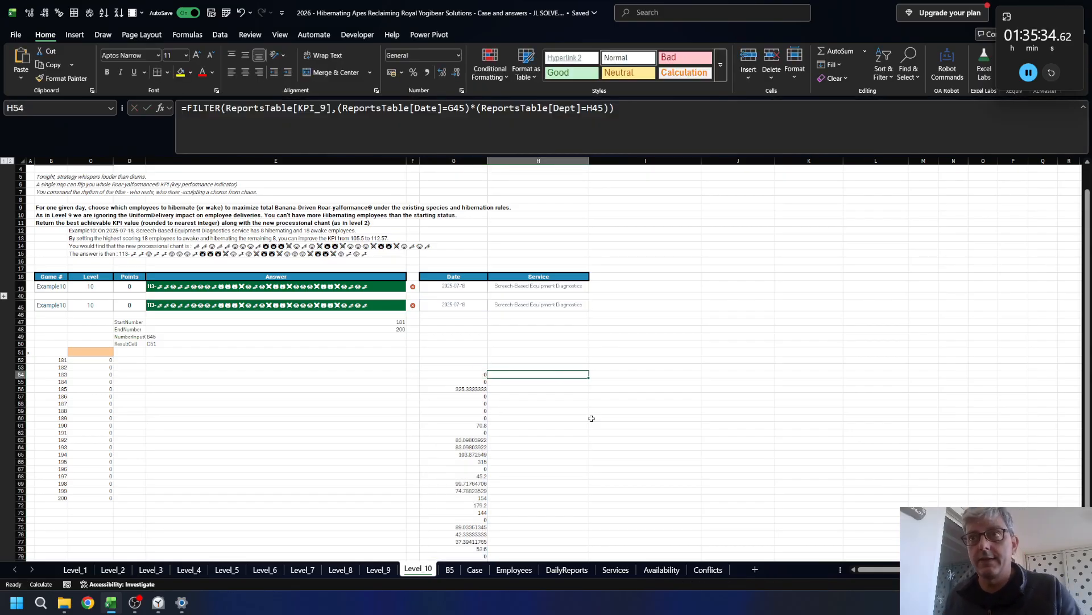
key(F2)
key(ctrl+v)
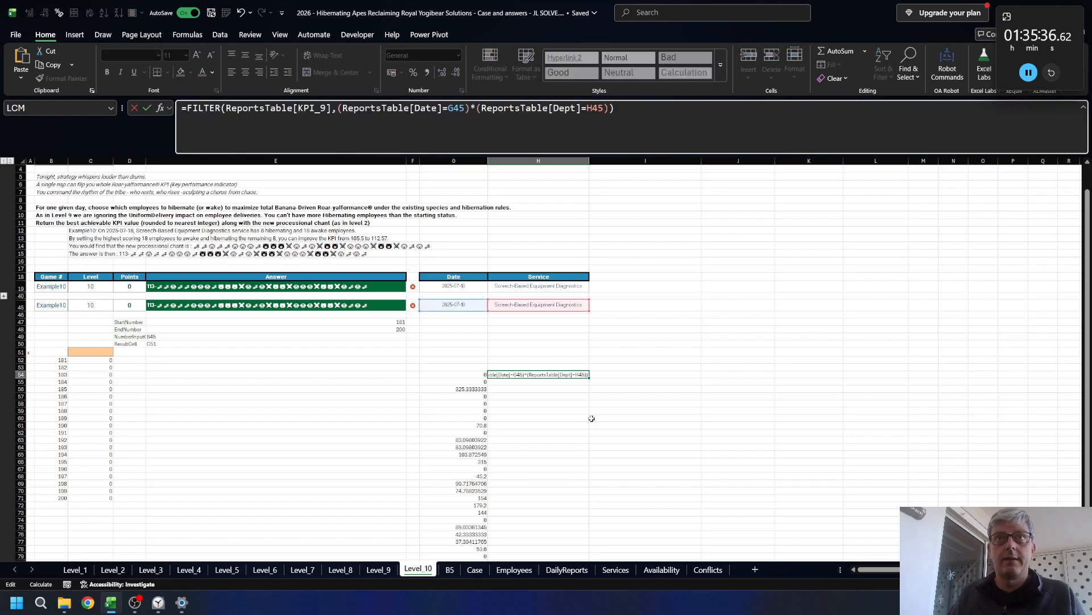
- Replace KPI_9 with EmployeeID as the returned column in the H54 FILTER formula and commit it
key(shift+Right)
key(shift+Right)
key(shift+Right)
key(shift+Right)
key(shift+Right)
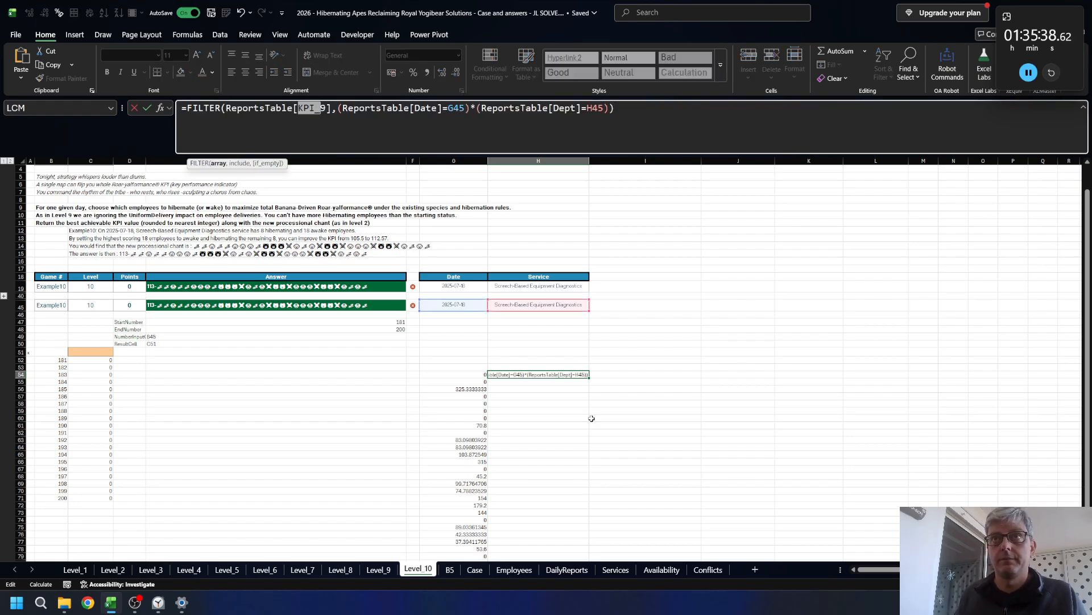
text(EmployeeID)
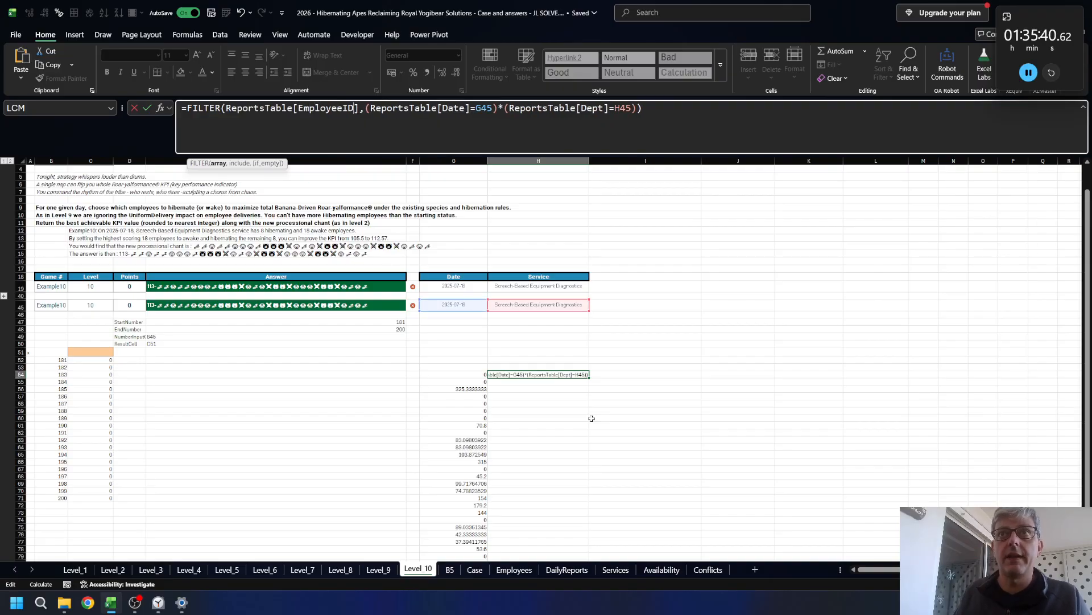
key(Return)
- Examine the extent of the EmployeeID list in column H and select the whole KPI_9 list starting at G54
key(ctrl+Down)
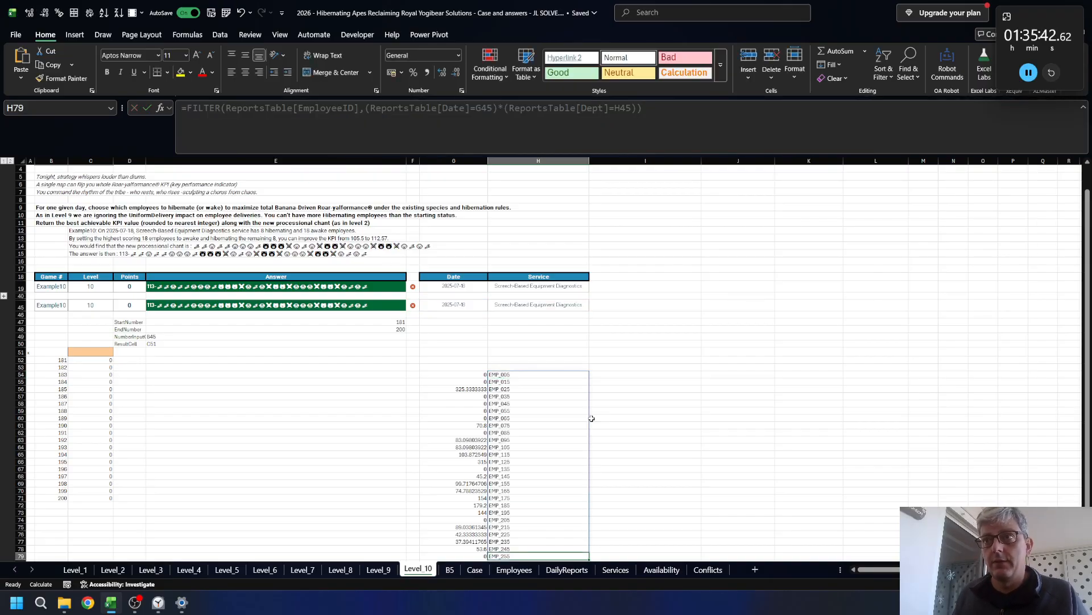
key(ctrl+Up)
key(ctrl+Down)
key(ctrl+Up)
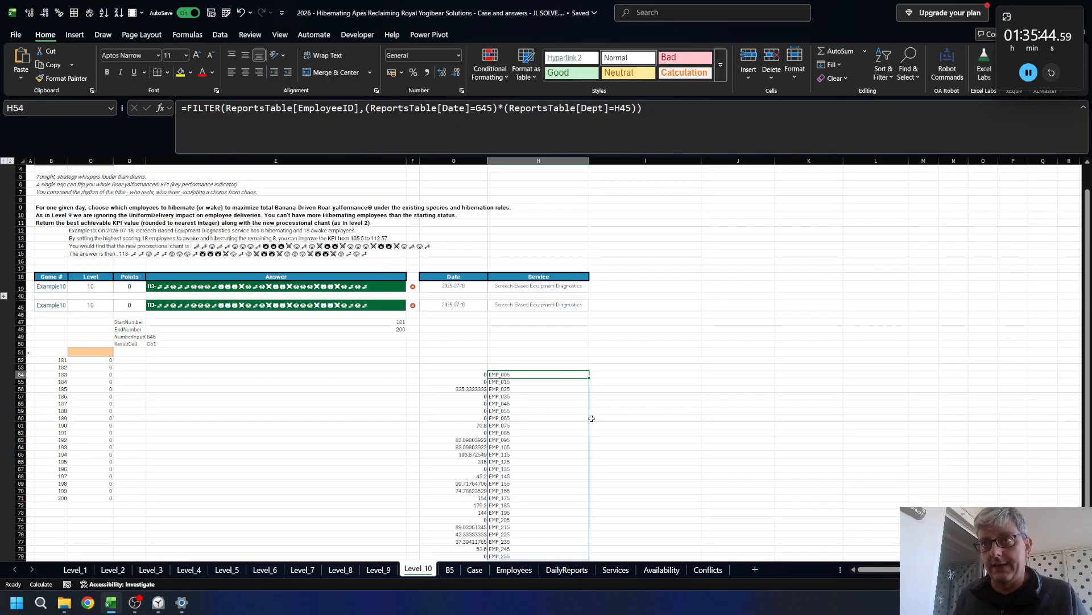
key(Left)
key(ctrl+shift+Down)
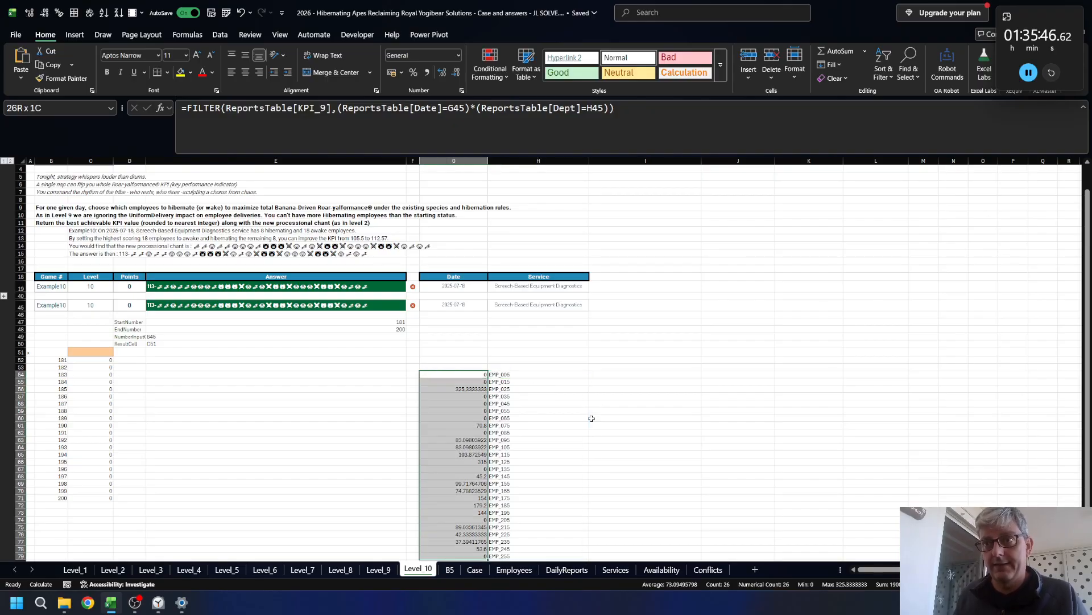
- Format the KPI_9 list starting at G54 as numbers with two decimals and a thousands separator
key(ctrl+shift+1)
key(Up)
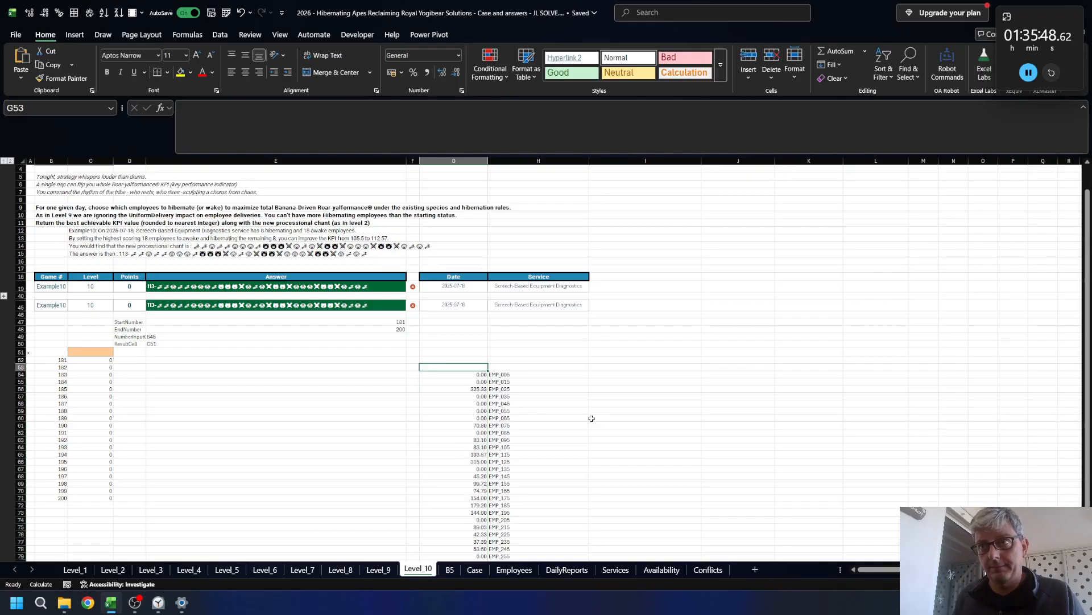
key(Down)
- Go to the DailyReports sheet and examine the KPI_9 column's ROARYALFORMANCE formula
key(ctrl+Page_Up)
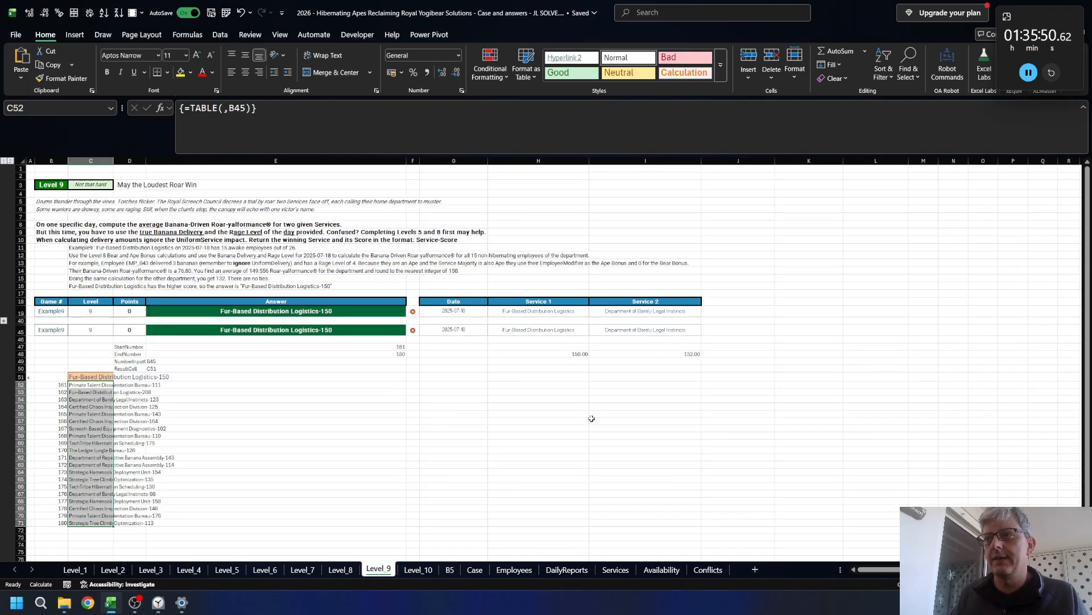
key(ctrl+Page_Down)
key(ctrl+Page_Up)
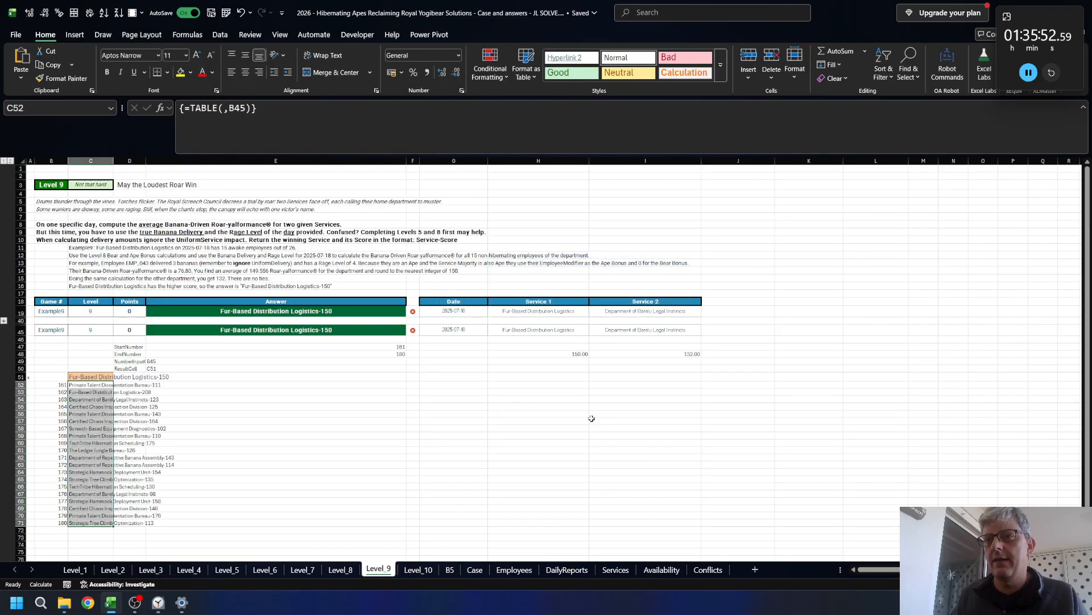
key(ctrl+Page_Down)
key(ctrl+Page_Down)
key(ctrl+Page_Down)
key(ctrl+Page_Down)
key(ctrl+Page_Down)
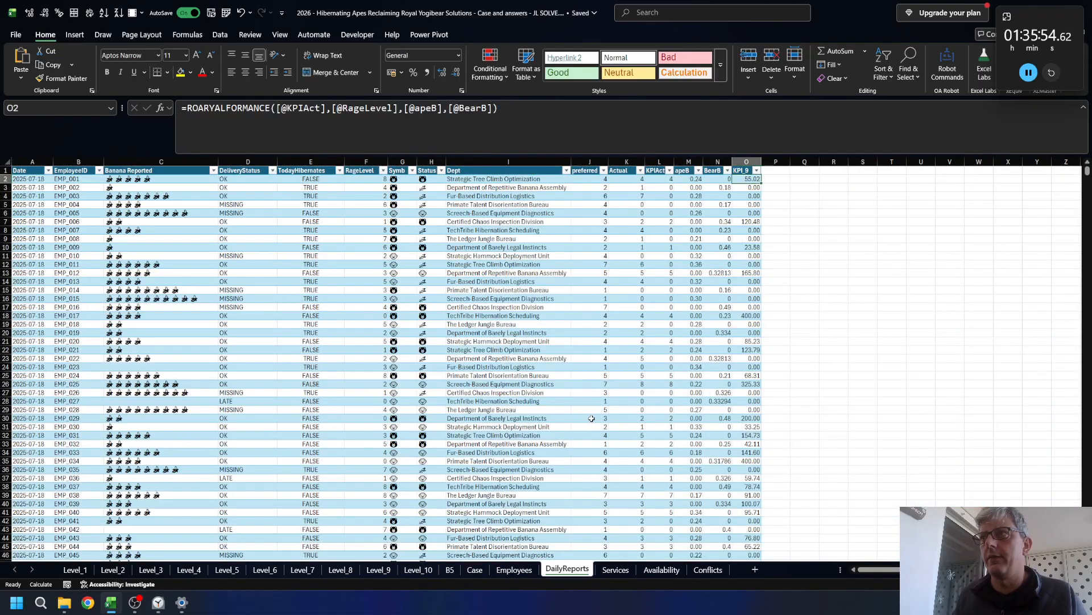
key(Down)
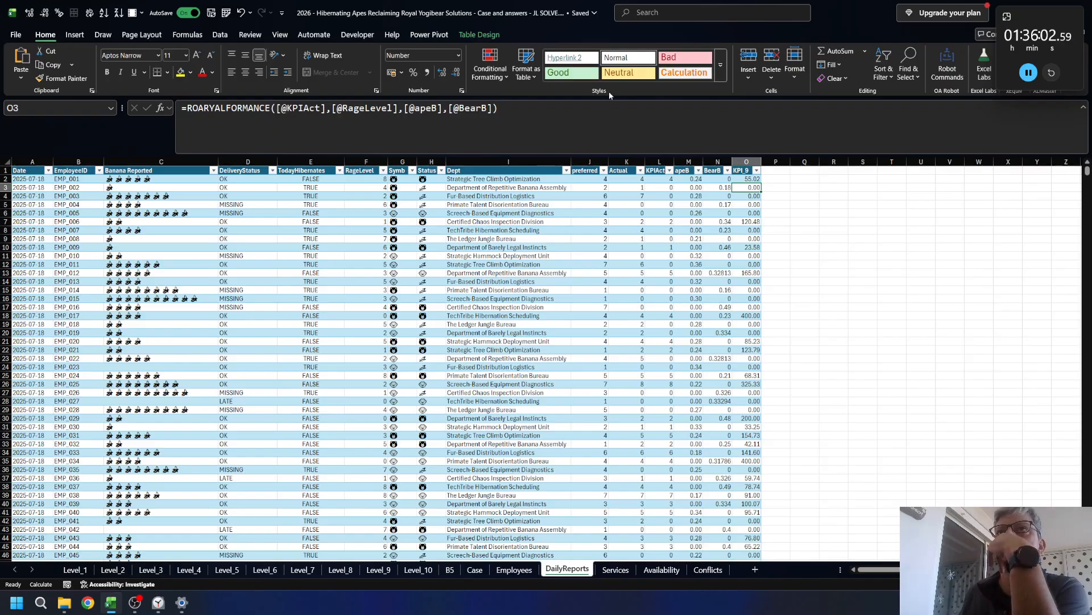
click(570, 116)
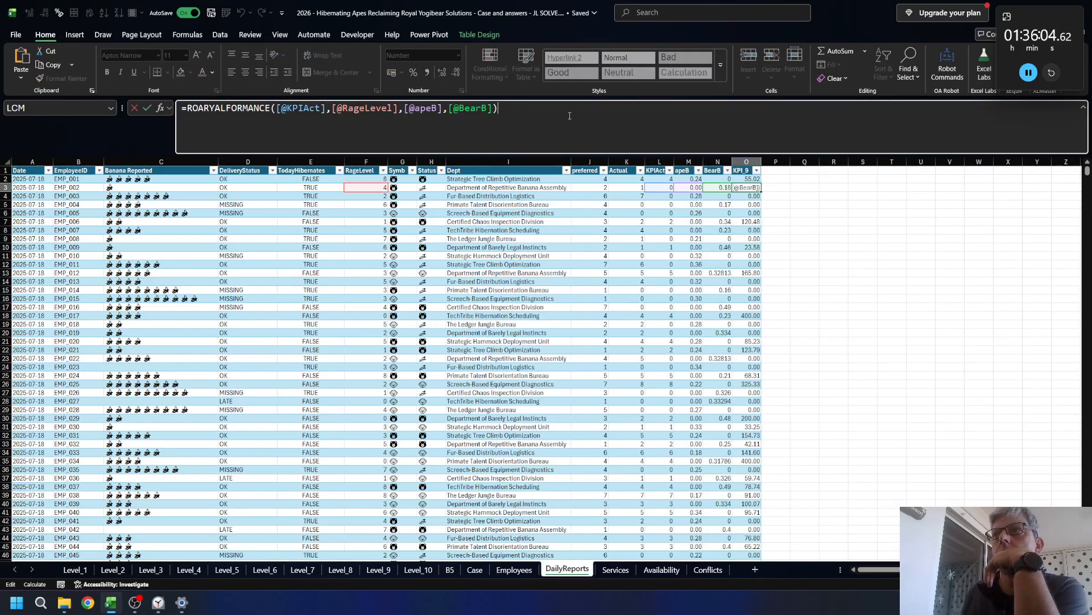
key(Escape)
- Examine the KPIAct and Actual column formulas that feed the KPI calculation in the reports table
key(Left)
key(Left)
key(Left)
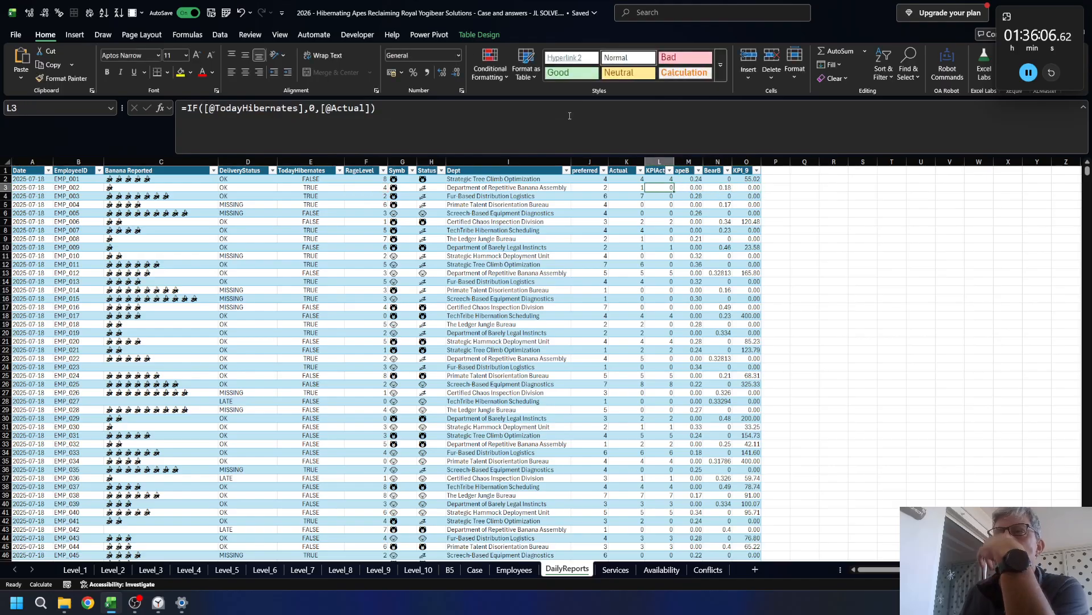
key(Left)
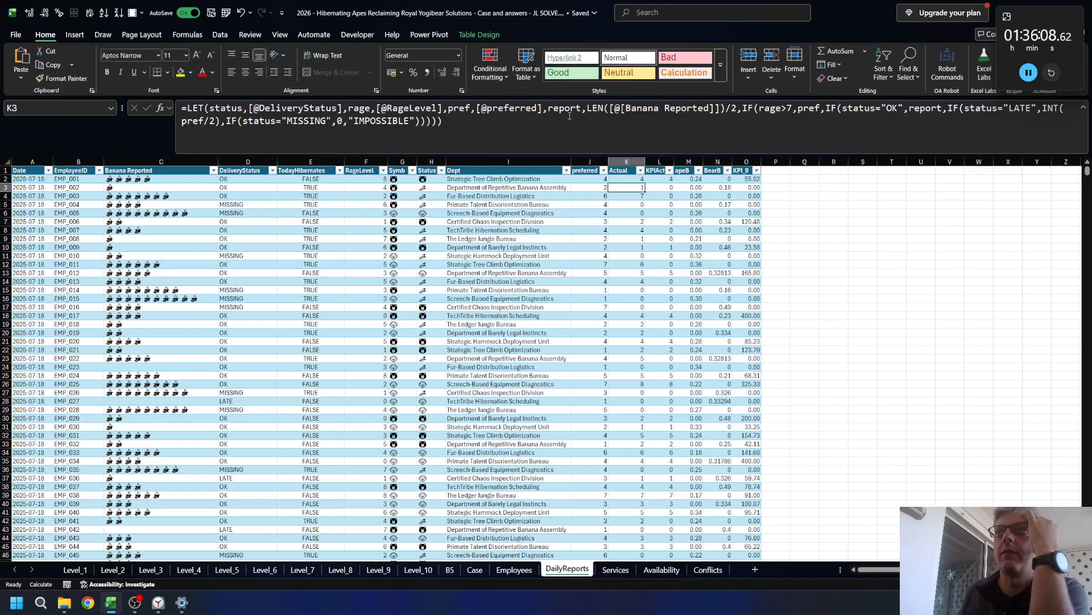
key(Right)
key(Right)
key(Right)
key(Right)
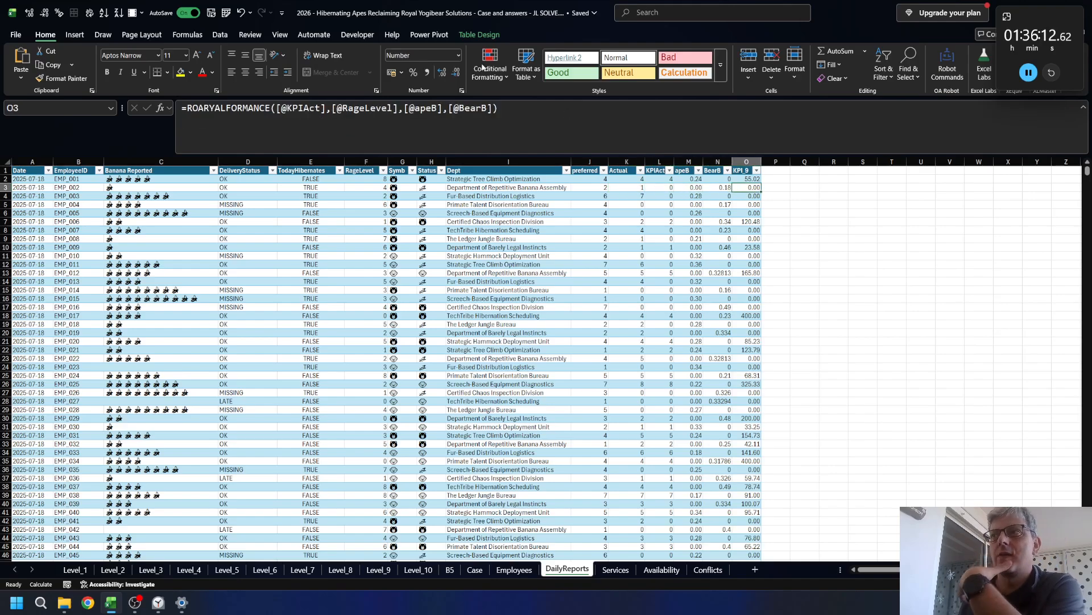
- Add a new table column headed KPI_10 in P1, directly after KPI_9
click(771, 169)
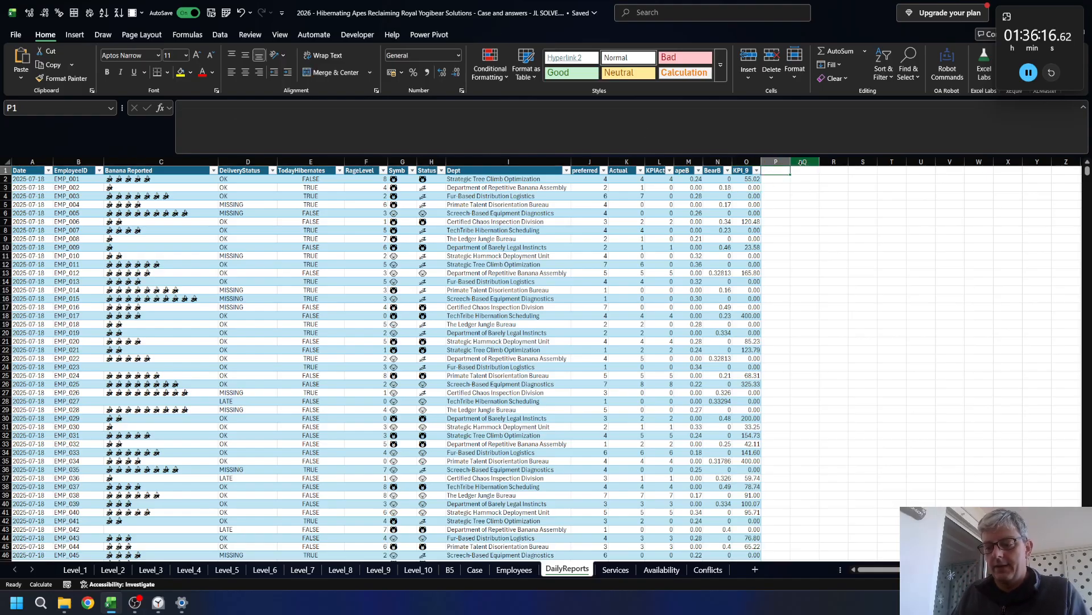
text(KPI_1)
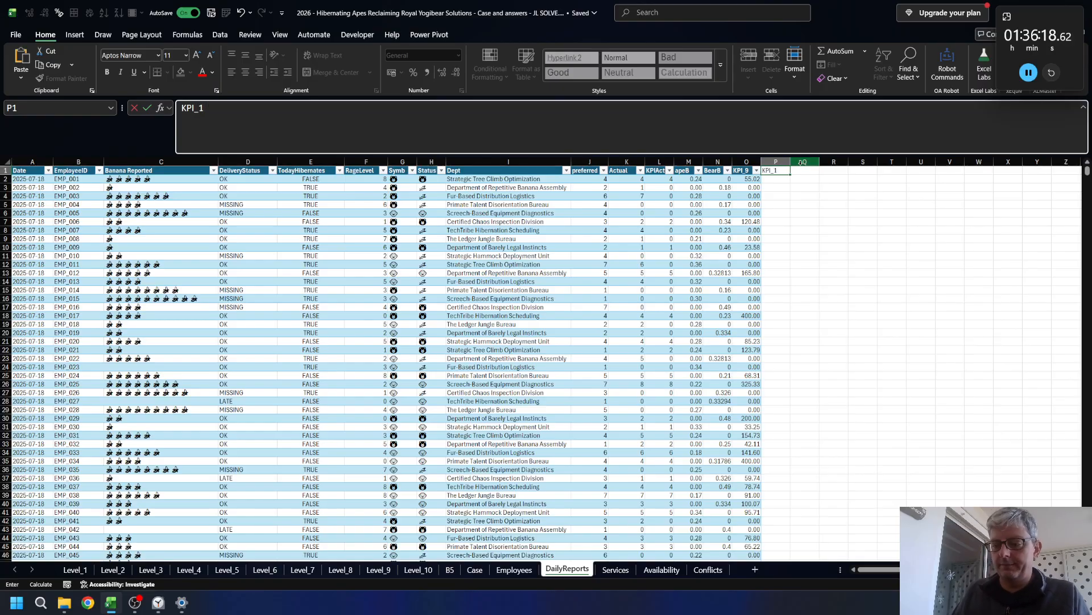
text(0)
key(ctrl+Return)
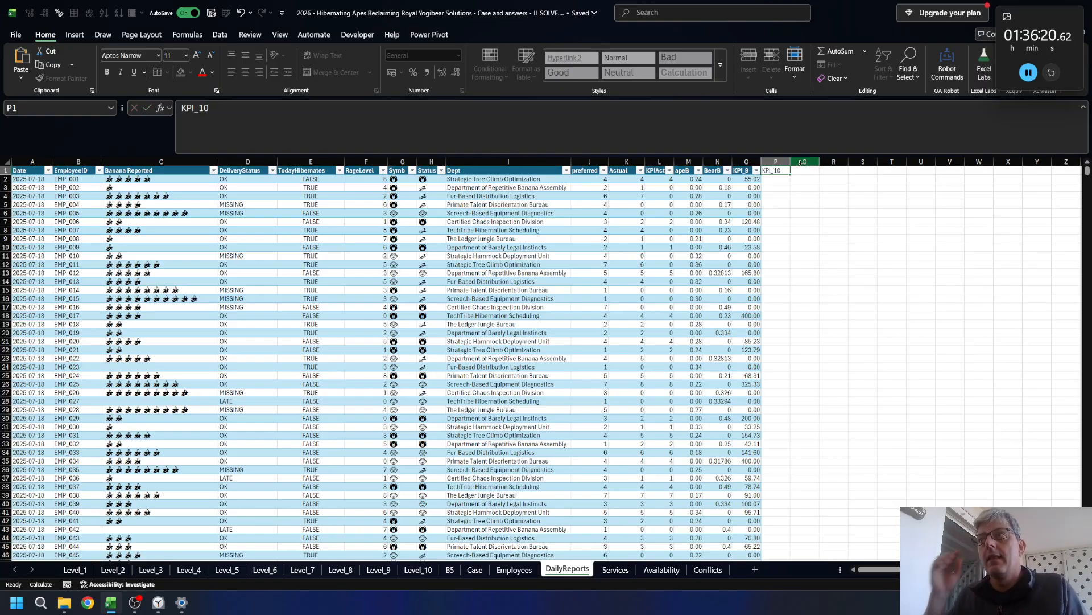
key(Return)
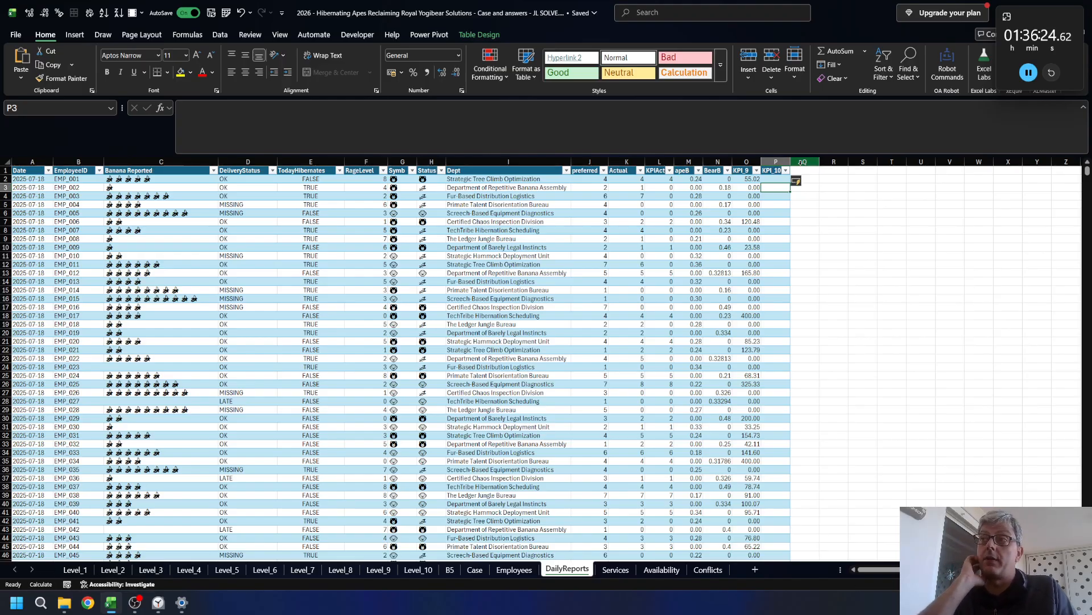
key(Up)
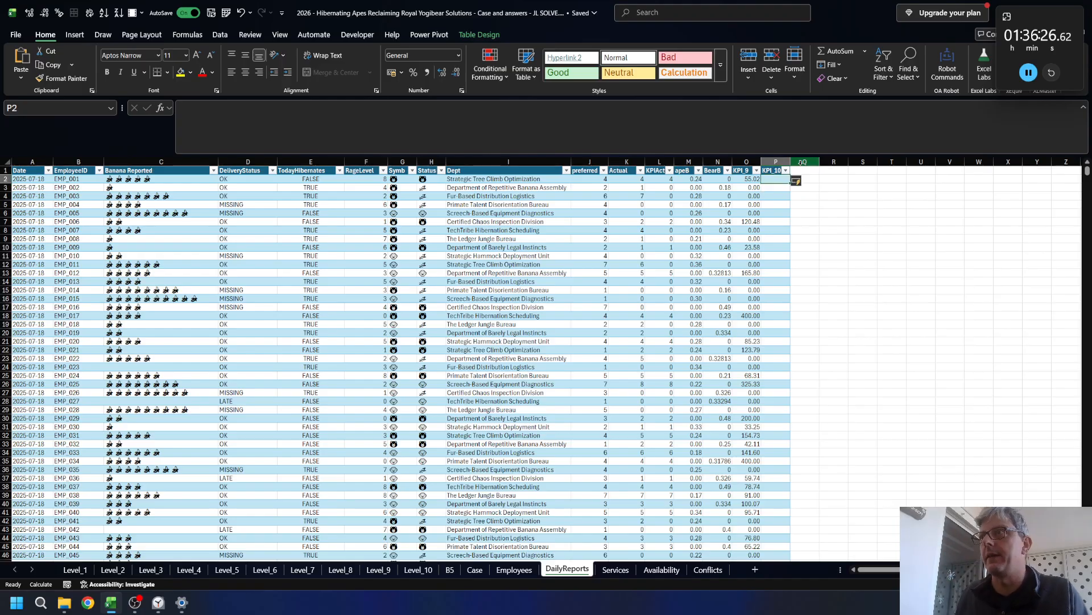
- Copy the ROARYALFORMANCE formula text from the KPI_9 cell O2 into the KPI_10 cell P2
click(747, 180)
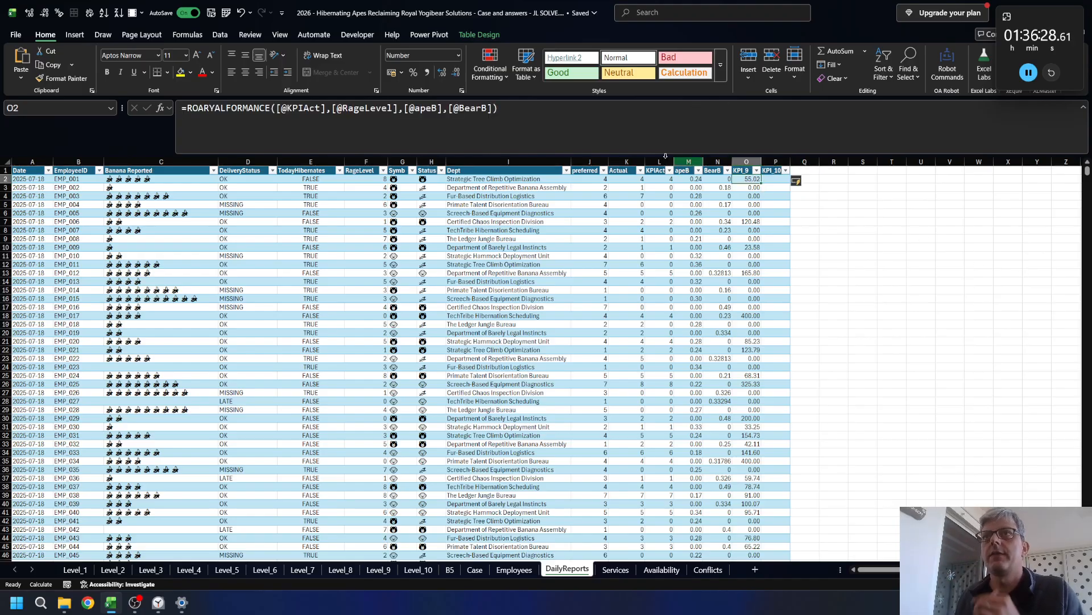
click(550, 106)
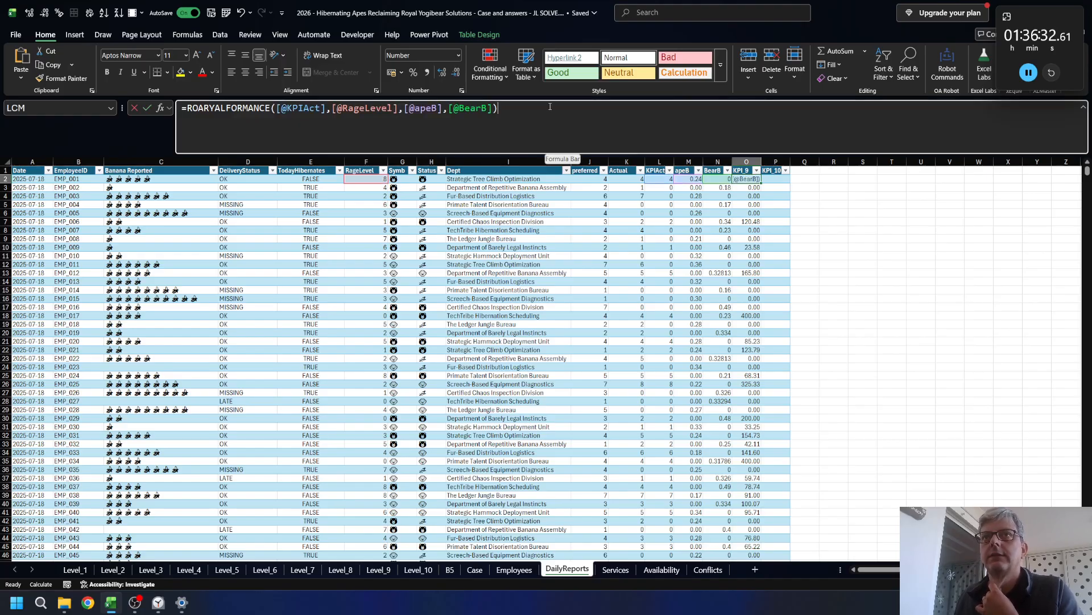
drag(507, 103, 182, 106)
key(ctrl+c)
key(Return)
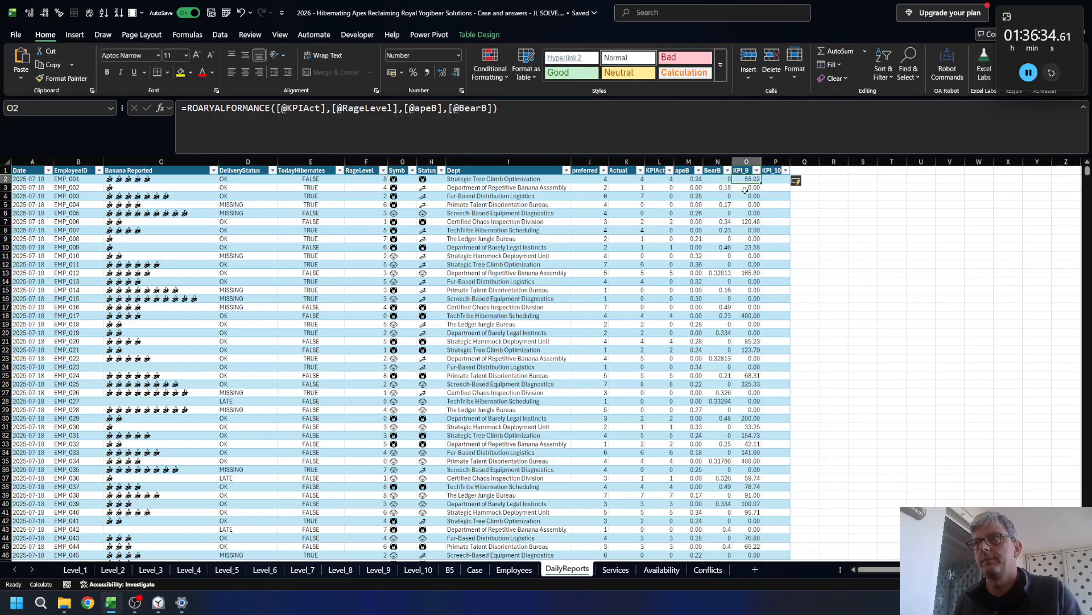
click(765, 178)
click(491, 147)
key(ctrl+v)
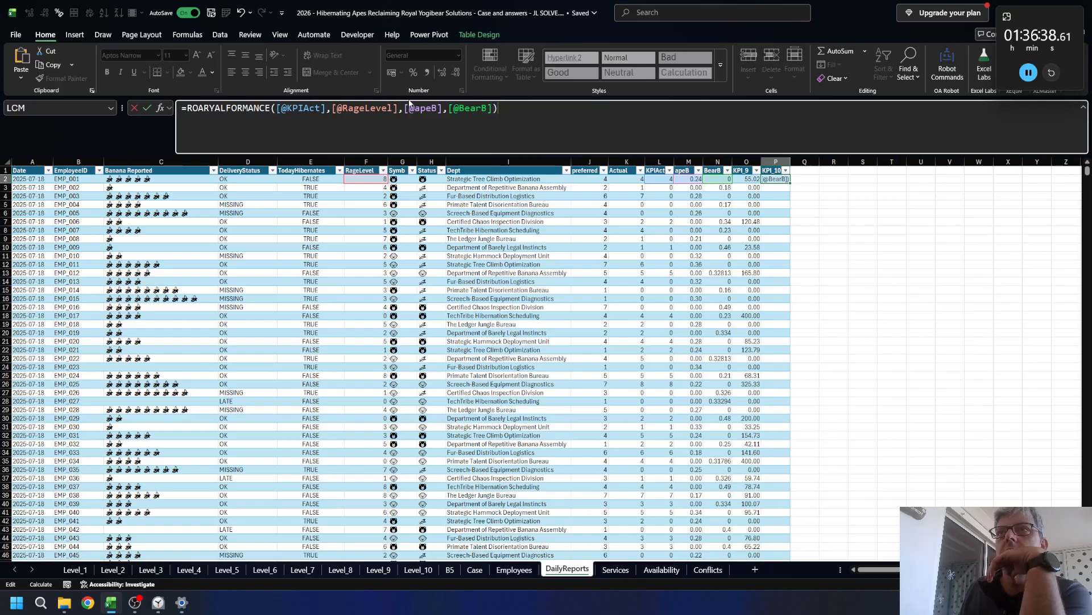
drag(325, 108, 276, 108)
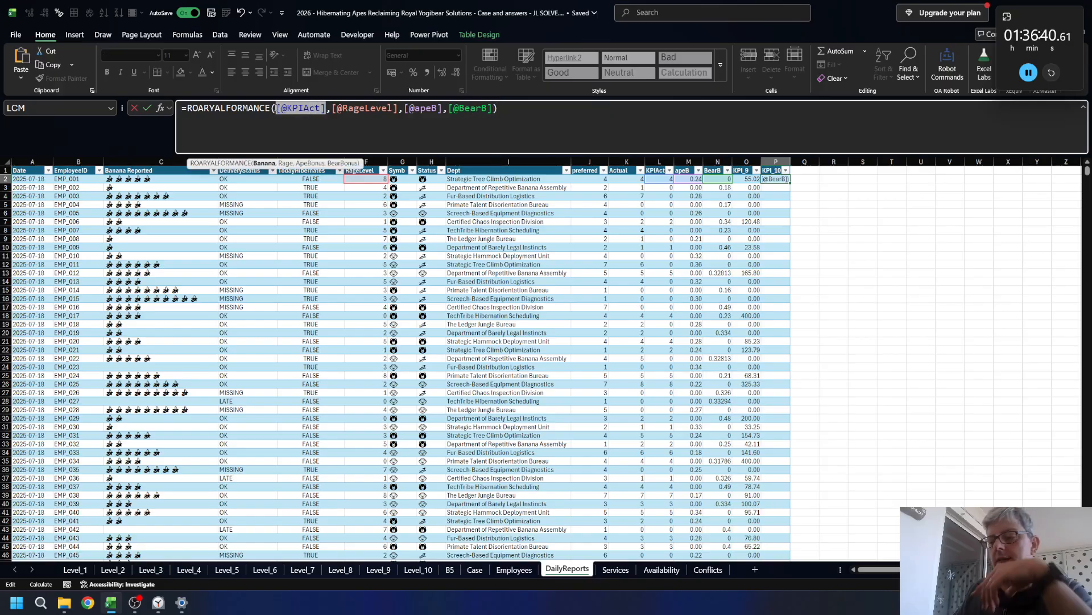
key(Delete)
key(F2)
key(Left)
key(Left)
key(Left)
key(Left)
key(Left)
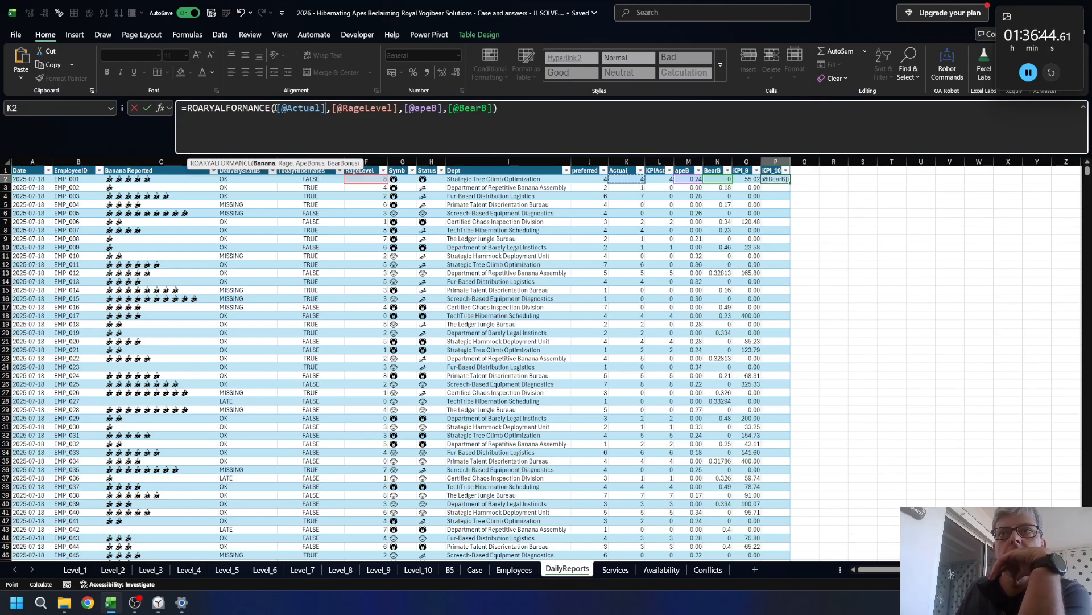
key(Return)
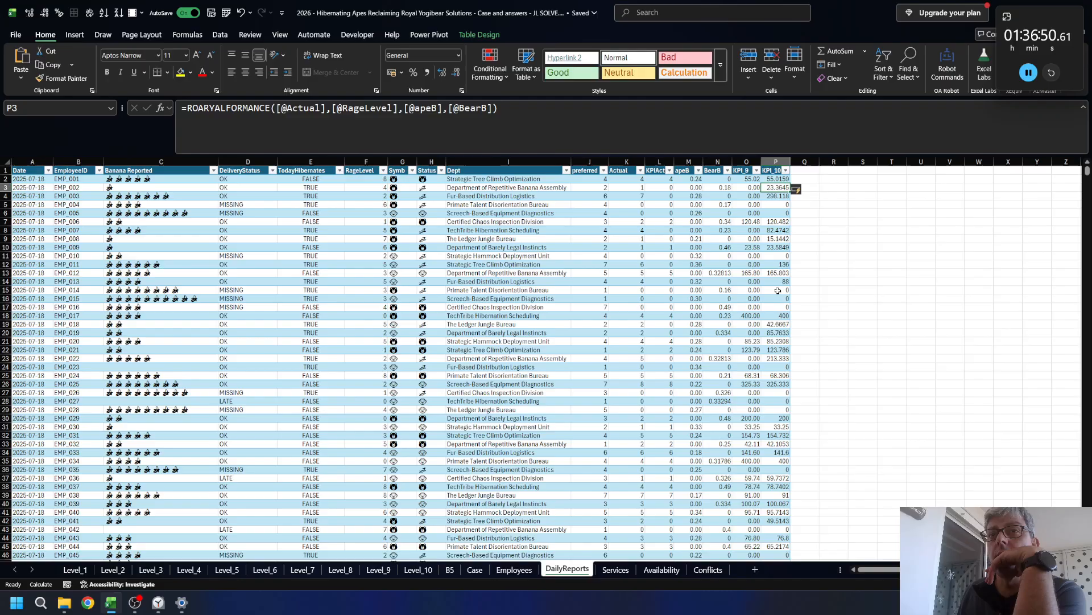
drag(246, 290, 246, 307)
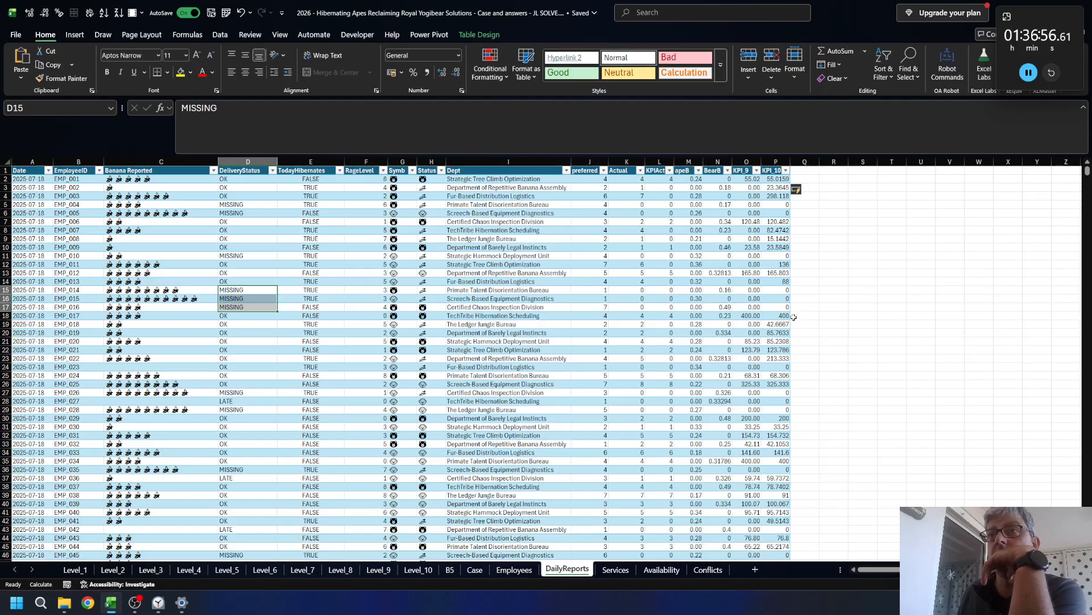
- Format the whole KPI_10 column as numbers with two decimals and a thousands separator
click(783, 186)
key(ctrl+shift+Down)
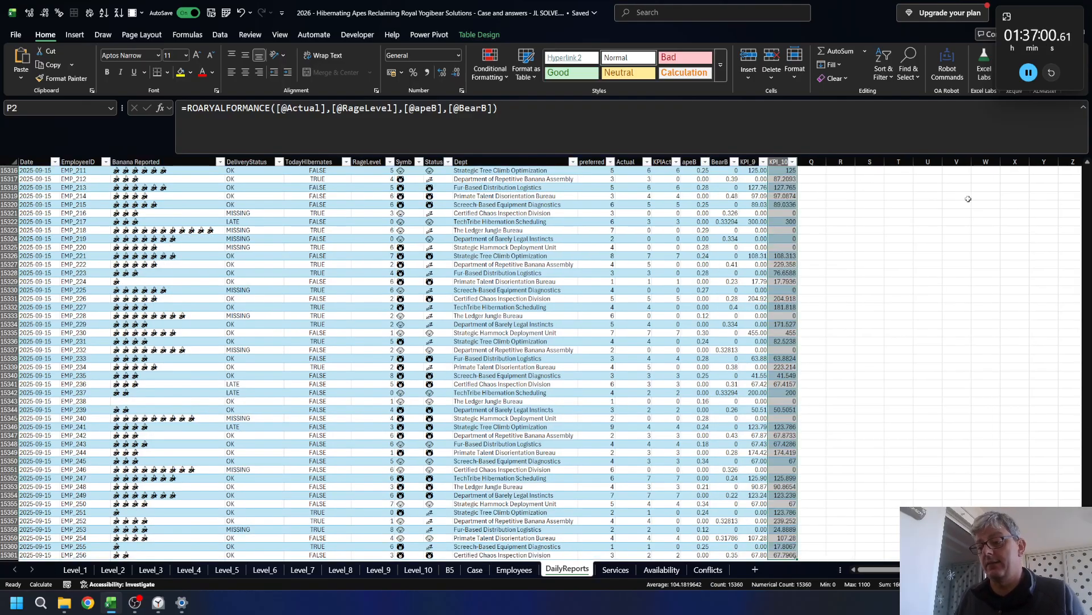
key(ctrl+shift+1)
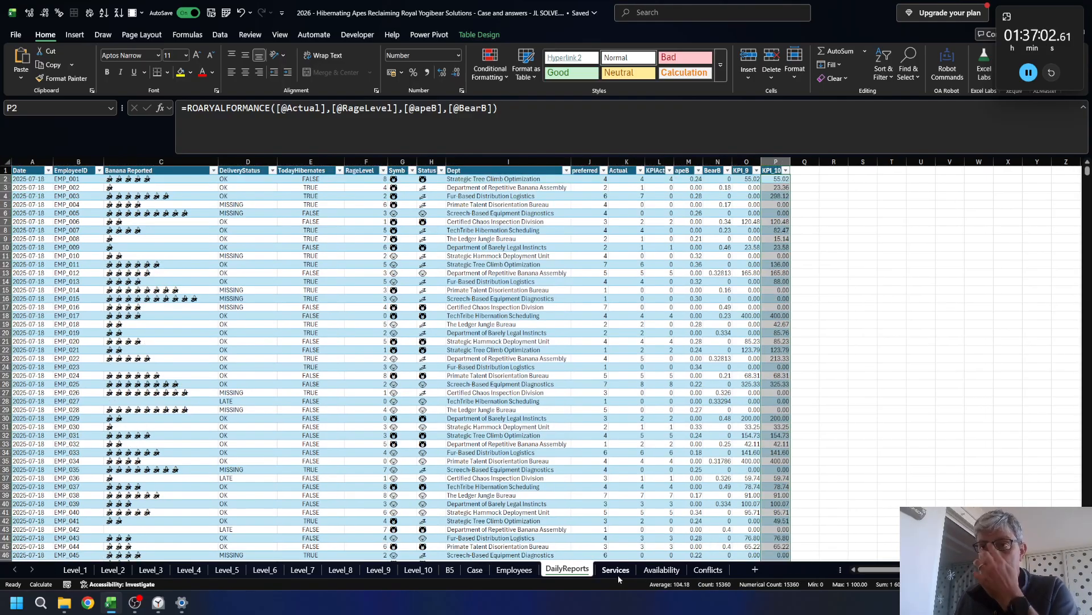
- On the Level_10 sheet, change the returned column in the G54 FILTER formula to KPI_10
click(435, 571)
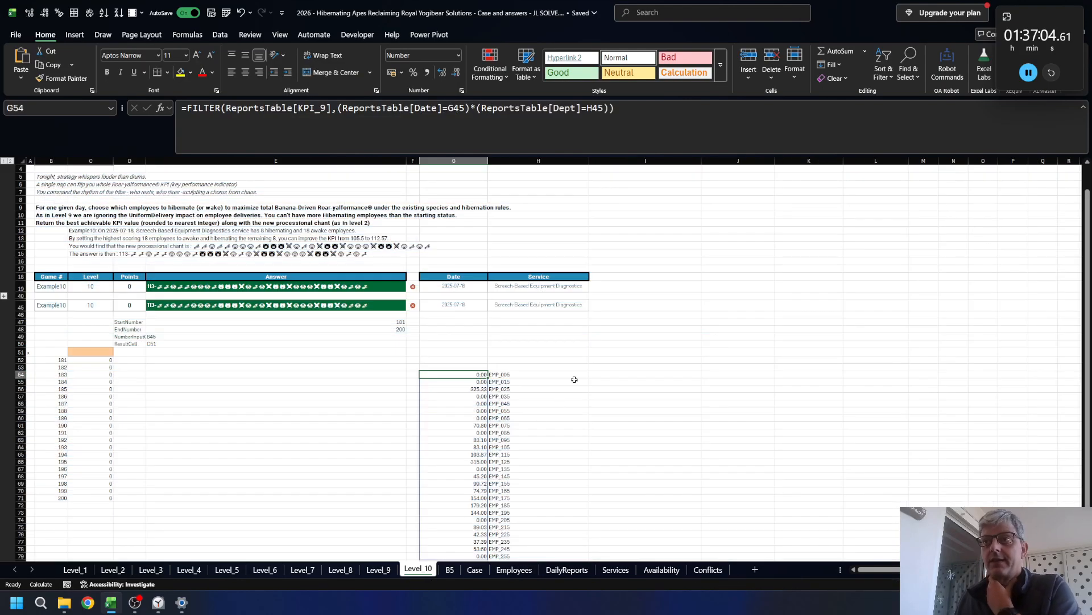
click(326, 107)
key(BackSpace)
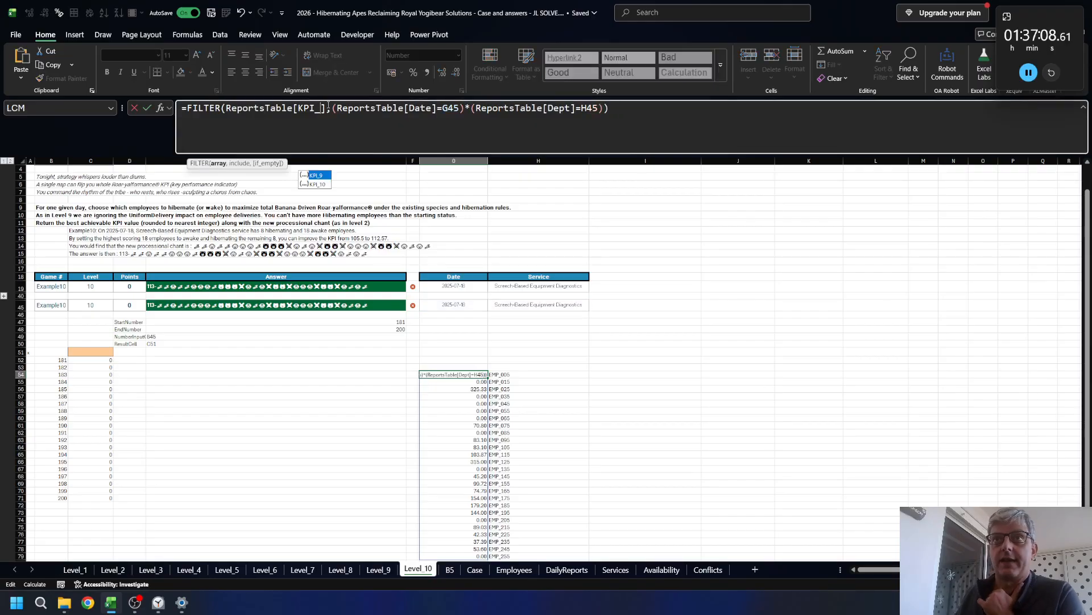
text(10)
key(ctrl+Return)
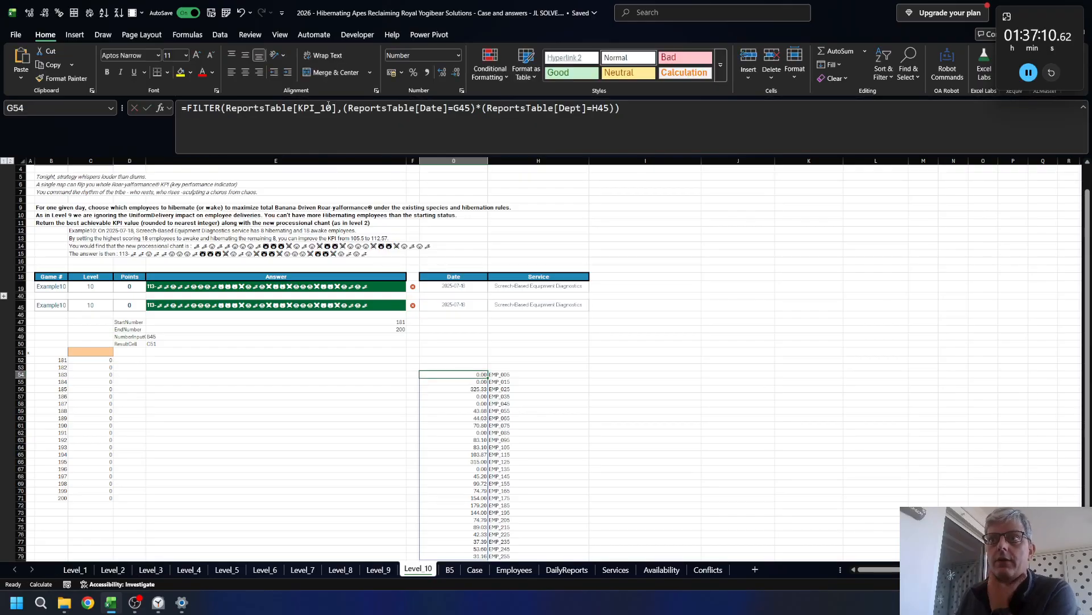
key(Right)
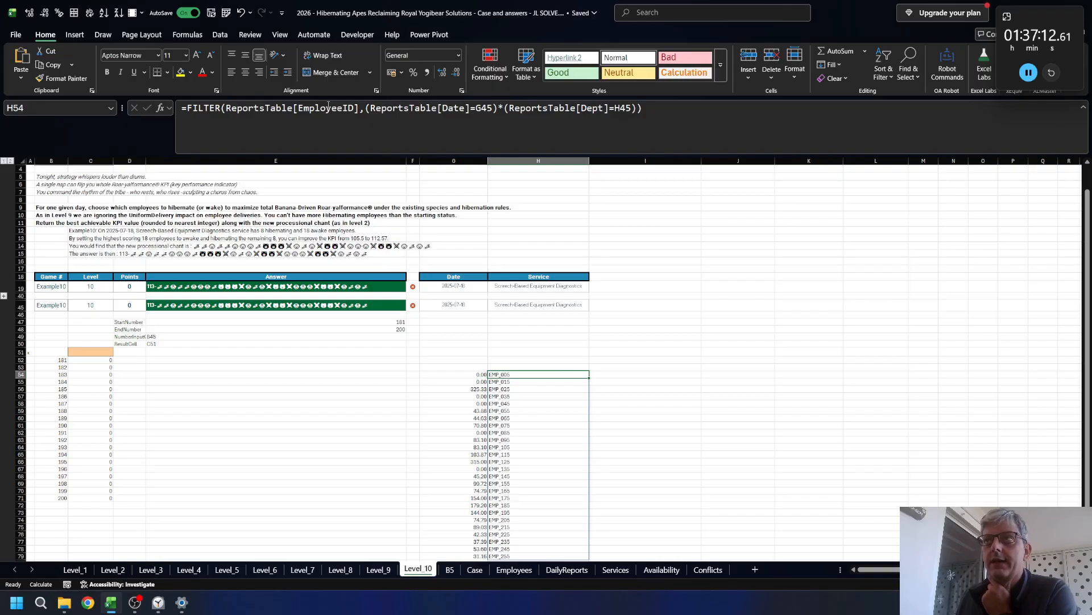
scroll(602, 329, down, 5)
scroll(602, 329, up, 2)
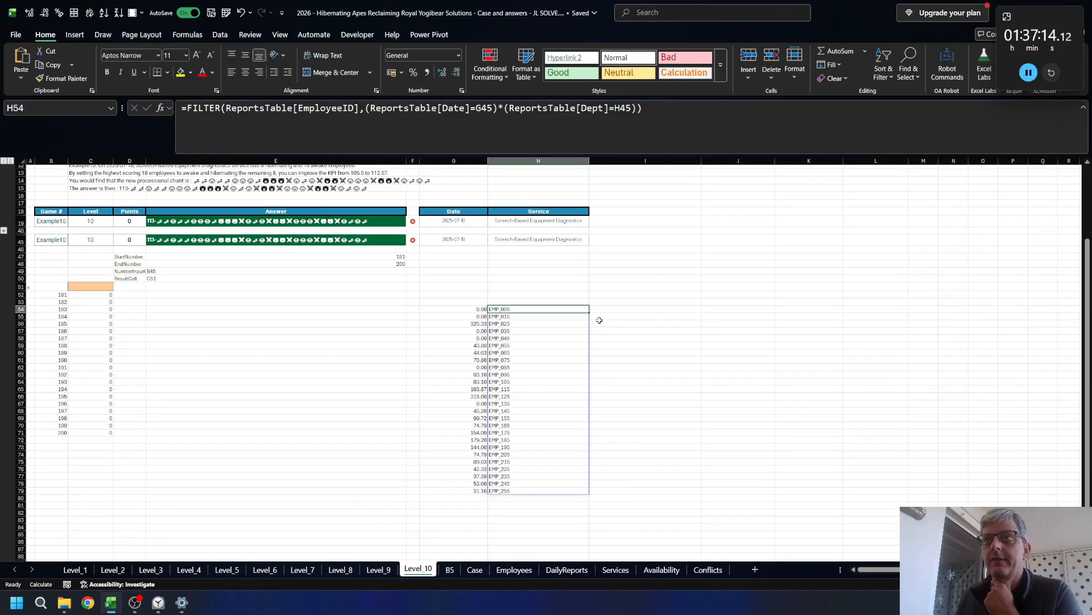
click(671, 309)
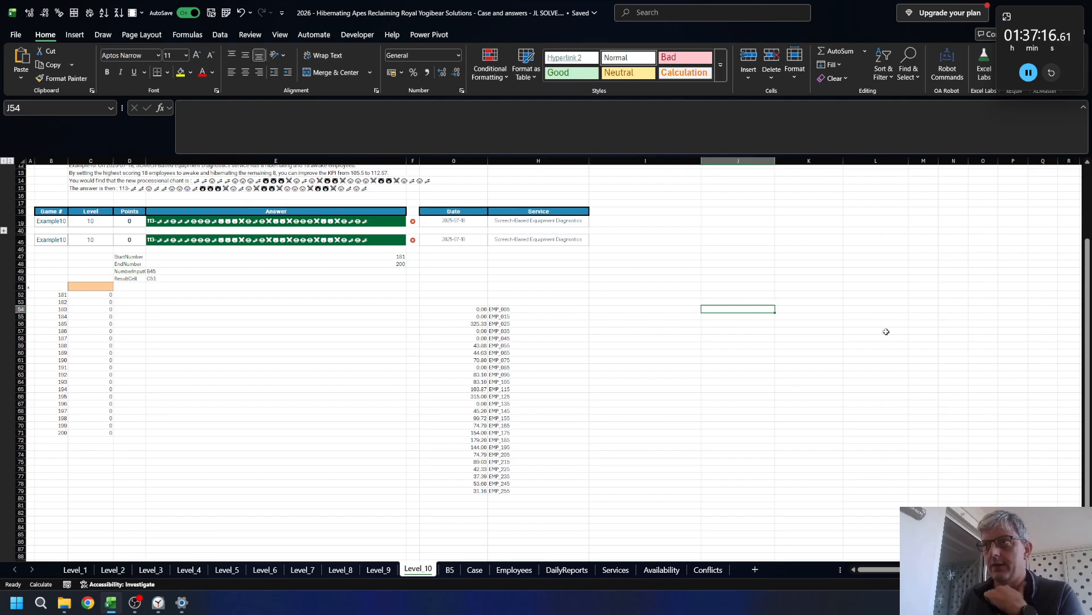
text(=)
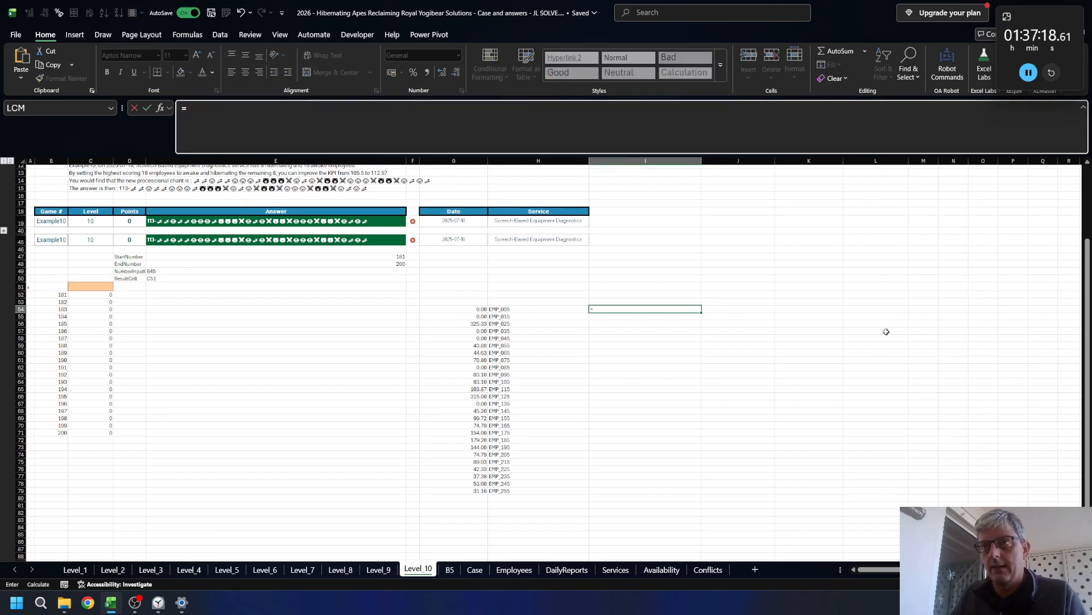
key(Escape)
- Copy the H54 FILTER formula text for the service's employee IDs into cell H50
key(Left)
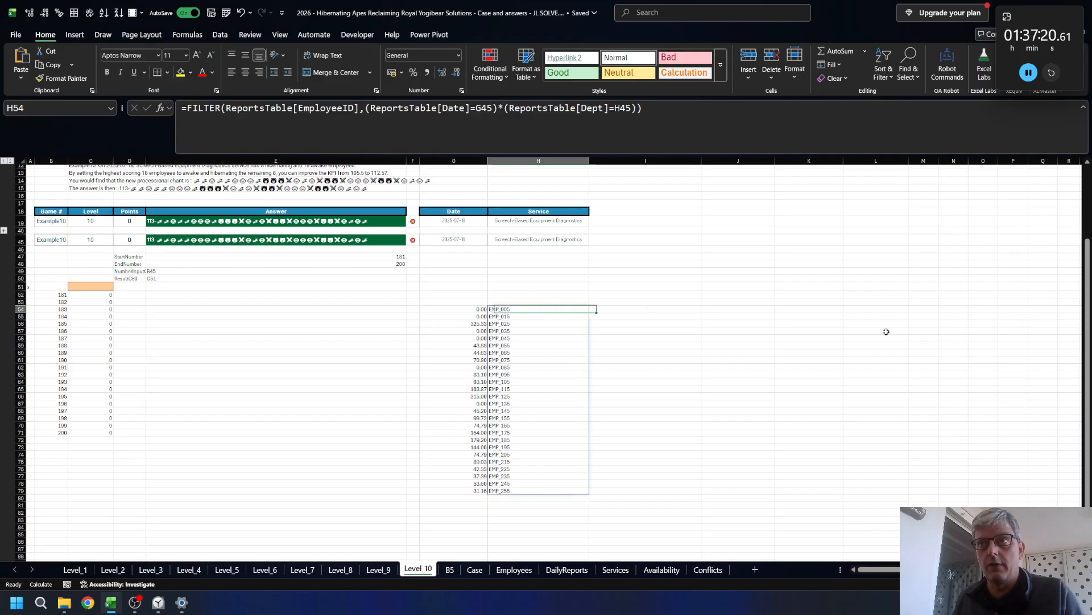
key(Left)
key(Right)
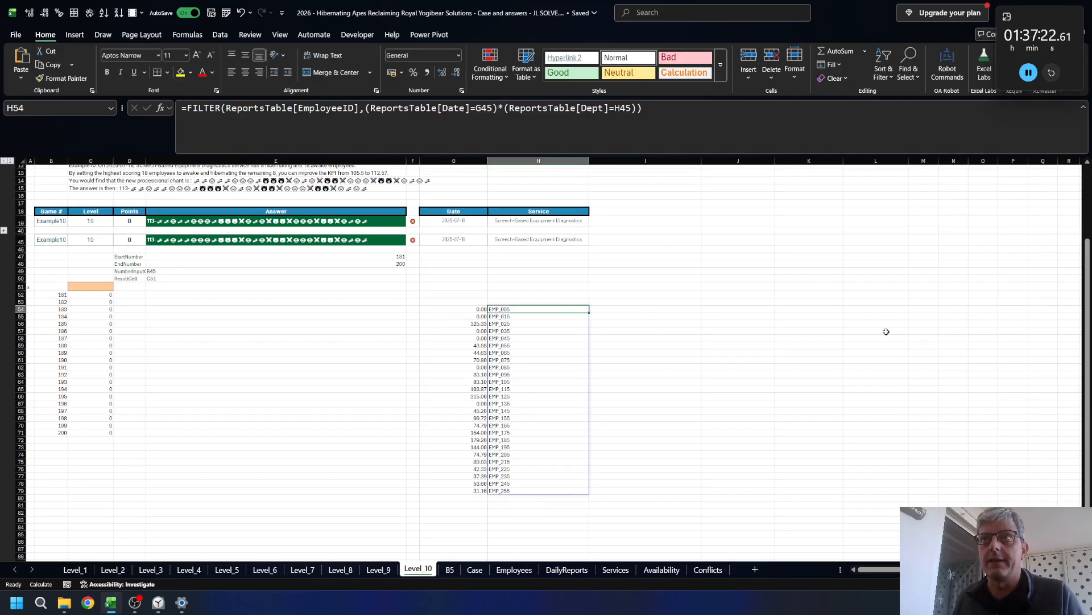
scroll(848, 323, up, 4)
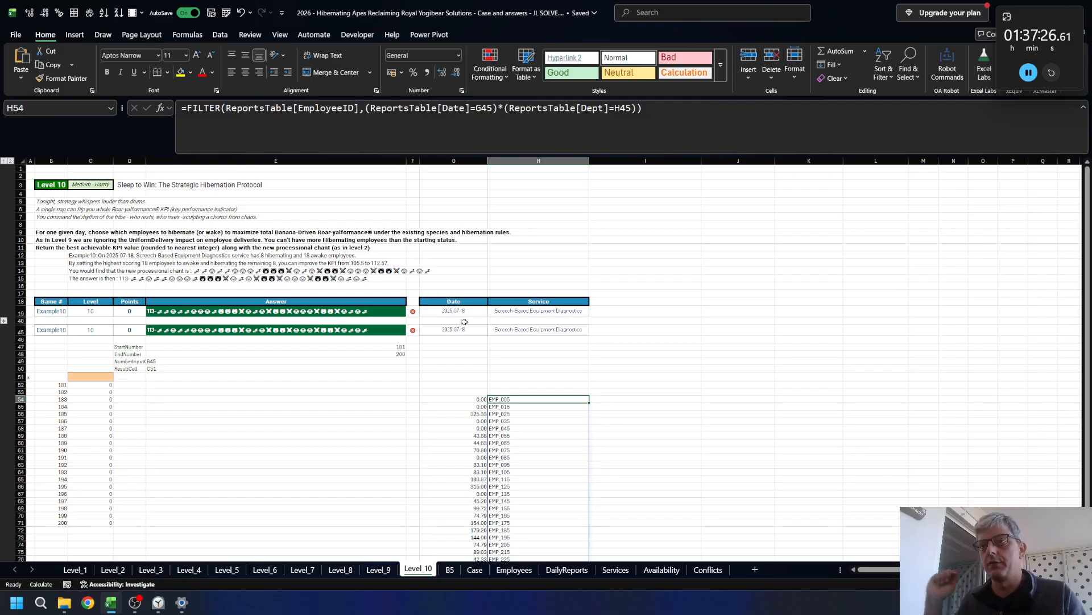
drag(652, 105, 177, 109)
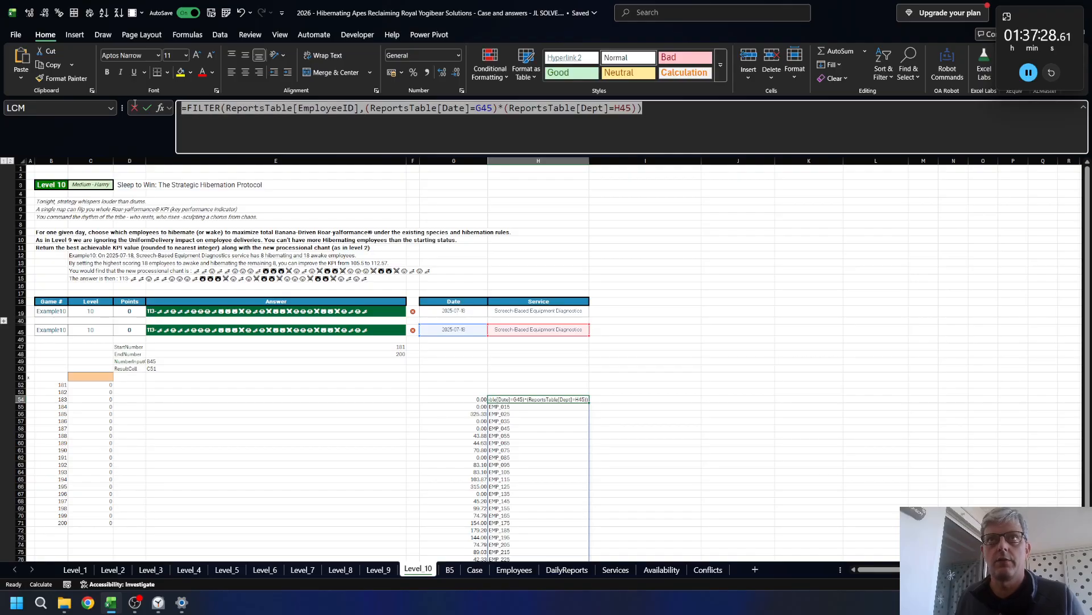
key(ctrl+c)
key(Escape)
click(537, 370)
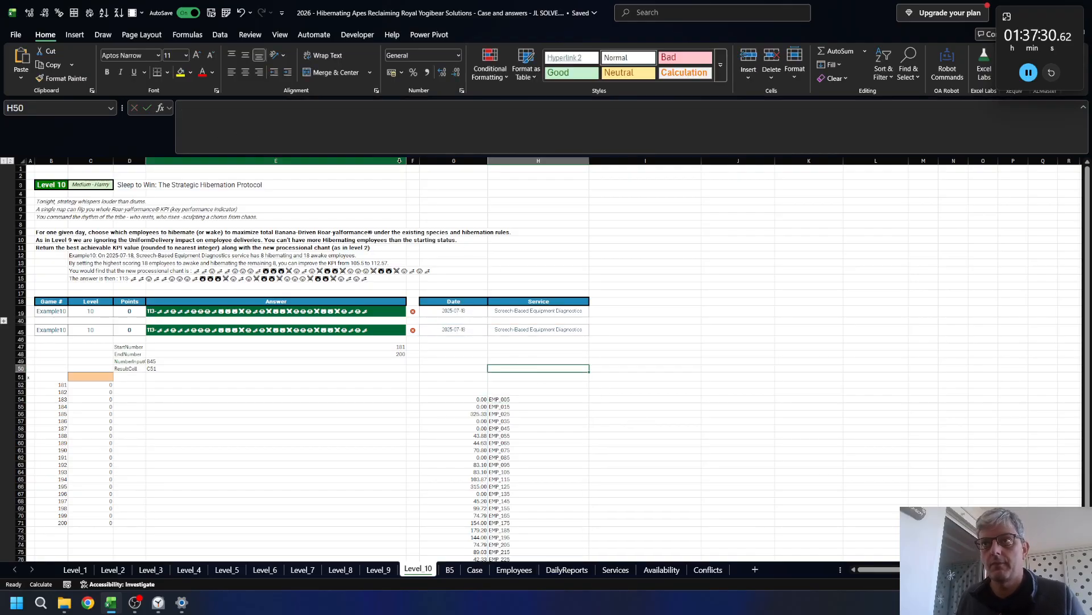
click(350, 114)
key(ctrl+v)
click(255, 107)
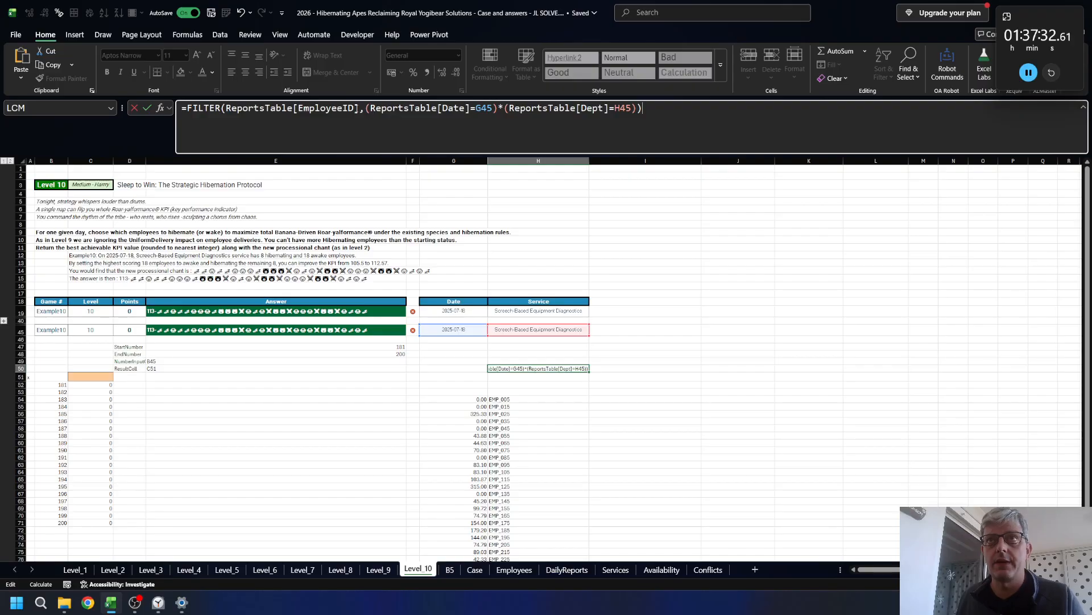
- Change the returned column in the H50 FILTER formula from EmployeeID to TodayHibernates
drag(354, 109, 294, 114)
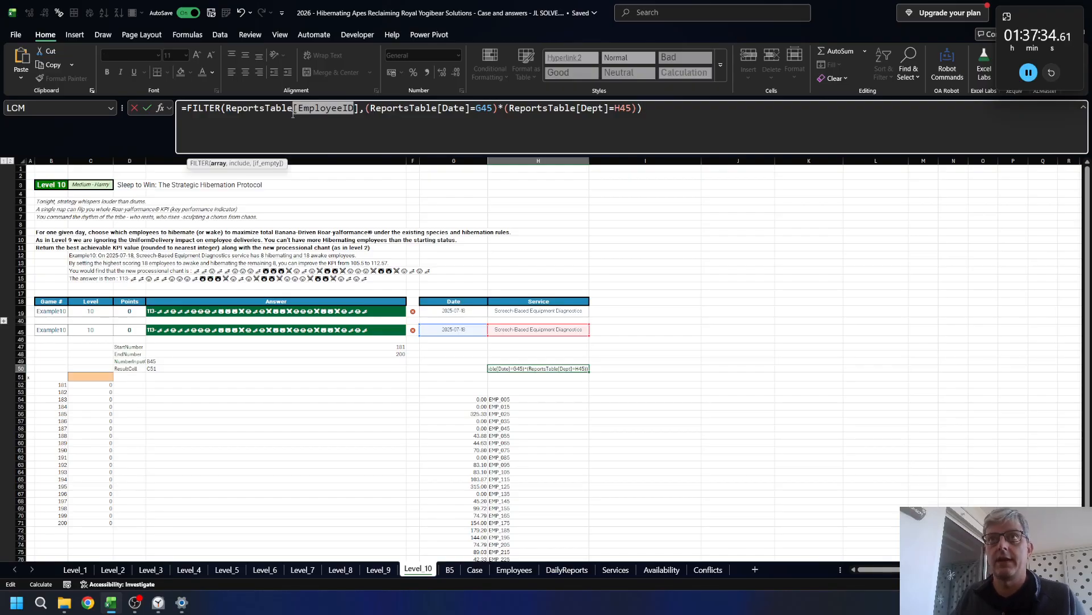
key(BackSpace)
text([)
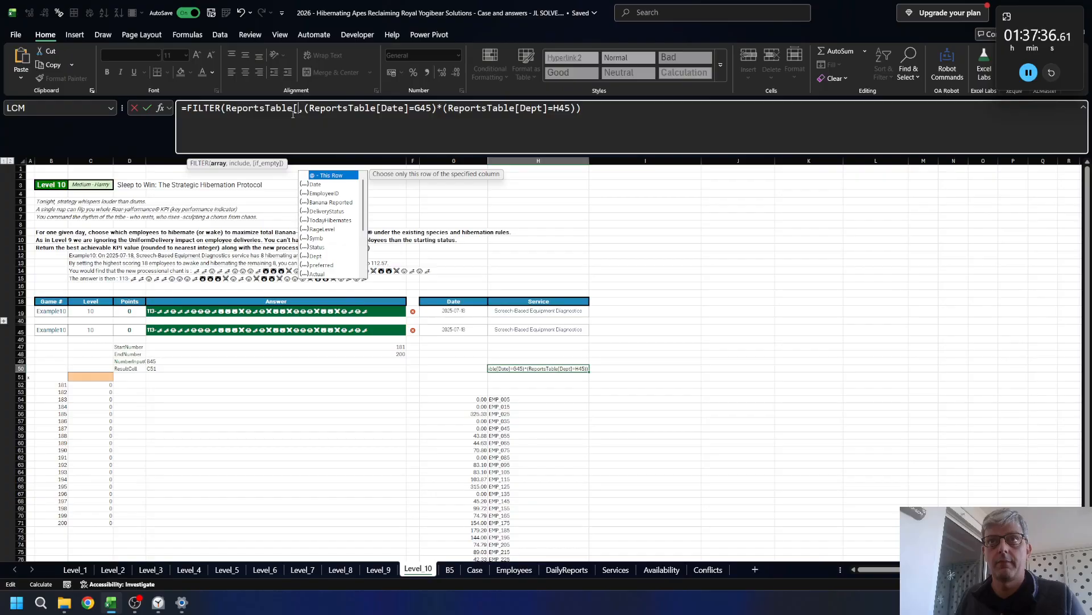
key(Down)
key(Down)
key(Down)
key(Tab)
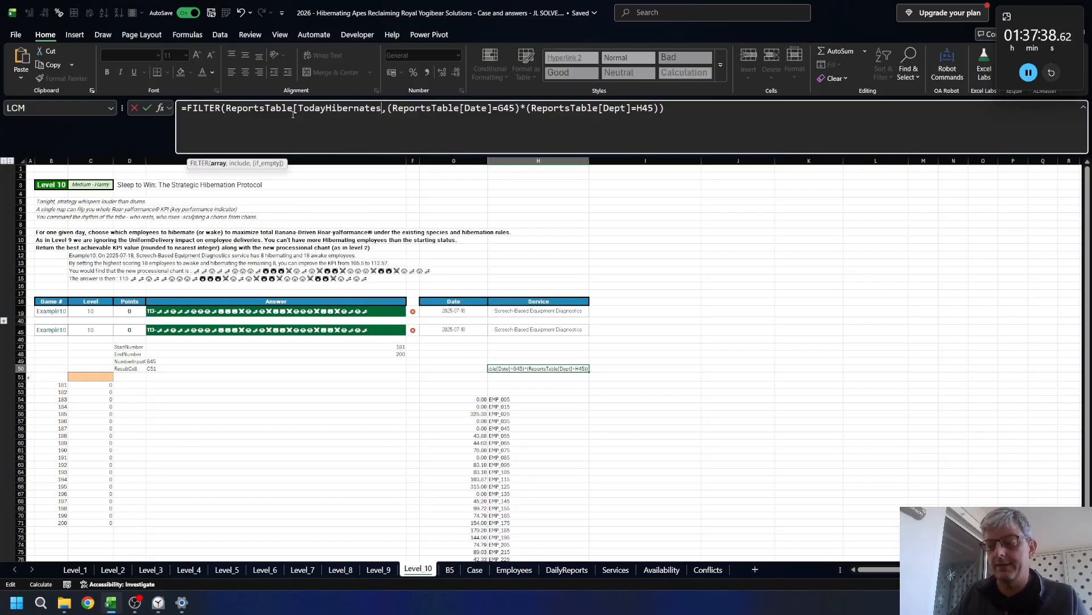
text(])
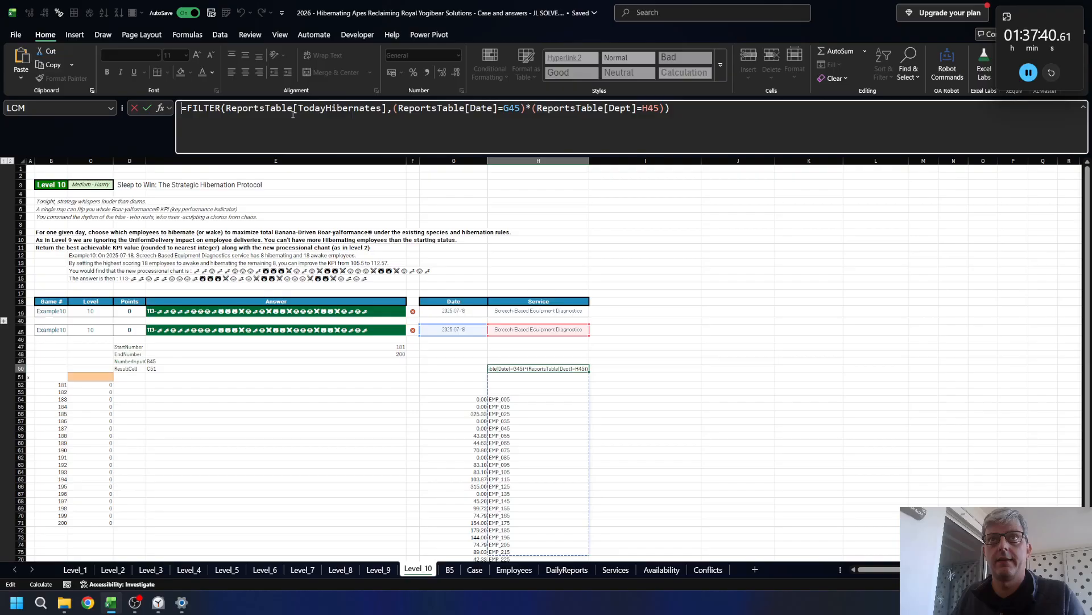
- Wrap the H50 FILTER in SUM with a double negative to count the hibernating employees, and commit it
text(suum)
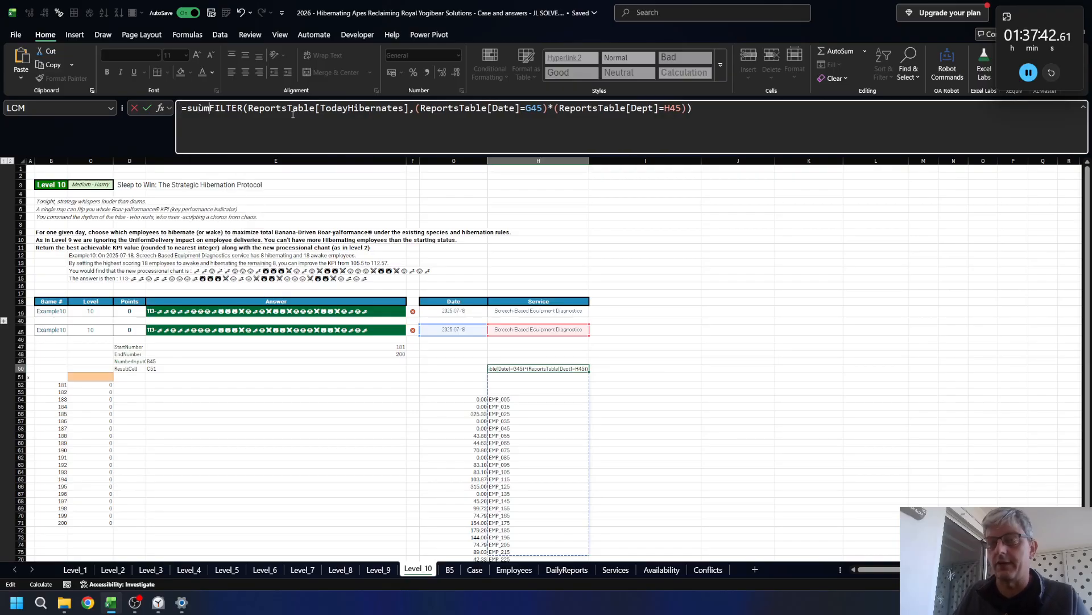
key(BackSpace)
key(Tab)
text(--)
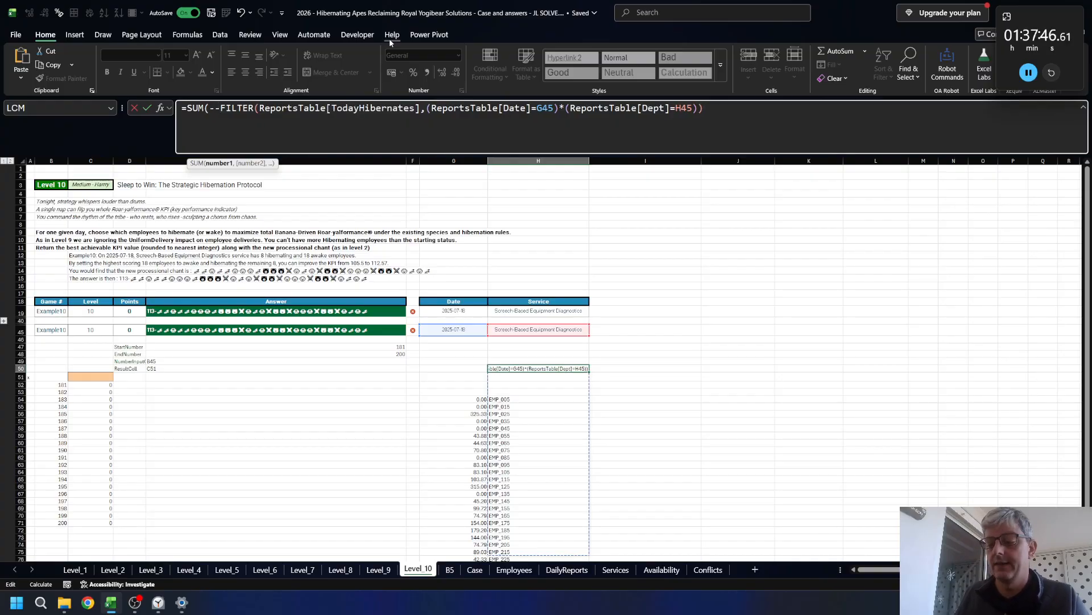
text())
key(ctrl+Return)
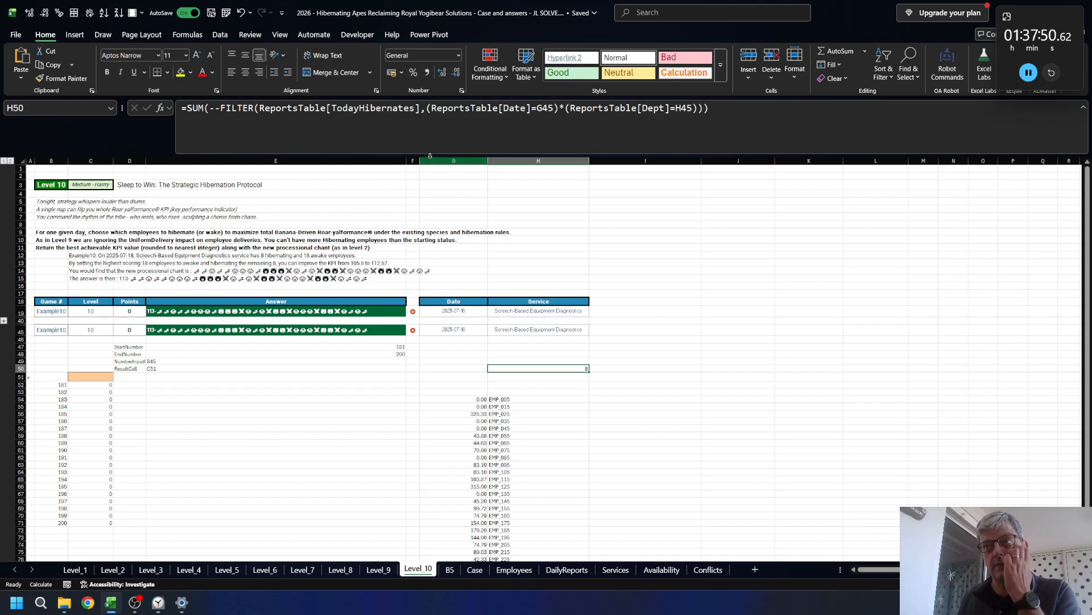
- Start a DROP formula in I54 around a descending SORT of the G54# KPI values
click(528, 397)
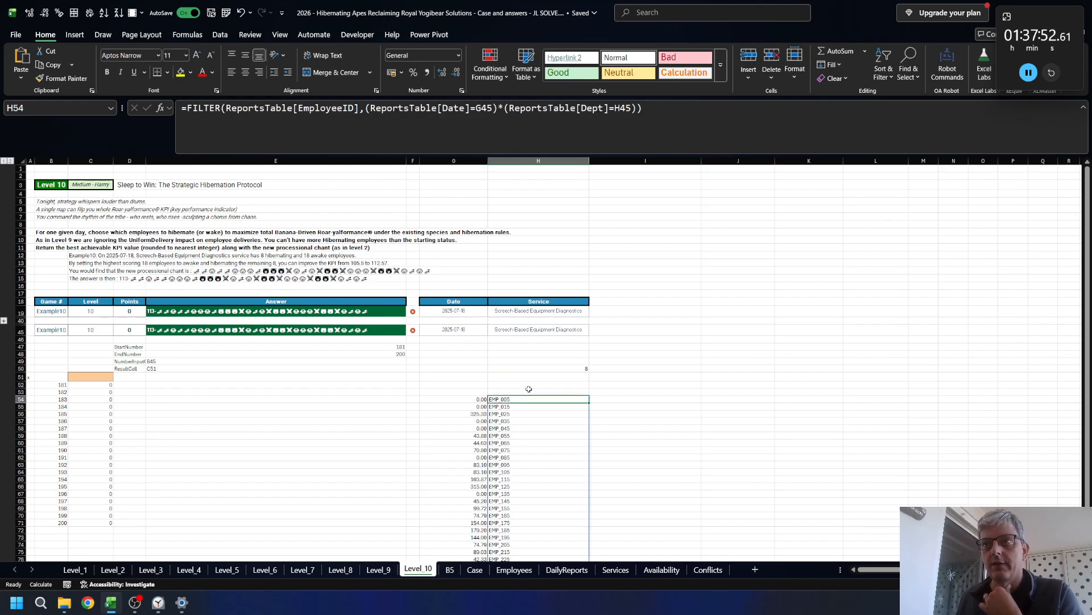
scroll(532, 392, down, 4)
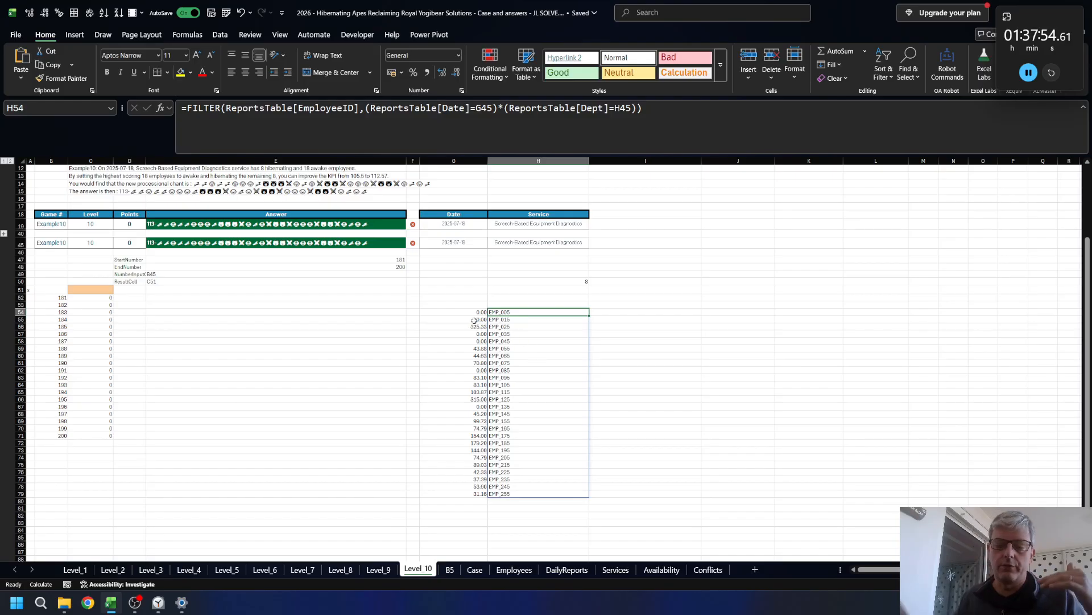
click(458, 312)
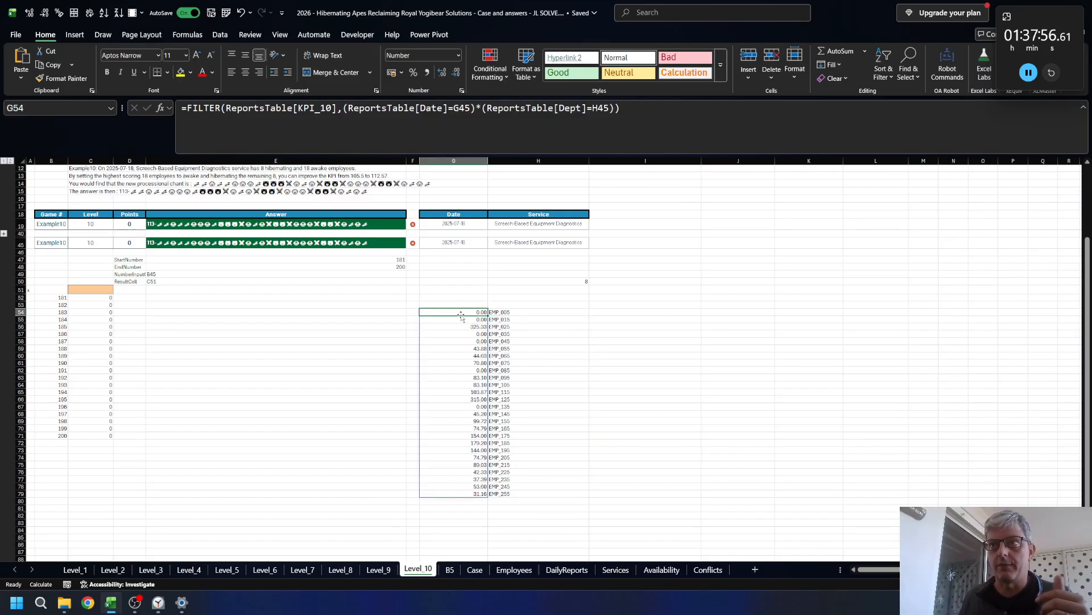
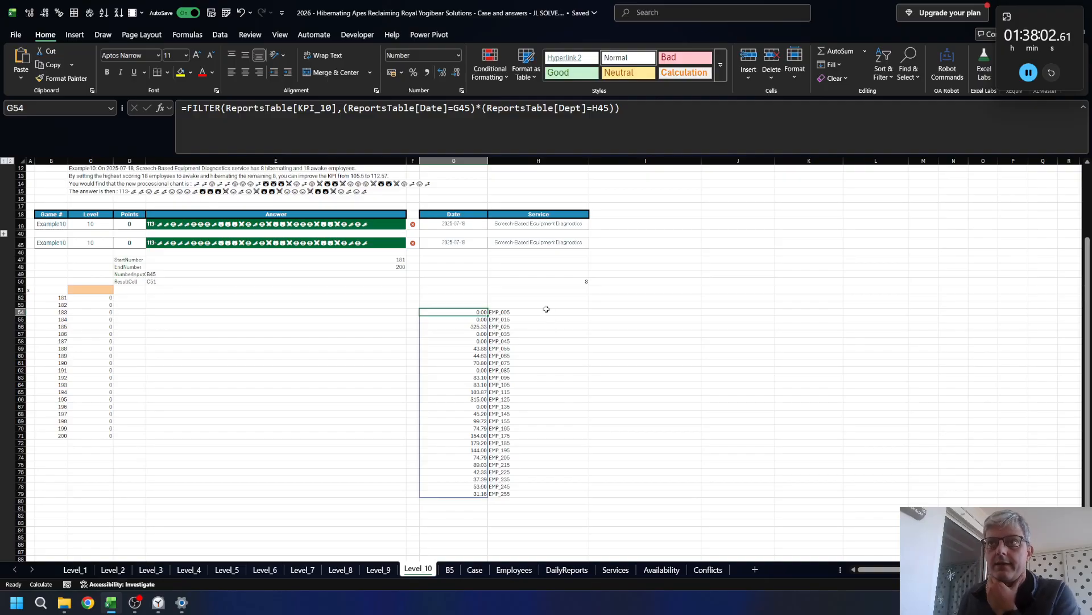
click(623, 312)
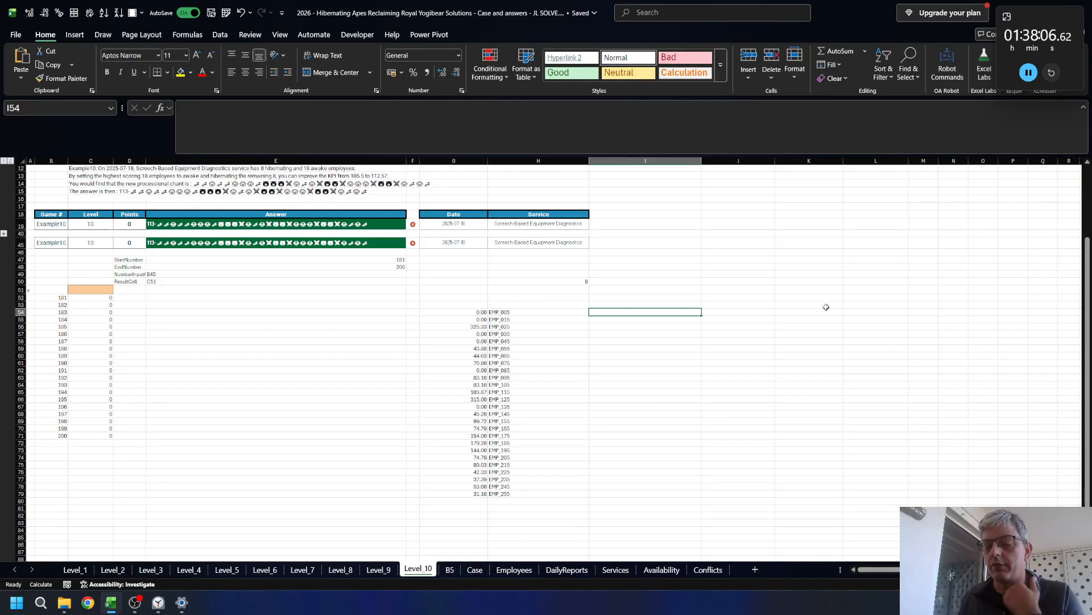
text(=)
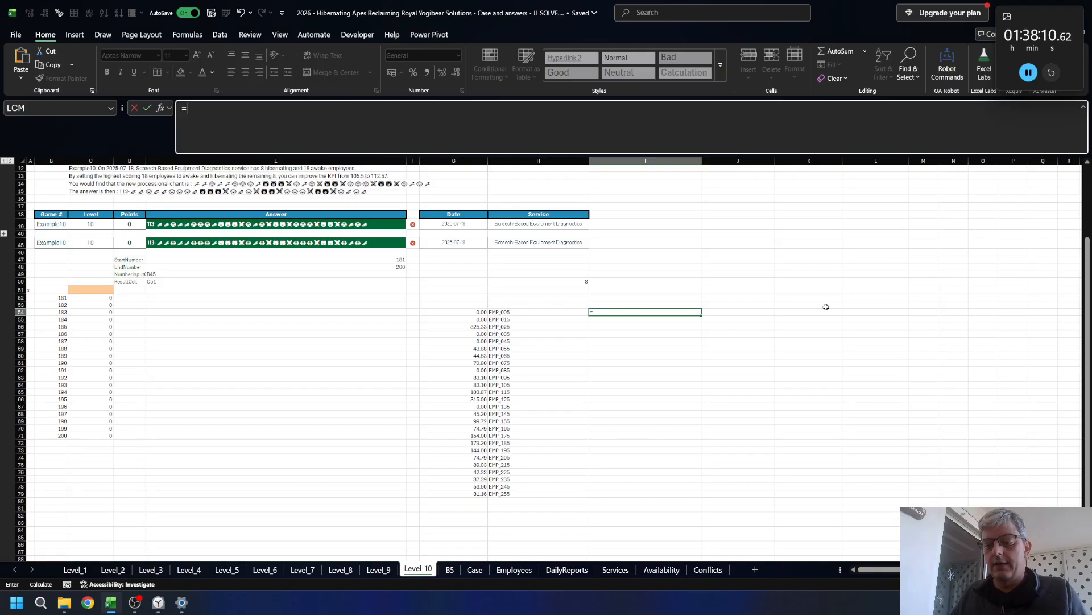
text(drop)
key(Tab)
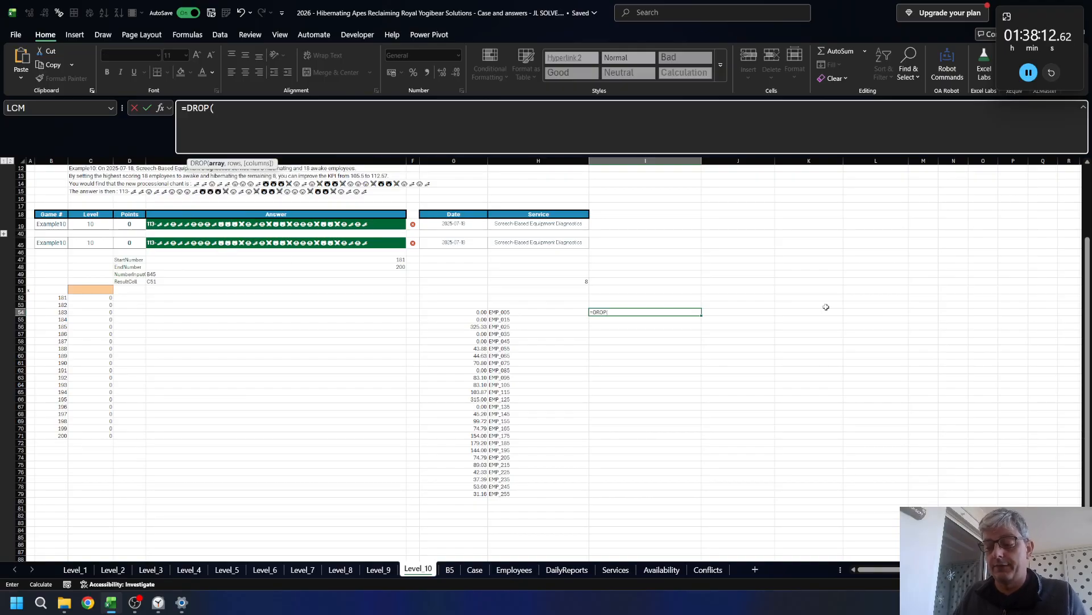
text(sort)
key(Tab)
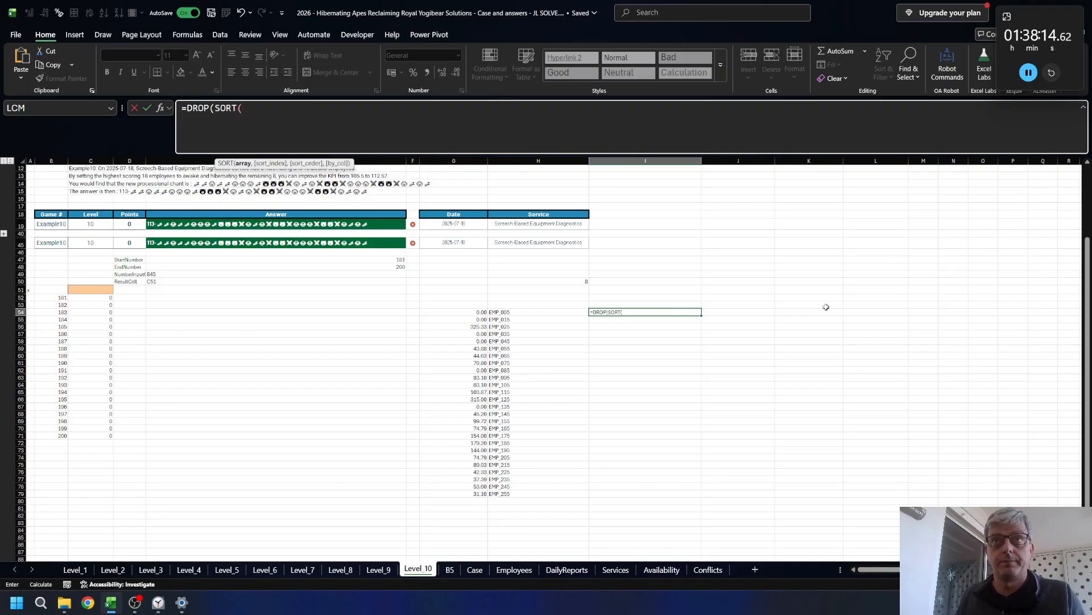
key(Left)
key(Left)
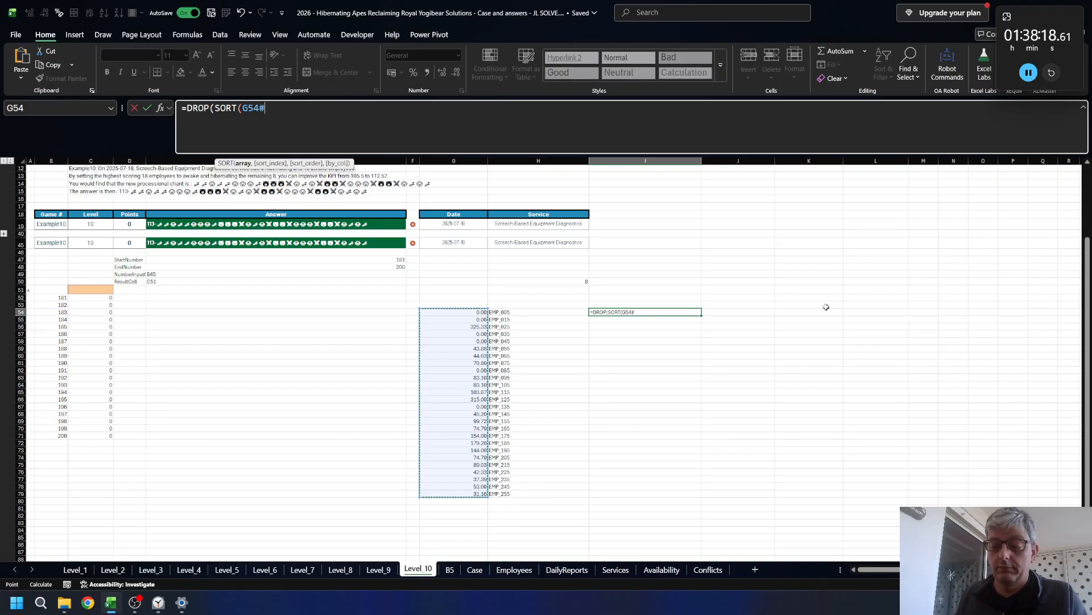
text(,,-1)
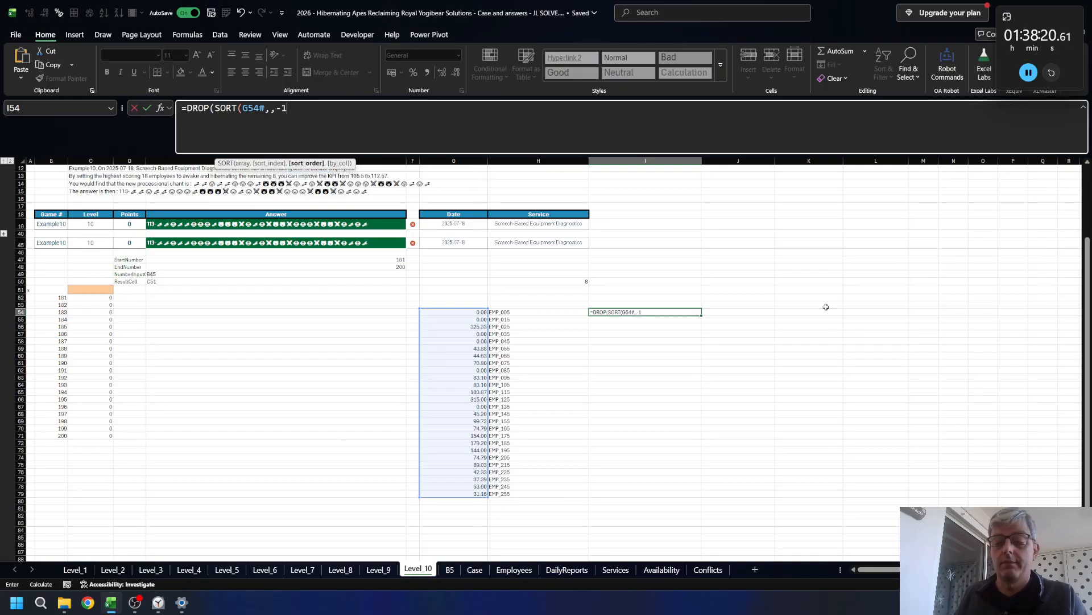
text()))
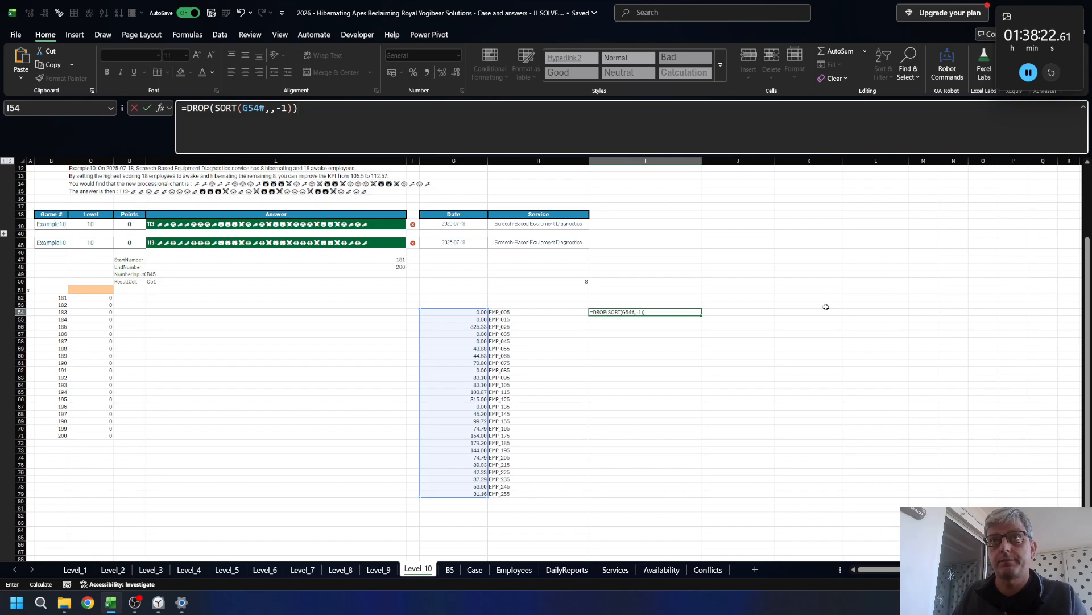
- Set the I54 DROP formula's rows argument to -H50 and commit it
key(BackSpace)
text(,-)
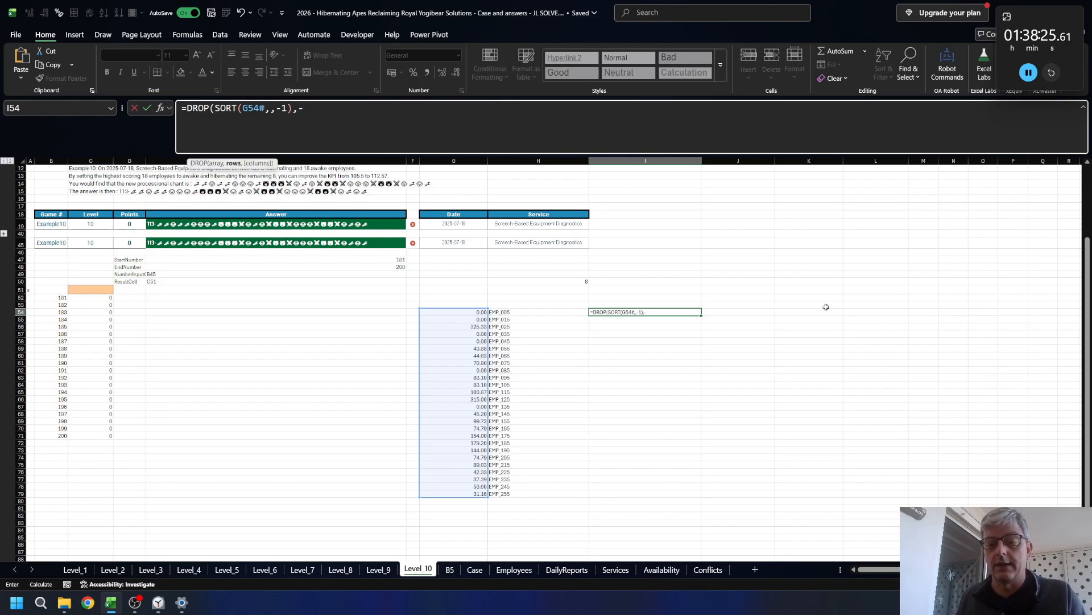
key(F2)
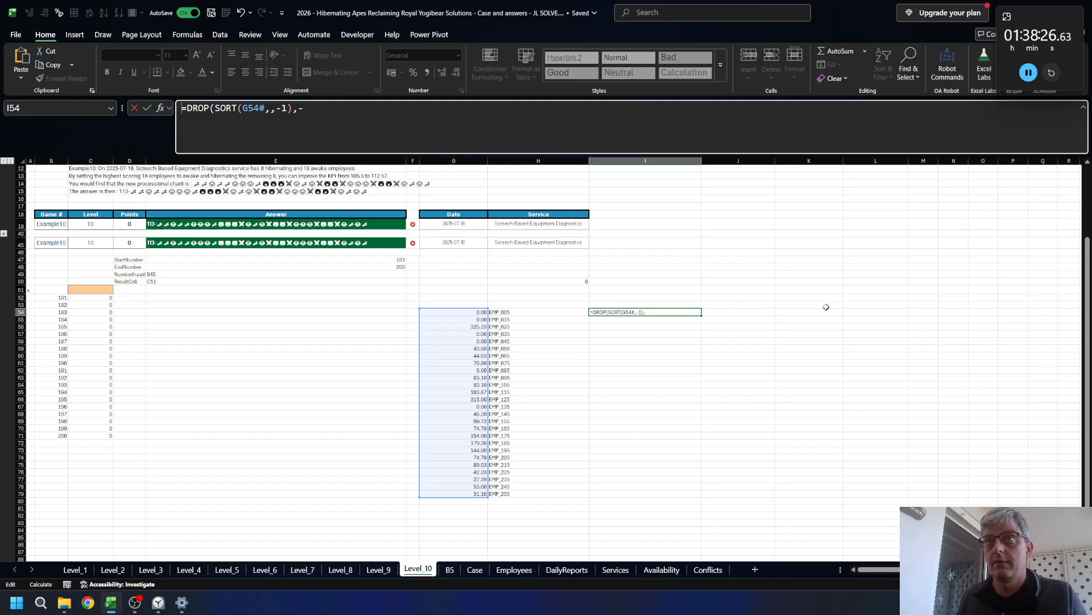
text(-)
key(F2)
key(Up)
key(Up)
key(Up)
key(Up)
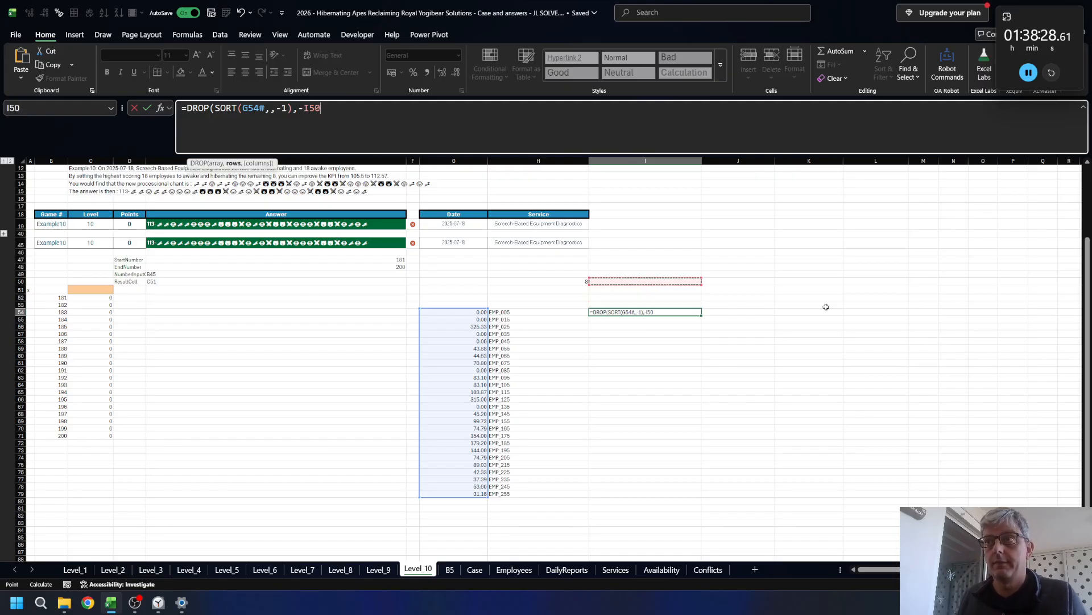
key(Left)
text())
key(ctrl+Return)
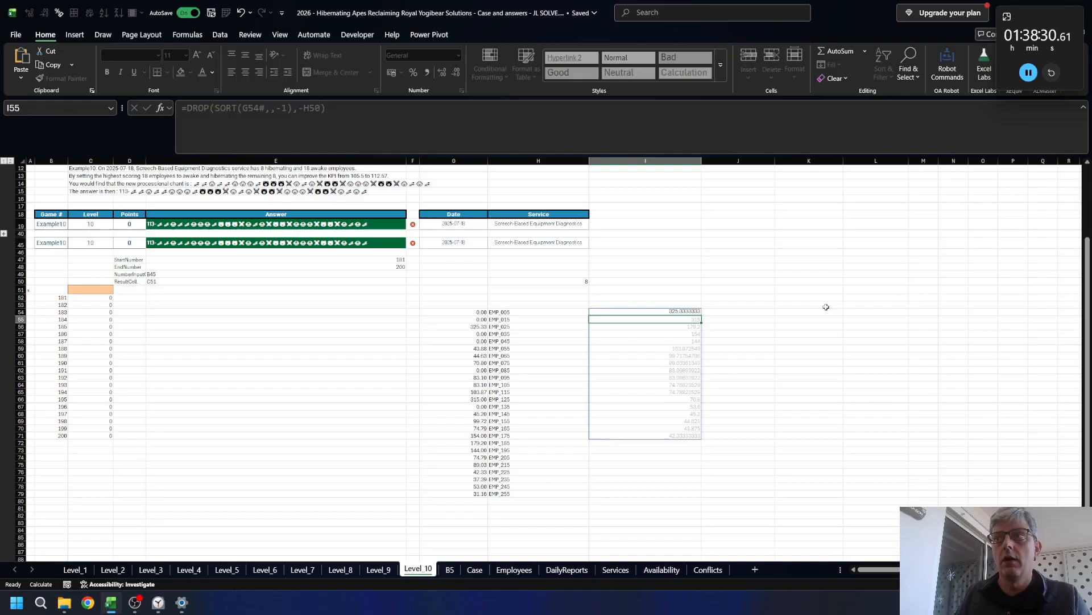
- Wrap the I54 DROP formula in AVERAGE to get the mean KPI of the remaining top scorers
key(F2)
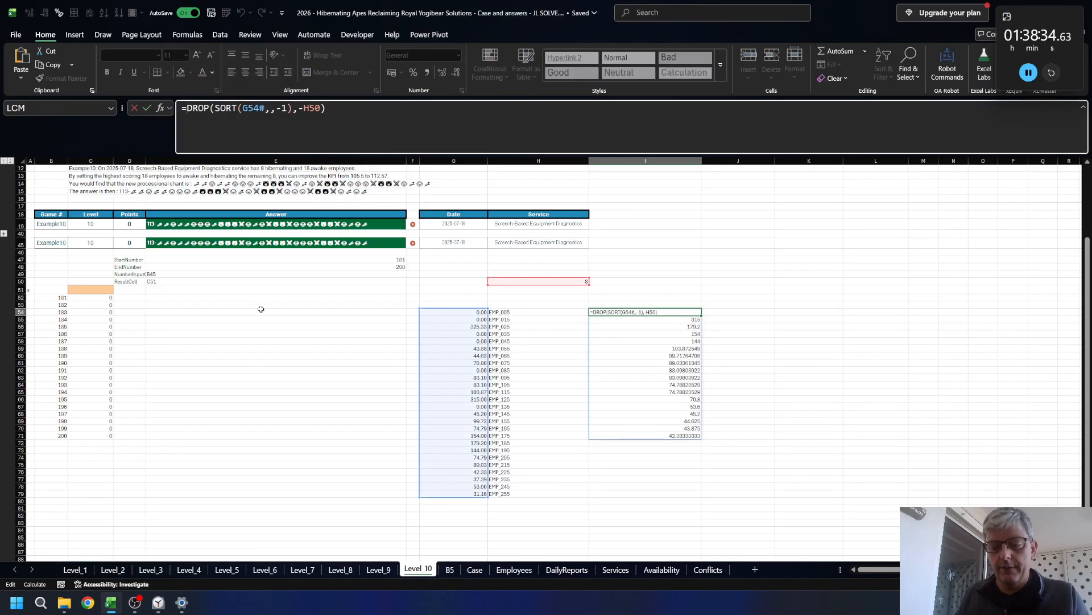
key(Home)
key(Right)
text(ave)
key(Down)
key(Tab)
key(End)
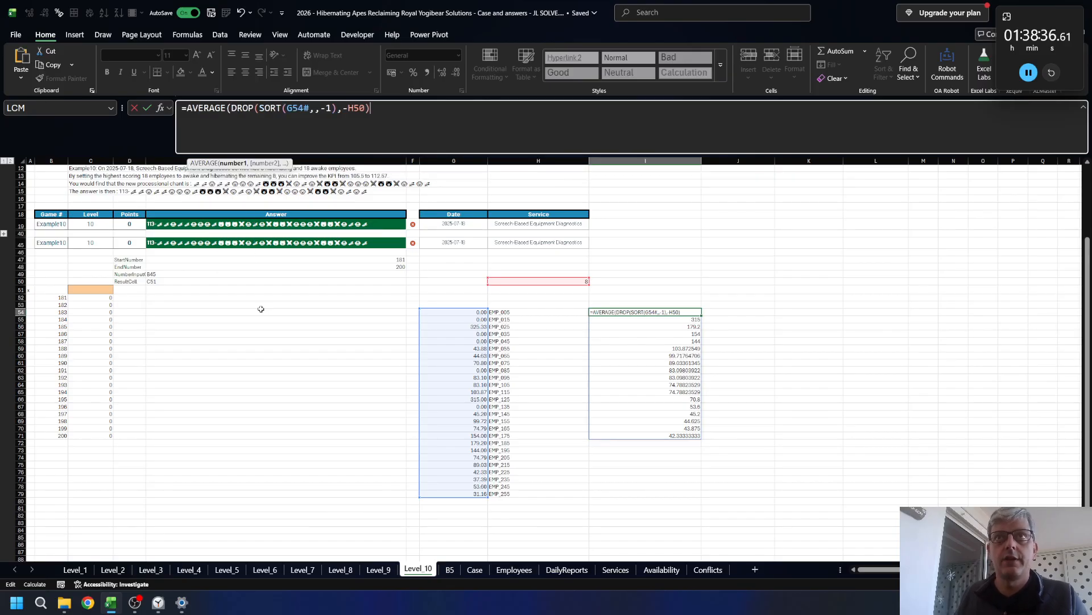
text())
key(Return)
key(Up)
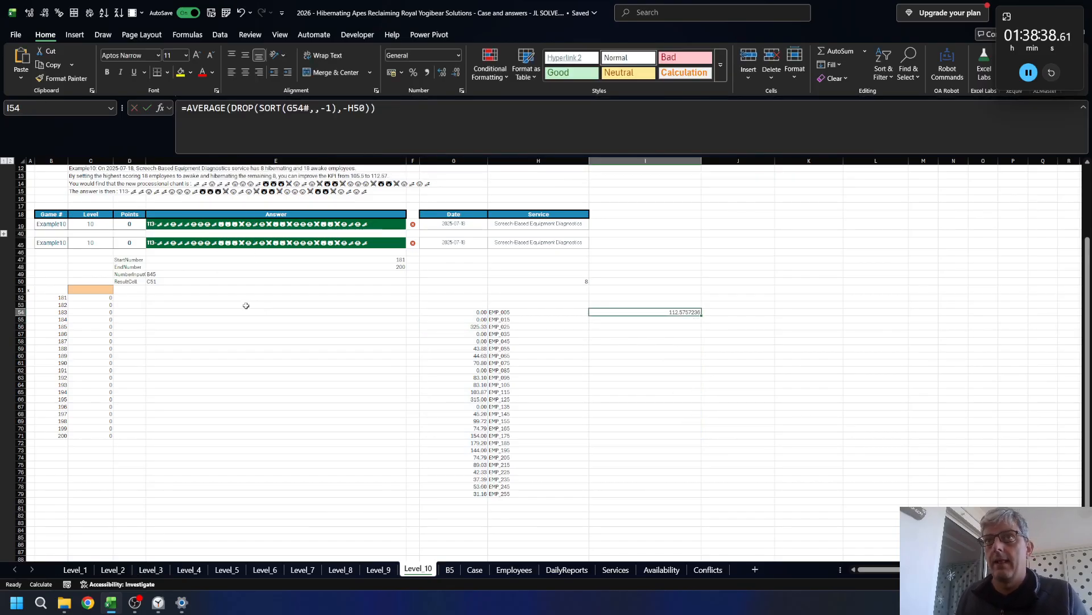
- Wrap the I54 AVERAGE formula in ROUND with 0 decimal digits
click(187, 109)
text(roun)
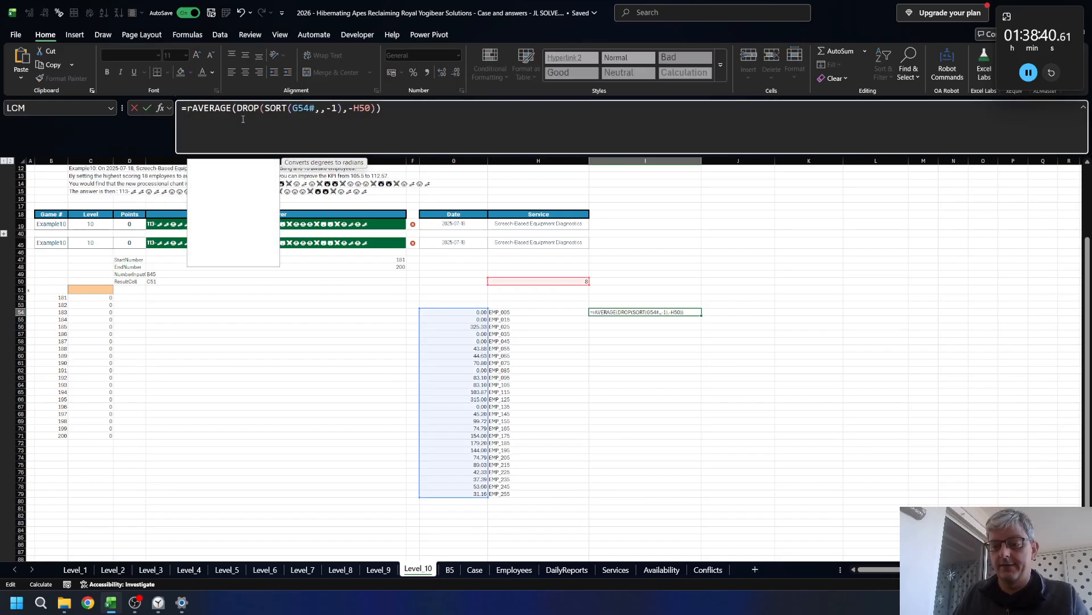
key(Tab)
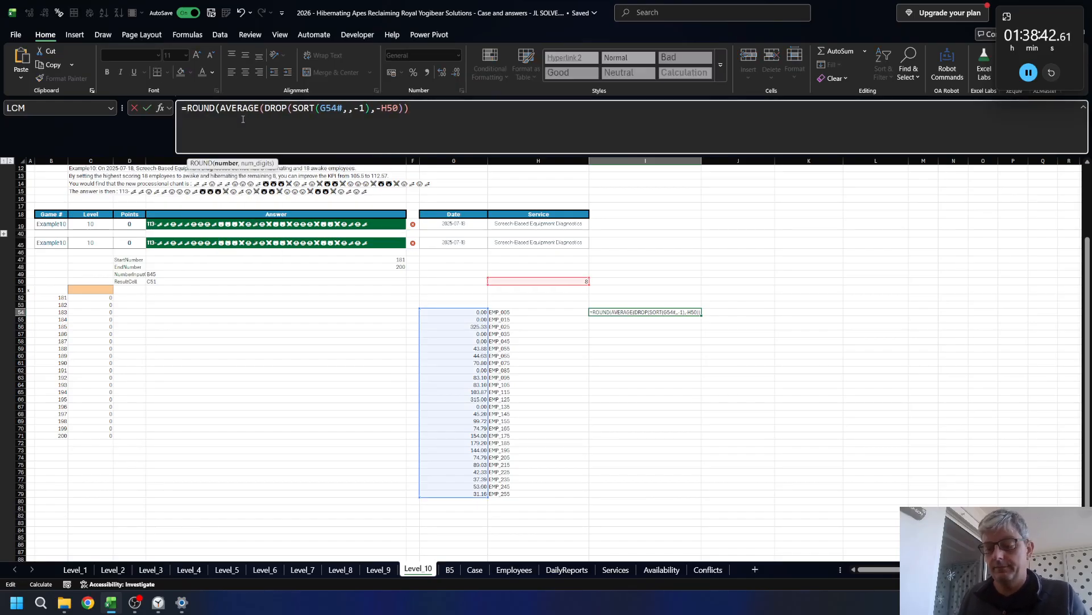
text(,0))
key(Return)
key(Up)
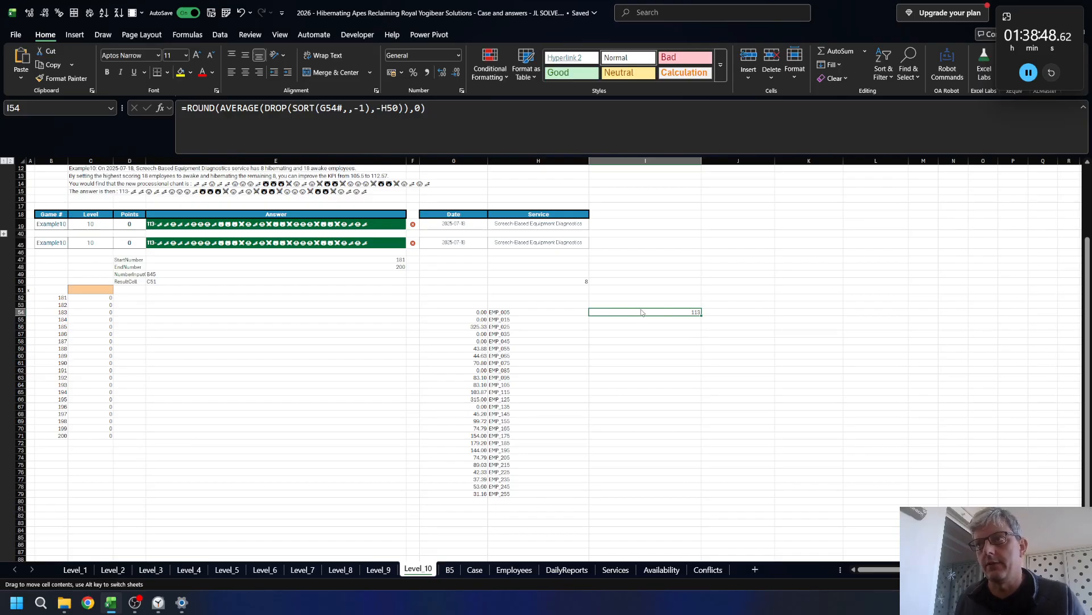
- Move the rounded average KPI formula from I54 to I52, leaving I54 free
drag(642, 312, 642, 297)
drag(442, 123, 265, 108)
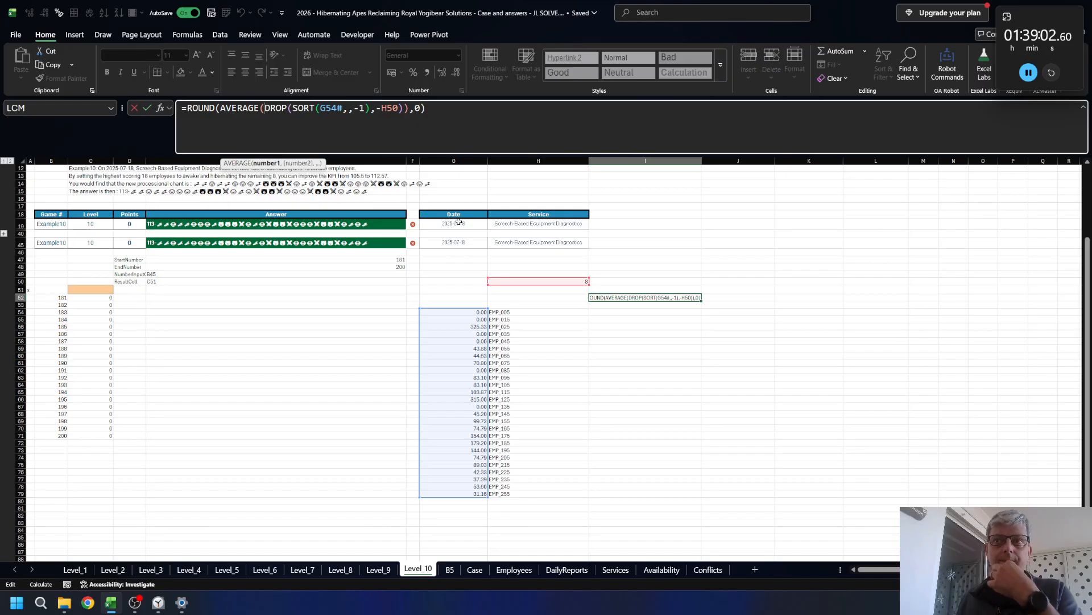
key(Escape)
click(633, 310)
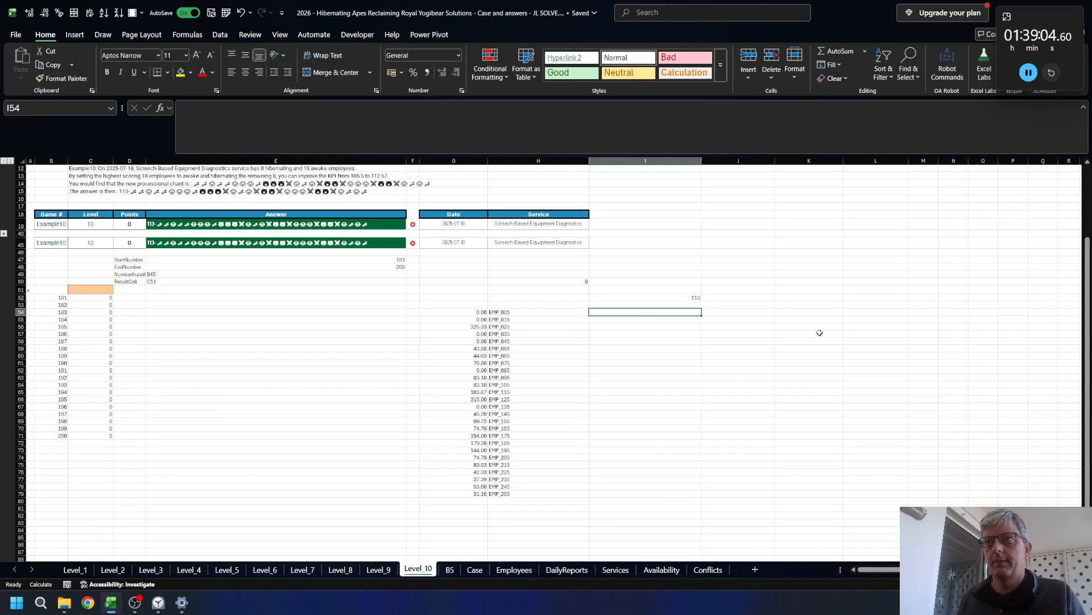
- Start an XLOOKUP in I54 that looks up H54# in the EmployeesTable[EmployeeID] column
text(=)
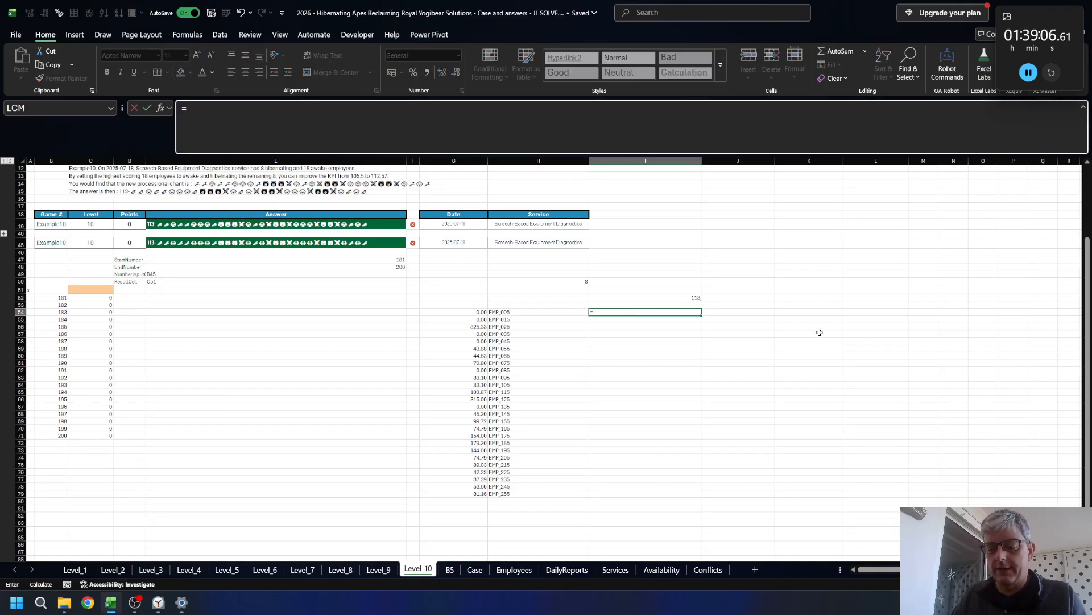
text(xl)
key(Tab)
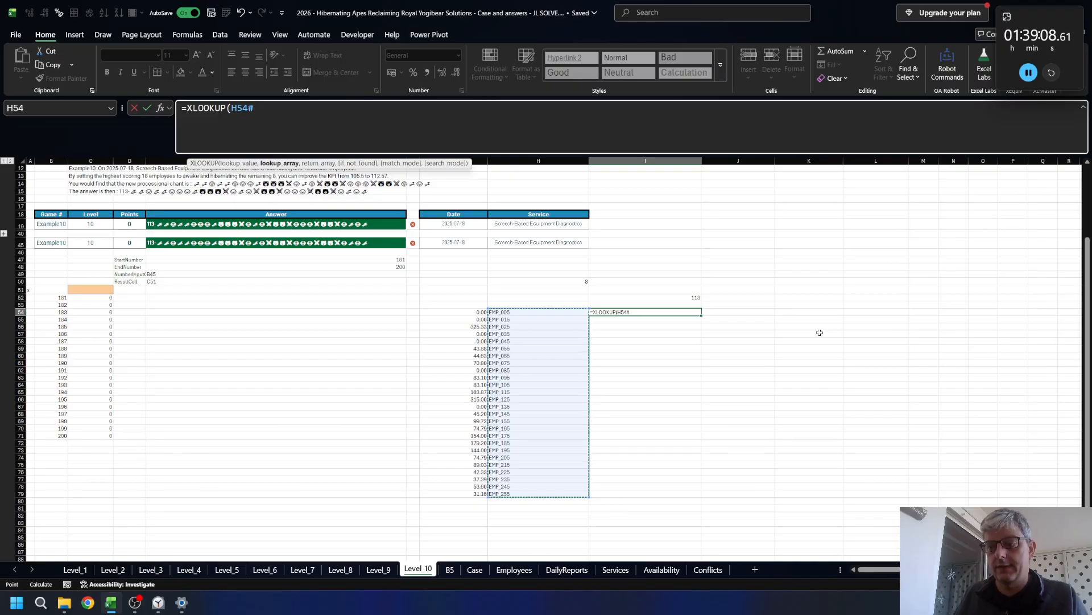
text(,)
key(ctrl+Page_Down)
key(ctrl+Page_Down)
key(ctrl+Page_Down)
key(Left)
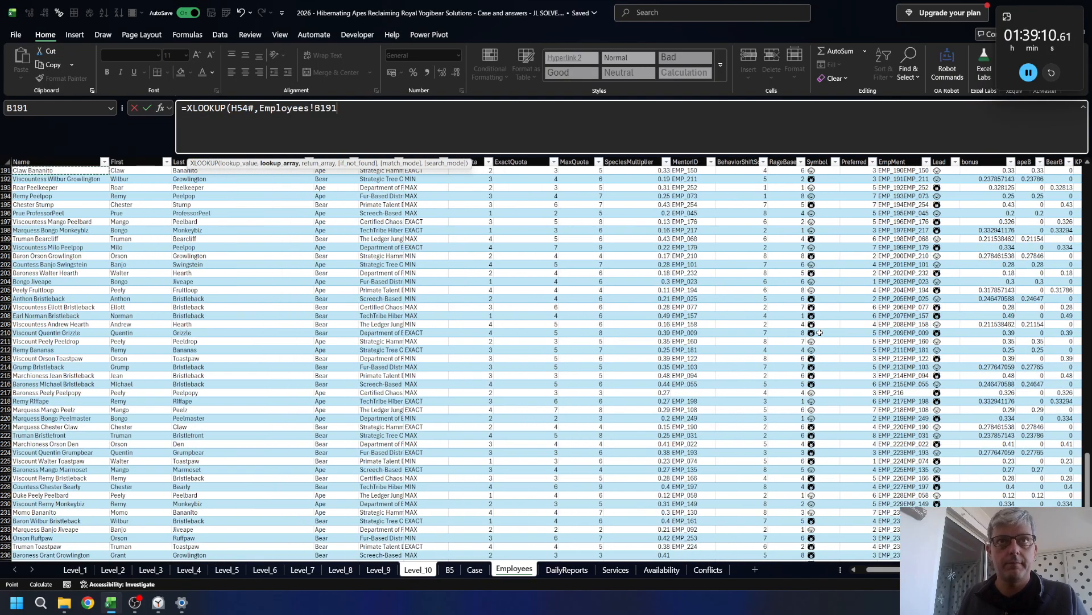
key(ctrl+space)
- Set the I54 XLOOKUP's return array to EmployeesTable[Symbol] and commit the formula
text(,)
key(Right)
key(Right)
key(Right)
key(Right)
key(Right)
key(Right)
key(Right)
key(Right)
key(Right)
key(Right)
key(Right)
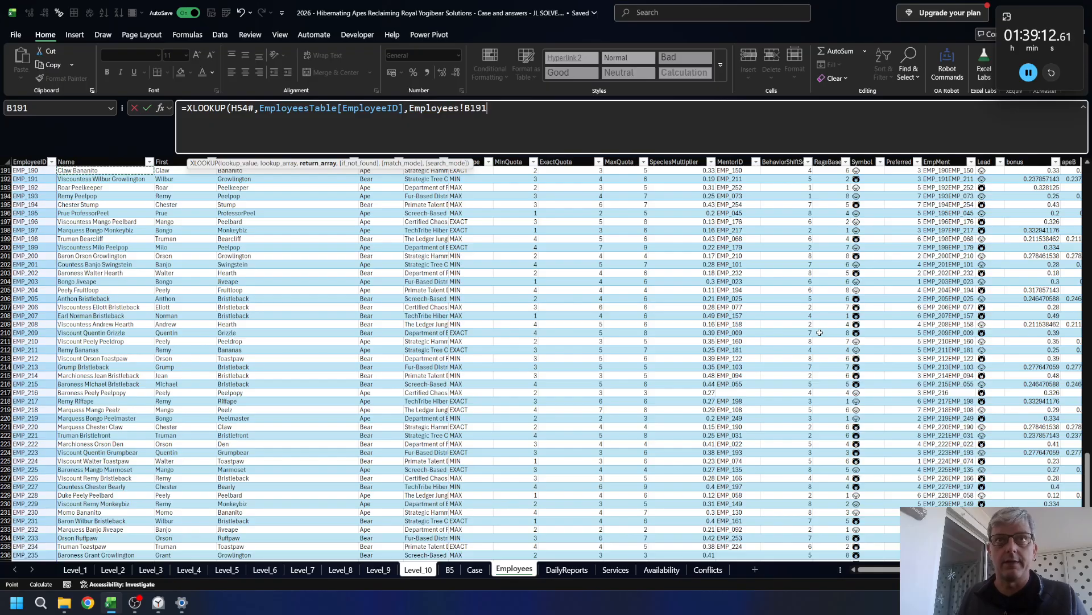
key(Right)
key(Right)
key(Right)
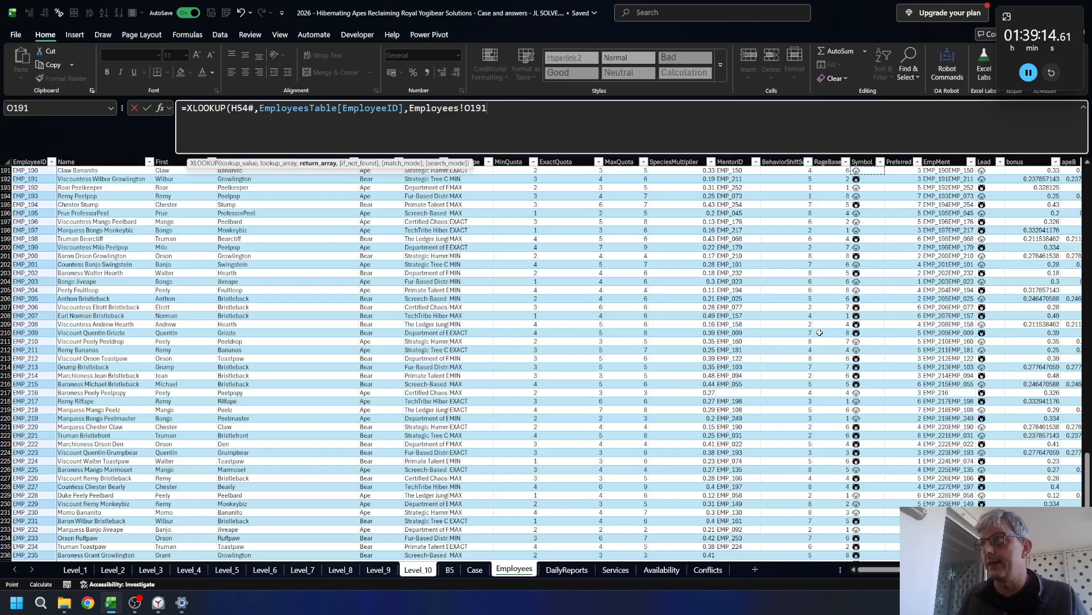
key(ctrl+space)
key(Return)
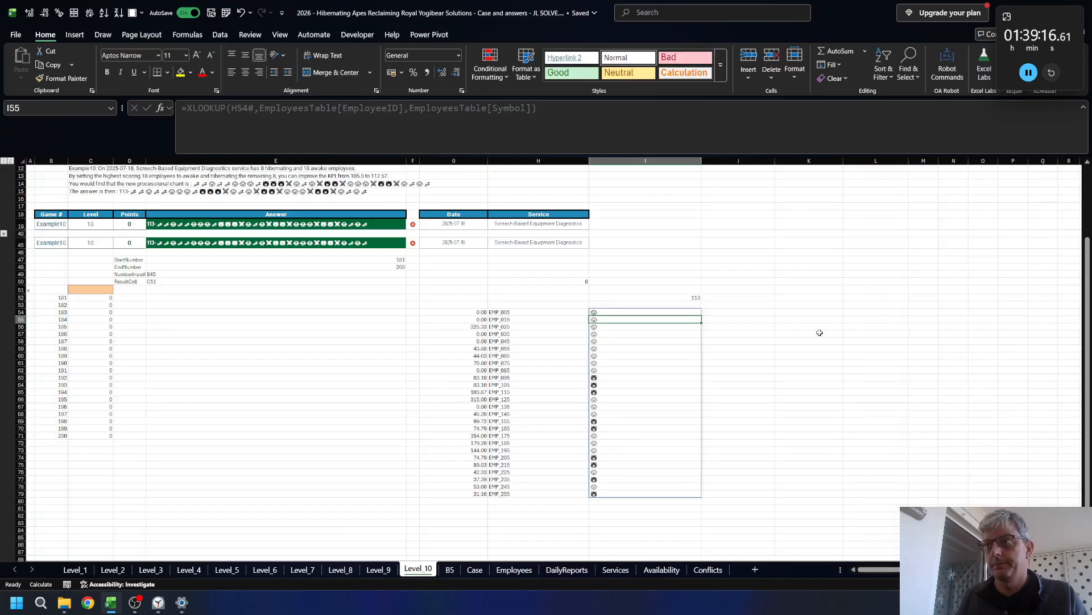
- Start a SORTBY formula in J54 with the I54# symbols as its array
key(Right)
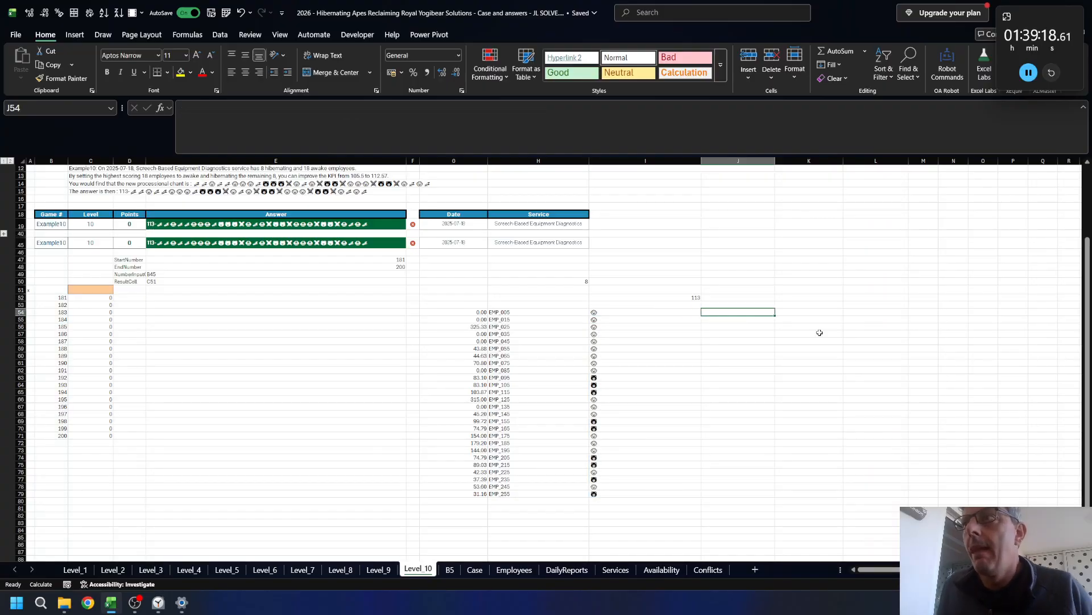
key(Left)
key(Left)
key(Right)
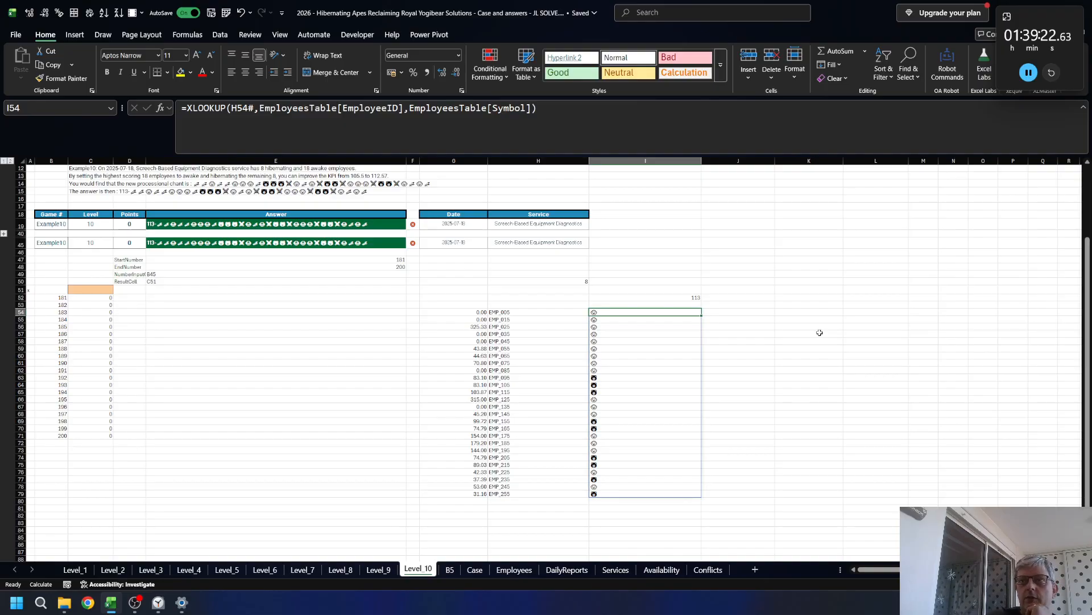
key(Right)
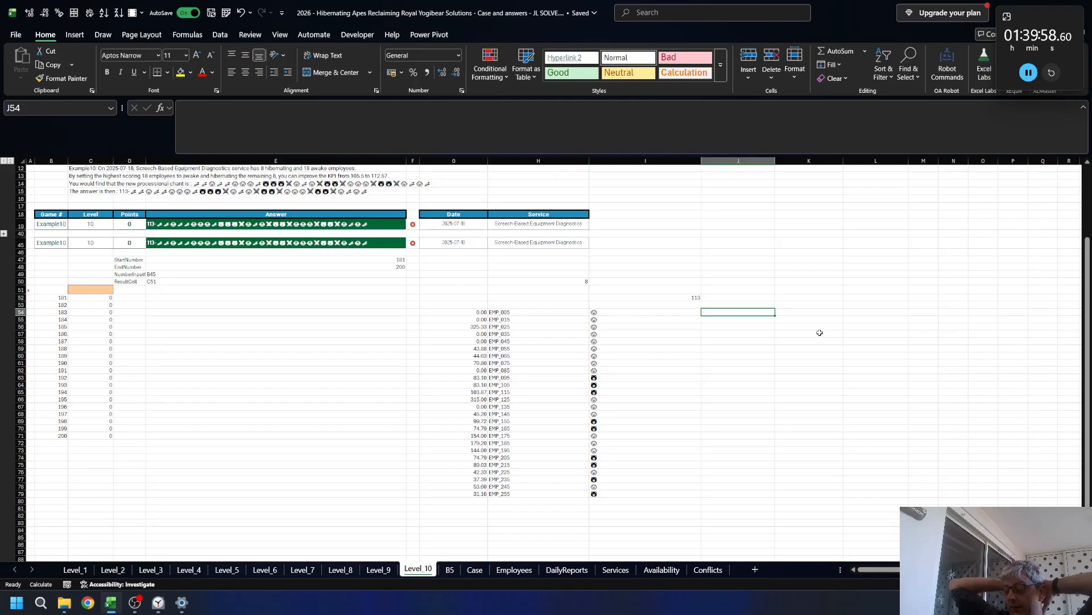
text(=)
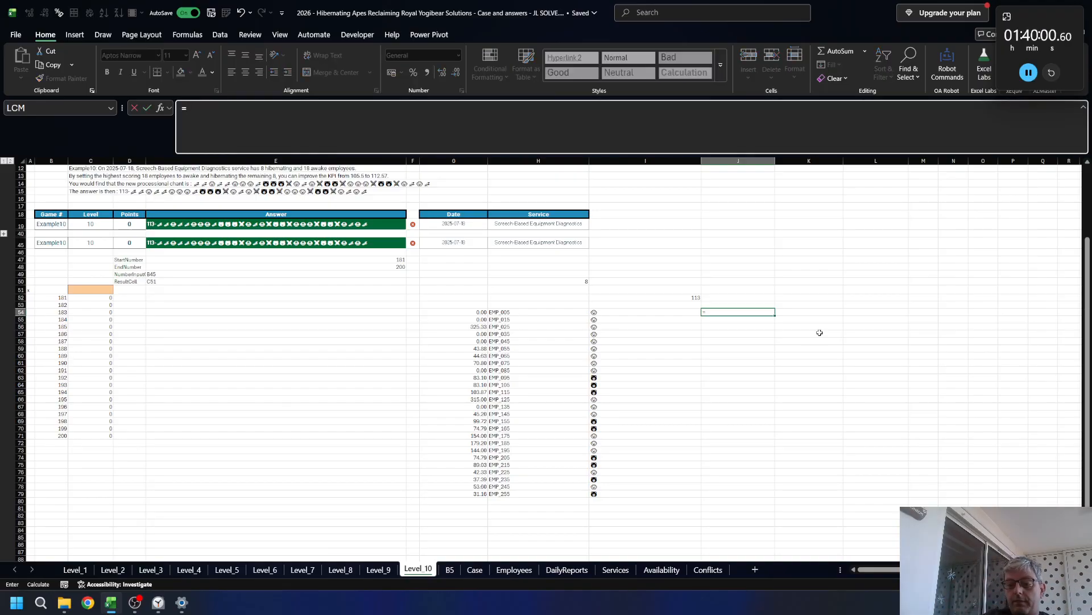
text(sortb)
key(Tab)
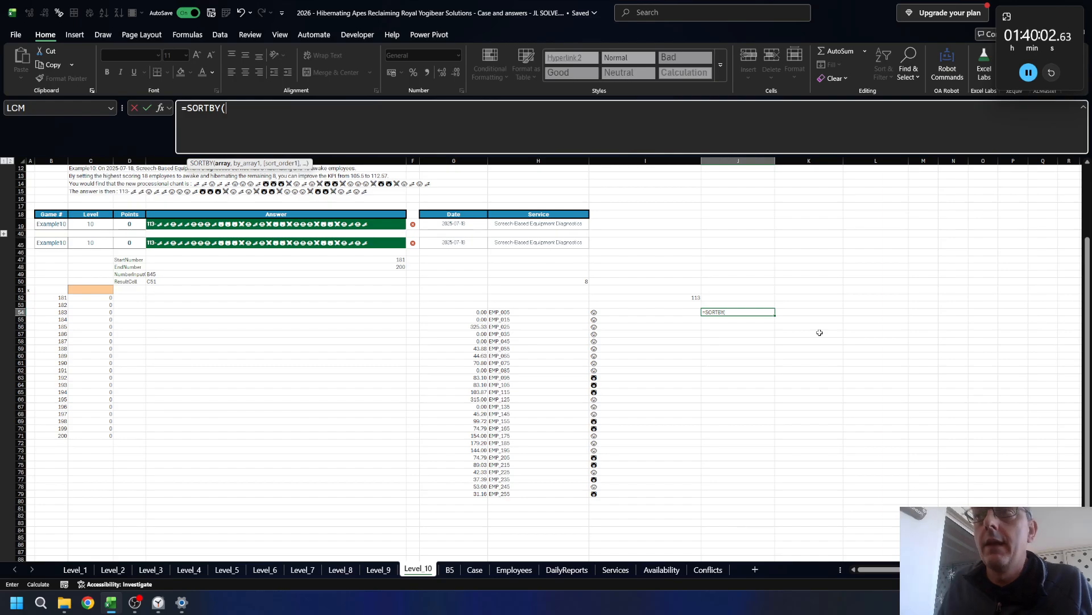
key(Left)
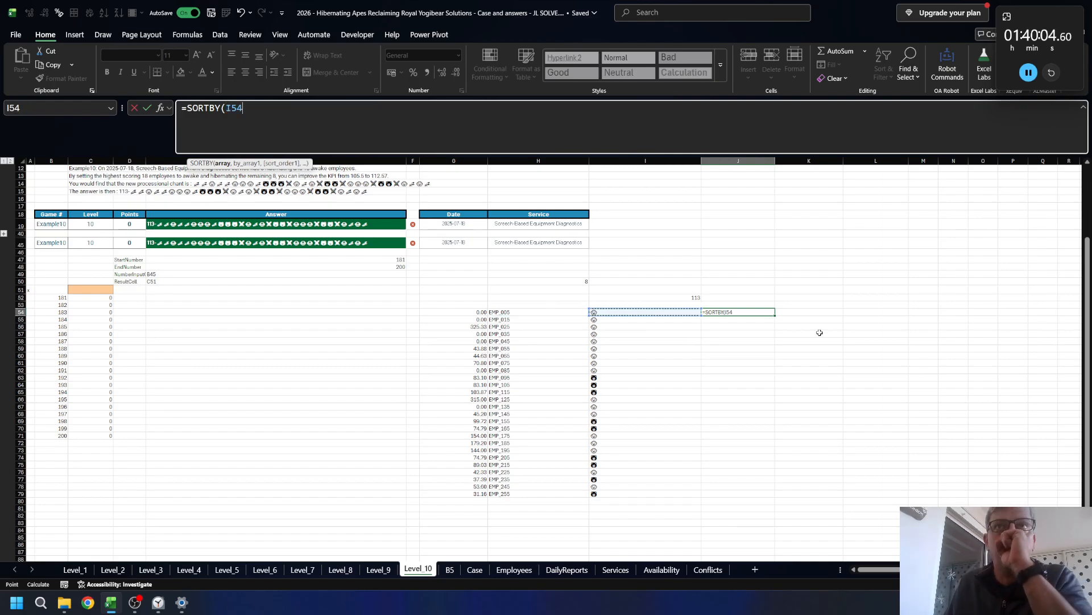
text(#,)
- Sort the J54 symbols by the G54# KPI values in descending order (-1) and commit the formula
key(Left)
key(Left)
key(Left)
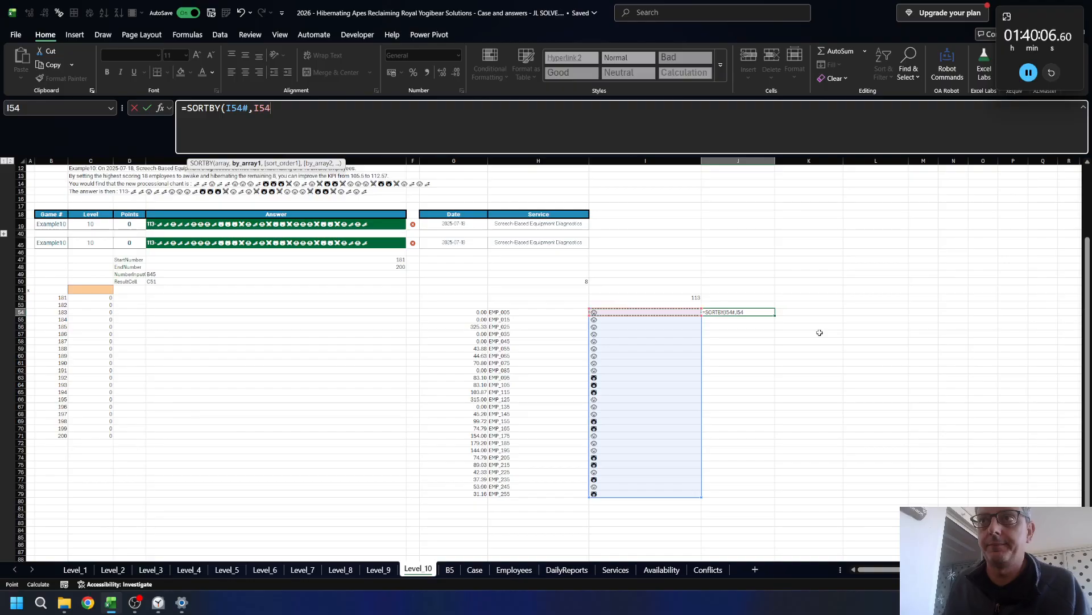
text(#)
text(,)
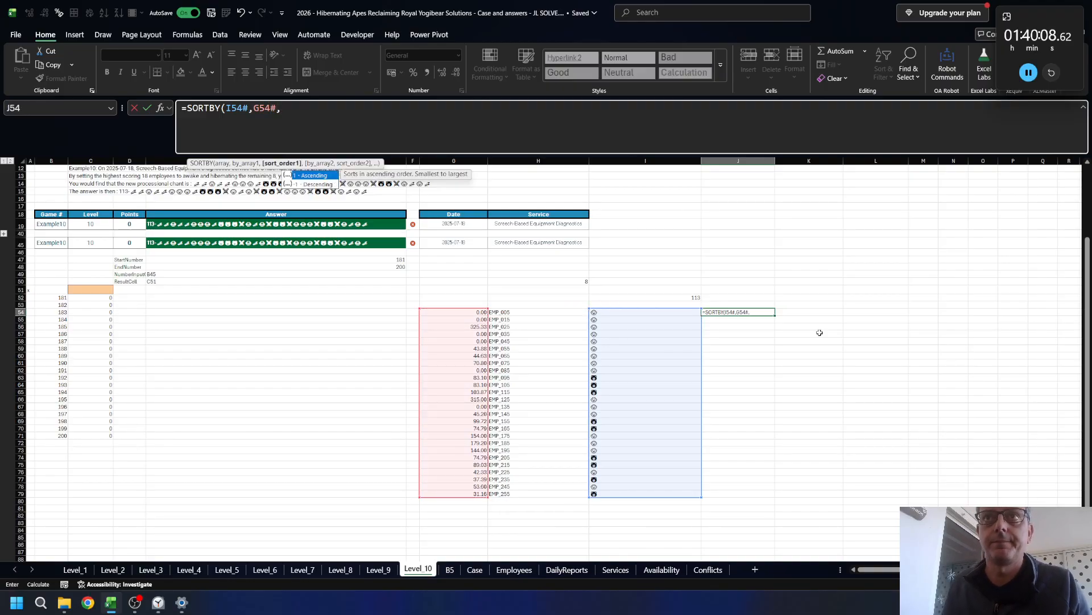
text(-1))
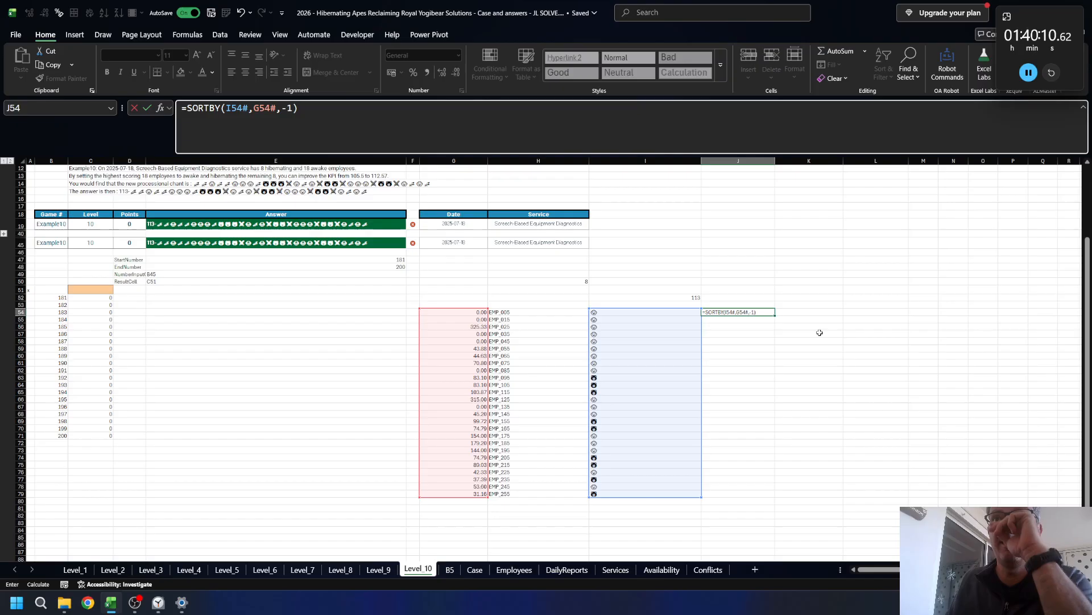
key(Return)
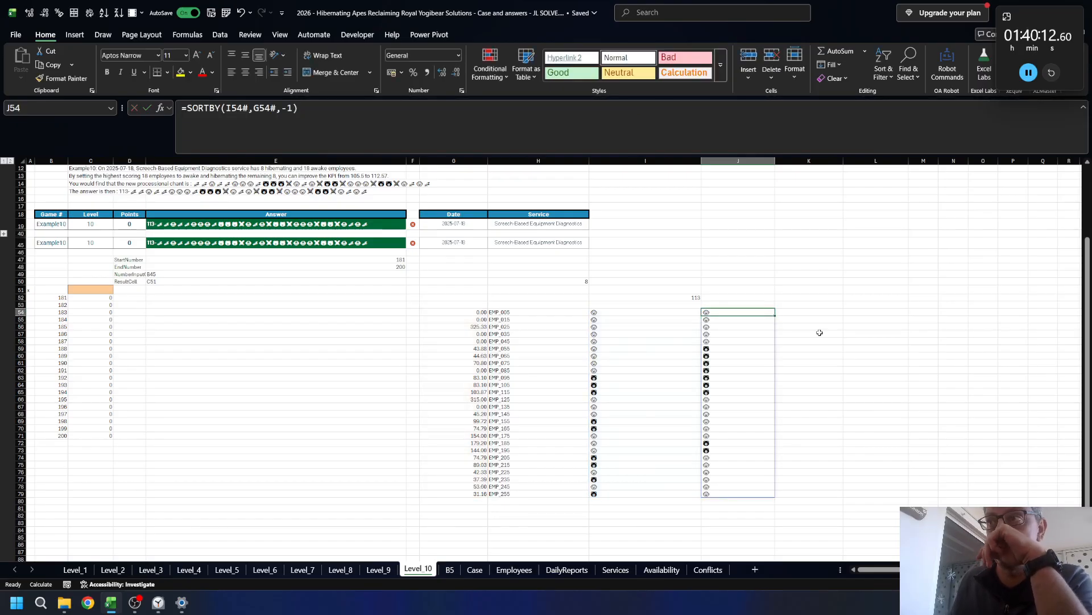
- Wrap the J54 SORTBY in a DROP with rows -H50, nested as the first array of a VSTACK
key(F2)
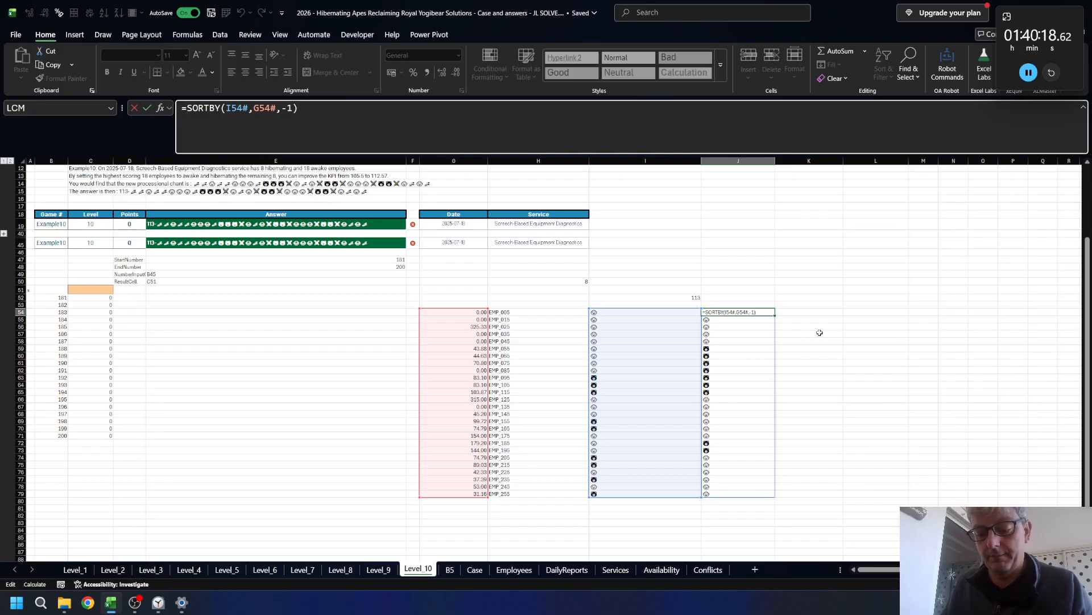
text(VSTACK()
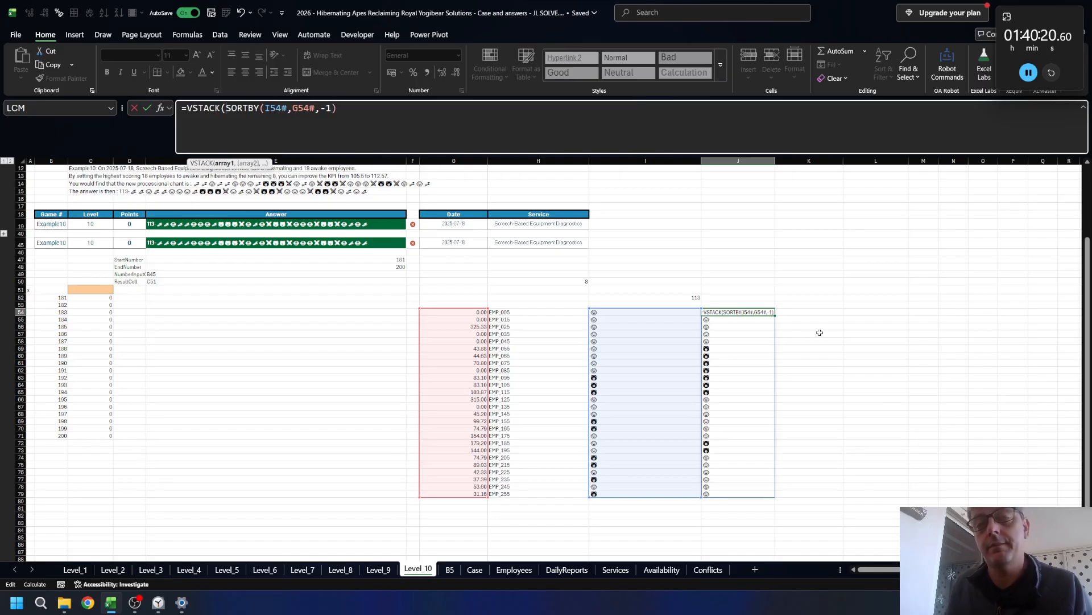
text(DROP()
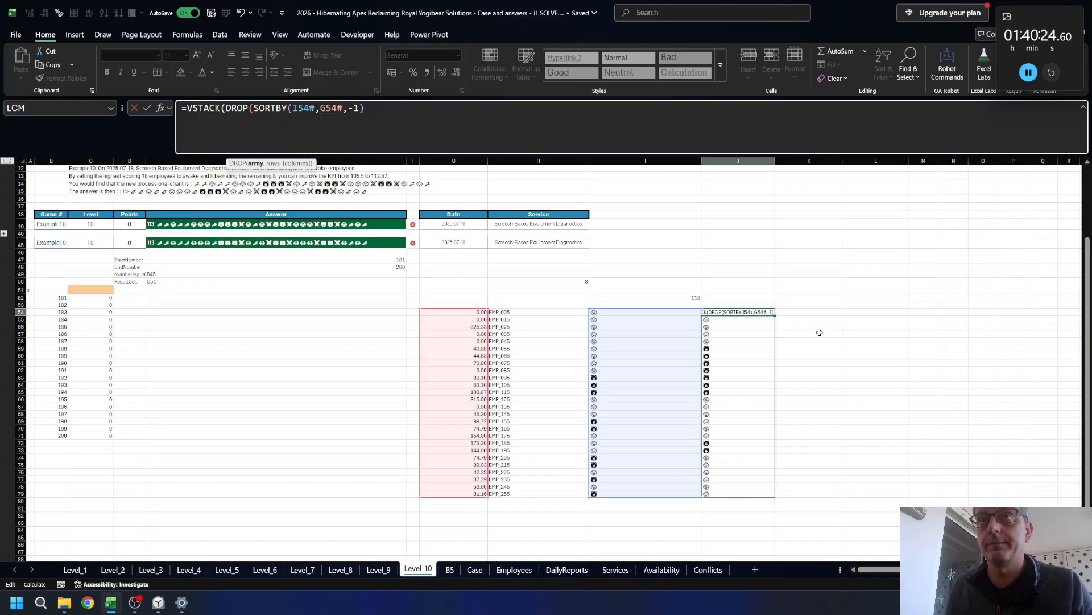
text(,-)
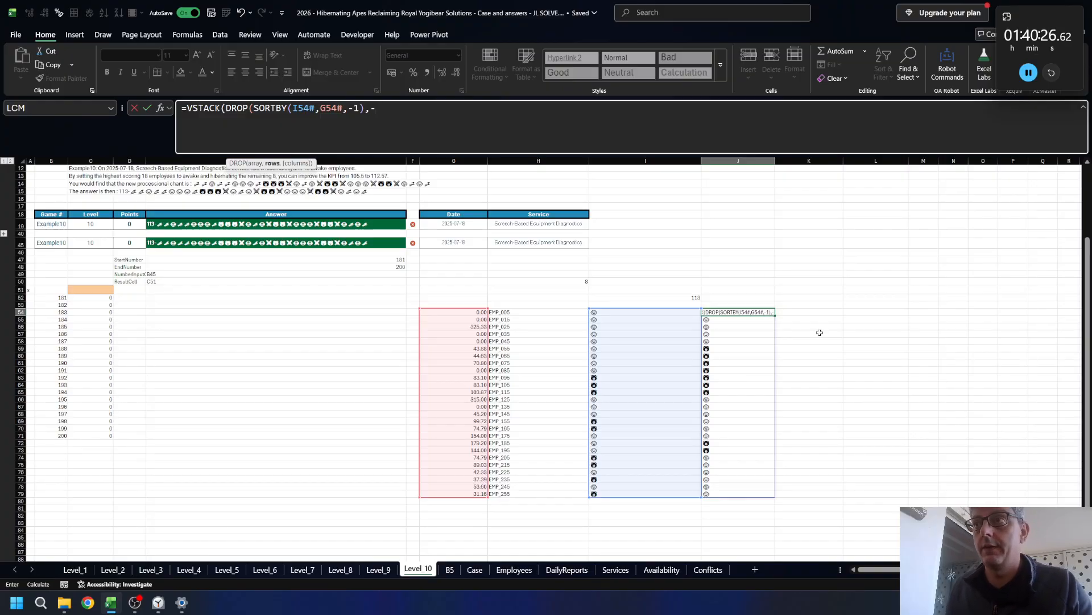
key(Up)
key(Up)
key(Up)
key(Up)
key(Left)
key(Left)
text())
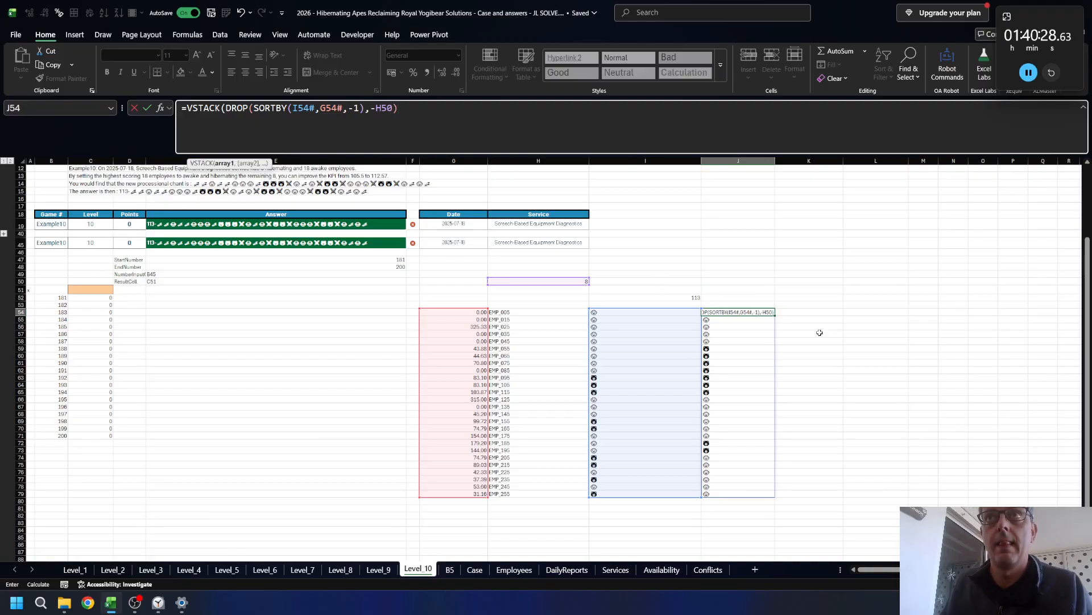
text(,ex)
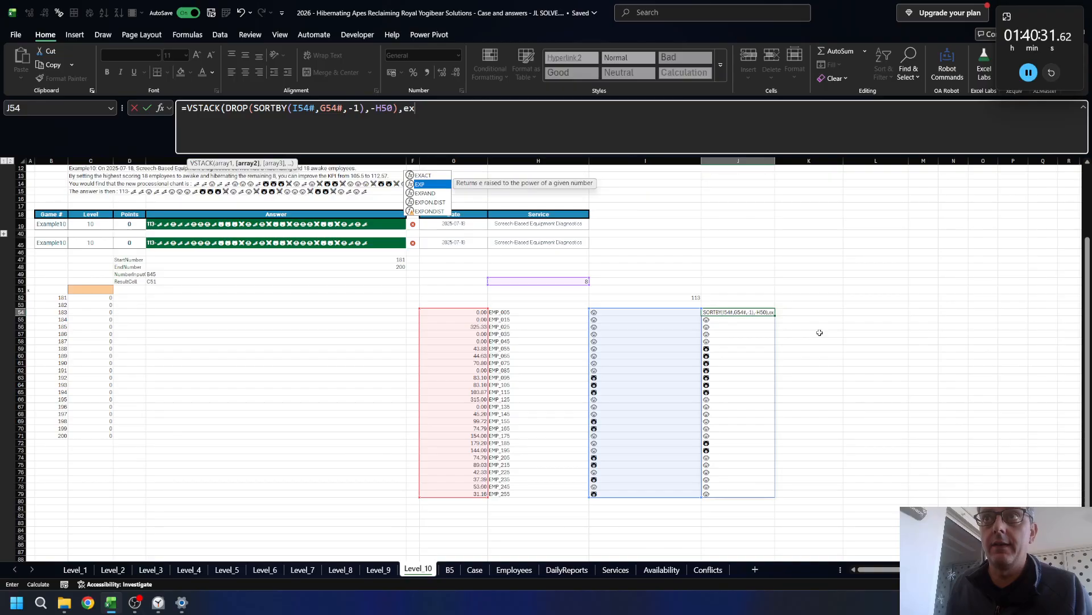
key(Down)
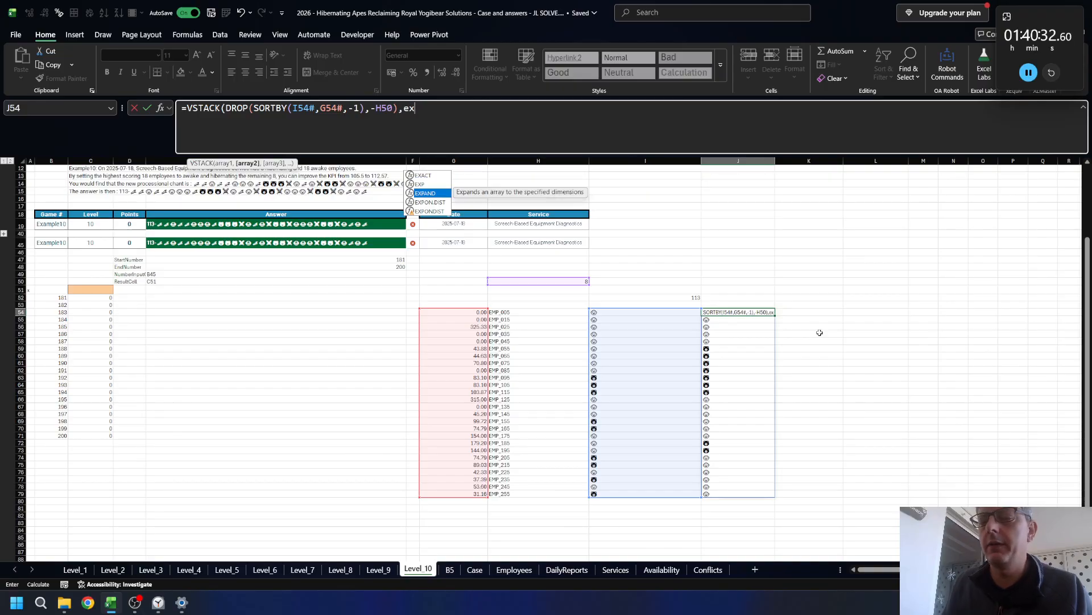
key(BackSpace)
key(BackSpace)
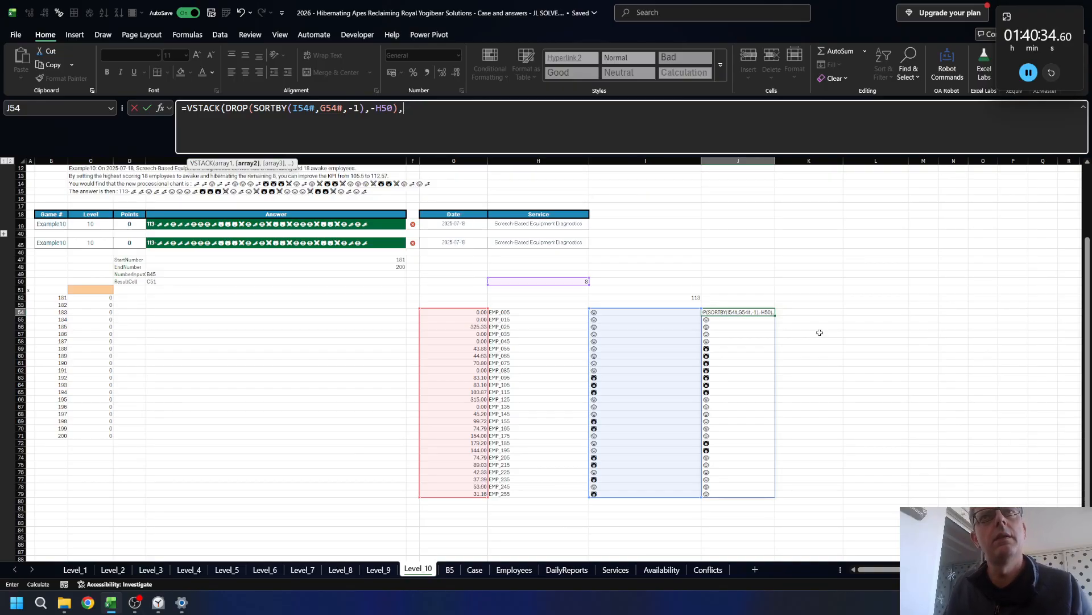
key(BackSpace)
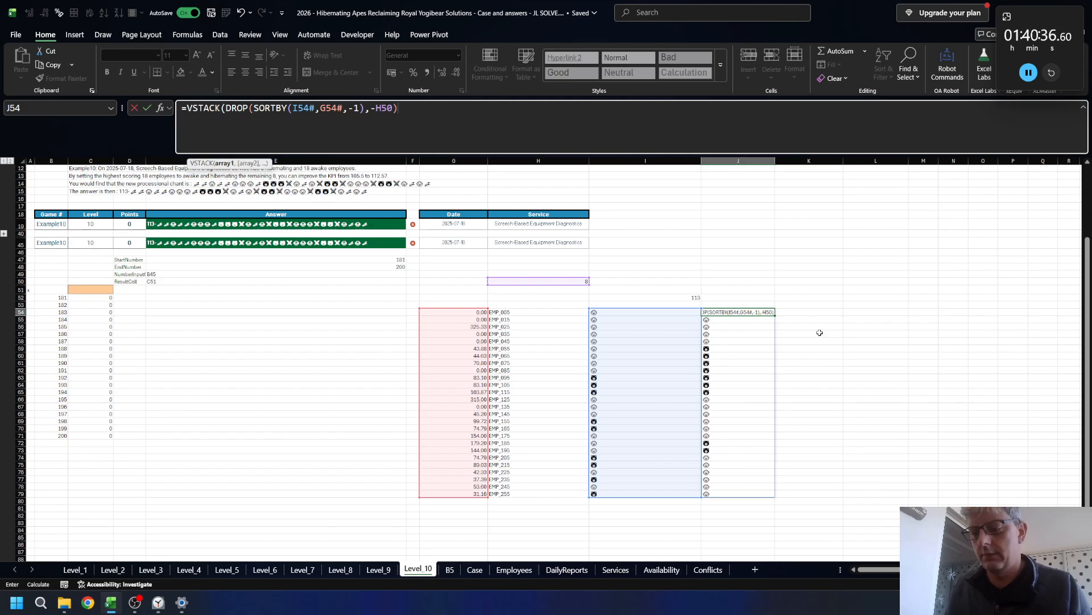
- Replace the outer VSTACK function in the J54 formula with EXPAND
key(F2)
key(Home)
key(Right)
key(ctrl+shift+Right)
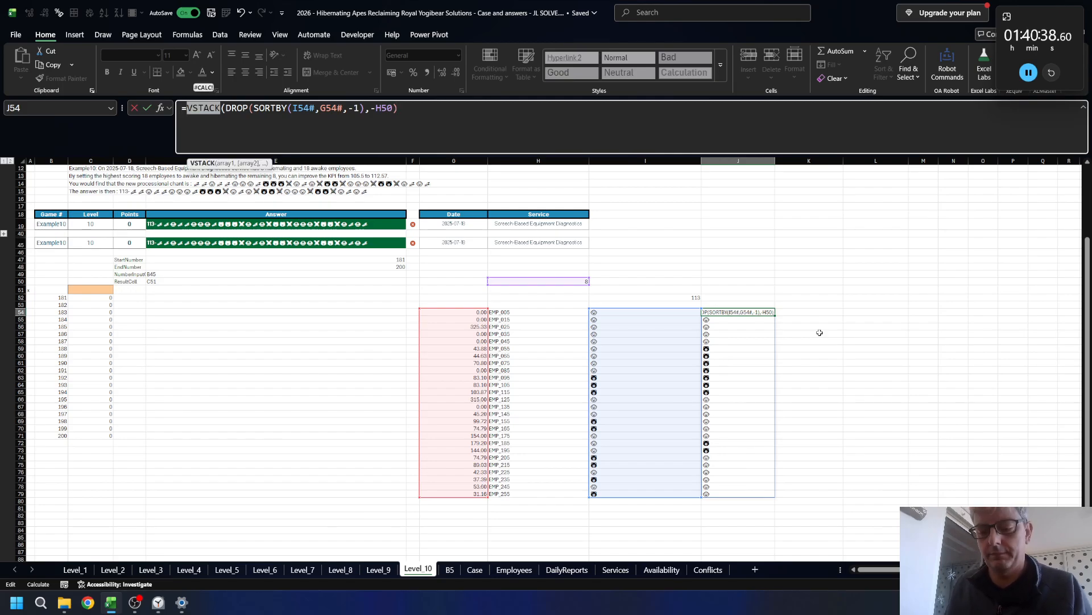
key(BackSpace)
text(exp)
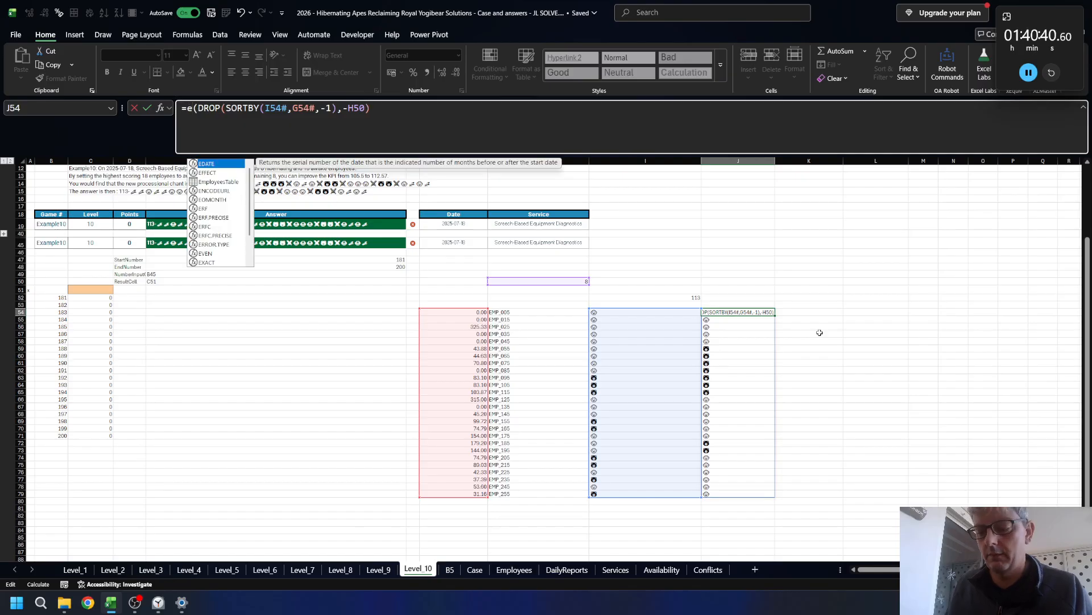
key(Down)
key(Tab)
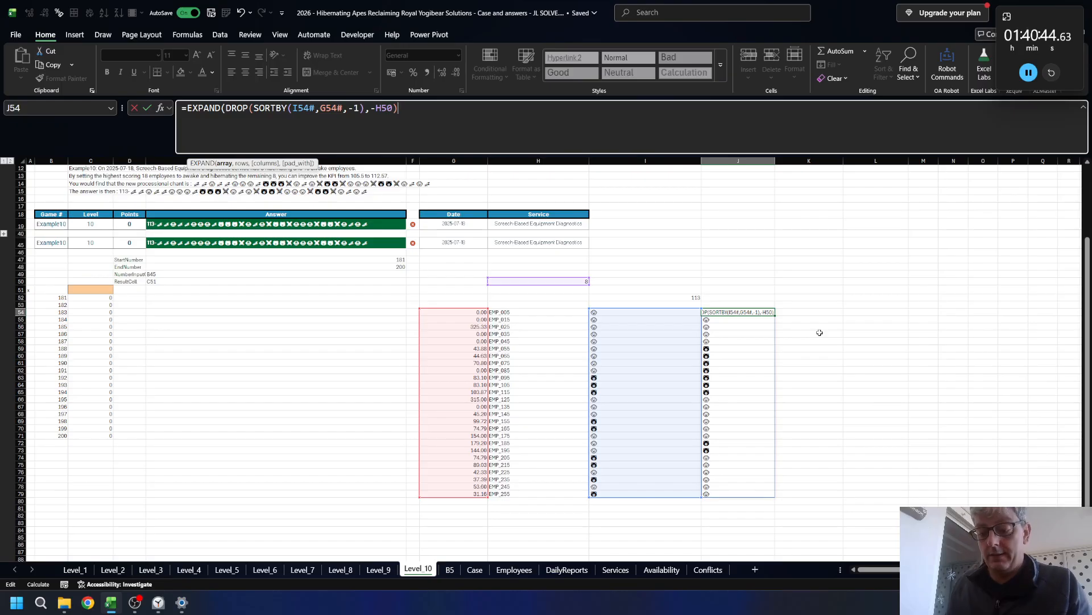
- Set the EXPAND rows argument in J54 to H50 and leave its columns argument empty
text(,)
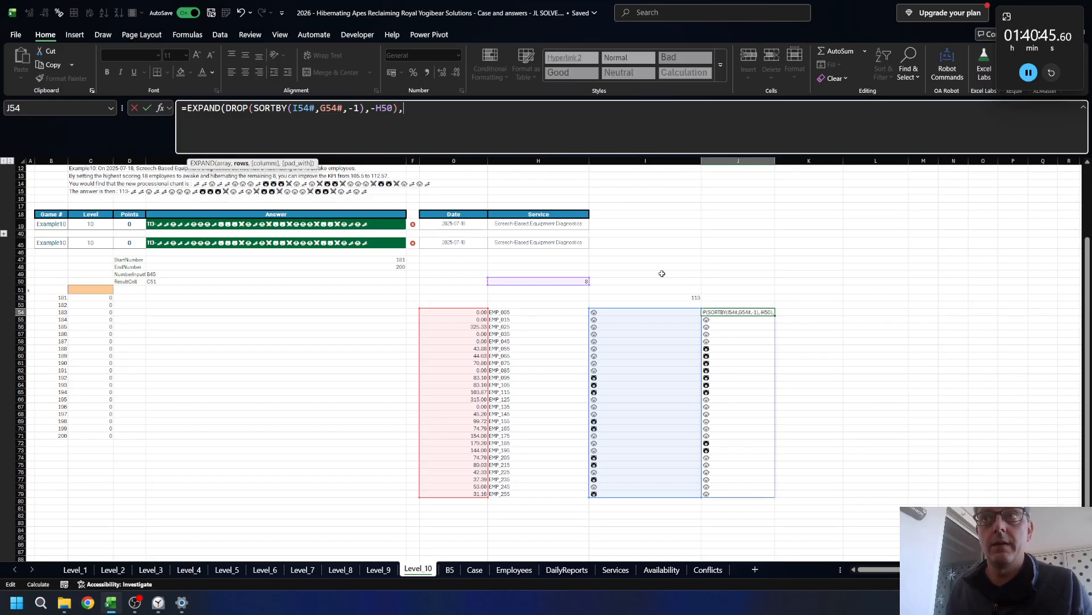
click(524, 281)
text(,,)
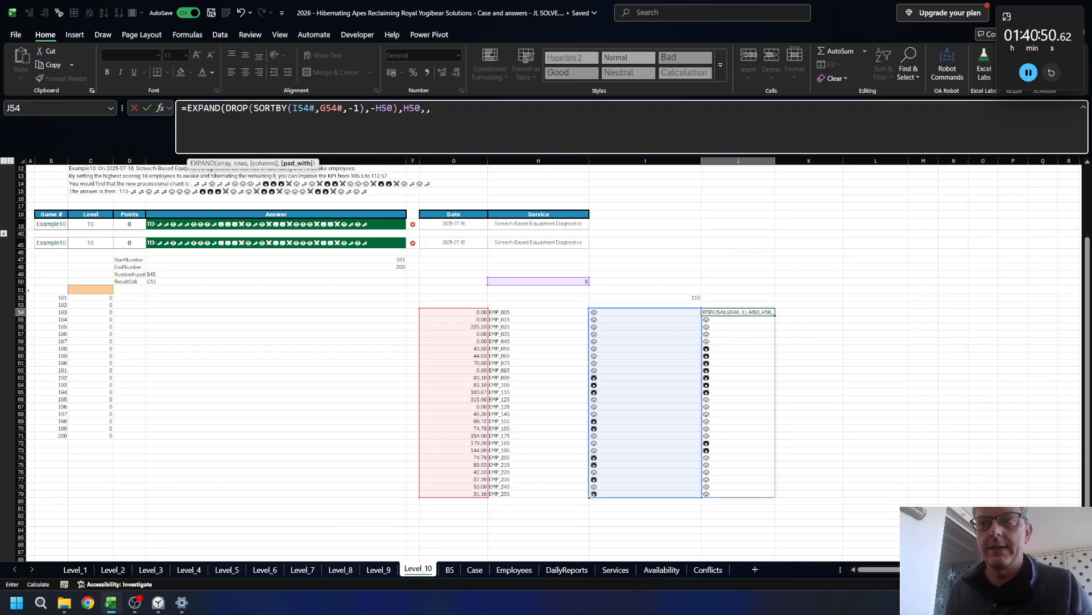
- Set the pad_with argument of the J54 EXPAND to the Hibernating symbol, Case!$J$41, and commit the formula
key(ctrl+Page_Down)
key(ctrl+Page_Down)
key(Page_Up)
key(Page_Up)
key(Page_Up)
key(Page_Up)
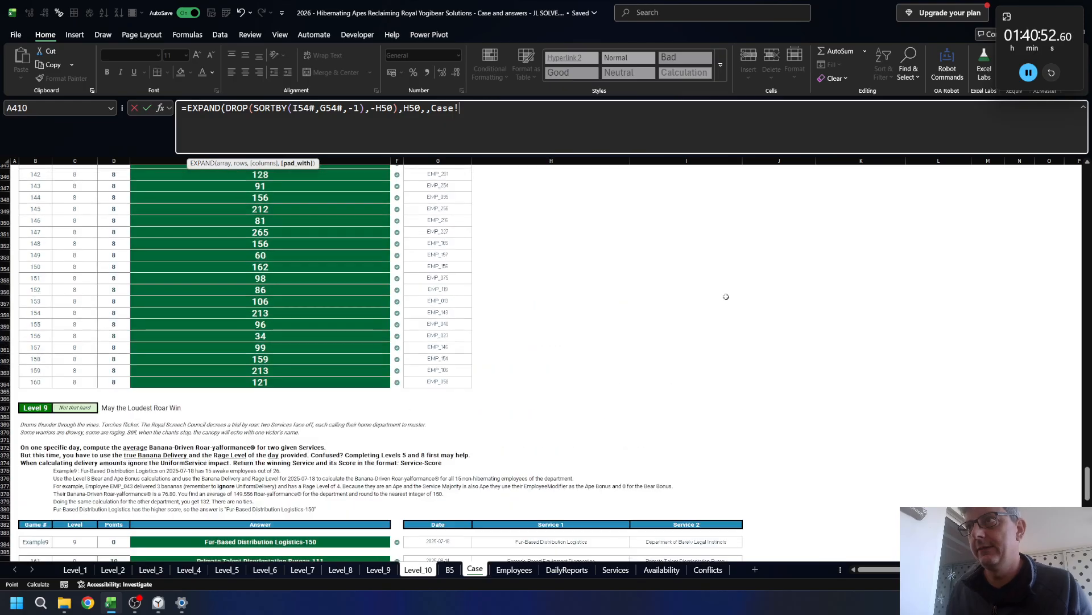
key(Page_Up)
key(Page_Up)
key(Page_Up)
key(Page_Up)
key(Page_Up)
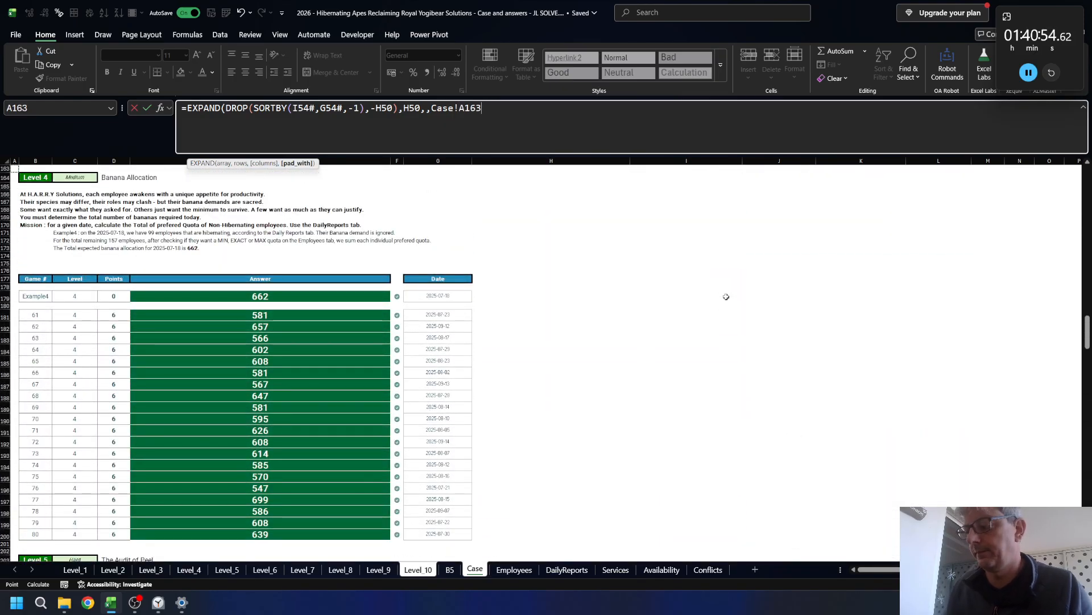
key(Page_Up)
key(Page_Up)
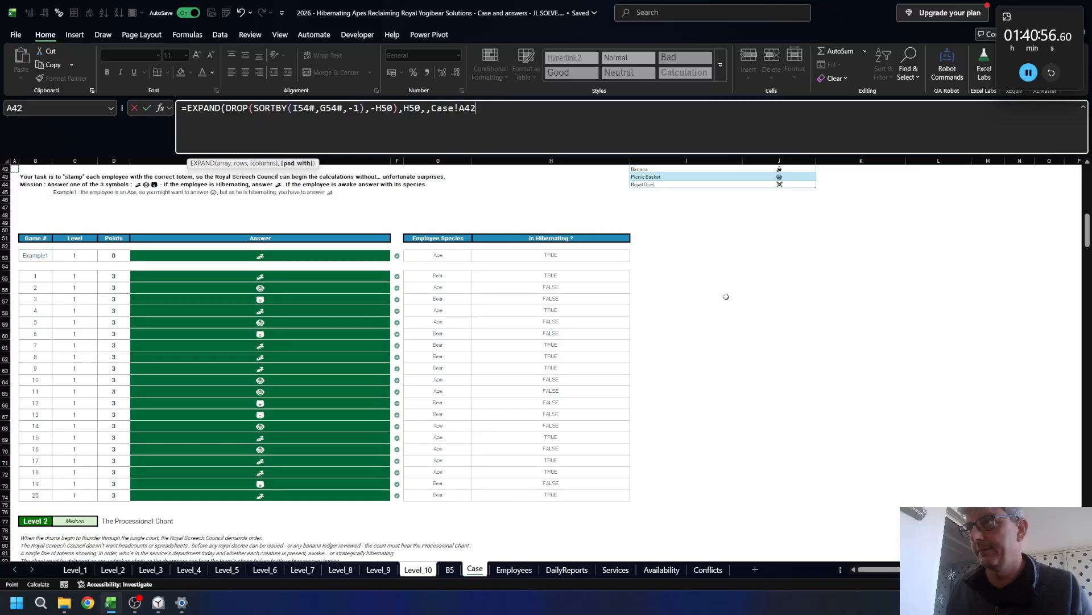
click(785, 272)
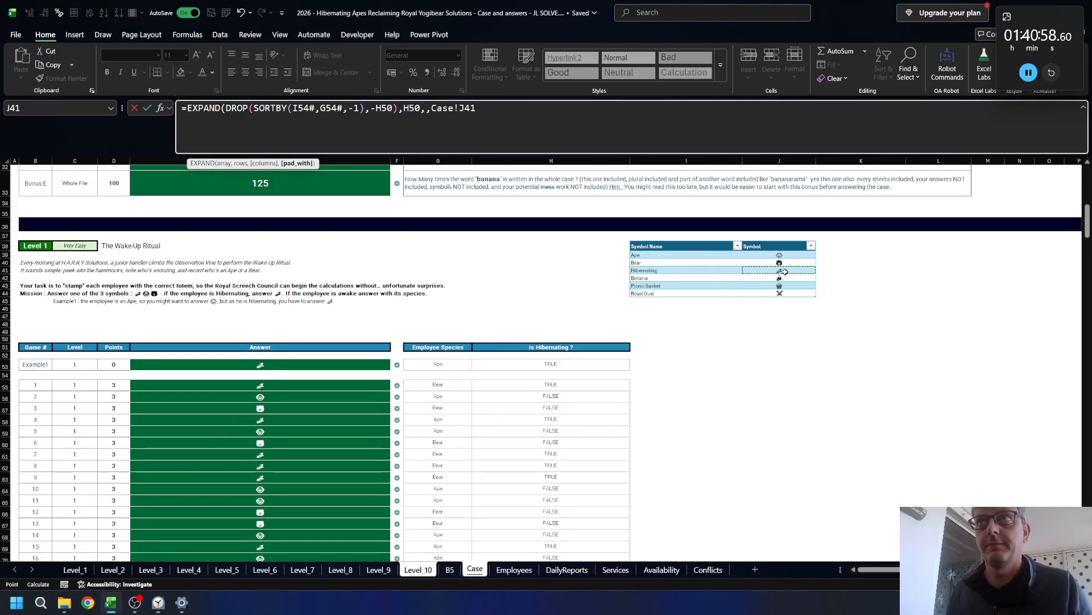
key(F4)
text())
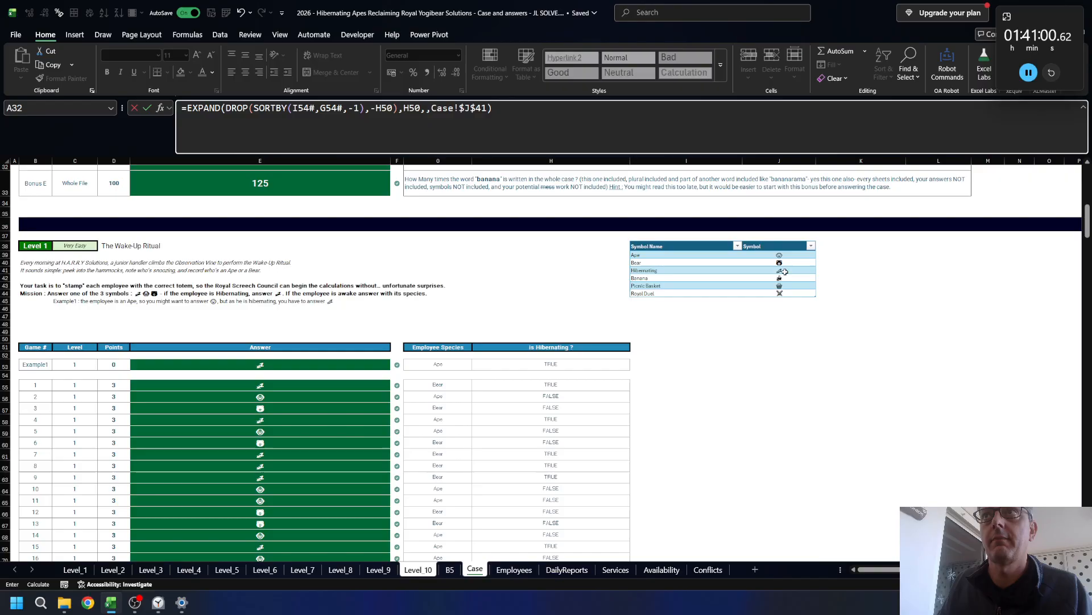
key(Return)
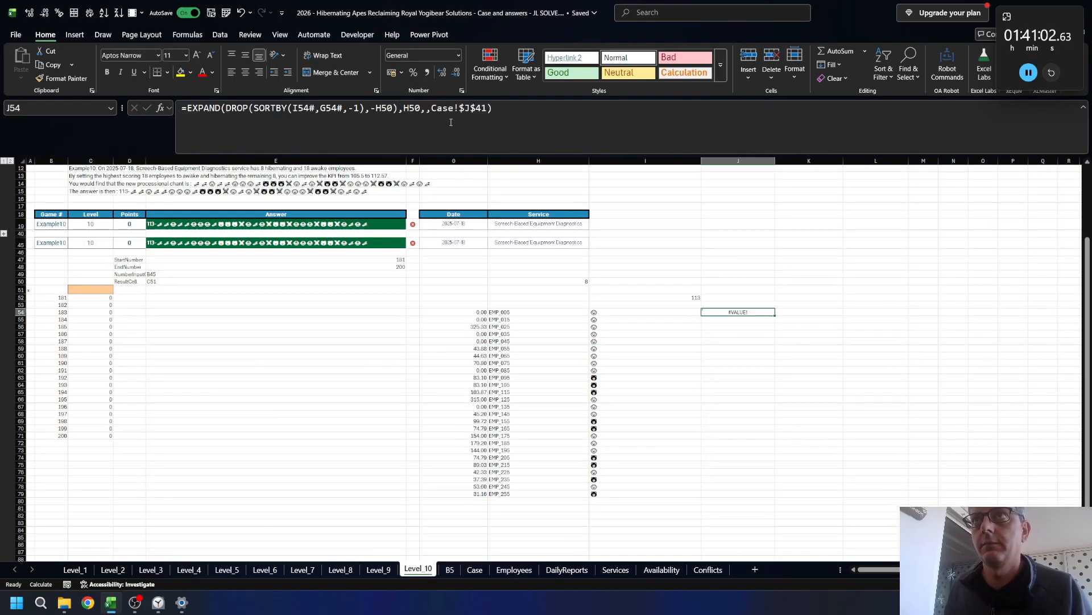
- Set the columns argument of the J54 EXPAND to 1 and commit the formula
click(432, 108)
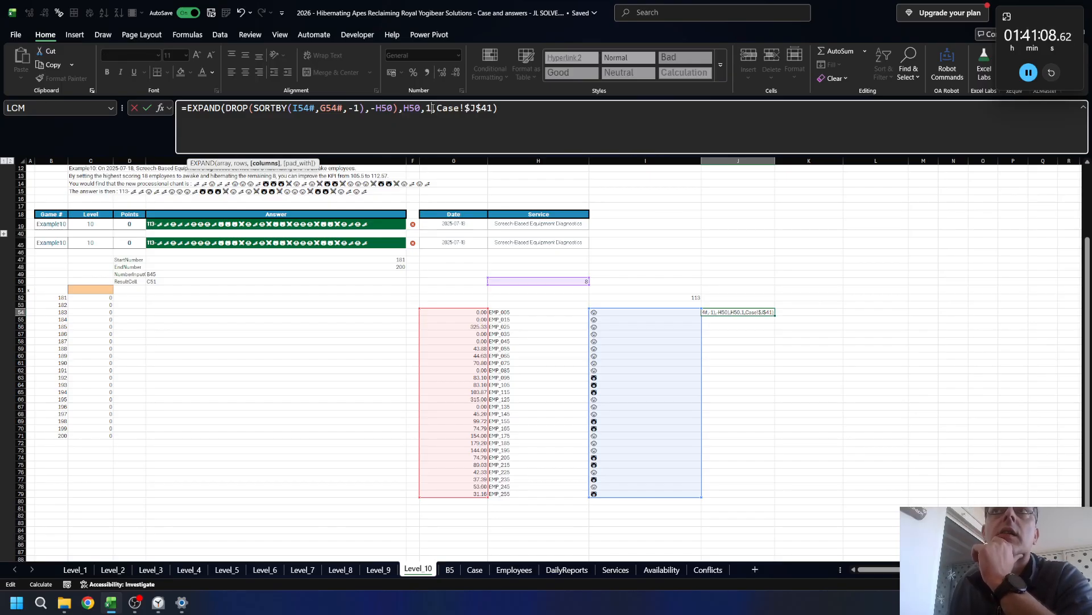
key(Return)
key(Up)
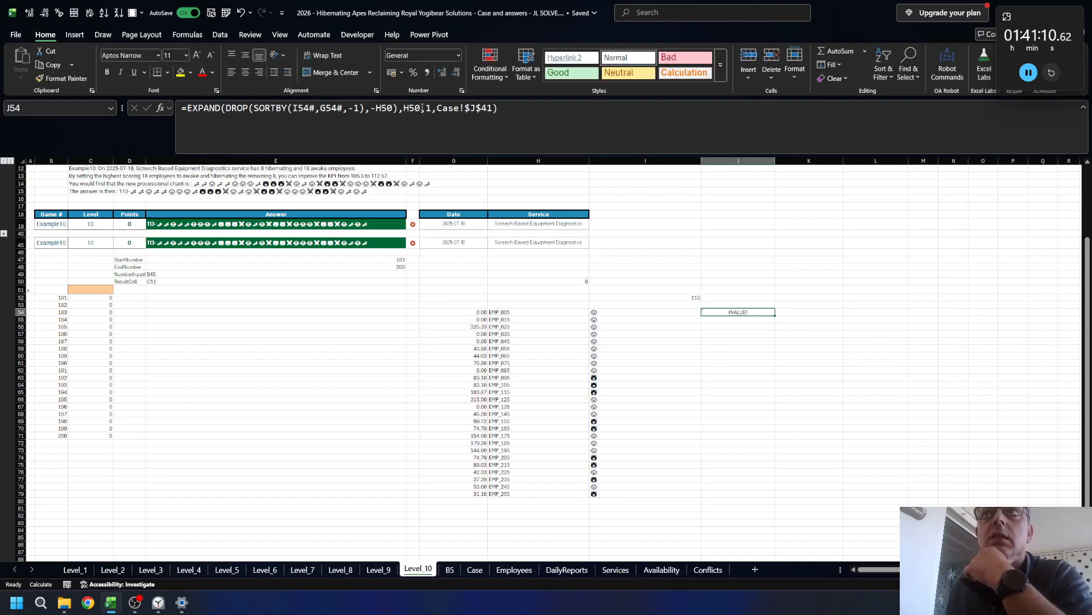
- Replace the rows argument of the J54 EXPAND with ROWS(G54#) and commit the formula
click(431, 109)
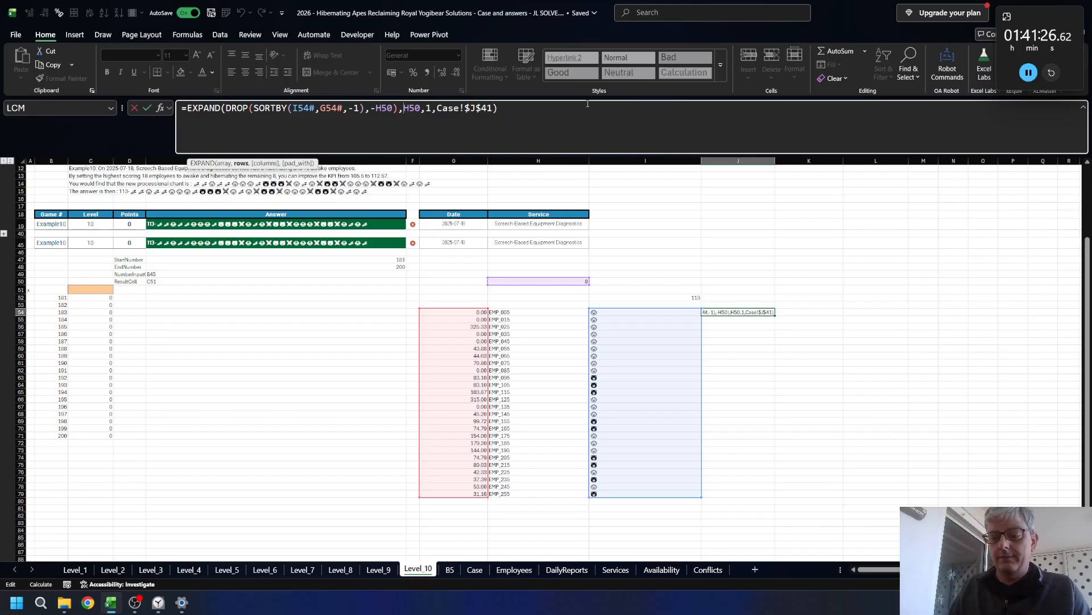
text(ROWS()
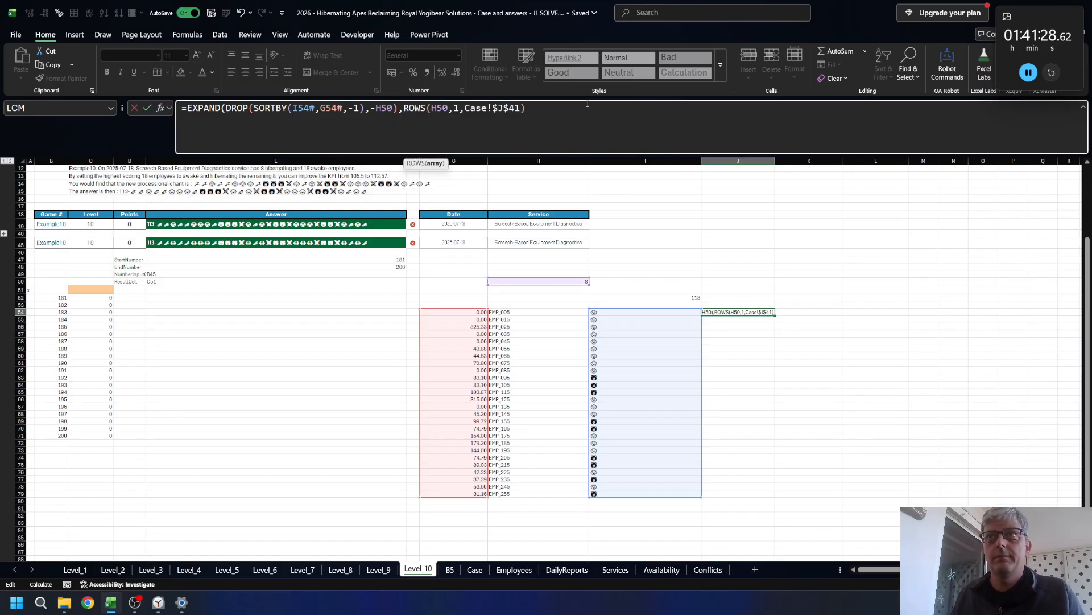
text(G)
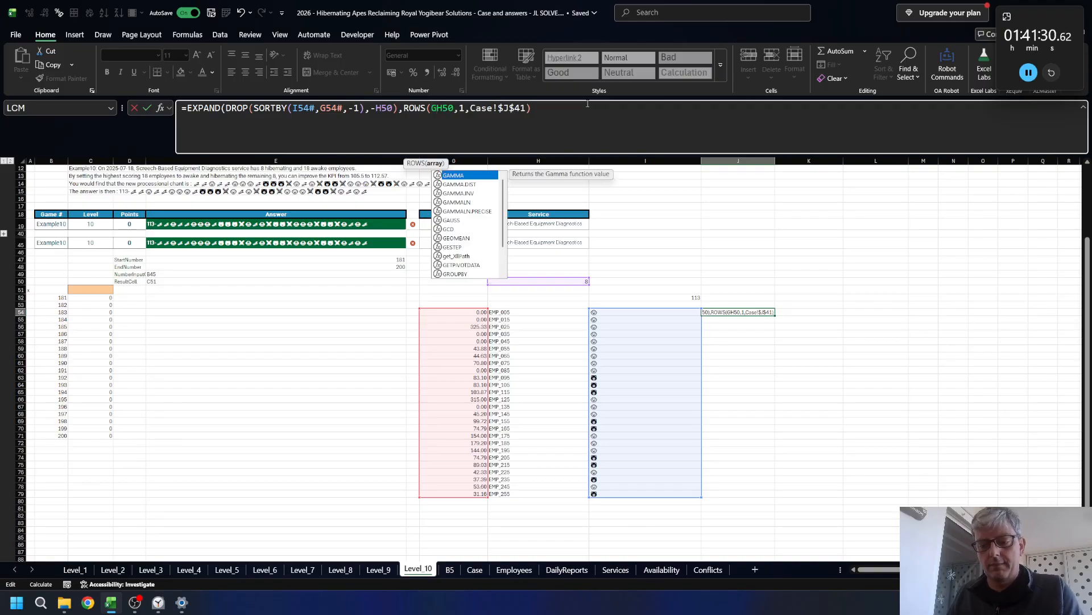
text(54#))
key(Delete)
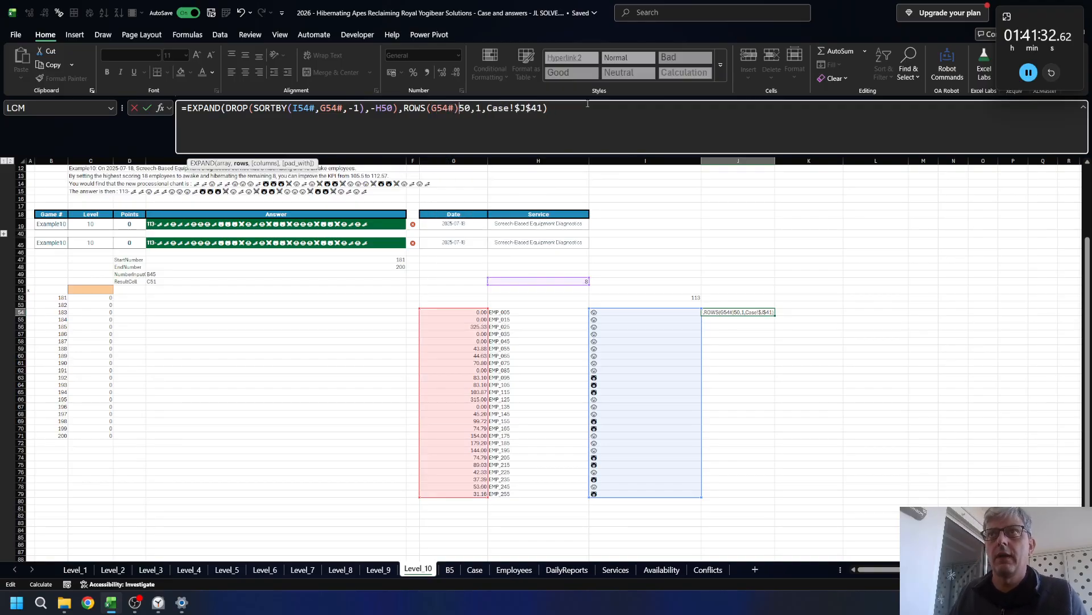
key(Delete)
key(Delete)
key(ctrl+Return)
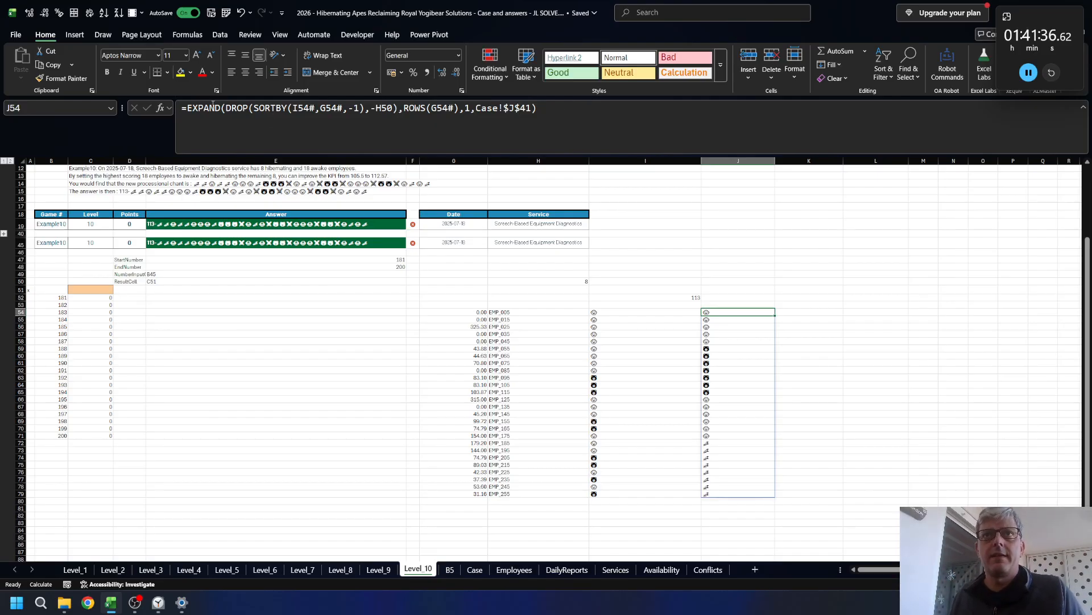
- Try to sort the J54 EXPAND result by the employee codes in H54# with an outer SORTBY
click(188, 108)
text(so)
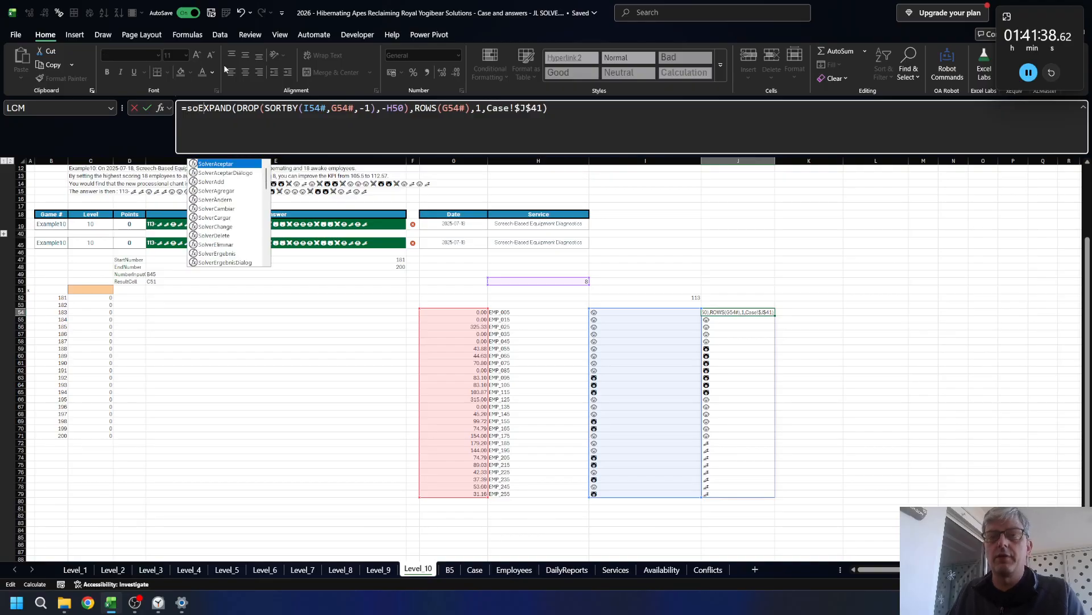
text(rtb)
key(Tab)
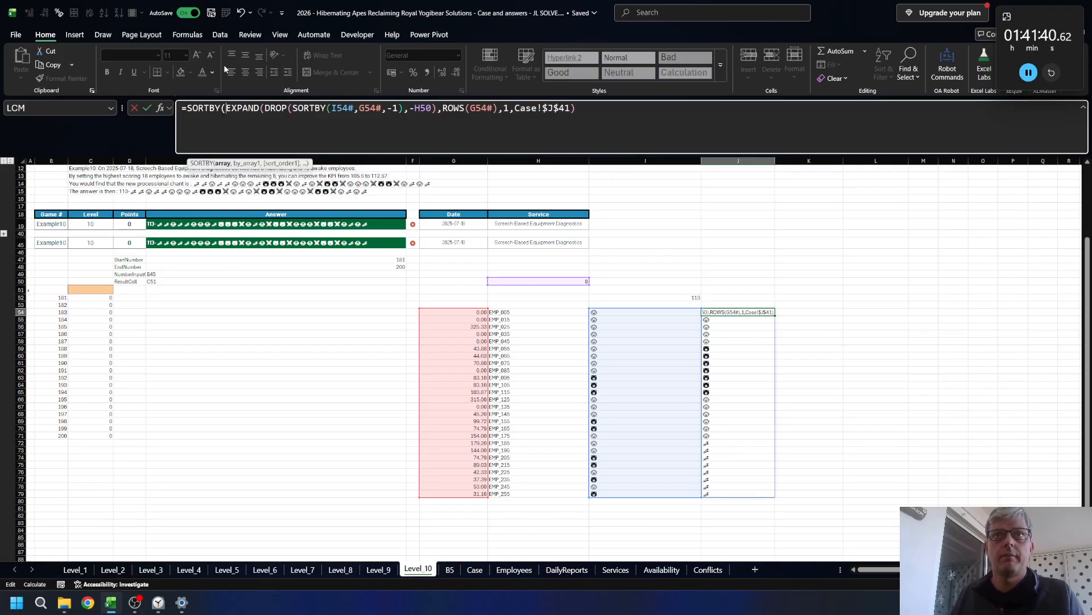
text(,)
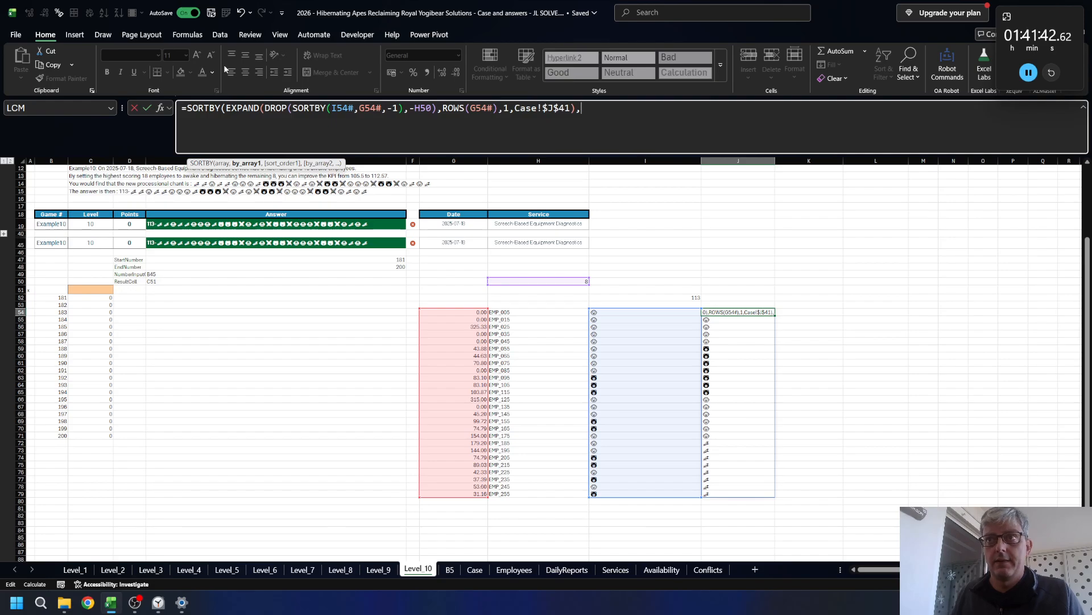
click(524, 315)
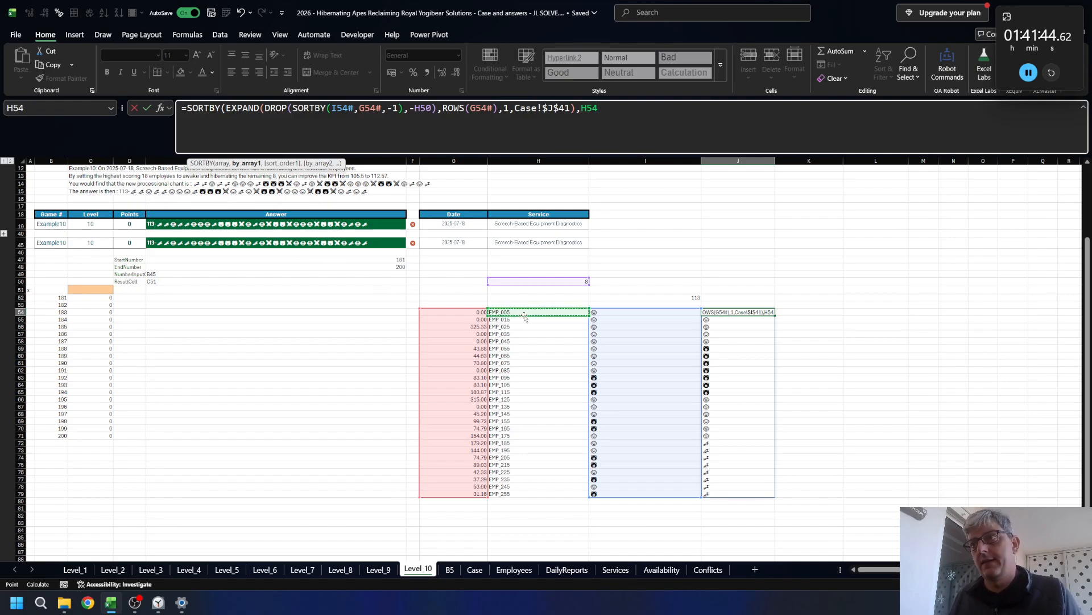
text(#)
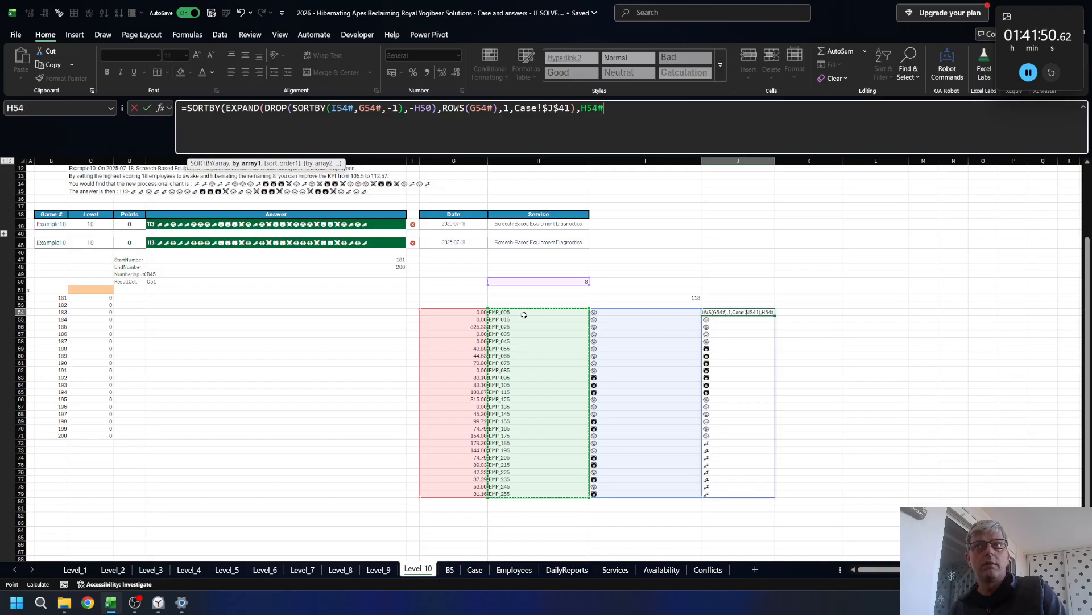
key(Return)
key(Up)
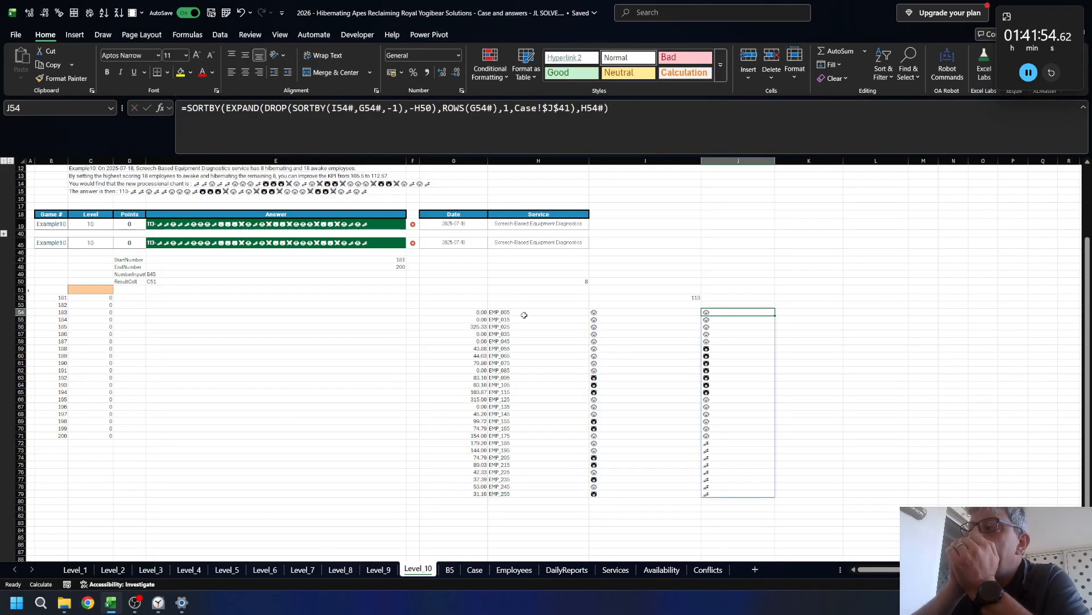
- Remove the outer SORTBY and its H54# argument from the J54 formula and commit it
double_click(225, 107)
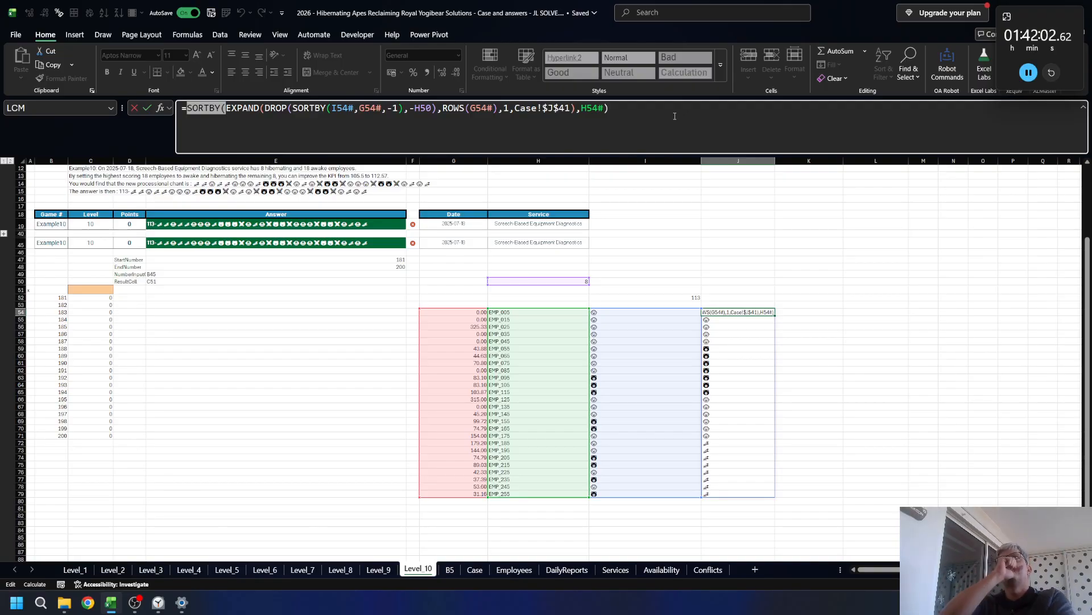
key(Delete)
key(End)
key(BackSpace)
key(BackSpace)
key(BackSpace)
key(BackSpace)
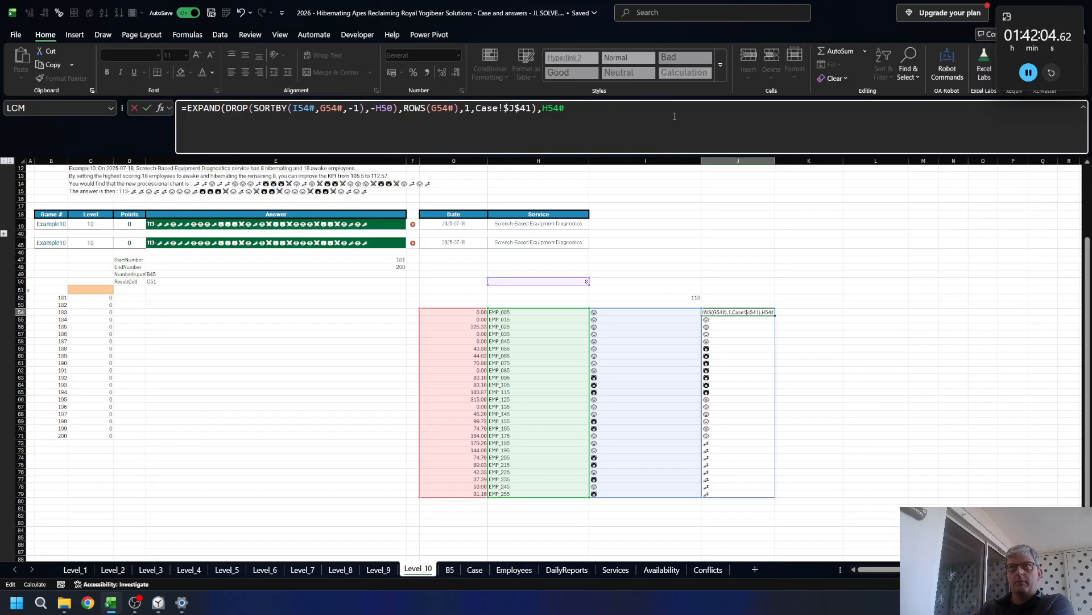
key(BackSpace)
key(BackSpace)
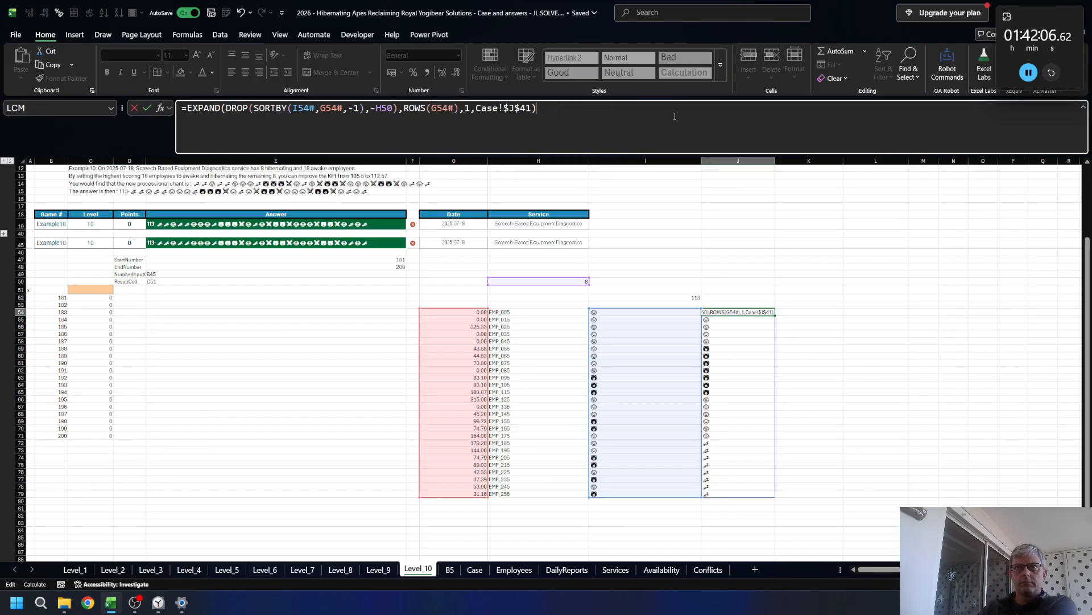
key(ctrl+Return)
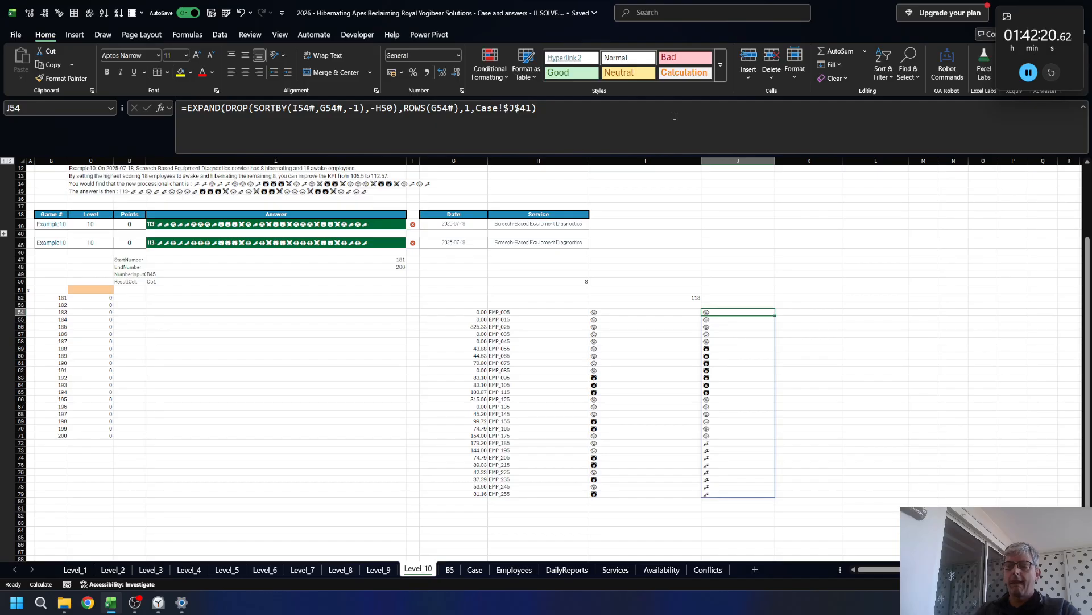
drag(674, 116, 152, 85)
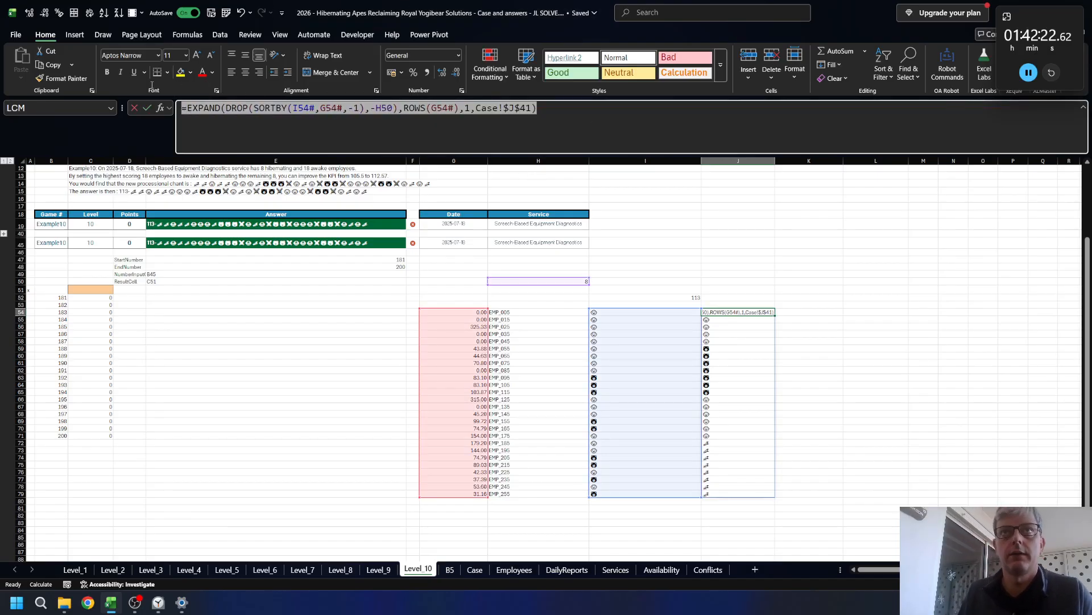
key(ctrl+c)
key(Escape)
click(805, 312)
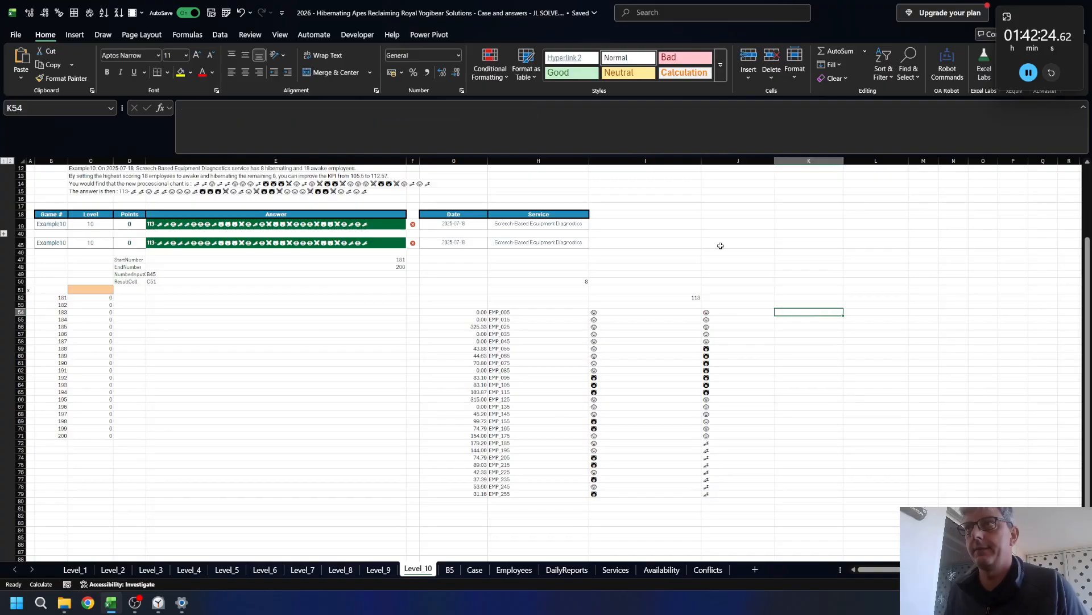
click(251, 107)
key(ctrl+v)
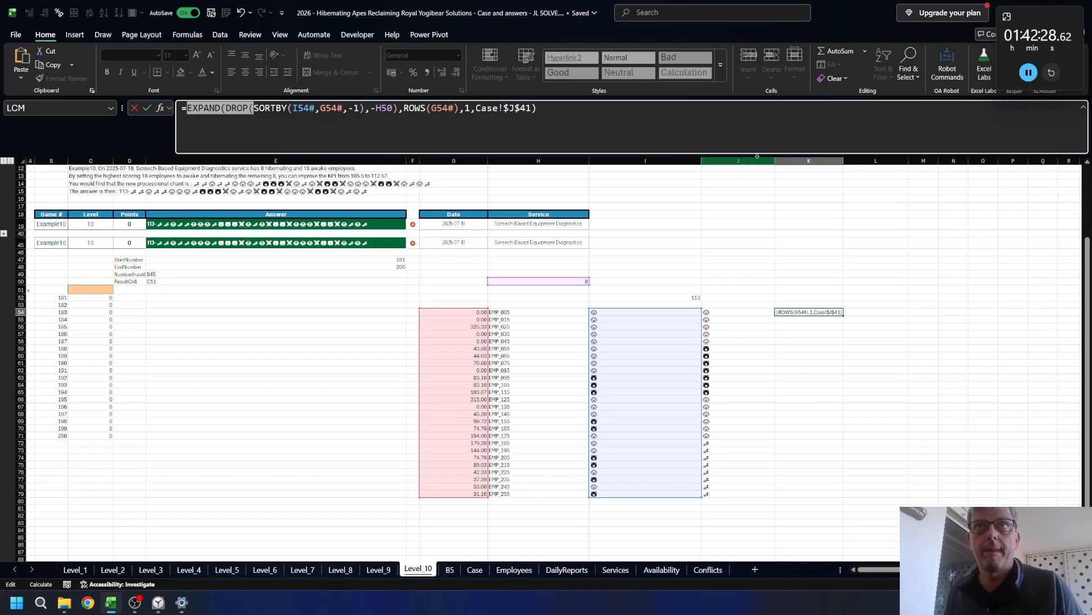
key(BackSpace)
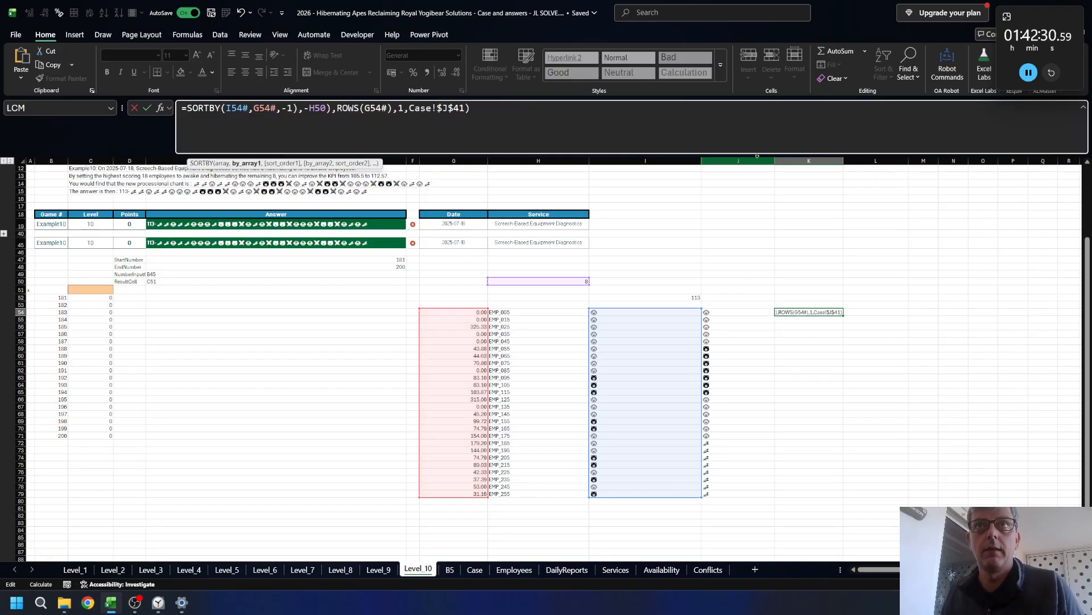
key(Escape)
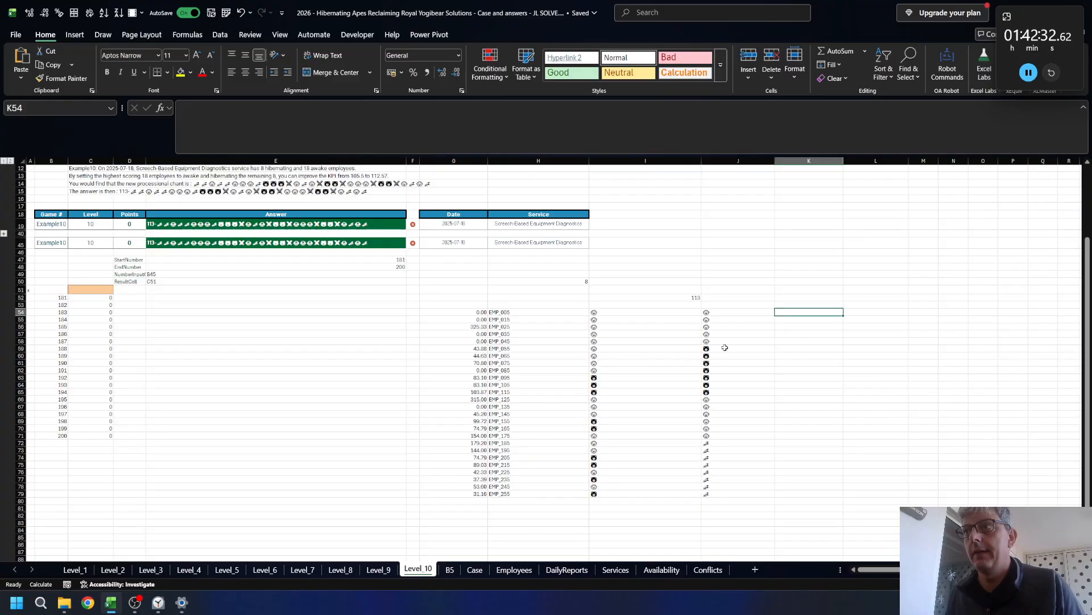
- Wrap the J54 EXPAND formula in an outer SORTBY as its array argument
click(189, 110)
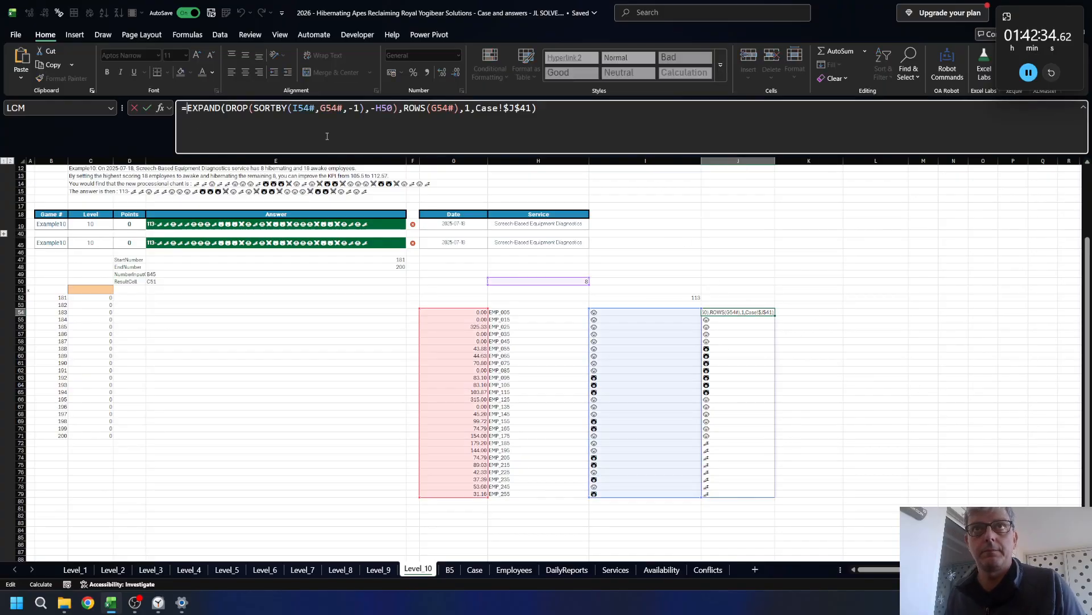
text(sort)
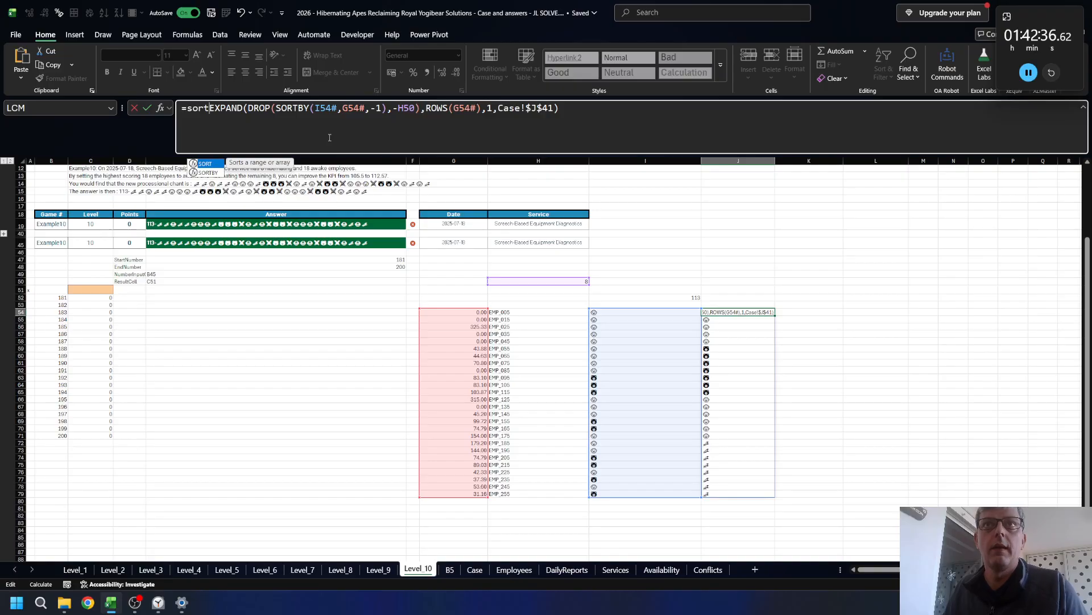
key(Down)
key(Tab)
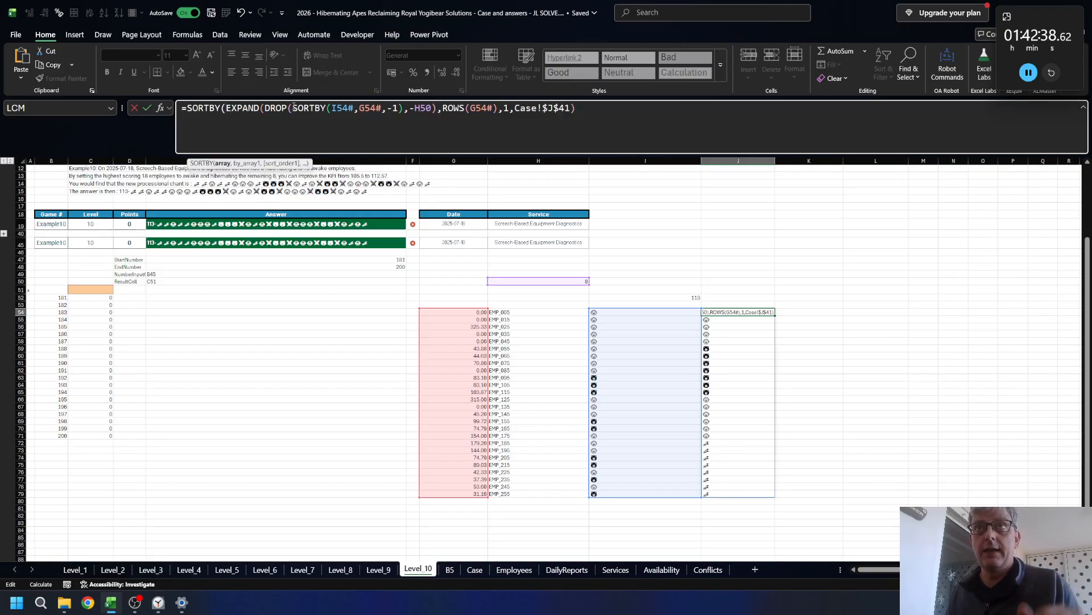
- Add a copy of the inner SORTBY as the outer by_array1 argument, changing its array to give SORTBY(H54#,G54#,-1)
drag(293, 108, 405, 107)
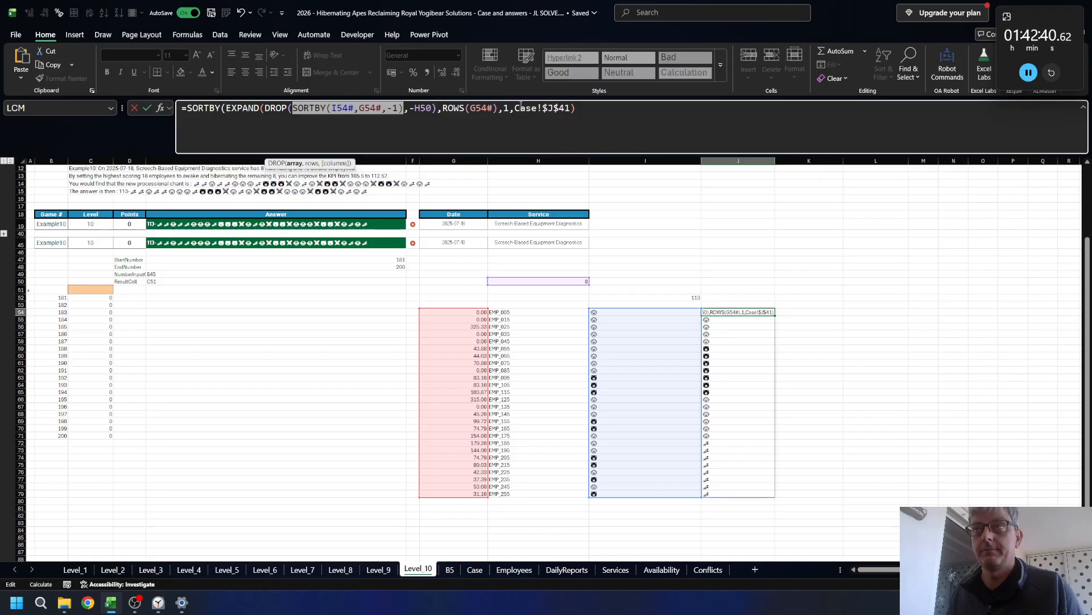
click(602, 108)
text(,)
key(ctrl+v)
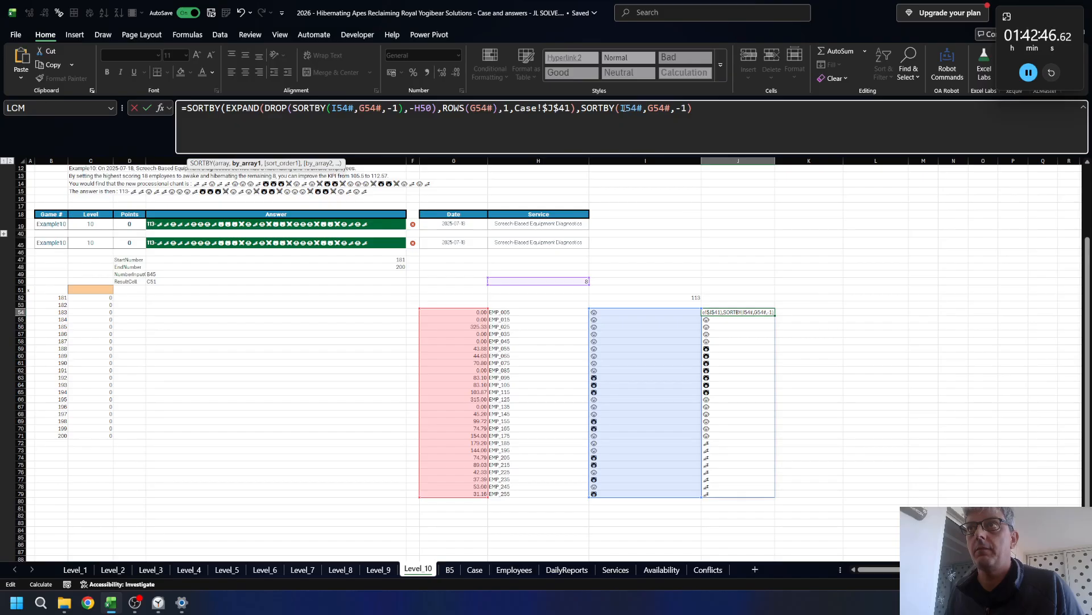
click(624, 108)
key(BackSpace)
text(H)
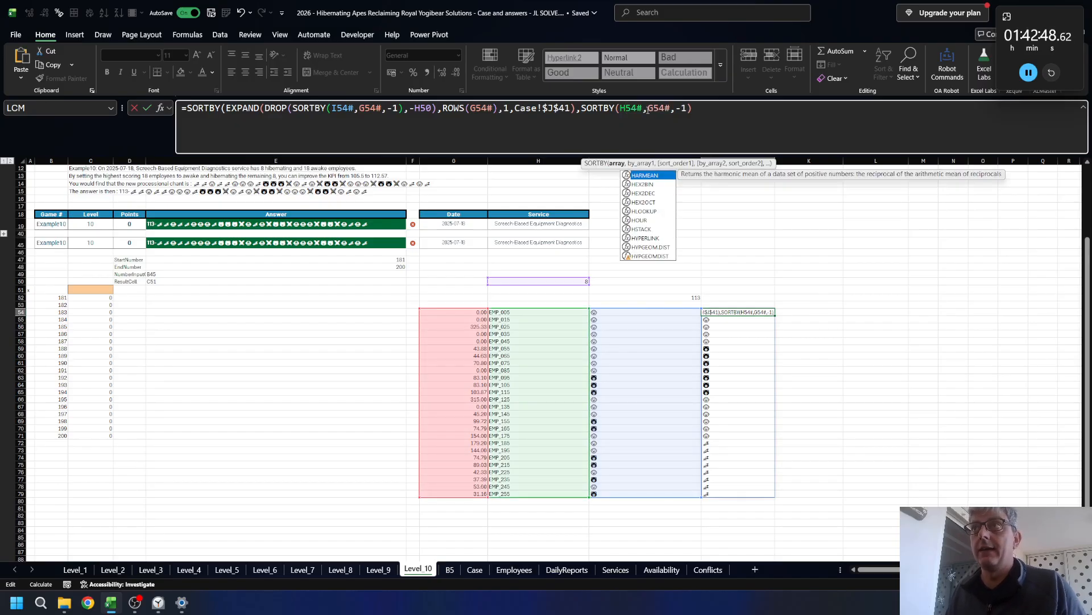
click(698, 107)
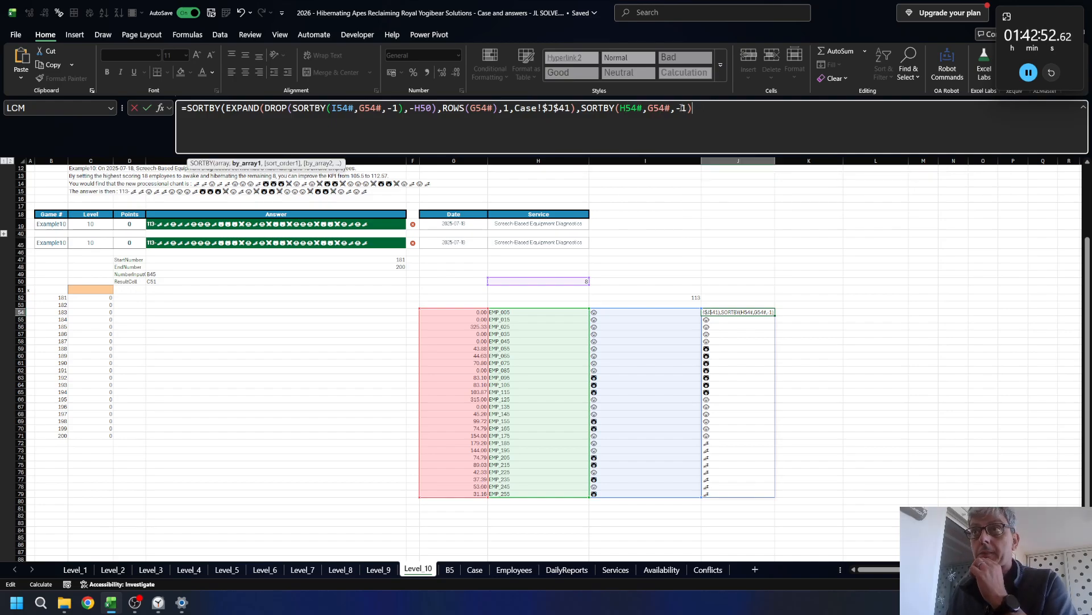
- Complete the outer SORTBY in the J54 formula with ascending sort order 1 and commit it
click(682, 108)
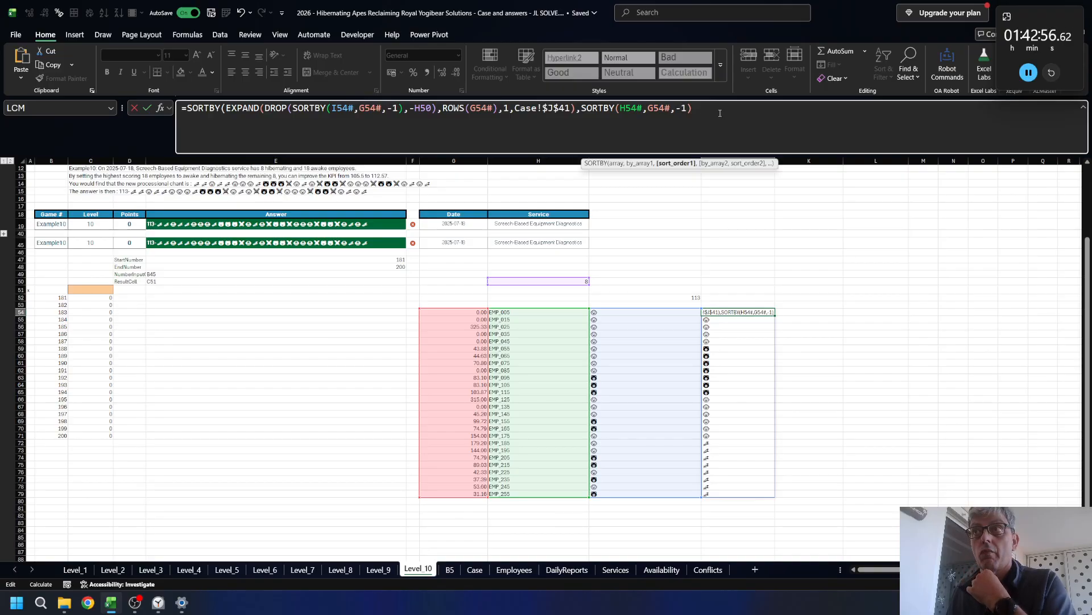
click(720, 113)
text(,)
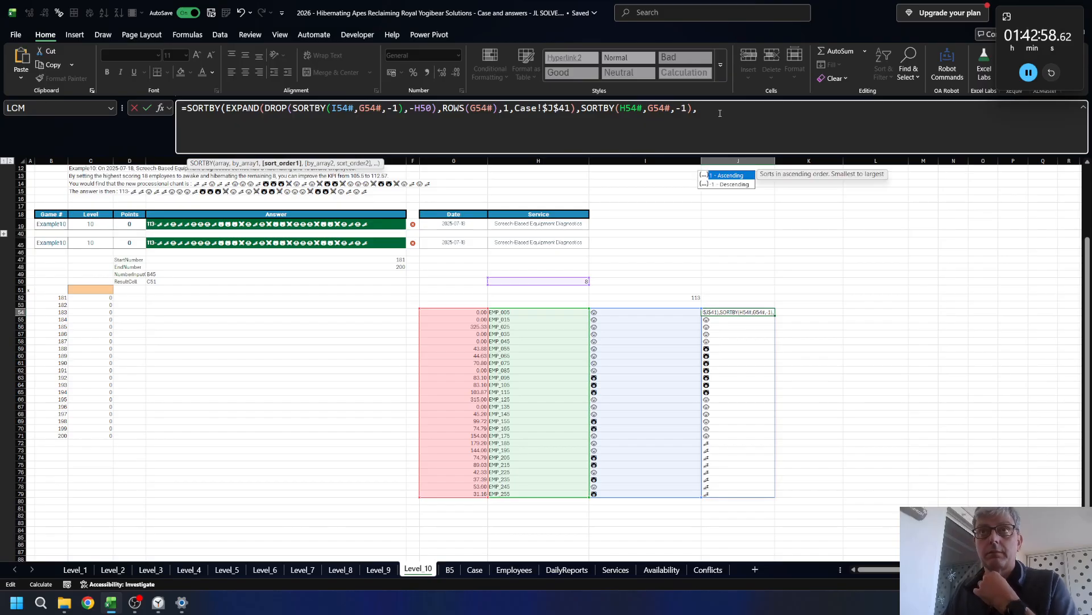
text(1))
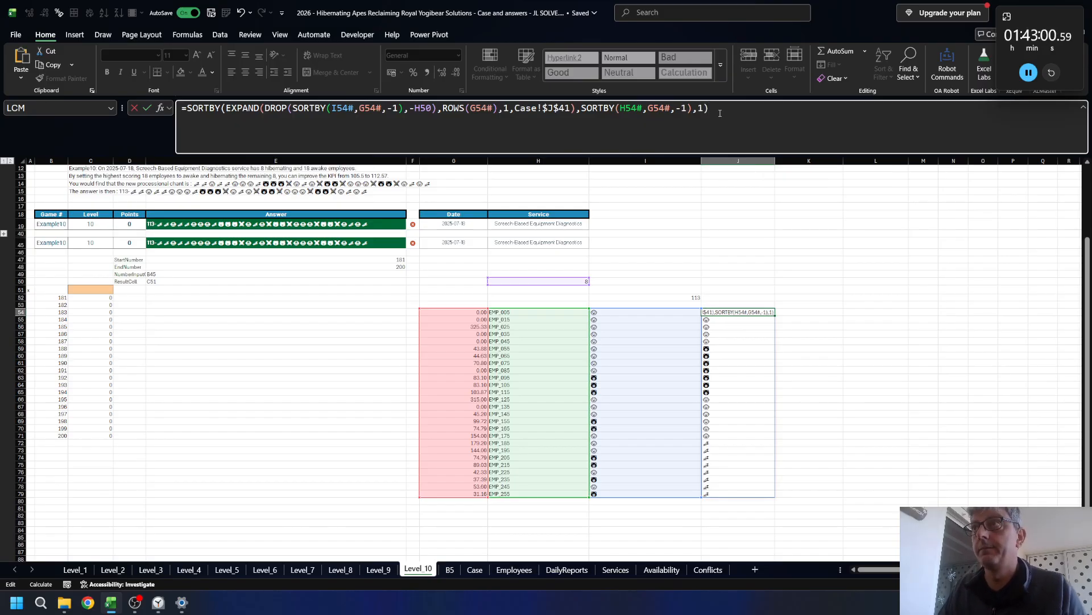
key(ctrl+Return)
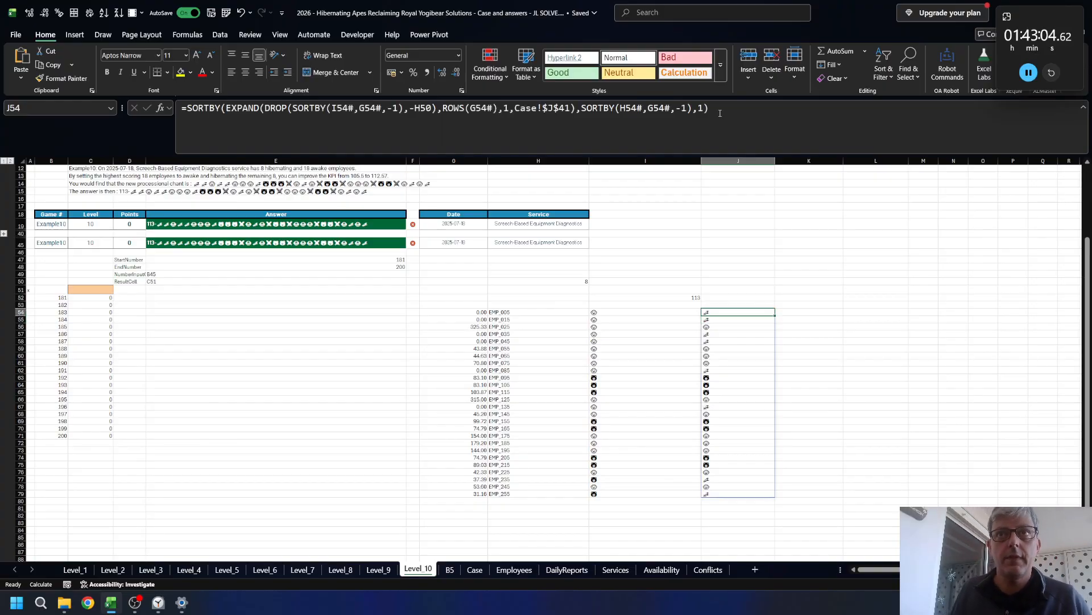
- Copy the Level 2 duel replacement pairs from I83:J84 of the Case sheet into Level_10 starting at J48
click(475, 569)
scroll(630, 390, down, 10)
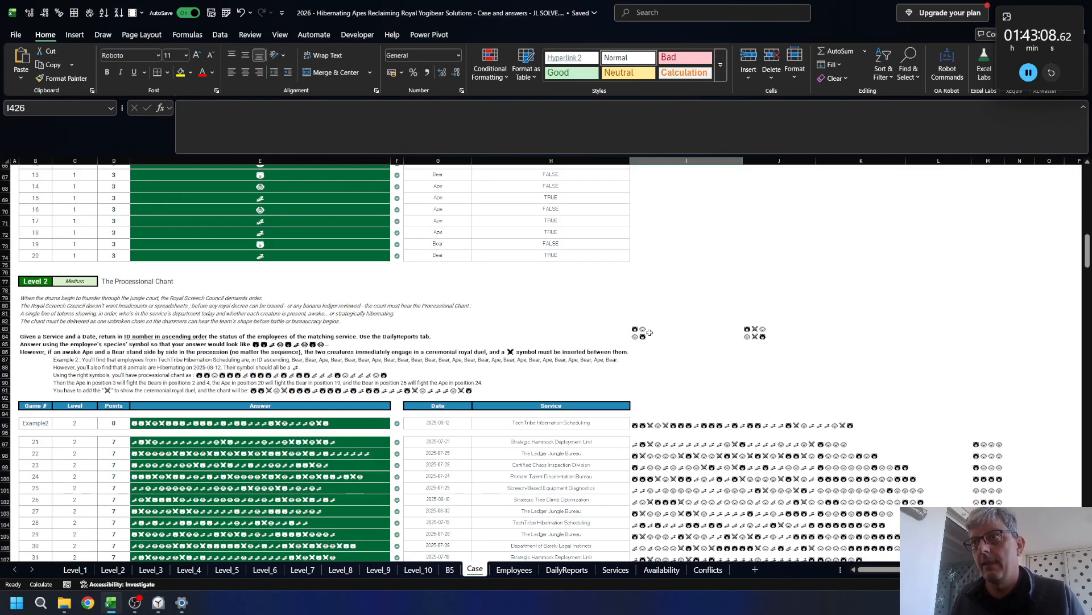
drag(654, 328, 808, 336)
key(ctrl+c)
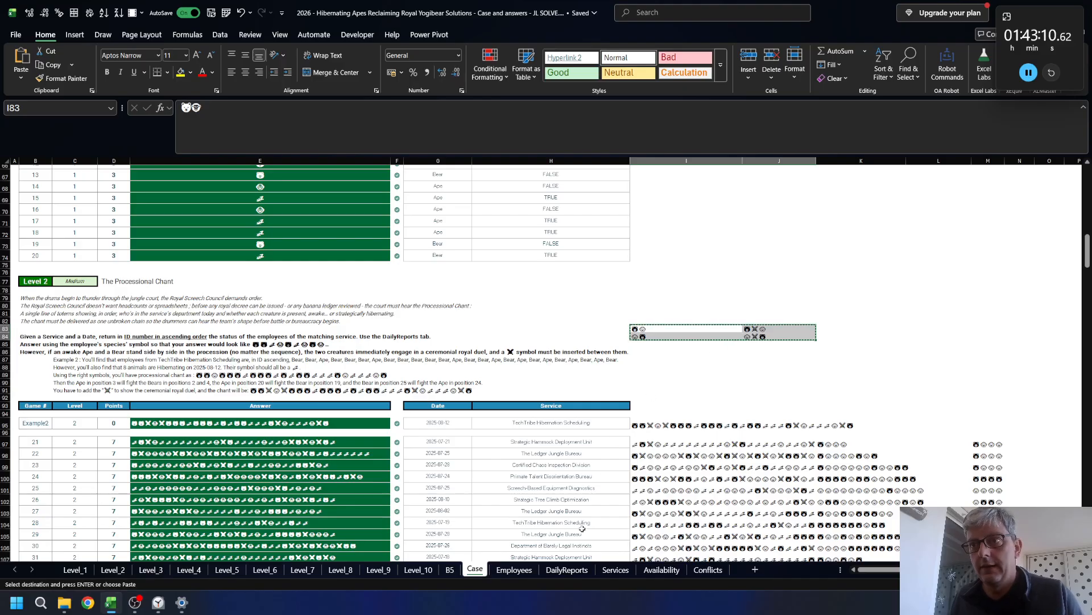
click(418, 569)
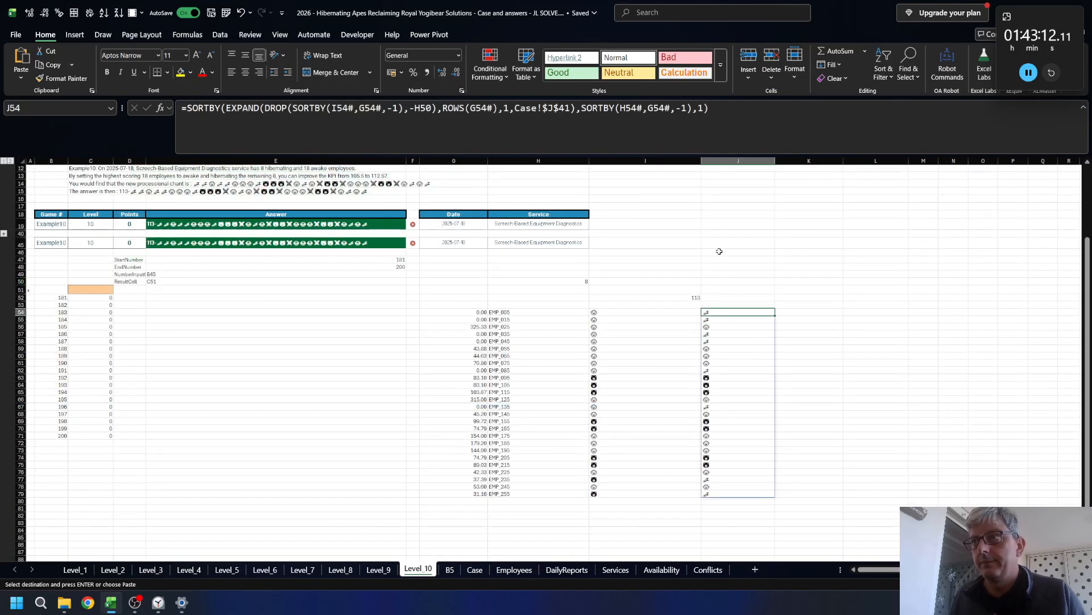
click(754, 269)
key(ctrl+v)
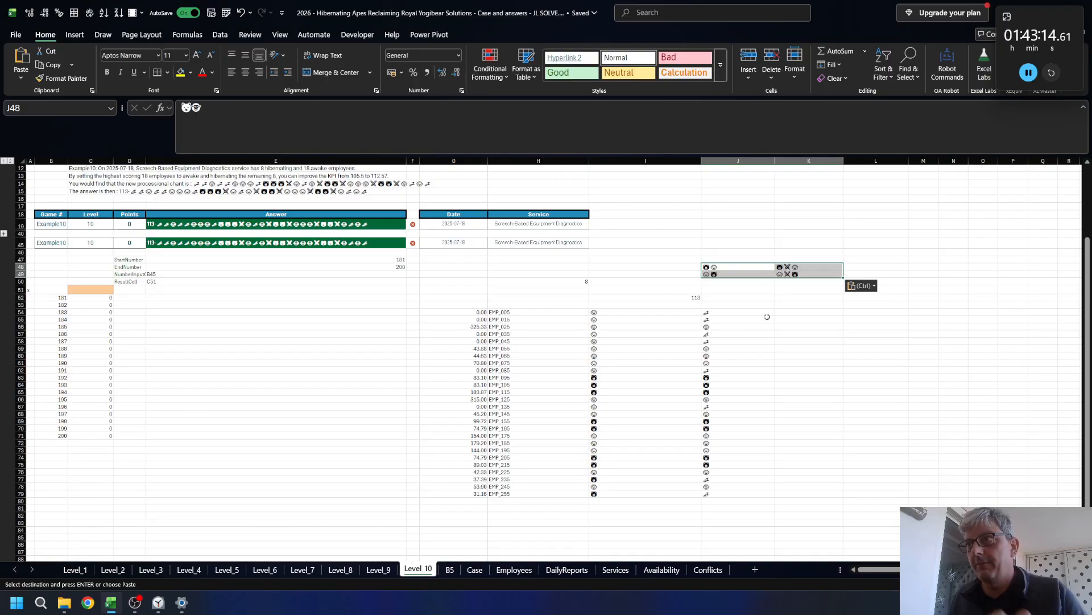
- Wrap the whole J54 SORTBY formula in CONCAT to join the sorted symbols into one string
click(734, 311)
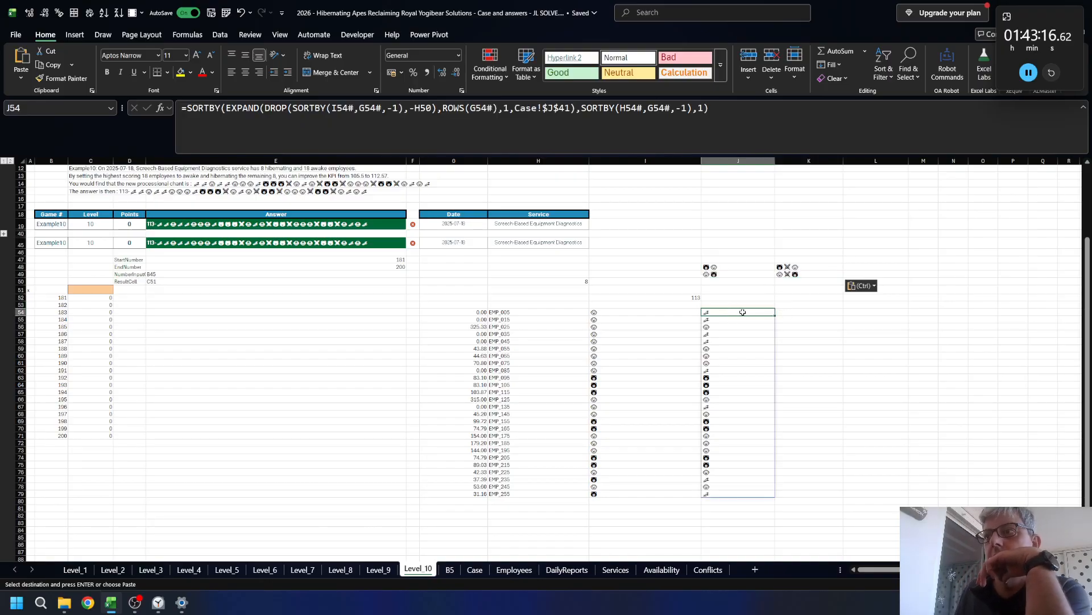
key(F2)
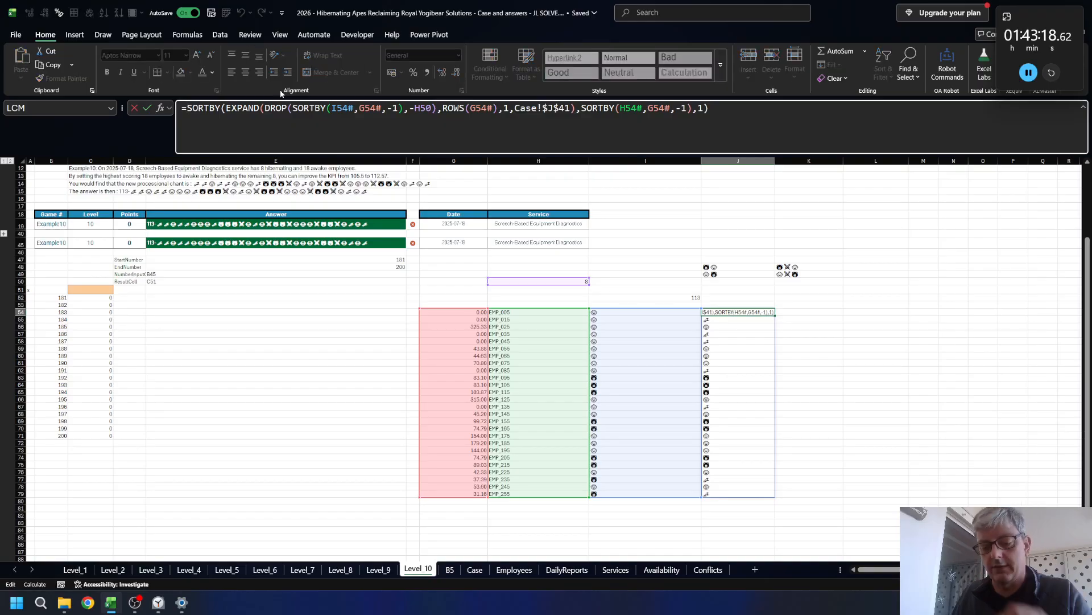
key(Home)
key(Right)
text(CONCAT()
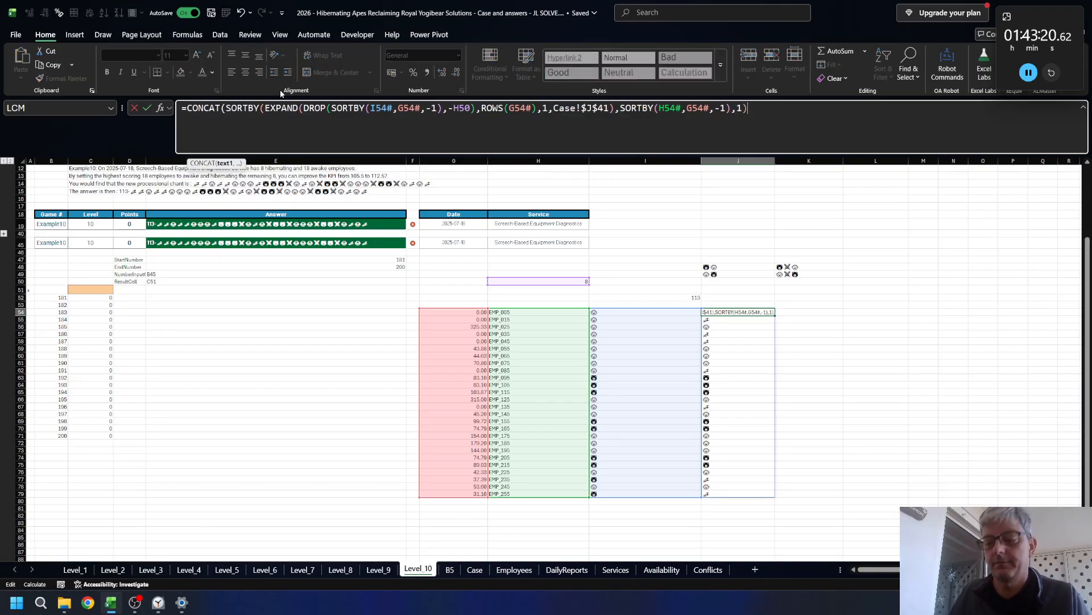
key(Return)
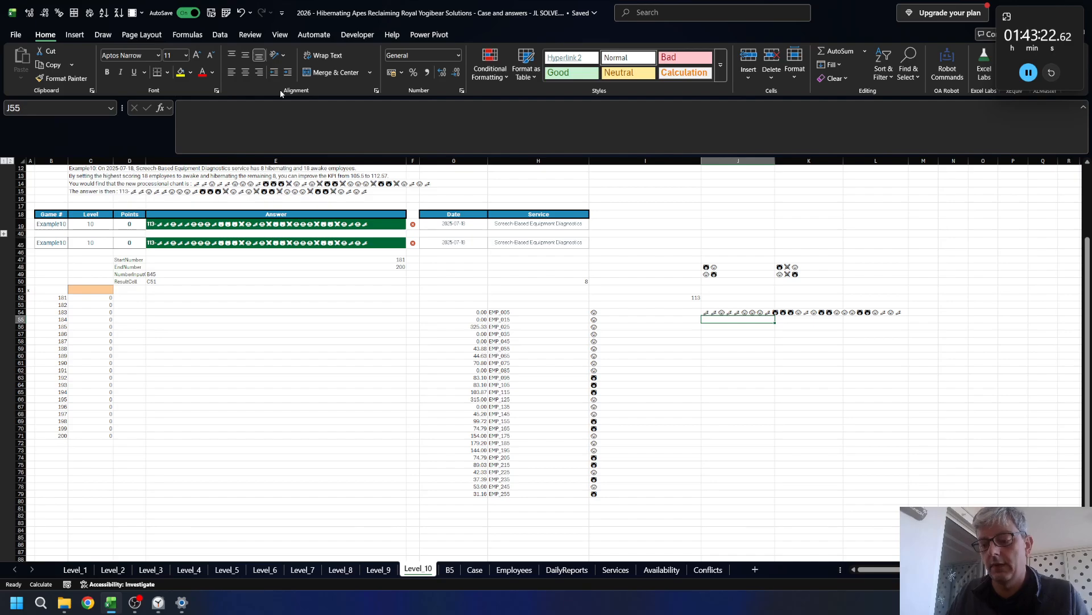
- Enter =SUBSTITUTE(J54,J48,K48) in J55 to insert the first duel symbol pattern into the chant
text(=sub)
key(Tab)
key(Up)
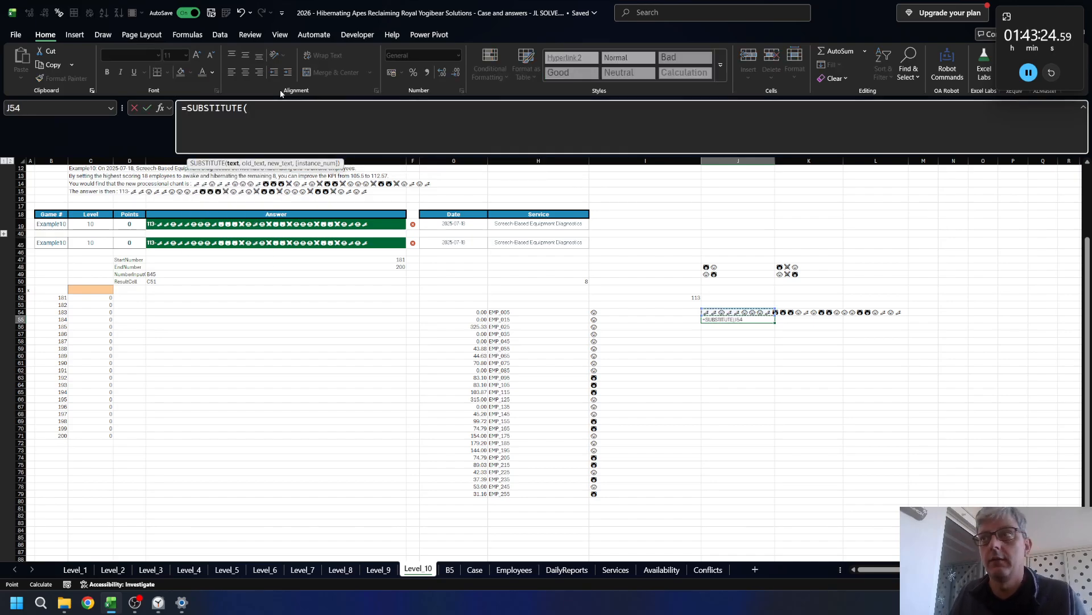
text(,)
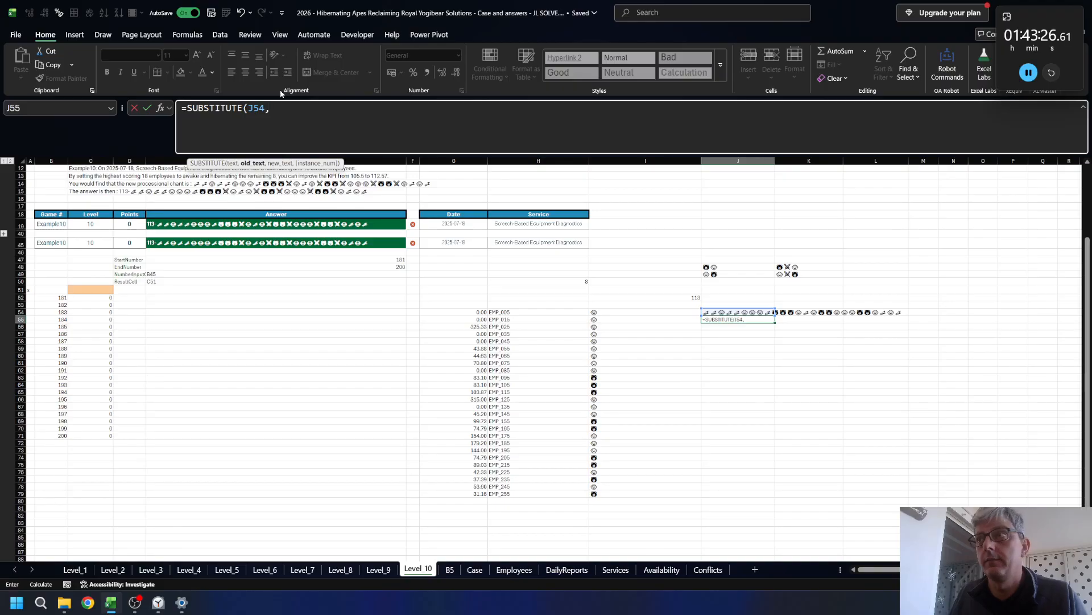
key(Up)
key(Up)
key(Up)
key(Up)
key(Up)
key(Up)
key(Up)
text(,)
key(Down)
key(Down)
key(Down)
key(Down)
key(Down)
key(Down)
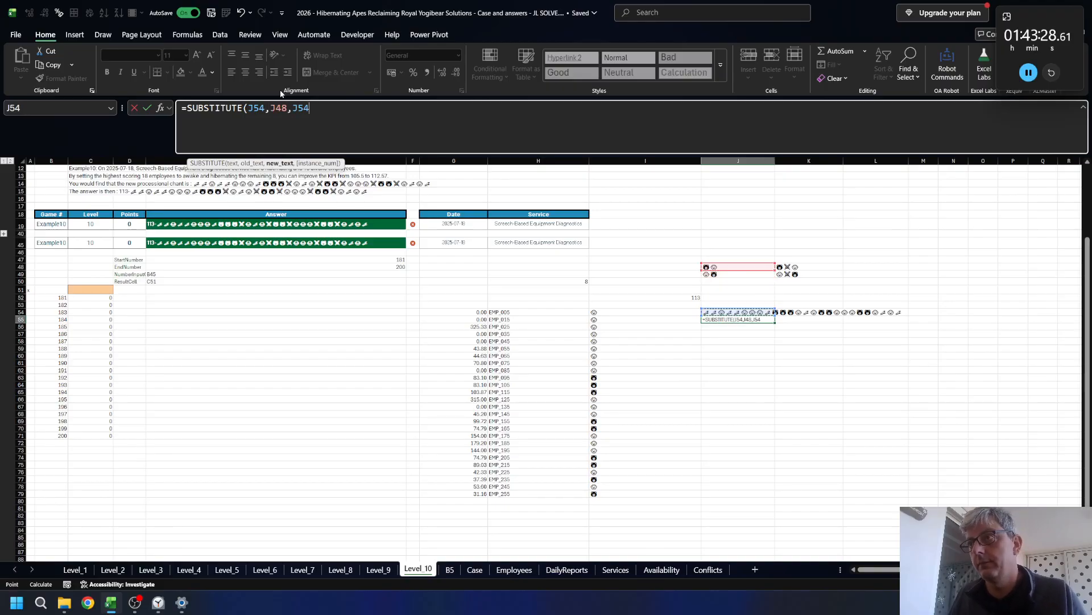
key(Up)
key(Up)
key(Up)
key(Up)
key(Up)
key(Up)
key(Right)
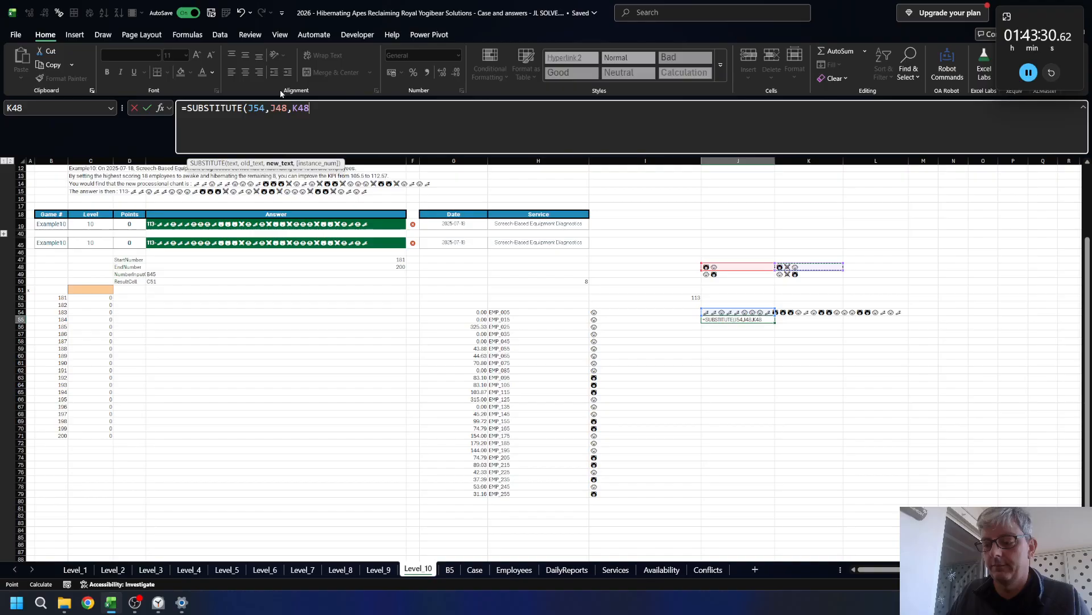
text())
key(Return)
- Fill the SUBSTITUTE formula down into J56 as =SUBSTITUTE(J55,J49,K49), keeping J57 clear
key(ctrl+d)
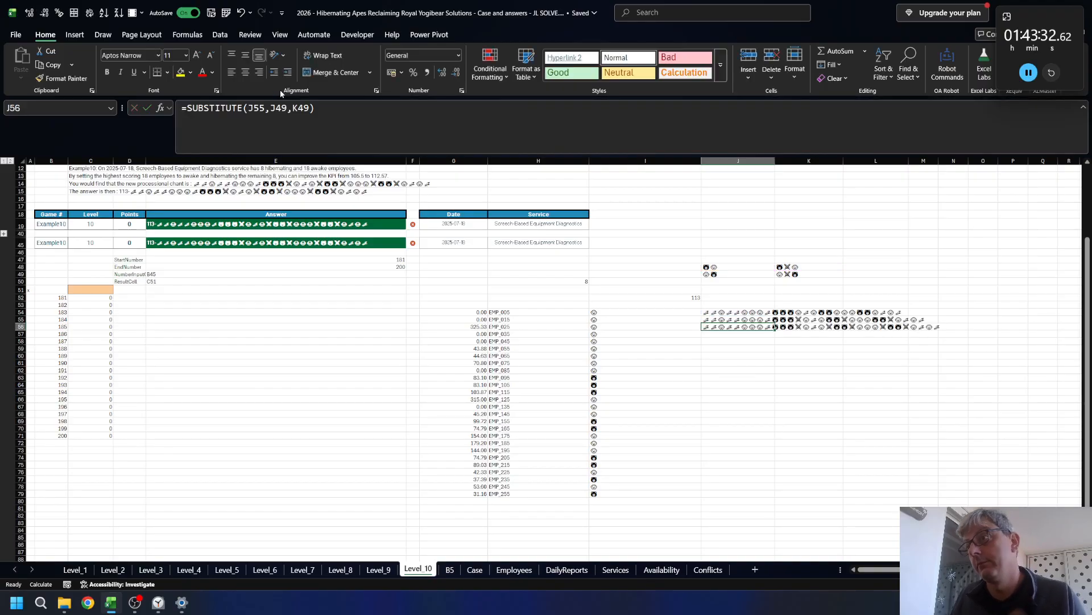
key(Down)
key(Up)
key(Up)
key(Up)
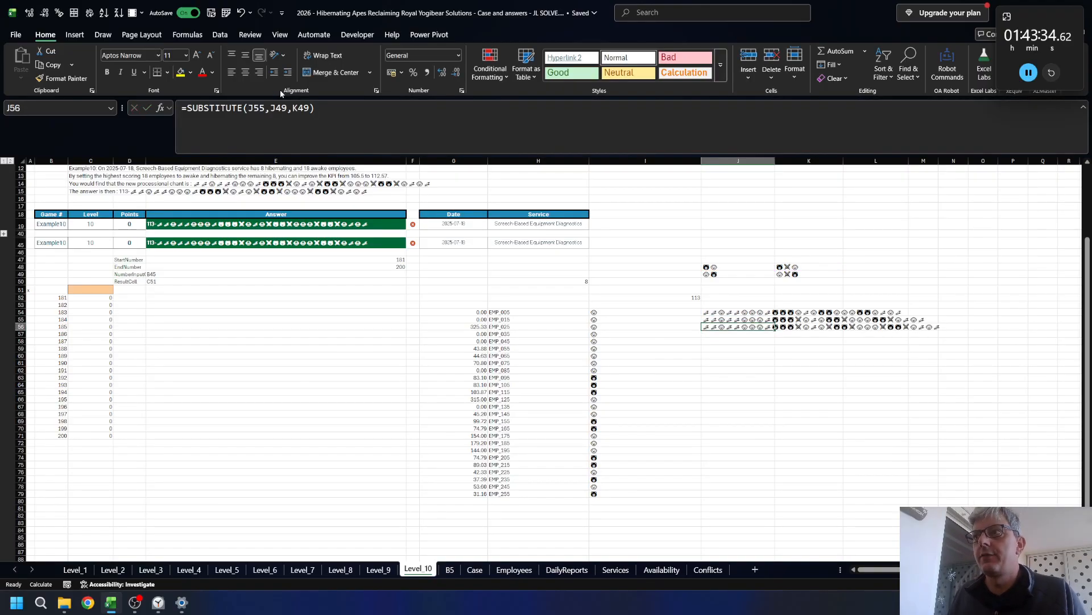
key(Down)
key(Down)
key(Down)
key(Delete)
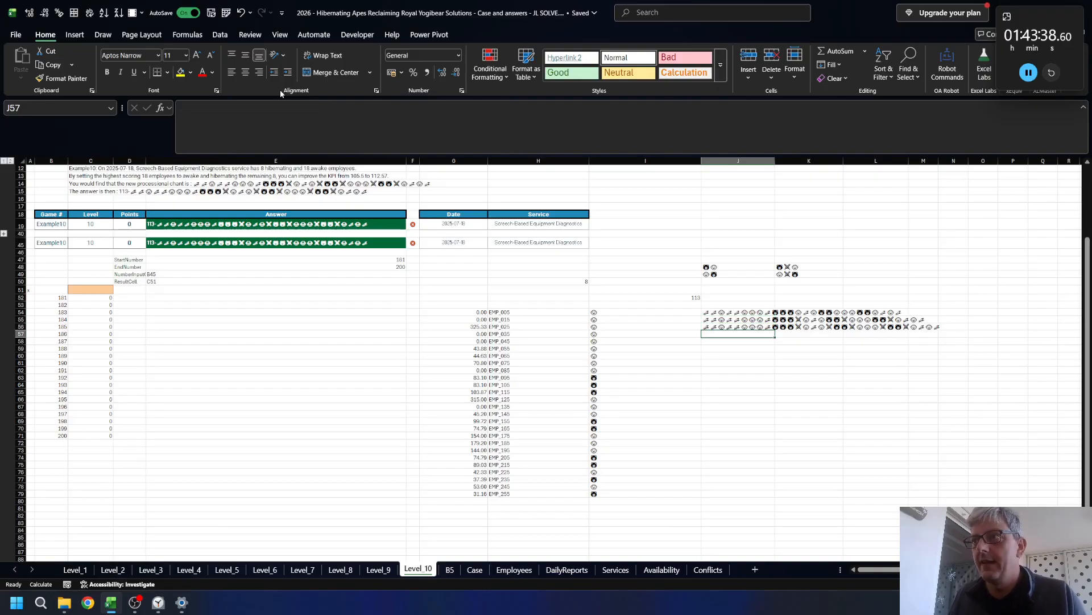
- Build the answer in J57 with =+I52&"-"&J56, joining the rounded KPI and the chant with a hyphen
text(+)
key(Up)
key(Up)
key(Up)
key(Up)
key(Up)
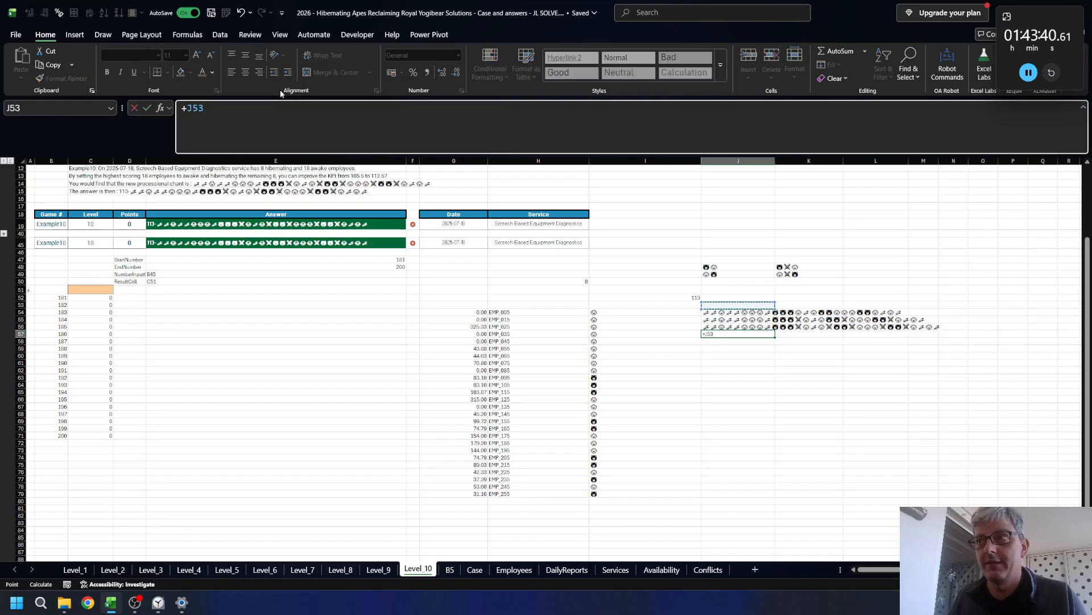
key(Left)
text(&"-)
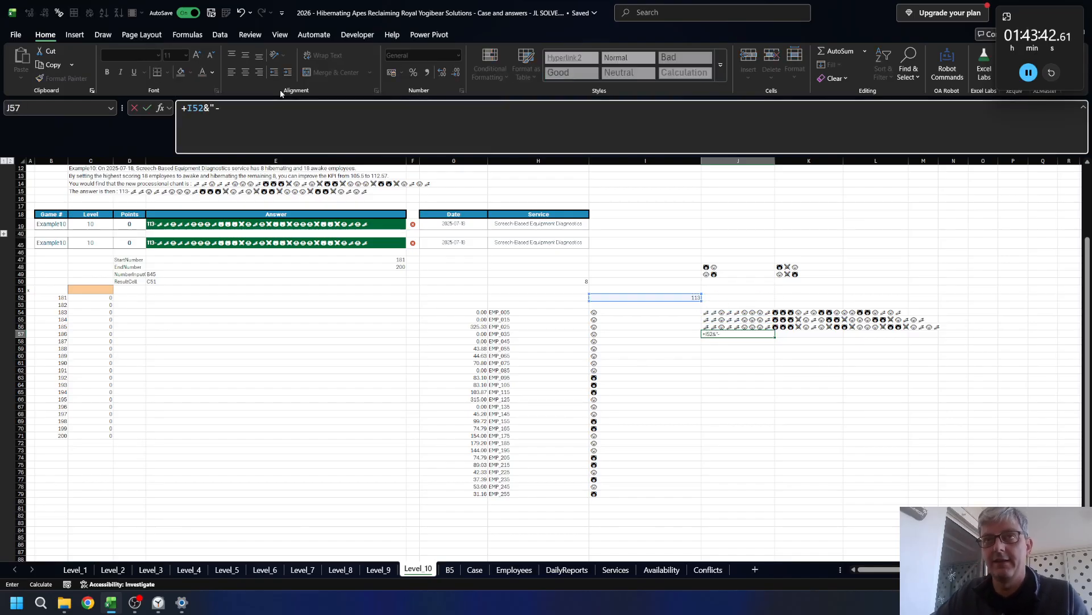
text("&)
key(Up)
key(Return)
key(Up)
- Paste the exact J57 formula, =+I52&"-"&J56, into C51 and recalculate the data table for games 181 to 200
key(ctrl+c)
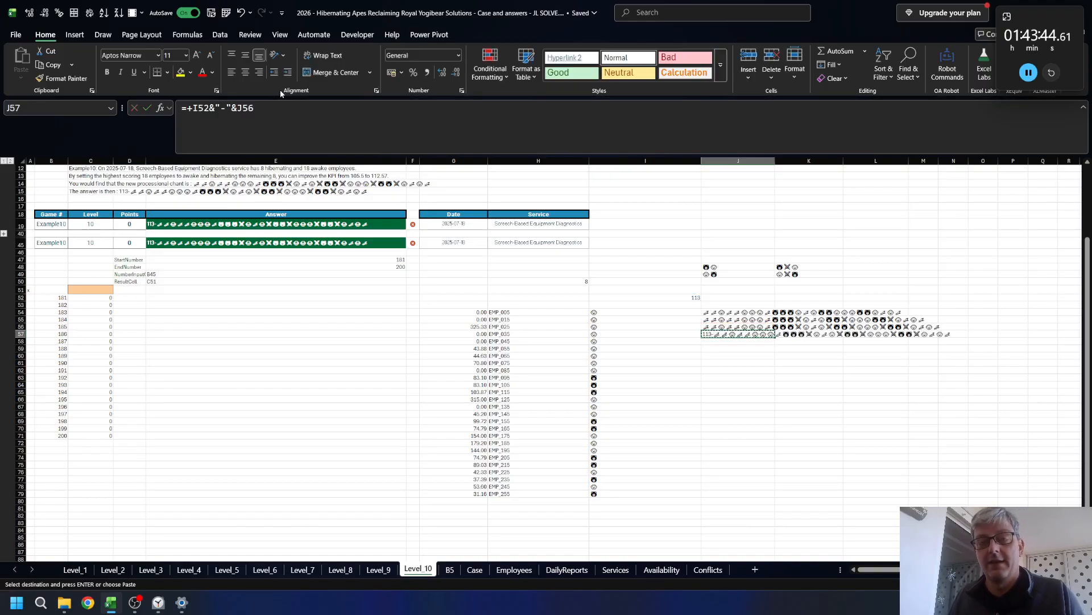
key(ctrl+Left)
key(ctrl+Left)
key(Up)
key(Up)
key(Up)
key(Up)
key(Up)
key(Up)
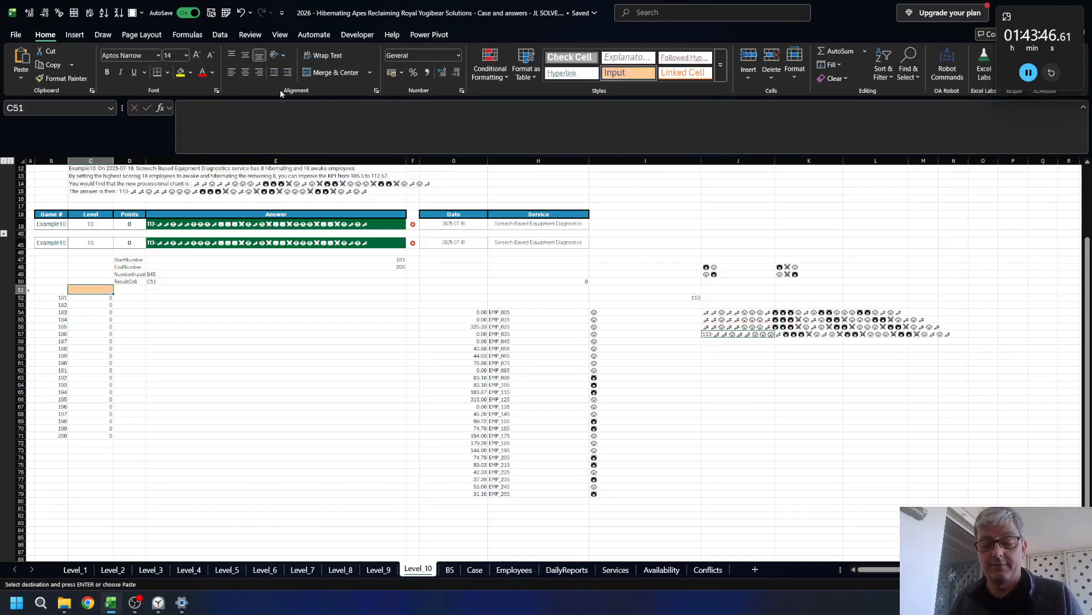
key(ctrl+shift+r)
text(pef)
key(Return)
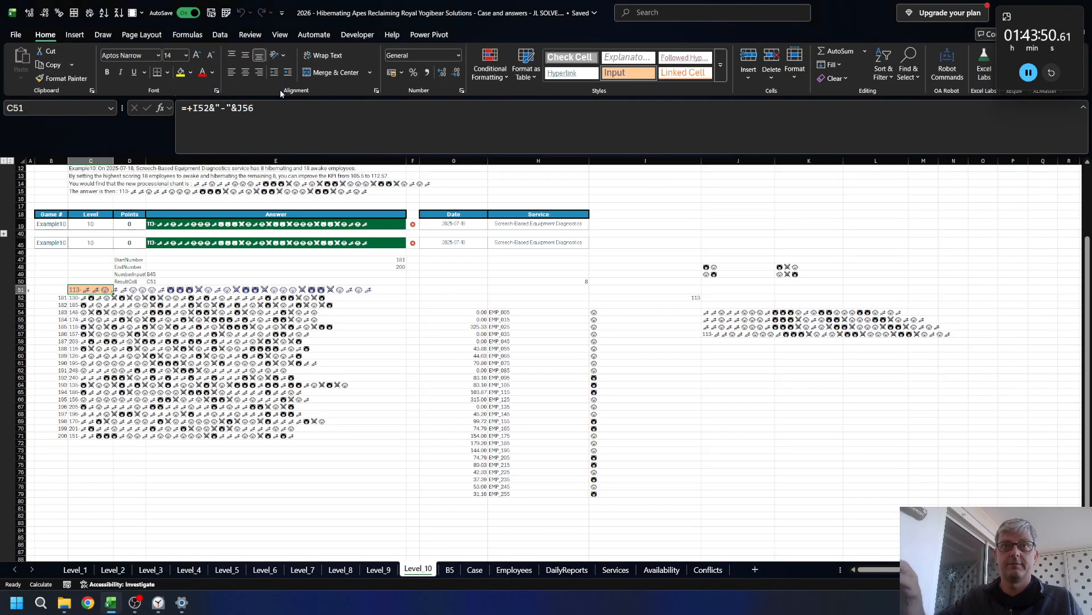
- Copy the data table results C52:C71 into the Level 10 answer column of the Case sheet, starting at E427
key(Down)
key(ctrl+shift+Down)
key(ctrl+c)
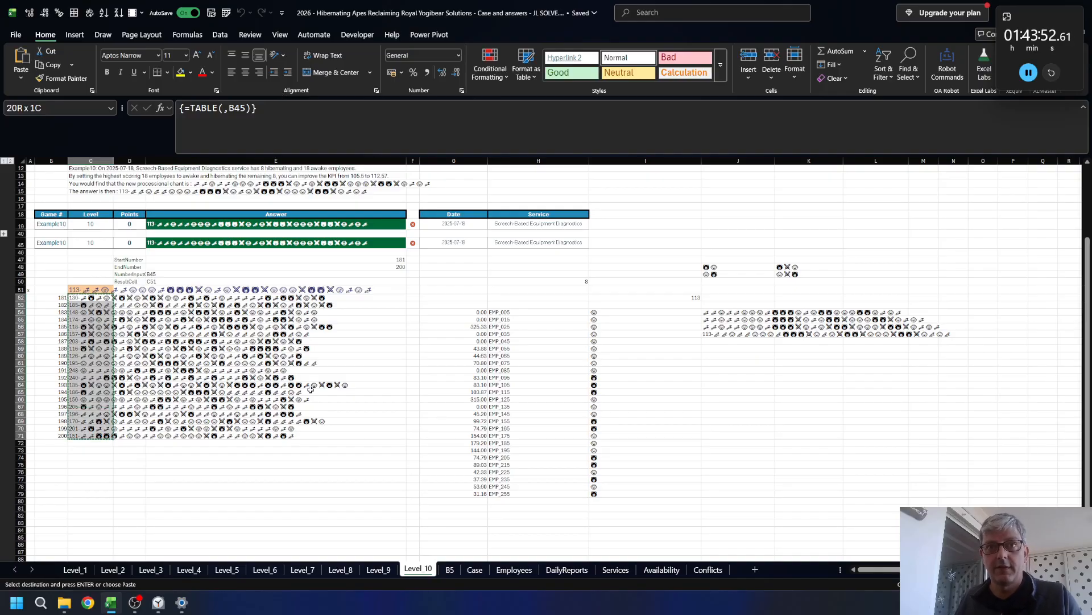
click(475, 570)
scroll(216, 427, up, 15)
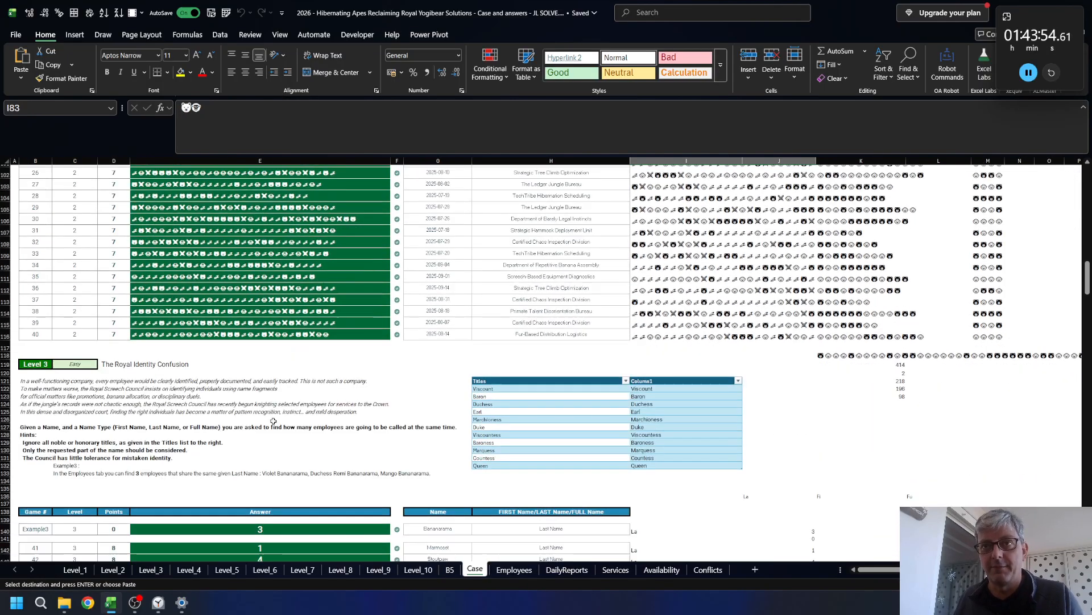
scroll(216, 426, down, 20)
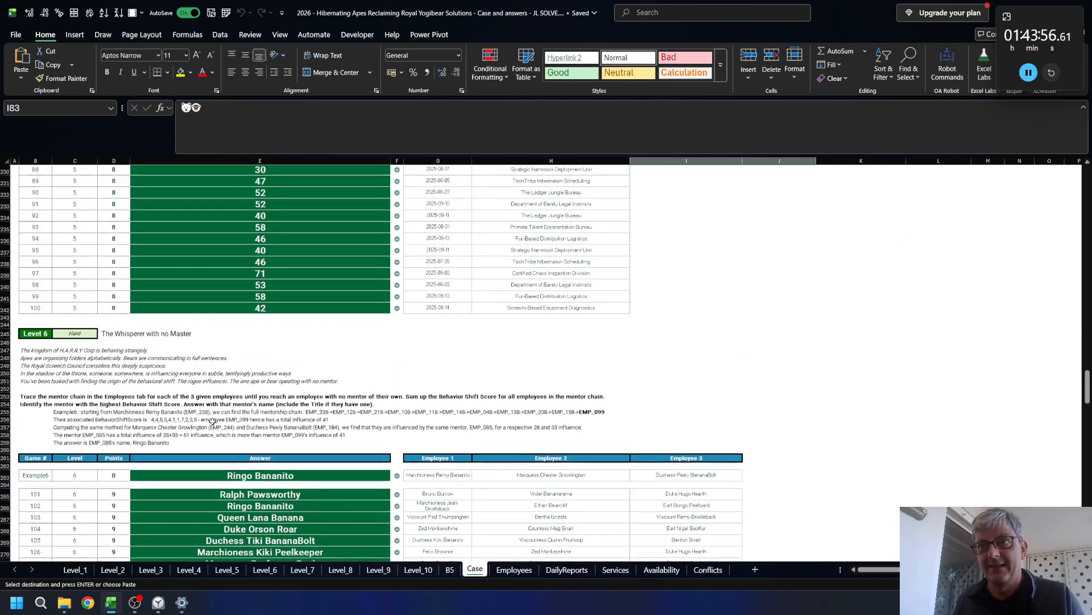
scroll(212, 421, down, 20)
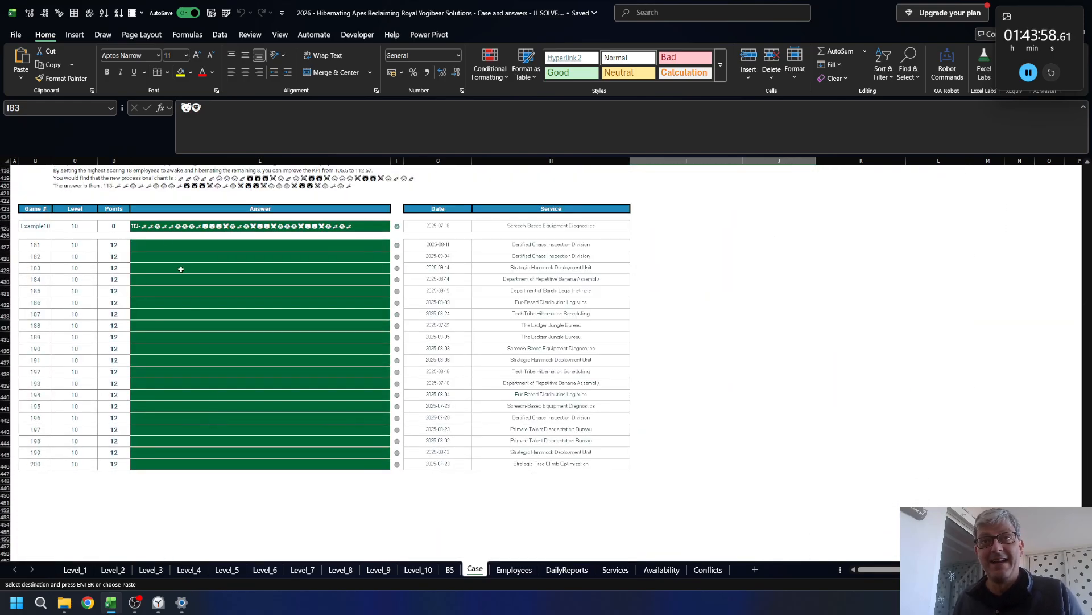
click(161, 246)
key(ctrl+v)
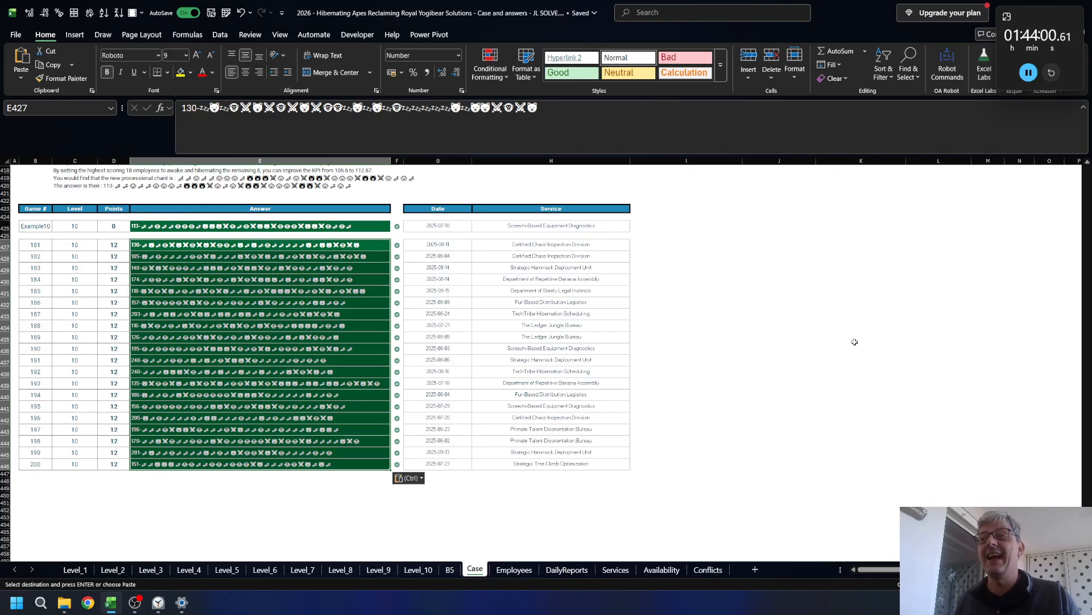
- Return to the top of the Case sheet to check the current score and move the stopwatch beside the score box
click(781, 329)
key(ctrl+Up)
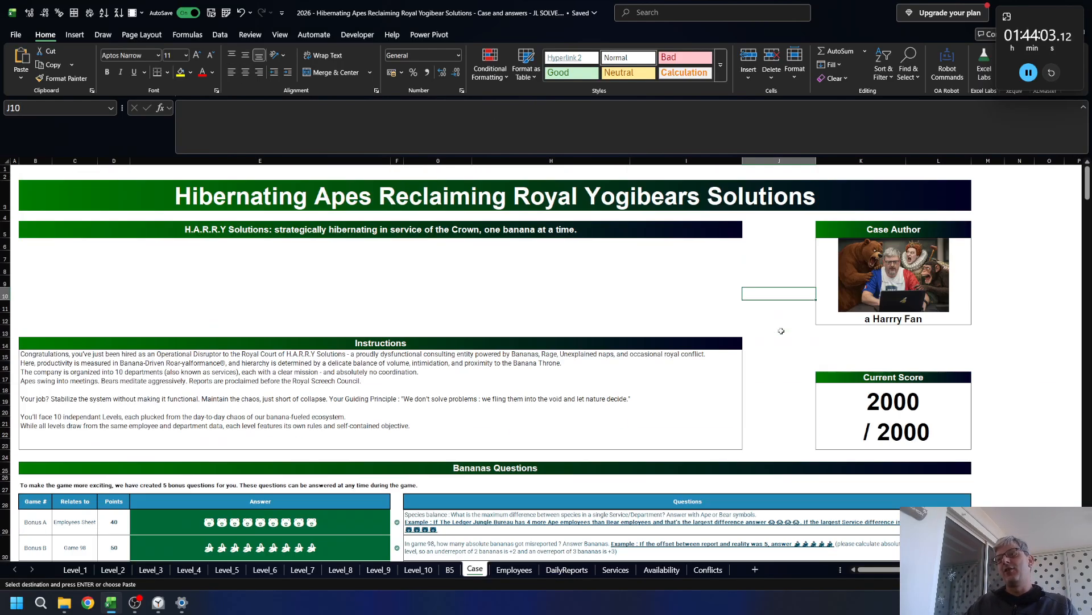
click(1029, 8)
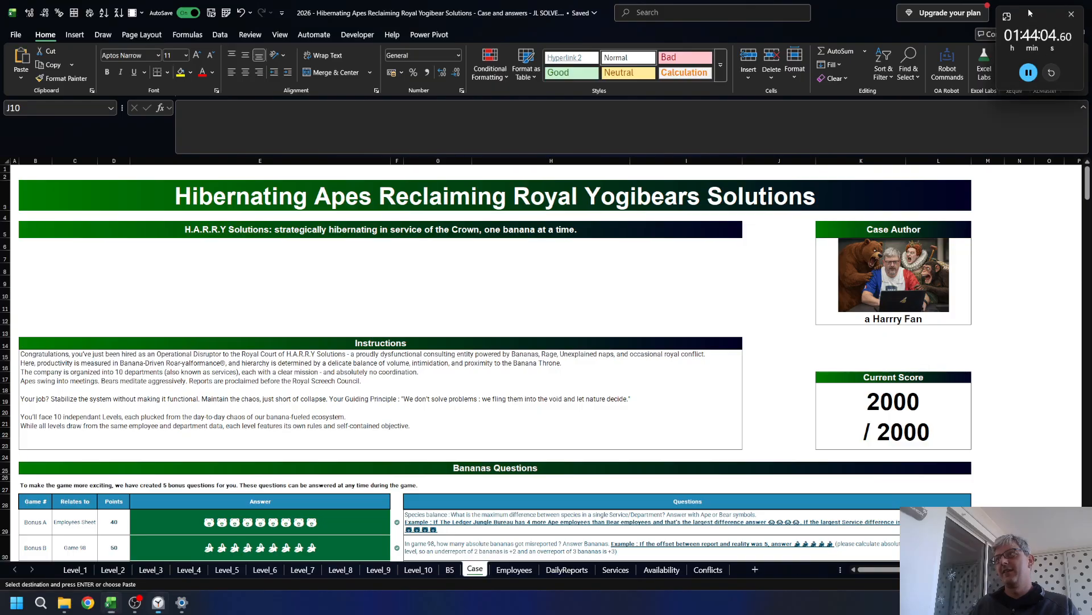
drag(1023, 11, 993, 378)
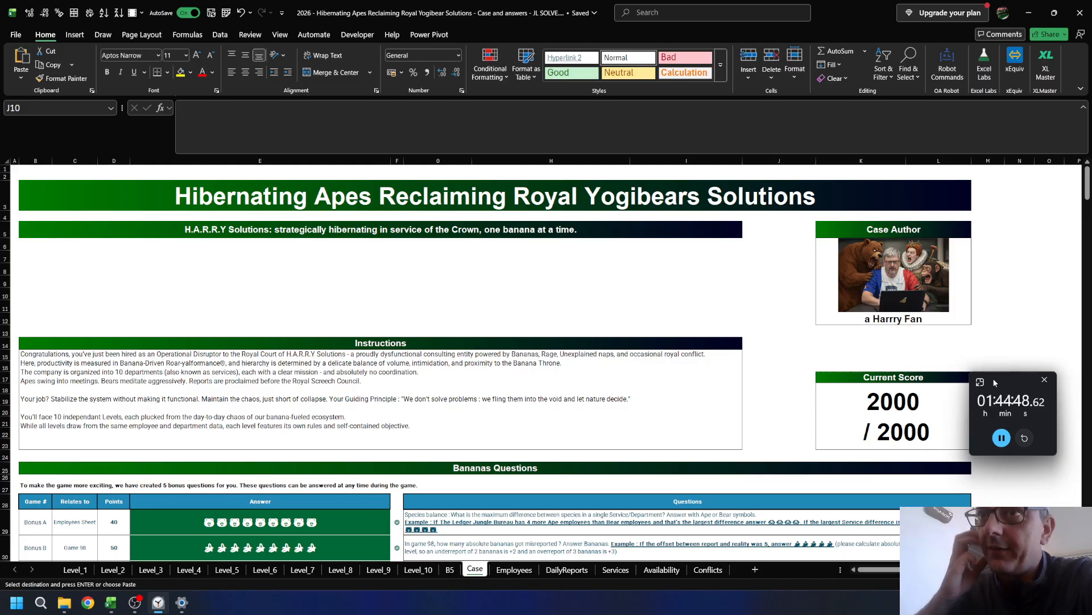
- Review the Bananas Questions answers on the Case sheet and pause the stopwatch
scroll(414, 438, down, 4)
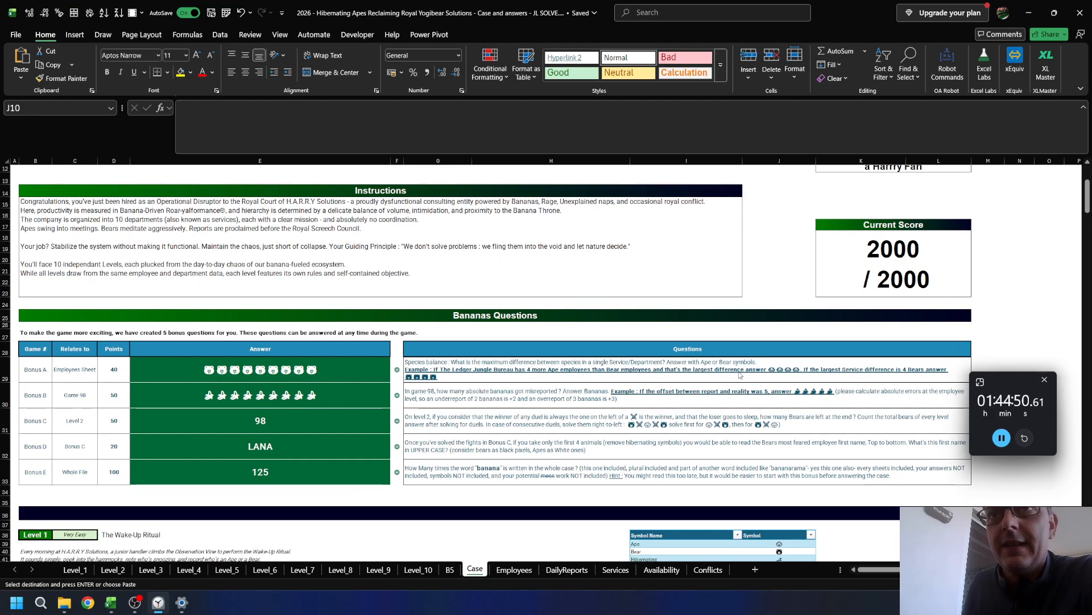
scroll(414, 439, down, 3)
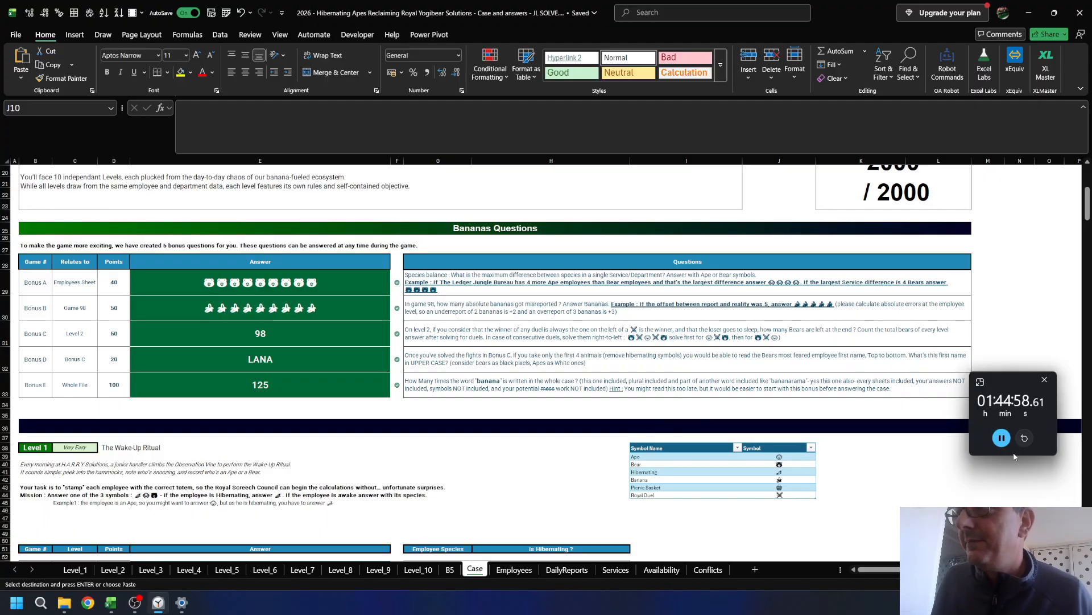
click(1001, 438)
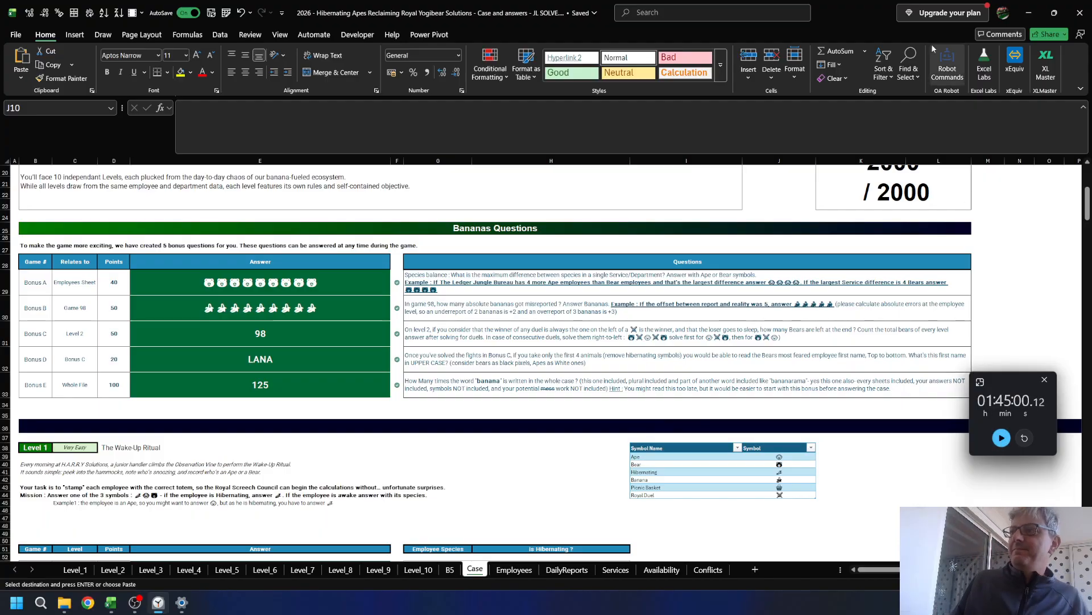